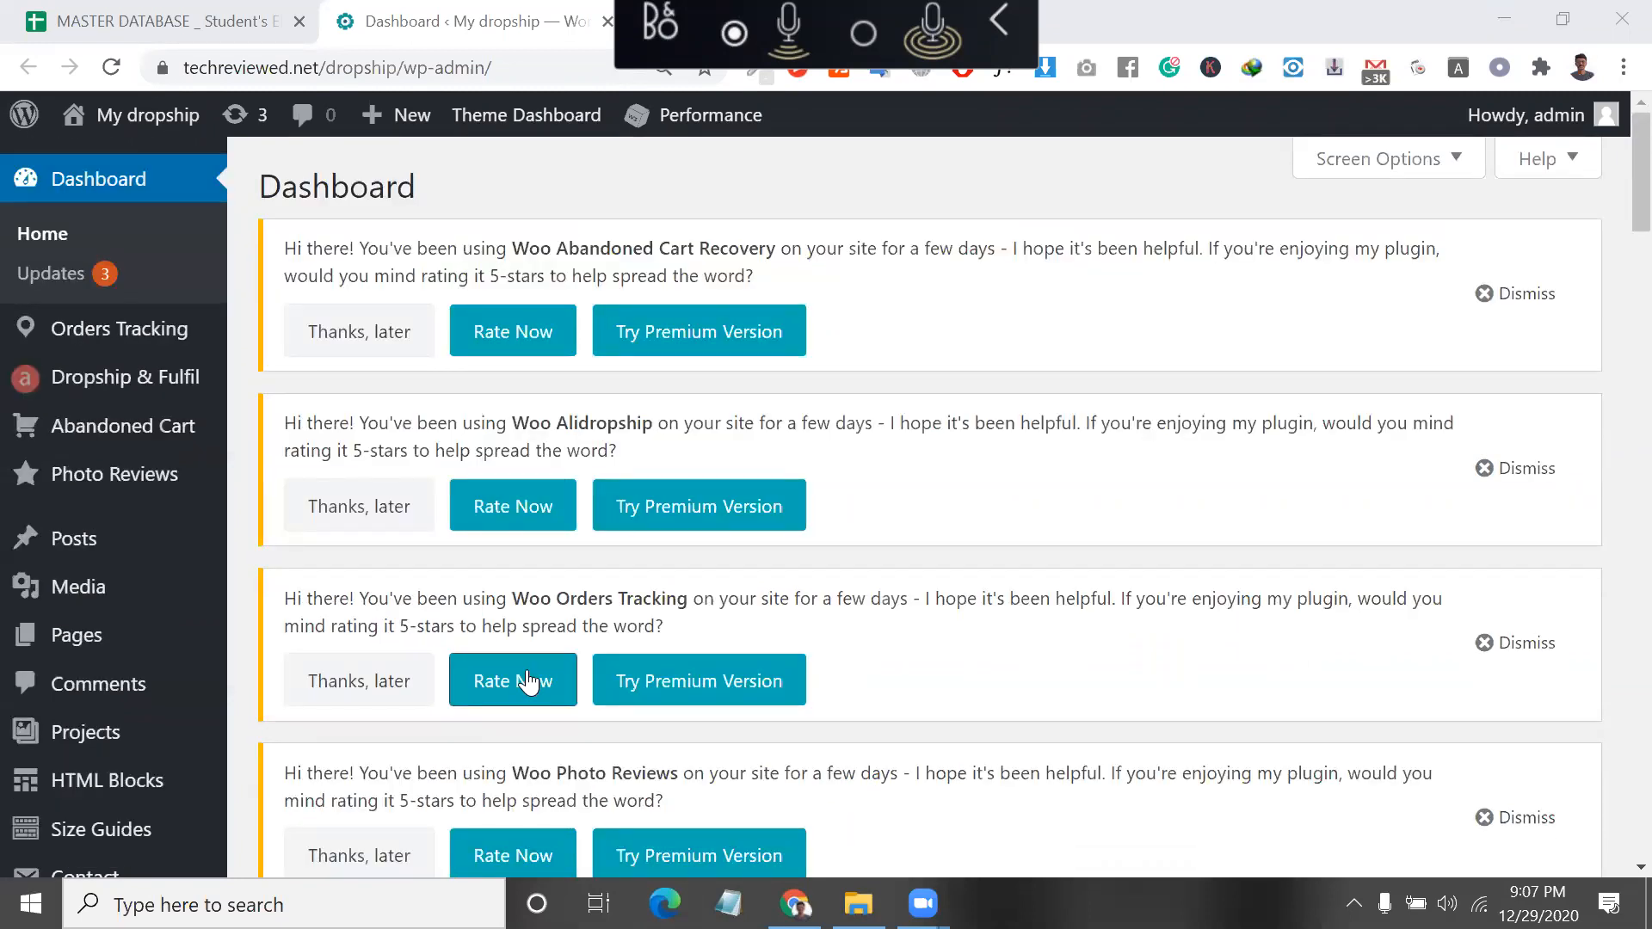
Leave the browser and open the woo plugin.txt notes from the desktop in a full-screen Notepad window.
{"action": "scroll", "coordinate": [529, 683], "scroll_direction": "down", "scroll_amount": 20}
{"action": "scroll", "coordinate": [529, 682], "scroll_direction": "up", "scroll_amount": 7}
{"action": "left_click", "coordinate": [1497, 18]}
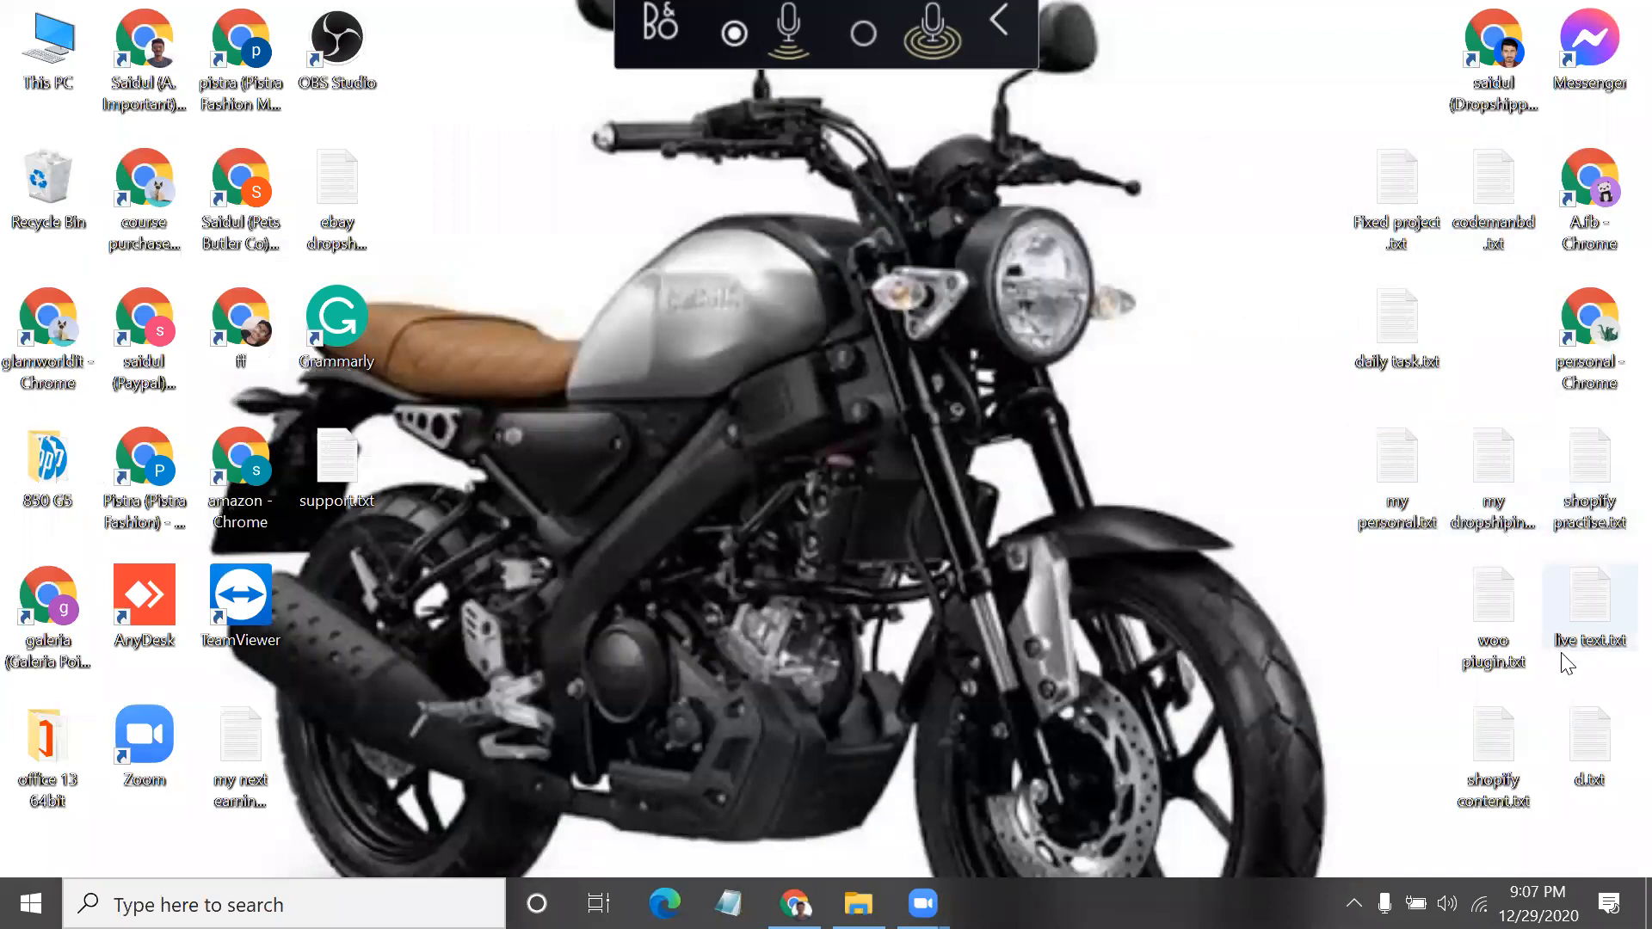
{"action": "double_click", "coordinate": [1493, 613]}
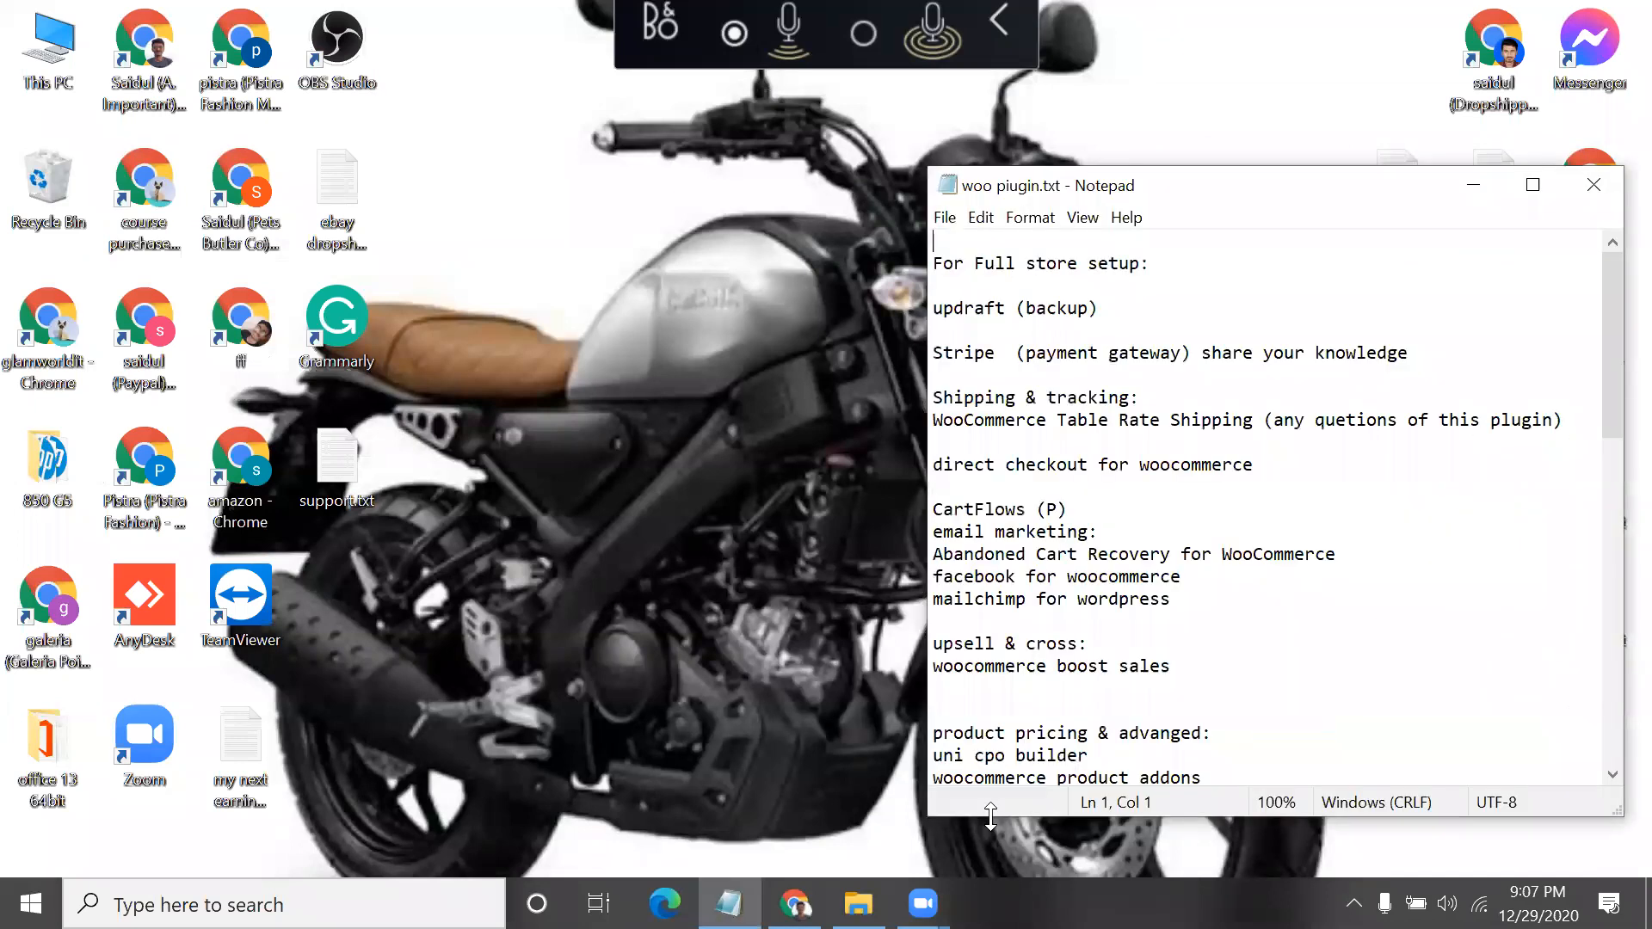
{"action": "key", "text": "super+Up"}
{"action": "left_click", "coordinate": [477, 308]}
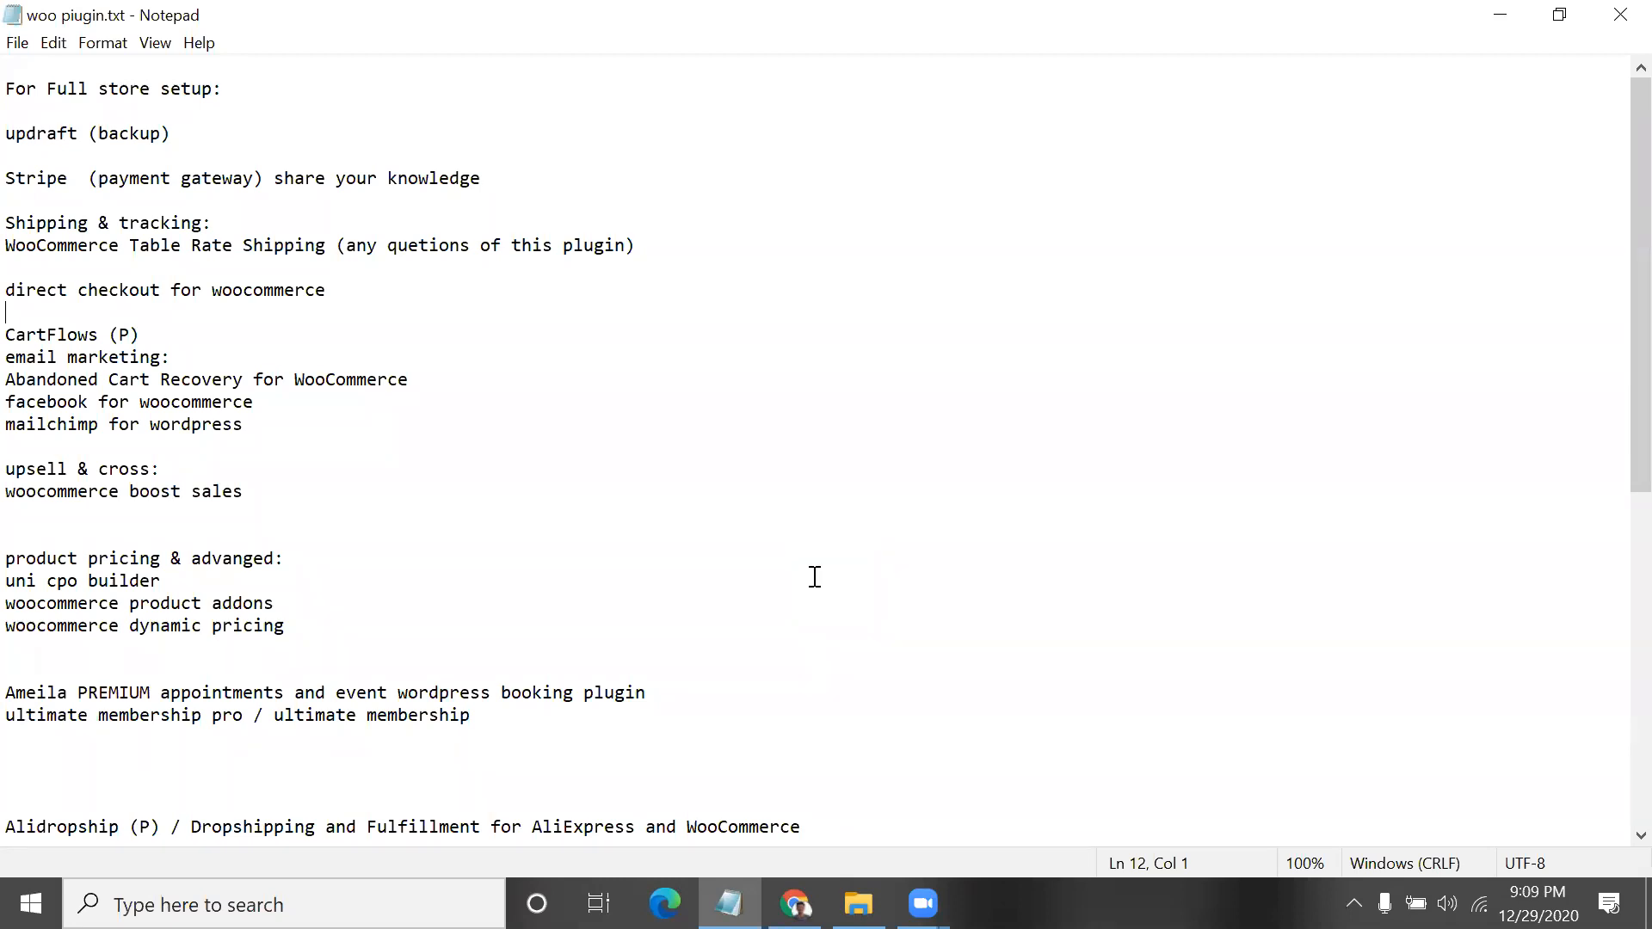
Delete the closing block of the notes, from the "pick location" line through the website URL.
{"action": "scroll", "coordinate": [814, 577], "scroll_direction": "down", "scroll_amount": 9}
{"action": "scroll", "coordinate": [498, 540], "scroll_direction": "up", "scroll_amount": 9}
{"action": "scroll", "coordinate": [499, 540], "scroll_direction": "down", "scroll_amount": 9}
{"action": "left_click_drag", "start_coordinate": [357, 793], "coordinate": [16, 444]}
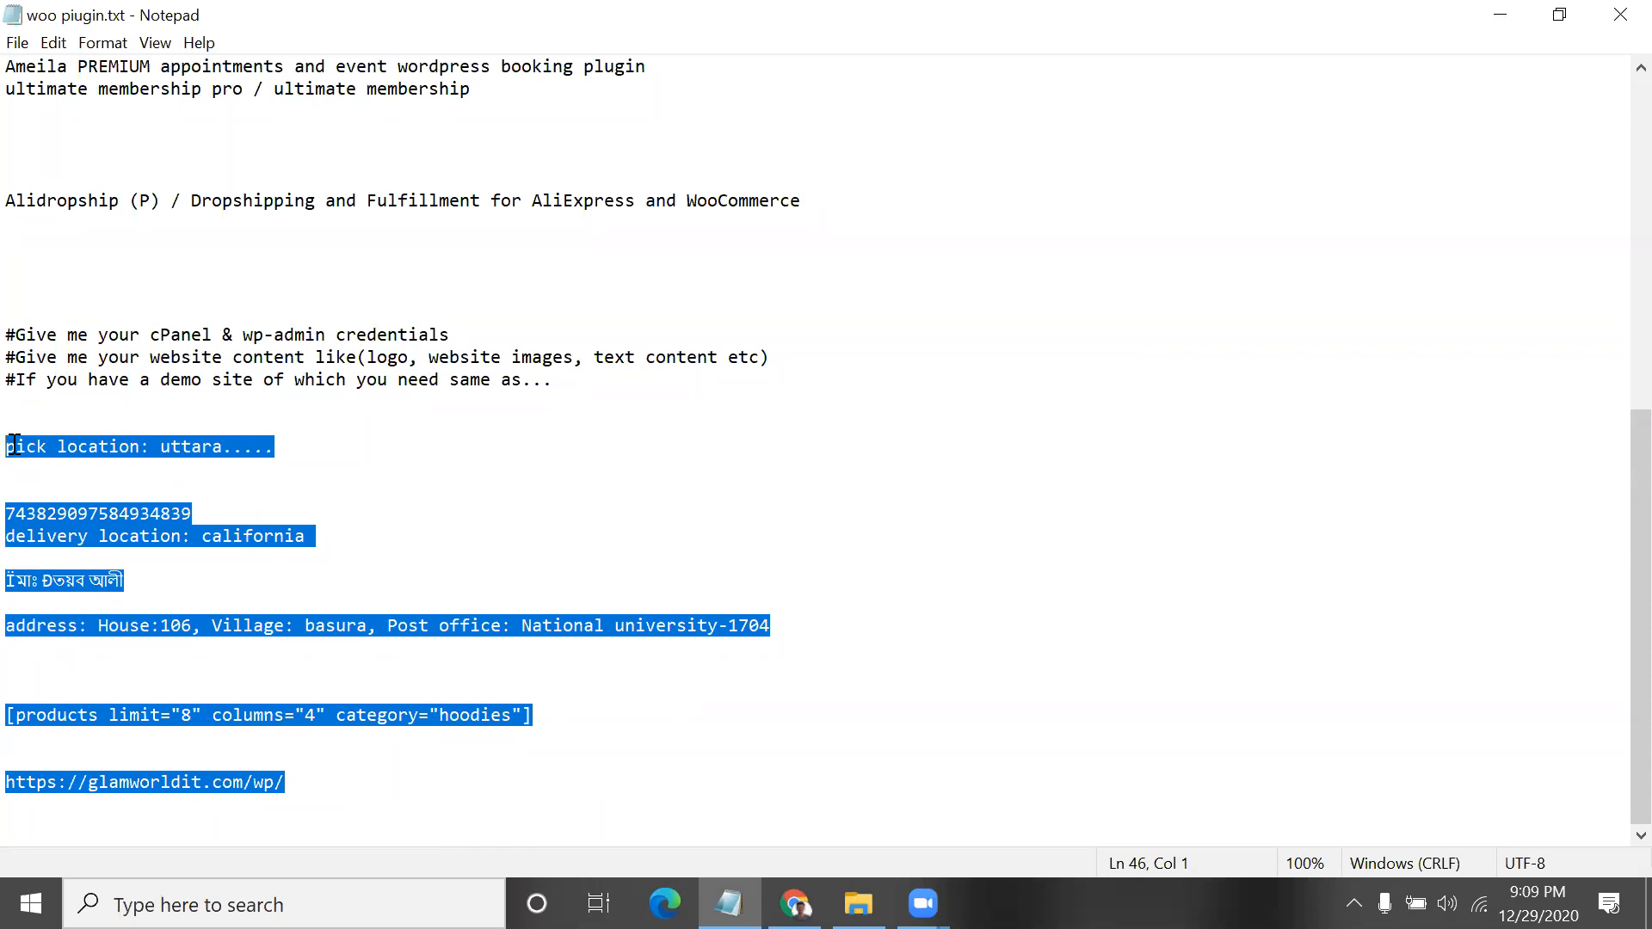
{"action": "key", "text": "Delete"}
{"action": "scroll", "coordinate": [163, 523], "scroll_direction": "up", "scroll_amount": 4}
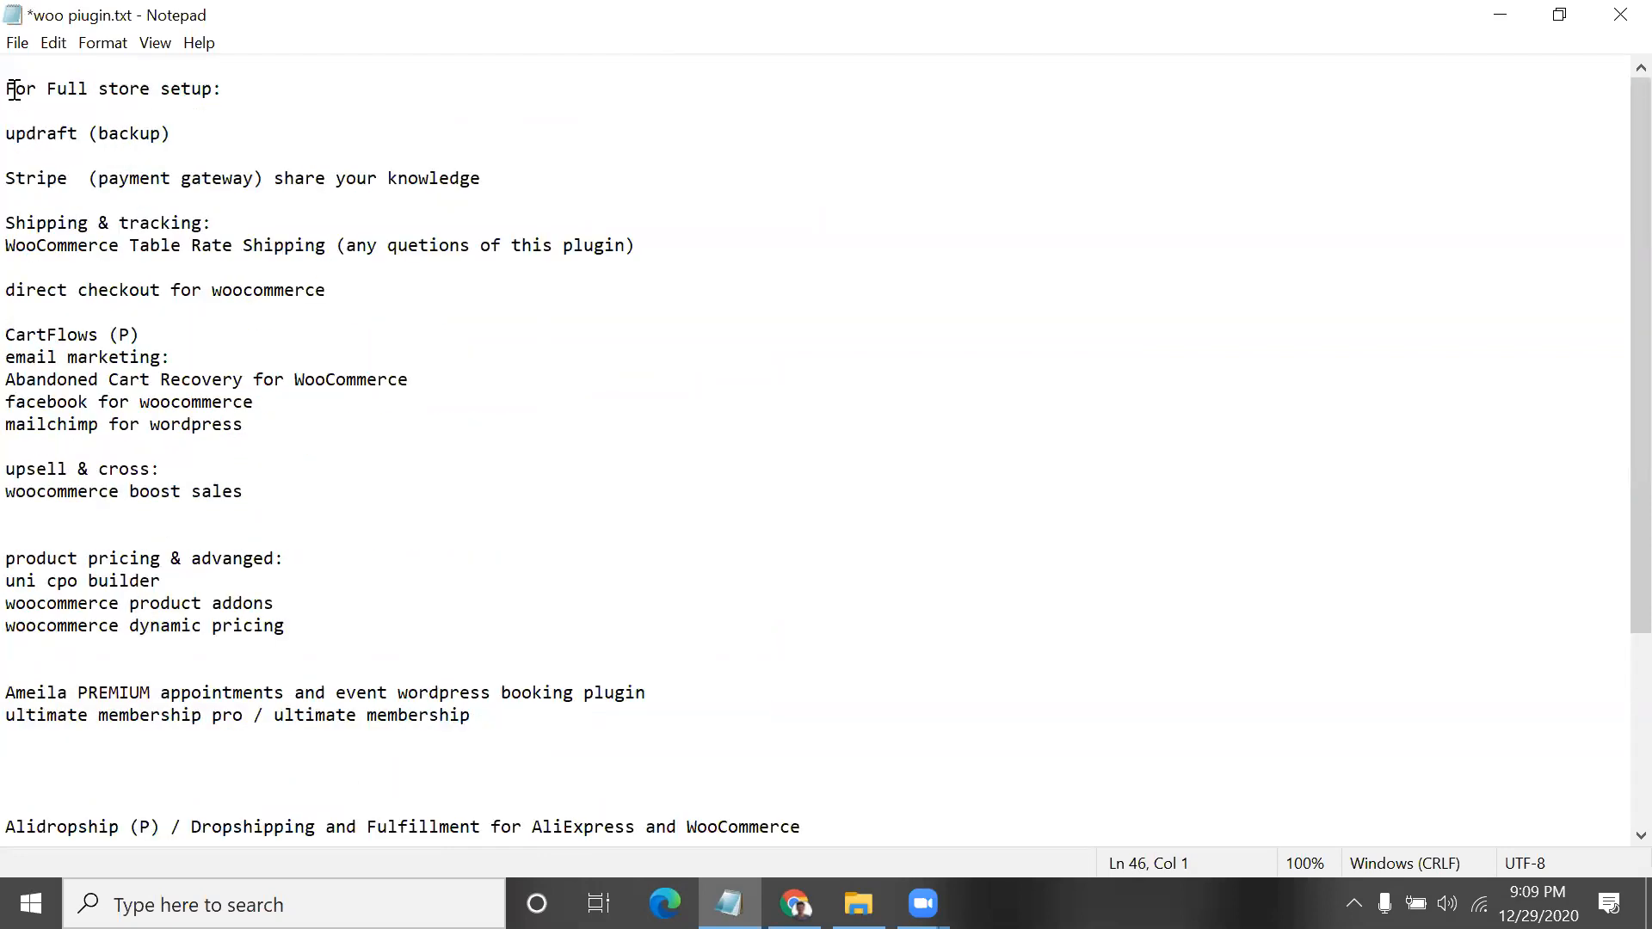
Highlight the "updraft (backup)" entry and enlarge the notes text to 120% zoom.
{"action": "left_click_drag", "start_coordinate": [14, 89], "coordinate": [756, 181]}
{"action": "left_click", "coordinate": [99, 179]}
{"action": "left_click", "coordinate": [195, 129]}
{"action": "left_click", "coordinate": [15, 128], "text": "shift"}
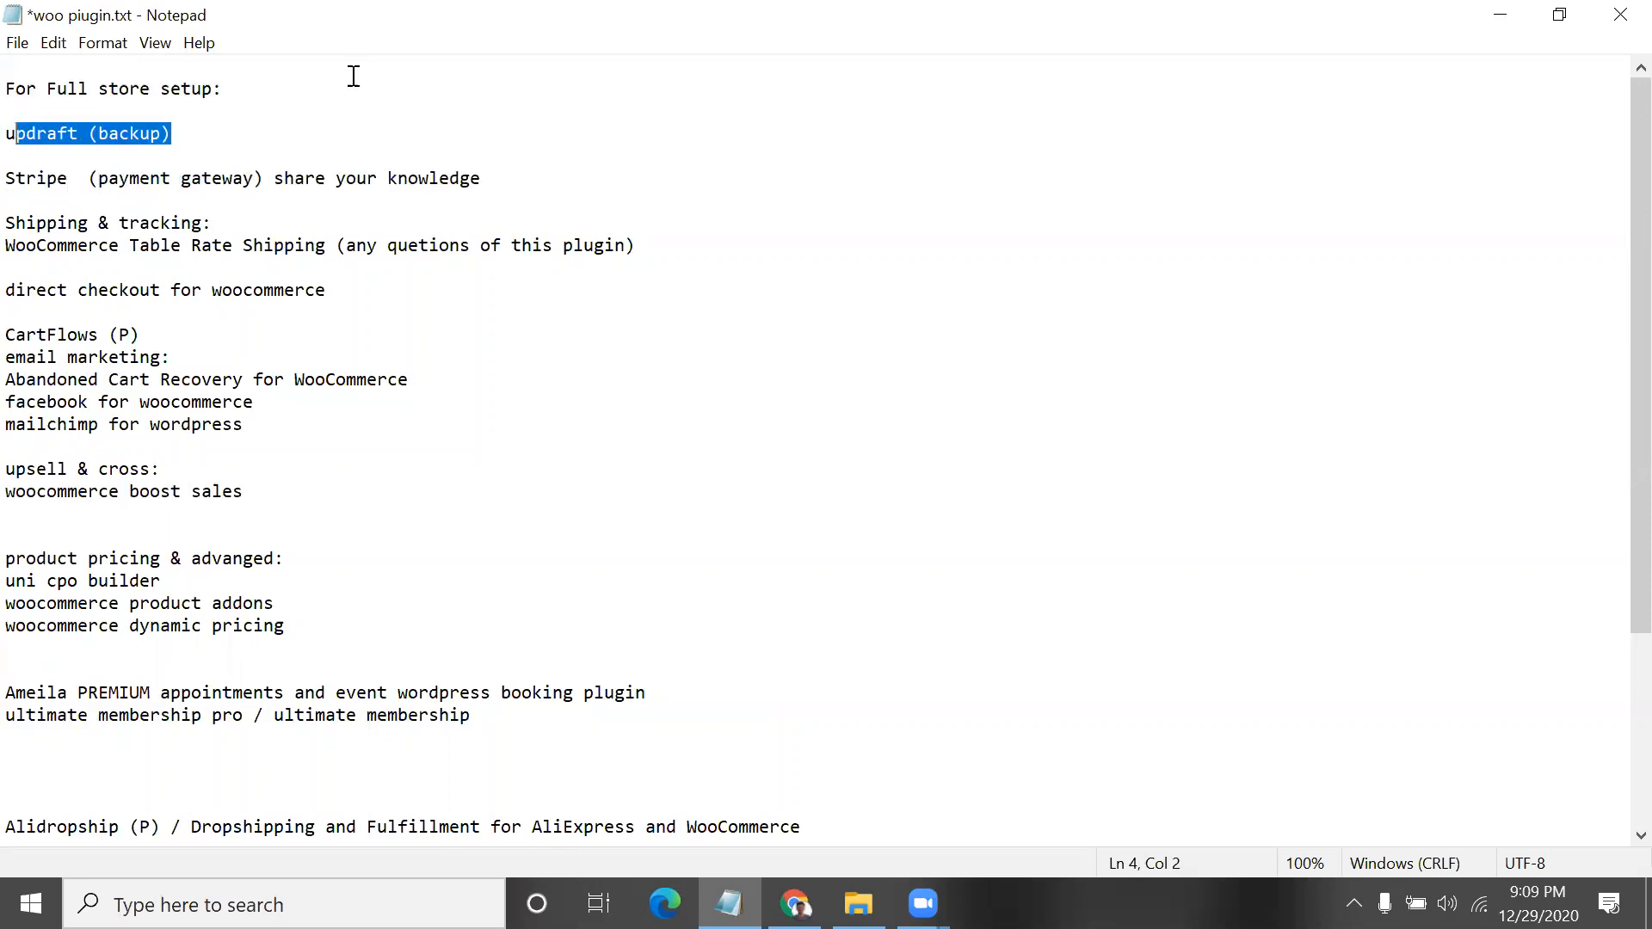
{"action": "left_click", "coordinate": [1559, 14]}
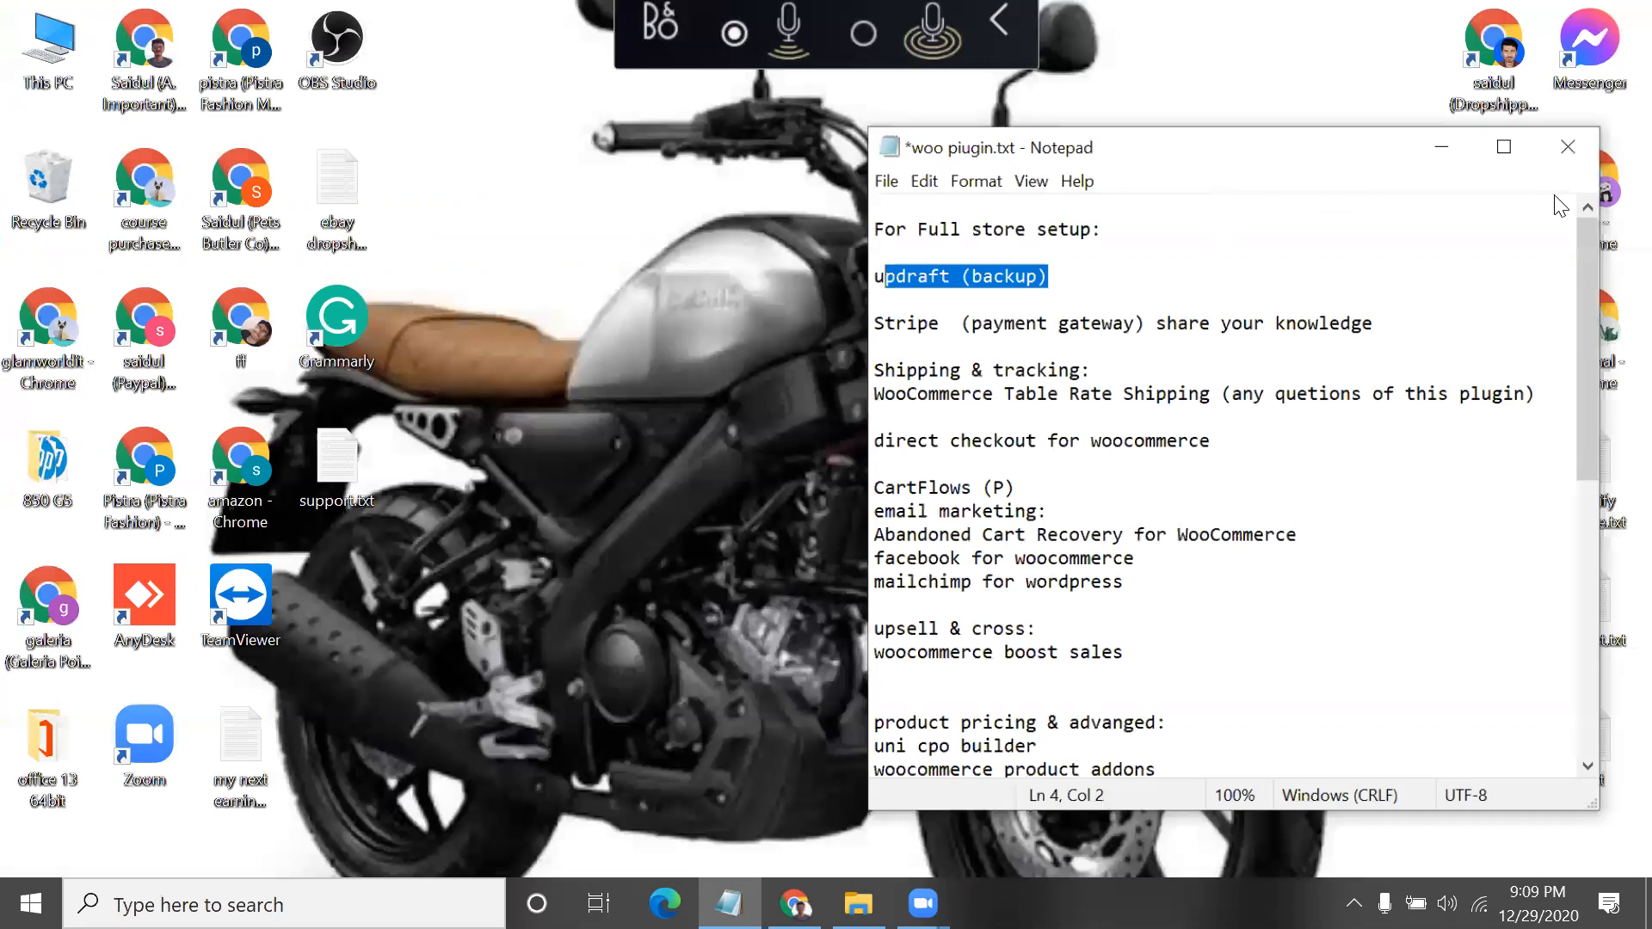
{"action": "left_click", "coordinate": [1503, 147]}
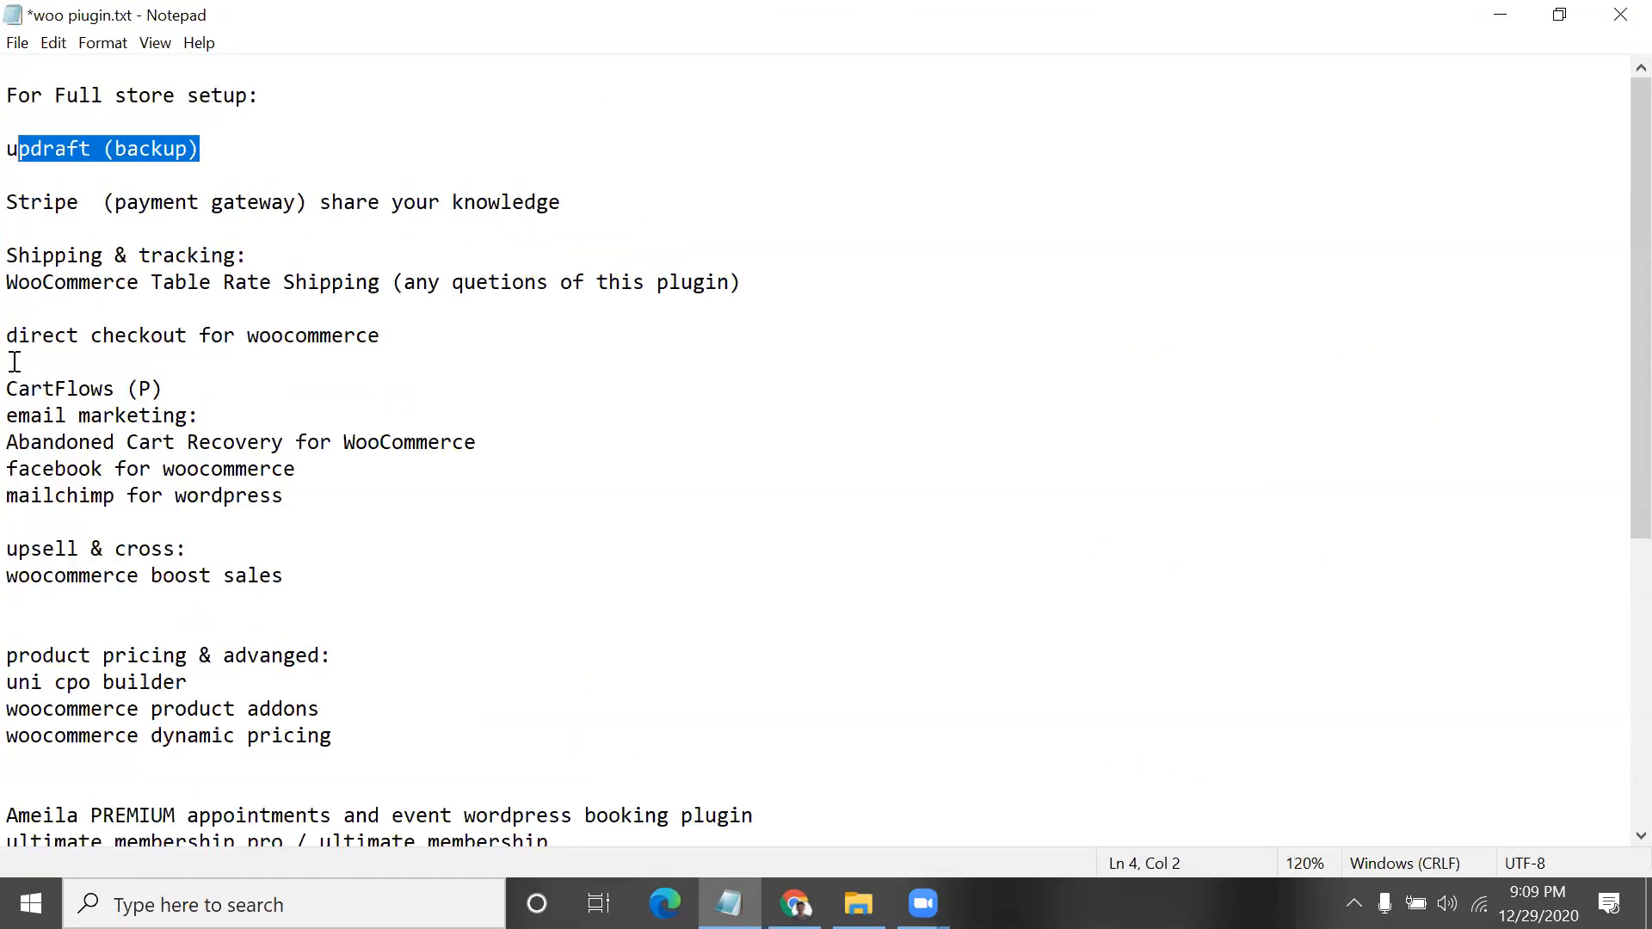
Highlight the word "updraft" in the backup entry, and restore the notes to a smaller floating window.
{"action": "left_click", "coordinate": [126, 251]}
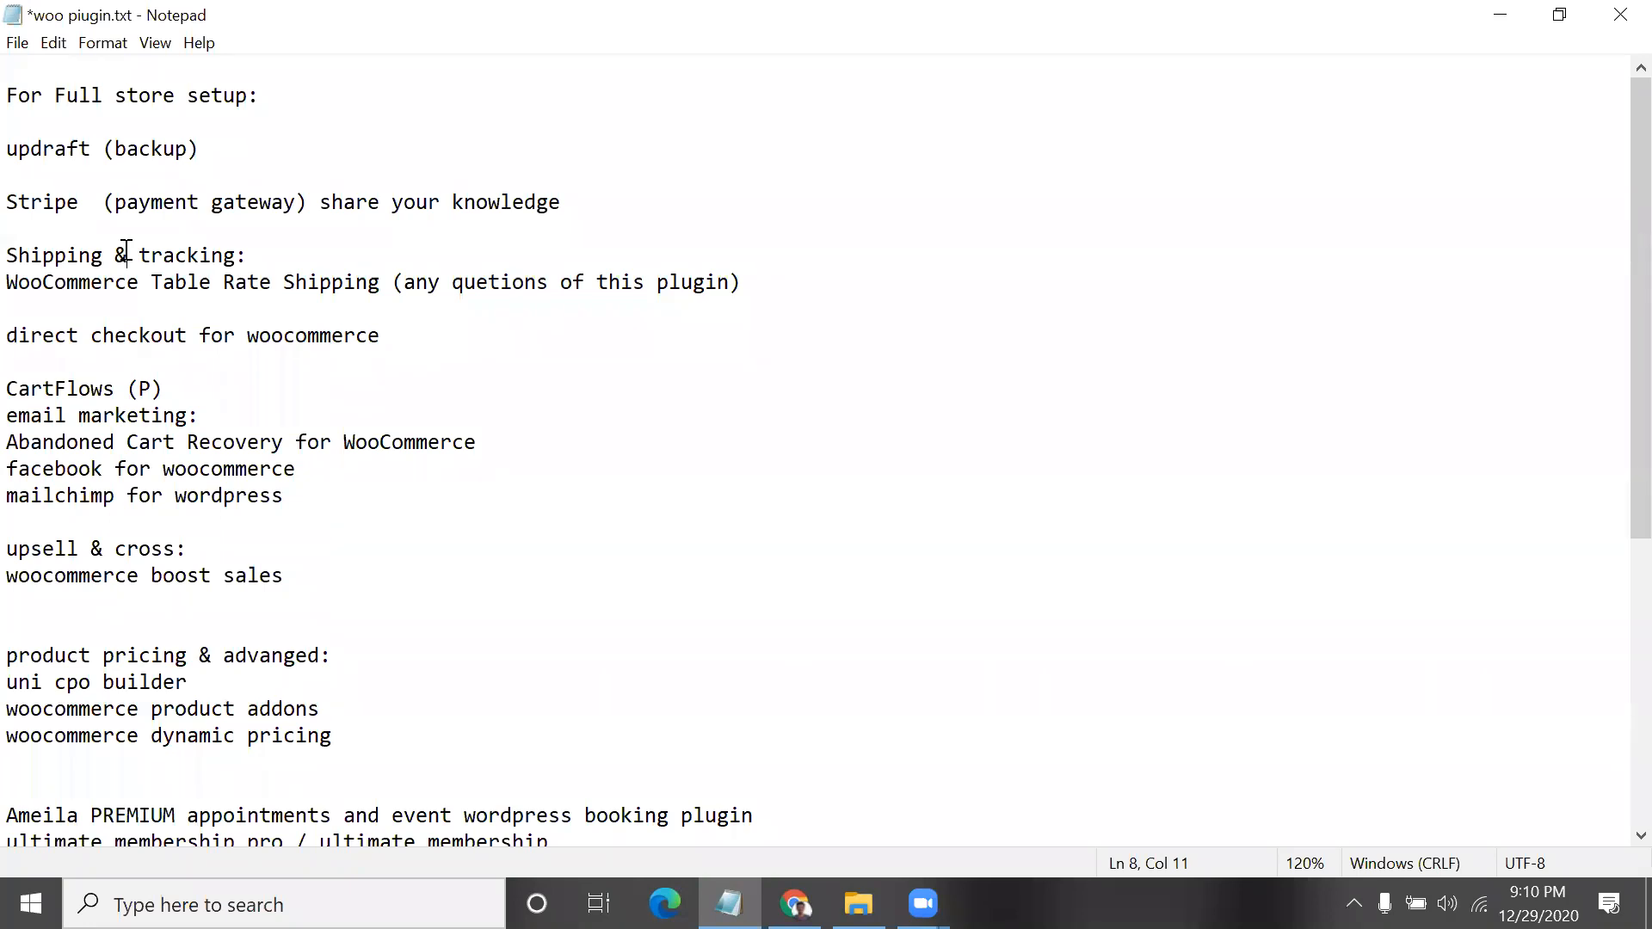
{"action": "left_click_drag", "start_coordinate": [218, 158], "coordinate": [14, 161]}
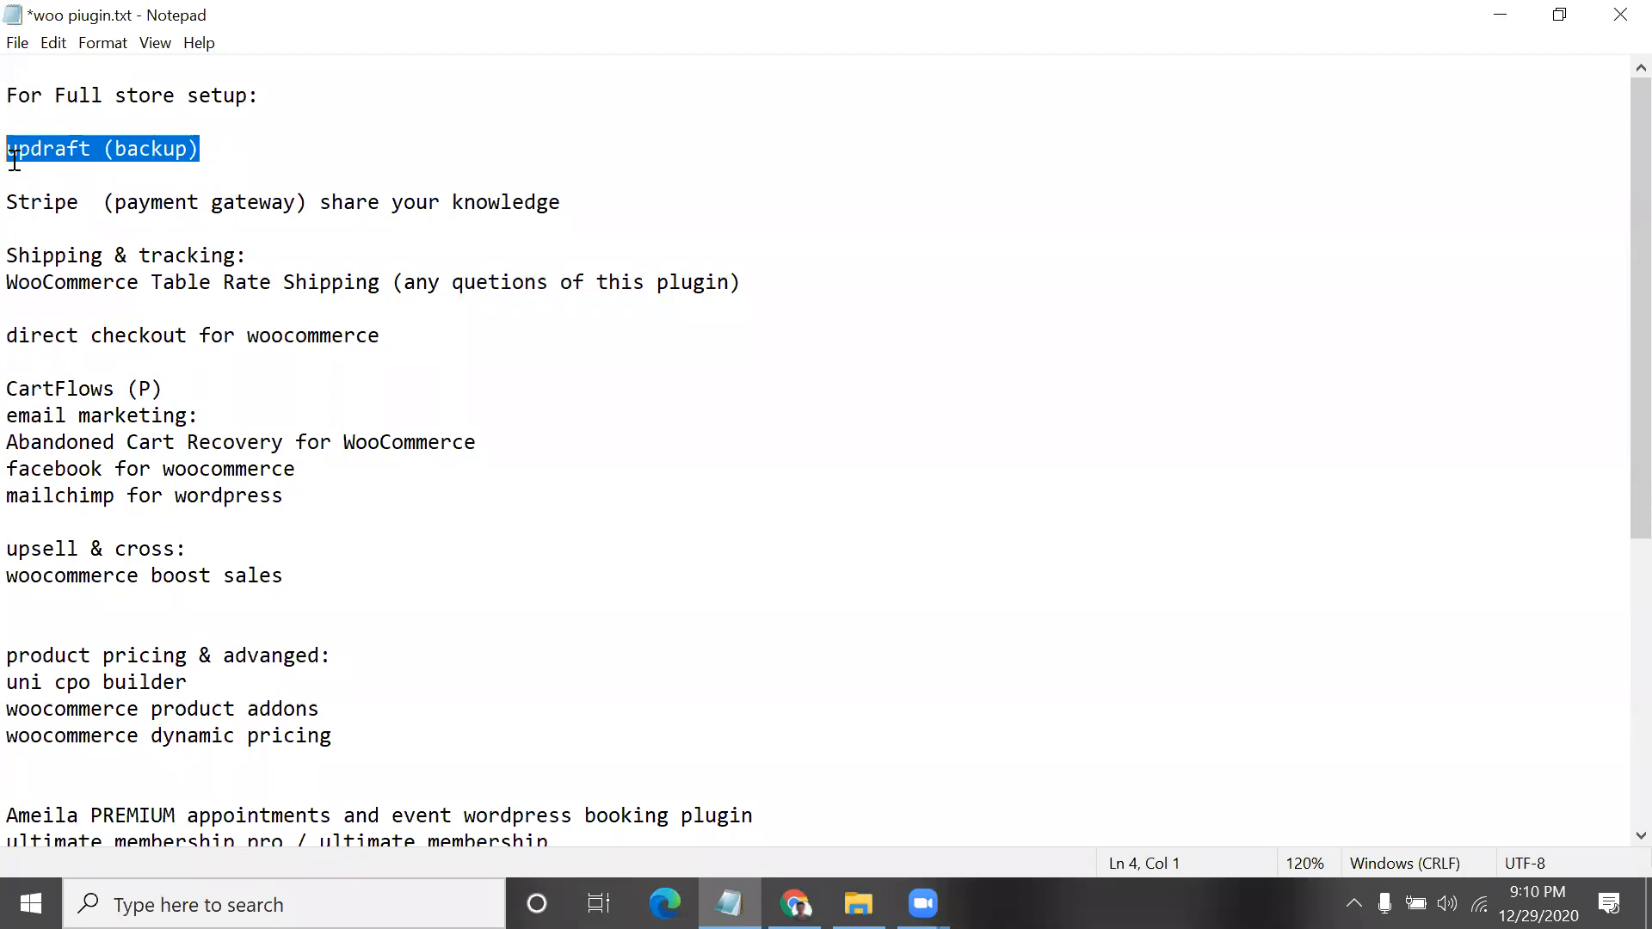
{"action": "left_click", "coordinate": [13, 143]}
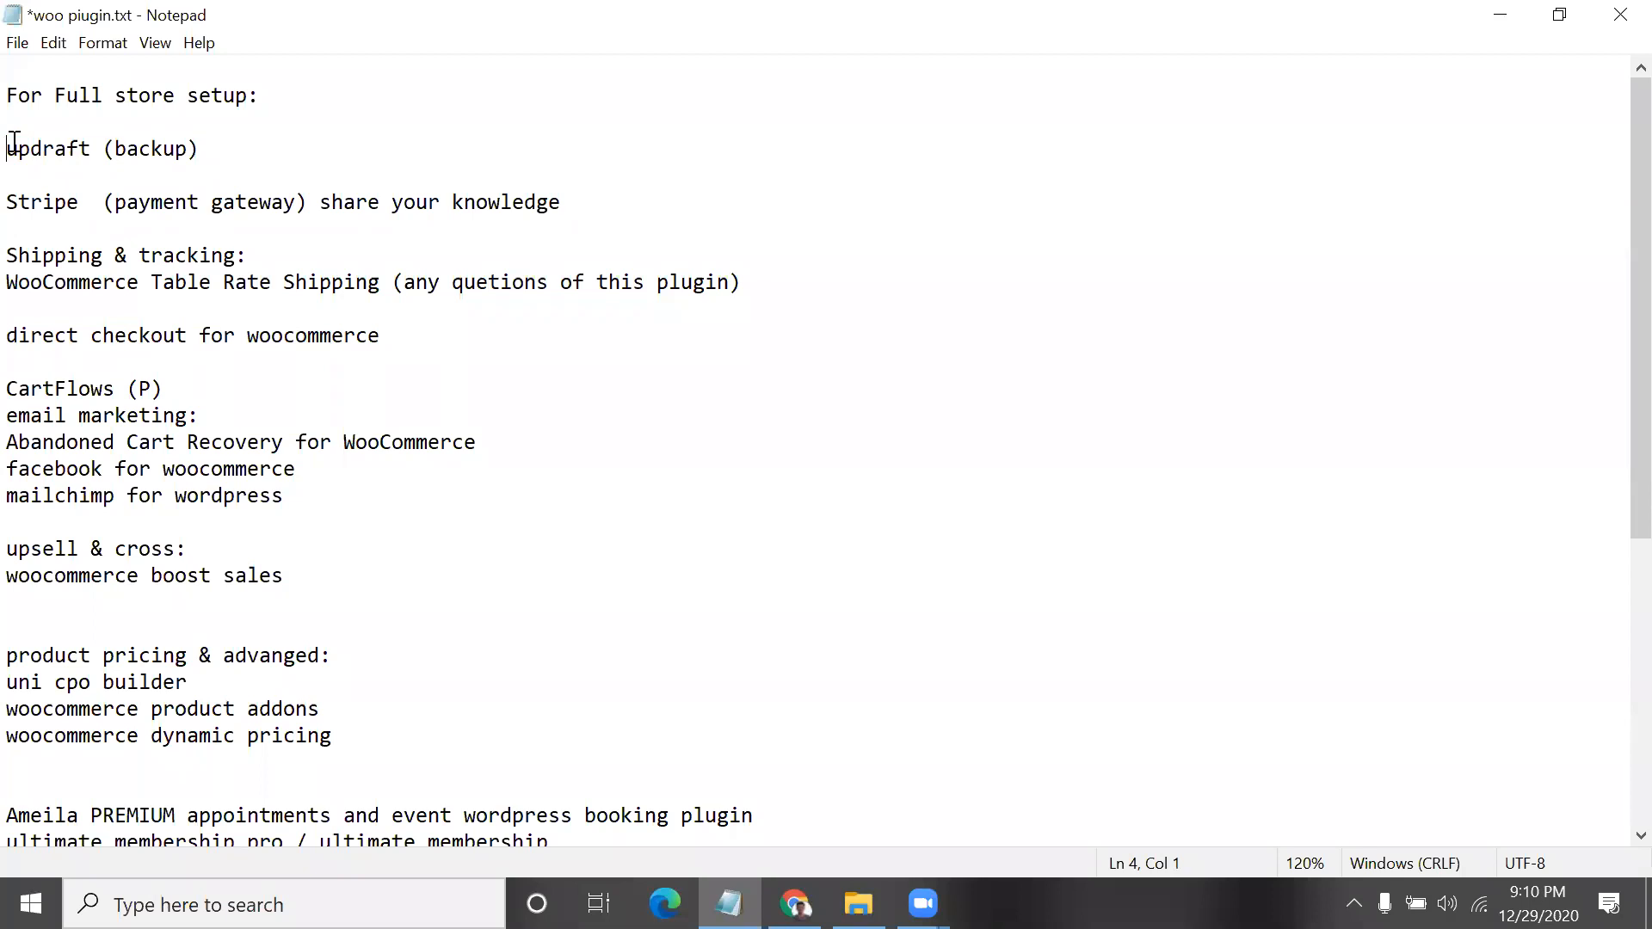
{"action": "left_click_drag", "start_coordinate": [91, 148], "coordinate": [15, 148]}
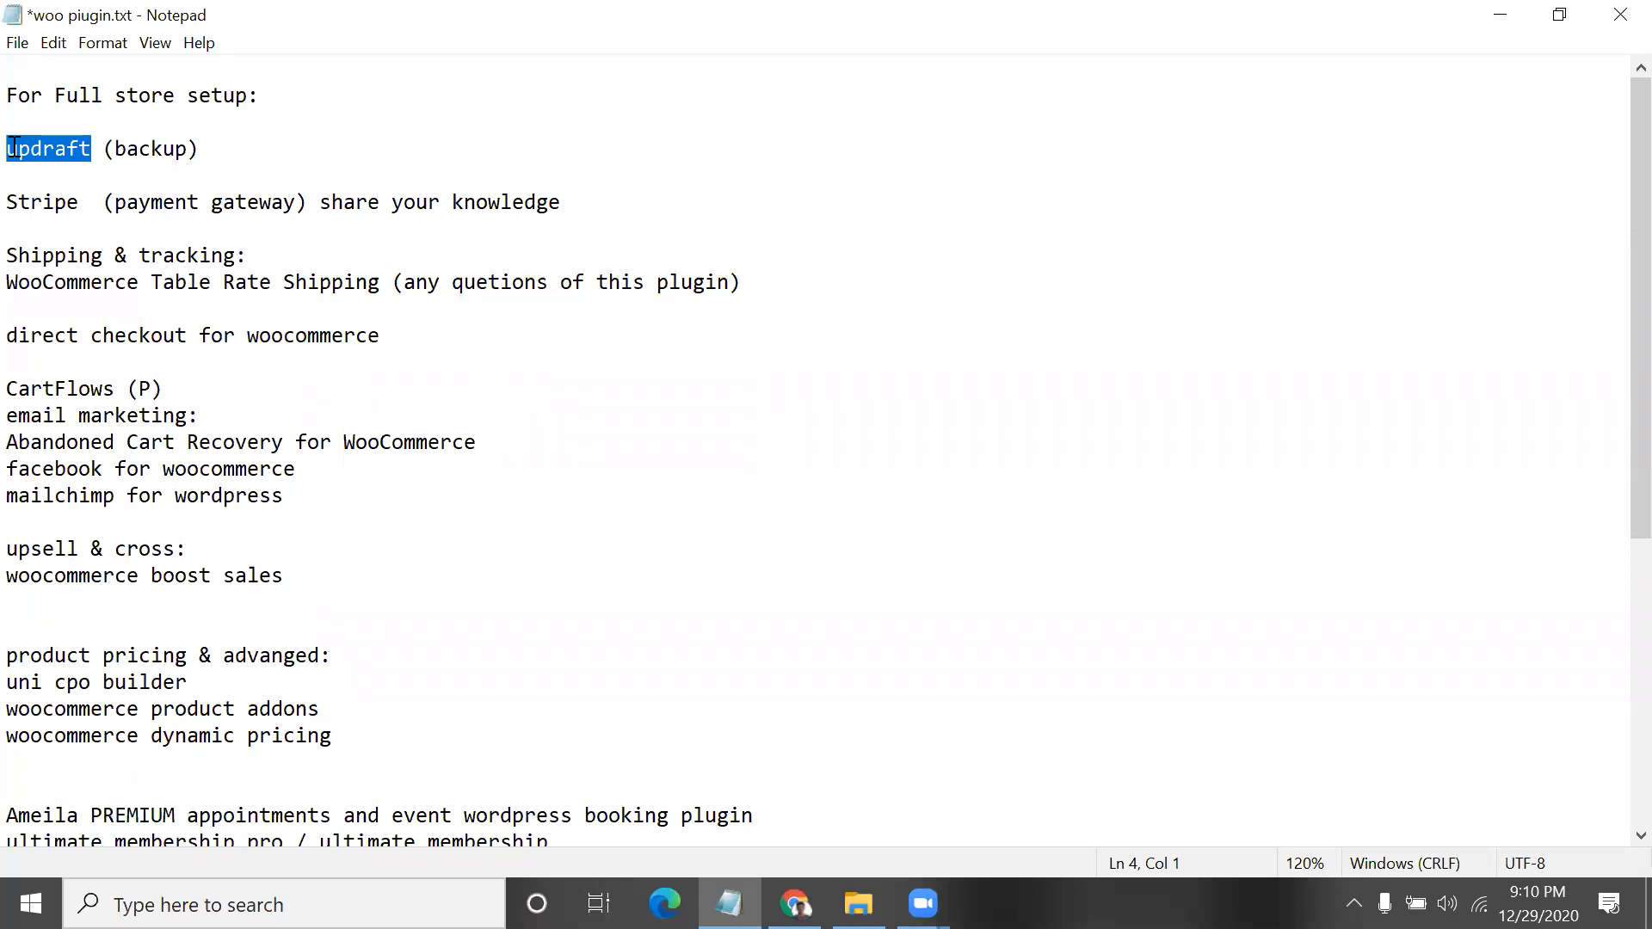
{"action": "right_click", "coordinate": [15, 148]}
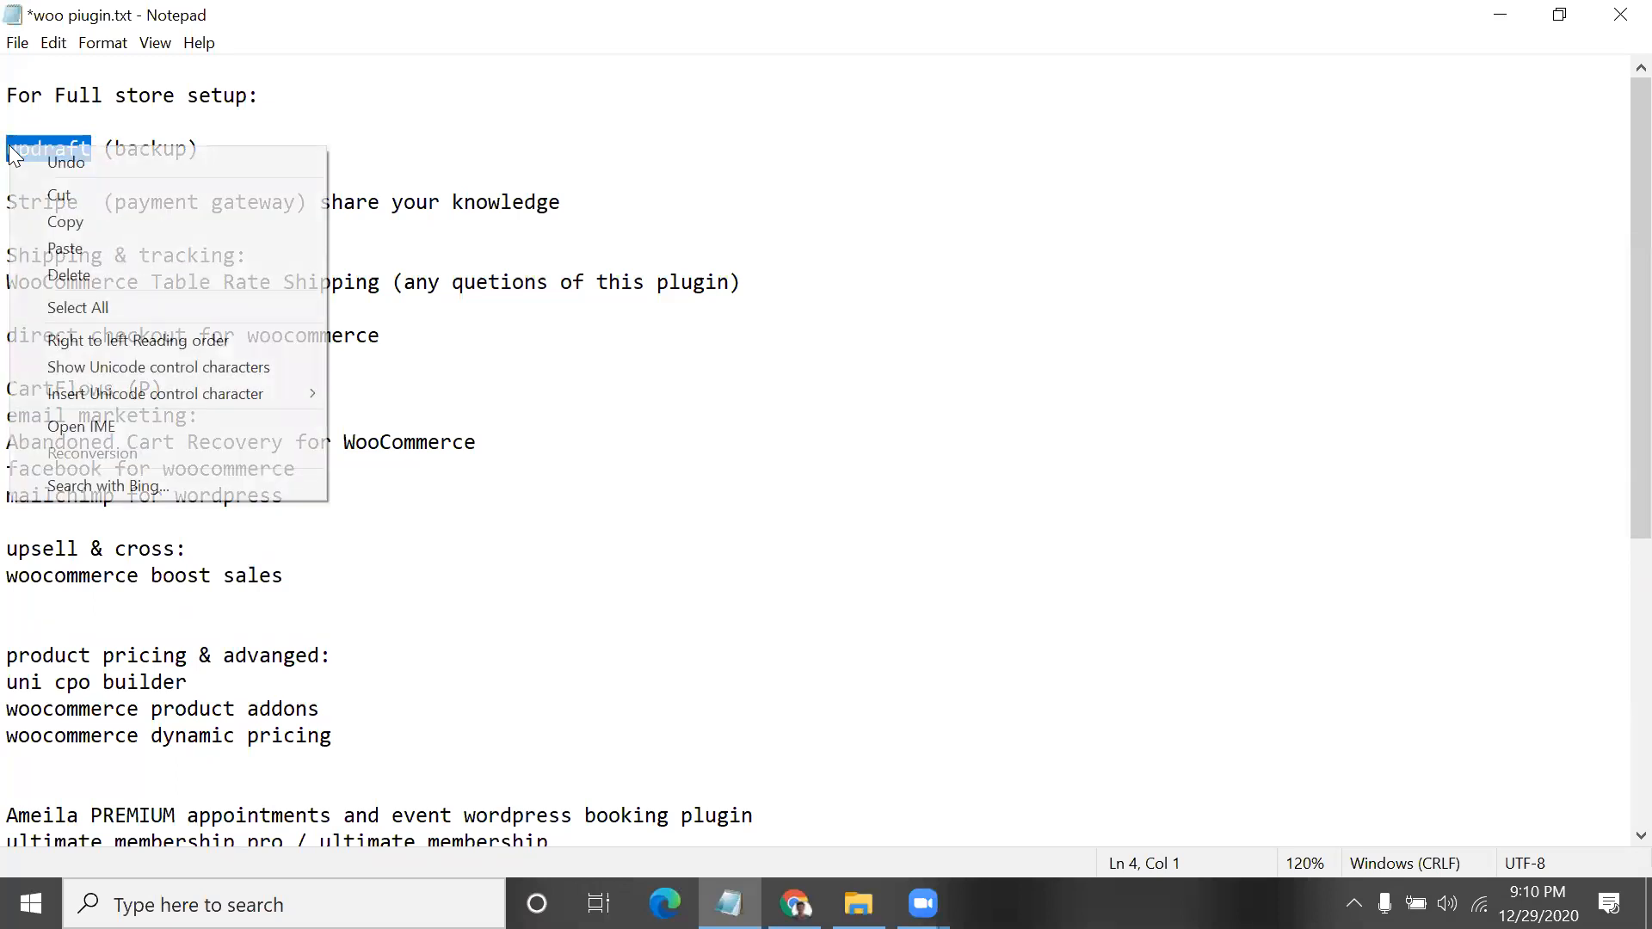
{"action": "left_click", "coordinate": [134, 95]}
{"action": "left_click", "coordinate": [1556, 12]}
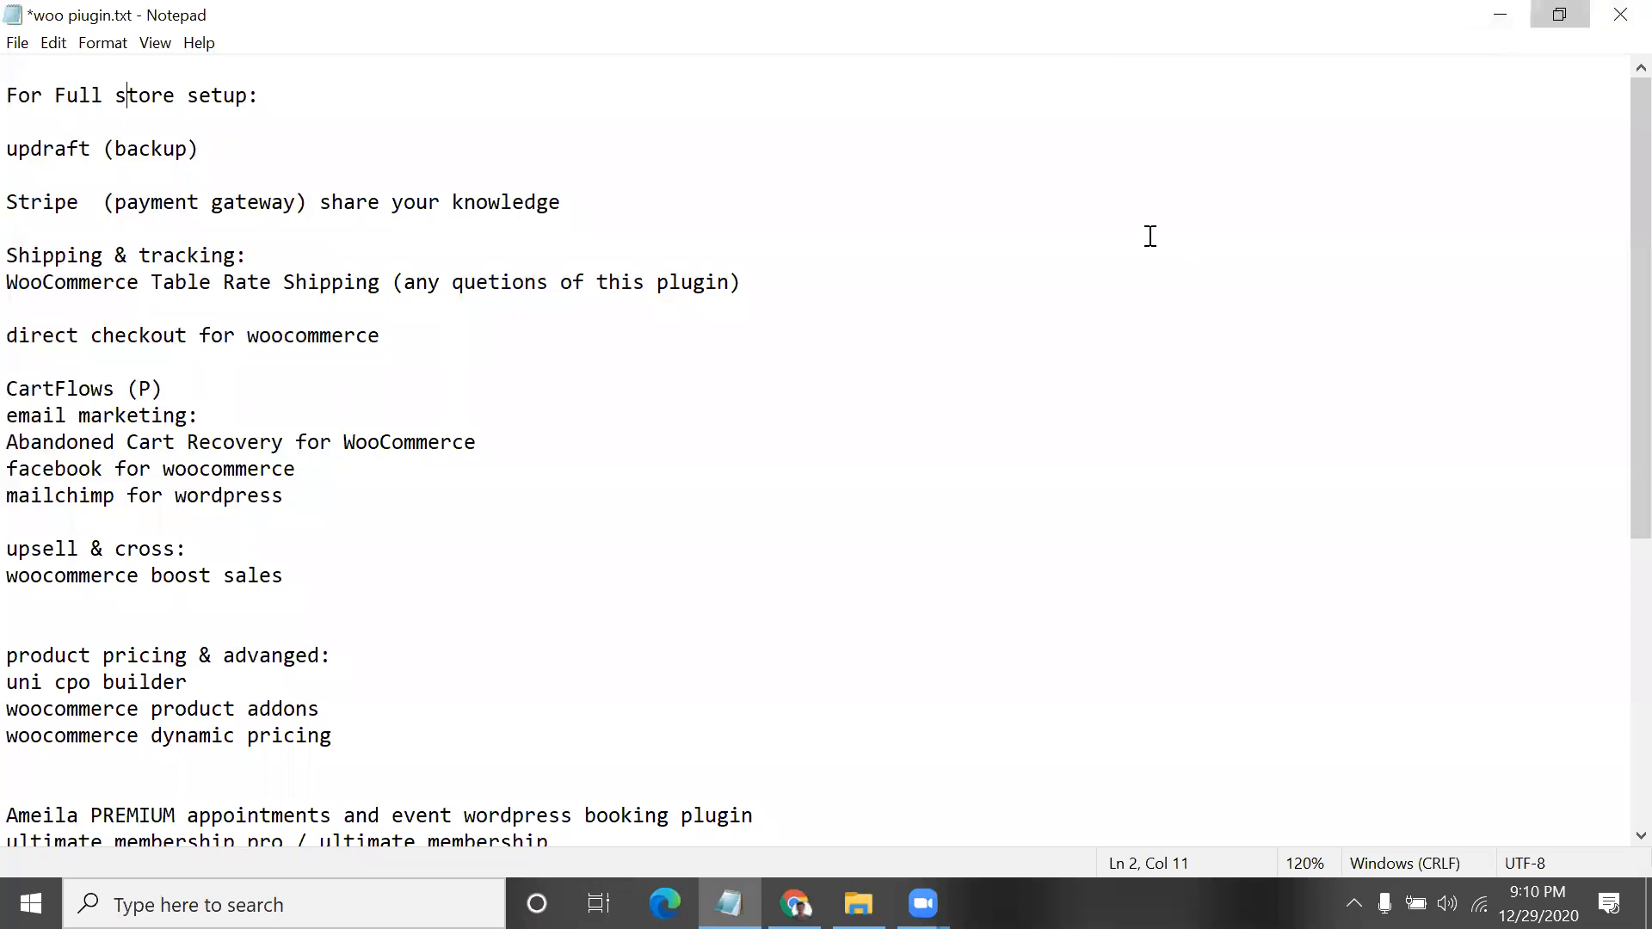
Switch to Chrome and look over the My dropship WordPress dashboard notices and admin menu.
{"action": "left_click", "coordinate": [795, 903]}
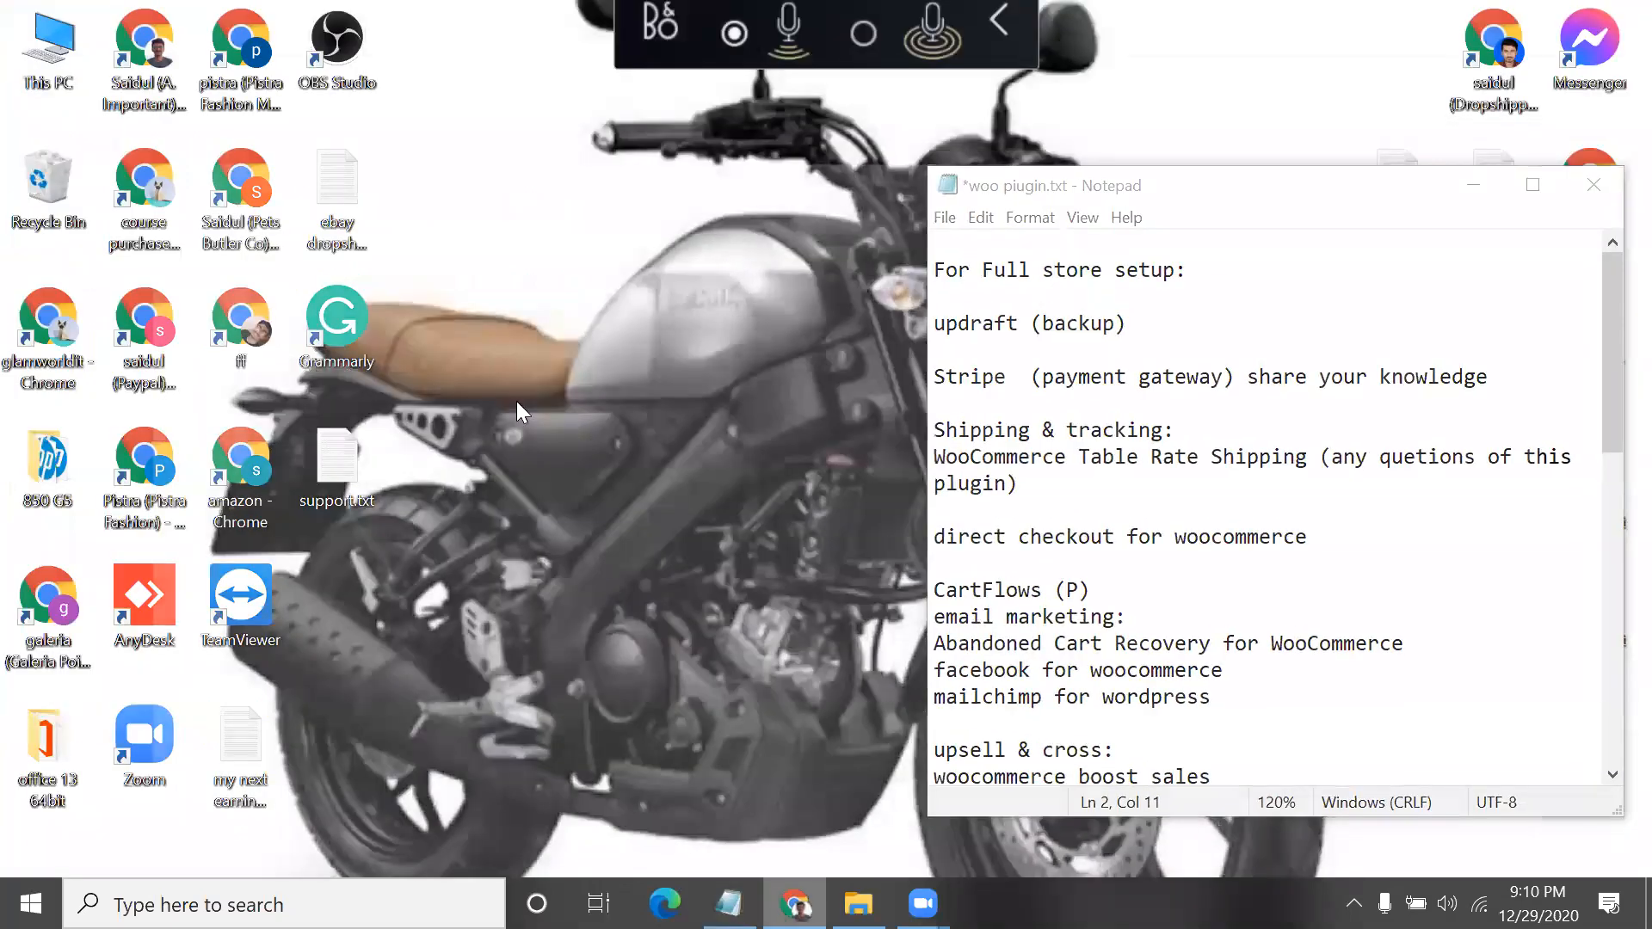
{"action": "scroll", "coordinate": [459, 510], "scroll_direction": "down", "scroll_amount": 3}
{"action": "scroll", "coordinate": [459, 516], "scroll_direction": "up", "scroll_amount": 10}
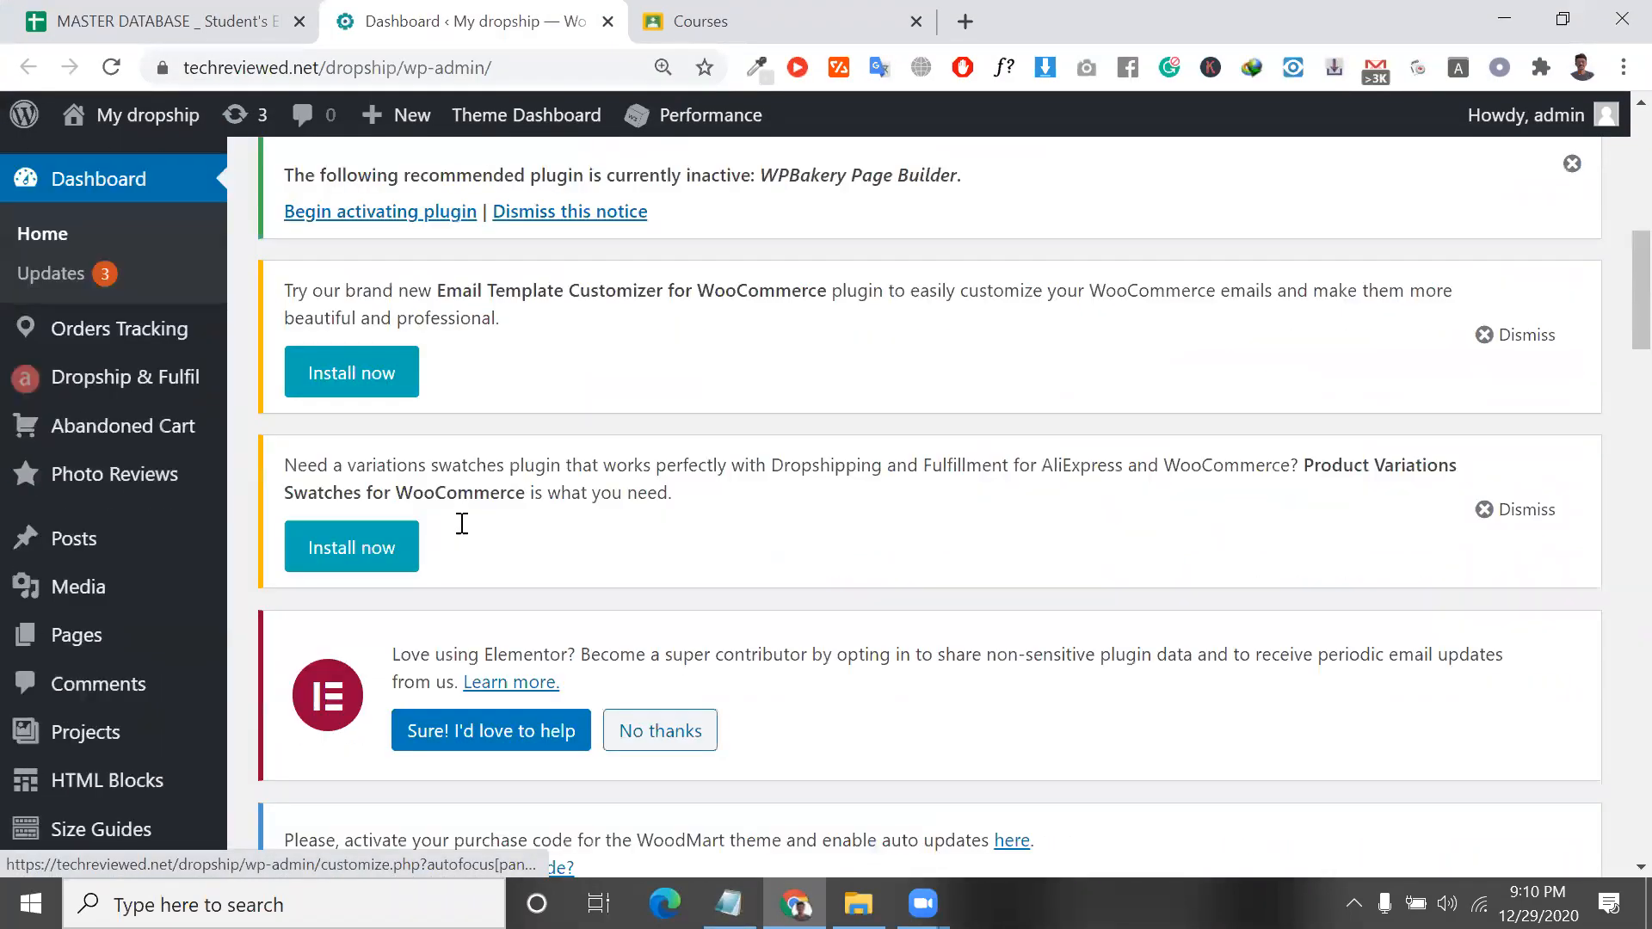
{"action": "scroll", "coordinate": [462, 523], "scroll_direction": "up", "scroll_amount": 3}
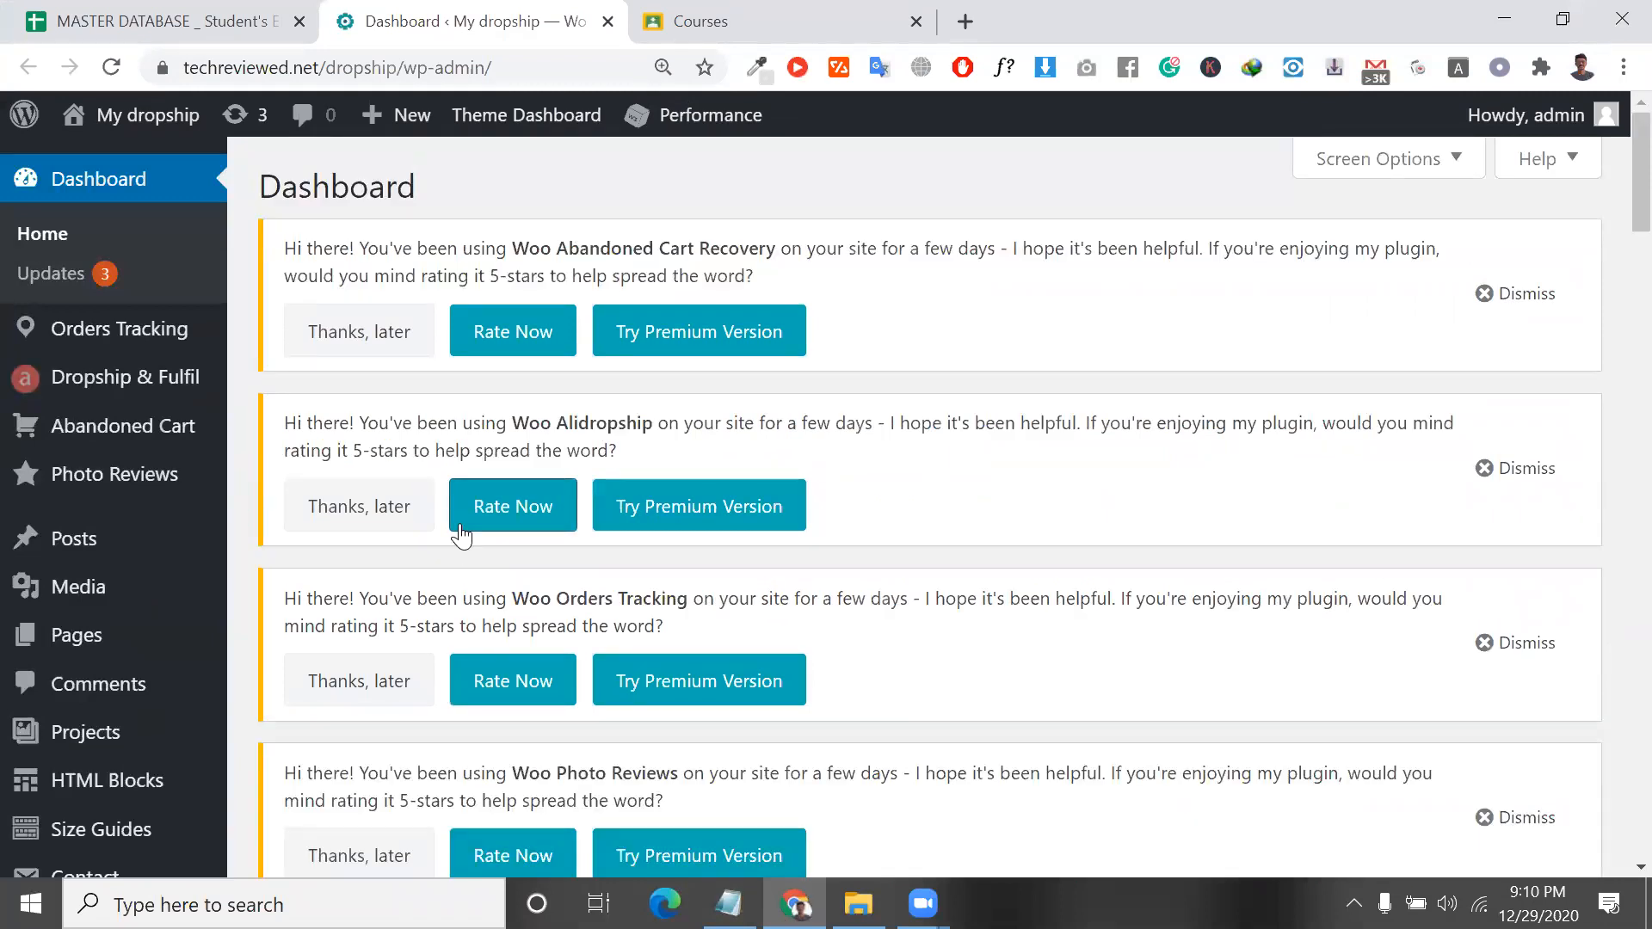
{"action": "scroll", "coordinate": [461, 534], "scroll_direction": "down", "scroll_amount": 15}
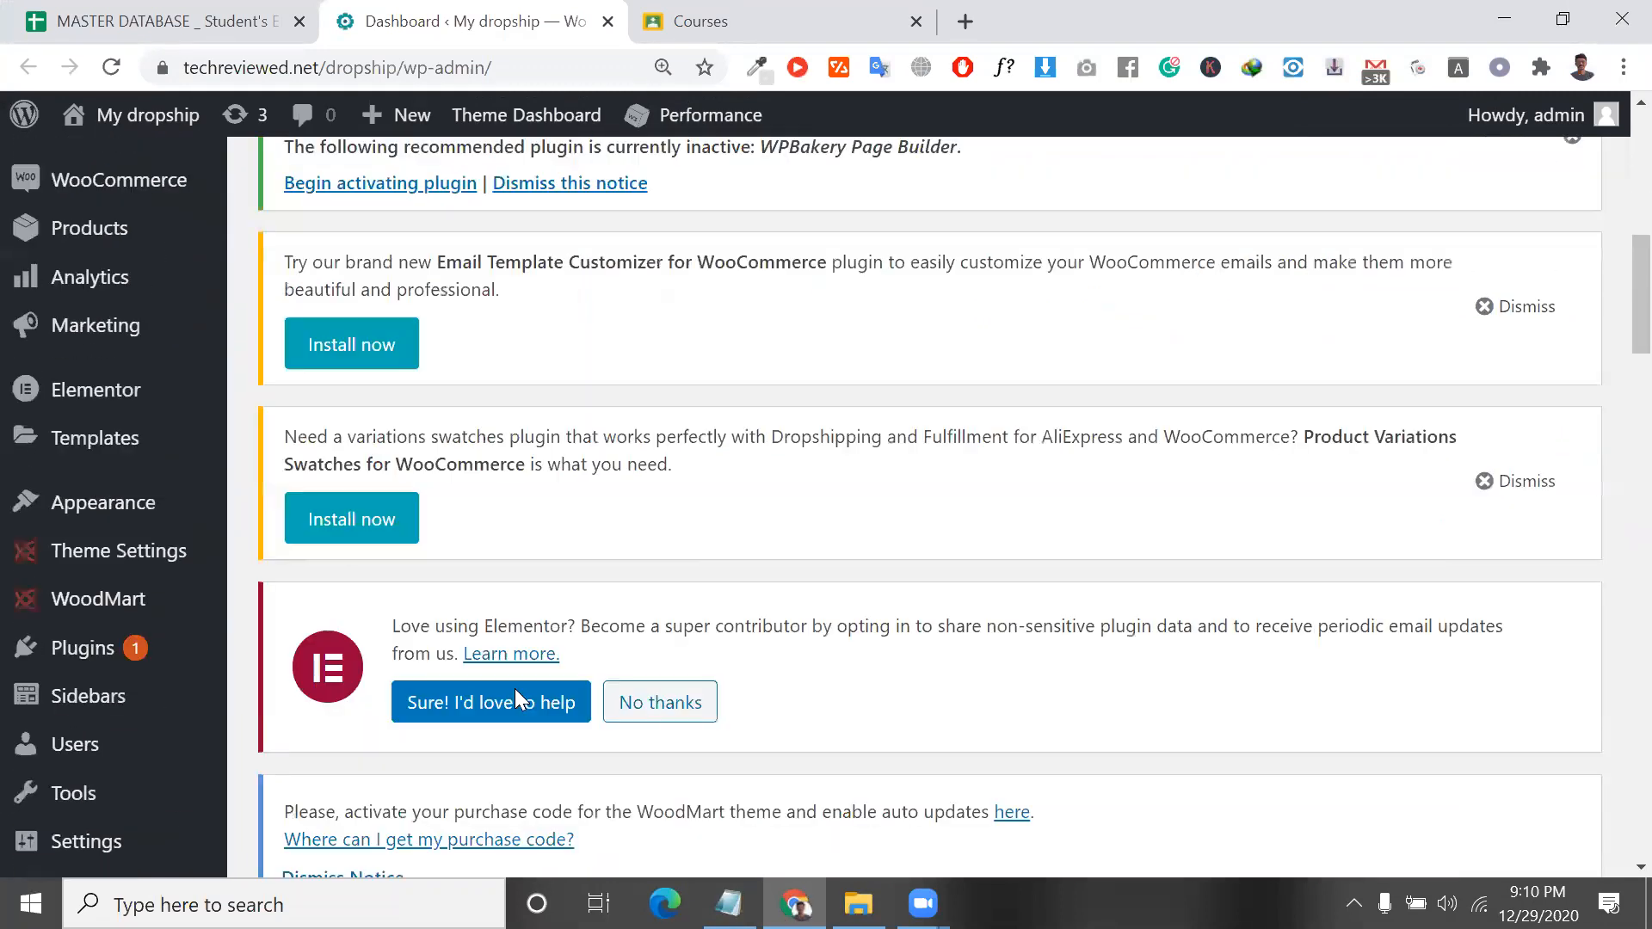
{"action": "scroll", "coordinate": [373, 316], "scroll_direction": "up", "scroll_amount": 15}
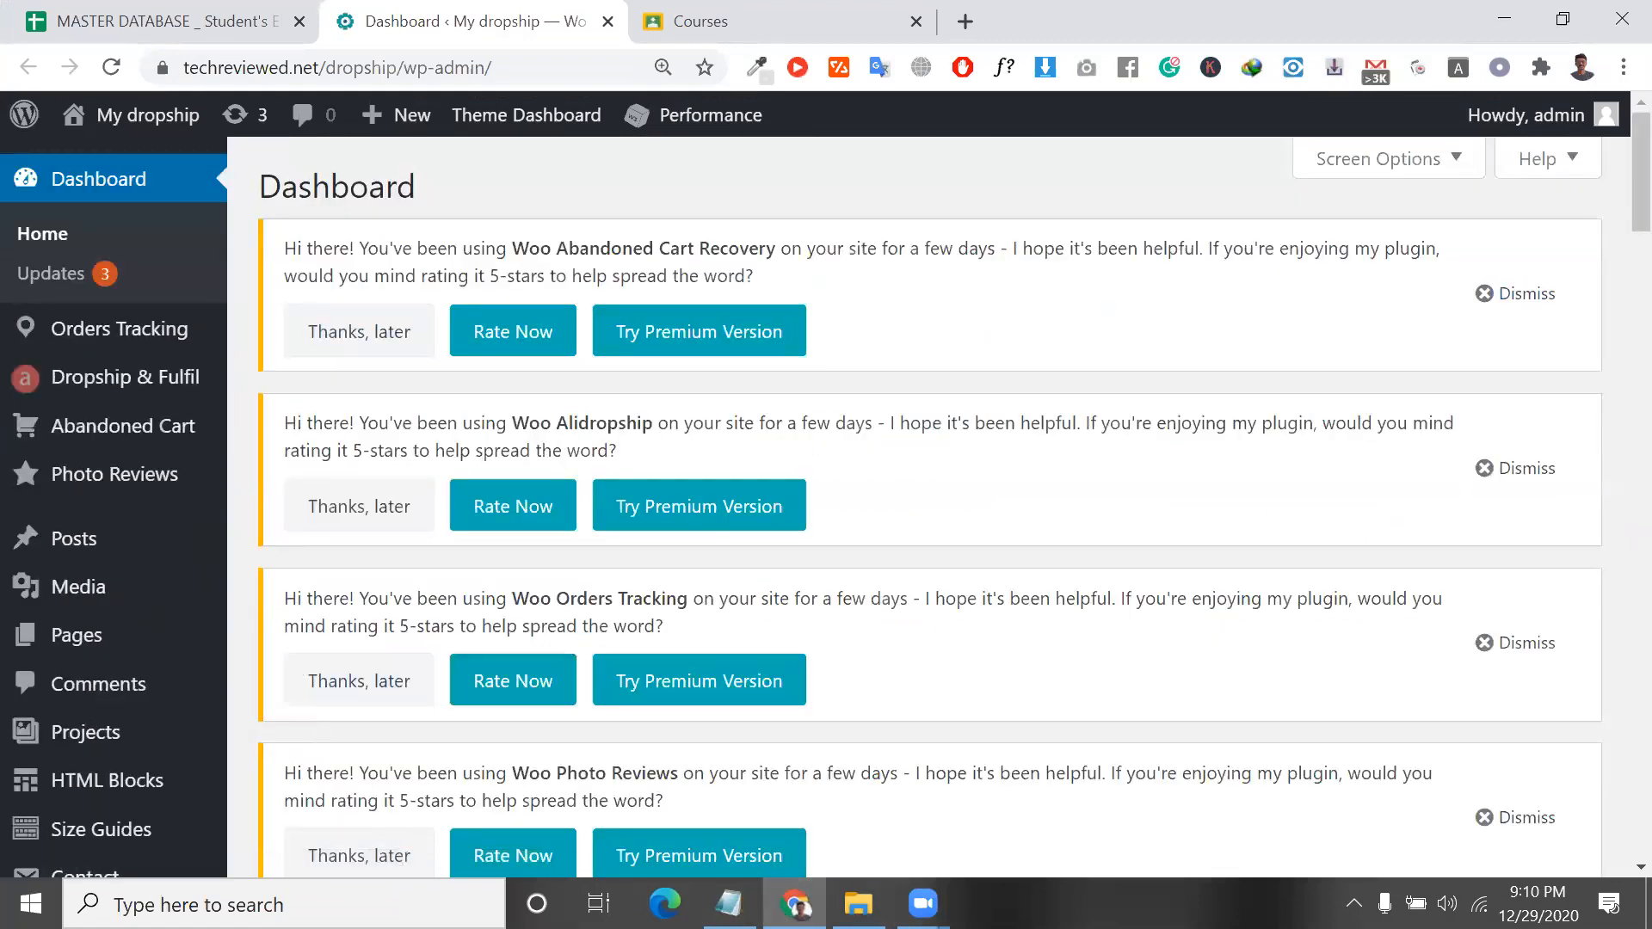
Bring the Notepad notes in front of the dashboard and review the full-store plugin list from updraft down to Alidropship.
{"action": "key", "text": "alt+Tab"}
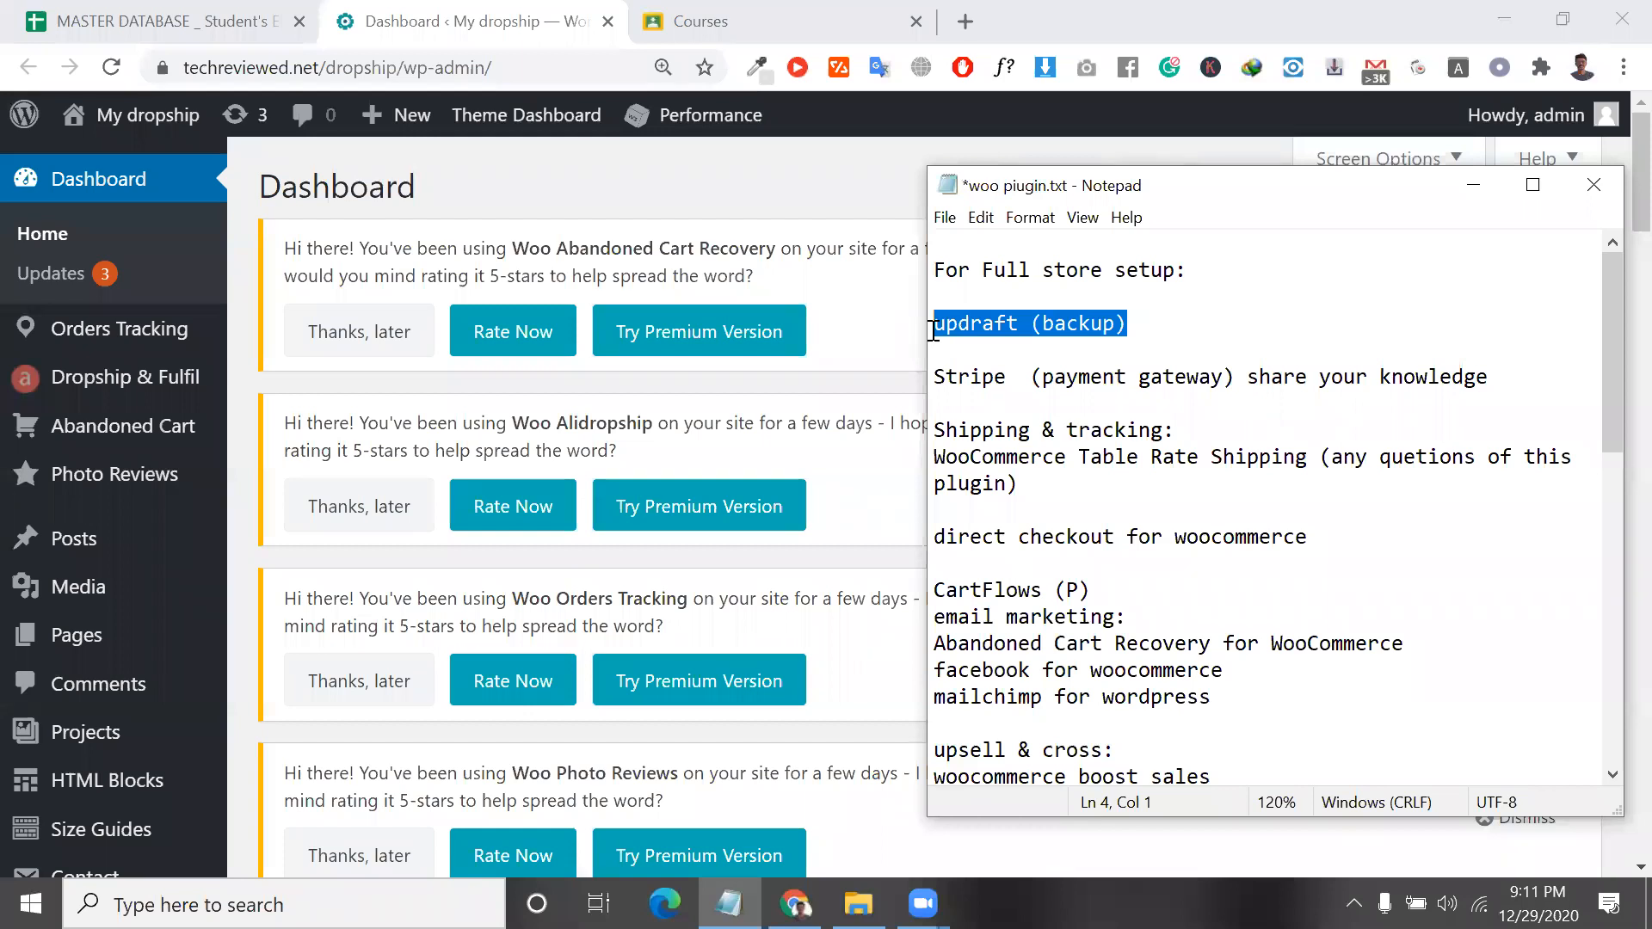
{"action": "scroll", "coordinate": [1102, 592], "scroll_direction": "down", "scroll_amount": 8}
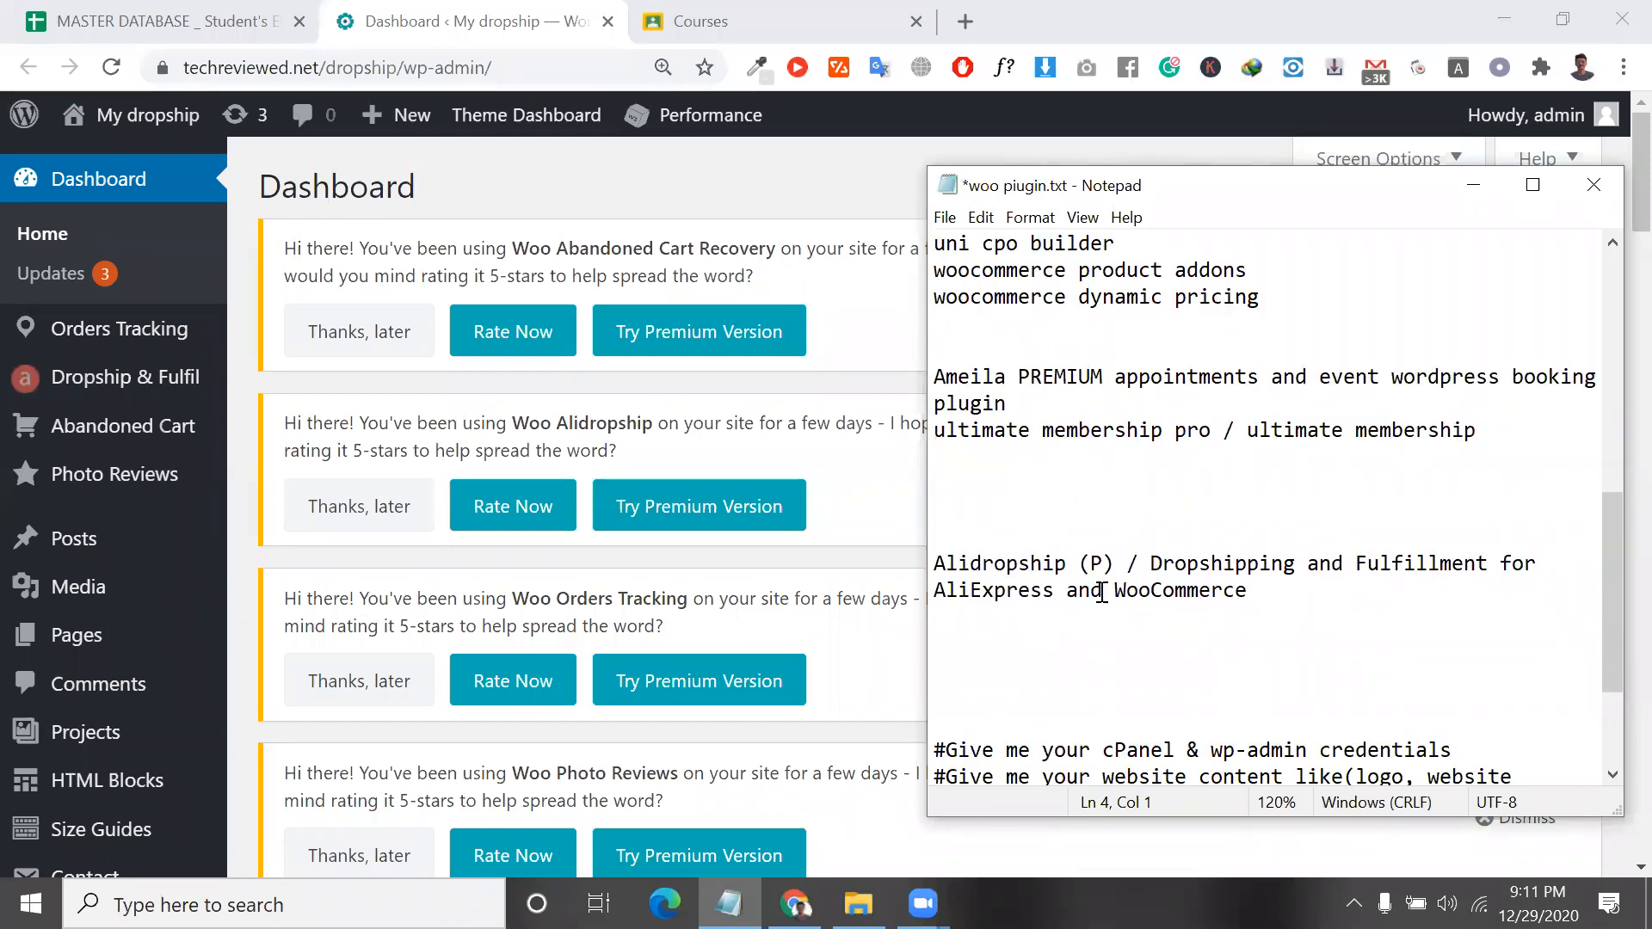
{"action": "scroll", "coordinate": [1097, 585], "scroll_direction": "up", "scroll_amount": 3}
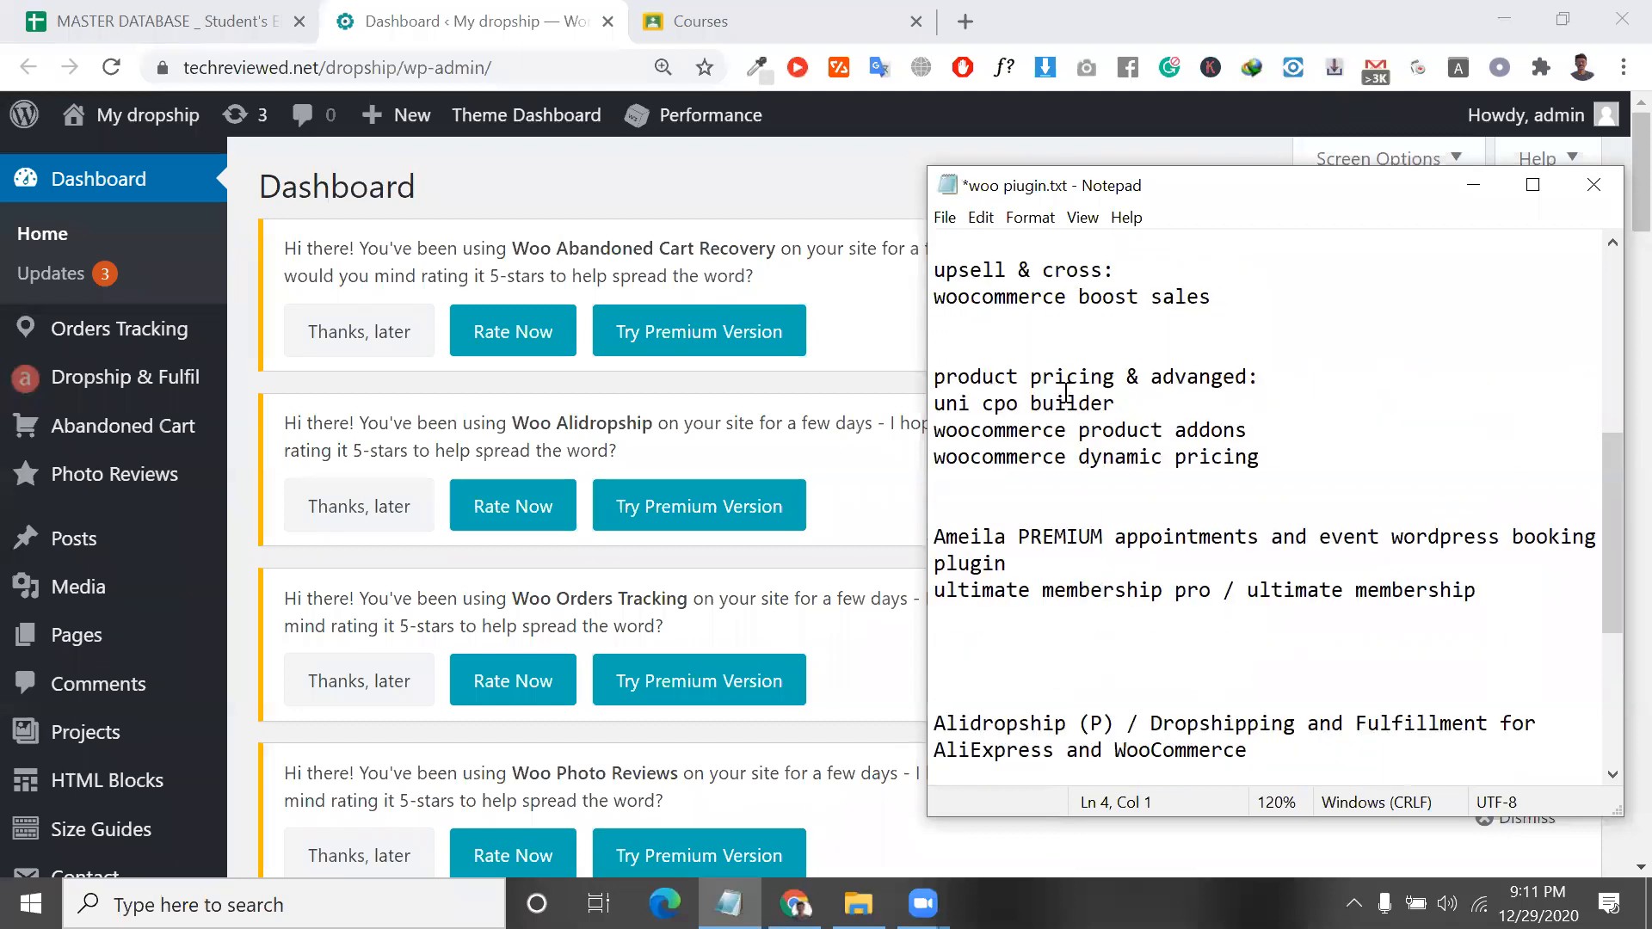
{"action": "scroll", "coordinate": [1065, 396], "scroll_direction": "up", "scroll_amount": 1}
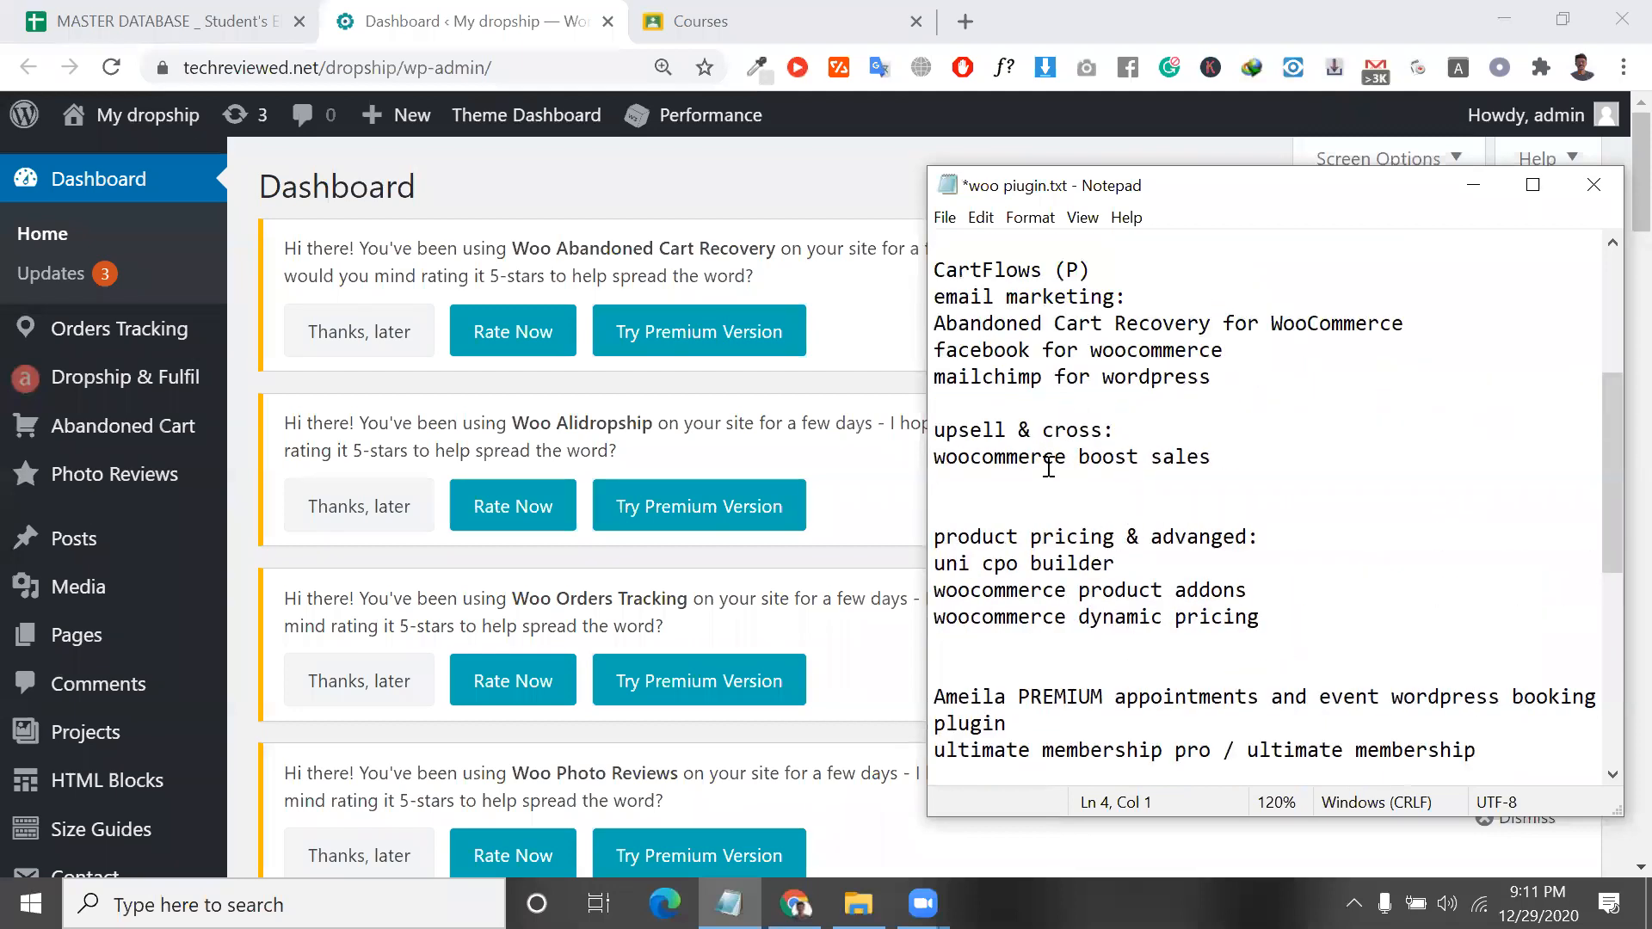
{"action": "scroll", "coordinate": [1041, 351], "scroll_direction": "up", "scroll_amount": 4}
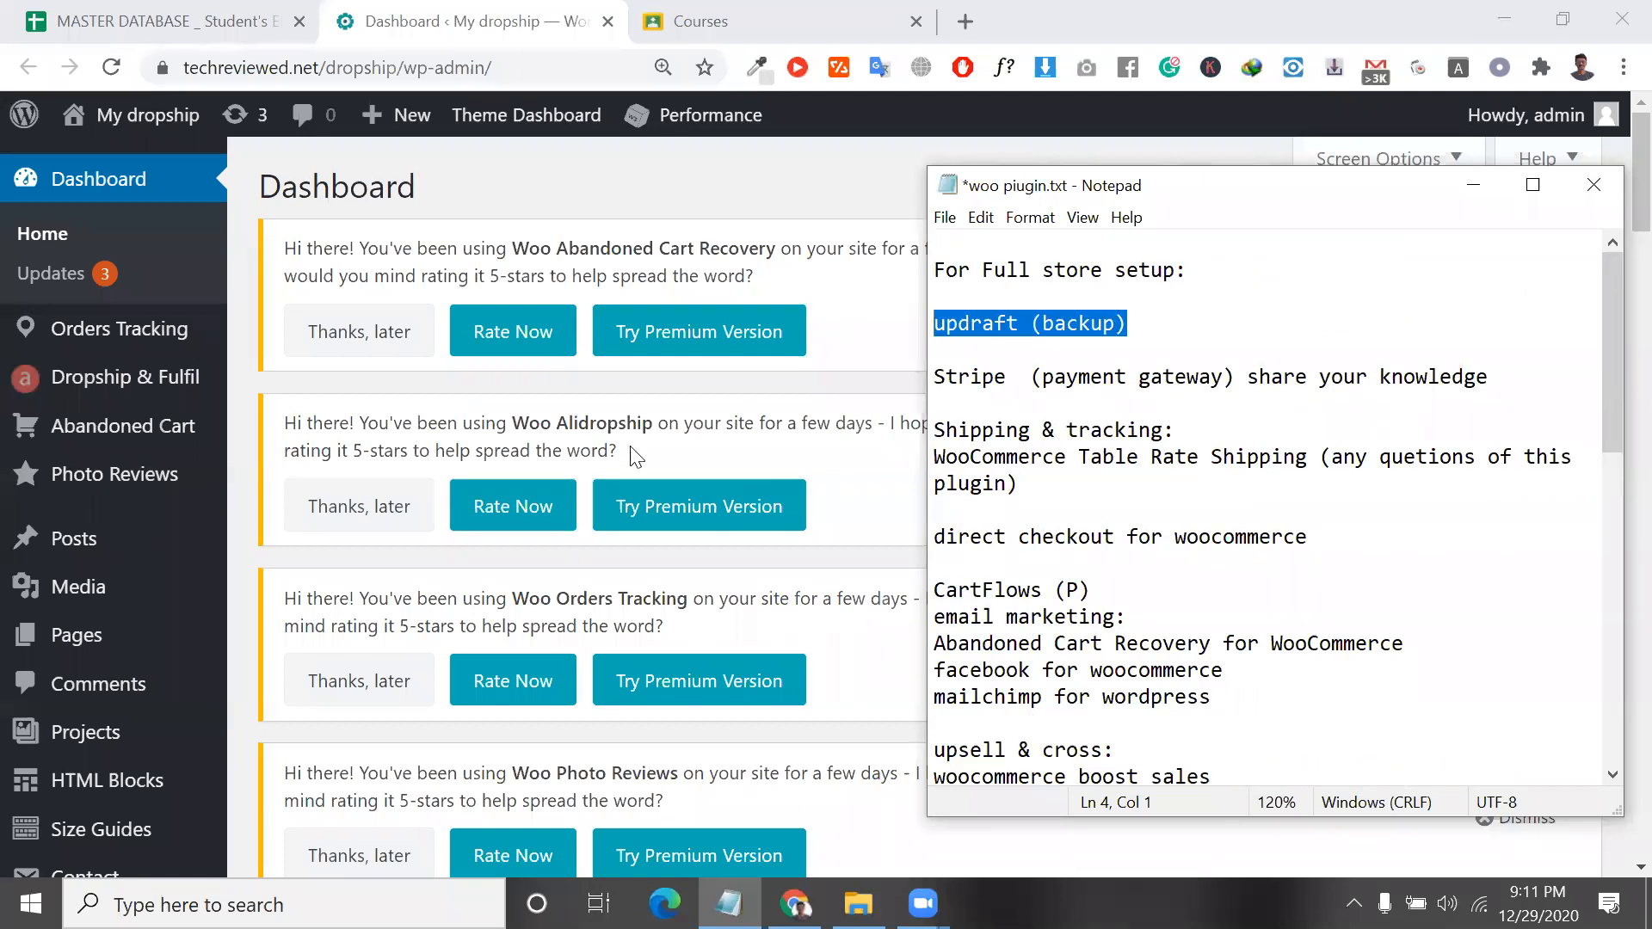
Insert "All in one migration / " before "updraft (backup)" in the full store setup list.
{"action": "left_click", "coordinate": [1141, 318]}
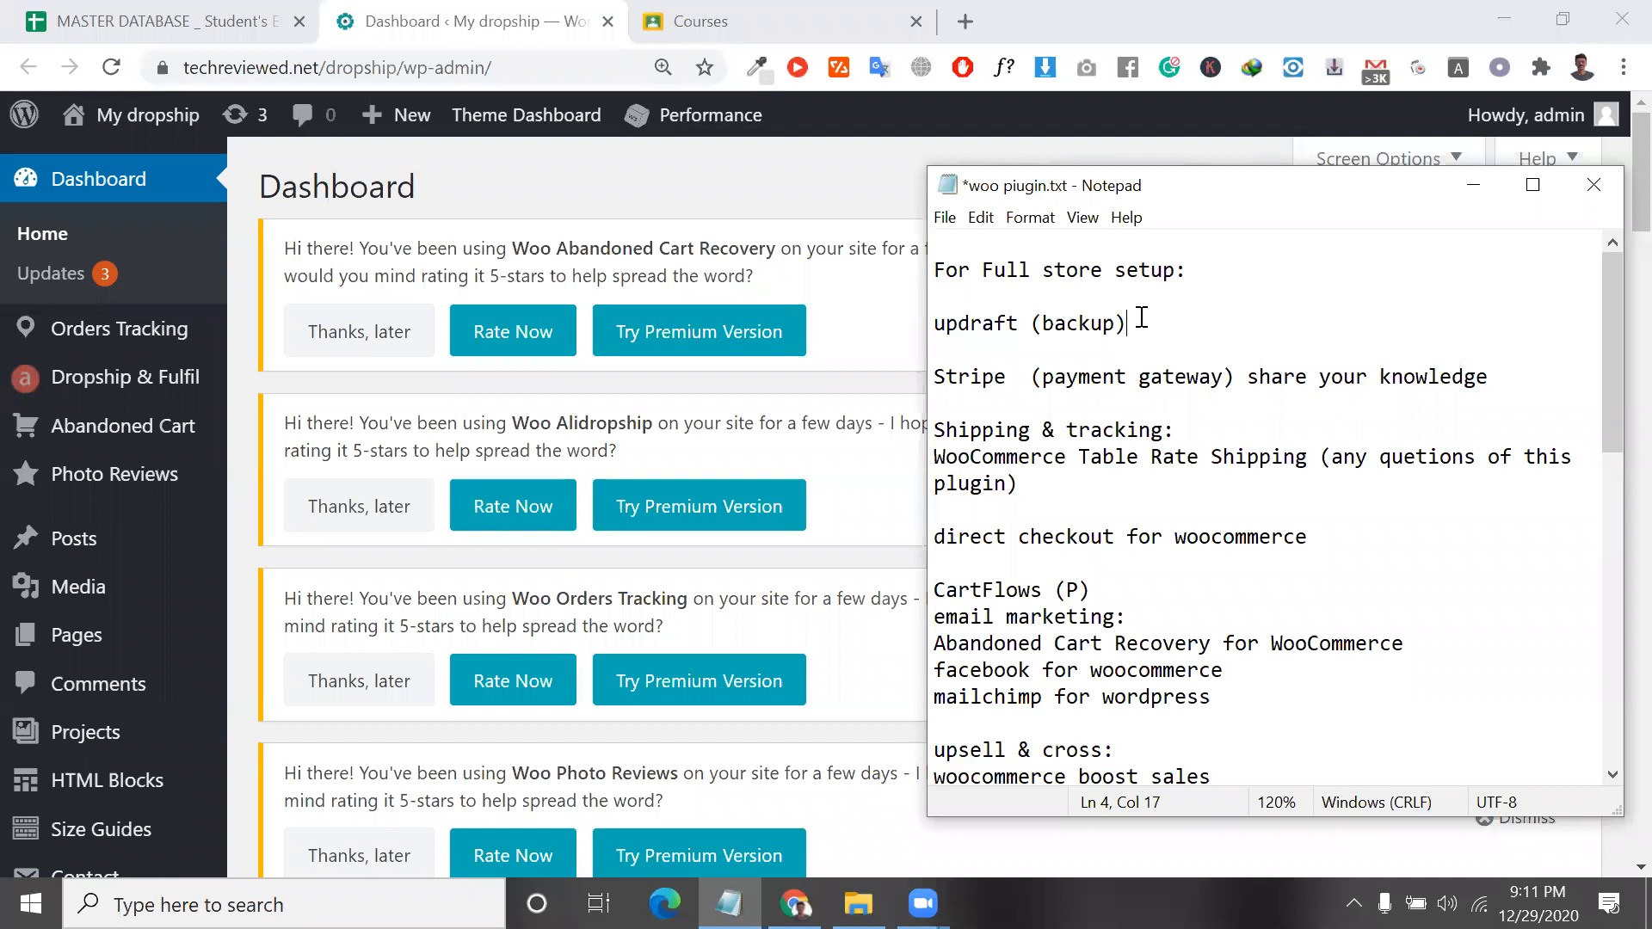
{"action": "scroll", "coordinate": [29, 727], "scroll_direction": "down", "scroll_amount": 8}
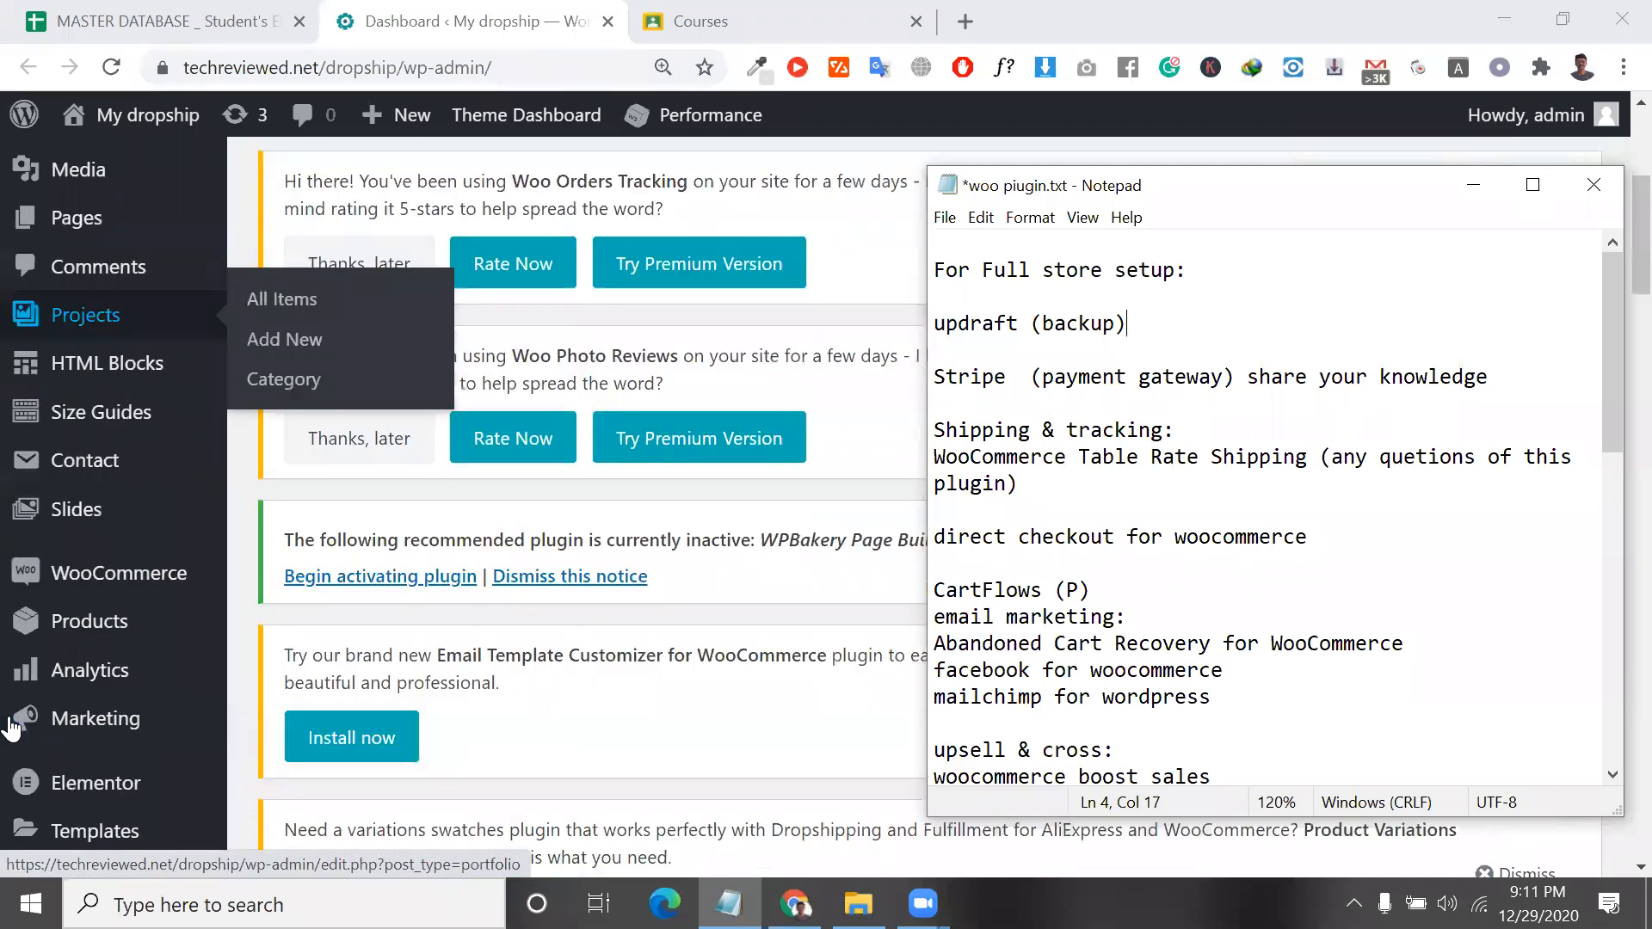
{"action": "scroll", "coordinate": [250, 492], "scroll_direction": "up", "scroll_amount": 10}
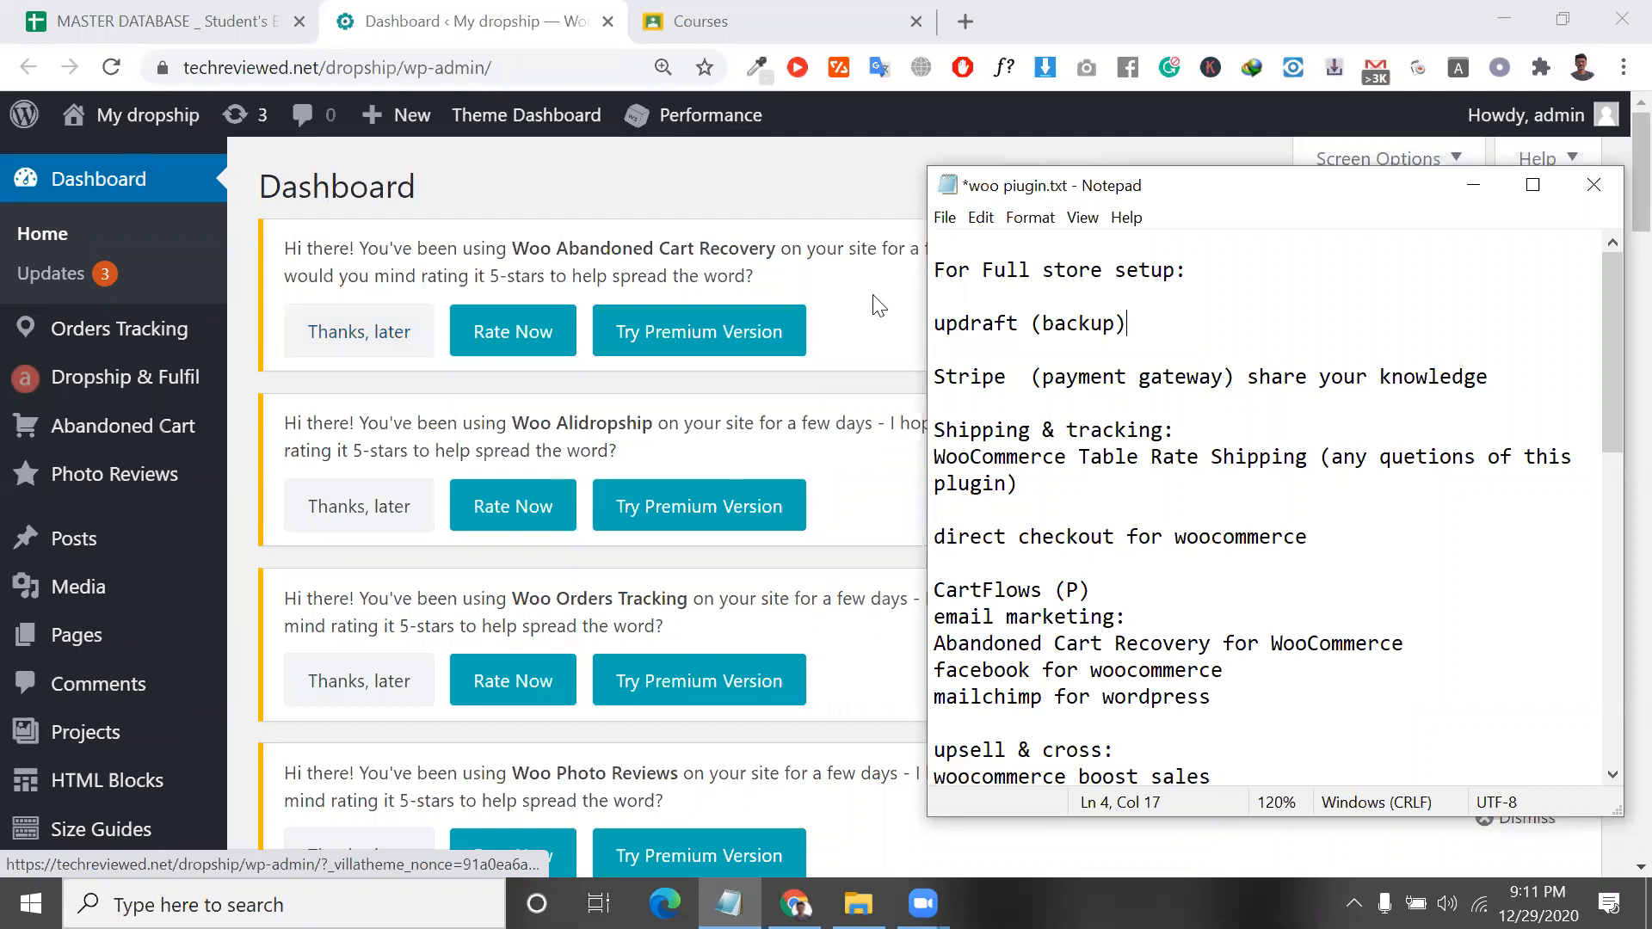
{"action": "type", "text": "All i"}
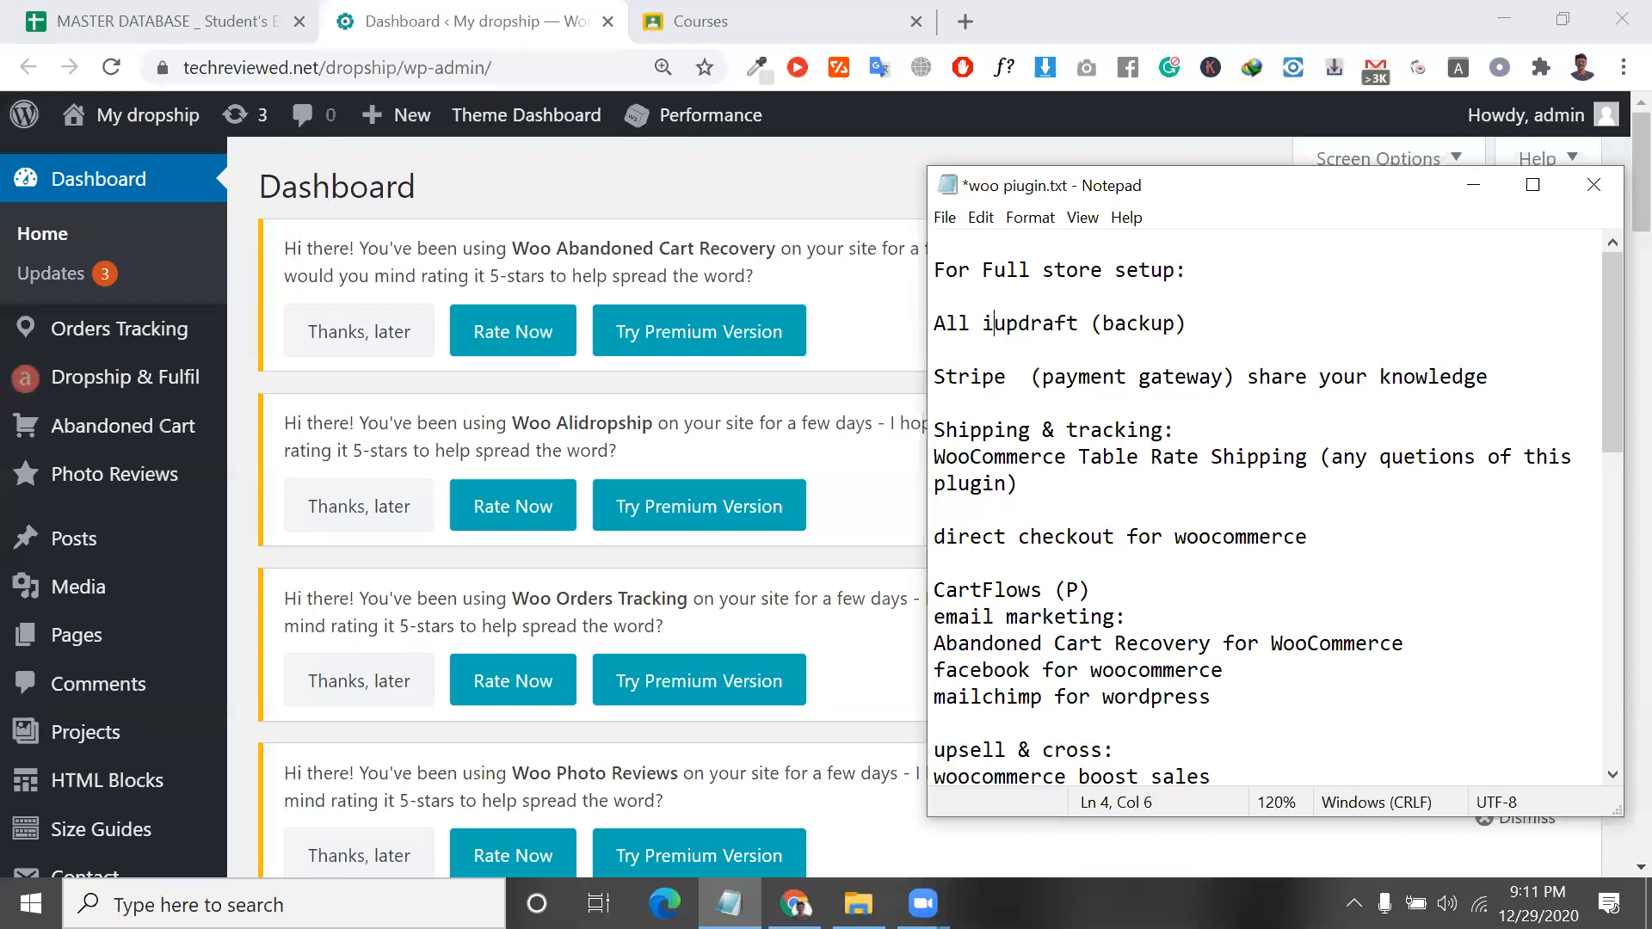
{"action": "type", "text": "n one "}
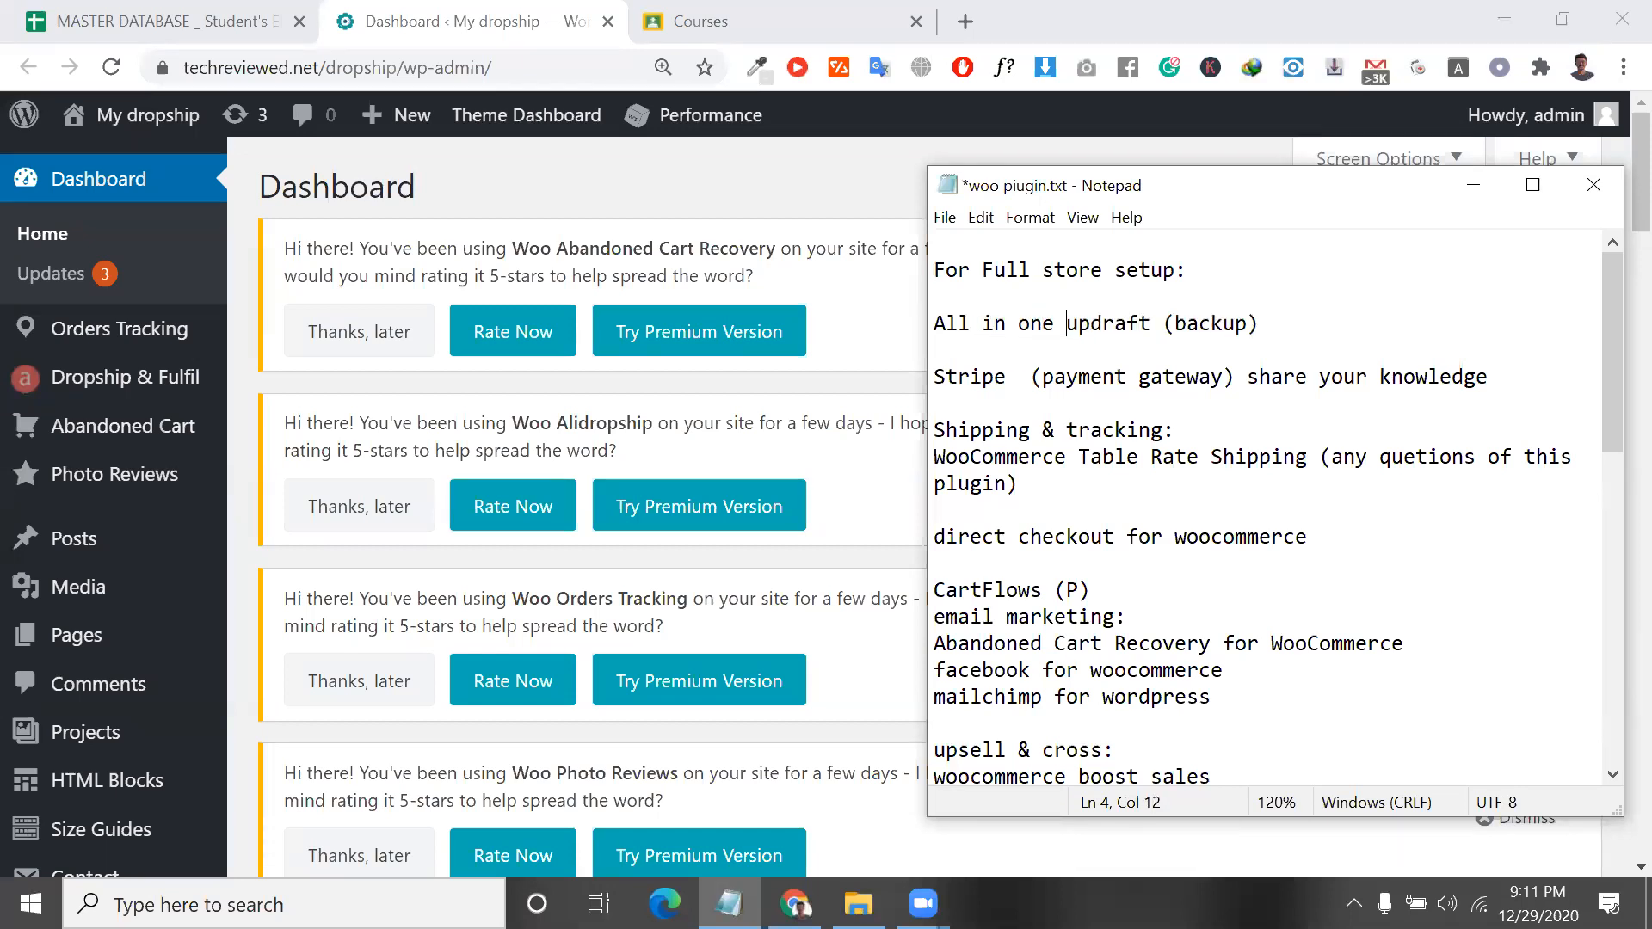
{"action": "type", "text": "migram"}
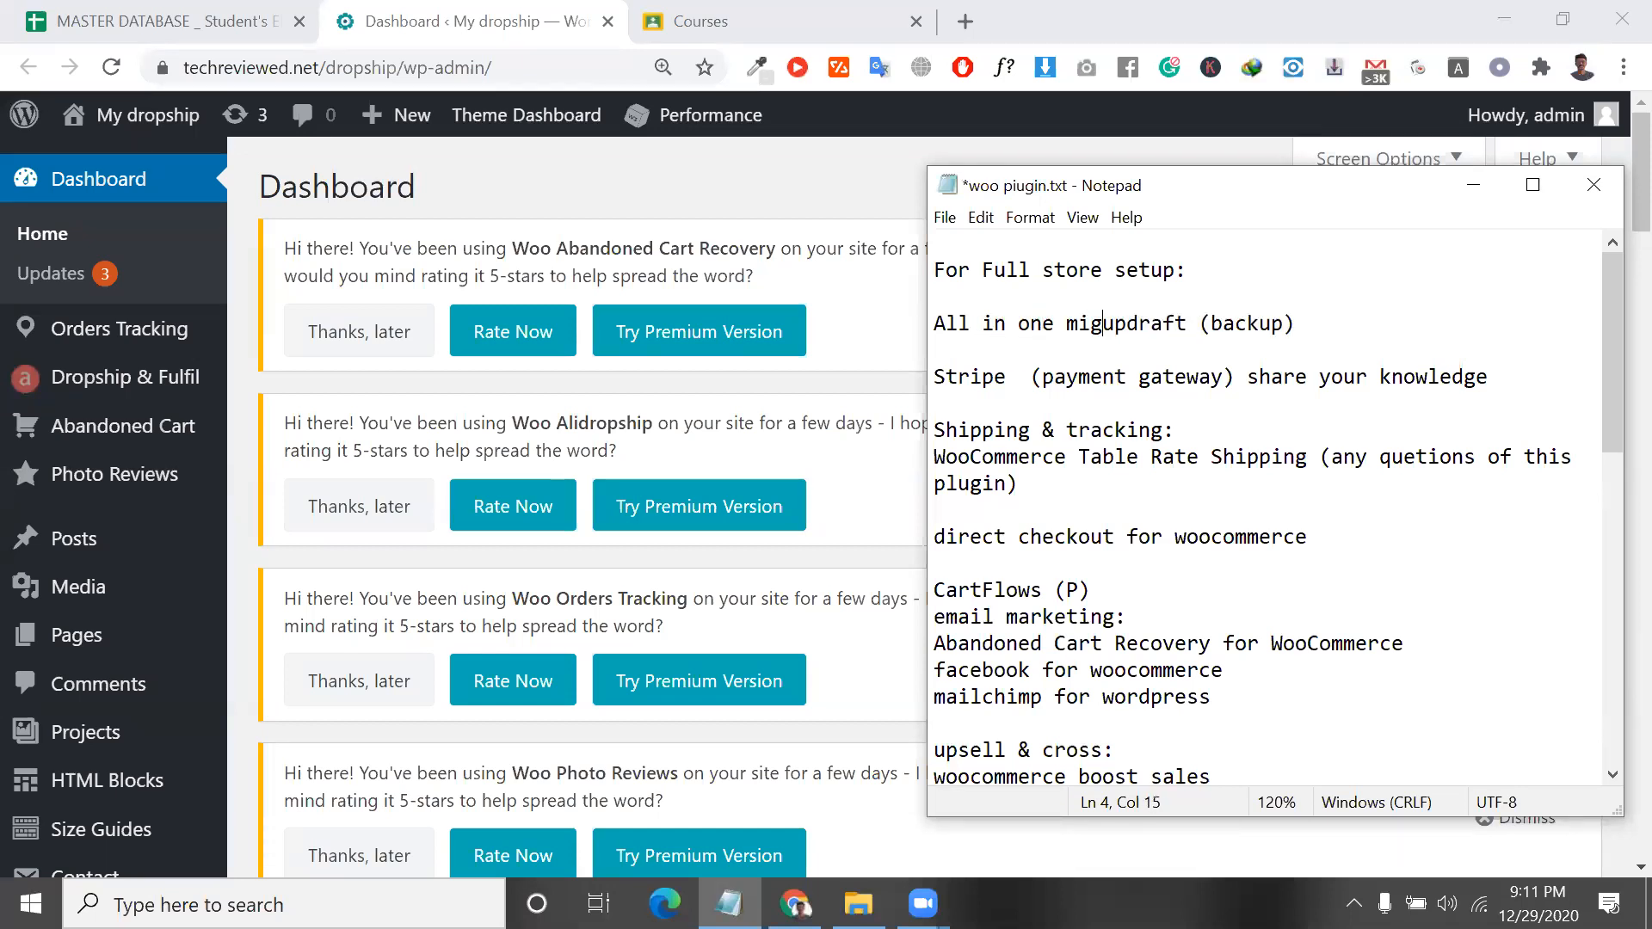
{"action": "key", "text": "BackSpace"}
{"action": "type", "text": "tion:"}
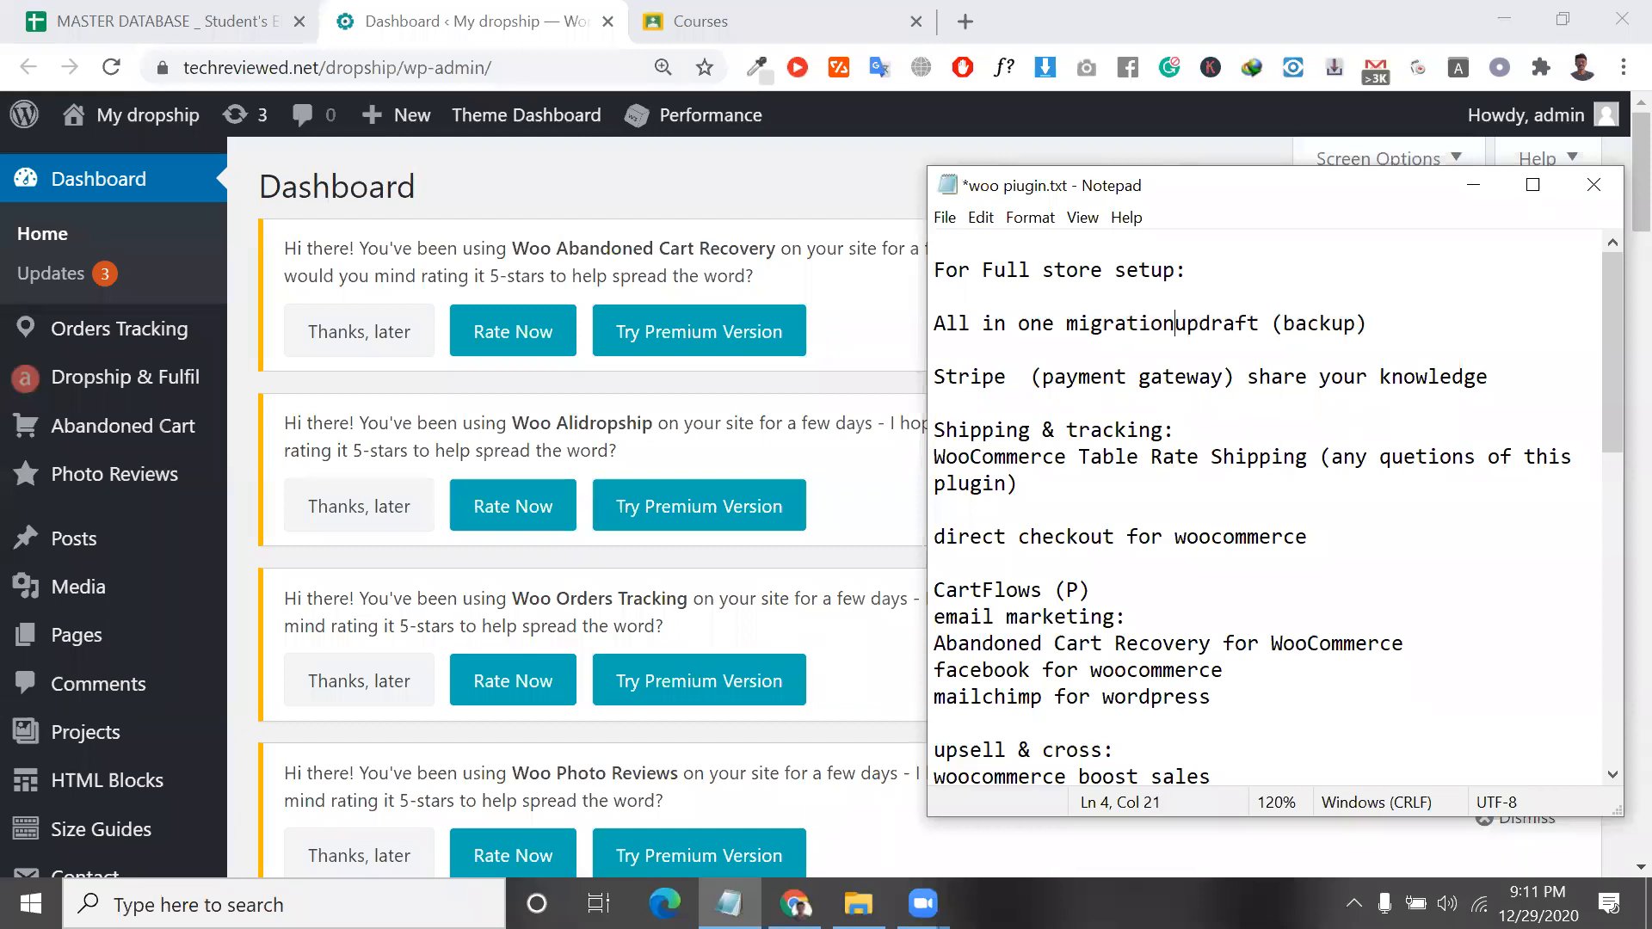
{"action": "key", "text": "BackSpace"}
{"action": "key", "text": "BackSpace"}
{"action": "type", "text": "/"}
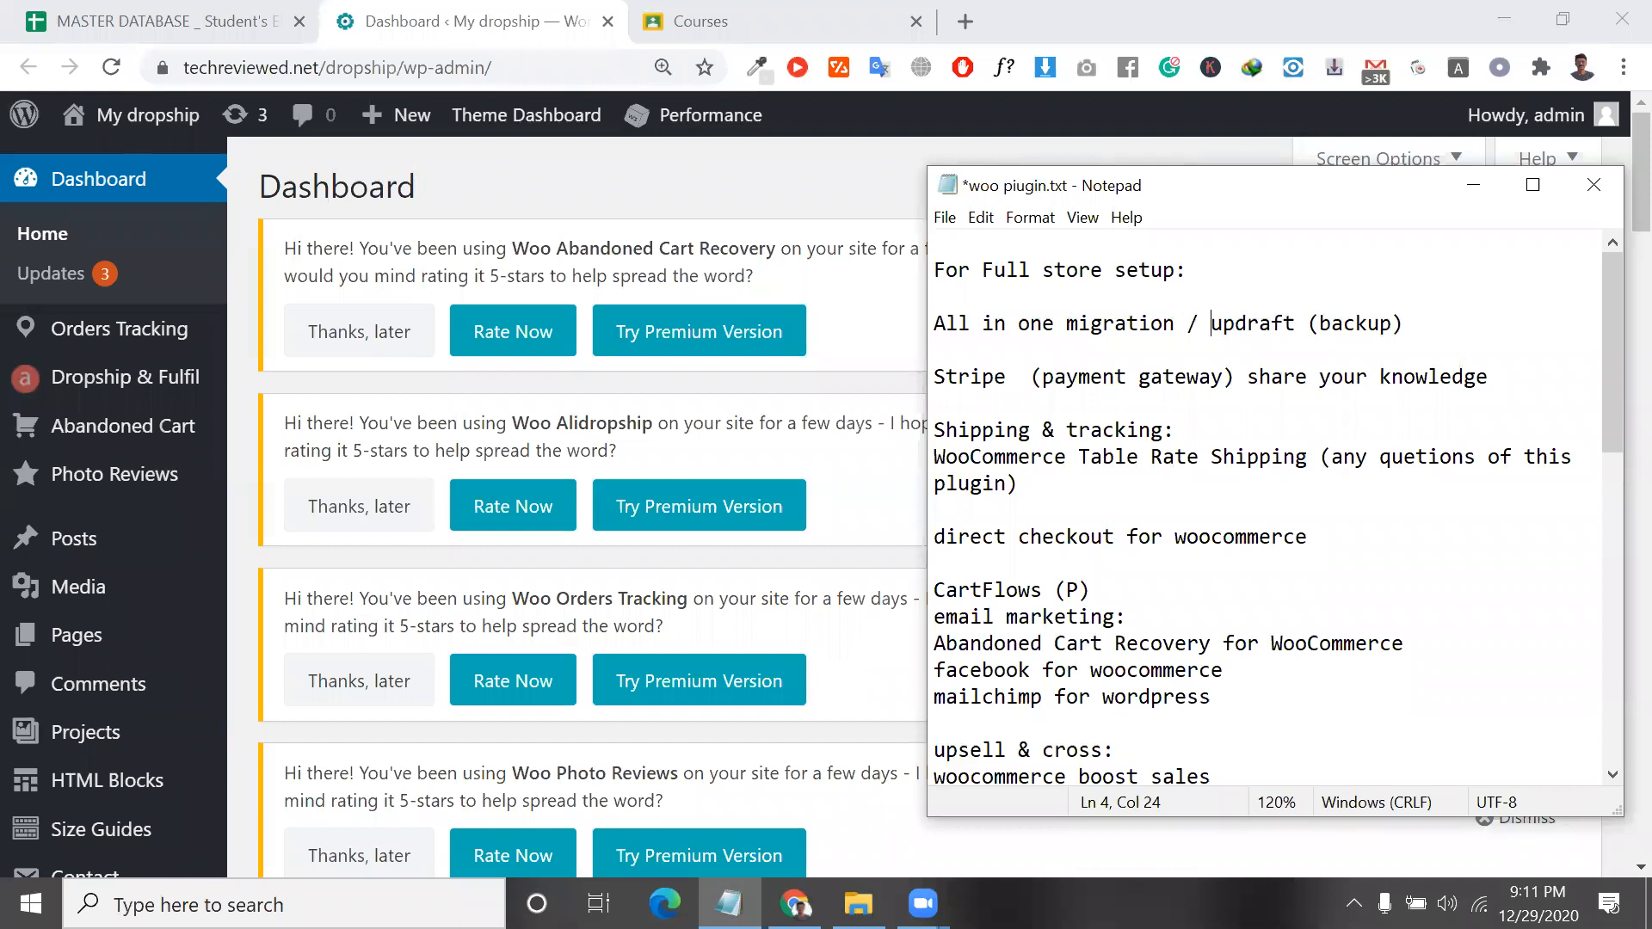
Highlight "migration" in the notes and open the page for adding new plugins in WordPress.
{"action": "double_click", "coordinate": [1175, 327]}
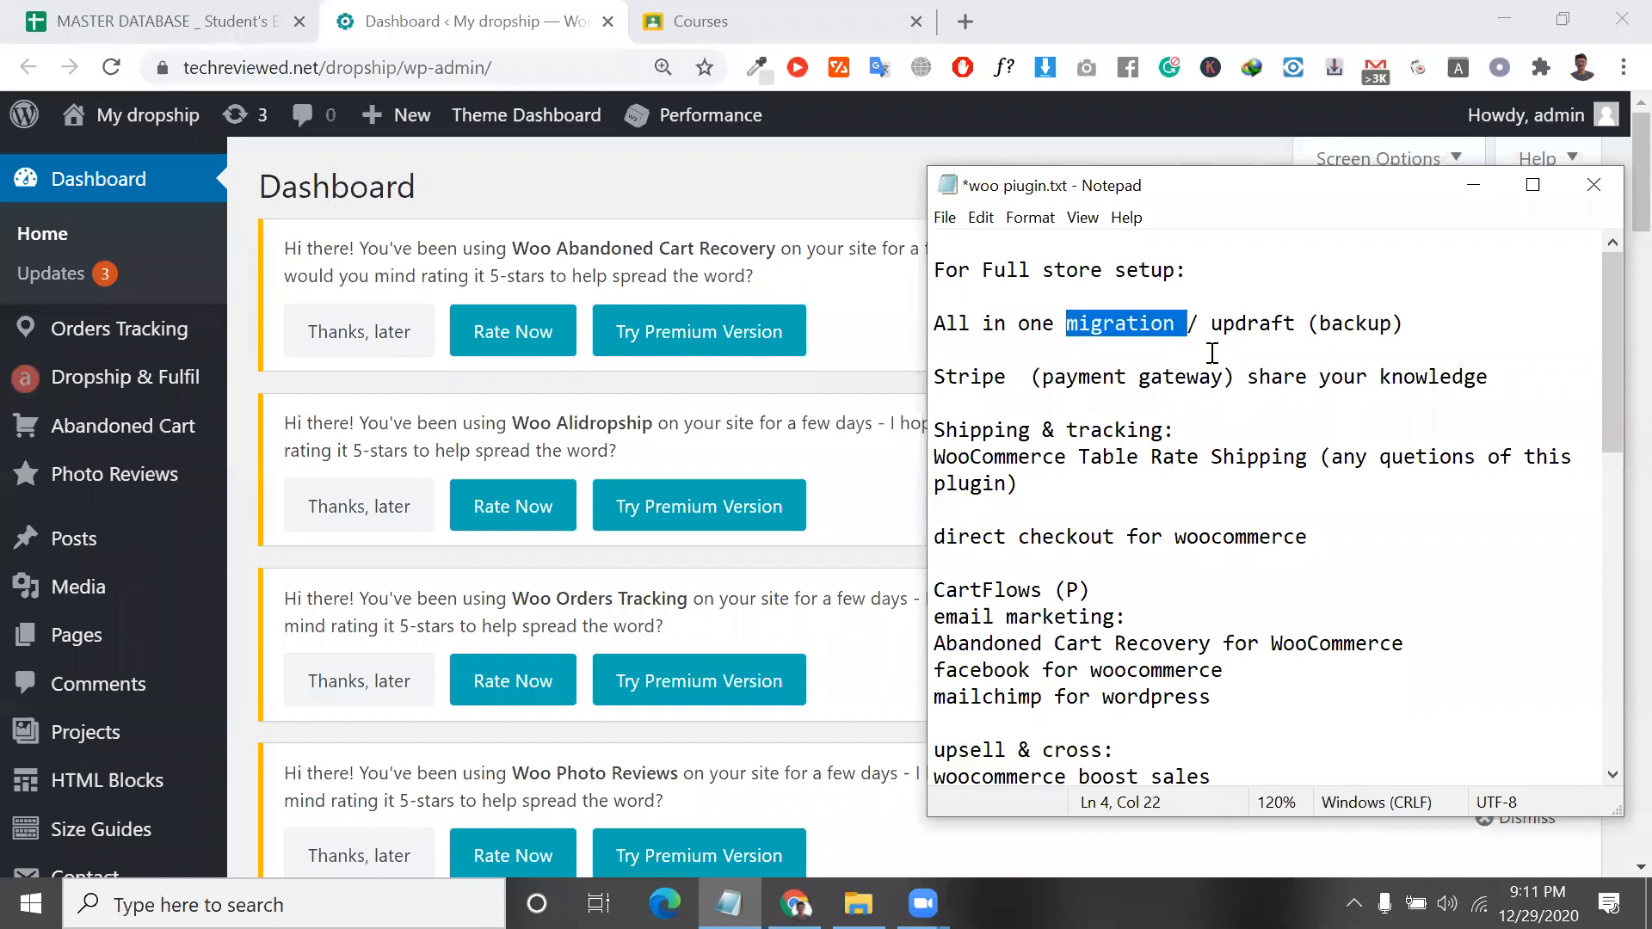
{"action": "double_click", "coordinate": [1162, 332]}
{"action": "scroll", "coordinate": [177, 704], "scroll_direction": "down", "scroll_amount": 7}
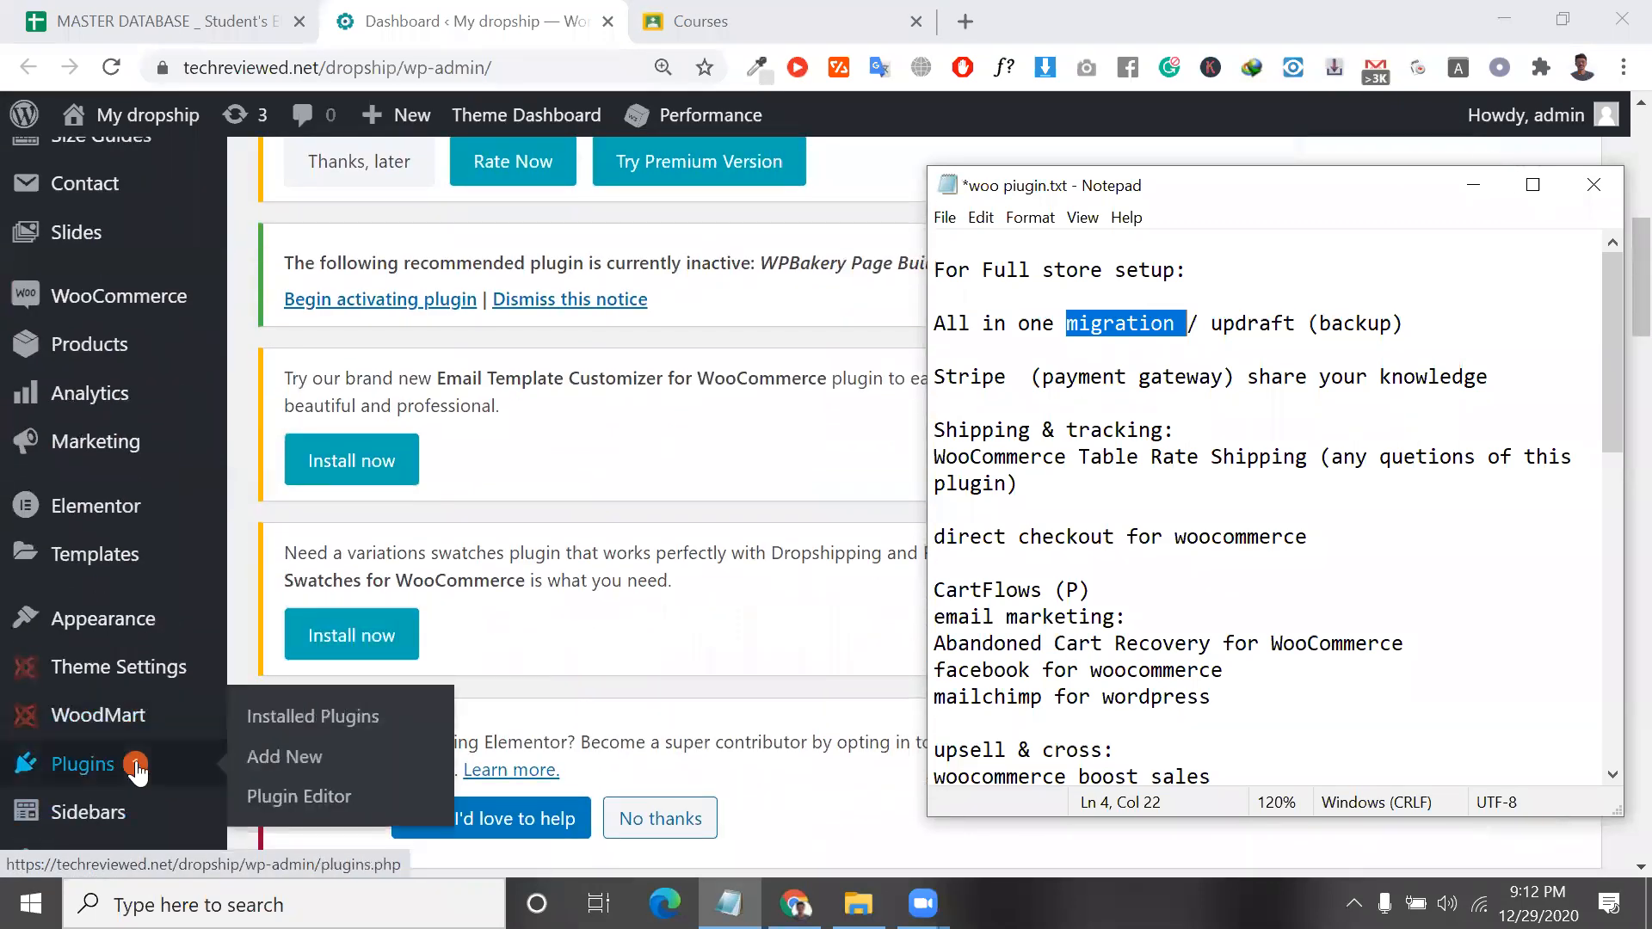
{"action": "left_click", "coordinate": [265, 755]}
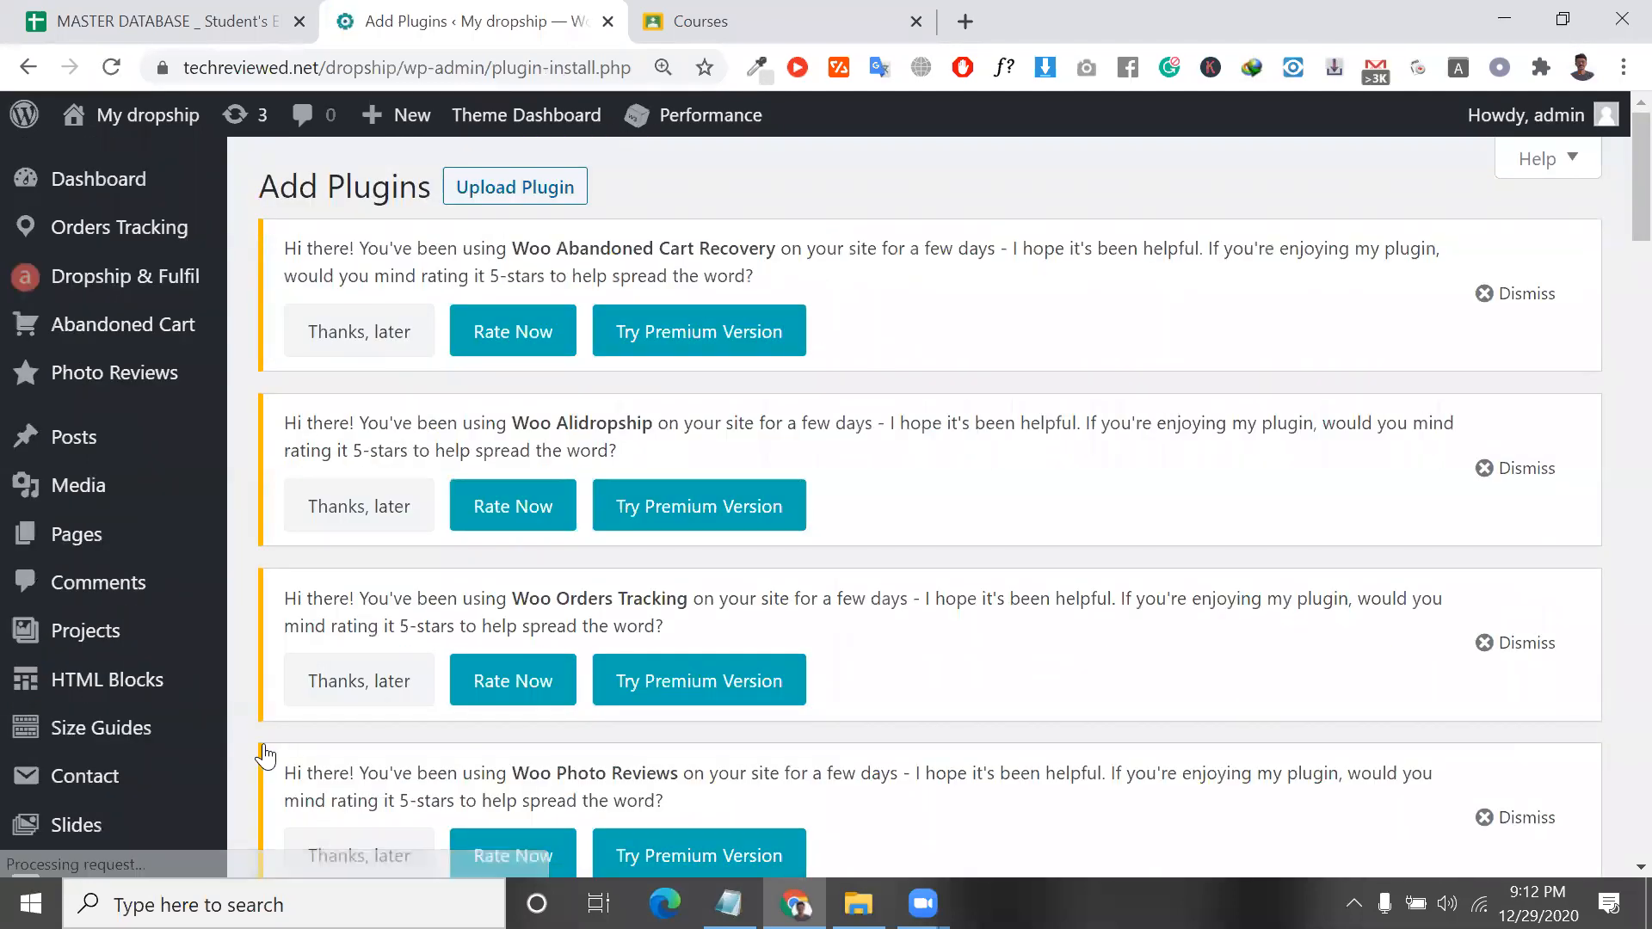
Search the WordPress plugin directory for "all in one migration" and bring the All-in-One WP Migration entry into view.
{"action": "scroll", "coordinate": [962, 453], "scroll_direction": "down", "scroll_amount": 15}
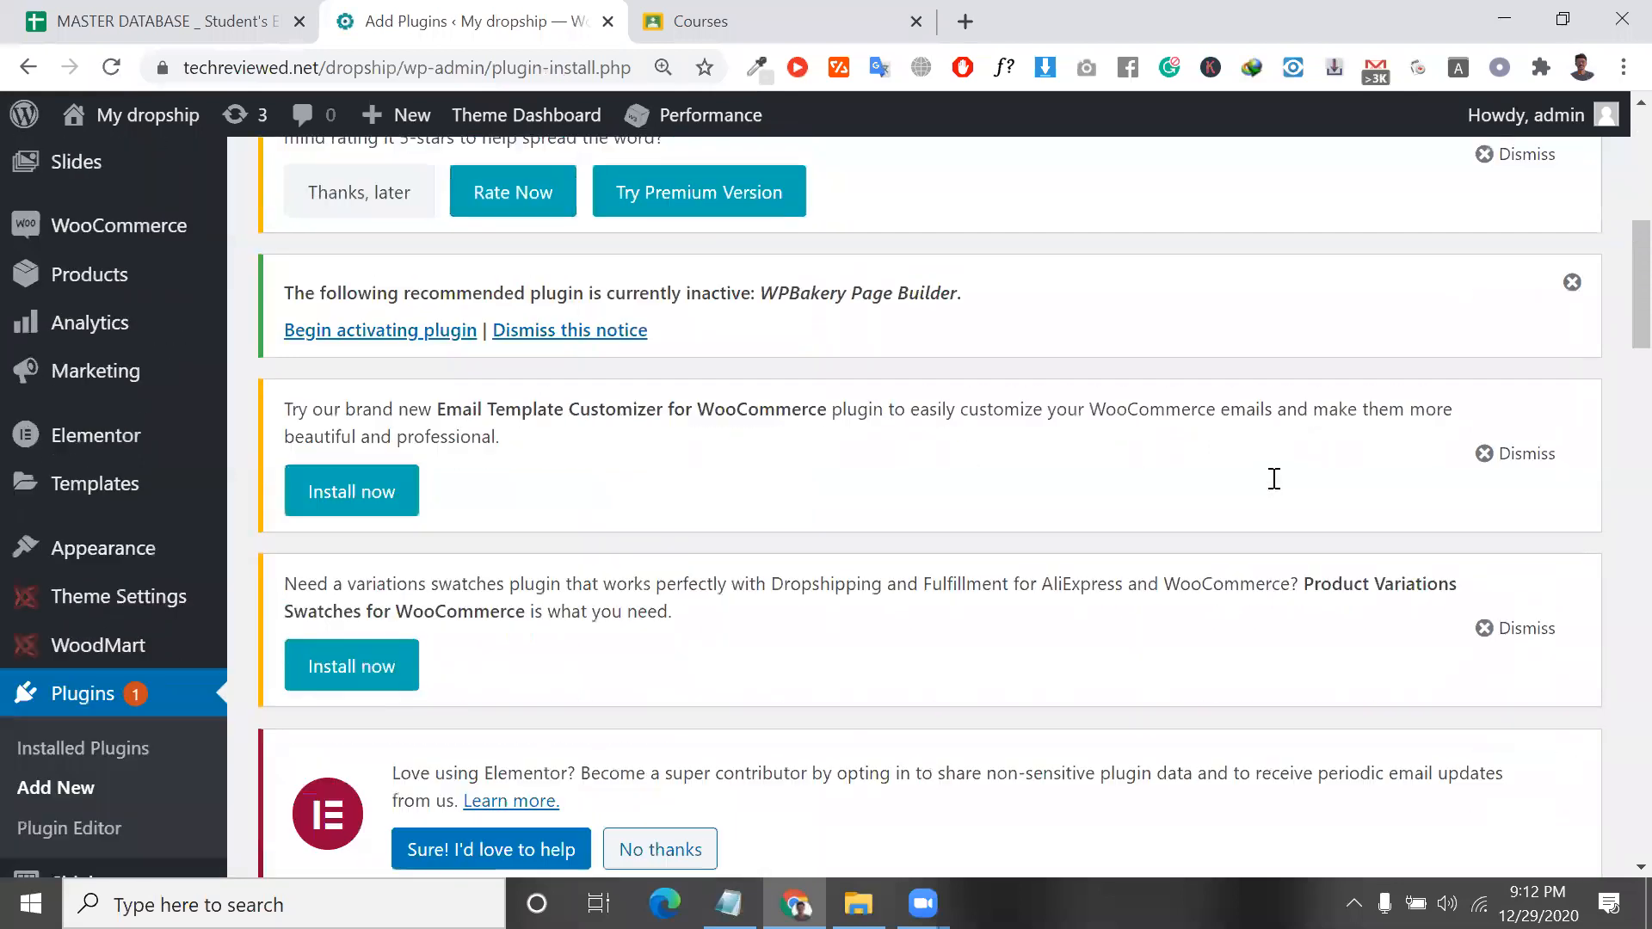
{"action": "left_click", "coordinate": [1274, 479]}
{"action": "type", "text": "all in oe"}
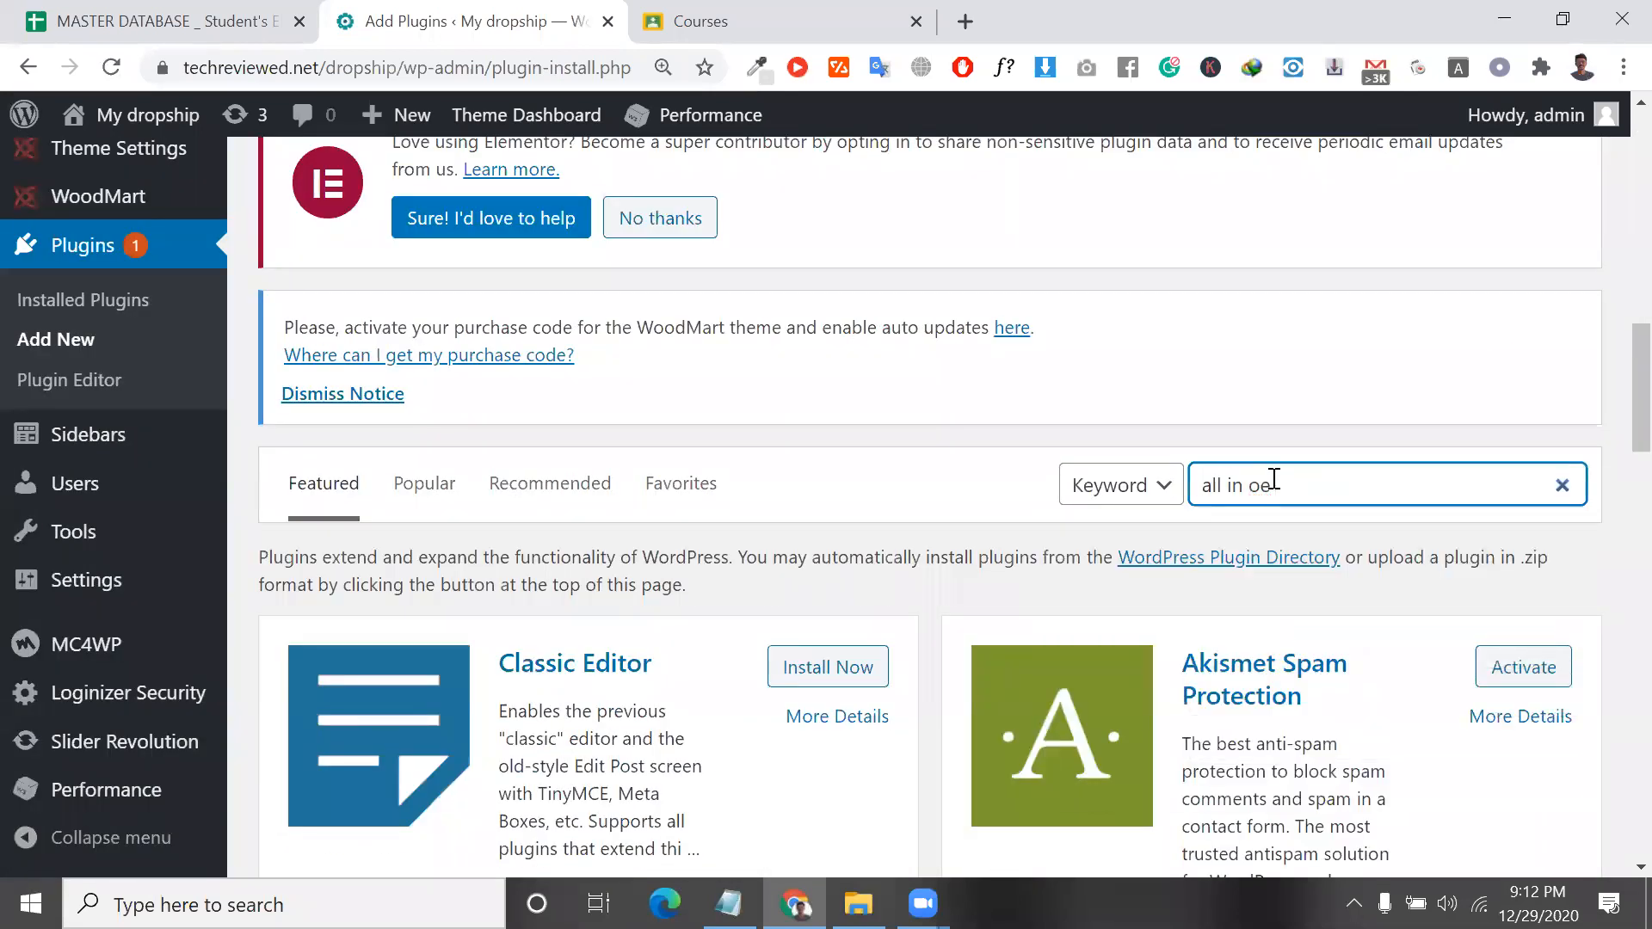
{"action": "key", "text": "BackSpace"}
{"action": "type", "text": "ne migration"}
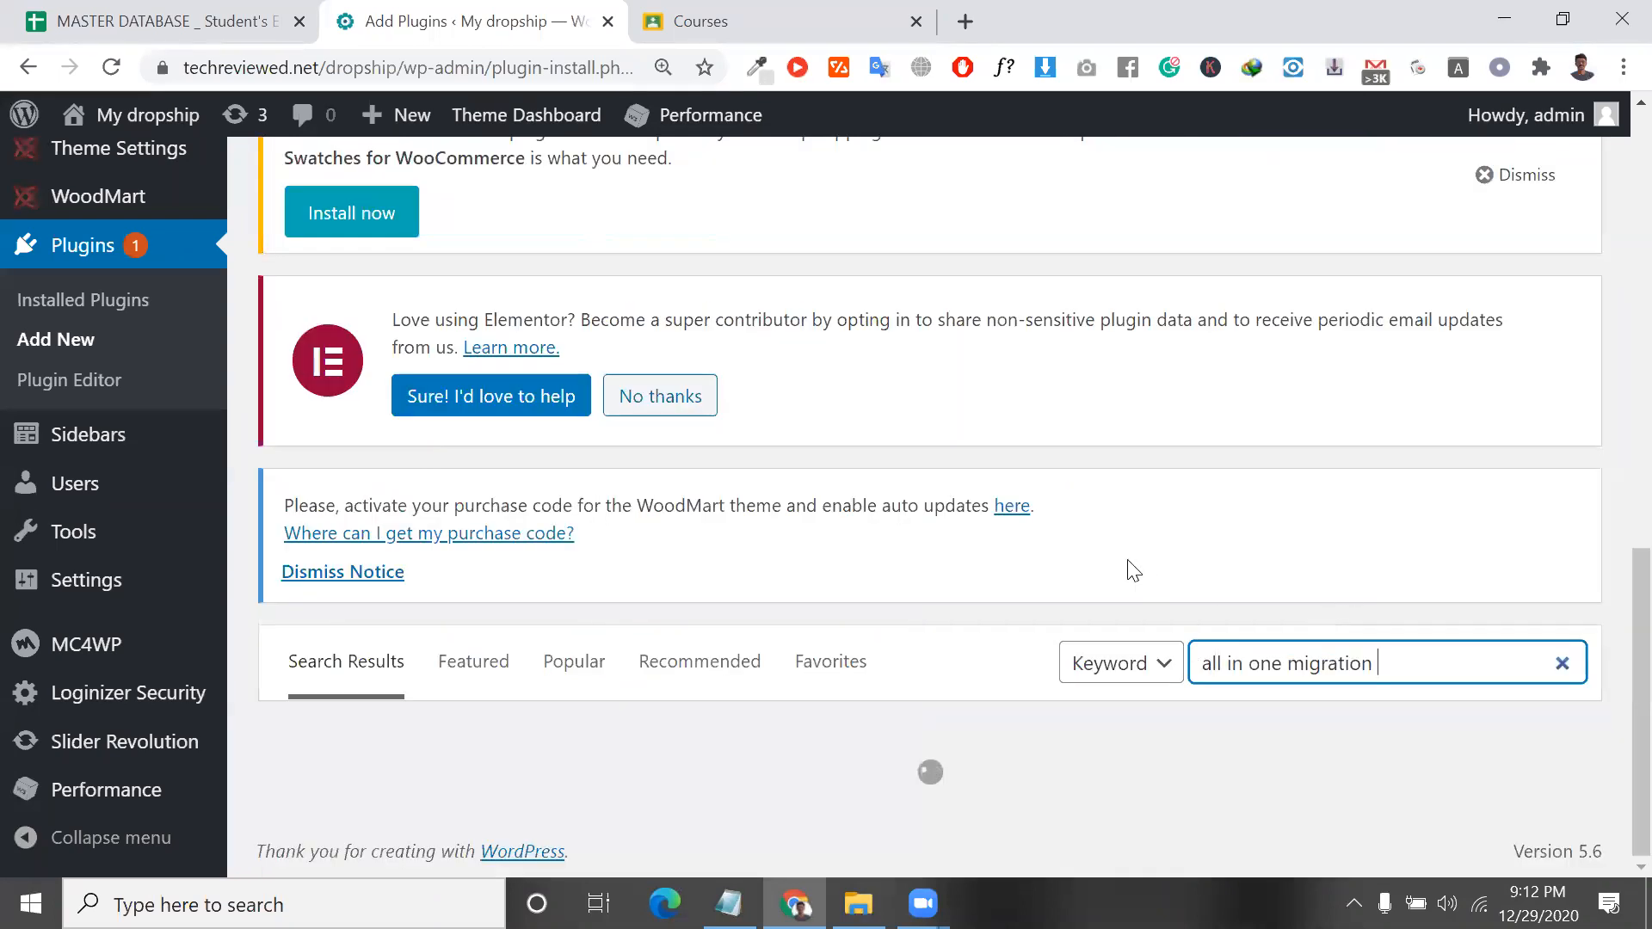
{"action": "scroll", "coordinate": [1133, 570], "scroll_direction": "down", "scroll_amount": 2}
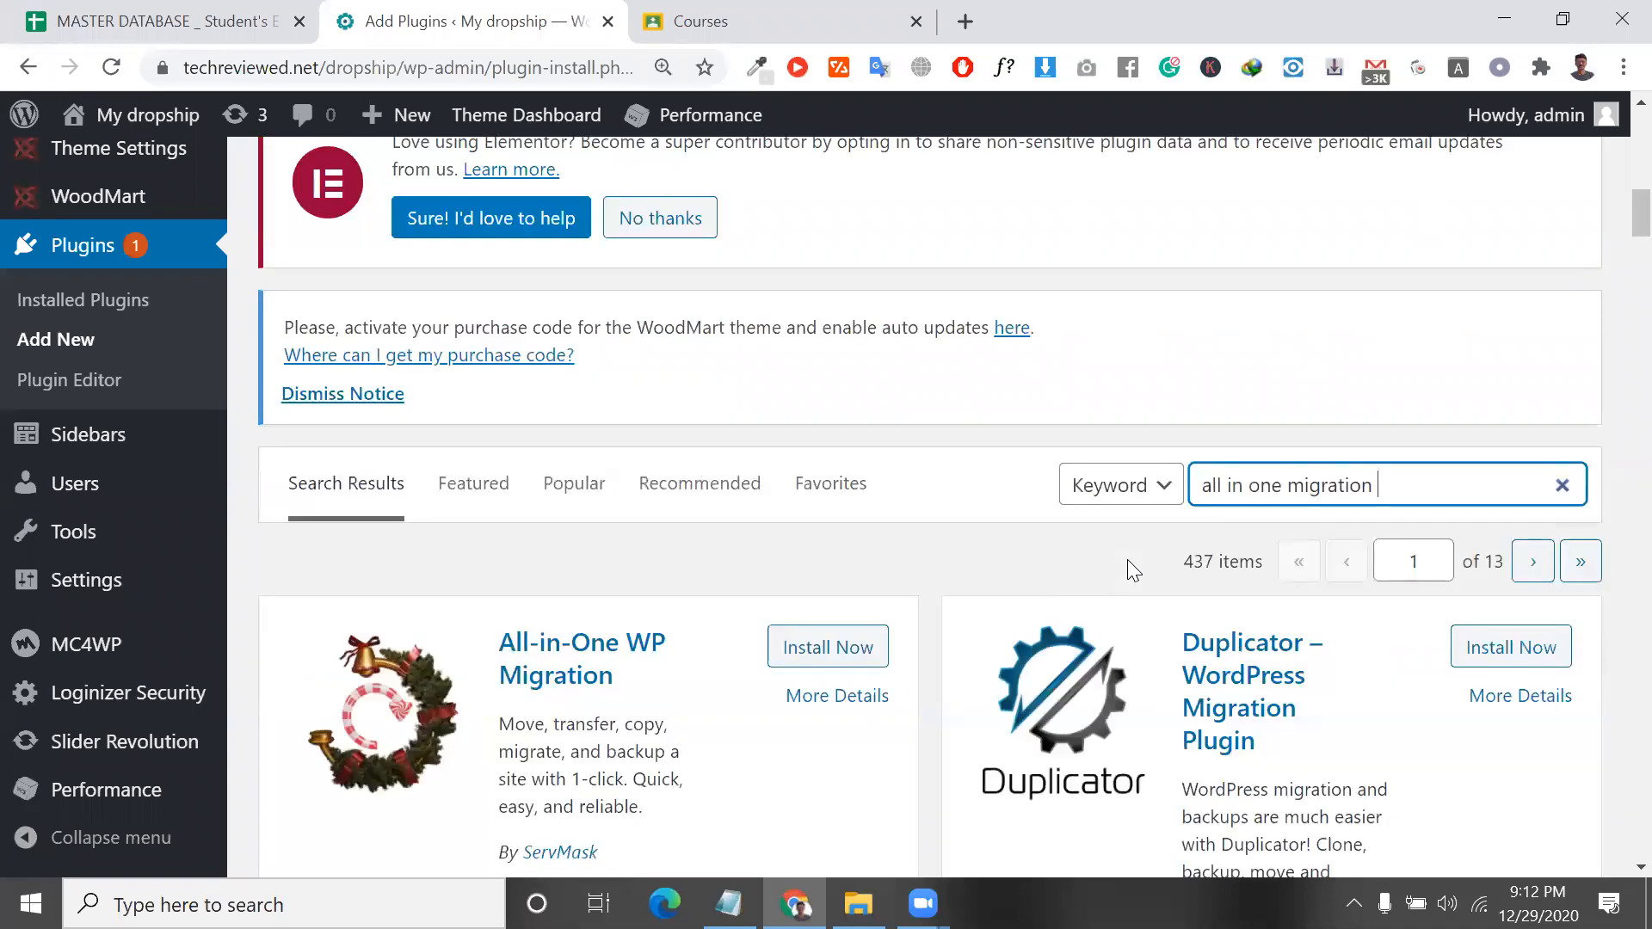
{"action": "scroll", "coordinate": [1133, 571], "scroll_direction": "down", "scroll_amount": 2}
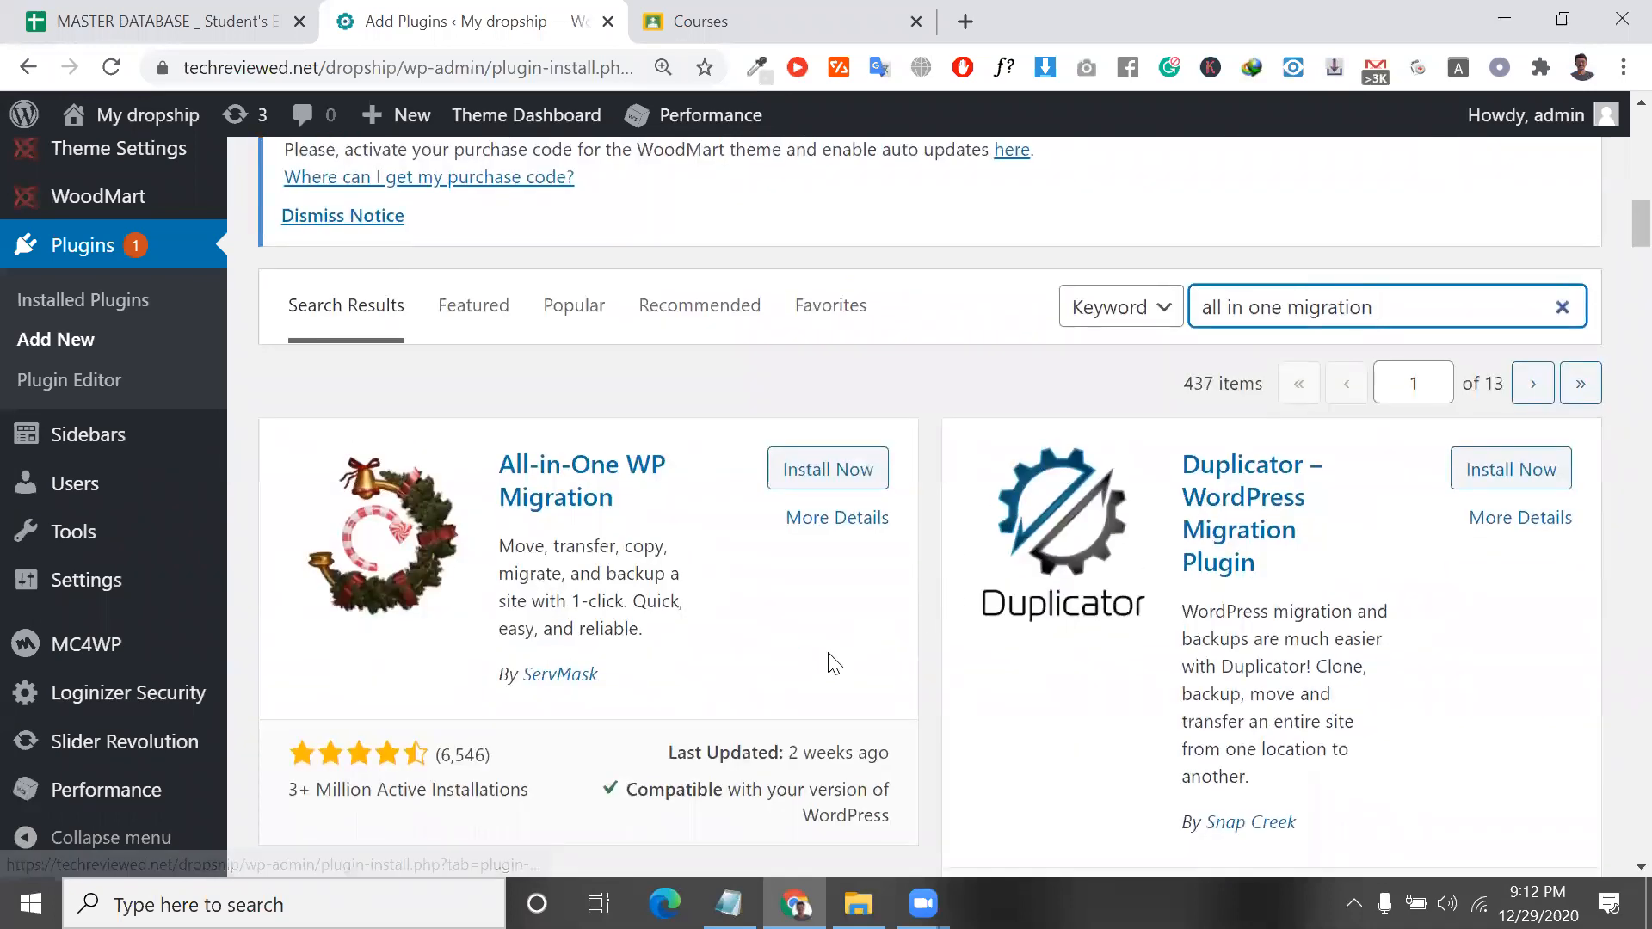
{"action": "scroll", "coordinate": [419, 522], "scroll_direction": "down", "scroll_amount": 1}
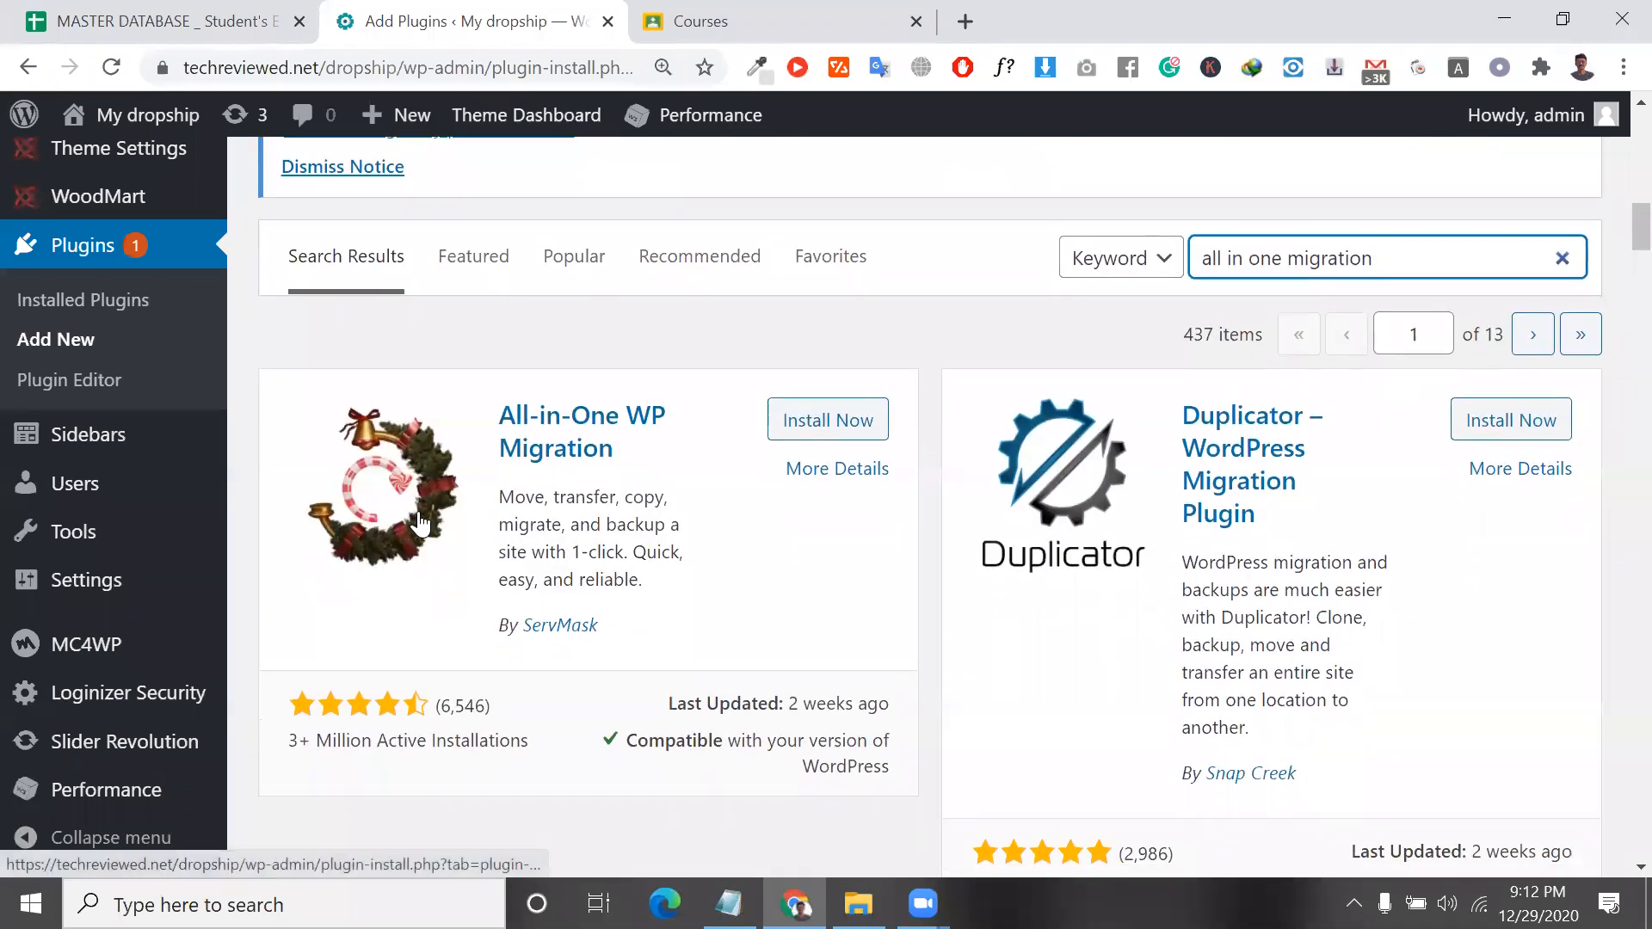
Examine the All-in-One WP Migration entry, including its name, description, review count and active installations.
{"action": "scroll", "coordinate": [419, 523], "scroll_direction": "up", "scroll_amount": 2}
{"action": "scroll", "coordinate": [419, 522], "scroll_direction": "up", "scroll_amount": 4}
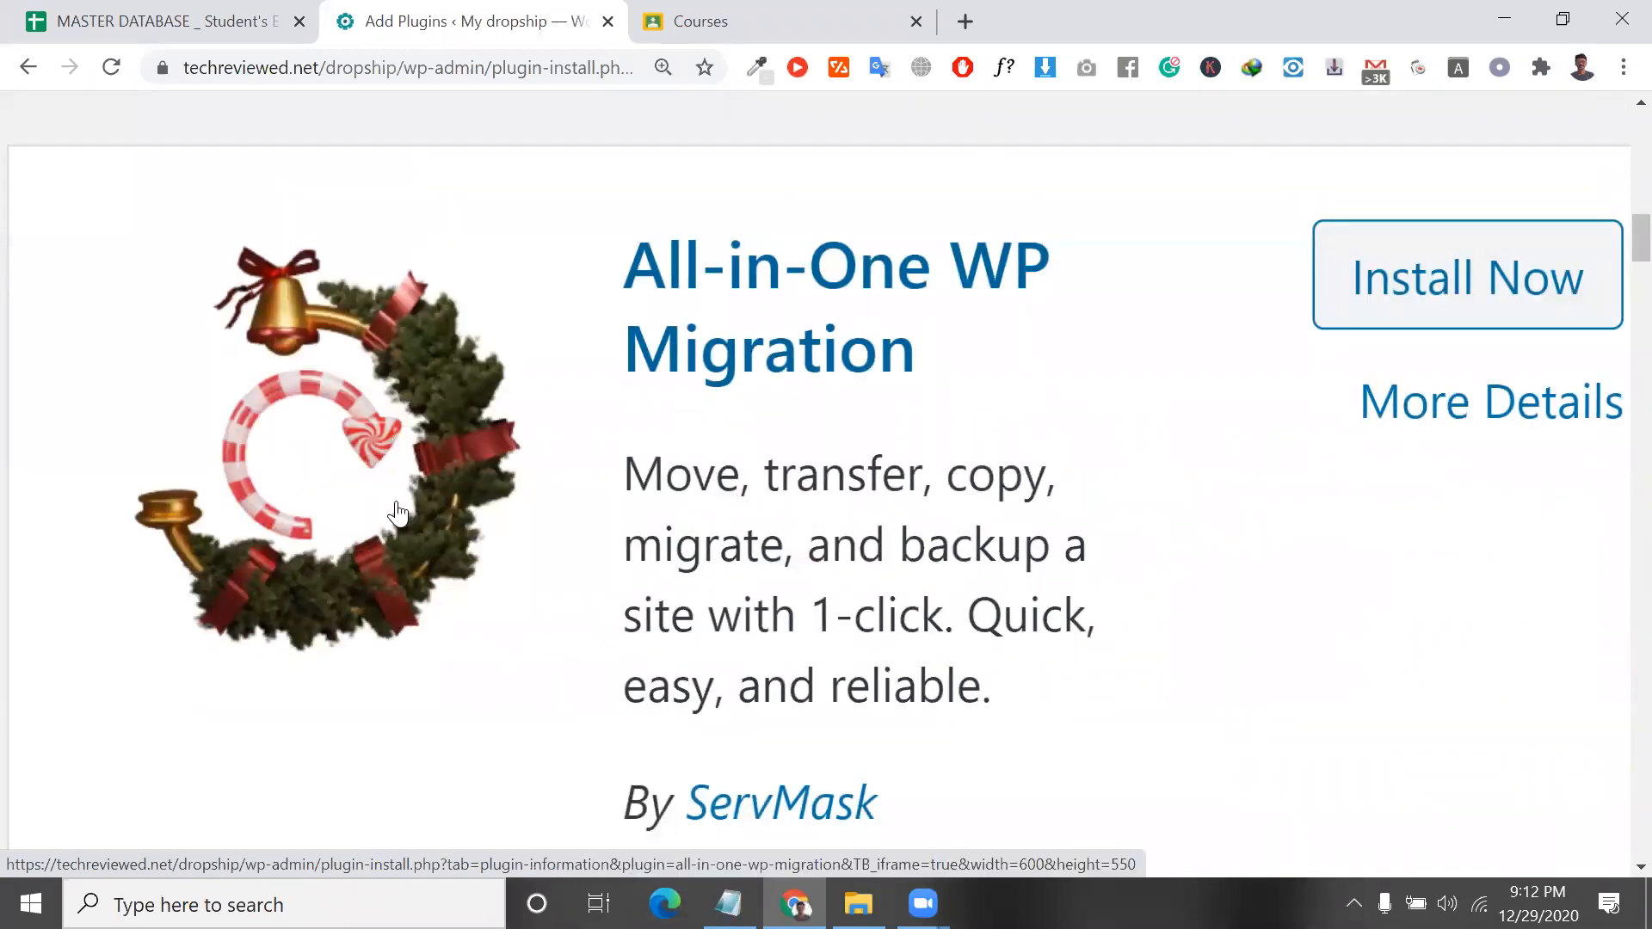
{"action": "scroll", "coordinate": [199, 476], "scroll_direction": "down", "scroll_amount": 5}
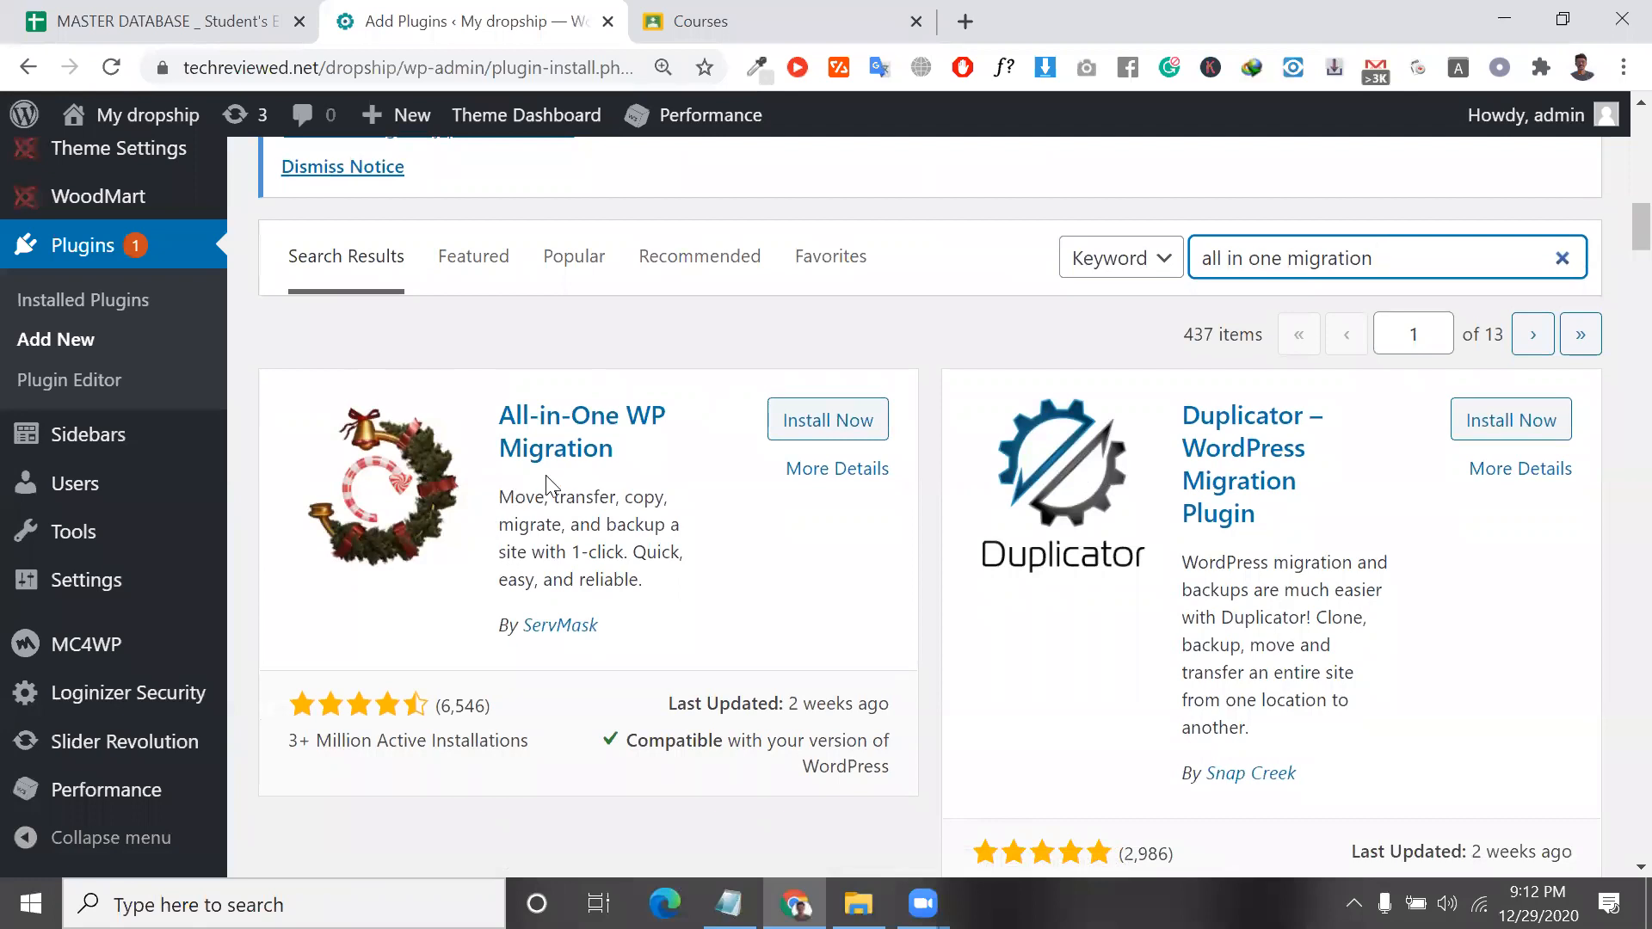
{"action": "left_click_drag", "start_coordinate": [640, 459], "coordinate": [505, 415]}
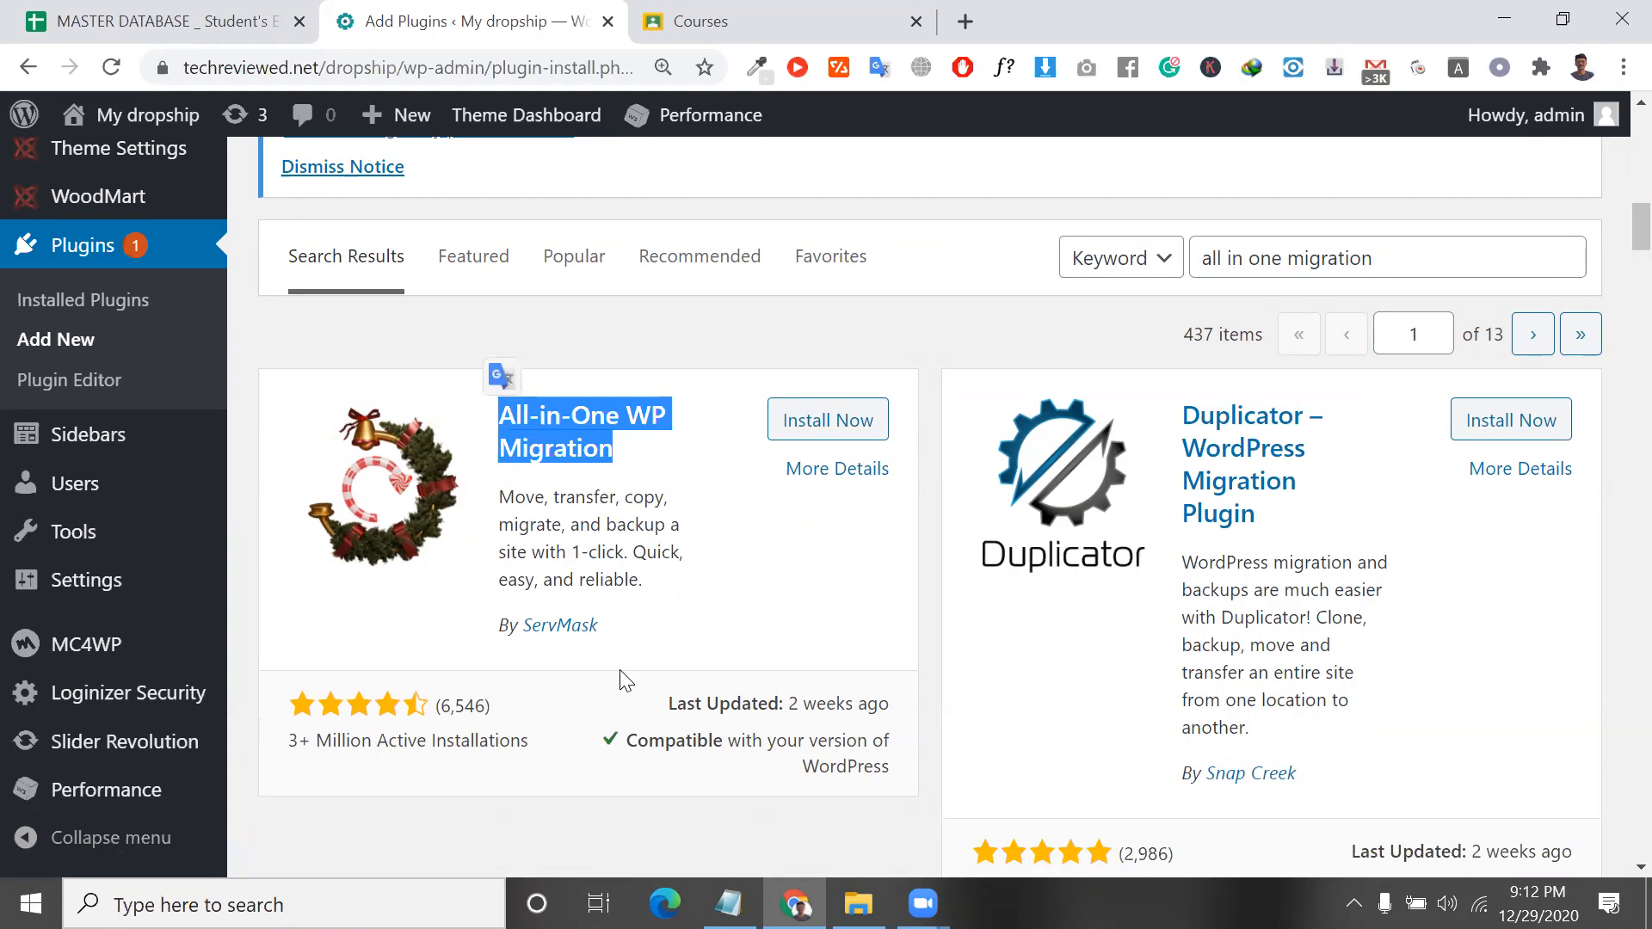
{"action": "scroll", "coordinate": [621, 679], "scroll_direction": "up", "scroll_amount": 3}
{"action": "scroll", "coordinate": [546, 716], "scroll_direction": "left", "scroll_amount": 1}
{"action": "left_click", "coordinate": [546, 718]}
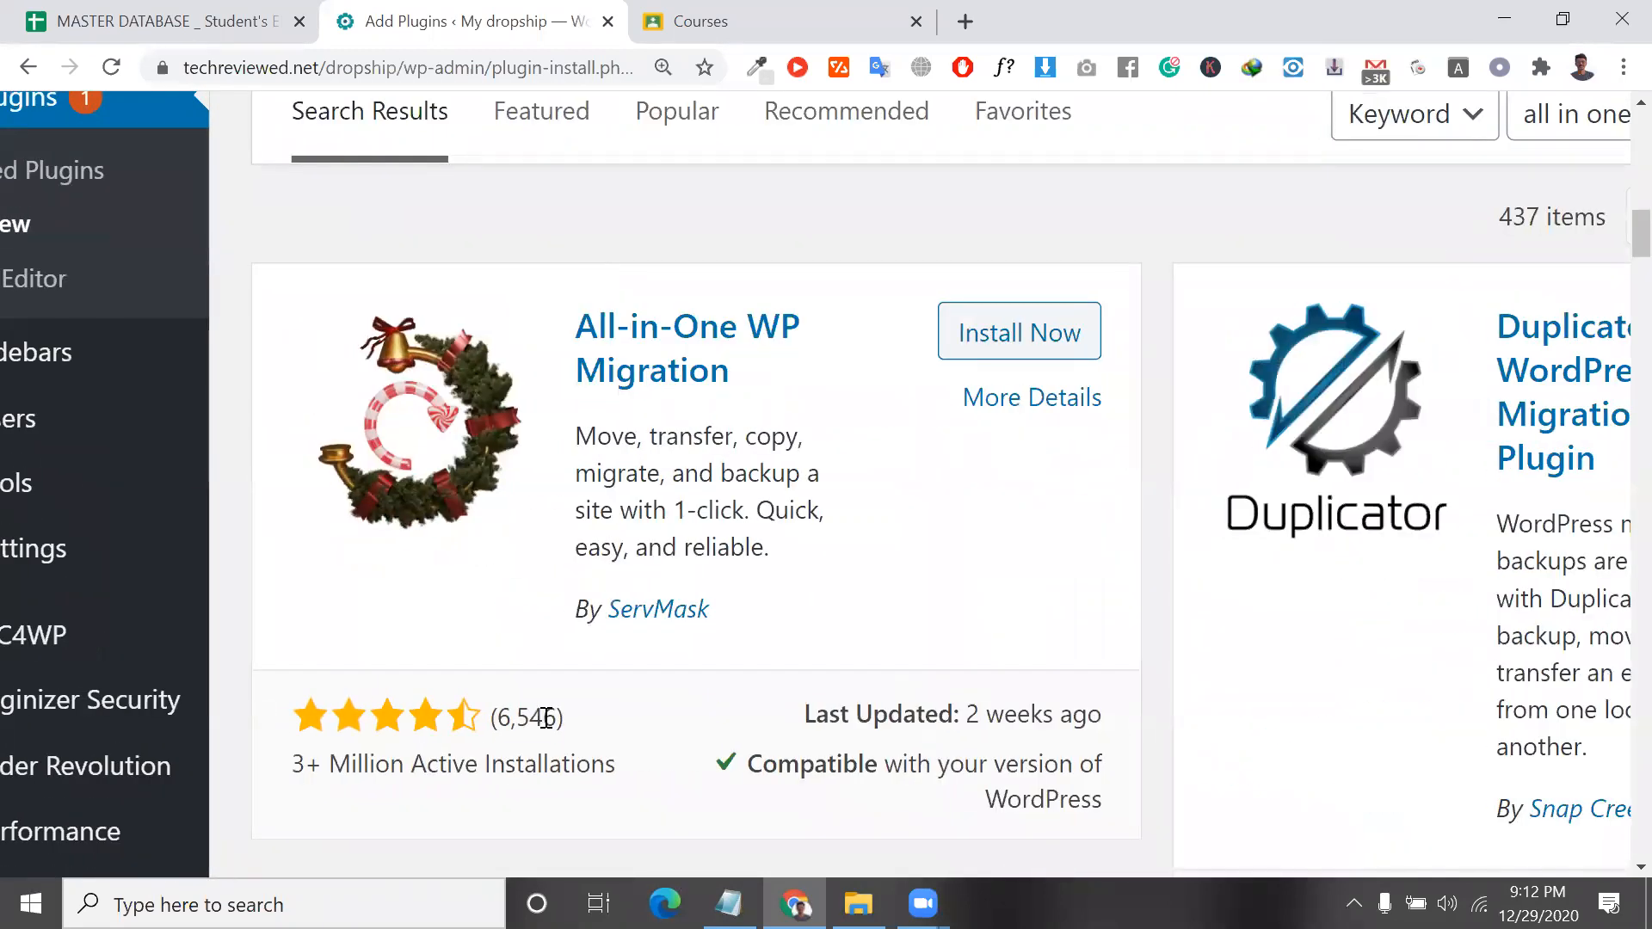
{"action": "double_click", "coordinate": [546, 717]}
{"action": "left_click", "coordinate": [344, 761]}
{"action": "left_click_drag", "start_coordinate": [344, 762], "coordinate": [606, 764]}
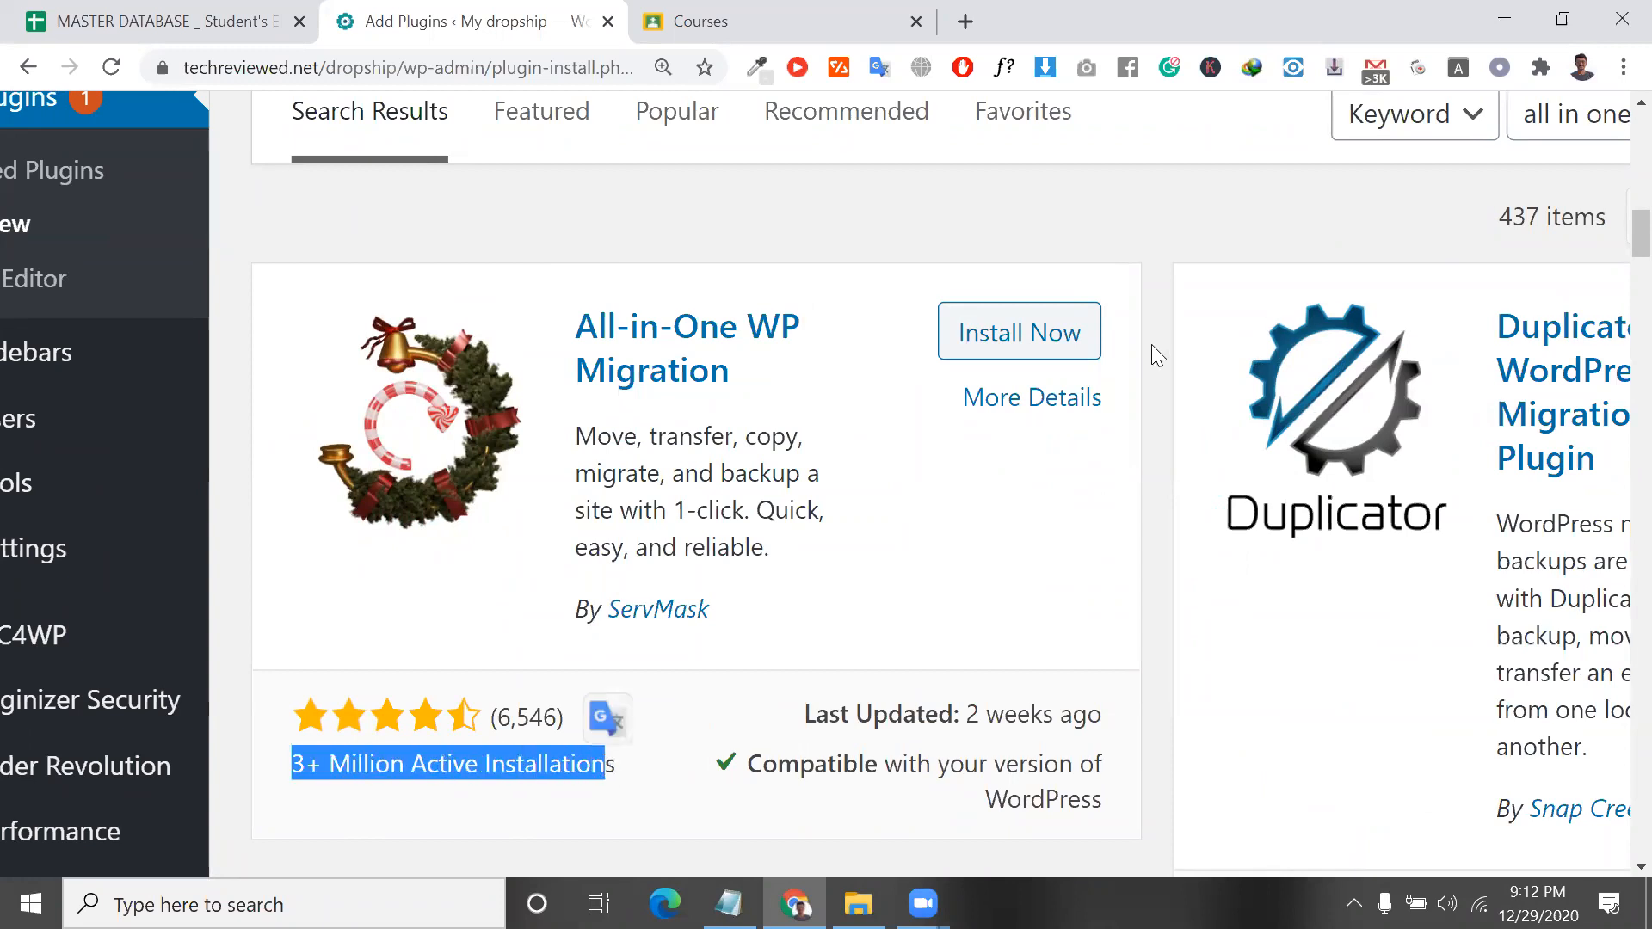
Install the All-in-One WP Migration plugin and activate it on the site.
{"action": "left_click", "coordinate": [1079, 337]}
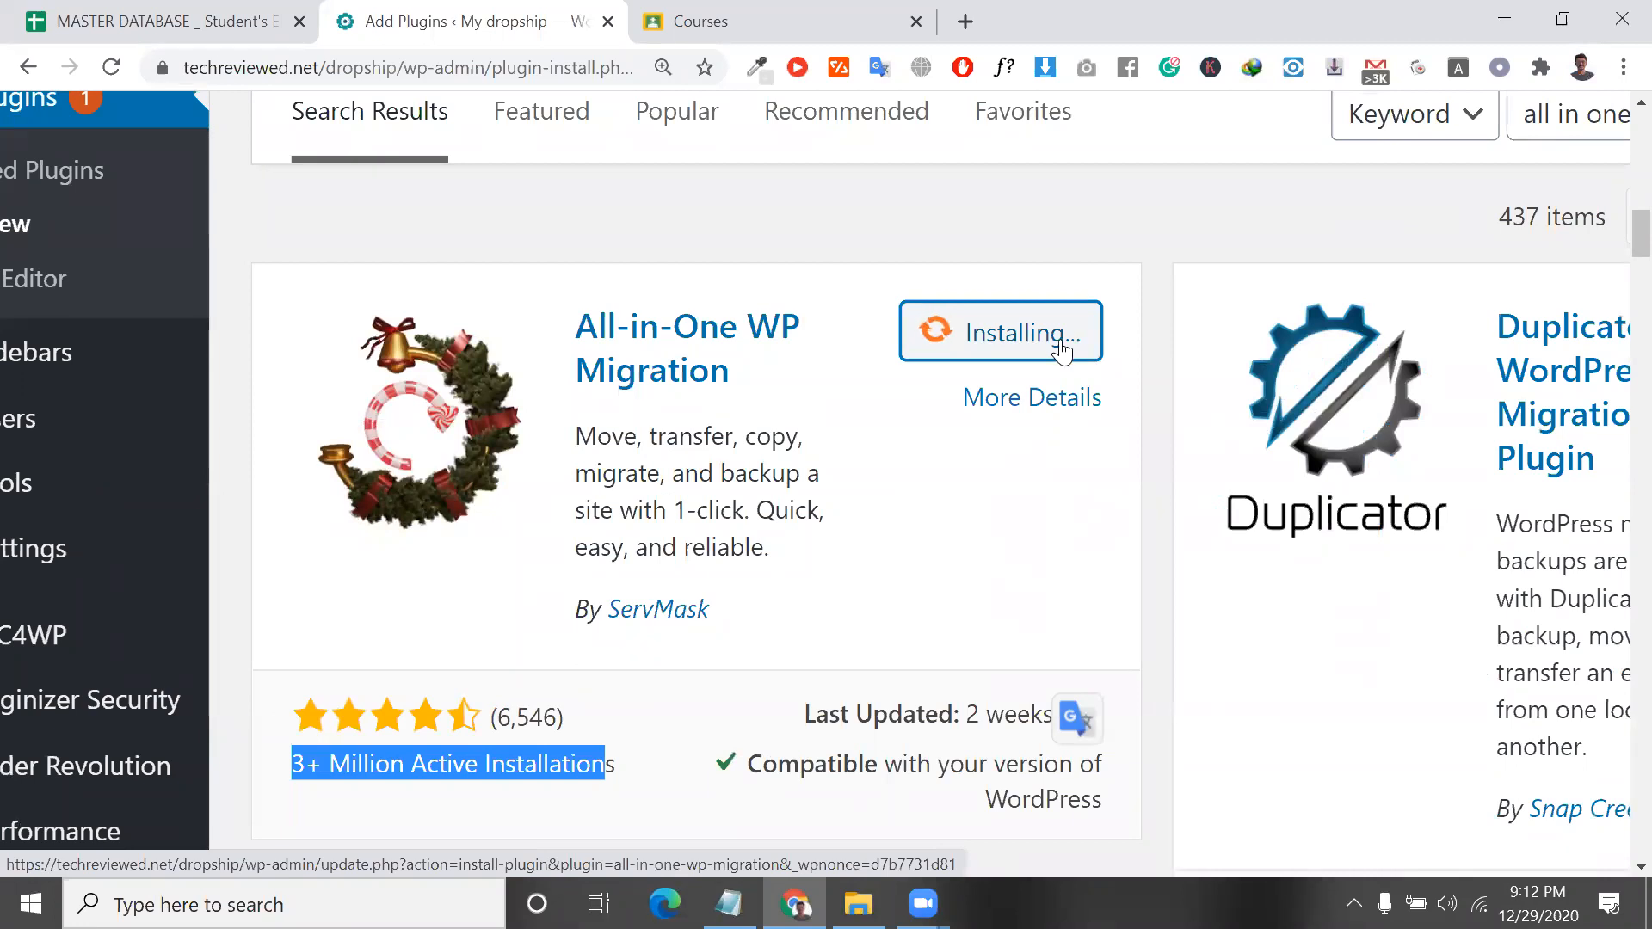
{"action": "scroll", "coordinate": [1225, 455], "scroll_direction": "right", "scroll_amount": 1}
{"action": "scroll", "coordinate": [1225, 455], "scroll_direction": "up", "scroll_amount": 1}
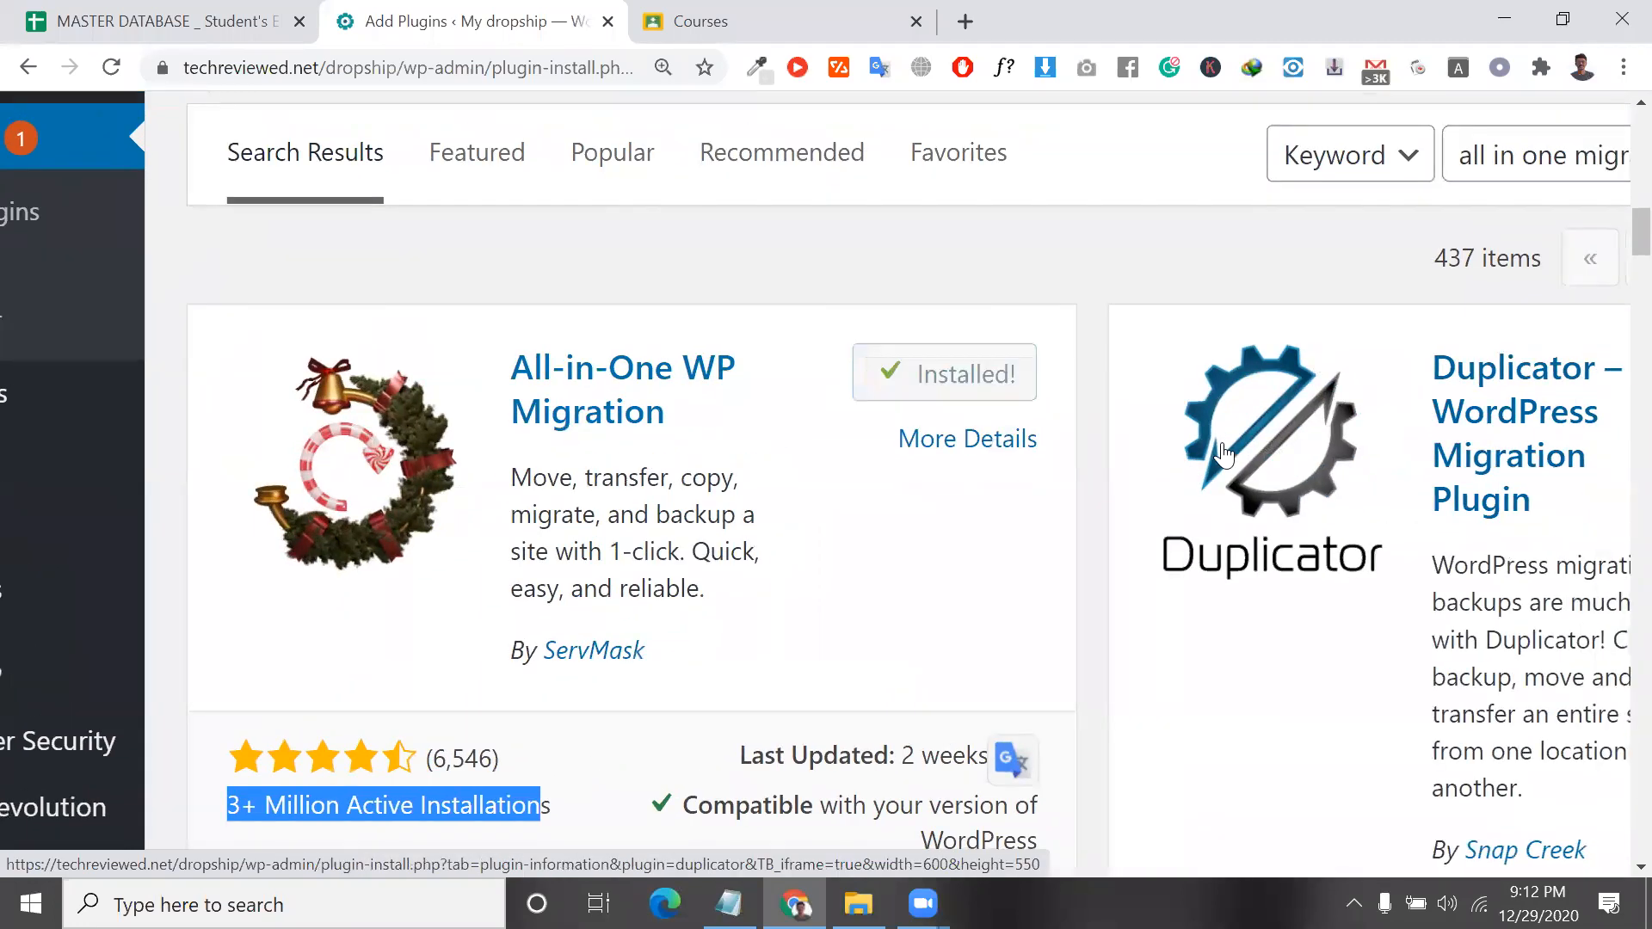
{"action": "scroll", "coordinate": [1225, 455], "scroll_direction": "down", "scroll_amount": 3}
{"action": "left_click", "coordinate": [865, 420]}
{"action": "left_click", "coordinate": [867, 420]}
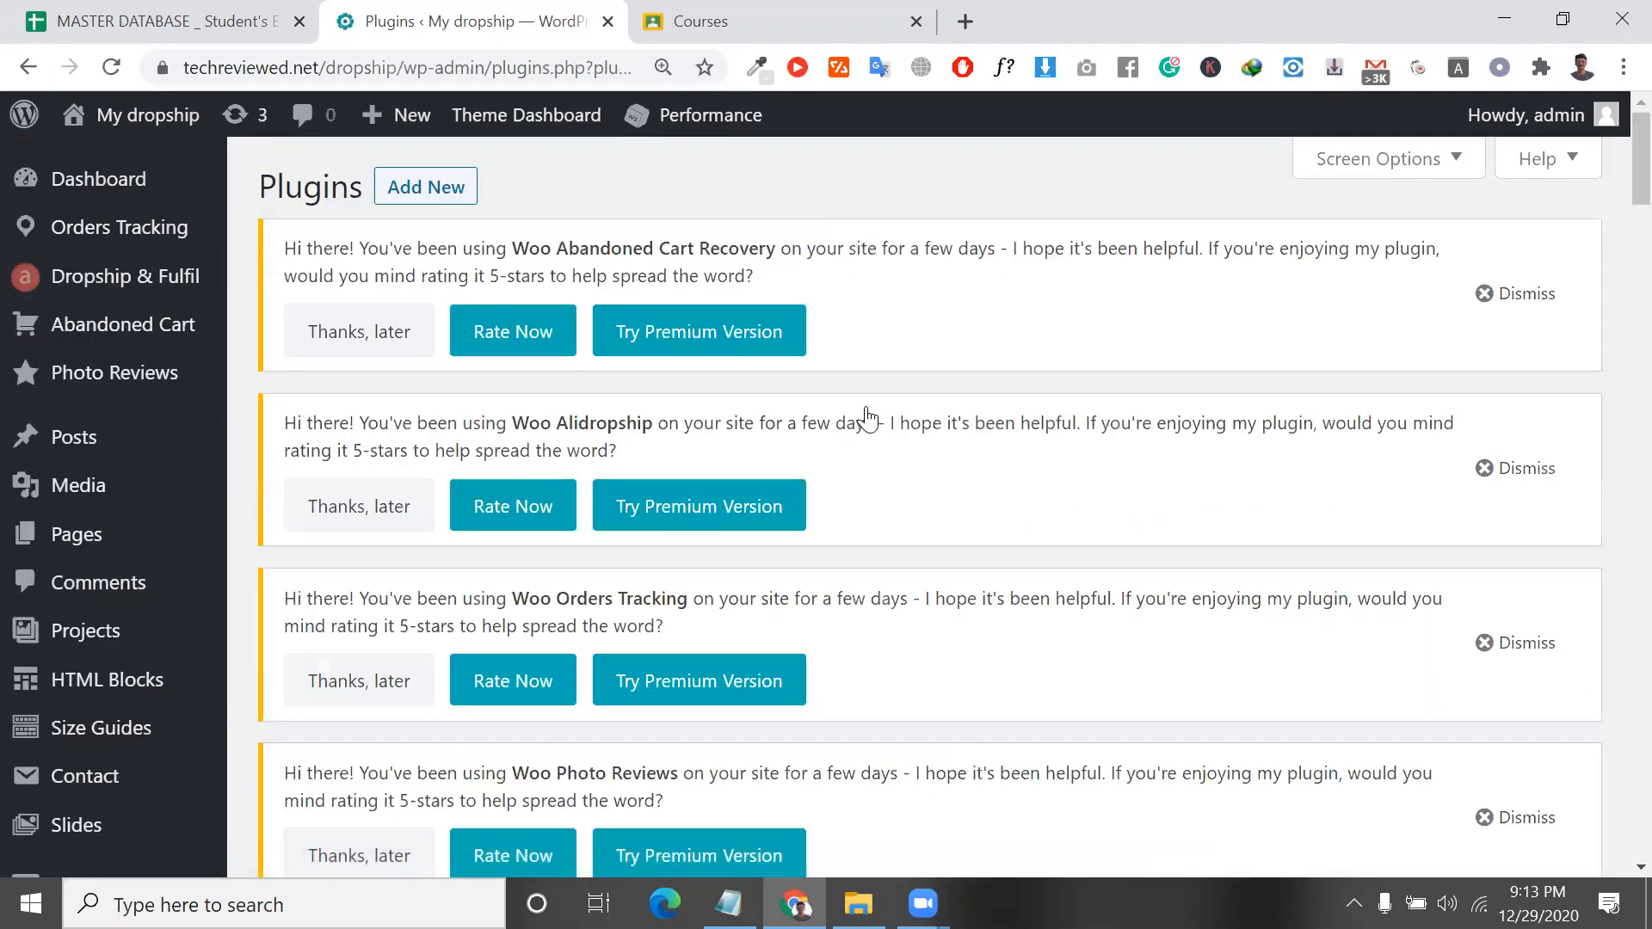
Open the Export page of All-in-One WP Migration and start exporting the site to a file.
{"action": "left_click_drag", "start_coordinate": [444, 73], "coordinate": [176, 68]}
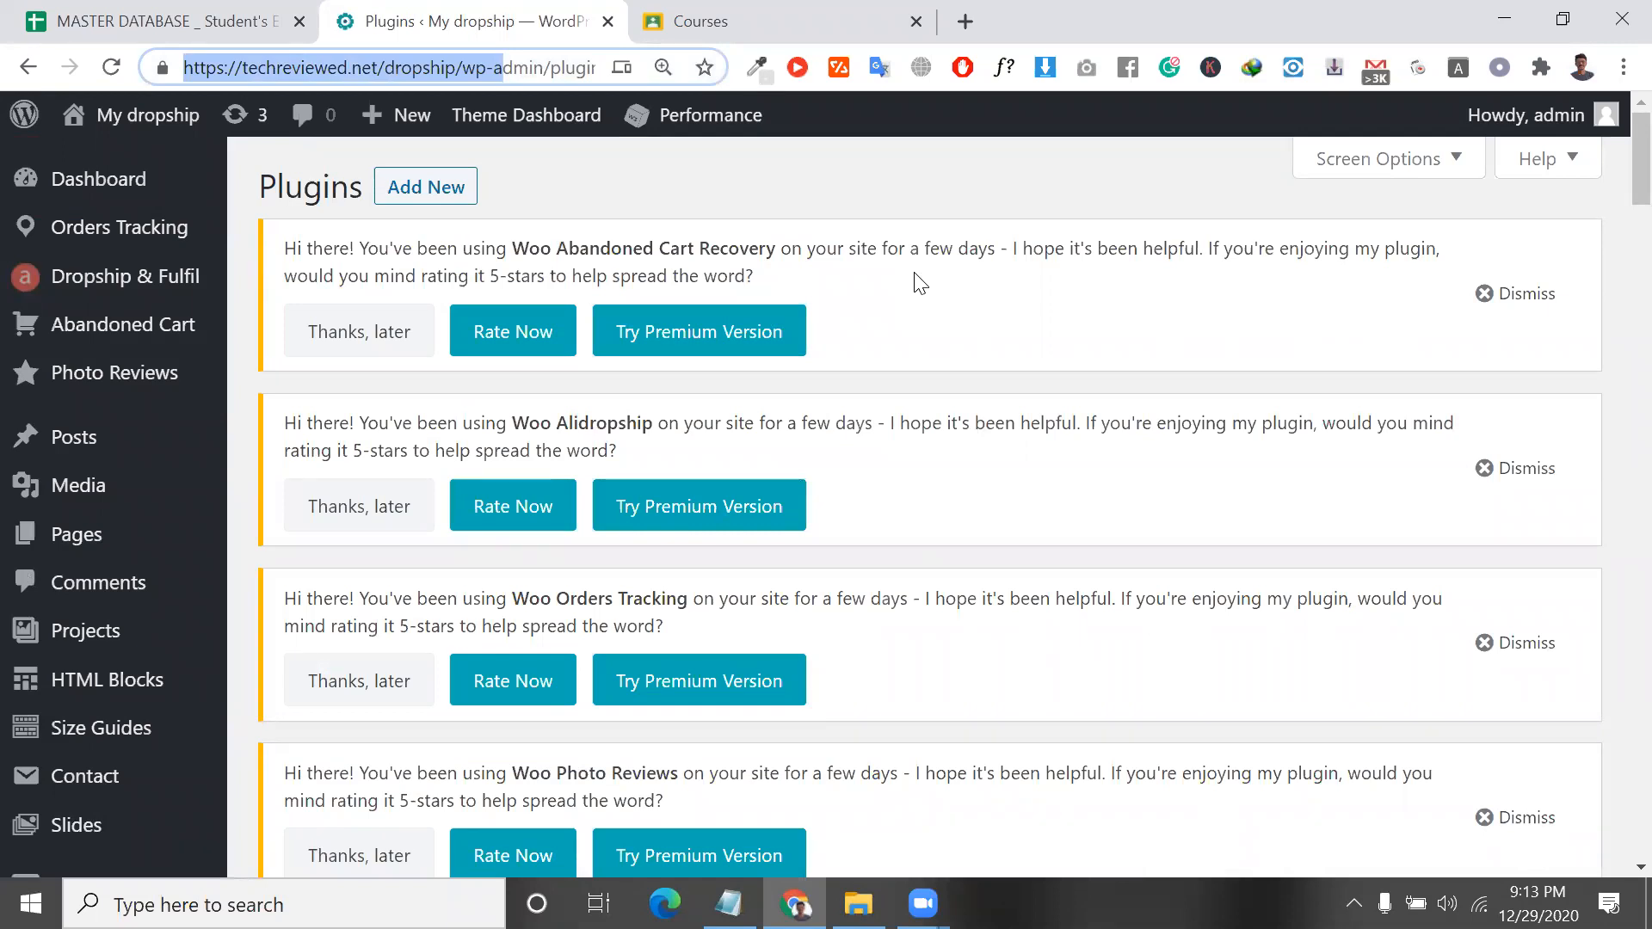
{"action": "scroll", "coordinate": [917, 281], "scroll_direction": "down", "scroll_amount": 15}
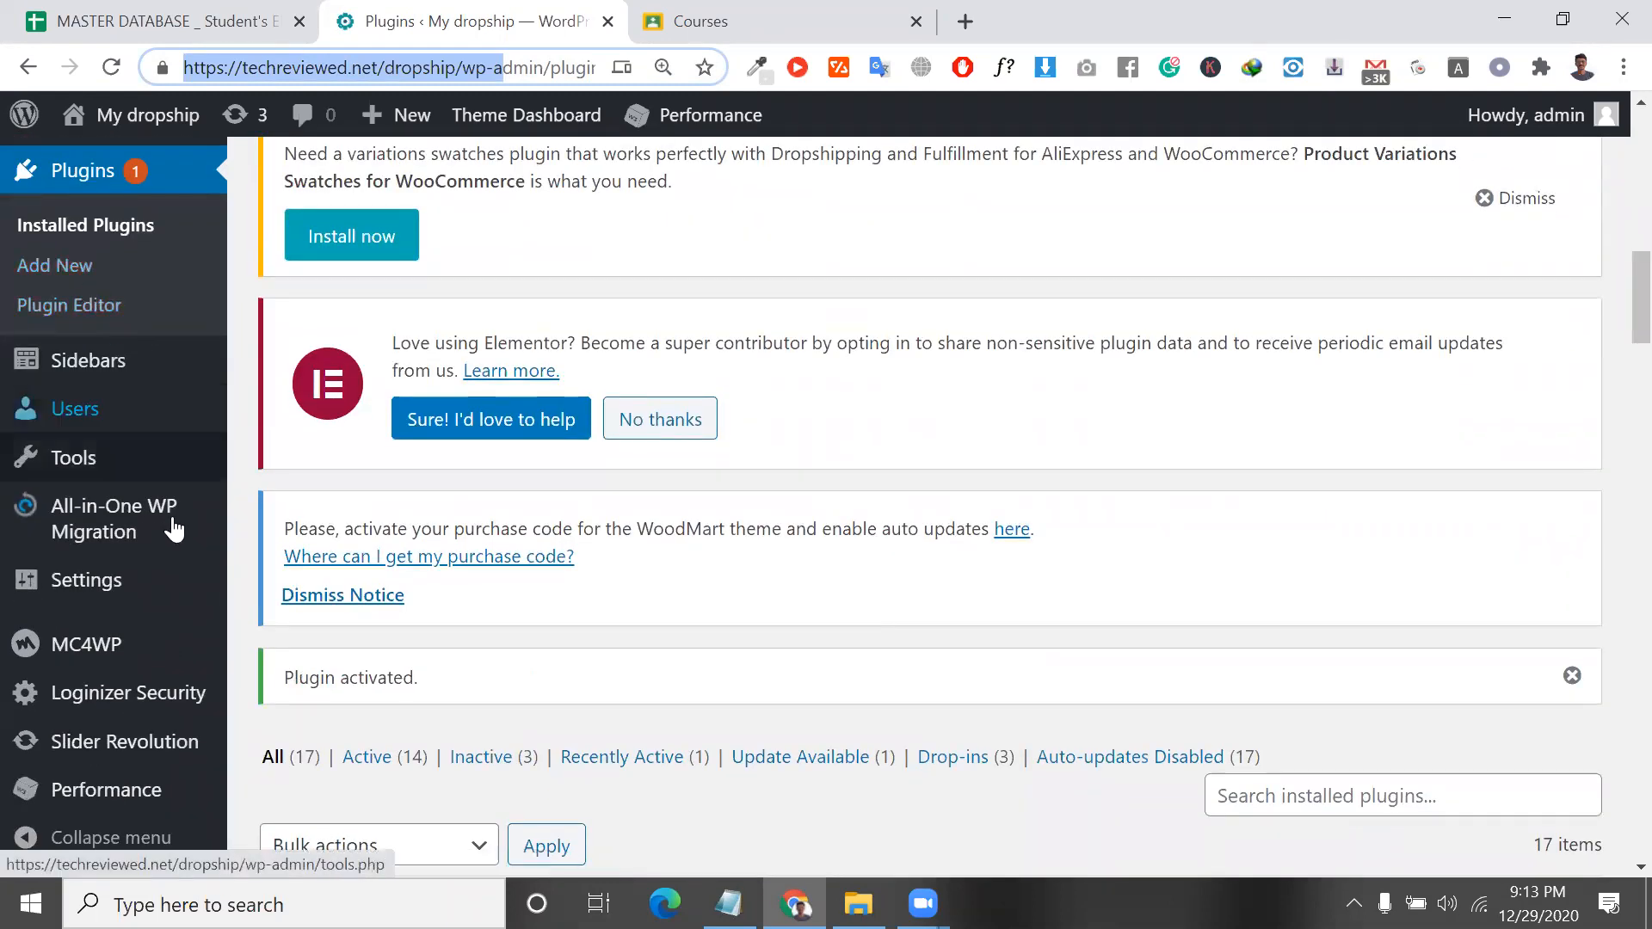
{"action": "mouse_move", "coordinate": [207, 542]}
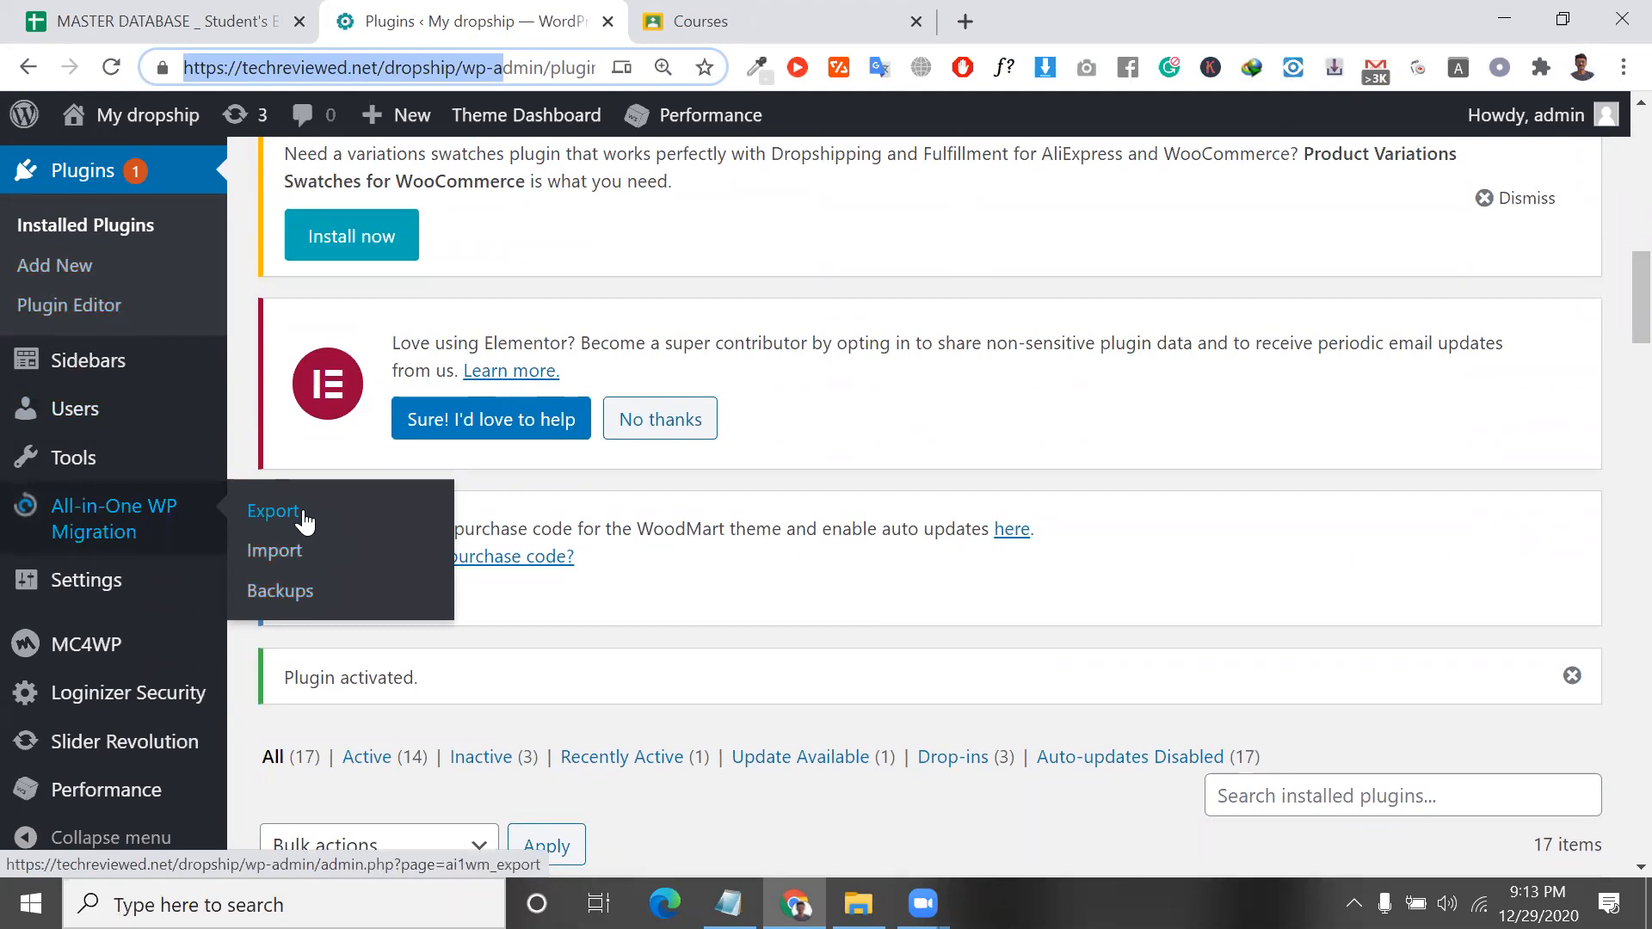
{"action": "left_click", "coordinate": [257, 514]}
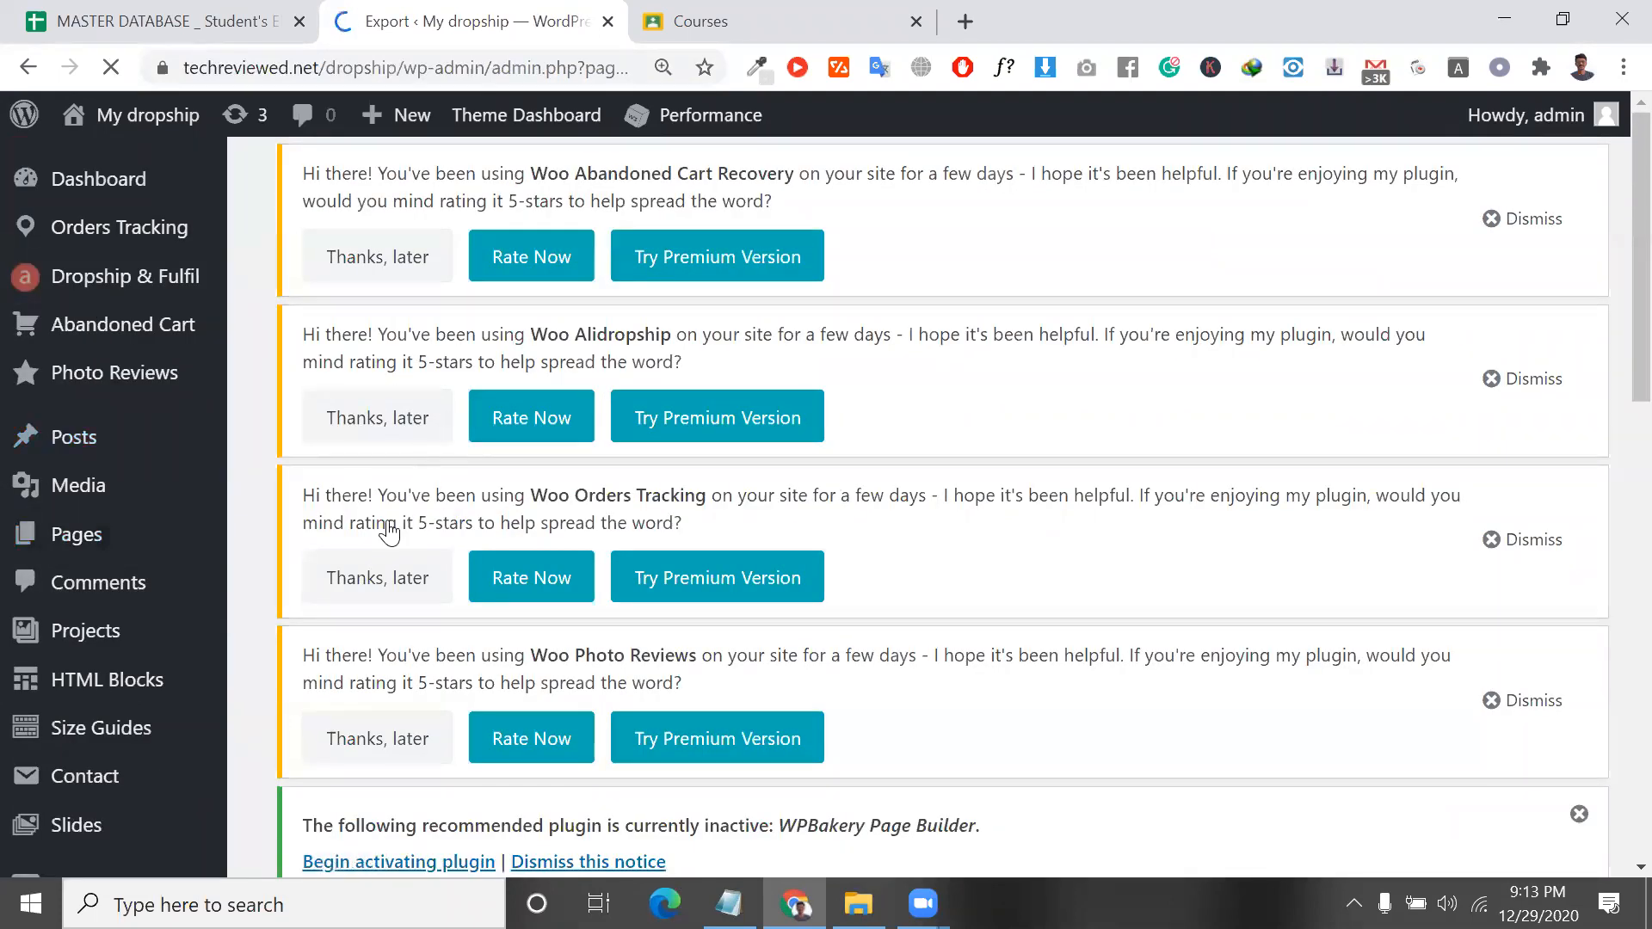
{"action": "scroll", "coordinate": [363, 544], "scroll_direction": "down", "scroll_amount": 5}
{"action": "scroll", "coordinate": [363, 543], "scroll_direction": "down", "scroll_amount": 5}
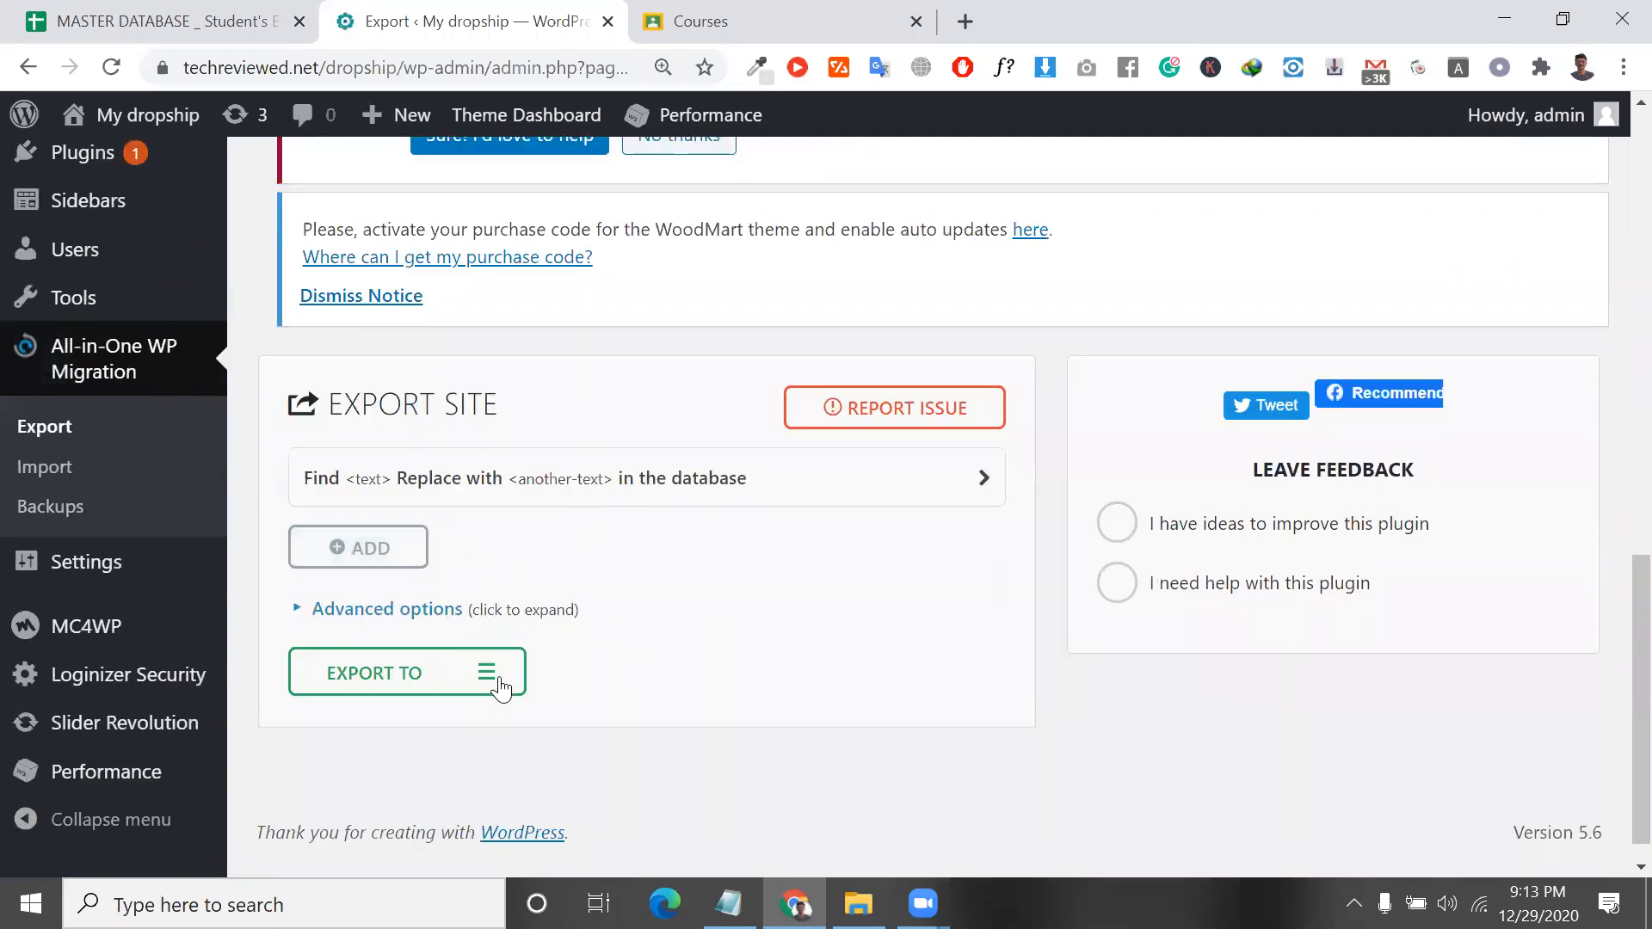
{"action": "left_click", "coordinate": [500, 689]}
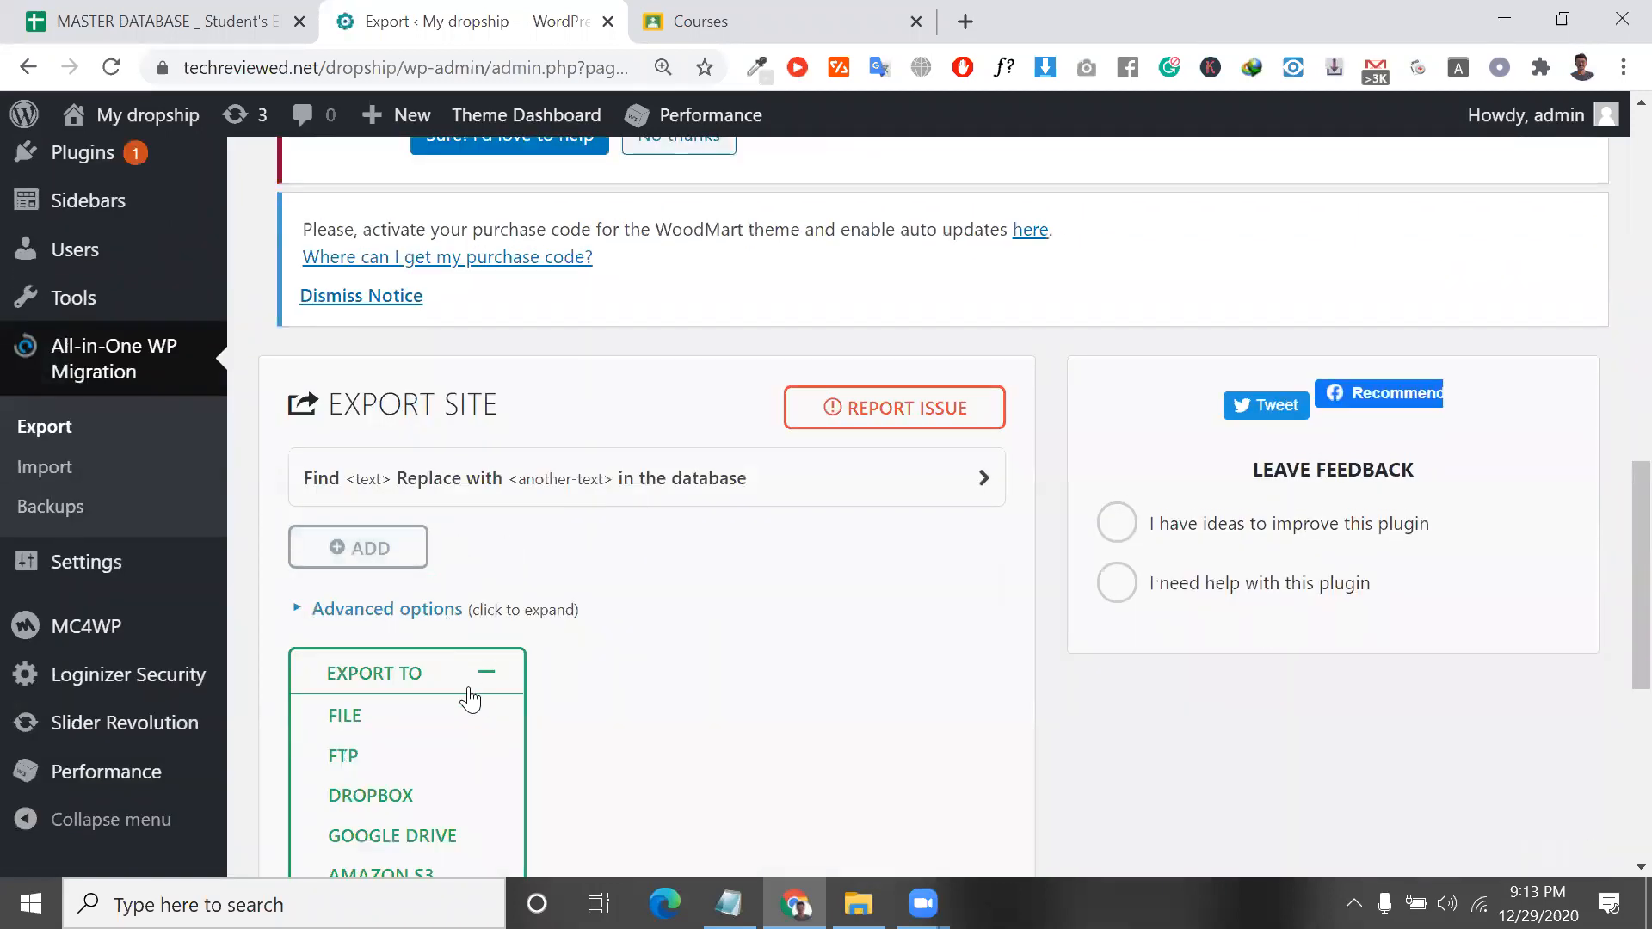
{"action": "left_click", "coordinate": [417, 712]}
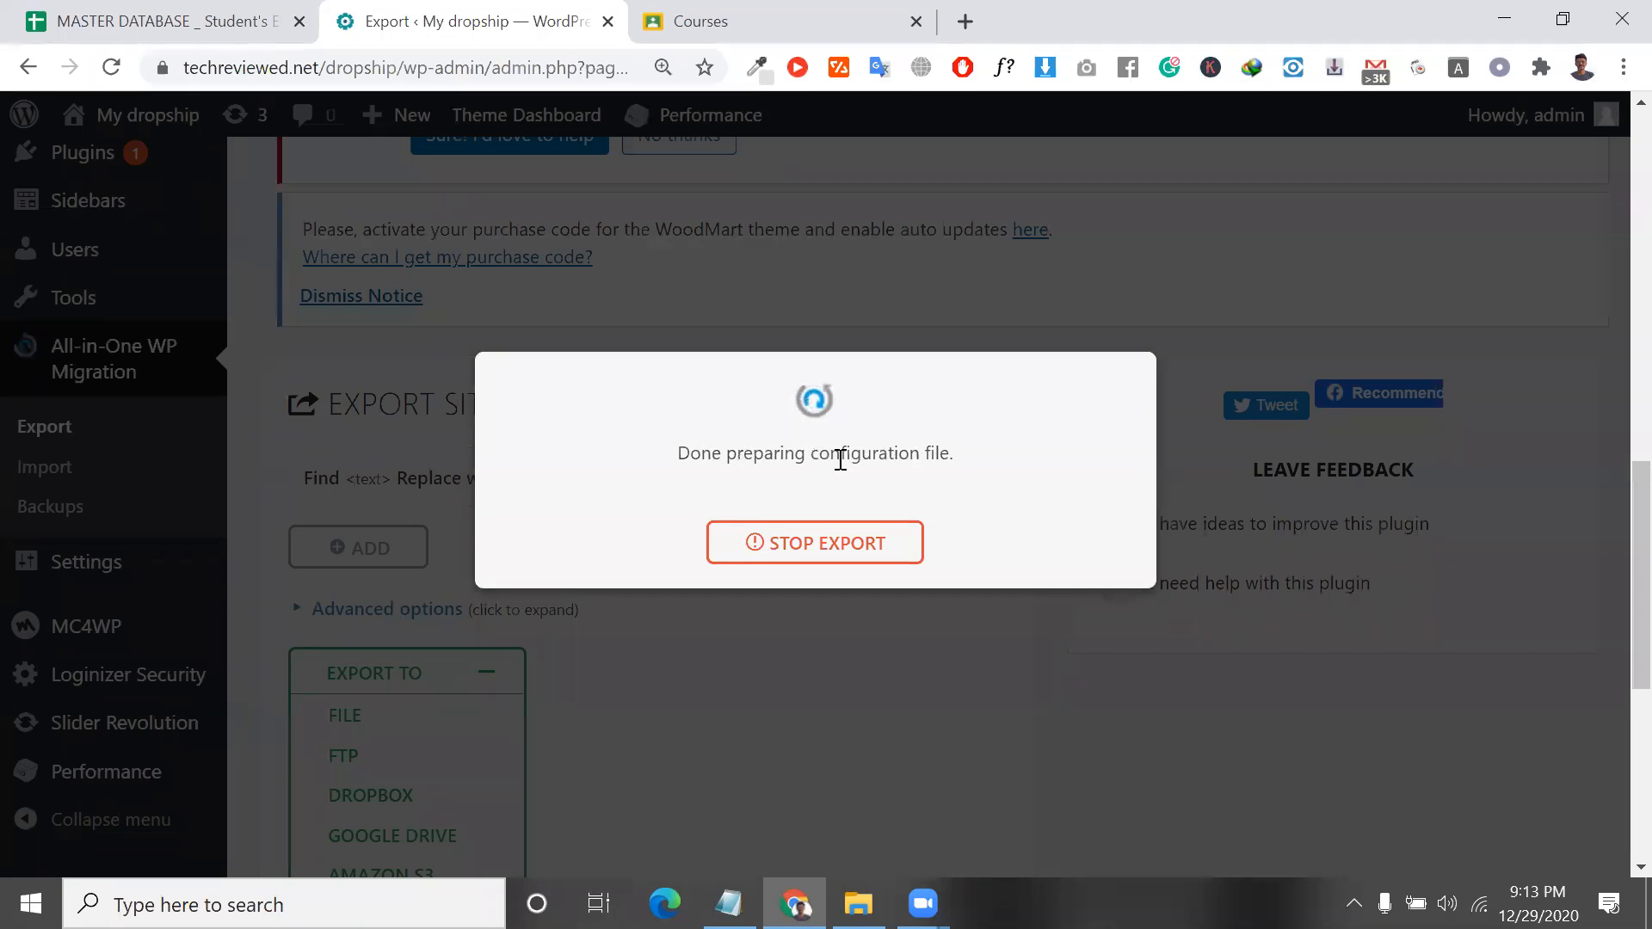
Follow the export's progress, download the finished techreviewed.net backup file and close the export dialog.
{"action": "triple_click", "coordinate": [839, 453]}
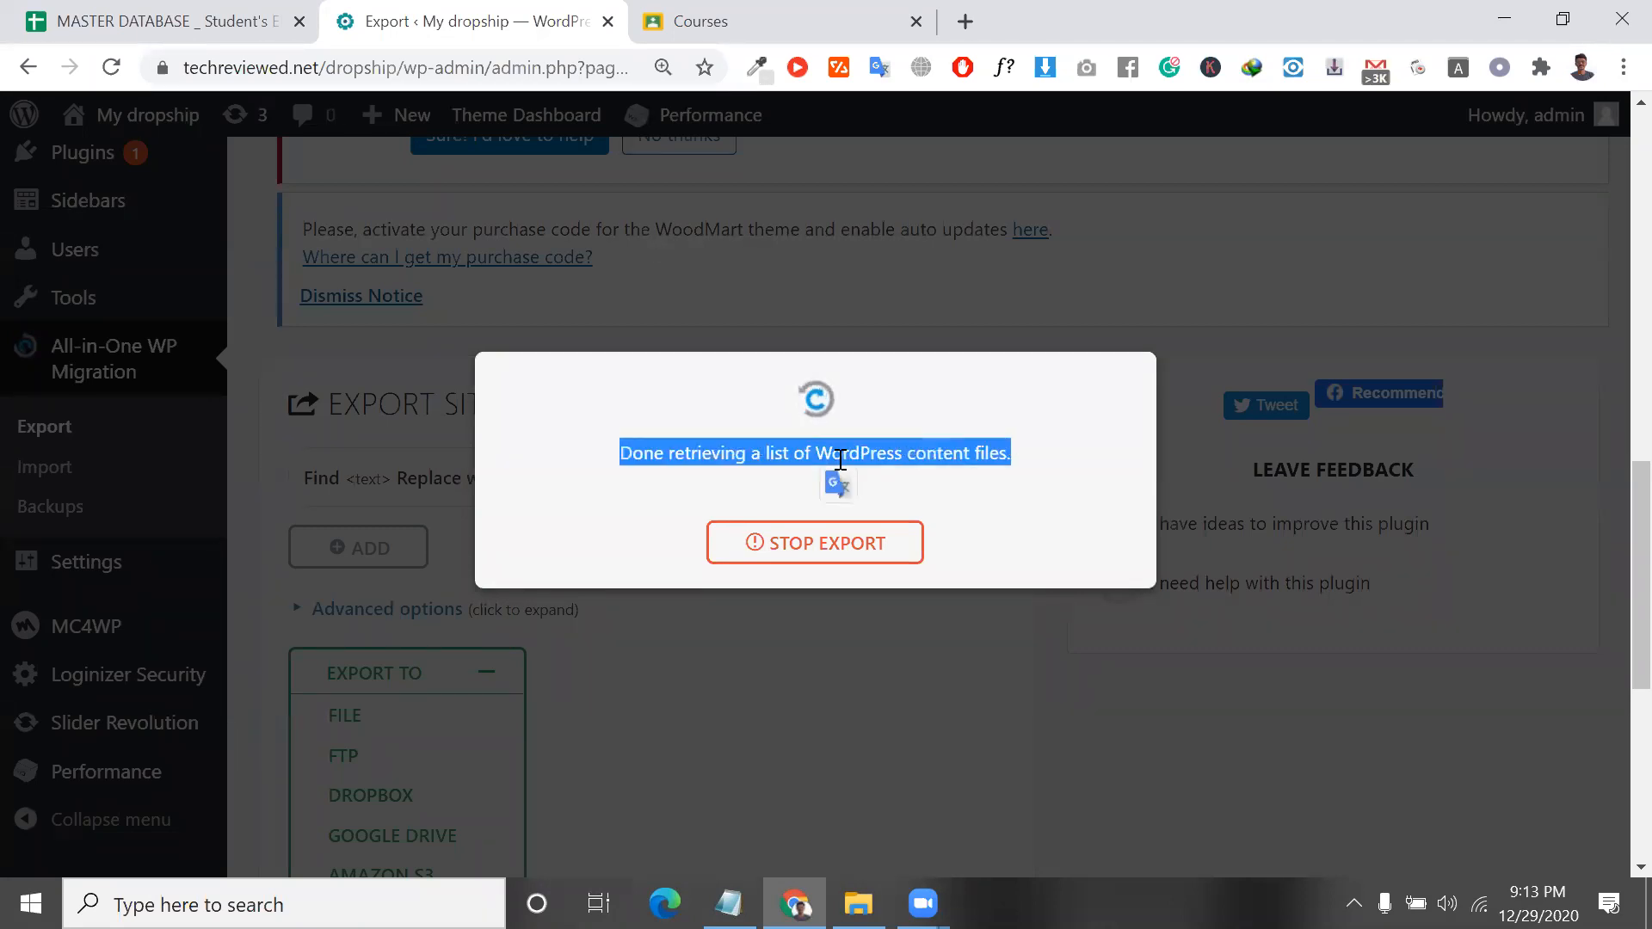
{"action": "triple_click", "coordinate": [840, 454]}
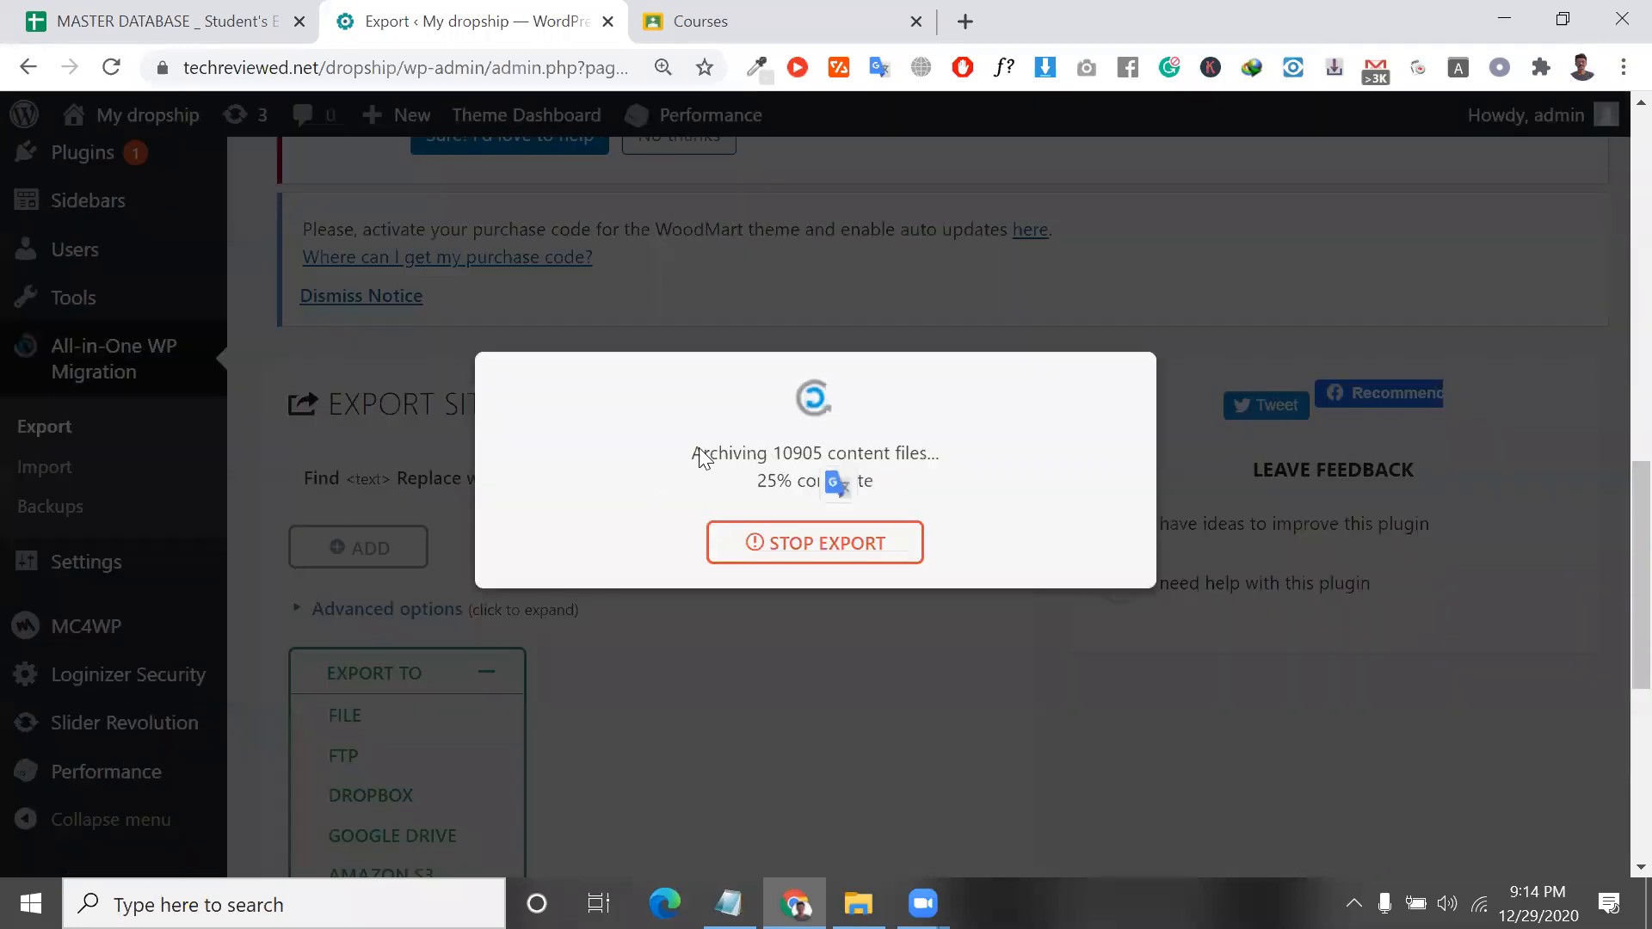
{"action": "triple_click", "coordinate": [774, 456]}
{"action": "double_click", "coordinate": [844, 456]}
{"action": "triple_click", "coordinate": [844, 459]}
{"action": "triple_click", "coordinate": [798, 460]}
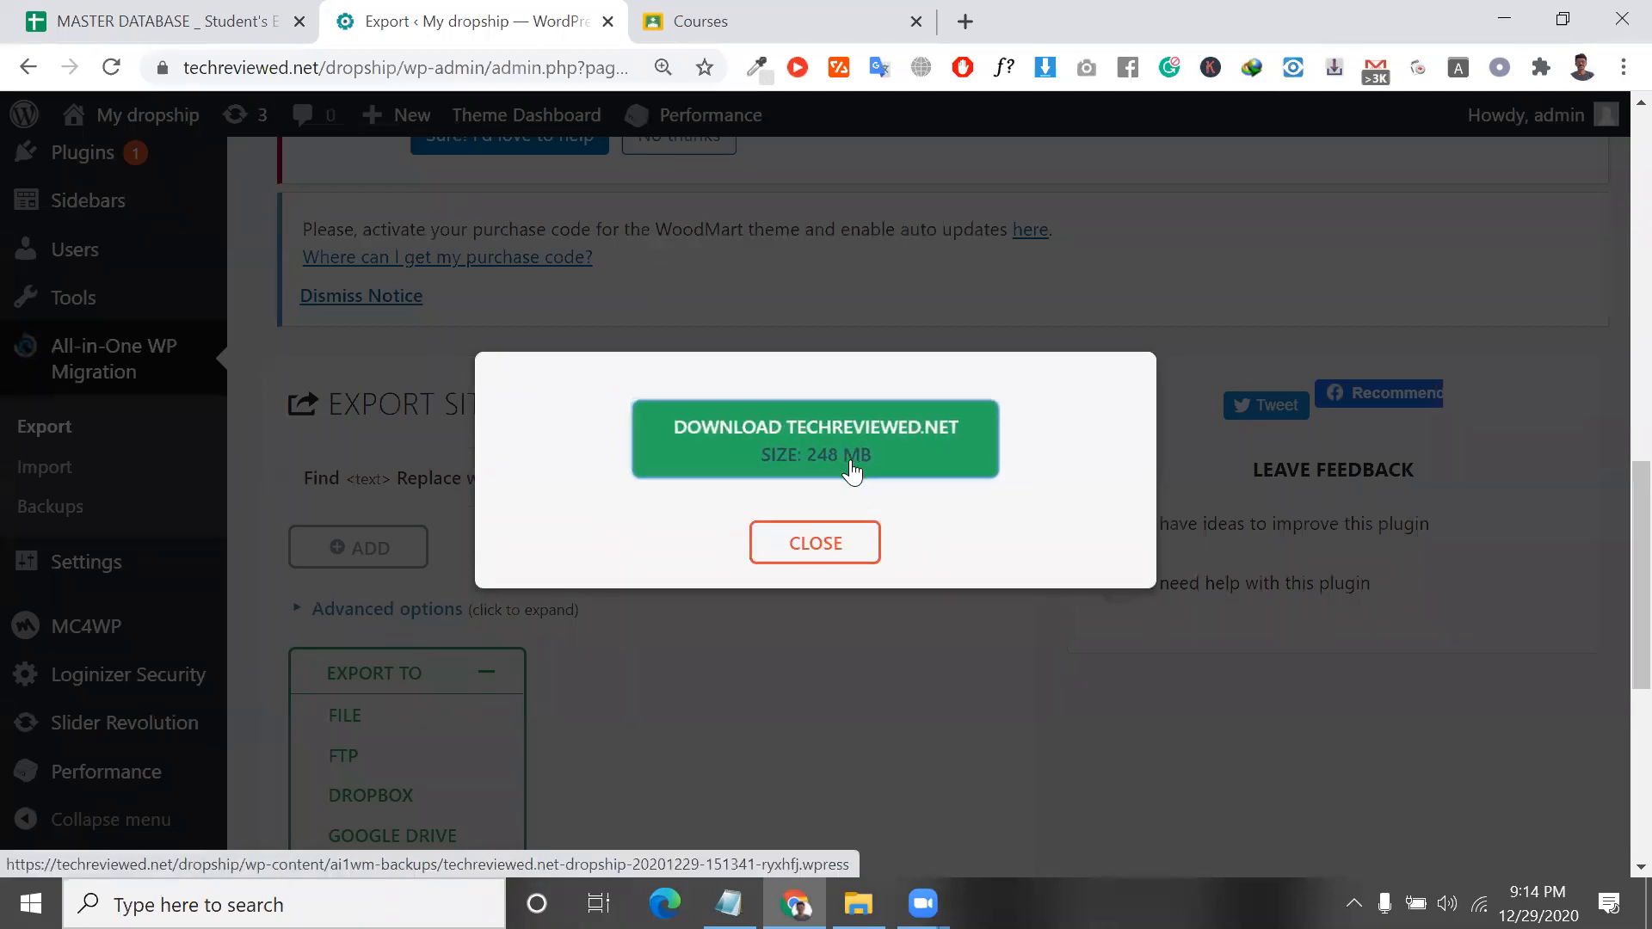
{"action": "left_click", "coordinate": [852, 469]}
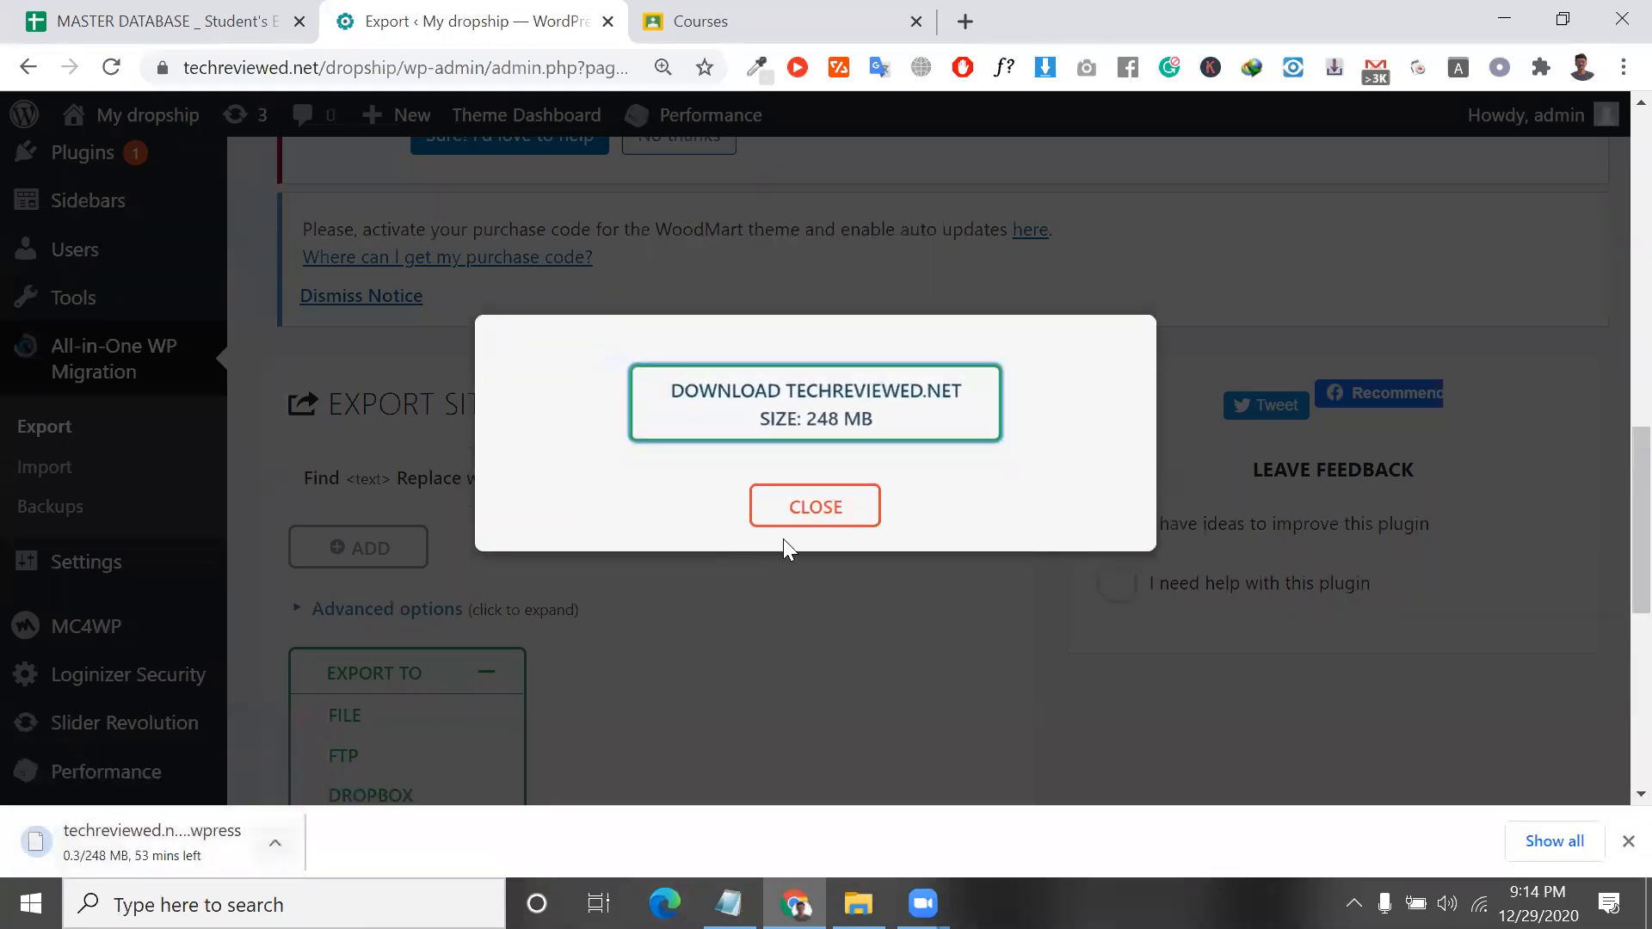
{"action": "left_click", "coordinate": [807, 518]}
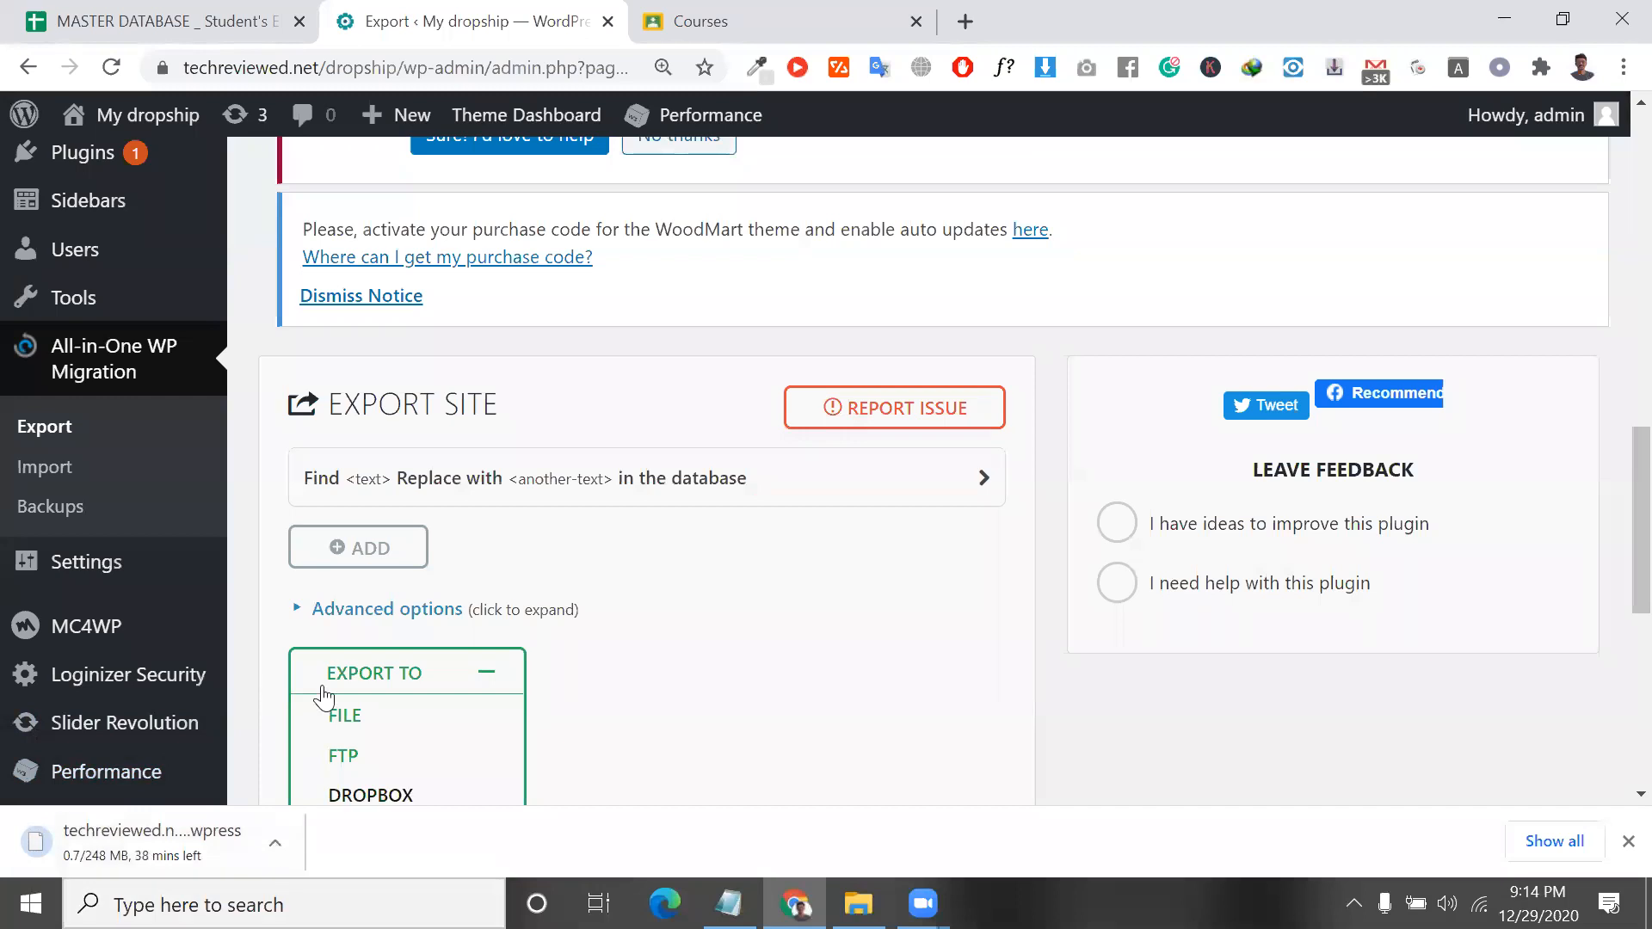
Open the Import page of All-in-One WP Migration, choose file as the import source and cancel the file selection.
{"action": "left_click", "coordinate": [50, 469]}
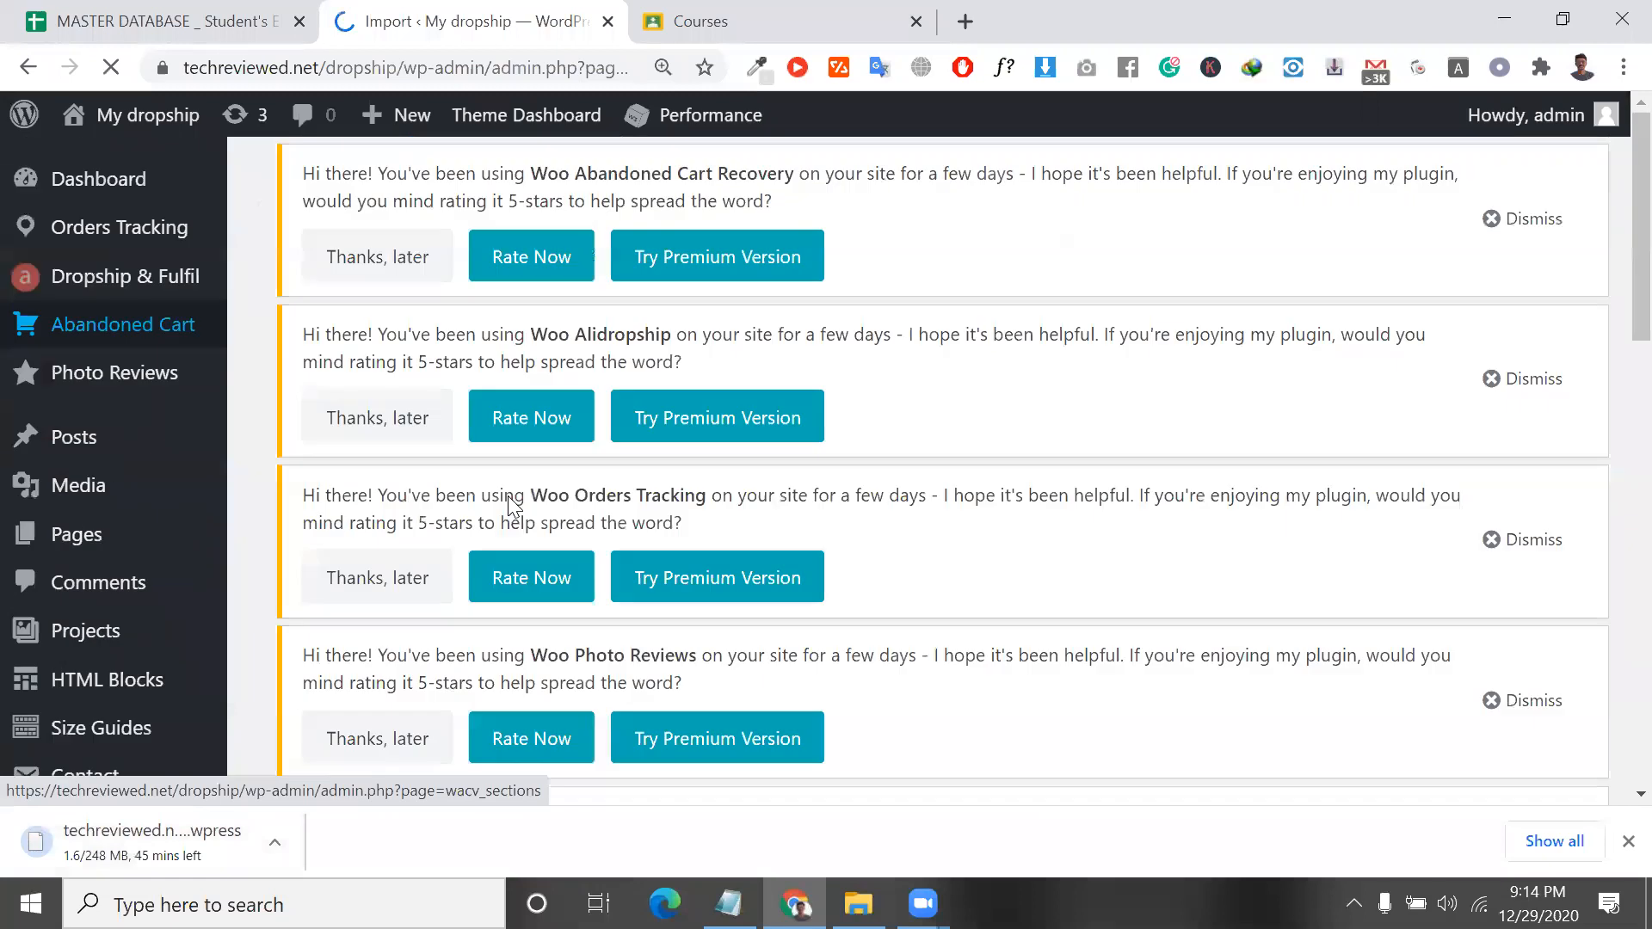
{"action": "scroll", "coordinate": [512, 506], "scroll_direction": "down", "scroll_amount": 15}
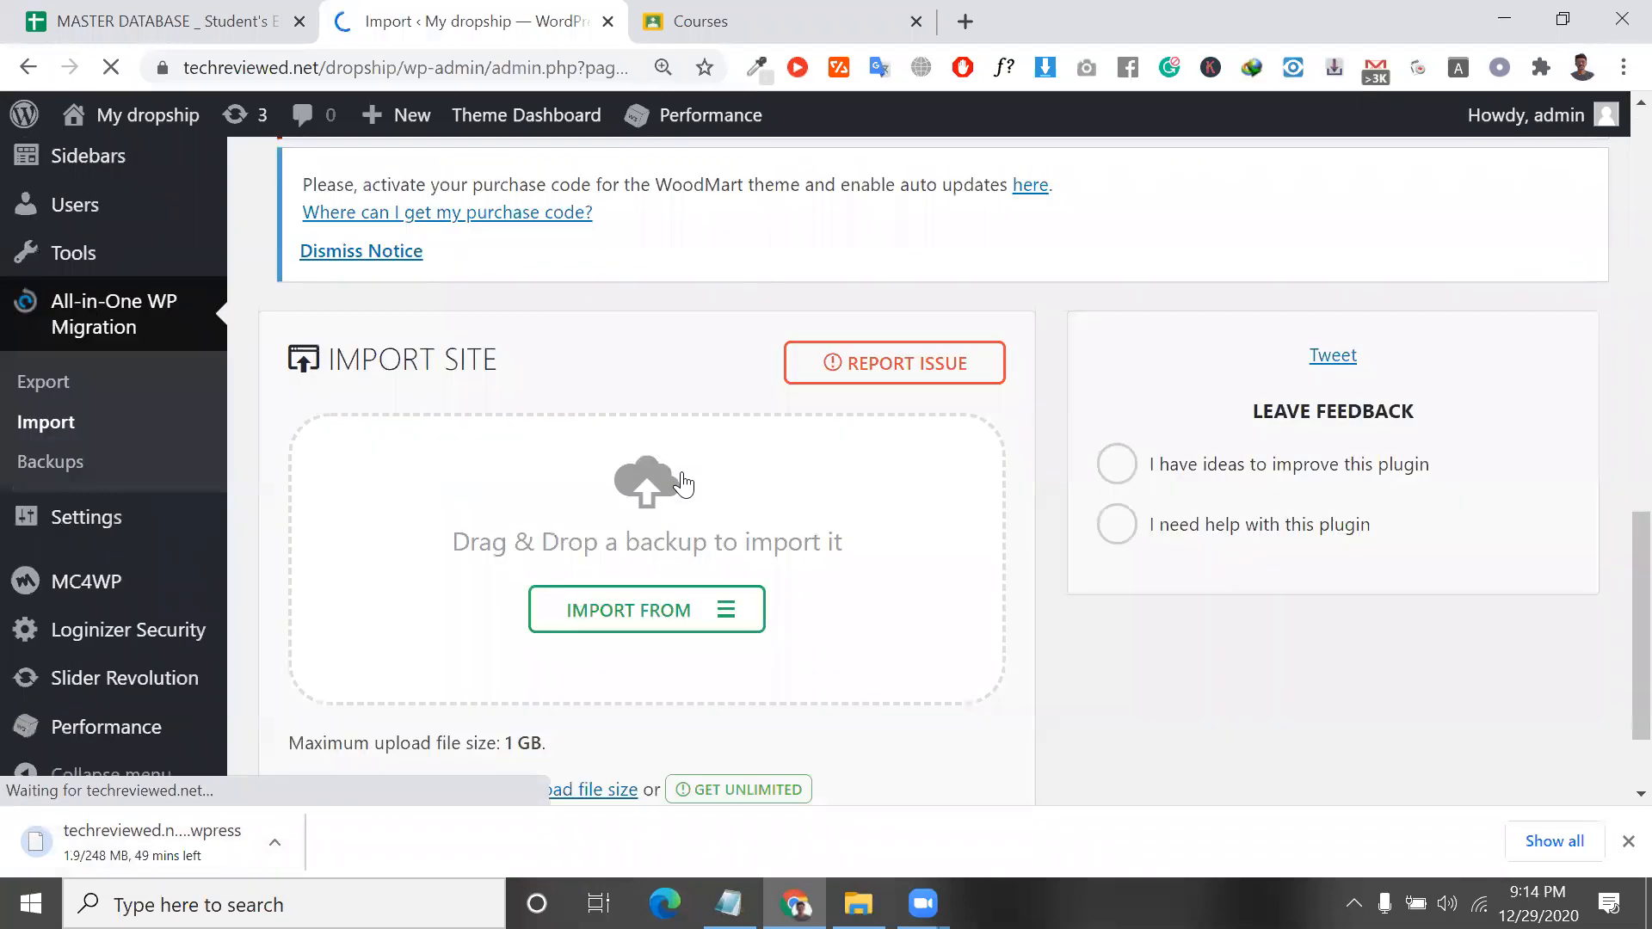
{"action": "scroll", "coordinate": [684, 484], "scroll_direction": "down", "scroll_amount": 2}
{"action": "left_click", "coordinate": [686, 480]}
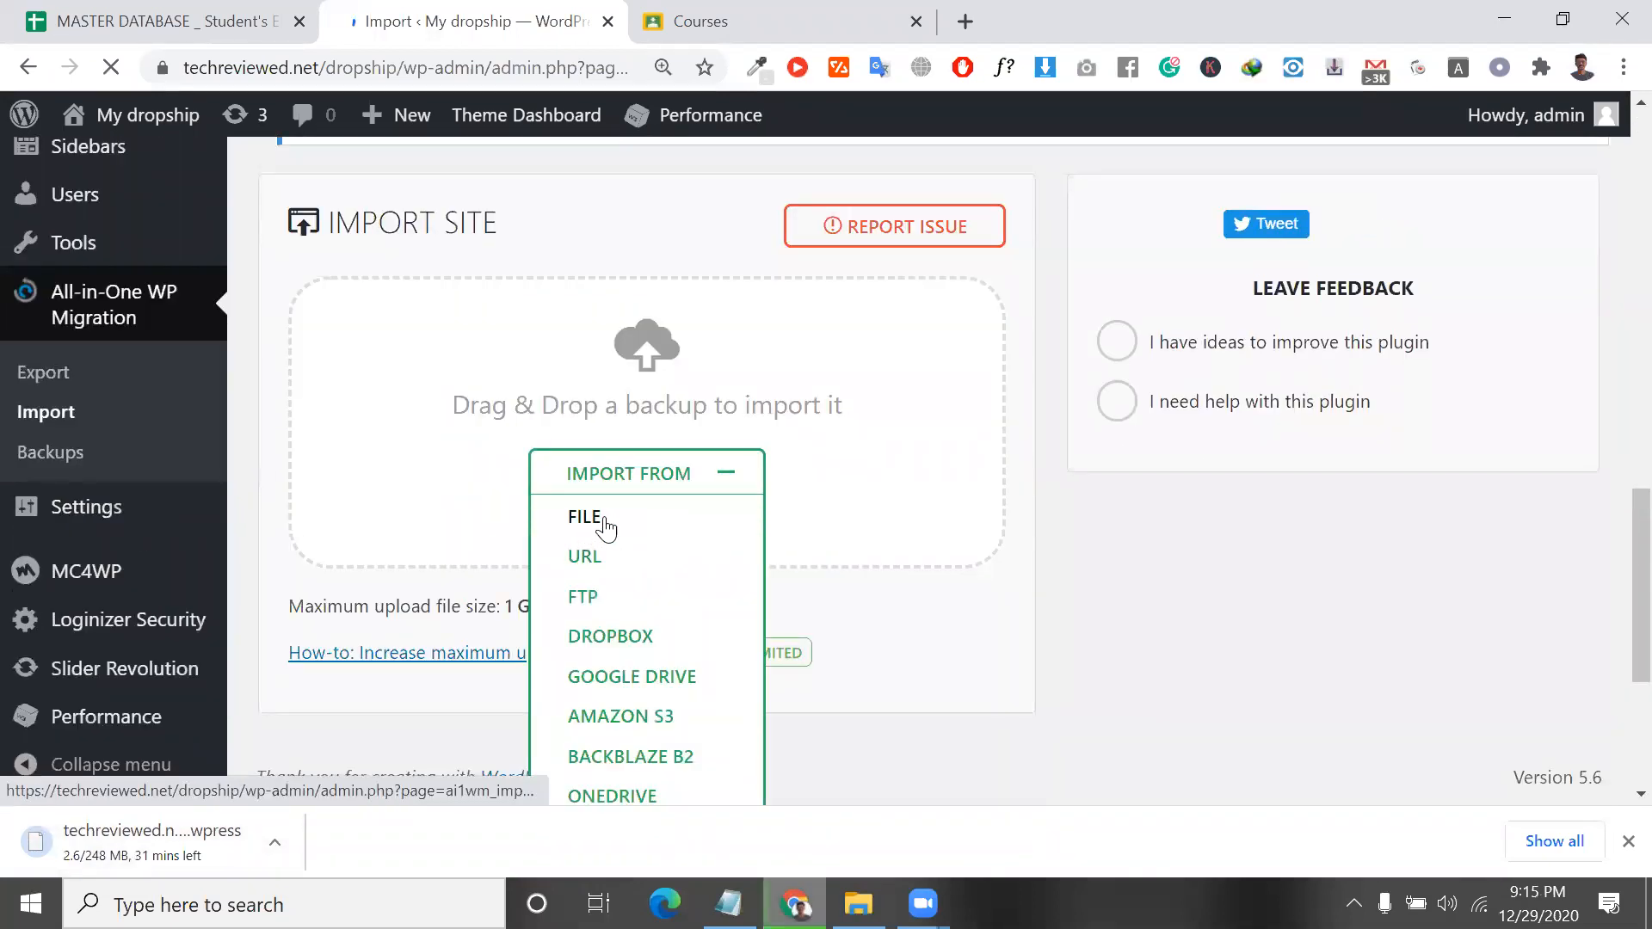
{"action": "left_click", "coordinate": [589, 519]}
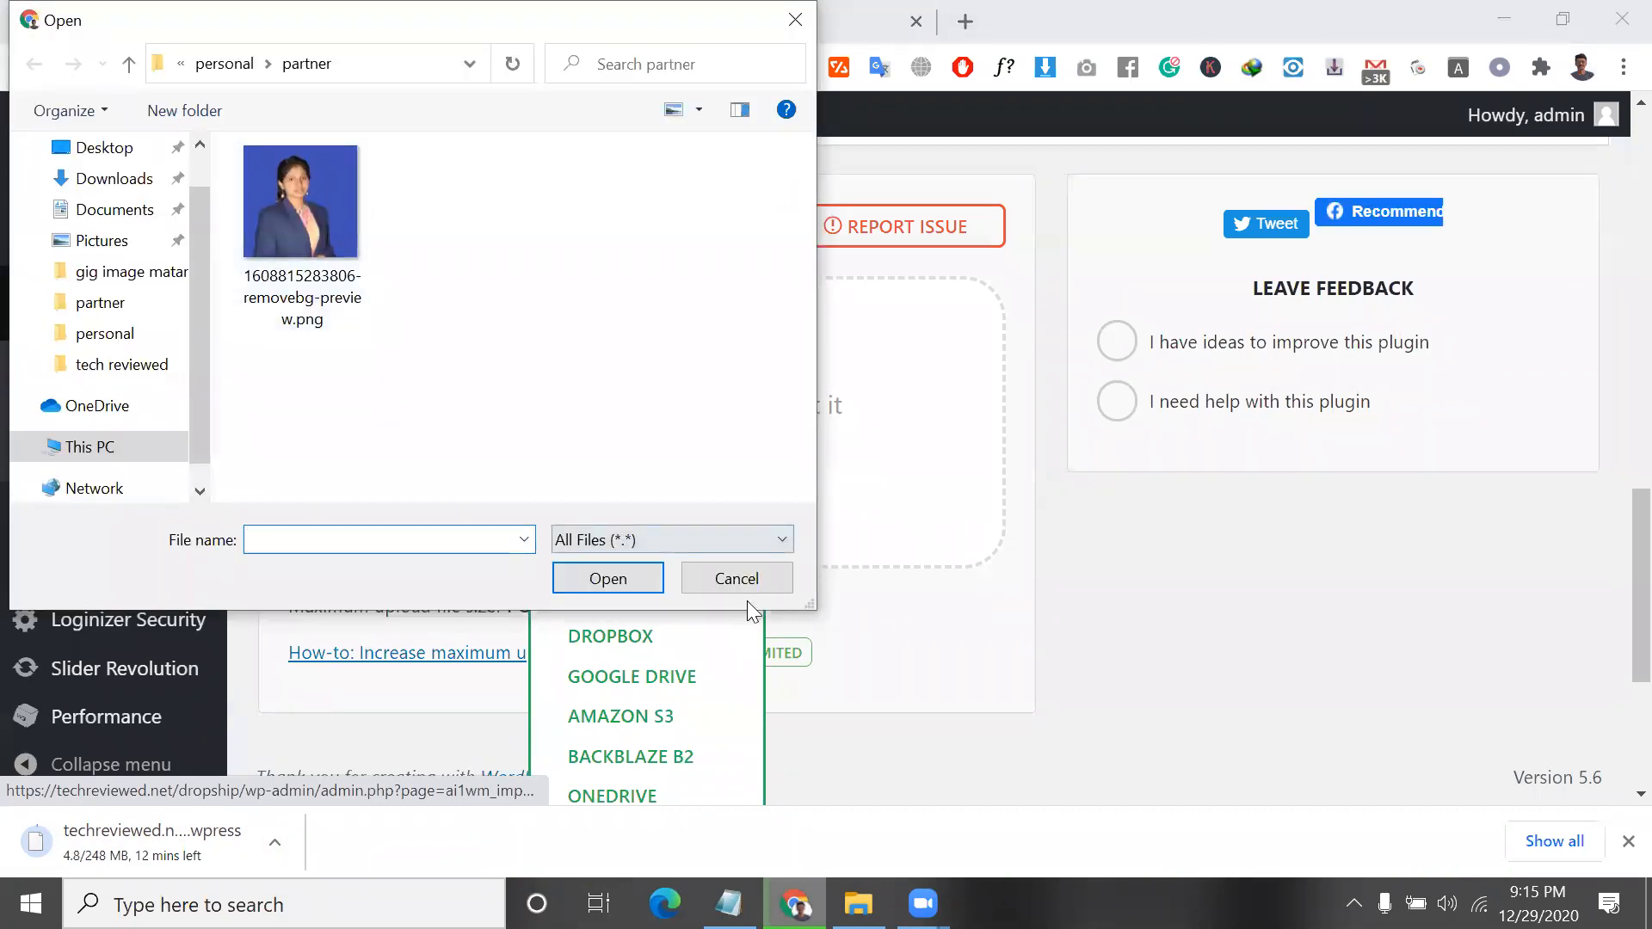
{"action": "left_click", "coordinate": [745, 581]}
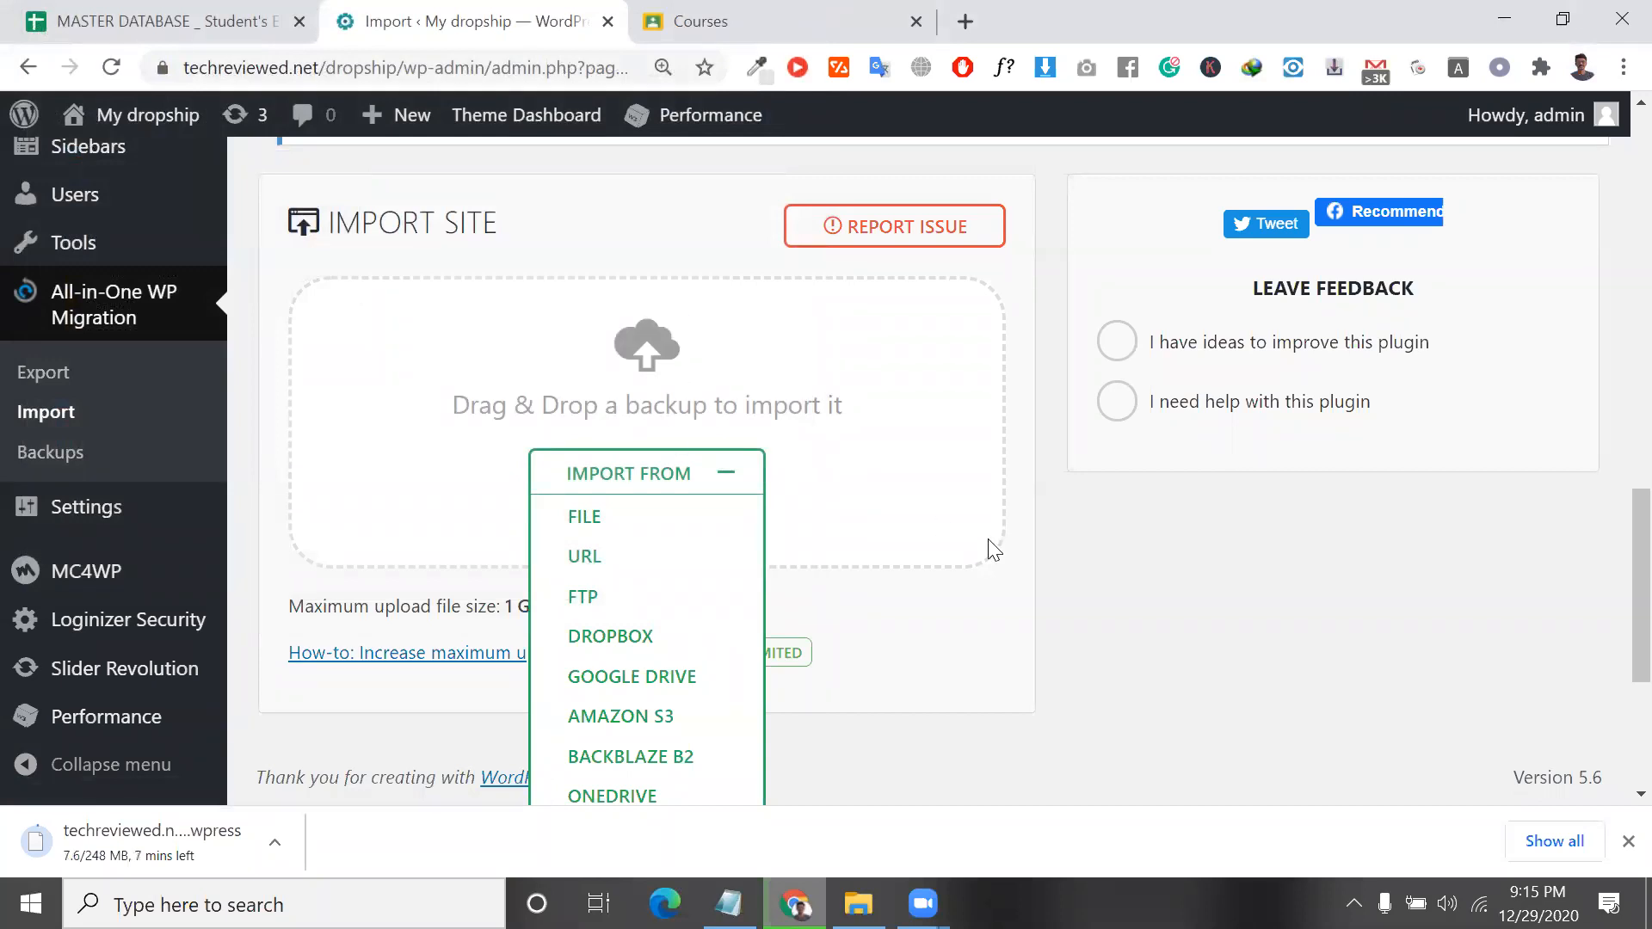
Review the available import sources, the backup's download options and the maximum upload file size on the Import page.
{"action": "scroll", "coordinate": [1044, 636], "scroll_direction": "down", "scroll_amount": 5}
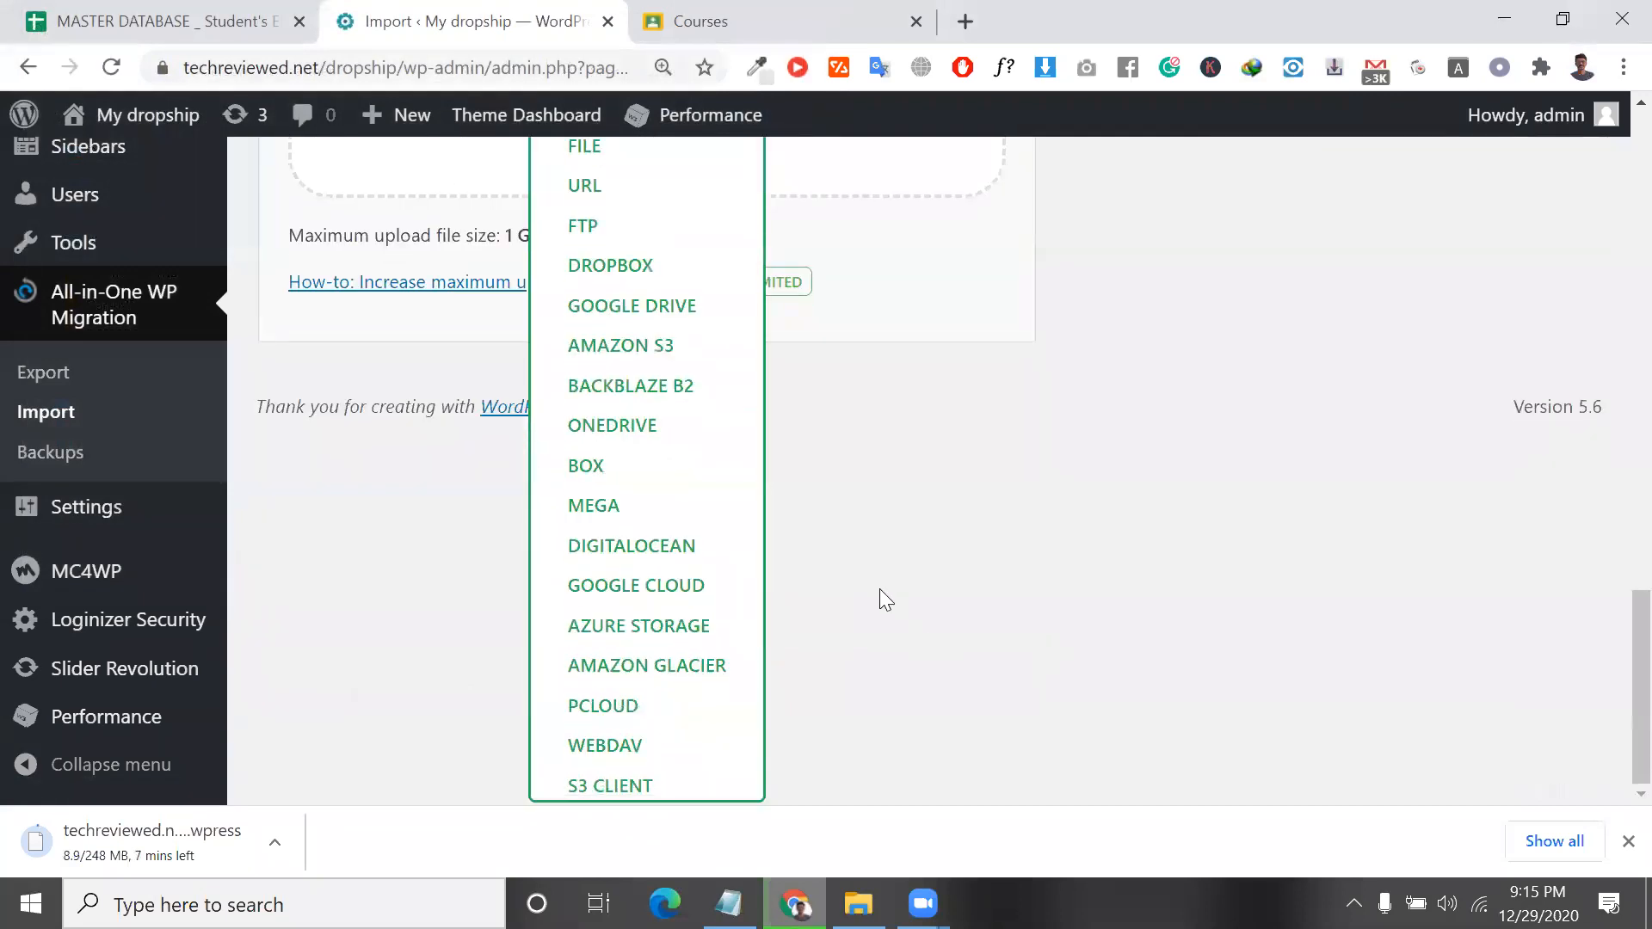
{"action": "scroll", "coordinate": [879, 588], "scroll_direction": "up", "scroll_amount": 3}
{"action": "left_click", "coordinate": [275, 844]}
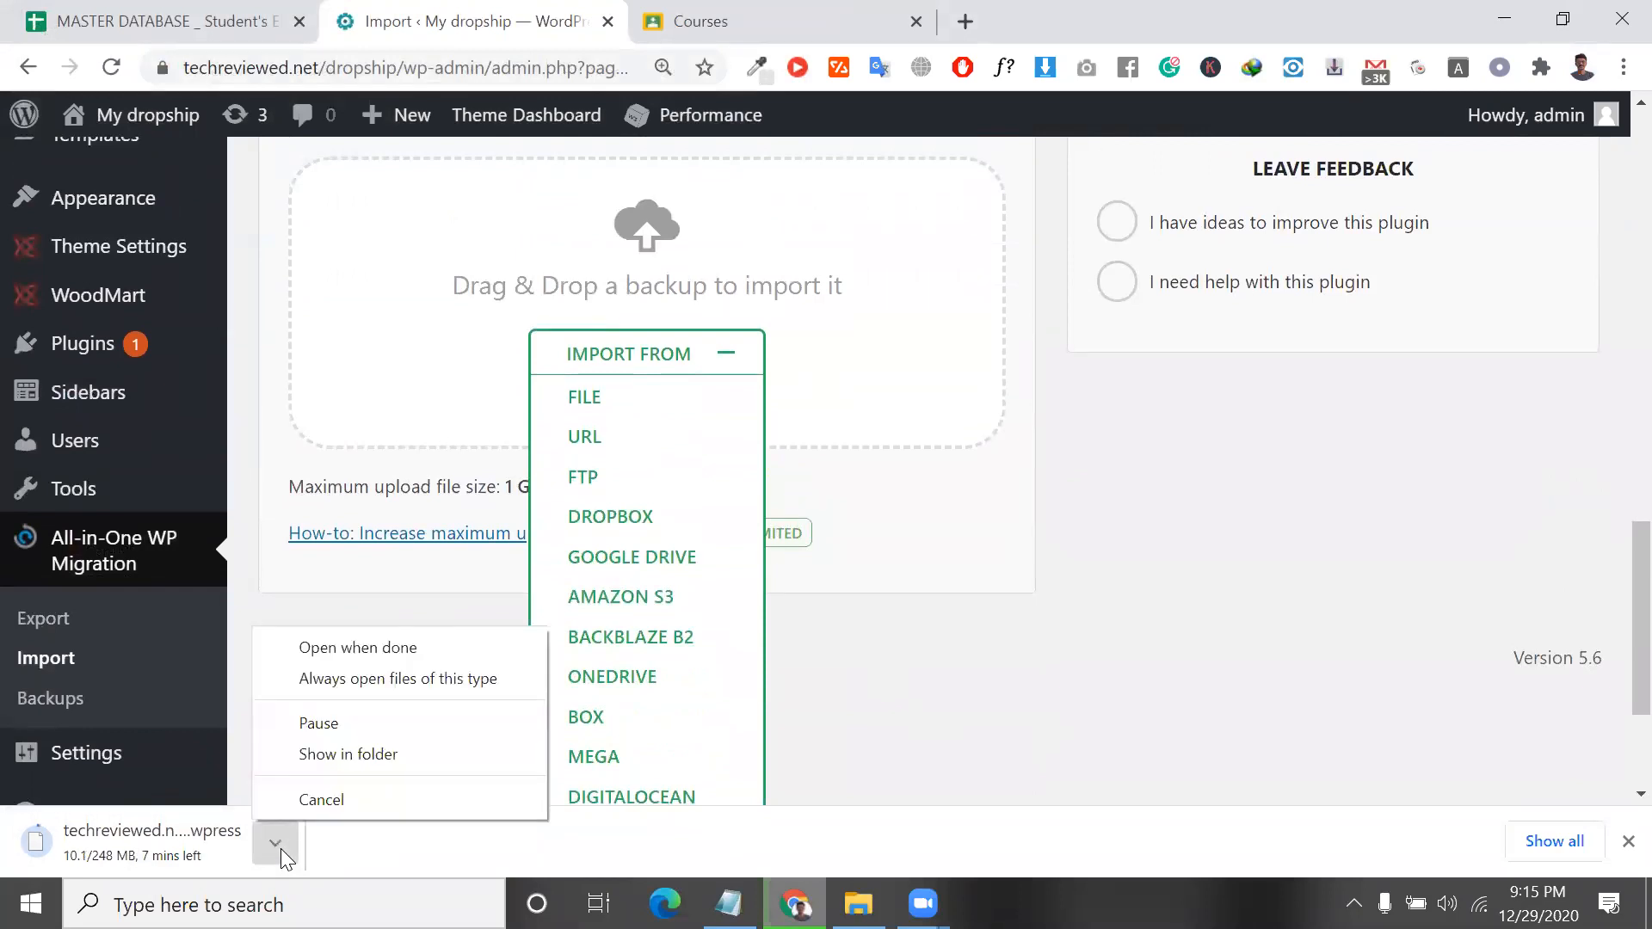
{"action": "left_click", "coordinate": [267, 574]}
{"action": "triple_click", "coordinate": [308, 600]}
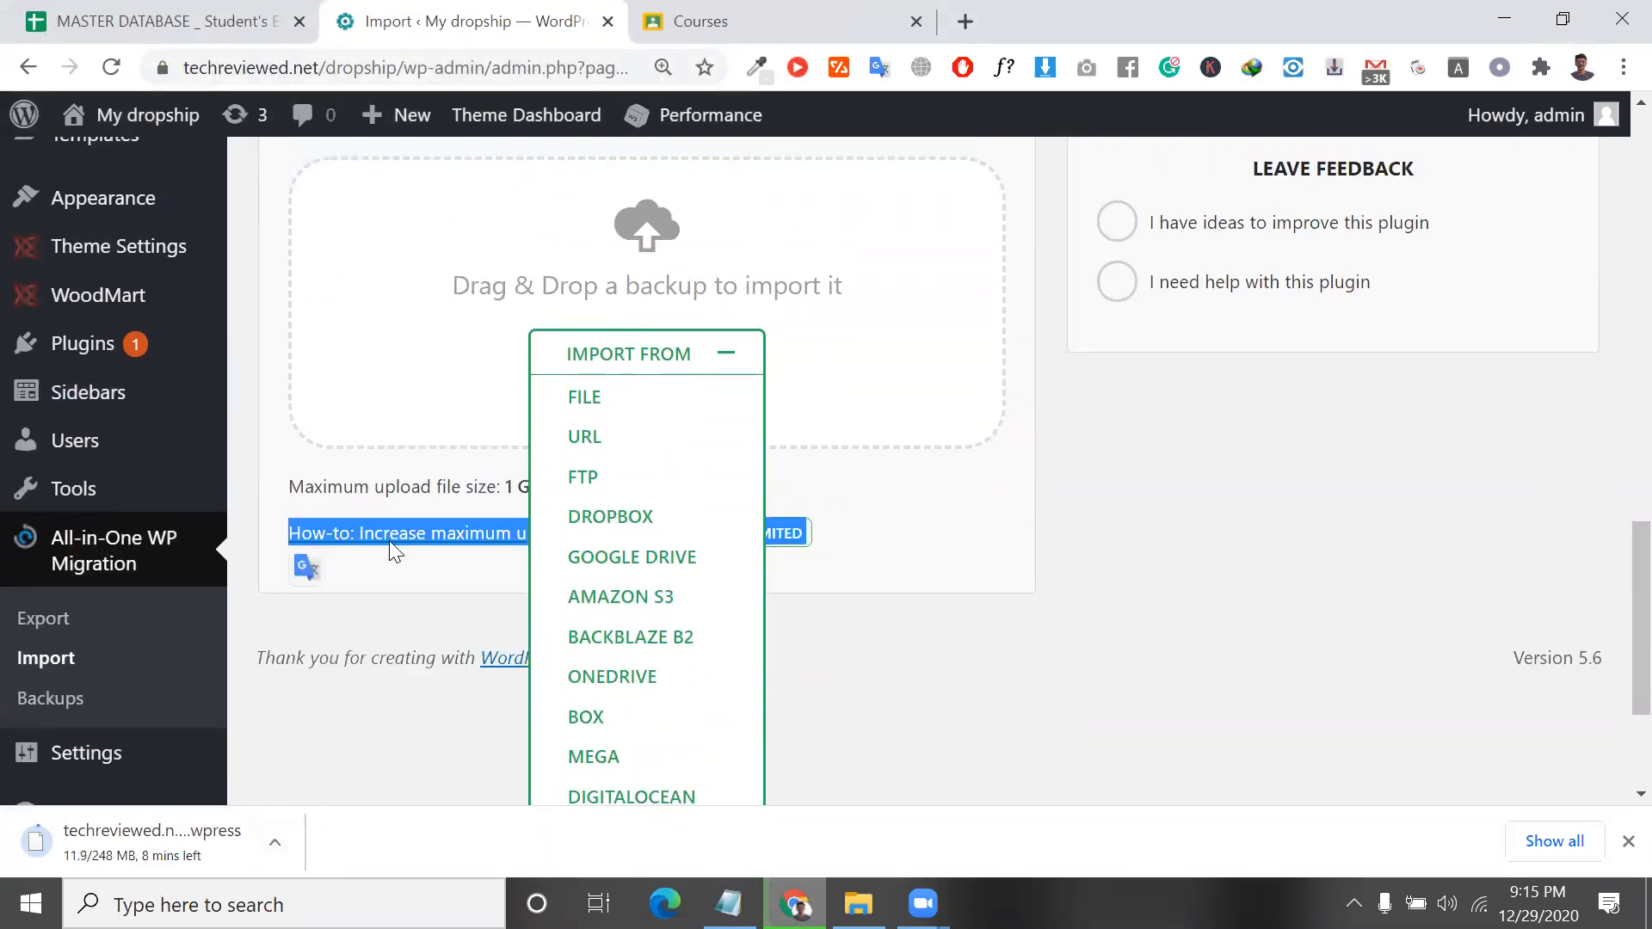
{"action": "triple_click", "coordinate": [379, 488]}
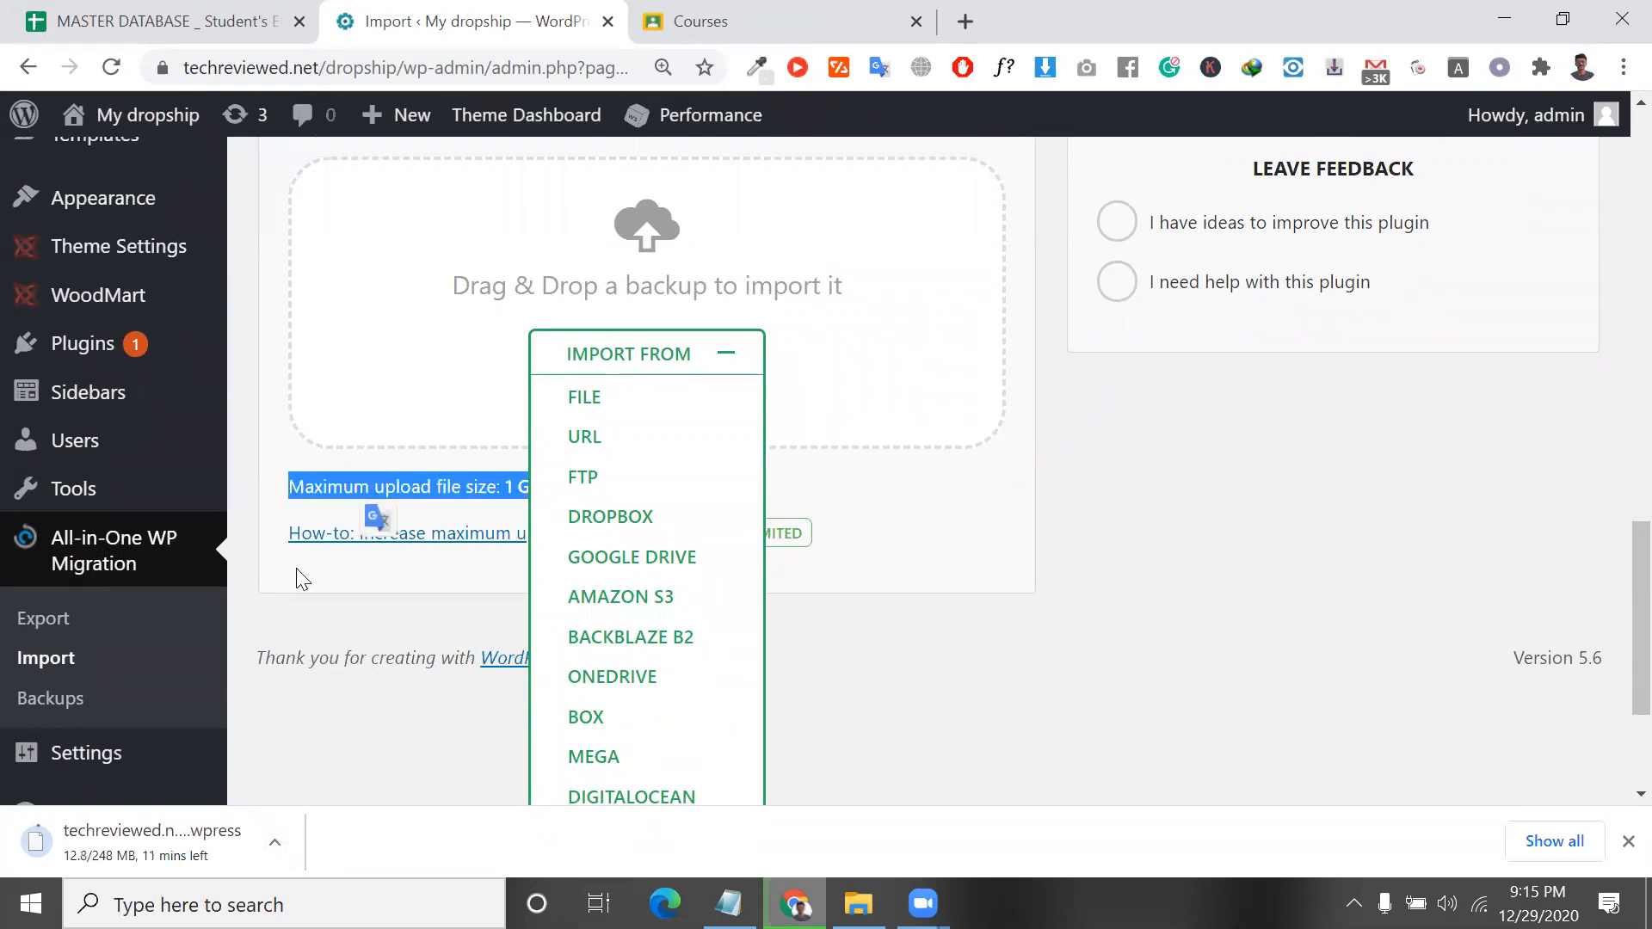
{"action": "mouse_move", "coordinate": [215, 523]}
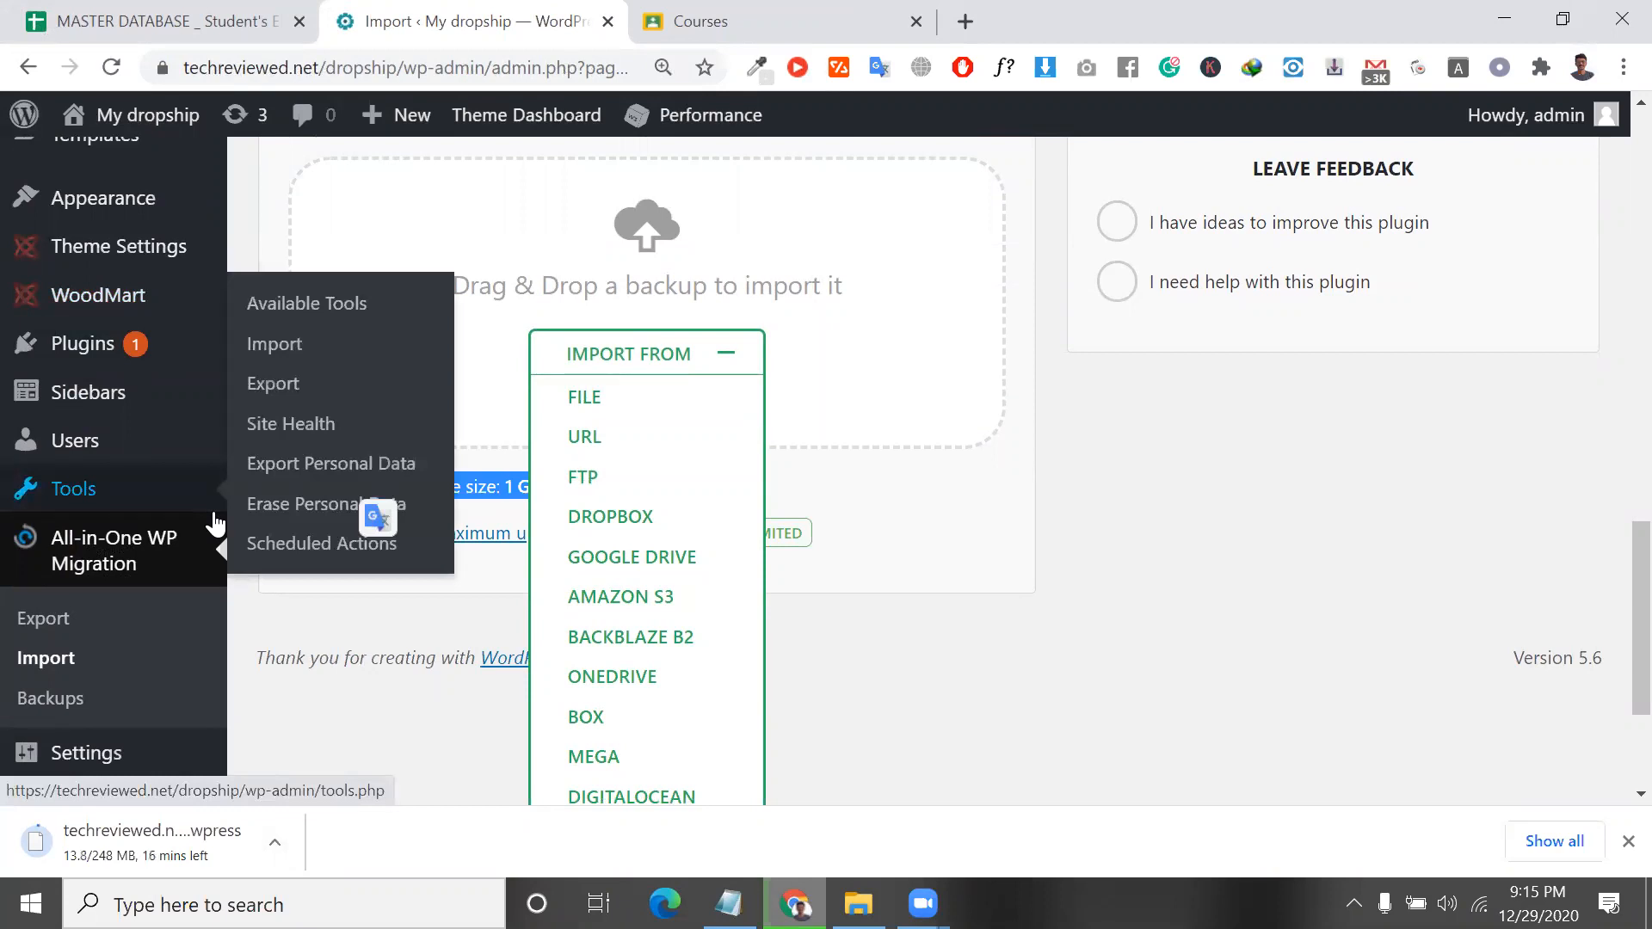
{"action": "scroll", "coordinate": [215, 523], "scroll_direction": "up", "scroll_amount": 5}
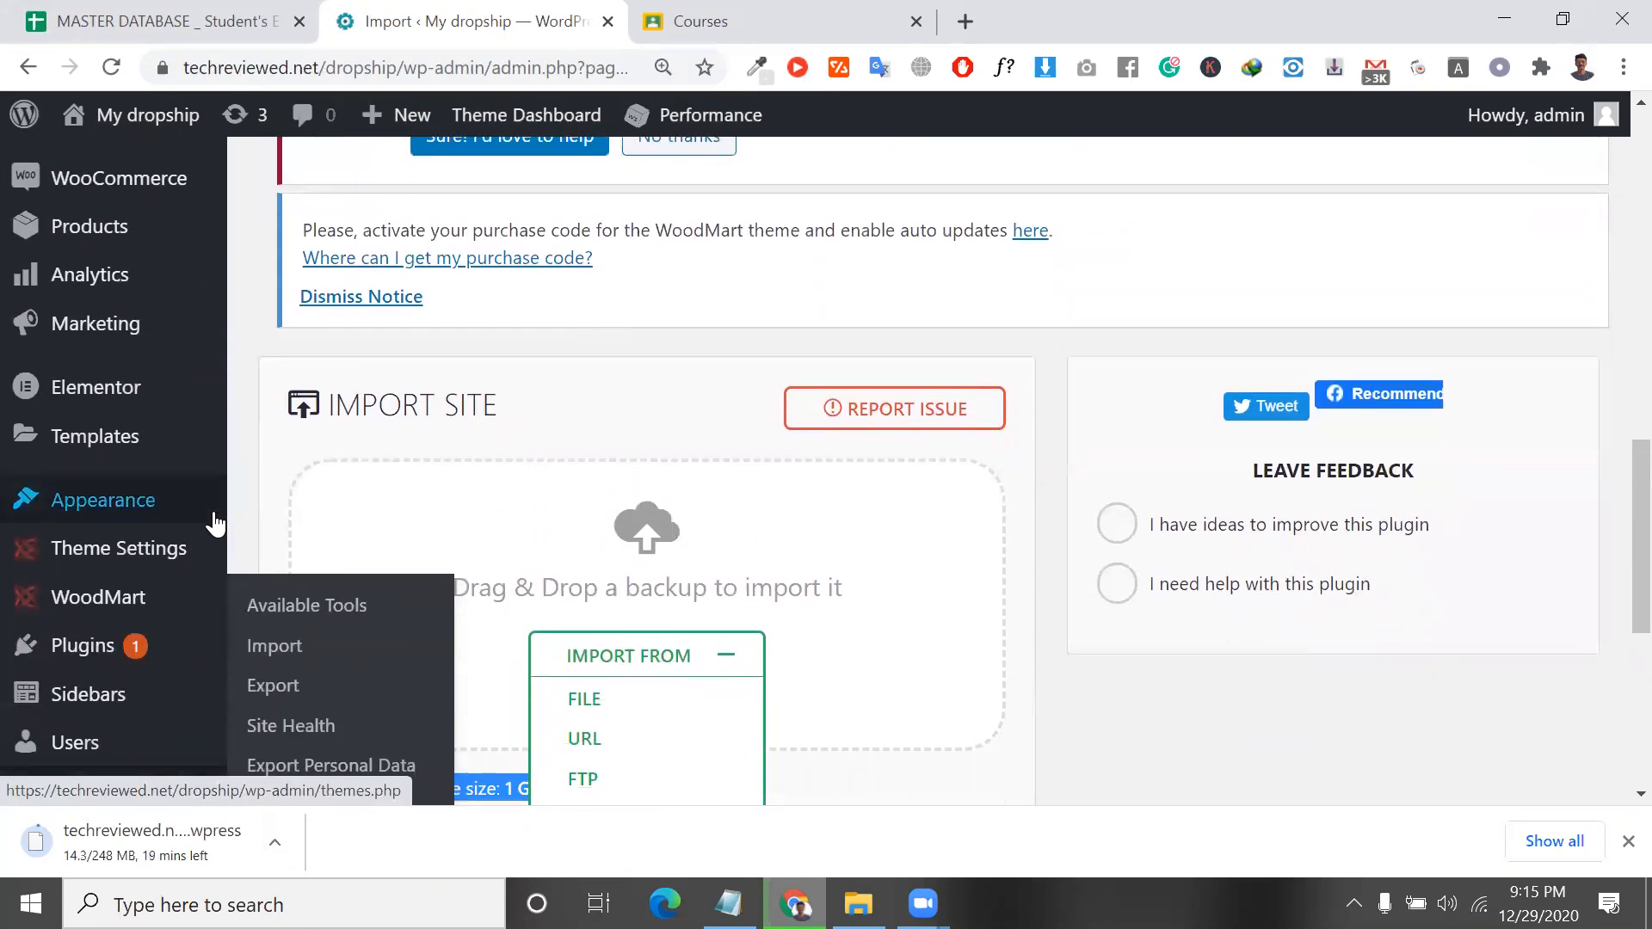
{"action": "triple_click", "coordinate": [483, 410]}
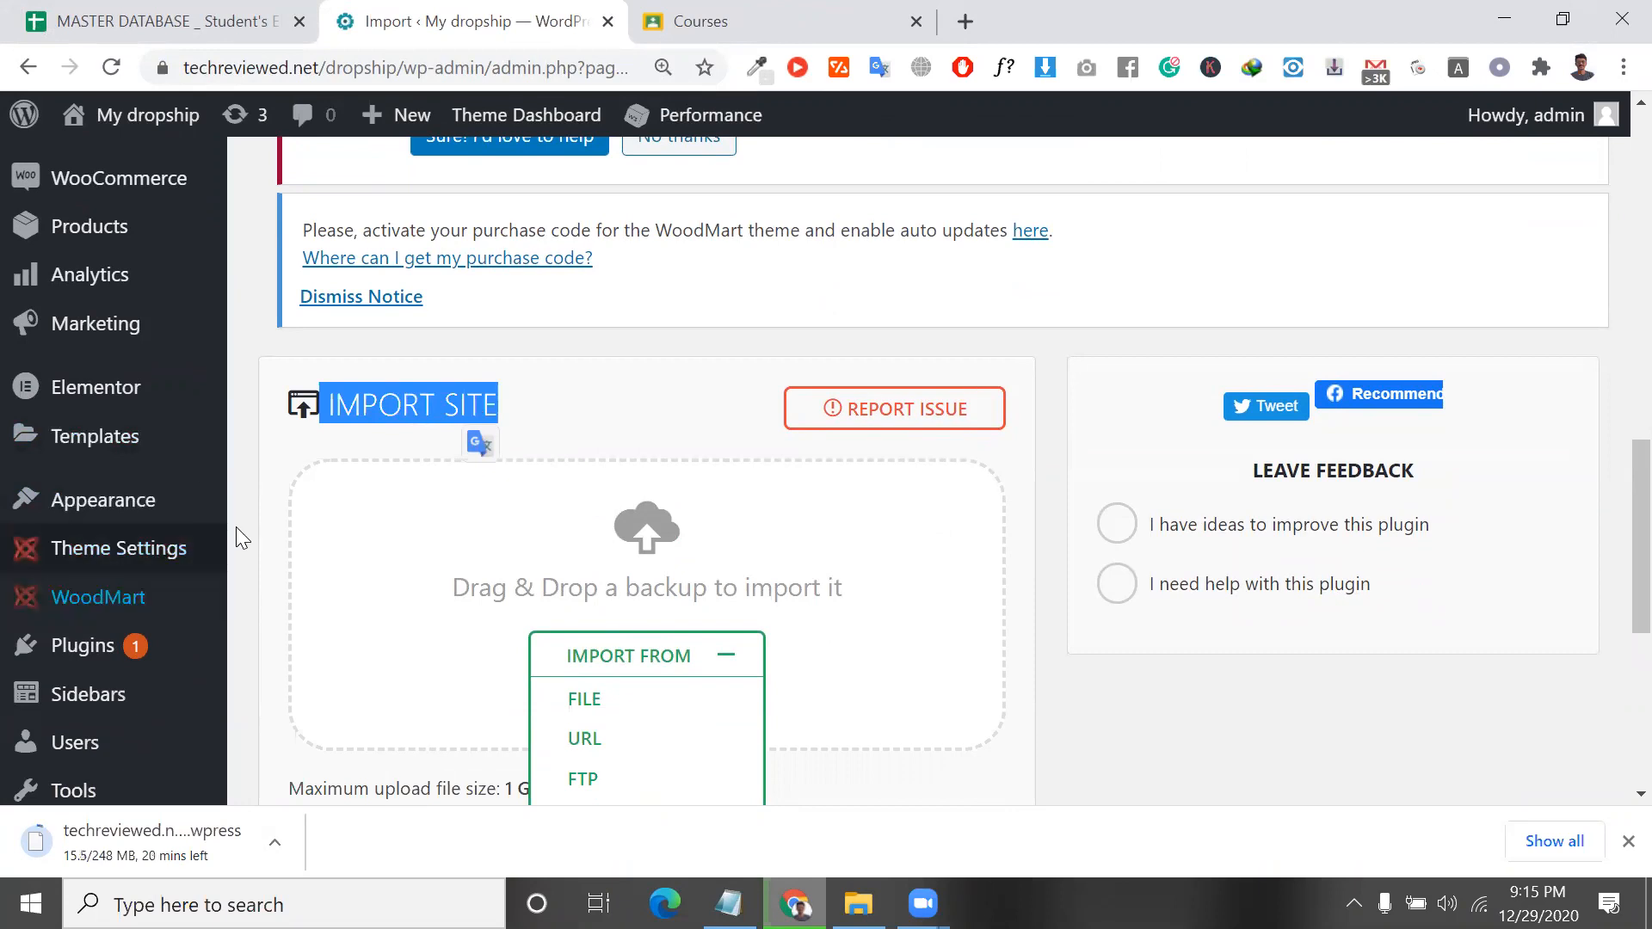
{"action": "scroll", "coordinate": [148, 449], "scroll_direction": "down", "scroll_amount": 6}
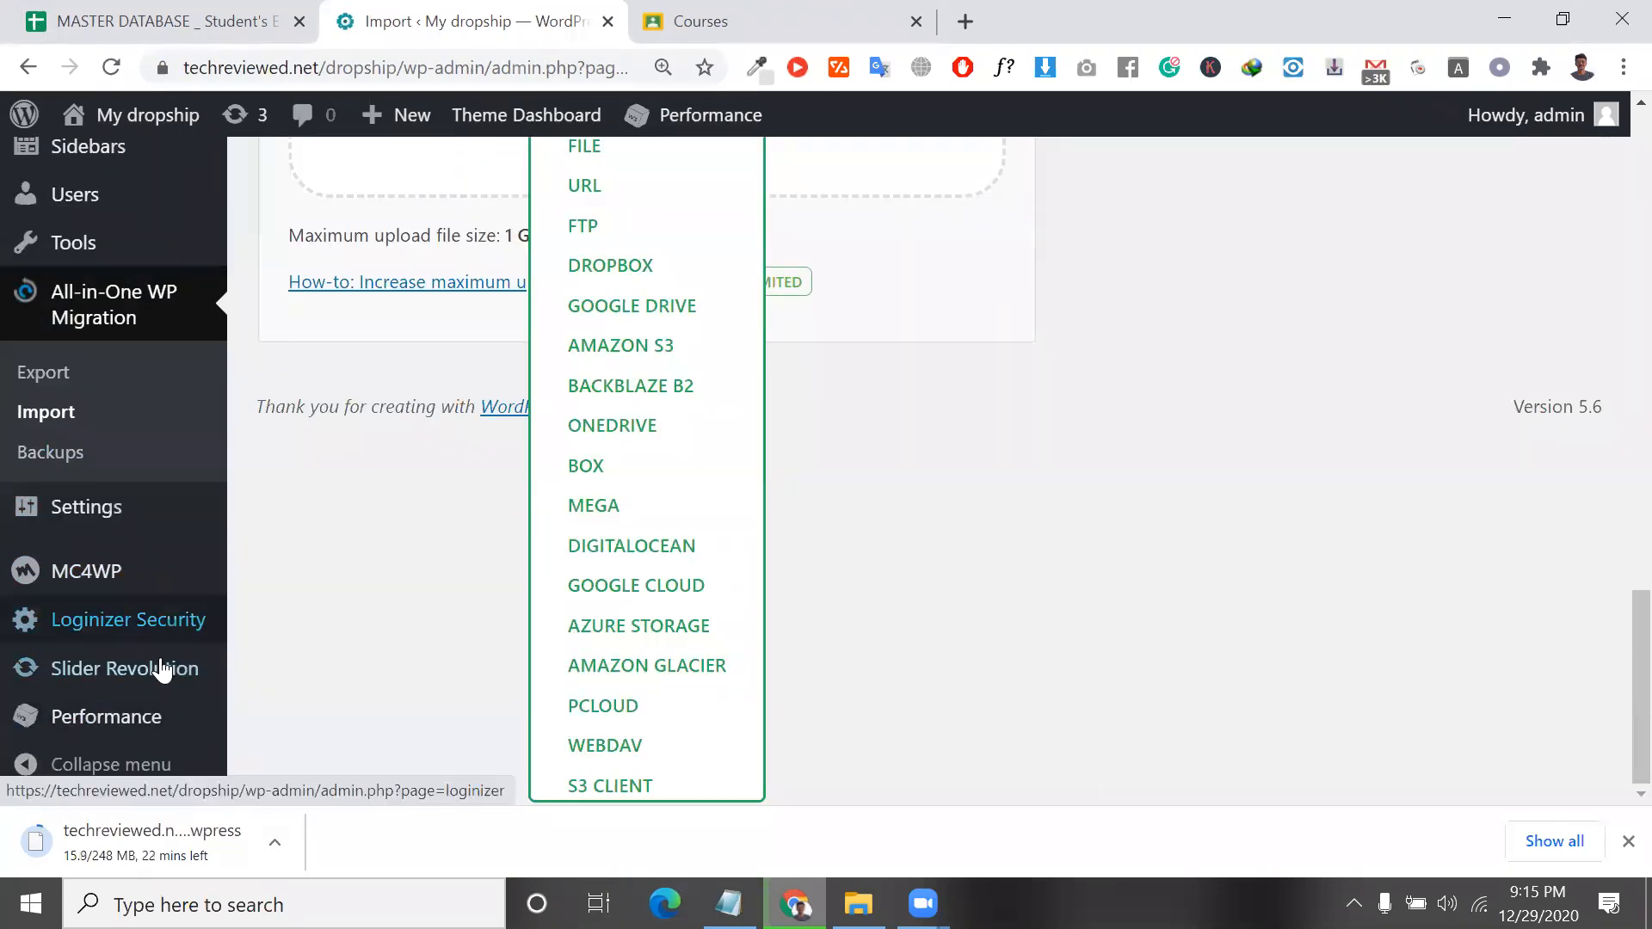
{"action": "mouse_move", "coordinate": [128, 630]}
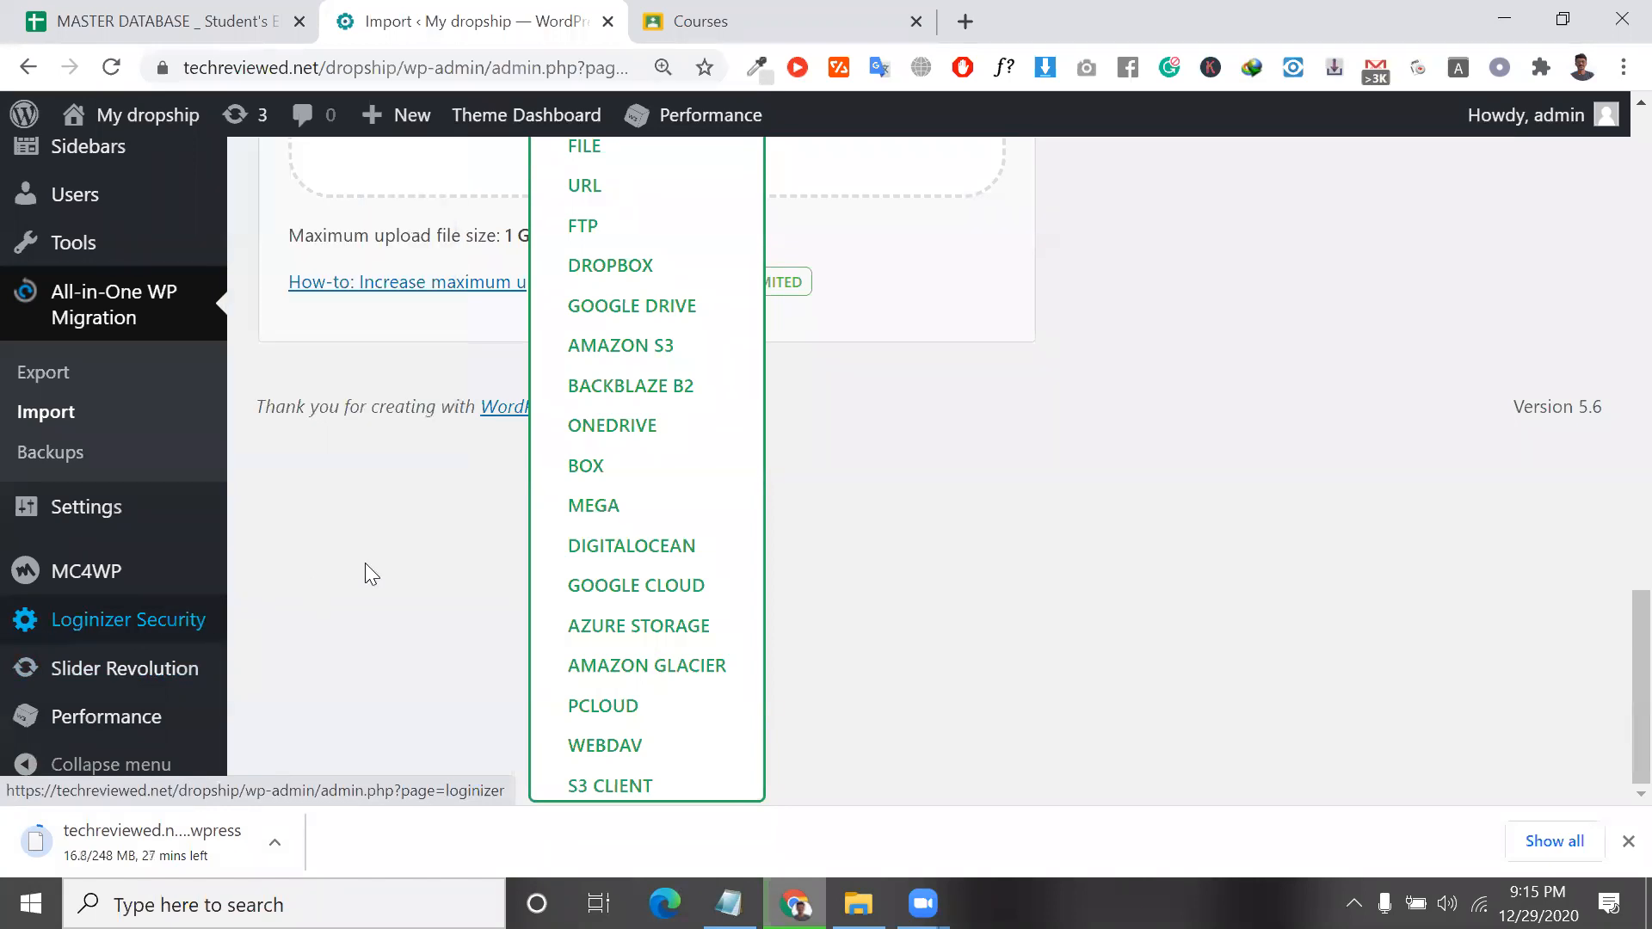
Open the page for adding new plugins to the site.
{"action": "scroll", "coordinate": [353, 566], "scroll_direction": "up", "scroll_amount": 10}
{"action": "scroll", "coordinate": [188, 583], "scroll_direction": "down", "scroll_amount": 2}
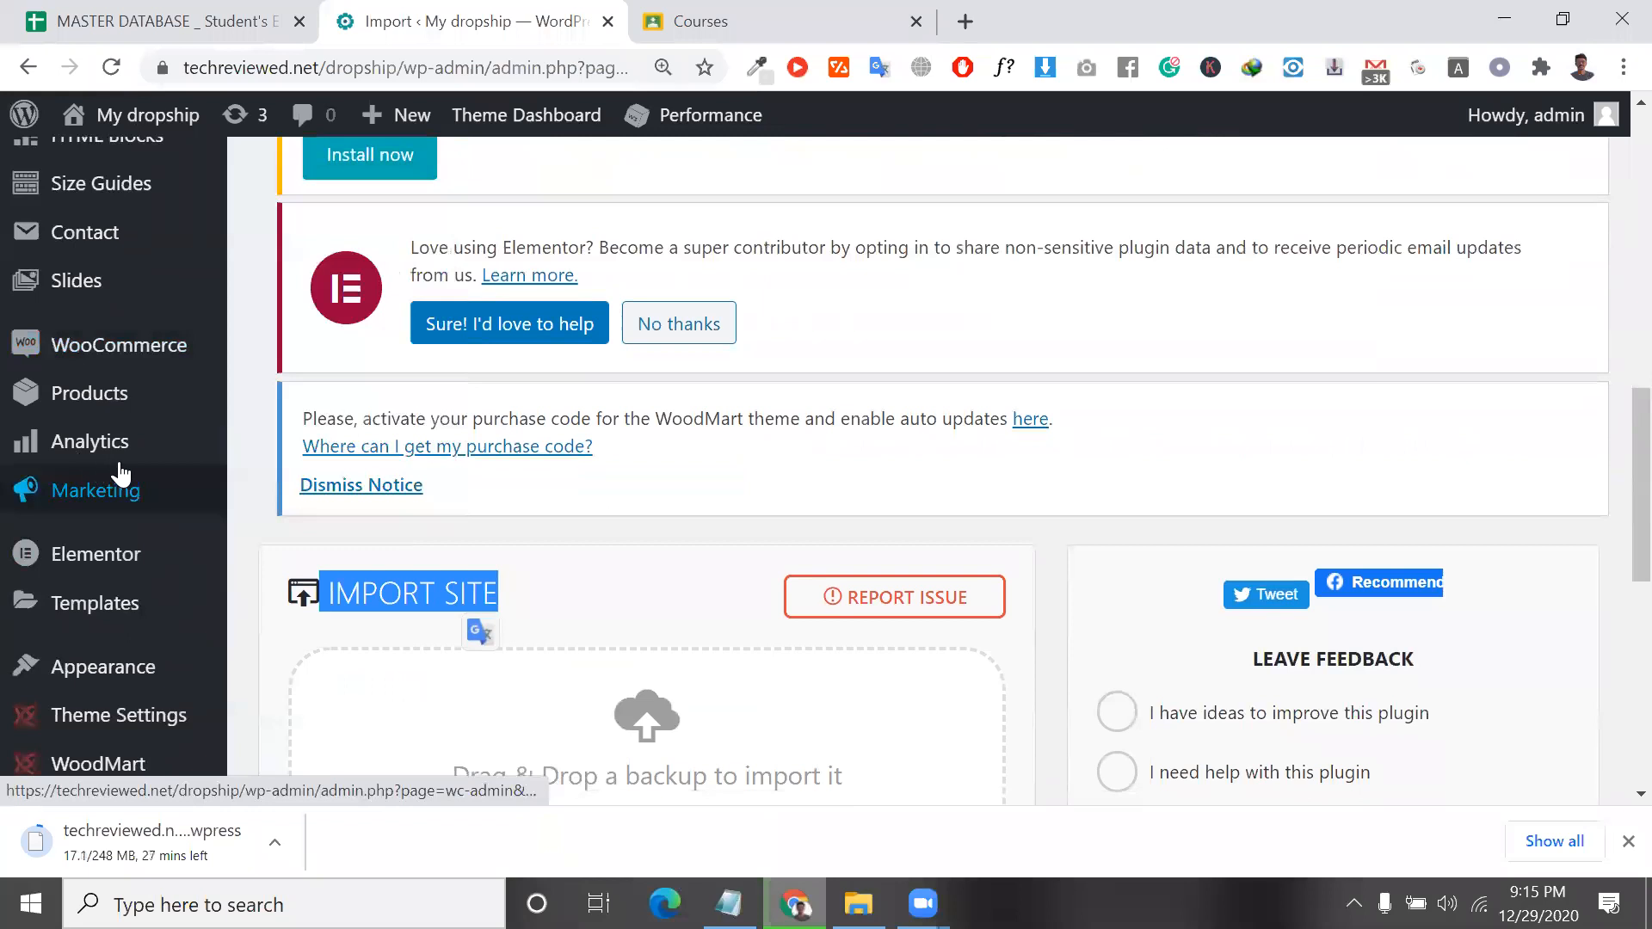
{"action": "mouse_move", "coordinate": [133, 464]}
{"action": "scroll", "coordinate": [137, 612], "scroll_direction": "down", "scroll_amount": 2}
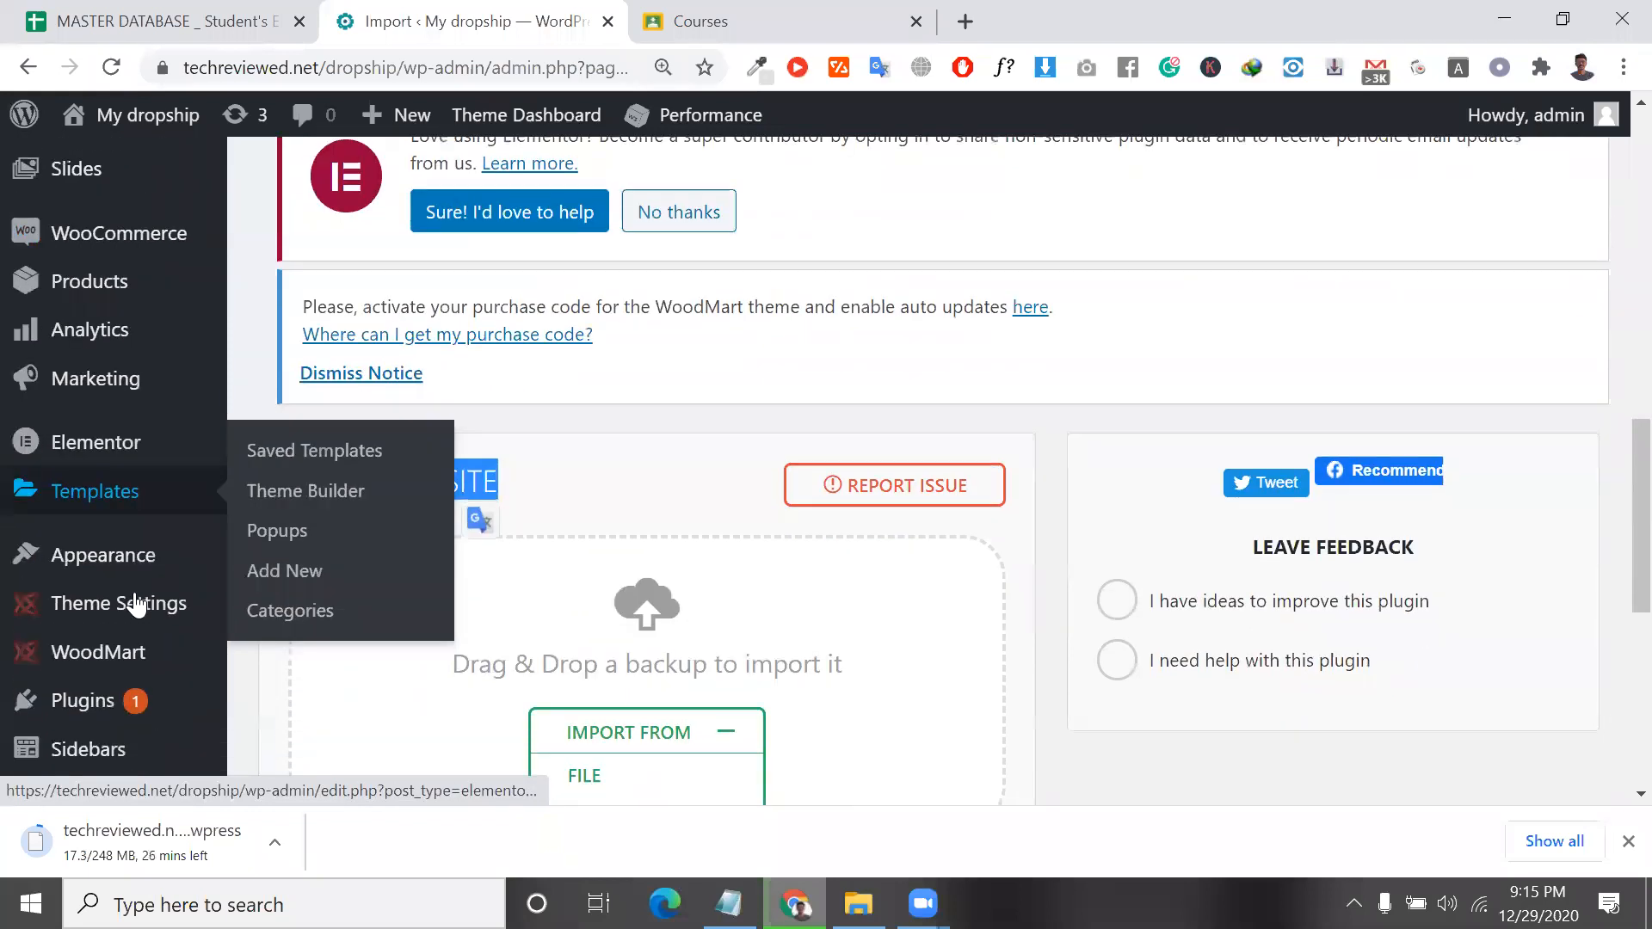
{"action": "mouse_move", "coordinate": [210, 643]}
{"action": "left_click", "coordinate": [304, 680]}
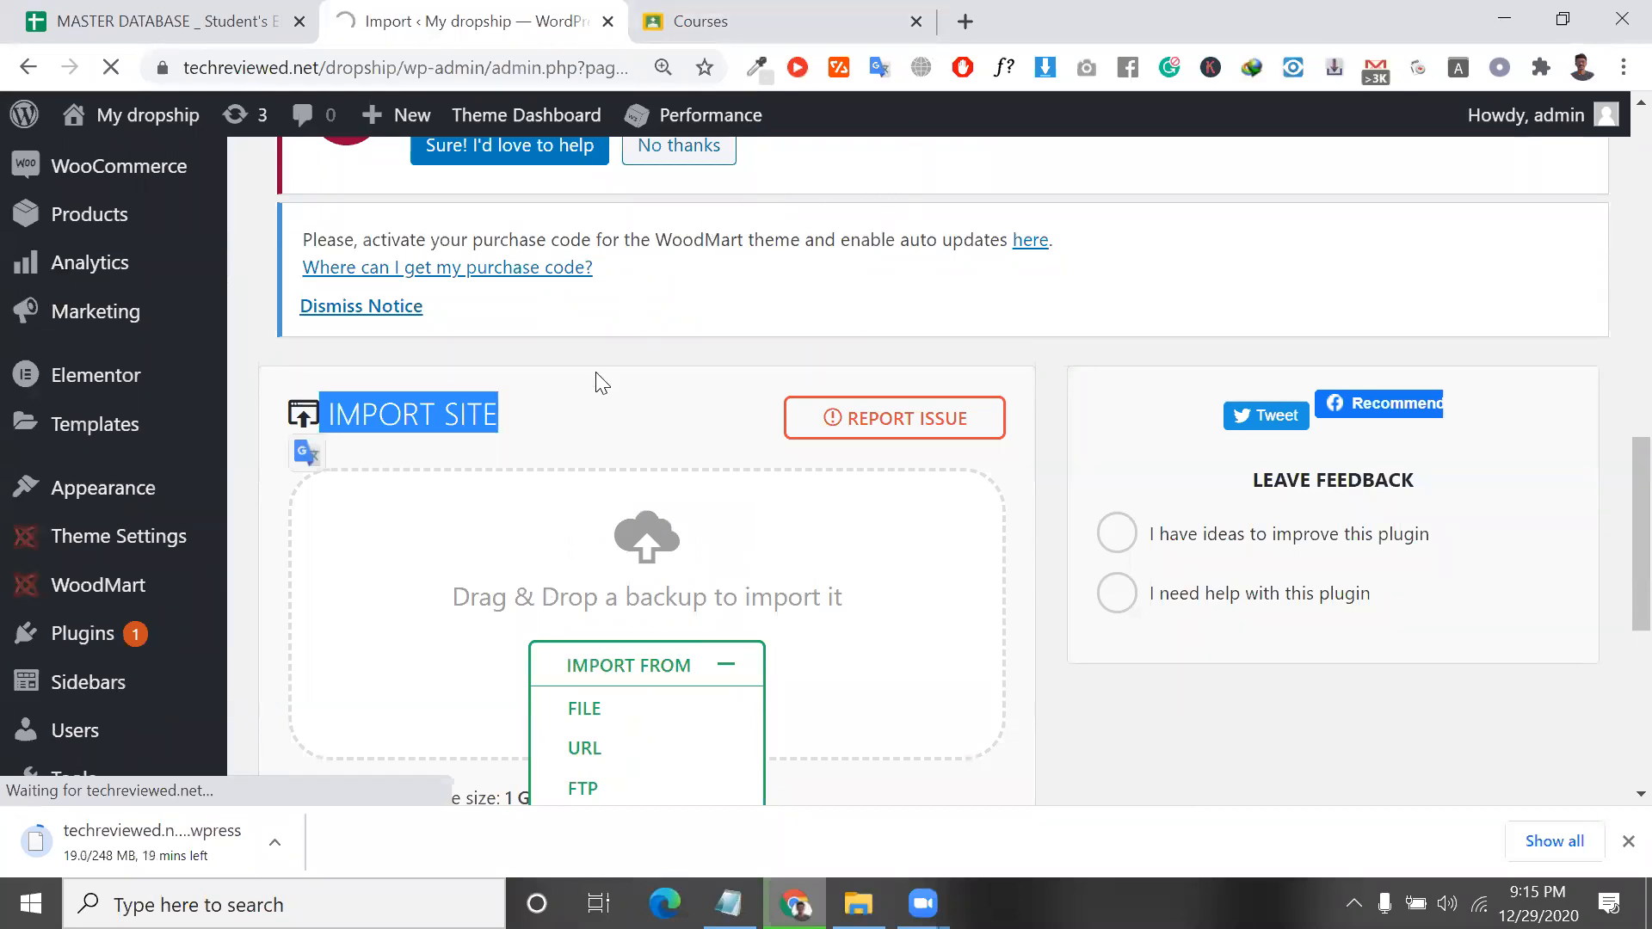
Search the plugin directory for updraft.
{"action": "scroll", "coordinate": [600, 382], "scroll_direction": "down", "scroll_amount": 1}
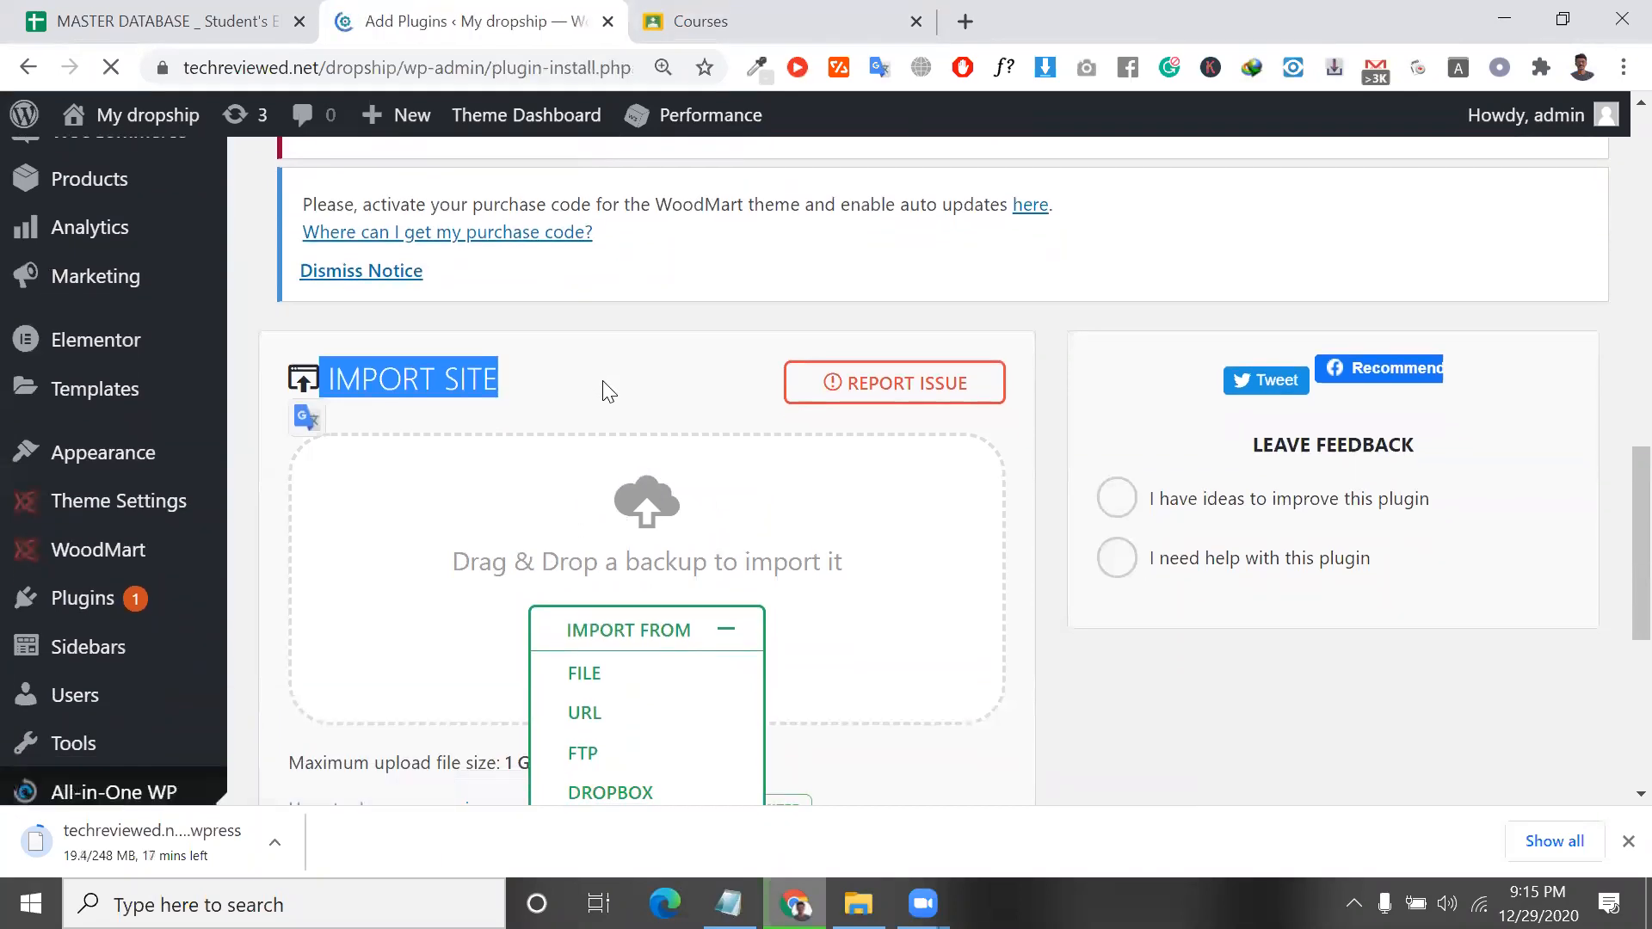
{"action": "scroll", "coordinate": [649, 455], "scroll_direction": "down", "scroll_amount": 10}
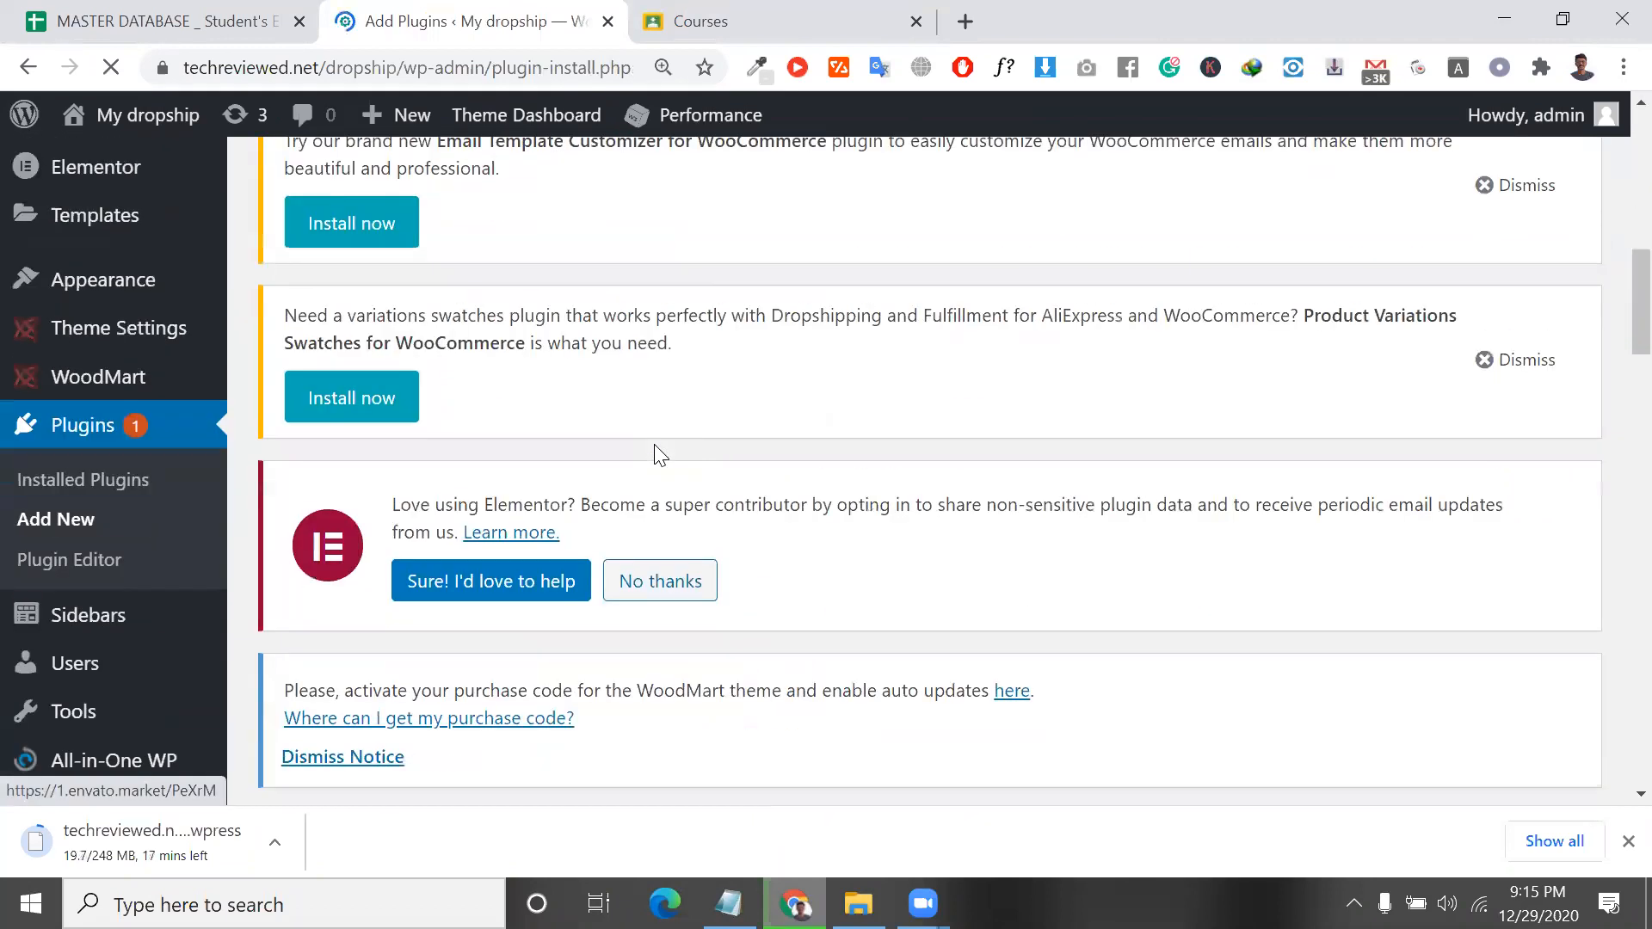
{"action": "scroll", "coordinate": [1043, 402], "scroll_direction": "down", "scroll_amount": 8}
{"action": "scroll", "coordinate": [1206, 376], "scroll_direction": "up", "scroll_amount": 3}
{"action": "left_click", "coordinate": [1236, 391]}
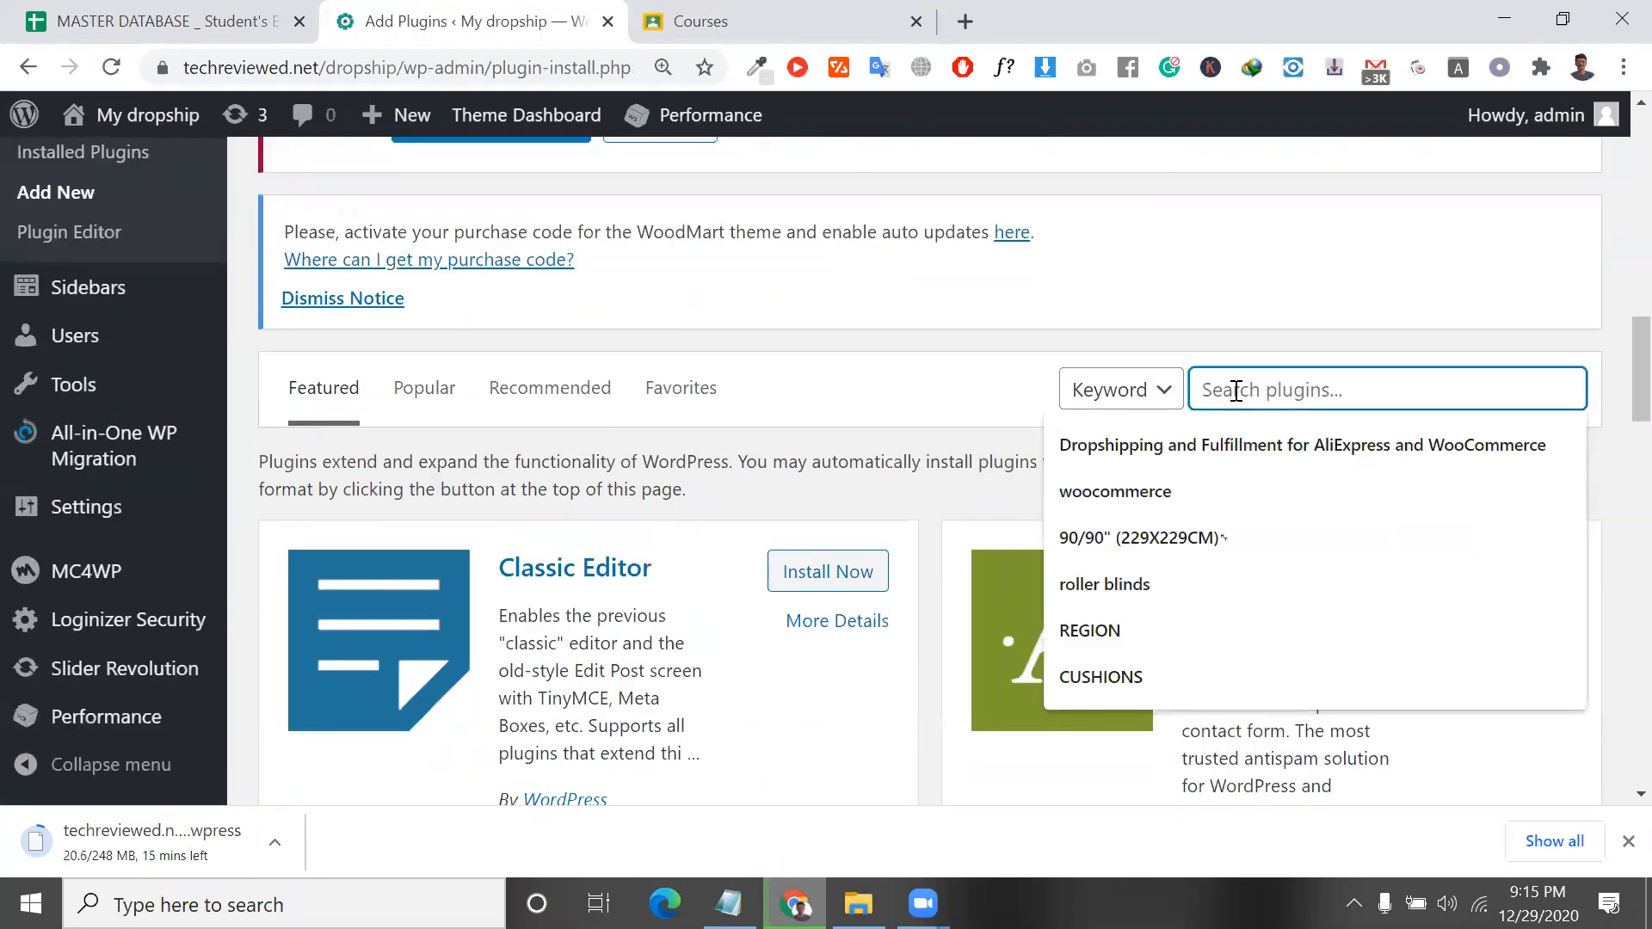
{"action": "type", "text": "up"}
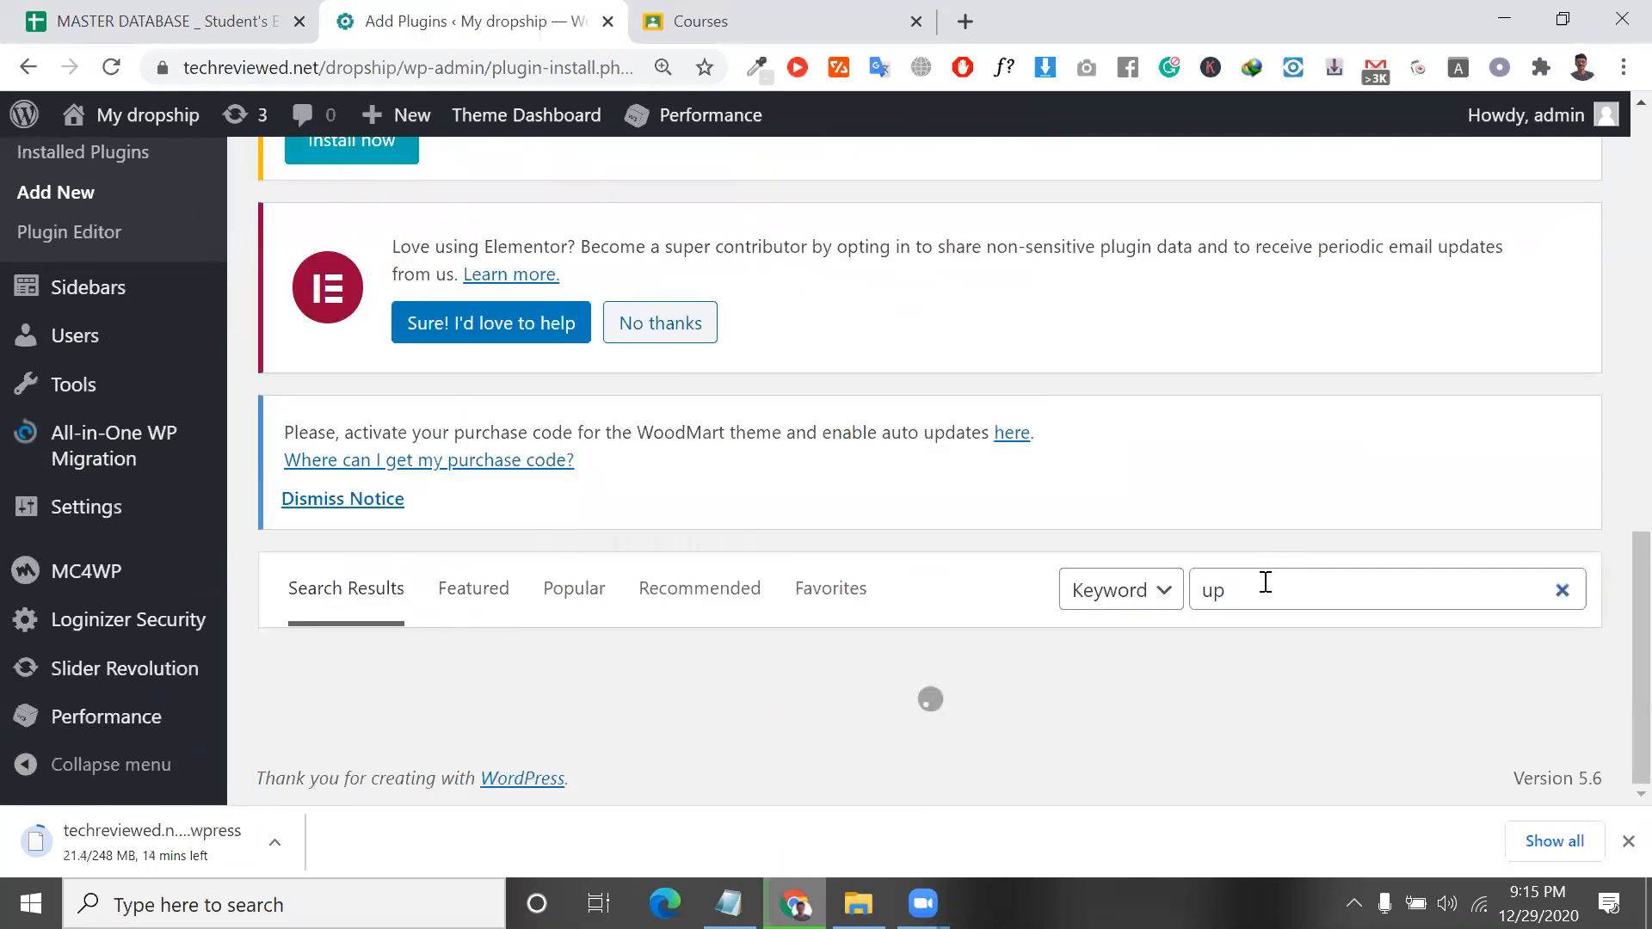
{"action": "type", "text": "draft"}
{"action": "left_click", "coordinate": [1270, 654]}
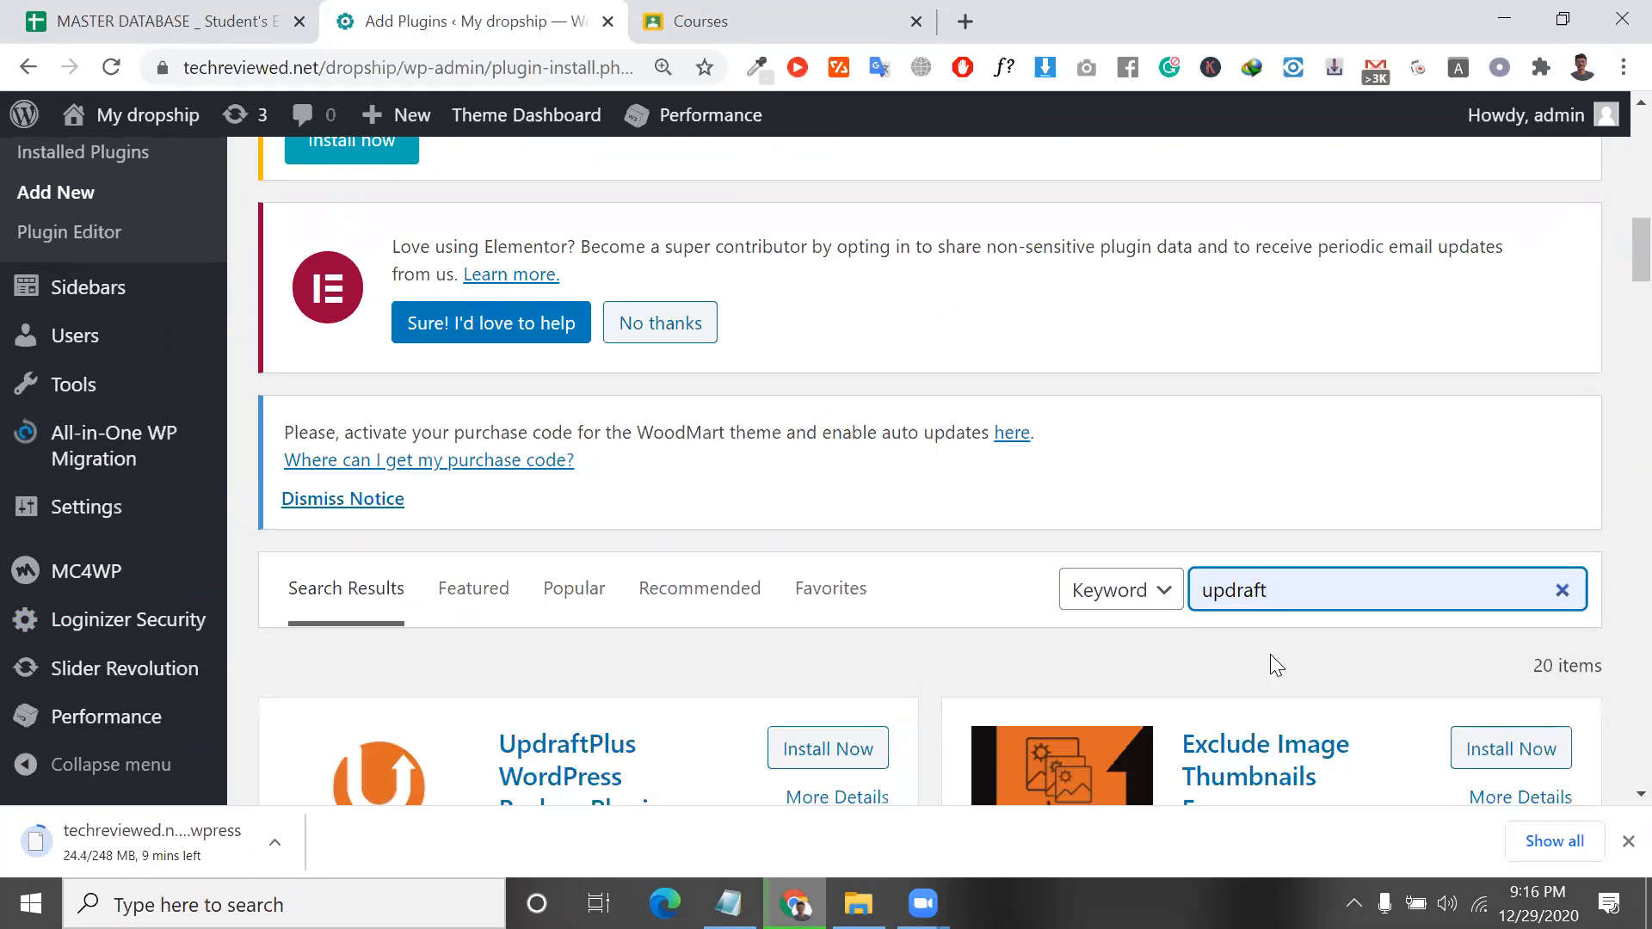
Install and activate the UpdraftPlus WordPress Backup Plugin.
{"action": "scroll", "coordinate": [866, 634], "scroll_direction": "down", "scroll_amount": 4}
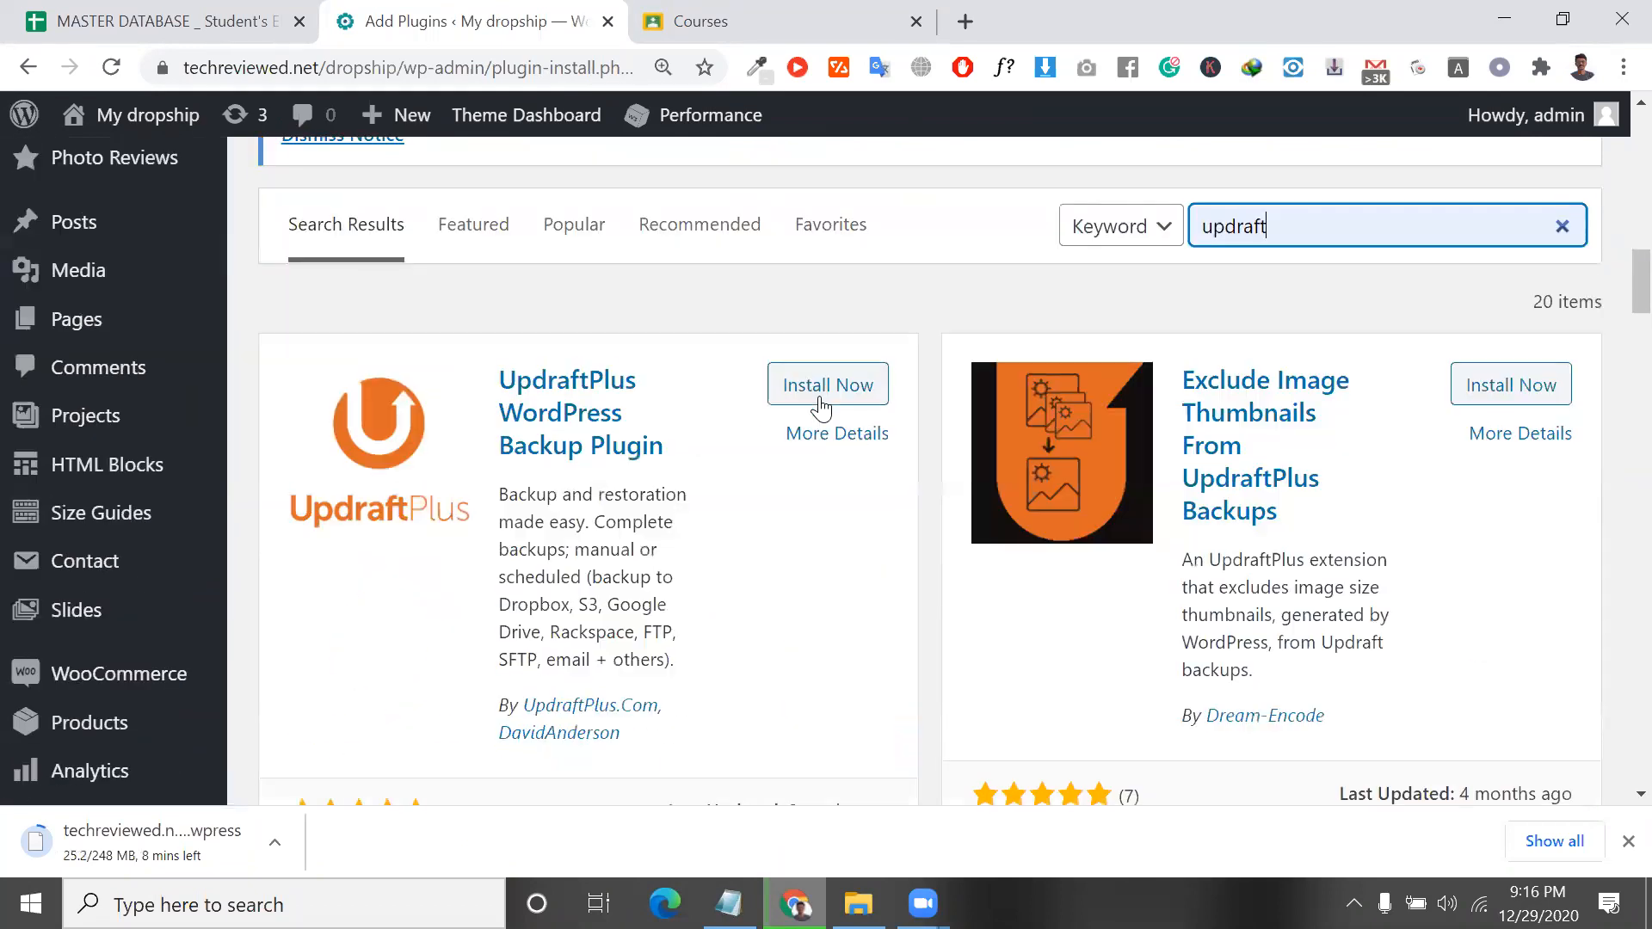
{"action": "left_click", "coordinate": [822, 383]}
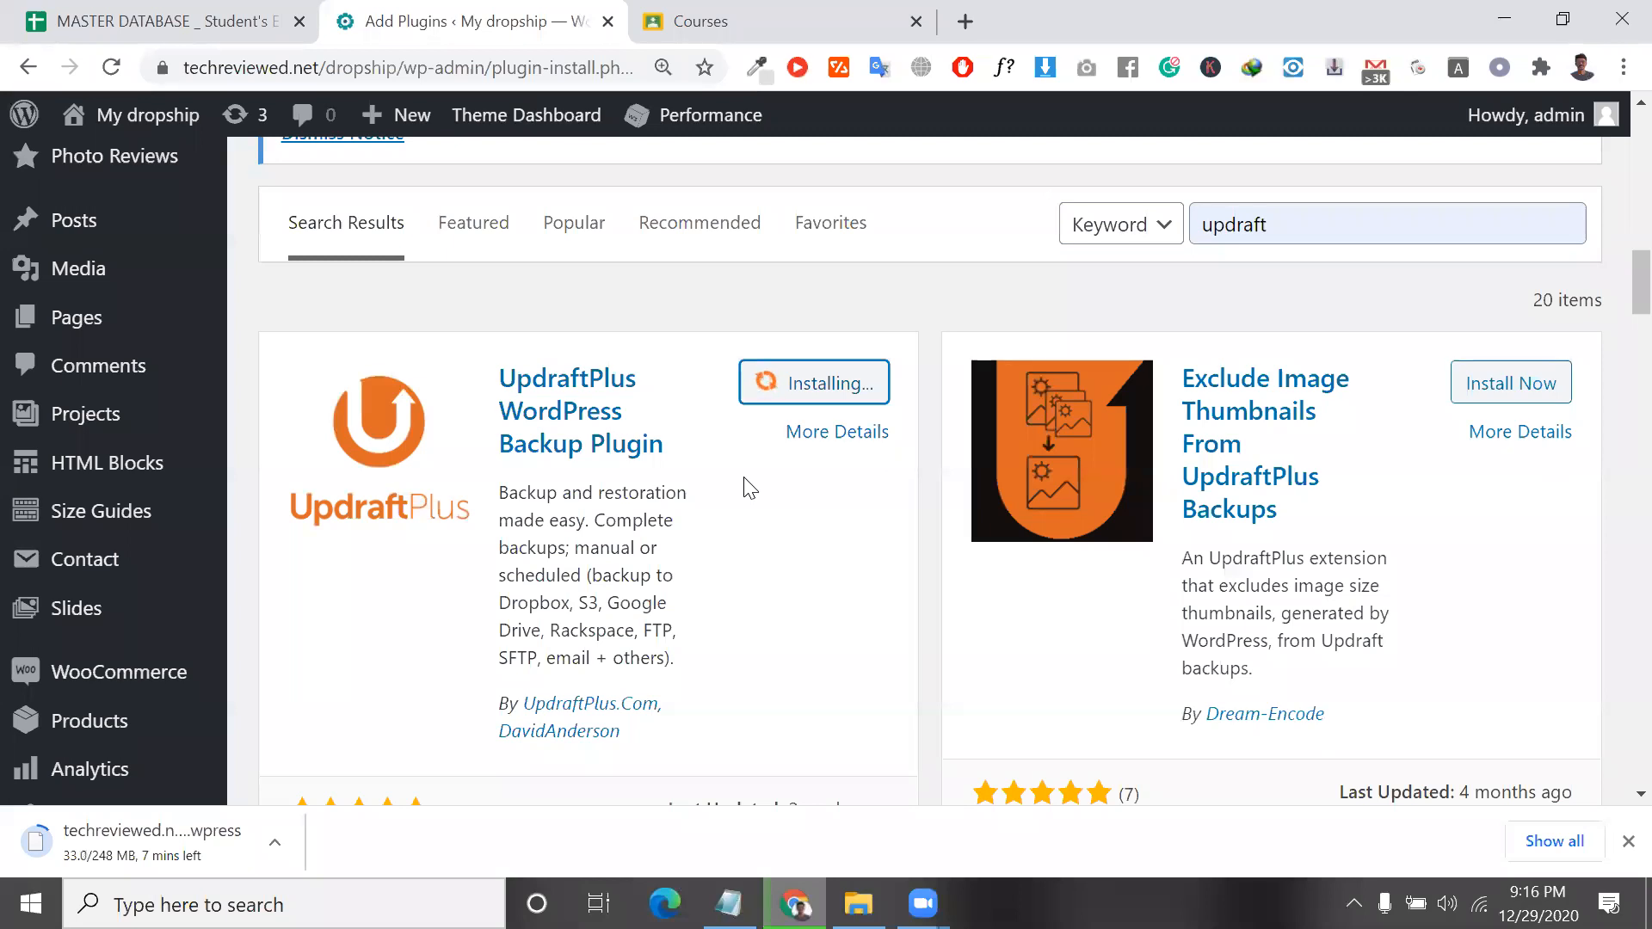
{"action": "left_click", "coordinate": [404, 68]}
{"action": "key", "text": "shift+Home"}
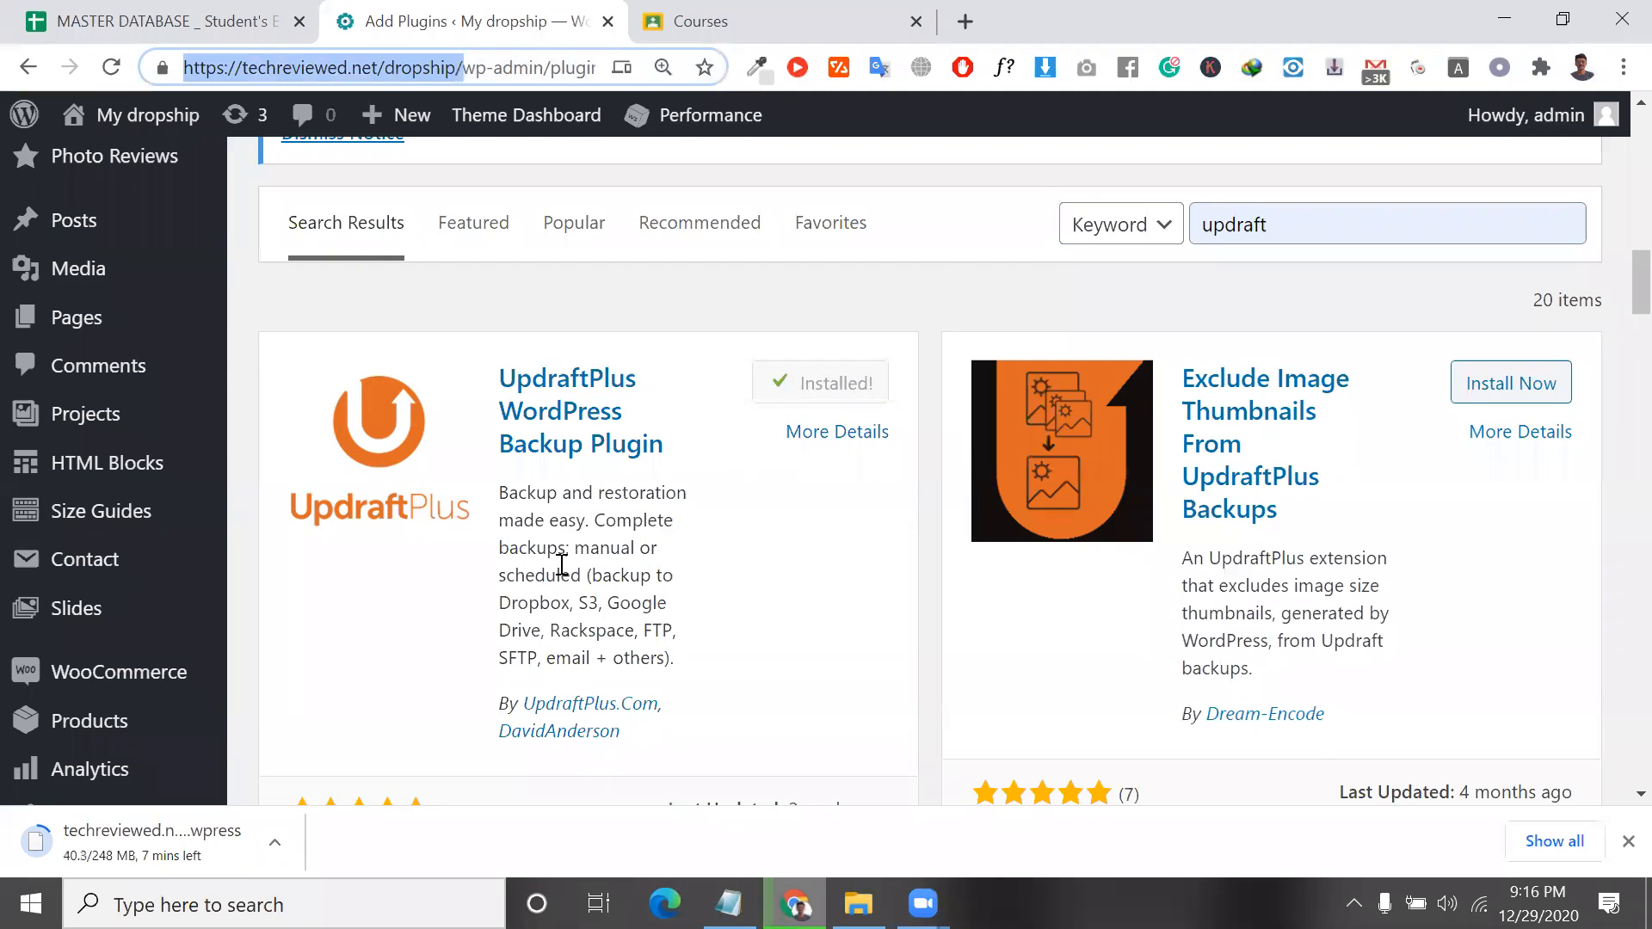
{"action": "left_click", "coordinate": [817, 380]}
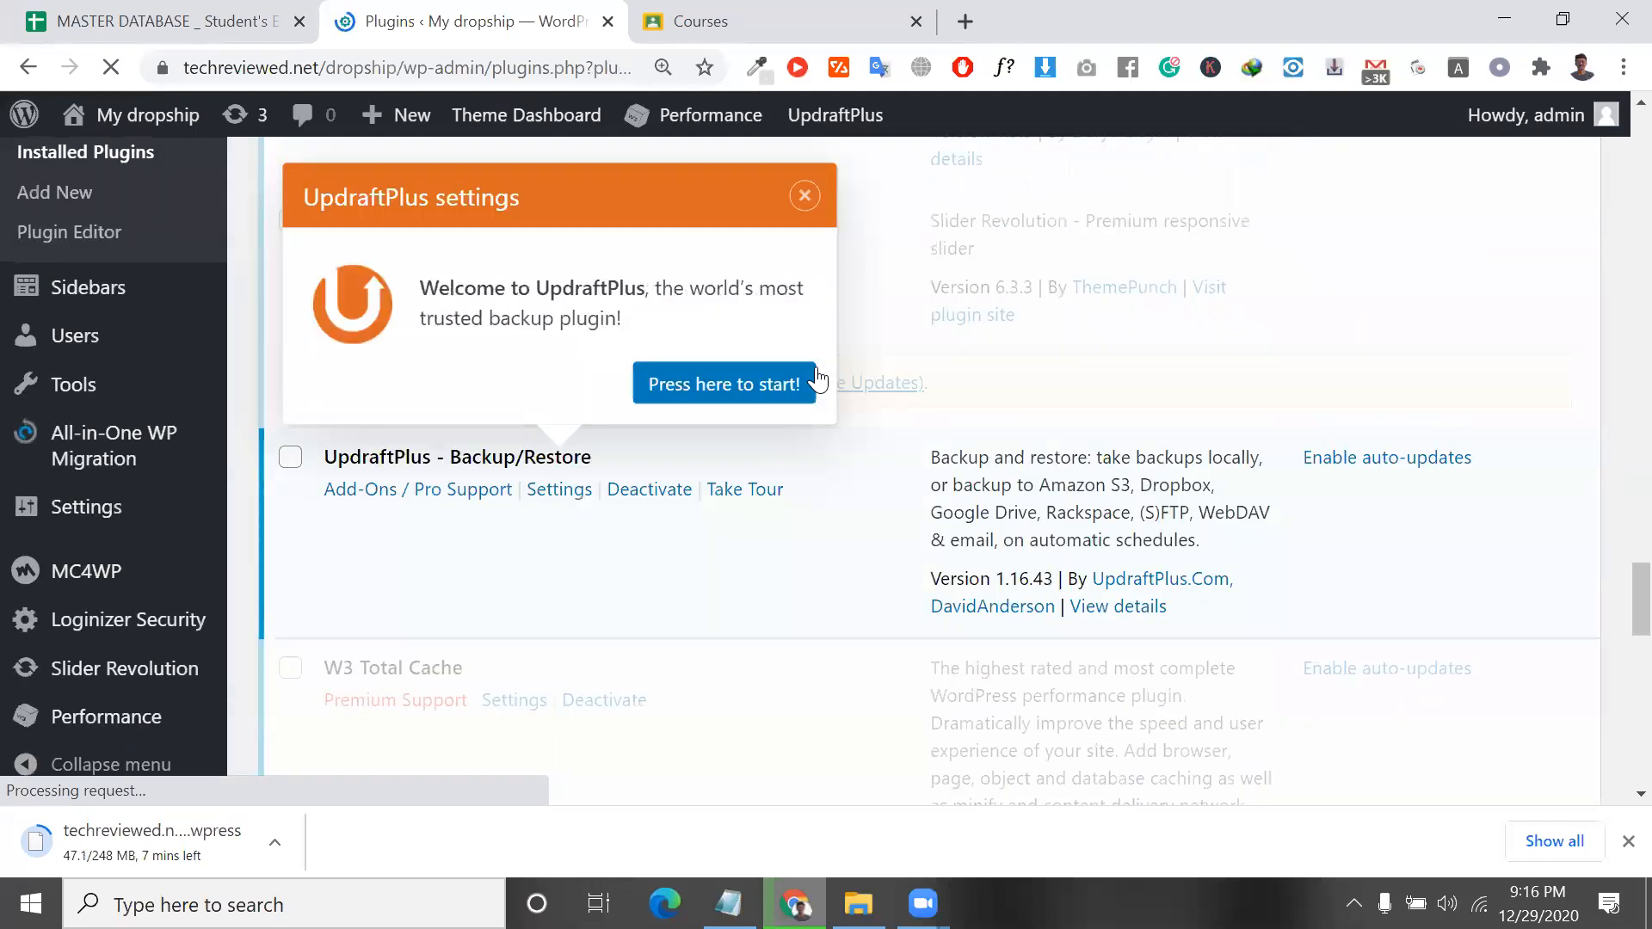
Dismiss the UpdraftPlus welcome tour and open the plugin's backup settings.
{"action": "left_click", "coordinate": [791, 194]}
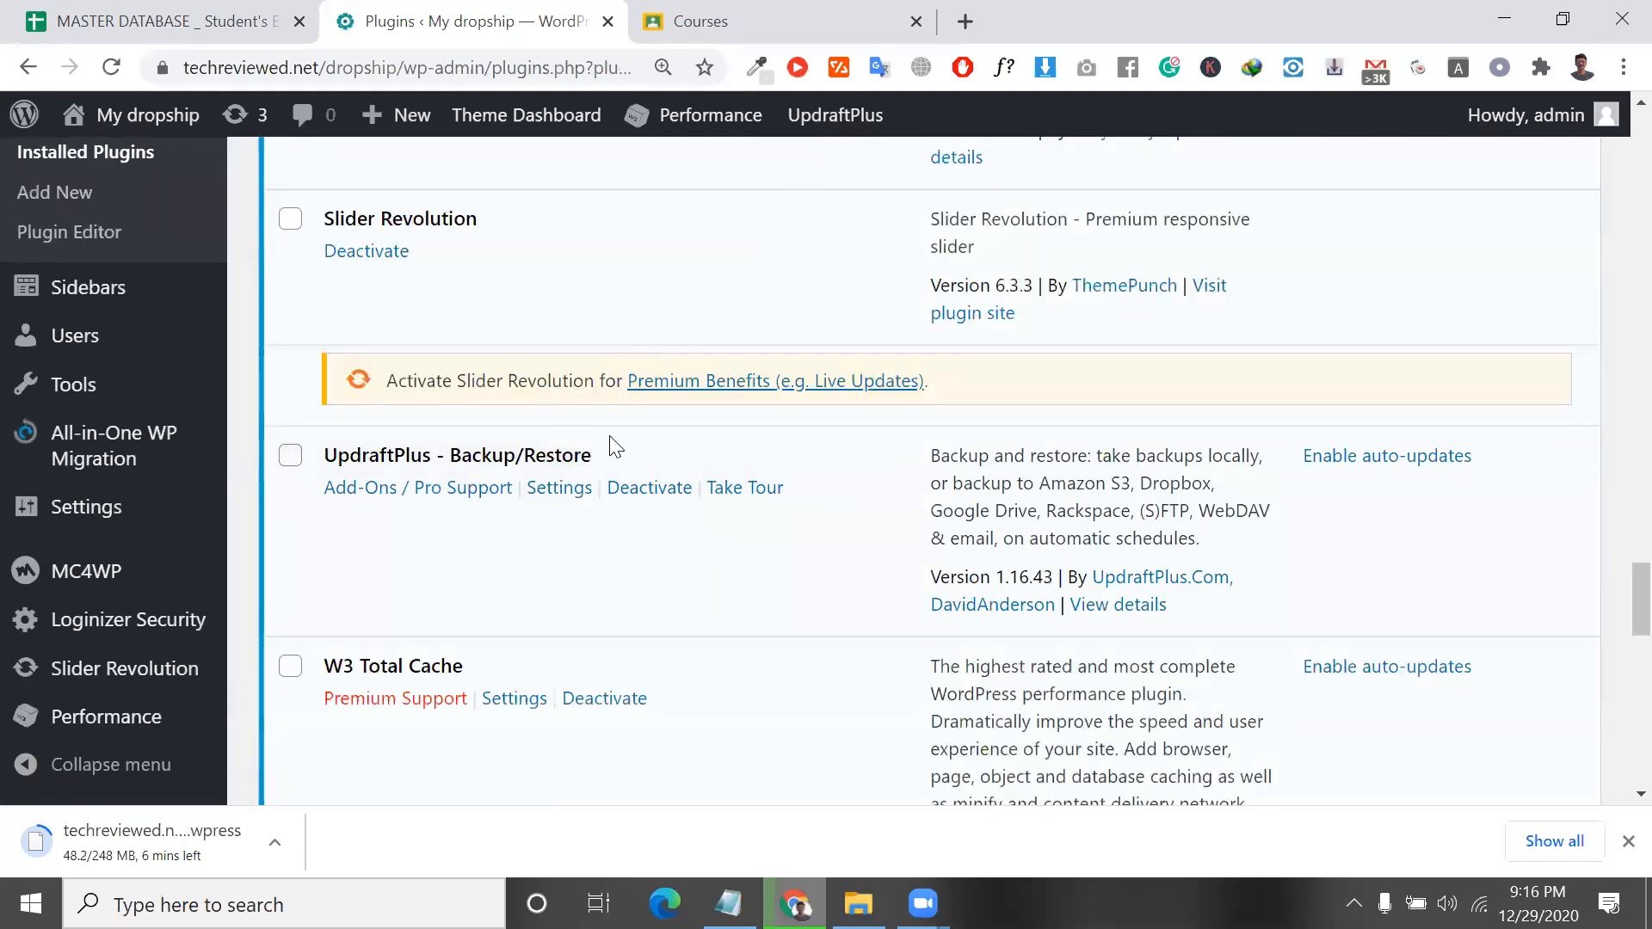
{"action": "left_click", "coordinate": [563, 499]}
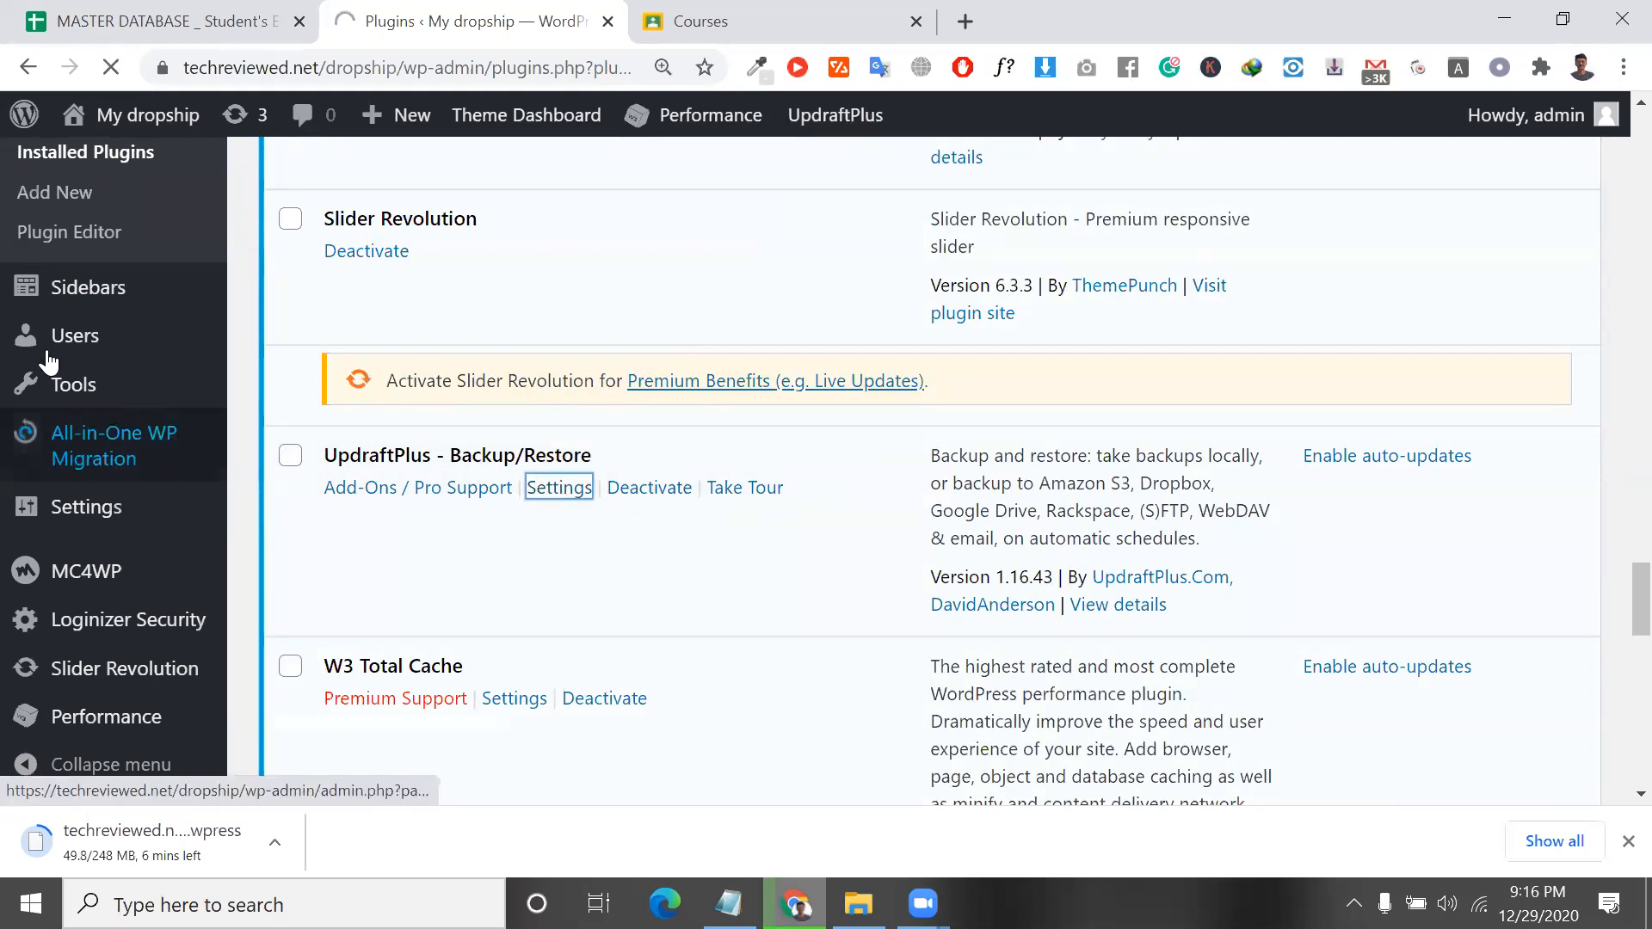
{"action": "mouse_move", "coordinate": [180, 450]}
{"action": "scroll", "coordinate": [181, 449], "scroll_direction": "down", "scroll_amount": 7}
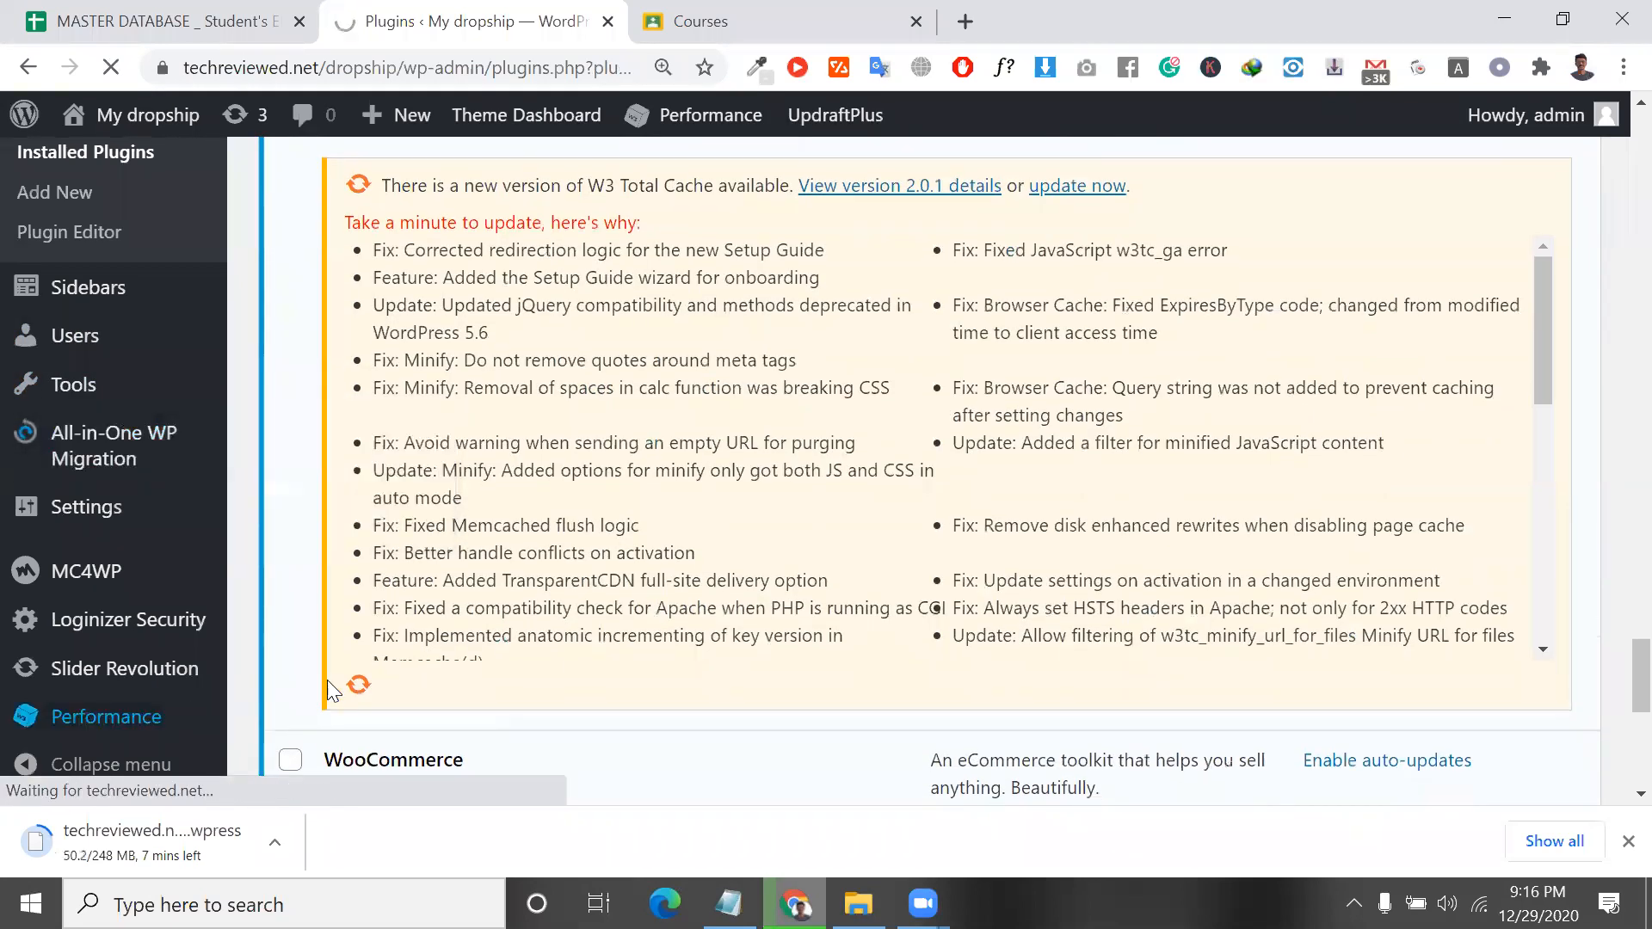
{"action": "scroll", "coordinate": [447, 560], "scroll_direction": "up", "scroll_amount": 5}
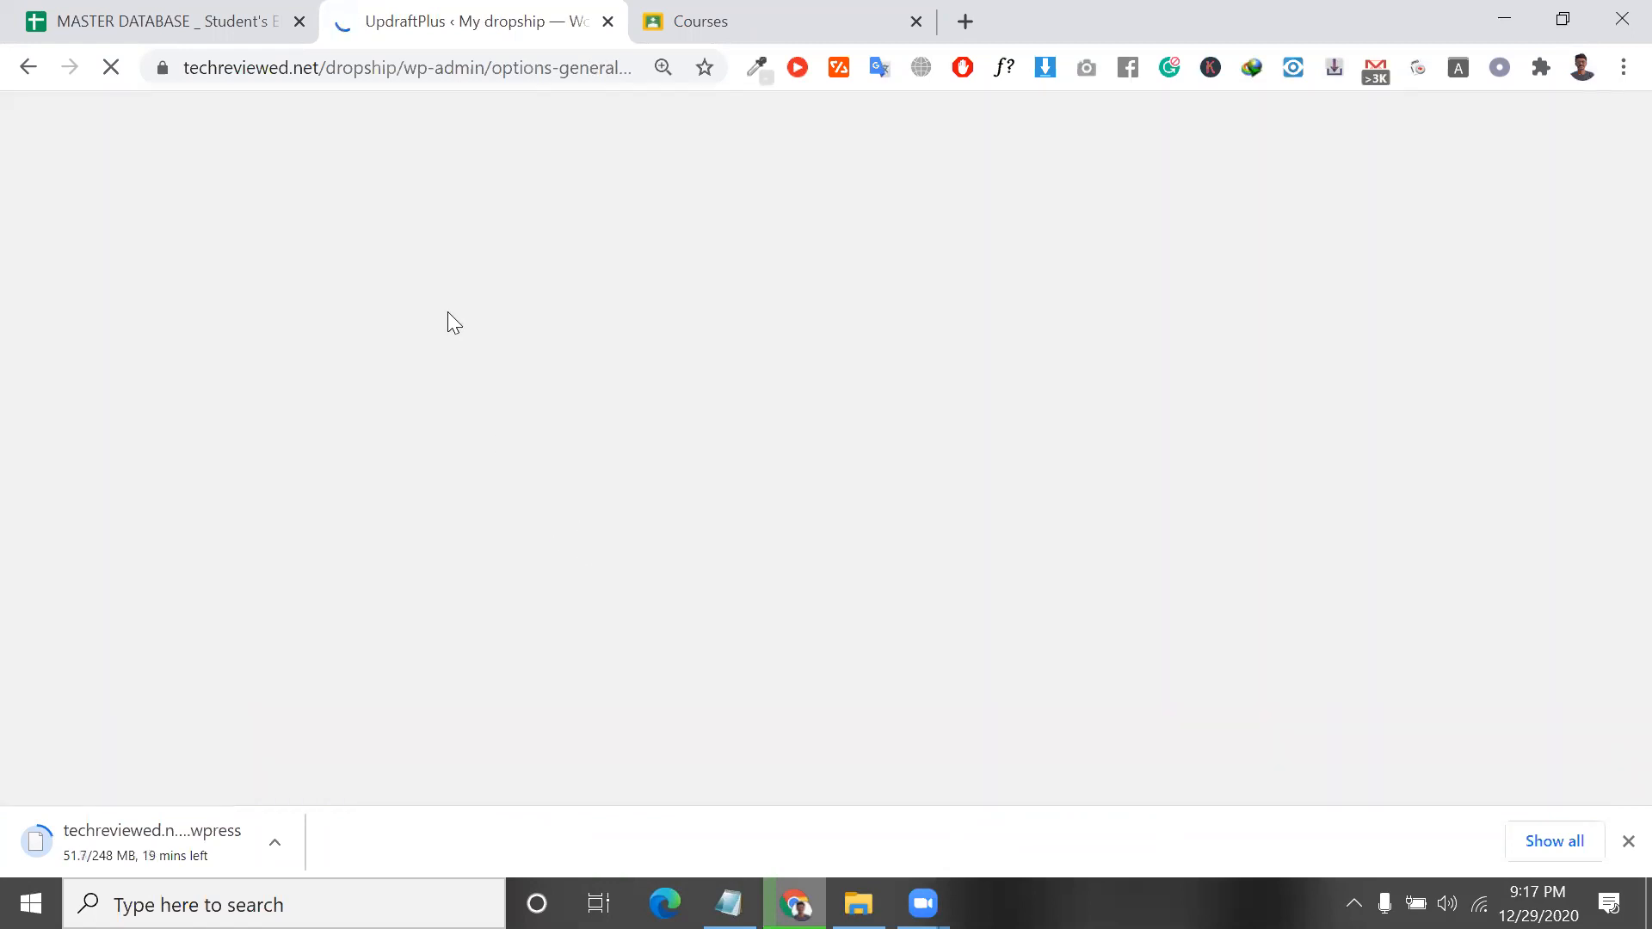
{"action": "scroll", "coordinate": [447, 311], "scroll_direction": "down", "scroll_amount": 15}
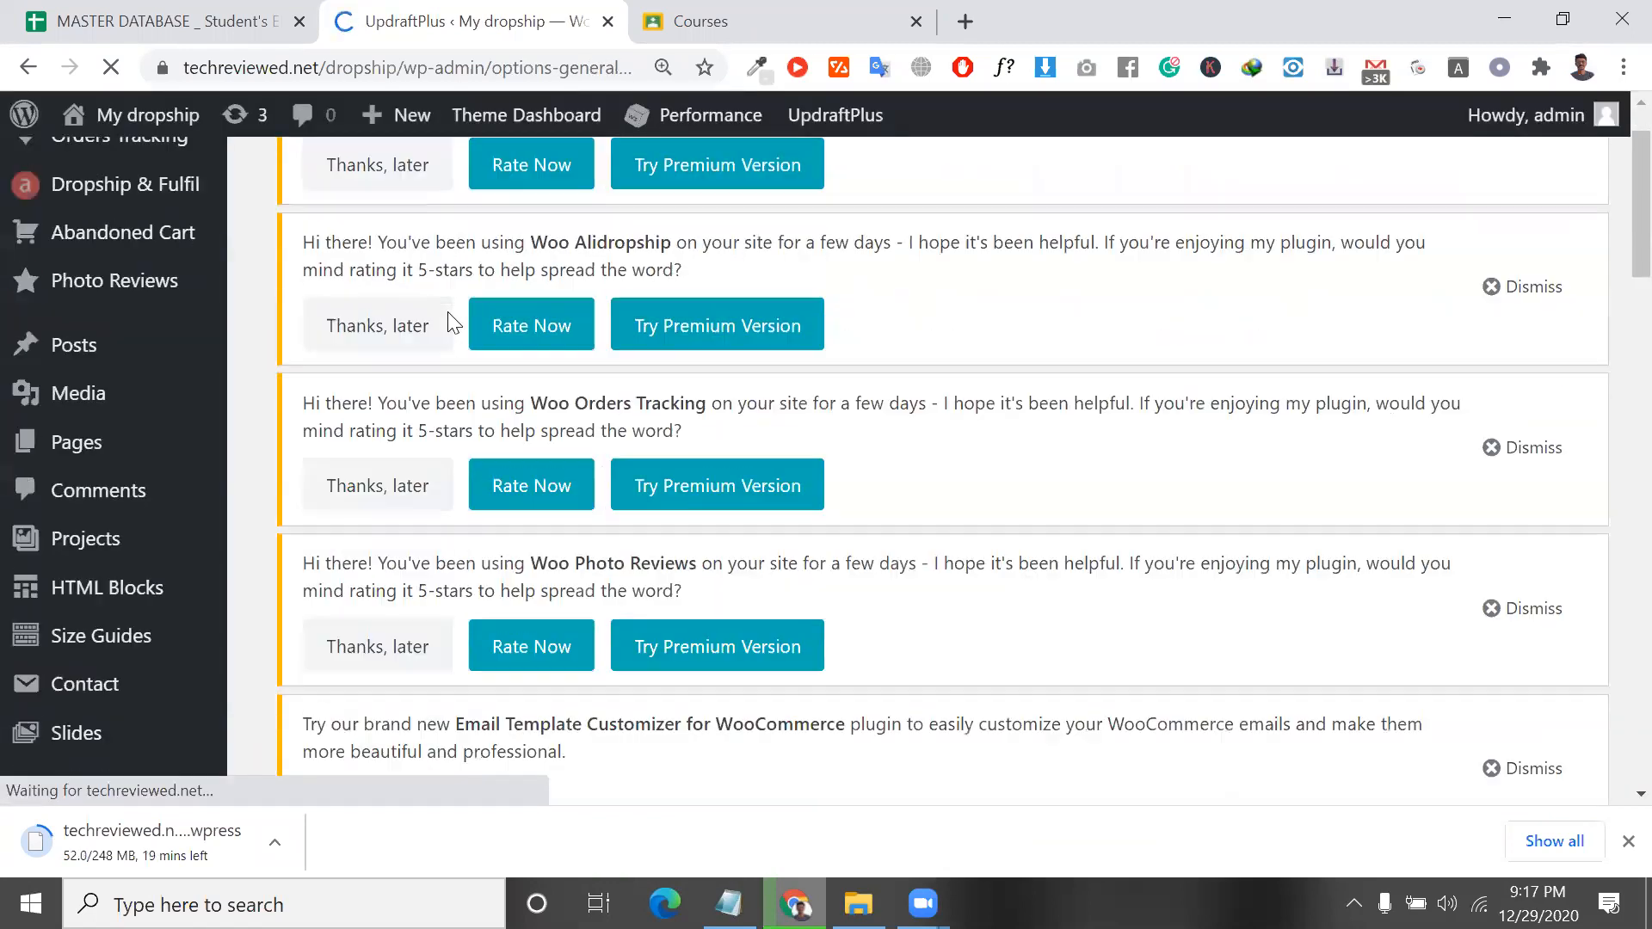
{"action": "scroll", "coordinate": [486, 515], "scroll_direction": "down", "scroll_amount": 1}
{"action": "scroll", "coordinate": [486, 514], "scroll_direction": "up", "scroll_amount": 3}
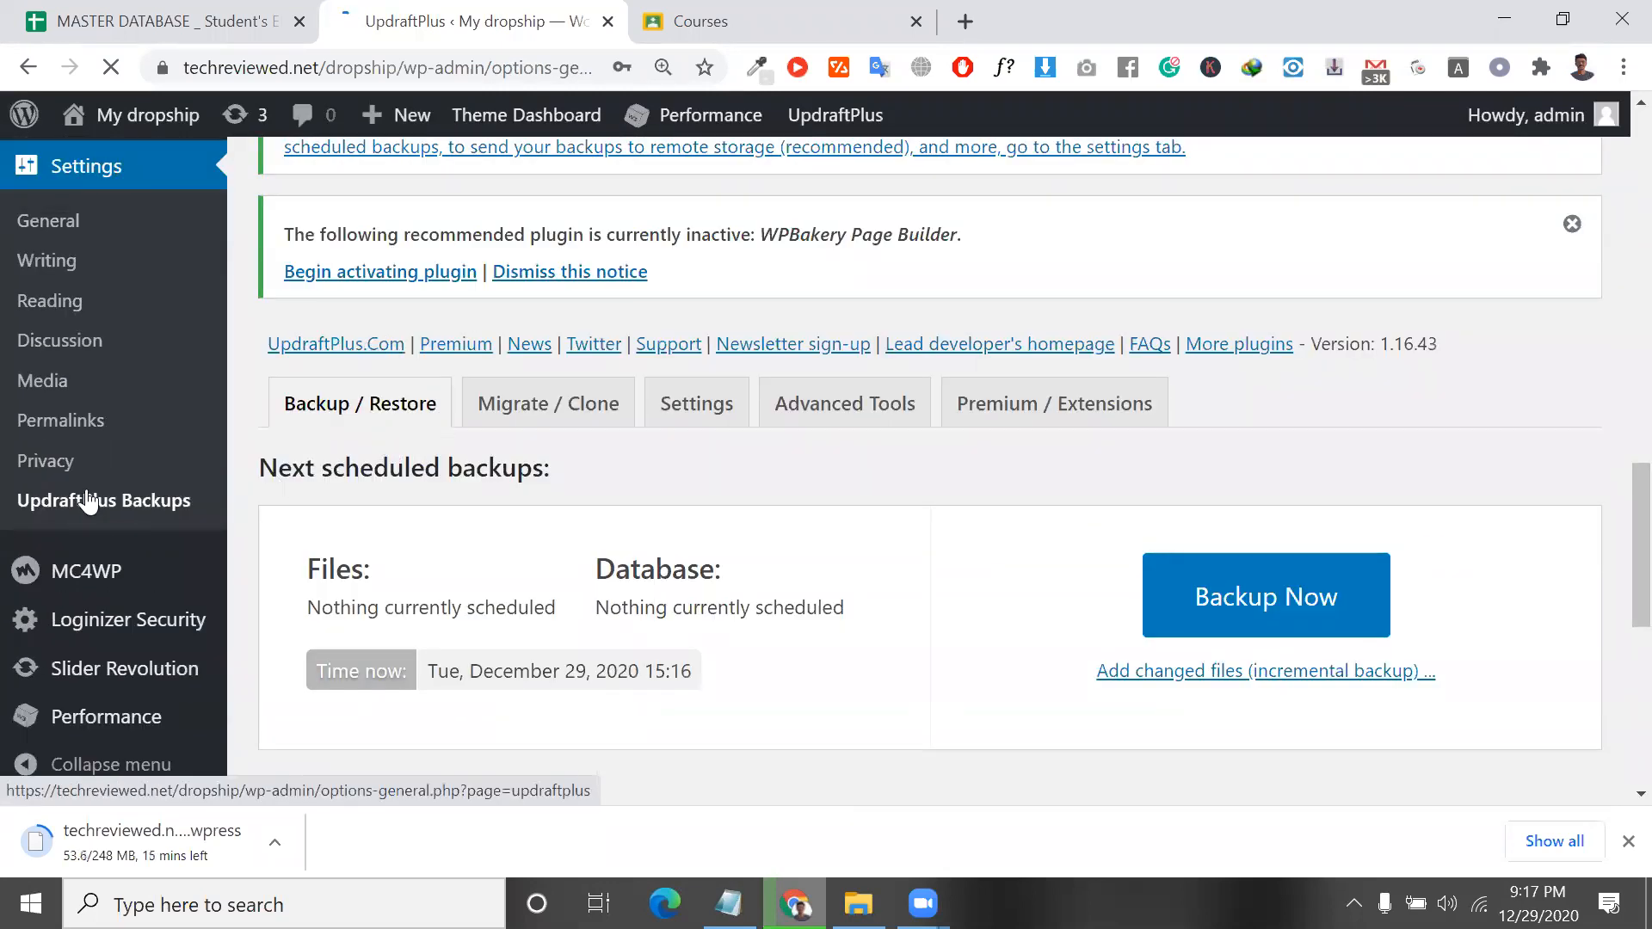
{"action": "left_click", "coordinate": [734, 436]}
Review the UpdraftPlus settings, from remote storage and files to include through database encryption, email and expert settings.
{"action": "scroll", "coordinate": [761, 710], "scroll_direction": "down", "scroll_amount": 15}
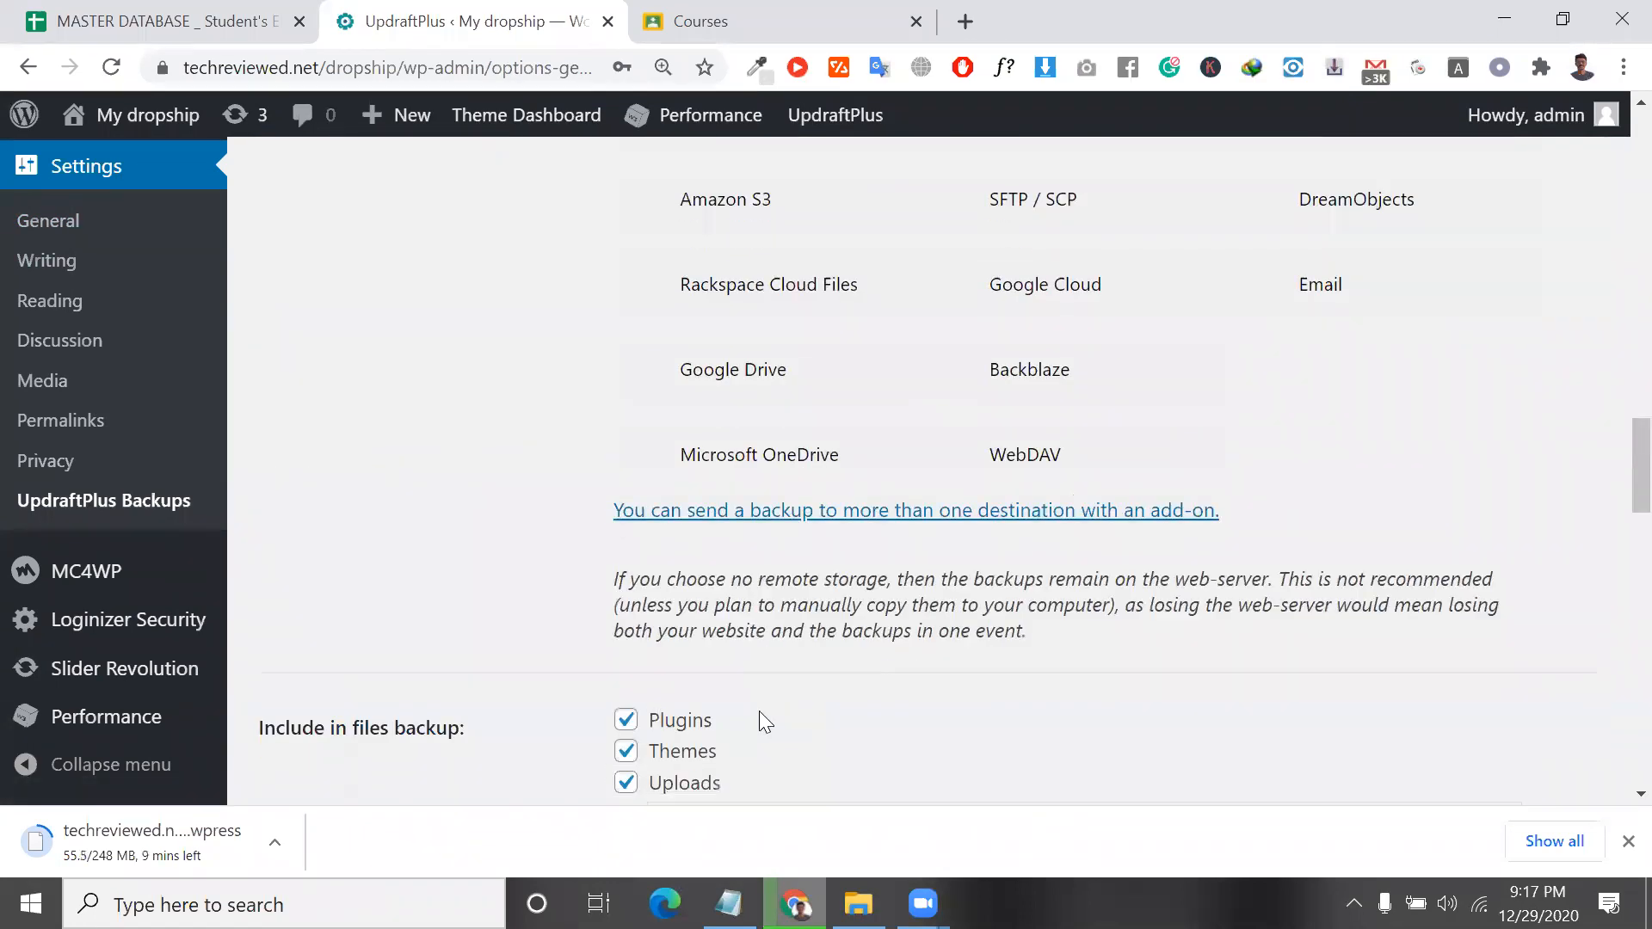
{"action": "scroll", "coordinate": [760, 710], "scroll_direction": "down", "scroll_amount": 13}
{"action": "scroll", "coordinate": [762, 714], "scroll_direction": "up", "scroll_amount": 4}
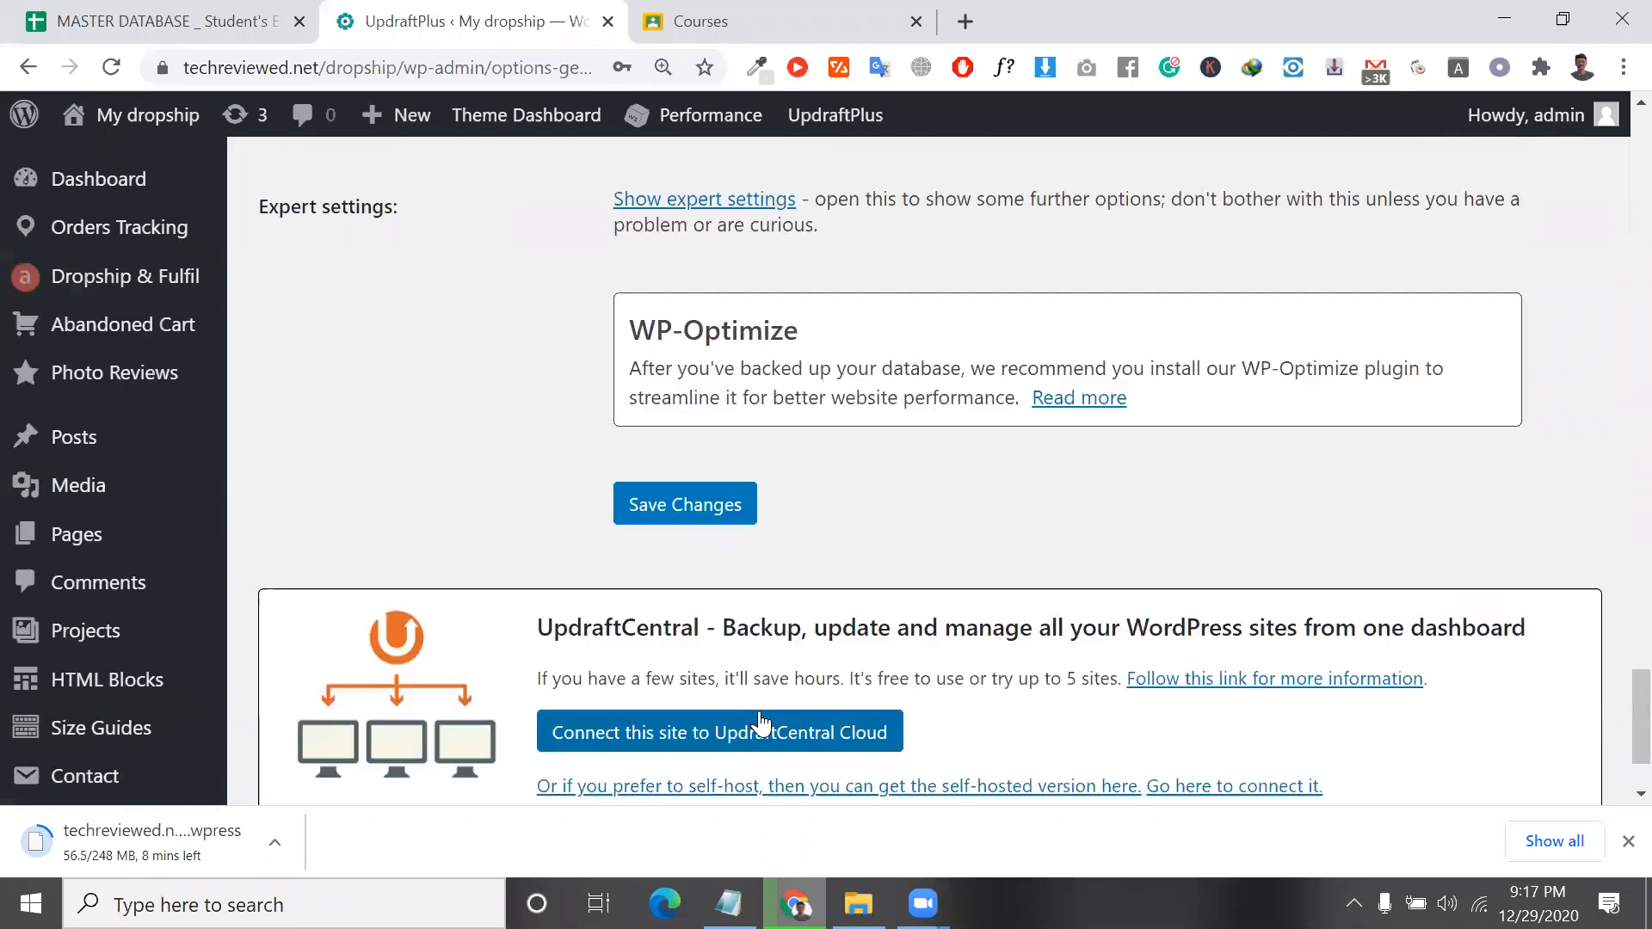
{"action": "scroll", "coordinate": [758, 711], "scroll_direction": "up", "scroll_amount": 1}
{"action": "right_click", "coordinate": [760, 710]}
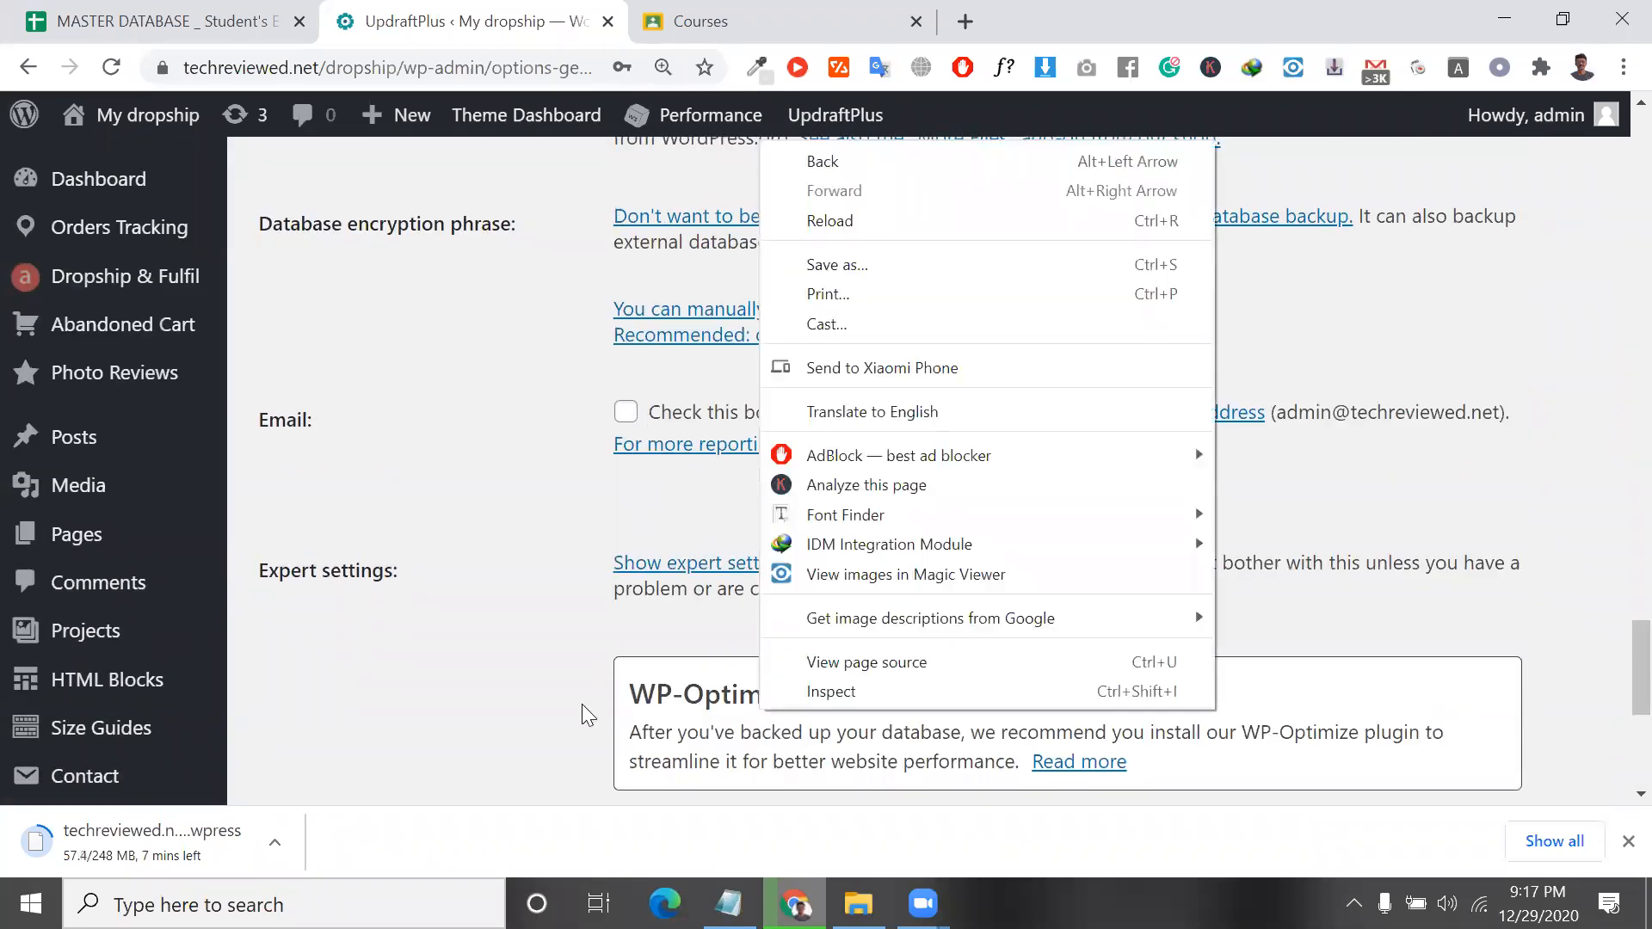
{"action": "scroll", "coordinate": [583, 405], "scroll_direction": "down", "scroll_amount": 7}
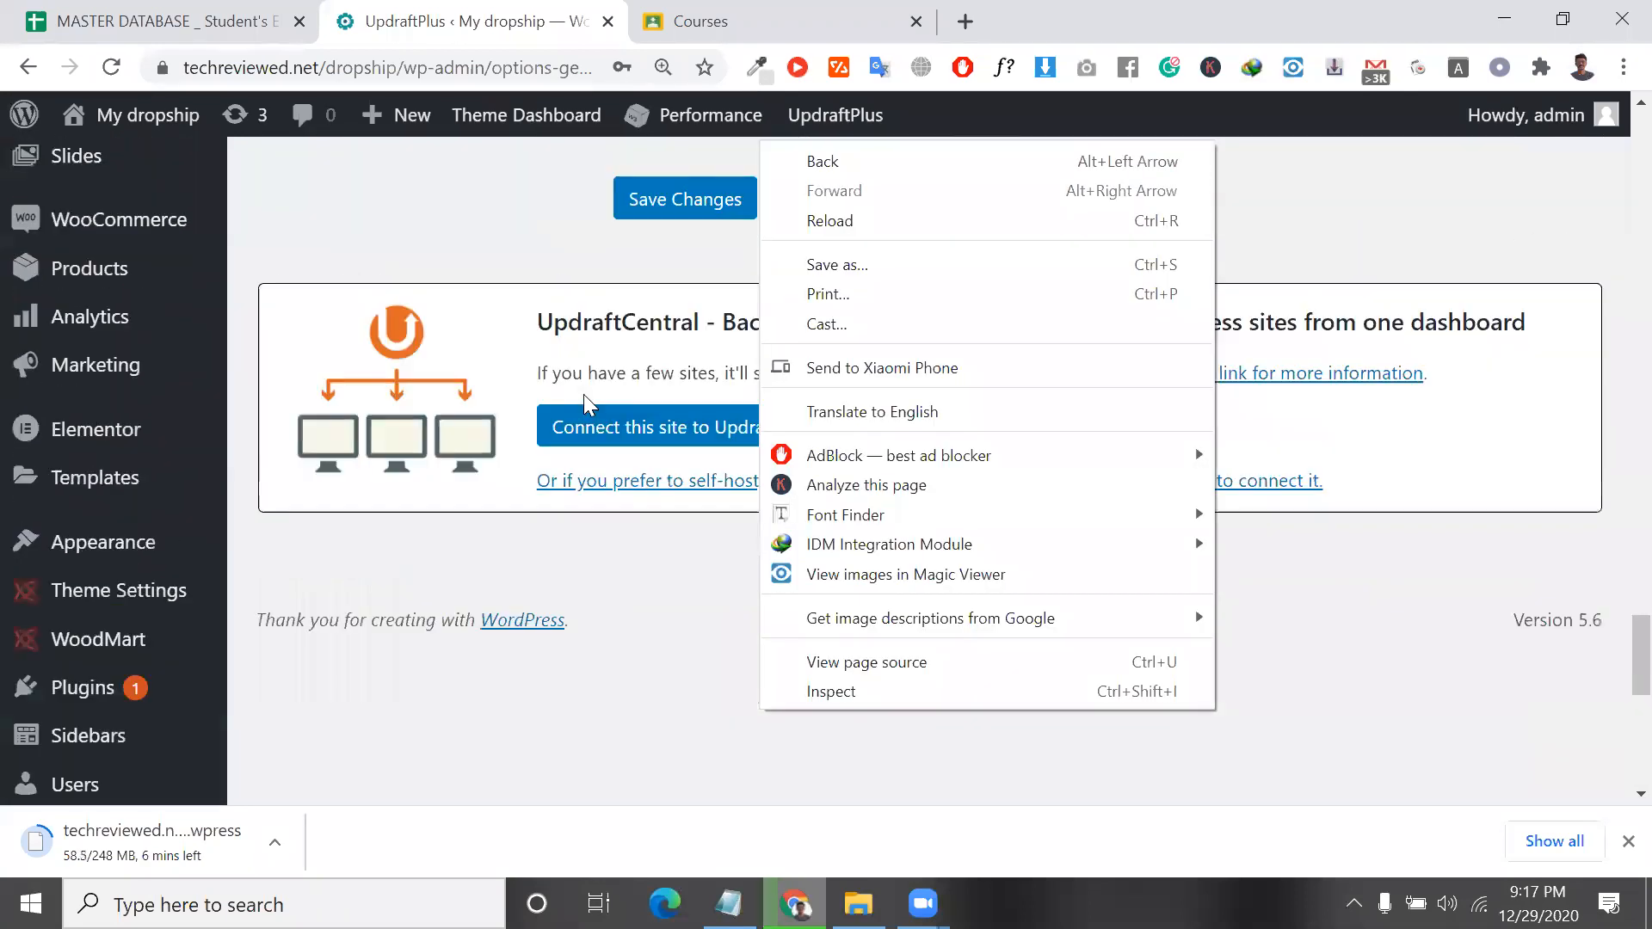
{"action": "scroll", "coordinate": [584, 406], "scroll_direction": "up", "scroll_amount": 8}
{"action": "scroll", "coordinate": [551, 425], "scroll_direction": "up", "scroll_amount": 11}
{"action": "left_click", "coordinate": [534, 430]}
Choose Dropbox as the remote storage for UpdraftPlus backups and save the settings.
{"action": "scroll", "coordinate": [741, 561], "scroll_direction": "up", "scroll_amount": 4}
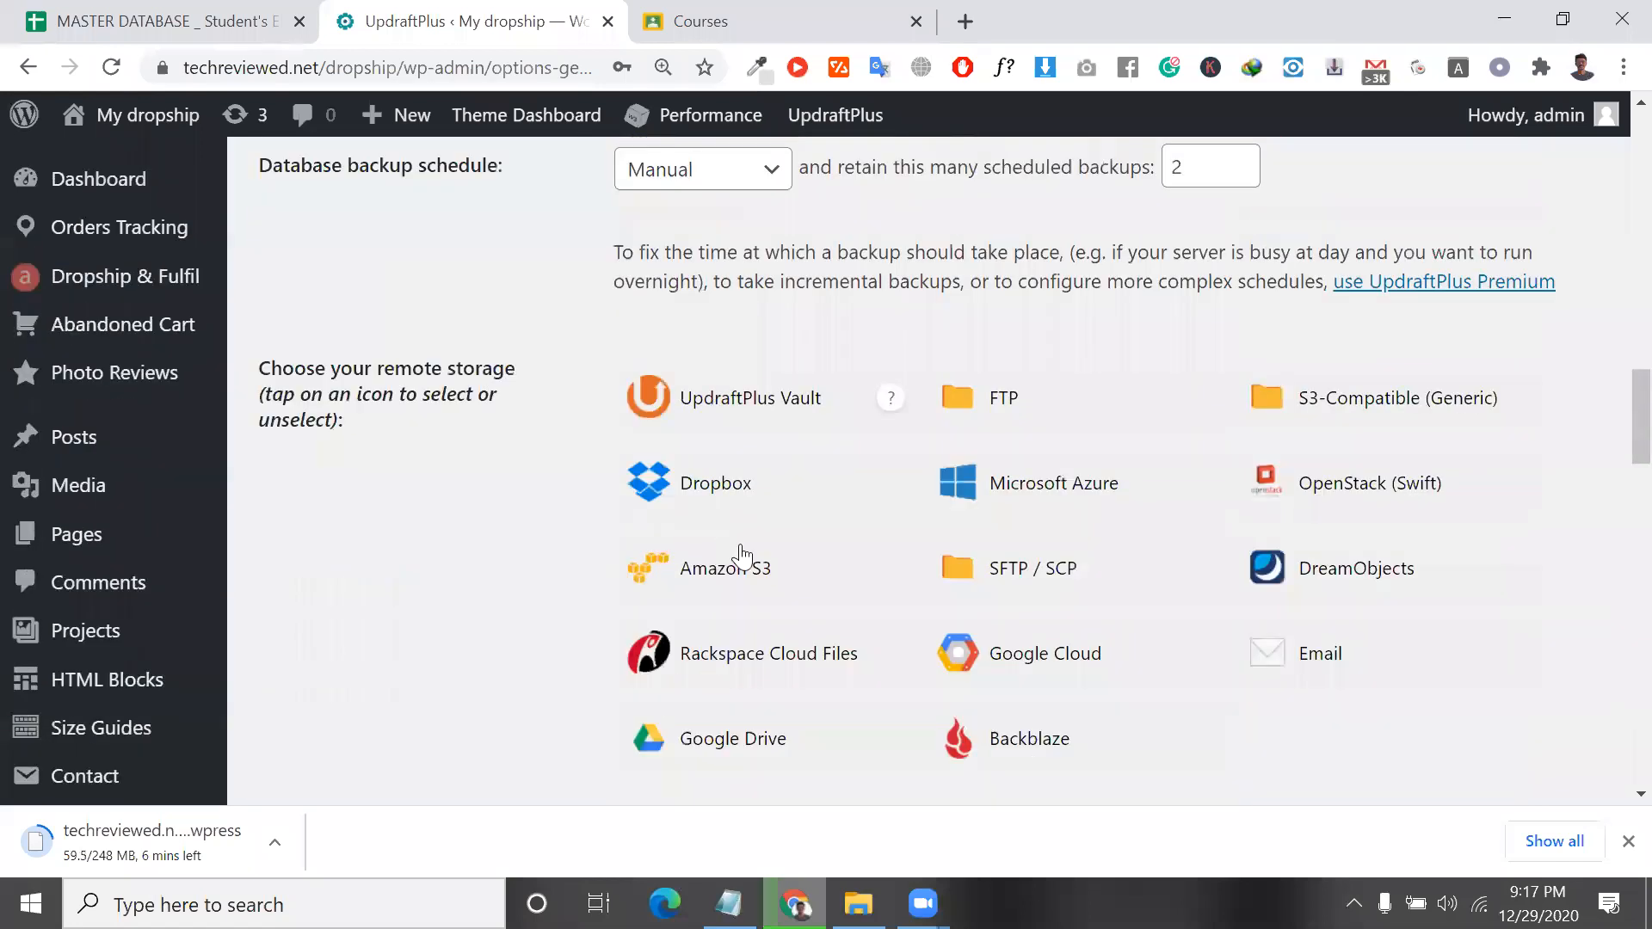
{"action": "scroll", "coordinate": [760, 676], "scroll_direction": "down", "scroll_amount": 1}
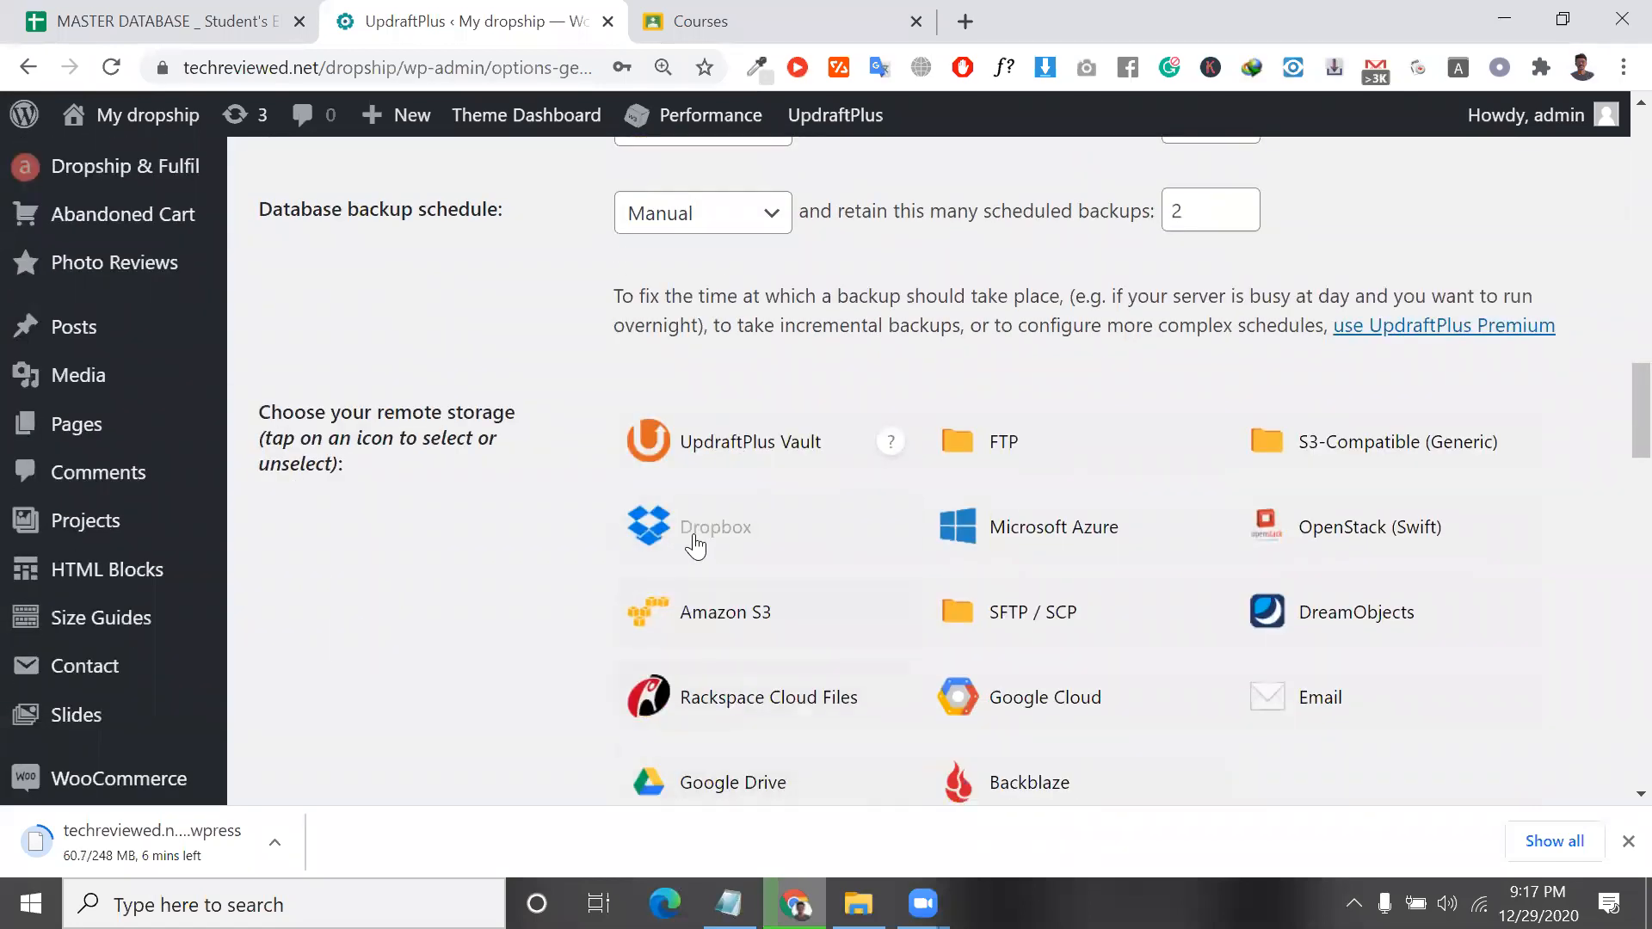
{"action": "scroll", "coordinate": [719, 537], "scroll_direction": "down", "scroll_amount": 2}
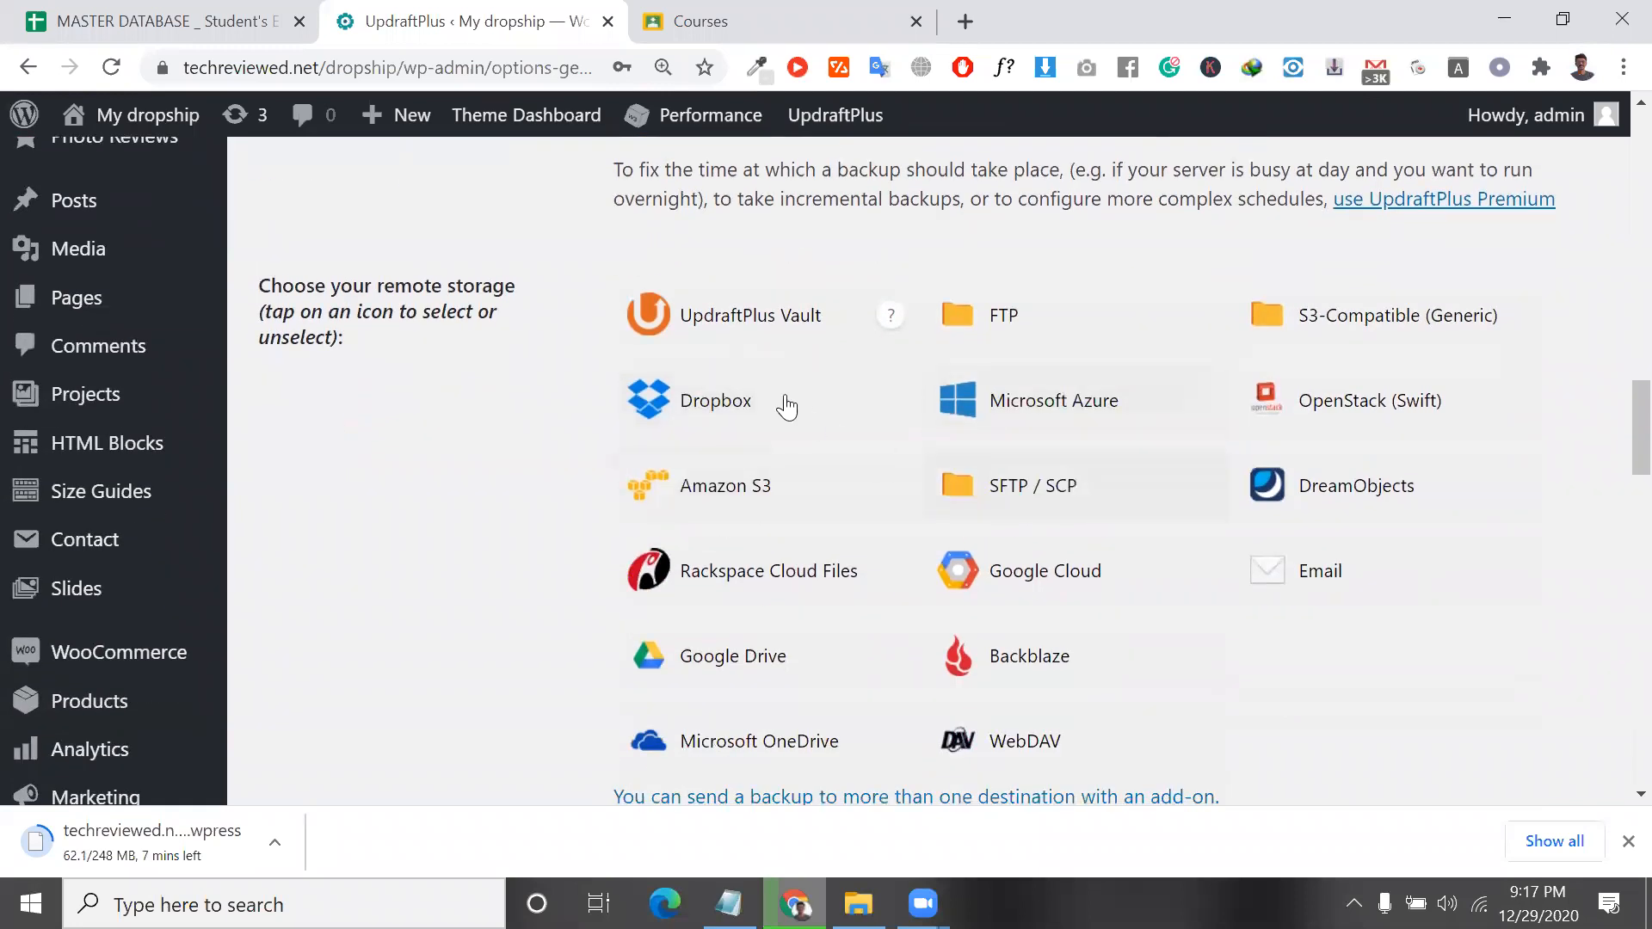
{"action": "left_click", "coordinate": [757, 378]}
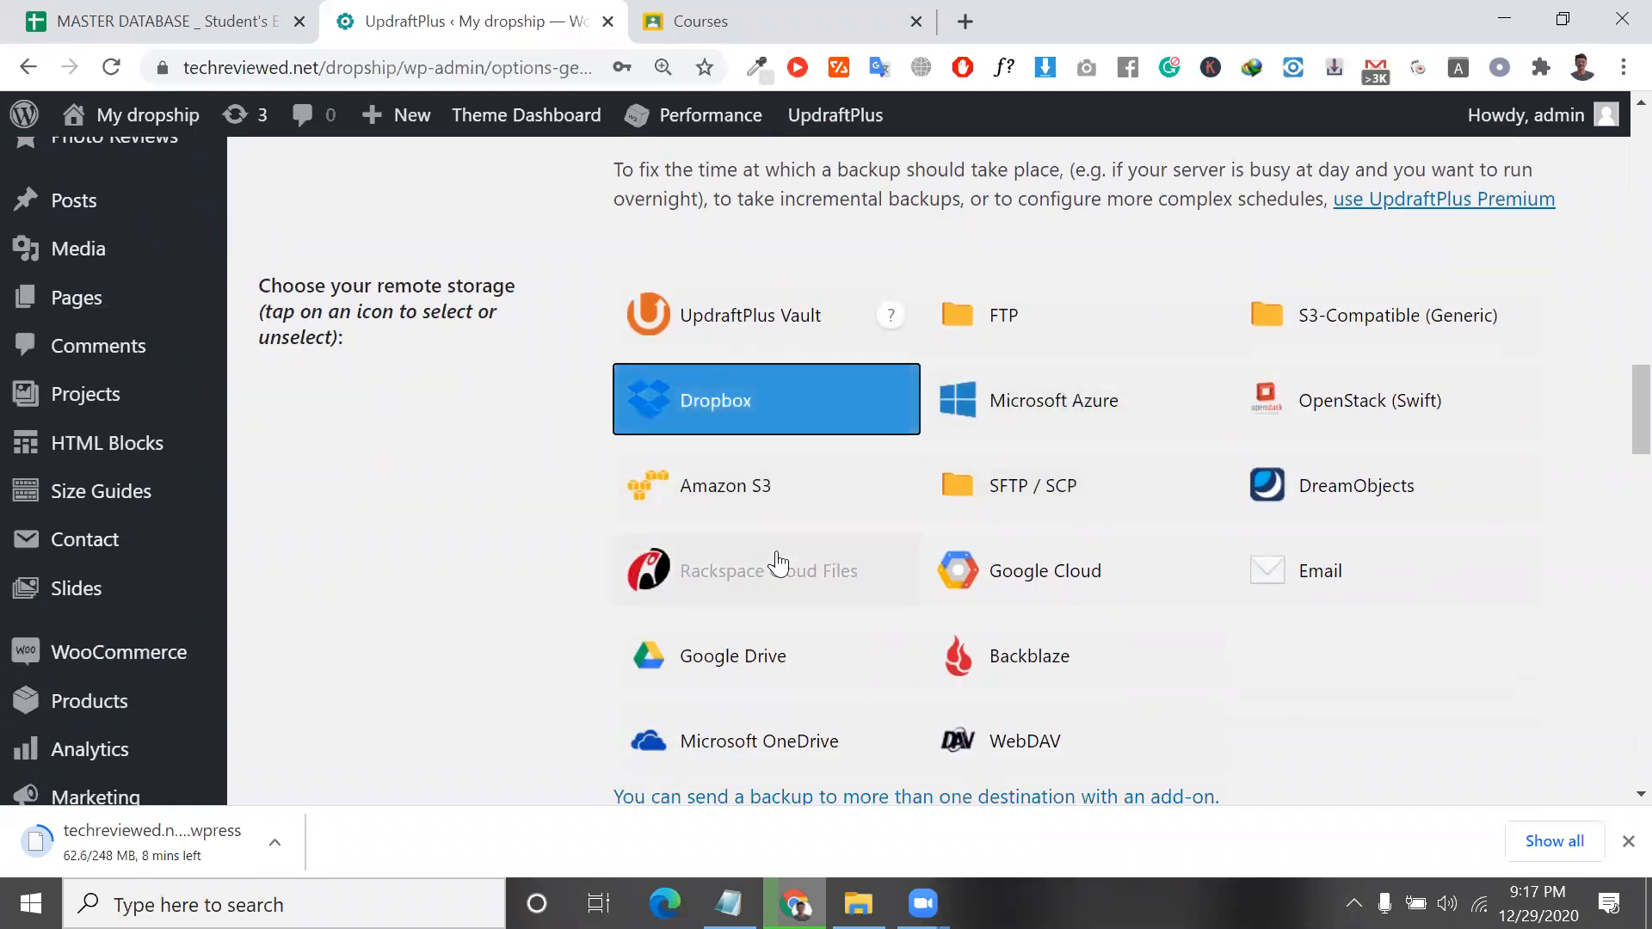
{"action": "scroll", "coordinate": [774, 559], "scroll_direction": "down", "scroll_amount": 3}
{"action": "scroll", "coordinate": [759, 528], "scroll_direction": "down", "scroll_amount": 20}
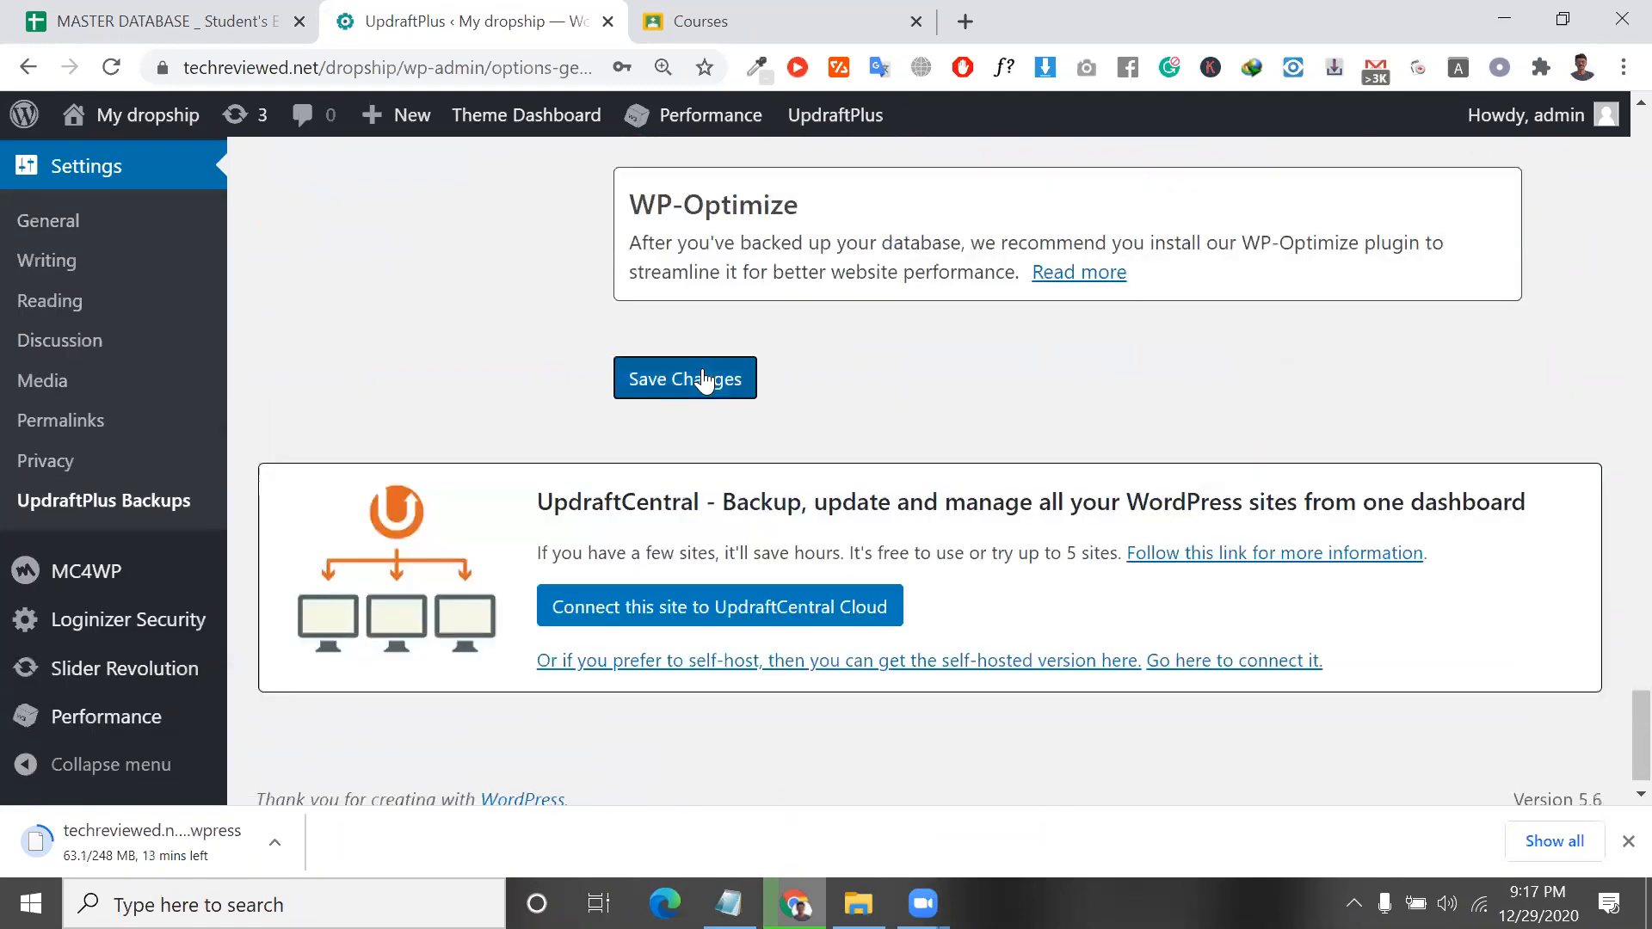
{"action": "left_click", "coordinate": [703, 379]}
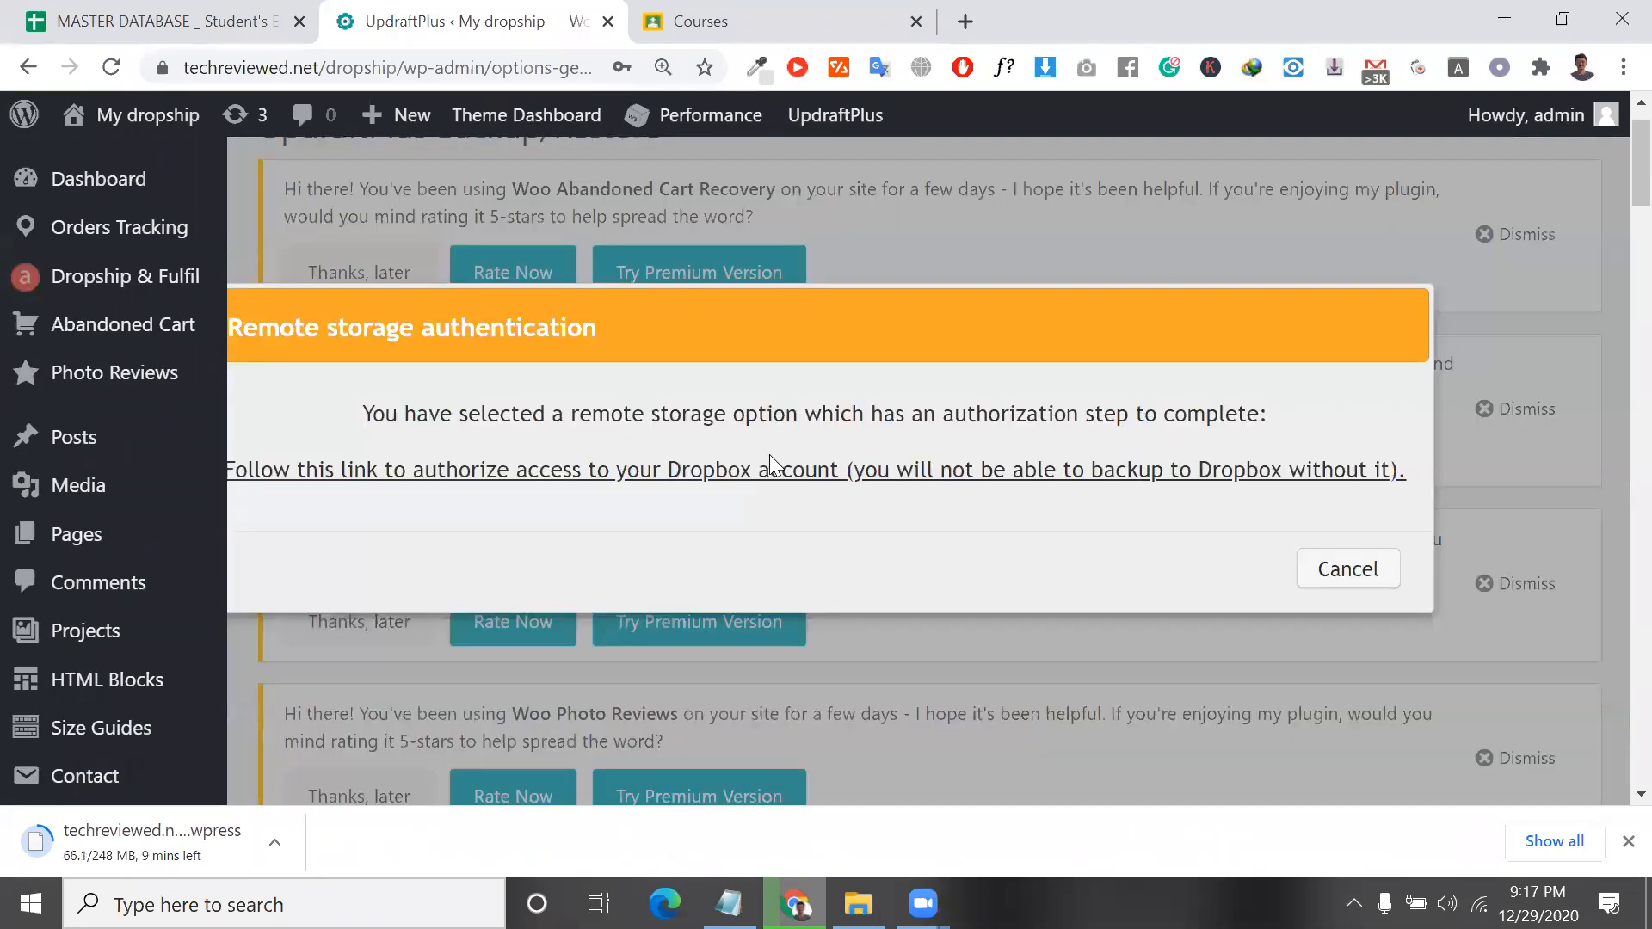
Authorize UpdraftPlus to access Dropbox by signing in with a Google account and complete the Dropbox setup.
{"action": "left_click", "coordinate": [778, 482]}
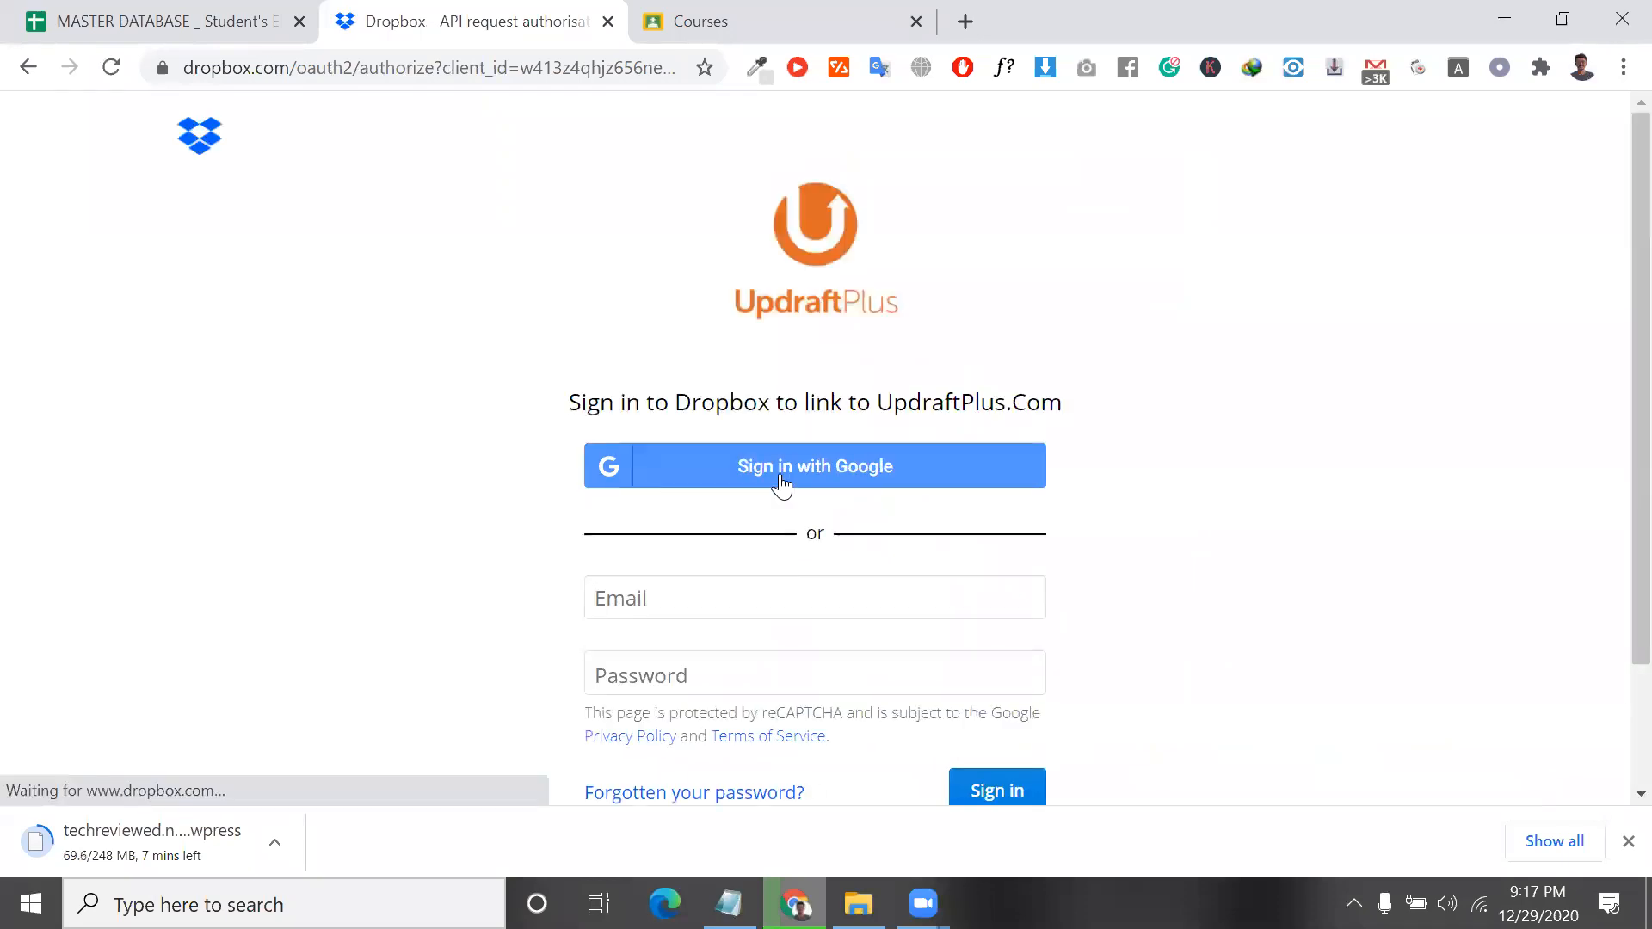
{"action": "left_click", "coordinate": [781, 480]}
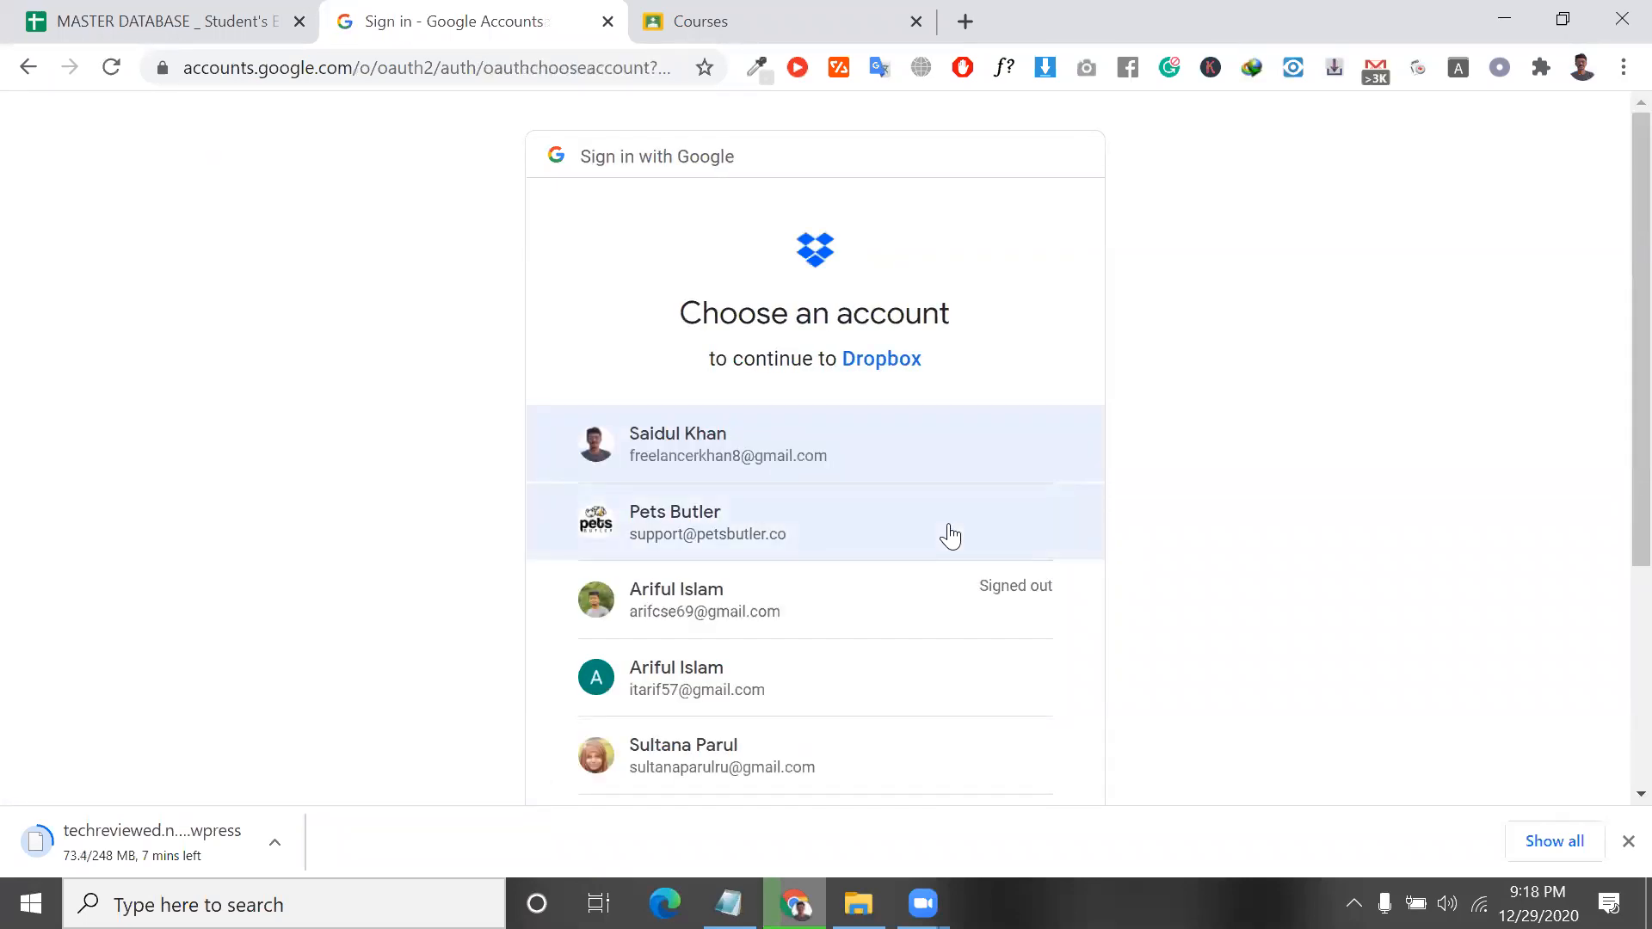
{"action": "left_click", "coordinate": [798, 453]}
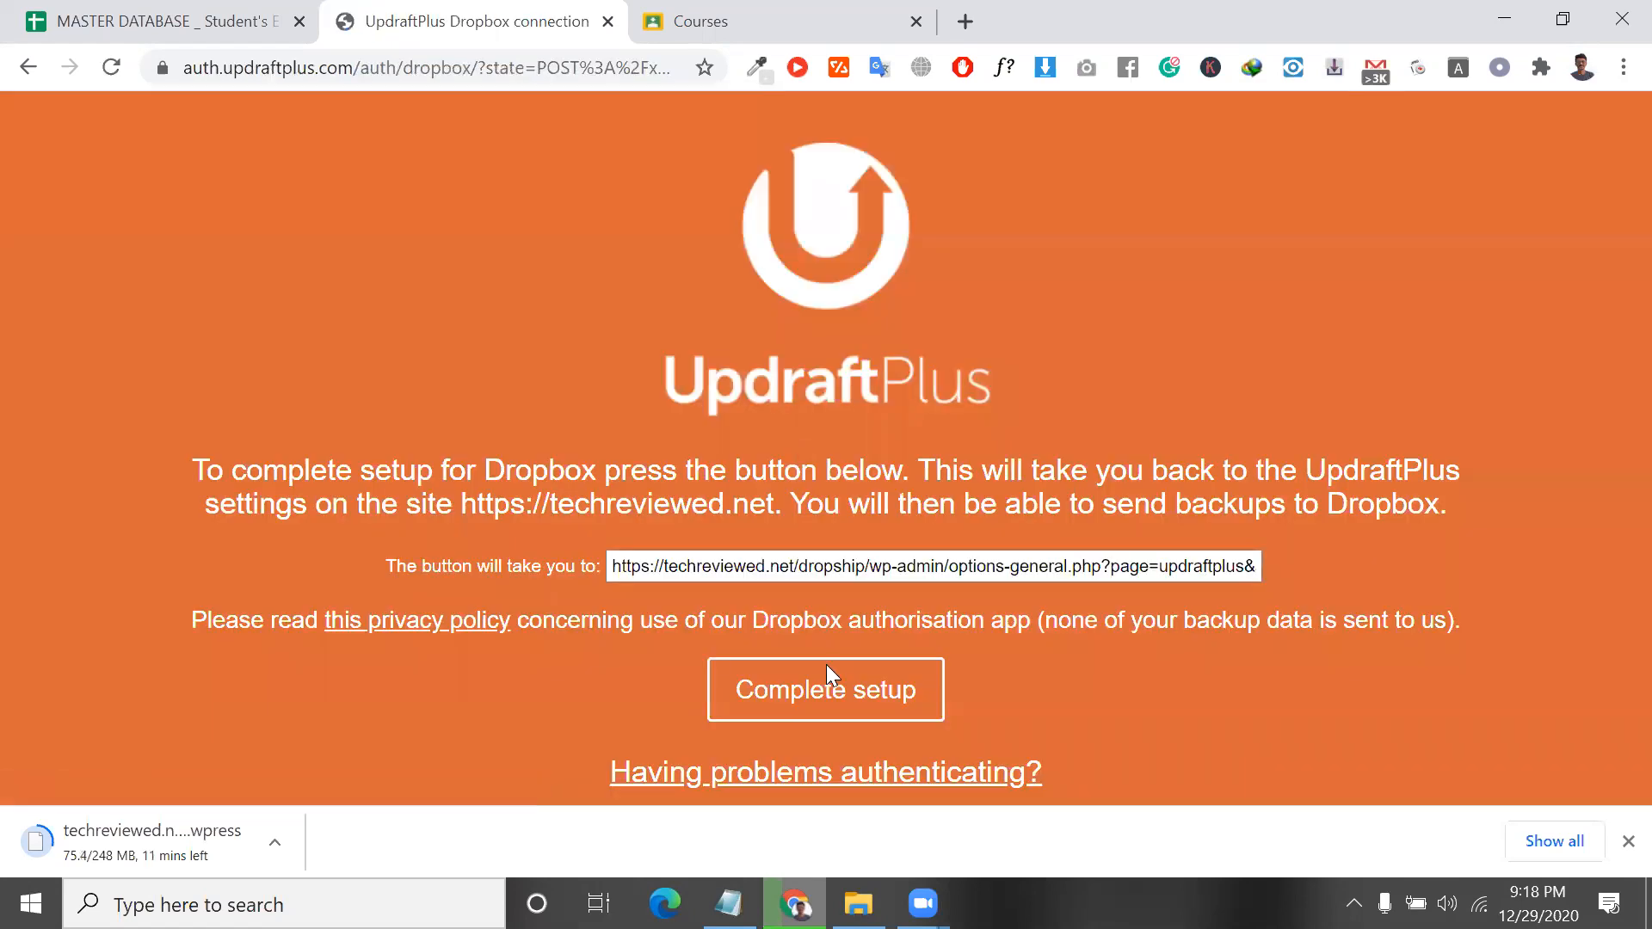
{"action": "left_click", "coordinate": [840, 691]}
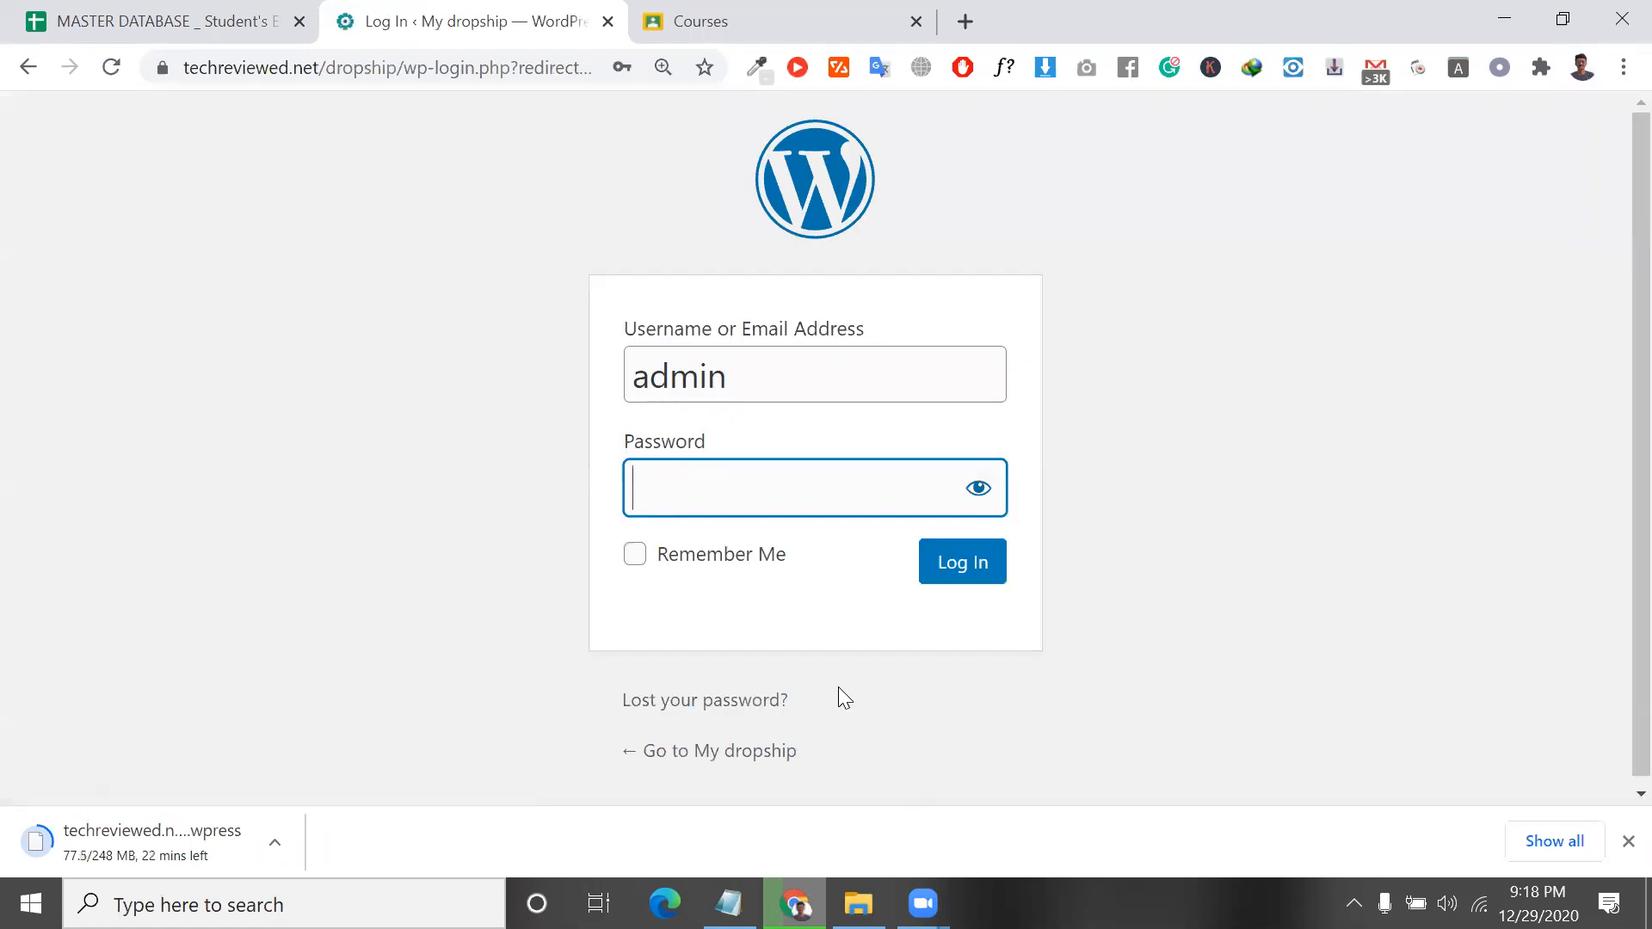
Log back in to the WordPress admin with the saved account password.
{"action": "left_click", "coordinate": [700, 492]}
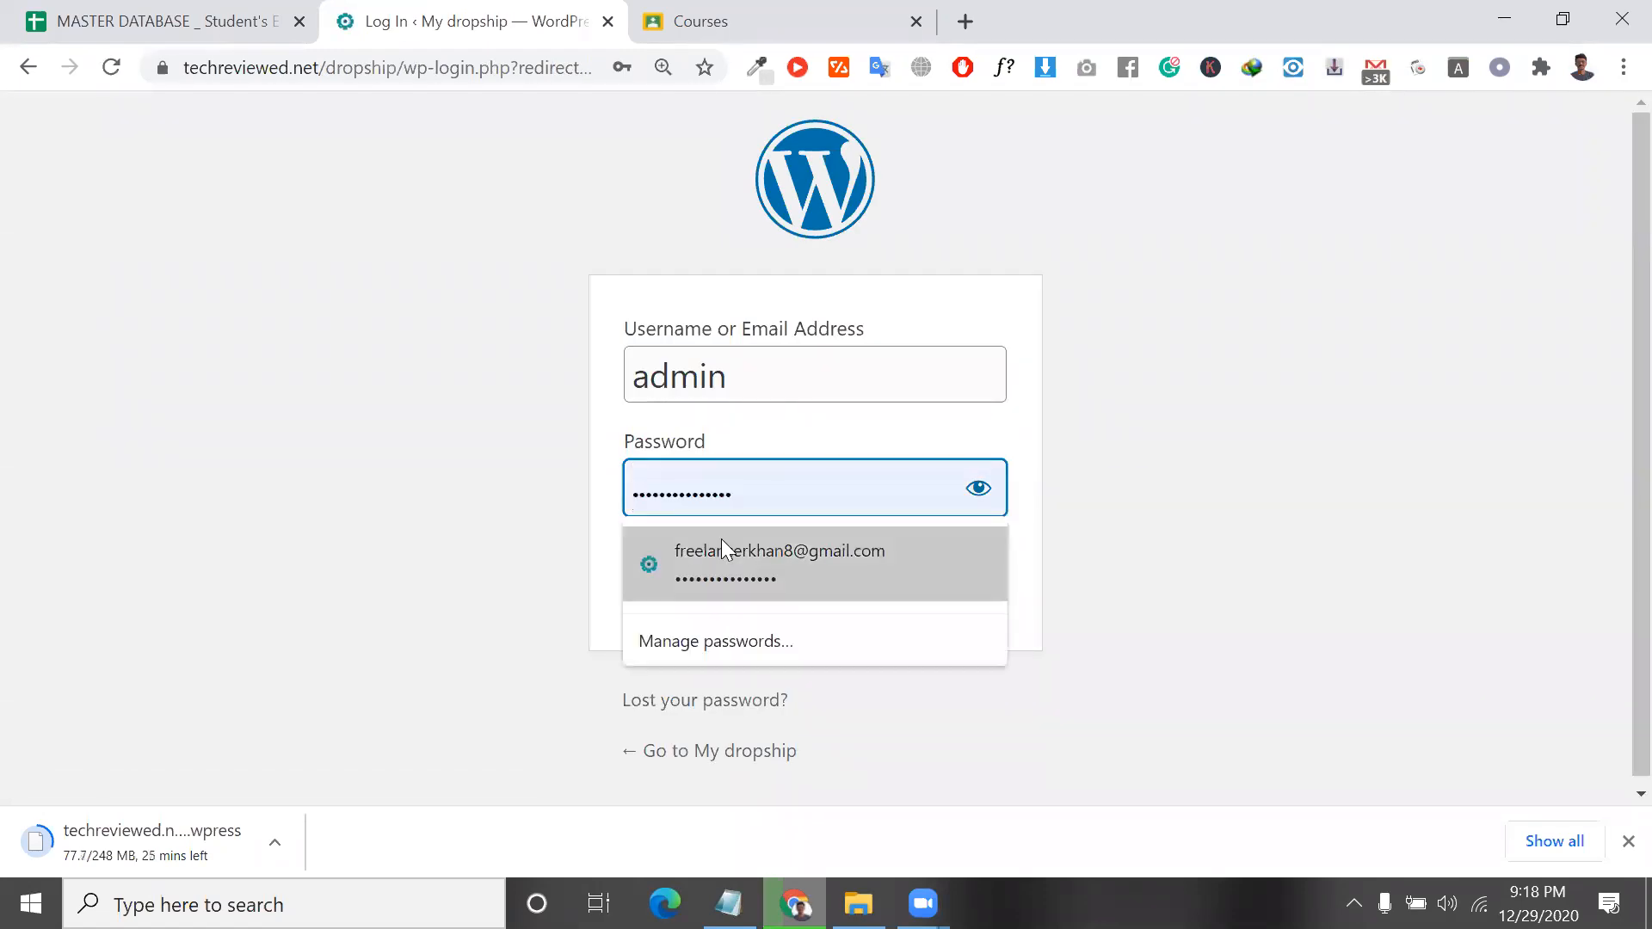
{"action": "left_click", "coordinate": [721, 540]}
{"action": "left_click", "coordinate": [961, 572]}
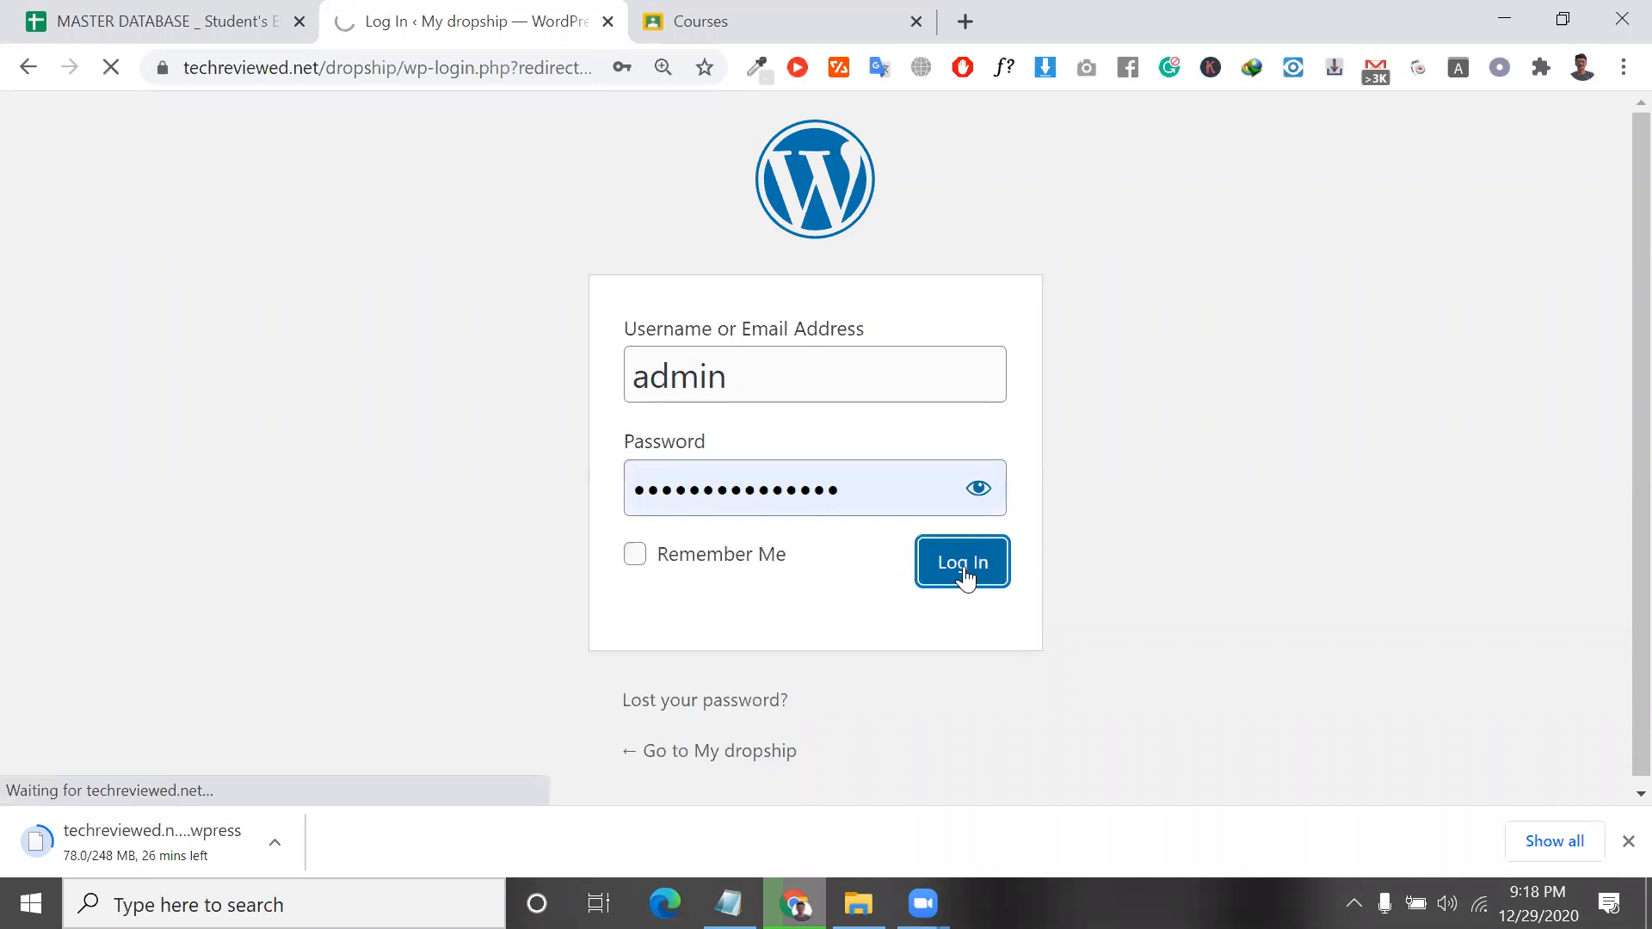
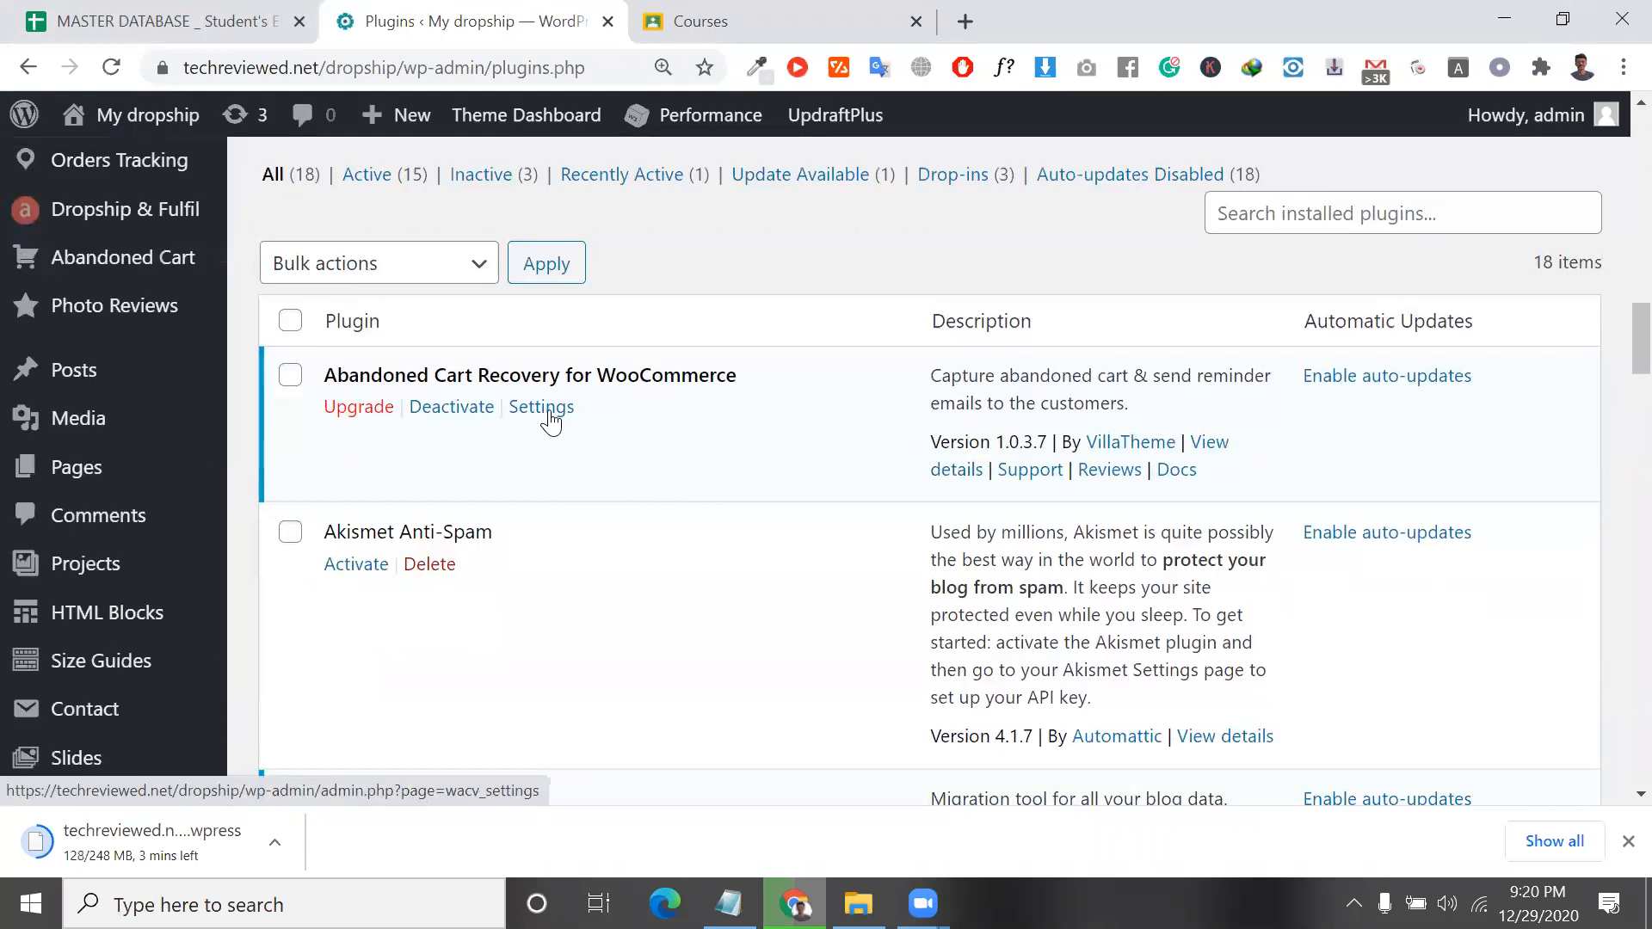
Find UpdraftPlus - Backup/Restore among the installed plugins and open its settings.
{"action": "scroll", "coordinate": [482, 650], "scroll_direction": "down", "scroll_amount": 5}
{"action": "scroll", "coordinate": [456, 356], "scroll_direction": "down", "scroll_amount": 9}
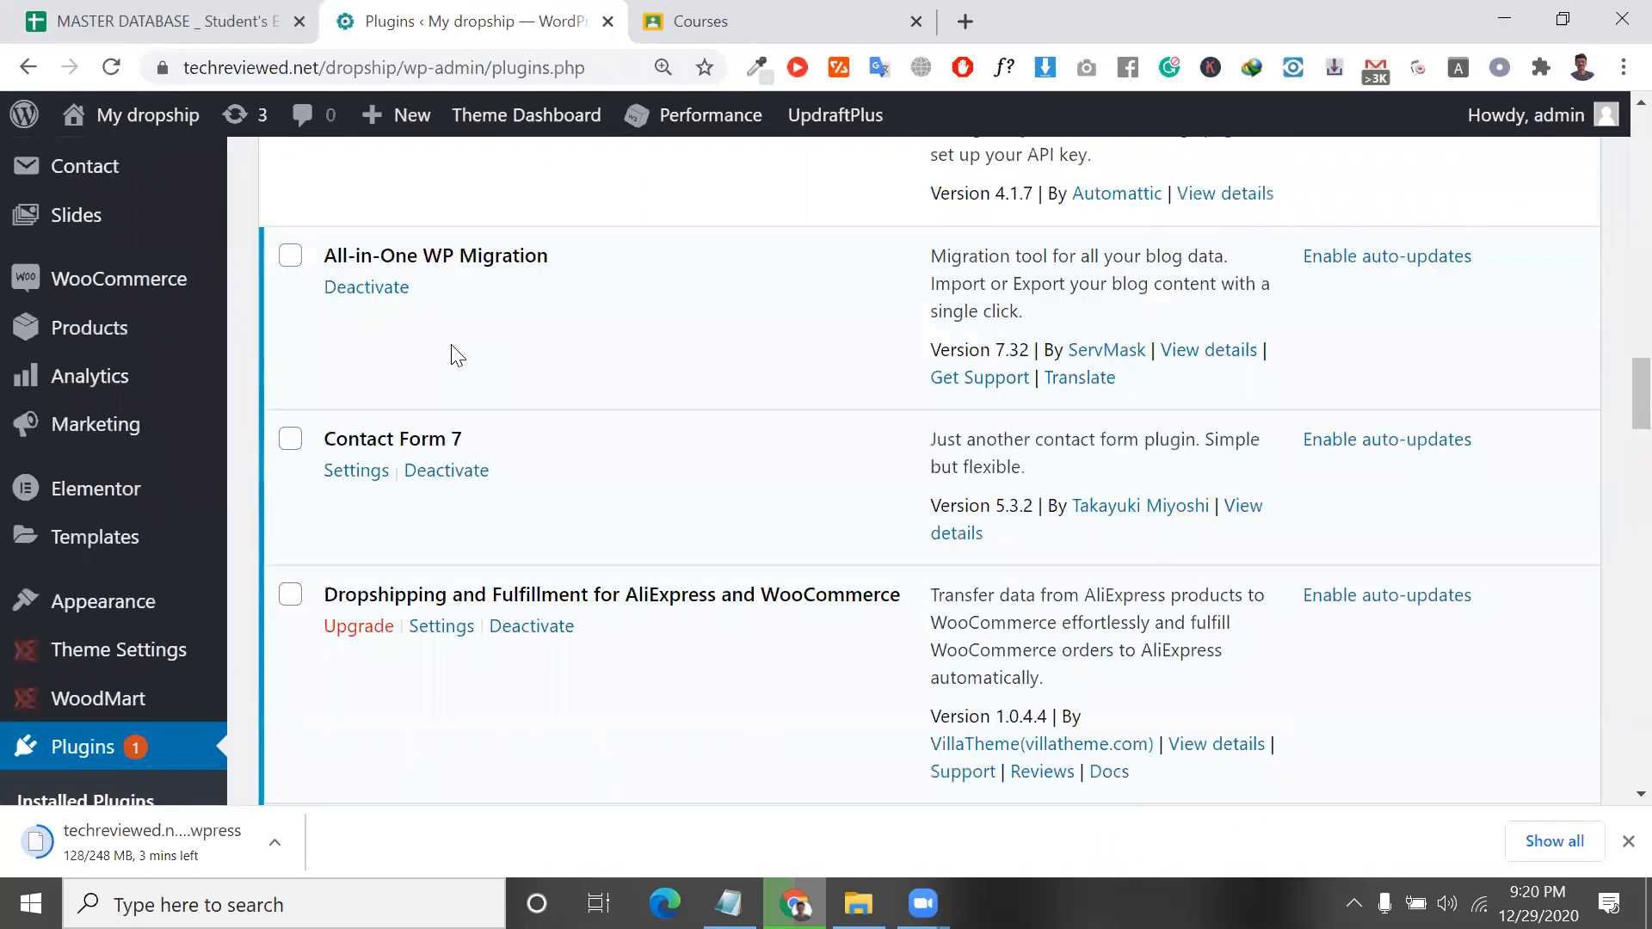
{"action": "scroll", "coordinate": [456, 355], "scroll_direction": "down", "scroll_amount": 17}
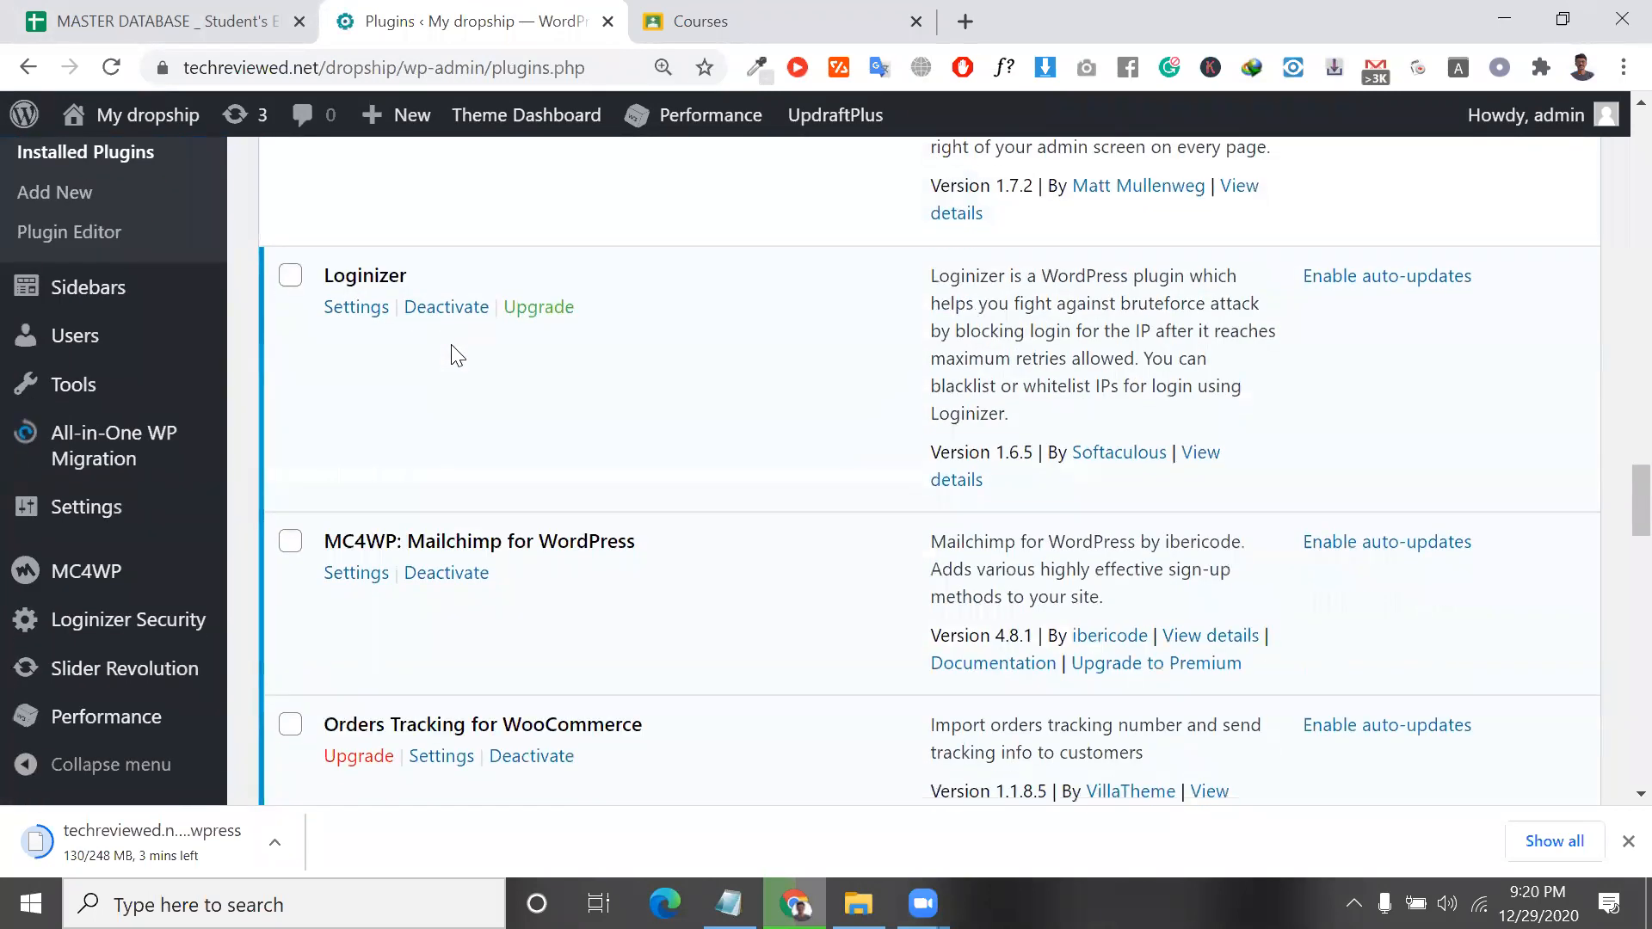
{"action": "scroll", "coordinate": [456, 355], "scroll_direction": "down", "scroll_amount": 4}
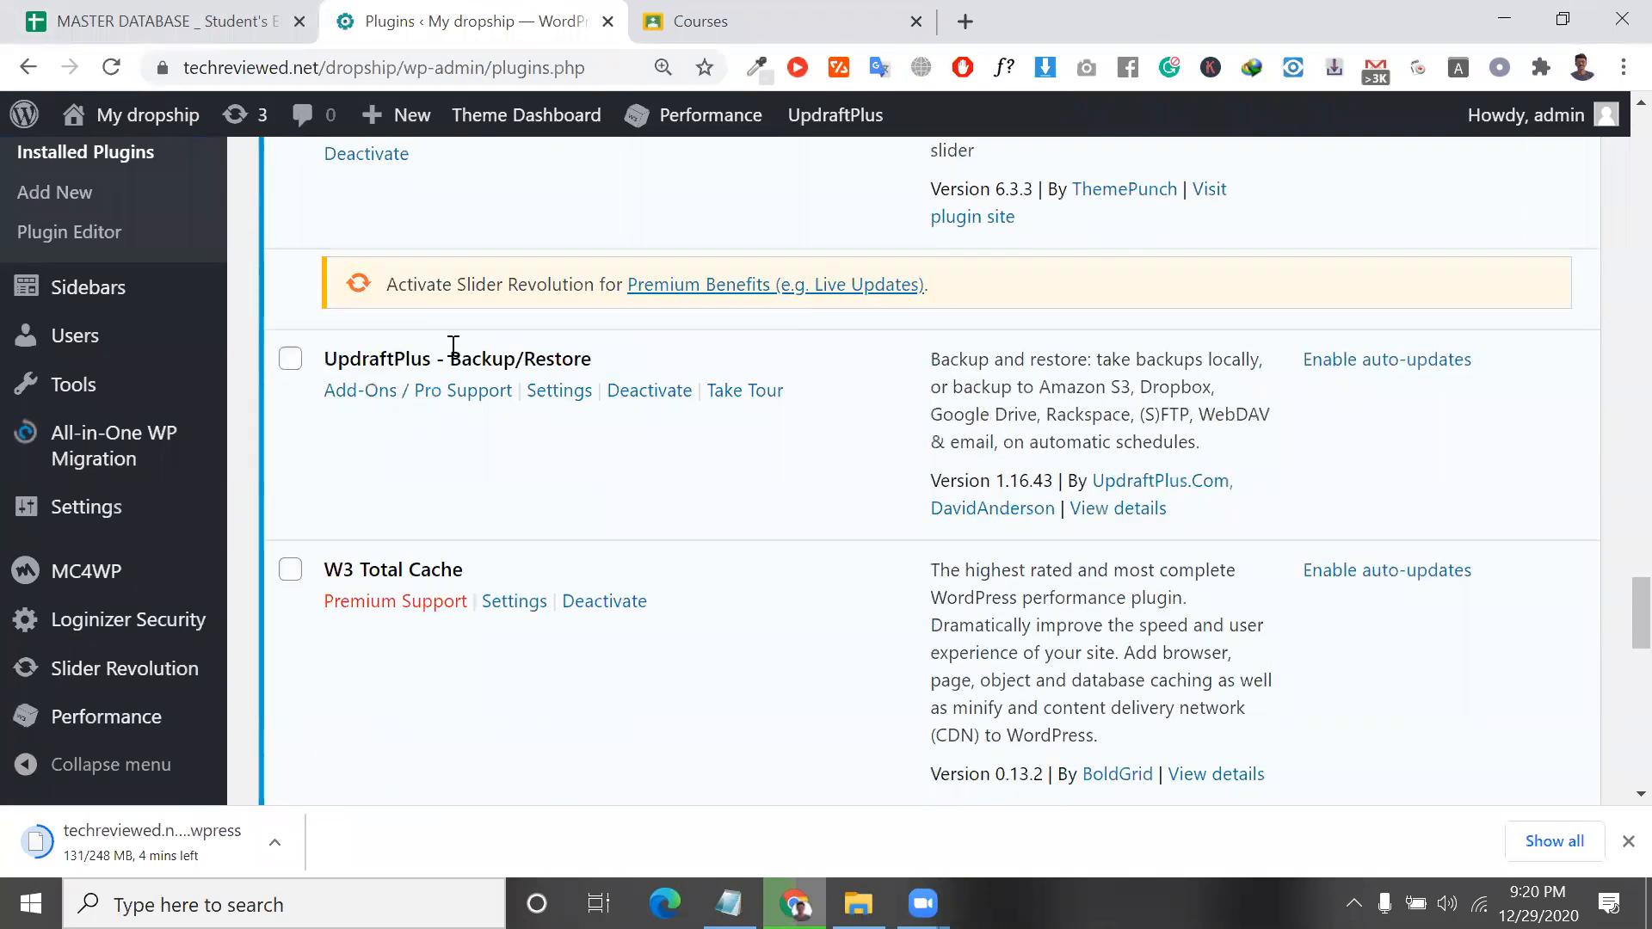
{"action": "left_click", "coordinate": [560, 391]}
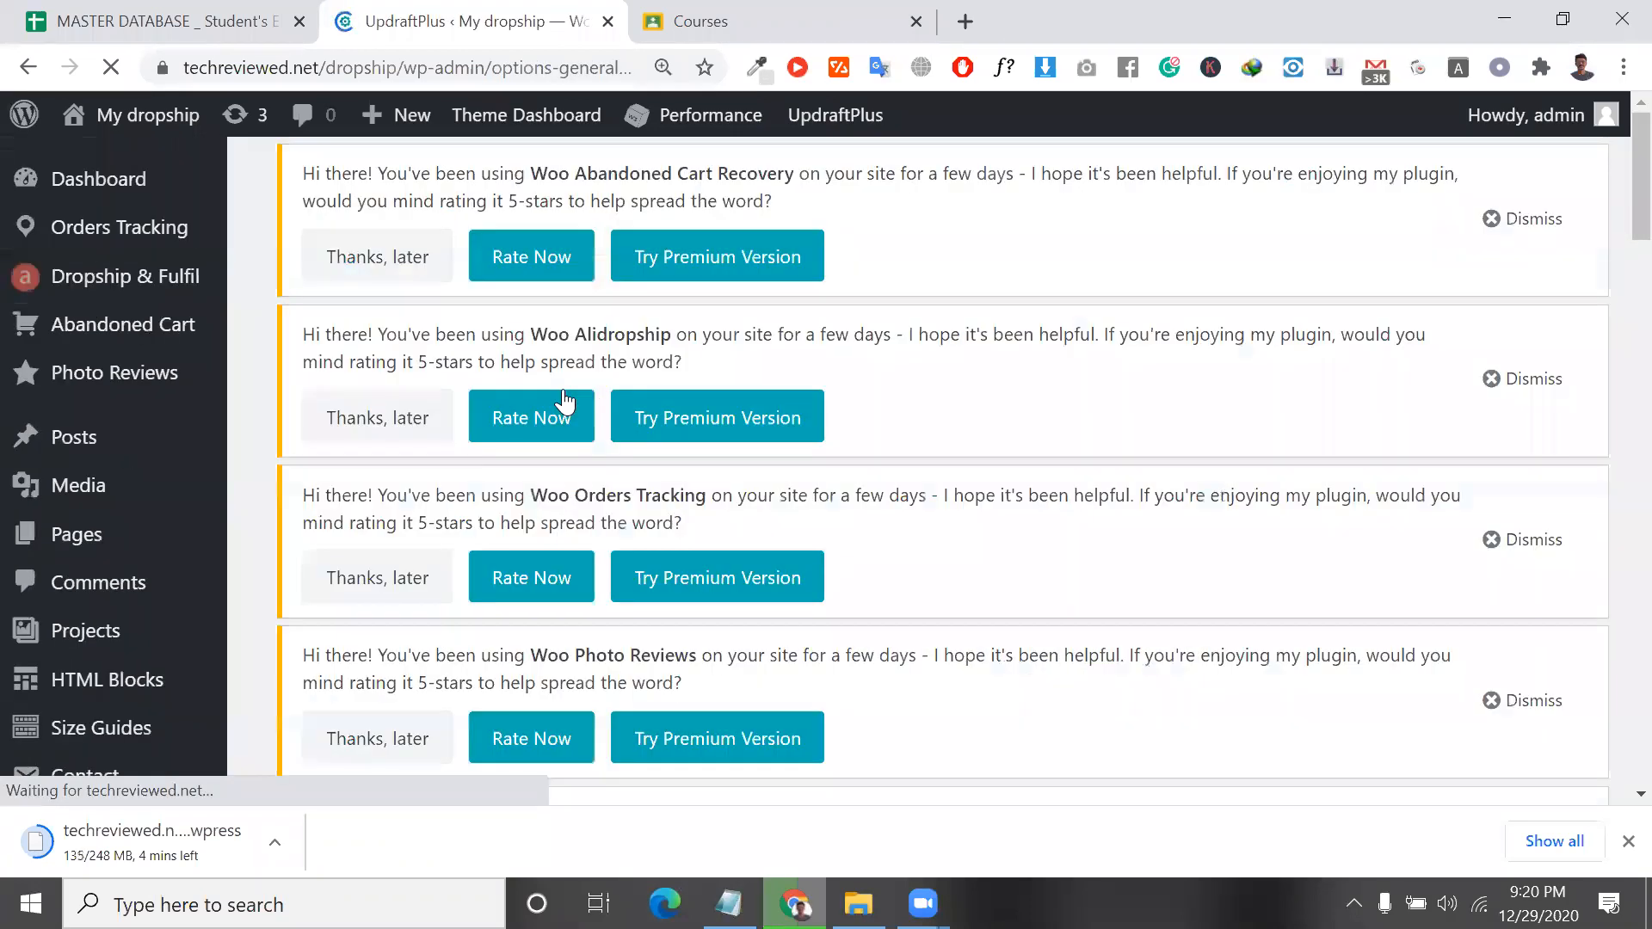
Try to run a backup of the database and files to remote storage, and cancel it after checking the storage options.
{"action": "scroll", "coordinate": [563, 402], "scroll_direction": "down", "scroll_amount": 15}
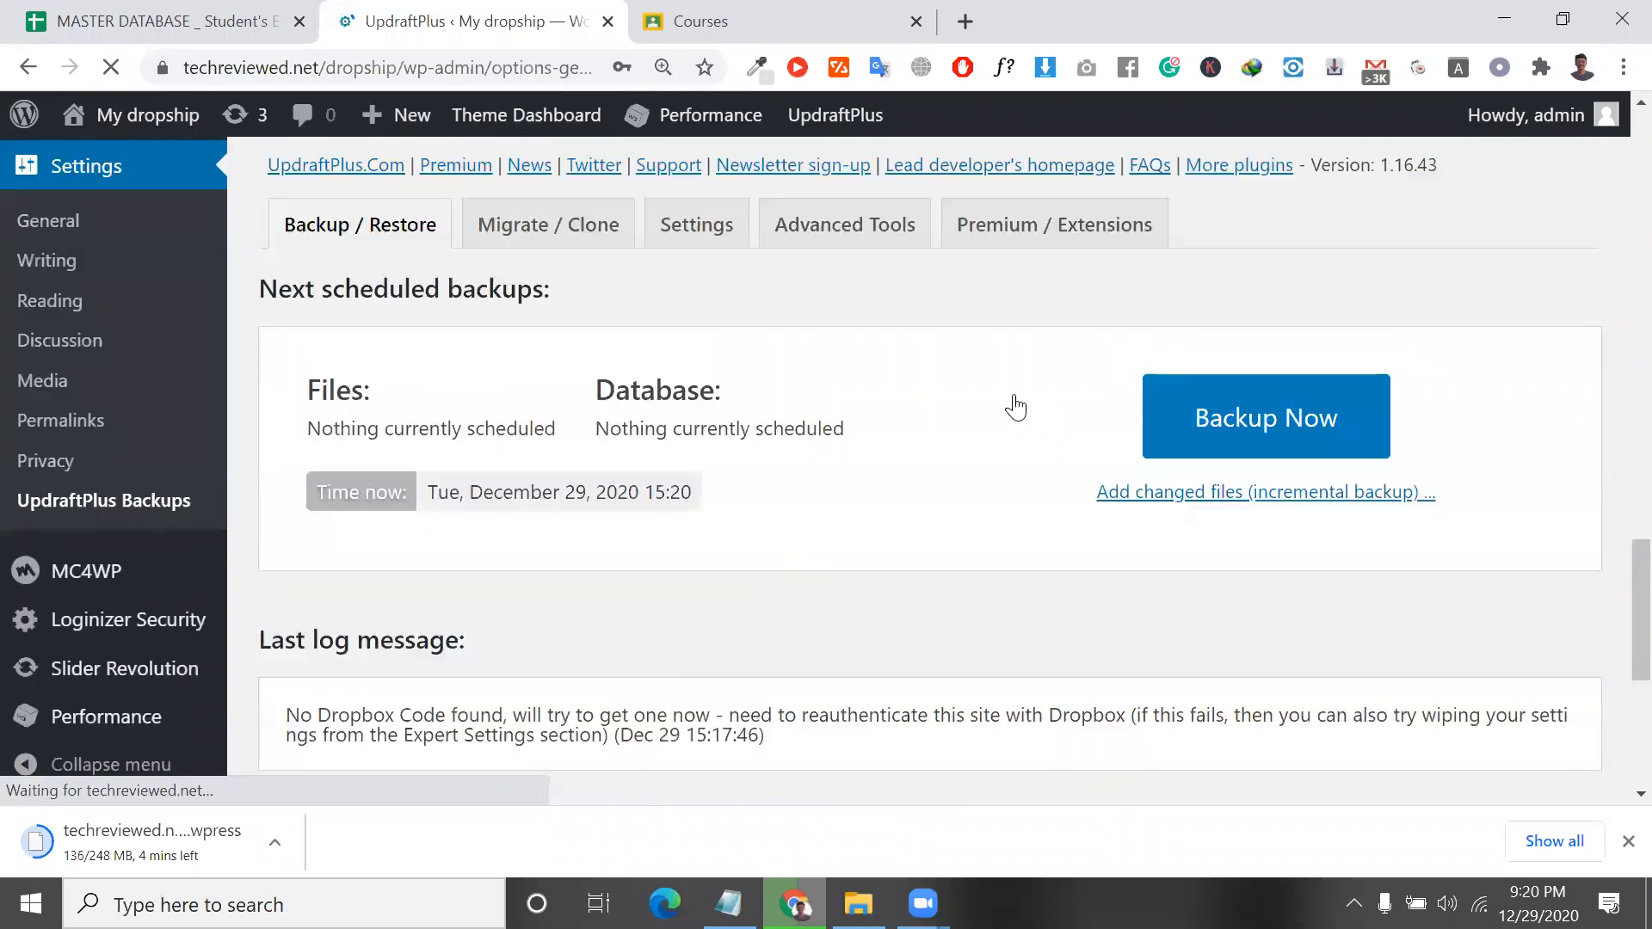
{"action": "left_click", "coordinate": [1311, 430]}
{"action": "left_click", "coordinate": [1032, 747]}
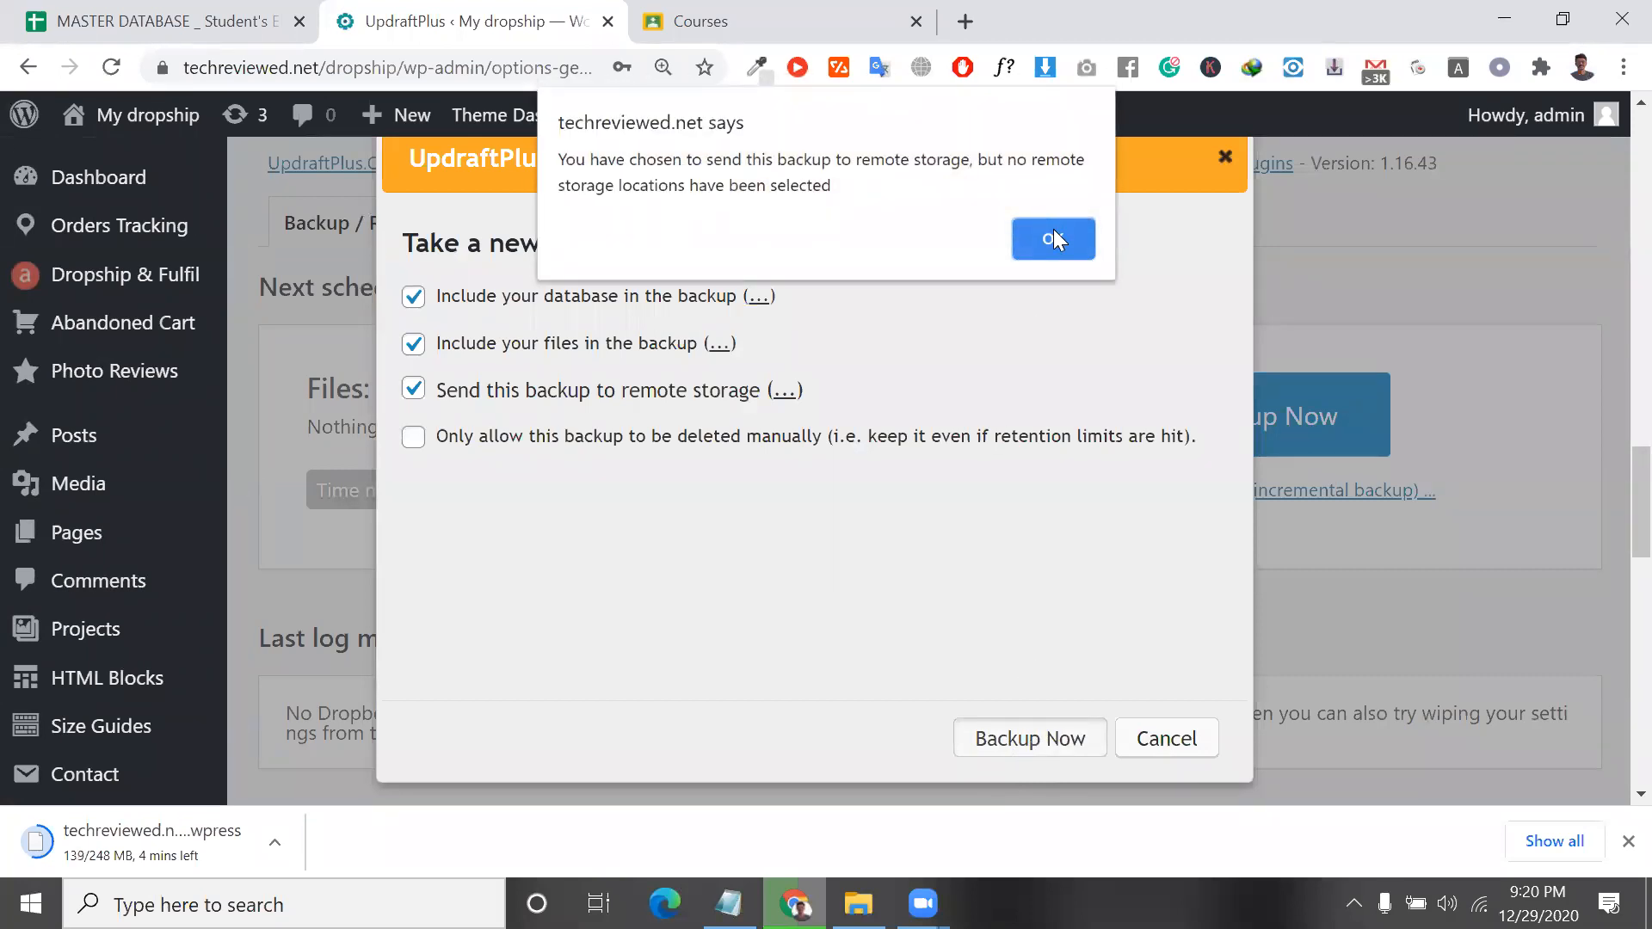
{"action": "left_click", "coordinate": [1054, 230]}
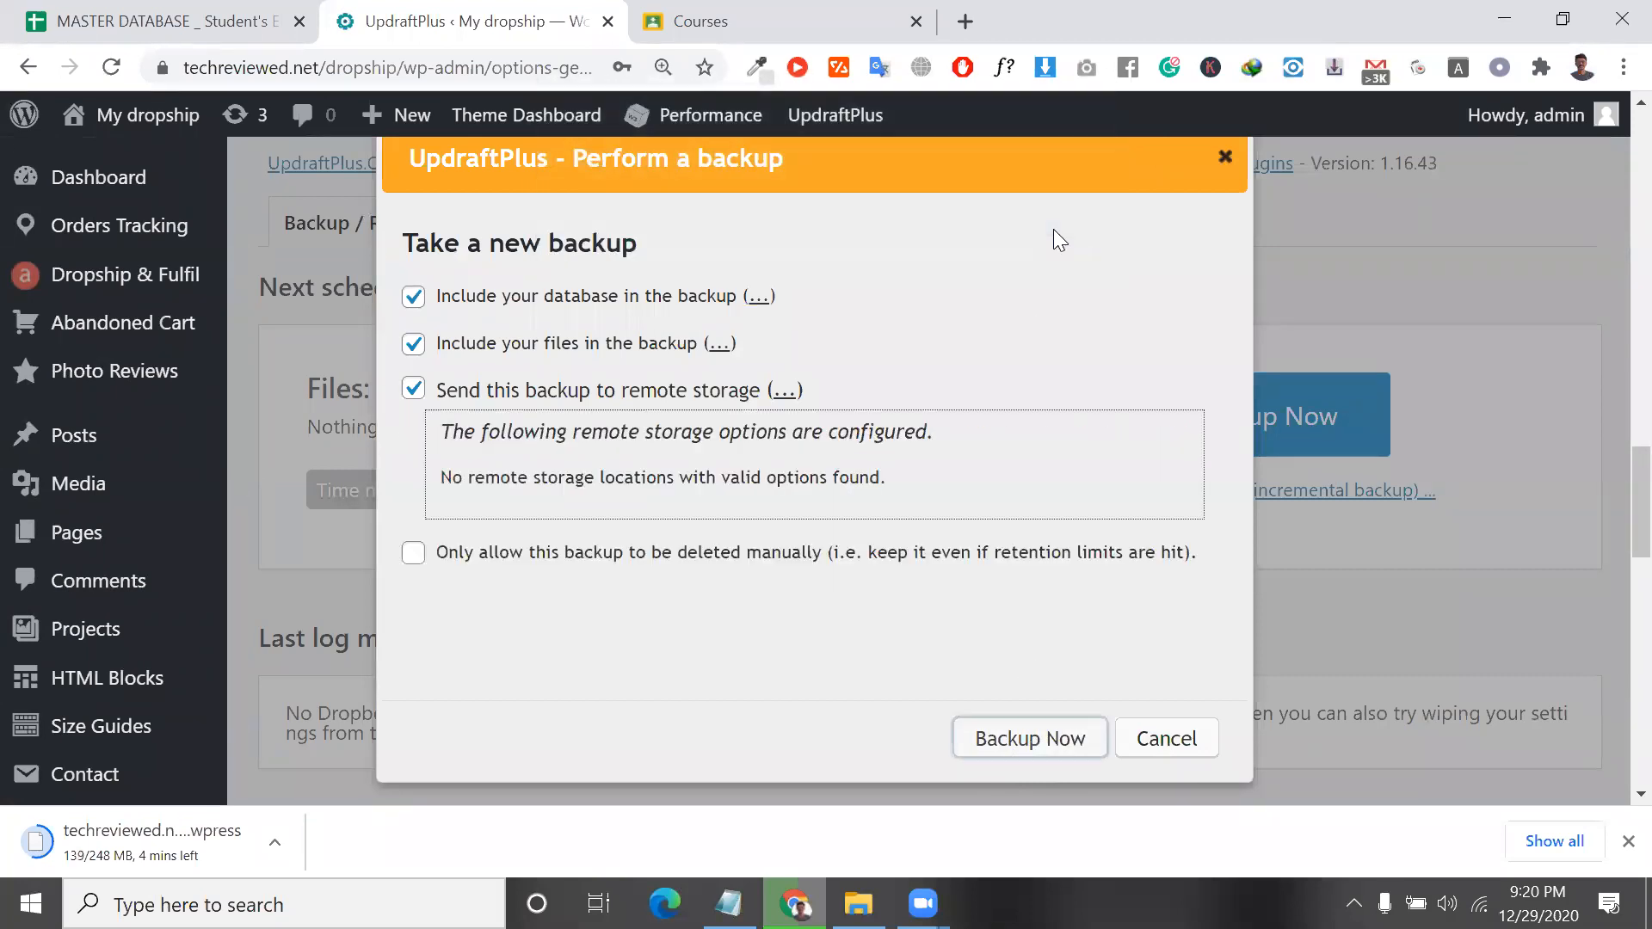
{"action": "triple_click", "coordinate": [591, 469]}
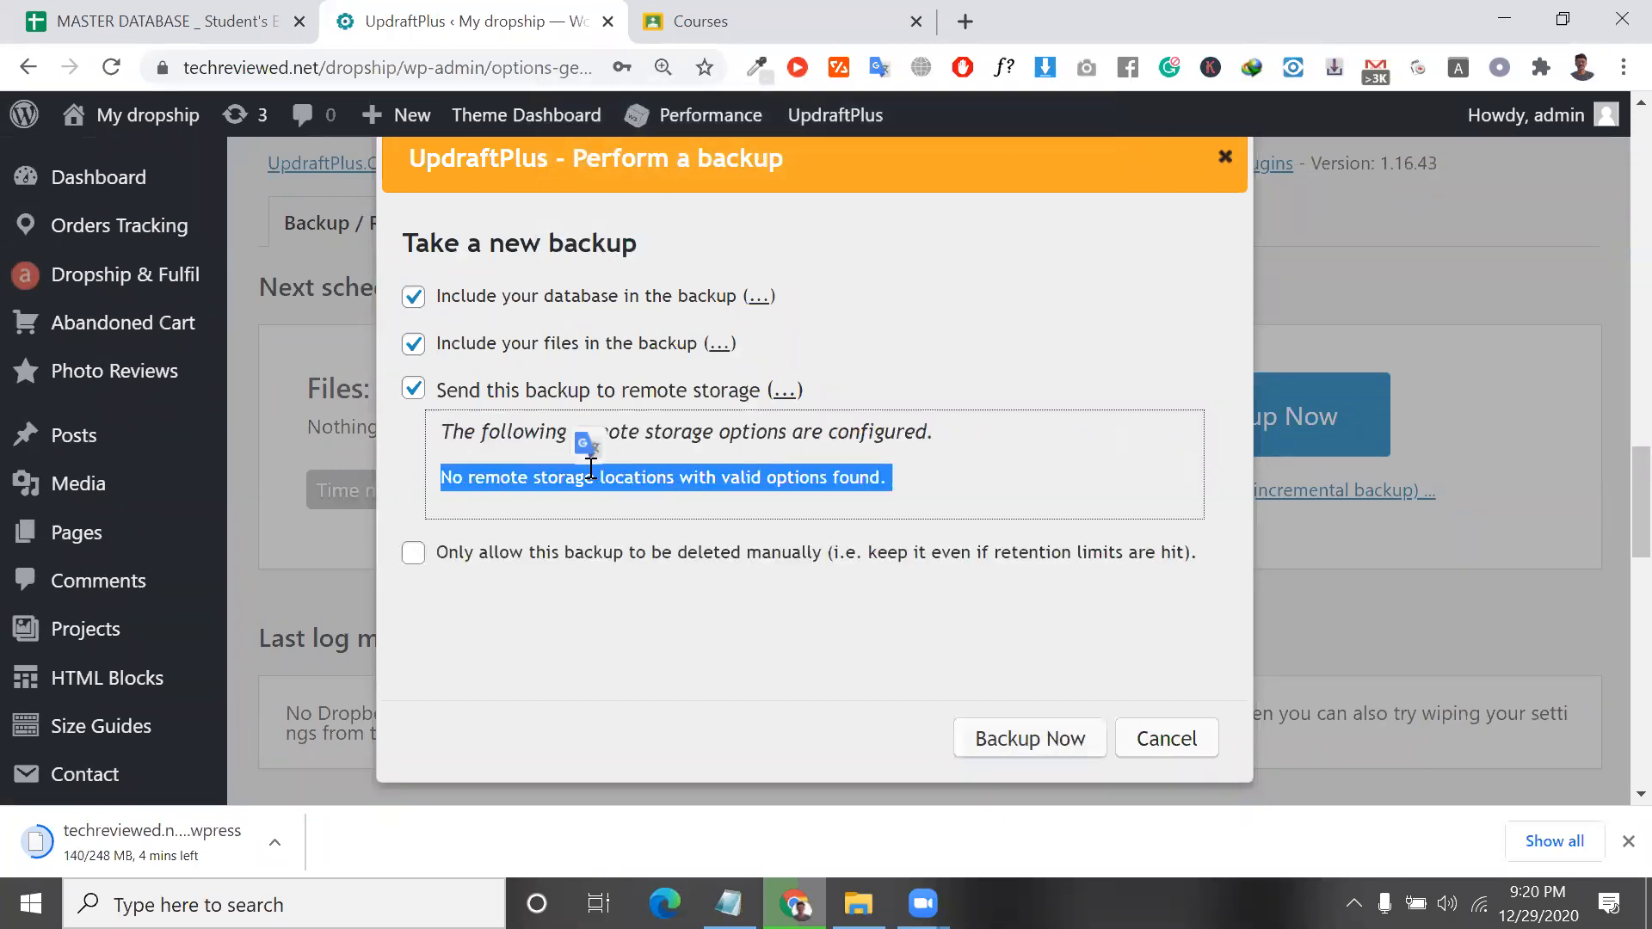
{"action": "triple_click", "coordinate": [691, 480]}
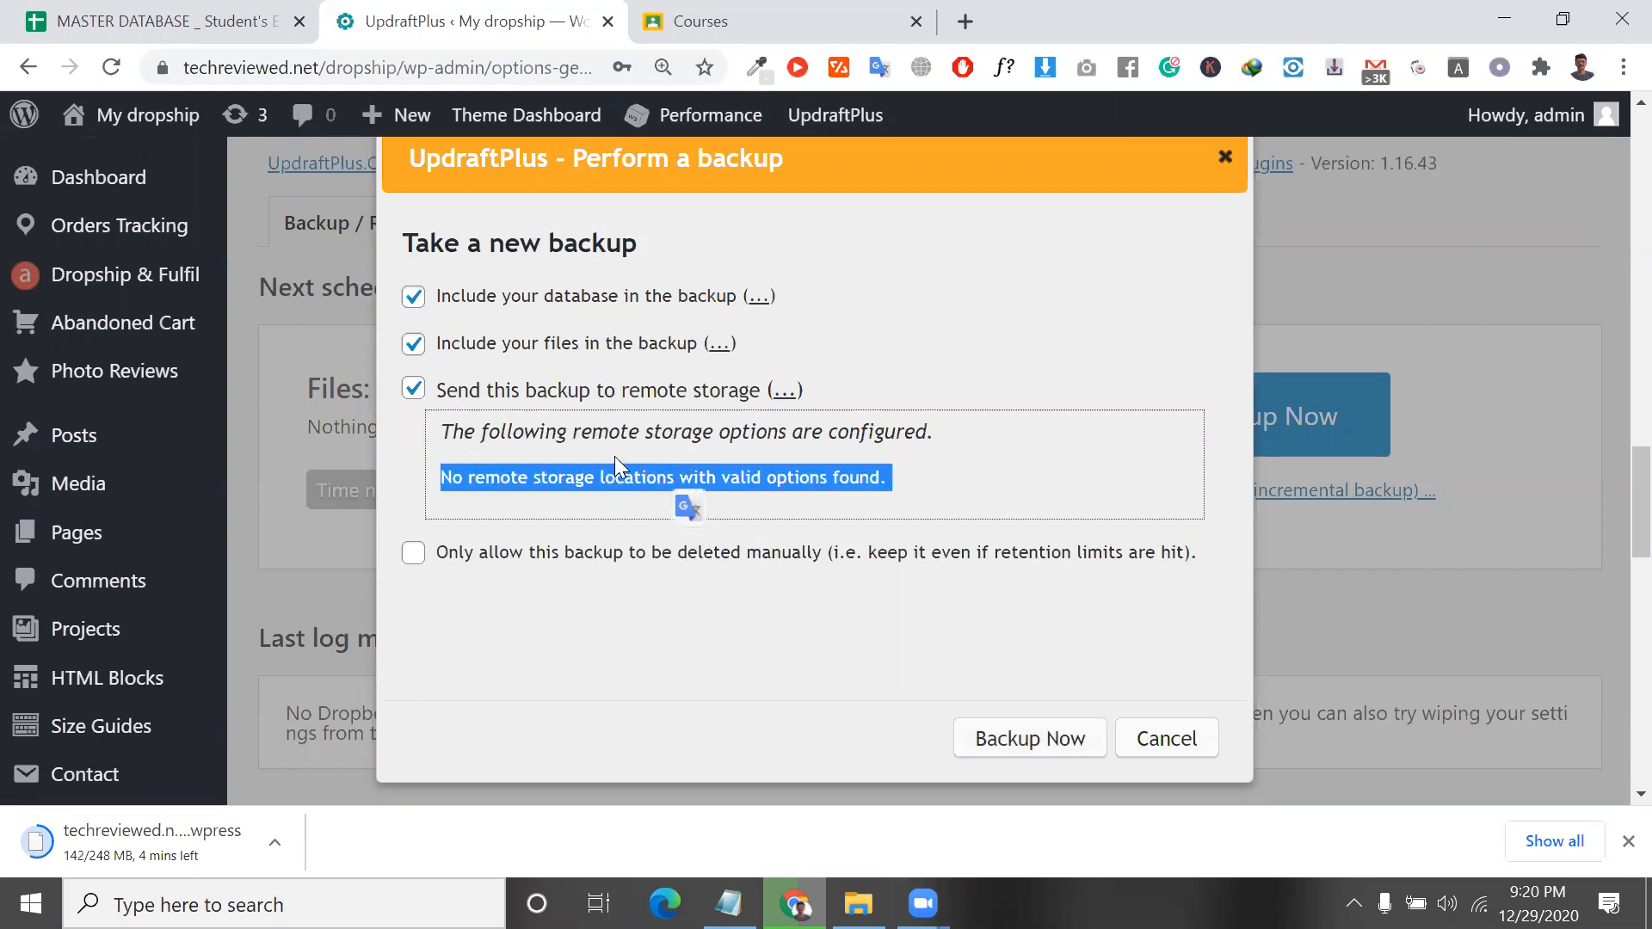
{"action": "left_click", "coordinate": [1168, 736]}
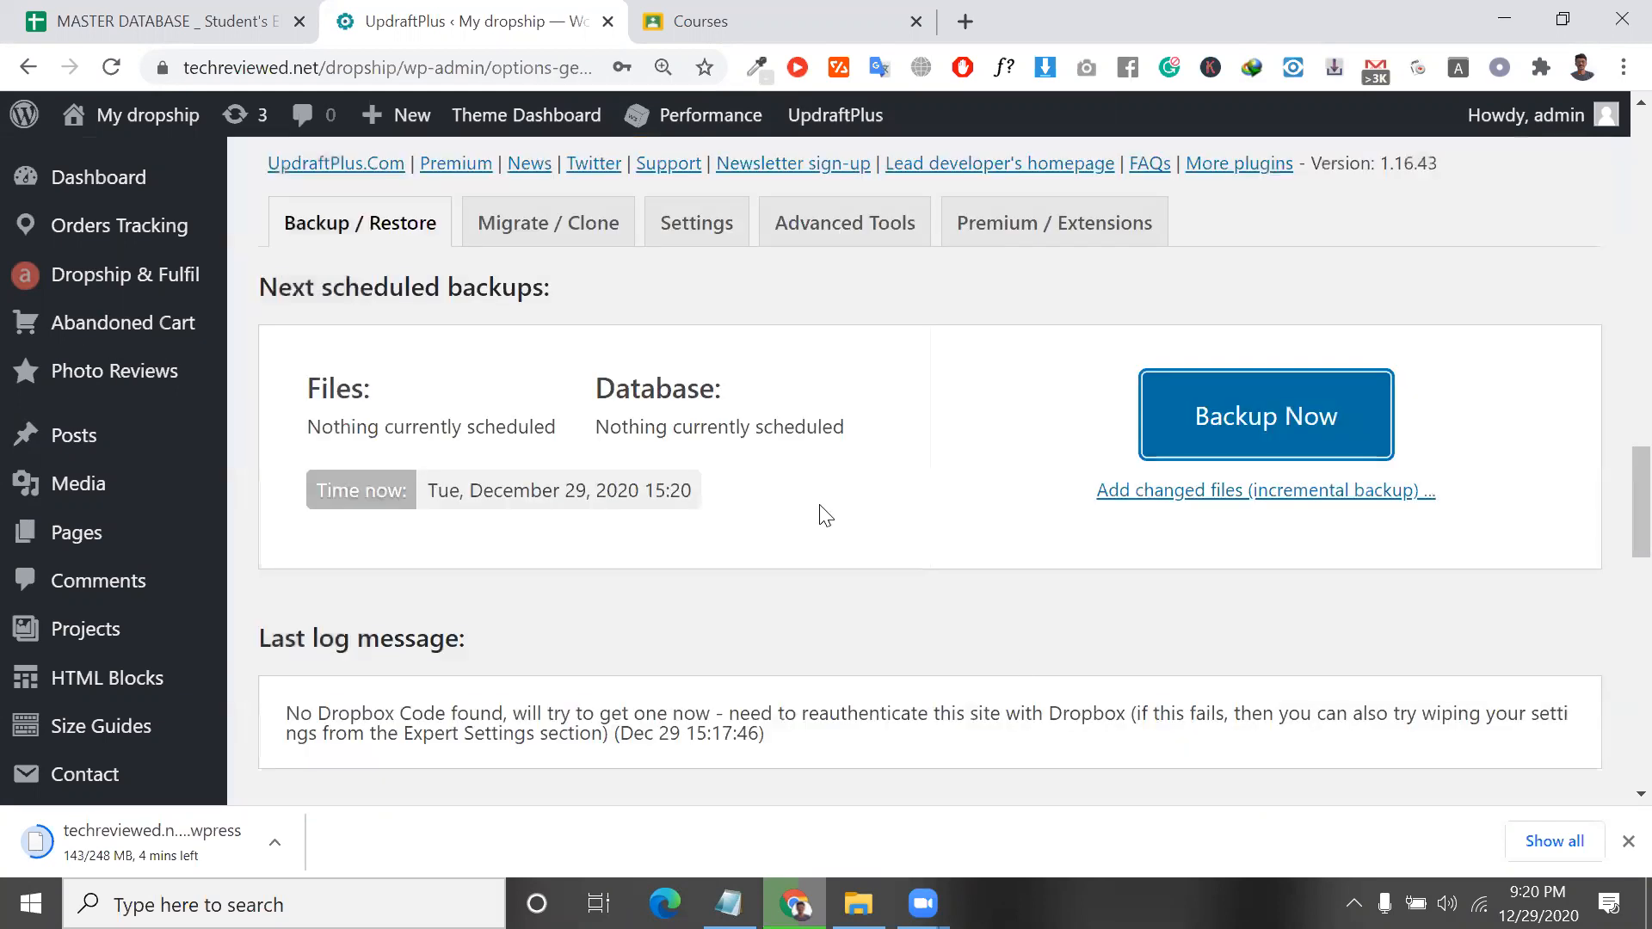
Deselect Dropbox as the remote storage in the UpdraftPlus settings and save the changes.
{"action": "scroll", "coordinate": [824, 515], "scroll_direction": "up", "scroll_amount": 2}
{"action": "left_click", "coordinate": [727, 437]}
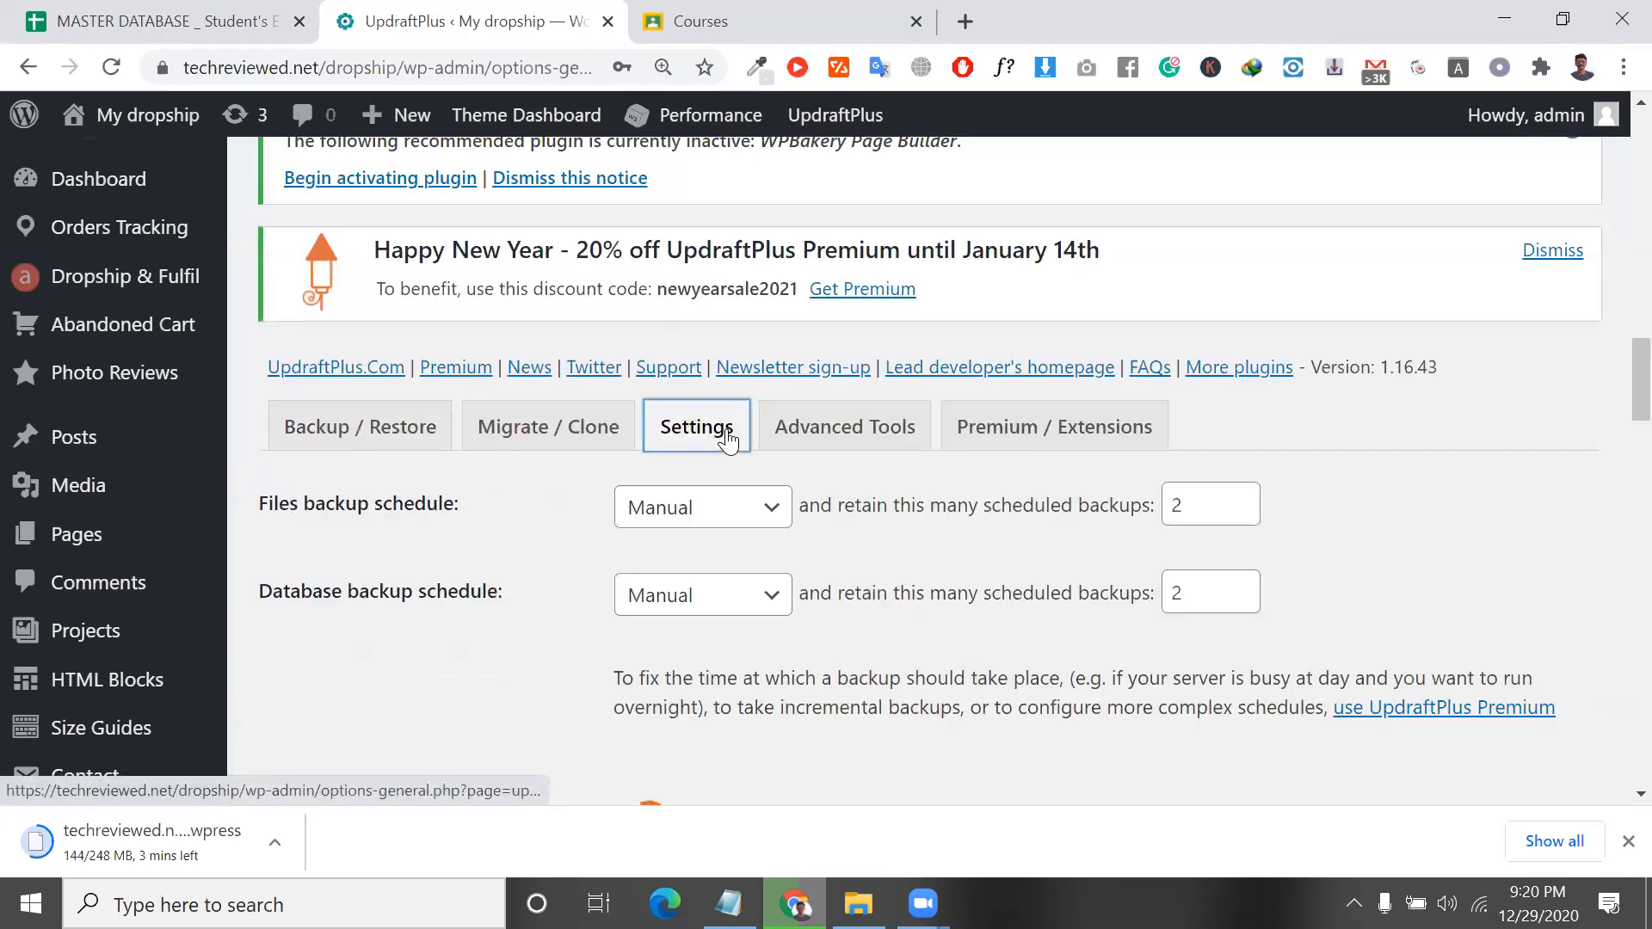
{"action": "scroll", "coordinate": [712, 590], "scroll_direction": "down", "scroll_amount": 10}
{"action": "scroll", "coordinate": [726, 340], "scroll_direction": "up", "scroll_amount": 4}
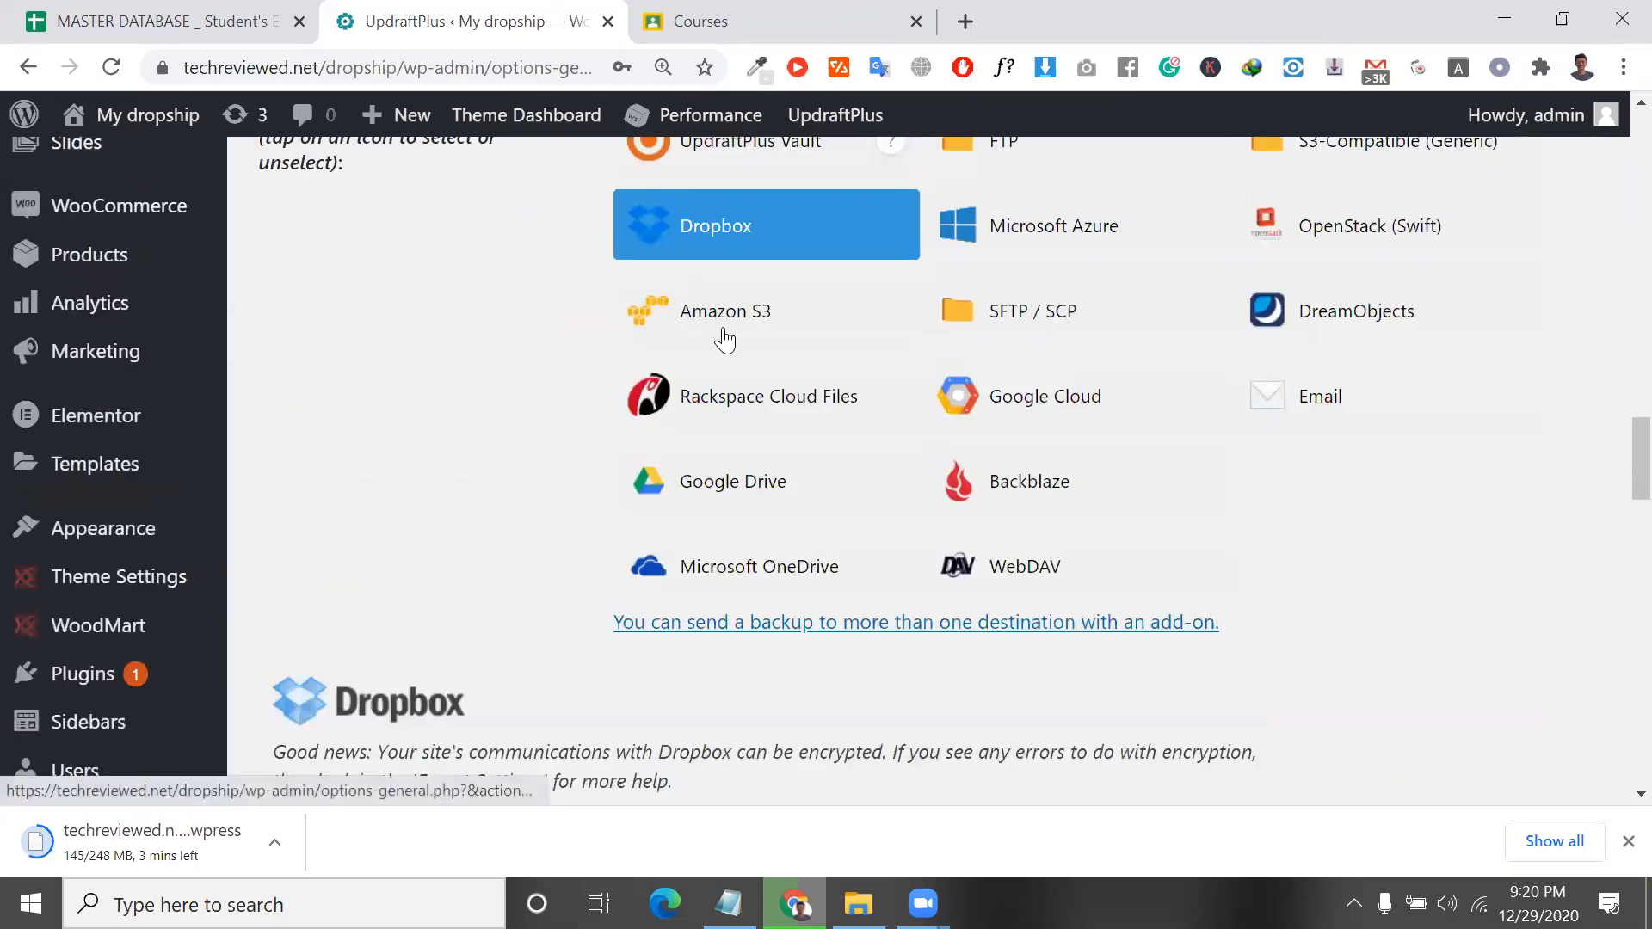
{"action": "scroll", "coordinate": [725, 340], "scroll_direction": "up", "scroll_amount": 1}
{"action": "scroll", "coordinate": [729, 271], "scroll_direction": "down", "scroll_amount": 10}
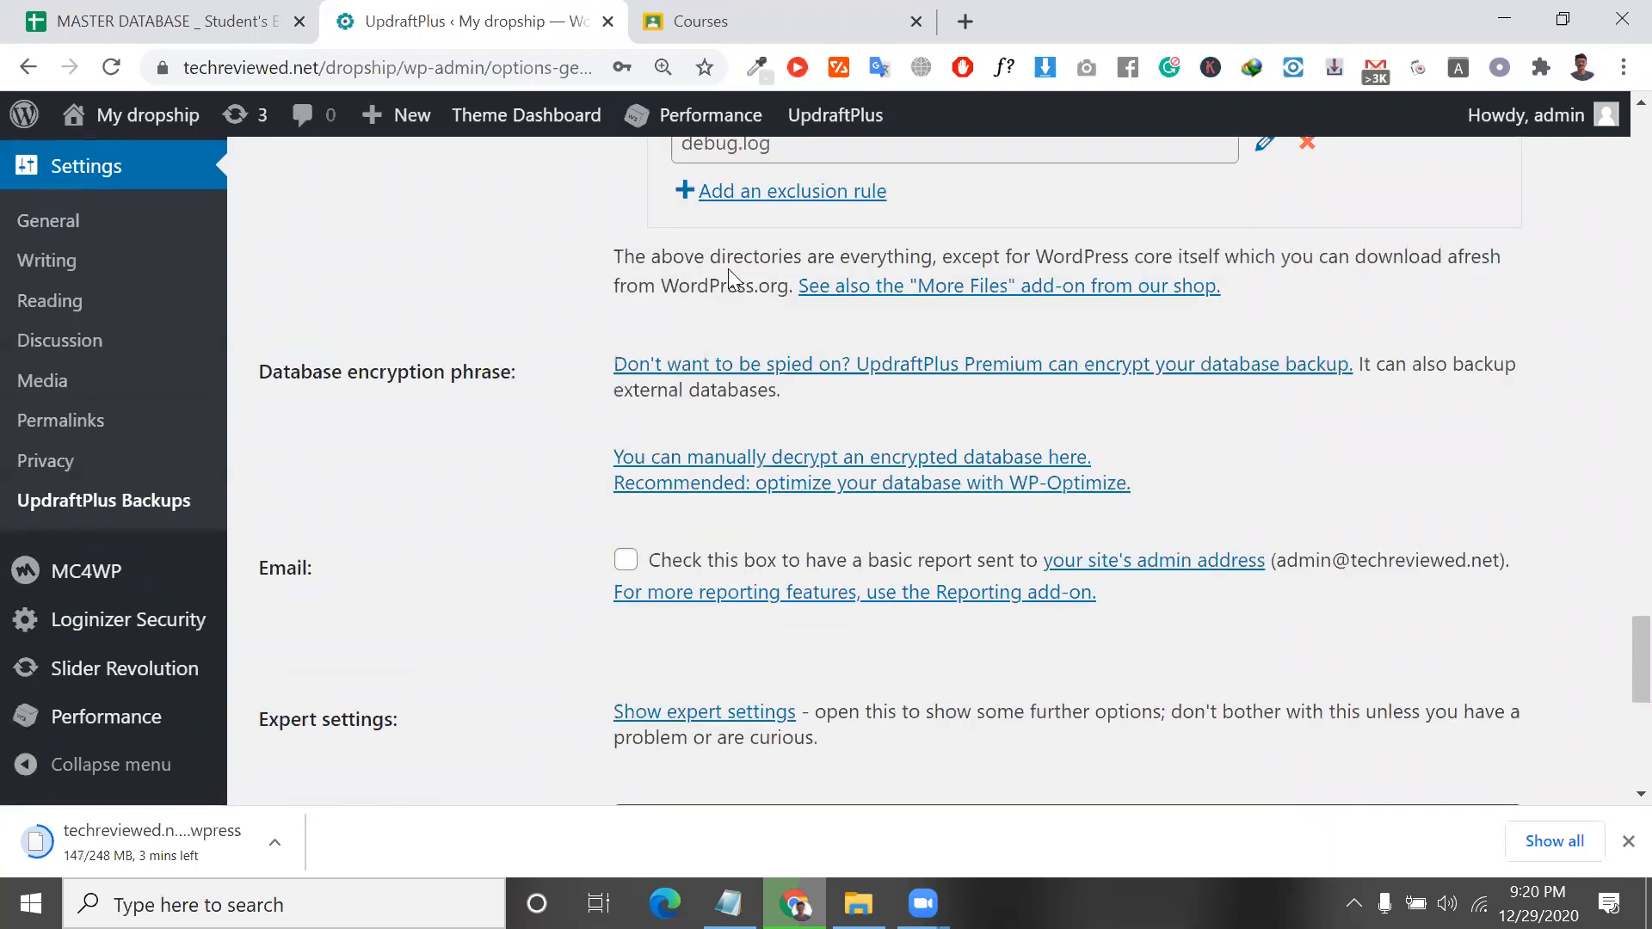
{"action": "scroll", "coordinate": [728, 268], "scroll_direction": "down", "scroll_amount": 5}
{"action": "left_click", "coordinate": [711, 358]}
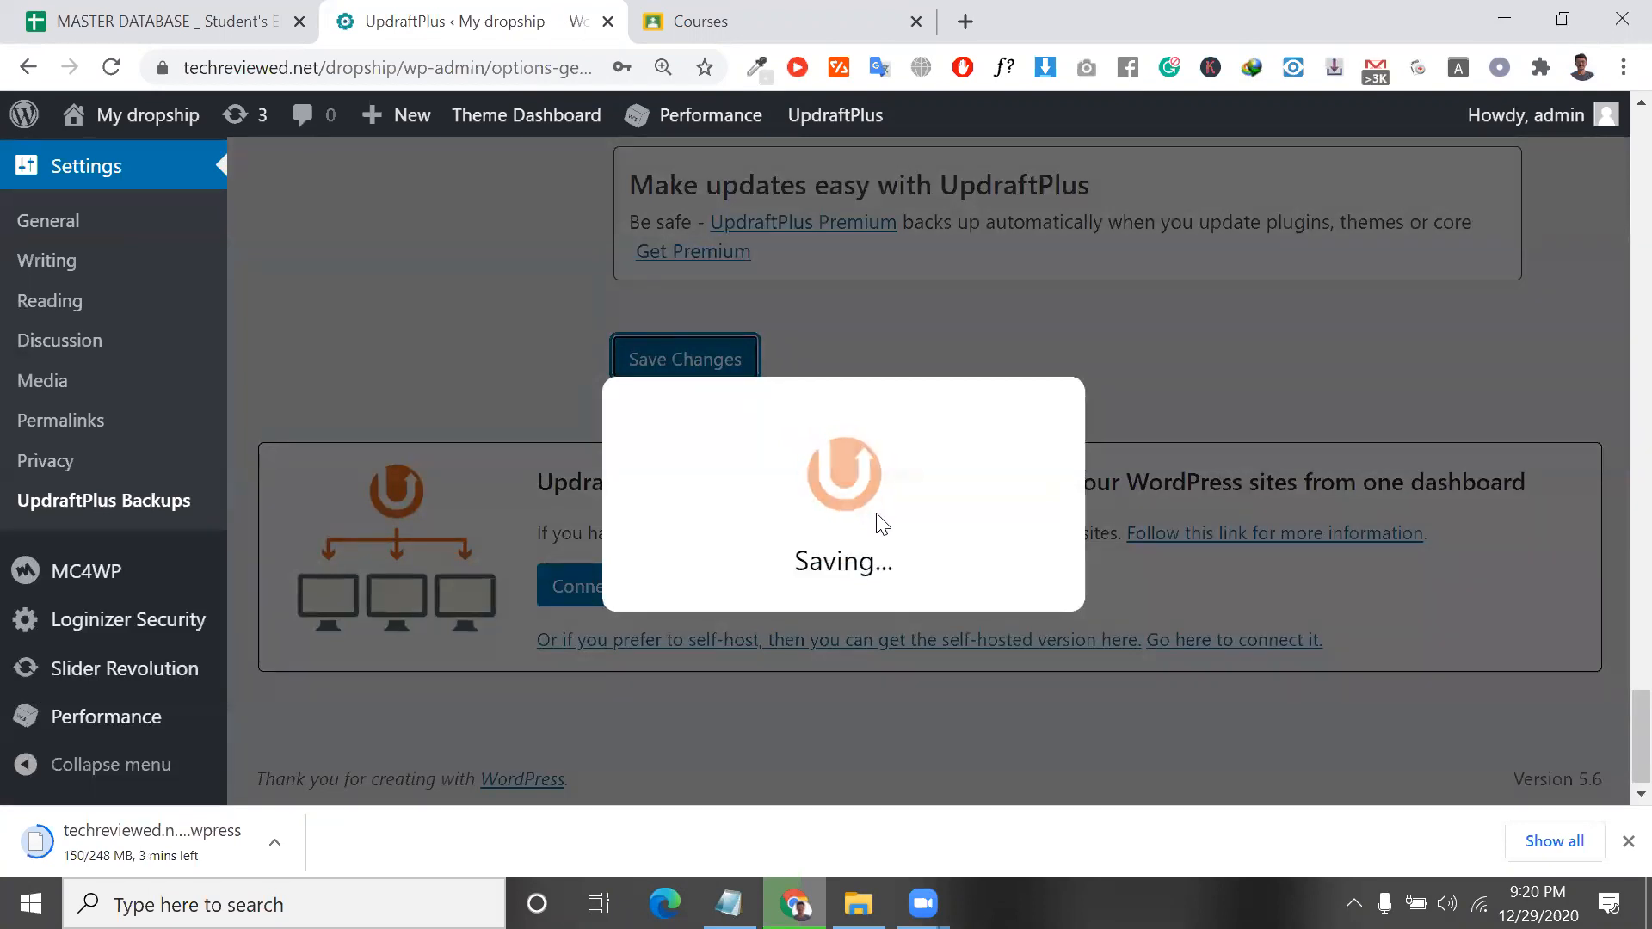
Start a new backup including the database and files, allowing it to be deleted only manually.
{"action": "scroll", "coordinate": [814, 523], "scroll_direction": "down", "scroll_amount": 5}
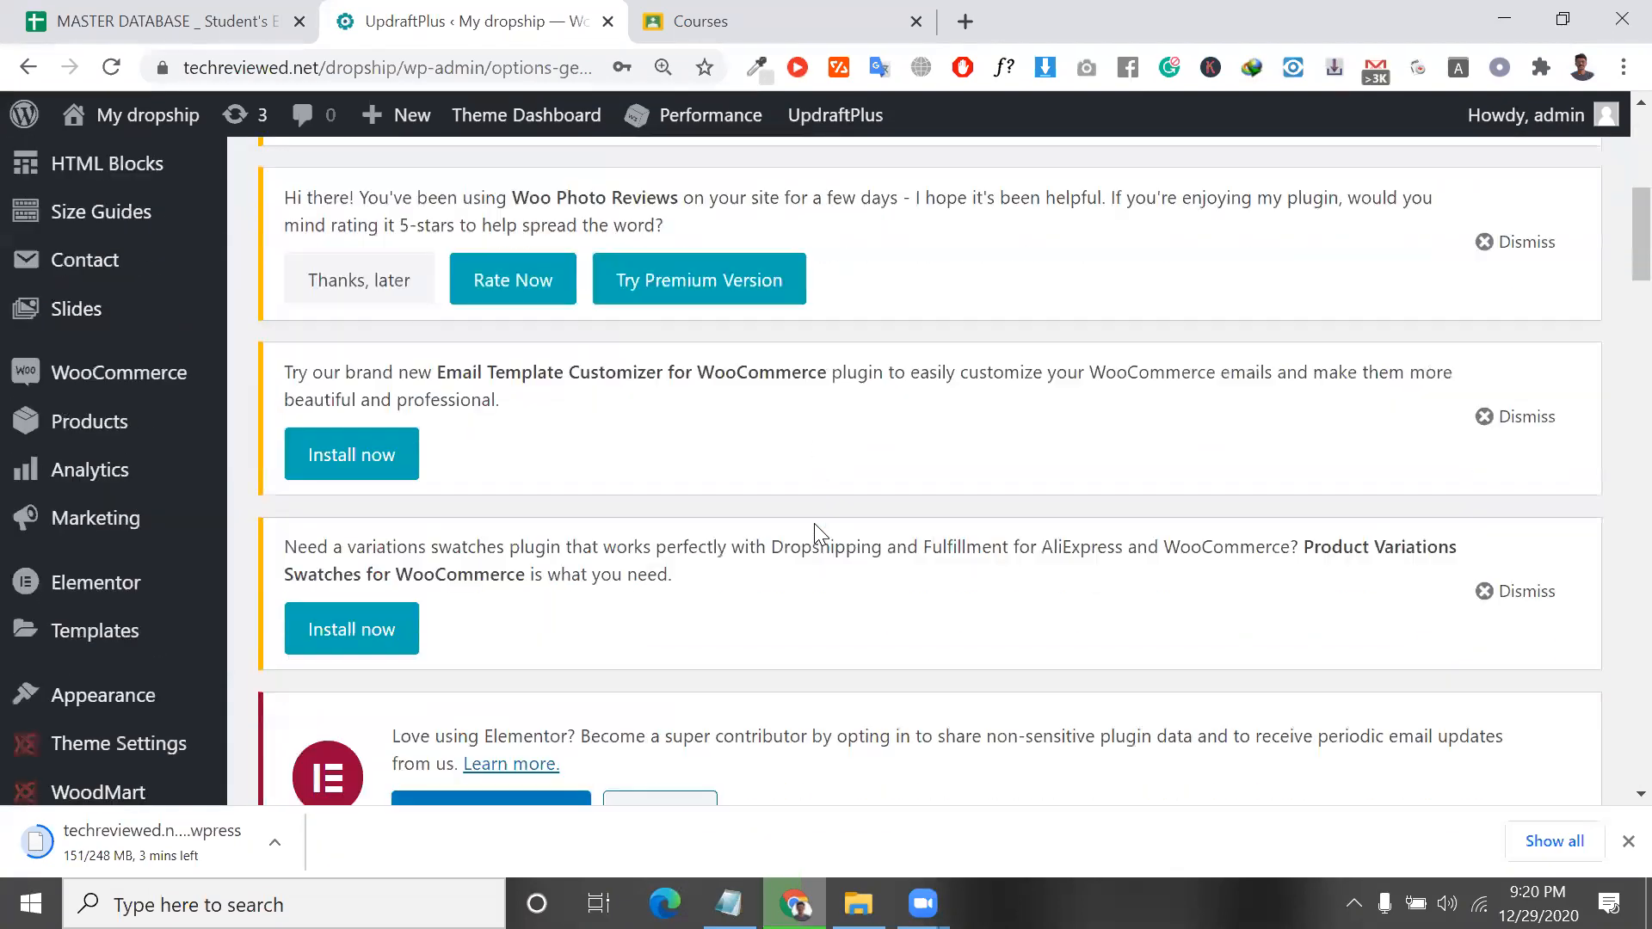
{"action": "scroll", "coordinate": [813, 523], "scroll_direction": "down", "scroll_amount": 12}
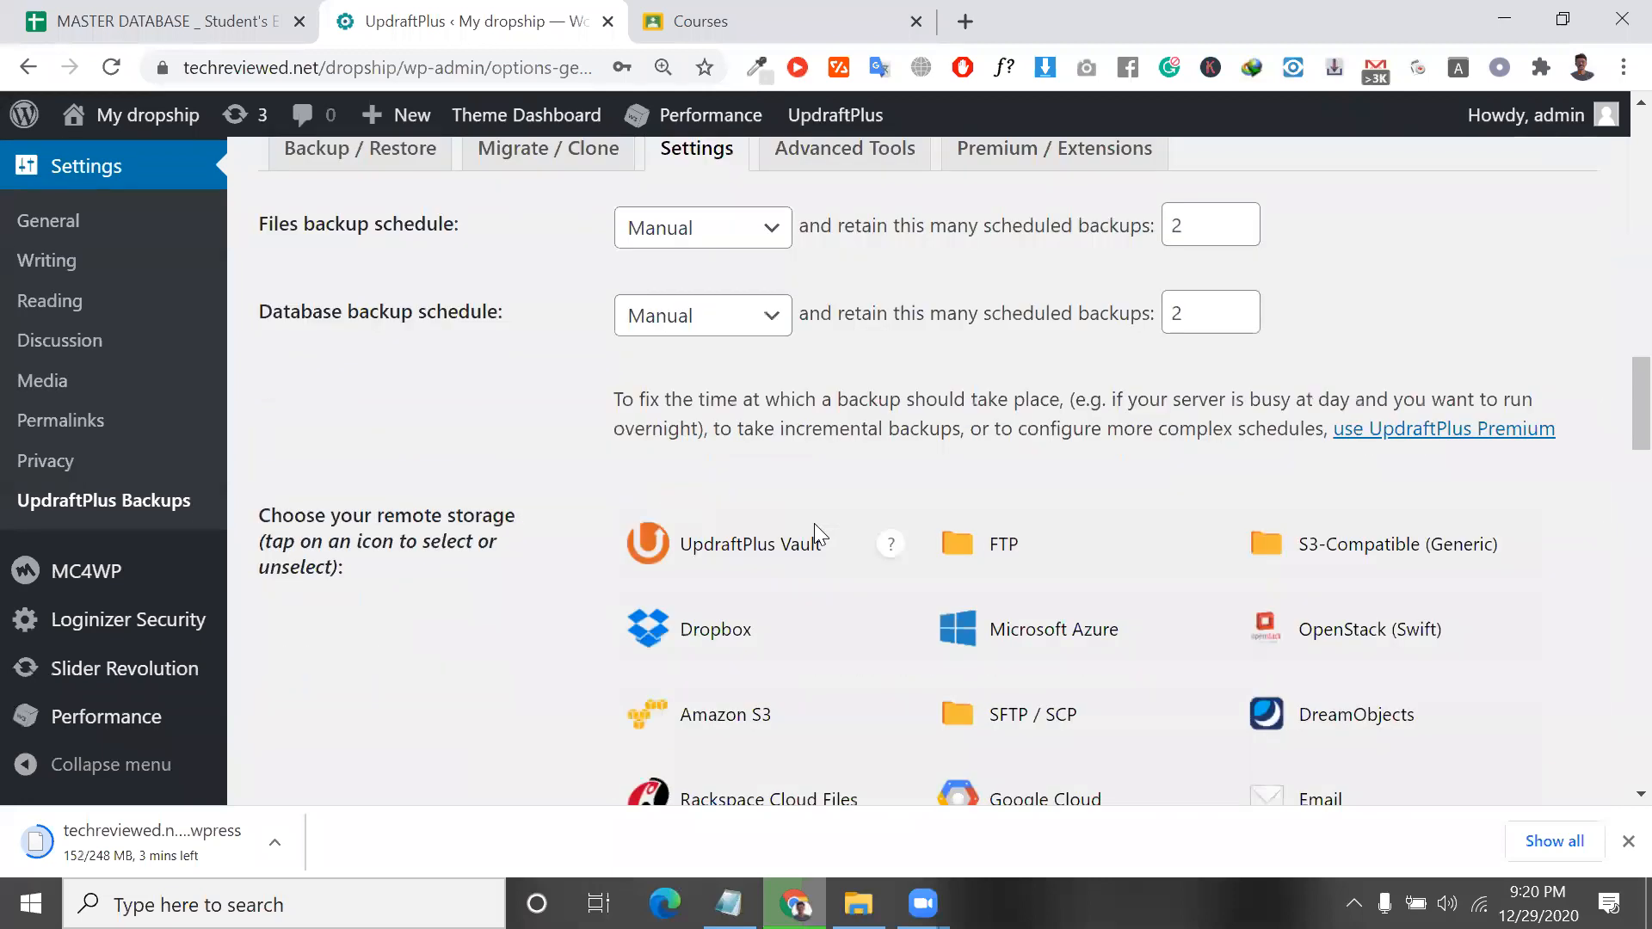
{"action": "scroll", "coordinate": [814, 523], "scroll_direction": "down", "scroll_amount": 2}
{"action": "scroll", "coordinate": [422, 491], "scroll_direction": "up", "scroll_amount": 5}
{"action": "left_click", "coordinate": [418, 490]}
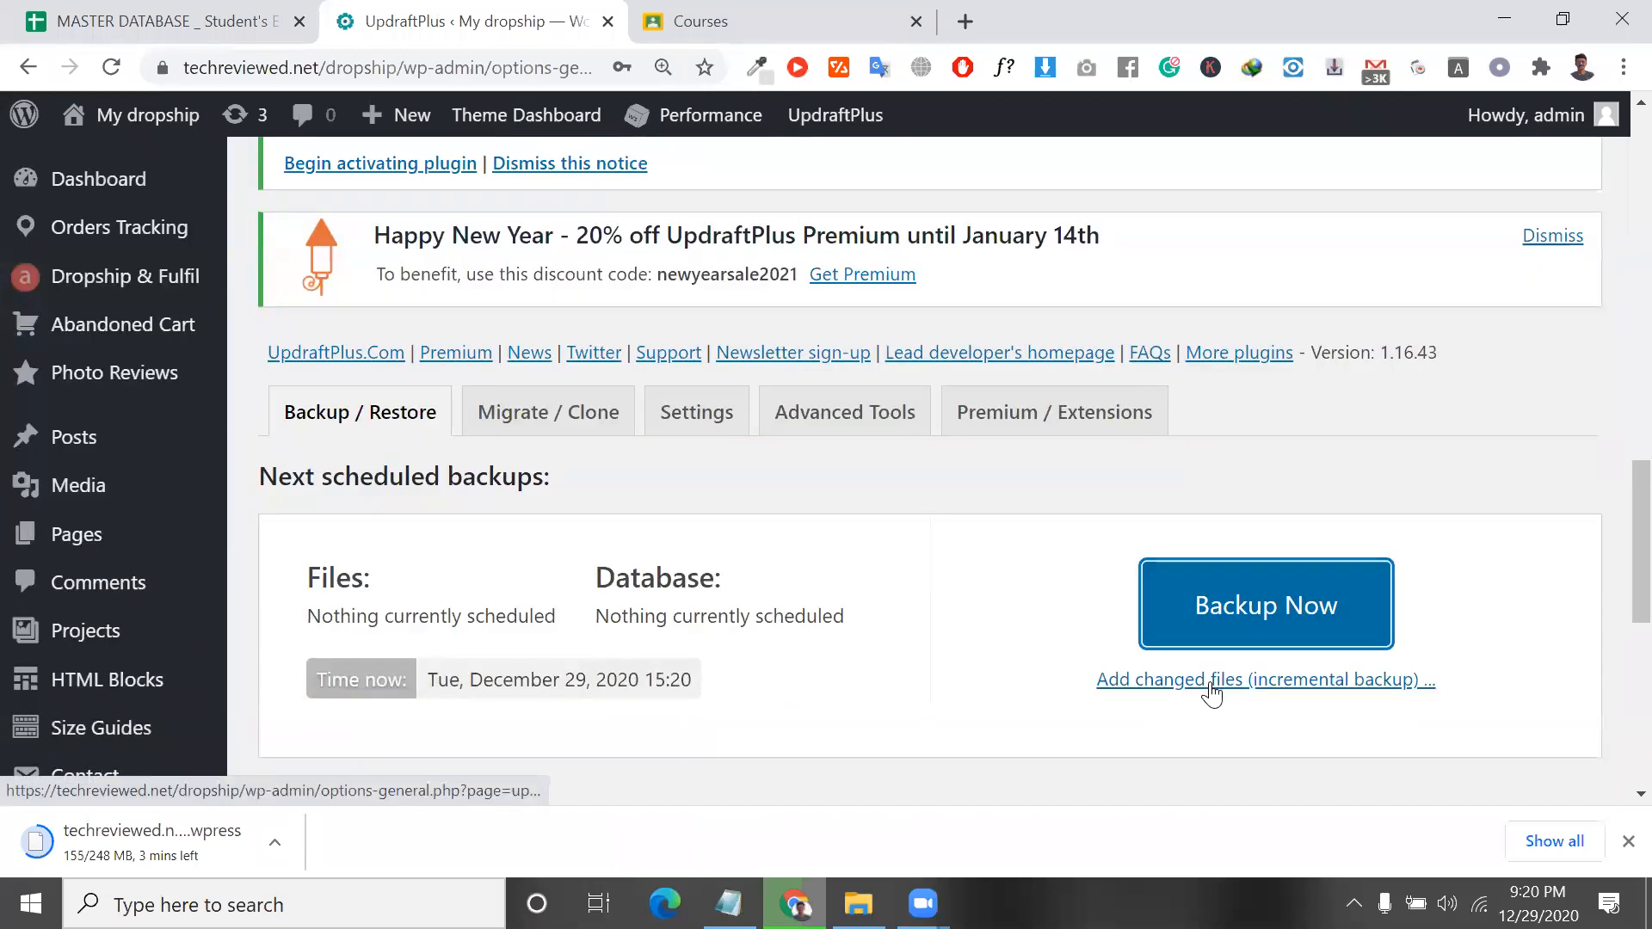
{"action": "left_click", "coordinate": [1213, 621]}
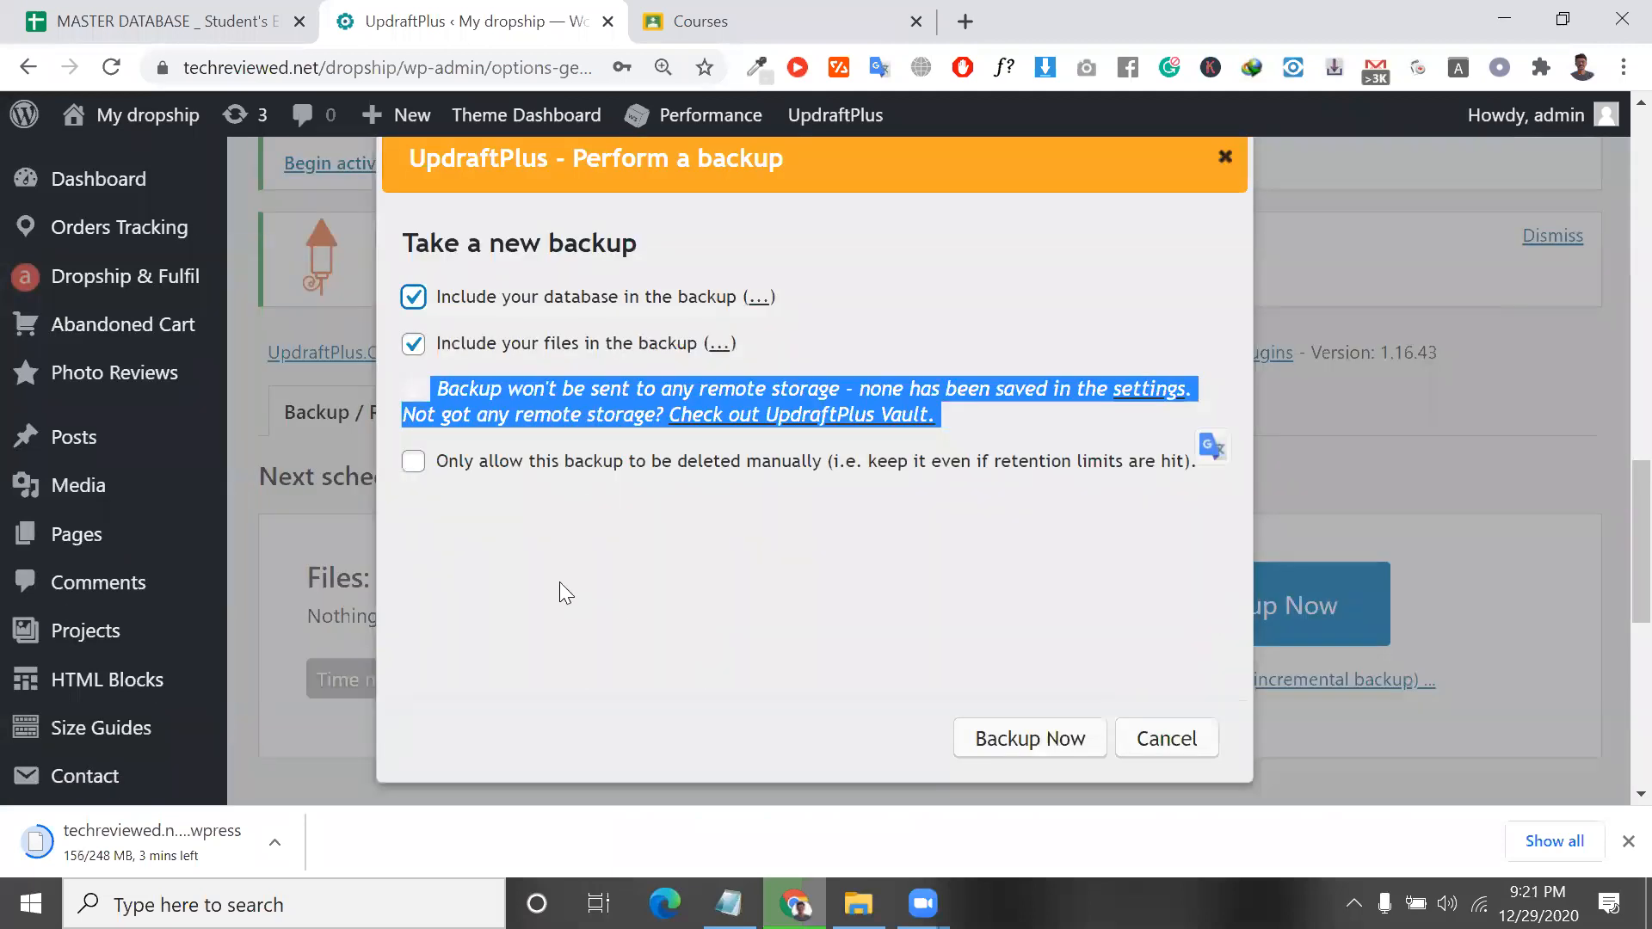
{"action": "left_click", "coordinate": [416, 388]}
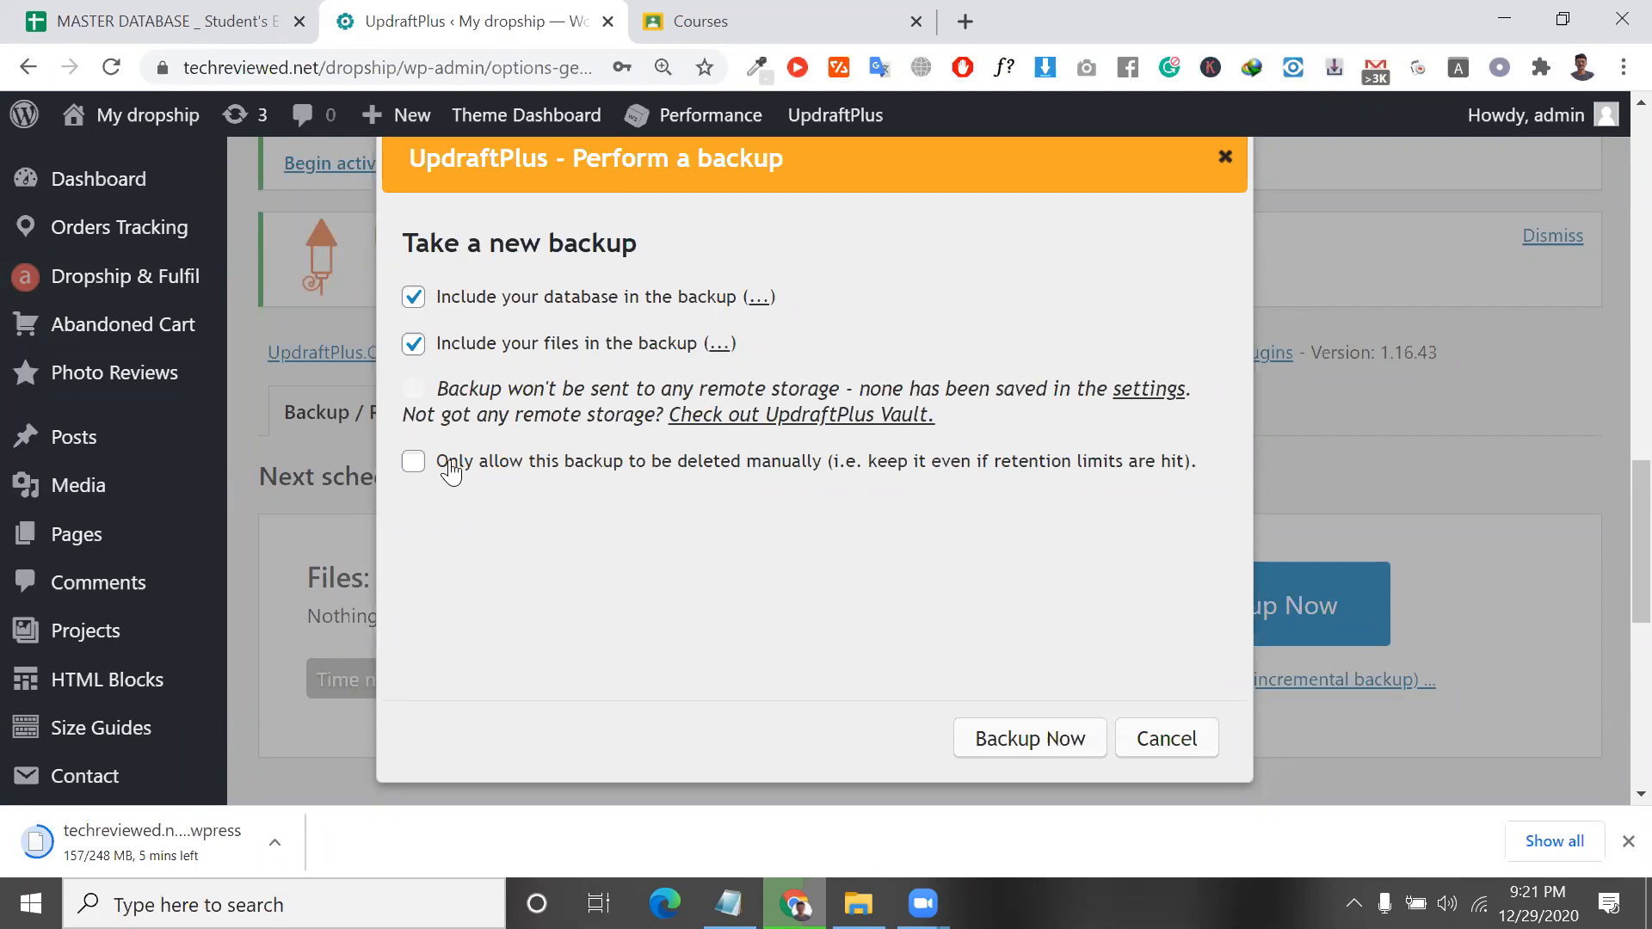
{"action": "left_click", "coordinate": [414, 462]}
{"action": "left_click", "coordinate": [998, 743]}
Check the backup's start status, the last log message and the existing backups section.
{"action": "scroll", "coordinate": [984, 583], "scroll_direction": "down", "scroll_amount": 3}
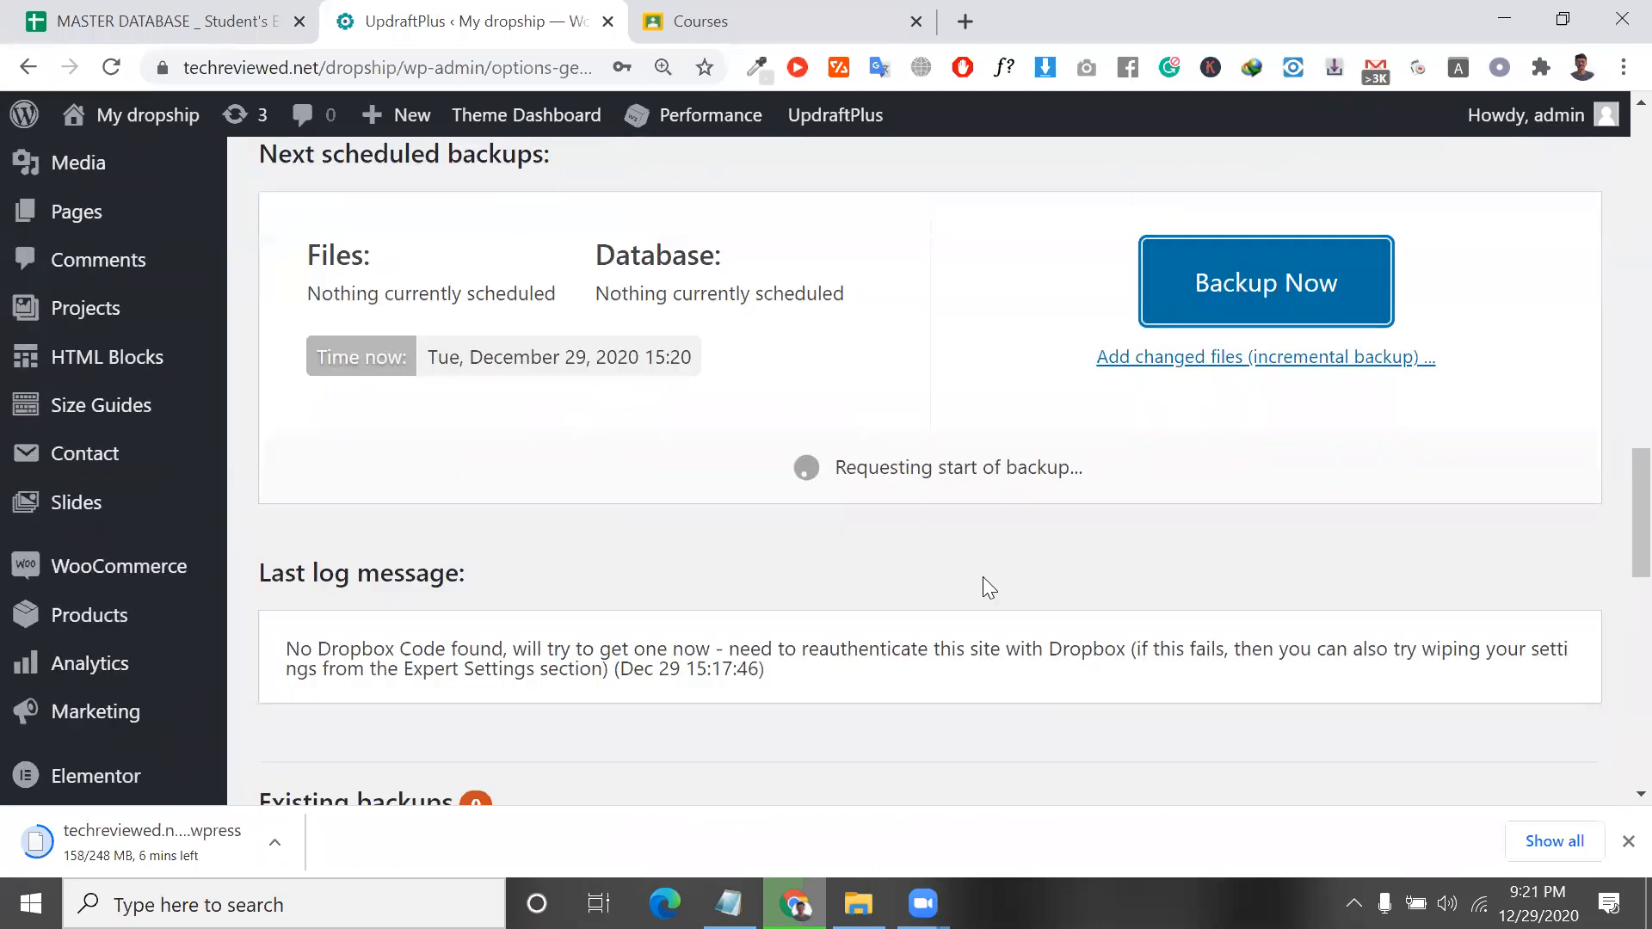
{"action": "scroll", "coordinate": [904, 468], "scroll_direction": "down", "scroll_amount": 2}
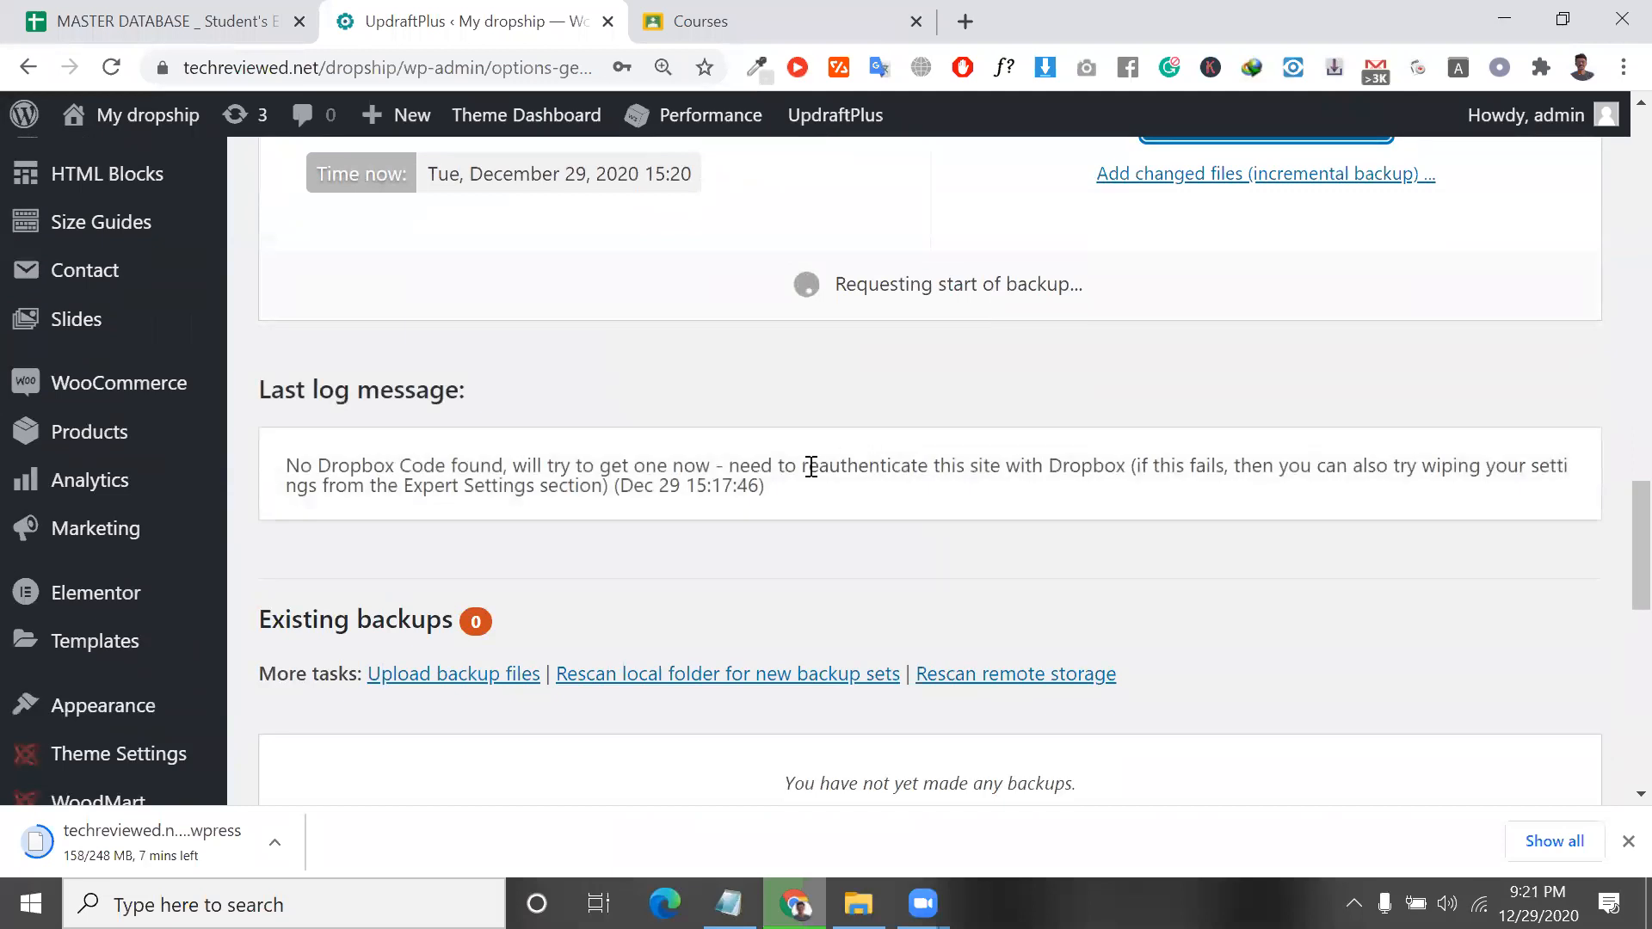
{"action": "triple_click", "coordinate": [697, 476]}
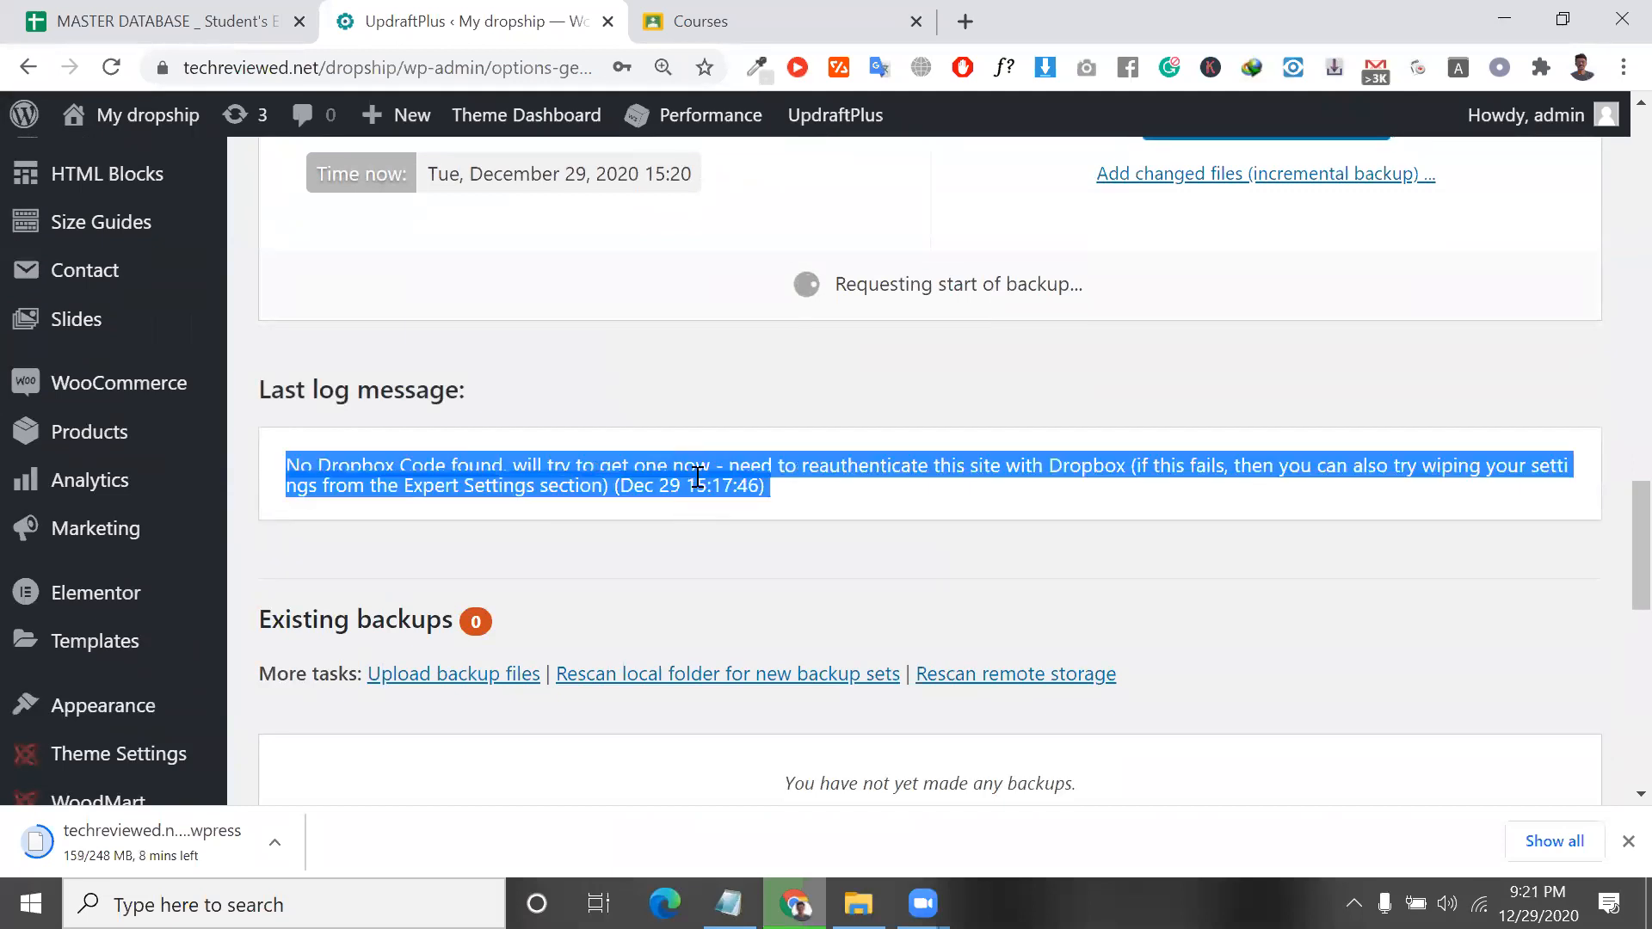
{"action": "double_click", "coordinate": [697, 476]}
{"action": "triple_click", "coordinate": [697, 476]}
{"action": "scroll", "coordinate": [683, 481], "scroll_direction": "down", "scroll_amount": 5}
{"action": "scroll", "coordinate": [684, 478], "scroll_direction": "up", "scroll_amount": 4}
Select Dropbox as the remote storage in the UpdraftPlus settings.
{"action": "scroll", "coordinate": [749, 594], "scroll_direction": "up", "scroll_amount": 12}
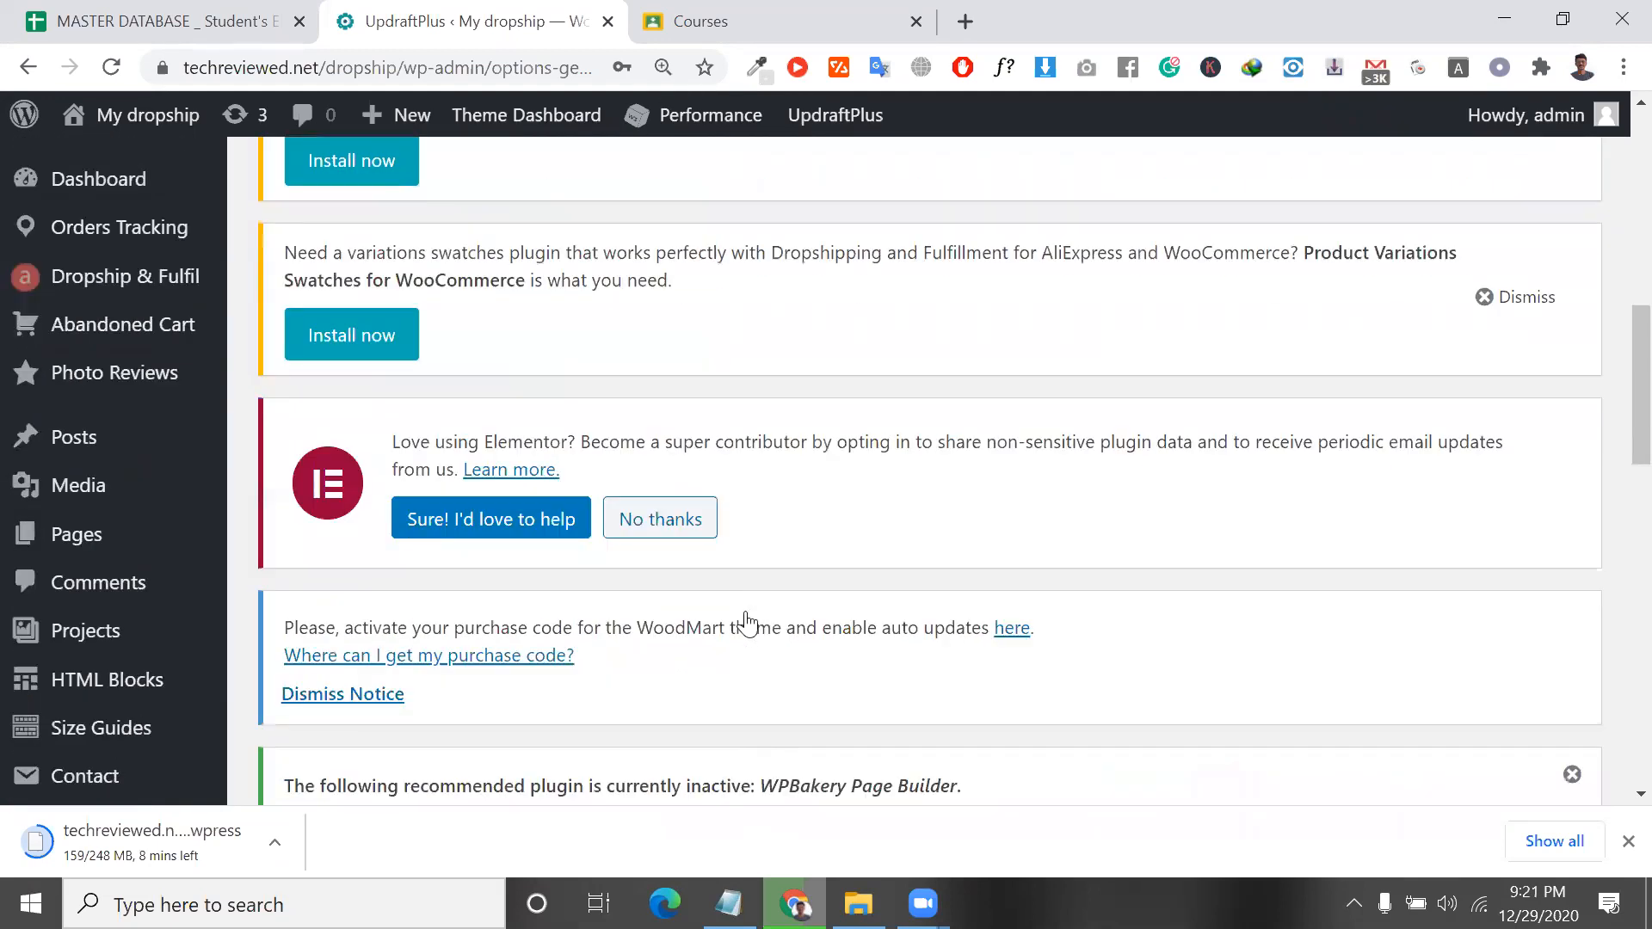
{"action": "scroll", "coordinate": [714, 621], "scroll_direction": "down", "scroll_amount": 4}
{"action": "left_click", "coordinate": [714, 612]}
{"action": "scroll", "coordinate": [714, 613], "scroll_direction": "down", "scroll_amount": 5}
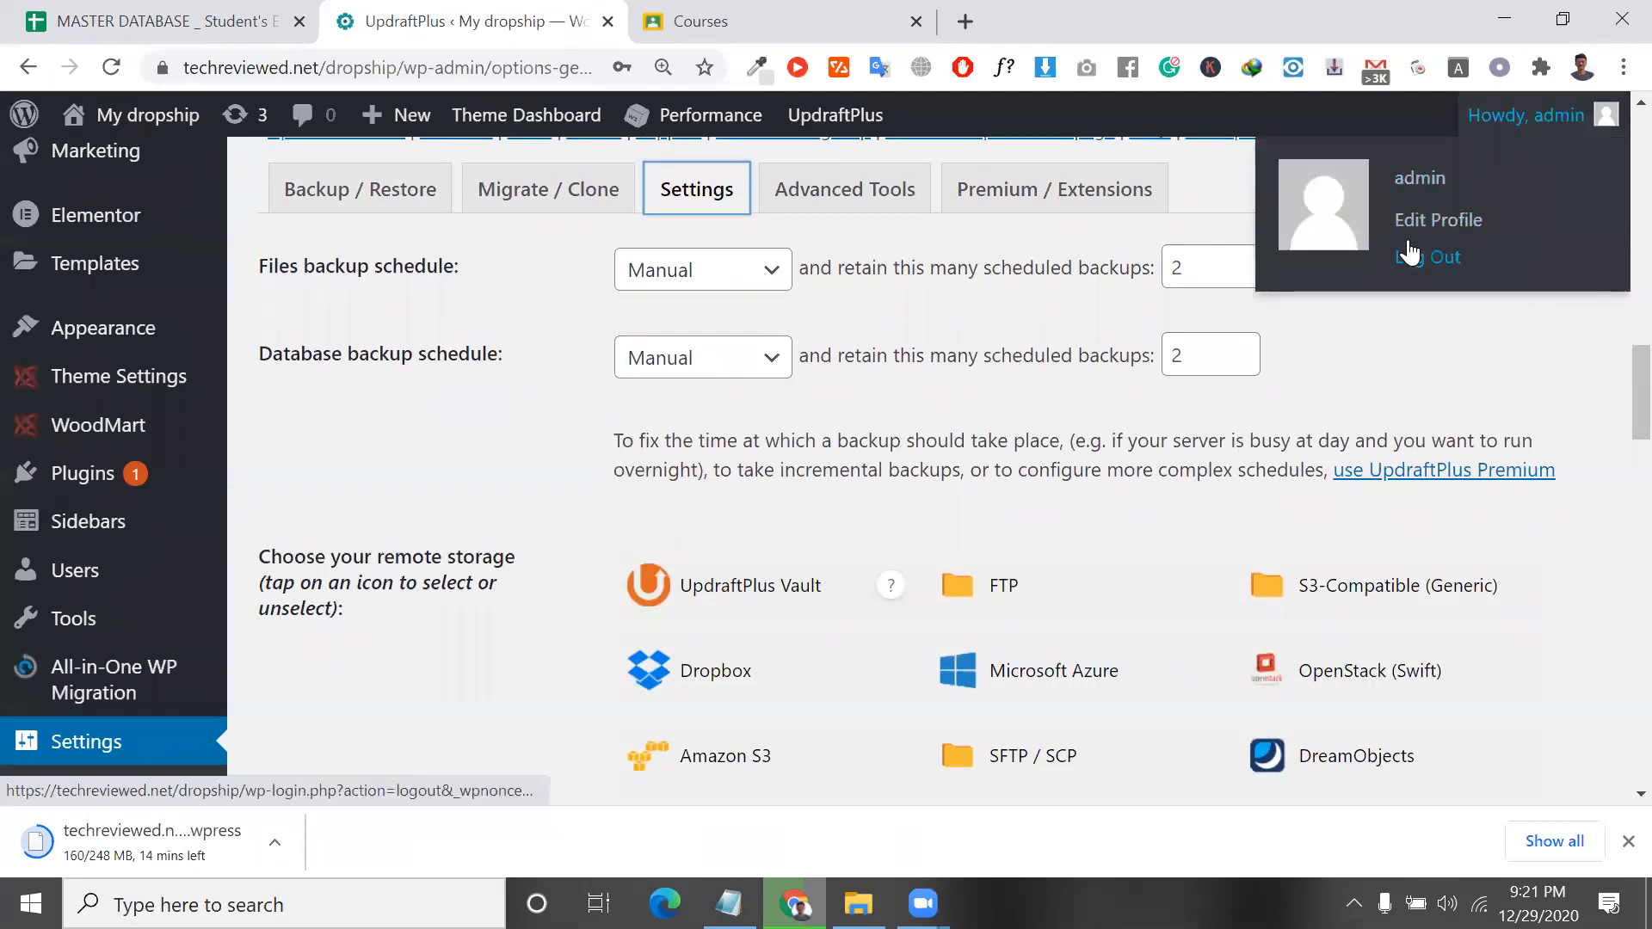
{"action": "scroll", "coordinate": [738, 530], "scroll_direction": "down", "scroll_amount": 4}
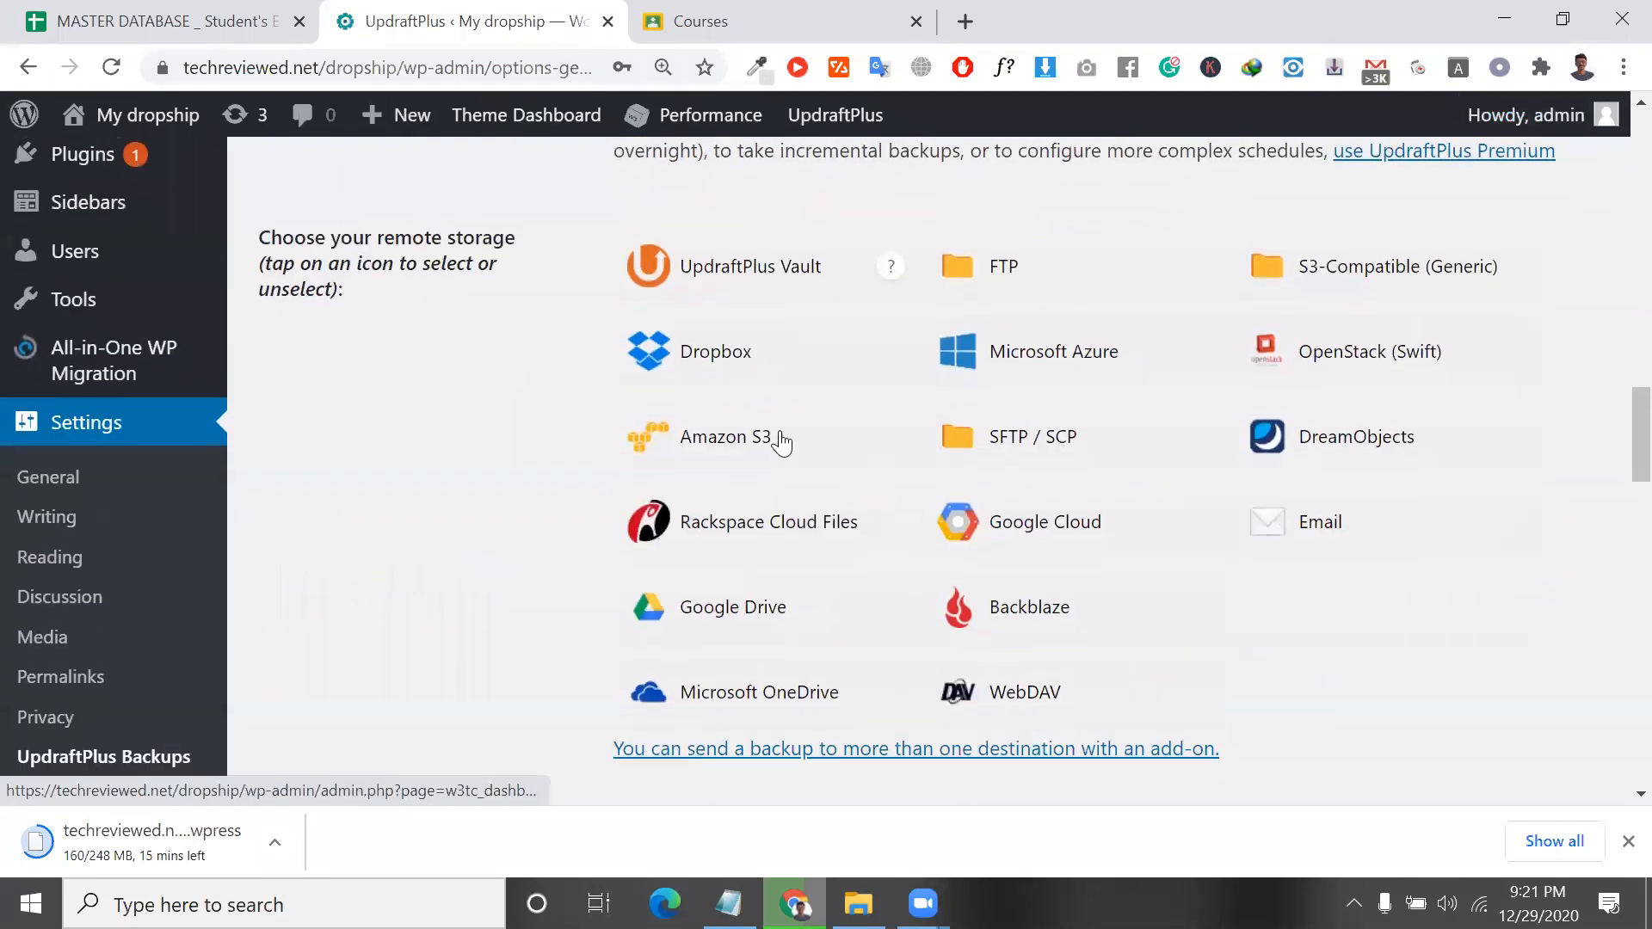
{"action": "left_click", "coordinate": [716, 378]}
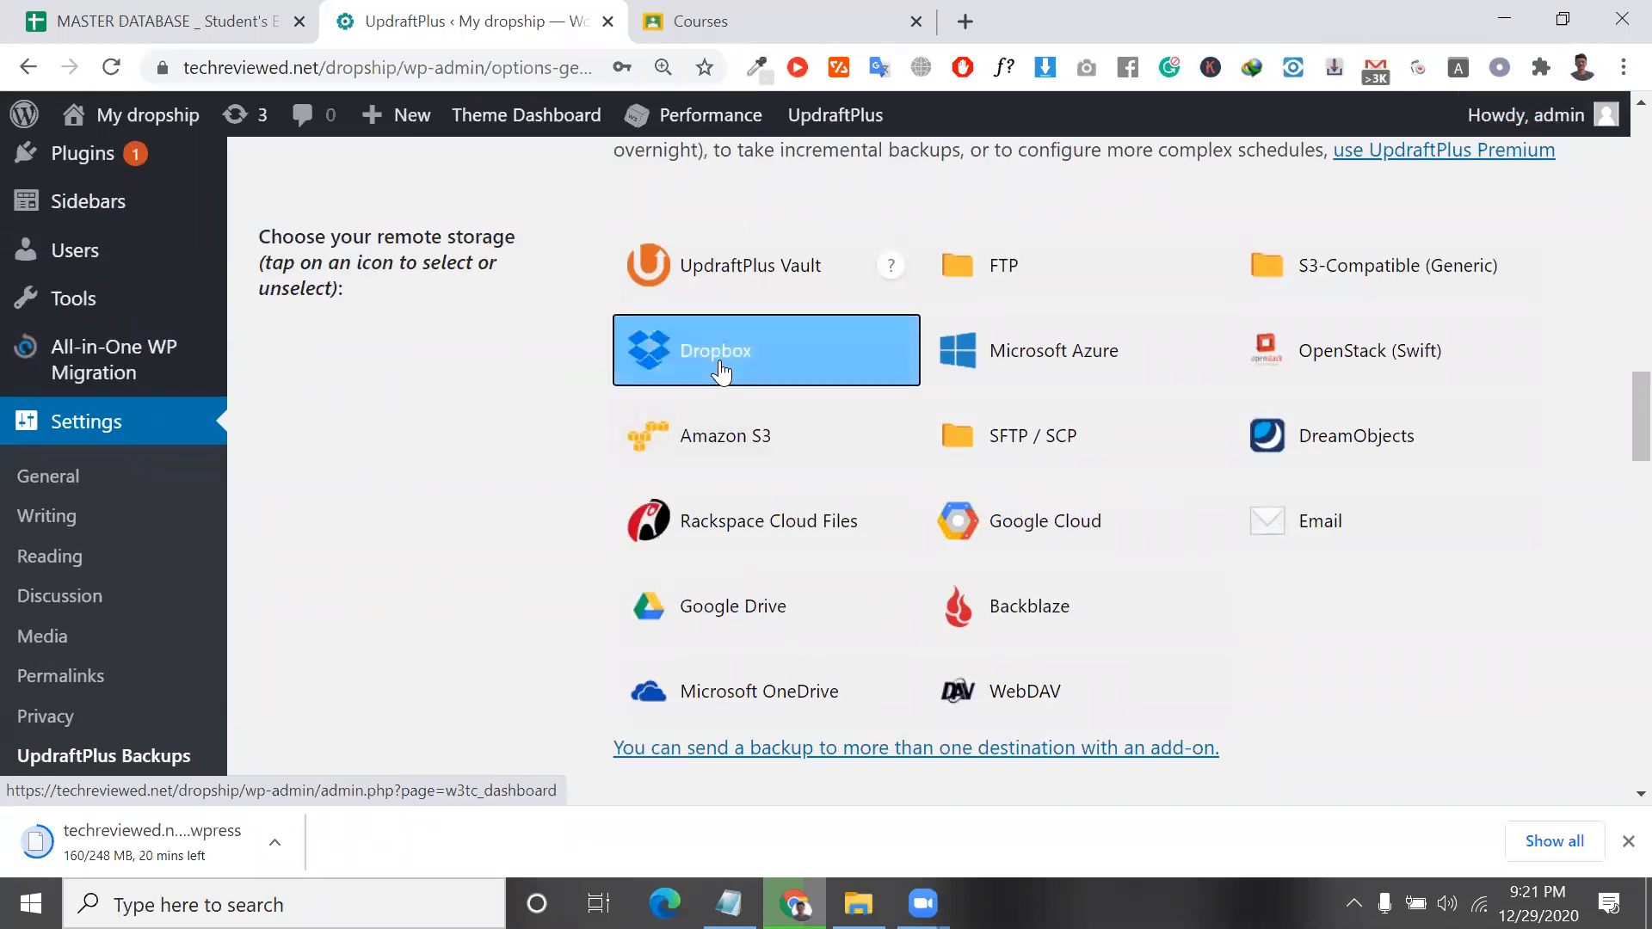
Save the UpdraftPlus settings and cancel the Dropbox remote storage authorization.
{"action": "scroll", "coordinate": [721, 371], "scroll_direction": "down", "scroll_amount": 1}
{"action": "scroll", "coordinate": [733, 402], "scroll_direction": "up", "scroll_amount": 5}
{"action": "scroll", "coordinate": [733, 403], "scroll_direction": "down", "scroll_amount": 17}
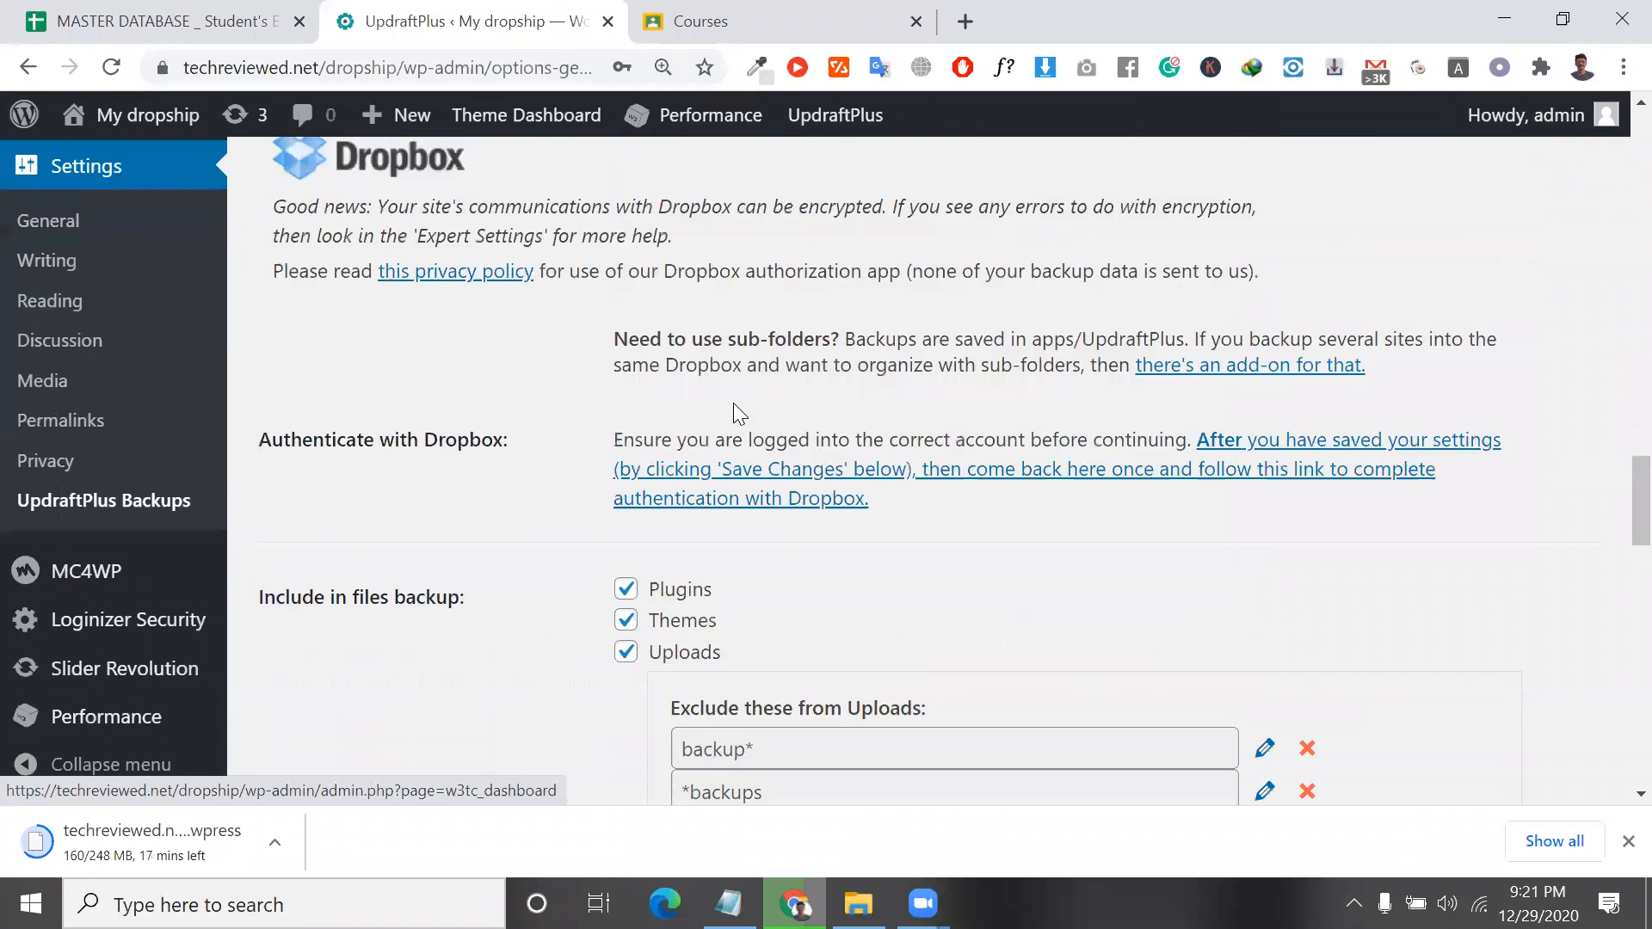
{"action": "scroll", "coordinate": [733, 403], "scroll_direction": "down", "scroll_amount": 16}
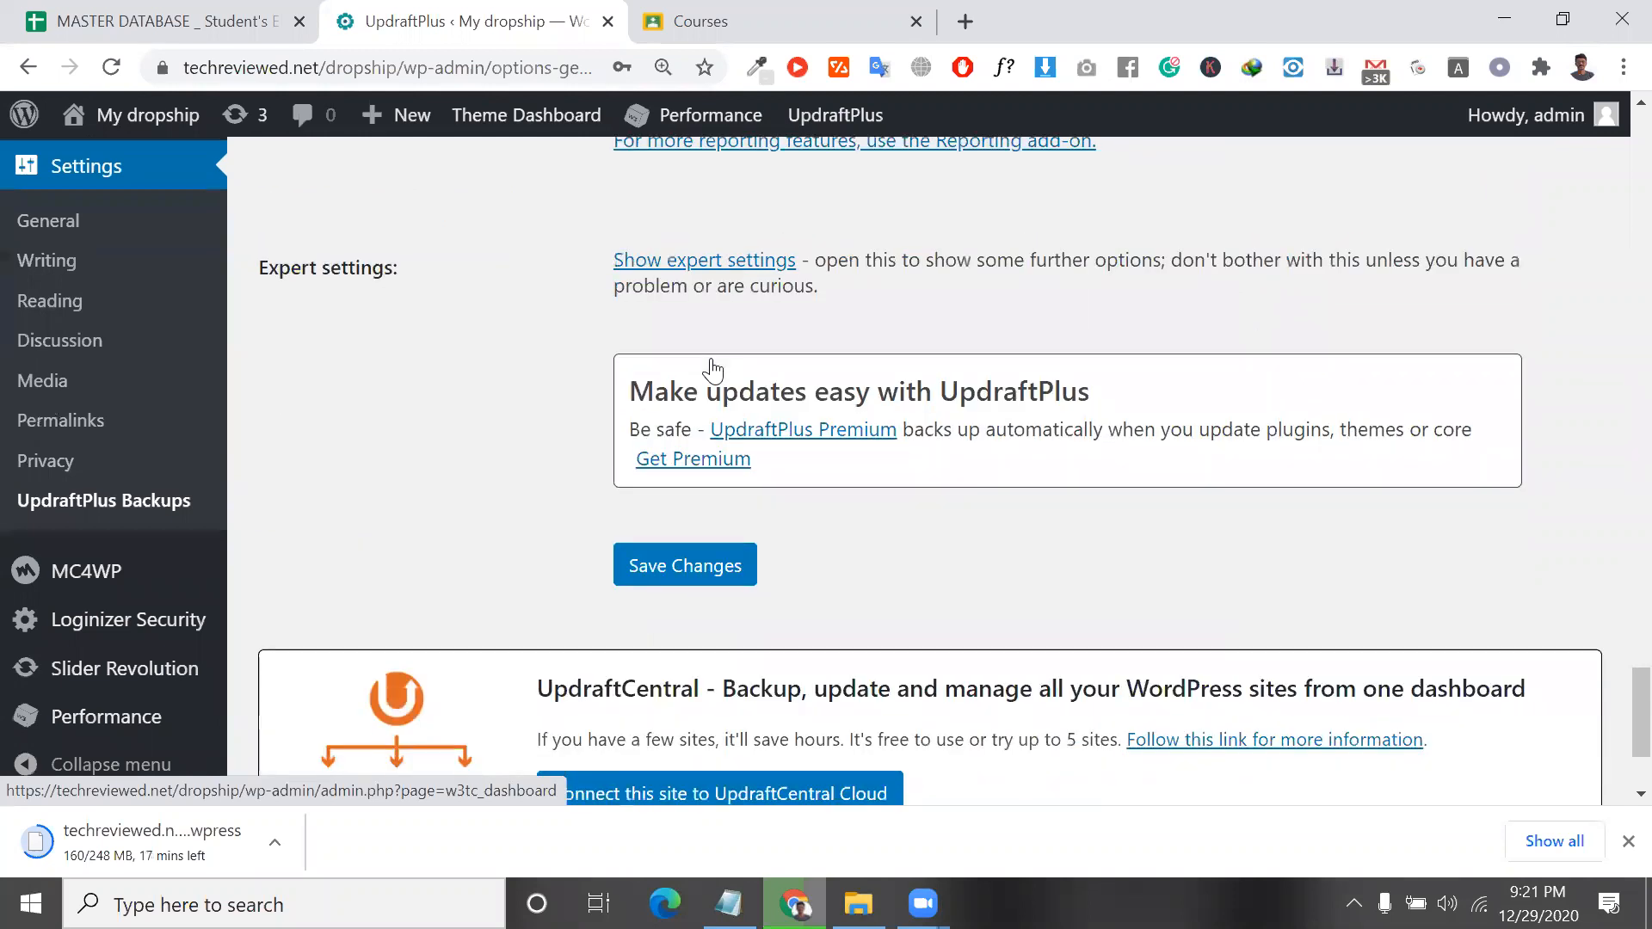
{"action": "left_click", "coordinate": [710, 357]}
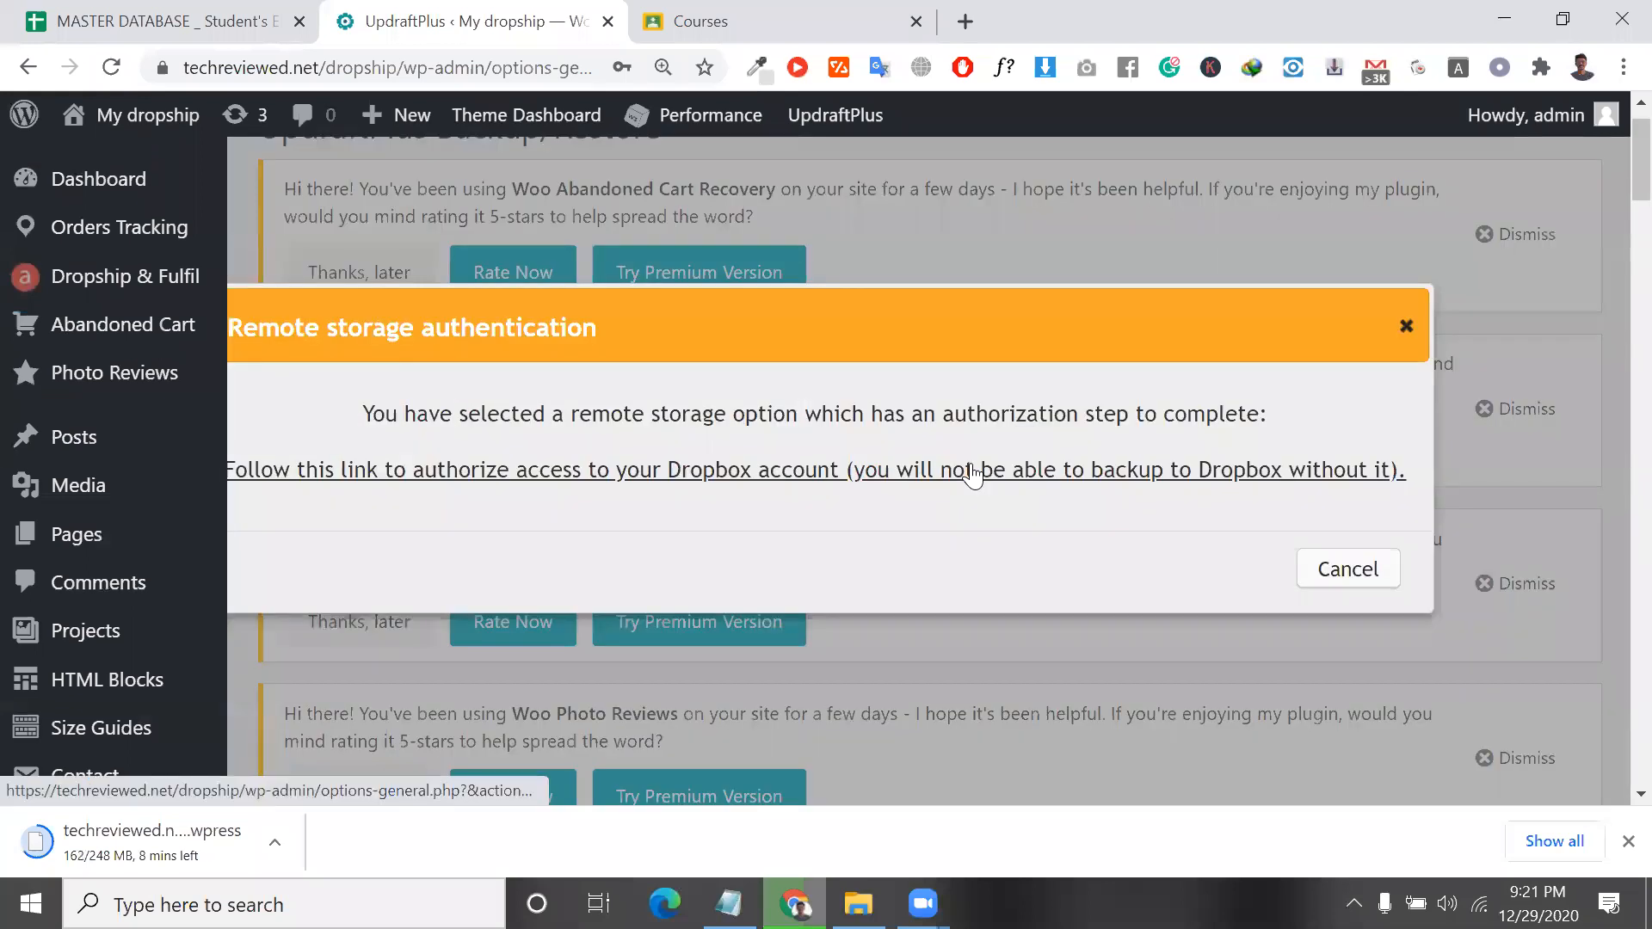
{"action": "left_click", "coordinate": [1331, 572]}
Return to the backup and restore section, close the backup completion message, and view the existing backups.
{"action": "scroll", "coordinate": [817, 525], "scroll_direction": "up", "scroll_amount": 15}
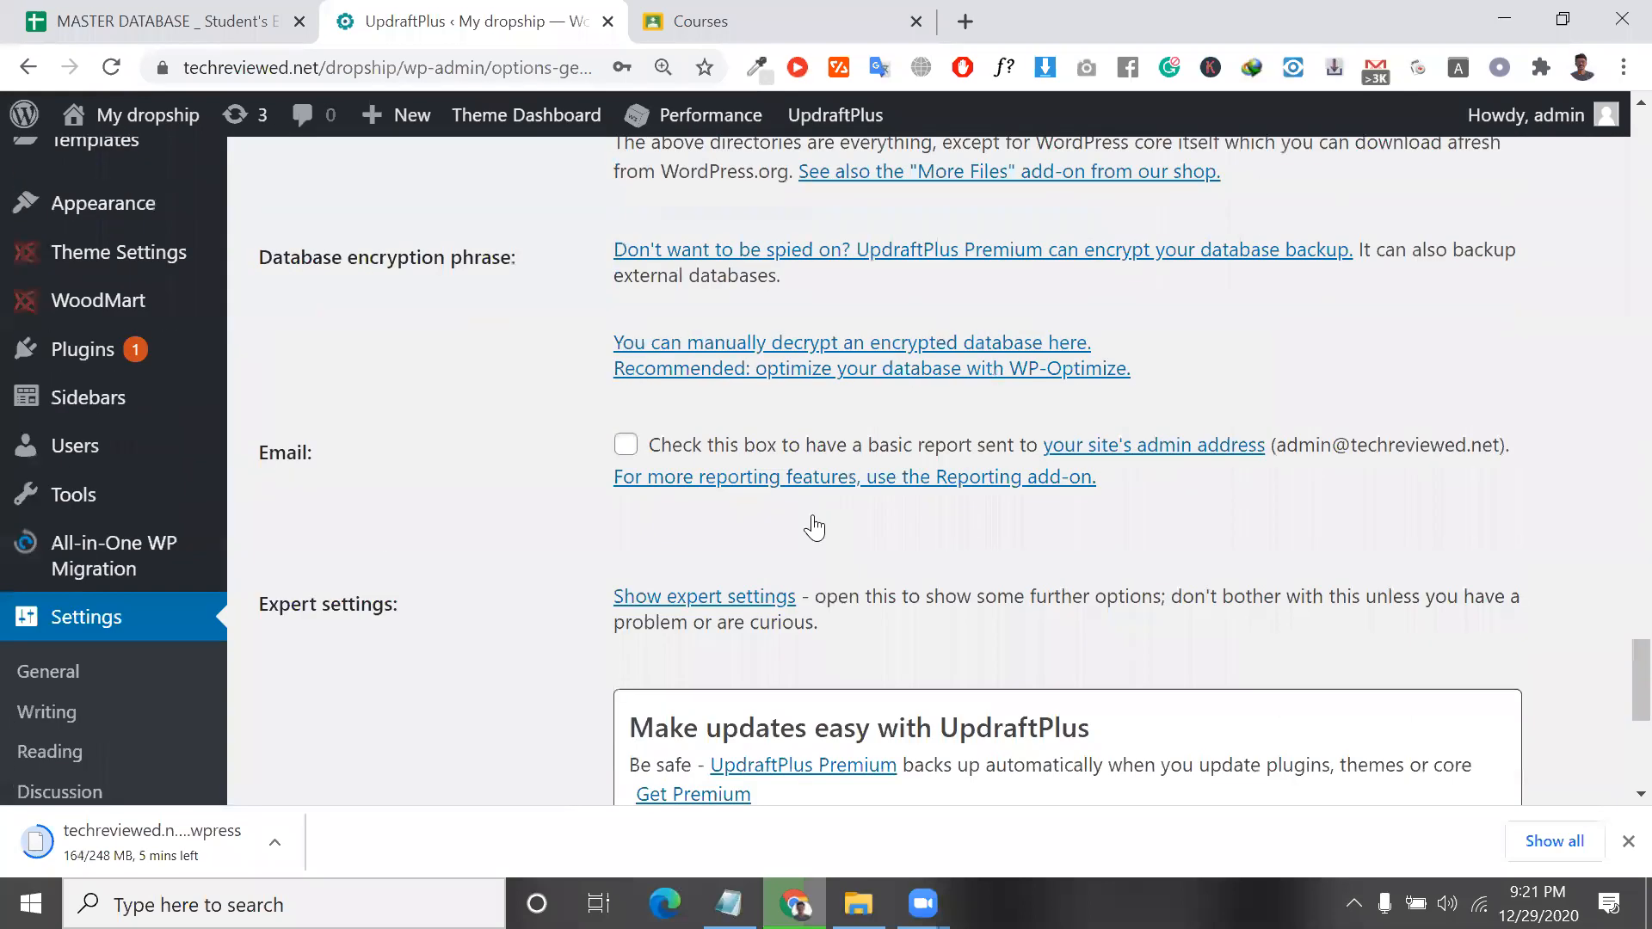
{"action": "scroll", "coordinate": [324, 685], "scroll_direction": "up", "scroll_amount": 15}
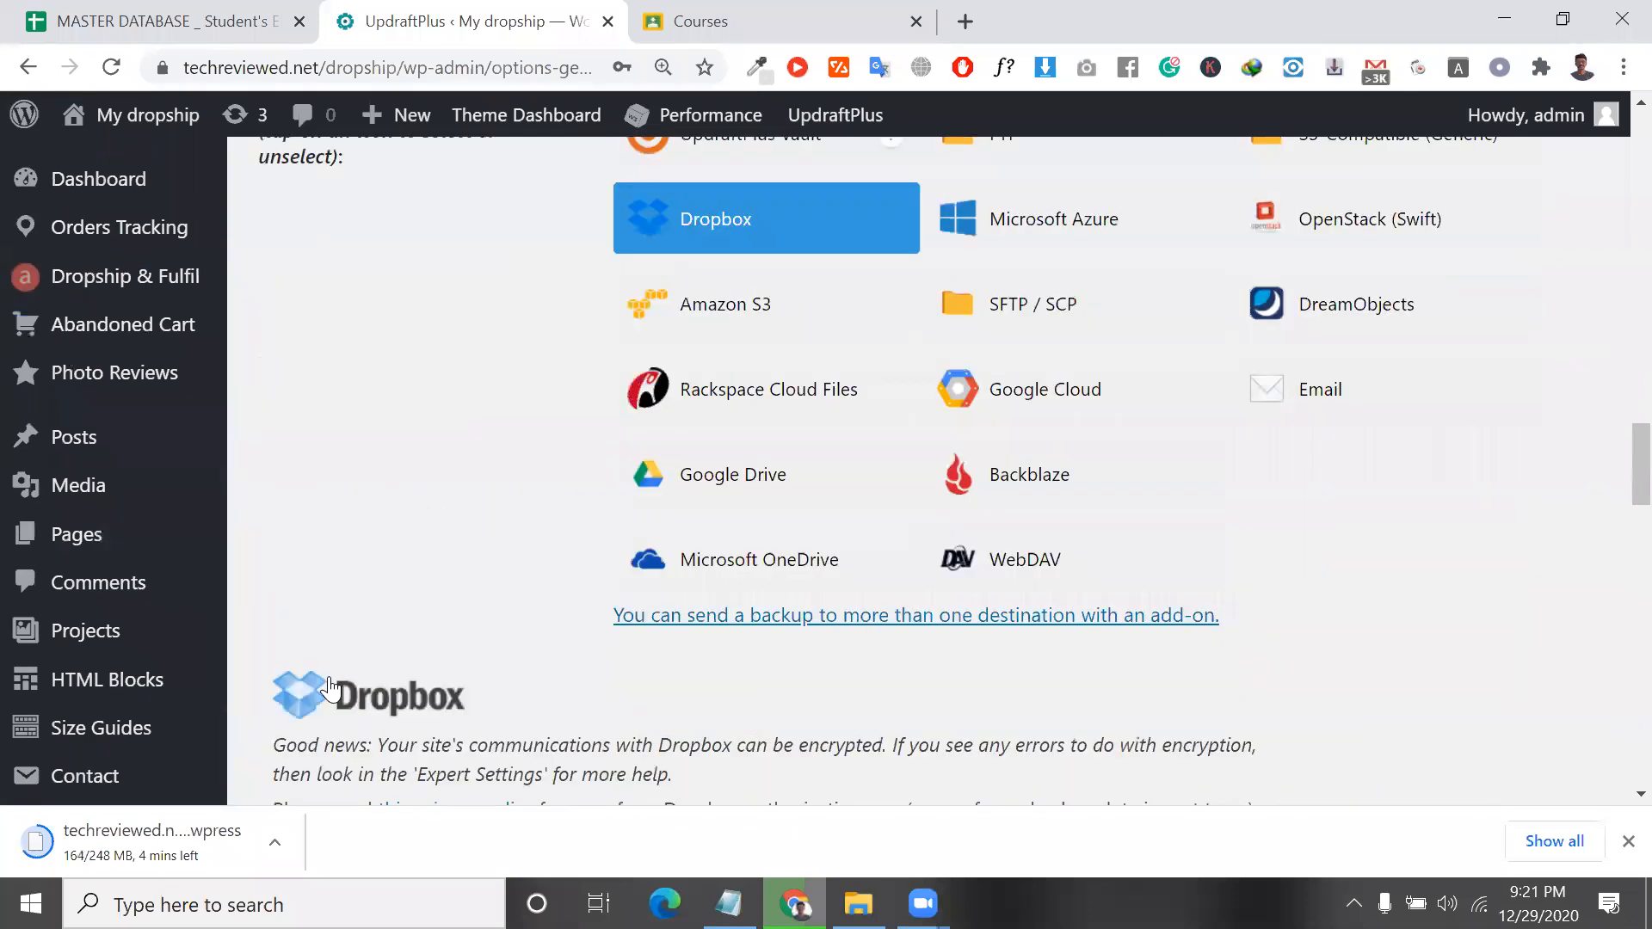
{"action": "scroll", "coordinate": [331, 677], "scroll_direction": "up", "scroll_amount": 2}
{"action": "left_click", "coordinate": [331, 679]}
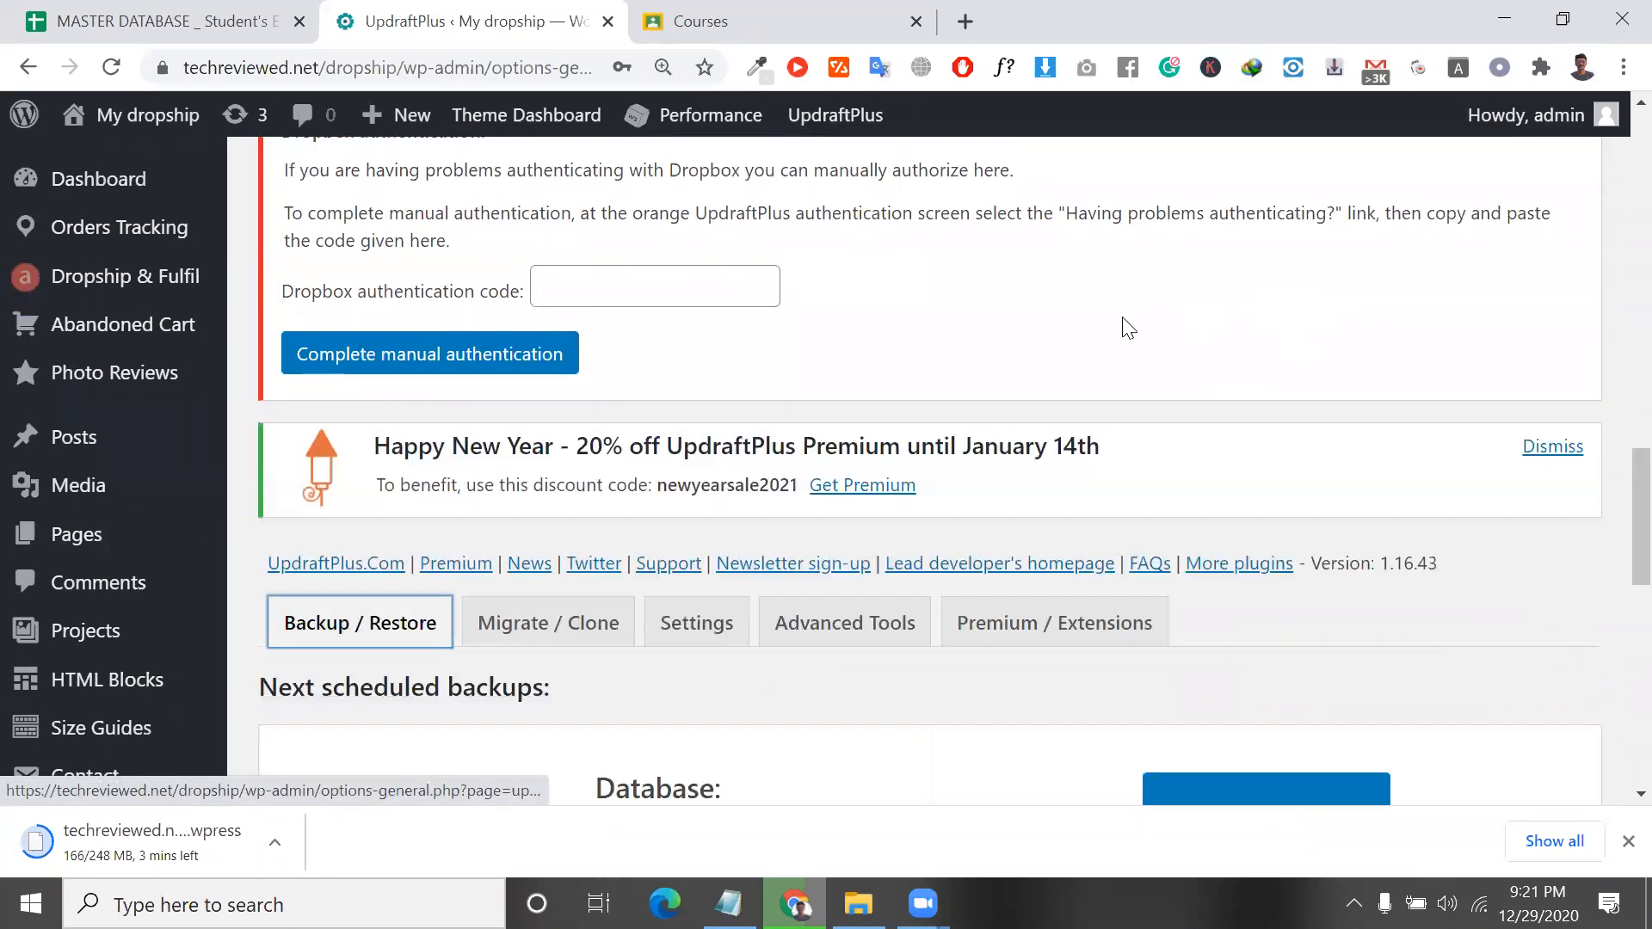
{"action": "scroll", "coordinate": [1239, 320], "scroll_direction": "down", "scroll_amount": 5}
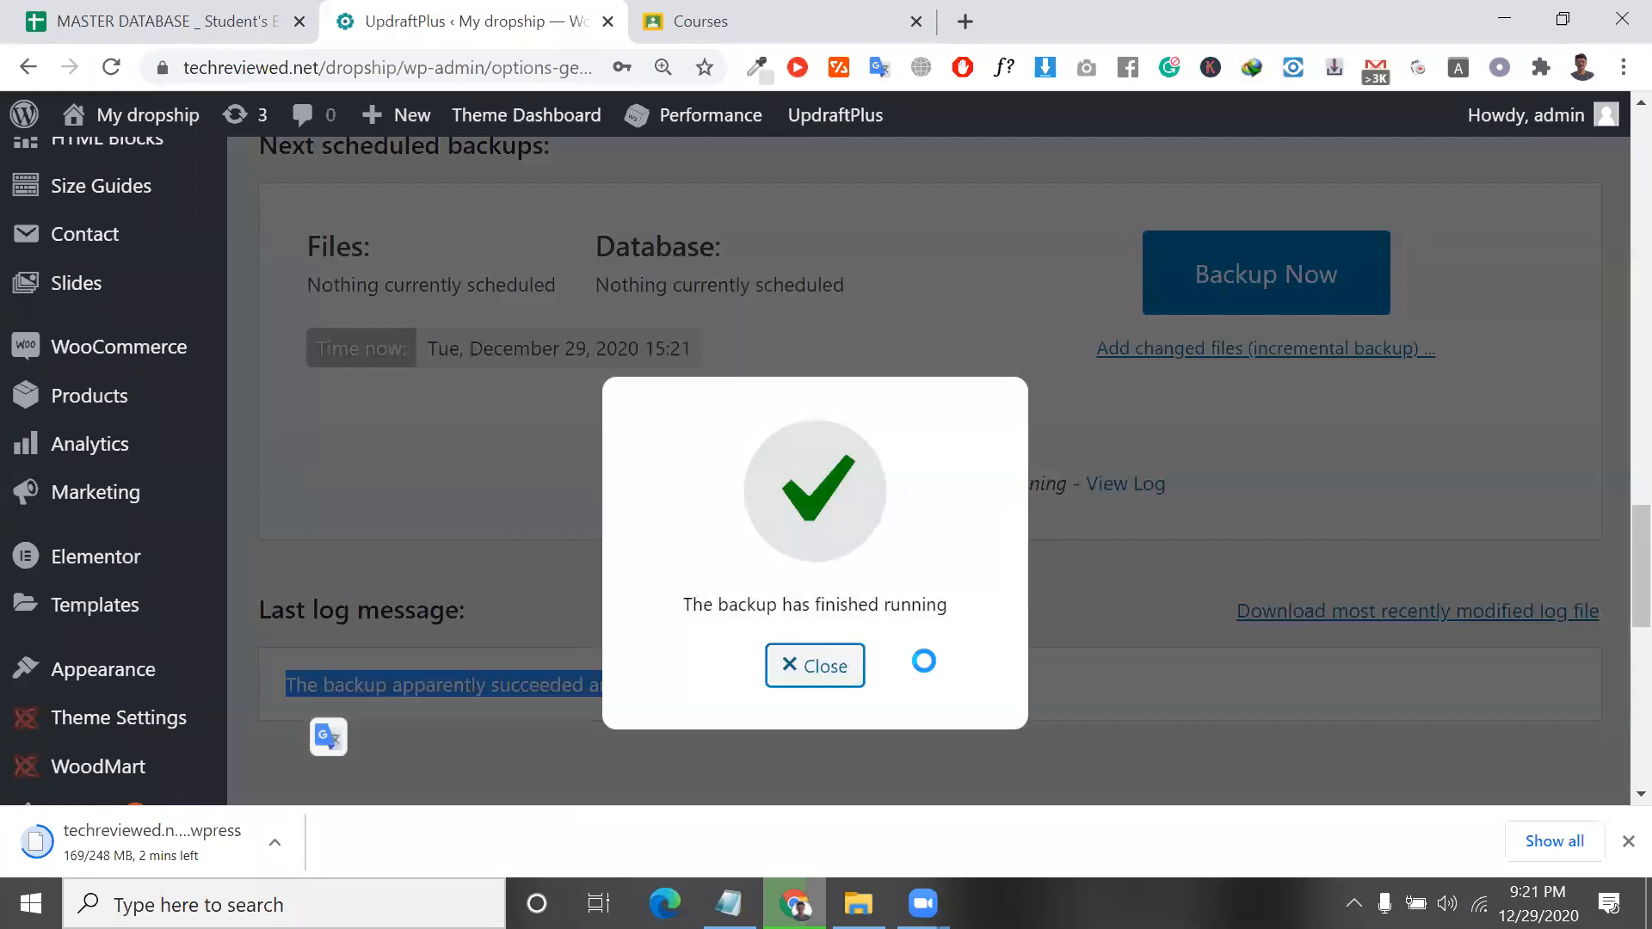
{"action": "left_click", "coordinate": [852, 674]}
{"action": "scroll", "coordinate": [814, 645], "scroll_direction": "down", "scroll_amount": 7}
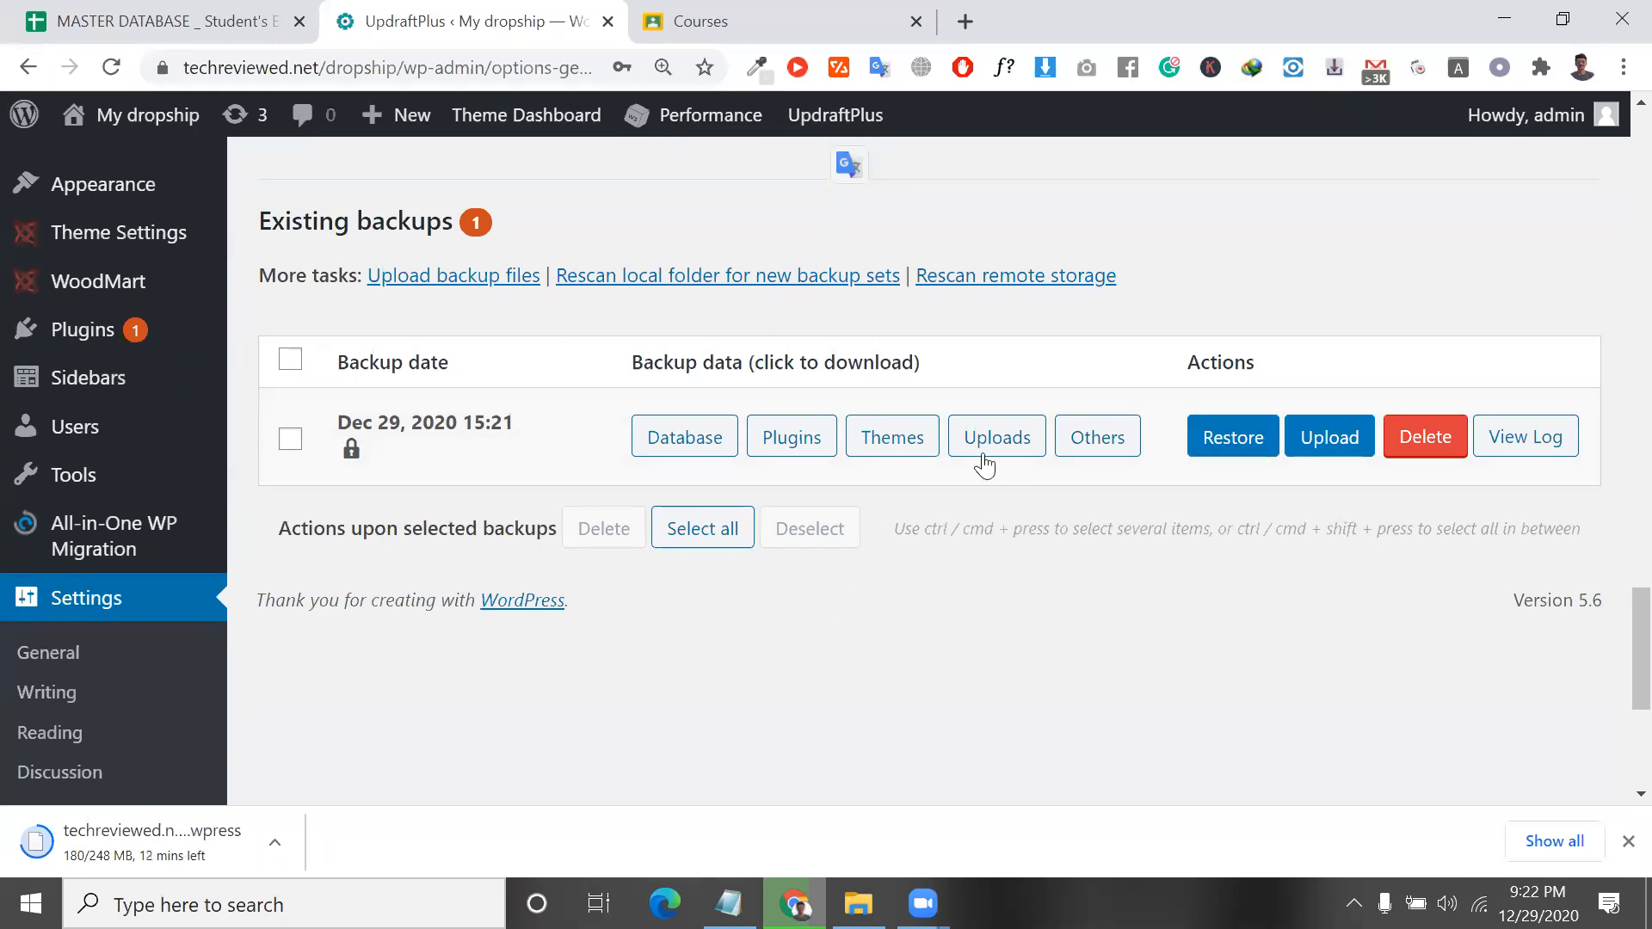
Open the restore options for the Dec 29, 2020 15:21 backup and cancel without restoring any component.
{"action": "left_click", "coordinate": [1225, 456]}
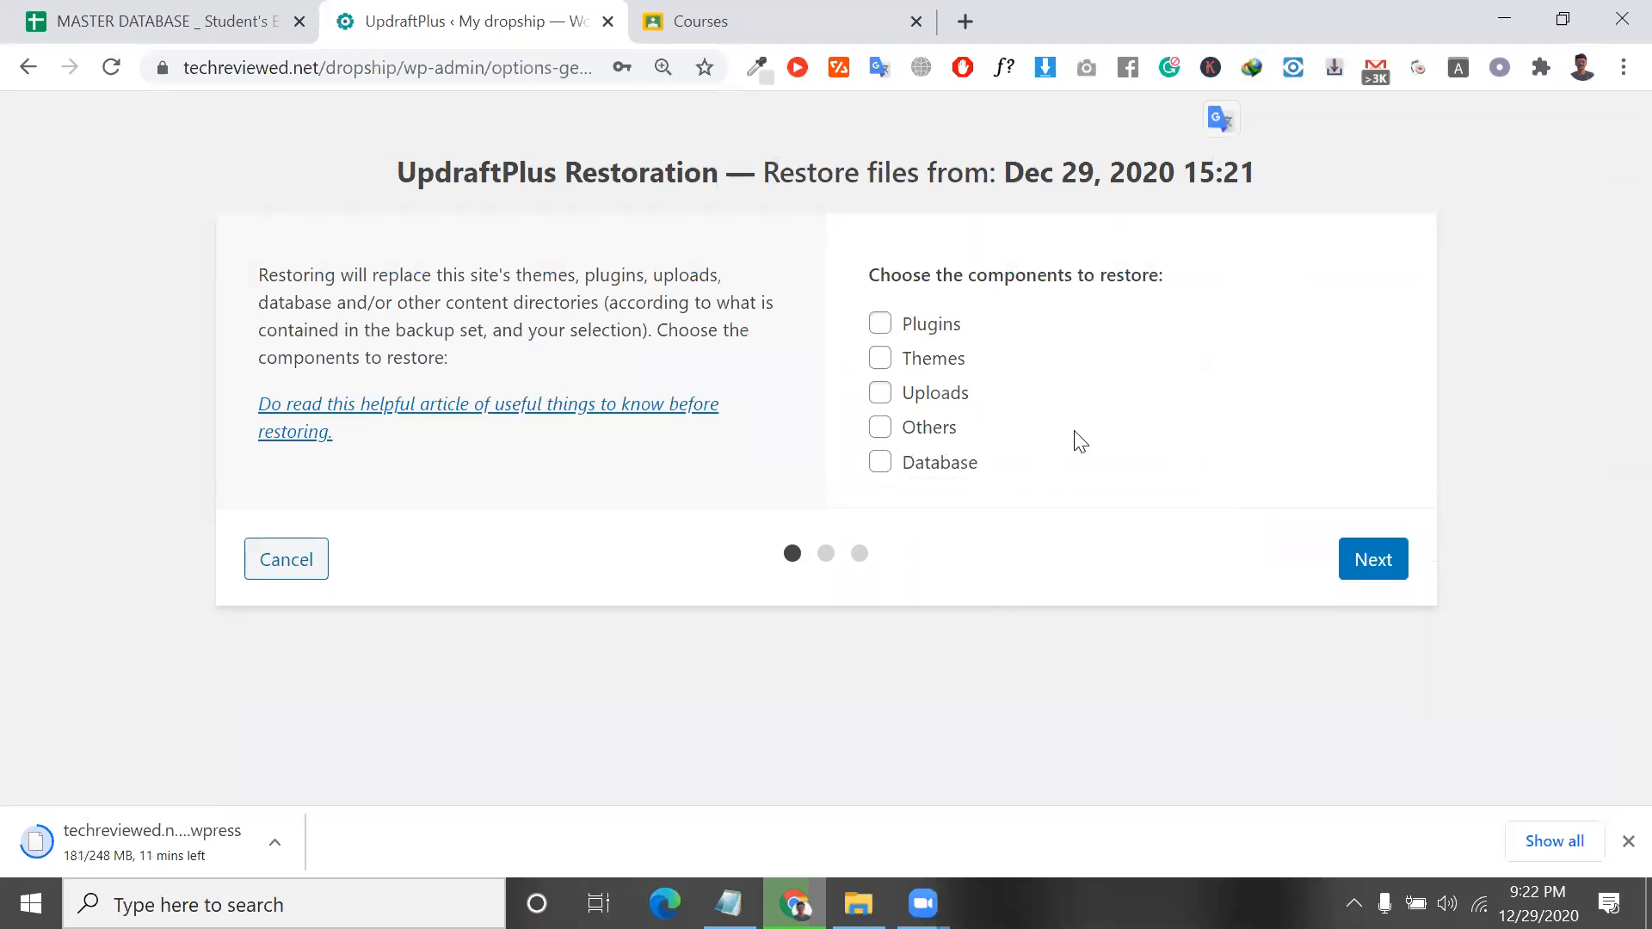
{"action": "left_click", "coordinate": [292, 563]}
{"action": "scroll", "coordinate": [579, 679], "scroll_direction": "up", "scroll_amount": 20}
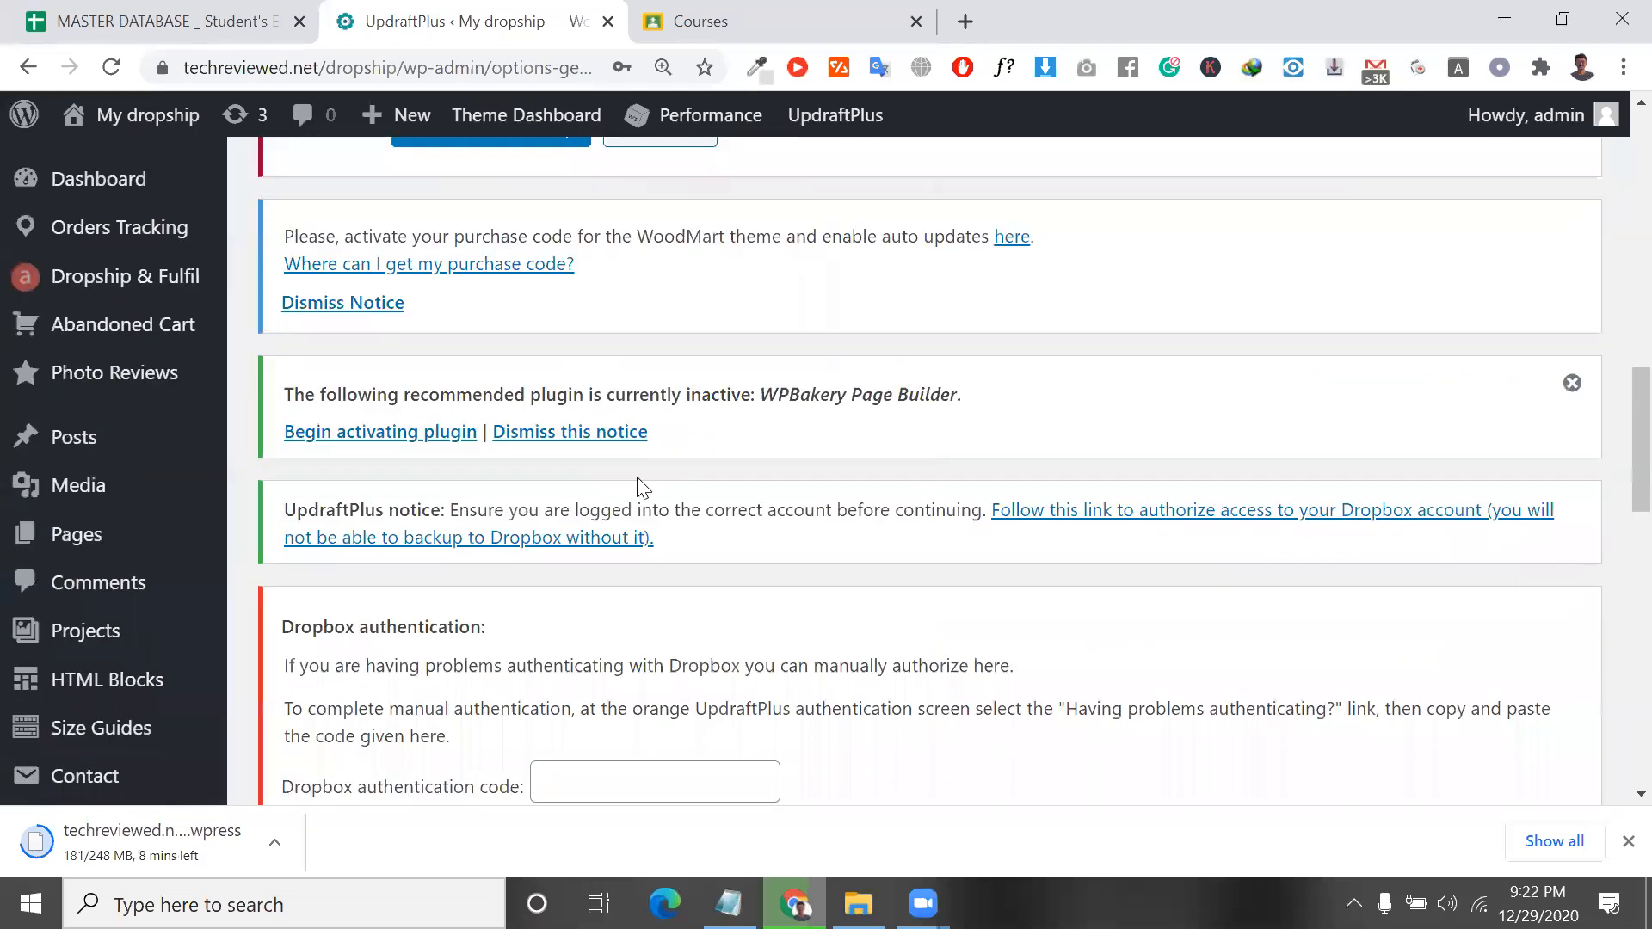
{"action": "scroll", "coordinate": [489, 610], "scroll_direction": "down", "scroll_amount": 4}
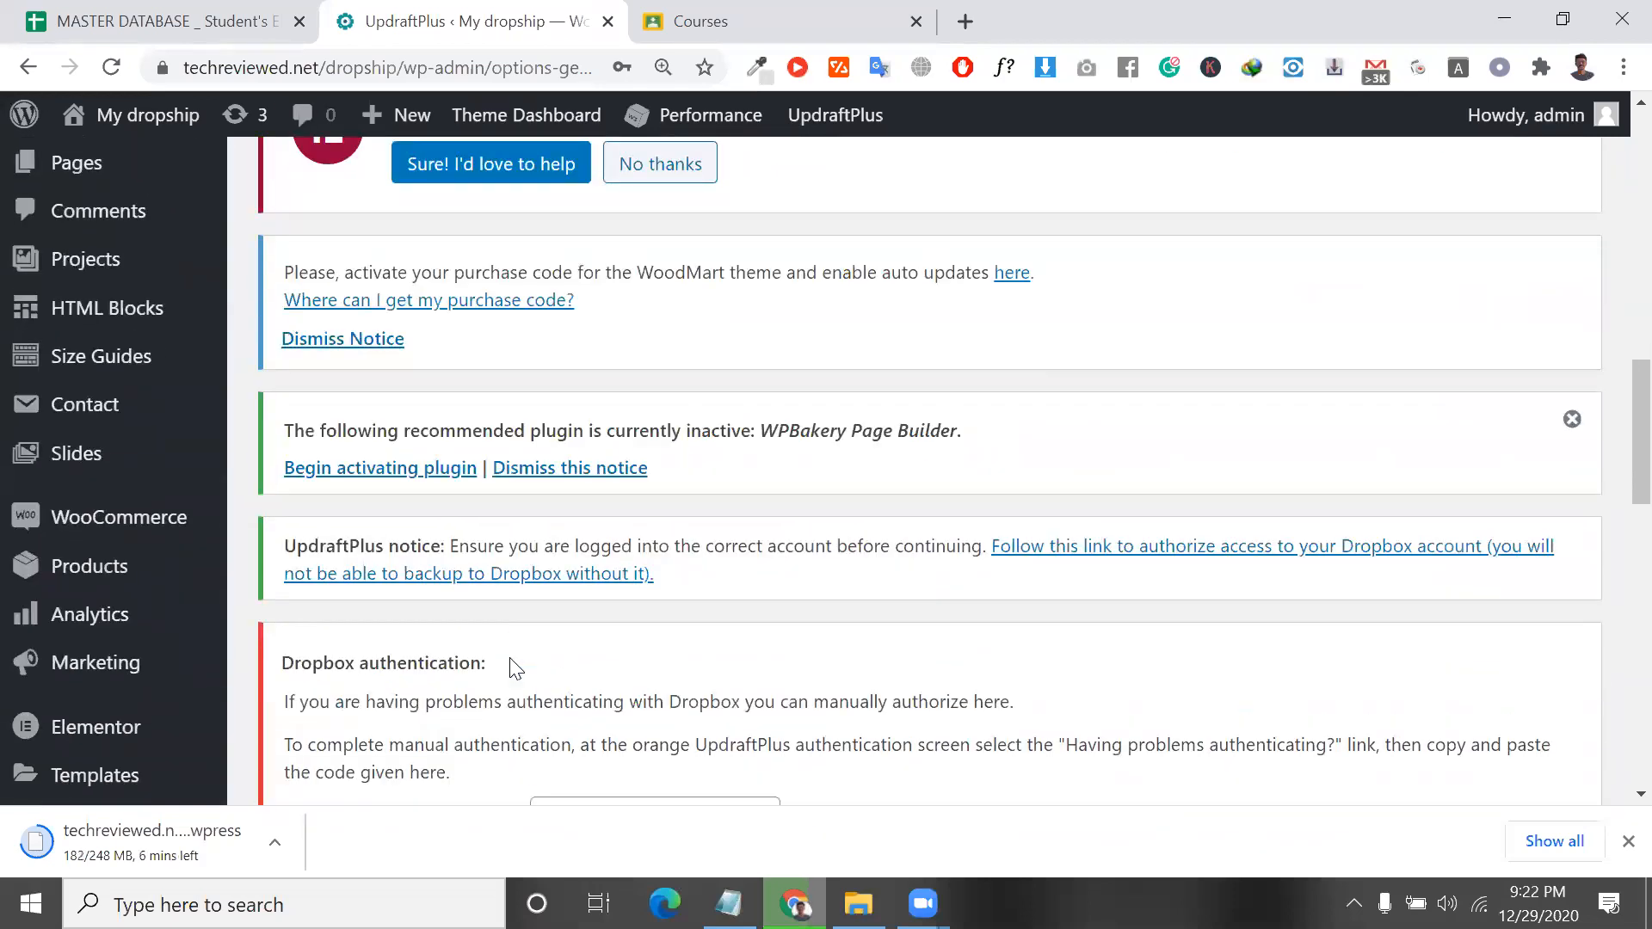
Switch to the plugin list in Notepad and highlight the "All in one migration / updraft (backup)" line.
{"action": "left_click", "coordinate": [728, 903]}
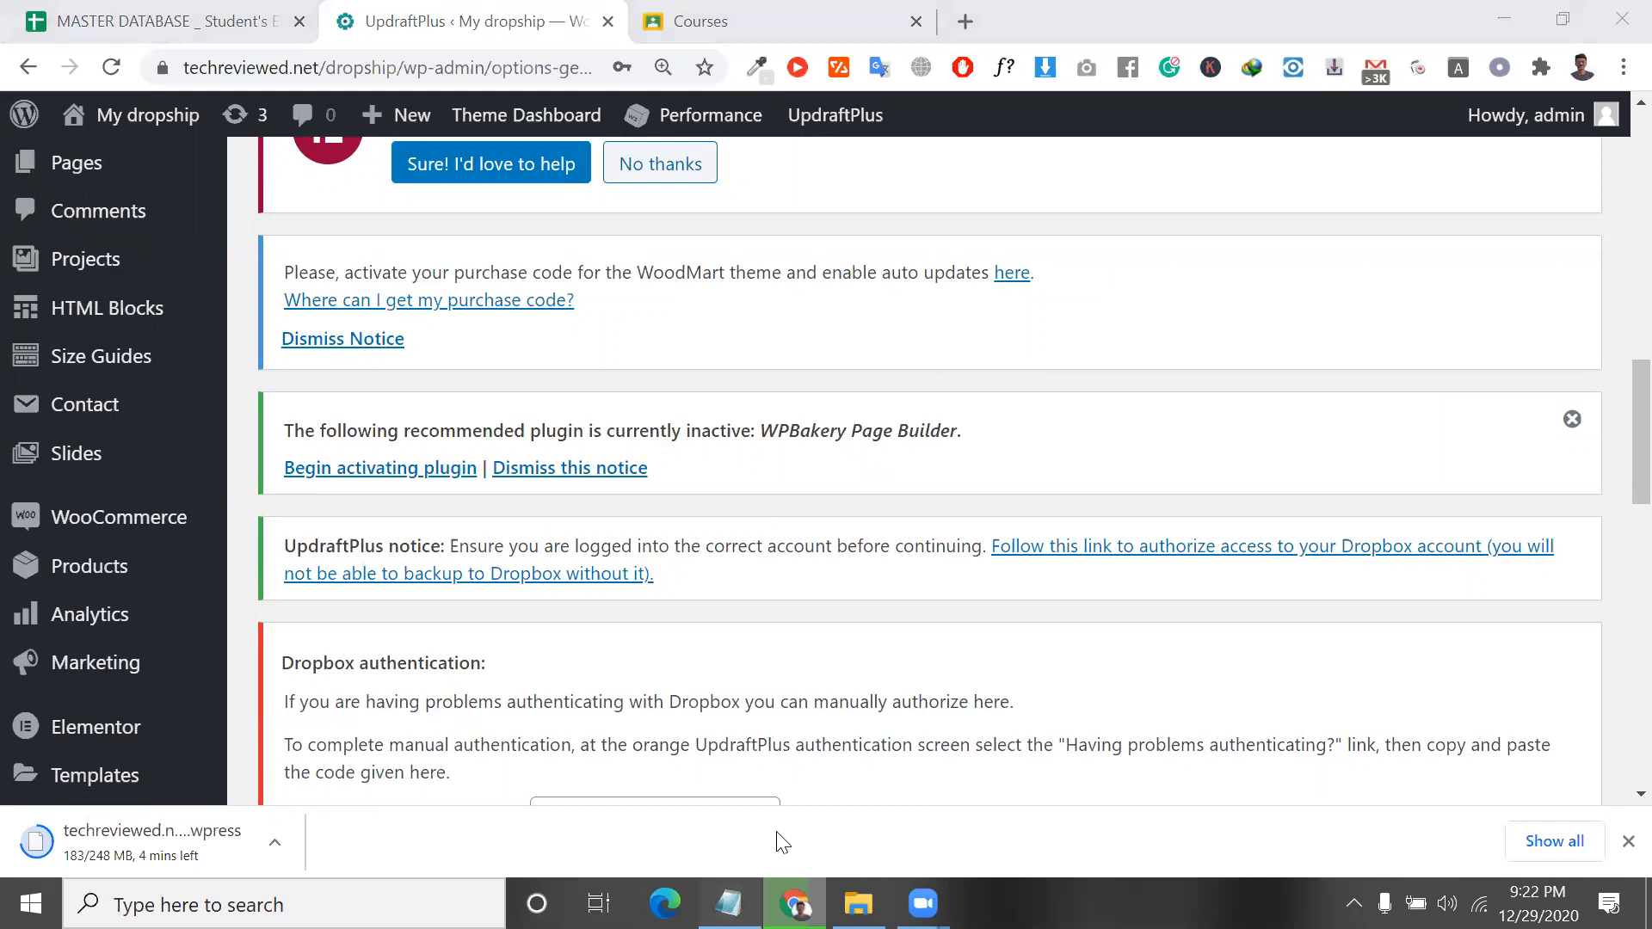
{"action": "left_click_drag", "start_coordinate": [1110, 346], "coordinate": [822, 314]}
{"action": "left_click_drag", "start_coordinate": [1409, 327], "coordinate": [940, 307]}
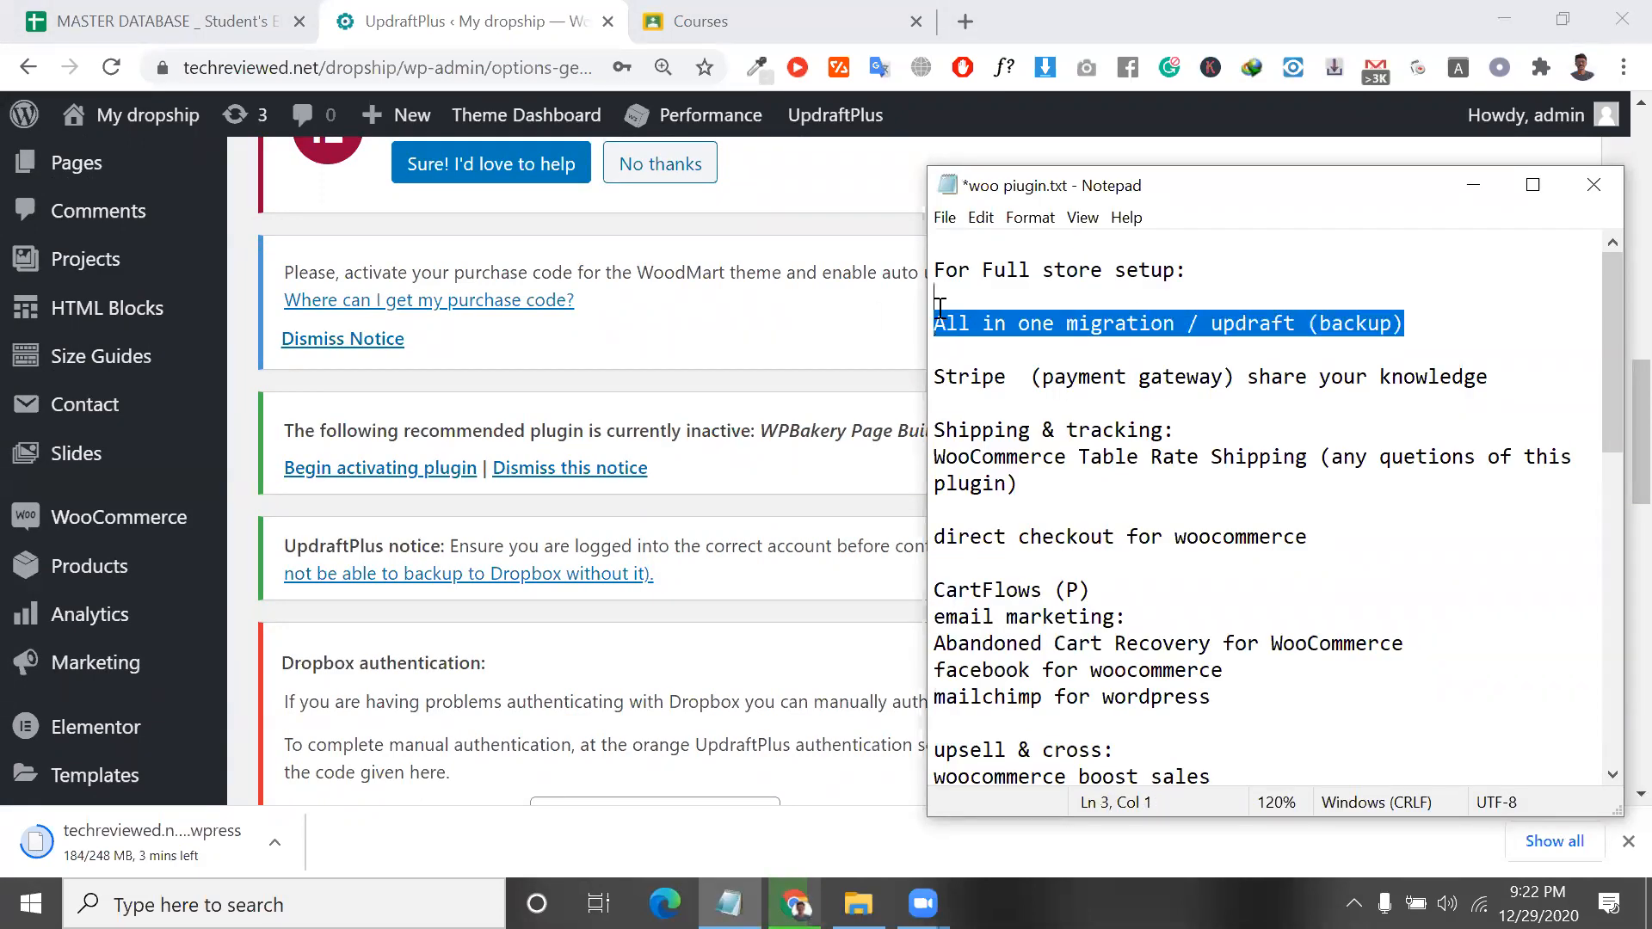
Review the Stripe payment gateway entry in the plugin list, highlighting its words.
{"action": "left_click", "coordinate": [1001, 376]}
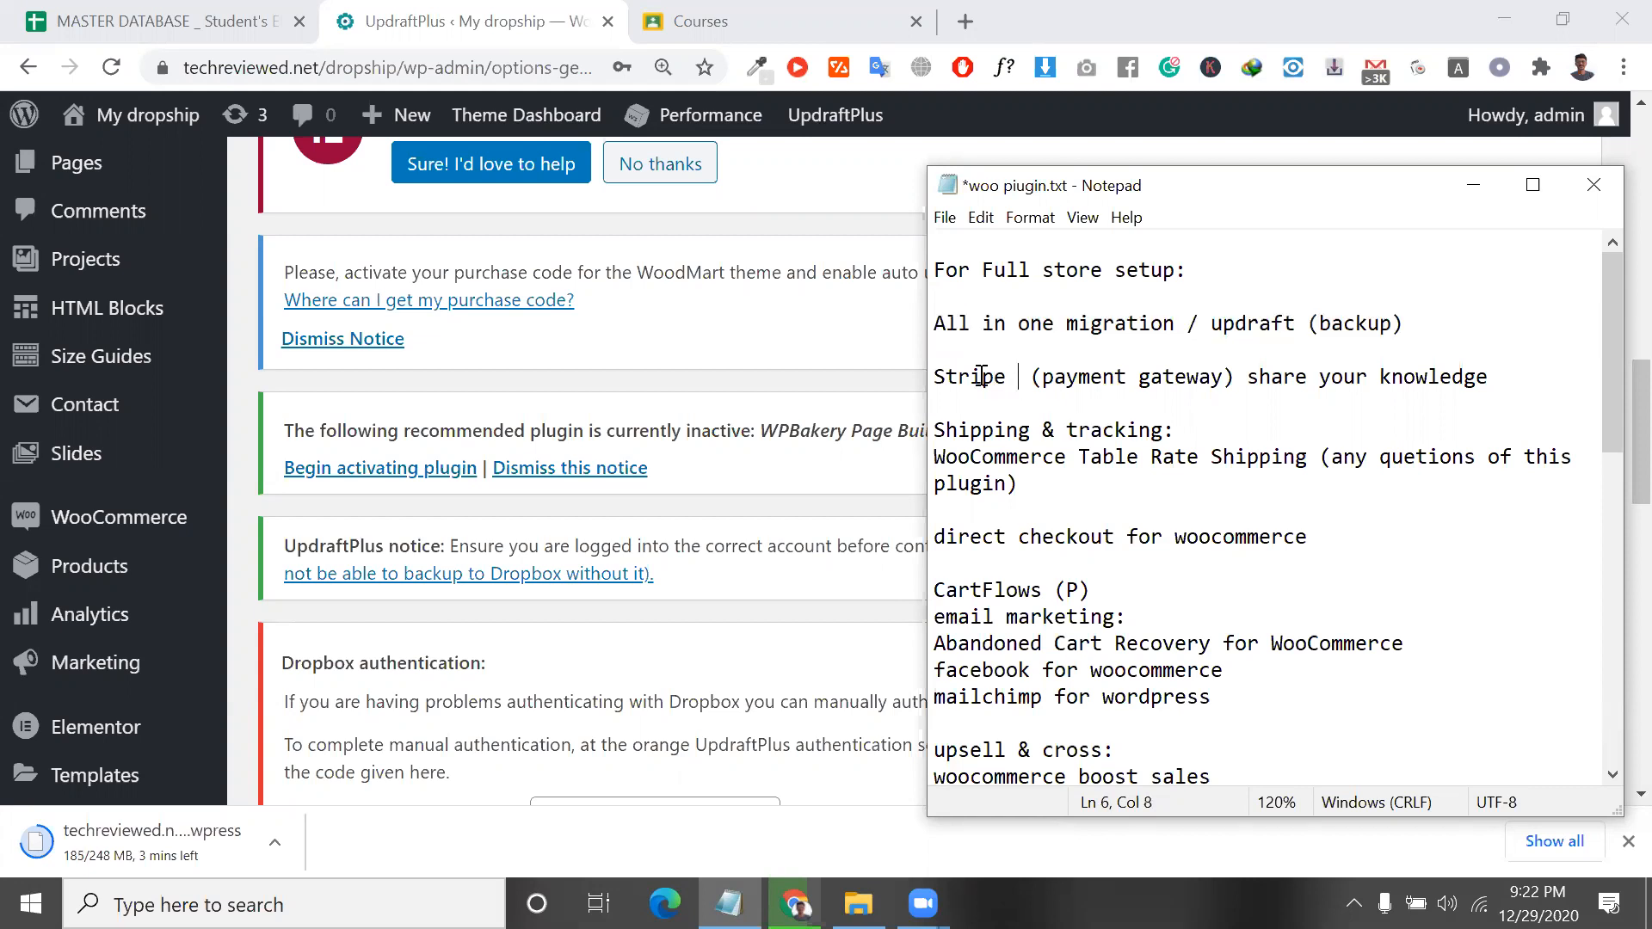
{"action": "key", "text": "shift+Home"}
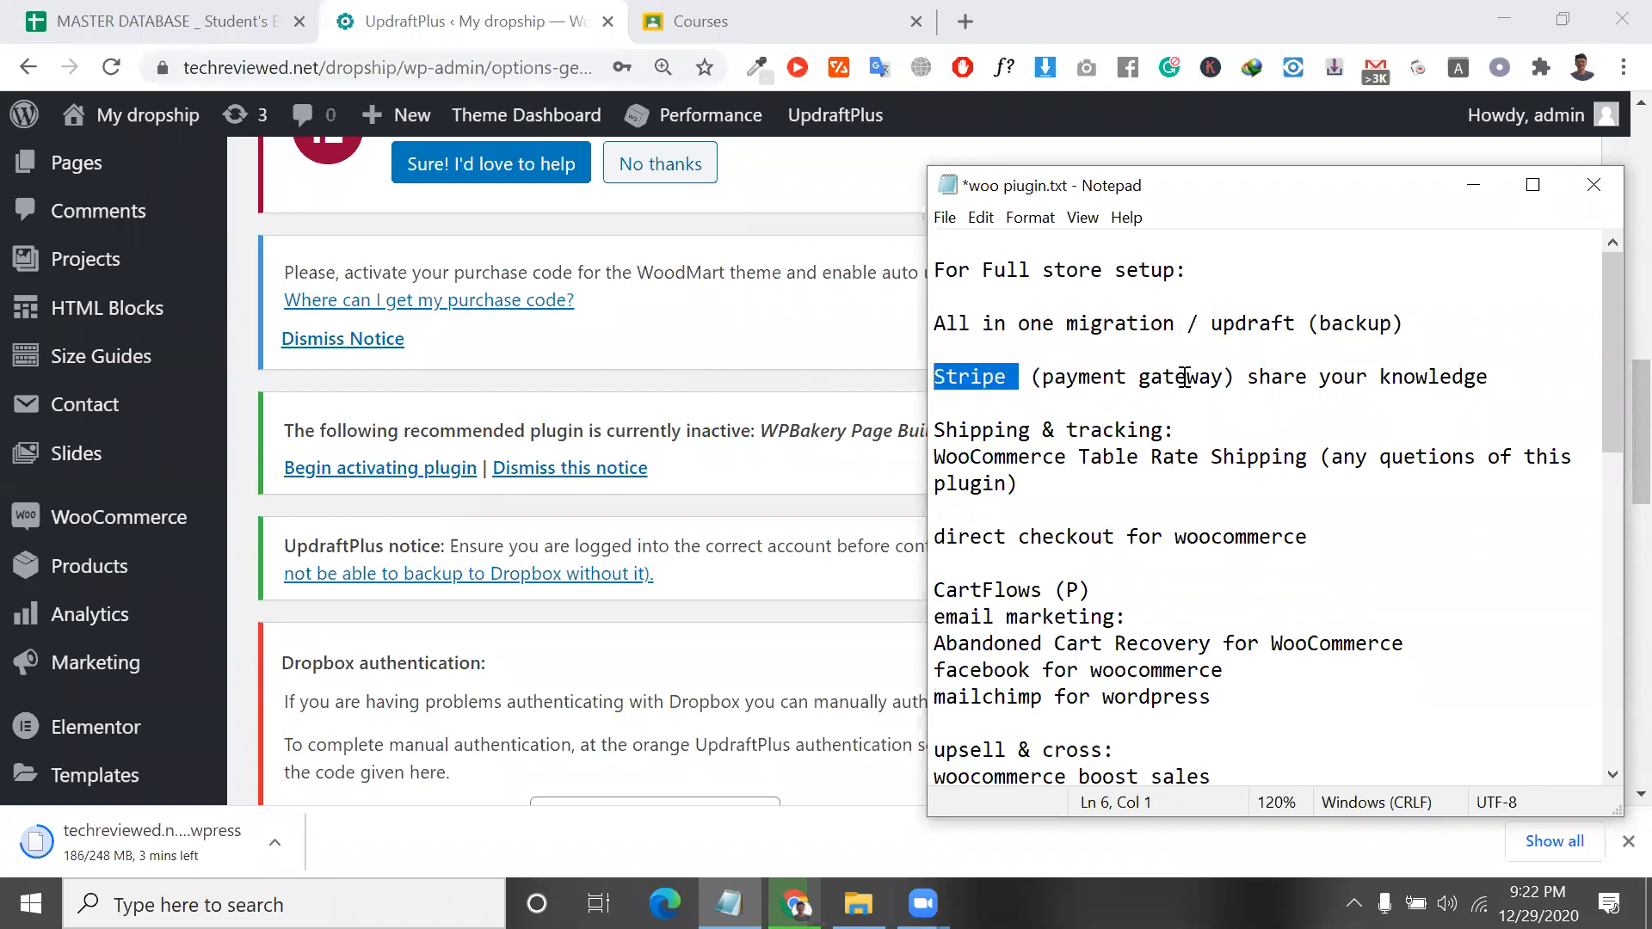
{"action": "left_click", "coordinate": [1250, 366]}
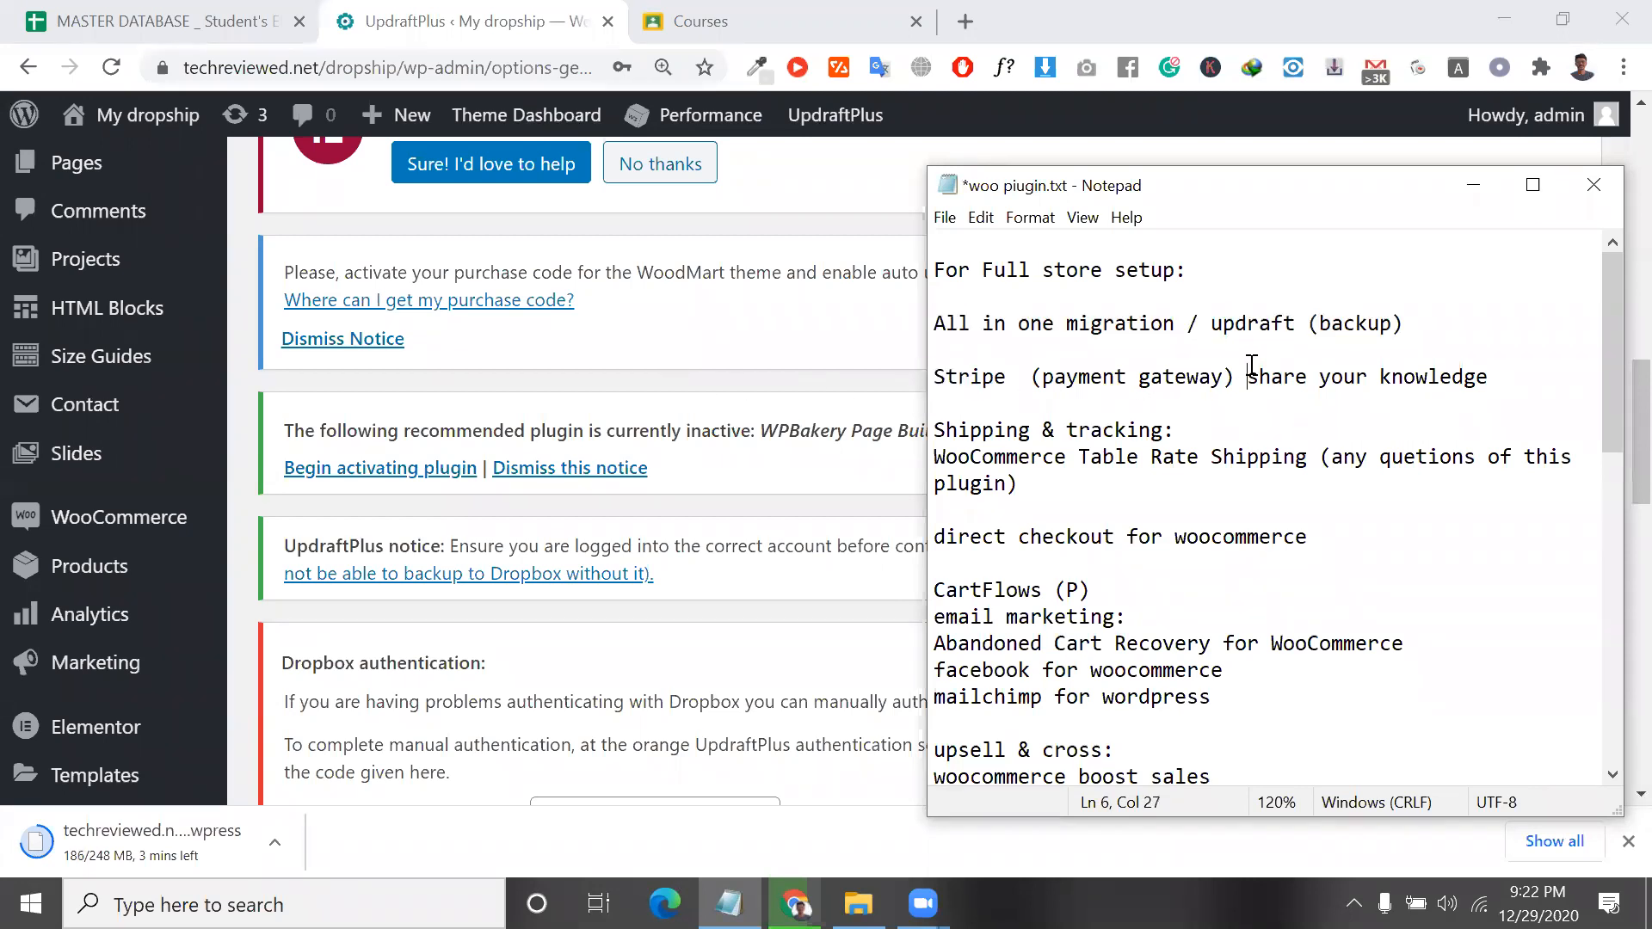
{"action": "double_click", "coordinate": [1016, 379]}
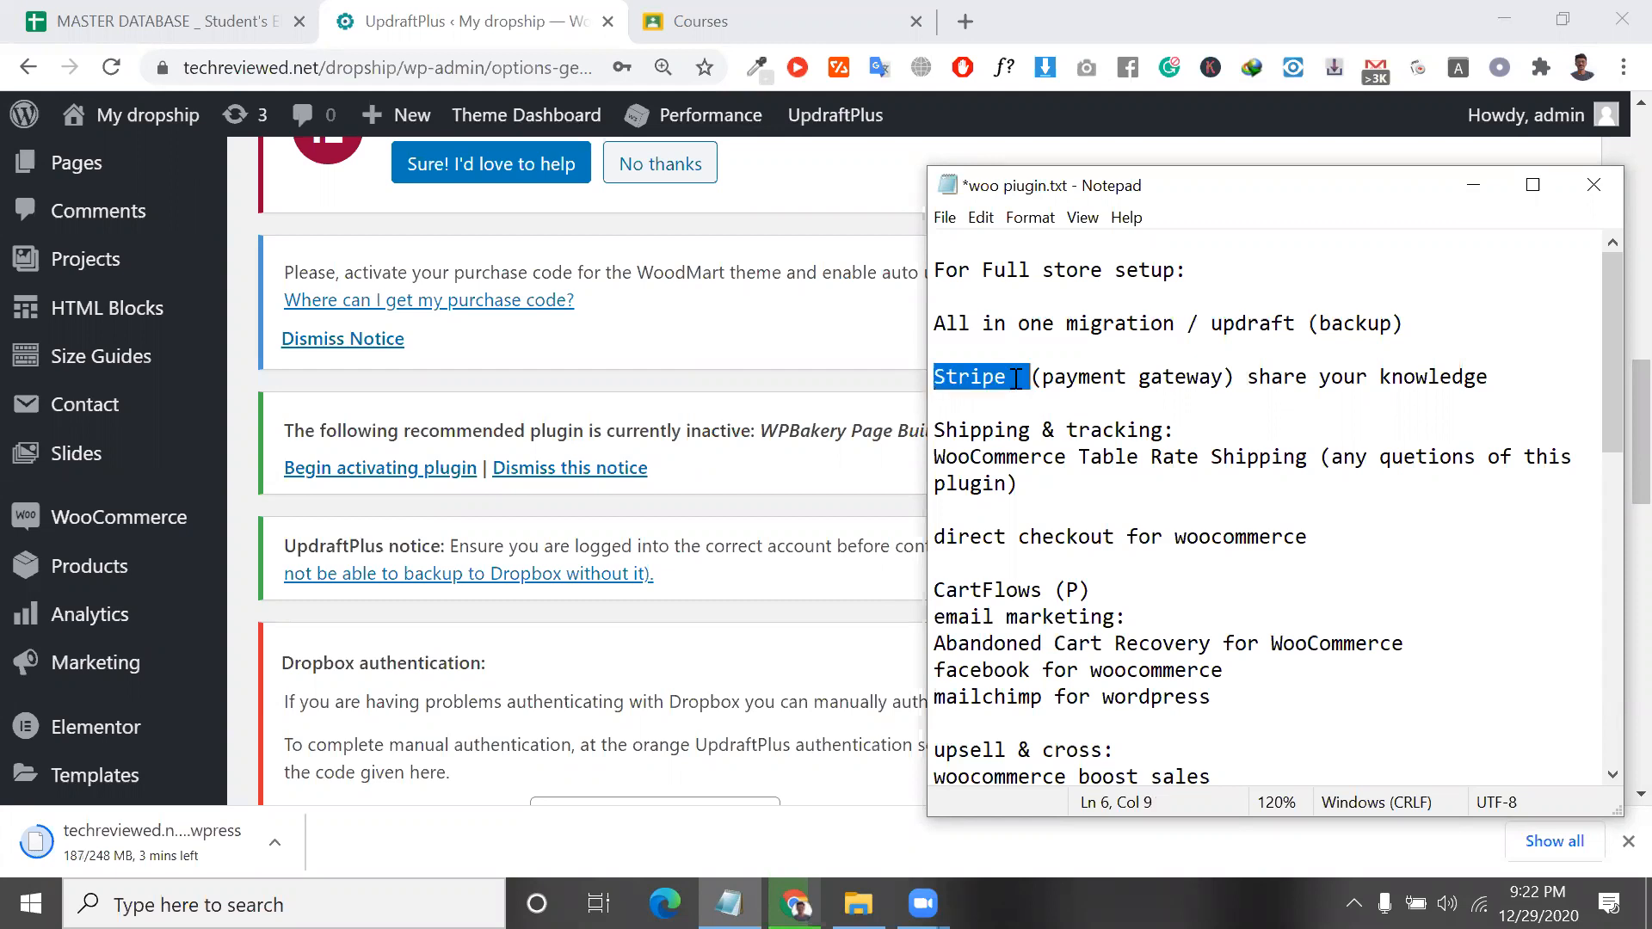
{"action": "left_click", "coordinate": [1109, 383]}
{"action": "double_click", "coordinate": [1109, 383]}
{"action": "left_click", "coordinate": [1109, 383]}
{"action": "double_click", "coordinate": [1109, 382]}
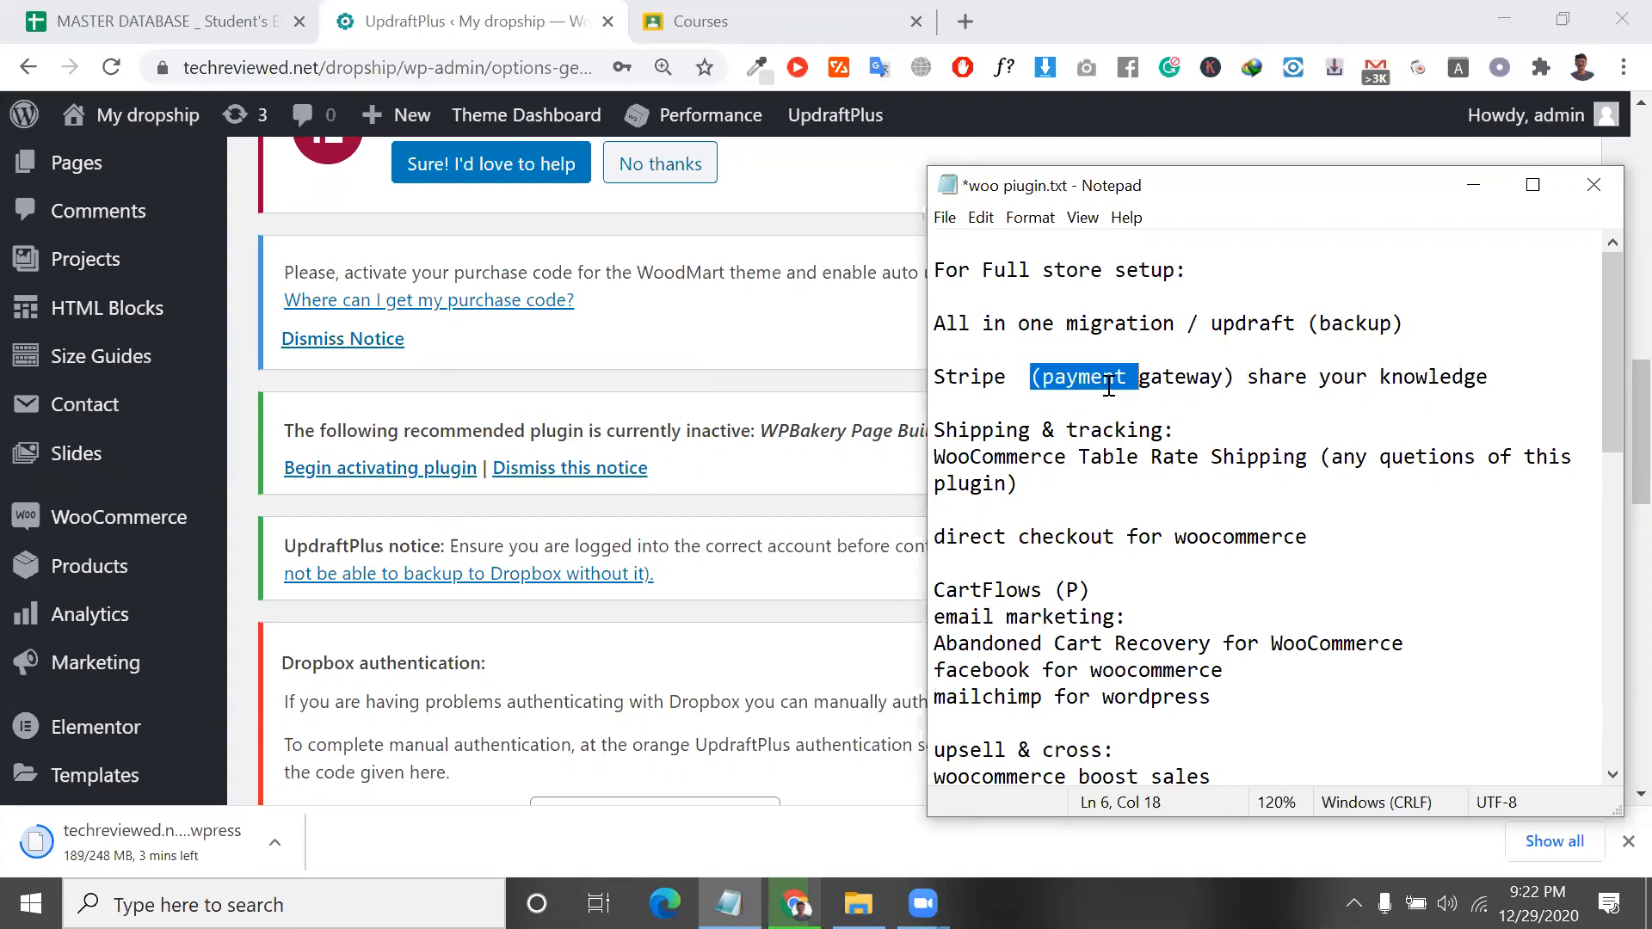
{"action": "left_click", "coordinate": [1022, 382]}
{"action": "double_click", "coordinate": [1022, 383]}
{"action": "left_click", "coordinate": [1022, 382]}
{"action": "double_click", "coordinate": [1022, 383]}
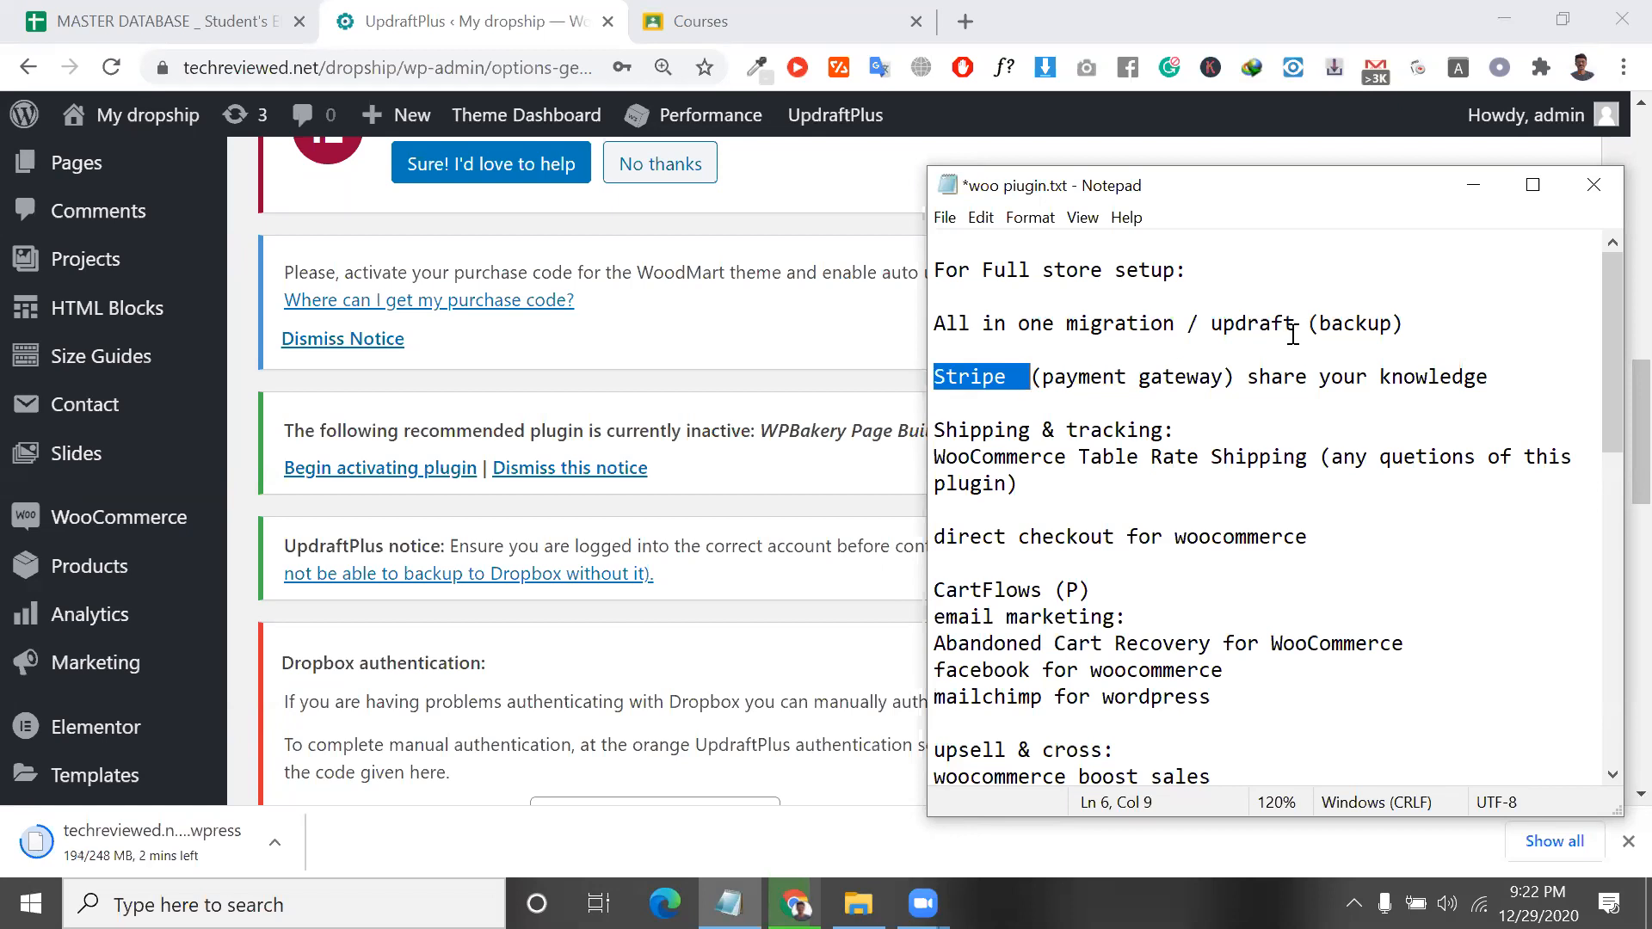
{"action": "left_click_drag", "start_coordinate": [1237, 378], "coordinate": [938, 385]}
{"action": "left_click", "coordinate": [940, 388]}
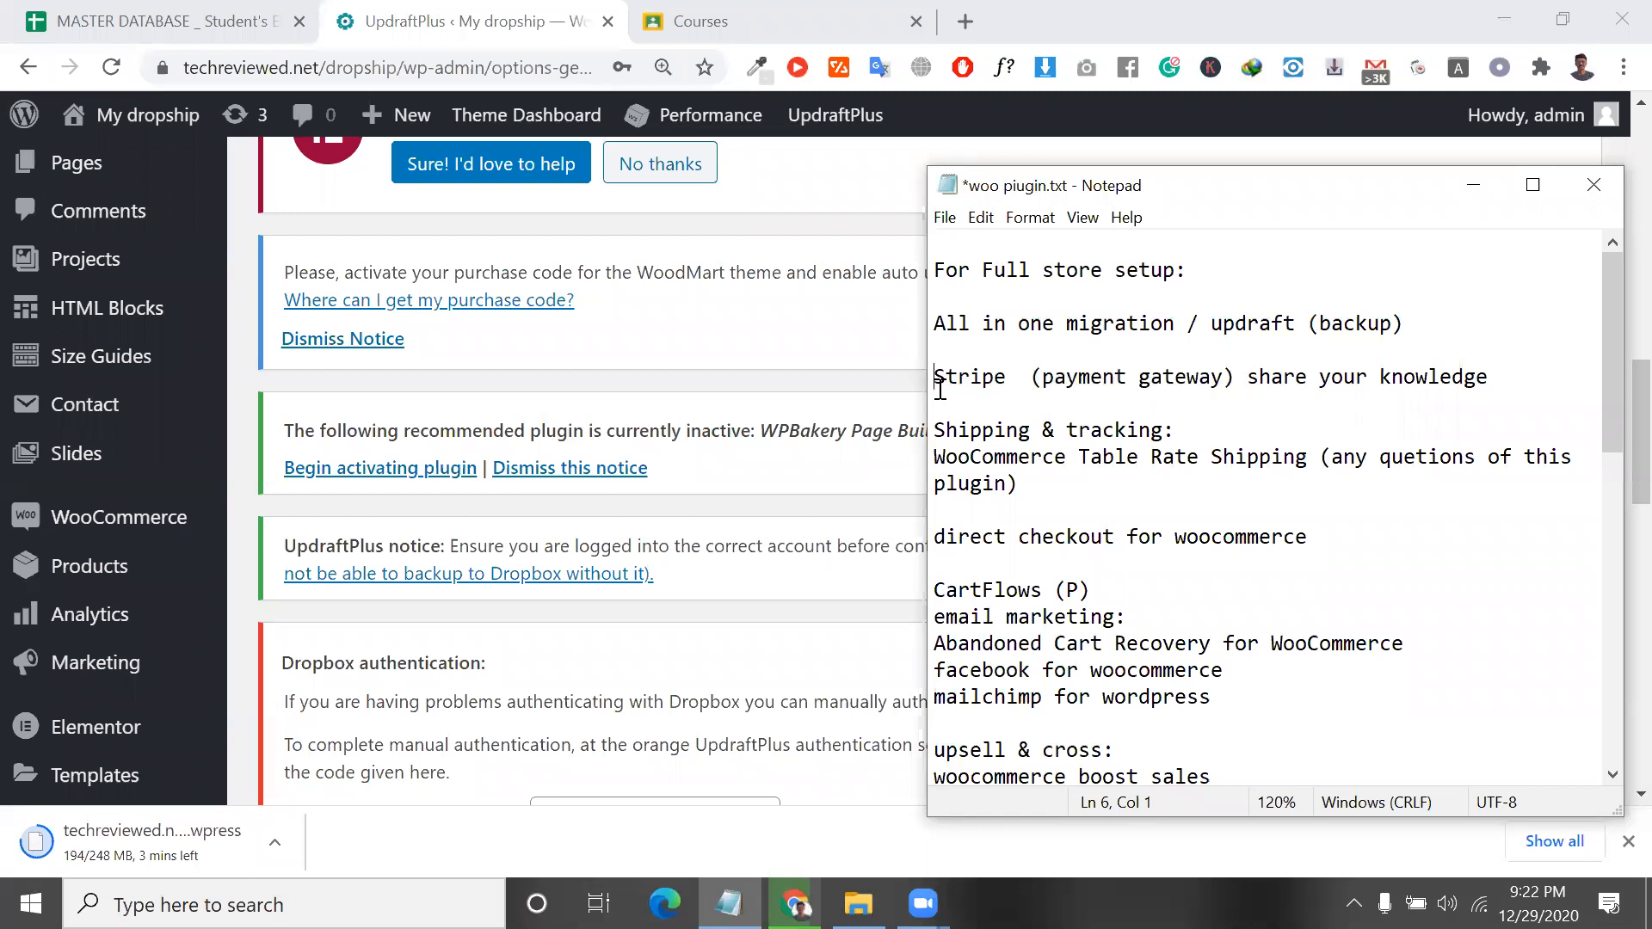
Switch to the browser and check the site's connection security information and page address.
{"action": "left_click", "coordinate": [166, 74]}
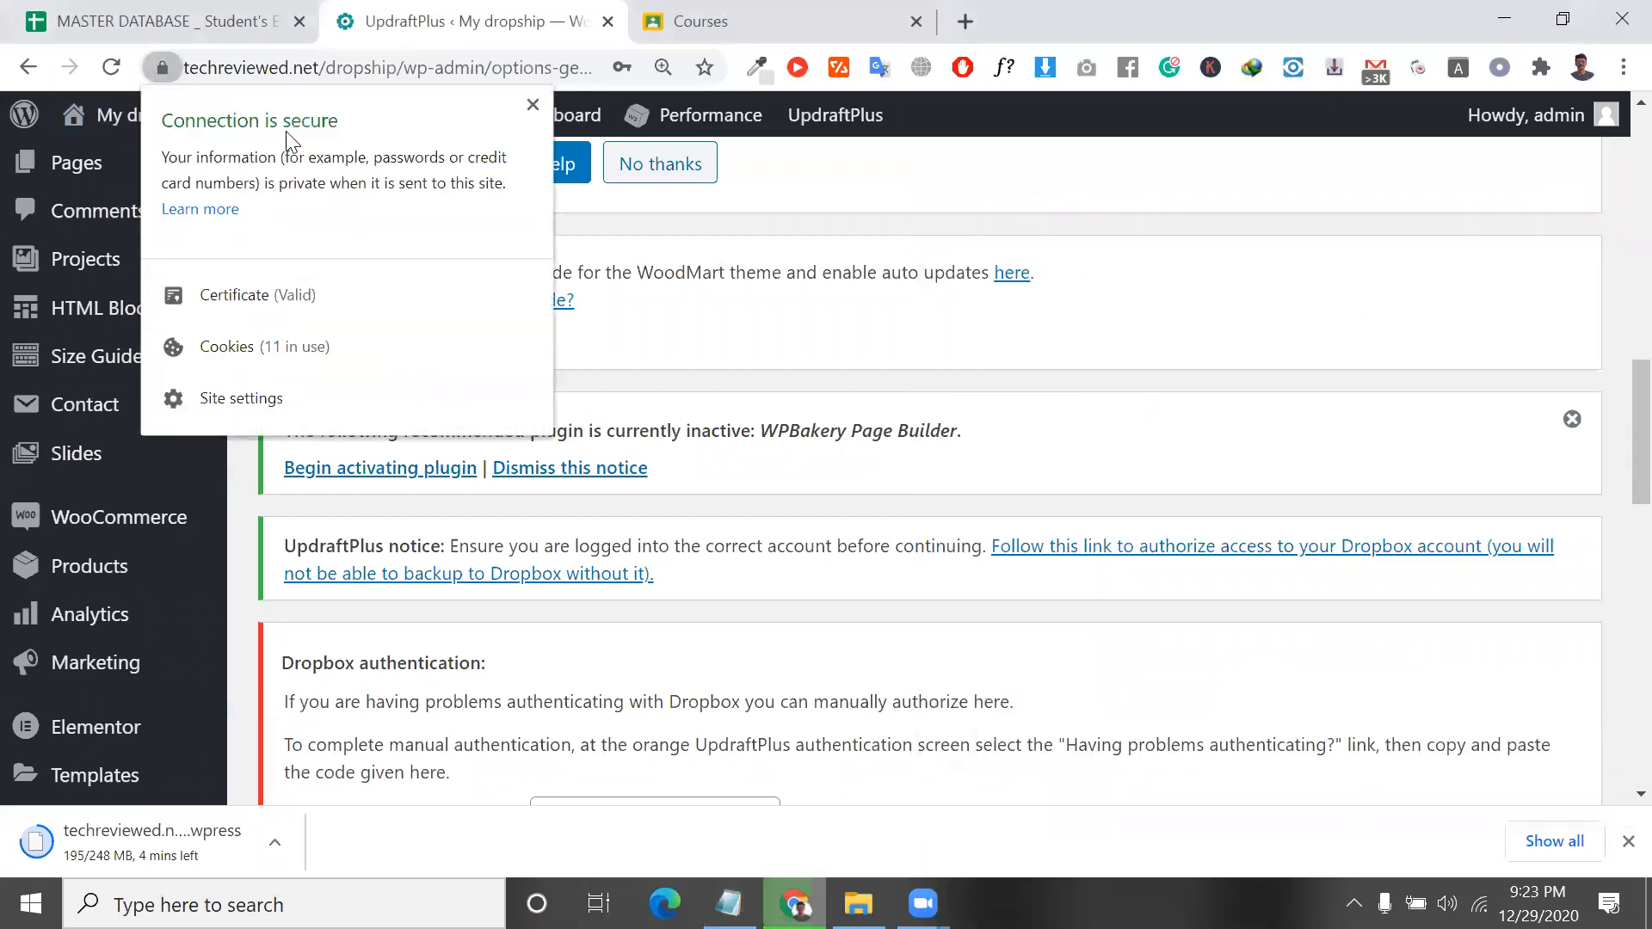
{"action": "left_click", "coordinate": [532, 105]}
{"action": "left_click_drag", "start_coordinate": [327, 69], "coordinate": [604, 404]}
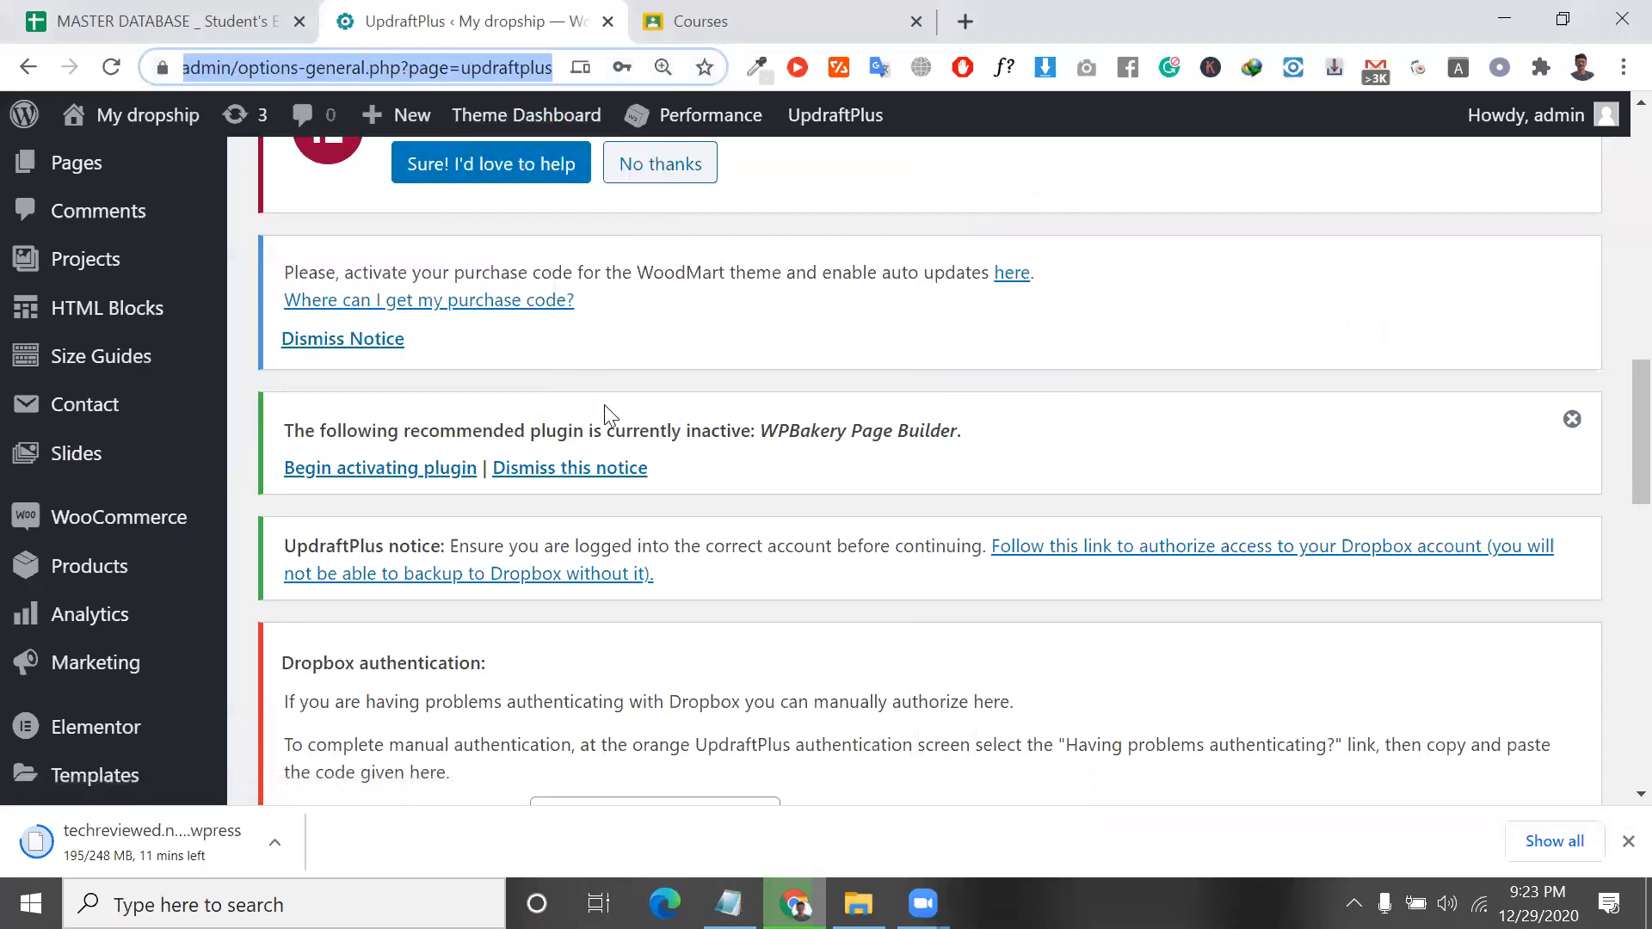
{"action": "left_click", "coordinate": [614, 411]}
{"action": "double_click", "coordinate": [621, 428]}
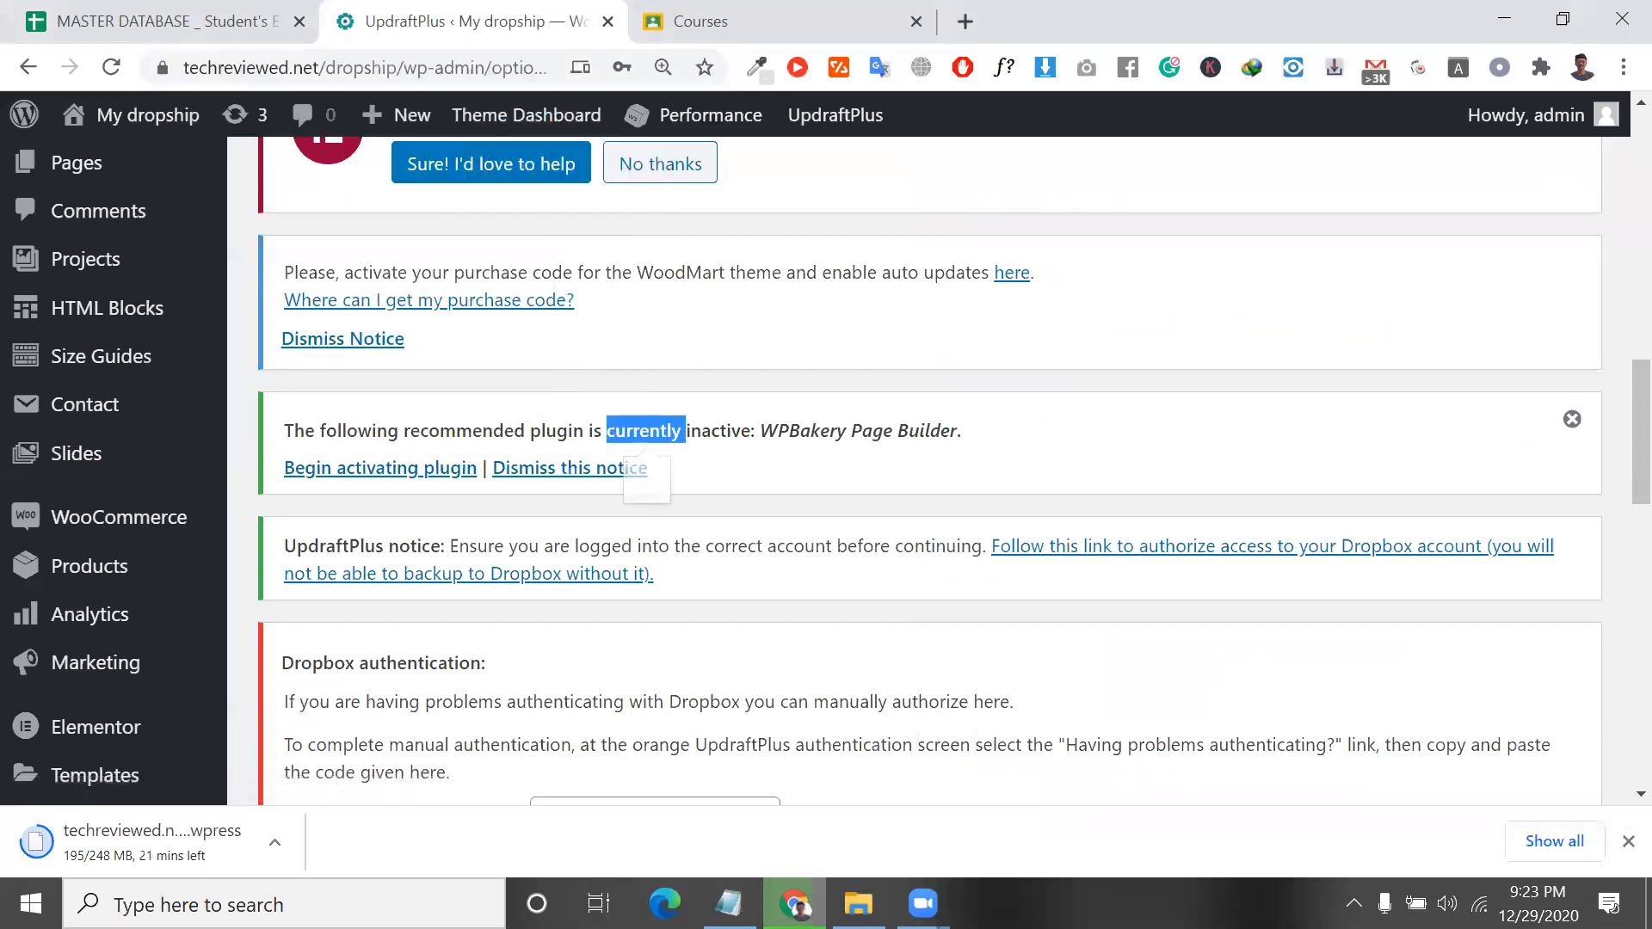
Return to Notepad and highlight the Stripe line and the Shipping & tracking entry with WooCommerce Table Rate Shipping.
{"action": "key", "text": "alt+Tab"}
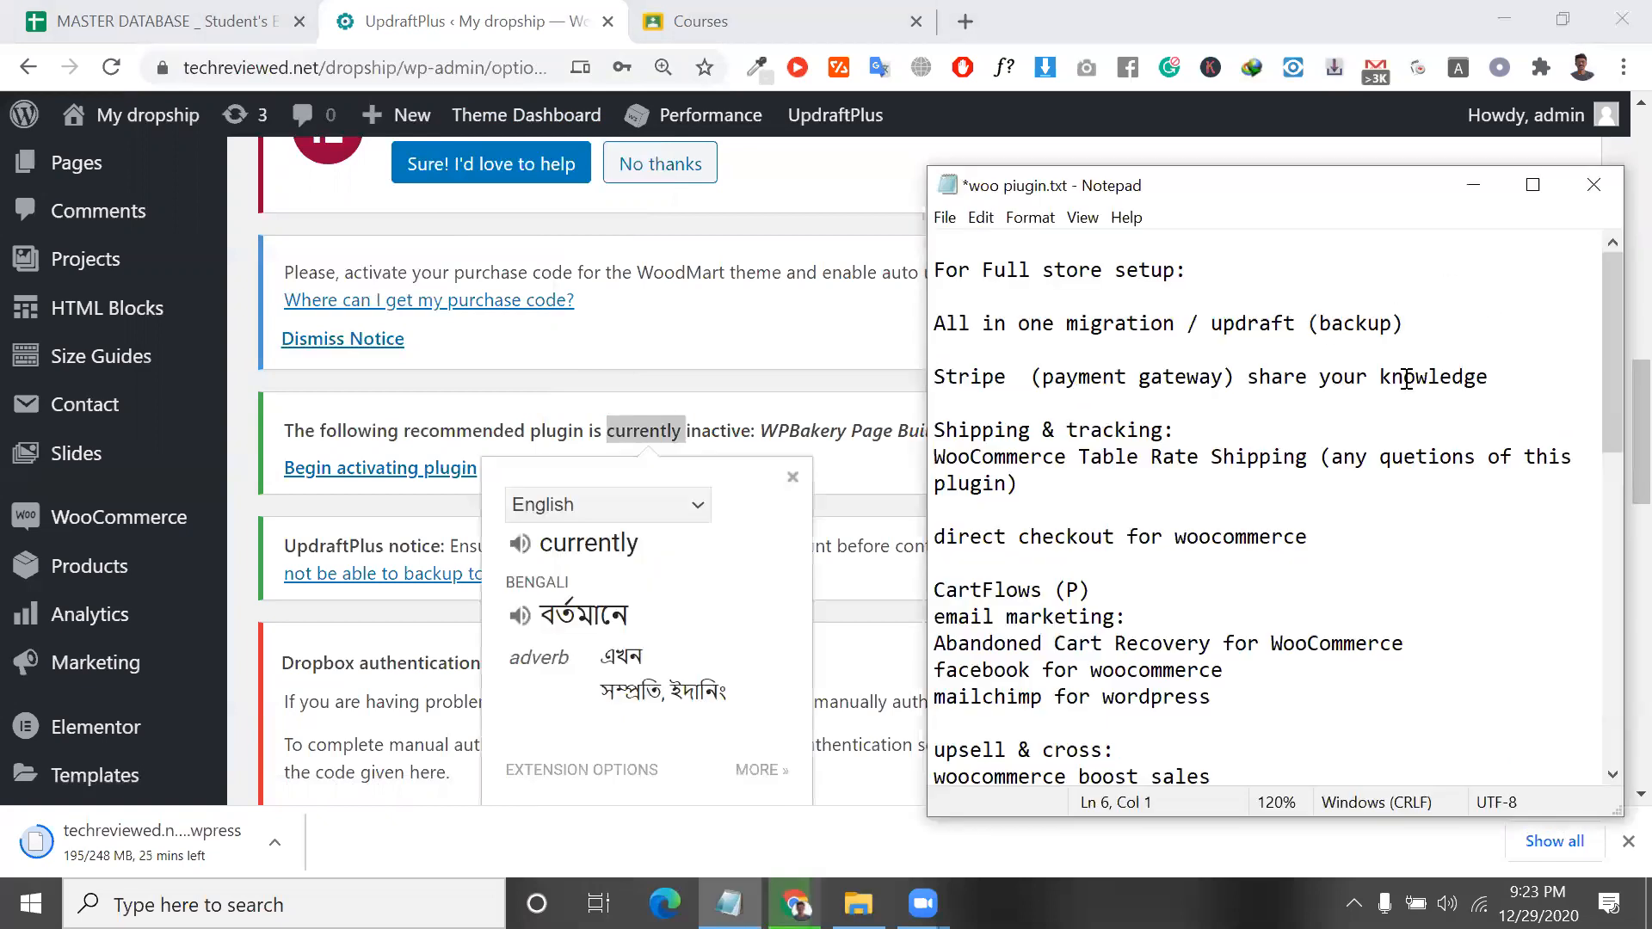
{"action": "triple_click", "coordinate": [931, 384]}
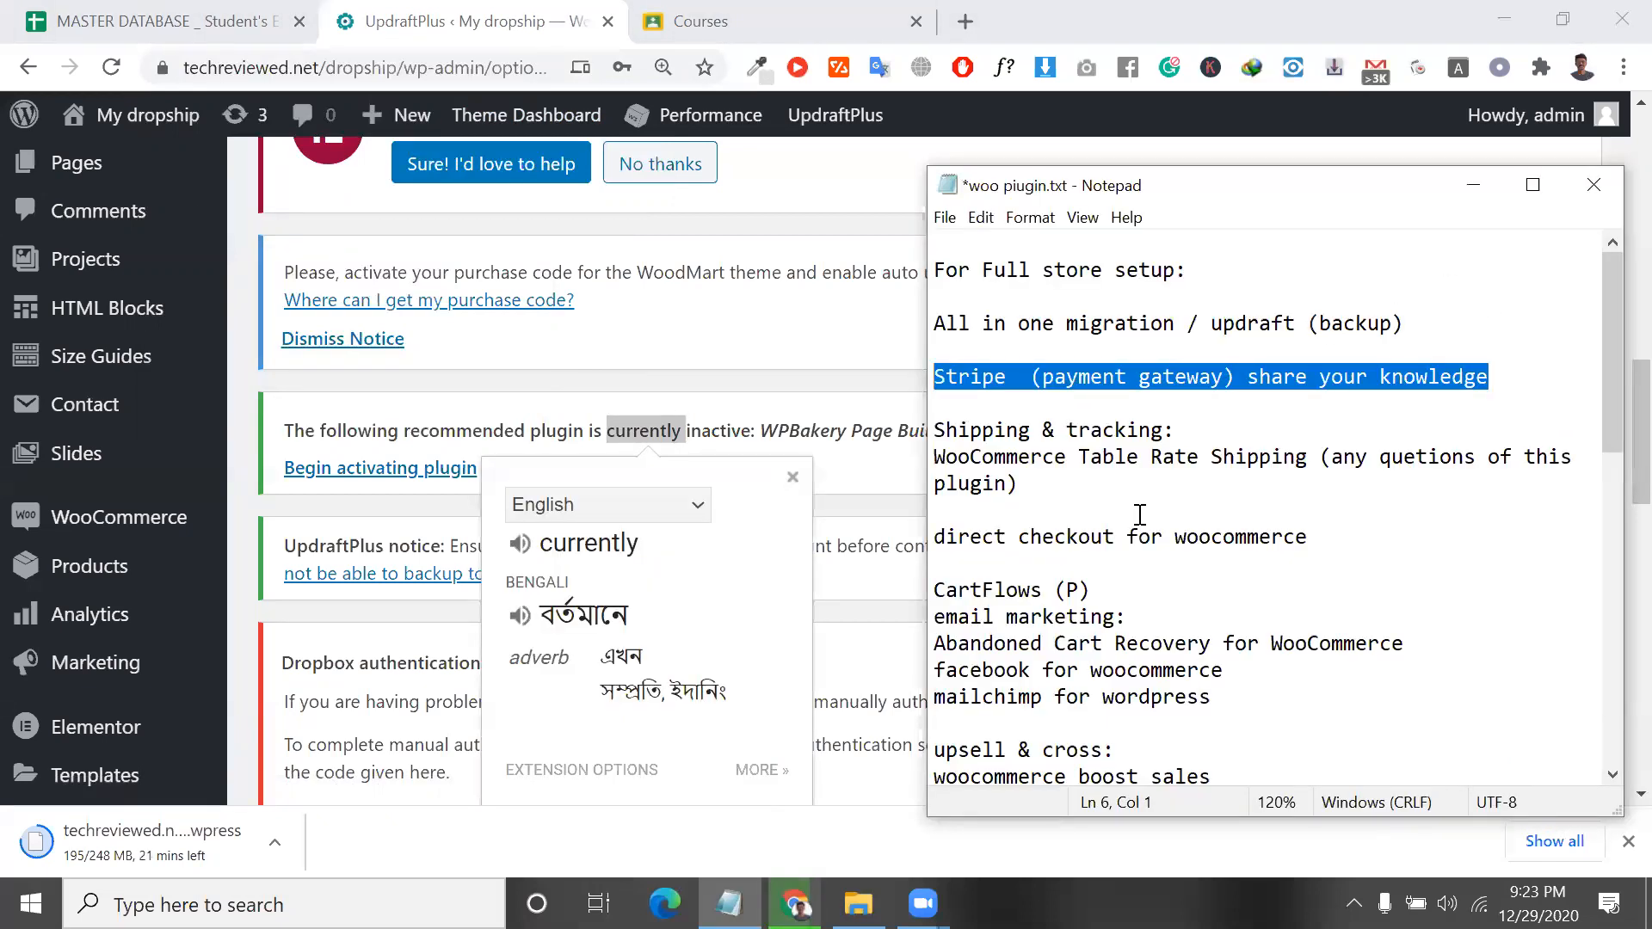
{"action": "left_click_drag", "start_coordinate": [1042, 482], "coordinate": [1330, 473]}
{"action": "left_click", "coordinate": [945, 450]}
{"action": "left_click", "coordinate": [1101, 487]}
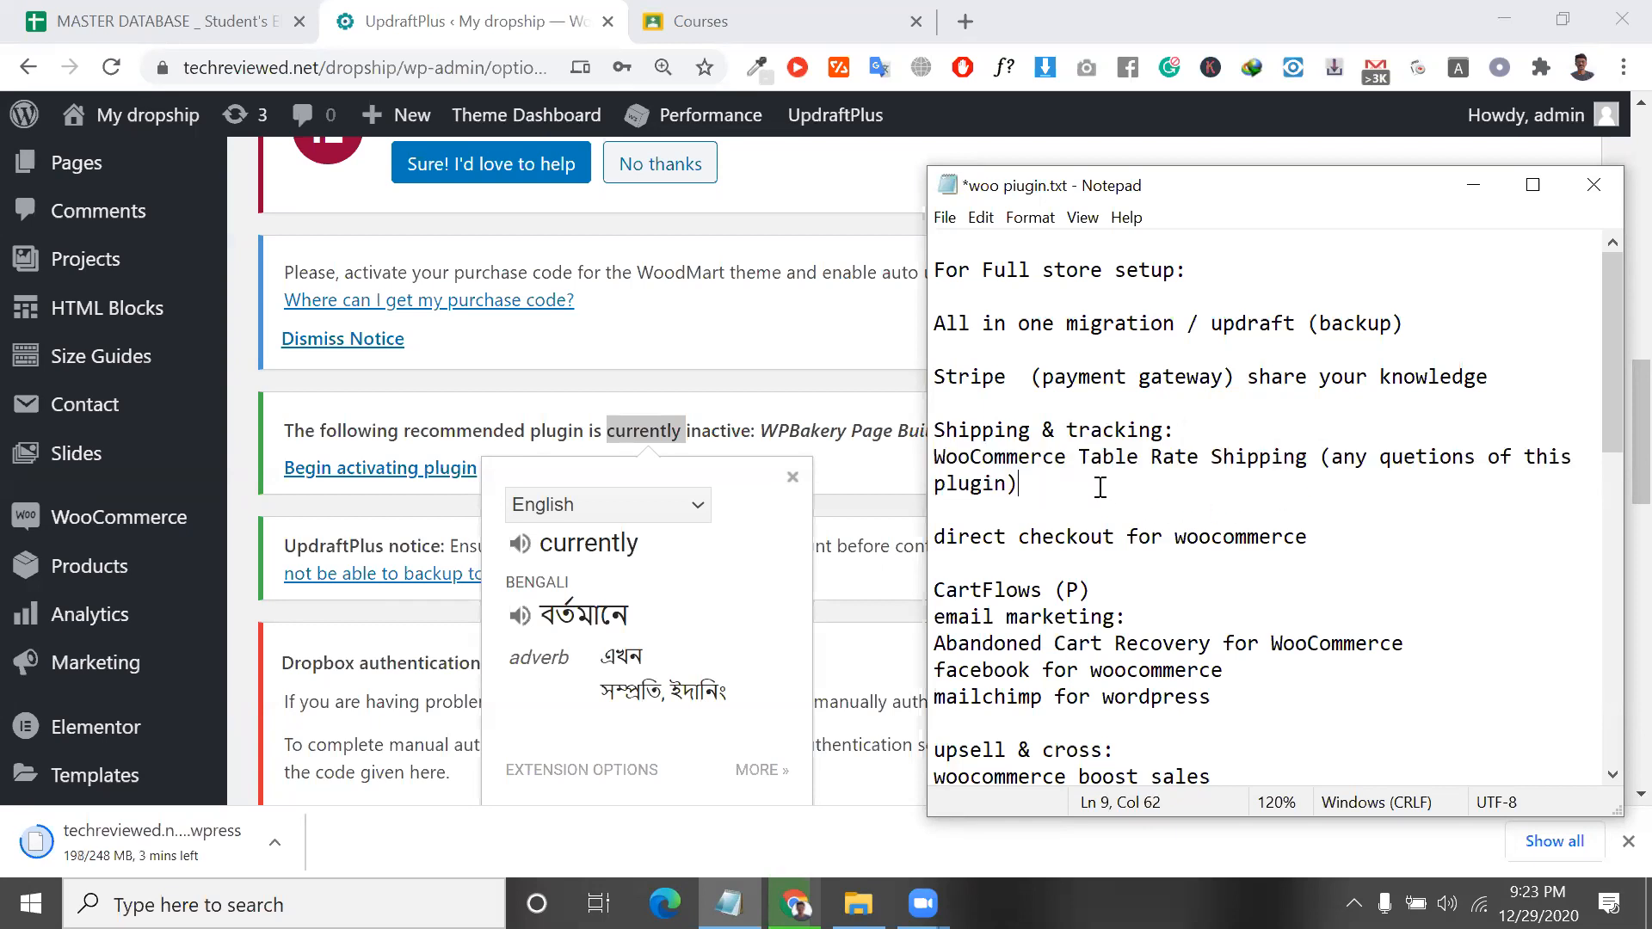
{"action": "left_click", "coordinate": [936, 432], "text": "shift"}
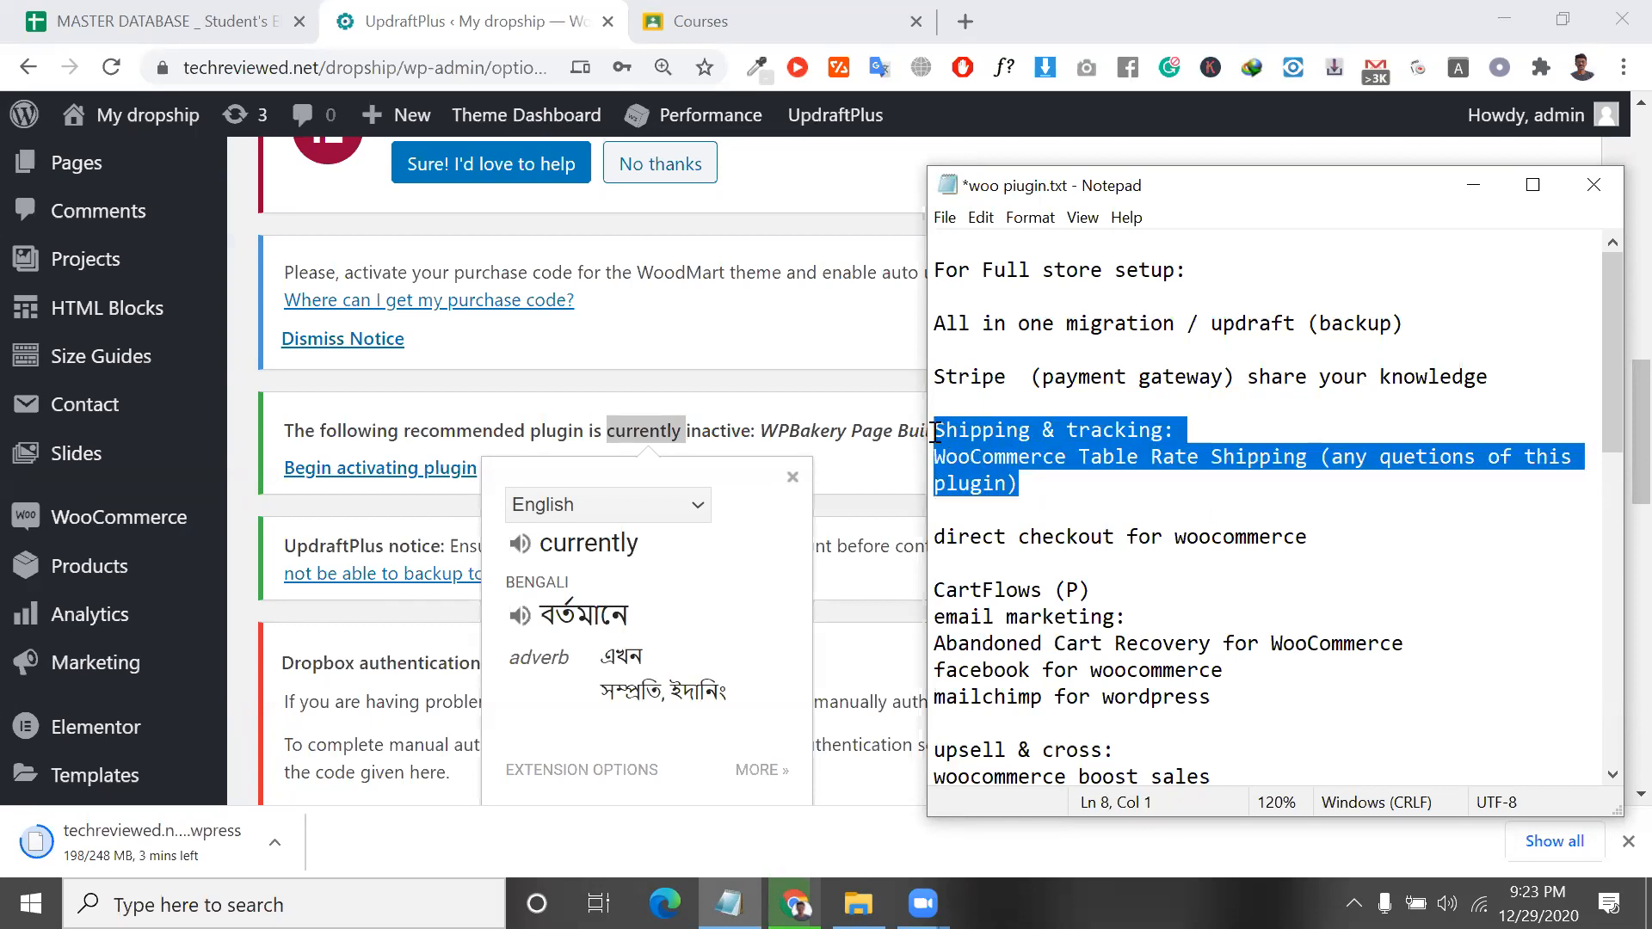
{"action": "left_click", "coordinate": [936, 432]}
{"action": "left_click_drag", "start_coordinate": [936, 432], "coordinate": [1053, 480]}
{"action": "scroll", "coordinate": [1053, 480], "scroll_direction": "down", "scroll_amount": 1}
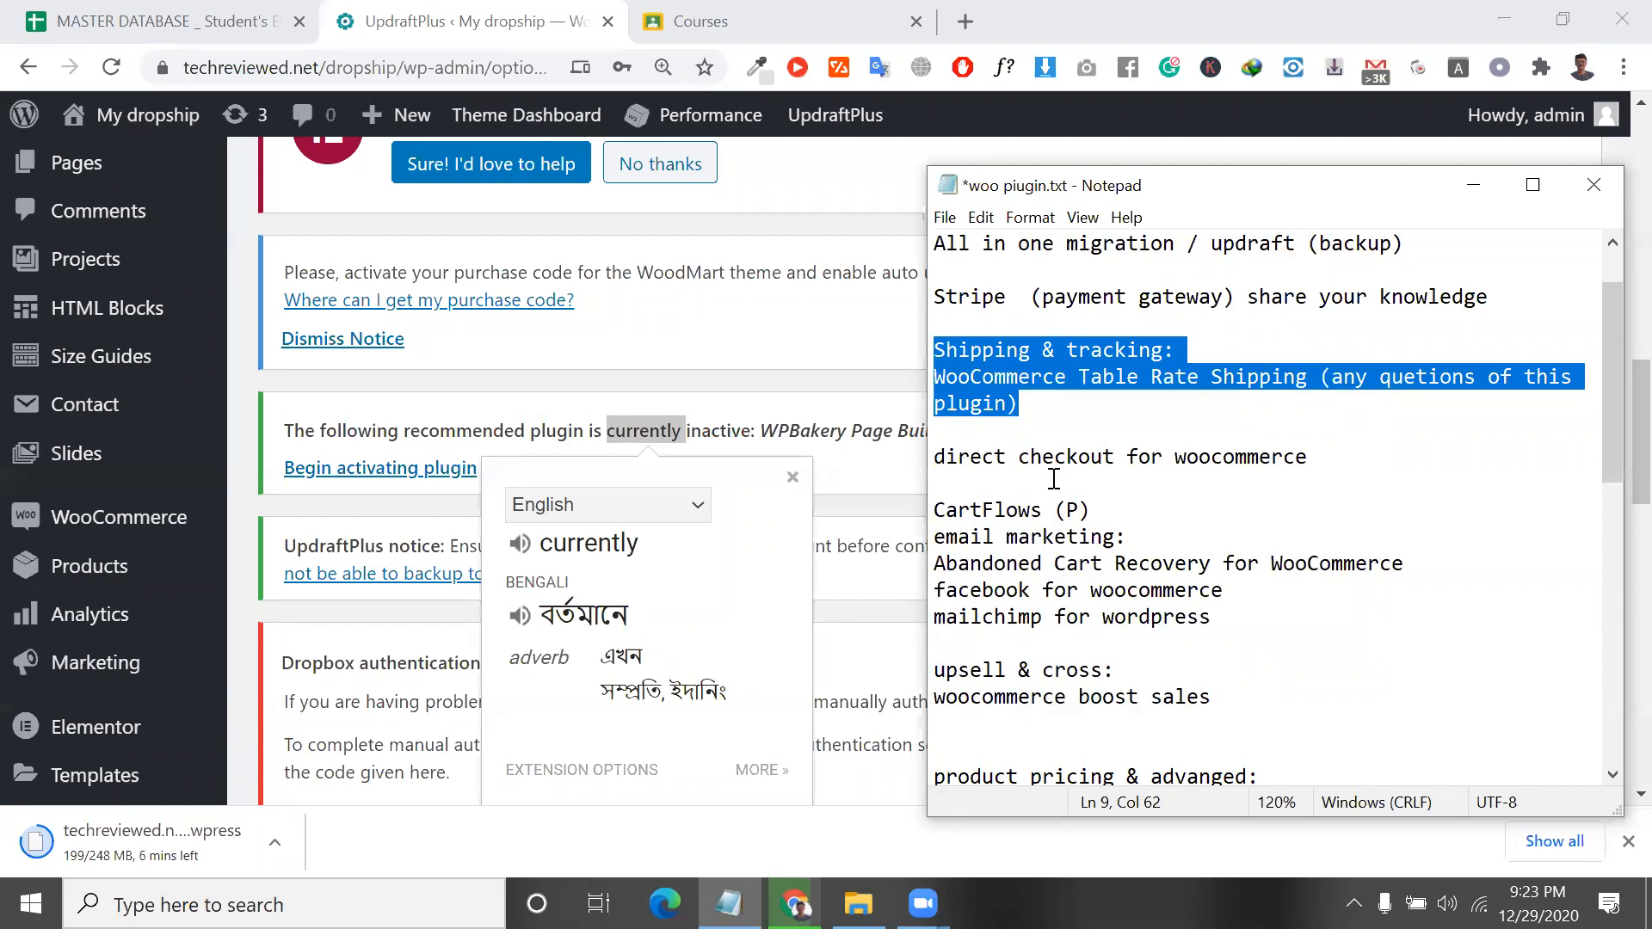
Highlight the "direct checkout for woocommerce" line in the plugin list.
{"action": "left_click", "coordinate": [1316, 458]}
{"action": "left_click_drag", "start_coordinate": [1316, 458], "coordinate": [955, 430]}
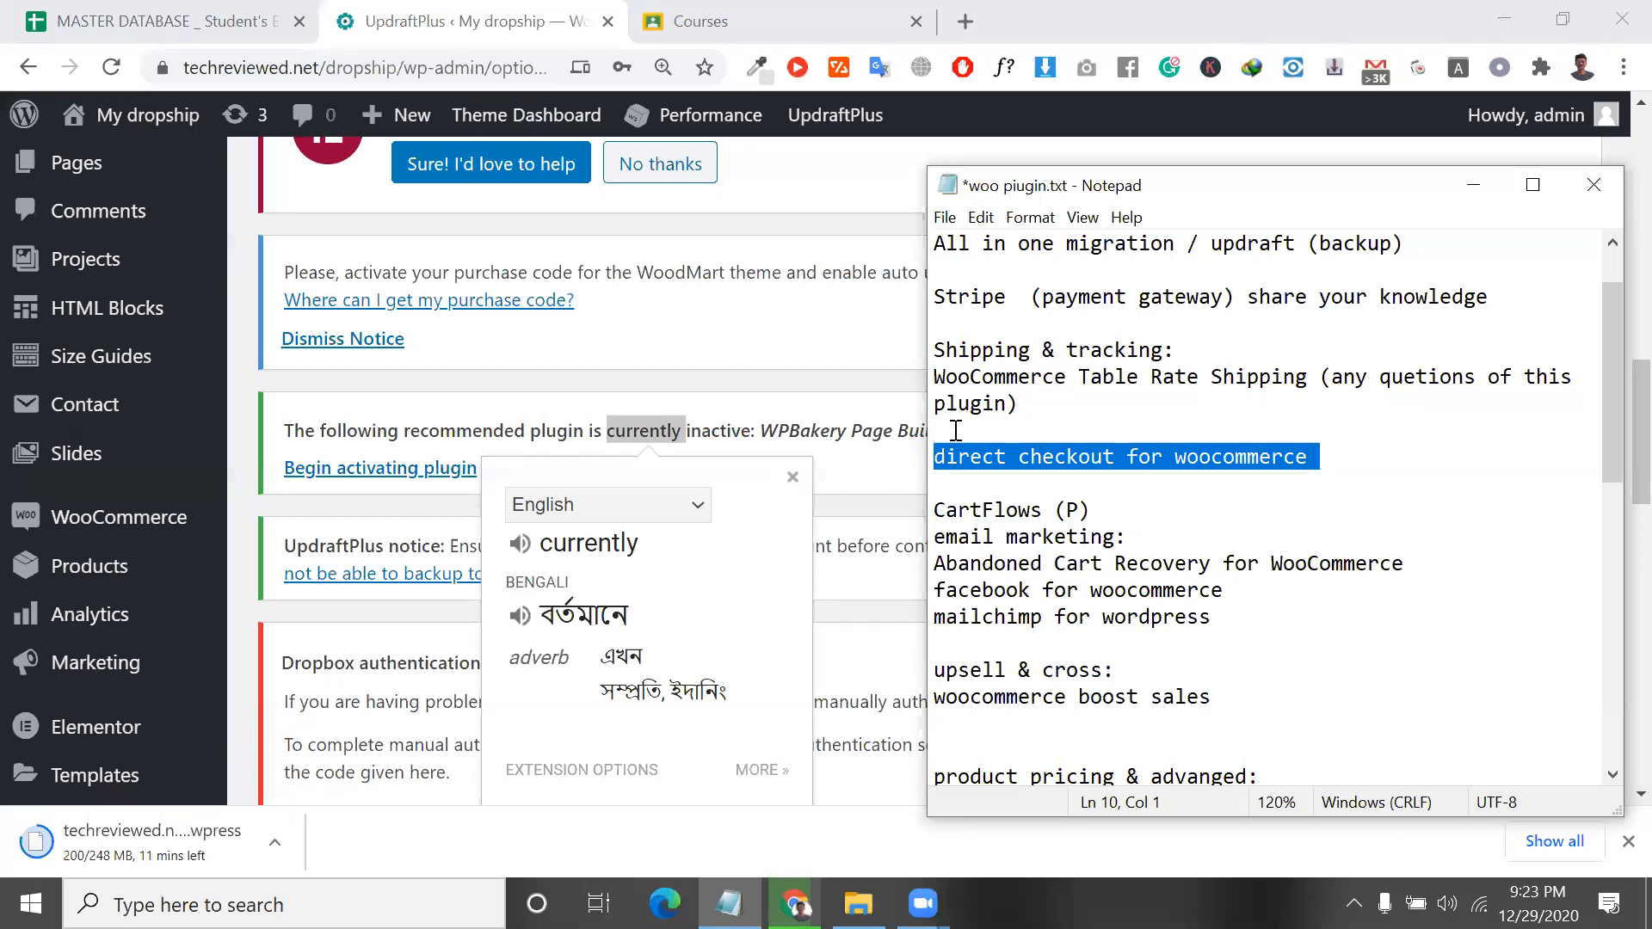
{"action": "left_click", "coordinate": [1147, 508]}
{"action": "left_click", "coordinate": [1244, 481]}
{"action": "key", "text": "shift+Up"}
Return to the browser and open the WordPress admin page for adding new plugins.
{"action": "left_click", "coordinate": [798, 275]}
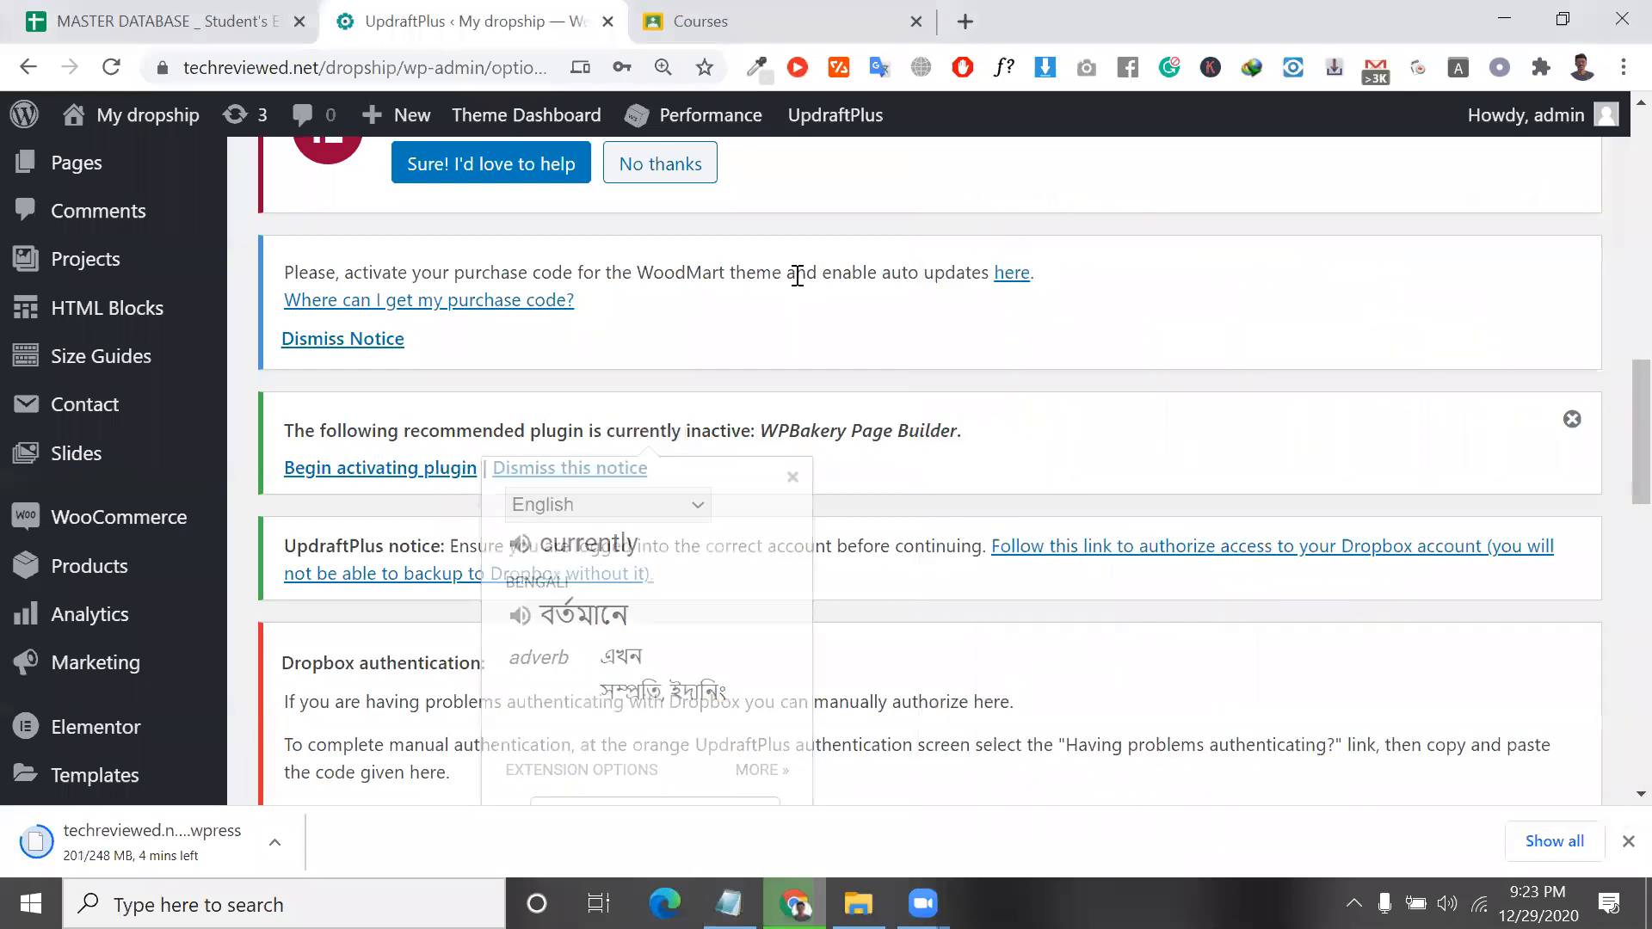
{"action": "triple_click", "coordinate": [799, 276]}
{"action": "scroll", "coordinate": [797, 284], "scroll_direction": "down", "scroll_amount": 2}
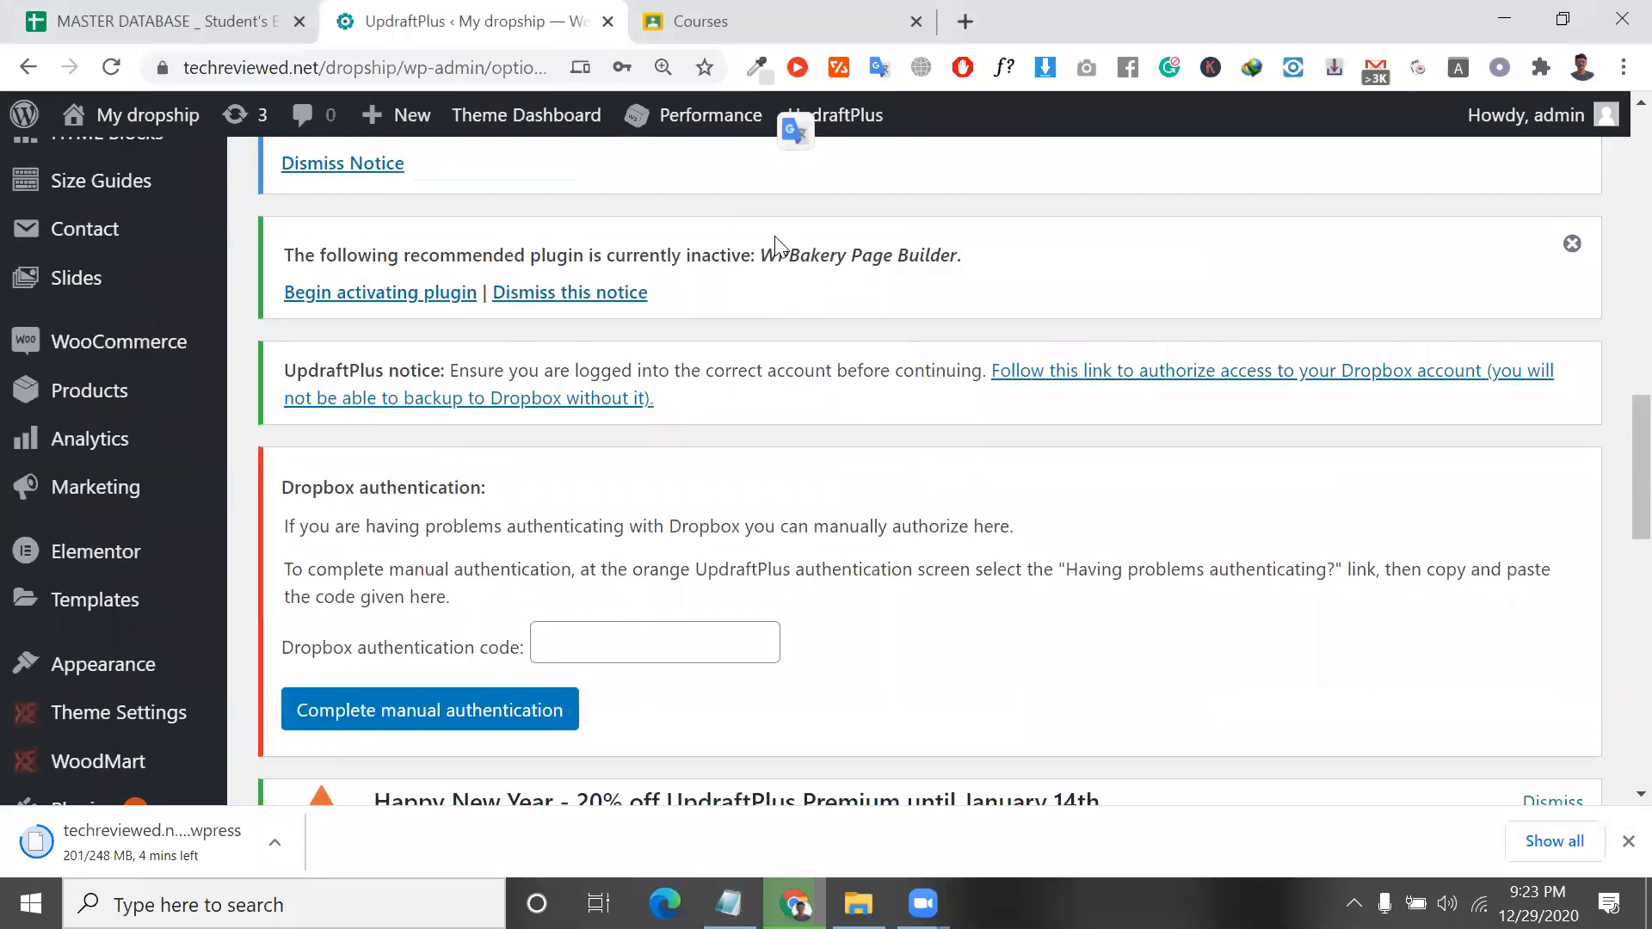
{"action": "triple_click", "coordinate": [791, 251]}
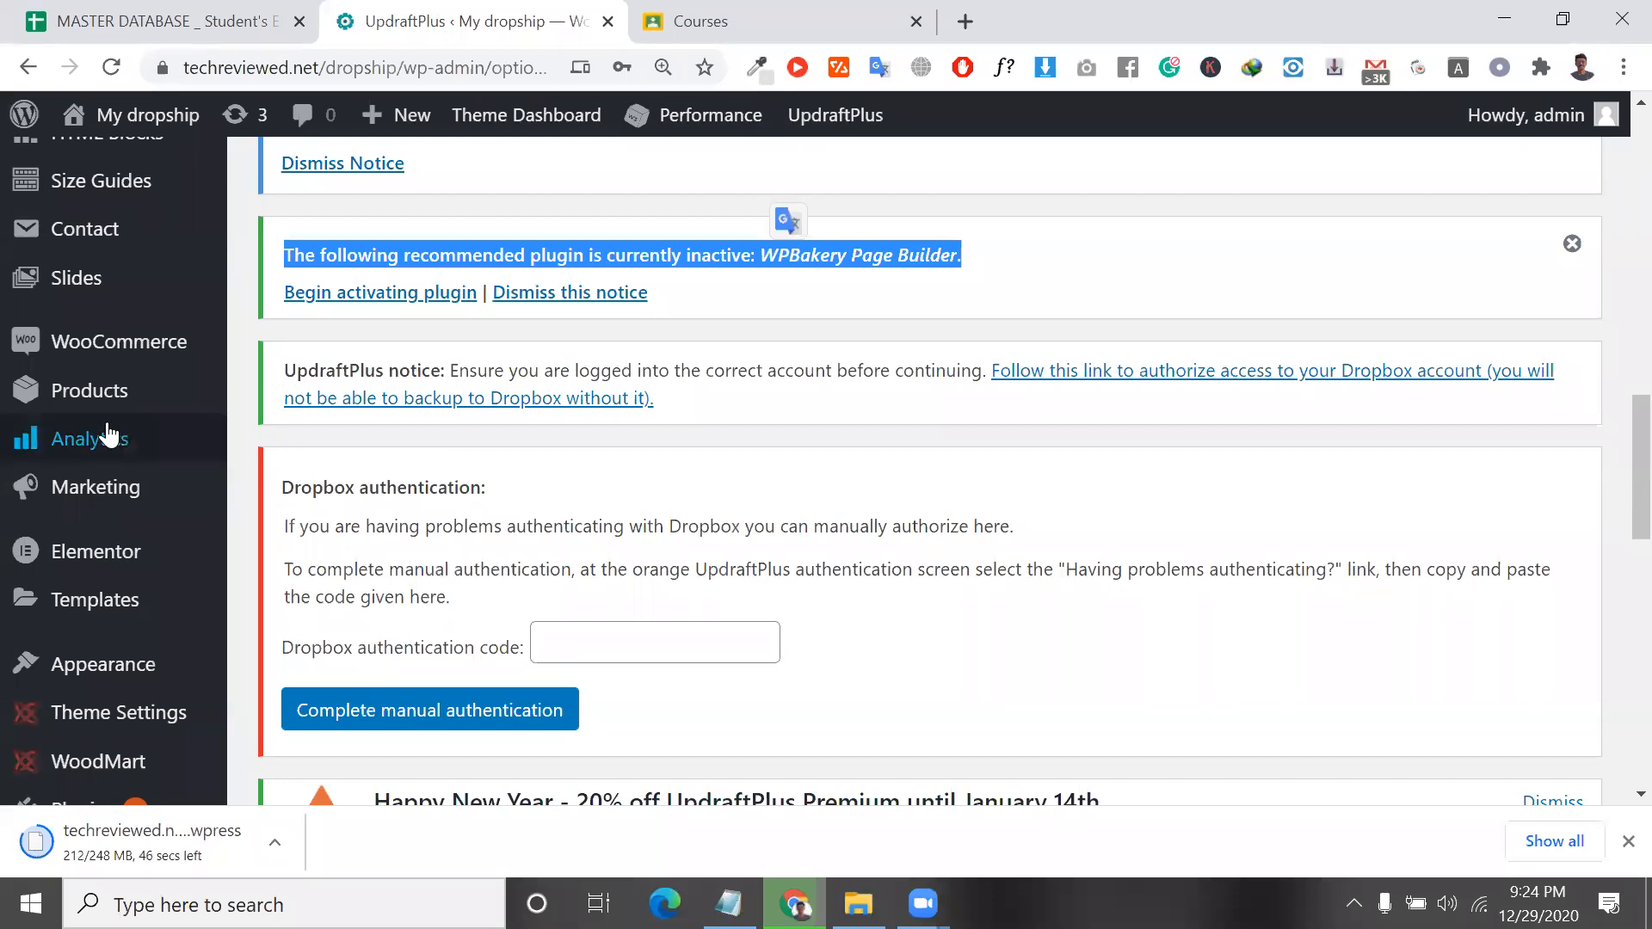
{"action": "scroll", "coordinate": [129, 615], "scroll_direction": "down", "scroll_amount": 3}
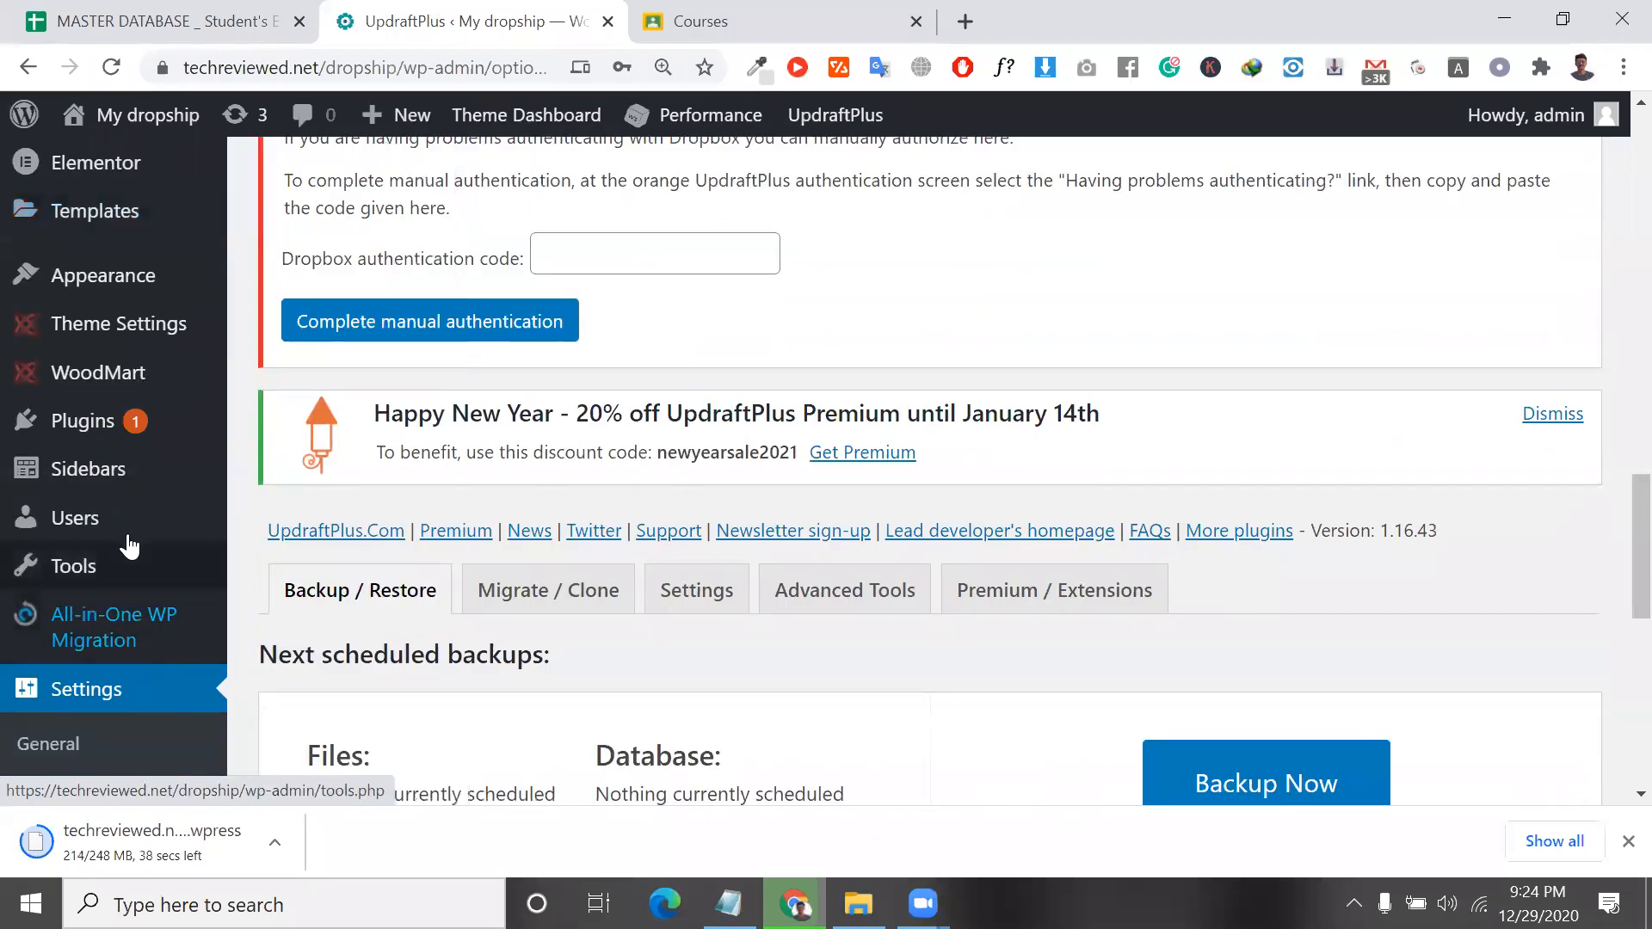
{"action": "mouse_move", "coordinate": [137, 434]}
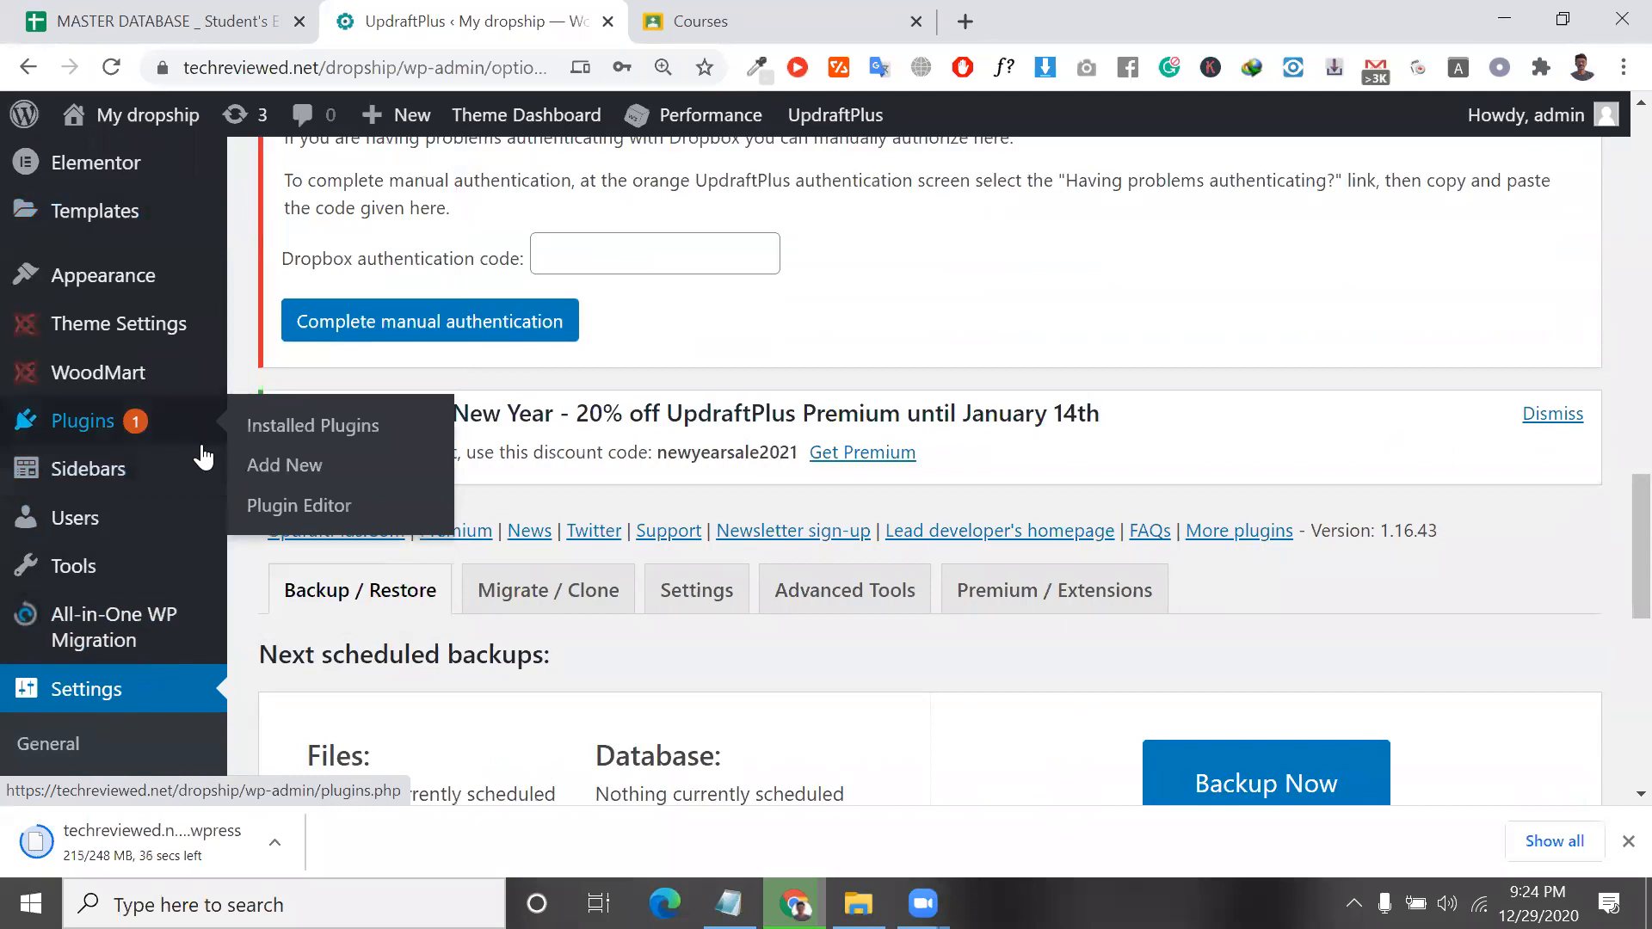
{"action": "left_click", "coordinate": [260, 479]}
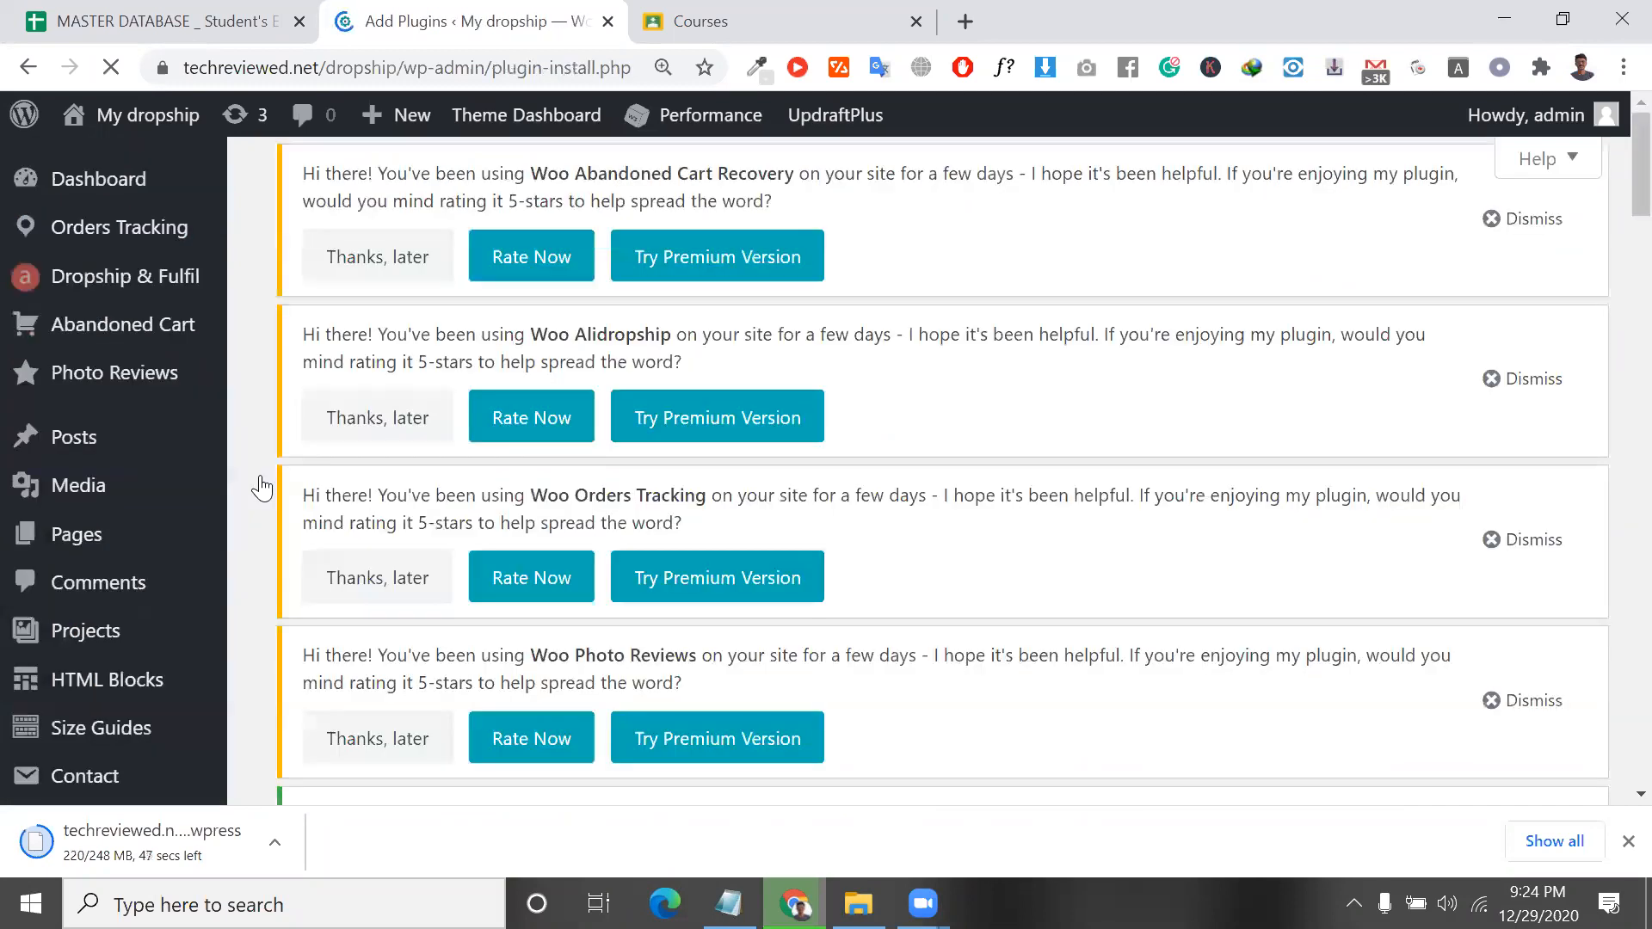
Search the plugin directory for "direct checkout for woocommerce".
{"action": "scroll", "coordinate": [701, 542], "scroll_direction": "down", "scroll_amount": 15}
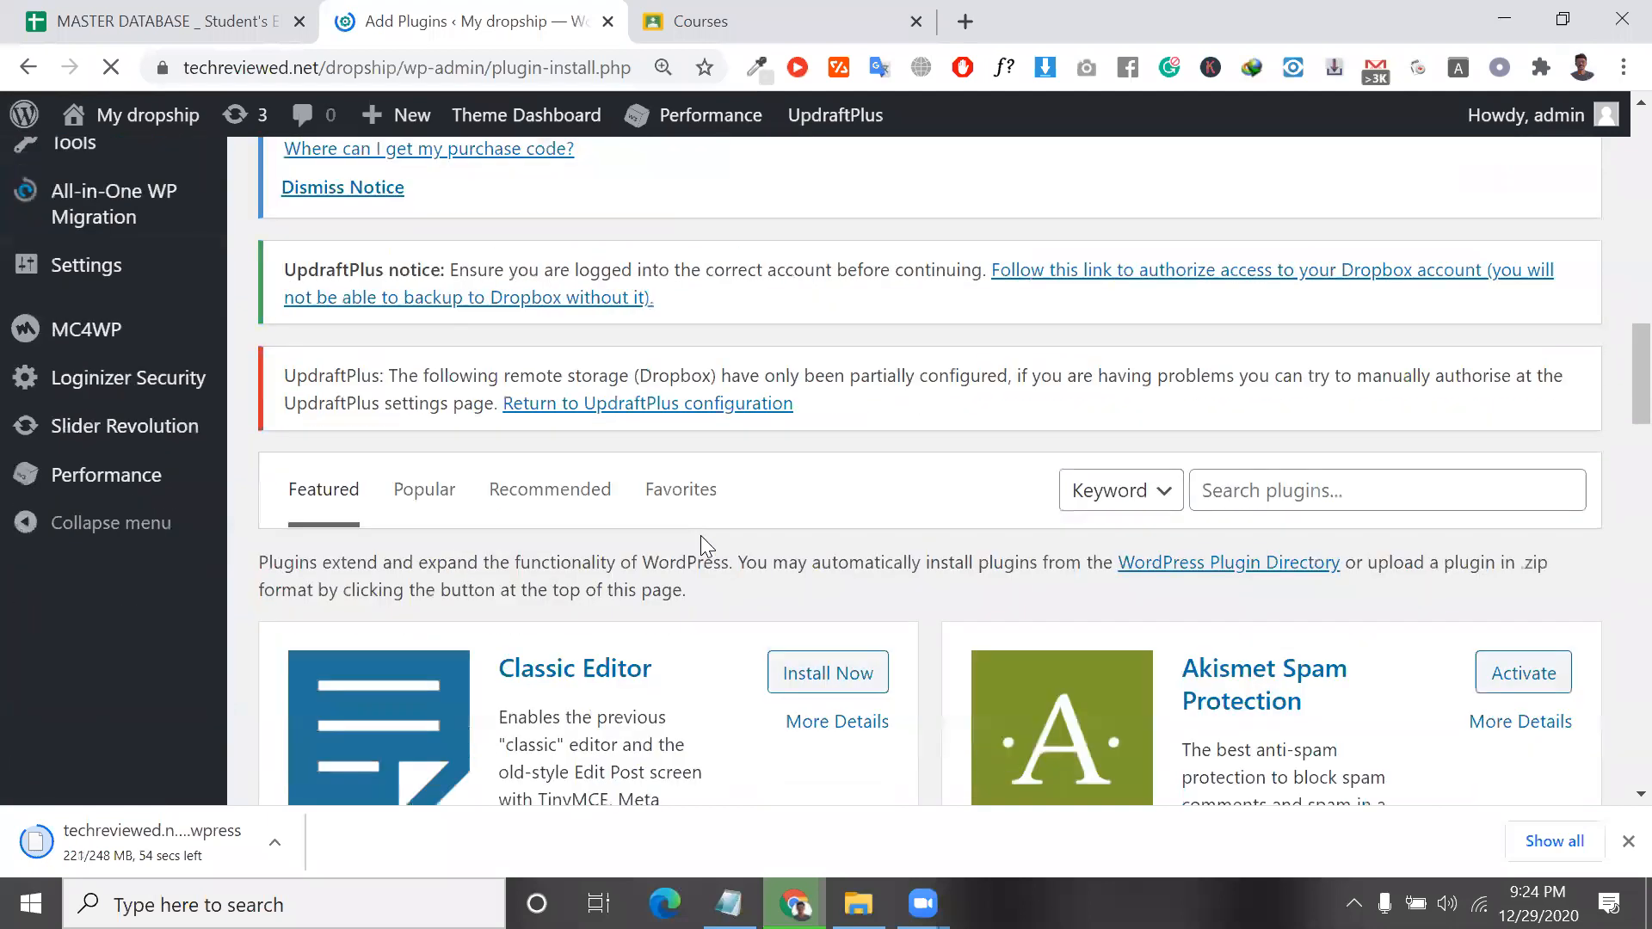
{"action": "scroll", "coordinate": [700, 542], "scroll_direction": "down", "scroll_amount": 8}
{"action": "scroll", "coordinate": [1316, 431], "scroll_direction": "up", "scroll_amount": 9}
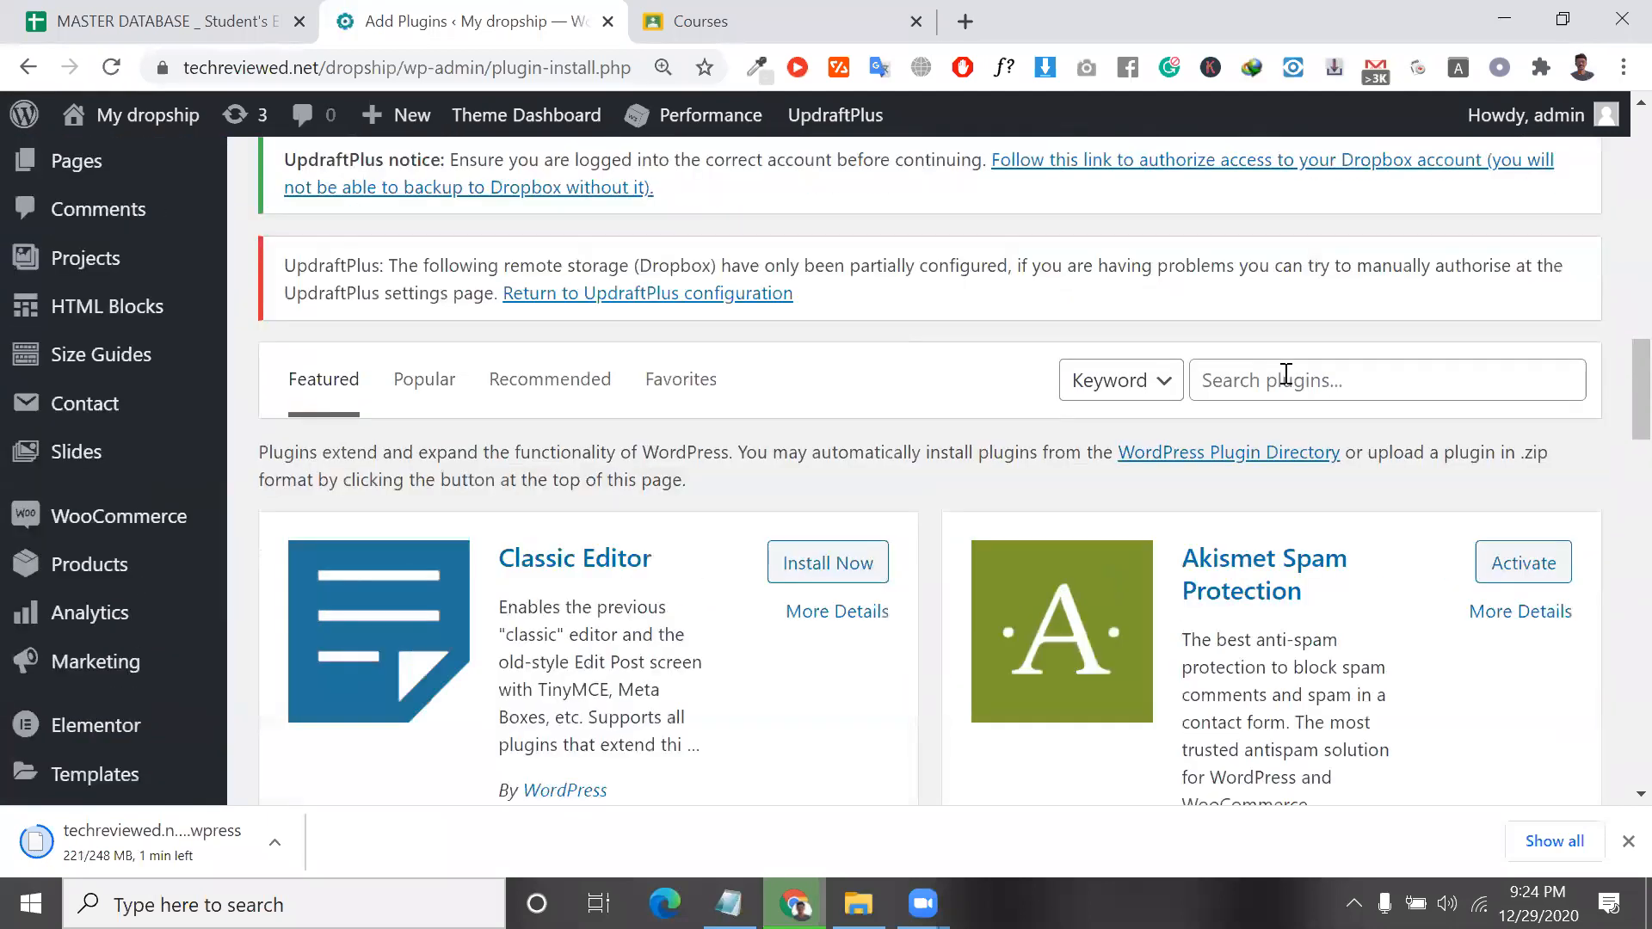
{"action": "left_click", "coordinate": [1286, 375]}
{"action": "type", "text": "dir"}
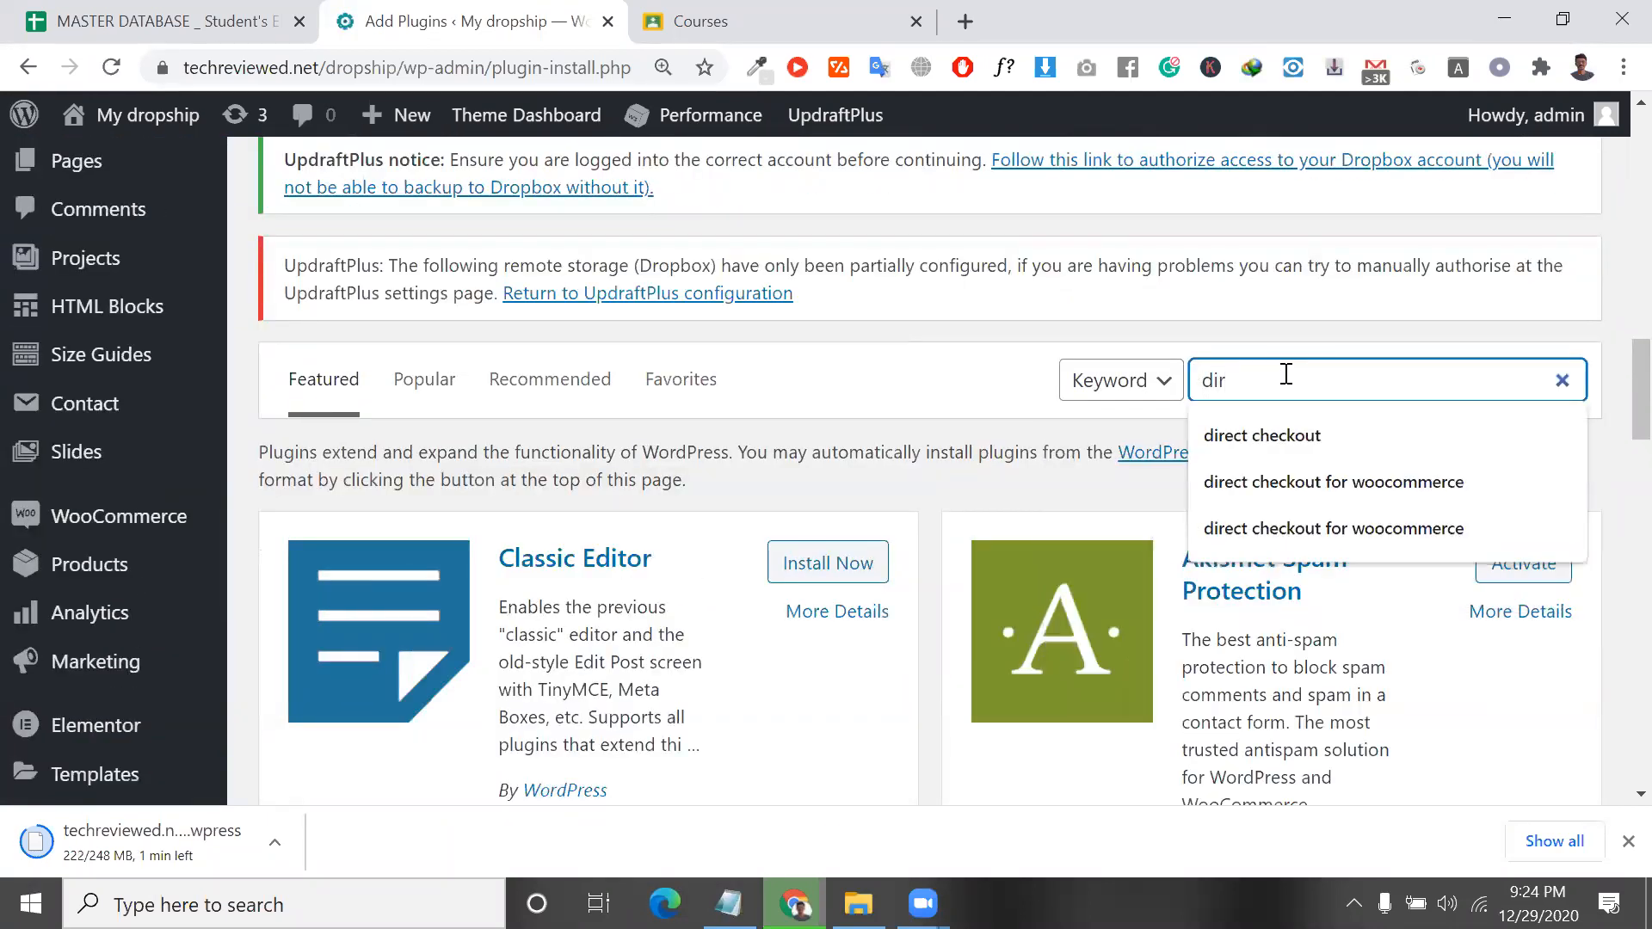
{"action": "left_click", "coordinate": [1280, 396]}
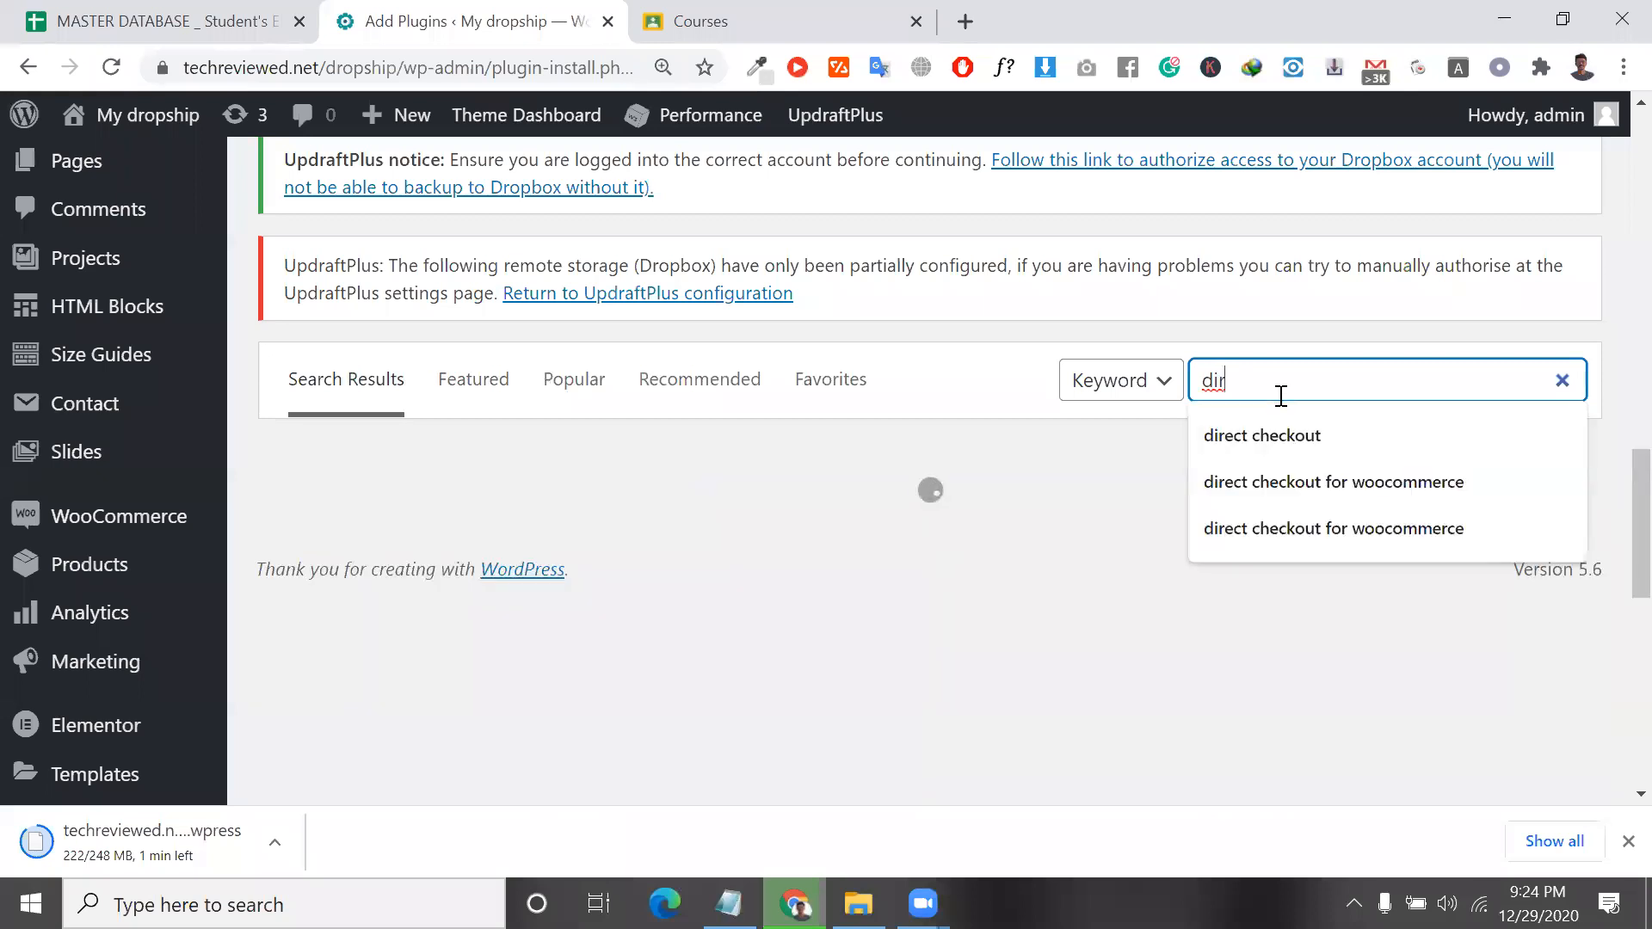
{"action": "left_click", "coordinate": [1305, 484]}
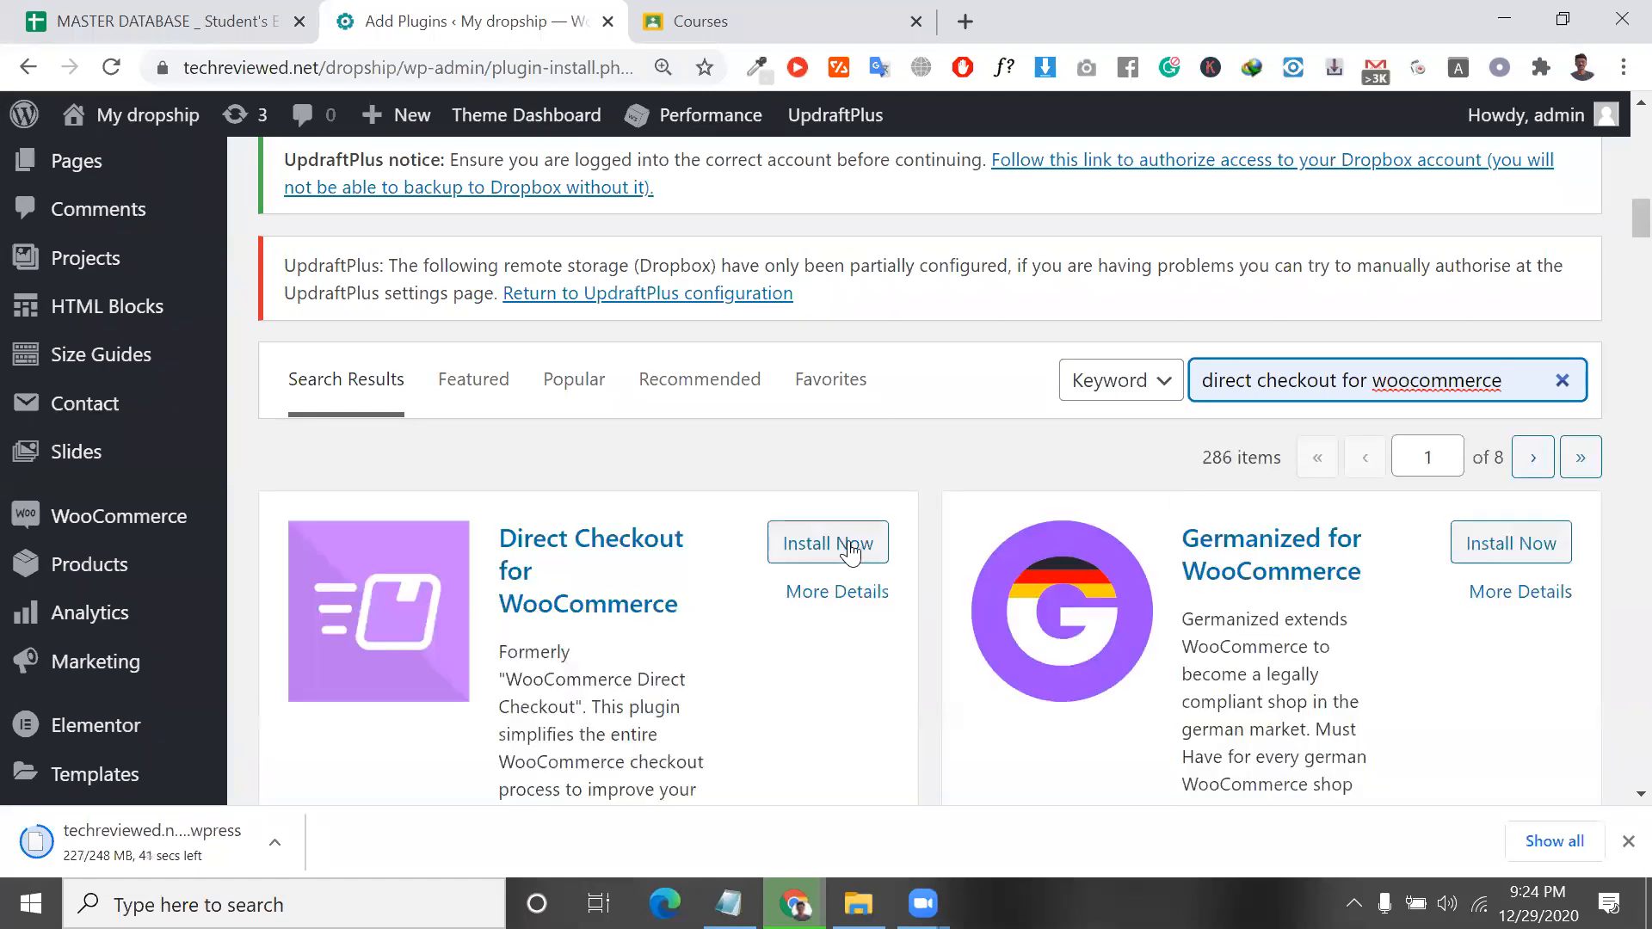
Install and activate the Direct Checkout for WooCommerce plugin, and open its settings from the installed plugins list.
{"action": "left_click", "coordinate": [843, 544]}
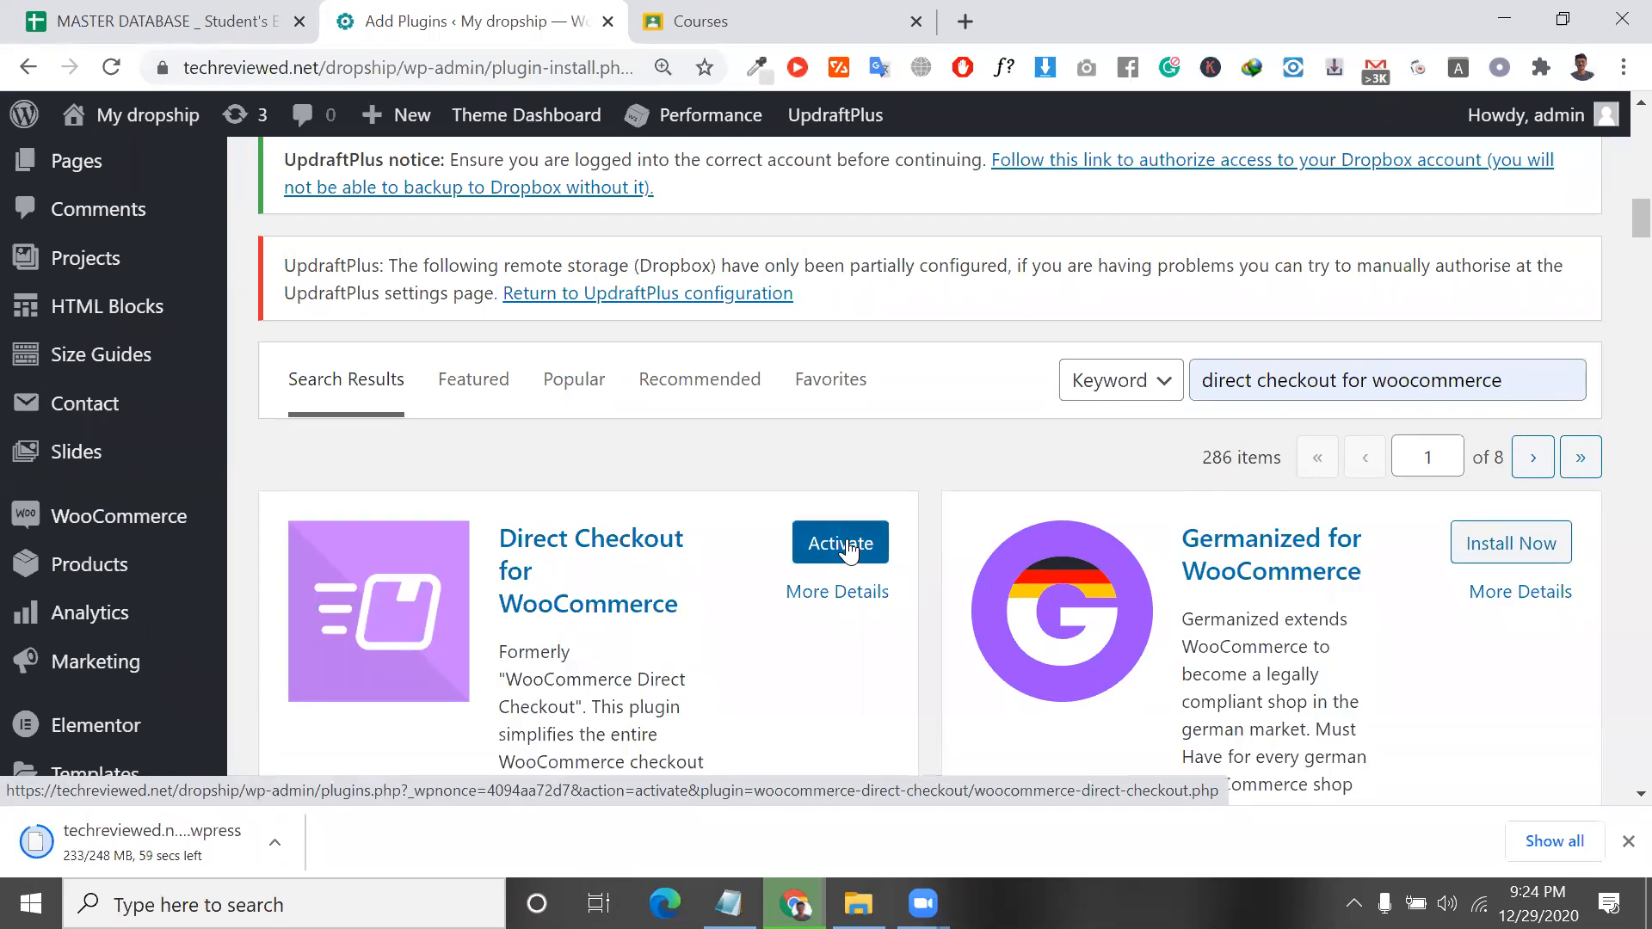
{"action": "left_click", "coordinate": [847, 550]}
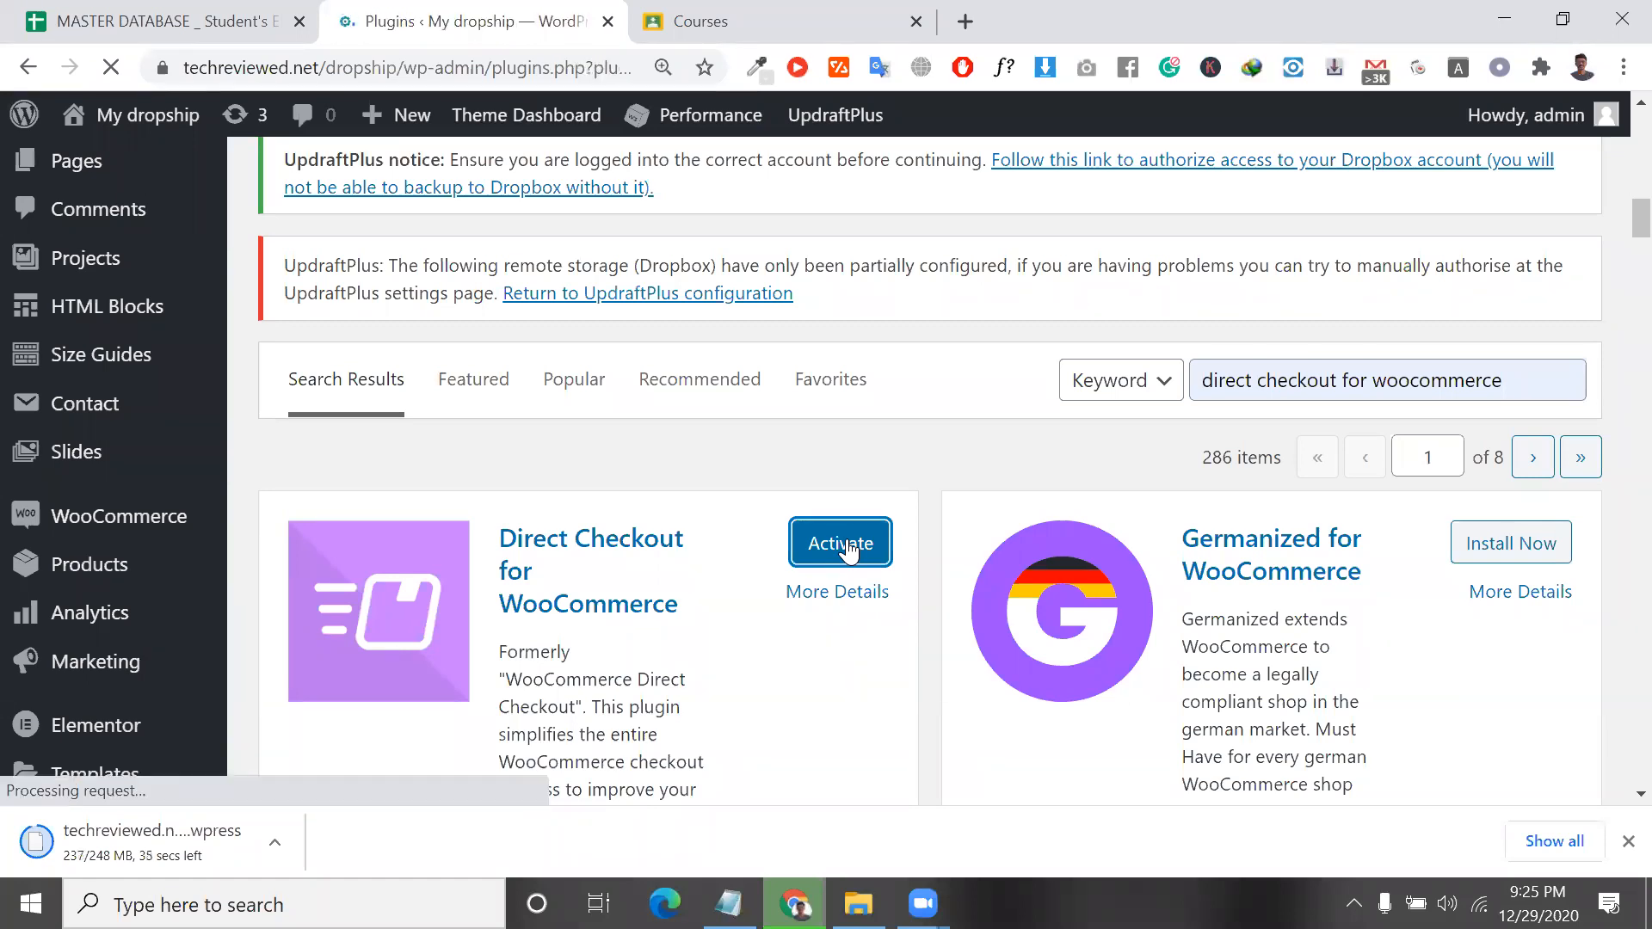
{"action": "scroll", "coordinate": [843, 534], "scroll_direction": "down", "scroll_amount": 15}
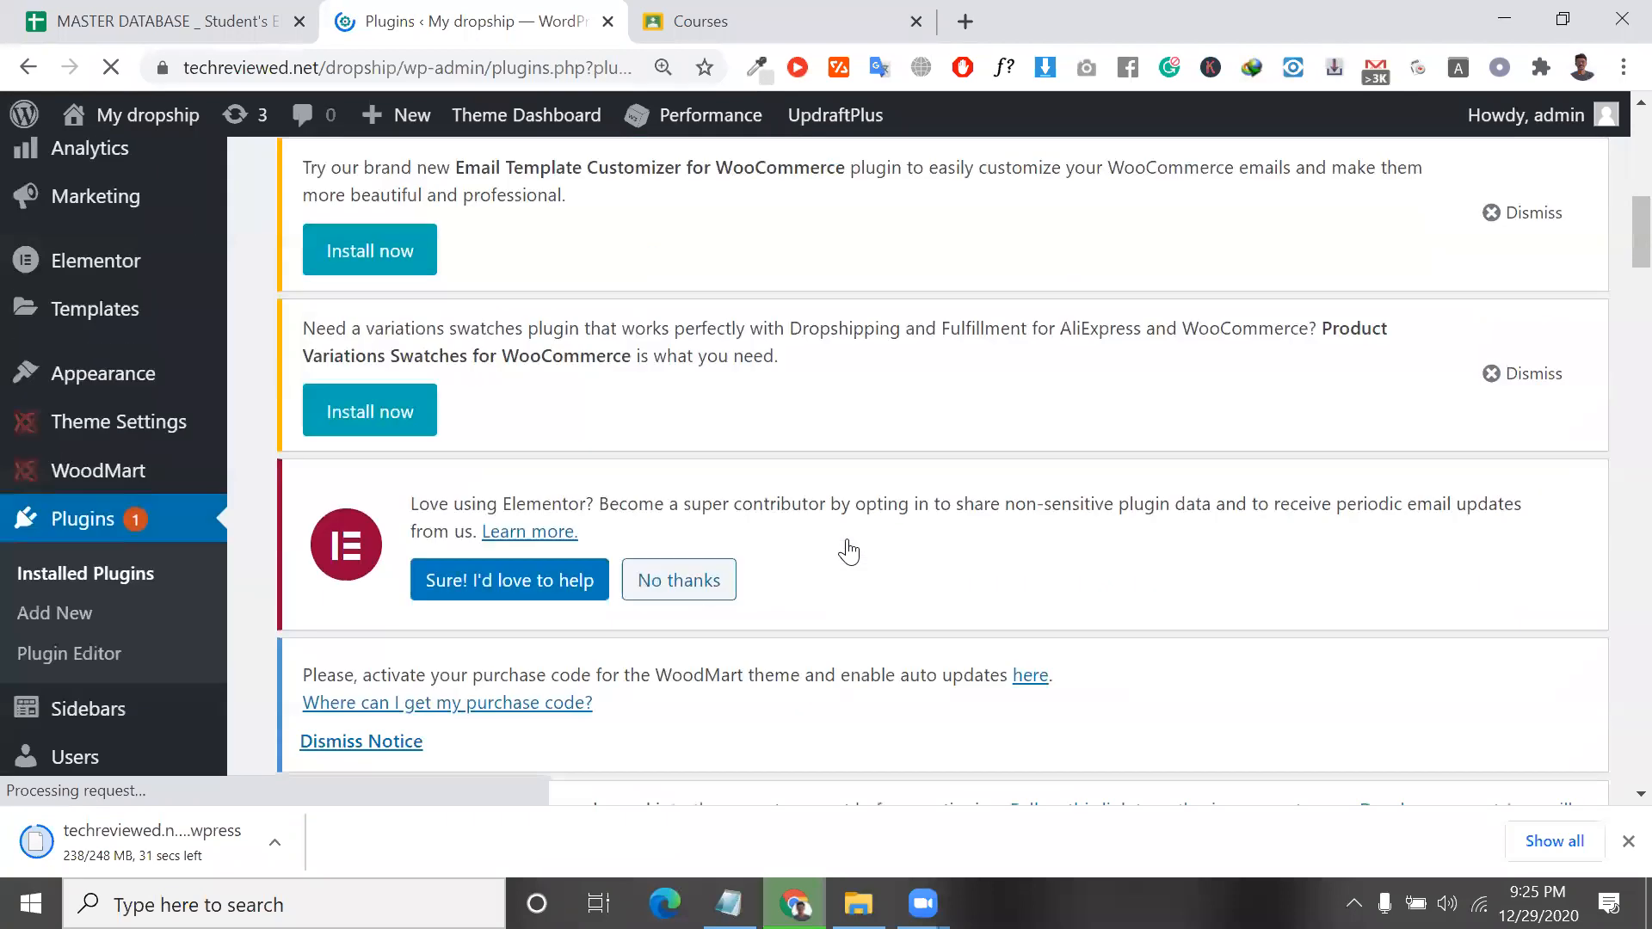
{"action": "scroll", "coordinate": [694, 462], "scroll_direction": "down", "scroll_amount": 5}
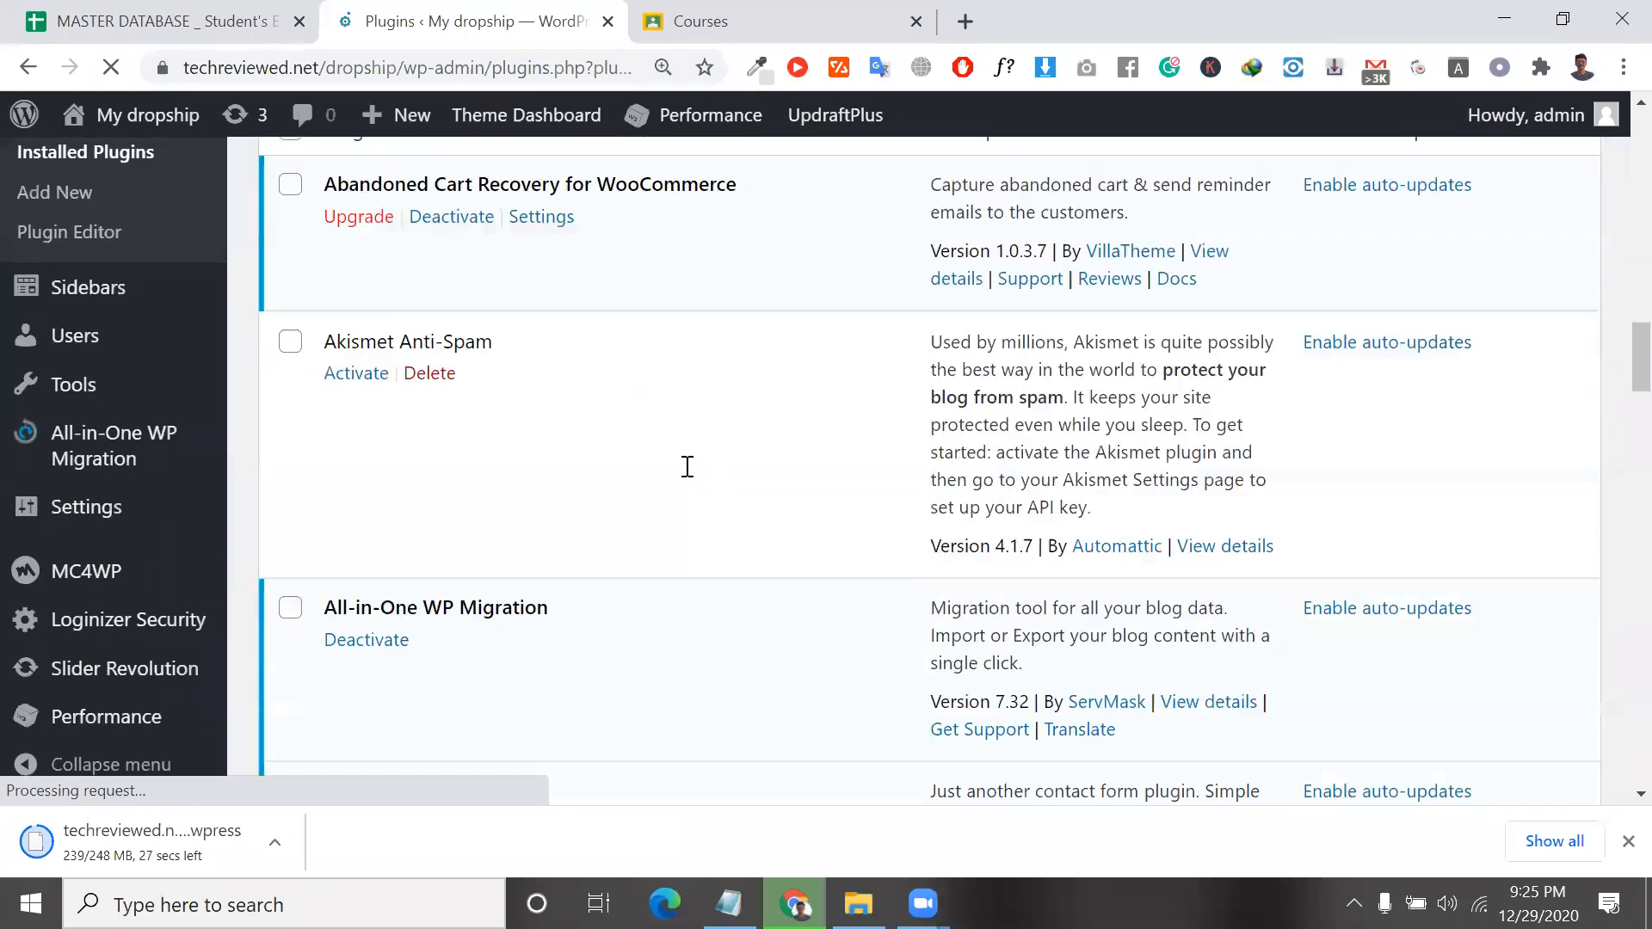
{"action": "scroll", "coordinate": [509, 560], "scroll_direction": "down", "scroll_amount": 7}
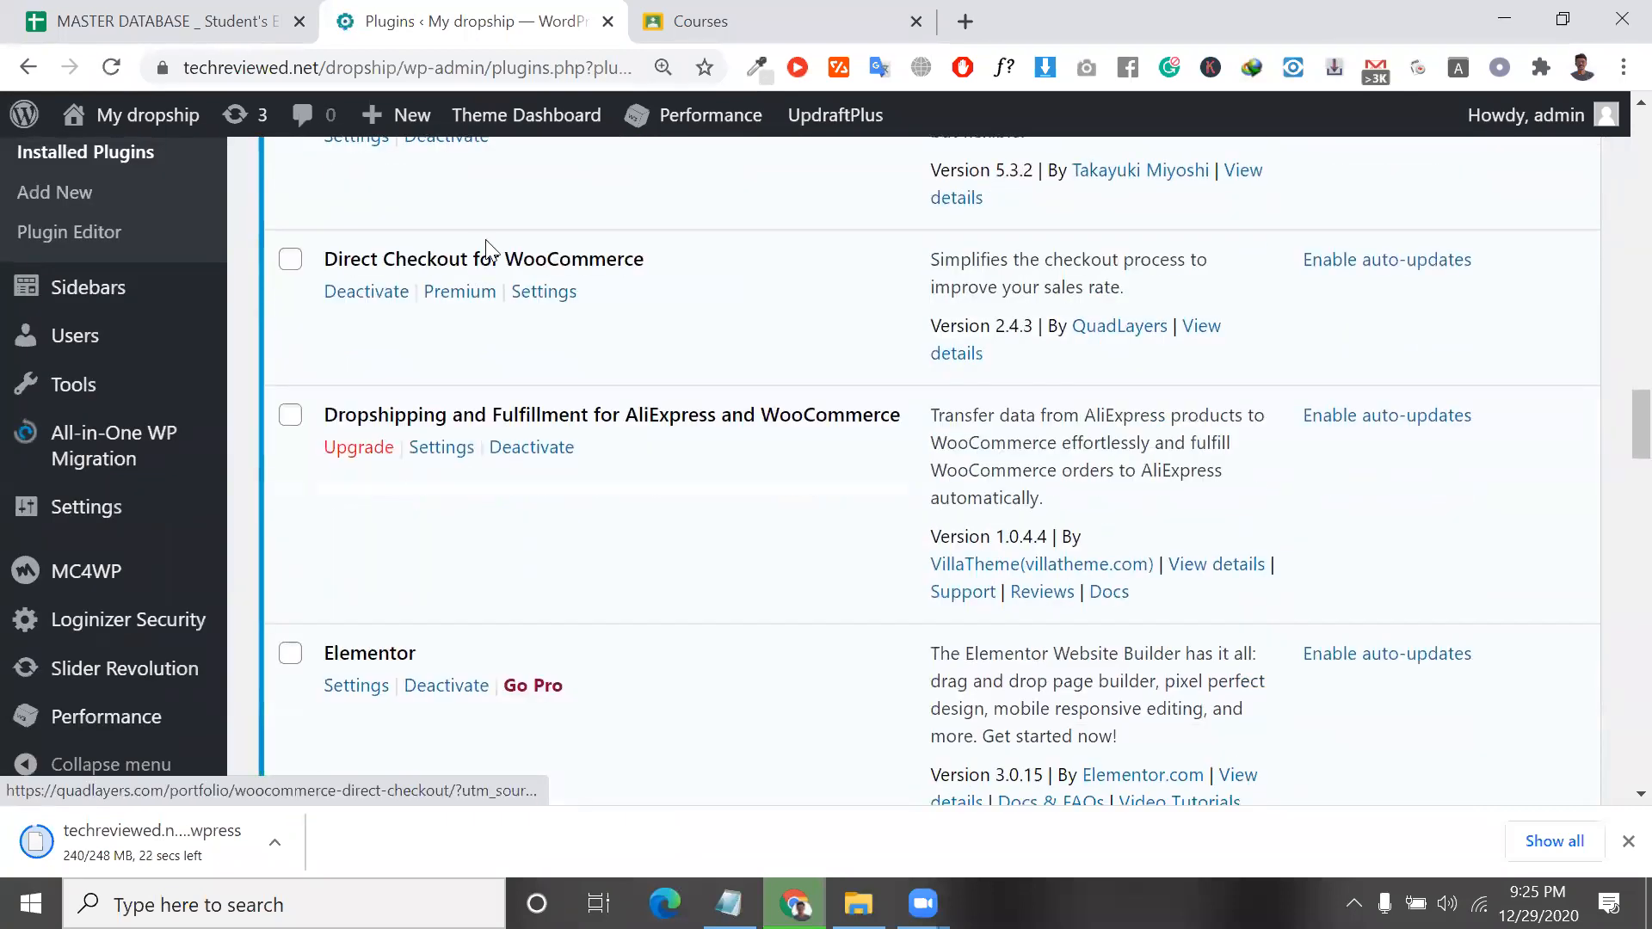
{"action": "left_click", "coordinate": [548, 292]}
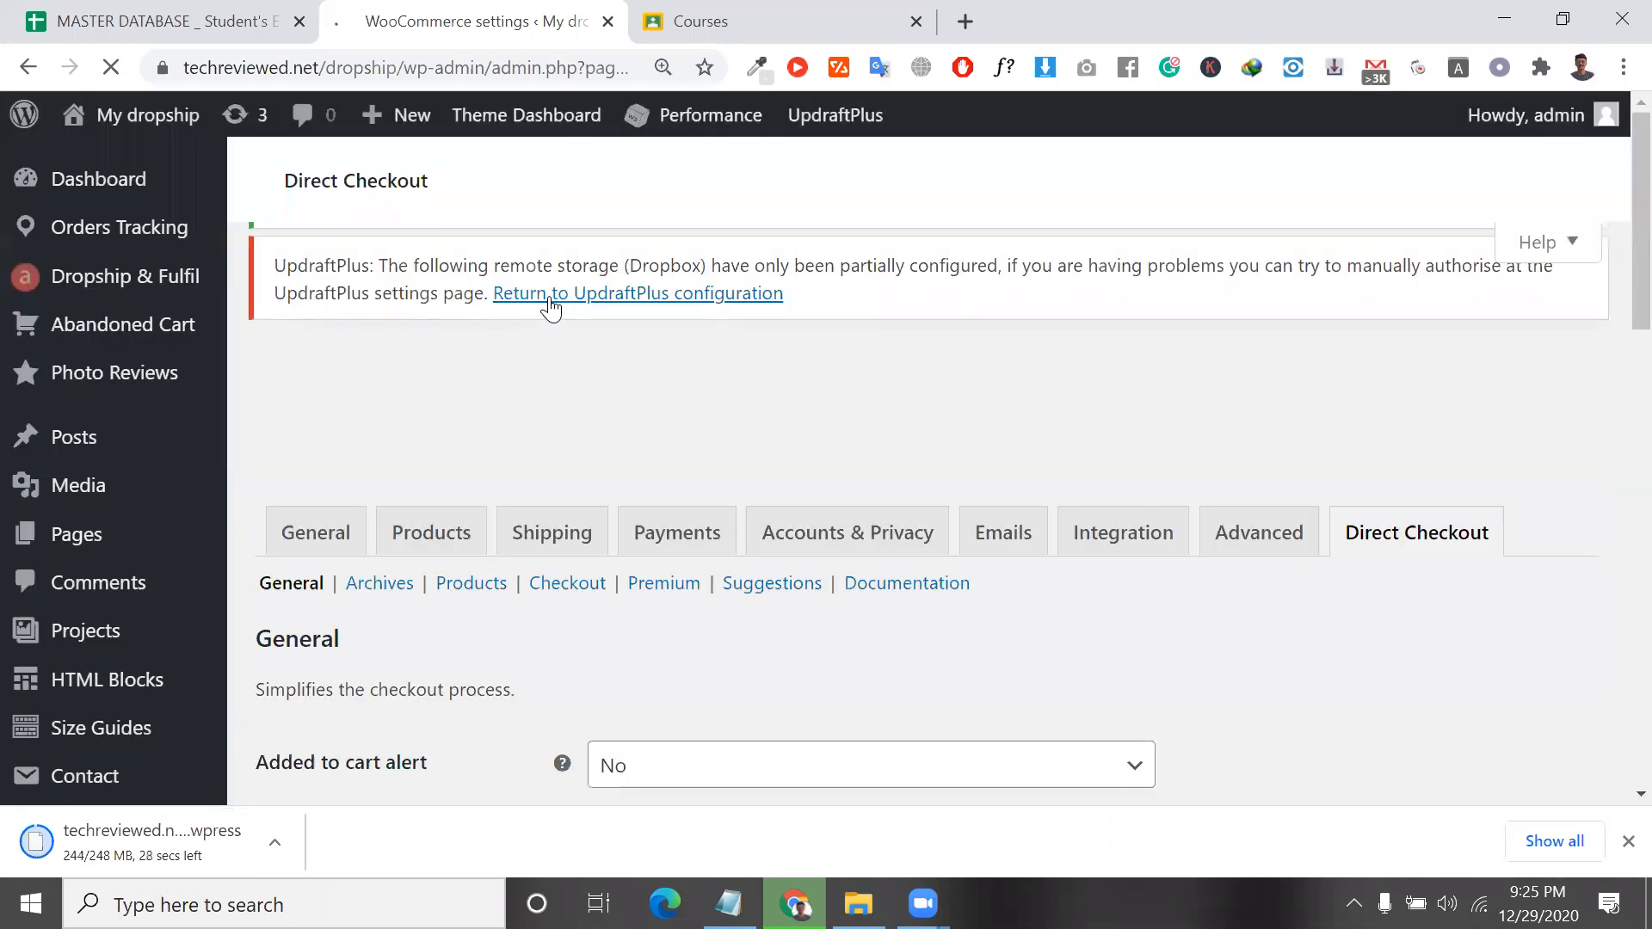
Examine the Direct Checkout general settings, including the added to cart alert, link and redirect options and the cart URL replacement.
{"action": "scroll", "coordinate": [549, 306], "scroll_direction": "down", "scroll_amount": 8}
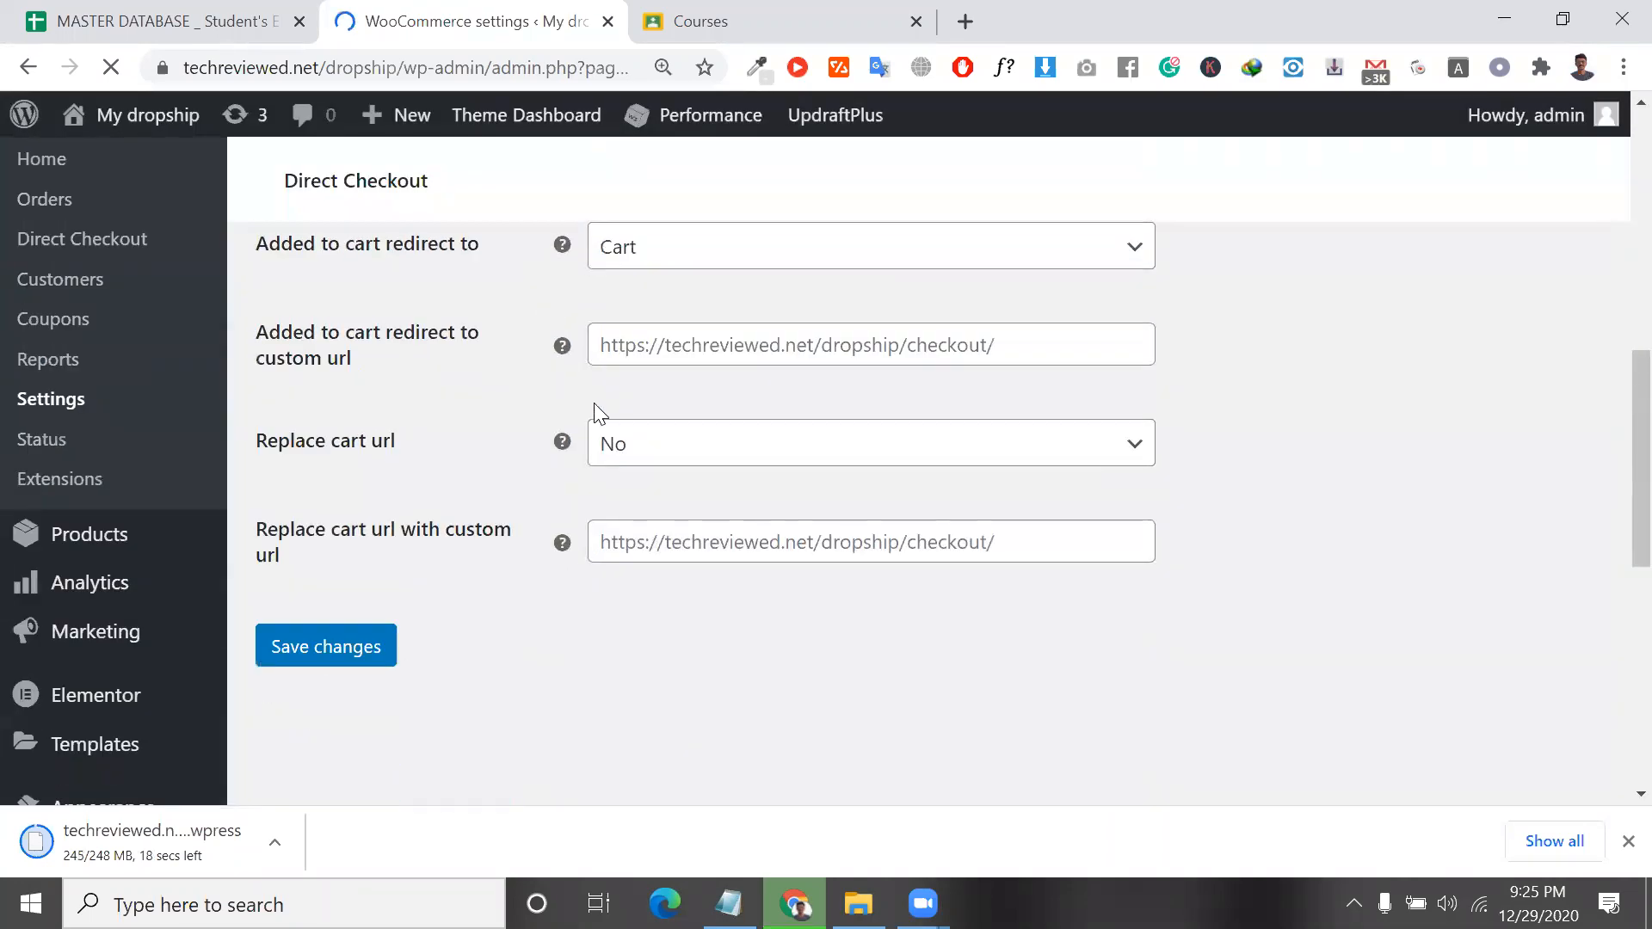
{"action": "scroll", "coordinate": [594, 406], "scroll_direction": "up", "scroll_amount": 4}
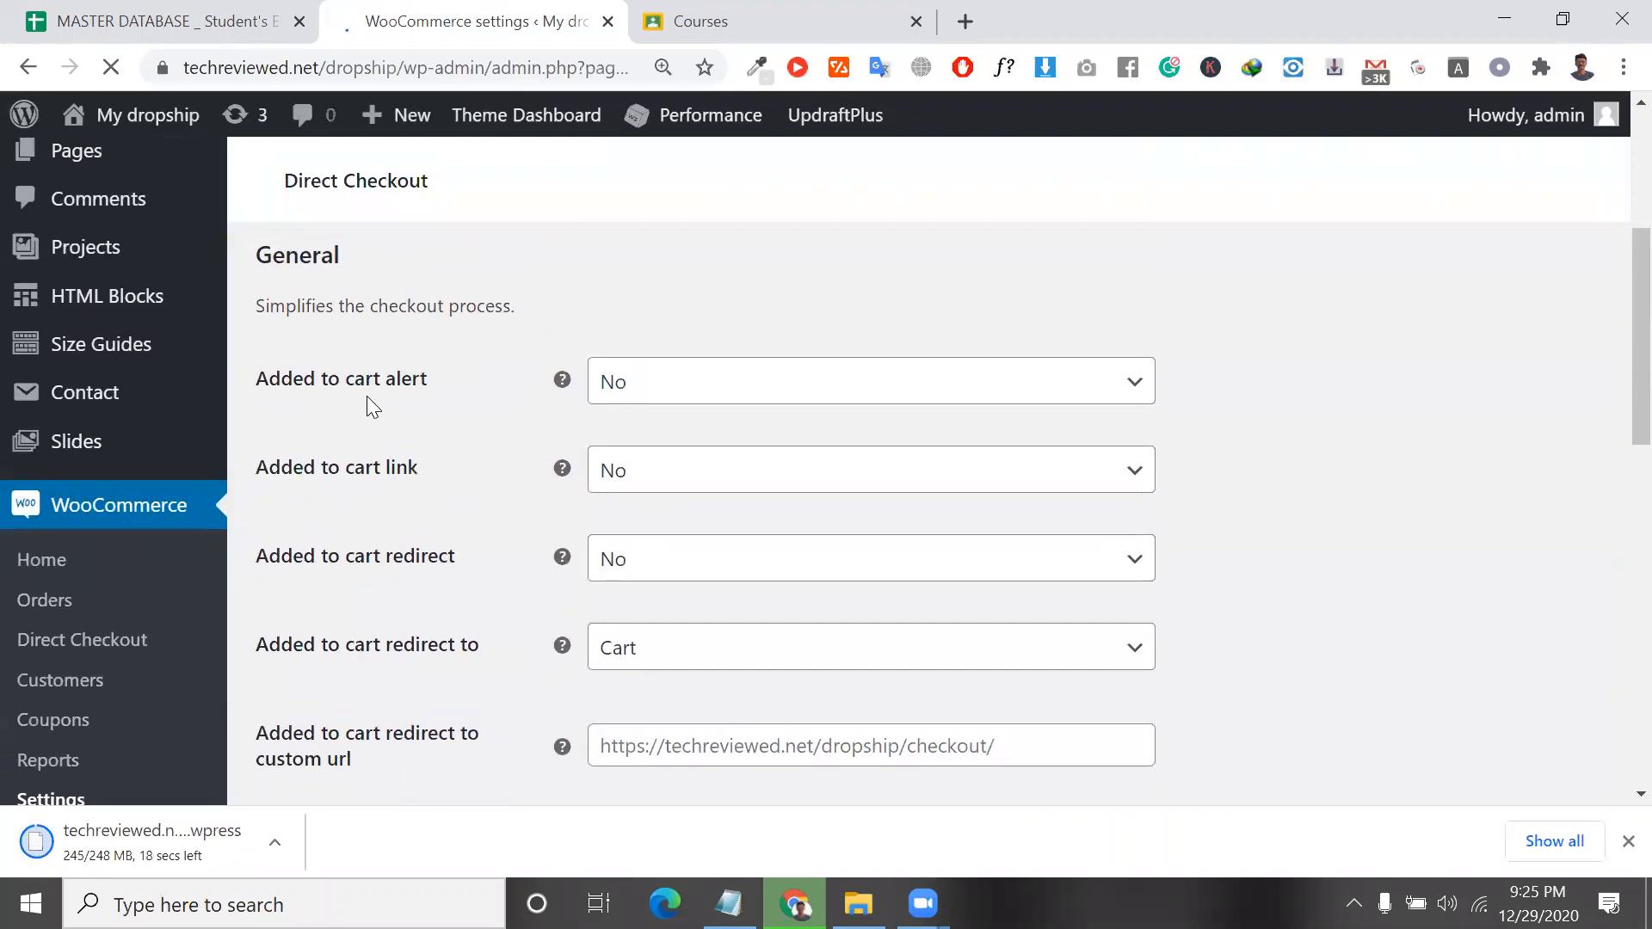
{"action": "scroll", "coordinate": [367, 395], "scroll_direction": "up", "scroll_amount": 2}
{"action": "scroll", "coordinate": [468, 487], "scroll_direction": "down", "scroll_amount": 2}
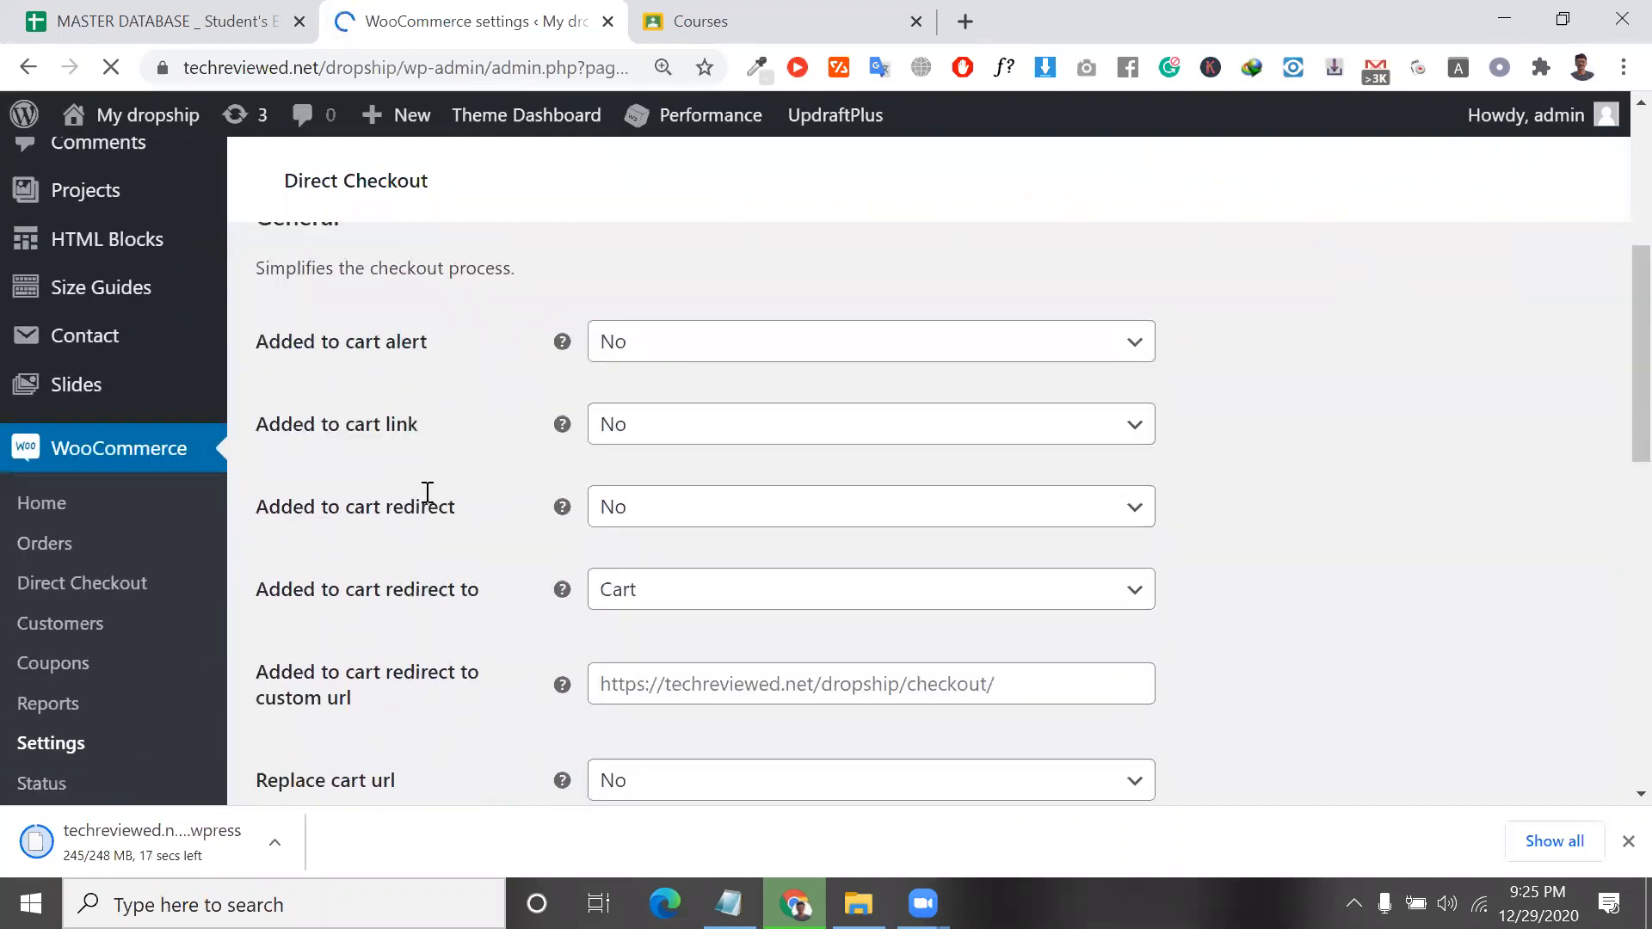
{"action": "scroll", "coordinate": [428, 492], "scroll_direction": "up", "scroll_amount": 10}
{"action": "scroll", "coordinate": [430, 551], "scroll_direction": "down", "scroll_amount": 12}
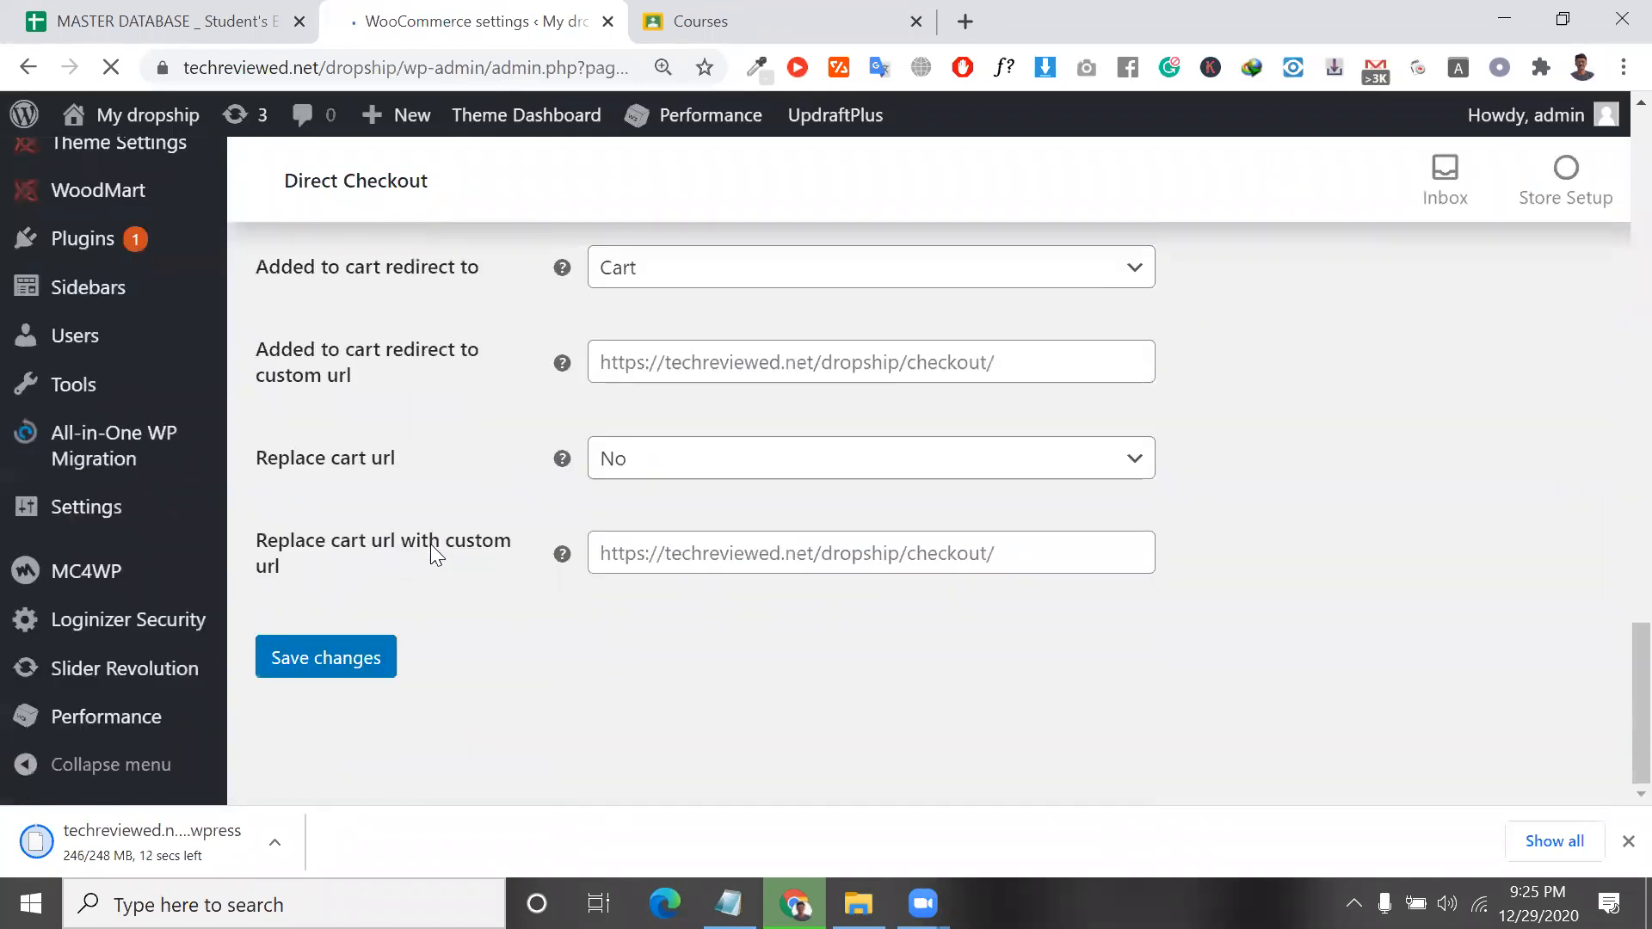
{"action": "scroll", "coordinate": [430, 544], "scroll_direction": "up", "scroll_amount": 5}
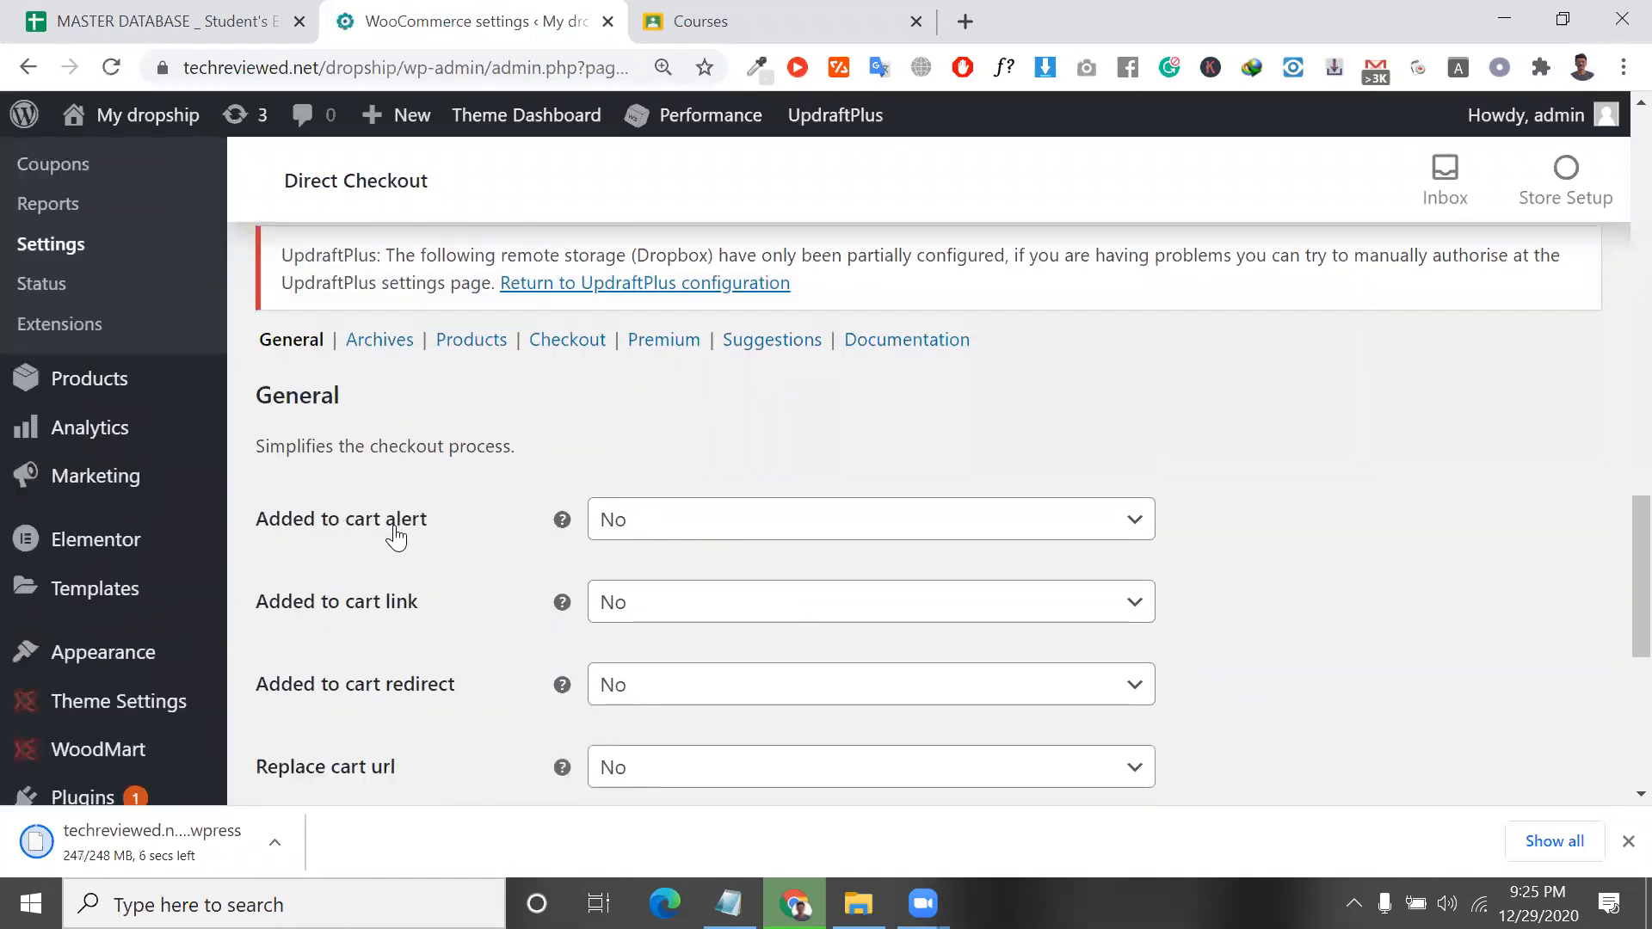
{"action": "left_click", "coordinate": [690, 528]}
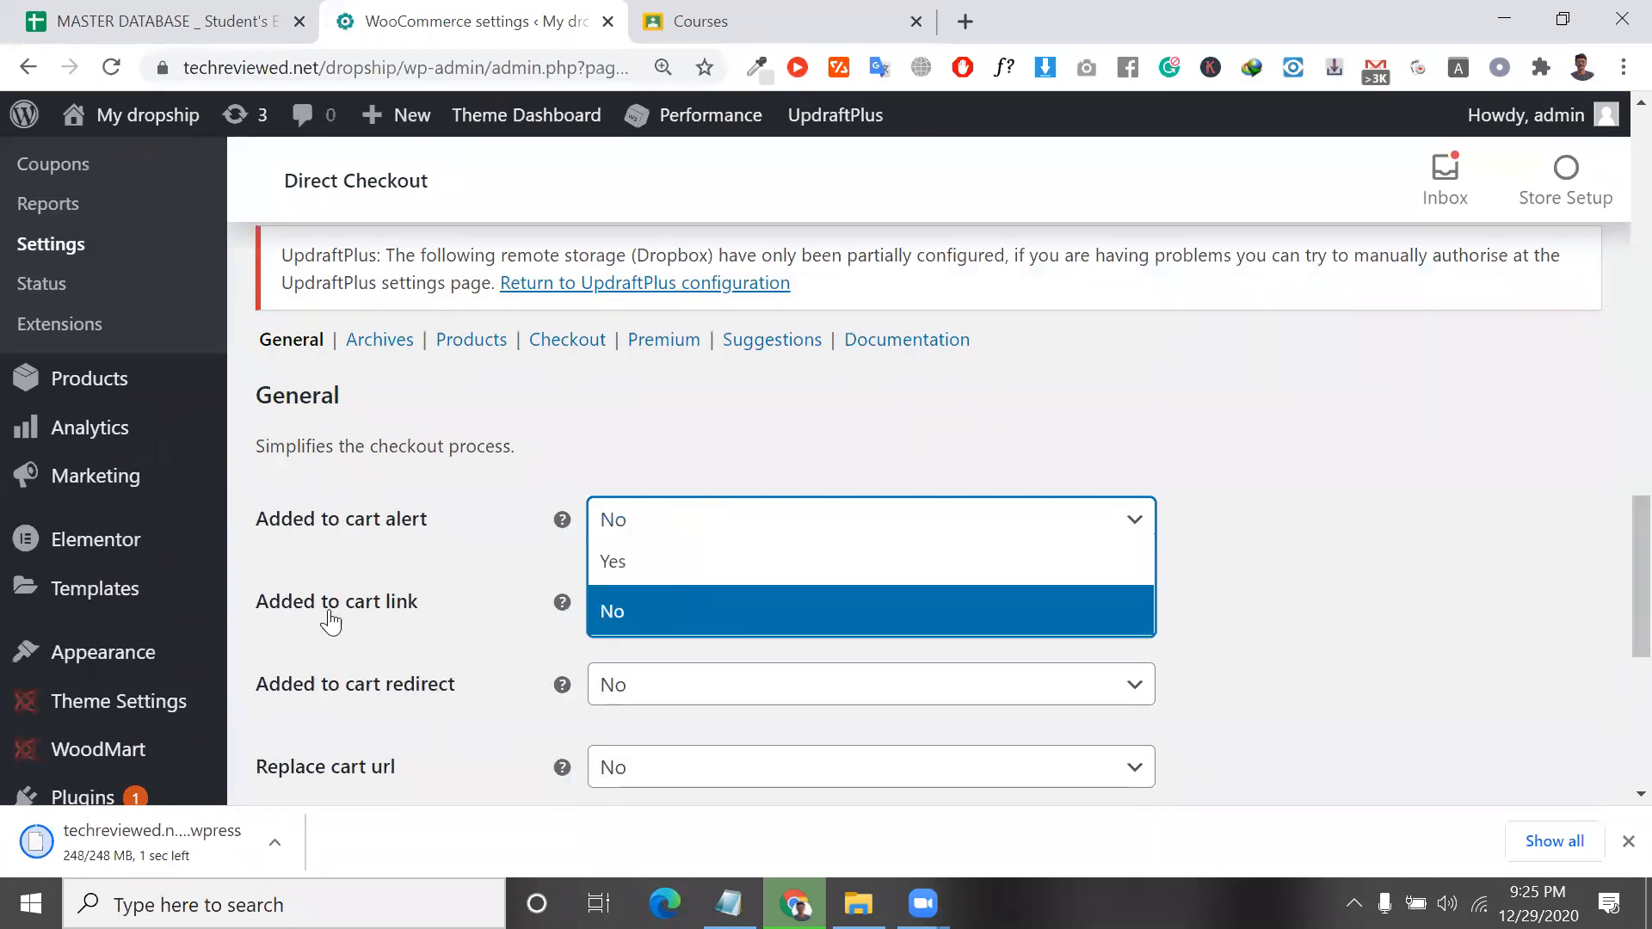
{"action": "triple_click", "coordinate": [362, 606]}
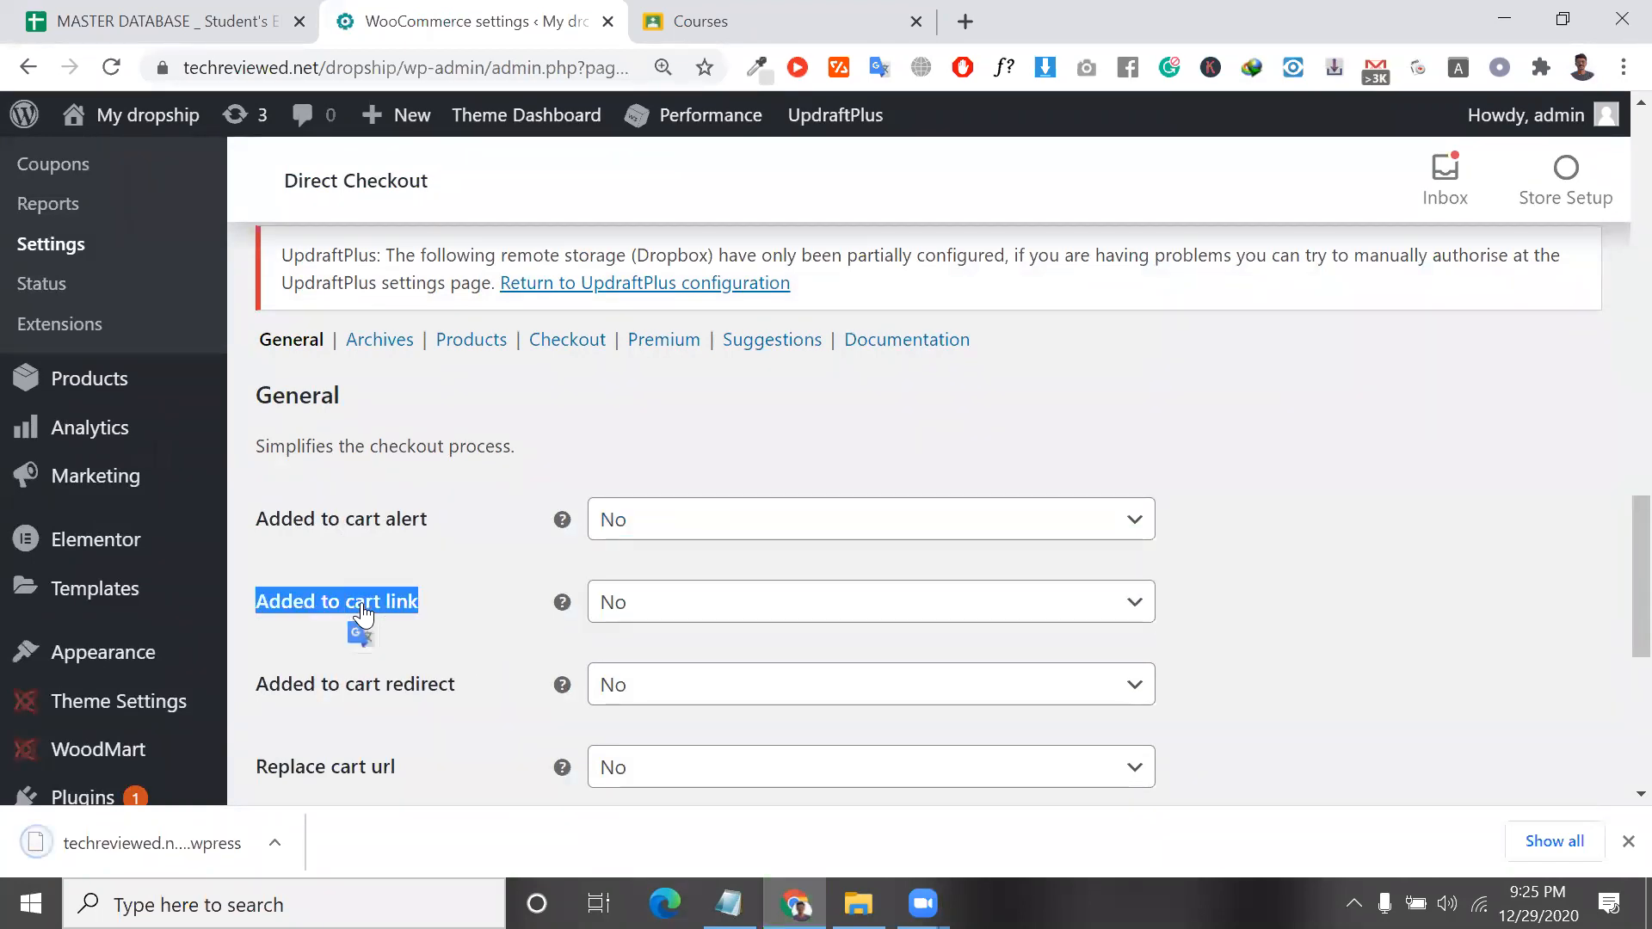
{"action": "scroll", "coordinate": [399, 707], "scroll_direction": "down", "scroll_amount": 1}
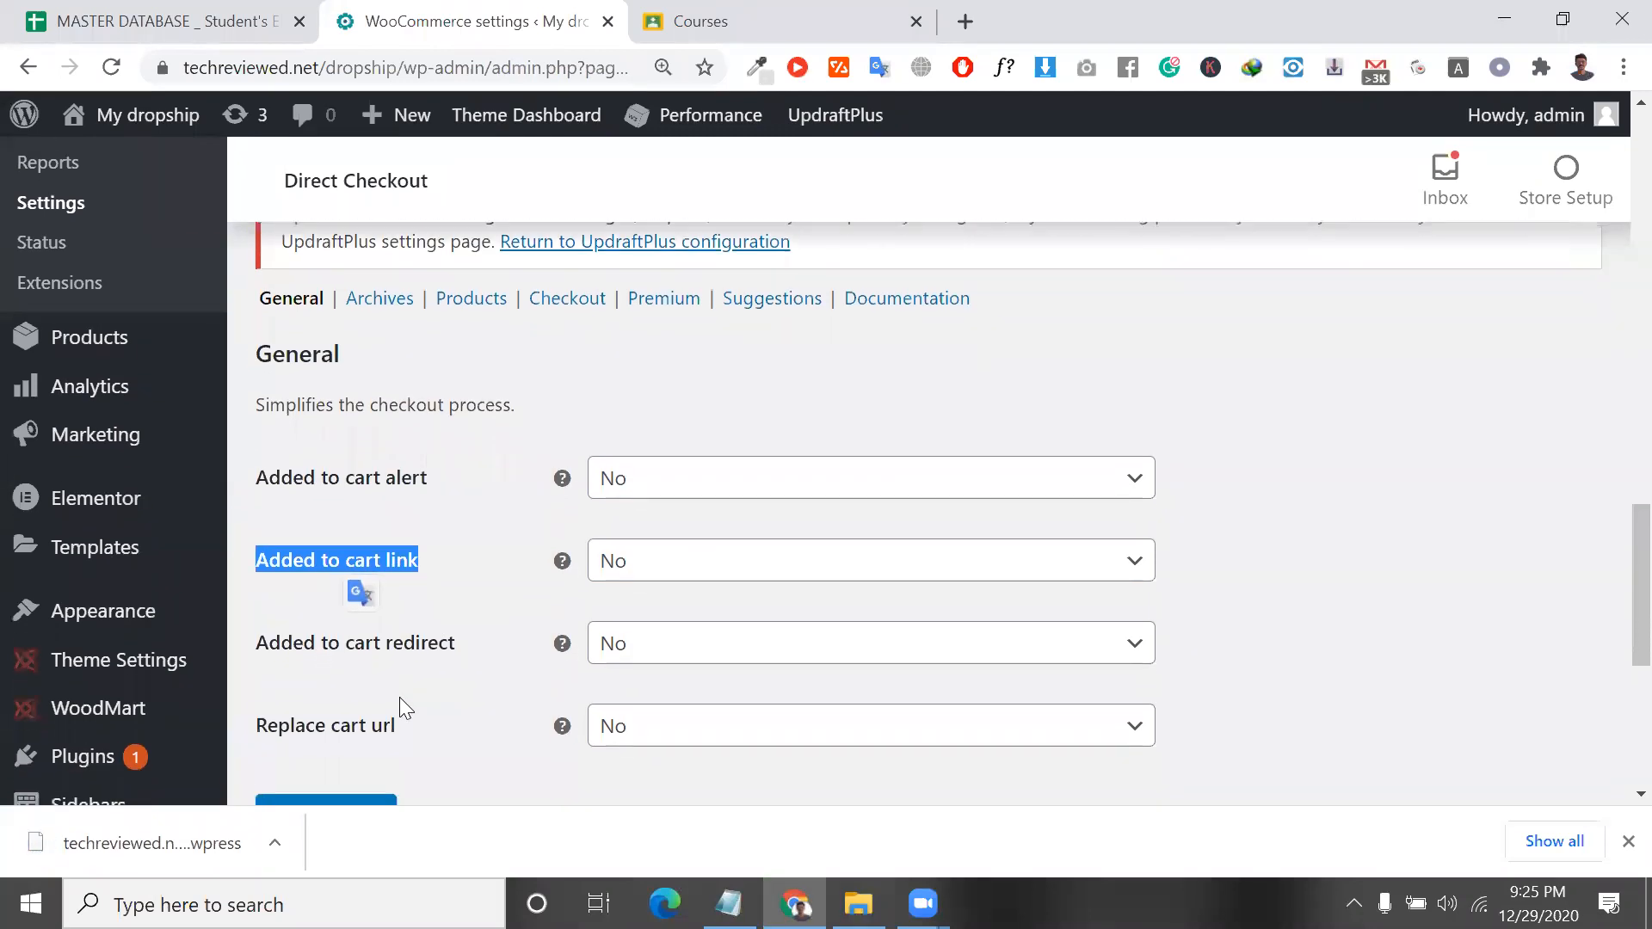
Set "Added to cart redirect" to Yes and "Added to cart redirect to" to Checkout.
{"action": "triple_click", "coordinate": [307, 636]}
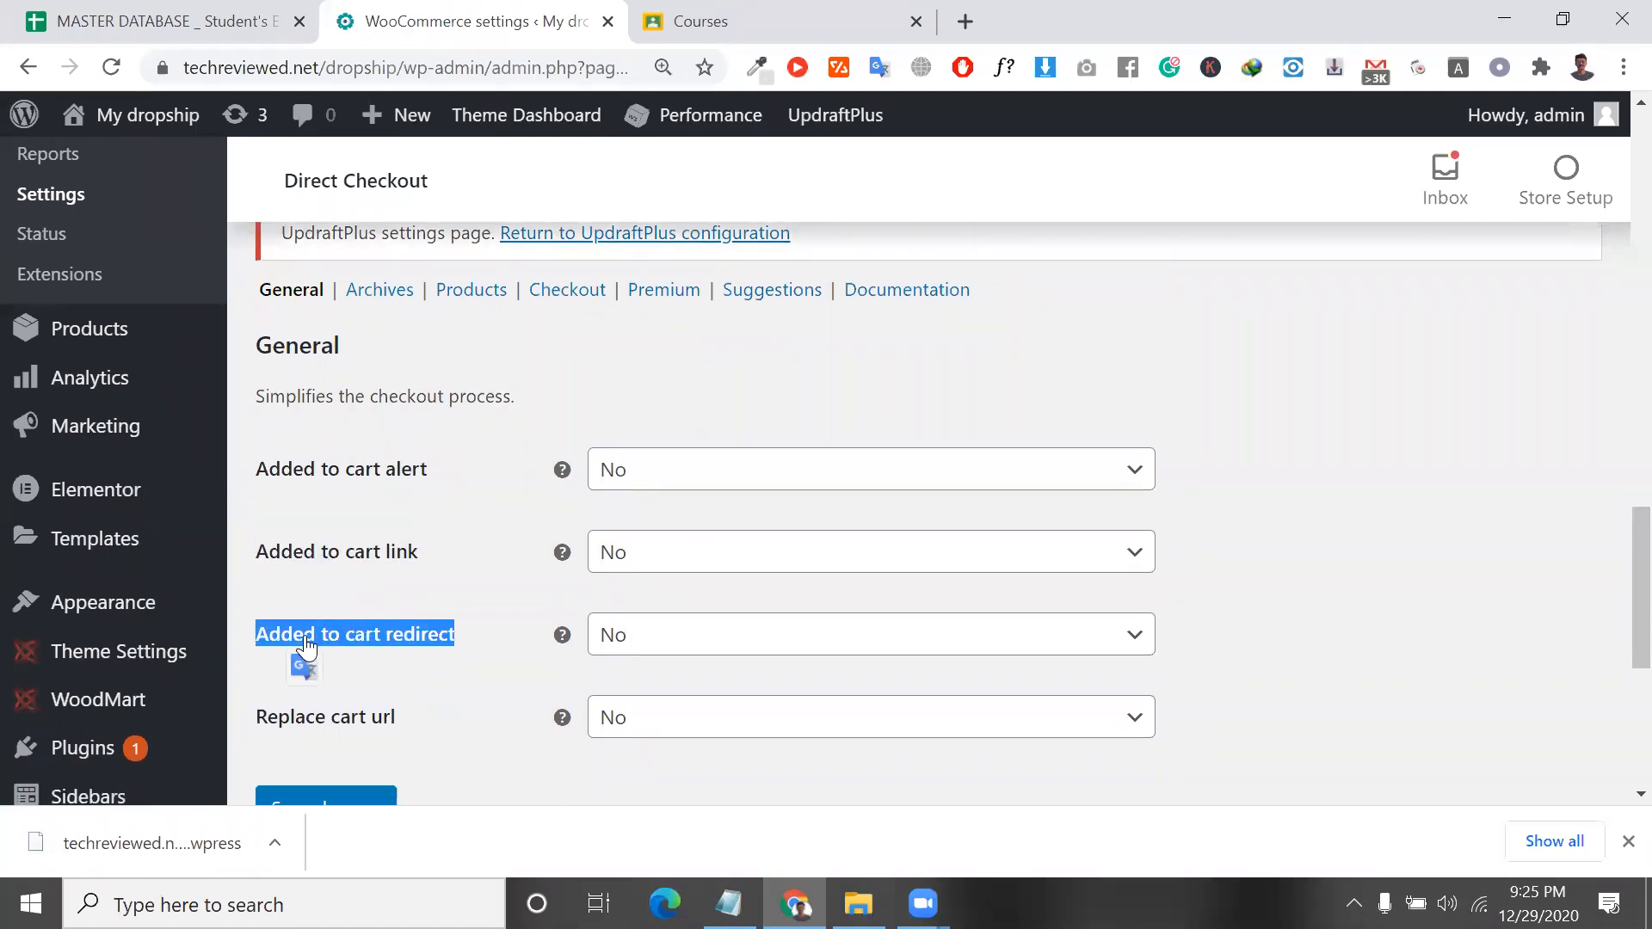
{"action": "left_click", "coordinate": [417, 645]}
{"action": "triple_click", "coordinate": [417, 645]}
{"action": "left_click", "coordinate": [653, 652]}
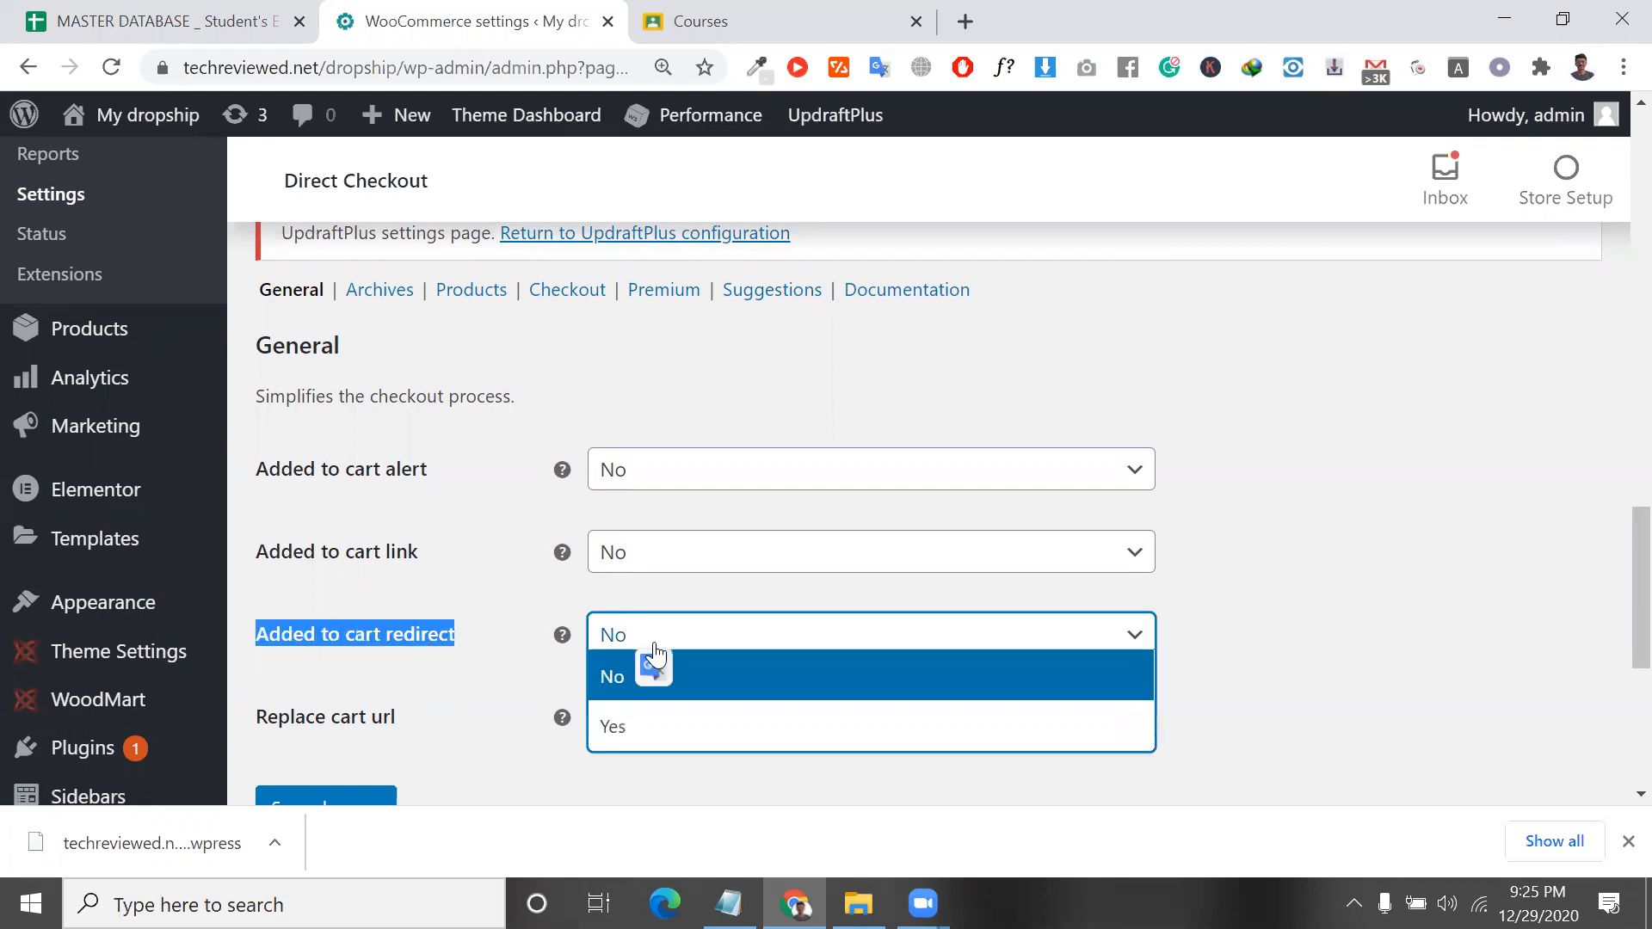
{"action": "left_click", "coordinate": [656, 726]}
{"action": "left_click", "coordinate": [641, 718]}
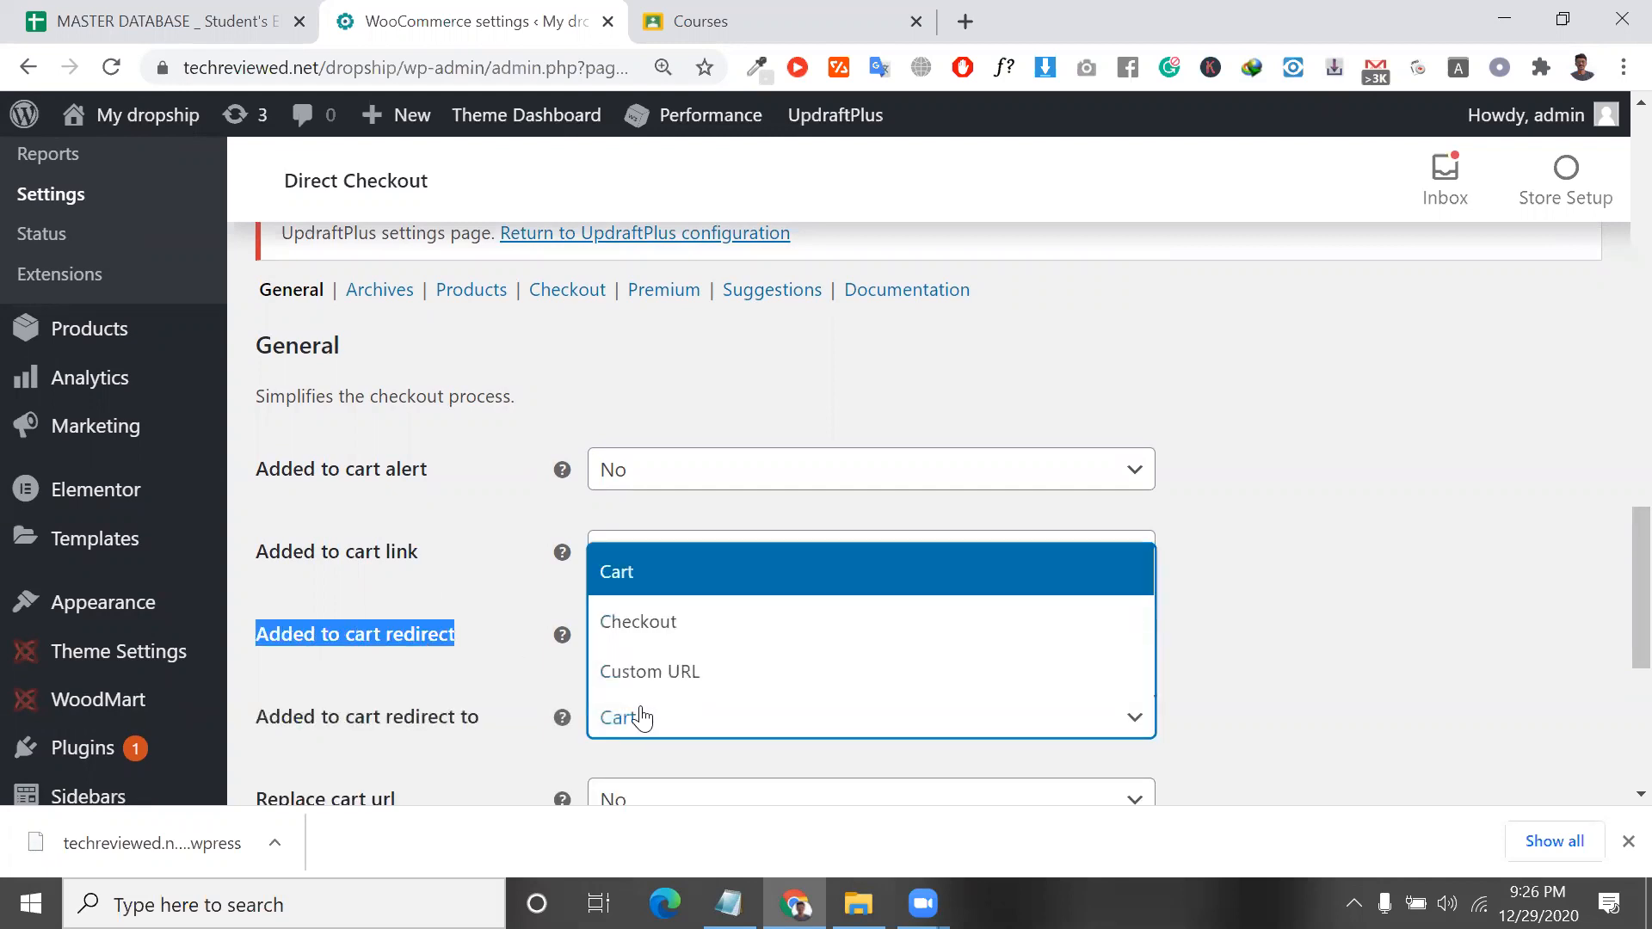
{"action": "left_click", "coordinate": [674, 631]}
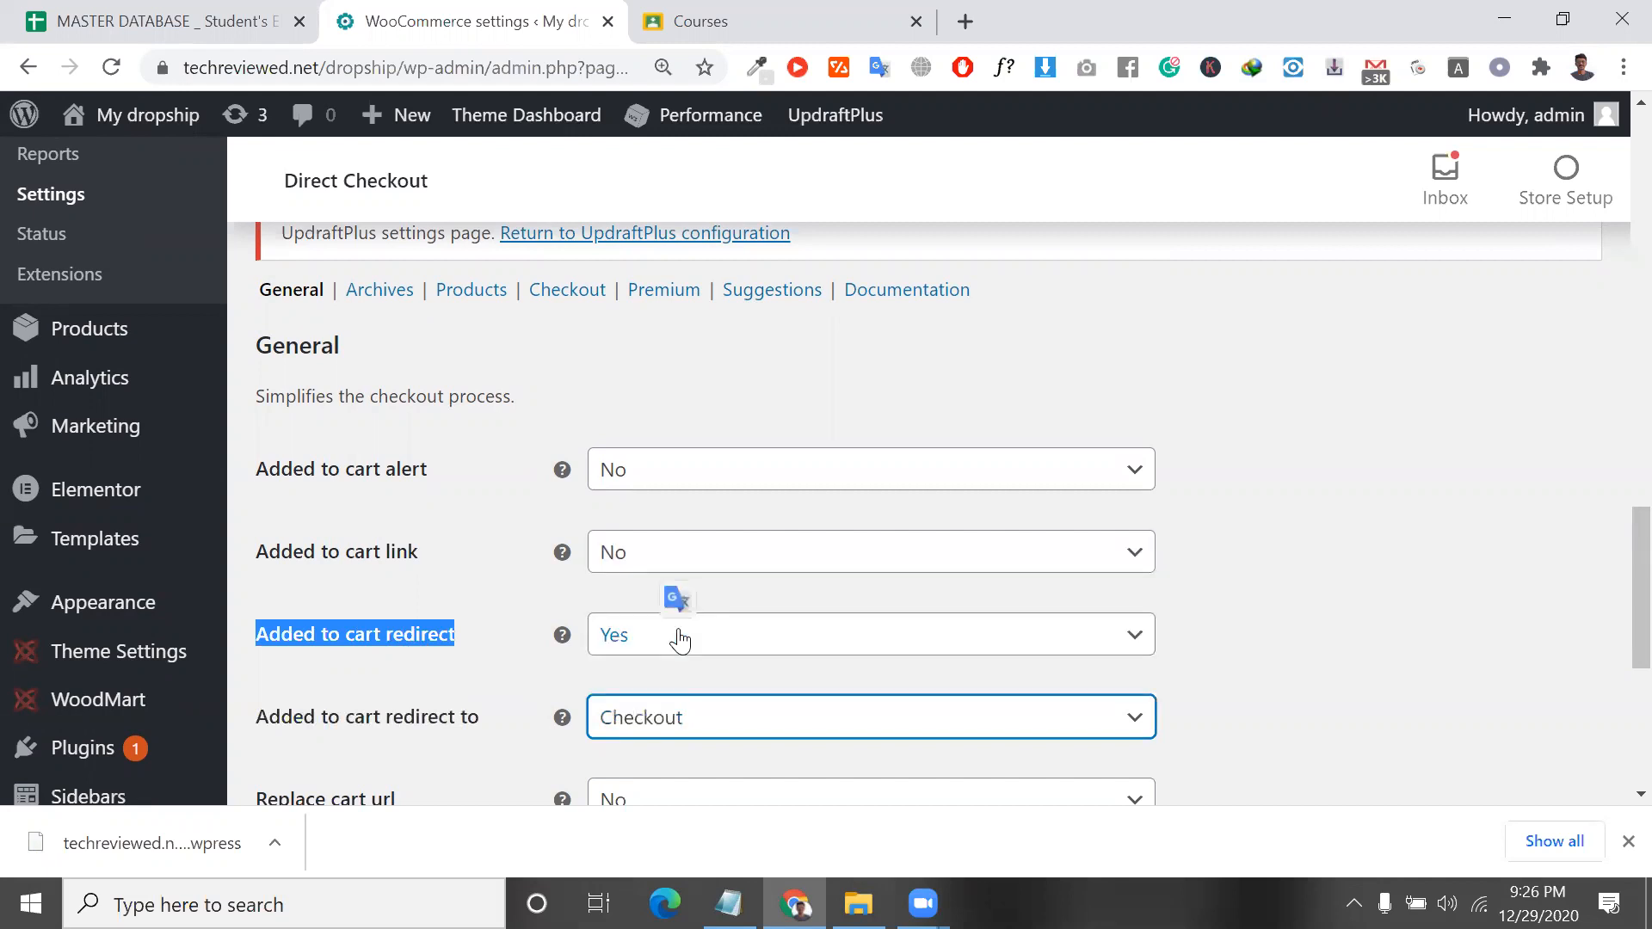
Try Custom URL as the added to cart redirect target, and switch it back to Checkout.
{"action": "left_click", "coordinate": [682, 714]}
{"action": "left_click", "coordinate": [721, 671]}
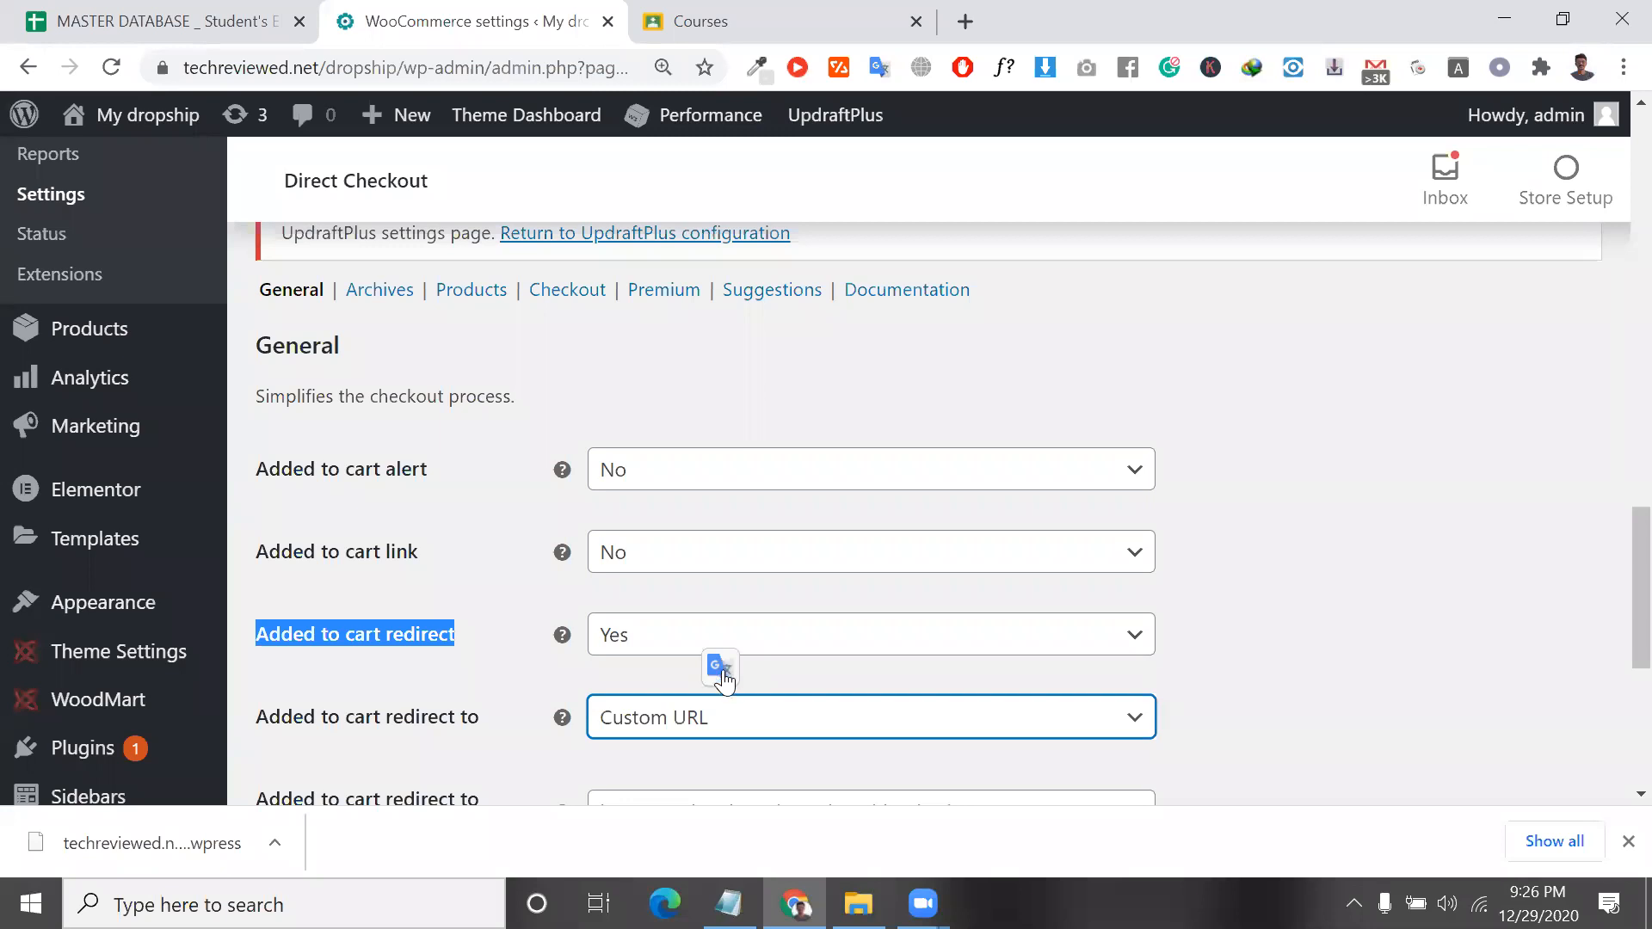
{"action": "left_click", "coordinate": [748, 719]}
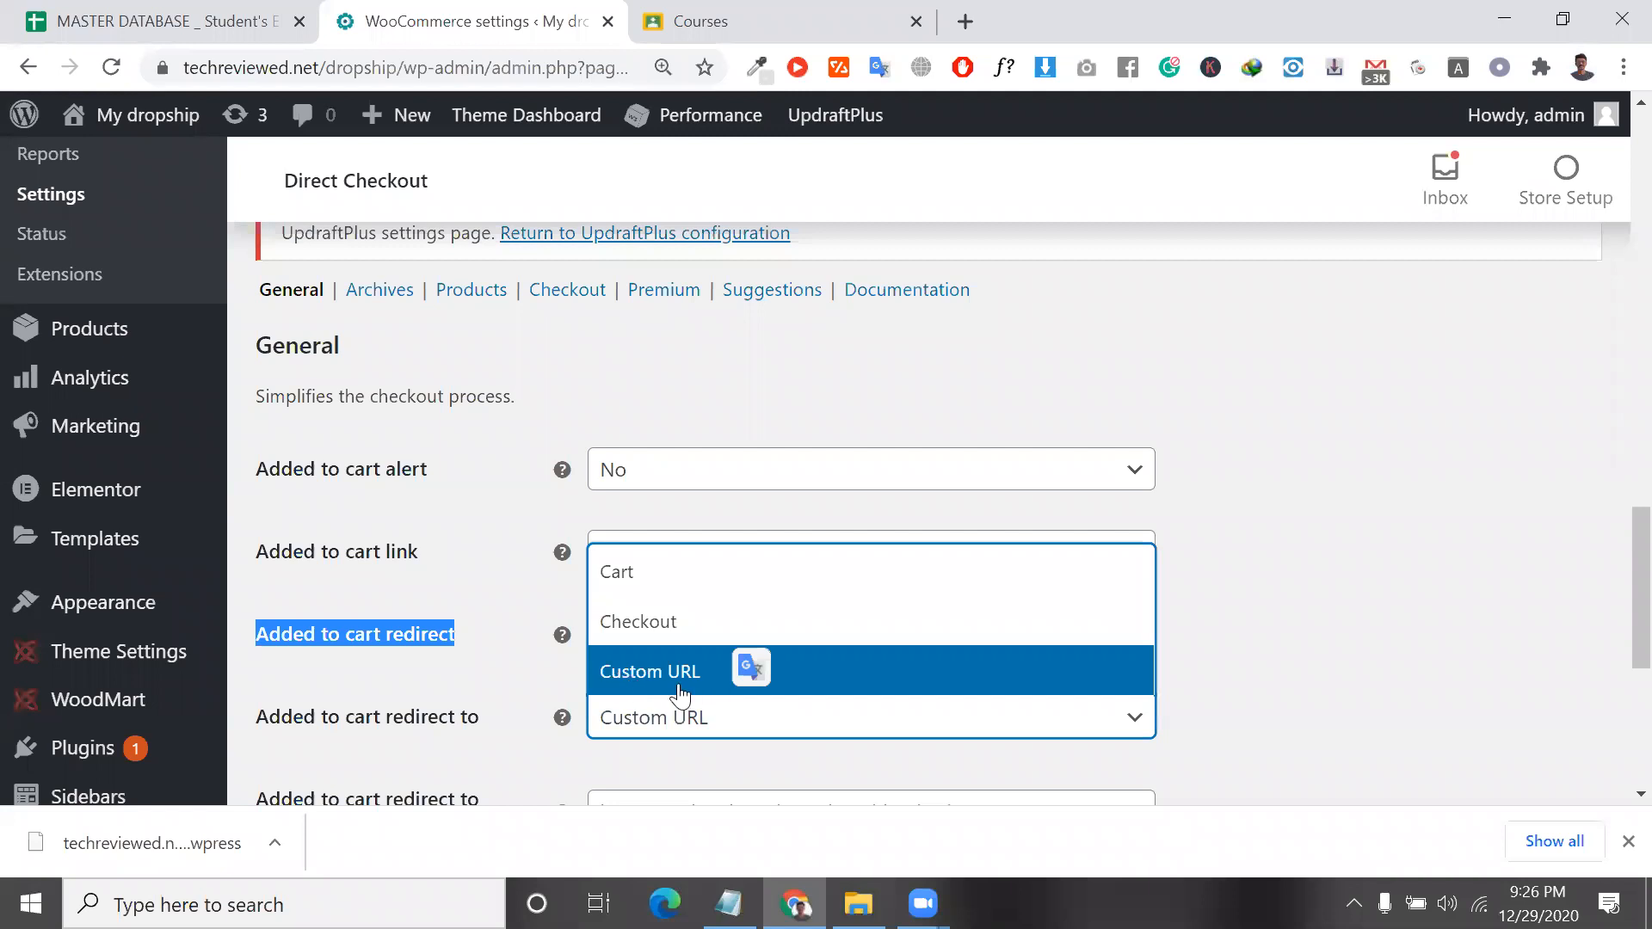
{"action": "left_click", "coordinate": [641, 636]}
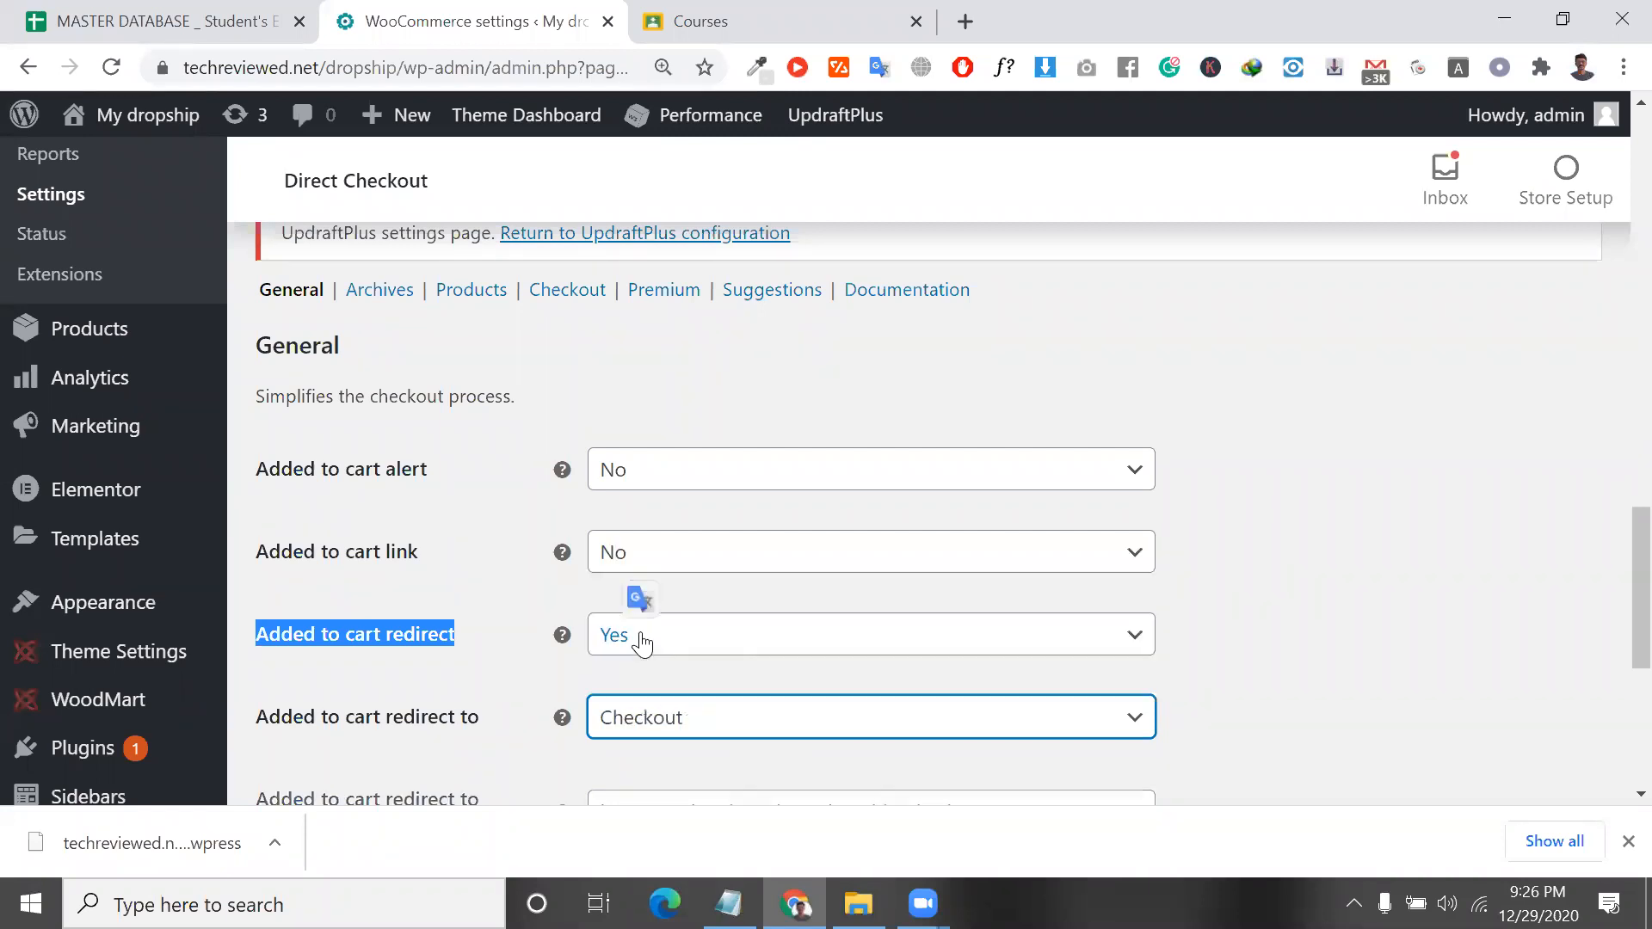
Save the Direct Checkout settings and visit the store's shop page.
{"action": "scroll", "coordinate": [704, 800], "scroll_direction": "down", "scroll_amount": 2}
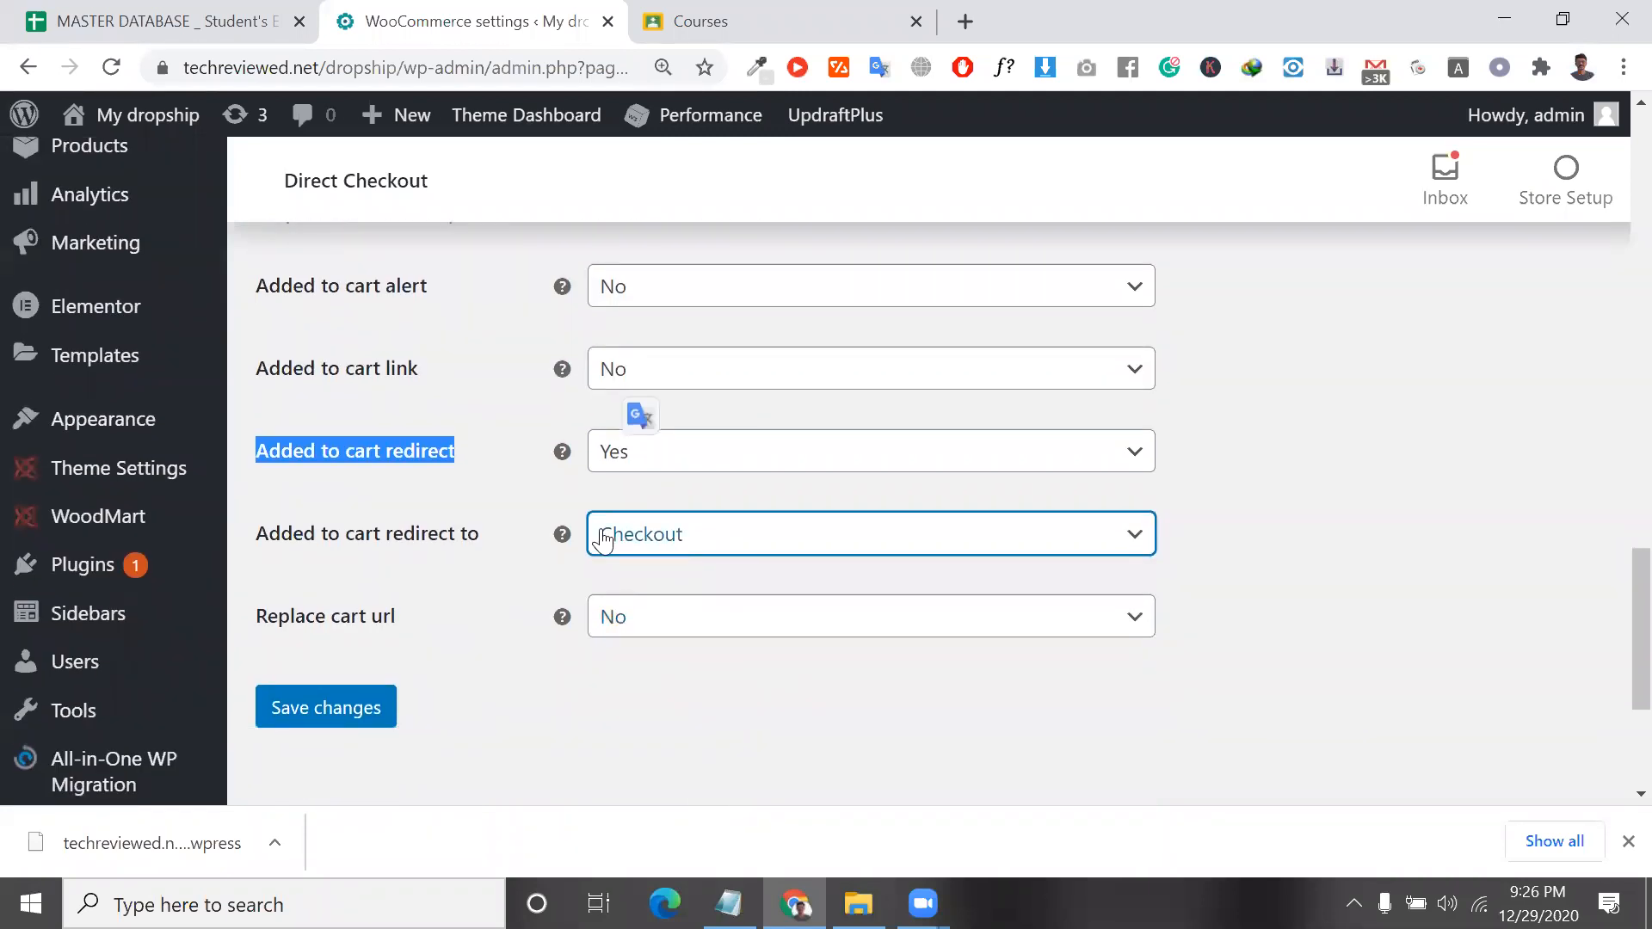
{"action": "left_click", "coordinate": [366, 705]}
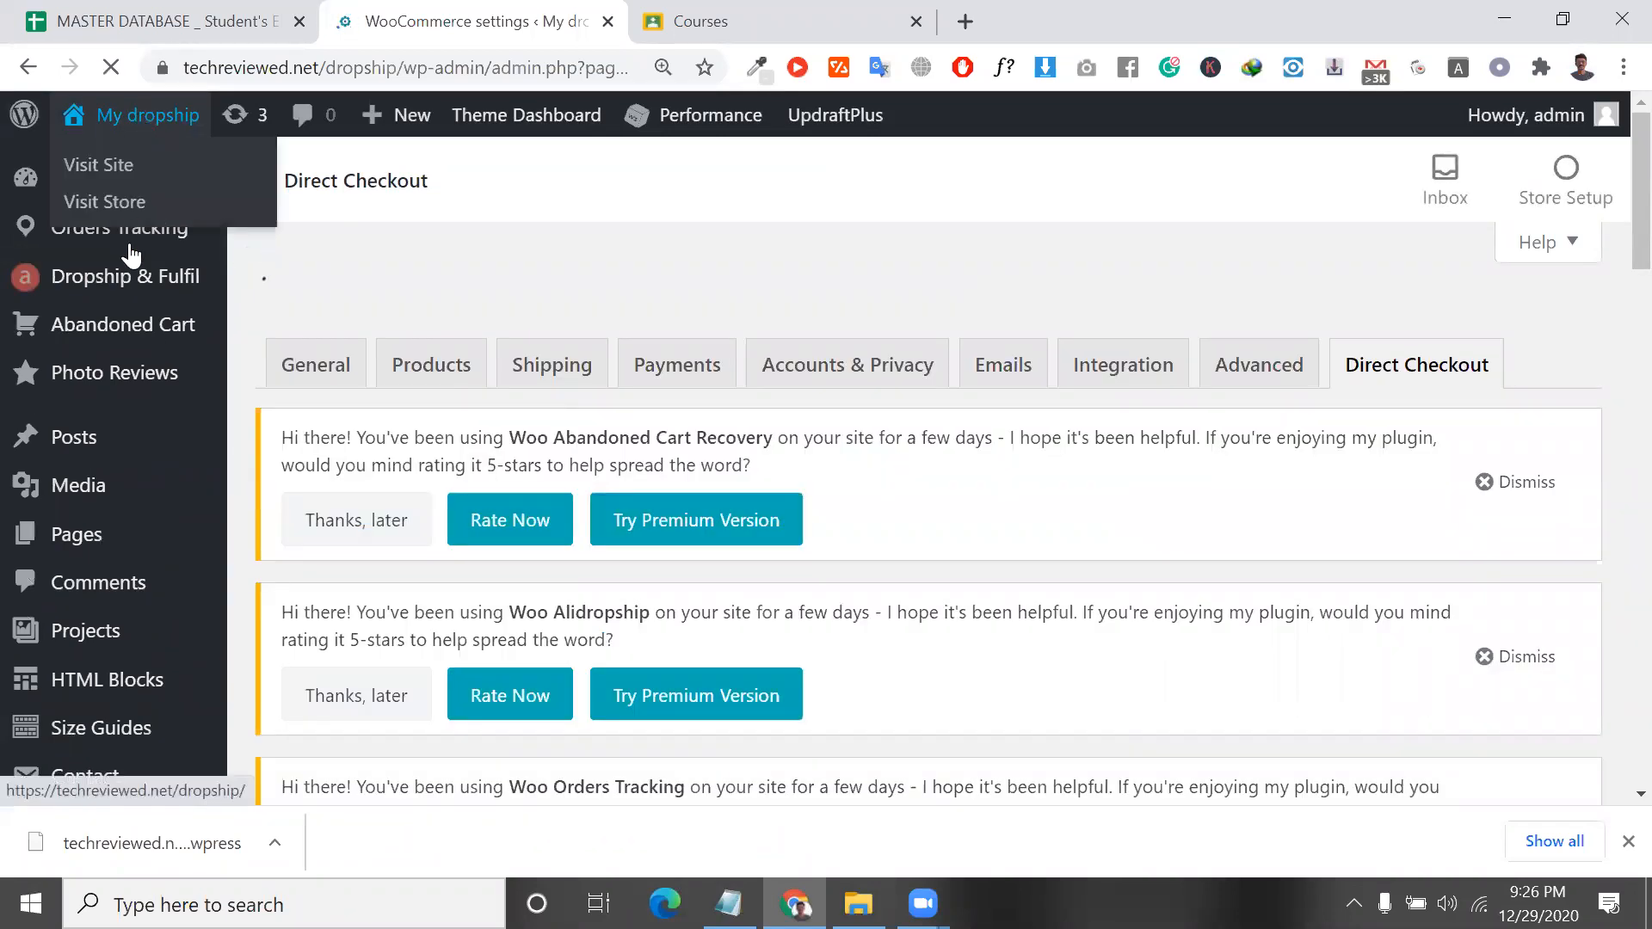
{"action": "left_click", "coordinate": [131, 200]}
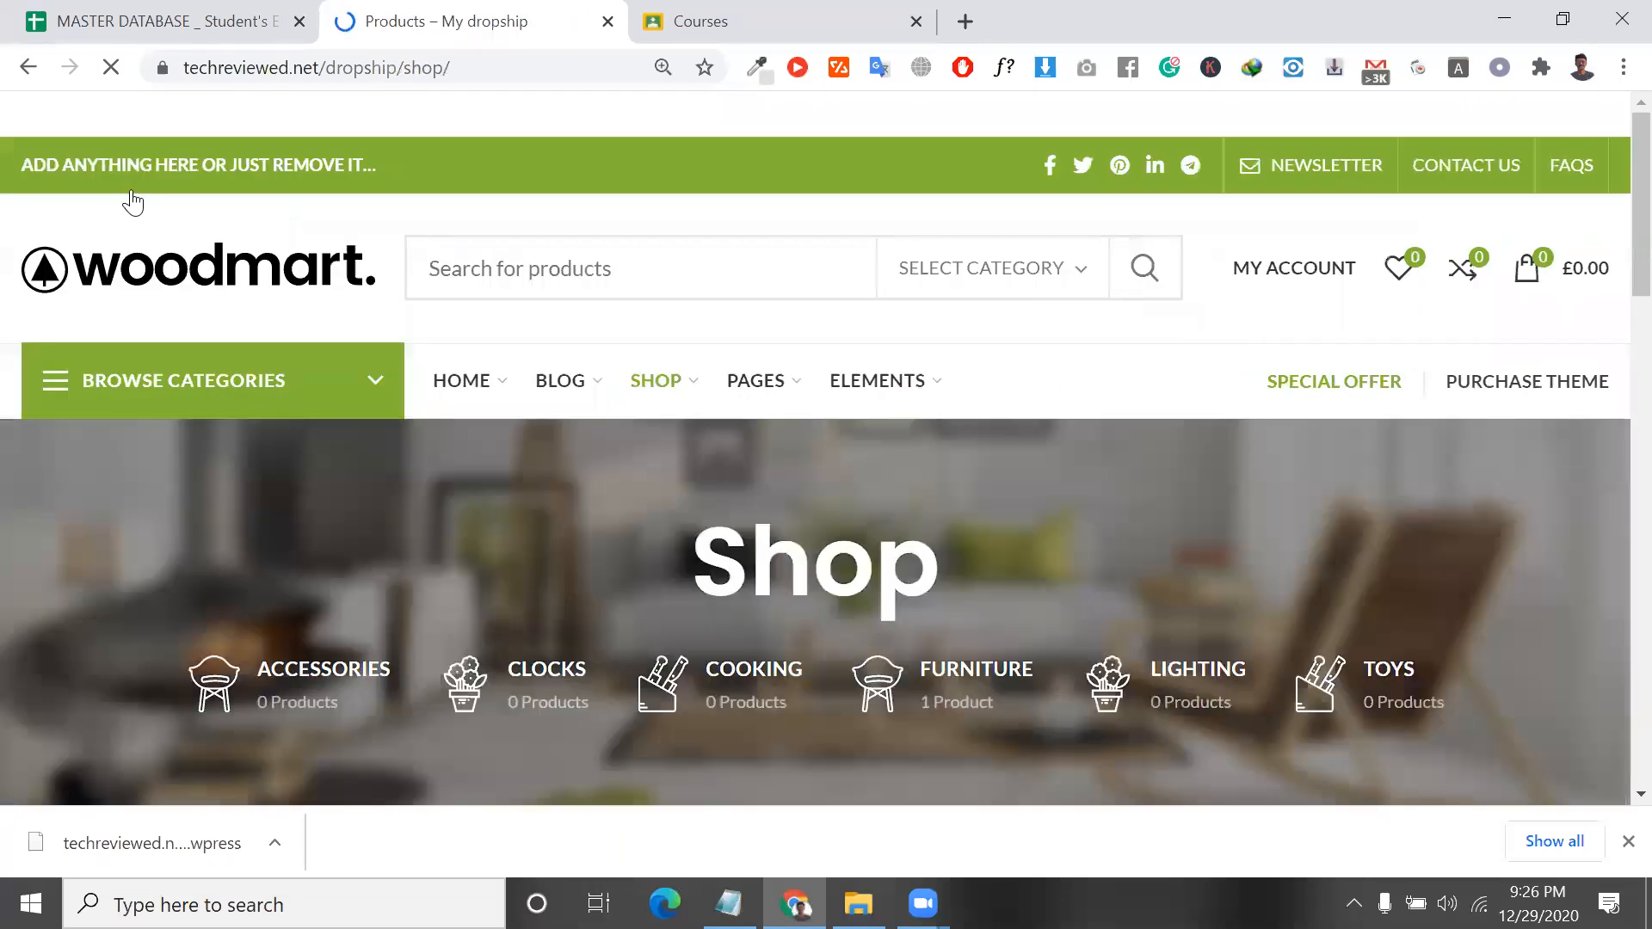
Open the product page of the Automatic Cats and Dogs Pet Food Feeder from the shop page.
{"action": "scroll", "coordinate": [129, 202], "scroll_direction": "down", "scroll_amount": 10}
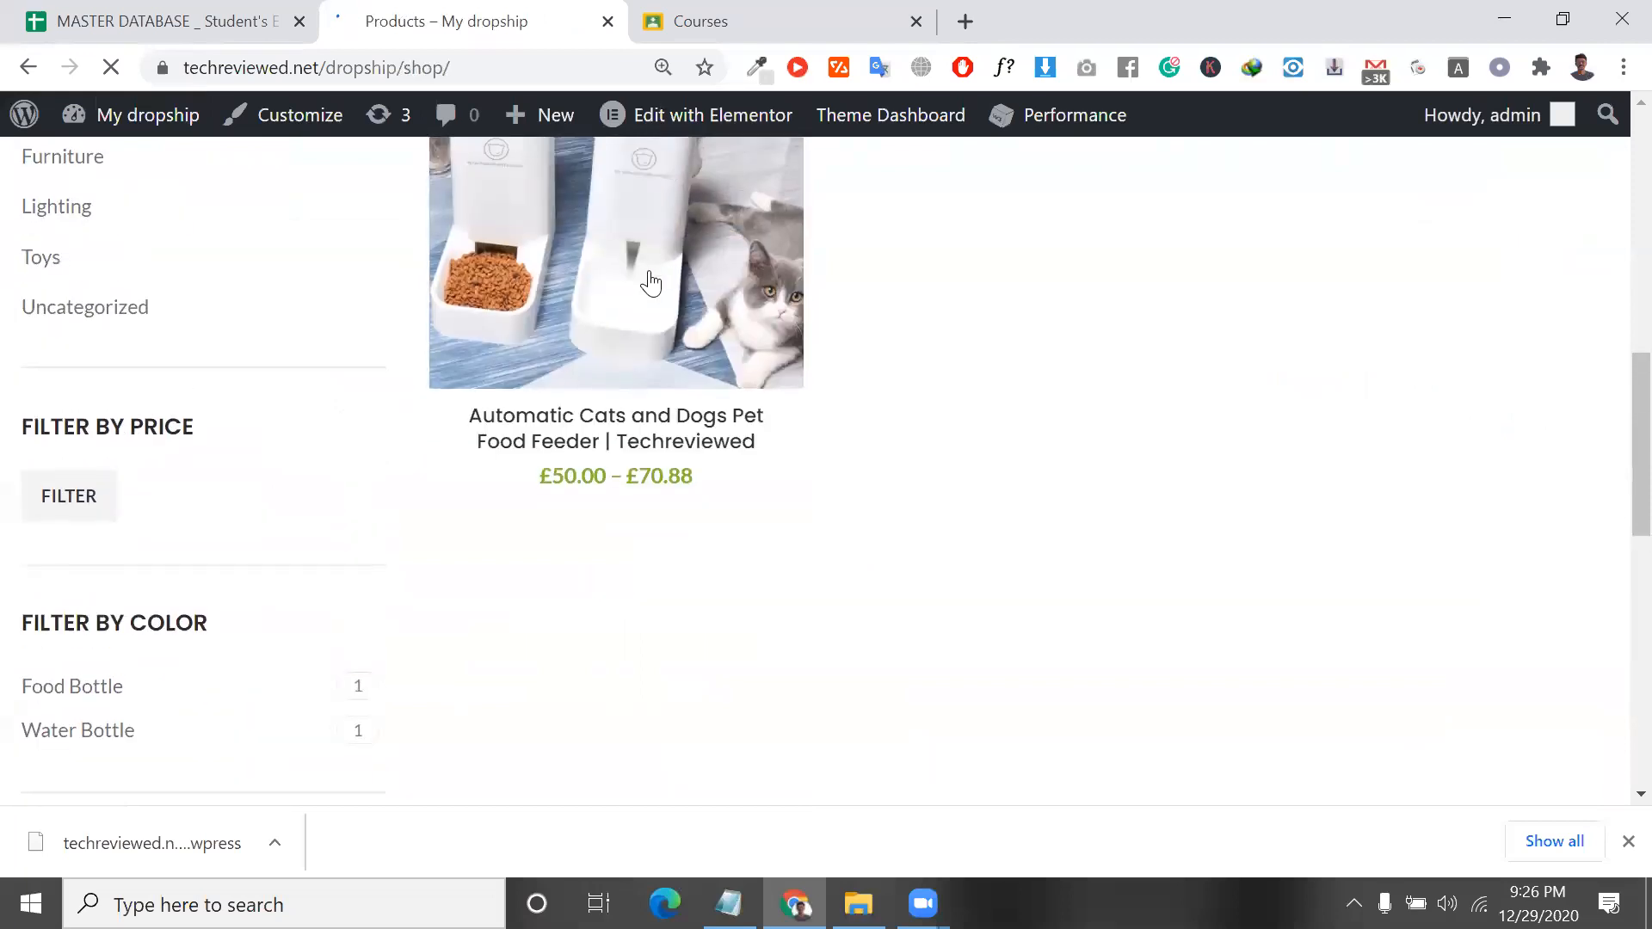
{"action": "scroll", "coordinate": [656, 332], "scroll_direction": "up", "scroll_amount": 3}
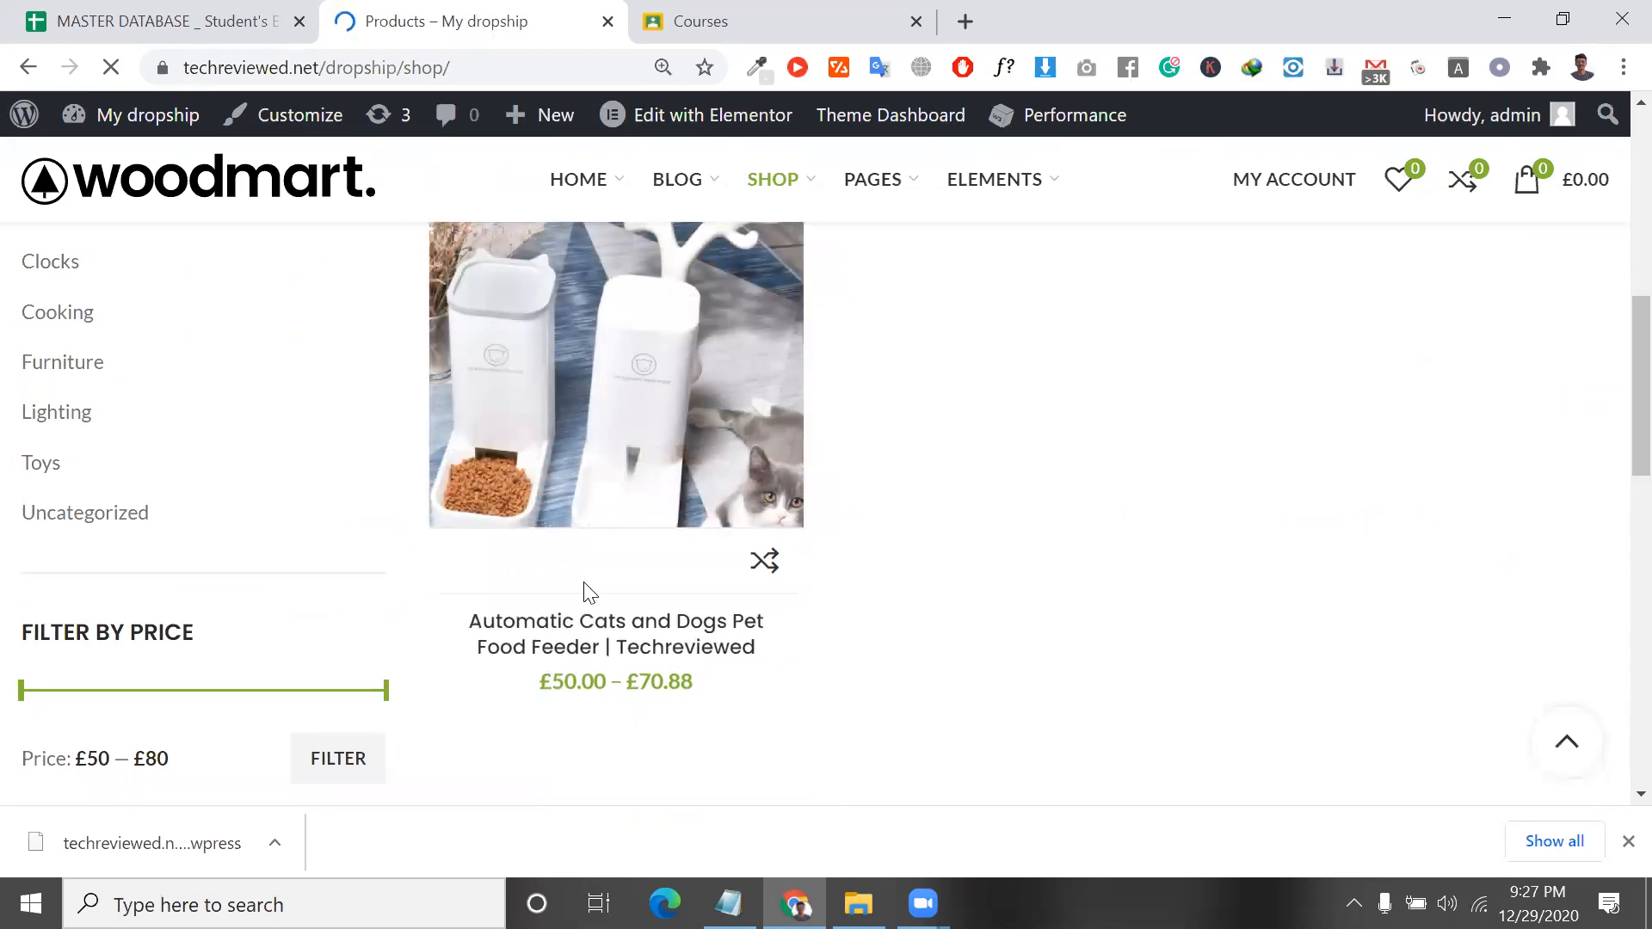
{"action": "scroll", "coordinate": [627, 590], "scroll_direction": "down", "scroll_amount": 8}
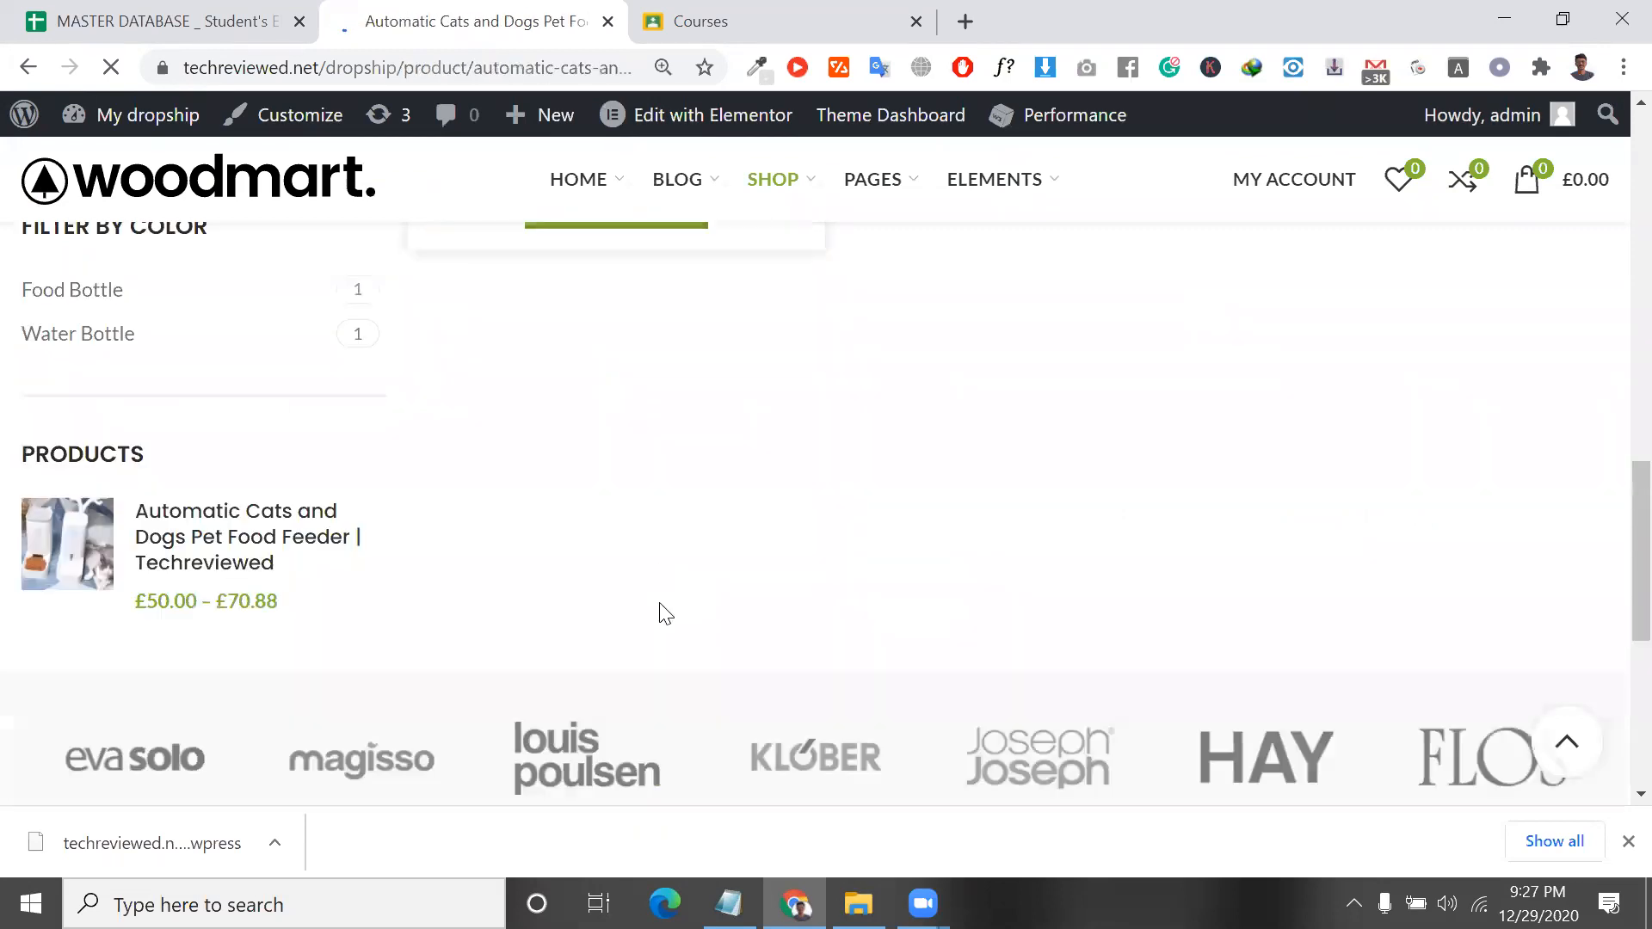
{"action": "scroll", "coordinate": [718, 546], "scroll_direction": "down", "scroll_amount": 3}
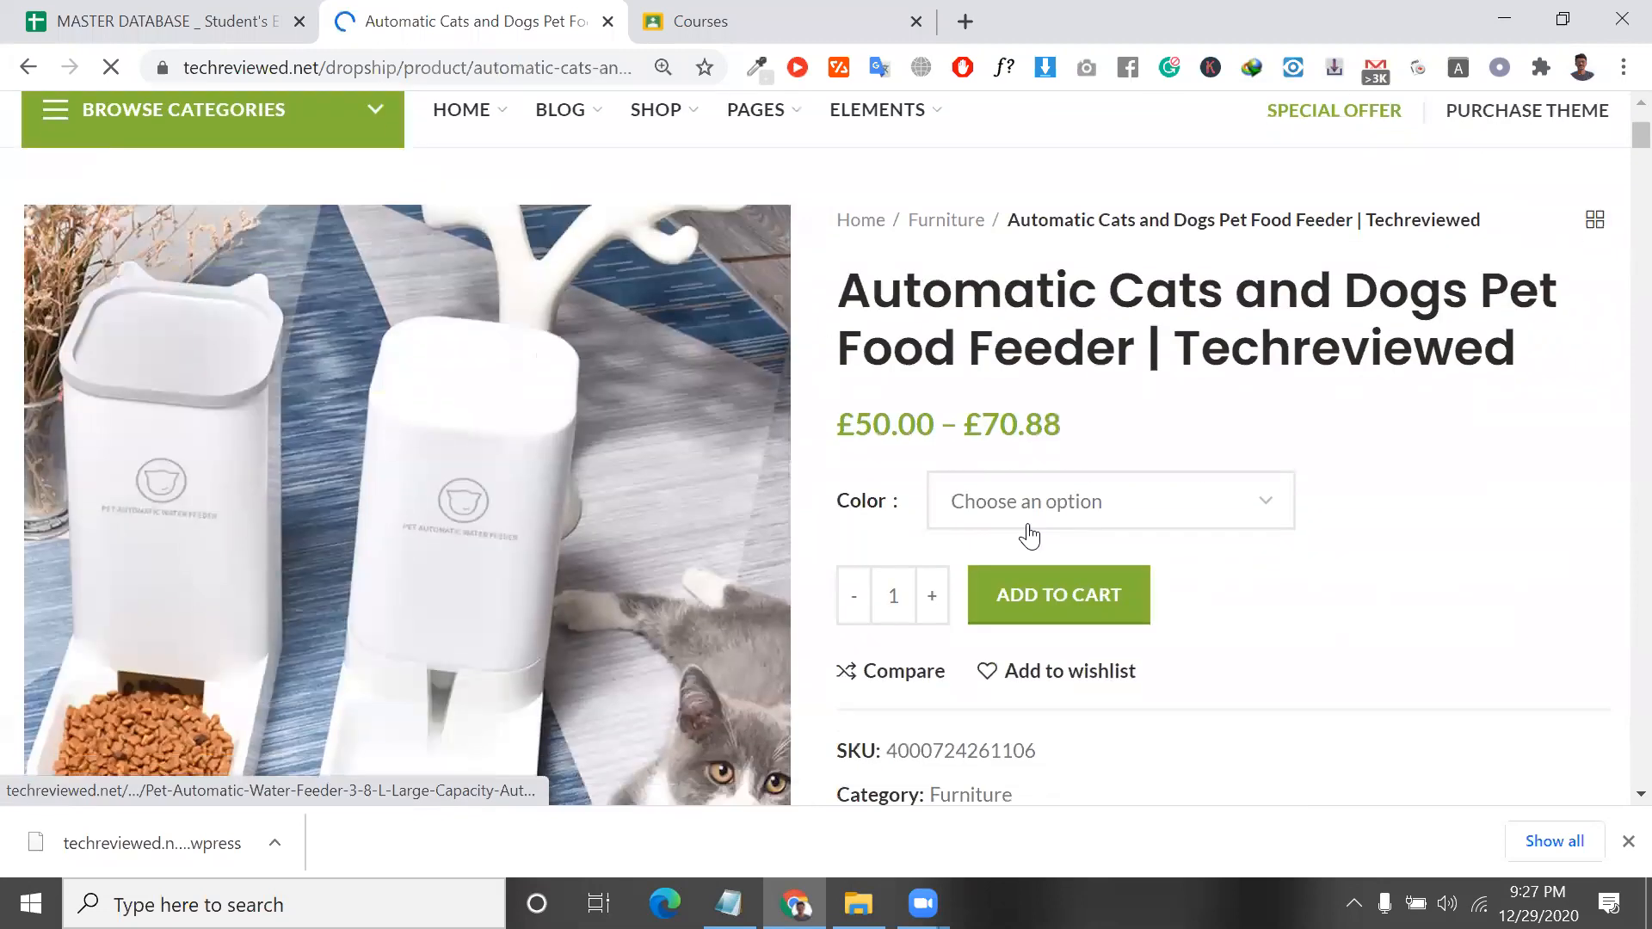
Choose Food Bottle as the pet feeder's color and add one to the cart.
{"action": "left_click", "coordinate": [1057, 503]}
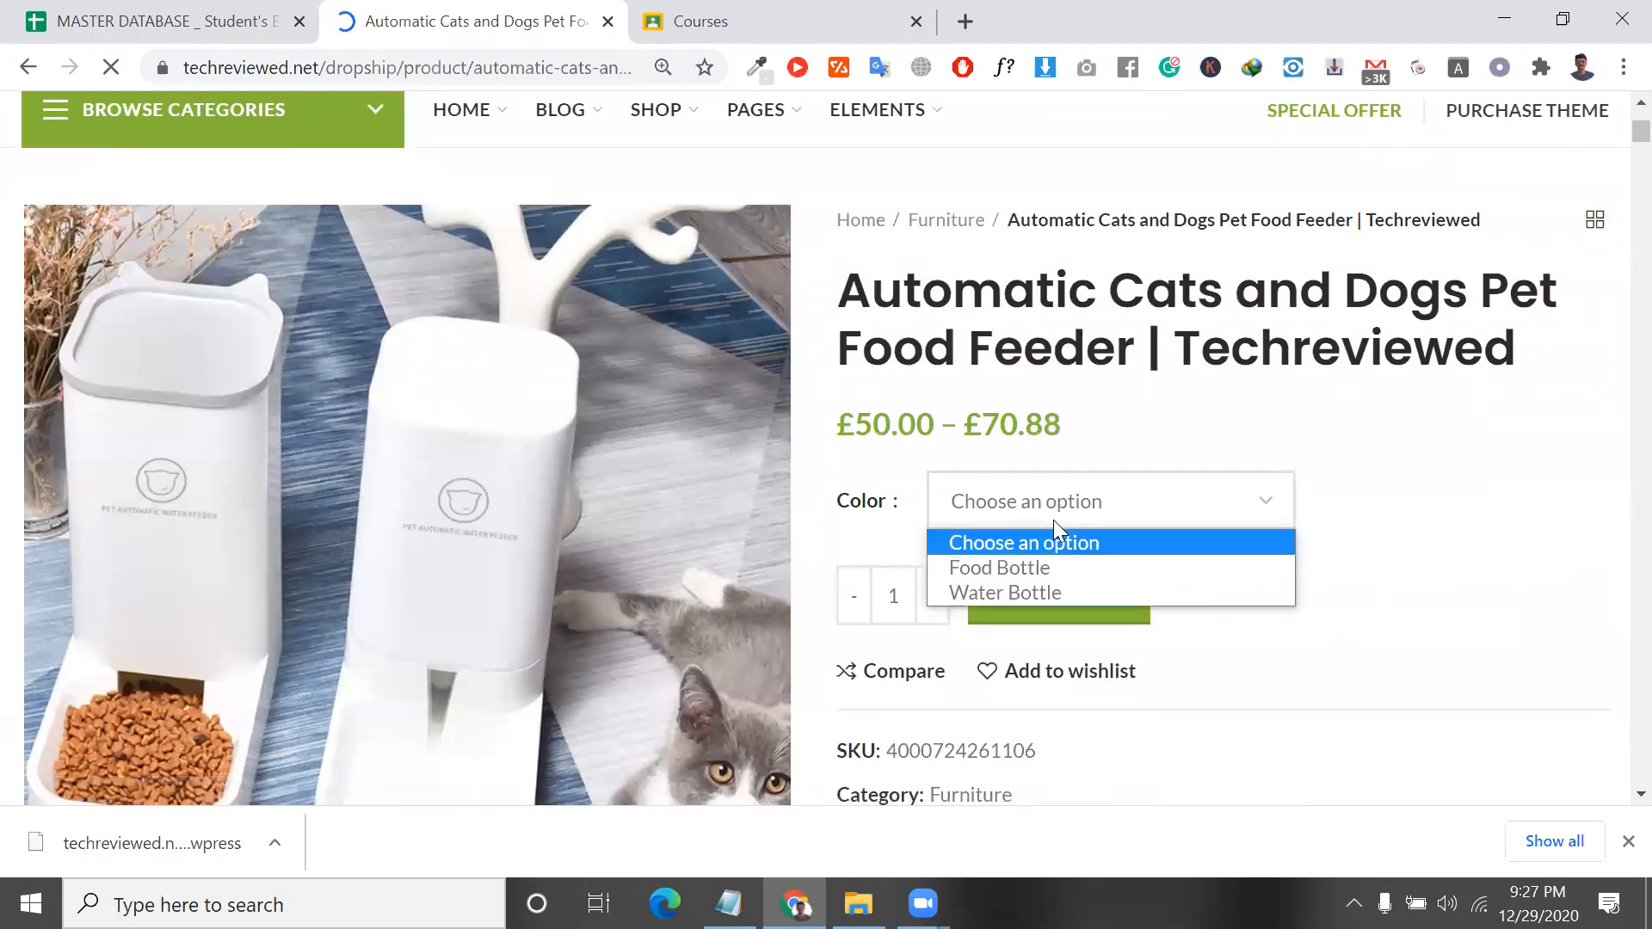
{"action": "left_click", "coordinate": [1057, 572]}
{"action": "left_click", "coordinate": [1057, 572]}
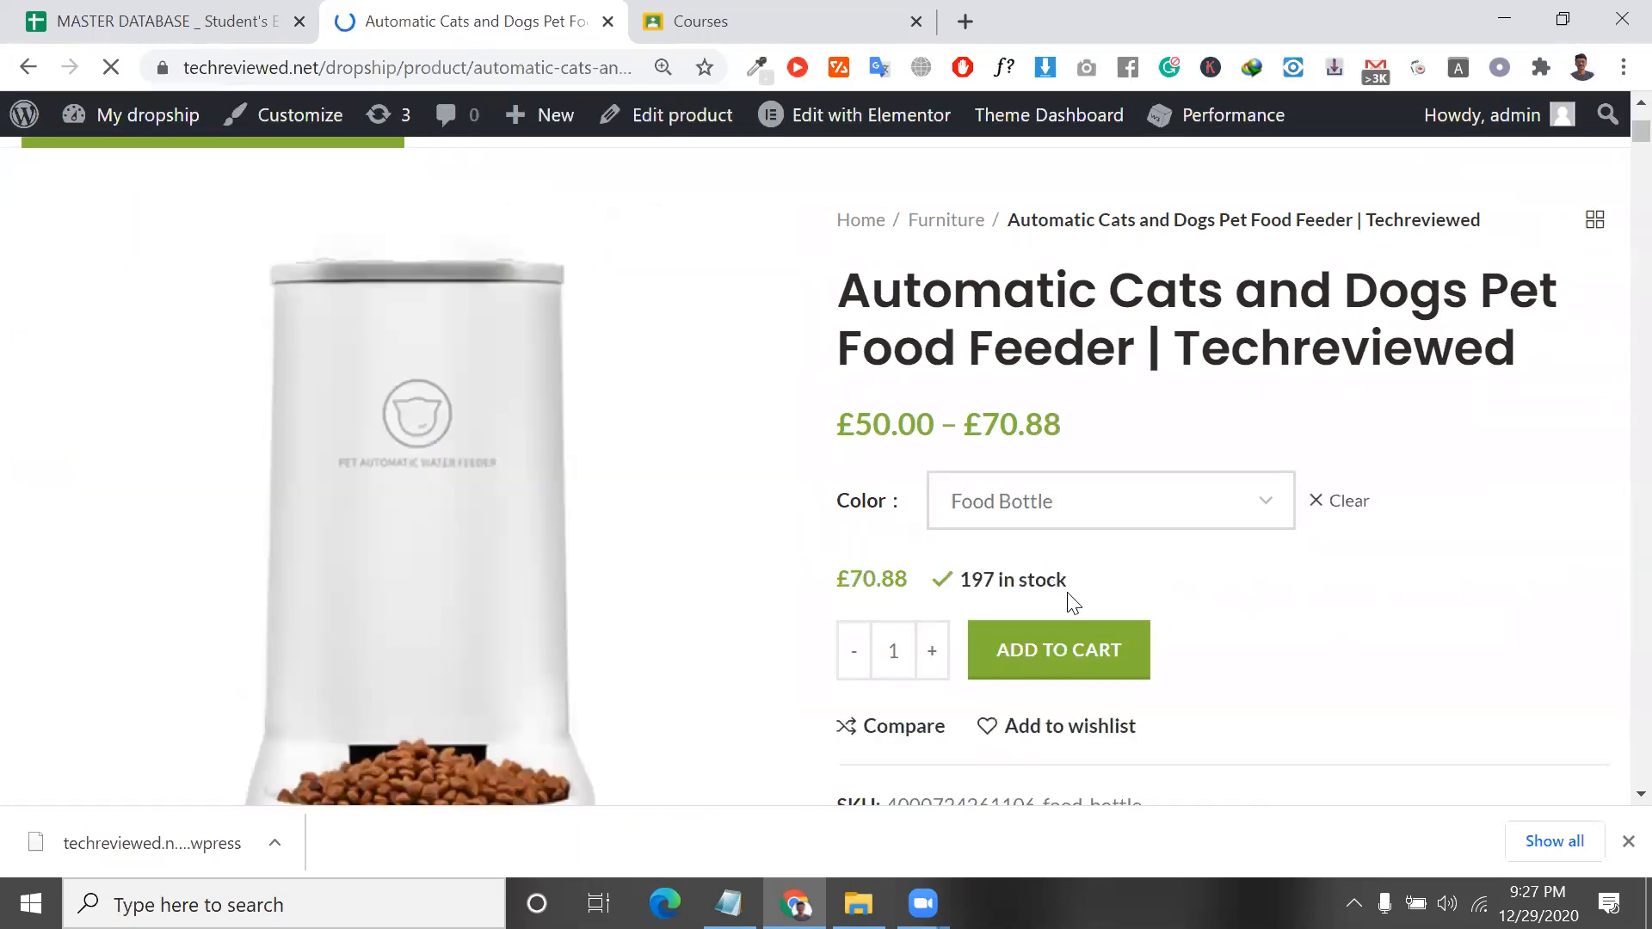
{"action": "left_click", "coordinate": [1075, 670]}
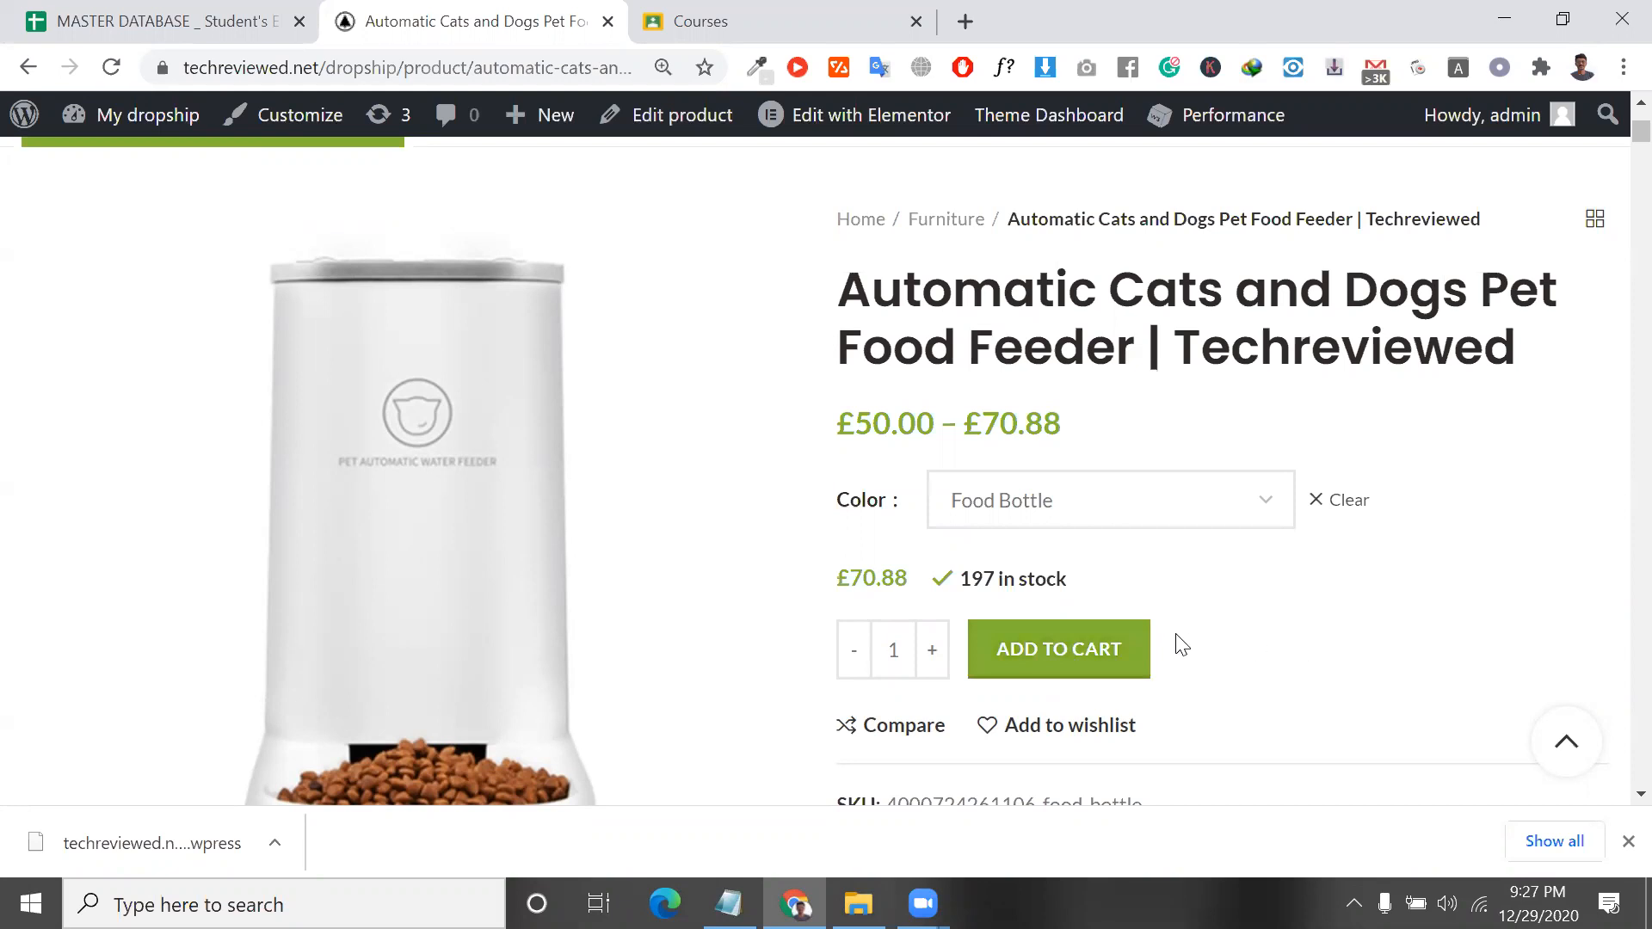
{"action": "left_click", "coordinate": [1079, 650]}
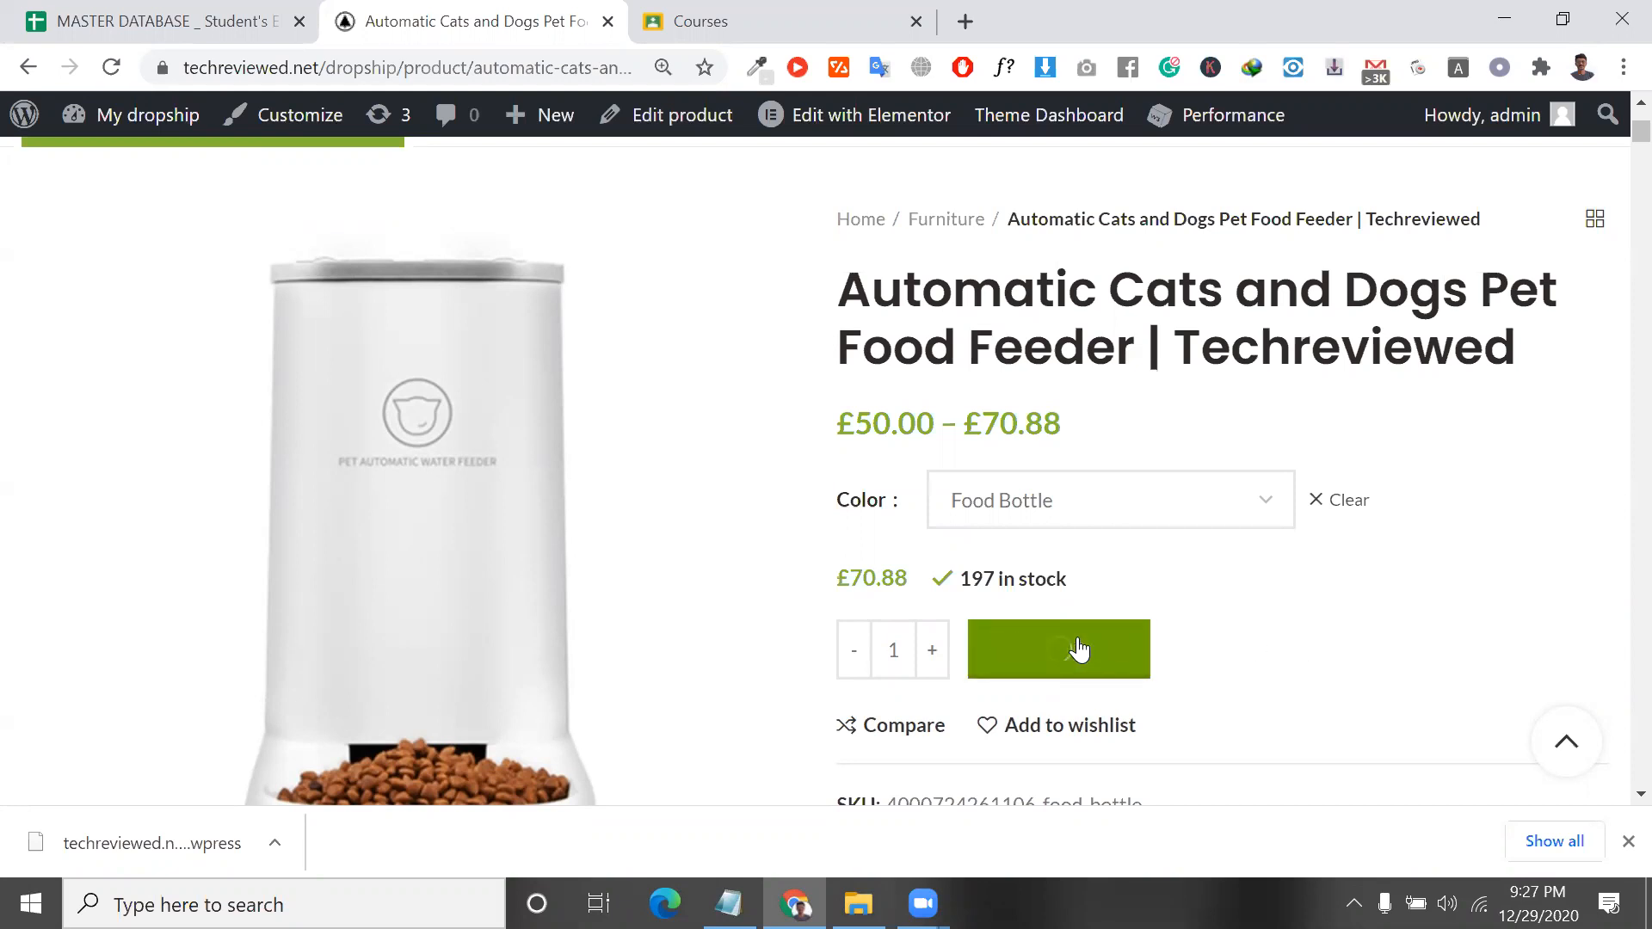
Check the contents of the shopping cart and return to the product page.
{"action": "scroll", "coordinate": [1273, 523], "scroll_direction": "down", "scroll_amount": 2}
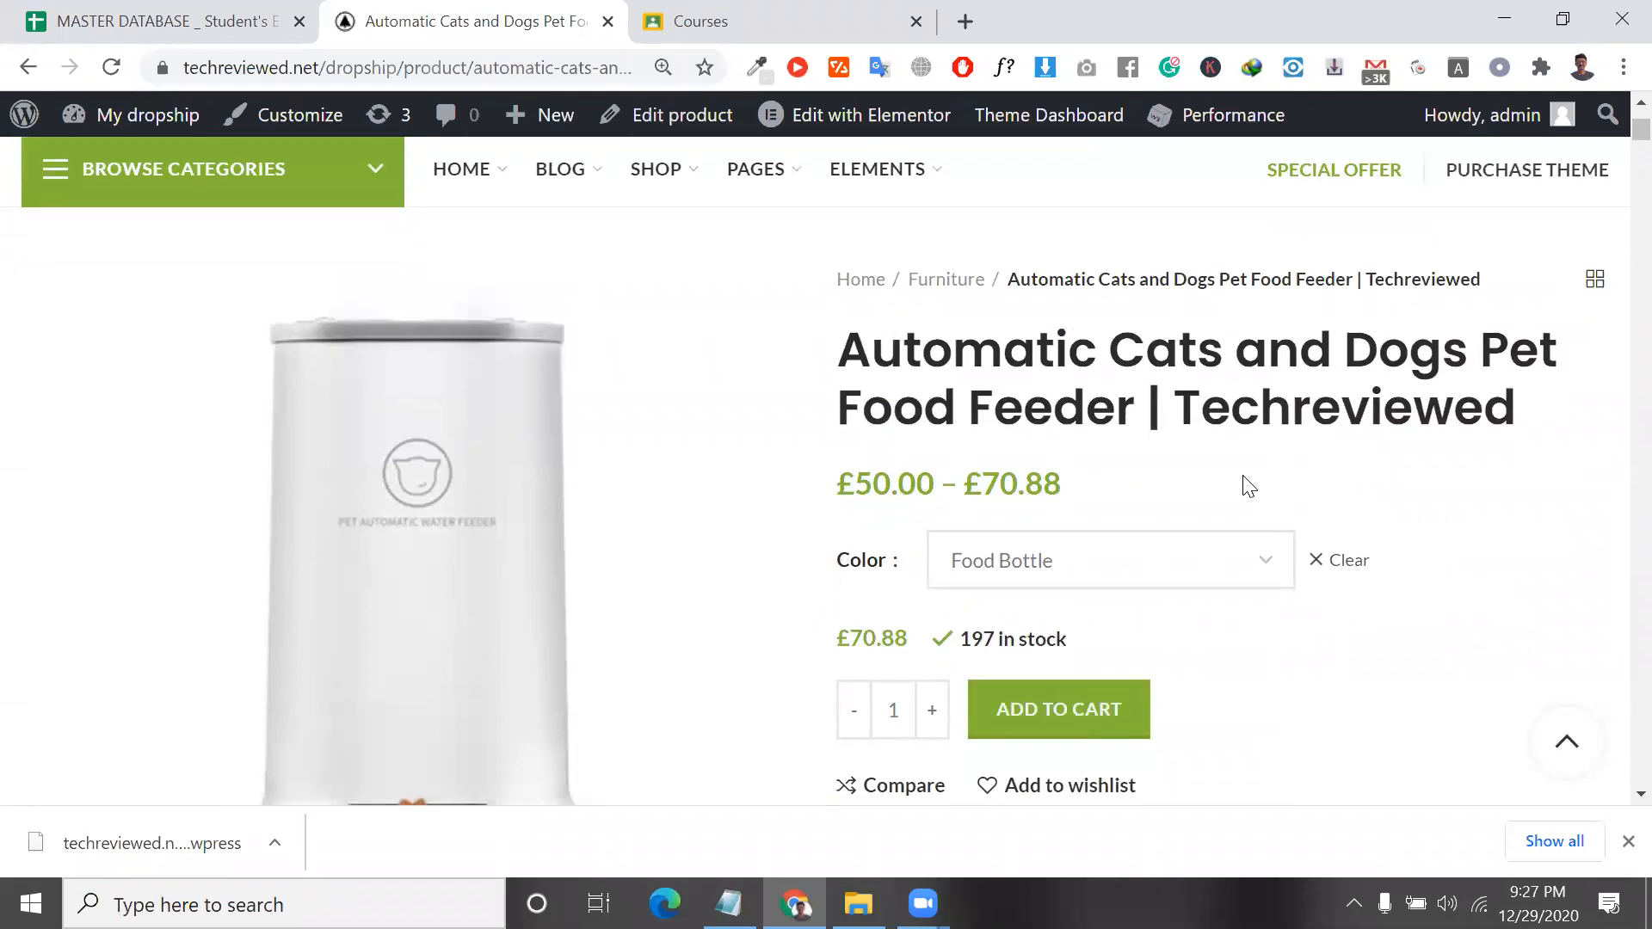
{"action": "scroll", "coordinate": [1248, 487], "scroll_direction": "up", "scroll_amount": 2}
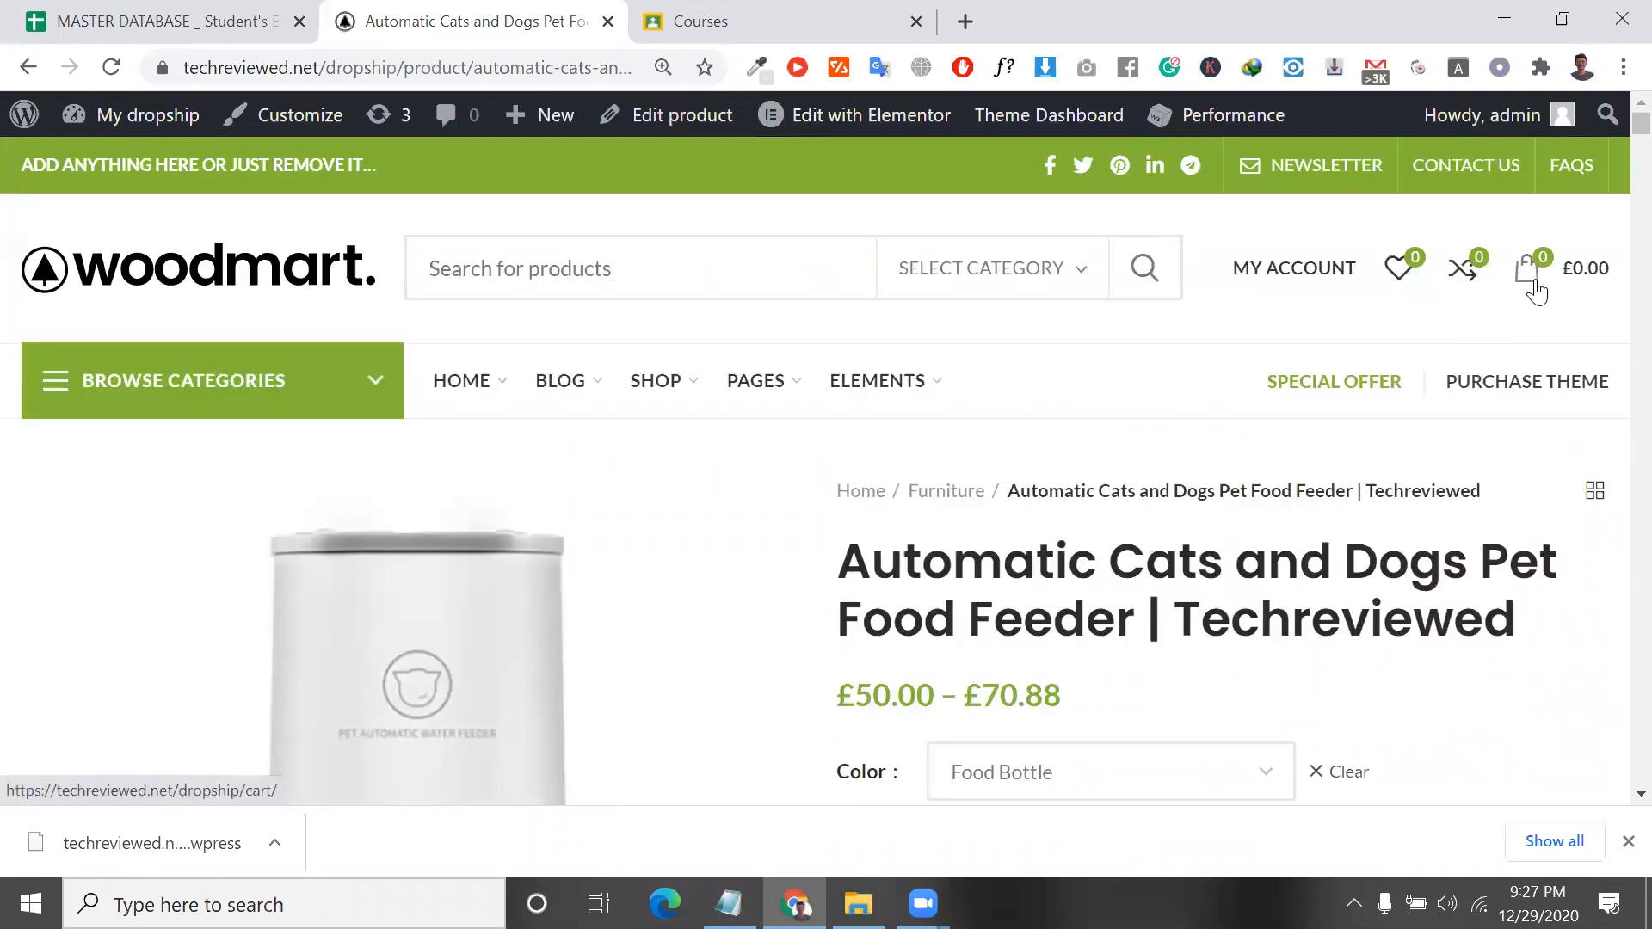
{"action": "left_click", "coordinate": [1531, 284]}
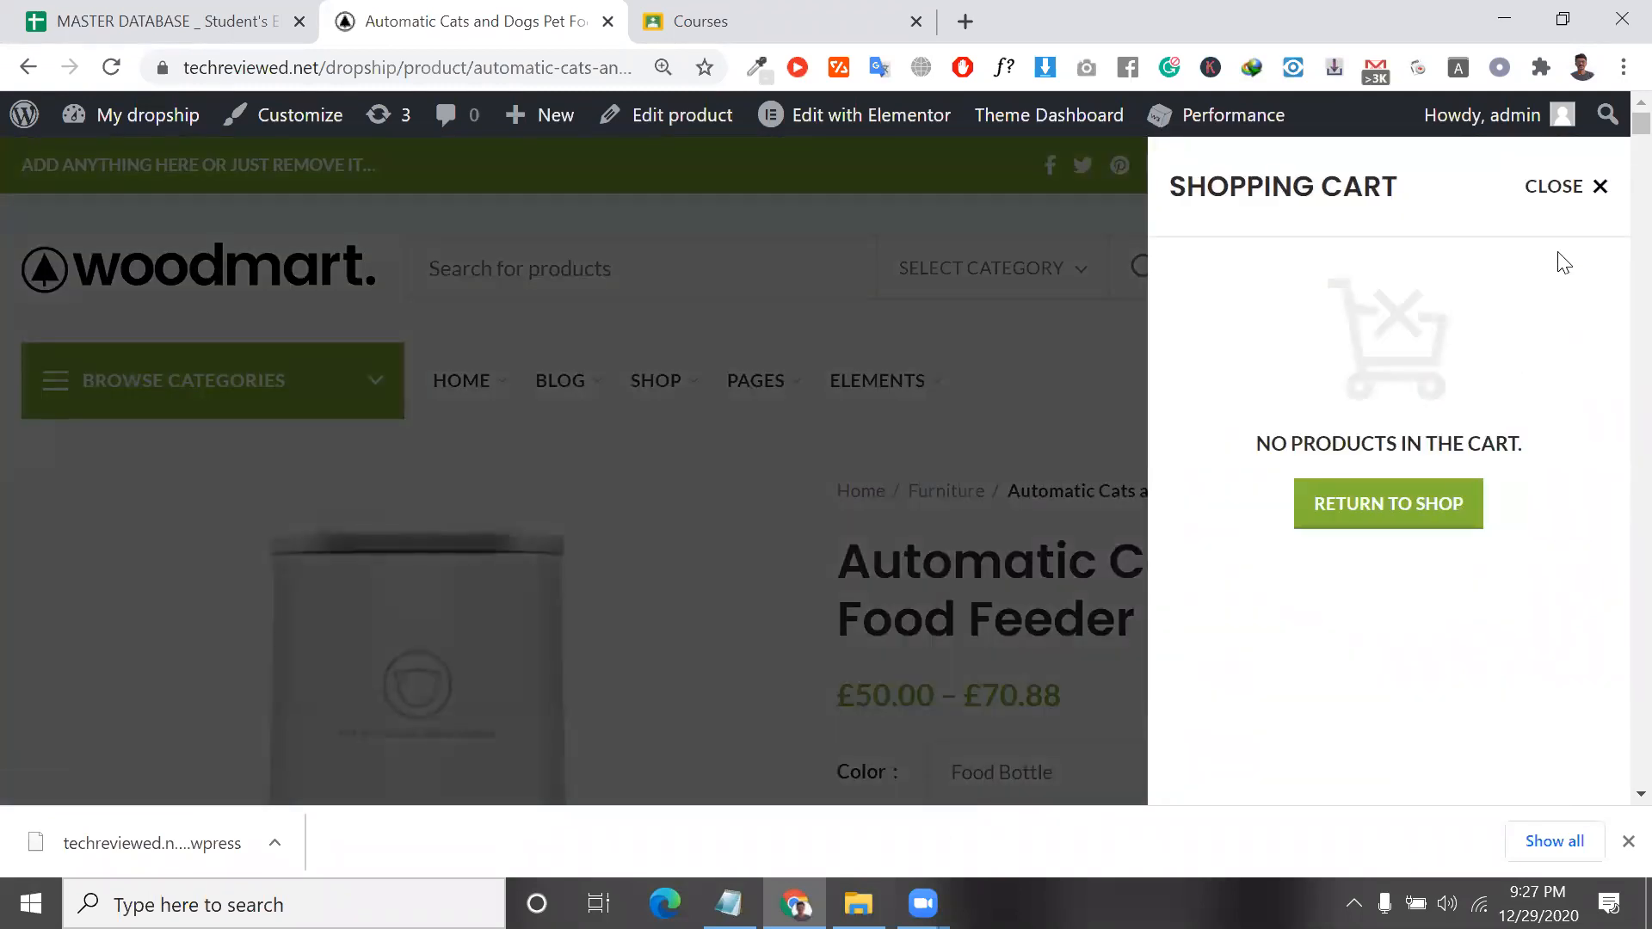
{"action": "left_click", "coordinate": [908, 542]}
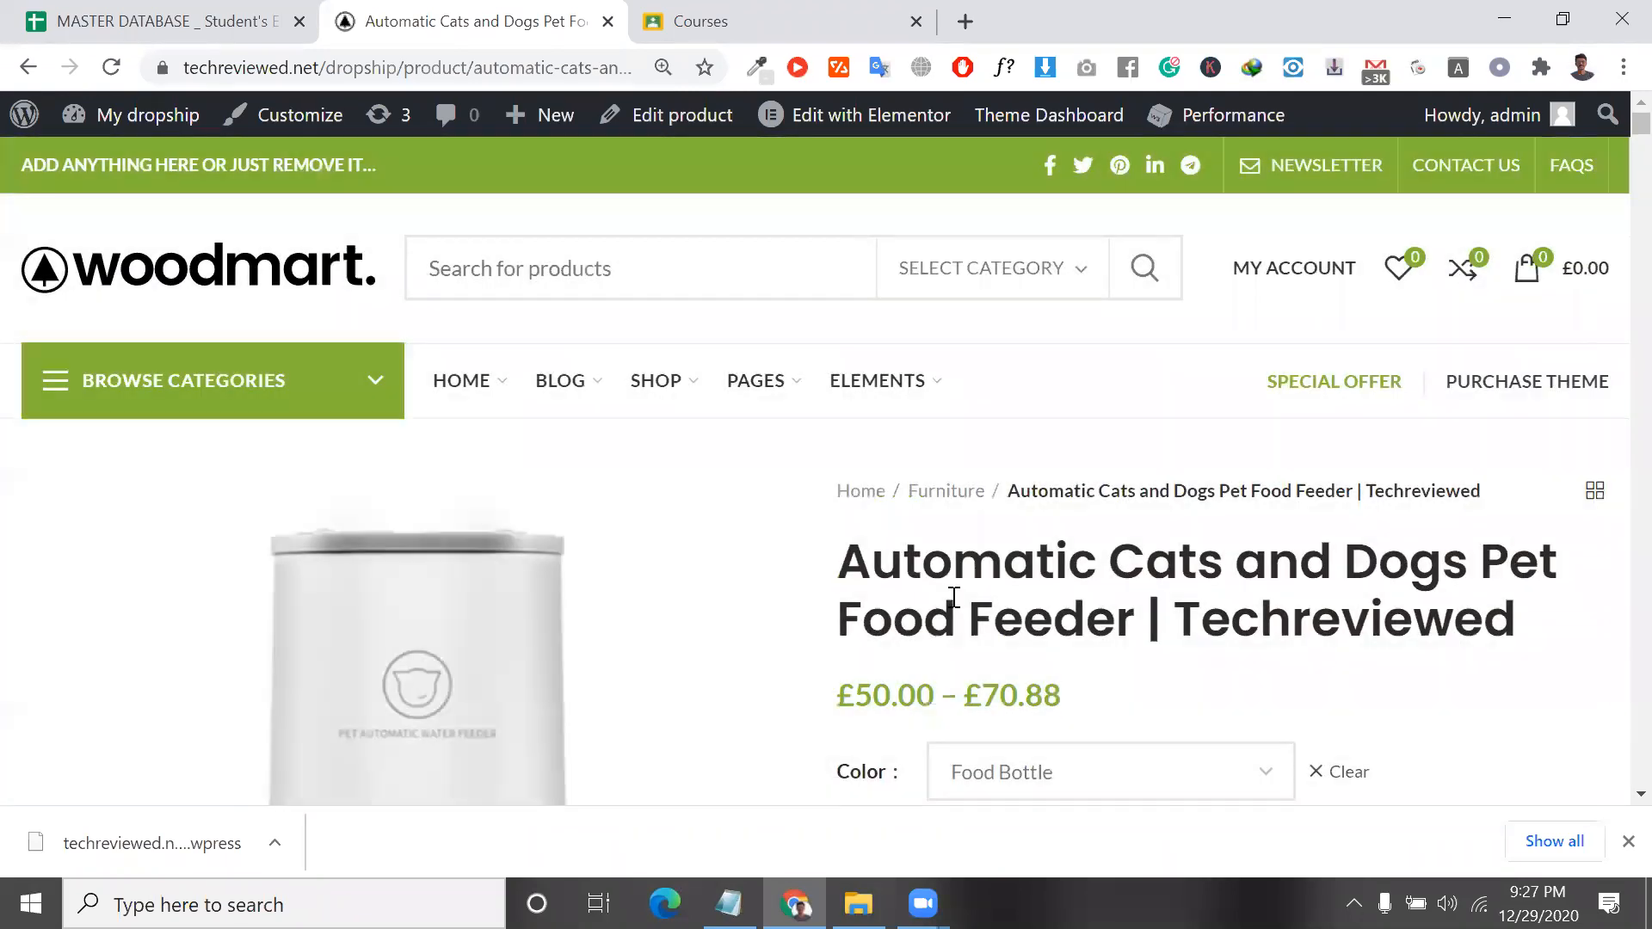
Add the Food Bottle variation of the pet feeder to the cart again to test the checkout redirect.
{"action": "scroll", "coordinate": [949, 602], "scroll_direction": "down", "scroll_amount": 3}
{"action": "left_click", "coordinate": [1047, 707]}
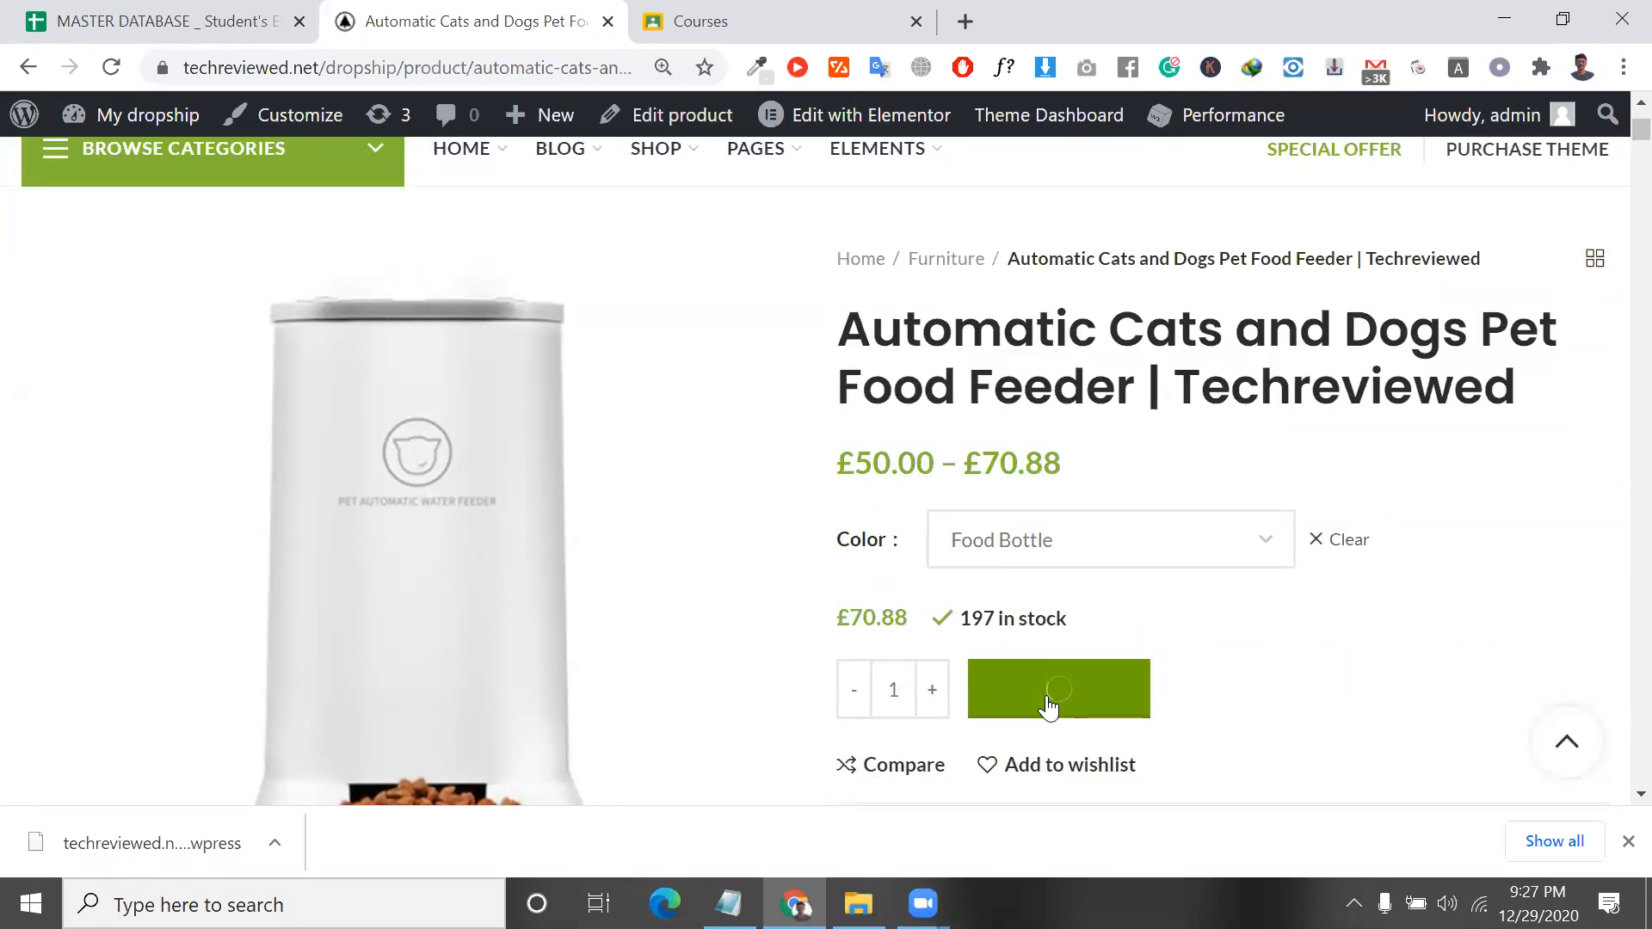
{"action": "scroll", "coordinate": [1050, 705], "scroll_direction": "down", "scroll_amount": 1}
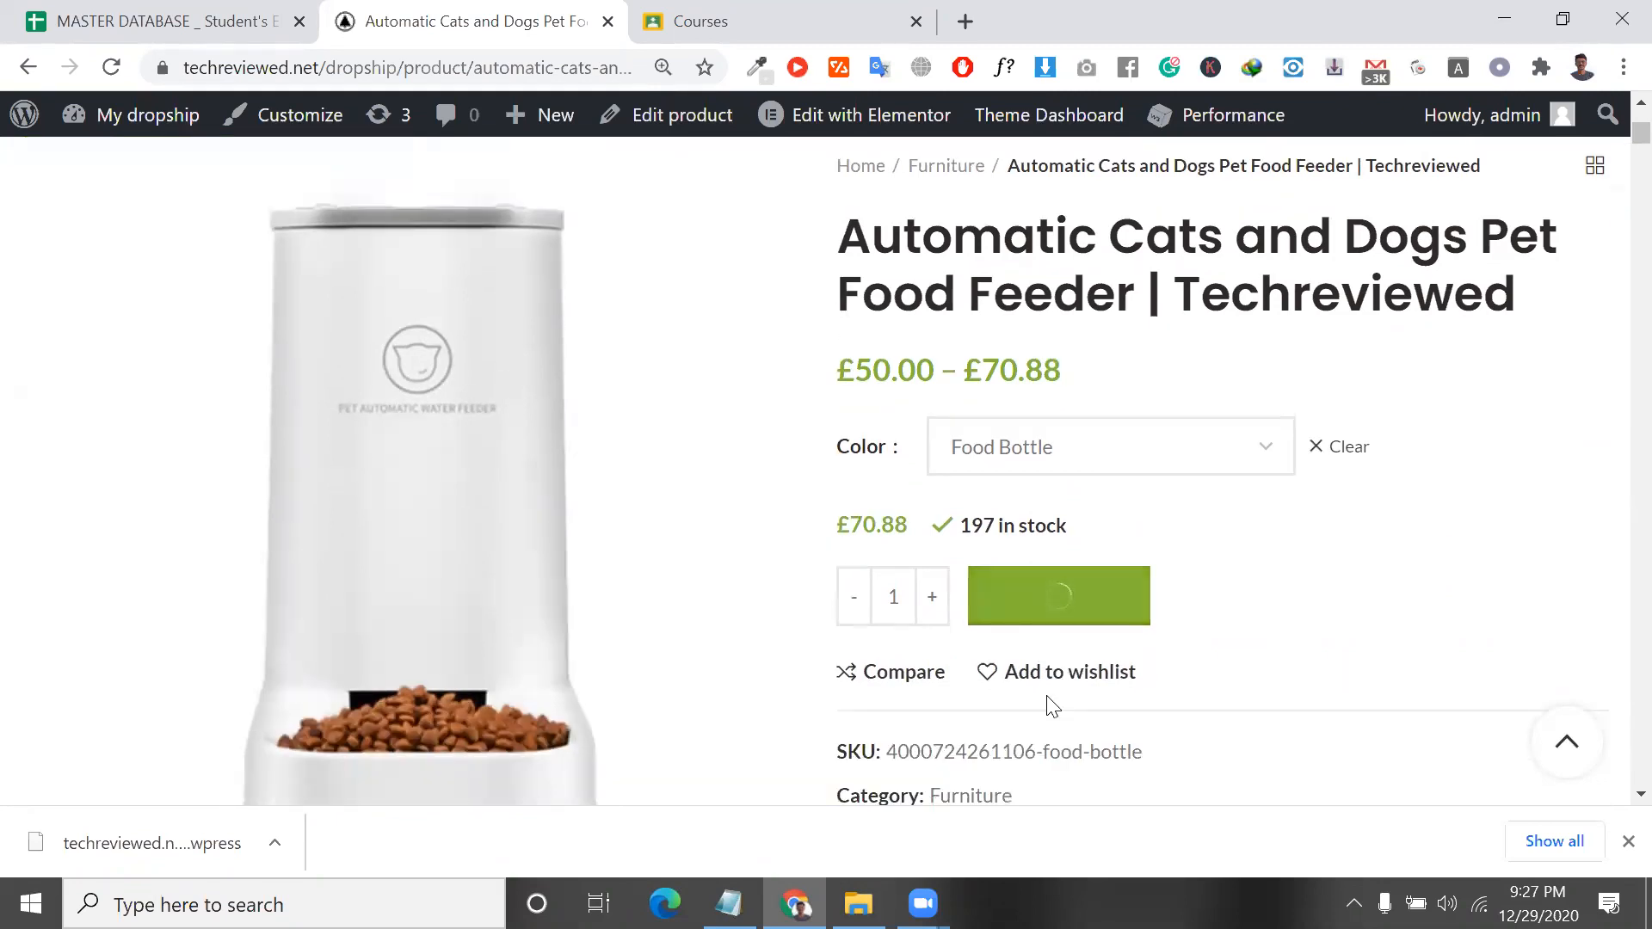
{"action": "scroll", "coordinate": [1046, 695], "scroll_direction": "up", "scroll_amount": 5}
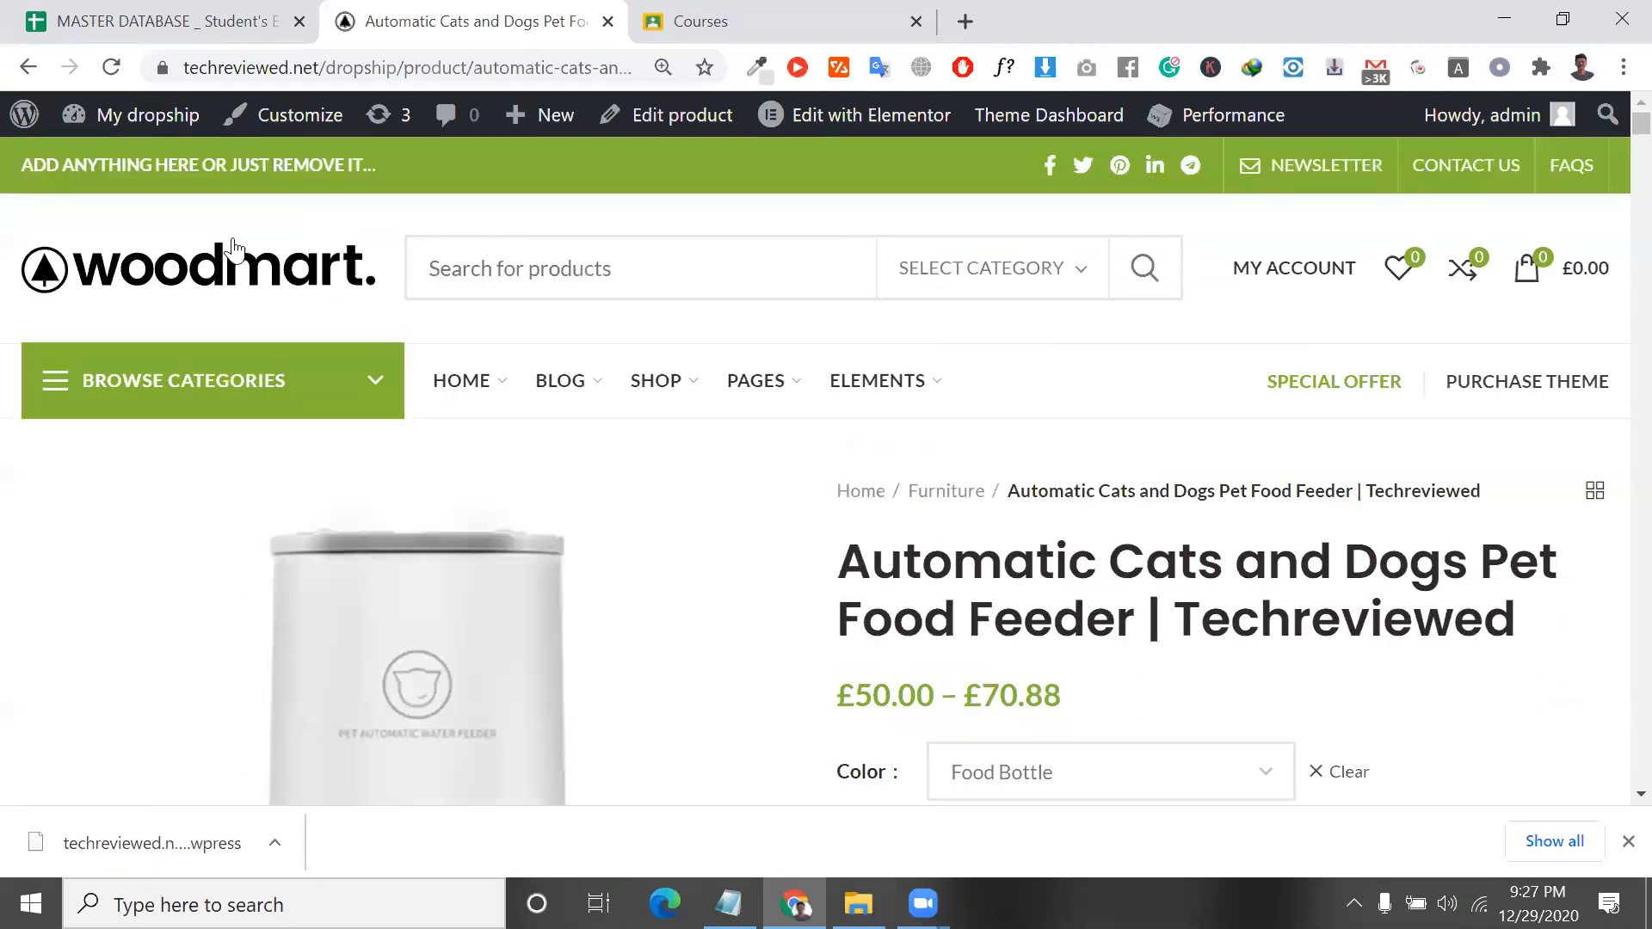
Return to the WordPress dashboard and open the Direct Checkout section of the WooCommerce settings.
{"action": "mouse_move", "coordinate": [129, 116]}
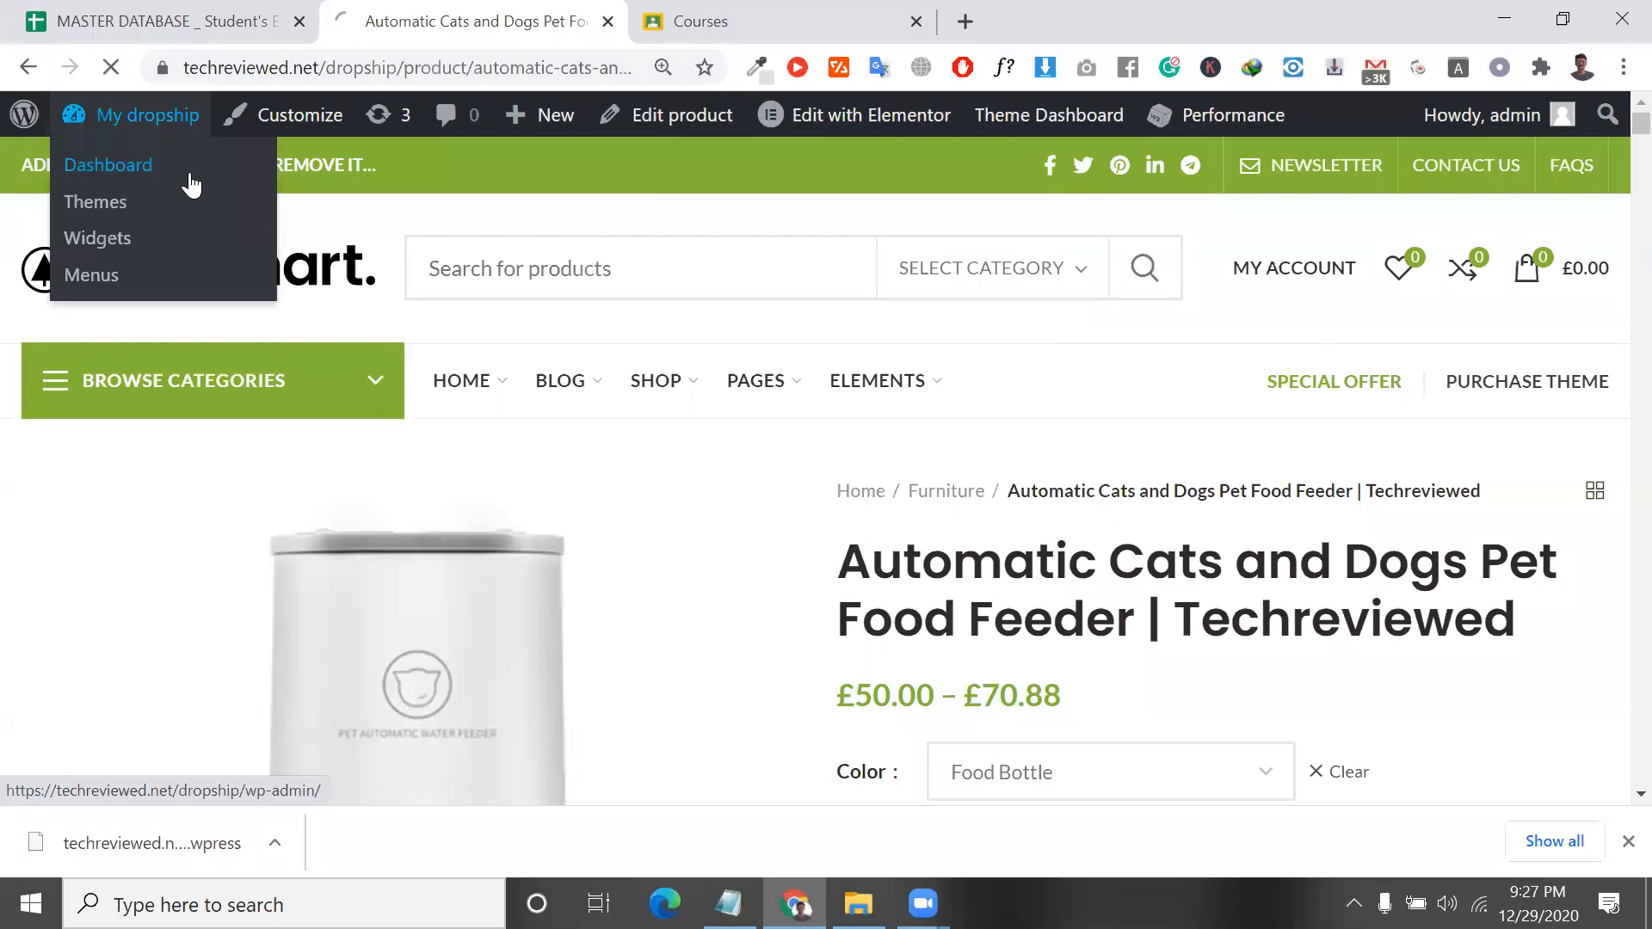
{"action": "left_click", "coordinate": [165, 175]}
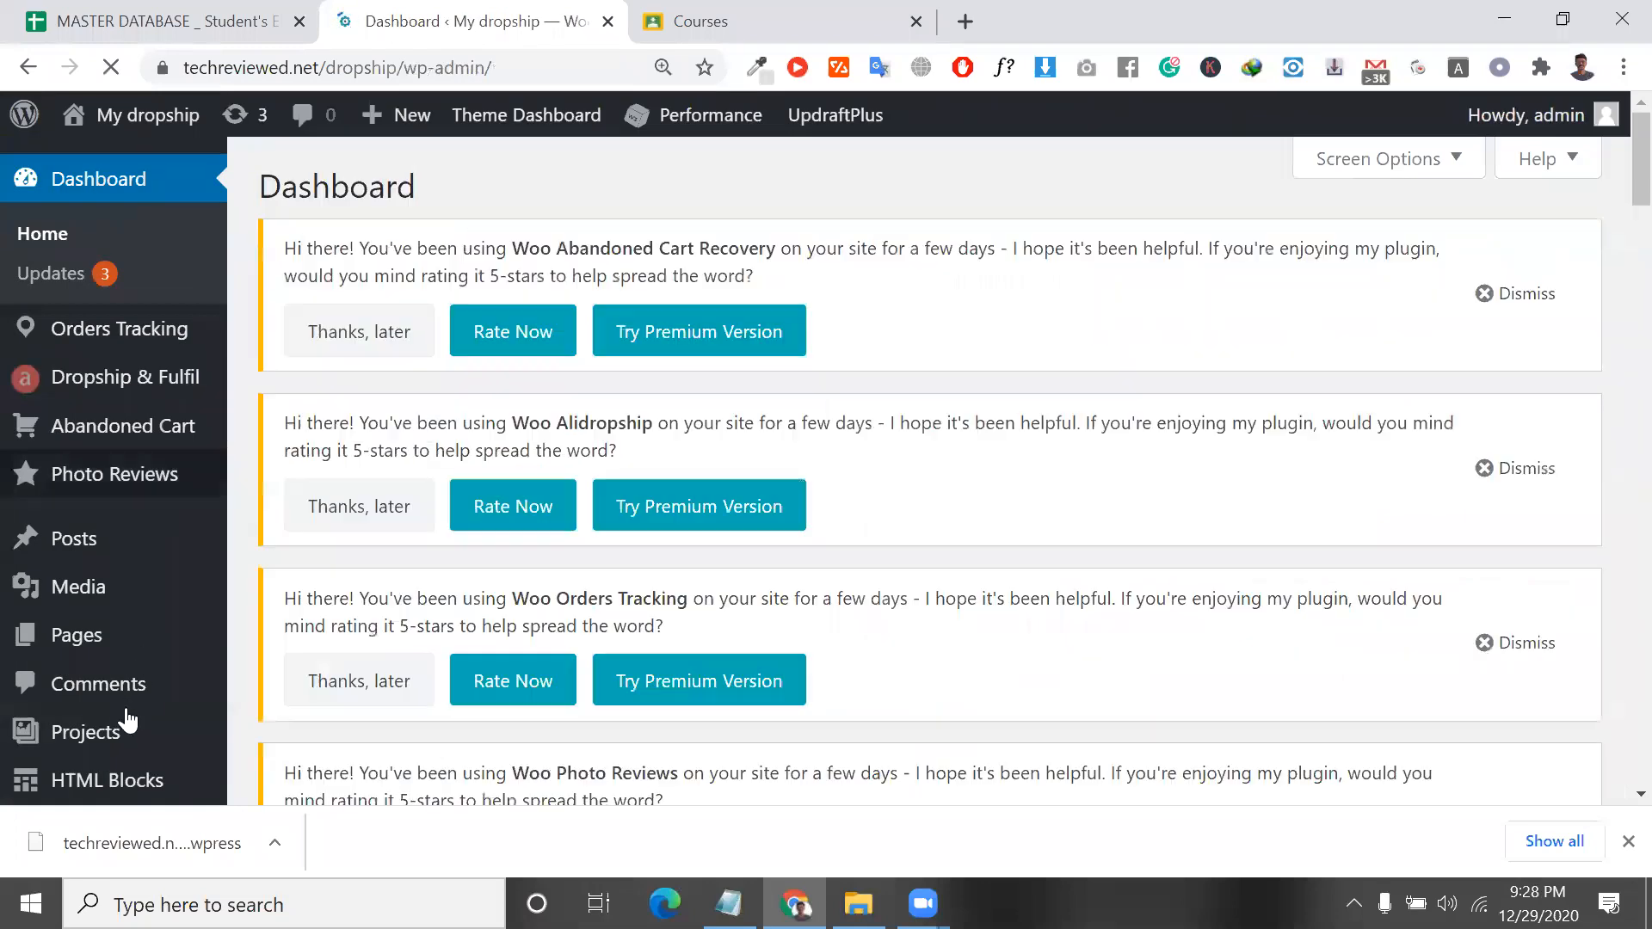
{"action": "key", "text": "super+Tab"}
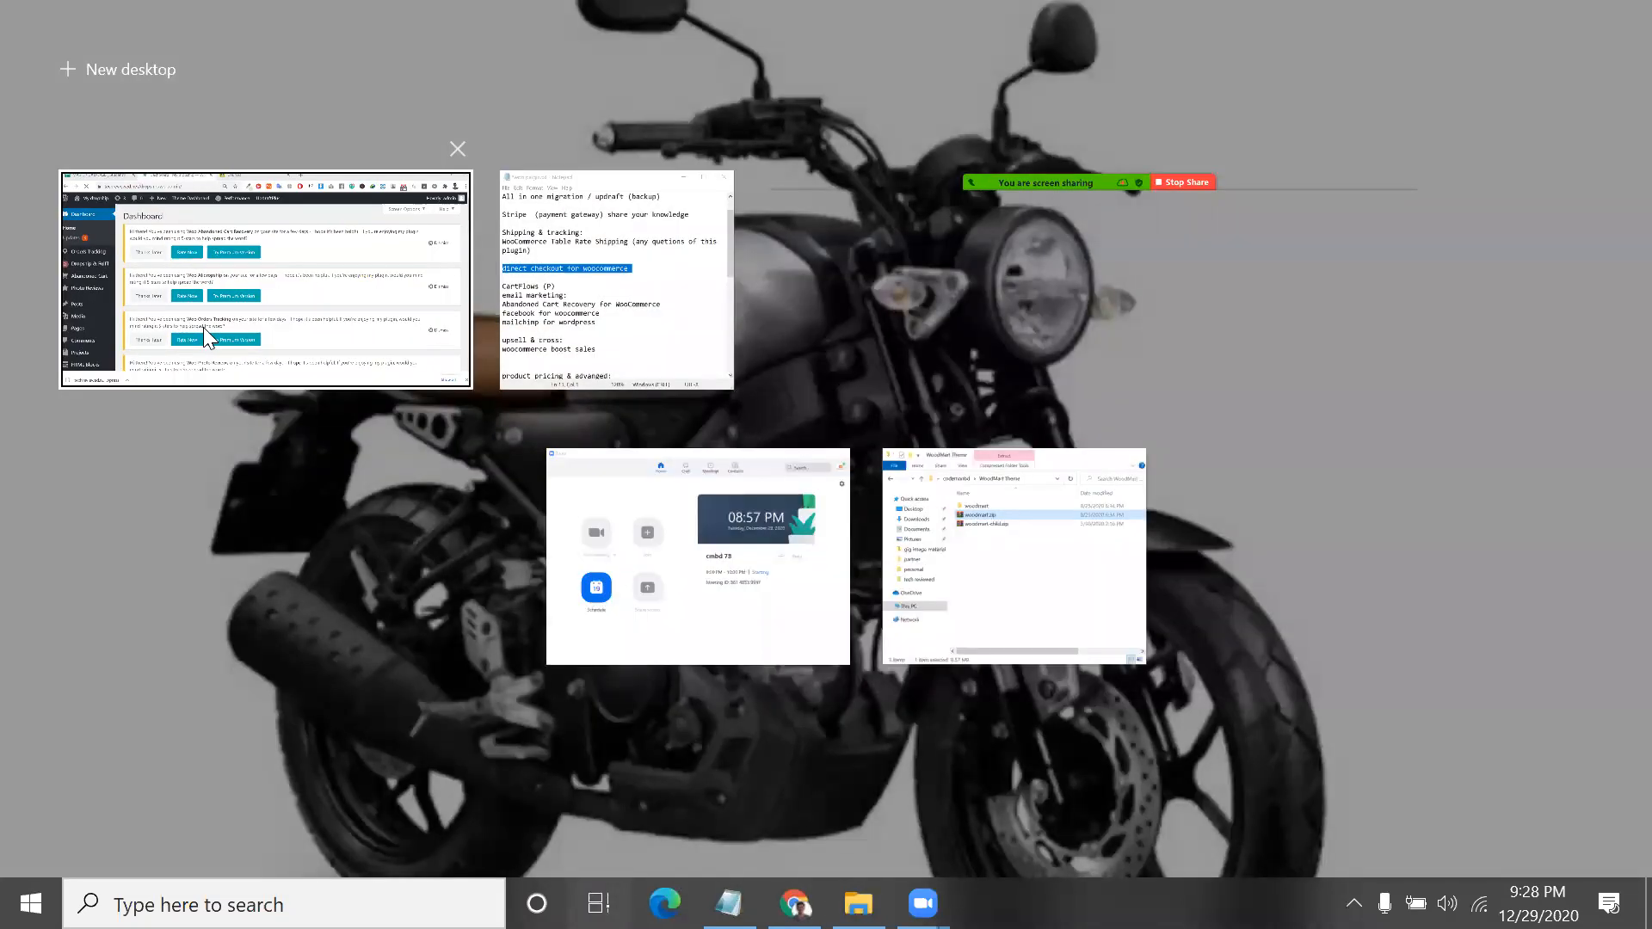
{"action": "left_click", "coordinate": [203, 329]}
{"action": "scroll", "coordinate": [206, 699], "scroll_direction": "down", "scroll_amount": 5}
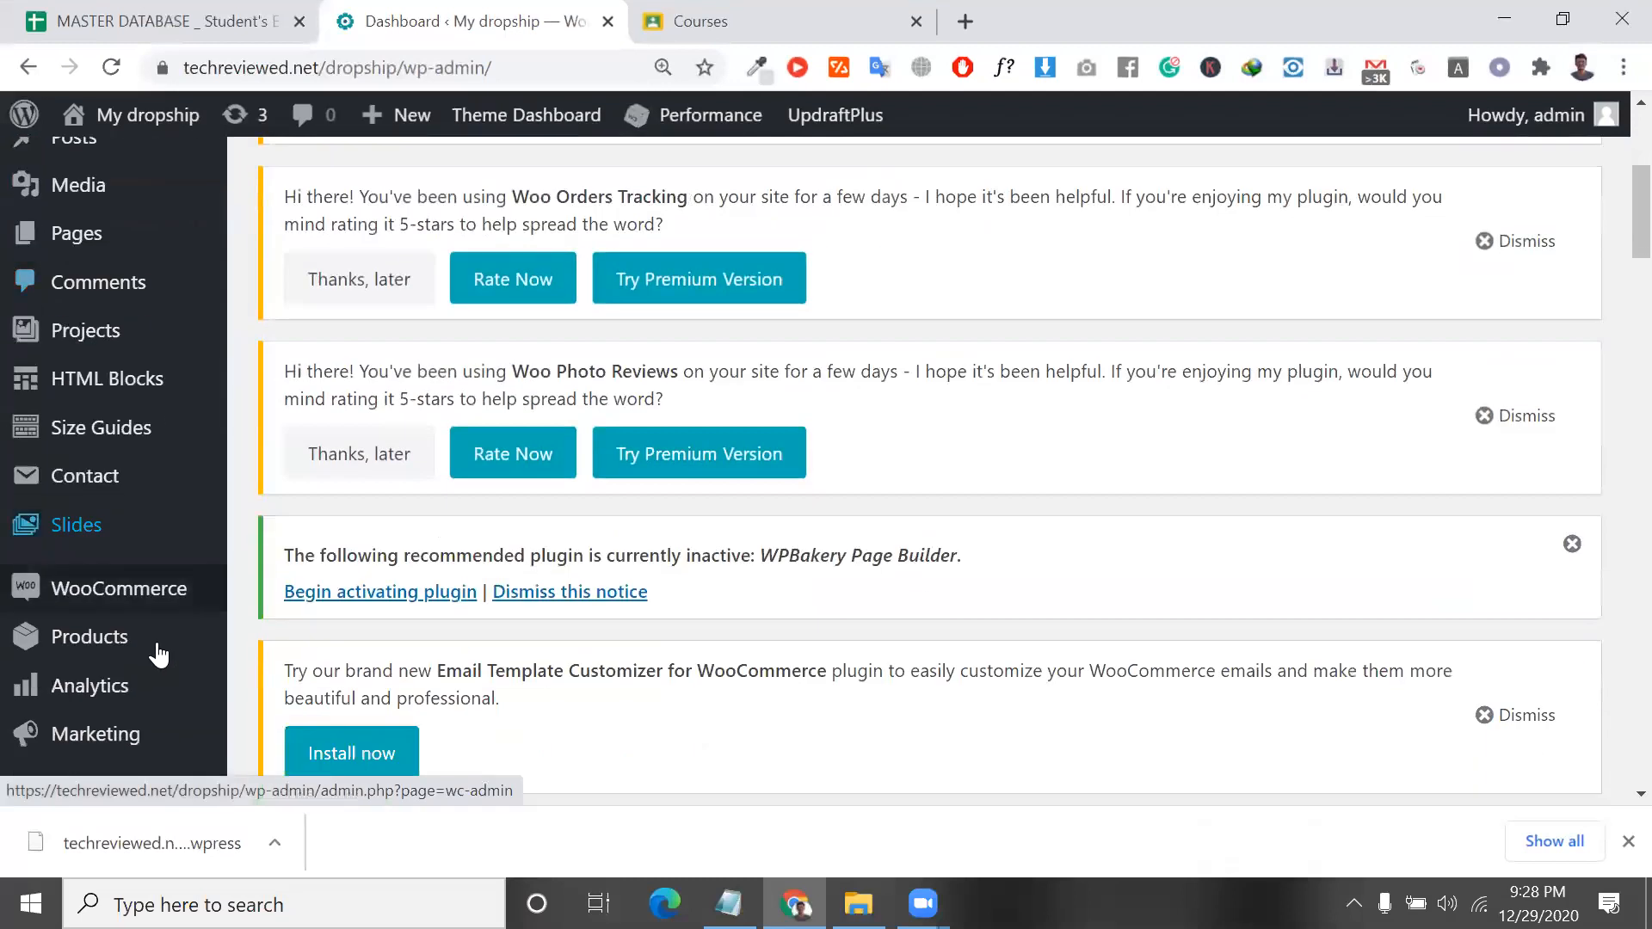
{"action": "mouse_move", "coordinate": [137, 557]}
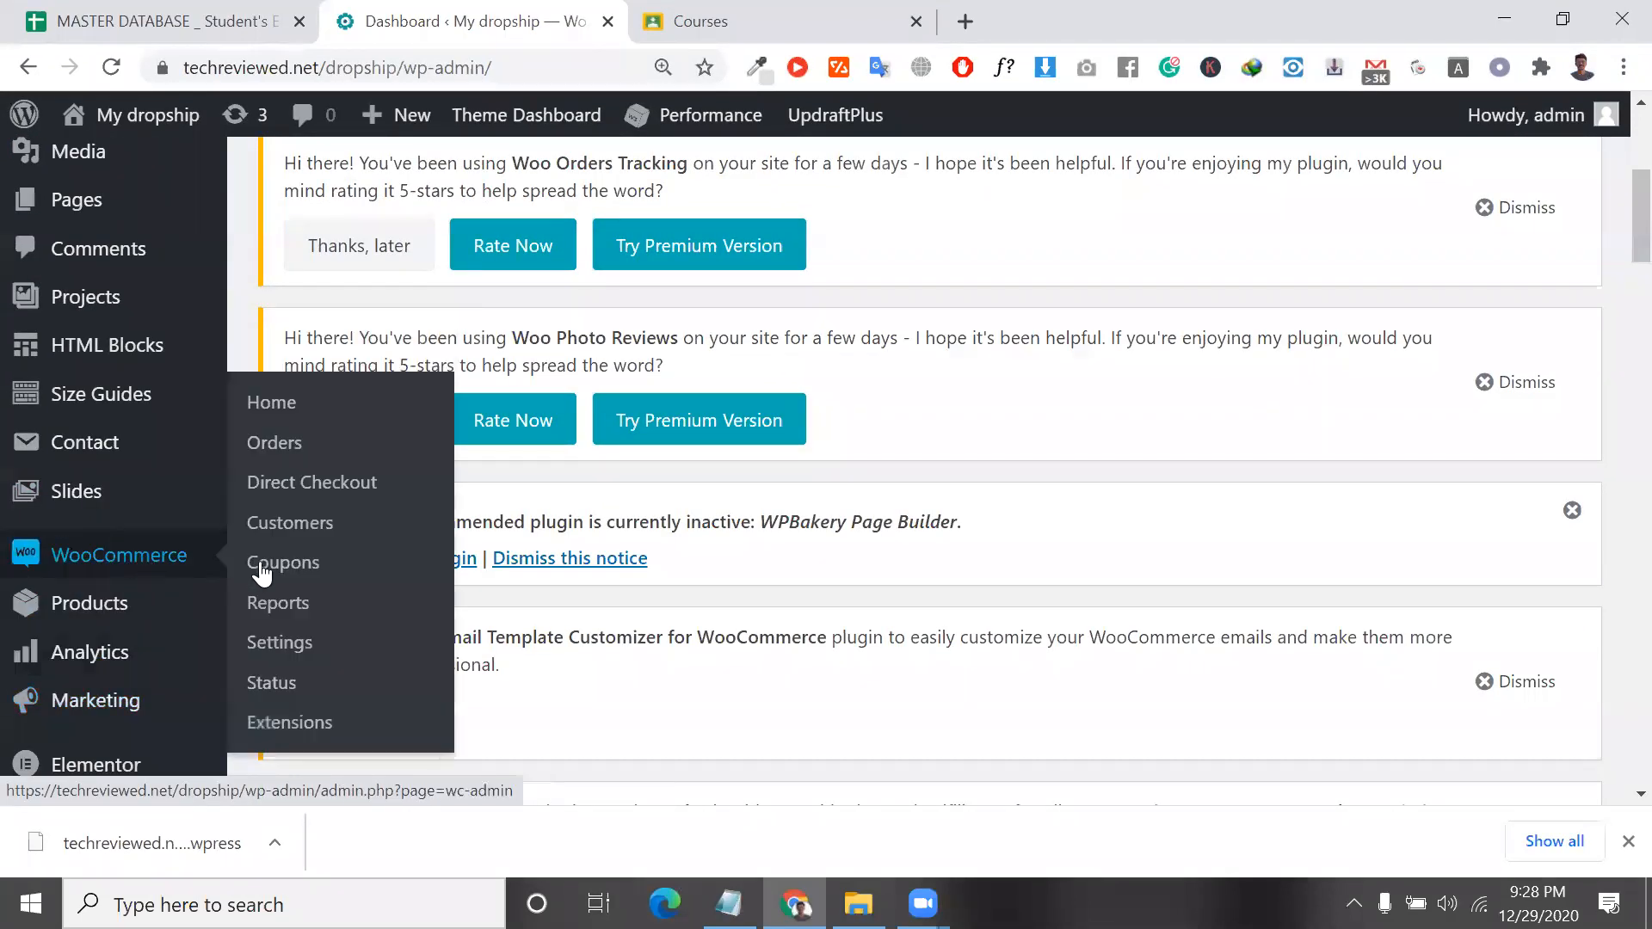
{"action": "left_click", "coordinate": [284, 657]}
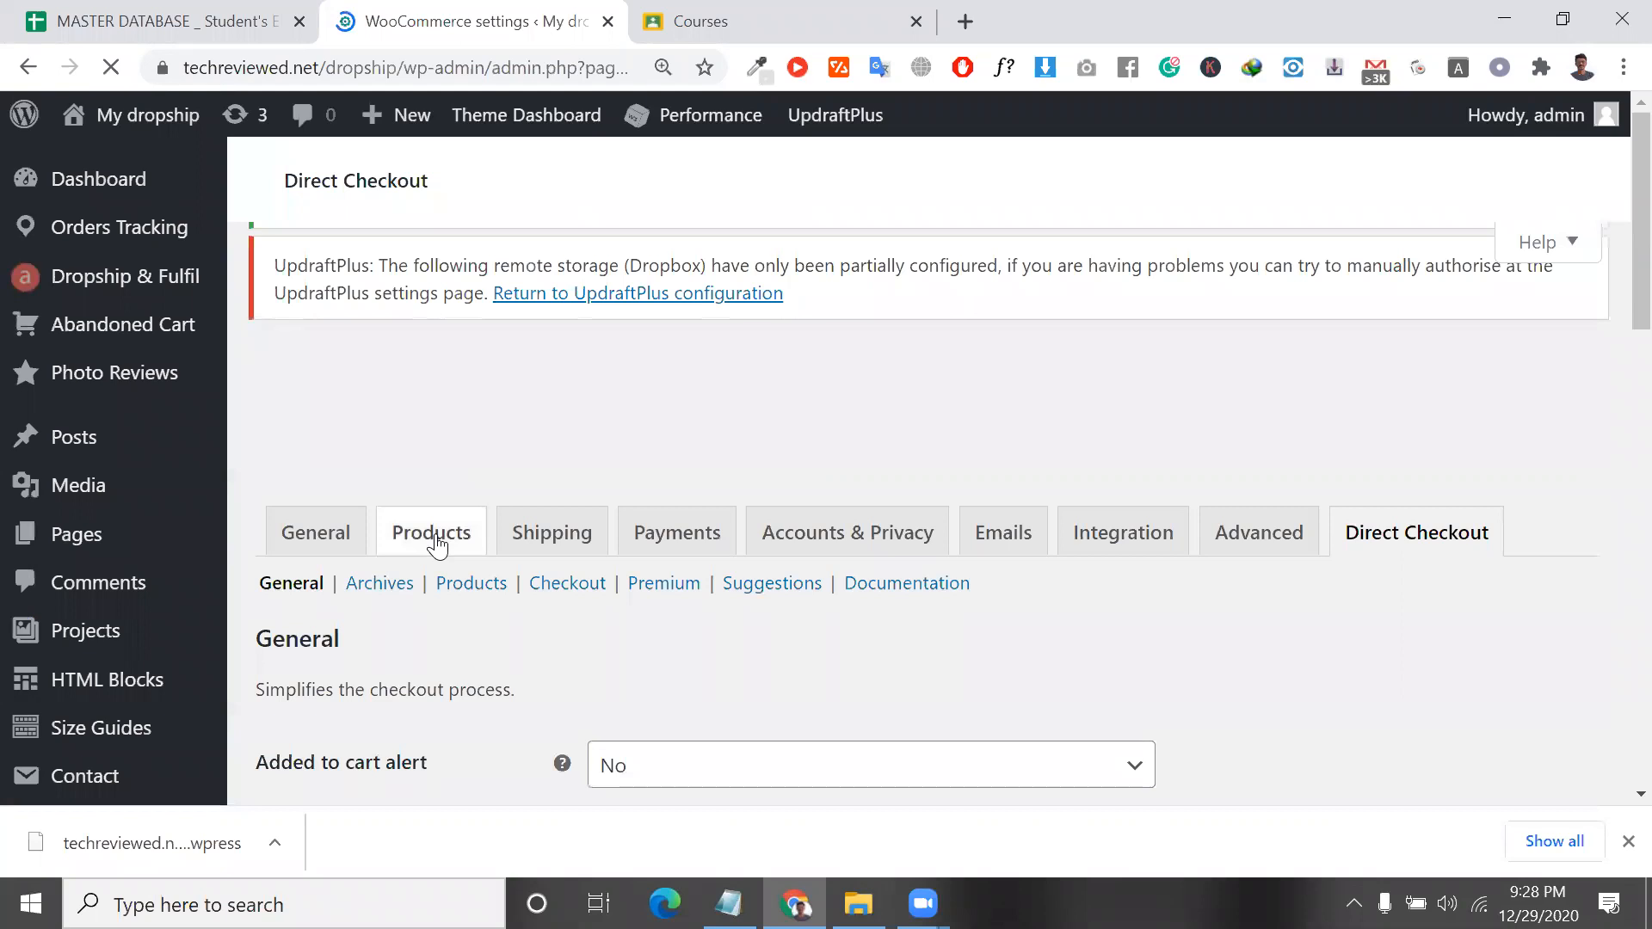
Set "Replace cart url" to Checkout and save the Direct Checkout settings.
{"action": "scroll", "coordinate": [516, 551], "scroll_direction": "down", "scroll_amount": 4}
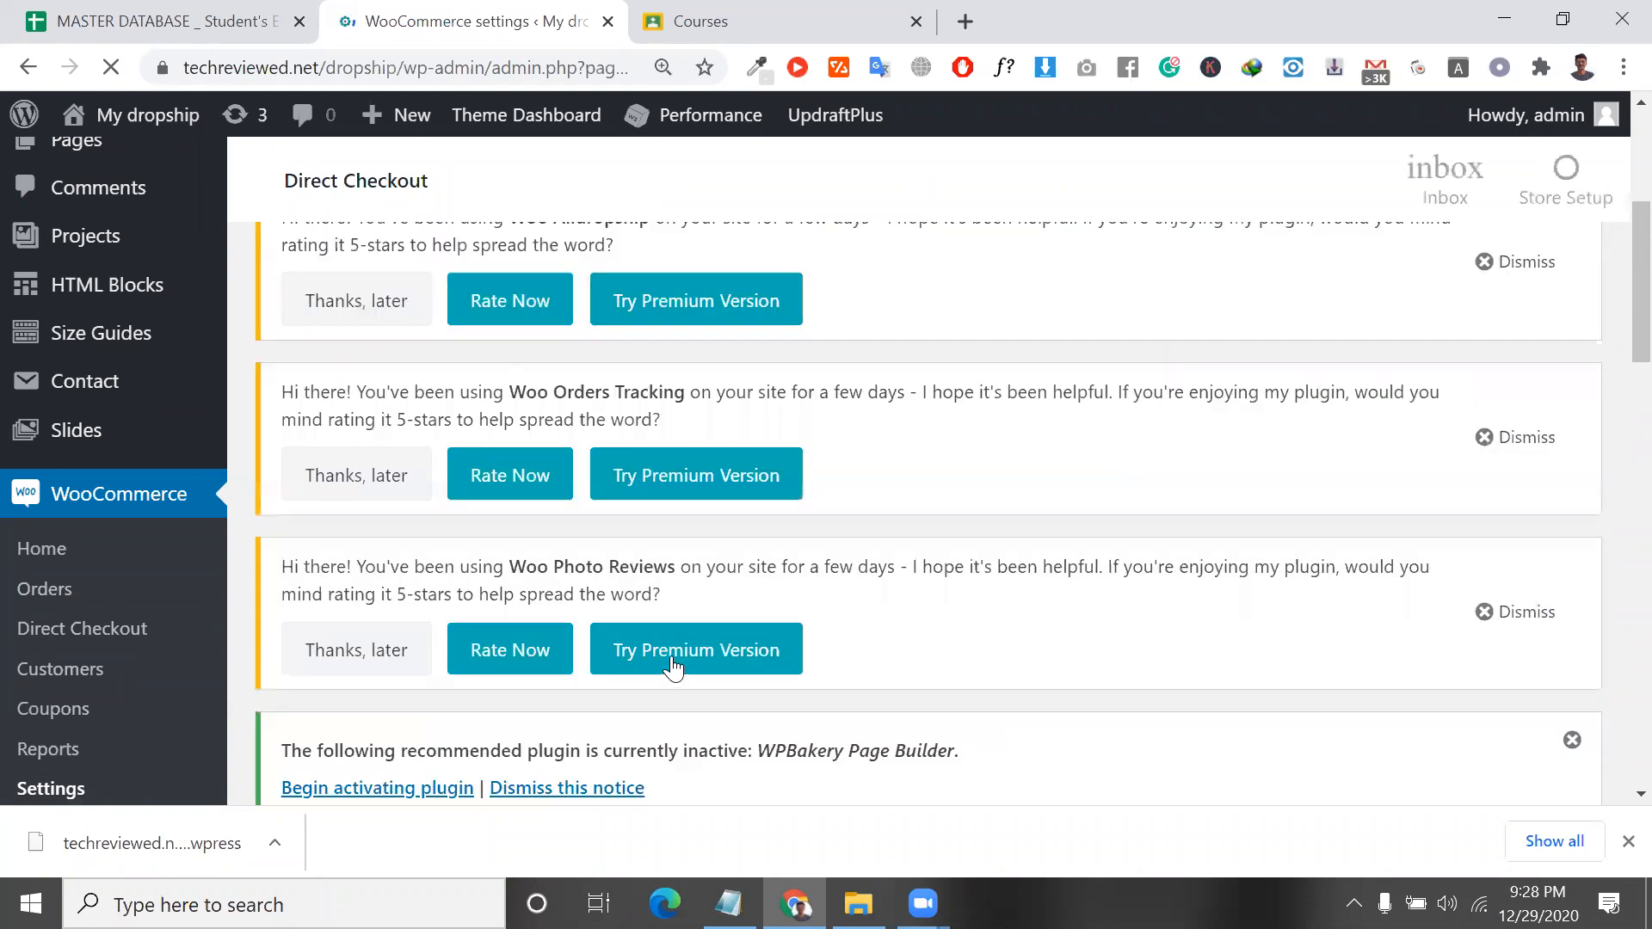
{"action": "scroll", "coordinate": [654, 685], "scroll_direction": "down", "scroll_amount": 15}
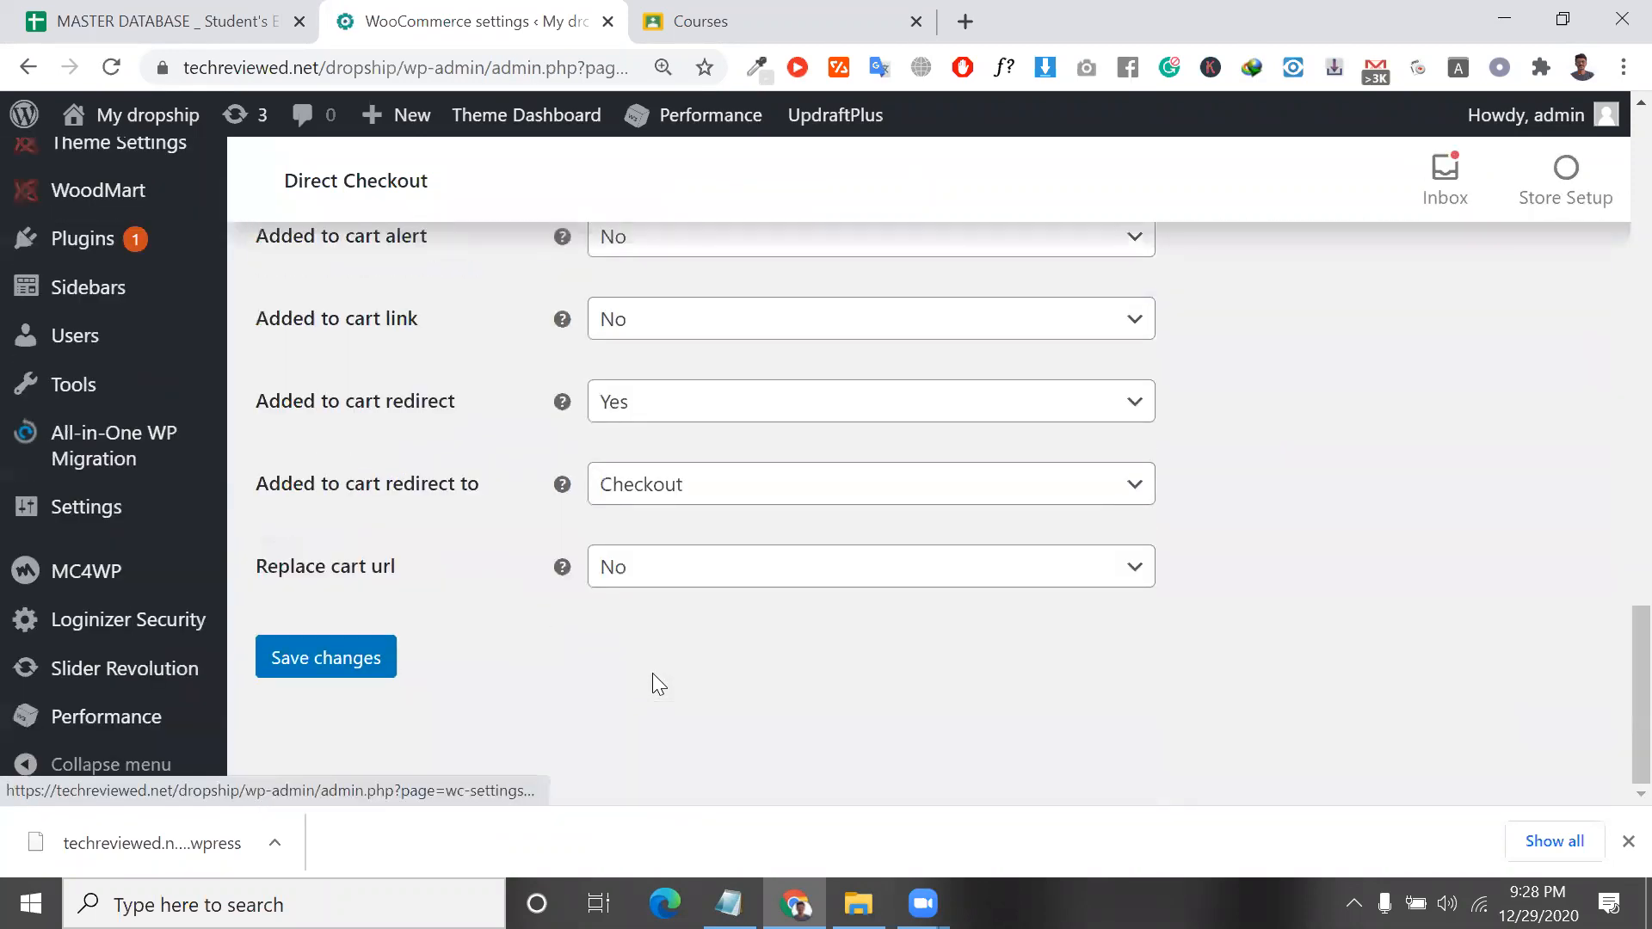
{"action": "left_click", "coordinate": [661, 596]}
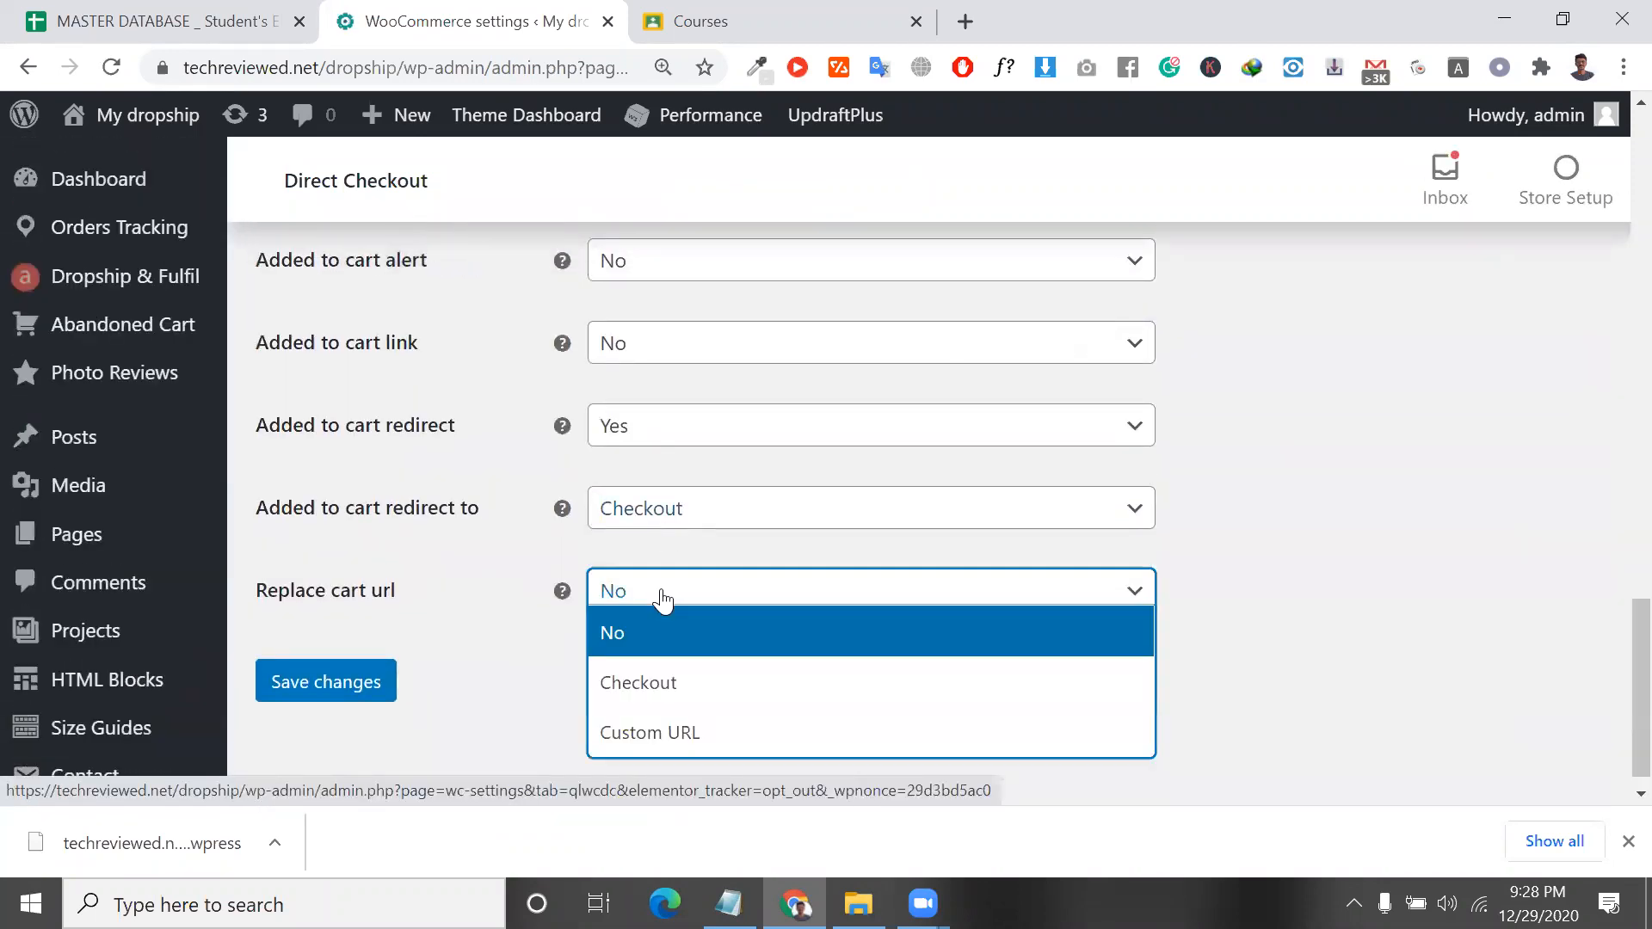
{"action": "left_click", "coordinate": [665, 676]}
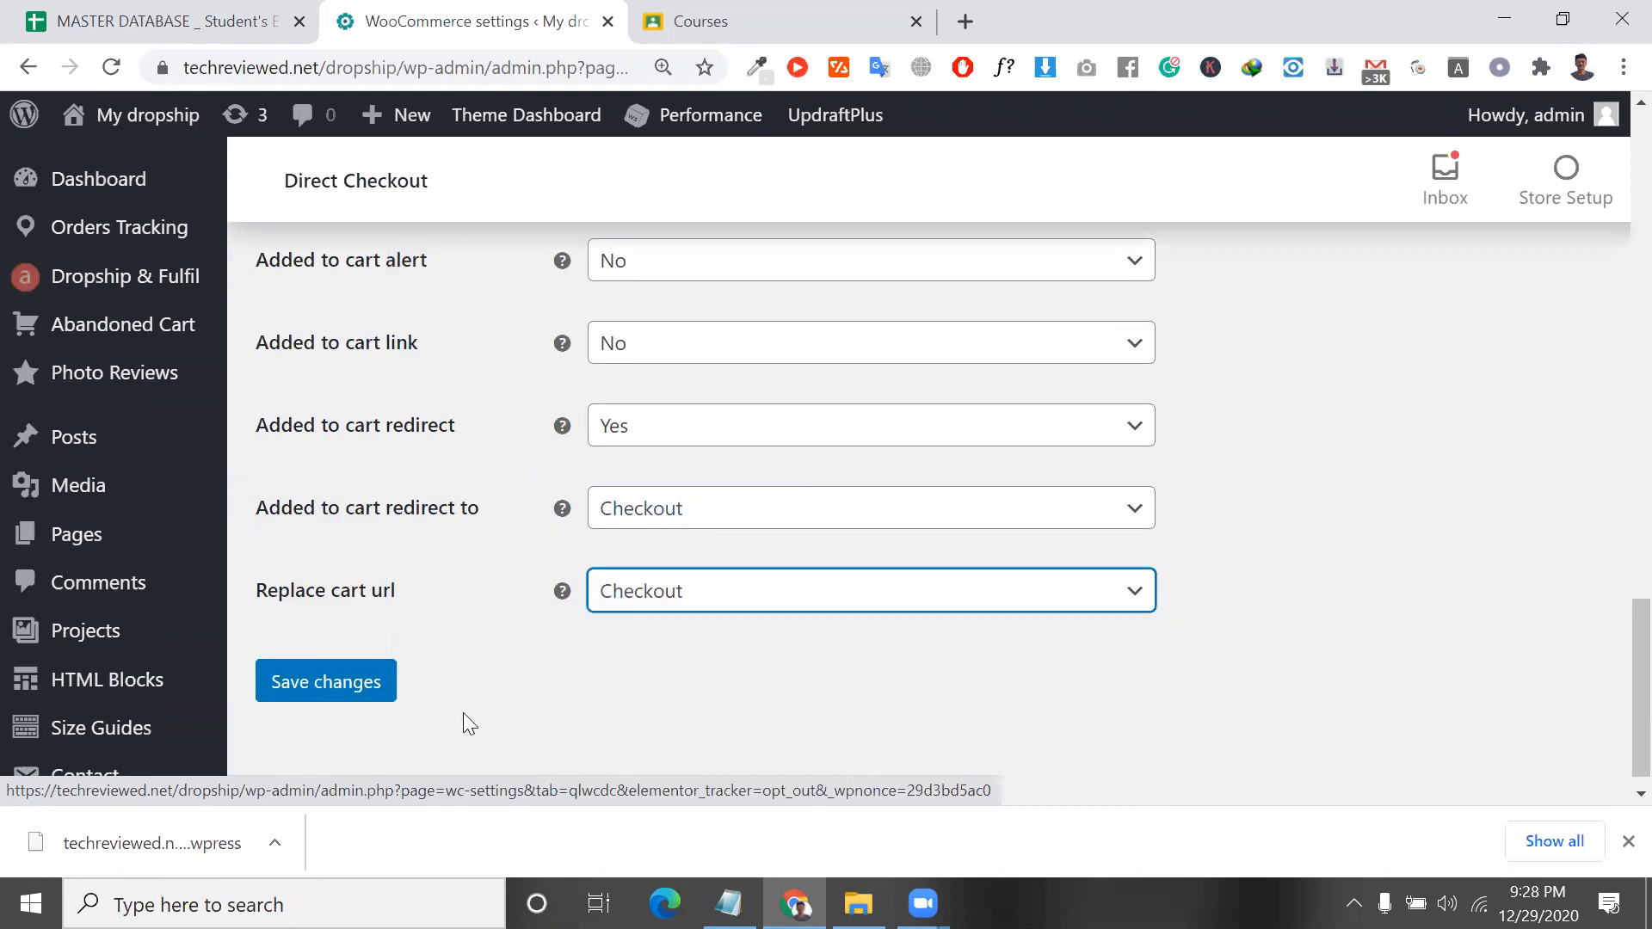
{"action": "left_click", "coordinate": [361, 685]}
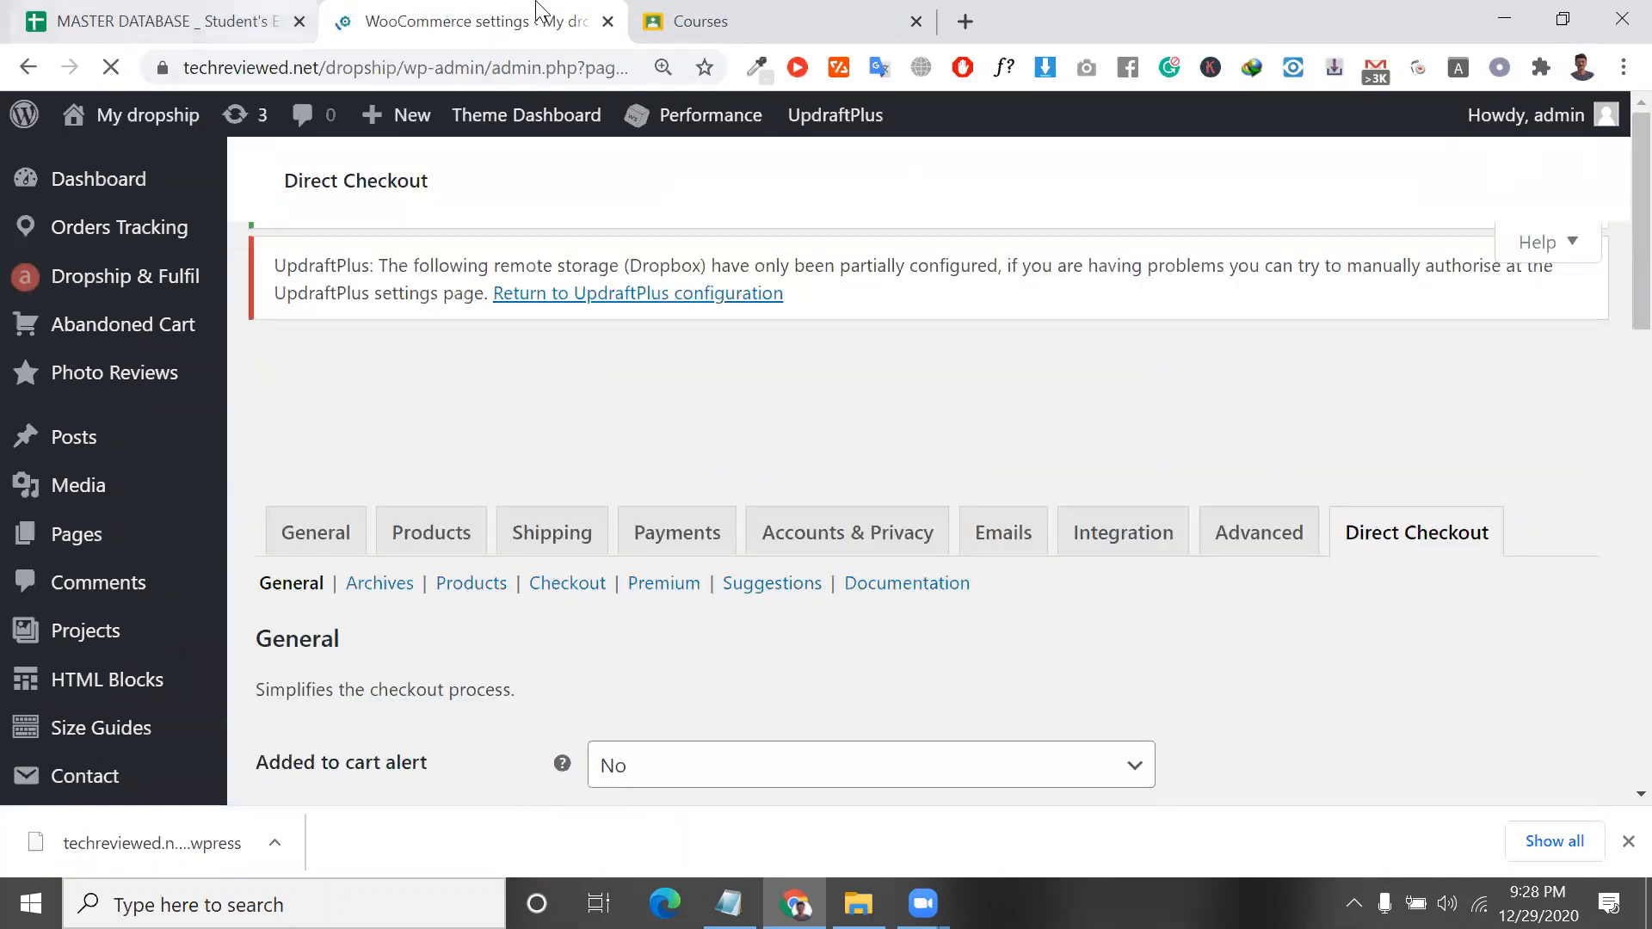
Open the store's shop page in a new browser tab and switch to it.
{"action": "mouse_move", "coordinate": [148, 115]}
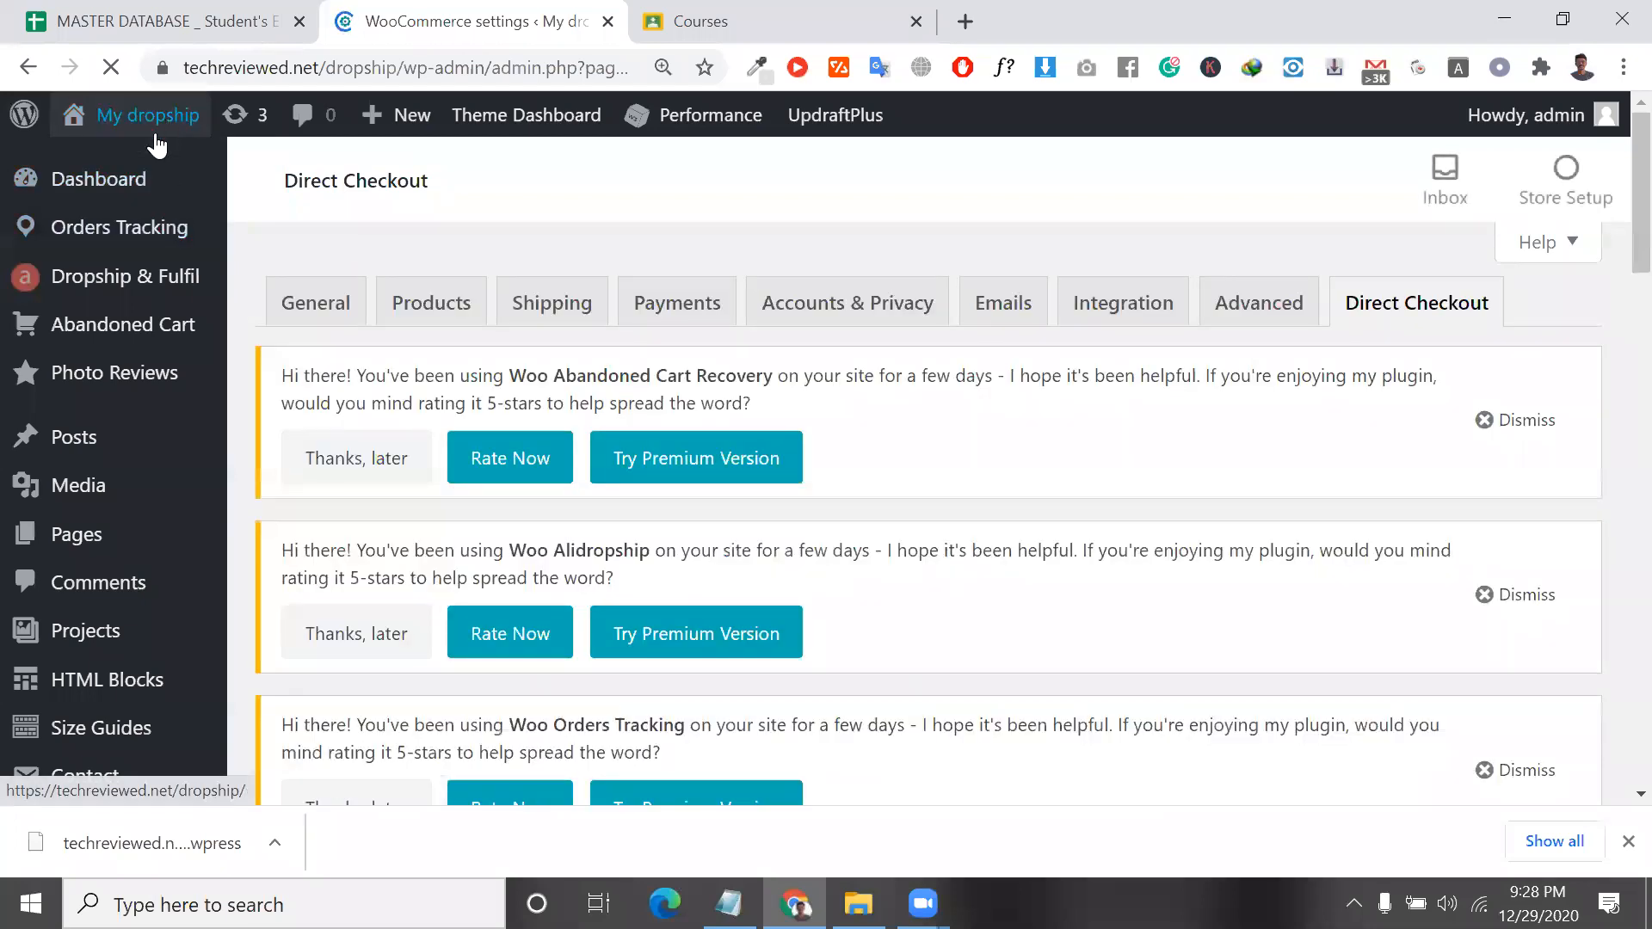
{"action": "mouse_move", "coordinate": [131, 195]}
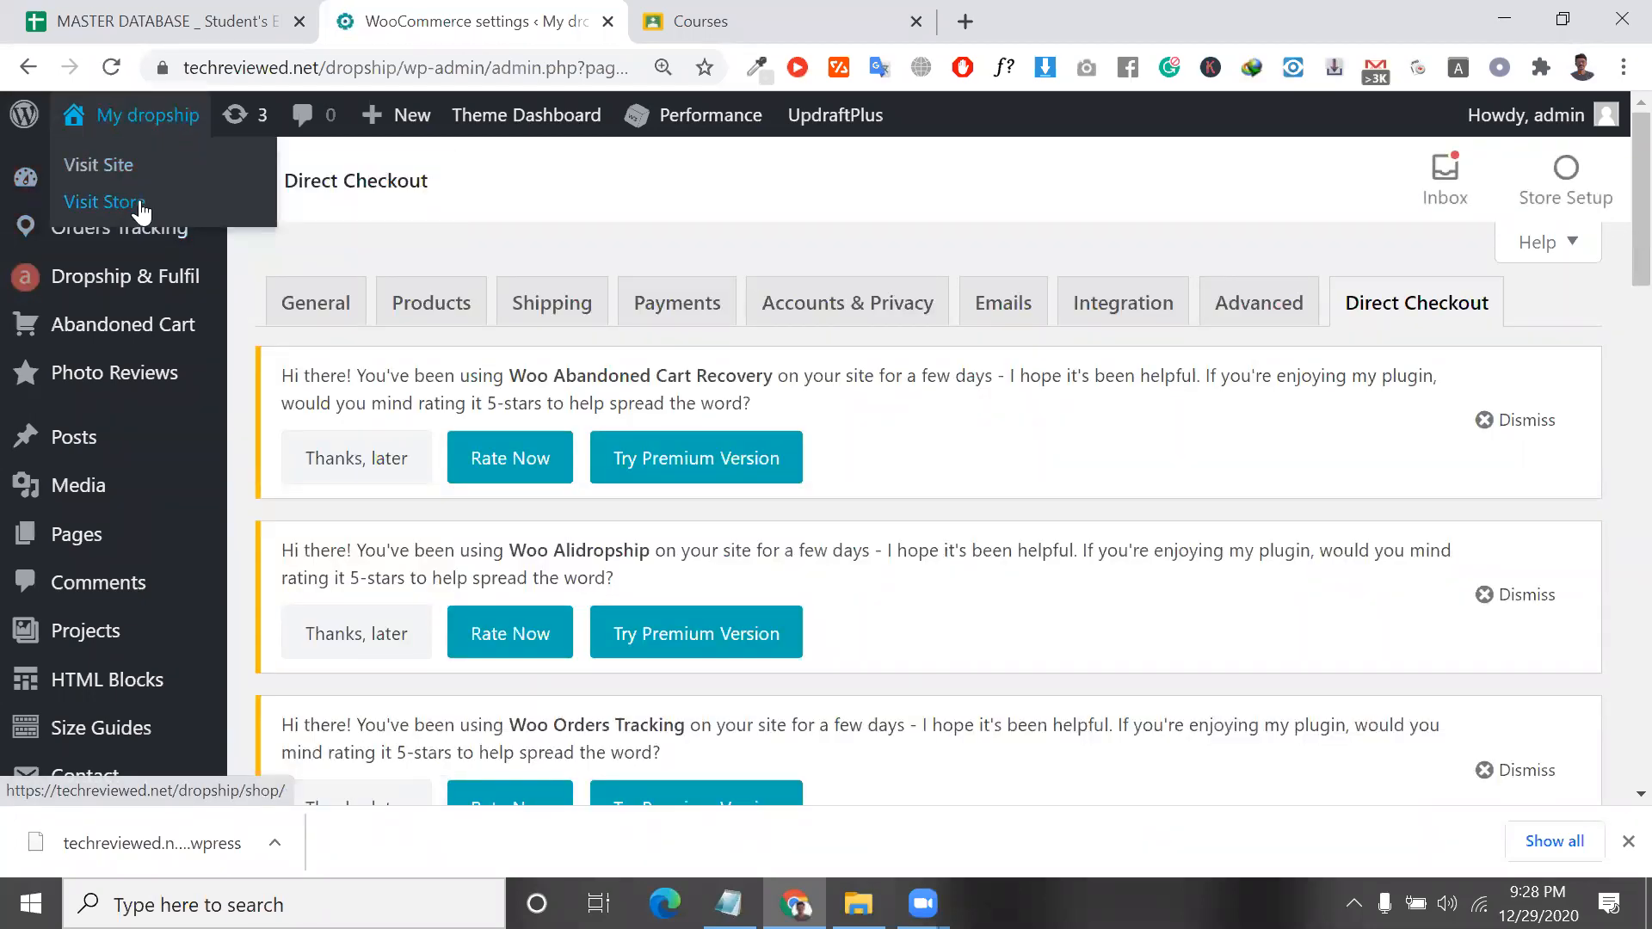
{"action": "right_click", "coordinate": [142, 211]}
{"action": "left_click", "coordinate": [165, 215]}
{"action": "left_click", "coordinate": [745, 10]}
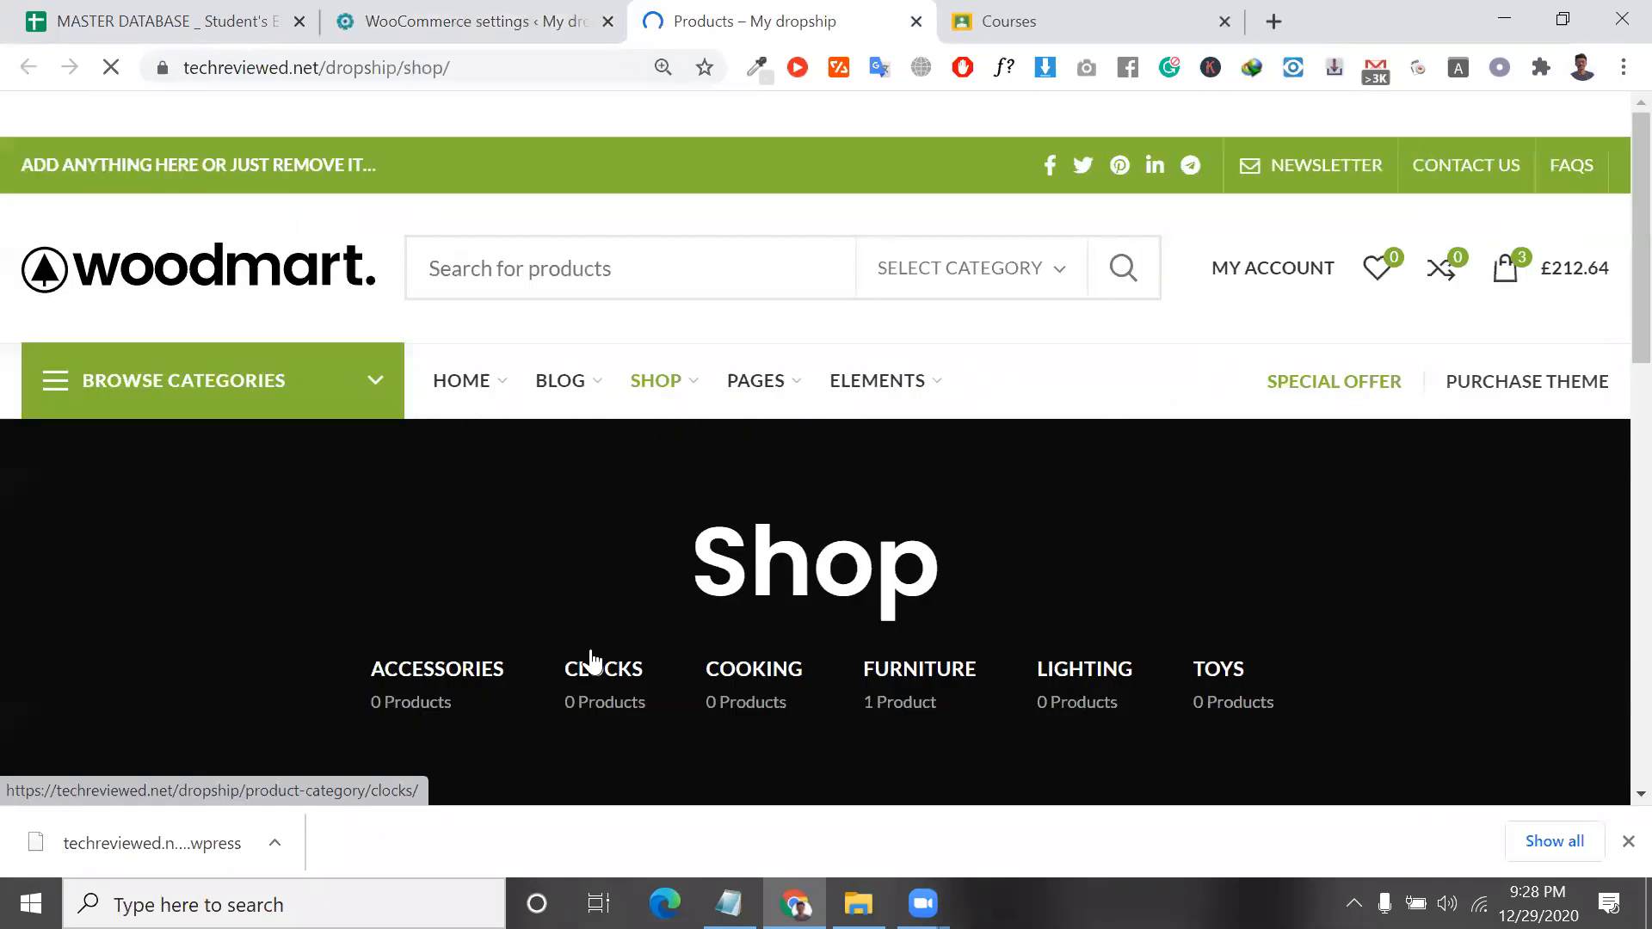
Select the Food Bottle option for the pet feeder directly on the shop page and add it to the cart.
{"action": "scroll", "coordinate": [640, 604], "scroll_direction": "down", "scroll_amount": 6}
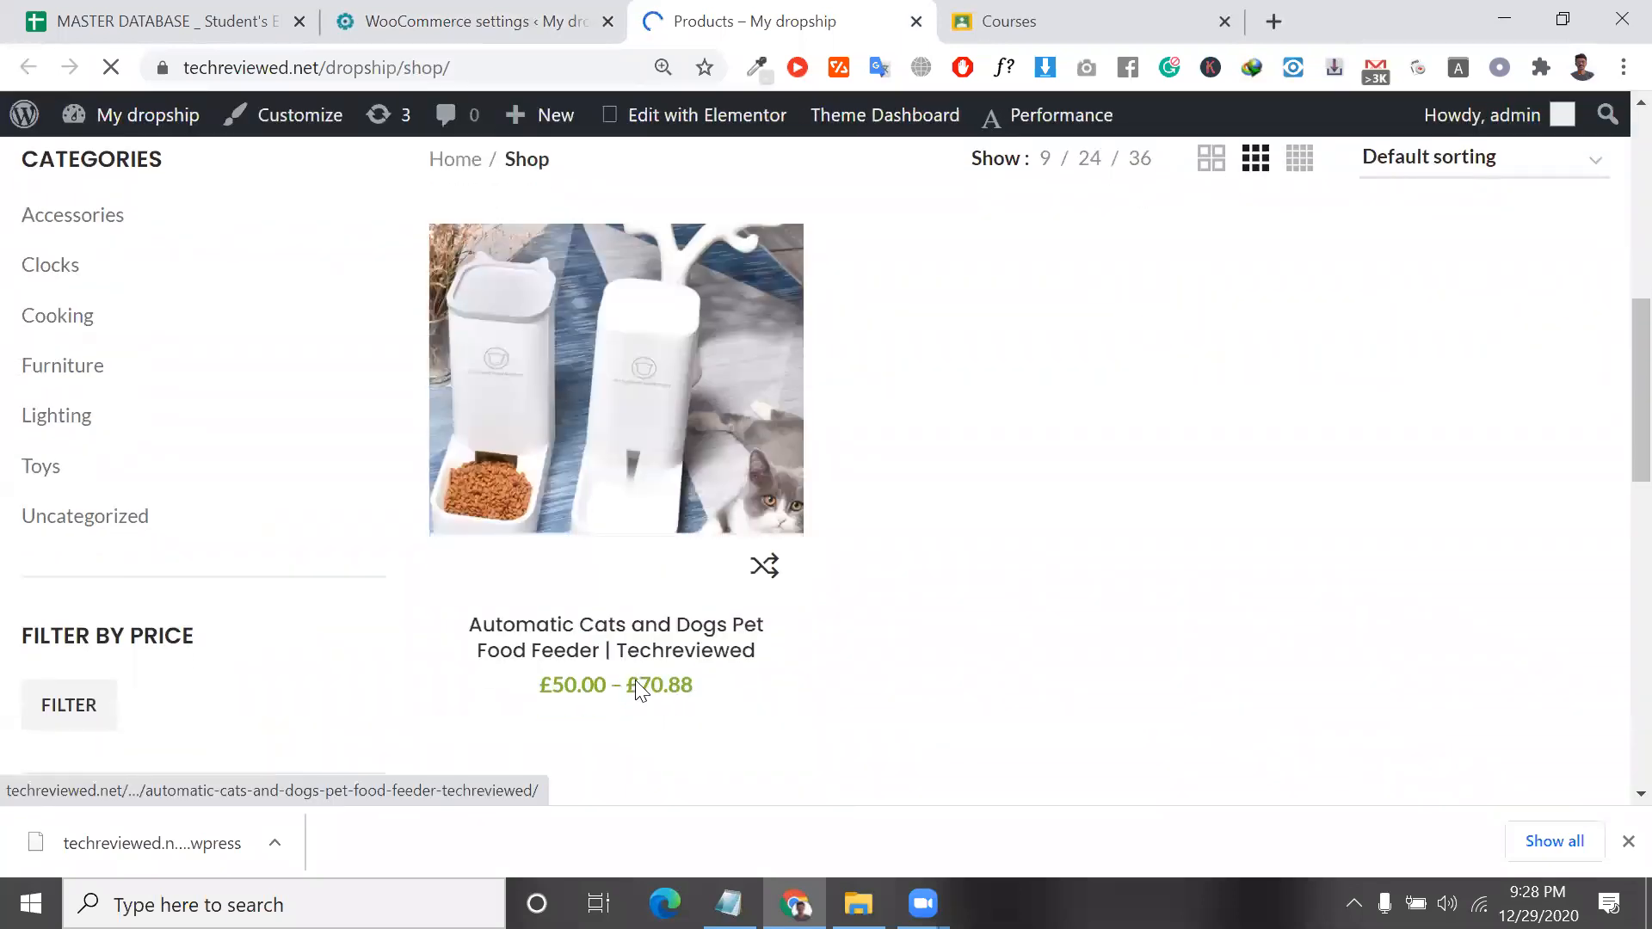
{"action": "scroll", "coordinate": [628, 585], "scroll_direction": "down", "scroll_amount": 1}
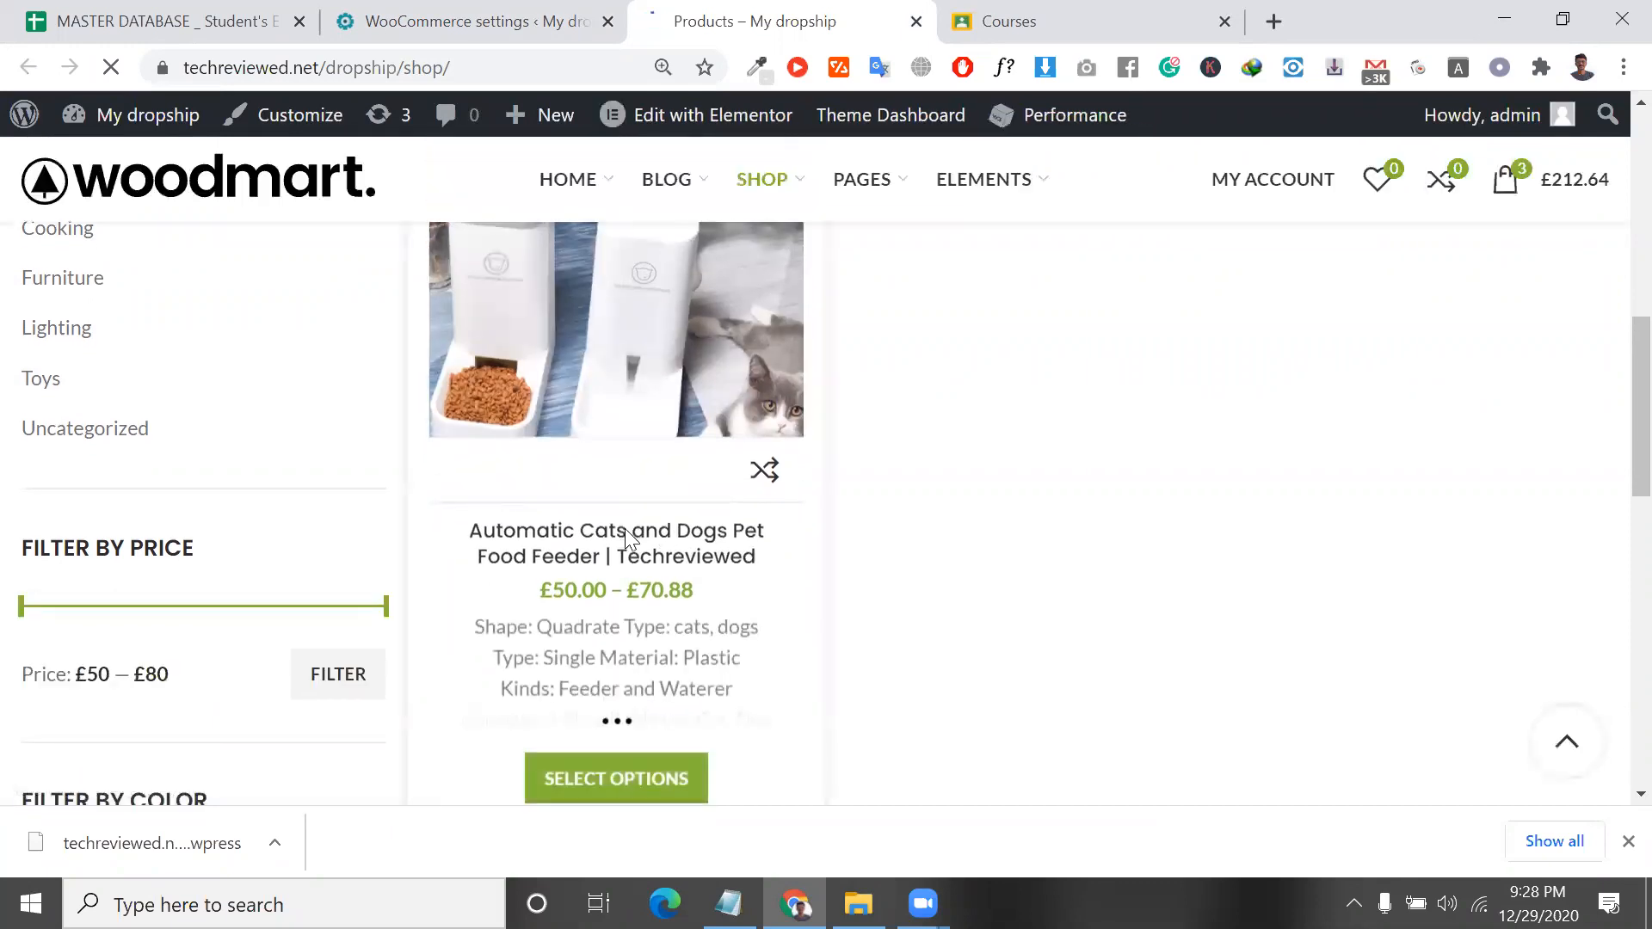
{"action": "left_click", "coordinate": [624, 776]}
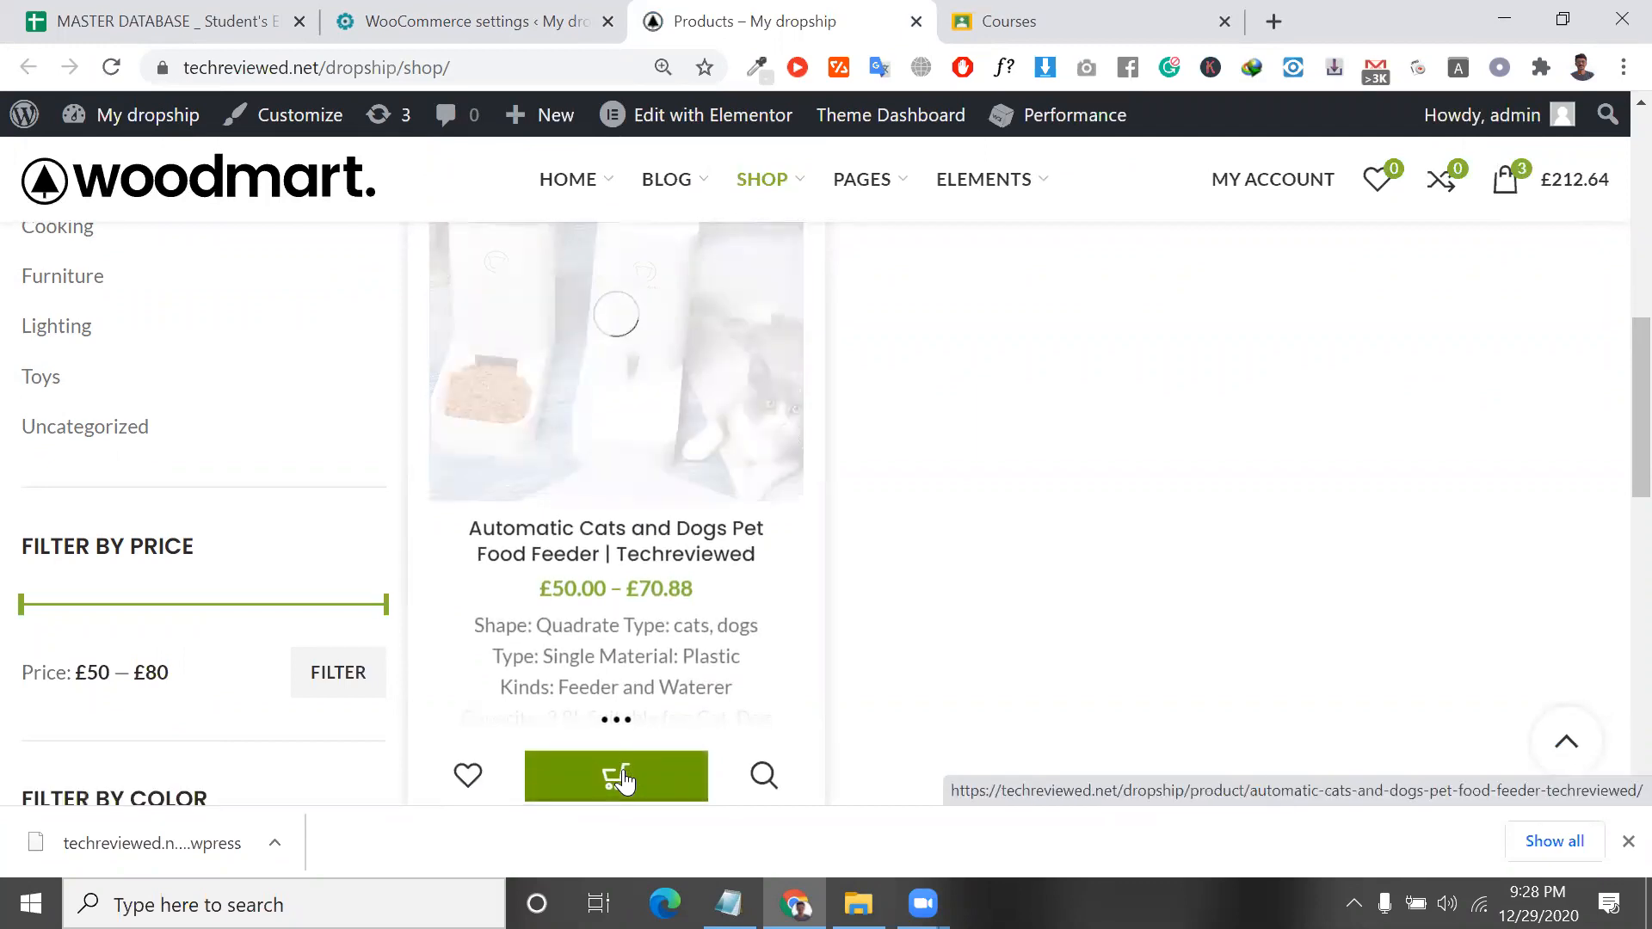
{"action": "left_click", "coordinate": [587, 327]}
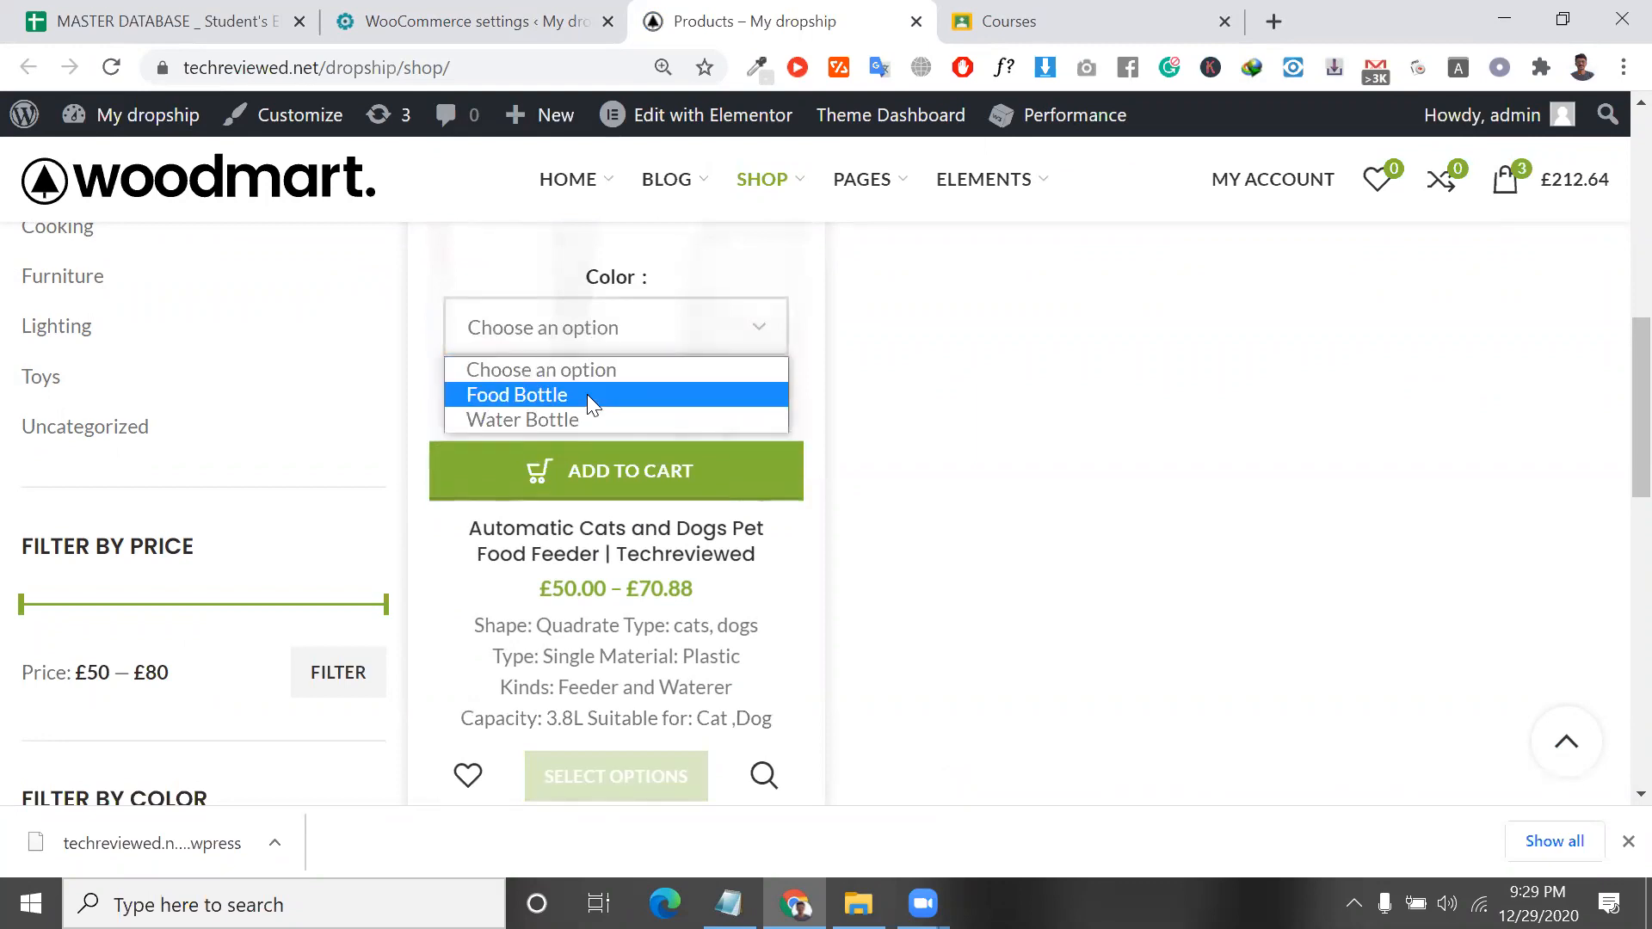
{"action": "left_click", "coordinate": [586, 394]}
{"action": "left_click", "coordinate": [609, 475]}
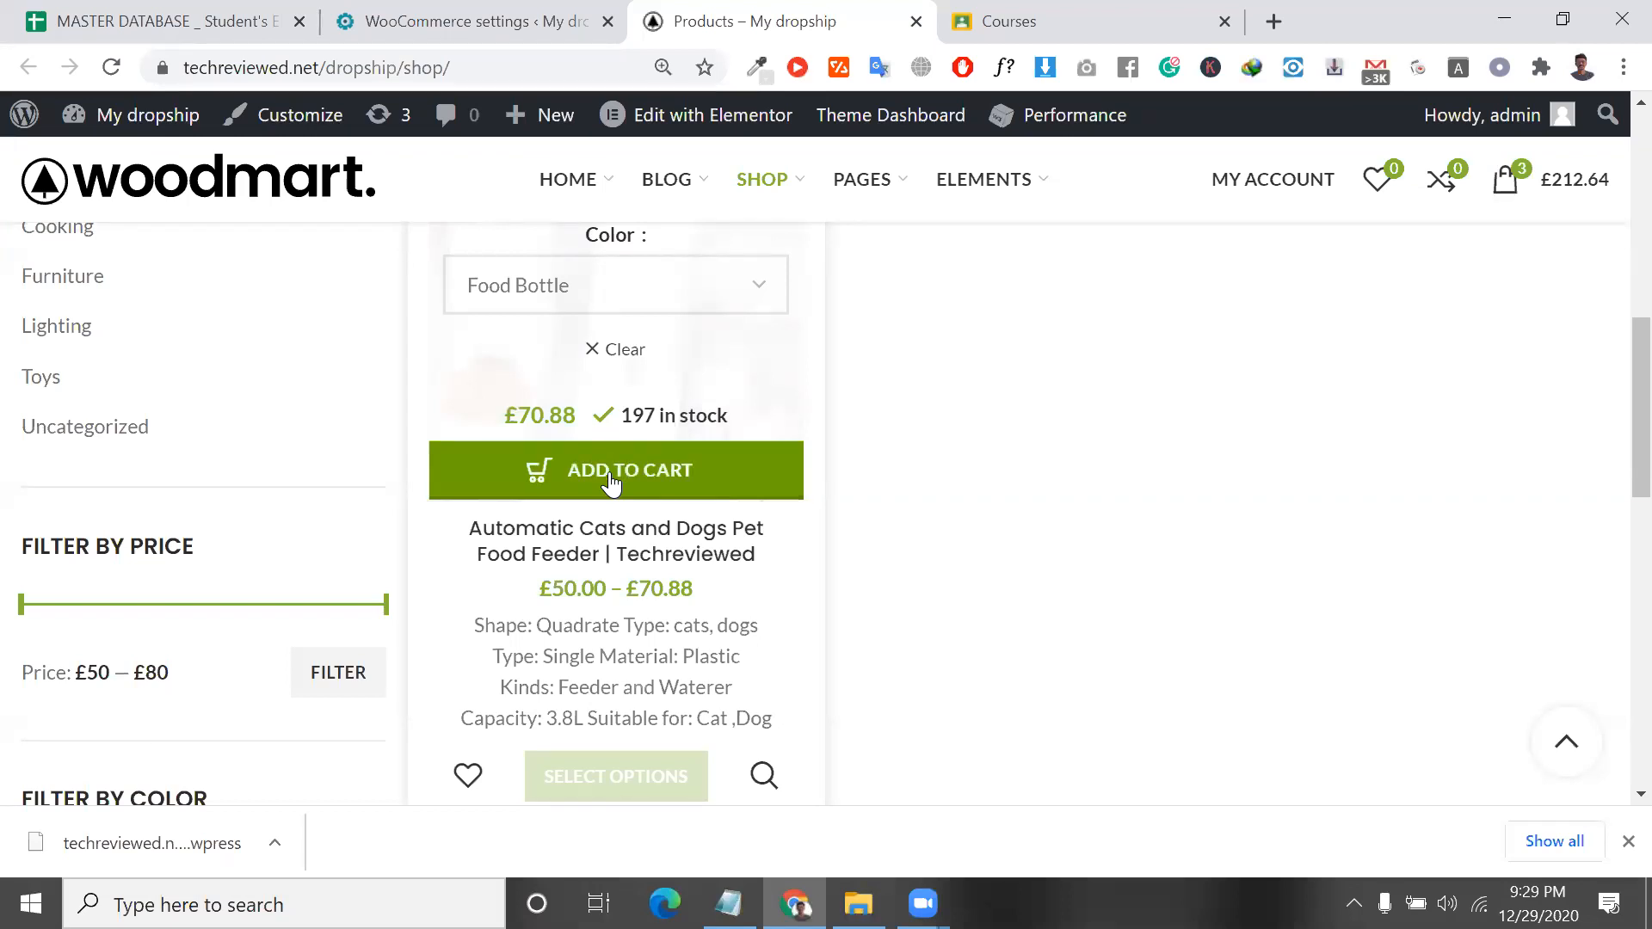
{"action": "scroll", "coordinate": [1081, 335], "scroll_direction": "up", "scroll_amount": 3}
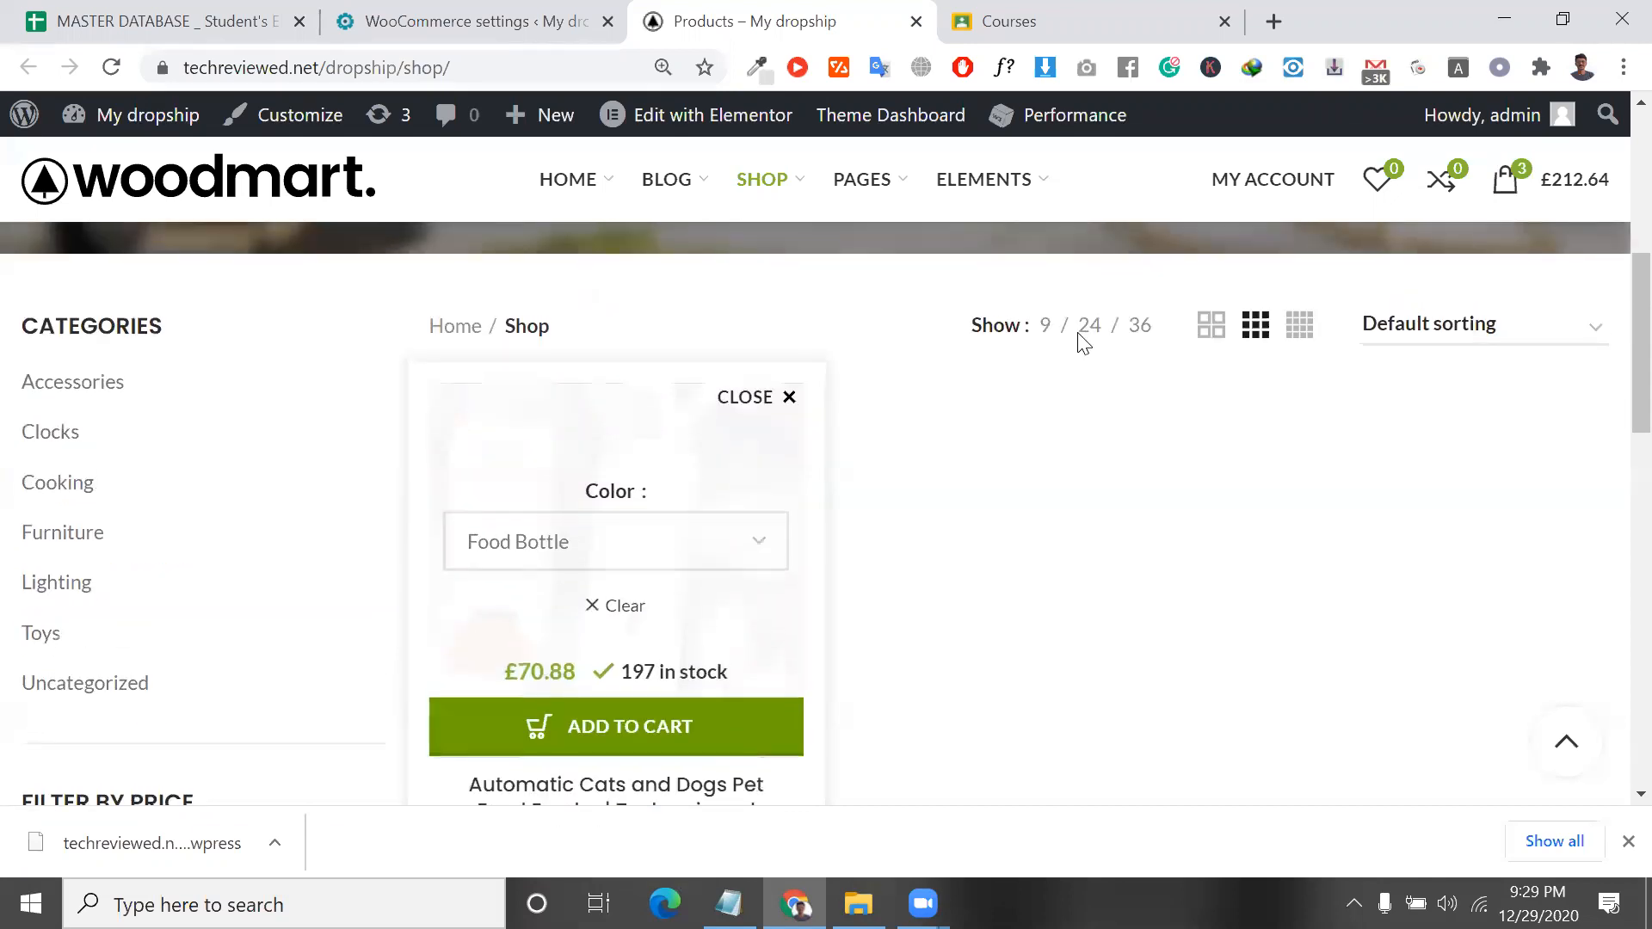
Check the shopping cart panel on the shop page, then expand the pet feeder's short description.
{"action": "left_click", "coordinate": [1556, 182]}
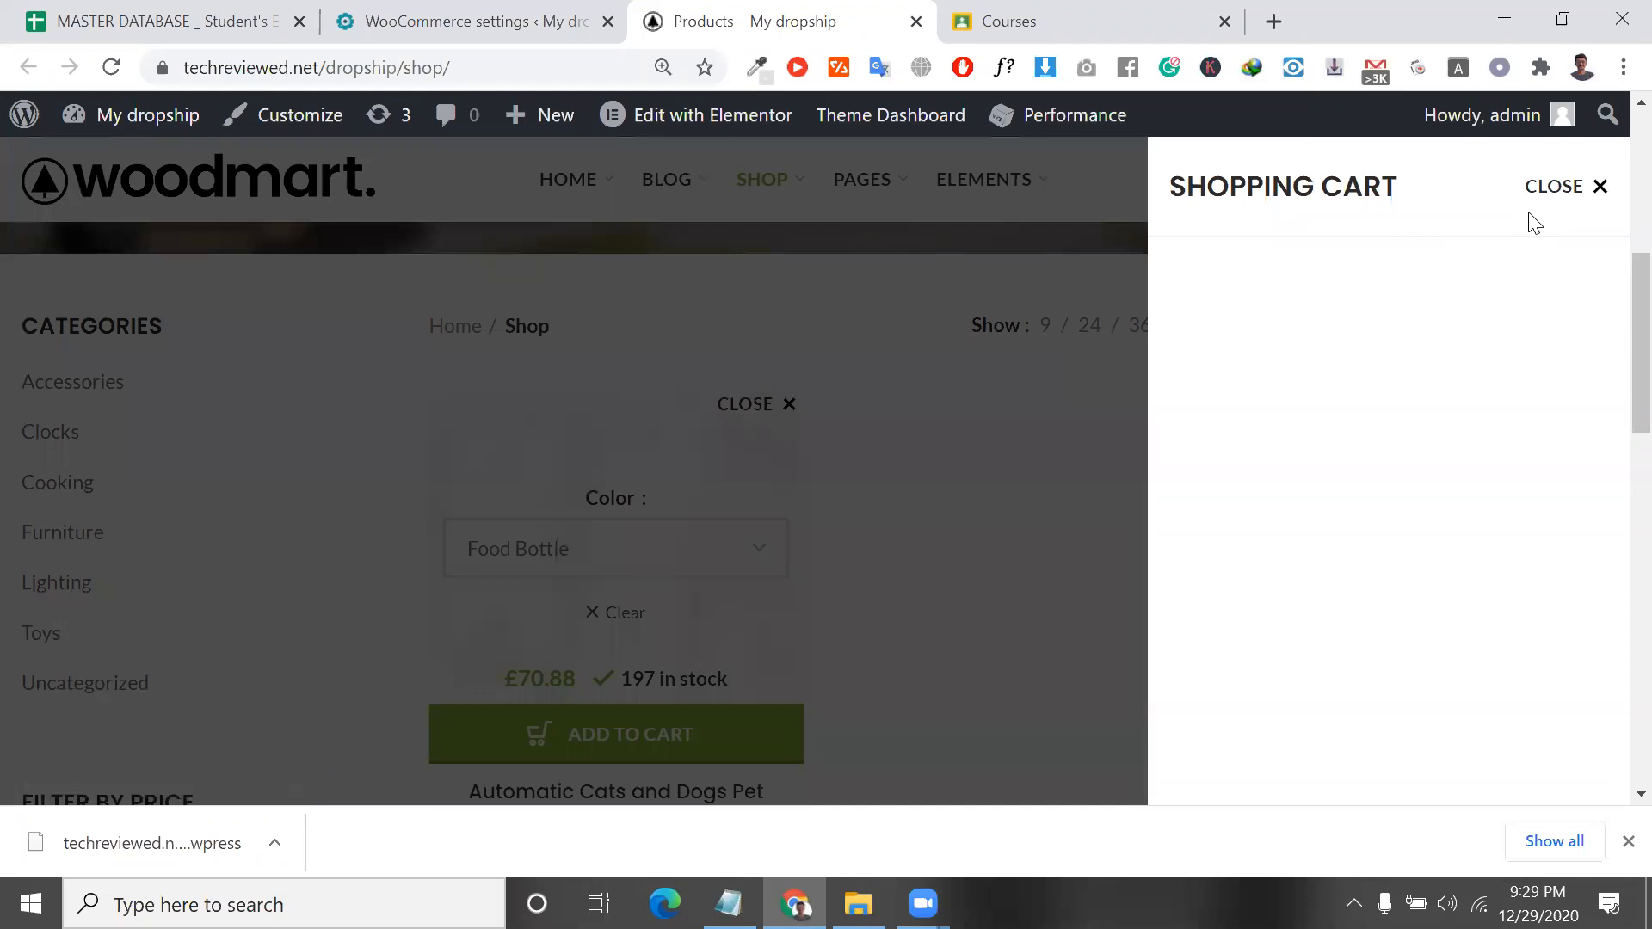
{"action": "left_click", "coordinate": [1584, 193]}
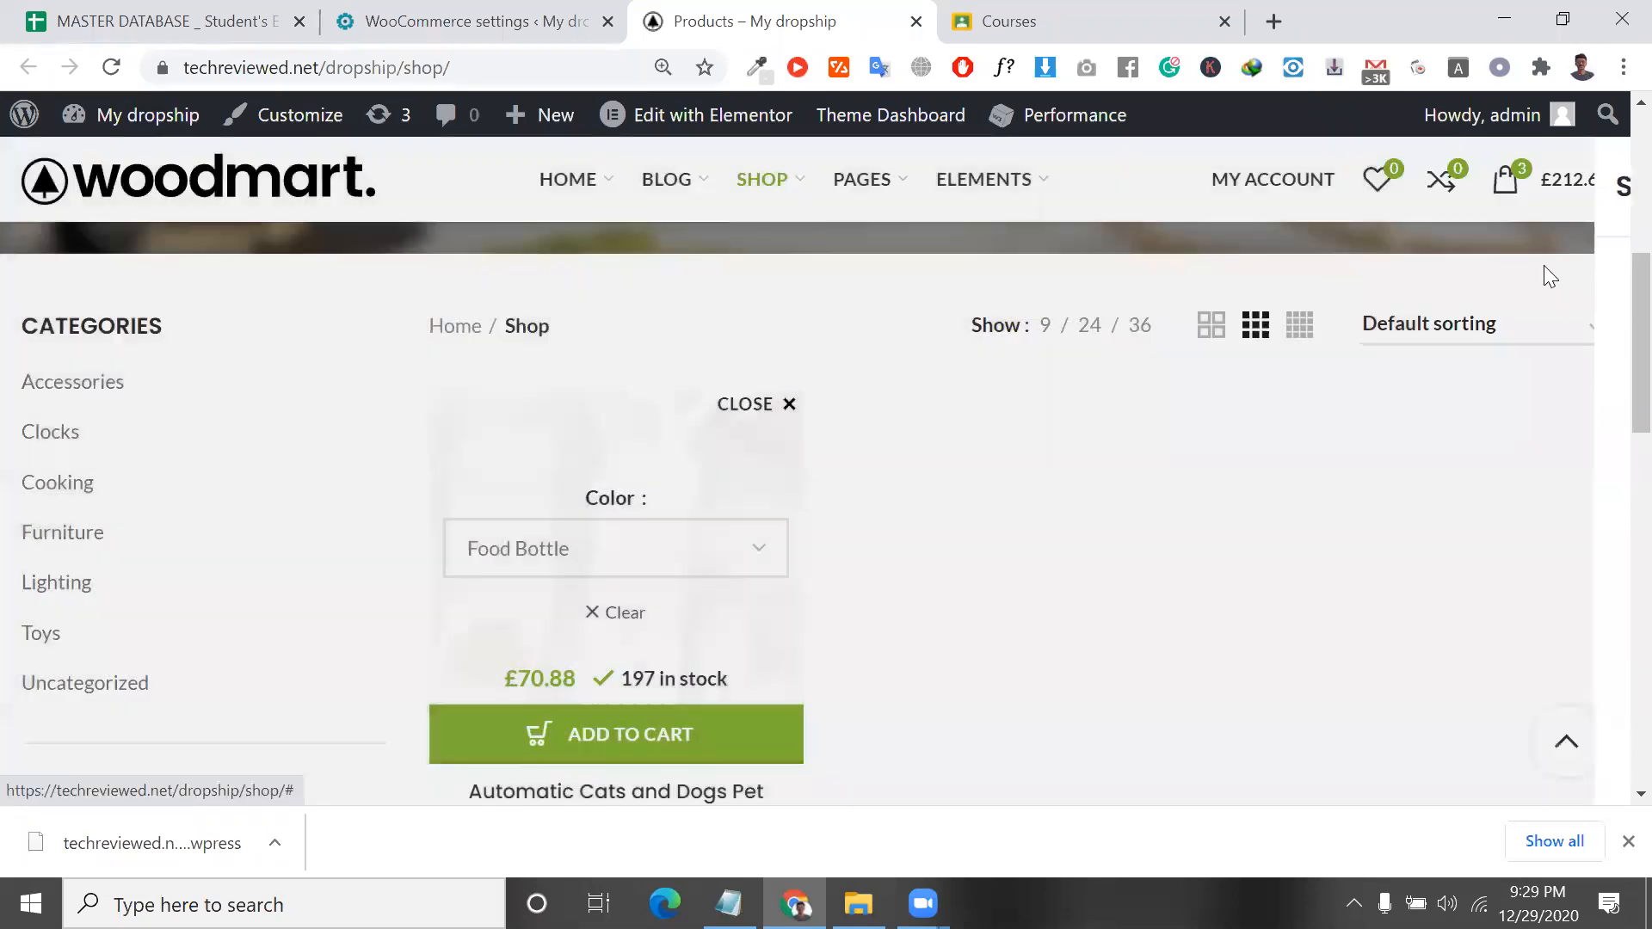
{"action": "left_click", "coordinate": [1504, 205]}
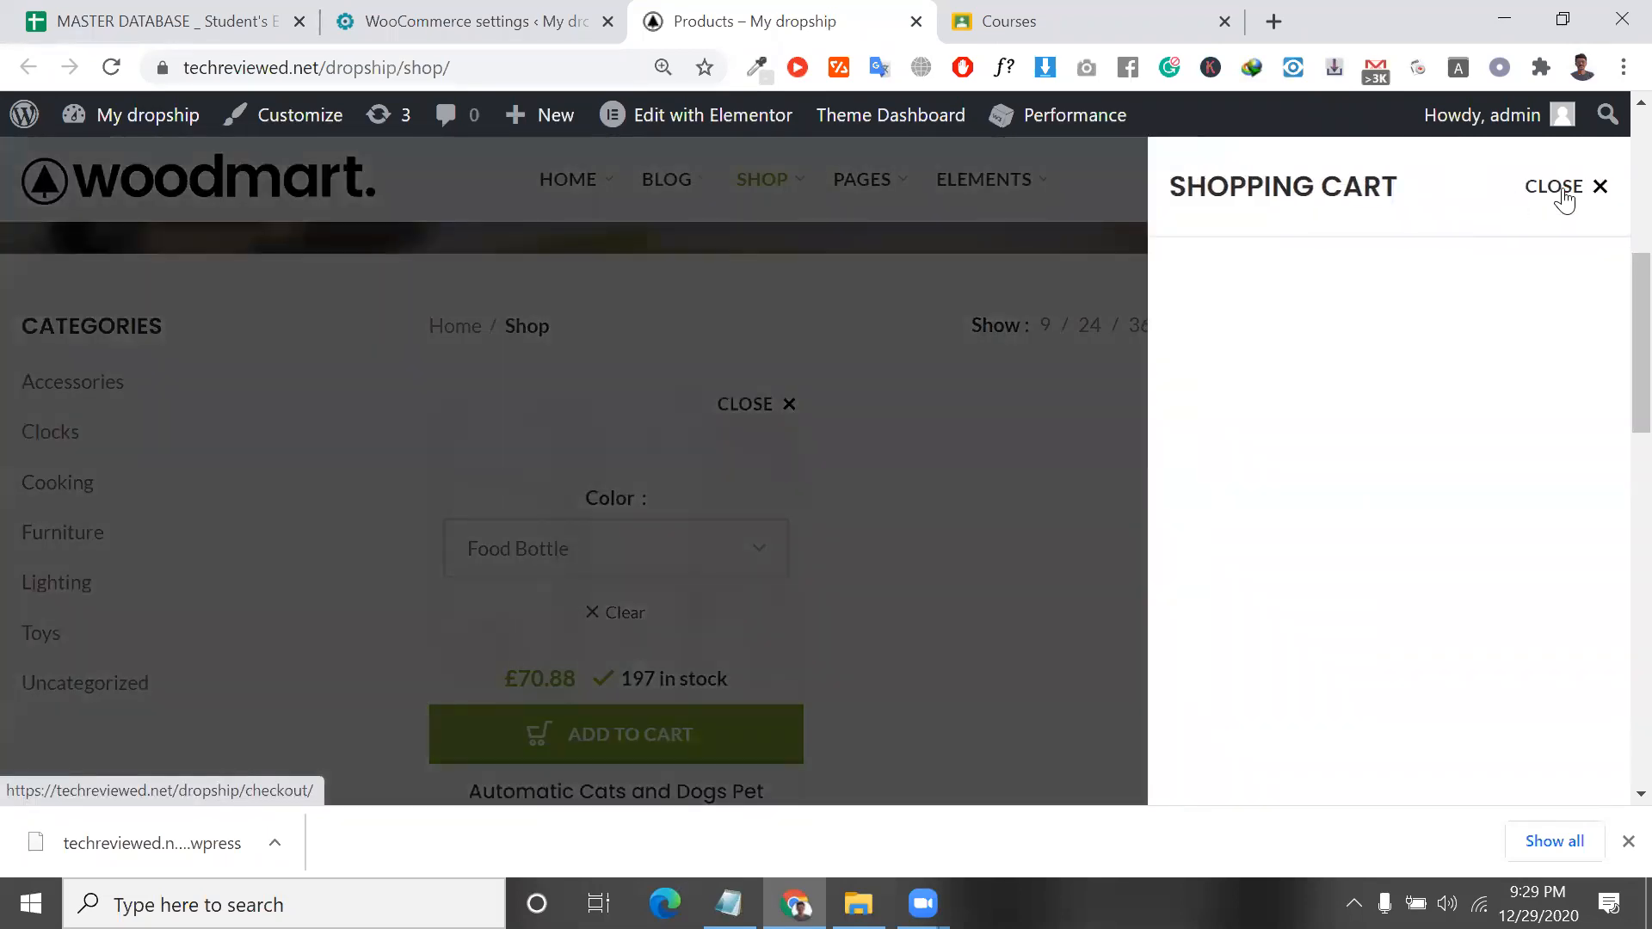
{"action": "left_click", "coordinate": [1566, 193]}
{"action": "scroll", "coordinate": [741, 540], "scroll_direction": "down", "scroll_amount": 5}
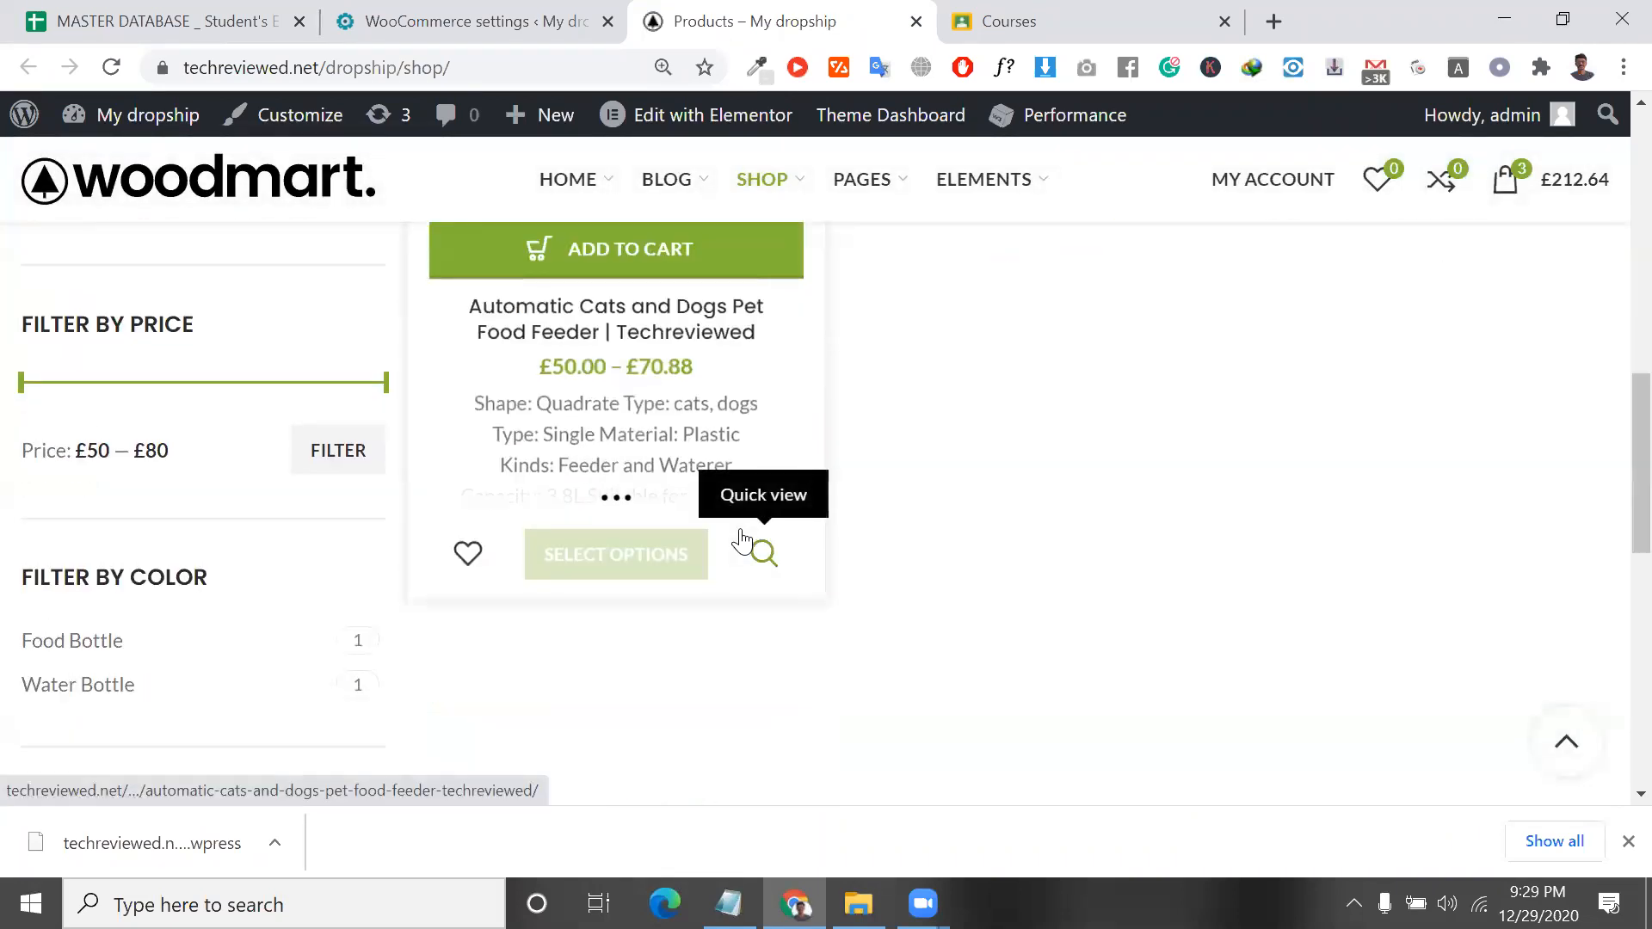
{"action": "left_click", "coordinate": [611, 498]}
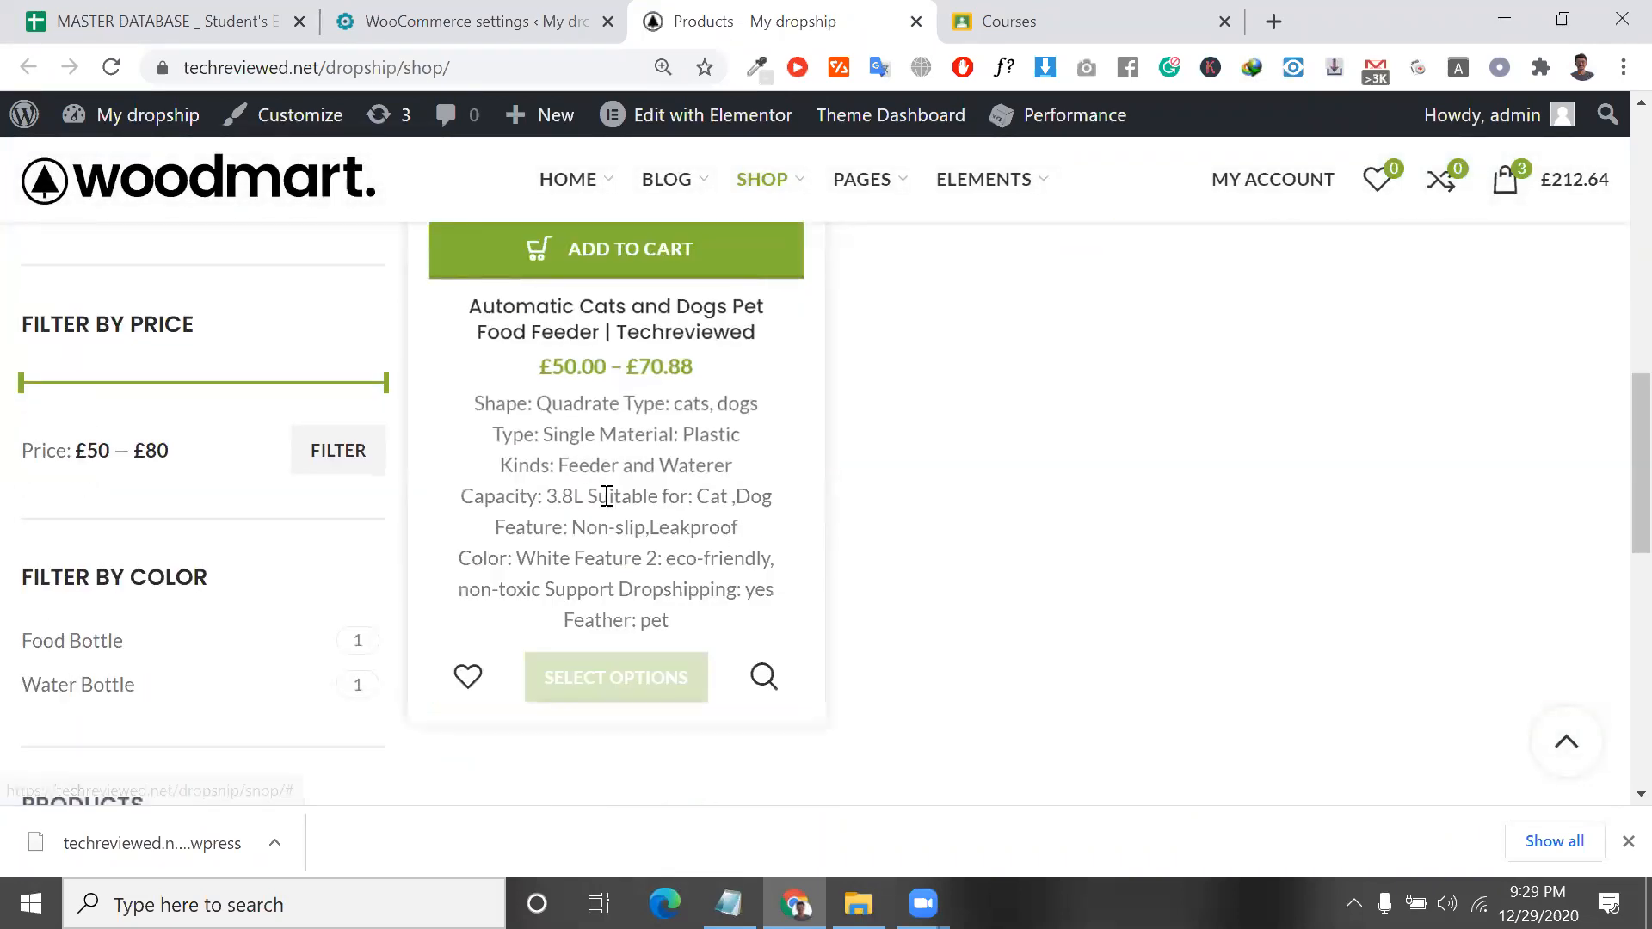
{"action": "triple_click", "coordinate": [678, 475]}
{"action": "scroll", "coordinate": [676, 475], "scroll_direction": "up", "scroll_amount": 15}
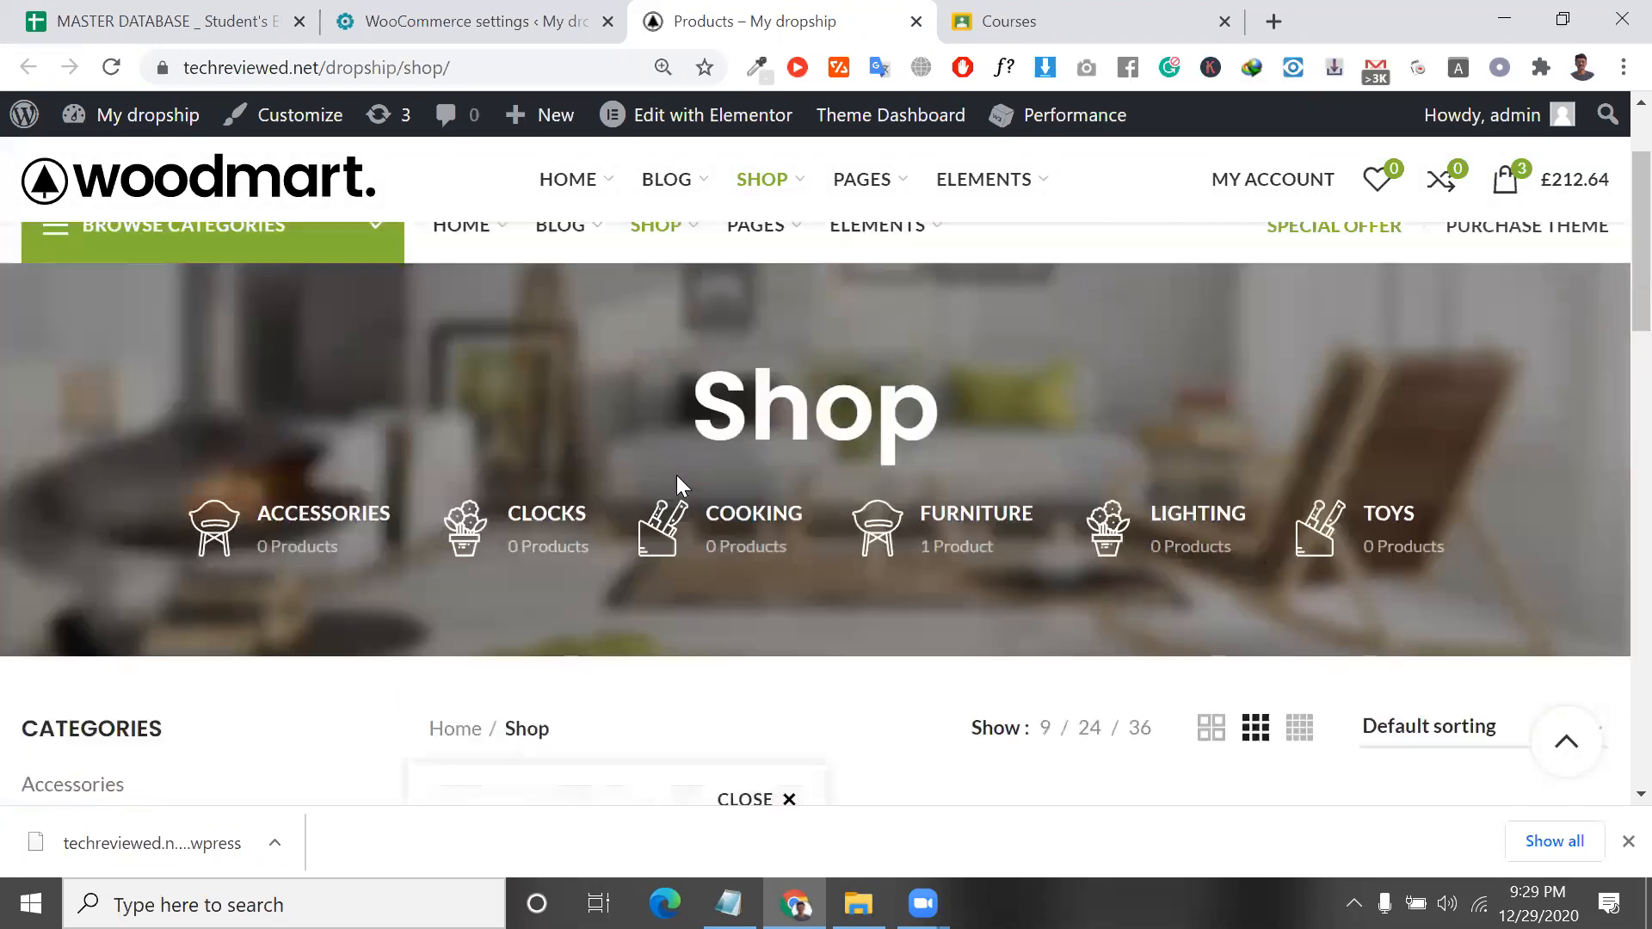
Review the saved Direct Checkout general settings for the add-to-cart redirect and cart URL.
{"action": "left_click", "coordinate": [576, 14]}
{"action": "scroll", "coordinate": [634, 581], "scroll_direction": "down", "scroll_amount": 20}
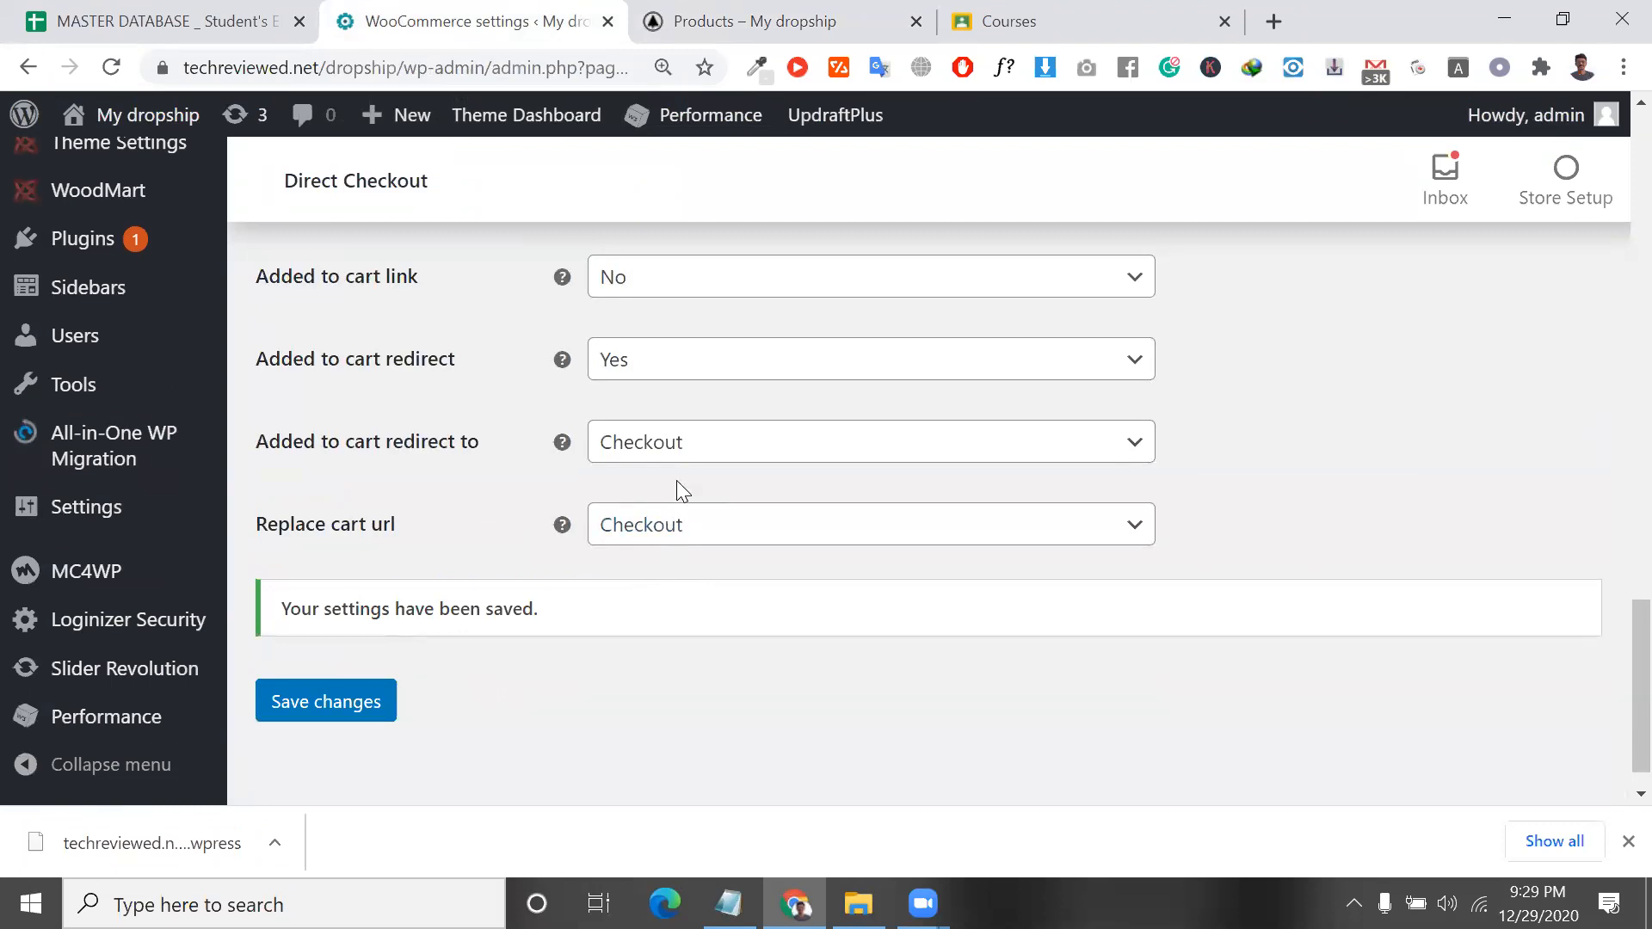
{"action": "scroll", "coordinate": [681, 490], "scroll_direction": "up", "scroll_amount": 3}
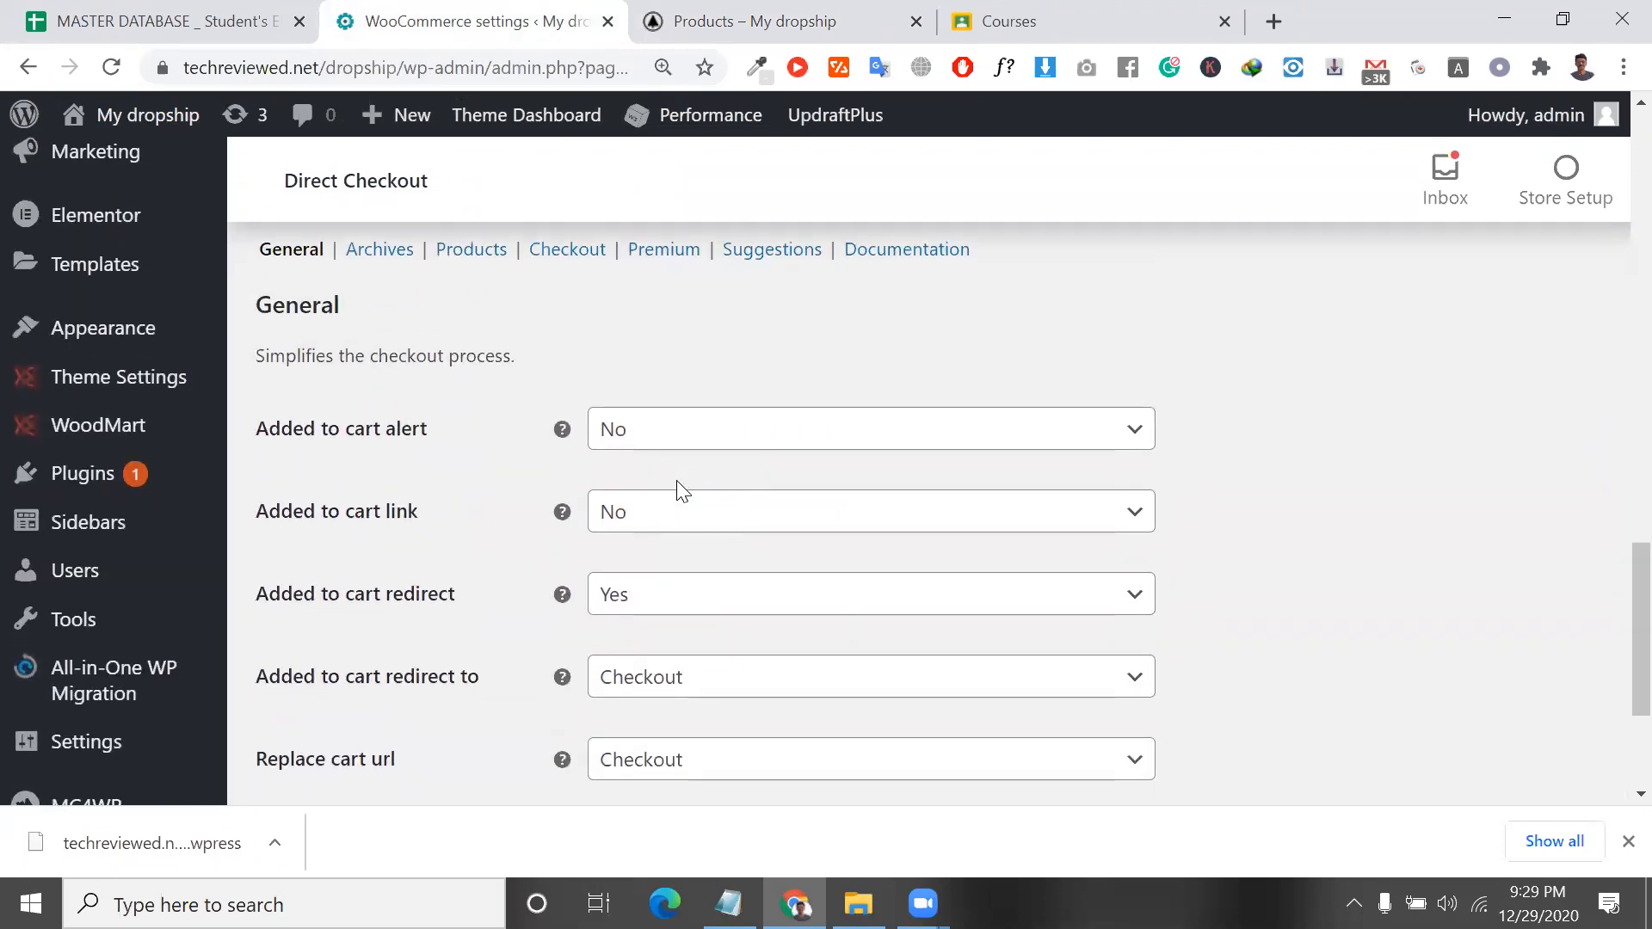
{"action": "scroll", "coordinate": [677, 482], "scroll_direction": "down", "scroll_amount": 1}
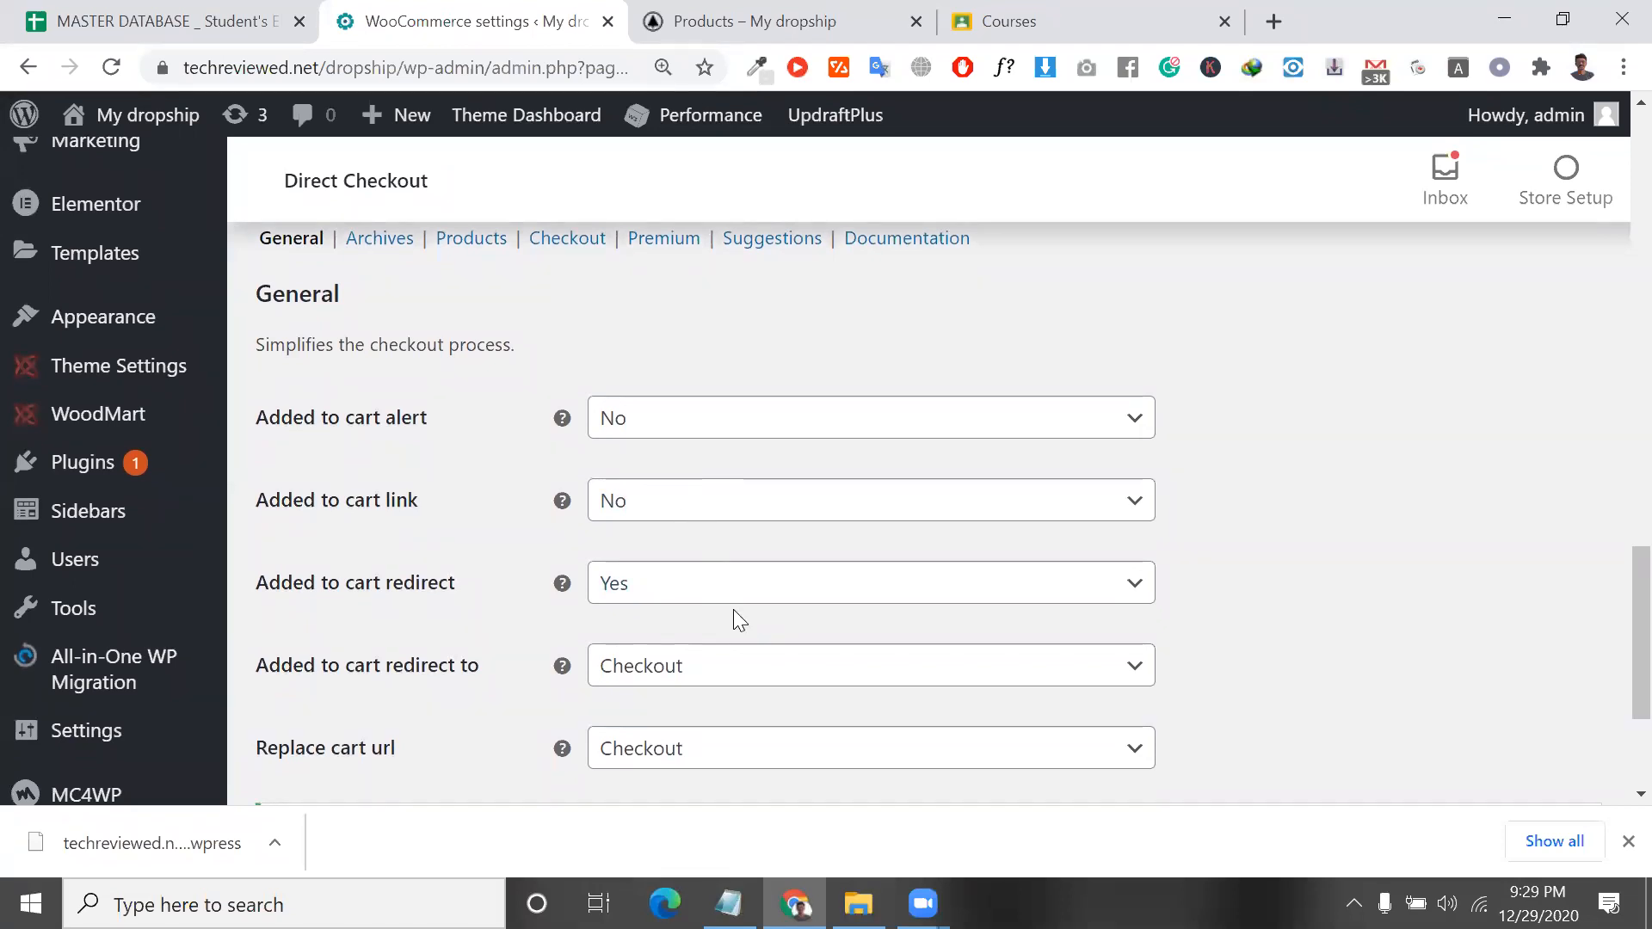
Return to the shop page and open the Automatic Cats and Dogs Pet Food Feeder product page.
{"action": "left_click", "coordinate": [755, 19]}
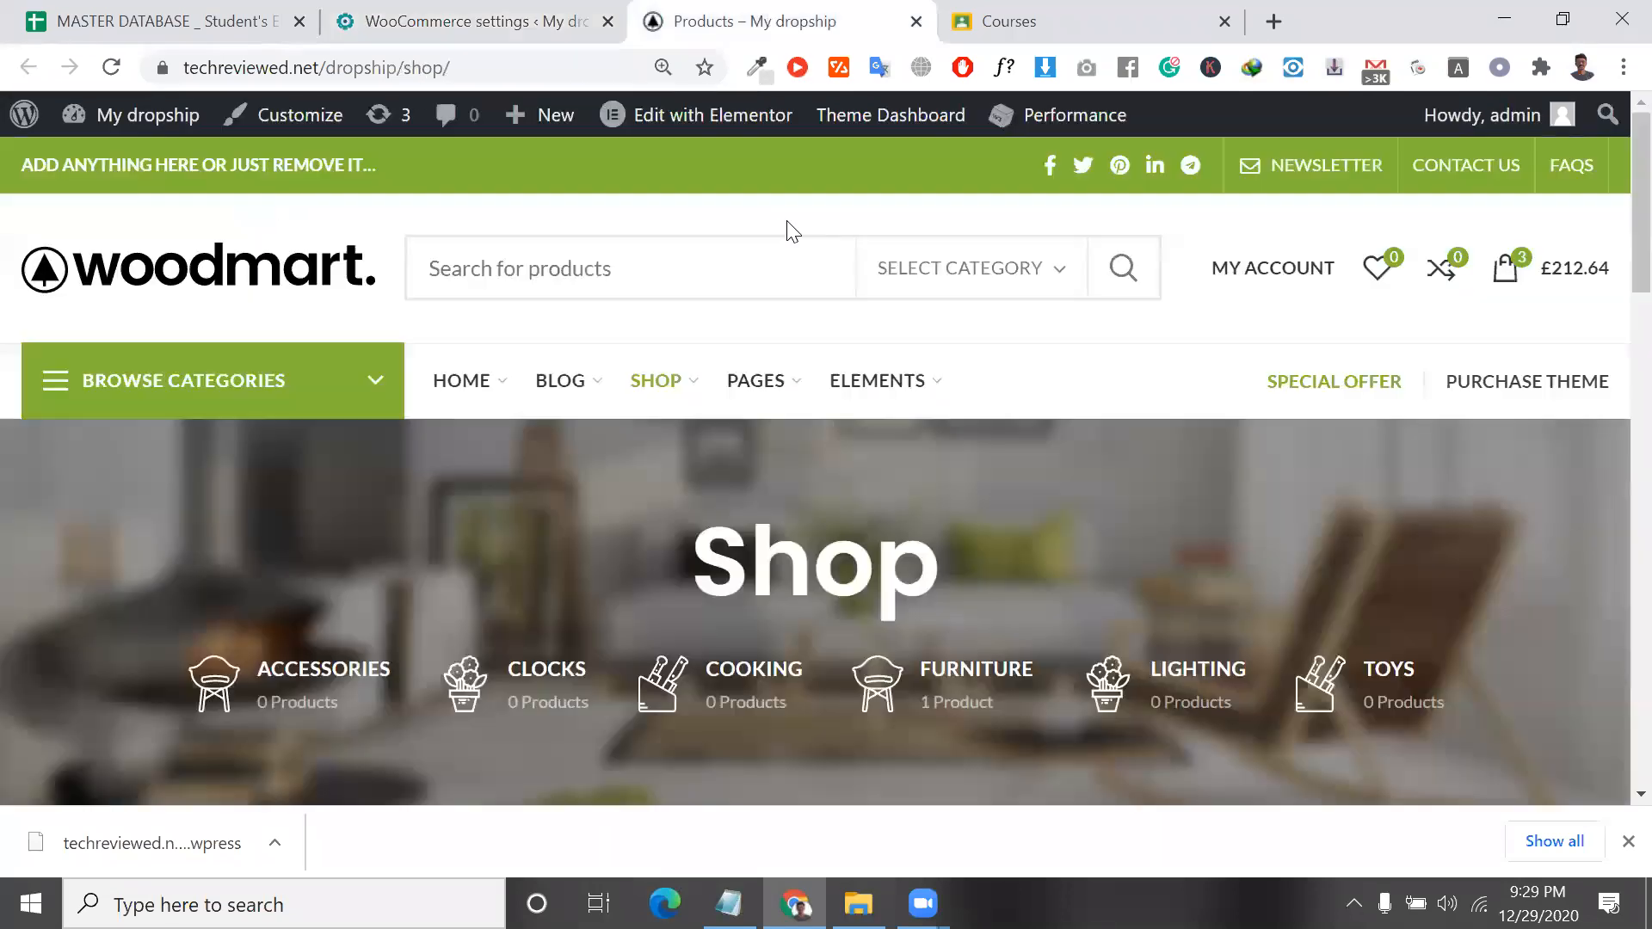
{"action": "scroll", "coordinate": [785, 306], "scroll_direction": "down", "scroll_amount": 2}
{"action": "scroll", "coordinate": [786, 310], "scroll_direction": "down", "scroll_amount": 8}
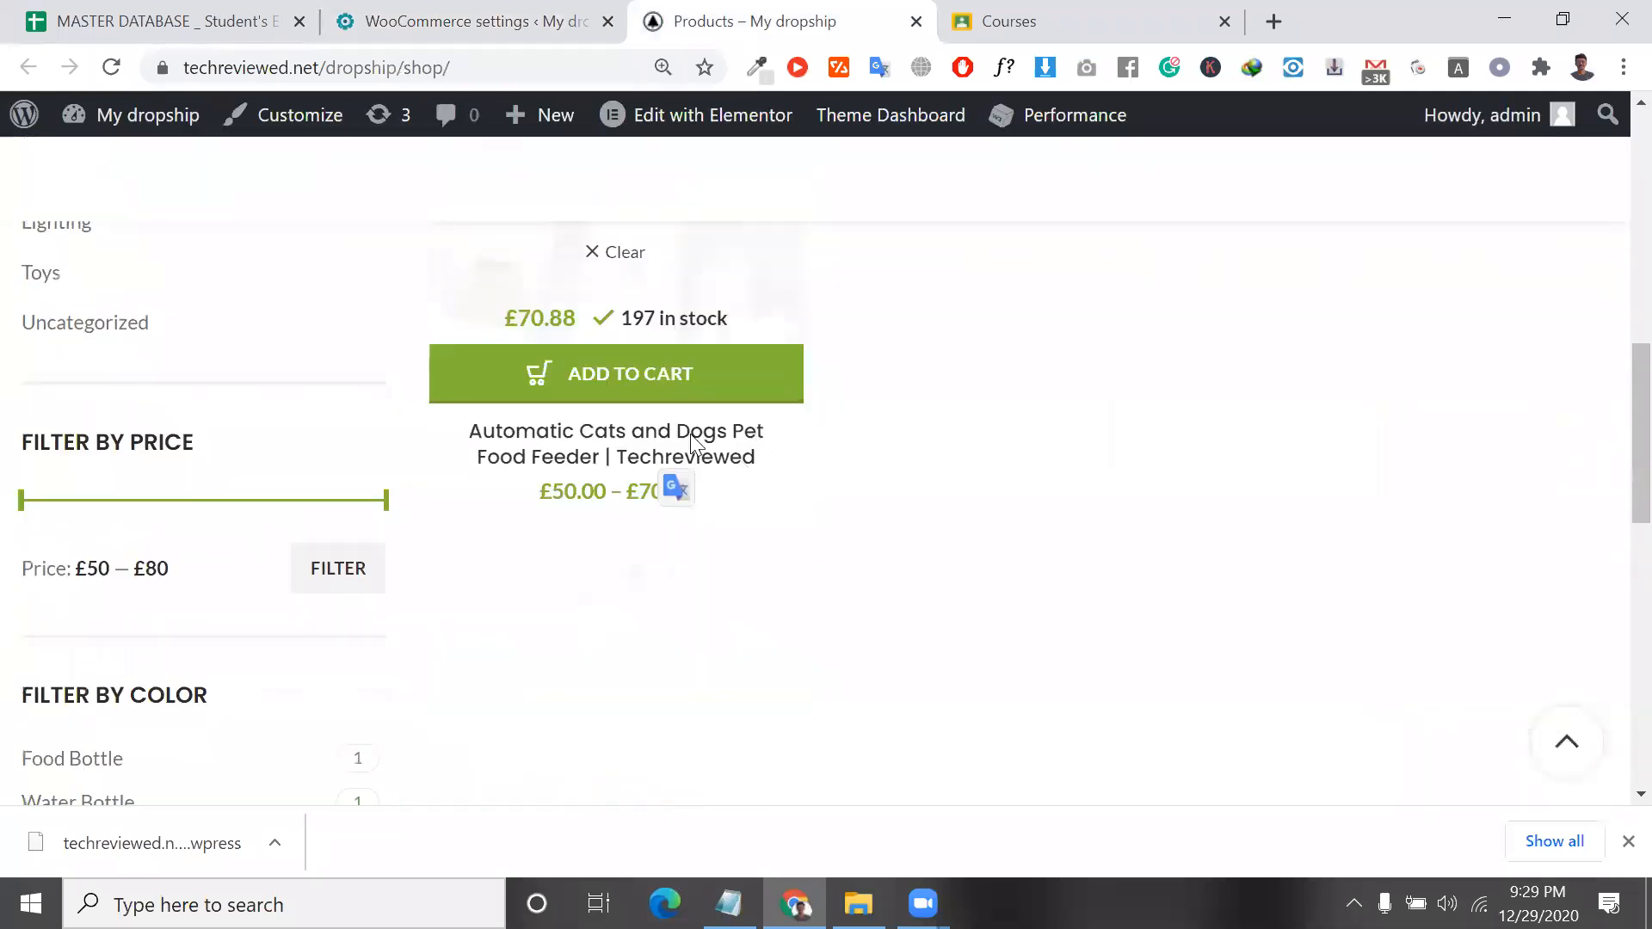
{"action": "left_click", "coordinate": [606, 450]}
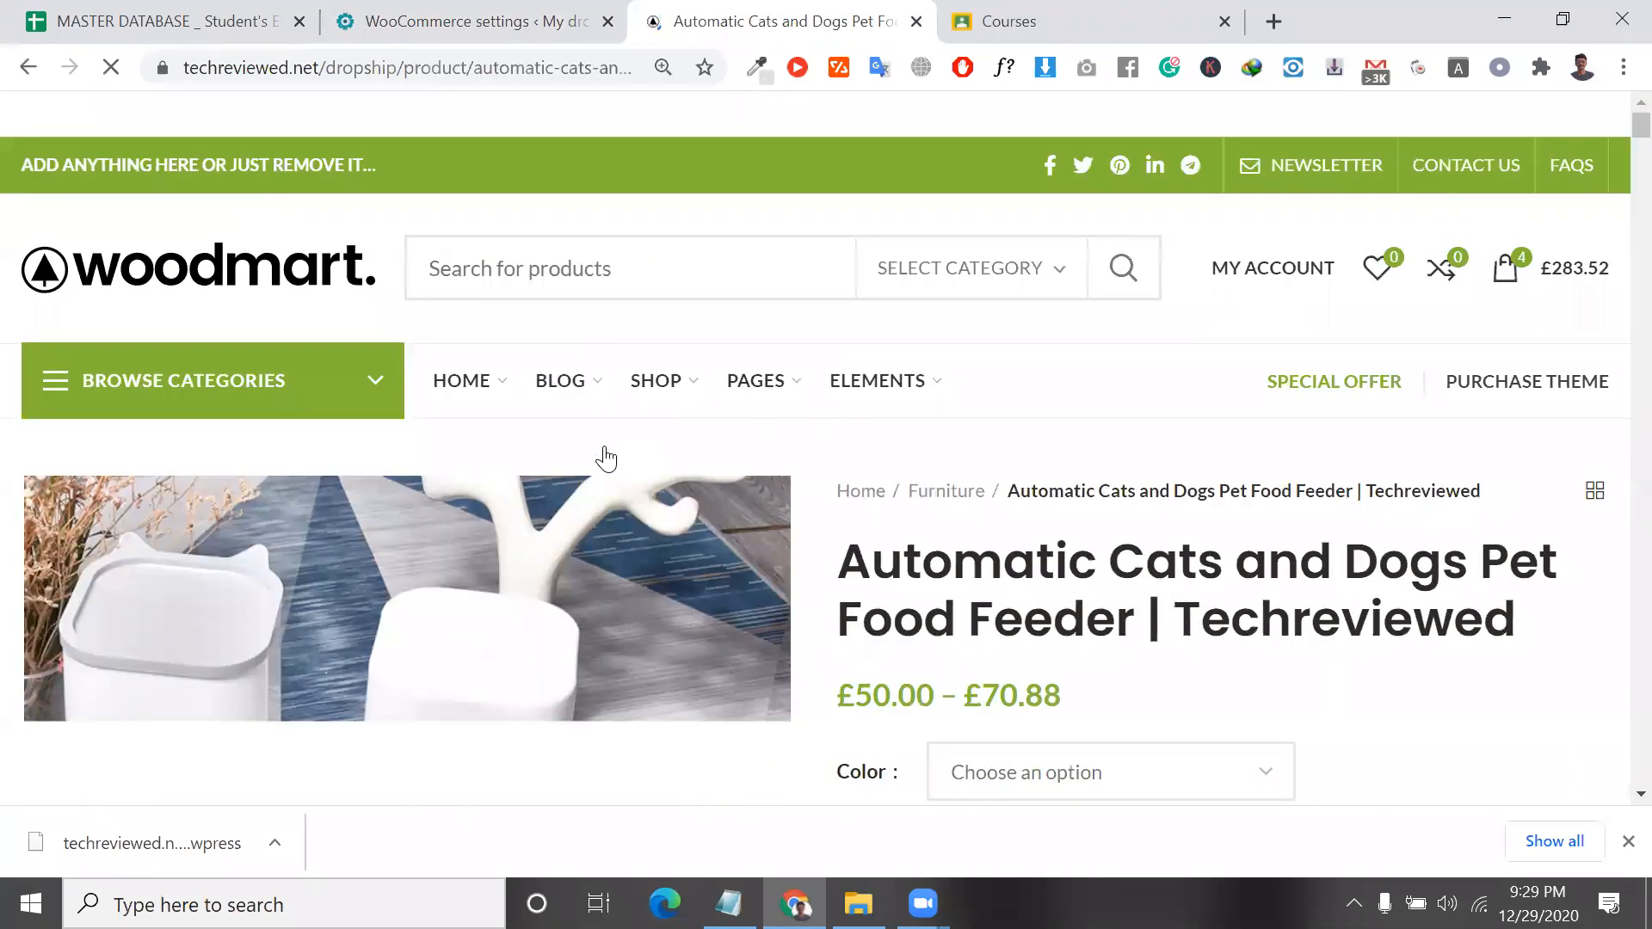
{"action": "scroll", "coordinate": [860, 469], "scroll_direction": "down", "scroll_amount": 3}
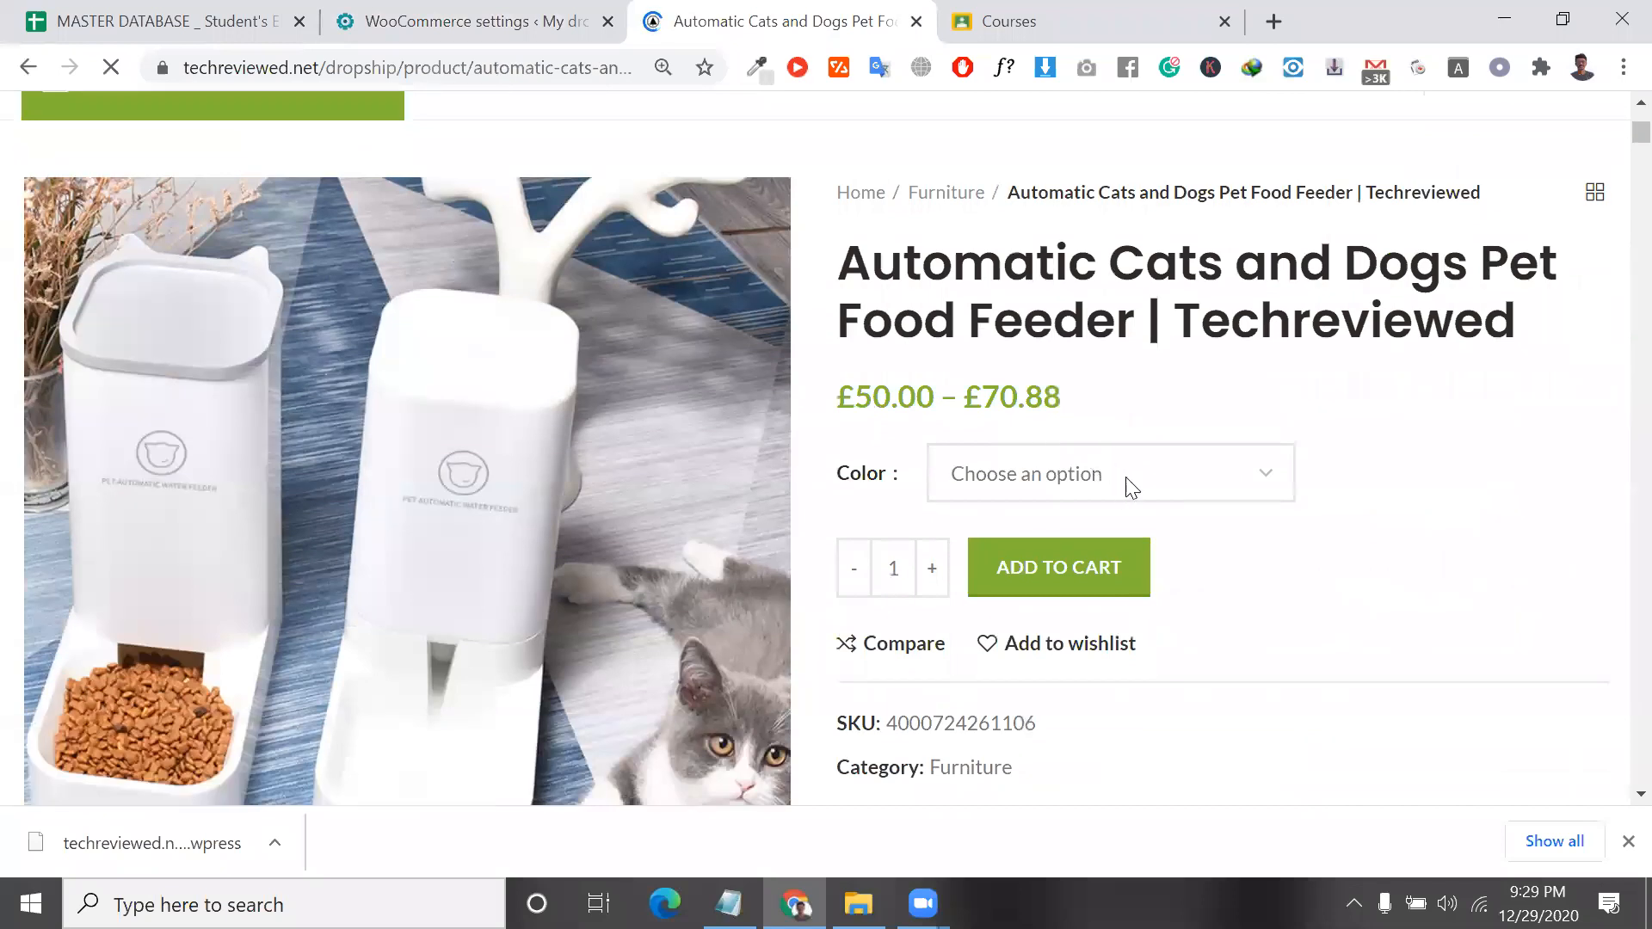
Choose the Food Bottle color on the product page and add the pet feeder to the cart.
{"action": "left_click", "coordinate": [1128, 482]}
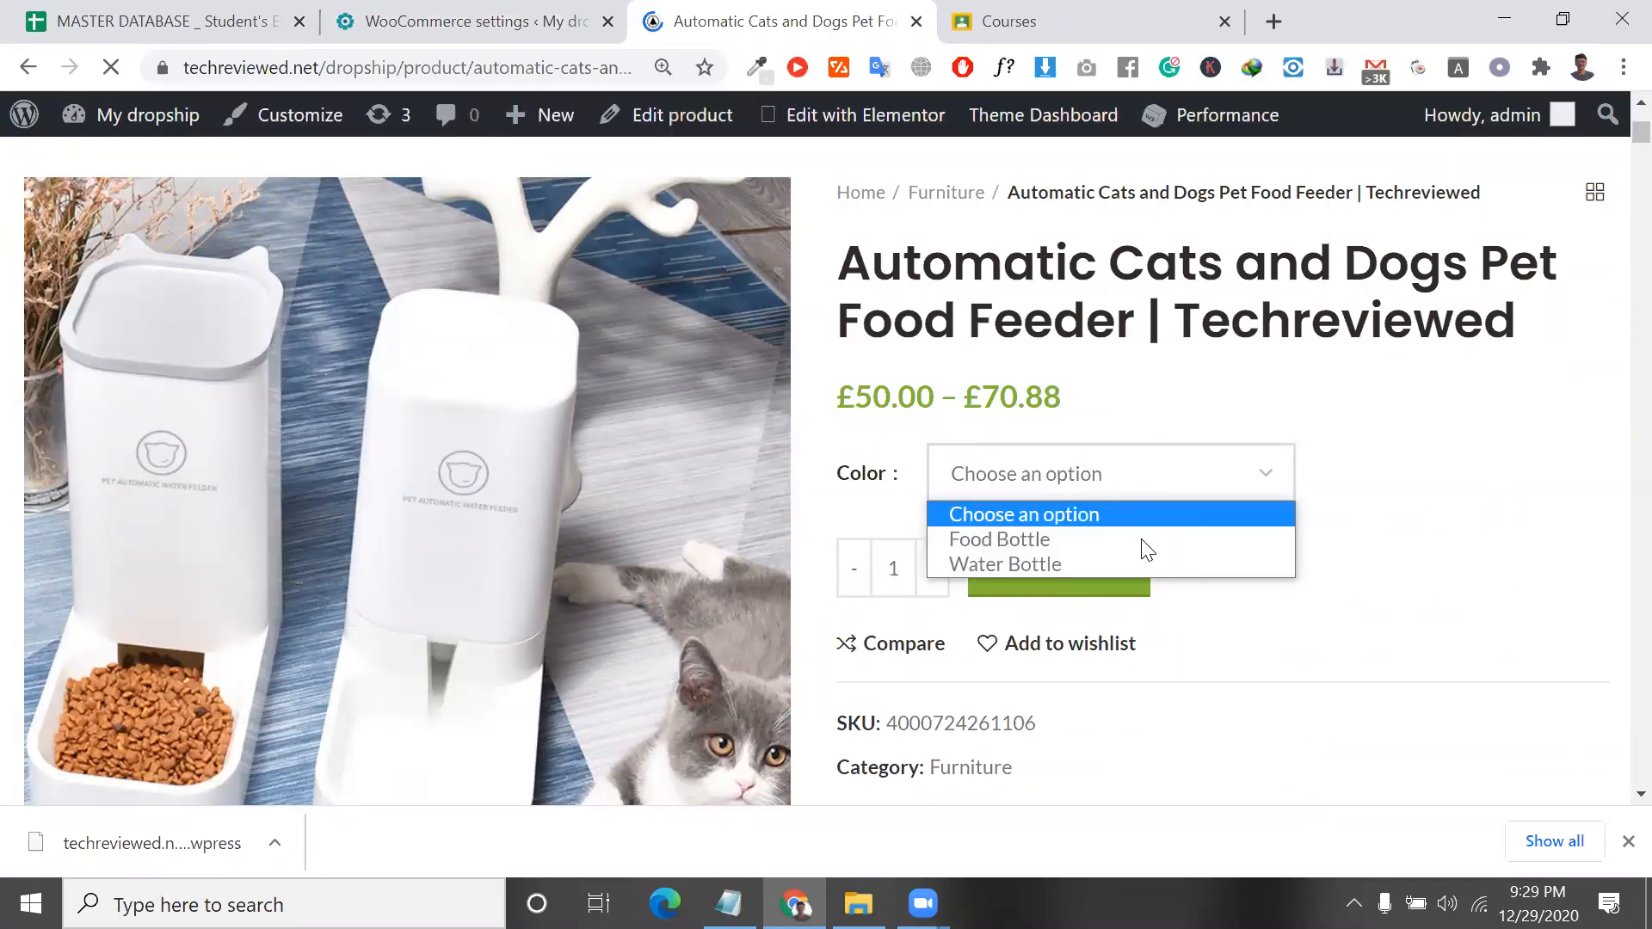
{"action": "left_click", "coordinate": [1044, 542]}
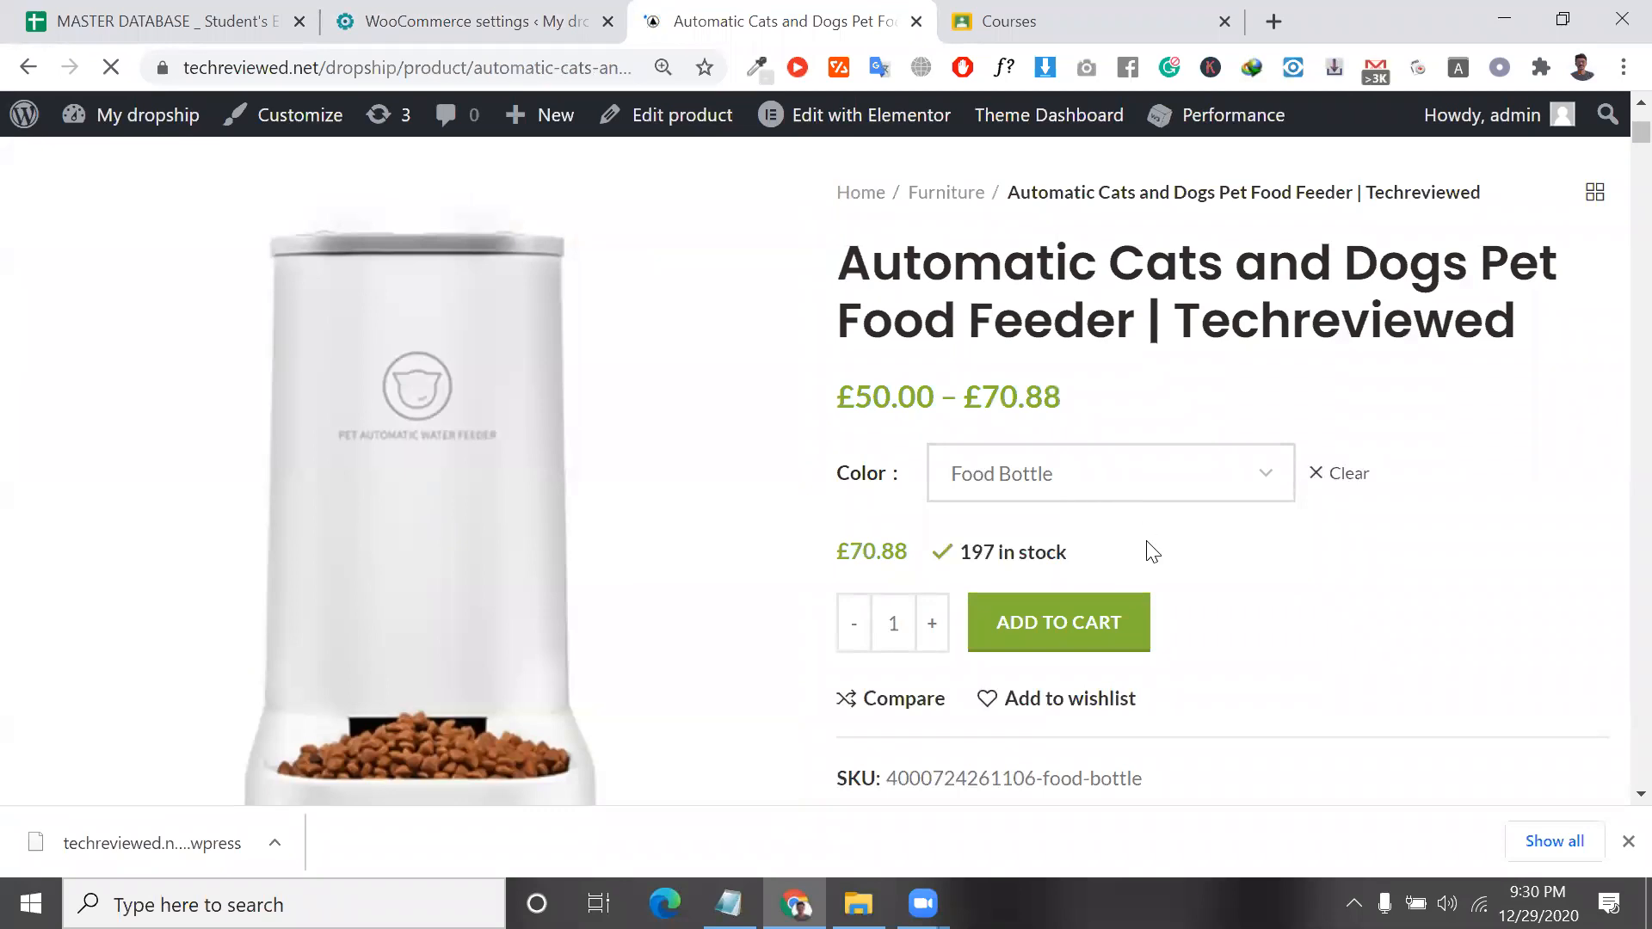
{"action": "scroll", "coordinate": [1153, 551], "scroll_direction": "down", "scroll_amount": 2}
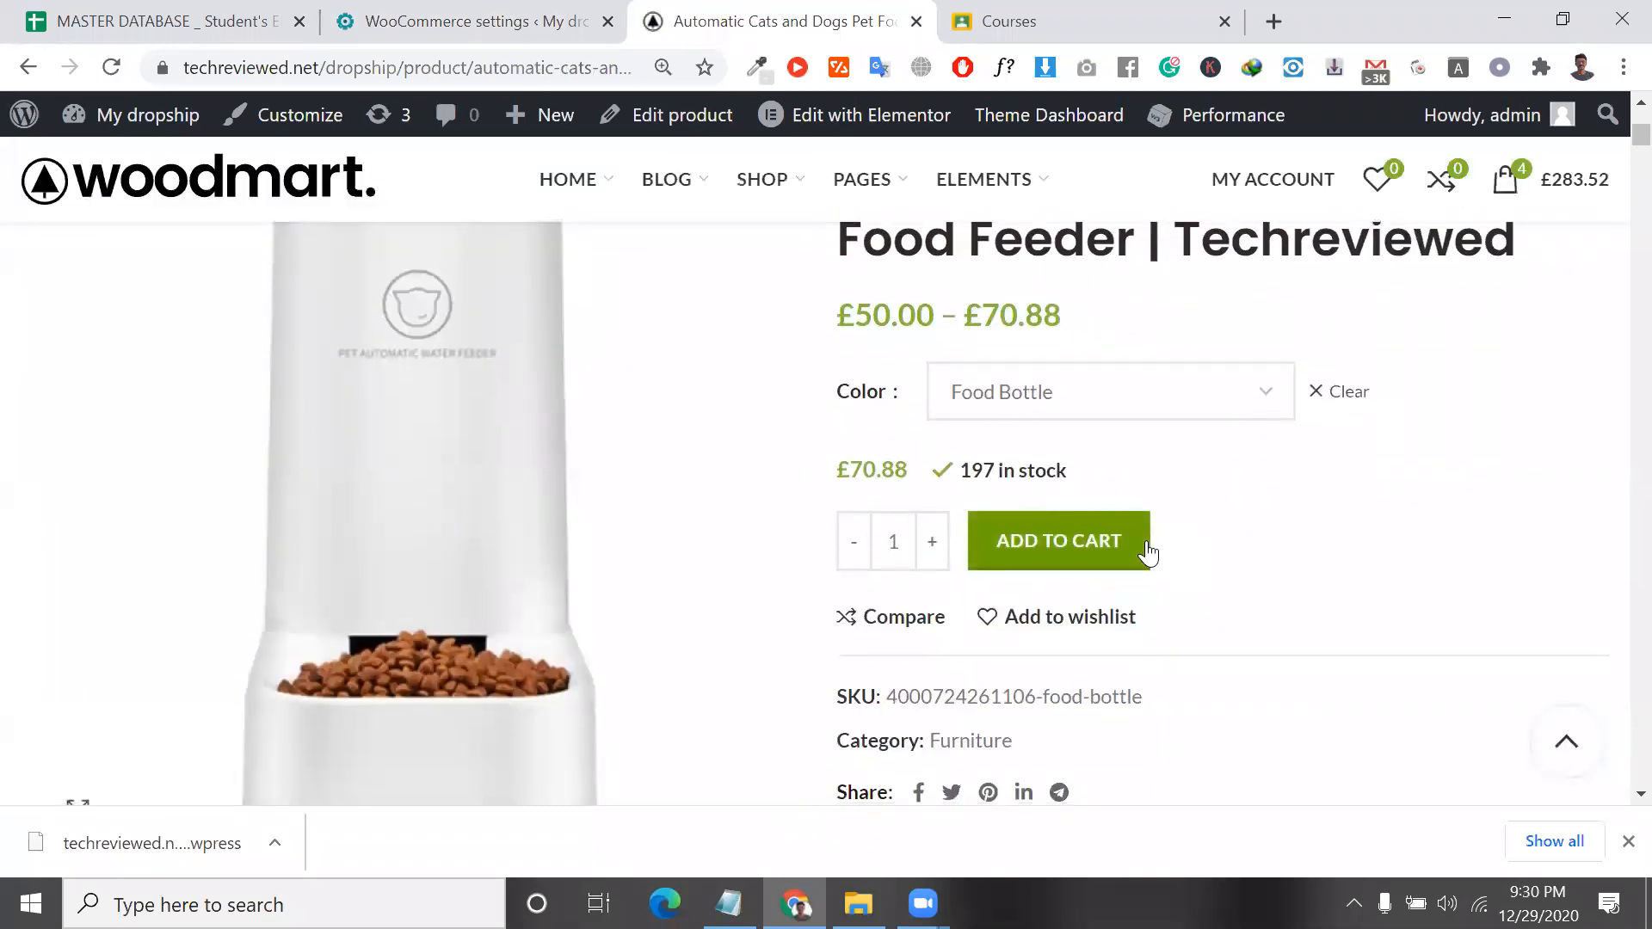
{"action": "left_click", "coordinate": [1087, 485]}
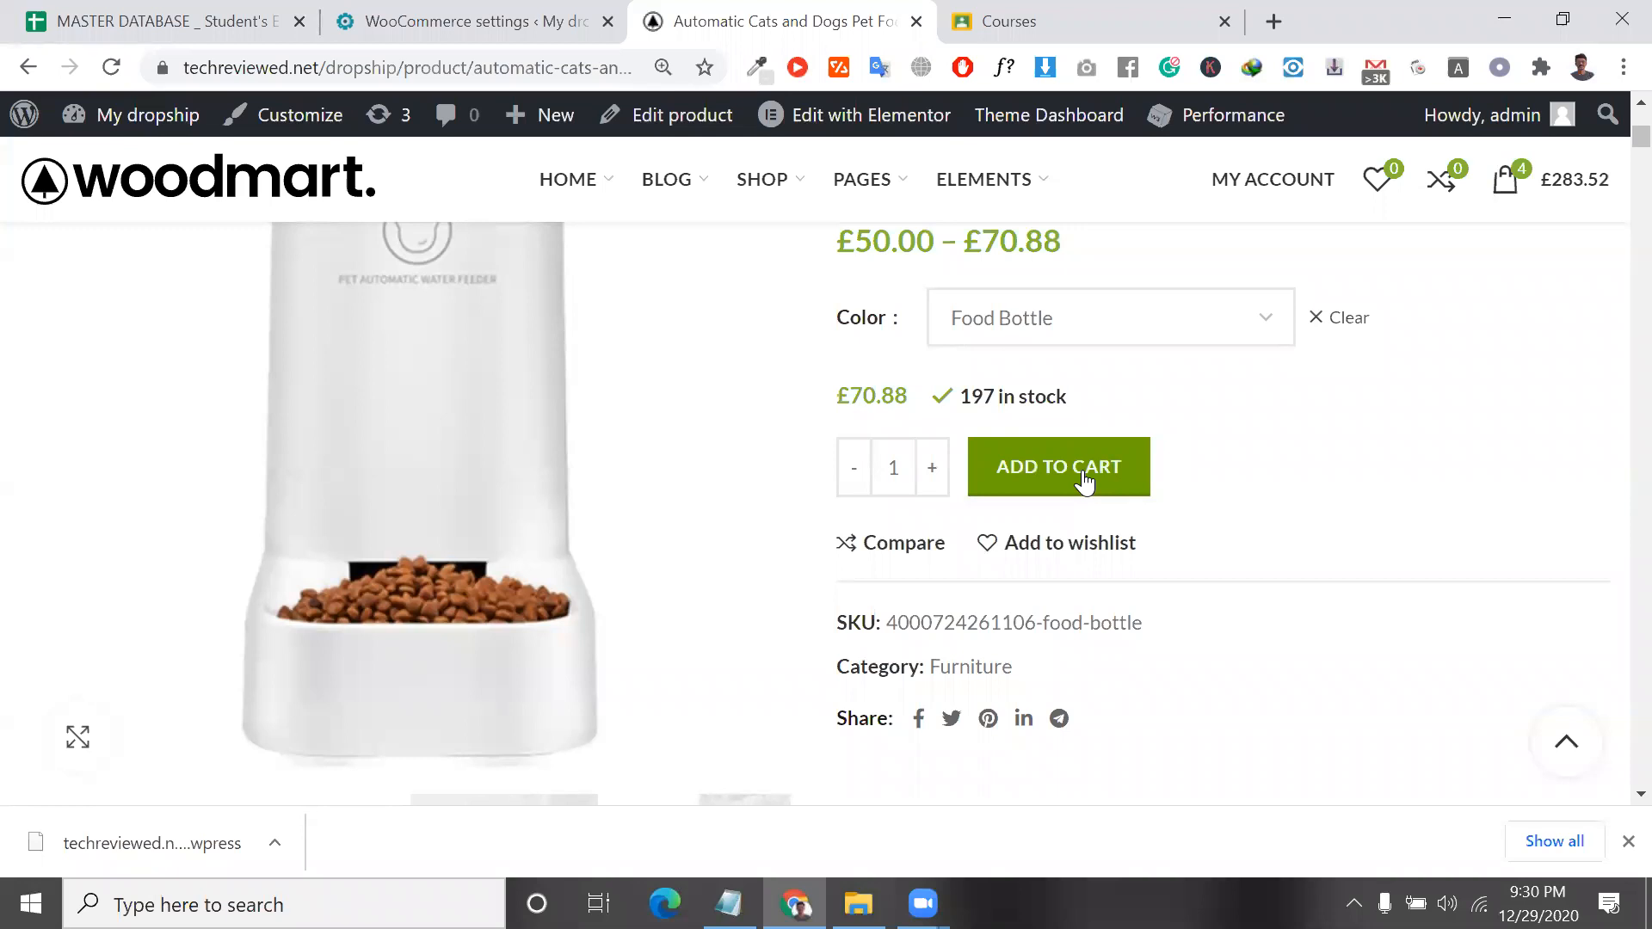
Test the View Cart link from the shopping cart panel and dismiss the payment methods notice.
{"action": "left_click", "coordinate": [1521, 207]}
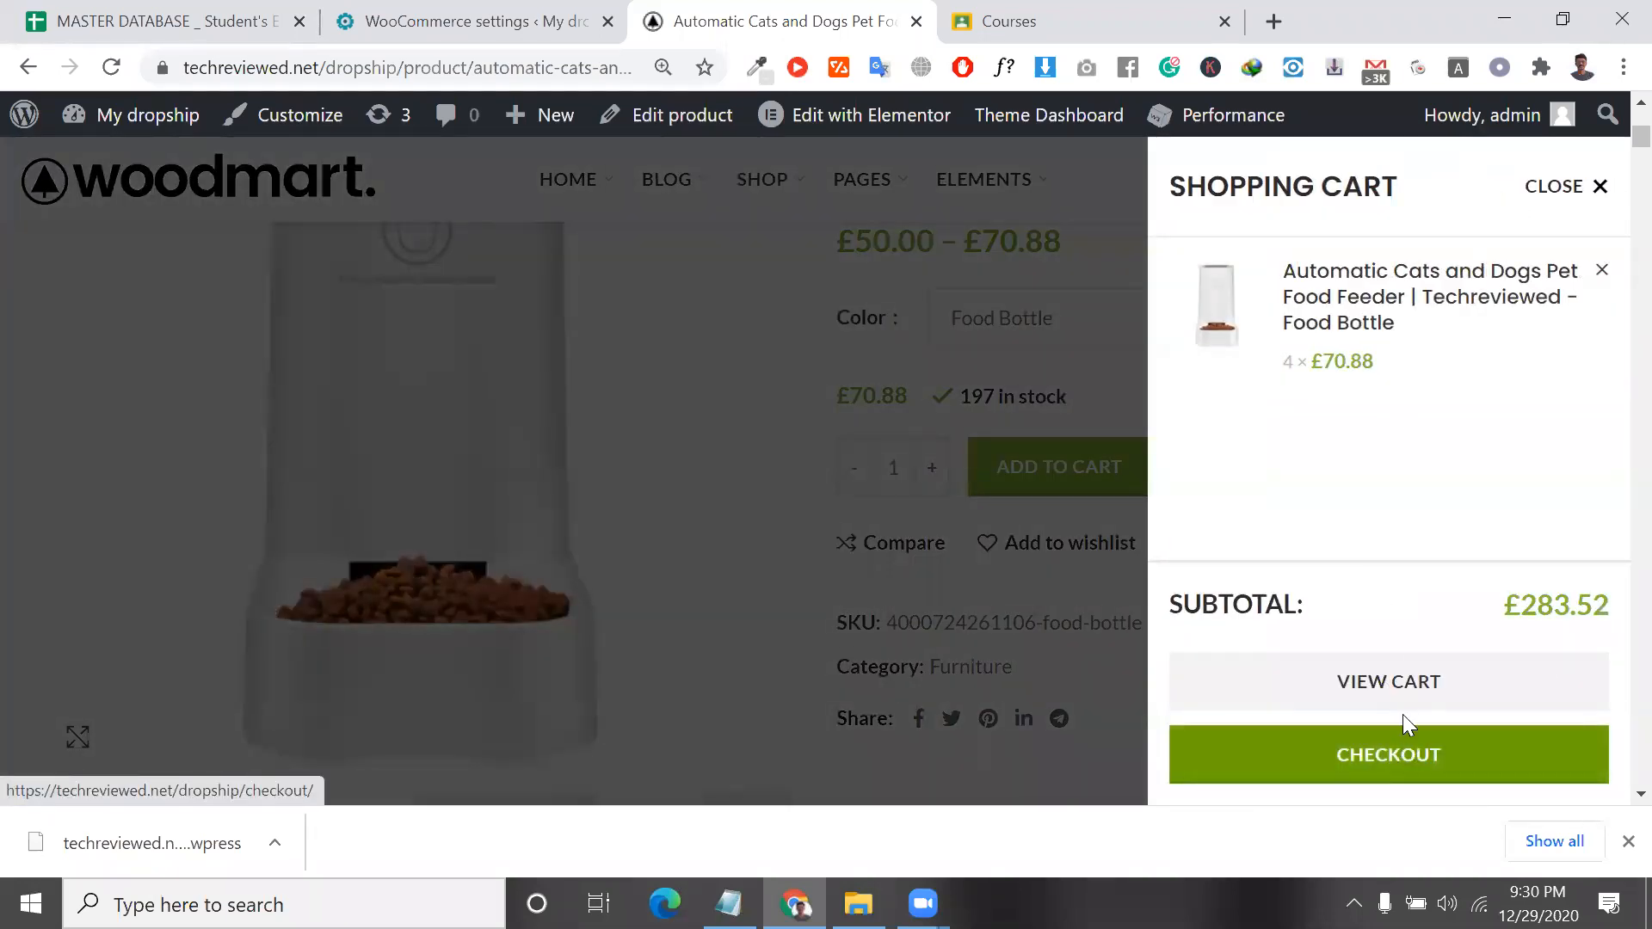
{"action": "left_click", "coordinate": [1394, 692]}
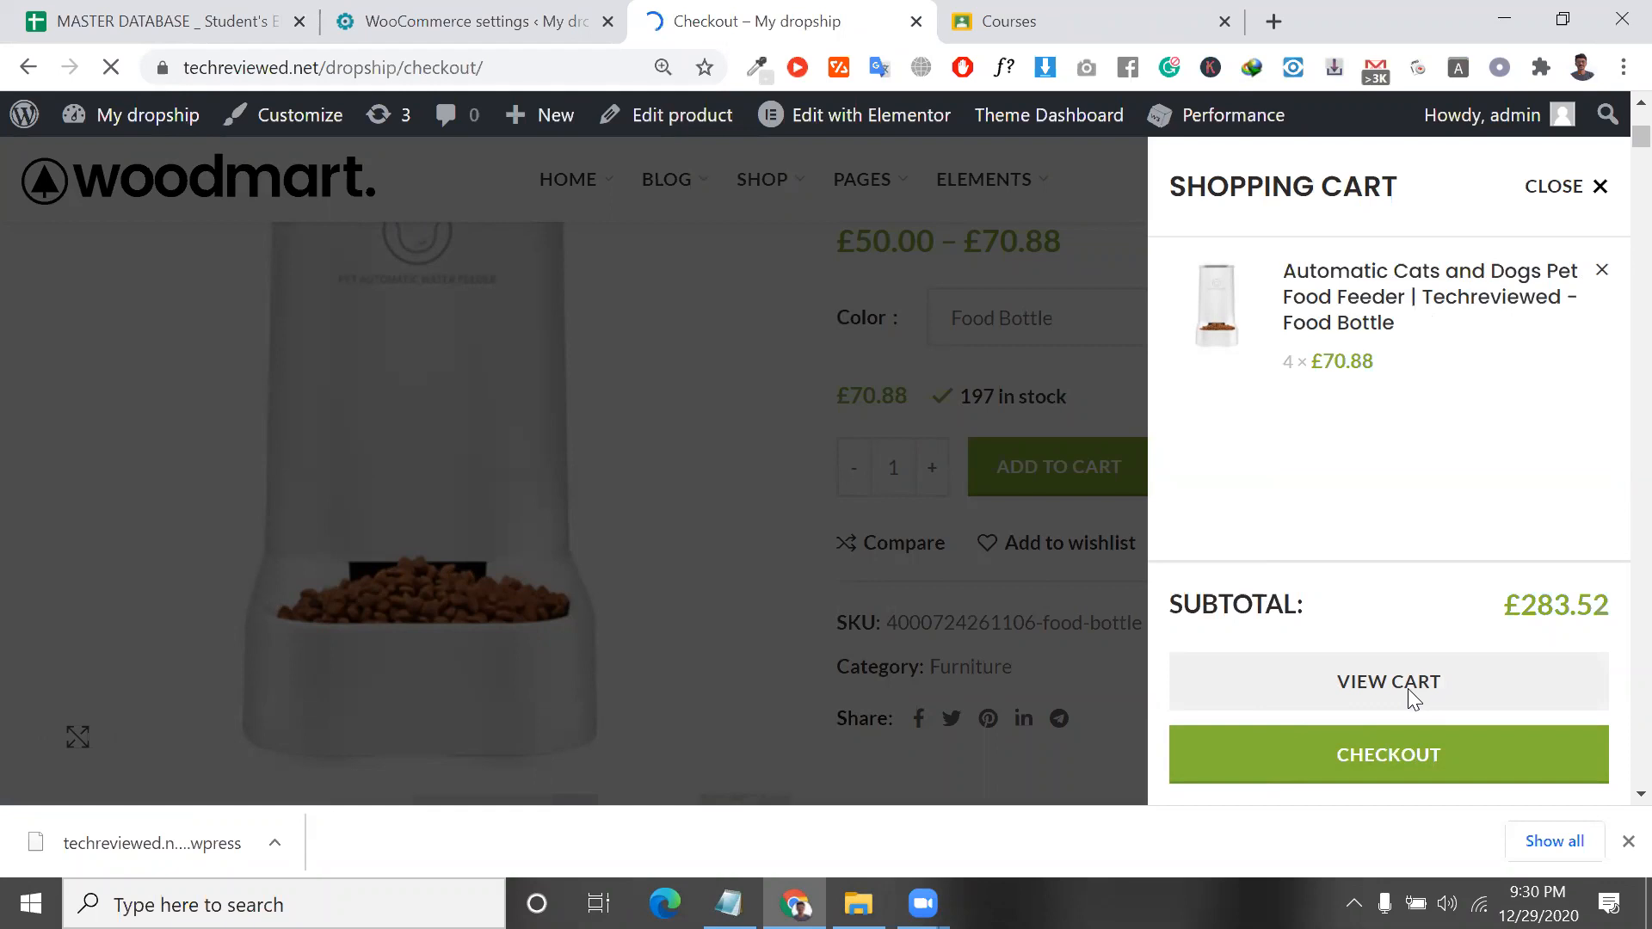
{"action": "scroll", "coordinate": [1248, 688], "scroll_direction": "down", "scroll_amount": 6}
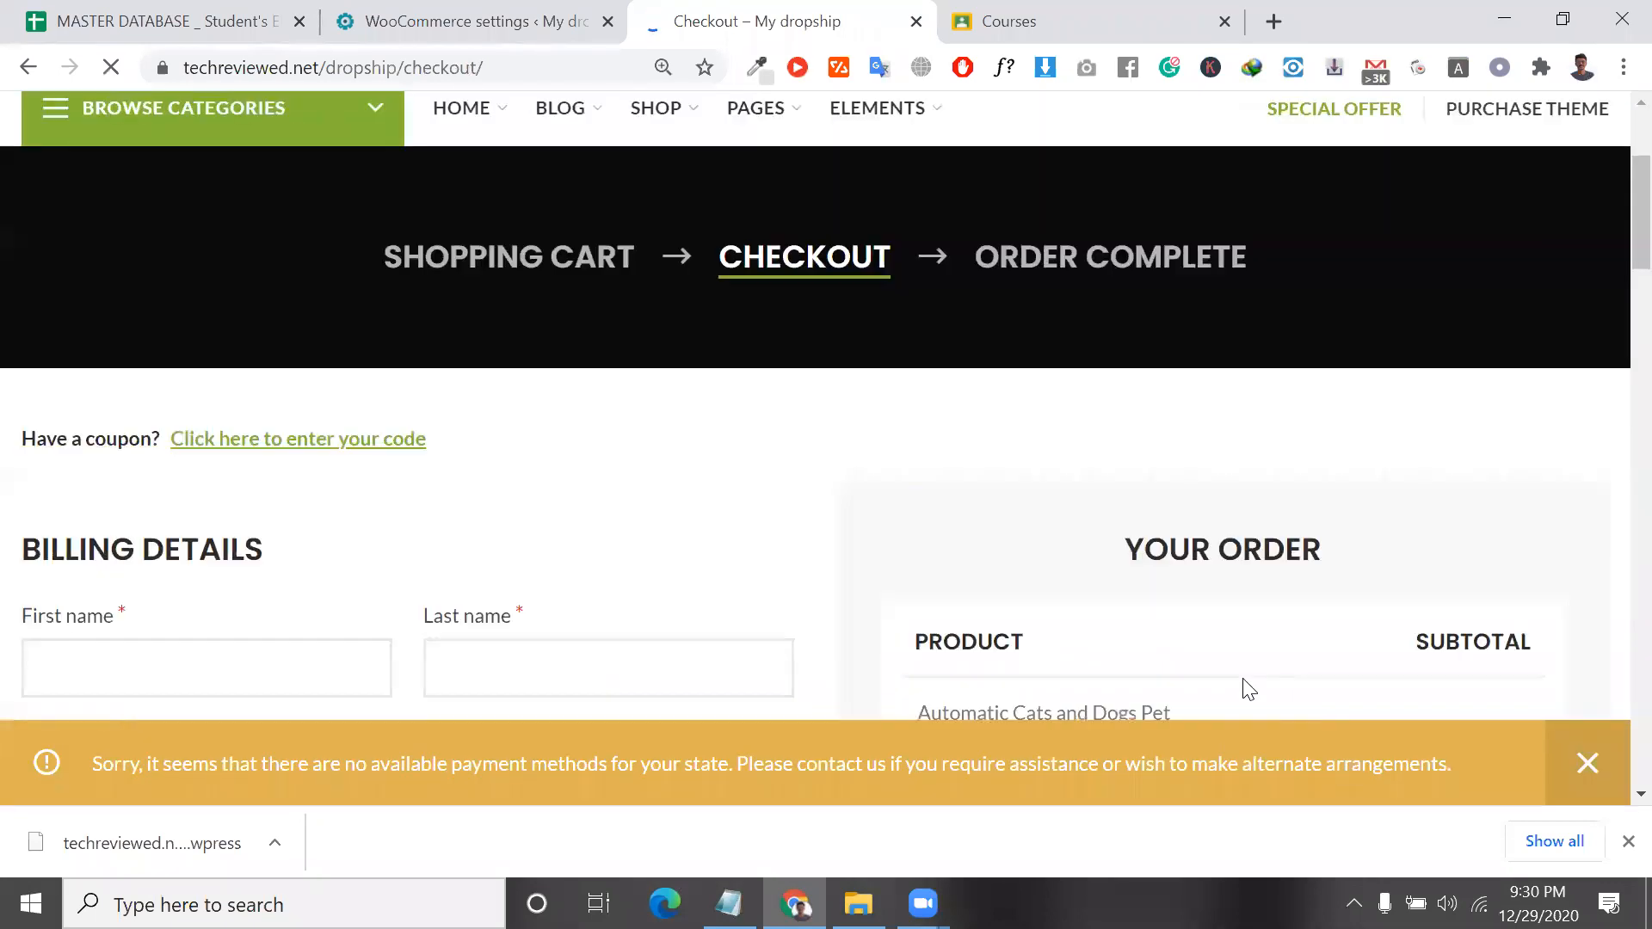
{"action": "scroll", "coordinate": [1242, 685], "scroll_direction": "up", "scroll_amount": 6}
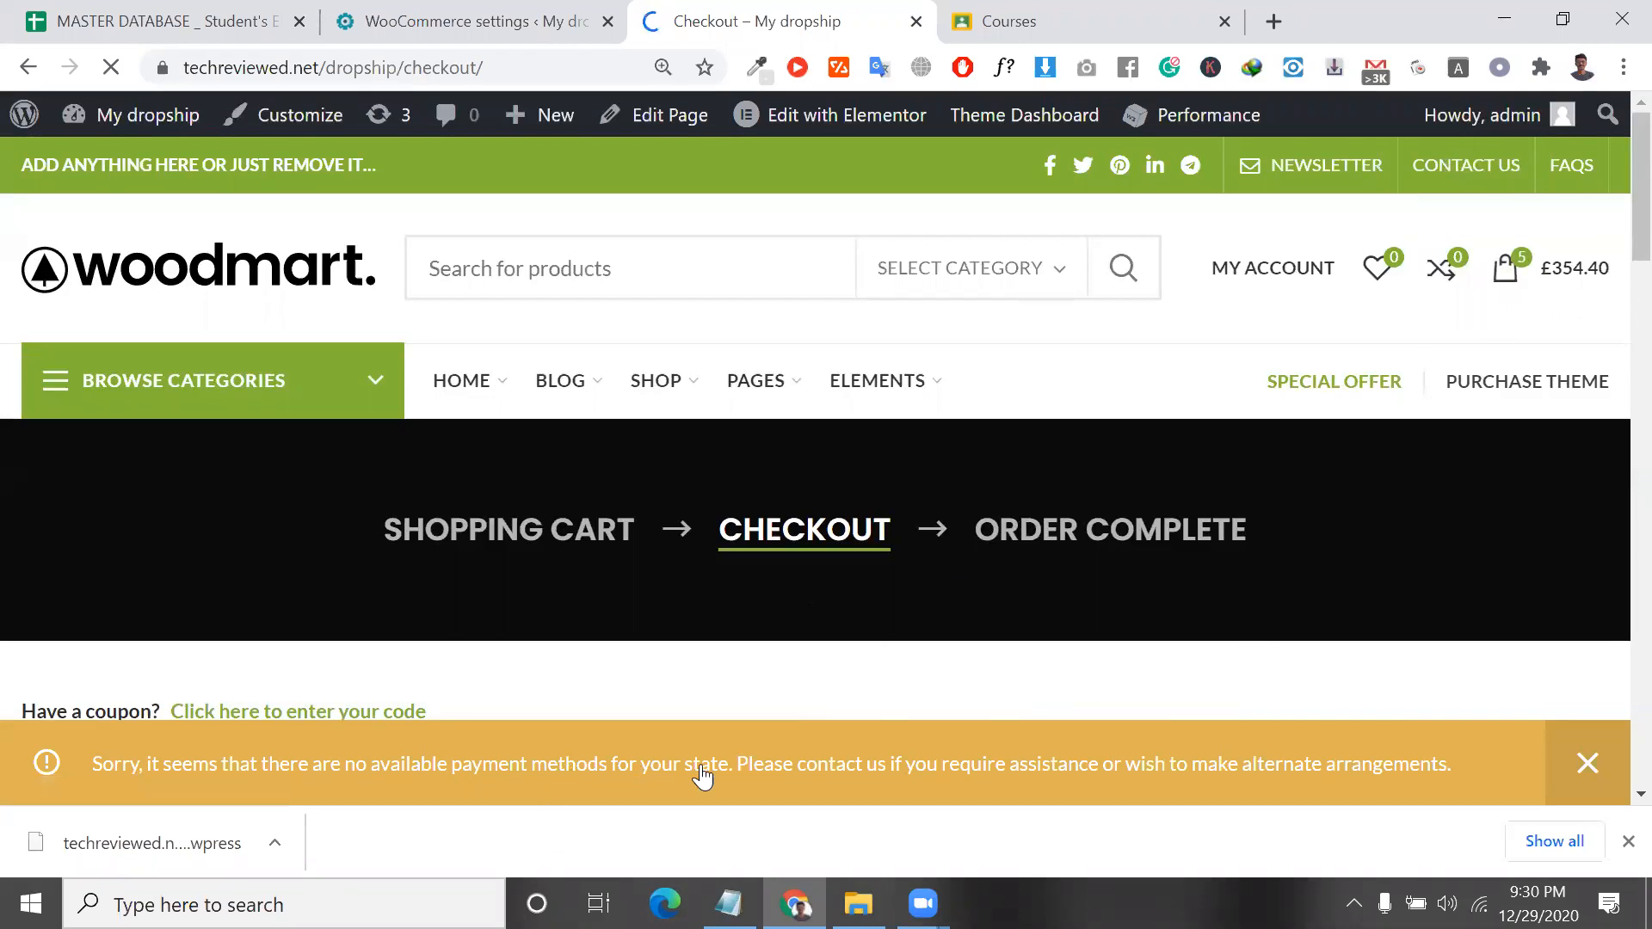
{"action": "left_click", "coordinate": [1587, 763]}
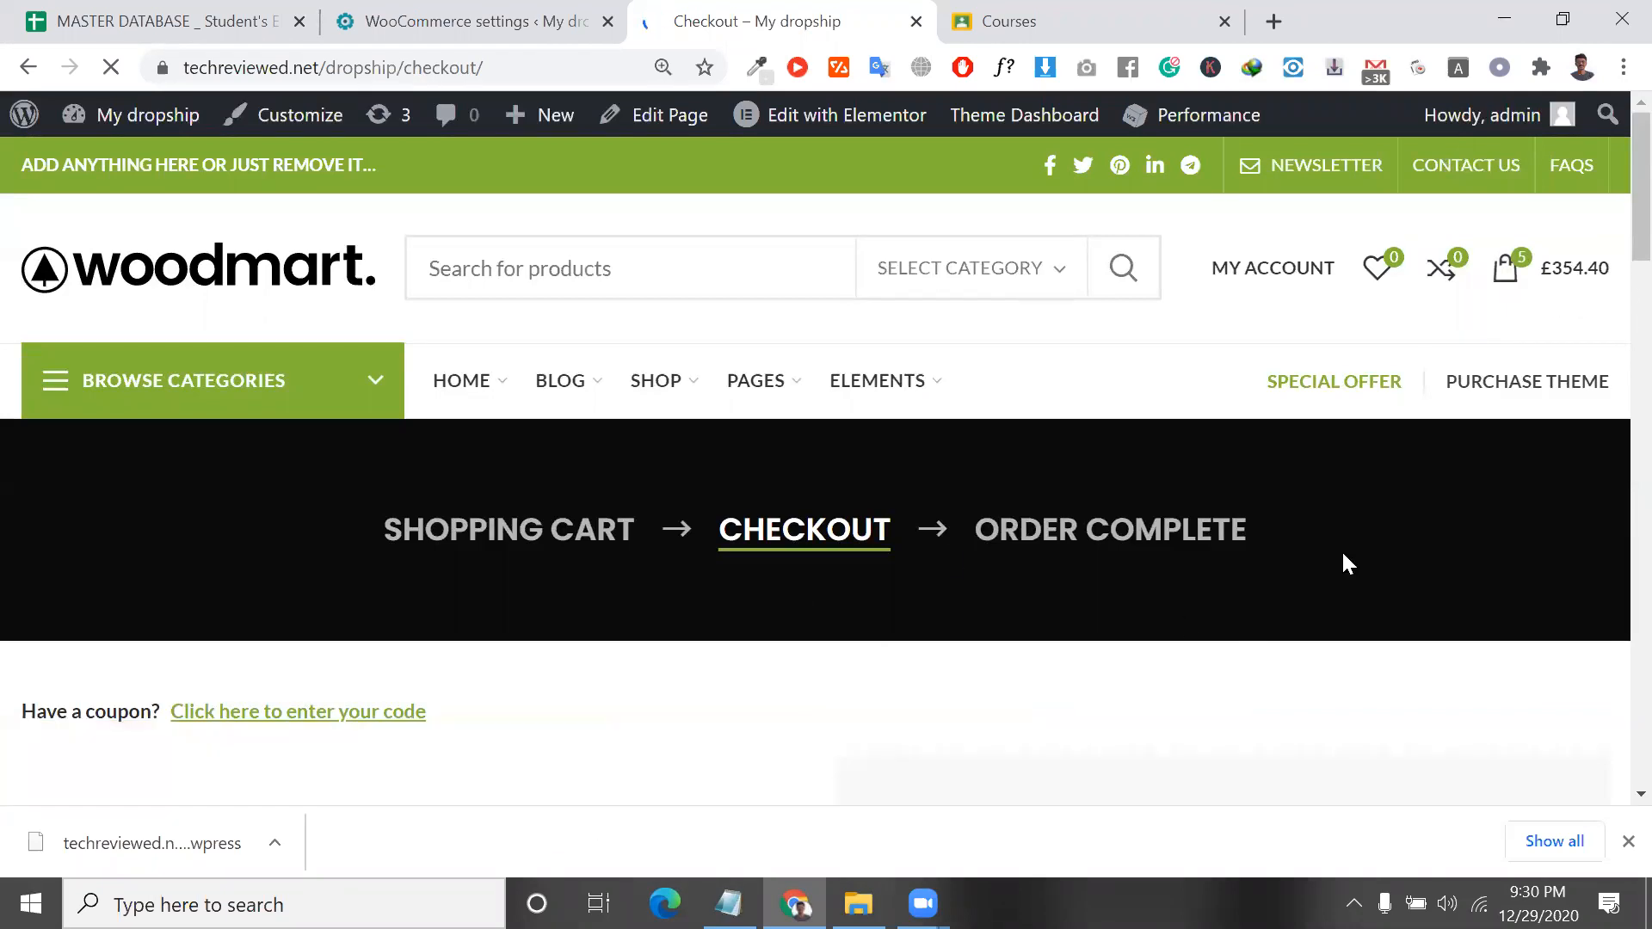
Open the Shopping Cart page and examine the cart totals and shipping information.
{"action": "left_click", "coordinate": [1505, 297]}
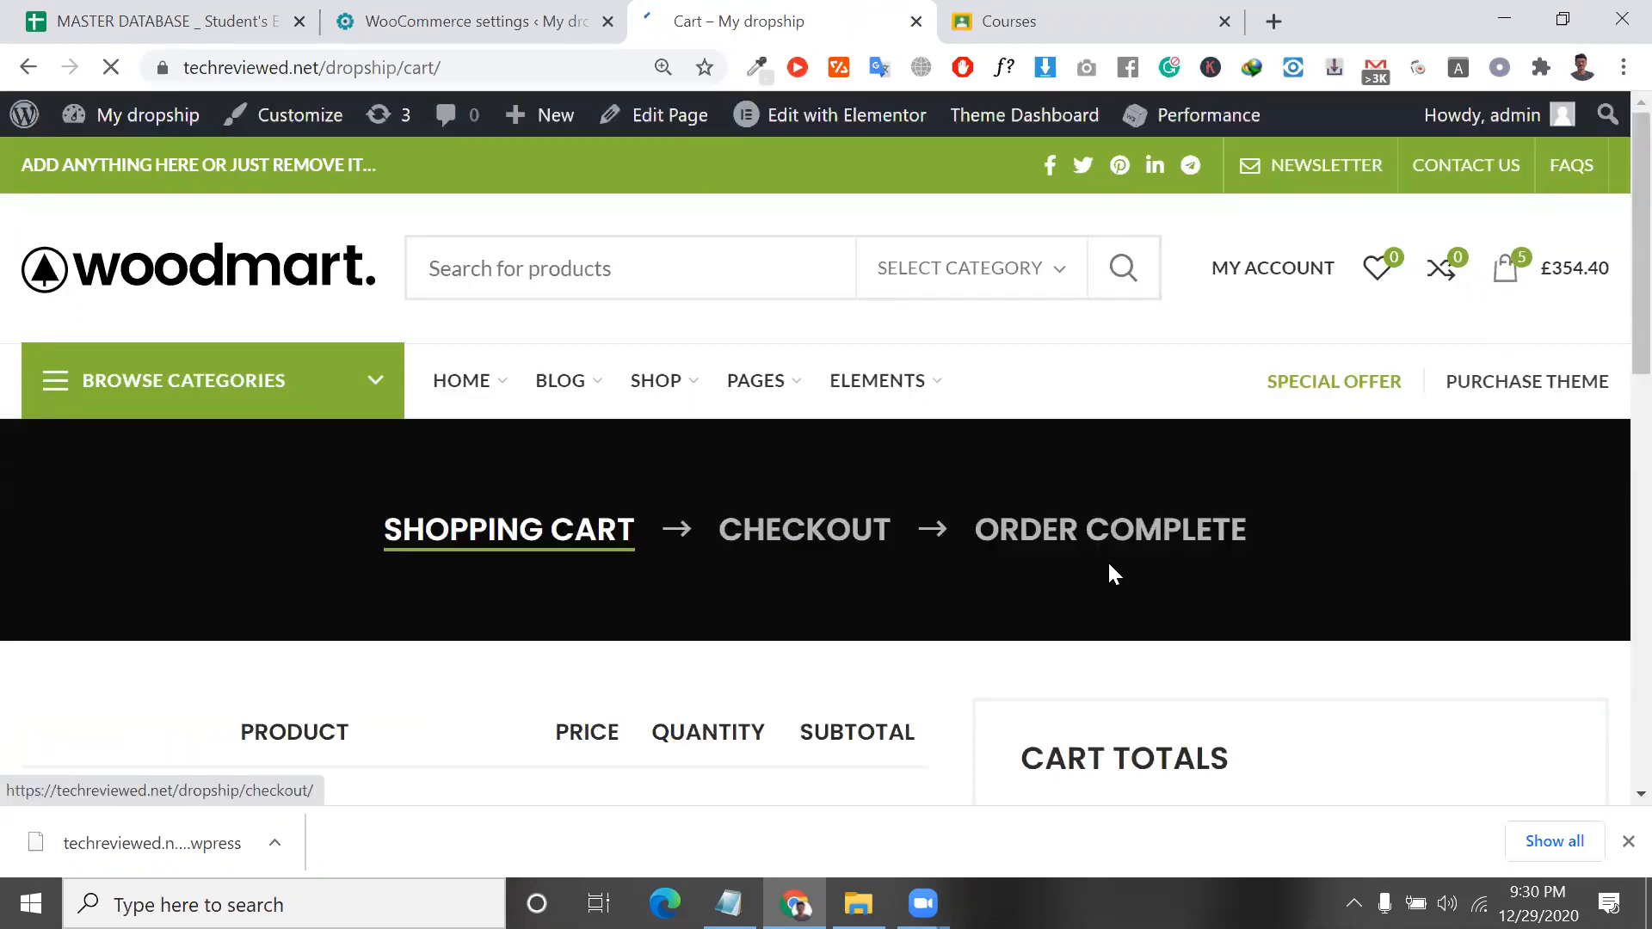
{"action": "scroll", "coordinate": [1108, 570], "scroll_direction": "down", "scroll_amount": 4}
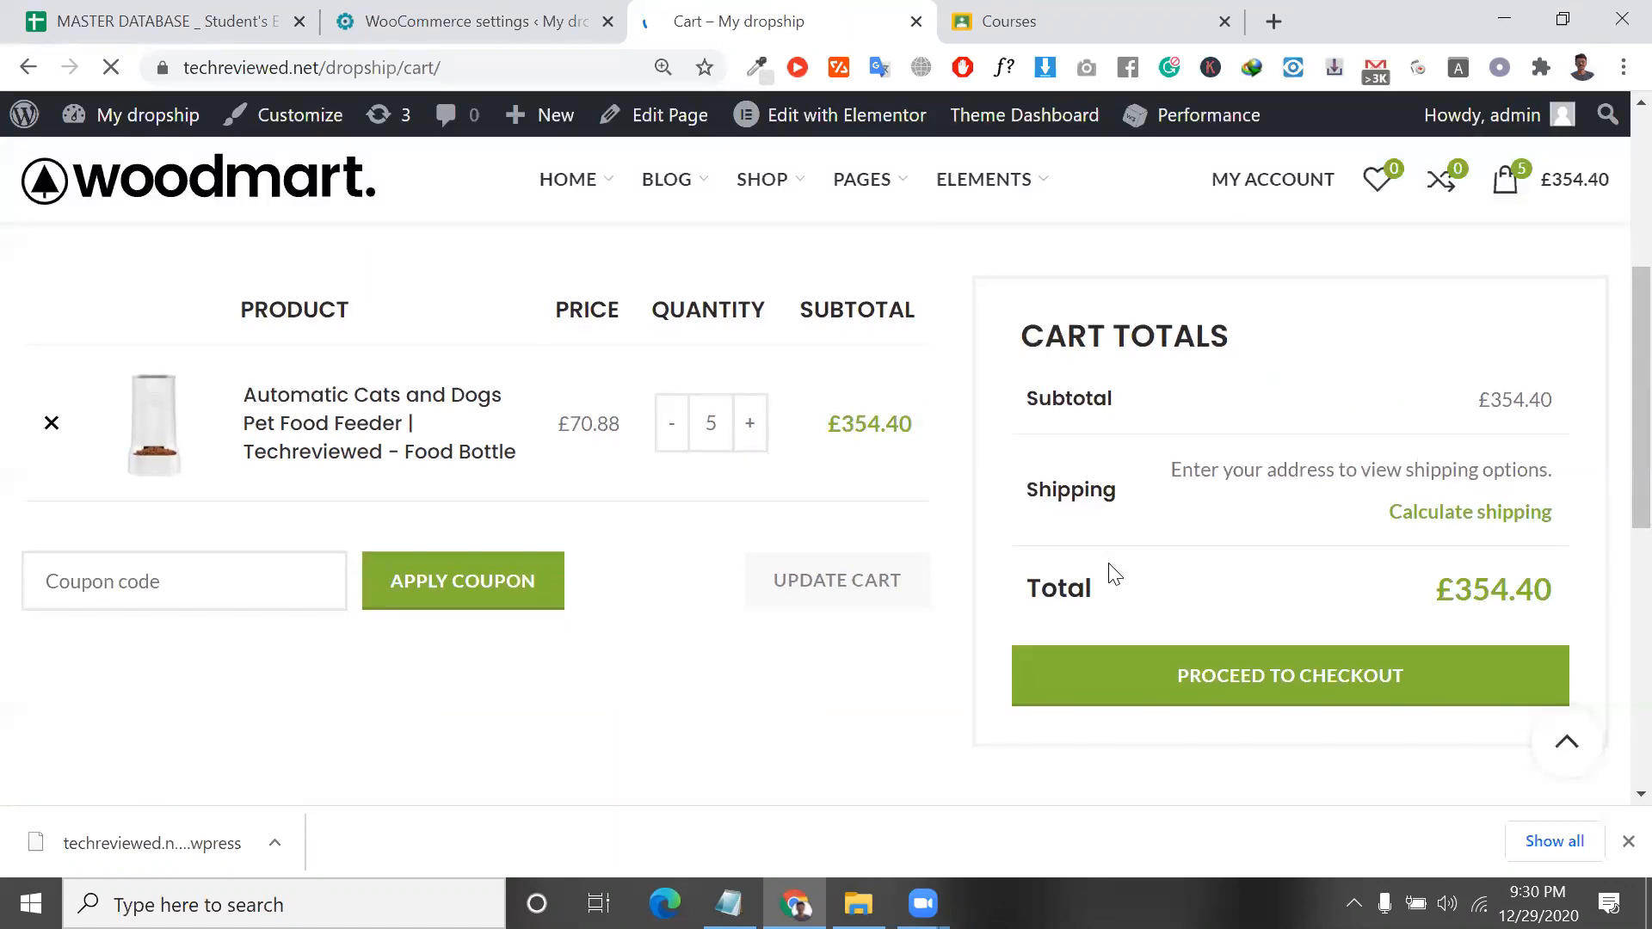
{"action": "scroll", "coordinate": [1110, 568], "scroll_direction": "up", "scroll_amount": 1}
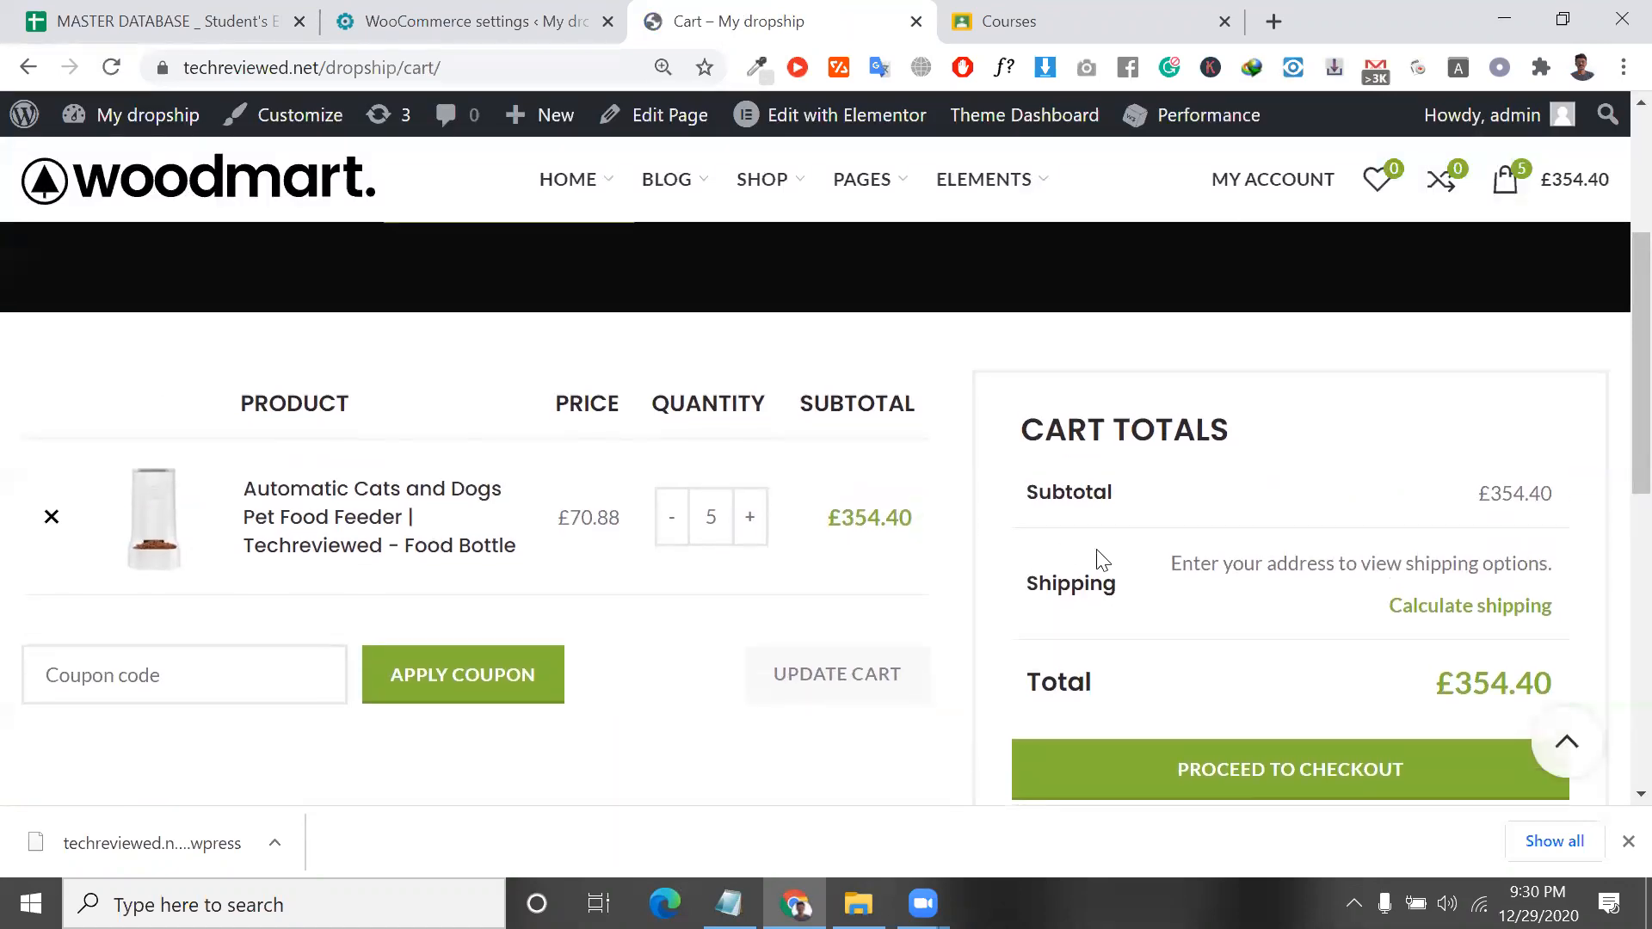
{"action": "triple_click", "coordinate": [1237, 564]}
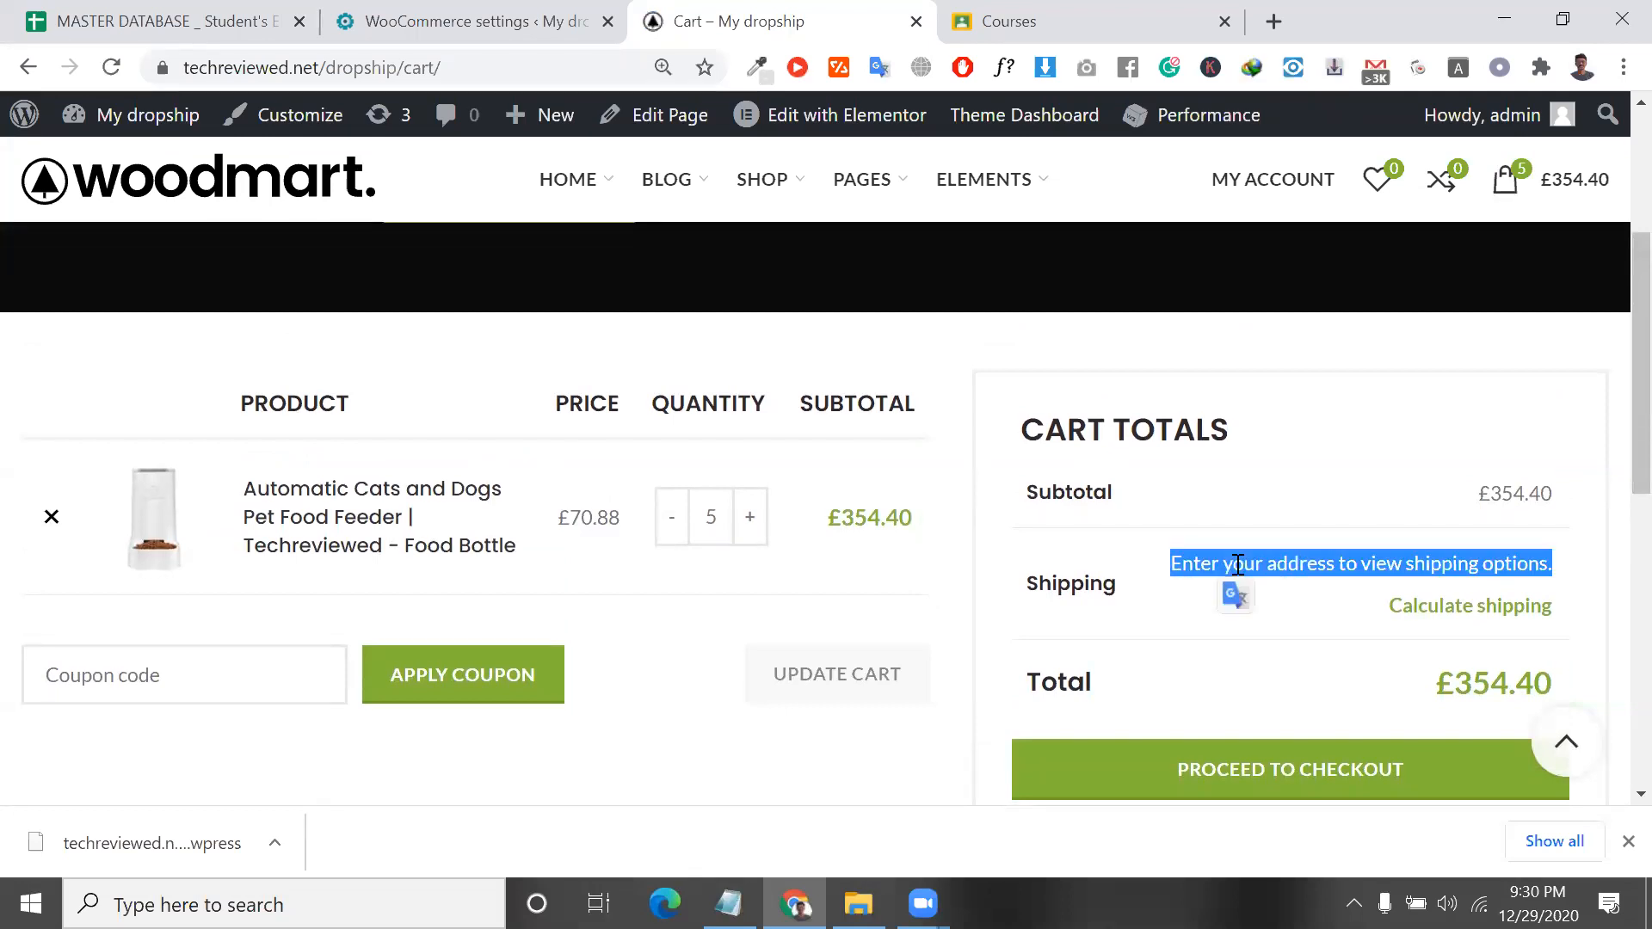
{"action": "scroll", "coordinate": [1396, 478], "scroll_direction": "up", "scroll_amount": 3}
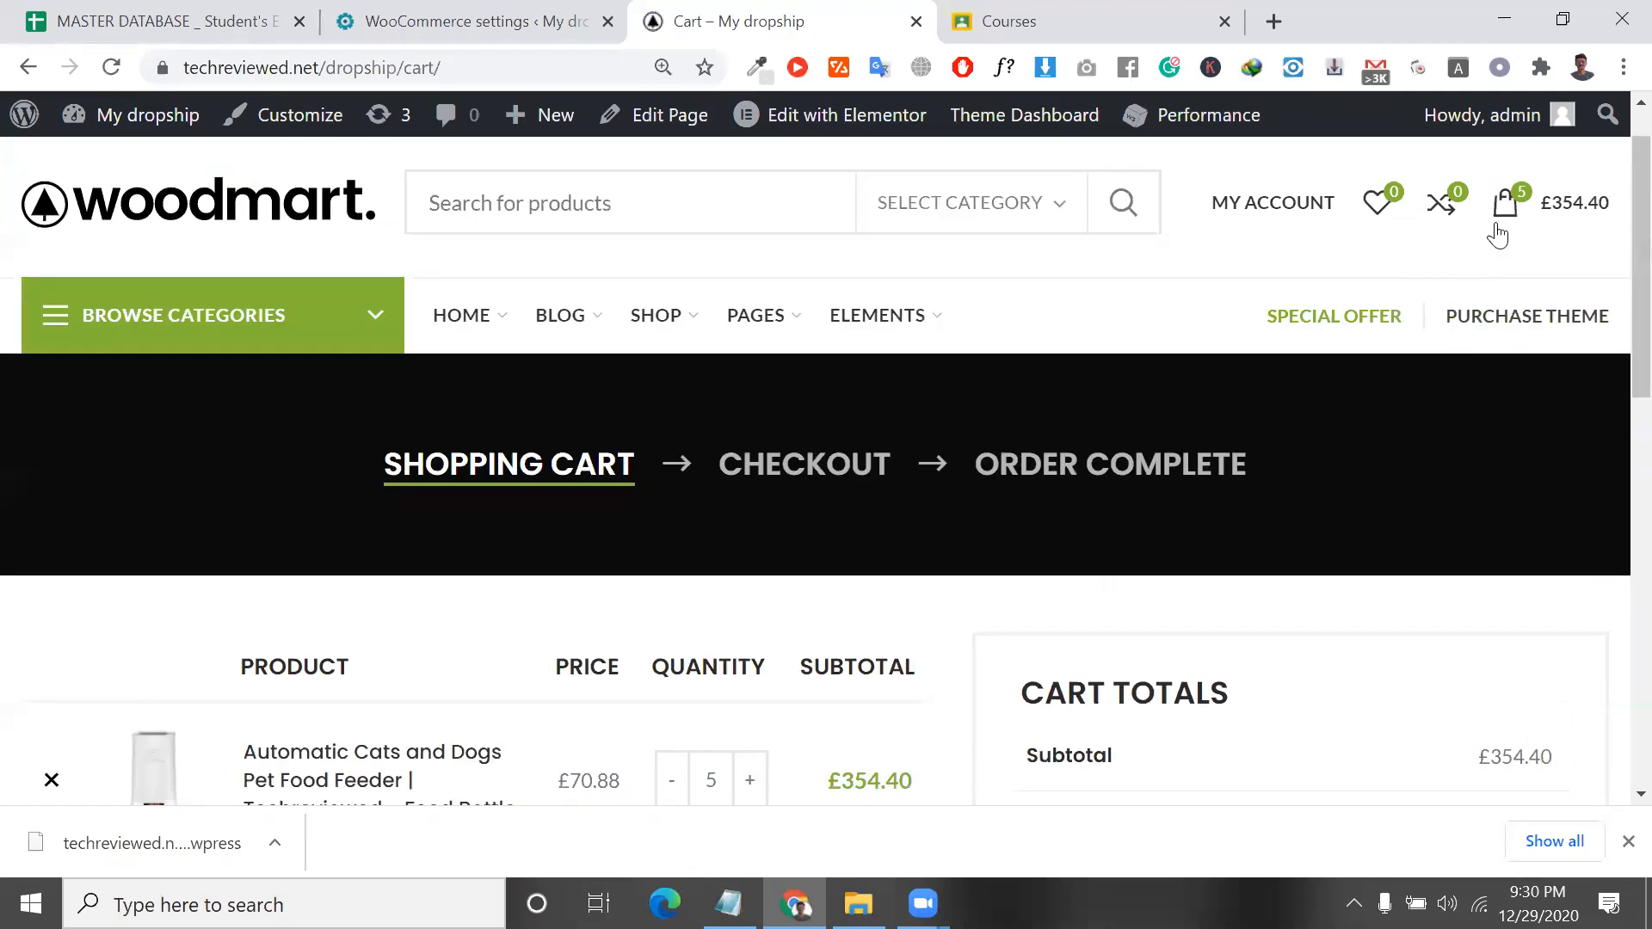
Go to checkout from the header cart and examine the billing details form and order summary.
{"action": "left_click", "coordinate": [1514, 209]}
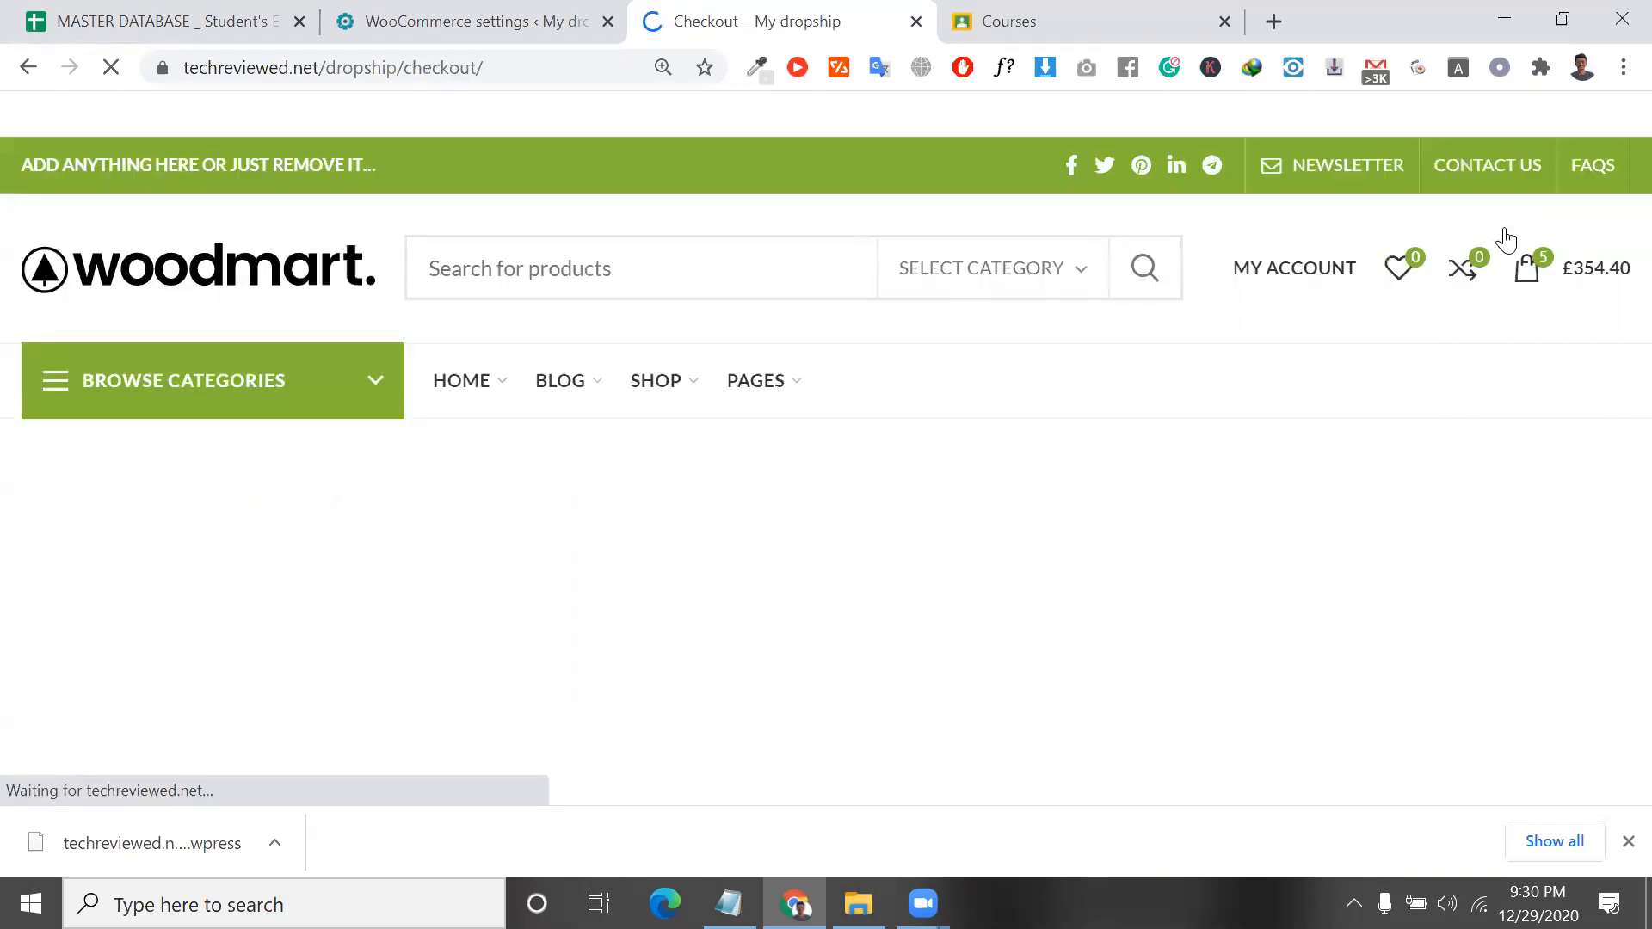
{"action": "scroll", "coordinate": [1345, 413], "scroll_direction": "down", "scroll_amount": 5}
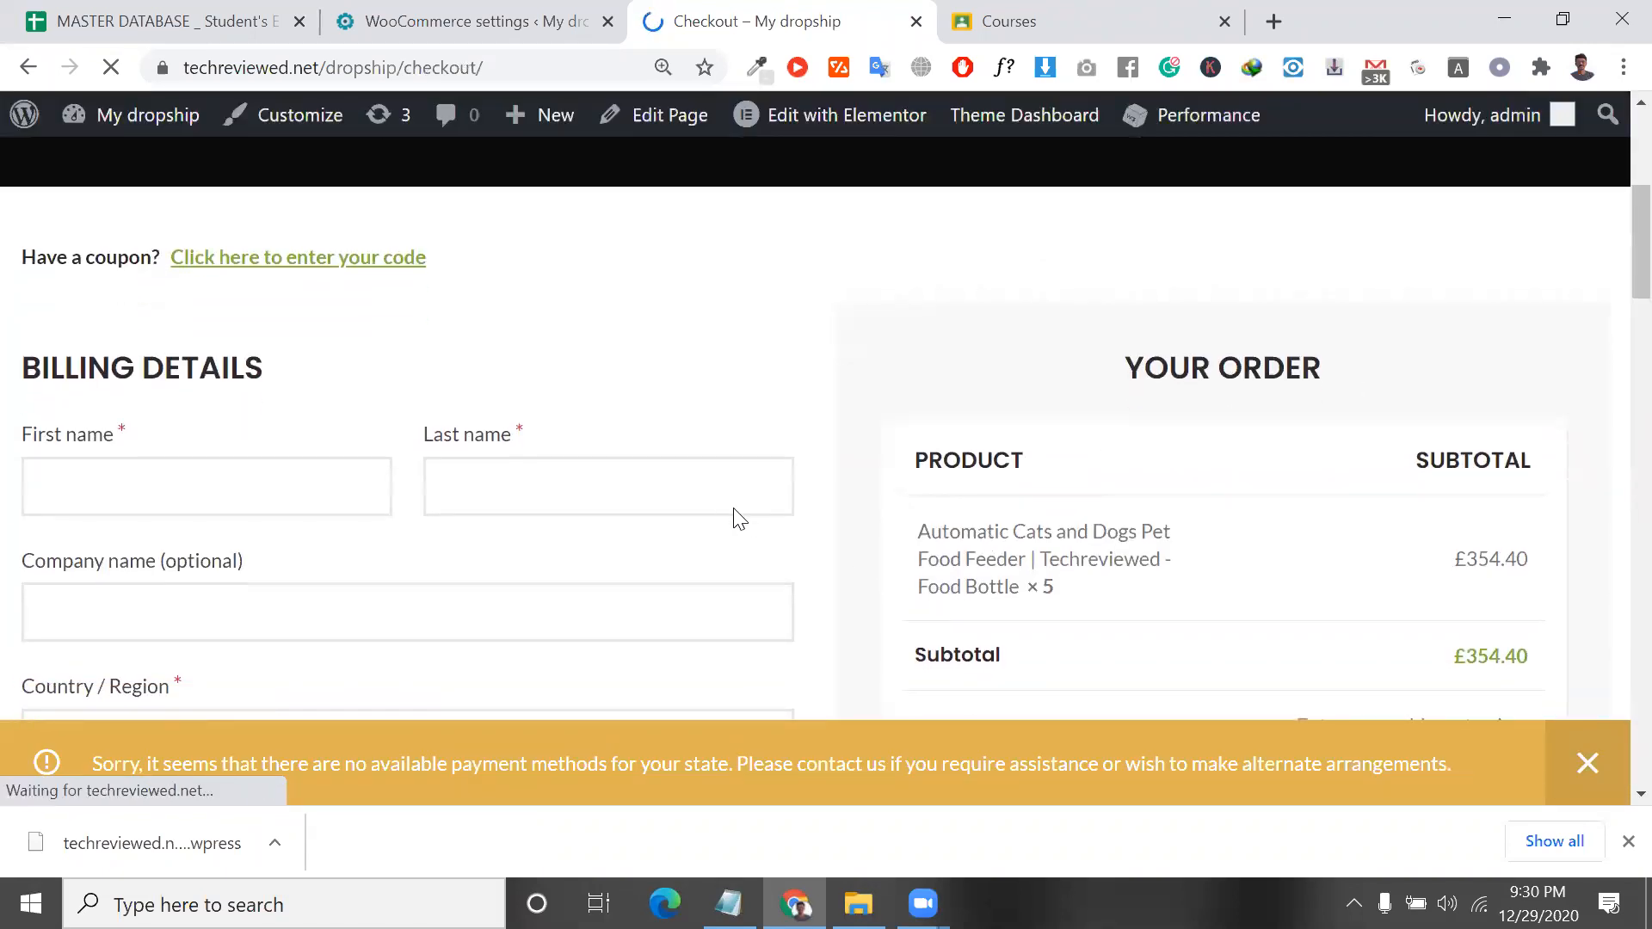
{"action": "left_click", "coordinate": [677, 485]}
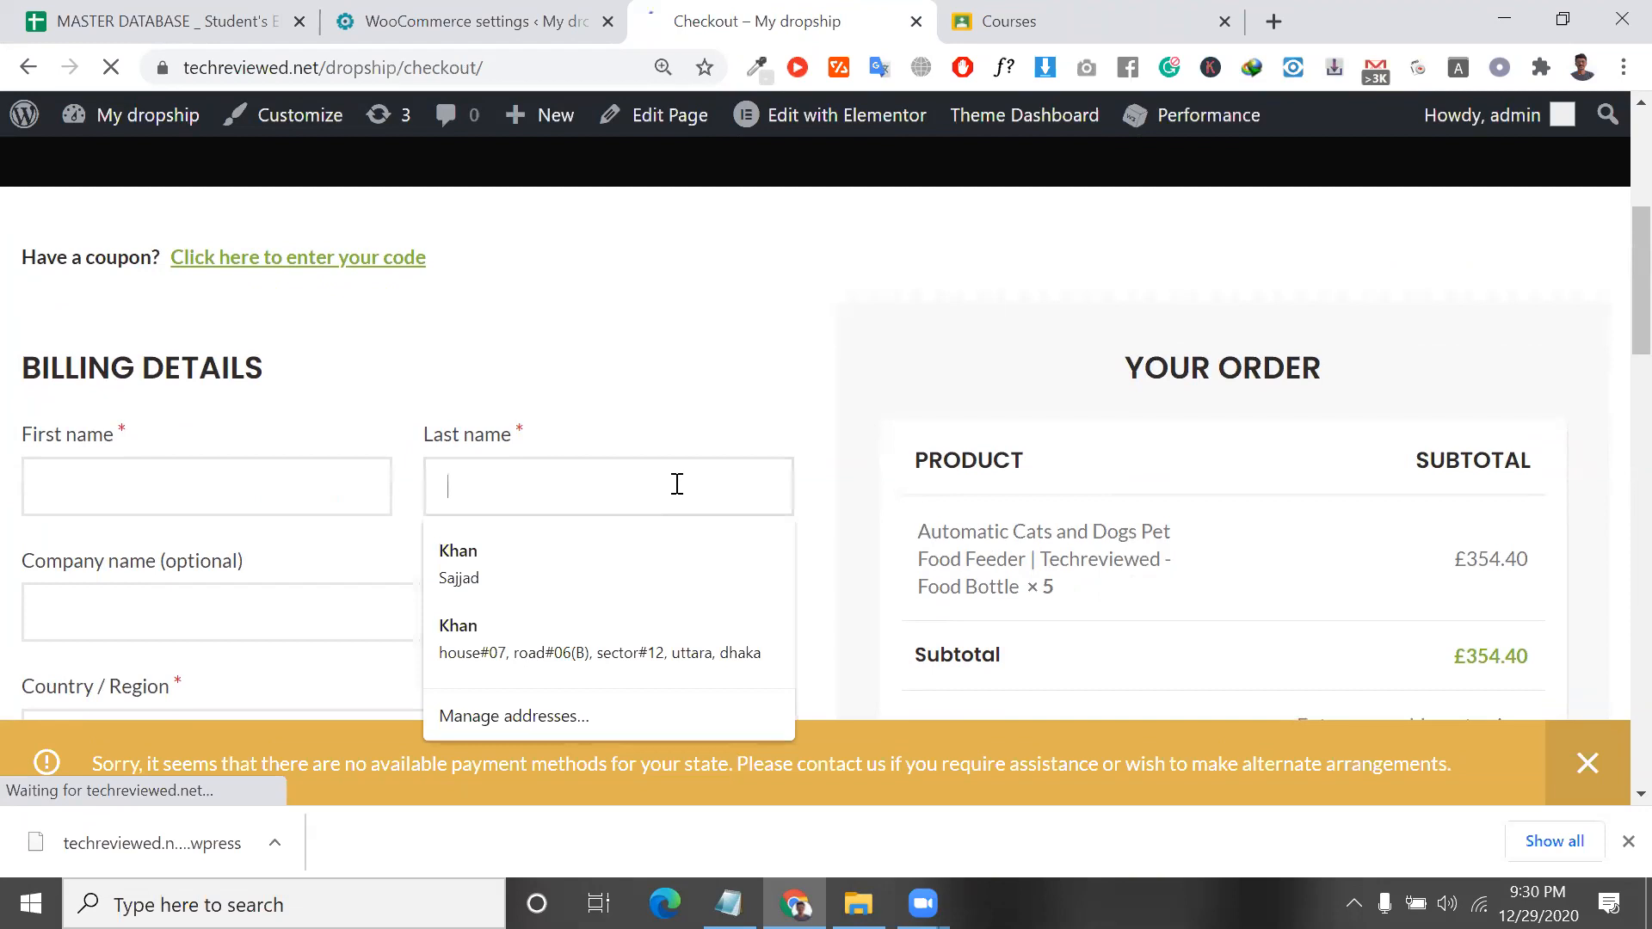
{"action": "scroll", "coordinate": [953, 451], "scroll_direction": "down", "scroll_amount": 3}
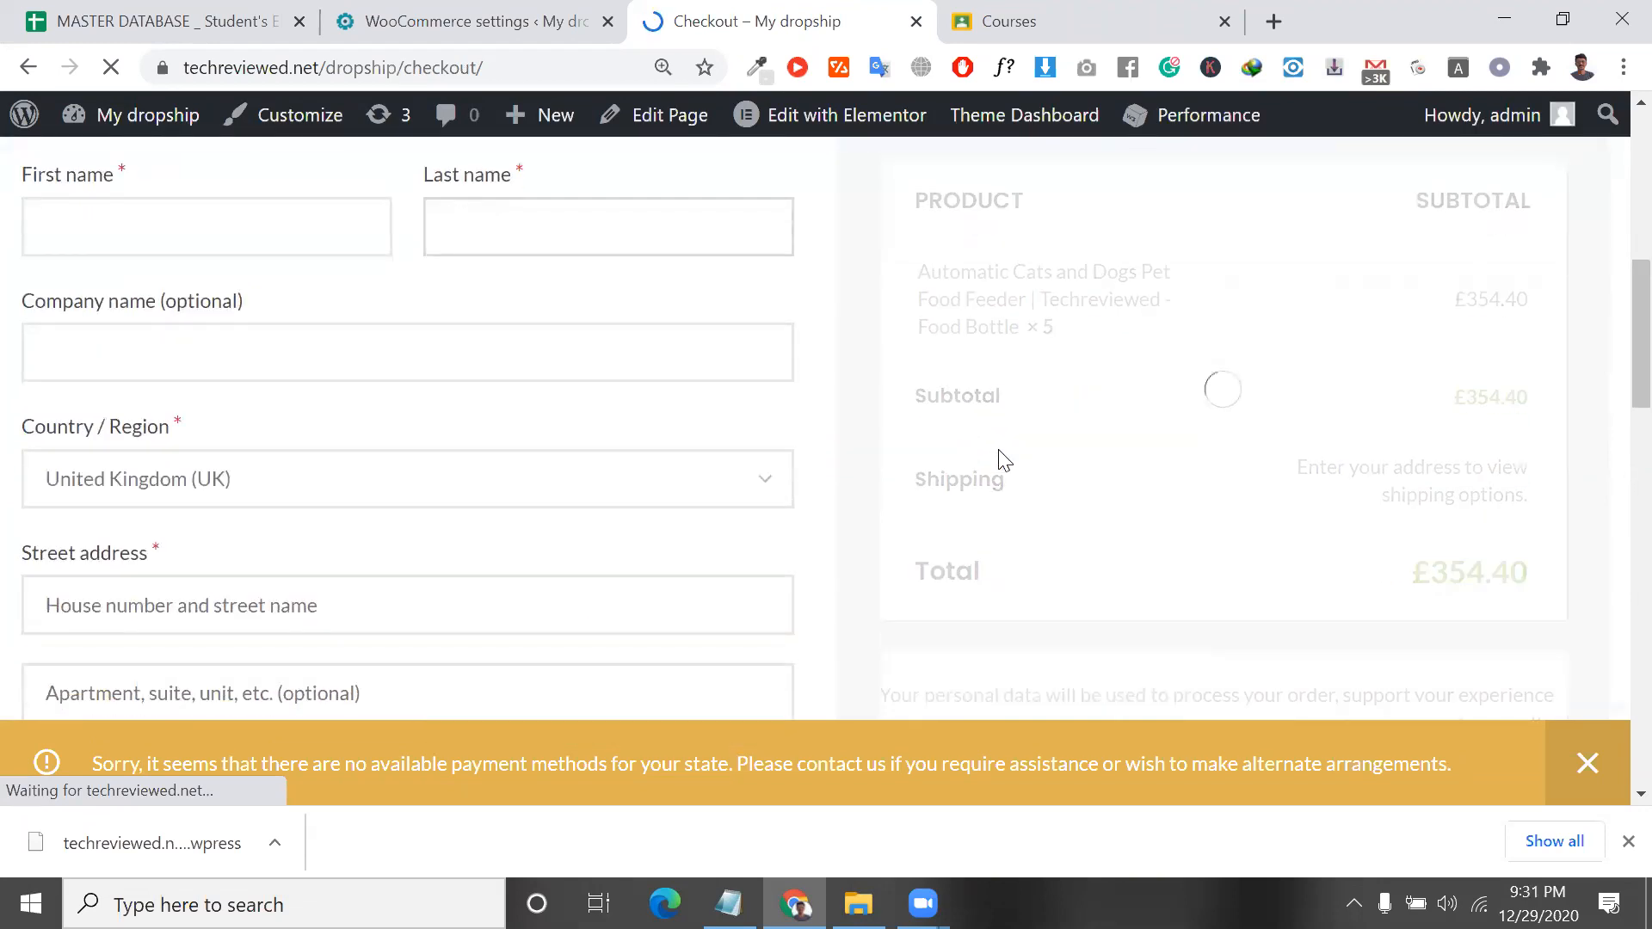
{"action": "scroll", "coordinate": [998, 465], "scroll_direction": "down", "scroll_amount": 2}
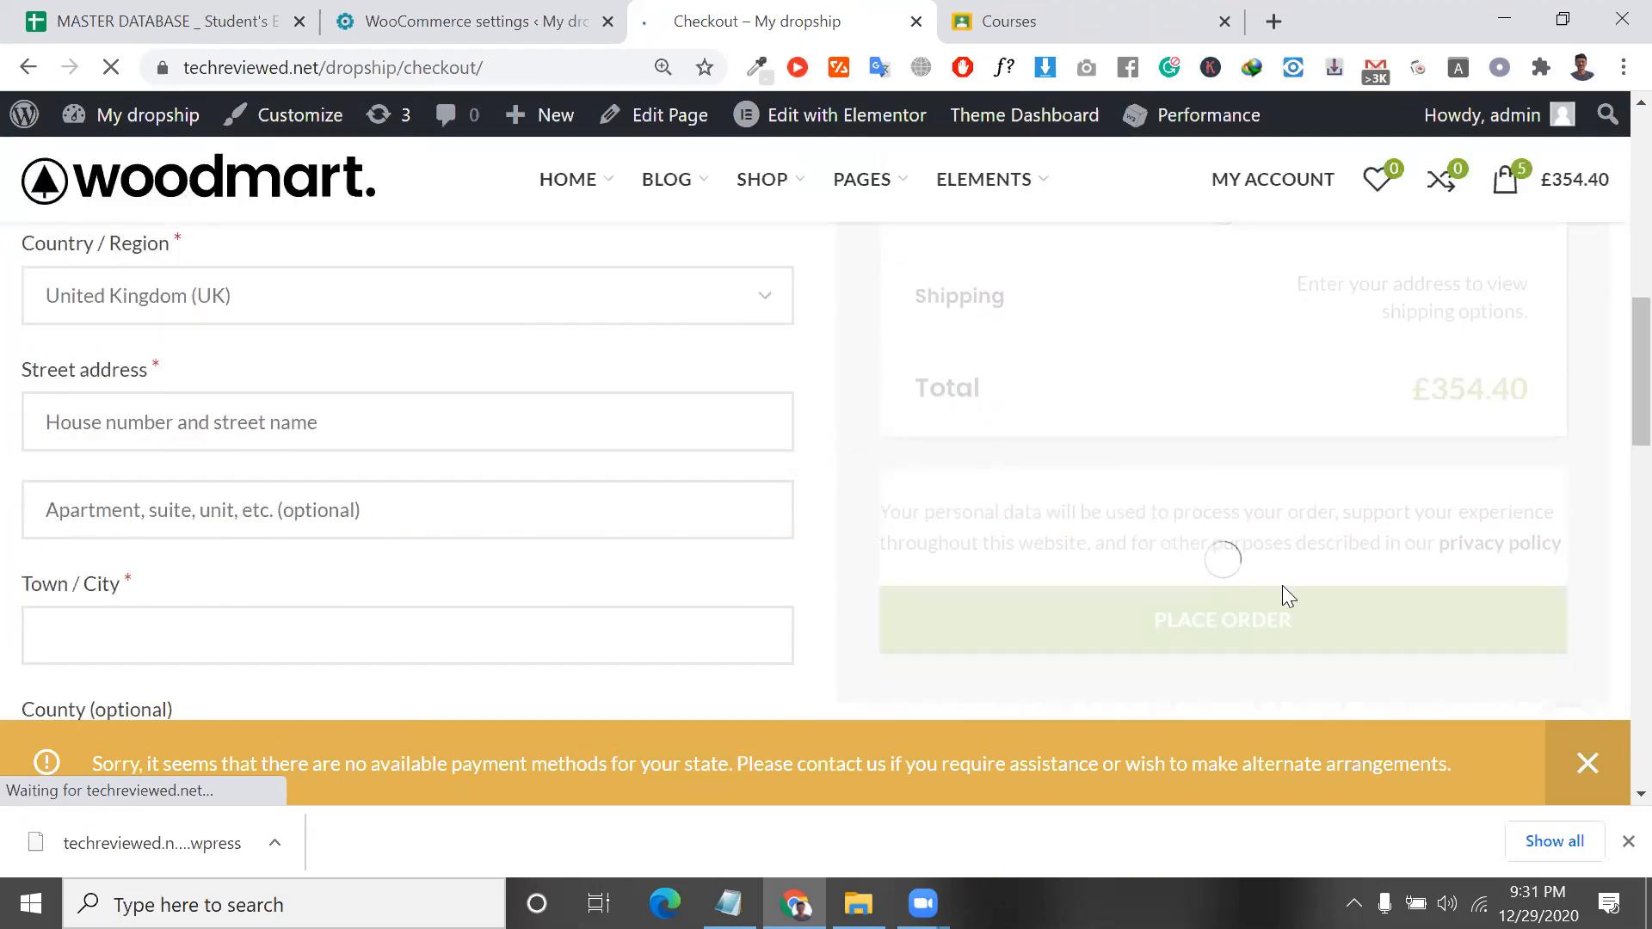
{"action": "left_click", "coordinate": [1585, 766]}
{"action": "scroll", "coordinate": [1185, 674], "scroll_direction": "down", "scroll_amount": 6}
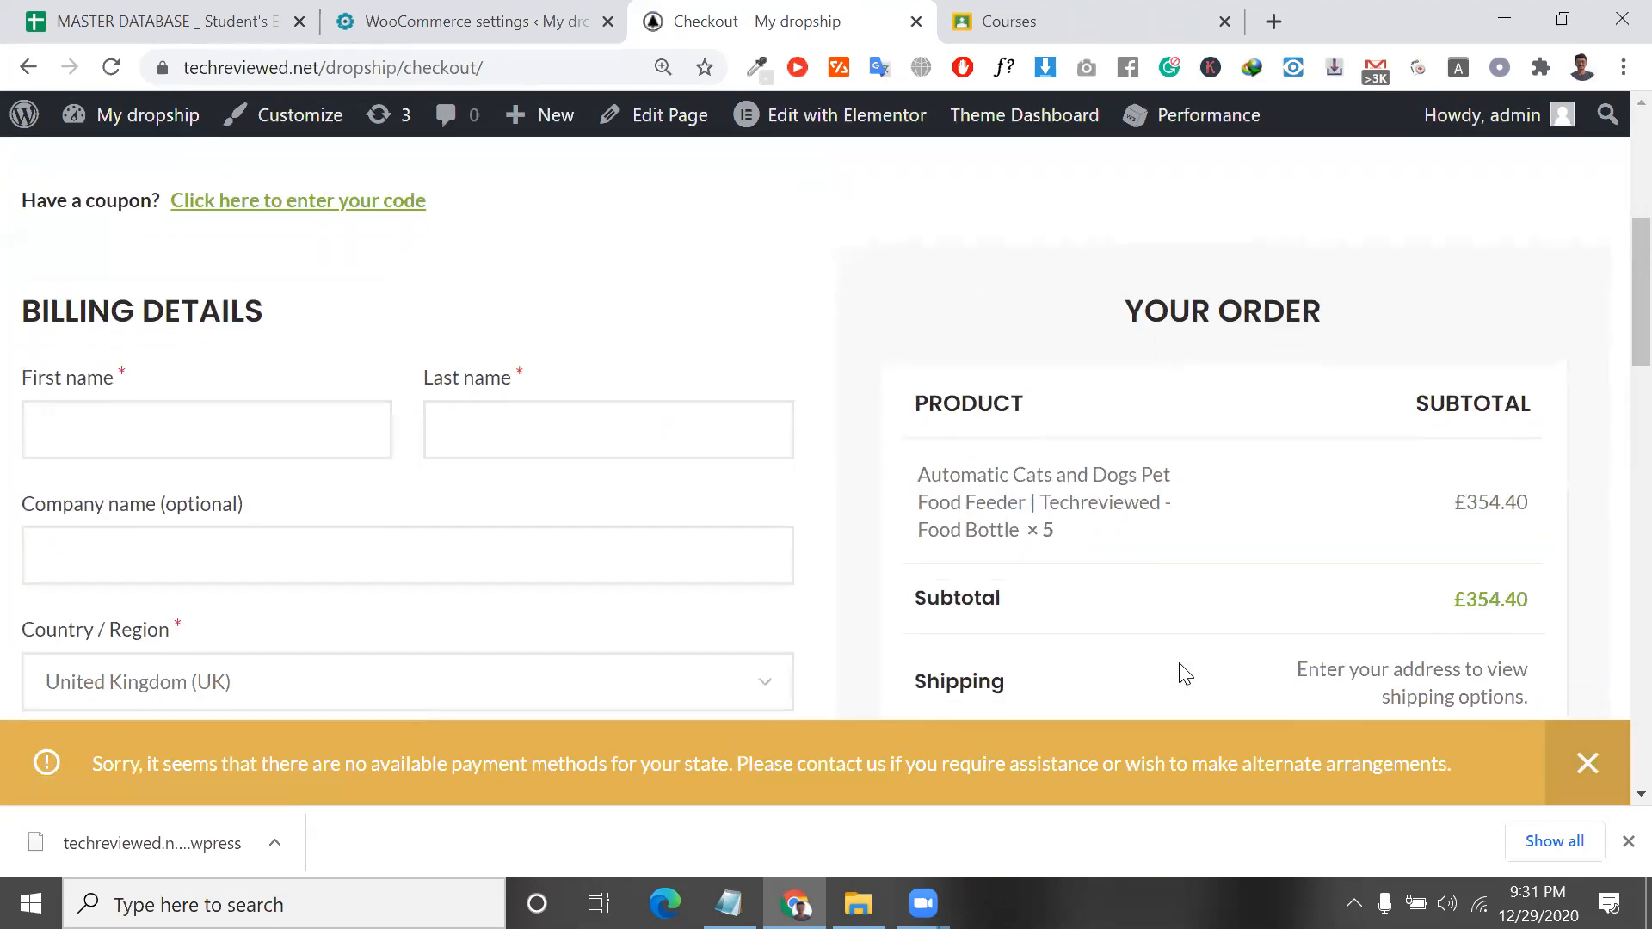
{"action": "scroll", "coordinate": [1180, 673], "scroll_direction": "down", "scroll_amount": 20}
{"action": "scroll", "coordinate": [1180, 673], "scroll_direction": "up", "scroll_amount": 10}
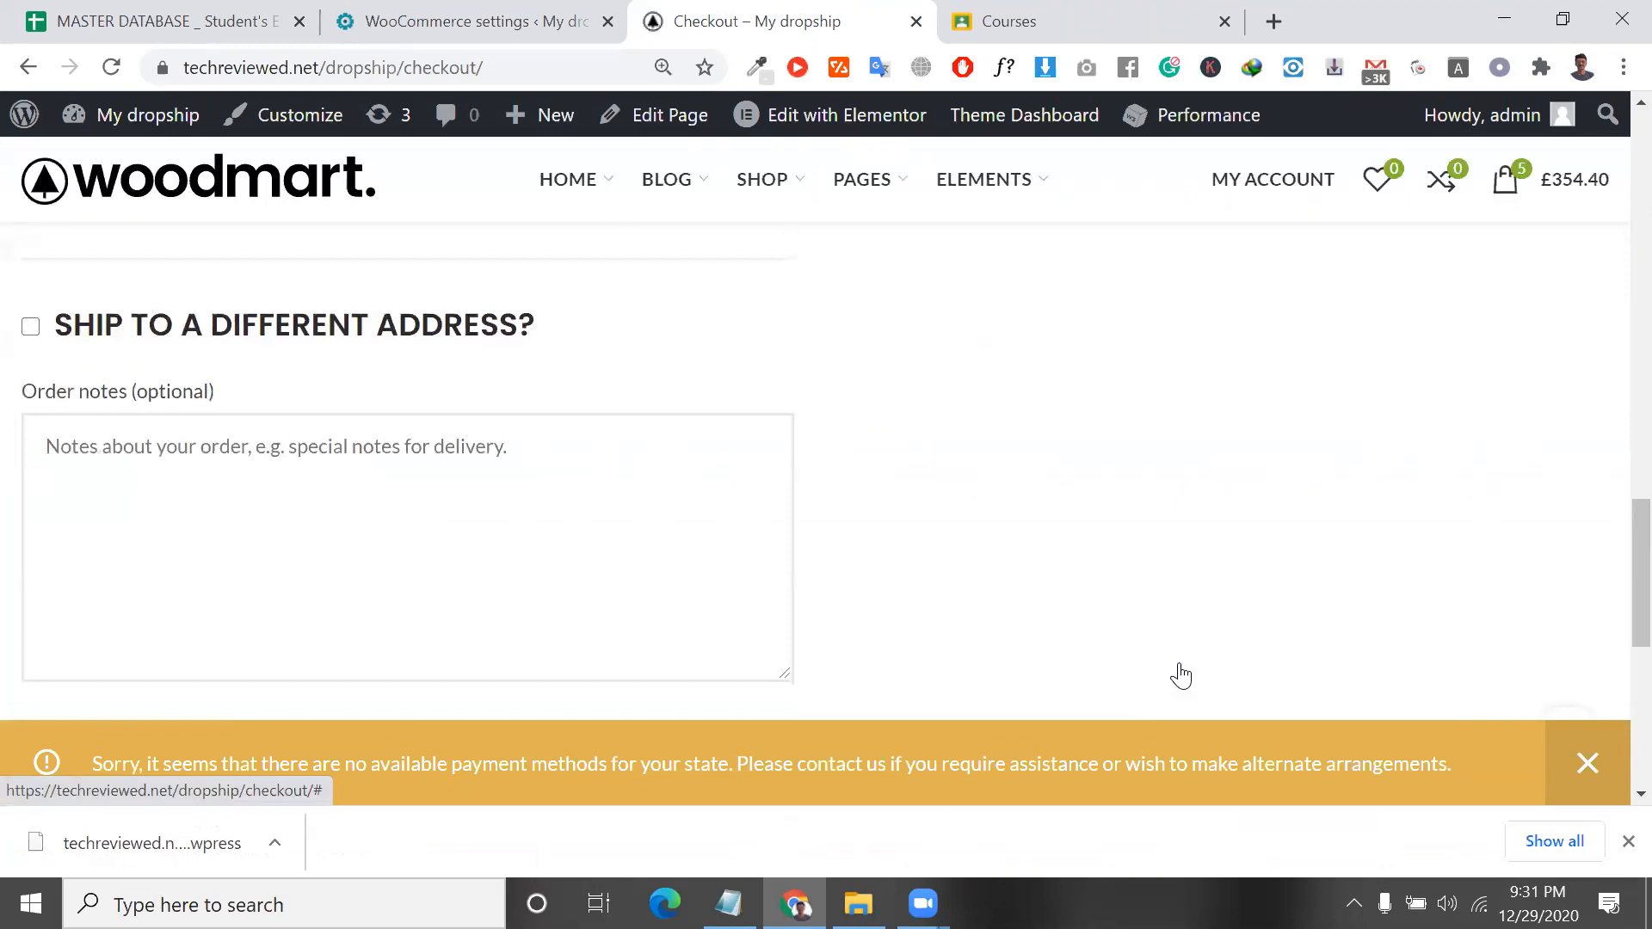
{"action": "scroll", "coordinate": [1035, 311], "scroll_direction": "up", "scroll_amount": 5}
{"action": "scroll", "coordinate": [1035, 310], "scroll_direction": "up", "scroll_amount": 8}
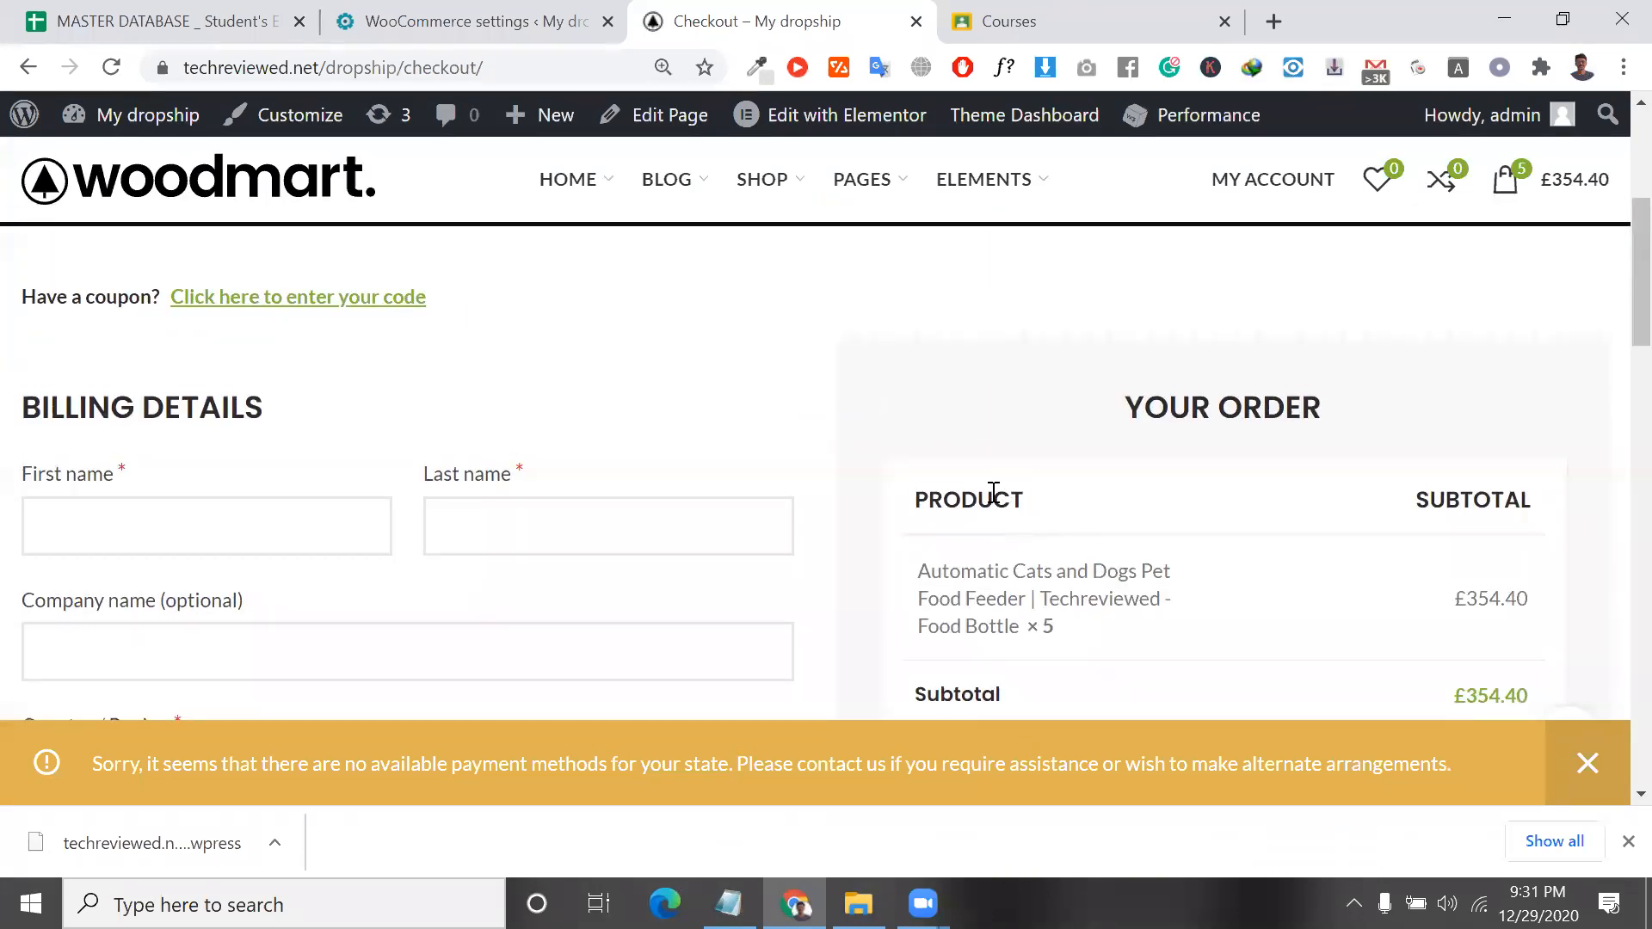
{"action": "double_click", "coordinate": [993, 492]}
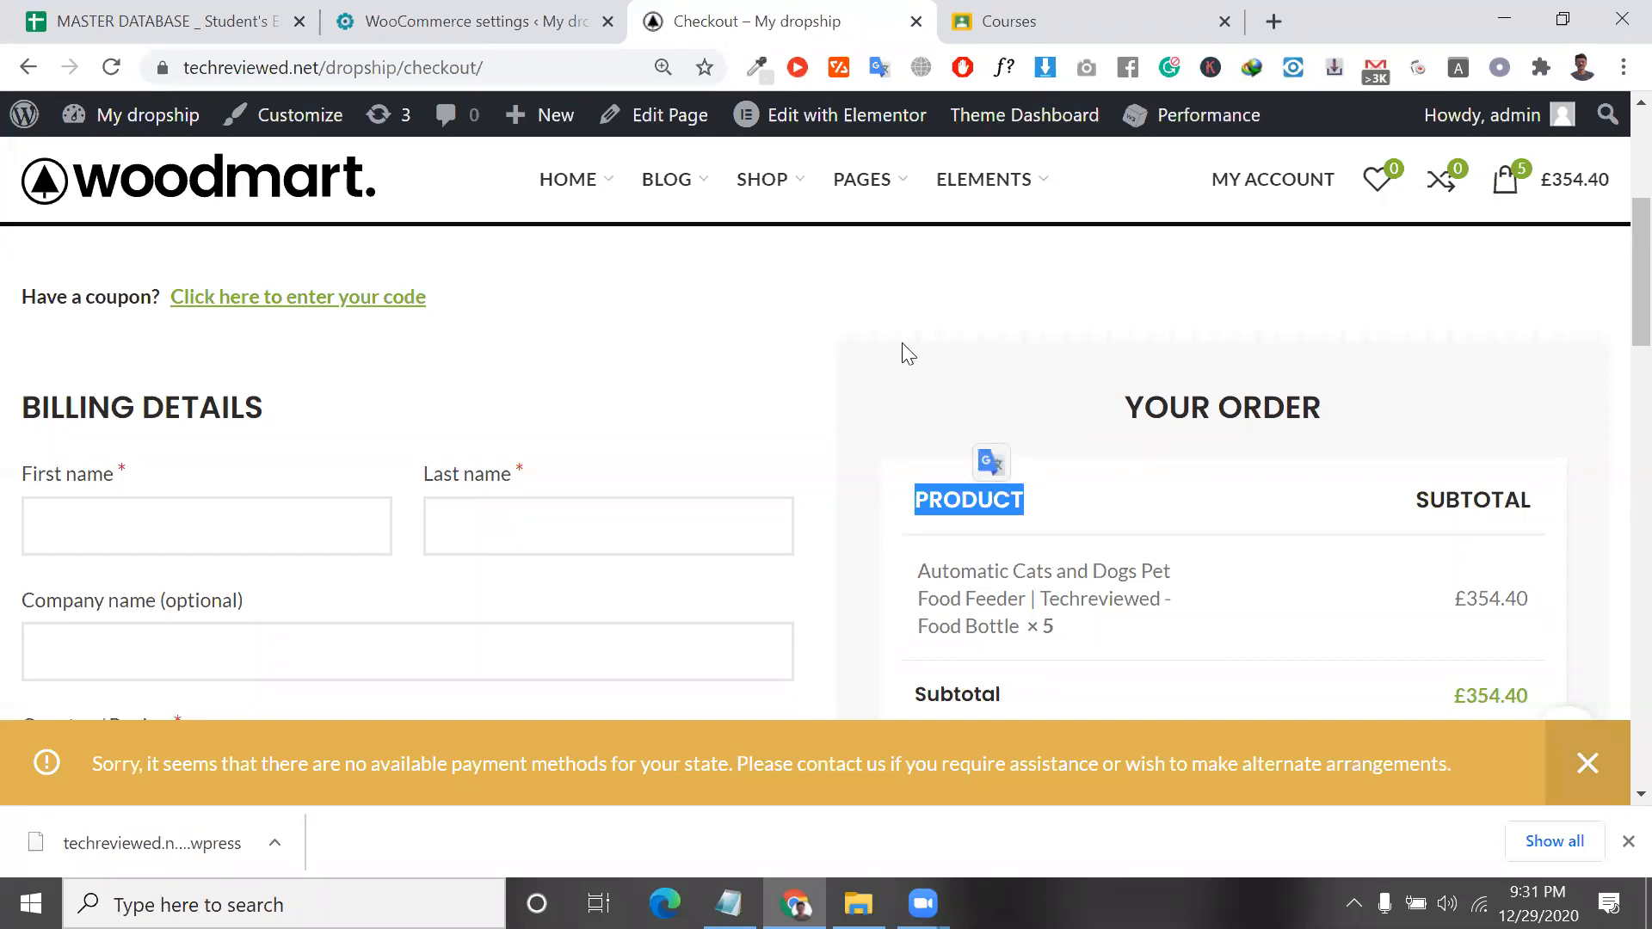
Return from the checkout page to the store's home page.
{"action": "scroll", "coordinate": [904, 354], "scroll_direction": "up", "scroll_amount": 5}
{"action": "mouse_move", "coordinate": [850, 387]}
{"action": "mouse_move", "coordinate": [793, 396]}
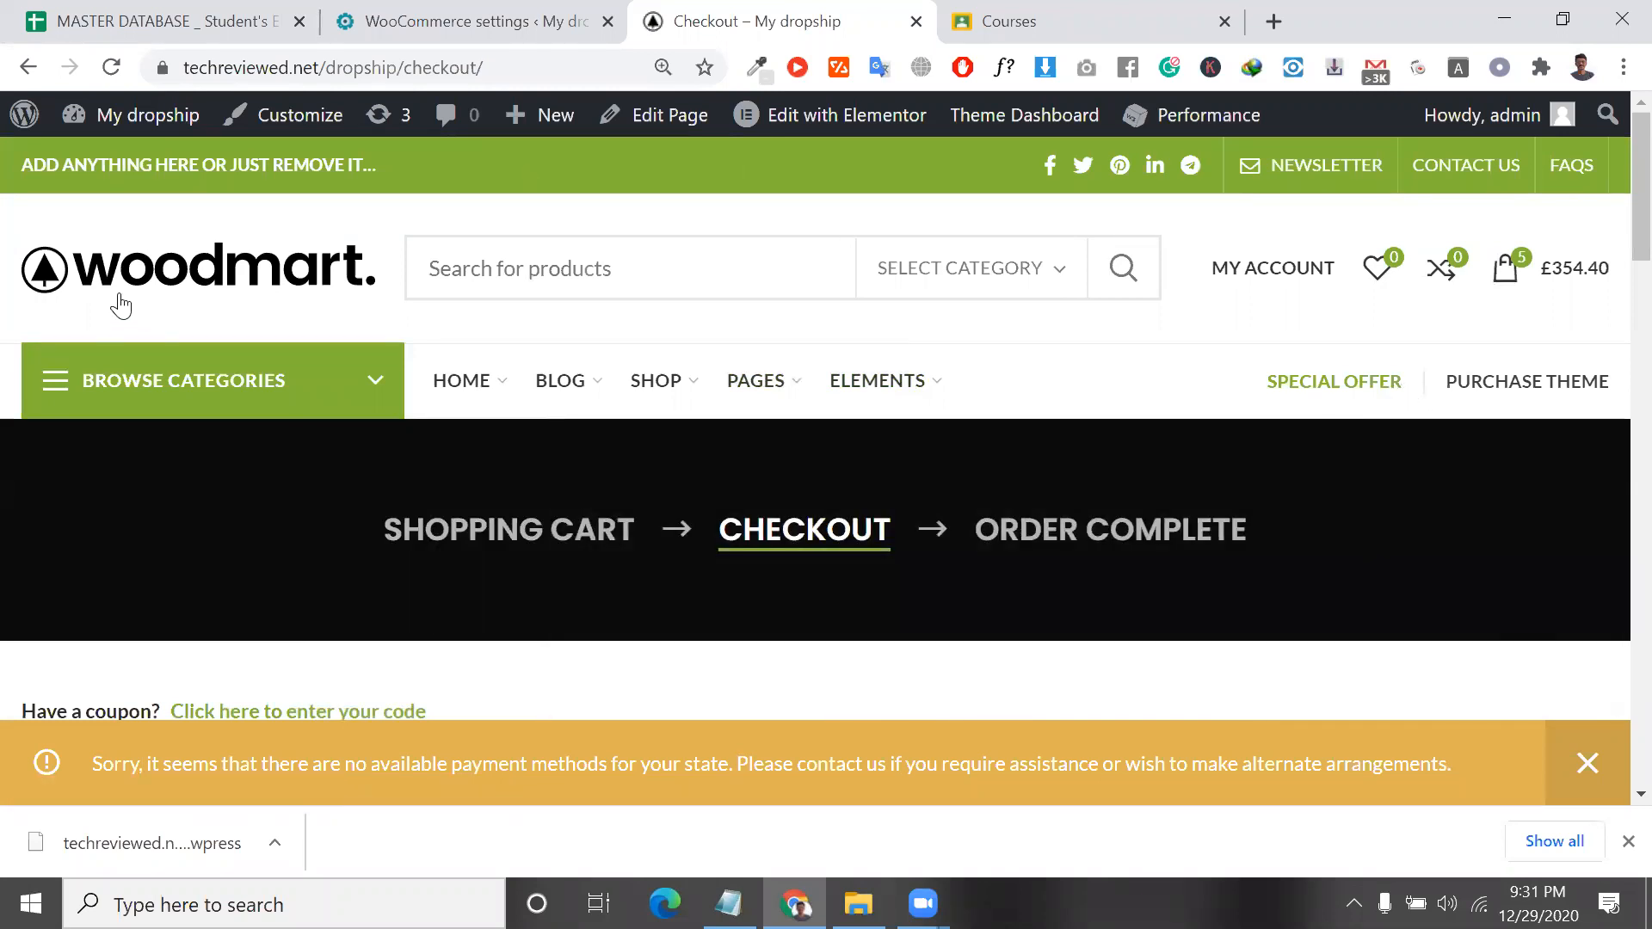
{"action": "left_click", "coordinate": [168, 293]}
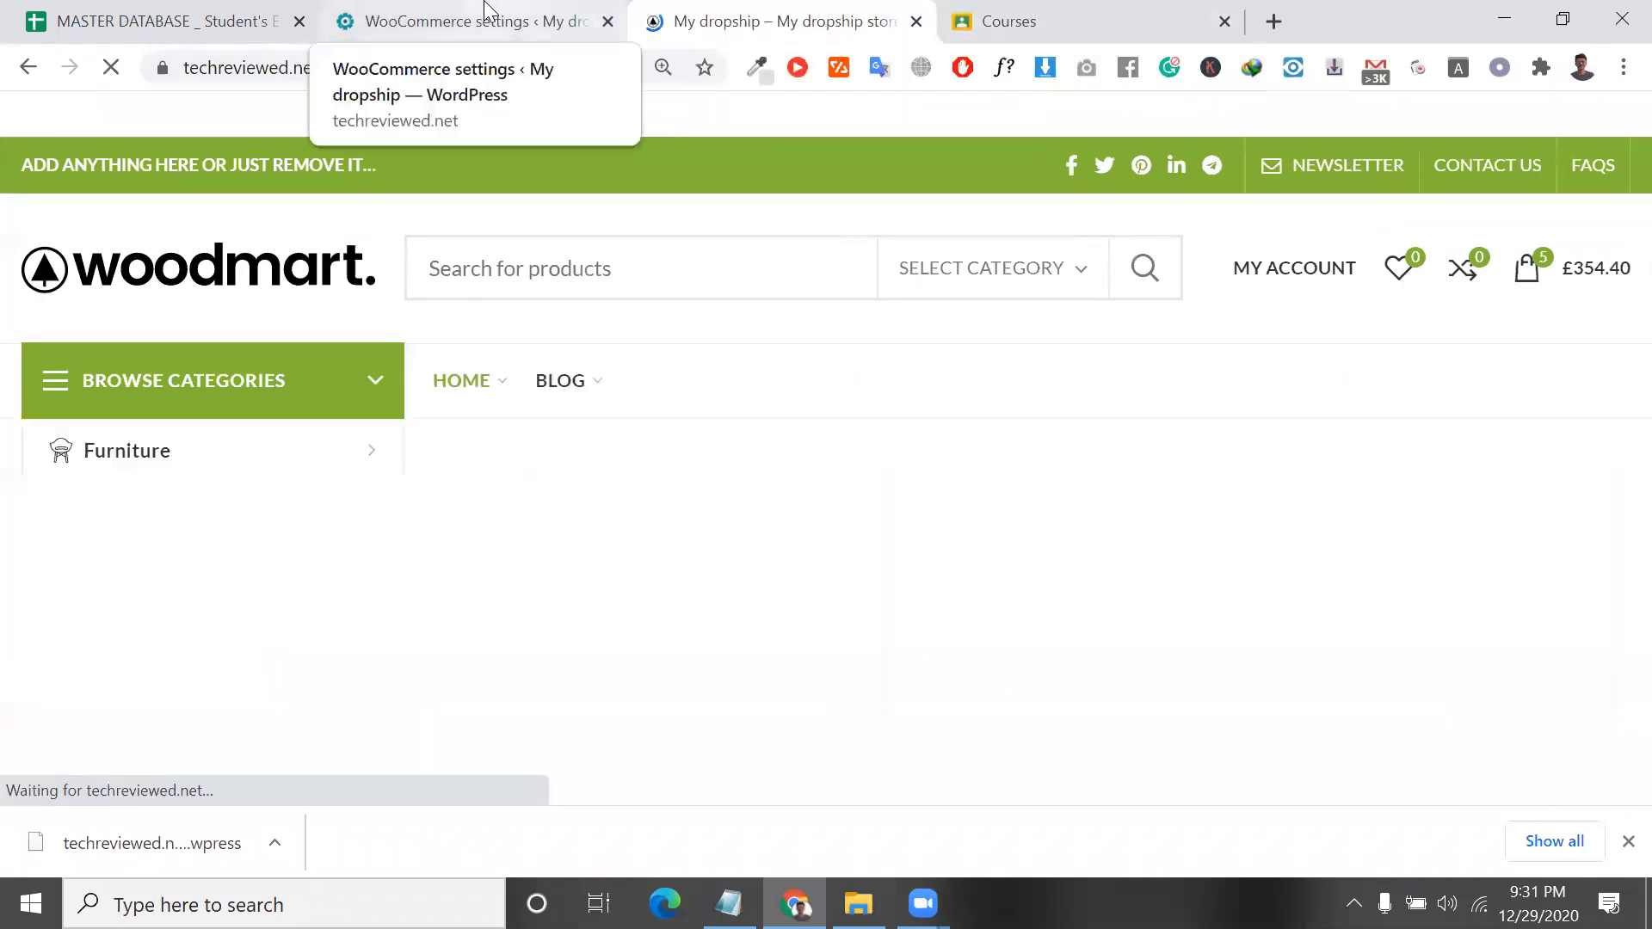
Return to the WooCommerce settings page, then copy the plugin name "CartFlows" from the woo plugin list in Notepad.
{"action": "left_click", "coordinate": [484, 12]}
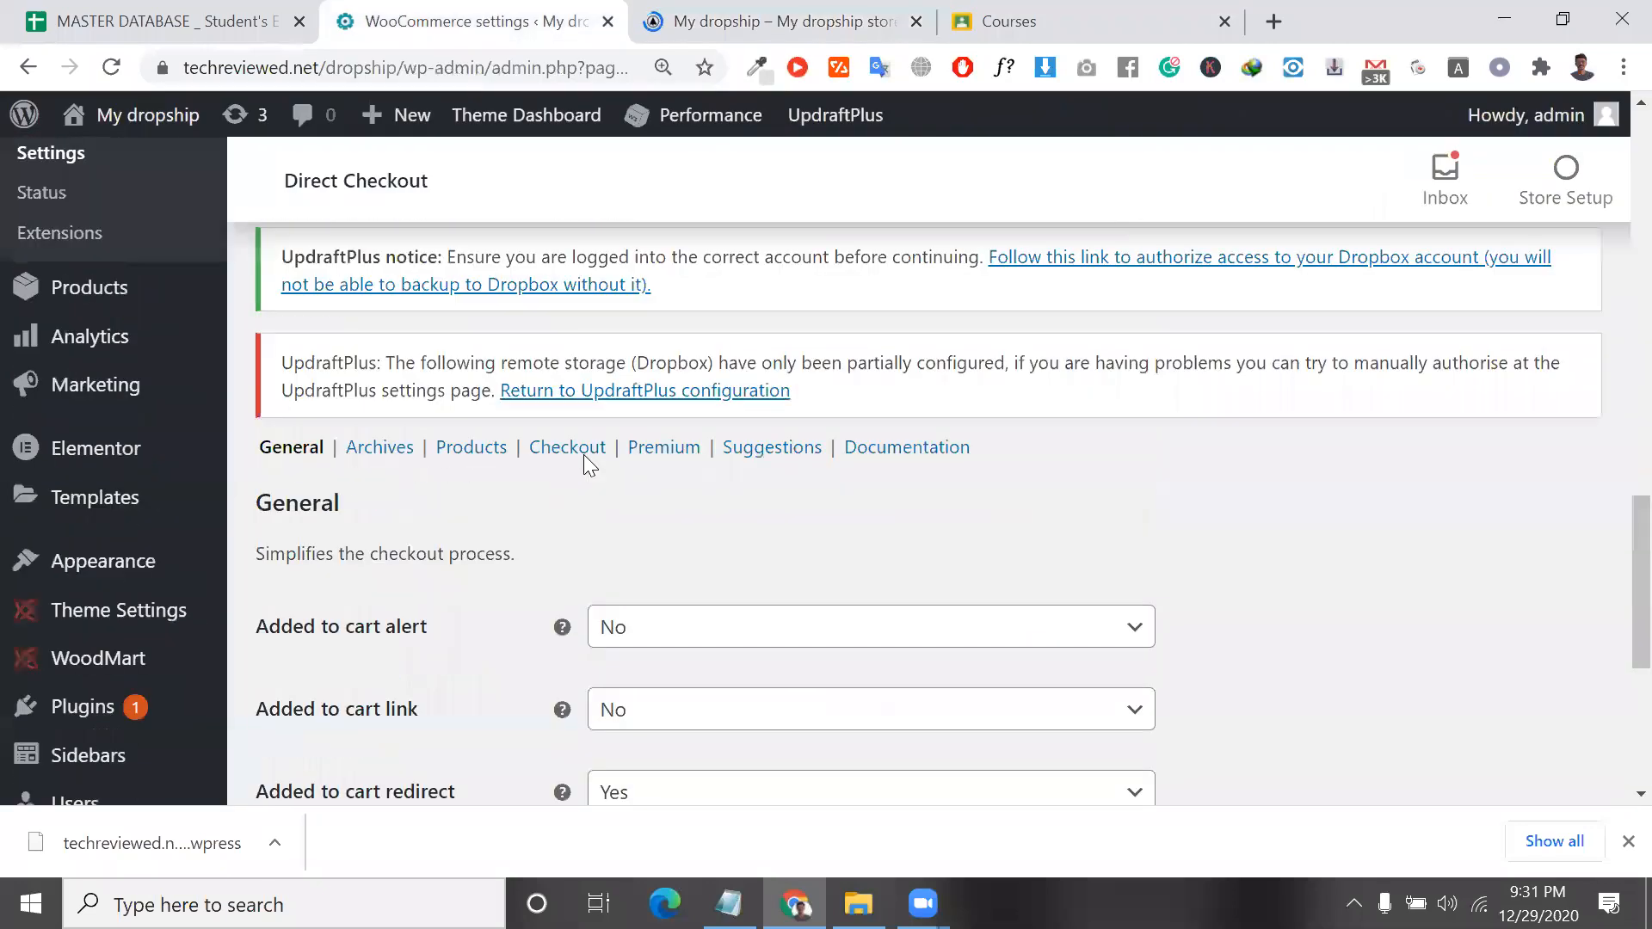
{"action": "scroll", "coordinate": [594, 595], "scroll_direction": "down", "scroll_amount": 7}
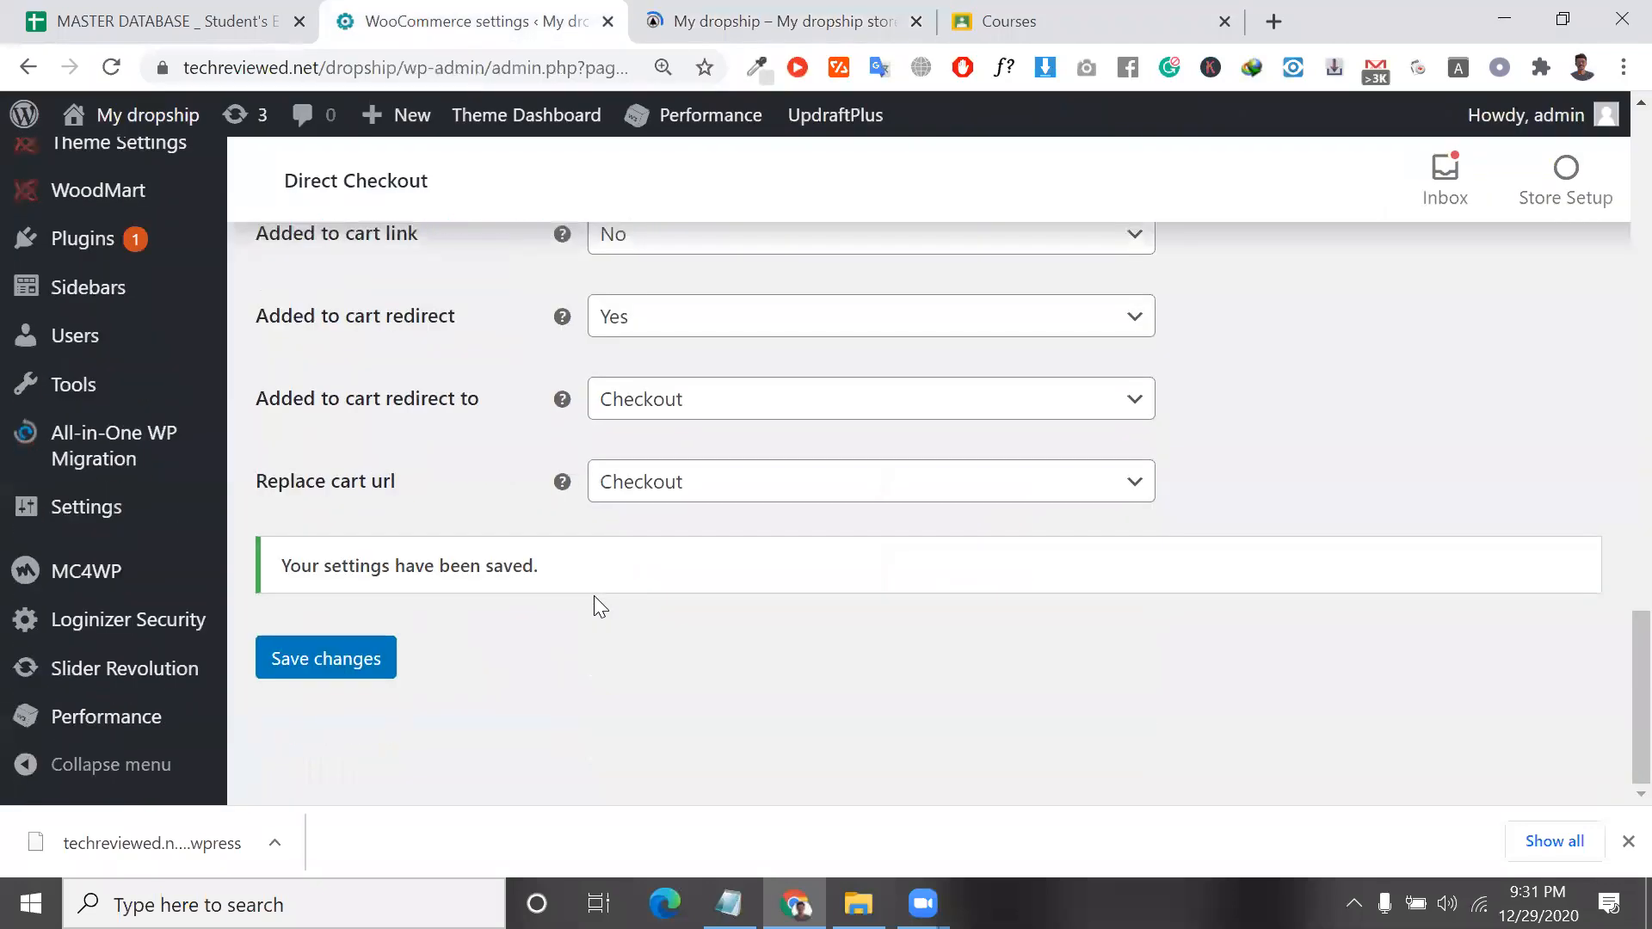
{"action": "left_click", "coordinate": [728, 903]}
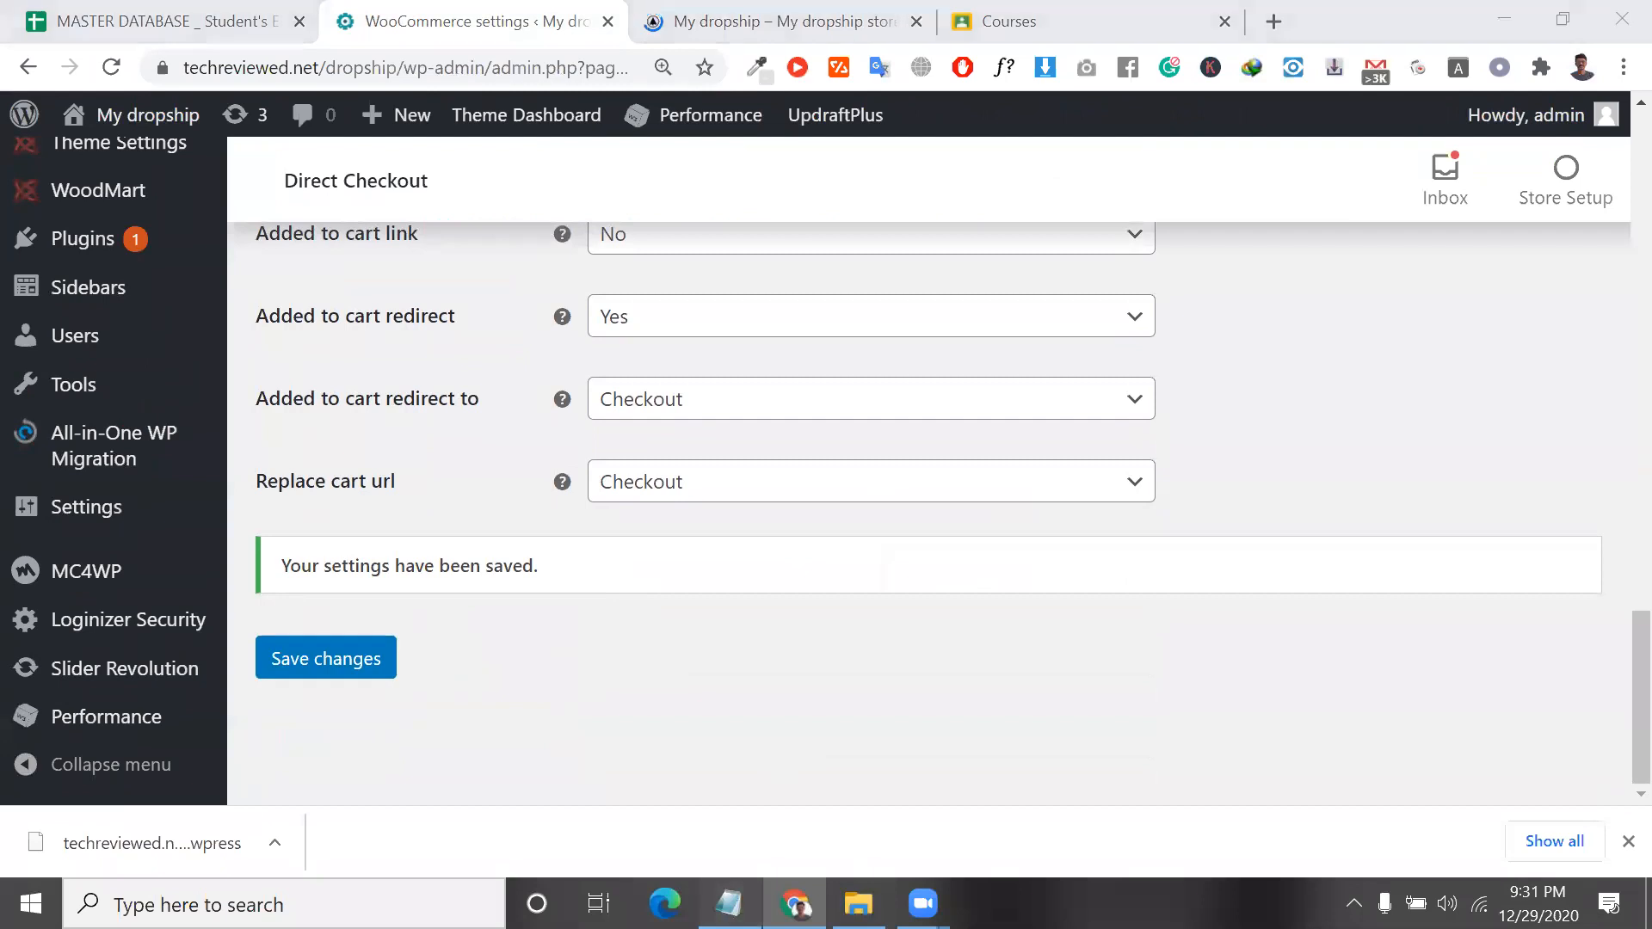
{"action": "left_click", "coordinate": [1157, 483]}
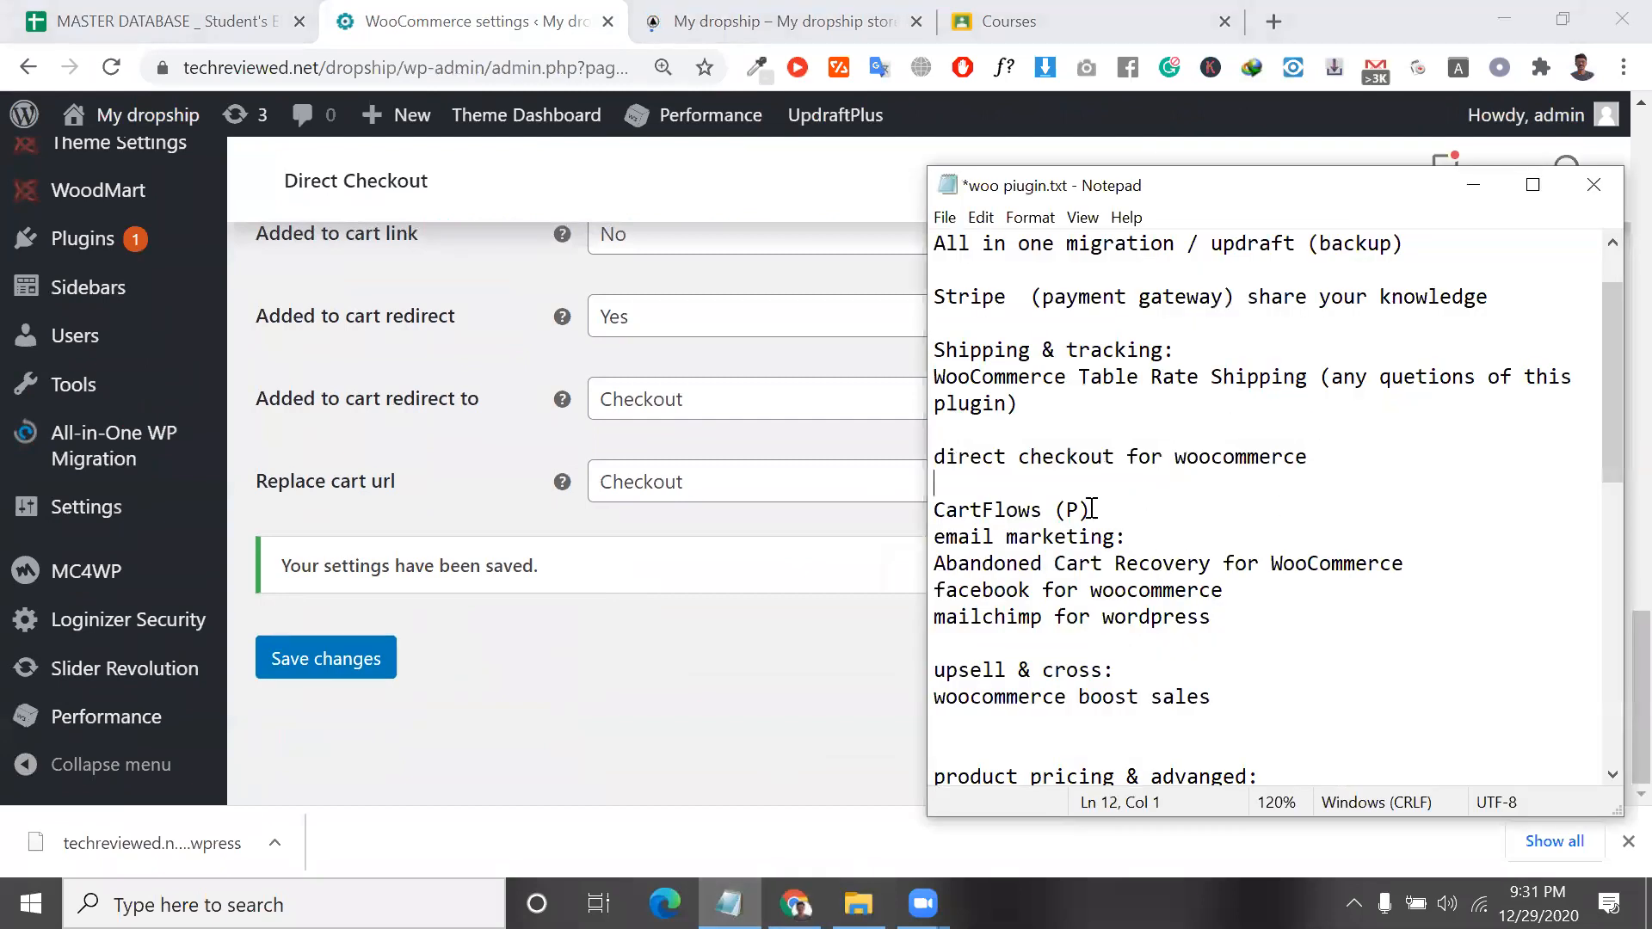
{"action": "left_click_drag", "start_coordinate": [1090, 509], "coordinate": [929, 510]}
{"action": "double_click", "coordinate": [980, 513]}
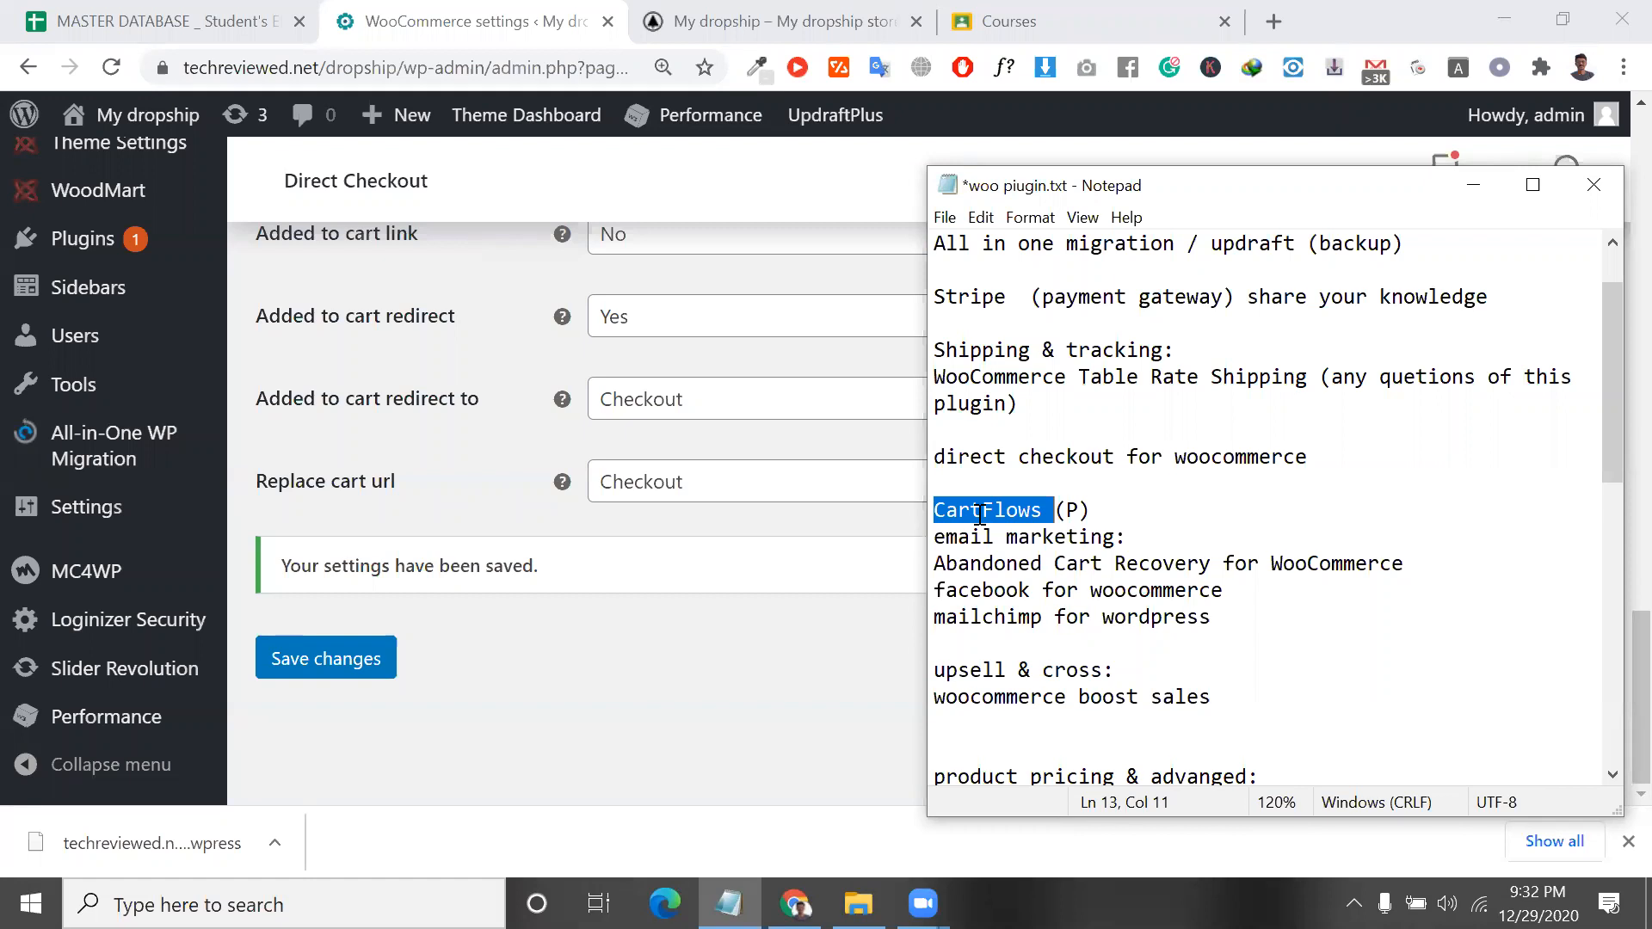
{"action": "right_click", "coordinate": [977, 513]}
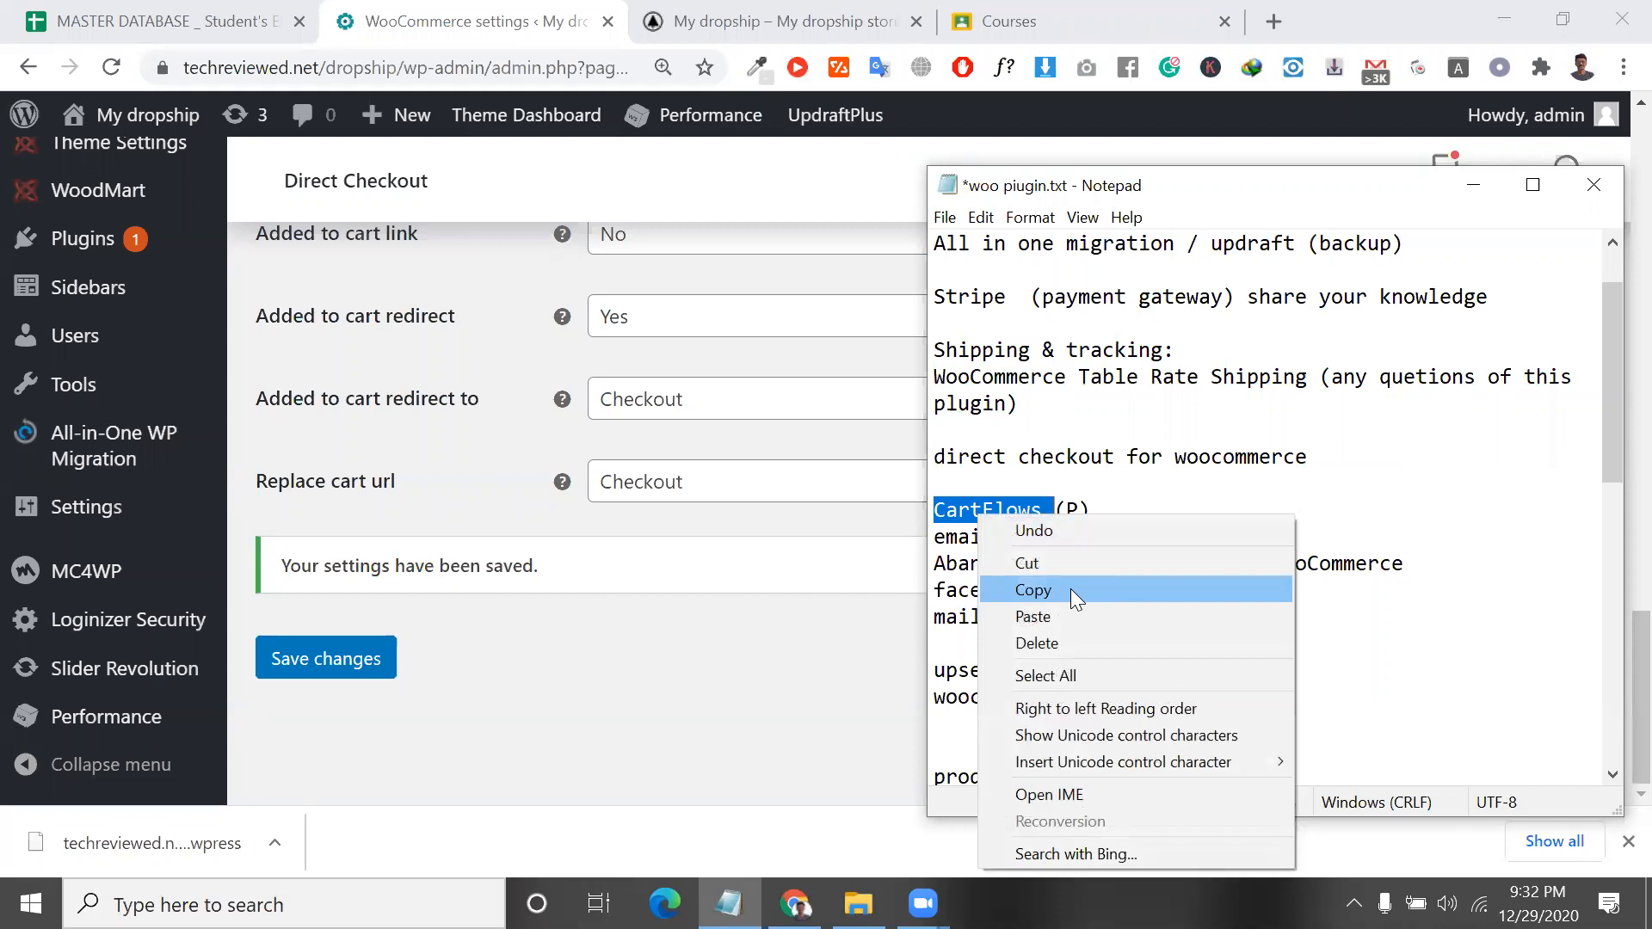
{"action": "left_click", "coordinate": [1070, 588]}
Leave the Direct Checkout settings and open the site's installed plugins page in WordPress.
{"action": "scroll", "coordinate": [422, 353], "scroll_direction": "up", "scroll_amount": 1}
{"action": "scroll", "coordinate": [417, 346], "scroll_direction": "up", "scroll_amount": 5}
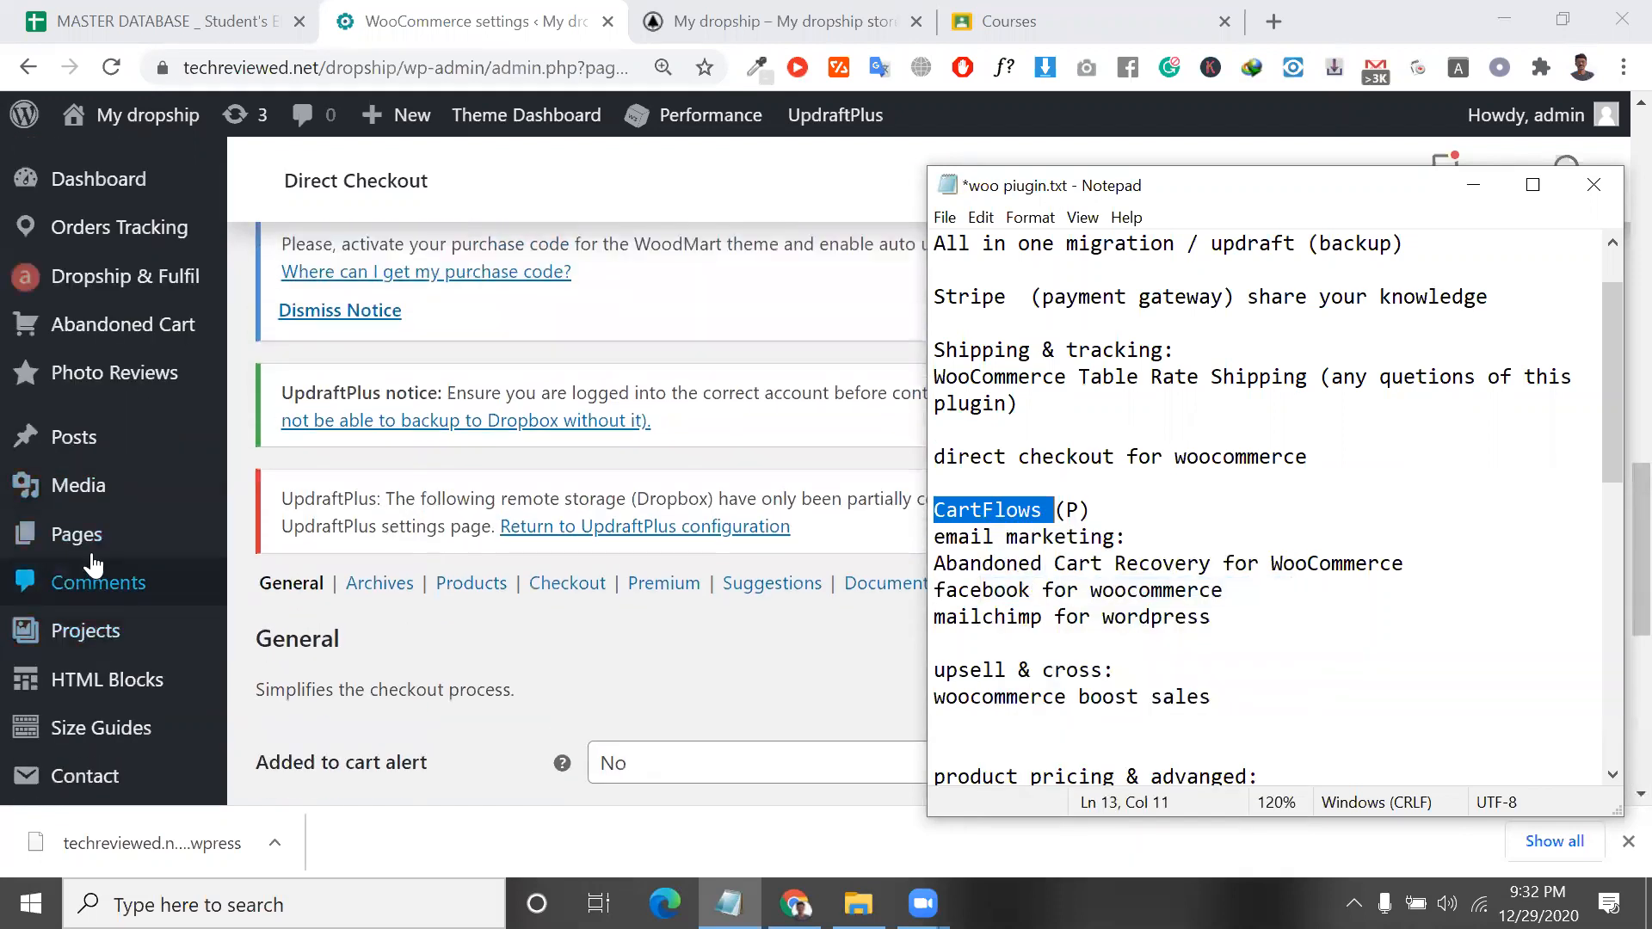
{"action": "scroll", "coordinate": [134, 632], "scroll_direction": "down", "scroll_amount": 3}
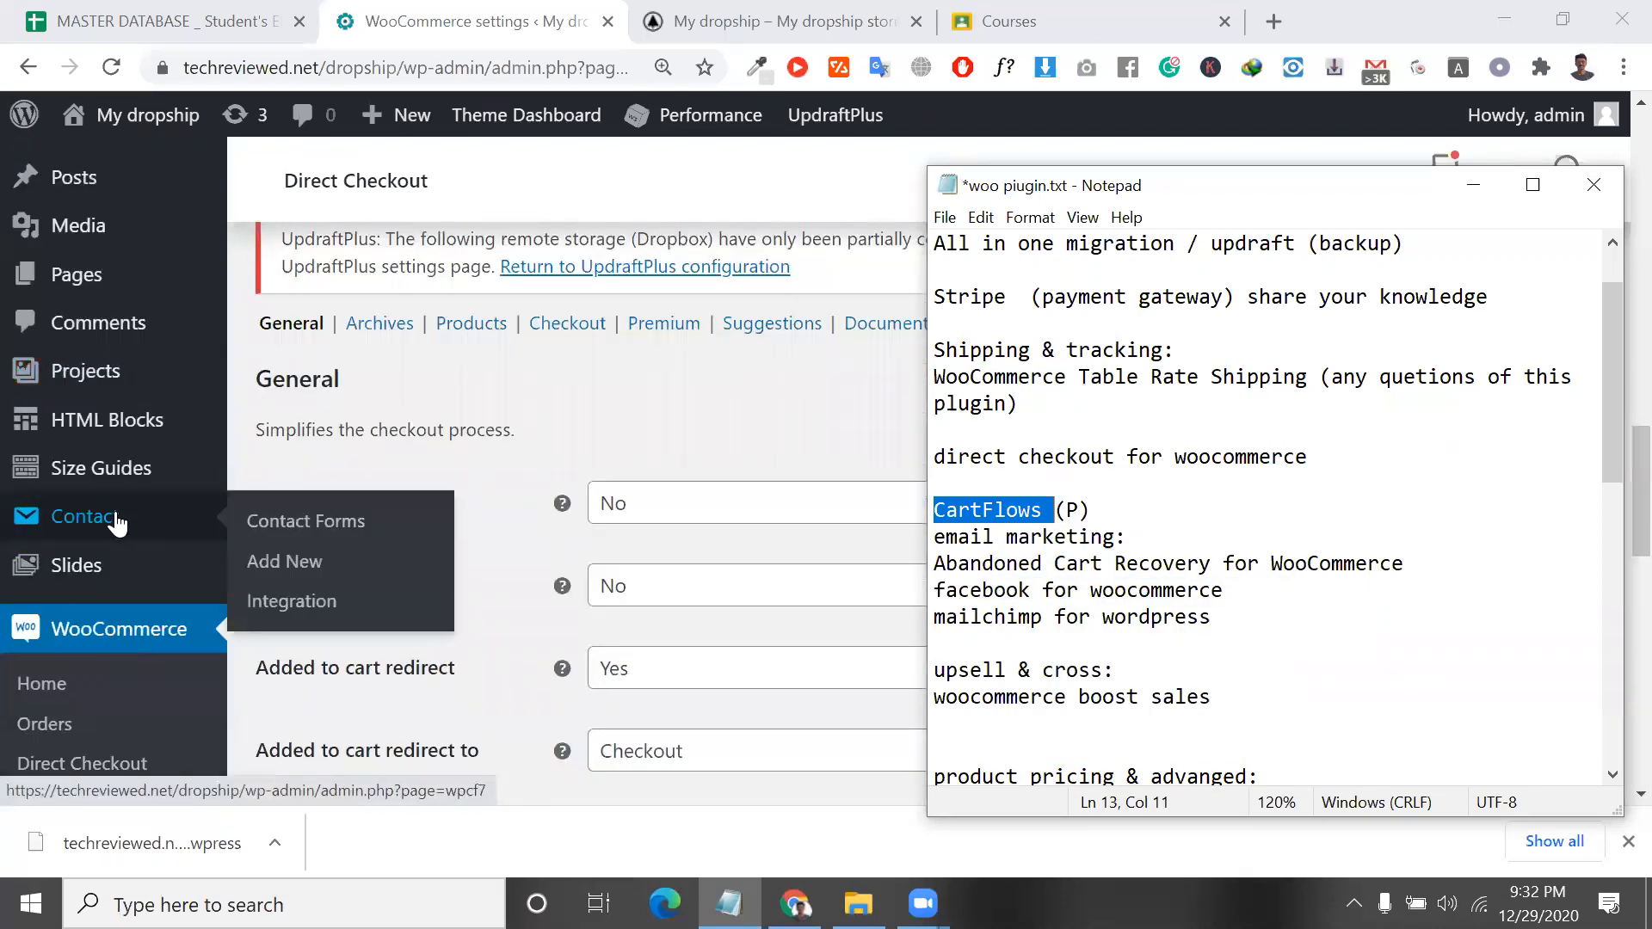
{"action": "scroll", "coordinate": [95, 516], "scroll_direction": "down", "scroll_amount": 4}
{"action": "scroll", "coordinate": [92, 419], "scroll_direction": "up", "scroll_amount": 7}
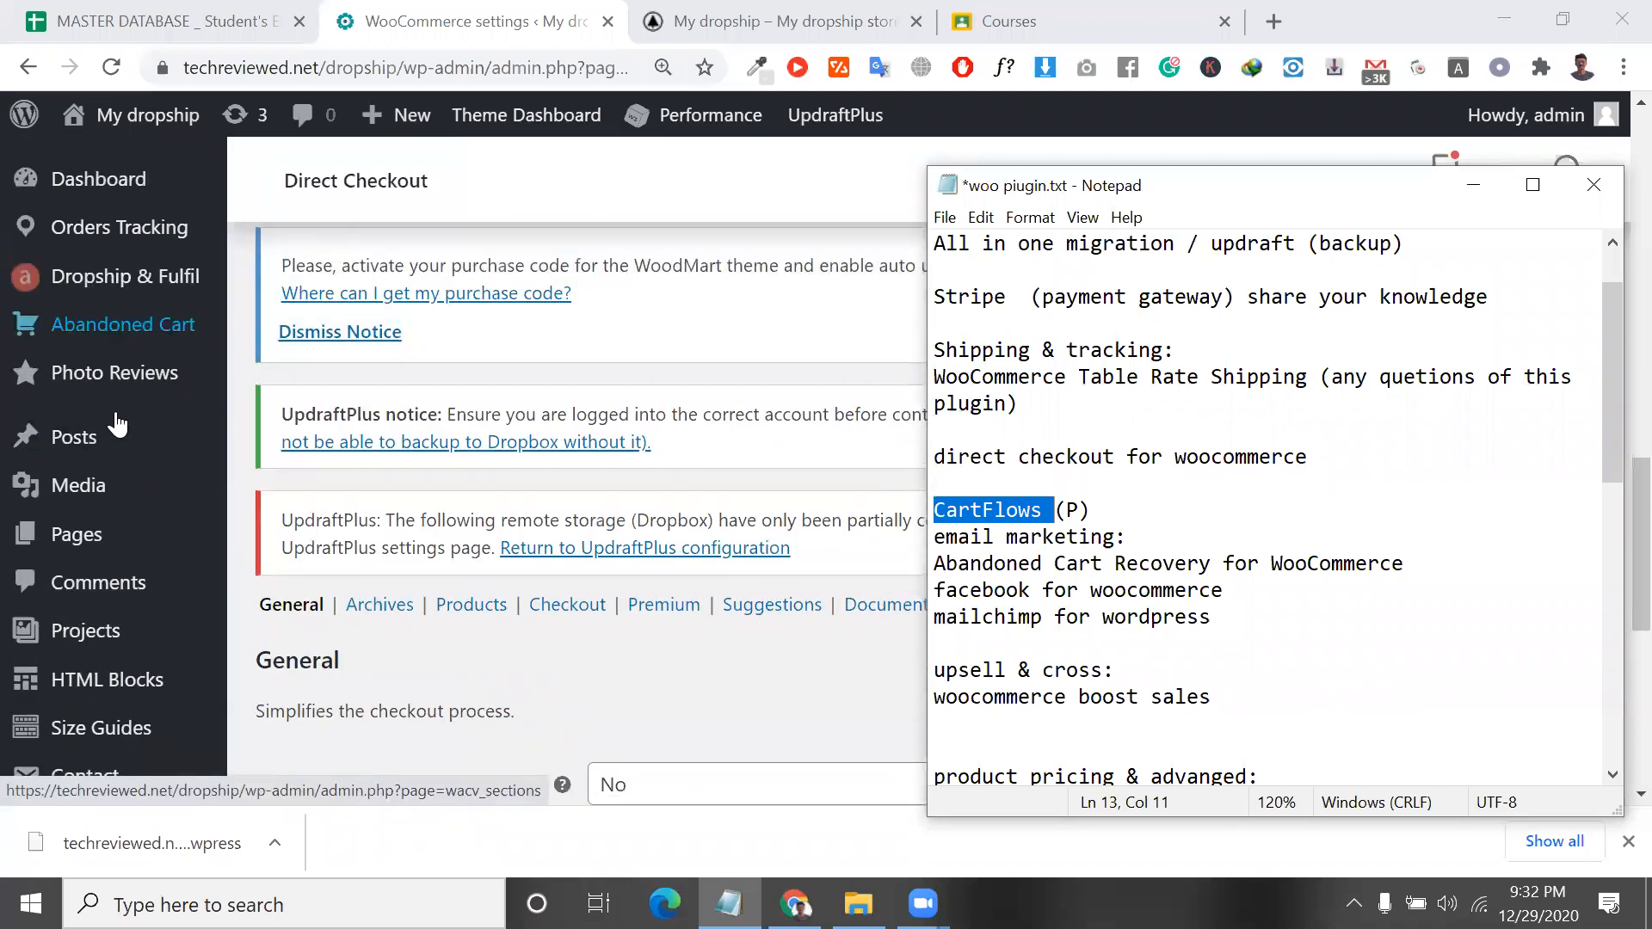
{"action": "scroll", "coordinate": [48, 658], "scroll_direction": "down", "scroll_amount": 9}
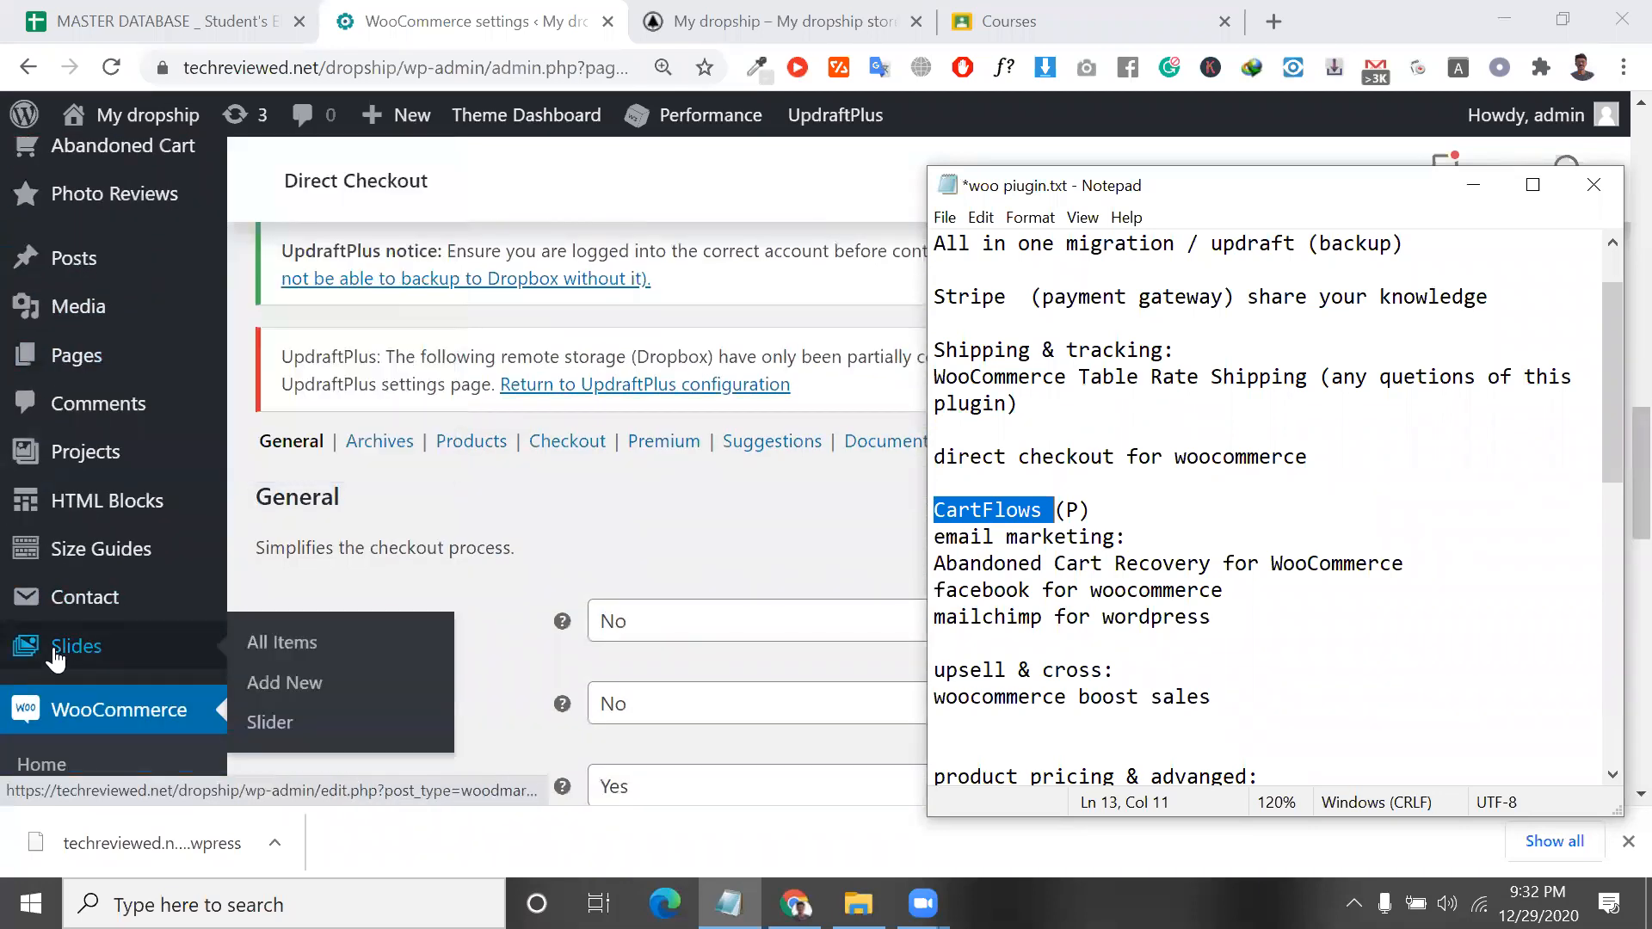
{"action": "scroll", "coordinate": [121, 726], "scroll_direction": "down", "scroll_amount": 3}
{"action": "mouse_move", "coordinate": [121, 664]}
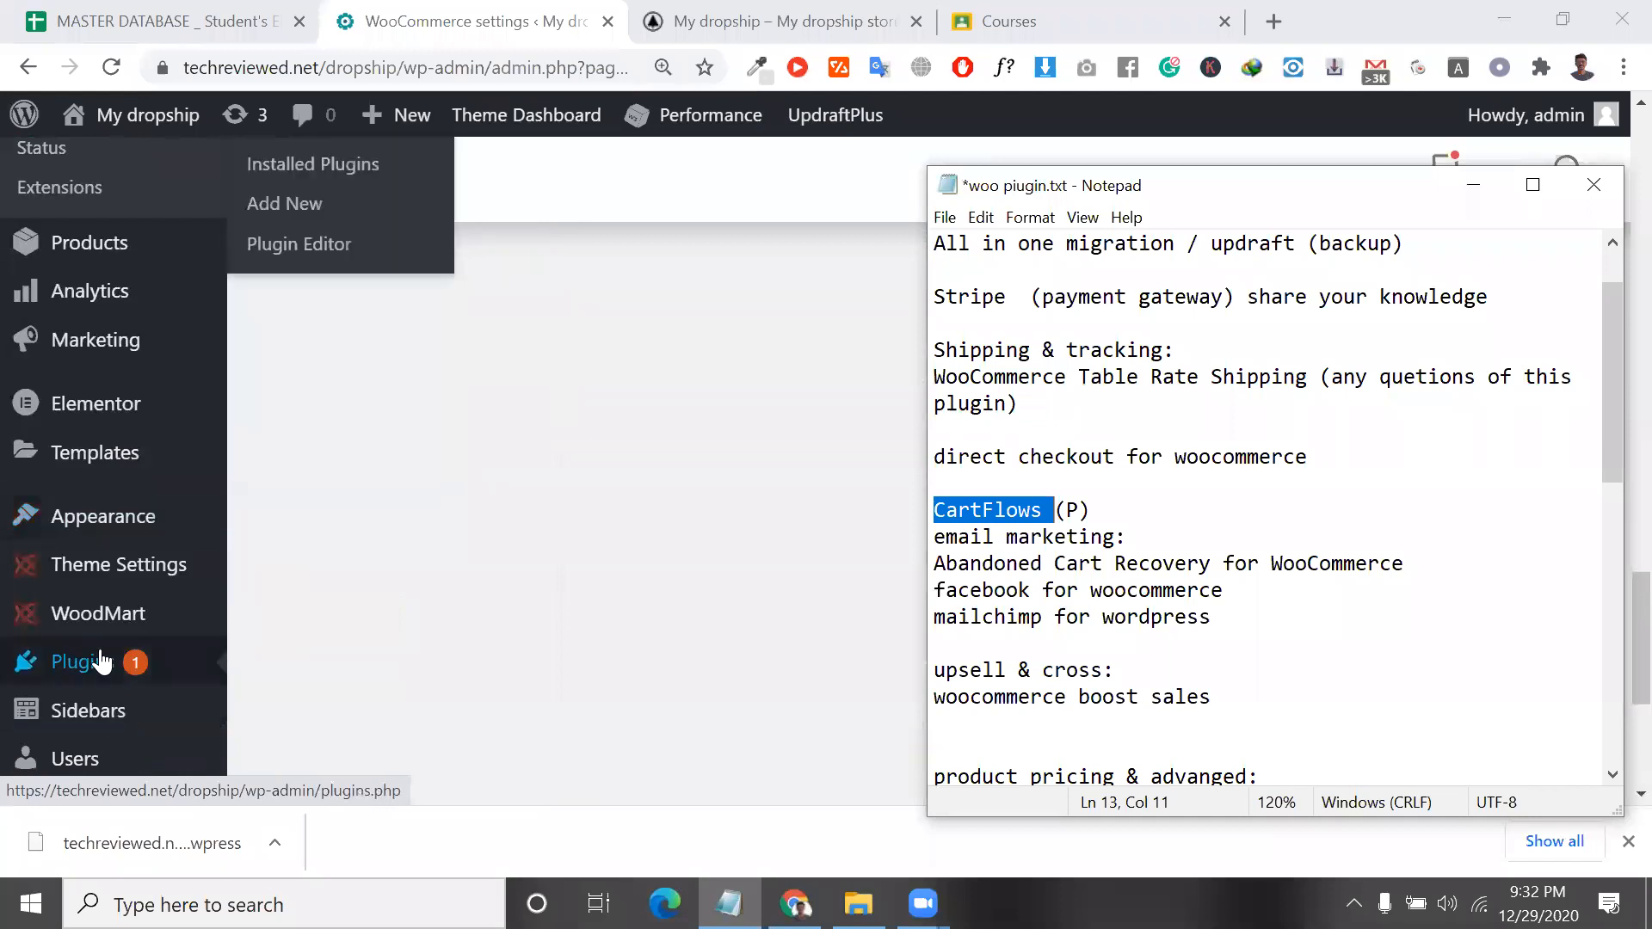
{"action": "left_click", "coordinate": [148, 663]}
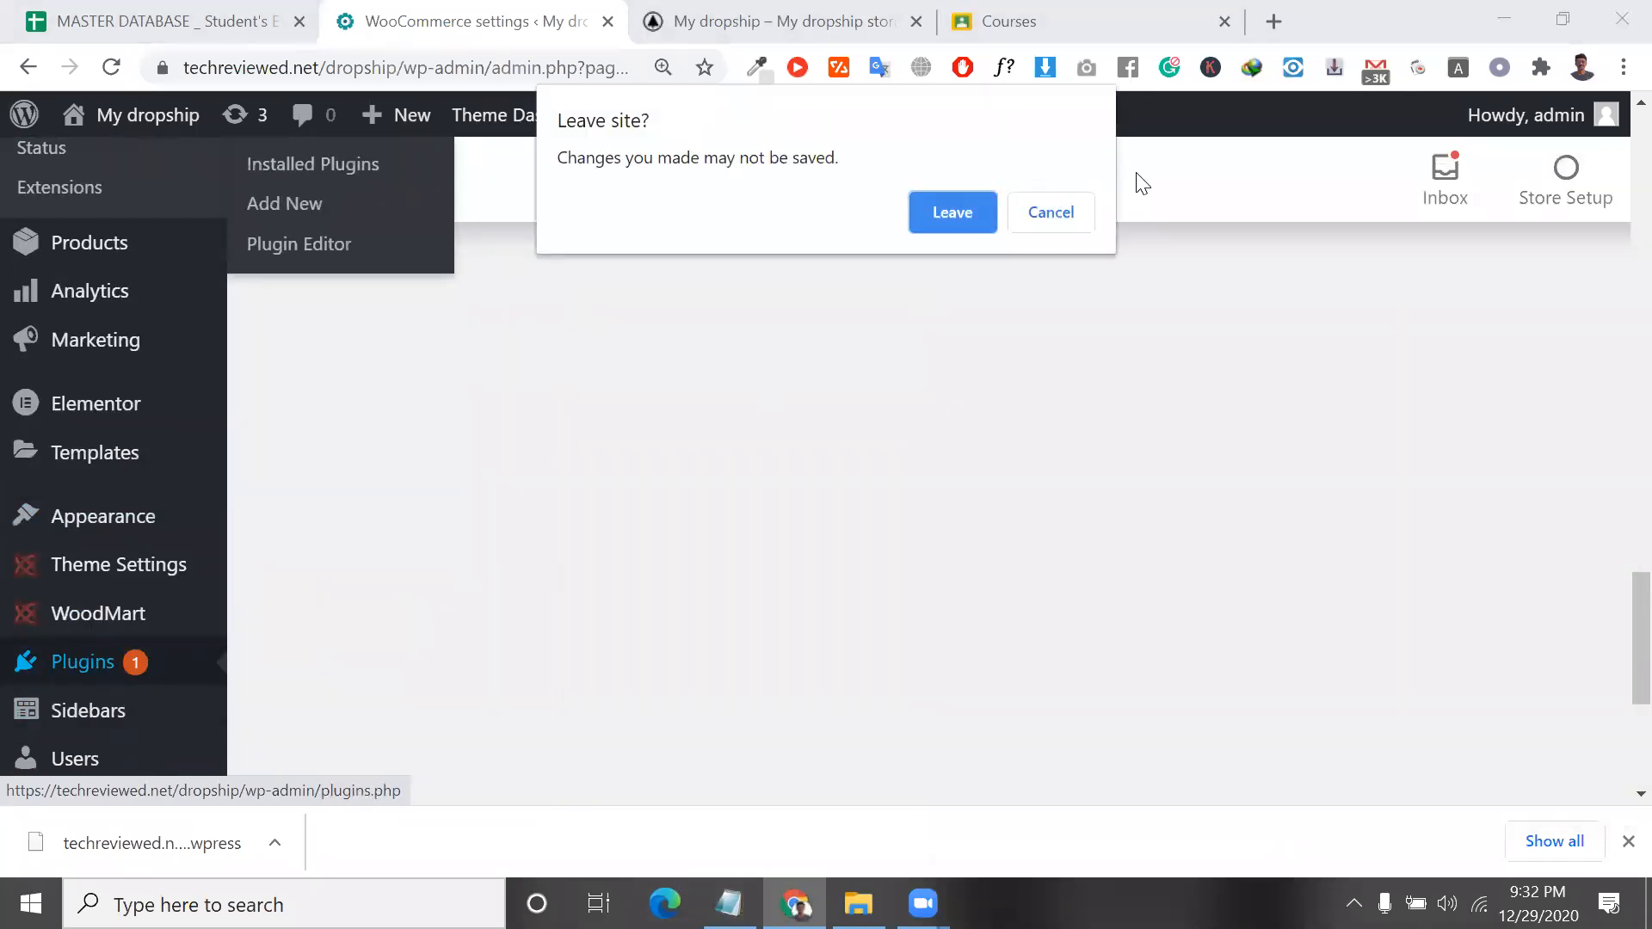
{"action": "left_click", "coordinate": [953, 215]}
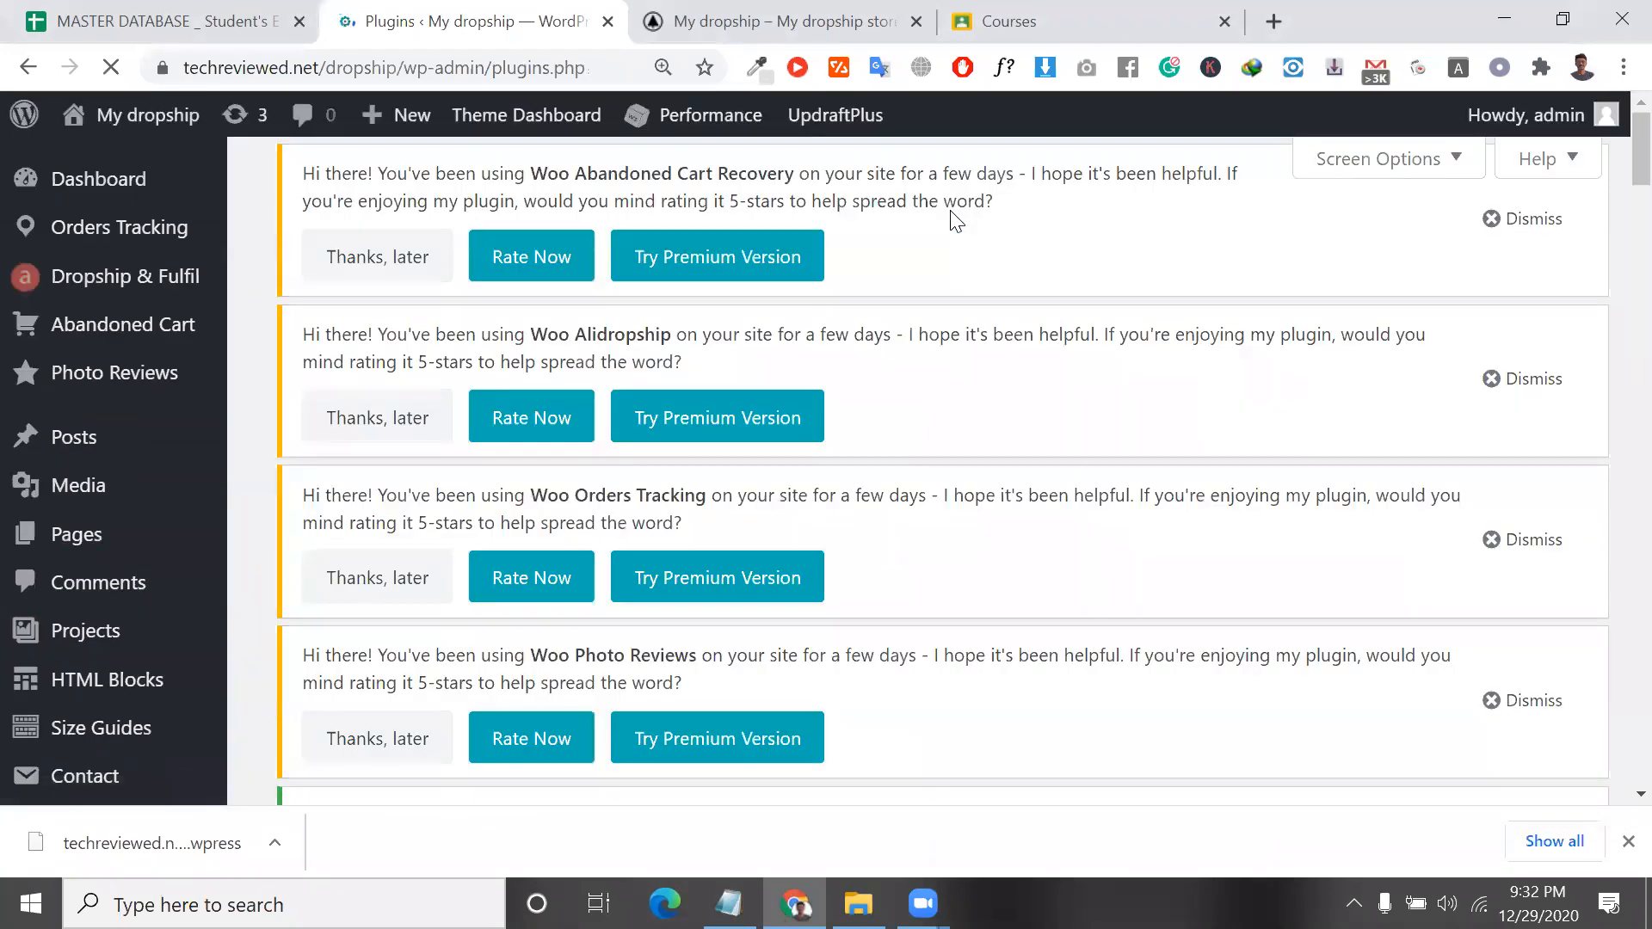
Open the page for adding a new plugin to the site.
{"action": "scroll", "coordinate": [1033, 516], "scroll_direction": "down", "scroll_amount": 15}
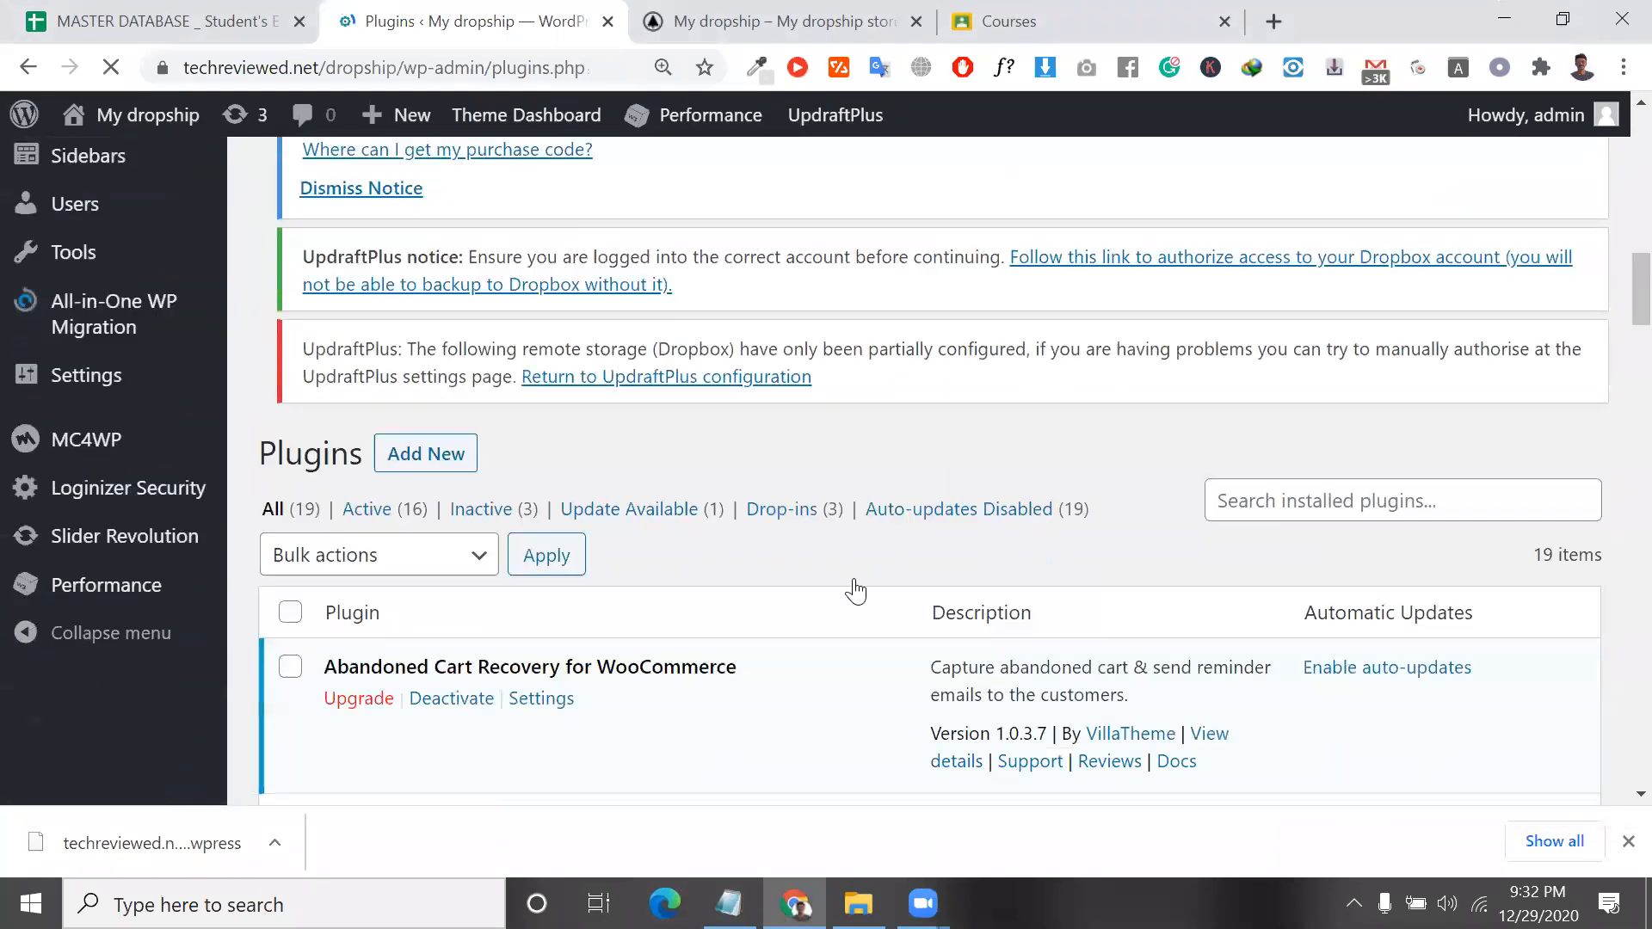
{"action": "scroll", "coordinate": [854, 590], "scroll_direction": "down", "scroll_amount": 3}
{"action": "scroll", "coordinate": [682, 576], "scroll_direction": "up", "scroll_amount": 5}
{"action": "scroll", "coordinate": [682, 576], "scroll_direction": "down", "scroll_amount": 8}
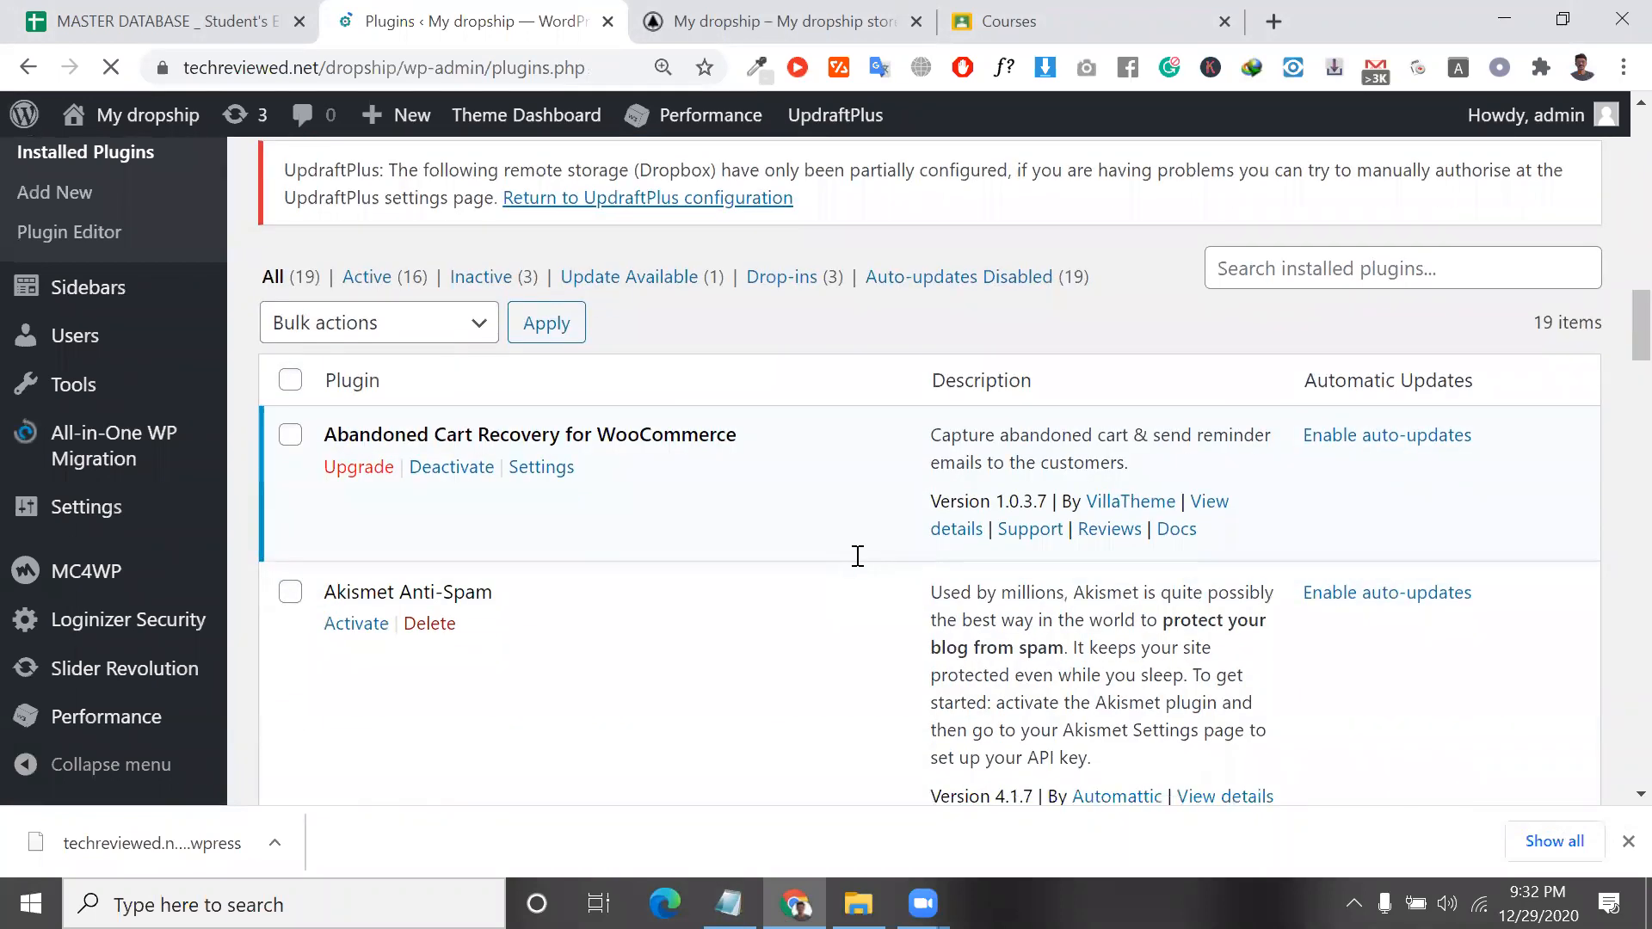
{"action": "scroll", "coordinate": [812, 497], "scroll_direction": "up", "scroll_amount": 7}
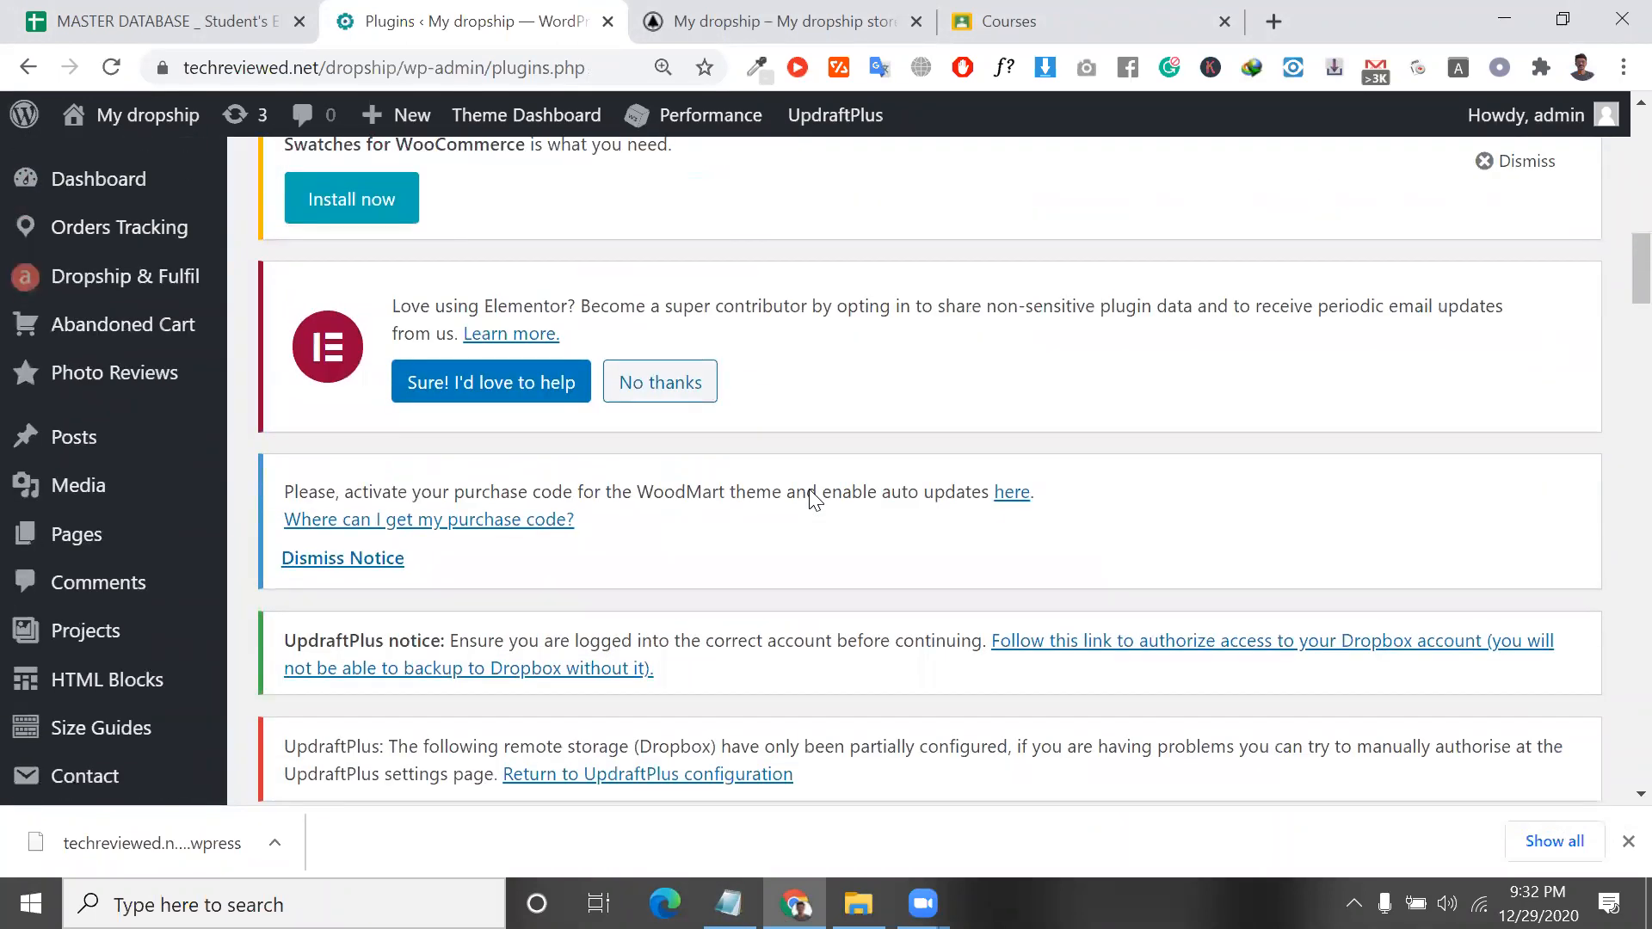
{"action": "scroll", "coordinate": [812, 498], "scroll_direction": "up", "scroll_amount": 10}
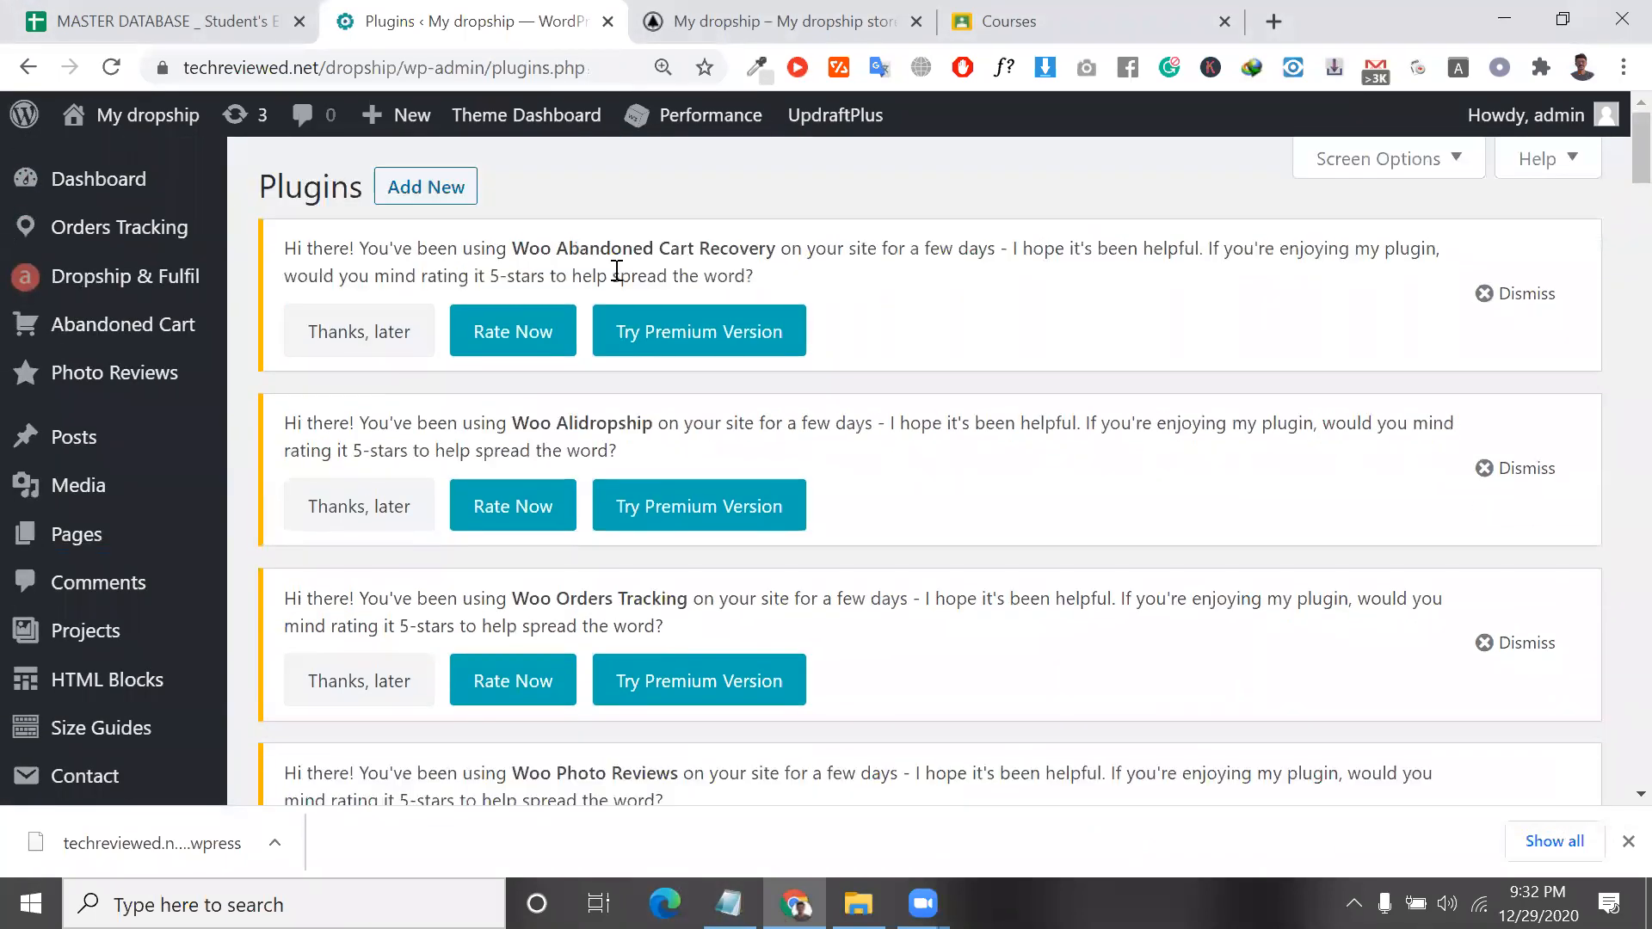
{"action": "left_click", "coordinate": [435, 193]}
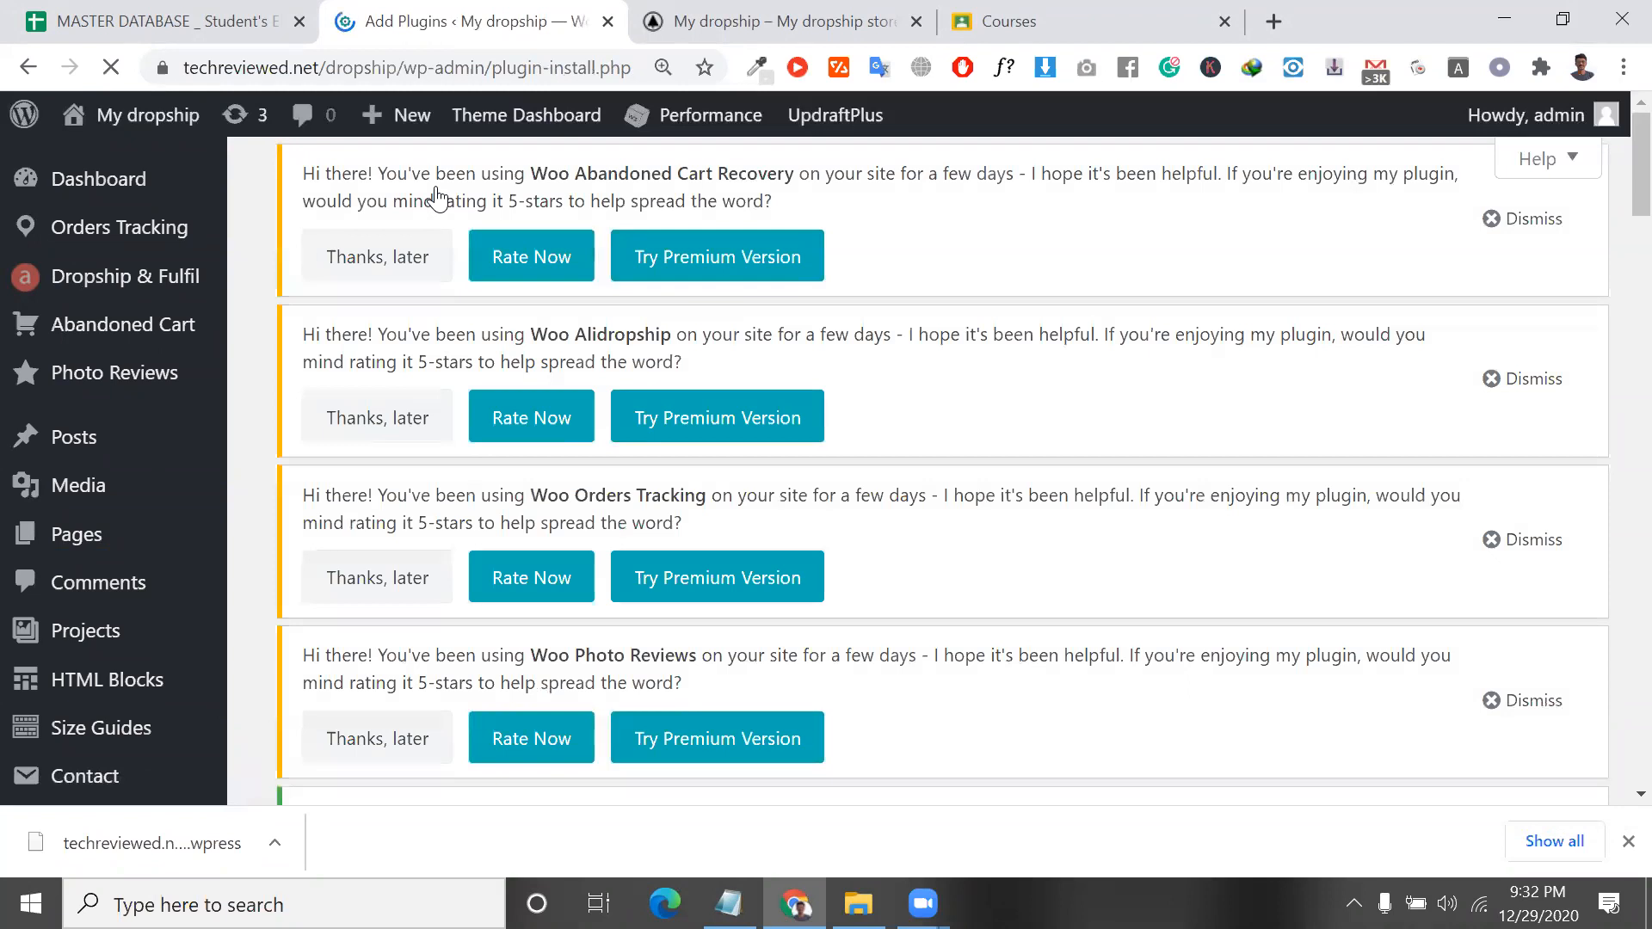
Search the plugin directory for "CartFlows", and install and activate Funnel Builder by CartFlows.
{"action": "scroll", "coordinate": [878, 497], "scroll_direction": "down", "scroll_amount": 5}
{"action": "scroll", "coordinate": [878, 497], "scroll_direction": "down", "scroll_amount": 10}
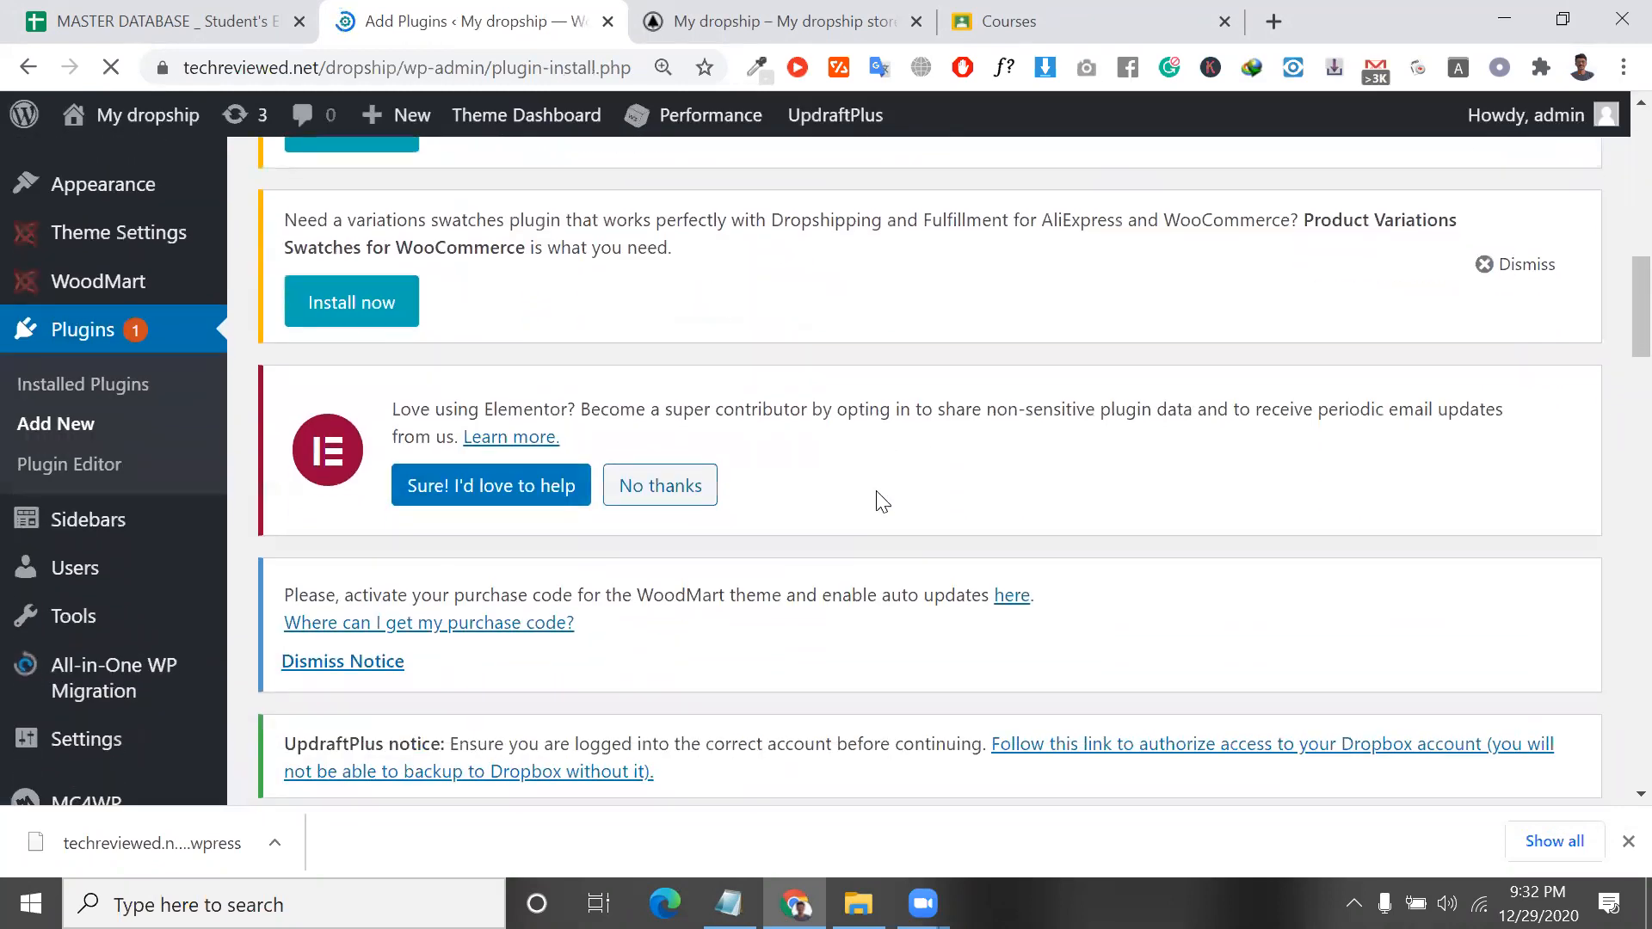
{"action": "left_click", "coordinate": [1348, 222]}
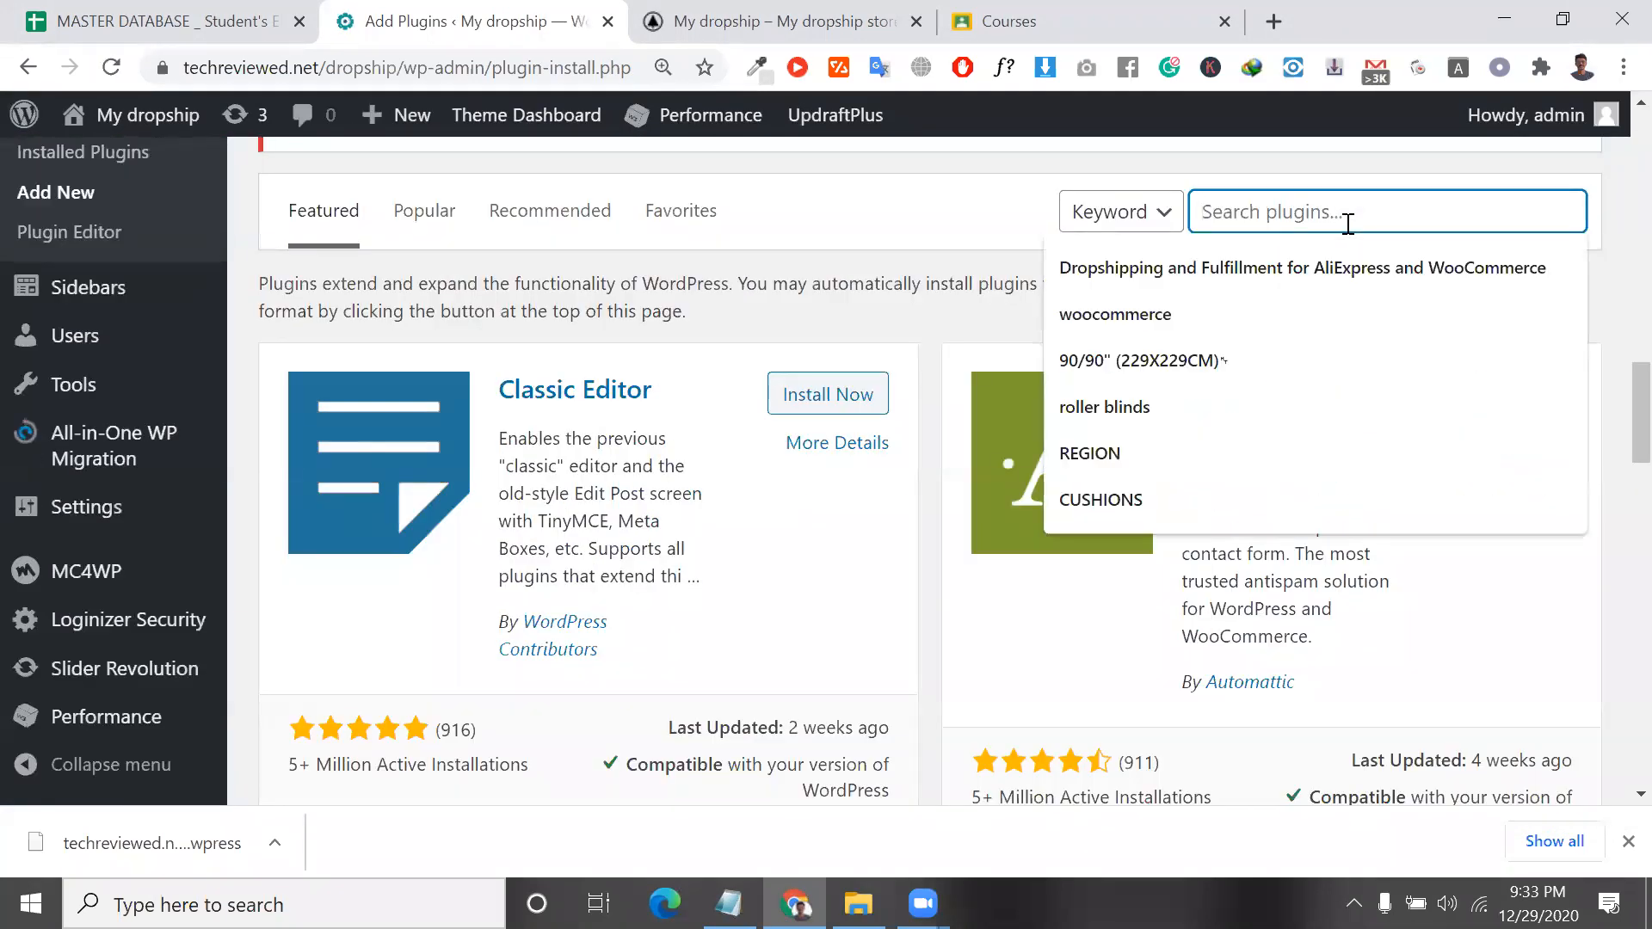
{"action": "key", "text": "ctrl+v"}
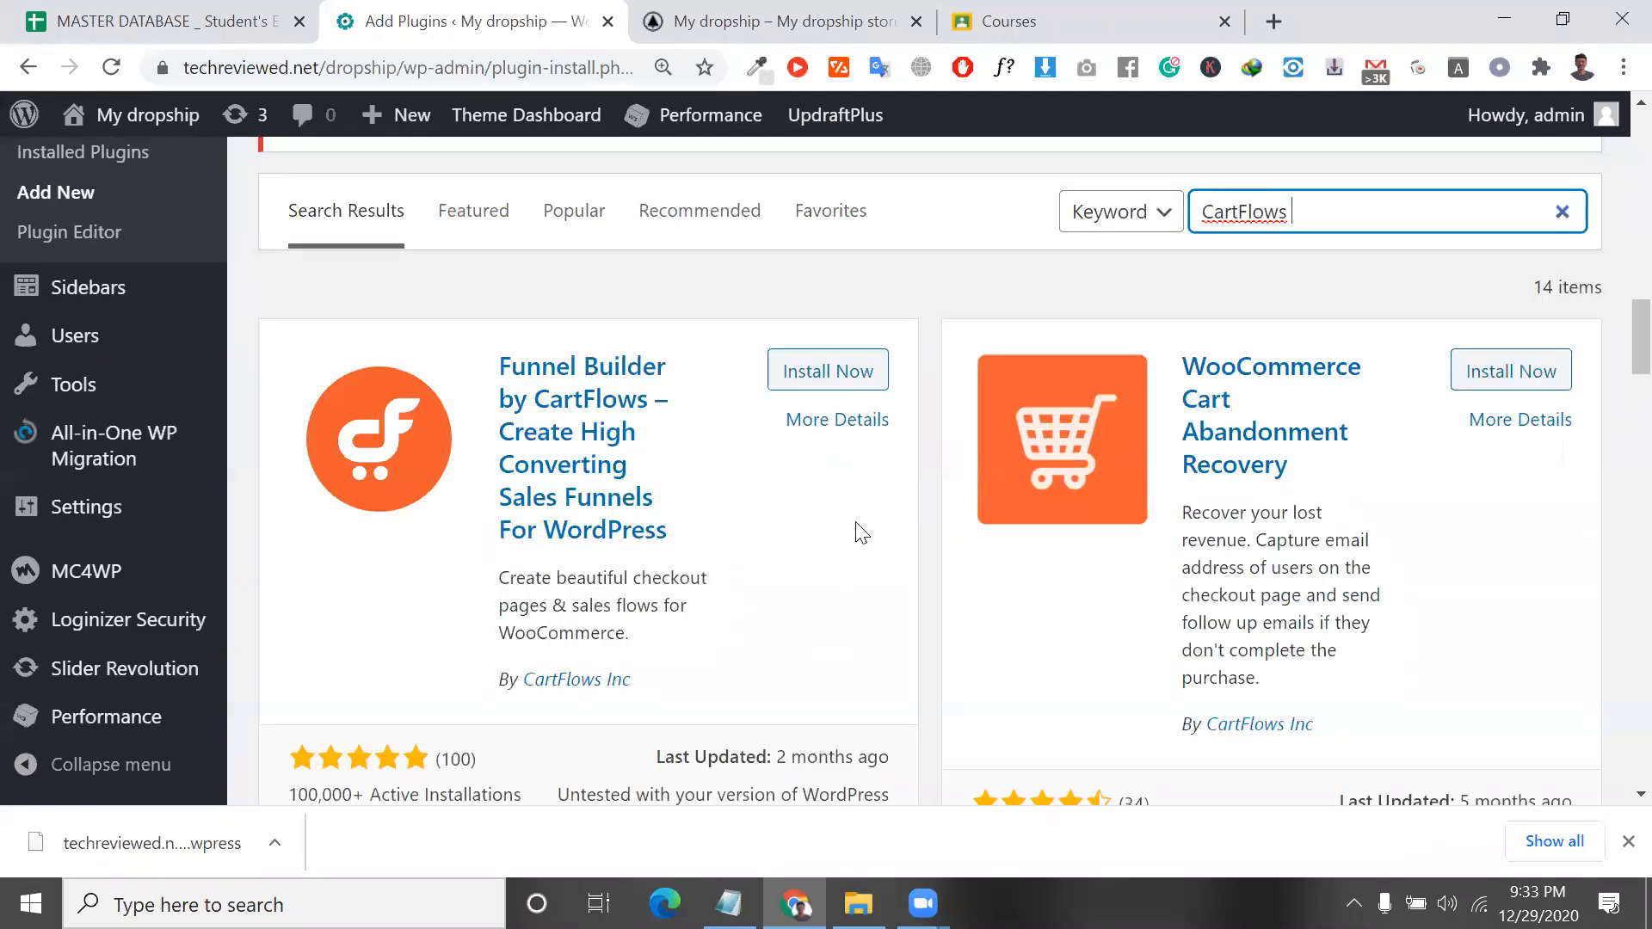
{"action": "left_click", "coordinate": [844, 375]}
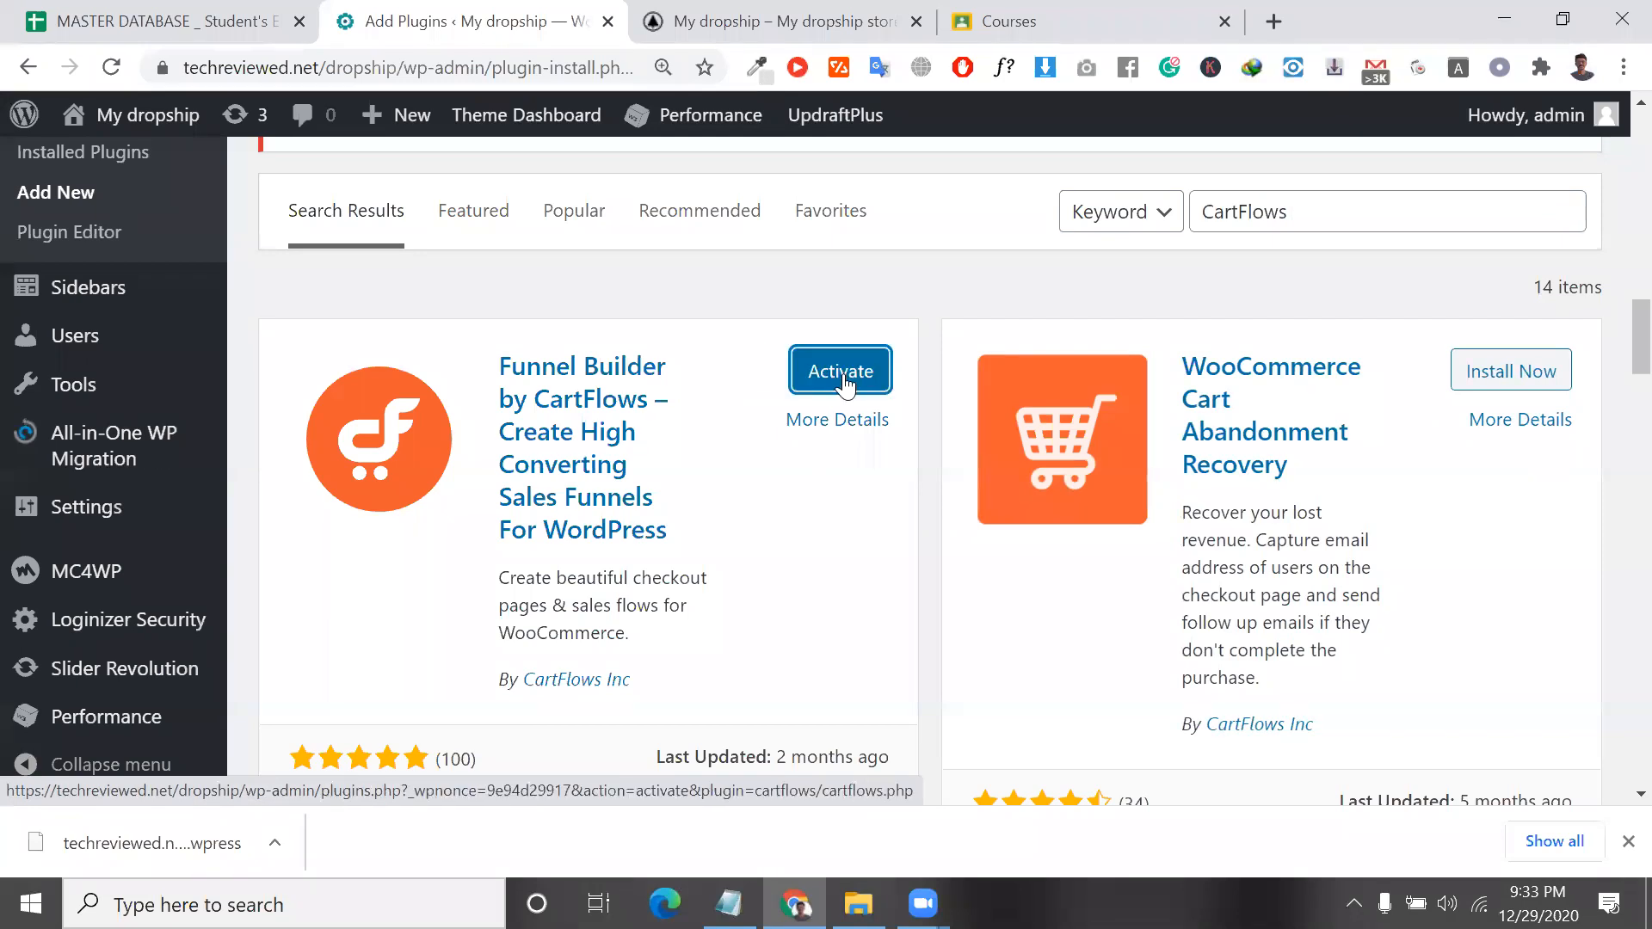
{"action": "left_click", "coordinate": [843, 372]}
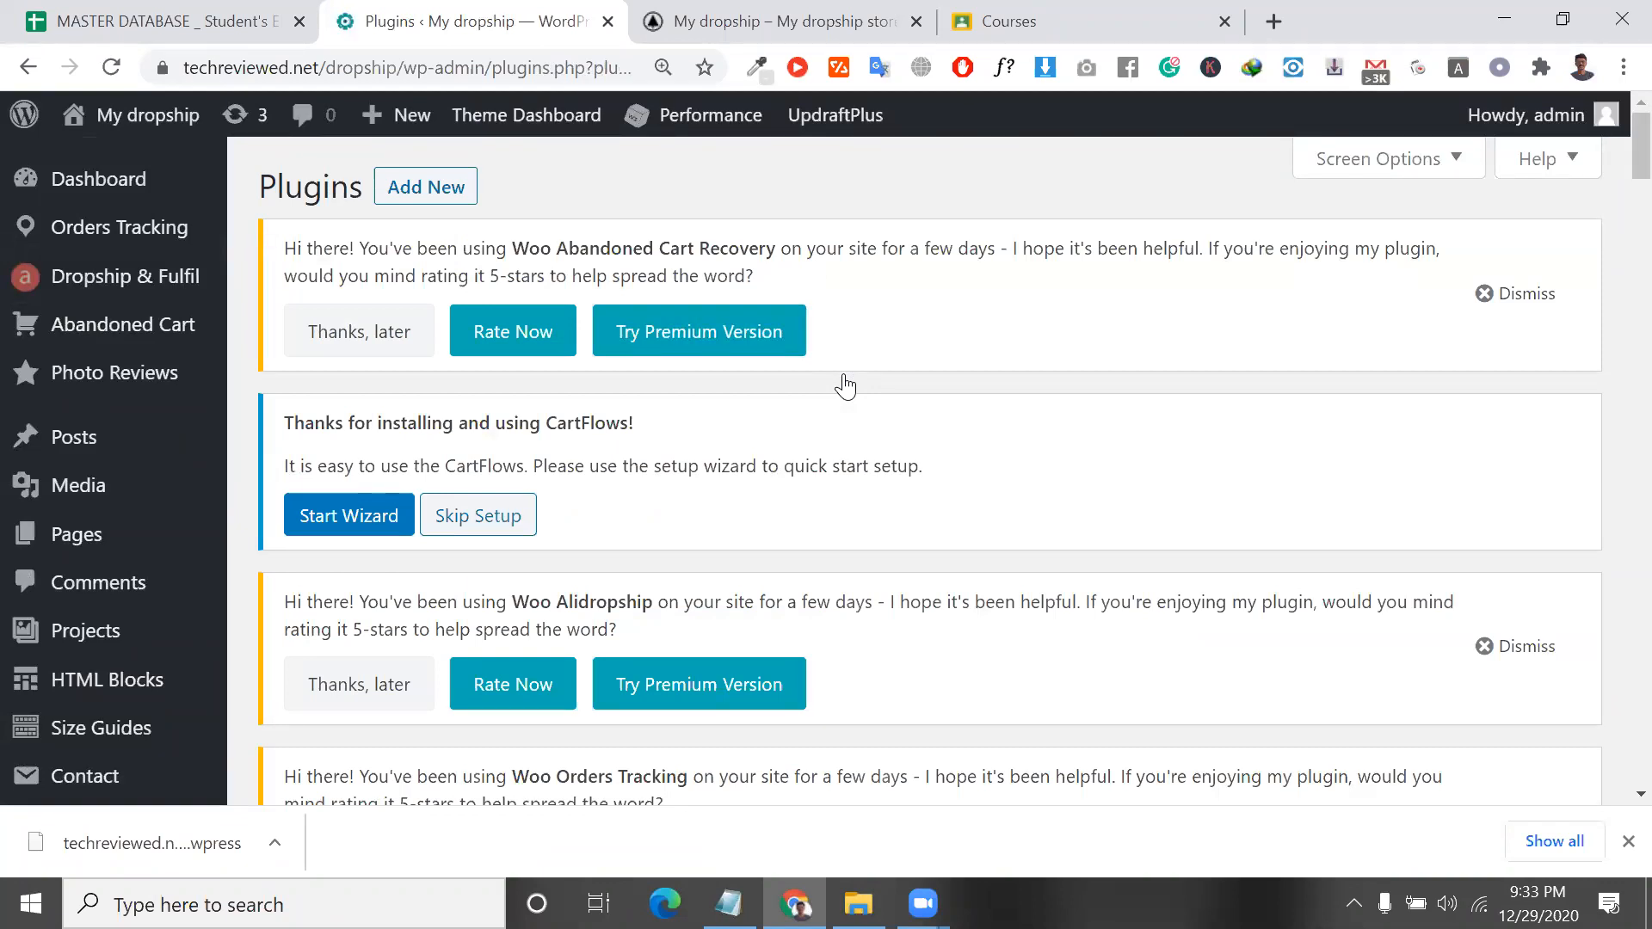
Open the settings of the CartFlows plugin from the installed plugins list.
{"action": "scroll", "coordinate": [844, 386], "scroll_direction": "down", "scroll_amount": 8}
{"action": "scroll", "coordinate": [408, 615], "scroll_direction": "down", "scroll_amount": 1}
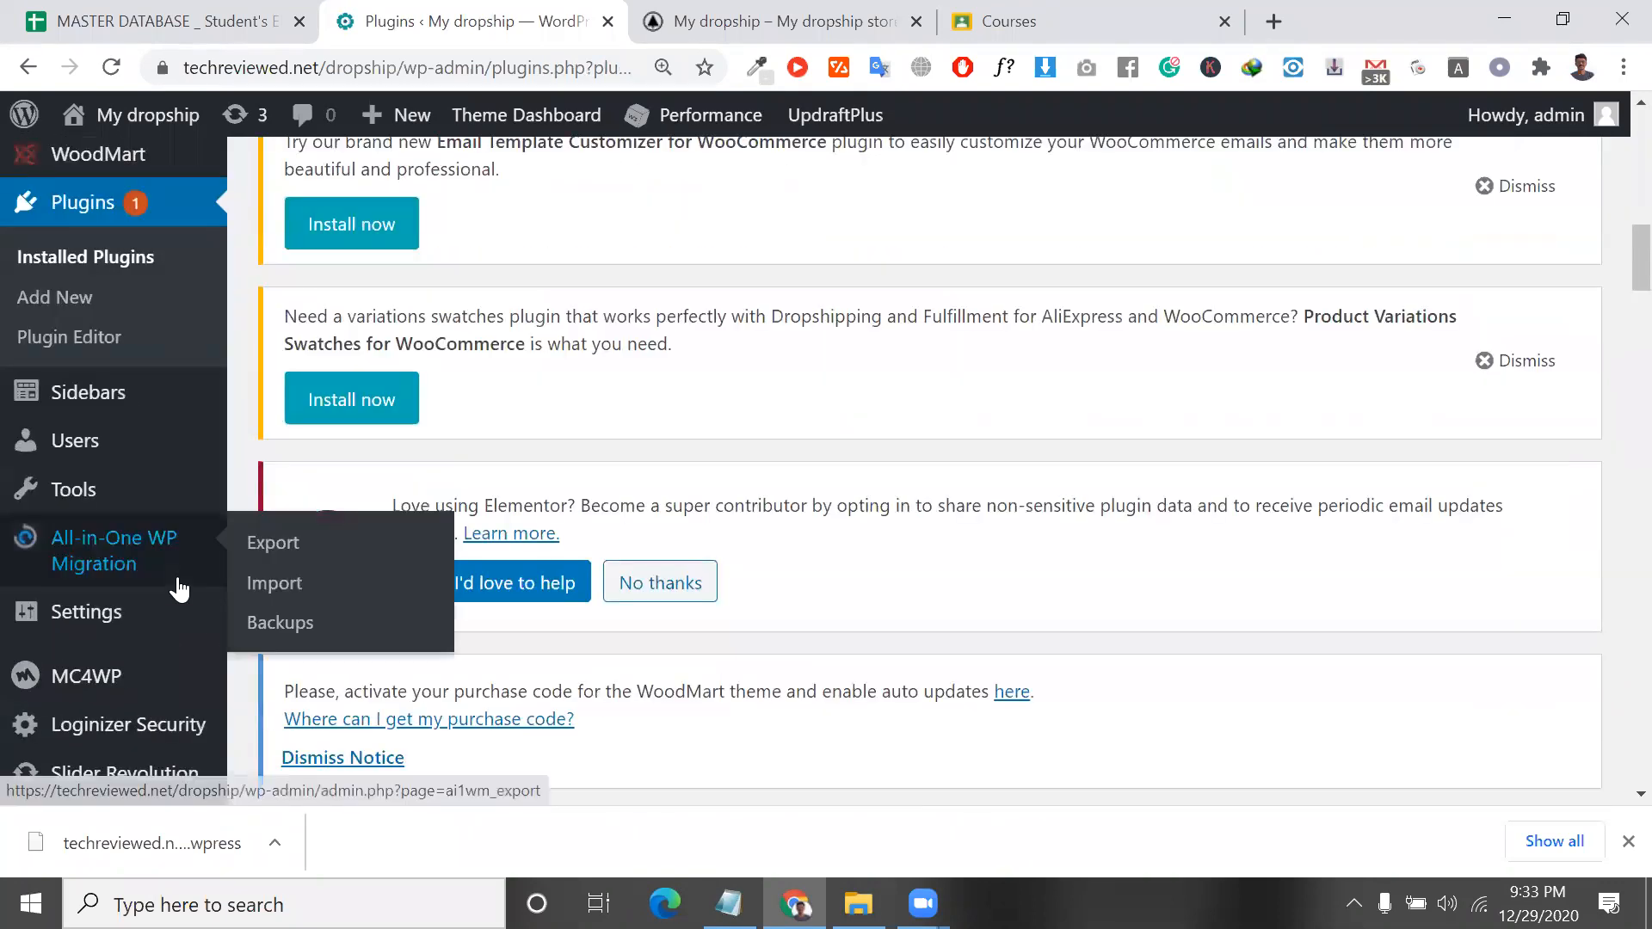
{"action": "scroll", "coordinate": [103, 559], "scroll_direction": "up", "scroll_amount": 20}
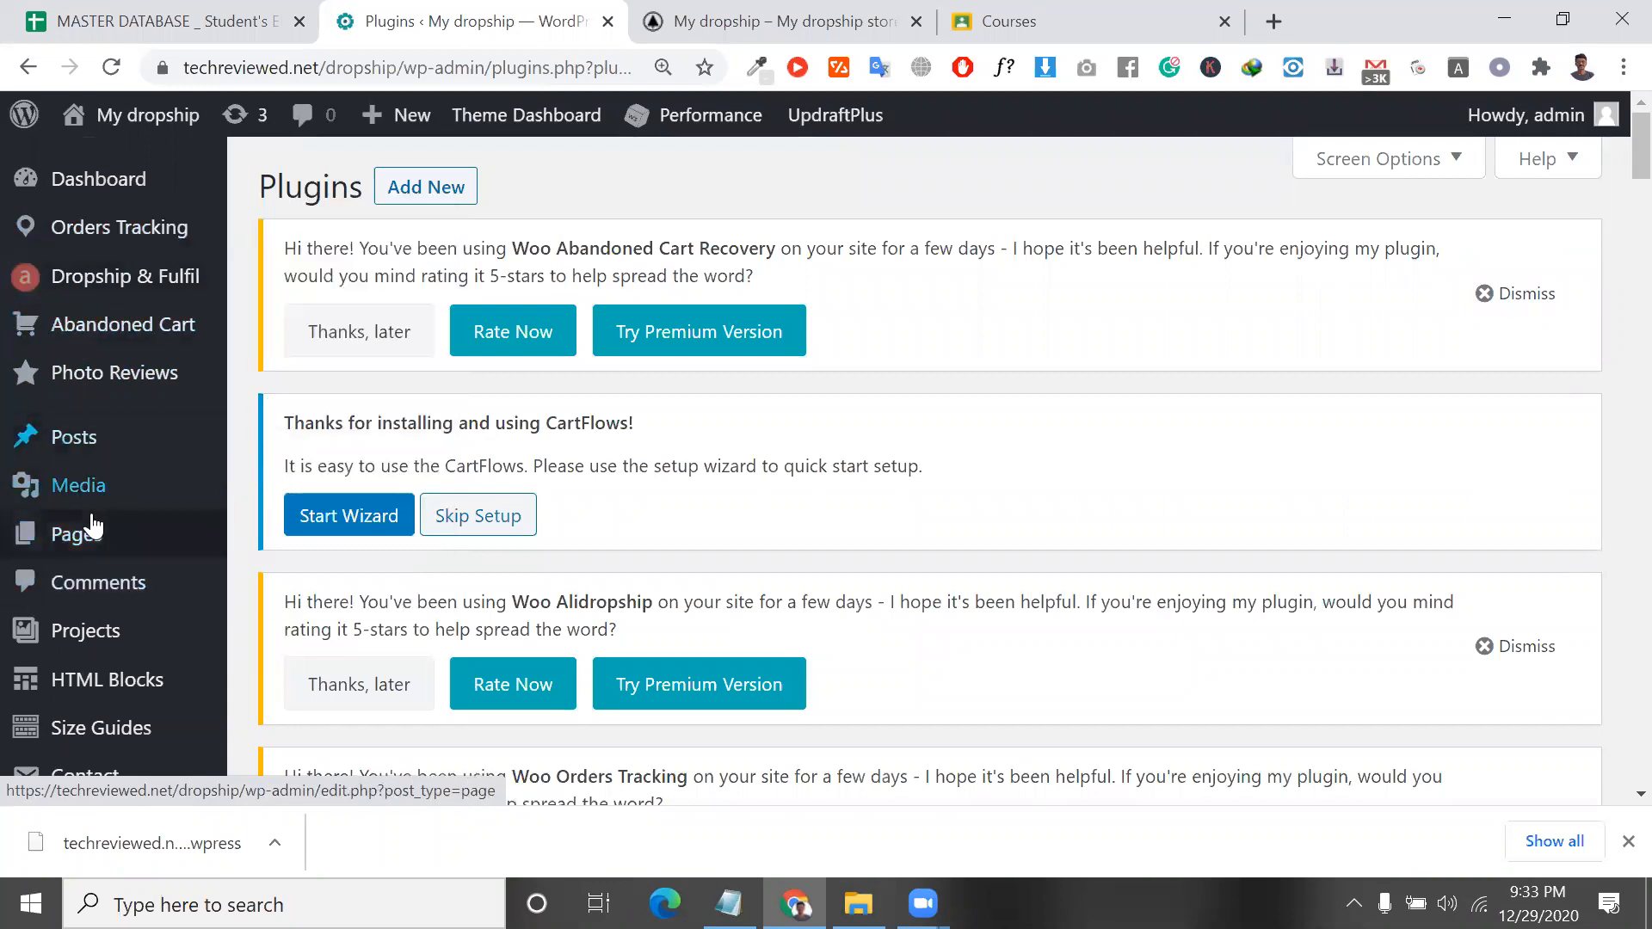
{"action": "scroll", "coordinate": [129, 577], "scroll_direction": "down", "scroll_amount": 8}
{"action": "scroll", "coordinate": [167, 658], "scroll_direction": "down", "scroll_amount": 12}
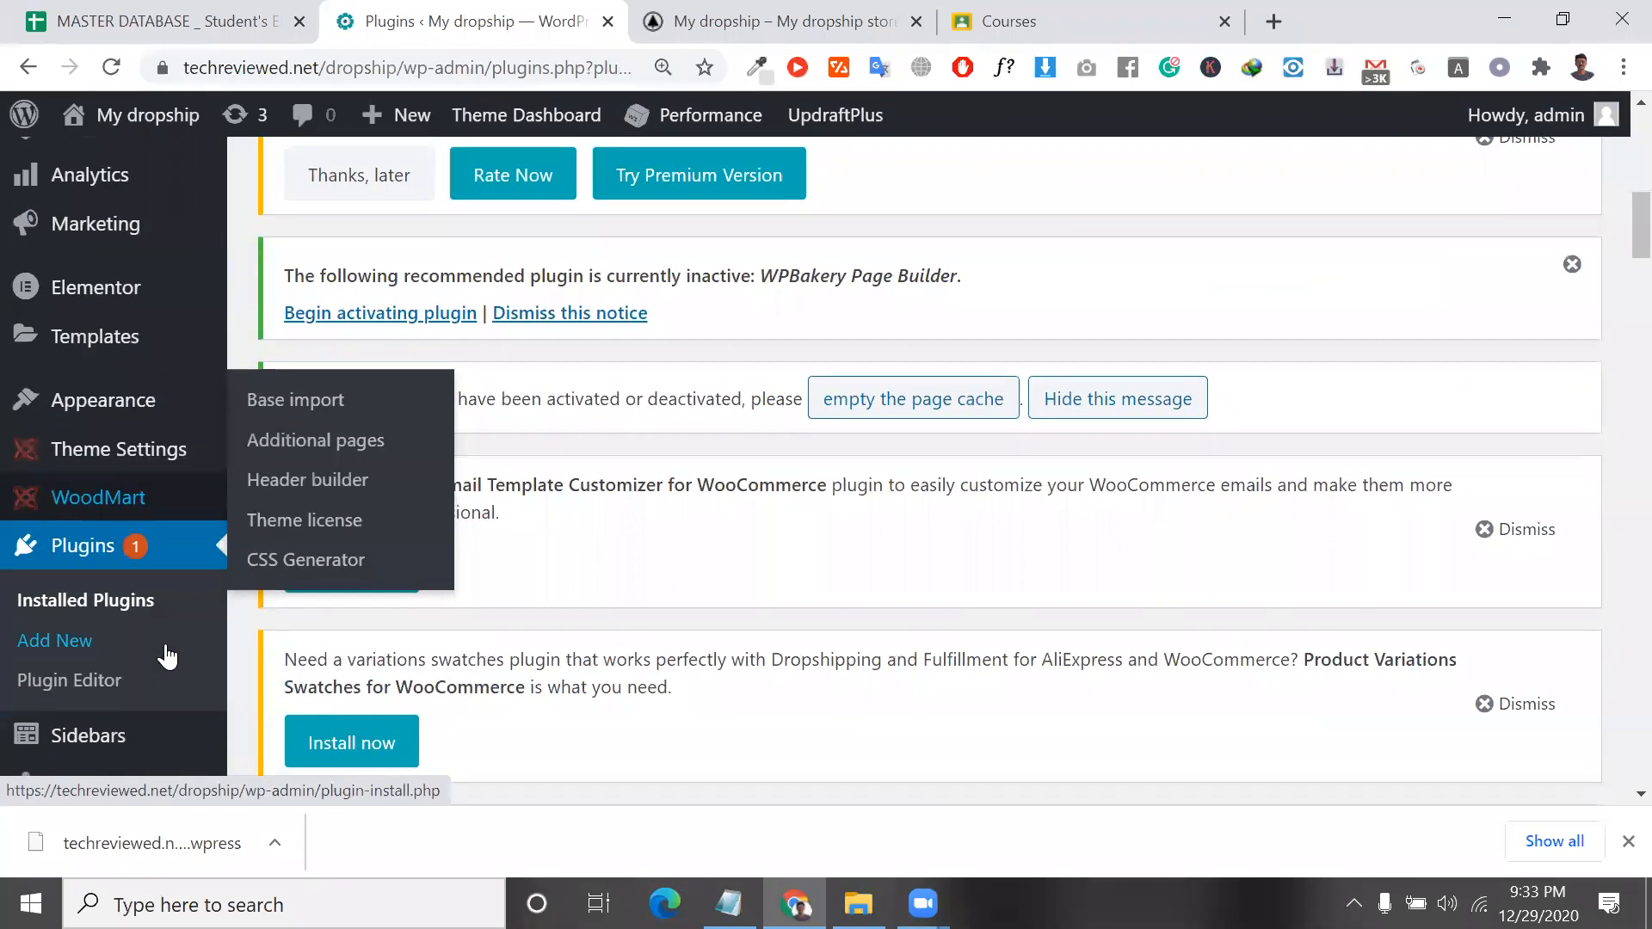
{"action": "scroll", "coordinate": [545, 596], "scroll_direction": "down", "scroll_amount": 12}
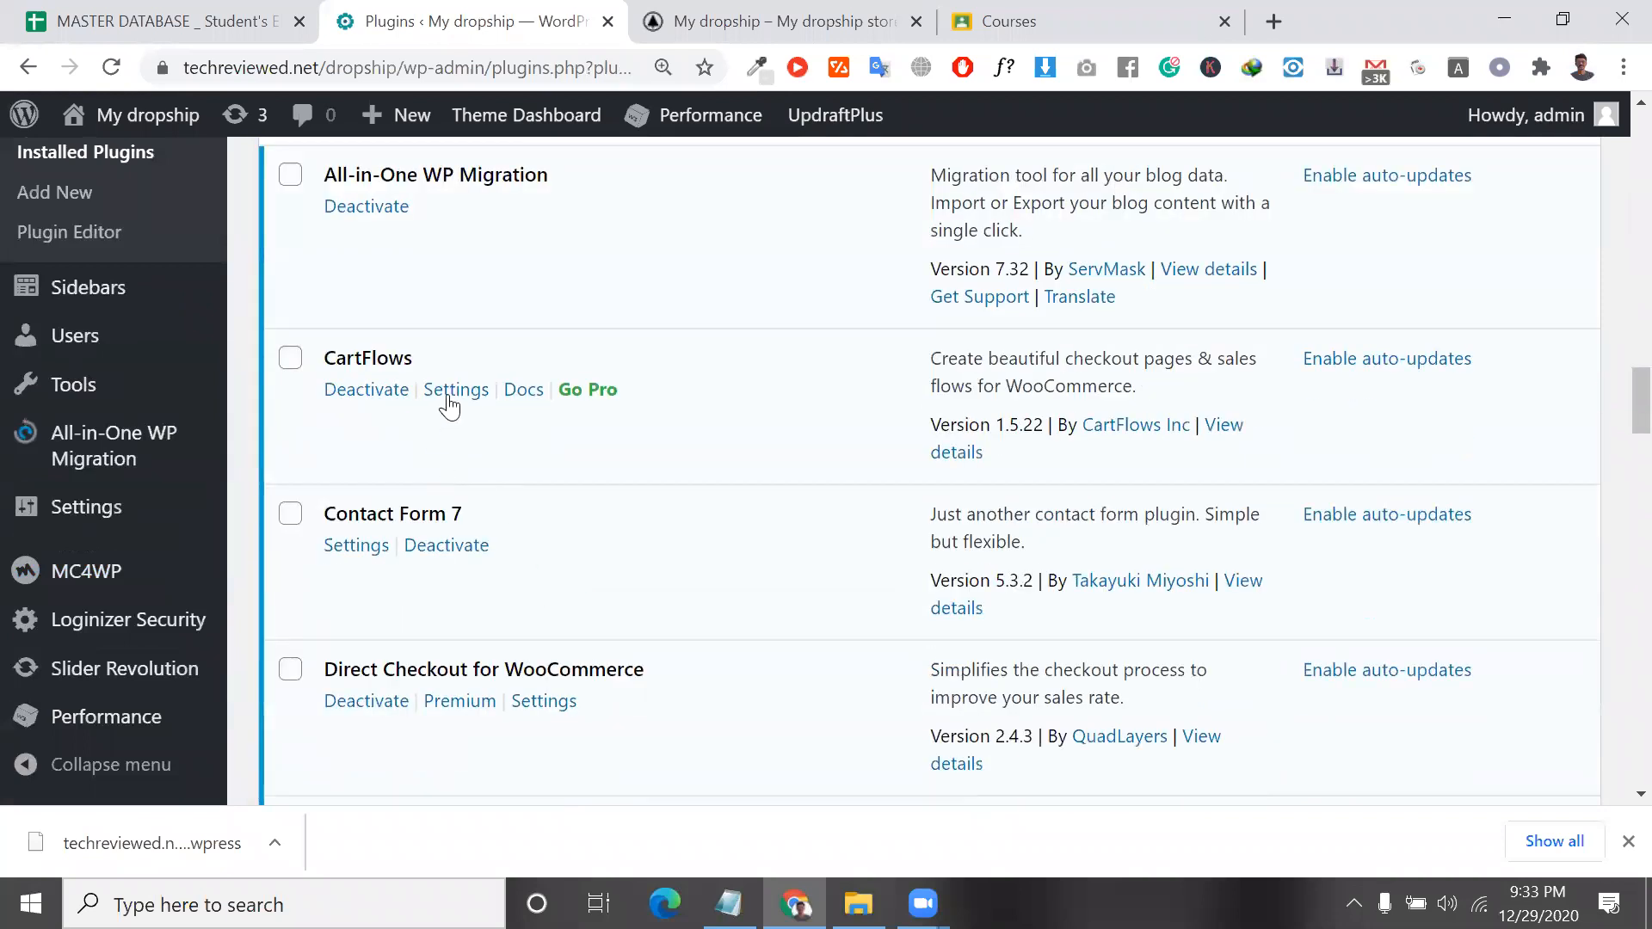
{"action": "left_click", "coordinate": [449, 396]}
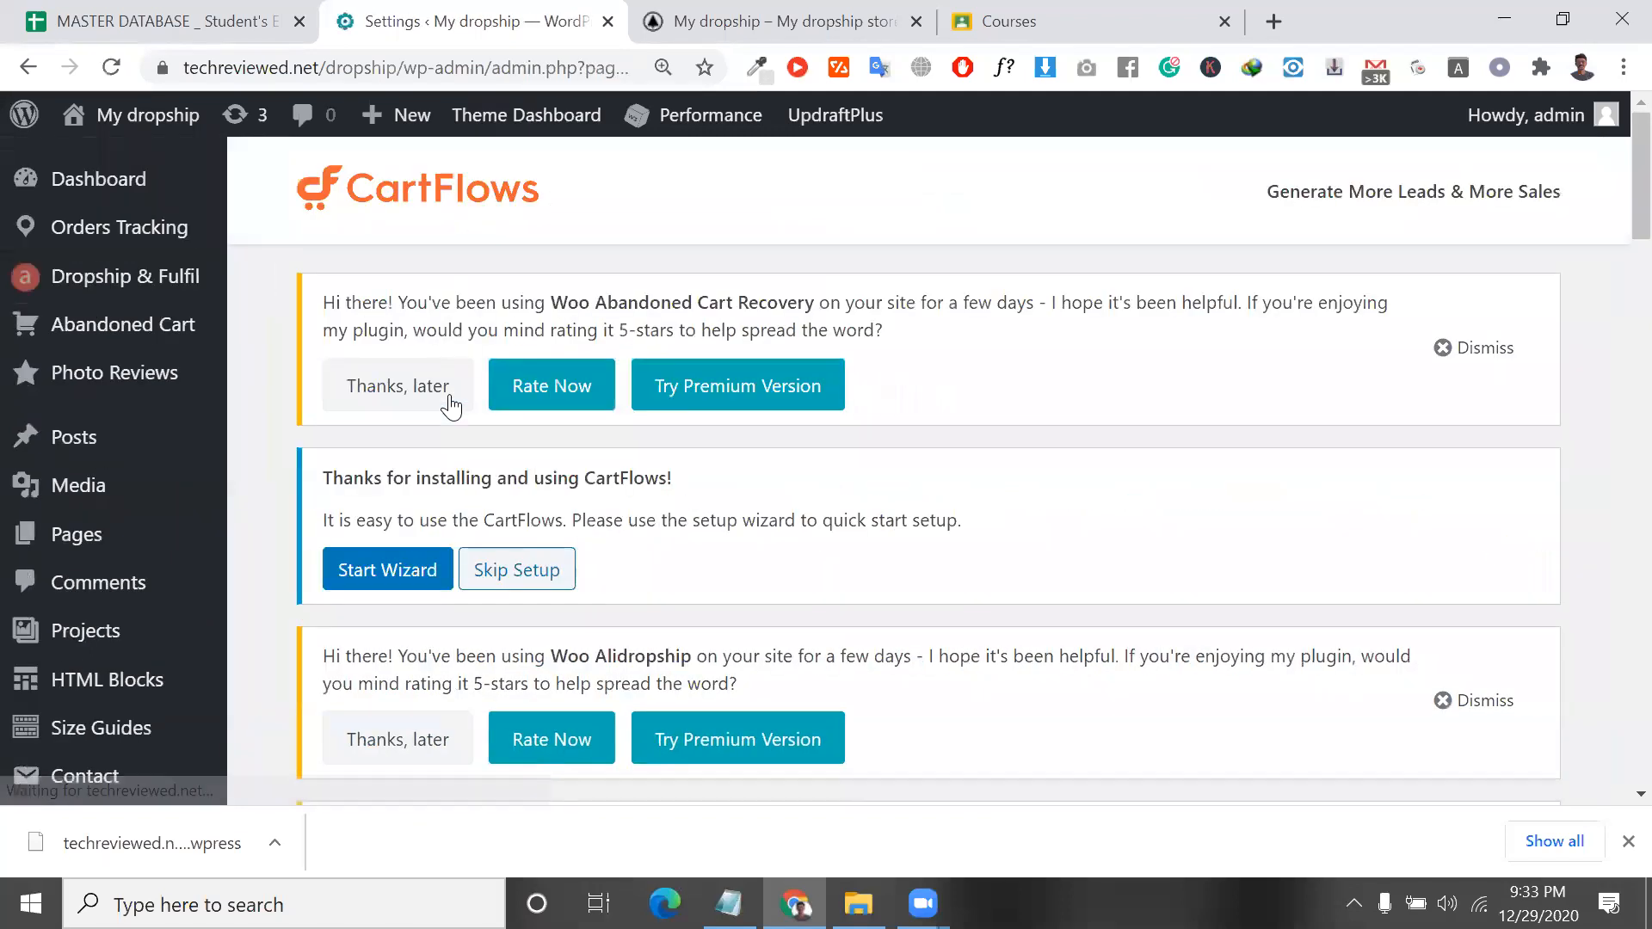
Examine the CartFlows general settings for search engine indexing, global checkout and the template page builder.
{"action": "scroll", "coordinate": [451, 404], "scroll_direction": "down", "scroll_amount": 15}
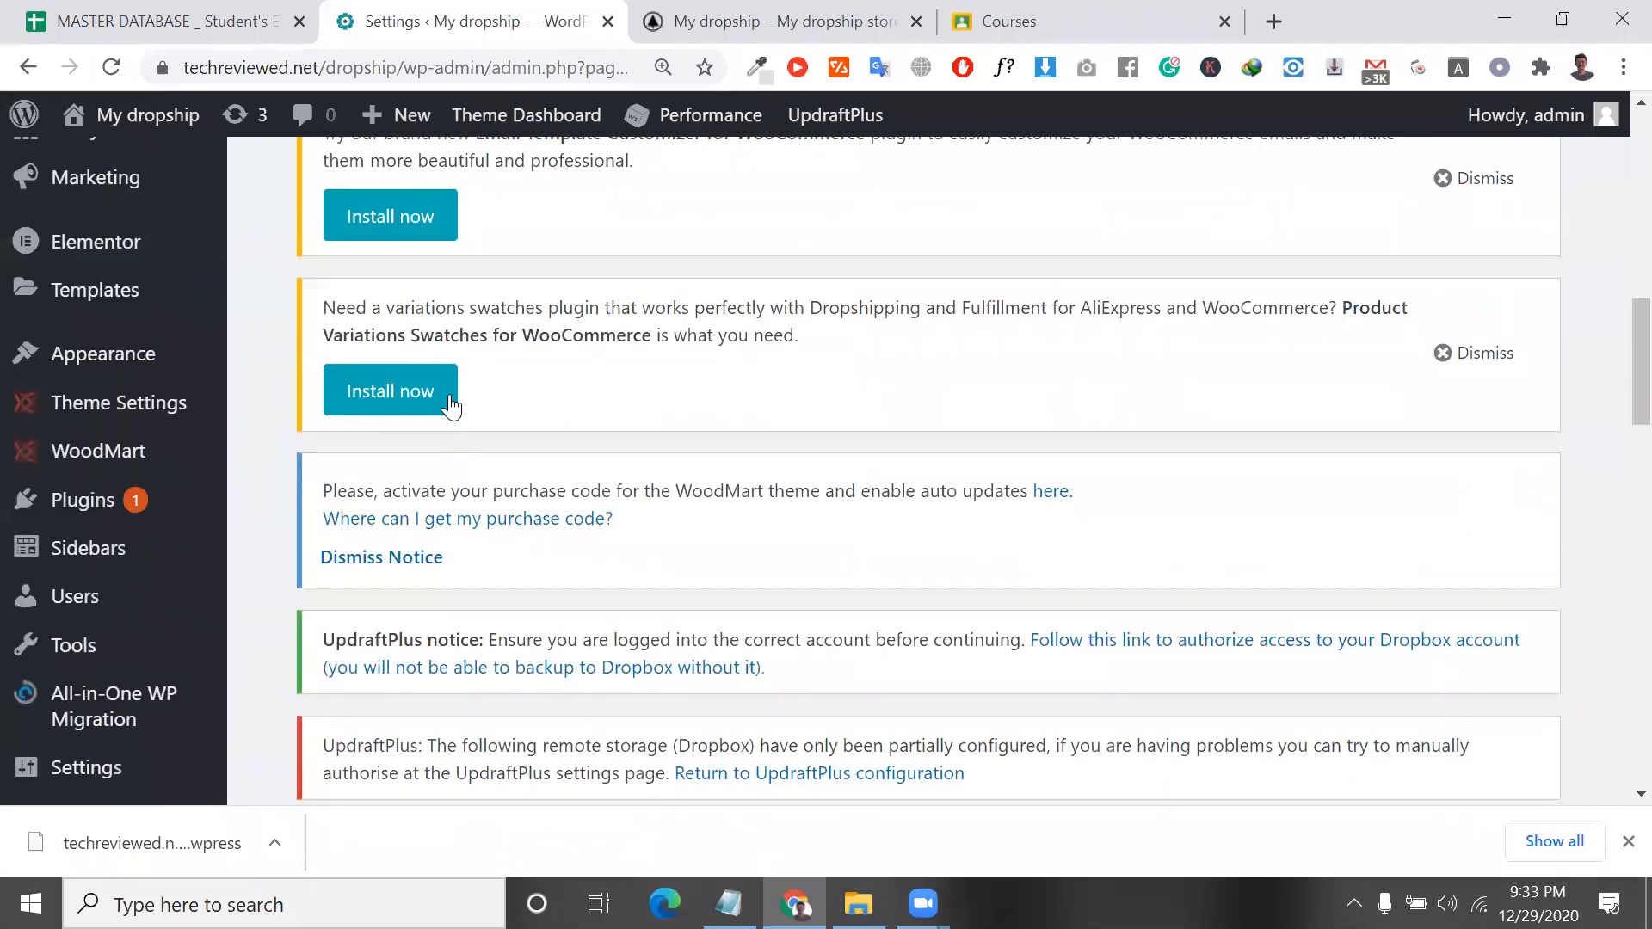
{"action": "scroll", "coordinate": [450, 404], "scroll_direction": "down", "scroll_amount": 5}
{"action": "scroll", "coordinate": [446, 406], "scroll_direction": "up", "scroll_amount": 6}
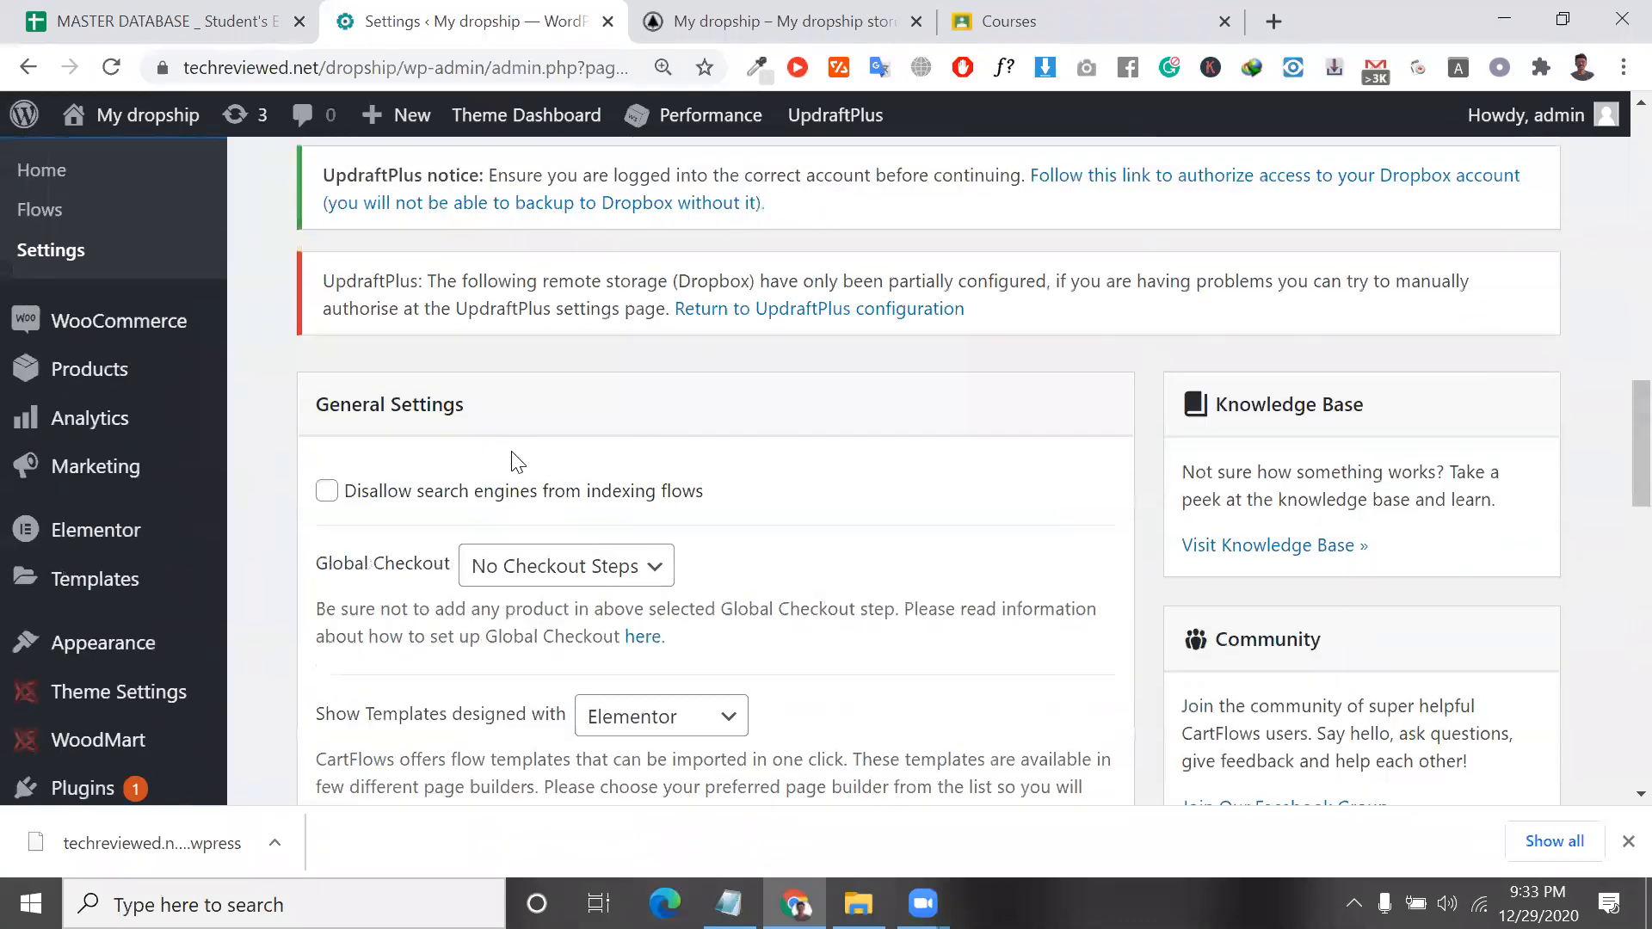
{"action": "scroll", "coordinate": [444, 454], "scroll_direction": "down", "scroll_amount": 4}
{"action": "scroll", "coordinate": [444, 454], "scroll_direction": "up", "scroll_amount": 7}
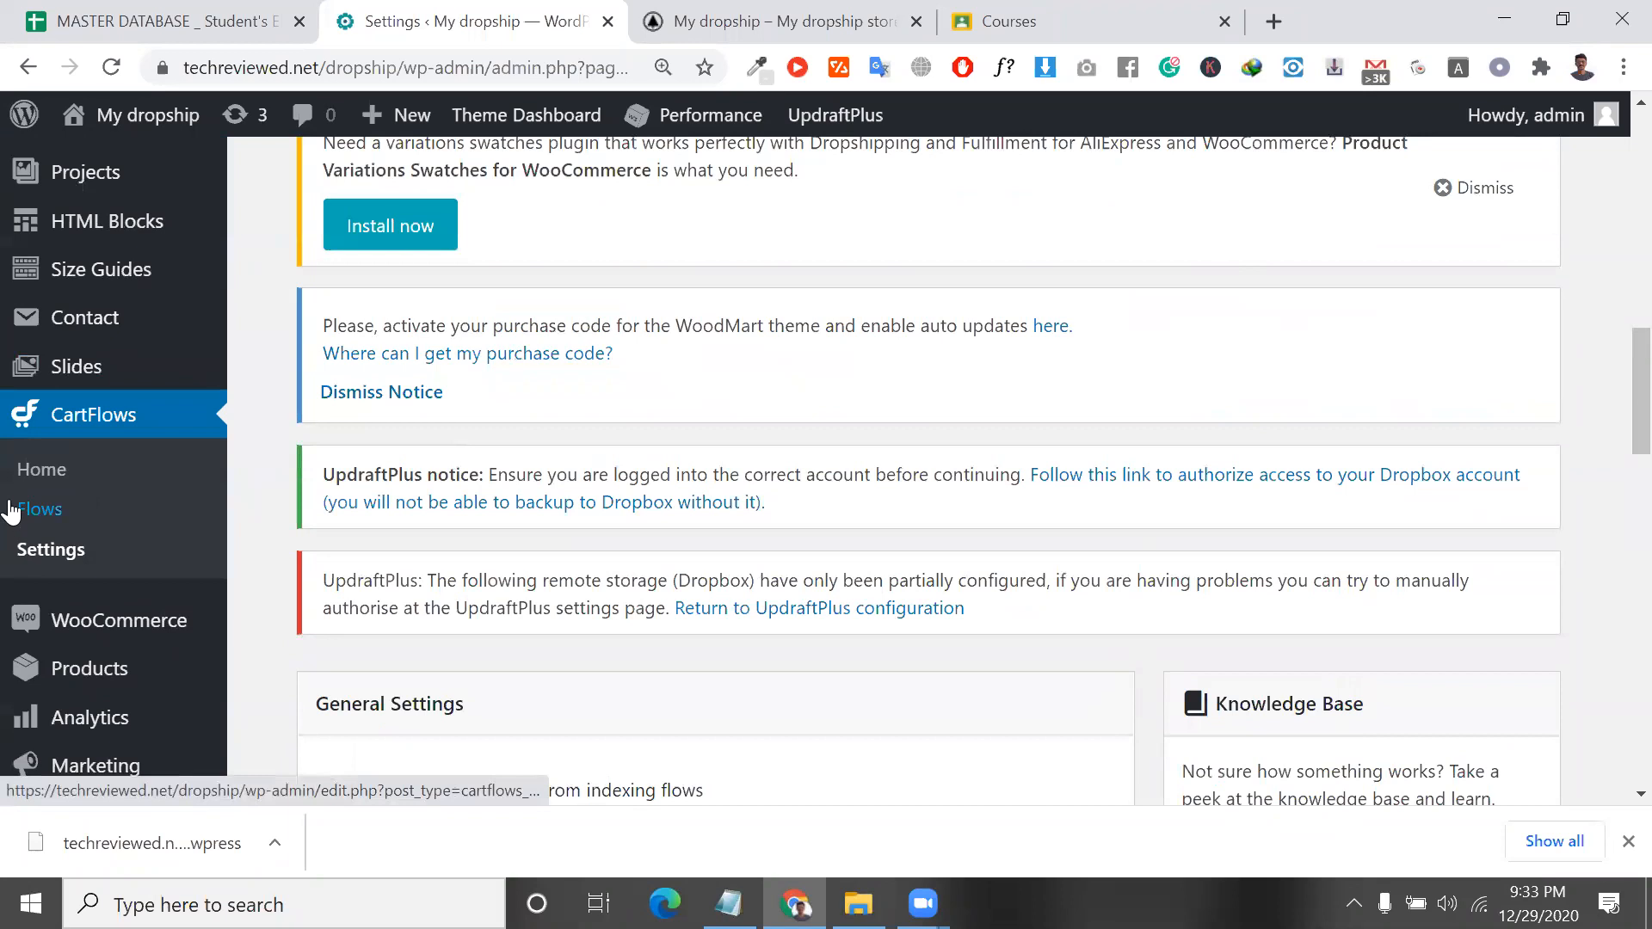
{"action": "scroll", "coordinate": [656, 228], "scroll_direction": "down", "scroll_amount": 7}
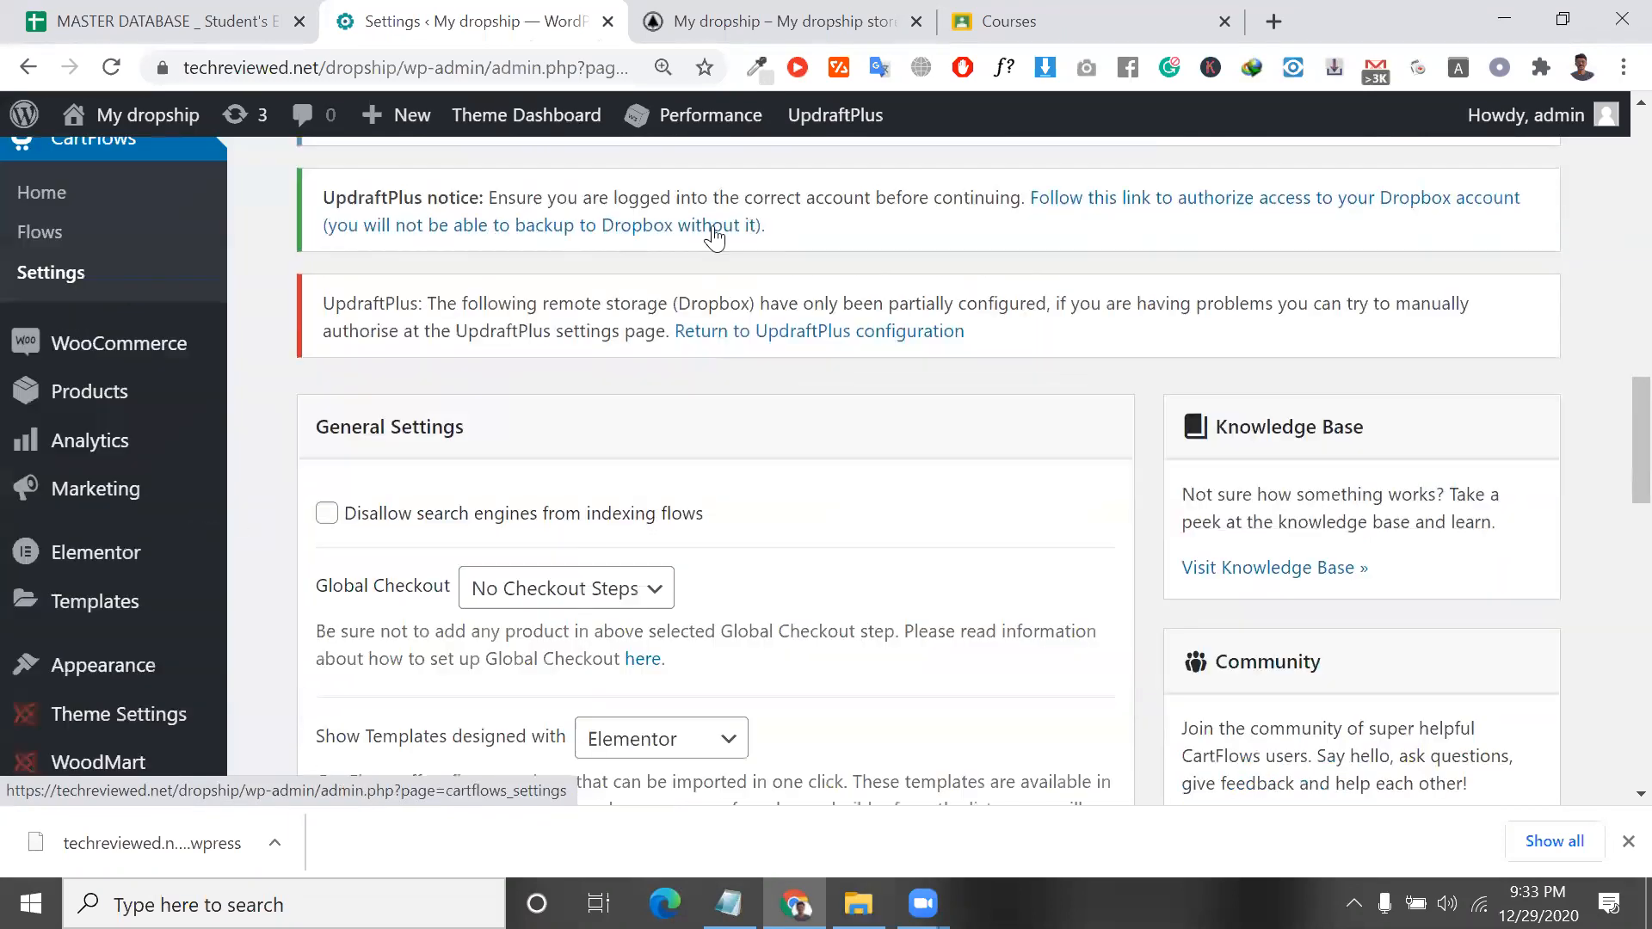
{"action": "scroll", "coordinate": [597, 620], "scroll_direction": "down", "scroll_amount": 4}
{"action": "scroll", "coordinate": [597, 619], "scroll_direction": "up", "scroll_amount": 6}
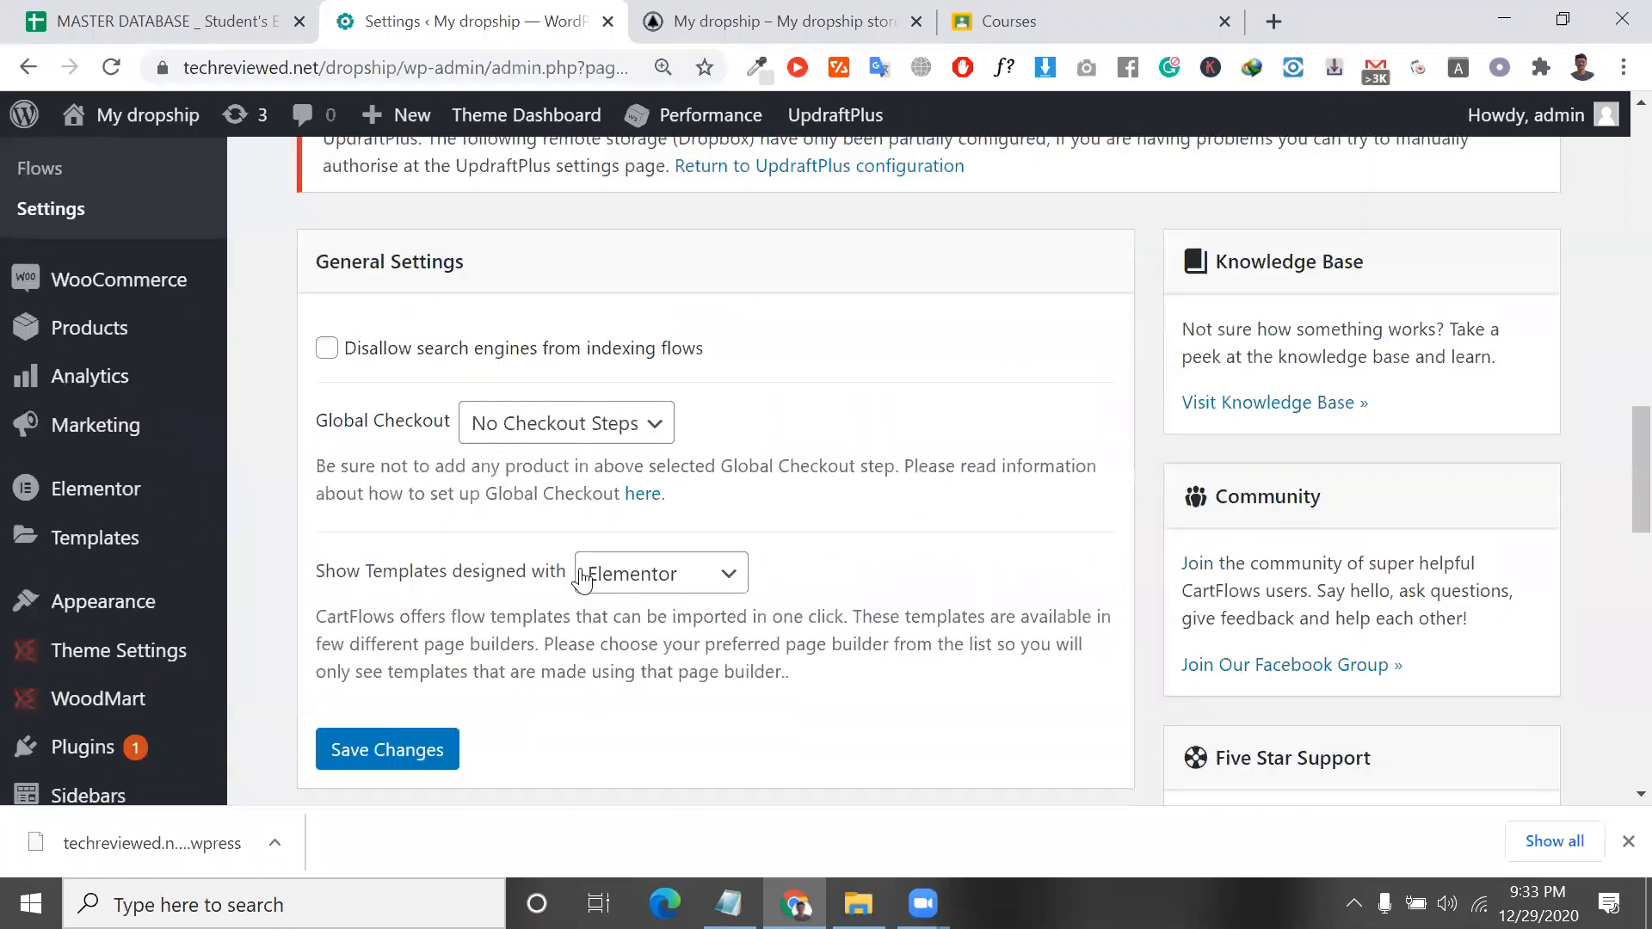
Keep Global Checkout at No Checkout Steps, choose Elementor as the page builder for templates, and save the general settings.
{"action": "left_click", "coordinate": [563, 442]}
{"action": "left_click", "coordinate": [565, 437]}
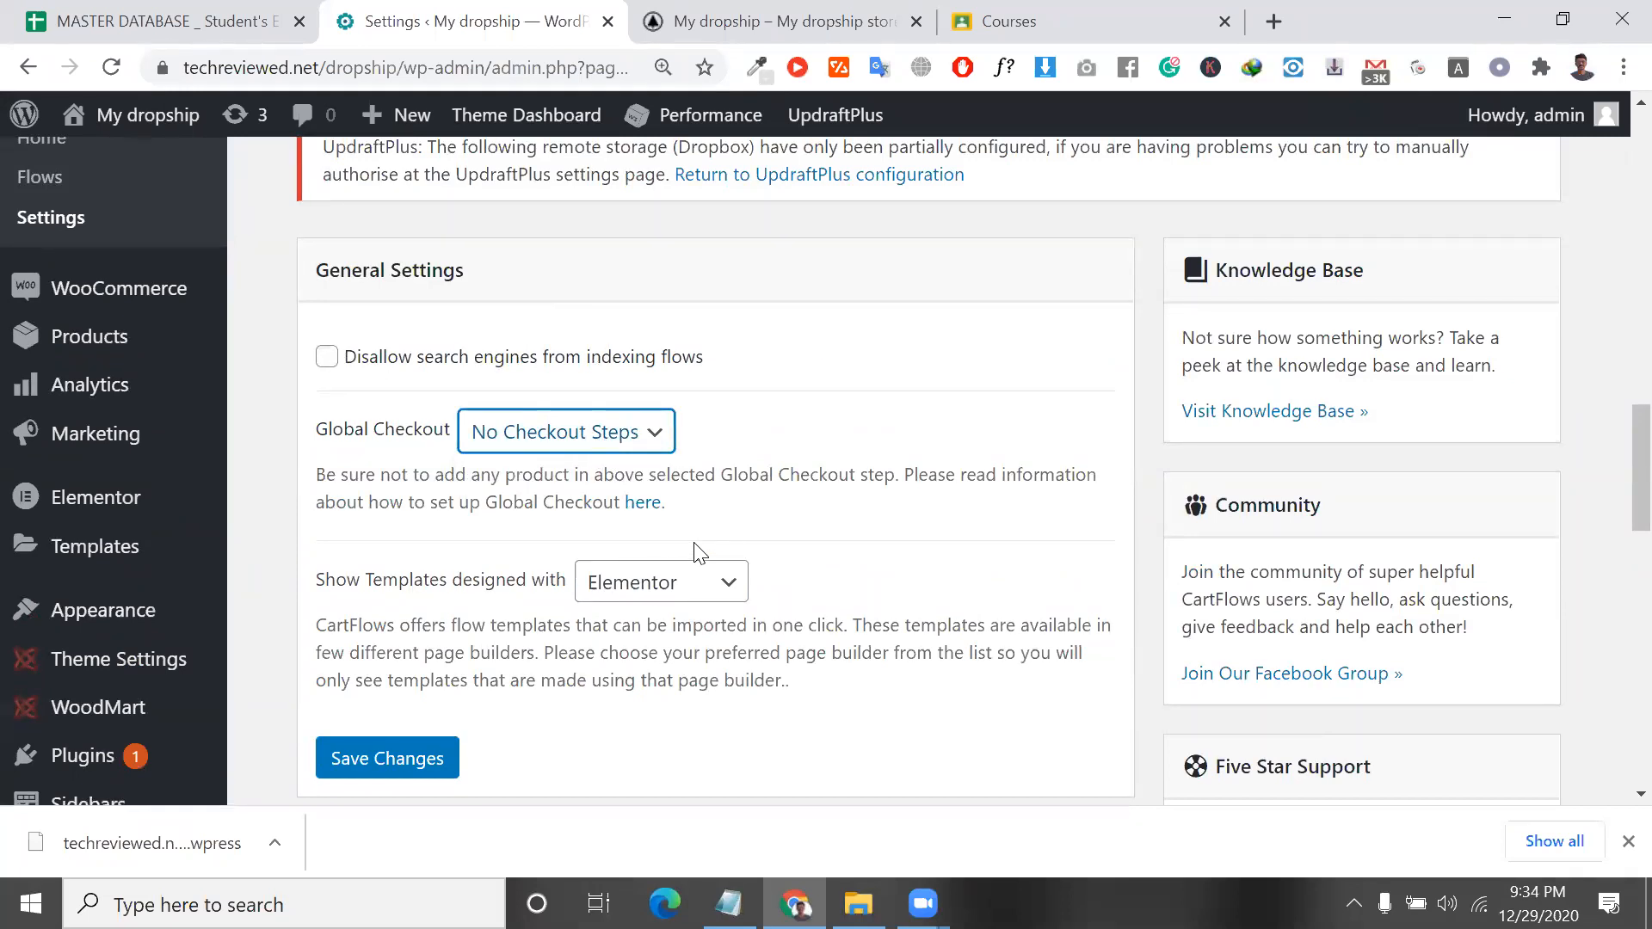
{"action": "left_click", "coordinate": [700, 576]}
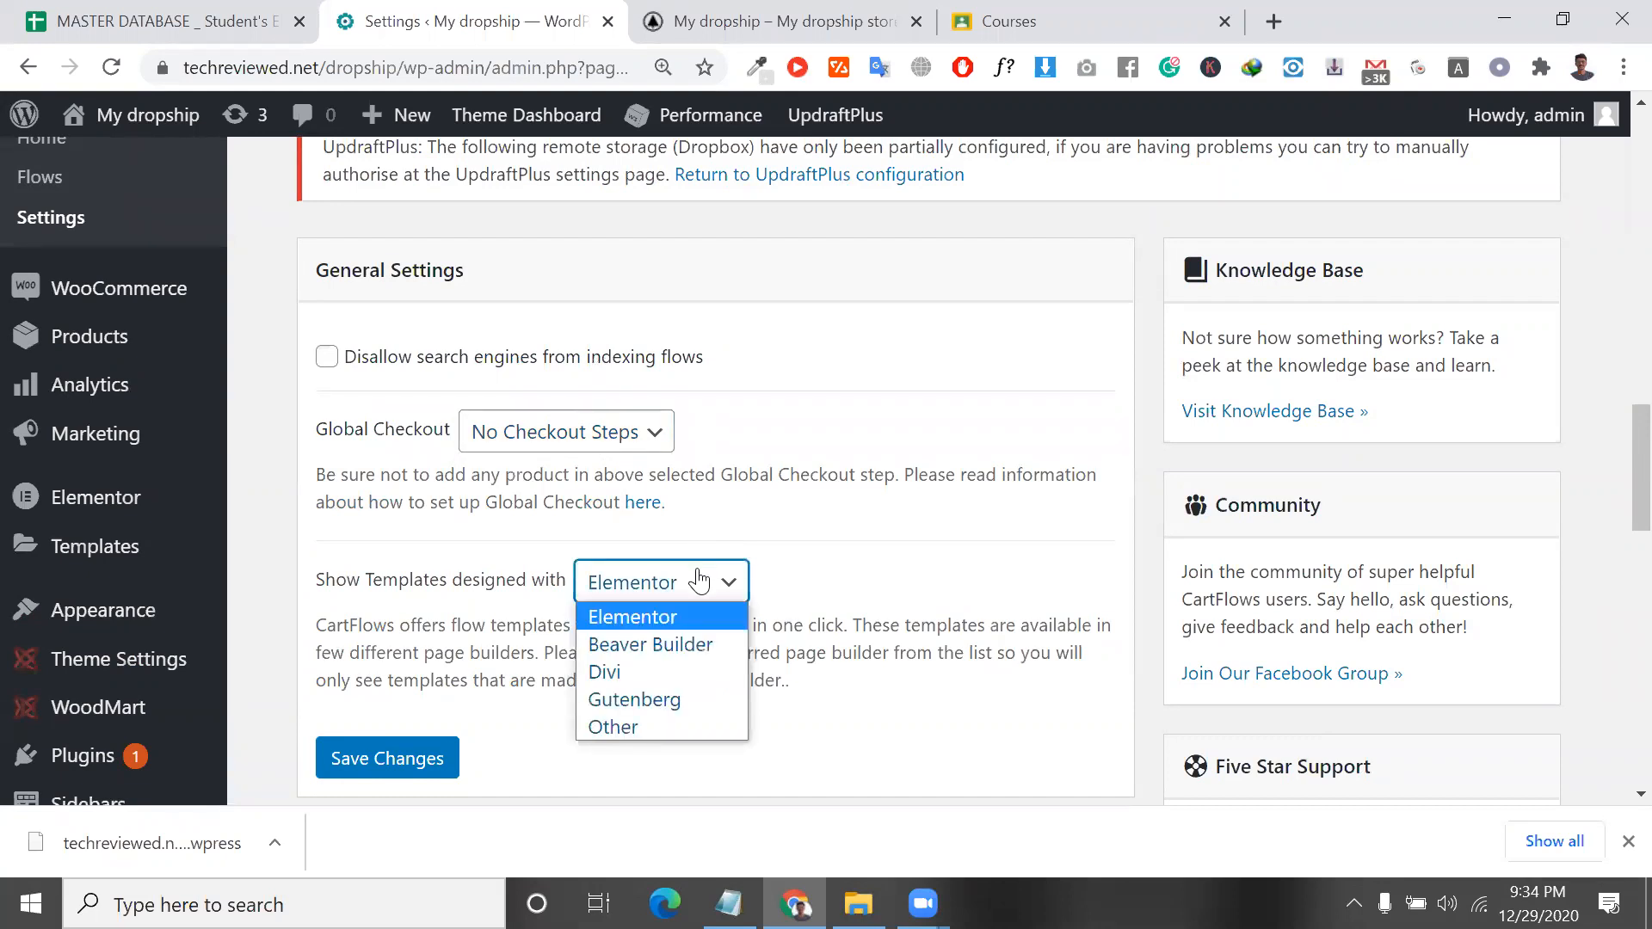
{"action": "left_click", "coordinate": [707, 618]}
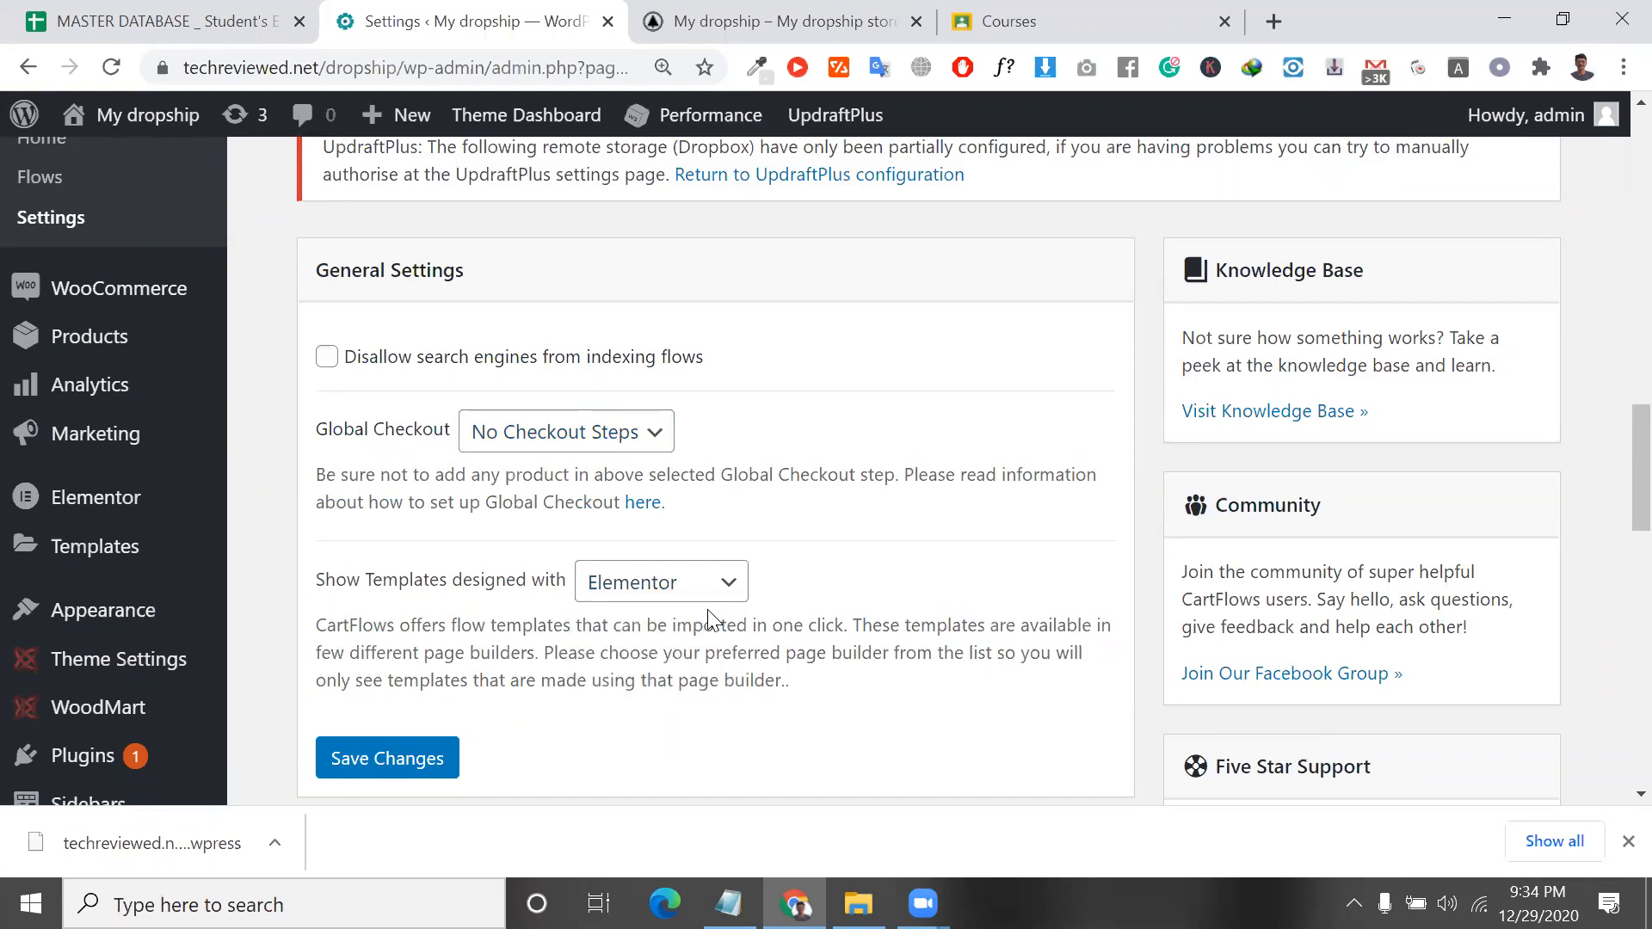
{"action": "left_click", "coordinate": [709, 586]}
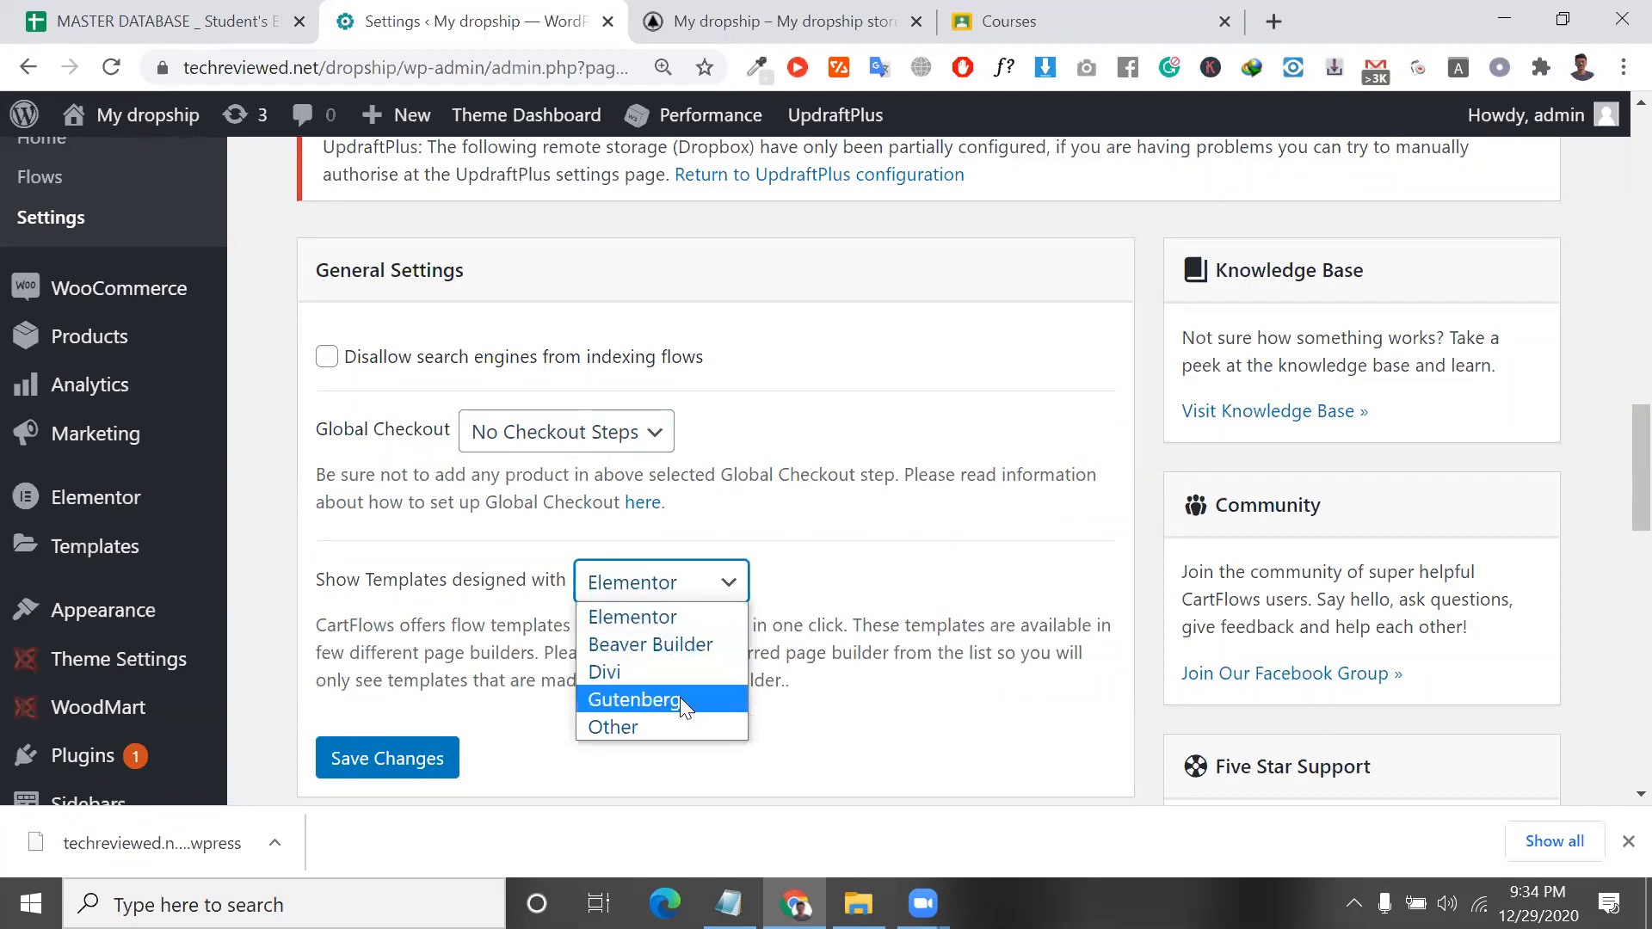
{"action": "left_click", "coordinate": [632, 616]}
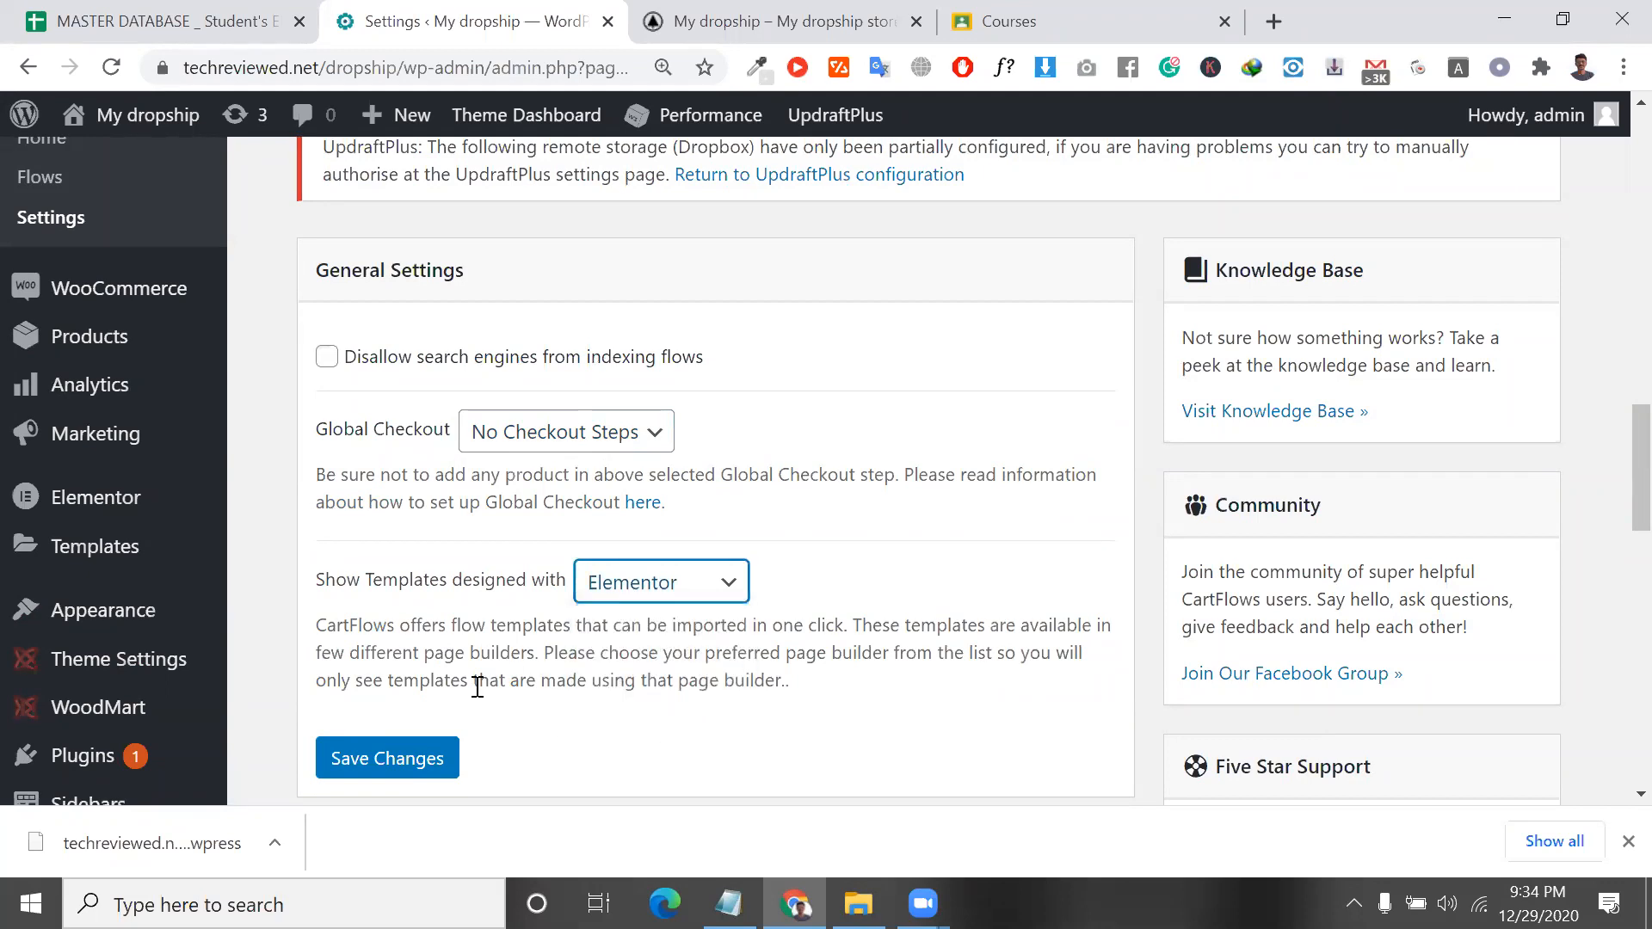
{"action": "left_click", "coordinate": [433, 765]}
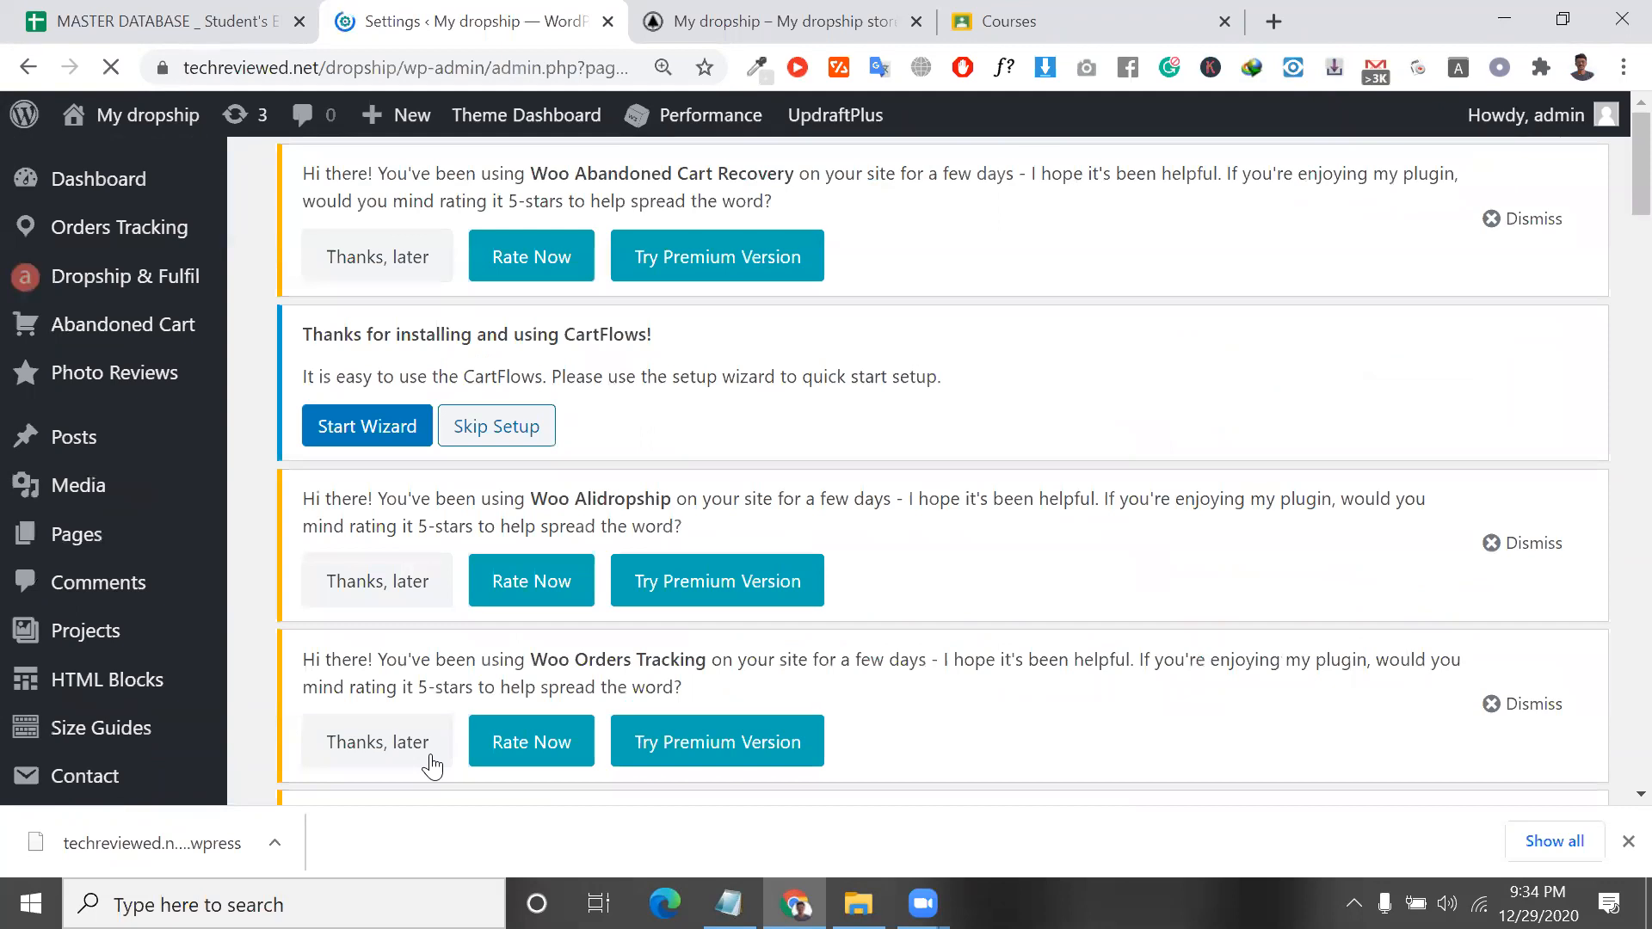
Open the CartFlows list of flows and start adding a new flow from the Flows Library.
{"action": "scroll", "coordinate": [288, 733], "scroll_direction": "down", "scroll_amount": 5}
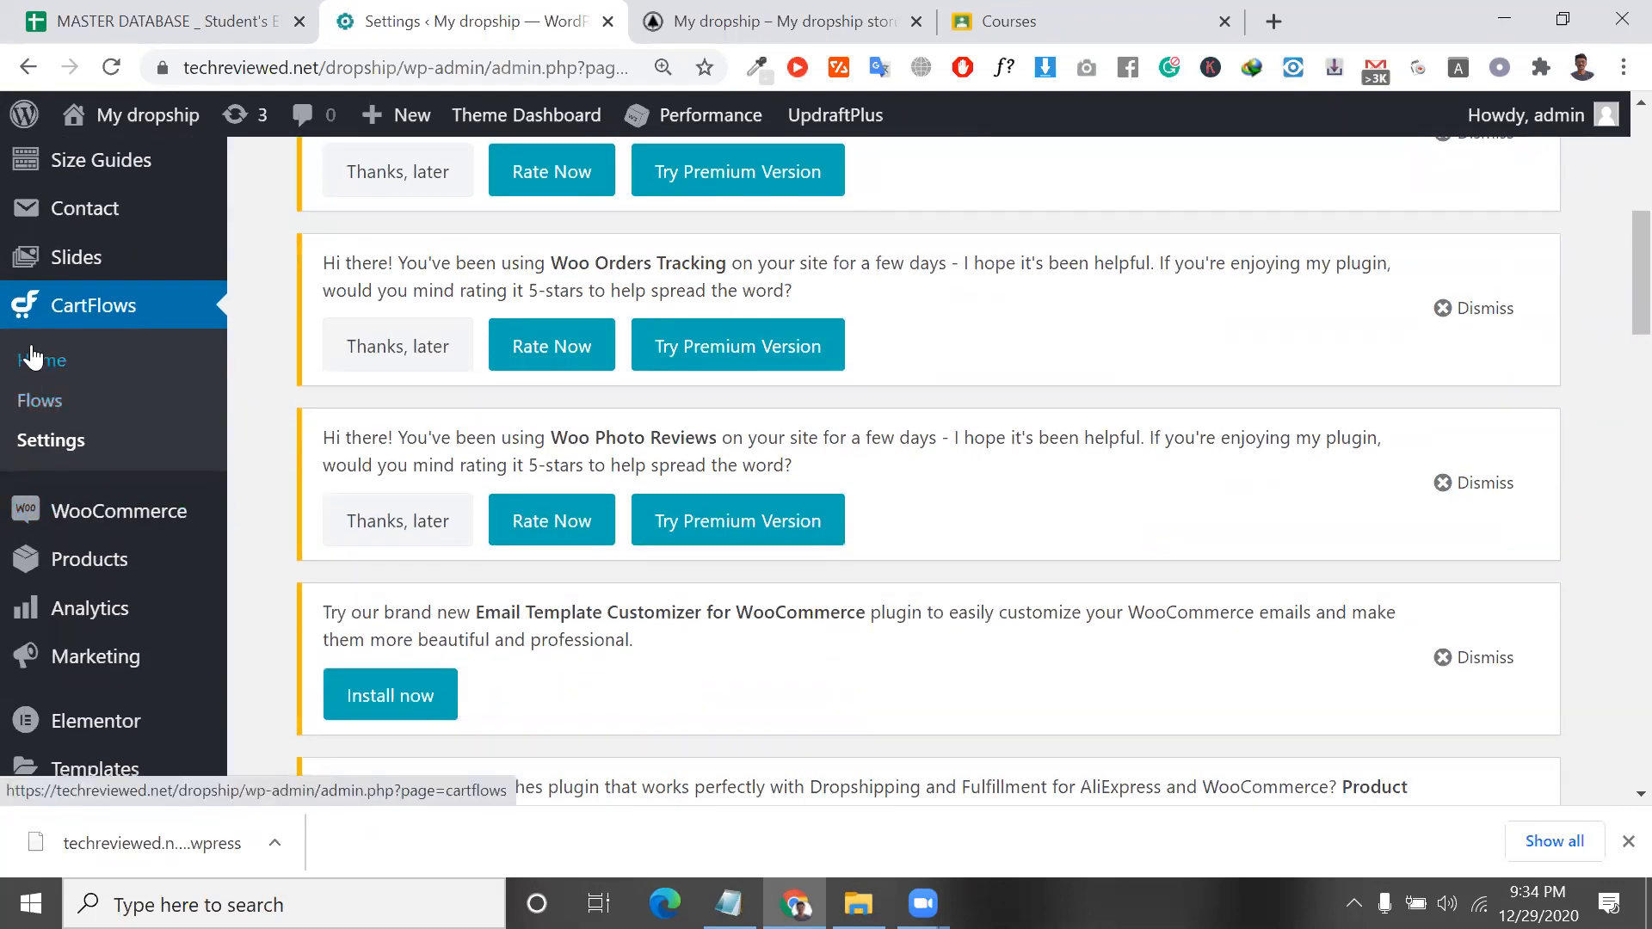
{"action": "left_click", "coordinate": [53, 402]}
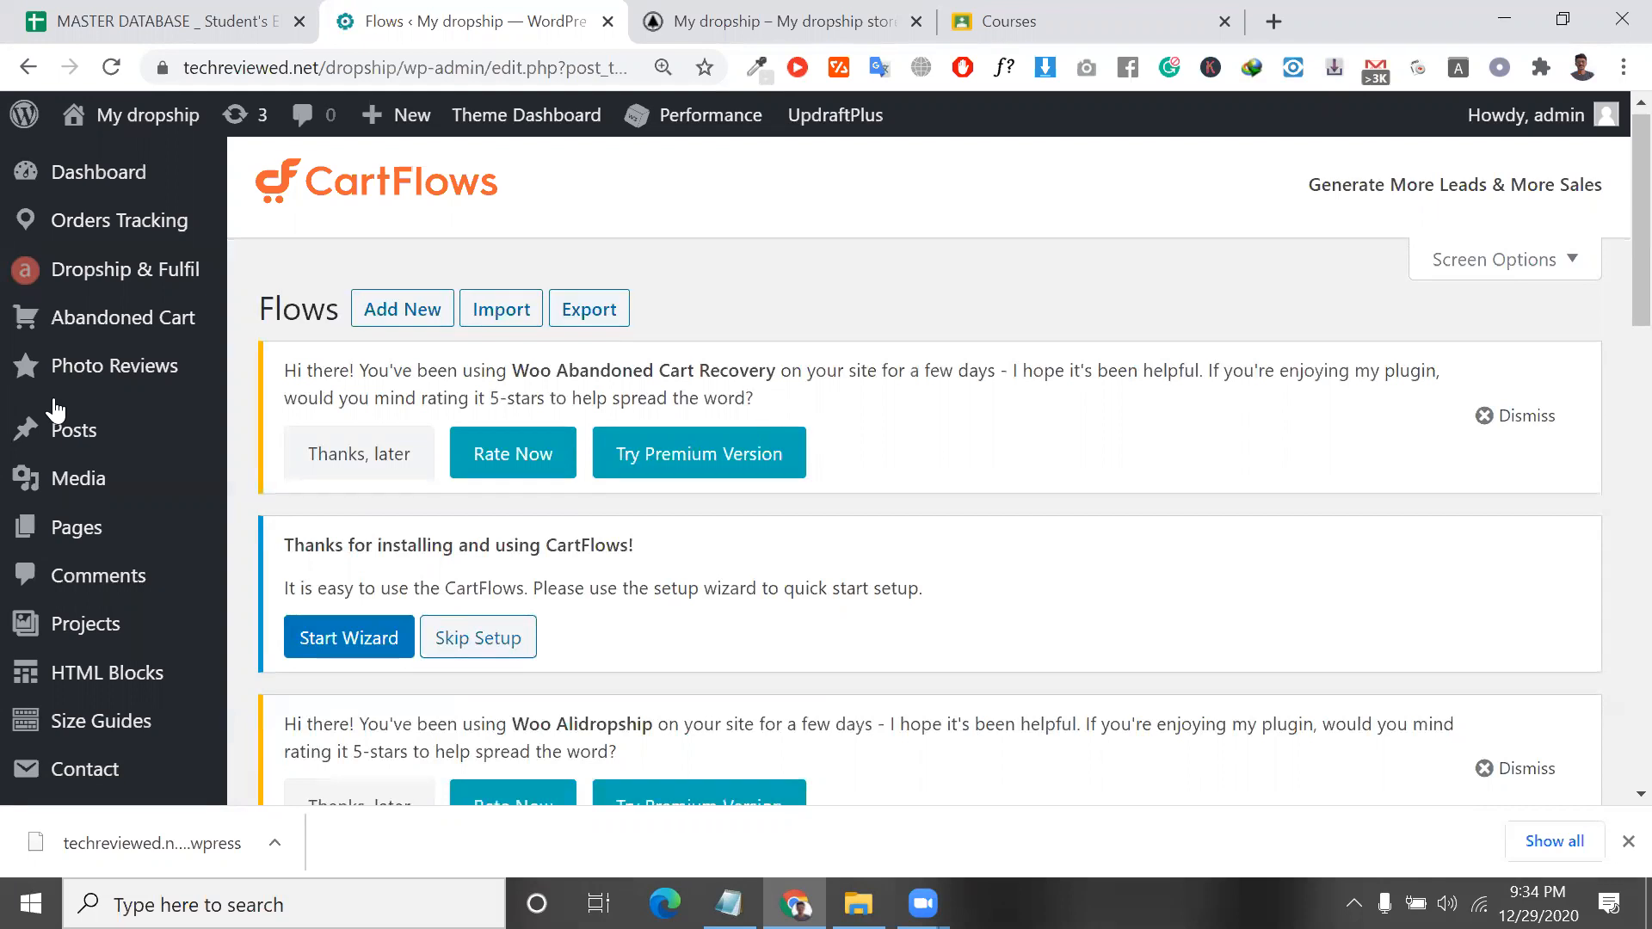
{"action": "scroll", "coordinate": [396, 432], "scroll_direction": "down", "scroll_amount": 15}
{"action": "scroll", "coordinate": [398, 428], "scroll_direction": "up", "scroll_amount": 15}
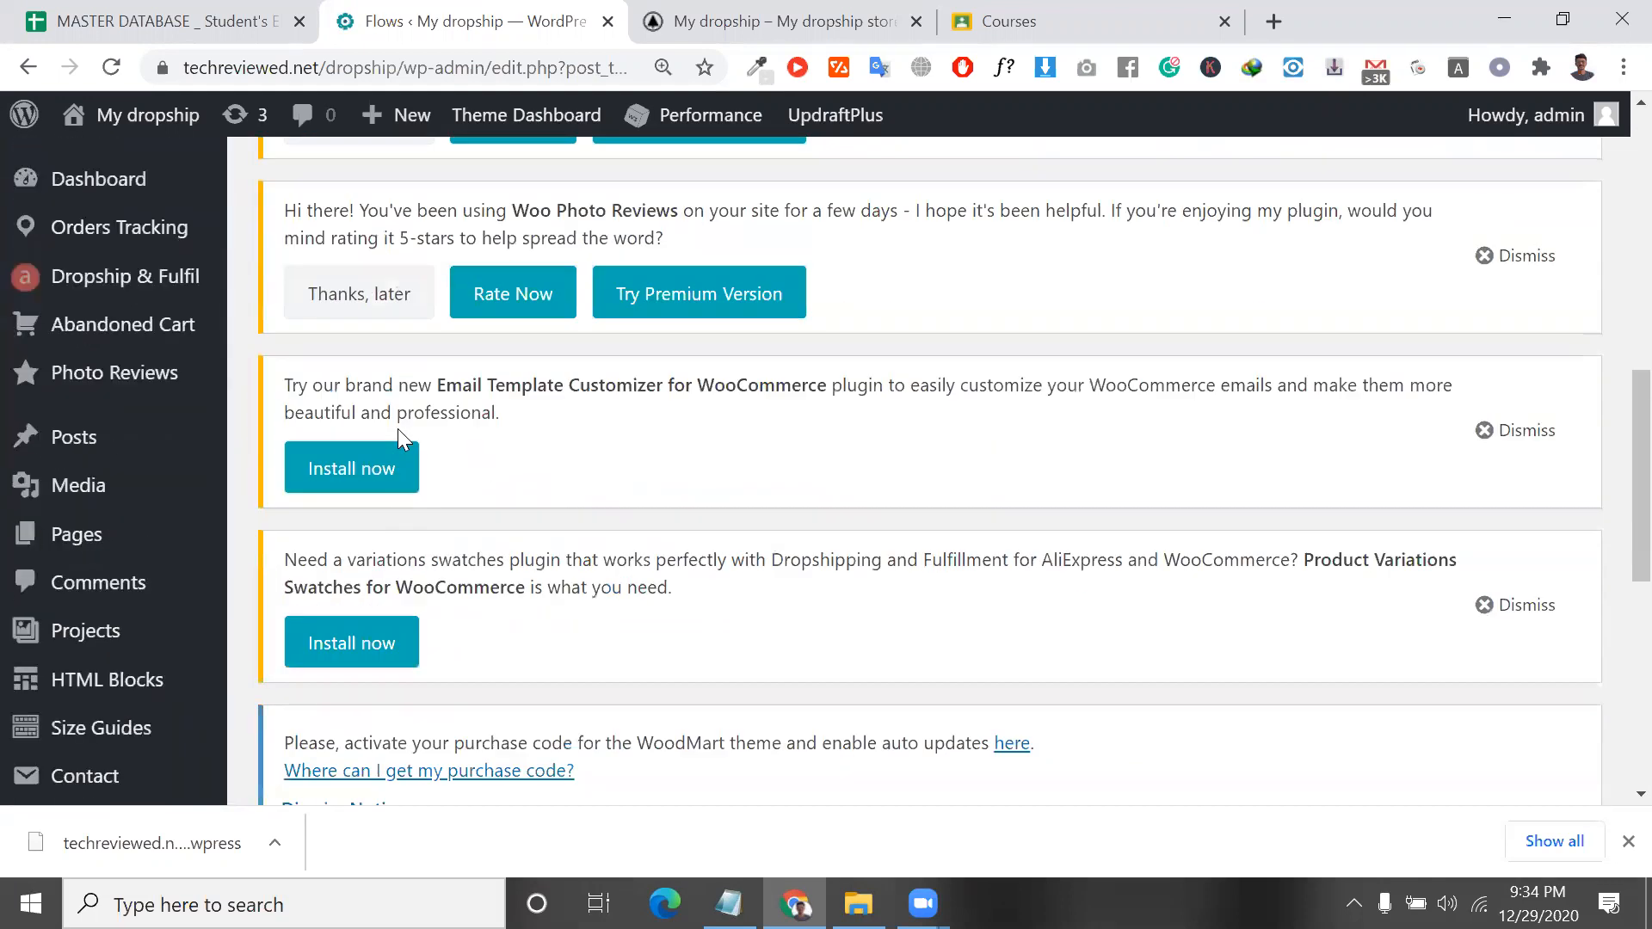
{"action": "left_click", "coordinate": [411, 325]}
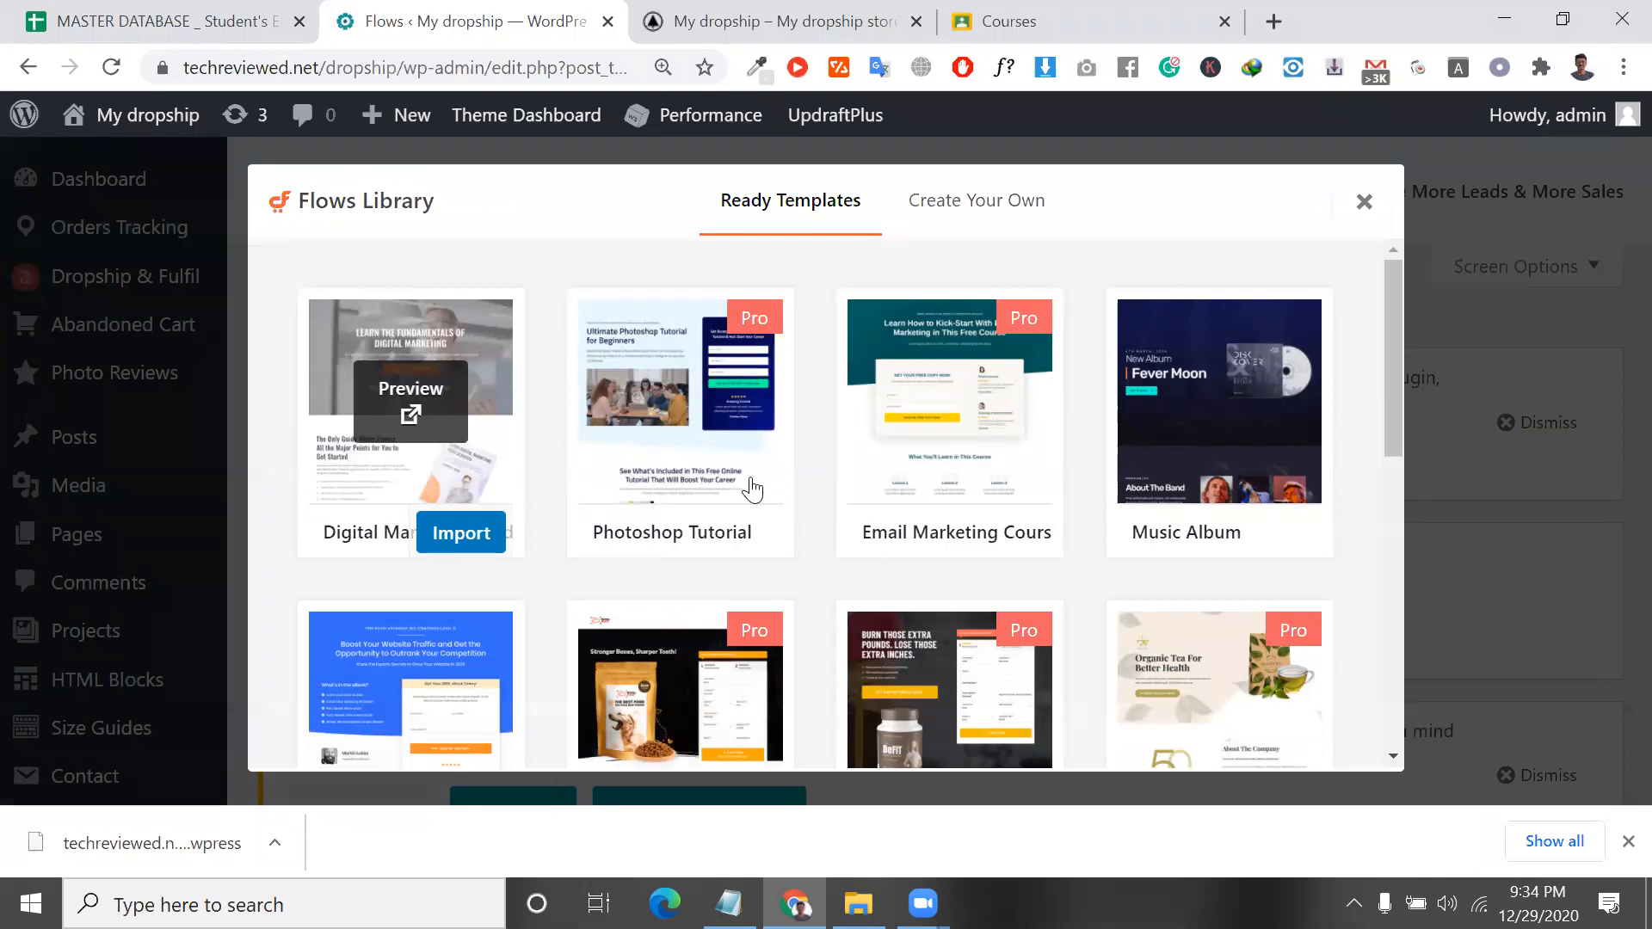
Browse the ready flow templates and import the free Evergreen template listed just before Evergreen Product 02.
{"action": "scroll", "coordinate": [894, 588], "scroll_direction": "down", "scroll_amount": 3}
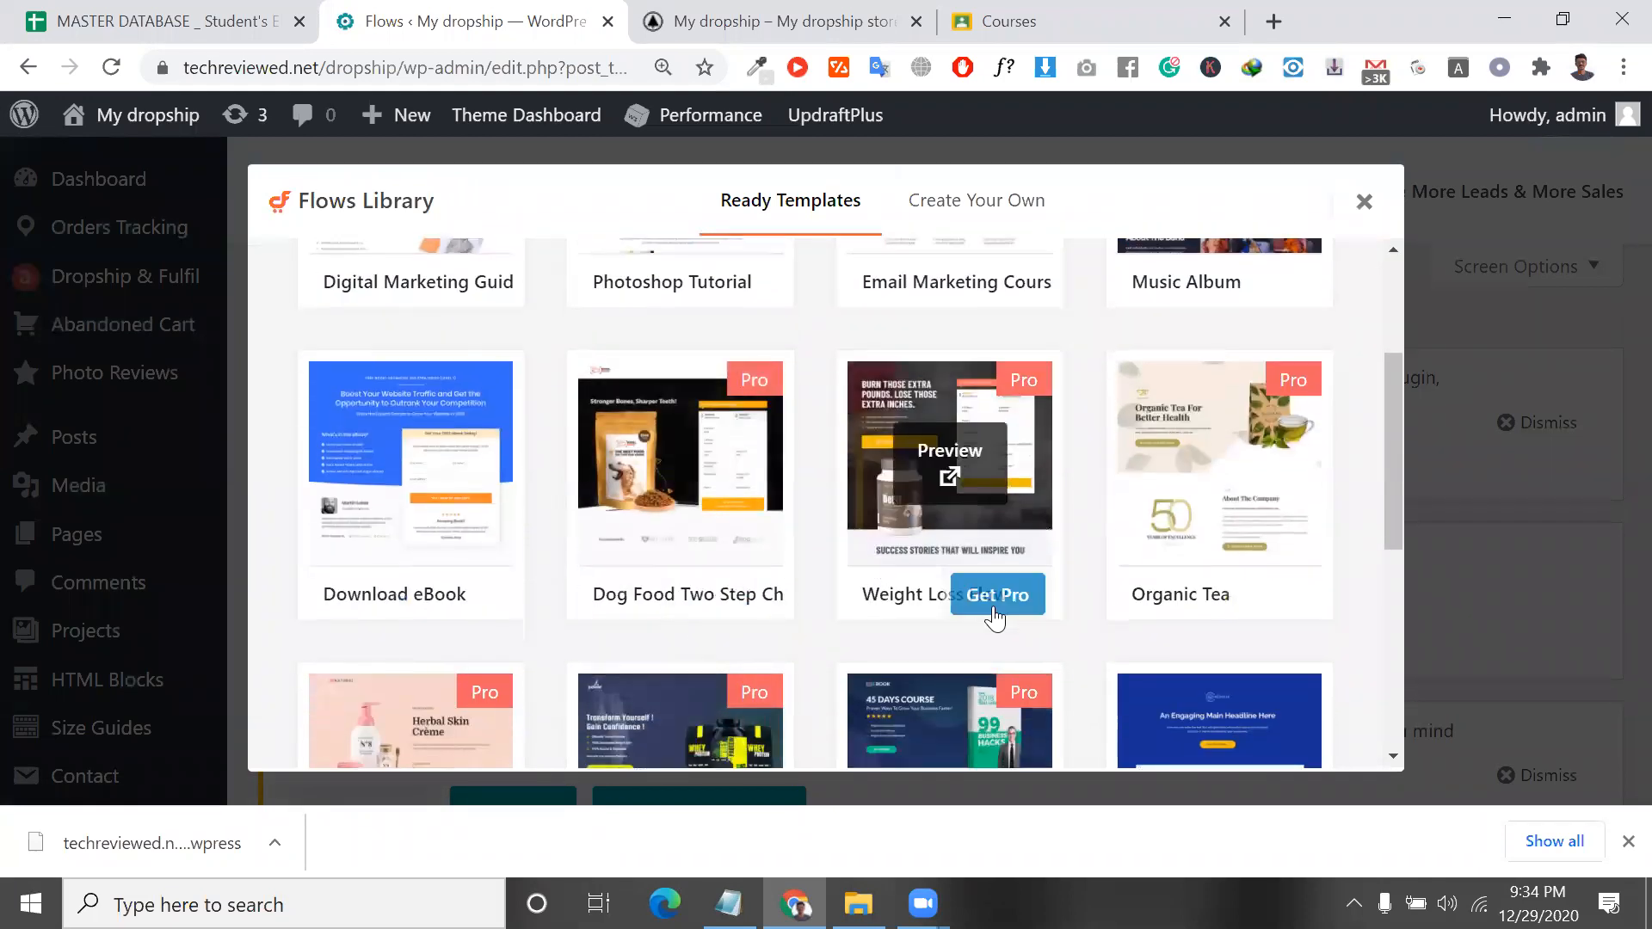
{"action": "scroll", "coordinate": [988, 619], "scroll_direction": "down", "scroll_amount": 3}
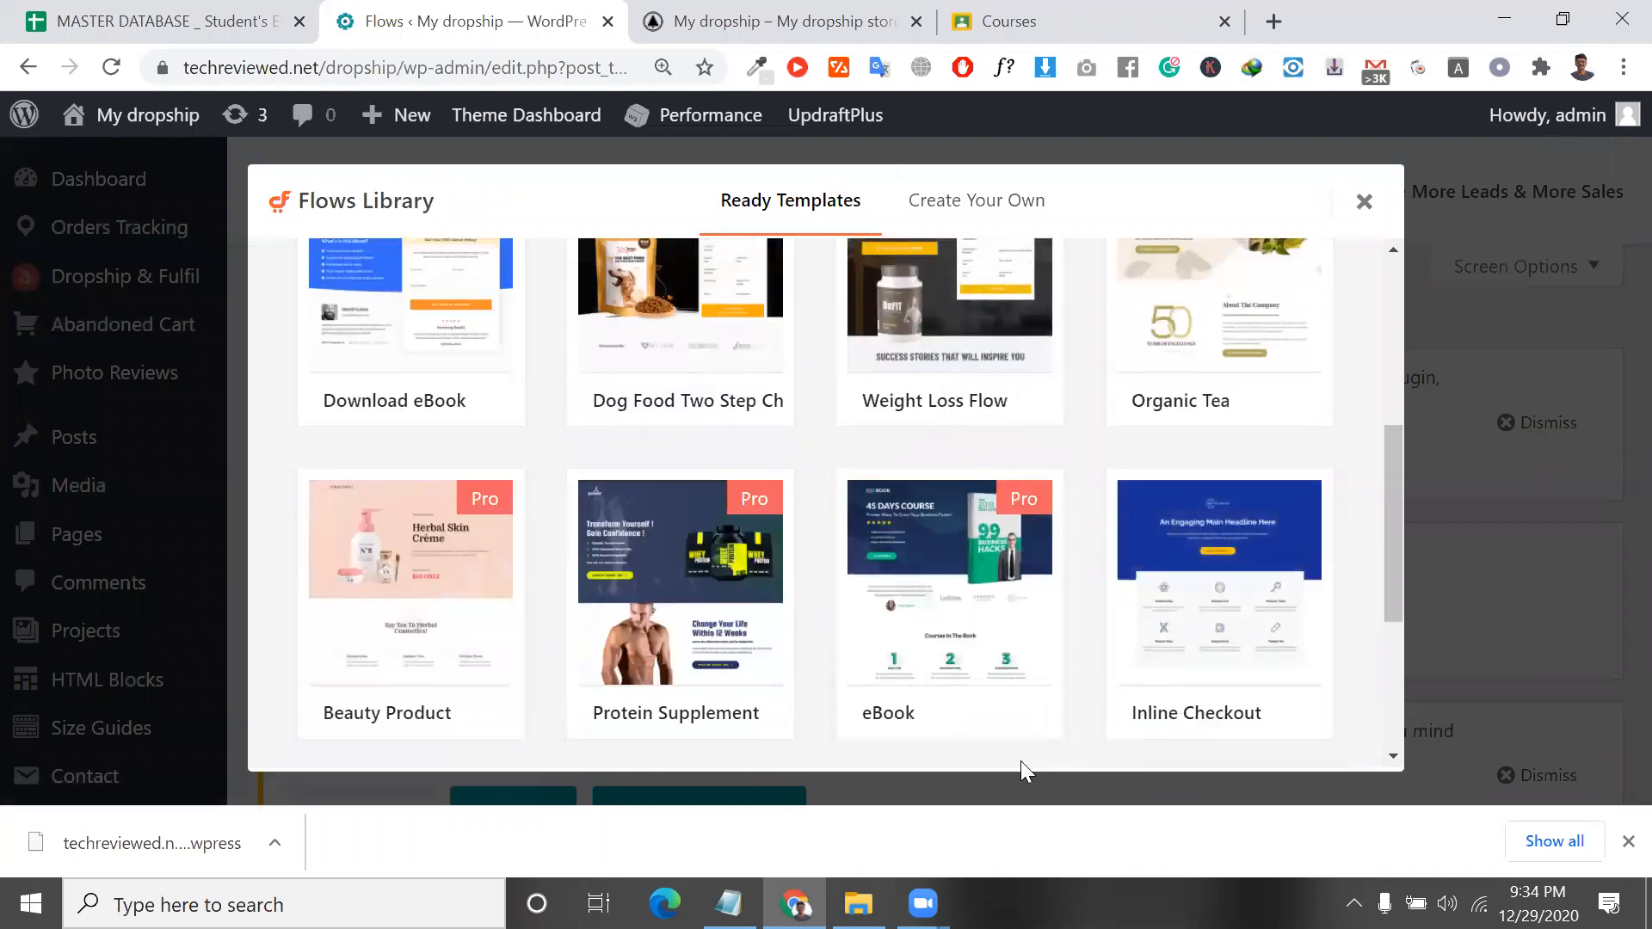
{"action": "scroll", "coordinate": [1021, 760], "scroll_direction": "down", "scroll_amount": 3}
{"action": "scroll", "coordinate": [1067, 593], "scroll_direction": "down", "scroll_amount": 1}
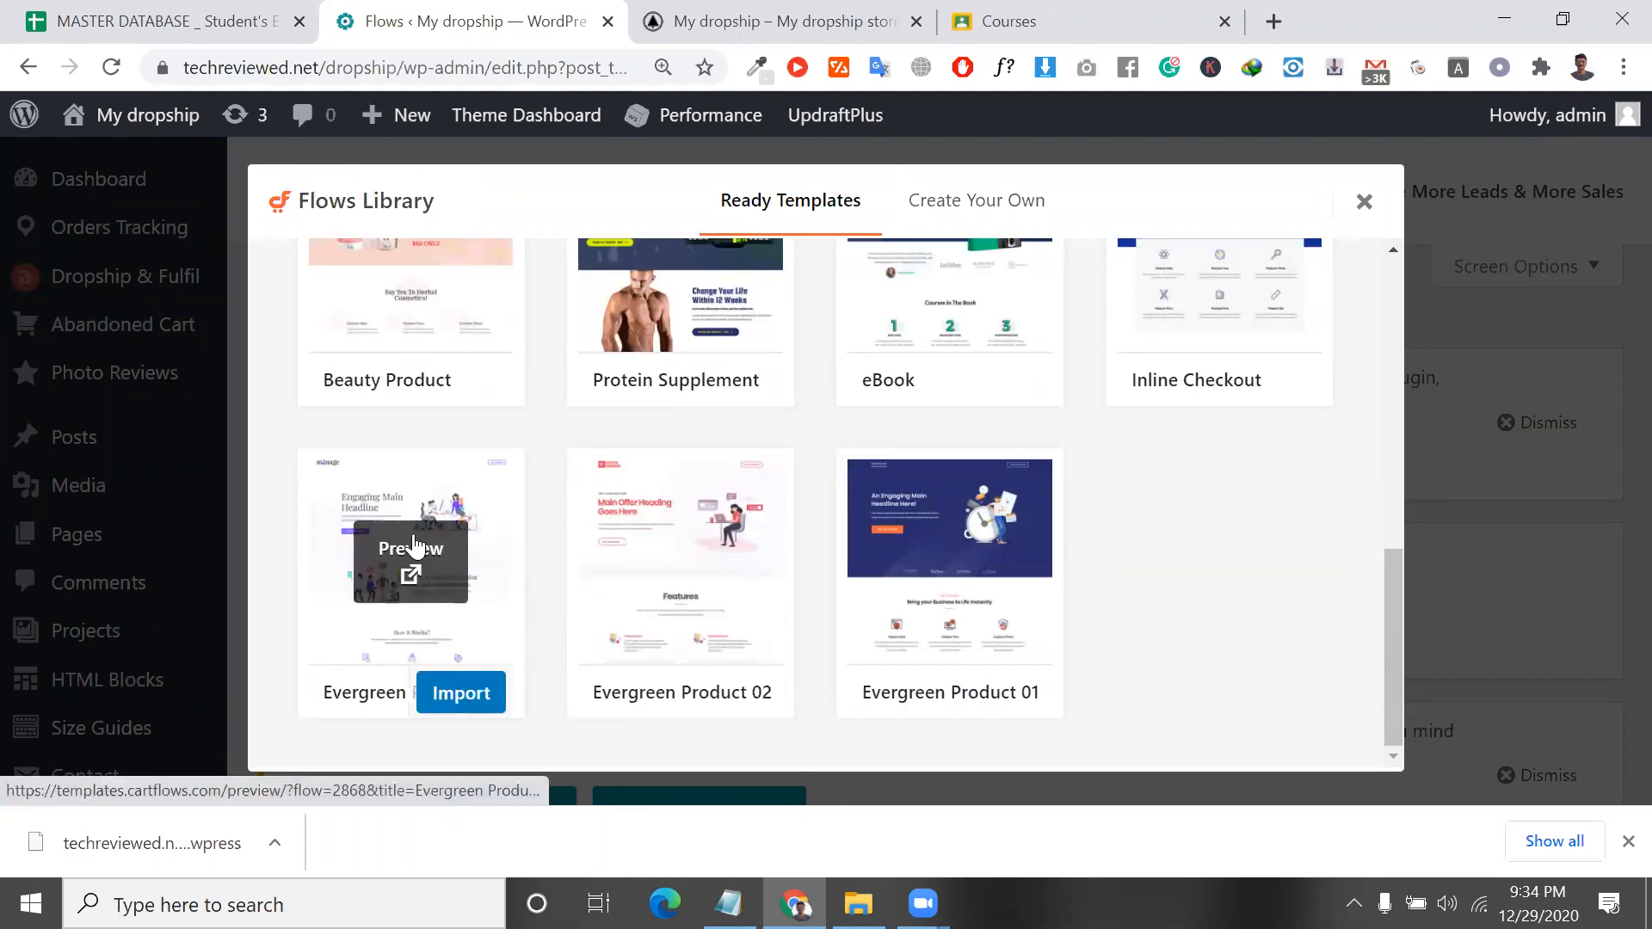
{"action": "scroll", "coordinate": [414, 542], "scroll_direction": "up", "scroll_amount": 5}
{"action": "scroll", "coordinate": [414, 536], "scroll_direction": "down", "scroll_amount": 4}
{"action": "scroll", "coordinate": [416, 542], "scroll_direction": "down", "scroll_amount": 3}
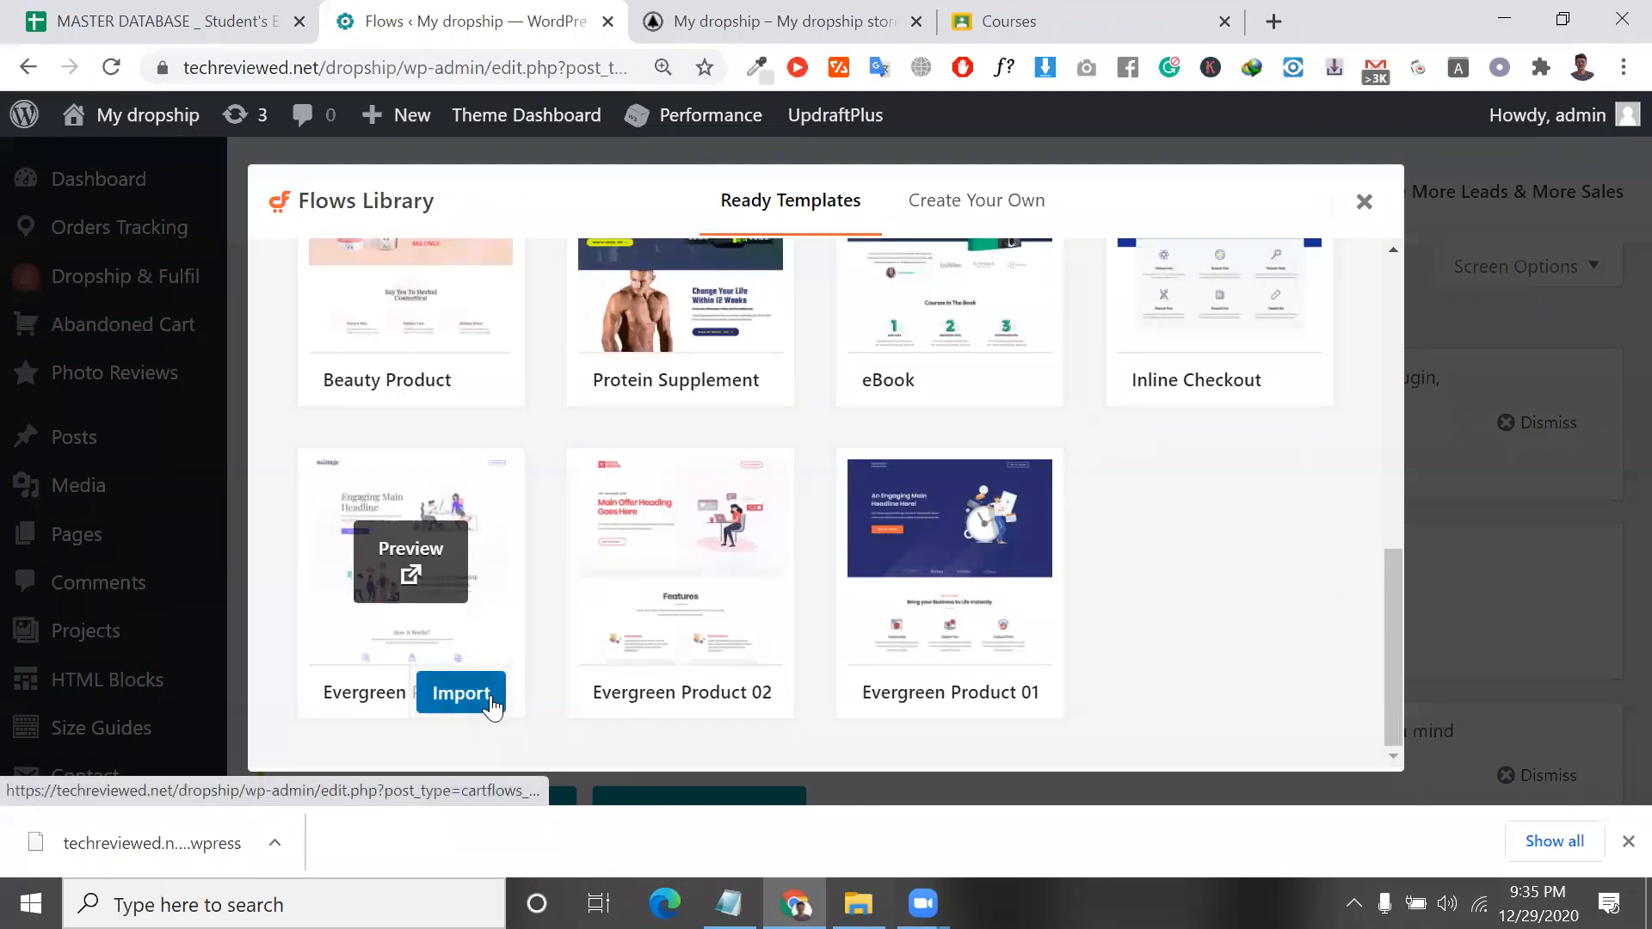
{"action": "left_click", "coordinate": [461, 694]}
Look over the other ready flow templates and the option for creating a flow from scratch.
{"action": "scroll", "coordinate": [549, 530], "scroll_direction": "up", "scroll_amount": 4}
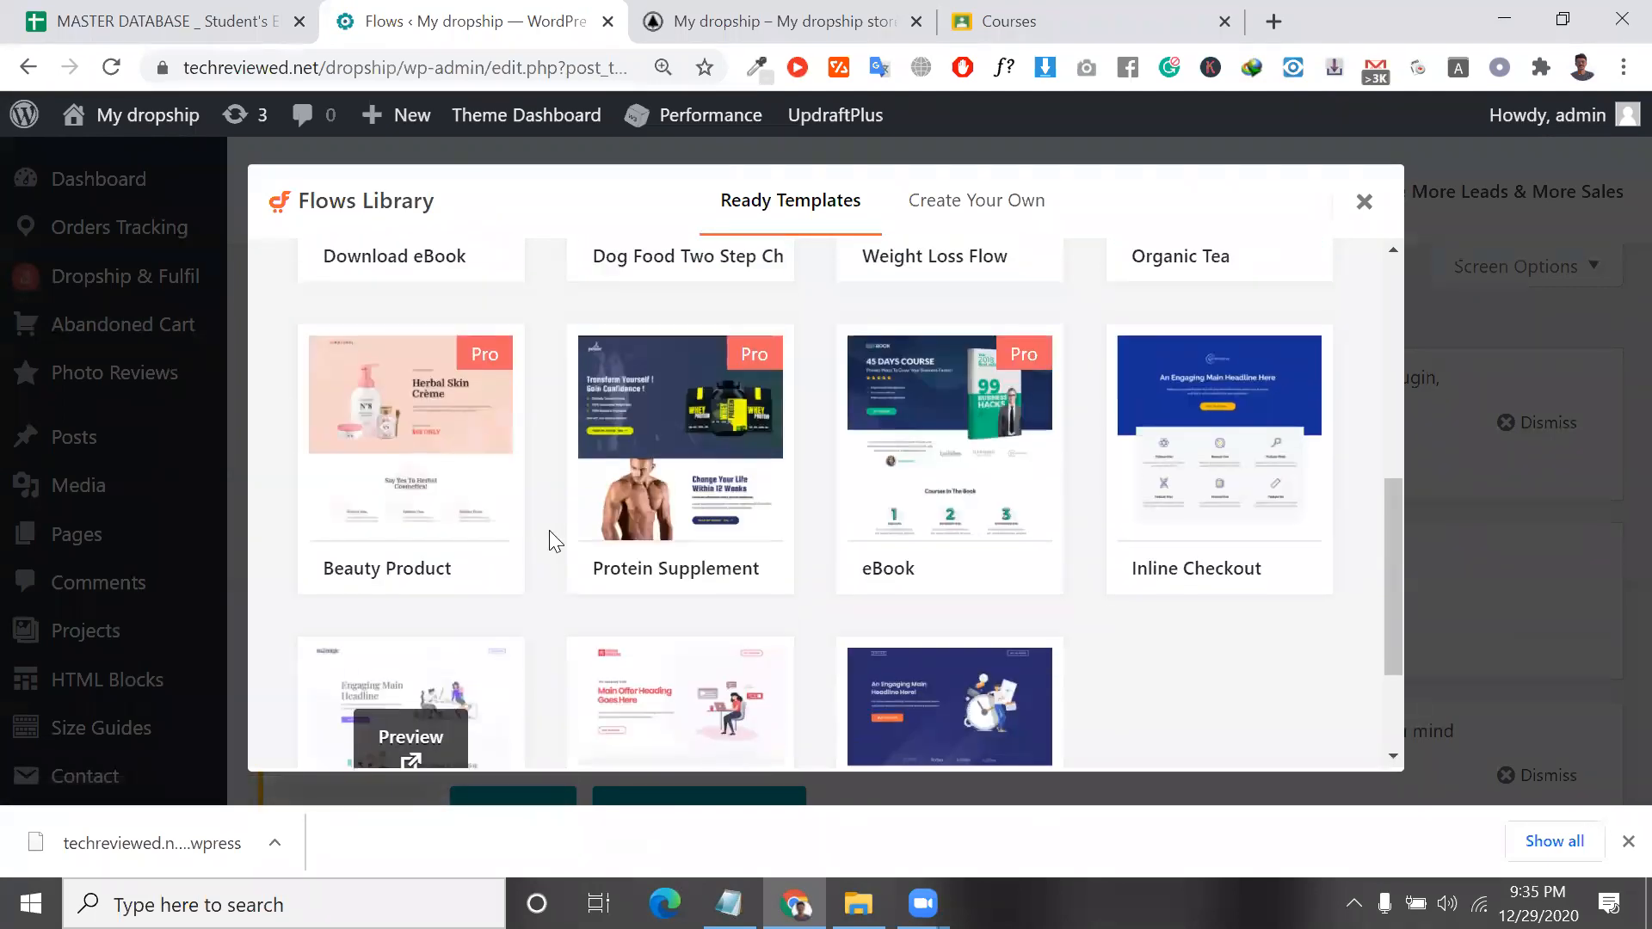
{"action": "scroll", "coordinate": [548, 530], "scroll_direction": "up", "scroll_amount": 2}
{"action": "mouse_move", "coordinate": [695, 575]}
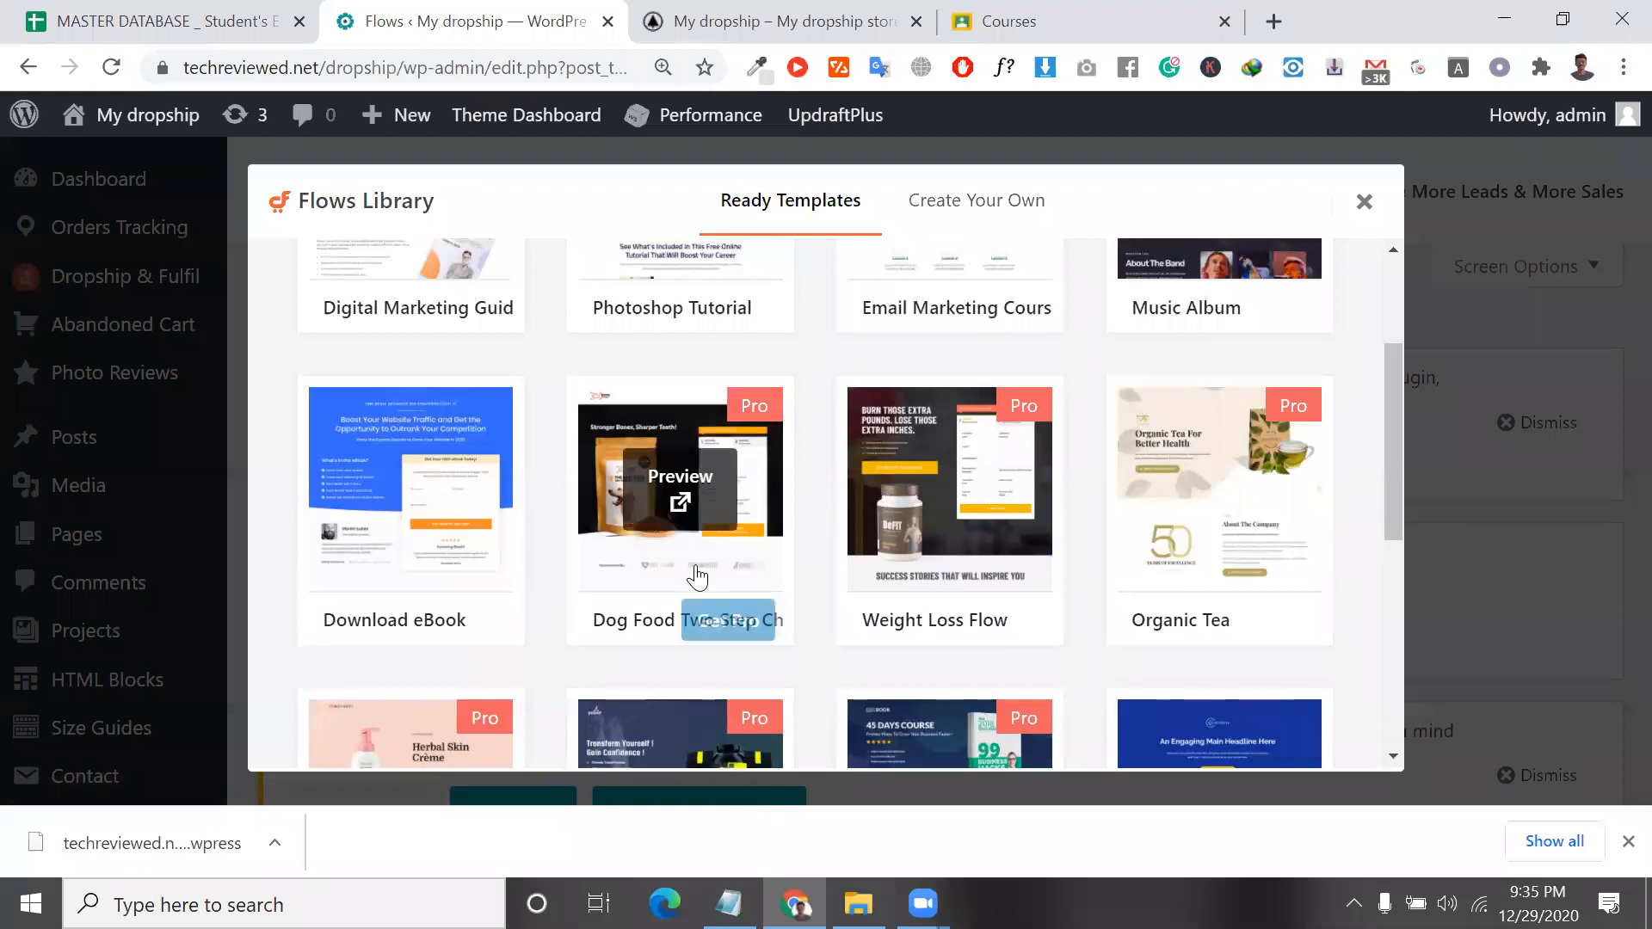
{"action": "scroll", "coordinate": [776, 653], "scroll_direction": "down", "scroll_amount": 6}
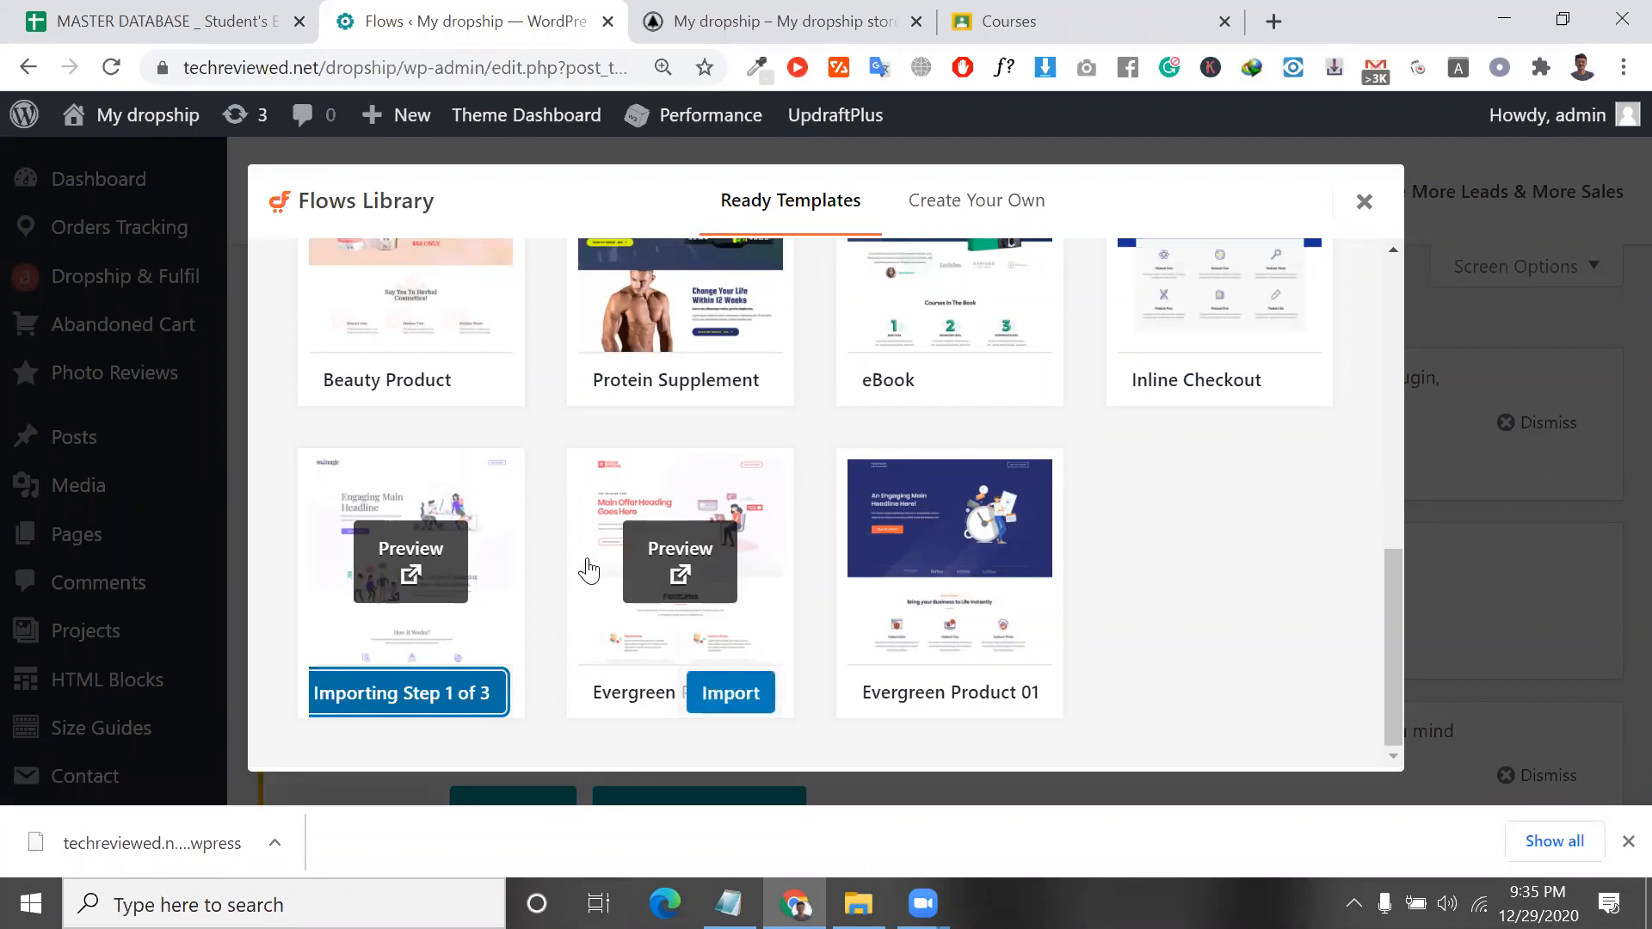
{"action": "left_click", "coordinate": [1023, 211]}
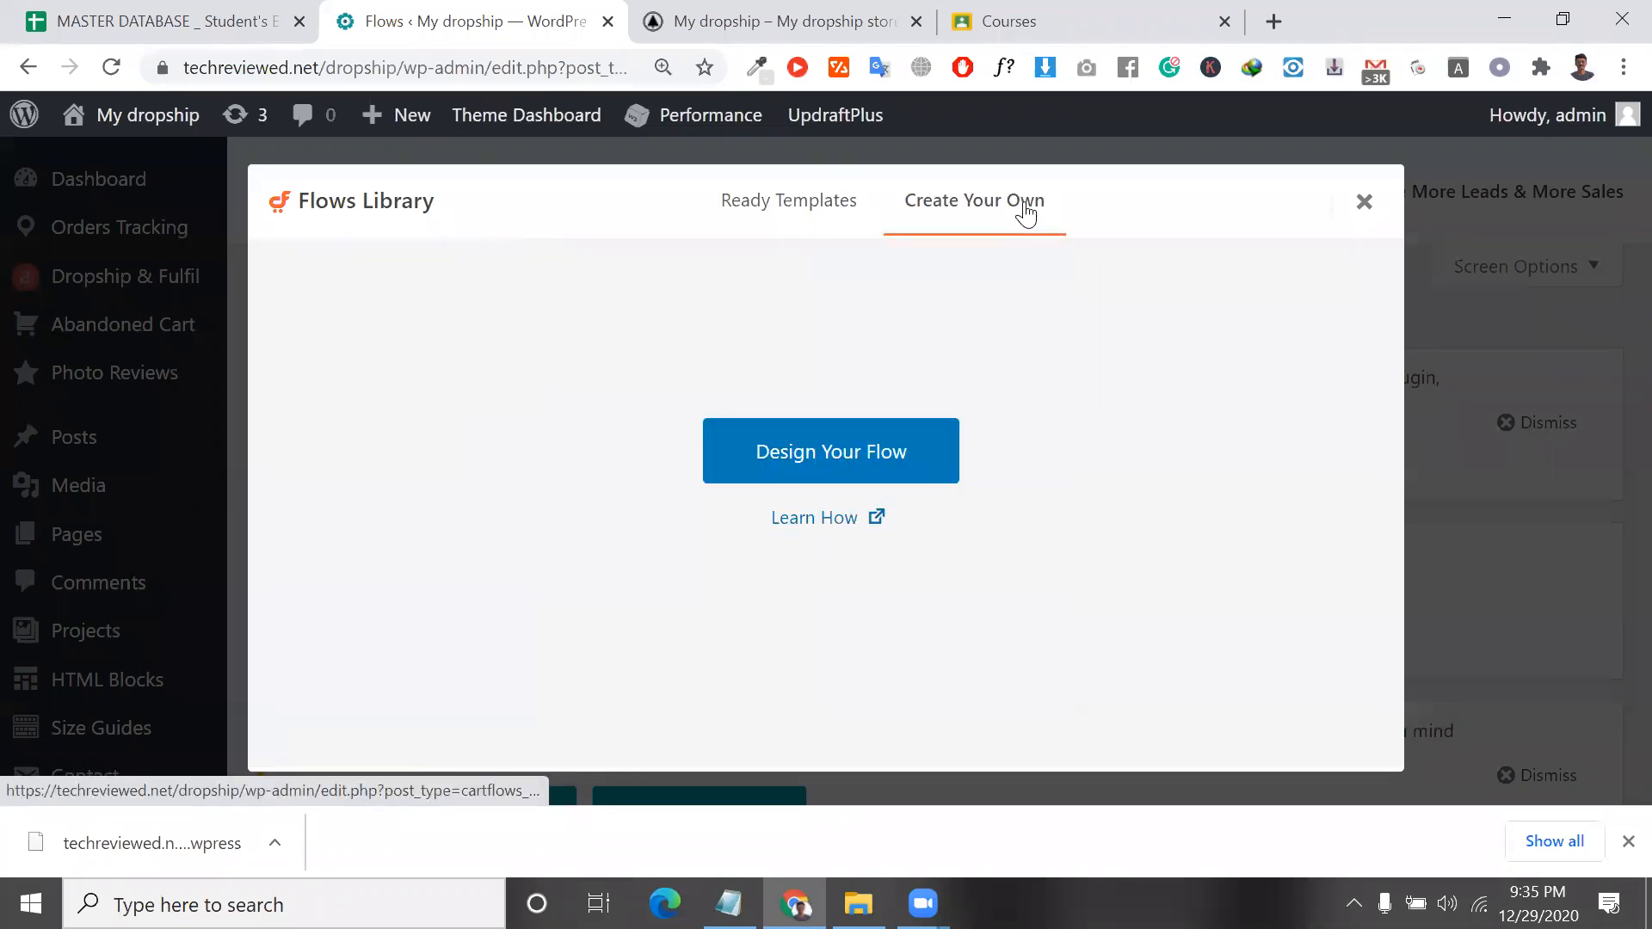
{"action": "left_click", "coordinate": [789, 218]}
Title the imported flow "sales flow".
{"action": "scroll", "coordinate": [492, 654], "scroll_direction": "down", "scroll_amount": 5}
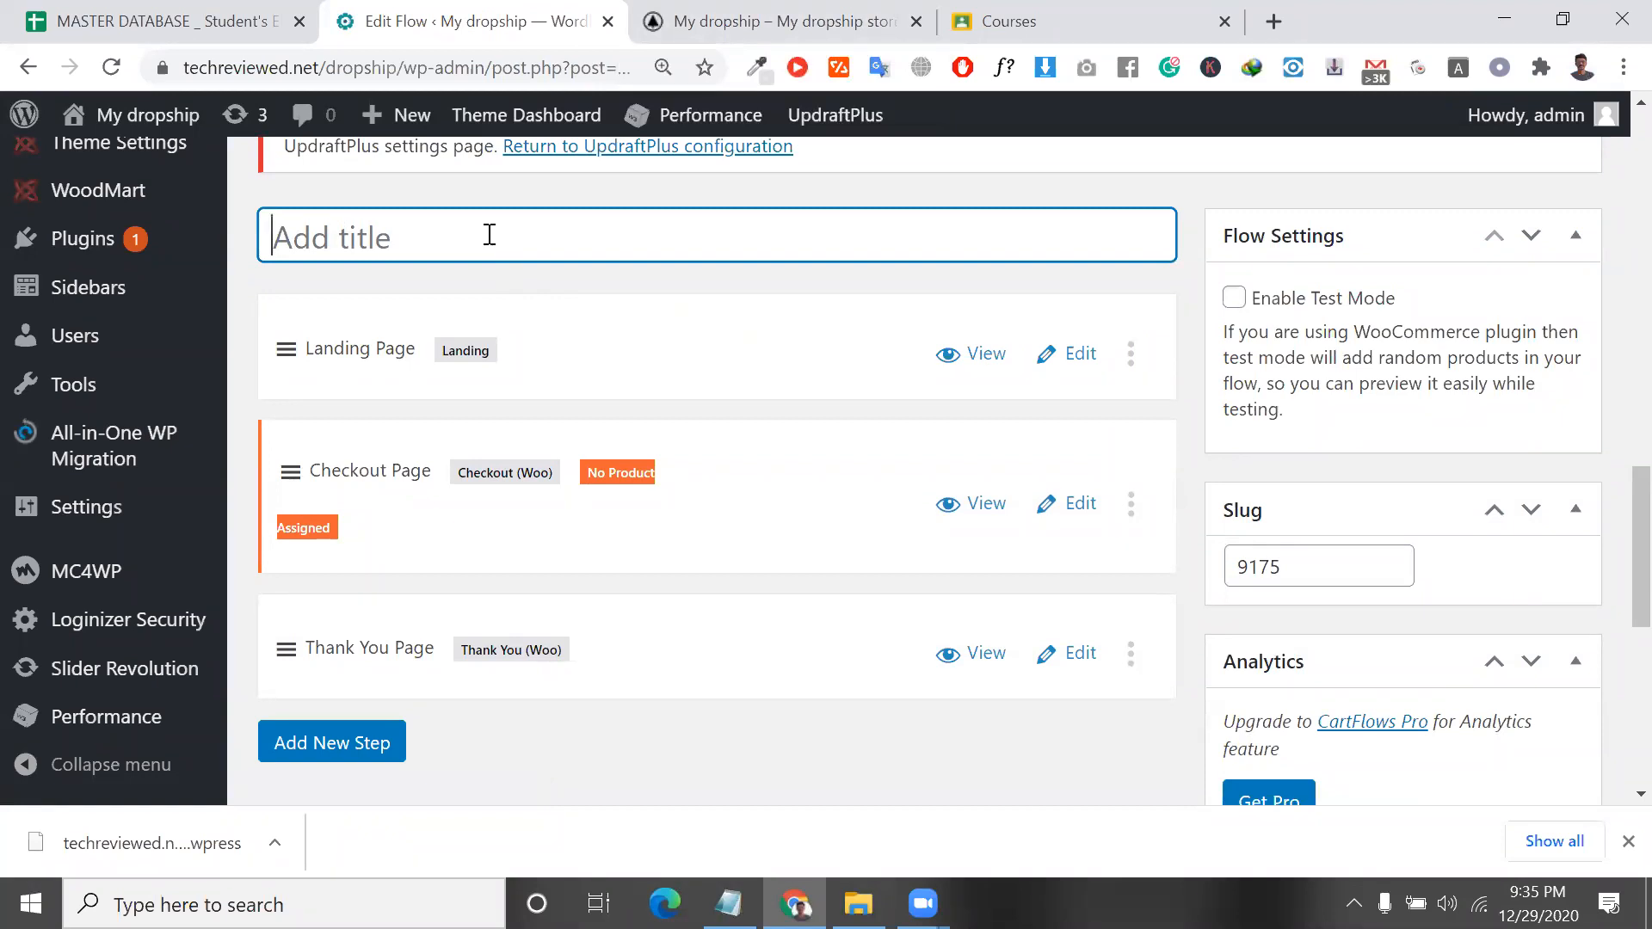
{"action": "type", "text": "sales flow"}
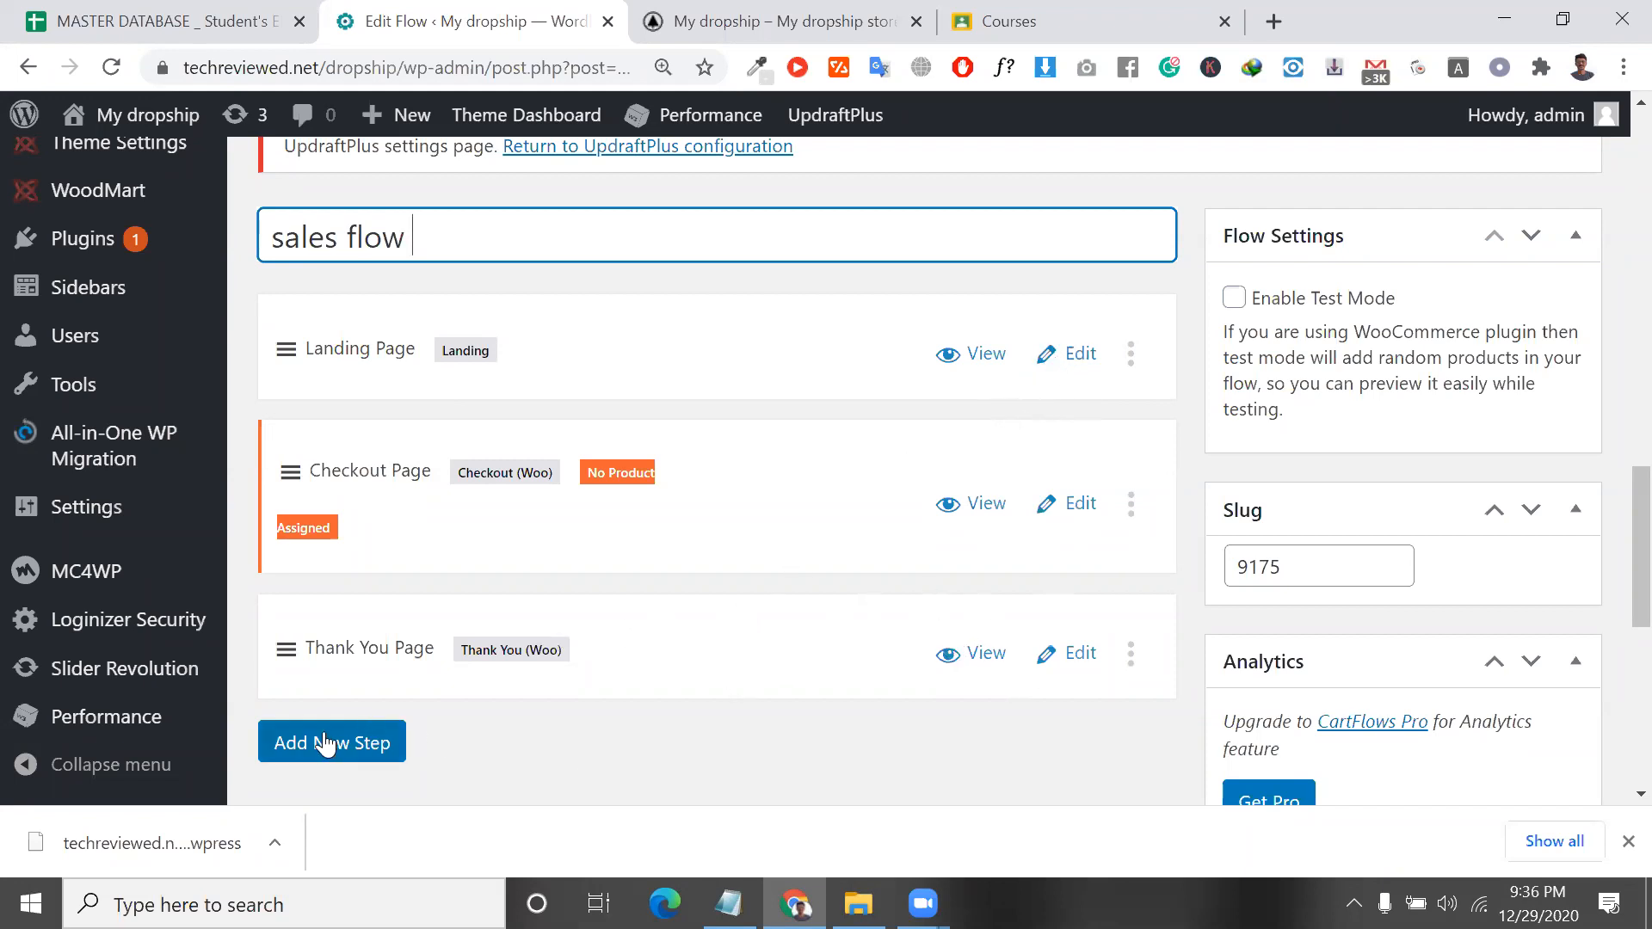
Start adding a new step to the flow and switch to creating a custom one.
{"action": "scroll", "coordinate": [670, 652], "scroll_direction": "down", "scroll_amount": 3}
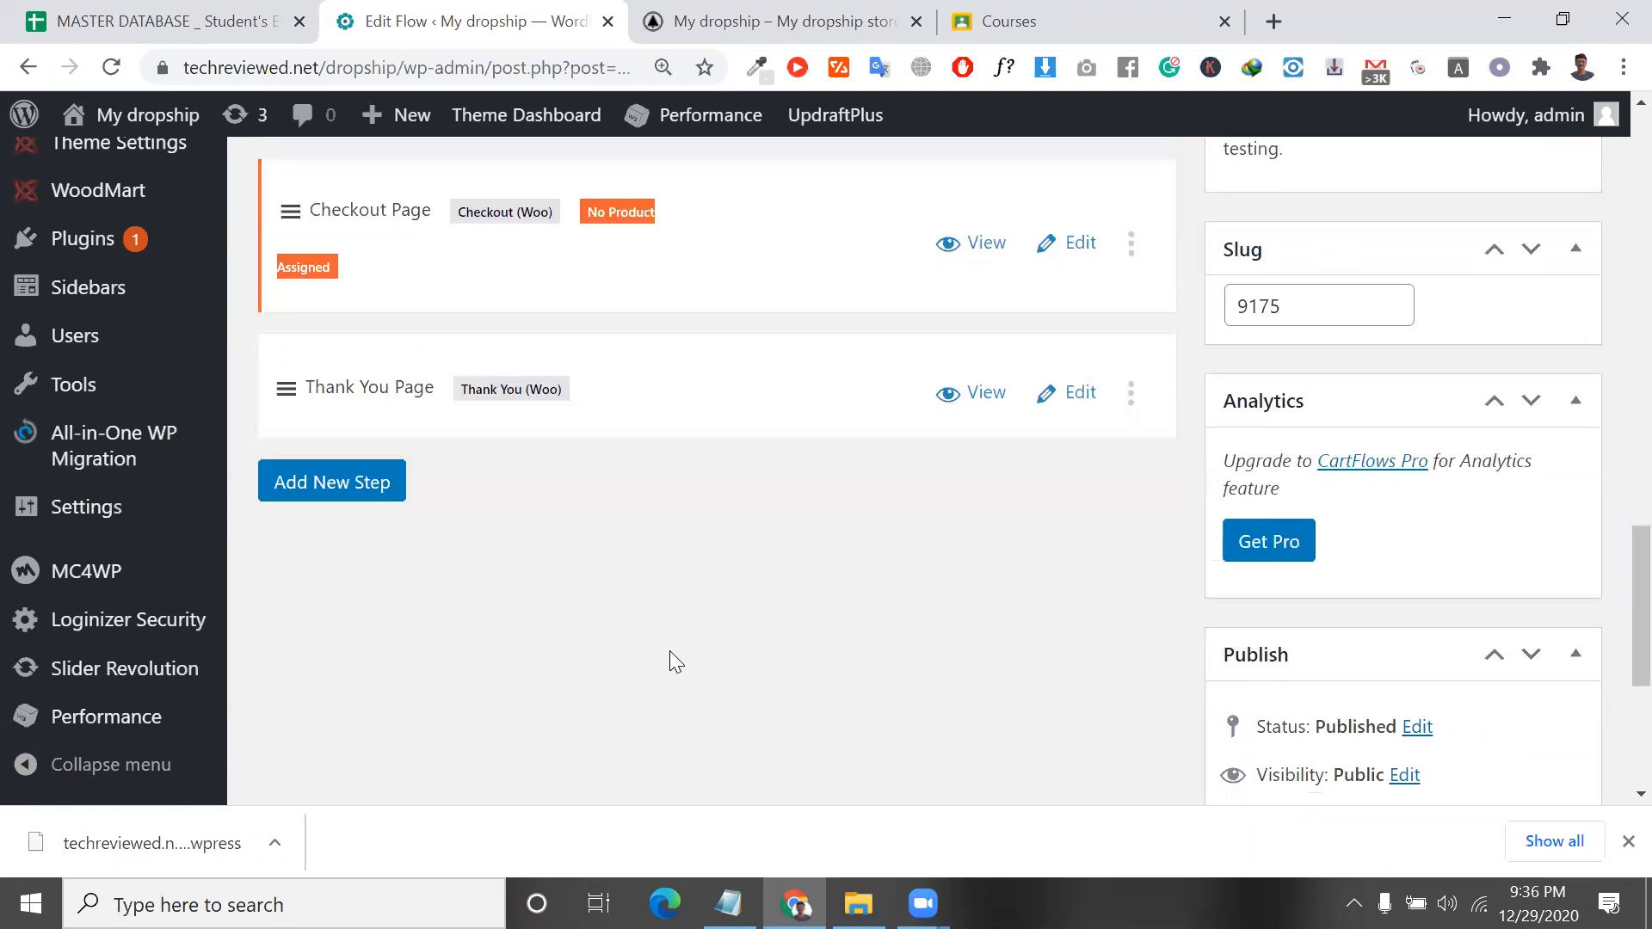
{"action": "left_click", "coordinate": [363, 497]}
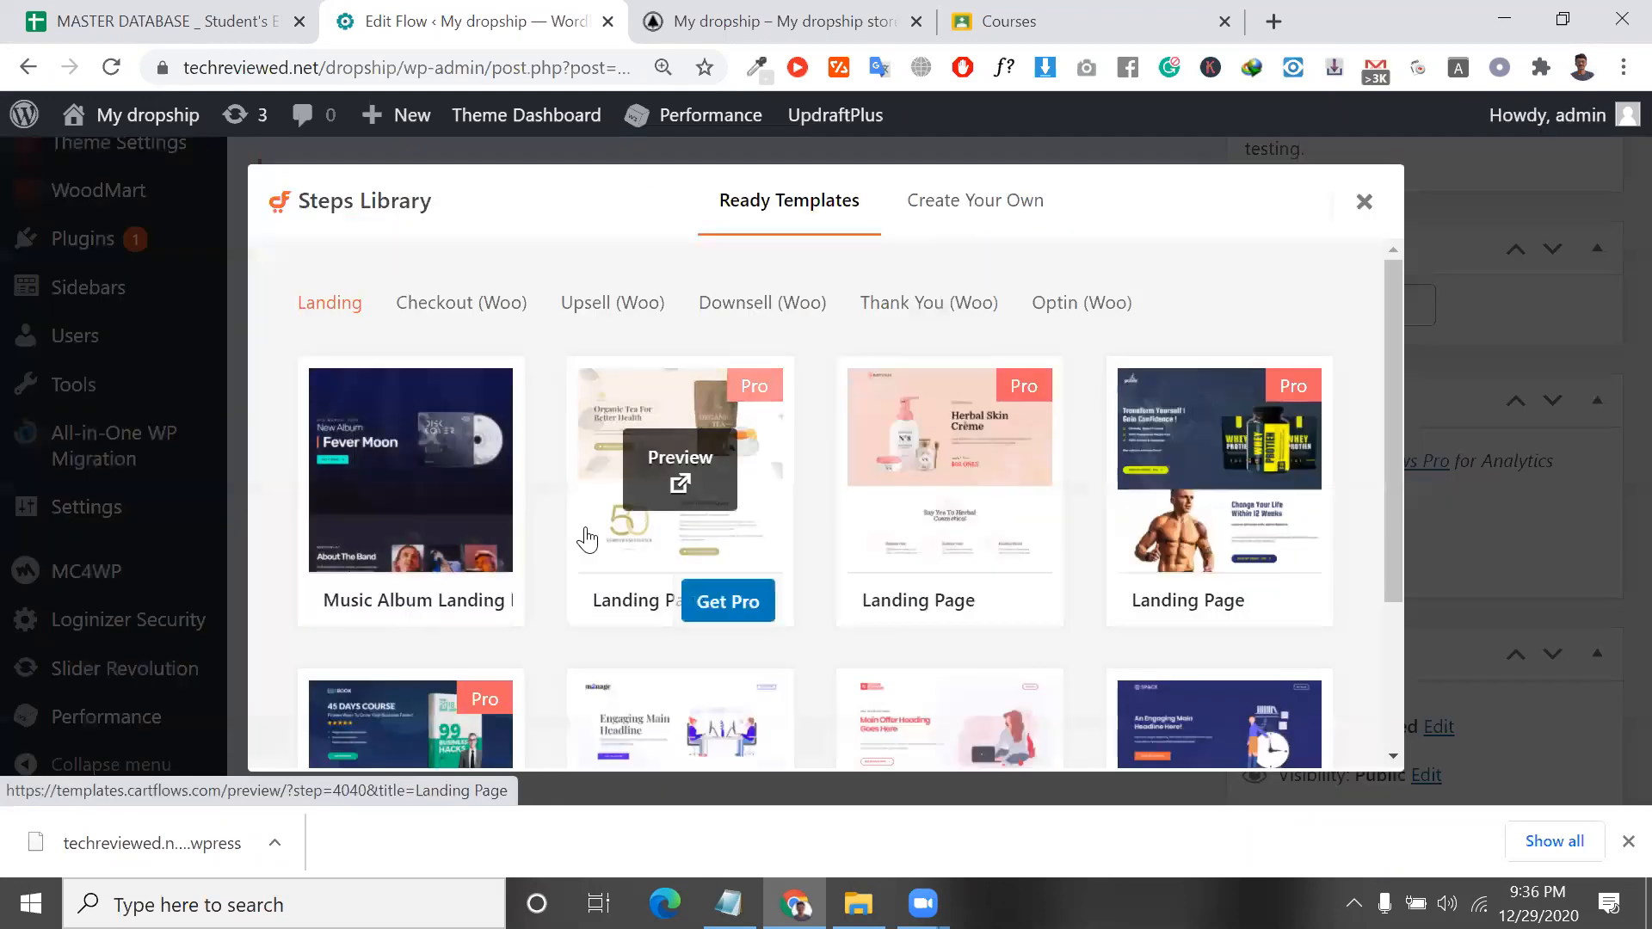
{"action": "left_click", "coordinate": [950, 222]}
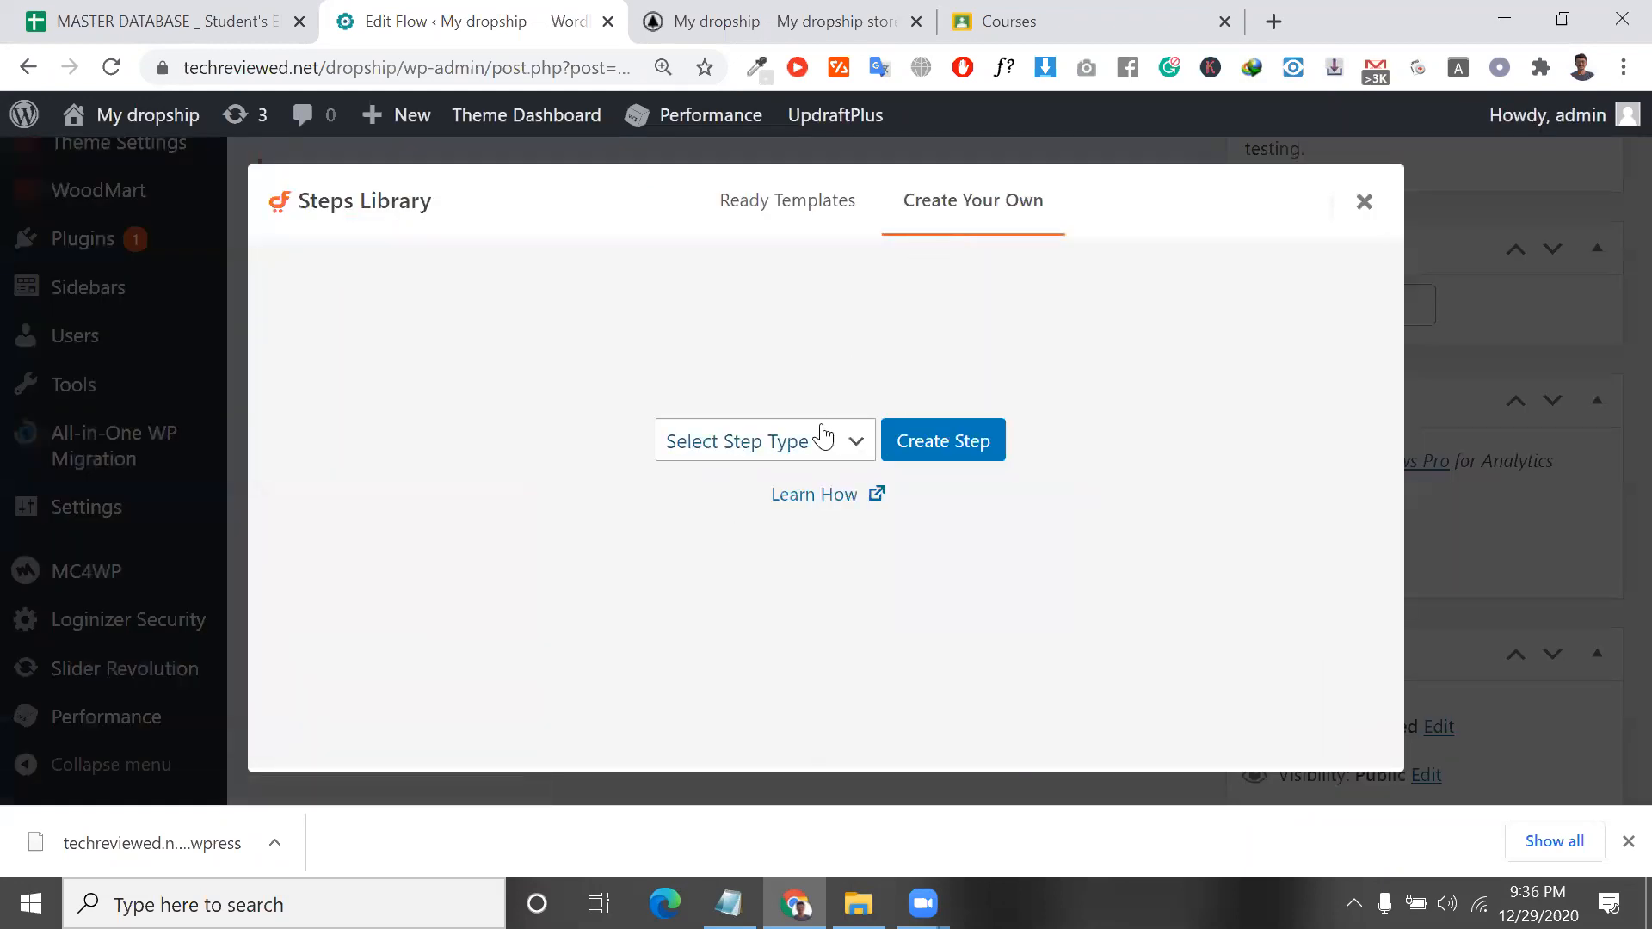
Look through the step types for a custom step, including Landing, Checkout (Woo) and Upsell (Woo), and close the Steps Library without creating one.
{"action": "left_click", "coordinate": [824, 439]}
{"action": "left_click", "coordinate": [798, 558]}
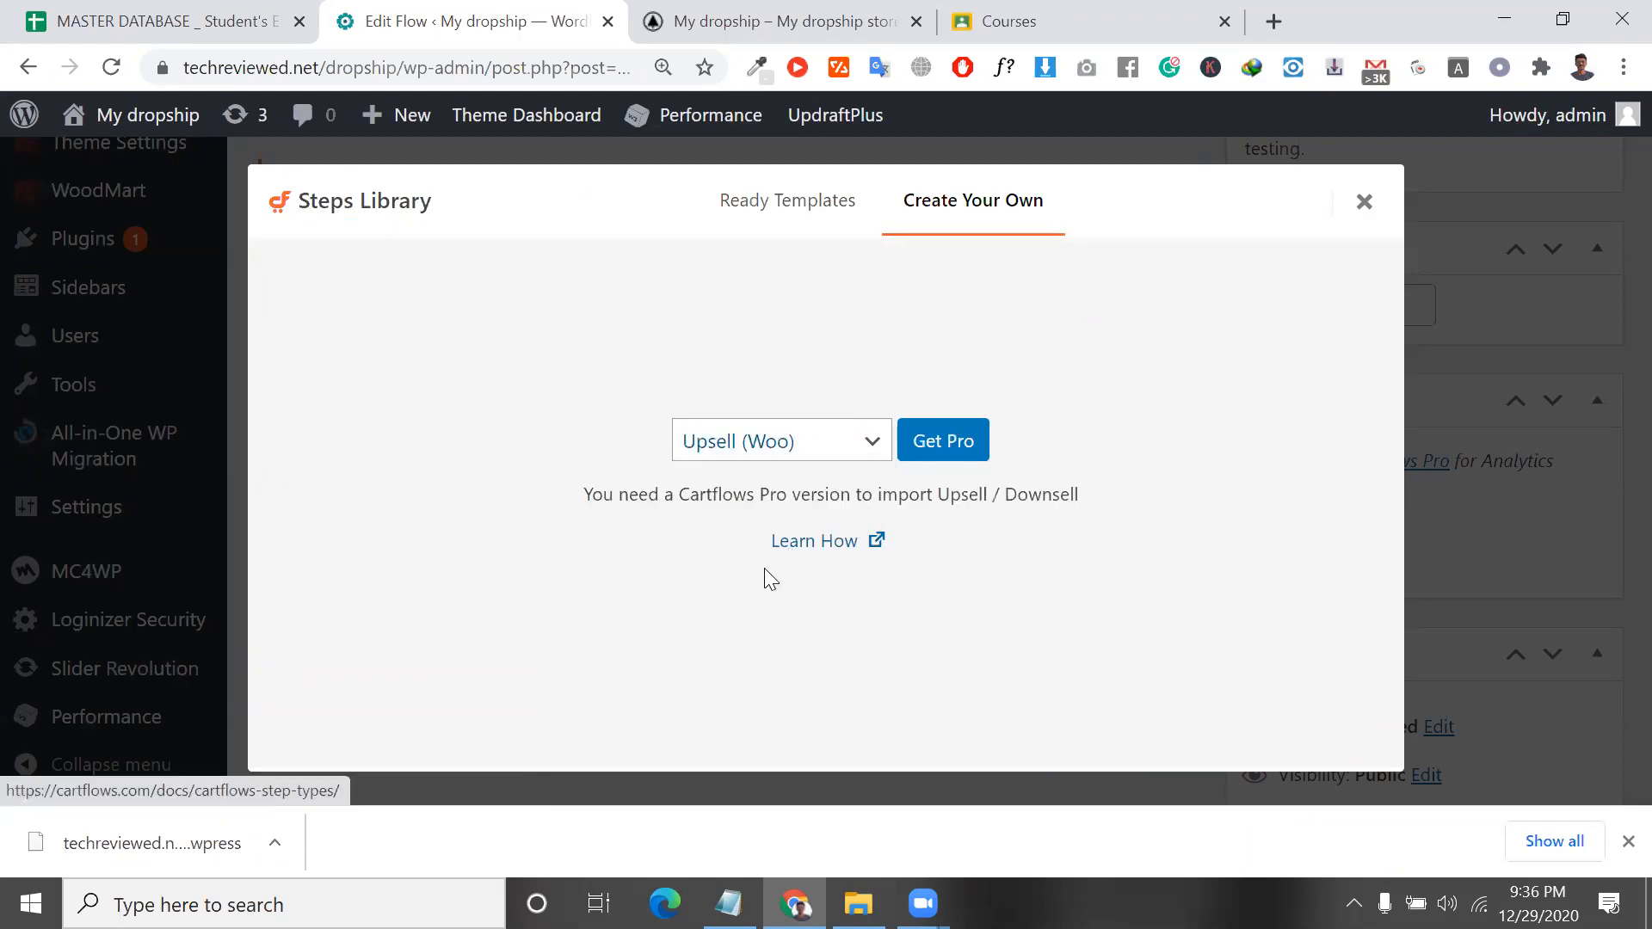
{"action": "left_click", "coordinate": [811, 456]}
{"action": "left_click", "coordinate": [803, 472]}
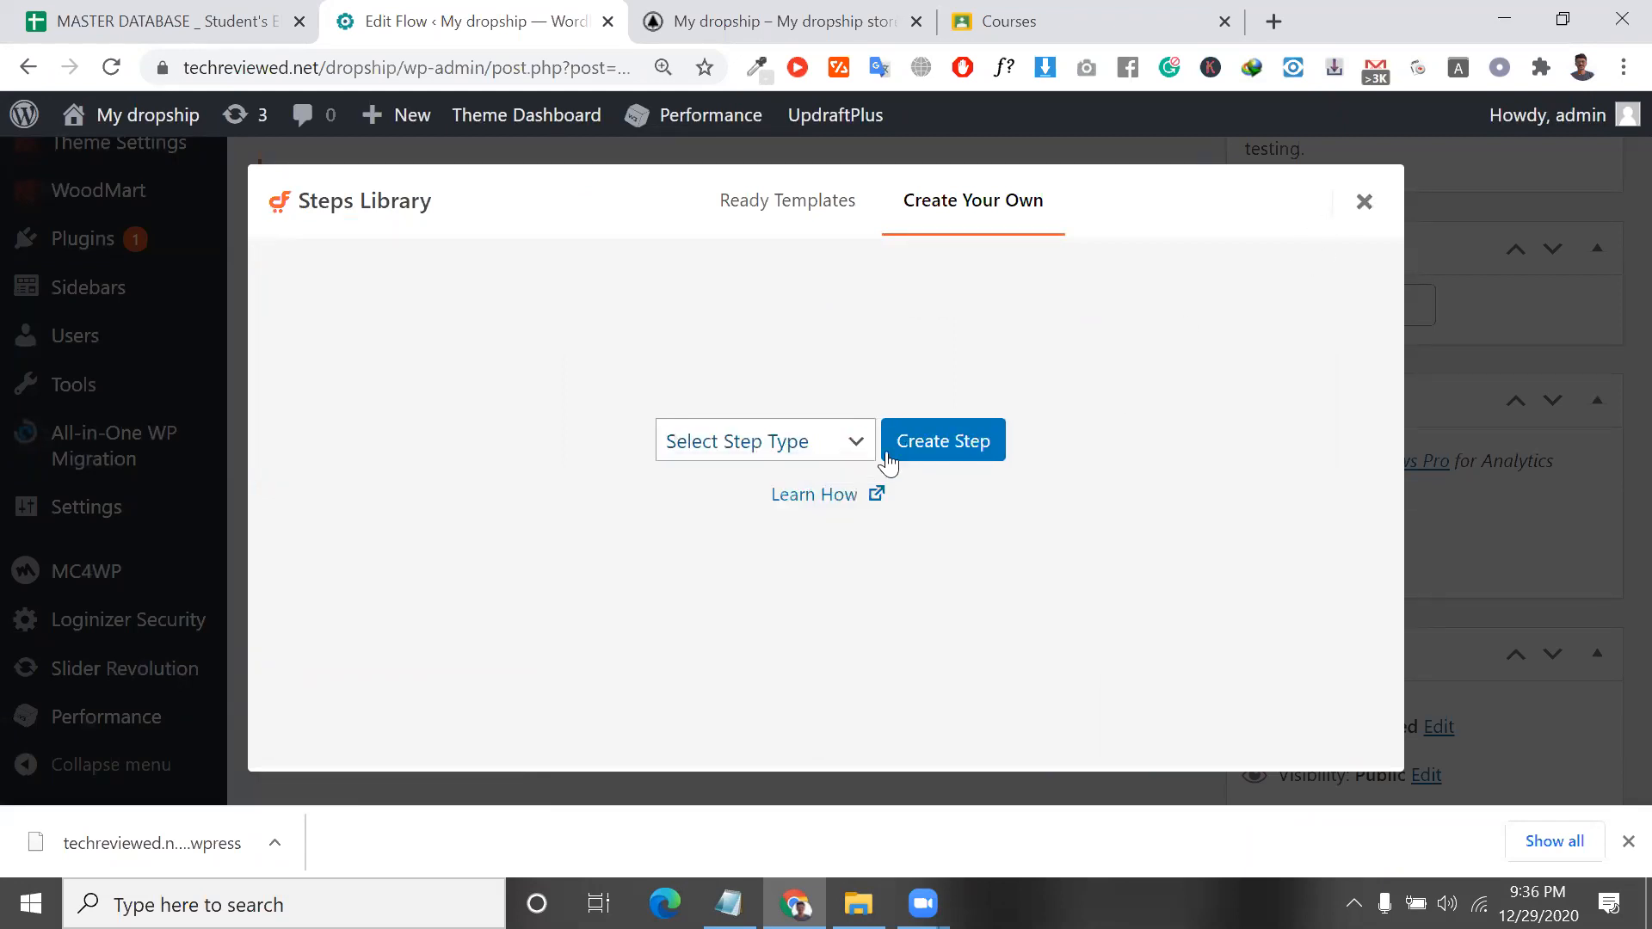
{"action": "left_click", "coordinate": [831, 442]}
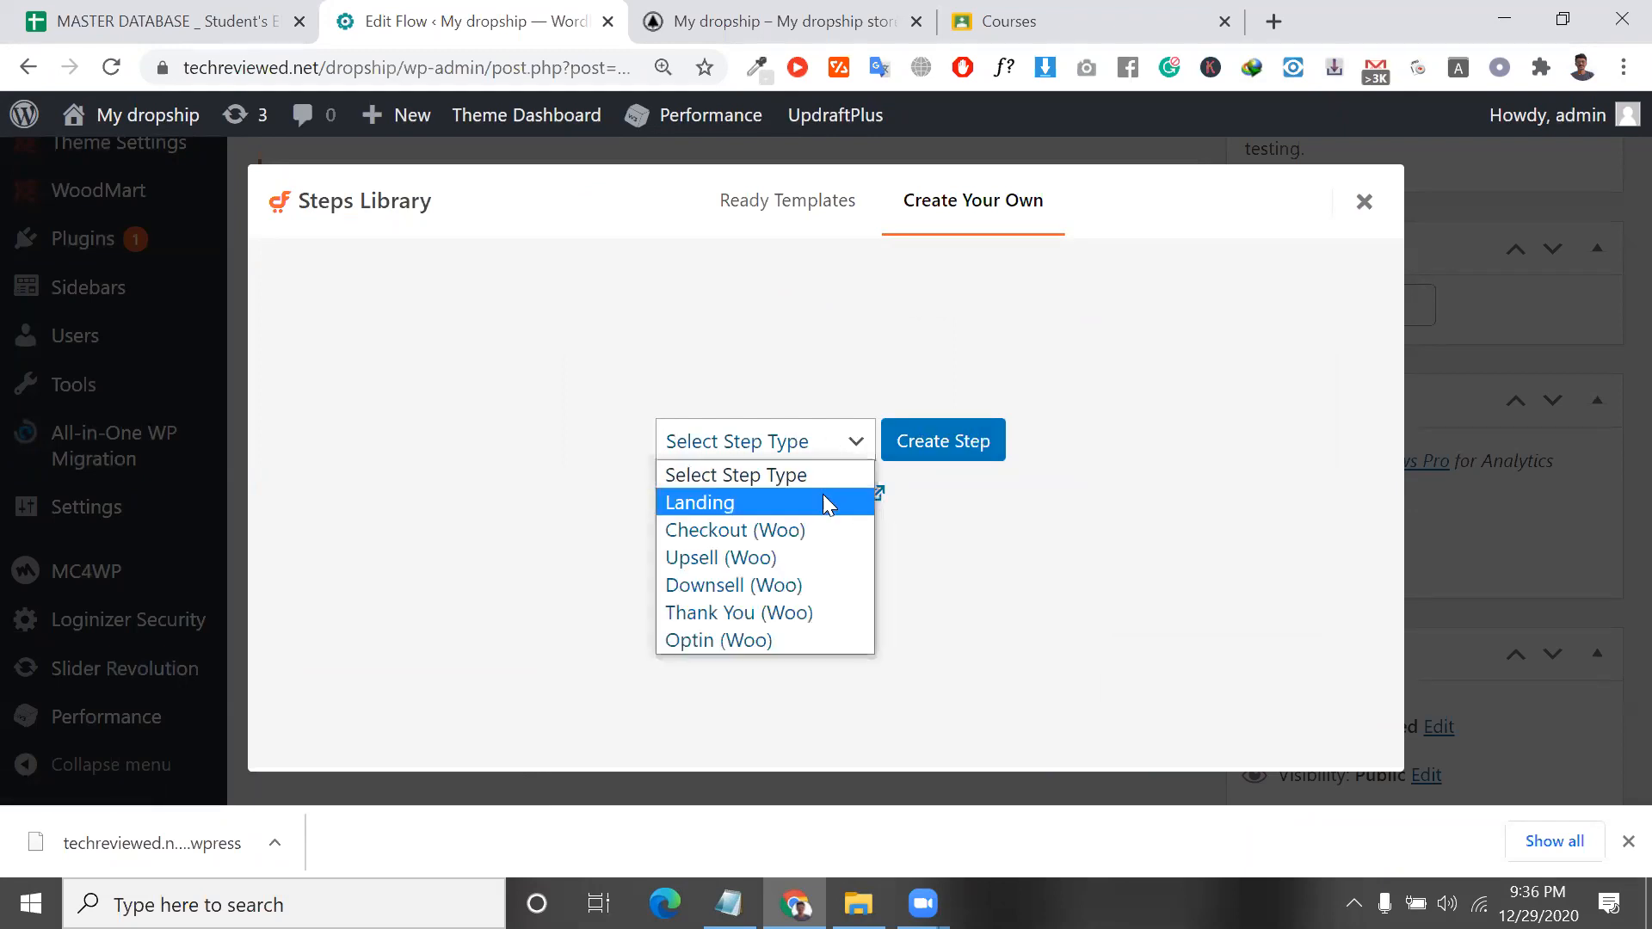
{"action": "left_click", "coordinate": [824, 504]}
{"action": "left_click", "coordinate": [777, 457]}
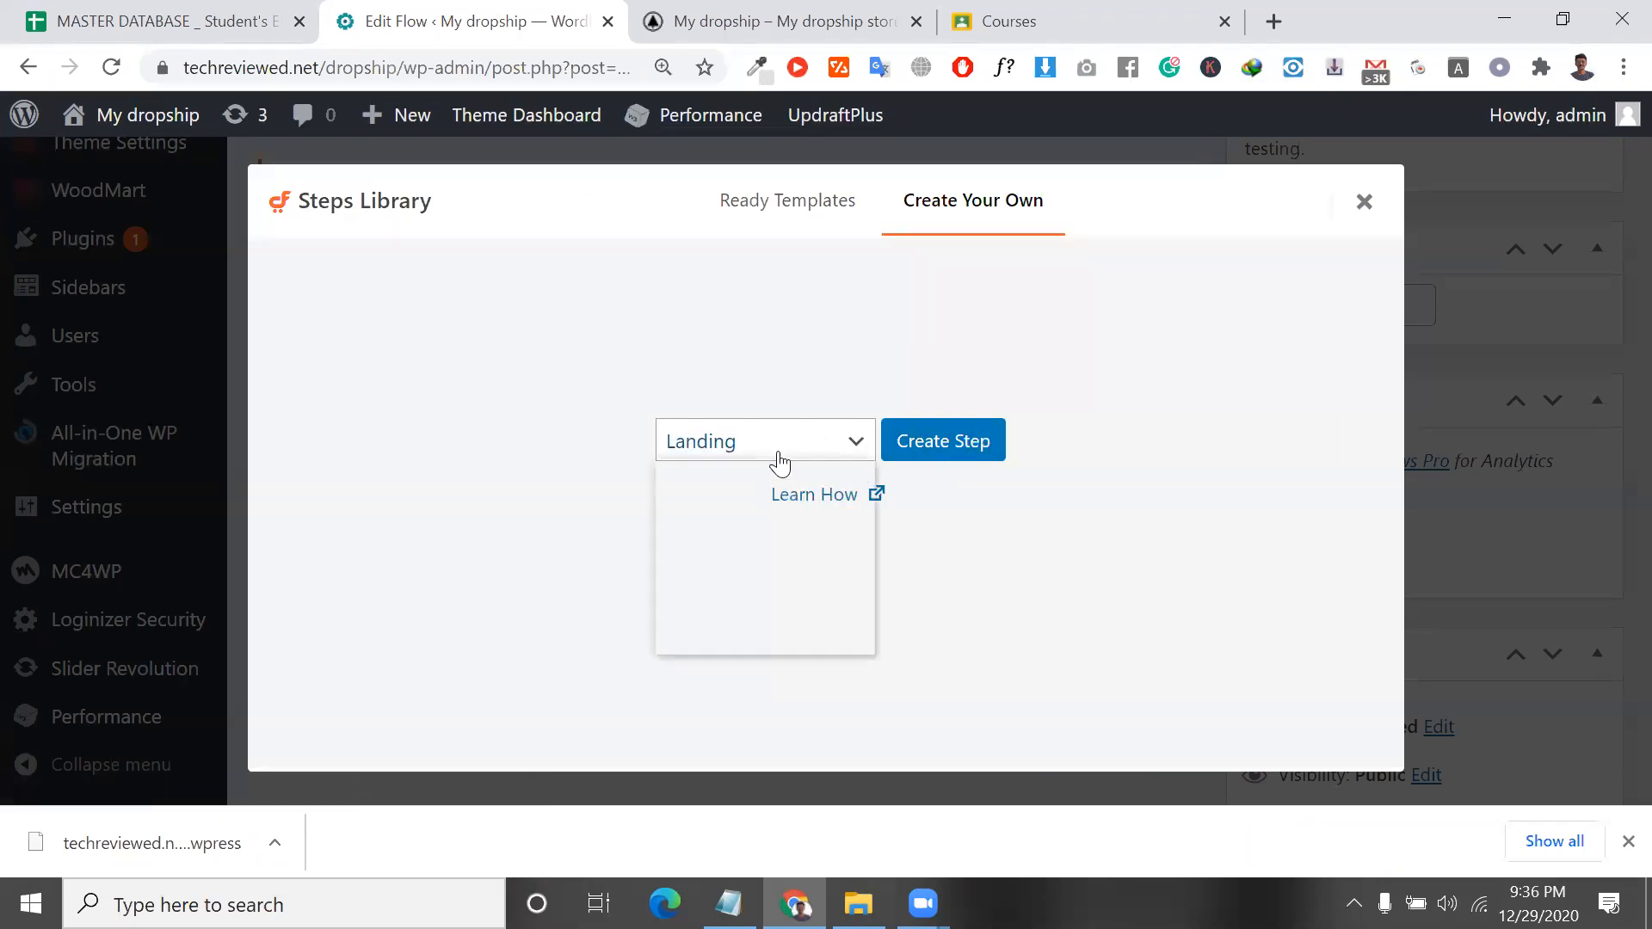
{"action": "left_click", "coordinate": [802, 528]}
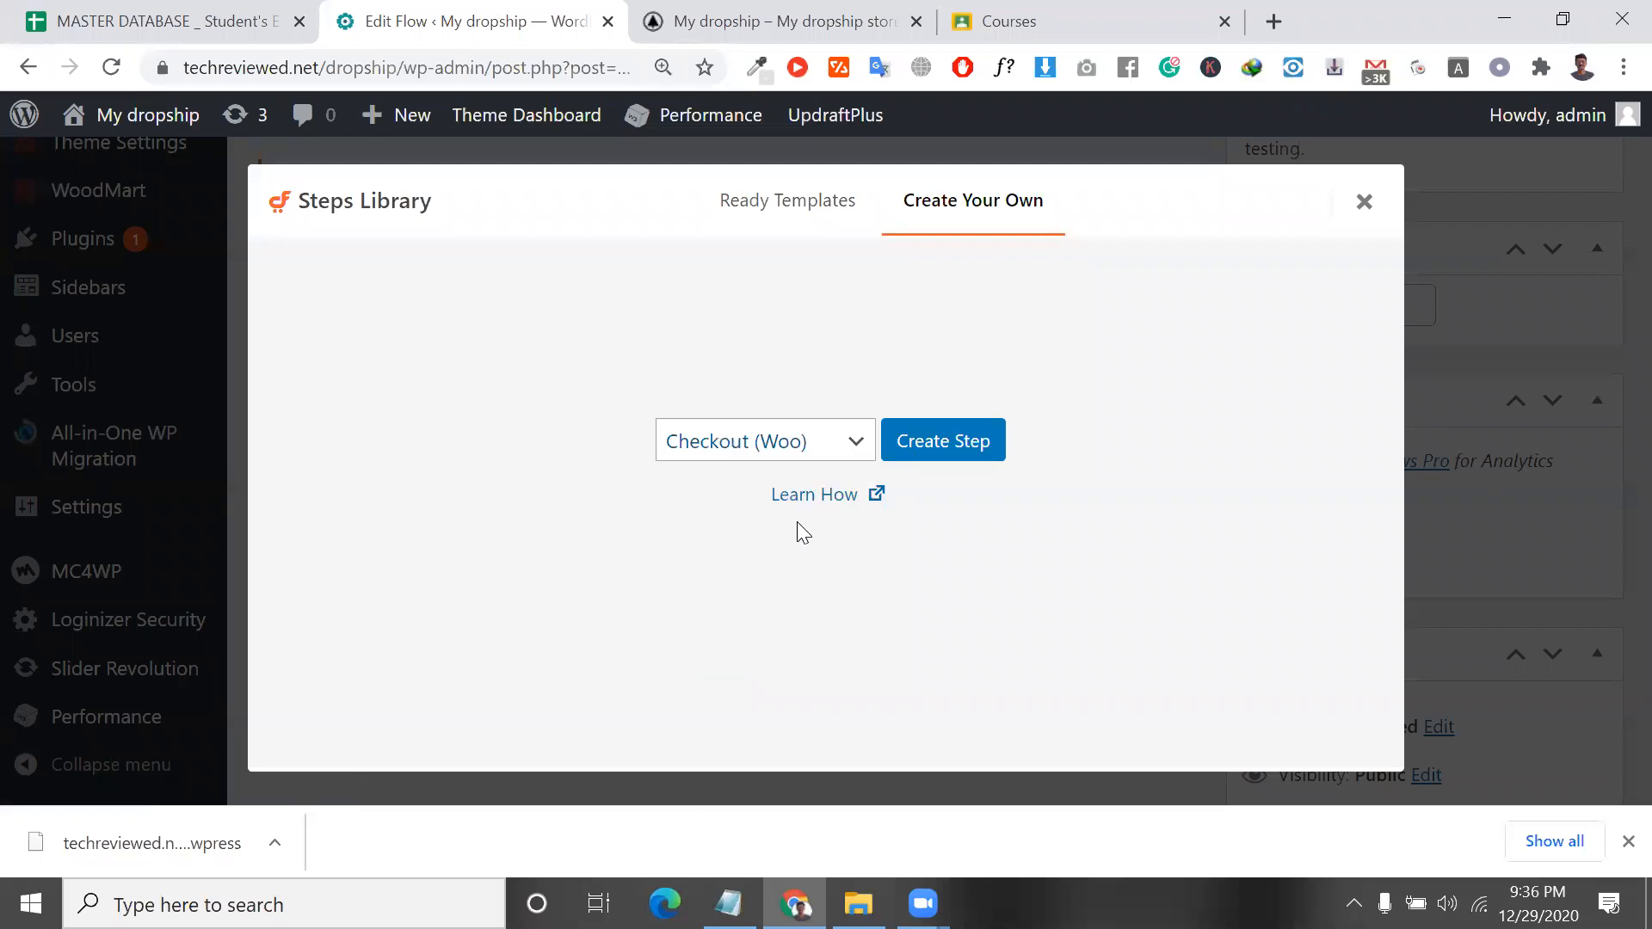
{"action": "left_click", "coordinate": [773, 440]}
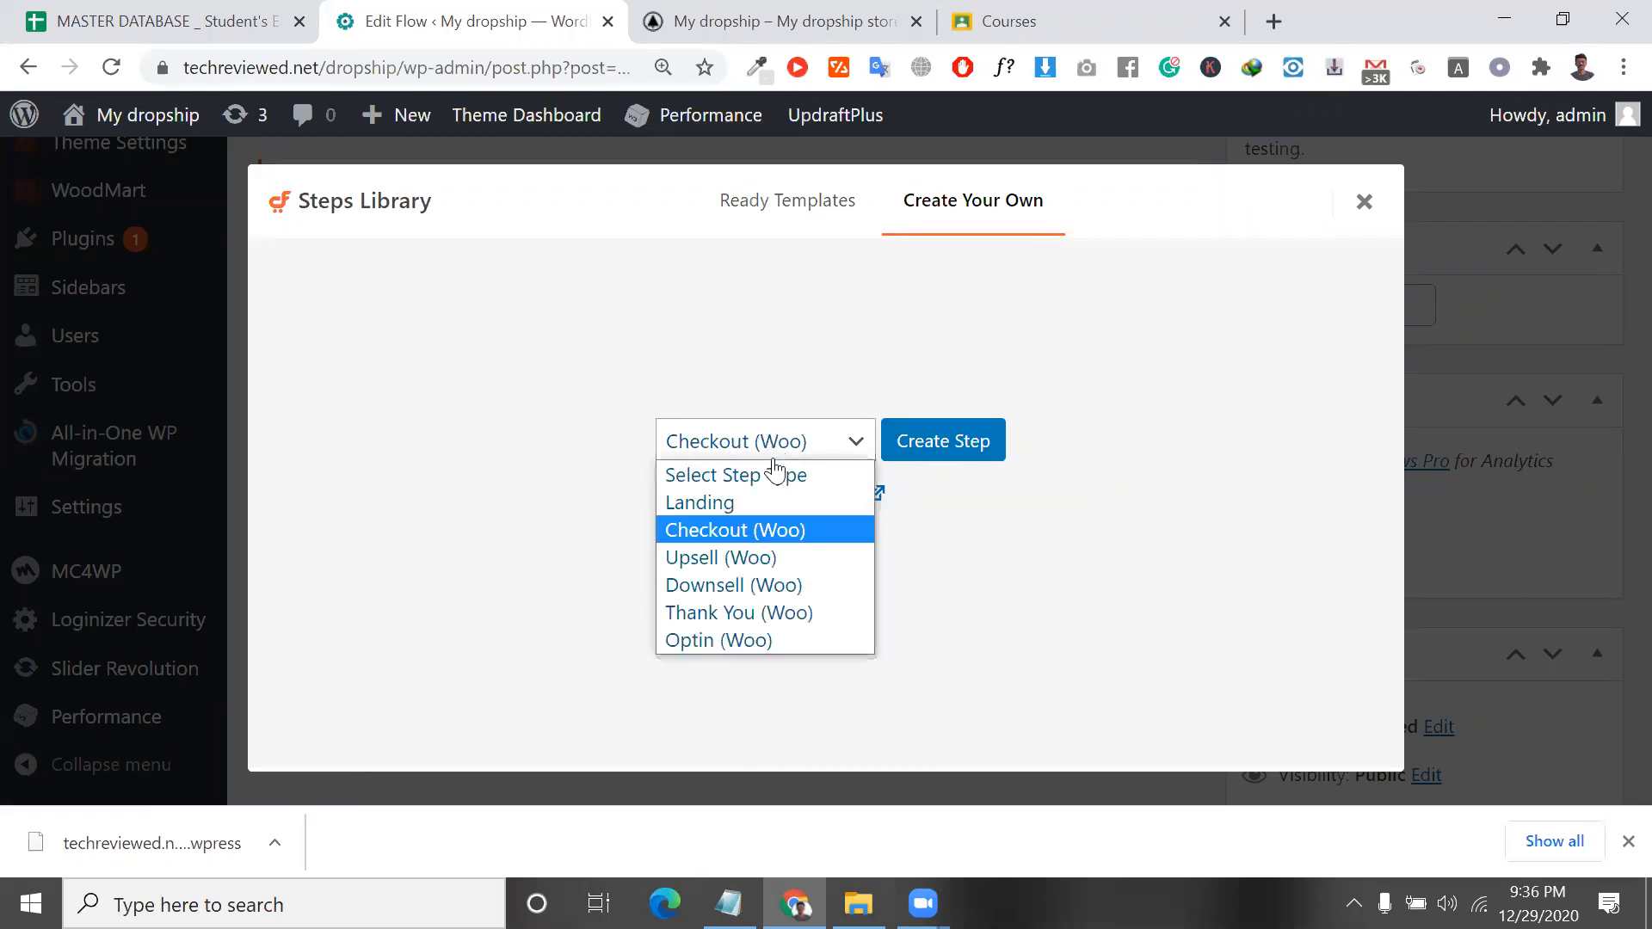
{"action": "left_click", "coordinate": [804, 559]}
{"action": "left_click", "coordinate": [768, 456]}
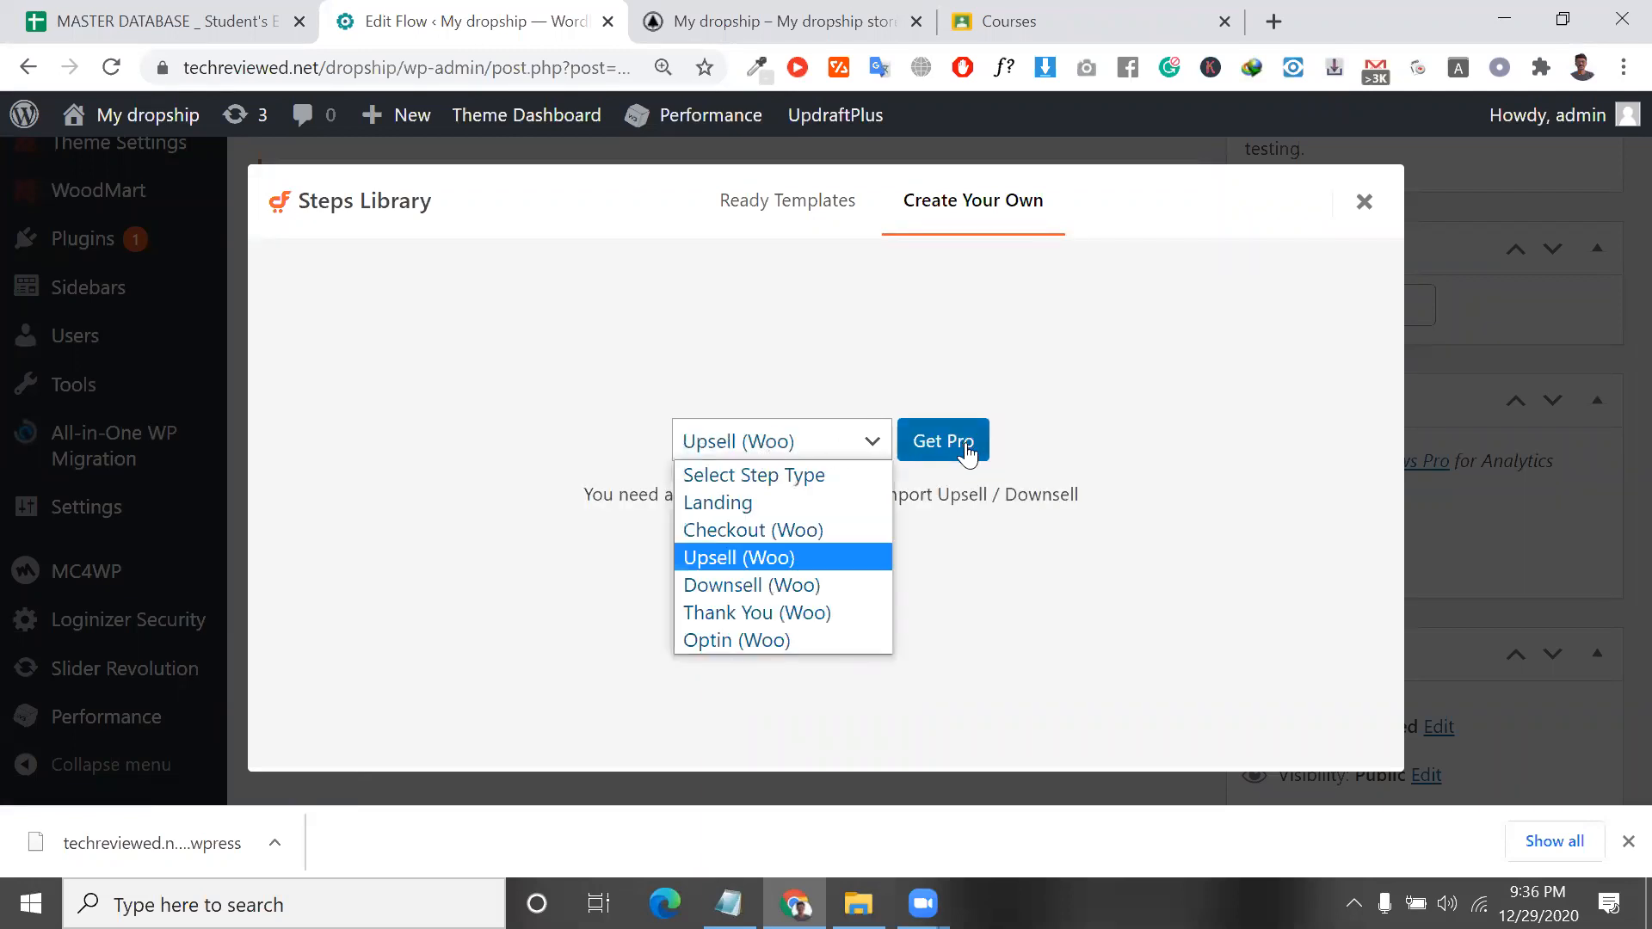
{"action": "left_click", "coordinate": [815, 221]}
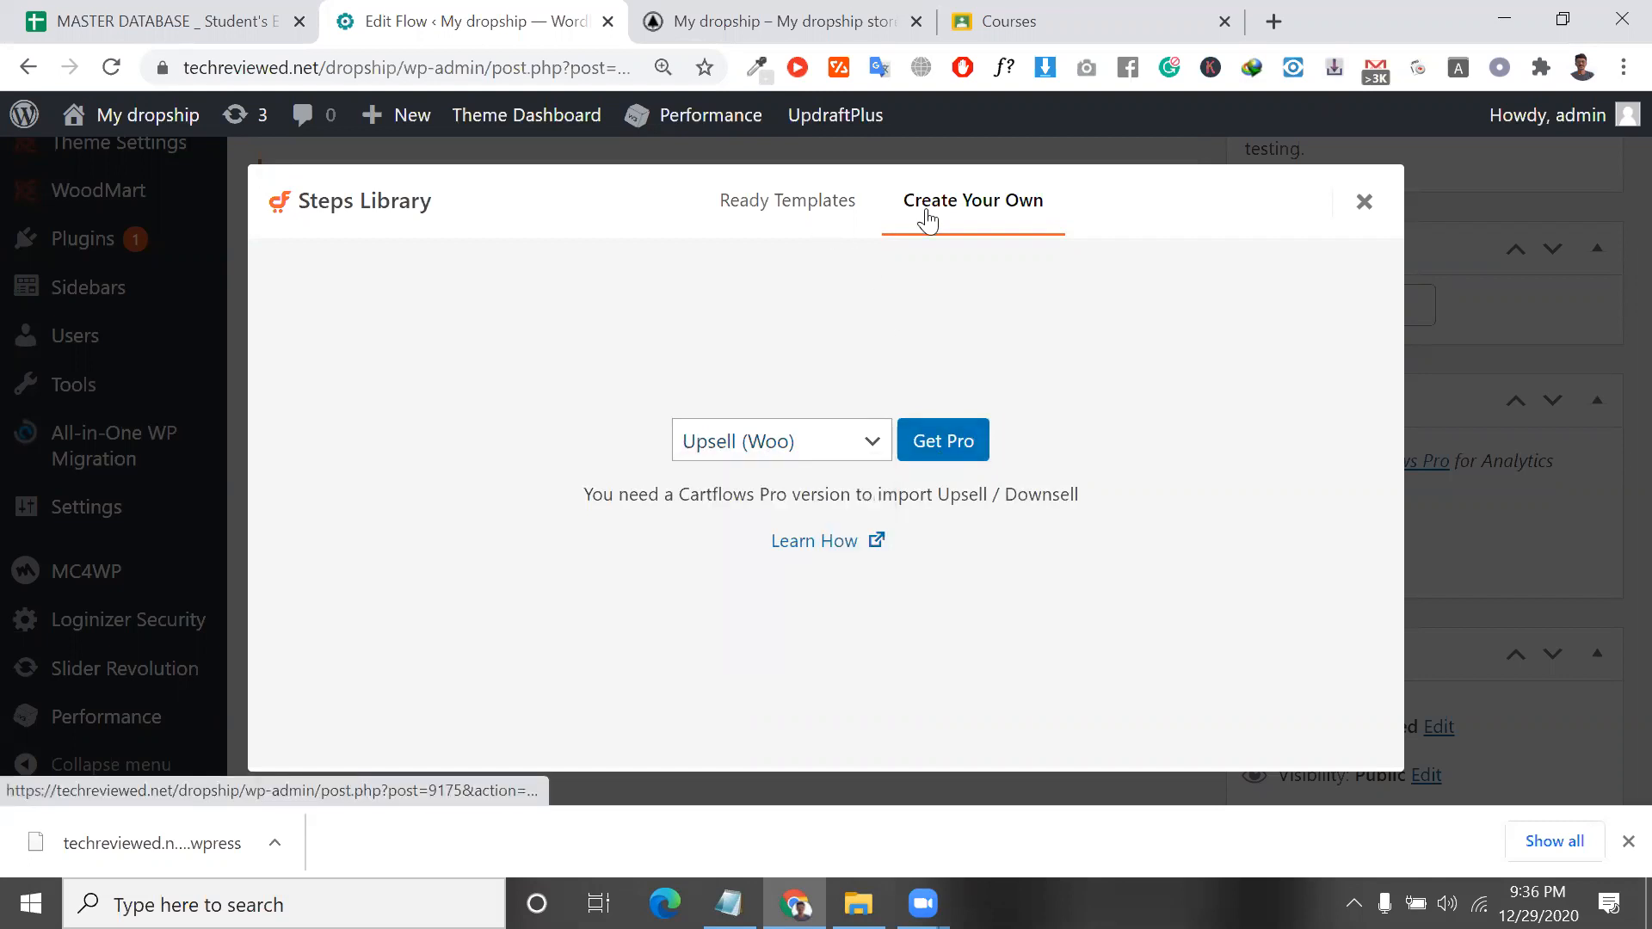
{"action": "left_click", "coordinate": [1362, 207]}
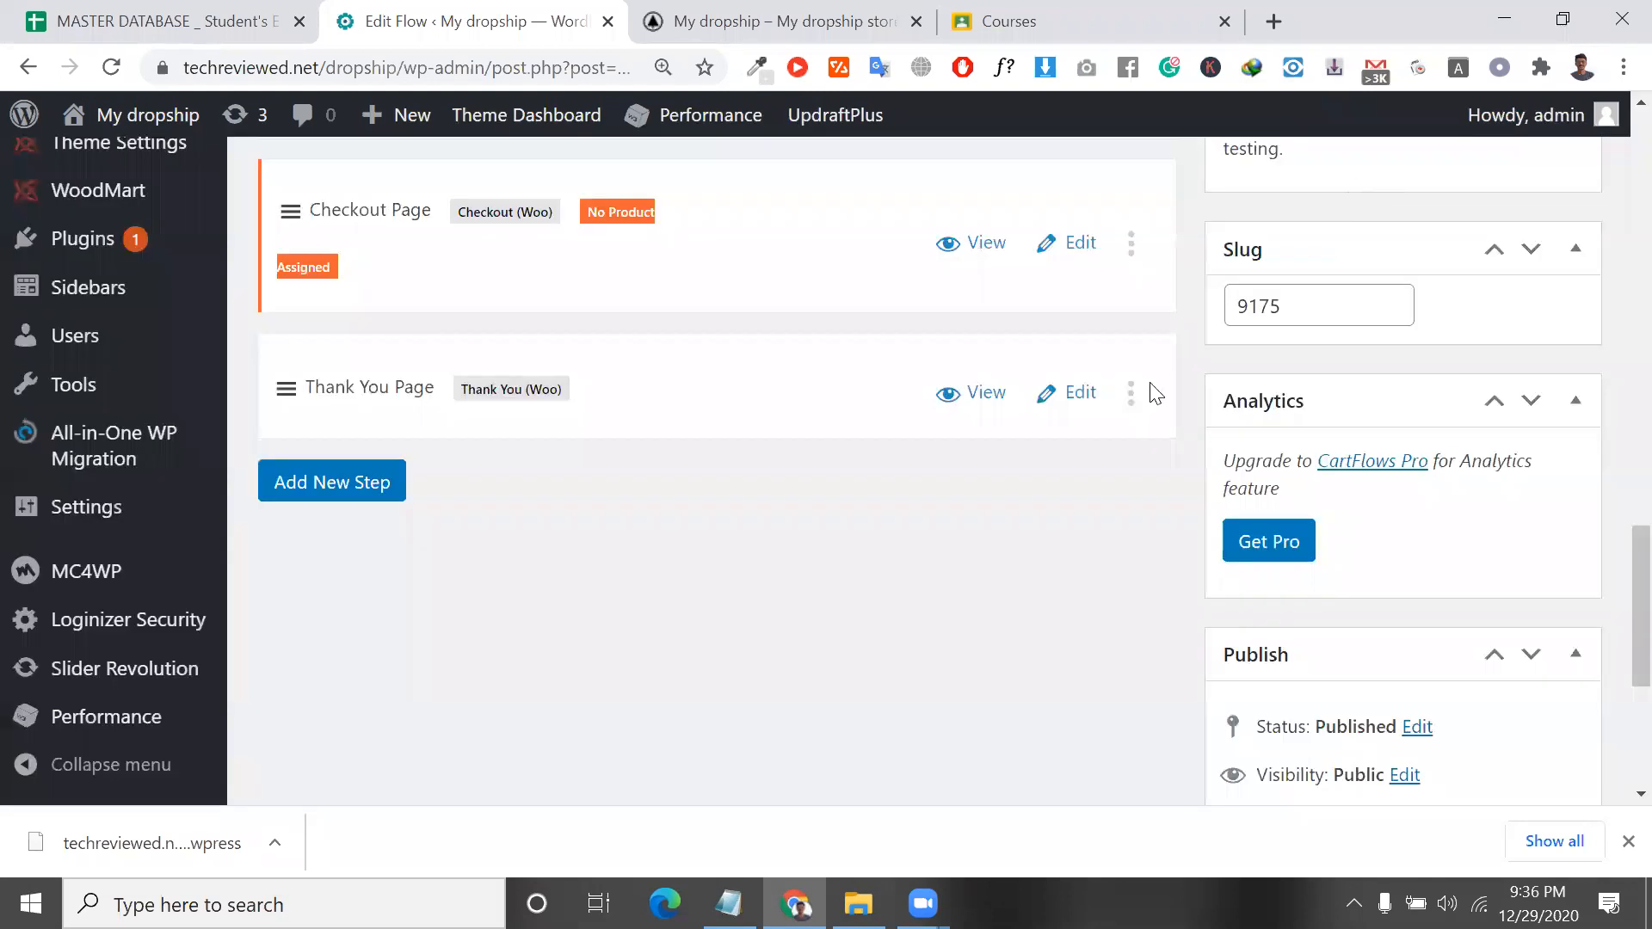
Open the flow's Landing Page step for editing, leaving unsaved flow changes, dismiss the block editor welcome guide and launch Elementor.
{"action": "scroll", "coordinate": [878, 491], "scroll_direction": "up", "scroll_amount": 3}
{"action": "scroll", "coordinate": [979, 487], "scroll_direction": "up", "scroll_amount": 5}
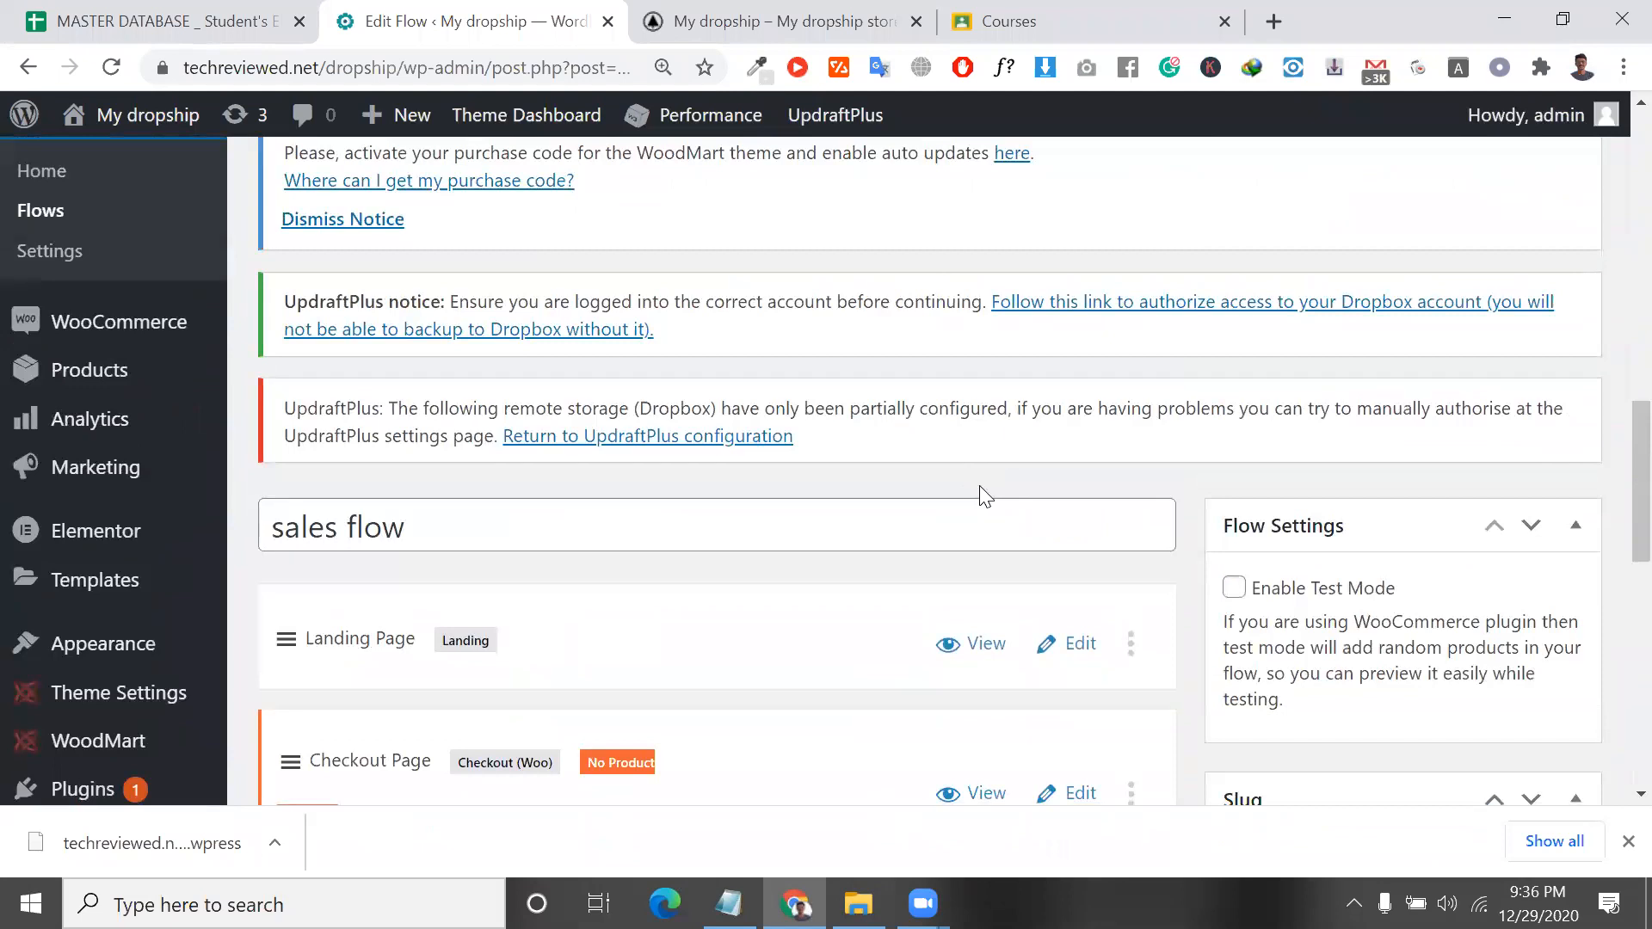
{"action": "scroll", "coordinate": [860, 534], "scroll_direction": "up", "scroll_amount": 5}
{"action": "scroll", "coordinate": [646, 560], "scroll_direction": "down", "scroll_amount": 10}
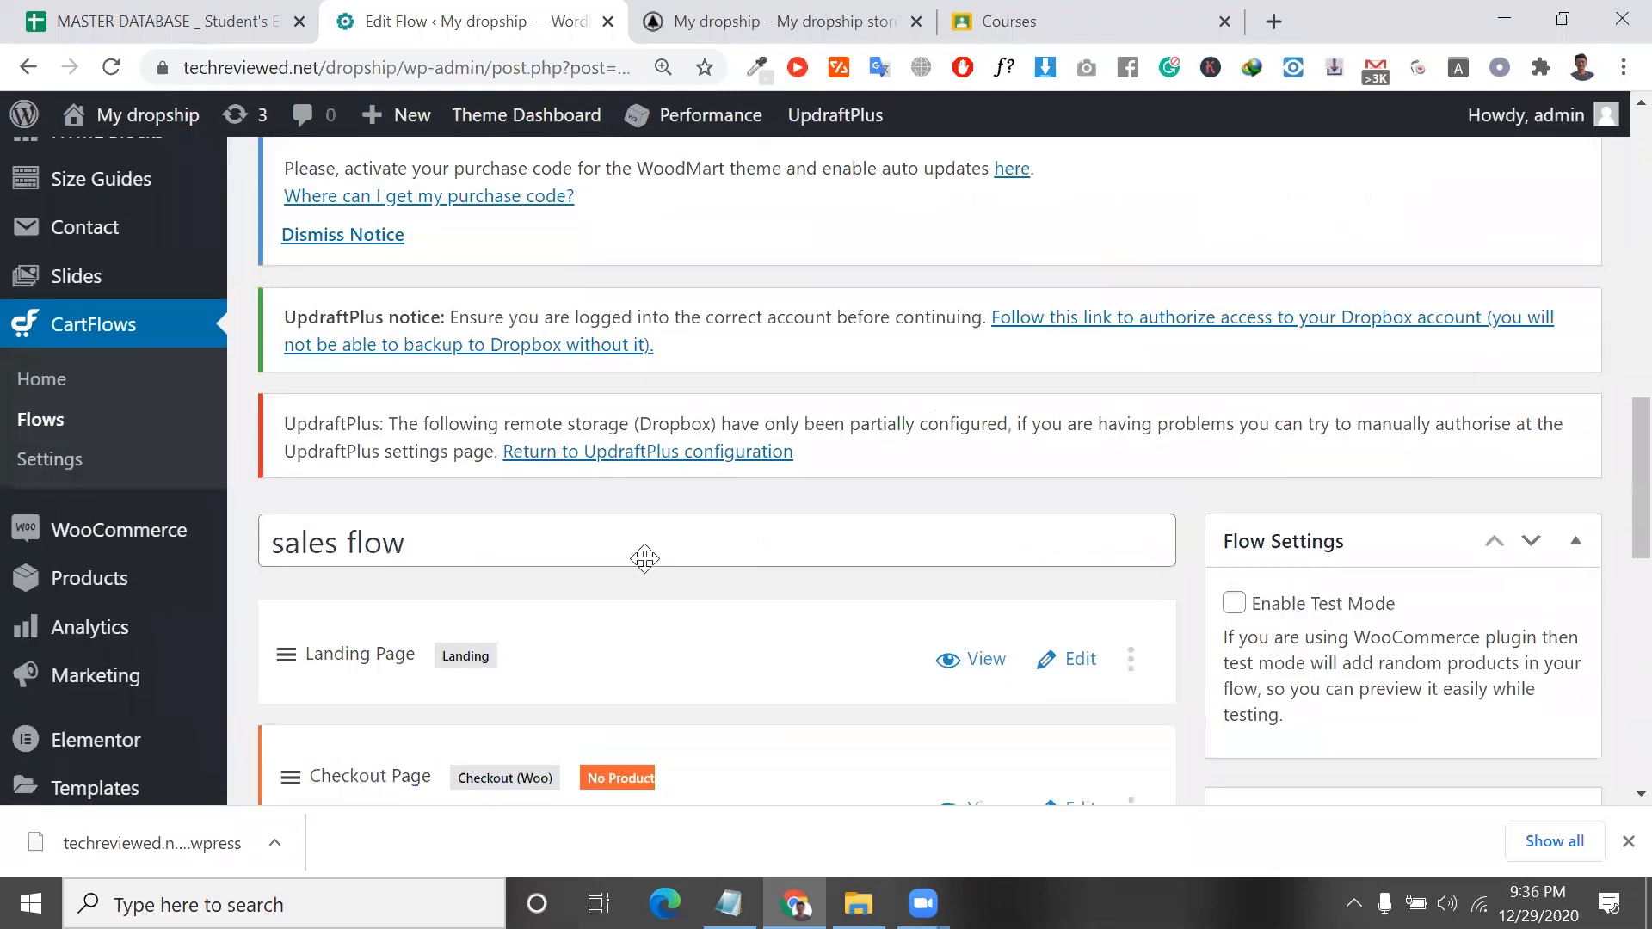
{"action": "left_click", "coordinate": [1083, 310]}
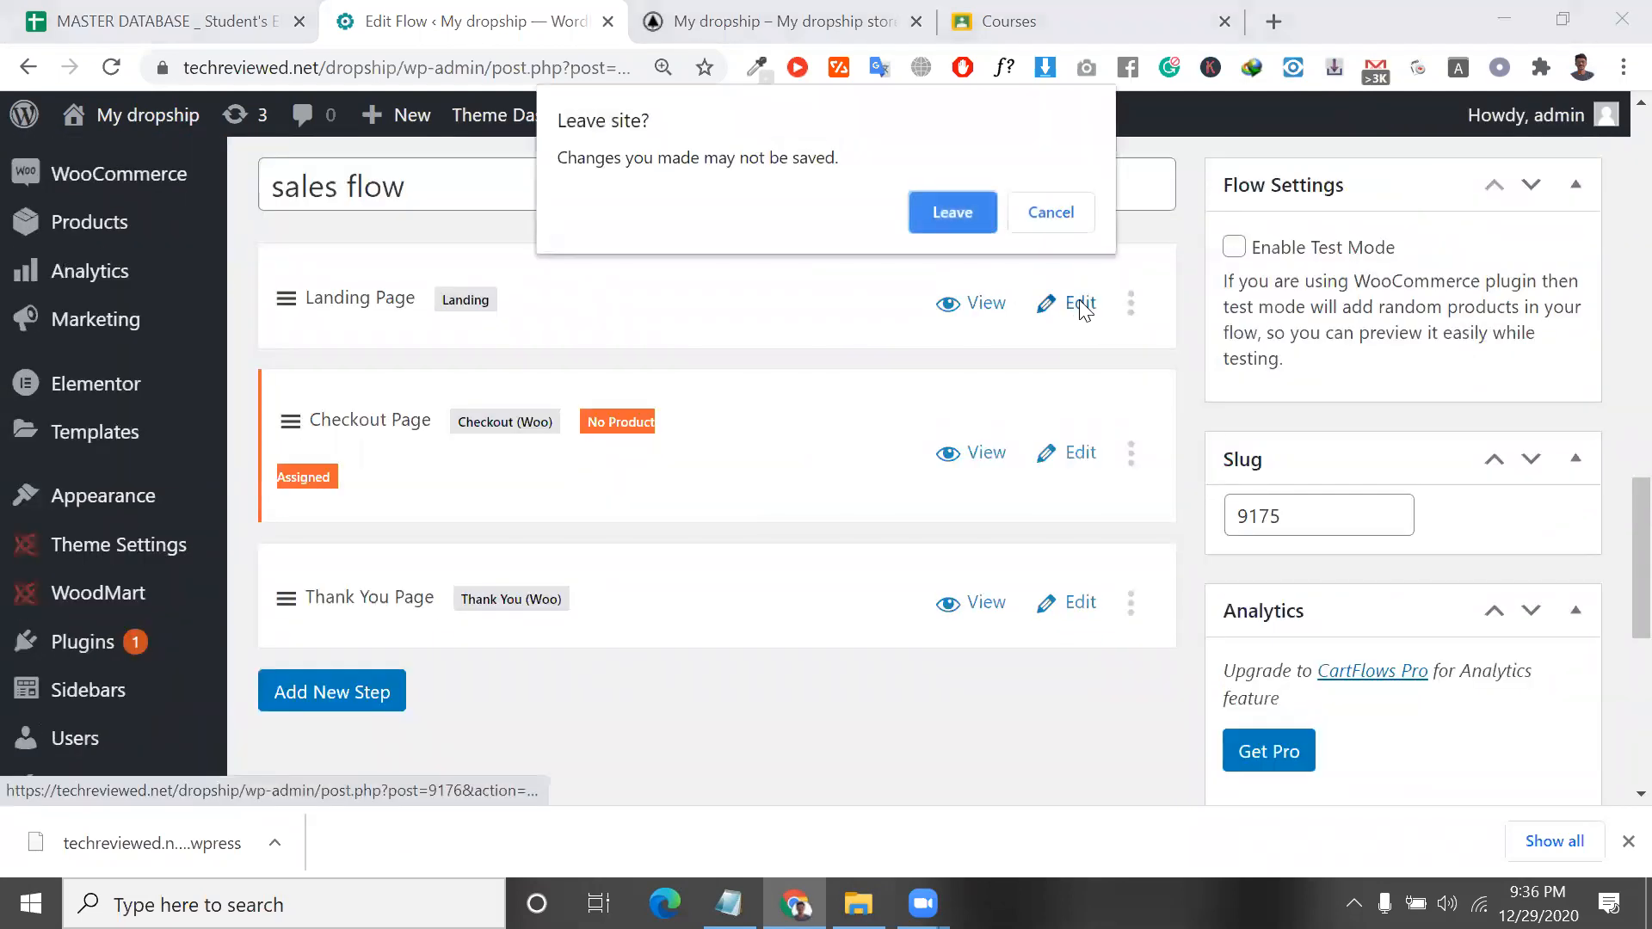
{"action": "left_click", "coordinate": [979, 224]}
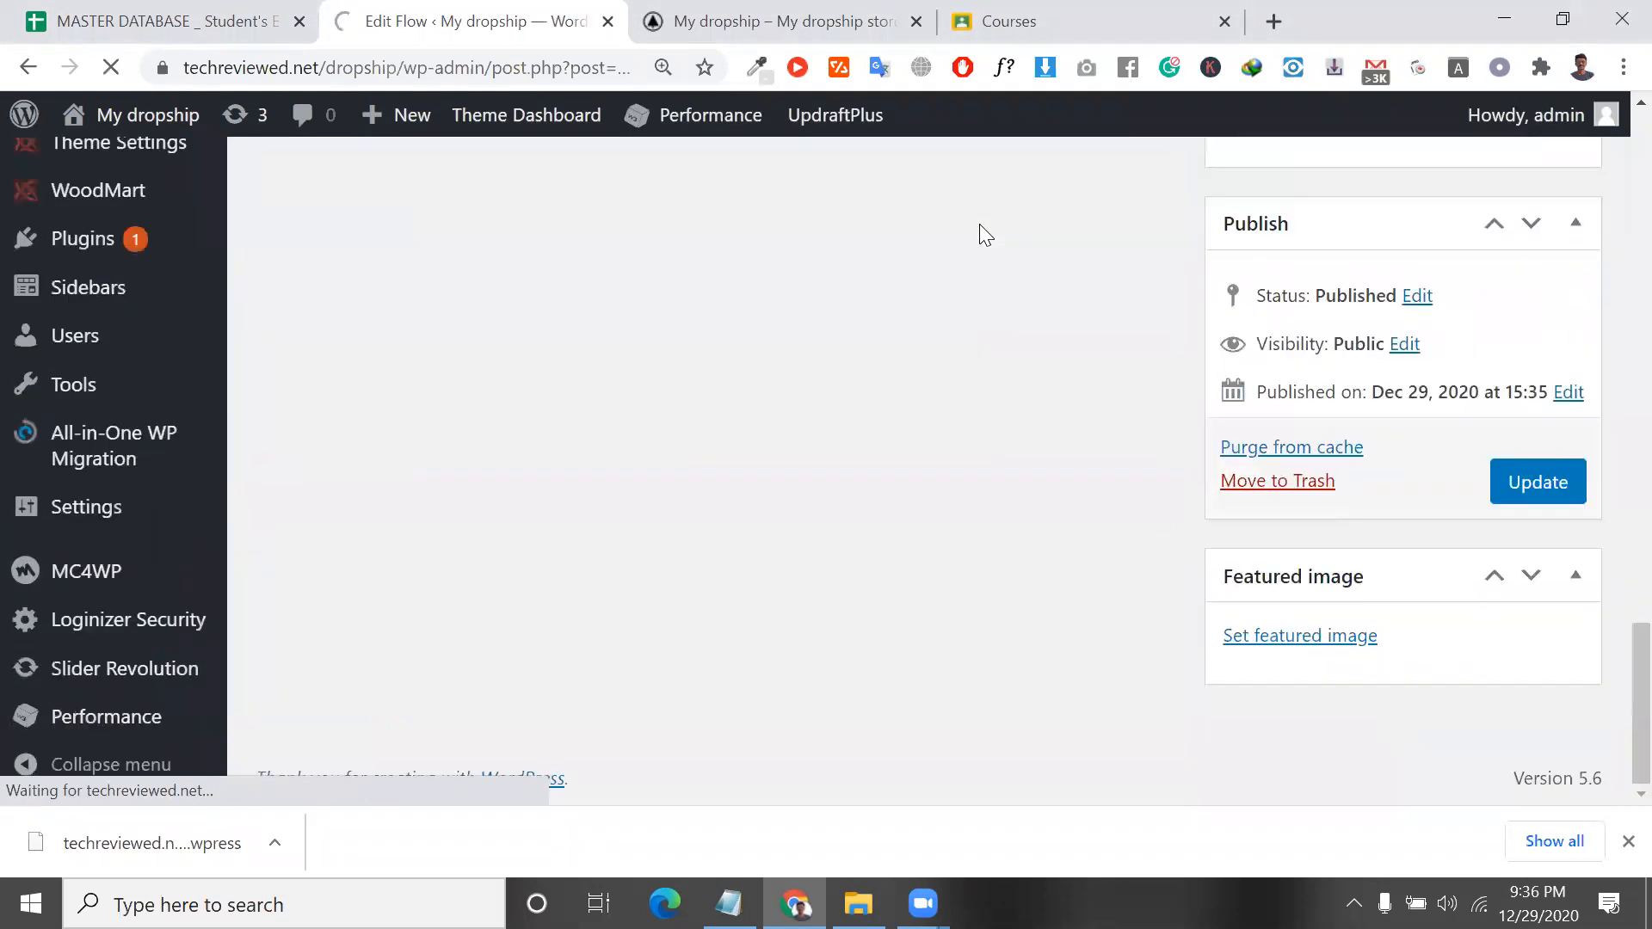
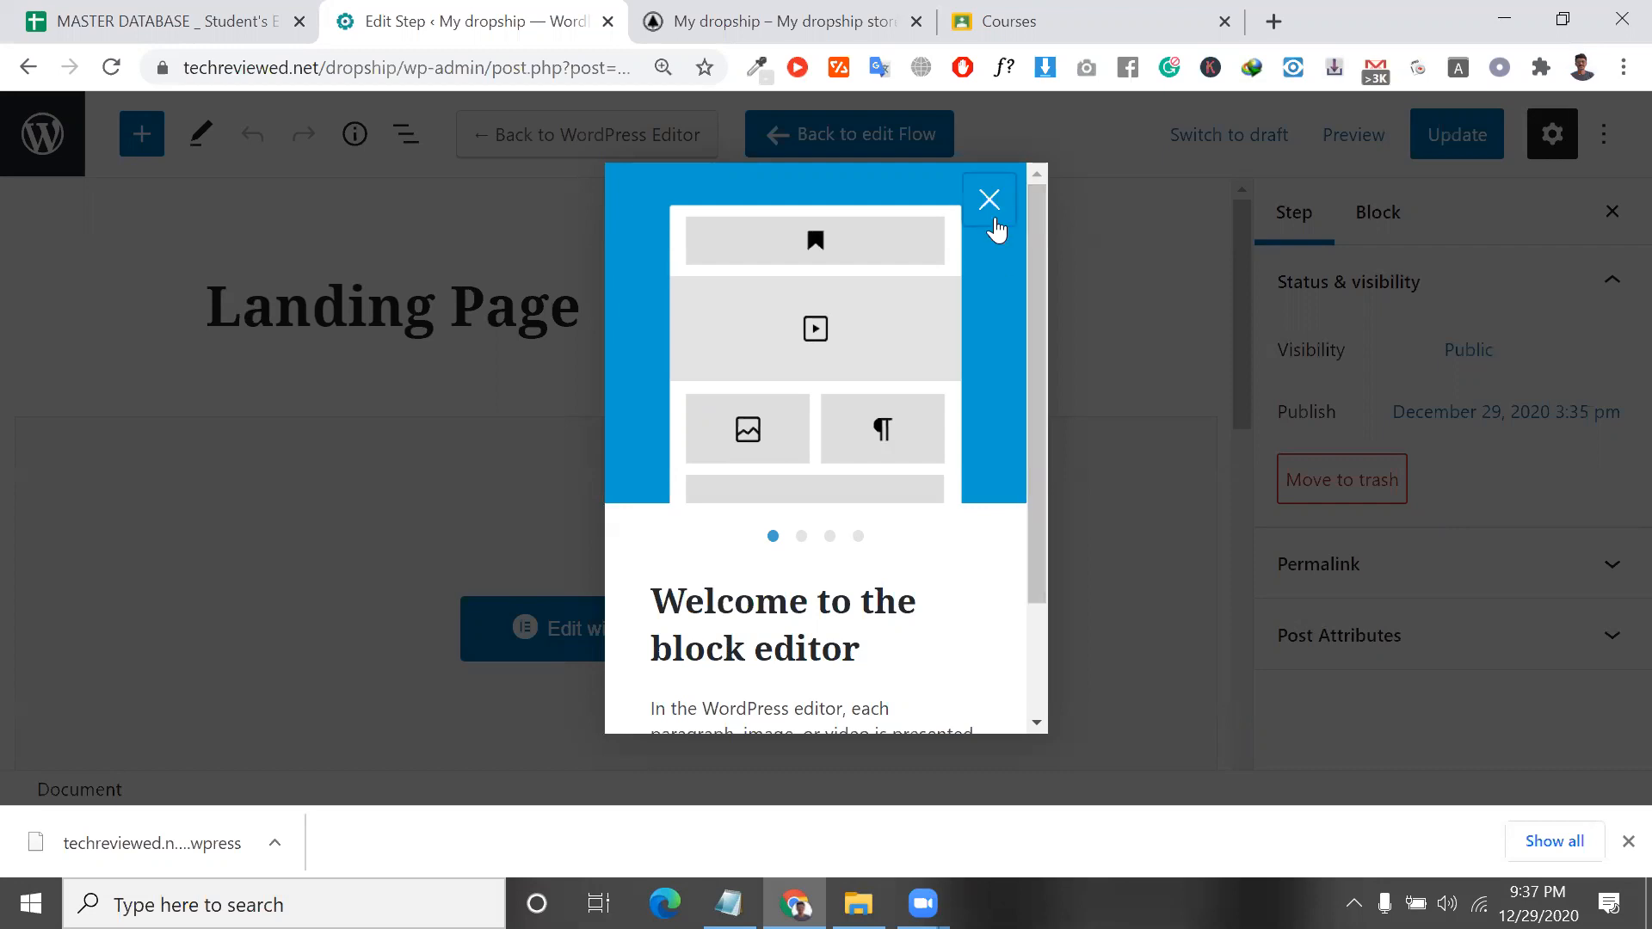
{"action": "left_click", "coordinate": [991, 207]}
{"action": "left_click", "coordinate": [684, 612]}
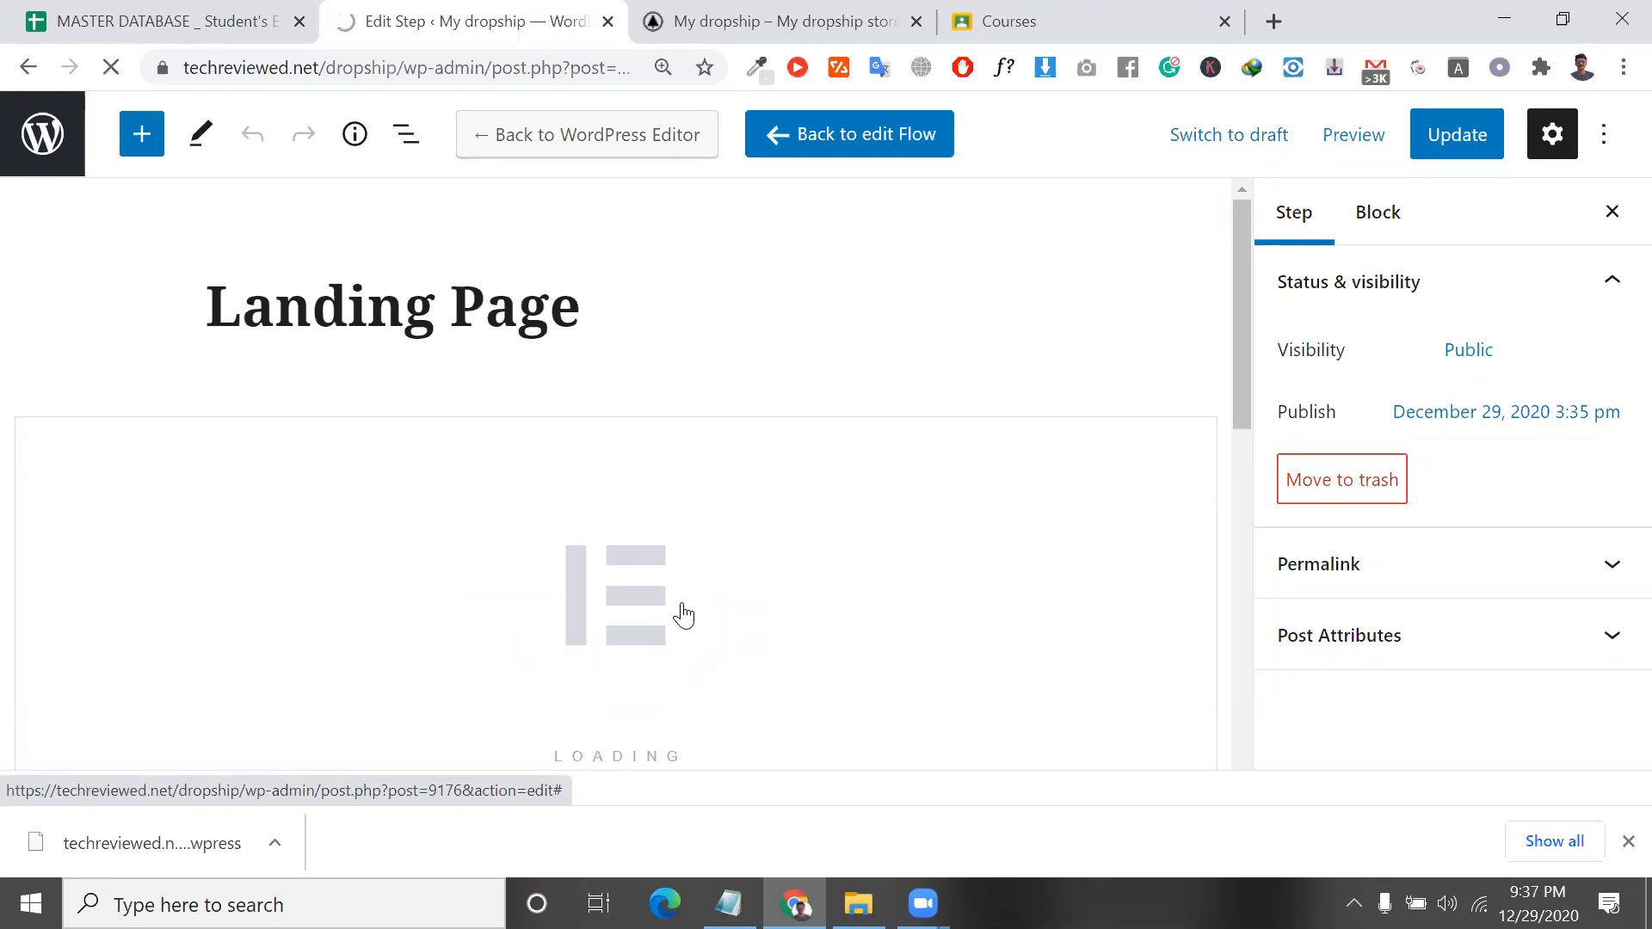
{"action": "double_click", "coordinate": [570, 67]}
{"action": "double_click", "coordinate": [529, 69]}
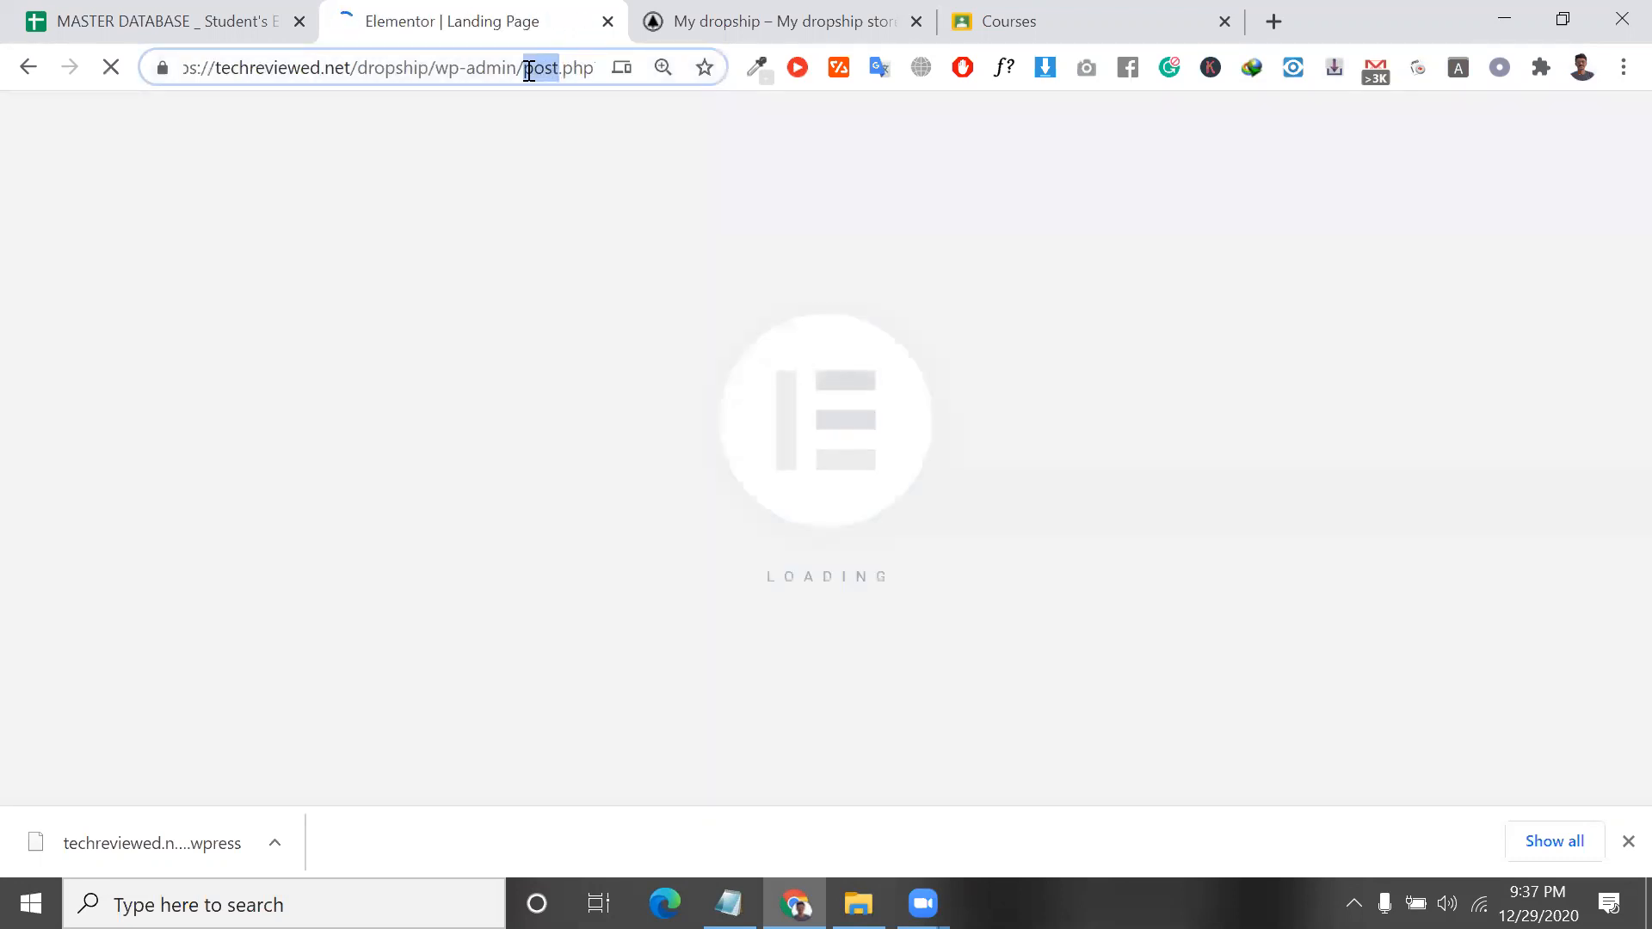
{"action": "double_click", "coordinate": [824, 576]}
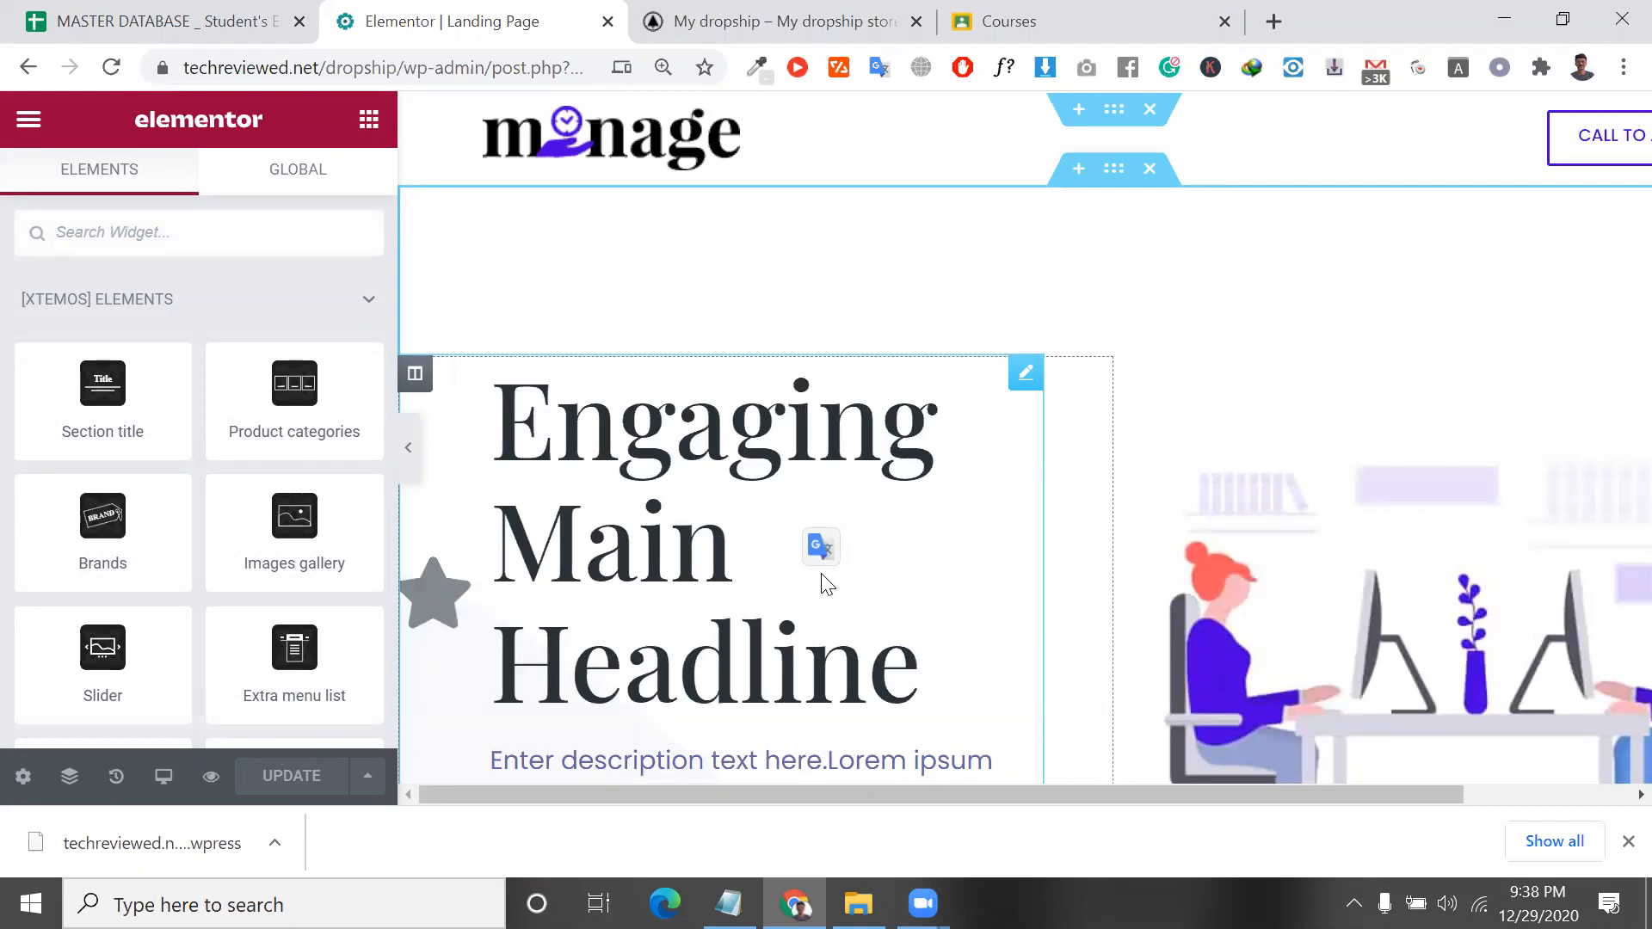
Examine the landing page template's sections in Elementor, from the main headline through How It Works, pricing and FAQ to the final purchase appeal.
{"action": "scroll", "coordinate": [826, 585], "scroll_direction": "down", "scroll_amount": 15}
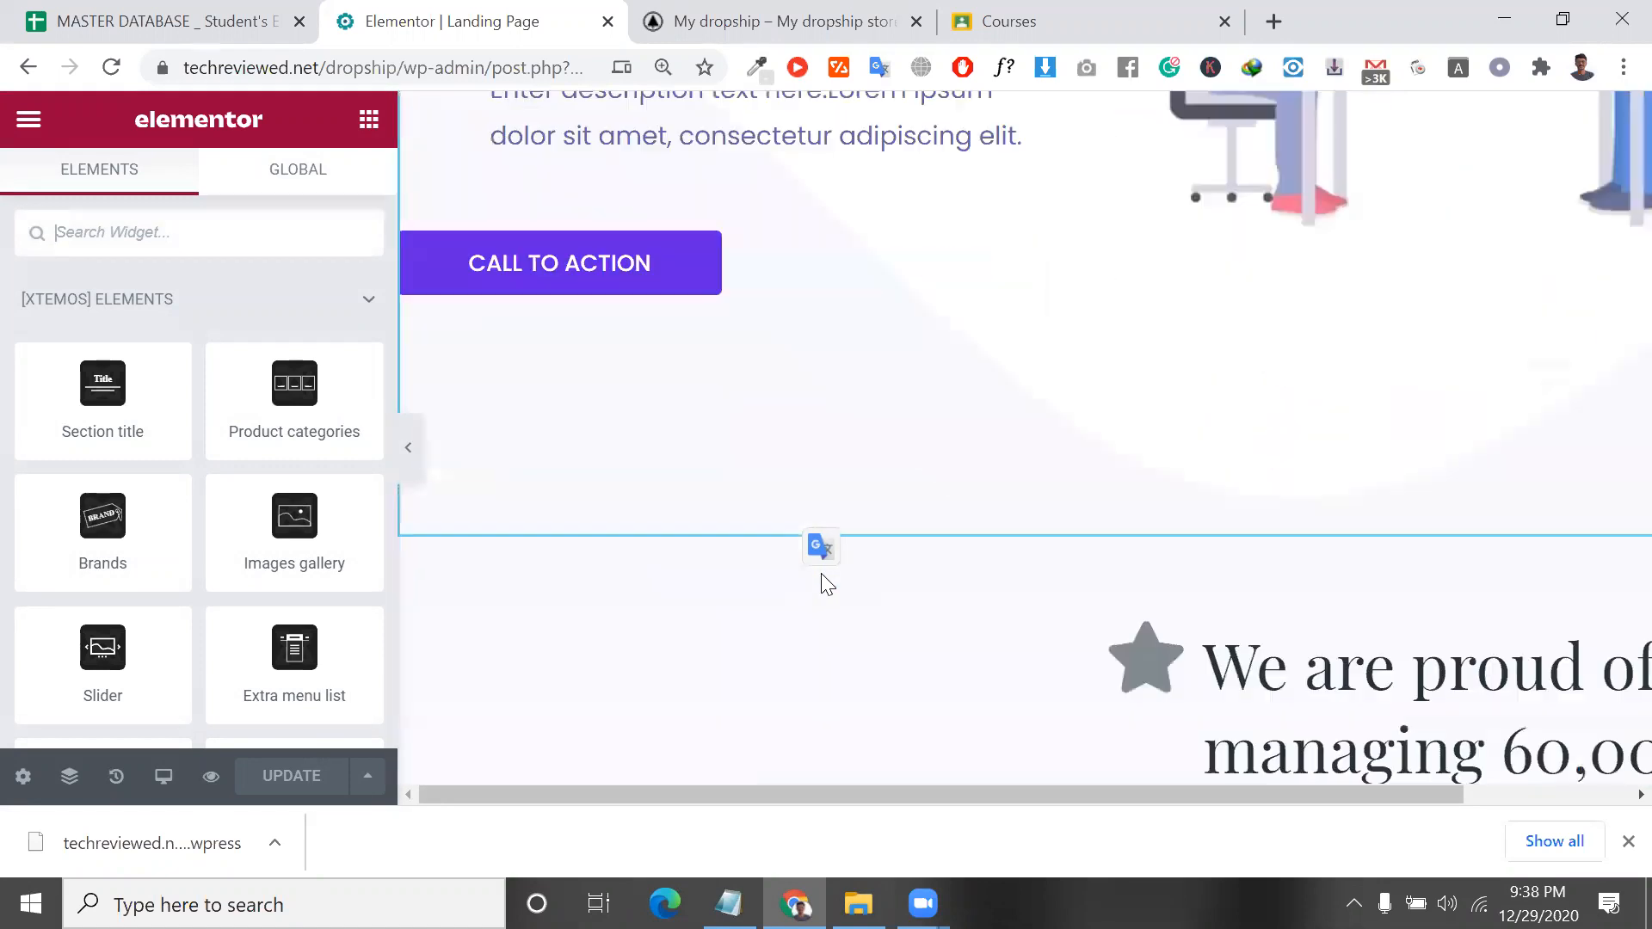
{"action": "scroll", "coordinate": [940, 620], "scroll_direction": "down", "scroll_amount": 12}
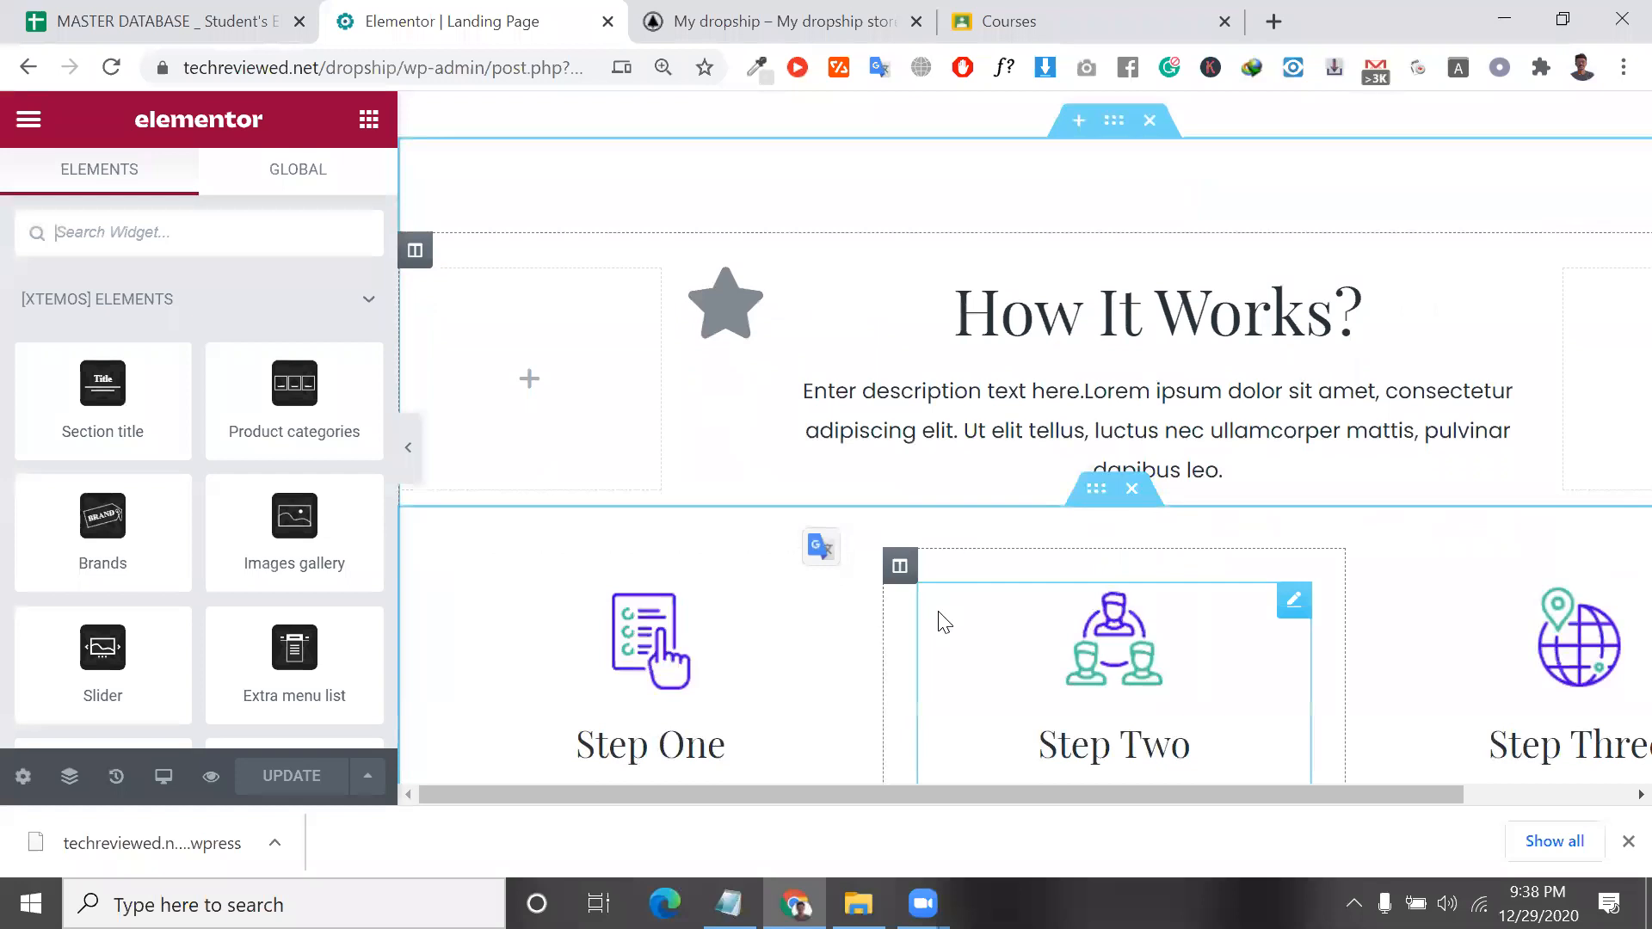
{"action": "scroll", "coordinate": [944, 621], "scroll_direction": "down", "scroll_amount": 15}
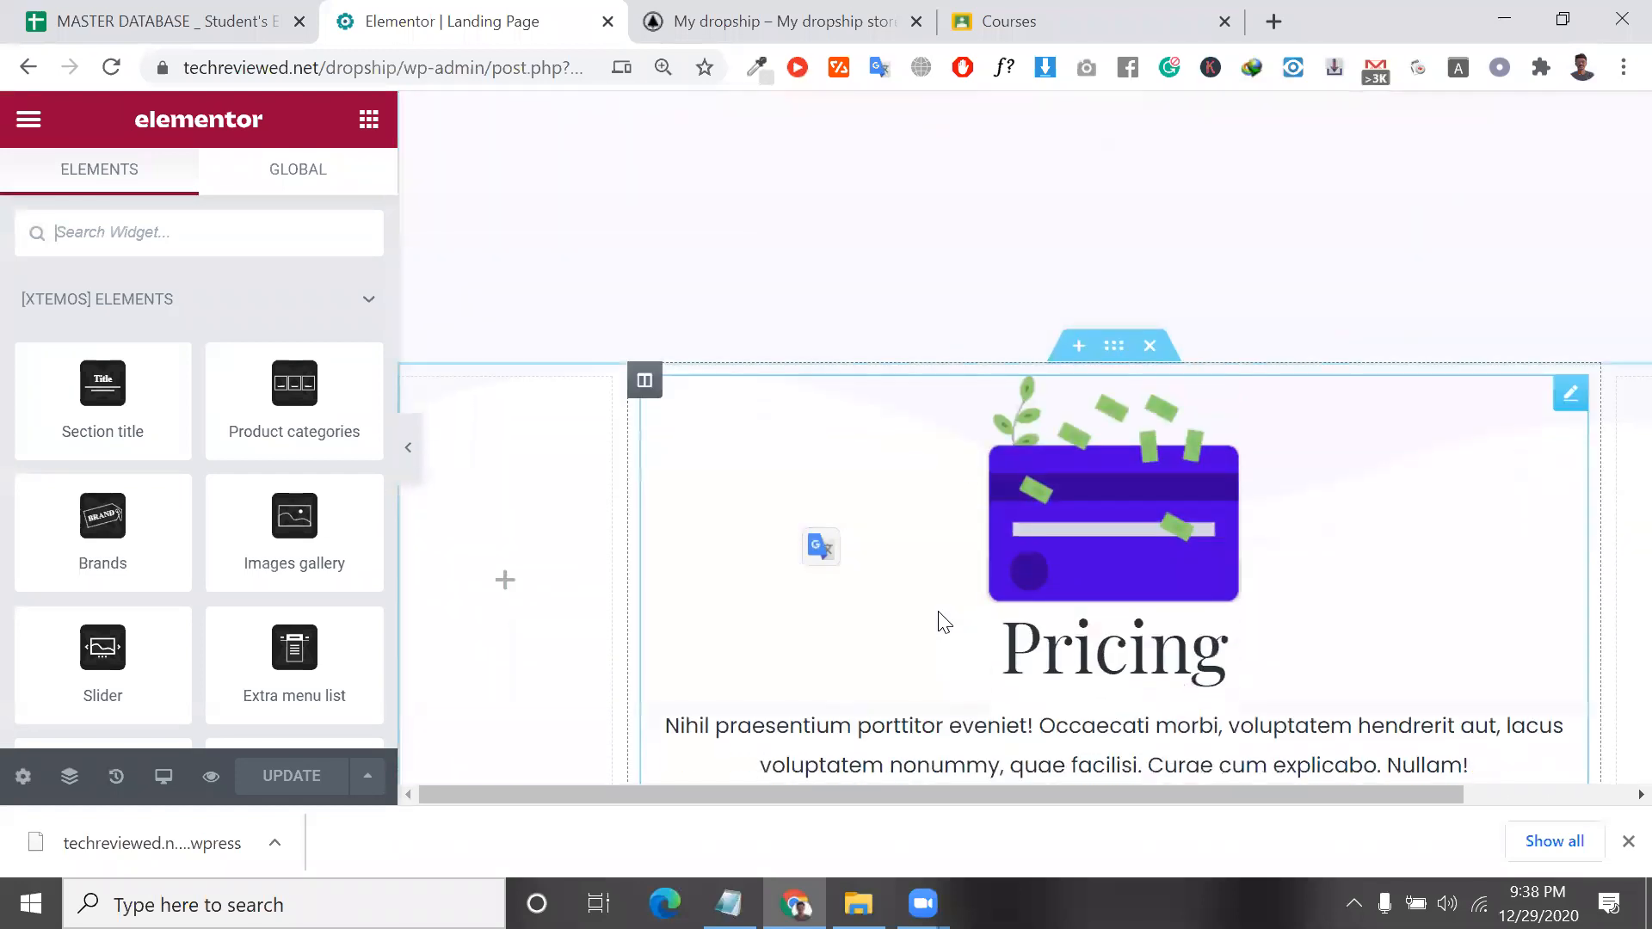
{"action": "scroll", "coordinate": [715, 321], "scroll_direction": "up", "scroll_amount": 5}
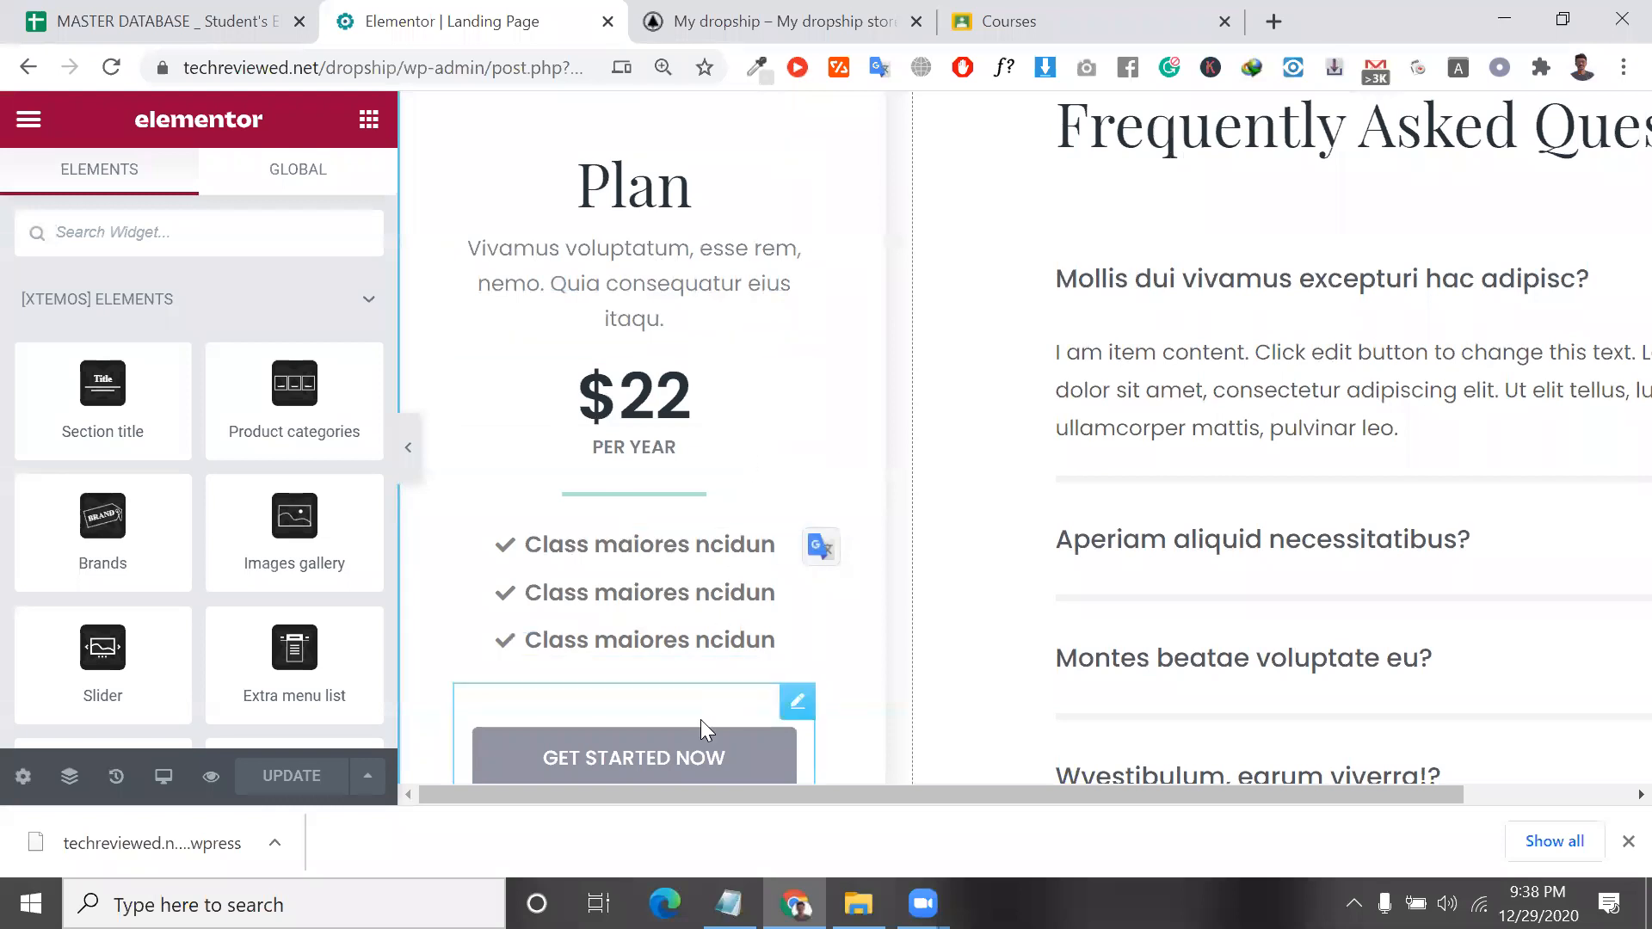
{"action": "scroll", "coordinate": [700, 726], "scroll_direction": "down", "scroll_amount": 3}
{"action": "scroll", "coordinate": [759, 461], "scroll_direction": "down", "scroll_amount": 12}
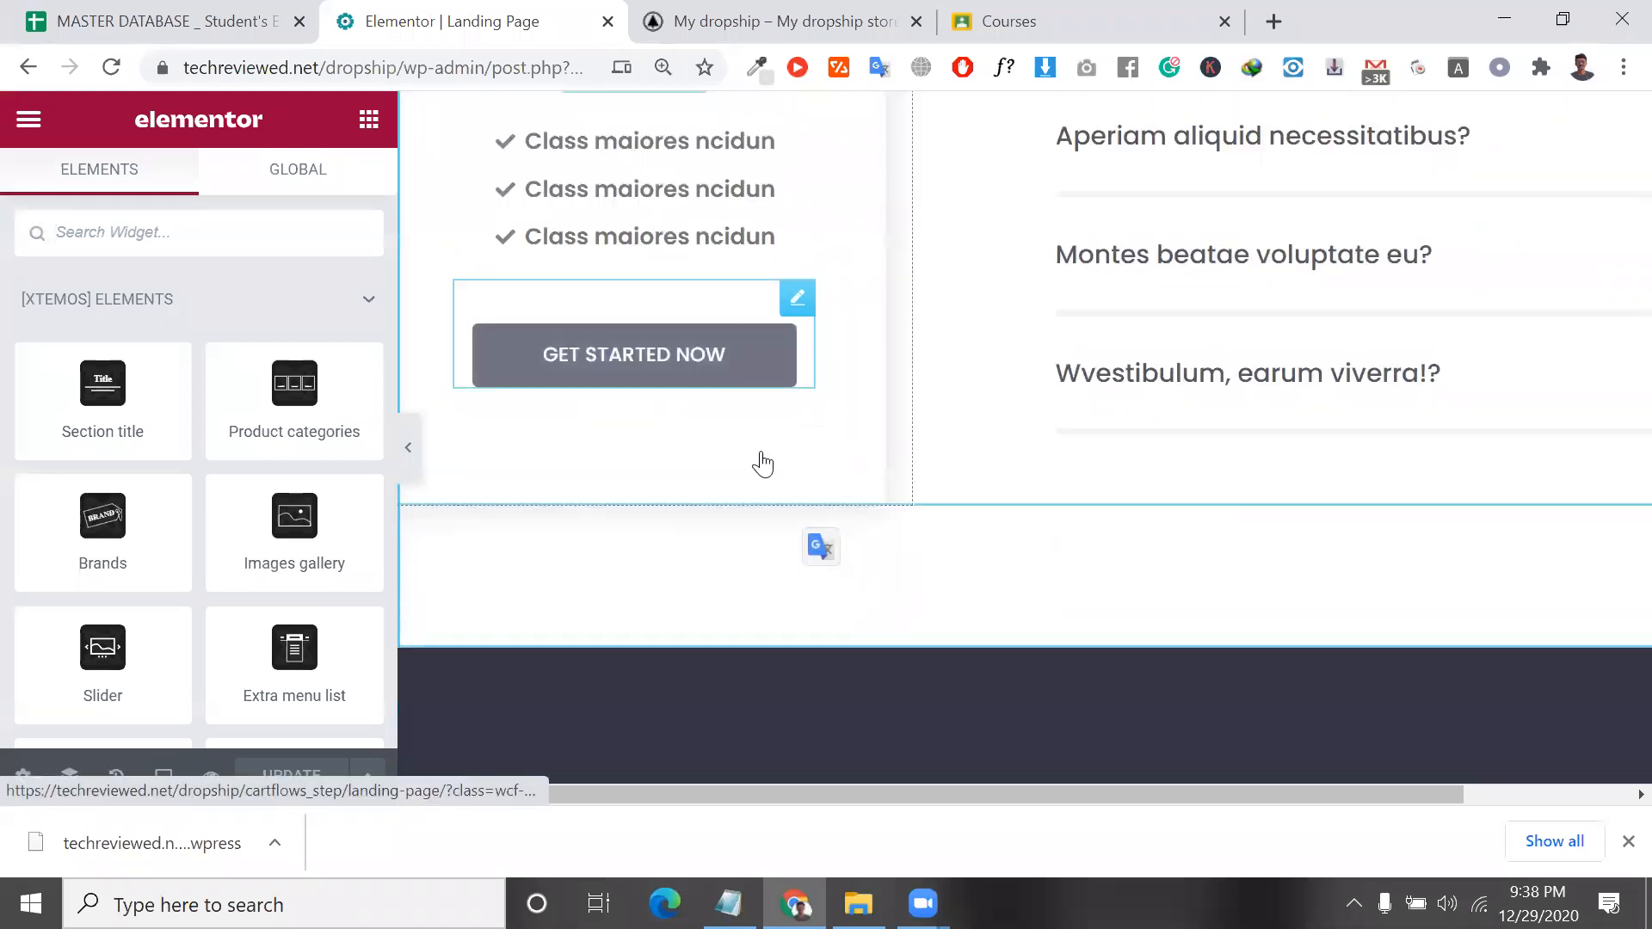
{"action": "scroll", "coordinate": [763, 461], "scroll_direction": "up", "scroll_amount": 7}
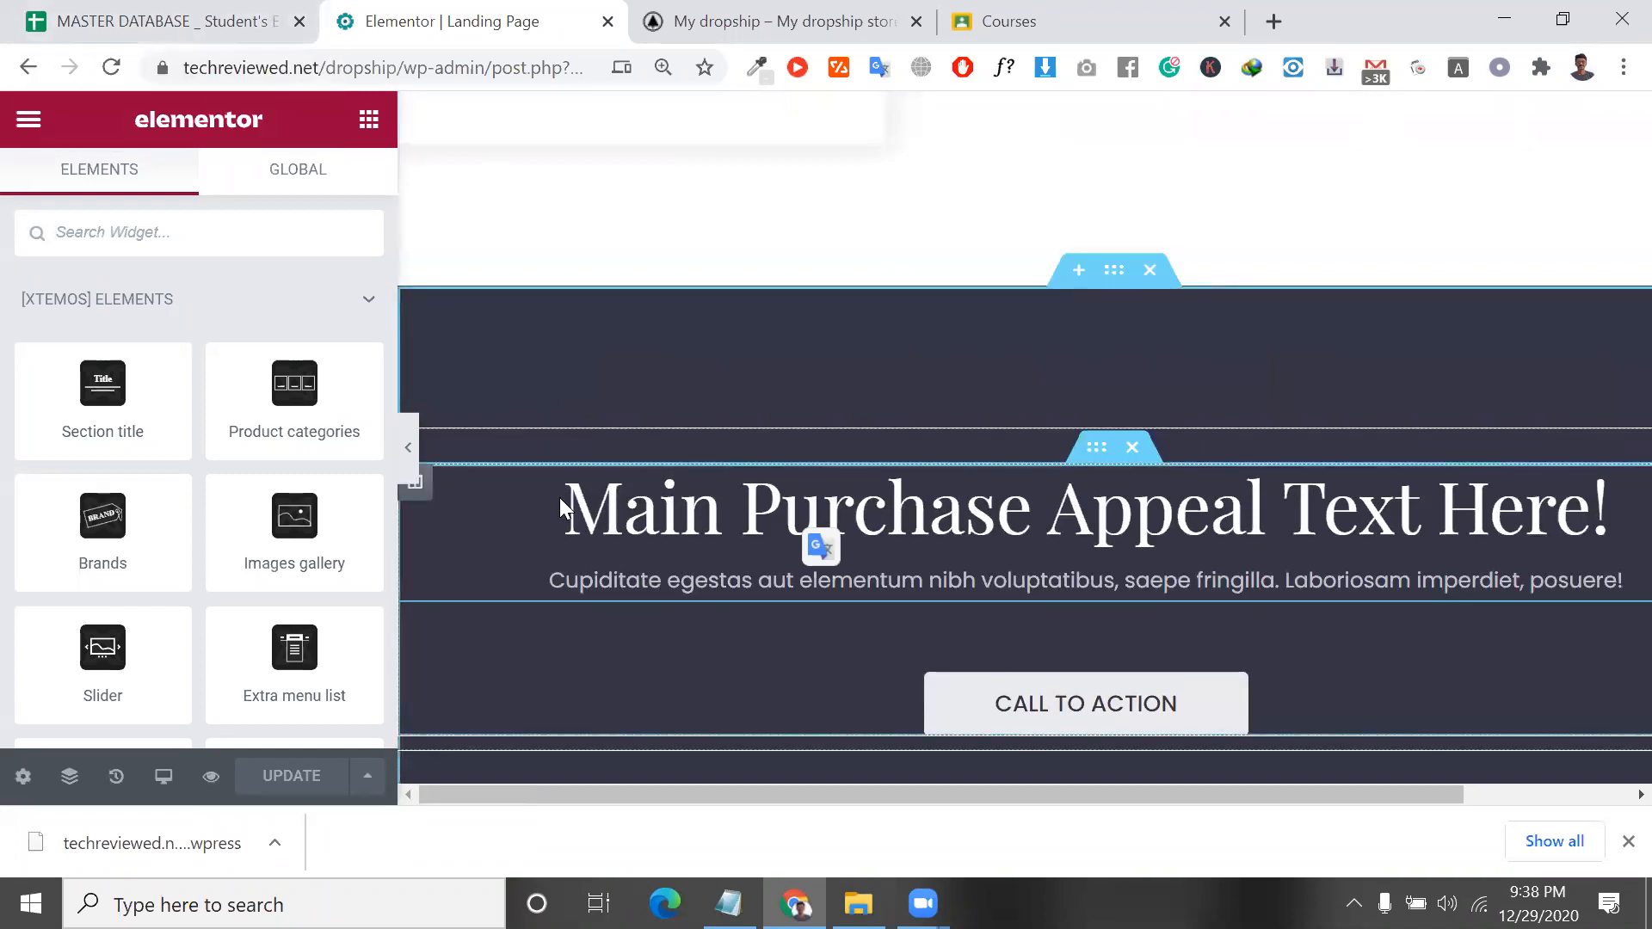
{"action": "scroll", "coordinate": [559, 497], "scroll_direction": "down", "scroll_amount": 5}
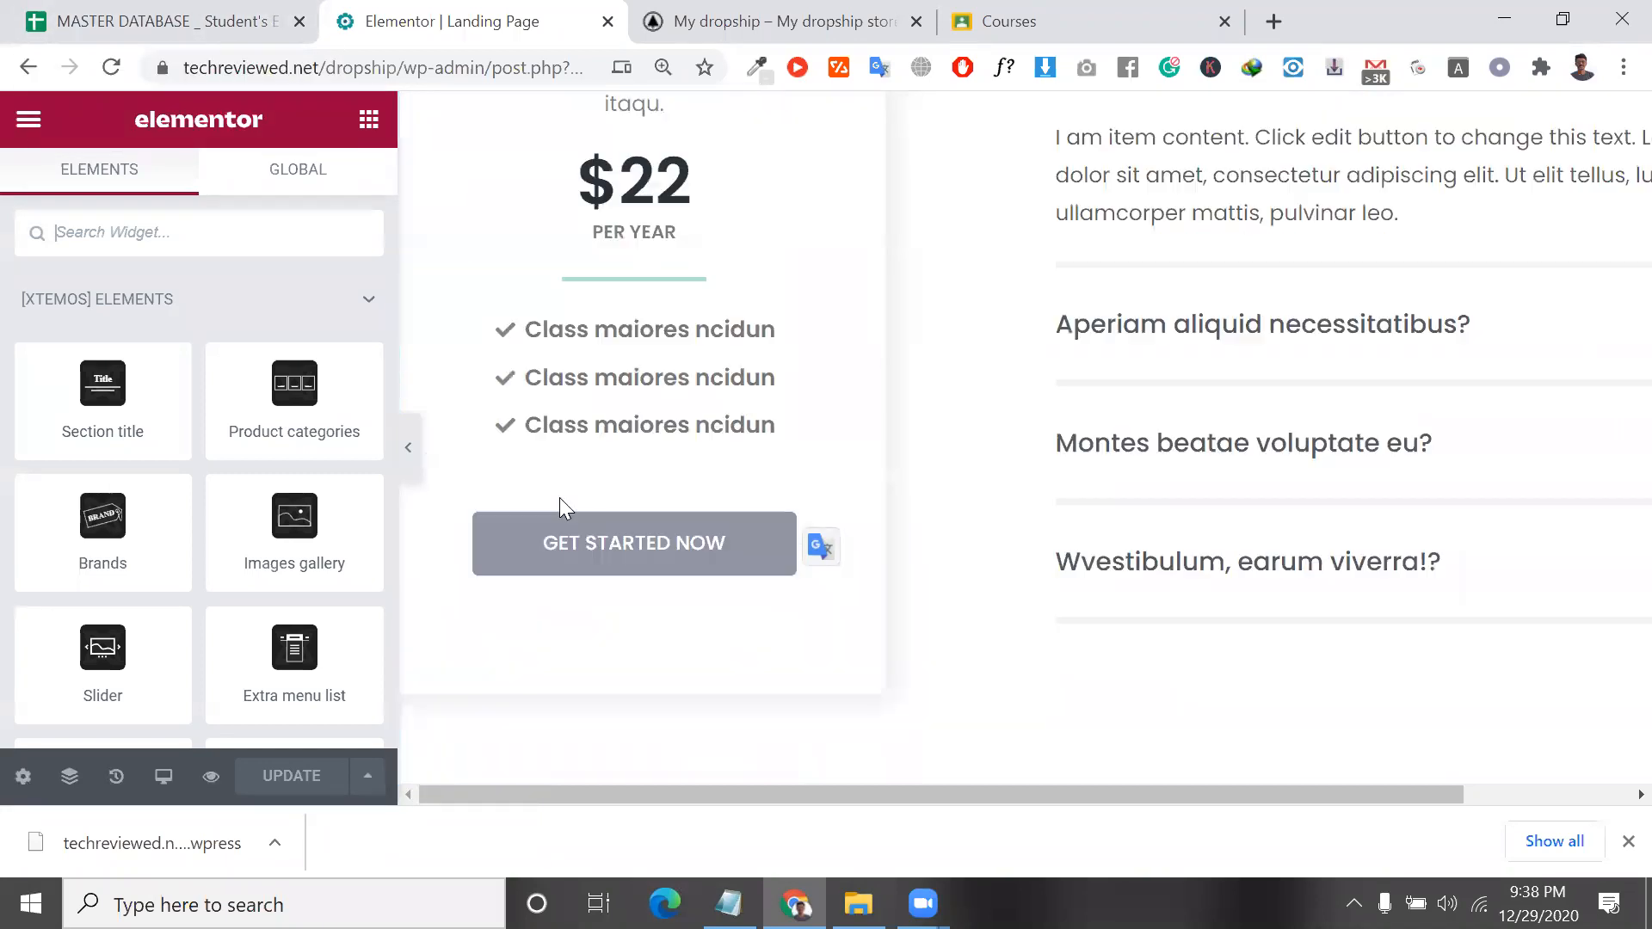
{"action": "scroll", "coordinate": [559, 505], "scroll_direction": "up", "scroll_amount": 3}
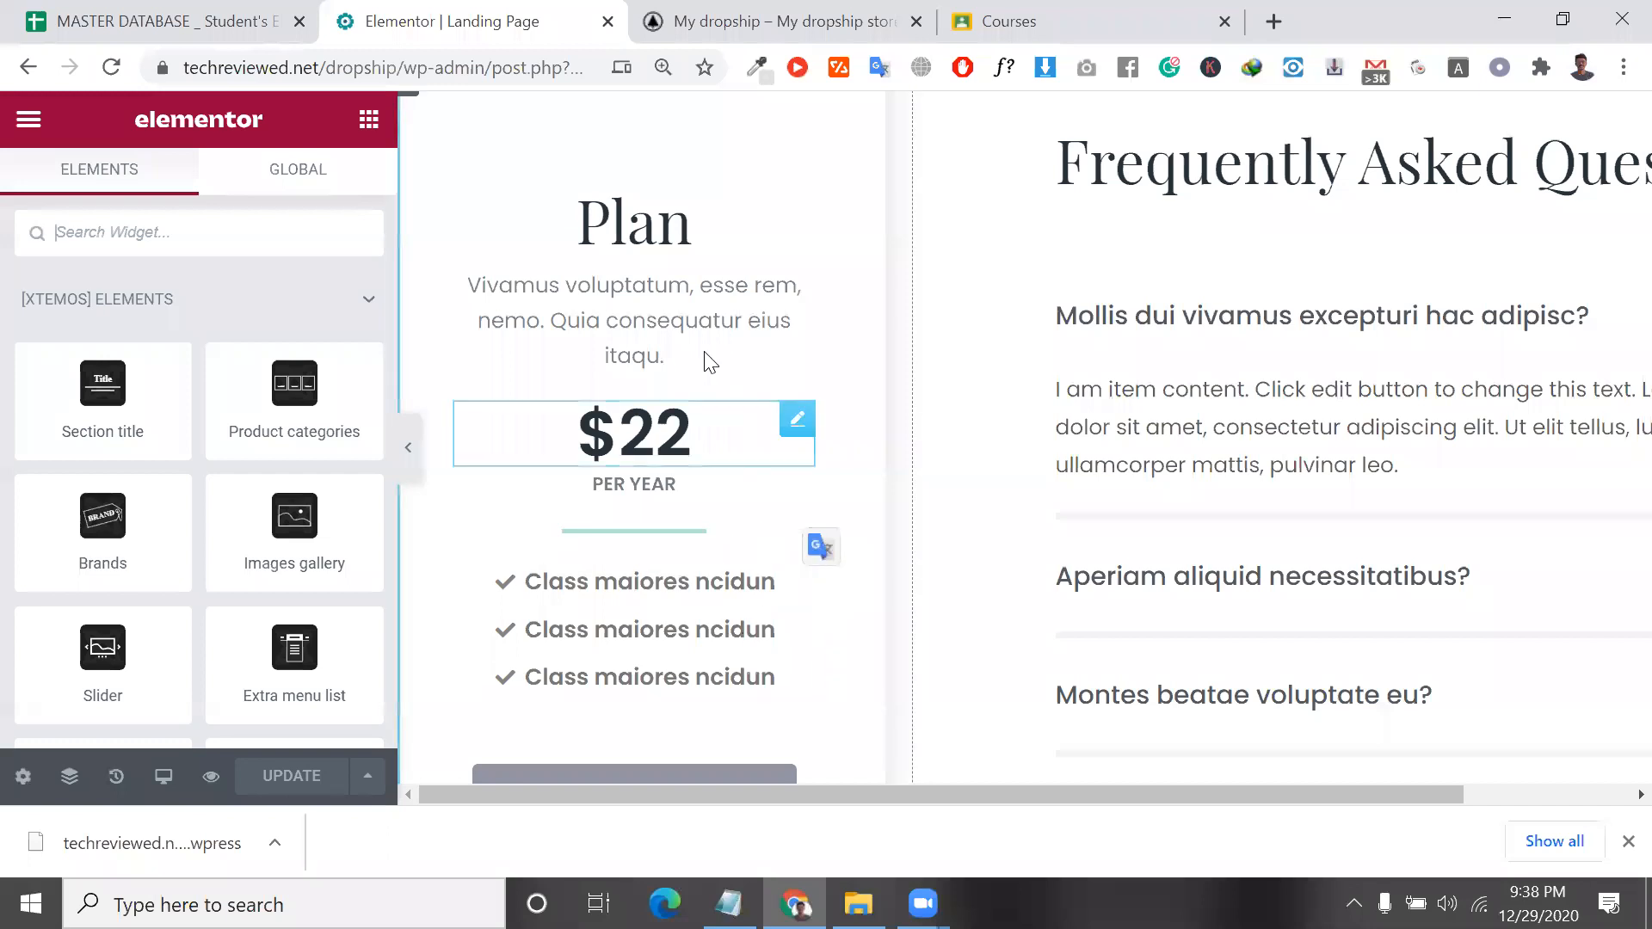
{"action": "scroll", "coordinate": [741, 601], "scroll_direction": "up", "scroll_amount": 5}
{"action": "scroll", "coordinate": [787, 331], "scroll_direction": "up", "scroll_amount": 10}
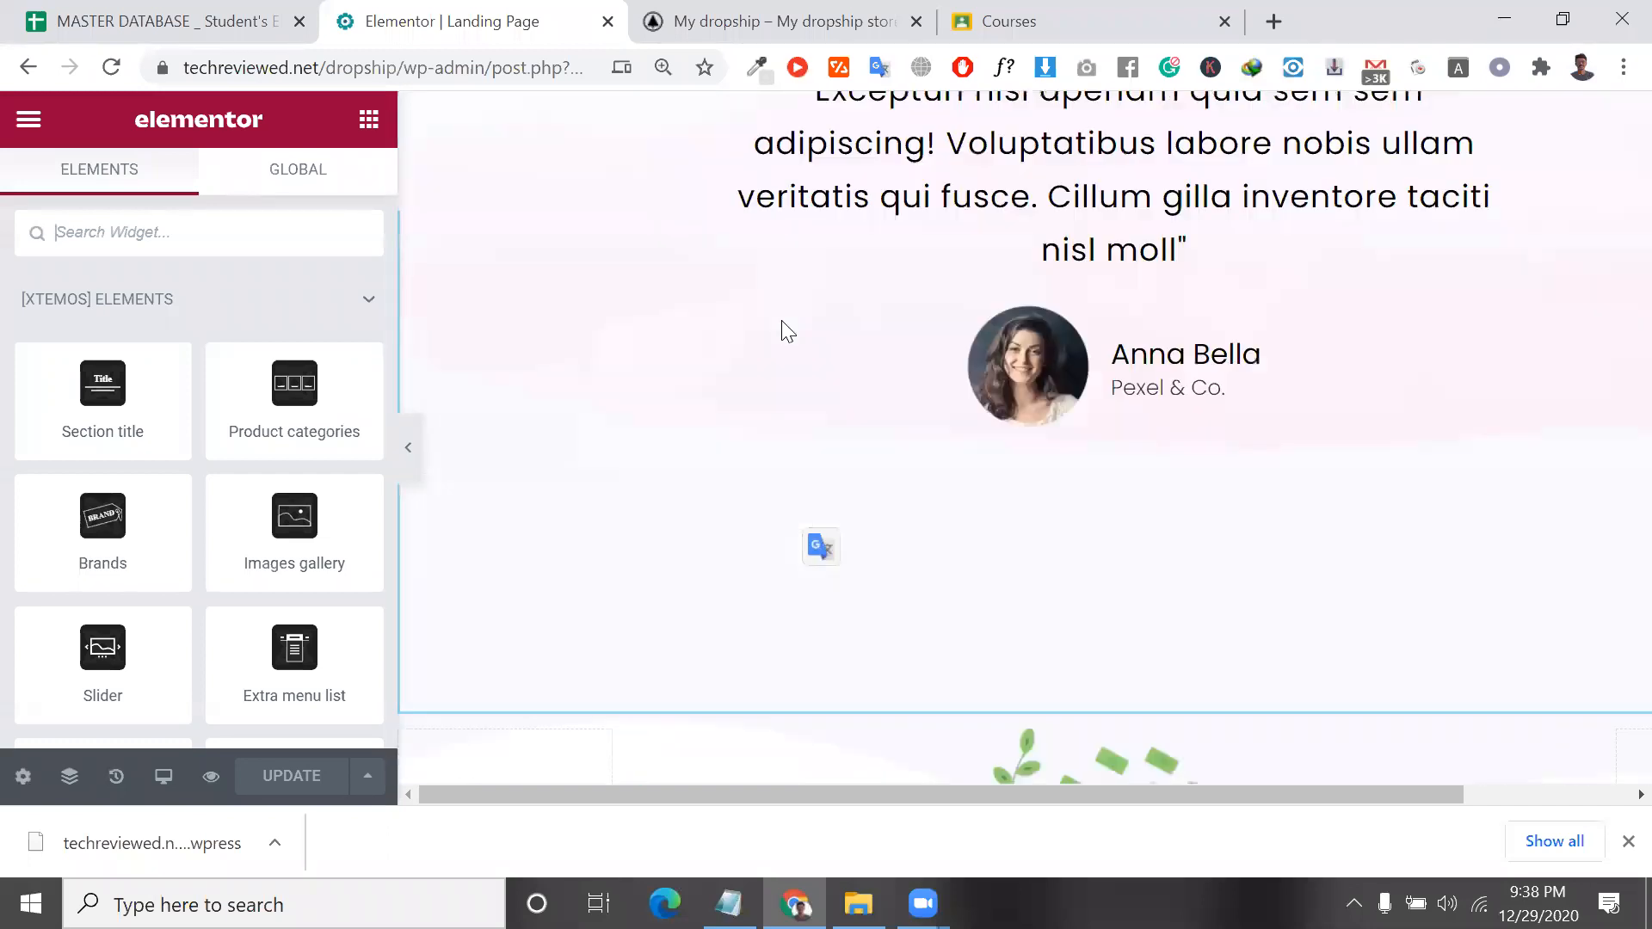
{"action": "scroll", "coordinate": [824, 402], "scroll_direction": "up", "scroll_amount": 15}
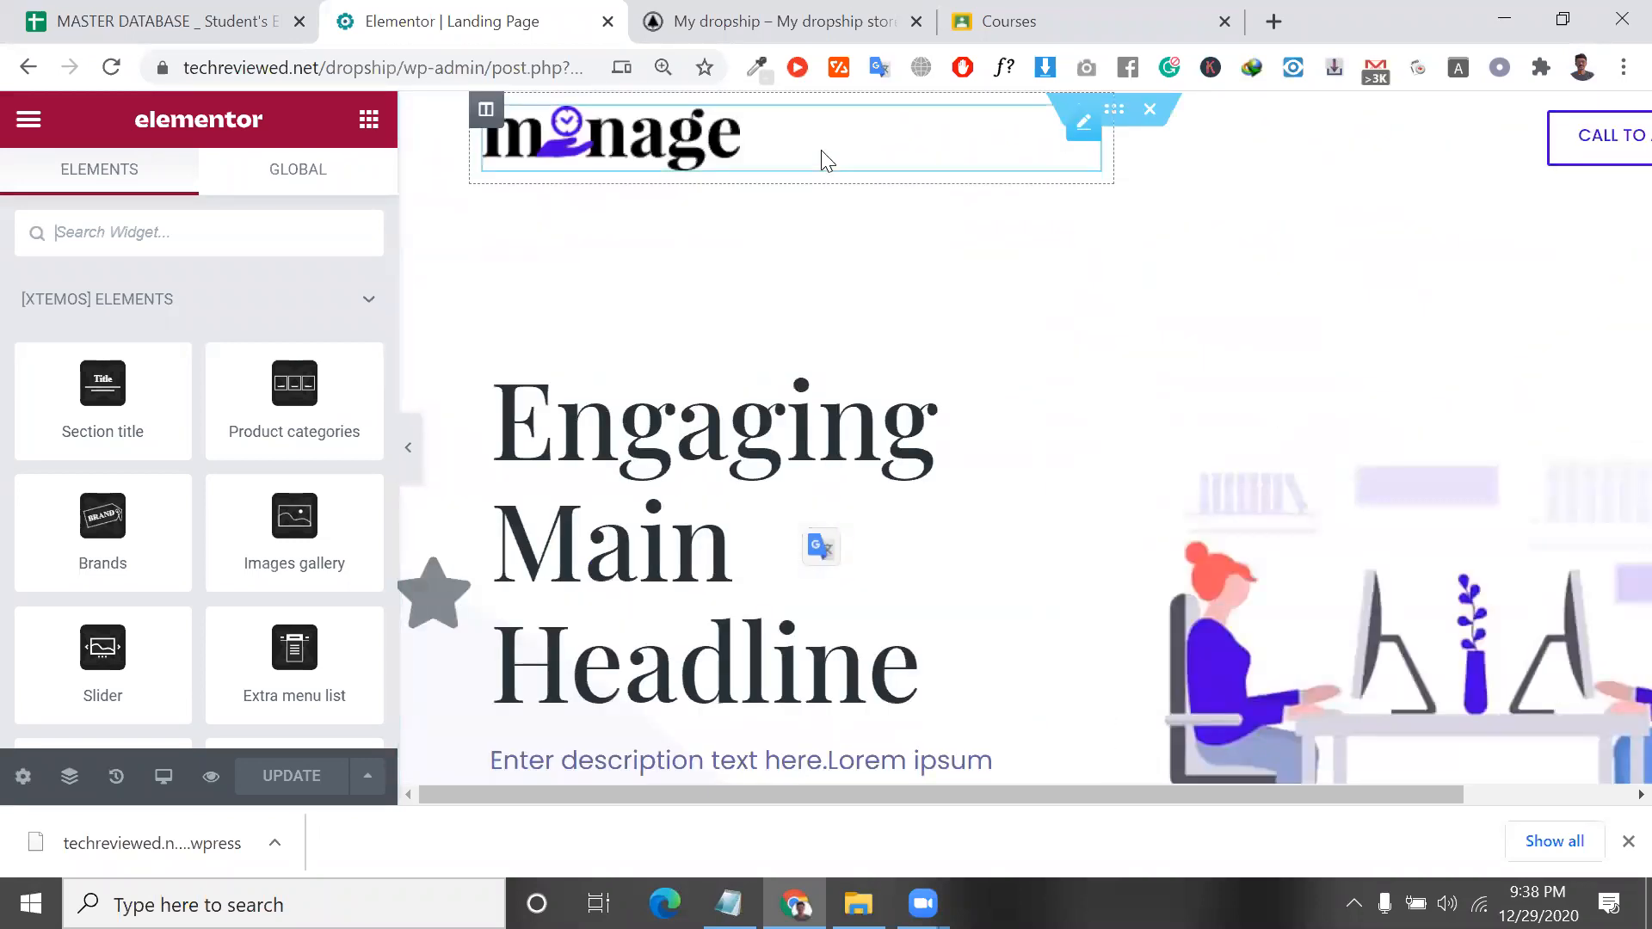
Leave Elementor and return to the Landing Page step's edit screen, glancing at the storefront home page while it loads.
{"action": "left_click", "coordinate": [38, 72]}
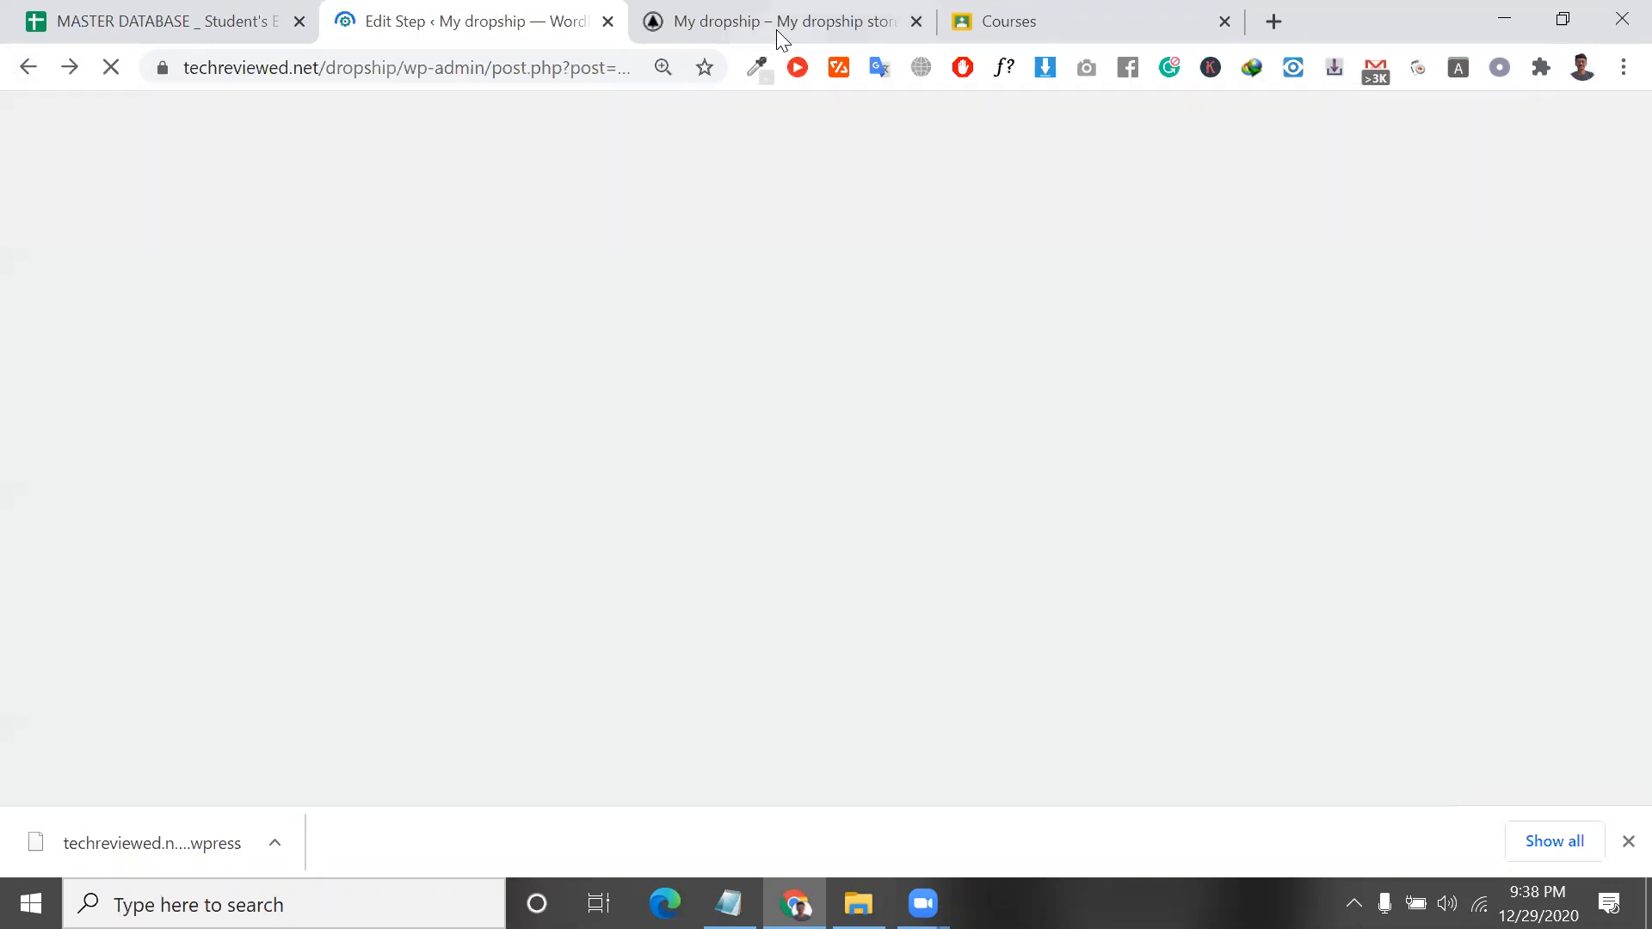
{"action": "left_click", "coordinate": [776, 10]}
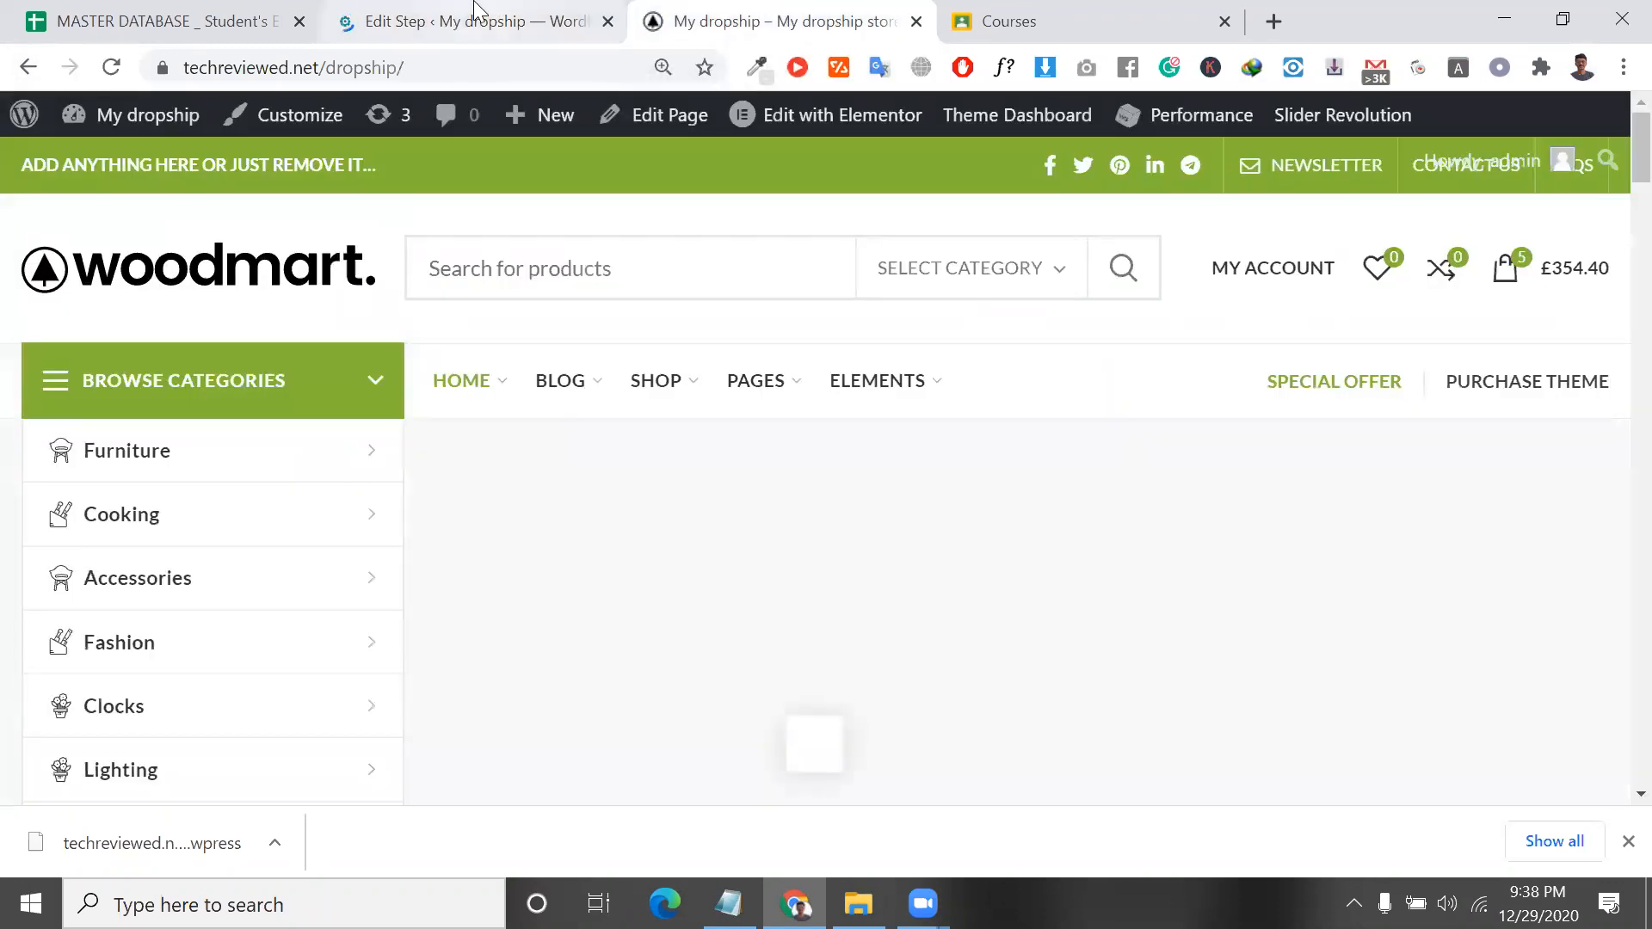
{"action": "left_click", "coordinate": [479, 19]}
Switch to the woo plugin notes in Notepad and add the line "Create your own sales landing page for 31s night..." below the existing text.
{"action": "left_click", "coordinate": [728, 903]}
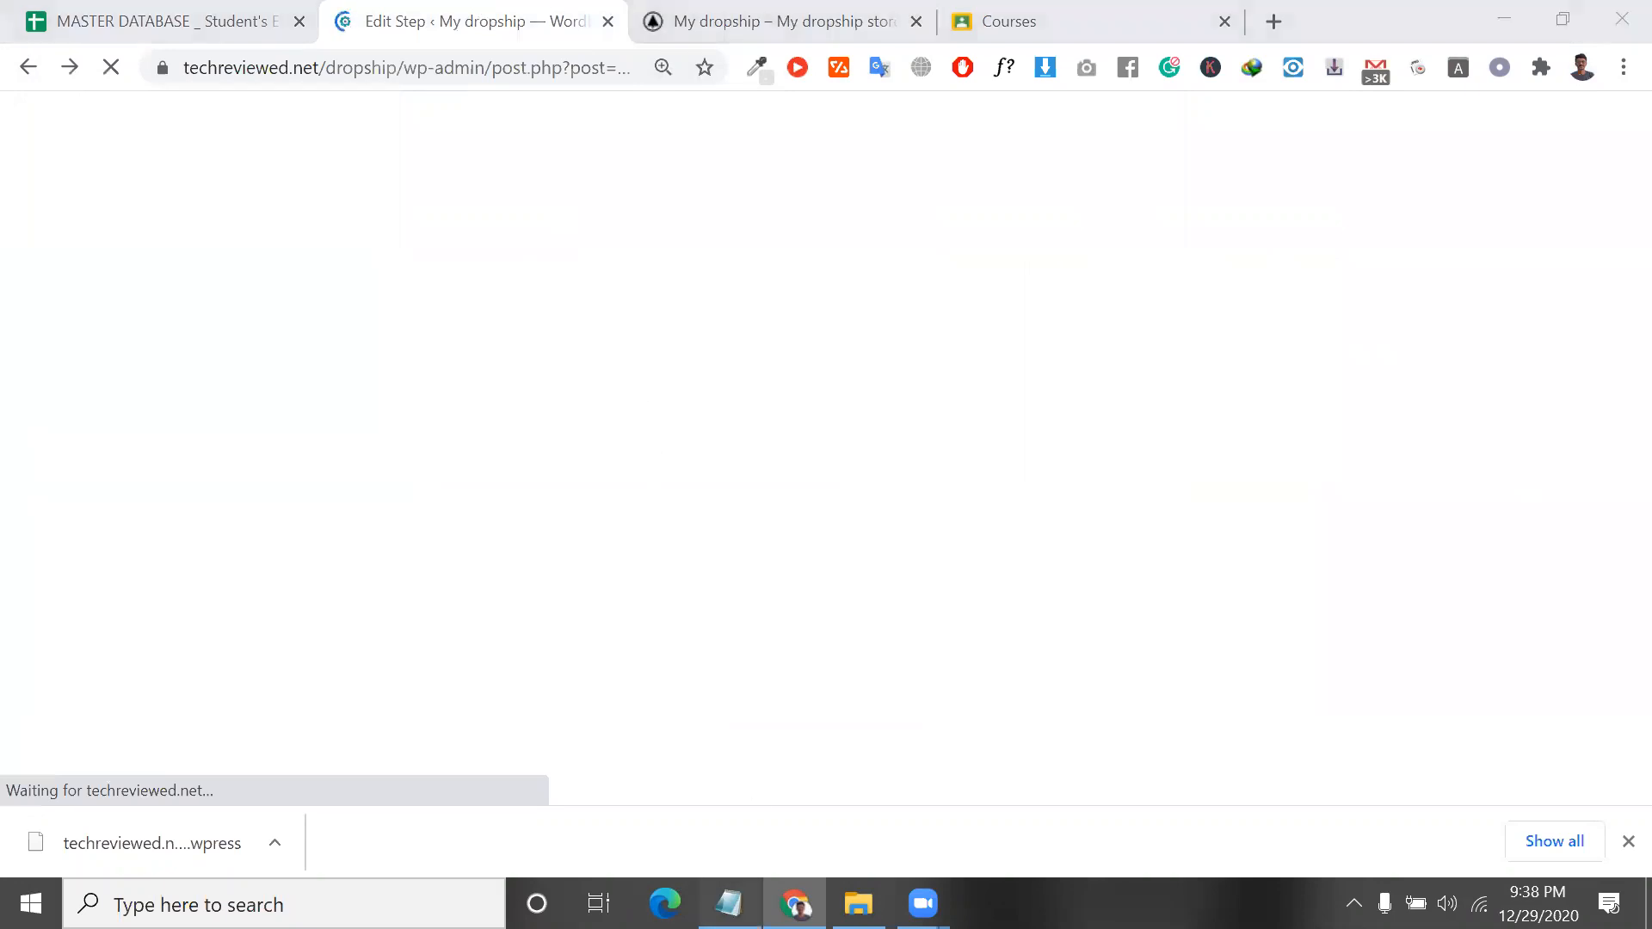
{"action": "scroll", "coordinate": [1326, 742], "scroll_direction": "down", "scroll_amount": 10}
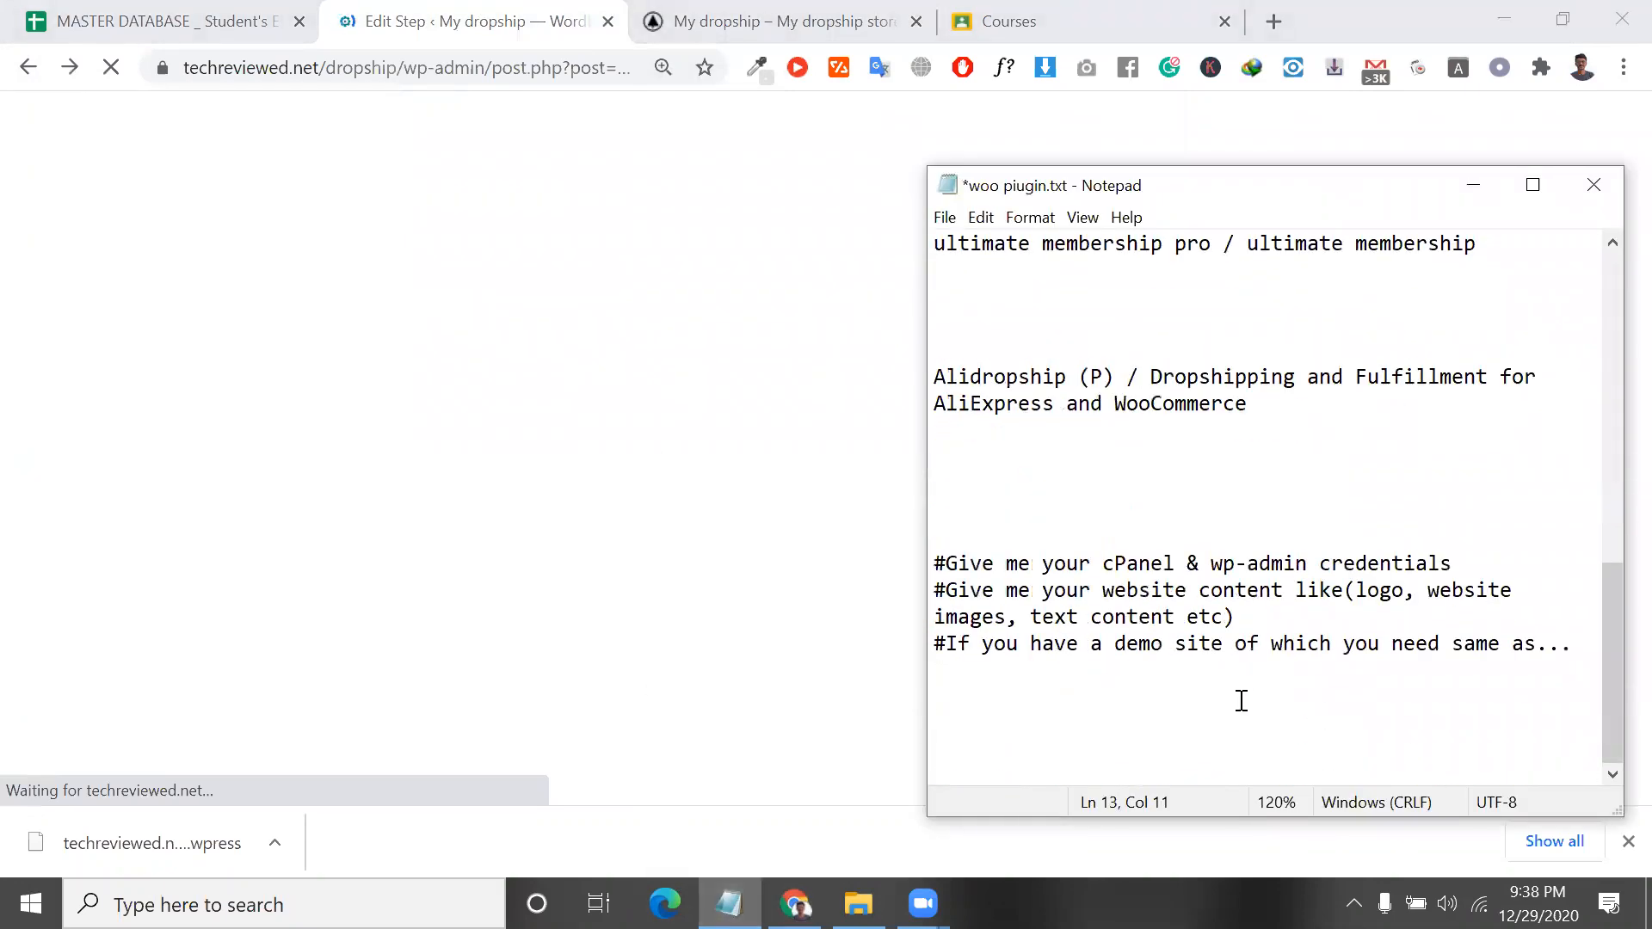
{"action": "key", "text": "Return"}
{"action": "key", "text": "Return"}
{"action": "key", "text": "Return"}
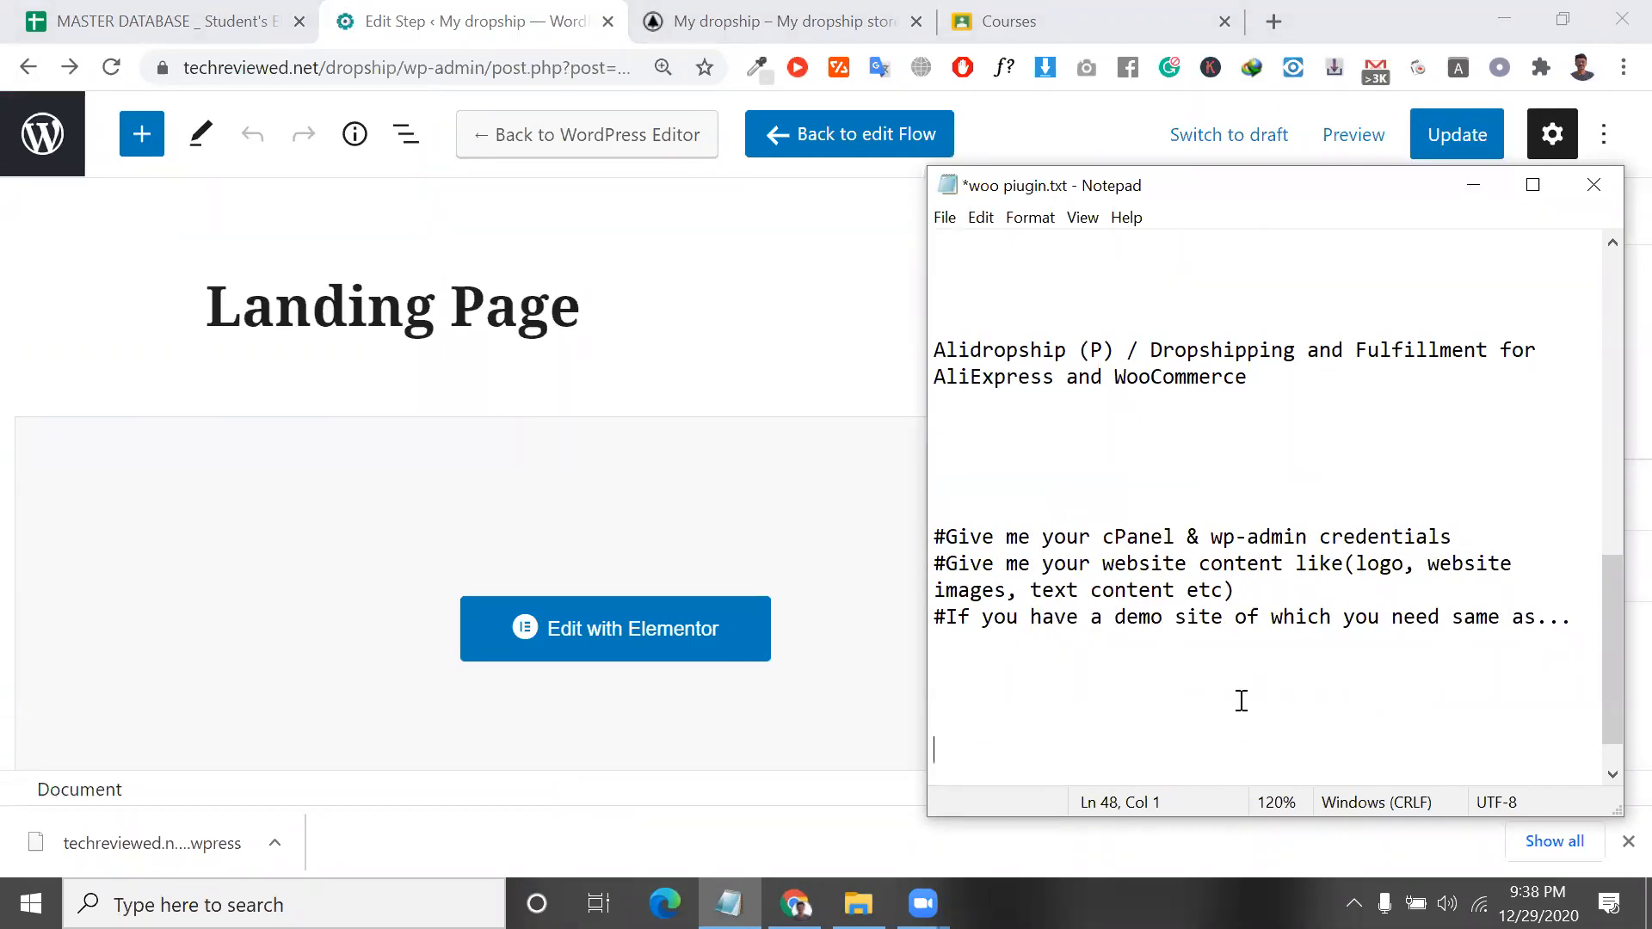
{"action": "type", "text": "Create your oon"}
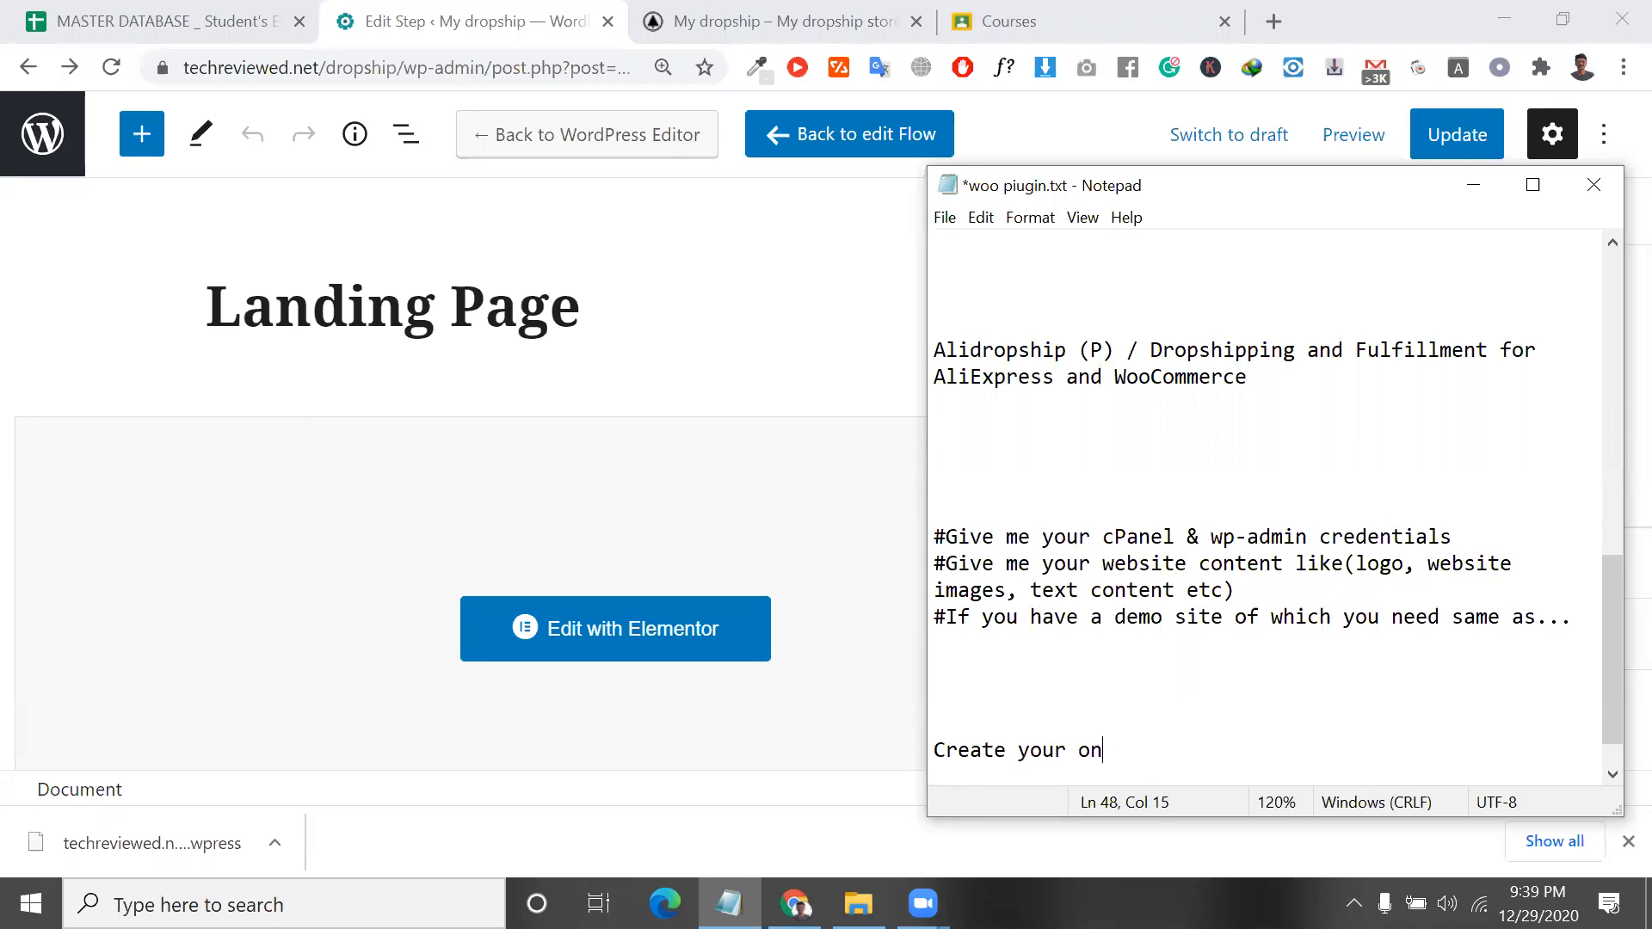
{"action": "key", "text": "BackSpace"}
{"action": "type", "text": "wn sales landing page for 31s"}
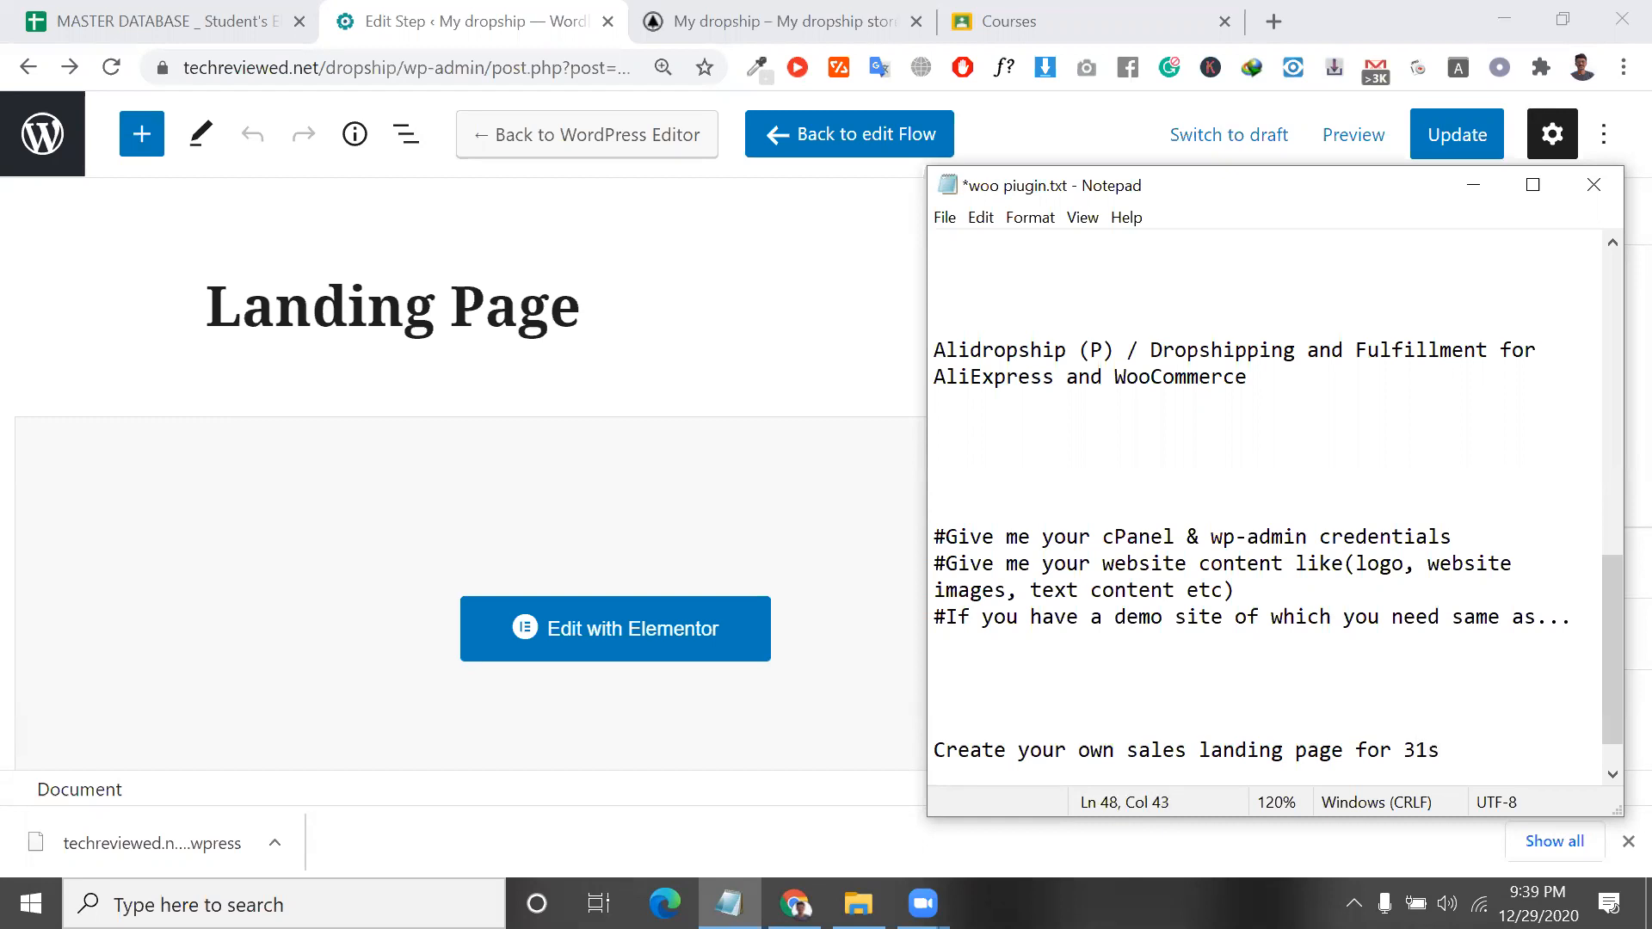
{"action": "type", "text": " nitght"}
{"action": "key", "text": "Return"}
{"action": "key", "text": "Return"}
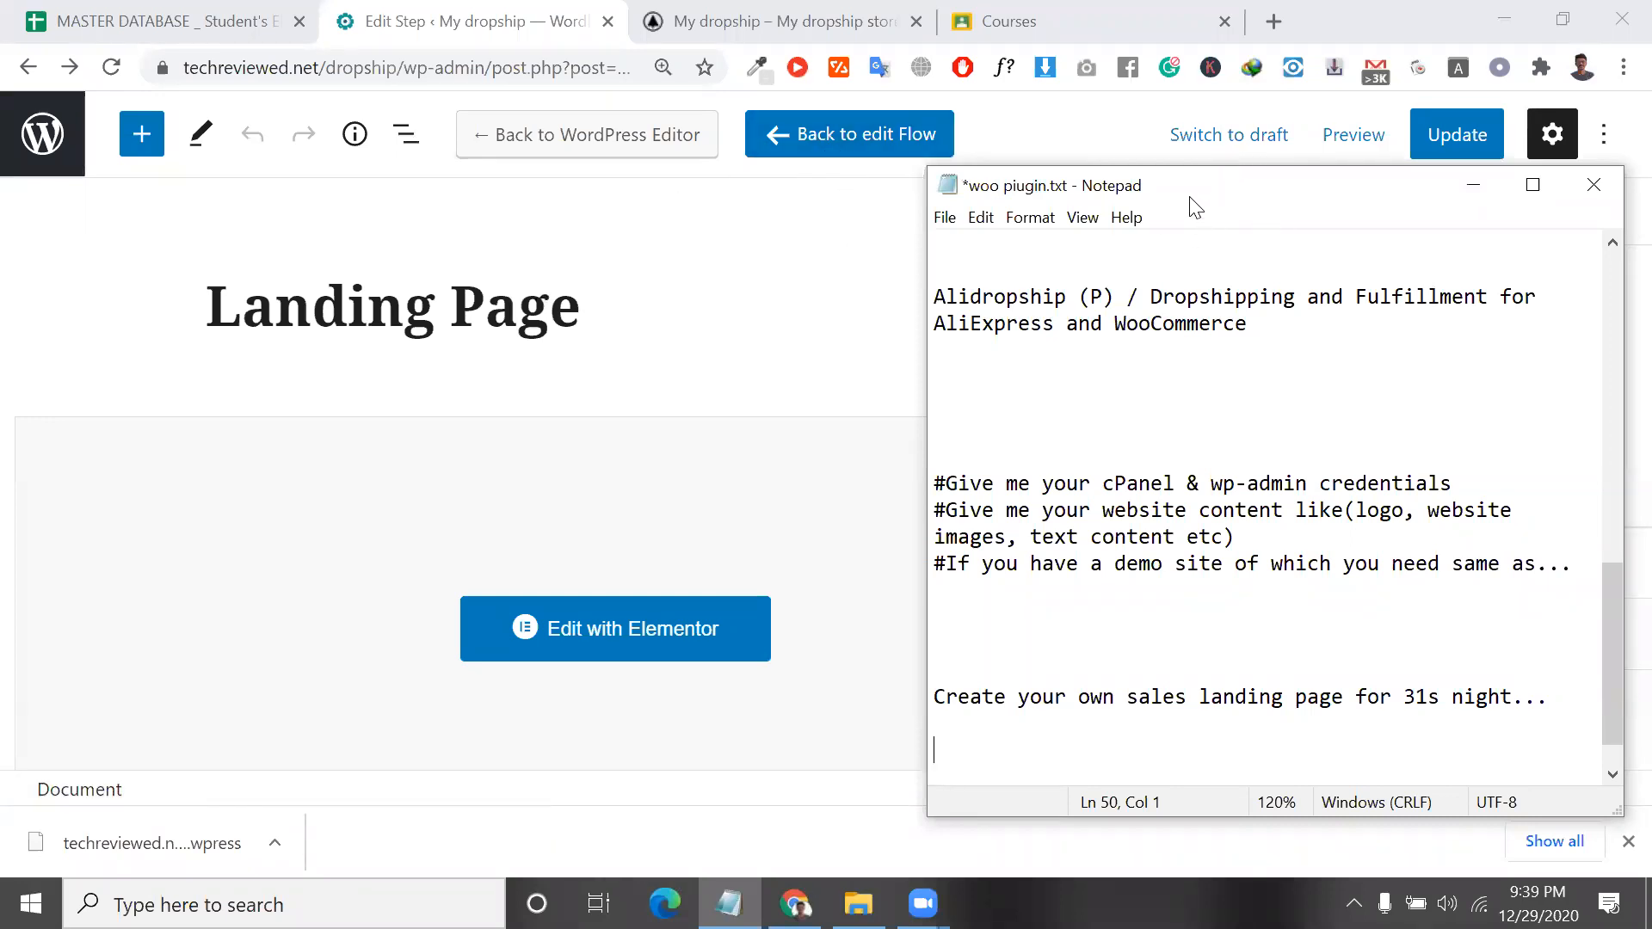
Put the woo plugin notes away and return from the Landing Page step to the flow's edit screen.
{"action": "left_click_drag", "start_coordinate": [1195, 204], "coordinate": [811, 235]}
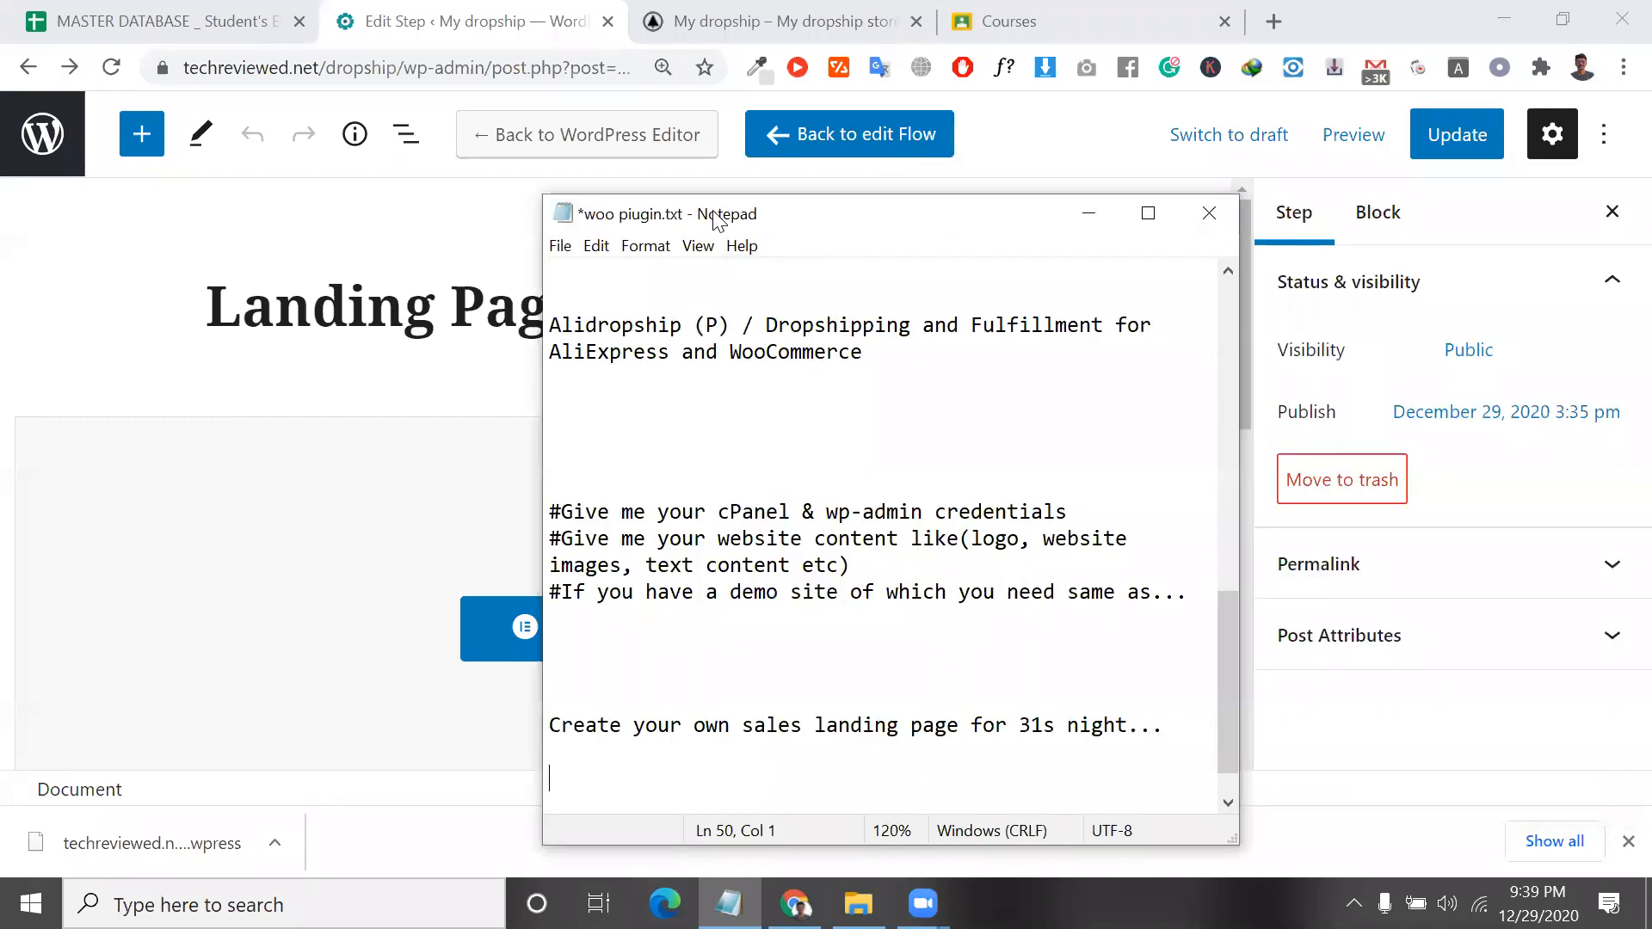
{"action": "left_click", "coordinate": [698, 247]}
{"action": "mouse_move", "coordinate": [740, 274]}
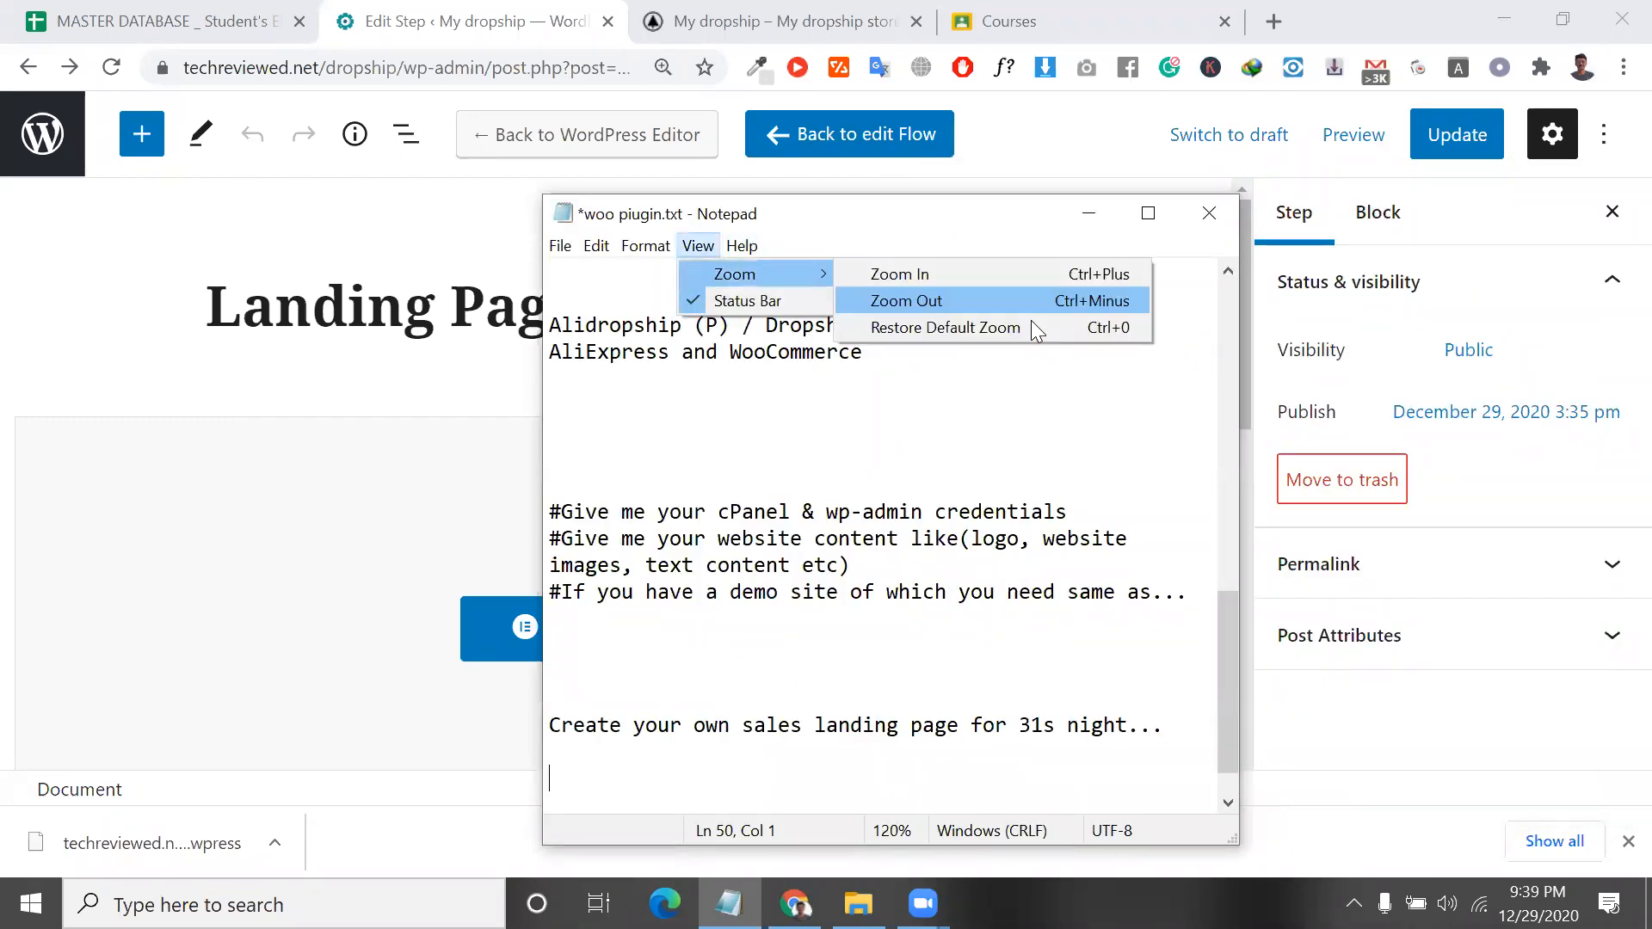
{"action": "left_click", "coordinate": [1088, 225]}
{"action": "scroll", "coordinate": [1073, 465], "scroll_direction": "down", "scroll_amount": 5}
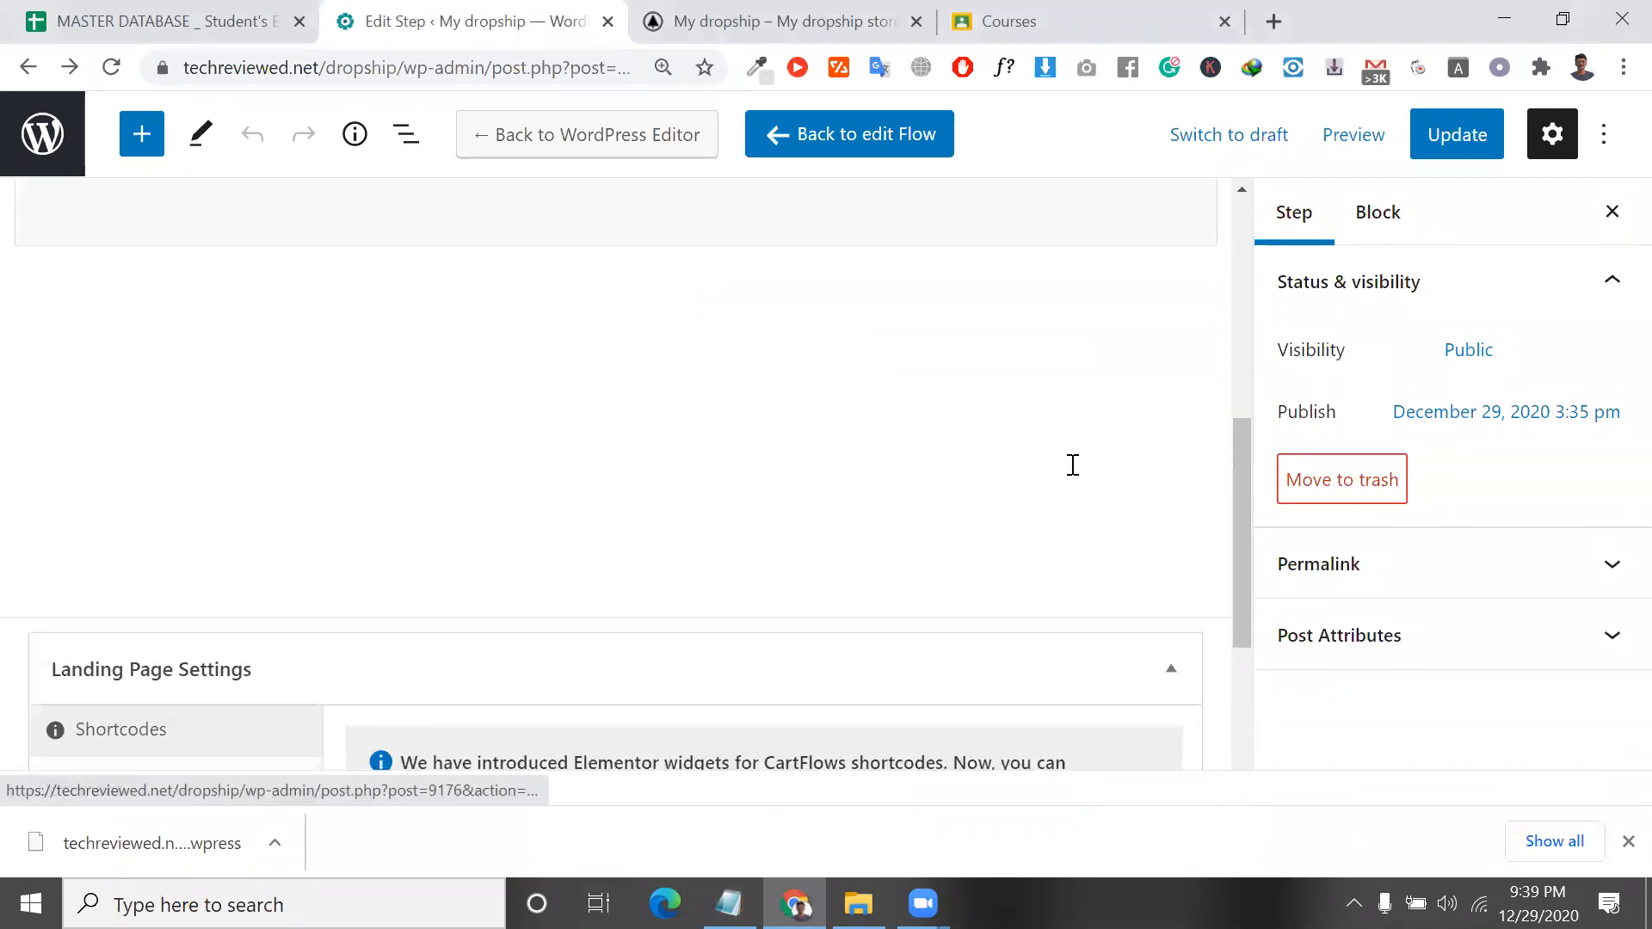
{"action": "scroll", "coordinate": [1073, 465], "scroll_direction": "down", "scroll_amount": 4}
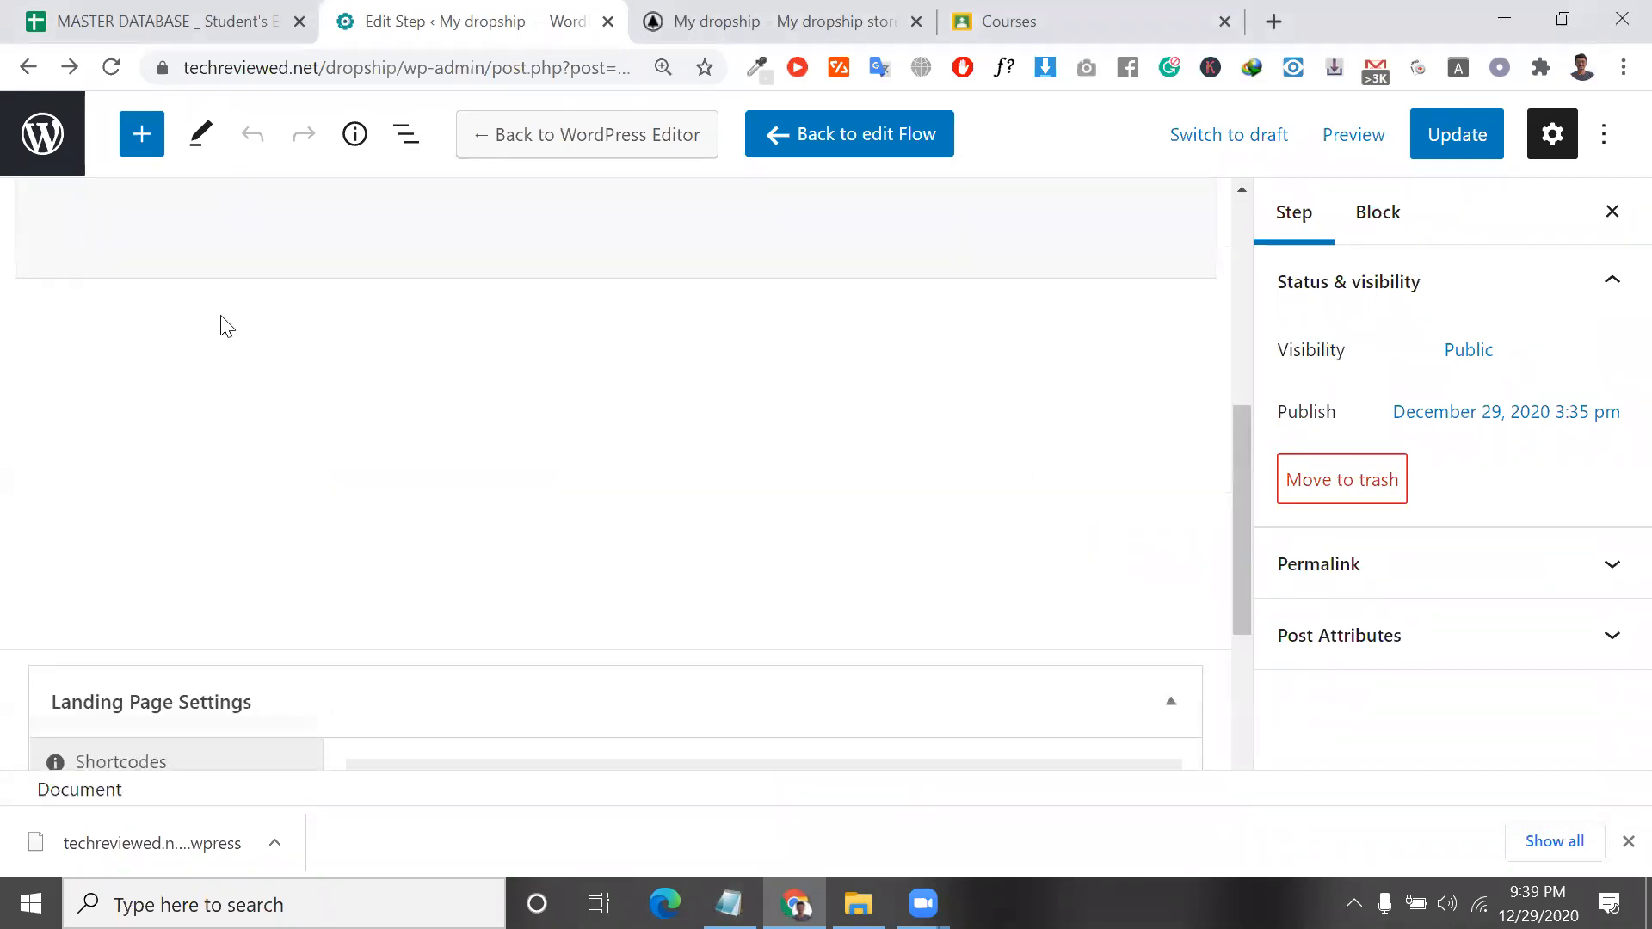
{"action": "left_click", "coordinate": [21, 66]}
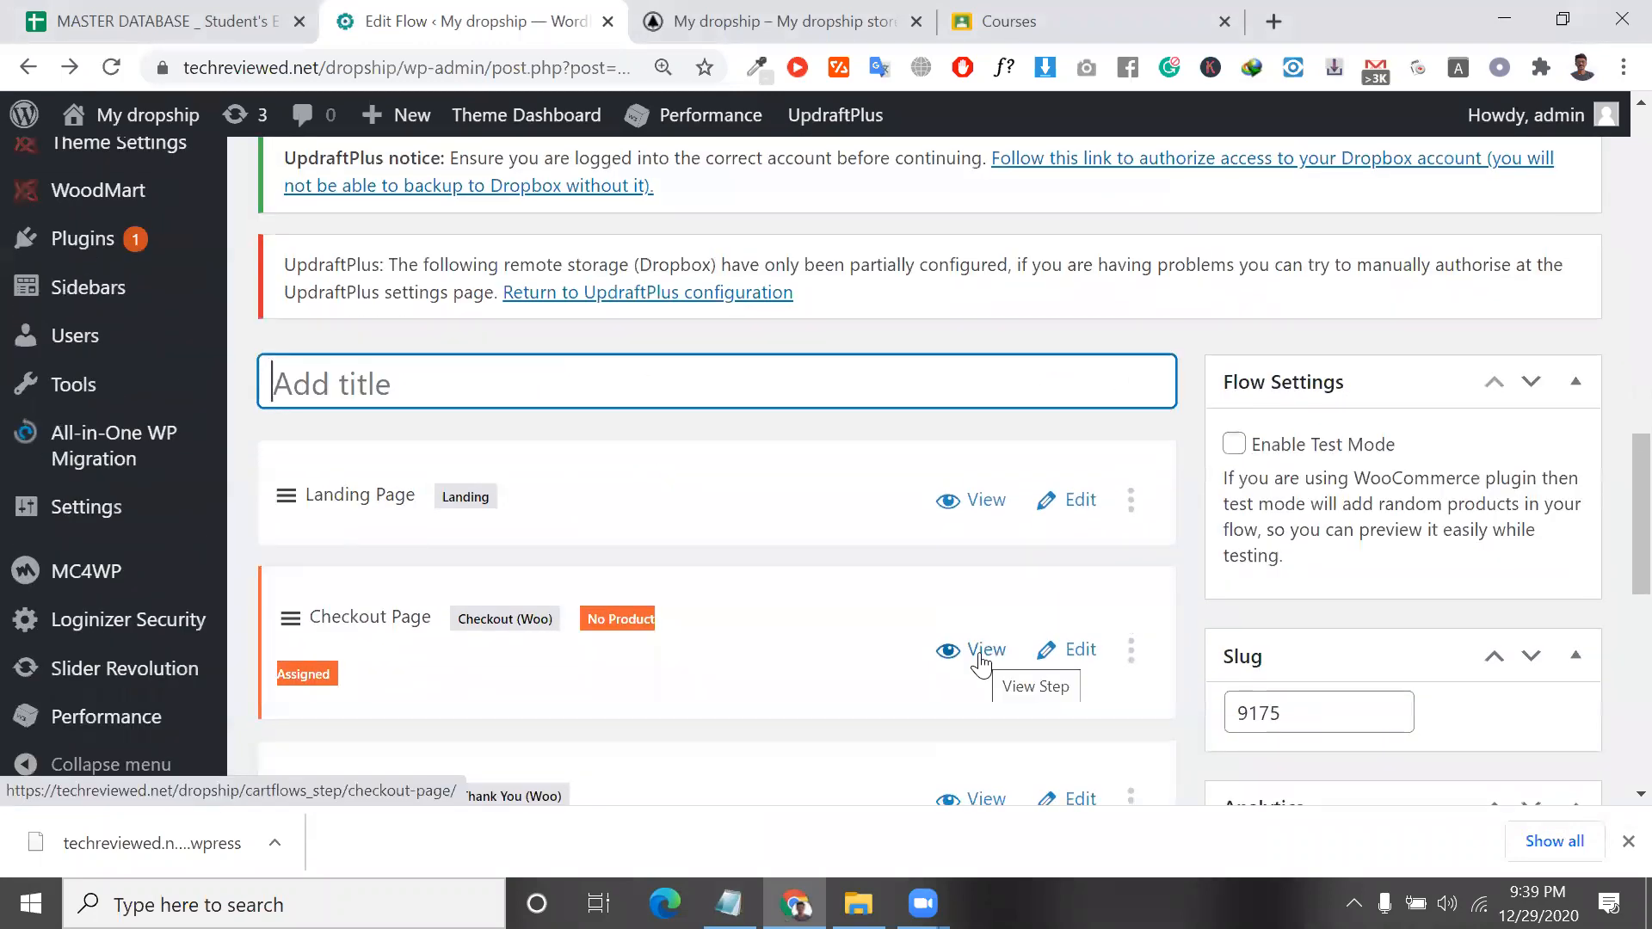
Open the flow's Checkout Page step for viewing in a separate browser tab and return to the flow's edit screen.
{"action": "right_click", "coordinate": [981, 662]}
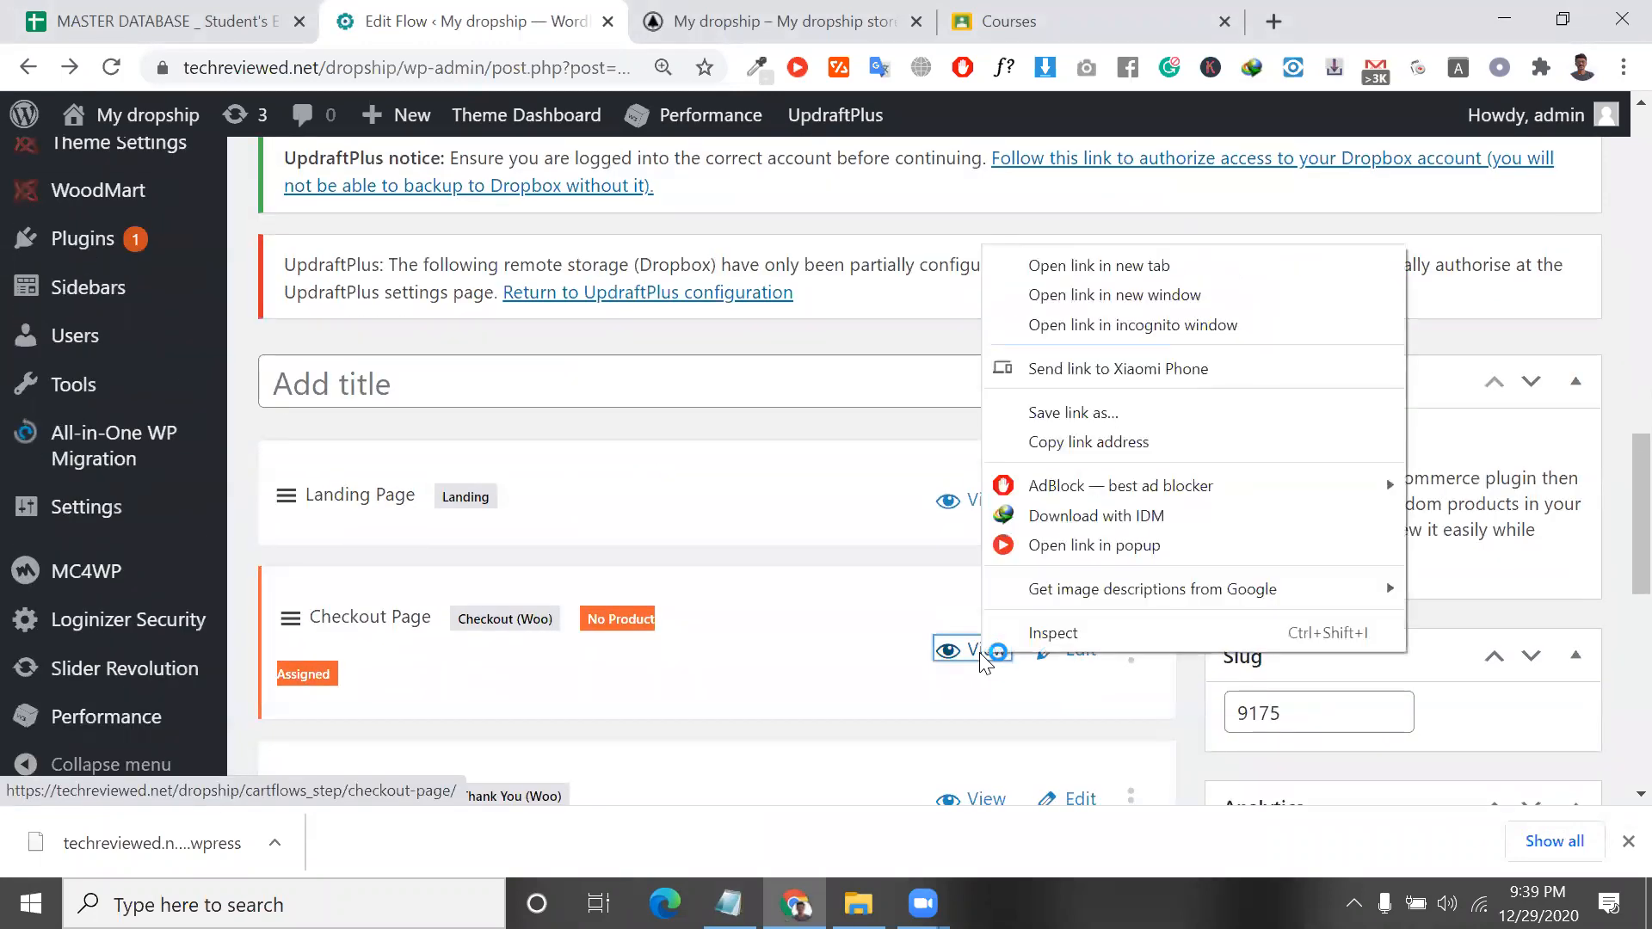
{"action": "left_click", "coordinate": [1100, 269]}
{"action": "left_click", "coordinate": [932, 19]}
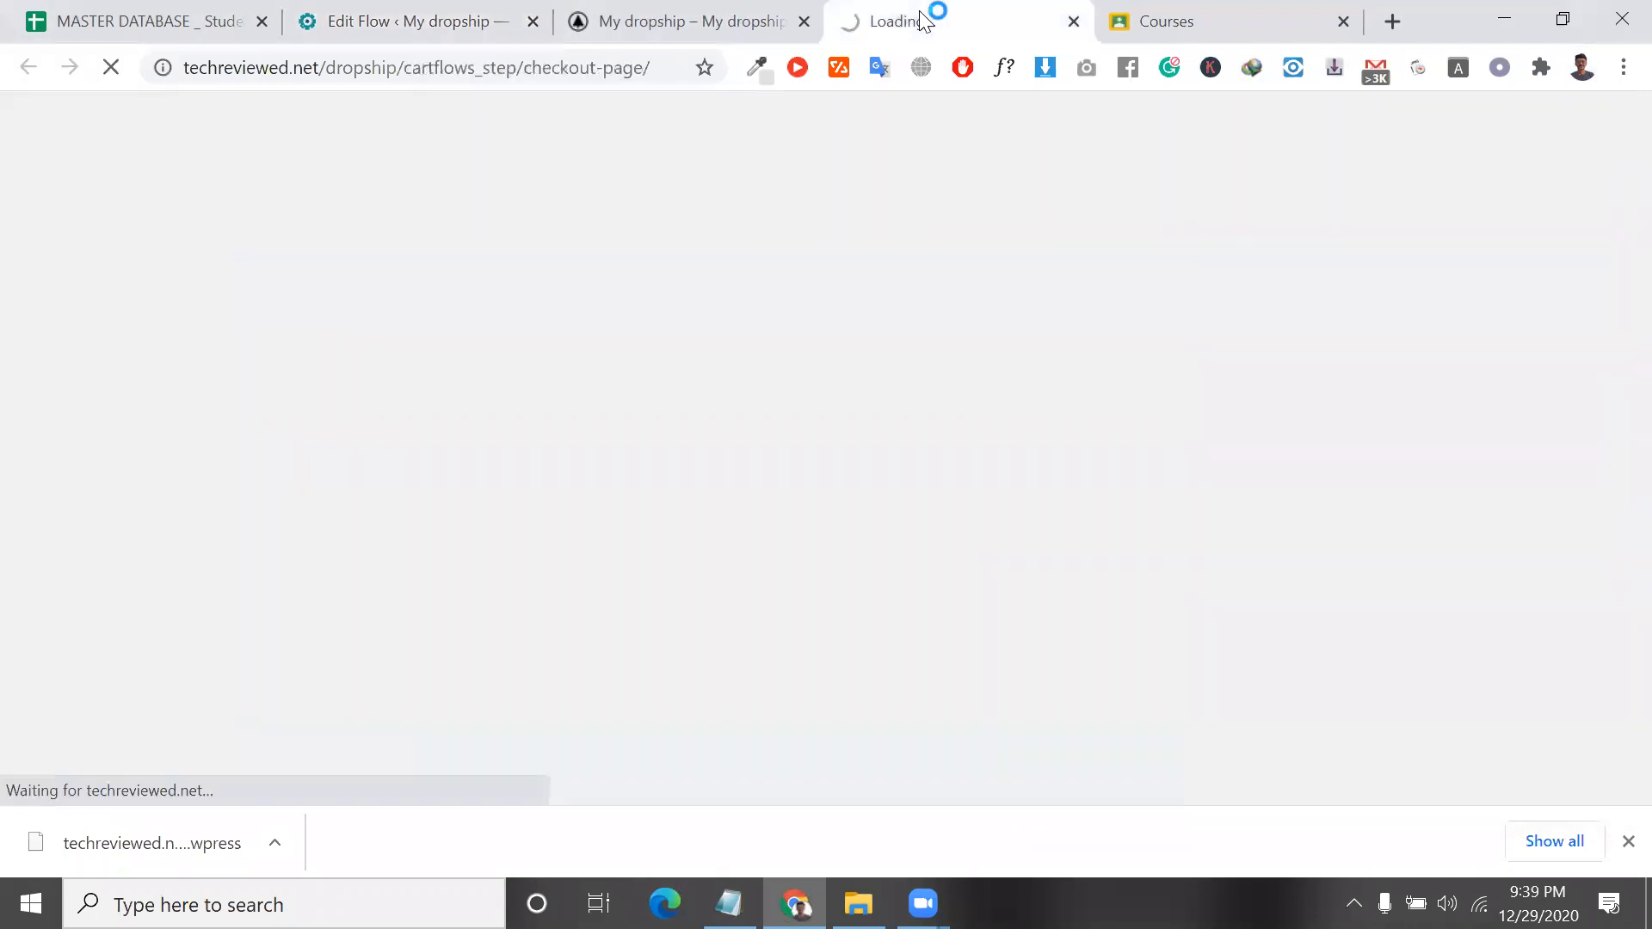
{"action": "left_click", "coordinate": [434, 10]}
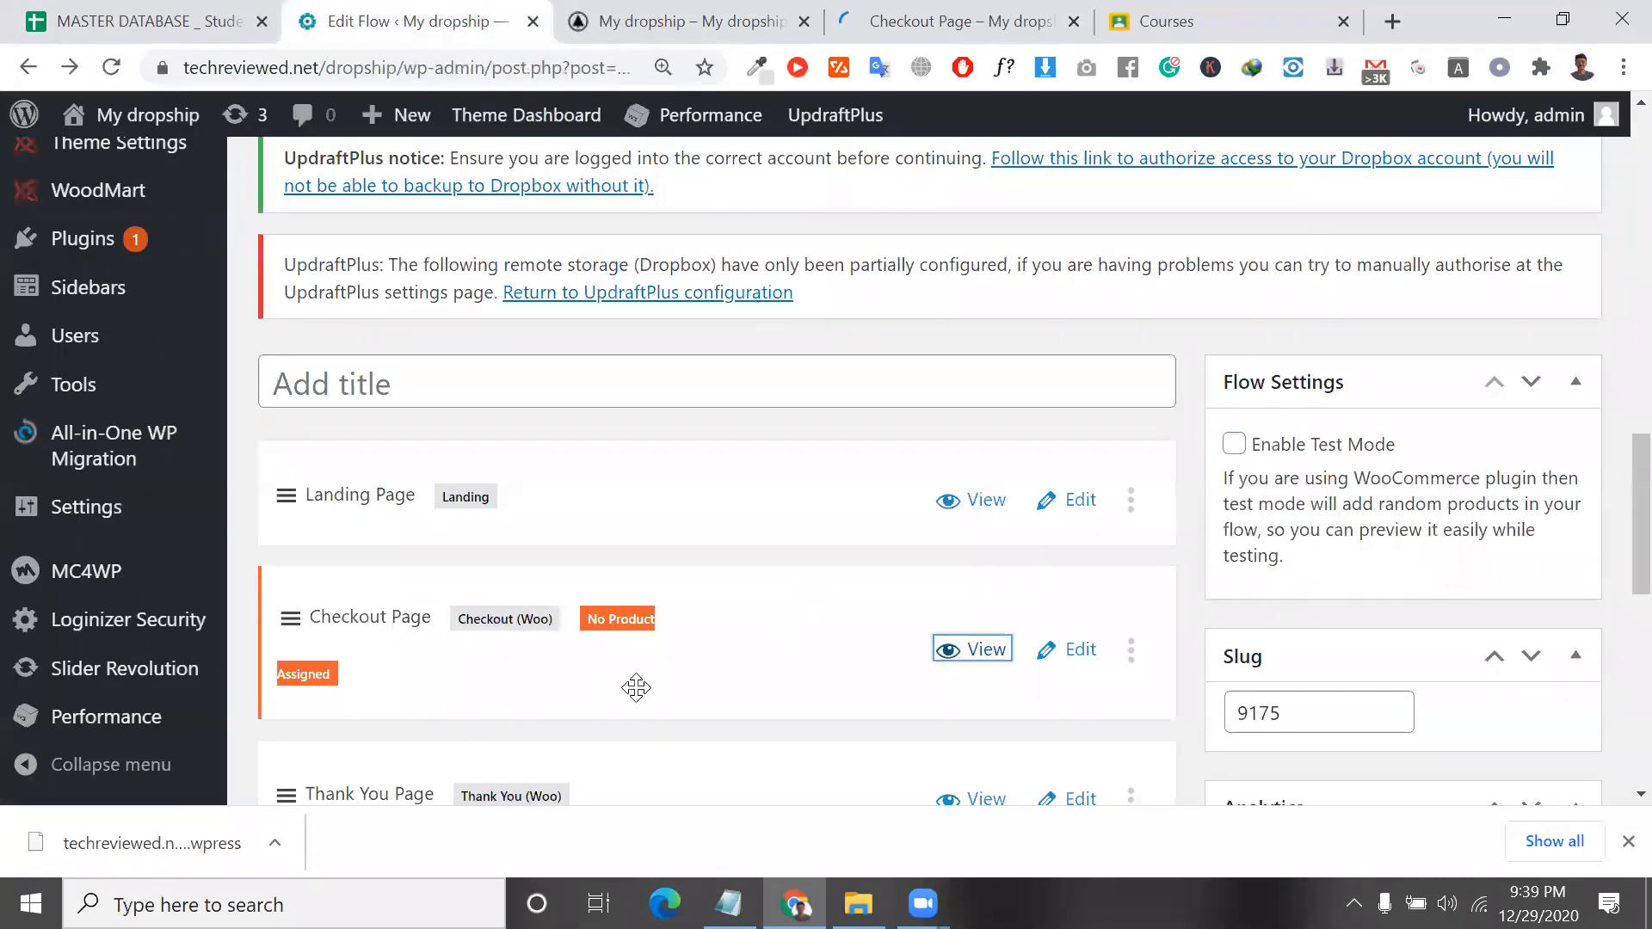
Examine the flow's step list, covering the order of the Landing Page, Checkout Page and Thank You Page.
{"action": "scroll", "coordinate": [636, 687], "scroll_direction": "down", "scroll_amount": 1}
{"action": "scroll", "coordinate": [636, 688], "scroll_direction": "down", "scroll_amount": 5}
{"action": "scroll", "coordinate": [402, 538], "scroll_direction": "up", "scroll_amount": 2}
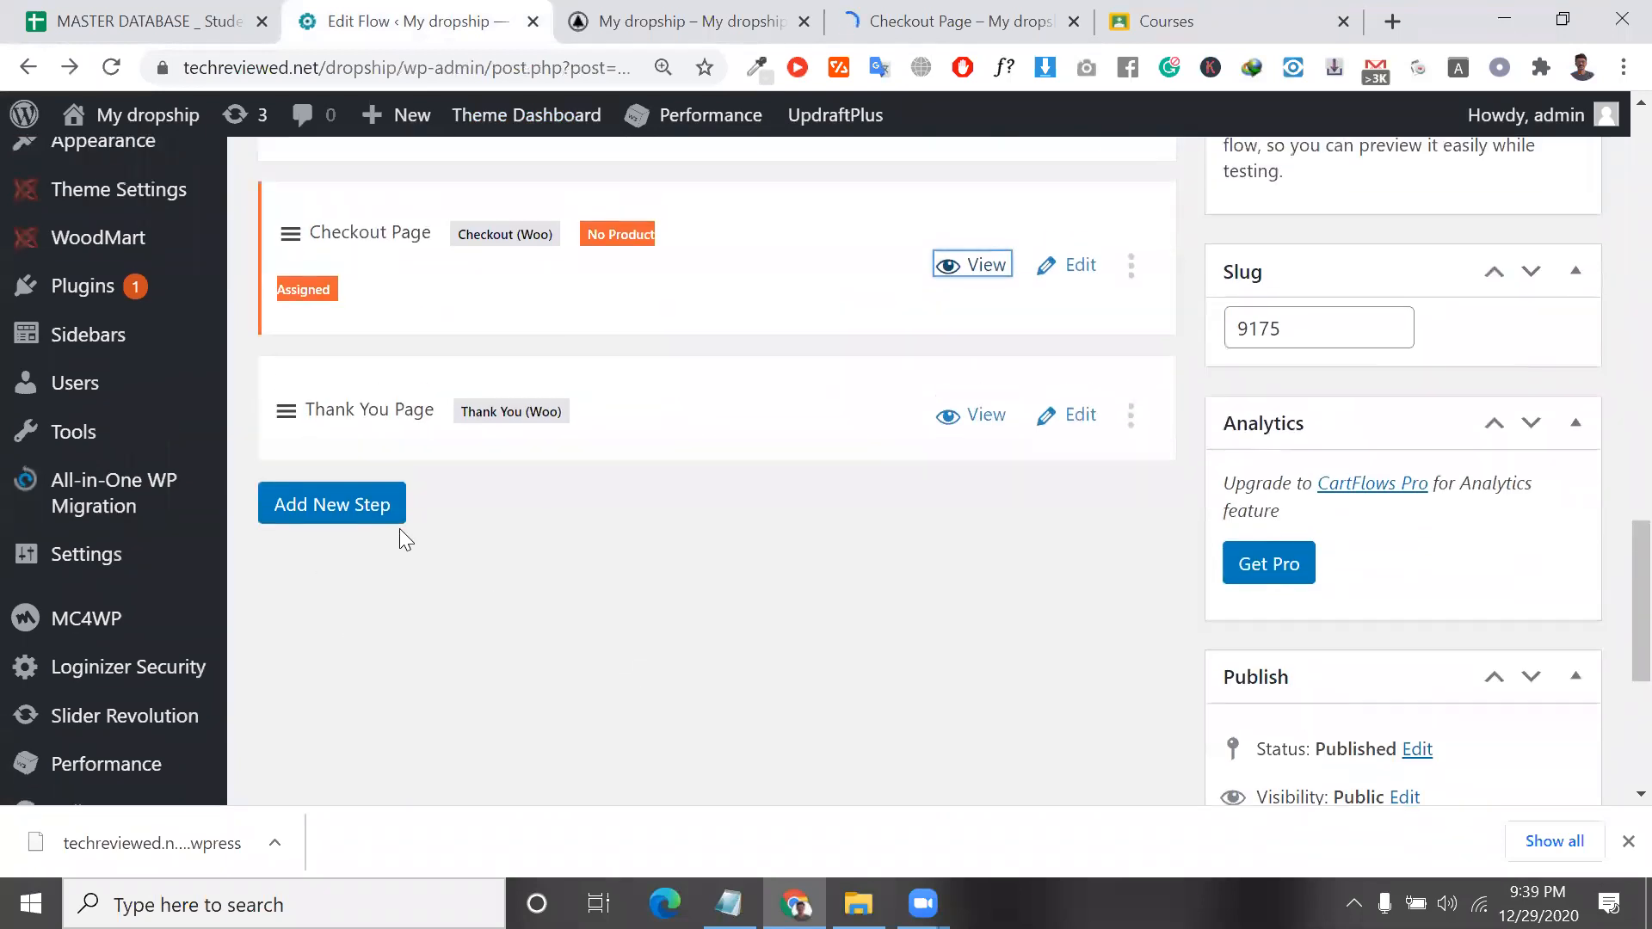
{"action": "left_click_drag", "start_coordinate": [339, 490], "coordinate": [346, 399]}
{"action": "left_click_drag", "start_coordinate": [347, 316], "coordinate": [343, 404]}
{"action": "left_click_drag", "start_coordinate": [281, 308], "coordinate": [299, 436]}
{"action": "left_click", "coordinate": [527, 569]}
{"action": "left_click_drag", "start_coordinate": [287, 318], "coordinate": [296, 483]}
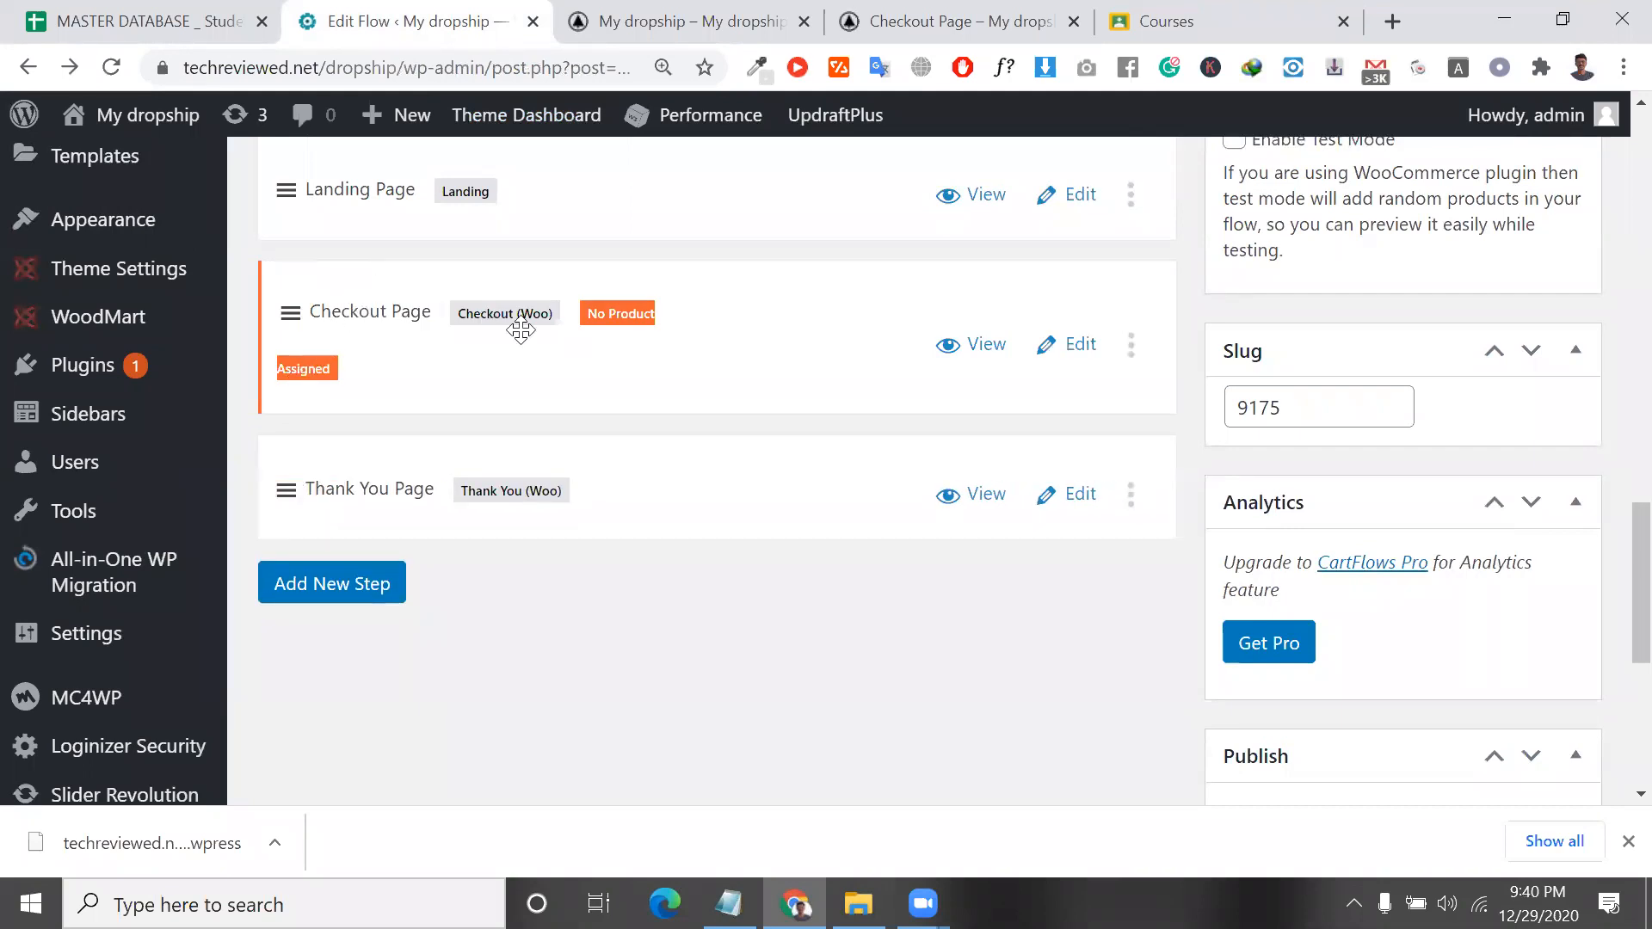
{"action": "left_click_drag", "start_coordinate": [321, 178], "coordinate": [391, 216]}
{"action": "mouse_move", "coordinate": [327, 220]}
{"action": "left_mouse_down"}
{"action": "mouse_move", "coordinate": [373, 230]}
{"action": "mouse_move", "coordinate": [339, 232]}
{"action": "left_mouse_up"}
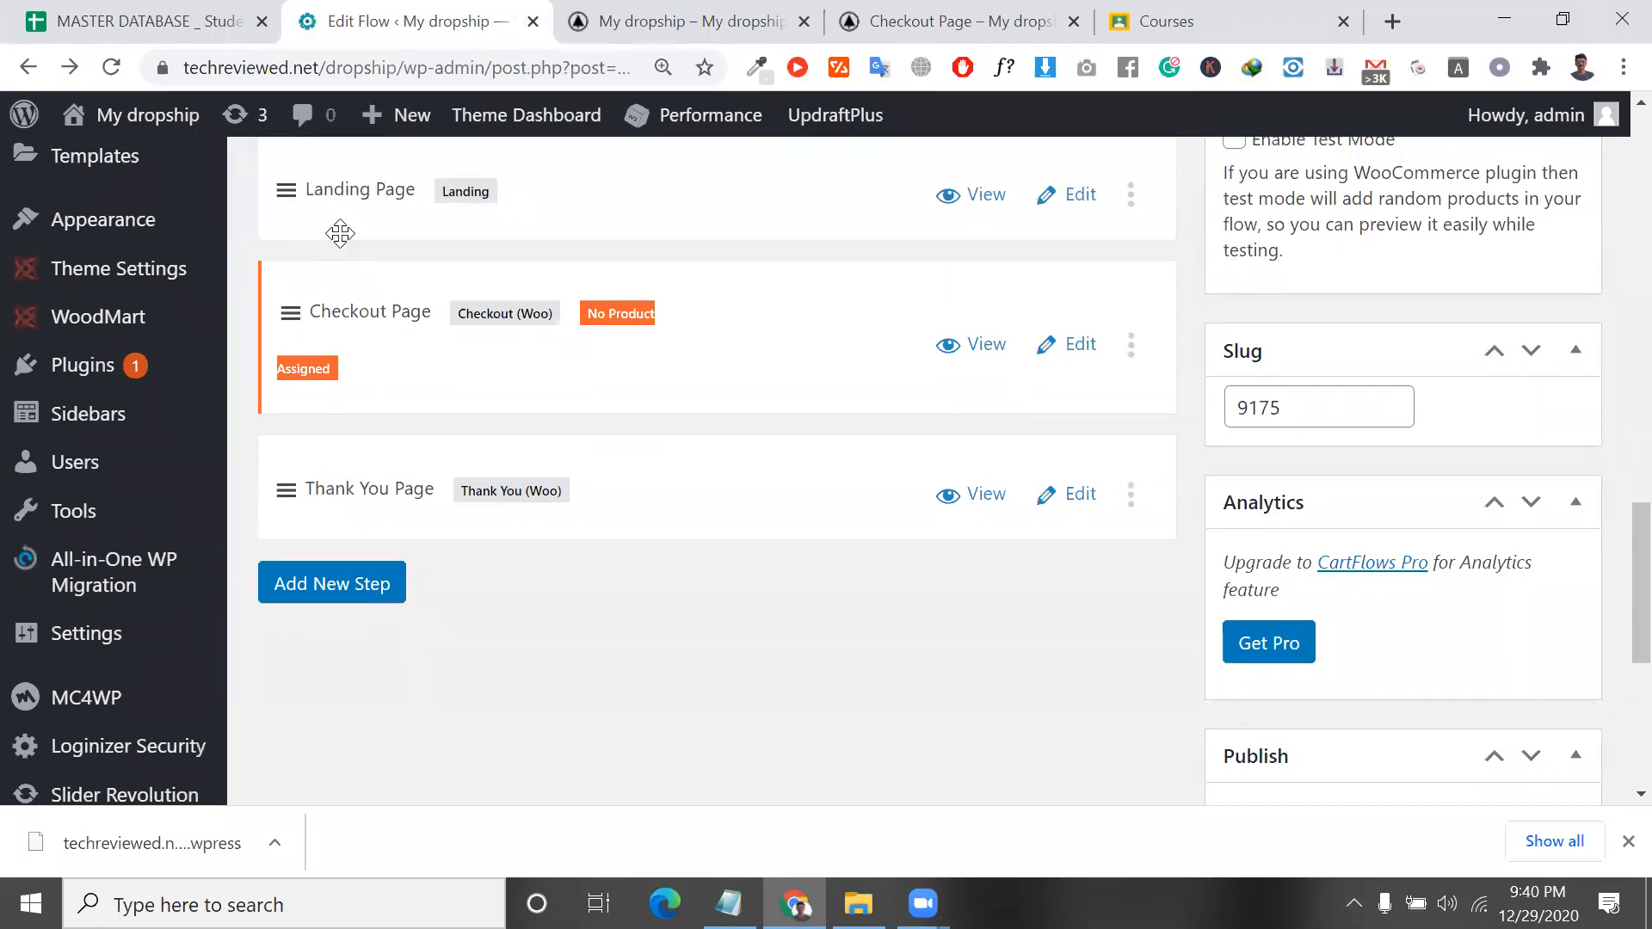
Look at the step library's ready templates and the step types available for a custom step, and close it without adding one.
{"action": "left_click", "coordinate": [370, 585]}
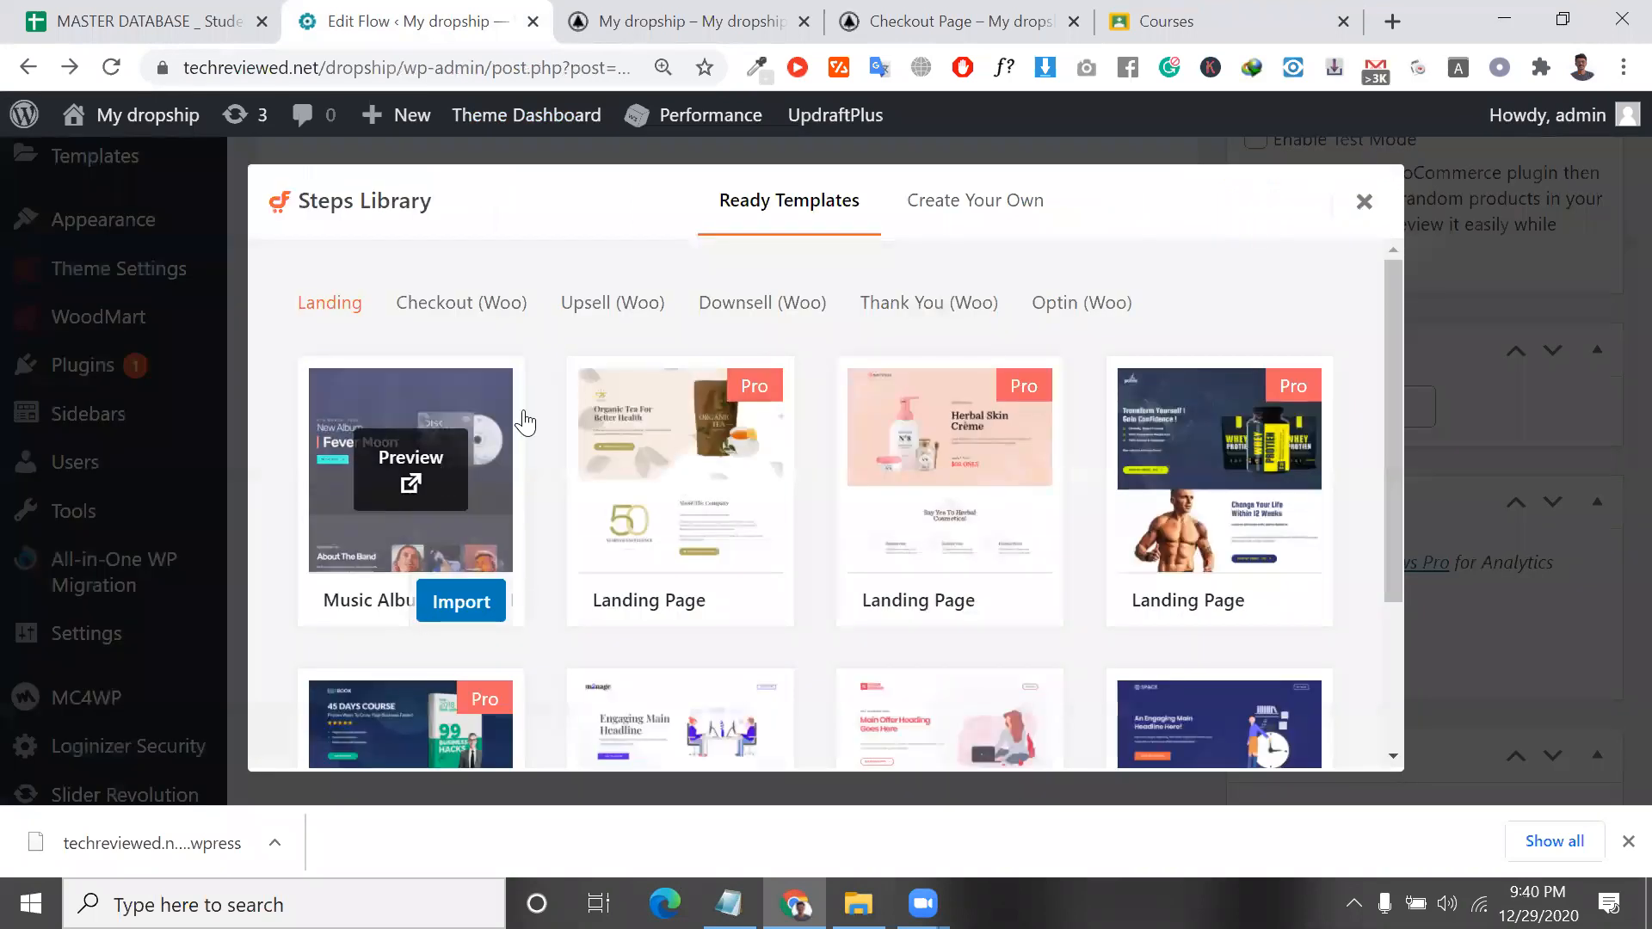
{"action": "left_click", "coordinate": [985, 234]}
{"action": "left_click", "coordinate": [803, 466]}
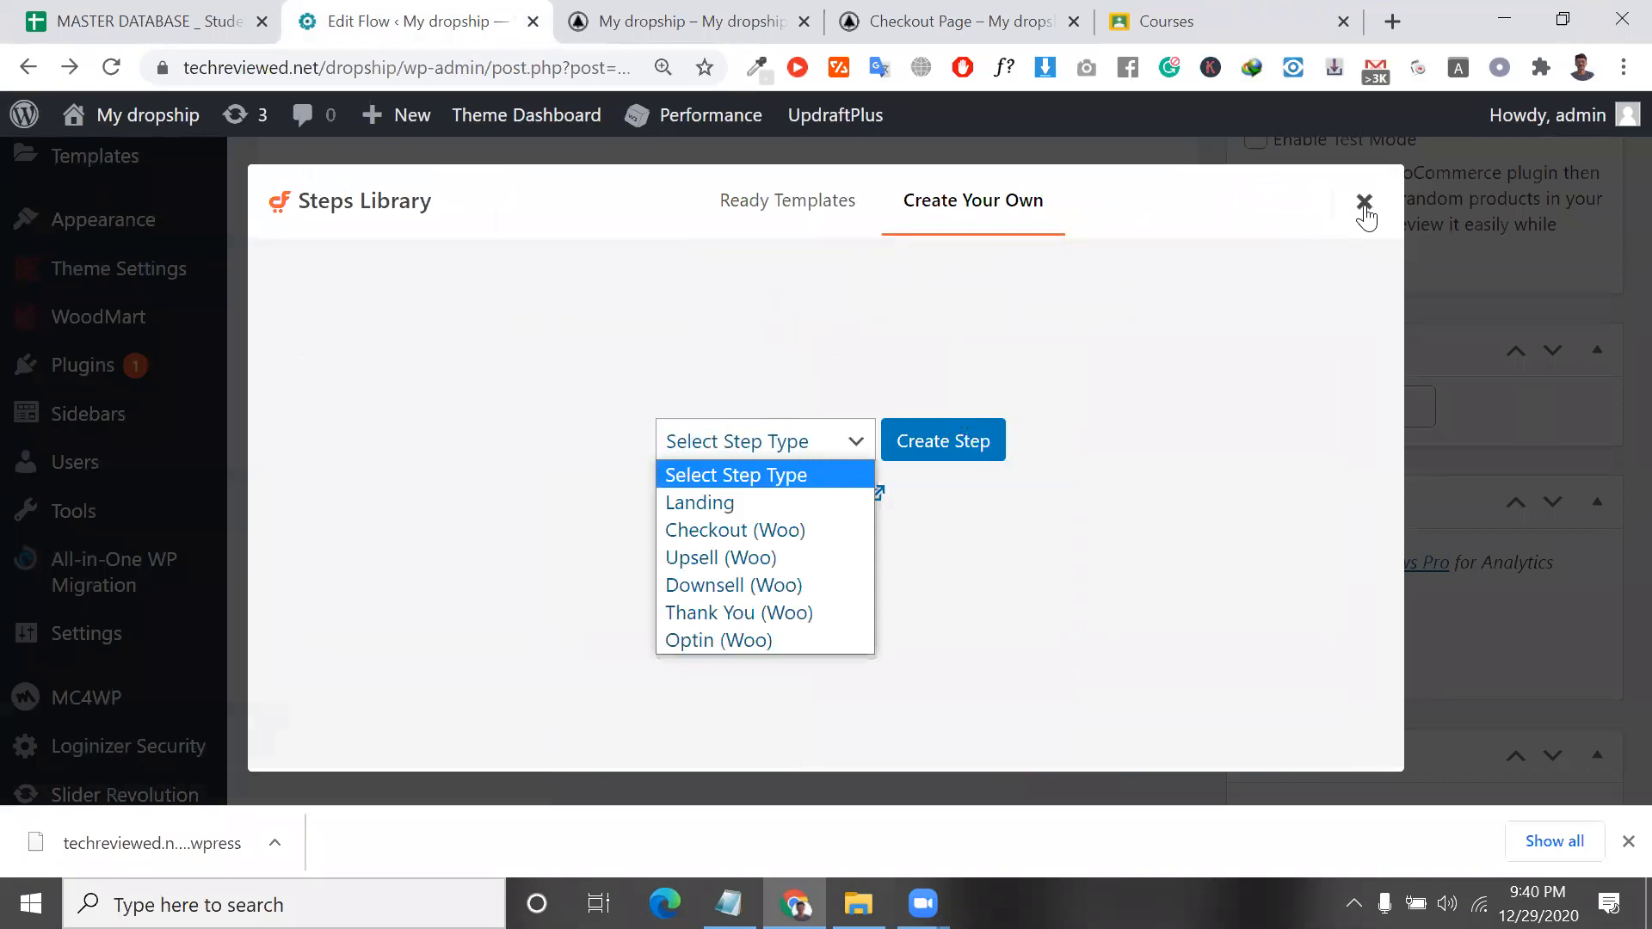
{"action": "left_click", "coordinate": [1364, 206]}
Title the flow "31s night flow" and update it.
{"action": "scroll", "coordinate": [777, 392], "scroll_direction": "up", "scroll_amount": 2}
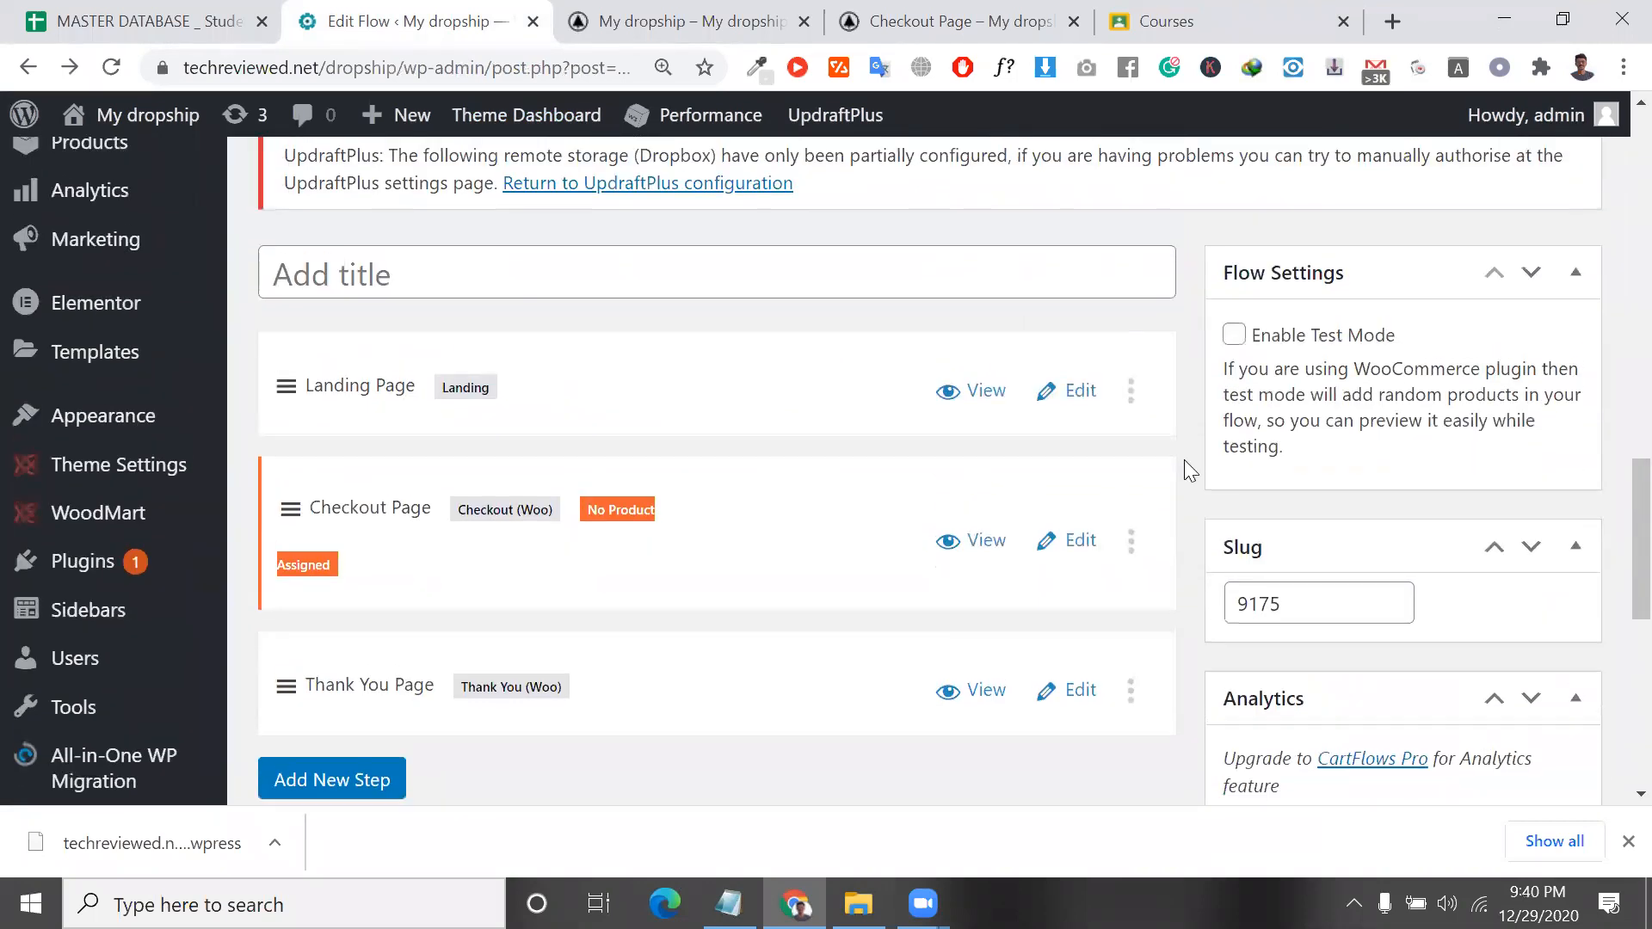
{"action": "scroll", "coordinate": [900, 419], "scroll_direction": "down", "scroll_amount": 6}
{"action": "scroll", "coordinate": [901, 419], "scroll_direction": "up", "scroll_amount": 6}
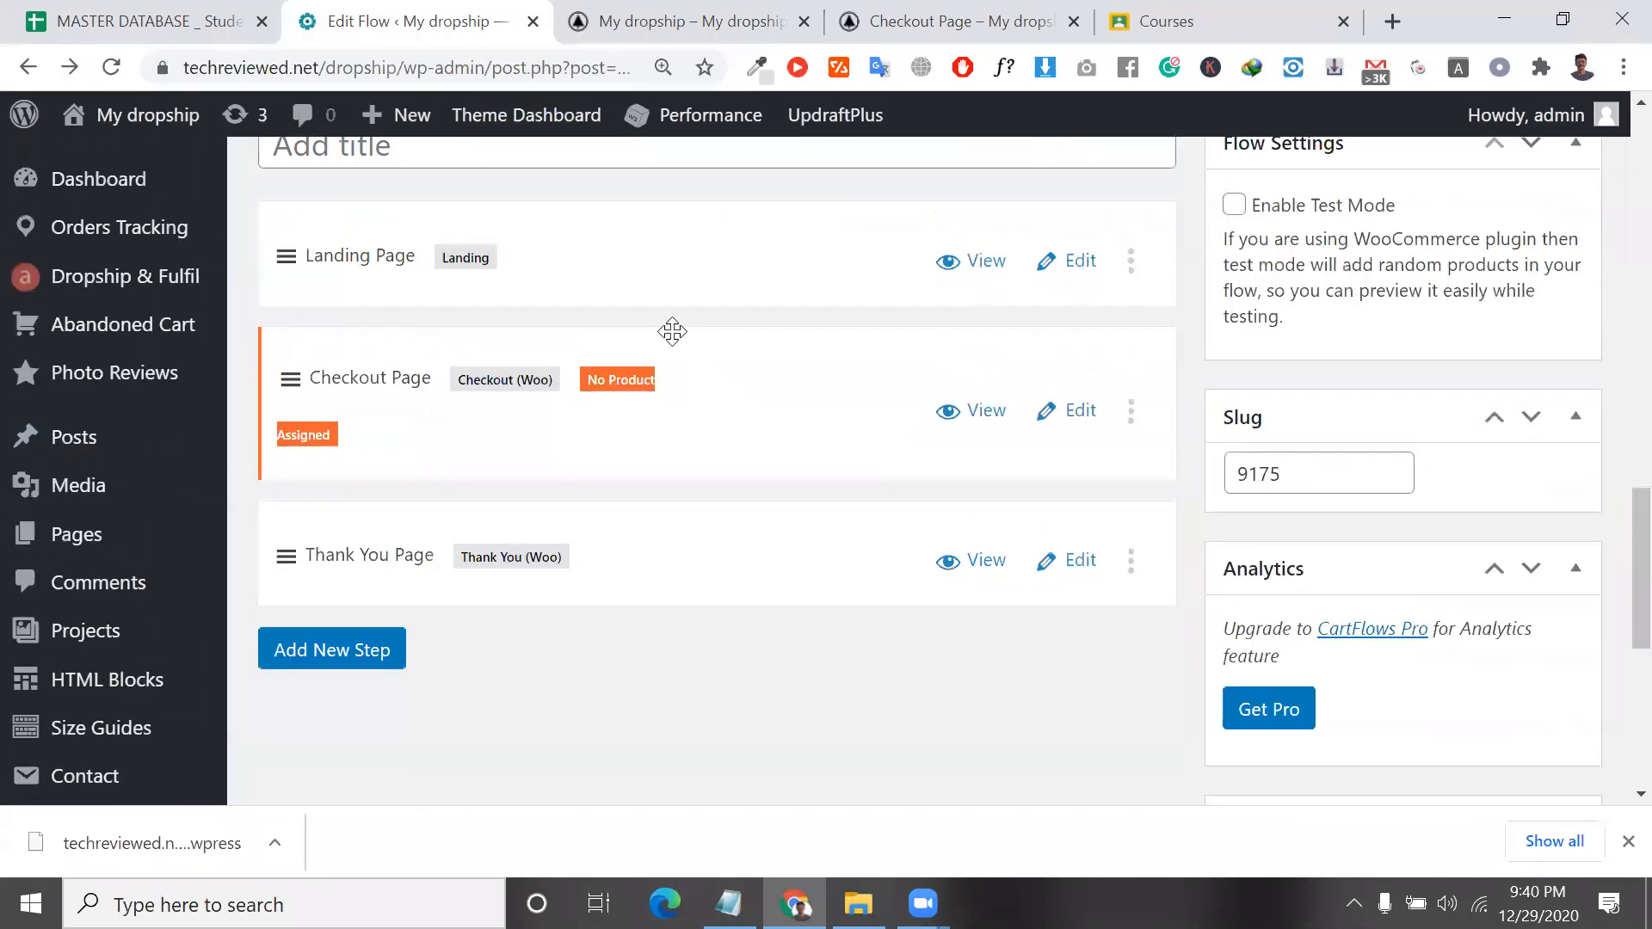
{"action": "left_click", "coordinate": [590, 247]}
{"action": "type", "text": "sale"}
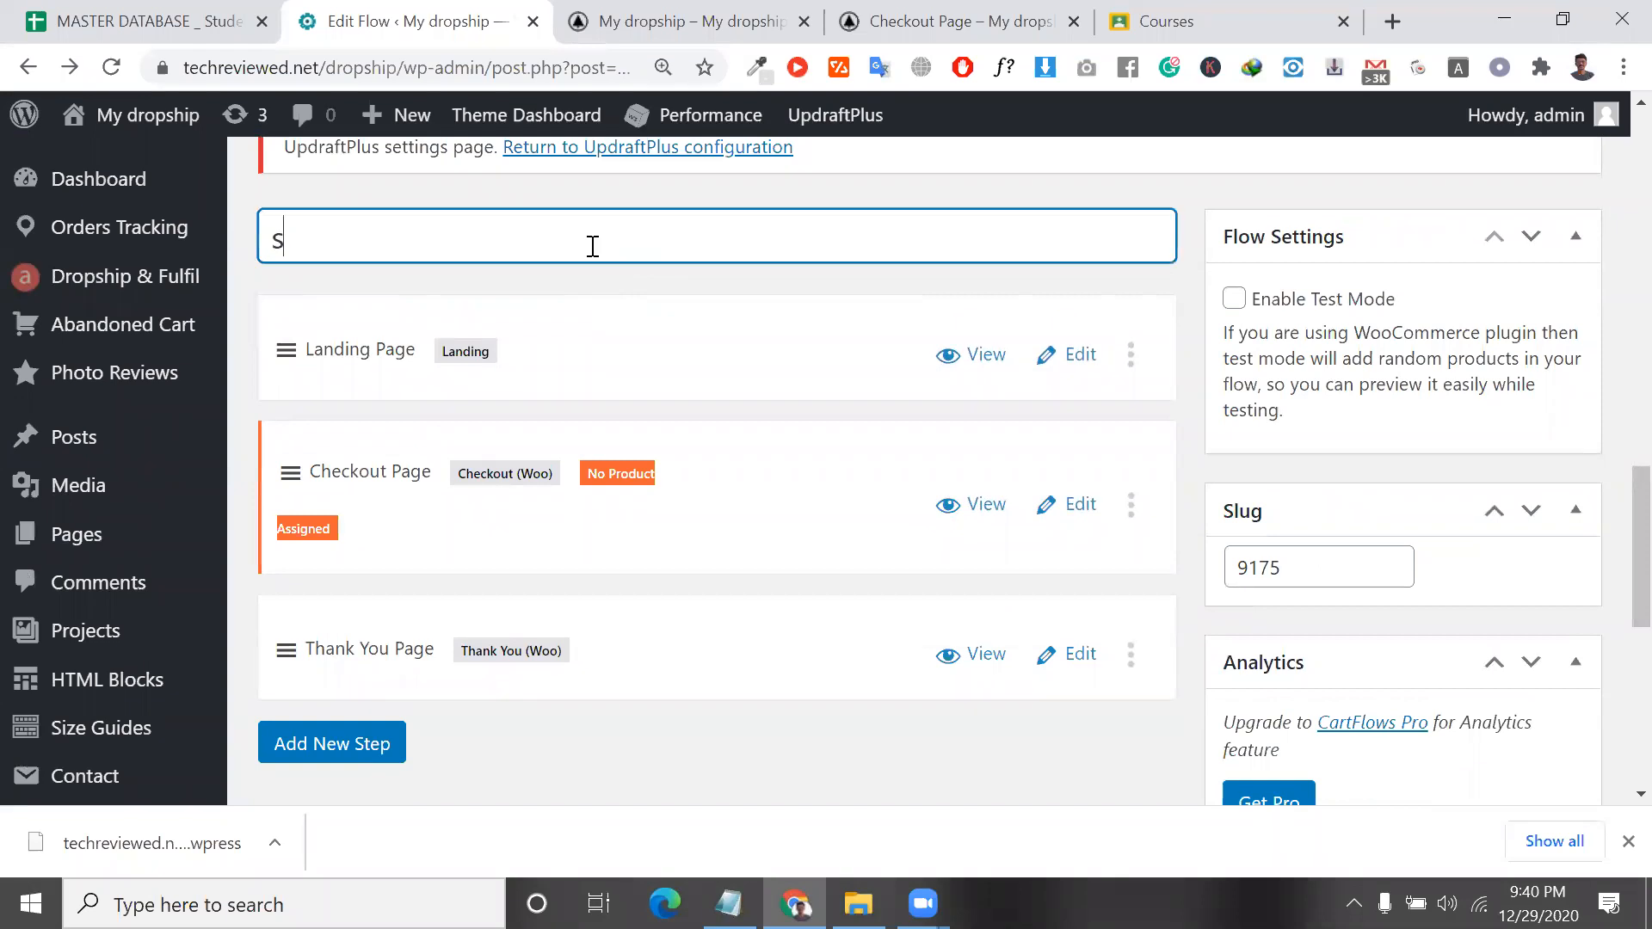
{"action": "type", "text": "s"}
{"action": "key", "text": "ctrl+a"}
{"action": "type", "text": "31s u"}
{"action": "key", "text": "BackSpace"}
{"action": "key", "text": "BackSpace"}
{"action": "type", "text": "night g"}
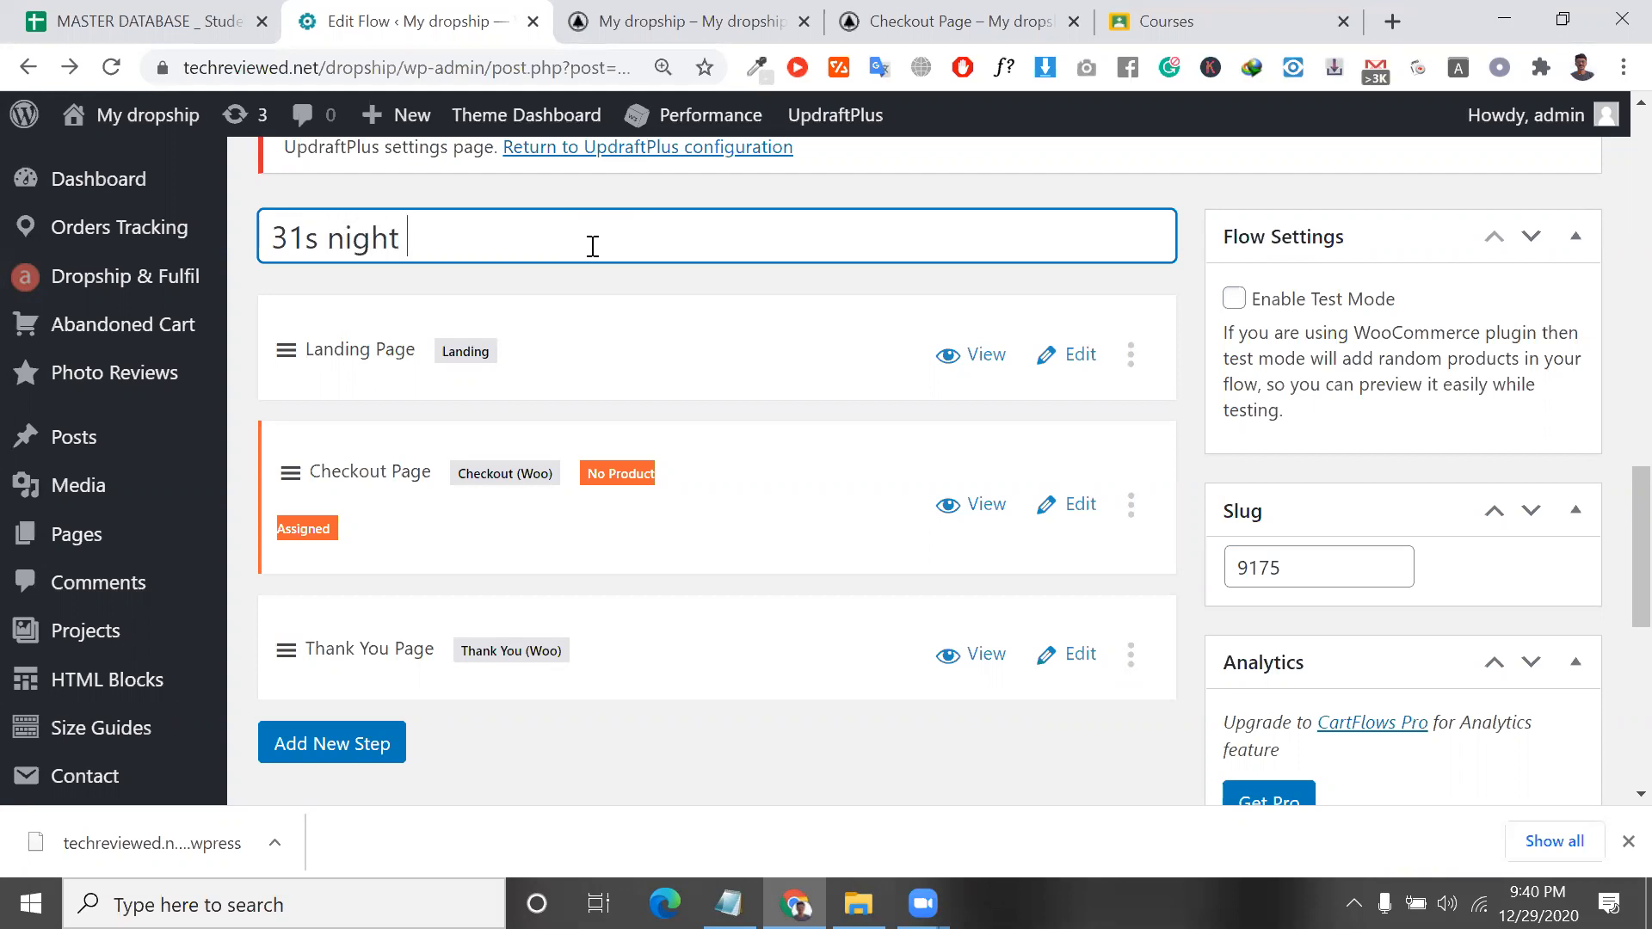
{"action": "key", "text": "BackSpace"}
{"action": "type", "text": "flow"}
{"action": "scroll", "coordinate": [1196, 511], "scroll_direction": "down", "scroll_amount": 5}
{"action": "left_click", "coordinate": [1573, 582]}
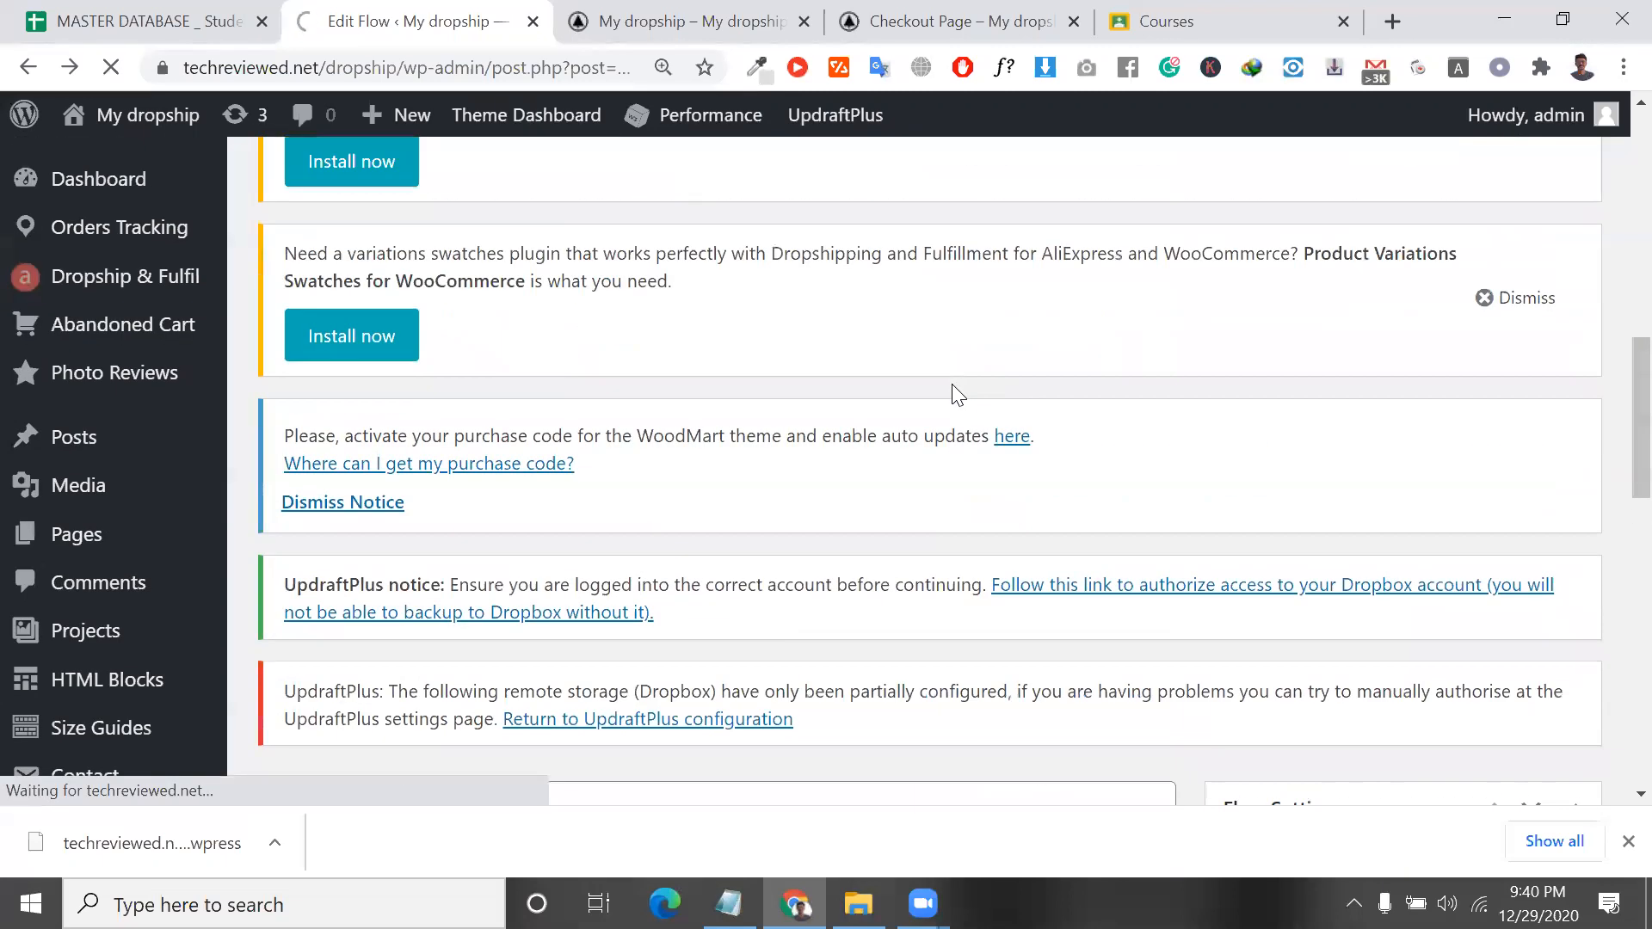
Look over the reloaded flow edit screen and bring up the Checkout Page view.
{"action": "scroll", "coordinate": [958, 395], "scroll_direction": "down", "scroll_amount": 5}
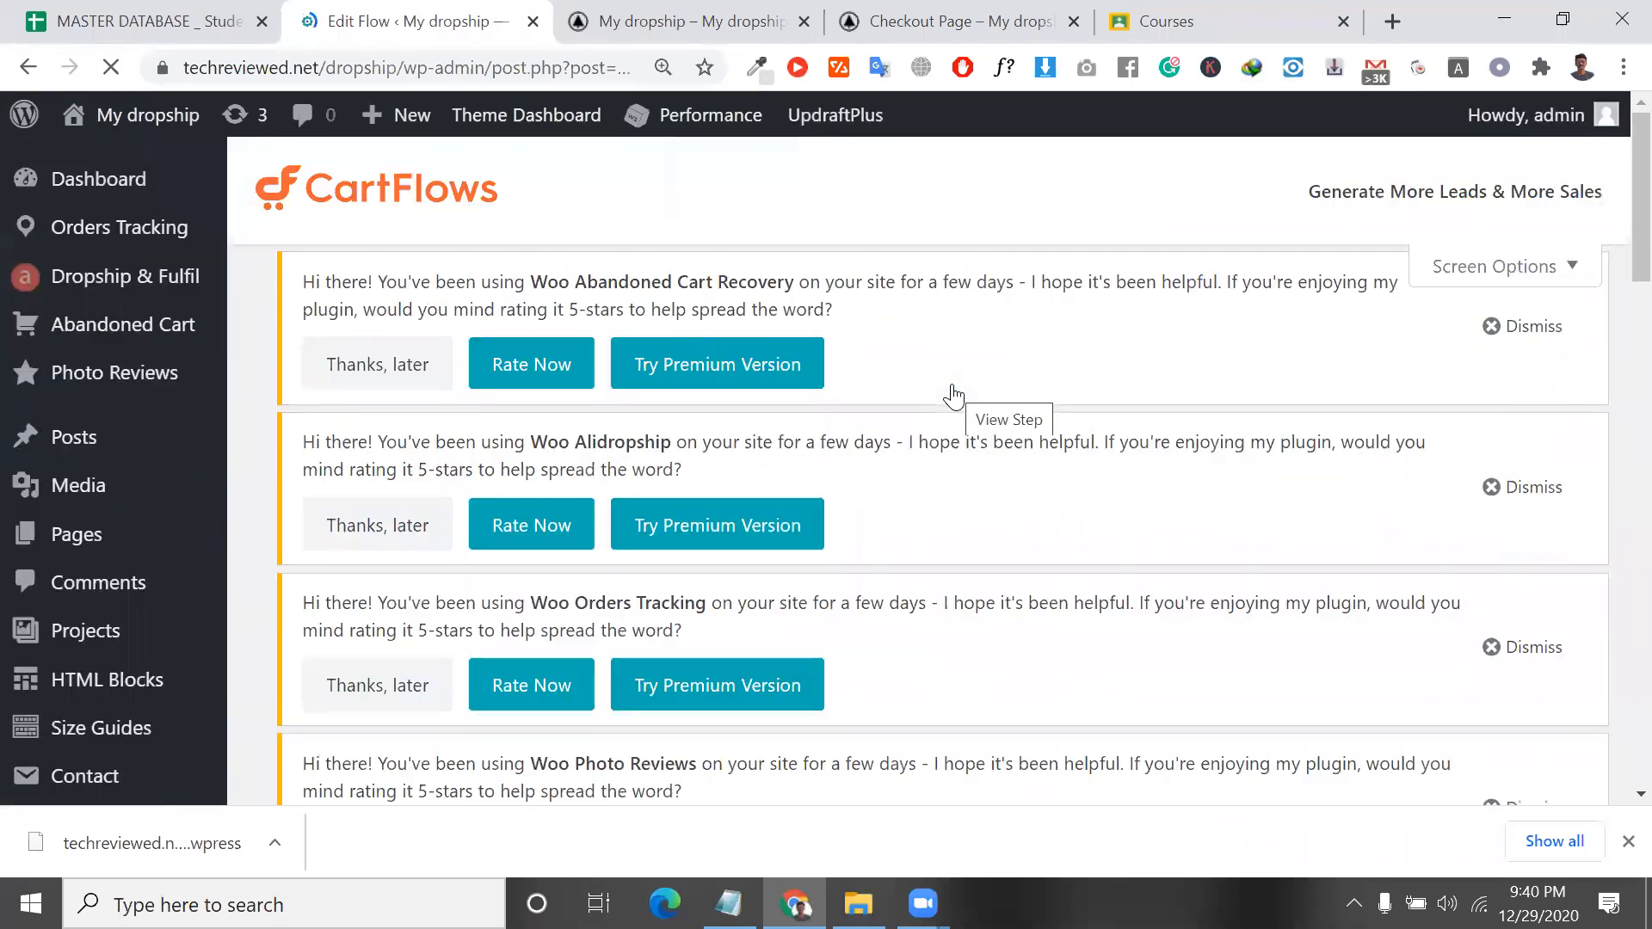
{"action": "scroll", "coordinate": [981, 679], "scroll_direction": "down", "scroll_amount": 7}
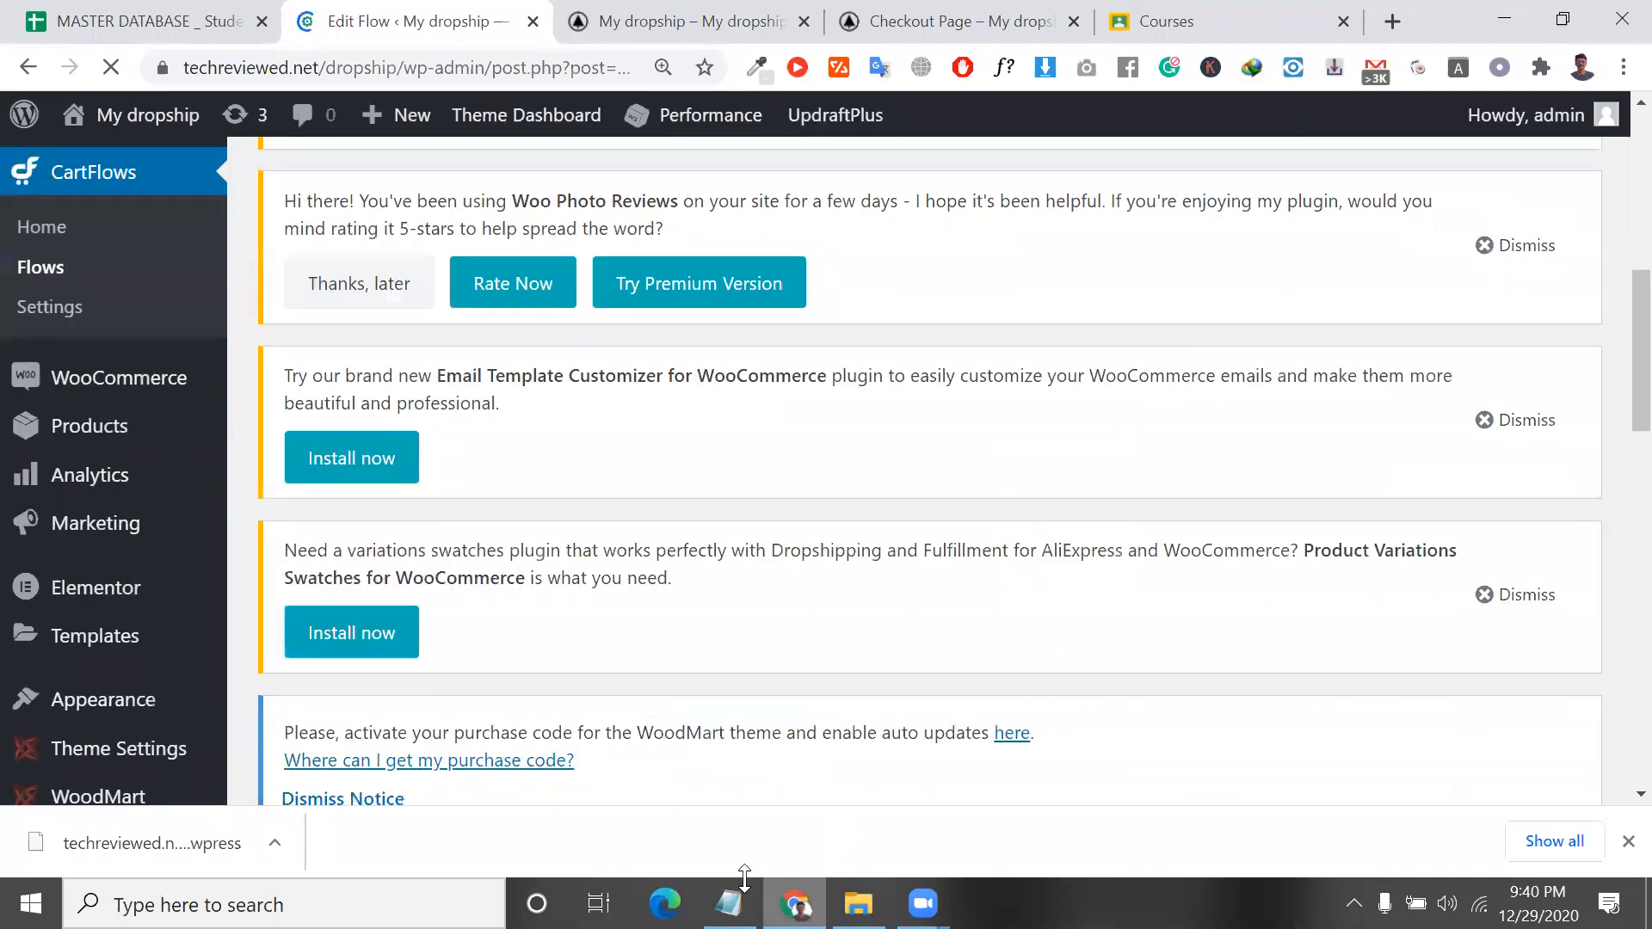
{"action": "left_click", "coordinate": [938, 12]}
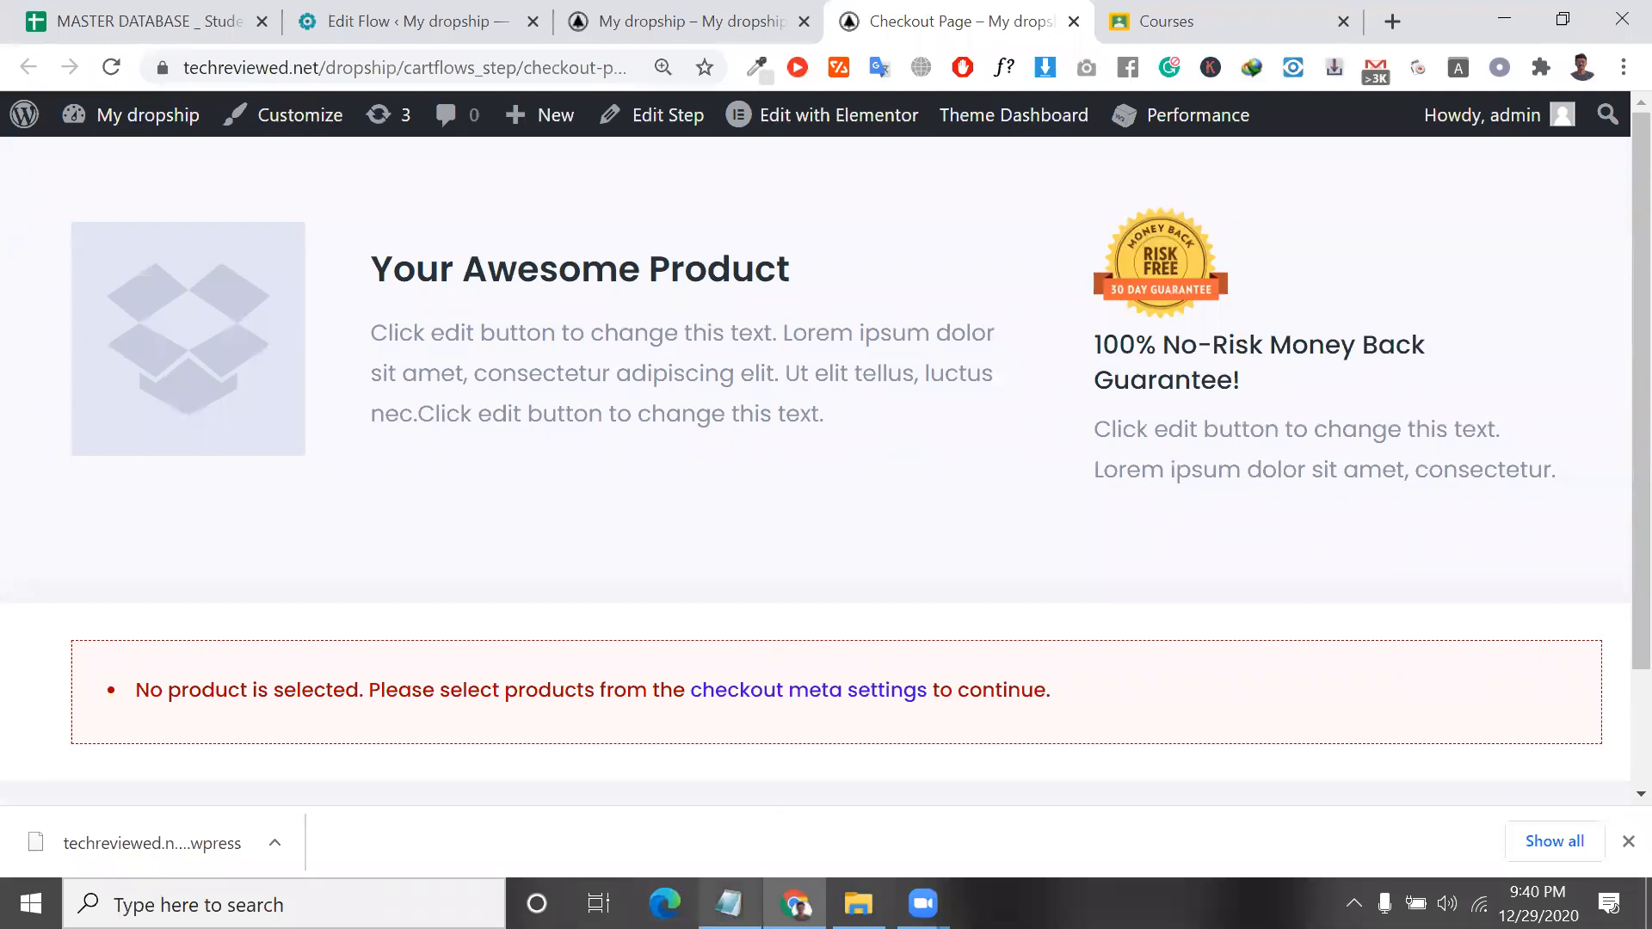
Switch to the woo plugin notes in Notepad and add the lines "upsell" and "cross" below the 31s night landing page line.
{"action": "left_click", "coordinate": [728, 904]}
{"action": "key", "text": "Return"}
{"action": "key", "text": "Return"}
{"action": "key", "text": "Return"}
{"action": "key", "text": "Return"}
{"action": "key", "text": "Return"}
{"action": "key", "text": "Return"}
{"action": "key", "text": "Return"}
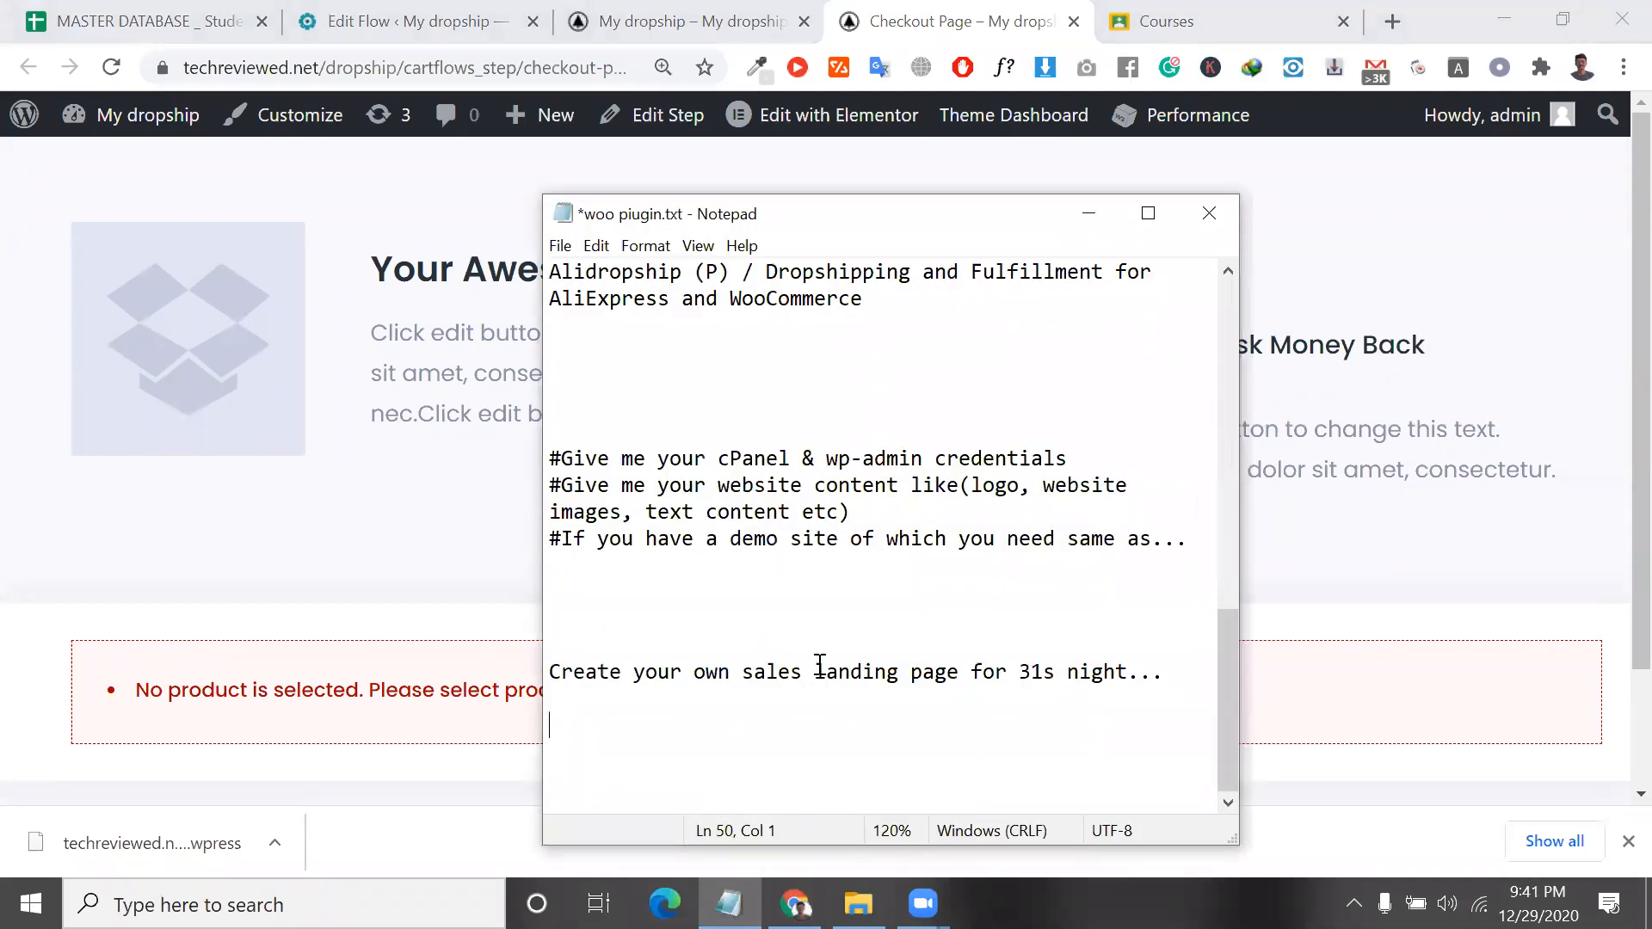
{"action": "key", "text": "Return"}
{"action": "key", "text": "Return"}
{"action": "key", "text": "Return"}
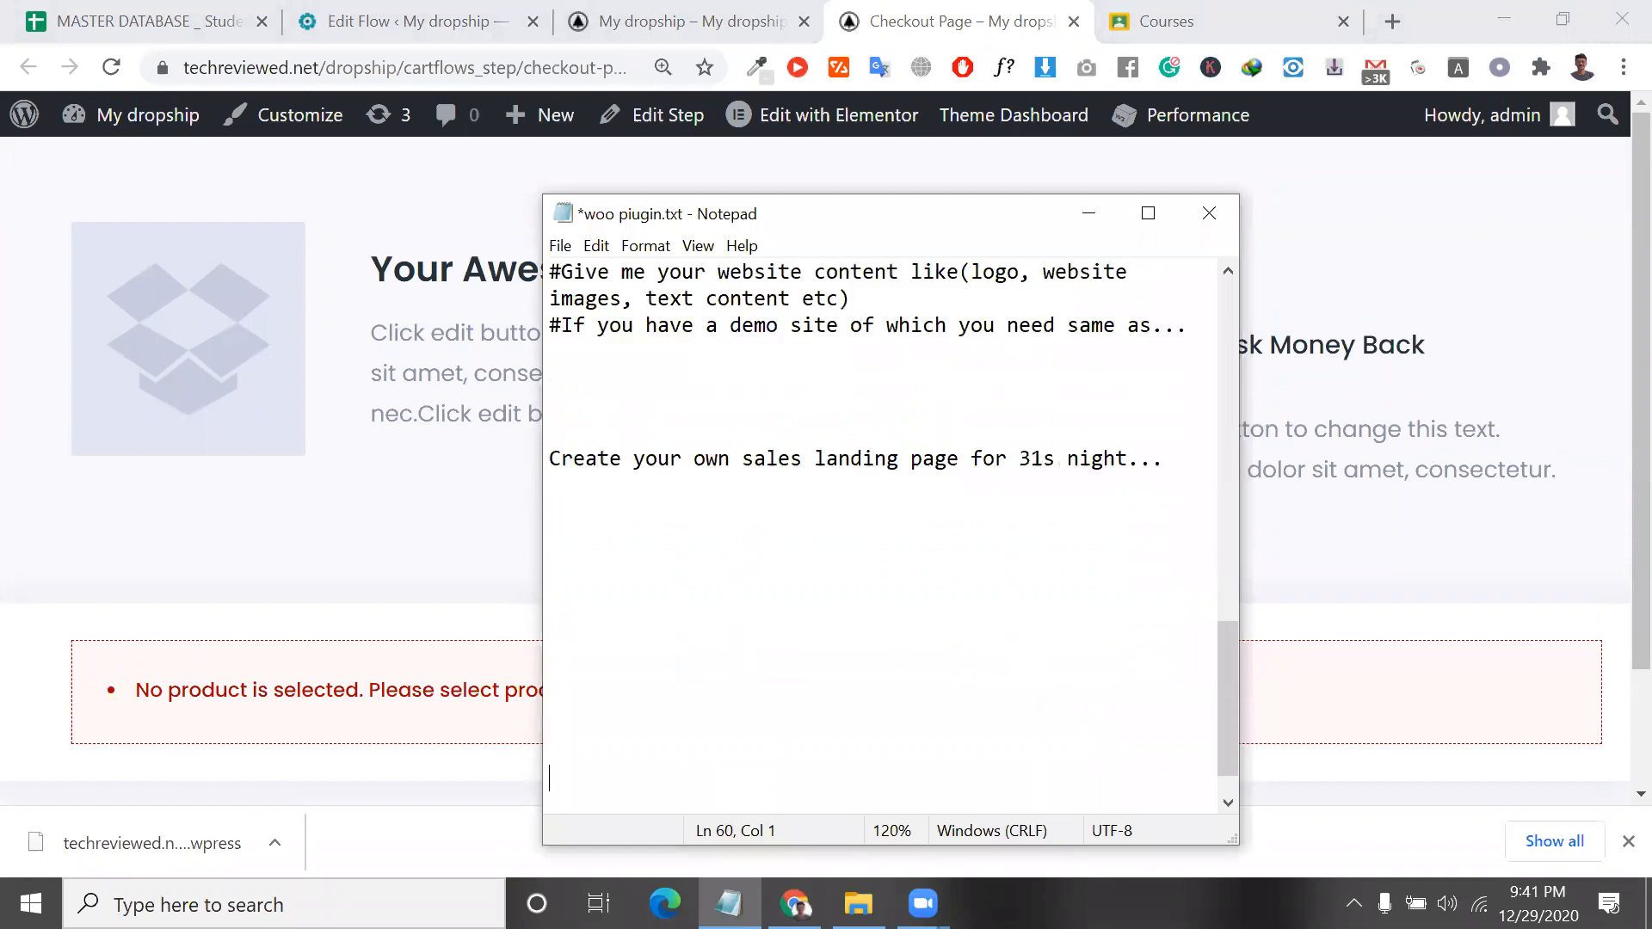
{"action": "left_click", "coordinate": [696, 602]}
{"action": "type", "text": "upsell"}
{"action": "key", "text": "Return"}
{"action": "type", "text": "cross"}
{"action": "key", "text": "BackSpace"}
{"action": "type", "text": "s"}
{"action": "key", "text": "BackSpace"}
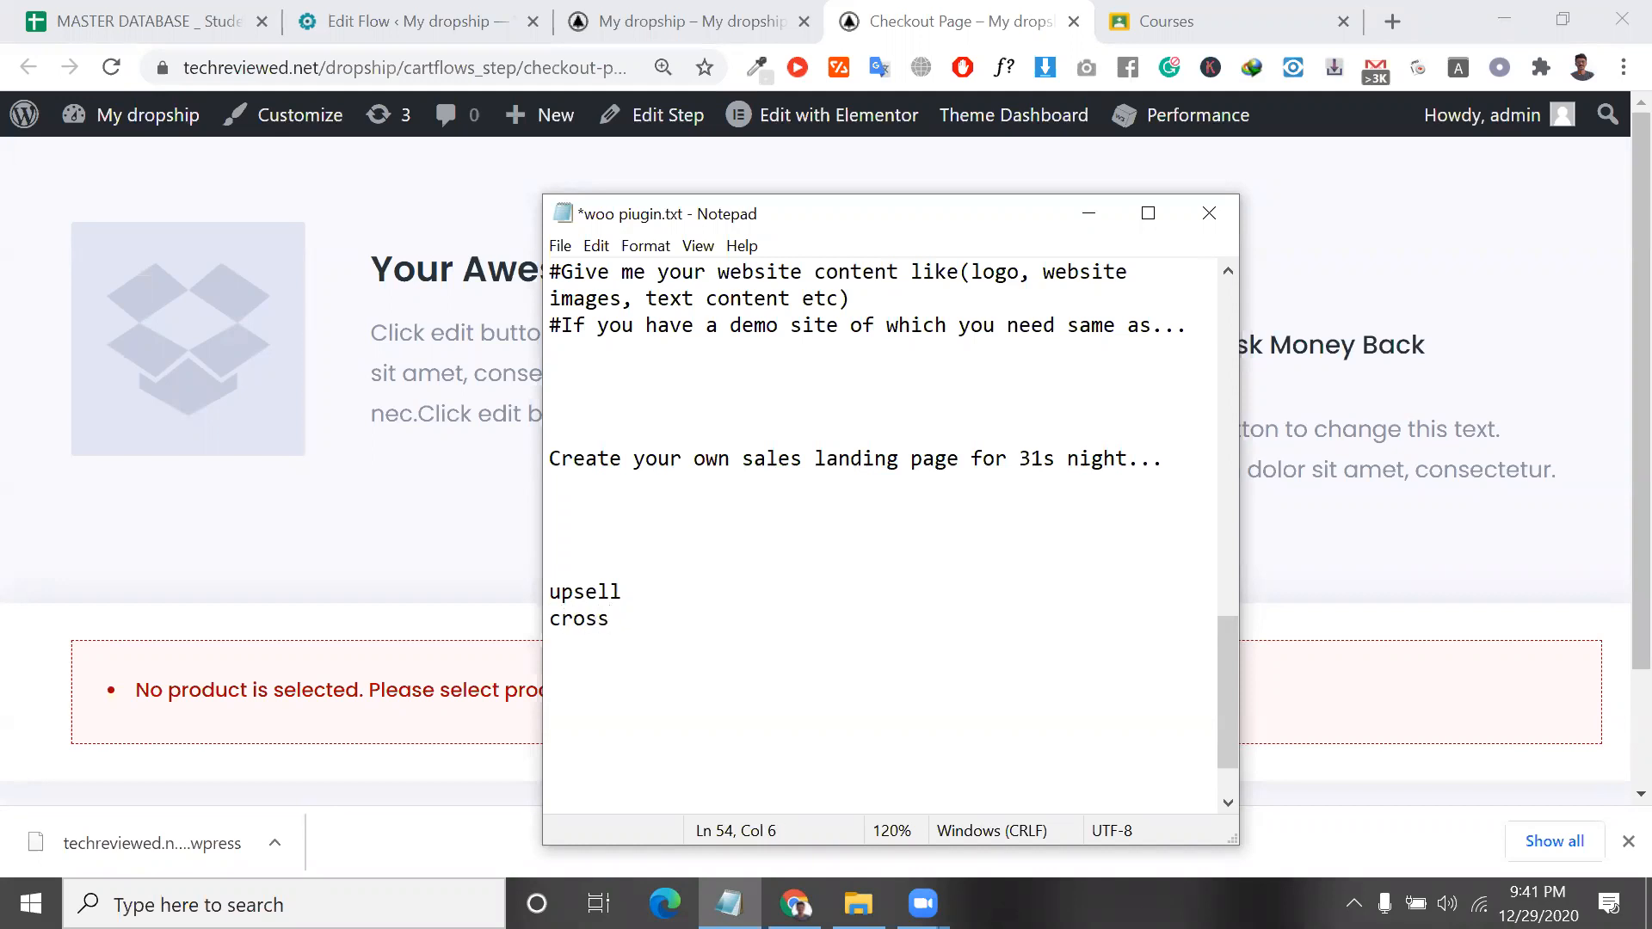
Review the earlier plugin entries in the notes and highlight the upsell and cross lines.
{"action": "scroll", "coordinate": [814, 668], "scroll_direction": "up", "scroll_amount": 6}
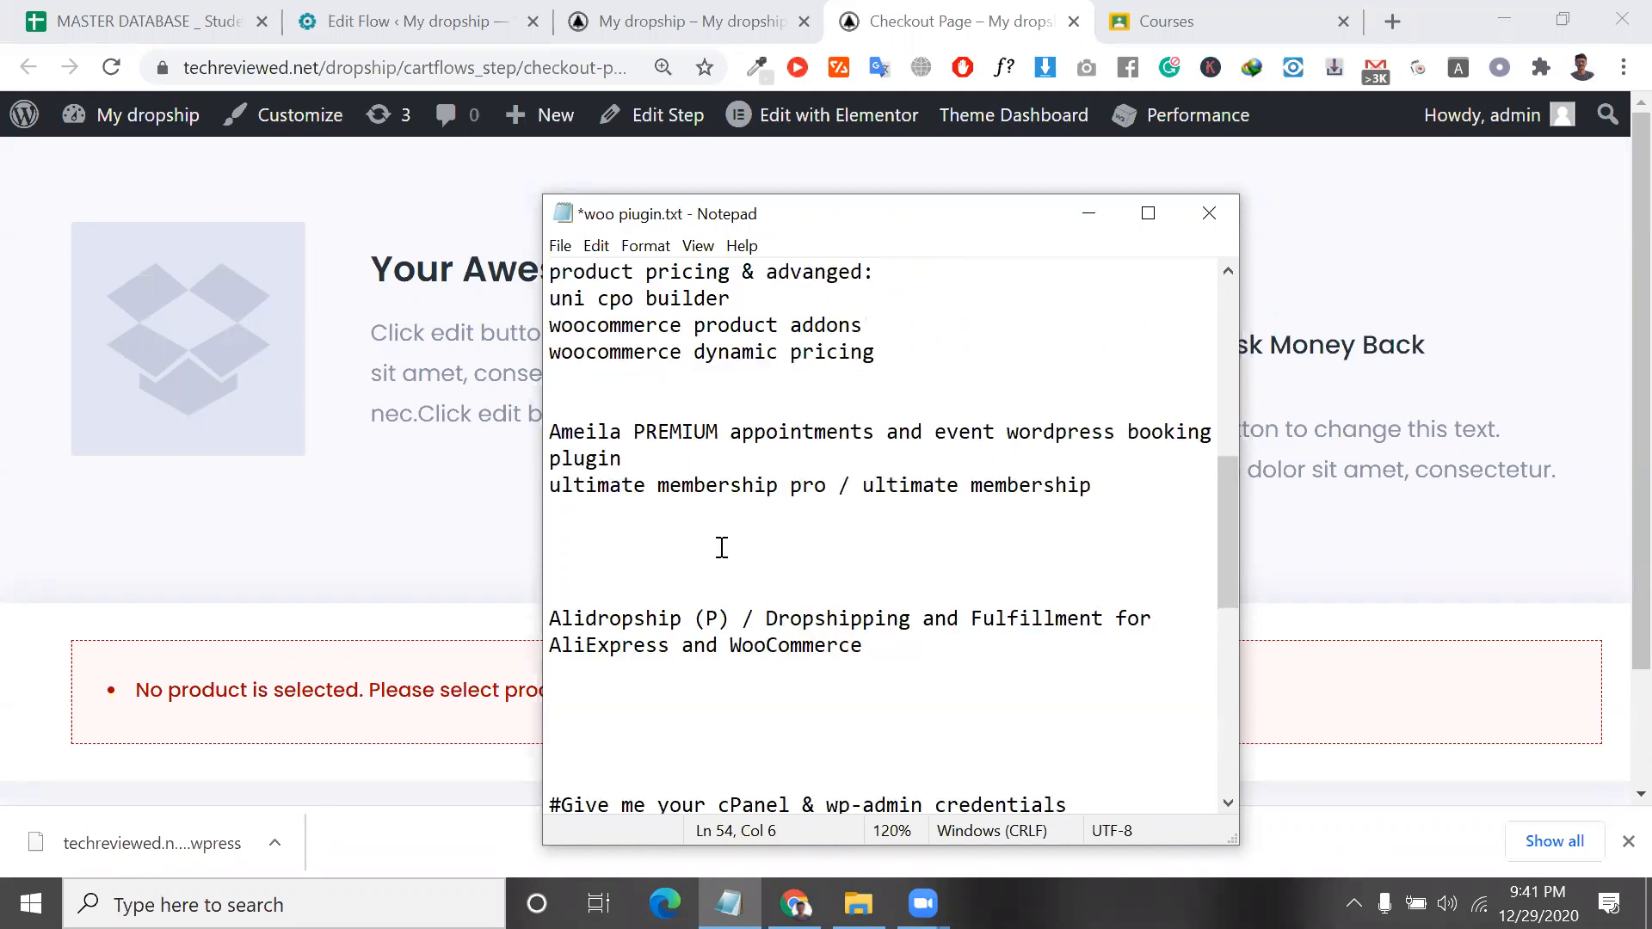
{"action": "scroll", "coordinate": [722, 548], "scroll_direction": "up", "scroll_amount": 3}
{"action": "left_click_drag", "start_coordinate": [719, 405], "coordinate": [551, 406]}
{"action": "left_click", "coordinate": [697, 434]}
{"action": "scroll", "coordinate": [697, 433], "scroll_direction": "down", "scroll_amount": 10}
{"action": "left_click", "coordinate": [640, 539]}
{"action": "left_click_drag", "start_coordinate": [639, 539], "coordinate": [544, 504]}
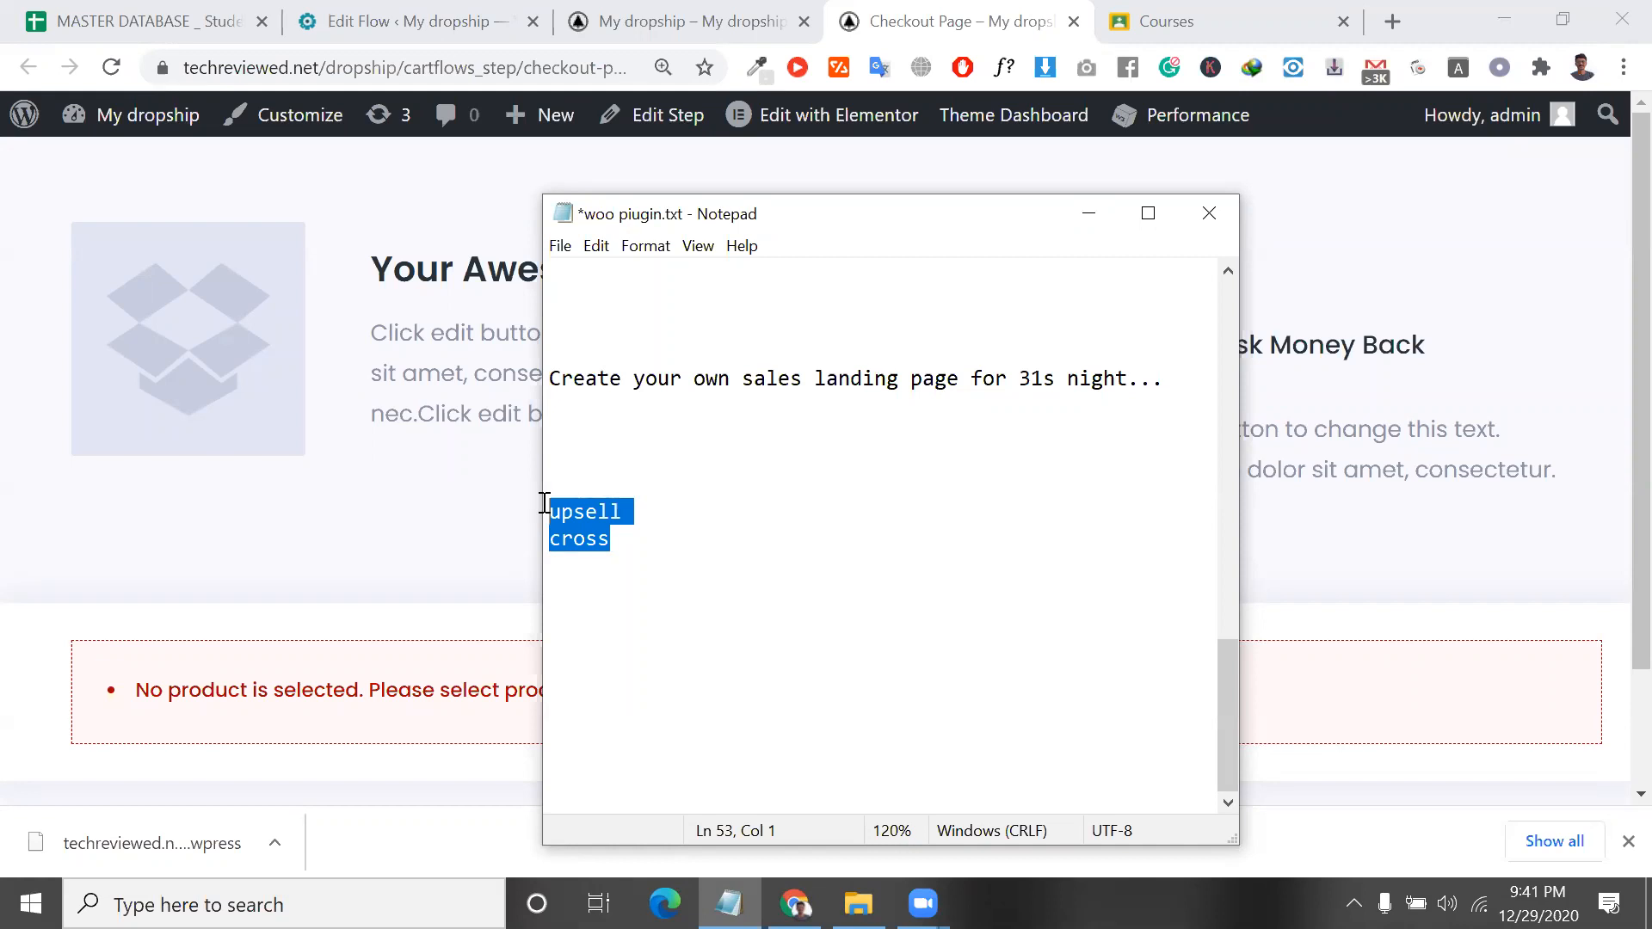
Add a colon after "upsell" and insert blank lines between it and "cross".
{"action": "left_click", "coordinate": [657, 507]}
{"action": "key", "text": "BackSpace"}
{"action": "type", "text": ":"}
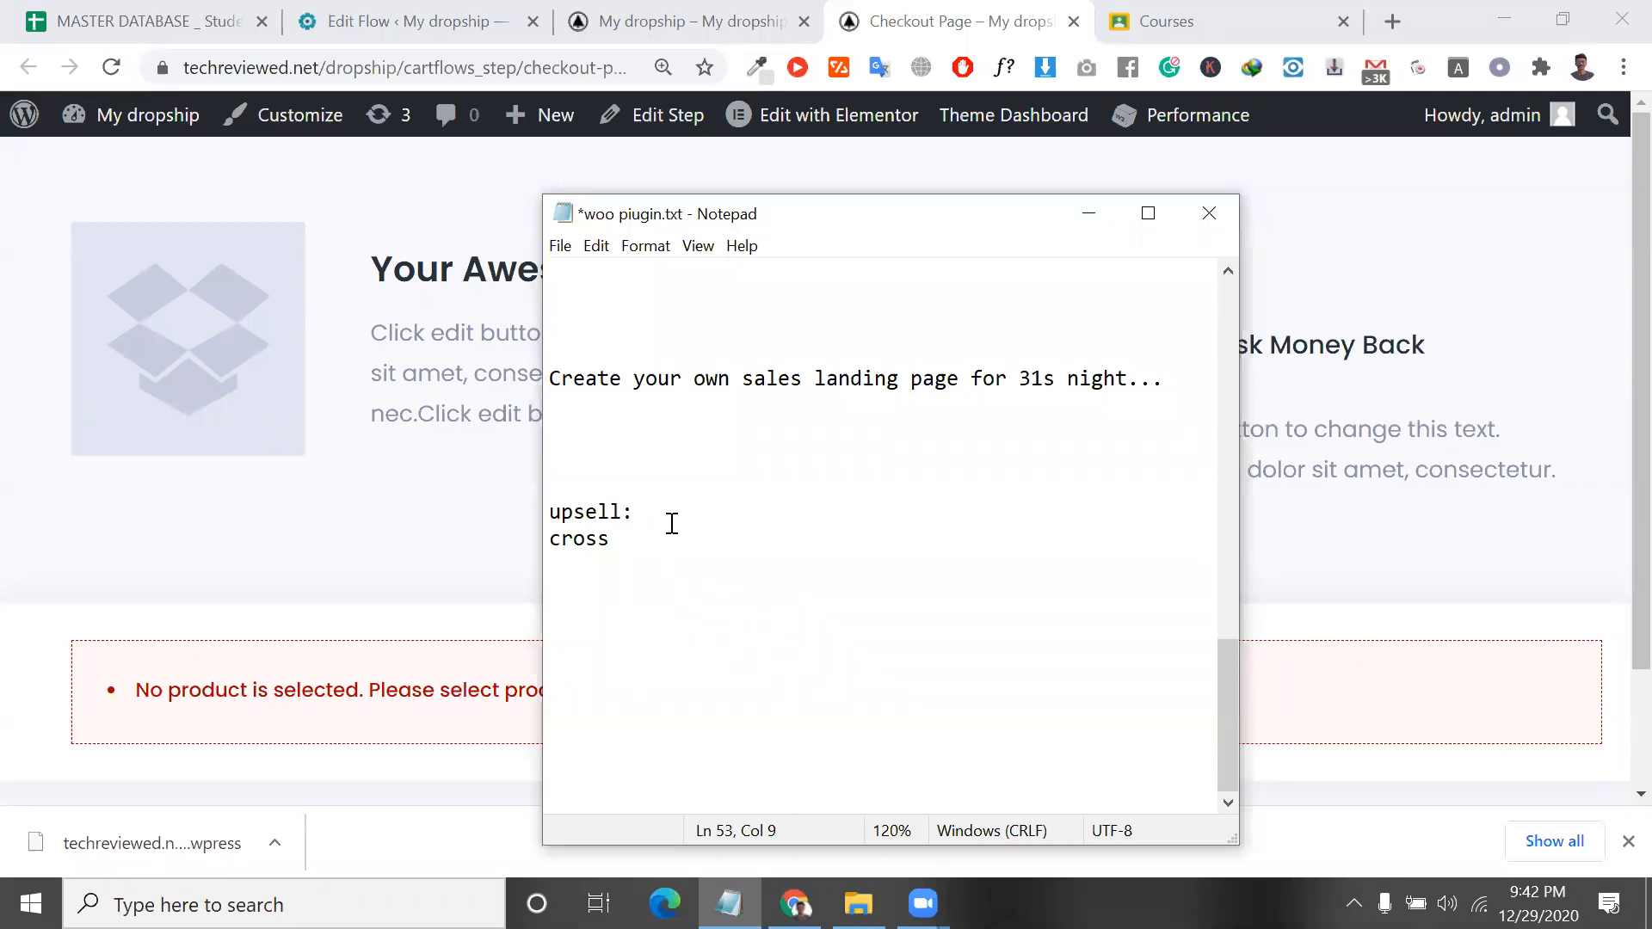
{"action": "key", "text": "Return"}
{"action": "key", "text": "Return"}
{"action": "key", "text": "Return"}
{"action": "key", "text": "Return"}
{"action": "key", "text": "Return"}
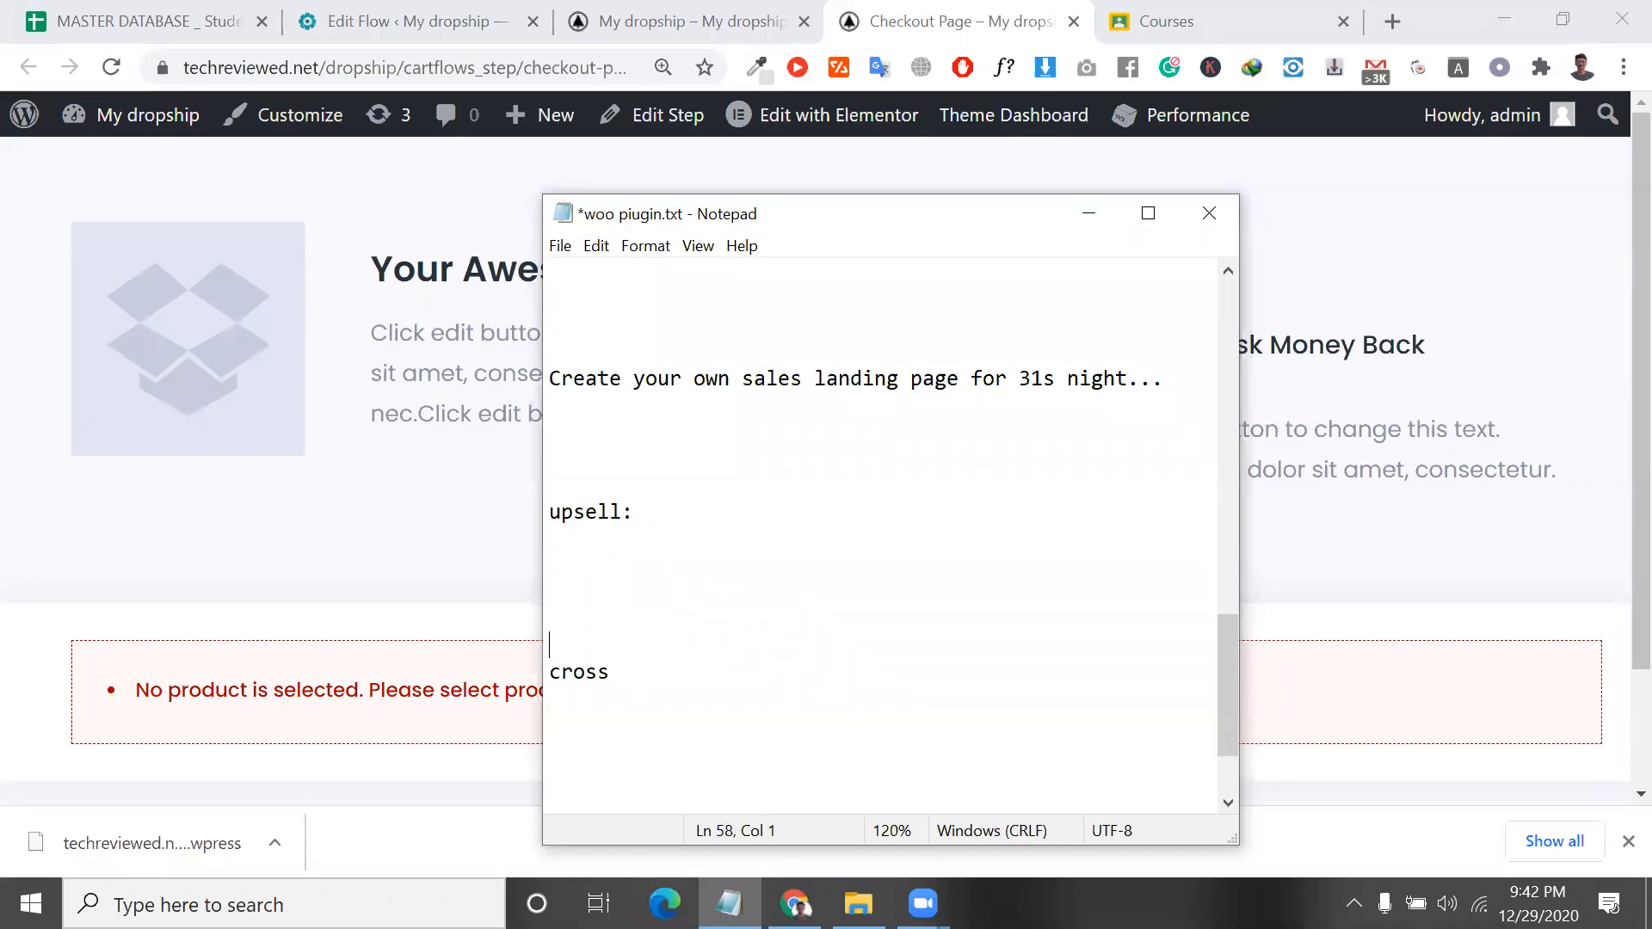
{"action": "key", "text": "BackSpace"}
{"action": "key", "text": "BackSpace"}
{"action": "key", "text": "BackSpace"}
{"action": "key", "text": "Return"}
{"action": "key", "text": "Return"}
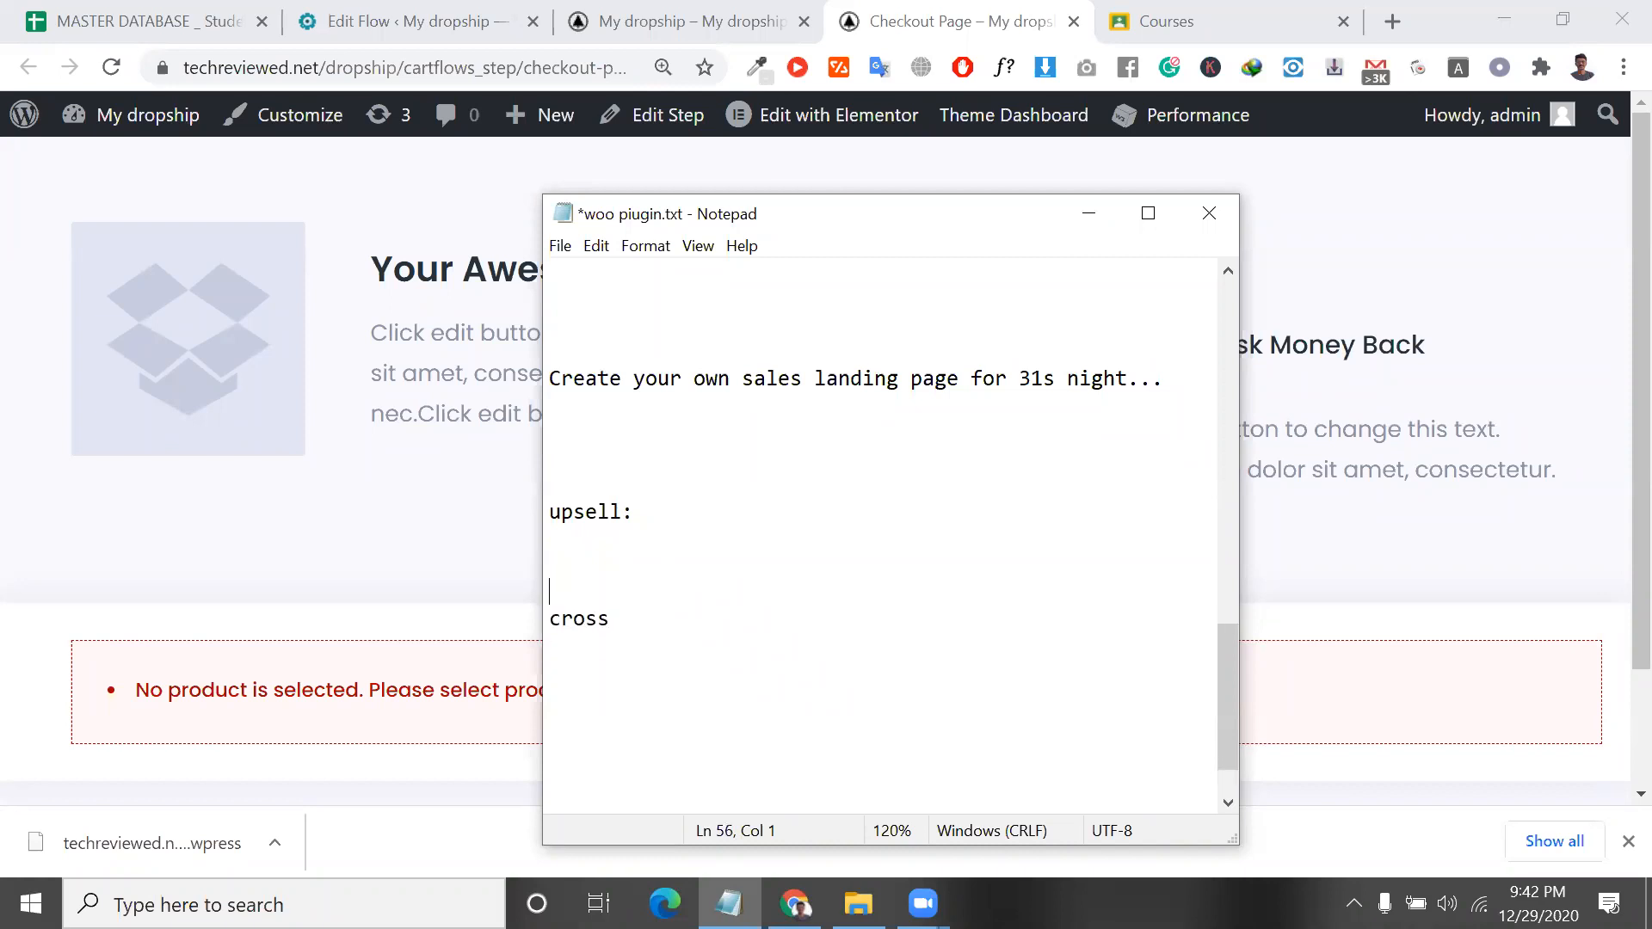
Enter the example figures "20k 22k" under the "upsell:" heading.
{"action": "key", "text": "Up"}
{"action": "key", "text": "Up"}
{"action": "key", "text": "Up"}
{"action": "key", "text": "Return"}
{"action": "type", "text": "20k "}
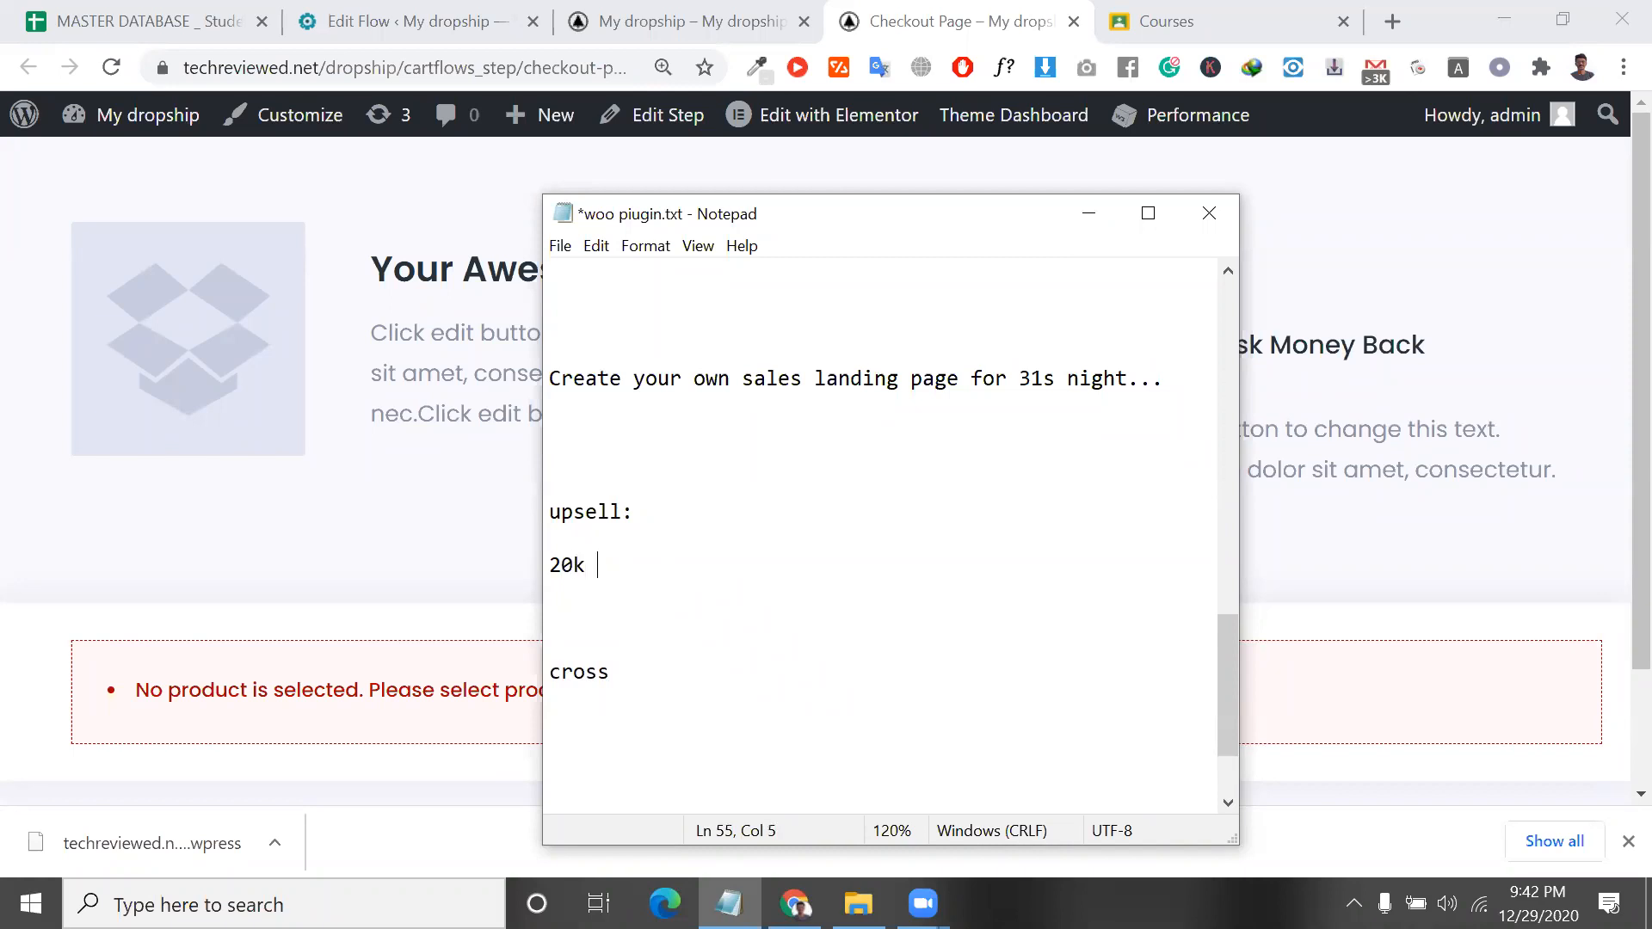
{"action": "type", "text": "22k"}
Highlight the 20k and 22k figures in turn to compare the upsell example prices.
{"action": "left_click", "coordinate": [583, 565]}
{"action": "mouse_move", "coordinate": [583, 566]}
{"action": "left_mouse_down"}
{"action": "mouse_move", "coordinate": [548, 568]}
{"action": "mouse_move", "coordinate": [634, 567]}
{"action": "mouse_move", "coordinate": [603, 566]}
{"action": "left_mouse_up"}
{"action": "left_click", "coordinate": [651, 568]}
{"action": "mouse_move", "coordinate": [634, 568]}
{"action": "left_mouse_down"}
{"action": "mouse_move", "coordinate": [600, 567]}
{"action": "mouse_move", "coordinate": [638, 565]}
{"action": "left_mouse_up"}
{"action": "left_click", "coordinate": [600, 568]}
{"action": "left_click", "coordinate": [637, 565]}
{"action": "left_click_drag", "start_coordinate": [636, 565], "coordinate": [551, 563]}
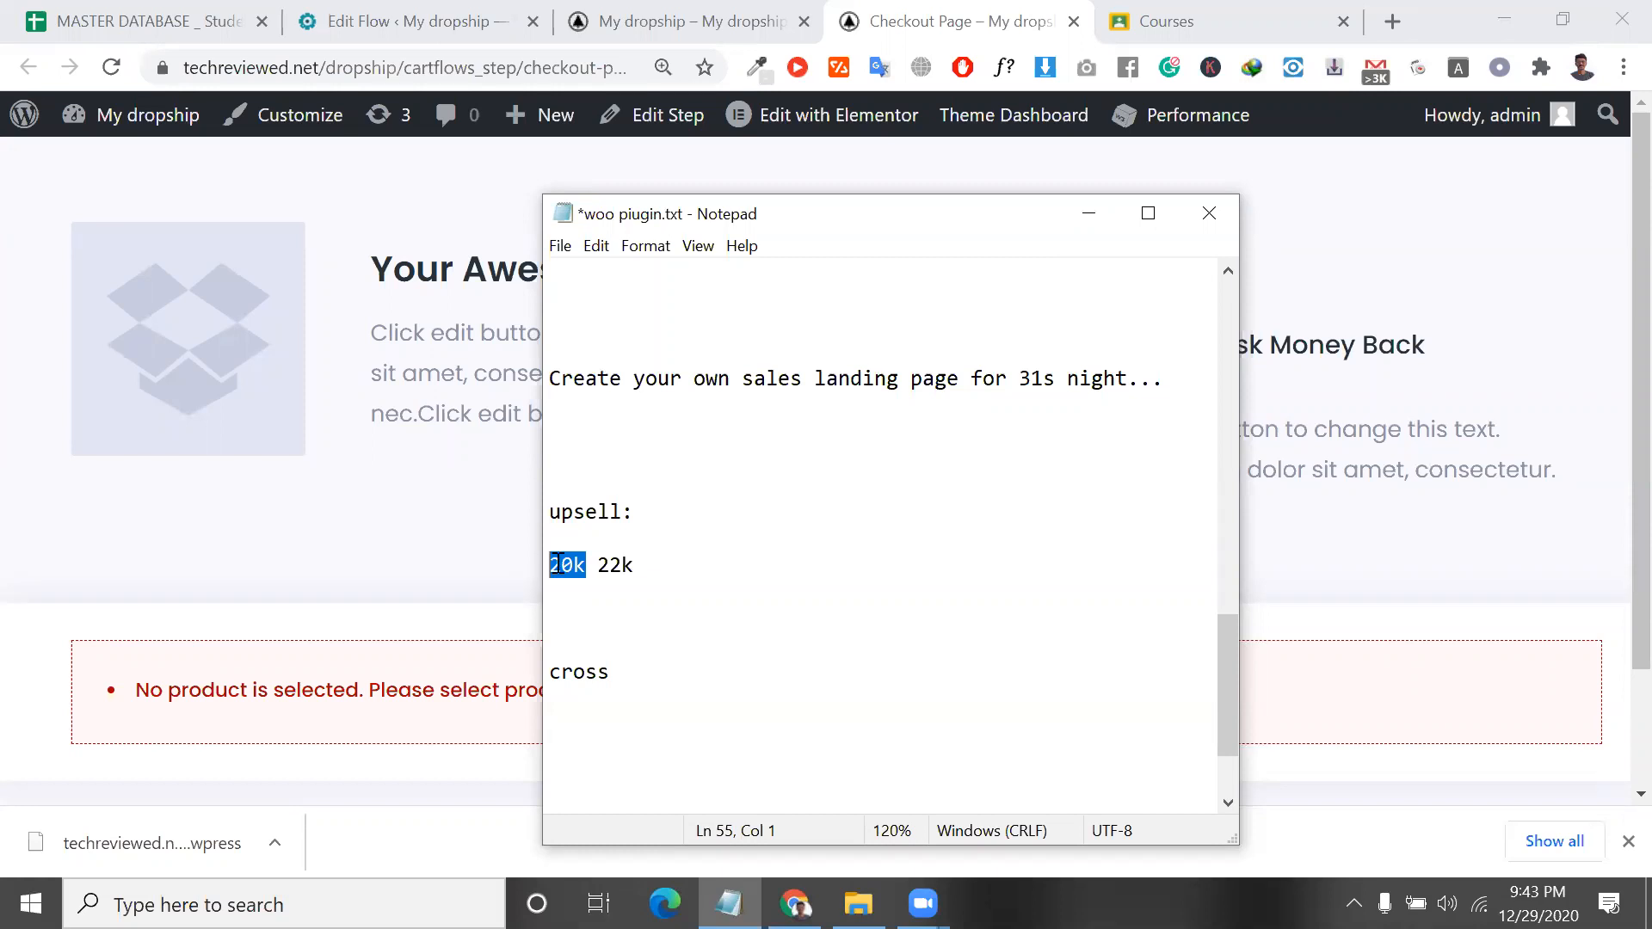
{"action": "left_click", "coordinate": [601, 565], "text": "shift"}
{"action": "left_click", "coordinate": [638, 564]}
{"action": "left_click_drag", "start_coordinate": [639, 566], "coordinate": [601, 570]}
{"action": "left_click", "coordinate": [604, 567]}
{"action": "left_click_drag", "start_coordinate": [573, 568], "coordinate": [544, 569]}
Add the figure 100k after 22k, compare it with 22k, remove it again, and highlight the "20k 22k" line.
{"action": "left_click", "coordinate": [687, 576]}
{"action": "type", "text": "1"}
{"action": "key", "text": "BackSpace"}
{"action": "type", "text": "100k"}
{"action": "left_click_drag", "start_coordinate": [695, 564], "coordinate": [640, 564]}
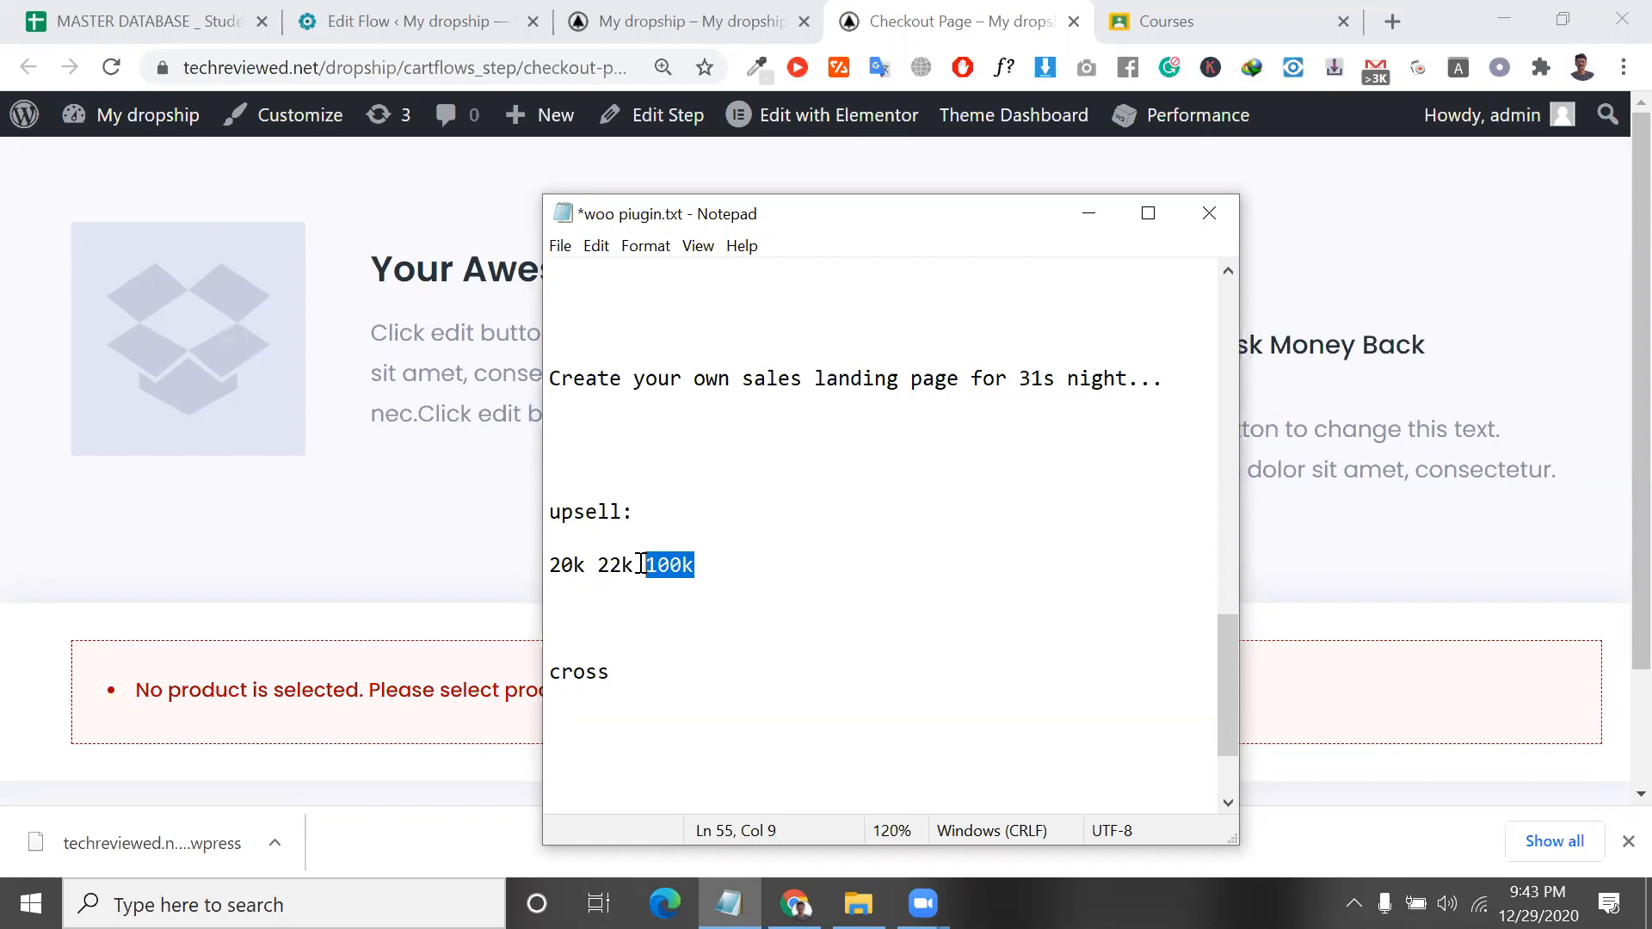
{"action": "left_click", "coordinate": [636, 565]}
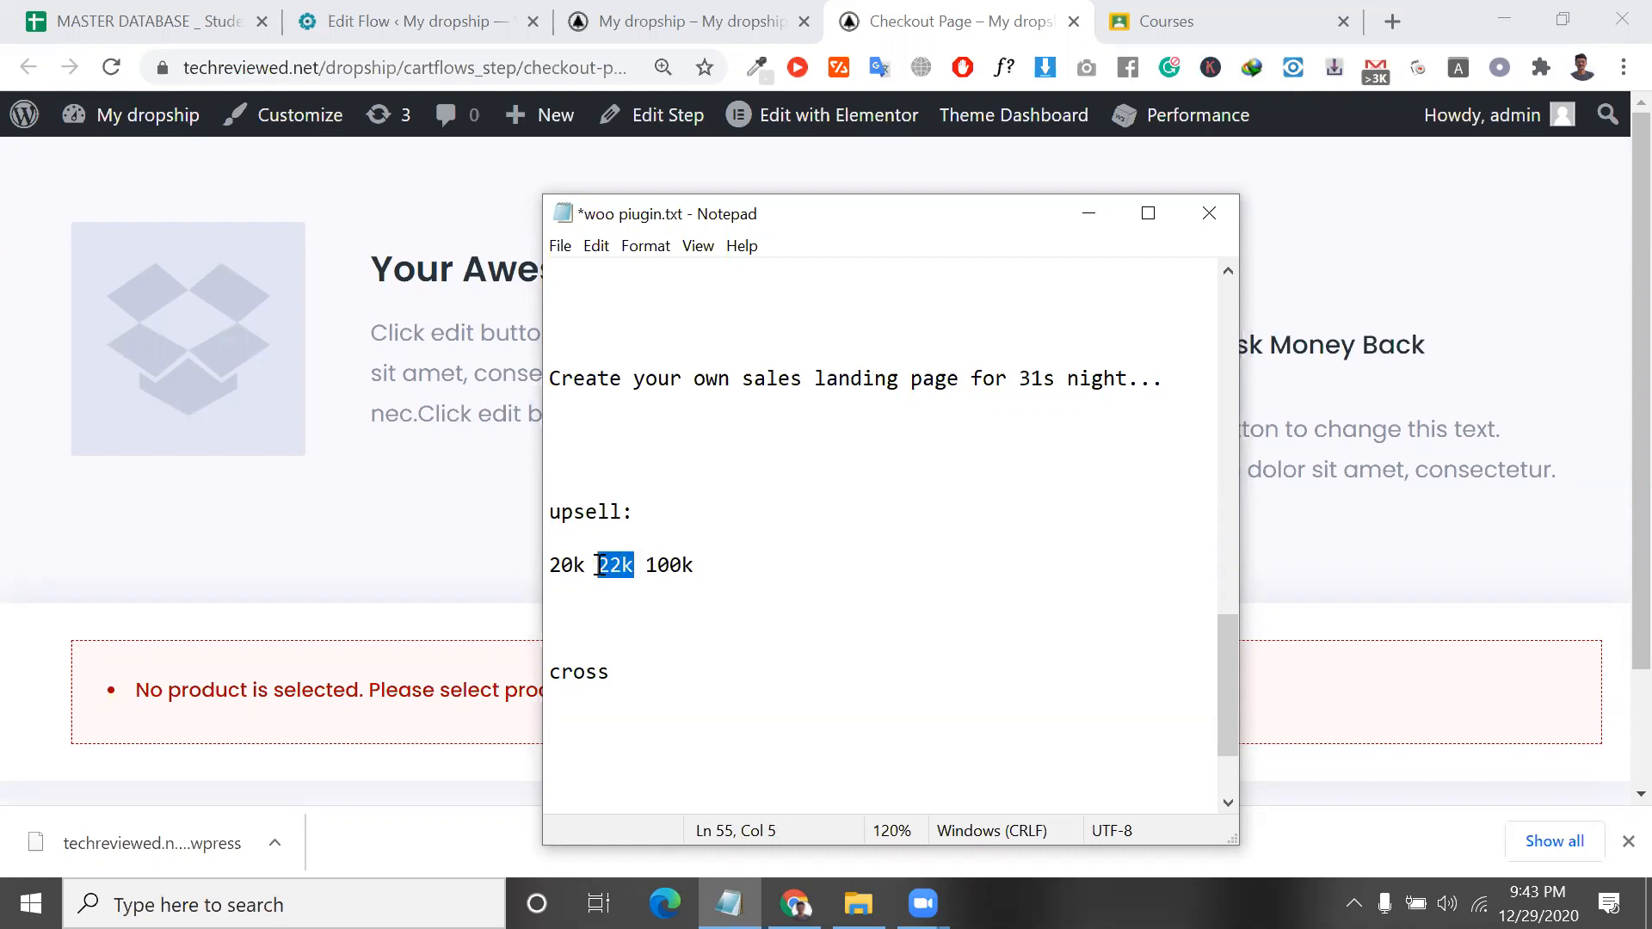
{"action": "left_click", "coordinate": [645, 565]}
{"action": "left_click", "coordinate": [771, 564], "text": "shift"}
{"action": "key", "text": "BackSpace"}
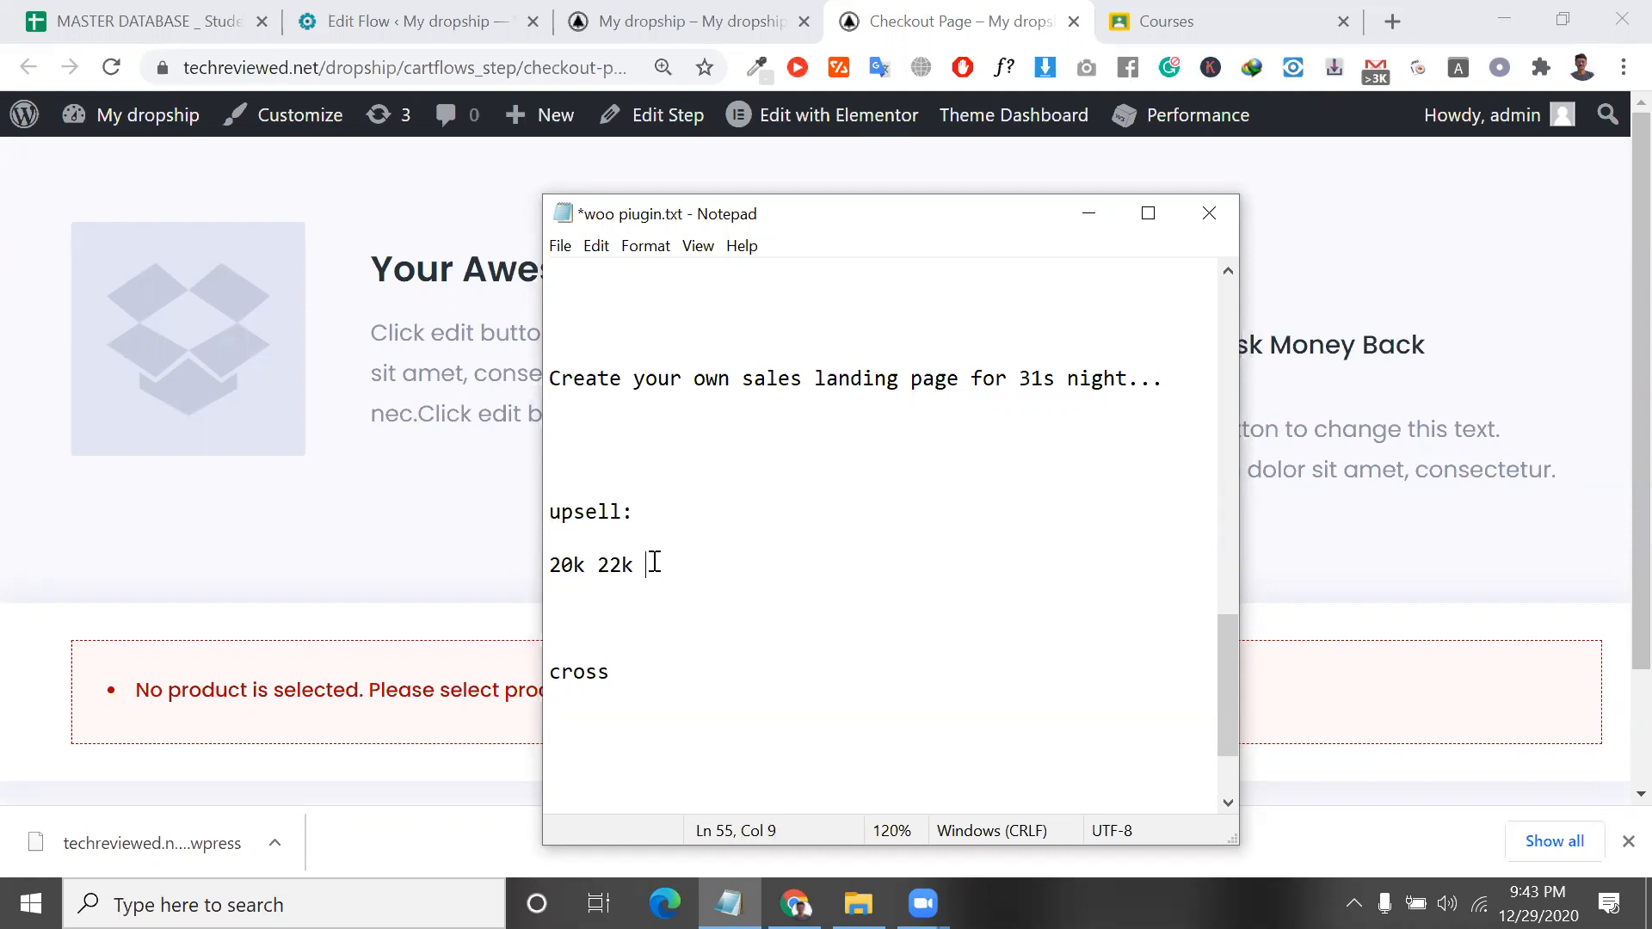
{"action": "left_click_drag", "start_coordinate": [649, 563], "coordinate": [549, 564]}
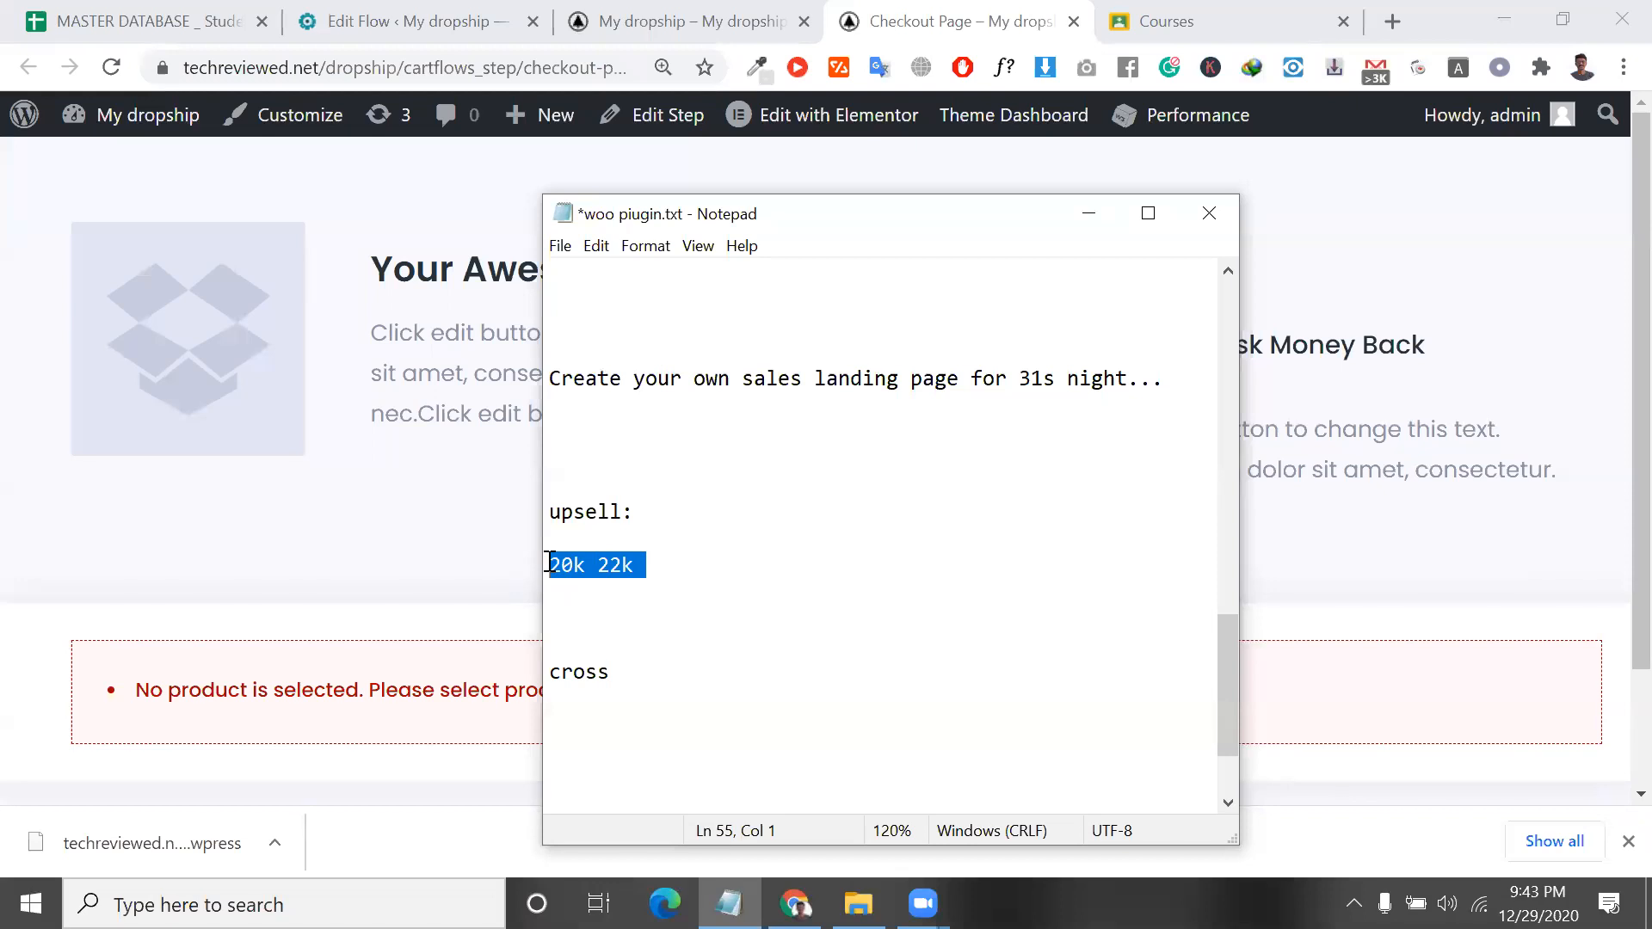
Add a colon after "cross" and insert new lines below that heading.
{"action": "left_click", "coordinate": [630, 688]}
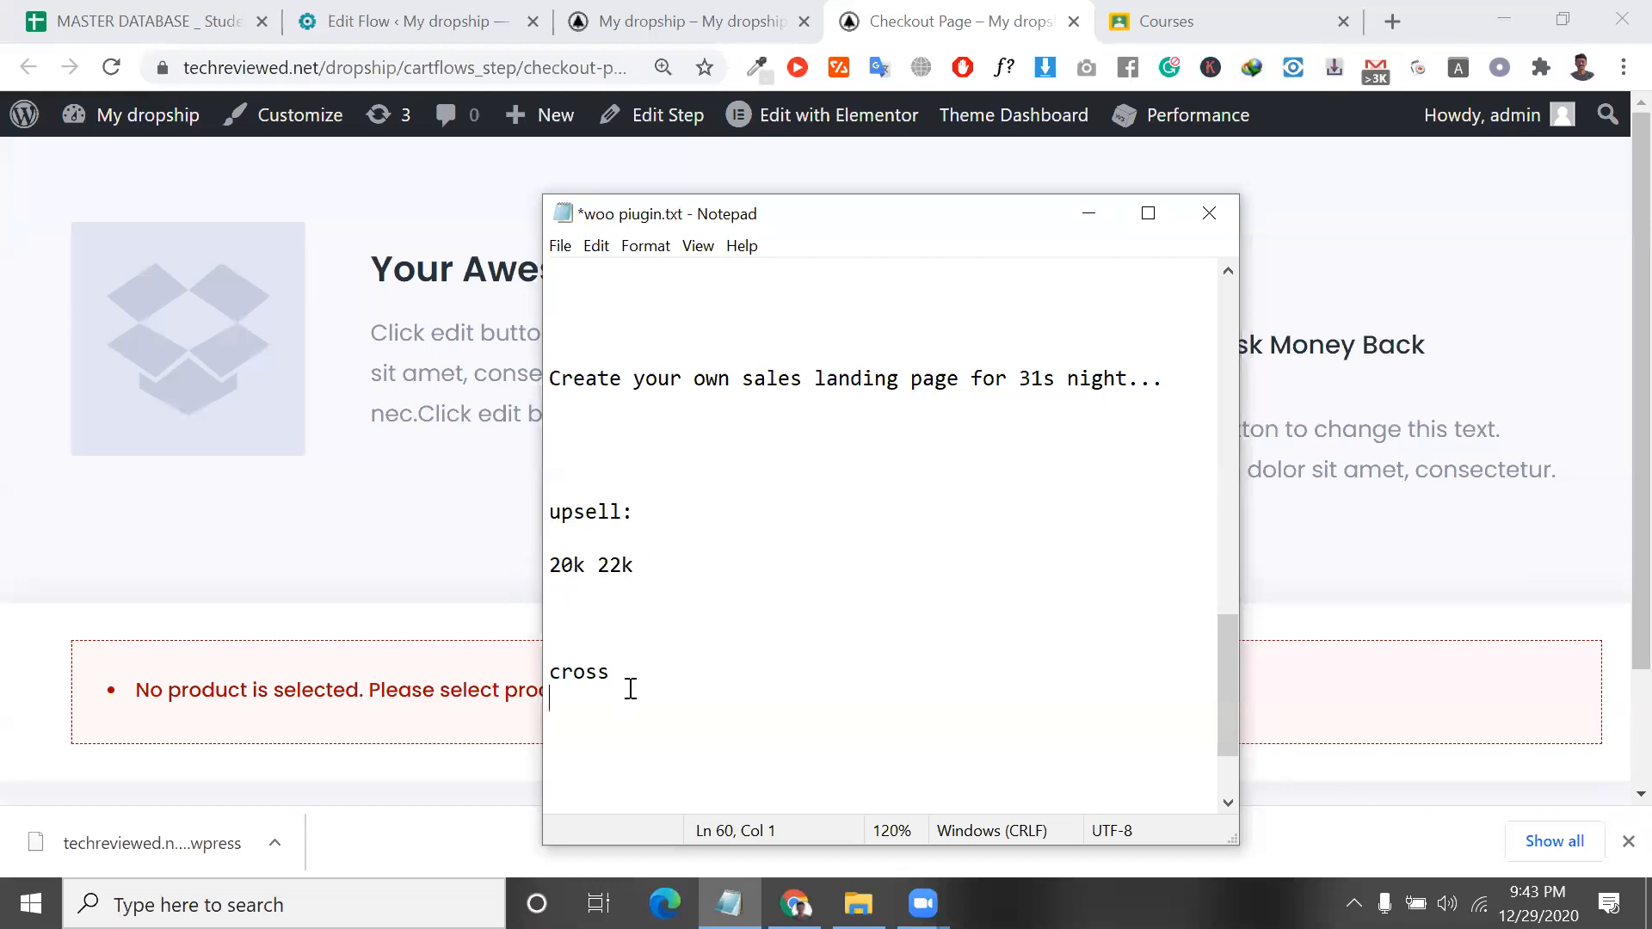
{"action": "key", "text": "BackSpace"}
{"action": "type", "text": ":"}
{"action": "key", "text": "Return"}
{"action": "key", "text": "Return"}
Highlight the "20k 22k" upsell example and its 22k figure in the notes.
{"action": "left_click_drag", "start_coordinate": [646, 564], "coordinate": [545, 563]}
{"action": "left_click", "coordinate": [622, 564]}
{"action": "left_click_drag", "start_coordinate": [645, 565], "coordinate": [552, 565]}
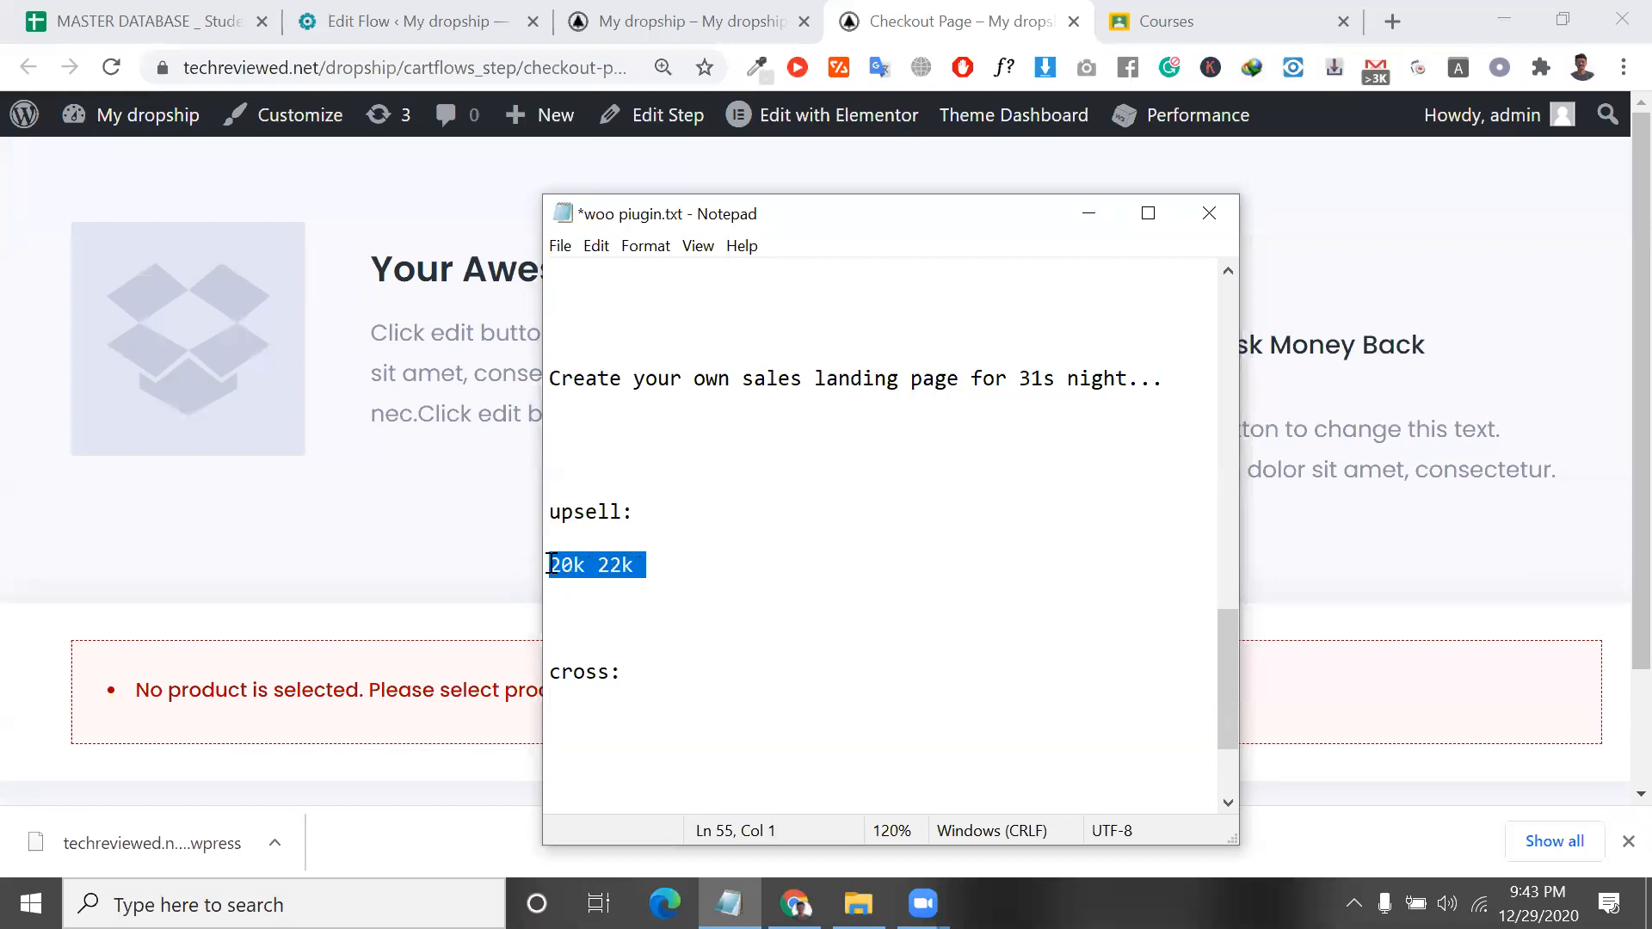
{"action": "left_click", "coordinate": [594, 725]}
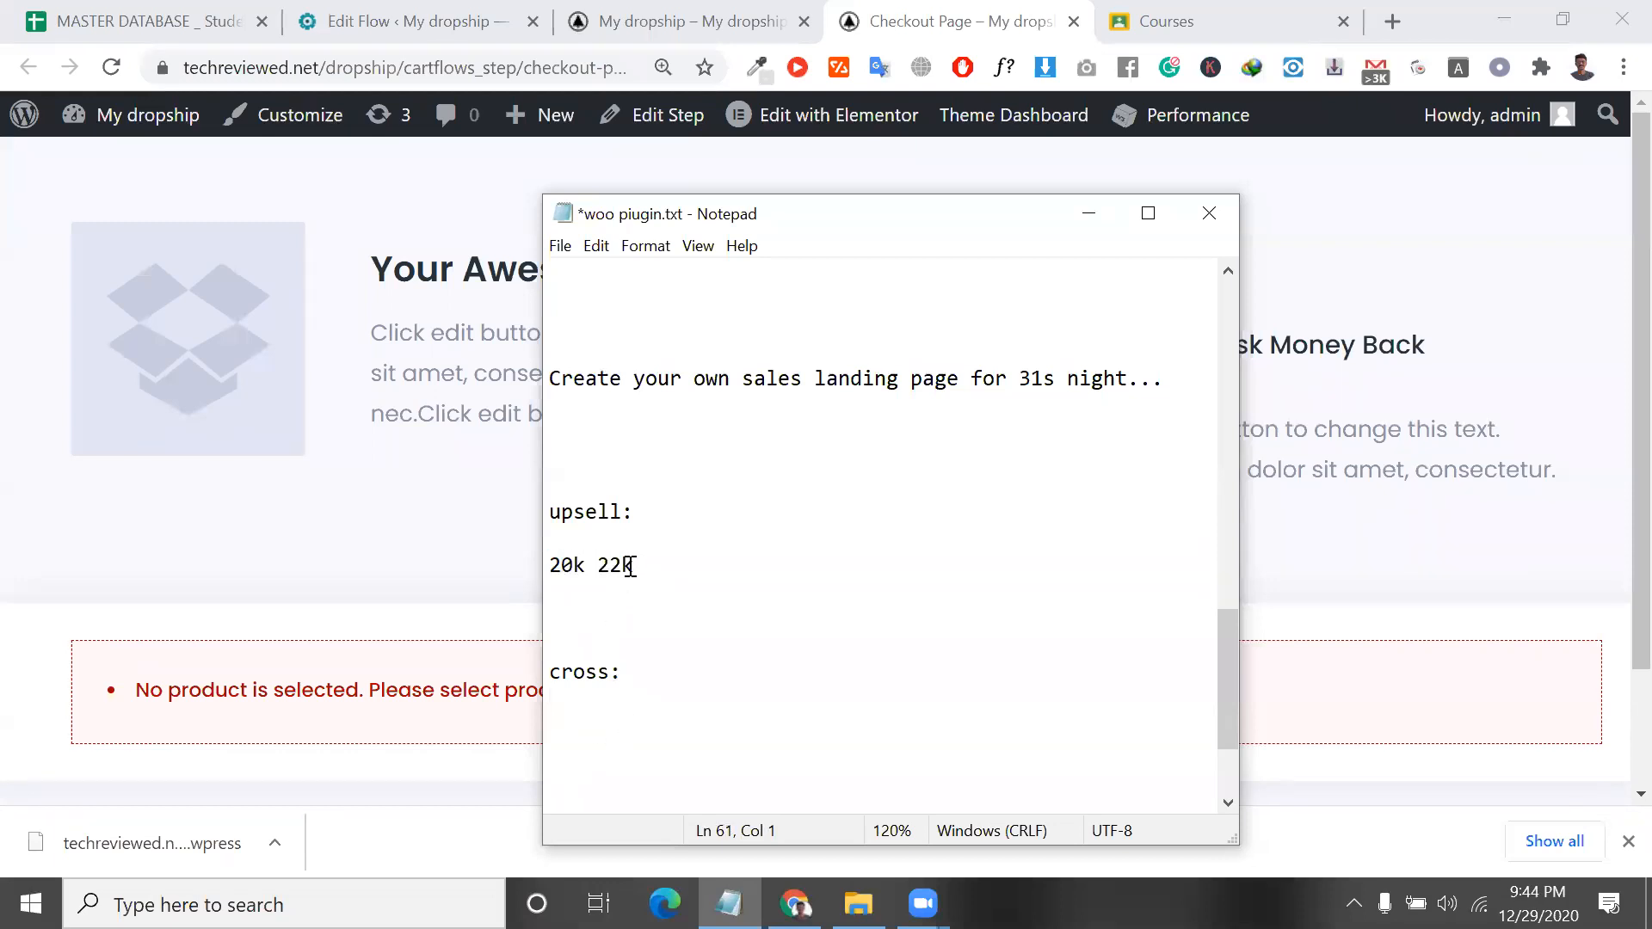
{"action": "left_click_drag", "start_coordinate": [637, 564], "coordinate": [600, 570]}
Enter the cross-sell examples "display protector, cover, power bank, earphone" under the "cross:" heading.
{"action": "left_click", "coordinate": [632, 710]}
{"action": "type", "text": "display protecto"}
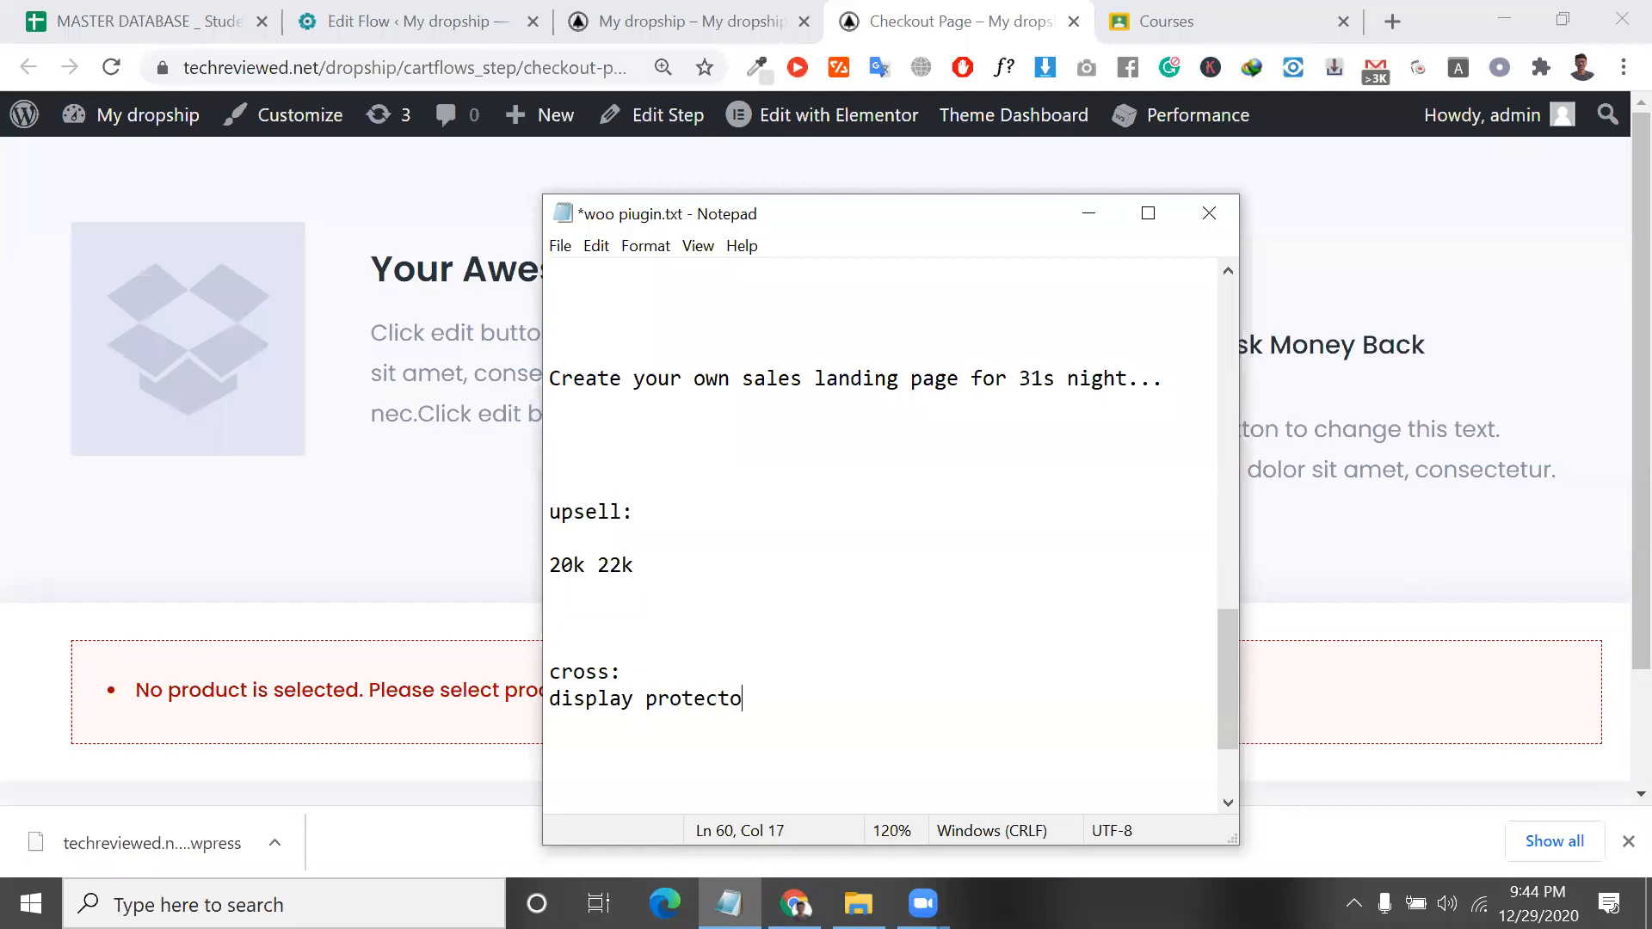
{"action": "type", "text": "r , "}
{"action": "type", "text": "g"}
{"action": "key", "text": "BackSpace"}
{"action": "type", "text": "cover , poew"}
{"action": "key", "text": "BackSpace"}
{"action": "key", "text": "BackSpace"}
{"action": "type", "text": "wer bank"}
{"action": "key", "text": "BackSpace"}
{"action": "type", "text": ", earphone"}
Highlight the cross-sell product list and the upsell prices in turn to compare the two examples.
{"action": "left_click_drag", "start_coordinate": [1138, 696], "coordinate": [551, 697]}
{"action": "left_click_drag", "start_coordinate": [653, 565], "coordinate": [596, 565]}
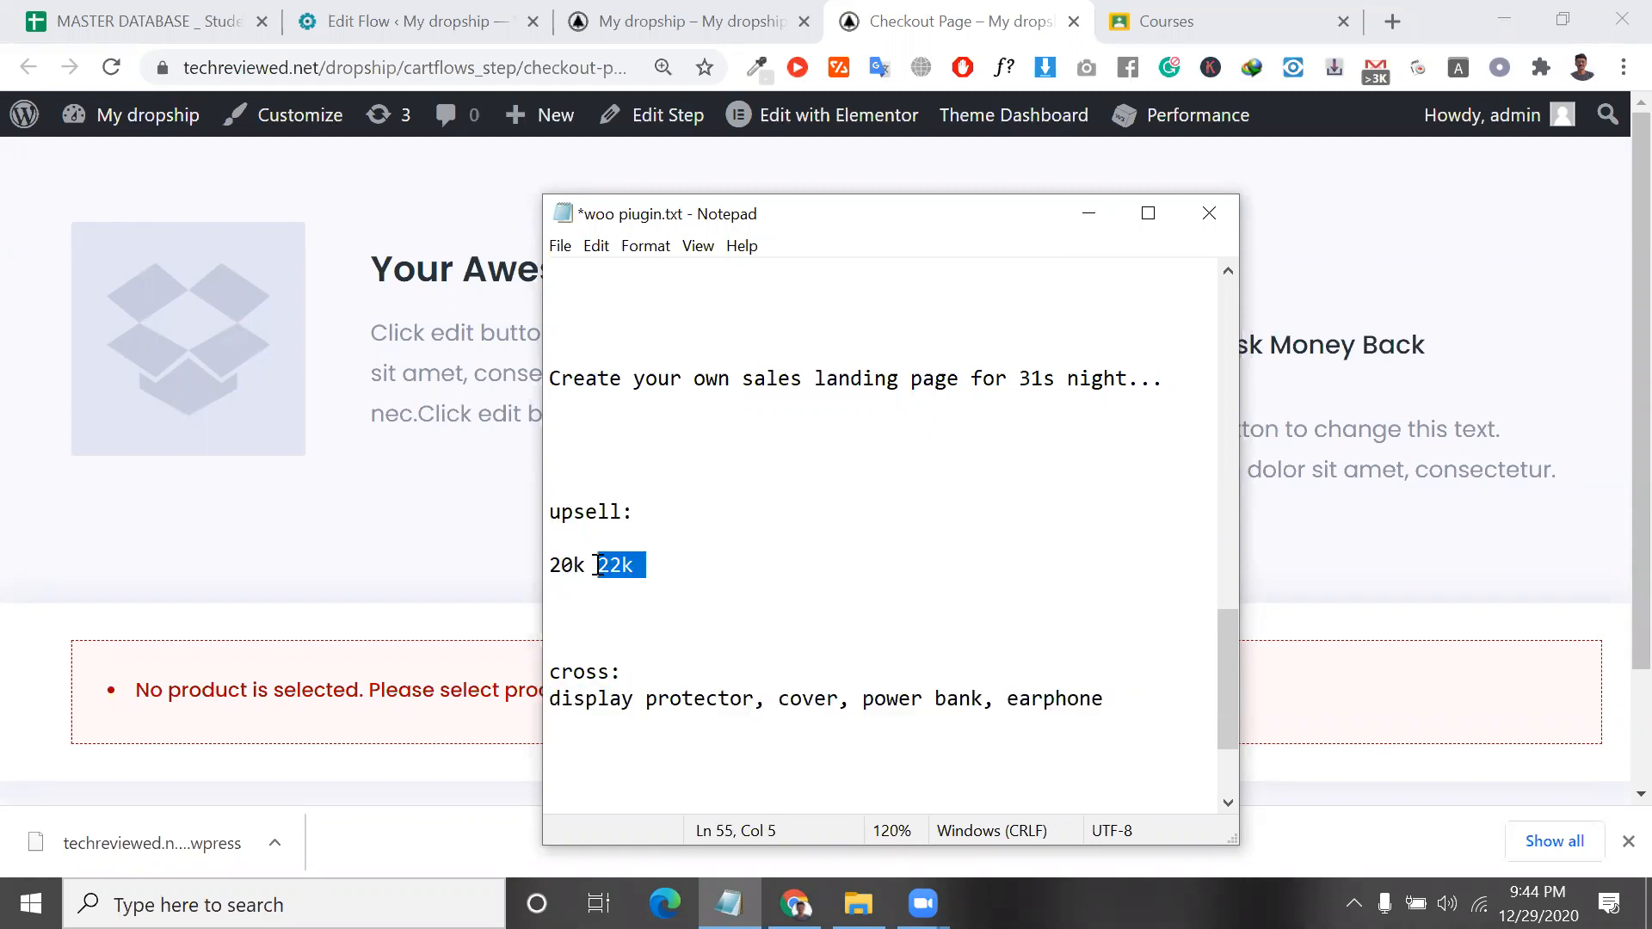
{"action": "left_click", "coordinate": [642, 566]}
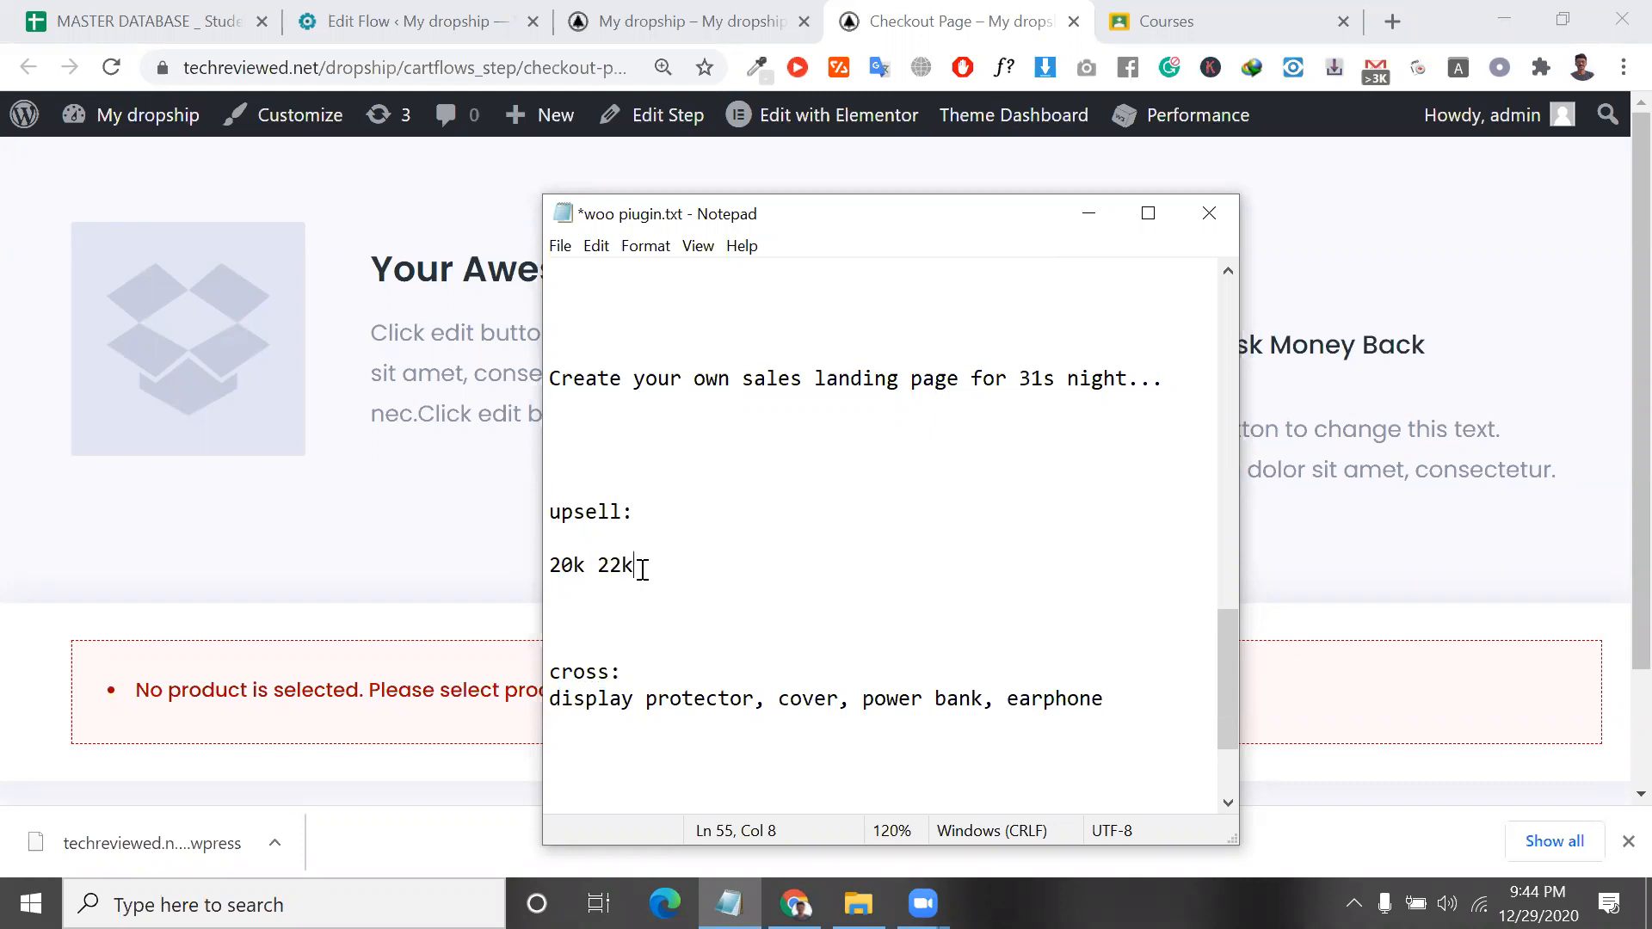
{"action": "mouse_move", "coordinate": [644, 566]}
{"action": "left_mouse_down"}
{"action": "mouse_move", "coordinate": [600, 565]}
{"action": "mouse_move", "coordinate": [645, 563]}
{"action": "left_mouse_up"}
{"action": "left_click_drag", "start_coordinate": [551, 701], "coordinate": [1120, 707]}
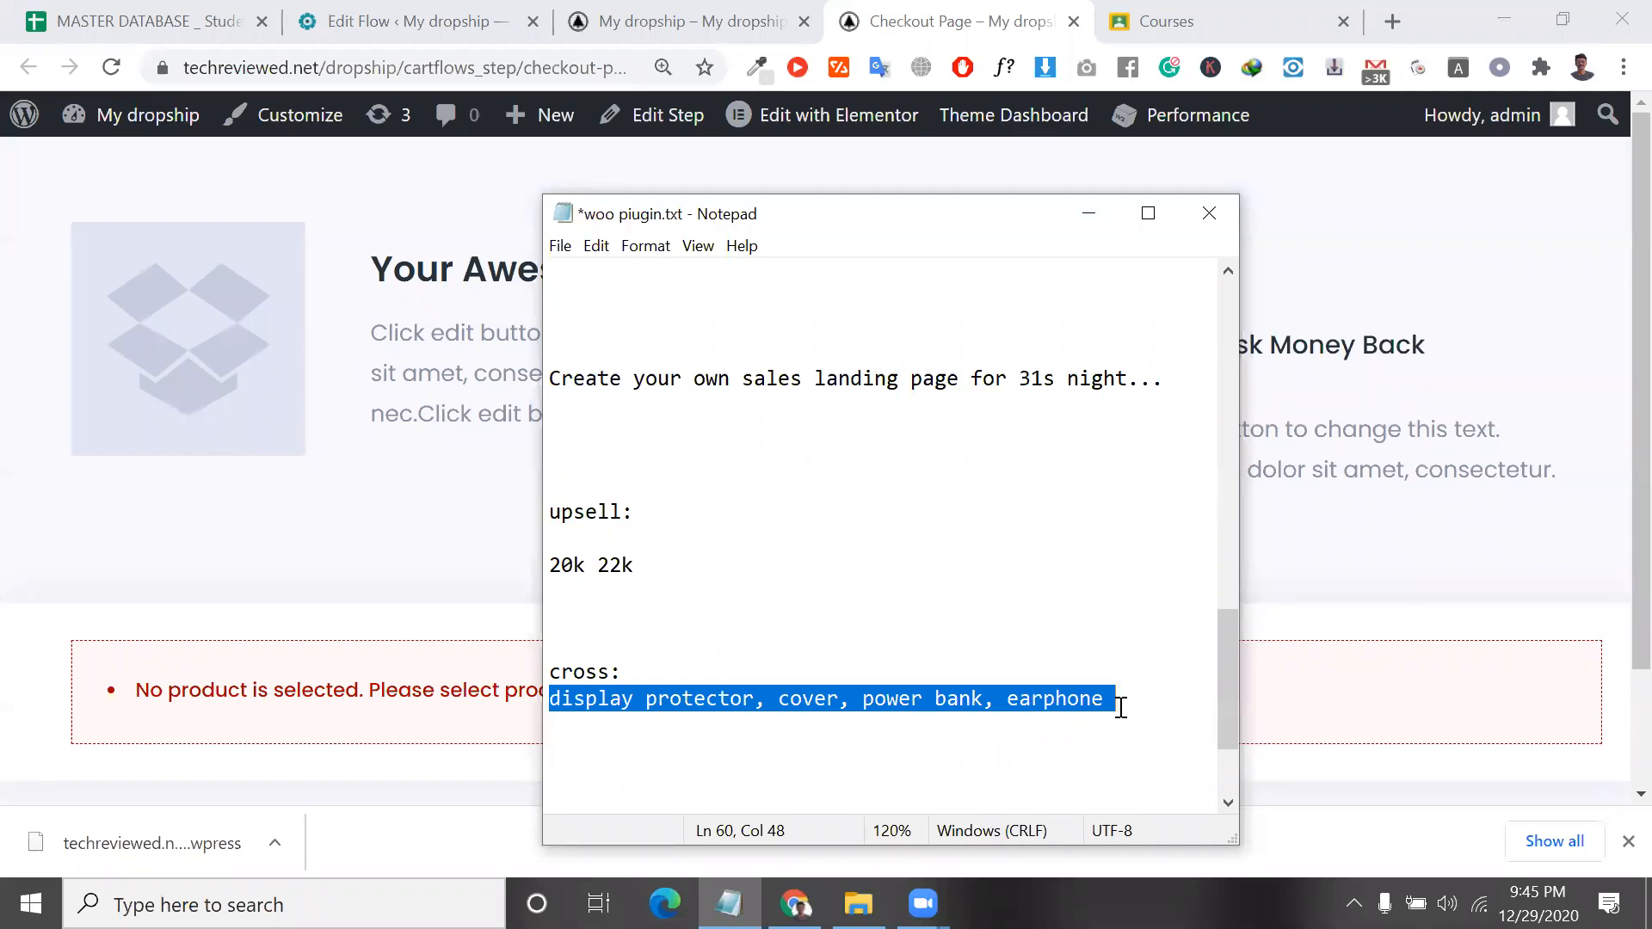
{"action": "left_click_drag", "start_coordinate": [649, 568], "coordinate": [549, 566]}
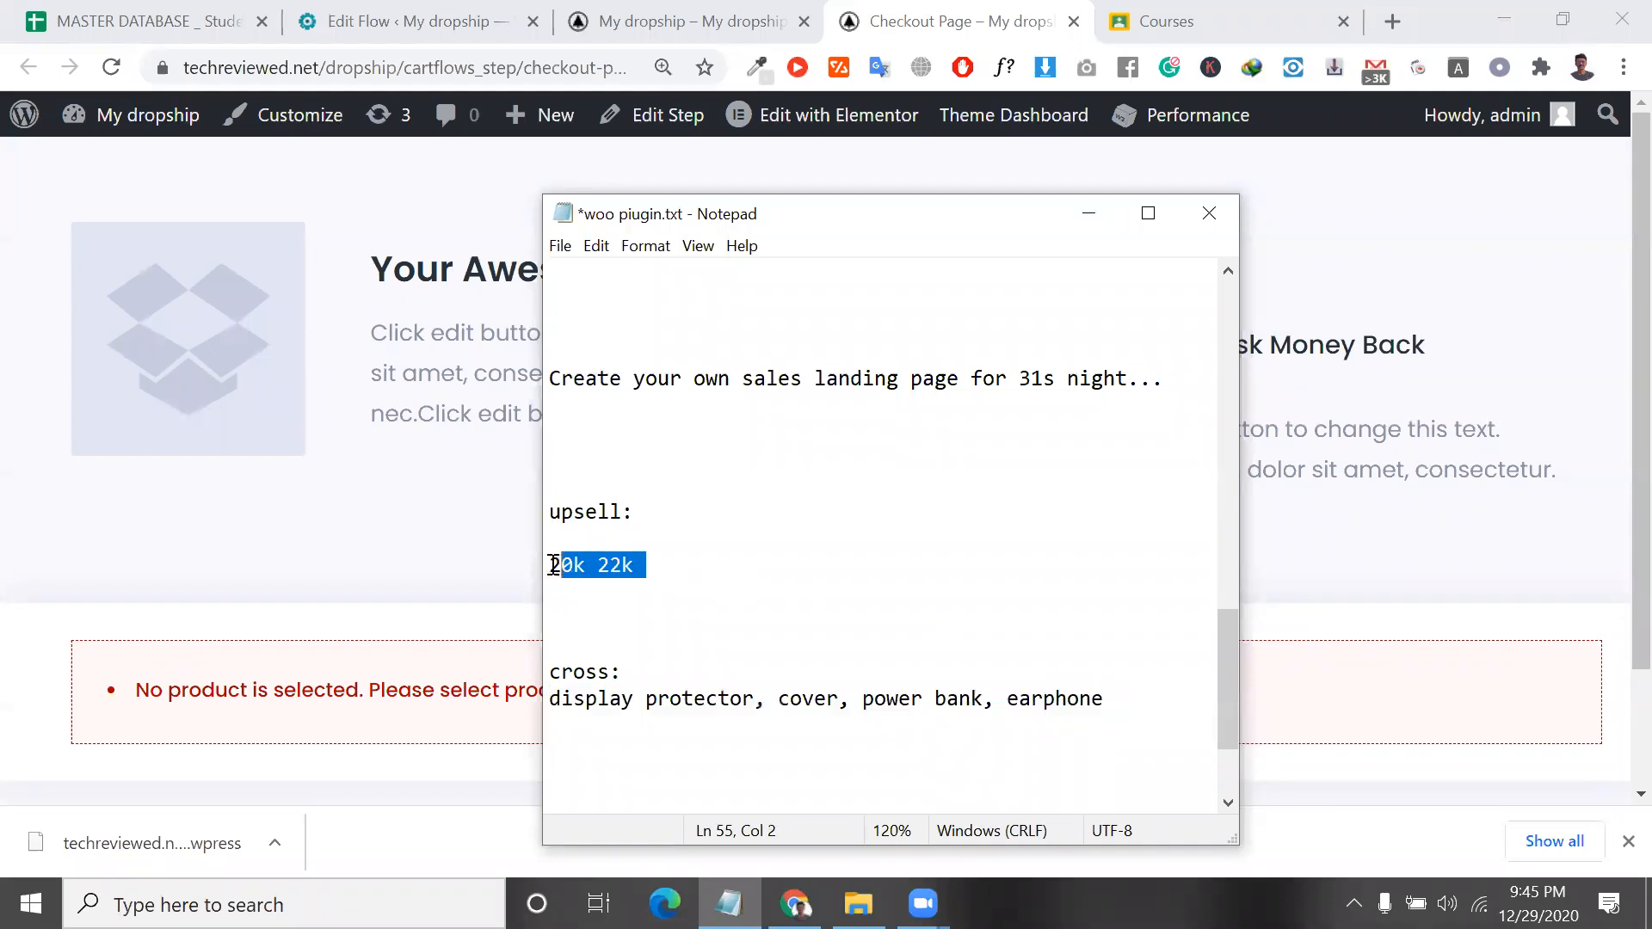
{"action": "left_click", "coordinate": [1135, 698]}
Highlight the cross-sell products and the whole block from "upsell:" through the "cross:" examples.
{"action": "left_click", "coordinate": [889, 723]}
{"action": "left_click_drag", "start_coordinate": [889, 722], "coordinate": [970, 692]}
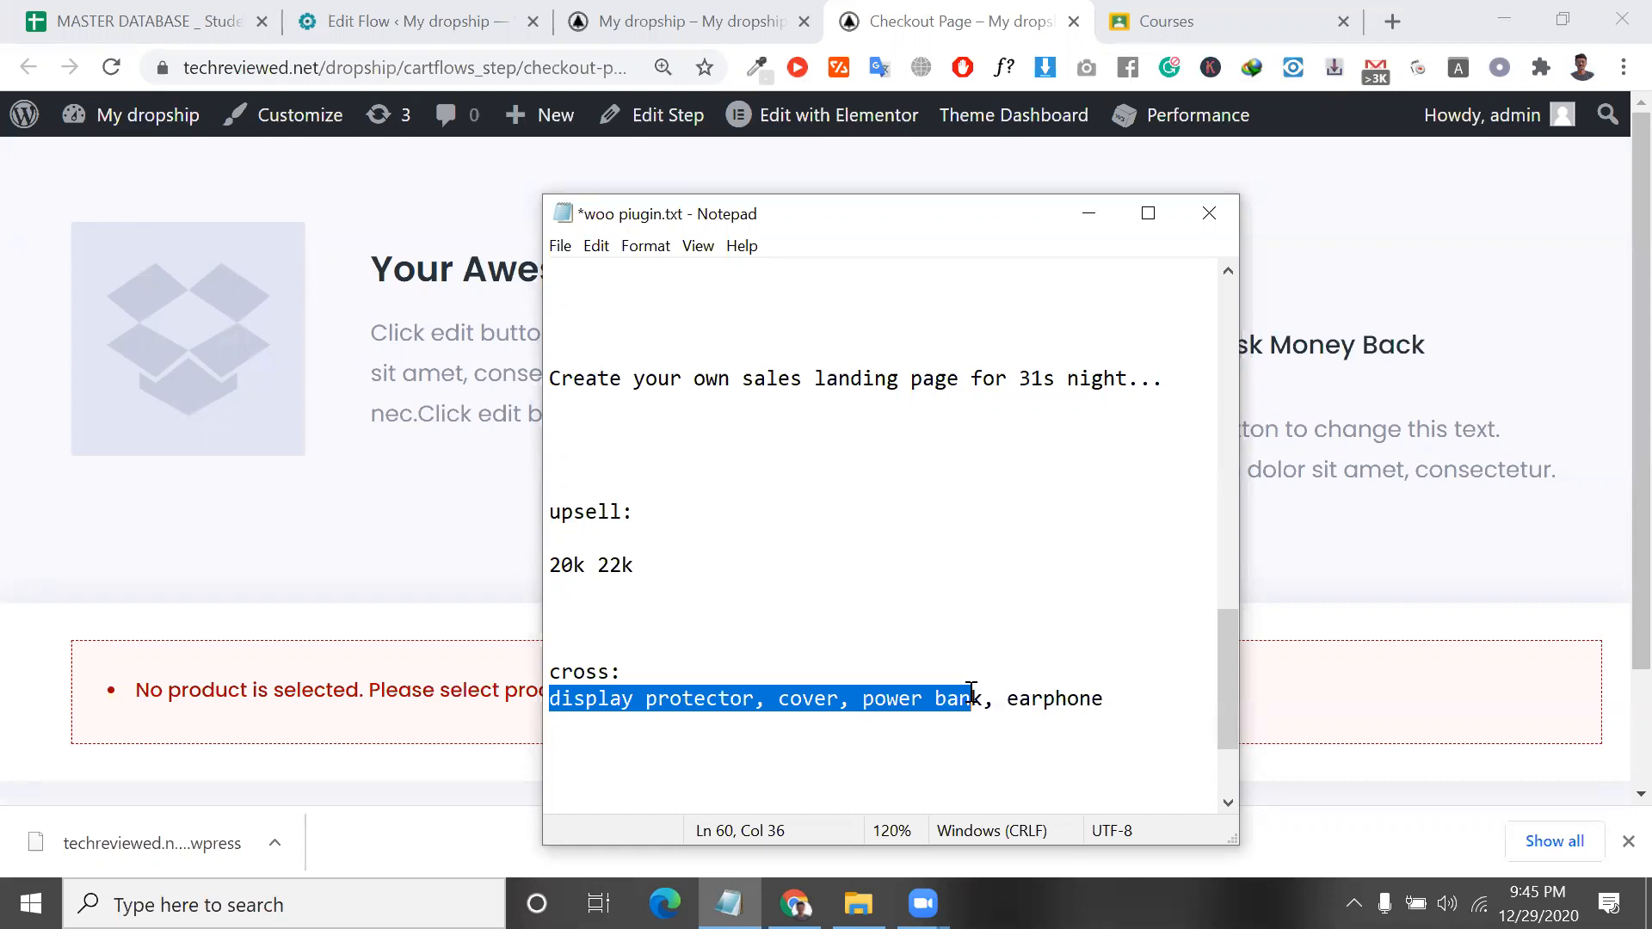
{"action": "left_click", "coordinate": [1119, 695]}
{"action": "left_click_drag", "start_coordinate": [1106, 697], "coordinate": [517, 499]}
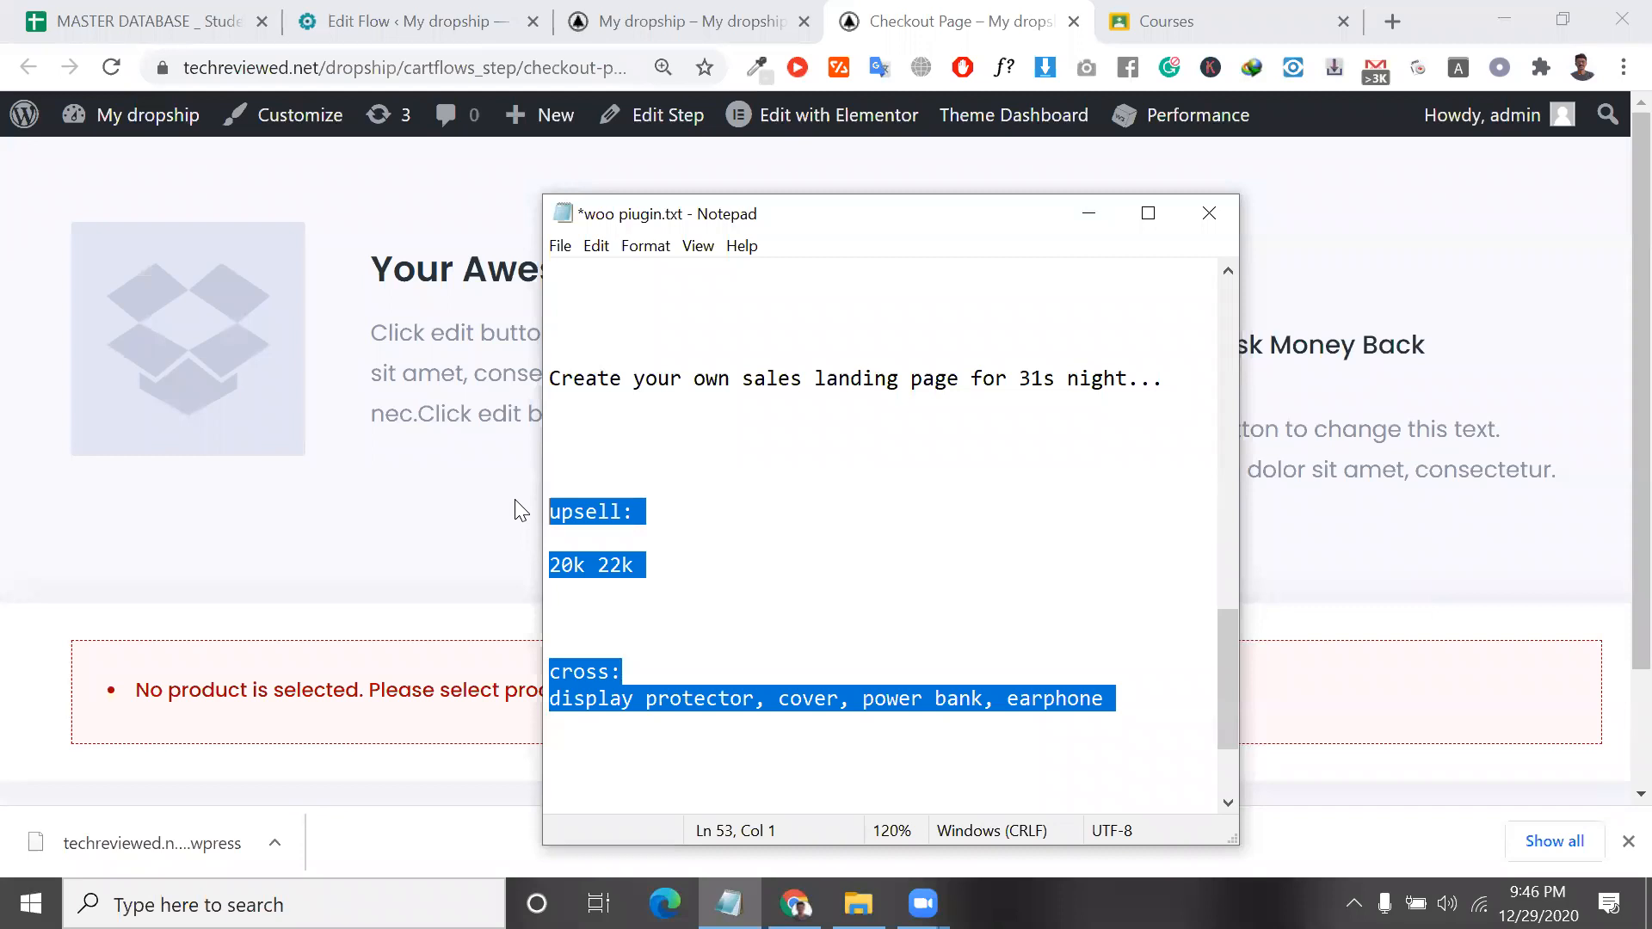
{"action": "left_click", "coordinate": [813, 628]}
{"action": "left_click_drag", "start_coordinate": [1086, 703], "coordinate": [537, 505]}
Open the My dropship site's WordPress dashboard in the browser and bring the Notepad notes back up.
{"action": "mouse_move", "coordinate": [129, 115]}
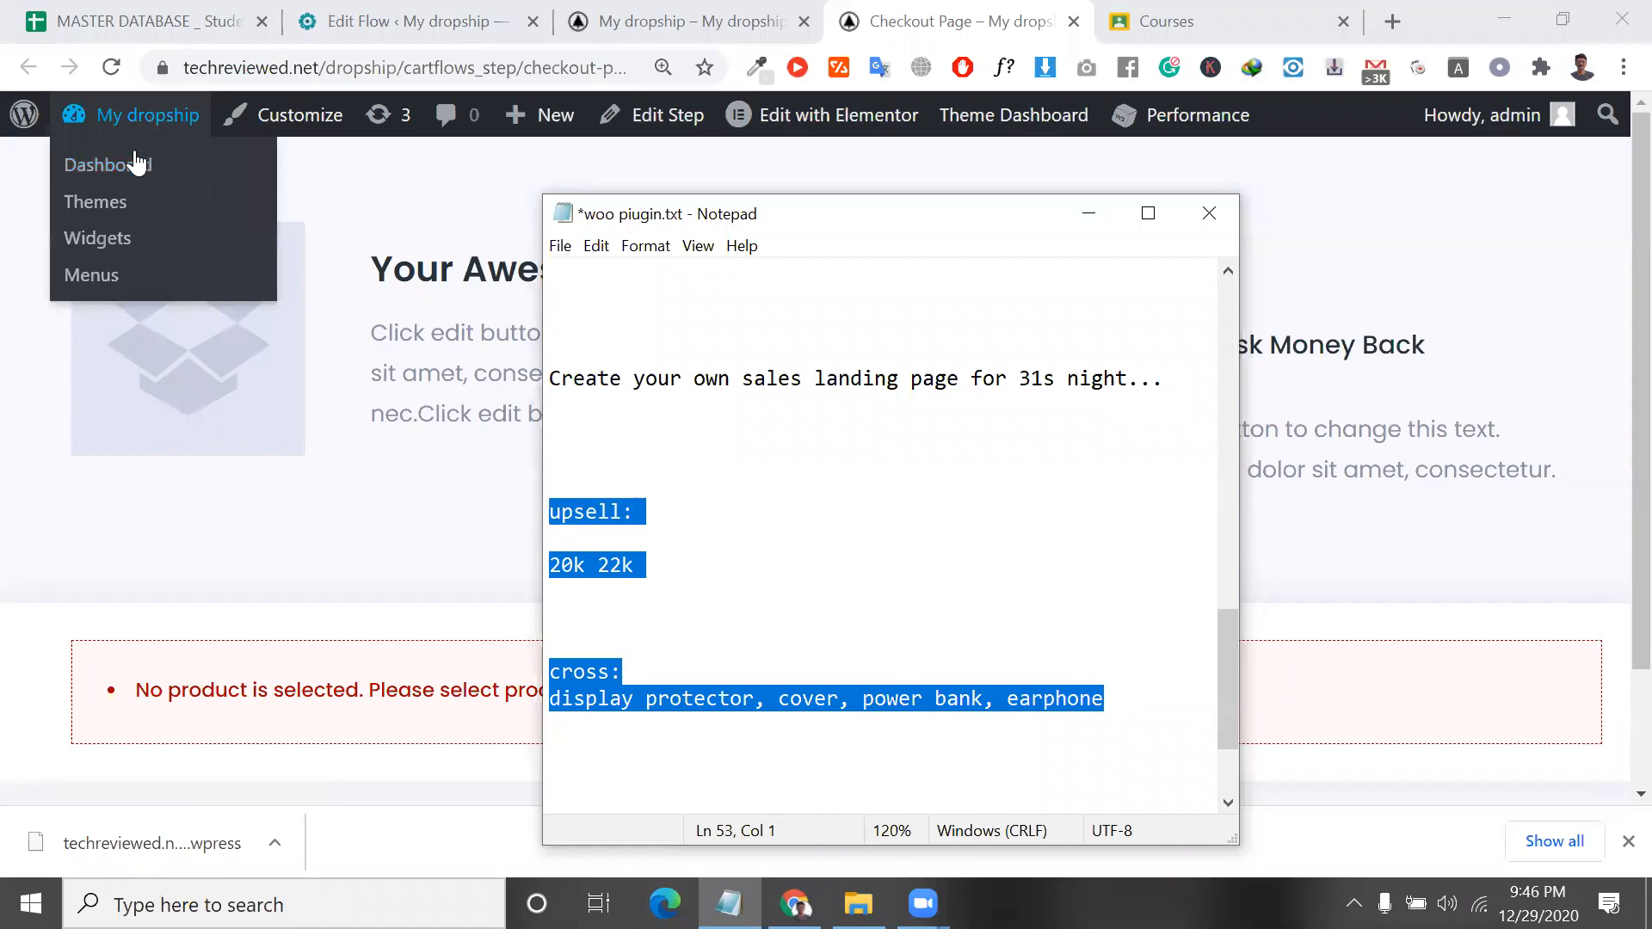
{"action": "left_click", "coordinate": [133, 163]}
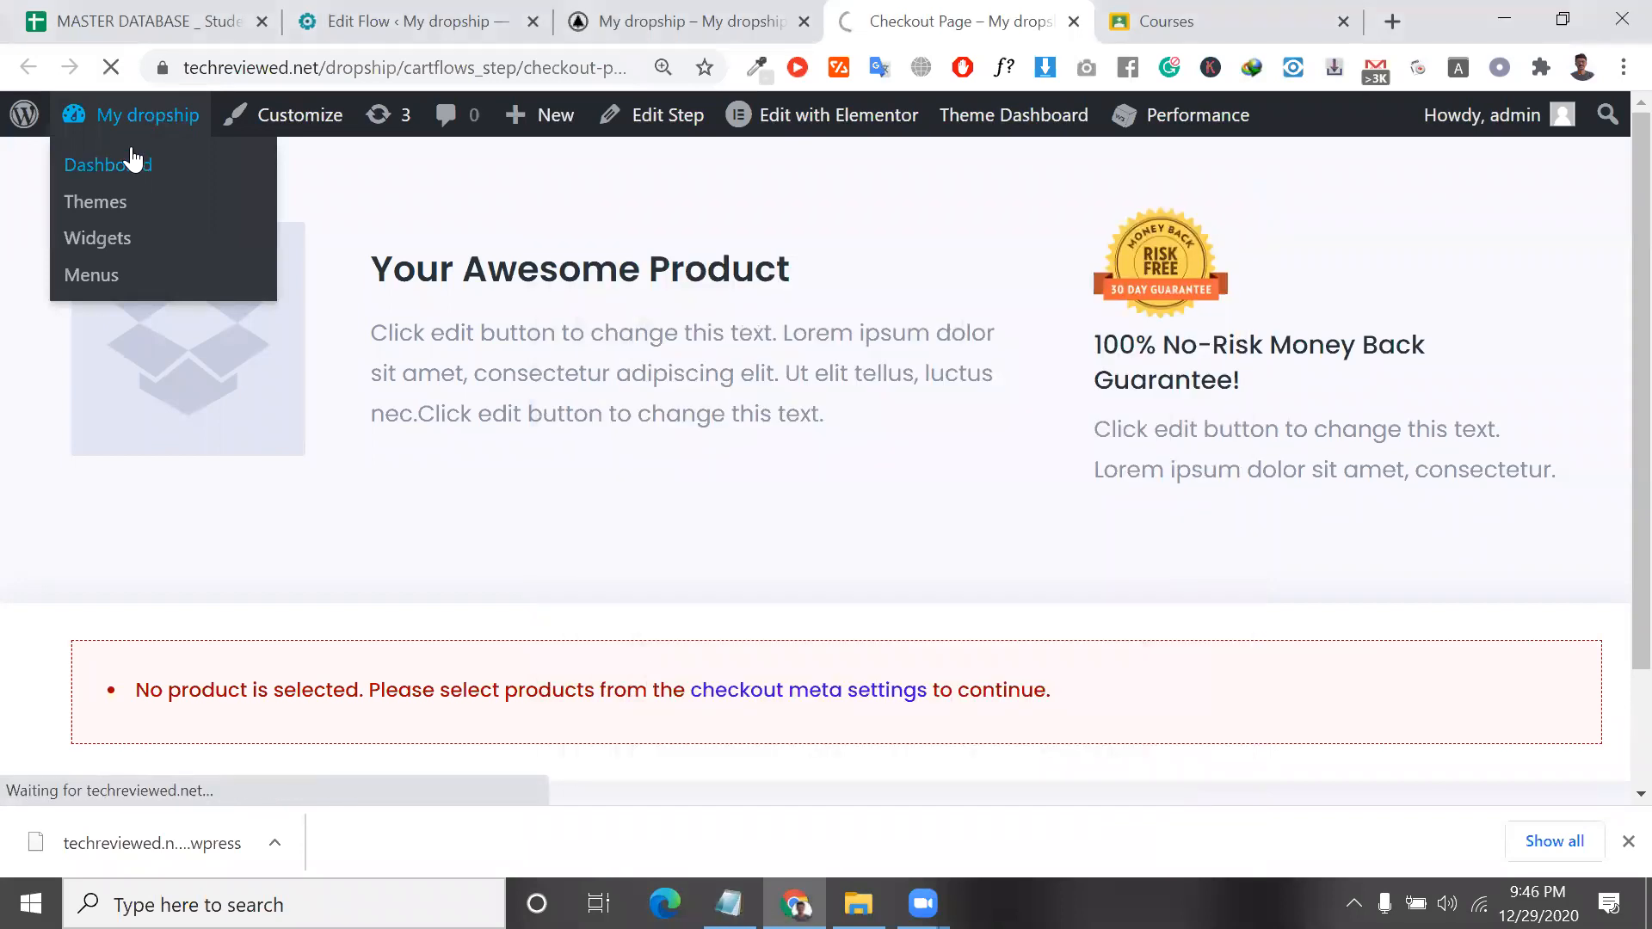
{"action": "left_click", "coordinate": [728, 904]}
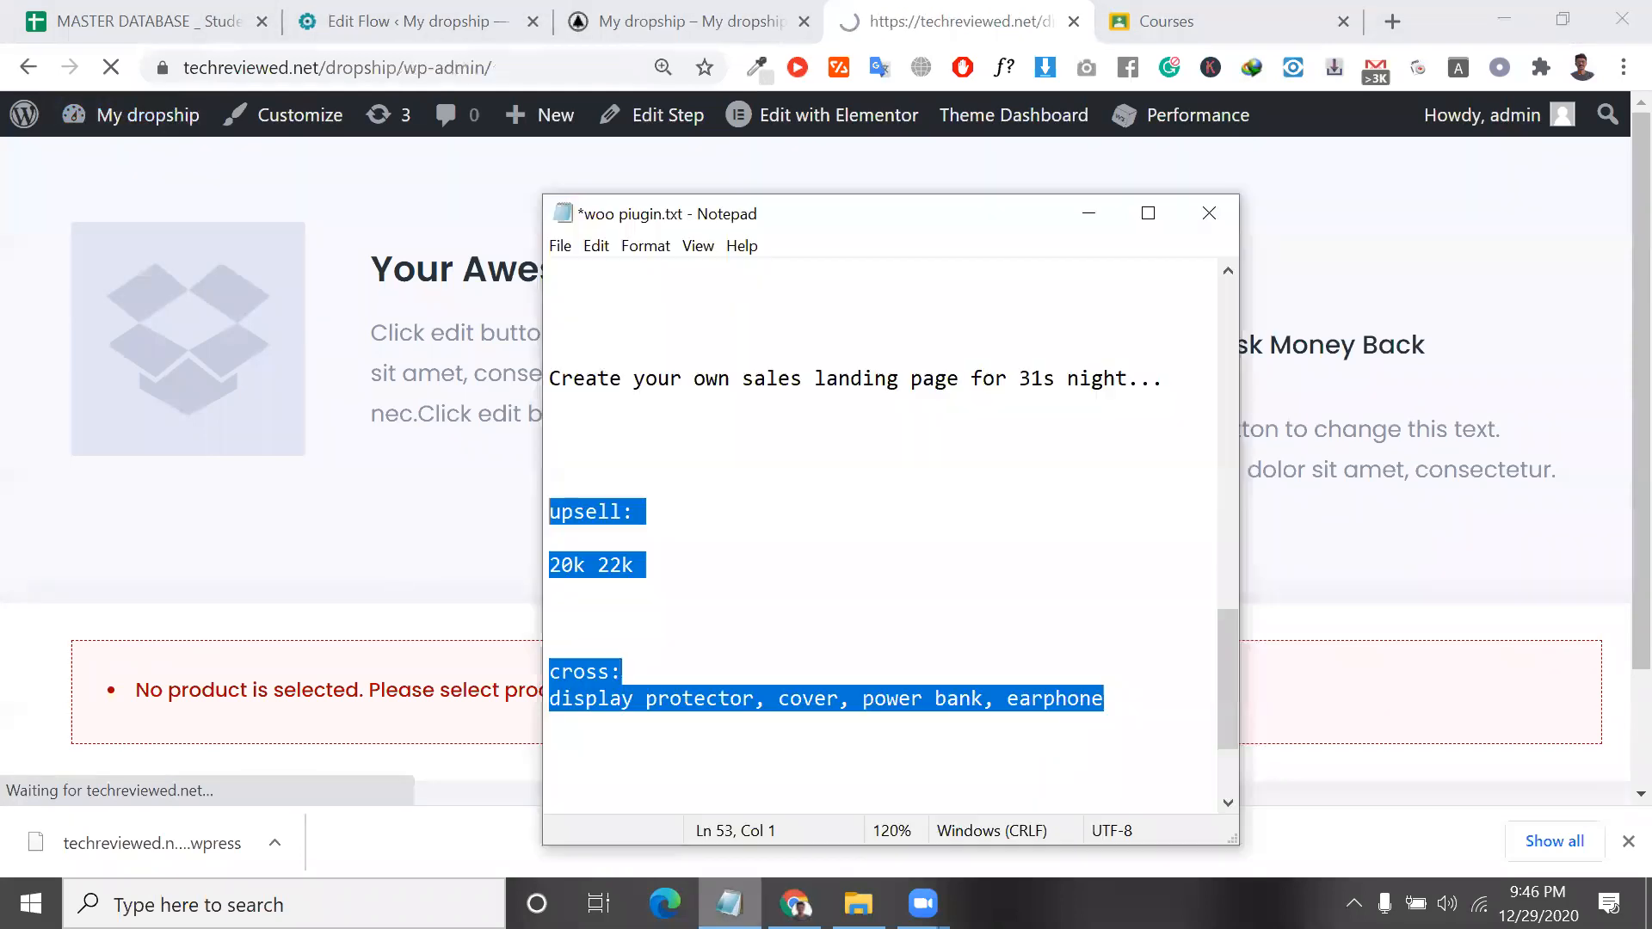
Highlight the upsell example and locate "woocommerce boost sales" under "upsell & cross:" in the plugin list.
{"action": "left_click", "coordinate": [690, 636]}
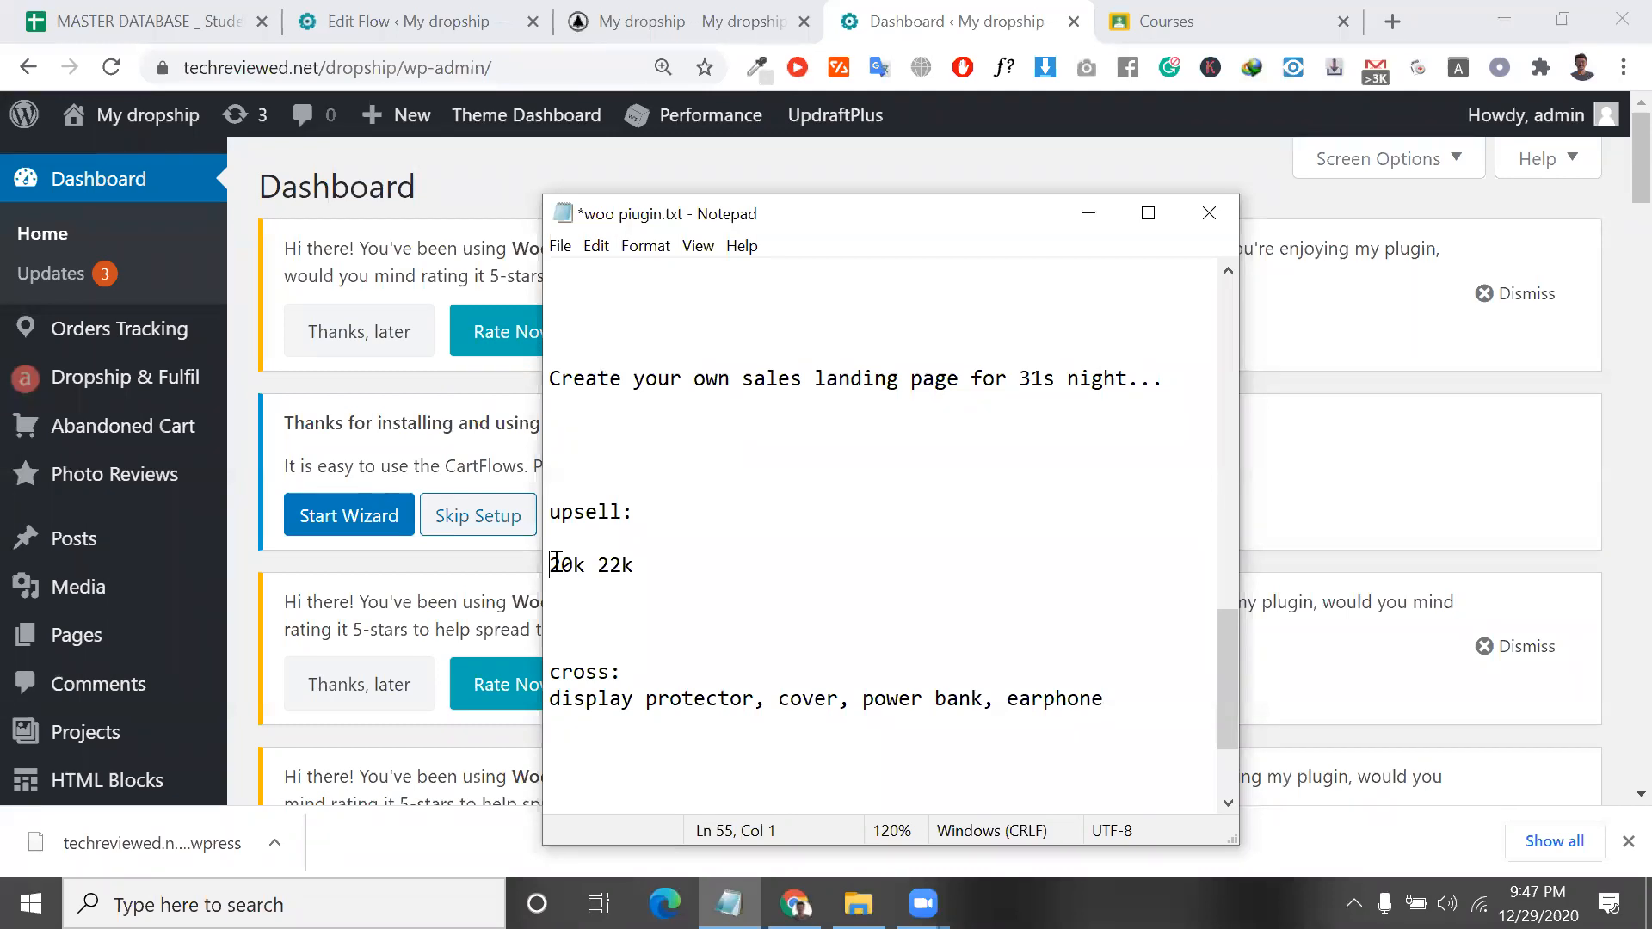
{"action": "left_click_drag", "start_coordinate": [668, 564], "coordinate": [539, 489]}
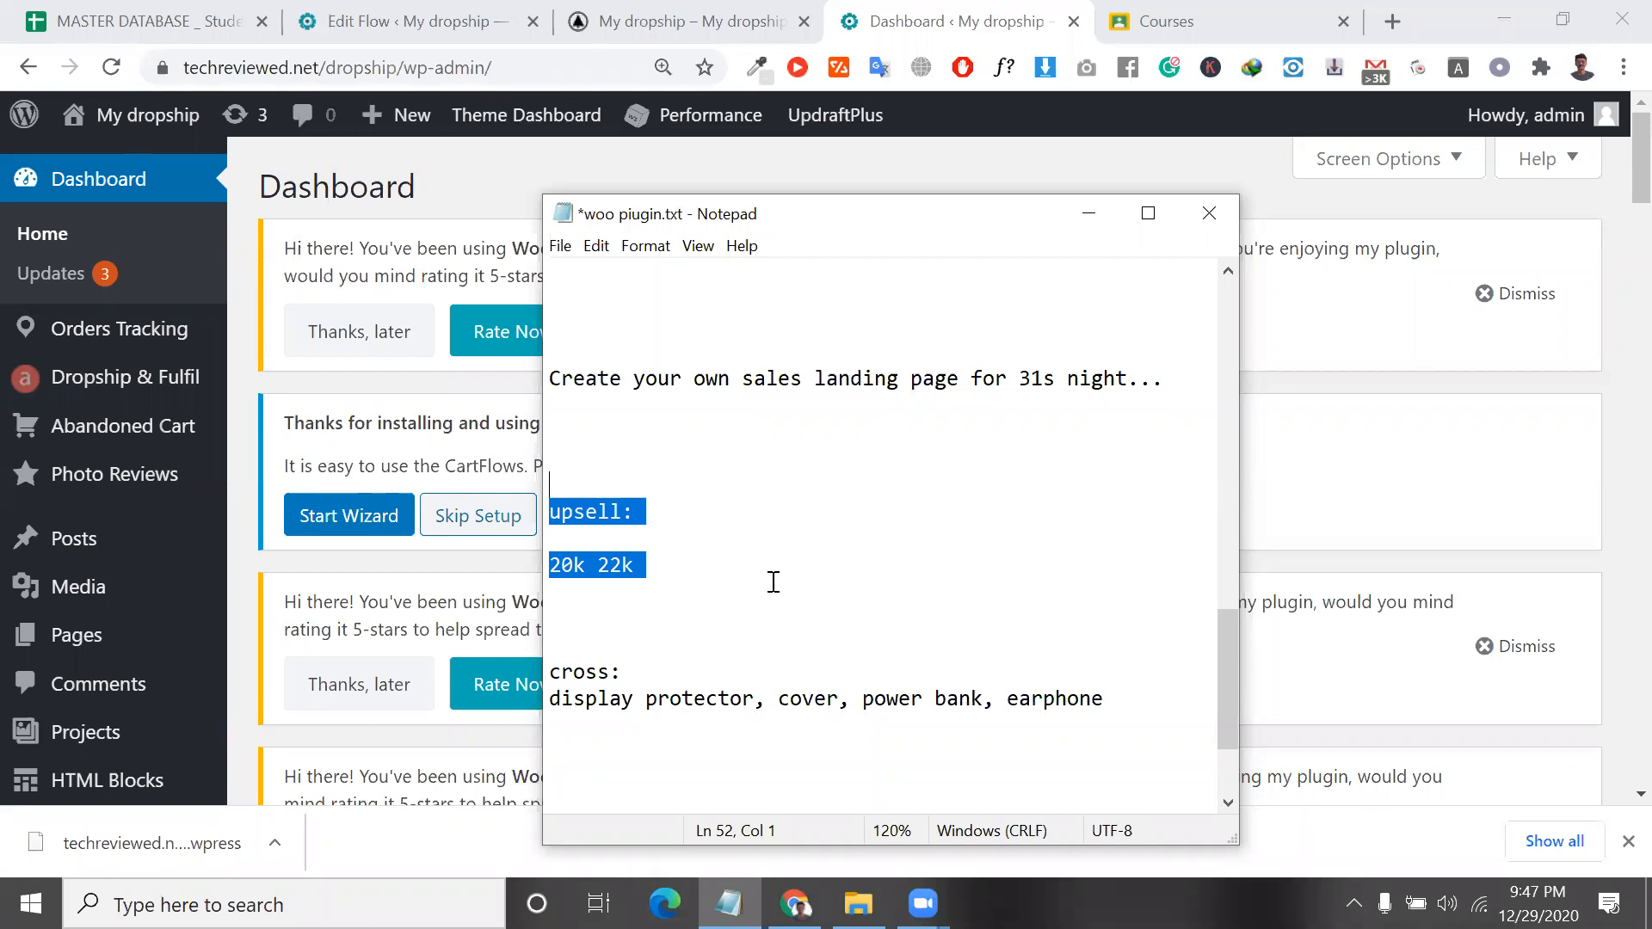
{"action": "scroll", "coordinate": [748, 553], "scroll_direction": "up", "scroll_amount": 9}
{"action": "scroll", "coordinate": [748, 553], "scroll_direction": "up", "scroll_amount": 1}
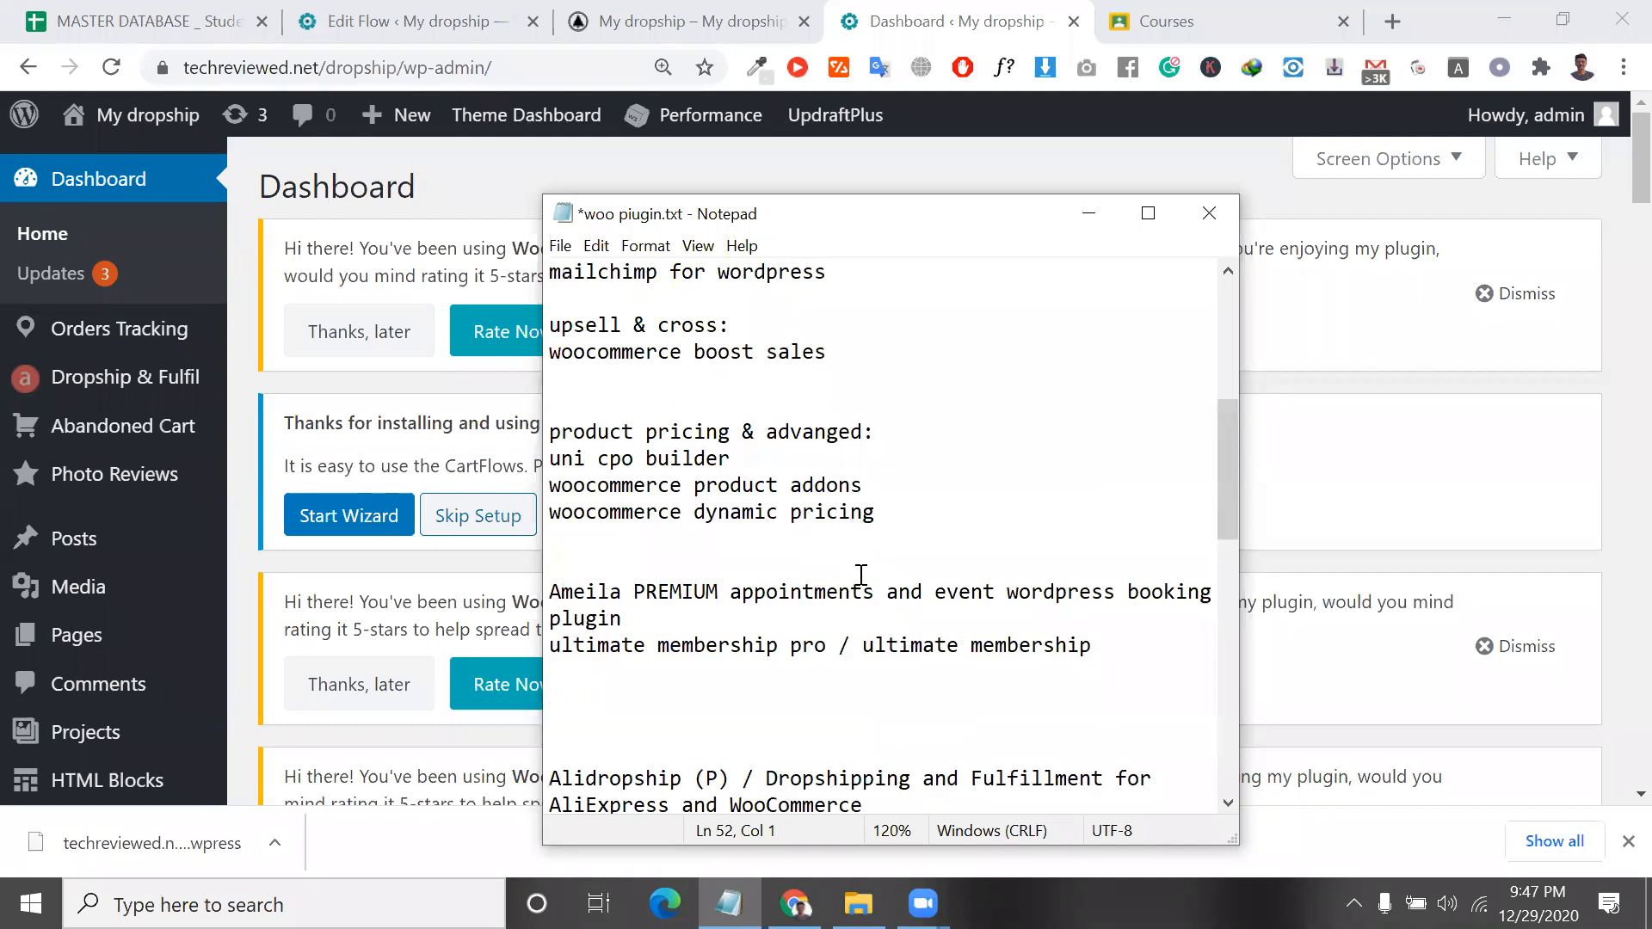
{"action": "scroll", "coordinate": [850, 404], "scroll_direction": "up", "scroll_amount": 2}
{"action": "left_click_drag", "start_coordinate": [842, 514], "coordinate": [544, 508]}
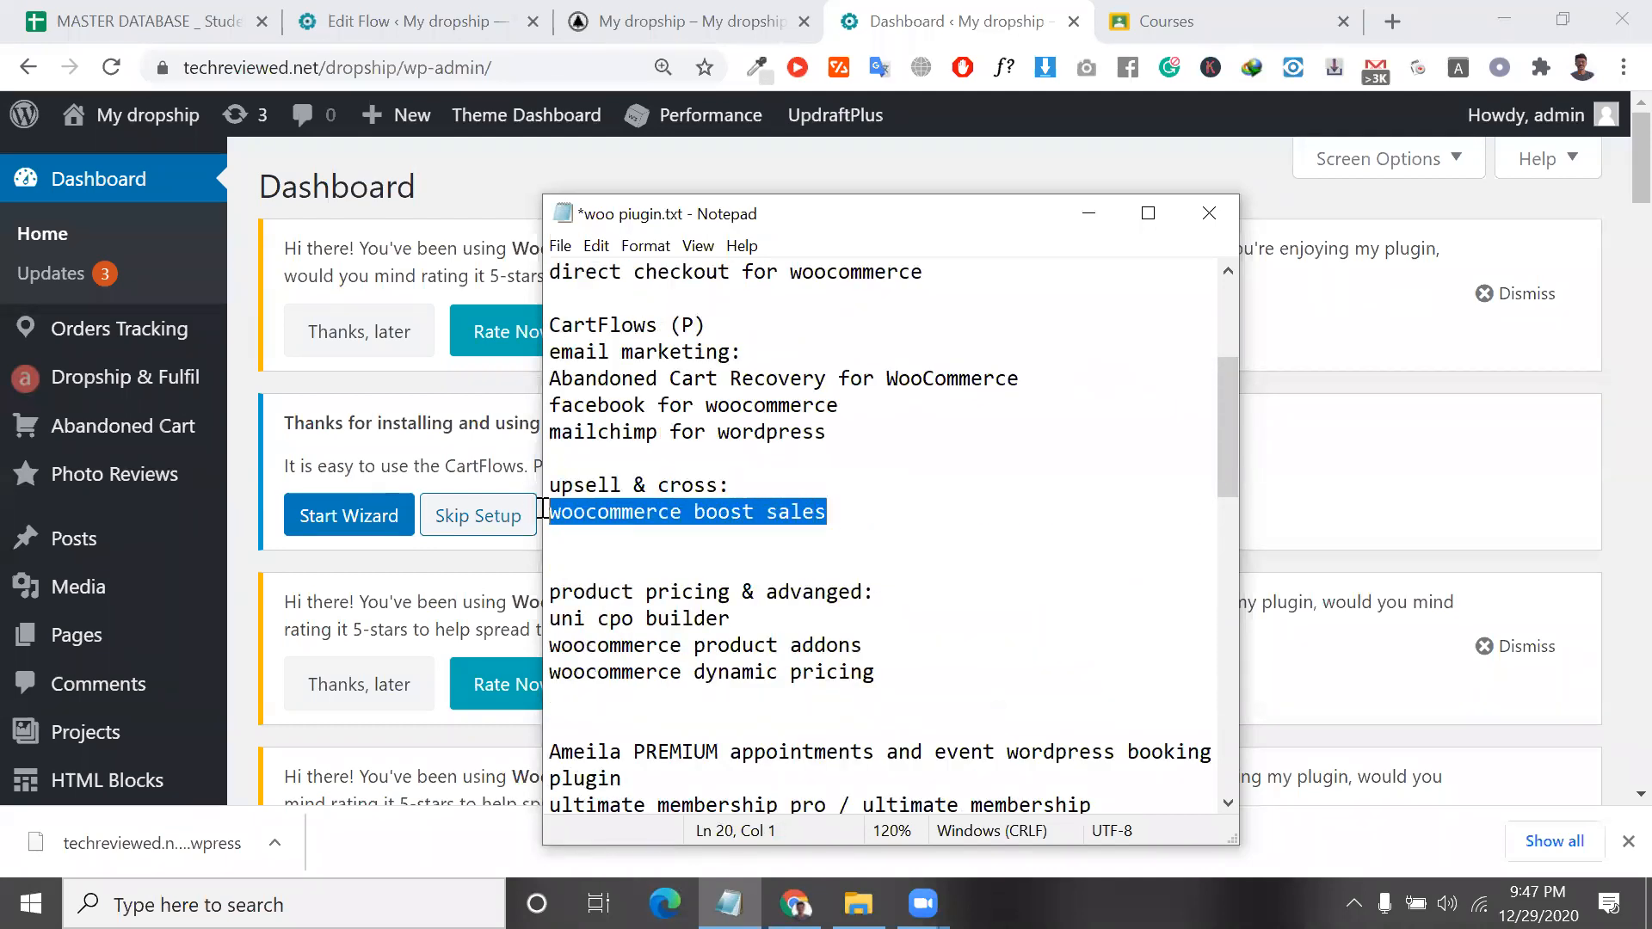
{"action": "mouse_move", "coordinate": [544, 507]}
{"action": "left_mouse_down"}
{"action": "mouse_move", "coordinate": [834, 527]}
{"action": "mouse_move", "coordinate": [541, 527]}
{"action": "mouse_move", "coordinate": [535, 509]}
{"action": "left_mouse_up"}
{"action": "double_click", "coordinate": [842, 517]}
{"action": "left_click", "coordinate": [870, 502]}
{"action": "left_click_drag", "start_coordinate": [824, 513], "coordinate": [542, 513]}
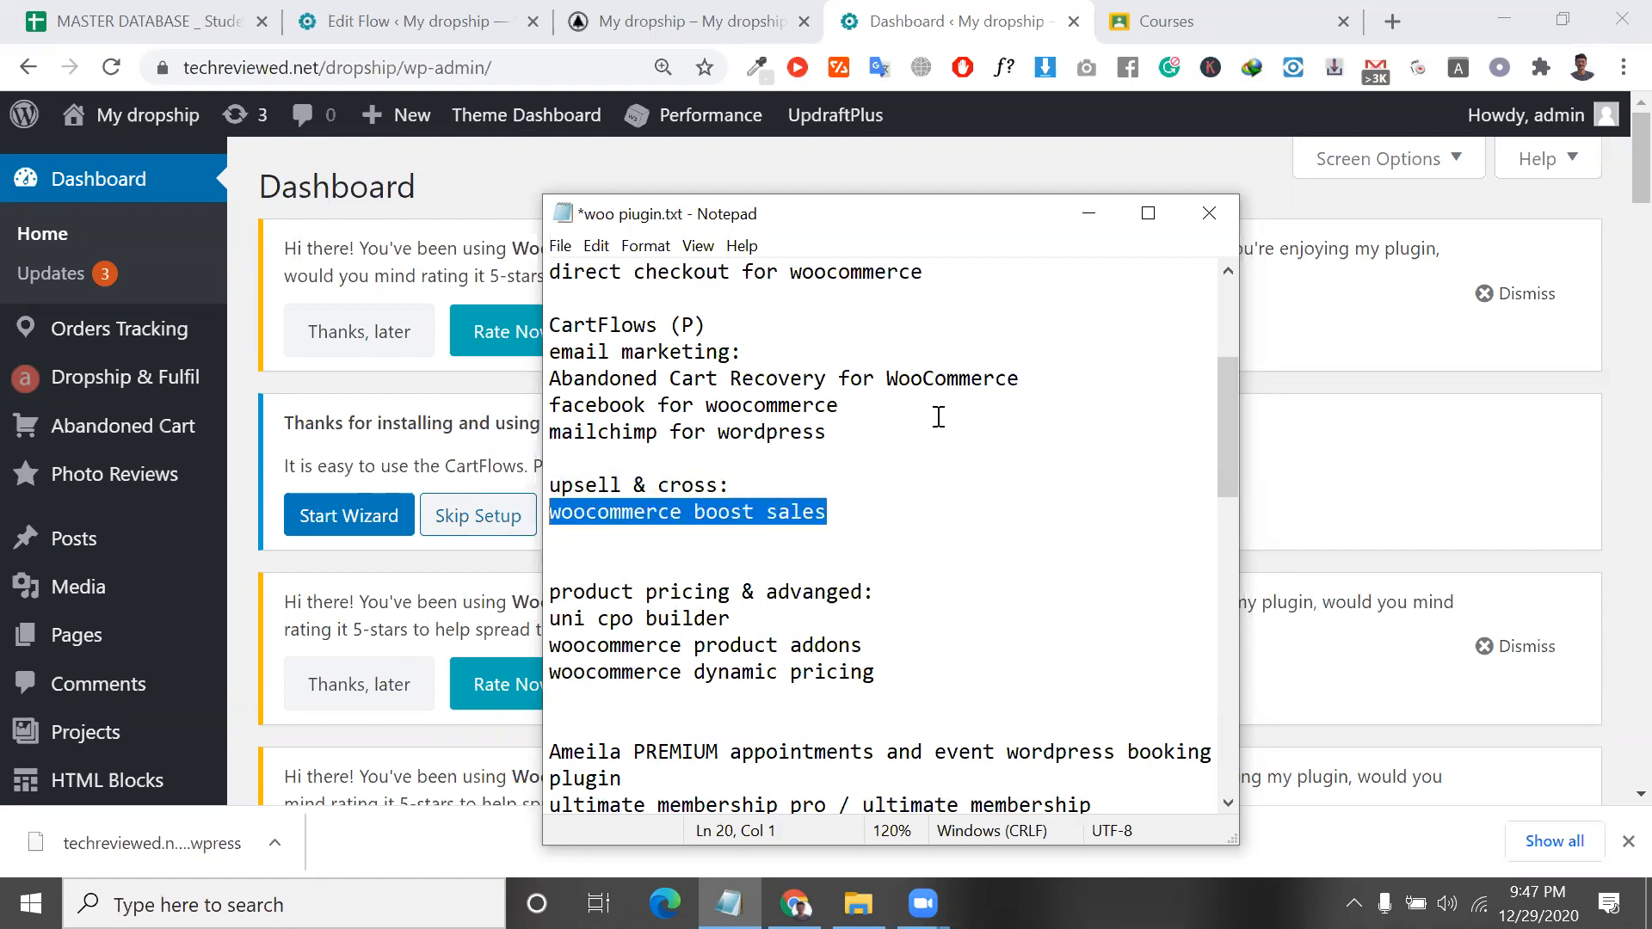
Insert two blank lines between "CartFlows (P)" and the "email marketing:" heading.
{"action": "left_click", "coordinate": [554, 353]}
{"action": "key", "text": "Return"}
{"action": "key", "text": "Return"}
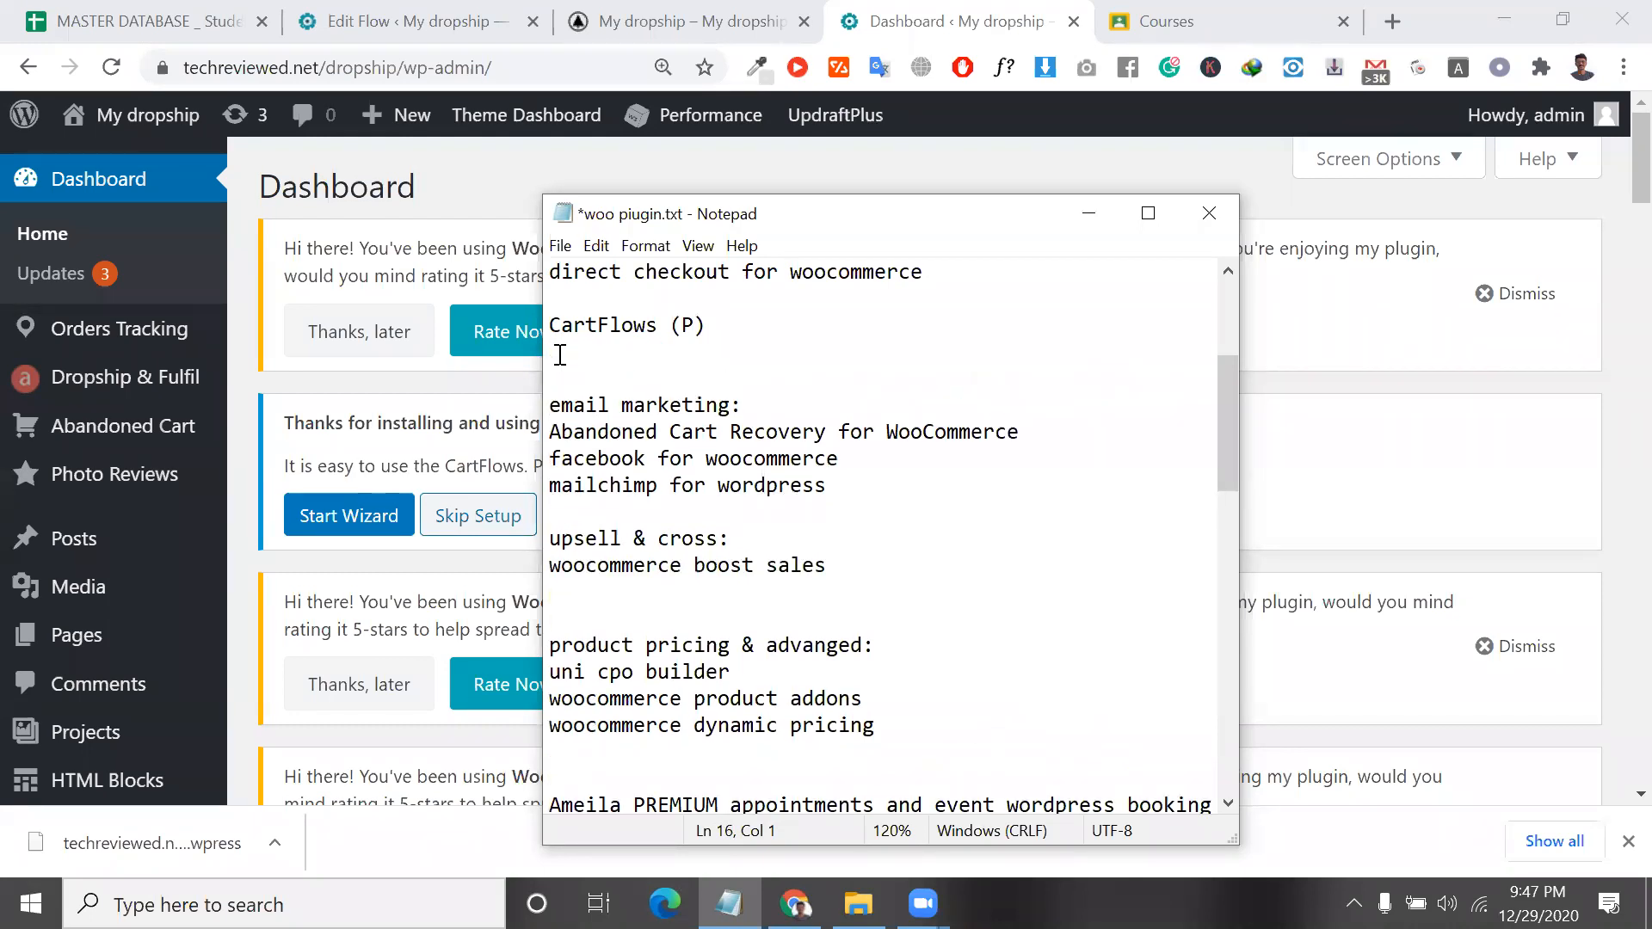
Highlight the "email marketing:" section and its listed plugins in the notes.
{"action": "left_click_drag", "start_coordinate": [553, 408], "coordinate": [847, 495]}
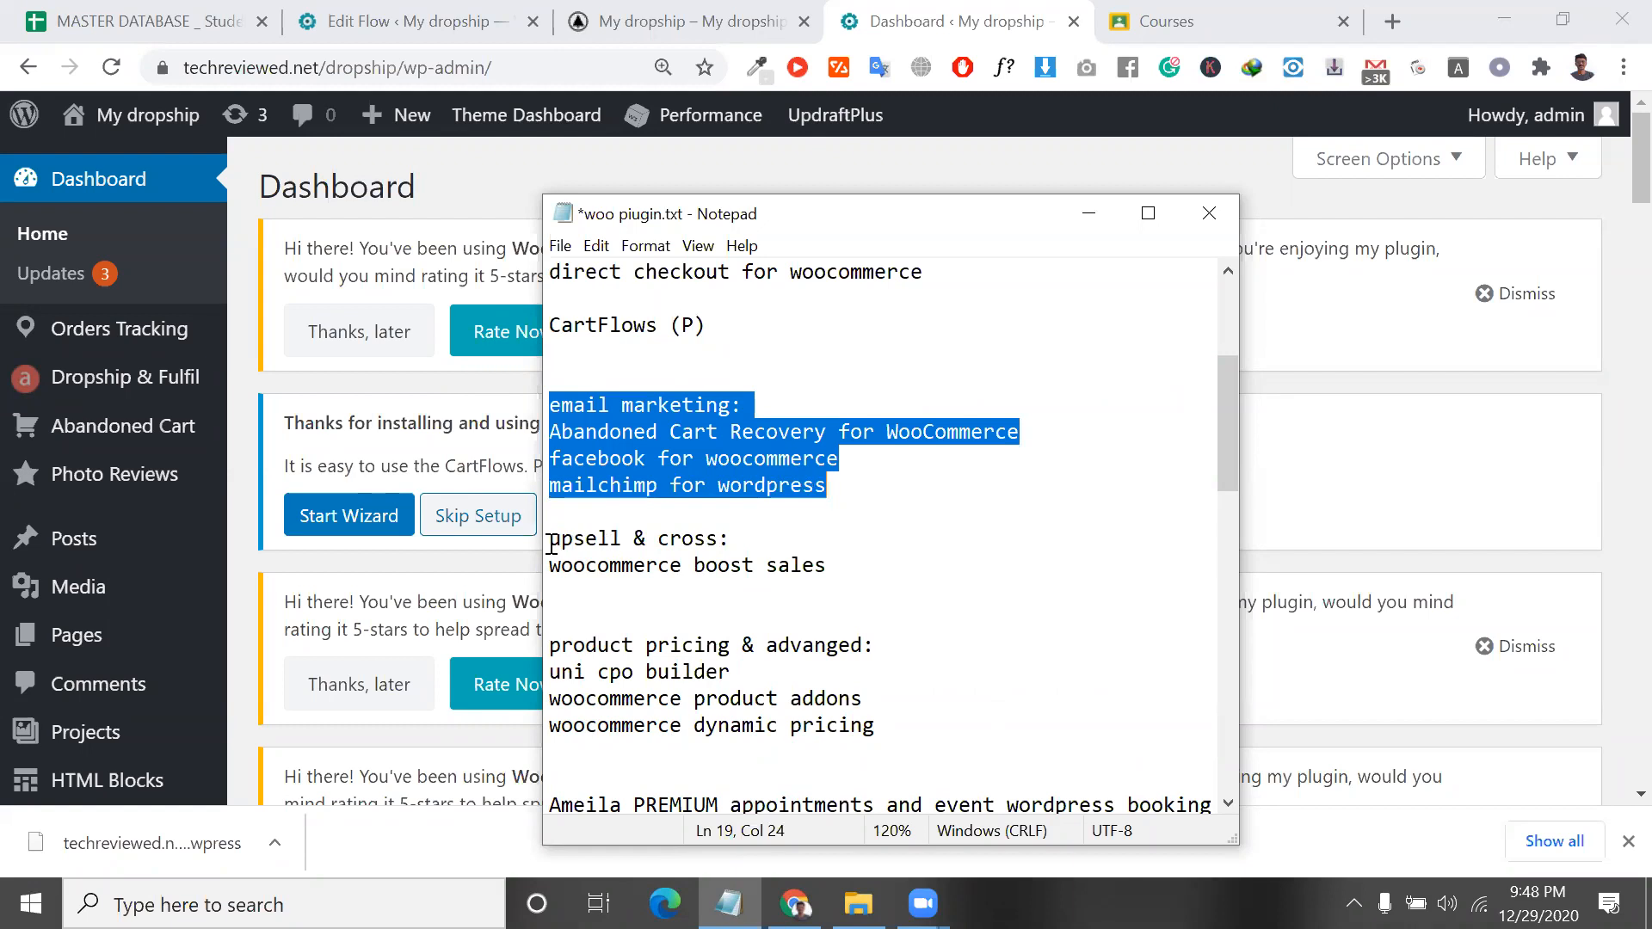
{"action": "left_click", "coordinate": [573, 449]}
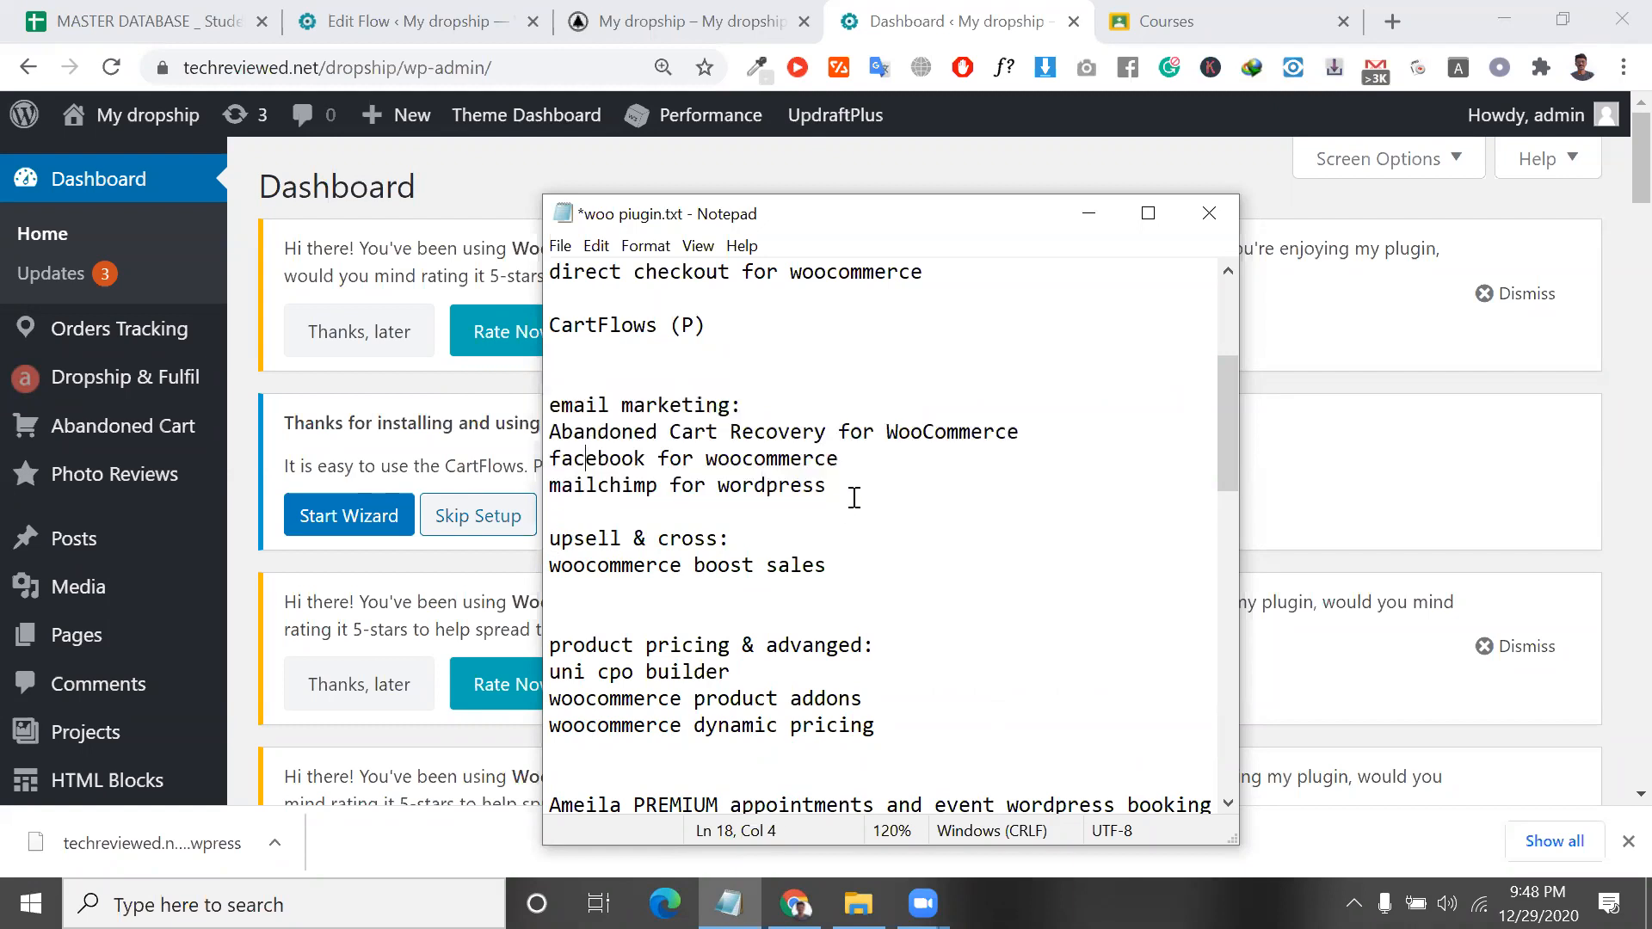
{"action": "left_click_drag", "start_coordinate": [829, 486], "coordinate": [542, 447]}
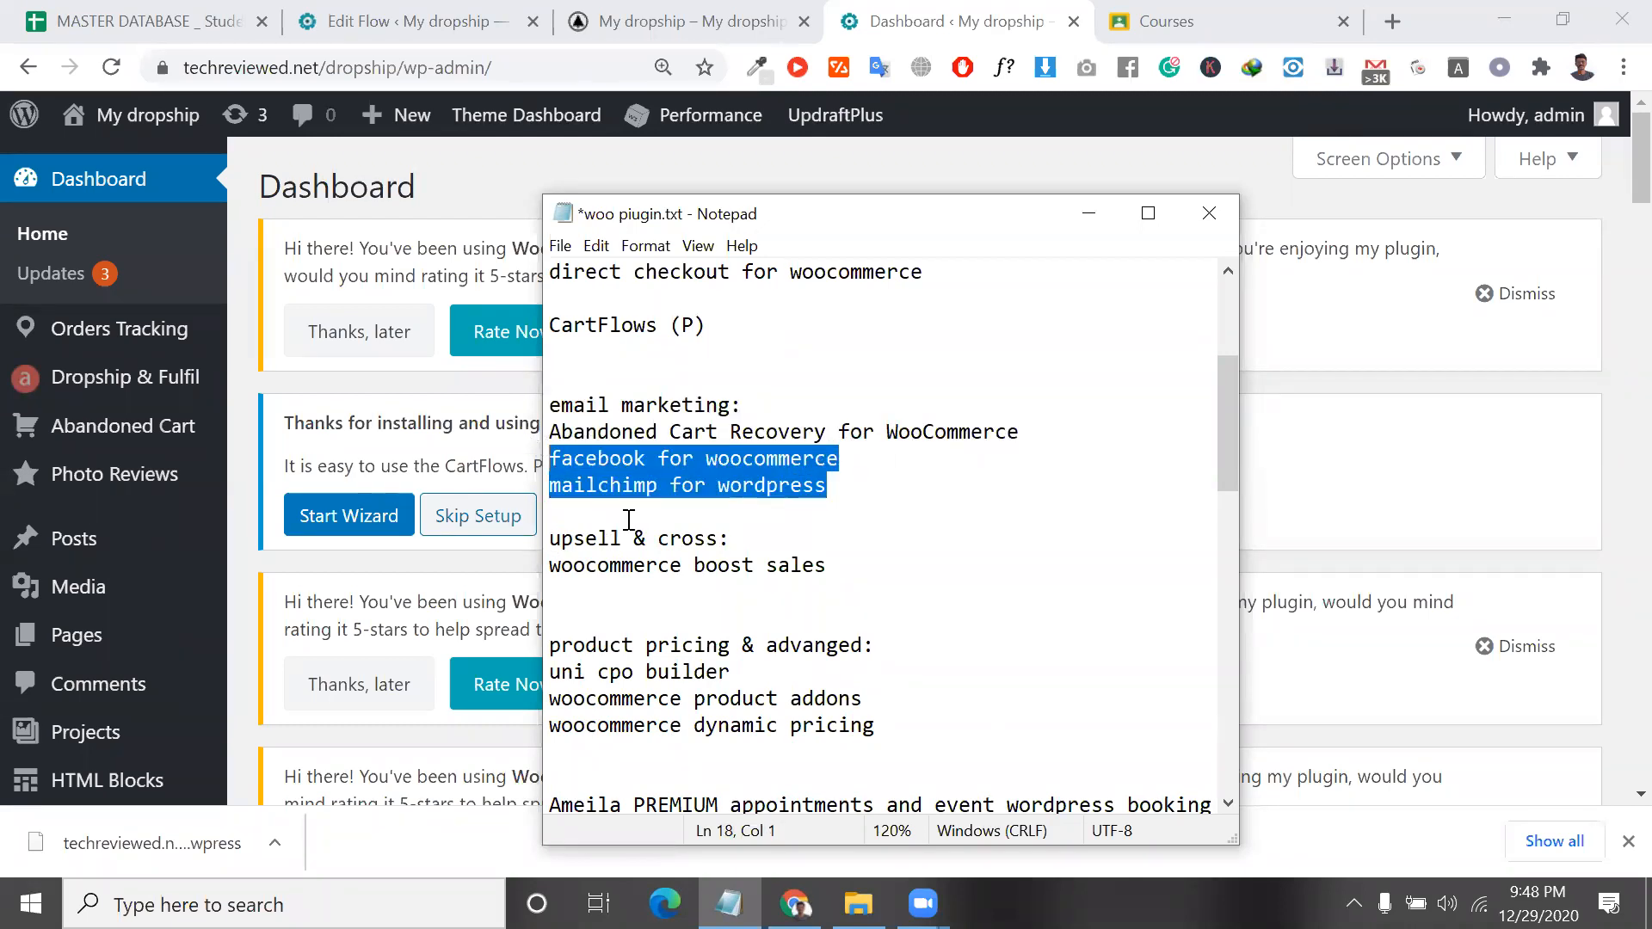
{"action": "scroll", "coordinate": [628, 519], "scroll_direction": "down", "scroll_amount": 1}
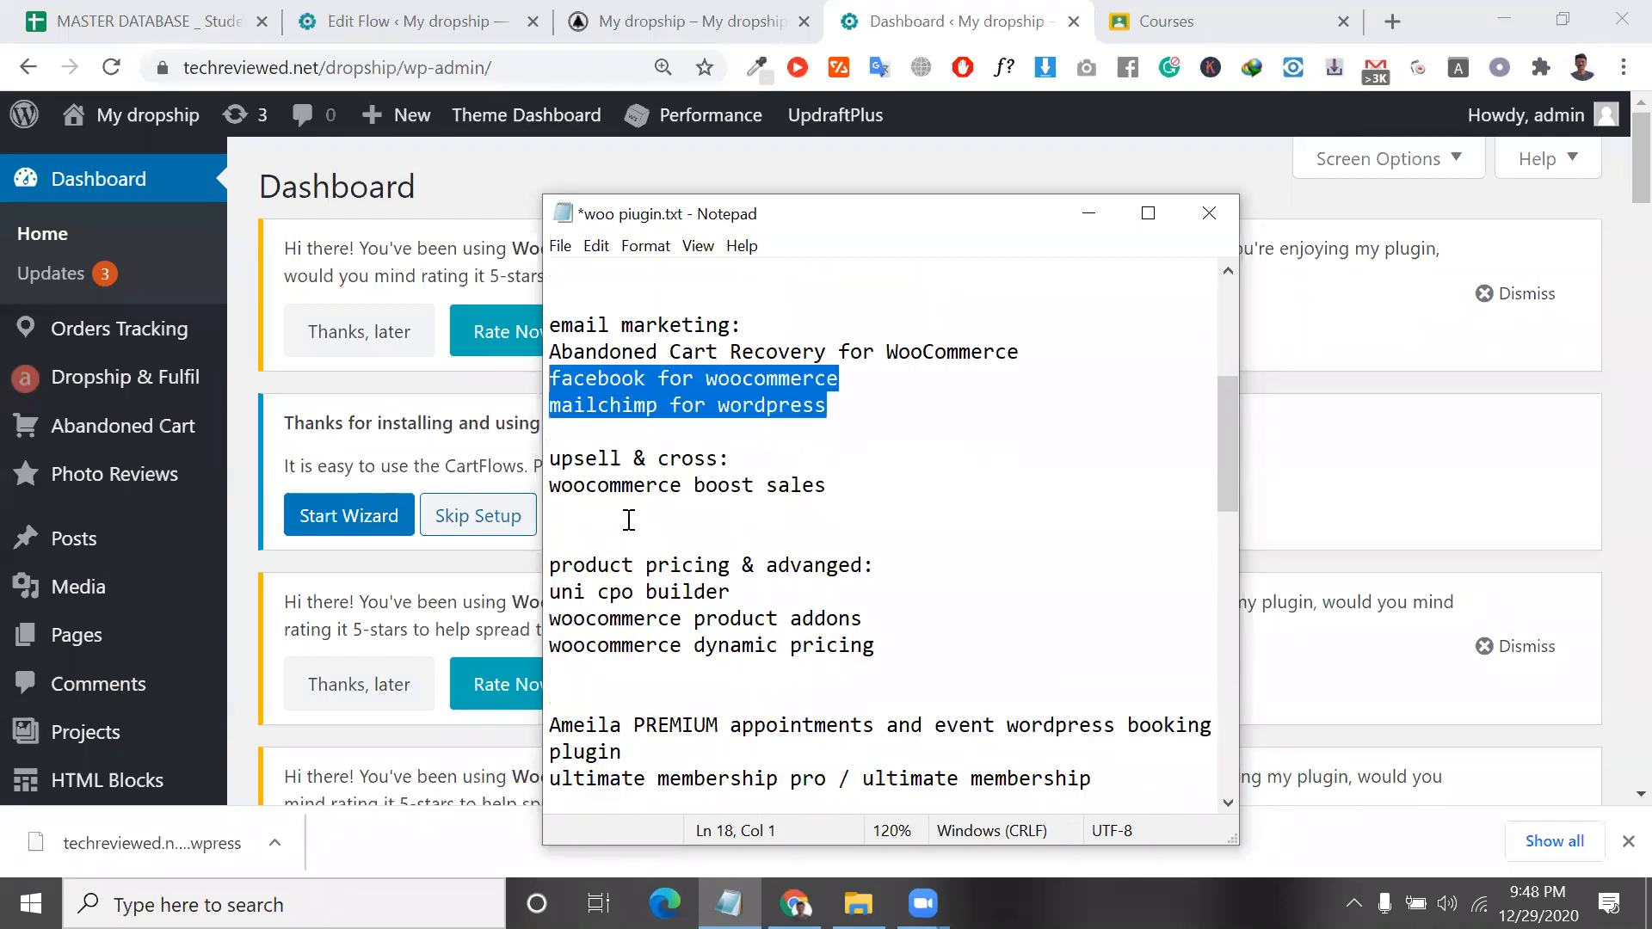
{"action": "left_click", "coordinate": [733, 592]}
{"action": "left_click_drag", "start_coordinate": [827, 407], "coordinate": [554, 353]}
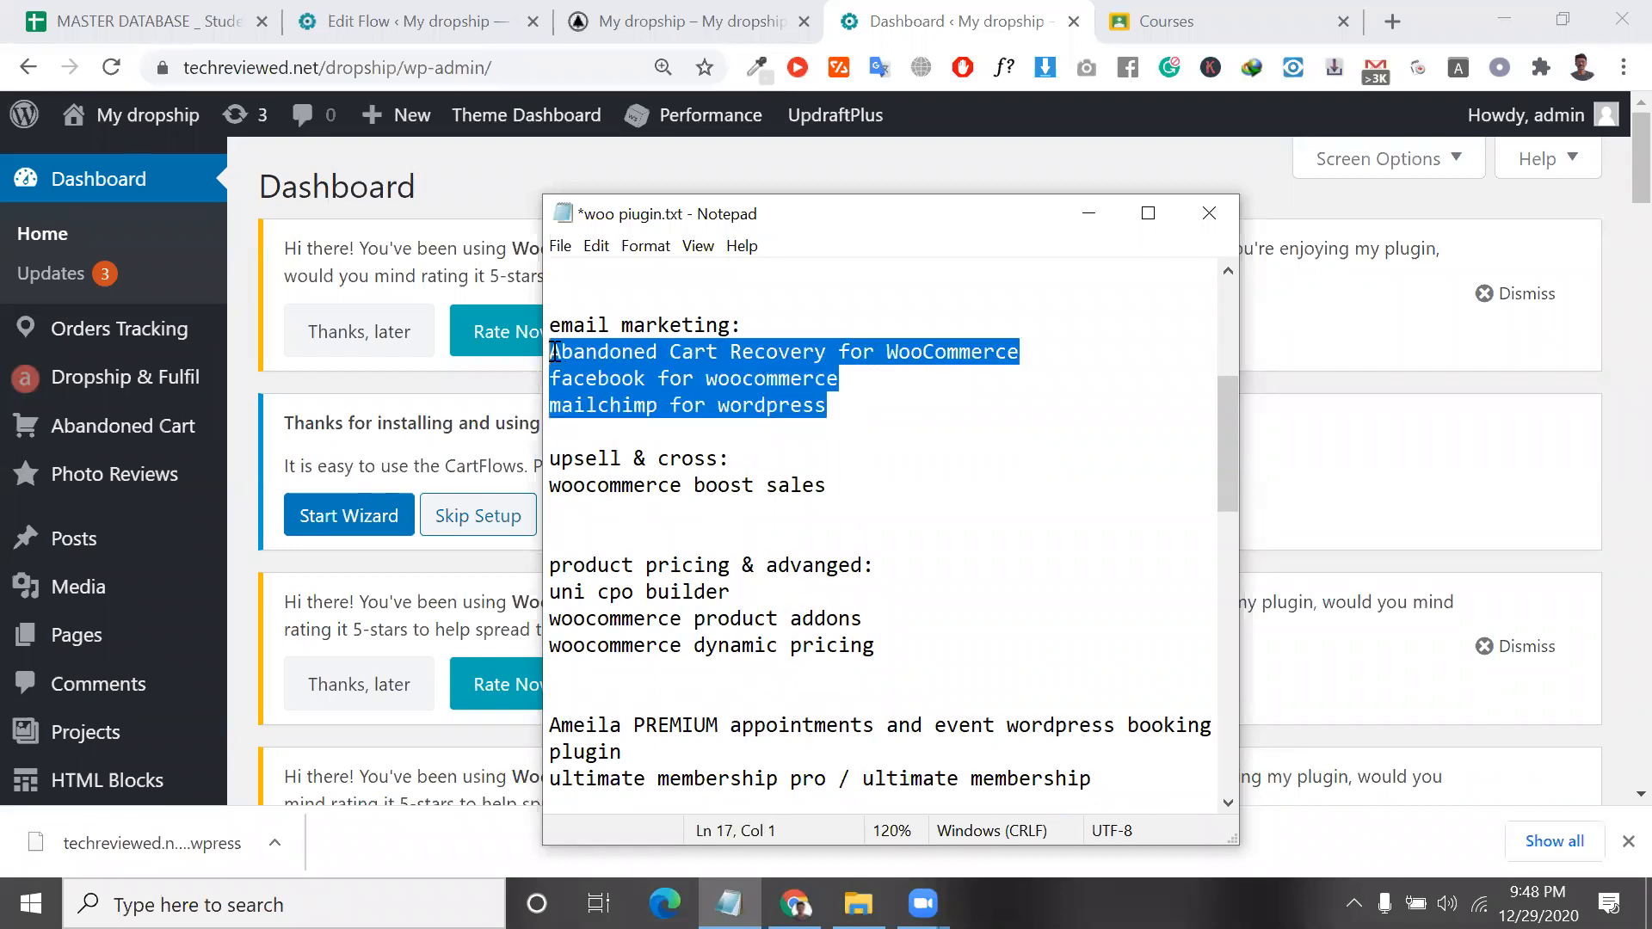
Highlight the abandoned cart, facebook and mailchimp plugin entries individually and all three together.
{"action": "left_click_drag", "start_coordinate": [1044, 338], "coordinate": [546, 342]}
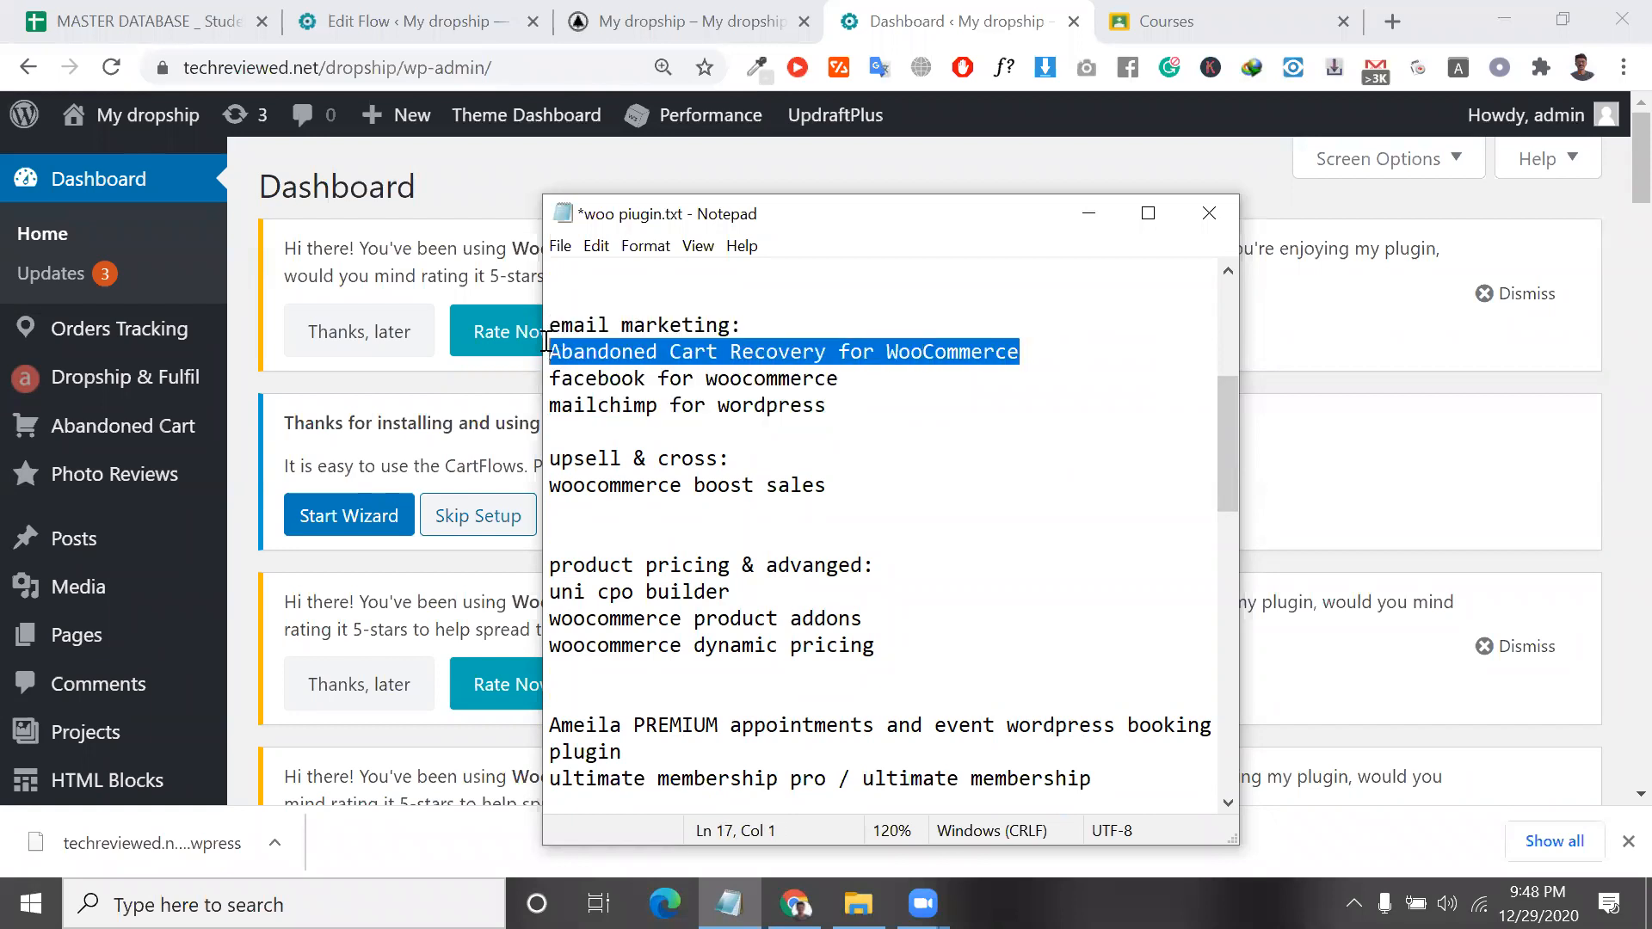
{"action": "left_click_drag", "start_coordinate": [837, 379], "coordinate": [543, 380]}
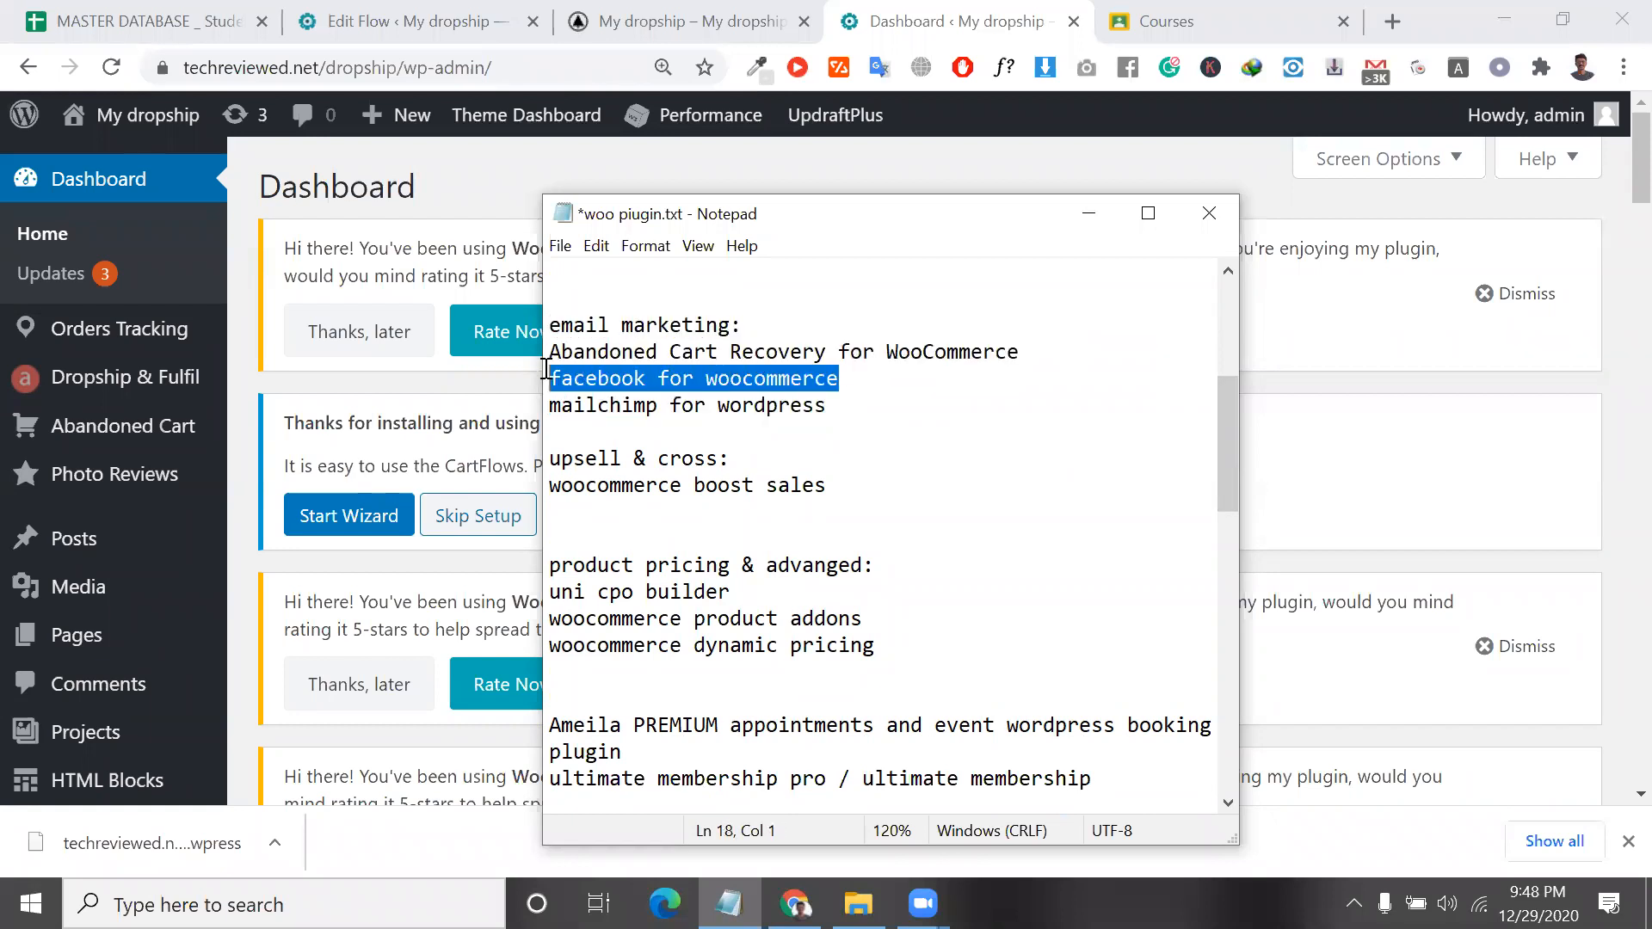
{"action": "left_click_drag", "start_coordinate": [851, 405], "coordinate": [531, 387]}
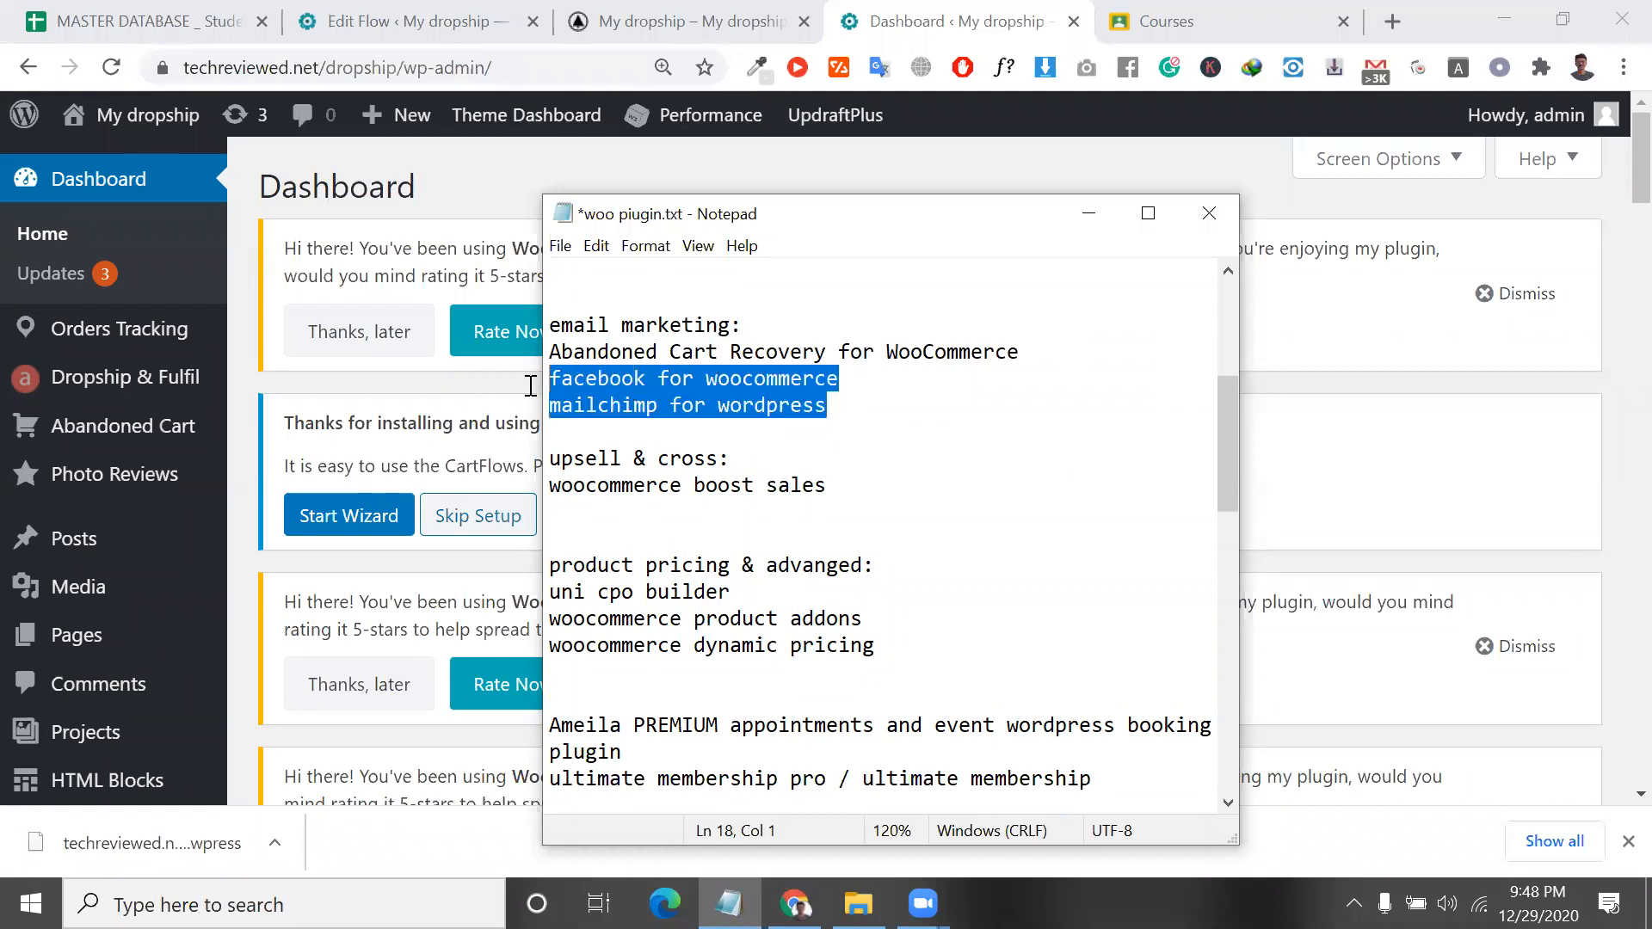
{"action": "left_click", "coordinate": [870, 419]}
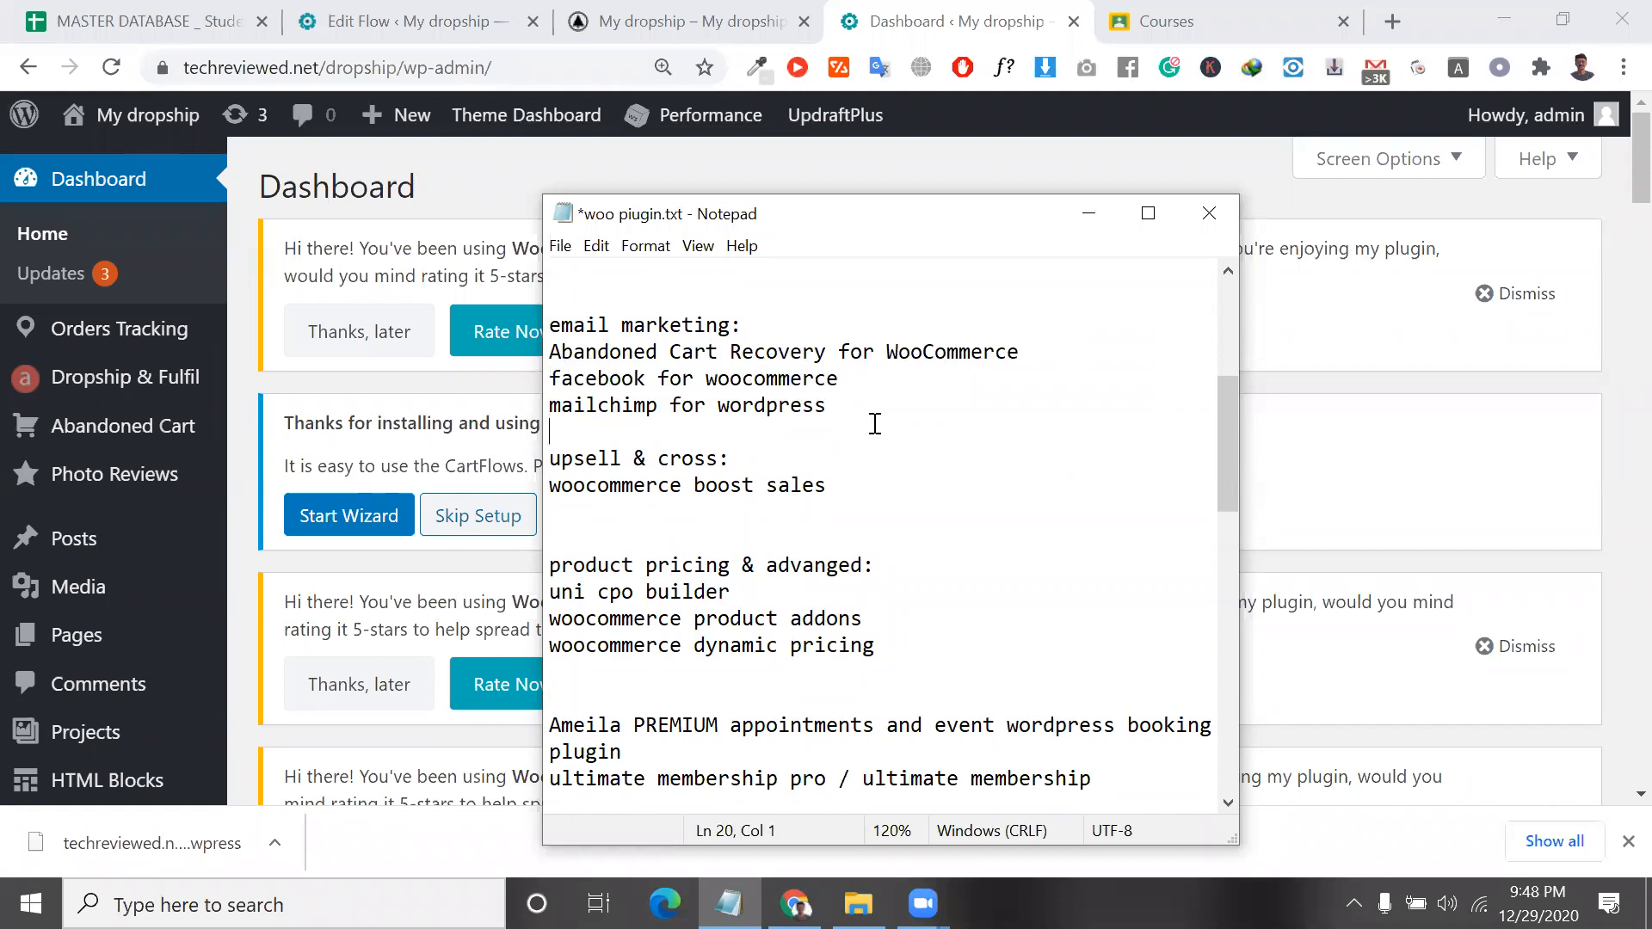
{"action": "left_click_drag", "start_coordinate": [826, 406], "coordinate": [535, 347]}
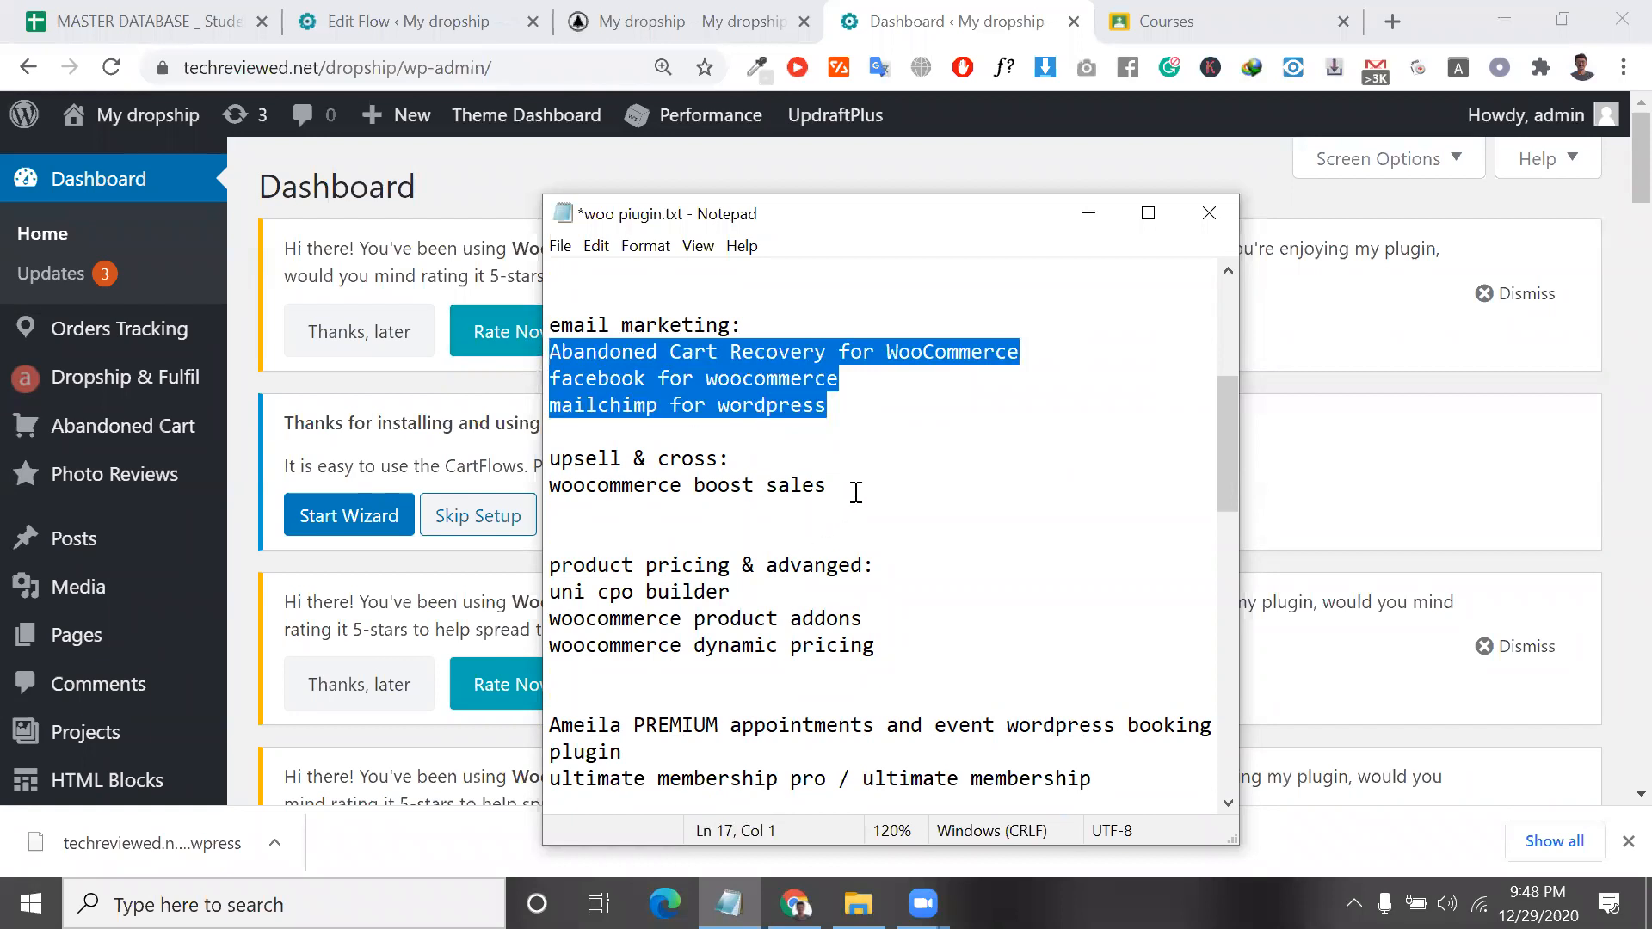
{"action": "left_click", "coordinate": [845, 420]}
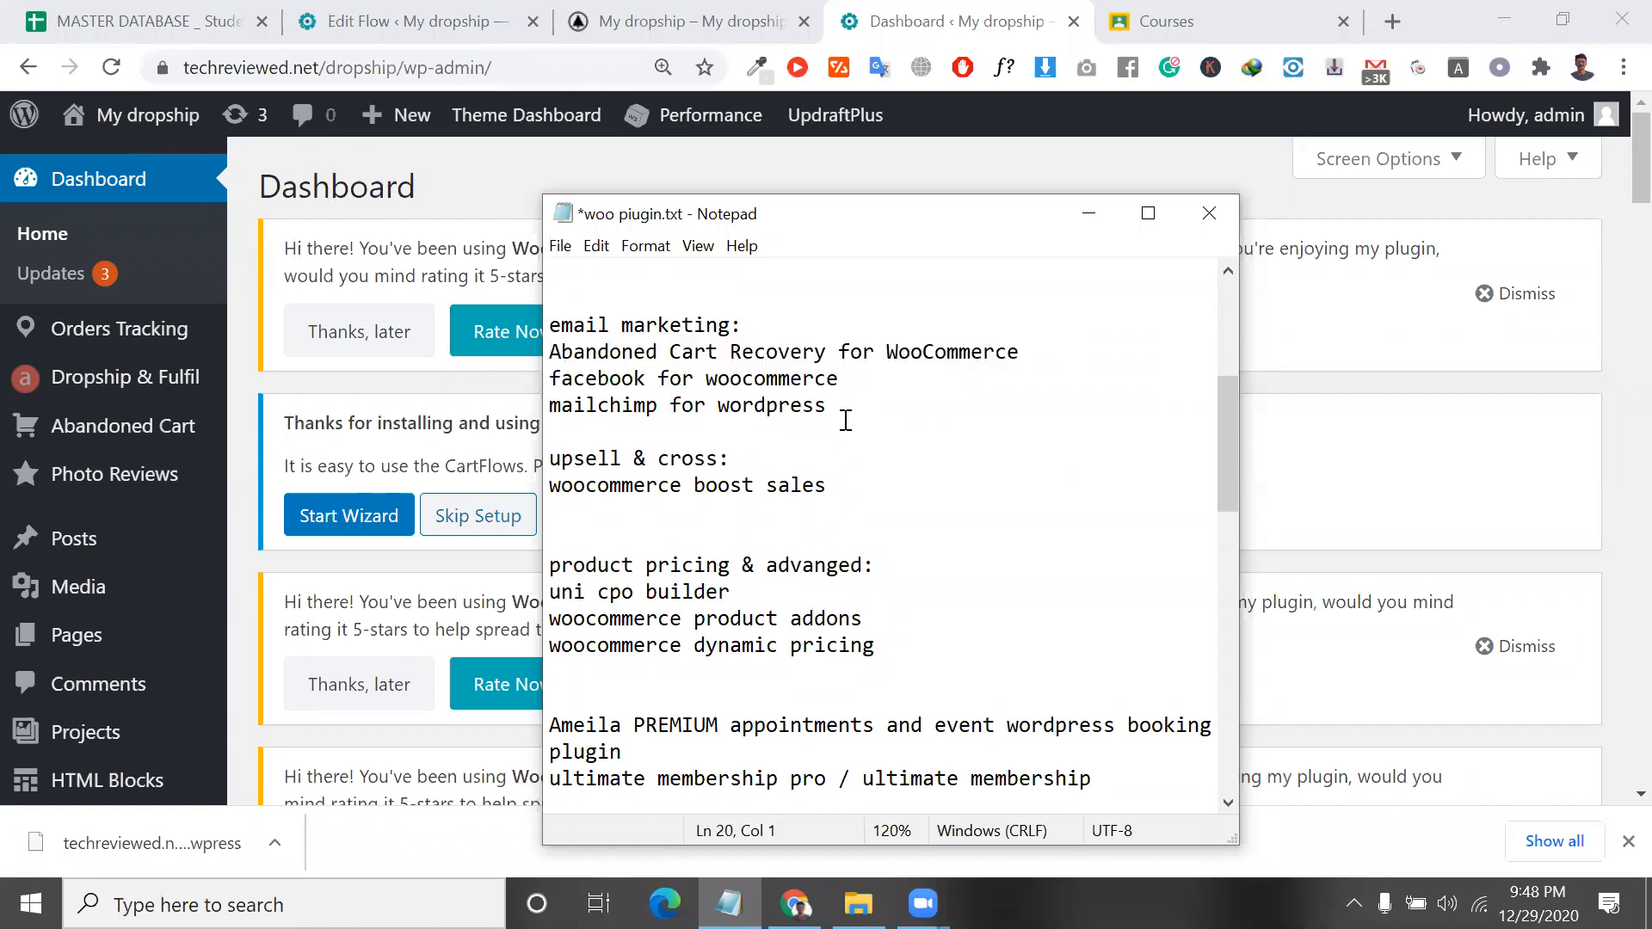
{"action": "left_click_drag", "start_coordinate": [844, 419], "coordinate": [552, 359]}
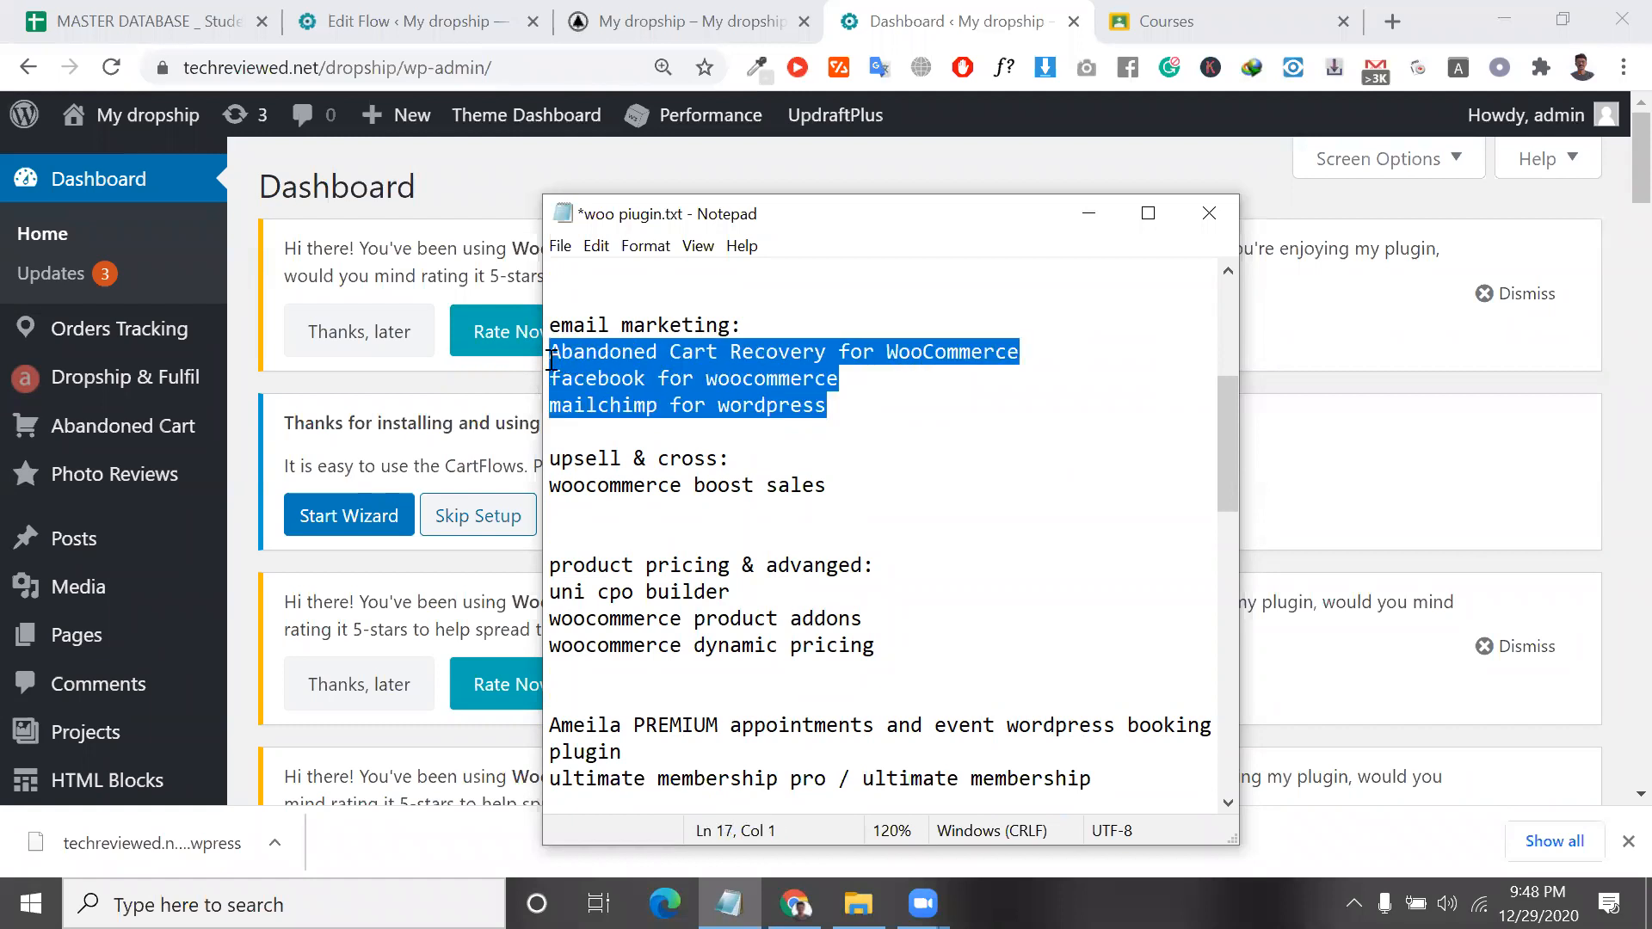
Switch to the WordPress dashboard in the browser and look through its admin menu.
{"action": "left_click", "coordinate": [376, 248]}
{"action": "scroll", "coordinate": [431, 332], "scroll_direction": "down", "scroll_amount": 10}
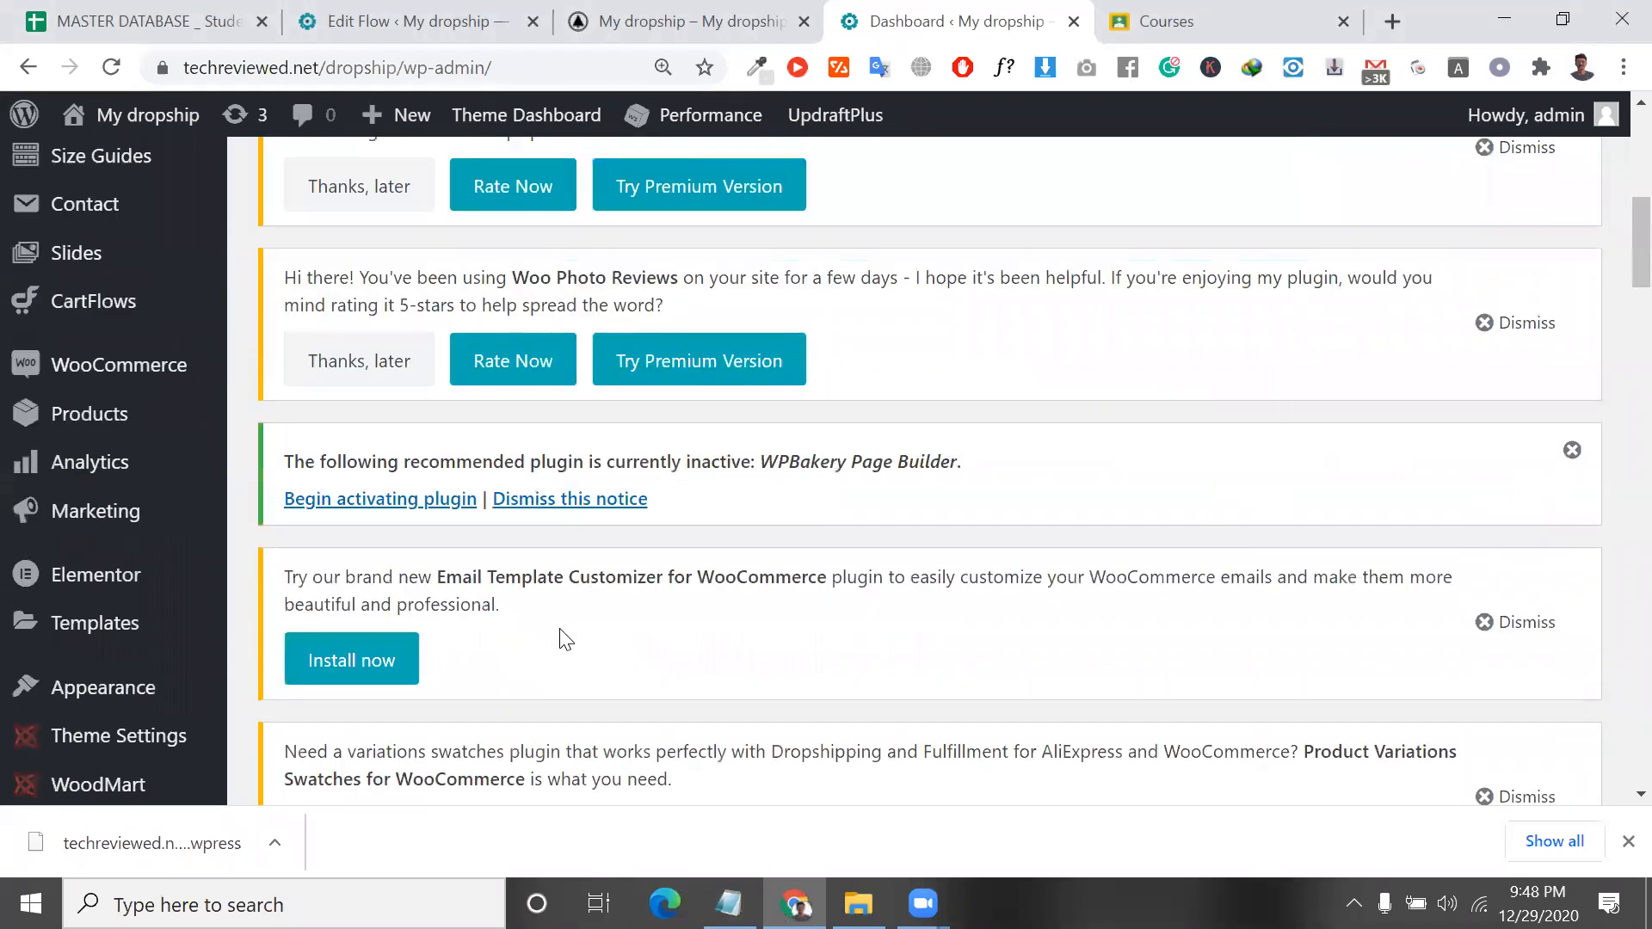
{"action": "scroll", "coordinate": [565, 640], "scroll_direction": "down", "scroll_amount": 18}
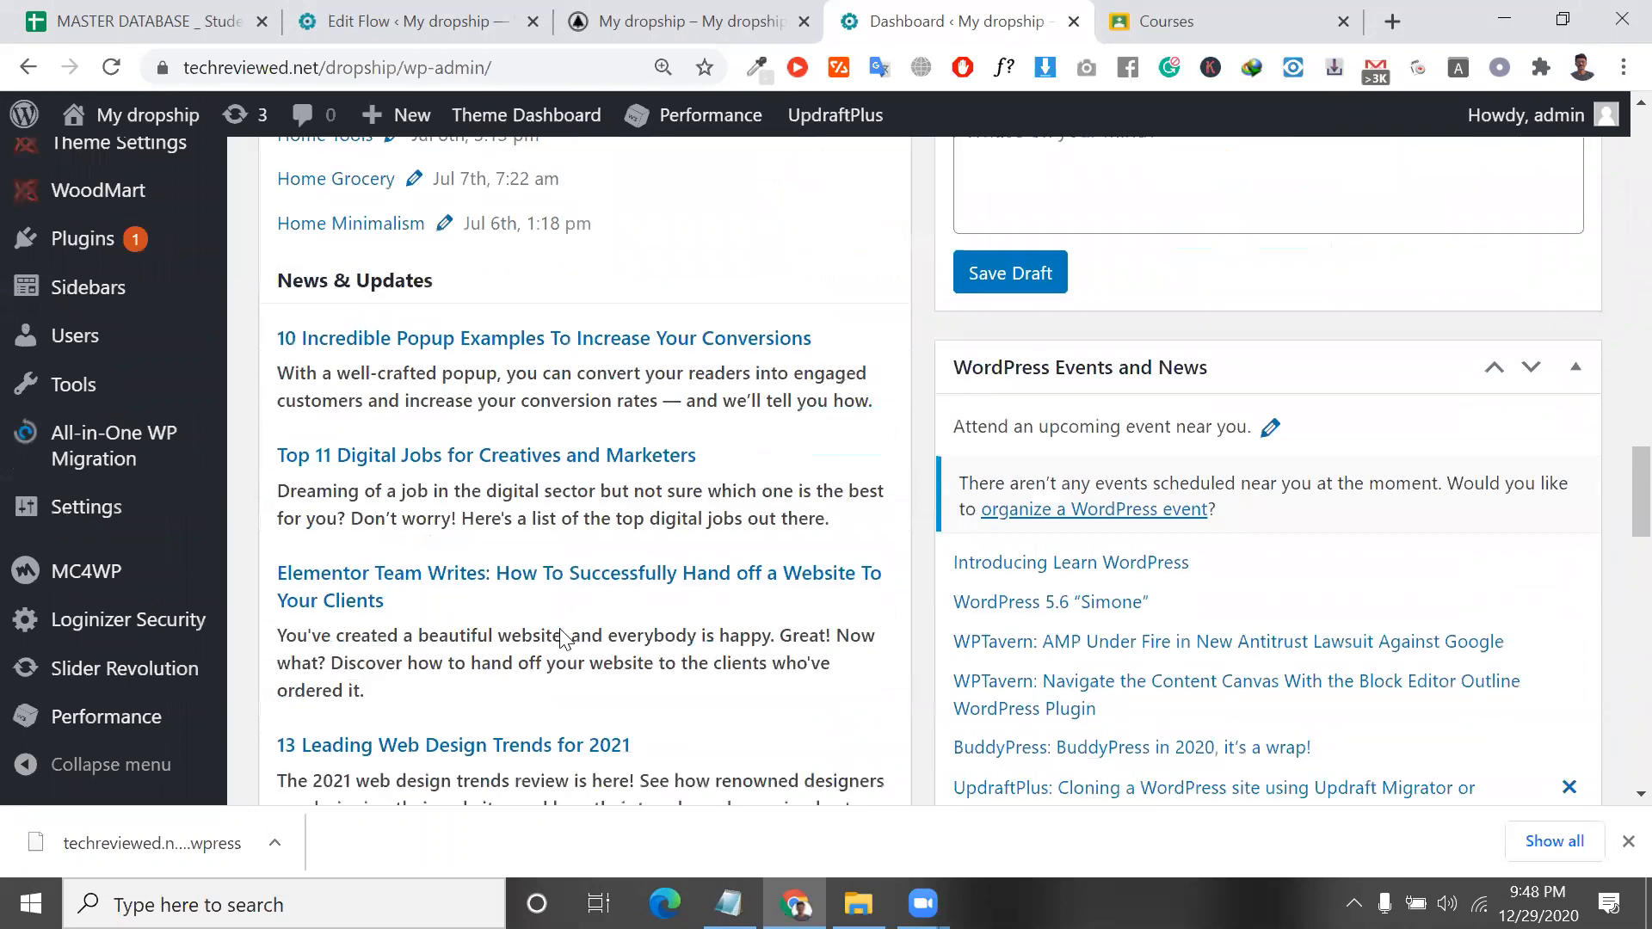
{"action": "scroll", "coordinate": [564, 639], "scroll_direction": "up", "scroll_amount": 20}
{"action": "scroll", "coordinate": [562, 641], "scroll_direction": "down", "scroll_amount": 6}
Go to the CartFlows flows list in the dashboard and open the "31s night flow" for editing.
{"action": "left_click", "coordinate": [664, 19]}
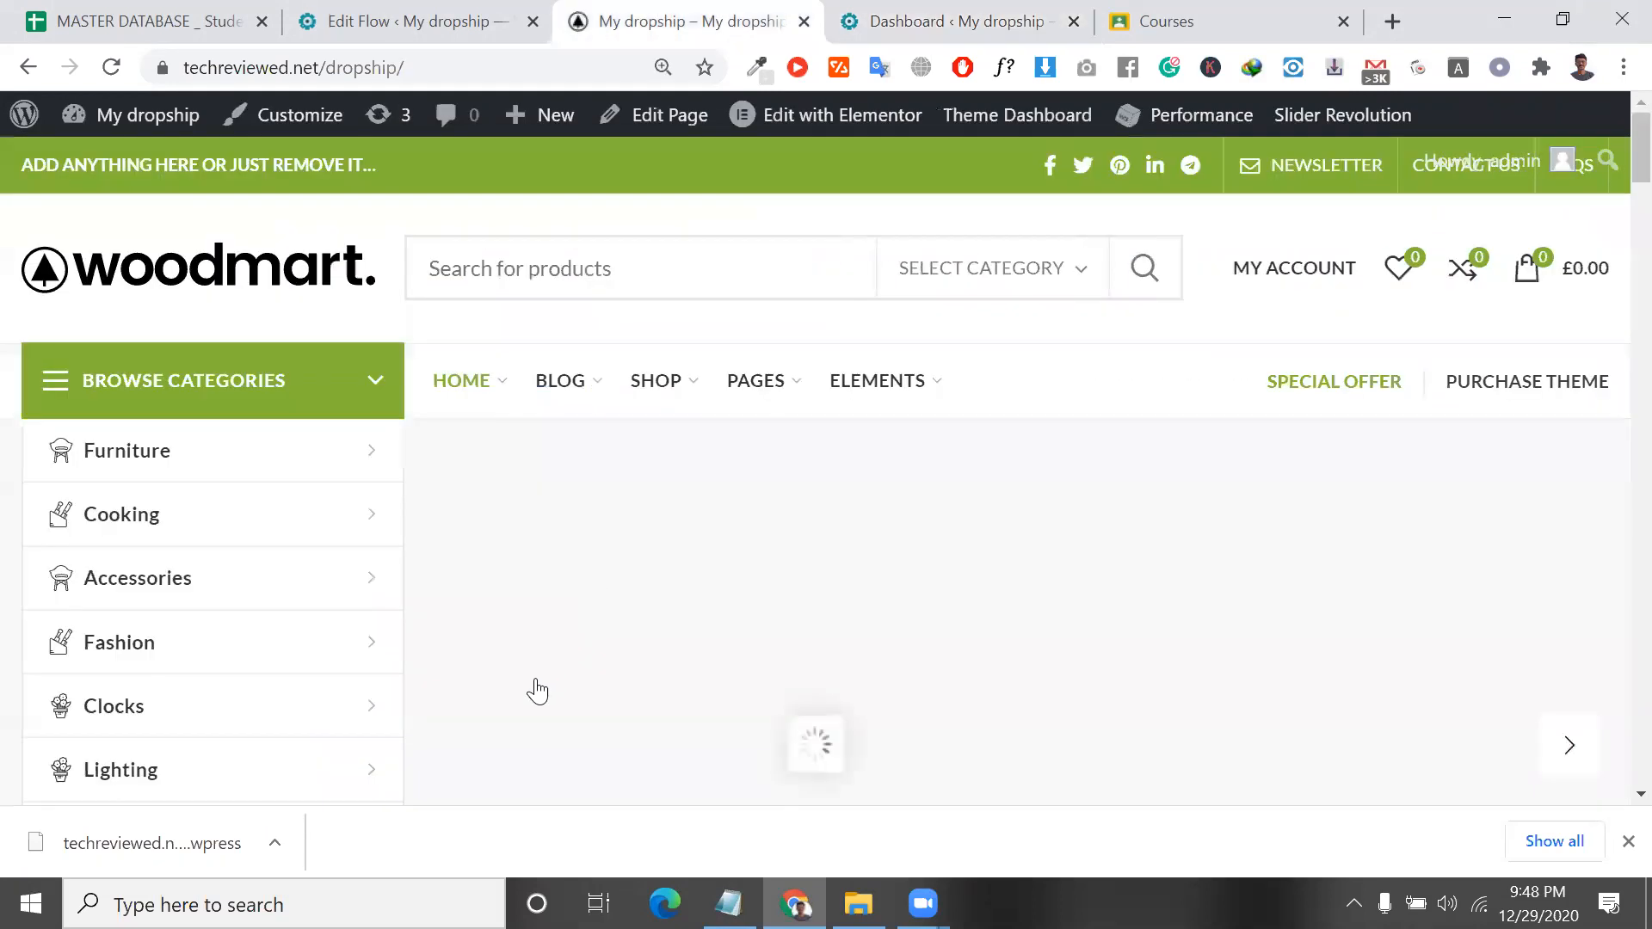
{"action": "left_click", "coordinate": [970, 17]}
{"action": "scroll", "coordinate": [38, 497], "scroll_direction": "down", "scroll_amount": 3}
{"action": "scroll", "coordinate": [39, 496], "scroll_direction": "down", "scroll_amount": 2}
{"action": "scroll", "coordinate": [52, 524], "scroll_direction": "up", "scroll_amount": 5}
{"action": "mouse_move", "coordinate": [218, 428]}
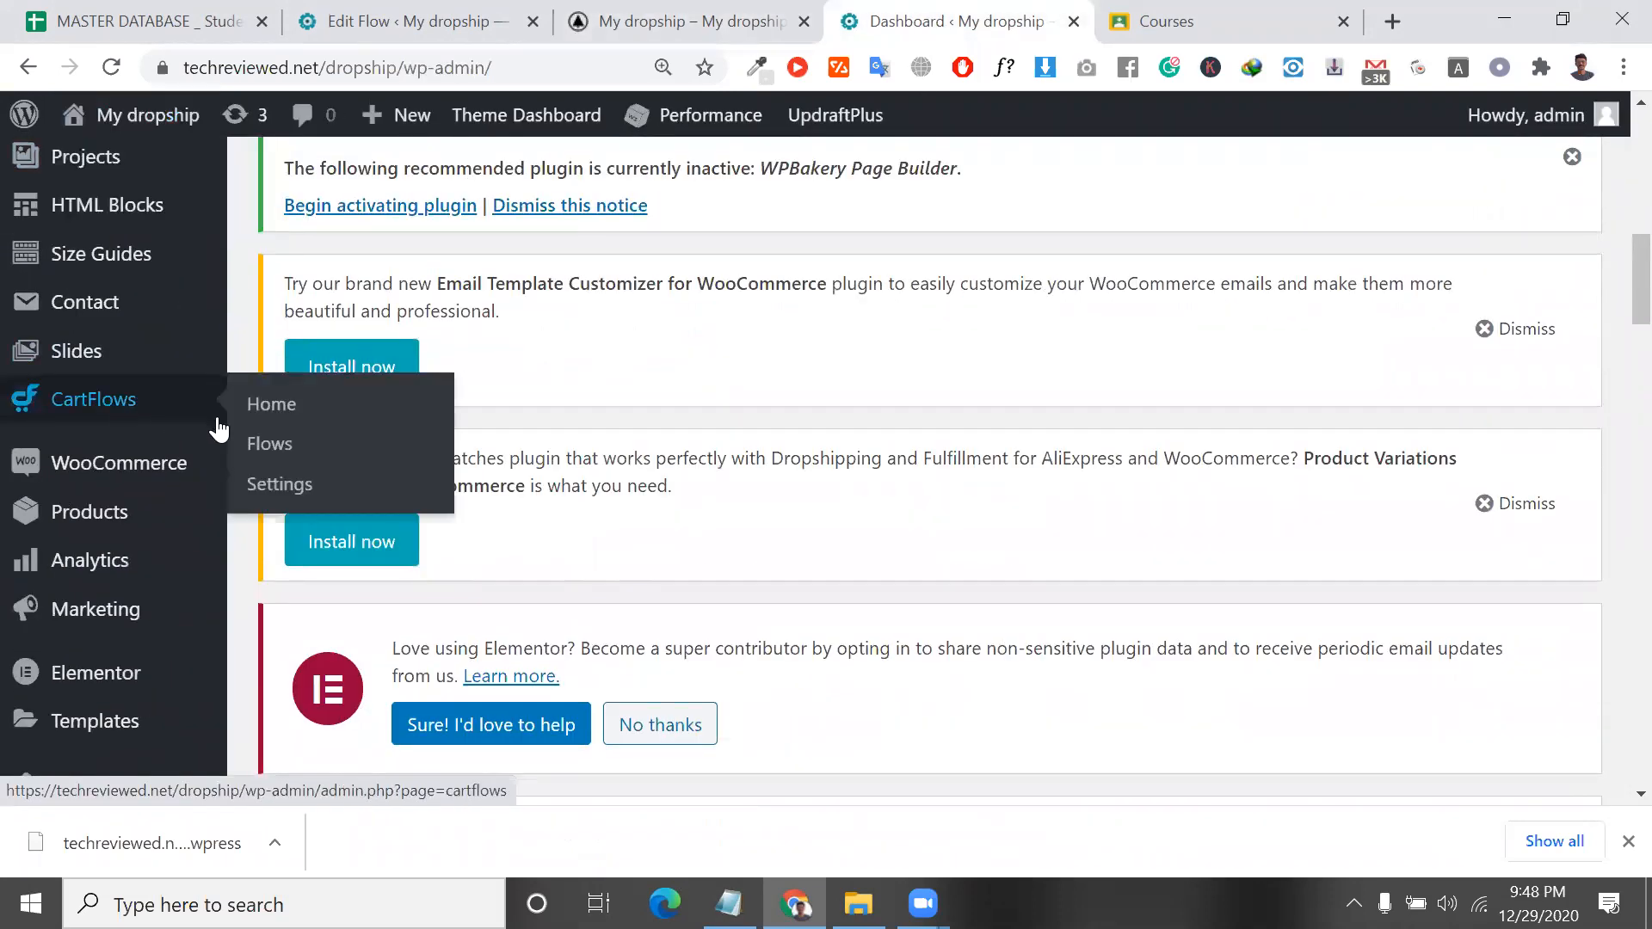
{"action": "left_click", "coordinate": [297, 460]}
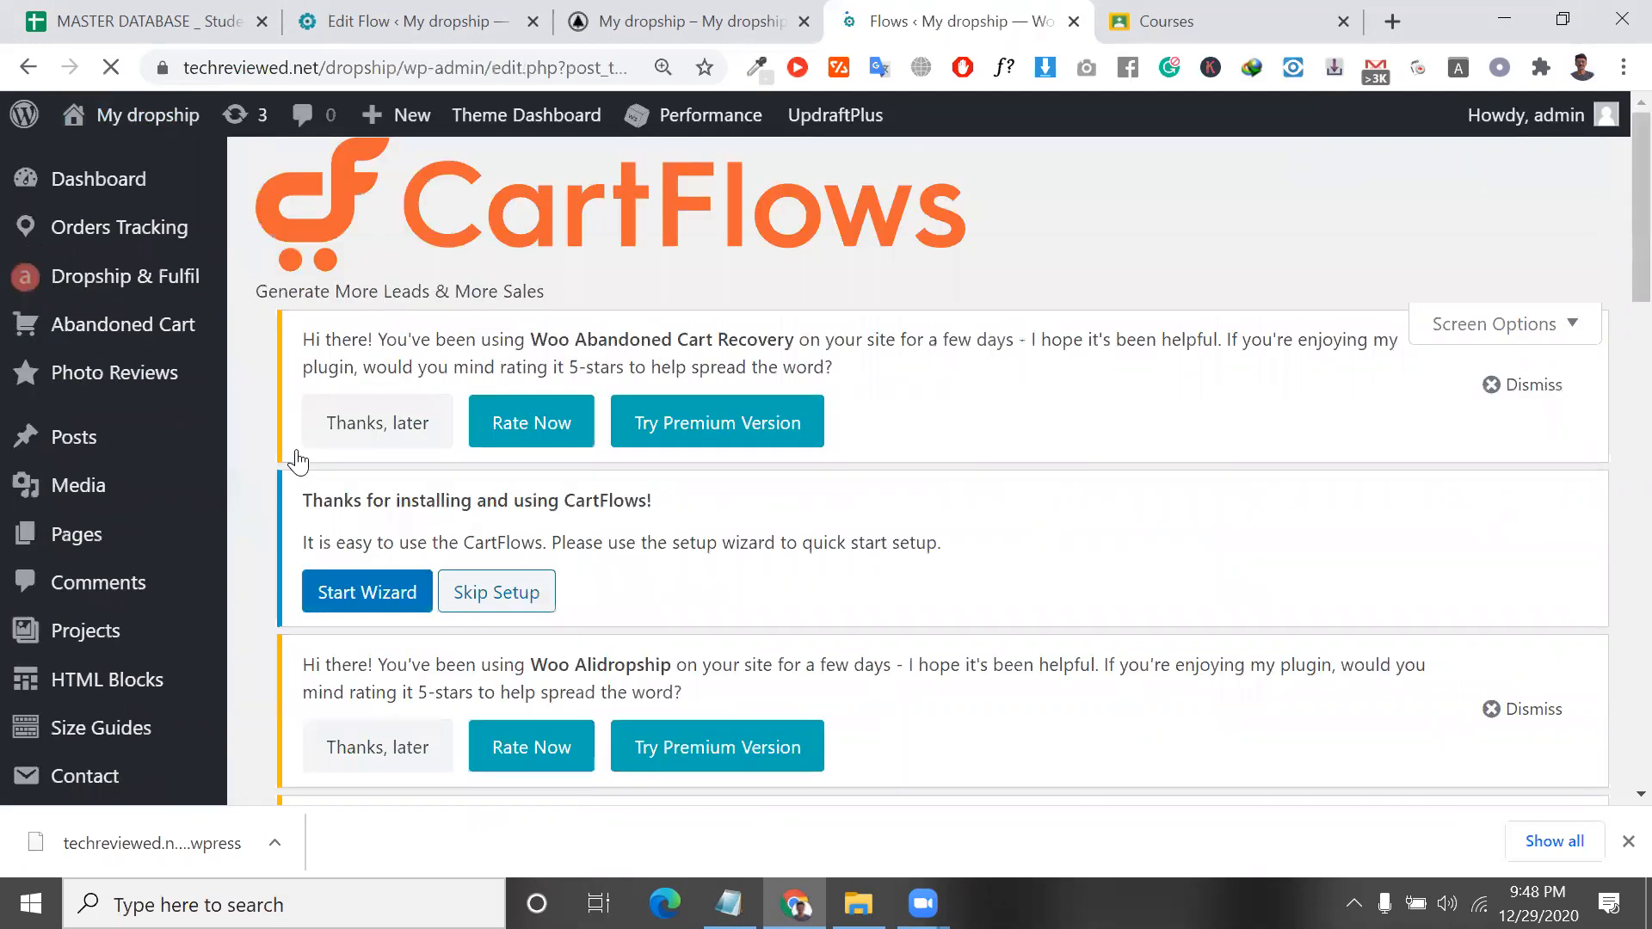
{"action": "scroll", "coordinate": [297, 462], "scroll_direction": "down", "scroll_amount": 5}
{"action": "scroll", "coordinate": [297, 462], "scroll_direction": "down", "scroll_amount": 10}
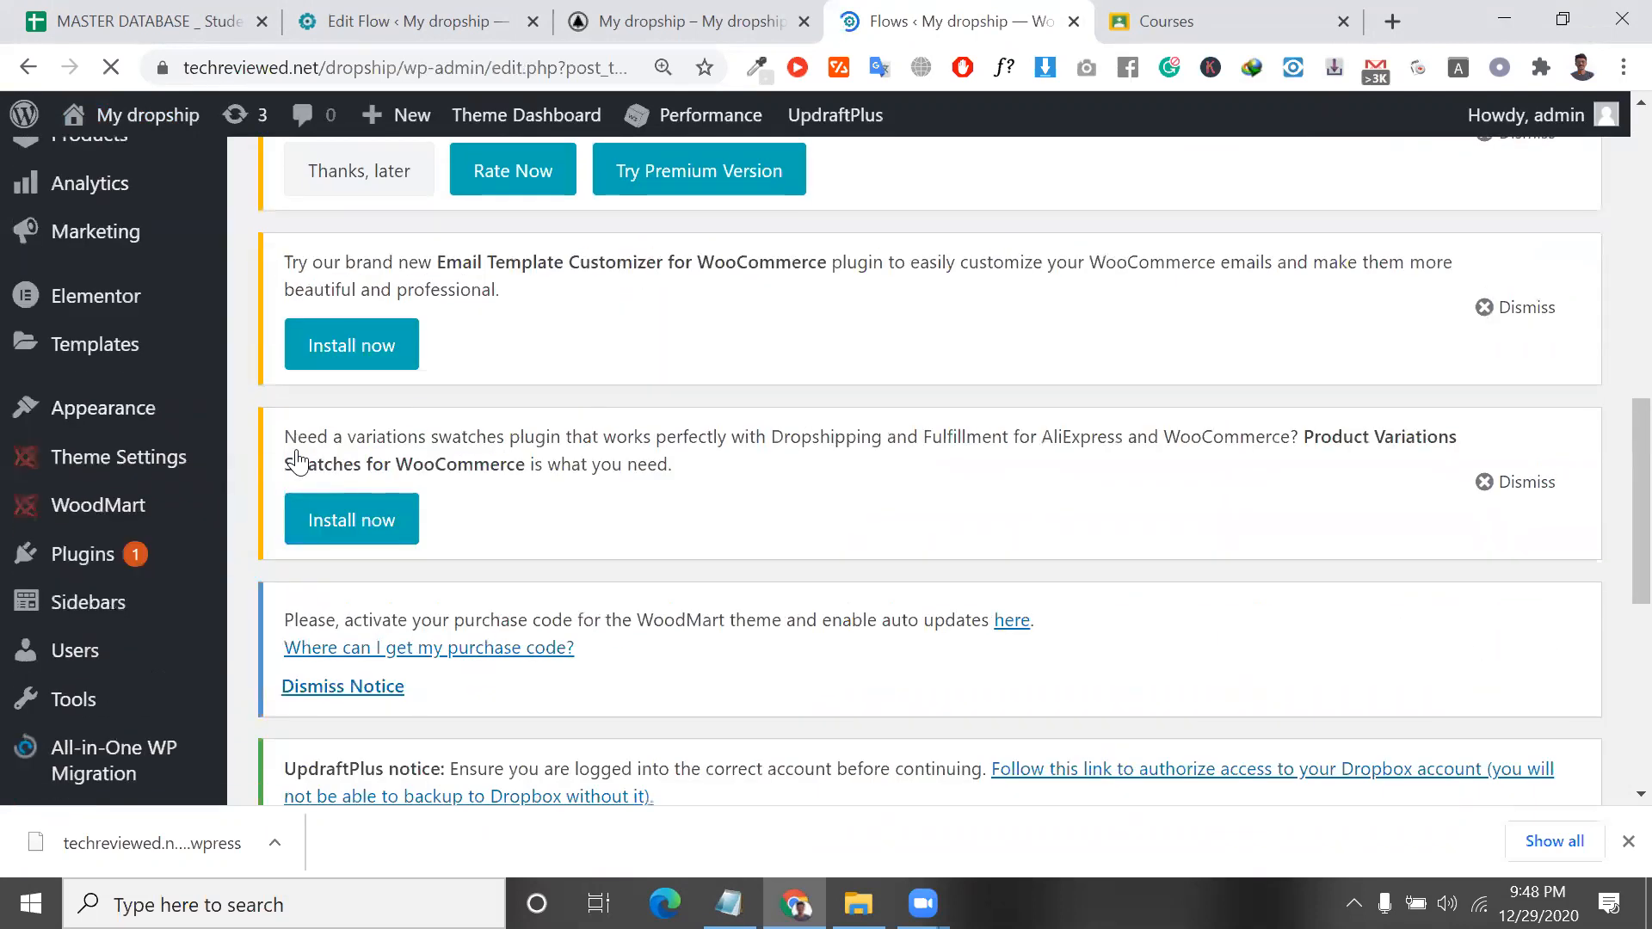
{"action": "left_click", "coordinate": [336, 550]}
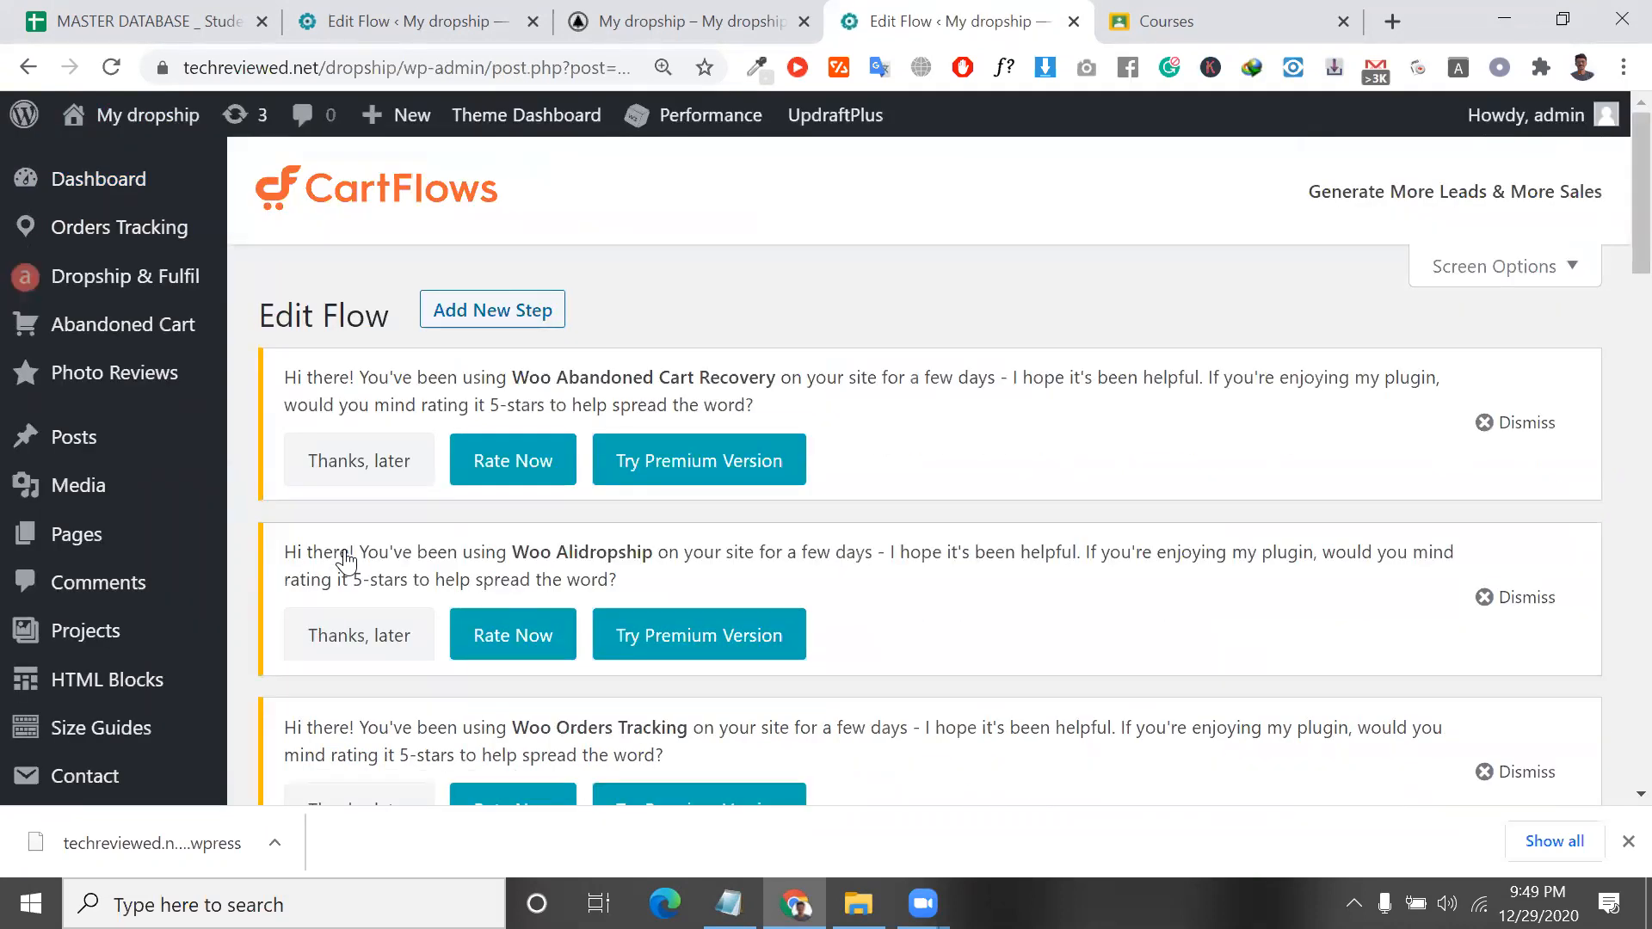
Dismiss the Woo Abandoned Cart Recovery rating notice and go to the step list of the "31s night flow".
{"action": "left_click", "coordinate": [1535, 406]}
{"action": "scroll", "coordinate": [955, 439], "scroll_direction": "down", "scroll_amount": 8}
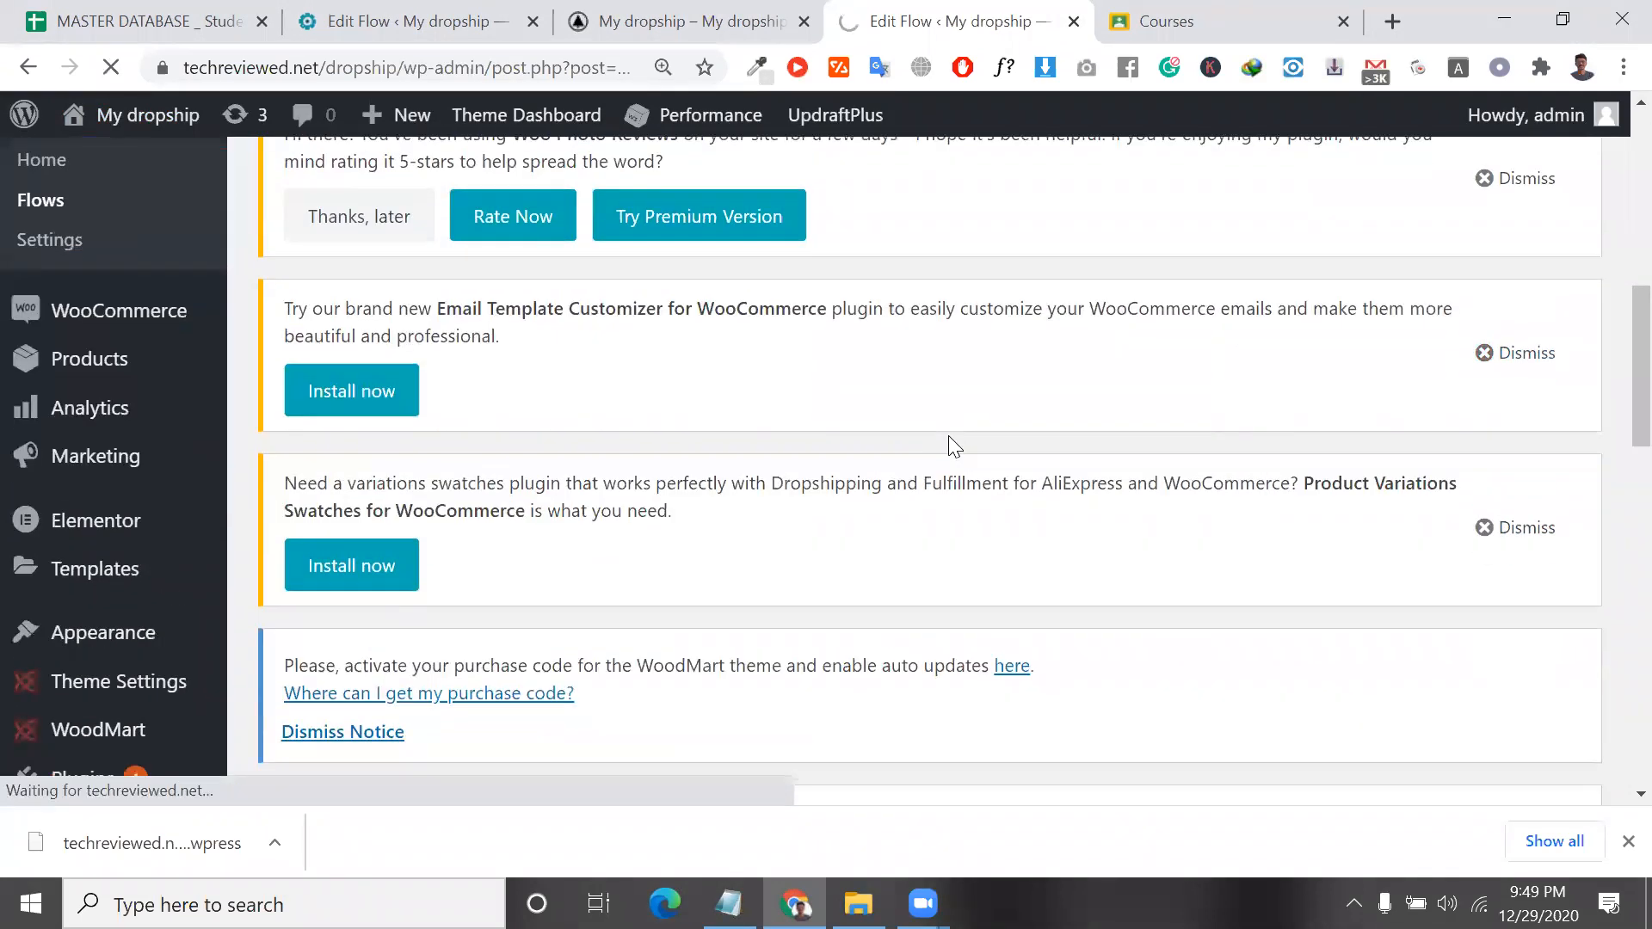
{"action": "scroll", "coordinate": [948, 436], "scroll_direction": "down", "scroll_amount": 5}
{"action": "scroll", "coordinate": [462, 425], "scroll_direction": "down", "scroll_amount": 3}
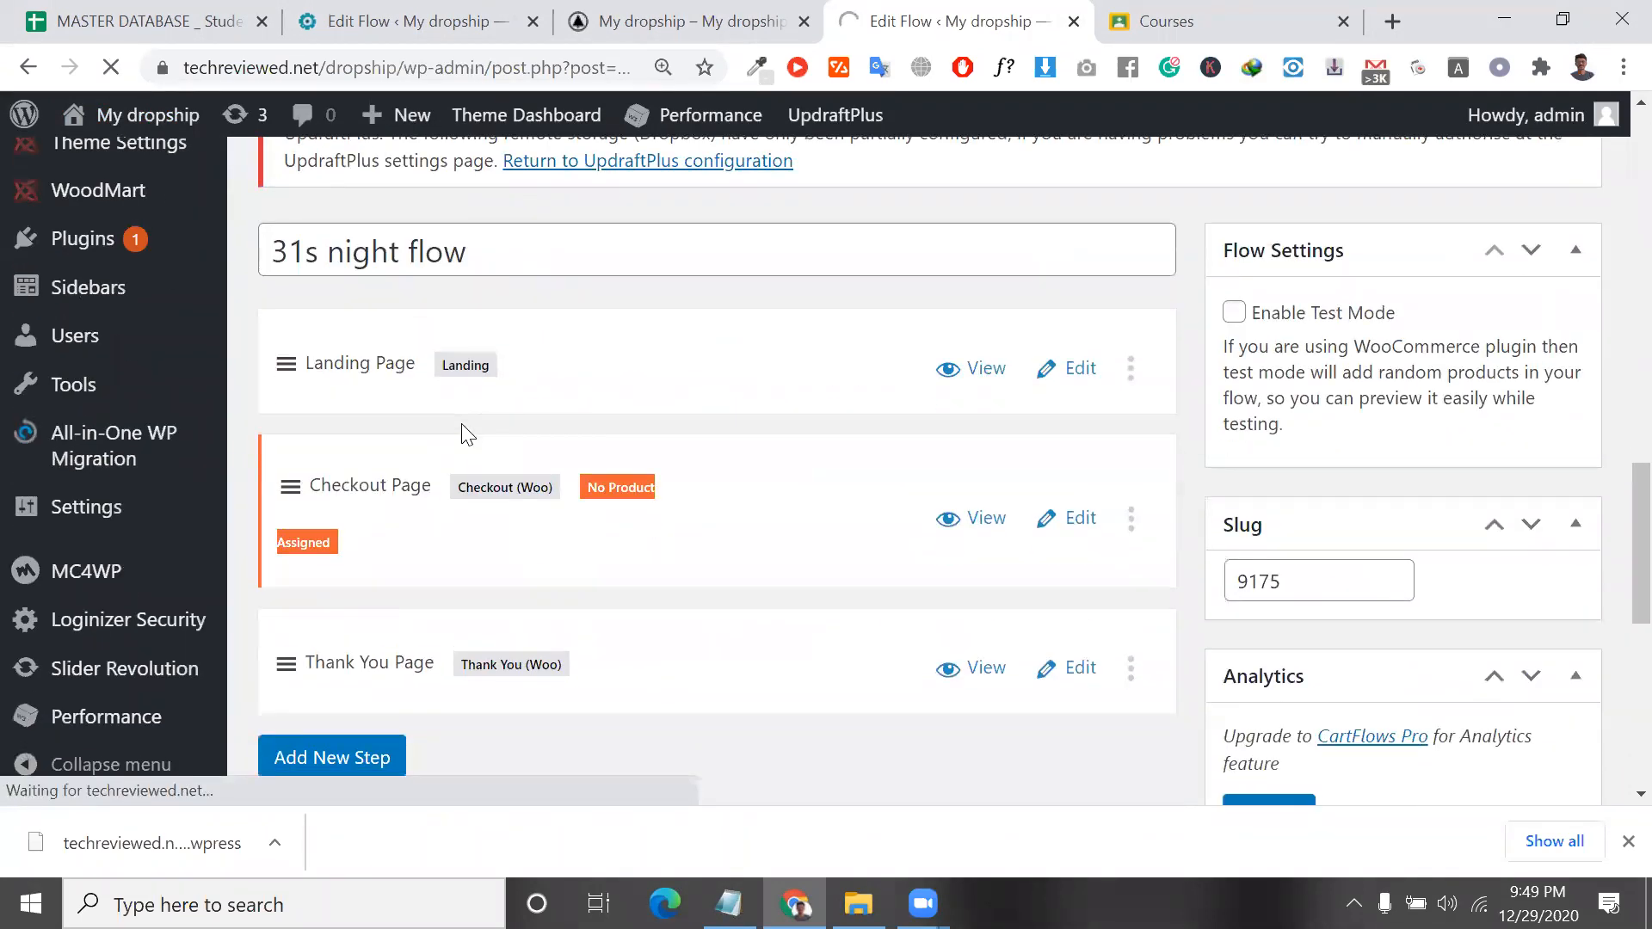
{"action": "scroll", "coordinate": [461, 423], "scroll_direction": "down", "scroll_amount": 3}
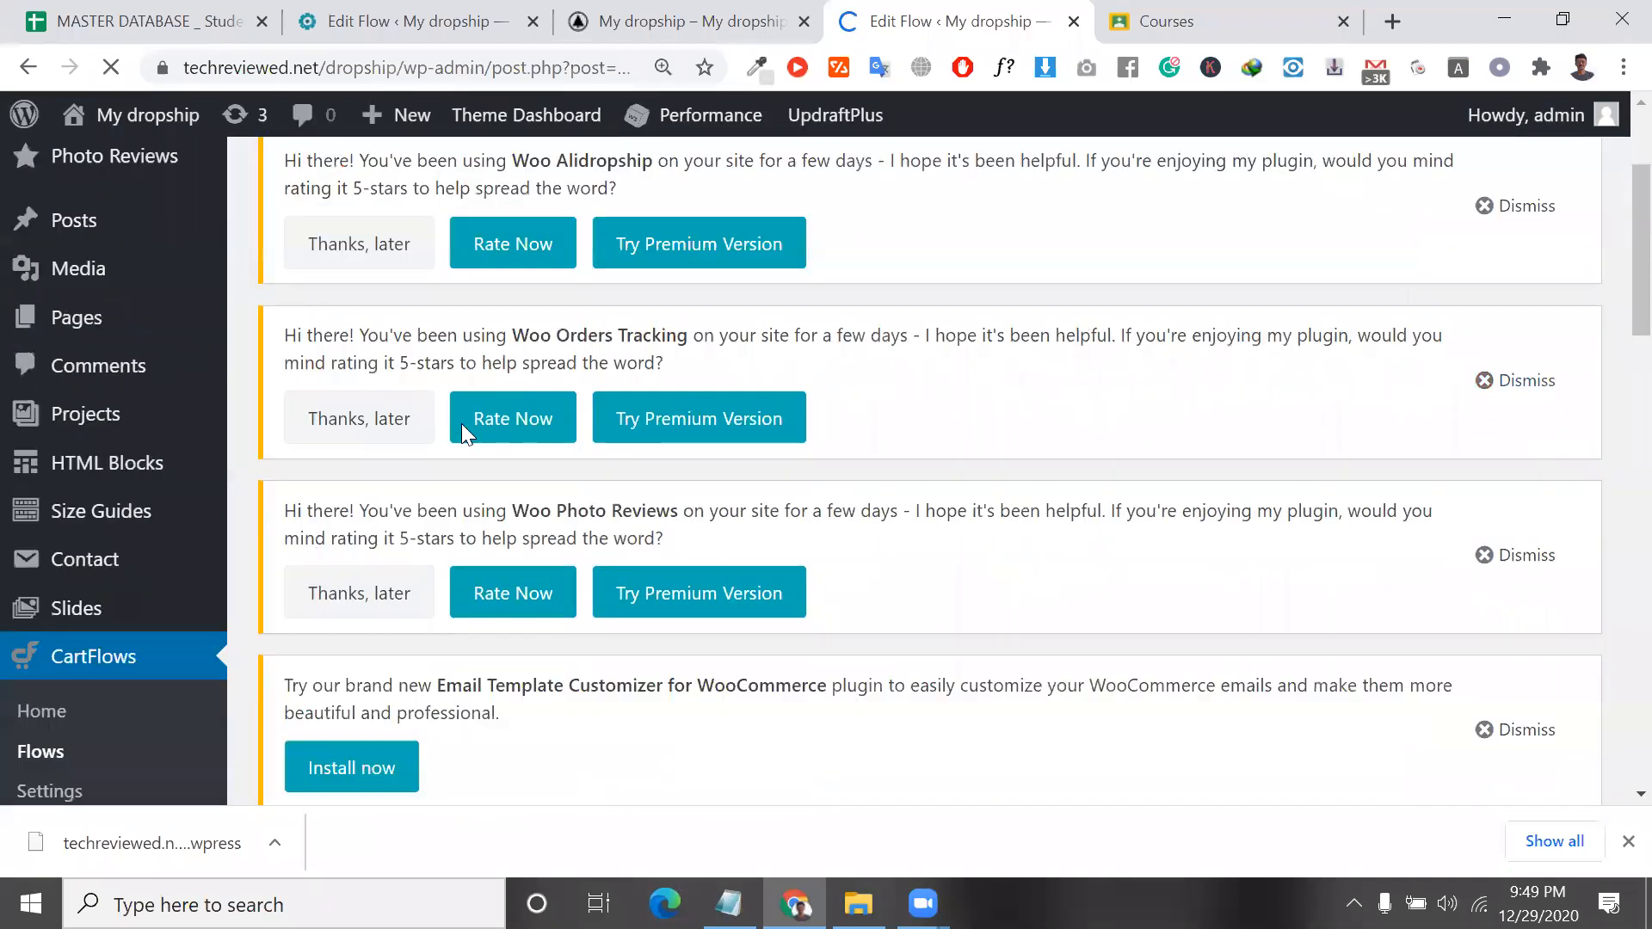
{"action": "scroll", "coordinate": [461, 424], "scroll_direction": "down", "scroll_amount": 10}
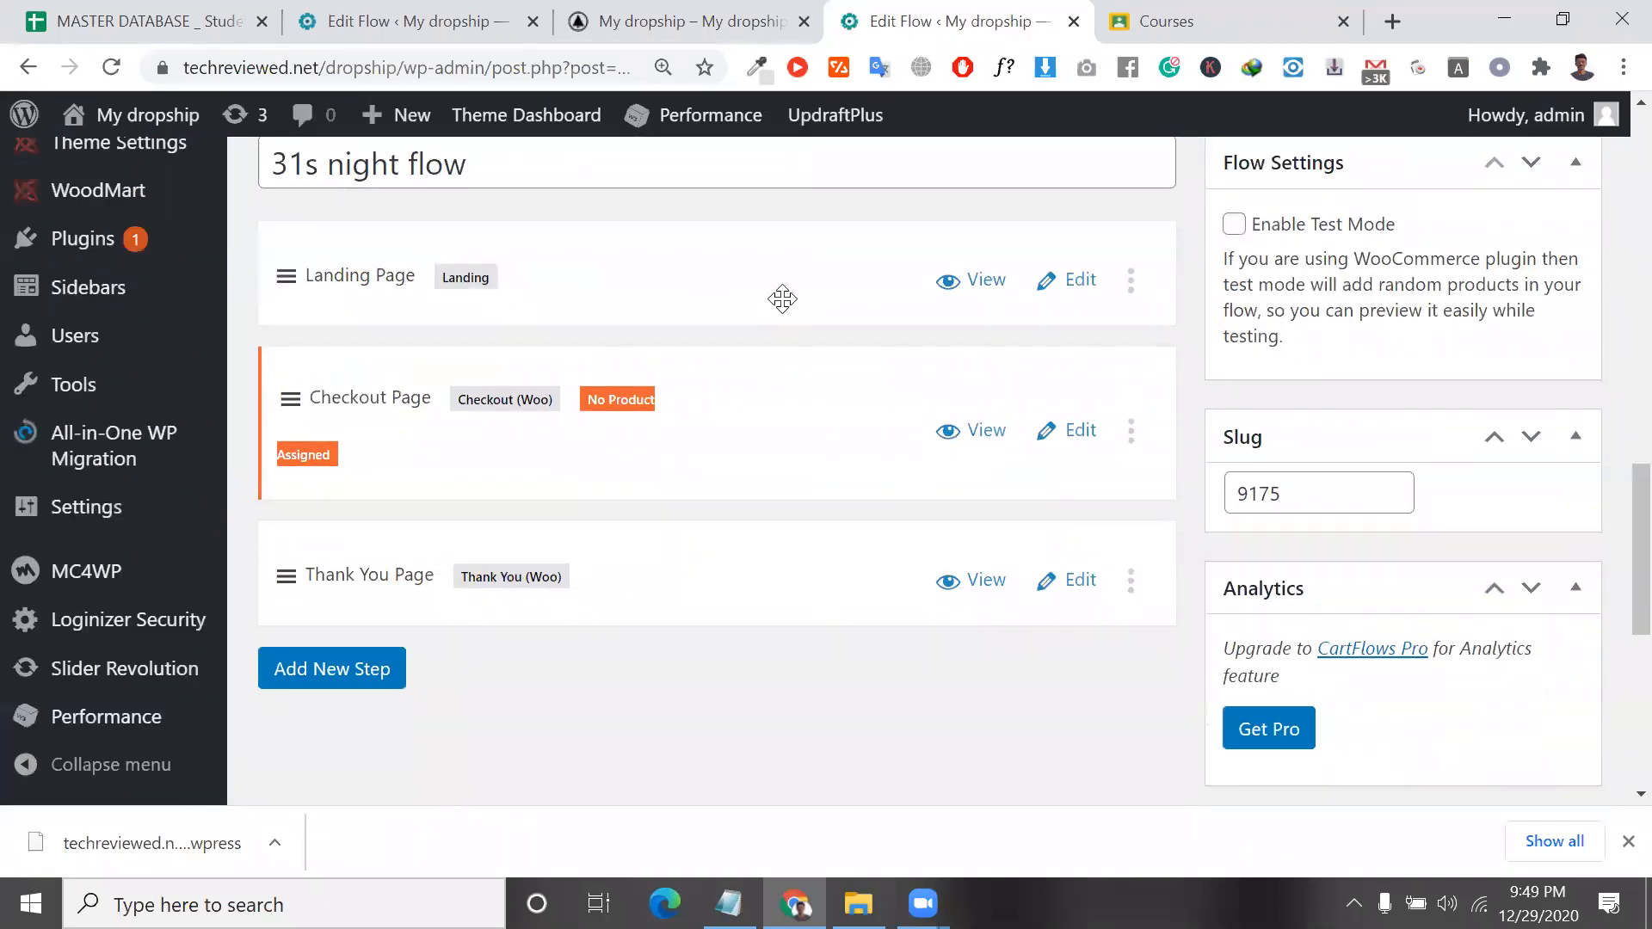
Open the flow's Landing Page, Checkout Page and Thank You Page for viewing, each in a new browser tab.
{"action": "right_click", "coordinate": [985, 282]}
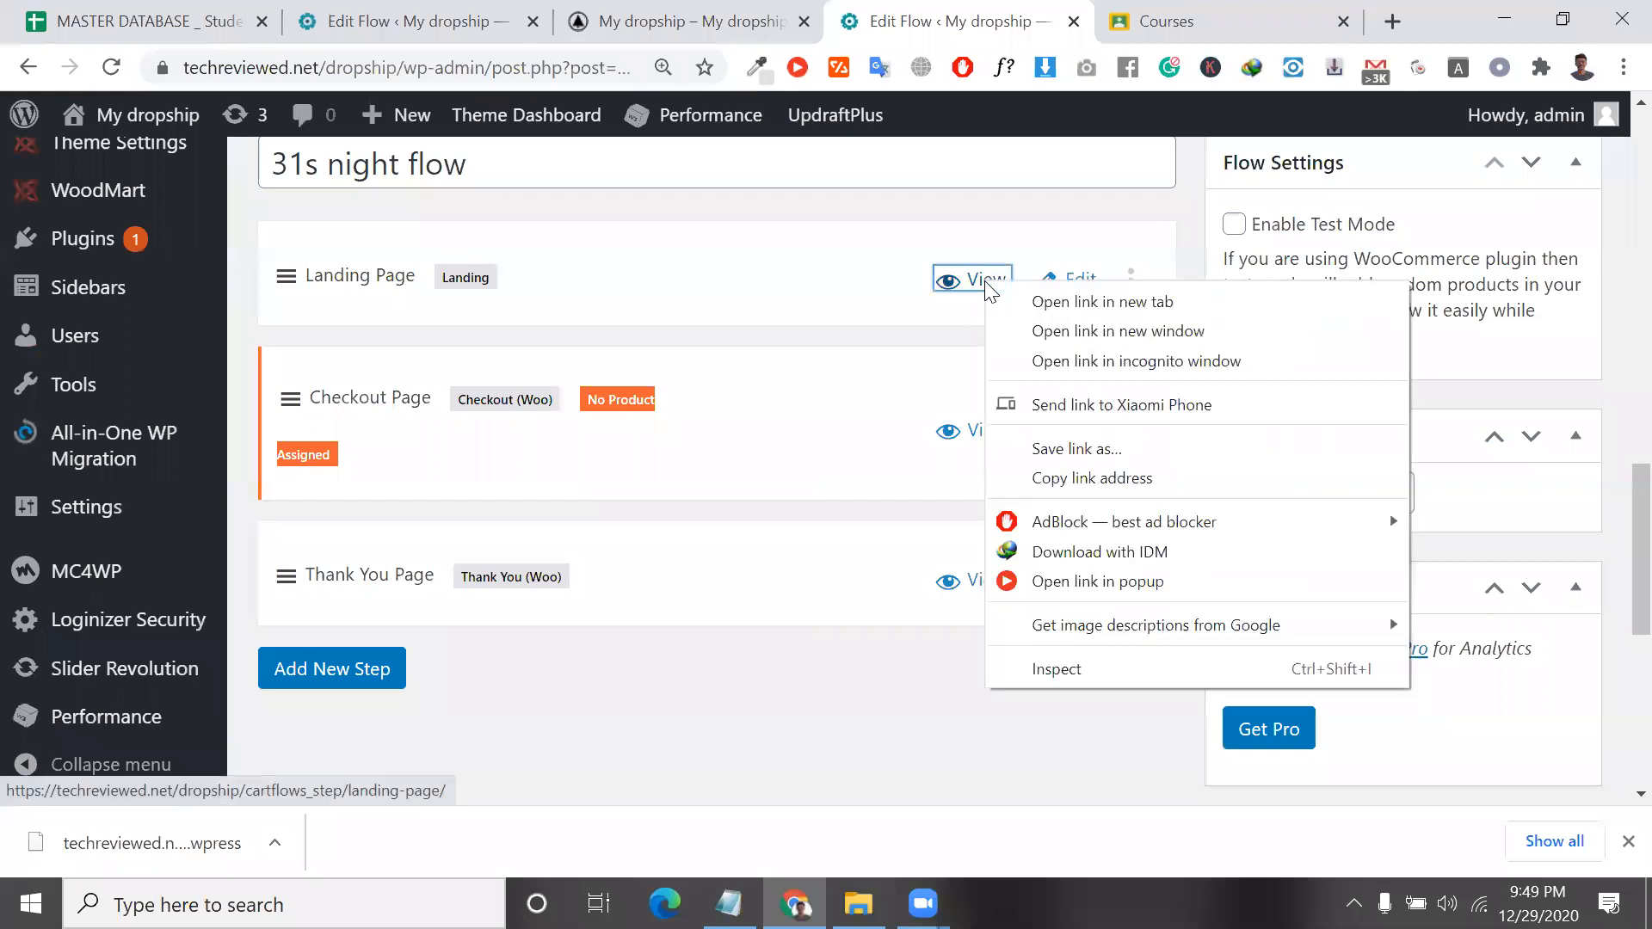
{"action": "left_click", "coordinate": [1046, 302]}
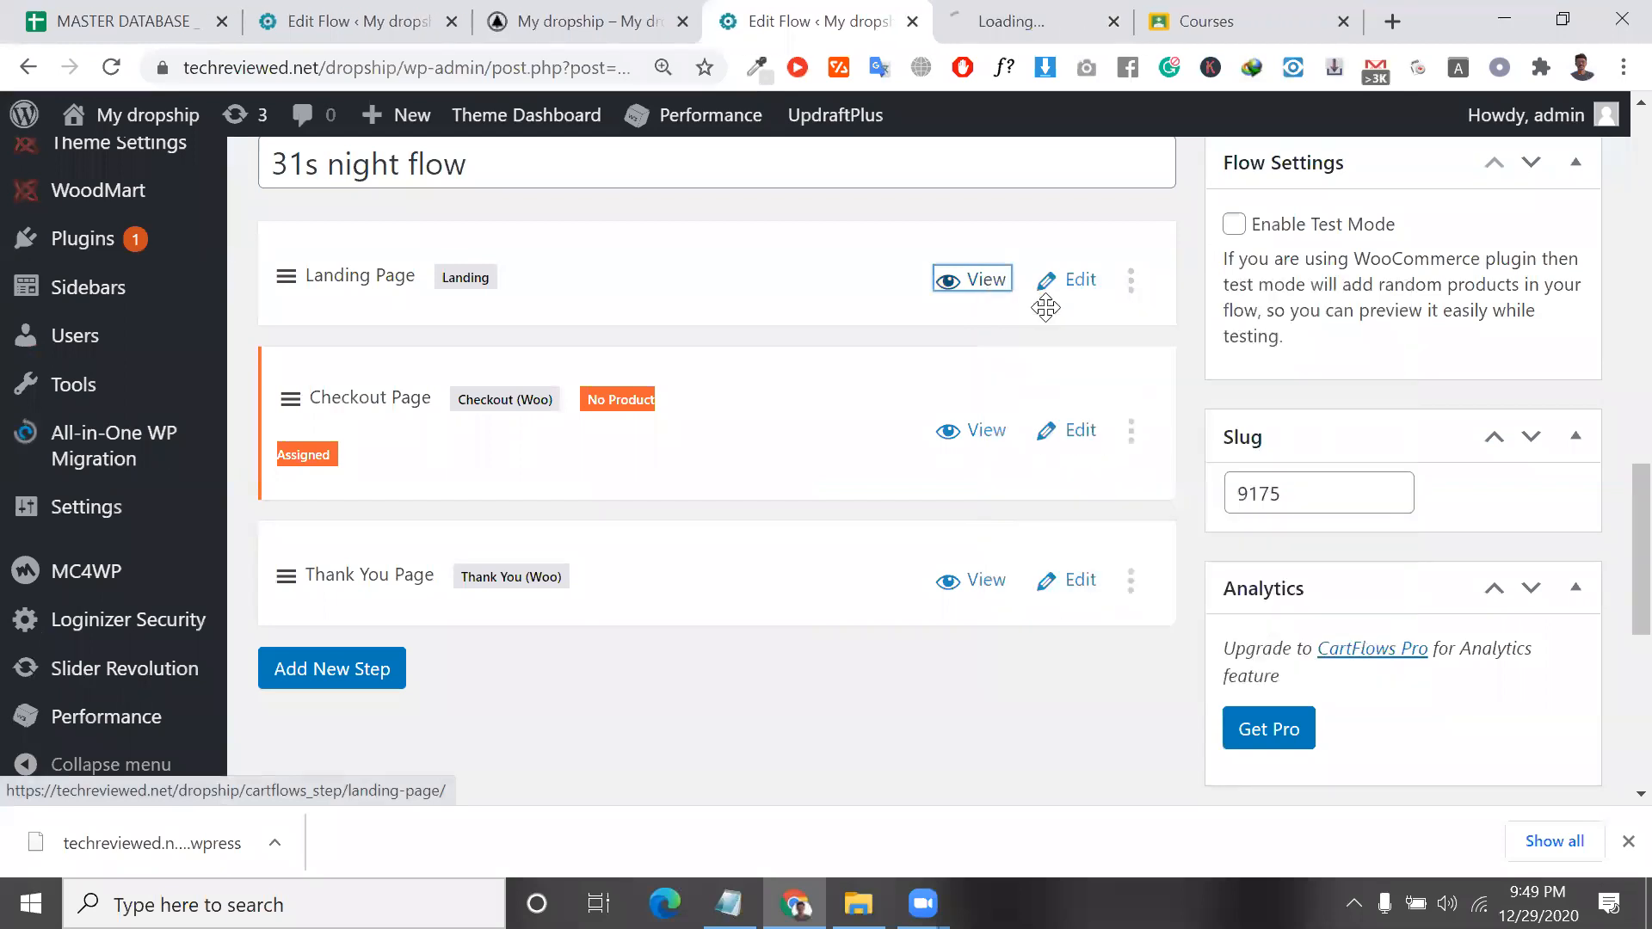
{"action": "right_click", "coordinate": [985, 433]}
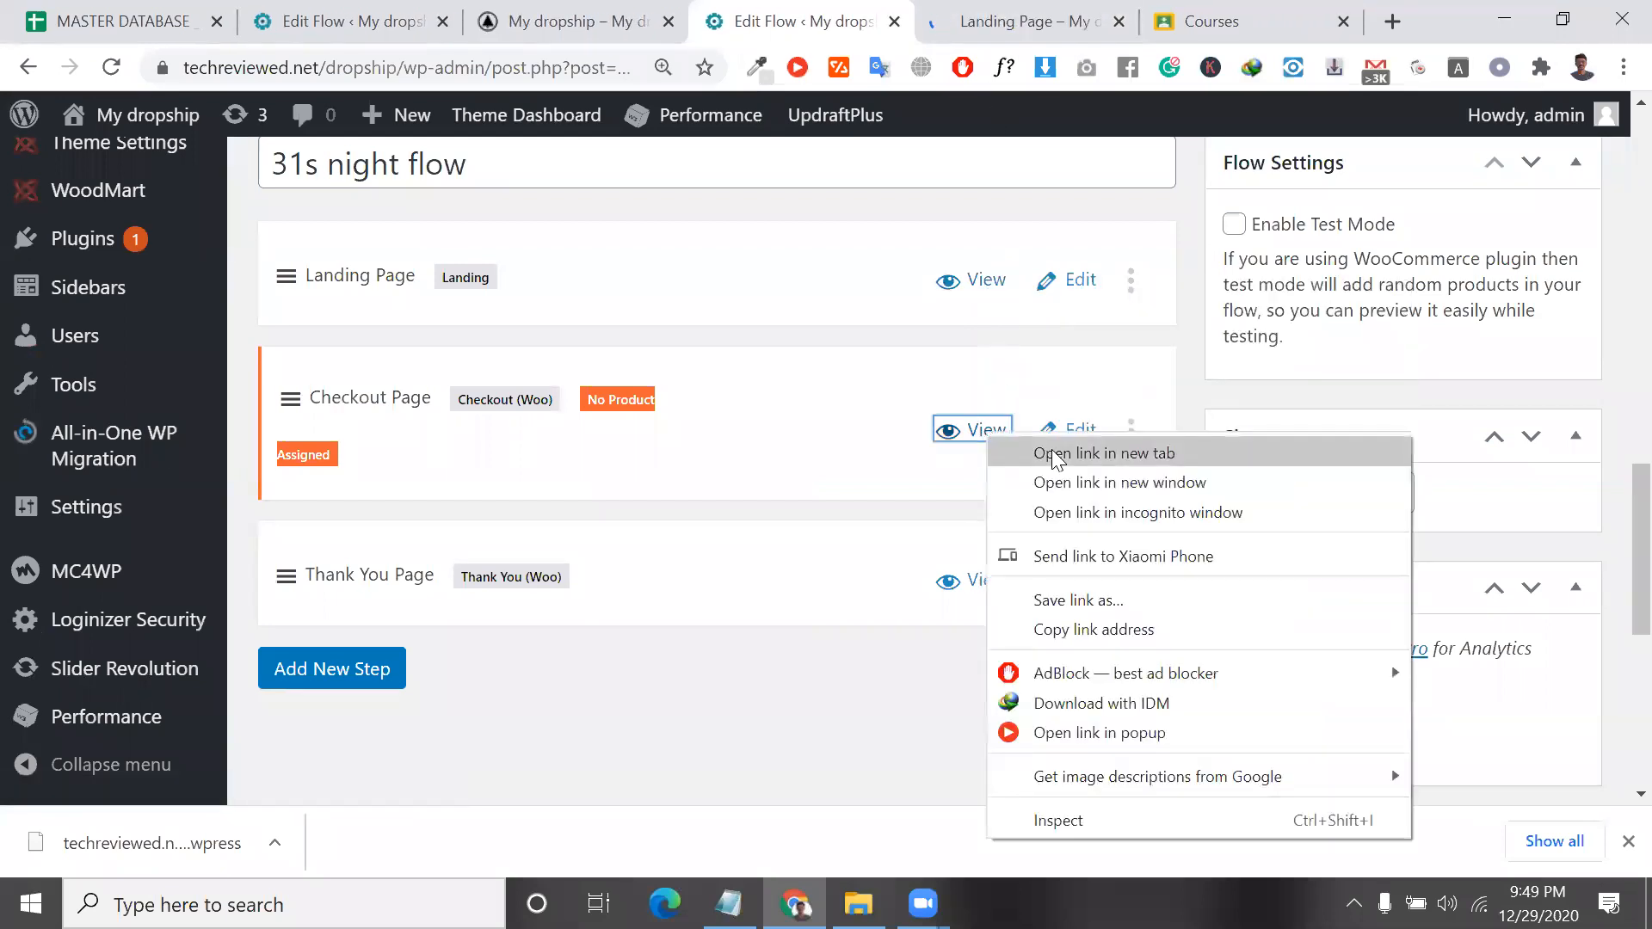
{"action": "left_click", "coordinate": [1051, 456]}
{"action": "right_click", "coordinate": [982, 578]}
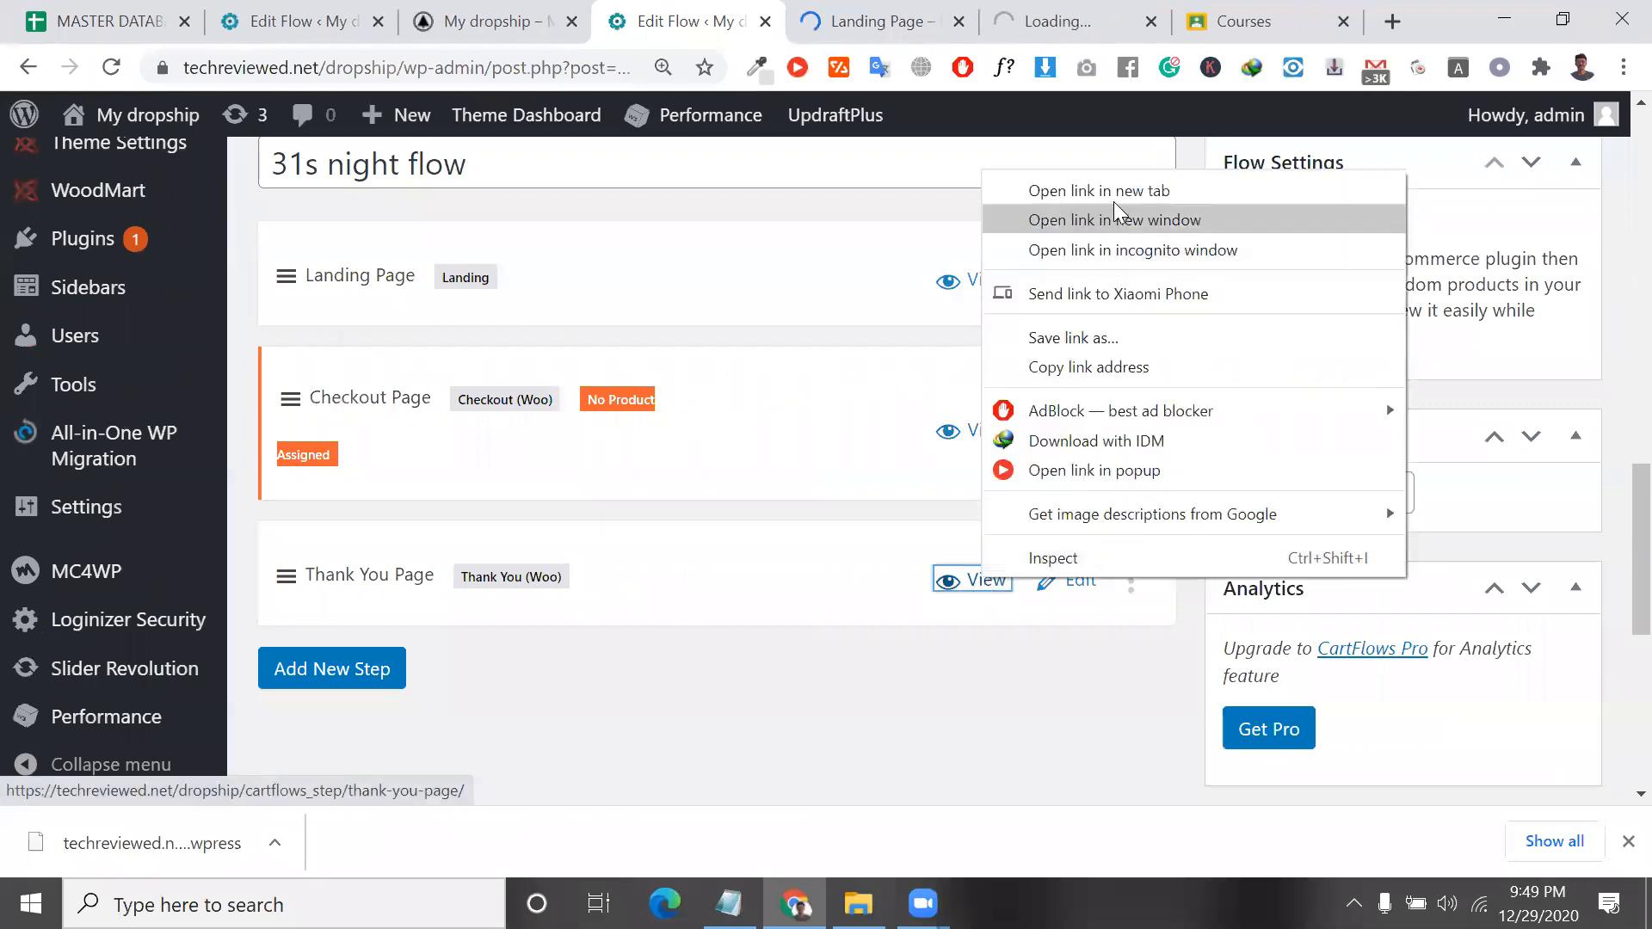
{"action": "left_click", "coordinate": [1060, 190]}
Look through the Landing Page template, from its sections and testimonial to the pricing box and its feature list.
{"action": "left_click", "coordinate": [757, 21]}
{"action": "scroll", "coordinate": [551, 592], "scroll_direction": "down", "scroll_amount": 20}
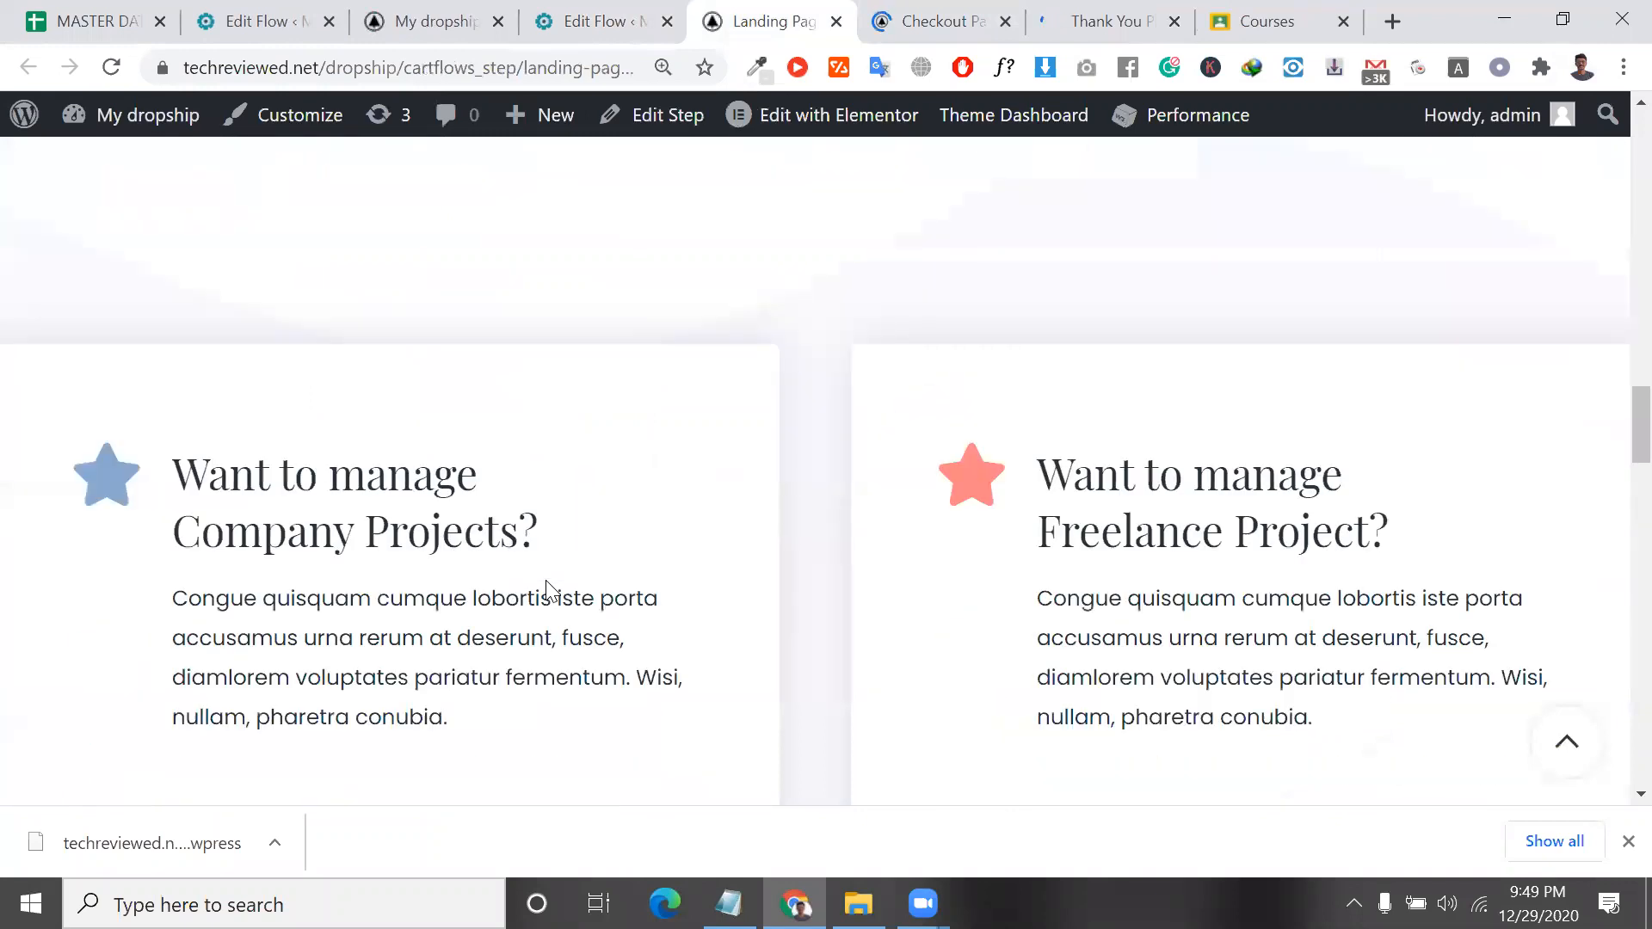
{"action": "scroll", "coordinate": [551, 592], "scroll_direction": "down", "scroll_amount": 1}
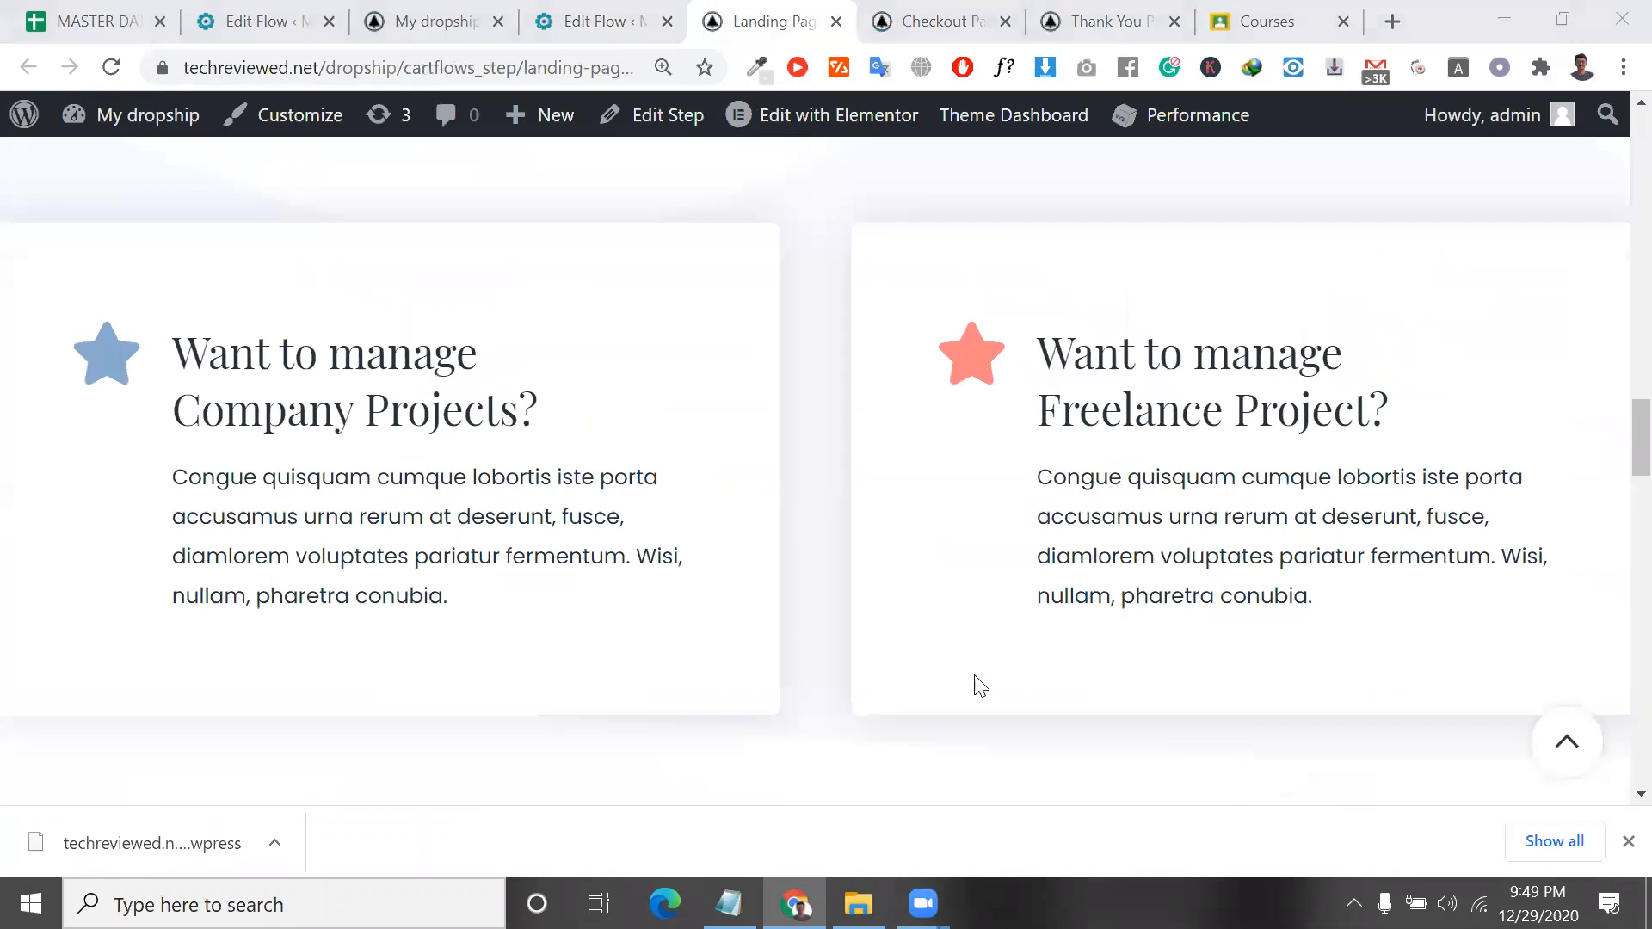
{"action": "scroll", "coordinate": [978, 682], "scroll_direction": "down", "scroll_amount": 1}
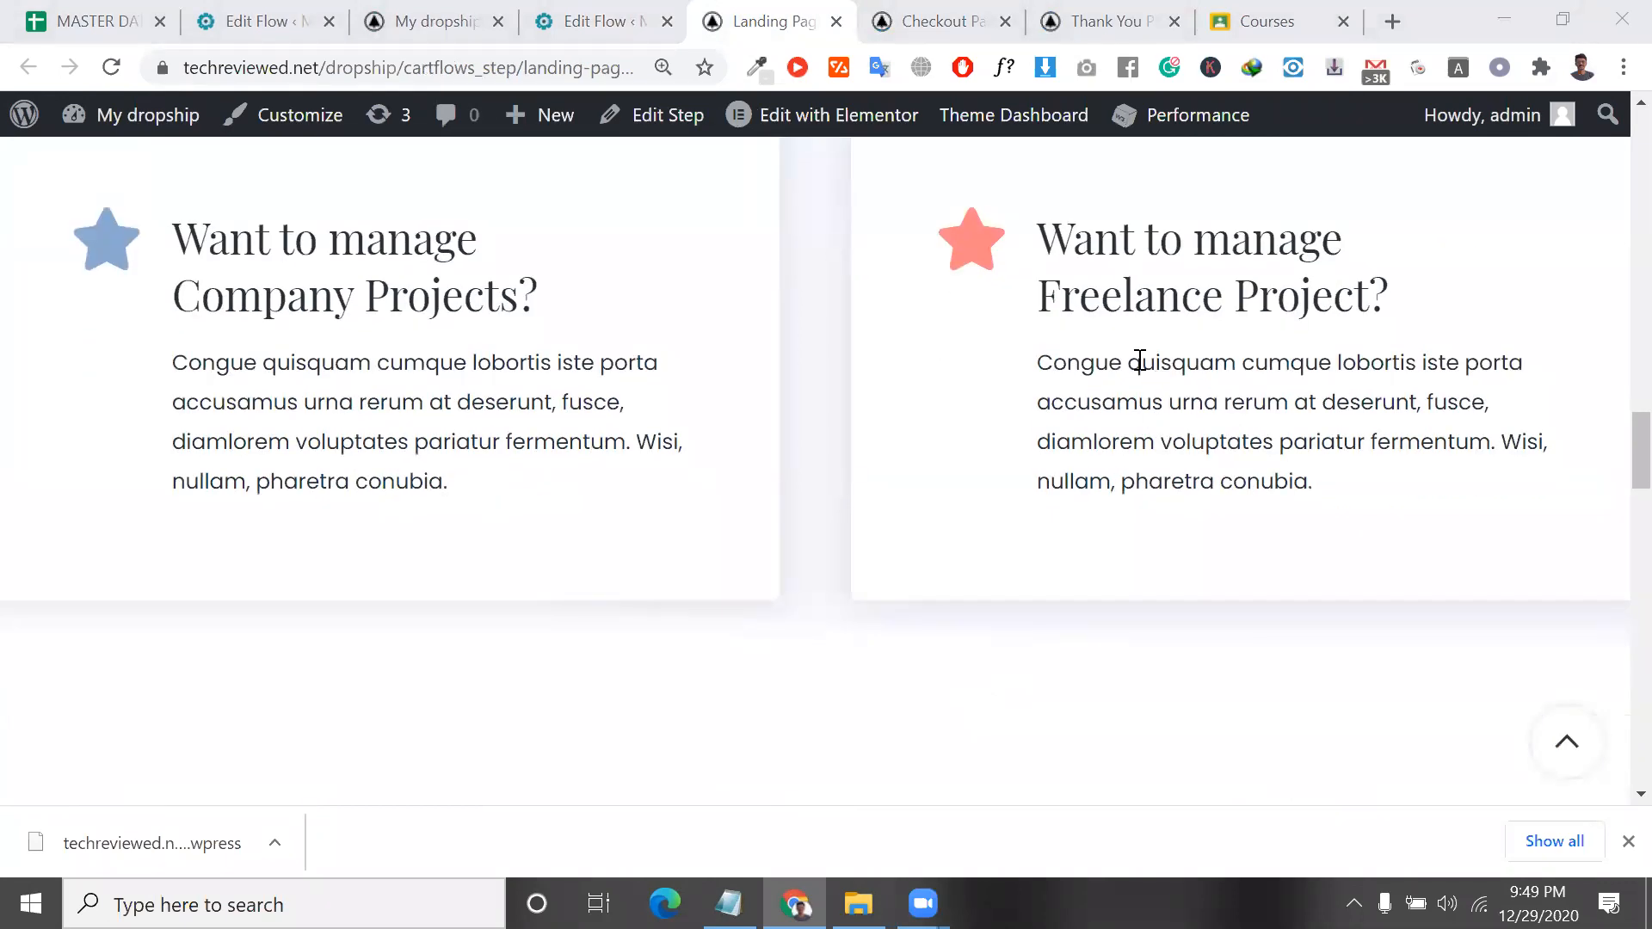
{"action": "scroll", "coordinate": [950, 422], "scroll_direction": "up", "scroll_amount": 18}
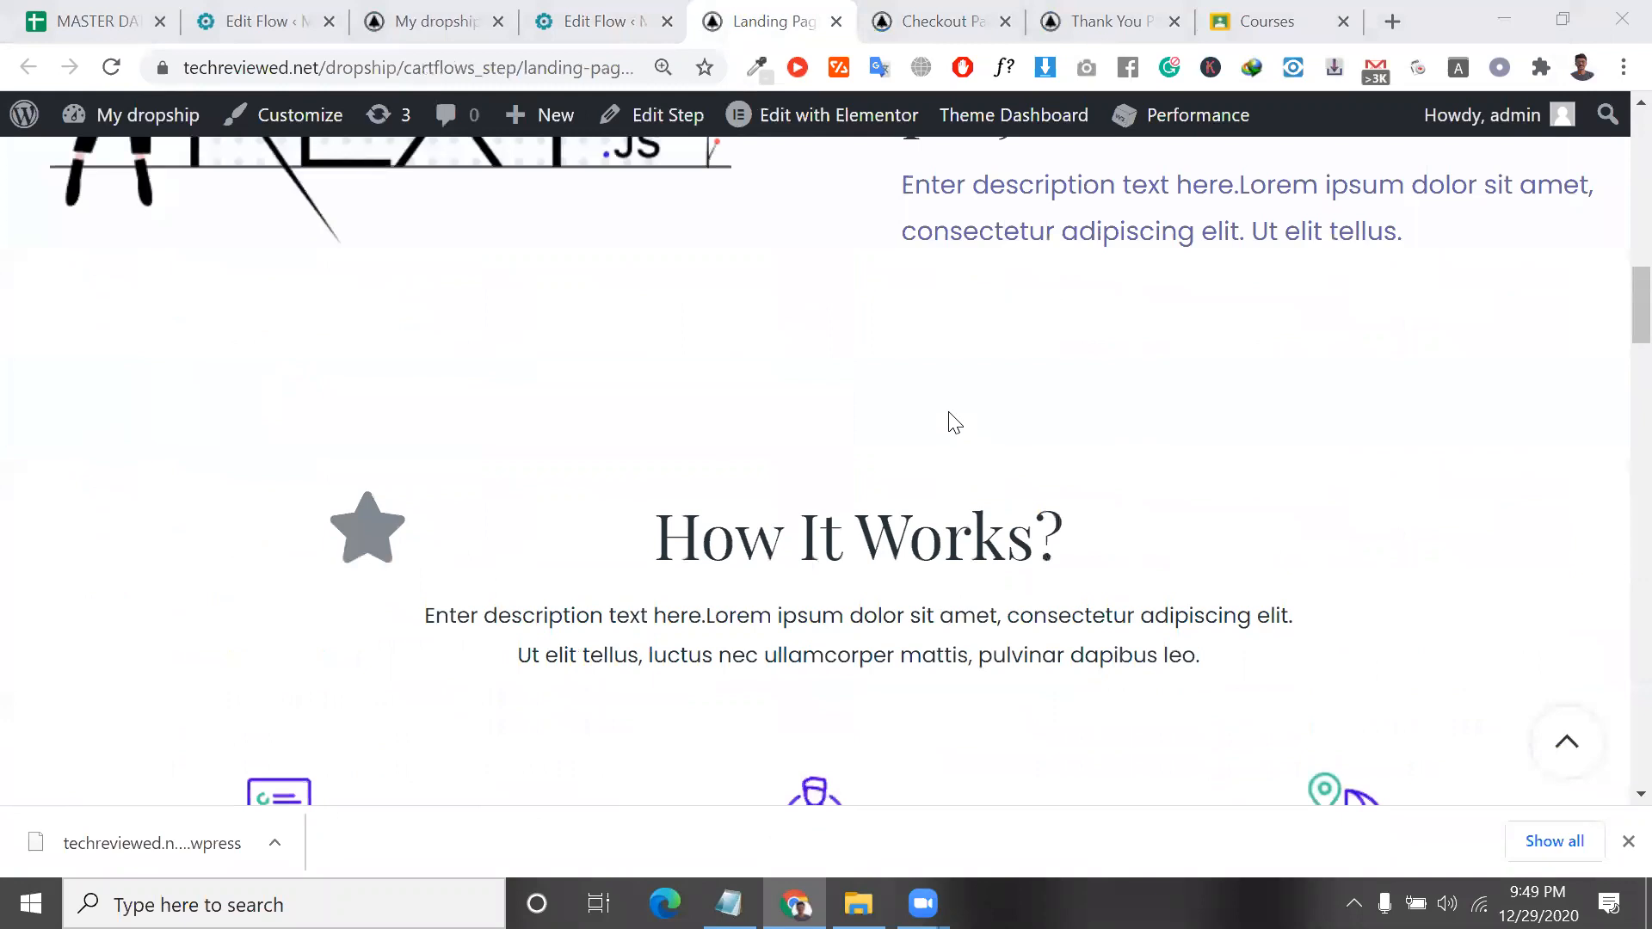
{"action": "scroll", "coordinate": [949, 415], "scroll_direction": "down", "scroll_amount": 15}
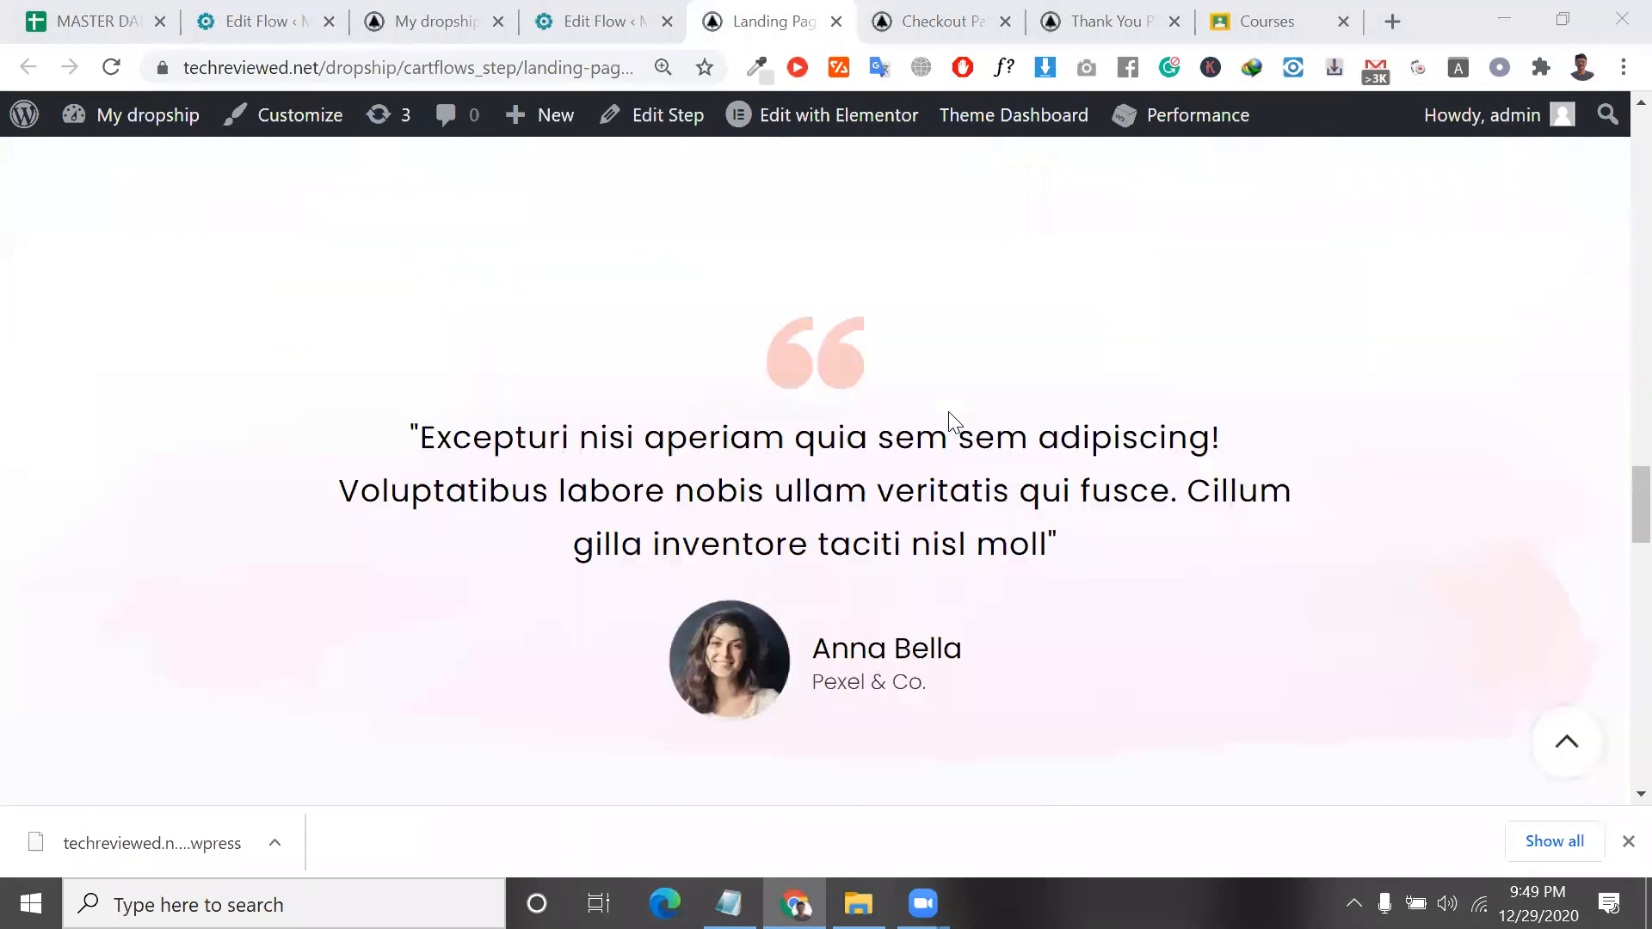
{"action": "scroll", "coordinate": [951, 420], "scroll_direction": "down", "scroll_amount": 9}
{"action": "scroll", "coordinate": [951, 420], "scroll_direction": "up", "scroll_amount": 5}
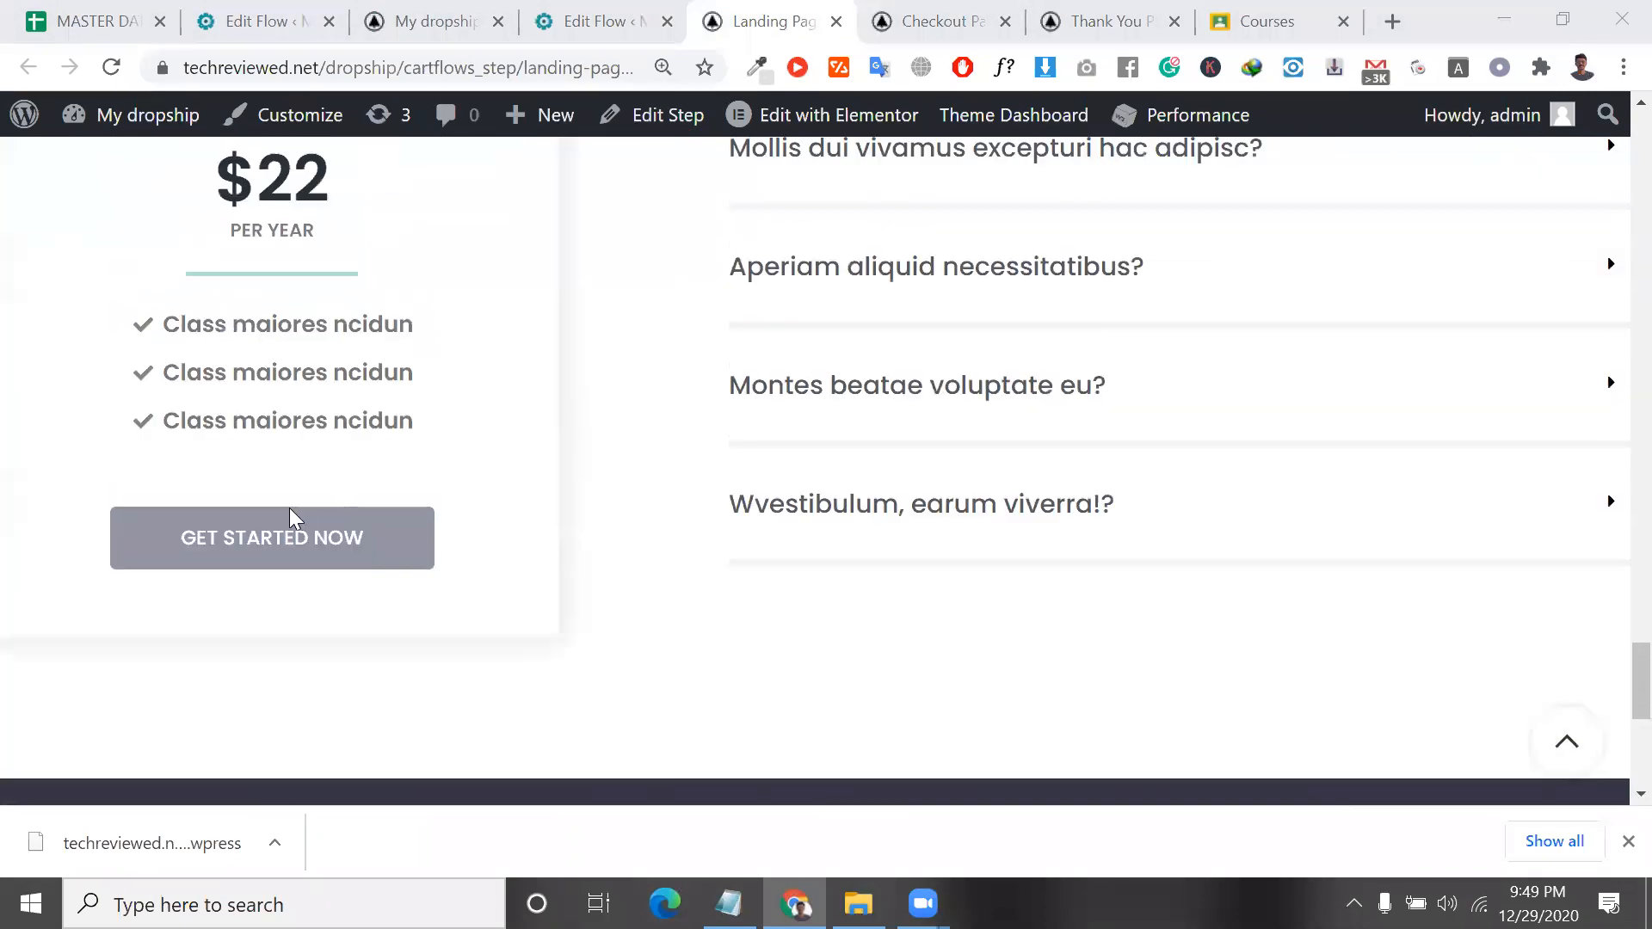
{"action": "triple_click", "coordinate": [313, 411]}
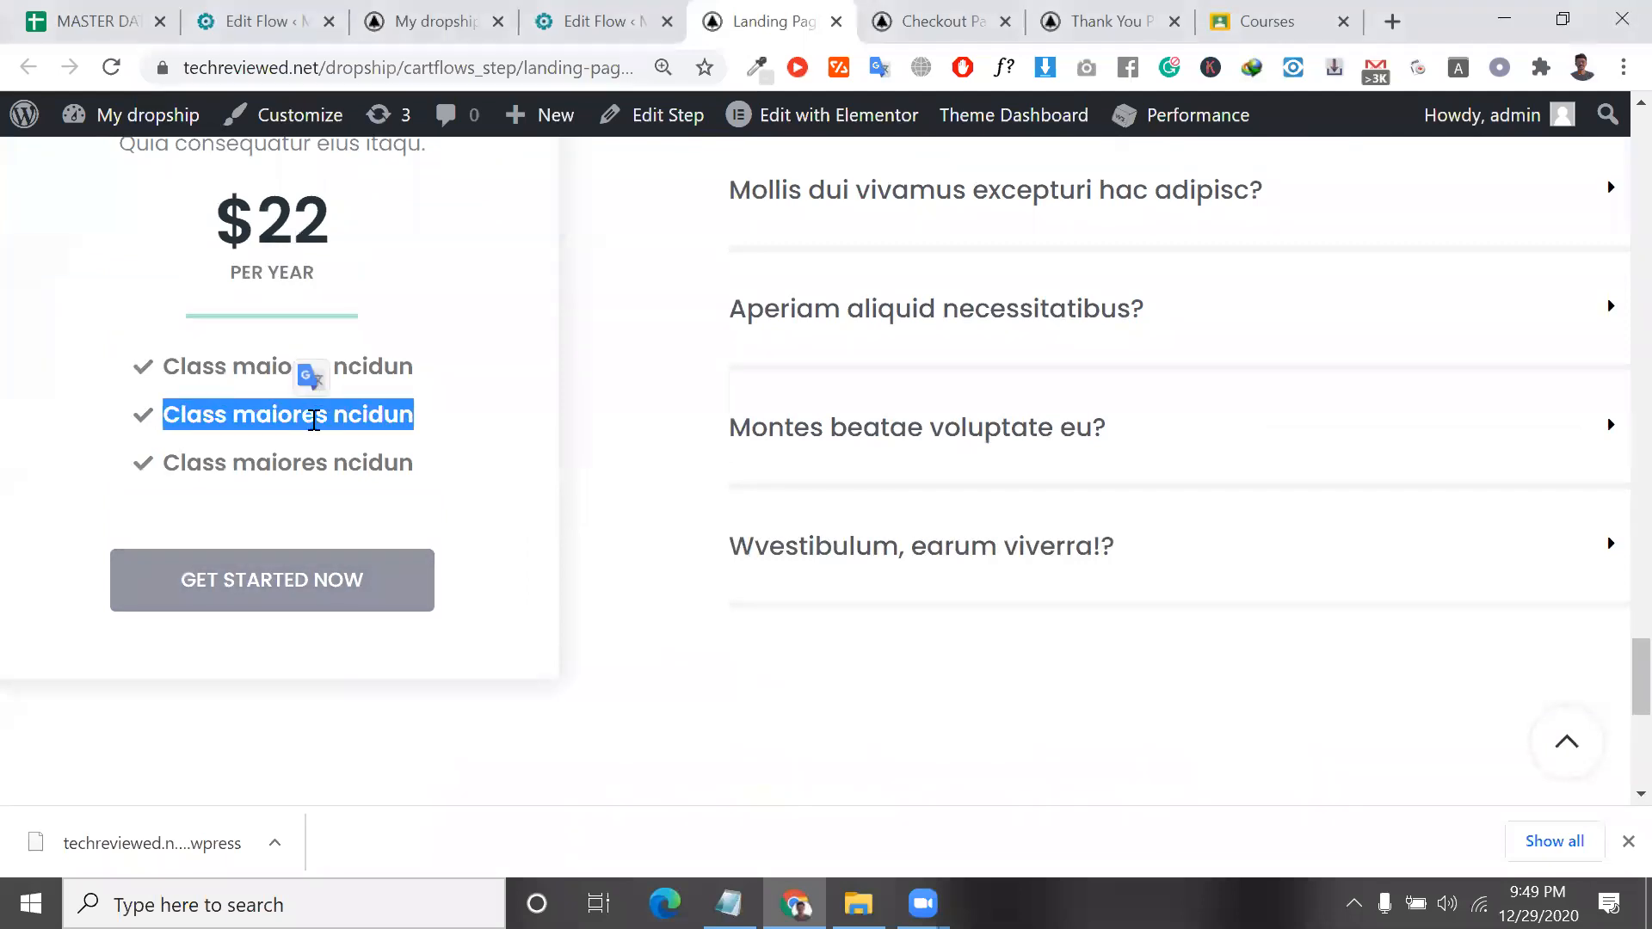
Follow the landing page's "Get Started Now" link to the checkout page and open its checkout meta settings.
{"action": "left_click", "coordinate": [326, 609]}
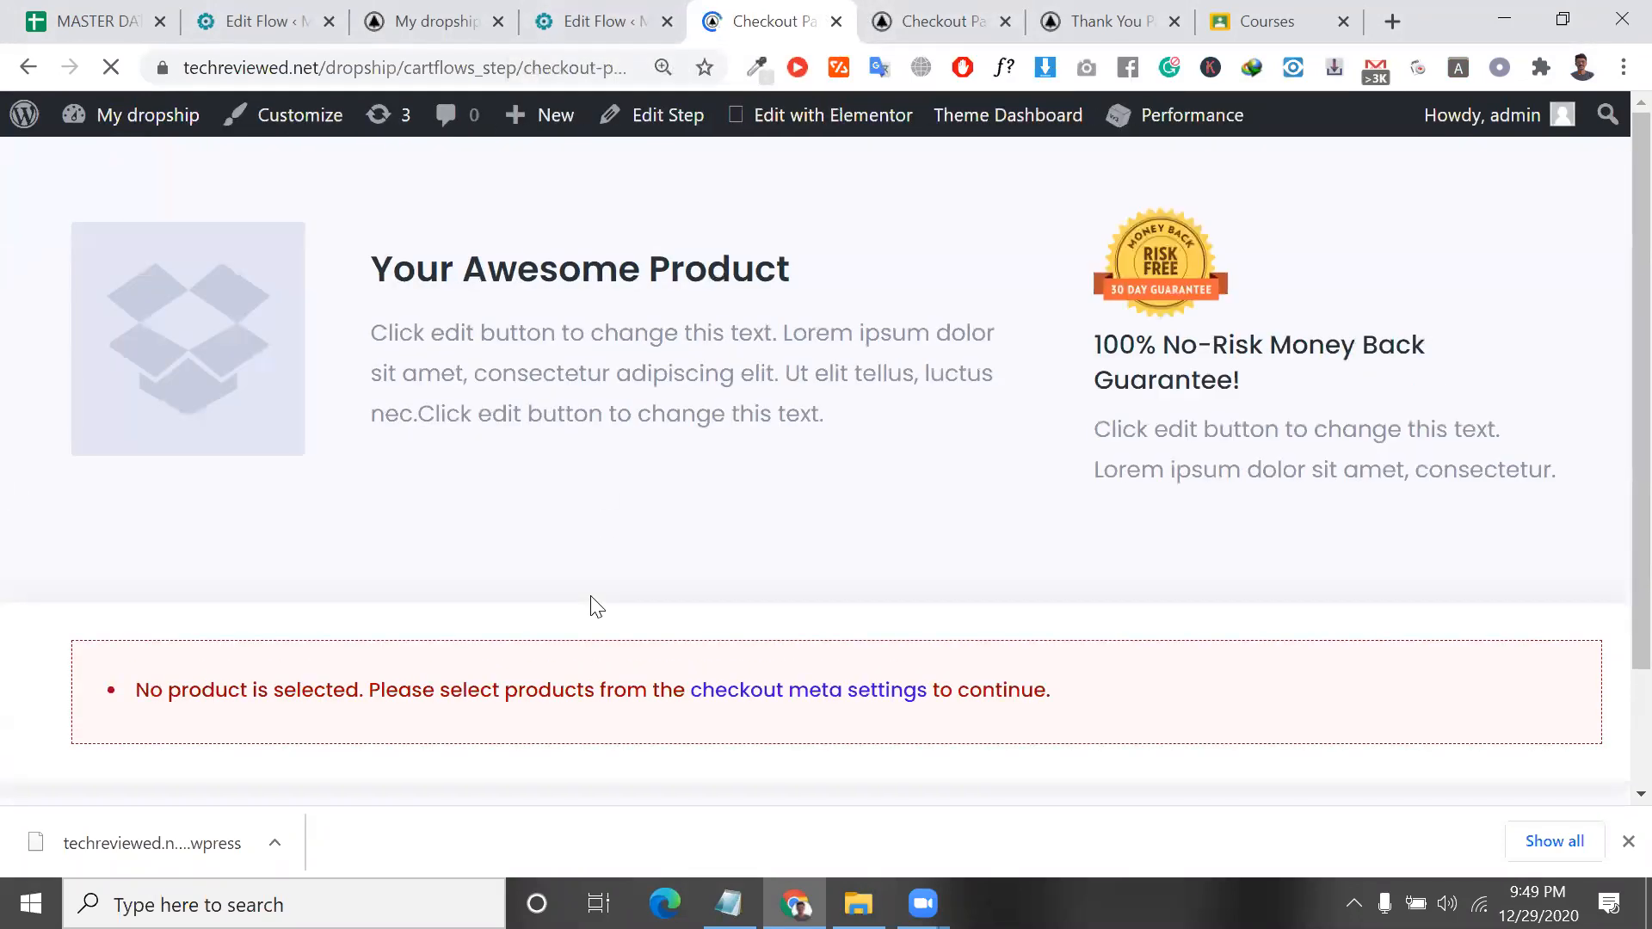
{"action": "scroll", "coordinate": [593, 602], "scroll_direction": "down", "scroll_amount": 1}
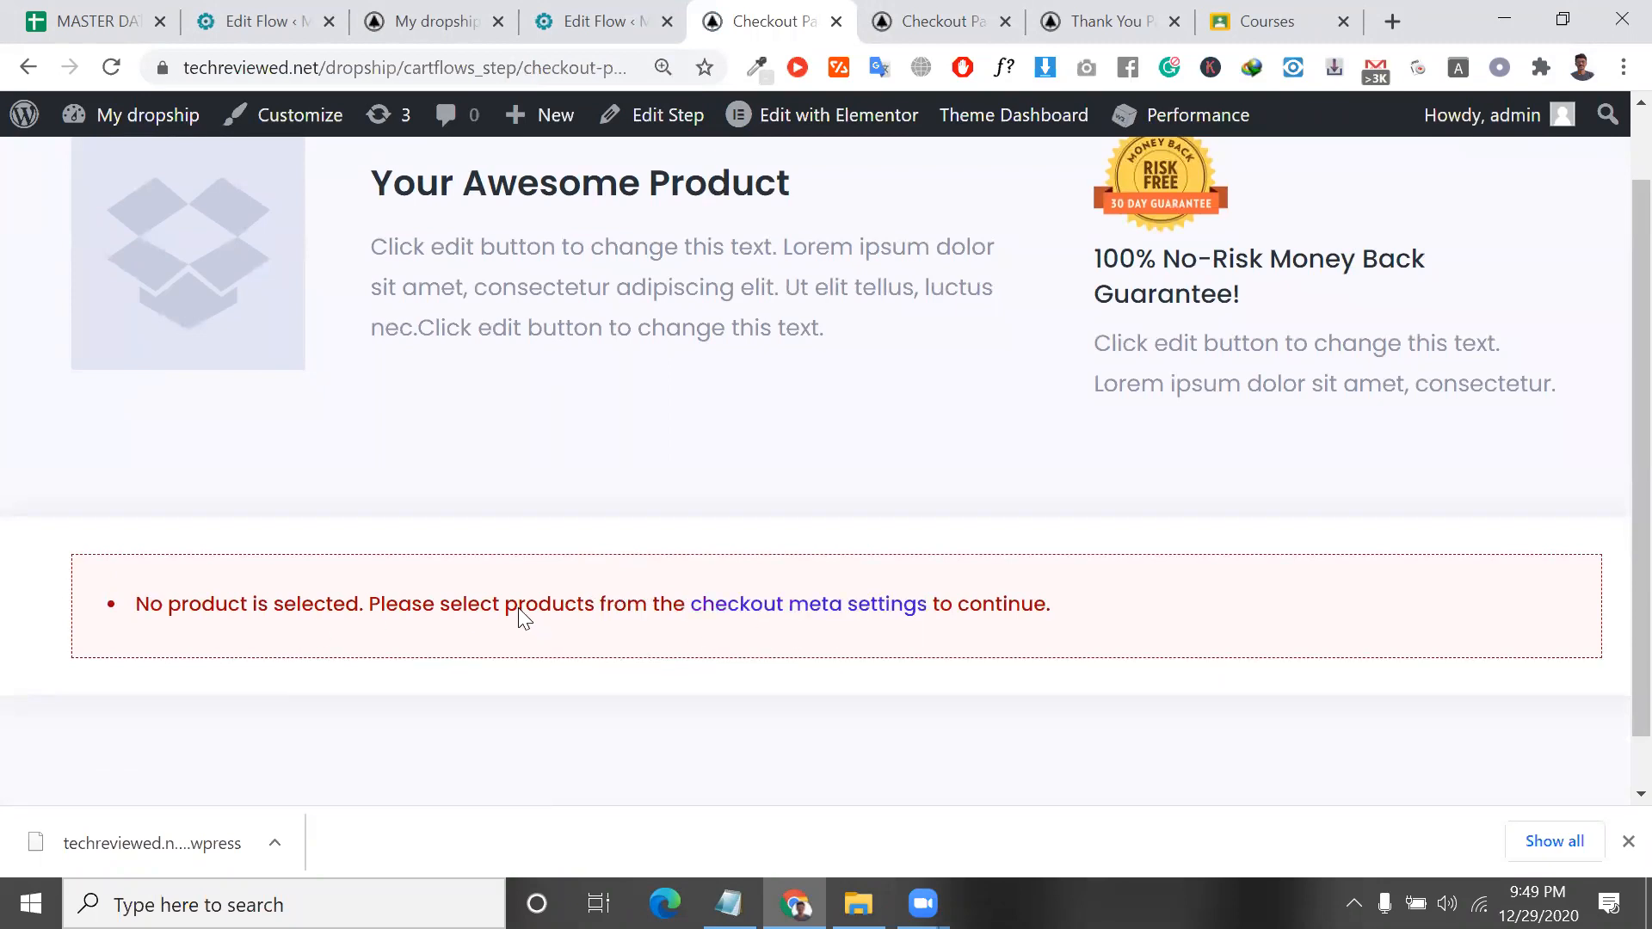
{"action": "left_click", "coordinate": [807, 607]}
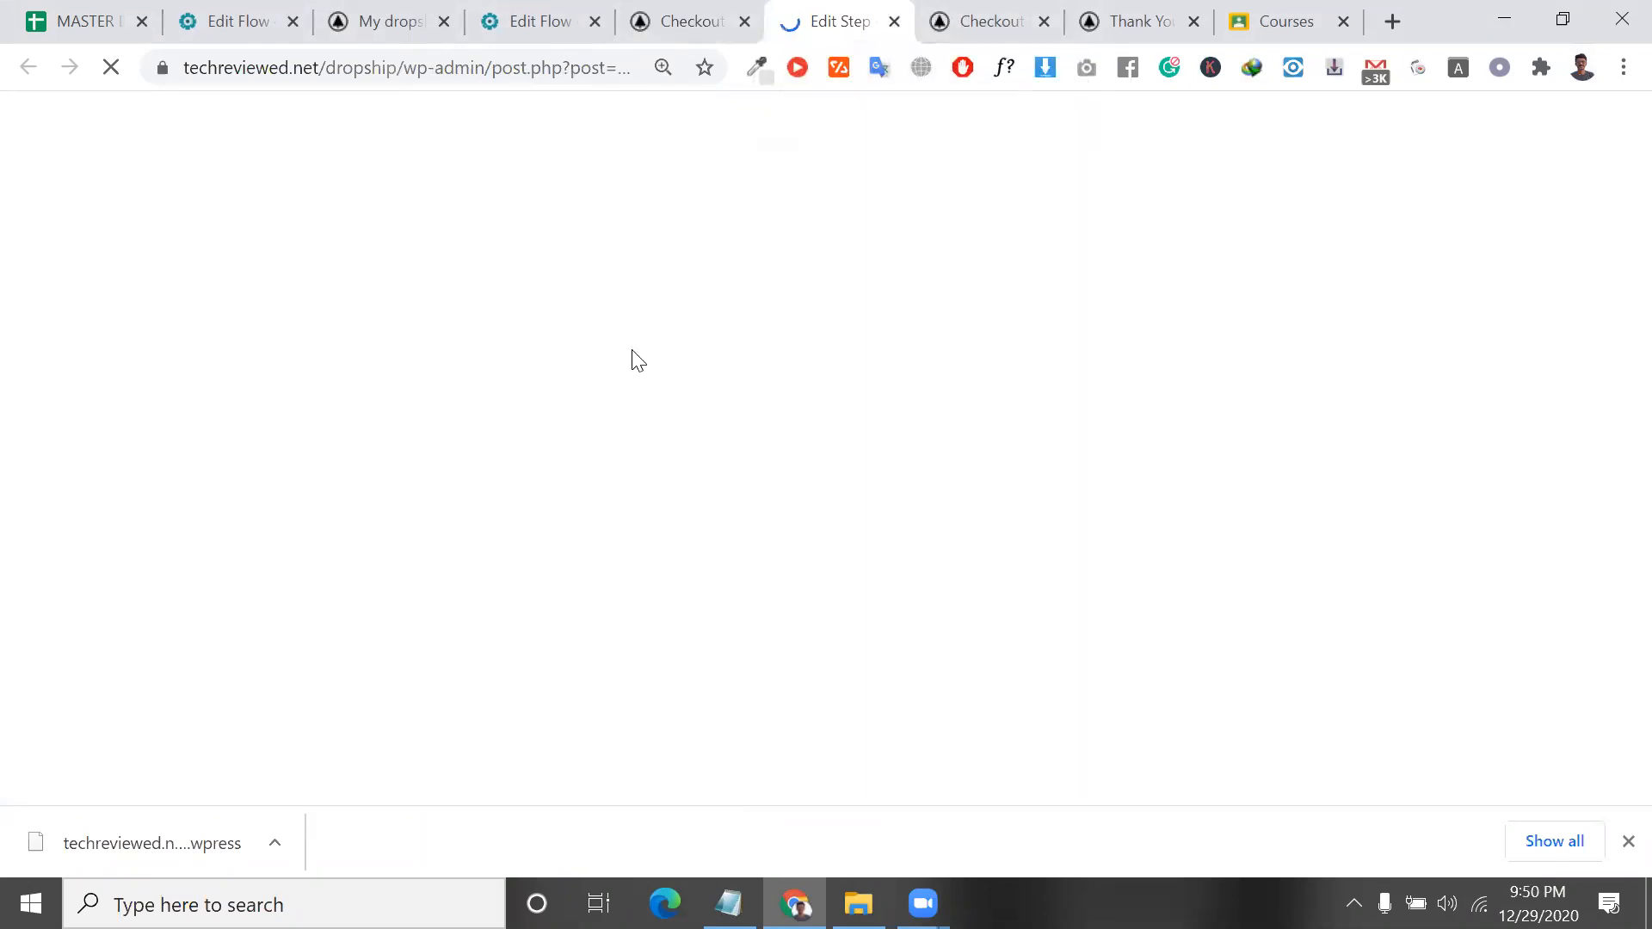
Examine the separately opened Checkout Page and the content of the Thank You Page template.
{"action": "left_click", "coordinate": [989, 12]}
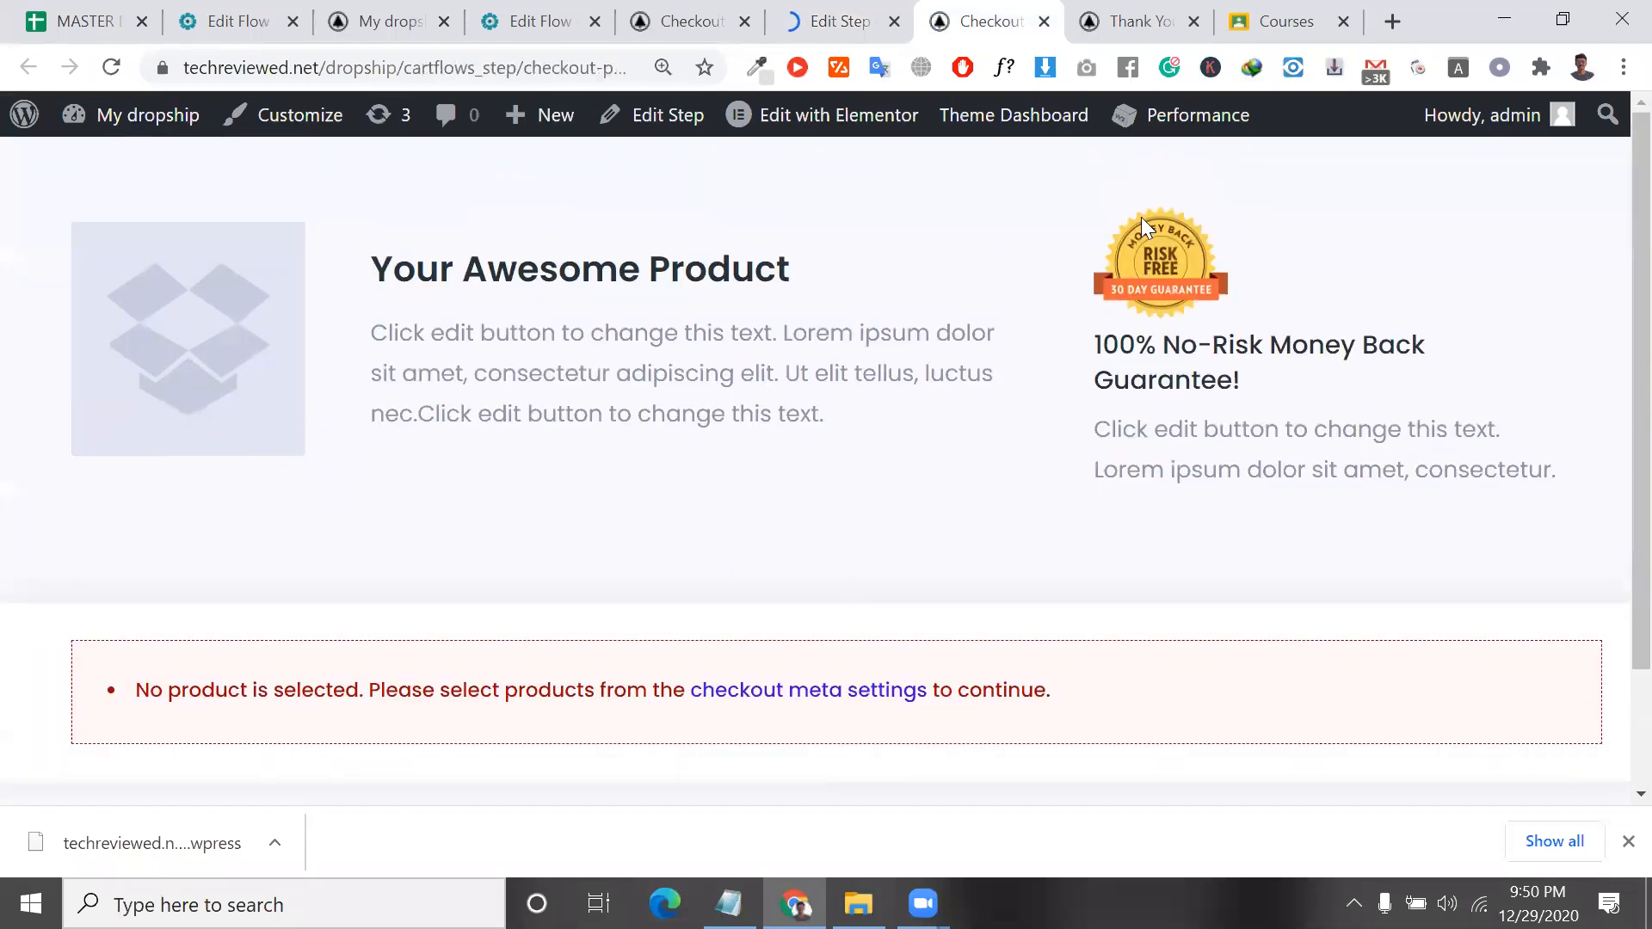
{"action": "left_click", "coordinate": [1142, 10]}
{"action": "scroll", "coordinate": [778, 472], "scroll_direction": "down", "scroll_amount": 2}
{"action": "scroll", "coordinate": [777, 472], "scroll_direction": "up", "scroll_amount": 2}
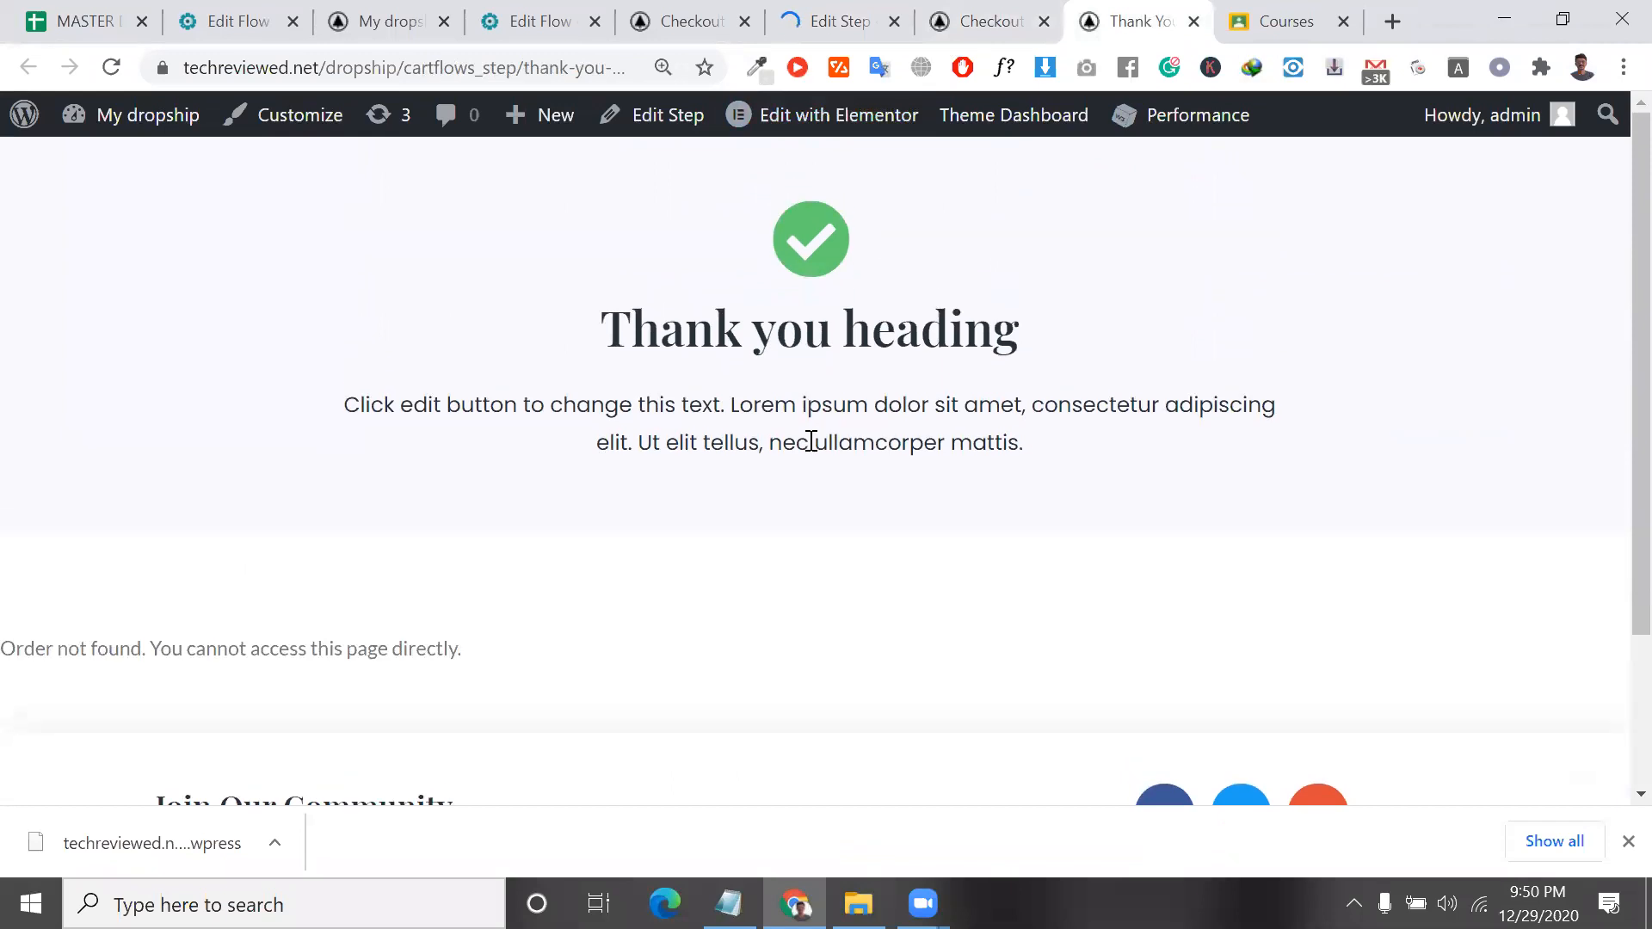
{"action": "scroll", "coordinate": [833, 413], "scroll_direction": "down", "scroll_amount": 1}
{"action": "scroll", "coordinate": [832, 413], "scroll_direction": "up", "scroll_amount": 1}
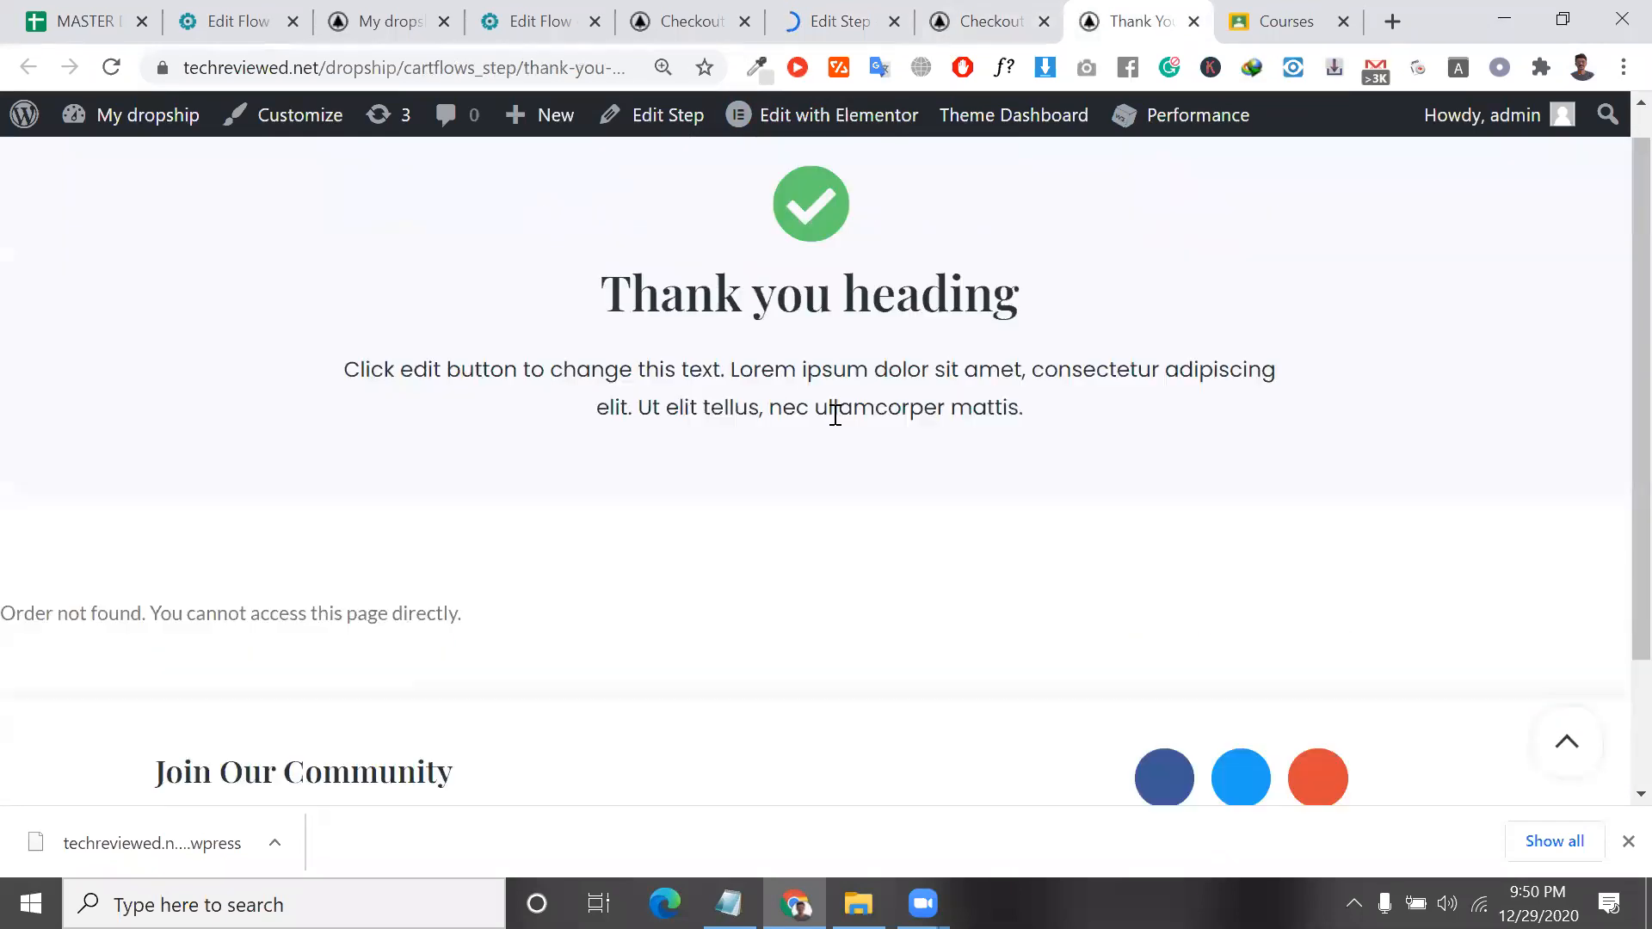
{"action": "scroll", "coordinate": [822, 520], "scroll_direction": "down", "scroll_amount": 2}
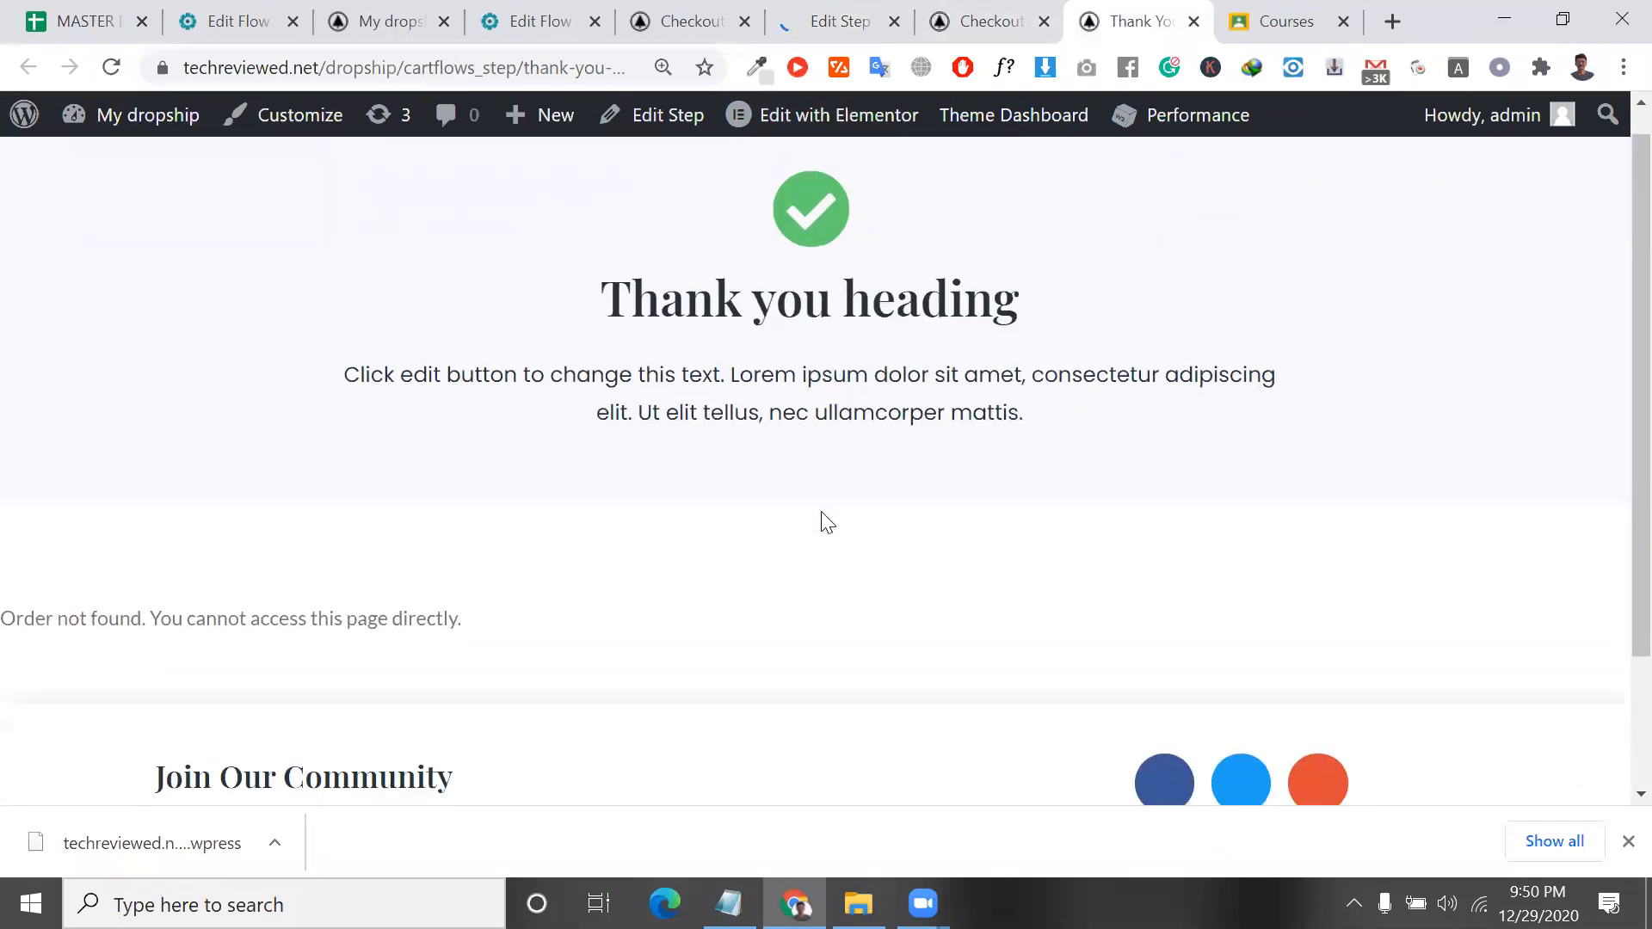
Return to the "31s night flow" steps and open the Checkout Page step's editor in a new tab.
{"action": "left_click", "coordinate": [687, 17]}
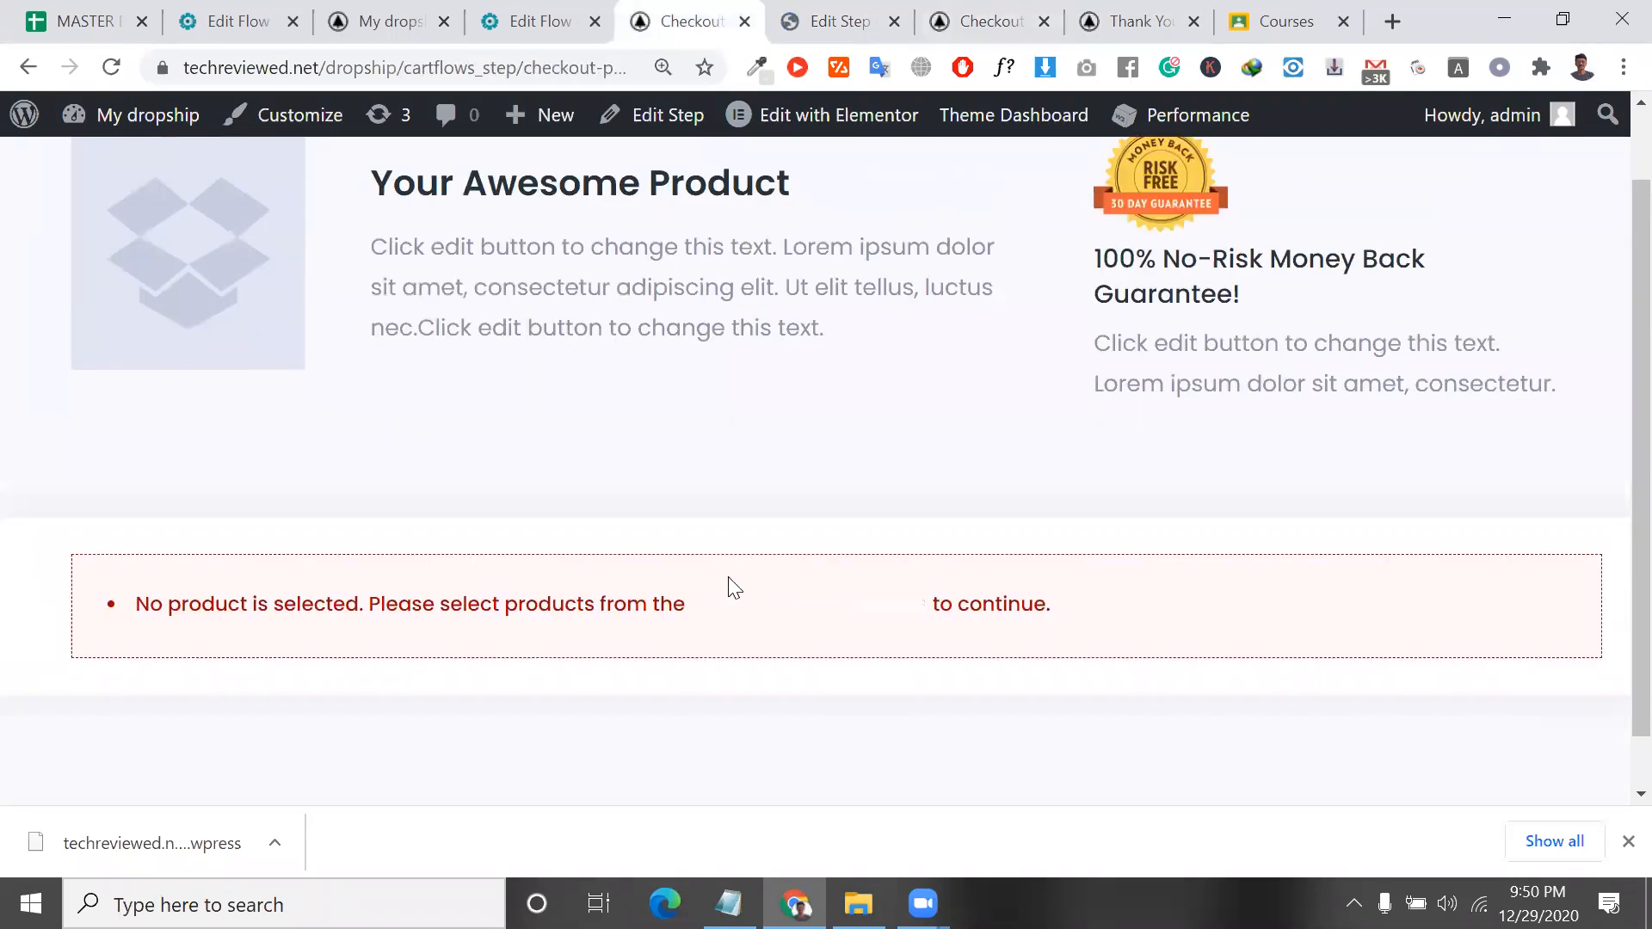
{"action": "left_click", "coordinate": [551, 17]}
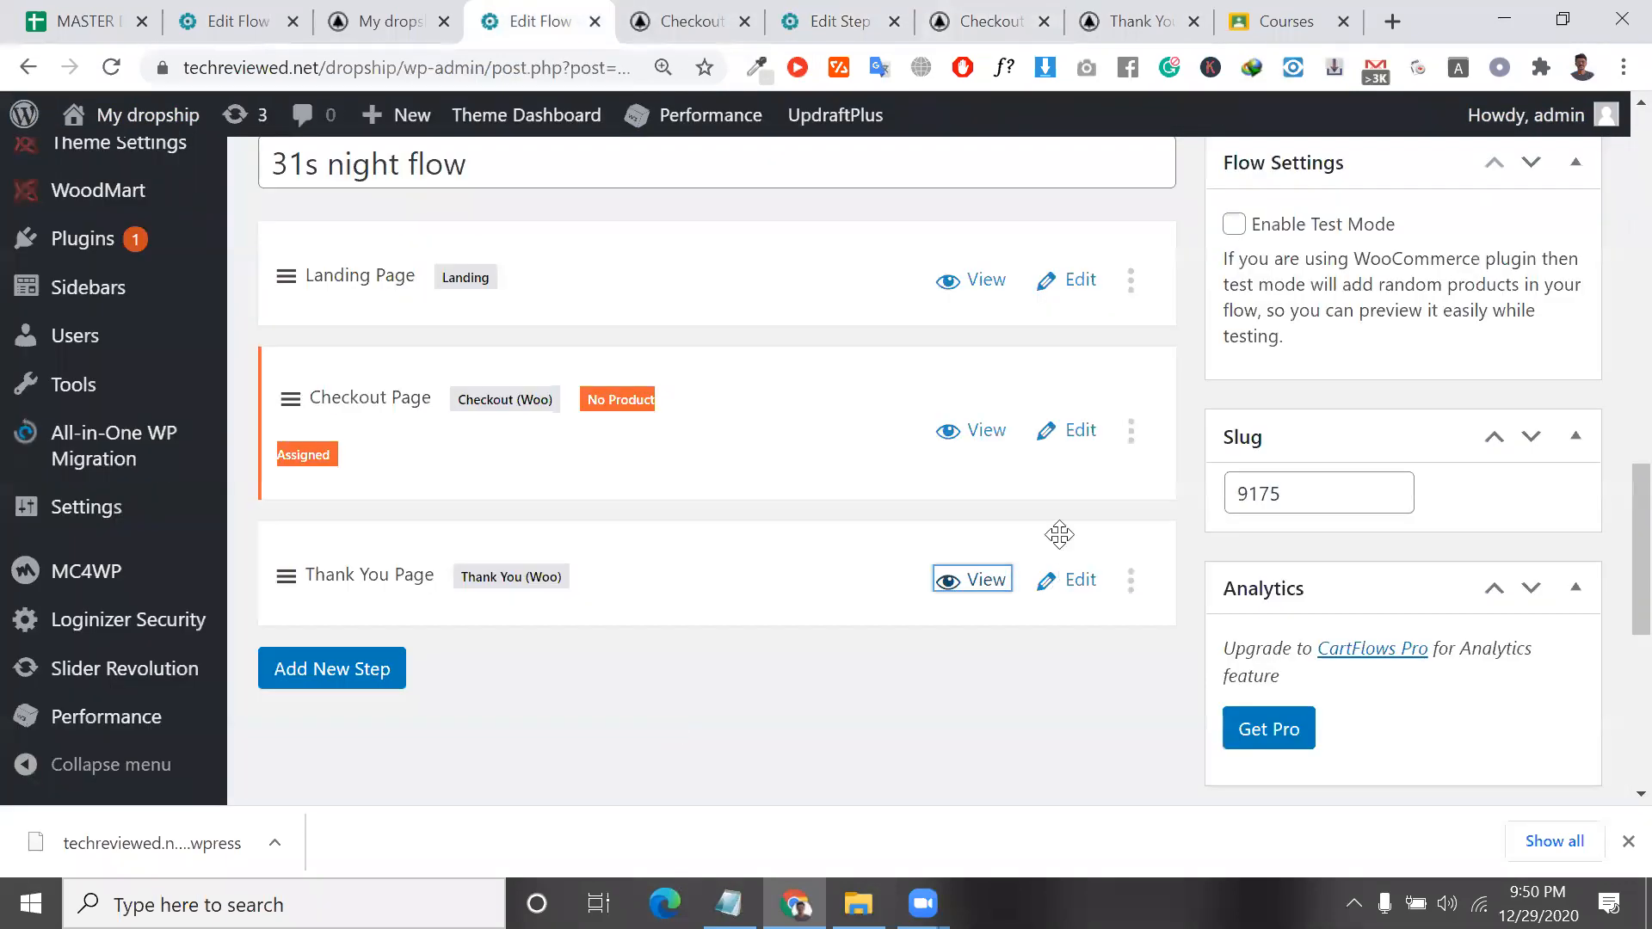
{"action": "right_click", "coordinate": [1076, 434]}
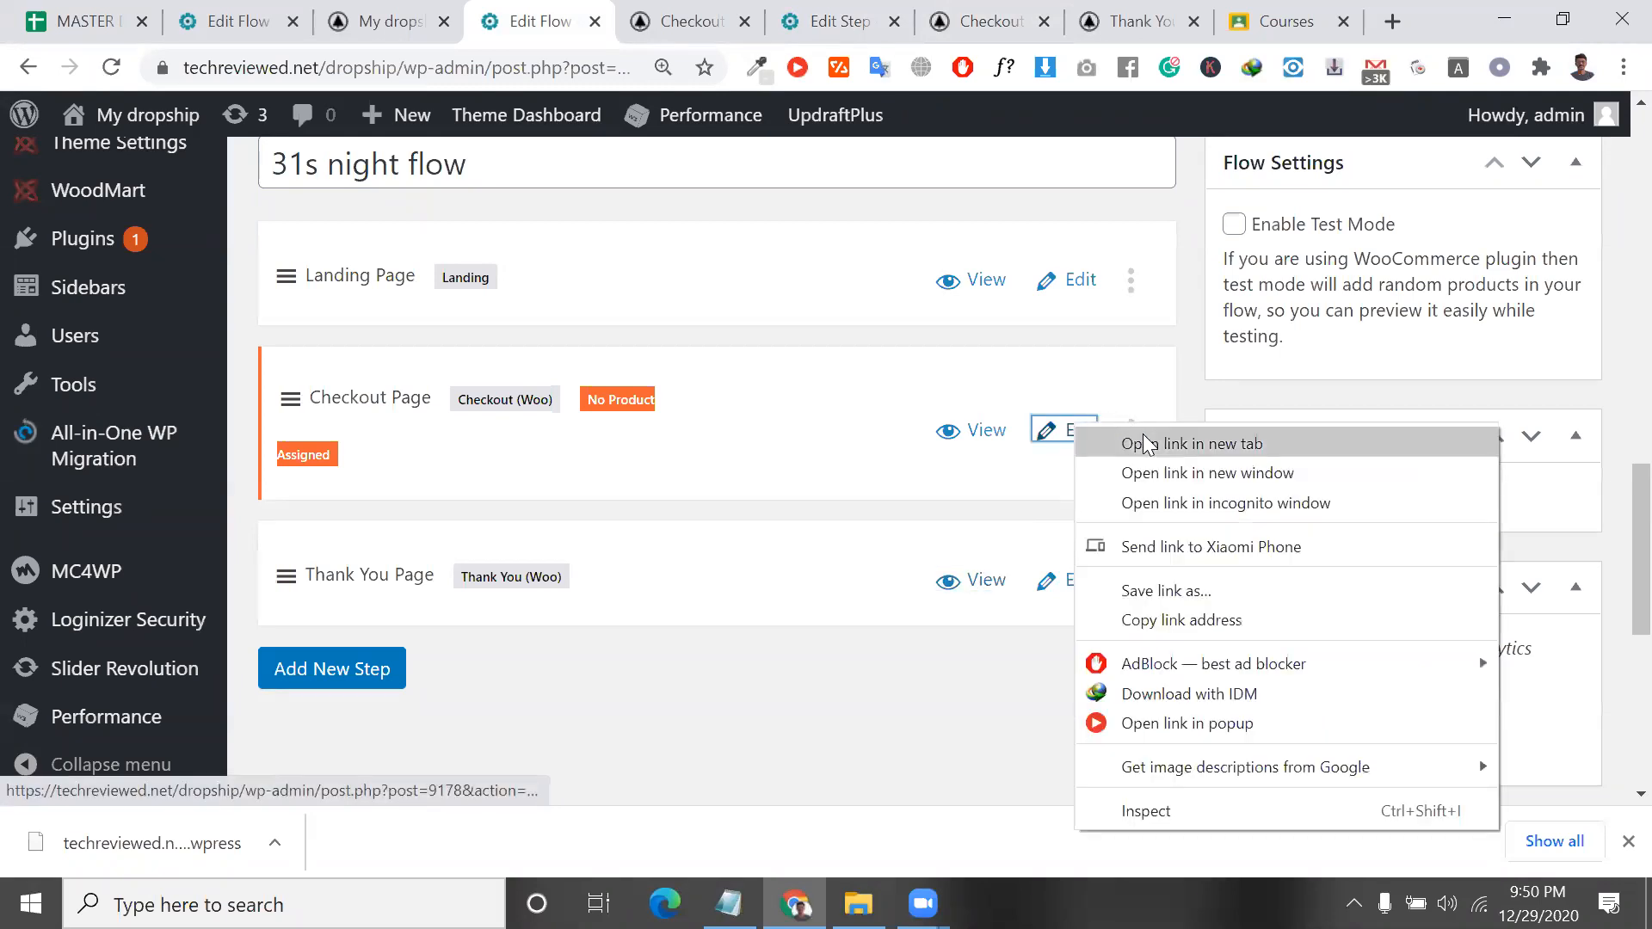
{"action": "left_click", "coordinate": [1091, 444]}
{"action": "left_click", "coordinate": [680, 17]}
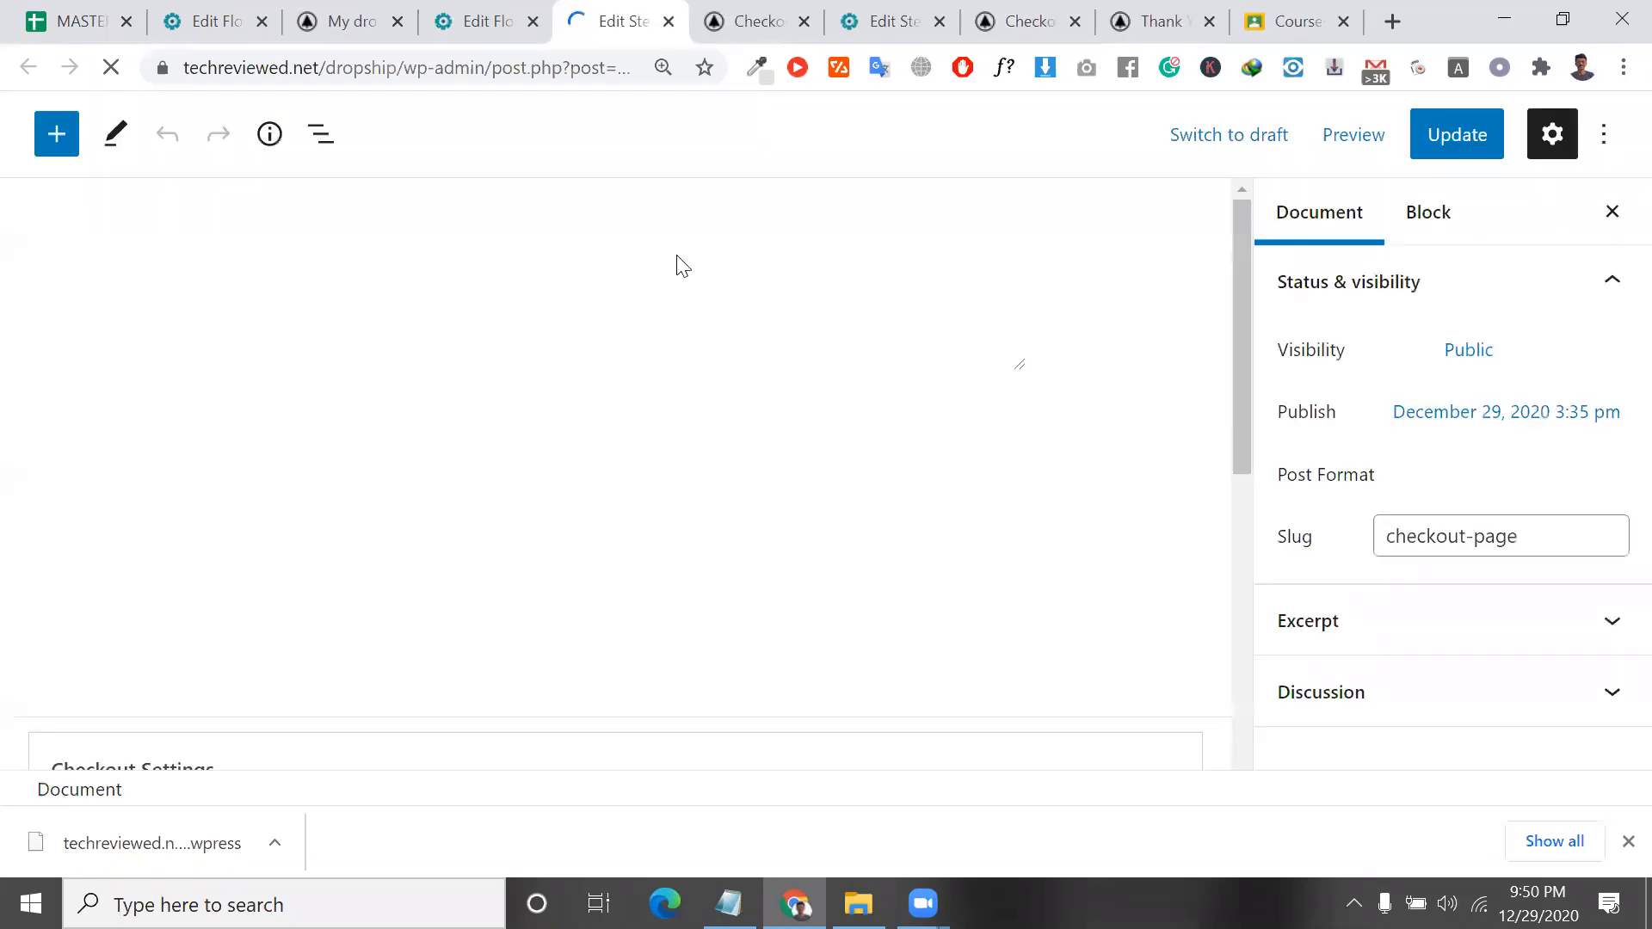
Go back to the flow and check the extra options of the Thank You Page and Landing Page steps.
{"action": "left_click", "coordinate": [469, 17]}
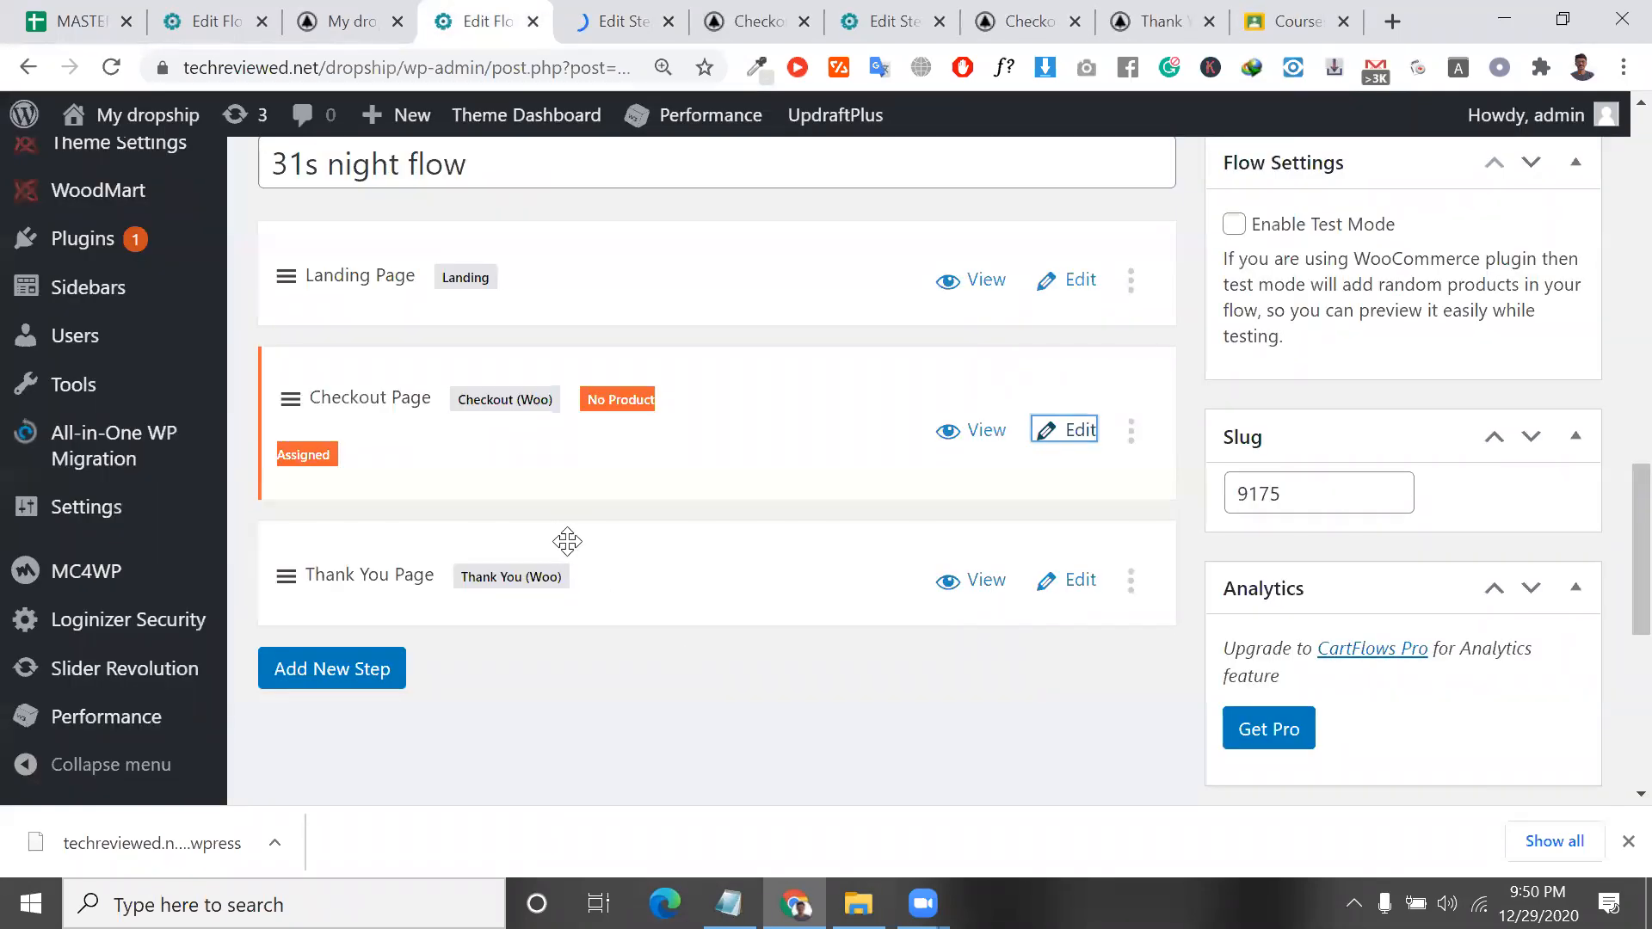
{"action": "left_click", "coordinate": [1129, 588]}
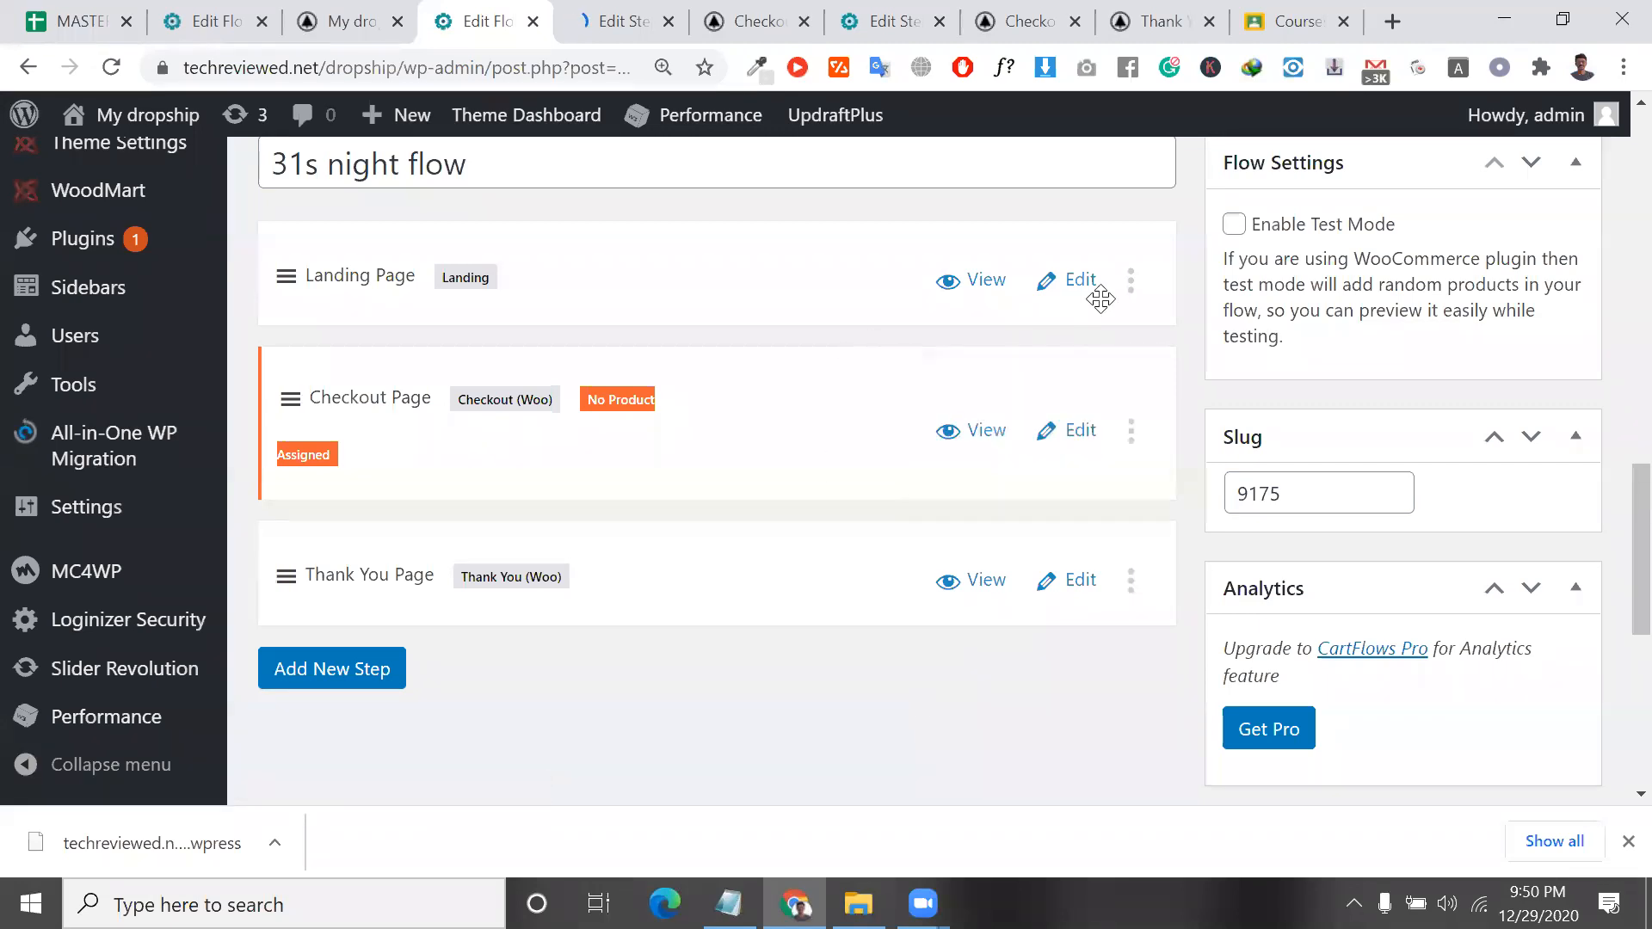
{"action": "left_click", "coordinate": [1133, 287]}
{"action": "left_click", "coordinate": [855, 611]}
Switch to the loaded Checkout Page step editor and open the page in Elementor.
{"action": "left_click", "coordinate": [755, 21]}
{"action": "scroll", "coordinate": [673, 622], "scroll_direction": "up", "scroll_amount": 2}
{"action": "key", "text": "ctrl+Tab"}
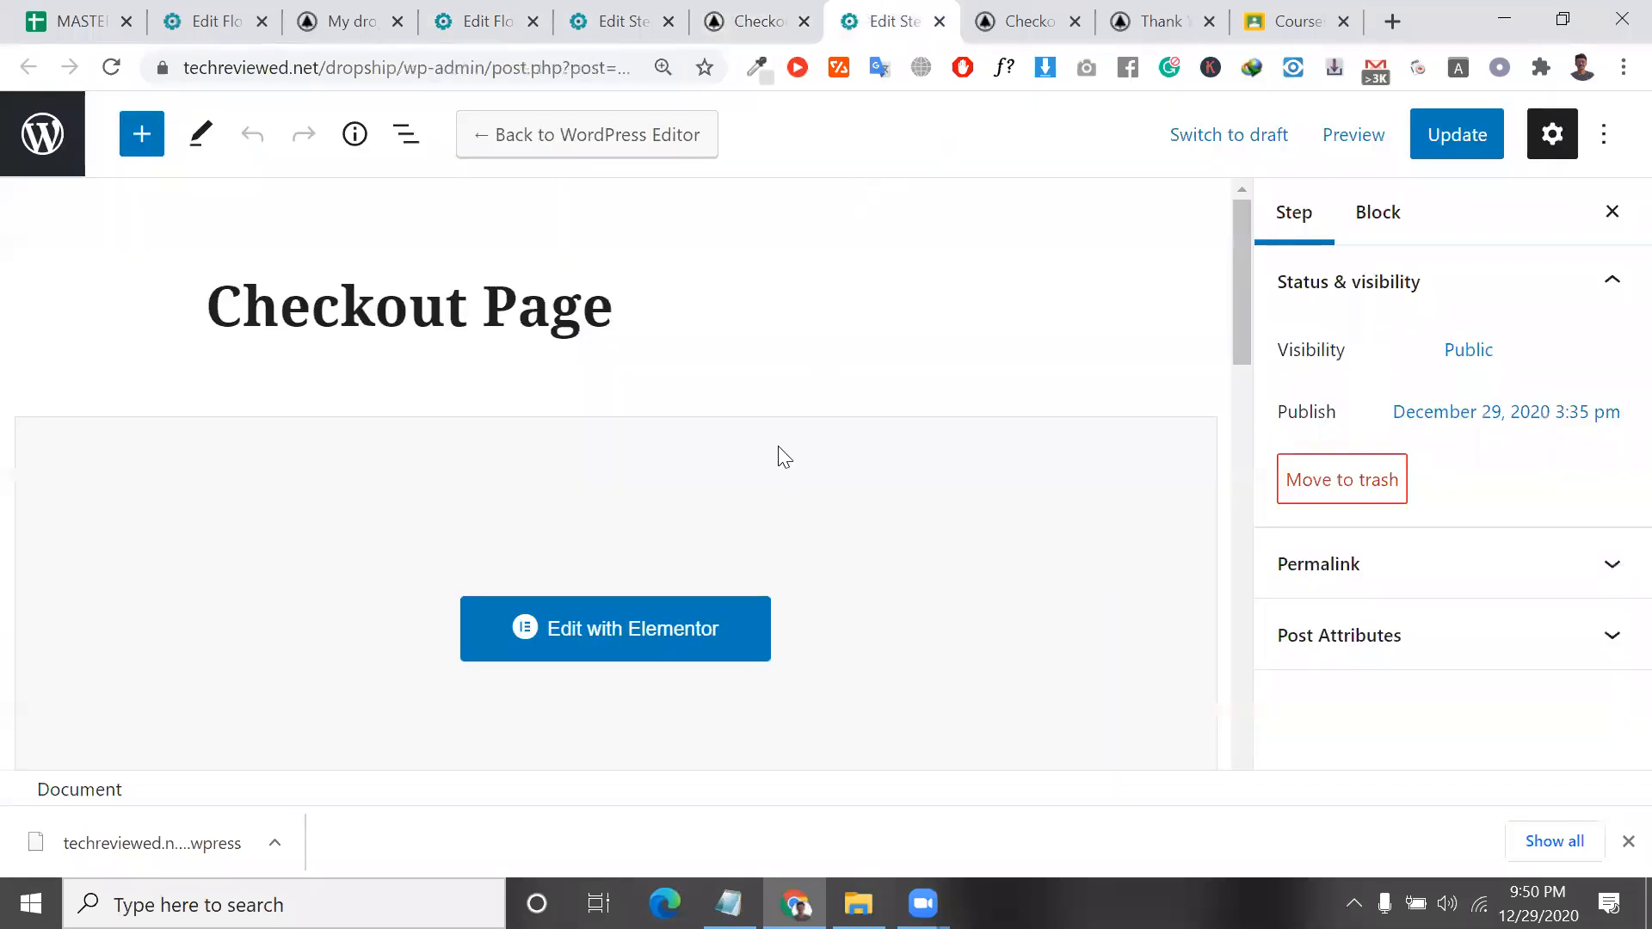
{"action": "left_click", "coordinate": [703, 639]}
{"action": "scroll", "coordinate": [702, 641], "scroll_direction": "down", "scroll_amount": 5}
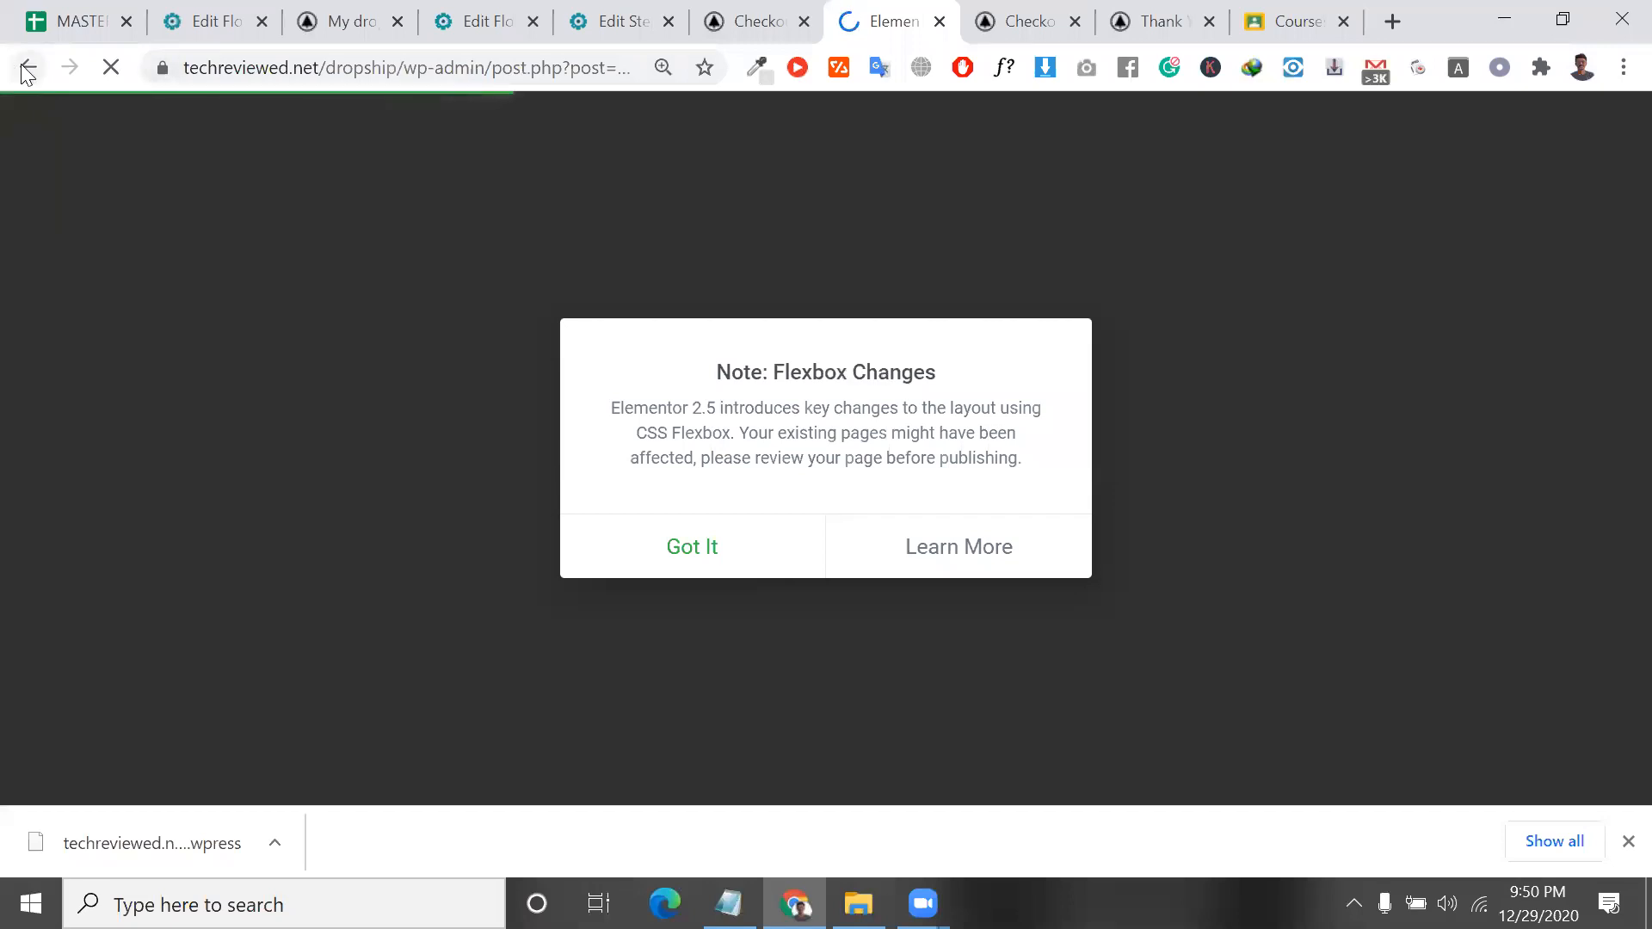
Leave Elementor for the Checkout Page step editor and check the product selector in its Checkout Settings.
{"action": "left_click", "coordinate": [29, 67]}
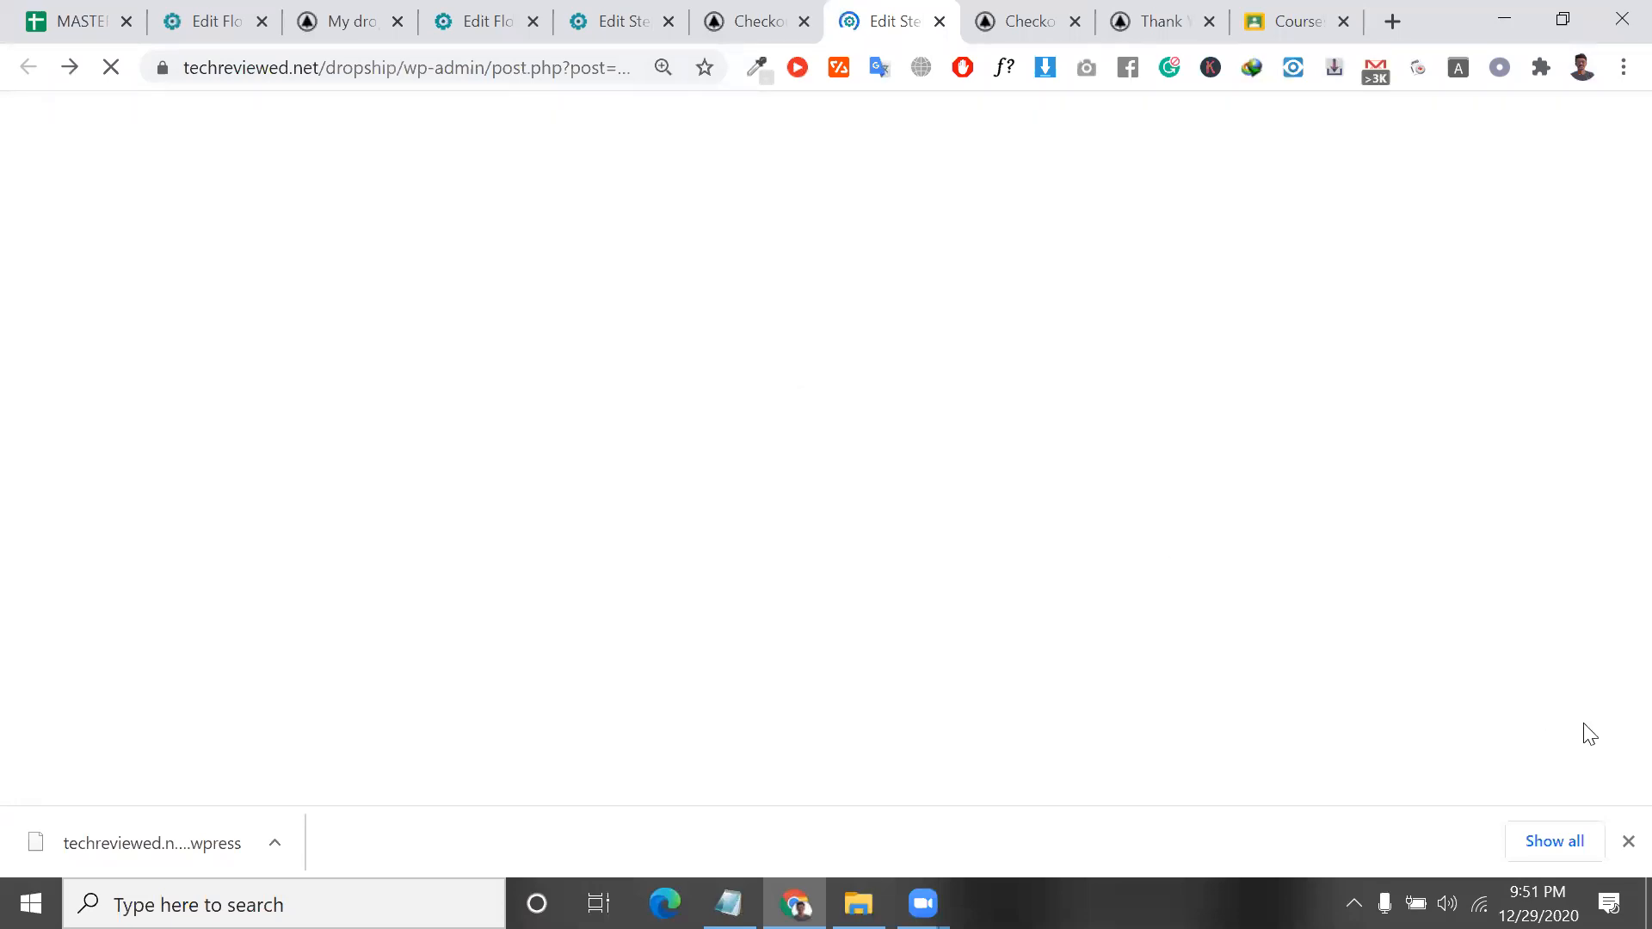
{"action": "left_click", "coordinate": [1625, 841]}
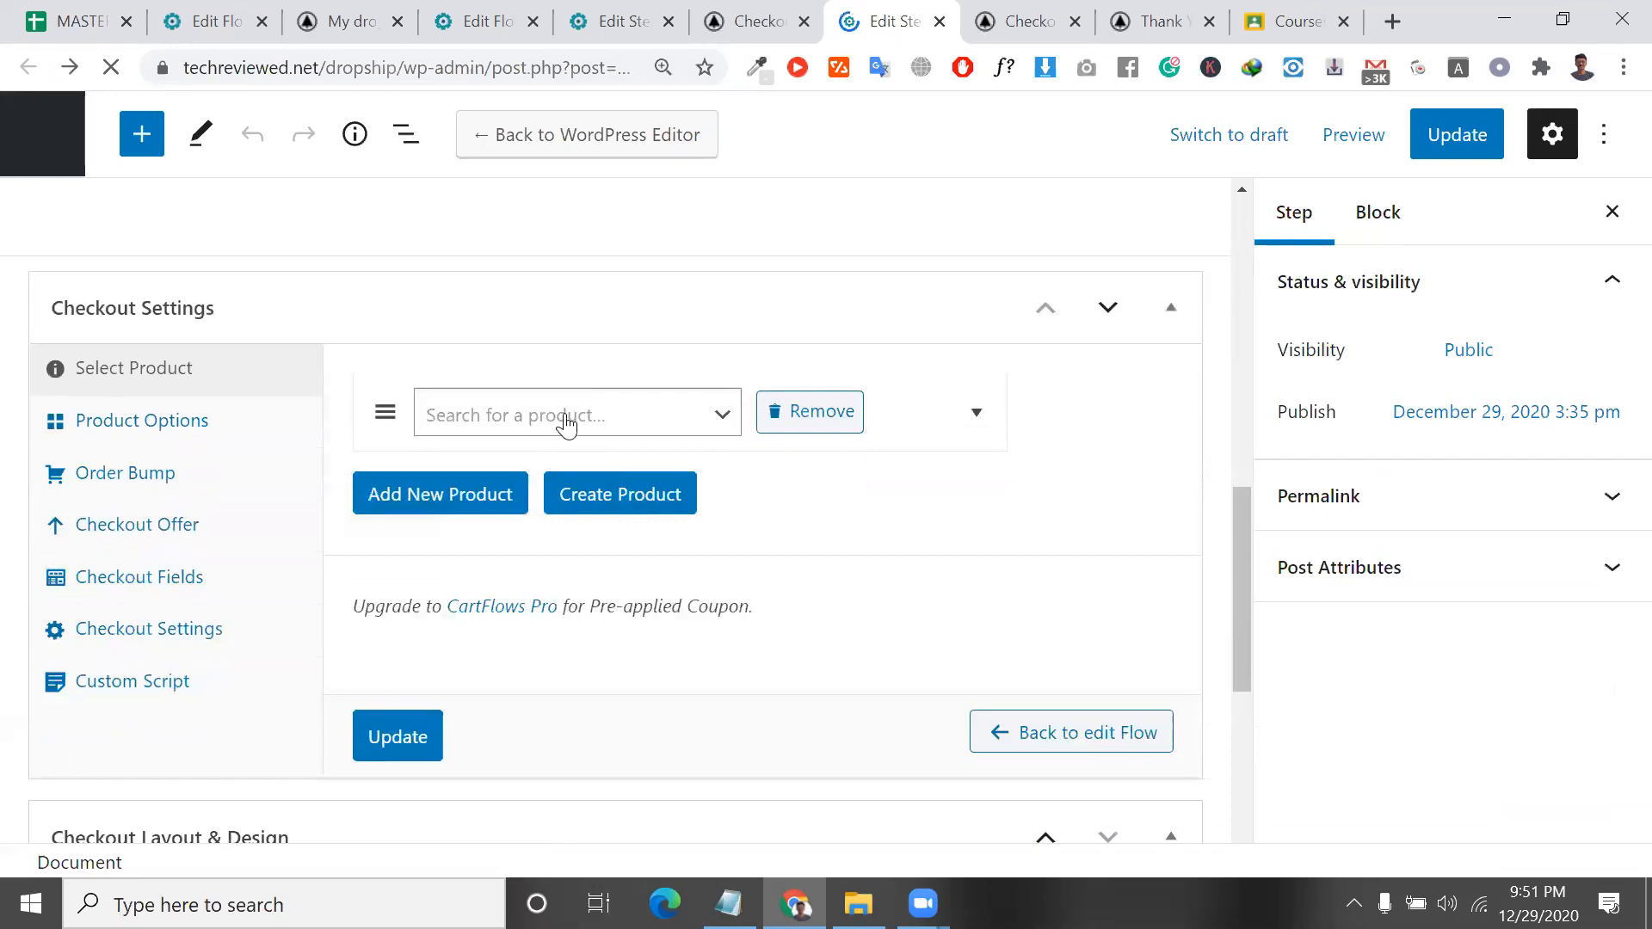
{"action": "left_click", "coordinate": [585, 478]}
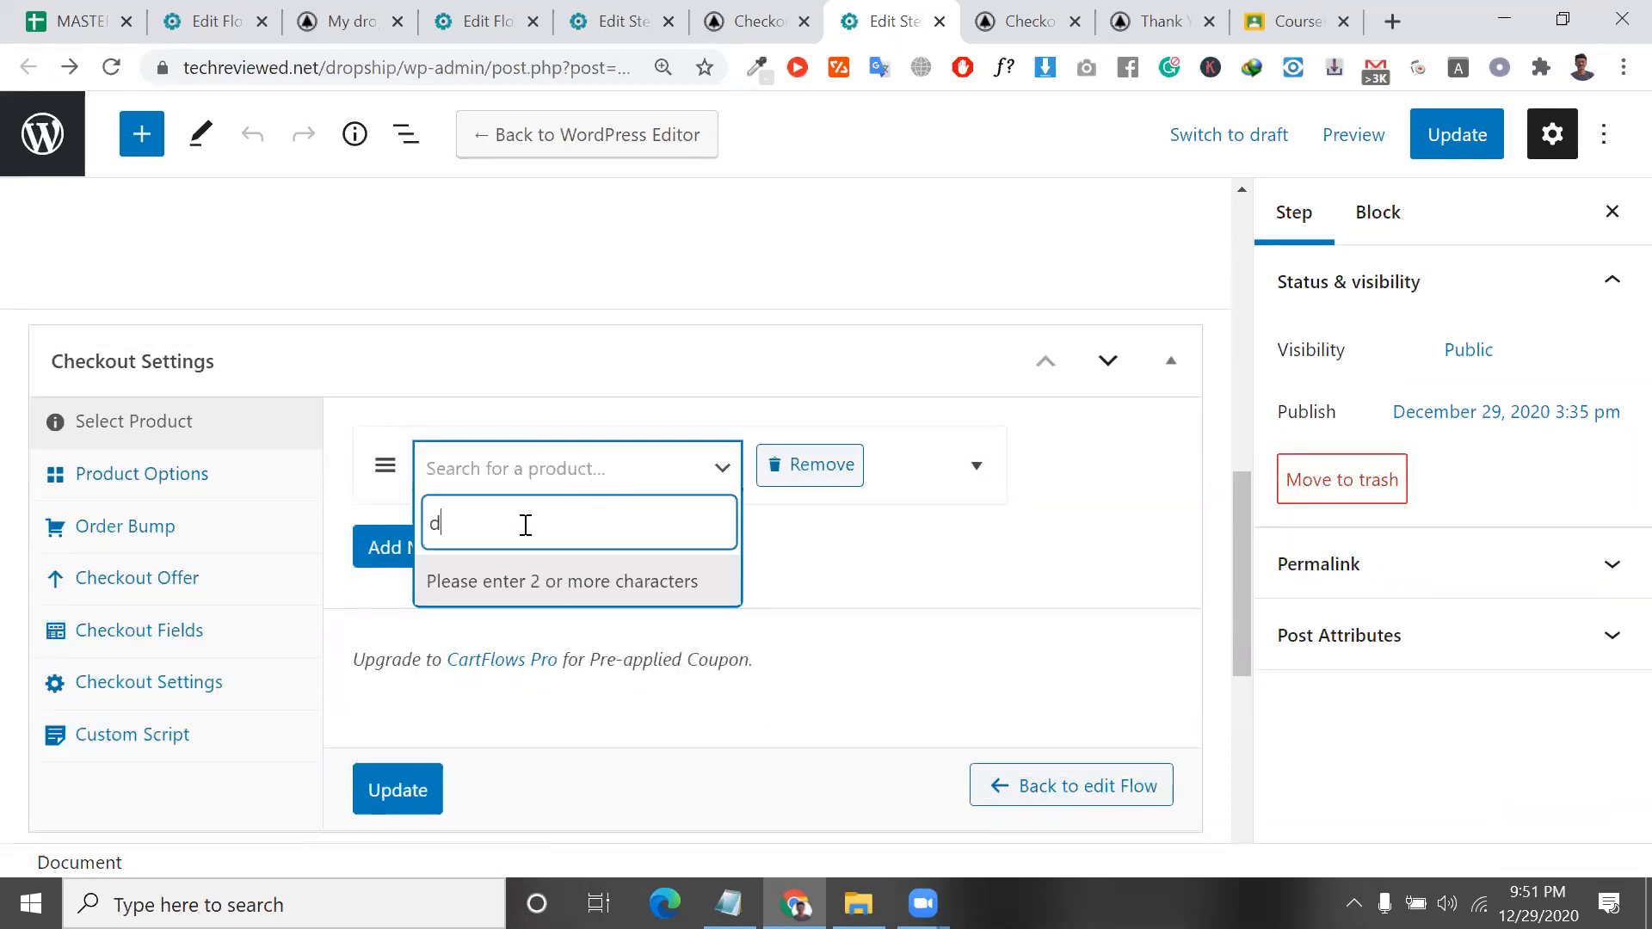
{"action": "left_click", "coordinate": [875, 577]}
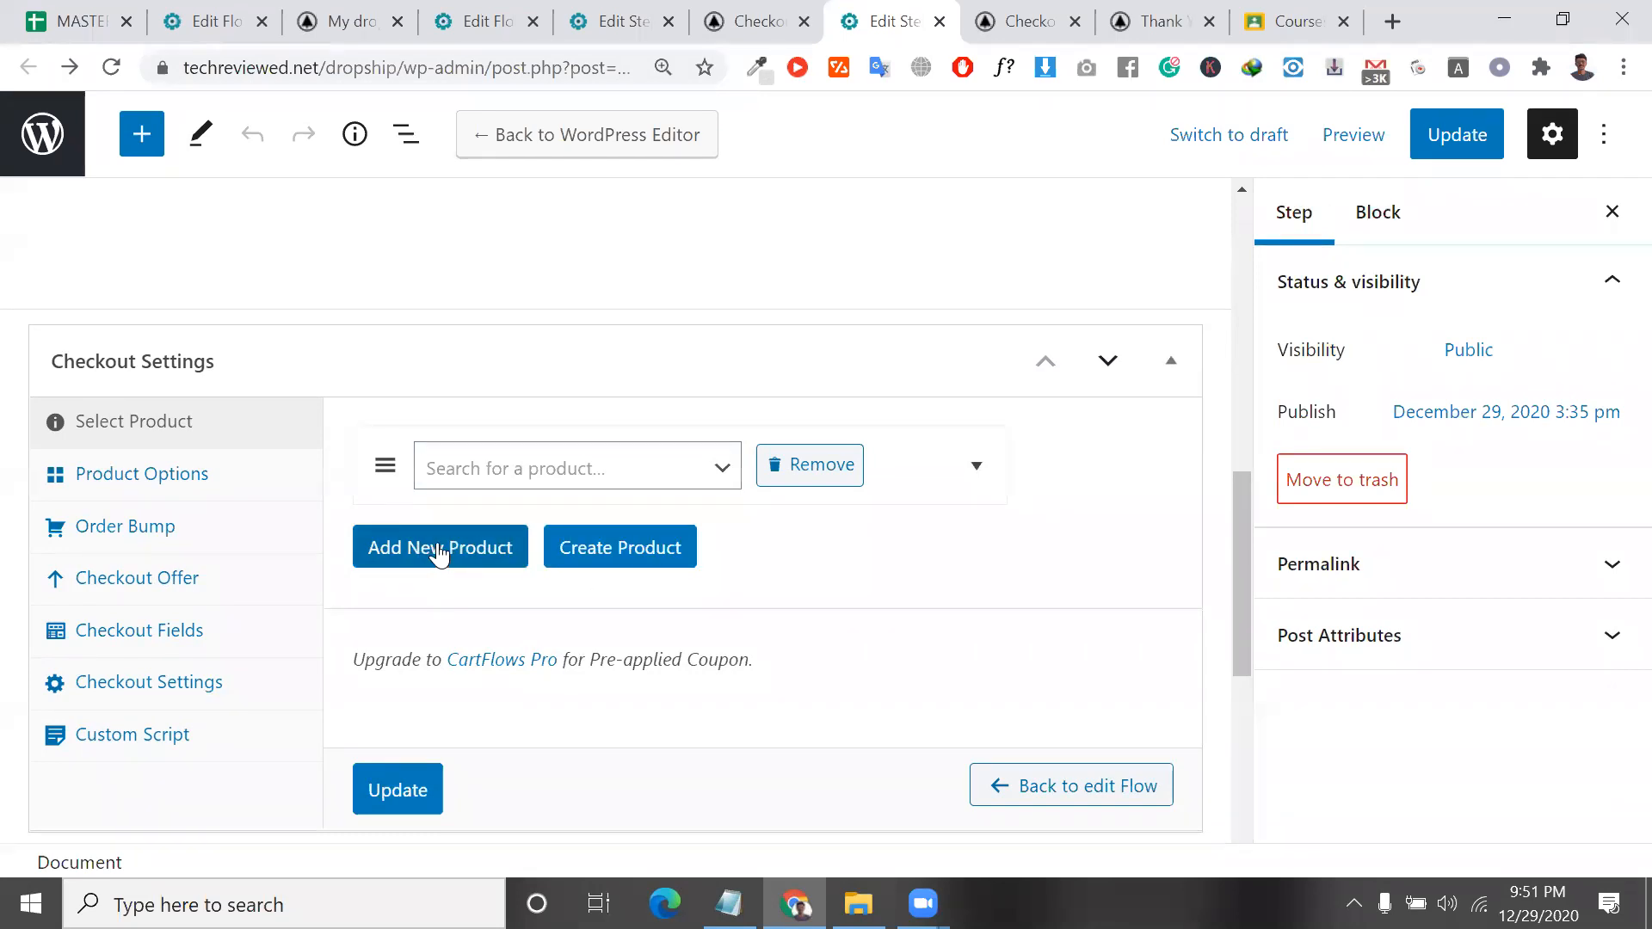
Examine the Product Options, Order Bump, Checkout Offer, Checkout Fields, Checkout Settings and Custom Script sections of the Checkout Page step.
{"action": "left_click", "coordinate": [186, 483]}
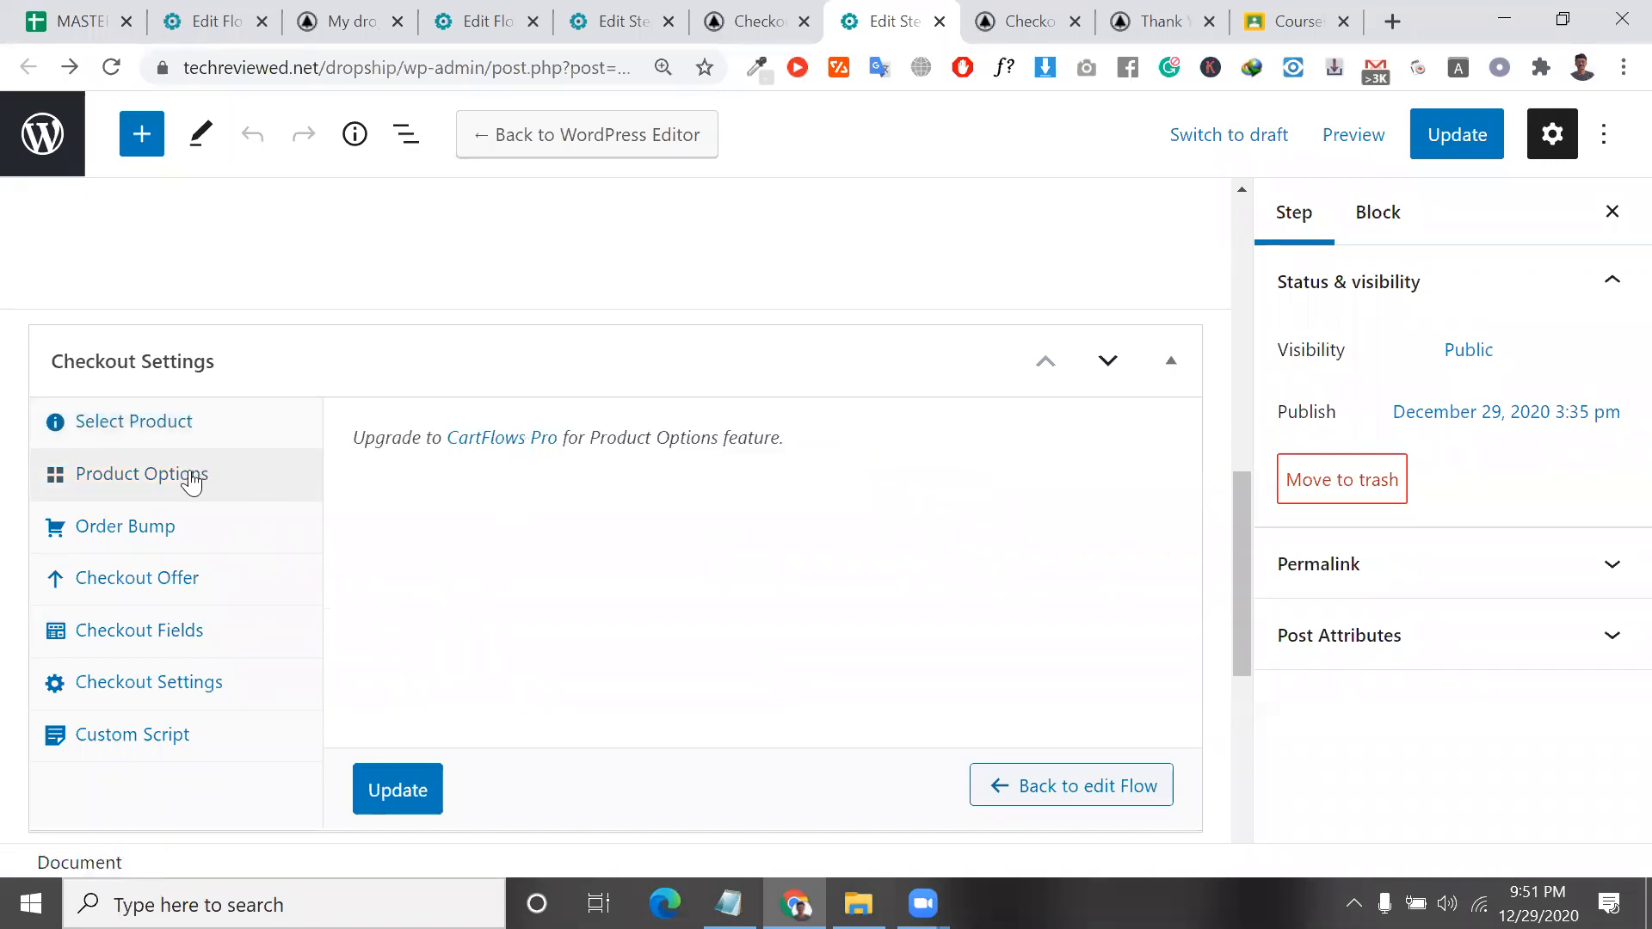
{"action": "left_click_drag", "start_coordinate": [692, 439], "coordinate": [701, 439]}
{"action": "left_click_drag", "start_coordinate": [553, 425], "coordinate": [327, 479]}
{"action": "left_click", "coordinate": [147, 526]}
{"action": "left_click", "coordinate": [178, 575]}
{"action": "left_click", "coordinate": [221, 641]}
{"action": "left_click", "coordinate": [222, 688]}
{"action": "left_click", "coordinate": [222, 738]}
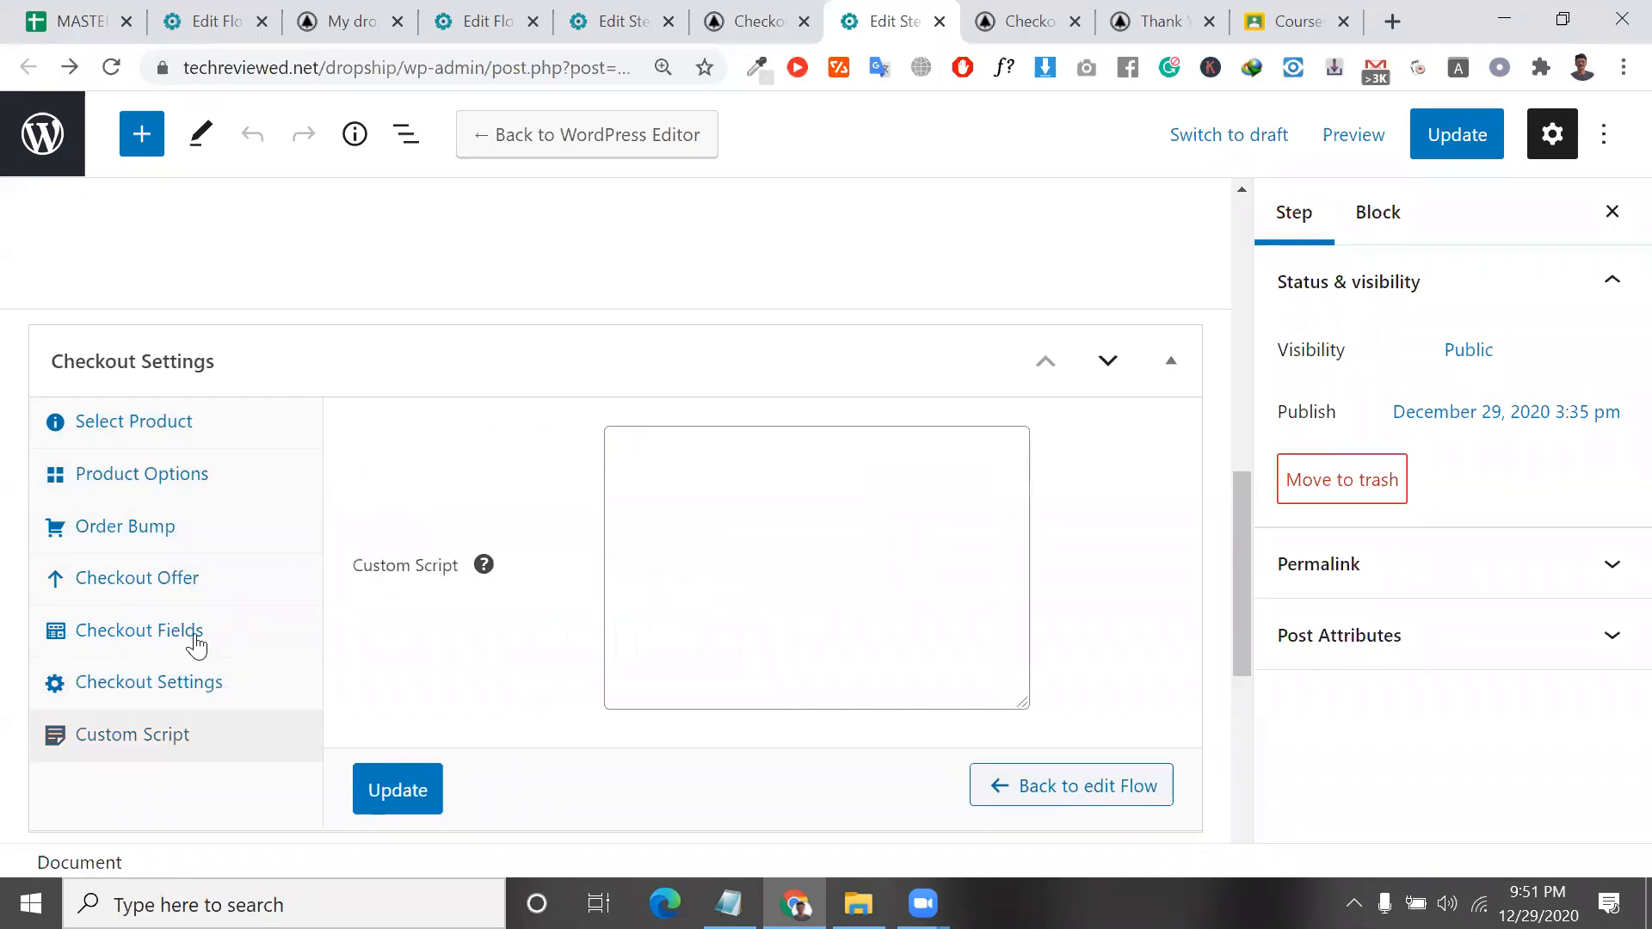
{"action": "left_click", "coordinate": [178, 549]}
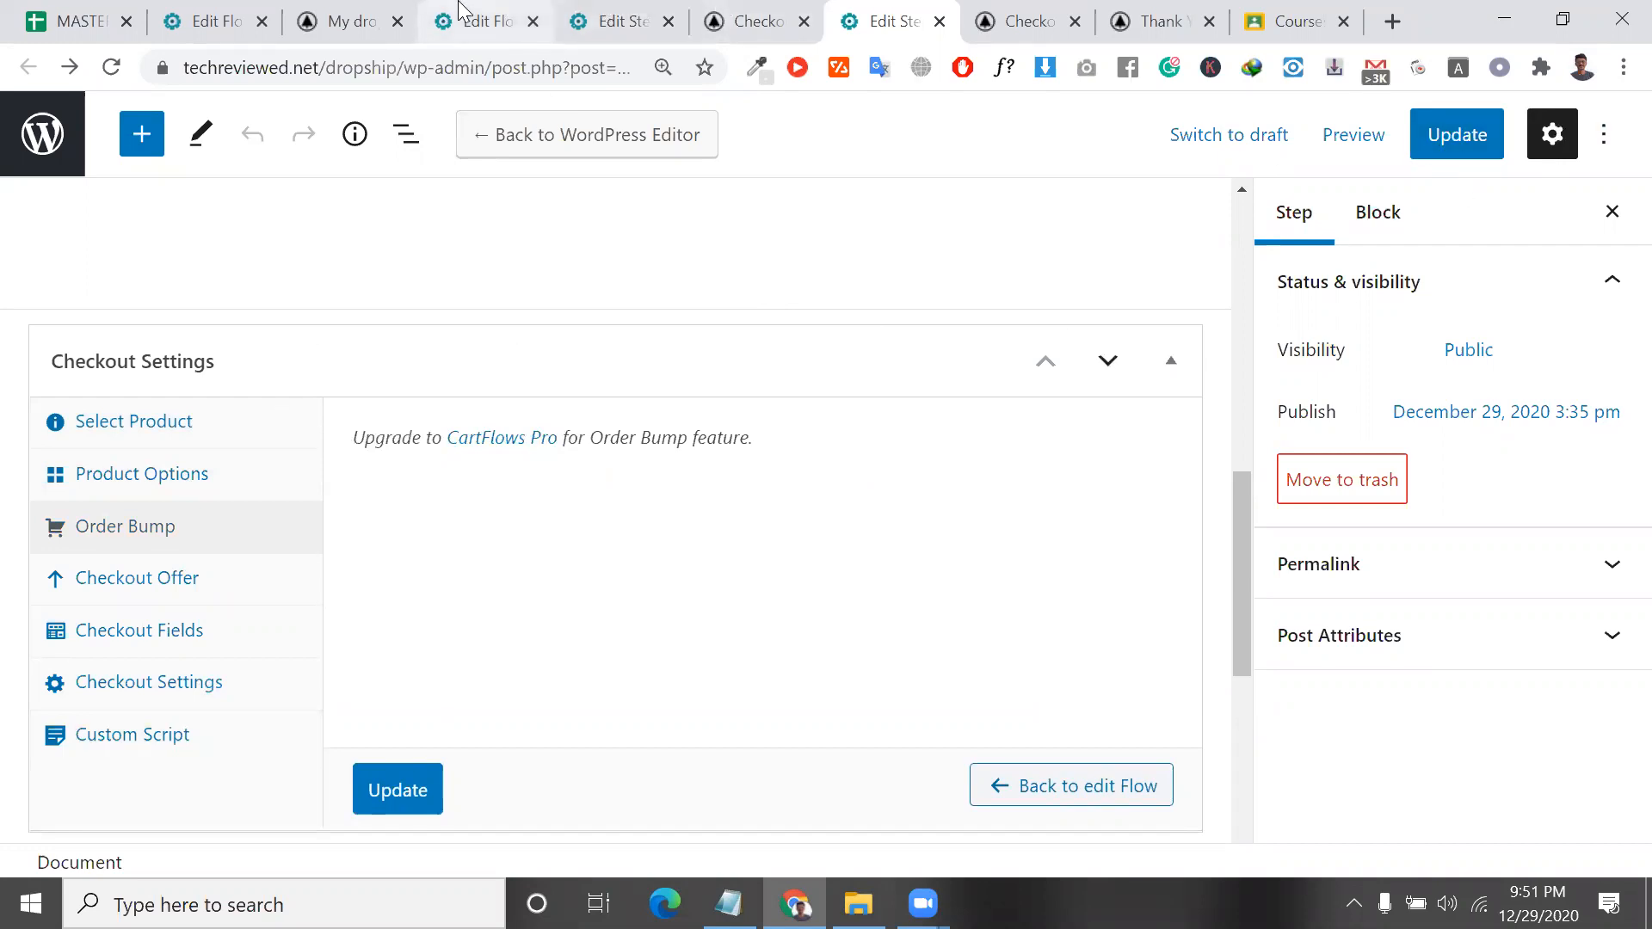
Close the store page tab and the two flow and step editor tabs beside it, and return to the remaining flow editor.
{"action": "left_click", "coordinate": [398, 22]}
{"action": "left_click", "coordinate": [399, 21]}
{"action": "left_click", "coordinate": [399, 22]}
{"action": "left_click", "coordinate": [211, 21]}
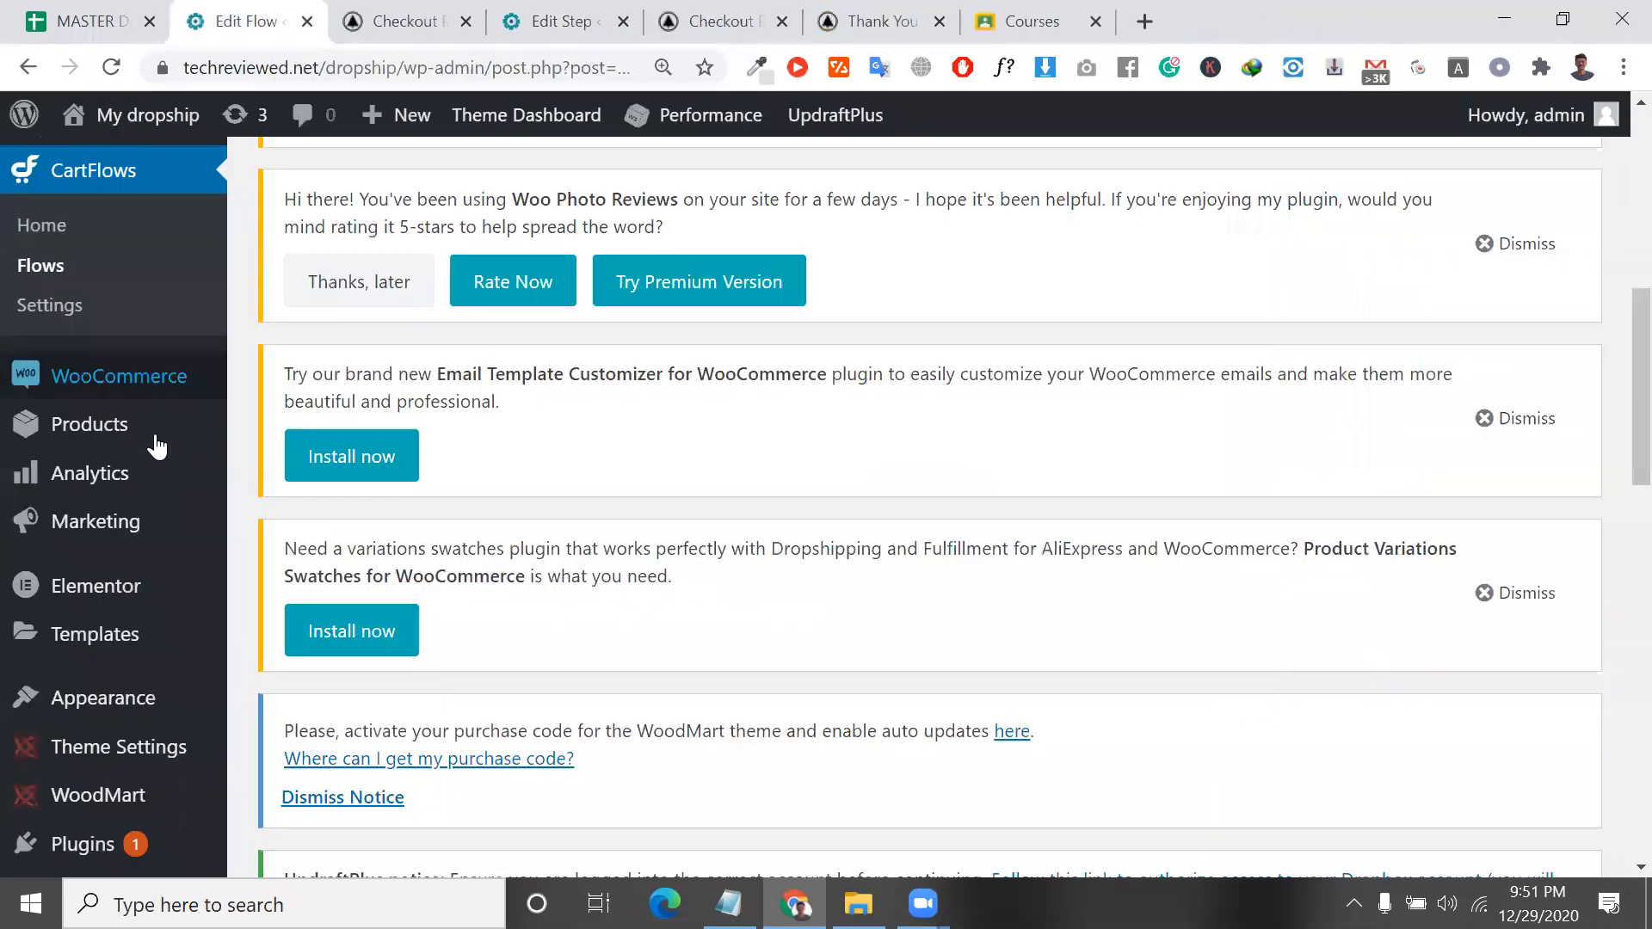
Open the page for adding new plugins and go to its plugin search field.
{"action": "scroll", "coordinate": [120, 852], "scroll_direction": "down", "scroll_amount": 10}
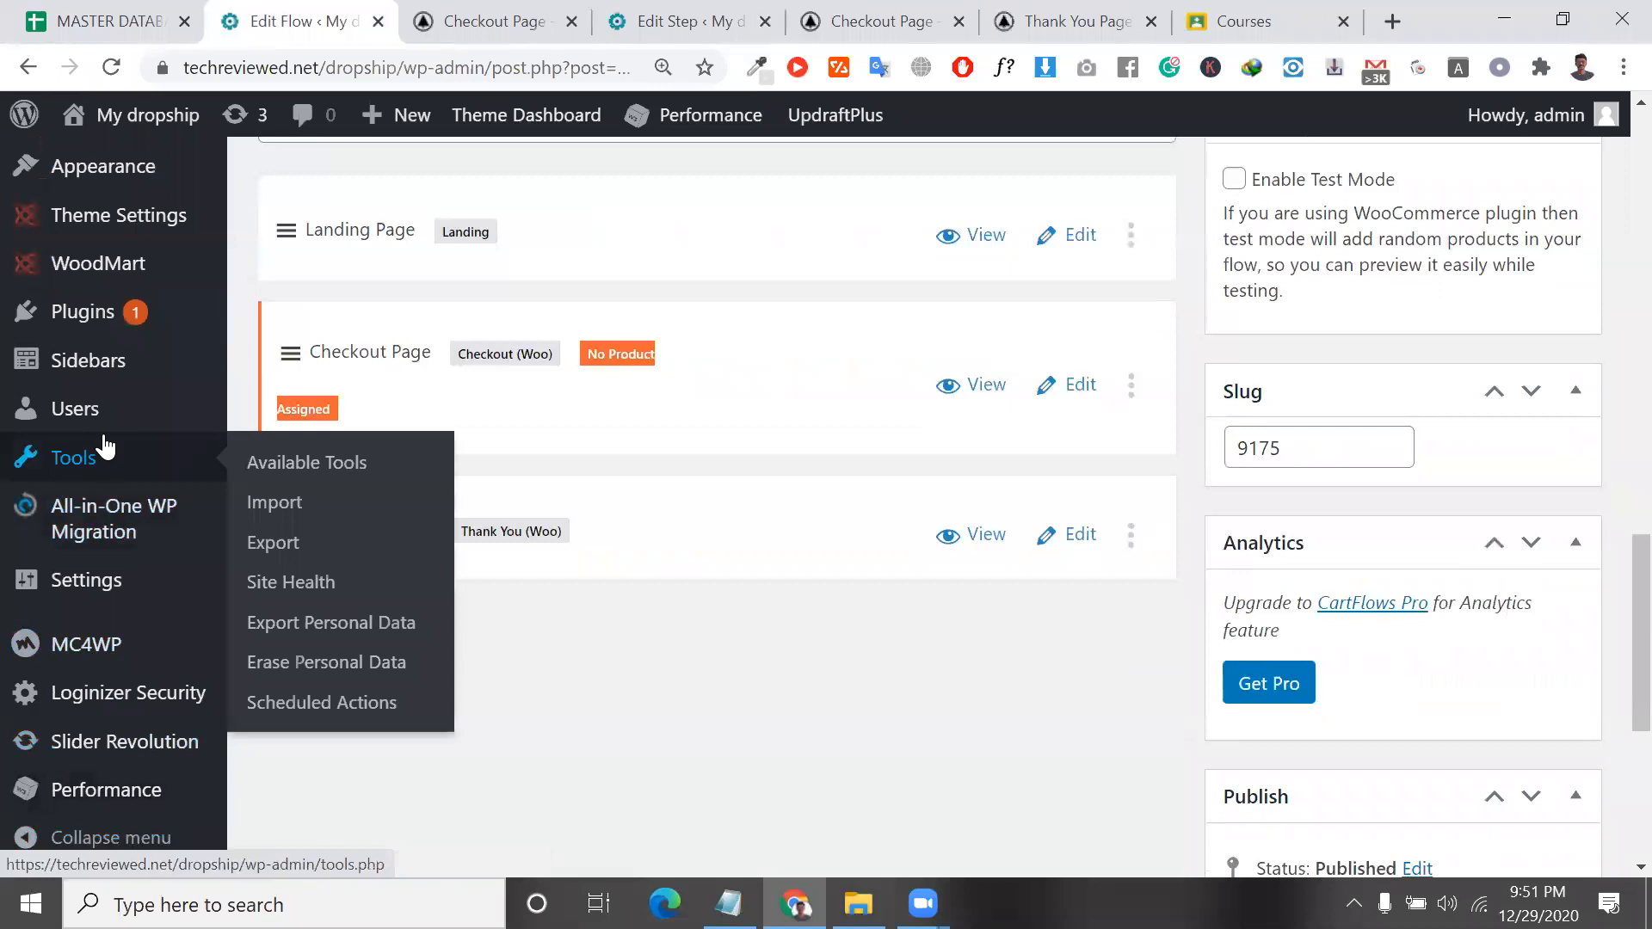
{"action": "mouse_move", "coordinate": [154, 321]}
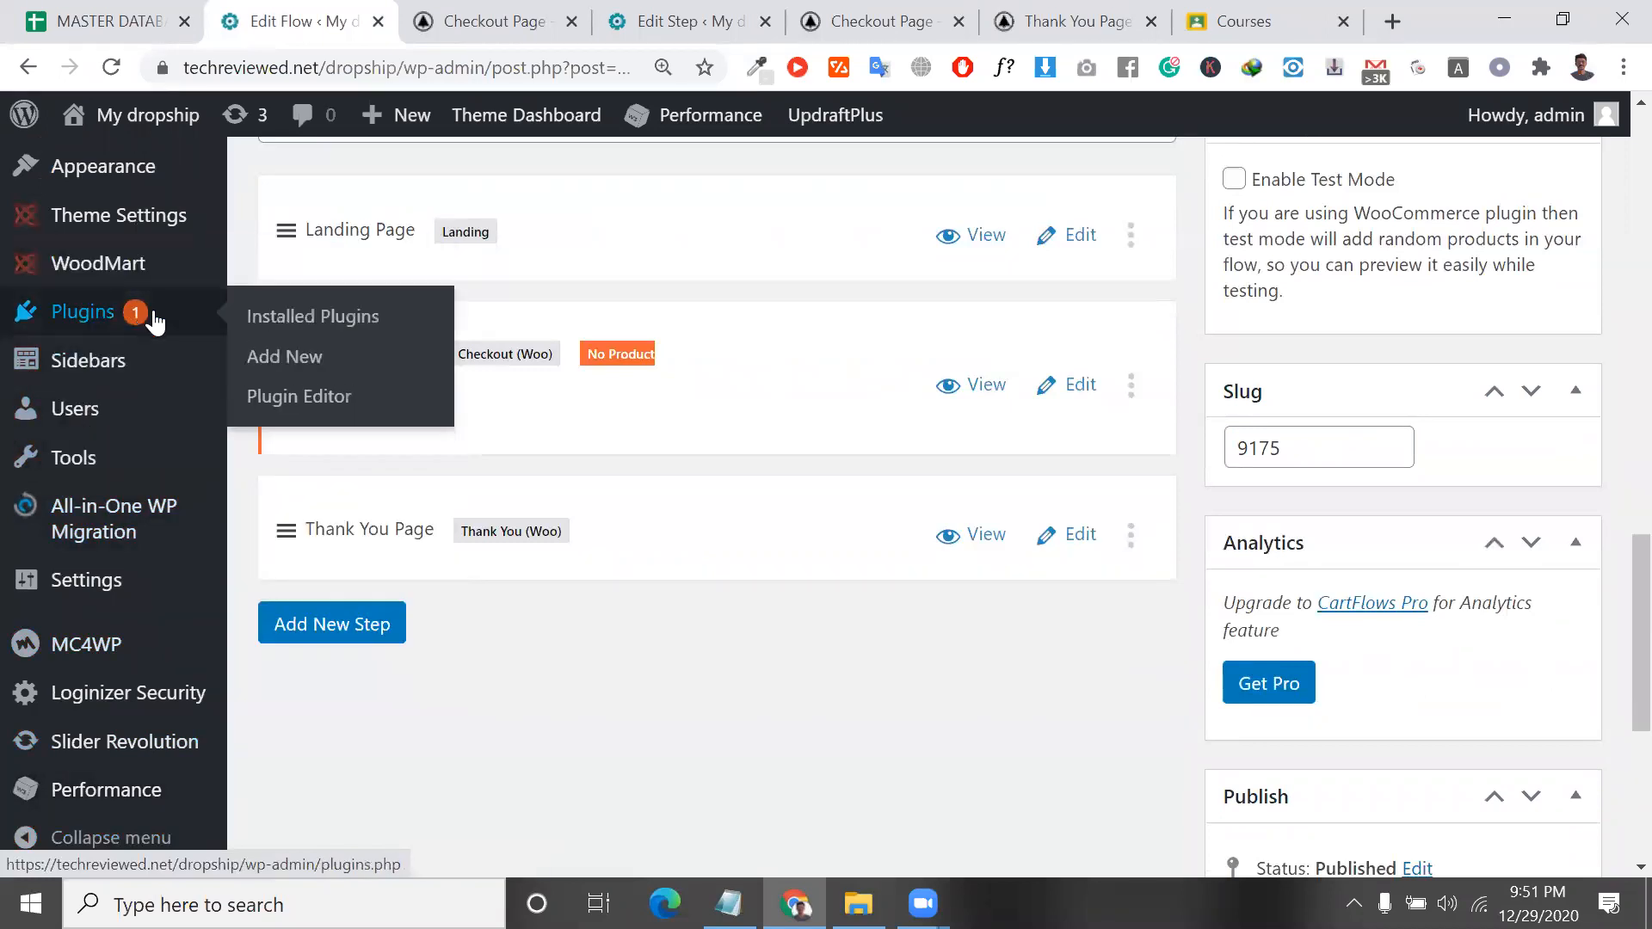
{"action": "left_click", "coordinate": [303, 378]}
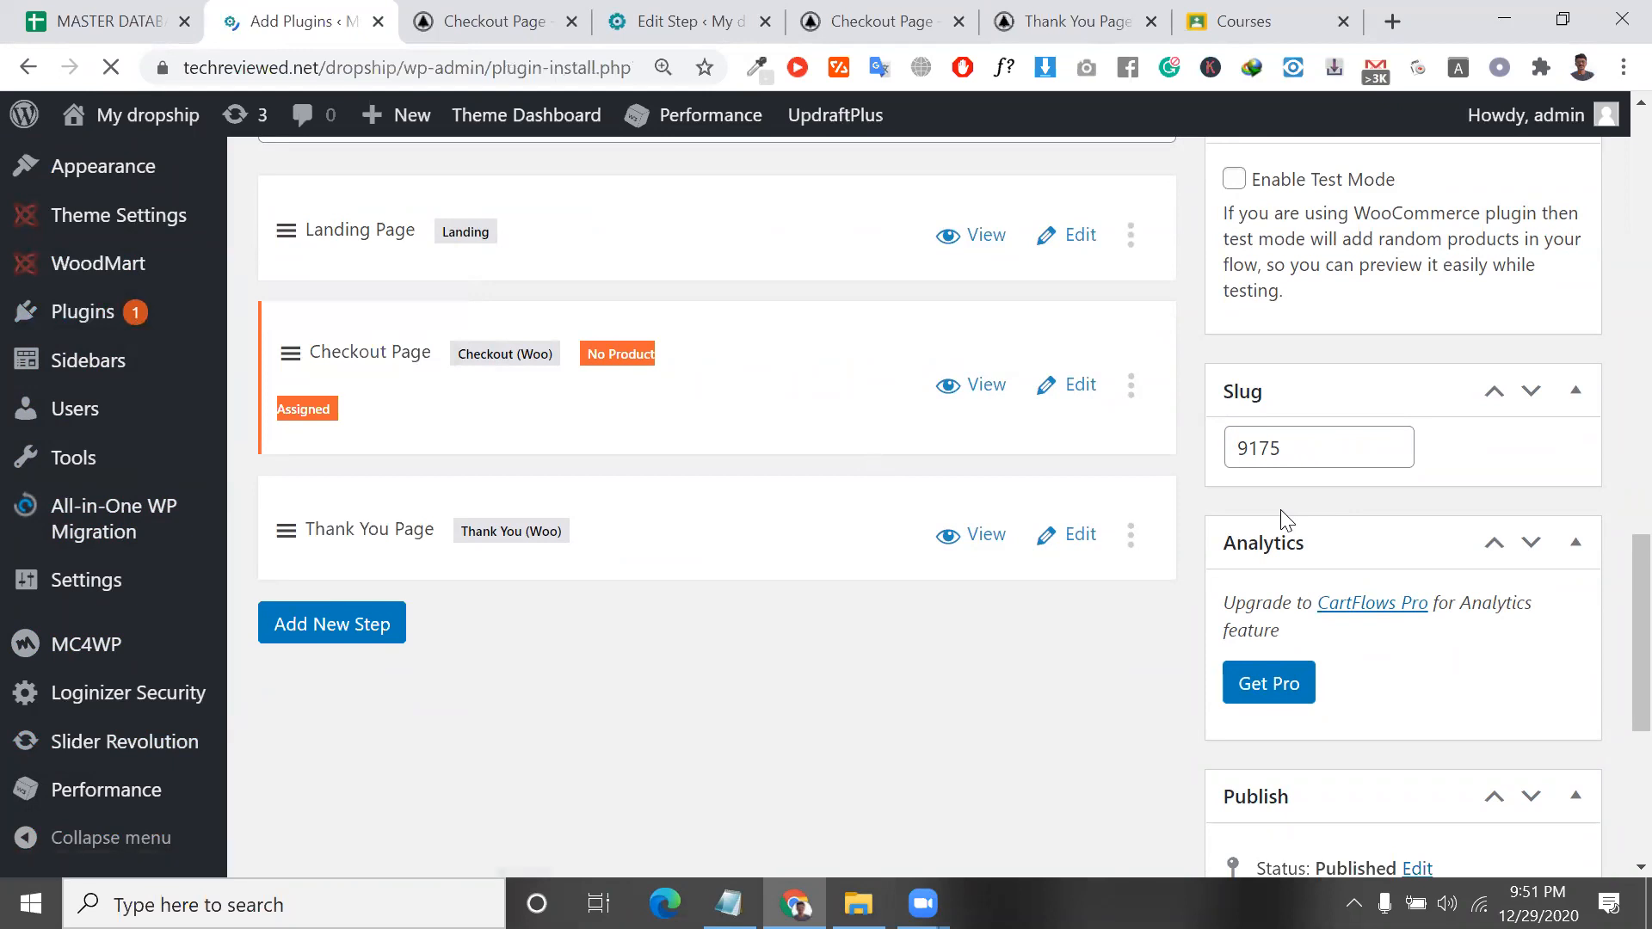
{"action": "scroll", "coordinate": [1059, 560], "scroll_direction": "down", "scroll_amount": 8}
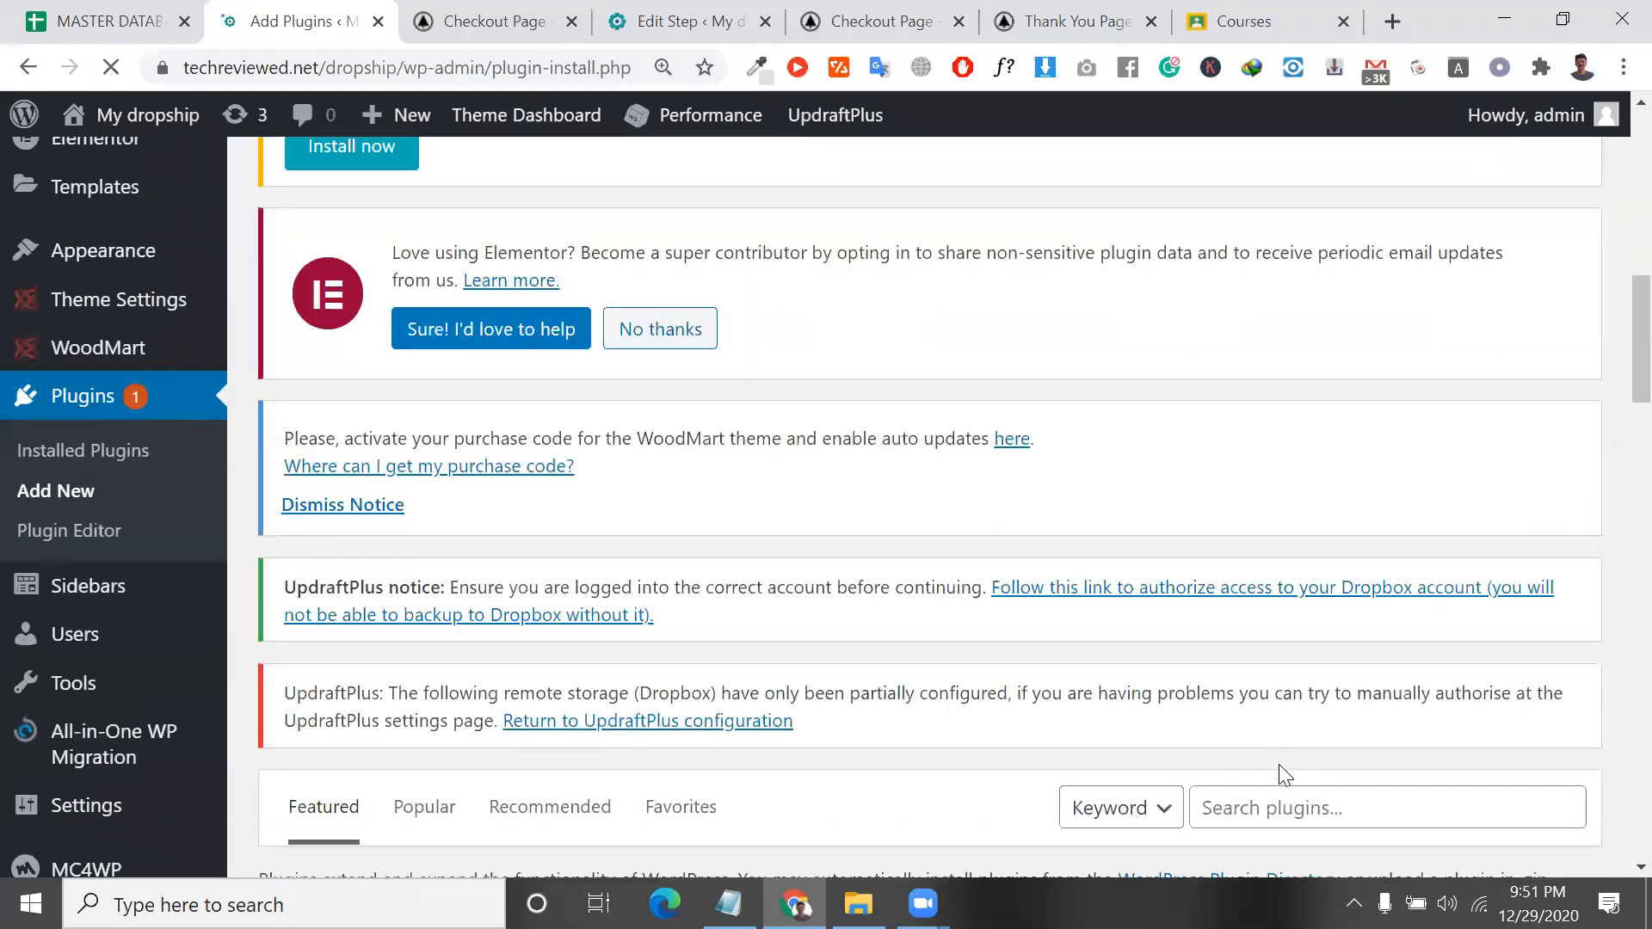
{"action": "scroll", "coordinate": [1282, 774], "scroll_direction": "down", "scroll_amount": 3}
{"action": "left_click", "coordinate": [1316, 561]}
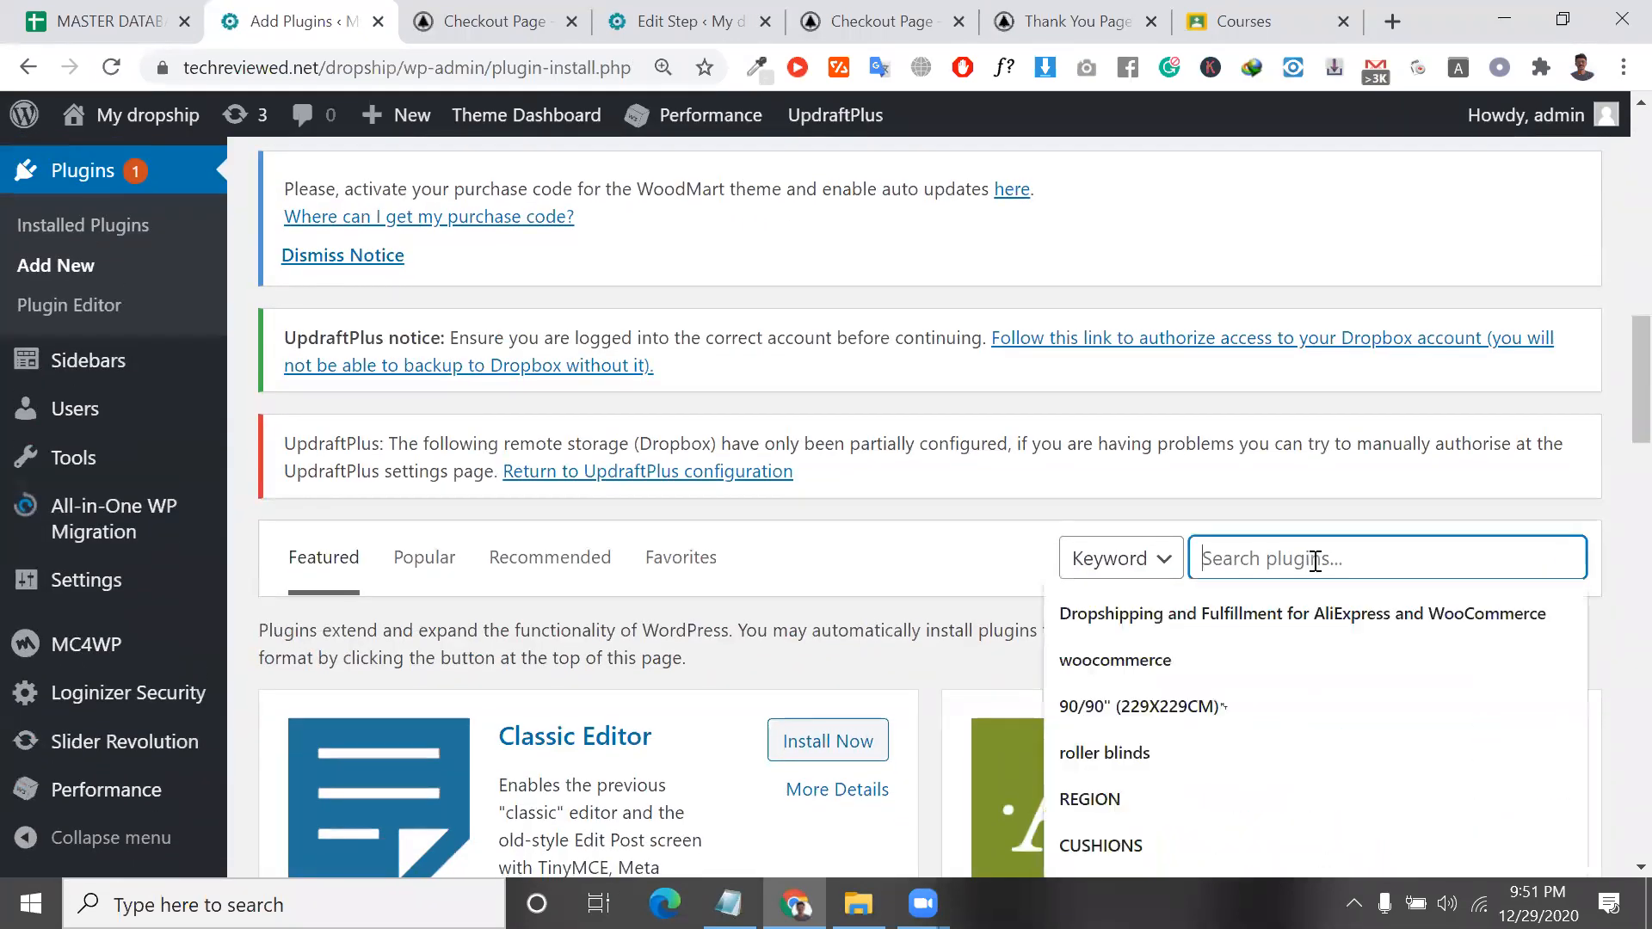
Bring up the form for installing a plugin from an uploaded .zip file.
{"action": "scroll", "coordinate": [456, 407], "scroll_direction": "up", "scroll_amount": 12}
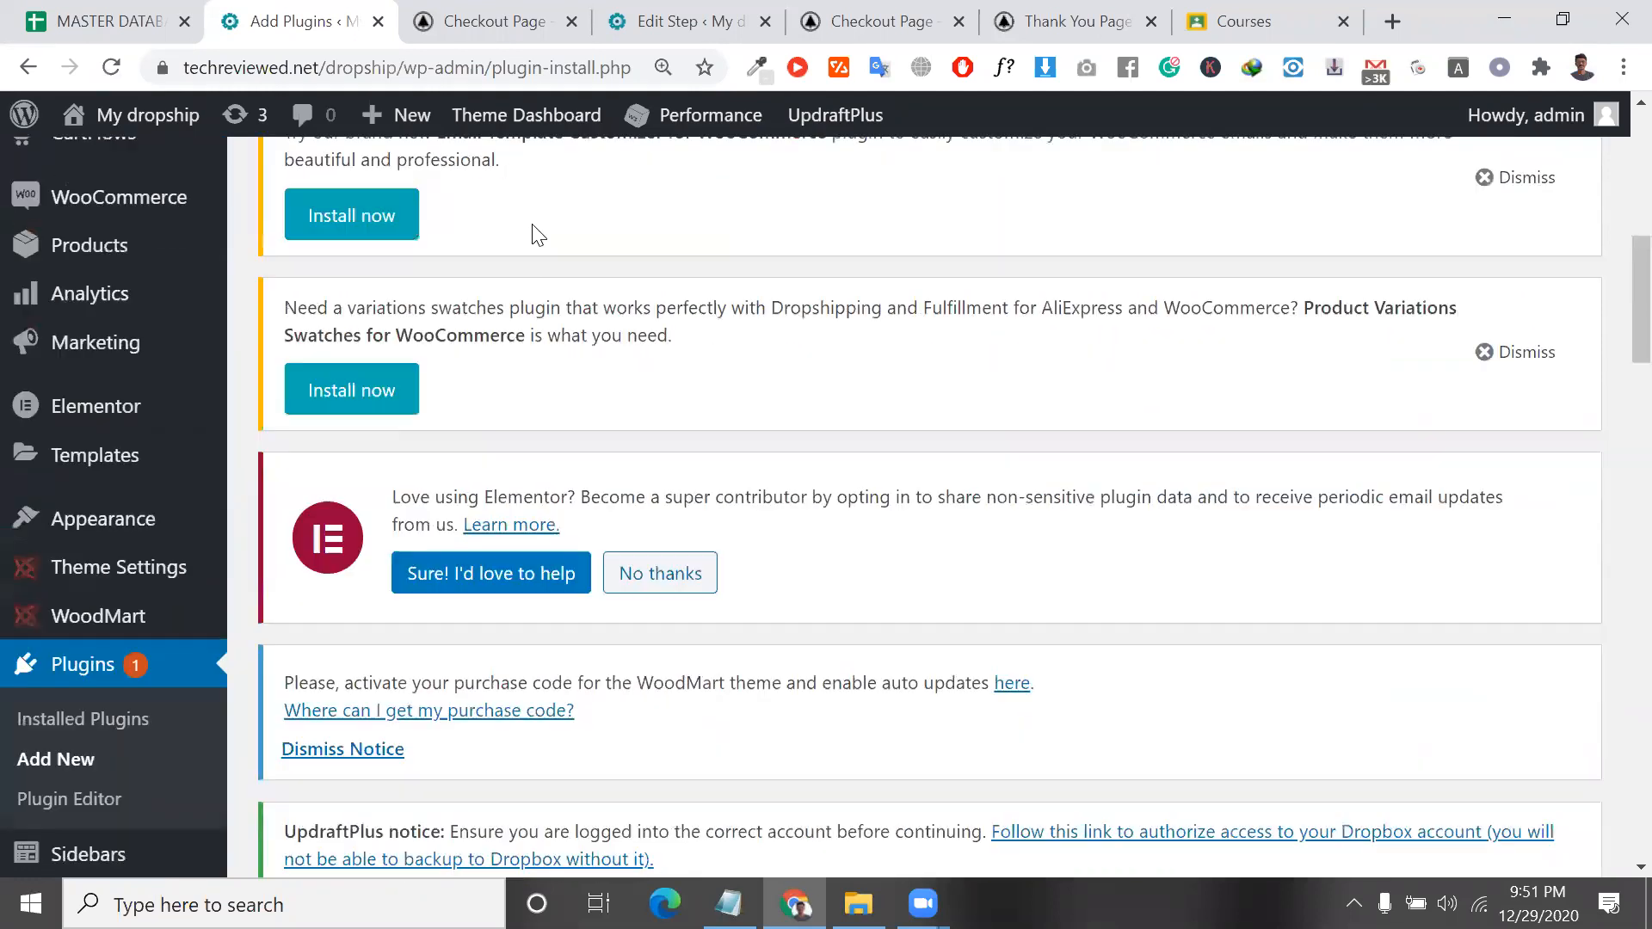
{"action": "scroll", "coordinate": [542, 223], "scroll_direction": "up", "scroll_amount": 2}
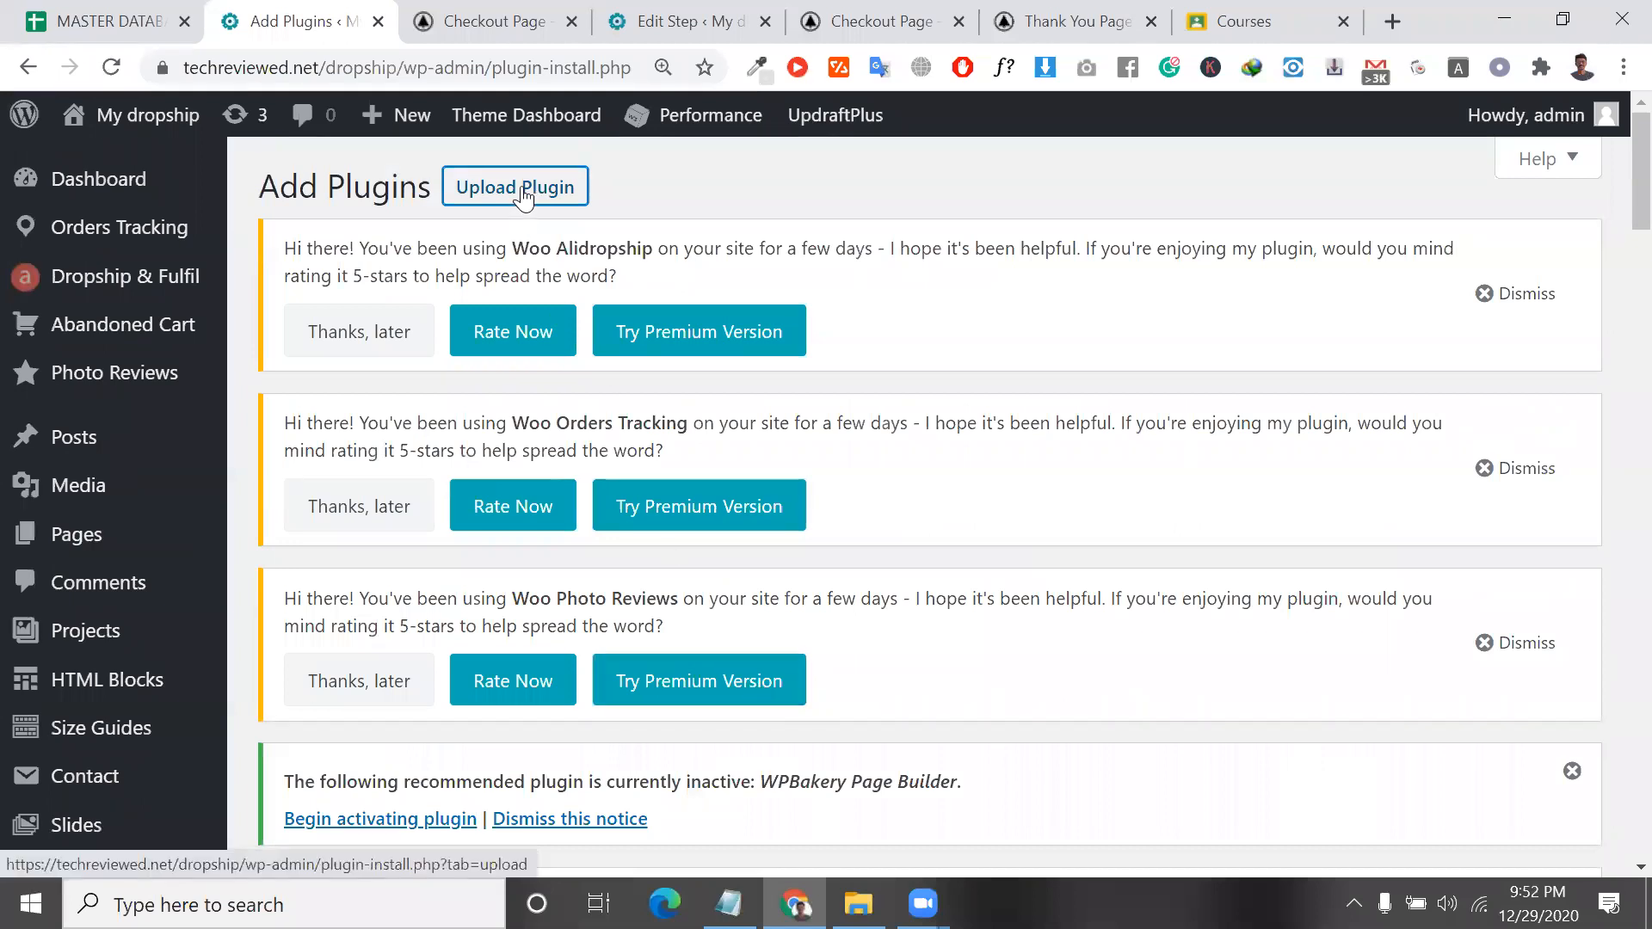
{"action": "scroll", "coordinate": [600, 394], "scroll_direction": "down", "scroll_amount": 8}
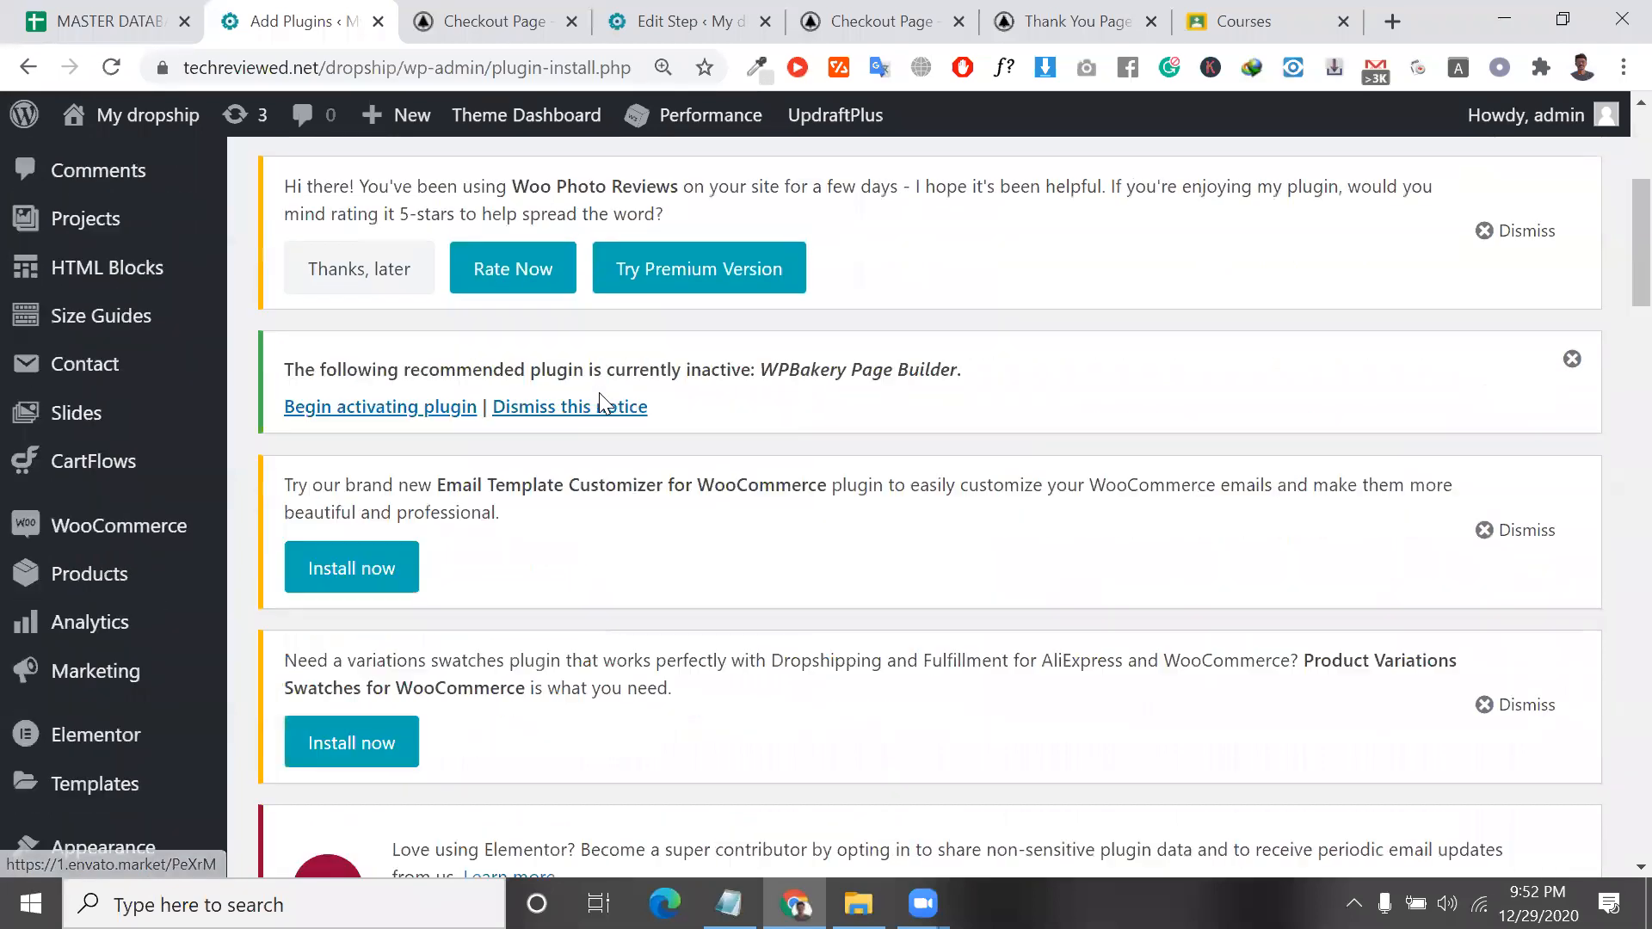
{"action": "scroll", "coordinate": [602, 400], "scroll_direction": "up", "scroll_amount": 8}
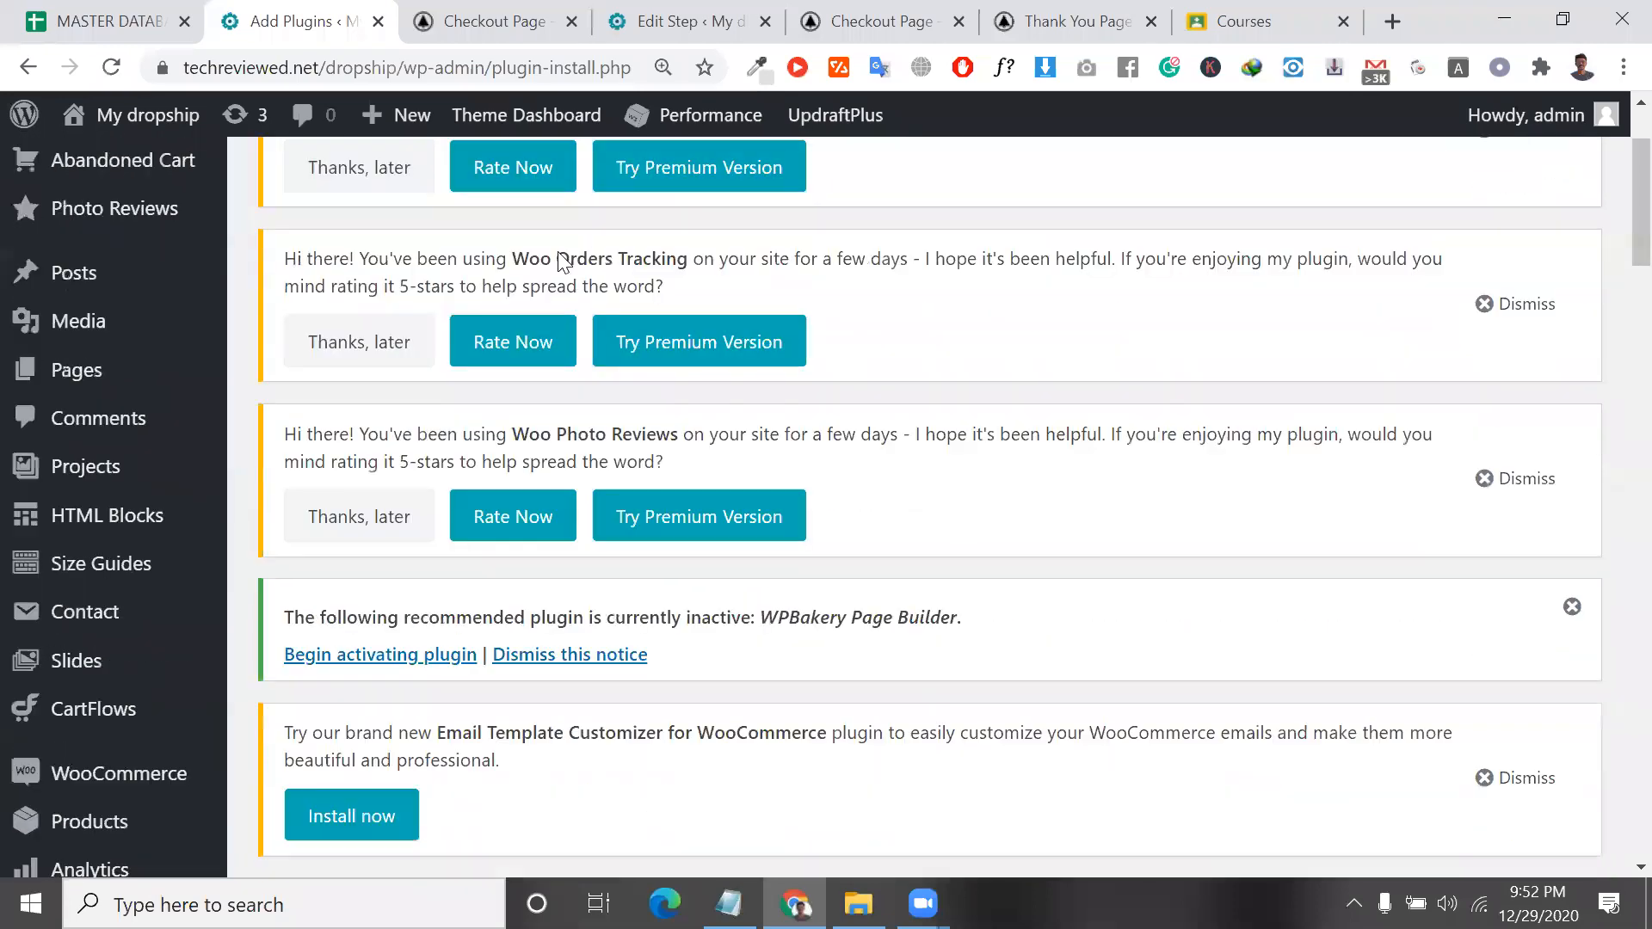
{"action": "scroll", "coordinate": [646, 548], "scroll_direction": "down", "scroll_amount": 16}
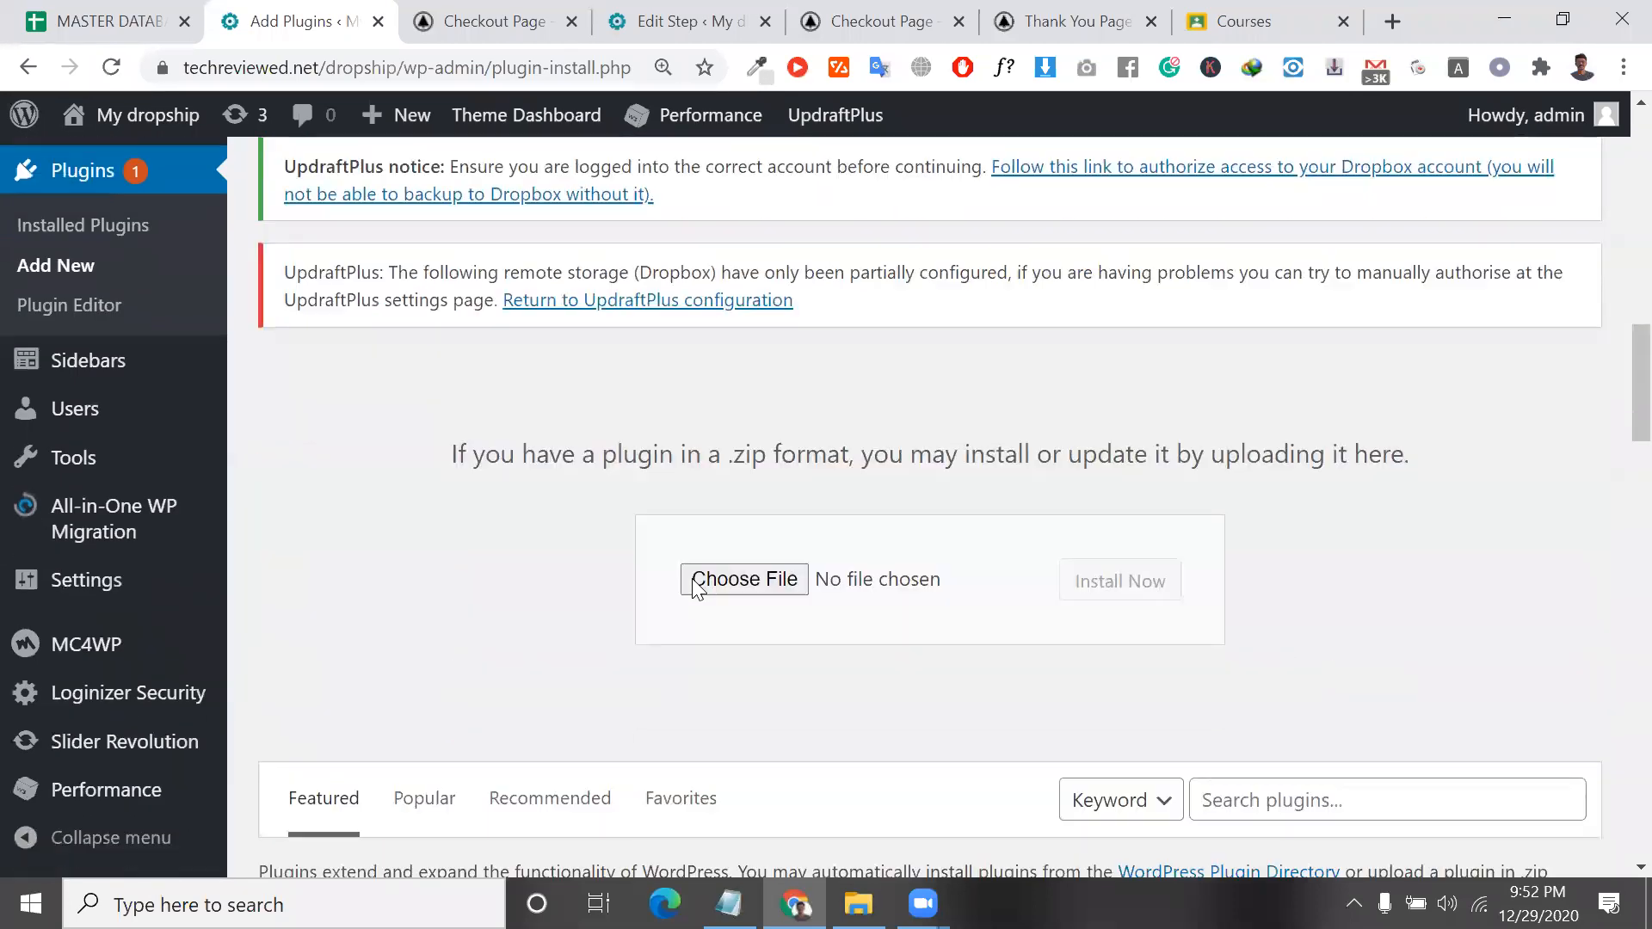
Try to install CartFlows Pro by uploading cartflows-pro-v1.5.1-package.zip from the Downloads folder.
{"action": "left_click", "coordinate": [697, 578]}
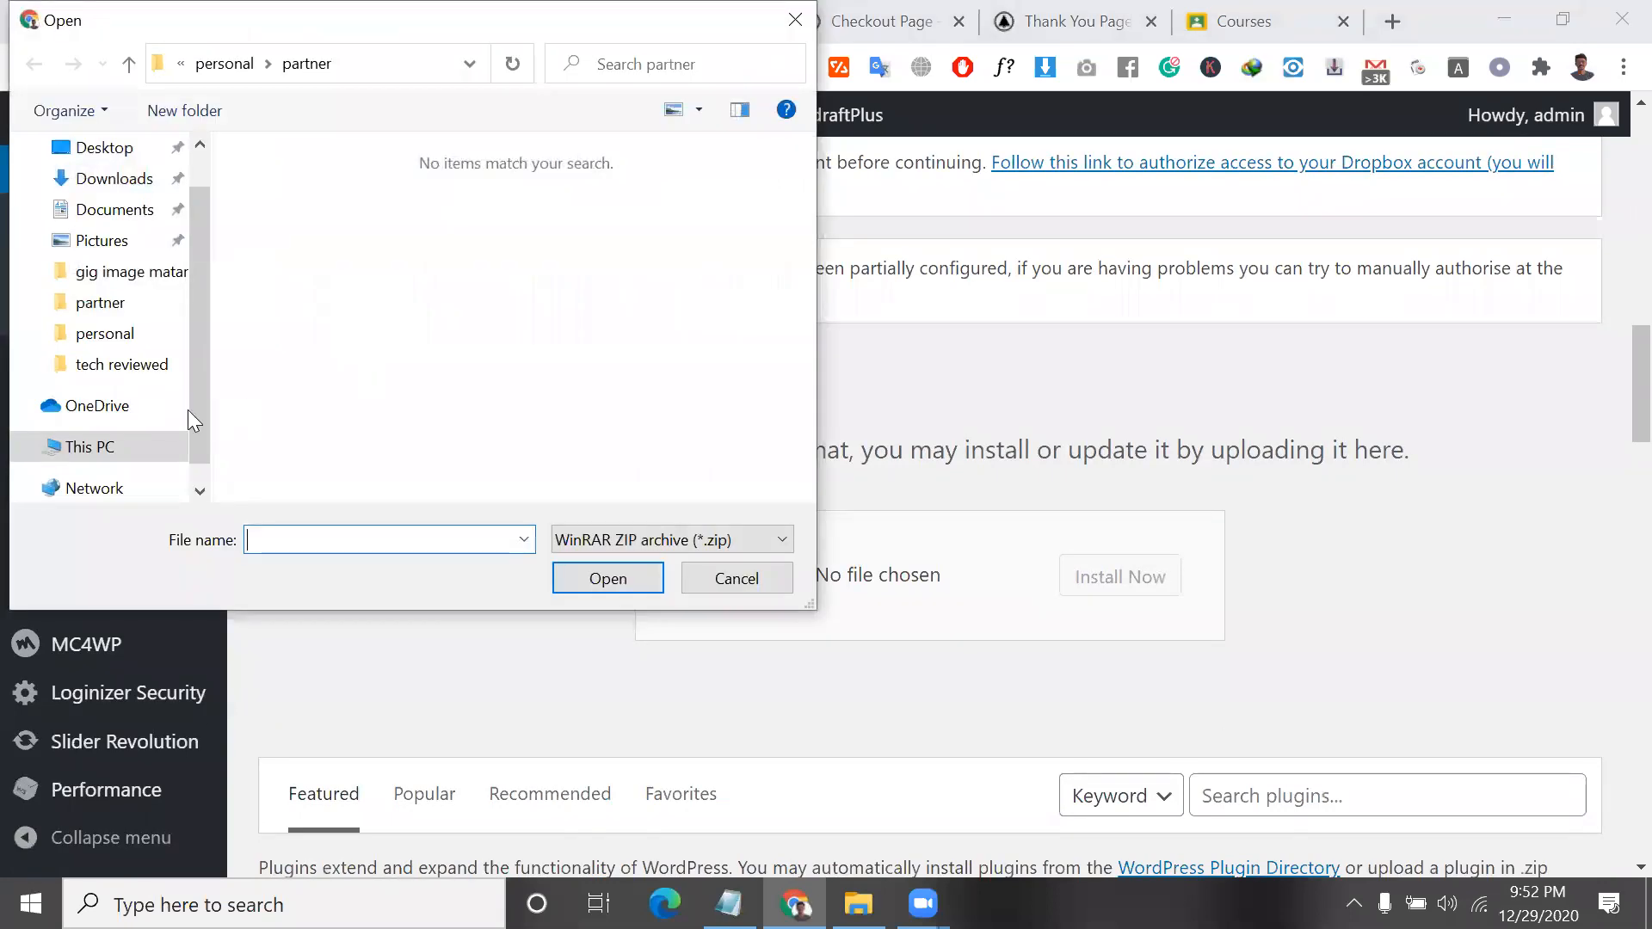
{"action": "left_click", "coordinate": [112, 179]}
{"action": "left_click", "coordinate": [354, 540]}
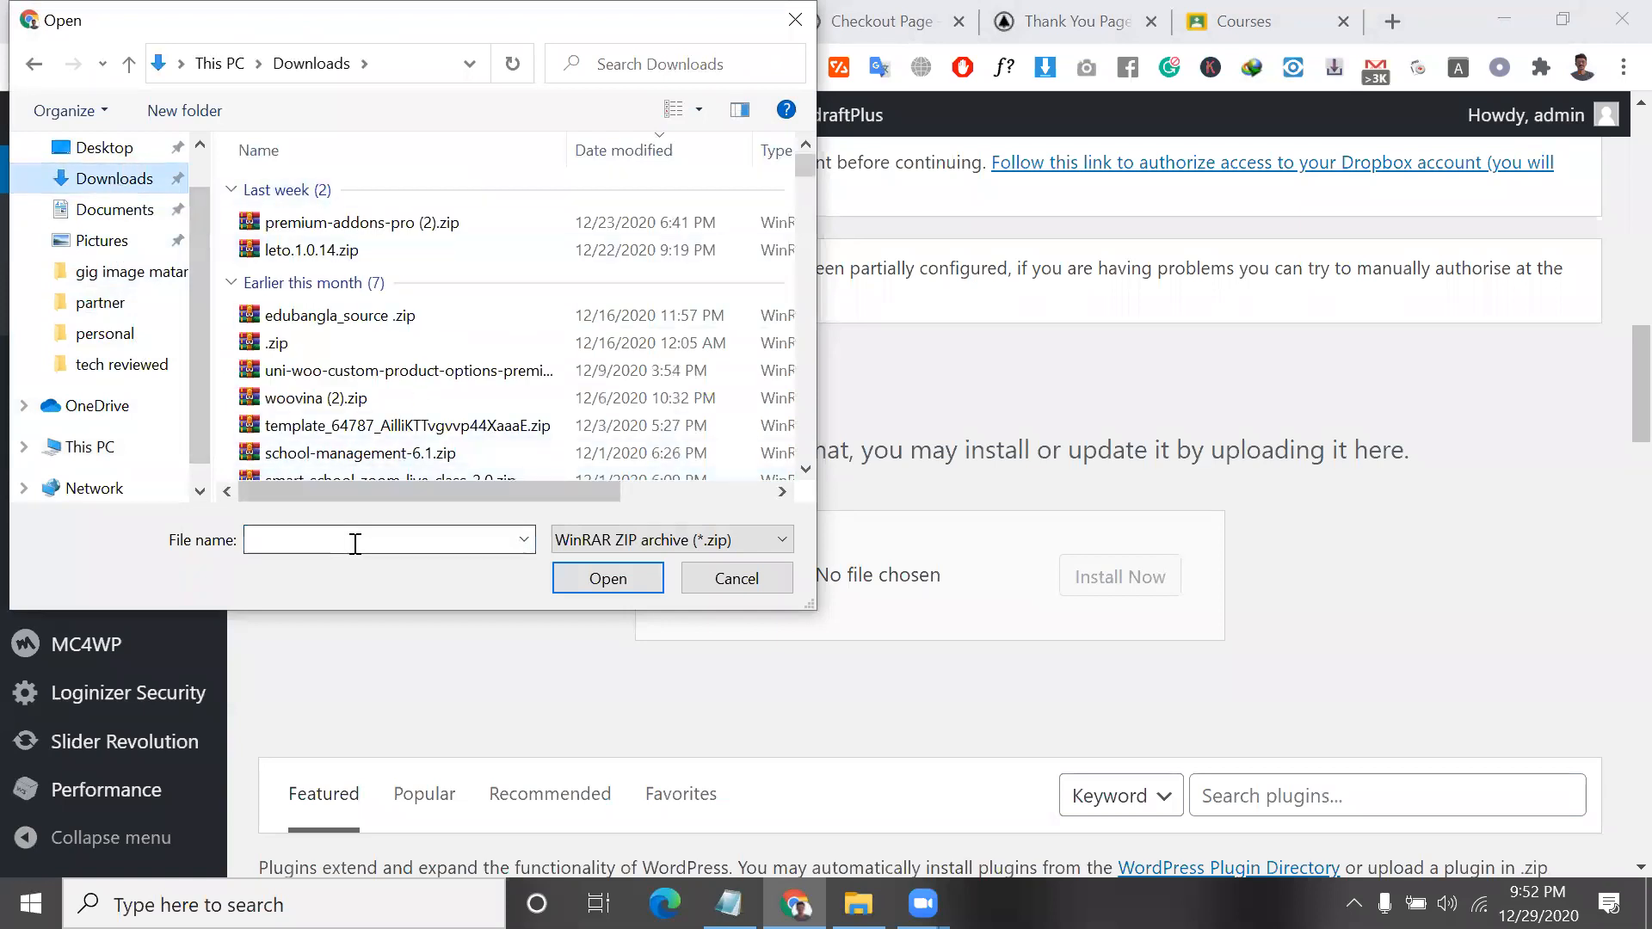
{"action": "type", "text": "car"}
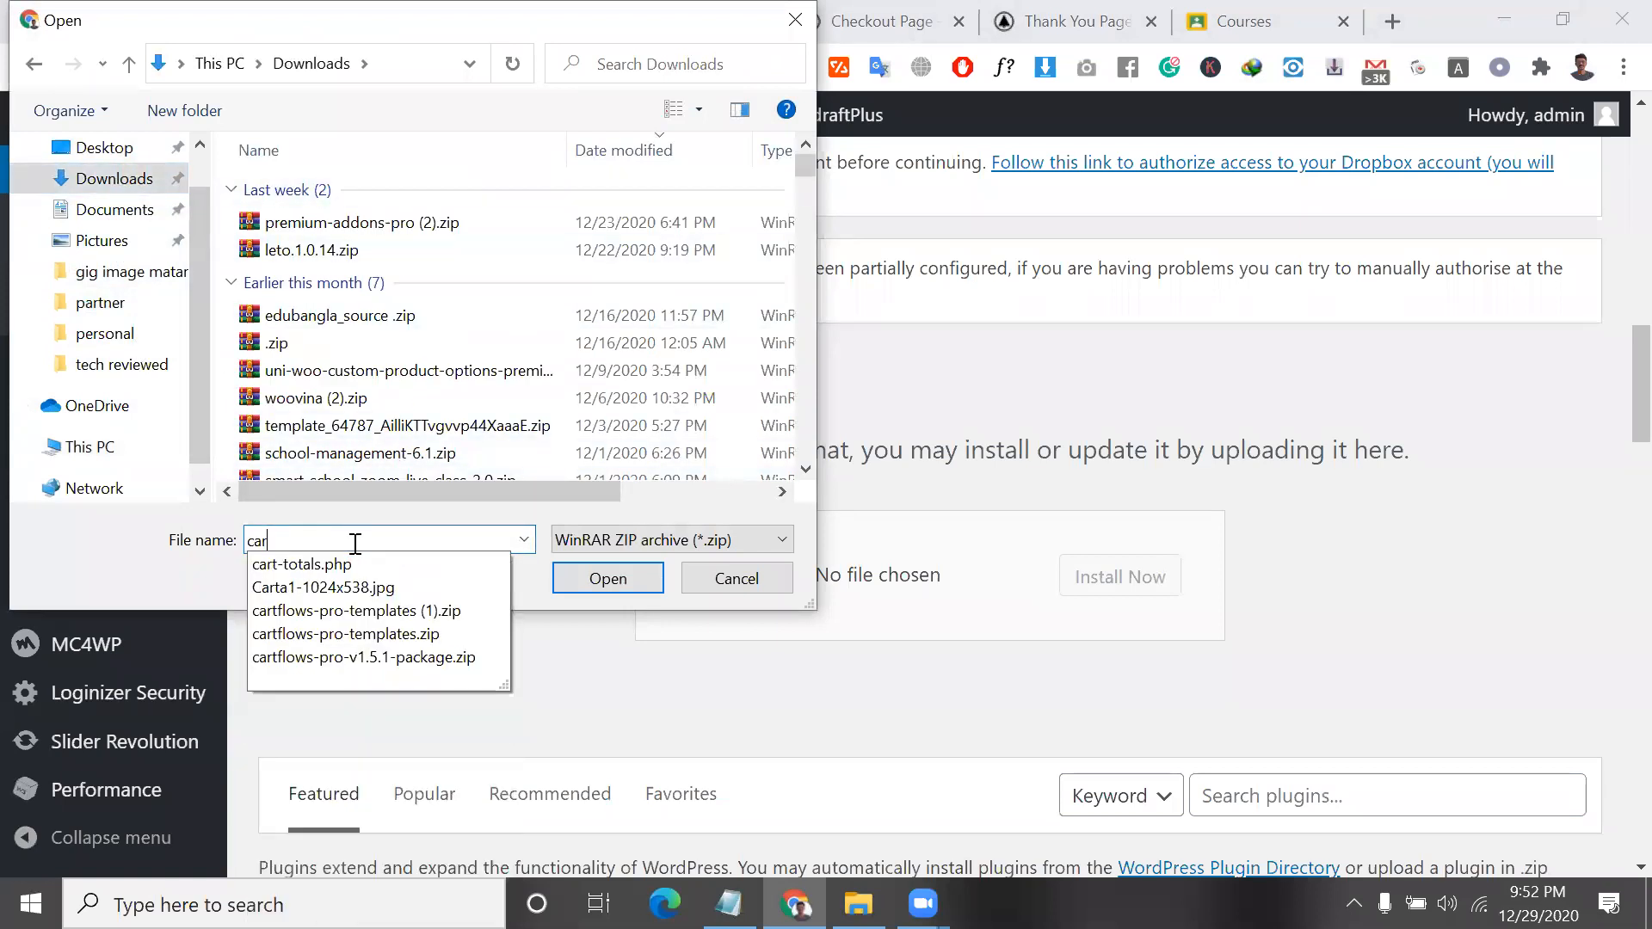
{"action": "left_click", "coordinate": [465, 657]}
{"action": "left_click", "coordinate": [630, 591]}
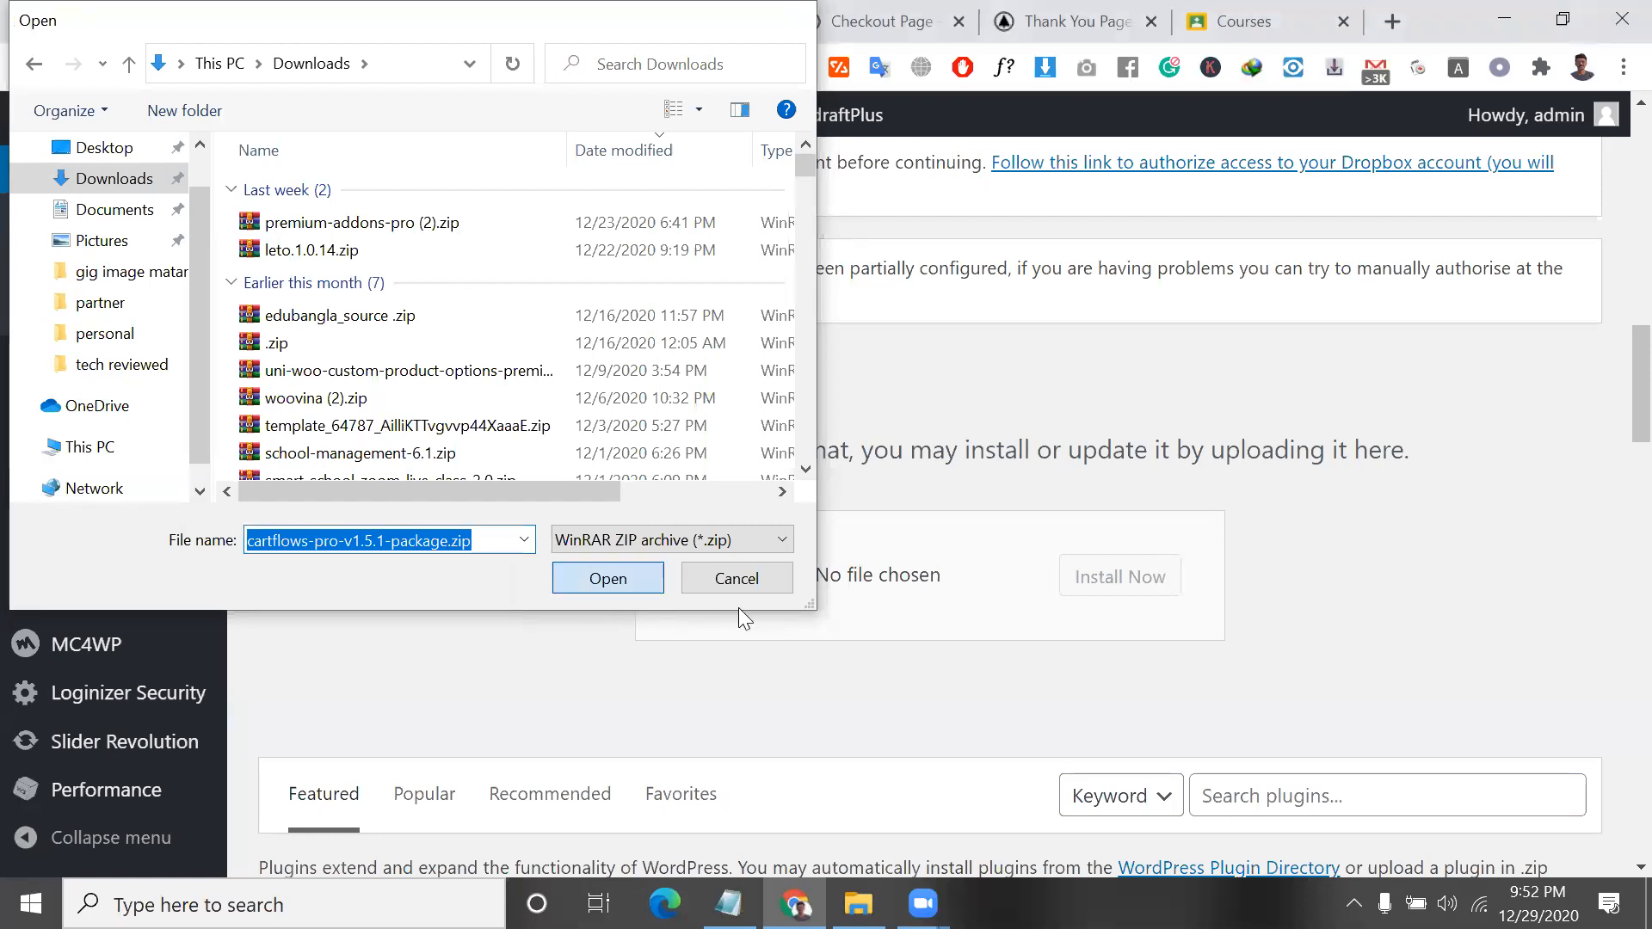
{"action": "left_click", "coordinate": [1135, 592]}
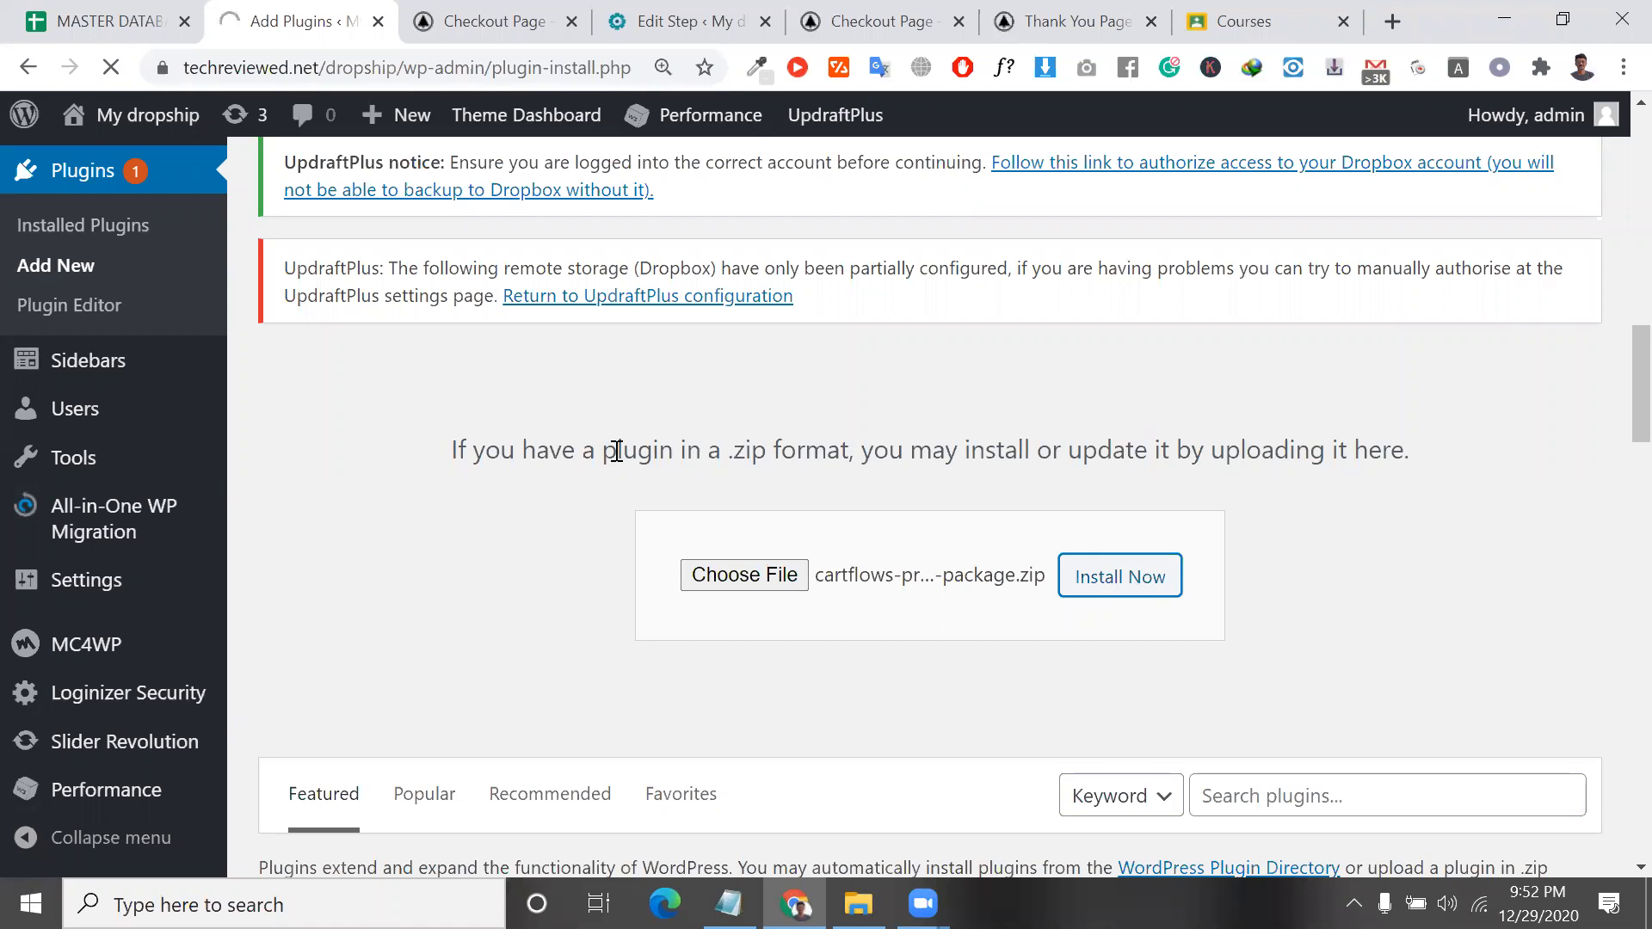
Check the installation report for the uploaded CartFlows Pro package.
{"action": "scroll", "coordinate": [617, 451], "scroll_direction": "down", "scroll_amount": 5}
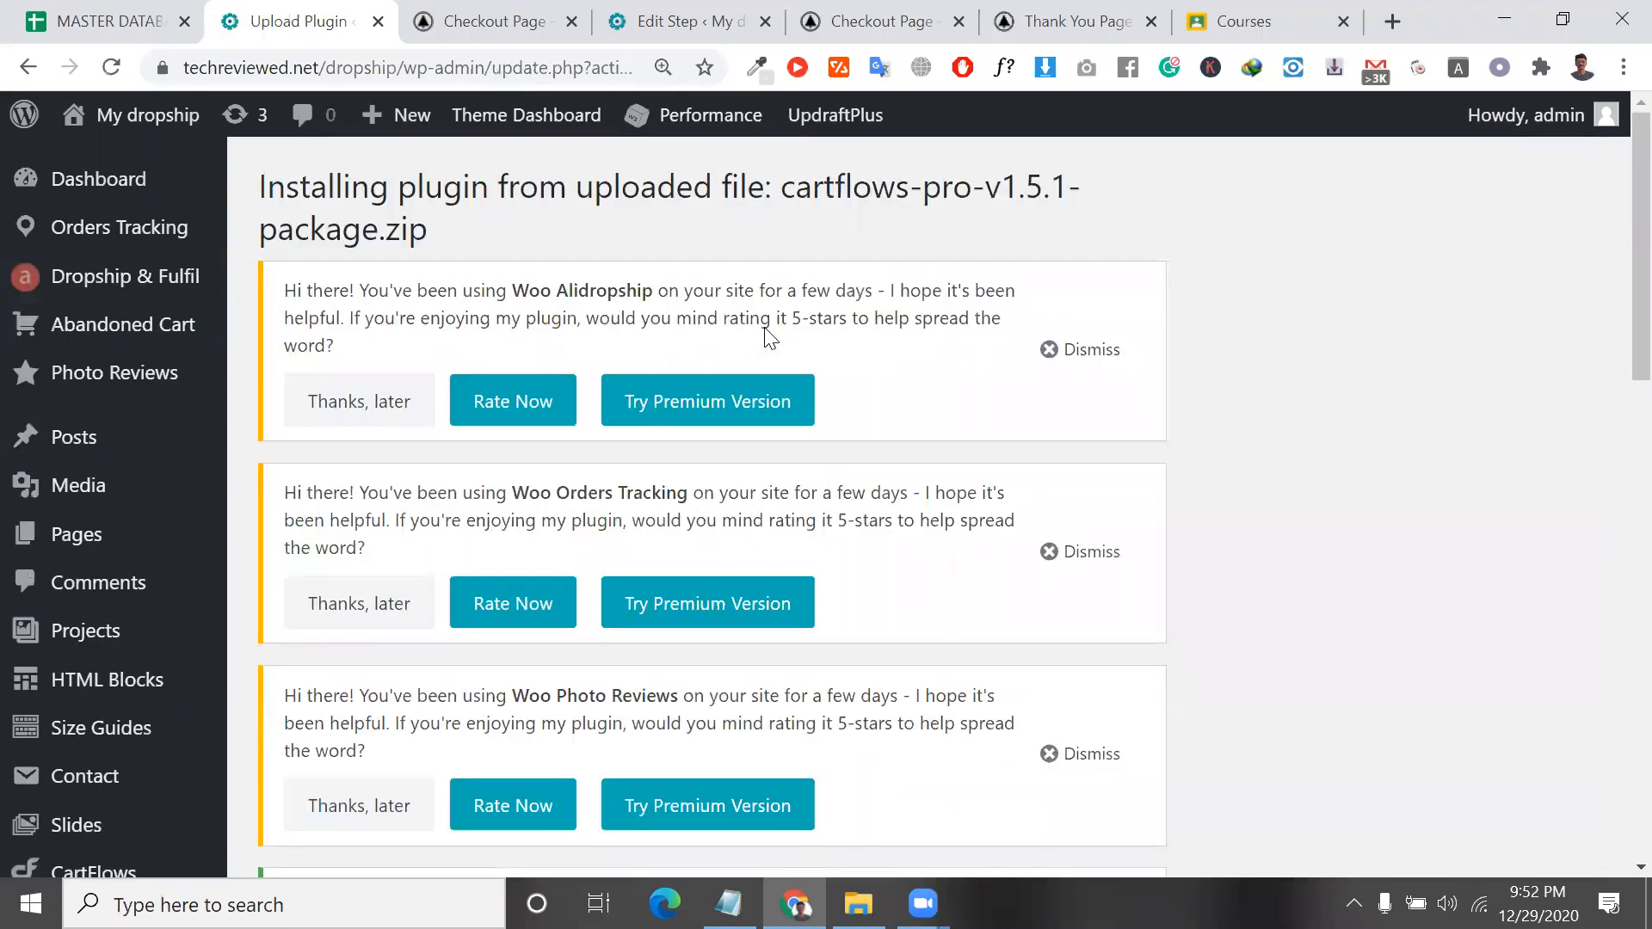
{"action": "scroll", "coordinate": [766, 335], "scroll_direction": "down", "scroll_amount": 15}
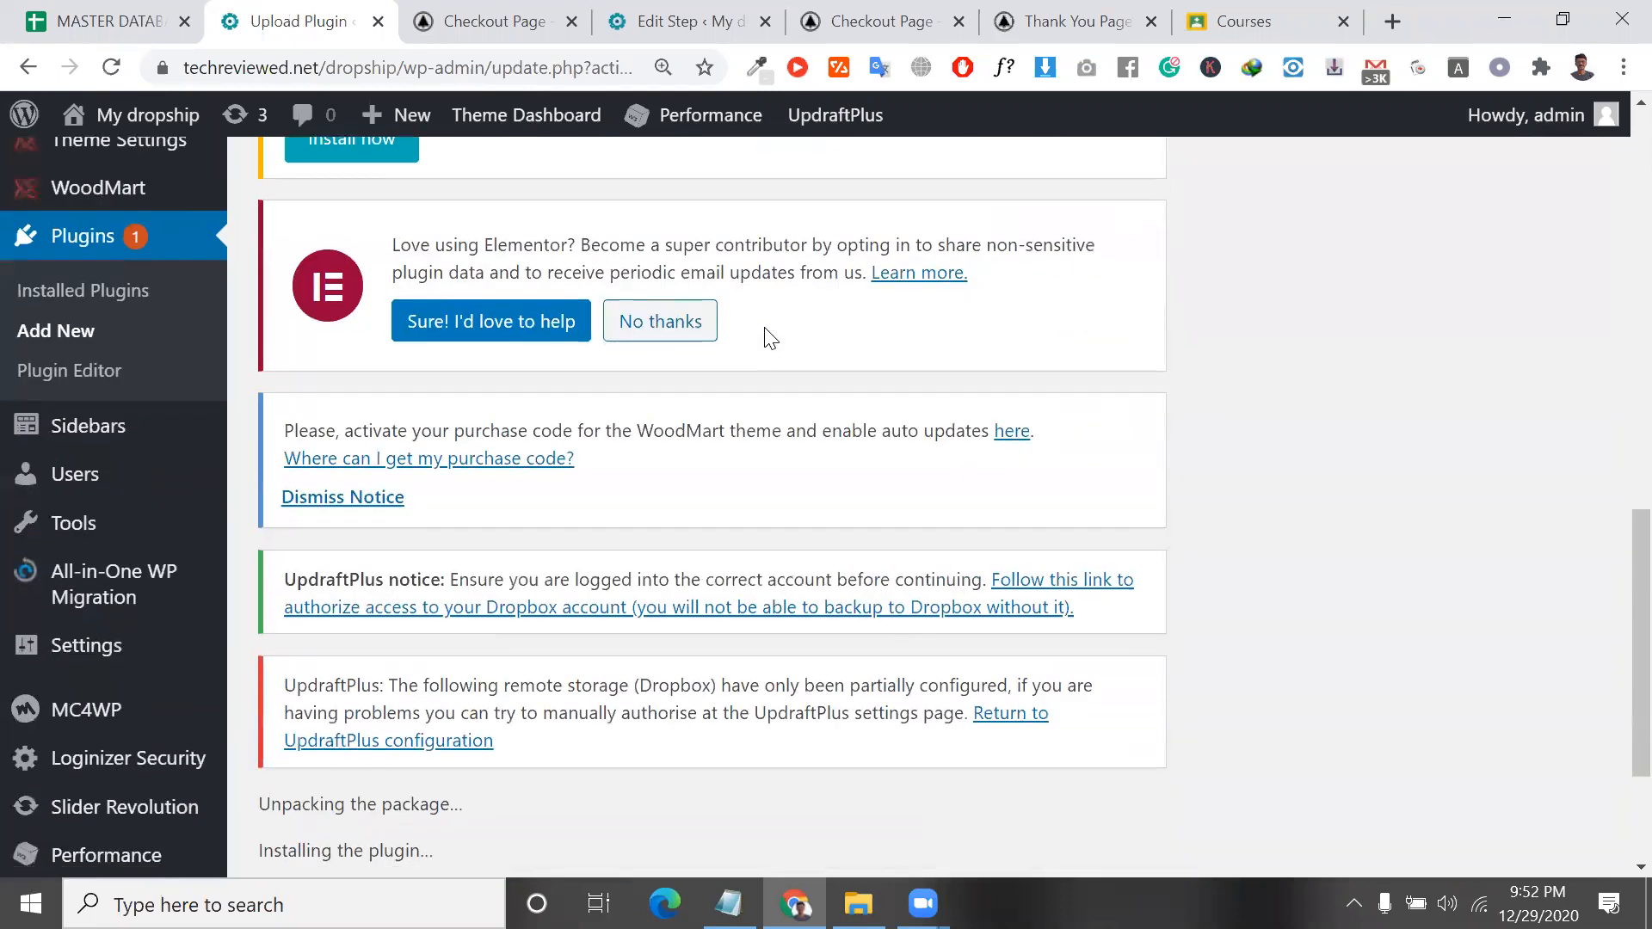
{"action": "left_click", "coordinate": [360, 768]}
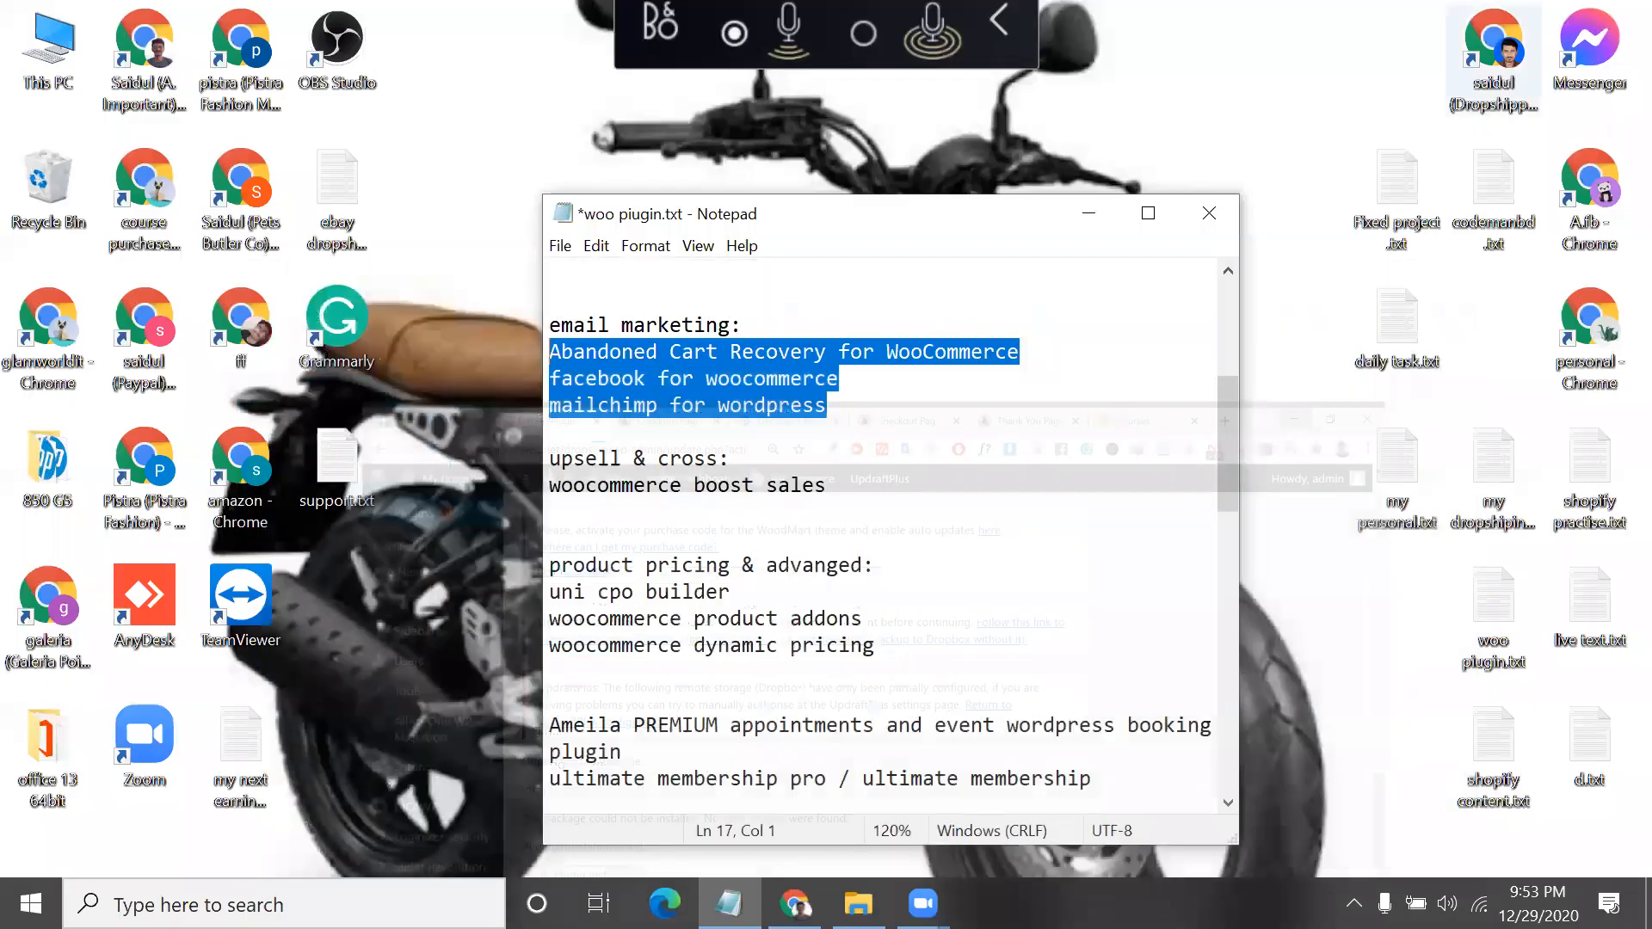
Switch to File Explorer and look through the Downloads folder for the CartFlows Pro package.
{"action": "left_click", "coordinate": [284, 904]}
{"action": "type", "text": "fil"}
{"action": "key", "text": "Return"}
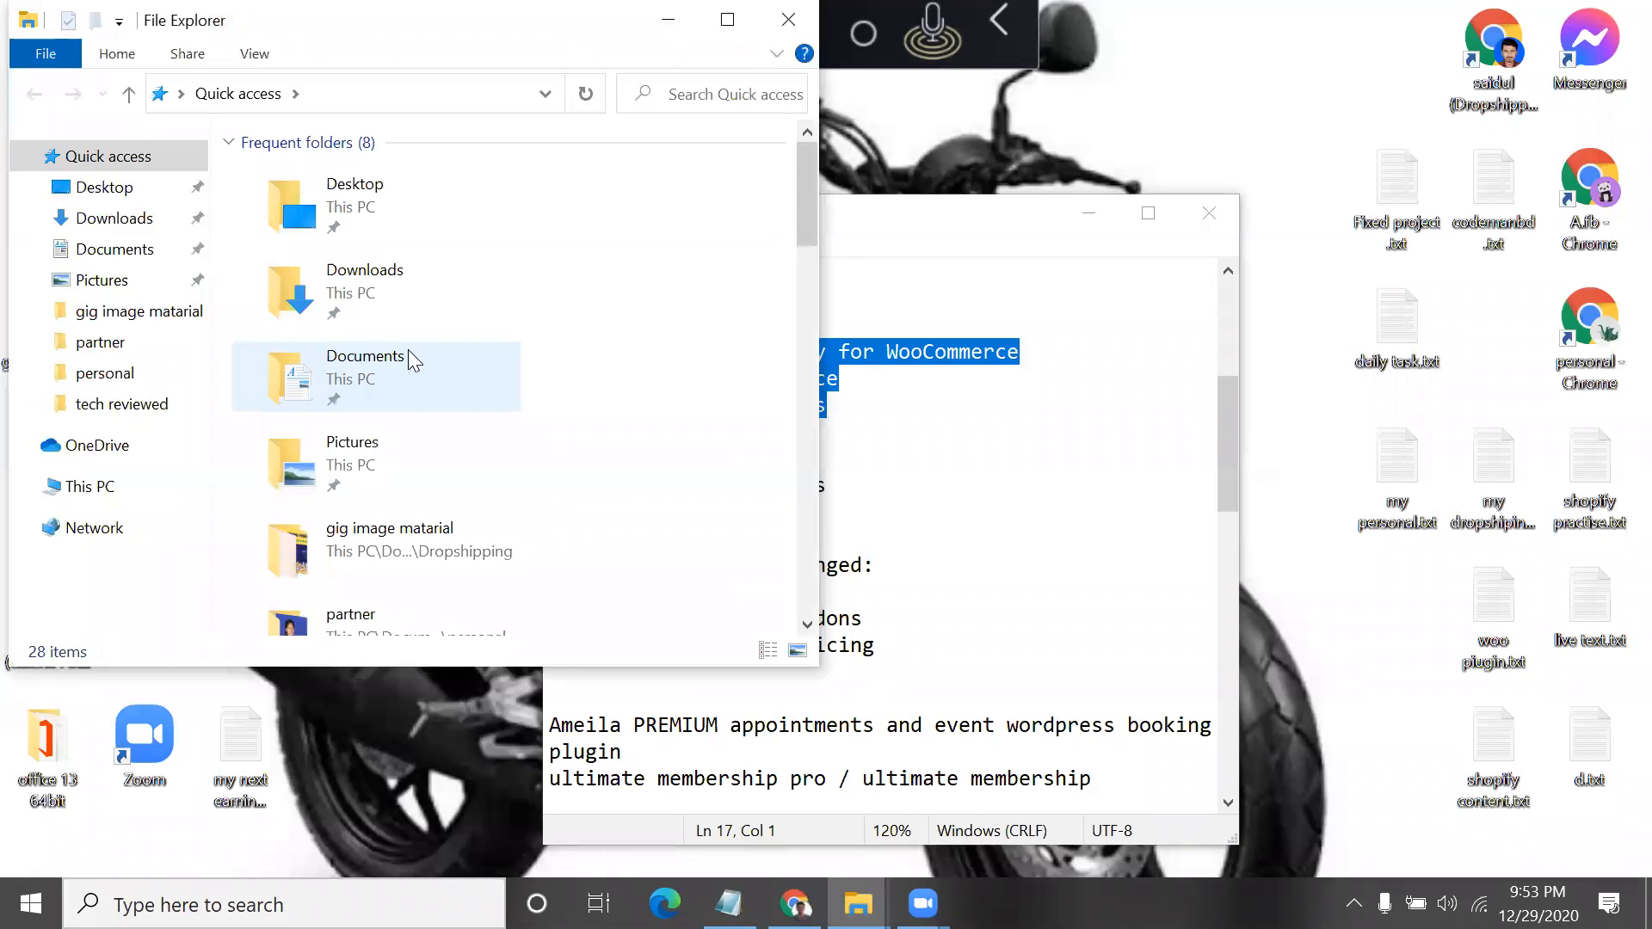
{"action": "left_click", "coordinate": [120, 225]}
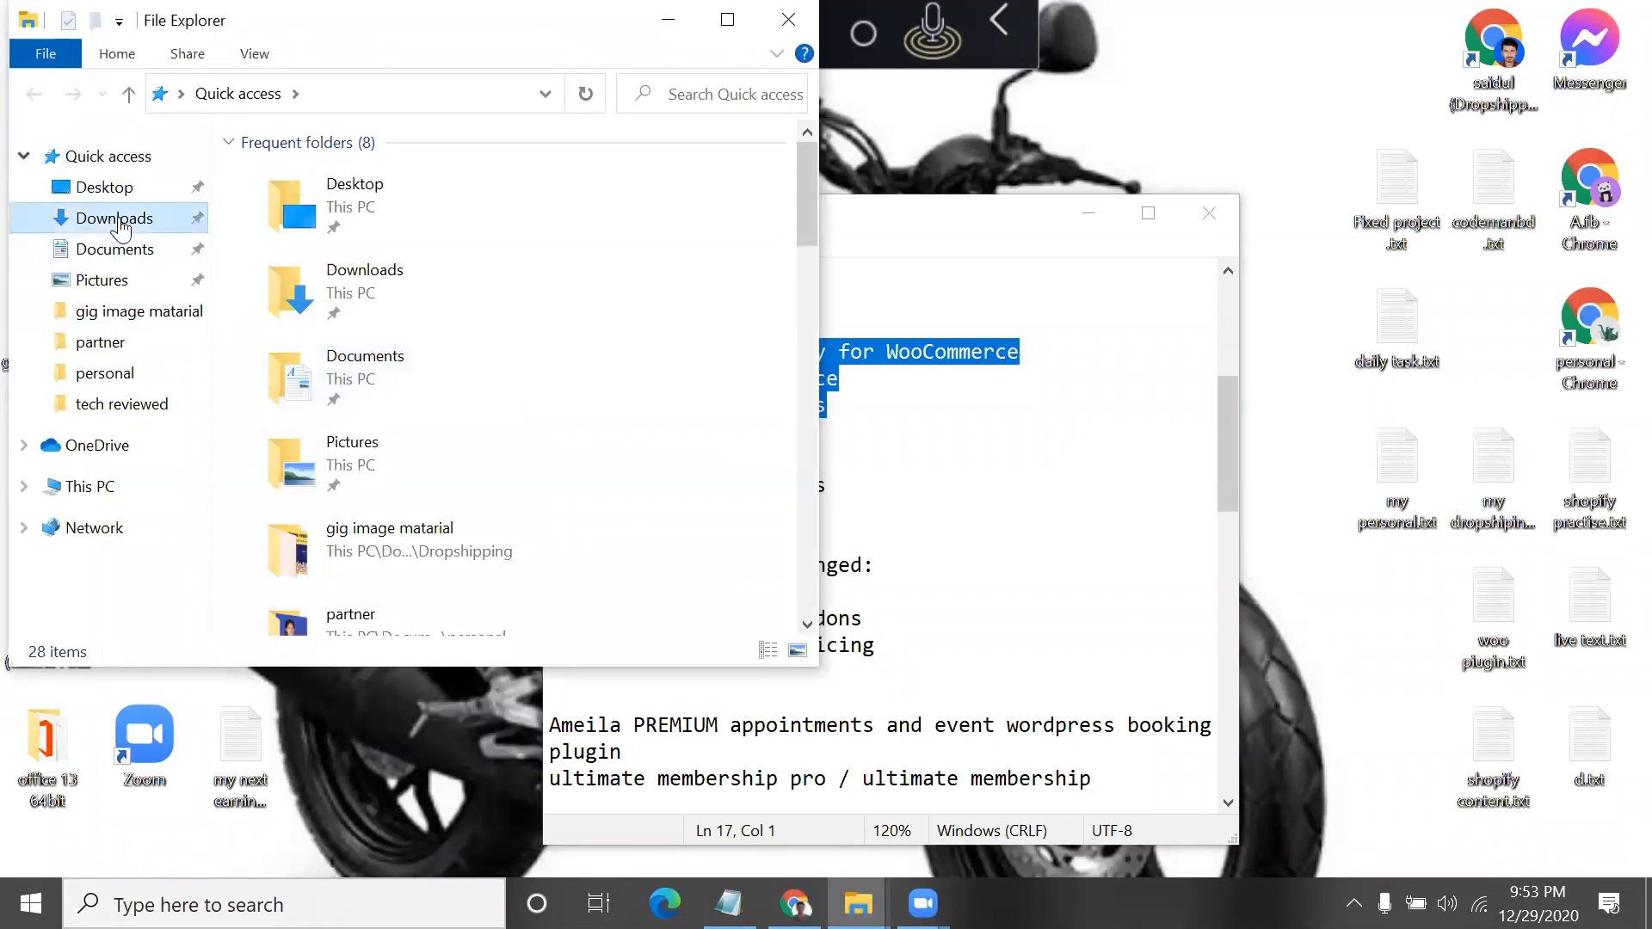
{"action": "scroll", "coordinate": [399, 462], "scroll_direction": "down", "scroll_amount": 12}
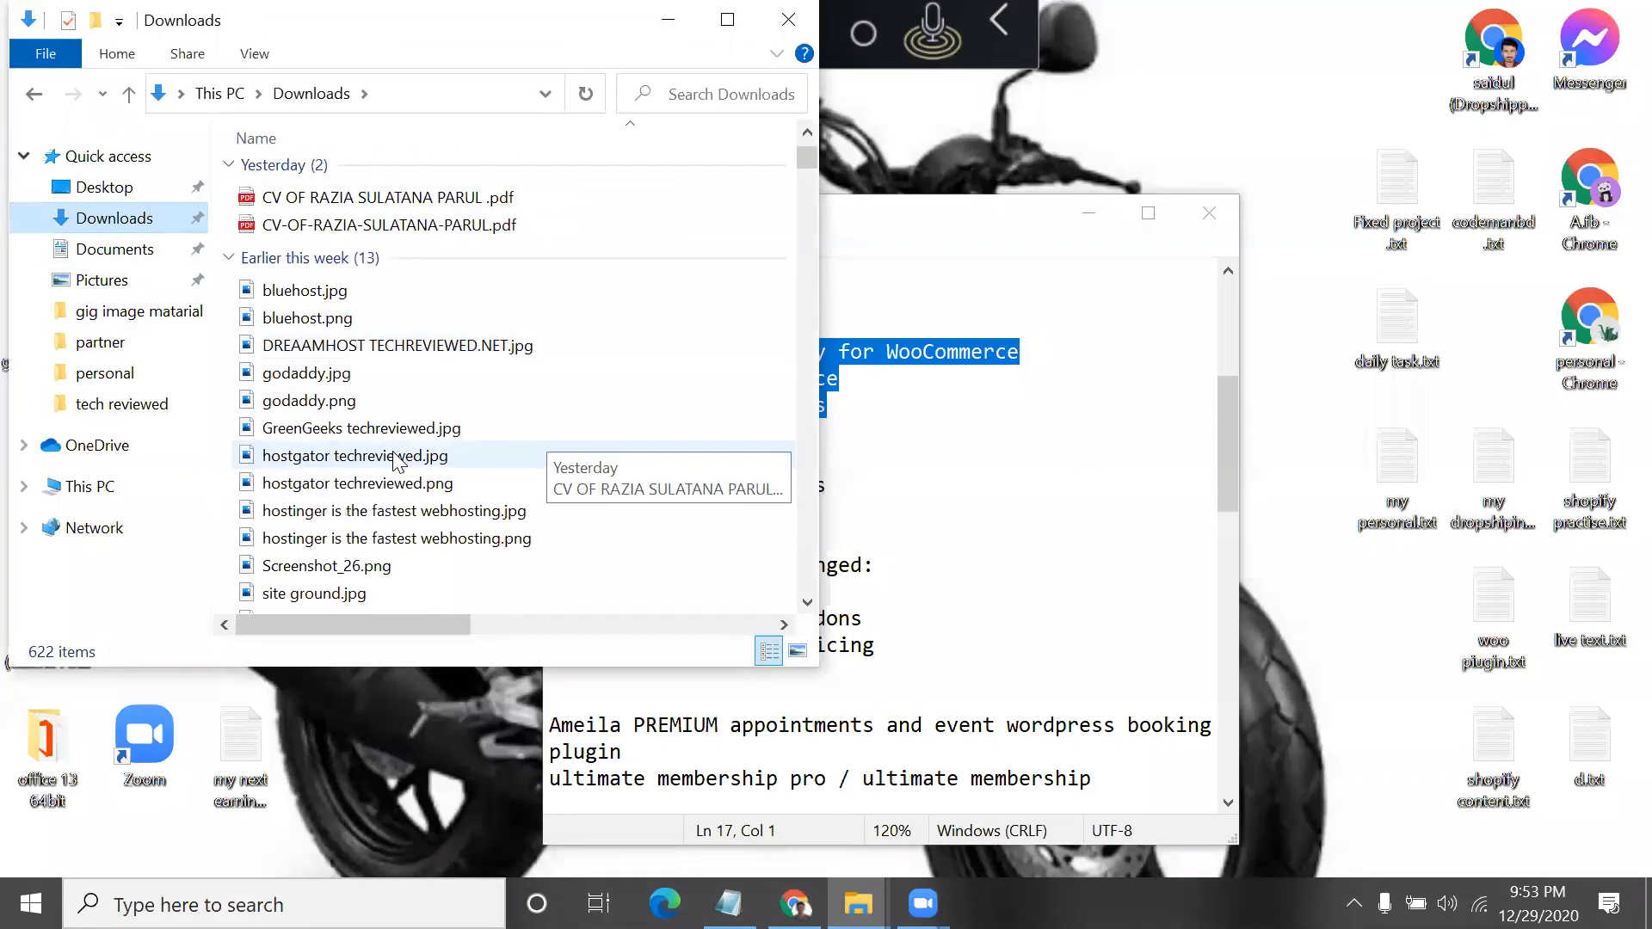
{"action": "scroll", "coordinate": [399, 462], "scroll_direction": "down", "scroll_amount": 15}
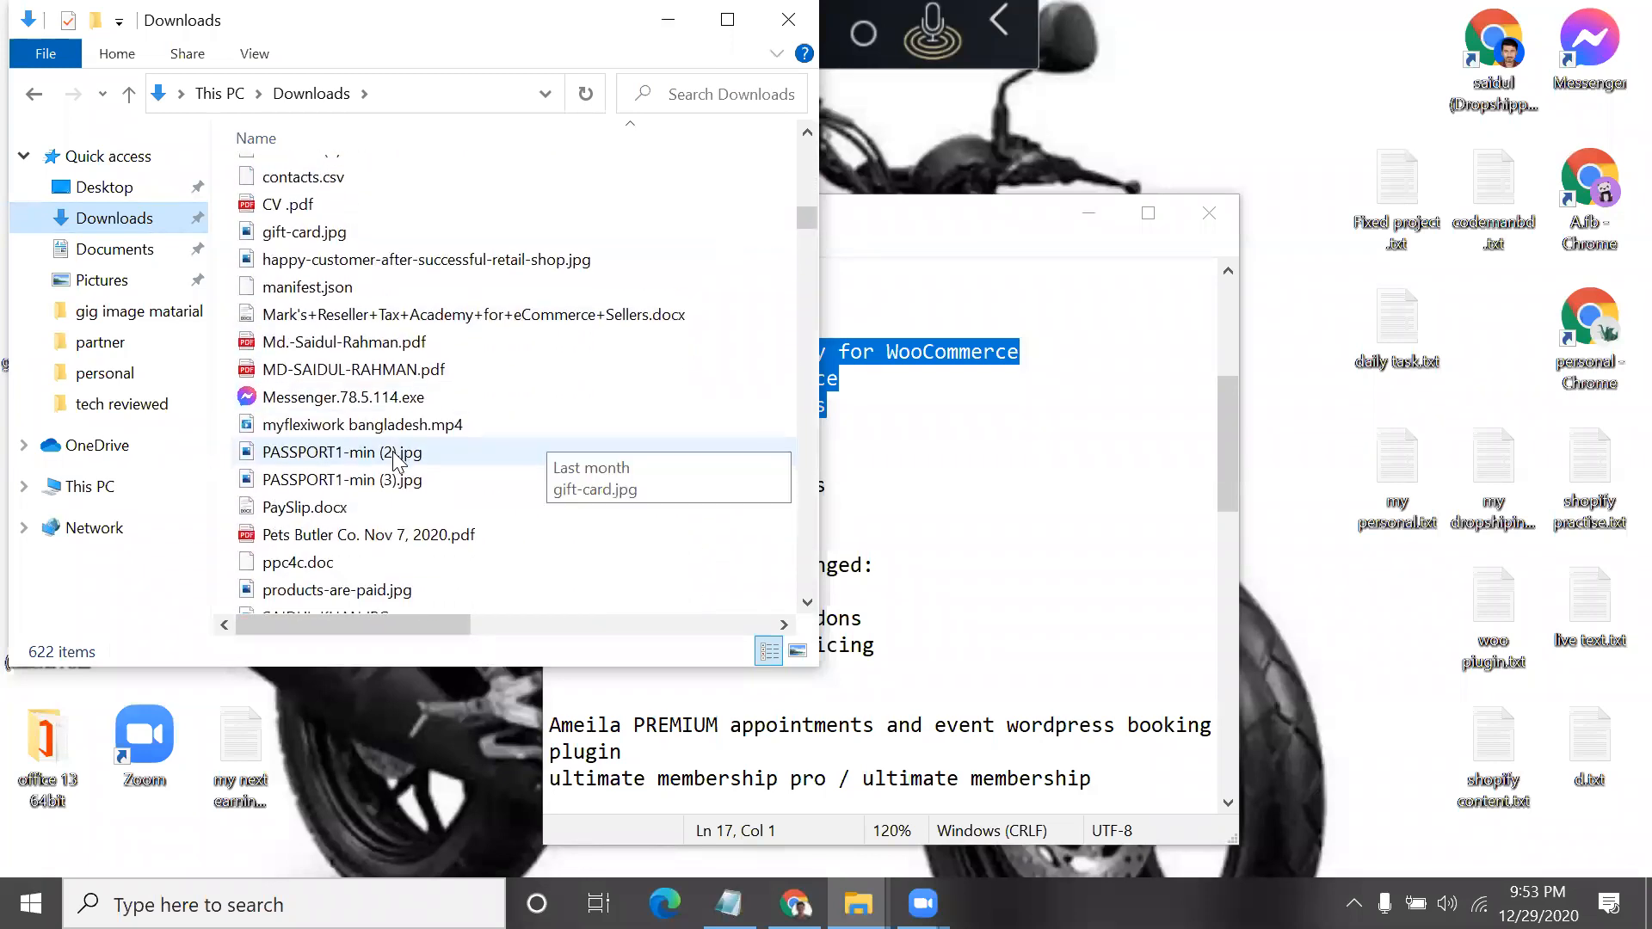
{"action": "scroll", "coordinate": [396, 456], "scroll_direction": "down", "scroll_amount": 12}
{"action": "scroll", "coordinate": [394, 456], "scroll_direction": "up", "scroll_amount": 6}
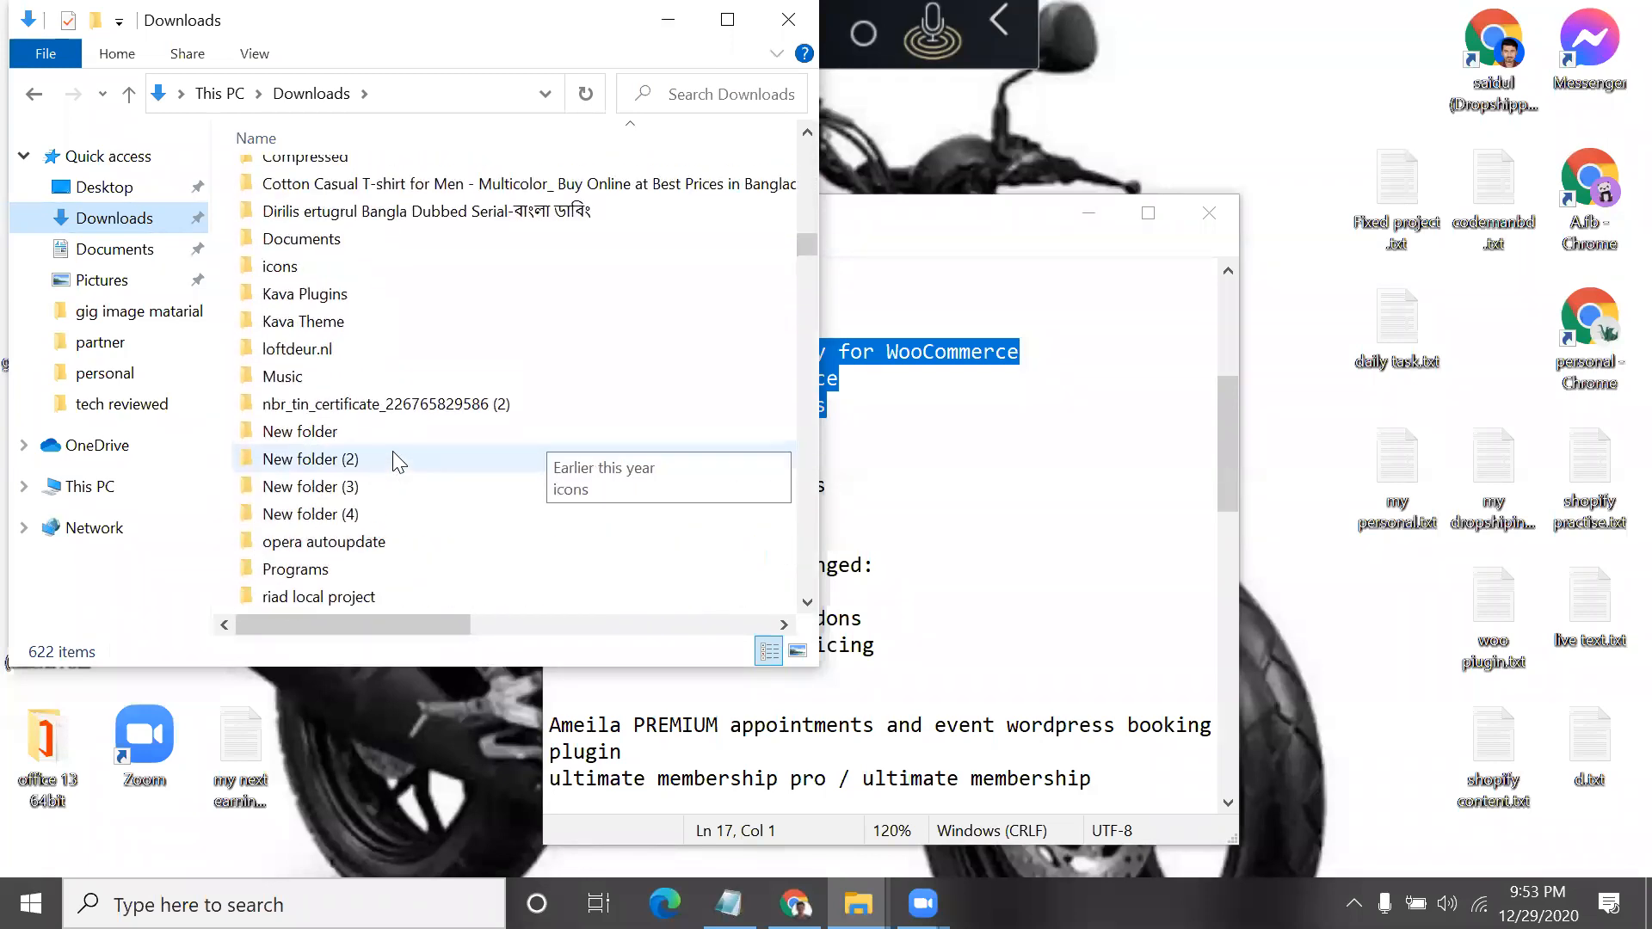
Search the Downloads folder for "cartflo".
{"action": "left_click", "coordinate": [709, 102]}
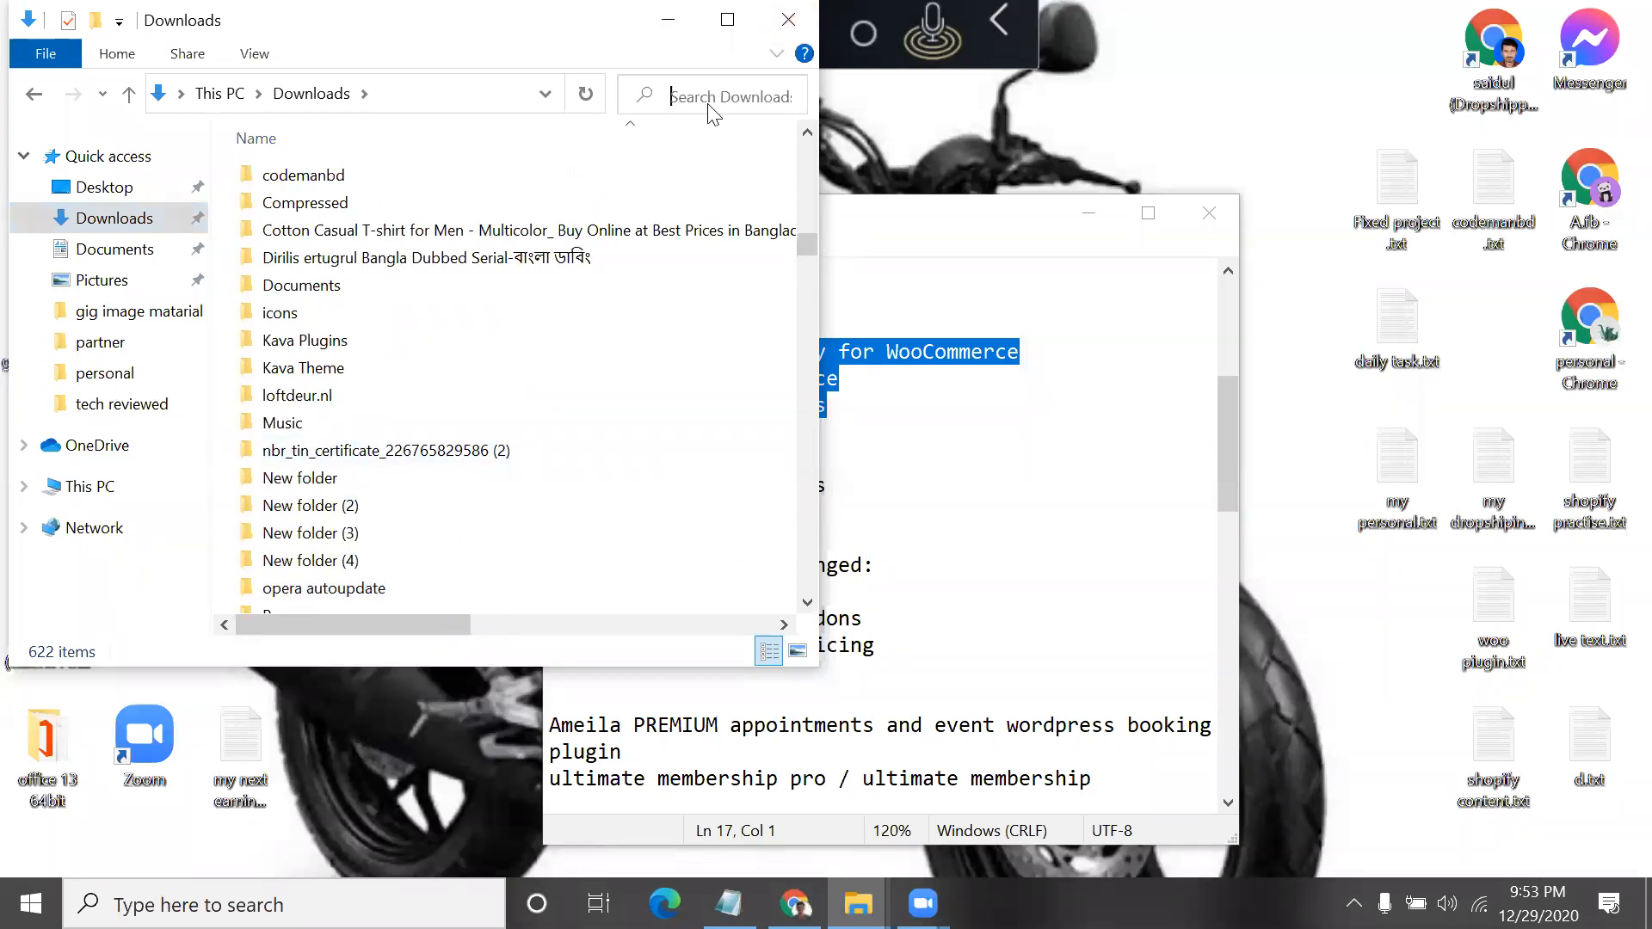
{"action": "type", "text": "cart"}
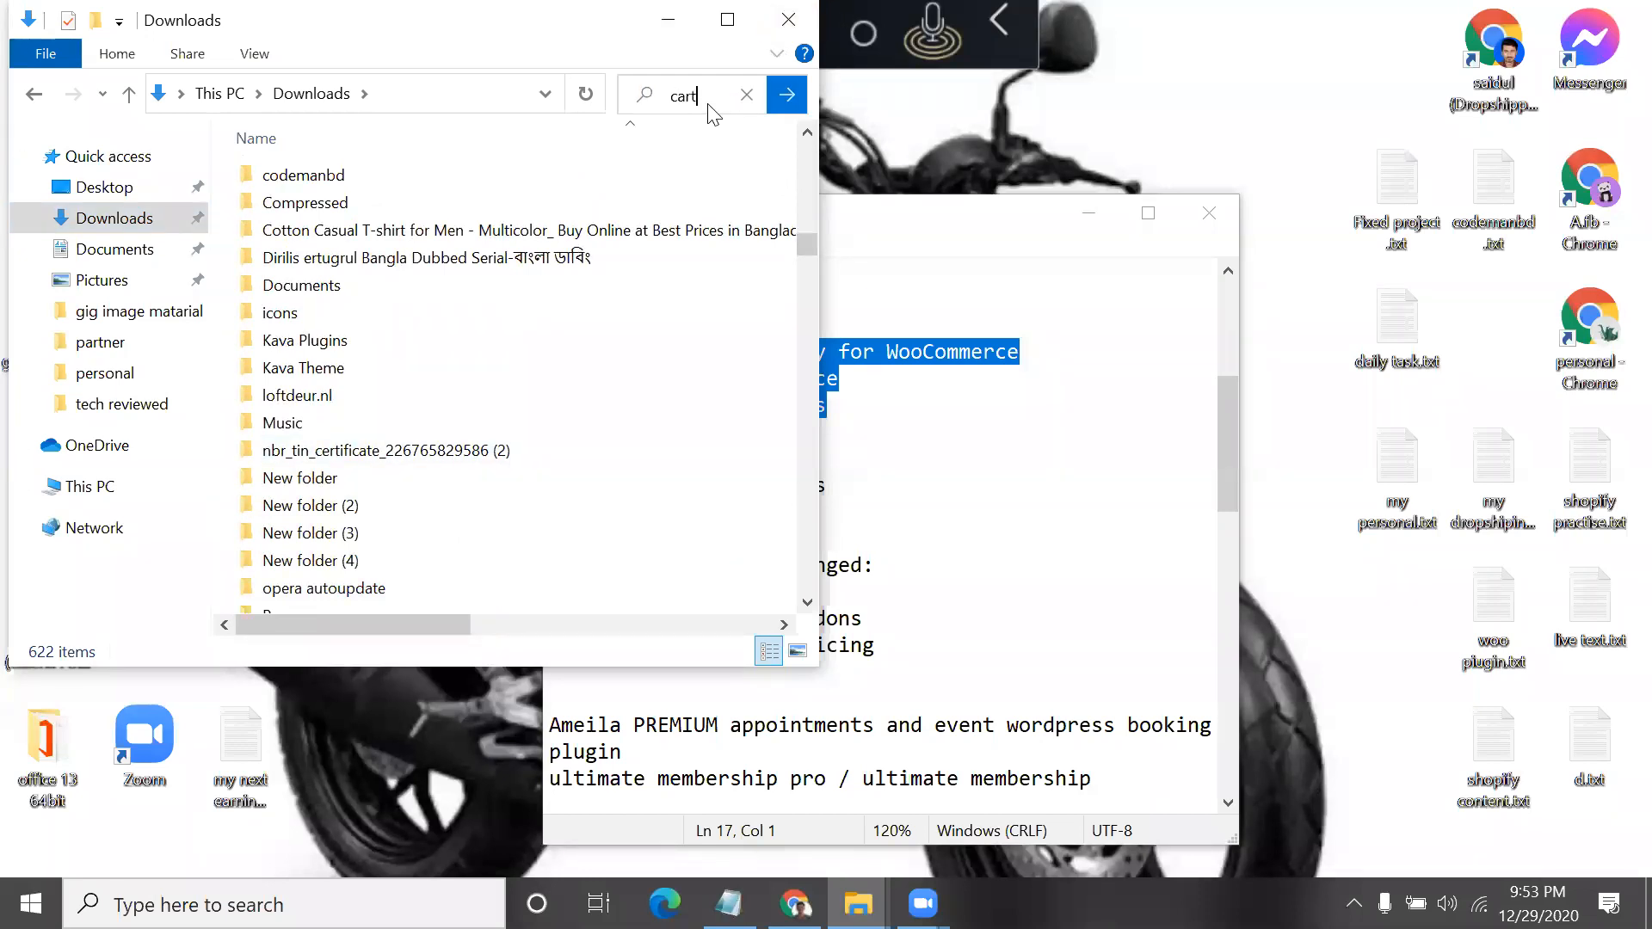
{"action": "type", "text": "f"}
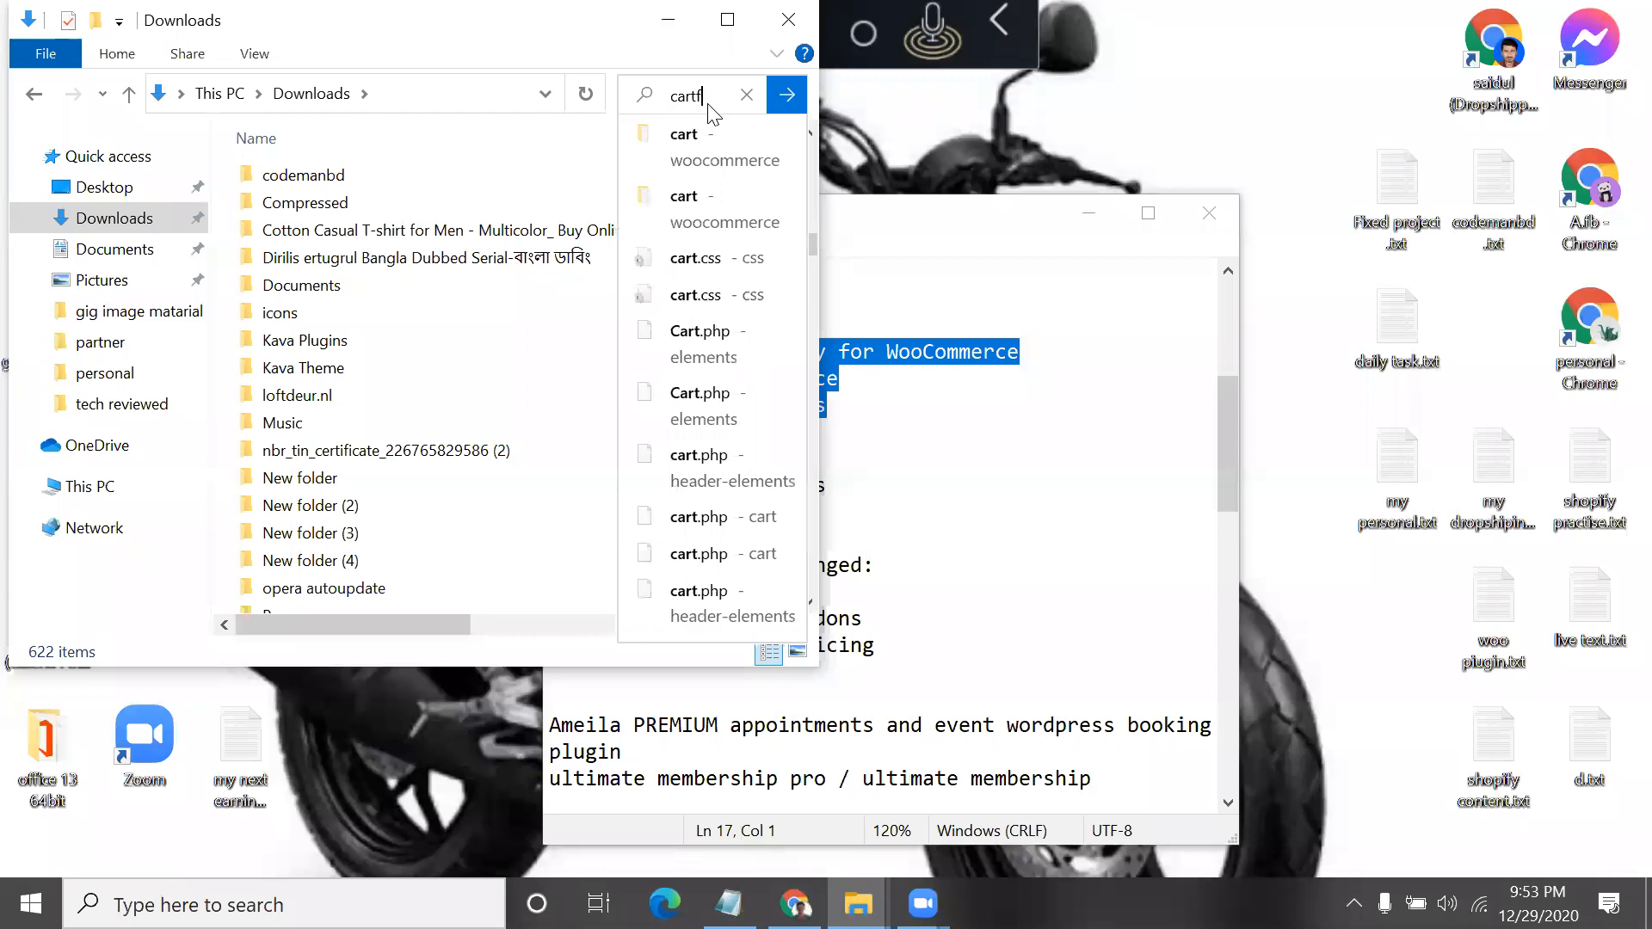
{"action": "type", "text": "lo"}
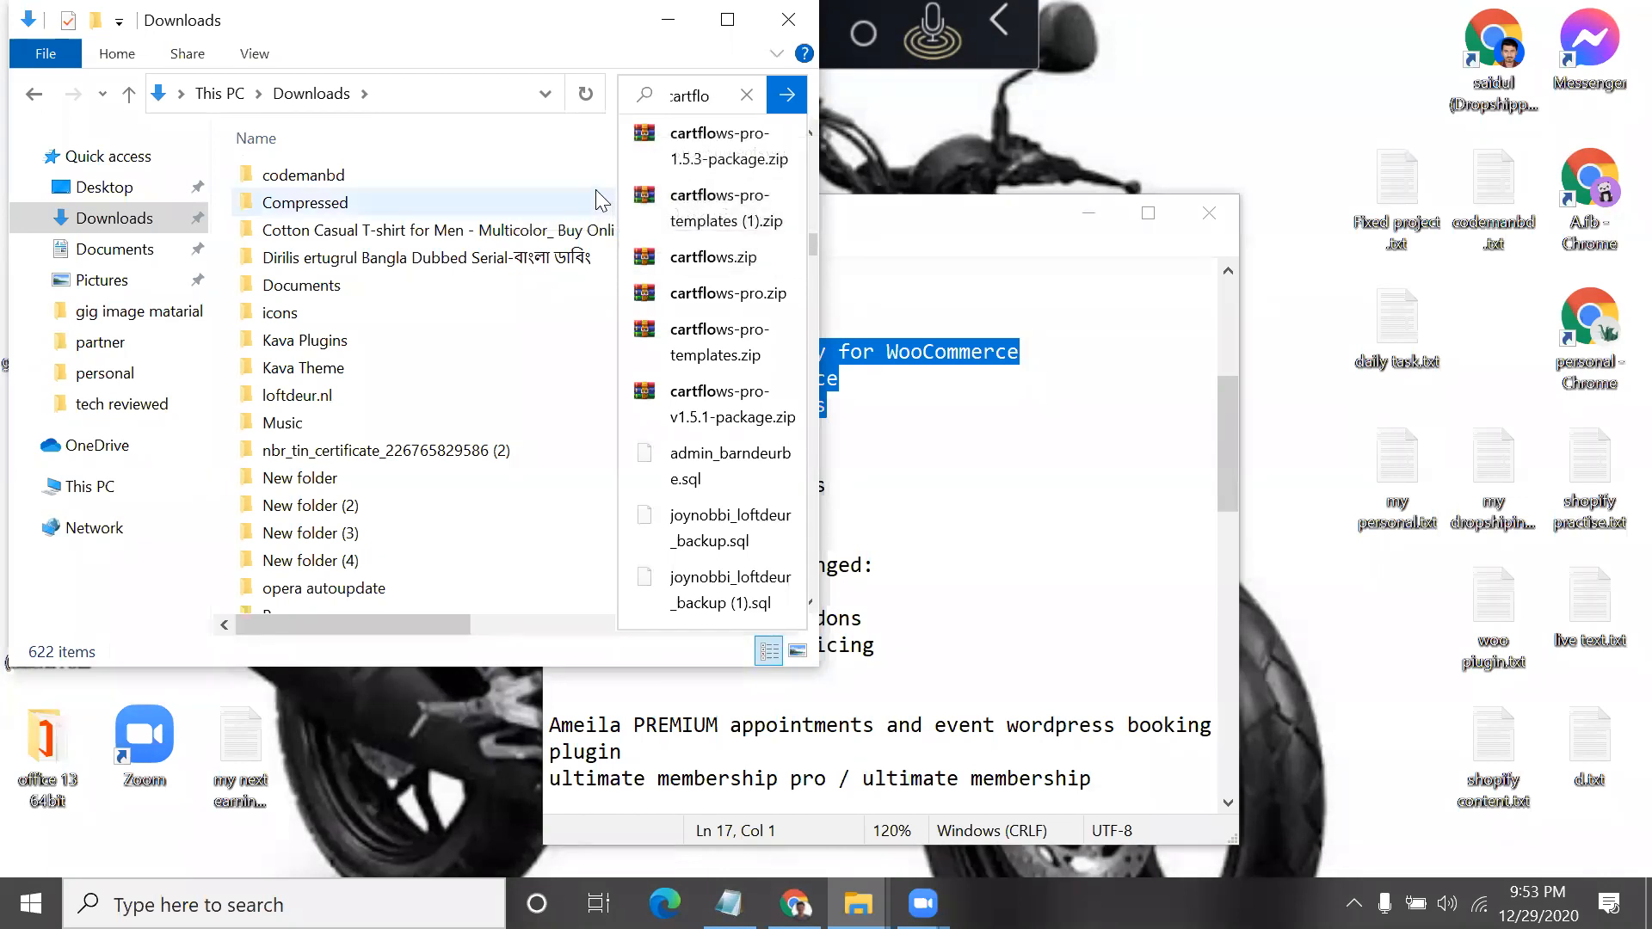
Open cartflows-pro-1.5.3-package.zip from the Downloads search results and select the cartflows-pro.zip inside it.
{"action": "left_click", "coordinate": [710, 157]}
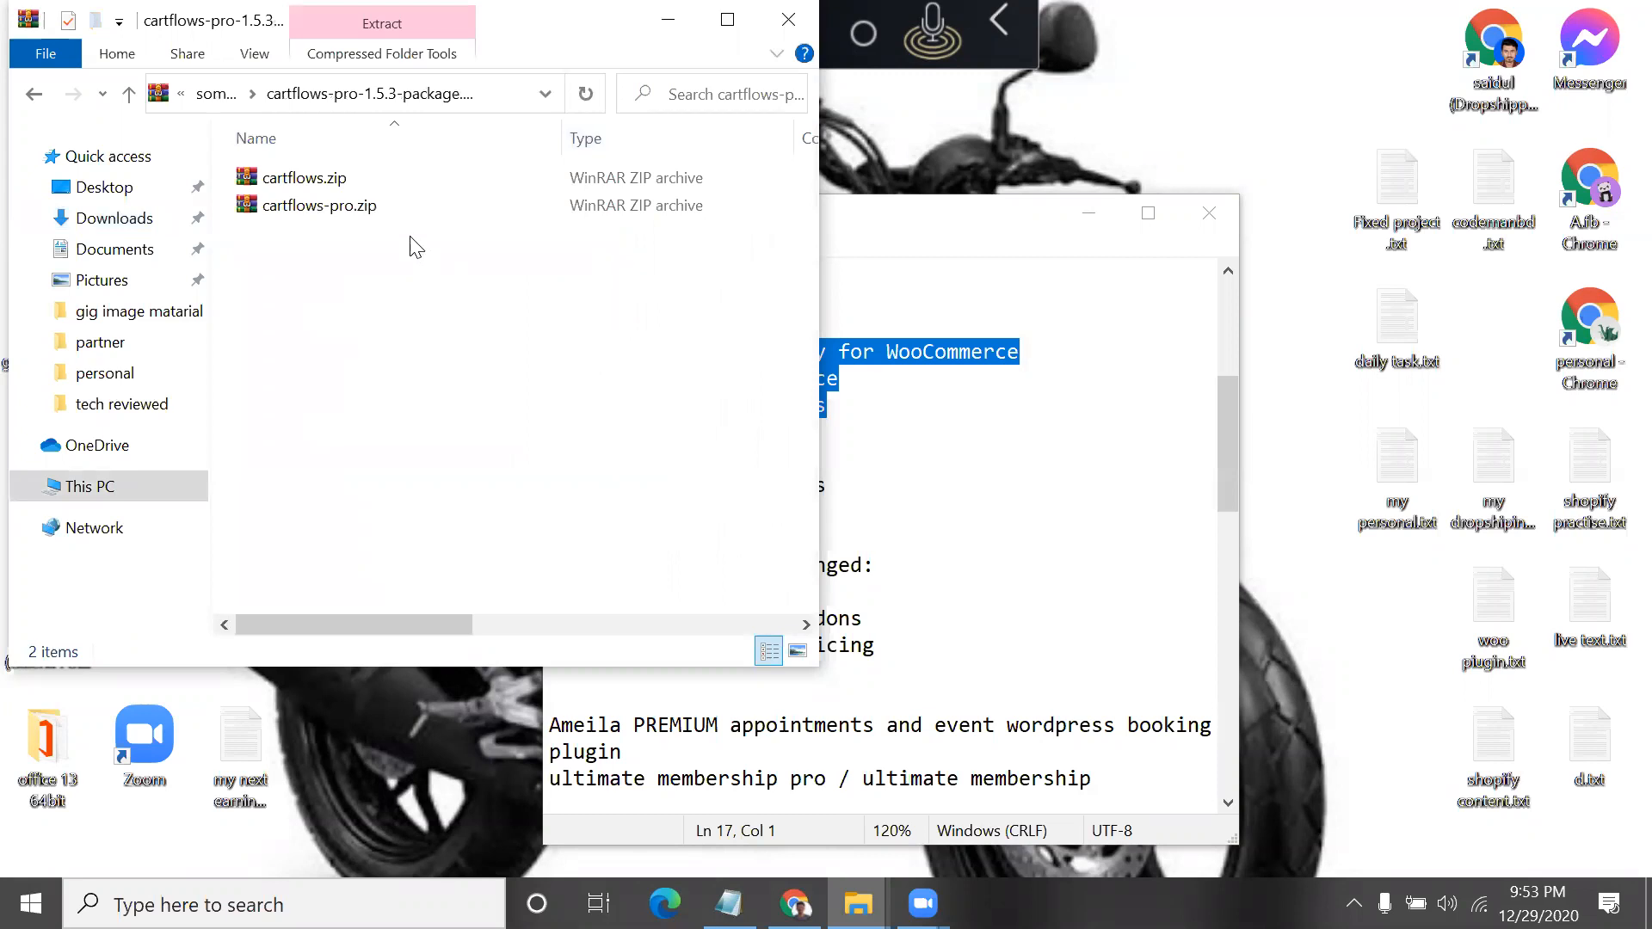
{"action": "left_click", "coordinate": [361, 181]}
{"action": "left_click", "coordinate": [396, 215]}
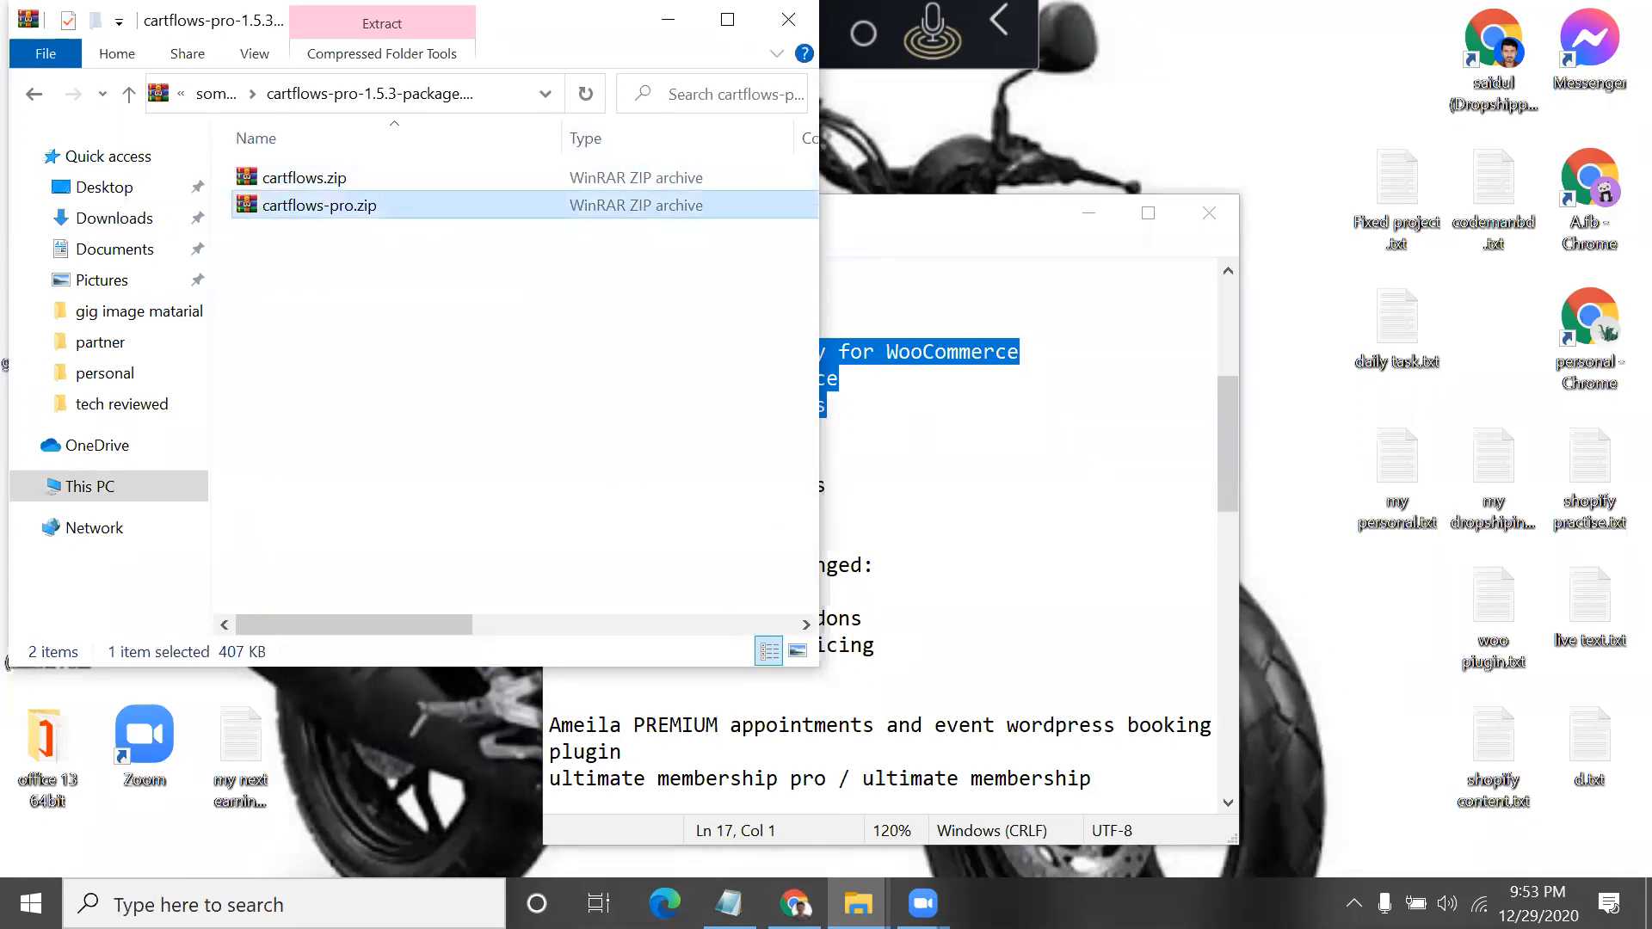
Switch to Chrome and open the plugin upload form on the Add Plugins page.
{"action": "left_click", "coordinate": [795, 904]}
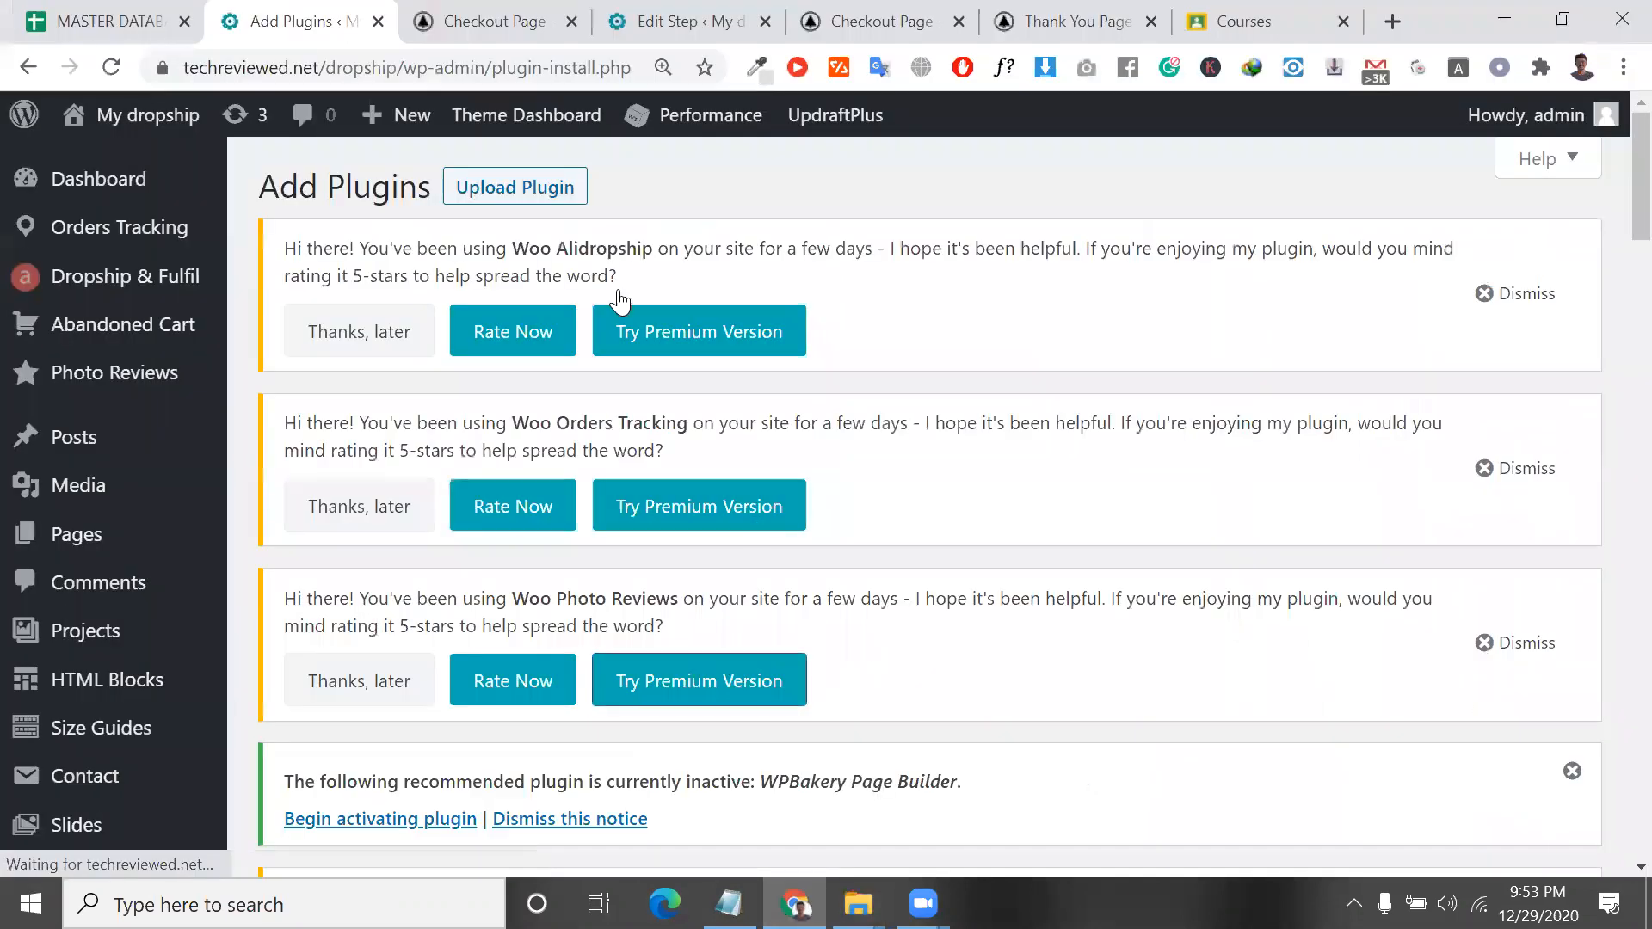
{"action": "left_click", "coordinate": [545, 191]}
{"action": "scroll", "coordinate": [546, 191], "scroll_direction": "down", "scroll_amount": 15}
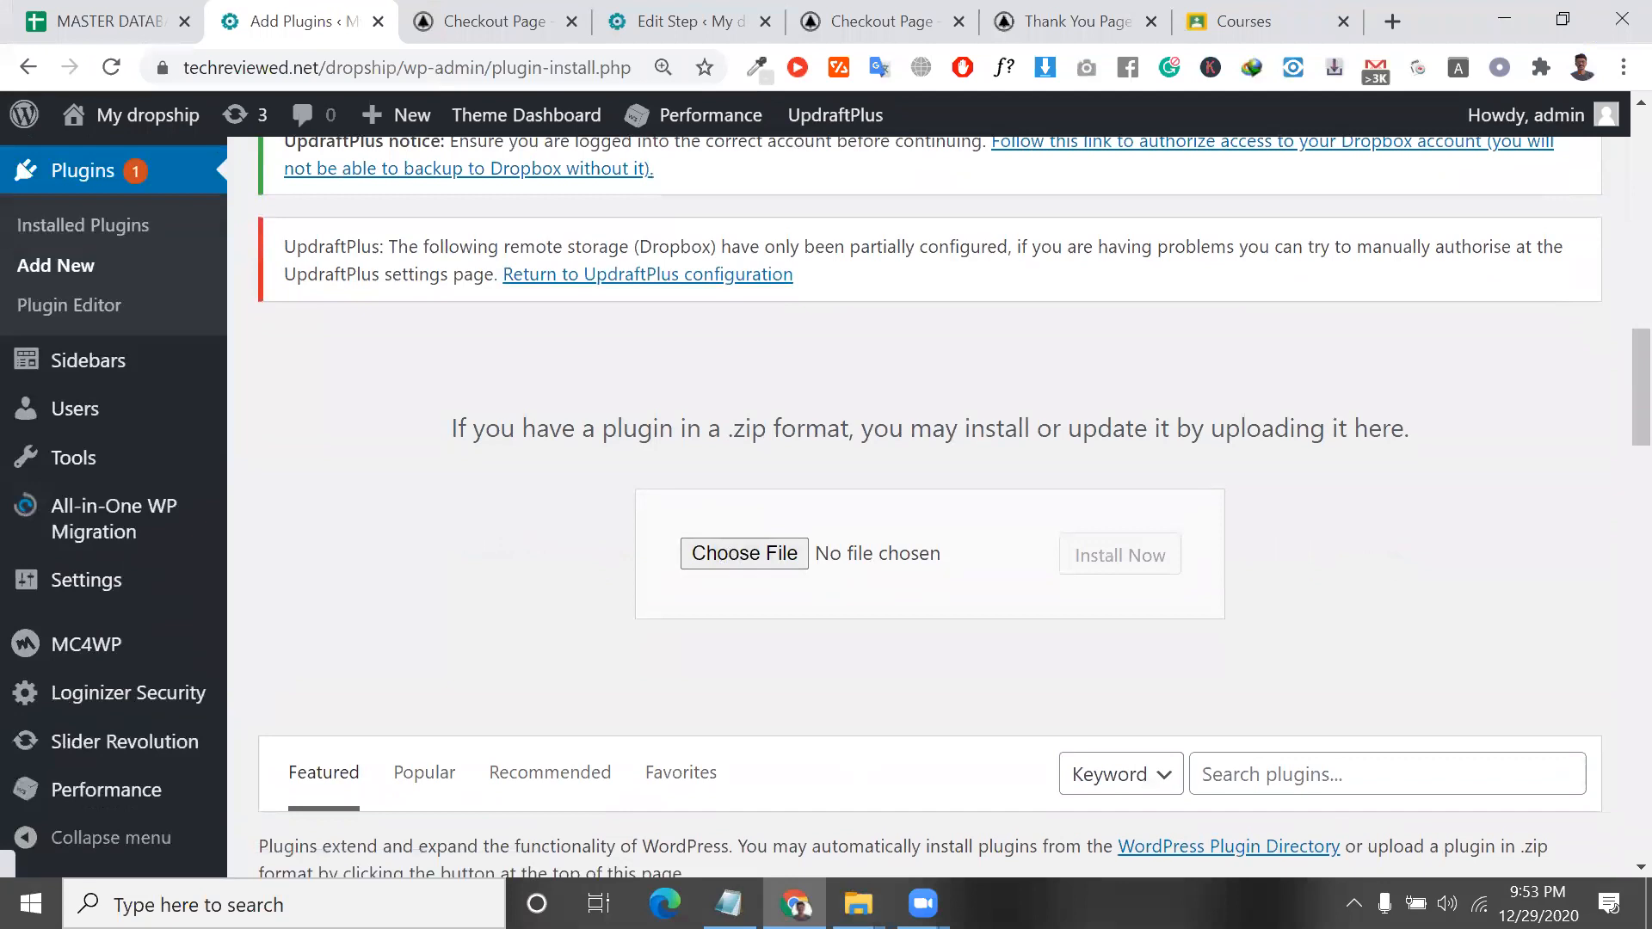
Try to attach cartflows-pro.zip to the plugin upload form straight from the opened 1.5.3 package archive.
{"action": "left_click", "coordinate": [858, 903]}
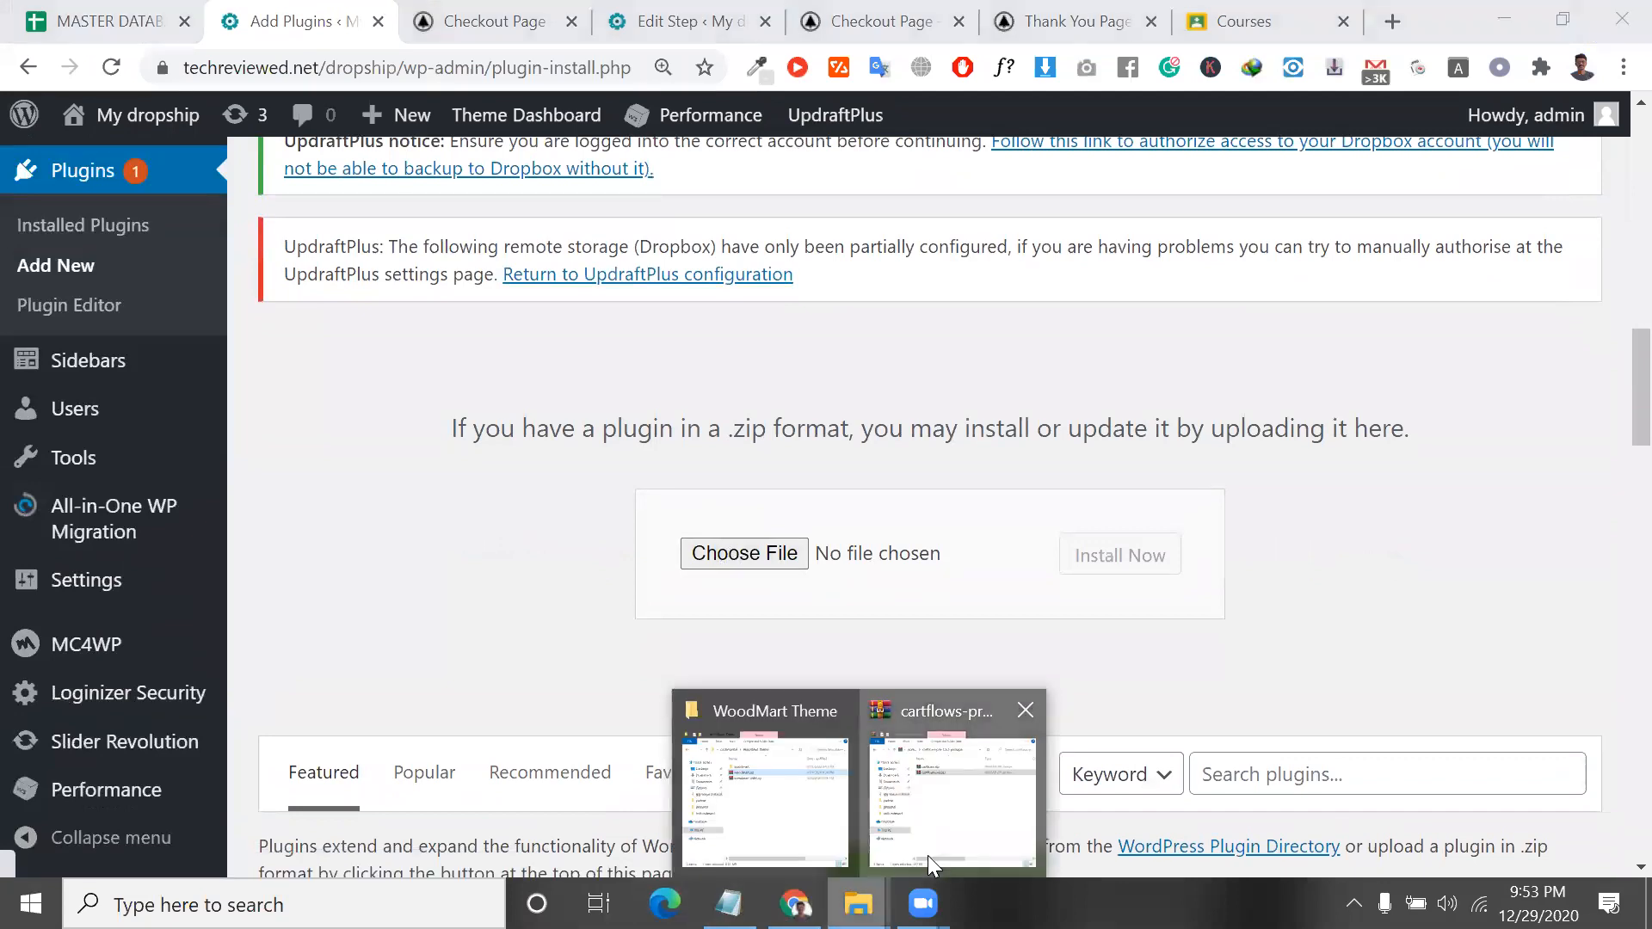
{"action": "left_click", "coordinate": [952, 800]}
{"action": "left_click_drag", "start_coordinate": [350, 206], "coordinate": [461, 230]}
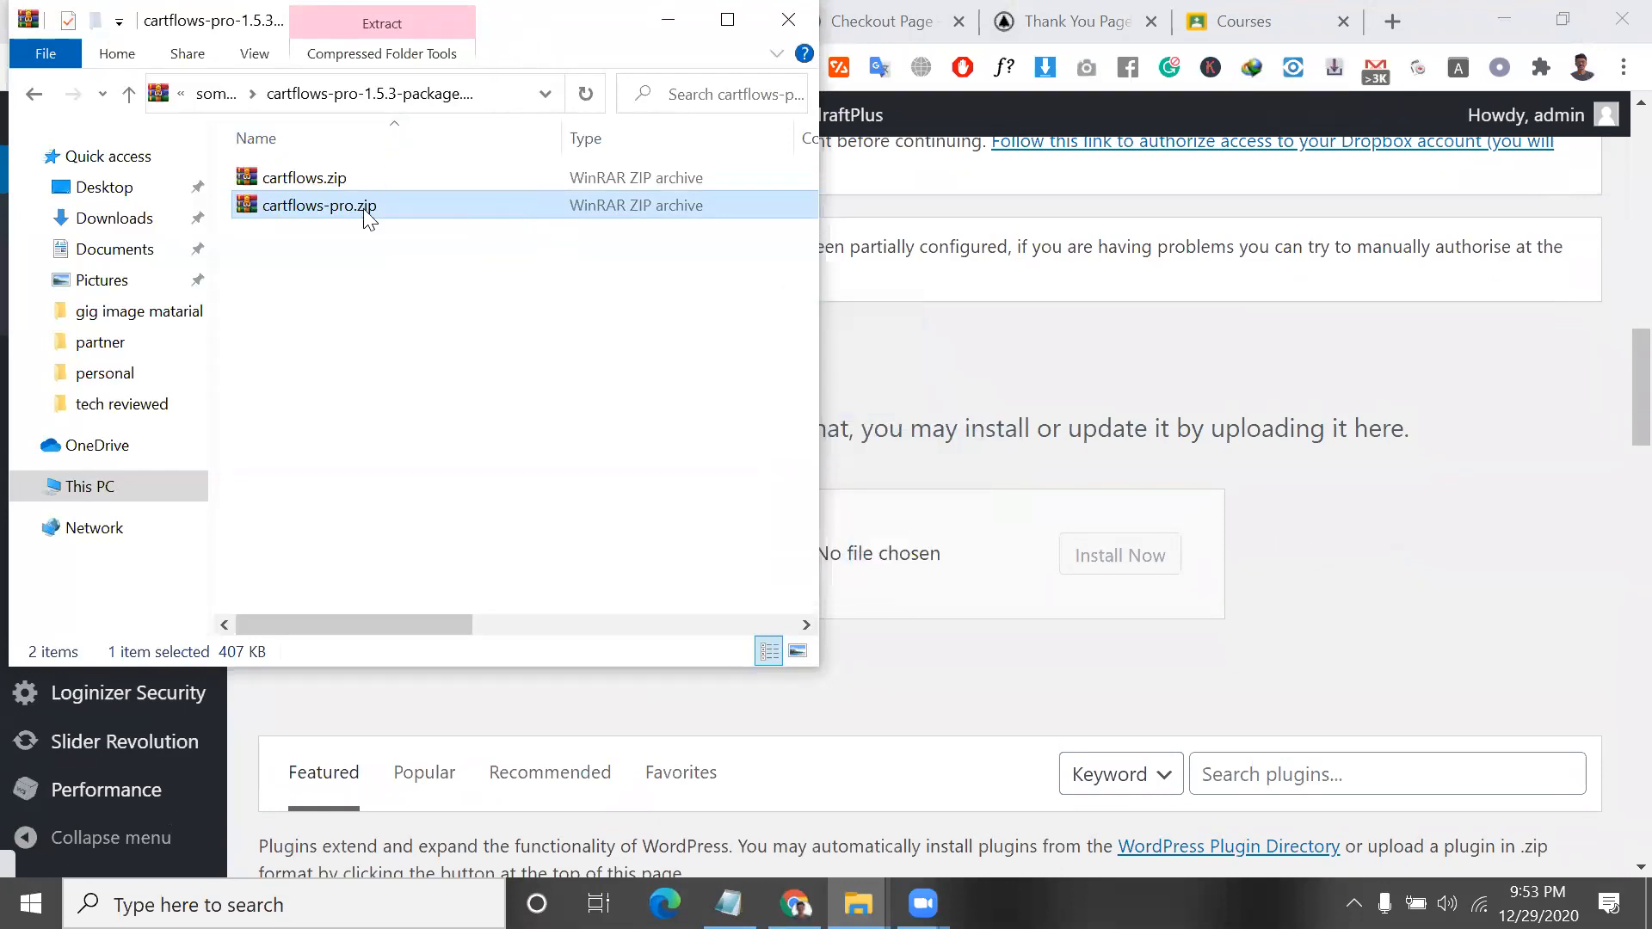
{"action": "left_click_drag", "start_coordinate": [319, 204], "coordinate": [783, 554]}
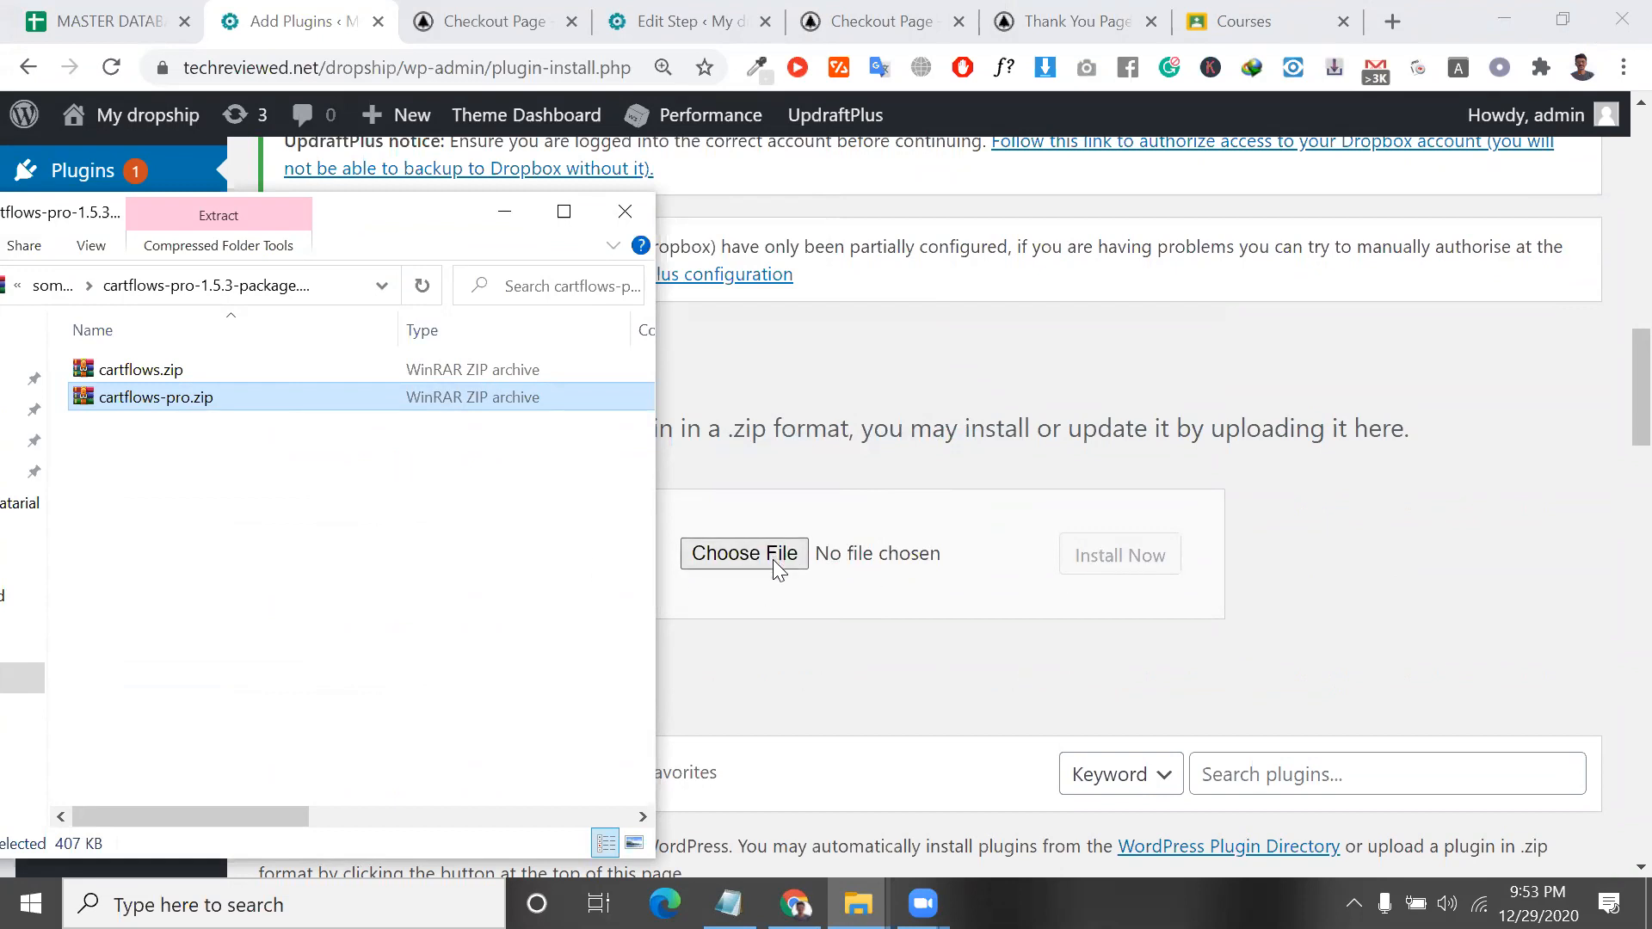
{"action": "left_click_drag", "start_coordinate": [331, 413], "coordinate": [719, 556]}
{"action": "left_click", "coordinate": [773, 555]}
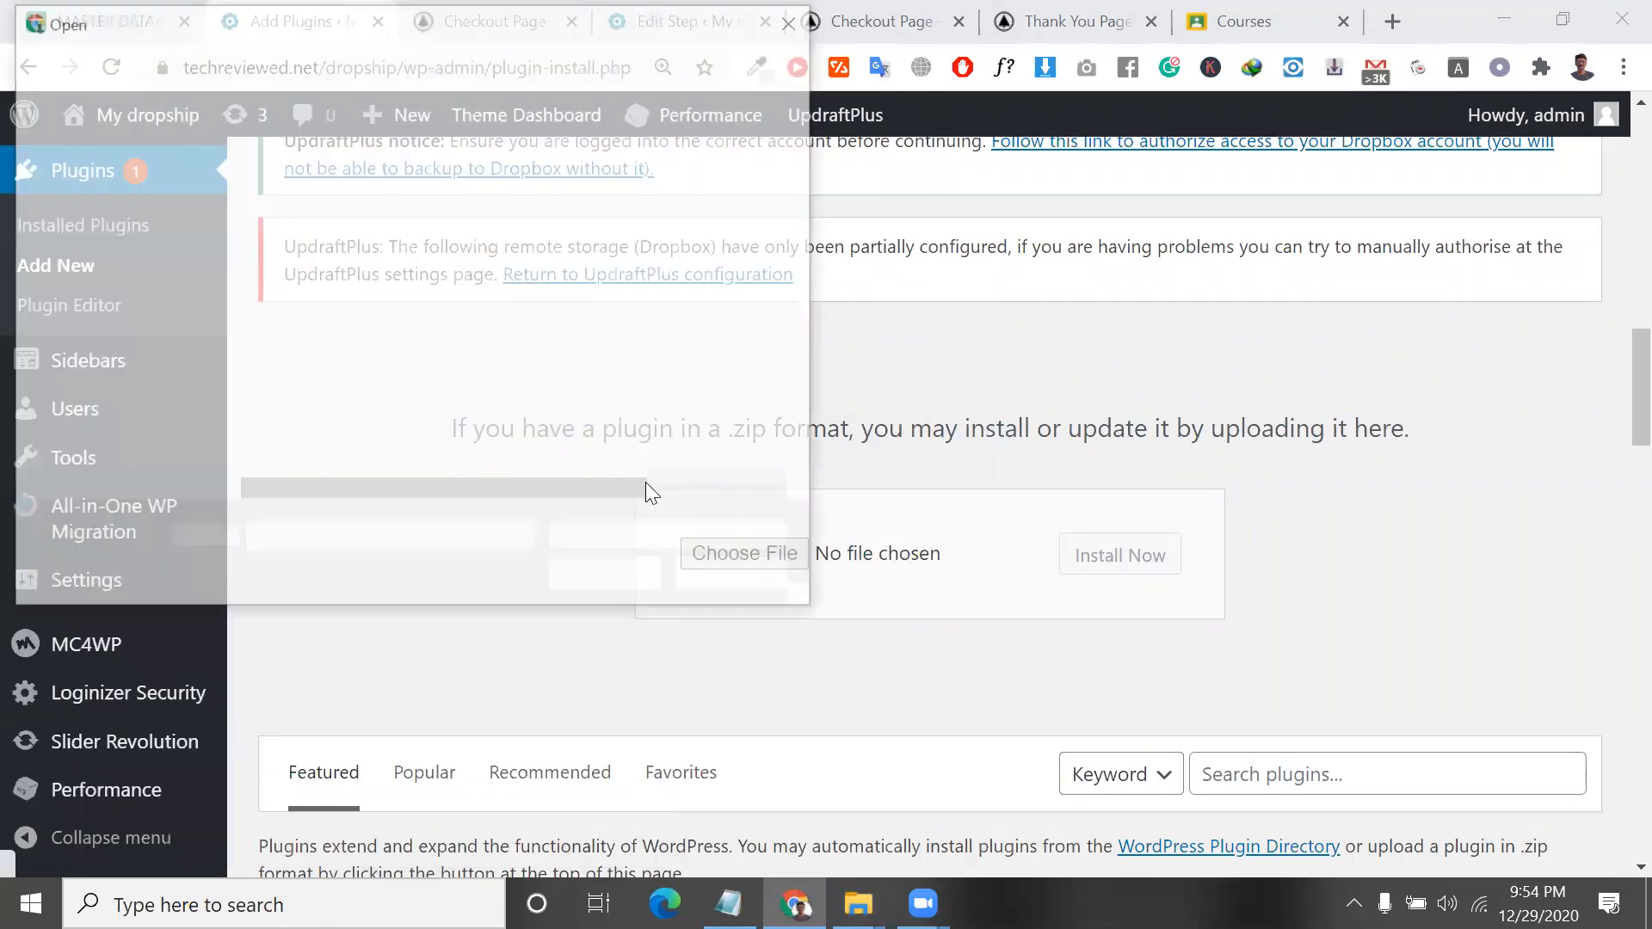
{"action": "left_click", "coordinate": [757, 579]}
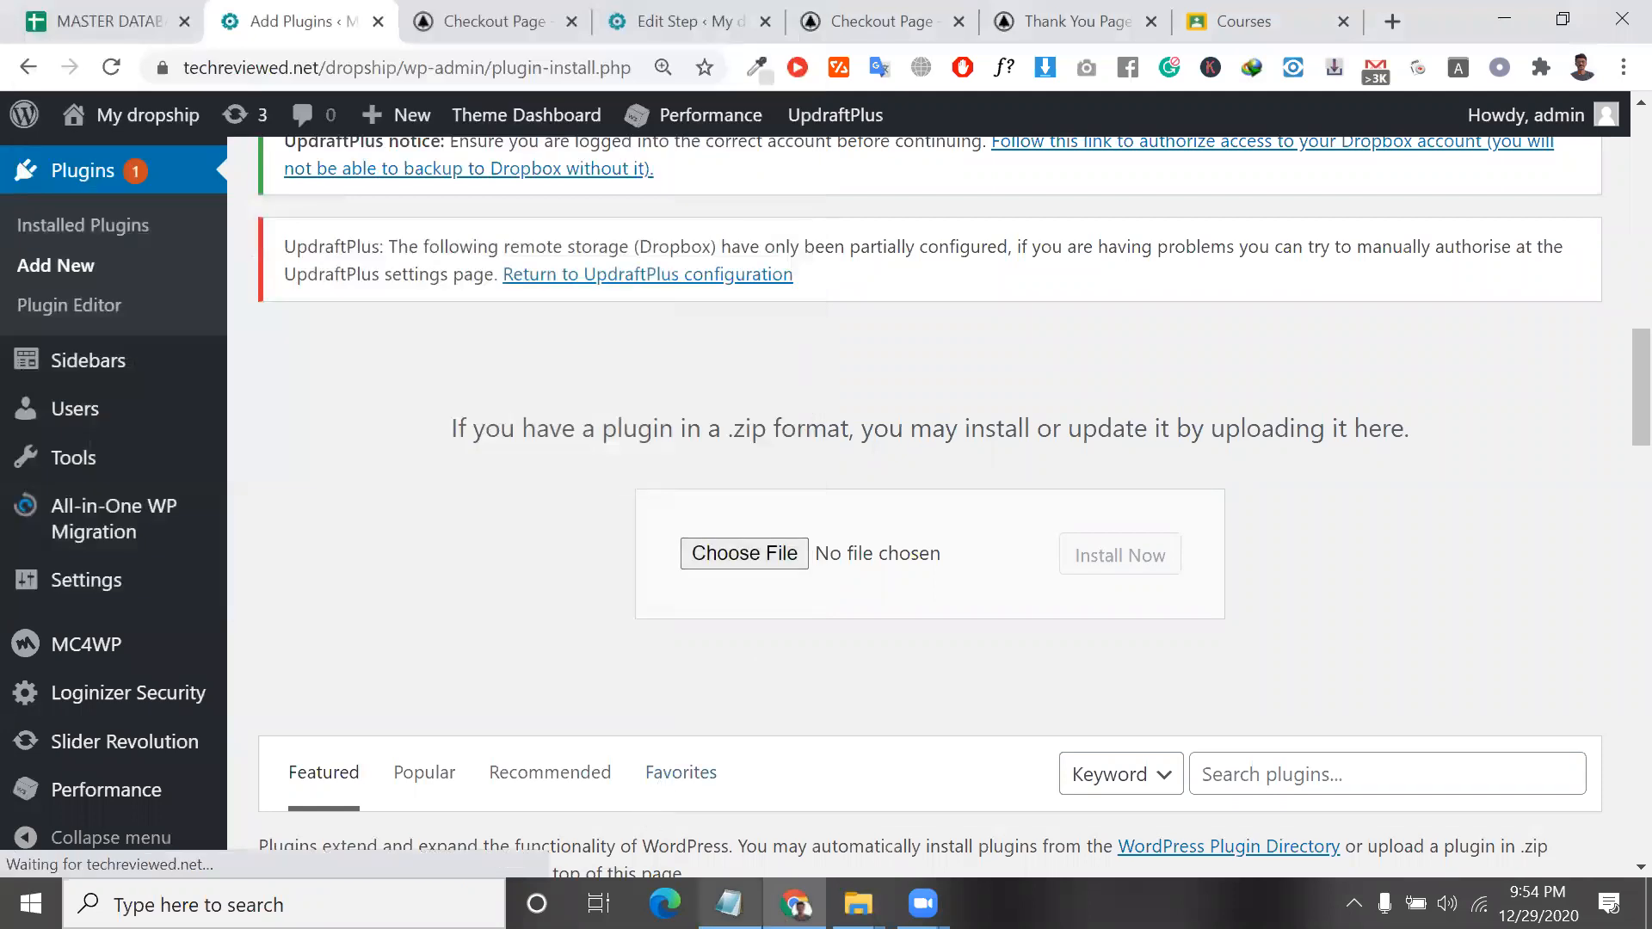
Bring the archive window back, move it clear of the upload form, and try again to attach cartflows-pro.zip.
{"action": "mouse_move", "coordinate": [857, 903]}
{"action": "left_click", "coordinate": [903, 808]}
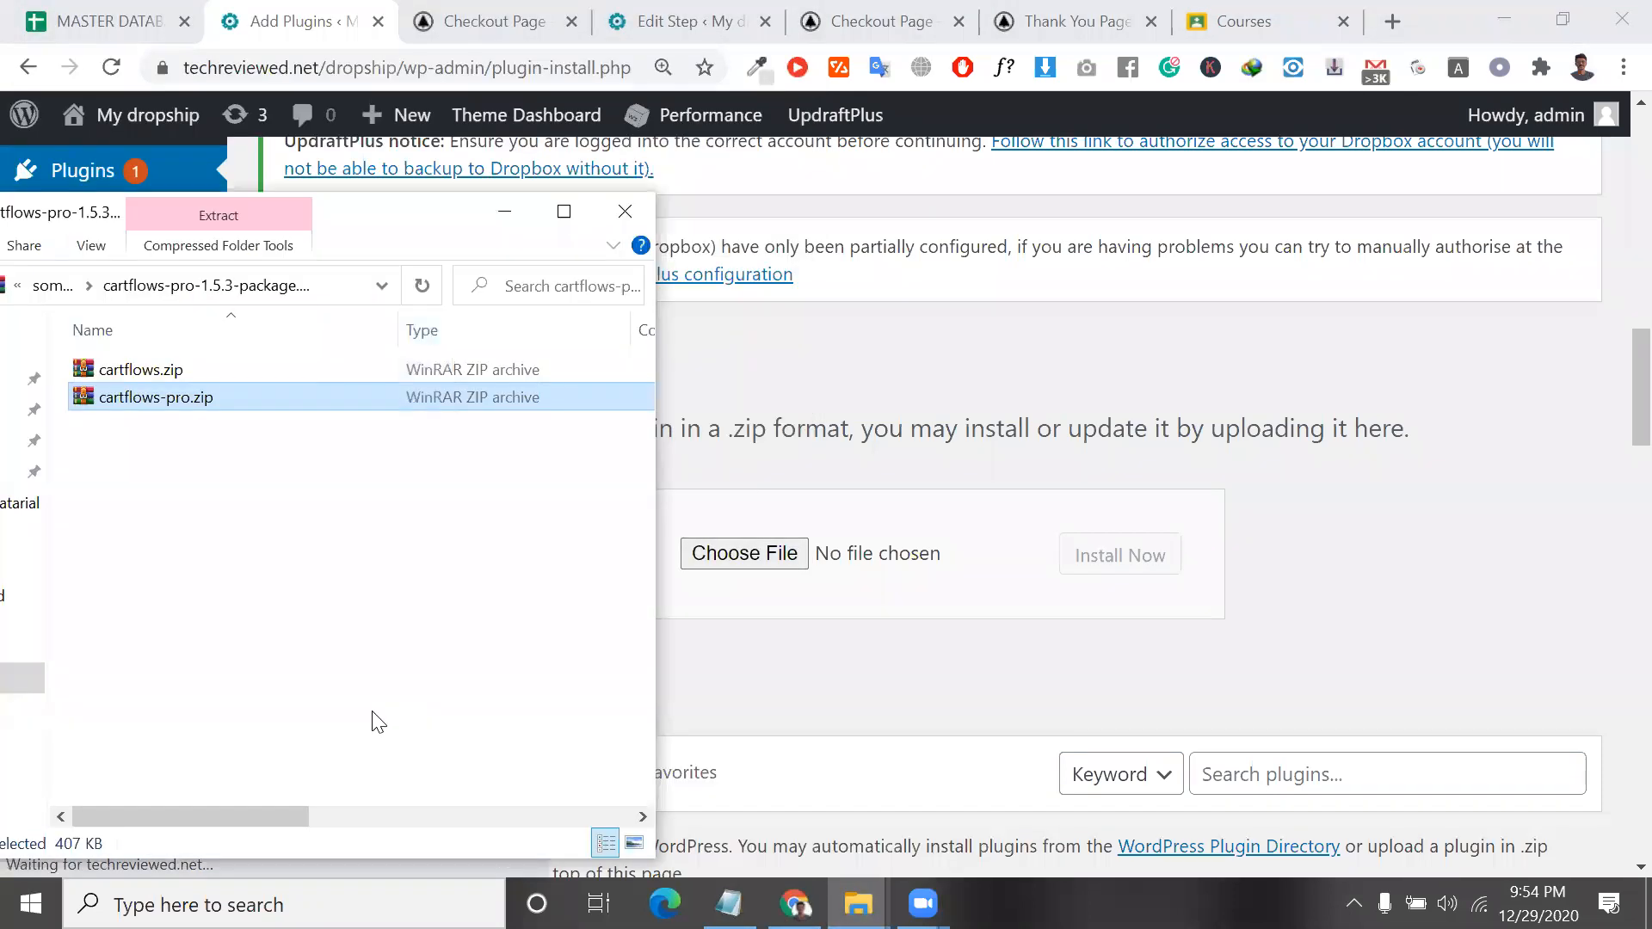
{"action": "left_click_drag", "start_coordinate": [151, 399], "coordinate": [773, 558]}
{"action": "left_click_drag", "start_coordinate": [1607, 299], "coordinate": [1611, 293]}
{"action": "left_click_drag", "start_coordinate": [1467, 455], "coordinate": [723, 563]}
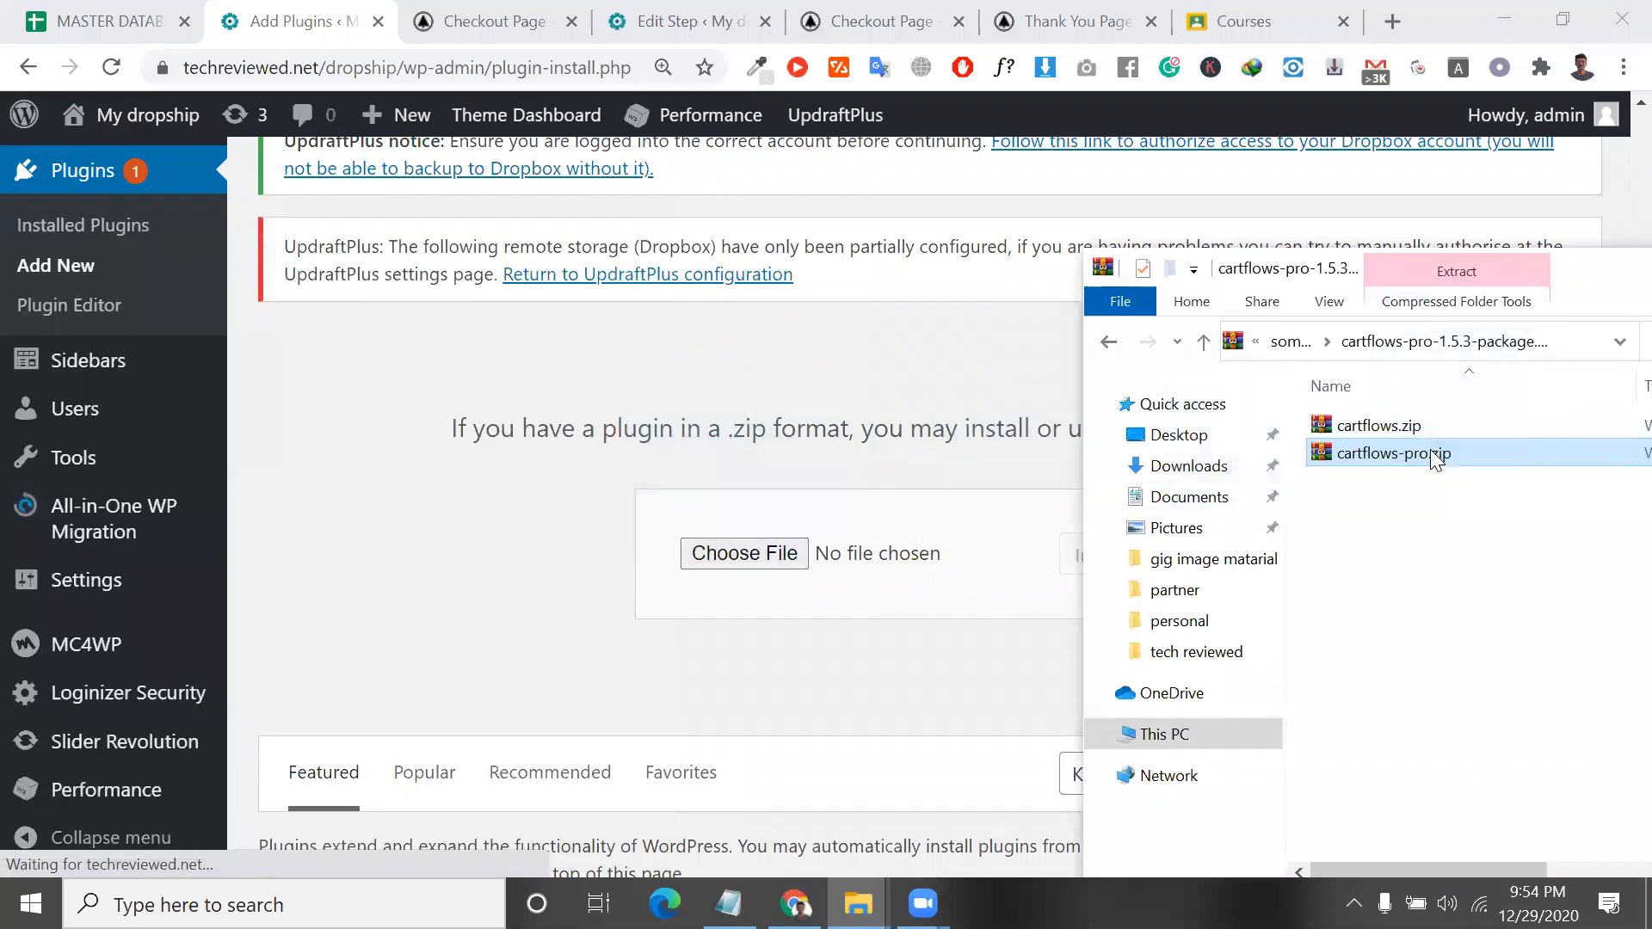
{"action": "left_click_drag", "start_coordinate": [1237, 461], "coordinate": [759, 580]}
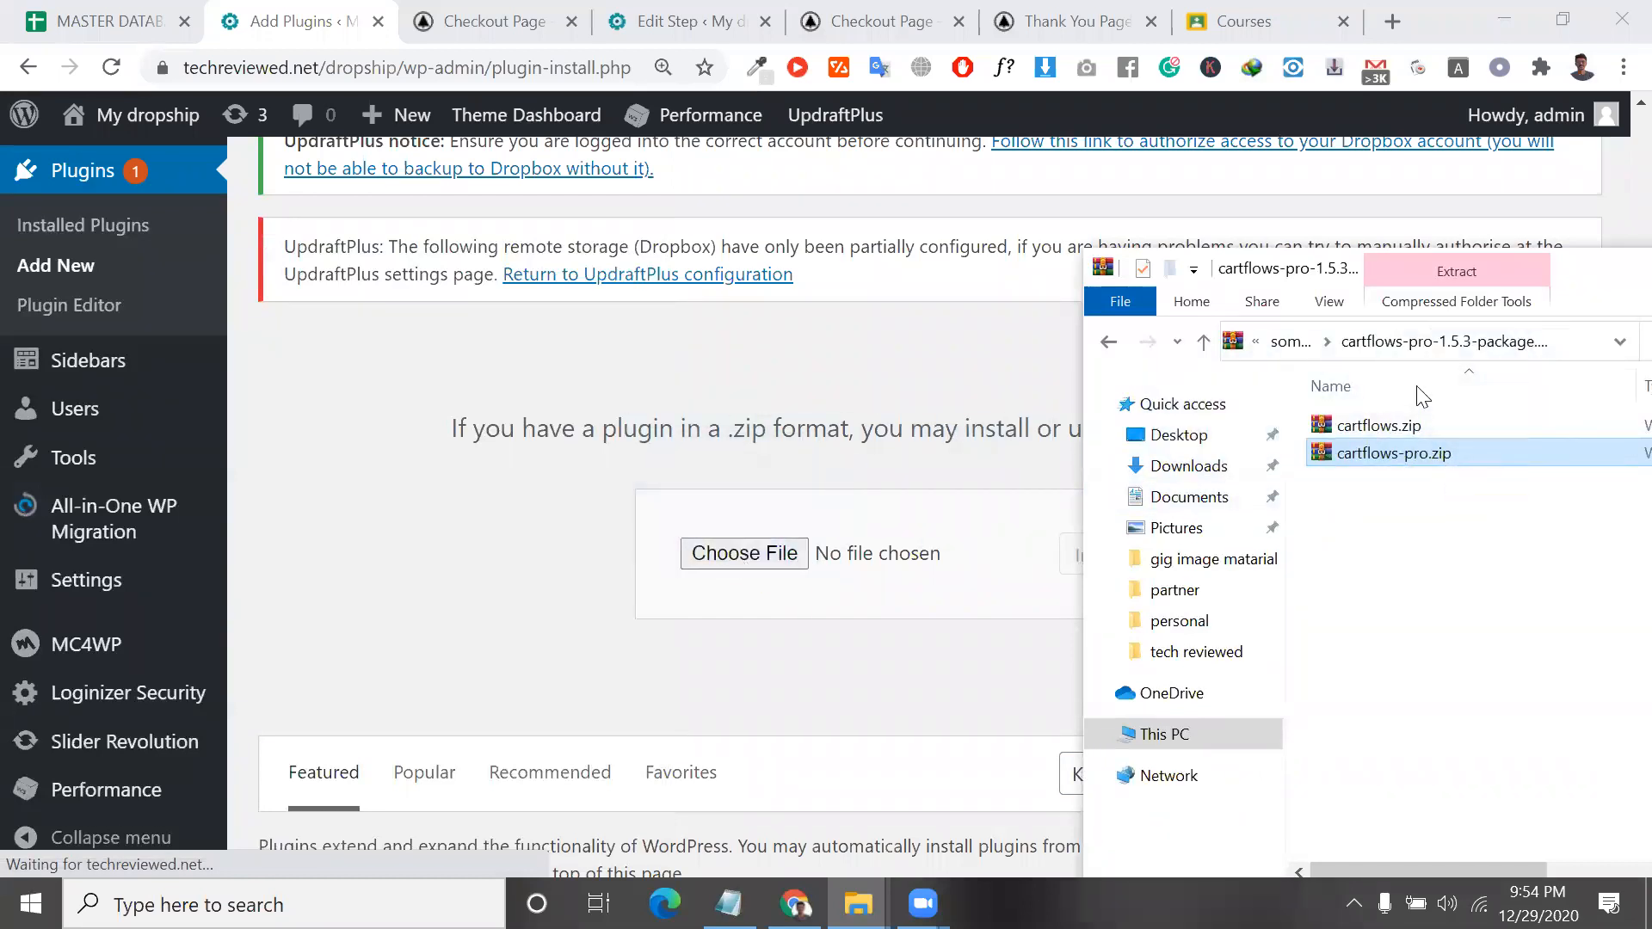
Go up to the "some important plugin" folder and attach its cartflows-pro.zip to the plugin upload form.
{"action": "left_click", "coordinate": [1285, 347]}
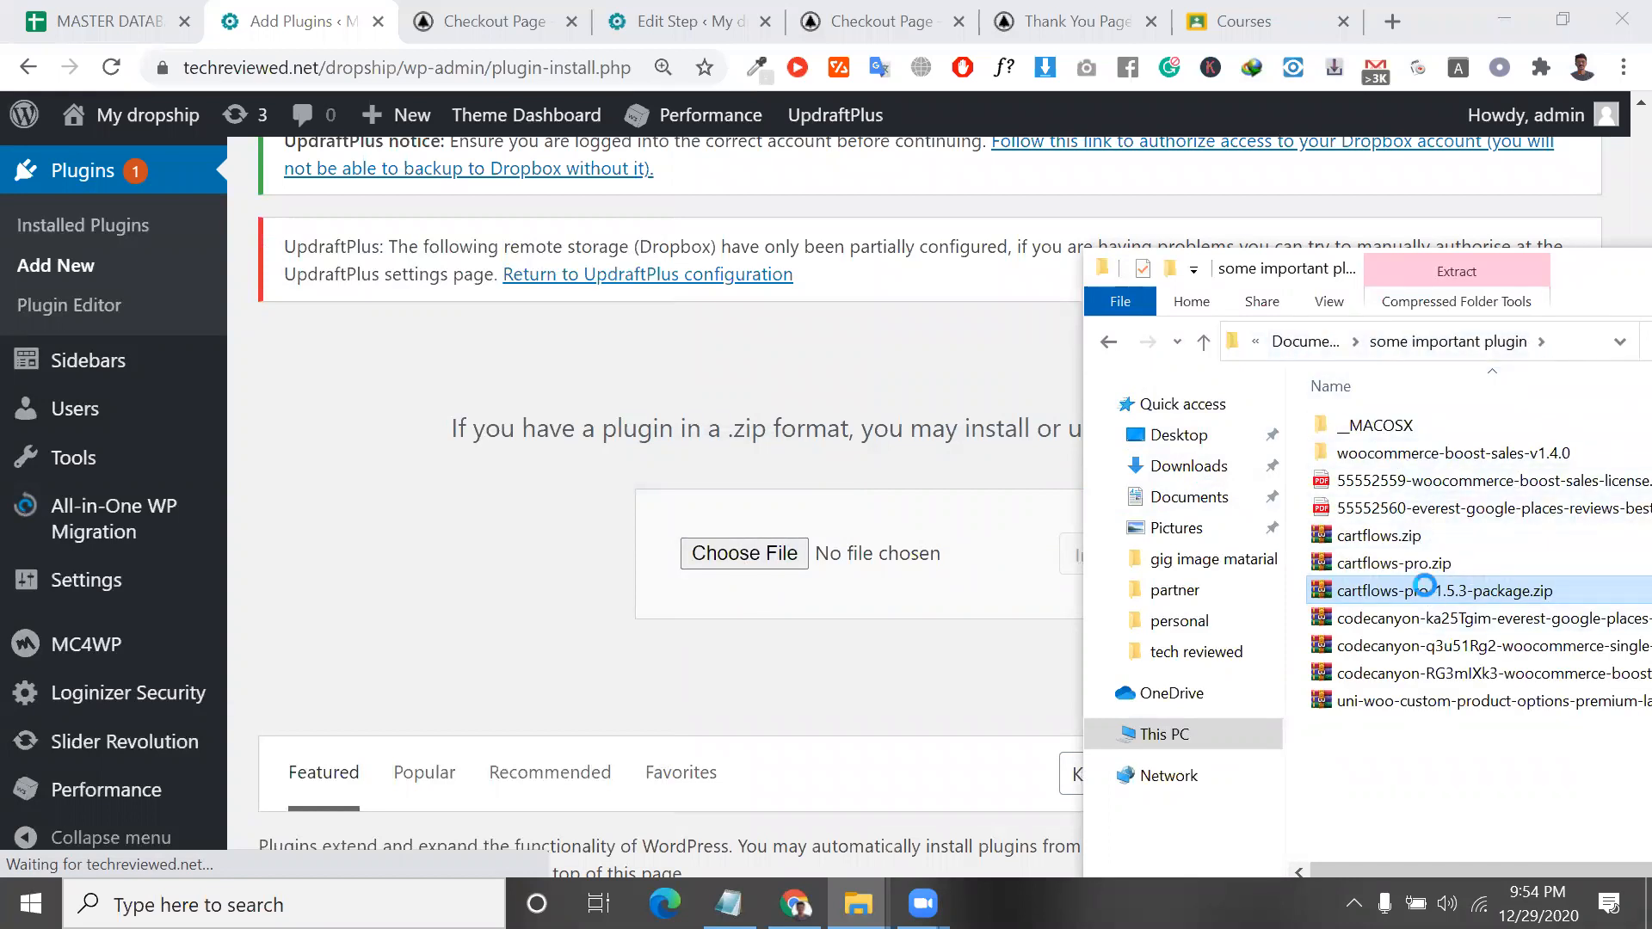
{"action": "right_click", "coordinate": [1428, 592]}
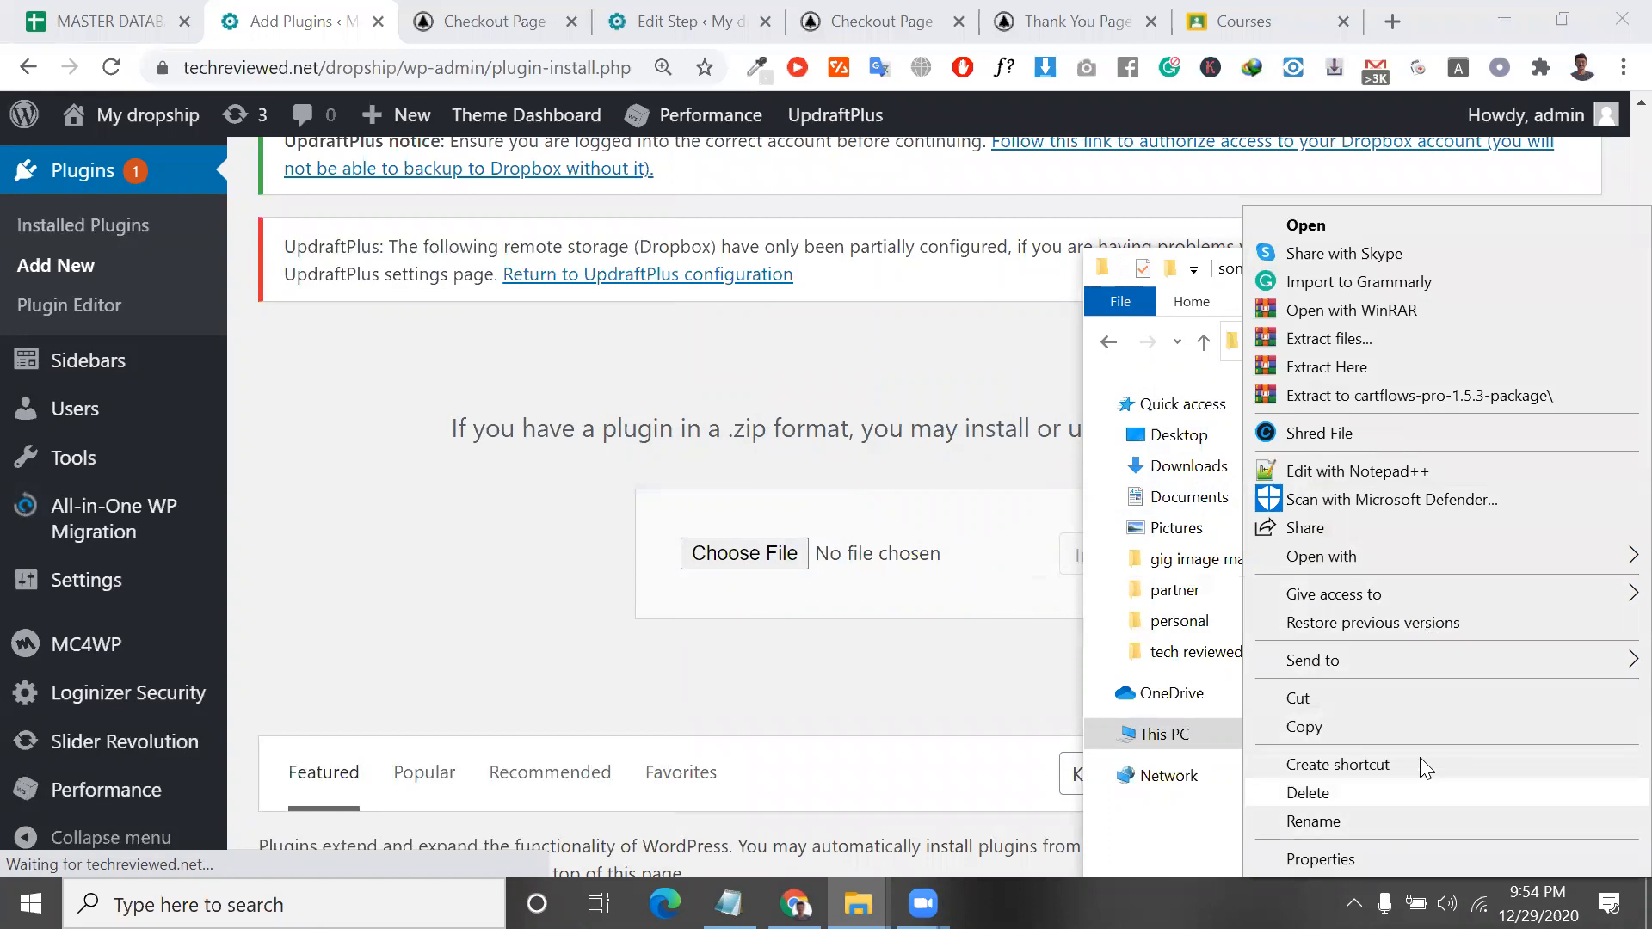
{"action": "left_click", "coordinate": [796, 486]}
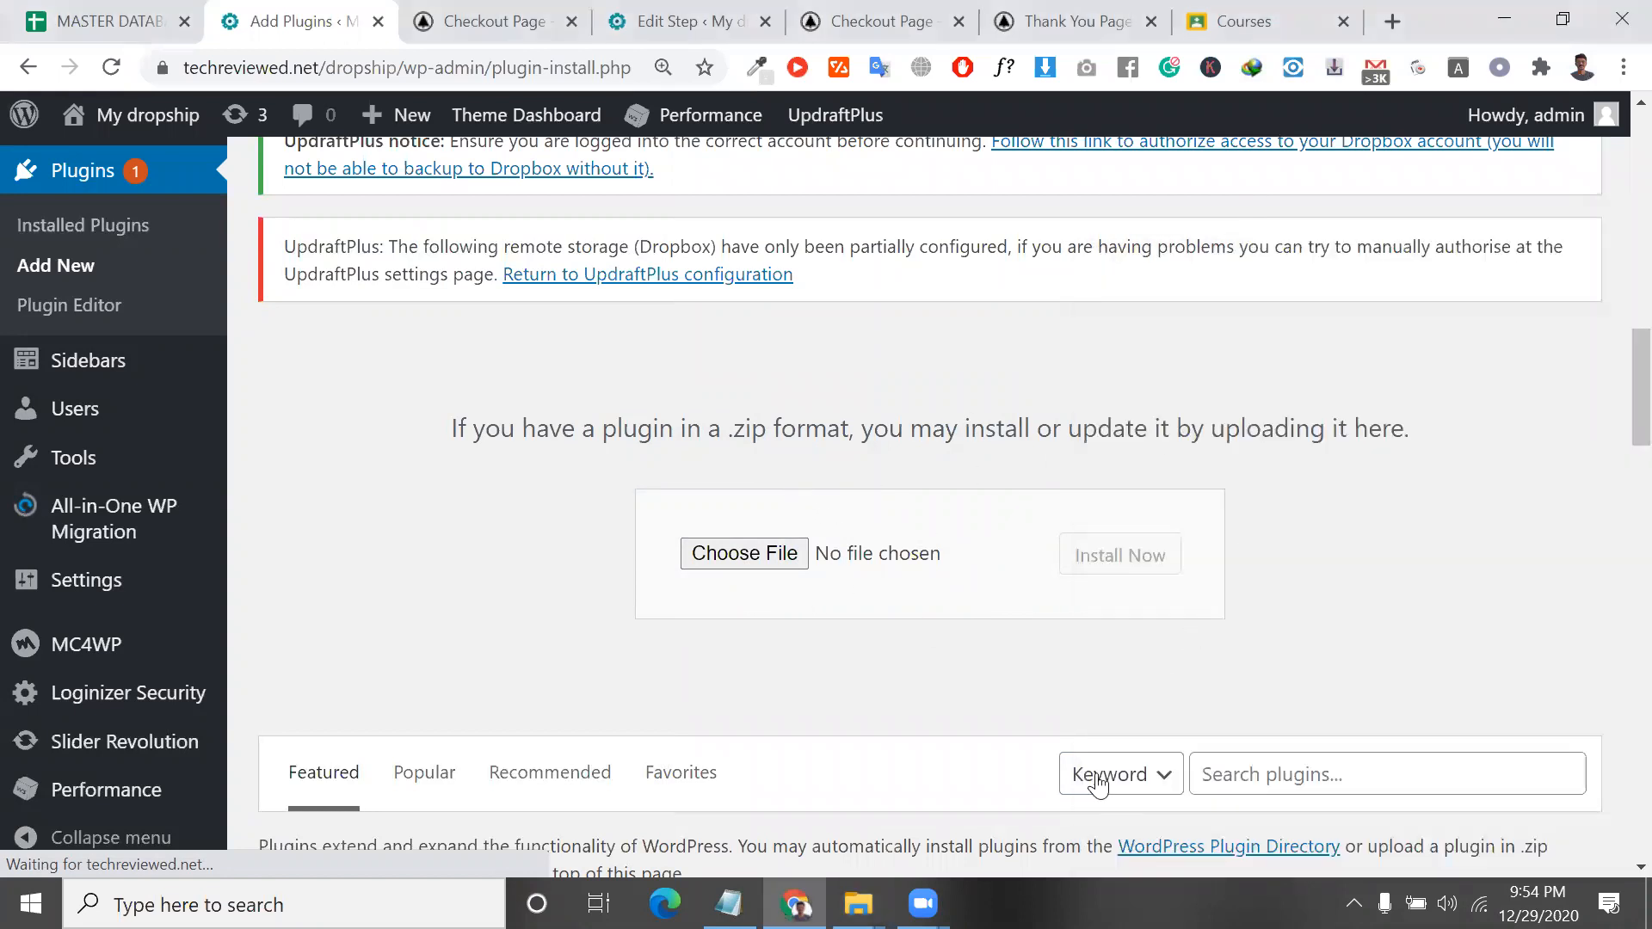
{"action": "left_click", "coordinate": [858, 904]}
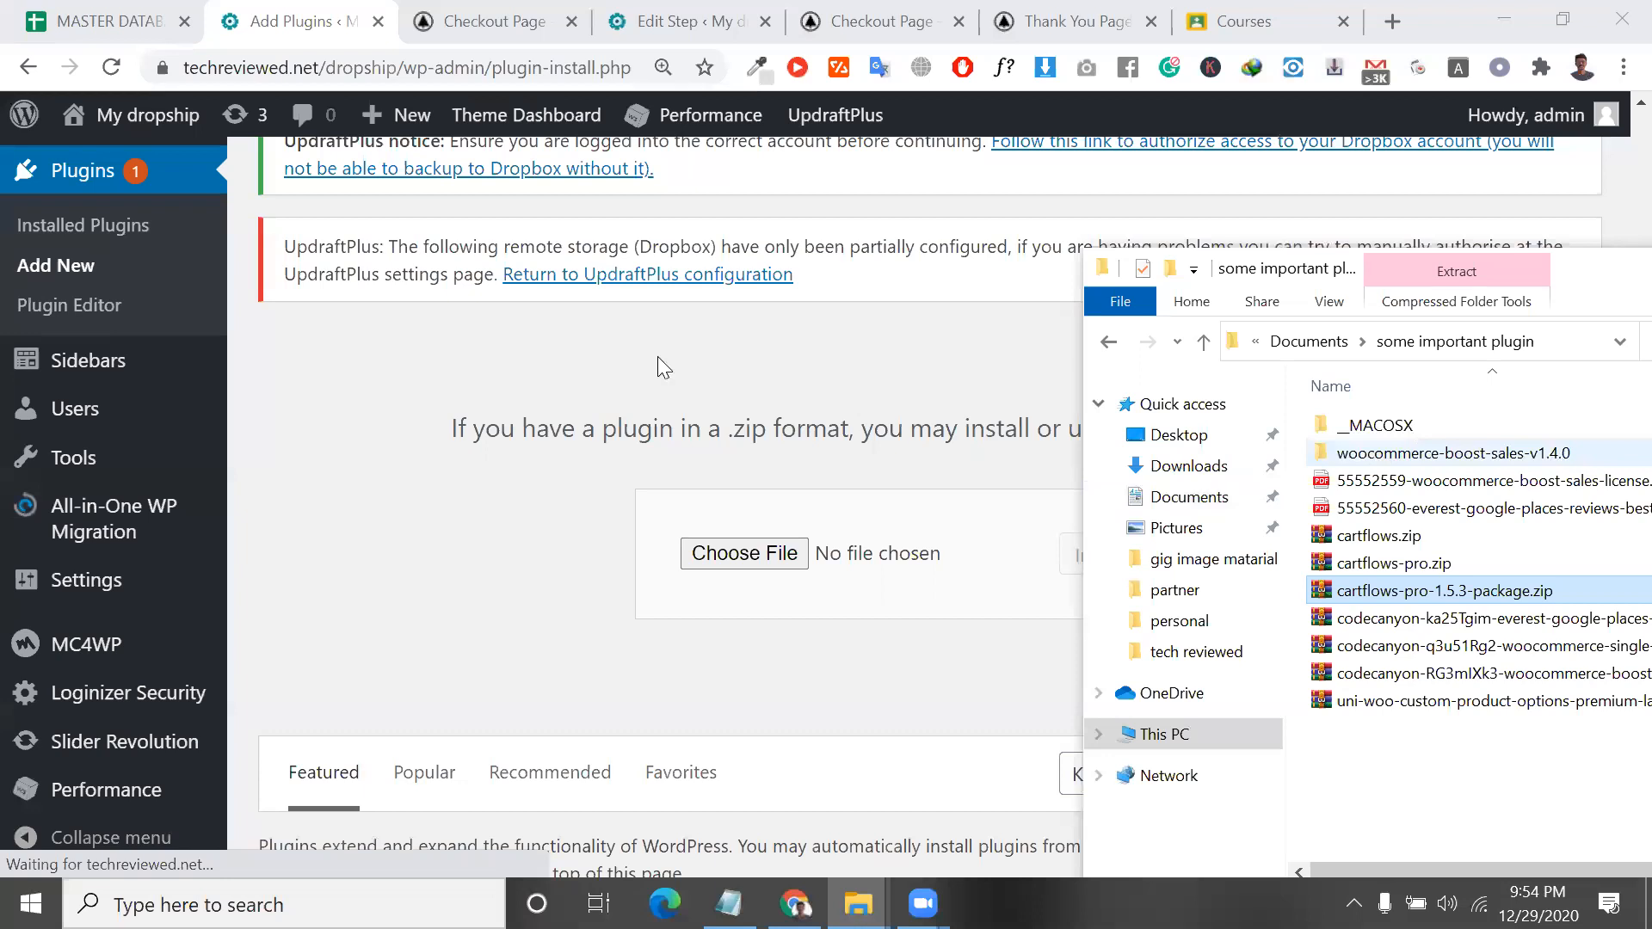
{"action": "left_click_drag", "start_coordinate": [1568, 269], "coordinate": [747, 229]}
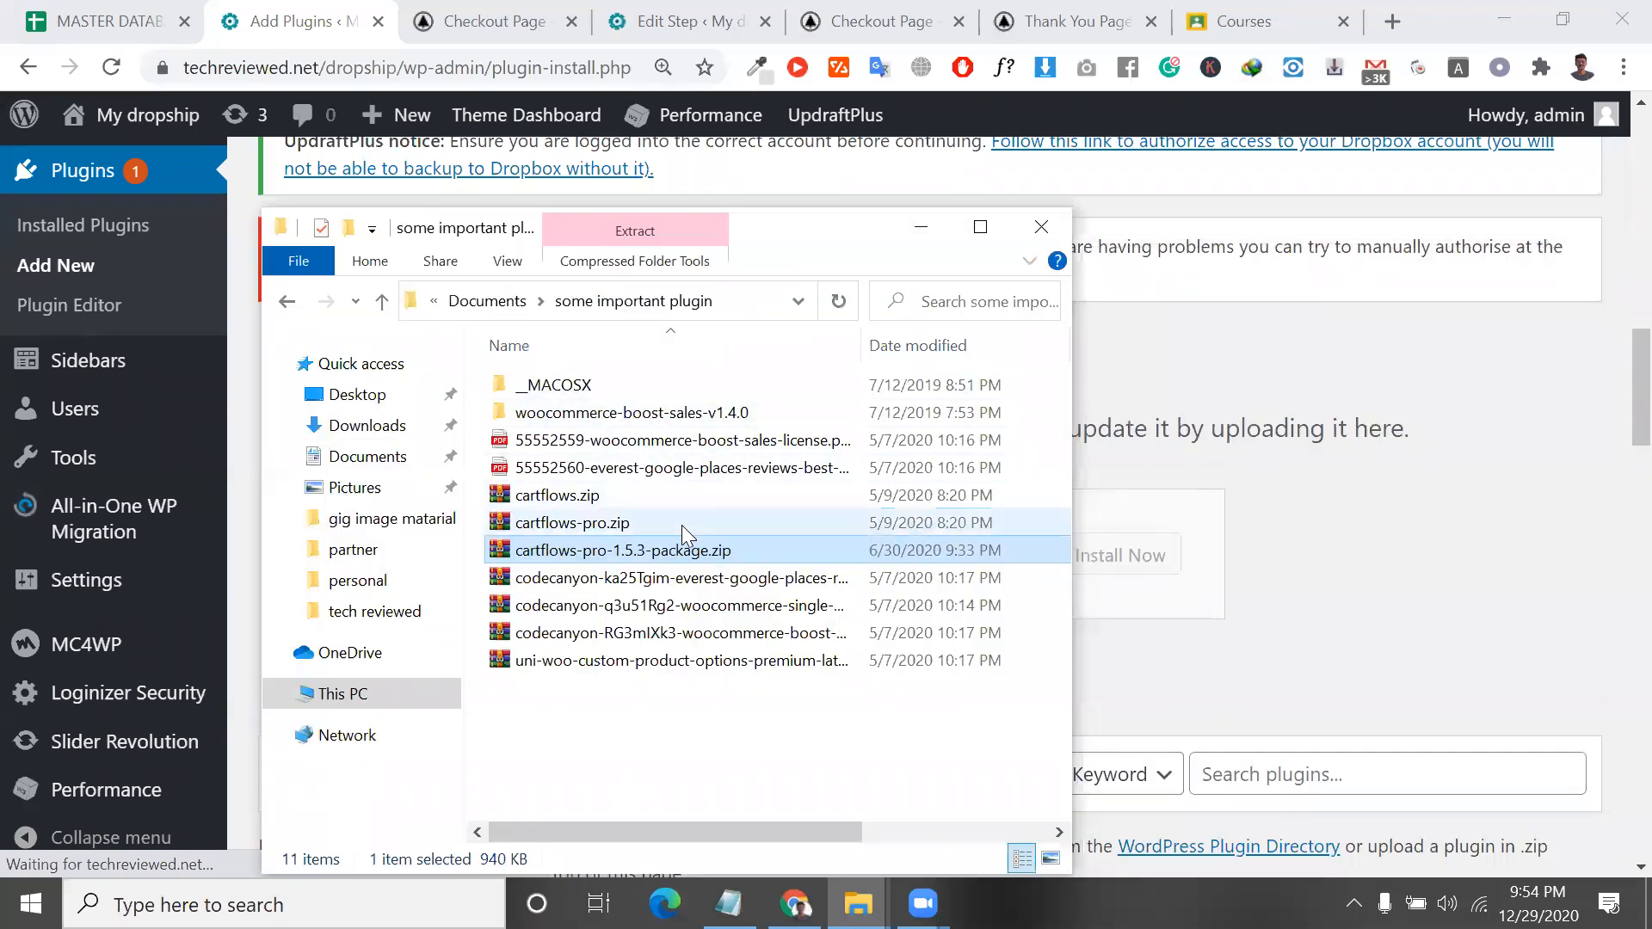
{"action": "left_click_drag", "start_coordinate": [832, 240], "coordinate": [1508, 191]}
{"action": "left_click_drag", "start_coordinate": [1248, 473], "coordinate": [766, 553]}
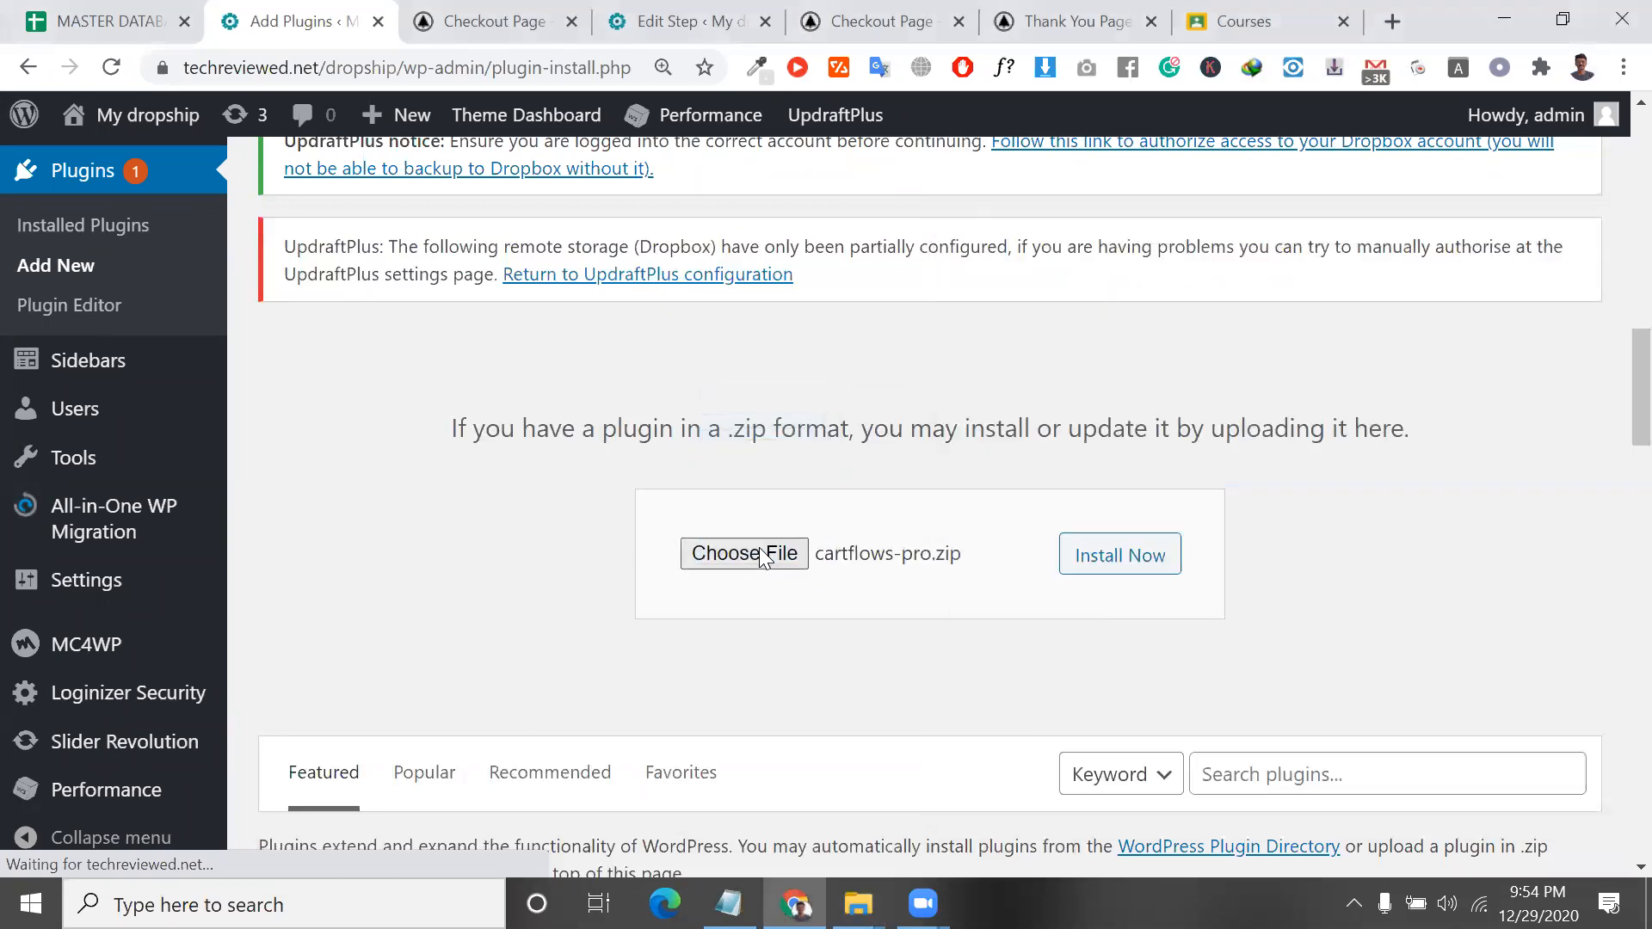
Install the uploaded cartflows-pro.zip plugin and activate it.
{"action": "left_click", "coordinate": [1092, 563]}
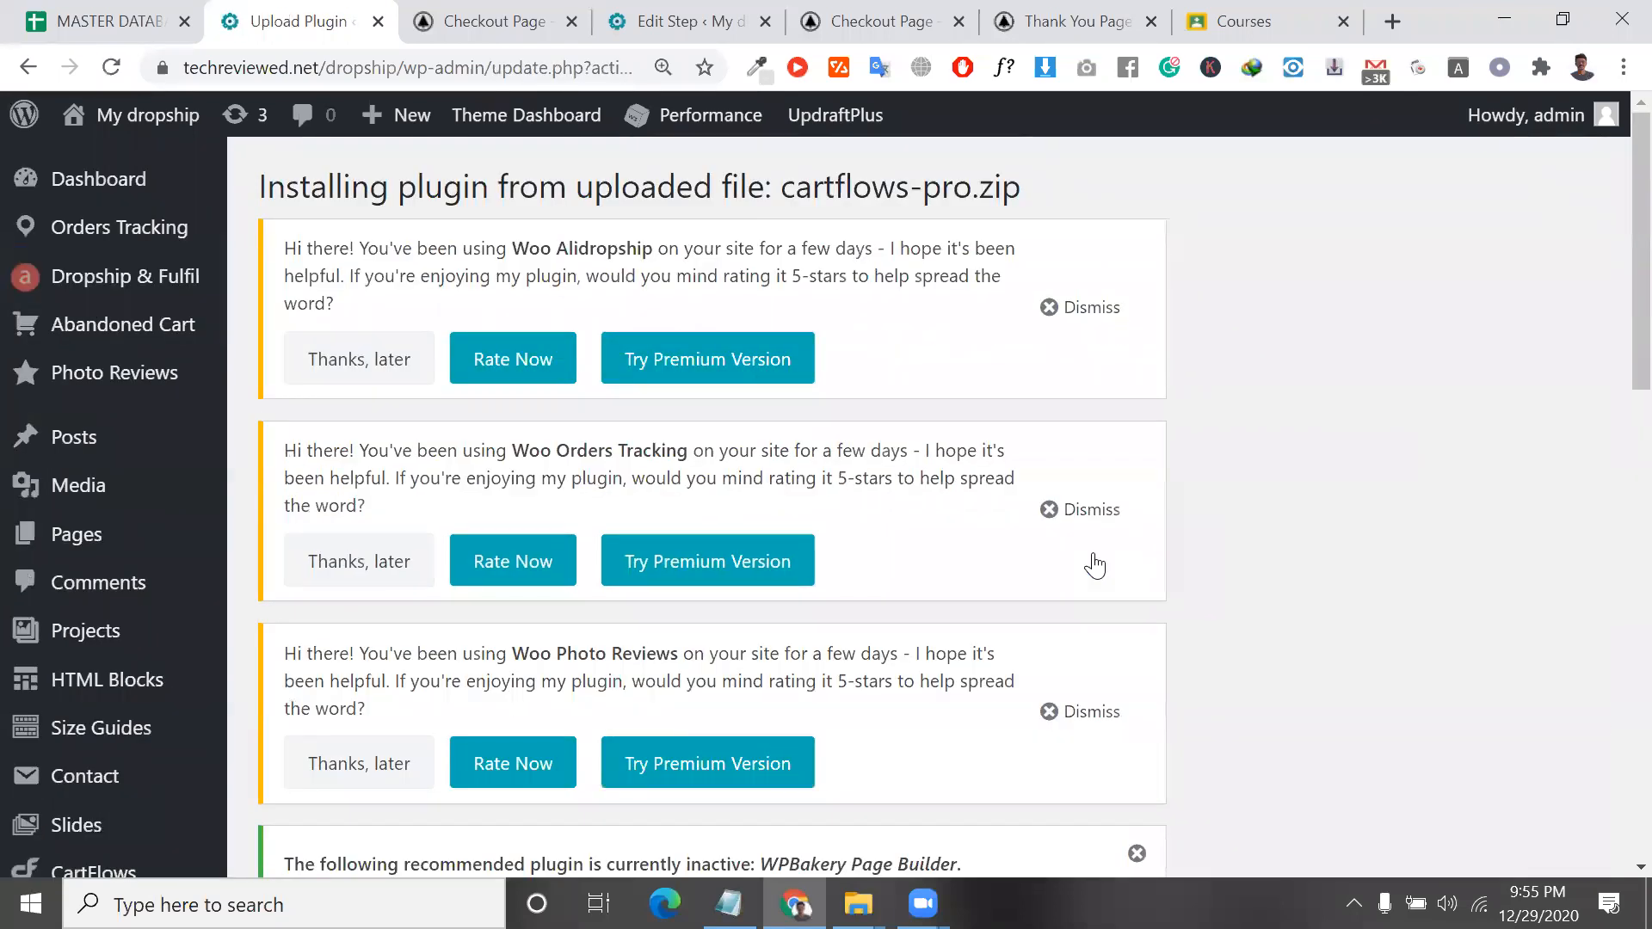
{"action": "scroll", "coordinate": [892, 404], "scroll_direction": "down", "scroll_amount": 15}
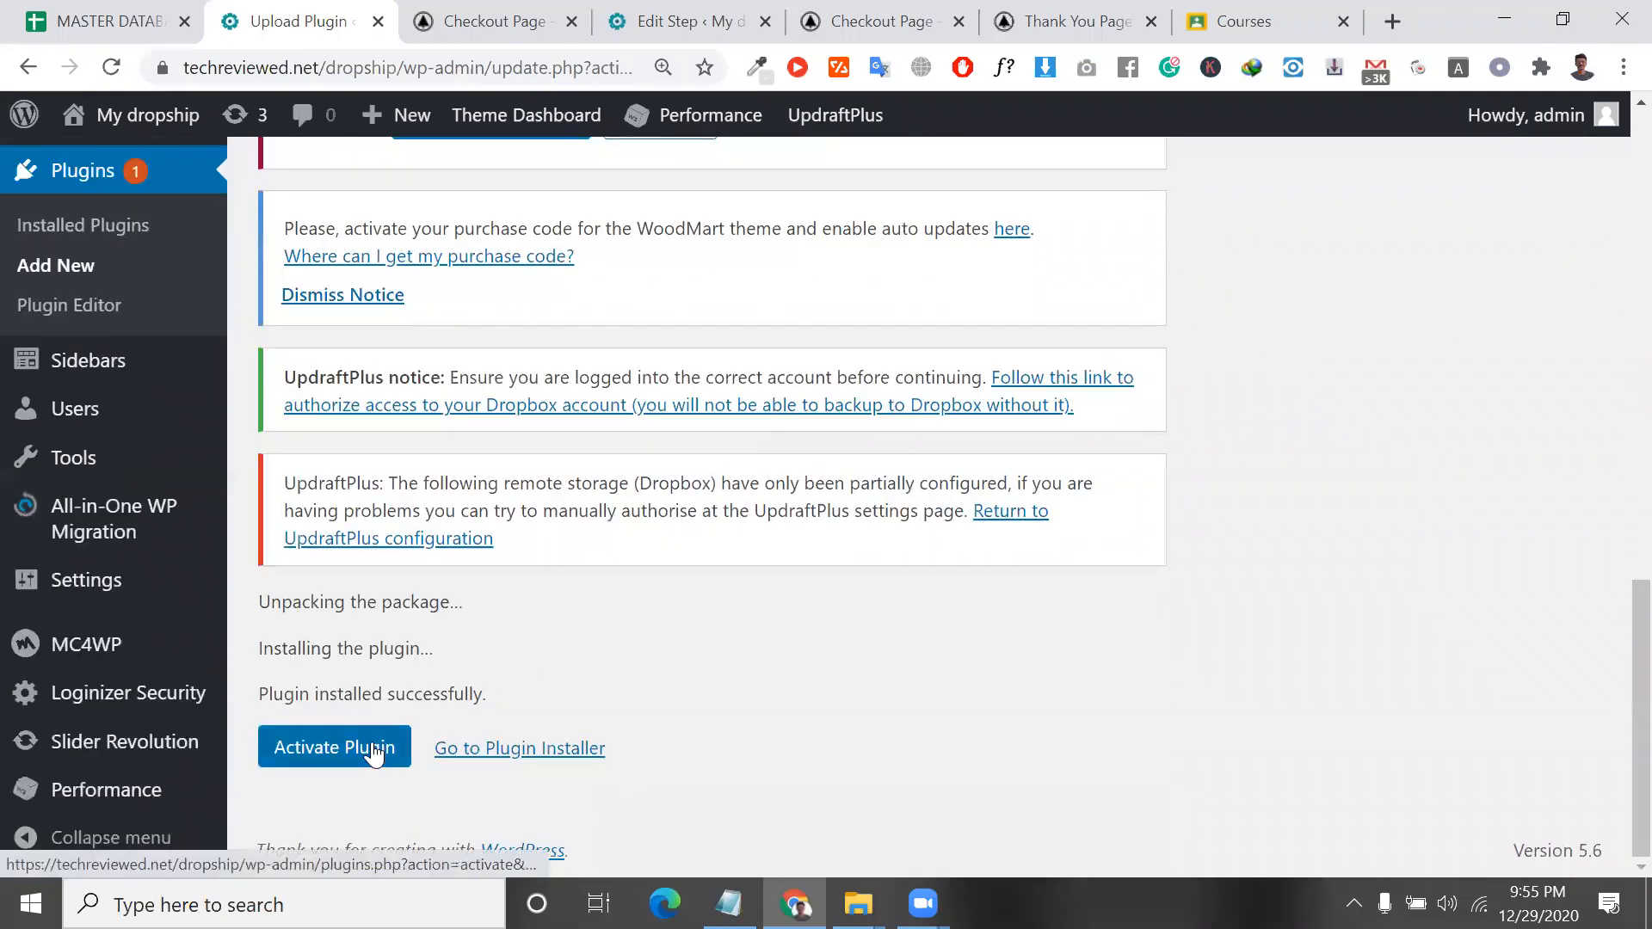
{"action": "left_click", "coordinate": [373, 755]}
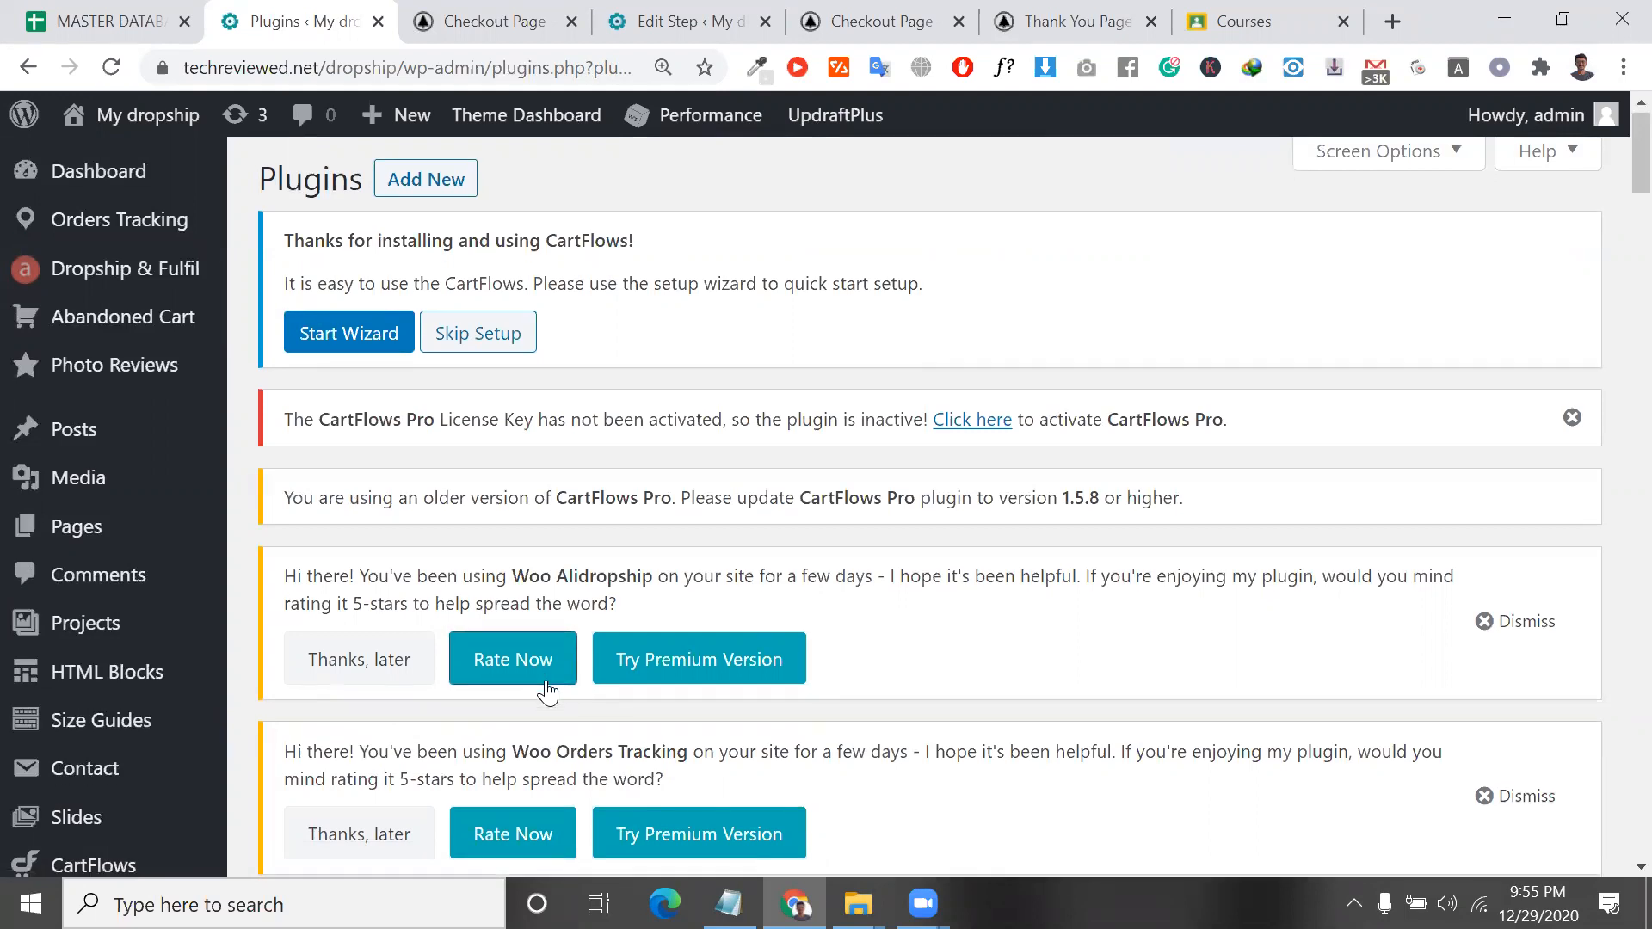
Locate CartFlows in the installed plugins list and open its settings page.
{"action": "scroll", "coordinate": [547, 689], "scroll_direction": "down", "scroll_amount": 13}
{"action": "scroll", "coordinate": [547, 689], "scroll_direction": "down", "scroll_amount": 10}
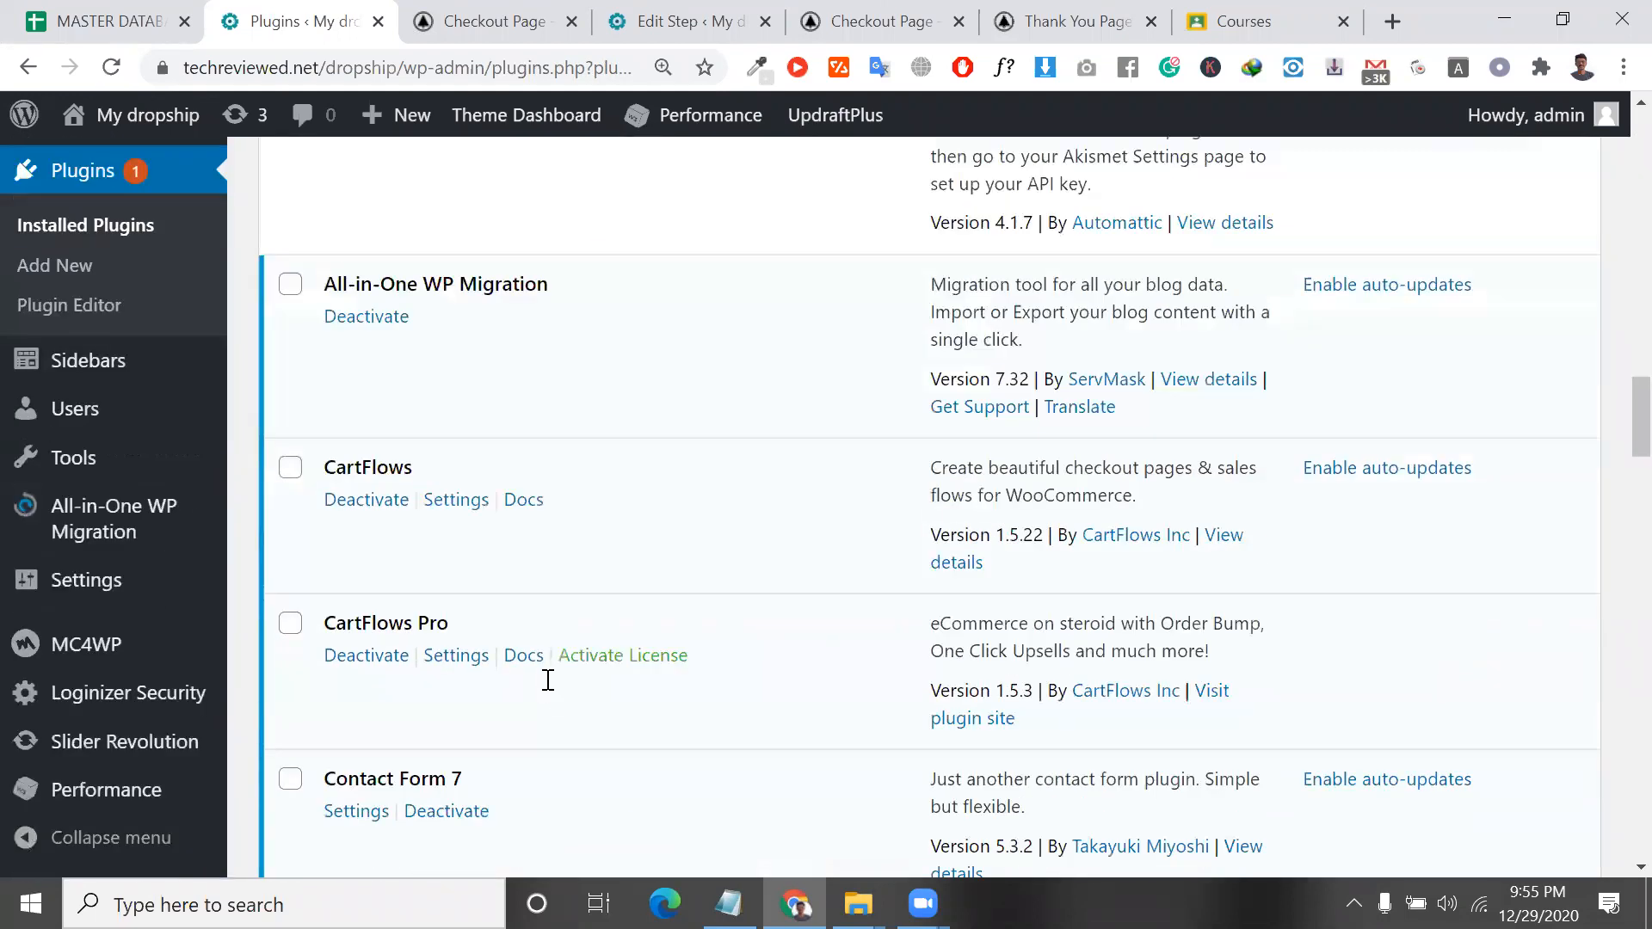
{"action": "left_click", "coordinate": [454, 398]}
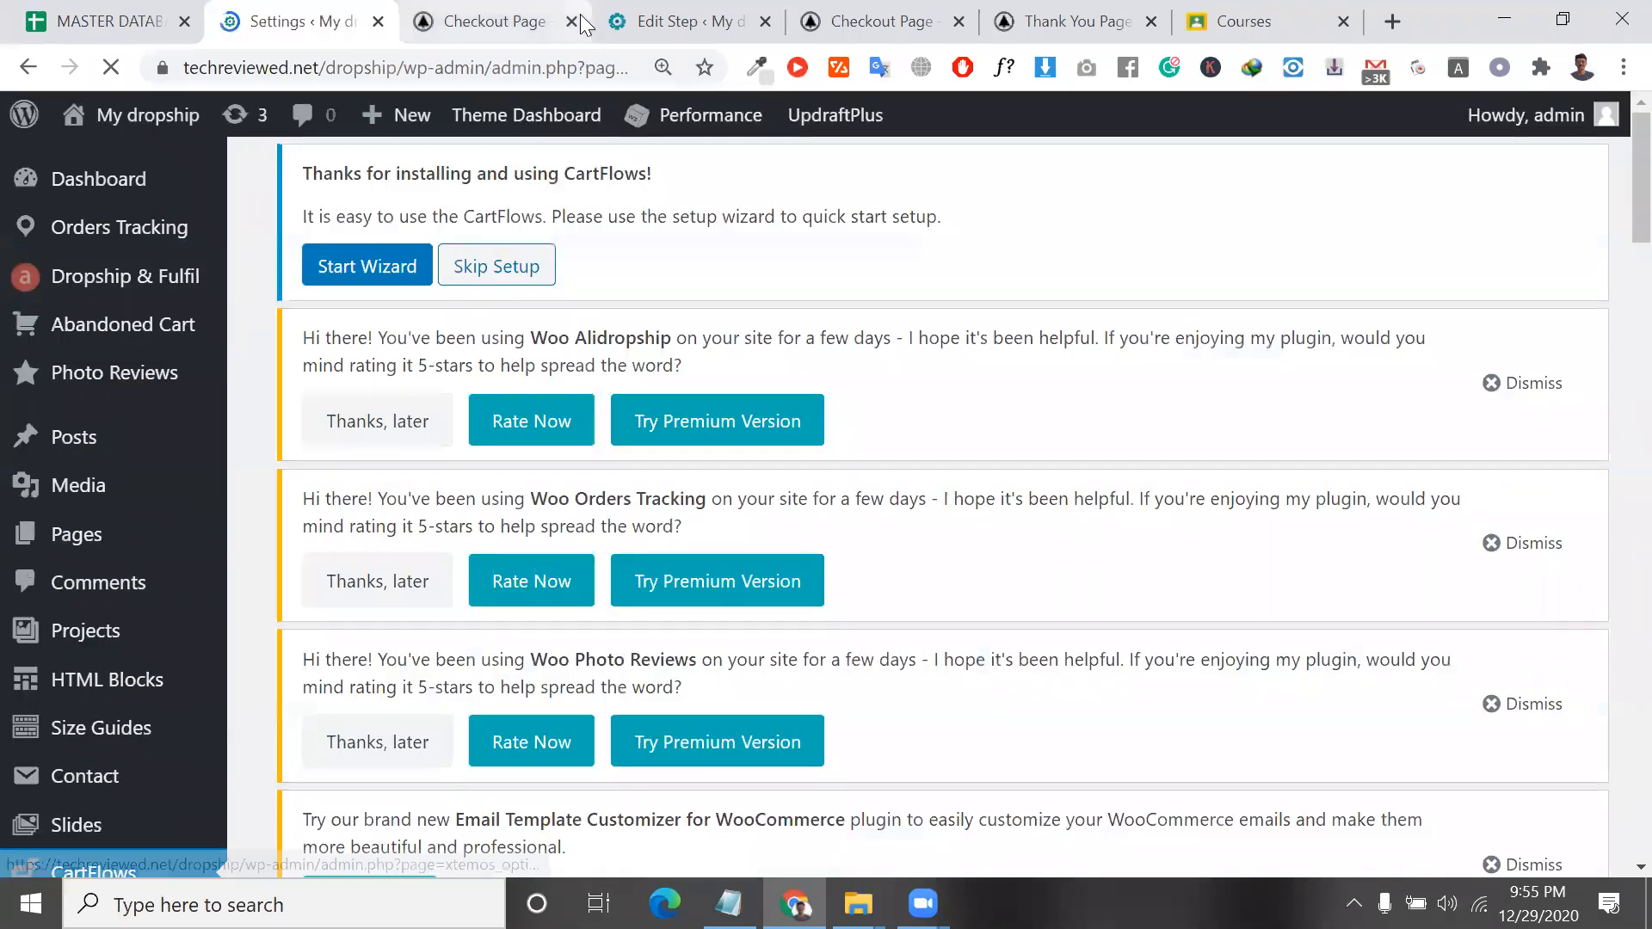
Close the leftover checkout, step-editing and thank-you page tabs, and return to the CartFlows settings.
{"action": "left_click", "coordinate": [580, 17]}
{"action": "left_click", "coordinate": [580, 17]}
{"action": "left_click", "coordinate": [580, 21]}
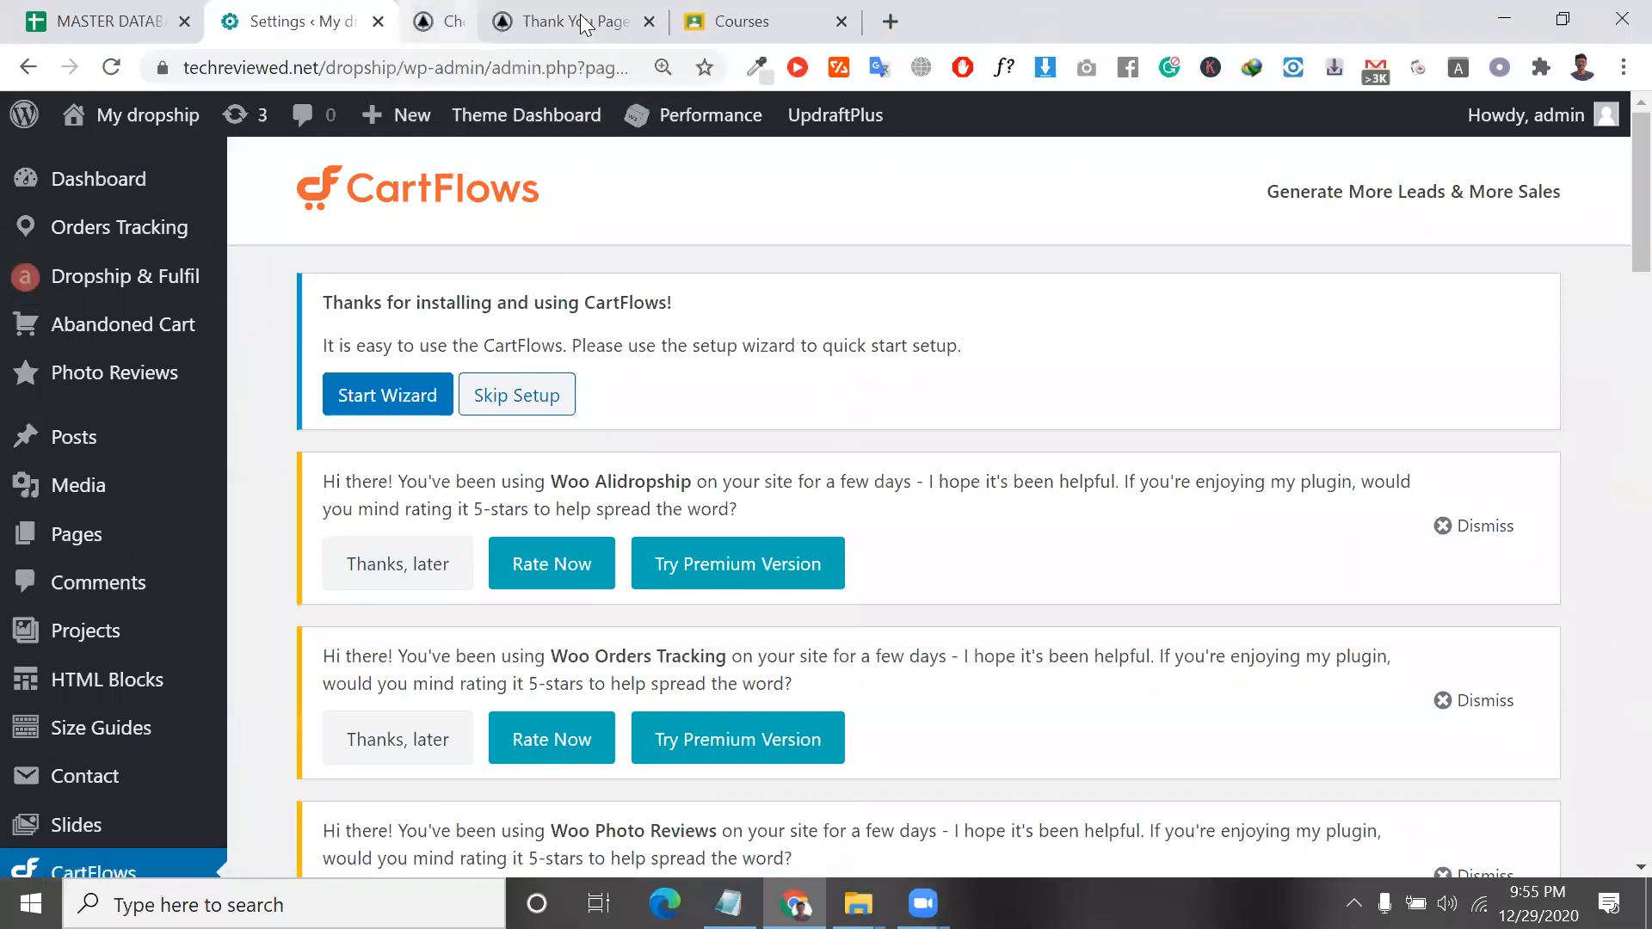
{"action": "left_click", "coordinate": [580, 22]}
{"action": "left_click", "coordinate": [575, 22]}
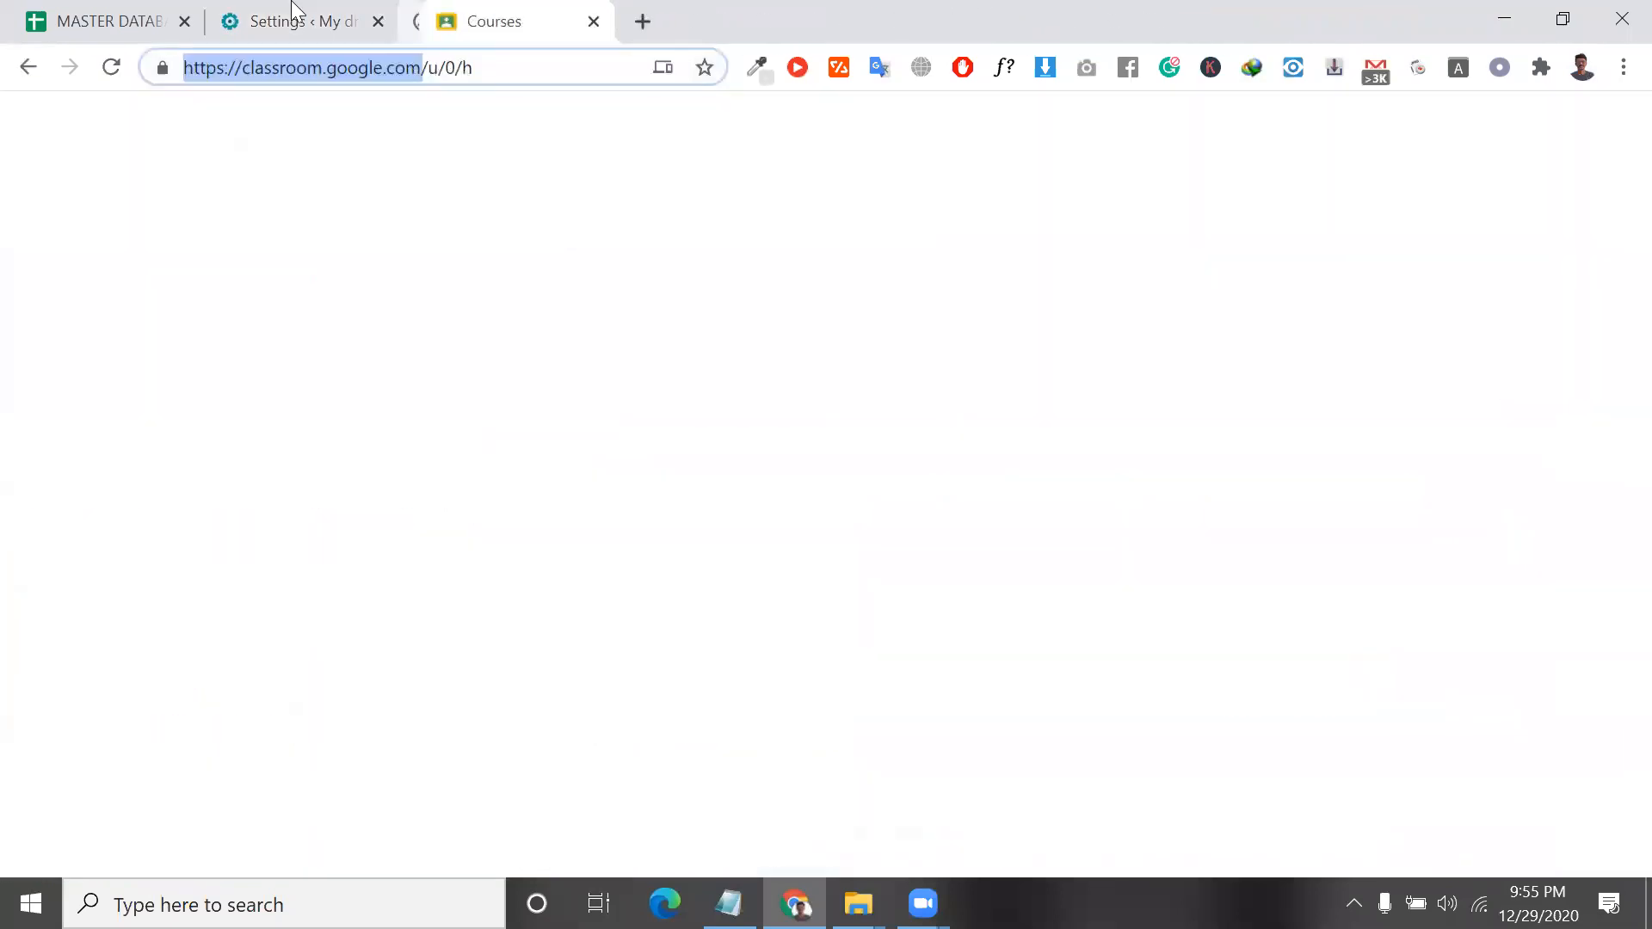
{"action": "left_click", "coordinate": [295, 19]}
Go from the CartFlows general settings to the flows list and open the "31s night flow" for editing.
{"action": "scroll", "coordinate": [289, 541], "scroll_direction": "down", "scroll_amount": 15}
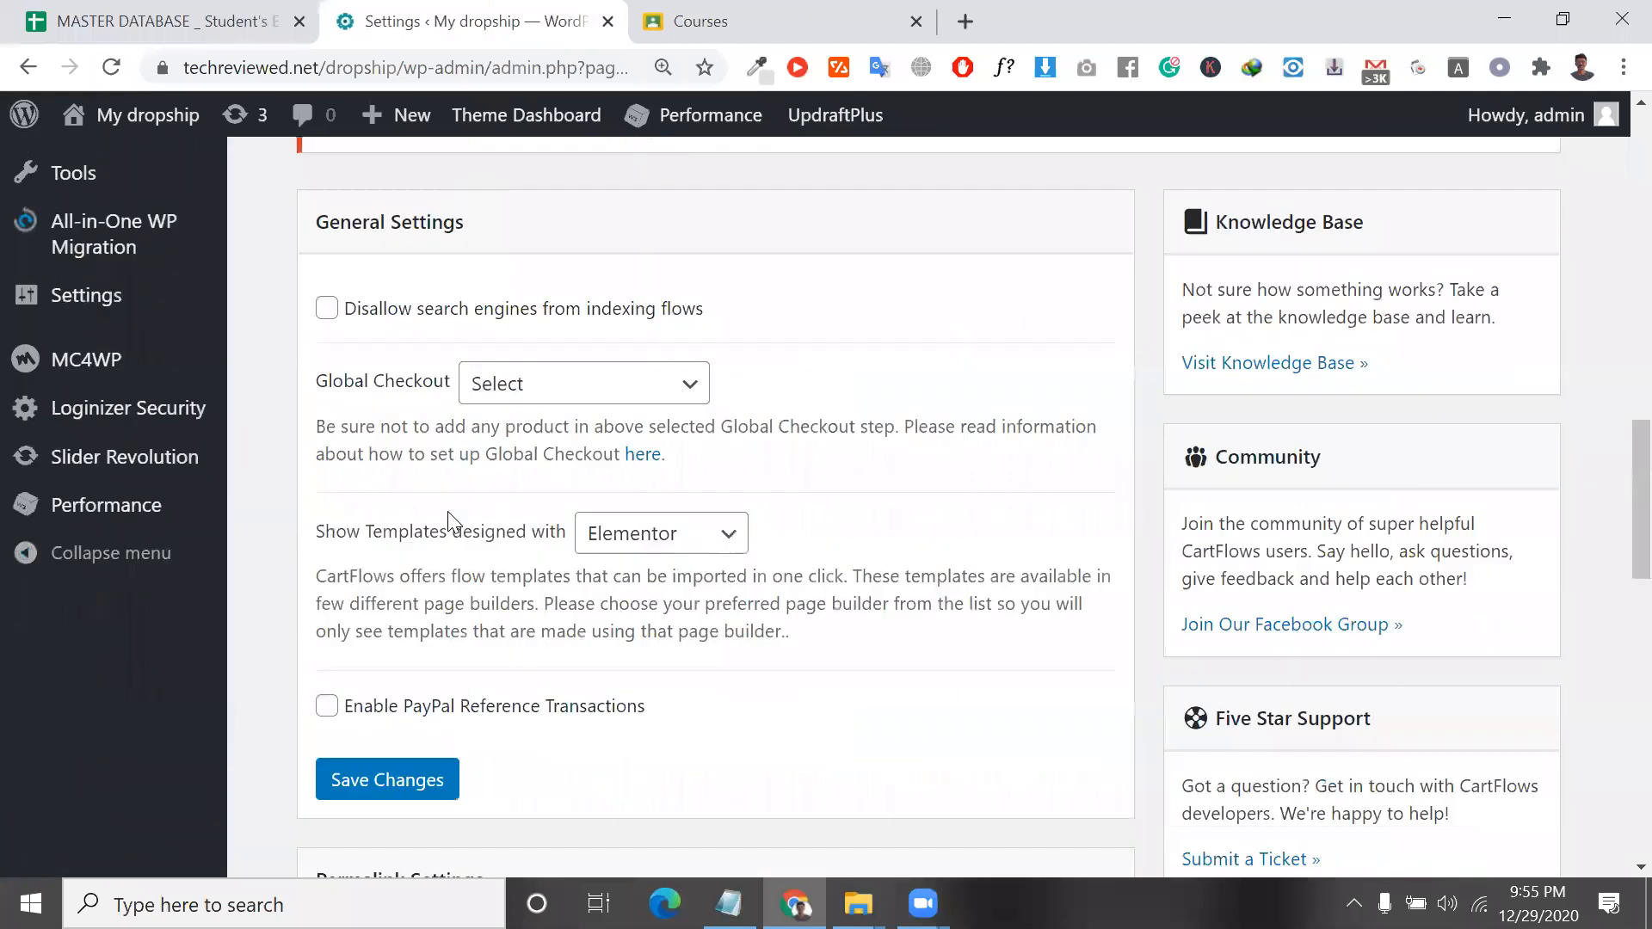
{"action": "scroll", "coordinate": [284, 541], "scroll_direction": "up", "scroll_amount": 10}
{"action": "left_click", "coordinate": [62, 473]}
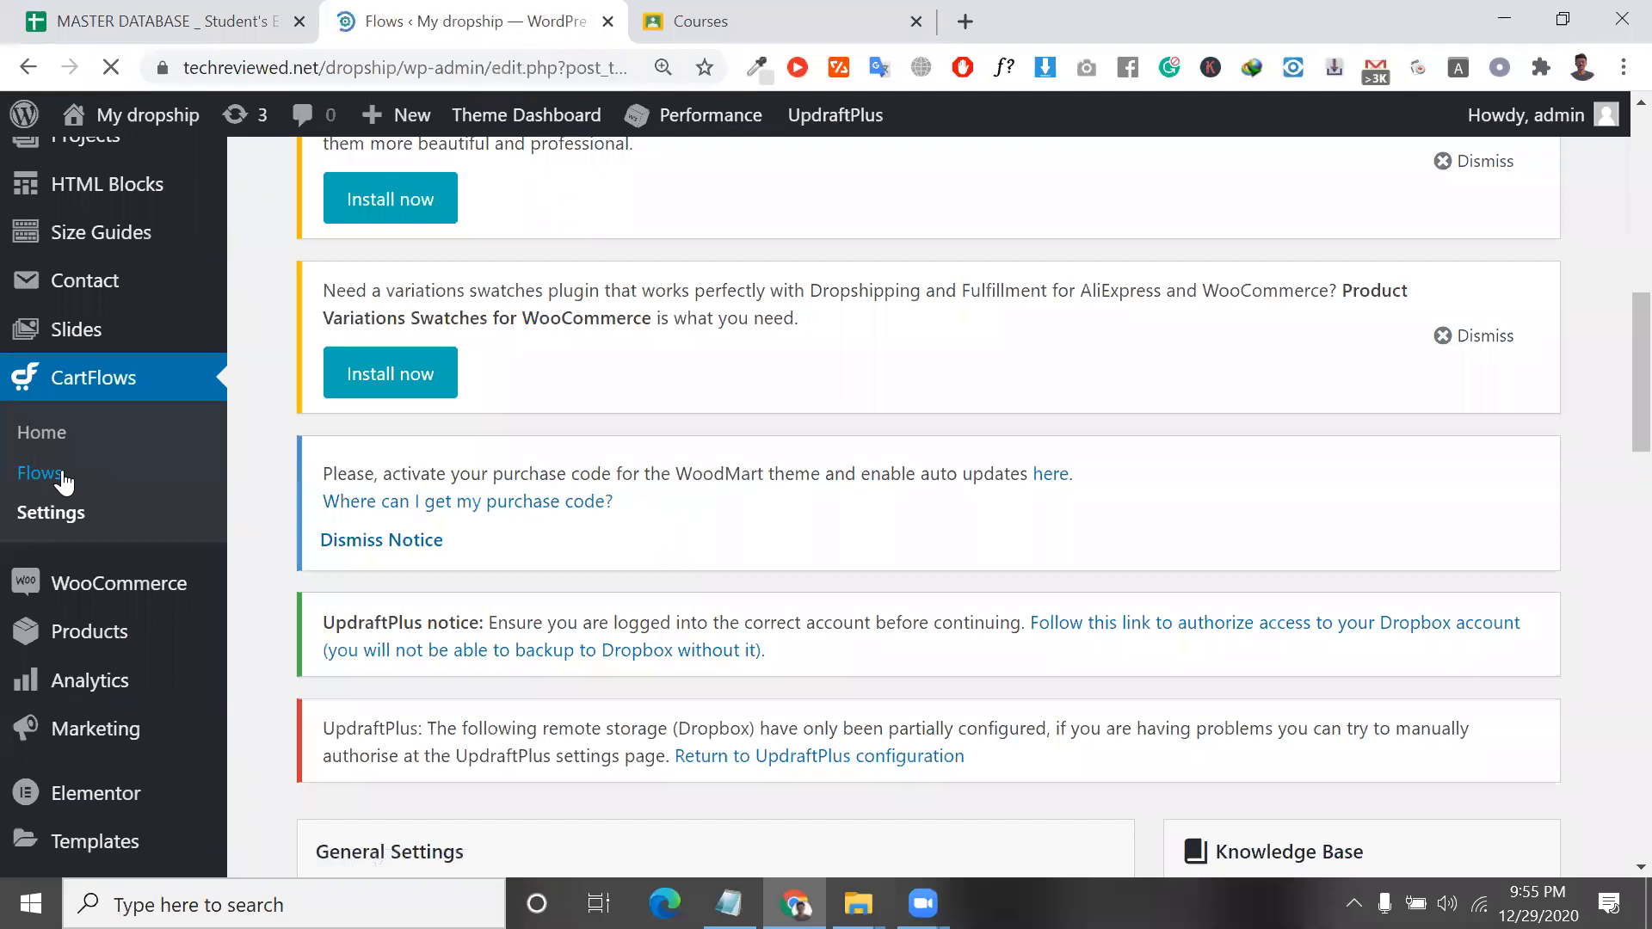
{"action": "scroll", "coordinate": [63, 479], "scroll_direction": "down", "scroll_amount": 15}
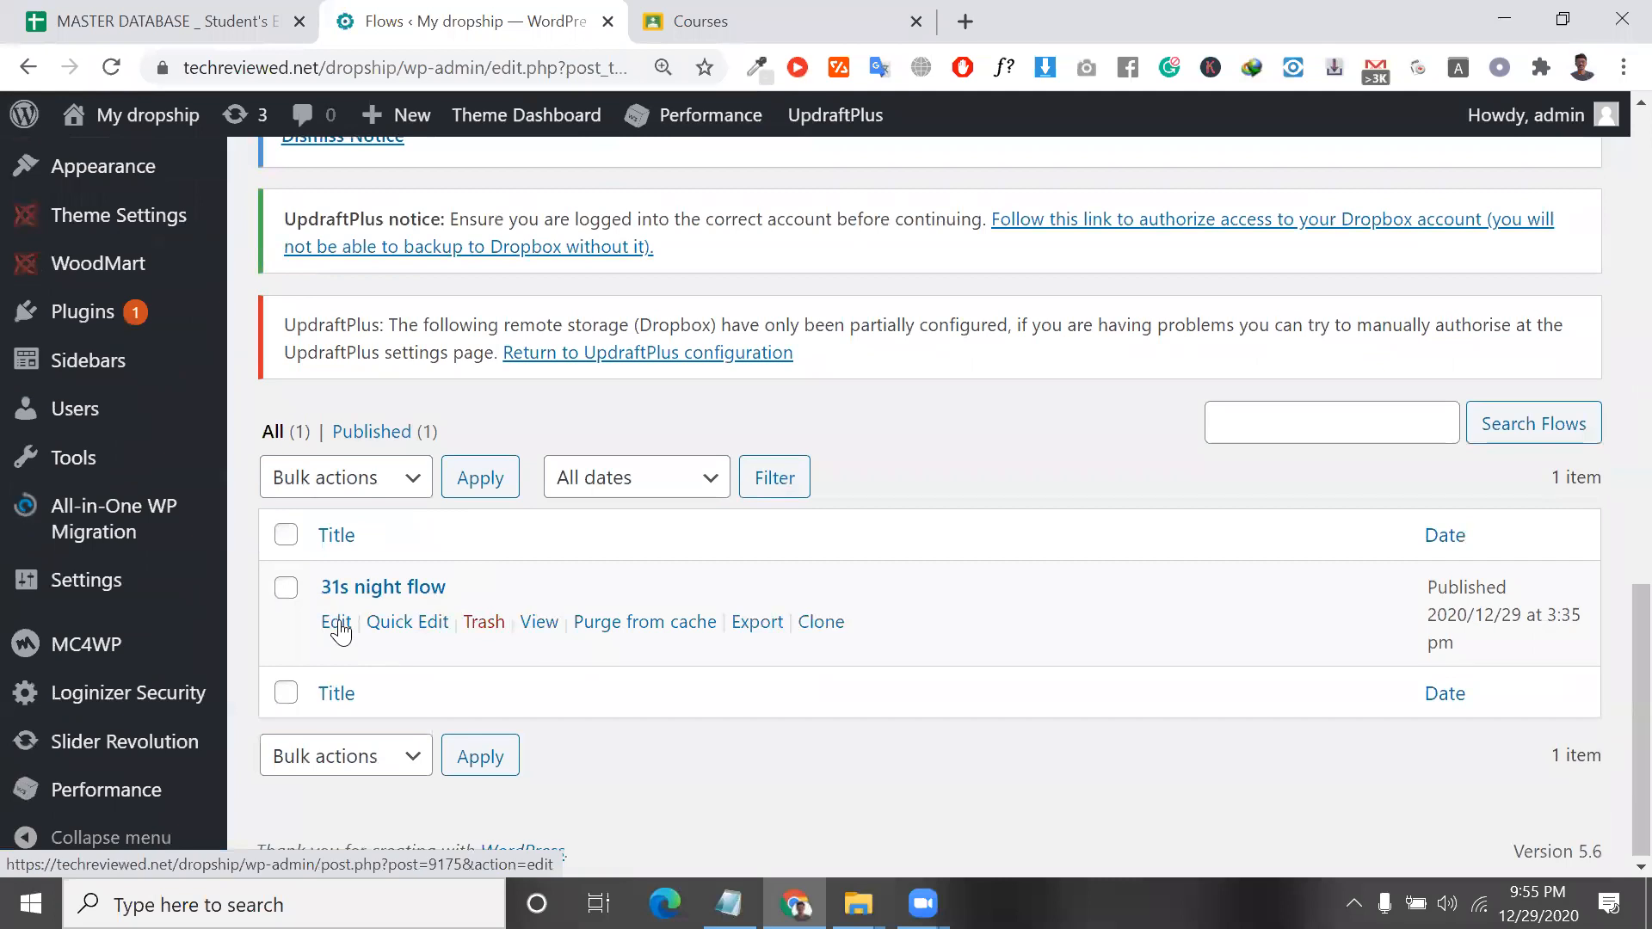
{"action": "left_click", "coordinate": [337, 623]}
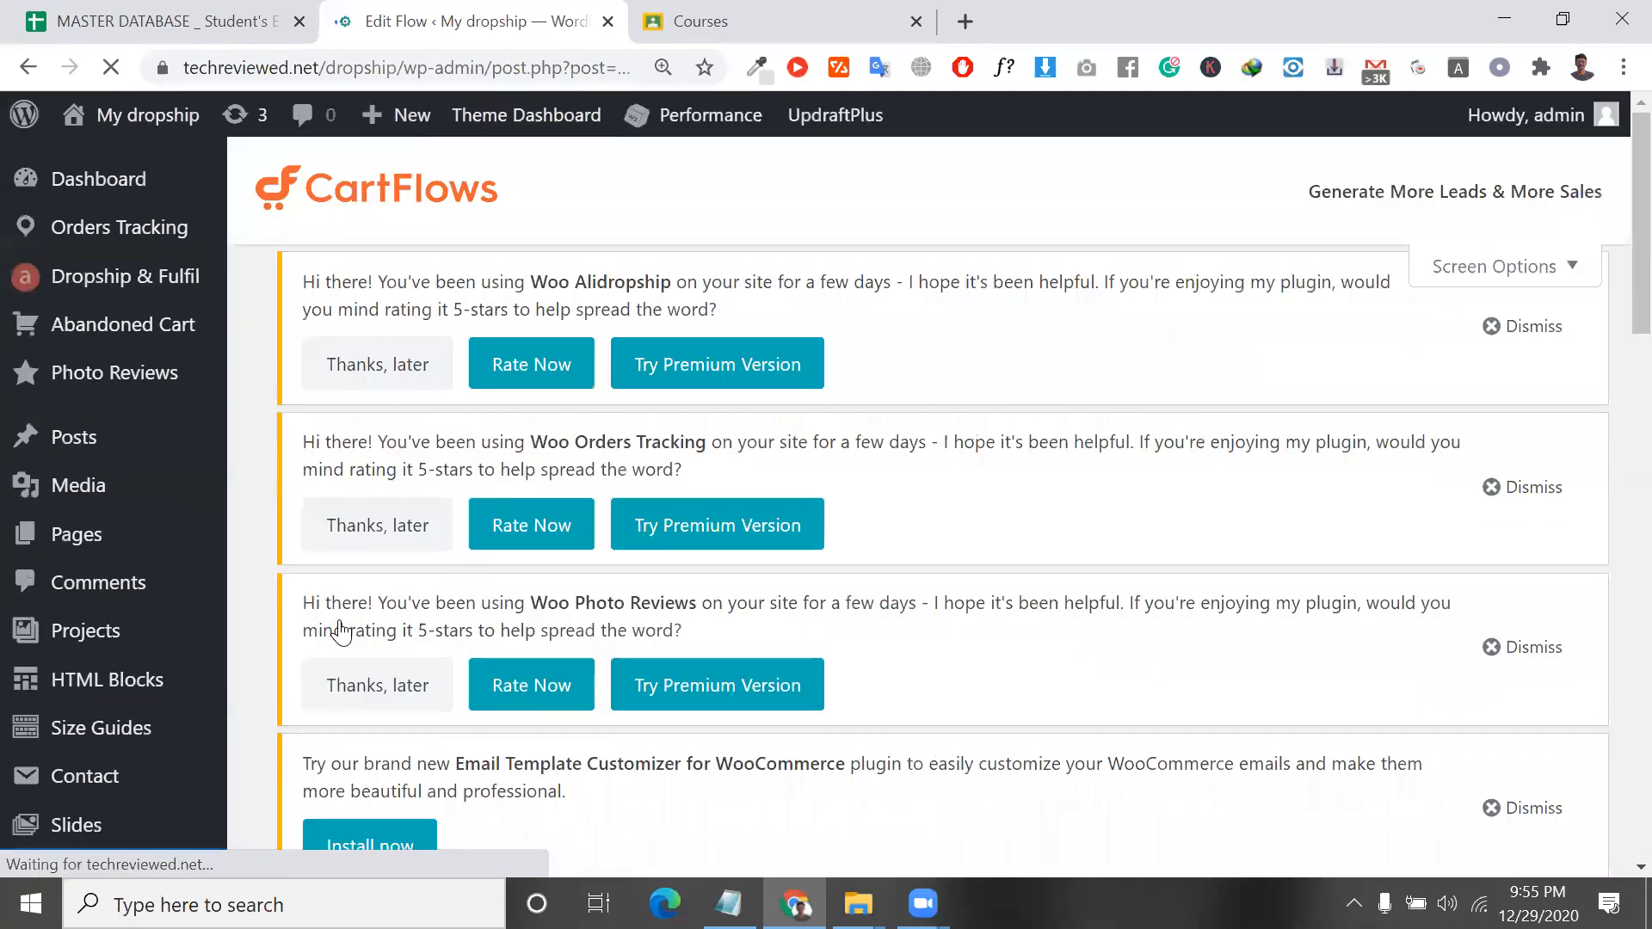
Open the Checkout Page step of the flow for editing.
{"action": "scroll", "coordinate": [342, 632], "scroll_direction": "down", "scroll_amount": 17}
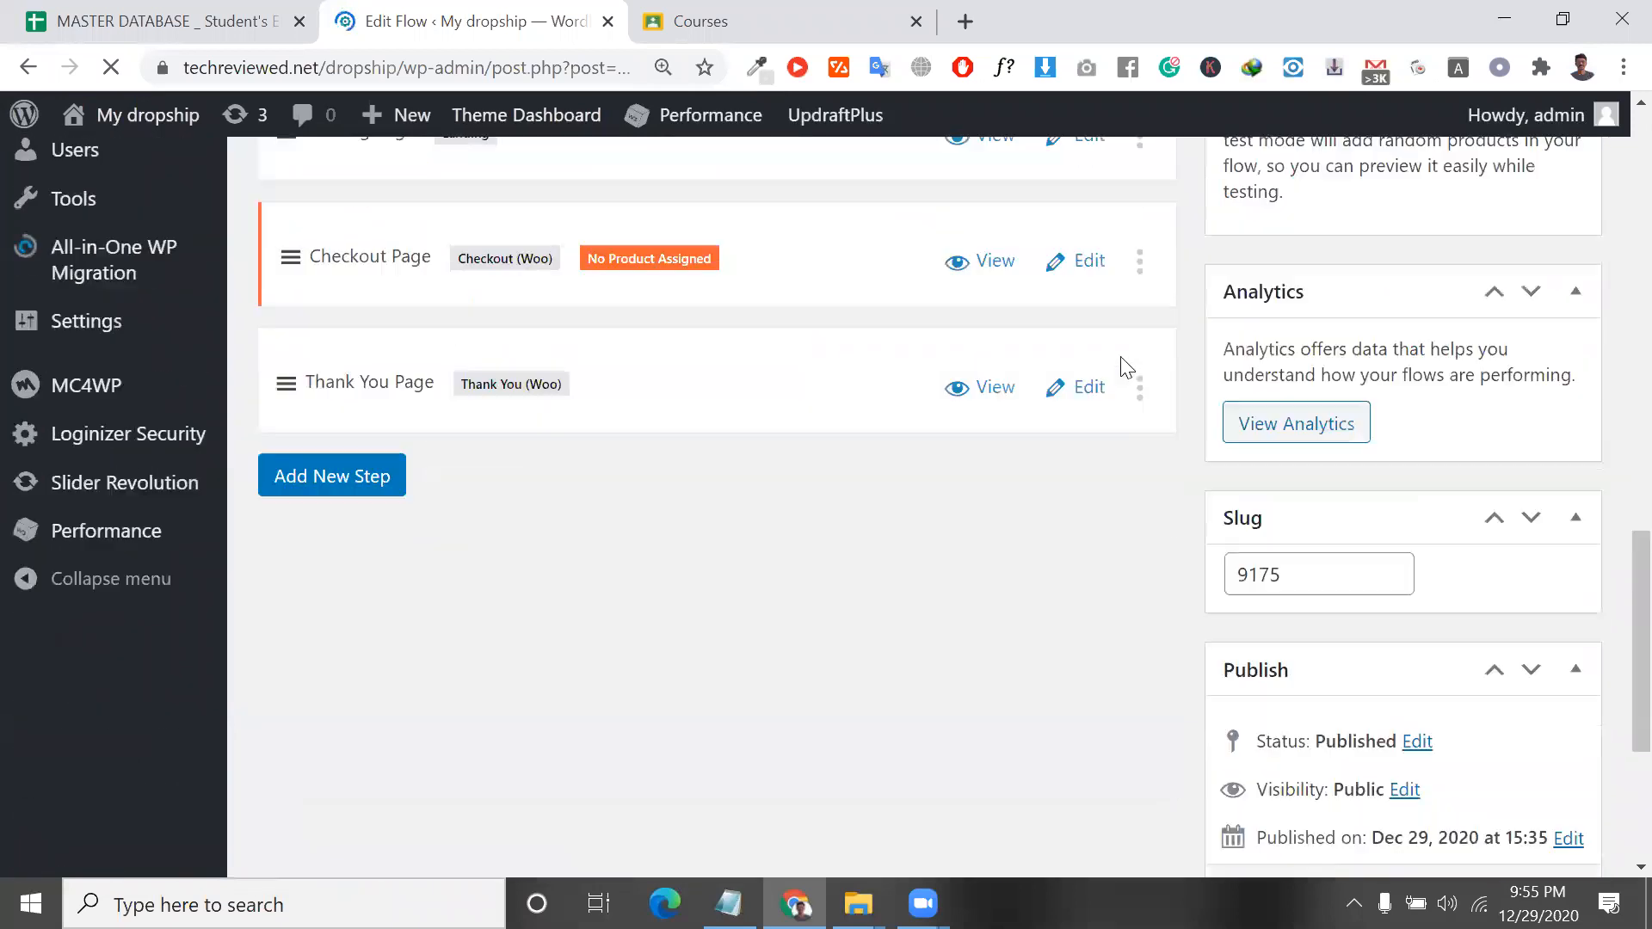
{"action": "scroll", "coordinate": [1065, 448], "scroll_direction": "up", "scroll_amount": 2}
{"action": "left_click", "coordinate": [1071, 448]}
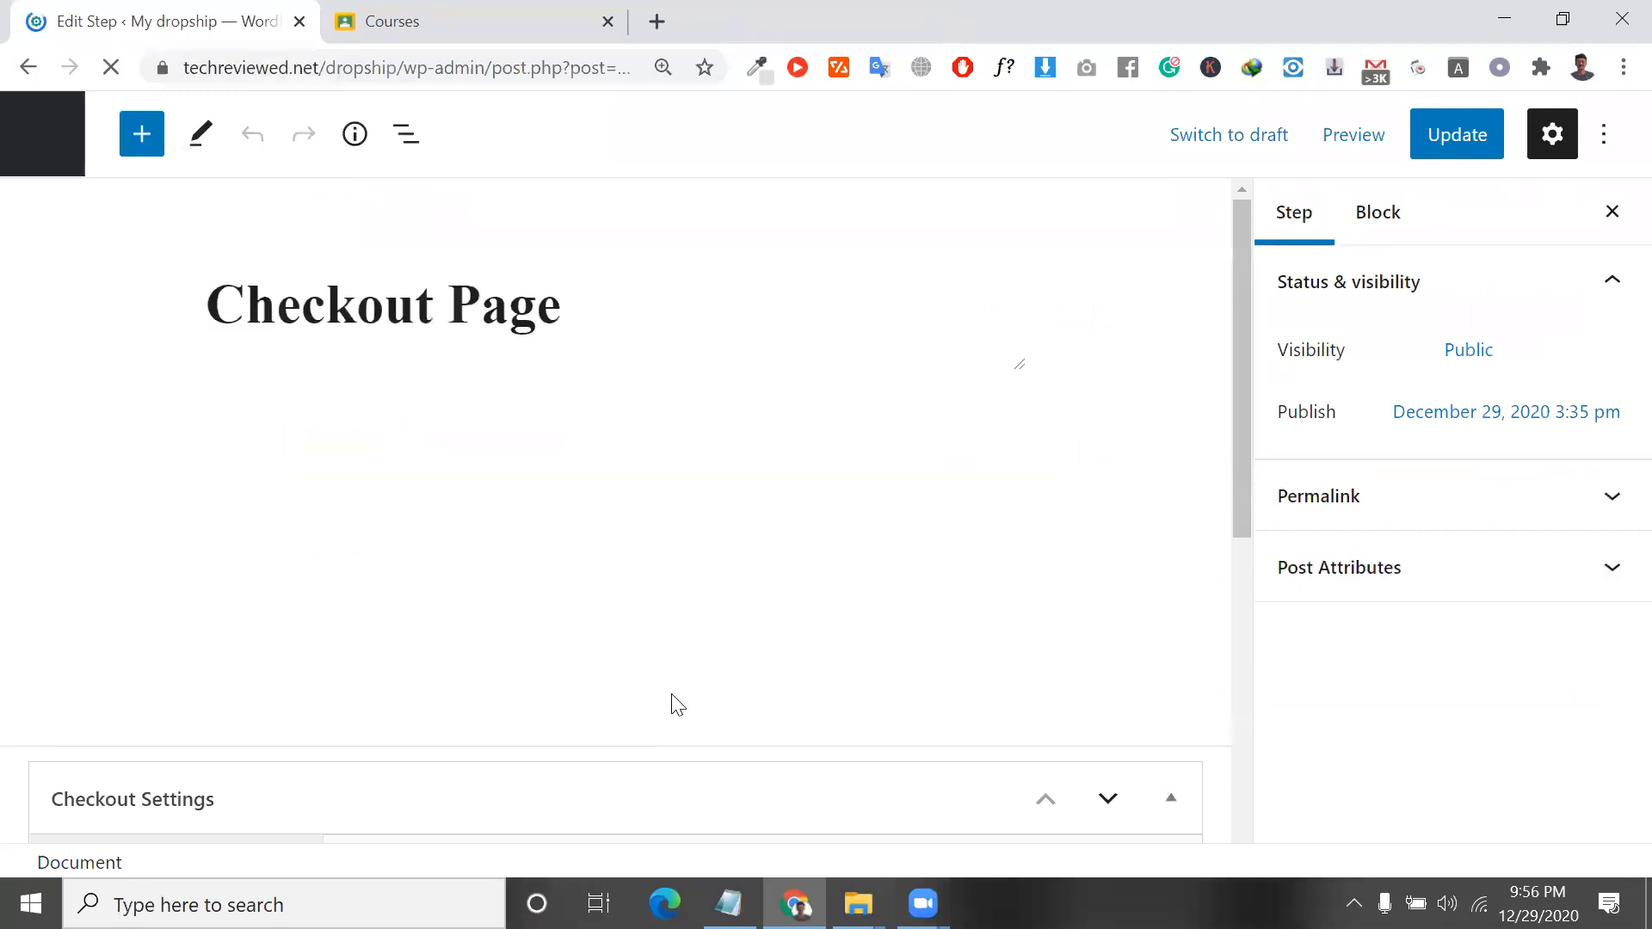
Check the Order Bump and Select Product sections of the Checkout Page's settings, and reload the page.
{"action": "scroll", "coordinate": [674, 707], "scroll_direction": "down", "scroll_amount": 6}
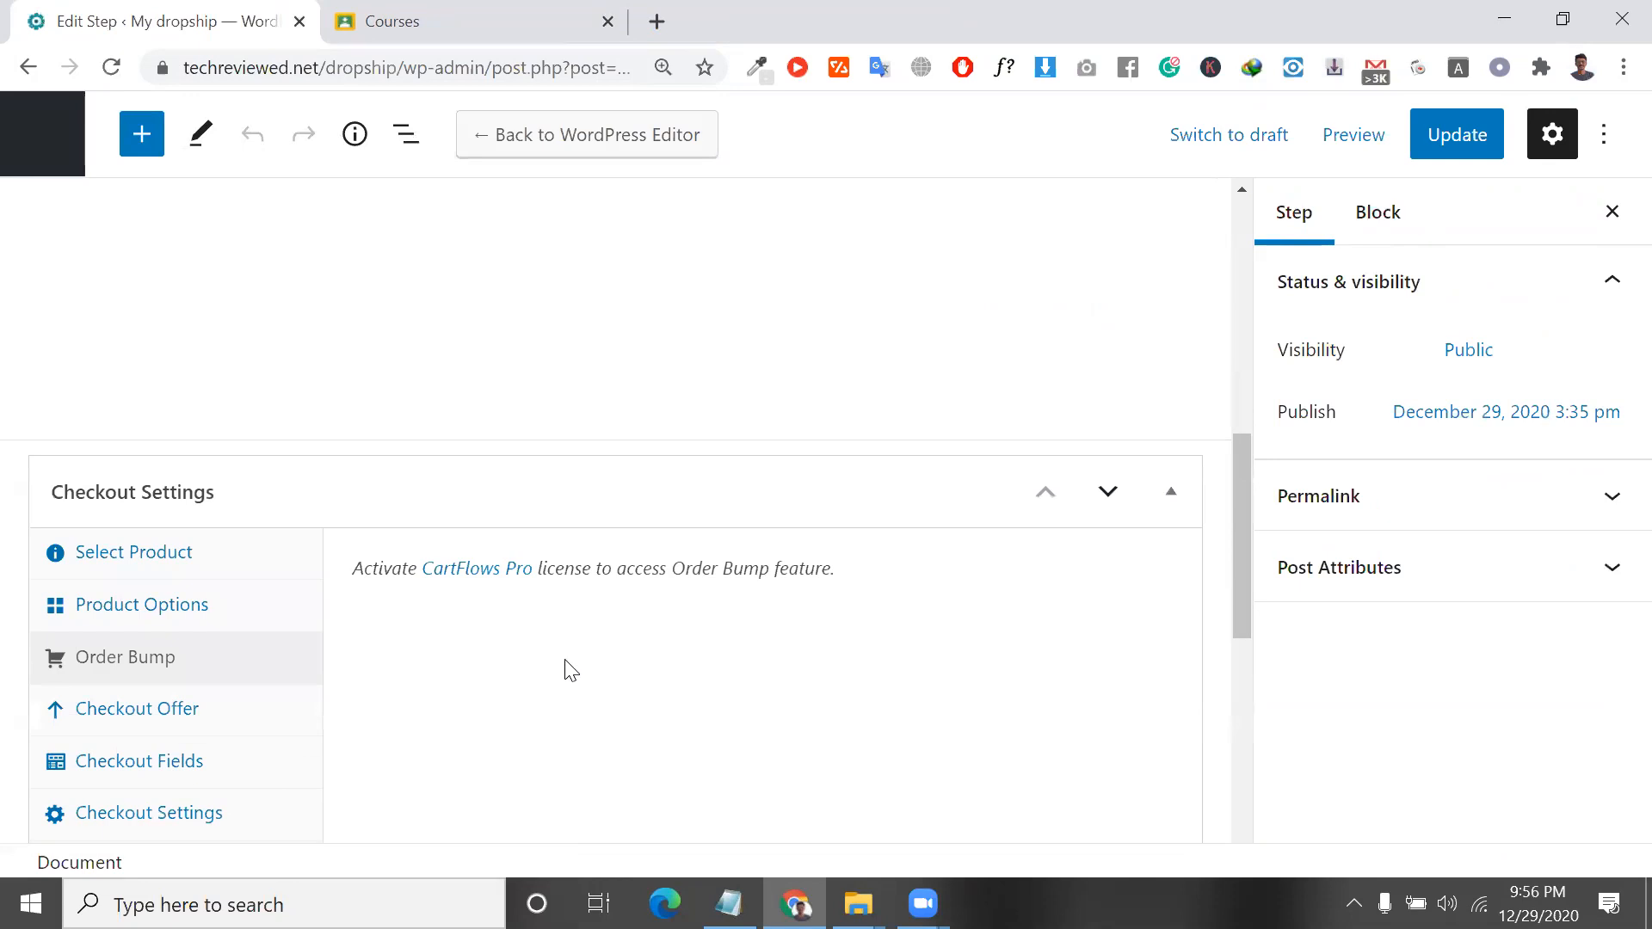
{"action": "left_click", "coordinate": [236, 563]}
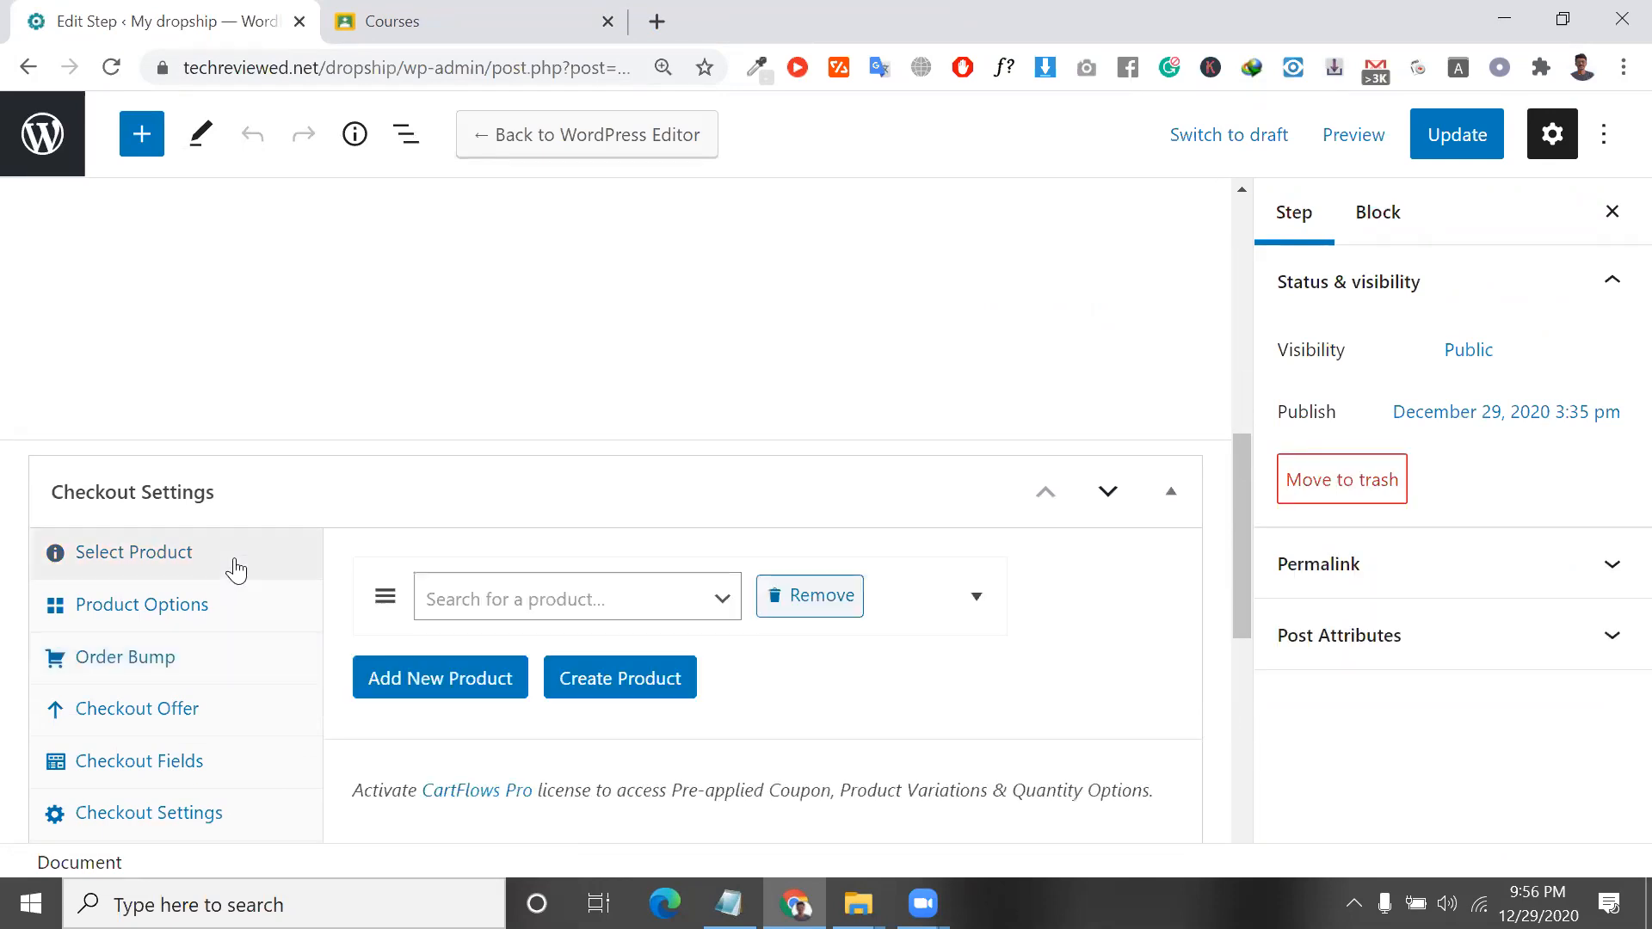
{"action": "left_click", "coordinate": [117, 70]}
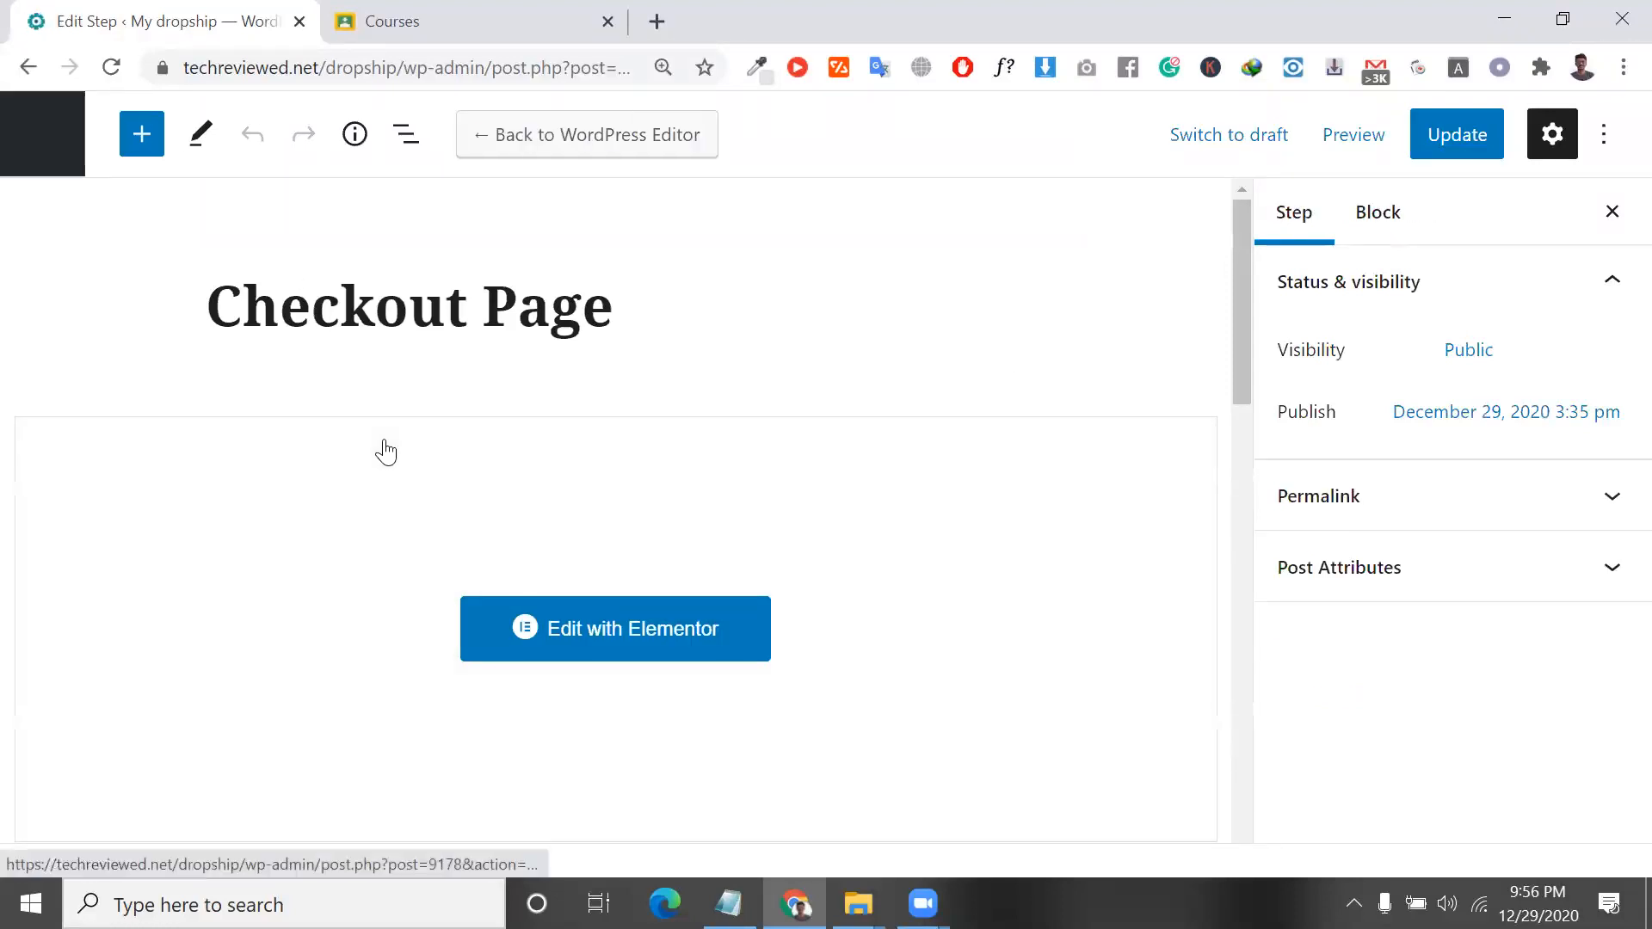
{"action": "scroll", "coordinate": [929, 775], "scroll_direction": "down", "scroll_amount": 3}
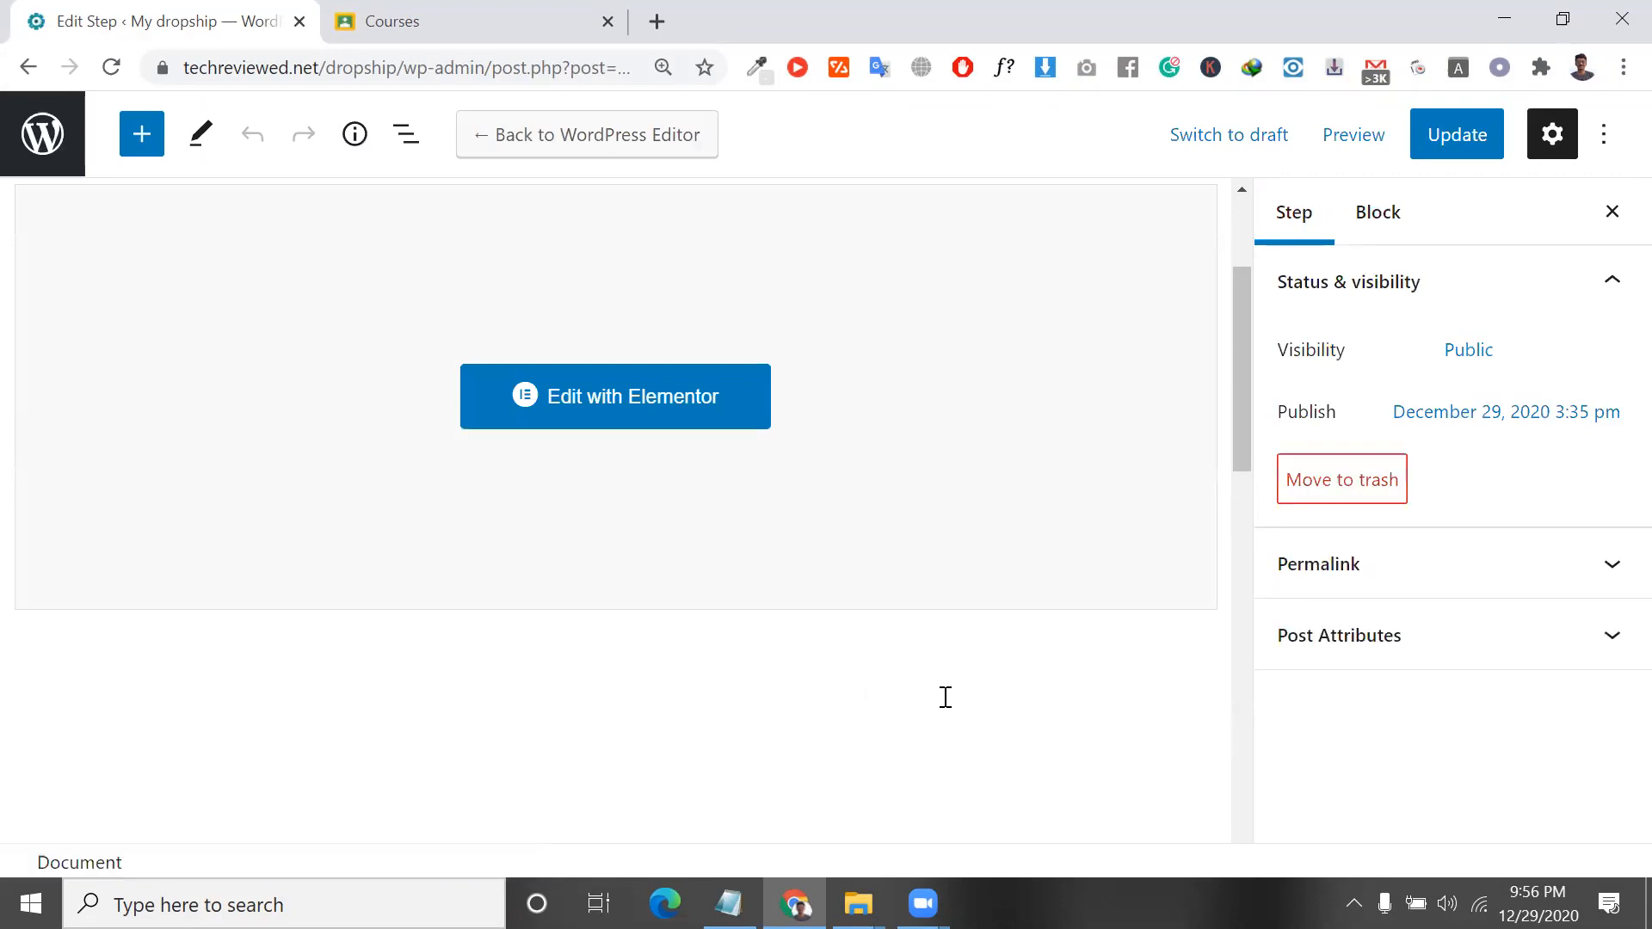
Examine the Product Options, Order Bump, Checkout Offer and Checkout Fields sections of the Checkout Page's settings.
{"action": "mouse_move", "coordinate": [922, 903]}
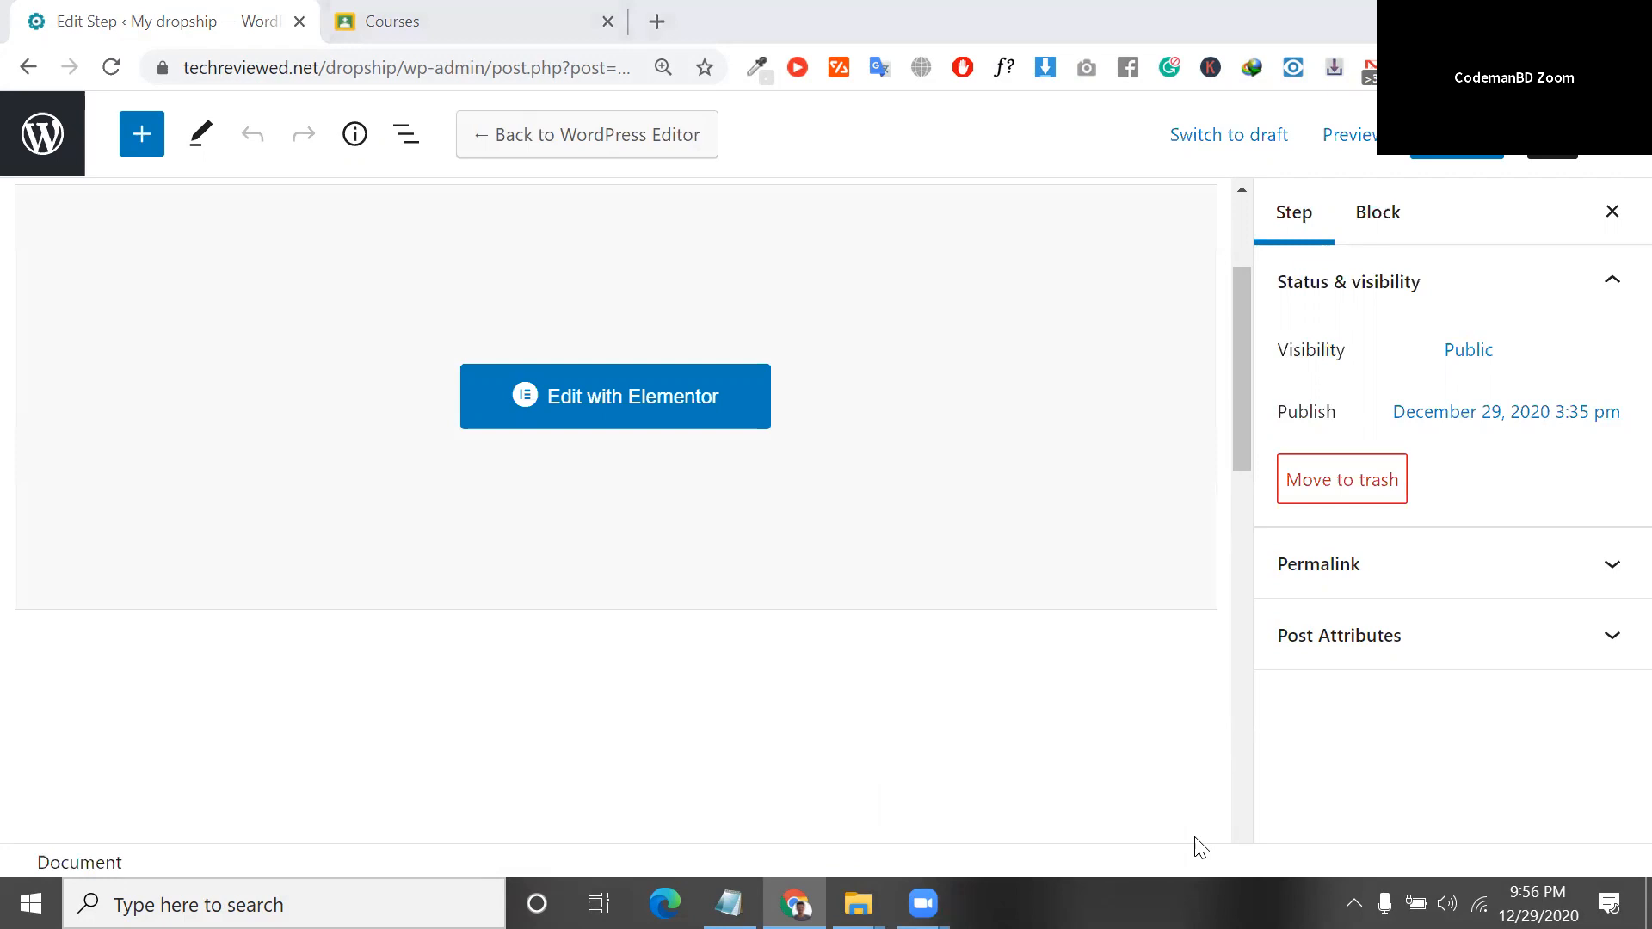
{"action": "scroll", "coordinate": [689, 575], "scroll_direction": "down", "scroll_amount": 5}
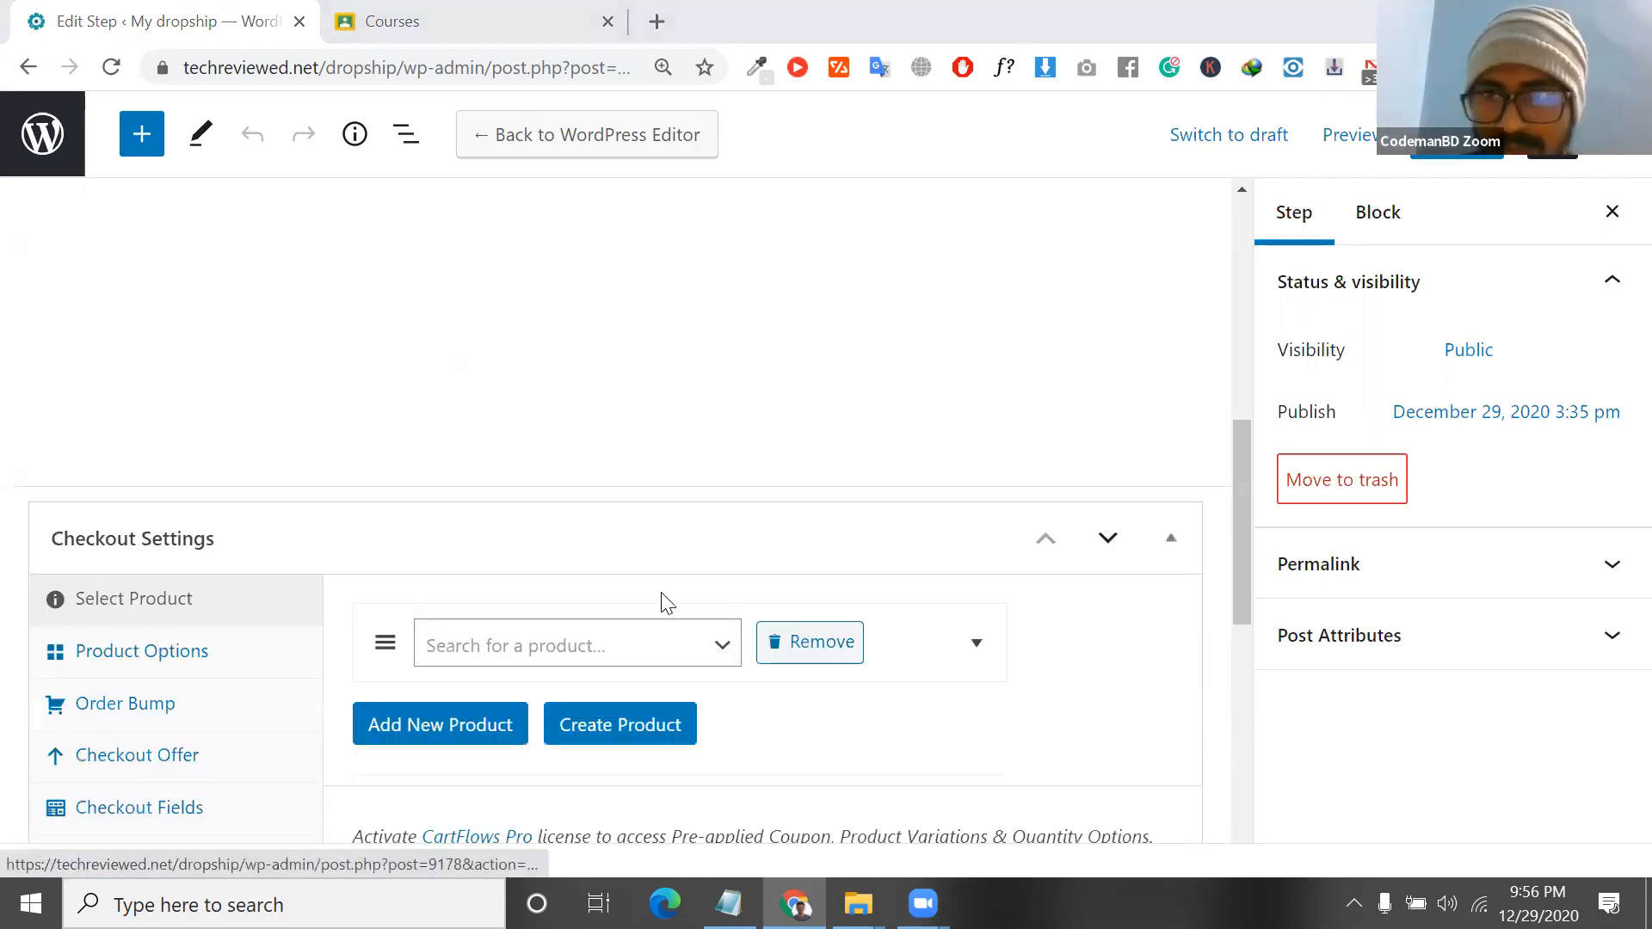
{"action": "scroll", "coordinate": [595, 611], "scroll_direction": "down", "scroll_amount": 6}
{"action": "scroll", "coordinate": [600, 621], "scroll_direction": "down", "scroll_amount": 1}
{"action": "scroll", "coordinate": [432, 559], "scroll_direction": "up", "scroll_amount": 3}
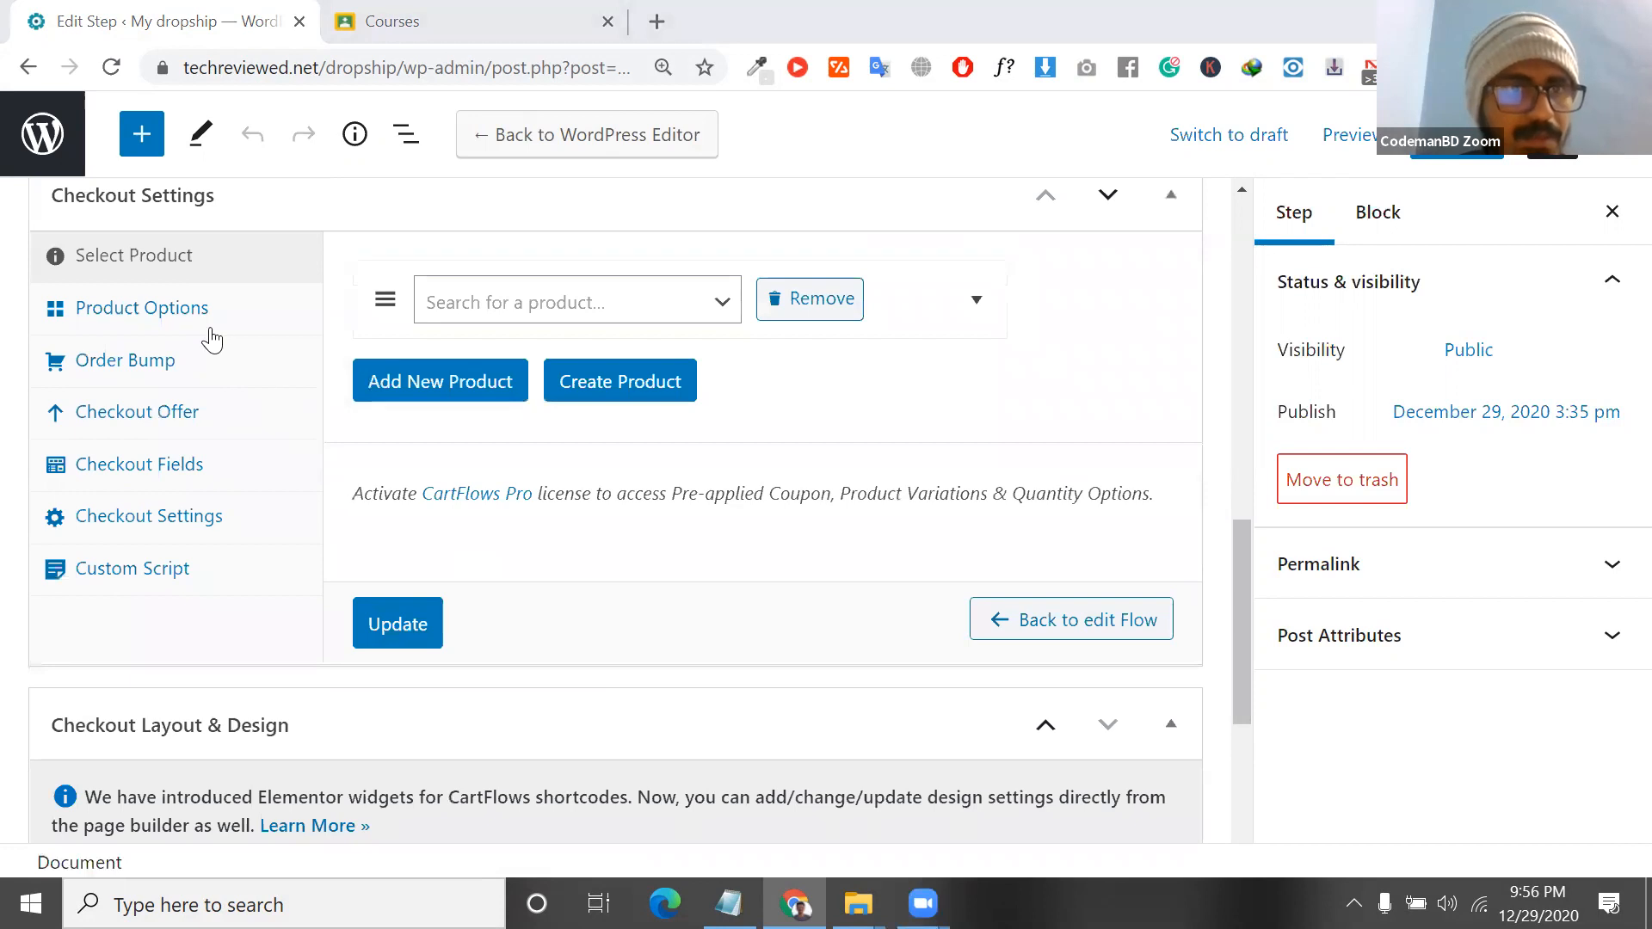
{"action": "left_click", "coordinate": [211, 341]}
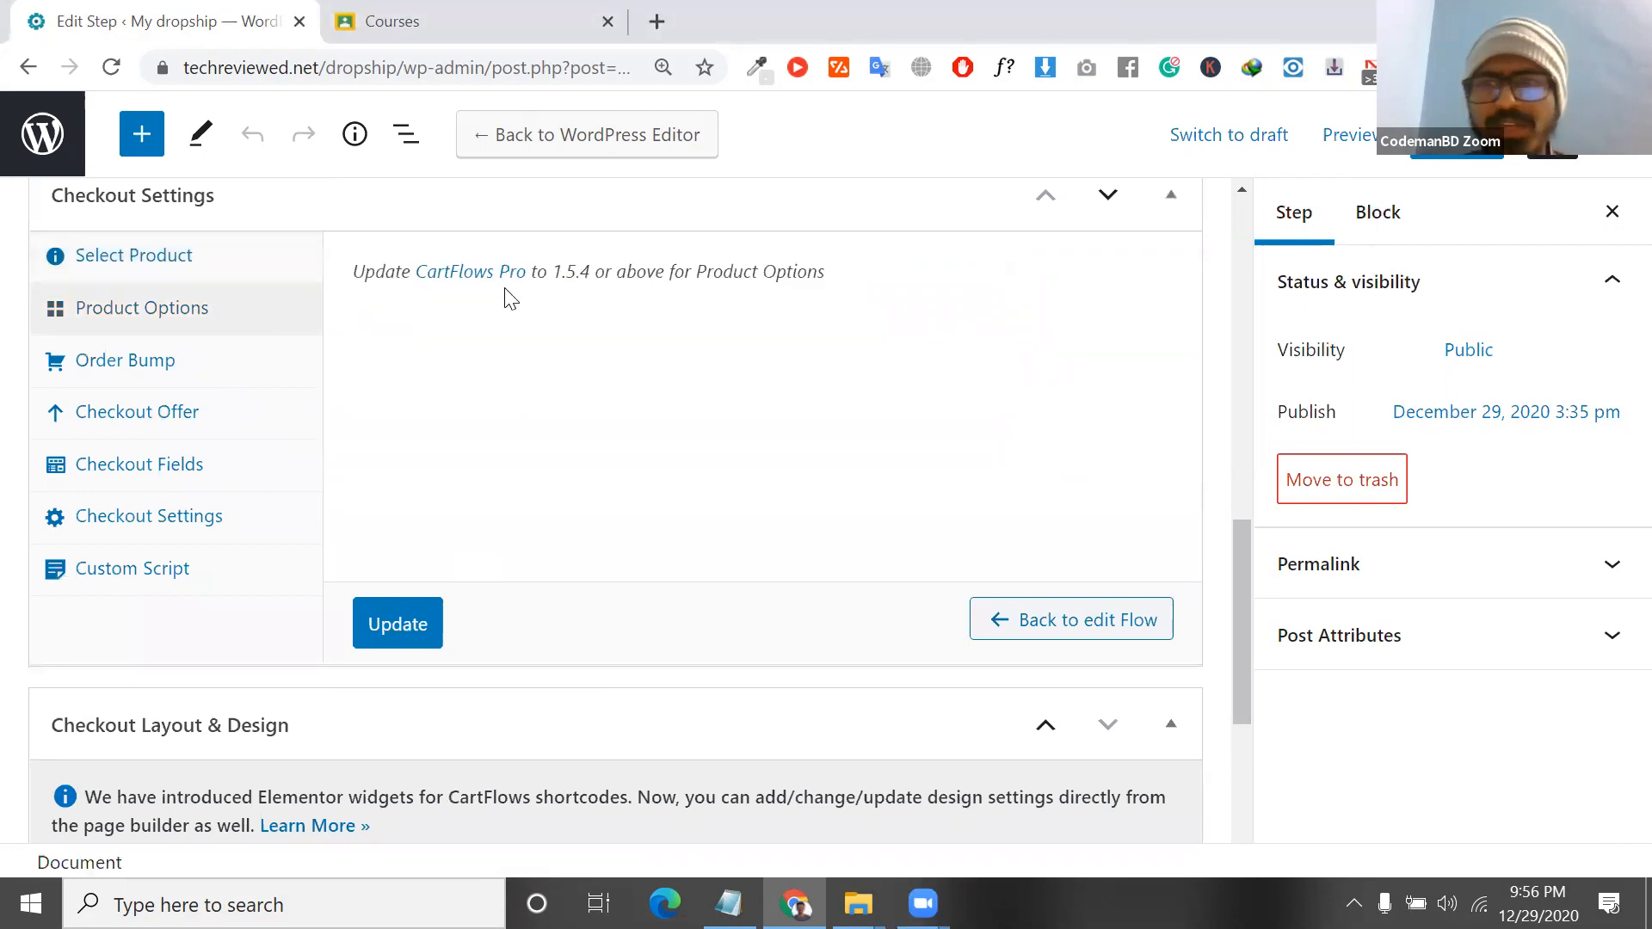
{"action": "left_click", "coordinate": [164, 372]}
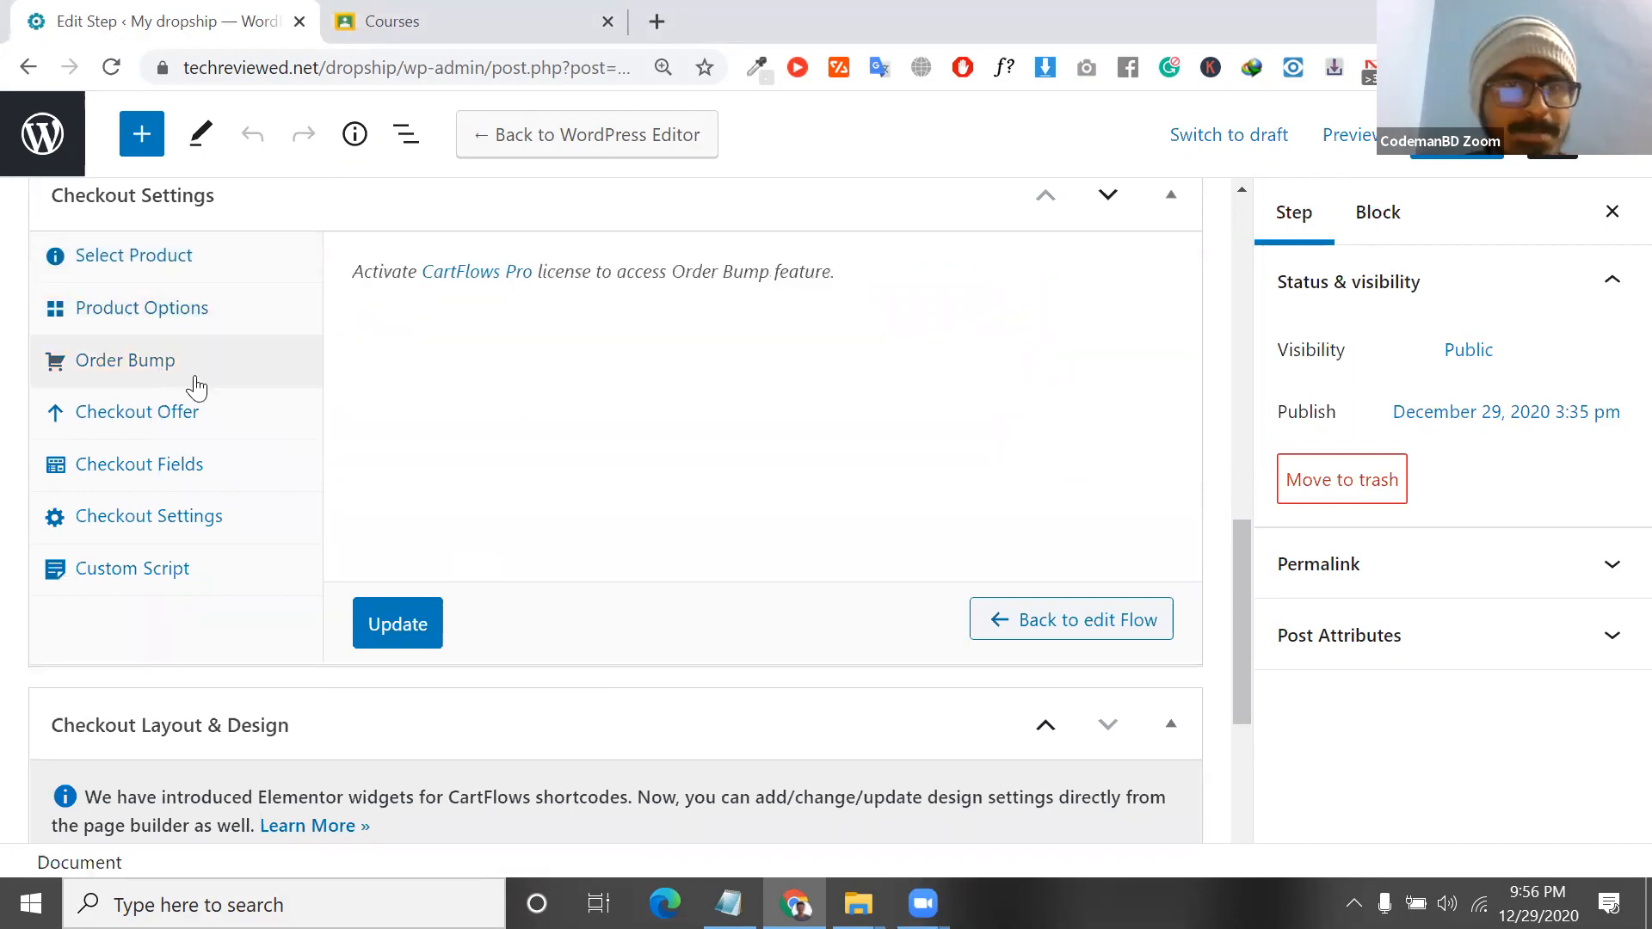
{"action": "left_click", "coordinate": [195, 415]}
{"action": "left_click", "coordinate": [210, 460]}
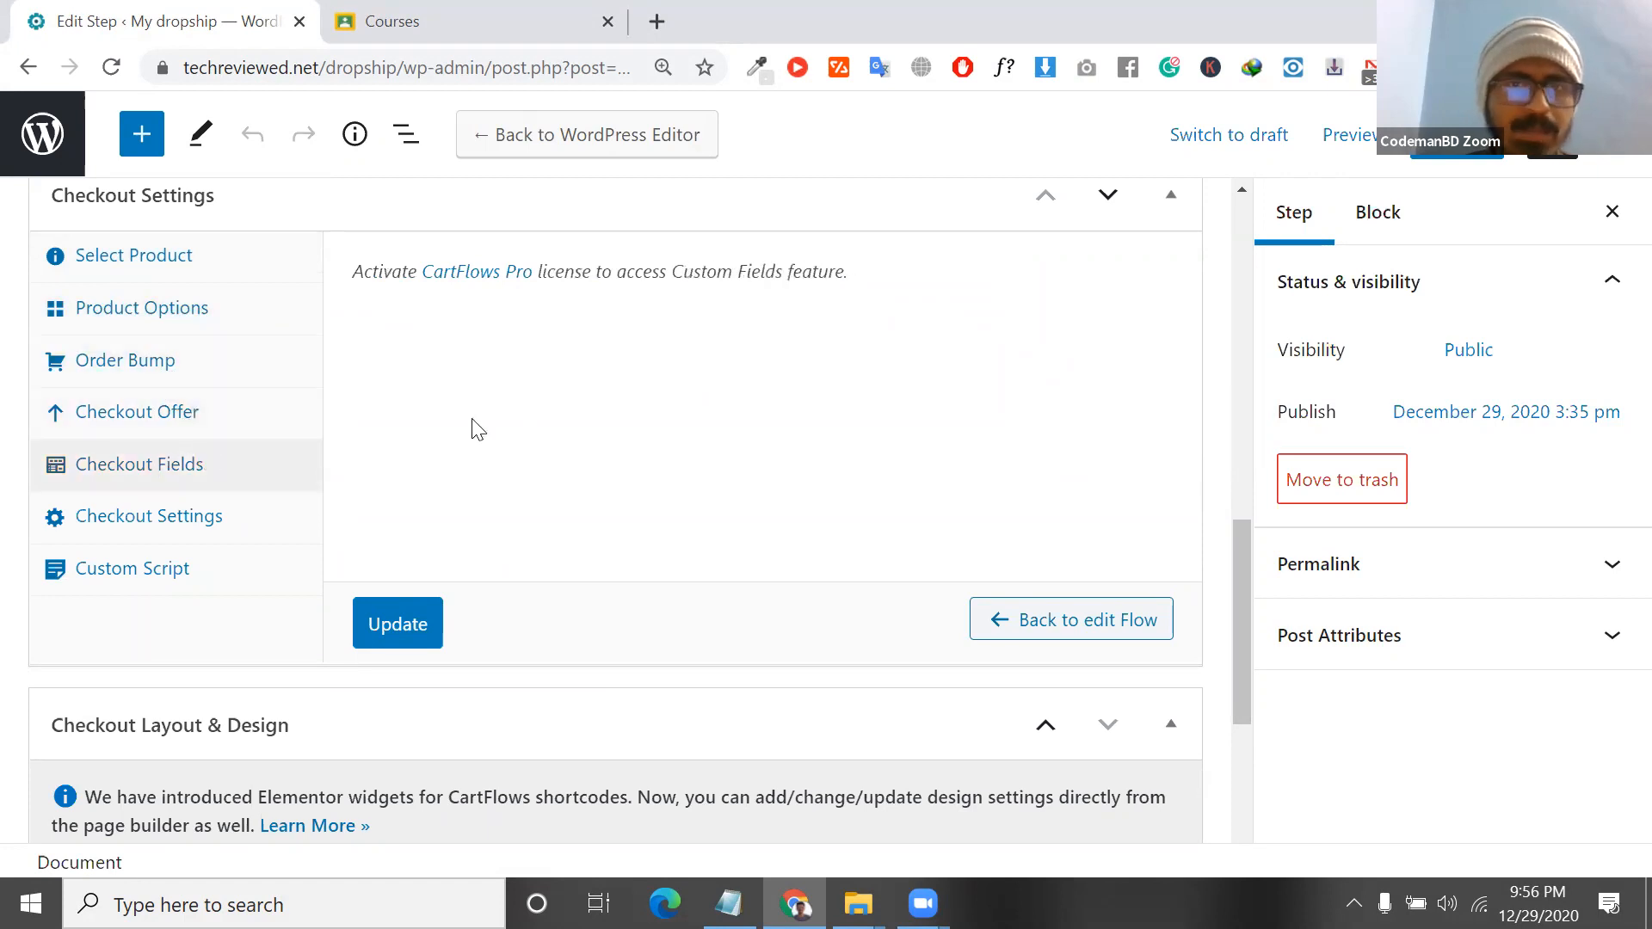
Leave the Checkout Page step editor and return to the CartFlows flows list.
{"action": "scroll", "coordinate": [473, 428], "scroll_direction": "up", "scroll_amount": 10}
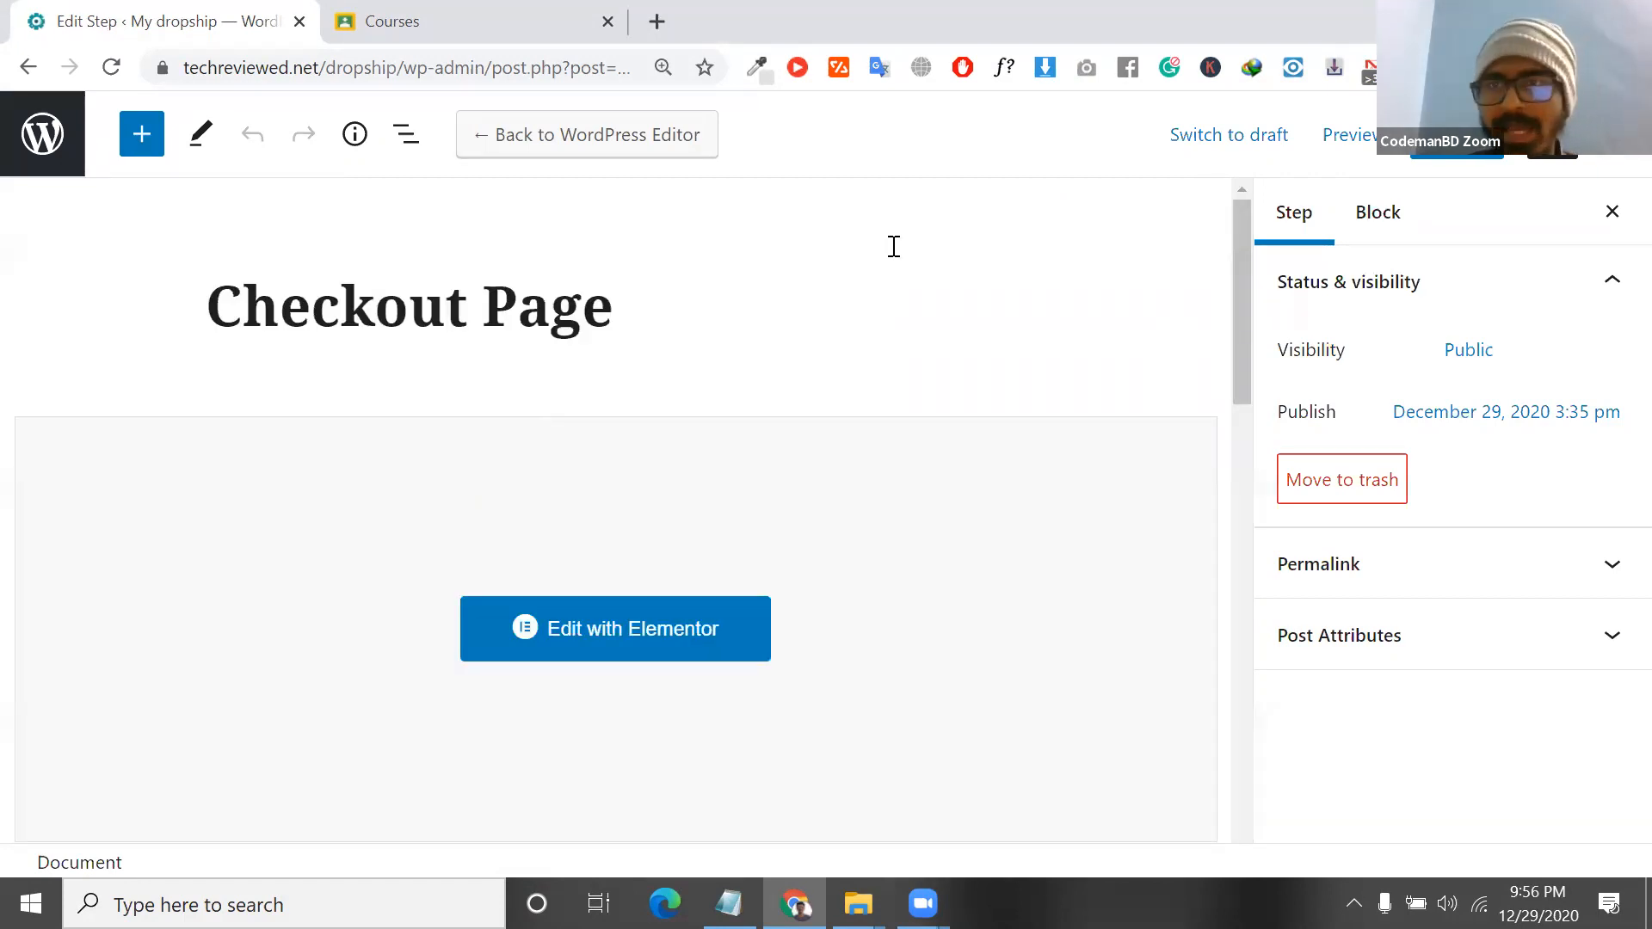
{"action": "left_click", "coordinate": [603, 140]}
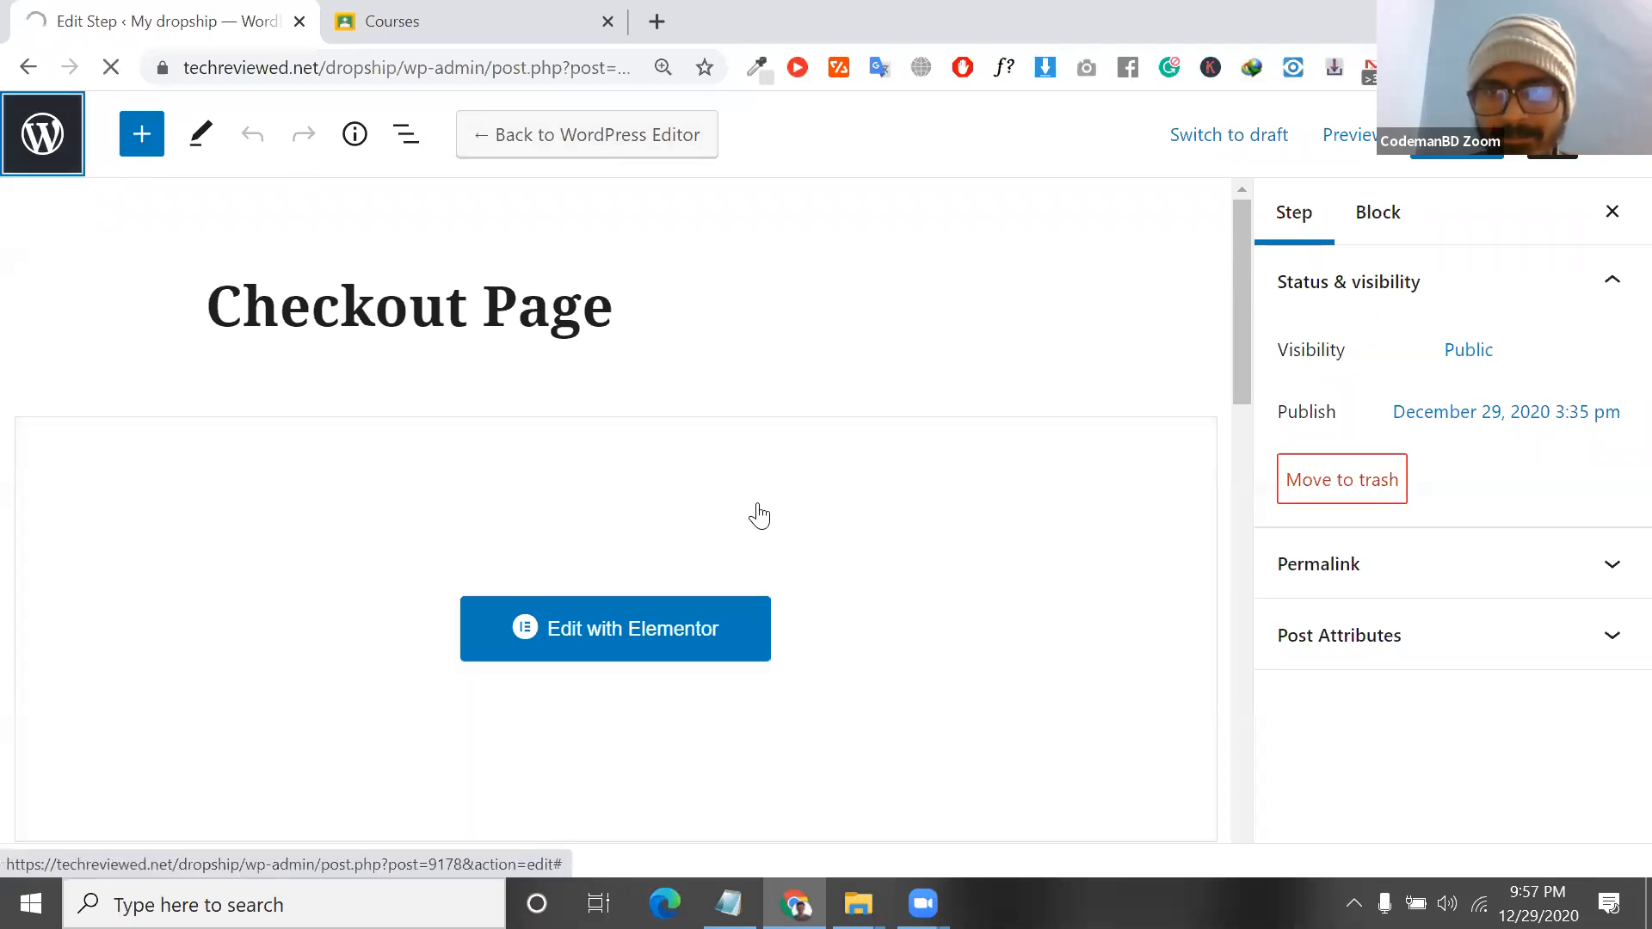
{"action": "scroll", "coordinate": [759, 514], "scroll_direction": "down", "scroll_amount": 2}
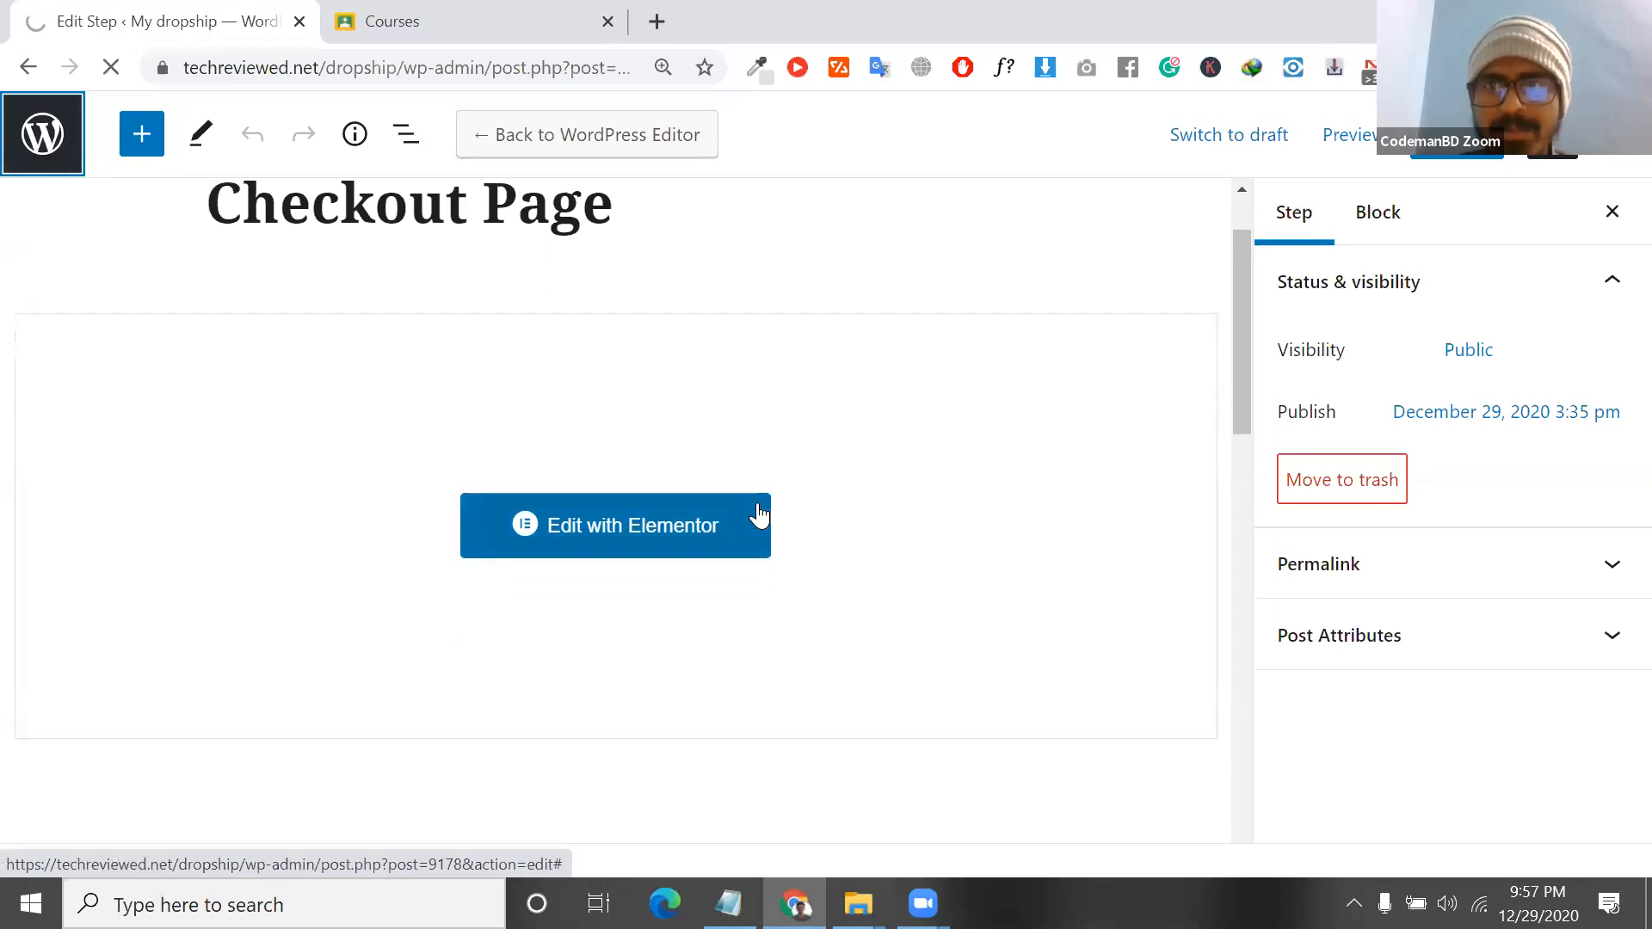
{"action": "scroll", "coordinate": [759, 516], "scroll_direction": "down", "scroll_amount": 10}
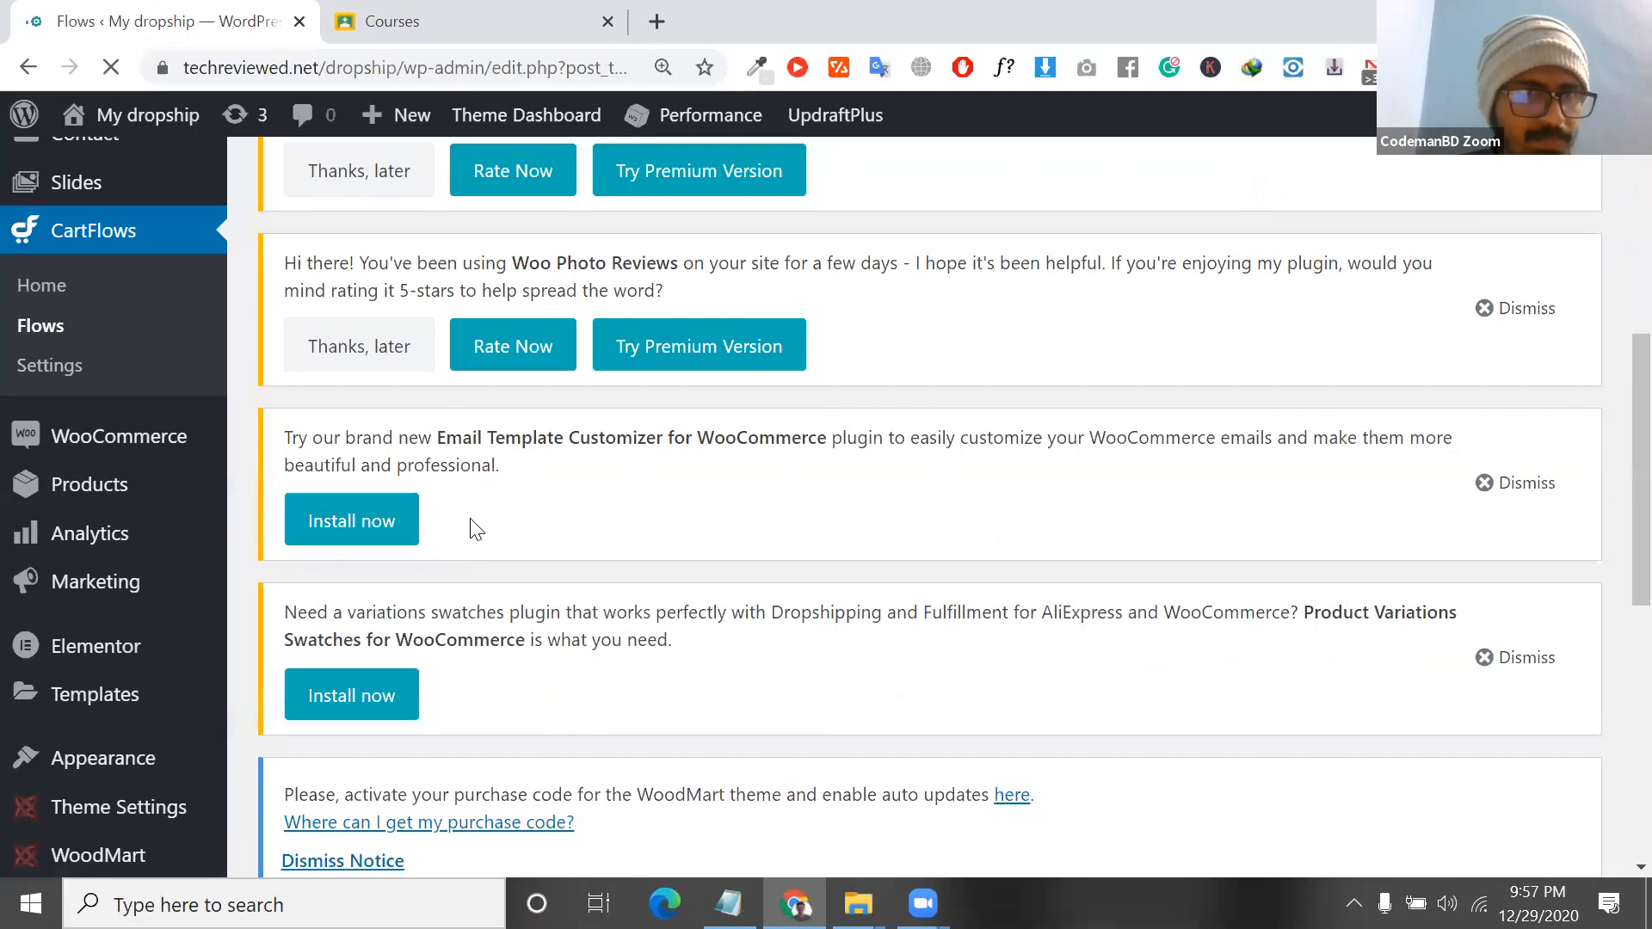
Open the list of installed plugins.
{"action": "scroll", "coordinate": [470, 520], "scroll_direction": "down", "scroll_amount": 3}
{"action": "scroll", "coordinate": [469, 519], "scroll_direction": "up", "scroll_amount": 4}
{"action": "scroll", "coordinate": [121, 594], "scroll_direction": "down", "scroll_amount": 3}
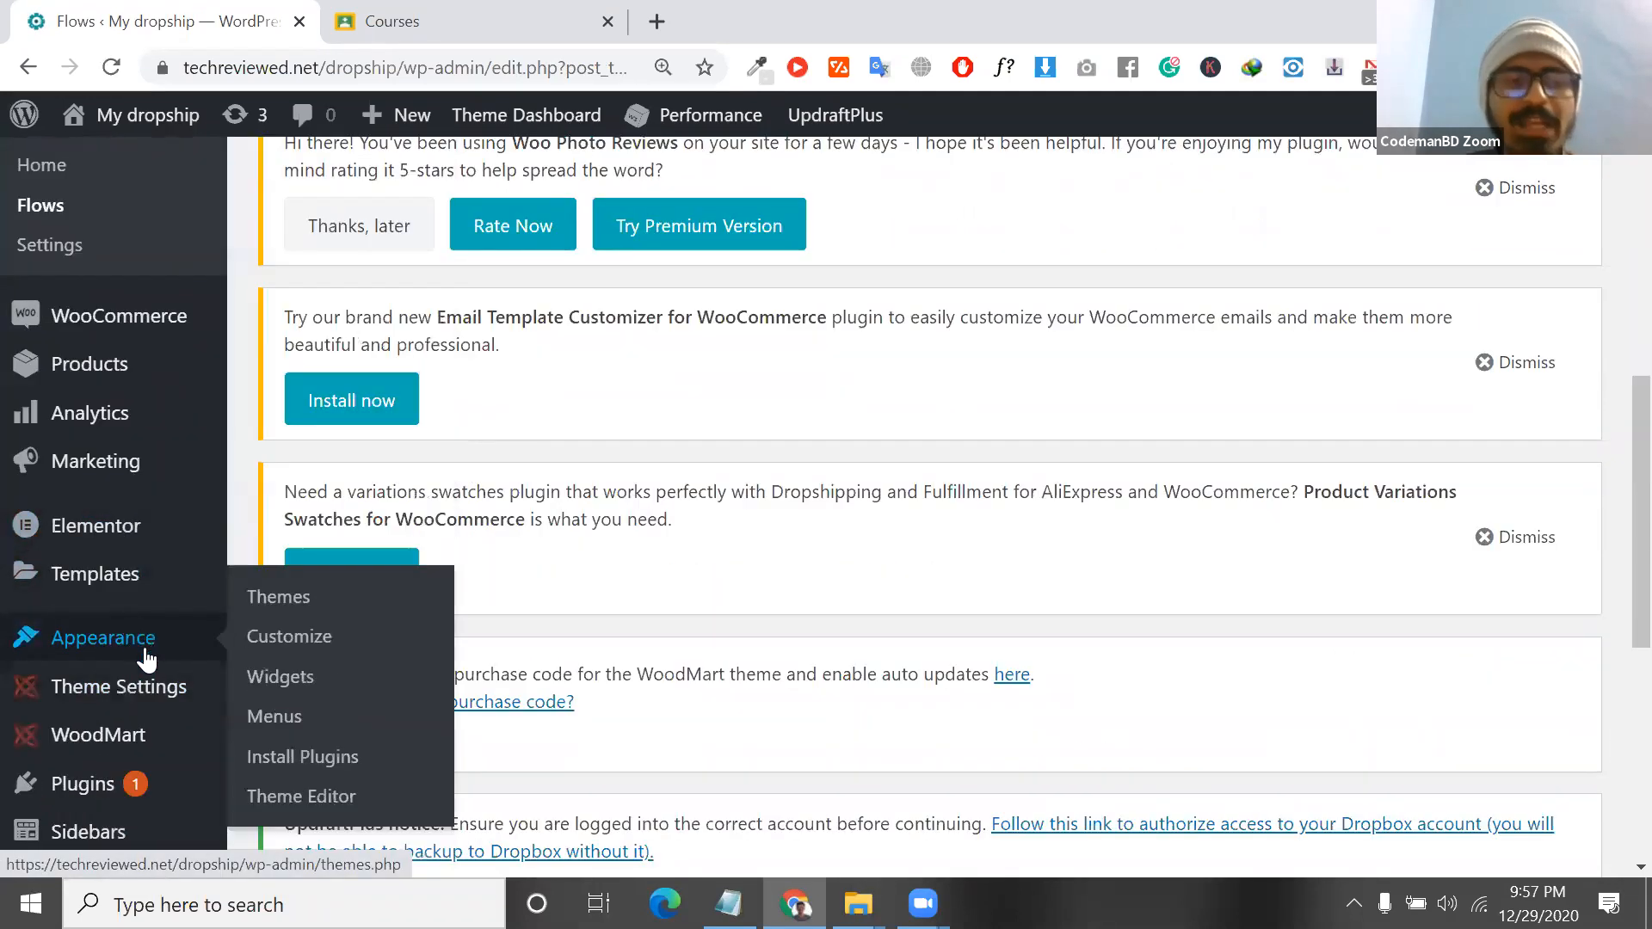
{"action": "mouse_move", "coordinate": [156, 795]}
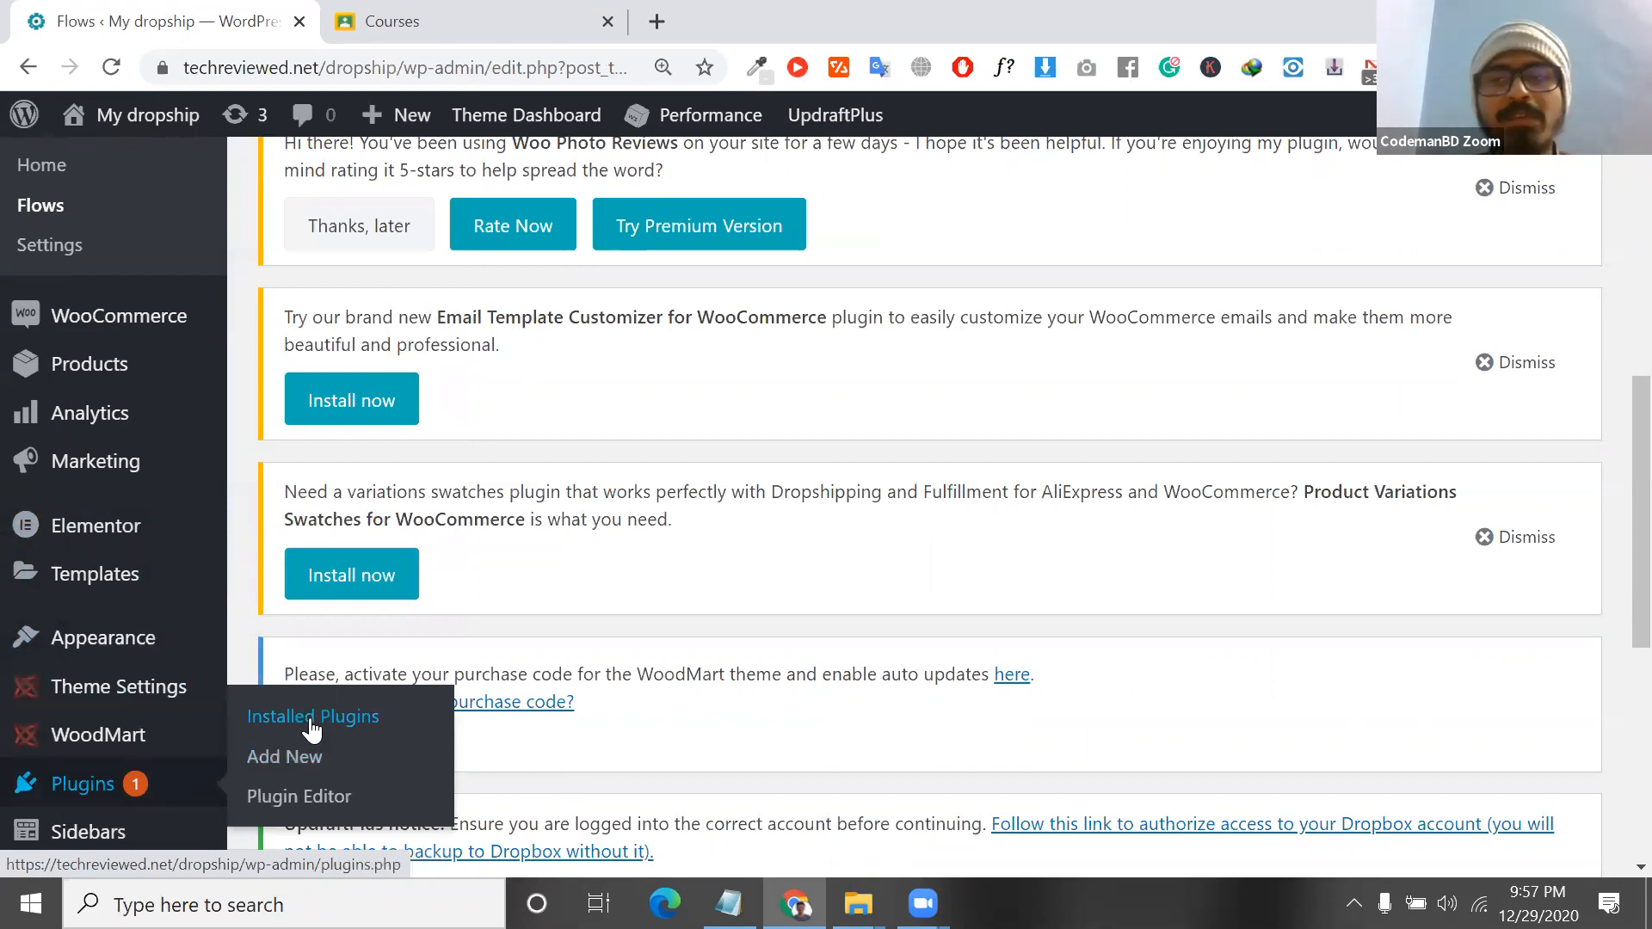
{"action": "left_click", "coordinate": [311, 731]}
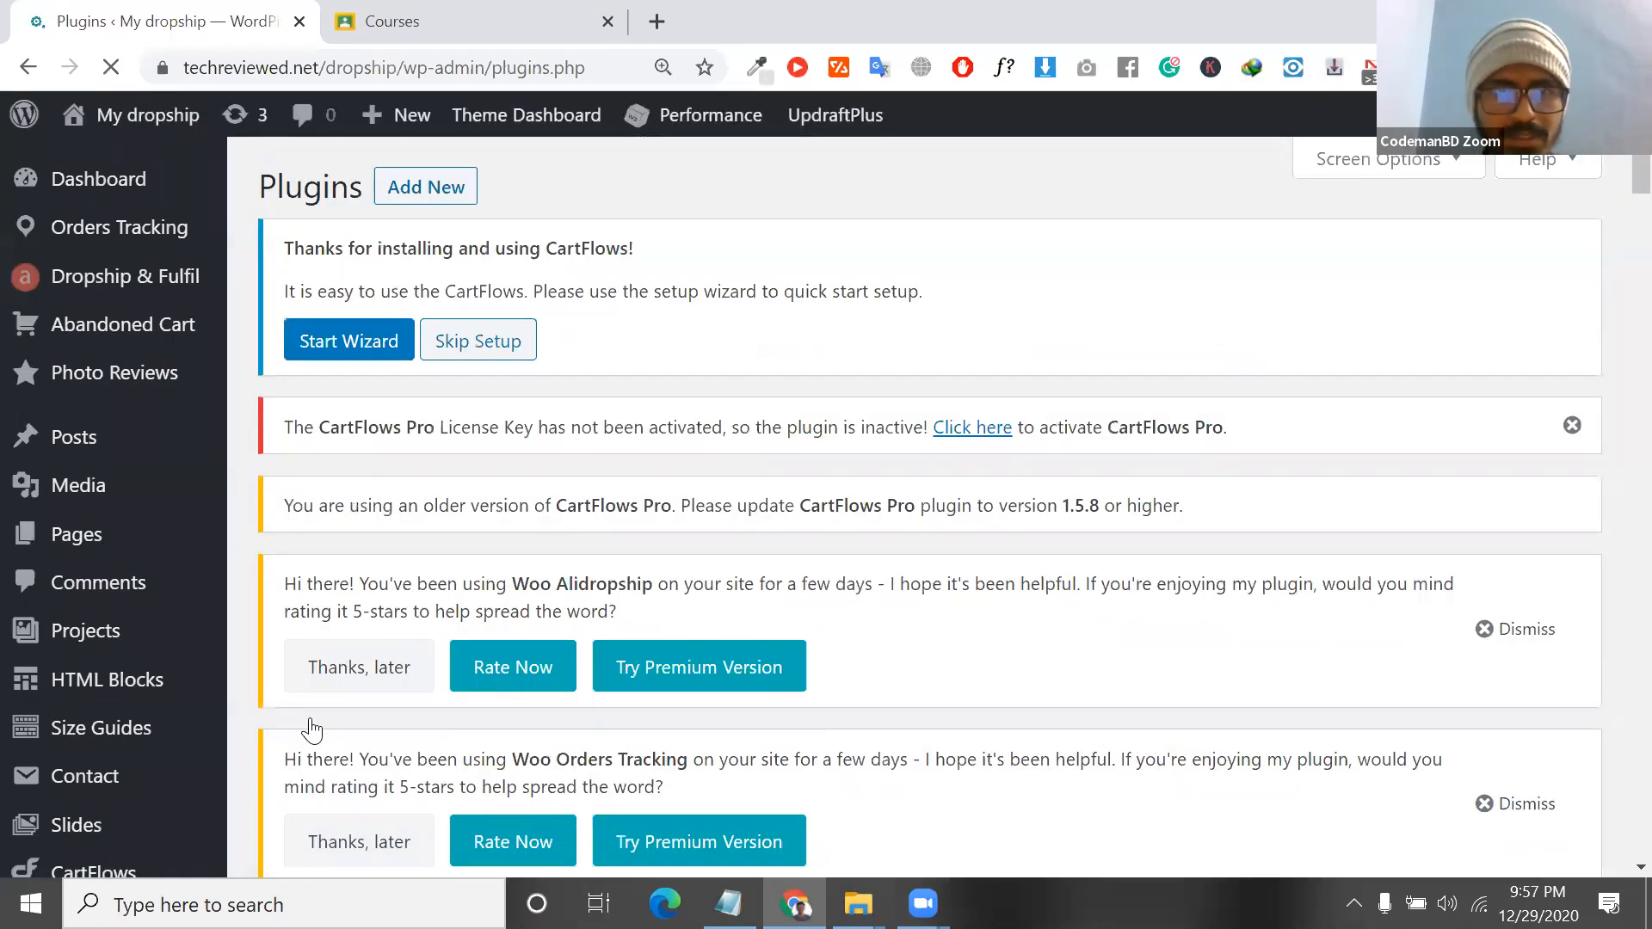
Deactivate the CartFlows plugin in the installed plugins list.
{"action": "scroll", "coordinate": [573, 754], "scroll_direction": "down", "scroll_amount": 10}
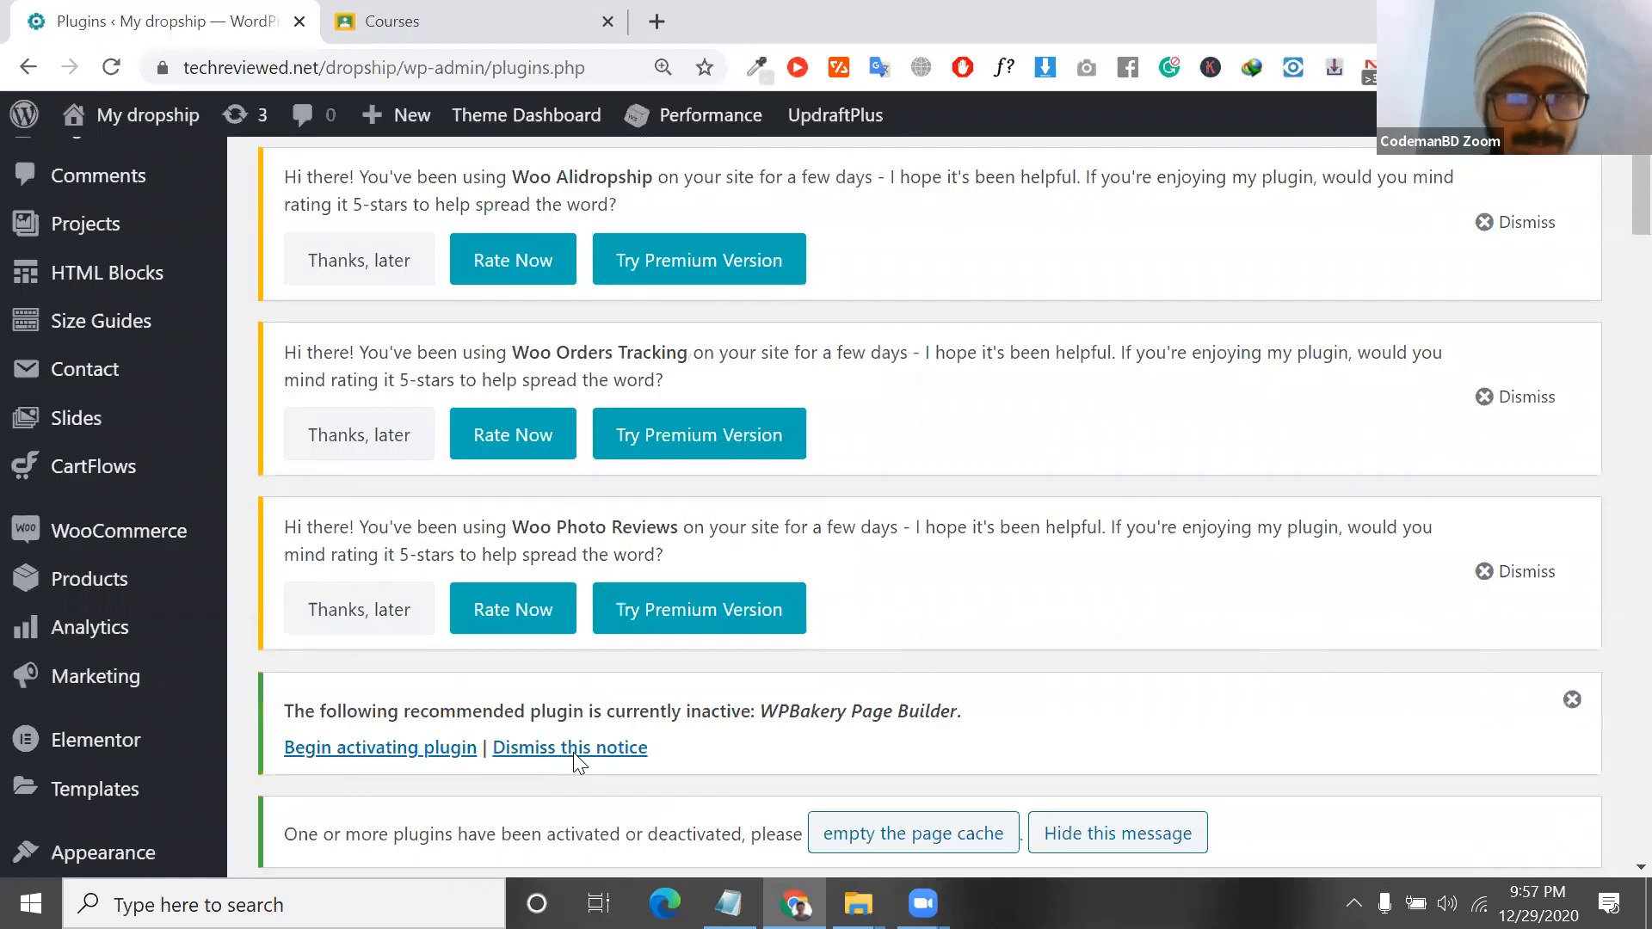
{"action": "scroll", "coordinate": [578, 762], "scroll_direction": "down", "scroll_amount": 10}
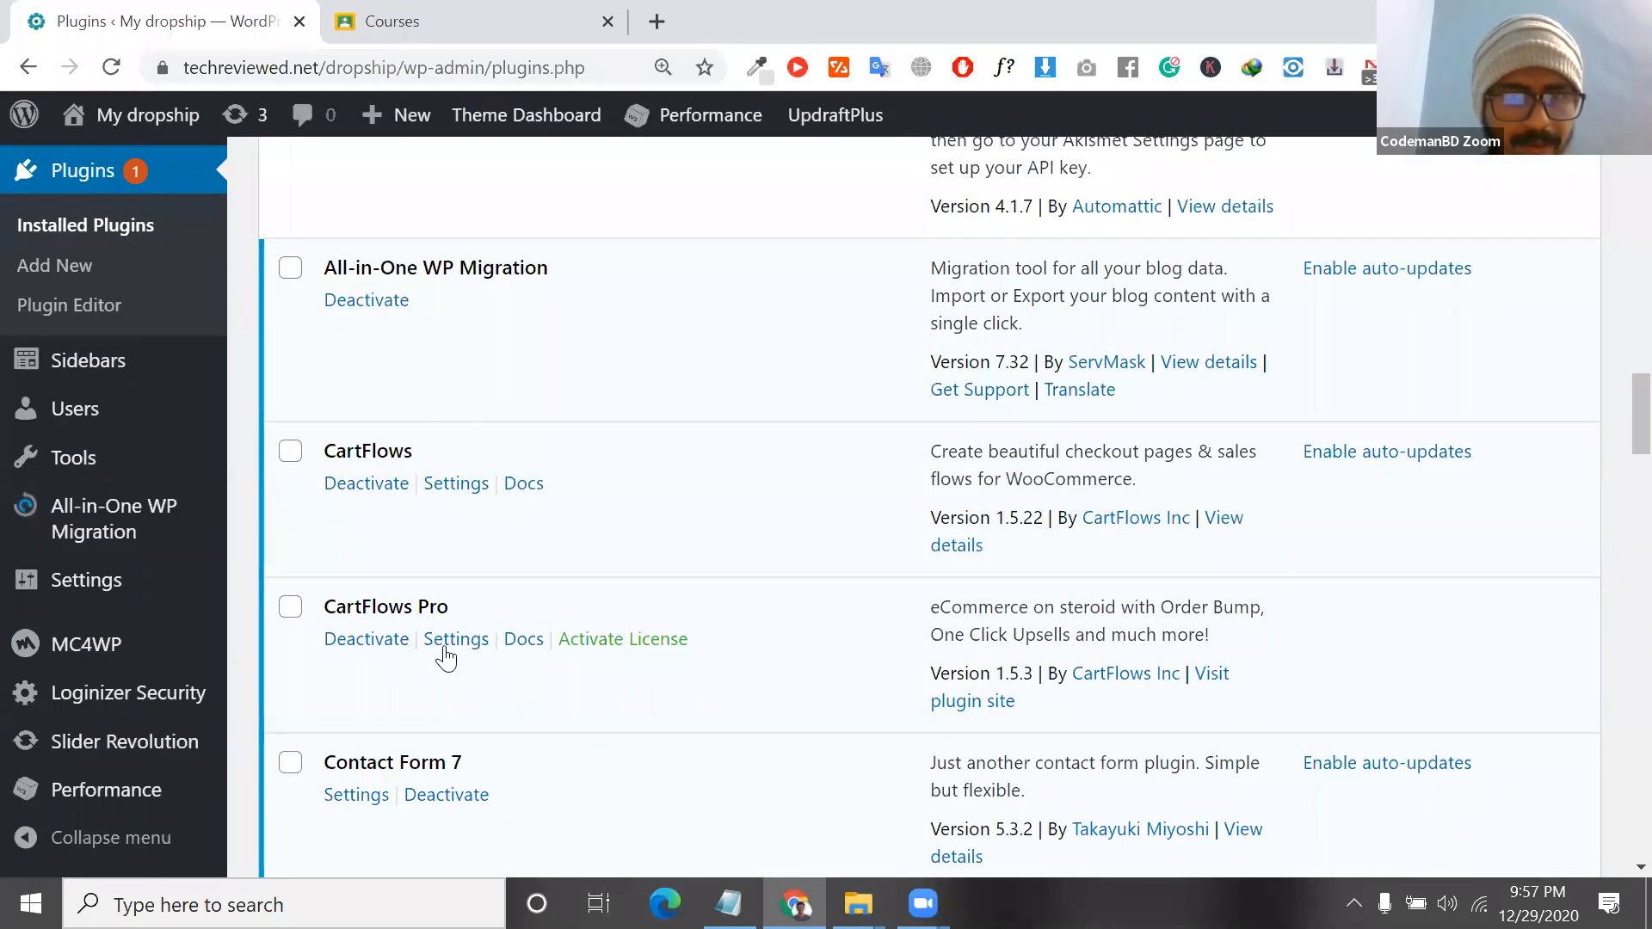
{"action": "left_click", "coordinate": [368, 643]}
{"action": "left_click", "coordinate": [372, 494]}
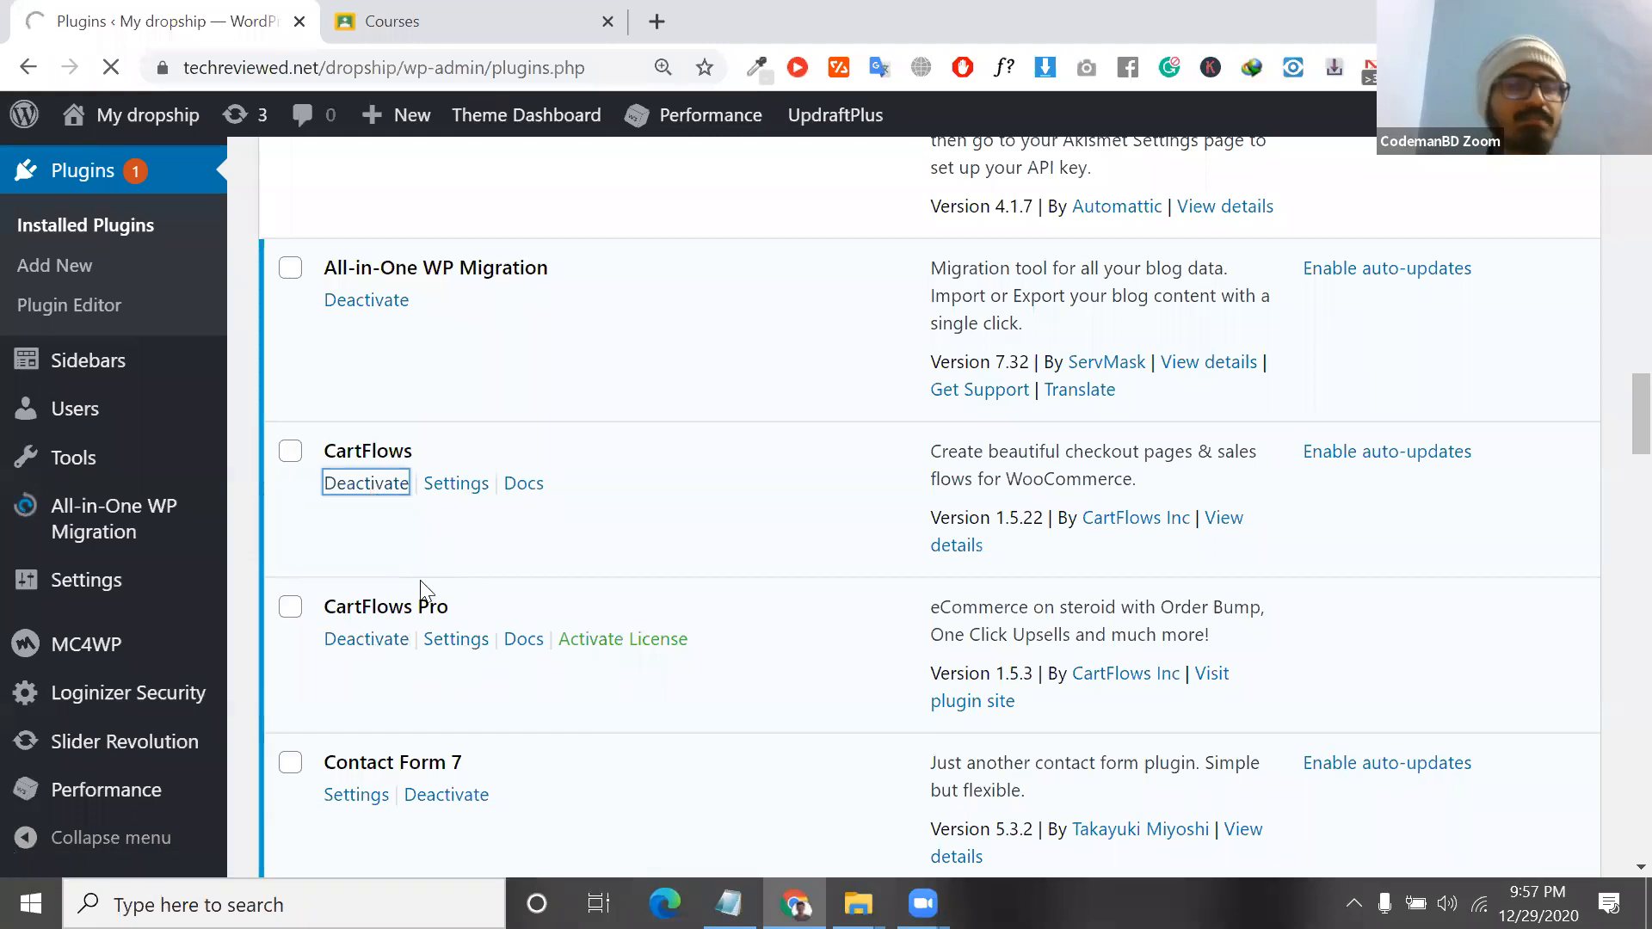
{"action": "left_click", "coordinate": [289, 452]}
{"action": "left_click", "coordinate": [289, 609]}
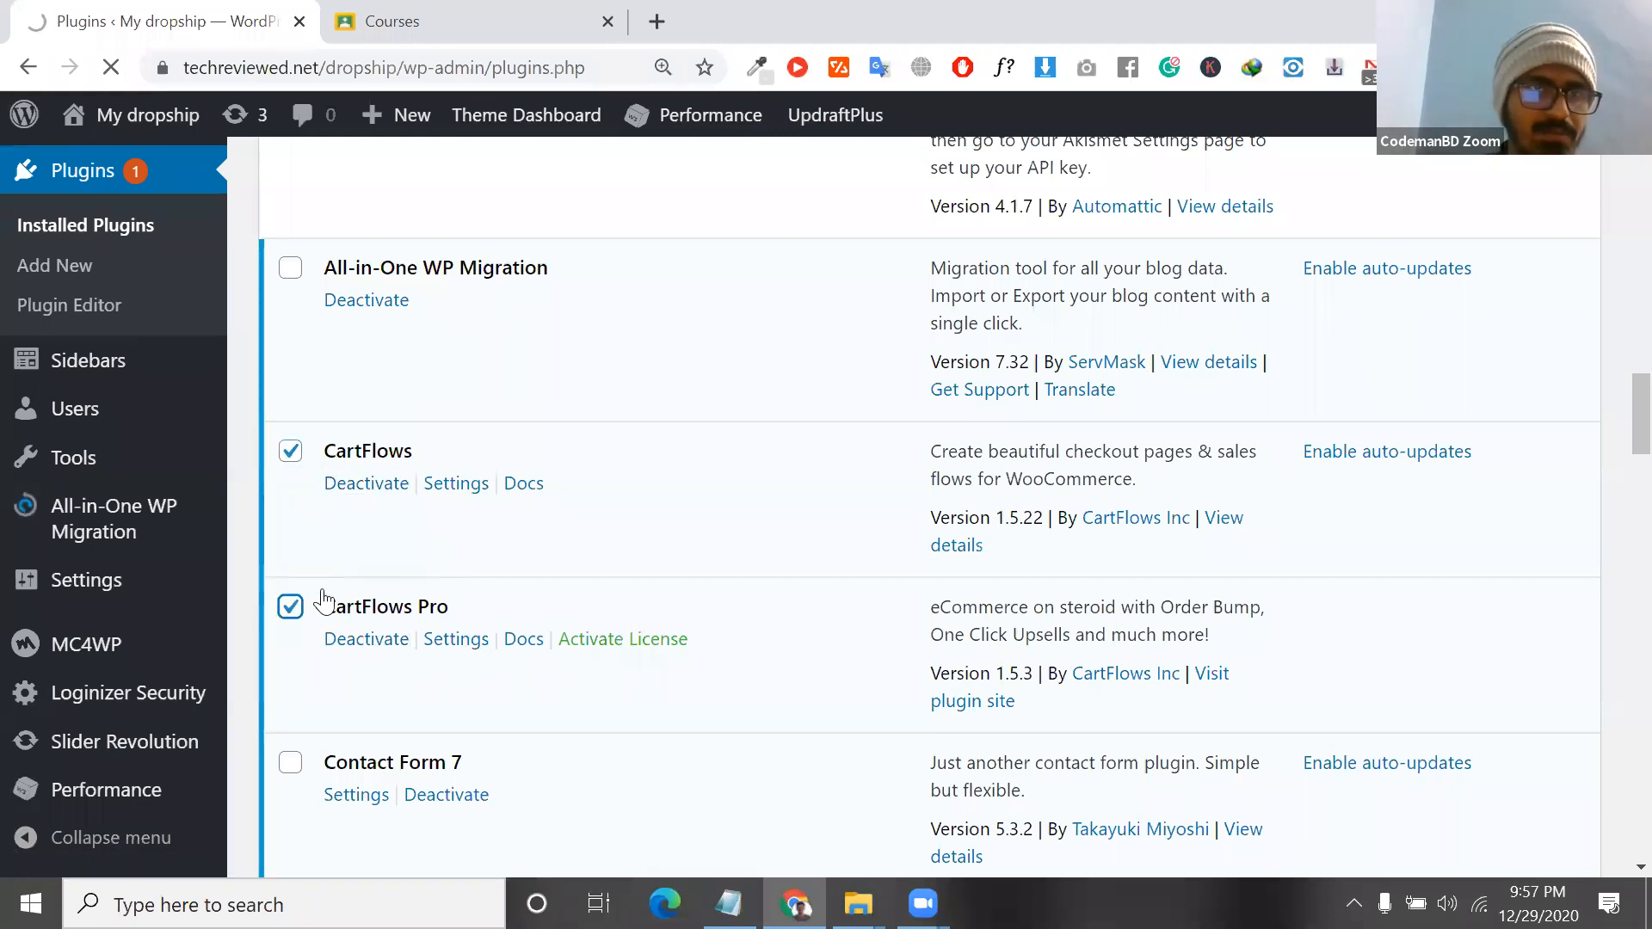
{"action": "scroll", "coordinate": [348, 568], "scroll_direction": "up", "scroll_amount": 1}
{"action": "scroll", "coordinate": [348, 568], "scroll_direction": "up", "scroll_amount": 5}
{"action": "left_click", "coordinate": [399, 475]}
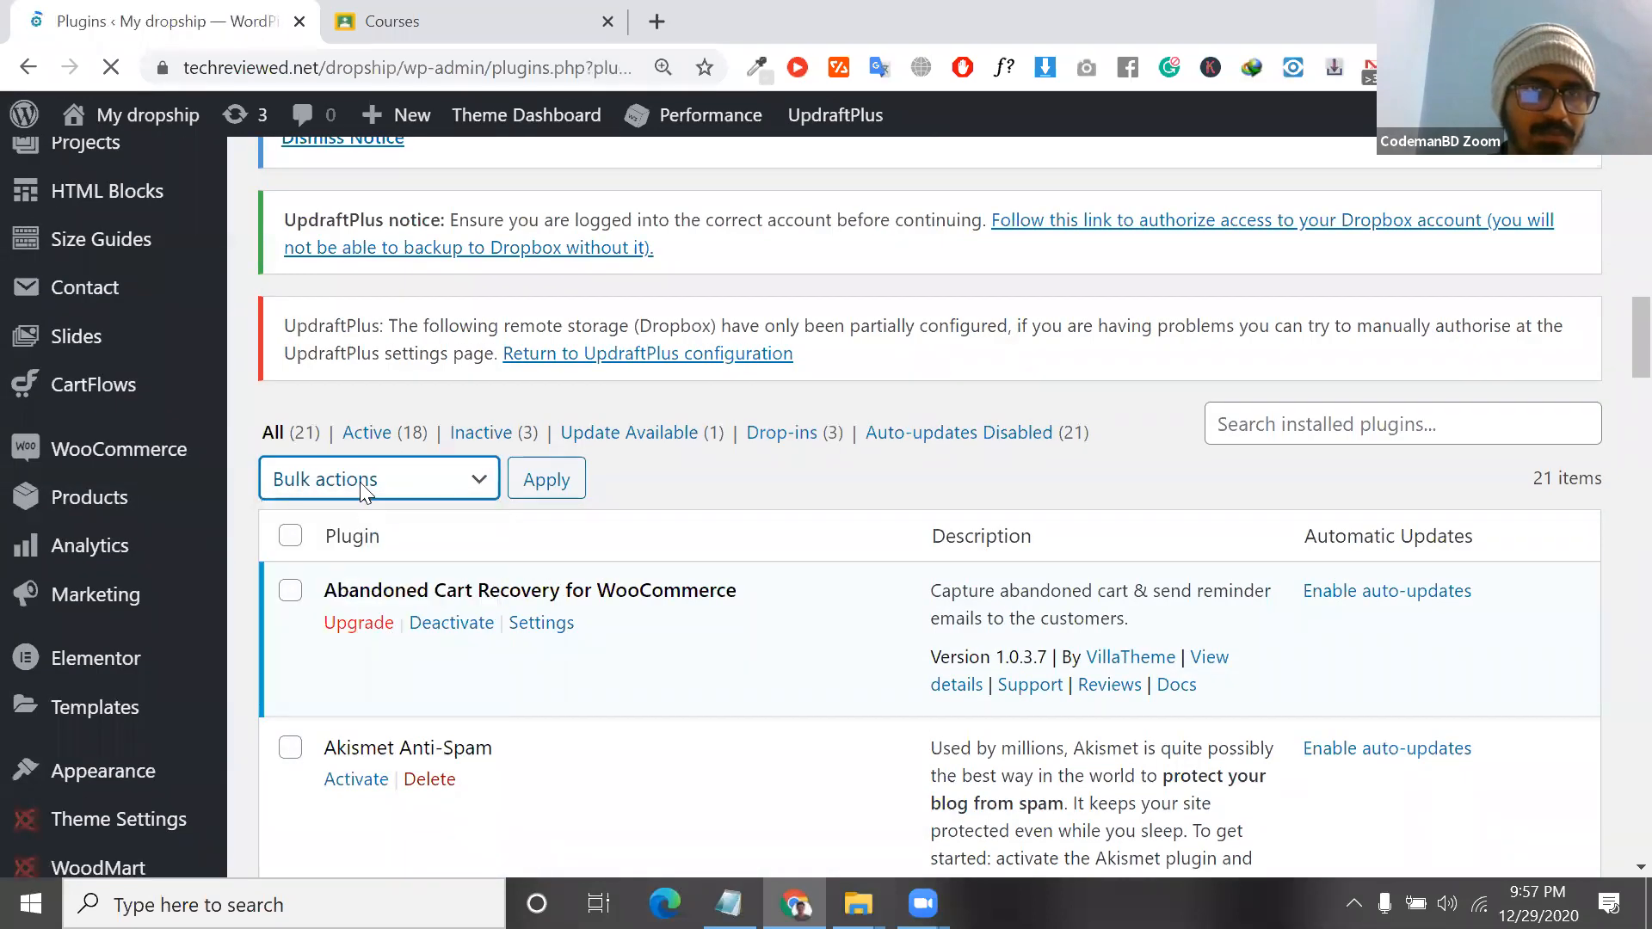
Deactivate the CartFlows Pro plugin in the reloaded plugins list.
{"action": "scroll", "coordinate": [363, 482], "scroll_direction": "down", "scroll_amount": 10}
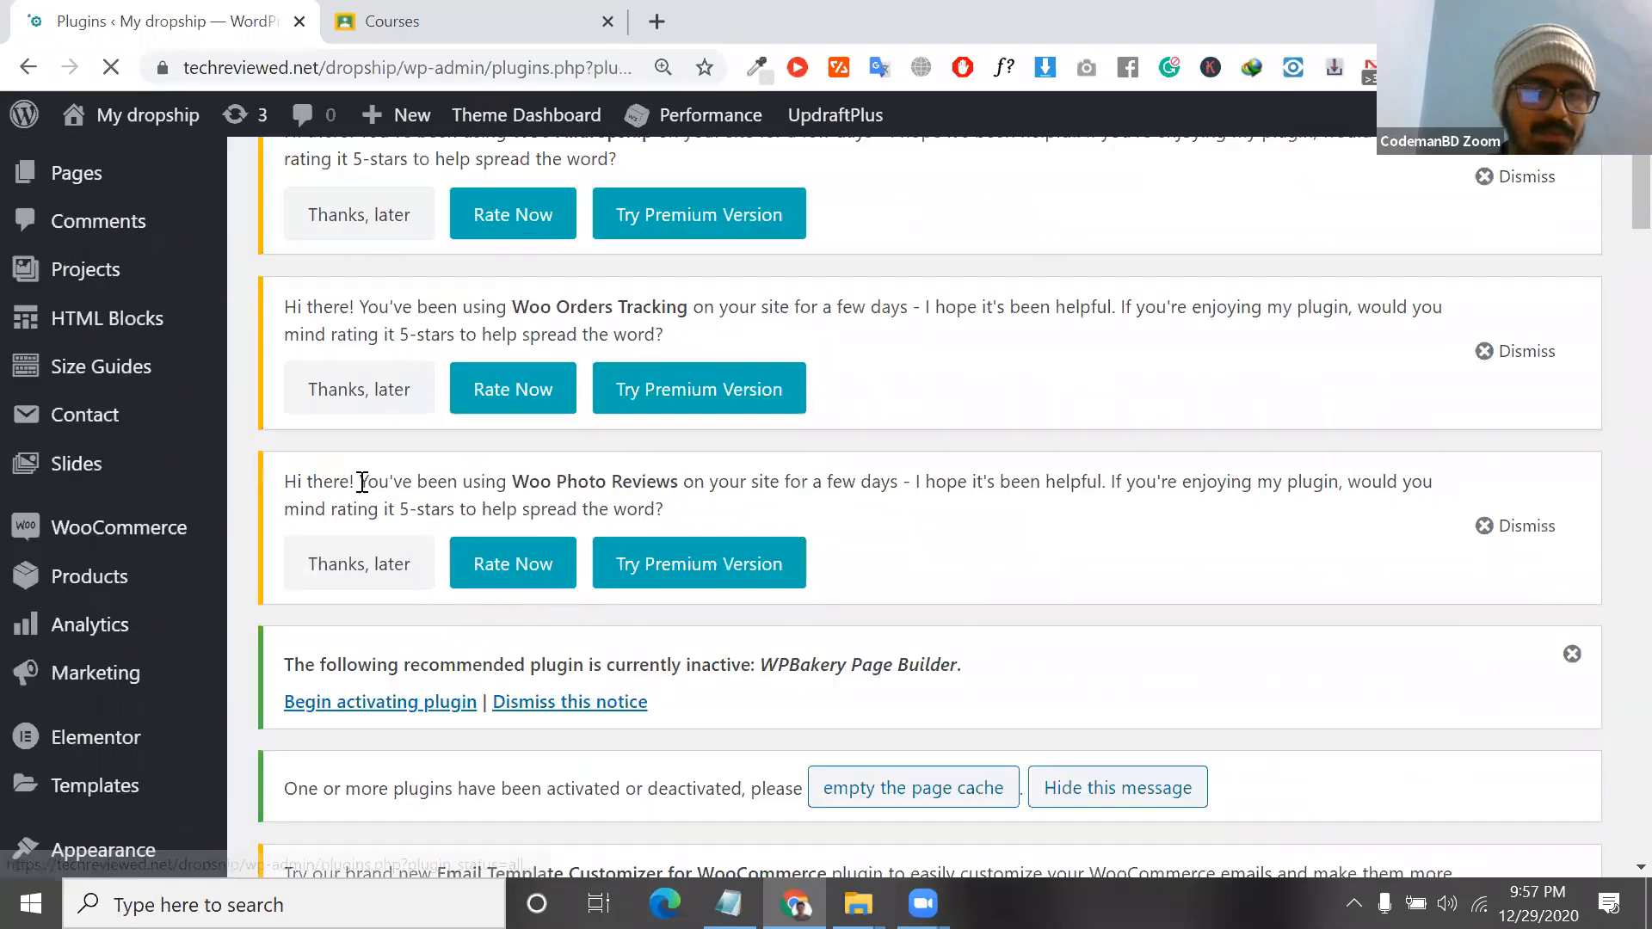
{"action": "scroll", "coordinate": [362, 481], "scroll_direction": "down", "scroll_amount": 15}
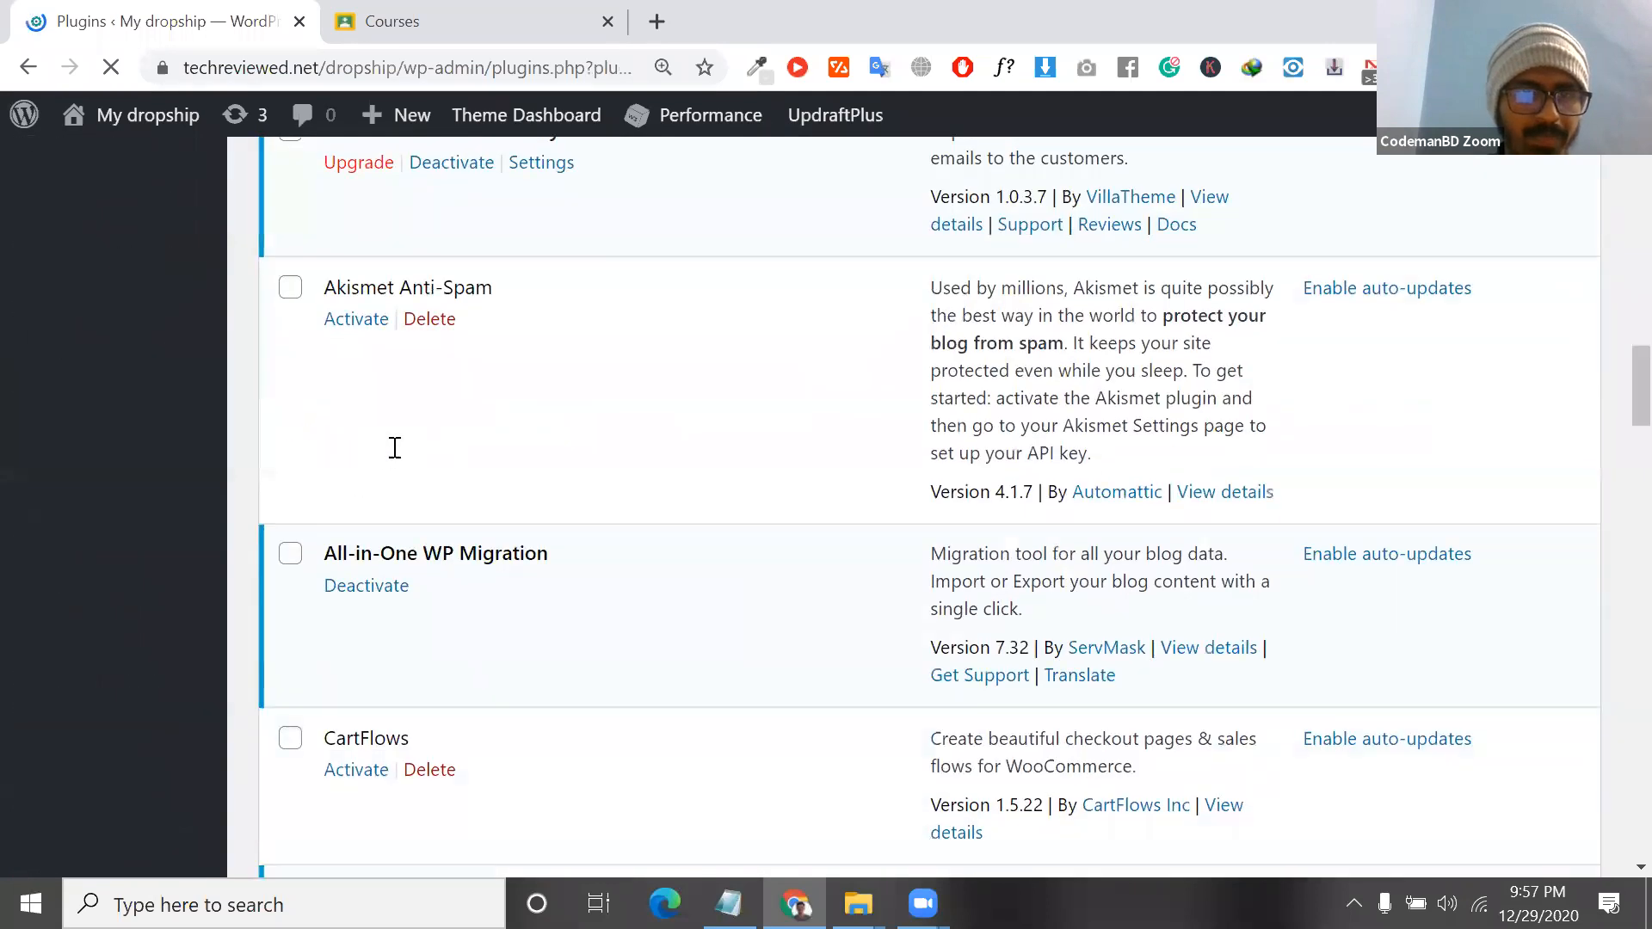
{"action": "left_click", "coordinate": [380, 695]}
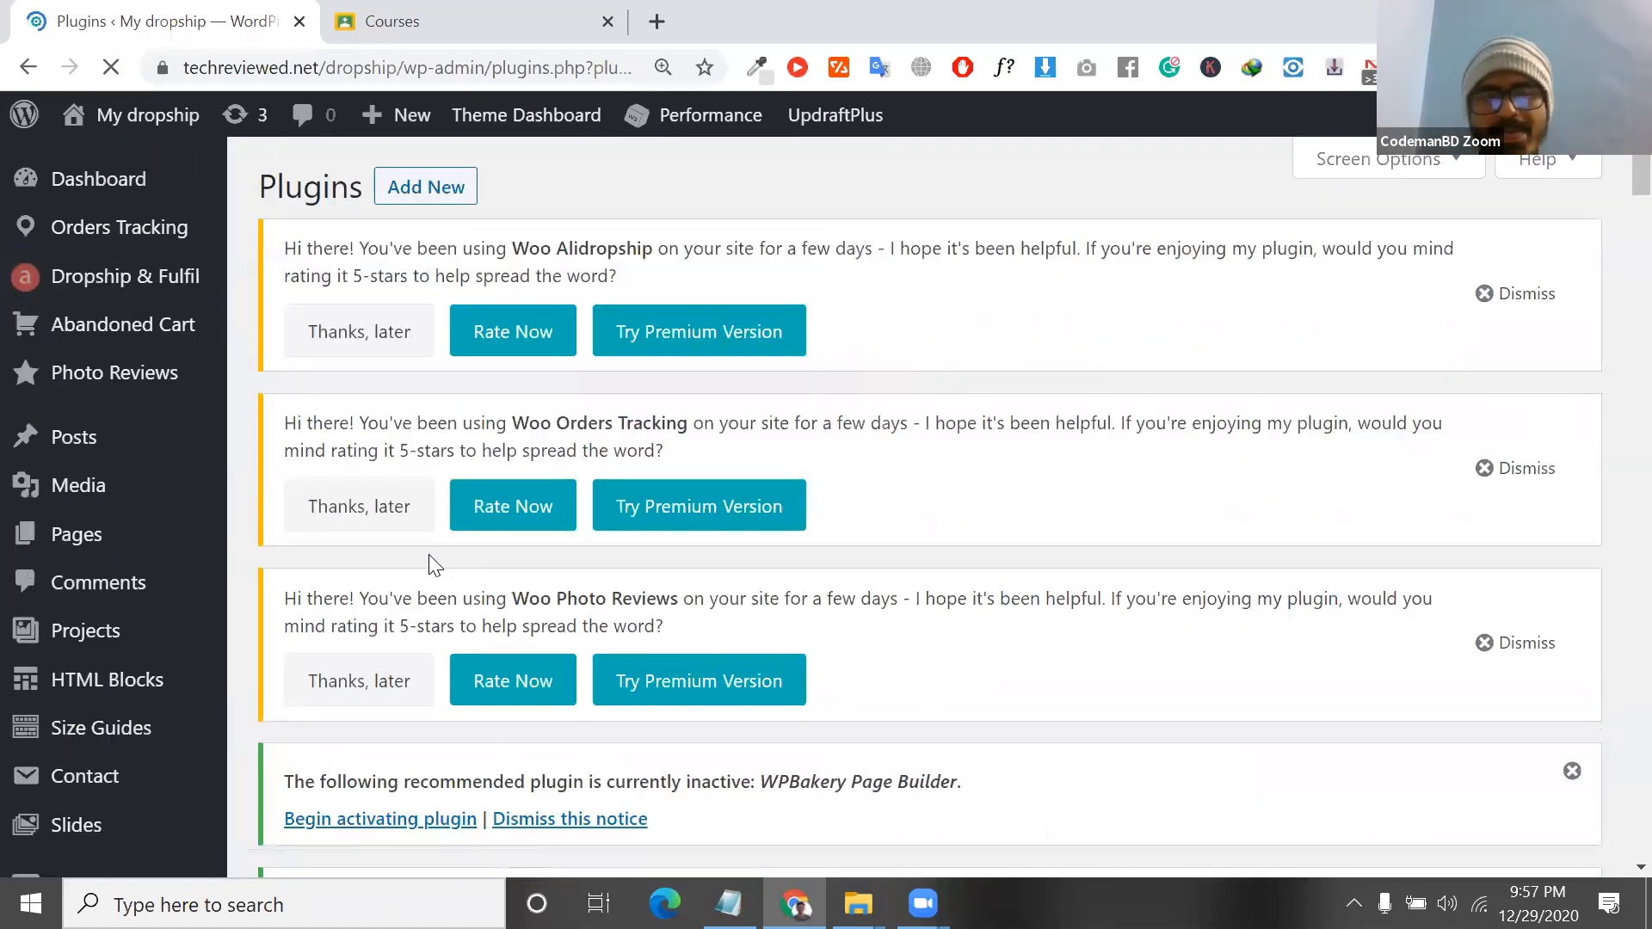
Delete the inactive CartFlows plugin and confirm the deletion.
{"action": "scroll", "coordinate": [430, 559], "scroll_direction": "down", "scroll_amount": 5}
{"action": "scroll", "coordinate": [429, 559], "scroll_direction": "down", "scroll_amount": 15}
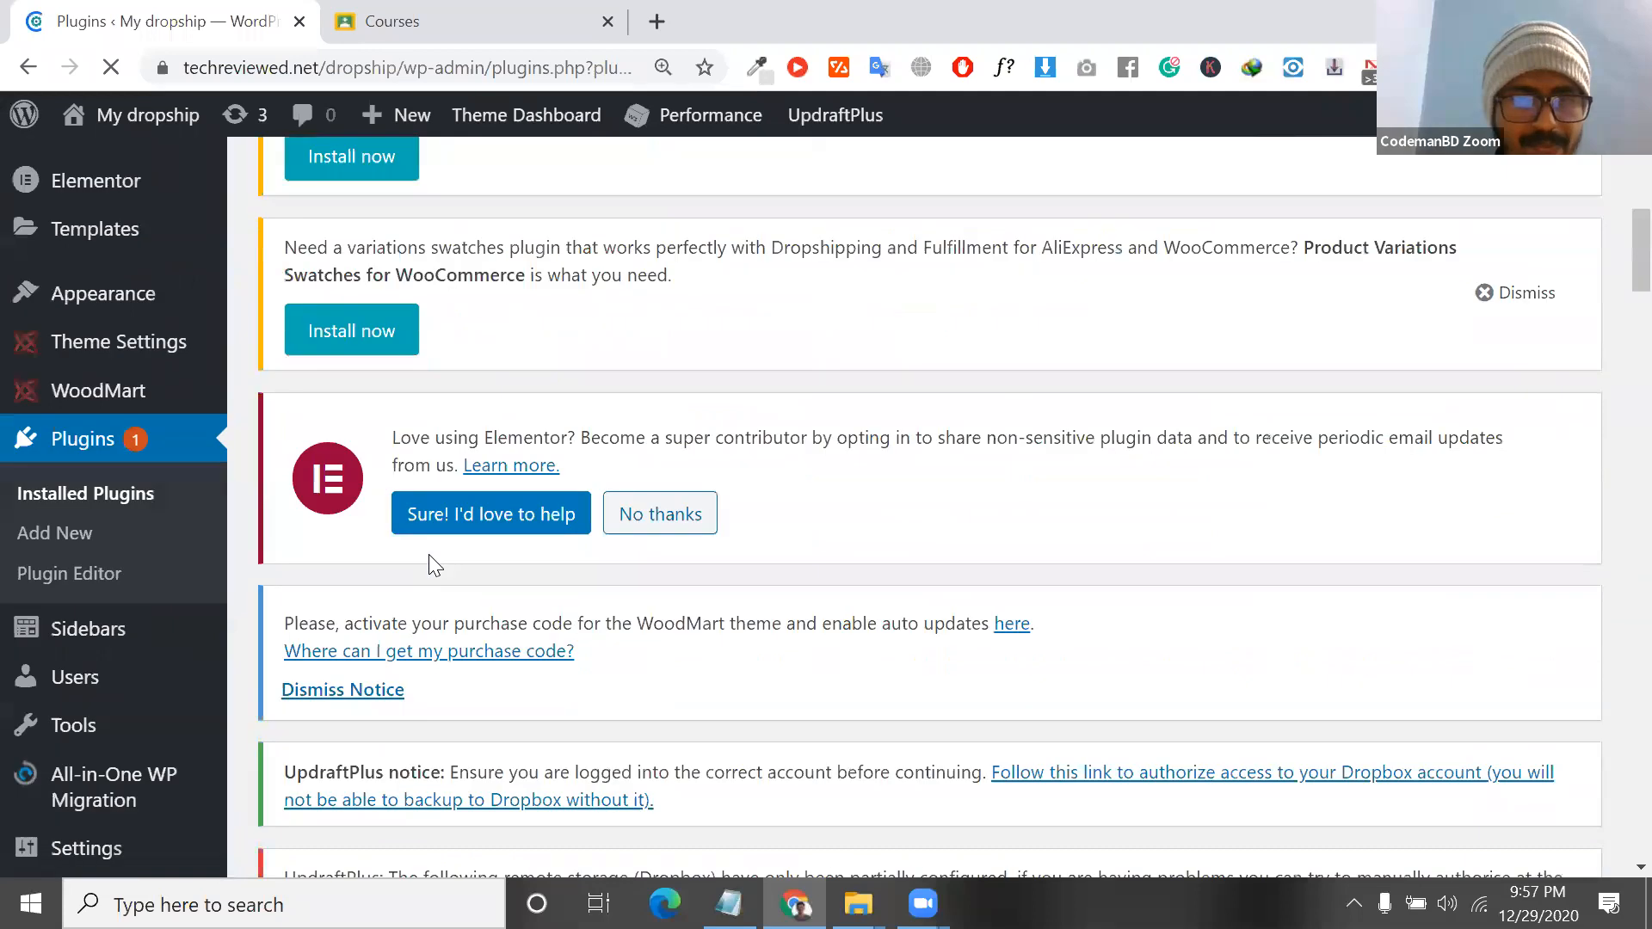
{"action": "scroll", "coordinate": [444, 632], "scroll_direction": "down", "scroll_amount": 2}
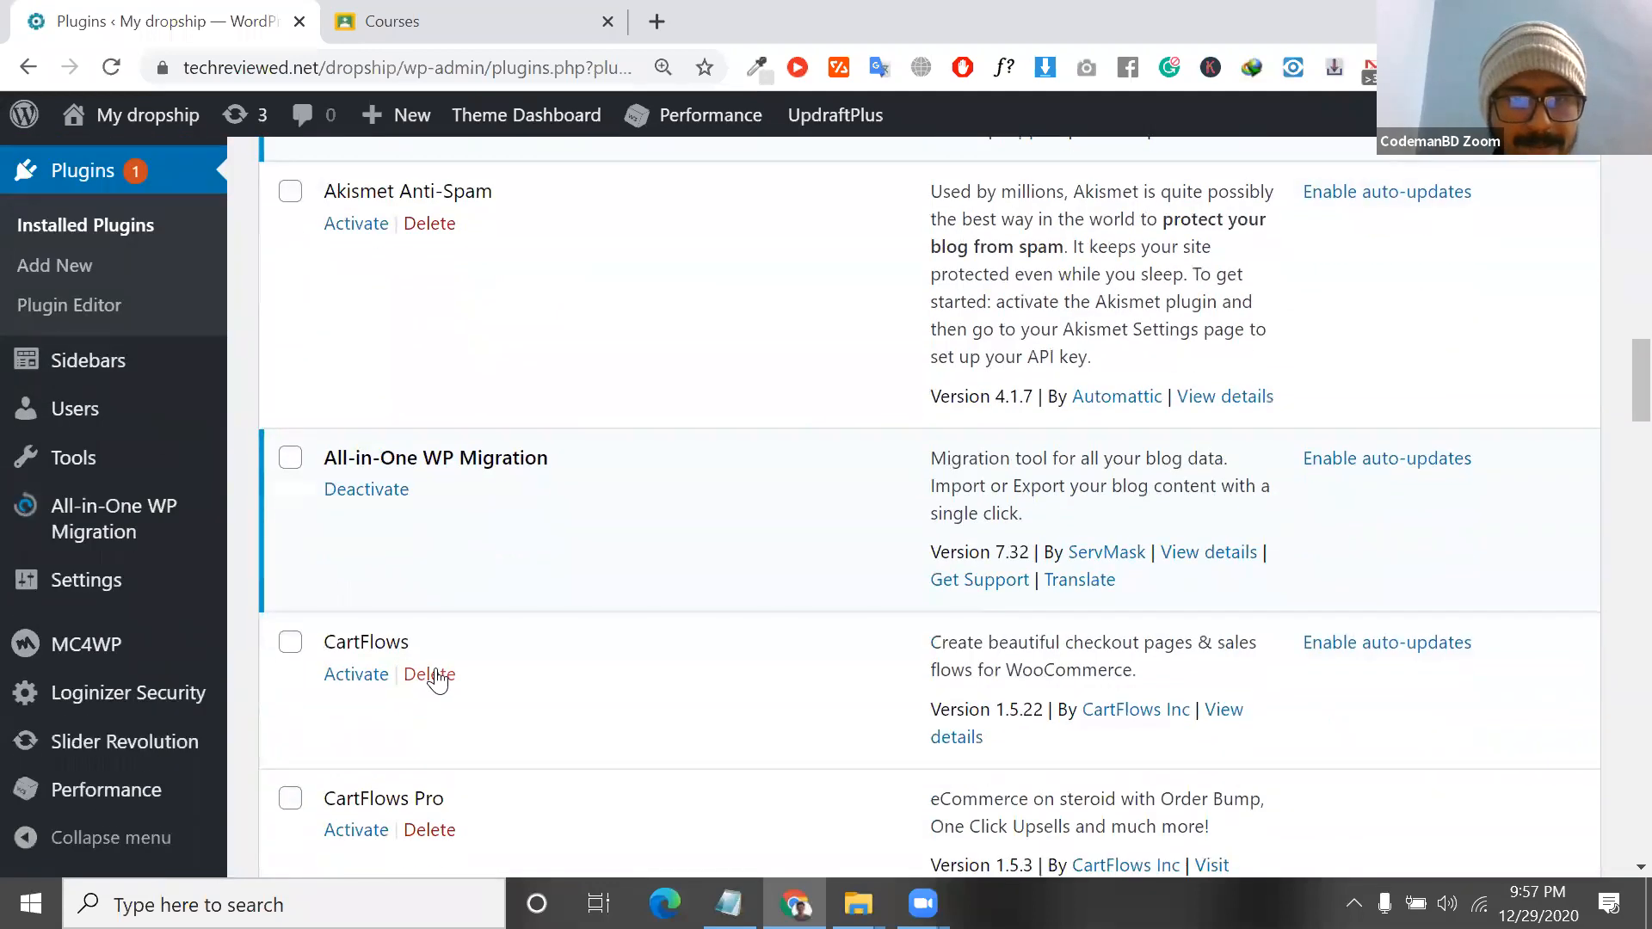
{"action": "left_click", "coordinate": [433, 676]}
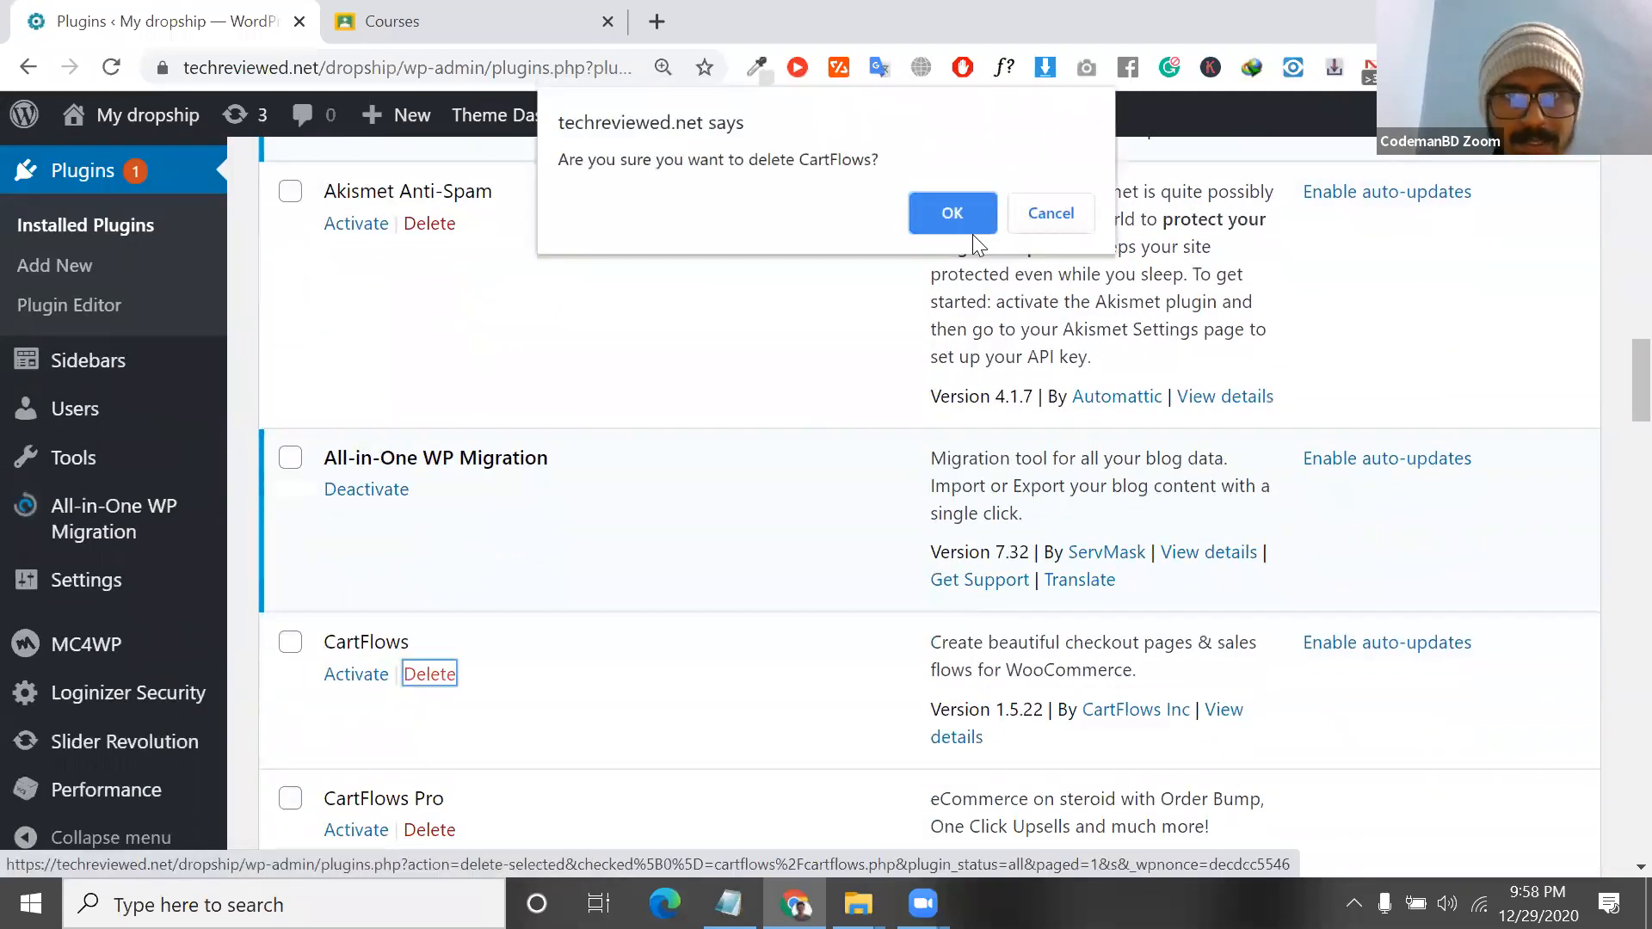
{"action": "left_click", "coordinate": [955, 215]}
Go to the page for adding plugins and bring up the form for uploading a plugin in .zip format.
{"action": "scroll", "coordinate": [561, 356], "scroll_direction": "up", "scroll_amount": 13}
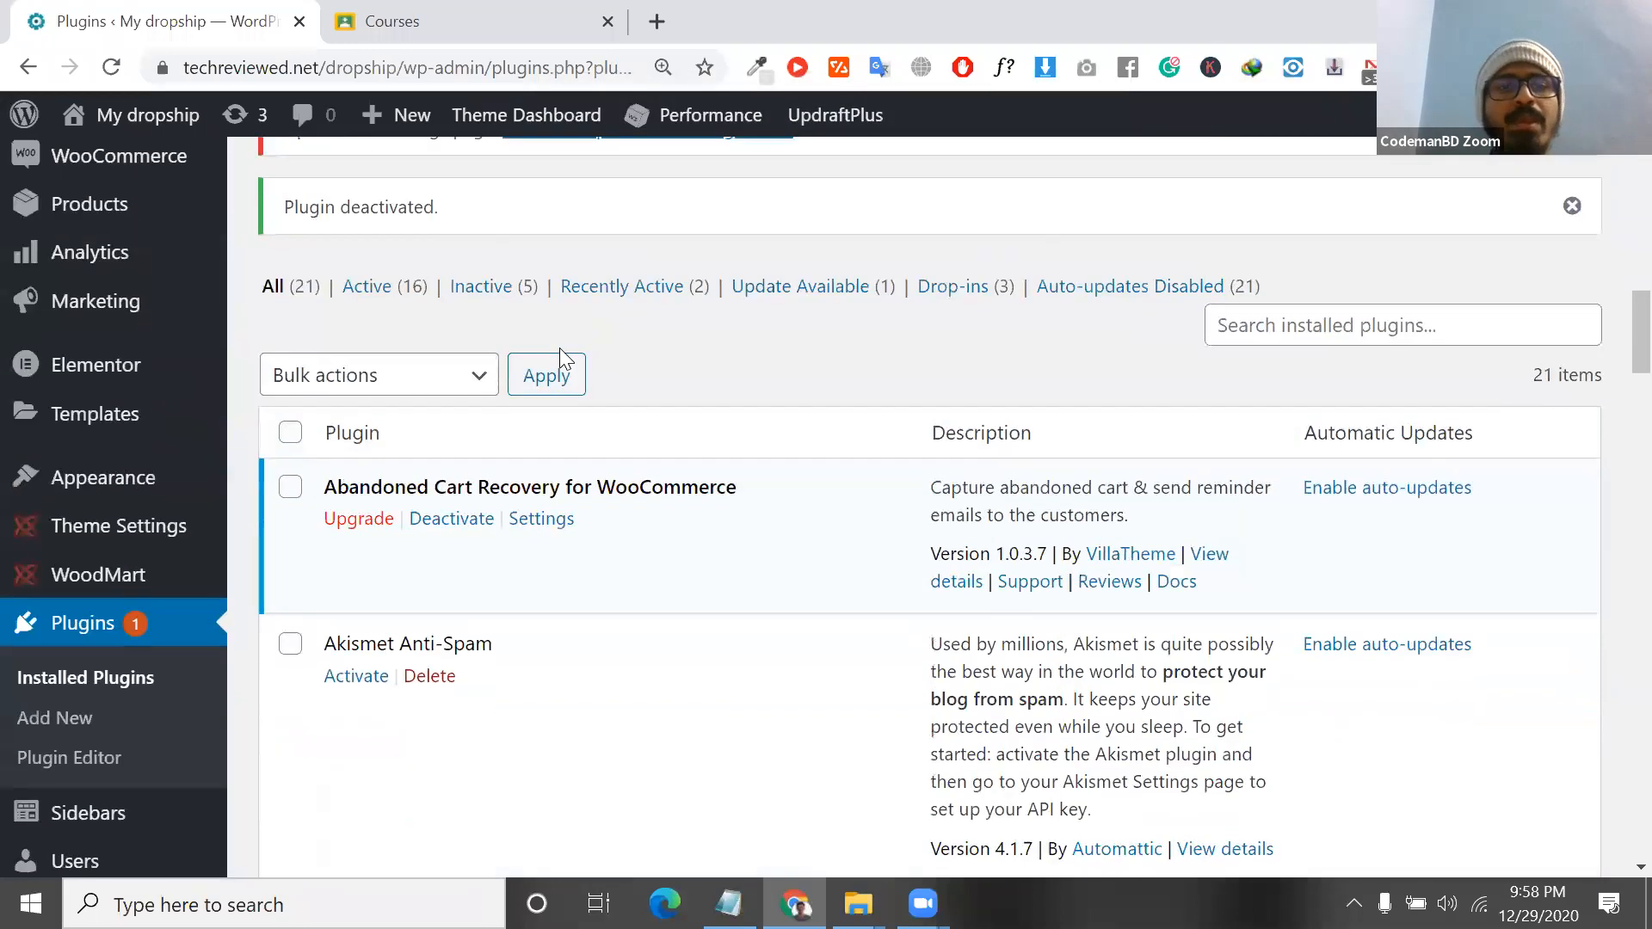
{"action": "scroll", "coordinate": [591, 370], "scroll_direction": "up", "scroll_amount": 6}
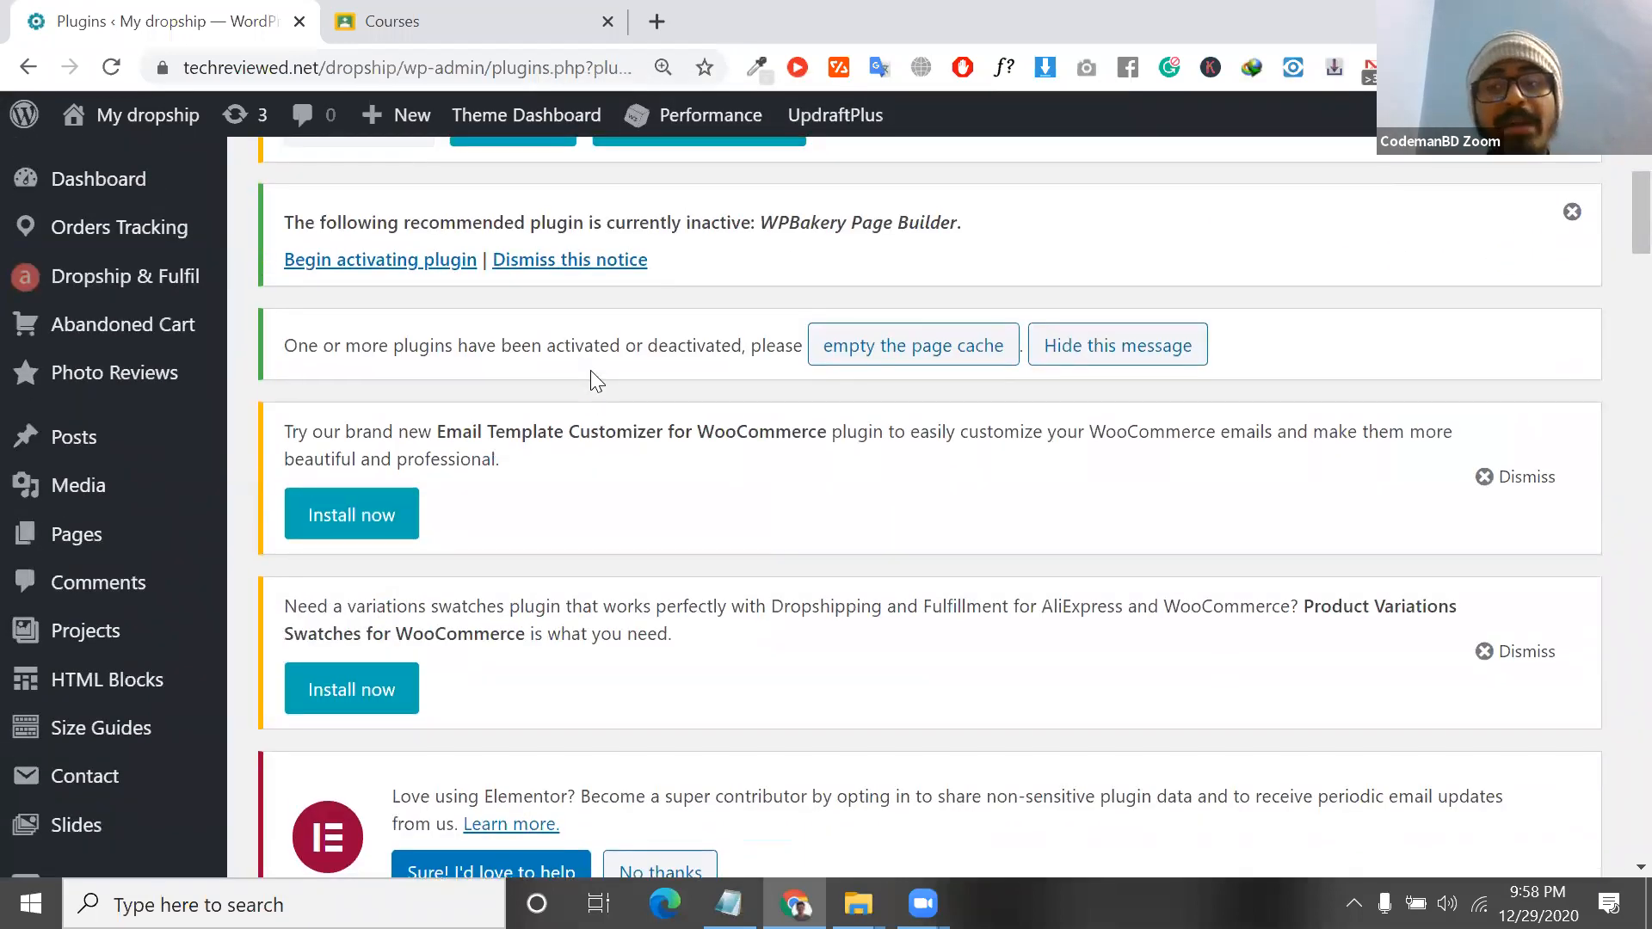
{"action": "scroll", "coordinate": [590, 370], "scroll_direction": "up", "scroll_amount": 6}
{"action": "left_click", "coordinate": [452, 202]}
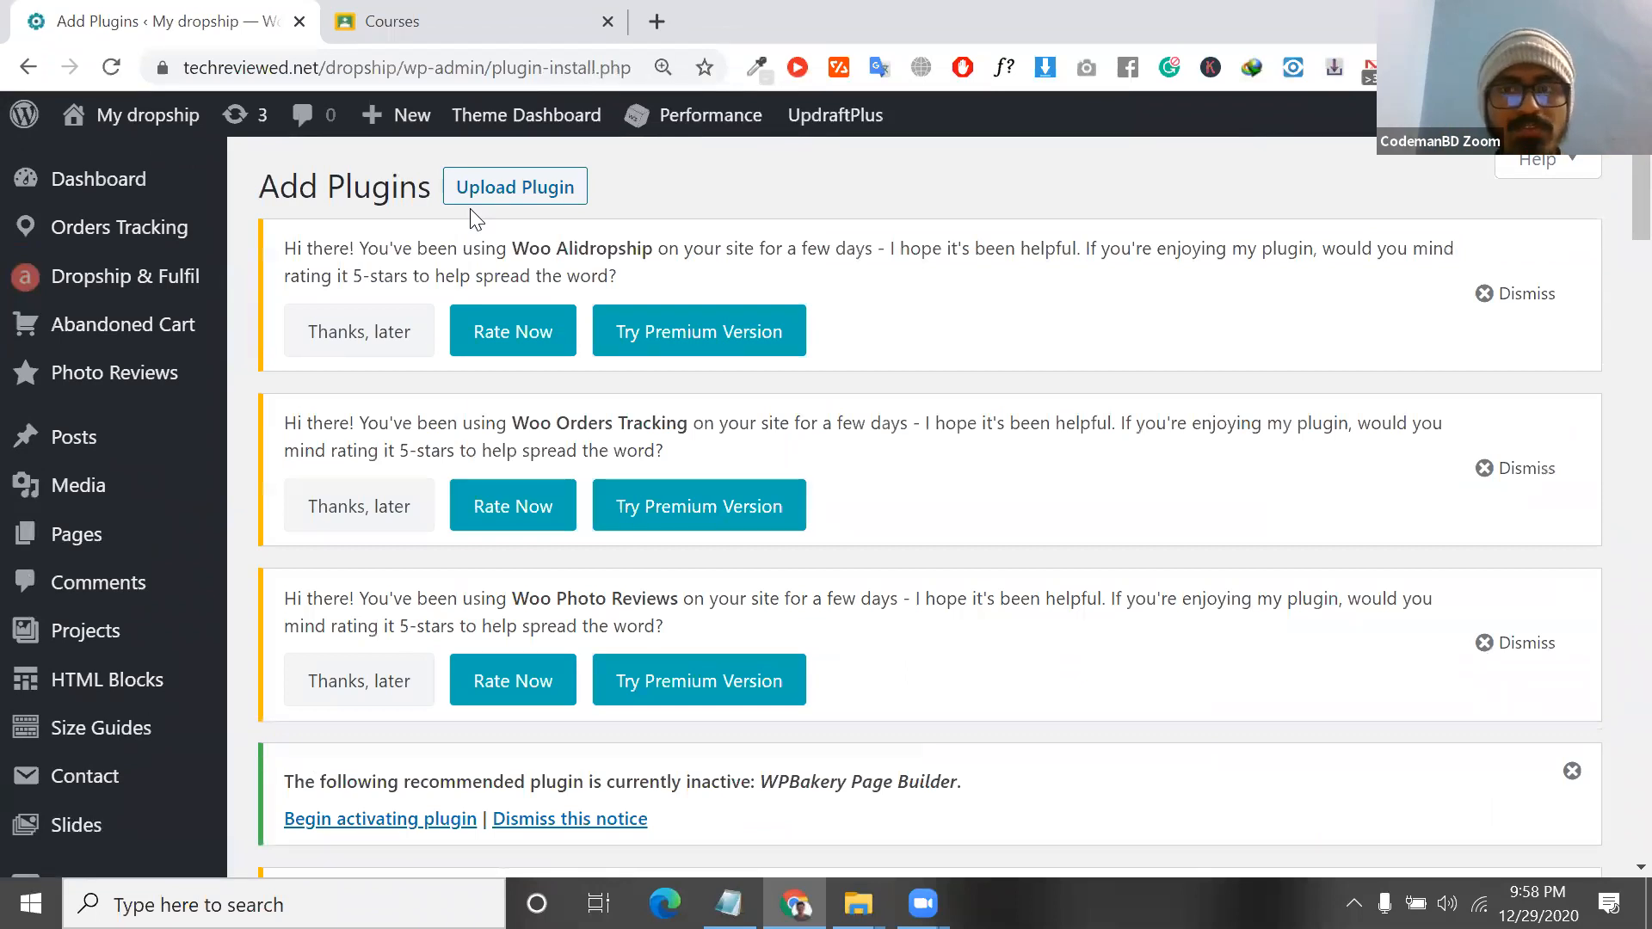
{"action": "scroll", "coordinate": [682, 553], "scroll_direction": "down", "scroll_amount": 15}
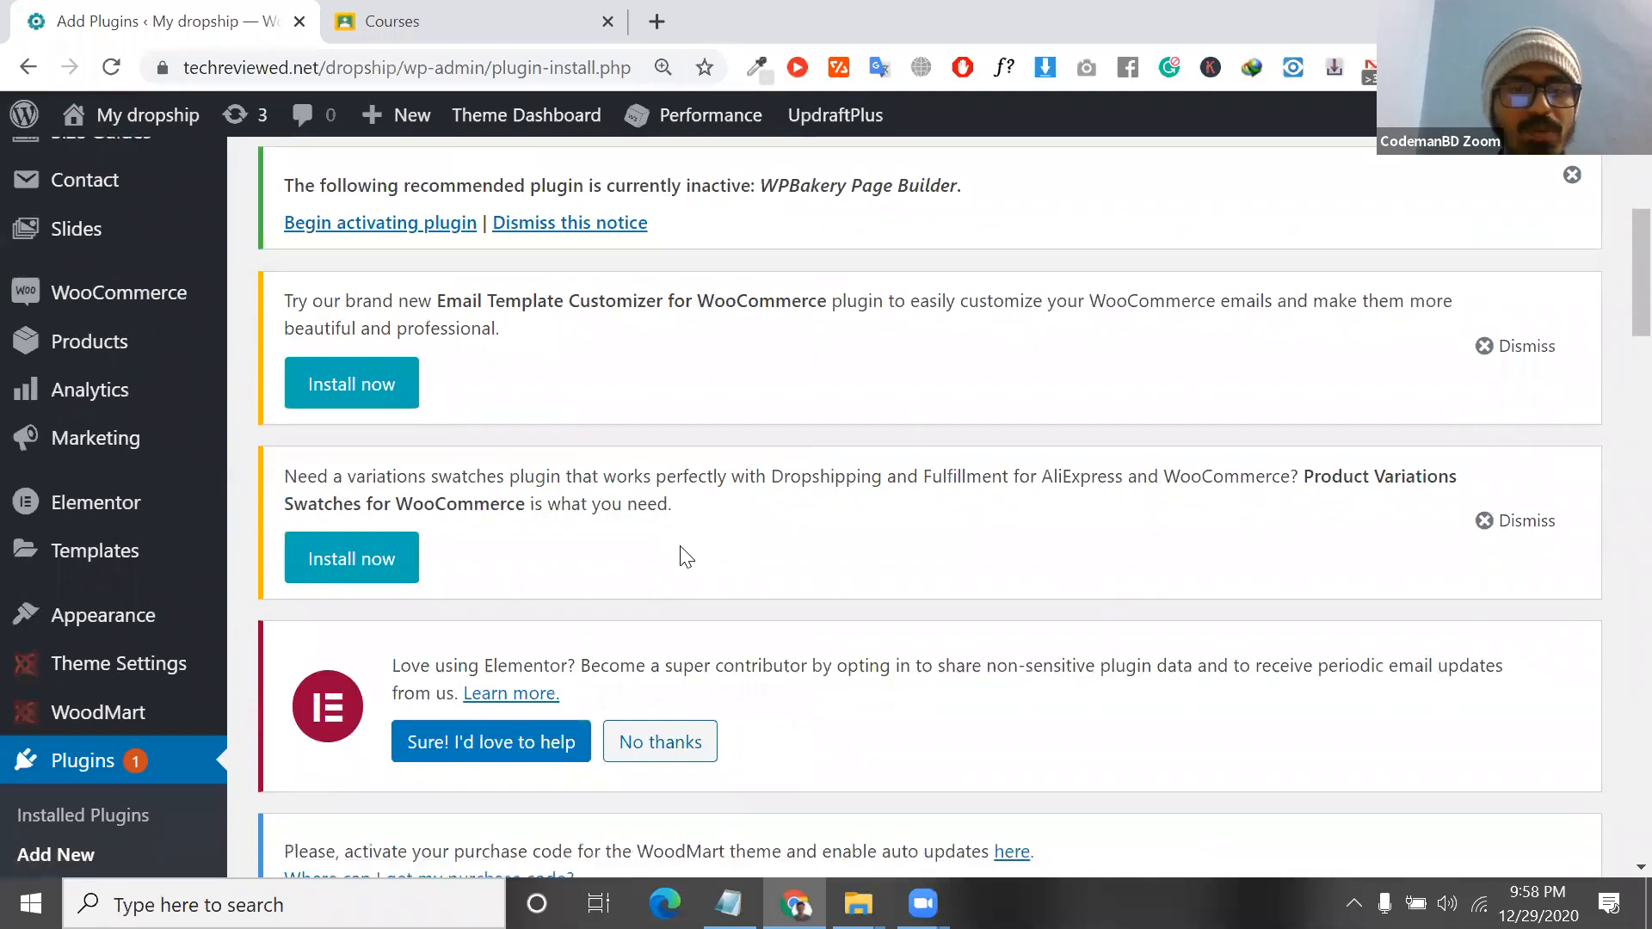
{"action": "scroll", "coordinate": [686, 558], "scroll_direction": "up", "scroll_amount": 15}
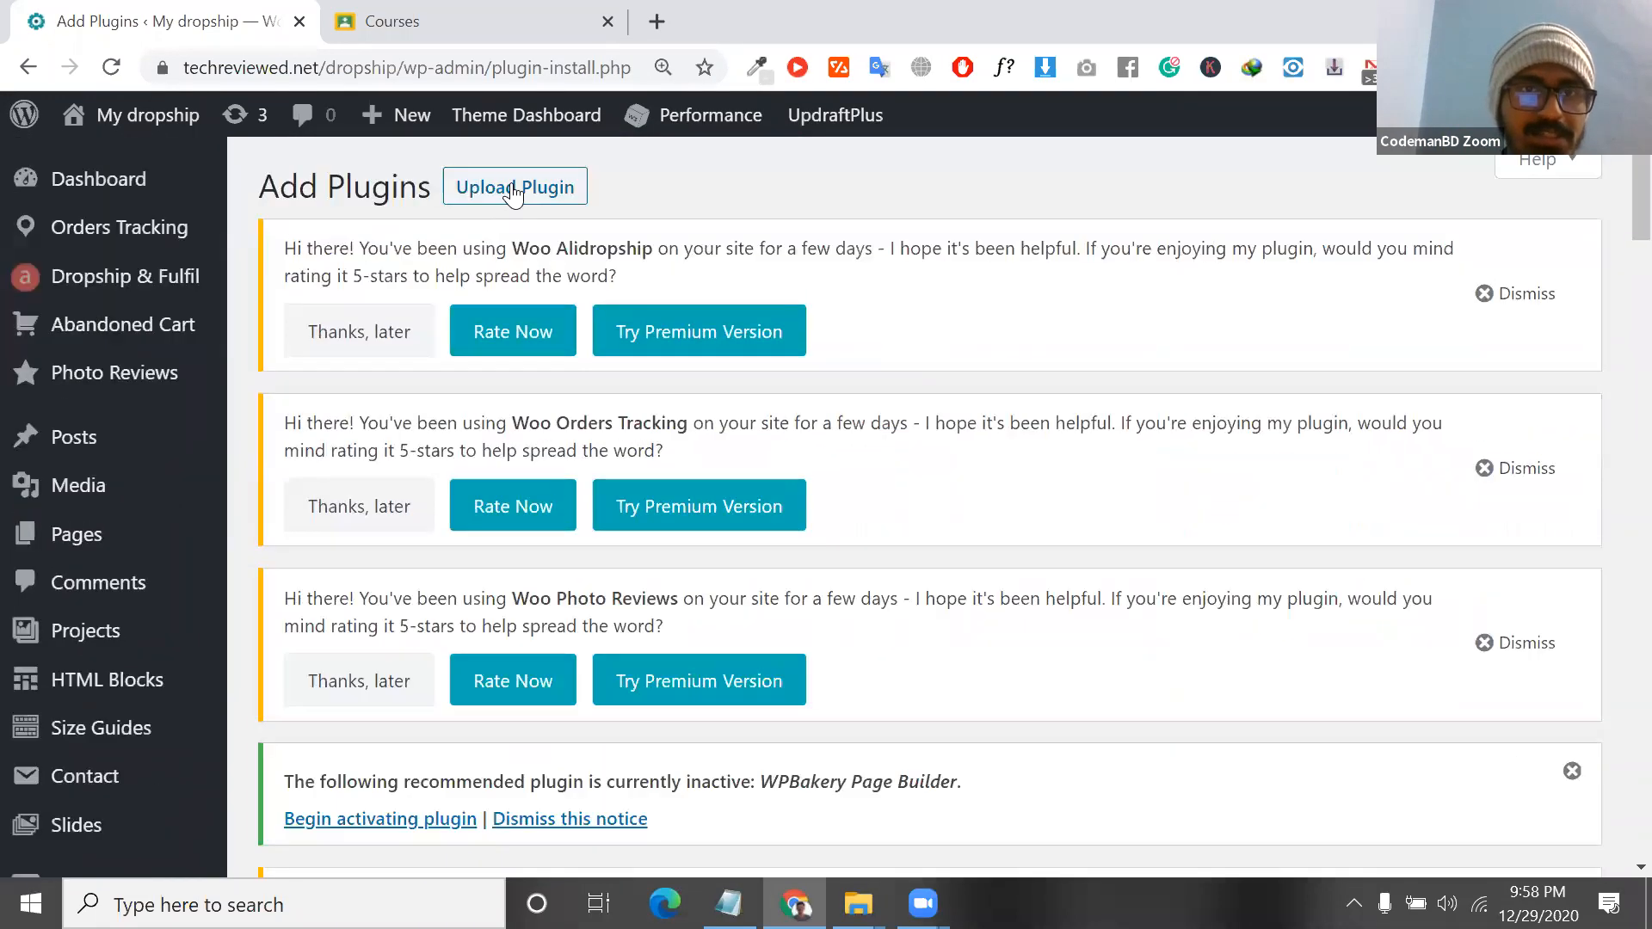
{"action": "scroll", "coordinate": [889, 745], "scroll_direction": "down", "scroll_amount": 10}
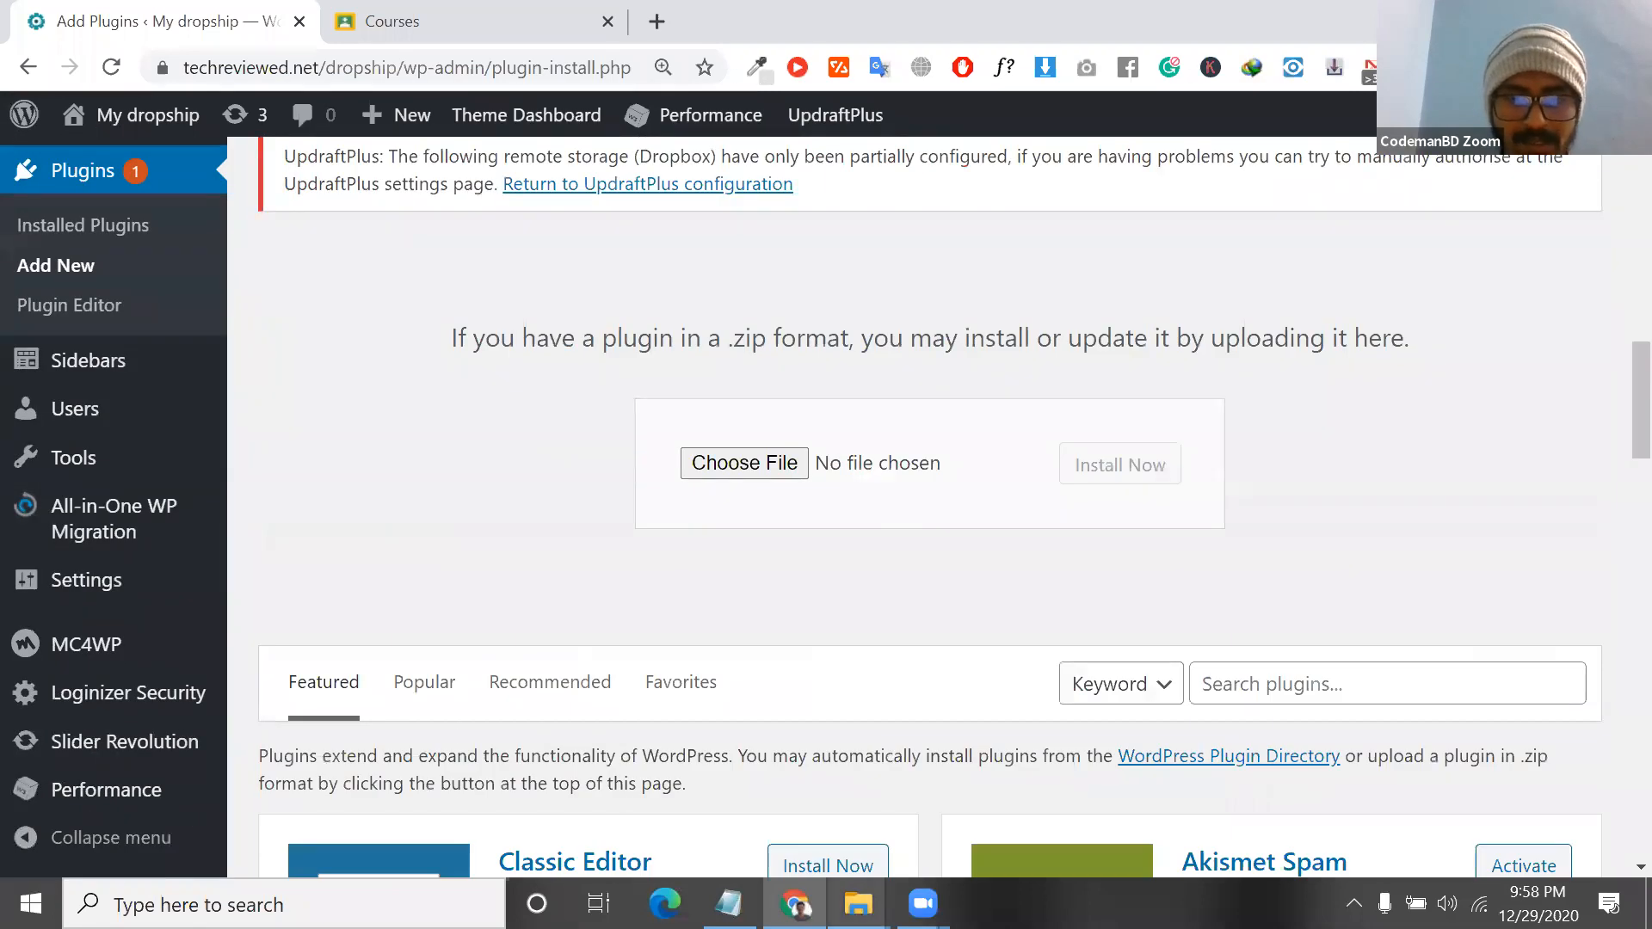
Choose cartflows.zip as the plugin file and install it.
{"action": "mouse_move", "coordinate": [857, 904]}
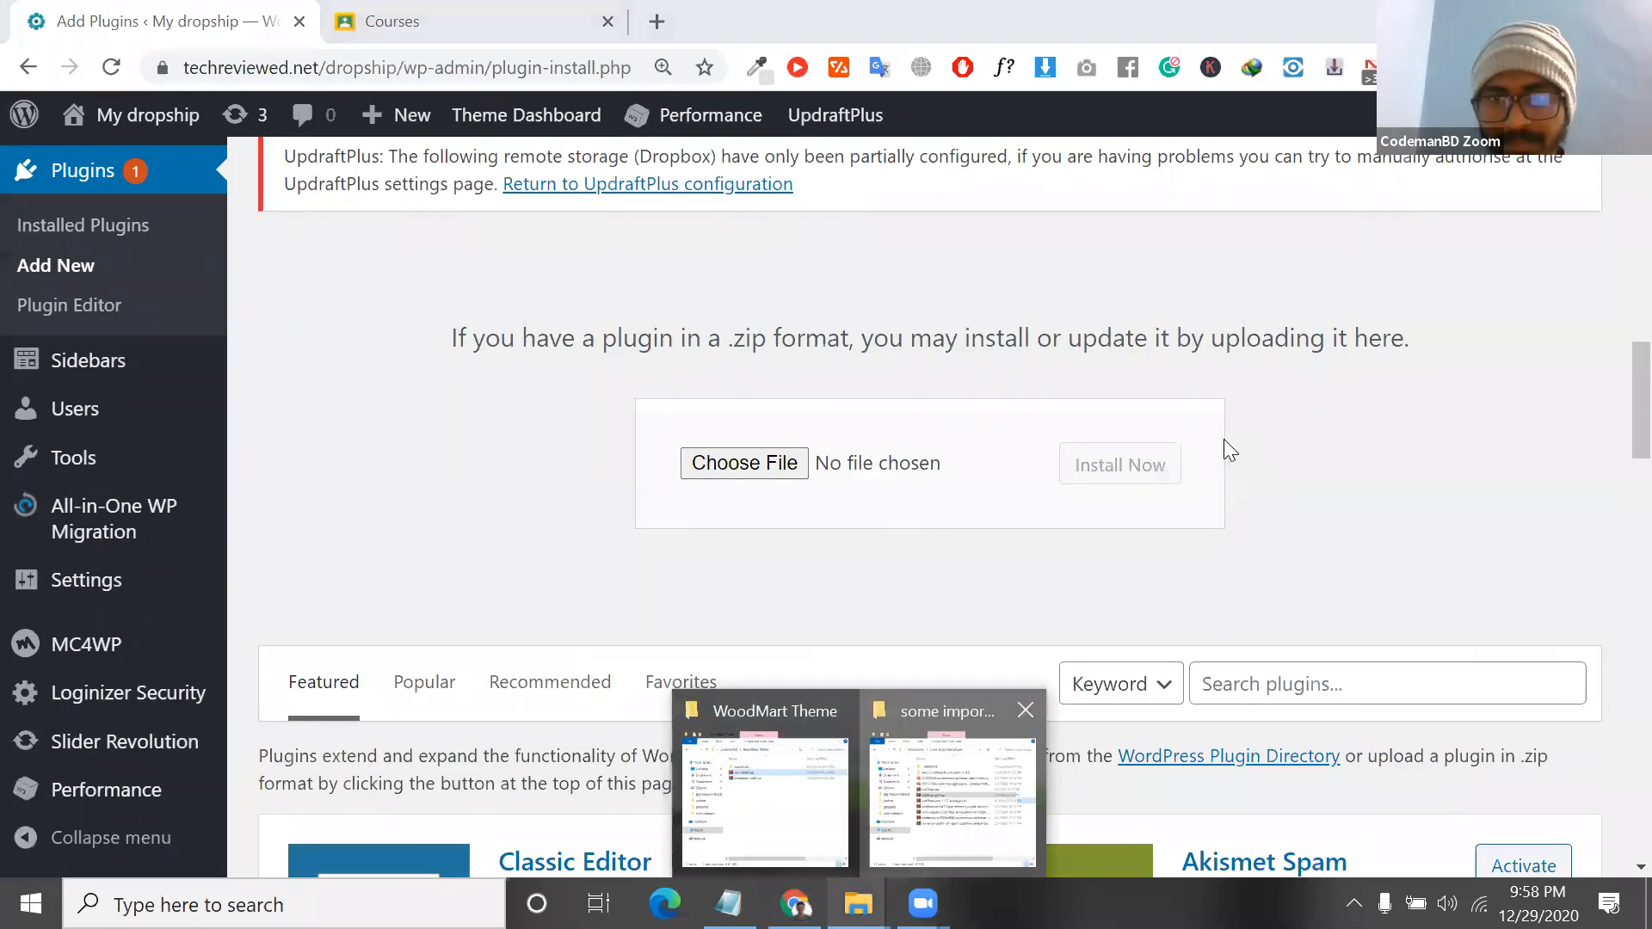
{"action": "left_click_drag", "start_coordinate": [778, 472], "coordinate": [780, 473]}
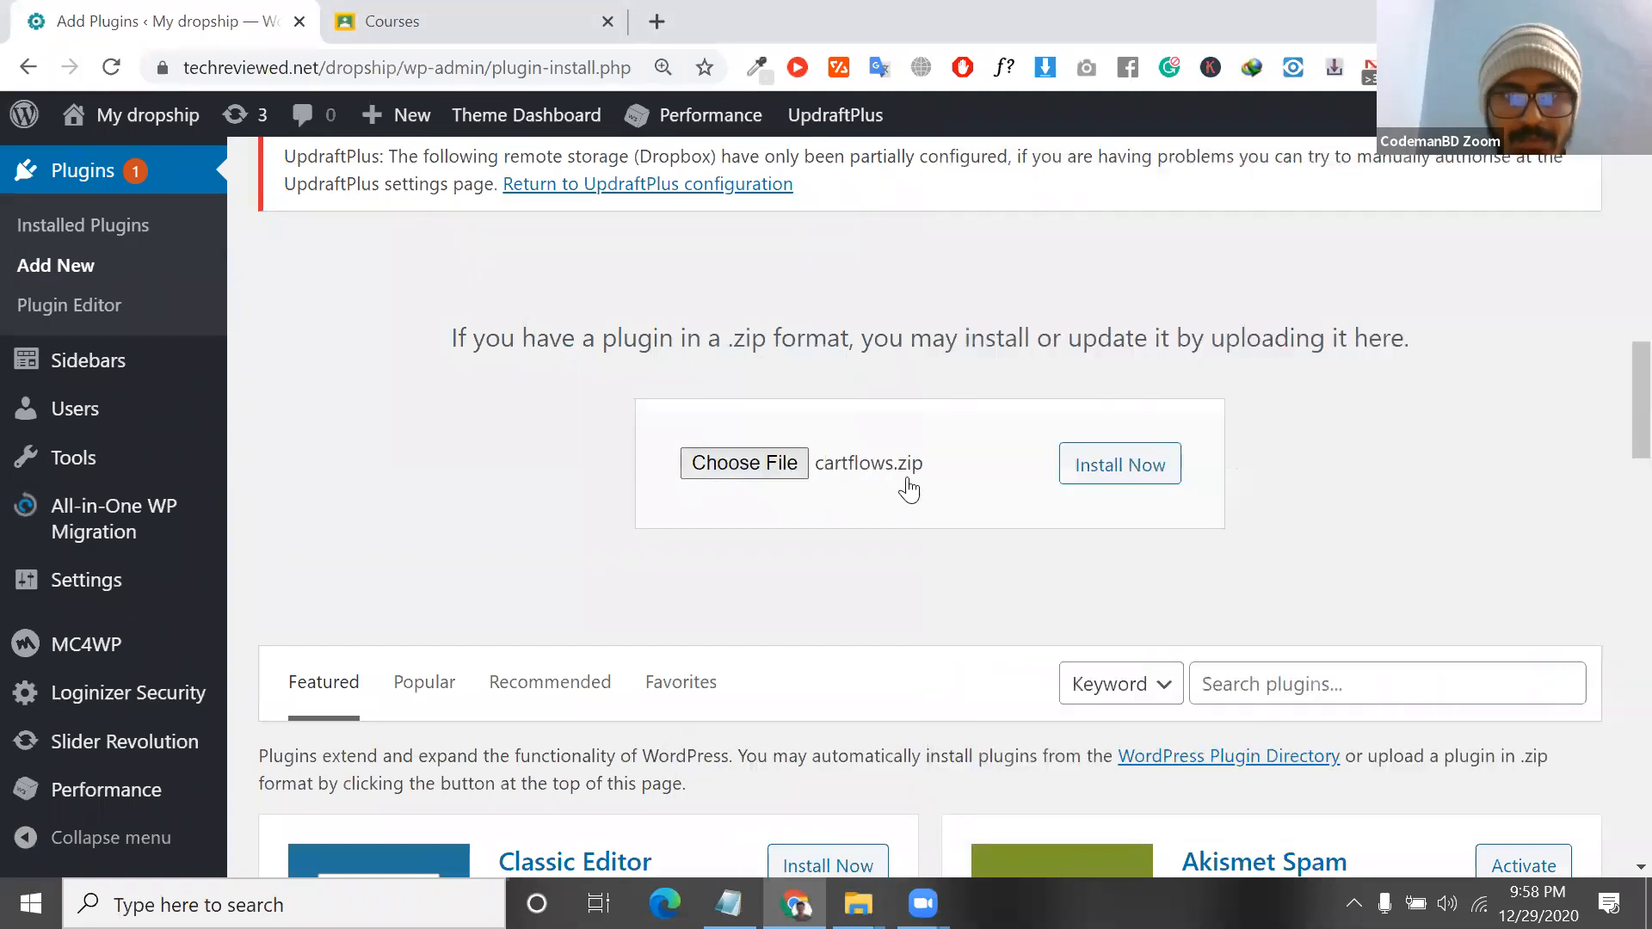
{"action": "left_click", "coordinate": [1093, 470]}
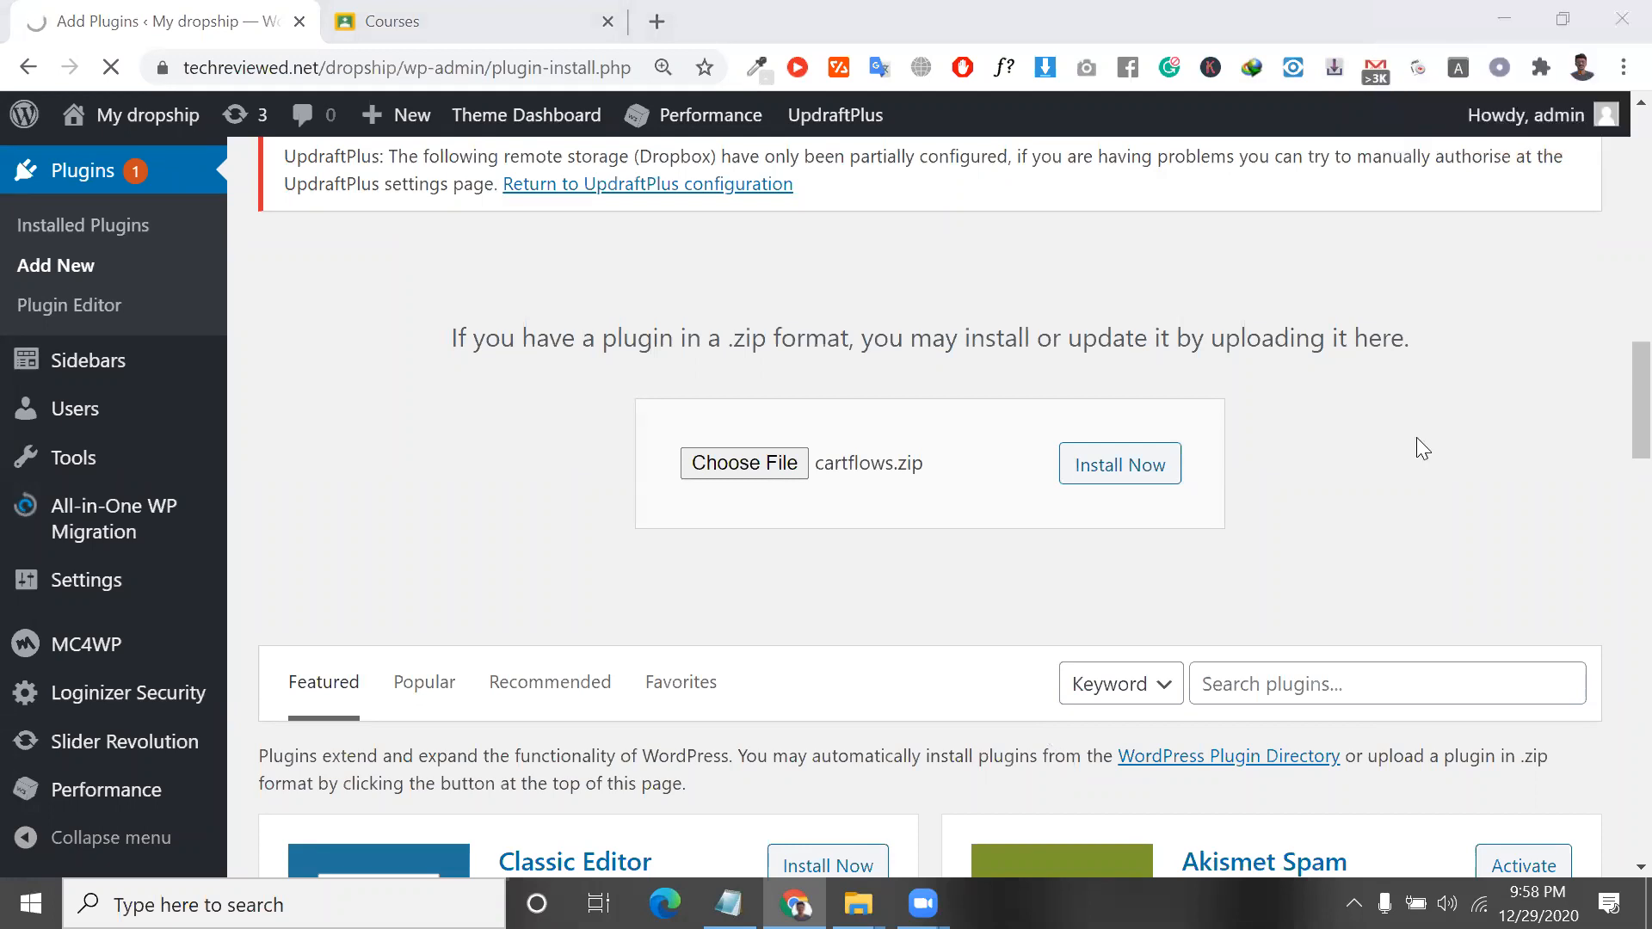
Activate the CartFlows plugin uploaded from the zip file once its installation finishes.
{"action": "scroll", "coordinate": [885, 452], "scroll_direction": "down", "scroll_amount": 2}
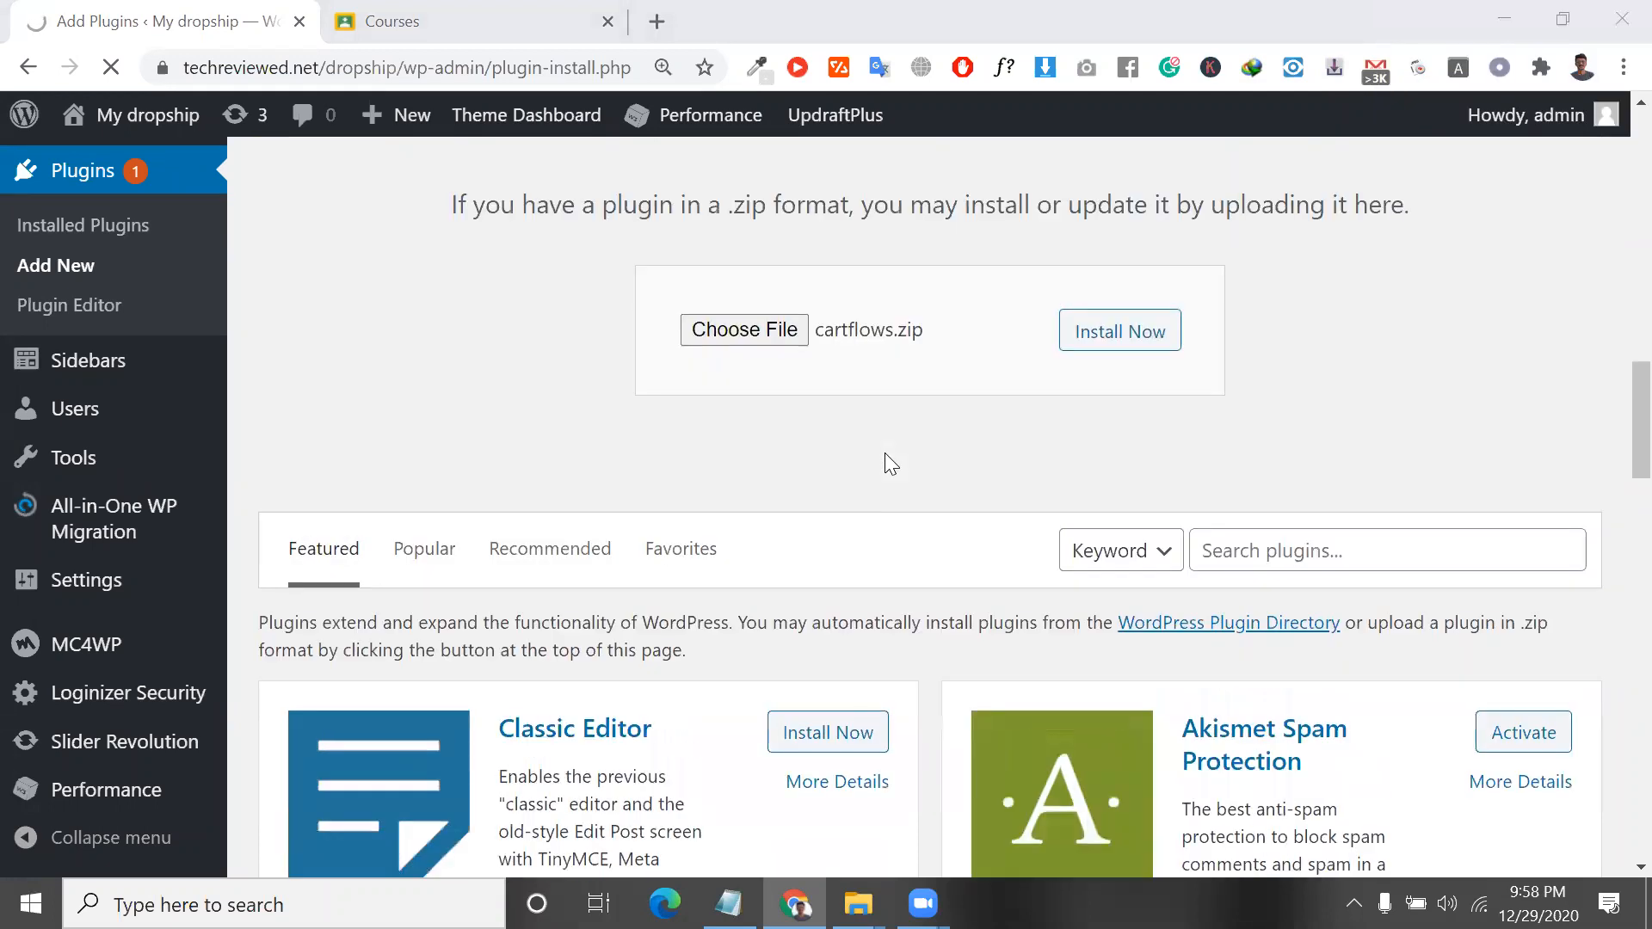
{"action": "scroll", "coordinate": [885, 453], "scroll_direction": "up", "scroll_amount": 2}
{"action": "triple_click", "coordinate": [868, 343]}
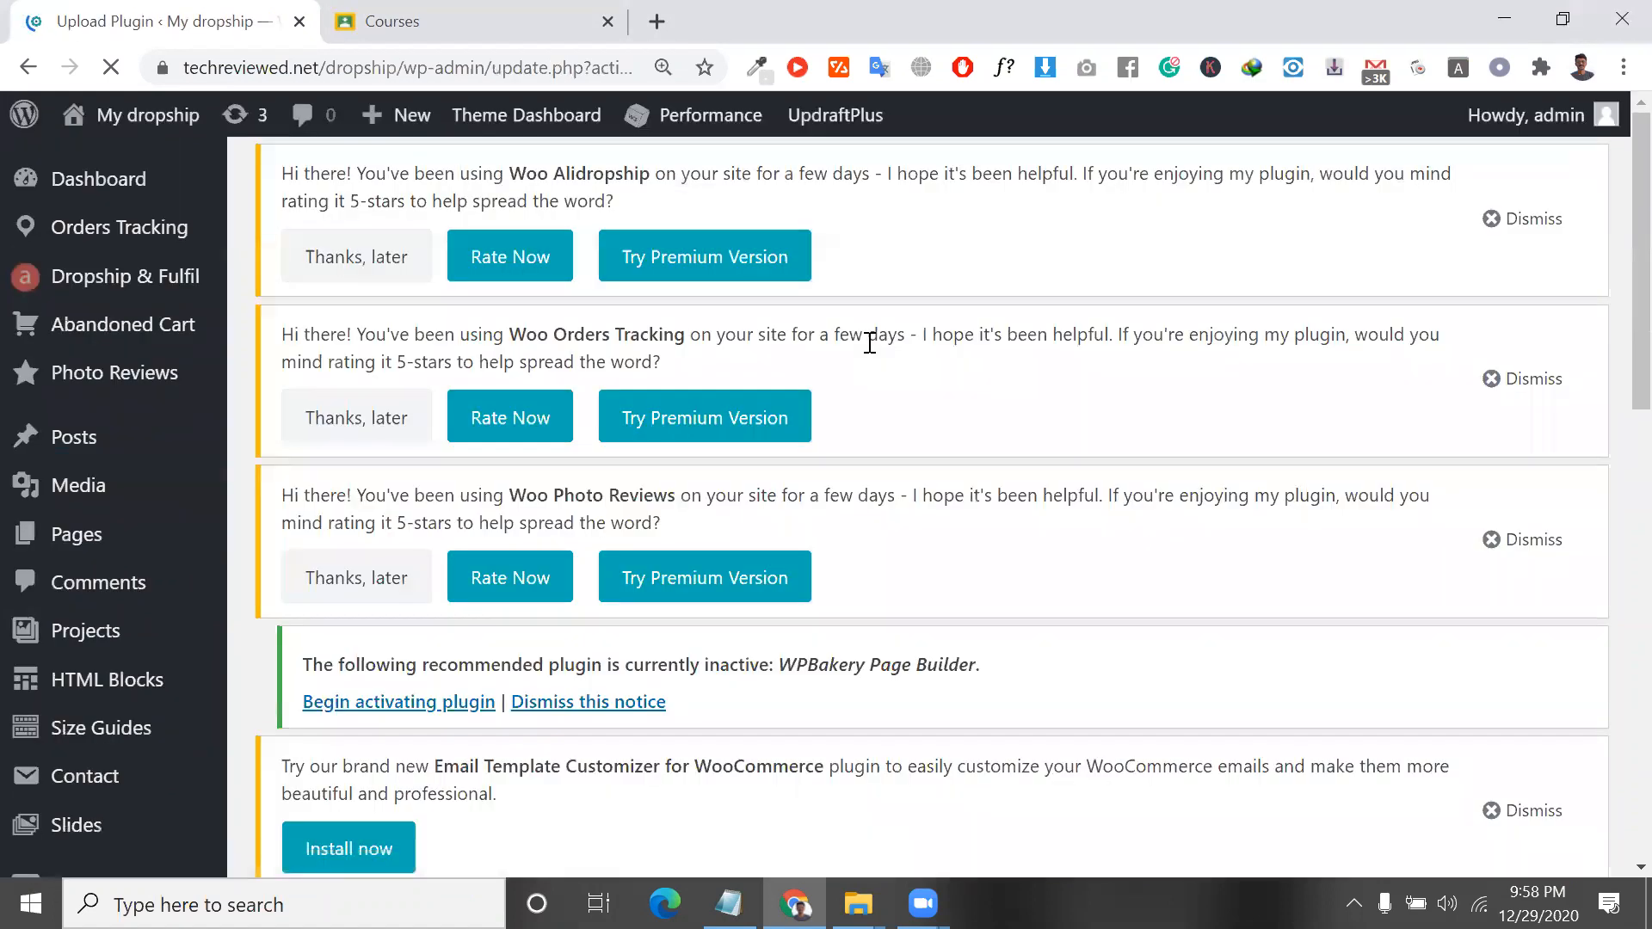
{"action": "scroll", "coordinate": [869, 342], "scroll_direction": "down", "scroll_amount": 15}
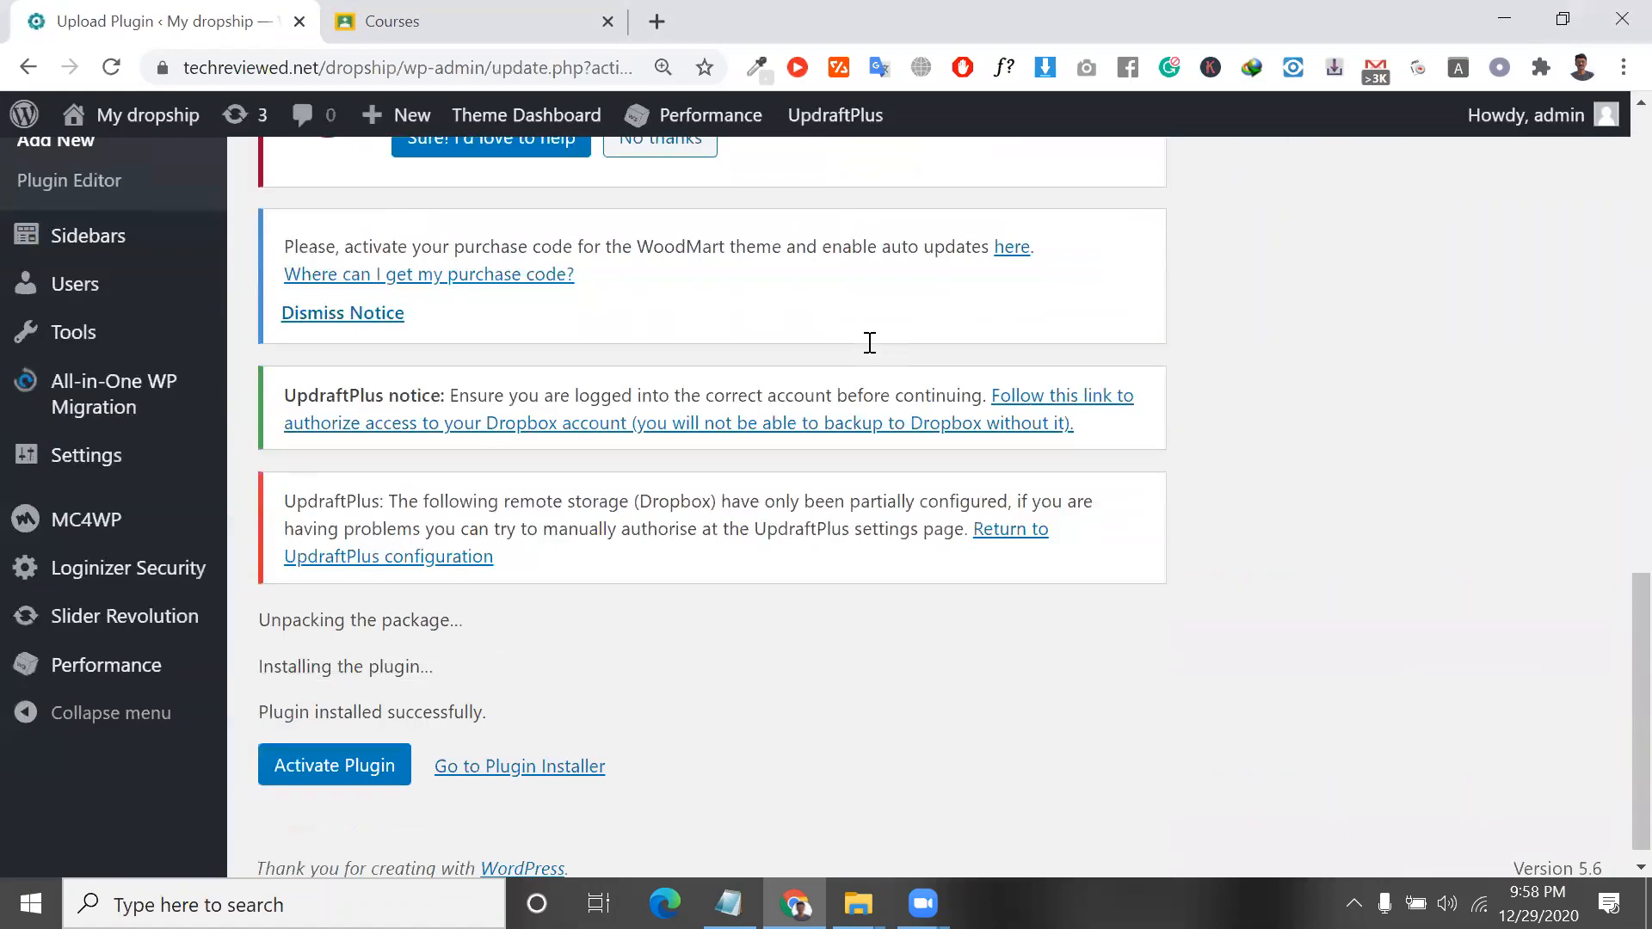
{"action": "left_click", "coordinate": [367, 759]}
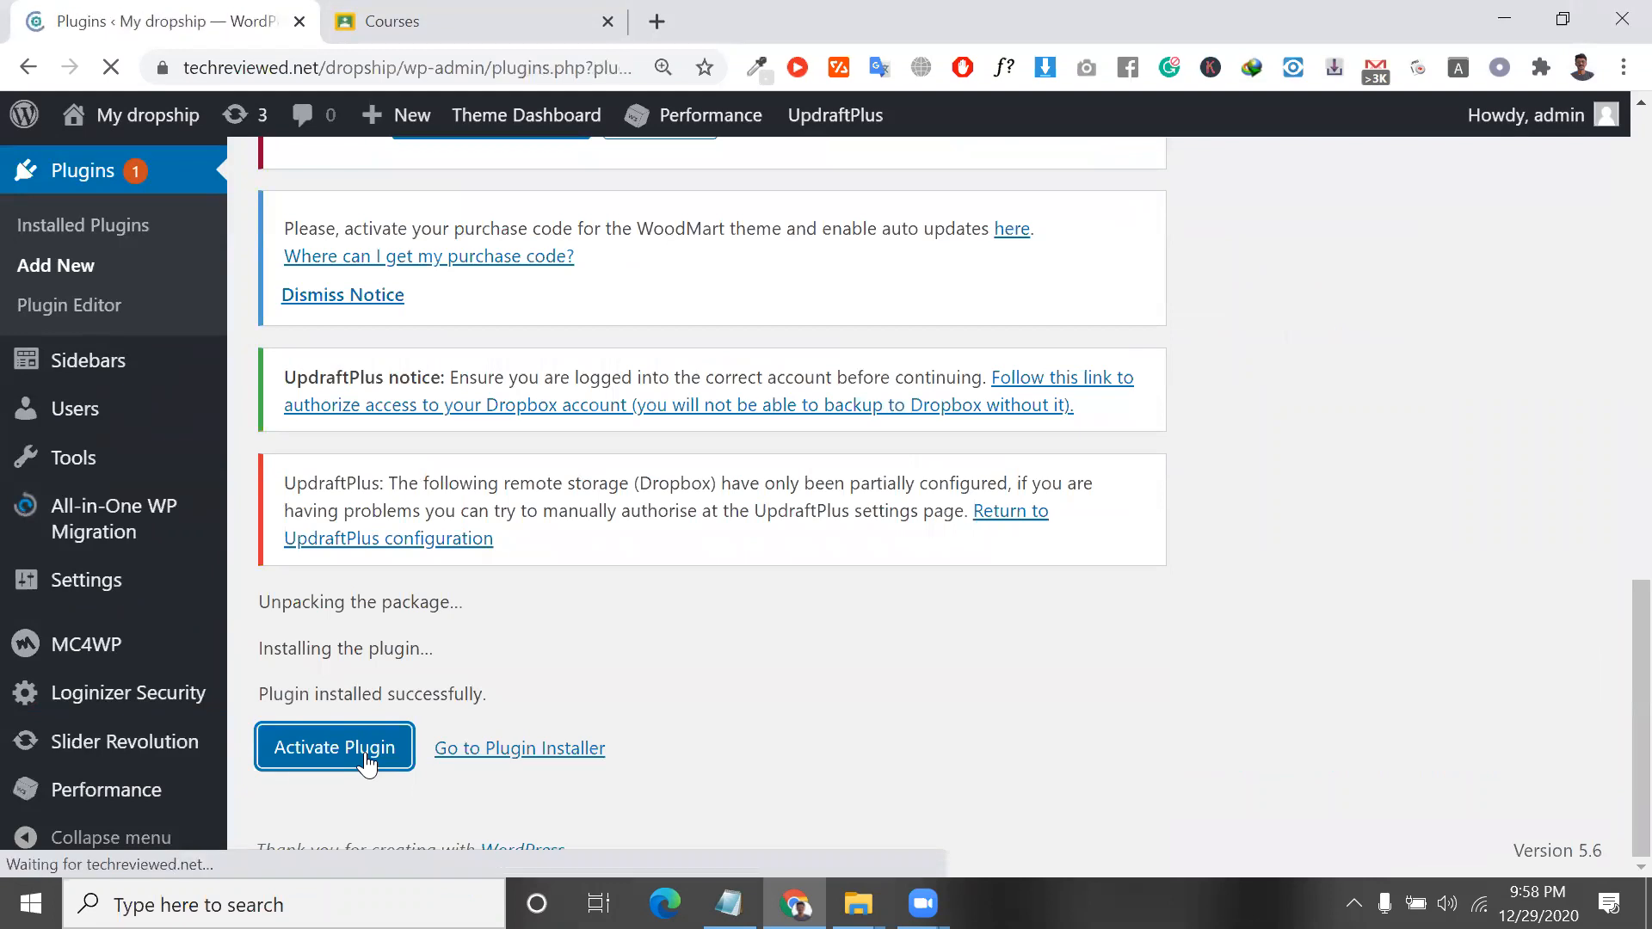
Activate the CartFlows Pro plugin in the installed plugins list.
{"action": "scroll", "coordinate": [366, 764], "scroll_direction": "down", "scroll_amount": 3}
{"action": "scroll", "coordinate": [366, 764], "scroll_direction": "down", "scroll_amount": 15}
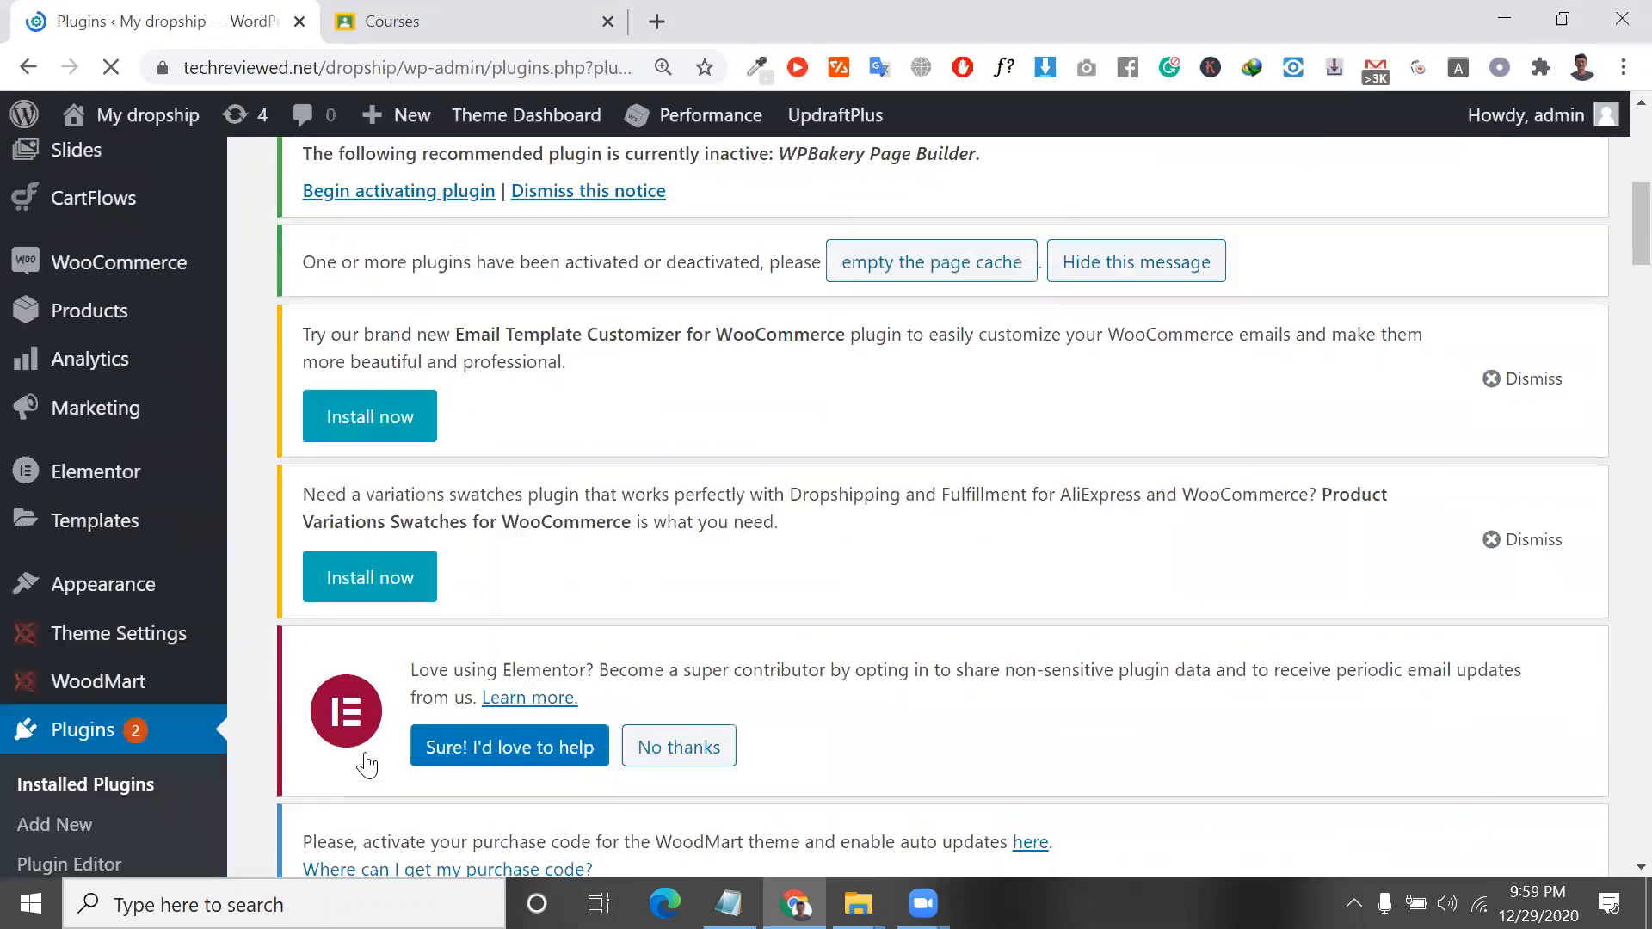
{"action": "scroll", "coordinate": [366, 764], "scroll_direction": "down", "scroll_amount": 6}
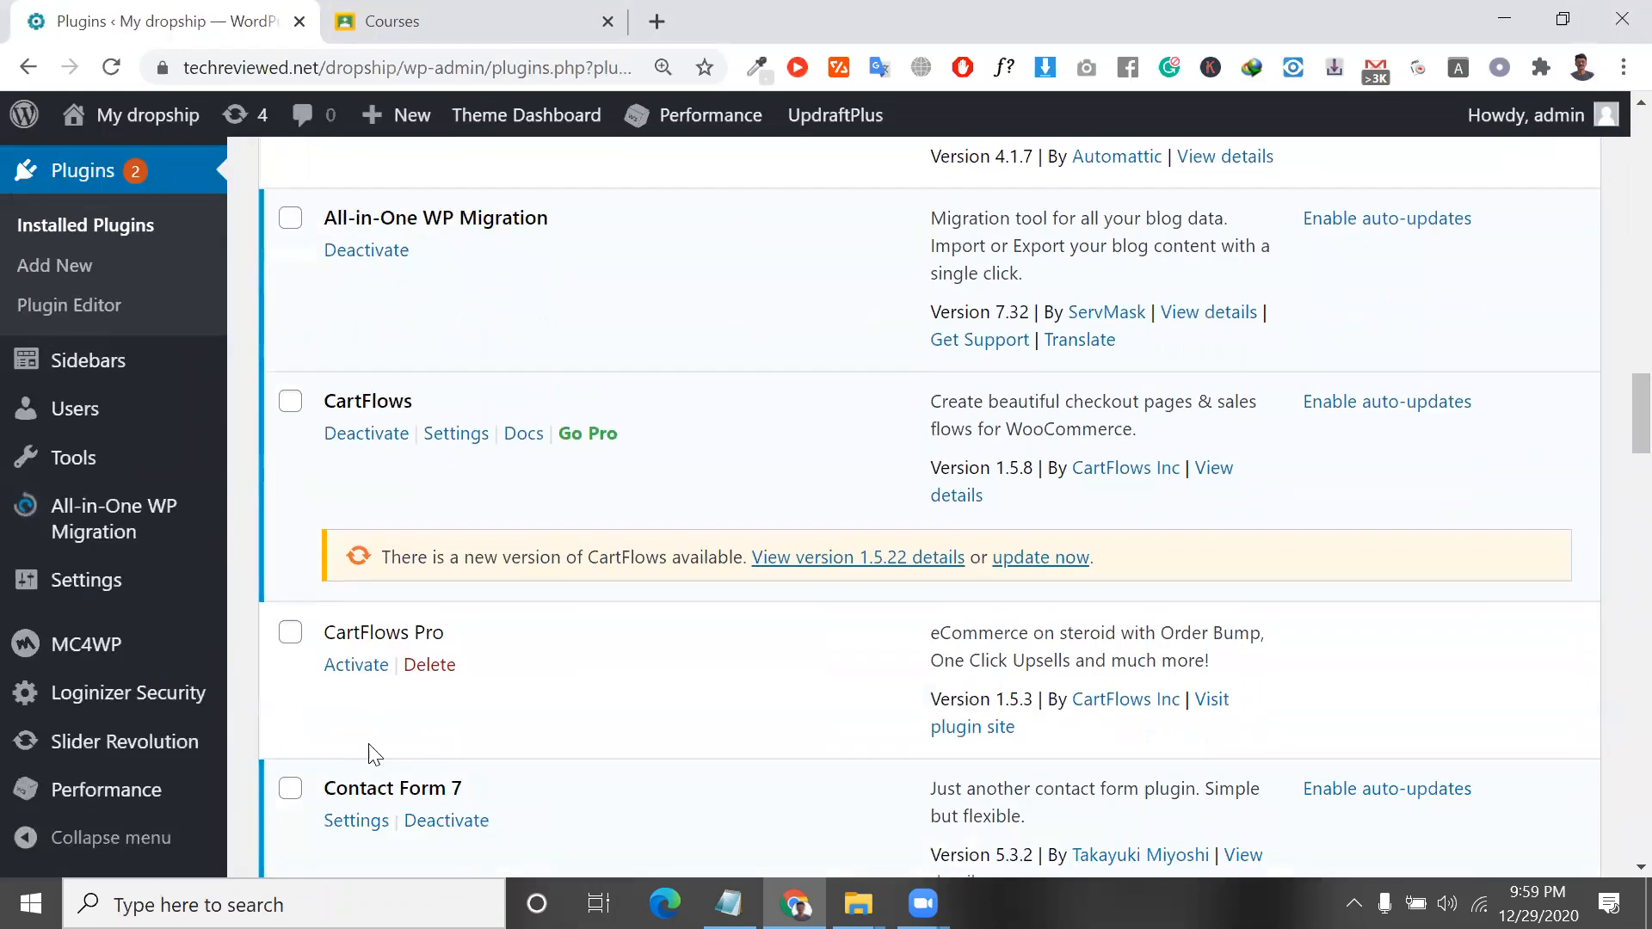
{"action": "left_click", "coordinate": [379, 666]}
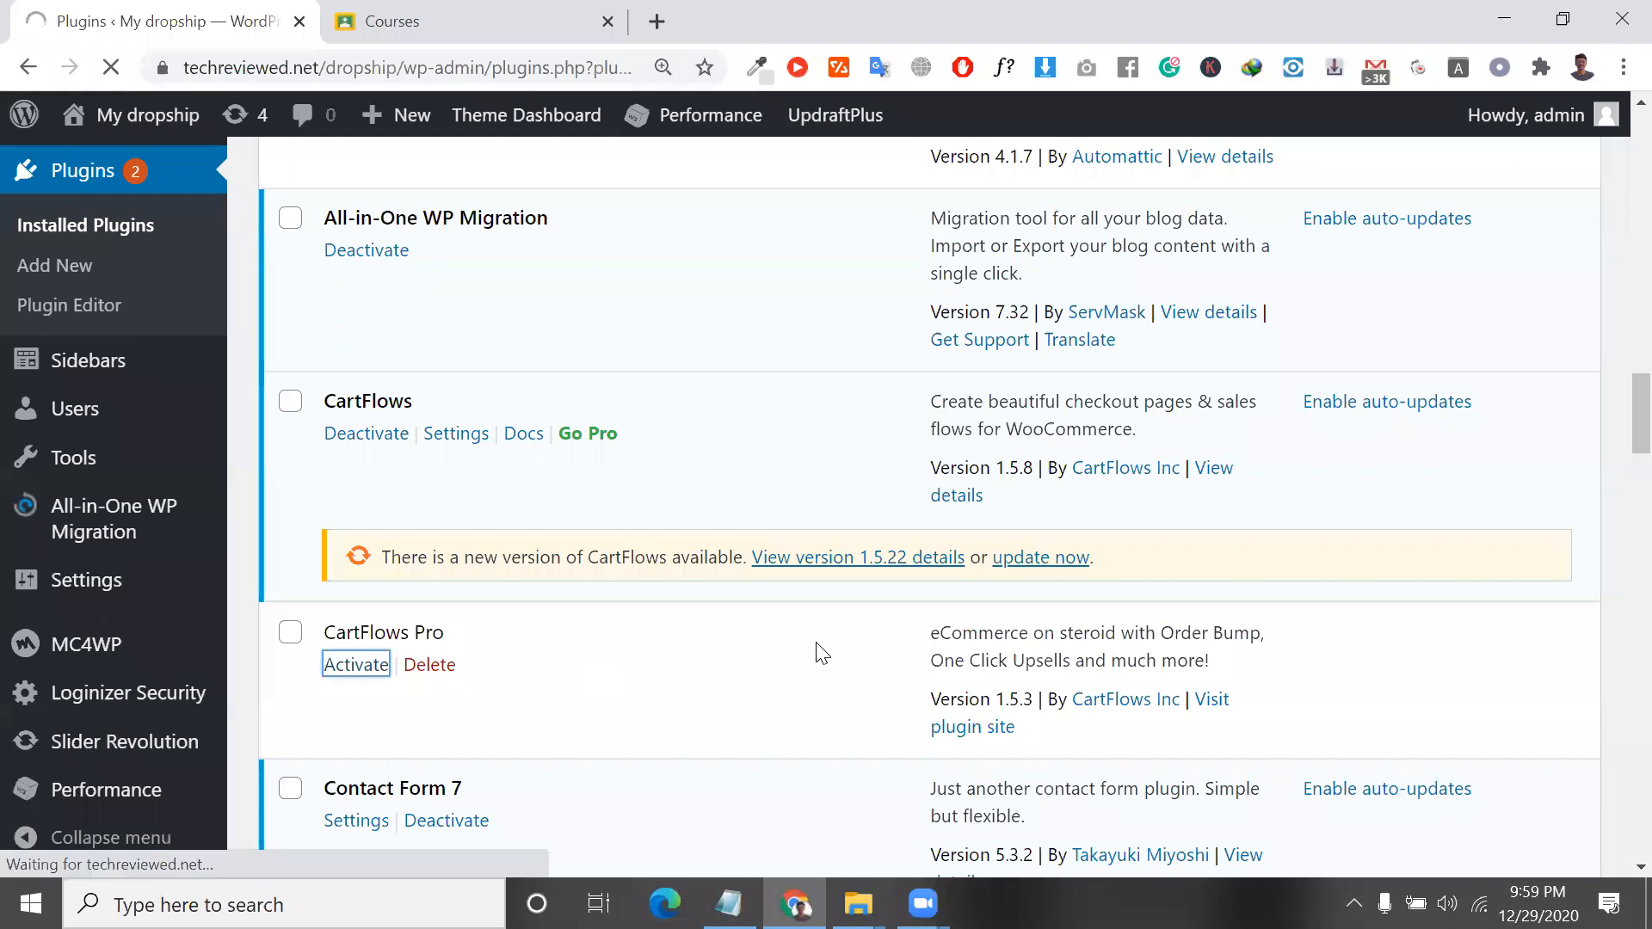
Check the CartFlows and CartFlows Pro entries in the installed plugins list.
{"action": "scroll", "coordinate": [565, 552], "scroll_direction": "down", "scroll_amount": 12}
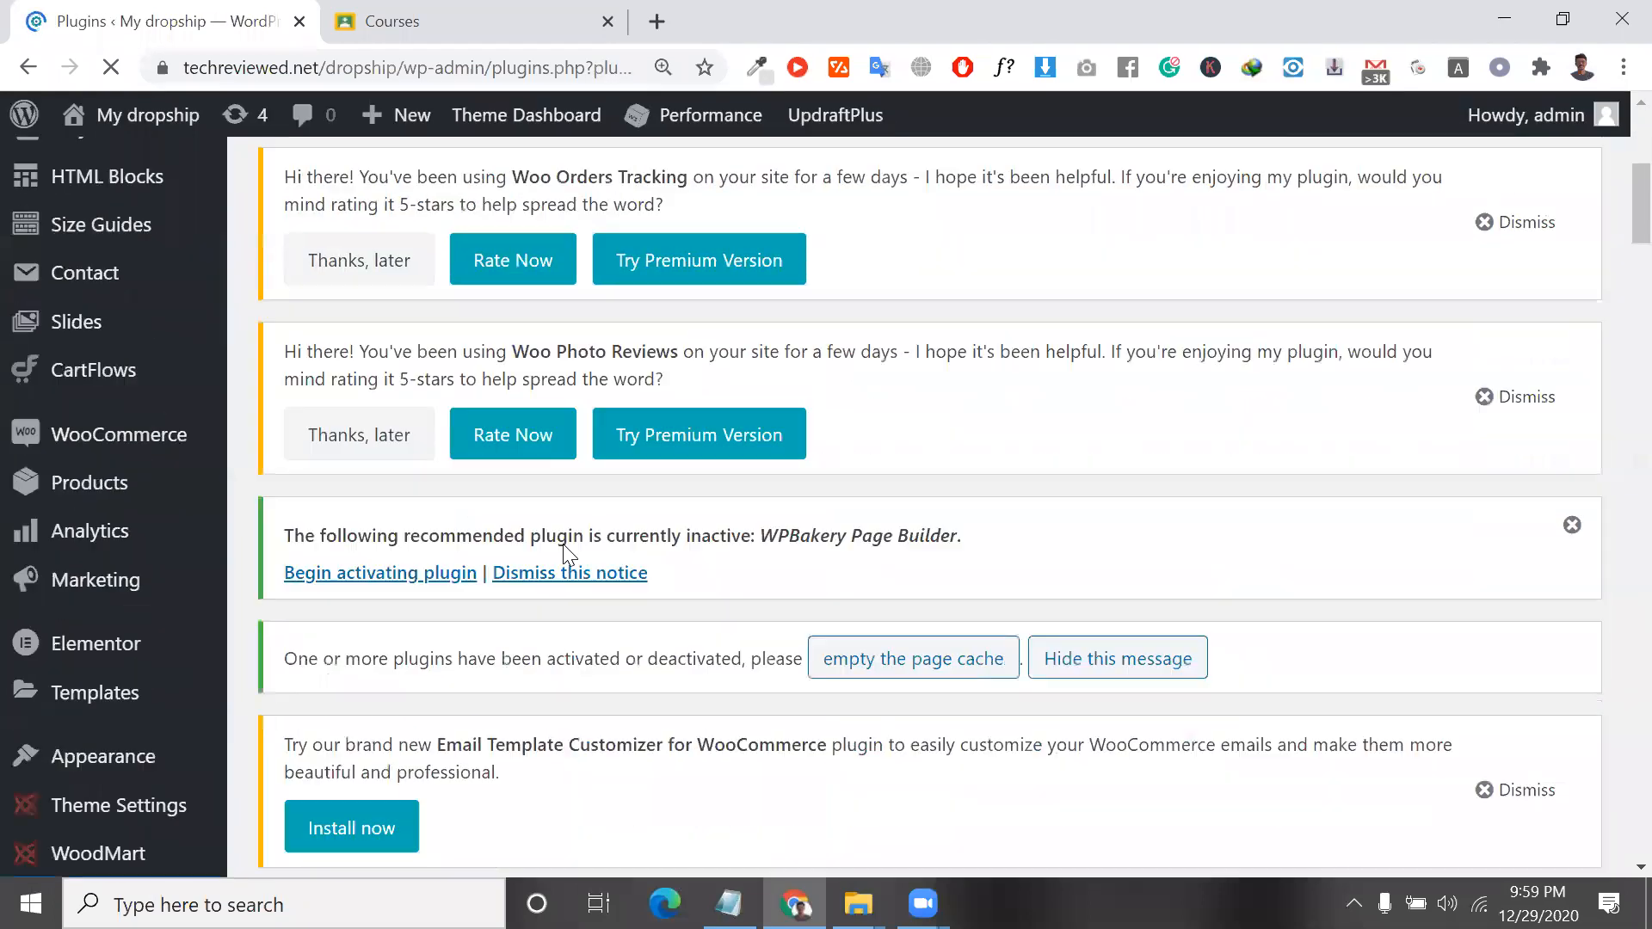
{"action": "scroll", "coordinate": [565, 552], "scroll_direction": "down", "scroll_amount": 15}
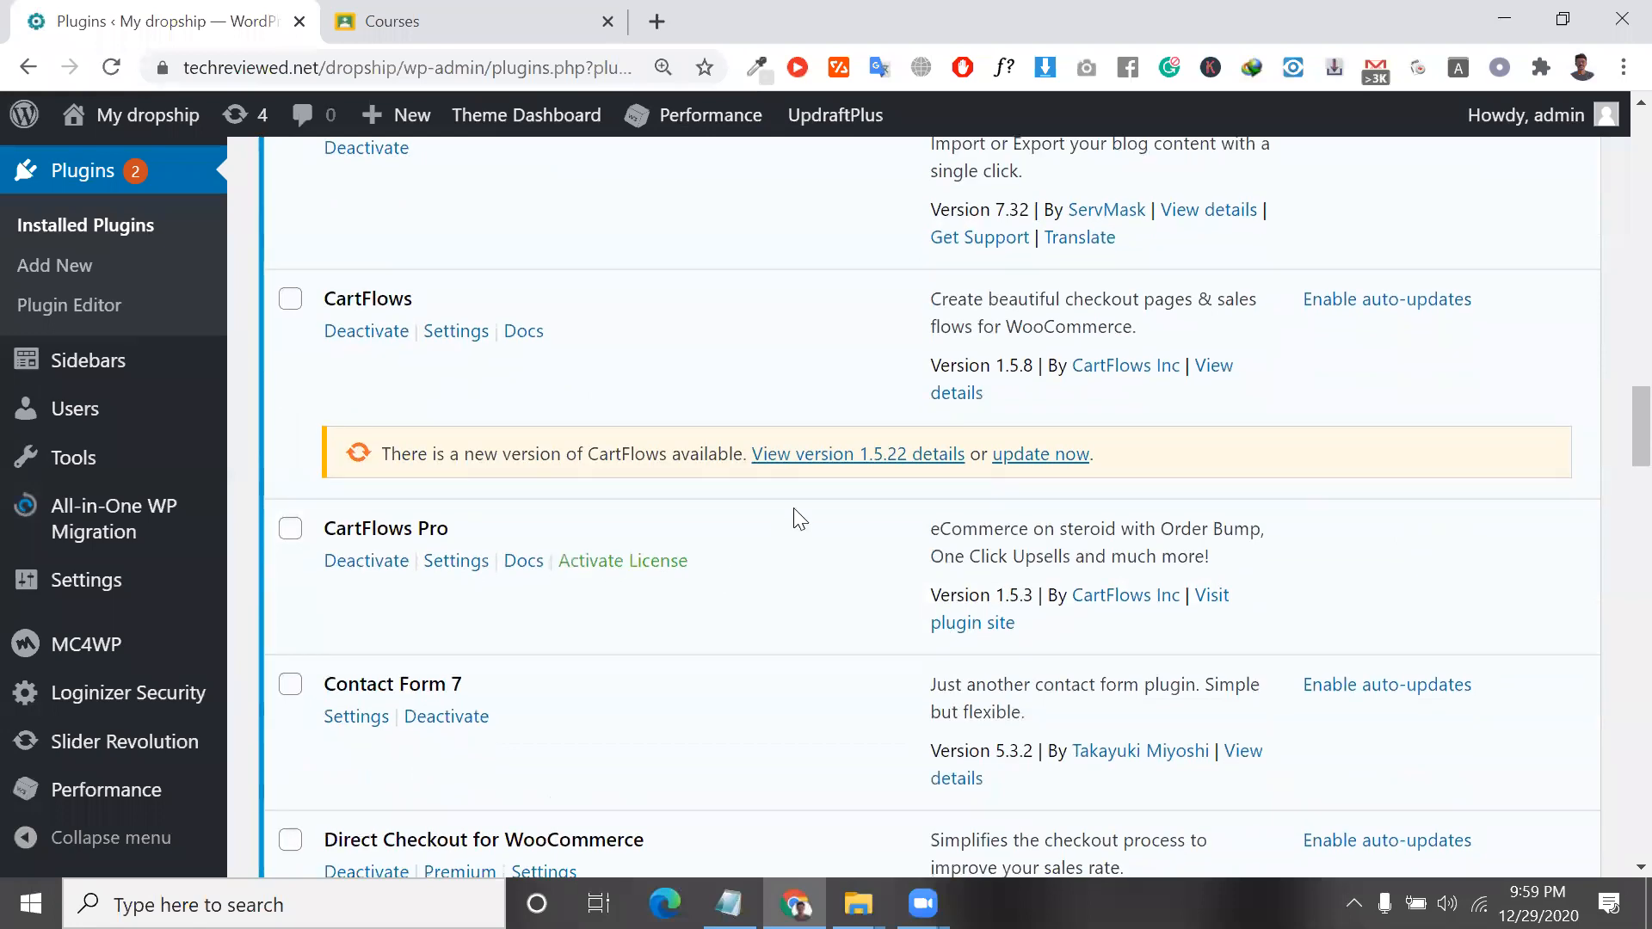
{"action": "triple_click", "coordinate": [427, 540]}
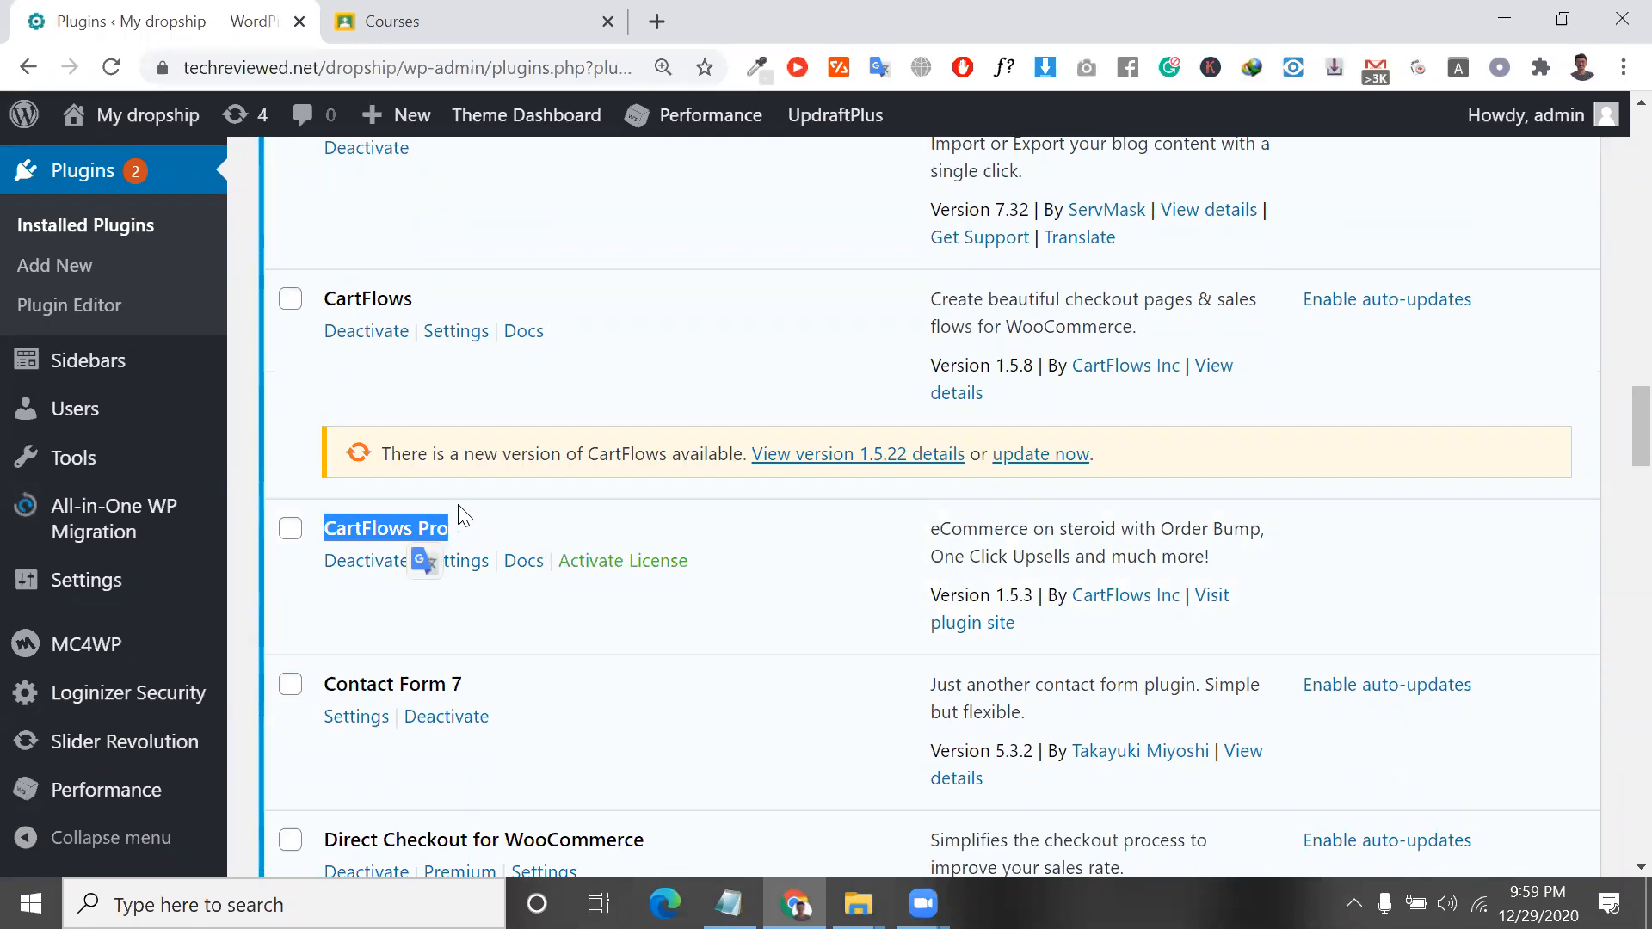
{"action": "scroll", "coordinate": [362, 465], "scroll_direction": "up", "scroll_amount": 3}
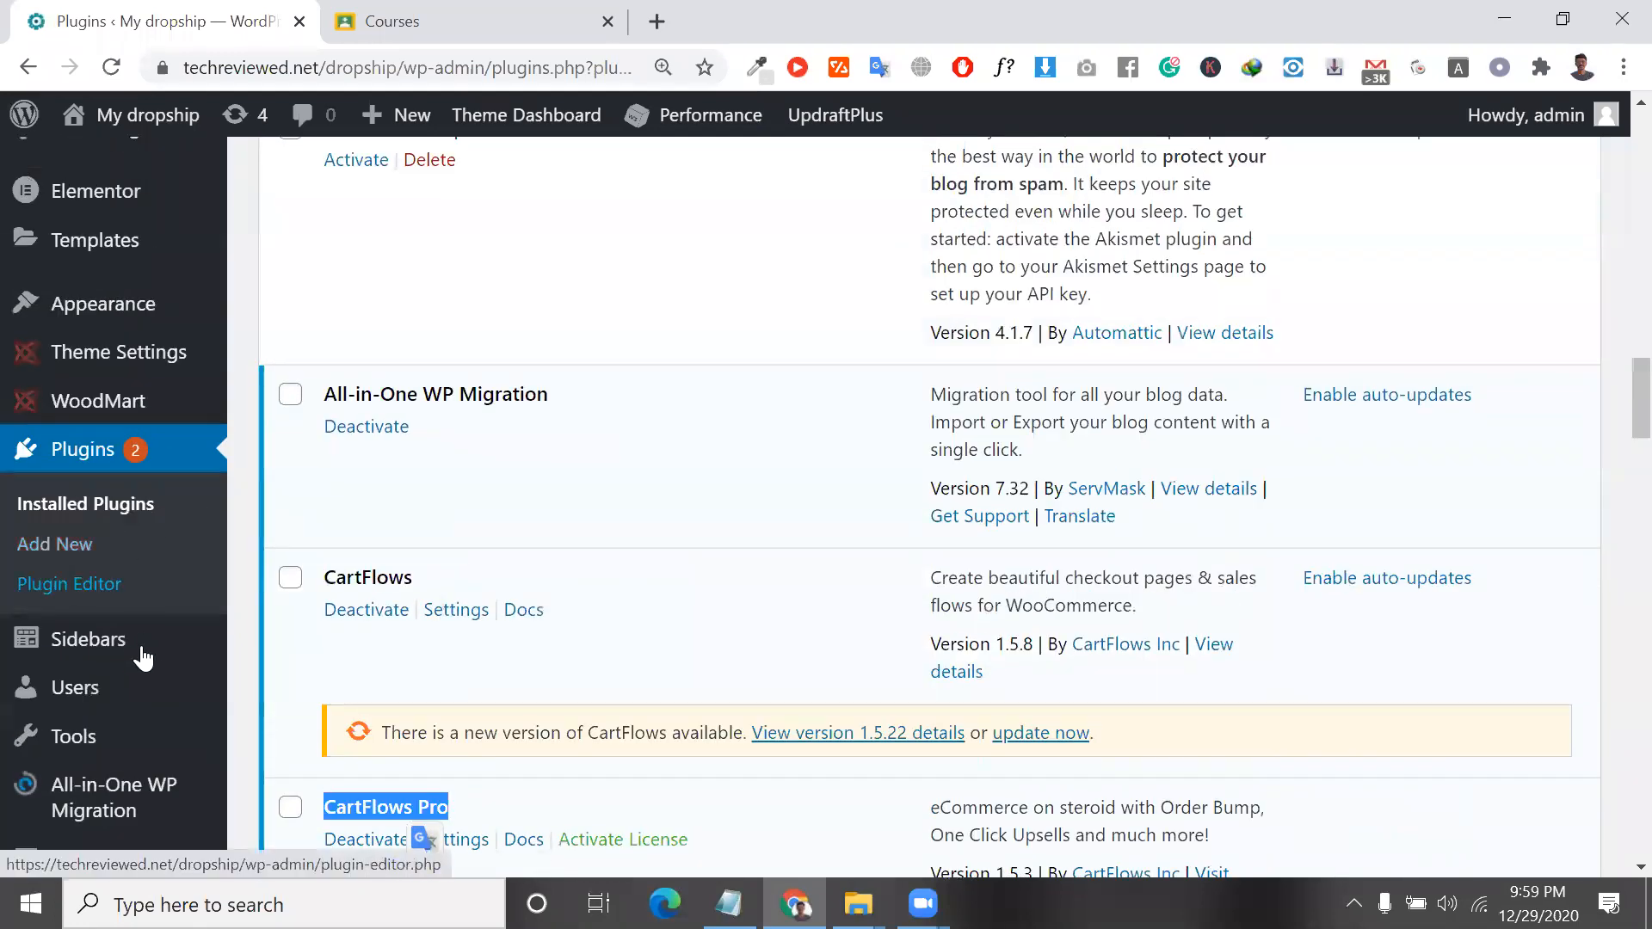
{"action": "scroll", "coordinate": [141, 656], "scroll_direction": "up", "scroll_amount": 2}
{"action": "scroll", "coordinate": [140, 656], "scroll_direction": "down", "scroll_amount": 5}
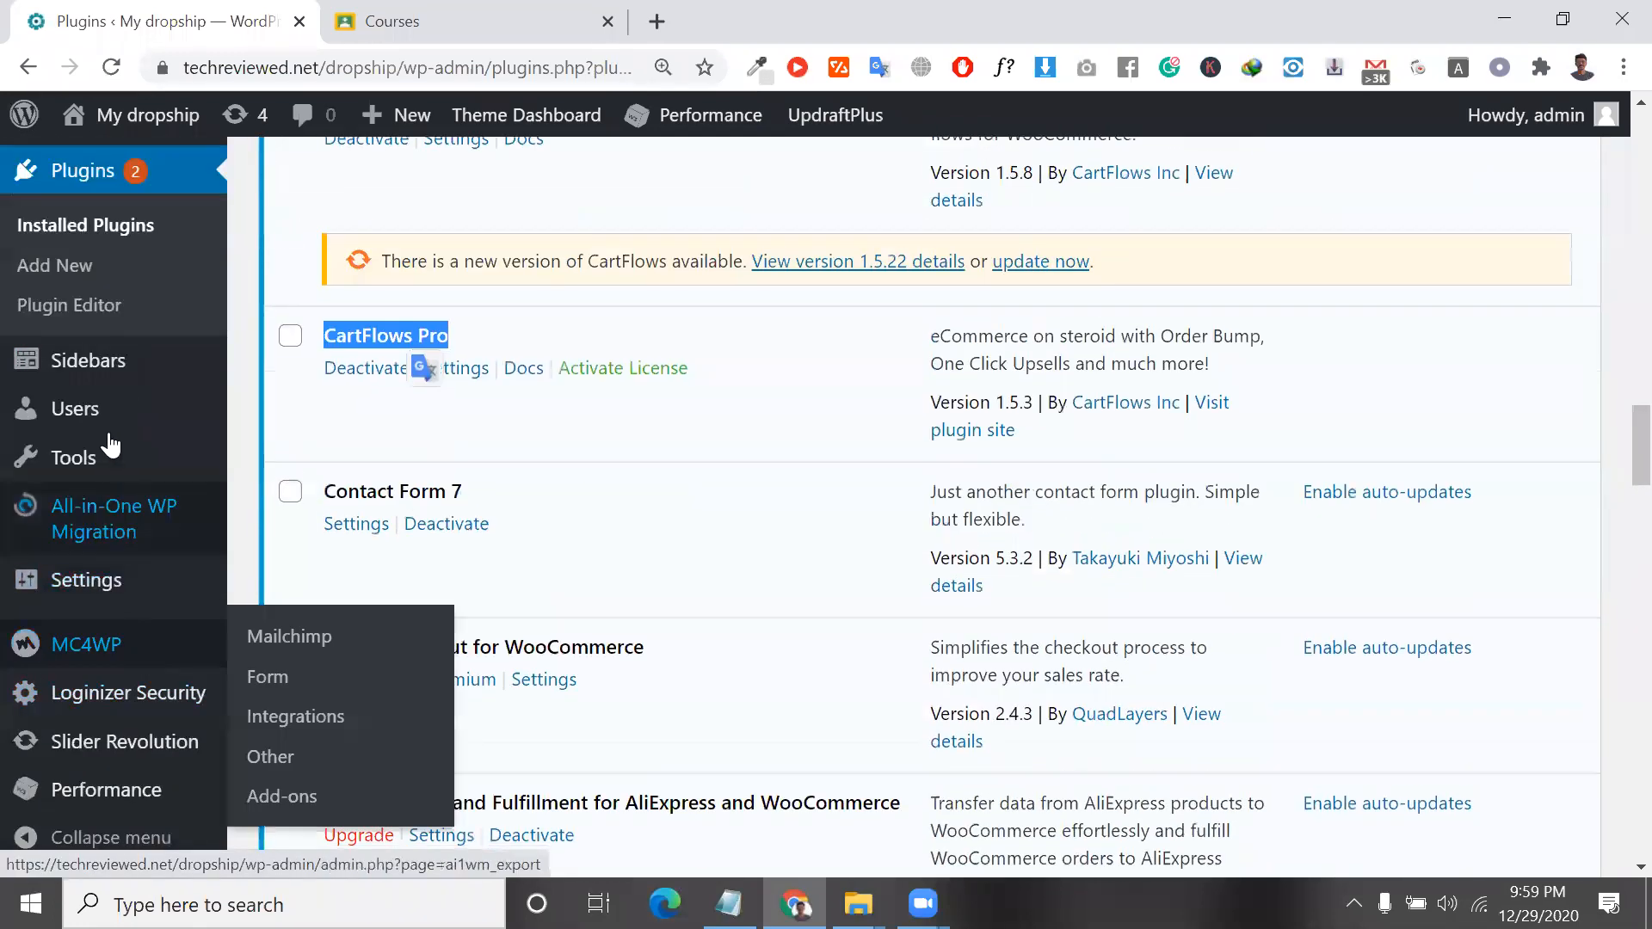
Open the CartFlows flows list and move the existing "31s night flow" to the trash.
{"action": "scroll", "coordinate": [168, 748], "scroll_direction": "down", "scroll_amount": 2}
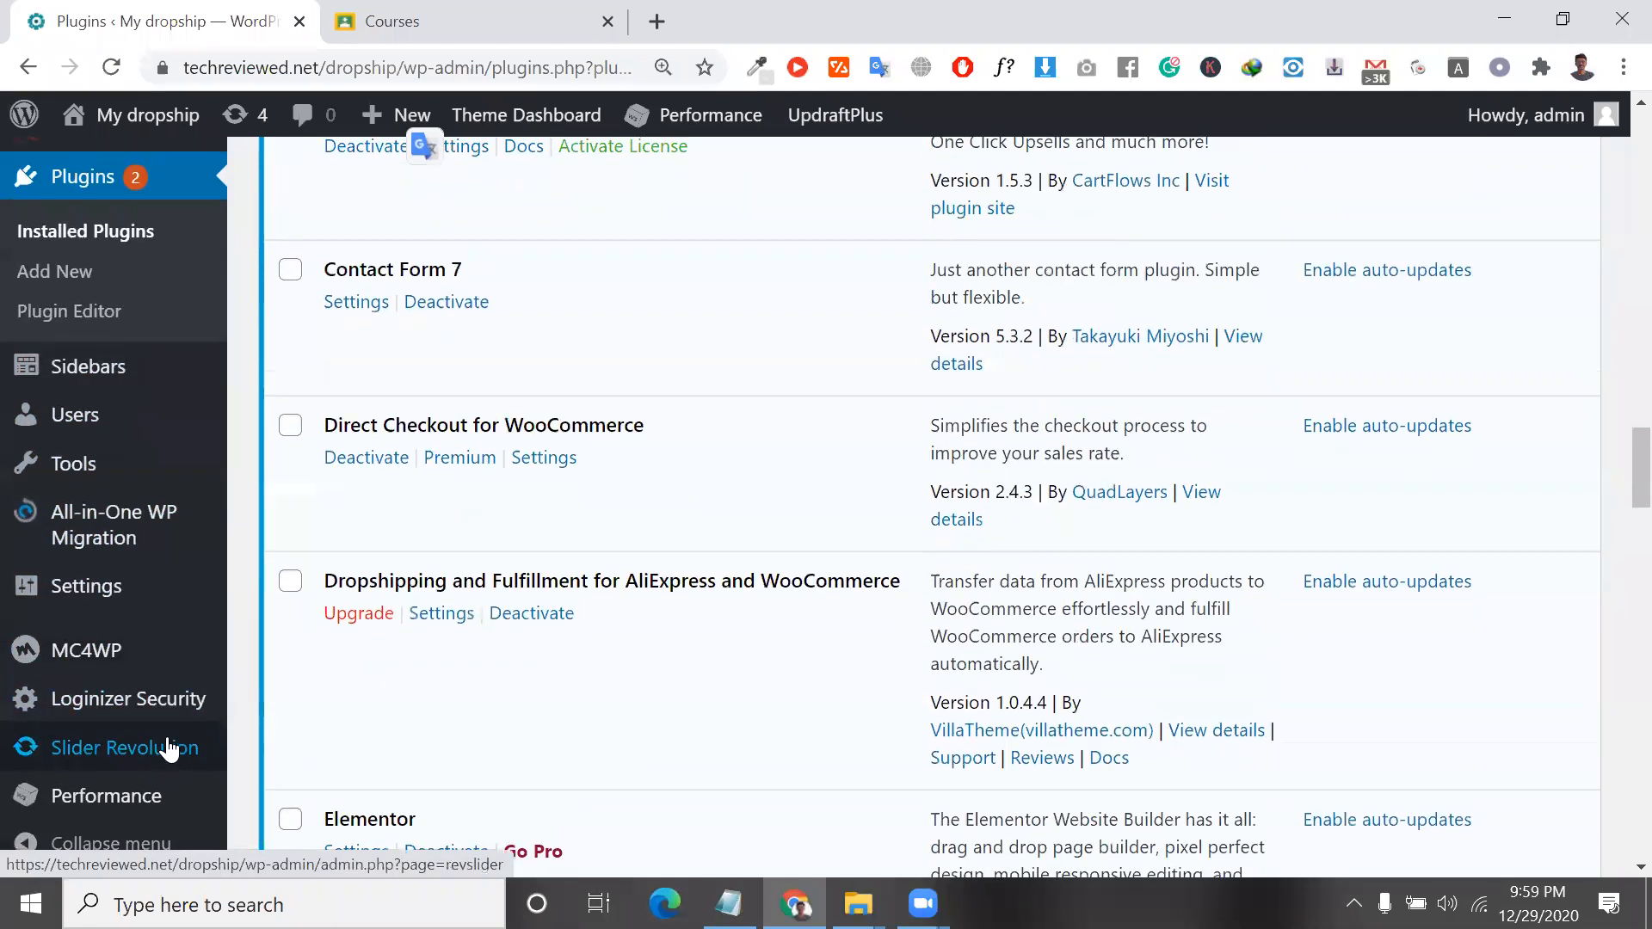
{"action": "scroll", "coordinate": [129, 534], "scroll_direction": "up", "scroll_amount": 4}
{"action": "mouse_move", "coordinate": [112, 434]}
{"action": "scroll", "coordinate": [112, 413], "scroll_direction": "up", "scroll_amount": 2}
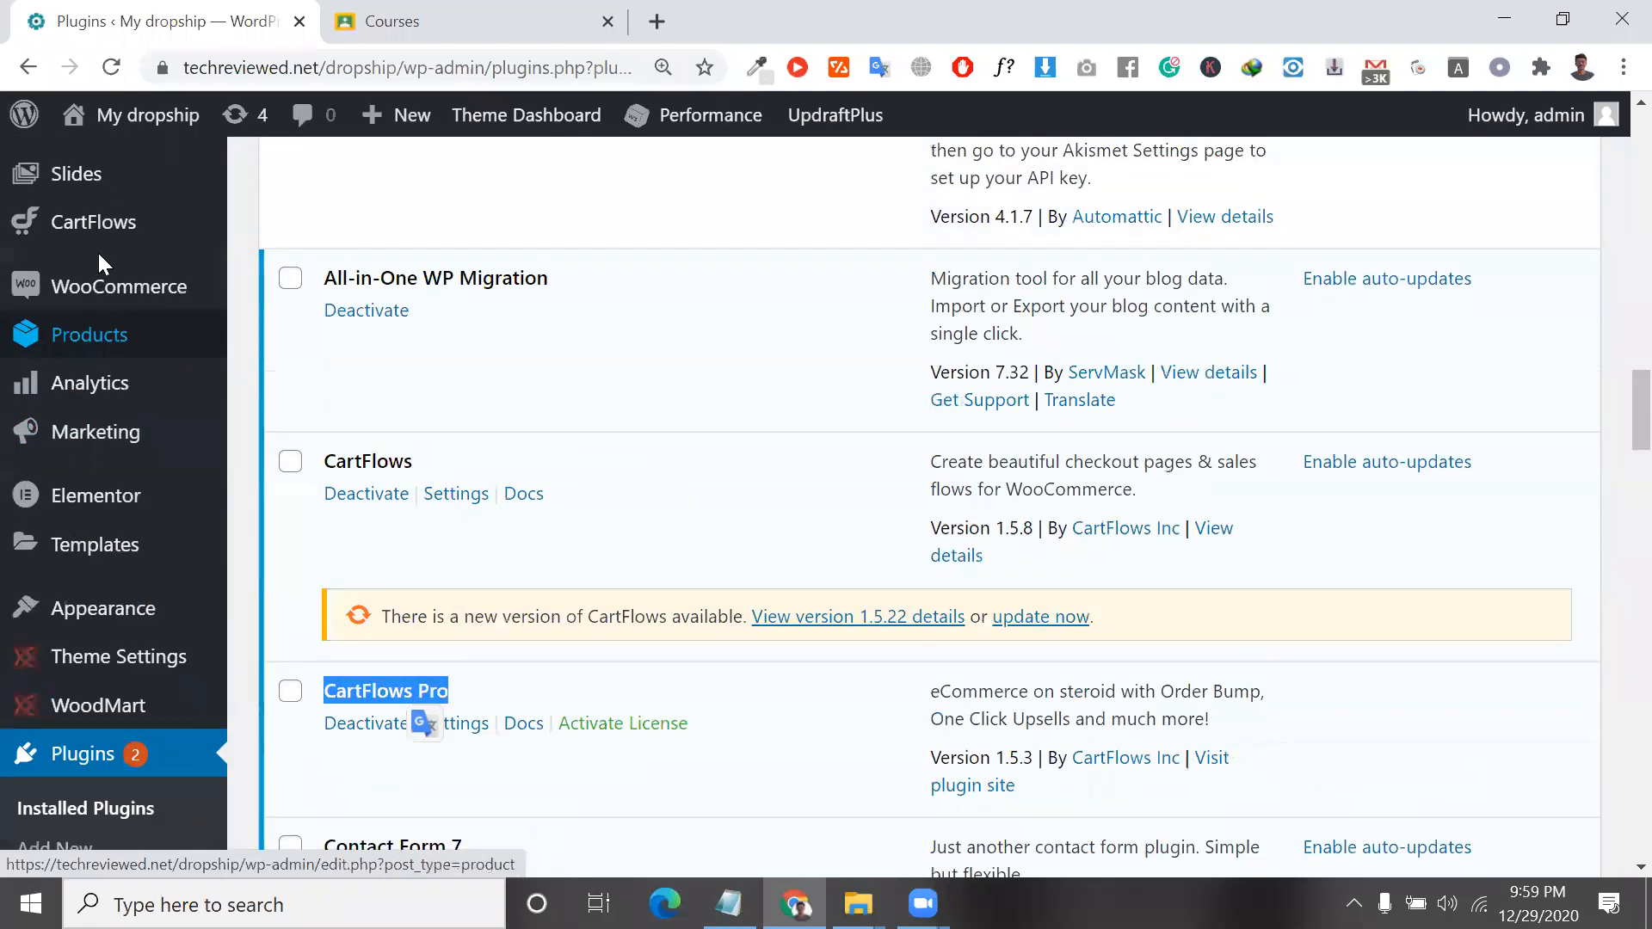
{"action": "mouse_move", "coordinate": [192, 244]}
{"action": "left_click", "coordinate": [262, 243]}
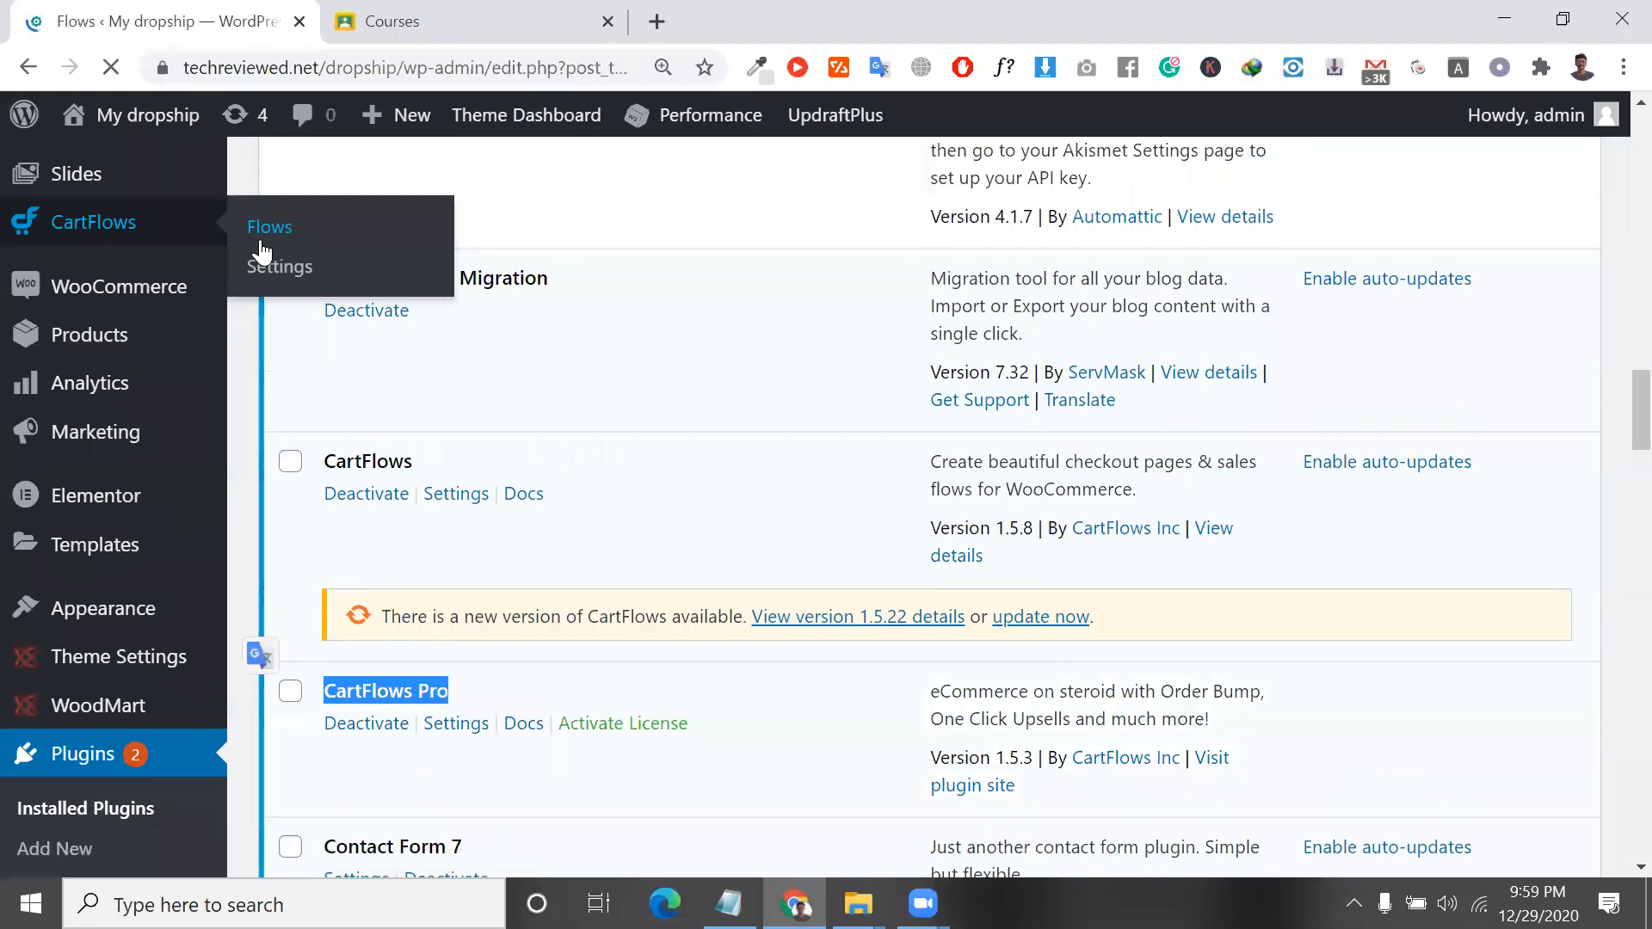
{"action": "scroll", "coordinate": [258, 250], "scroll_direction": "down", "scroll_amount": 6}
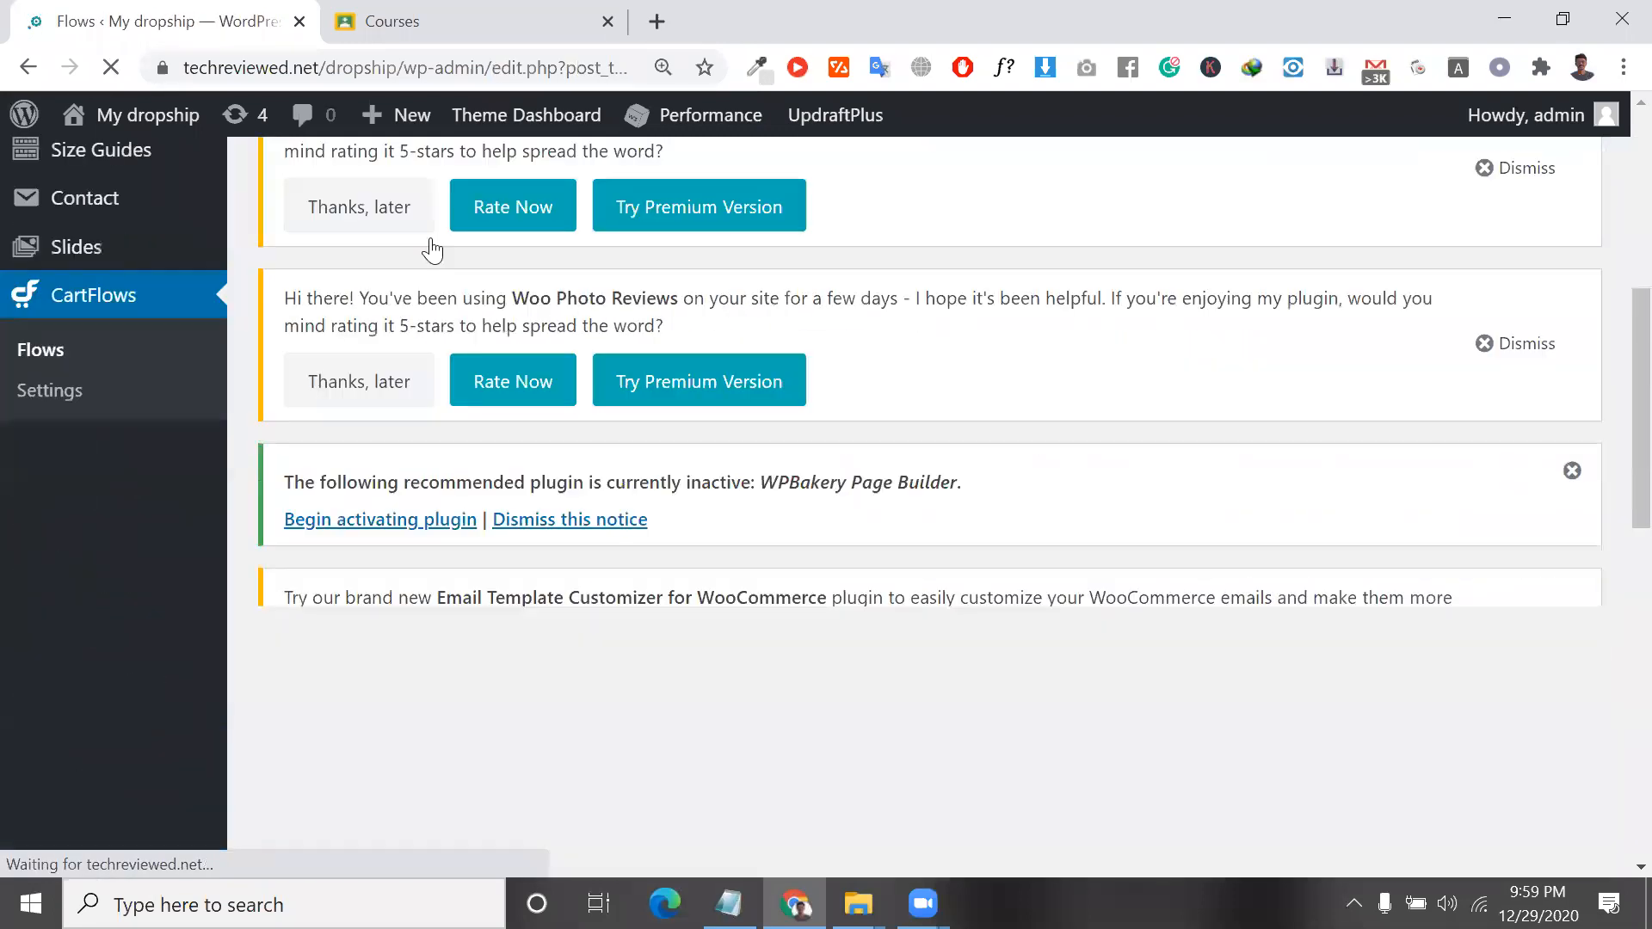
{"action": "scroll", "coordinate": [514, 406], "scroll_direction": "down", "scroll_amount": 10}
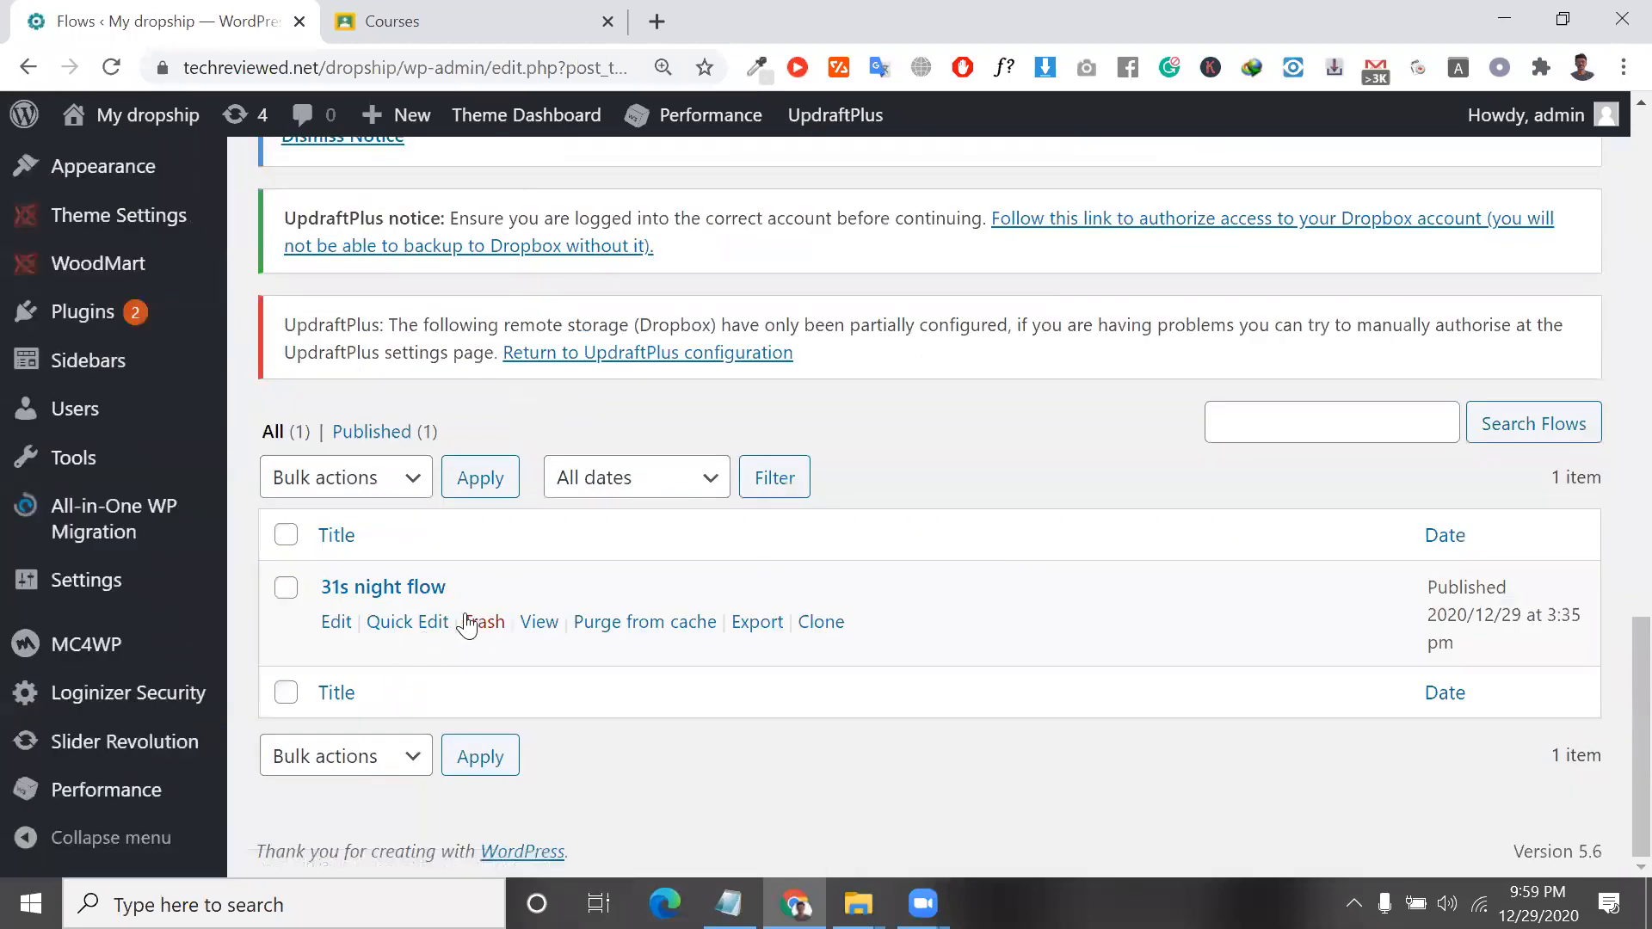
{"action": "left_click", "coordinate": [494, 628]}
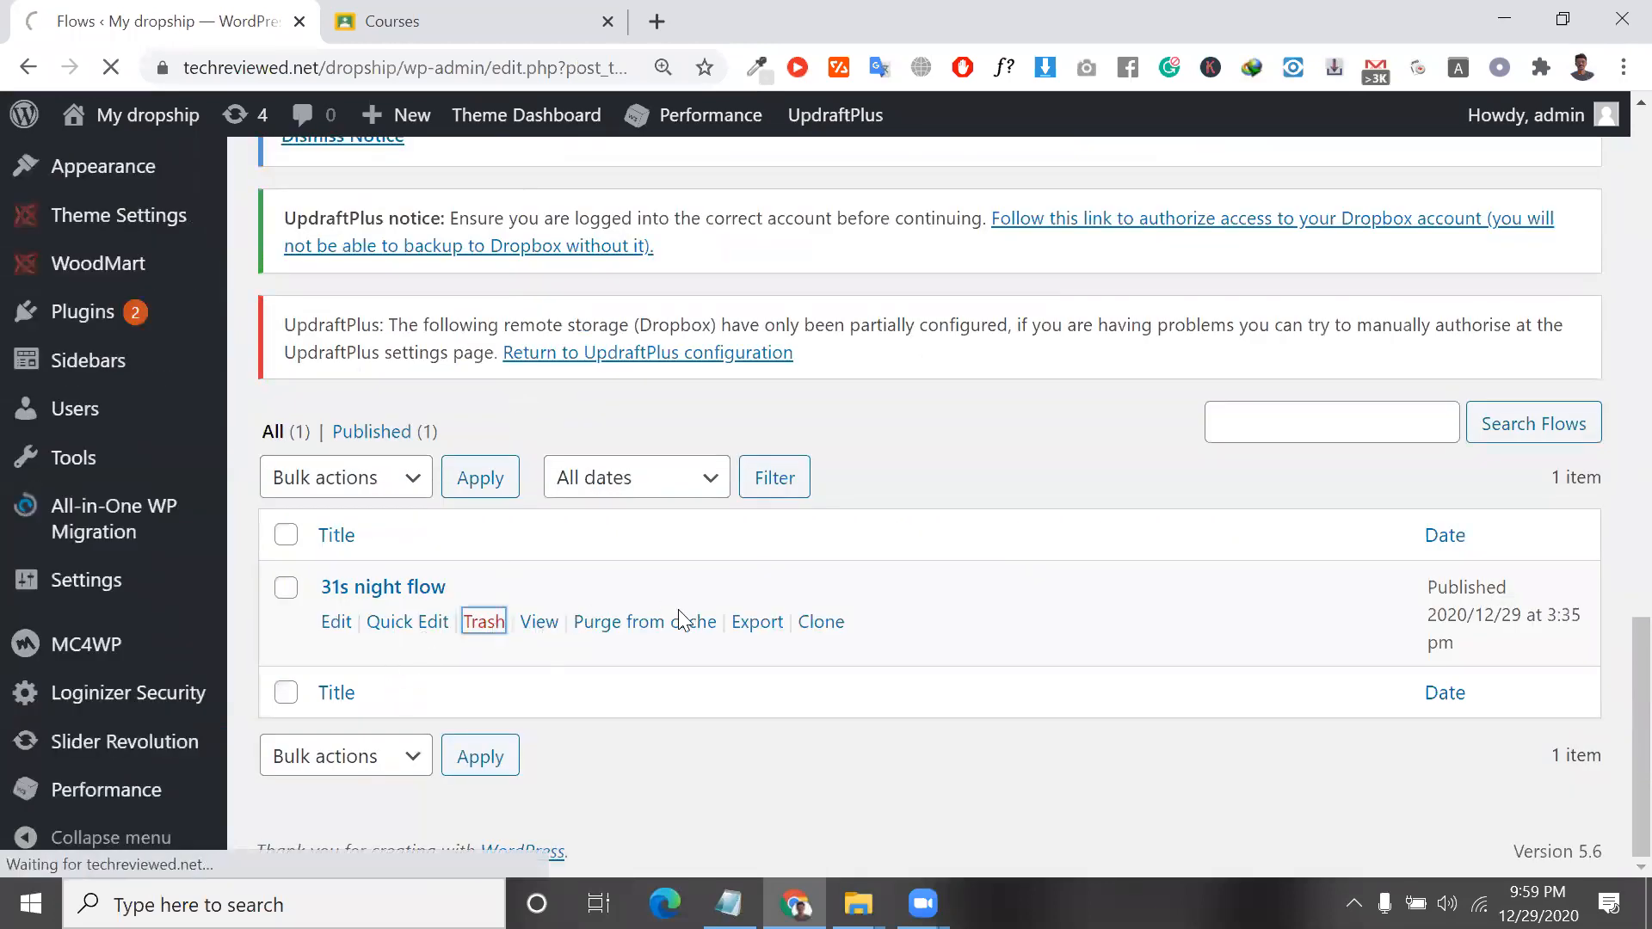
Create a new flow by importing the Dog Food Two Step ready template from the Flows Library.
{"action": "scroll", "coordinate": [680, 542], "scroll_direction": "up", "scroll_amount": 4}
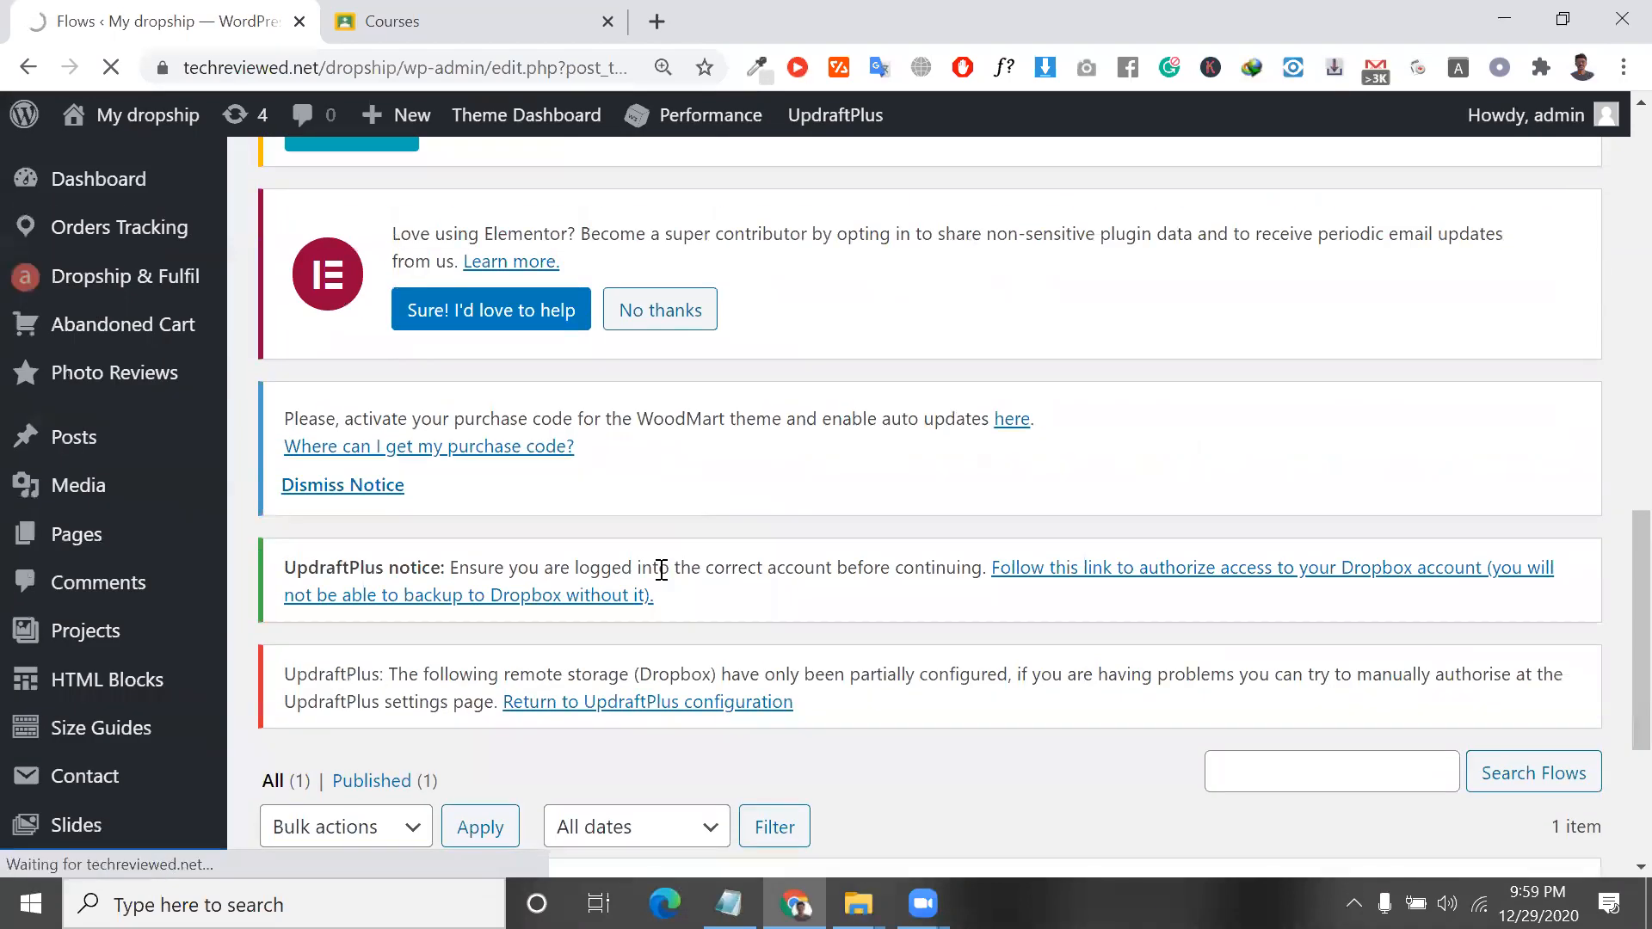
{"action": "scroll", "coordinate": [661, 570], "scroll_direction": "up", "scroll_amount": 10}
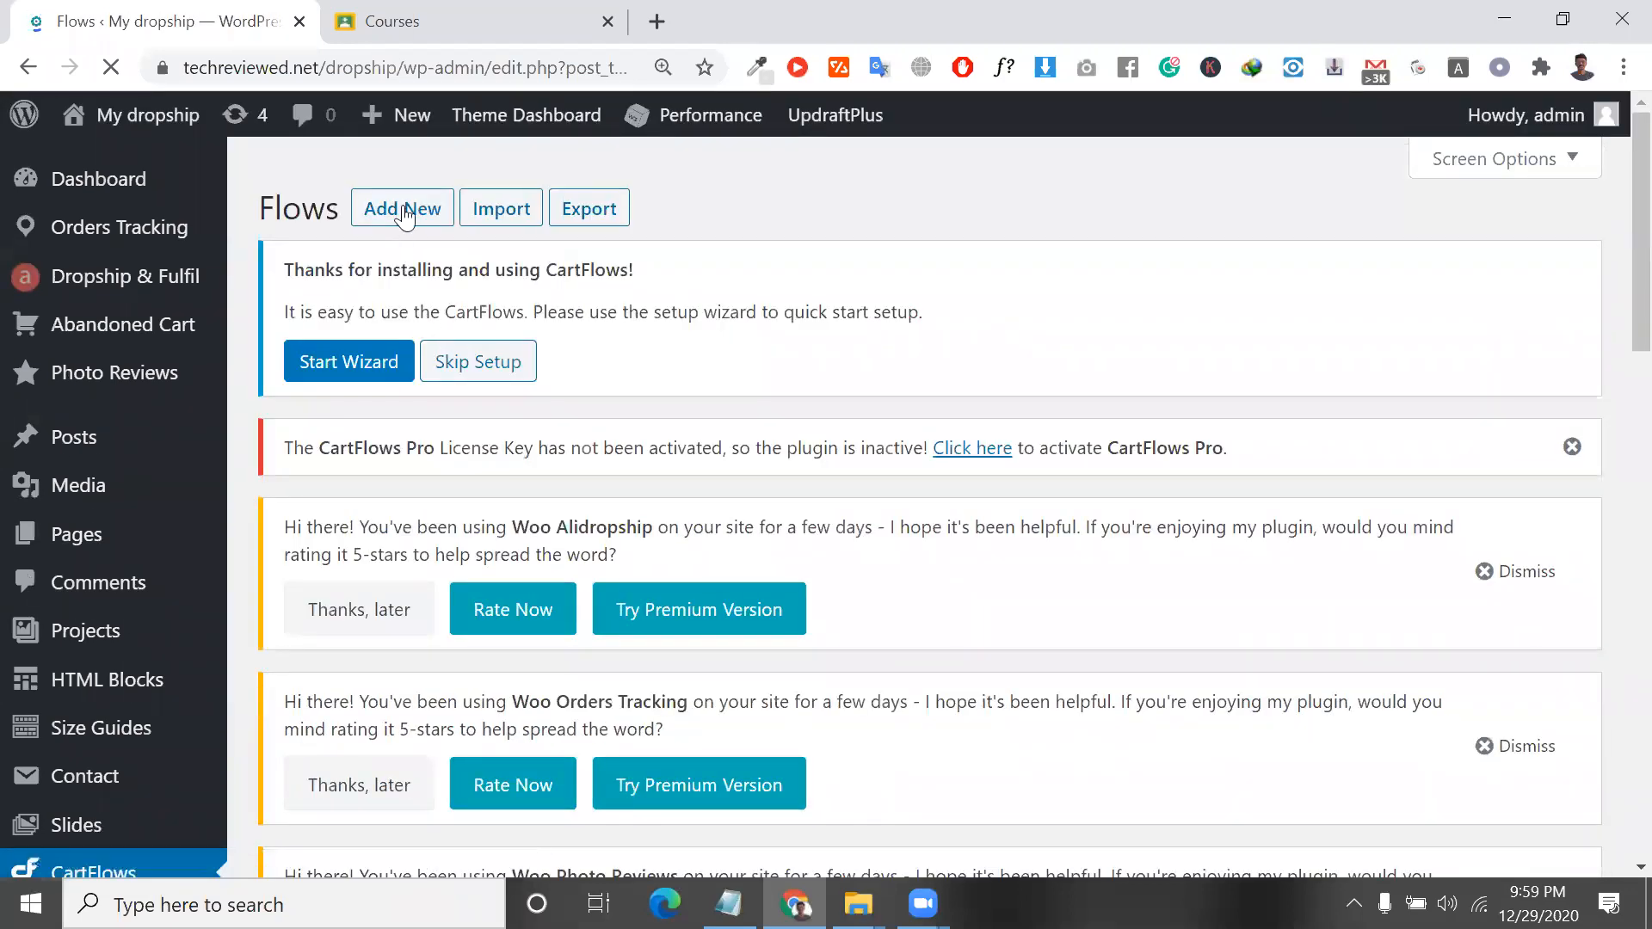
{"action": "left_click", "coordinate": [404, 213]}
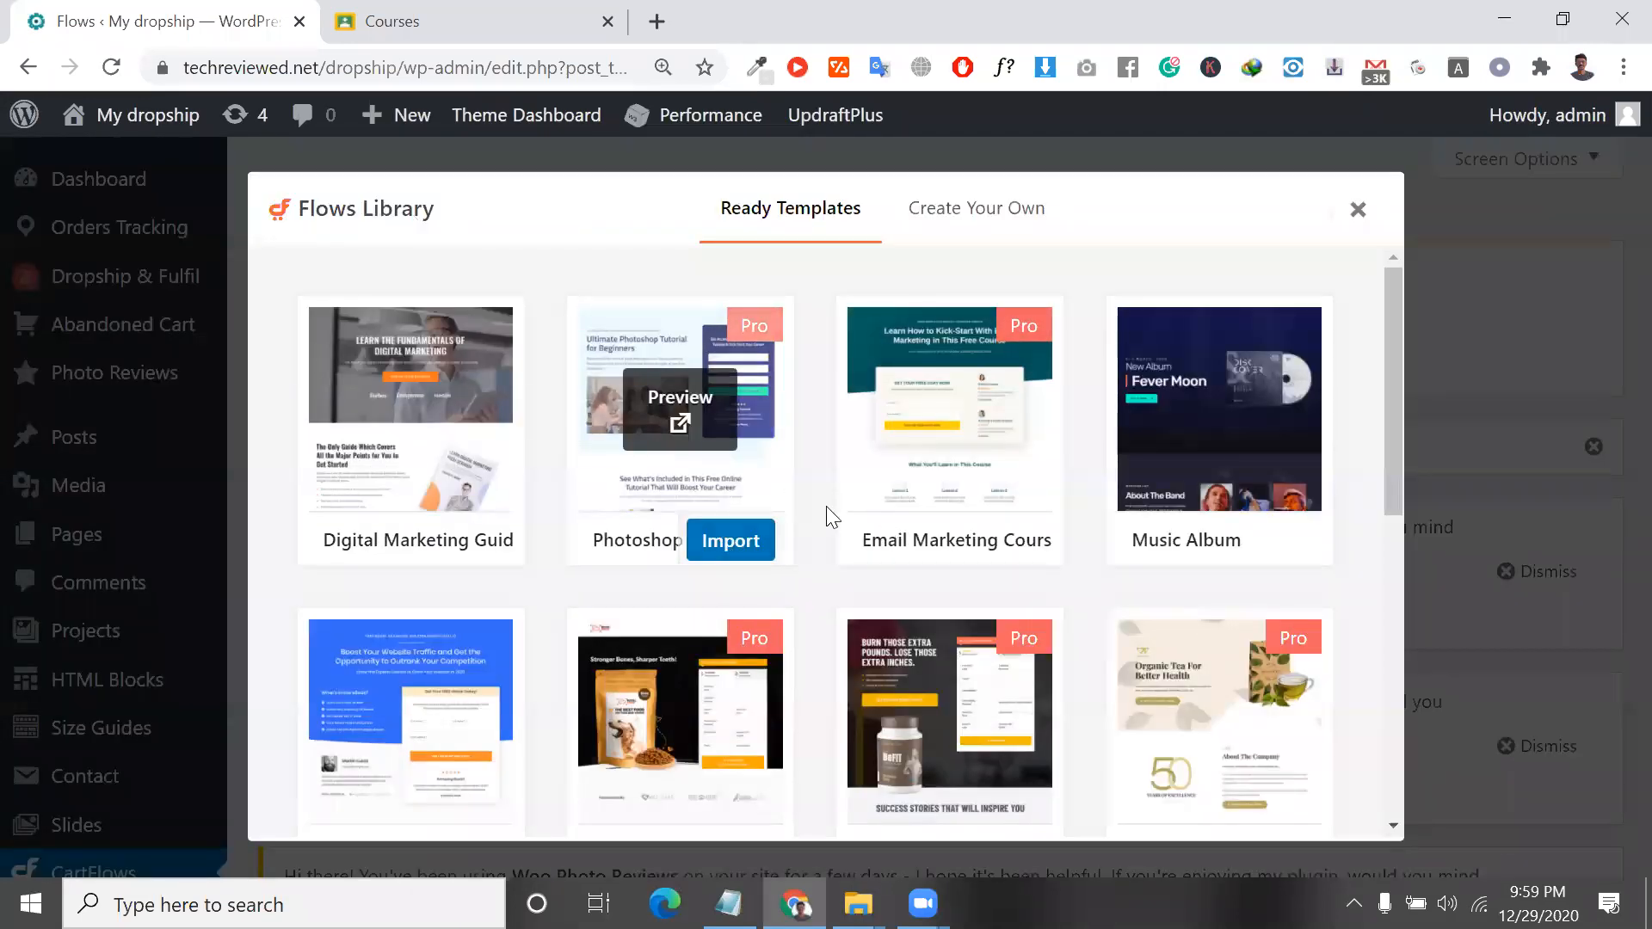
{"action": "scroll", "coordinate": [1104, 523], "scroll_direction": "down", "scroll_amount": 1}
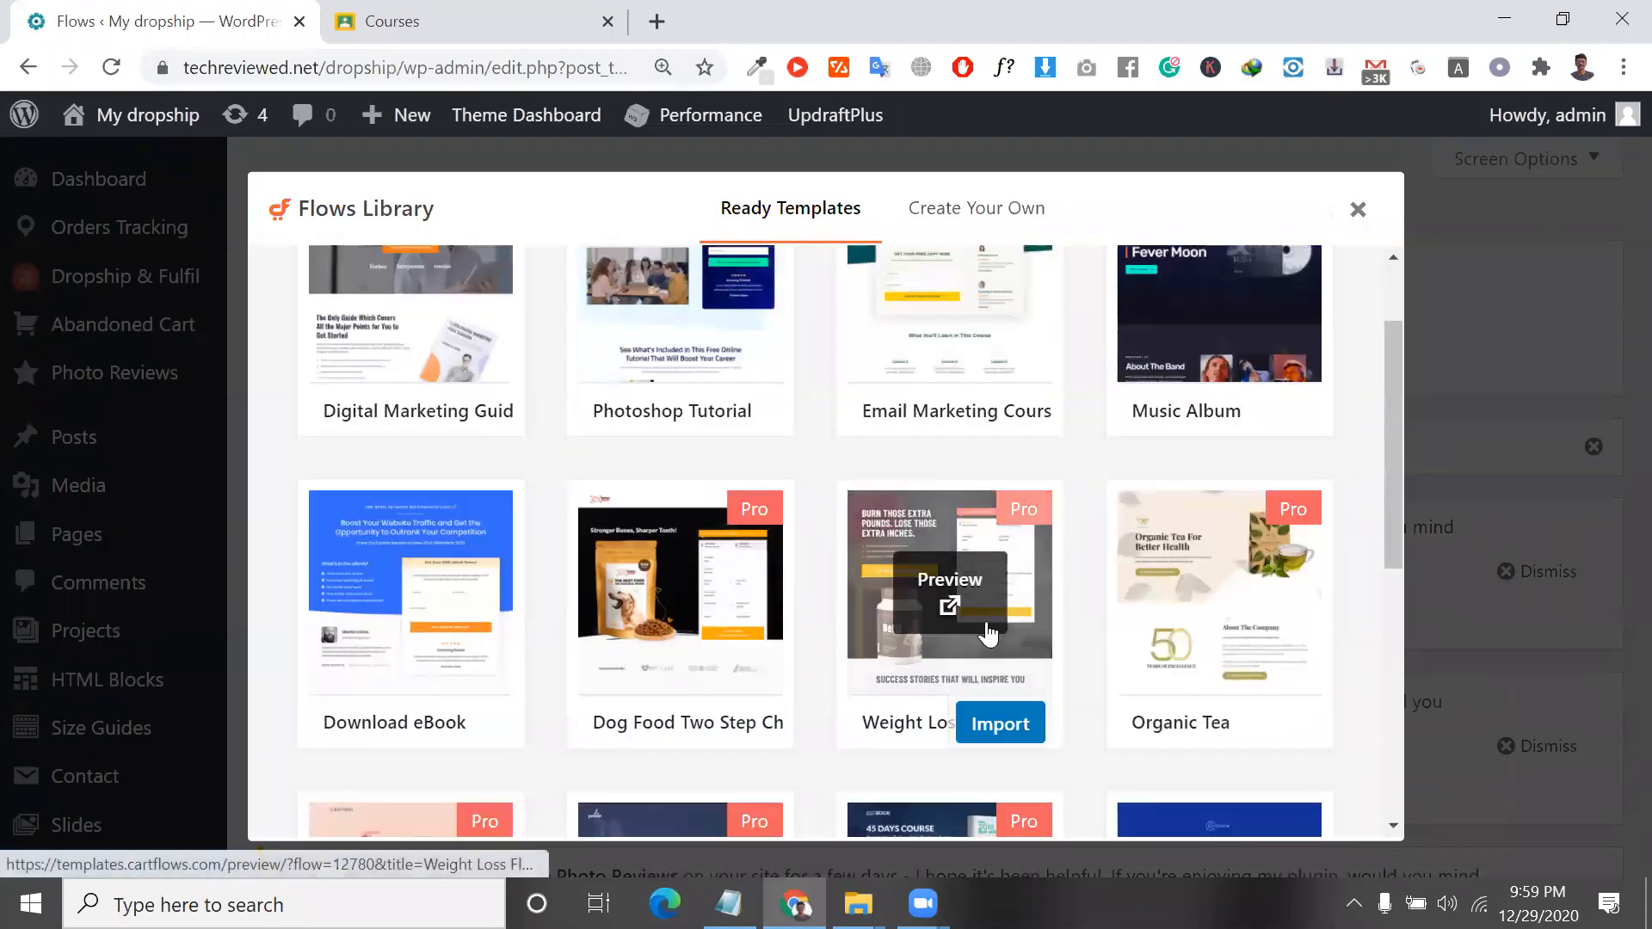
{"action": "left_click", "coordinate": [720, 731]}
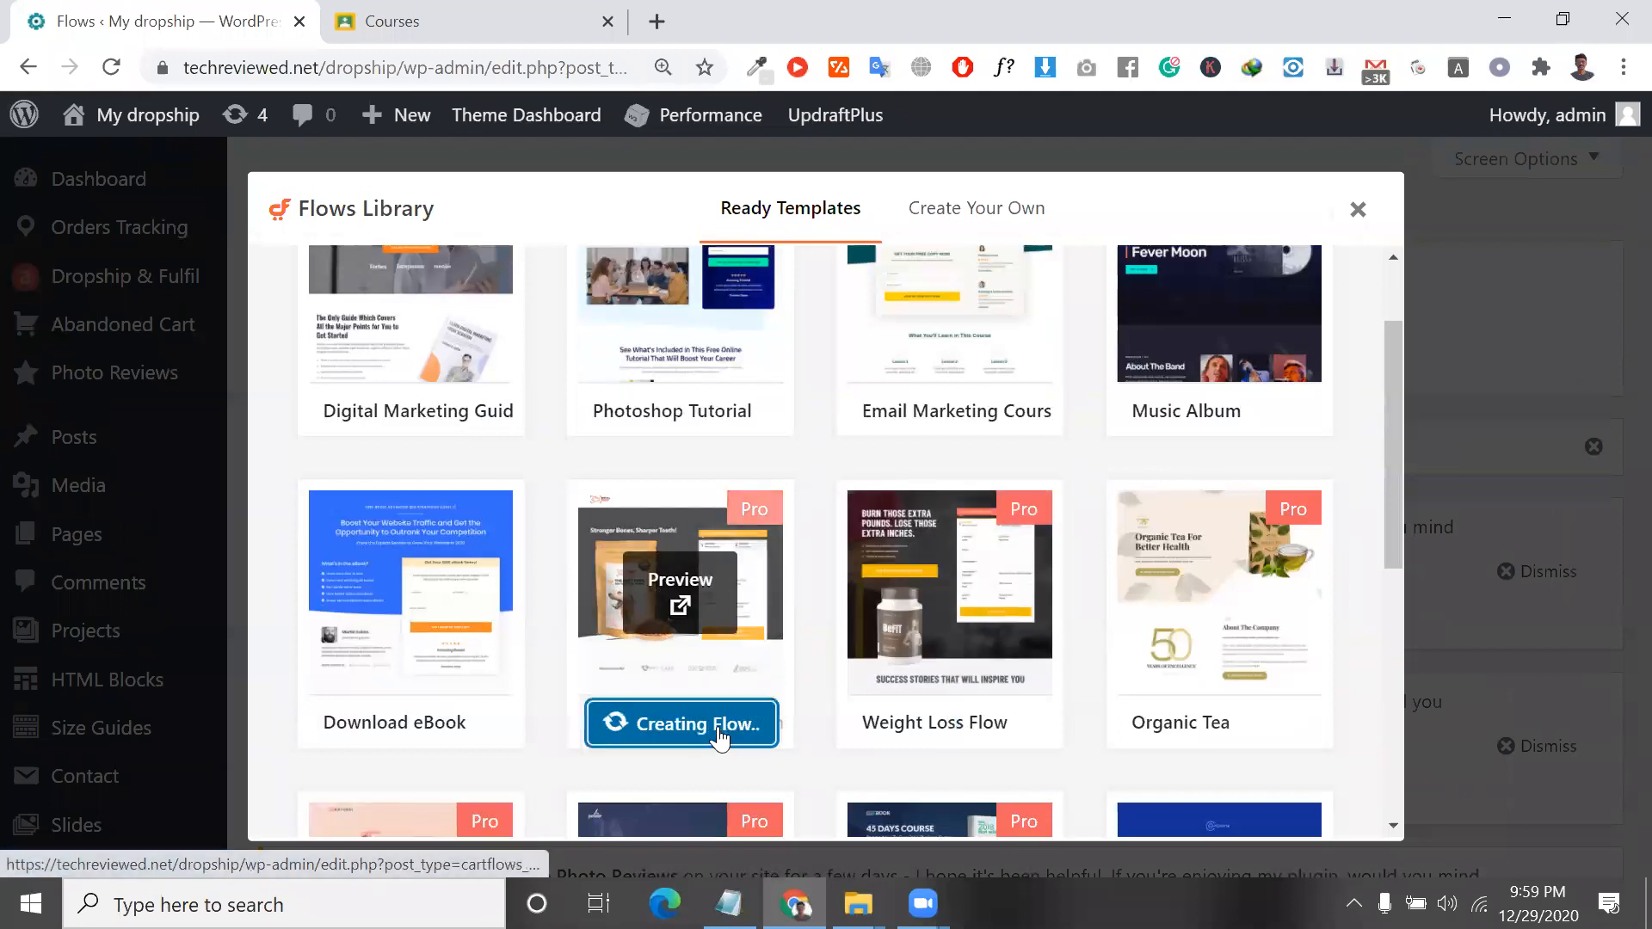
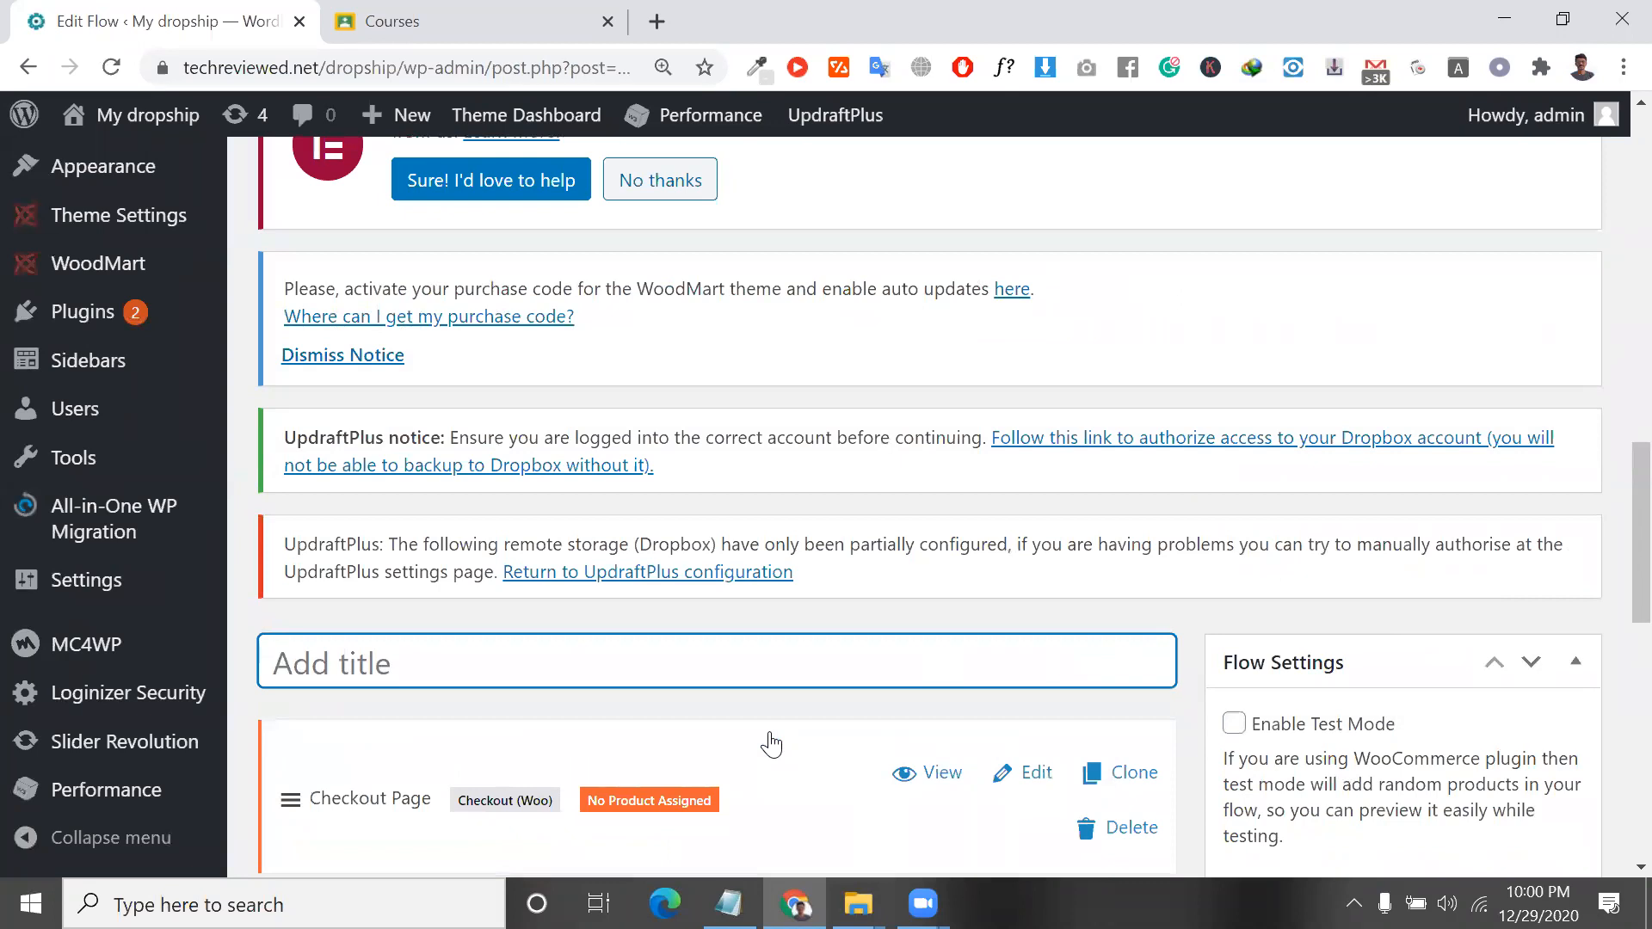
Delete the Dog Food Downsell step from the imported flow and confirm the deletion.
{"action": "scroll", "coordinate": [771, 745], "scroll_direction": "down", "scroll_amount": 4}
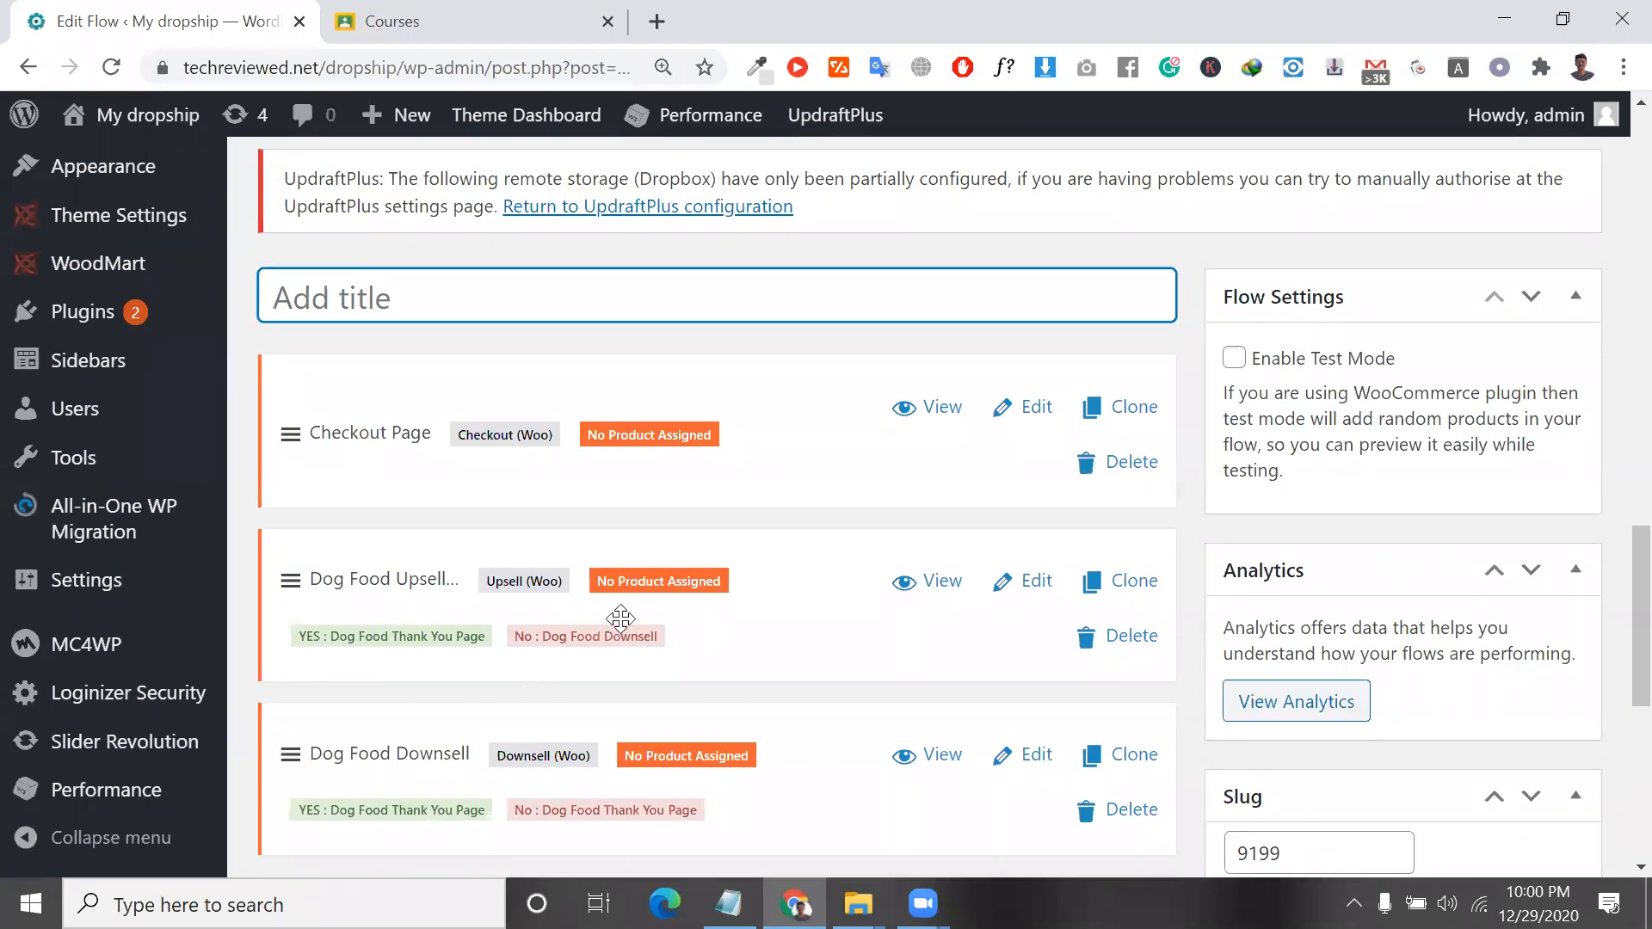
{"action": "scroll", "coordinate": [585, 701], "scroll_direction": "down", "scroll_amount": 1}
{"action": "scroll", "coordinate": [585, 701], "scroll_direction": "down", "scroll_amount": 1}
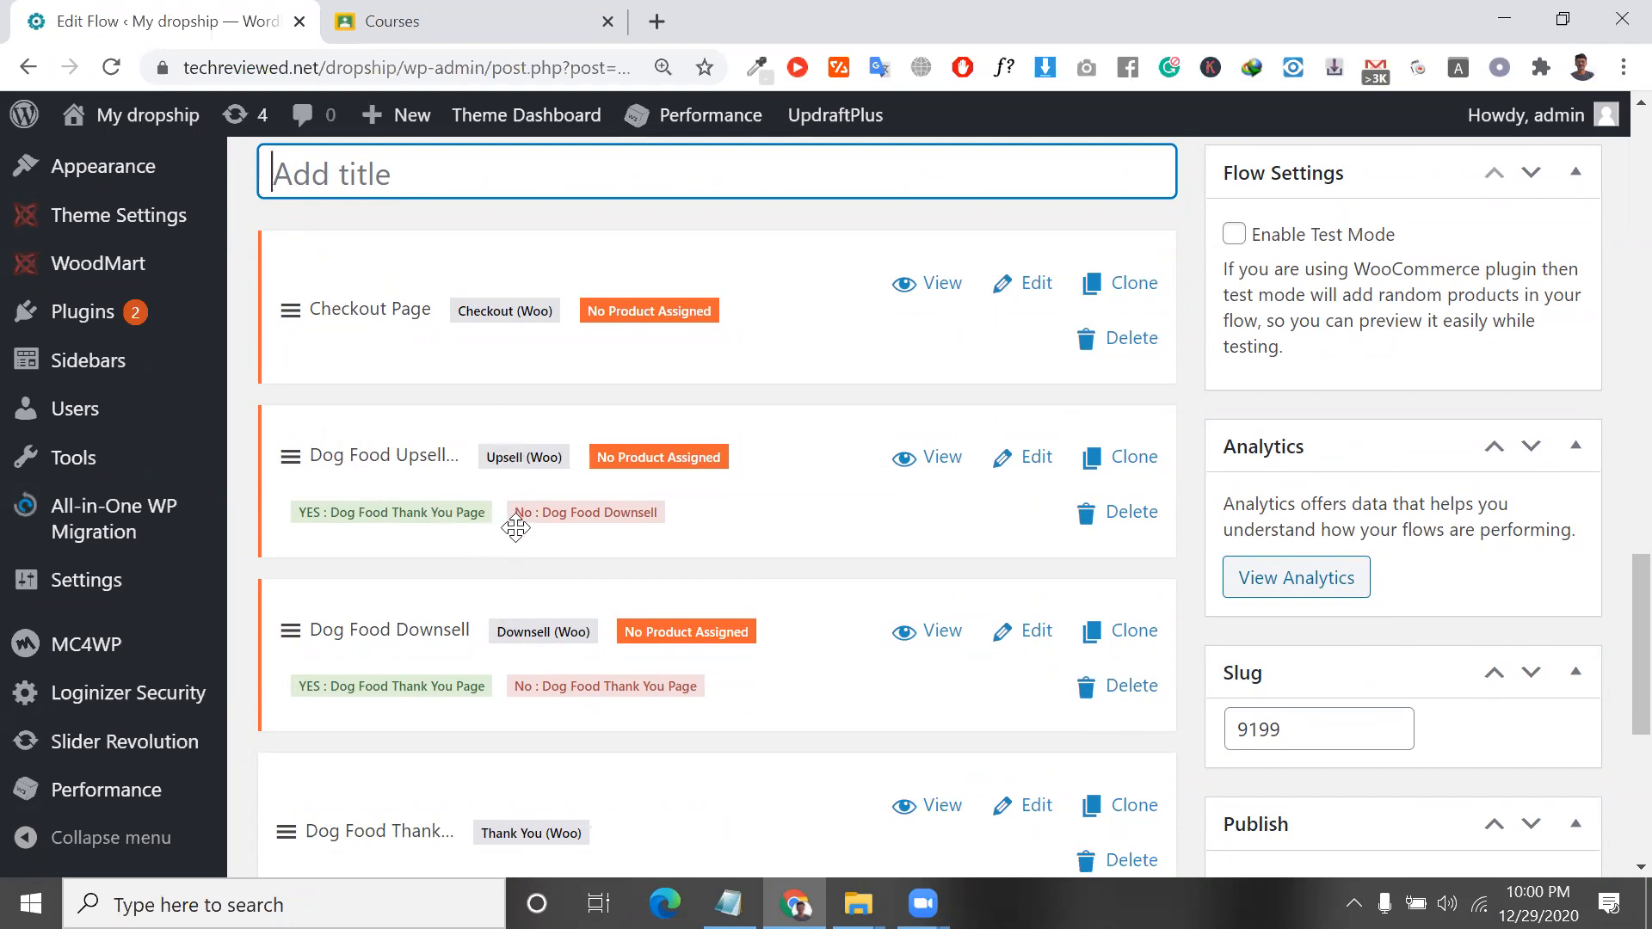
{"action": "scroll", "coordinate": [518, 620], "scroll_direction": "down", "scroll_amount": 3}
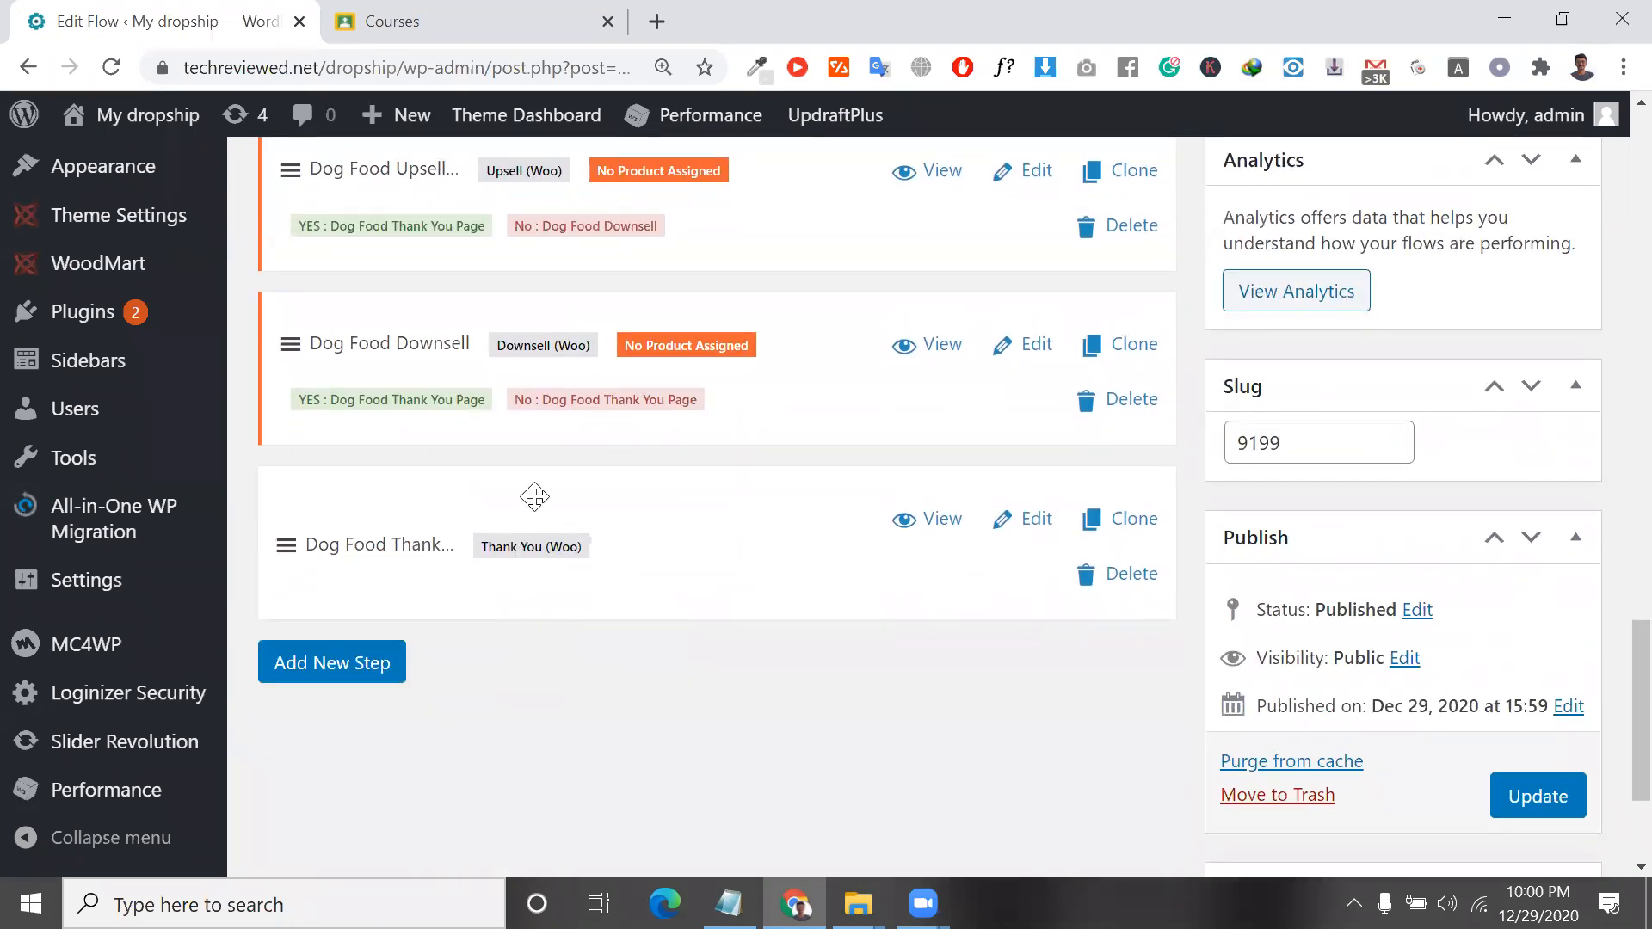
{"action": "scroll", "coordinate": [848, 408], "scroll_direction": "up", "scroll_amount": 3}
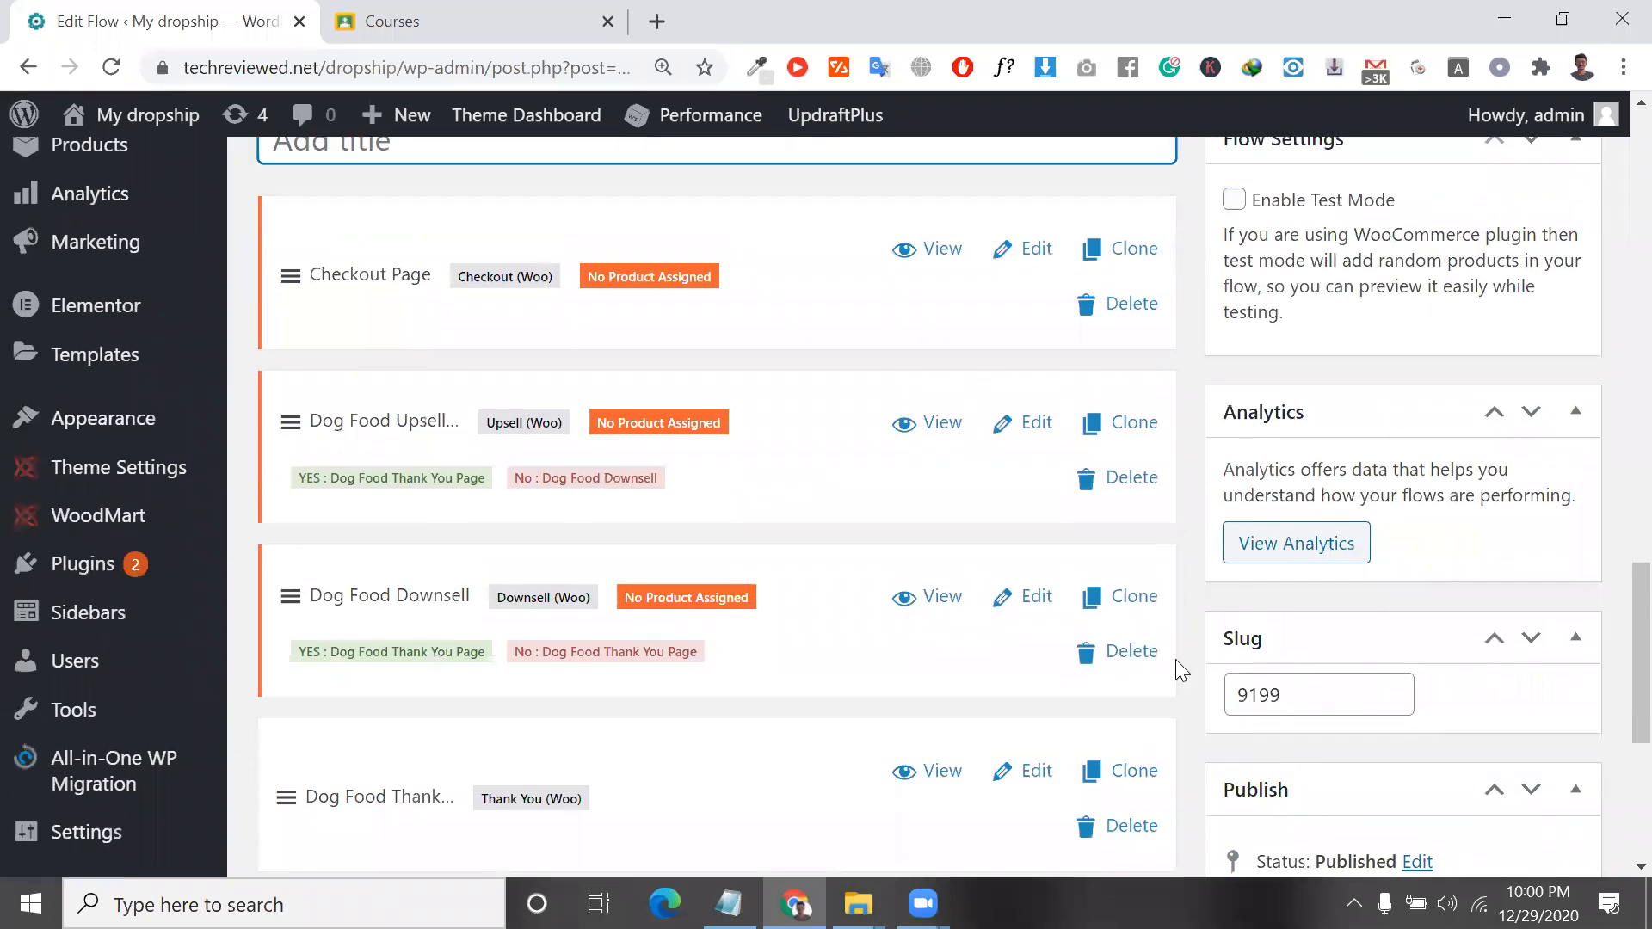
{"action": "left_click", "coordinate": [1123, 652]}
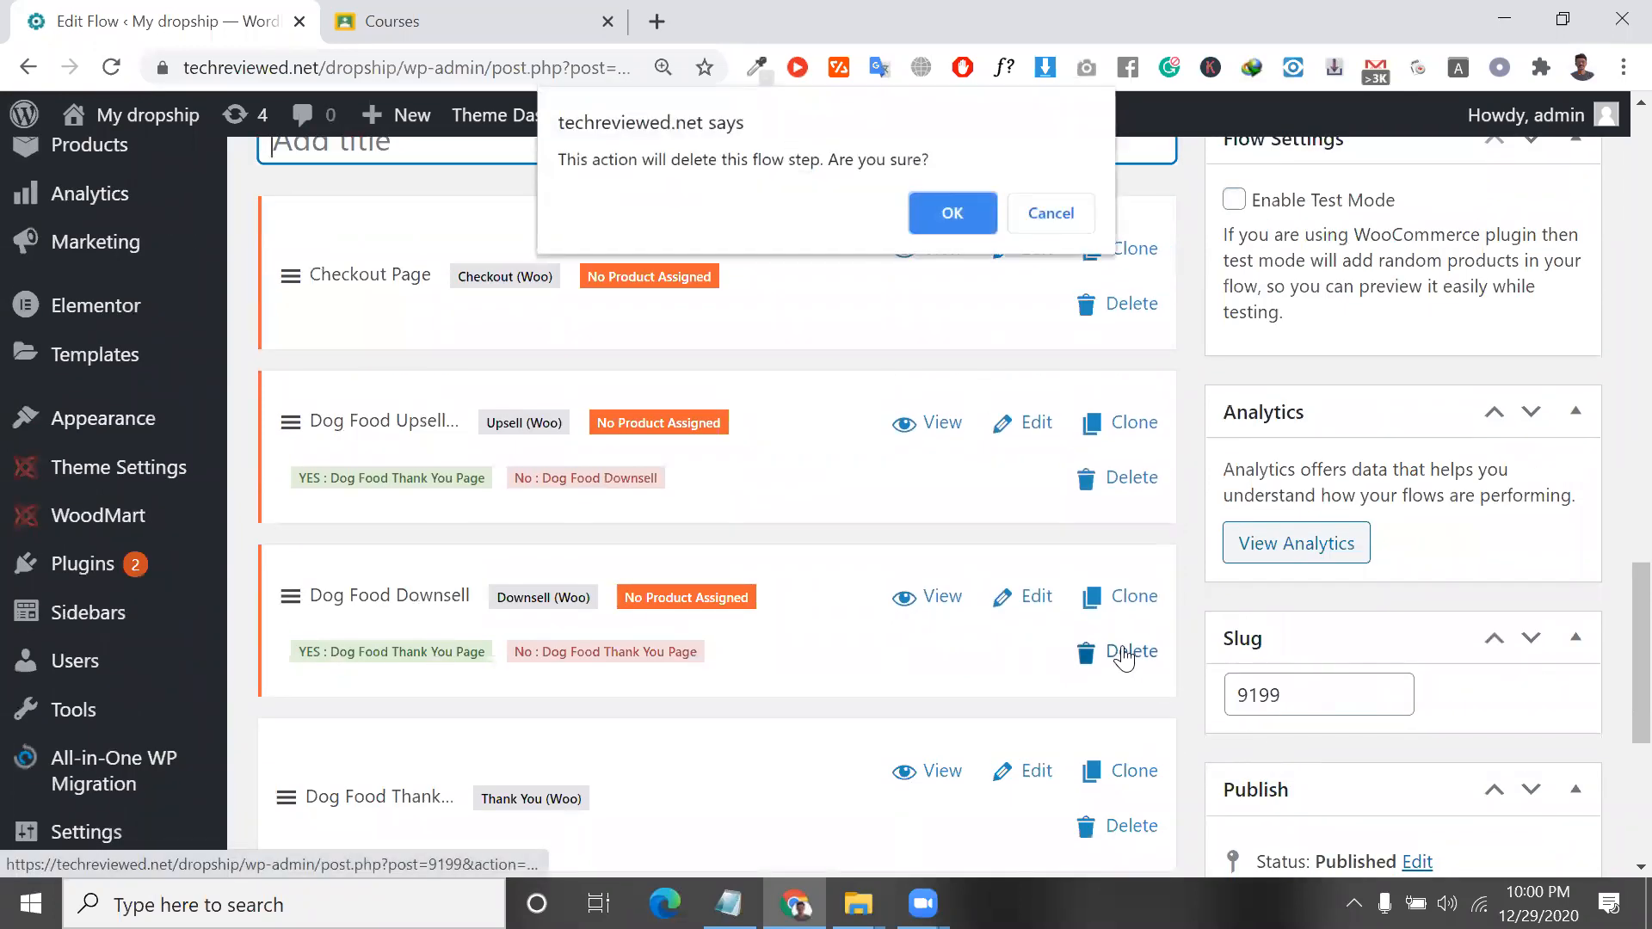
{"action": "left_click", "coordinate": [934, 208]}
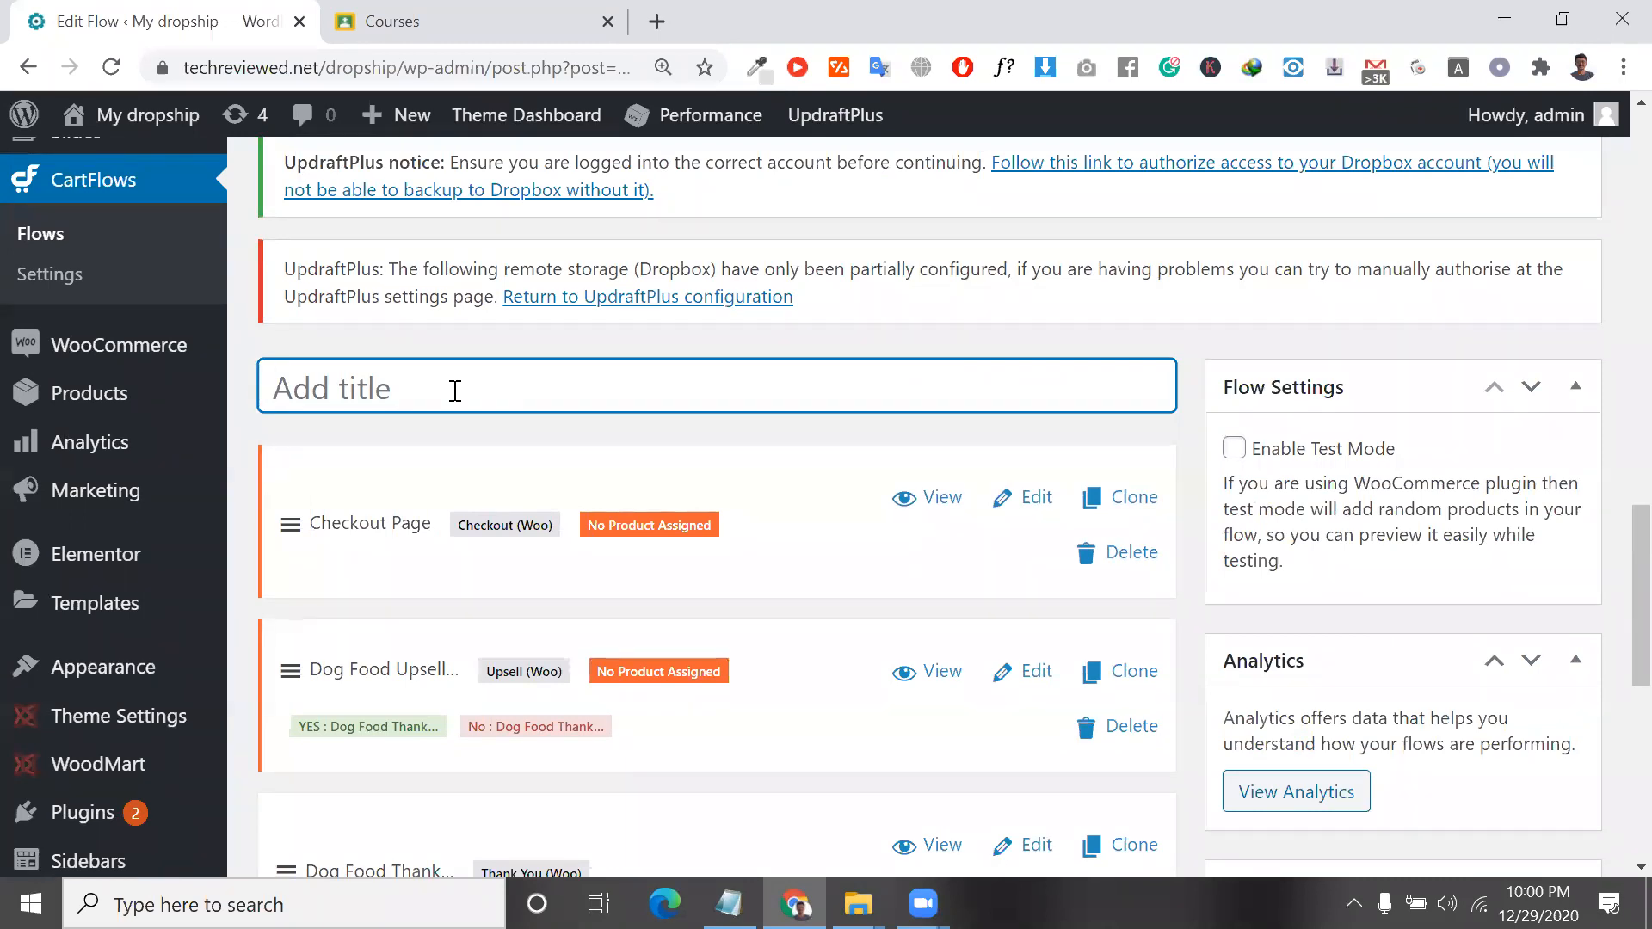
Title the flow "31s night flow" and update it.
{"action": "type", "text": "t"}
{"action": "key", "text": "BackSpace"}
{"action": "type", "text": "31"}
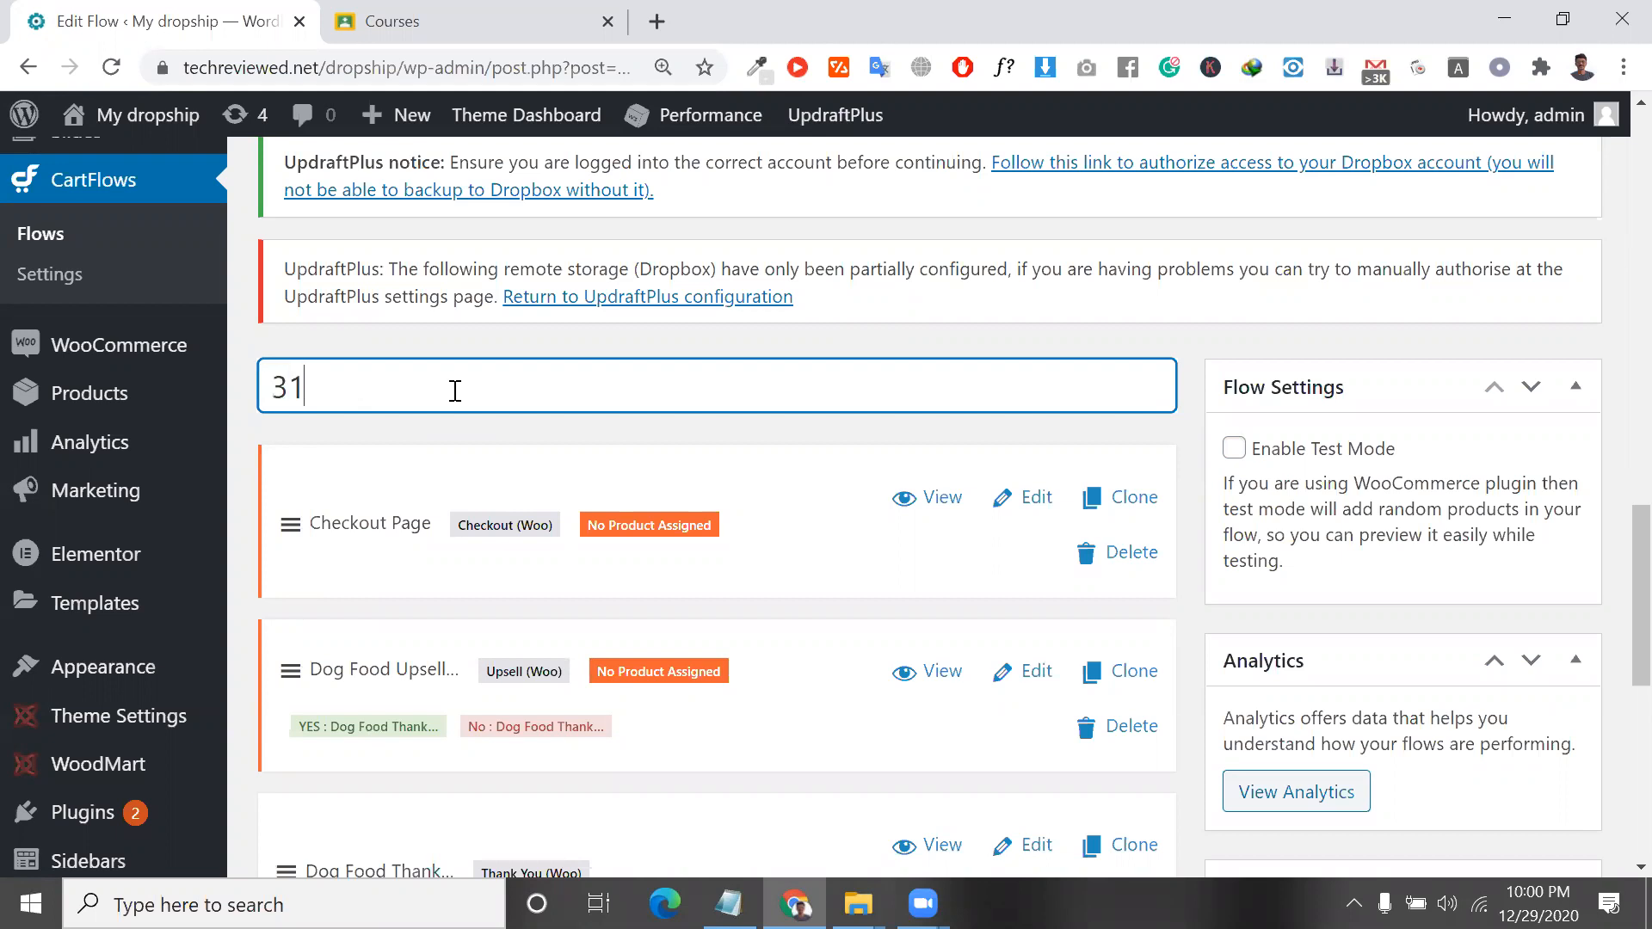
{"action": "type", "text": "s night fol"}
{"action": "key", "text": "BackSpace"}
{"action": "key", "text": "BackSpace"}
{"action": "type", "text": "low"}
{"action": "scroll", "coordinate": [844, 642], "scroll_direction": "down", "scroll_amount": 6}
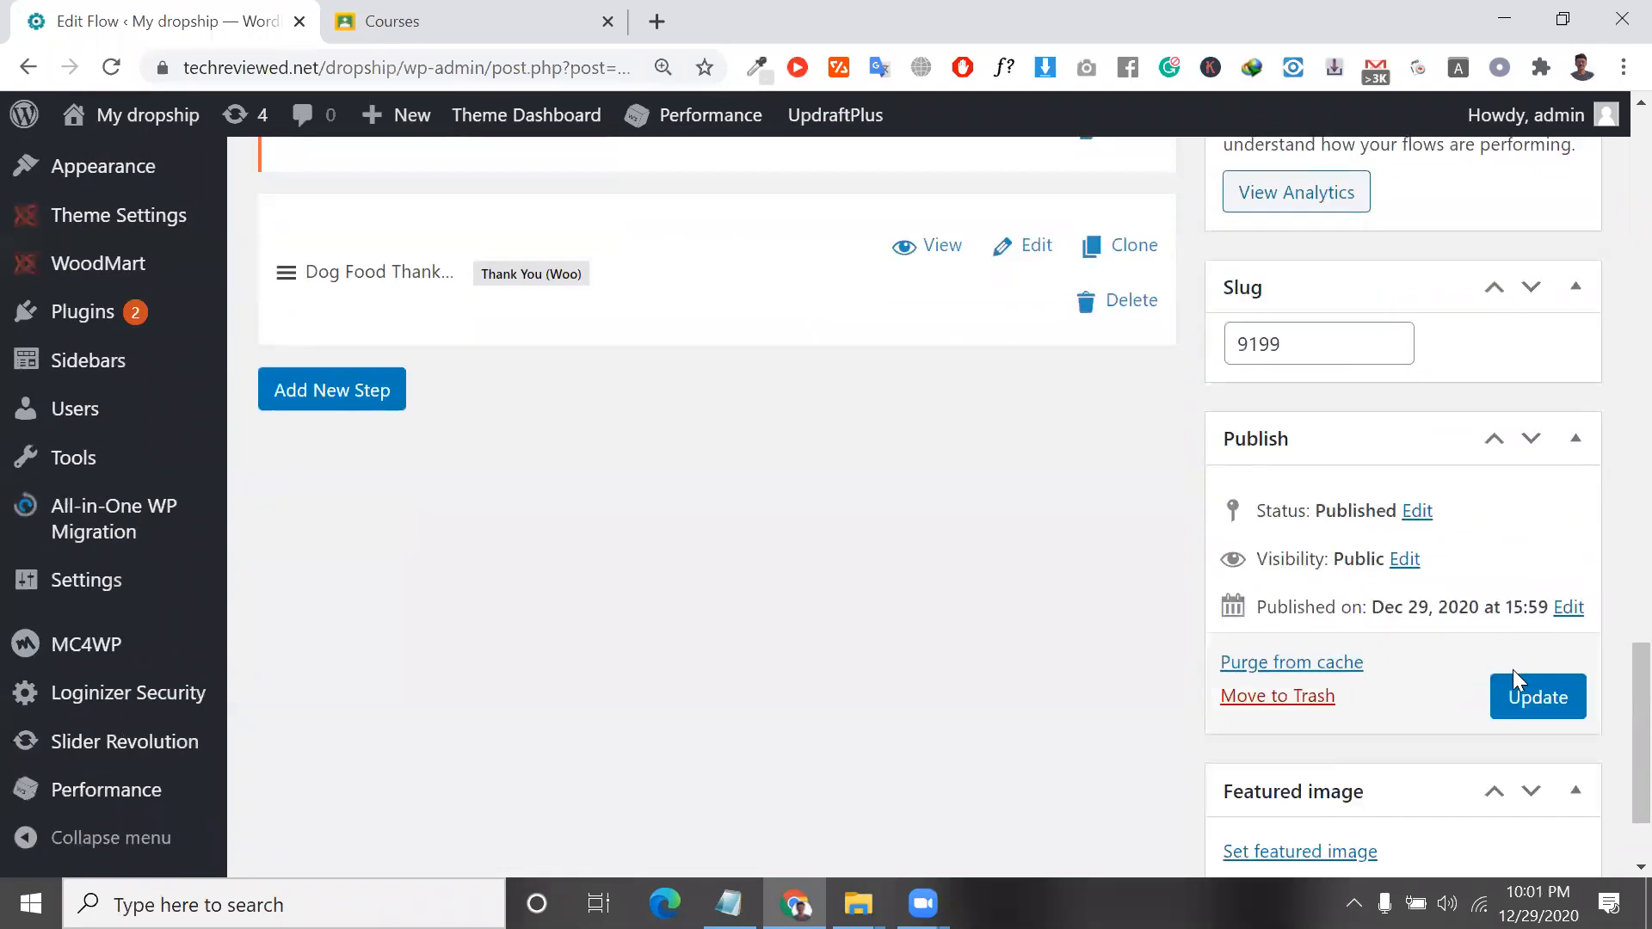
{"action": "left_click", "coordinate": [1519, 700]}
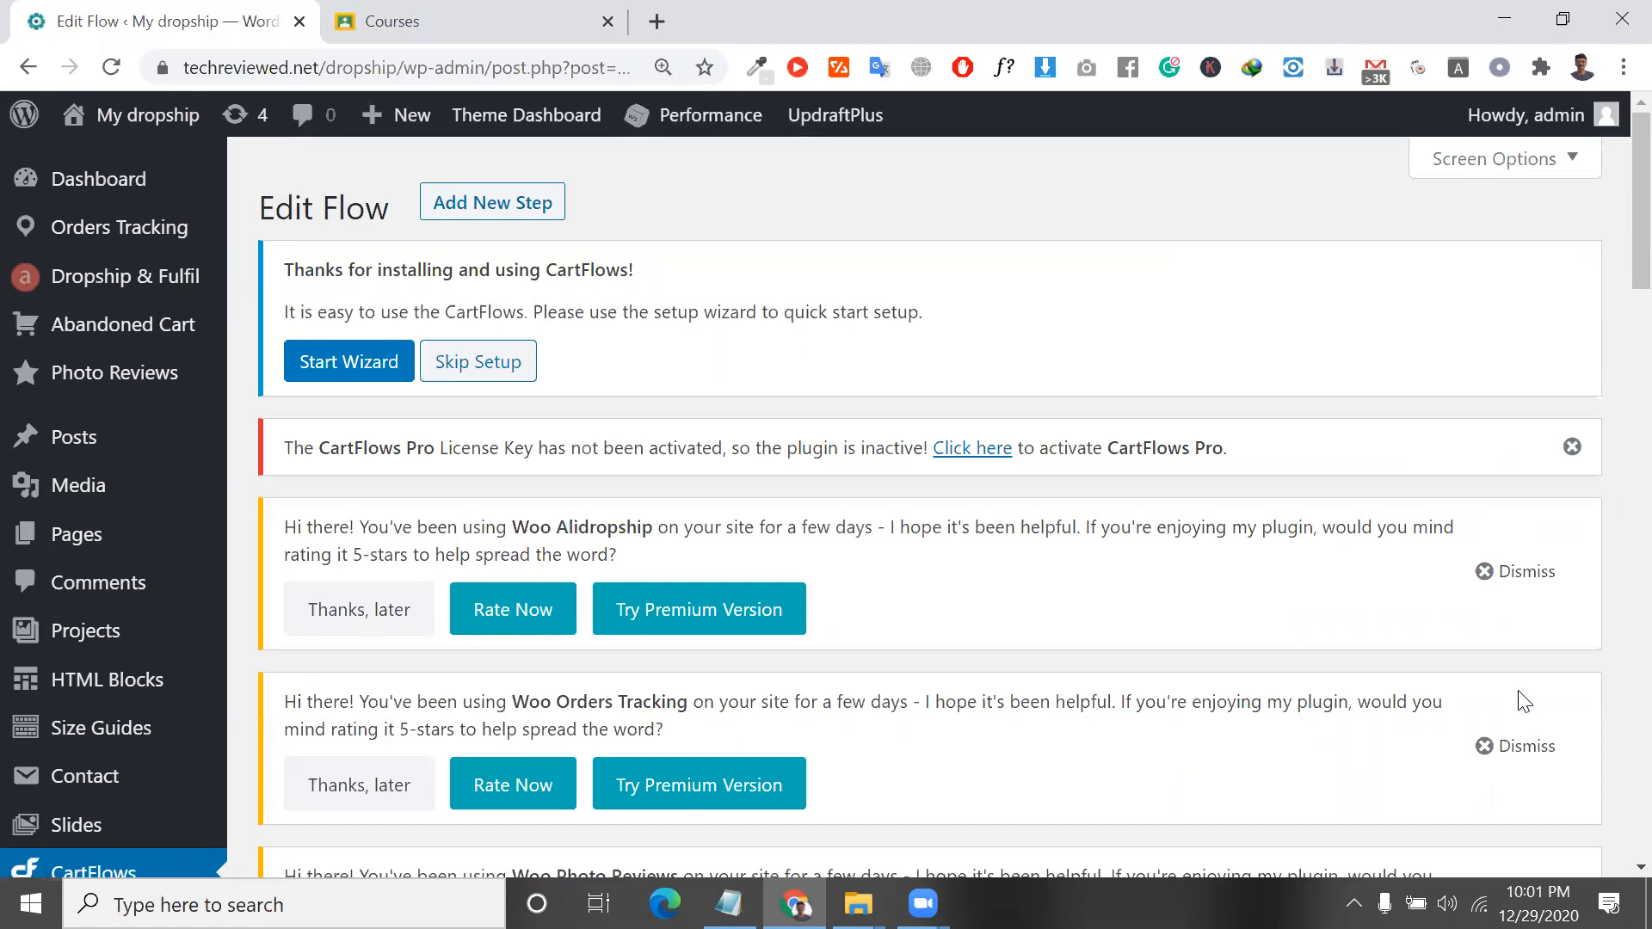
Open the Checkout Page step of the 31s night flow for editing.
{"action": "scroll", "coordinate": [1525, 701], "scroll_direction": "down", "scroll_amount": 10}
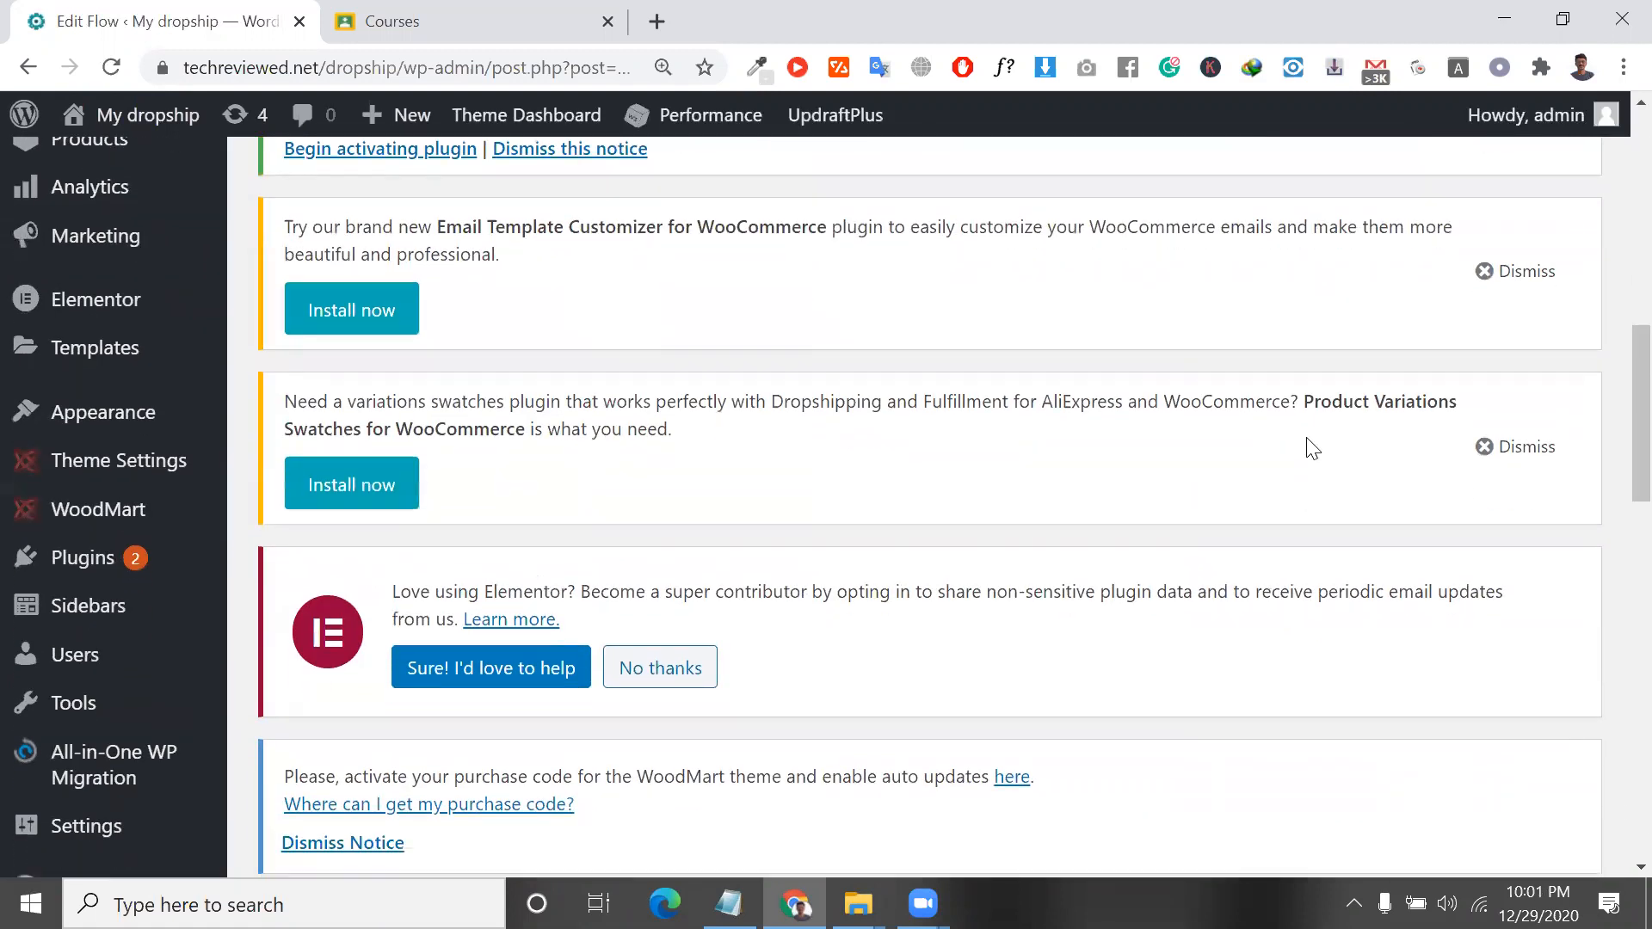
{"action": "scroll", "coordinate": [1311, 447], "scroll_direction": "down", "scroll_amount": 12}
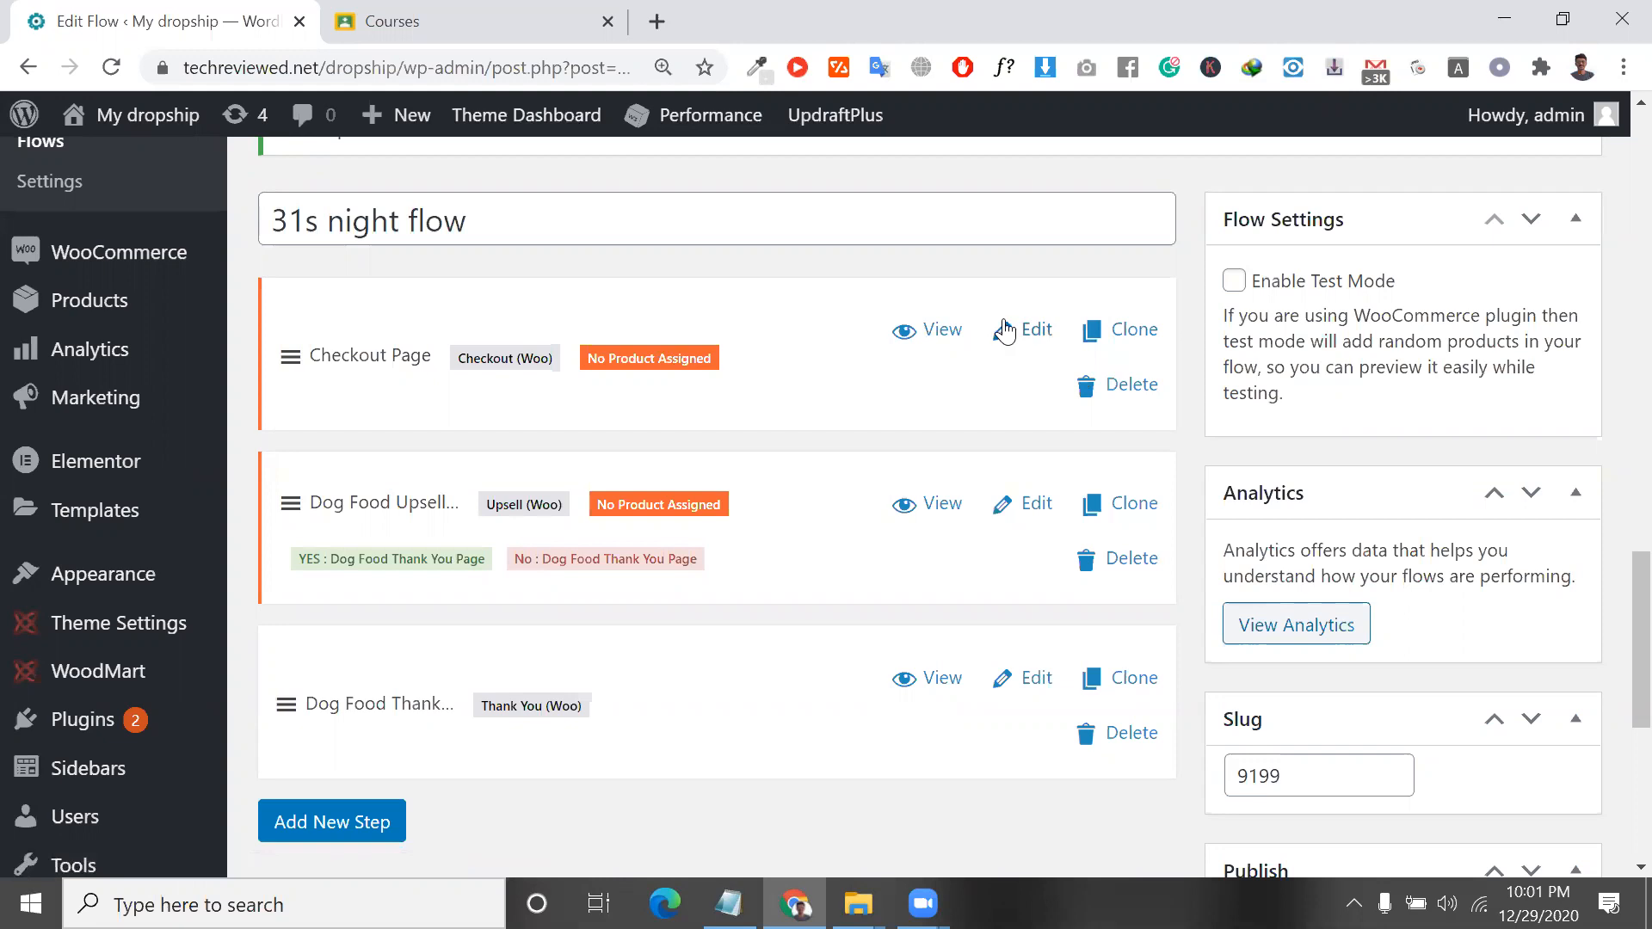
{"action": "left_click", "coordinate": [1006, 330]}
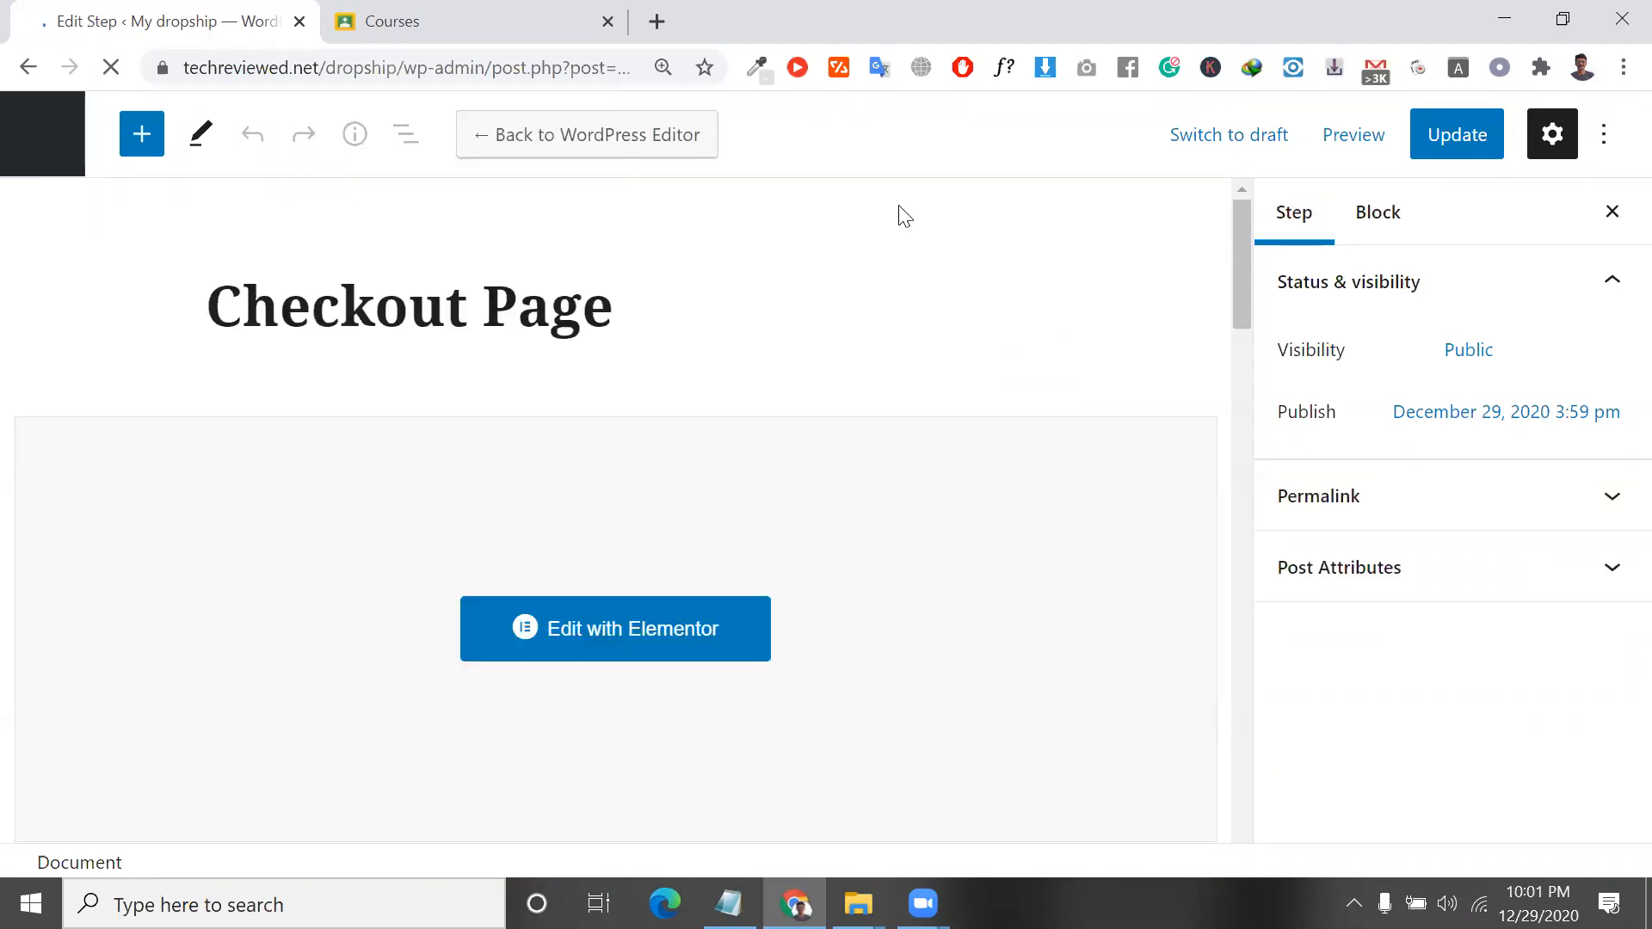
Search products for "tec", assign the main Automatic Cats and Dogs Pet Food Feeder product to the checkout step, and update it.
{"action": "scroll", "coordinate": [934, 446], "scroll_direction": "down", "scroll_amount": 3}
{"action": "scroll", "coordinate": [936, 446], "scroll_direction": "down", "scroll_amount": 5}
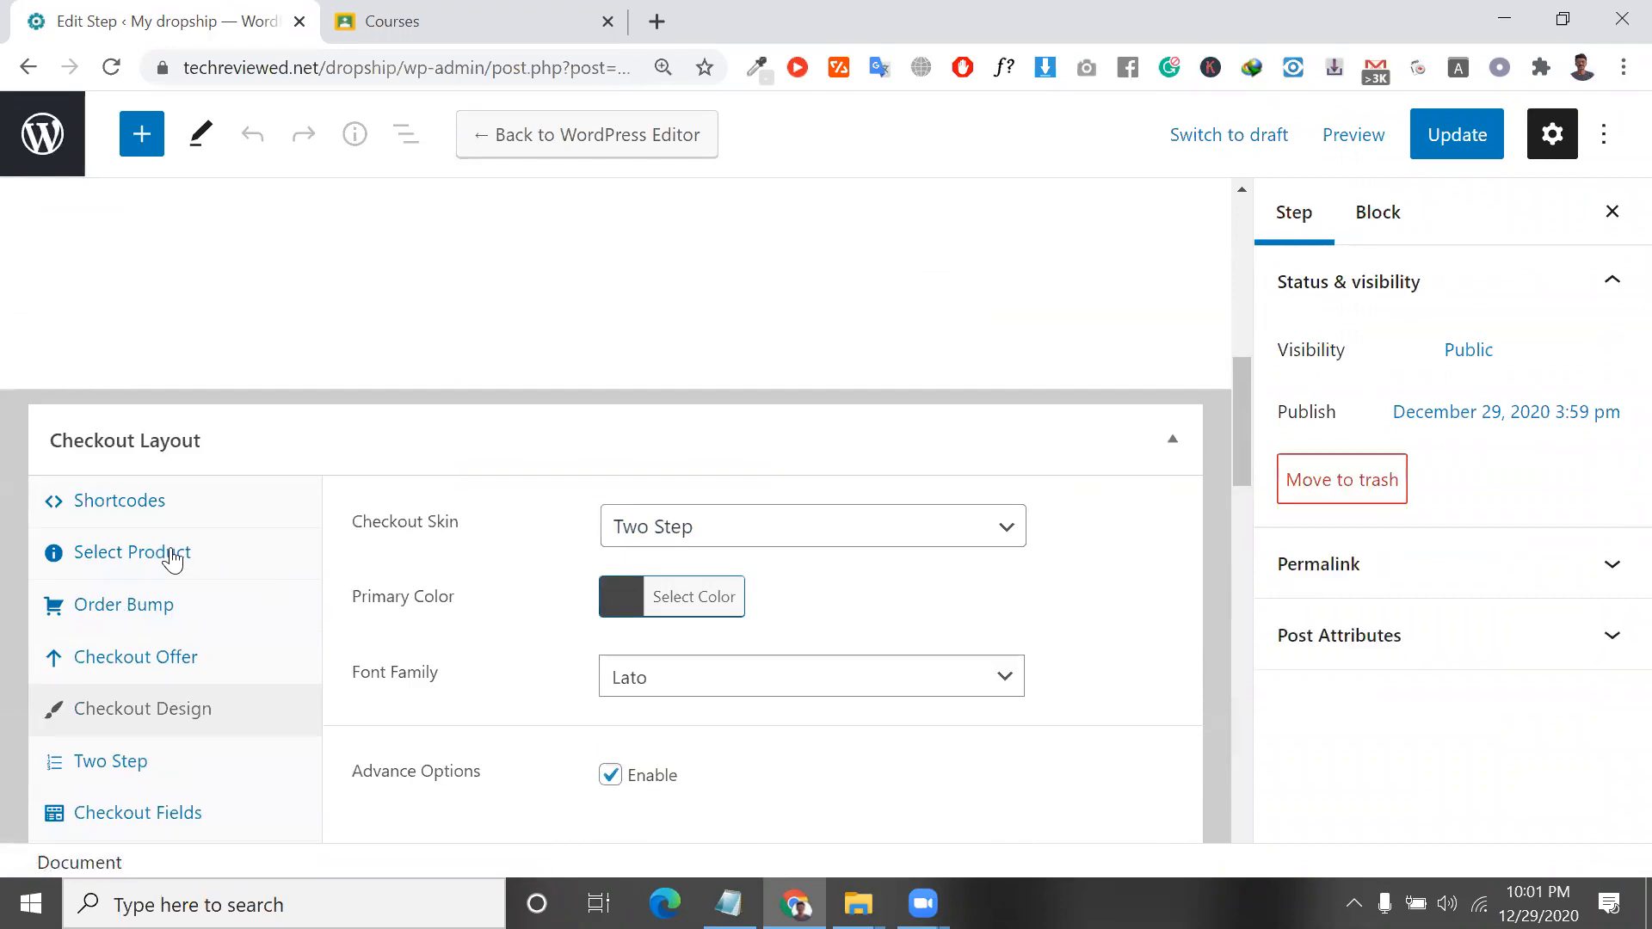
{"action": "left_click", "coordinate": [176, 559]}
{"action": "left_click", "coordinate": [579, 520]}
{"action": "left_click", "coordinate": [579, 520]}
{"action": "left_click", "coordinate": [579, 520]}
{"action": "type", "text": "tee"}
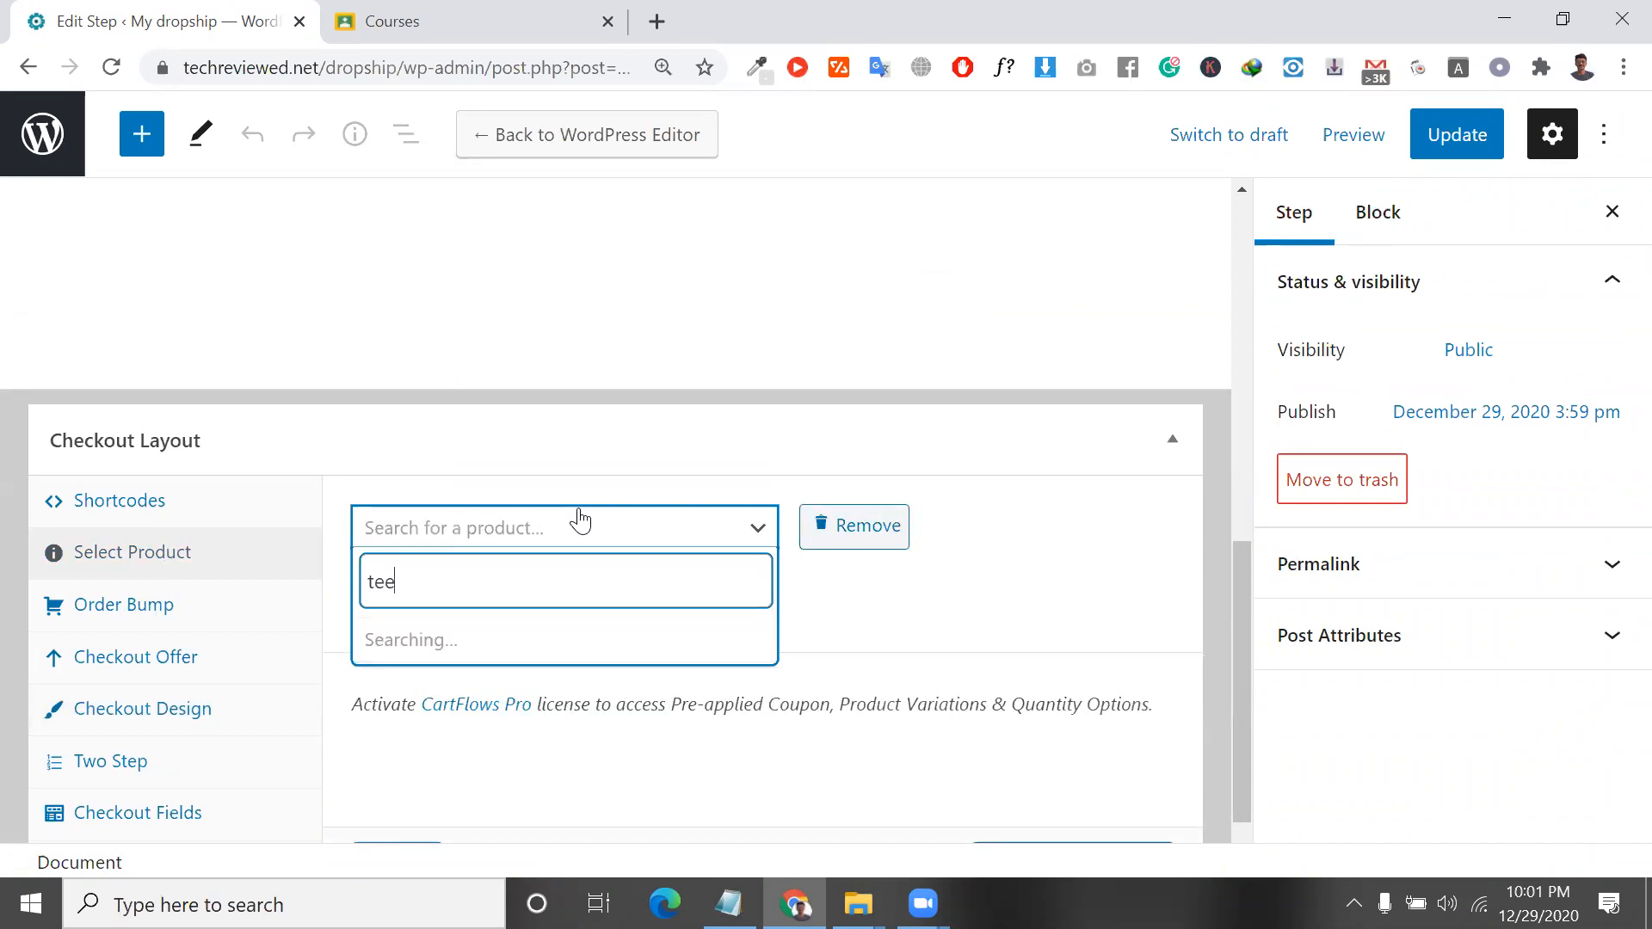
{"action": "key", "text": "BackSpace"}
{"action": "type", "text": "c"}
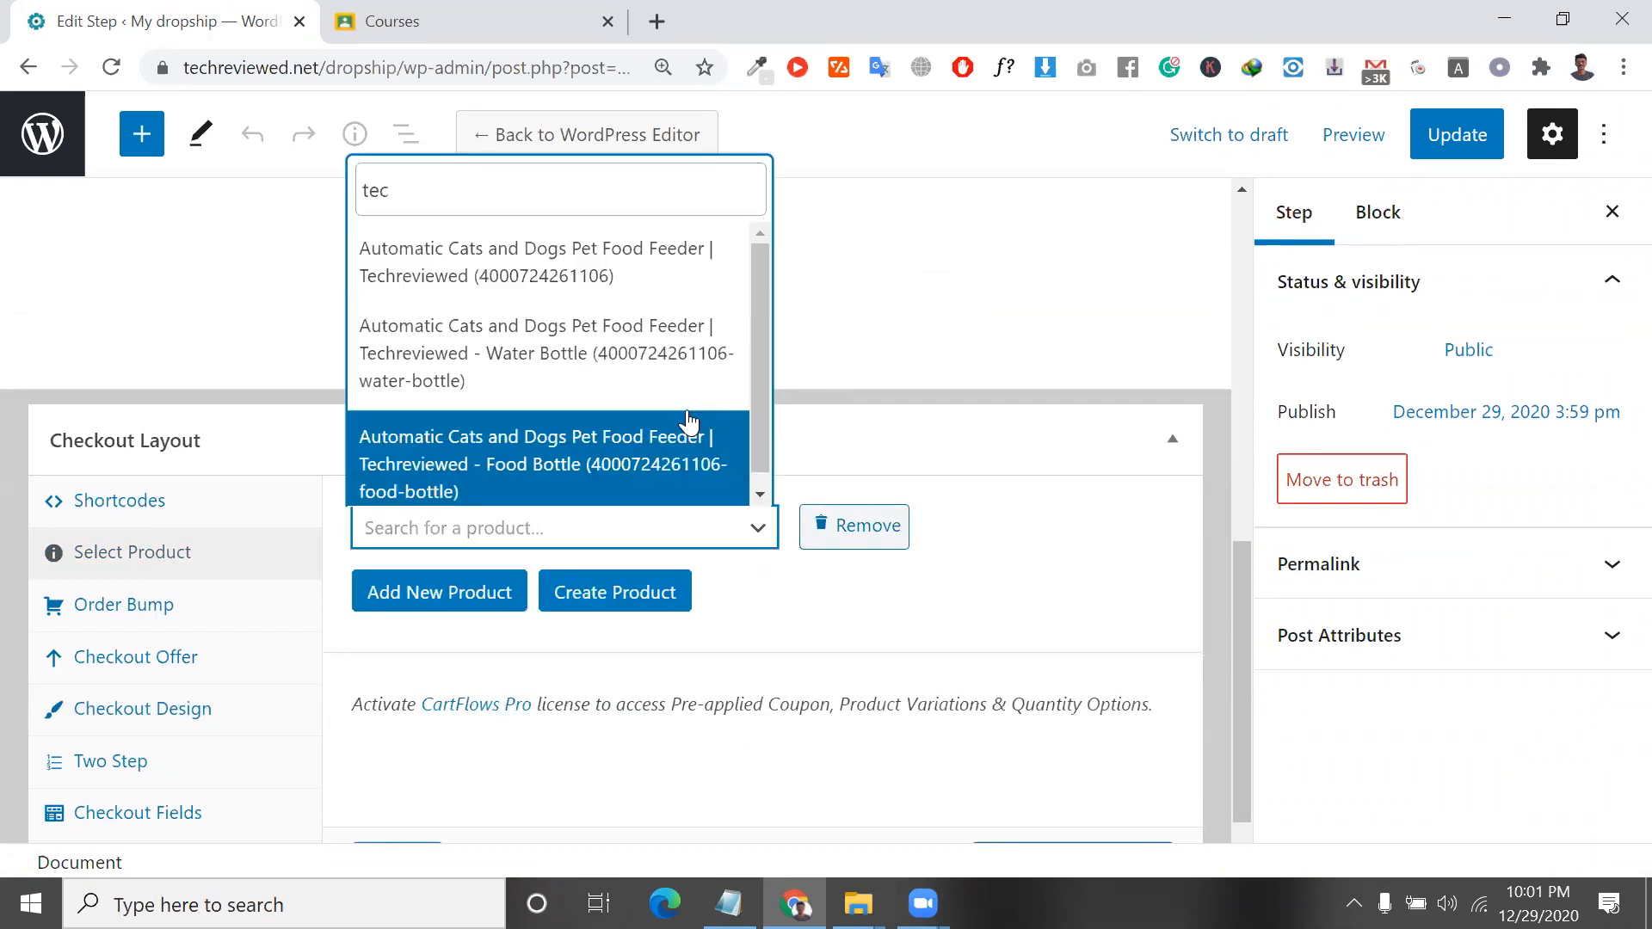
{"action": "left_click", "coordinate": [625, 280]}
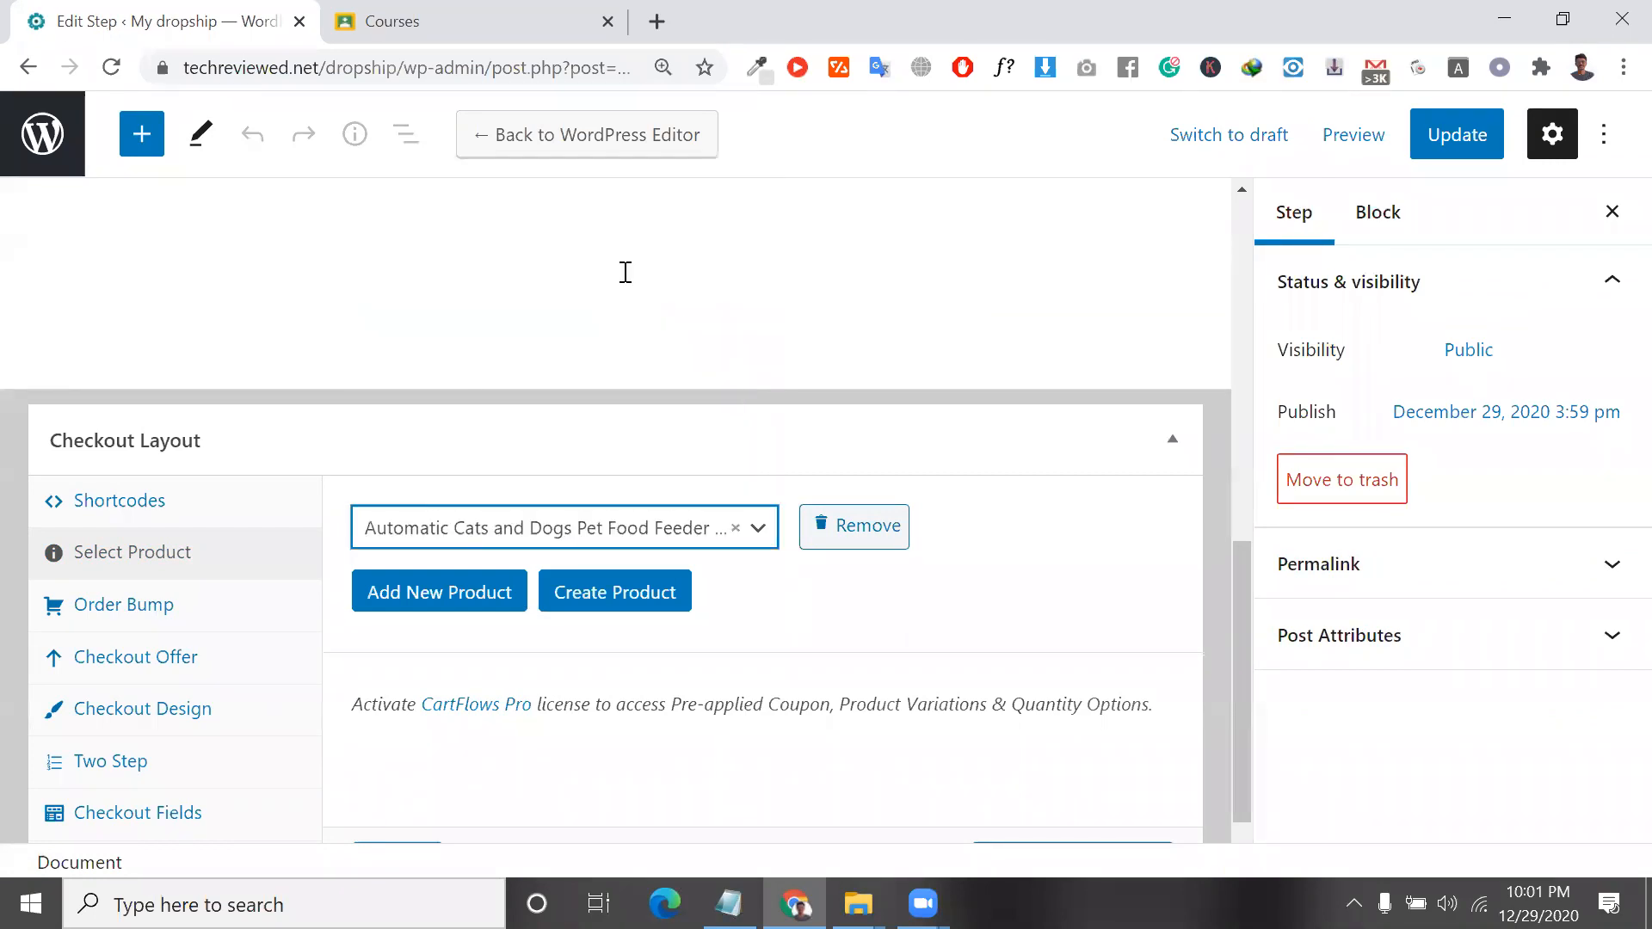
{"action": "scroll", "coordinate": [516, 725], "scroll_direction": "down", "scroll_amount": 1}
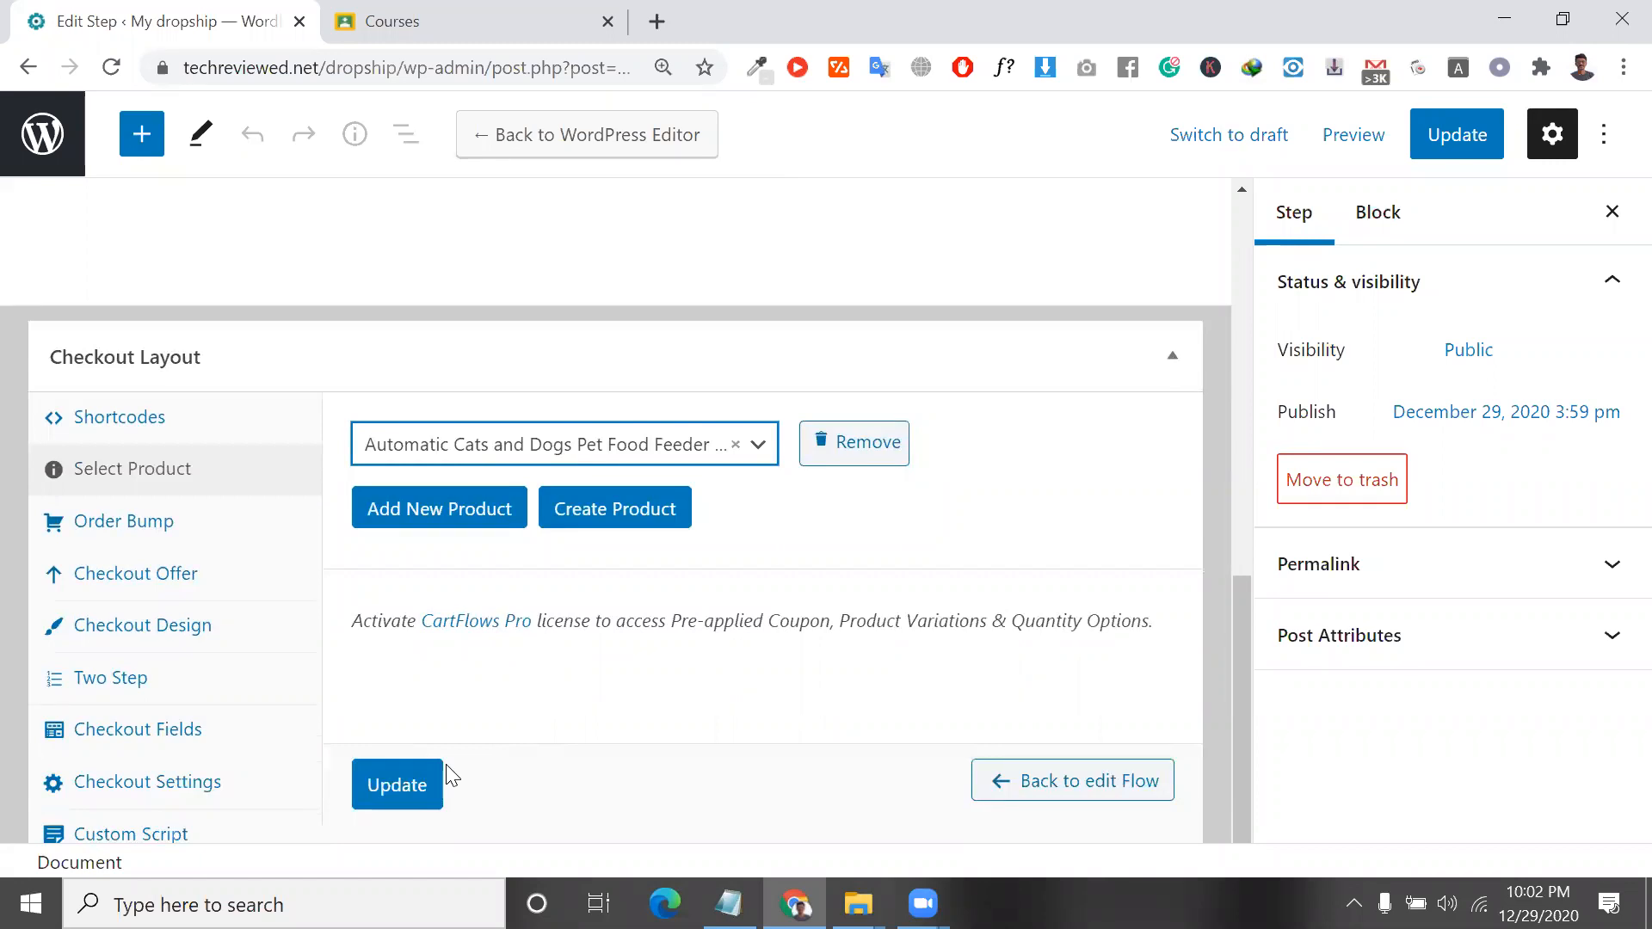
{"action": "left_click", "coordinate": [389, 802]}
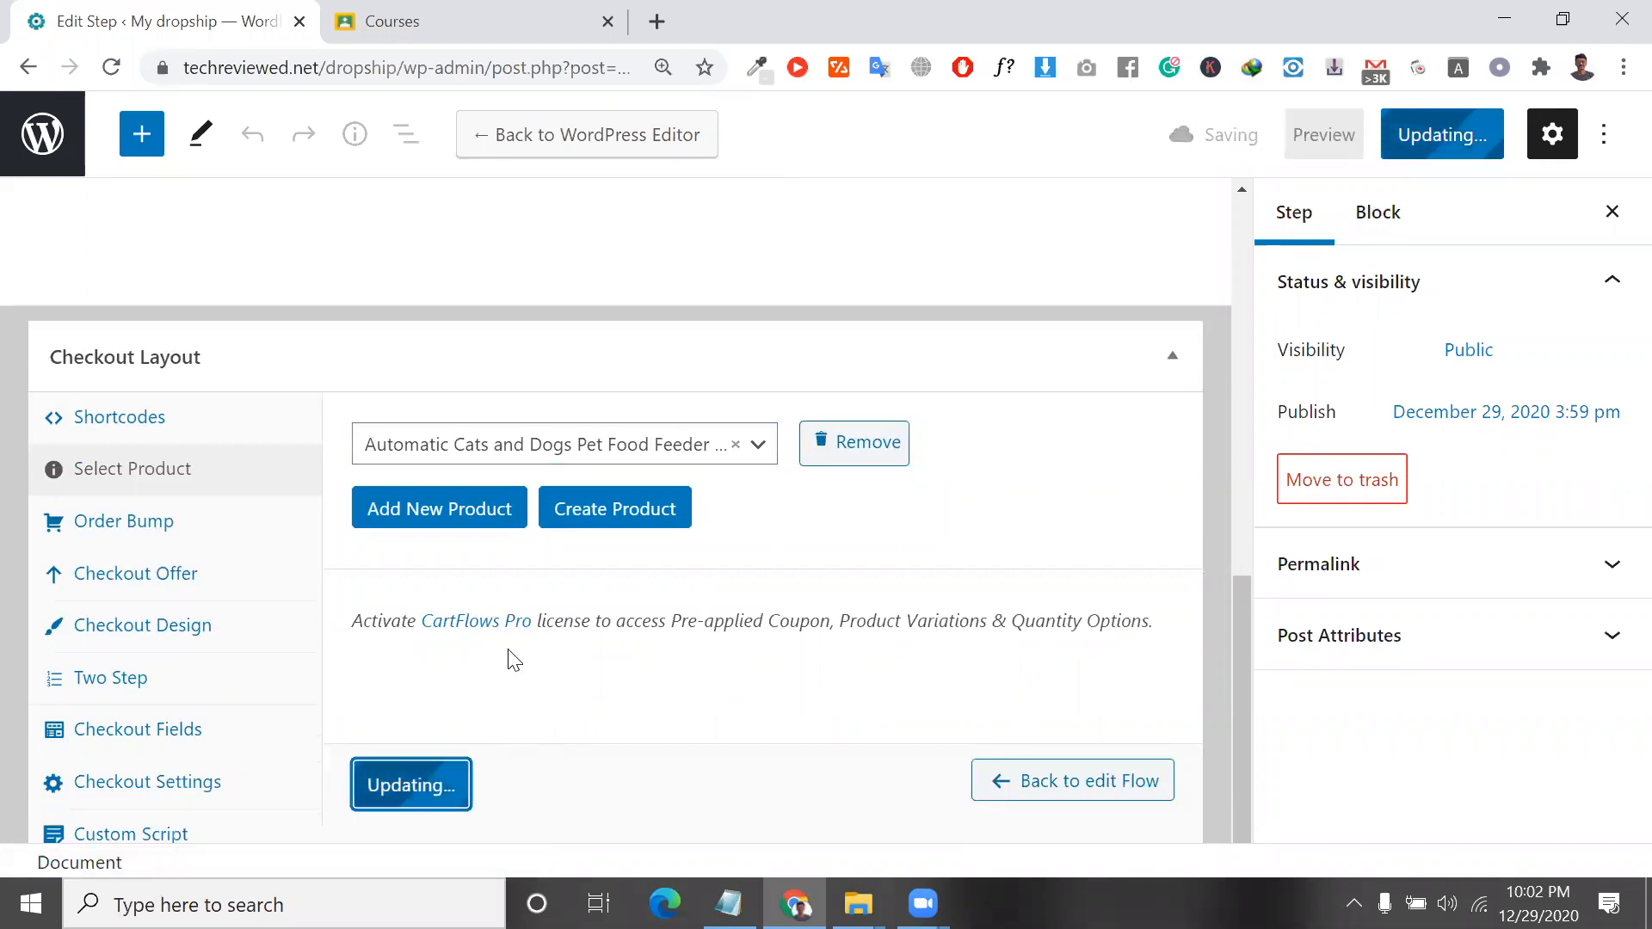
Examine the Order Bump, Checkout Offer and Checkout Design settings of the checkout layout.
{"action": "left_click", "coordinate": [156, 541]}
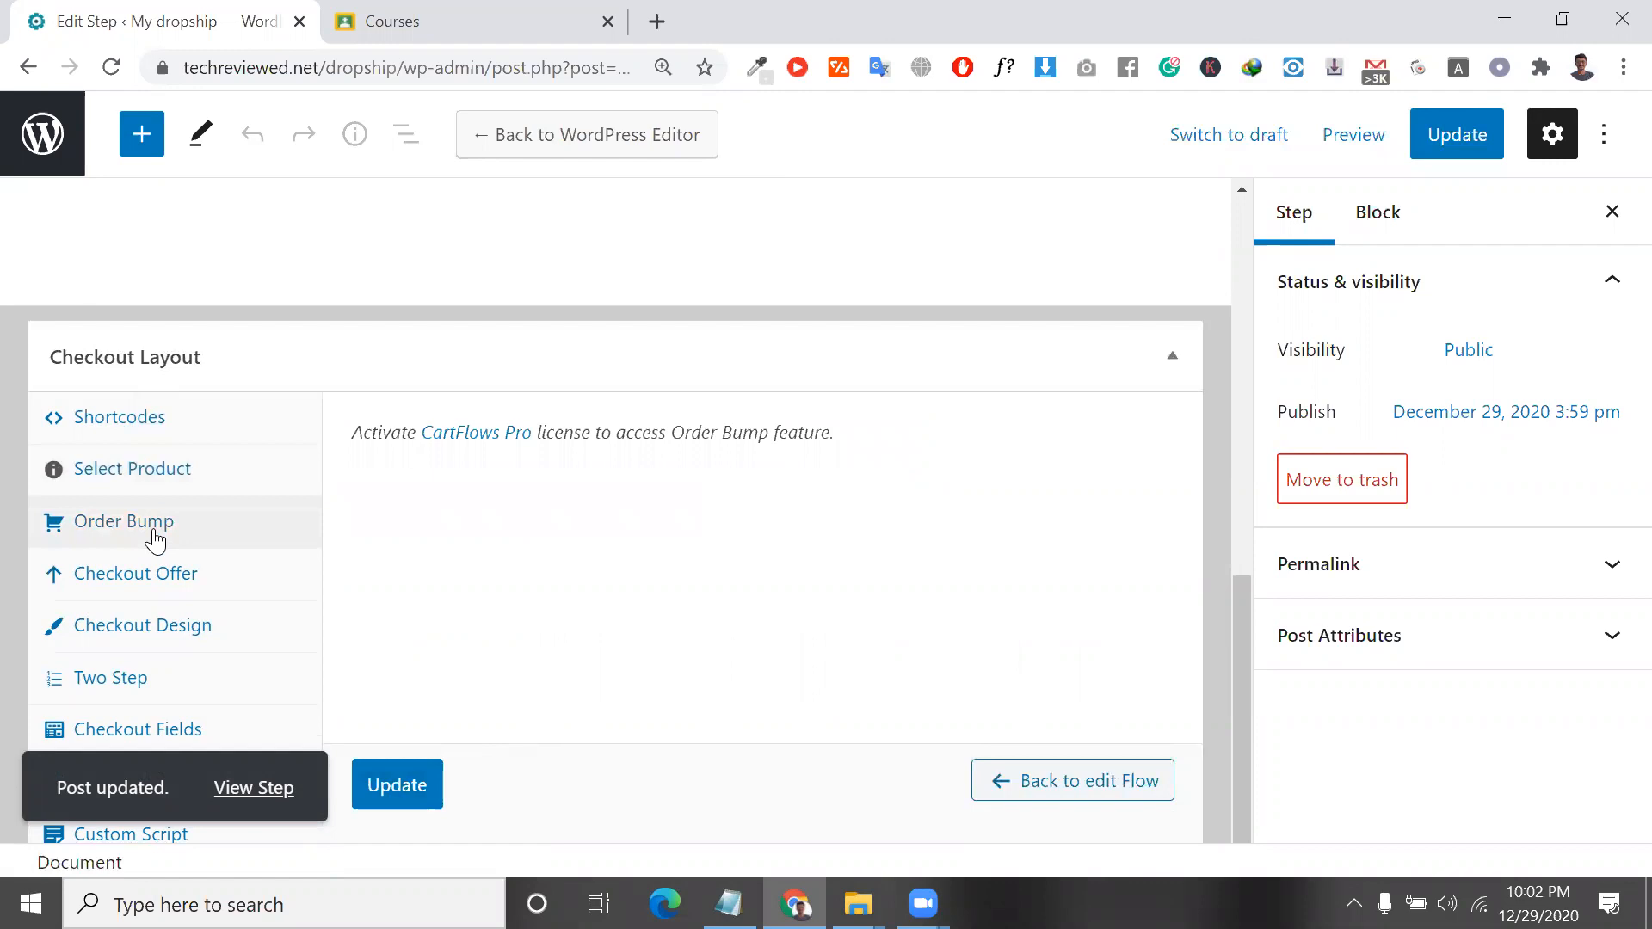
{"action": "left_click_drag", "start_coordinate": [796, 433], "coordinate": [370, 435]}
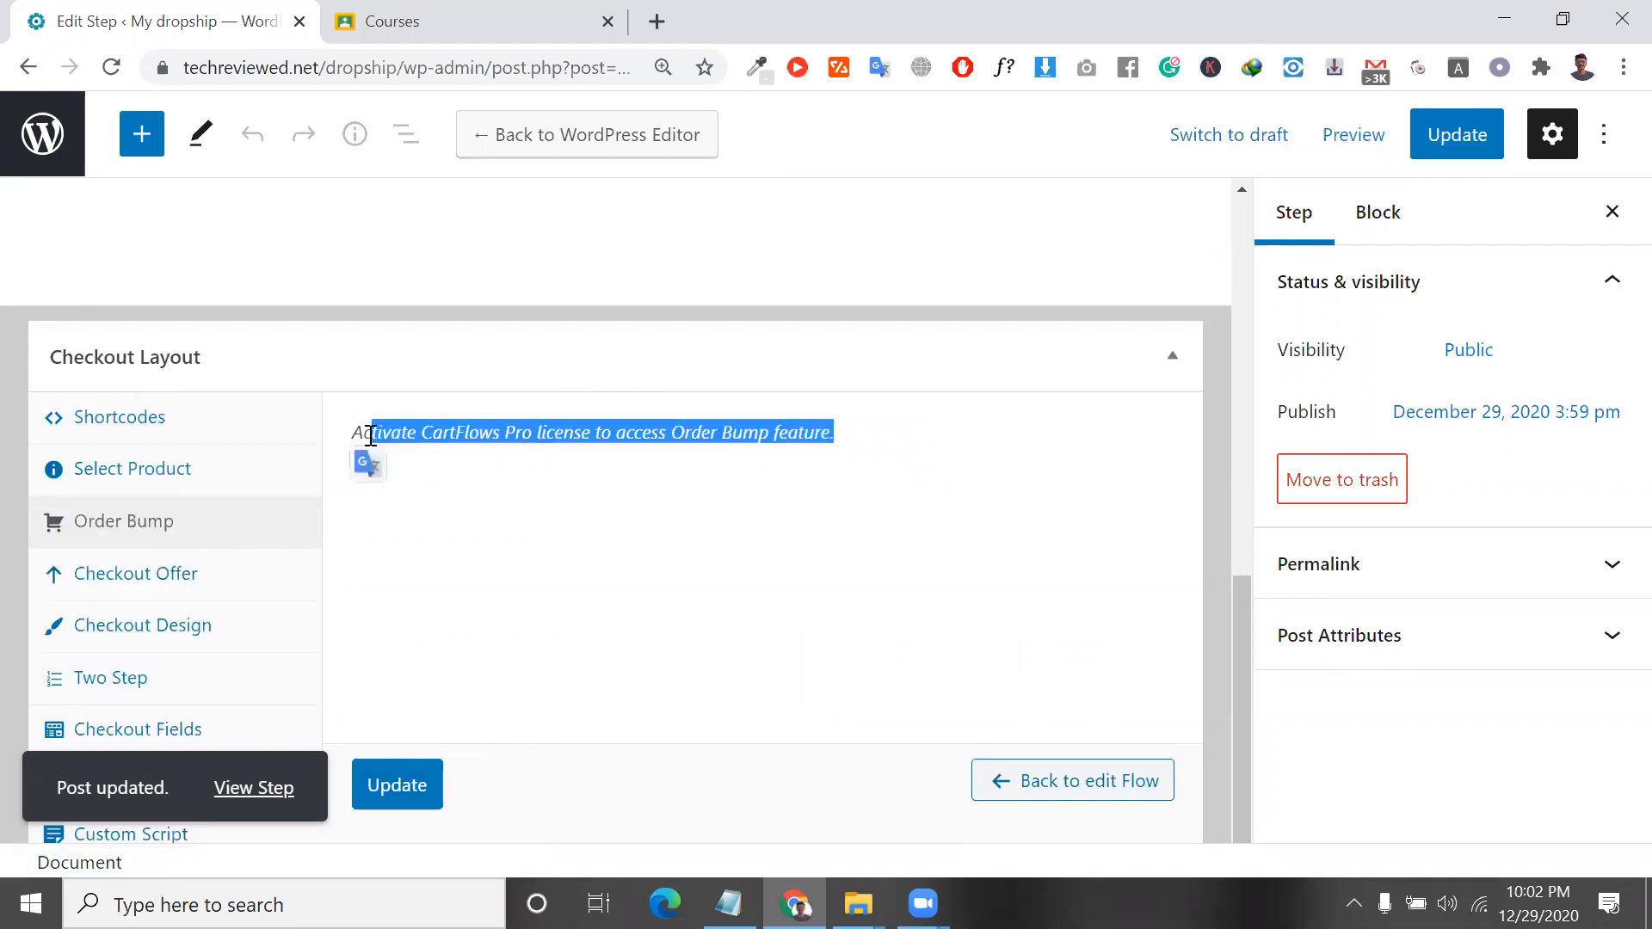
{"action": "left_click", "coordinate": [370, 434]}
{"action": "triple_click", "coordinate": [370, 434]}
{"action": "left_click", "coordinate": [370, 435]}
{"action": "triple_click", "coordinate": [370, 434]}
{"action": "left_click", "coordinate": [186, 590]}
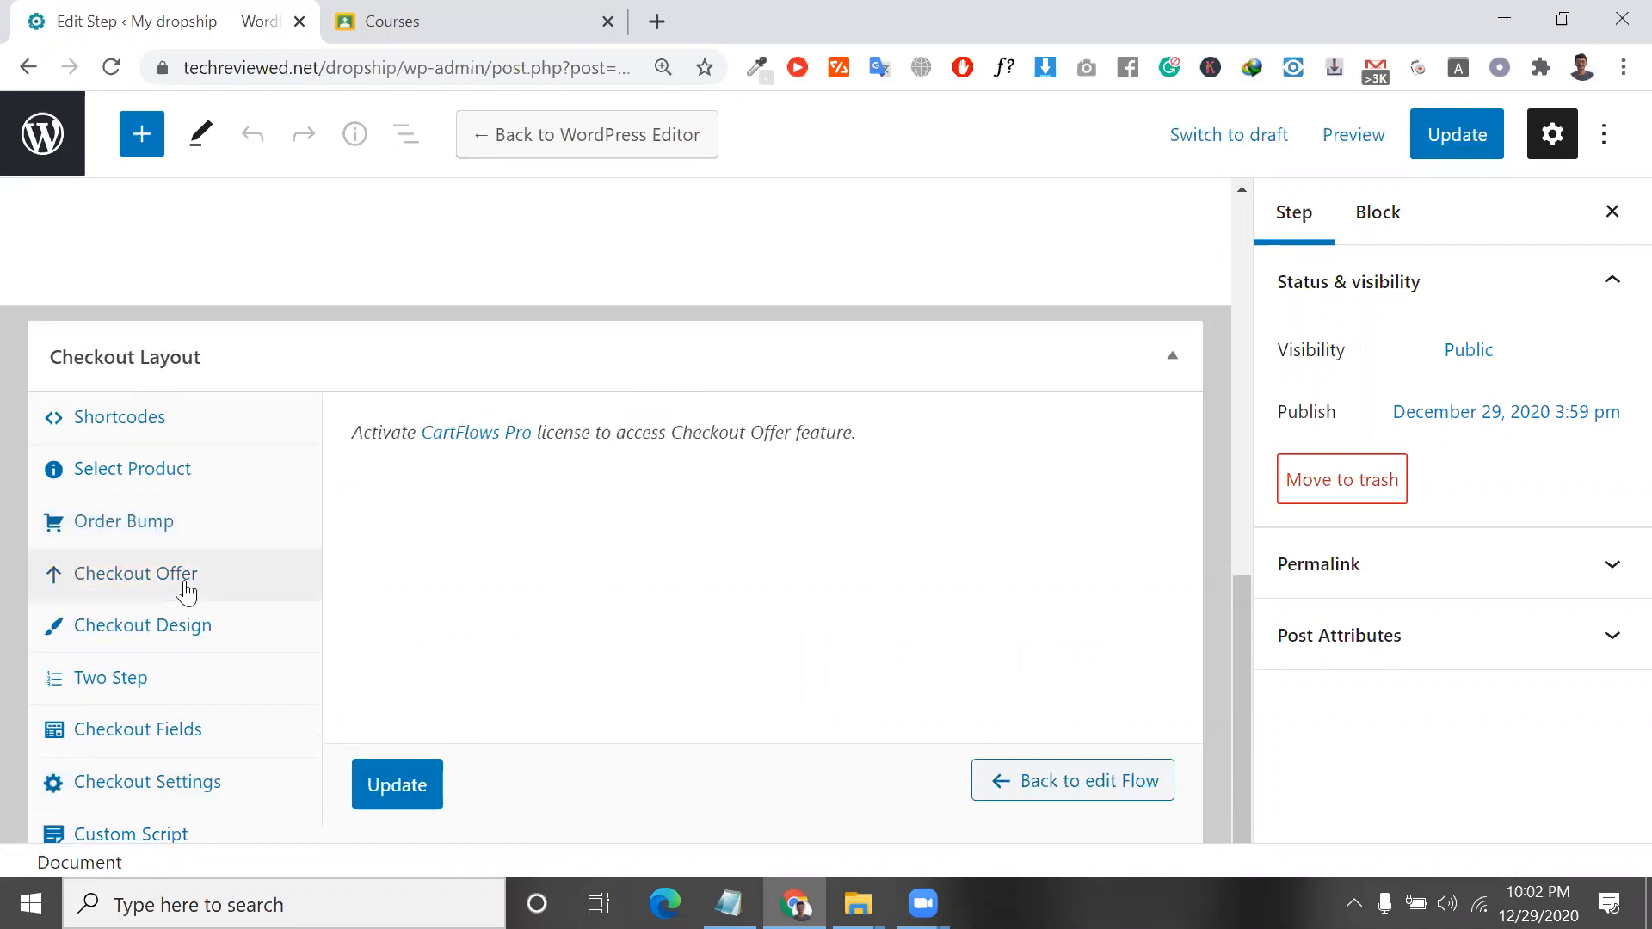
{"action": "left_click", "coordinate": [205, 628]}
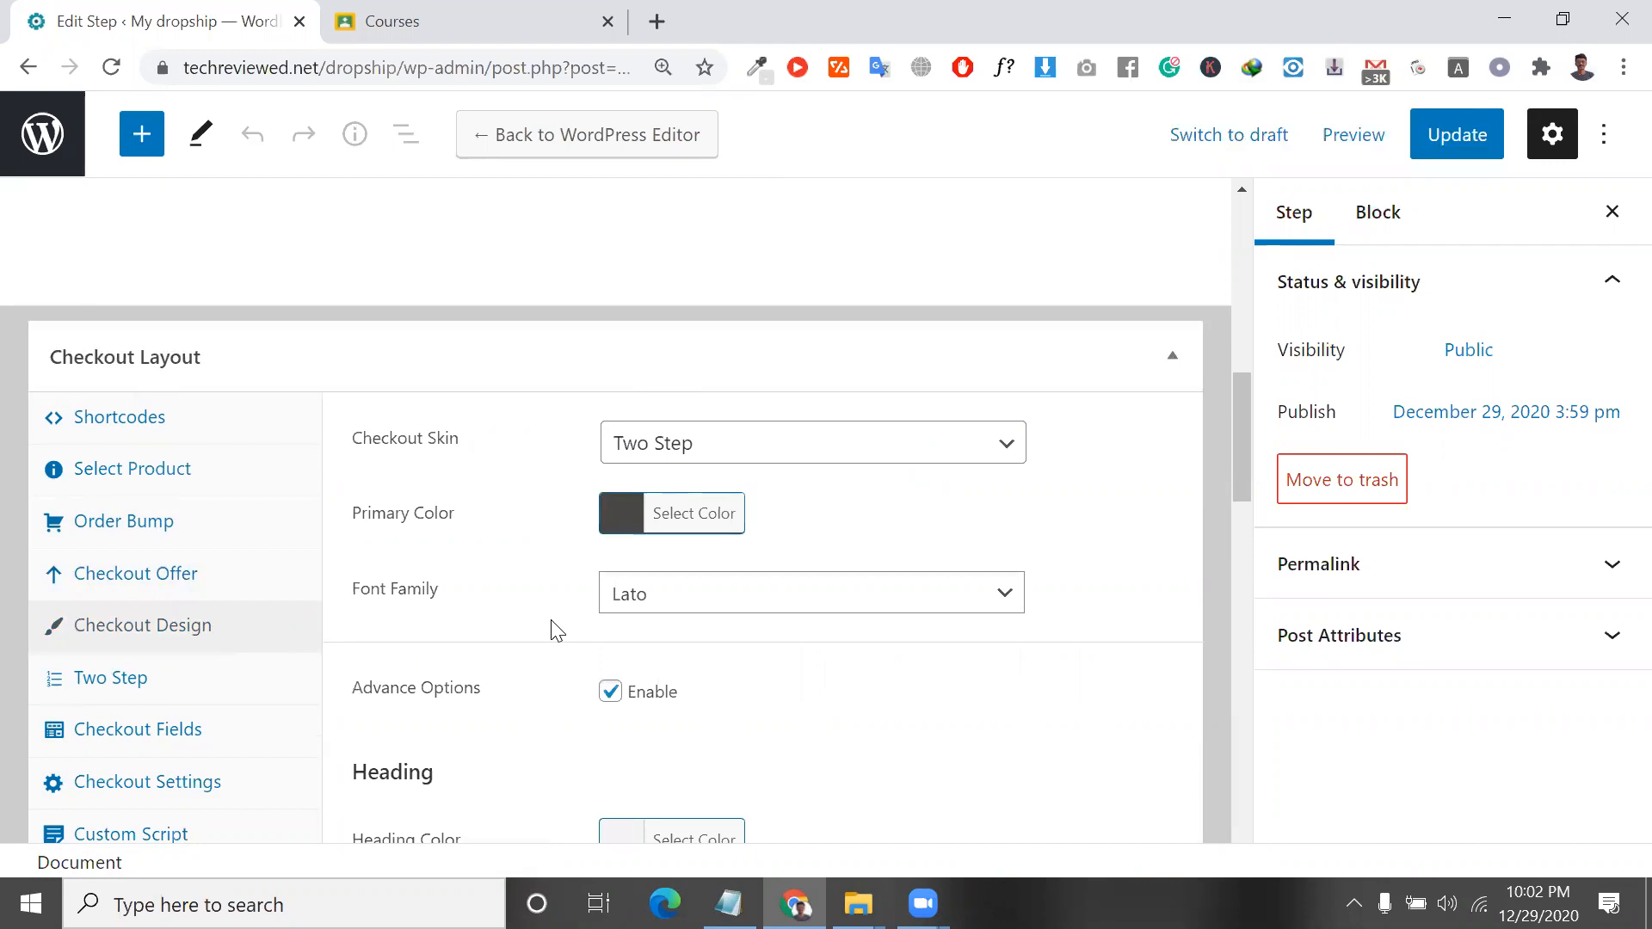
{"action": "scroll", "coordinate": [553, 628], "scroll_direction": "down", "scroll_amount": 3}
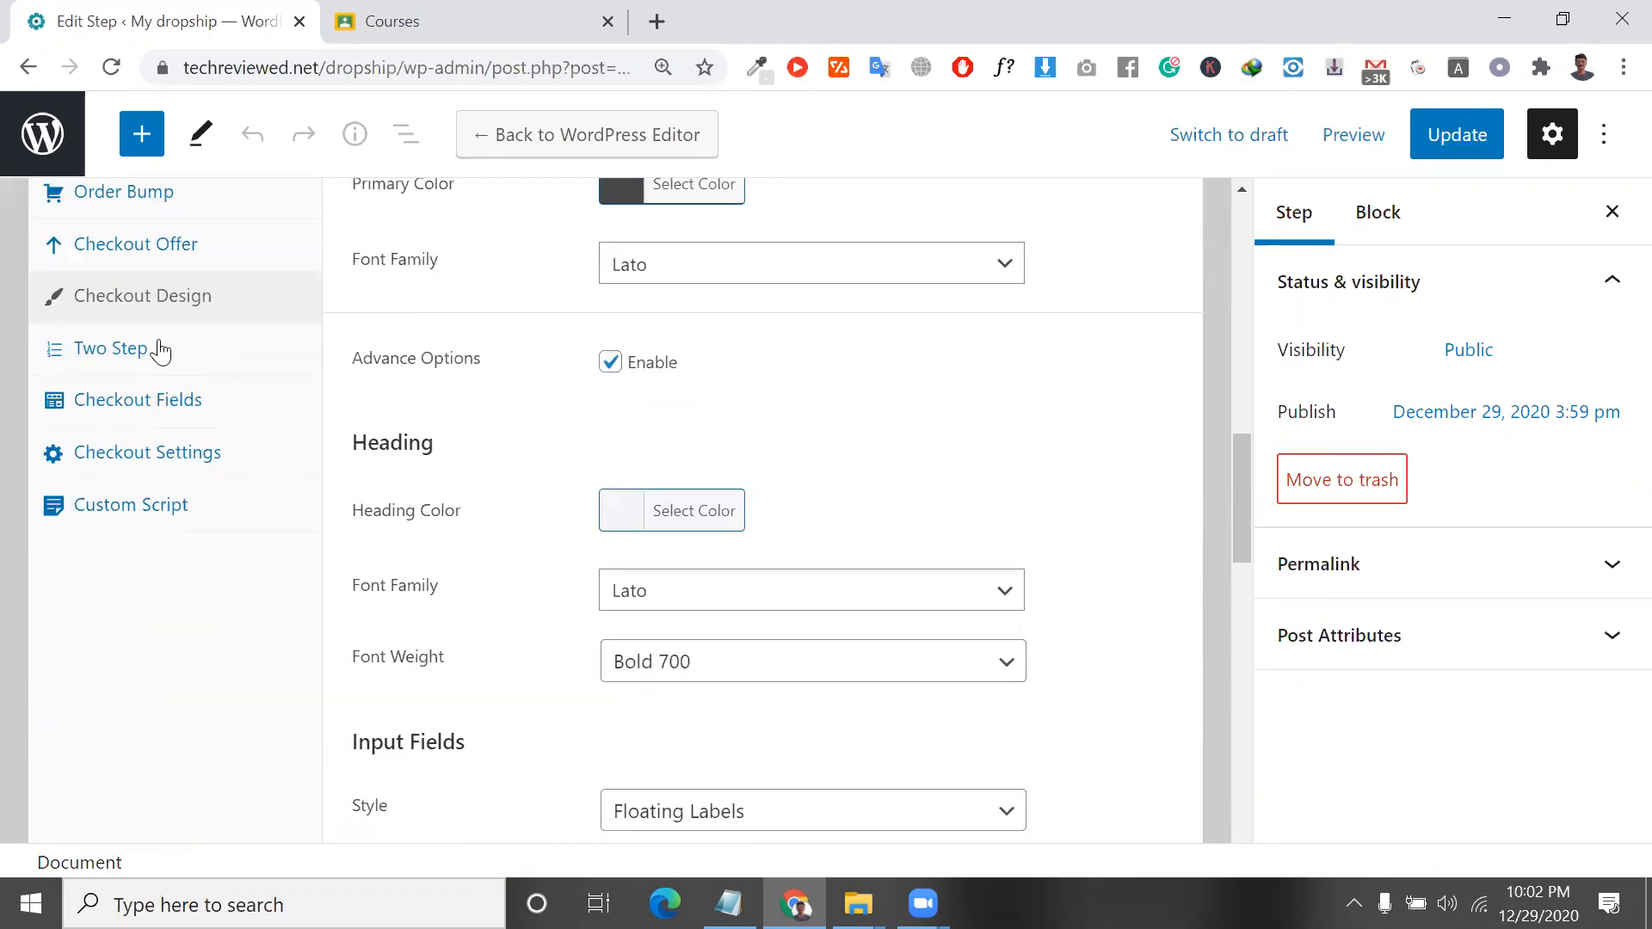
Examine the Checkout Design options, such as skin, heading and input fields, and the Two Step, Order Bump, Select Product and Checkout Offer settings.
{"action": "scroll", "coordinate": [637, 497], "scroll_direction": "down", "scroll_amount": 3}
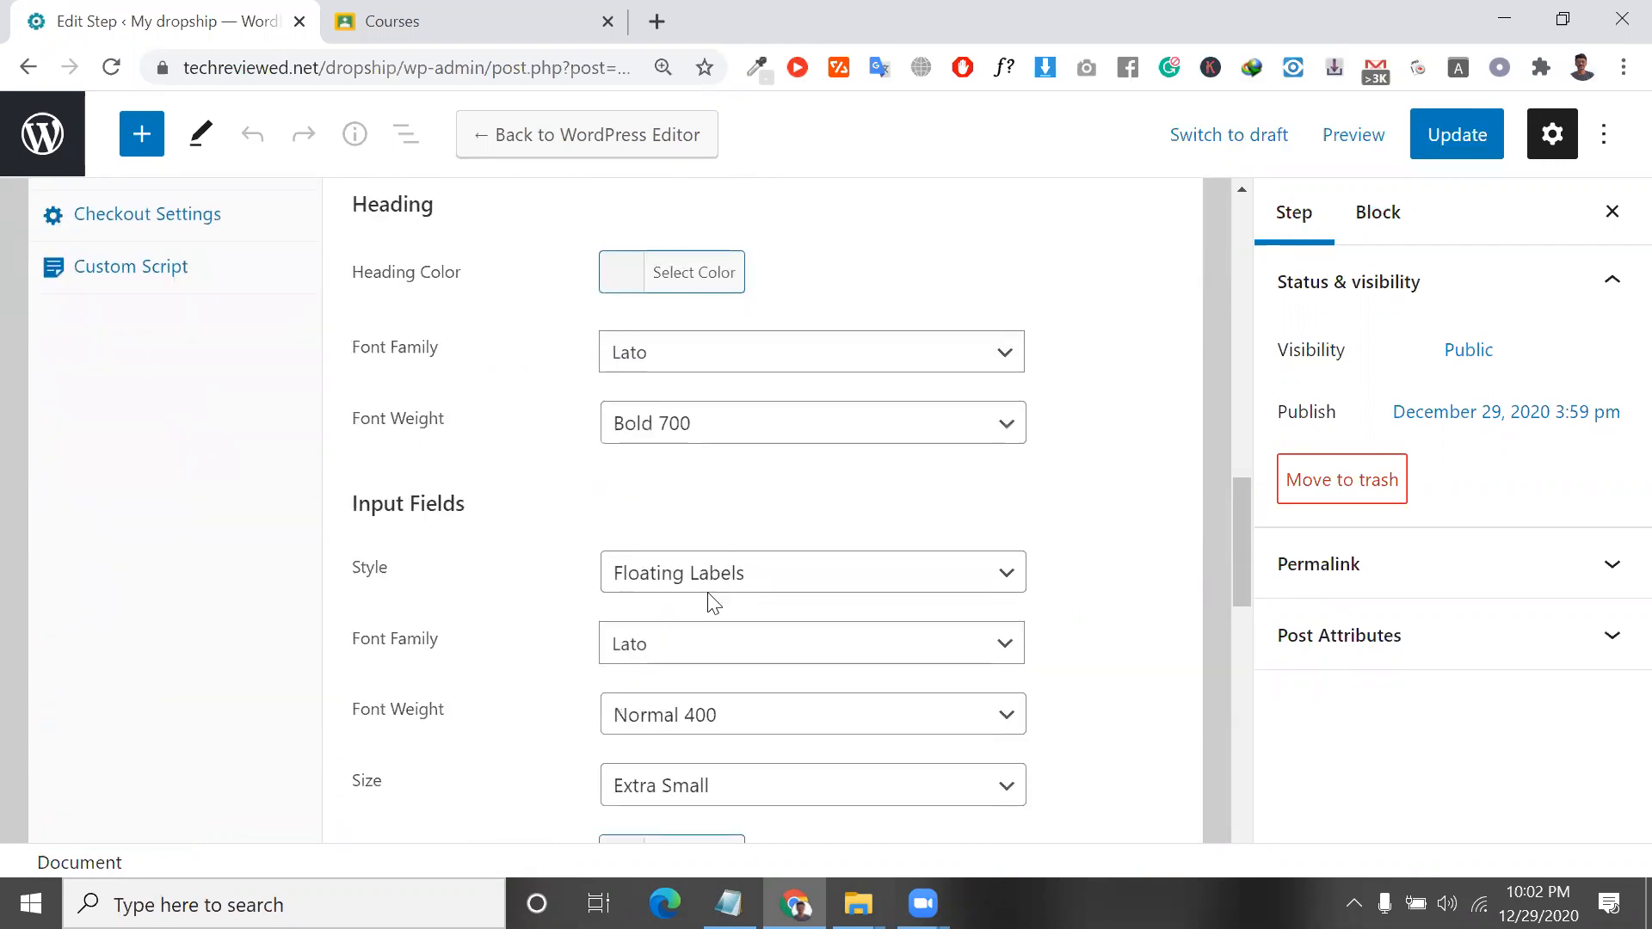
{"action": "scroll", "coordinate": [792, 469], "scroll_direction": "up", "scroll_amount": 6}
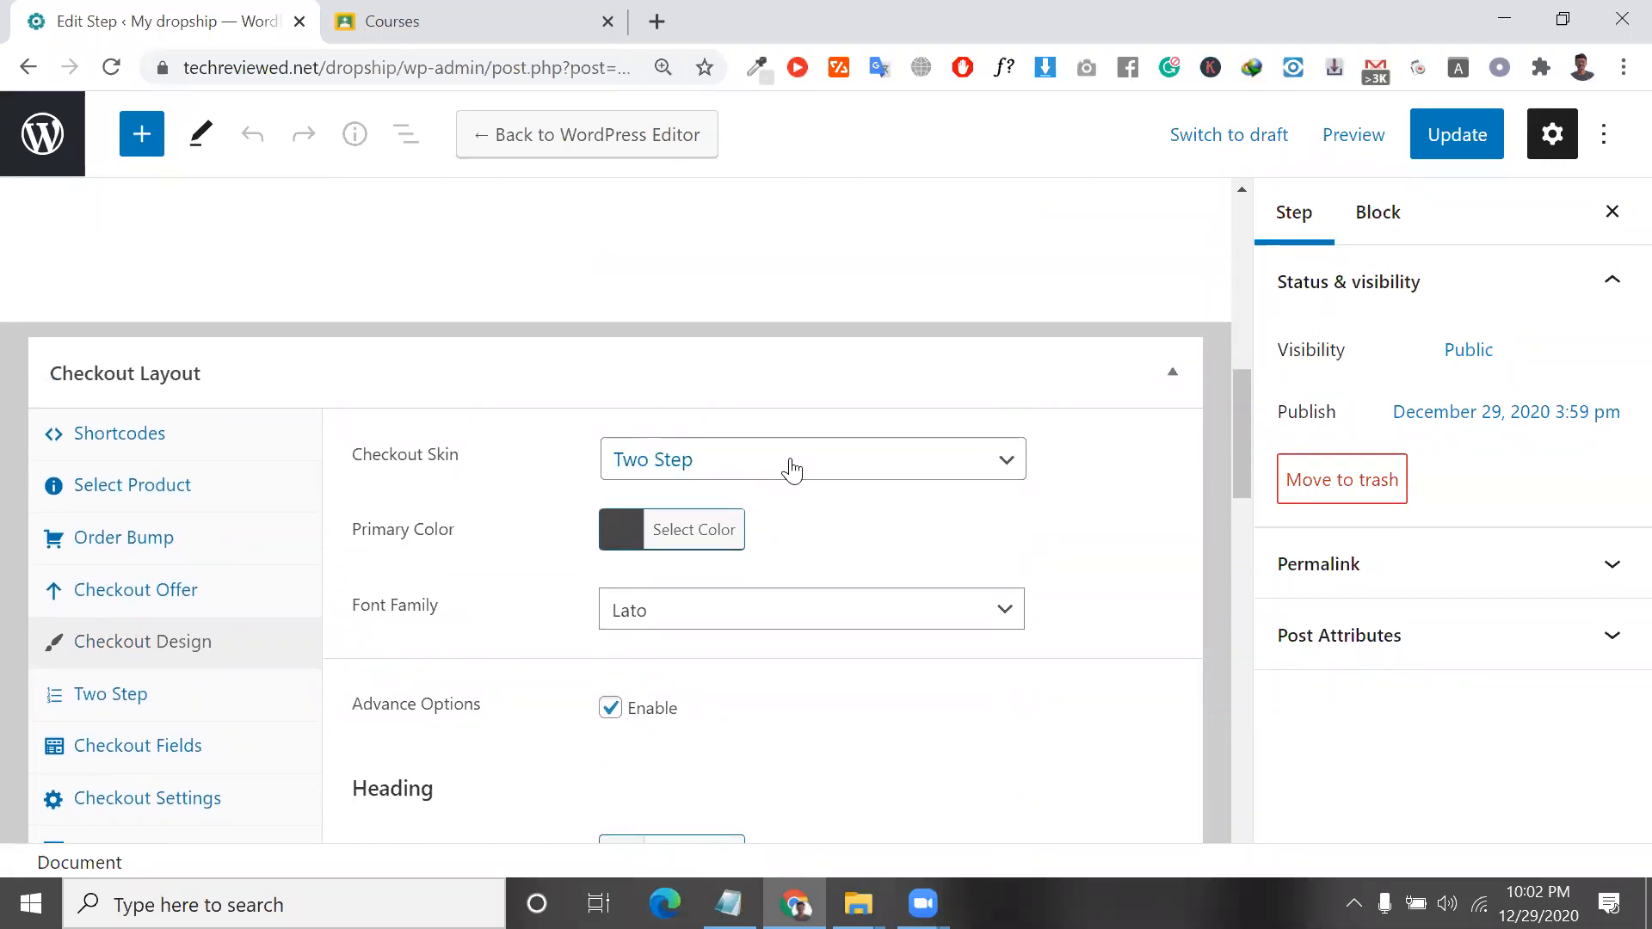
{"action": "scroll", "coordinate": [848, 583], "scroll_direction": "down", "scroll_amount": 3}
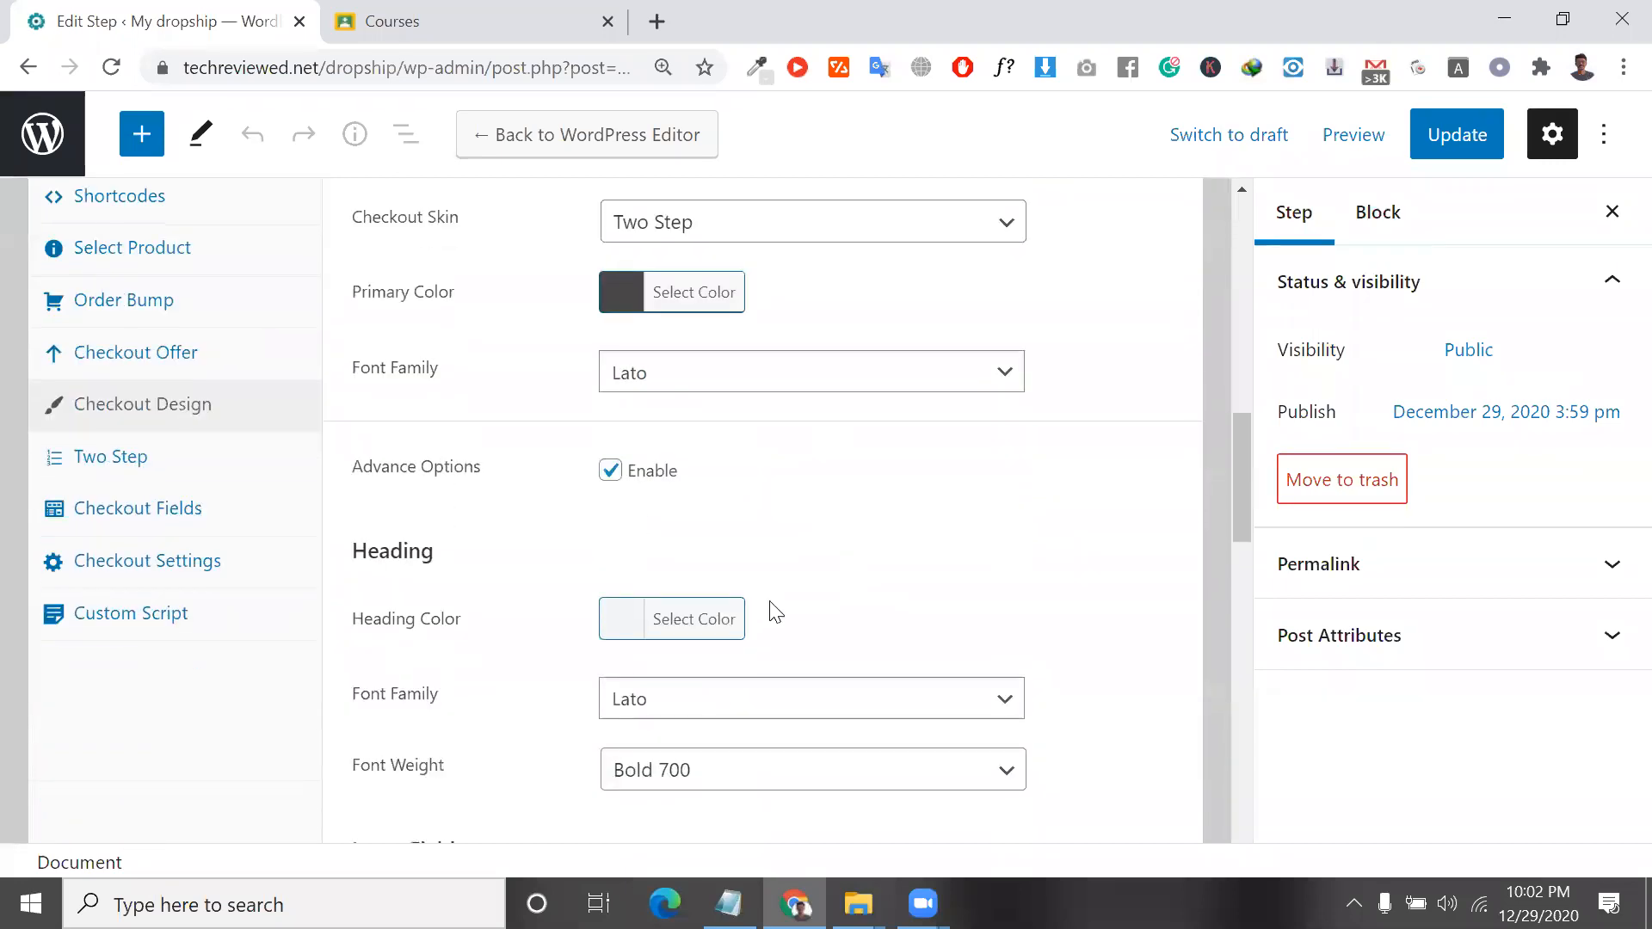
{"action": "left_click", "coordinate": [131, 457]}
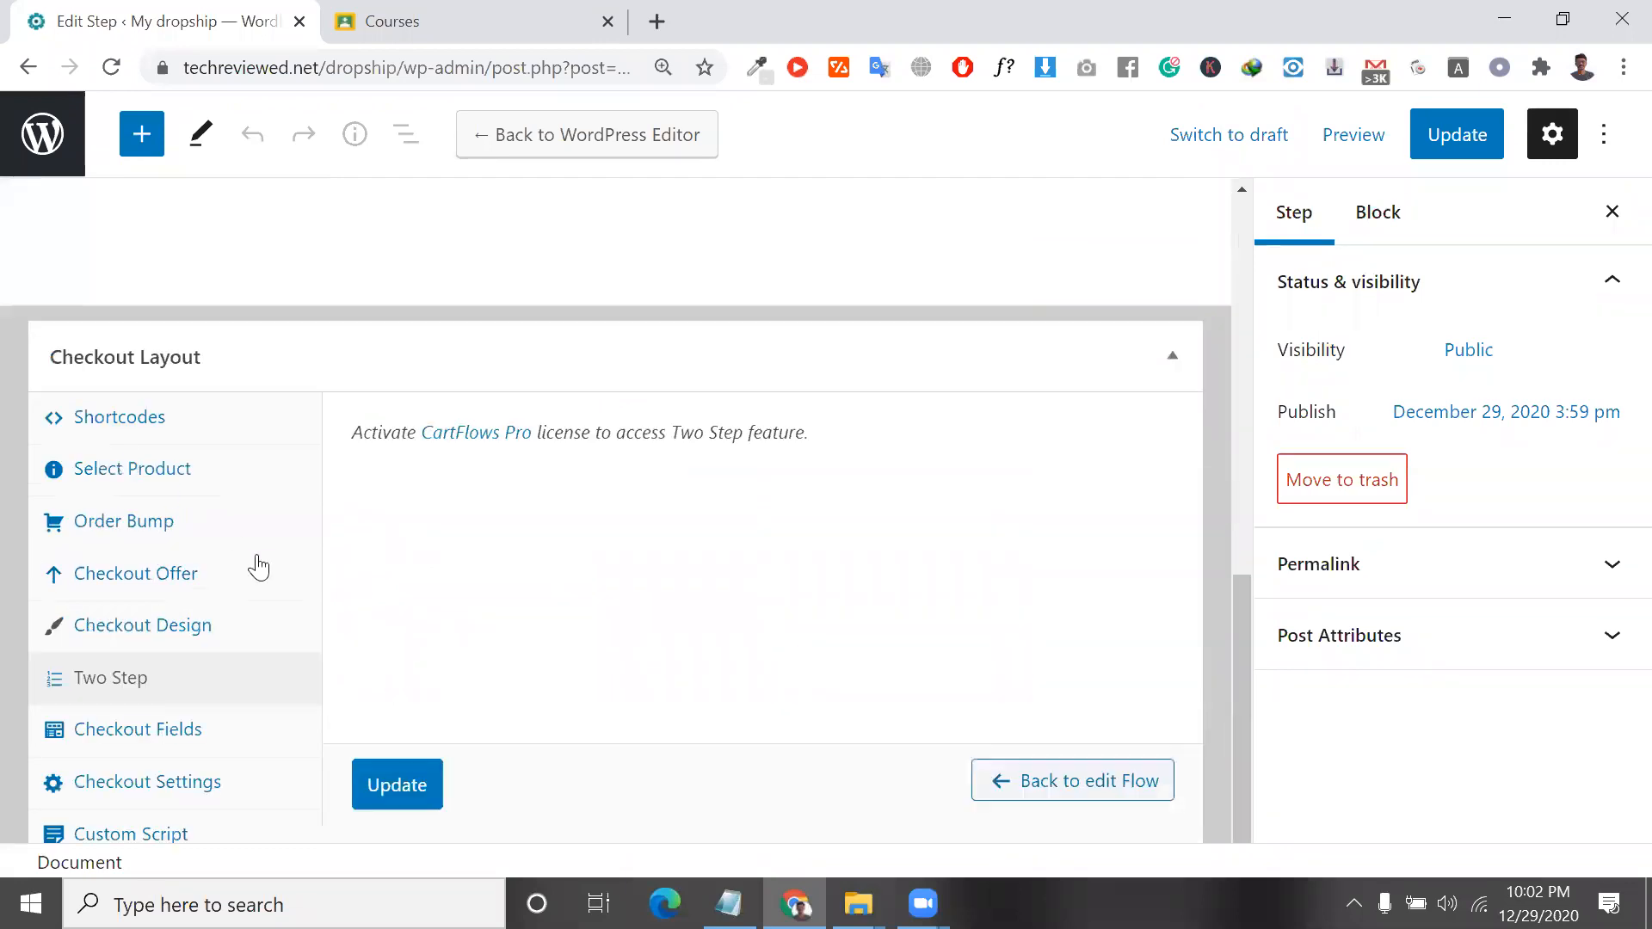
{"action": "left_click", "coordinate": [219, 527]}
{"action": "left_click", "coordinate": [204, 478]}
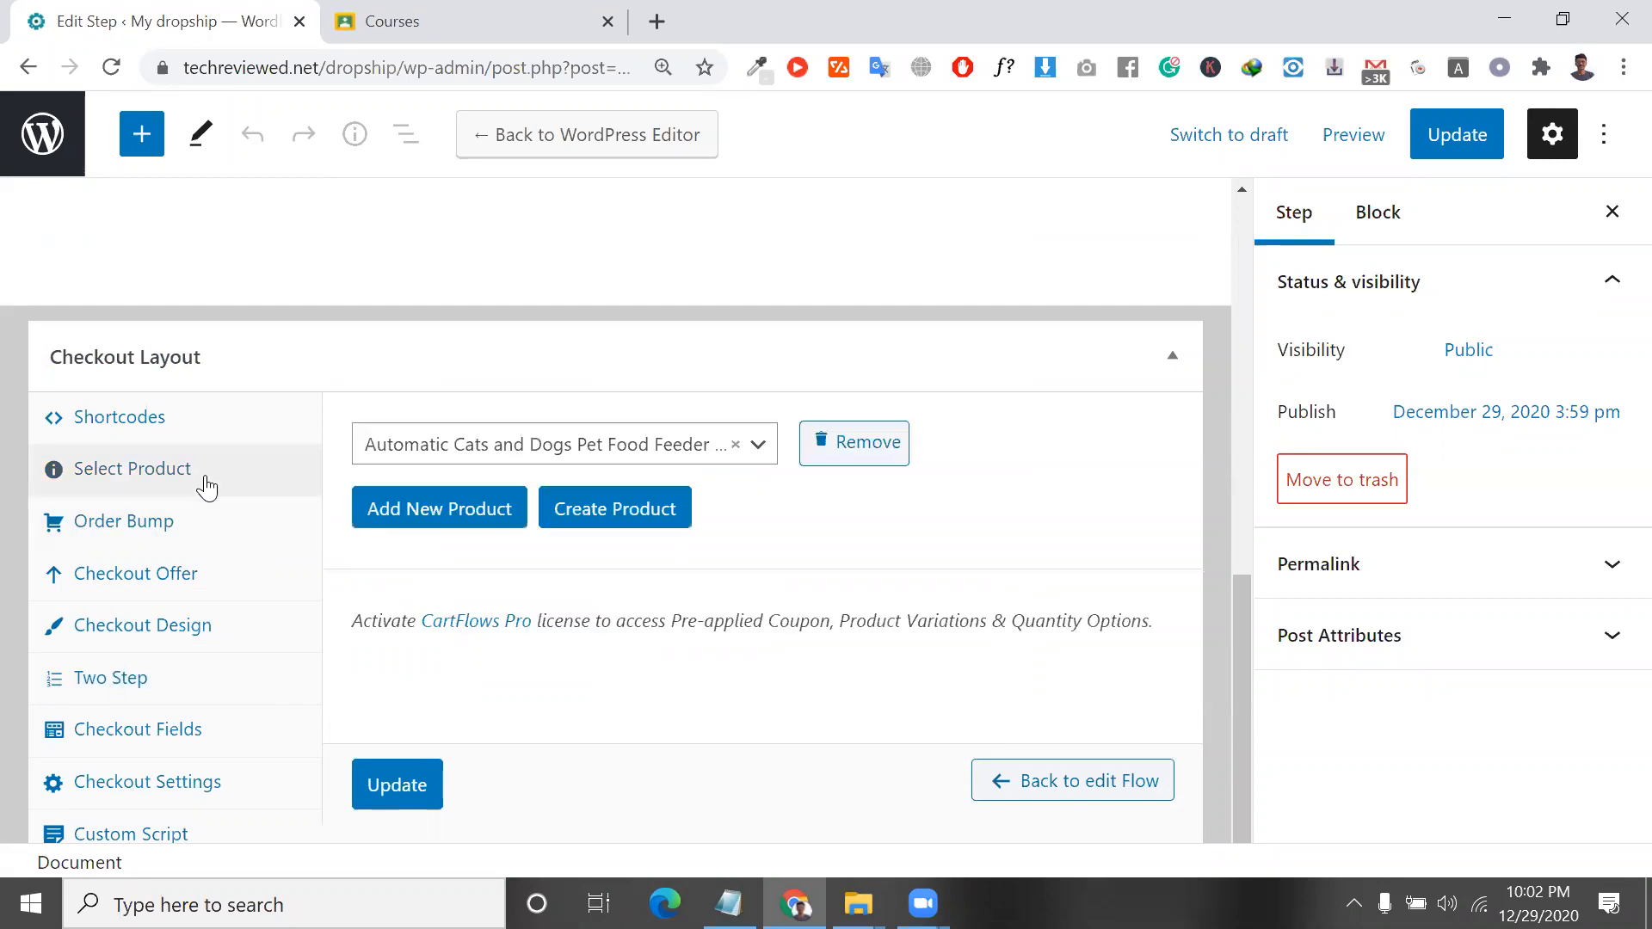
{"action": "left_click", "coordinate": [222, 563]}
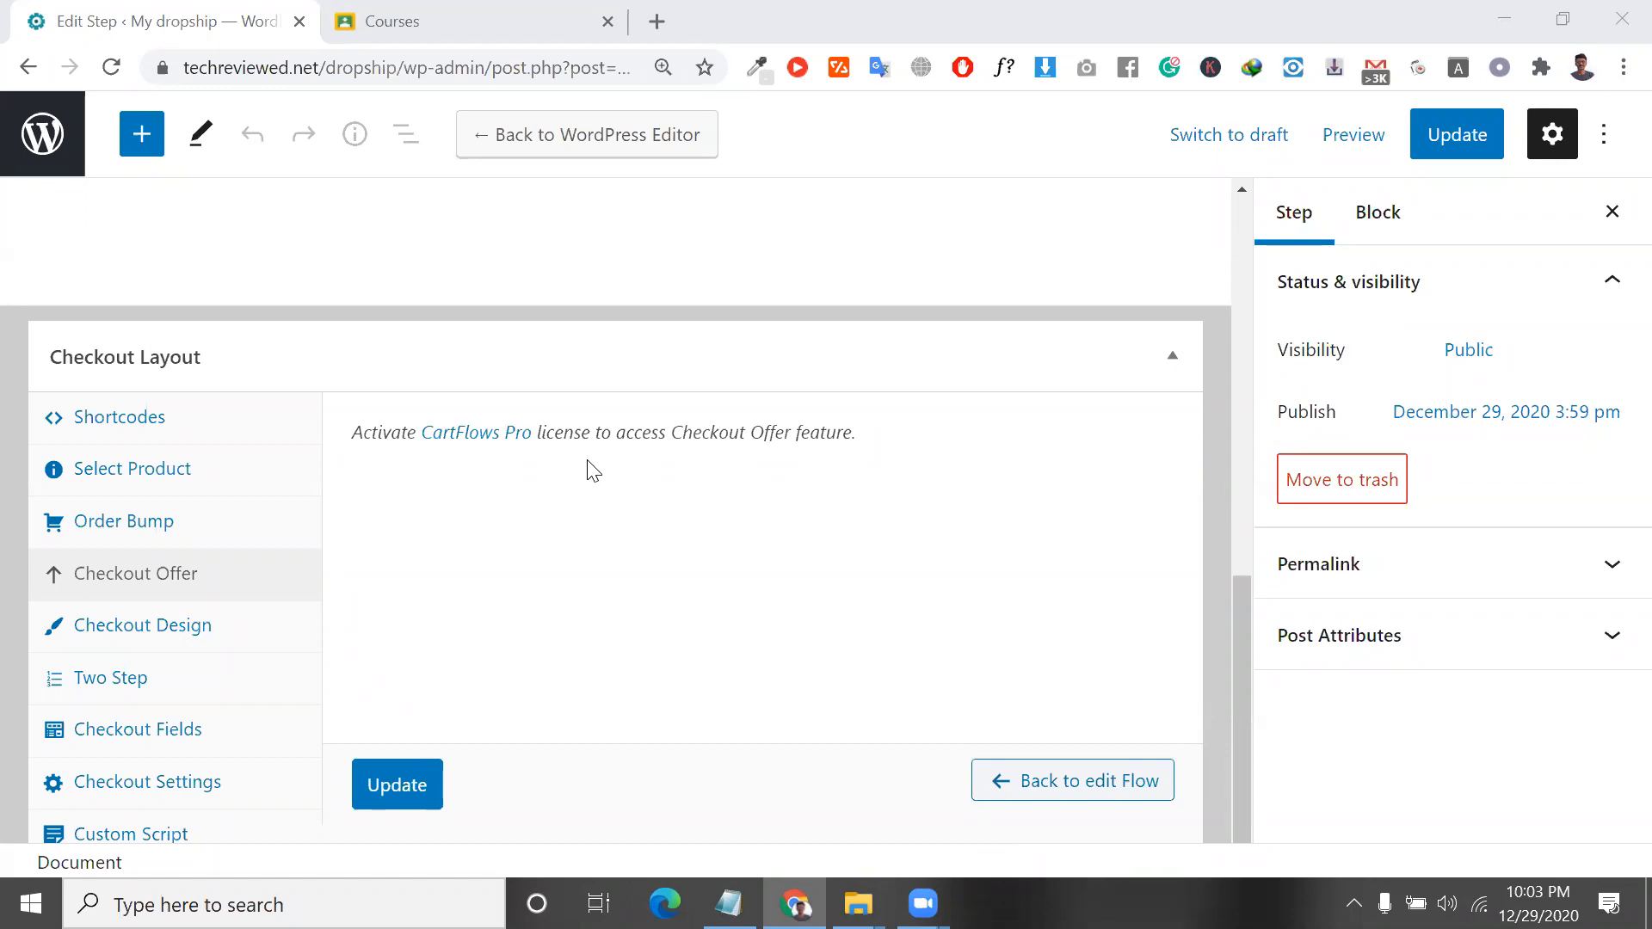
{"action": "left_click", "coordinate": [184, 639]}
{"action": "scroll", "coordinate": [147, 469], "scroll_direction": "down", "scroll_amount": 2}
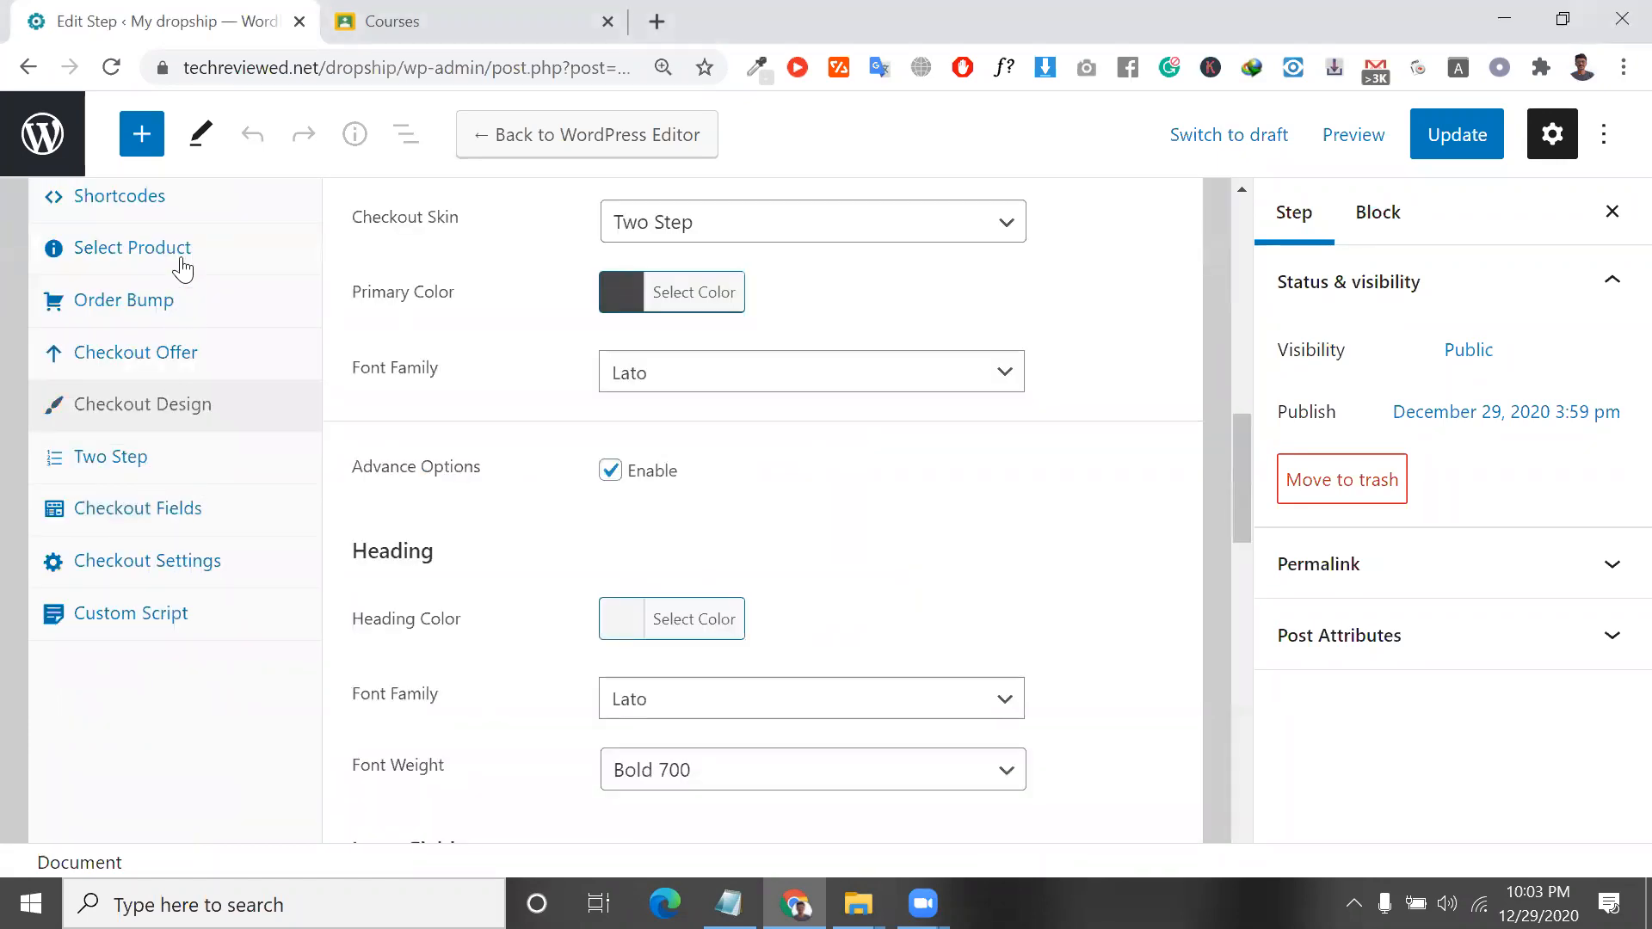
Review the checkout layout sections in order, from Select Product through Checkout Design and Two Step to Checkout Fields.
{"action": "left_click", "coordinate": [183, 261]}
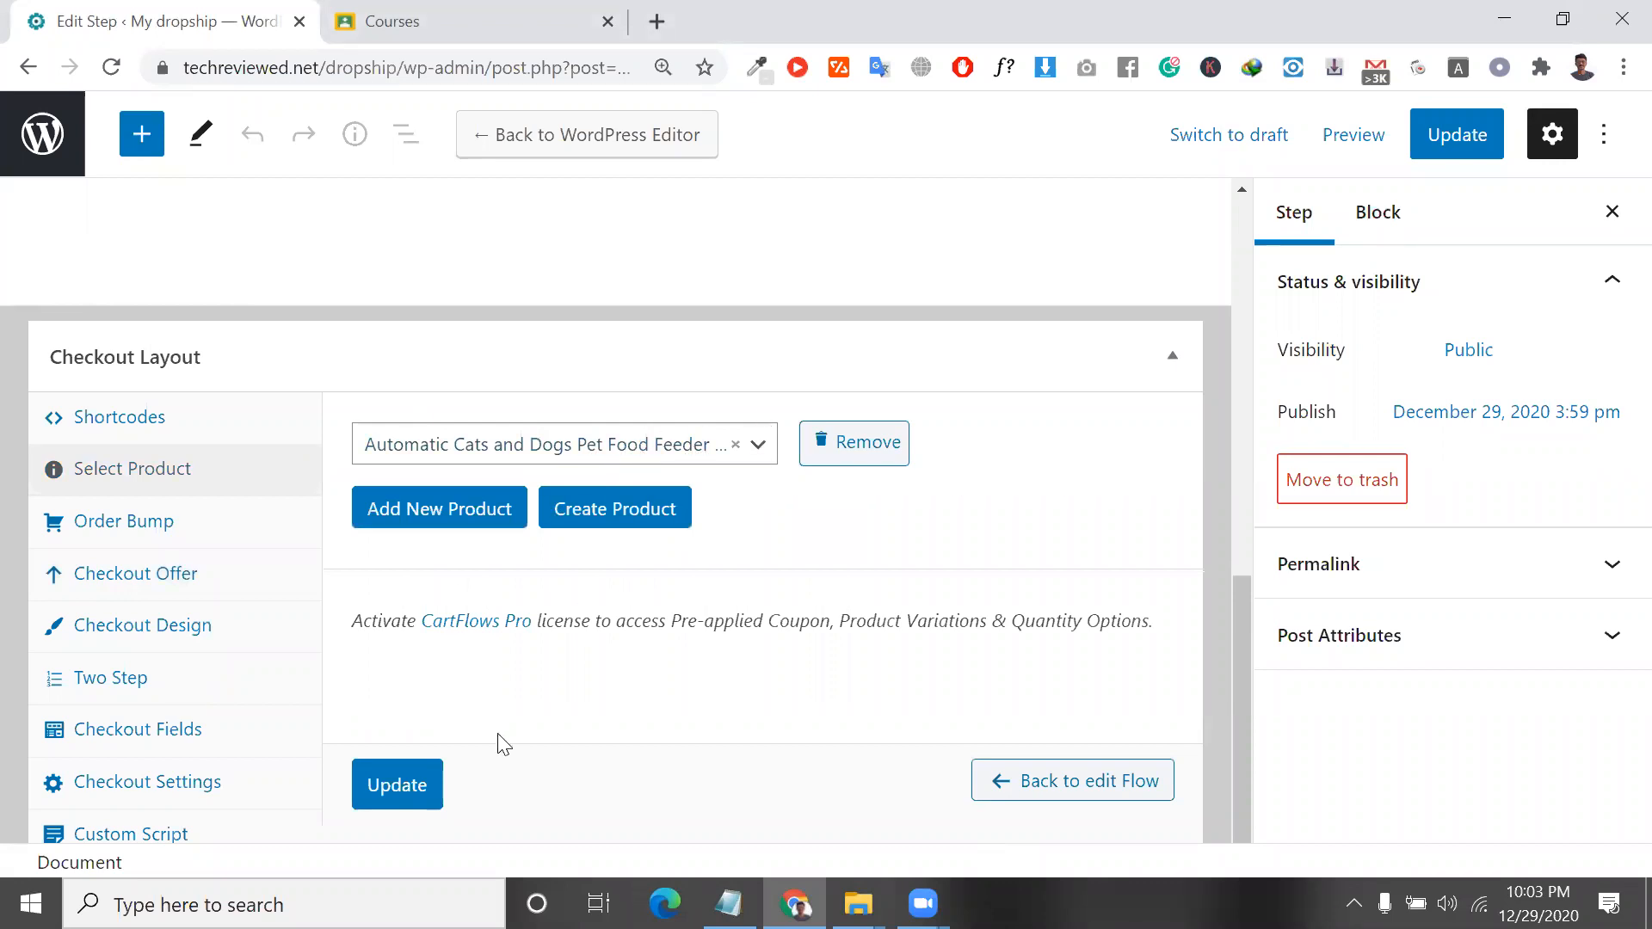
{"action": "left_click", "coordinate": [212, 541]}
{"action": "left_click", "coordinate": [210, 593]}
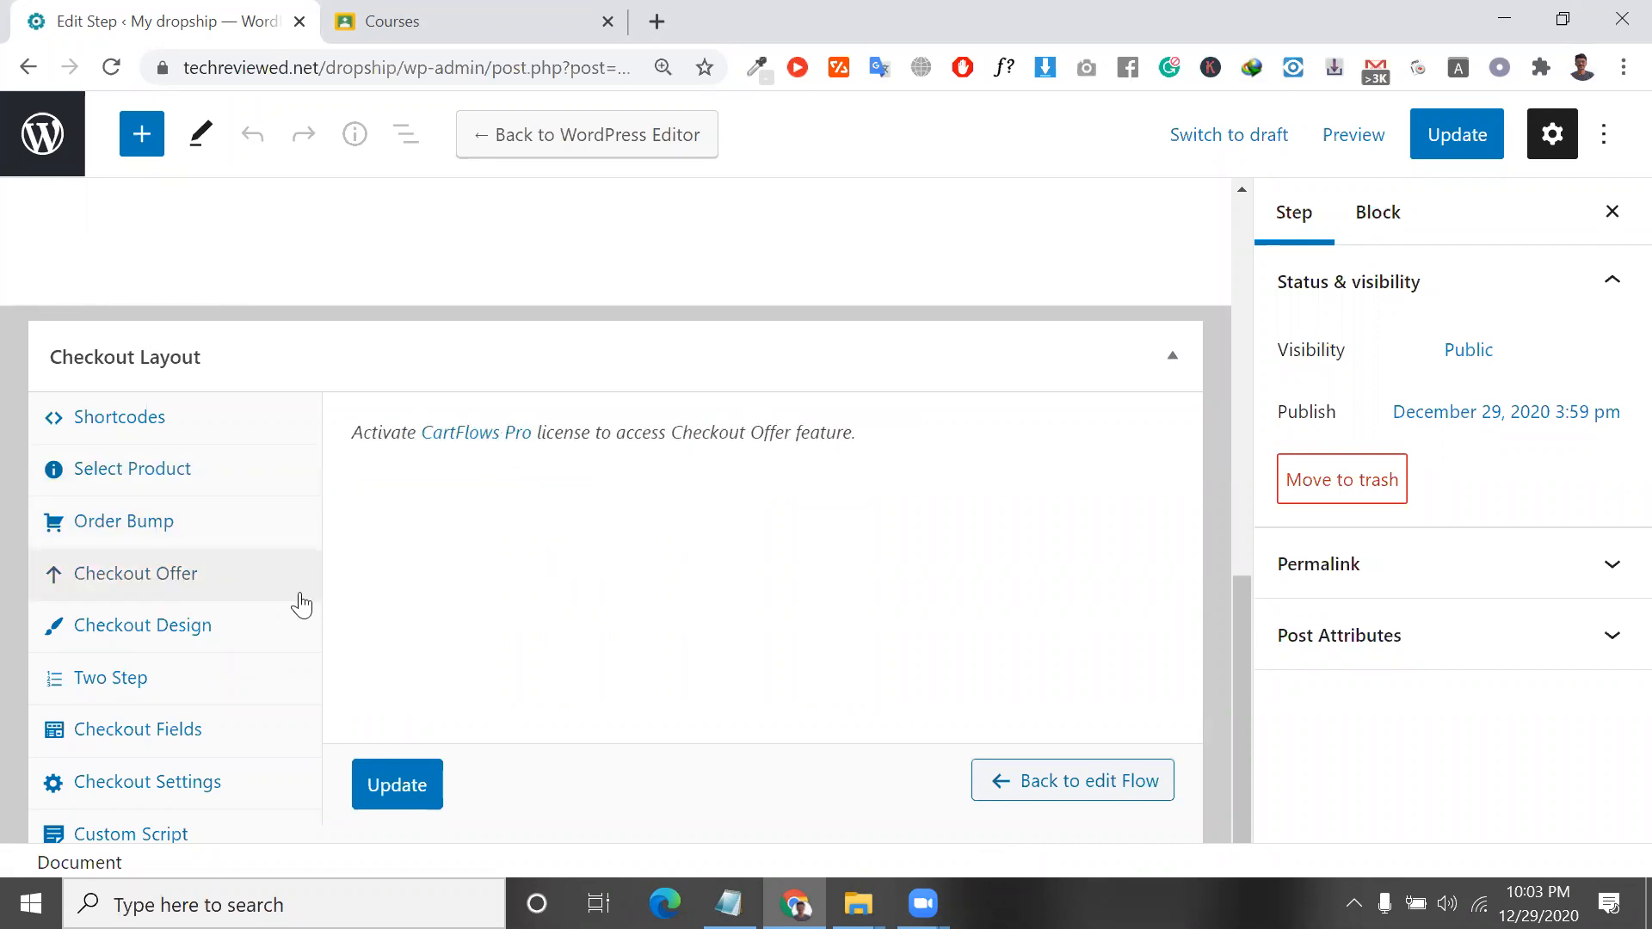
{"action": "left_click", "coordinate": [203, 628]}
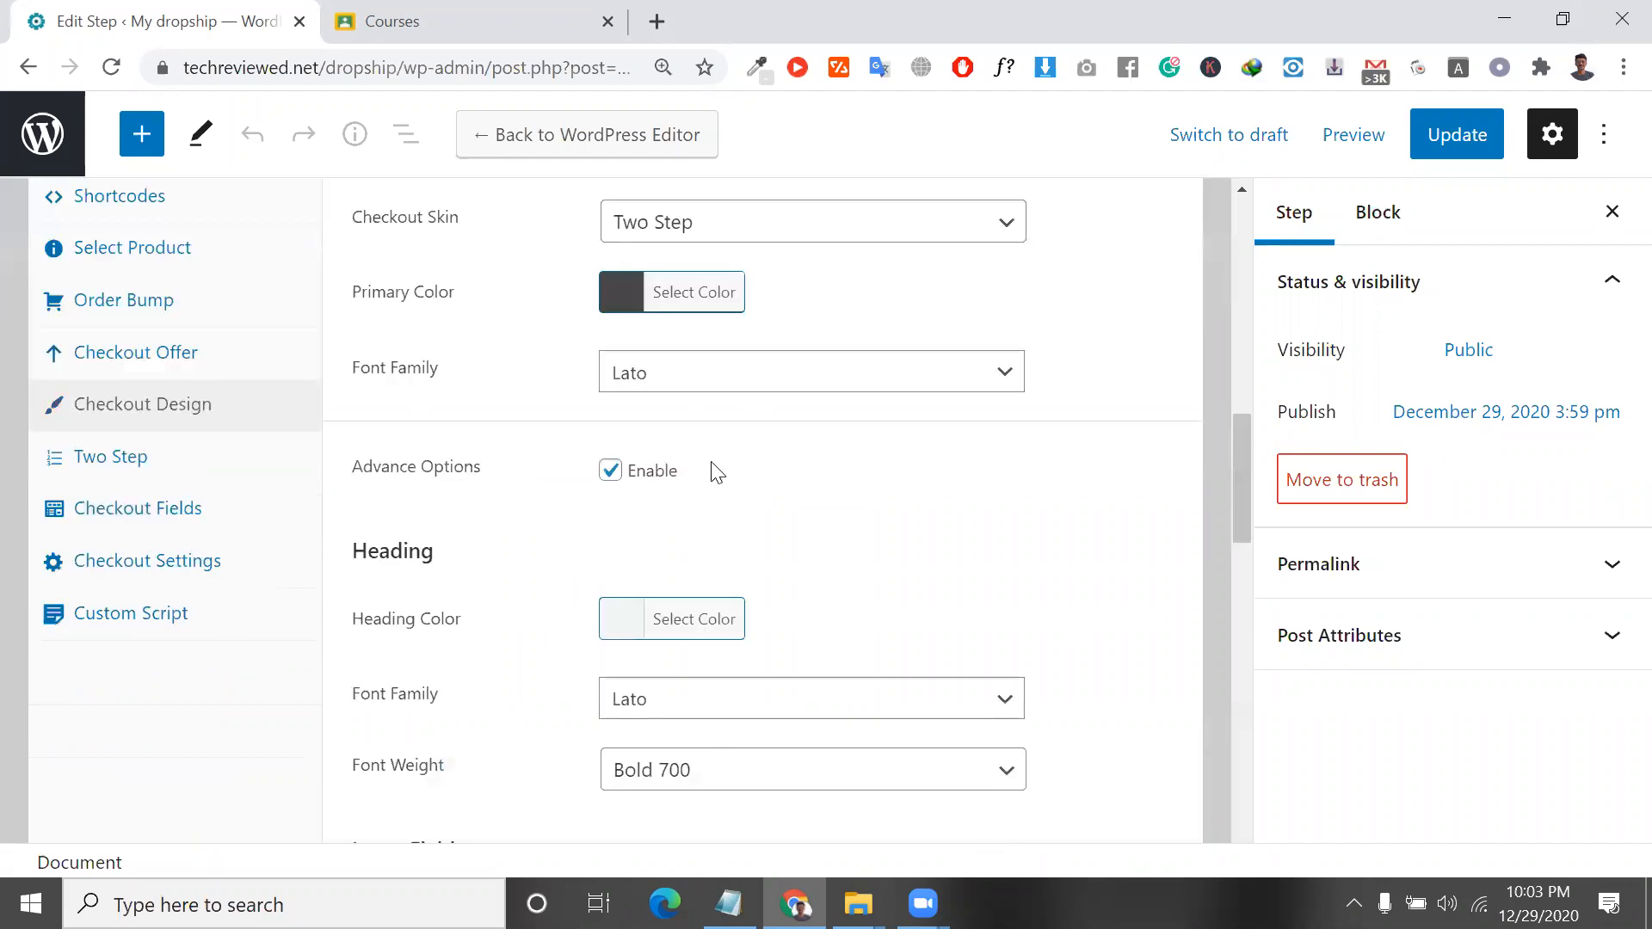
{"action": "scroll", "coordinate": [737, 664], "scroll_direction": "down", "scroll_amount": 3}
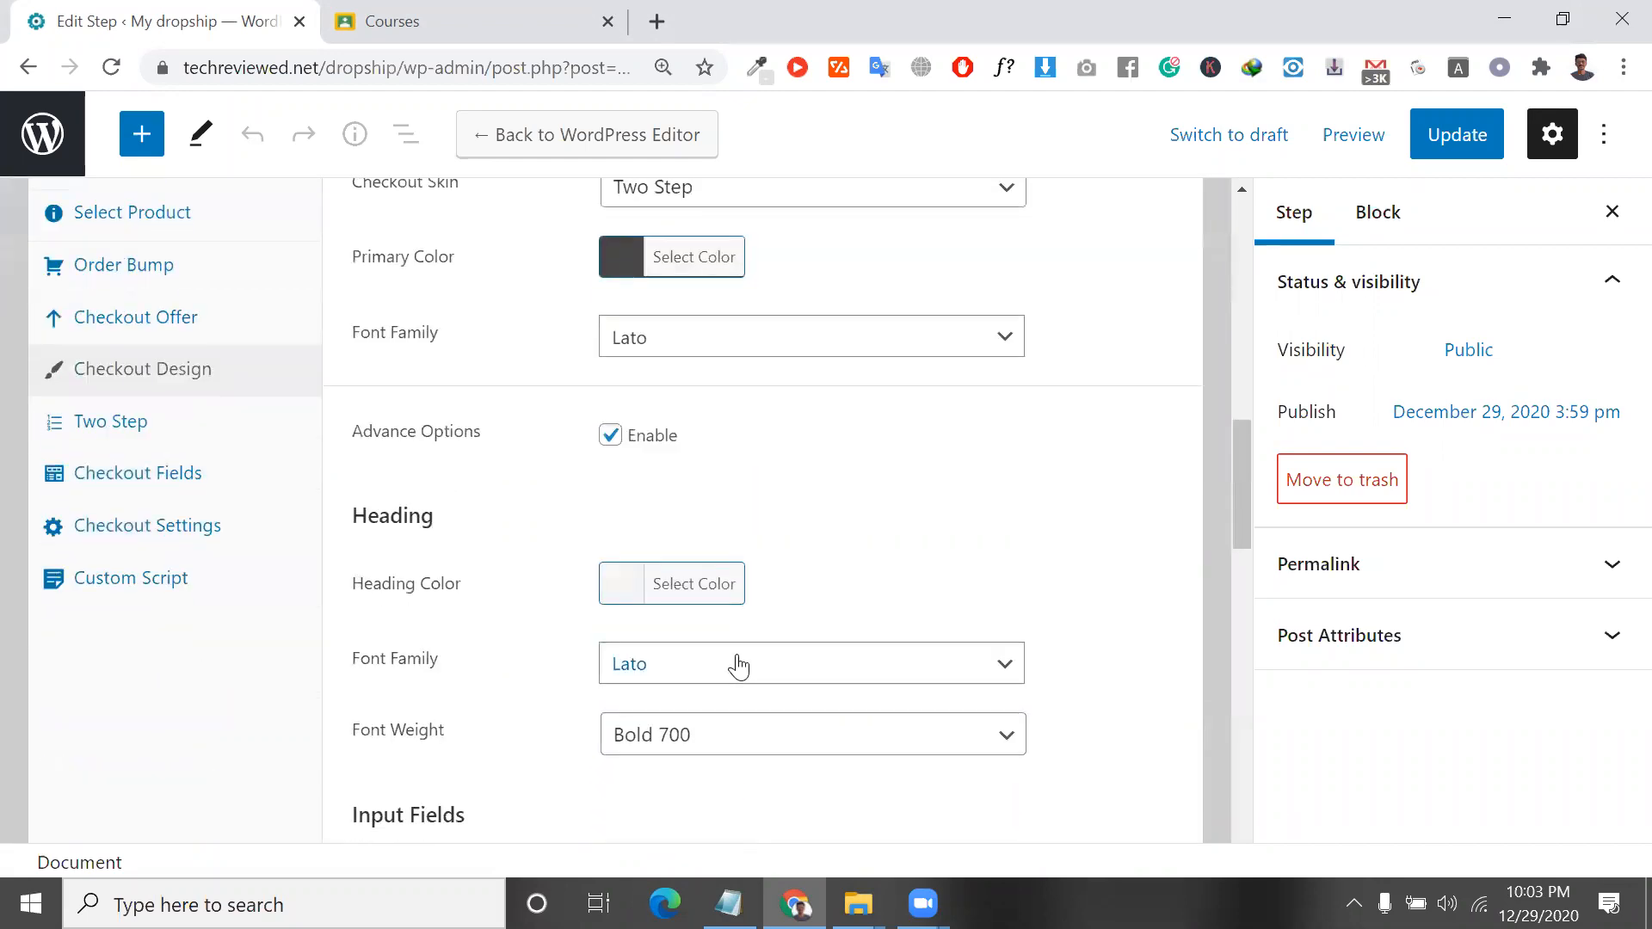
{"action": "scroll", "coordinate": [737, 663], "scroll_direction": "up", "scroll_amount": 2}
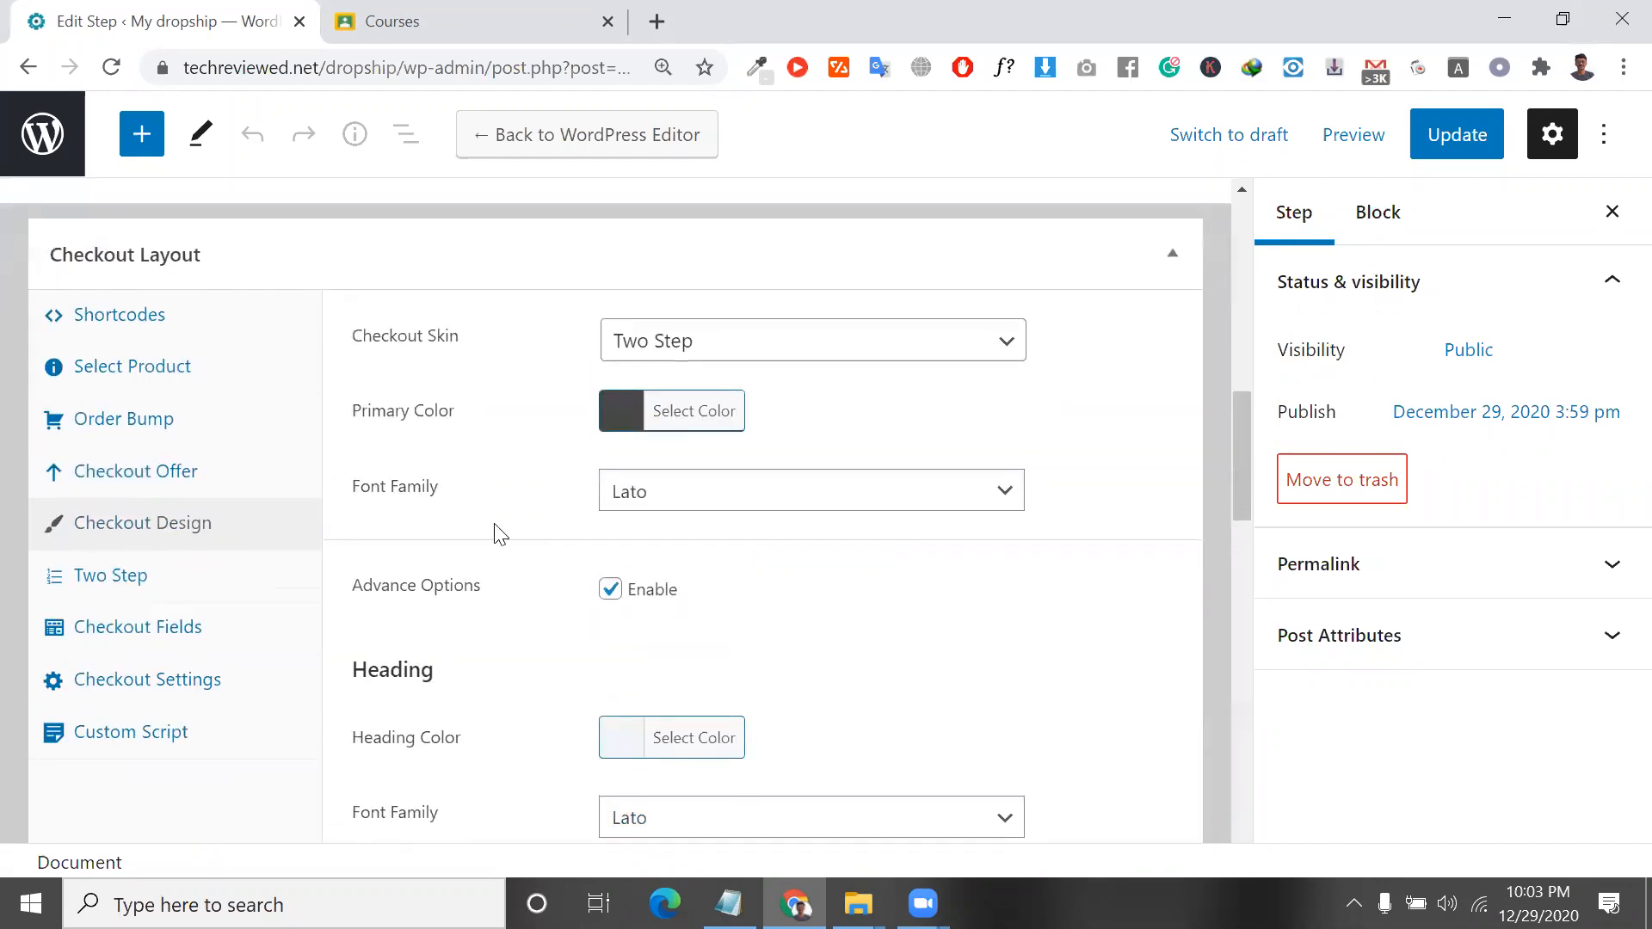
{"action": "left_click", "coordinate": [115, 585]}
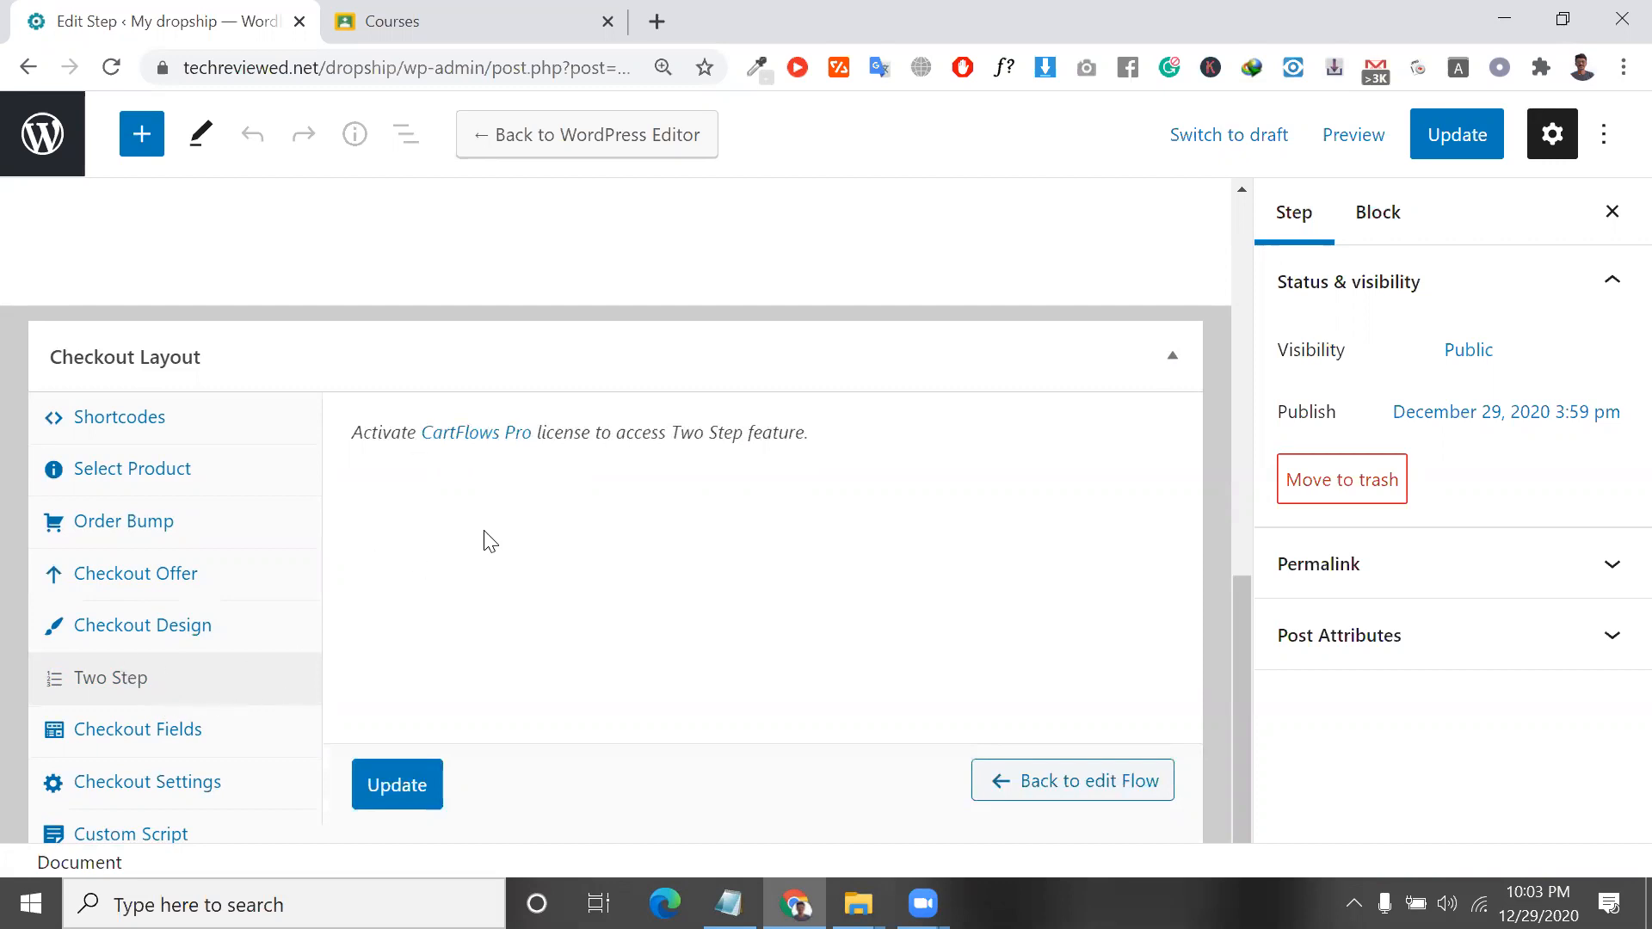
{"action": "left_click", "coordinate": [227, 751]}
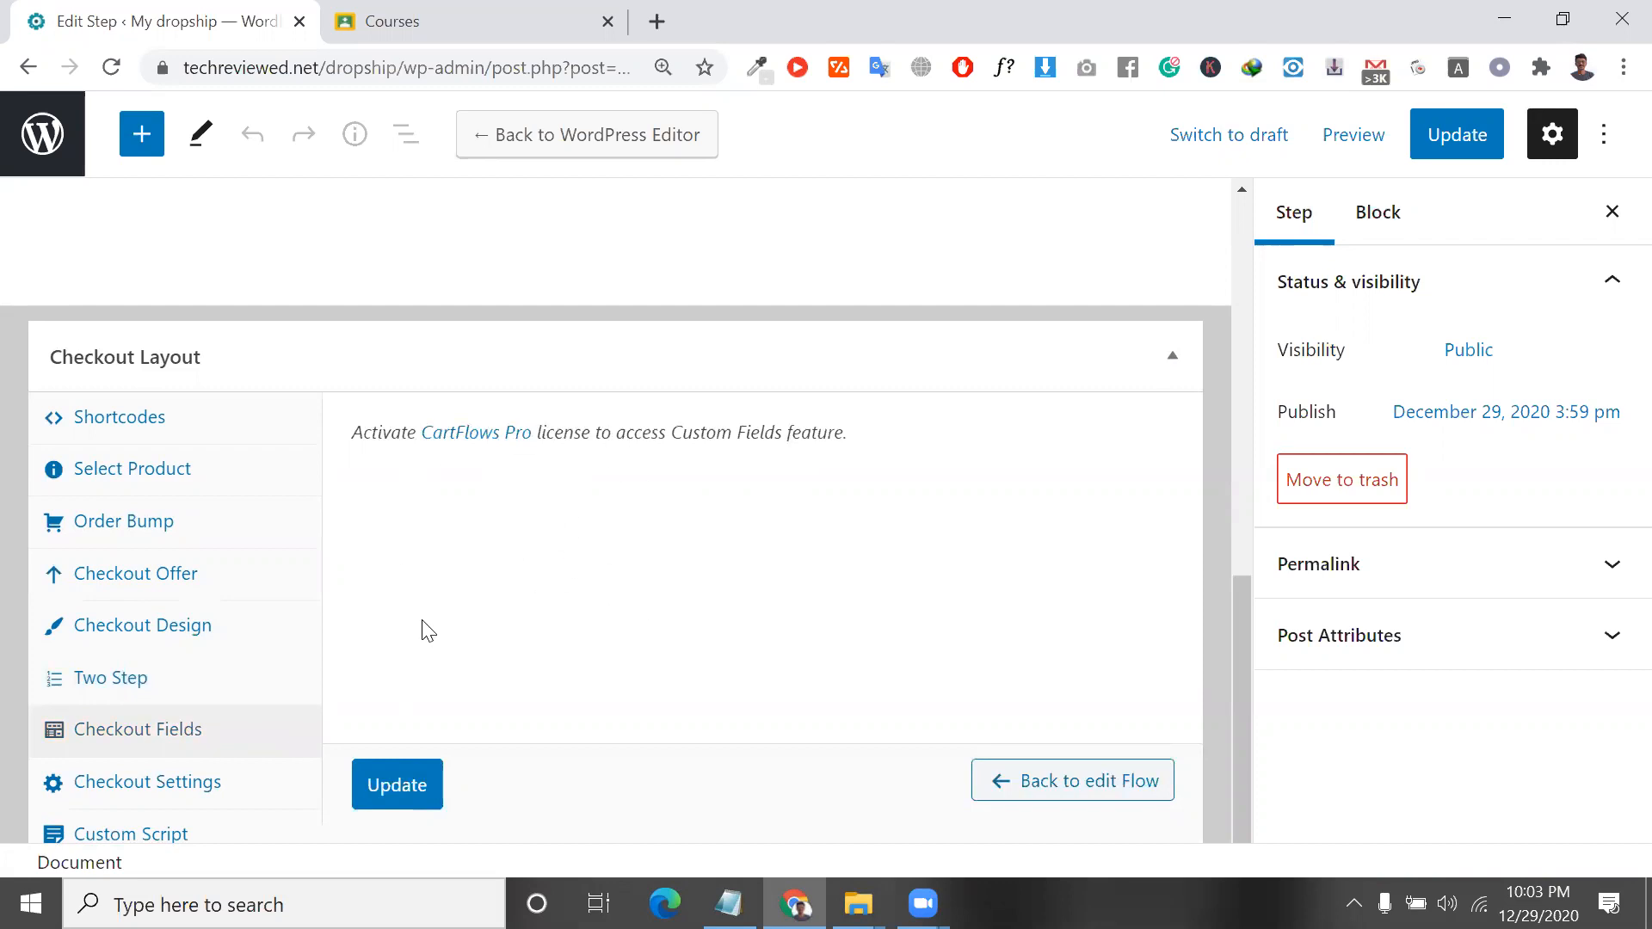
In the Checkout Settings, set the place order button text to "TO get product", enable cart editing on checkout, and update the step.
{"action": "left_click", "coordinate": [179, 804]}
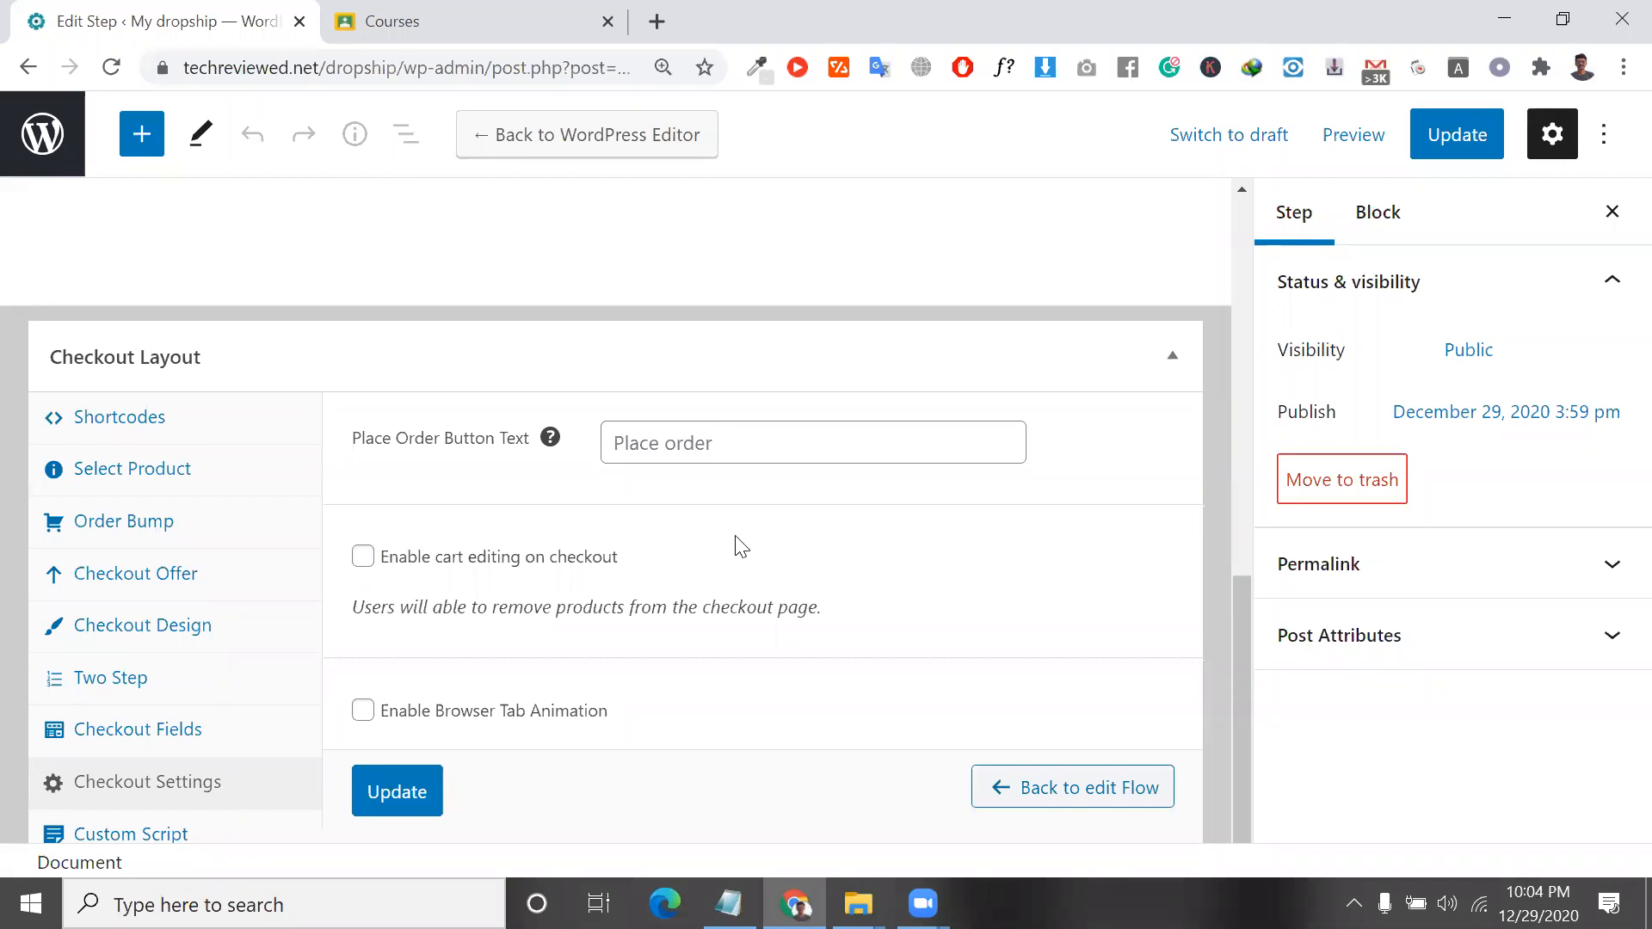
{"action": "left_click", "coordinate": [672, 443]}
{"action": "left_click", "coordinate": [472, 495]}
{"action": "left_click", "coordinate": [696, 442]}
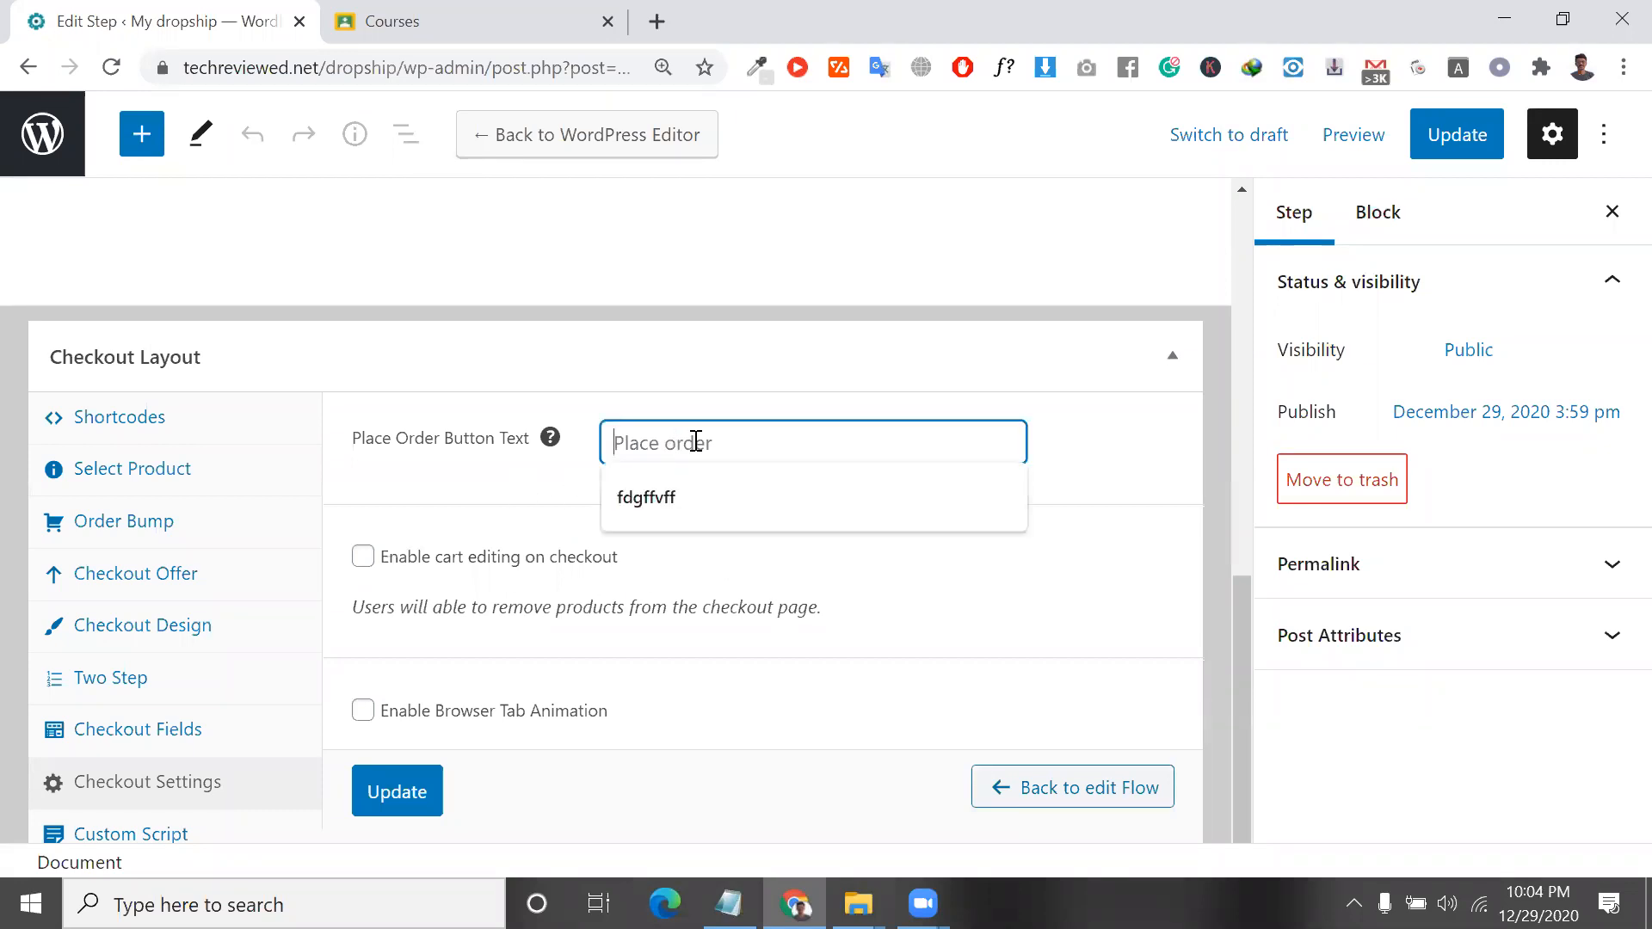
{"action": "type", "text": "TO get product"}
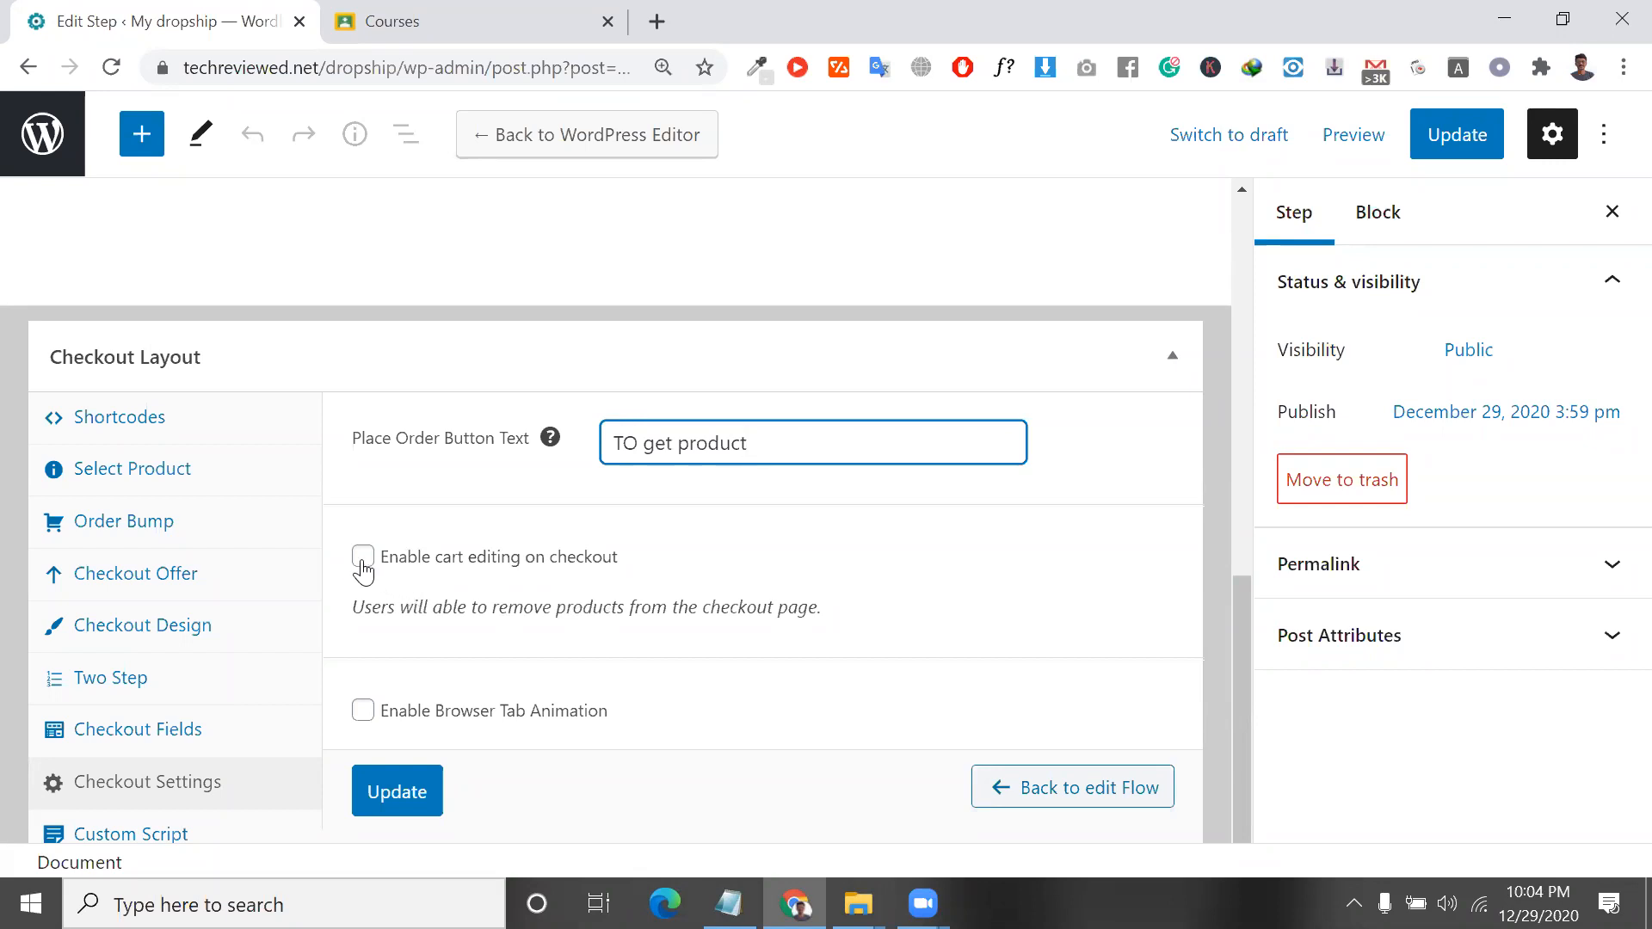
{"action": "left_click", "coordinate": [362, 564]}
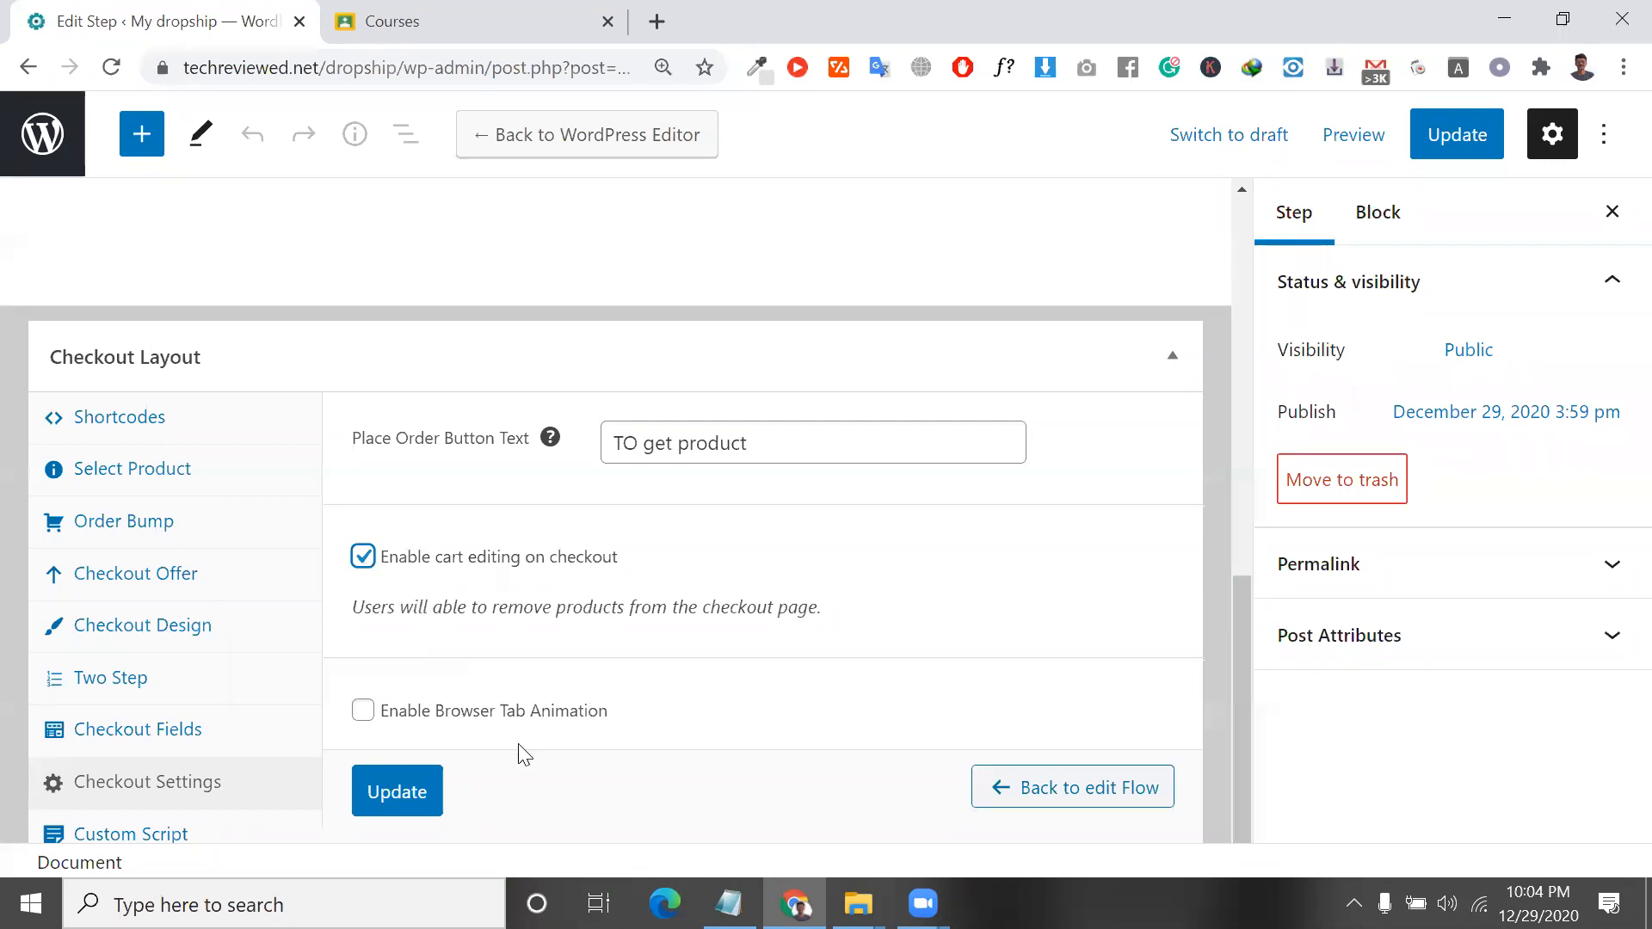
{"action": "left_click", "coordinate": [420, 796]}
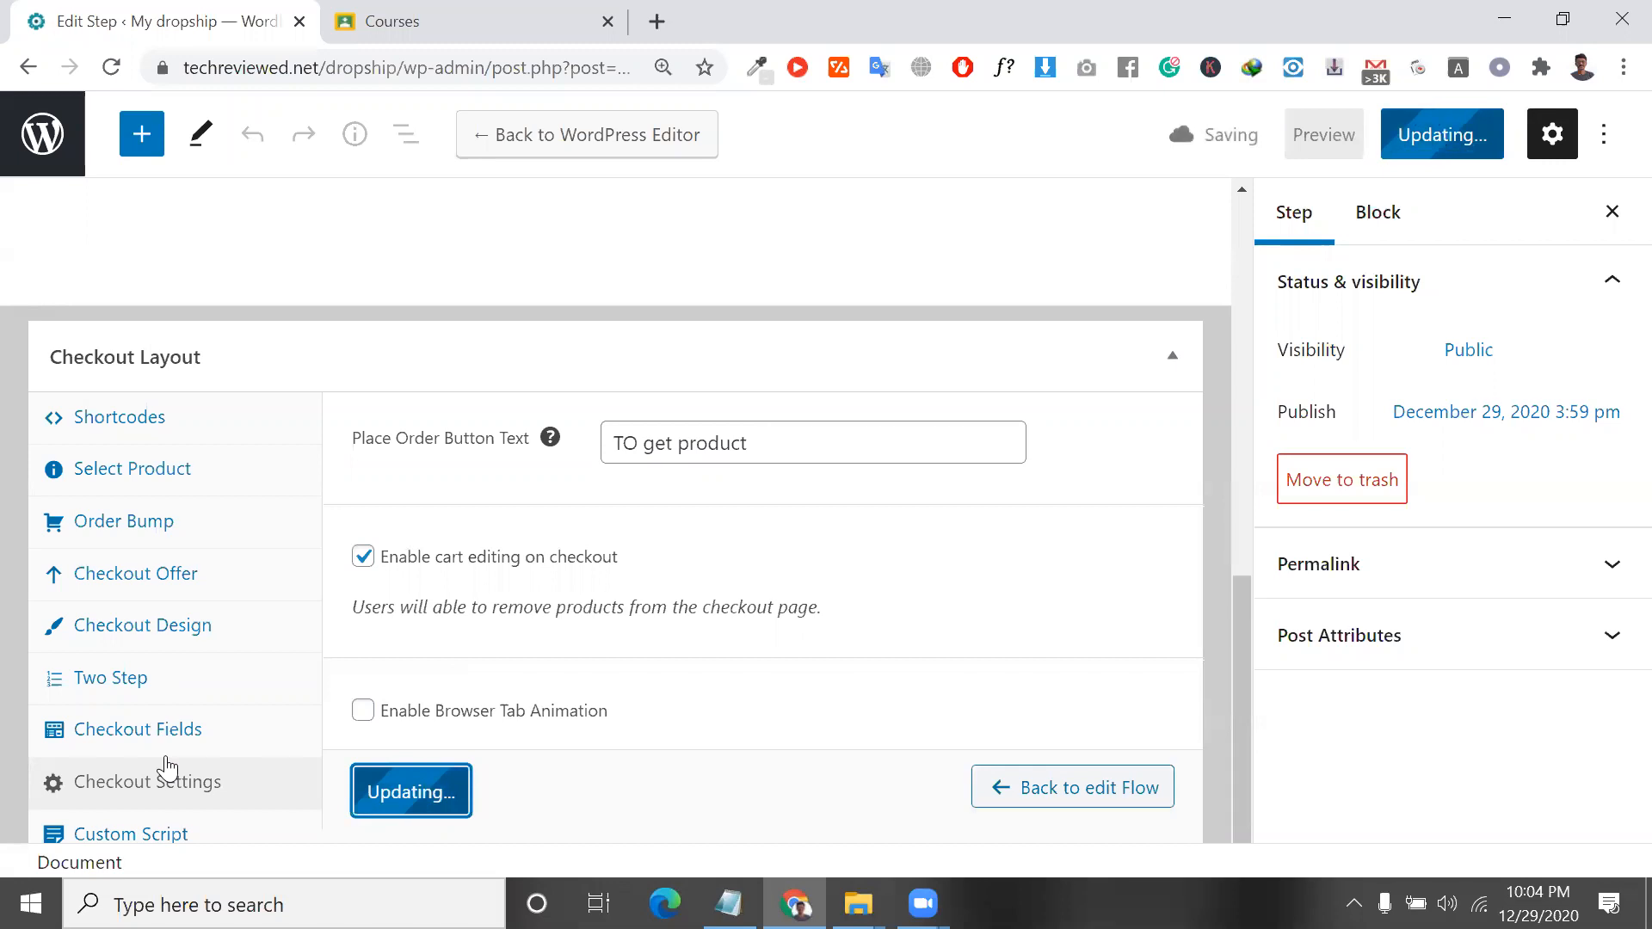
Examine the Custom Script, Order Bump and Checkout Offer sections and look over the rest of the Checkout Page step.
{"action": "left_click", "coordinate": [183, 840]}
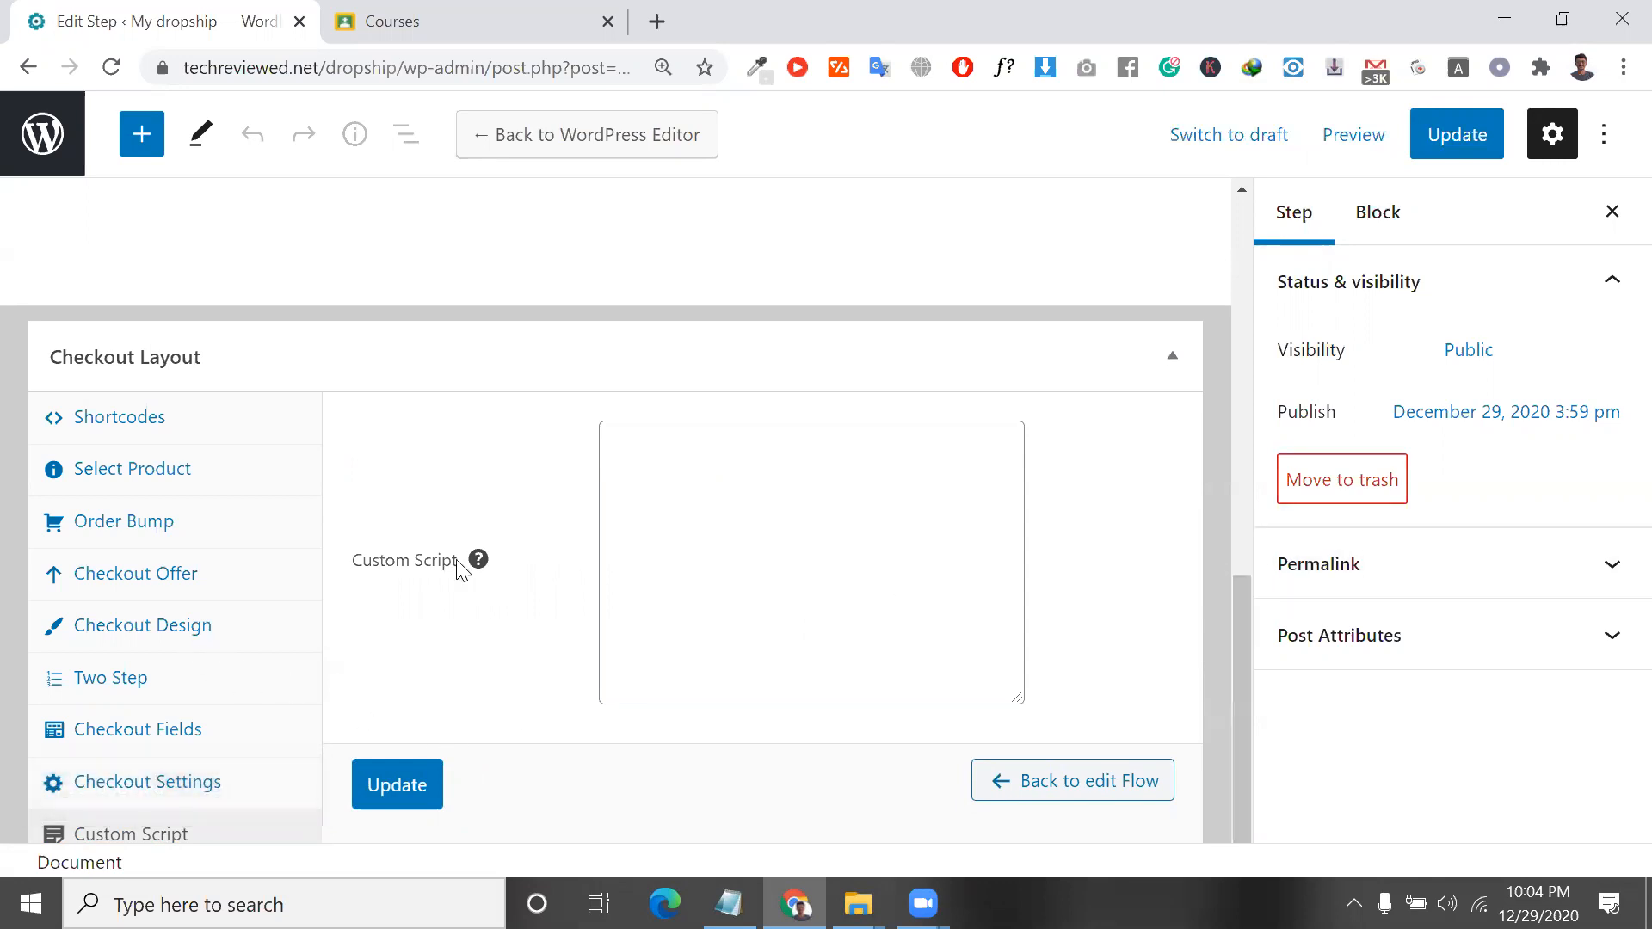
{"action": "scroll", "coordinate": [30, 695], "scroll_direction": "up", "scroll_amount": 3}
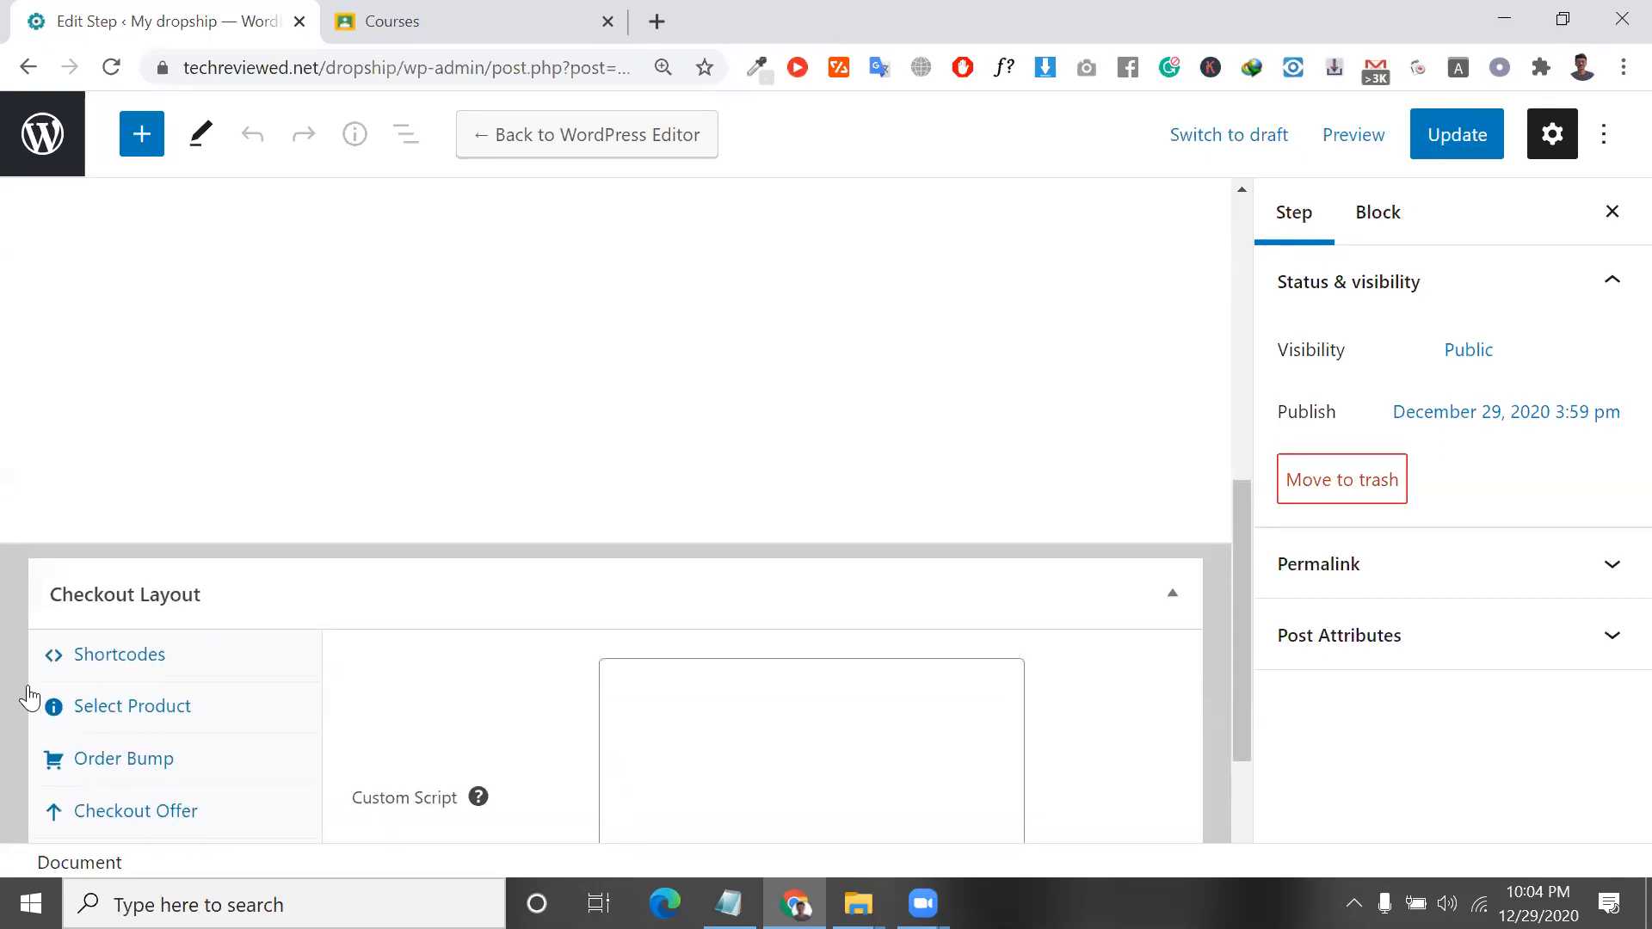
{"action": "scroll", "coordinate": [195, 771], "scroll_direction": "down", "scroll_amount": 2}
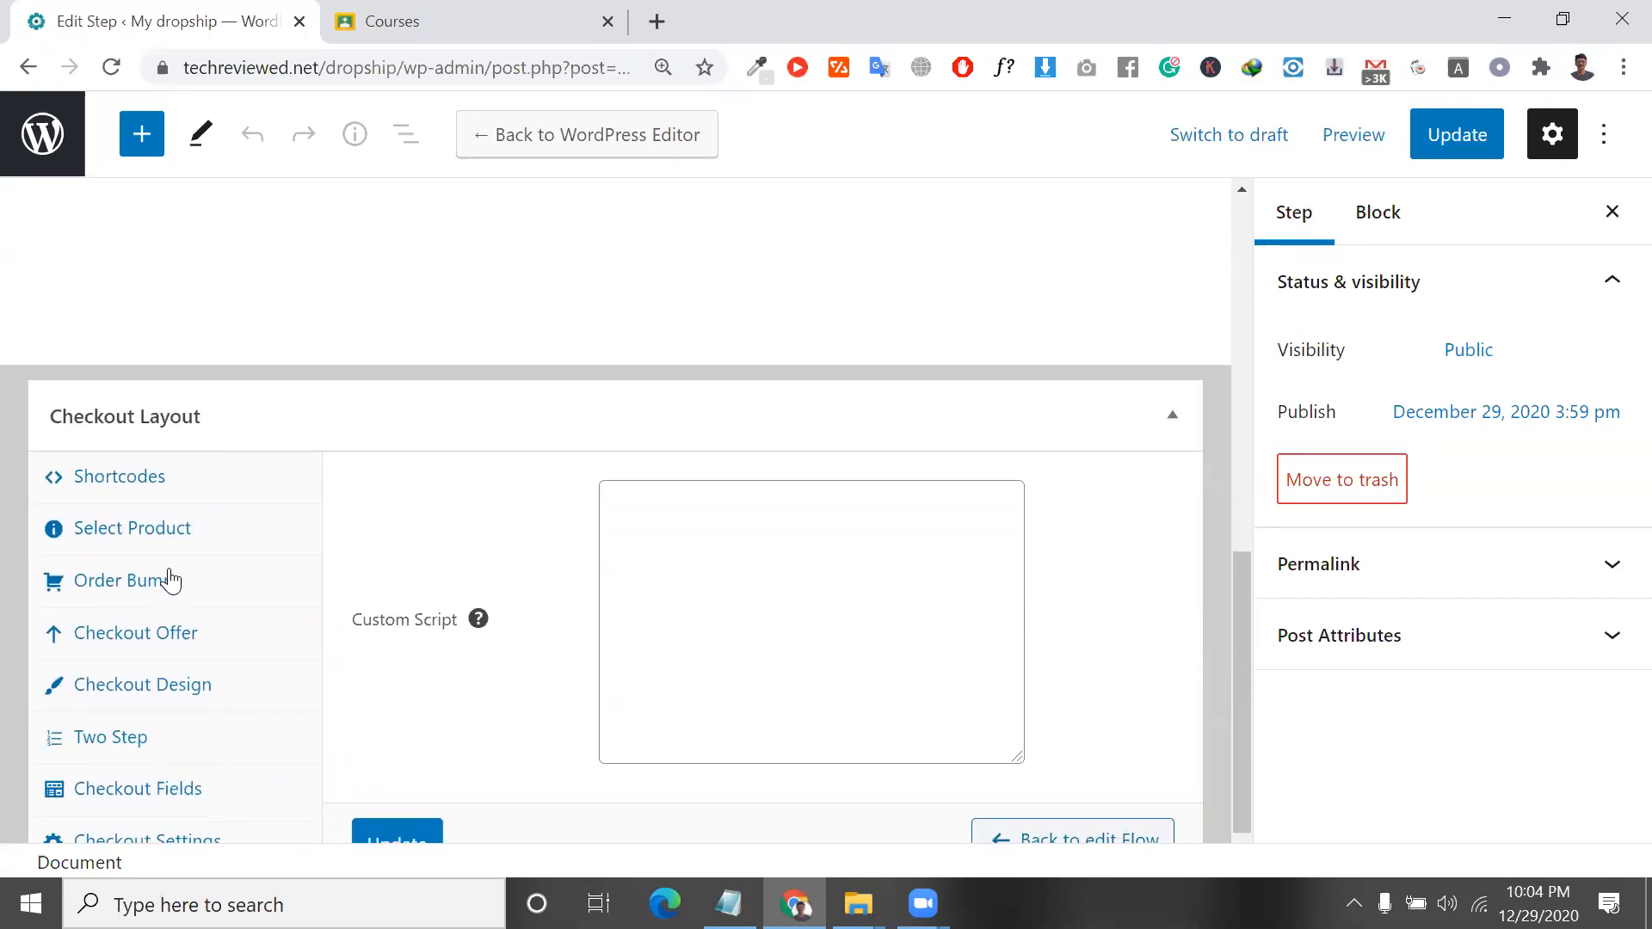
{"action": "left_click", "coordinate": [166, 579]}
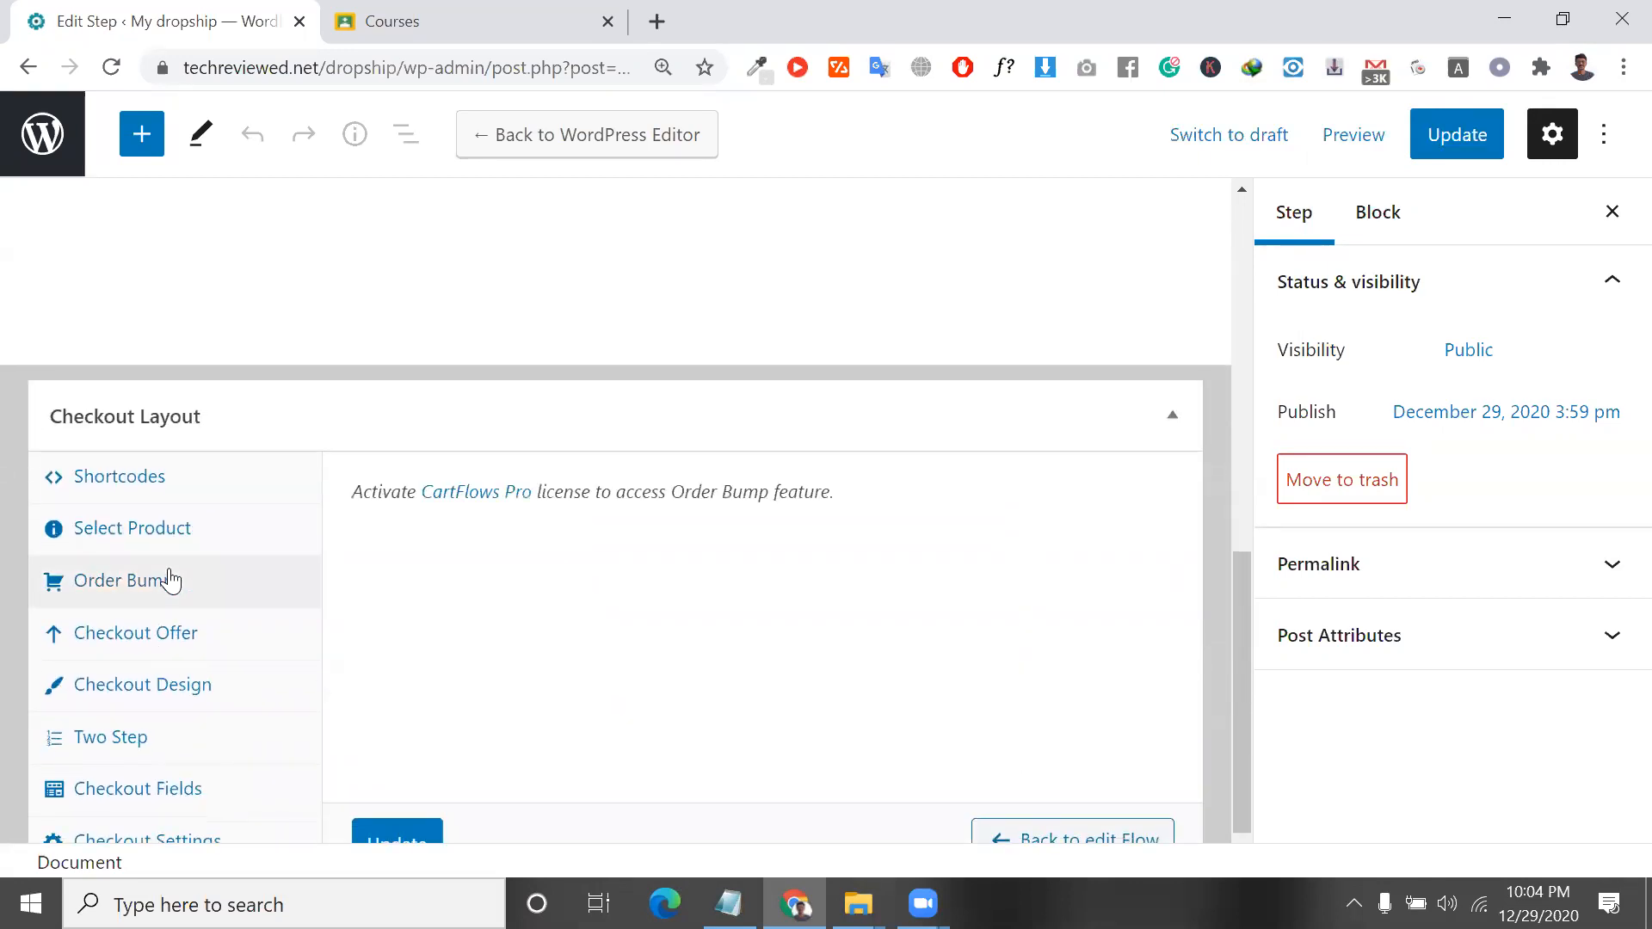
{"action": "left_click", "coordinate": [221, 632]}
{"action": "triple_click", "coordinate": [410, 481]}
{"action": "scroll", "coordinate": [405, 482], "scroll_direction": "up", "scroll_amount": 4}
{"action": "scroll", "coordinate": [461, 515], "scroll_direction": "down", "scroll_amount": 2}
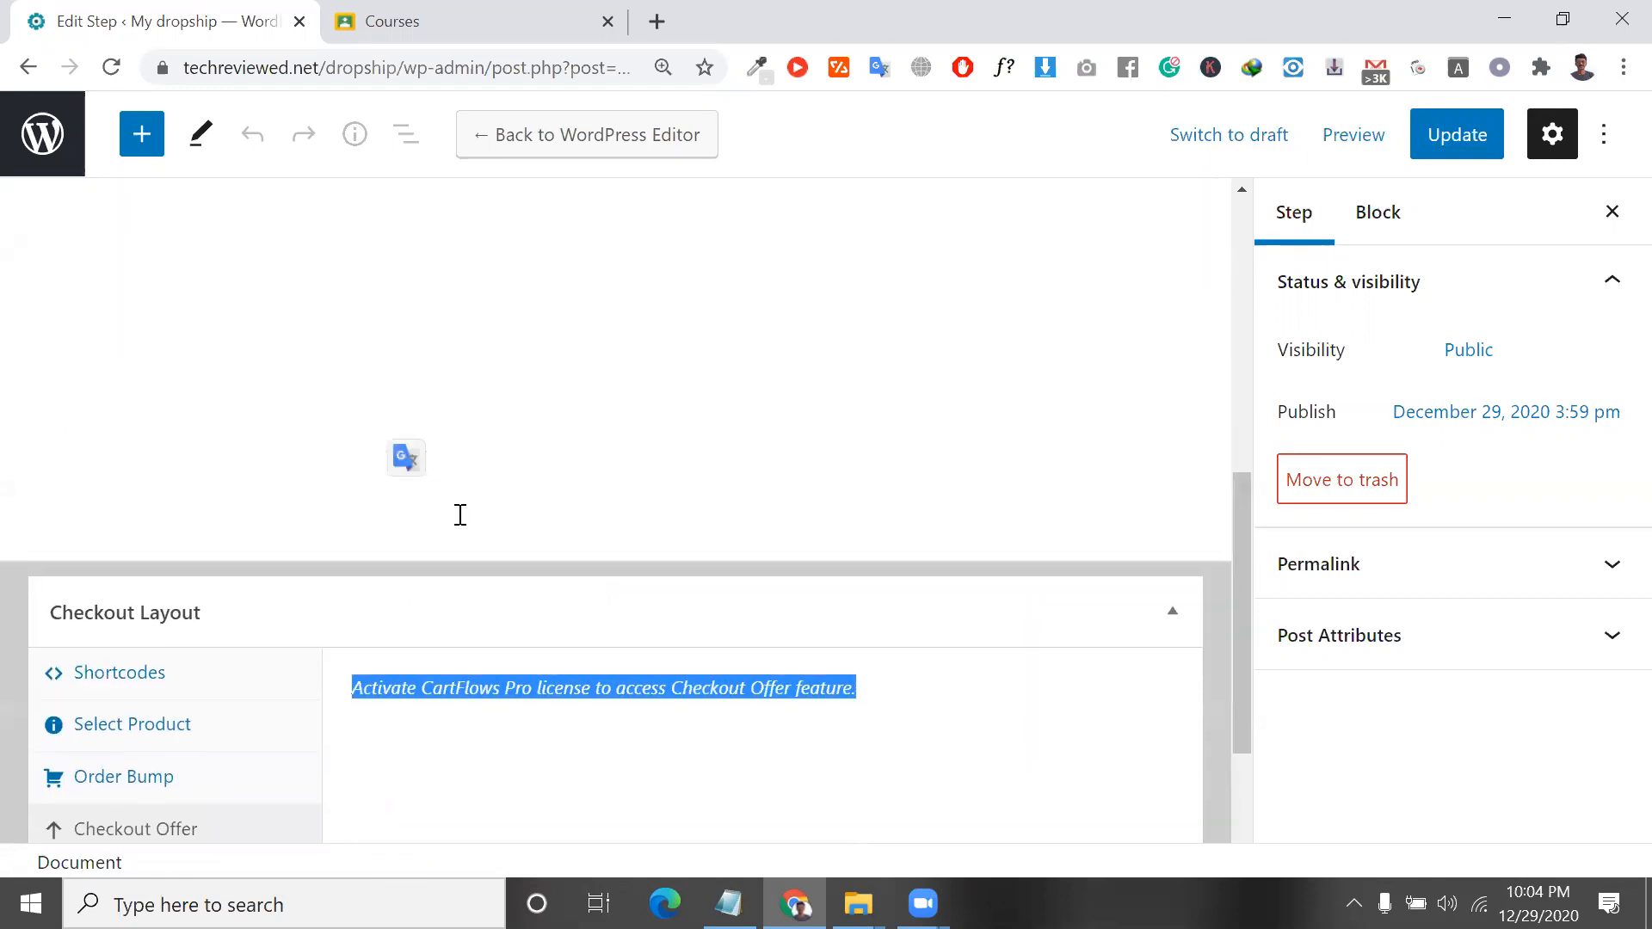
{"action": "scroll", "coordinate": [461, 515], "scroll_direction": "up", "scroll_amount": 8}
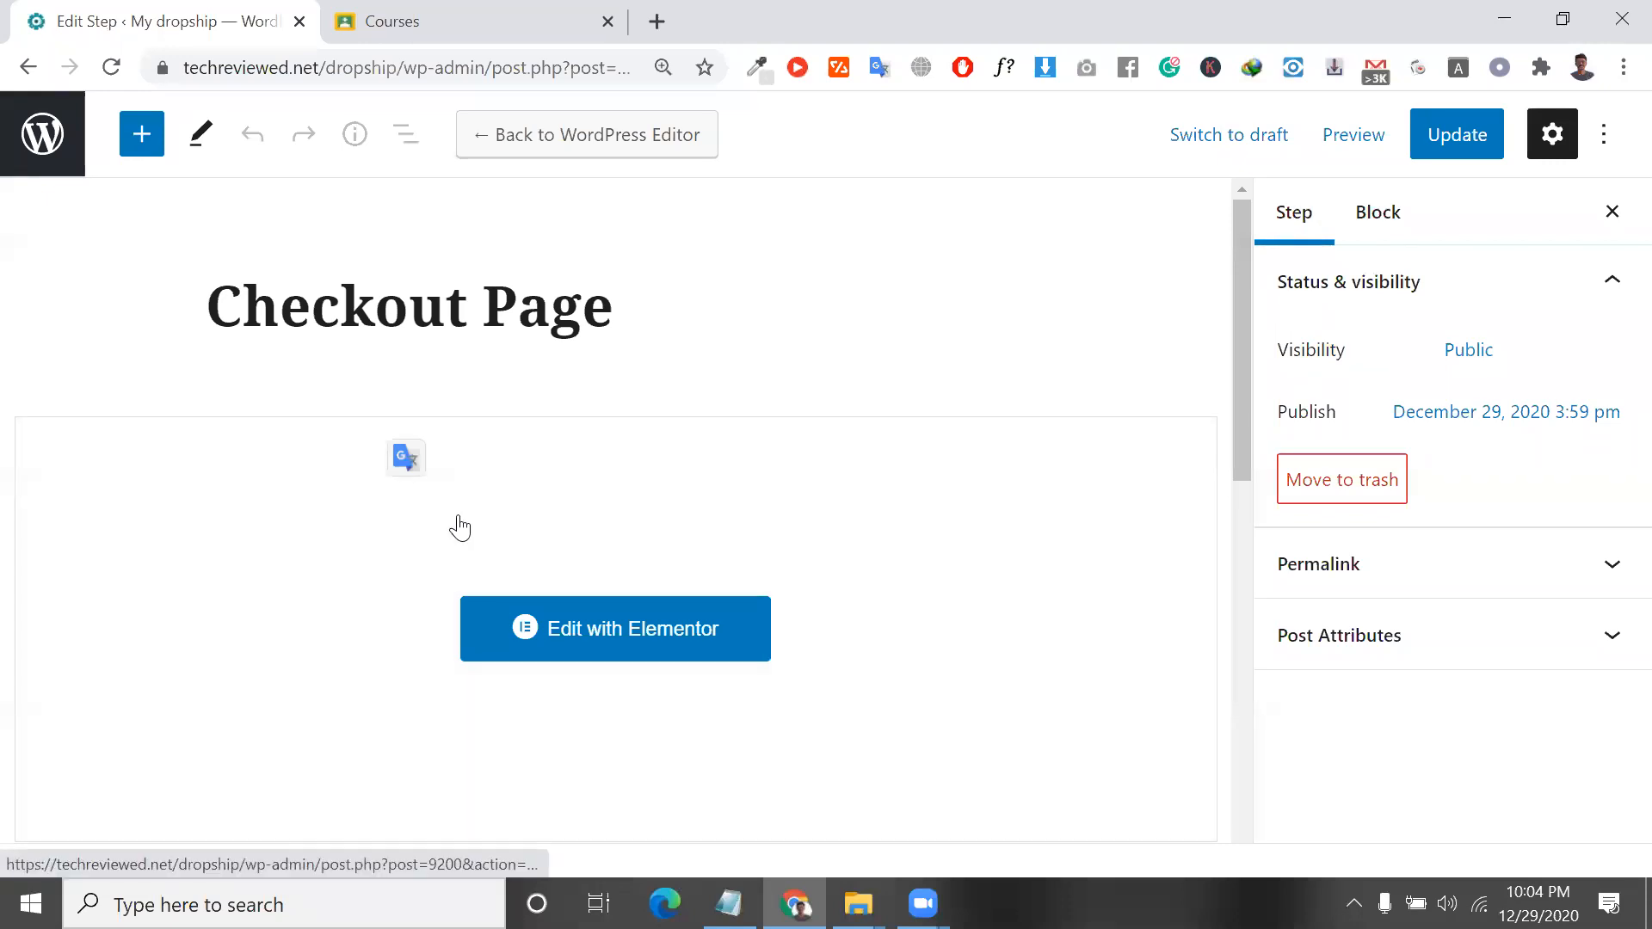
{"action": "scroll", "coordinate": [460, 528], "scroll_direction": "down", "scroll_amount": 7}
Leave the checkout step editor and return to the CartFlows flows list.
{"action": "left_click", "coordinate": [50, 157]}
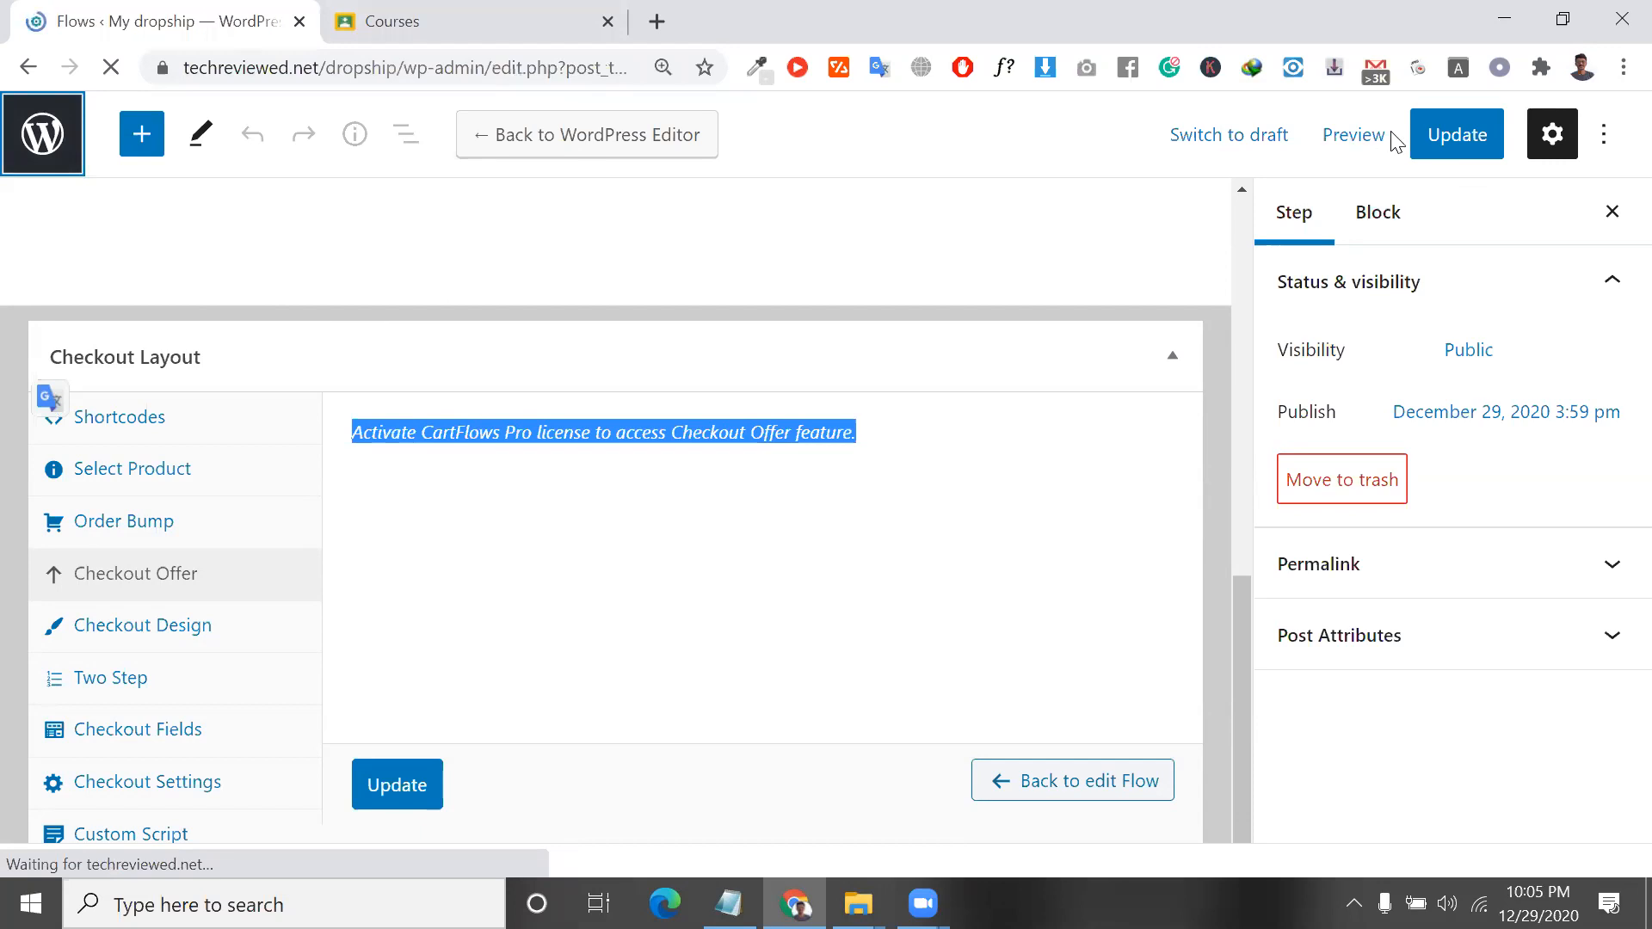
{"action": "scroll", "coordinate": [1168, 332], "scroll_direction": "down", "scroll_amount": 10}
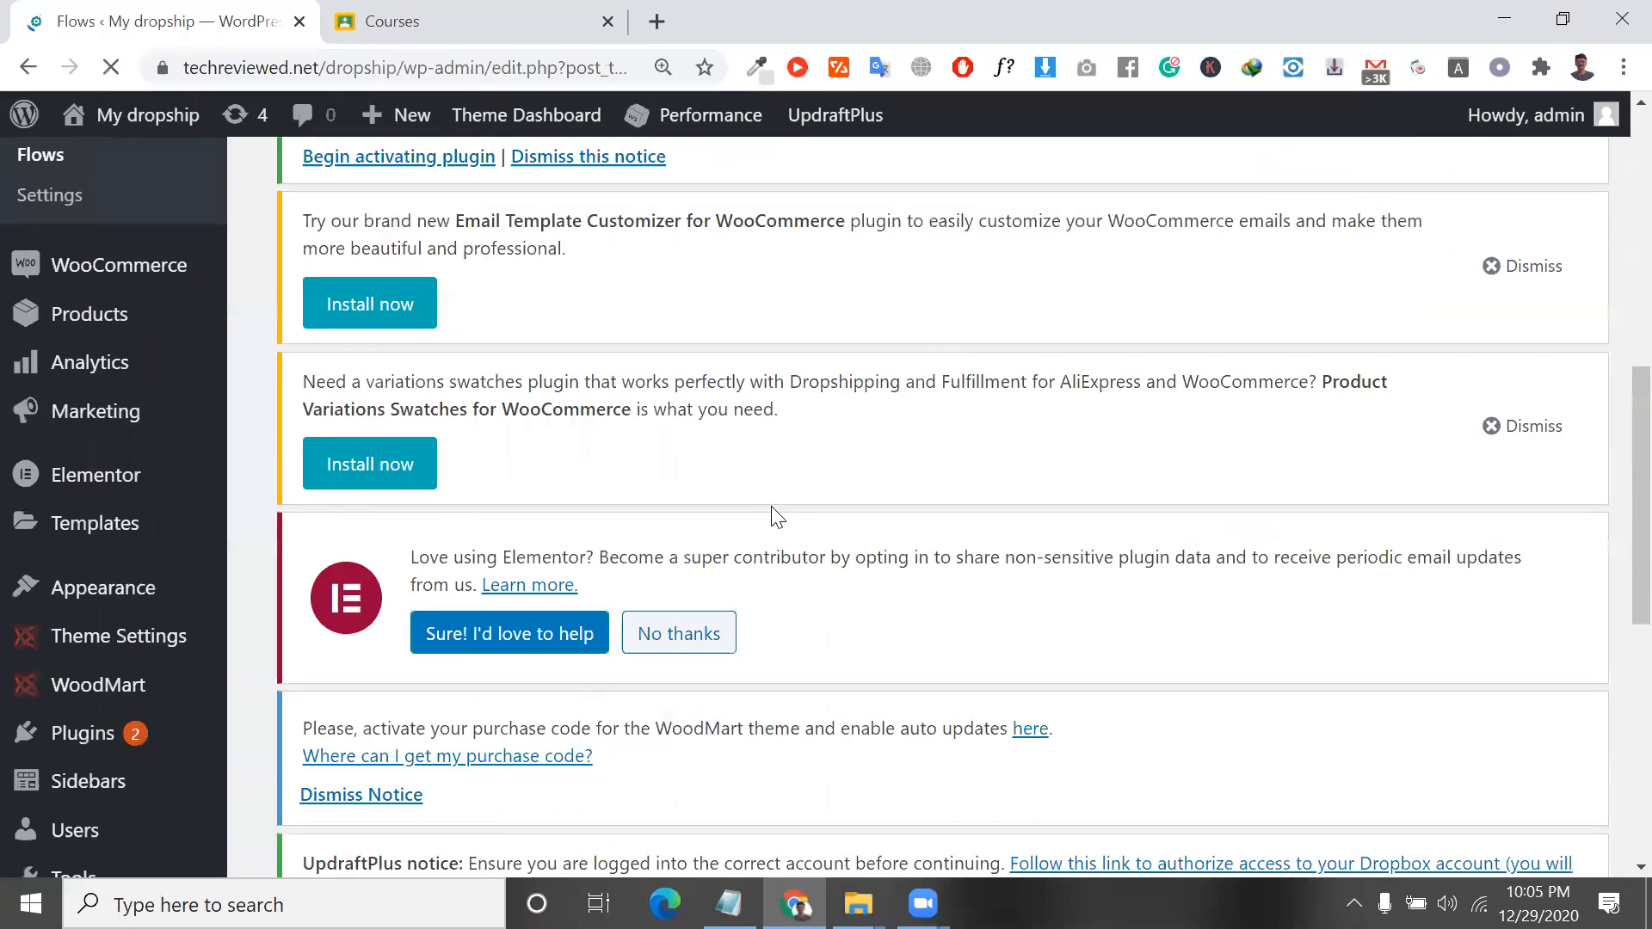
{"action": "scroll", "coordinate": [771, 509], "scroll_direction": "down", "scroll_amount": 8}
{"action": "scroll", "coordinate": [772, 511], "scroll_direction": "up", "scroll_amount": 13}
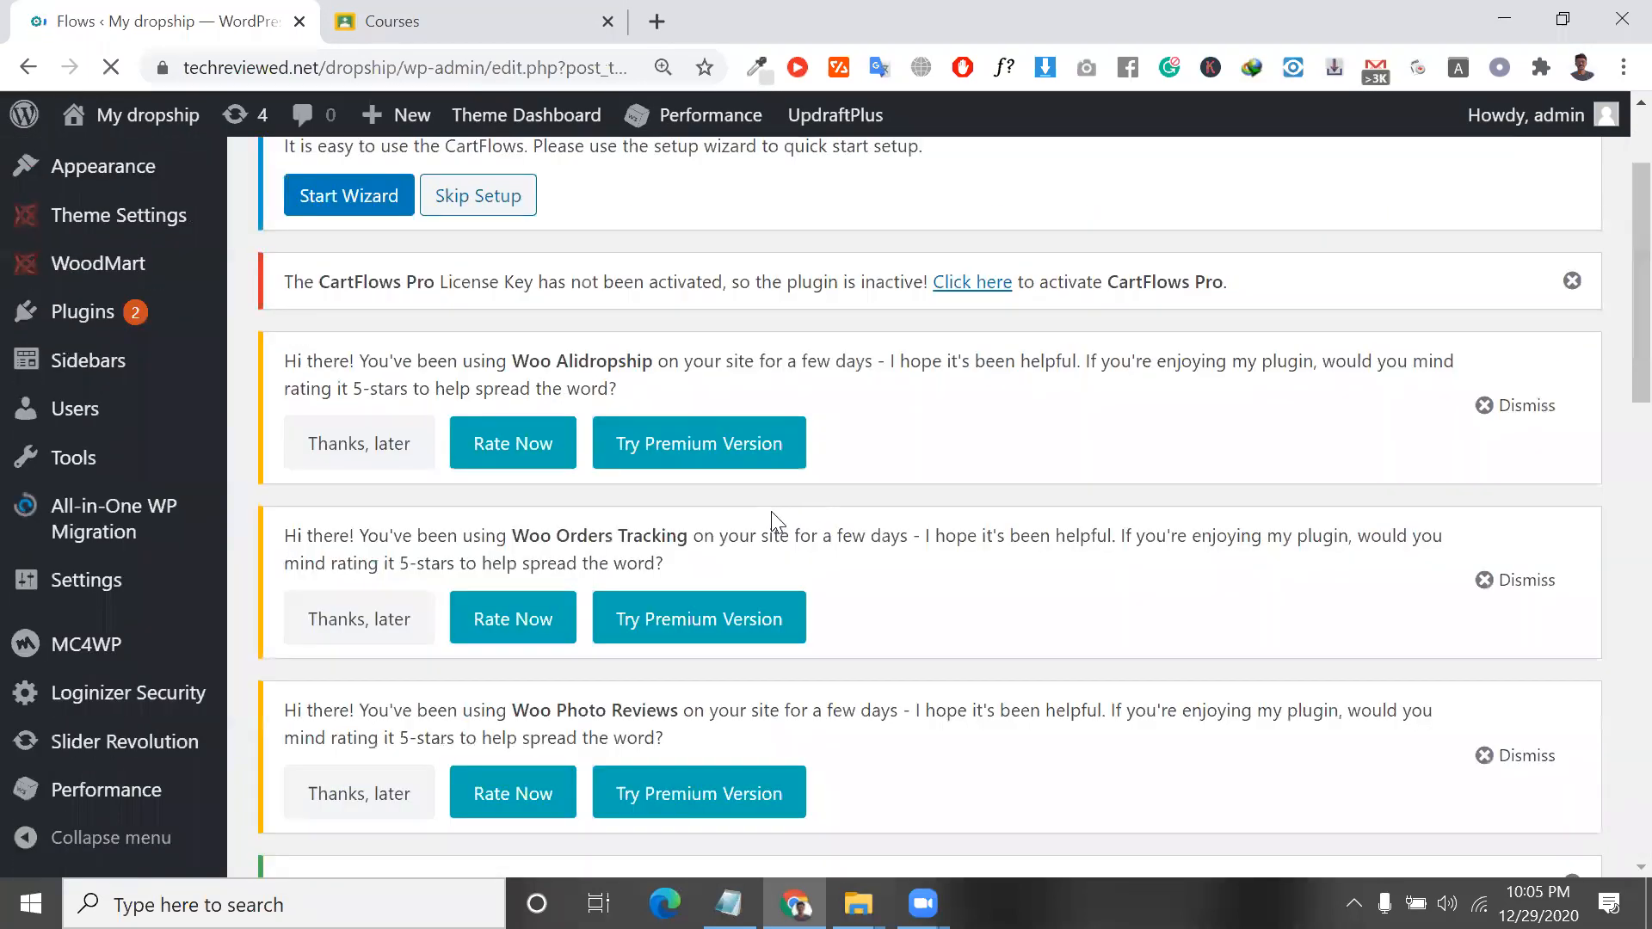
{"action": "scroll", "coordinate": [772, 511], "scroll_direction": "down", "scroll_amount": 6}
Switch to the woo plugin.txt notes in Notepad and review the store setup plugins, from migration and backup to CartFlows and email marketing.
{"action": "left_click", "coordinate": [728, 904]}
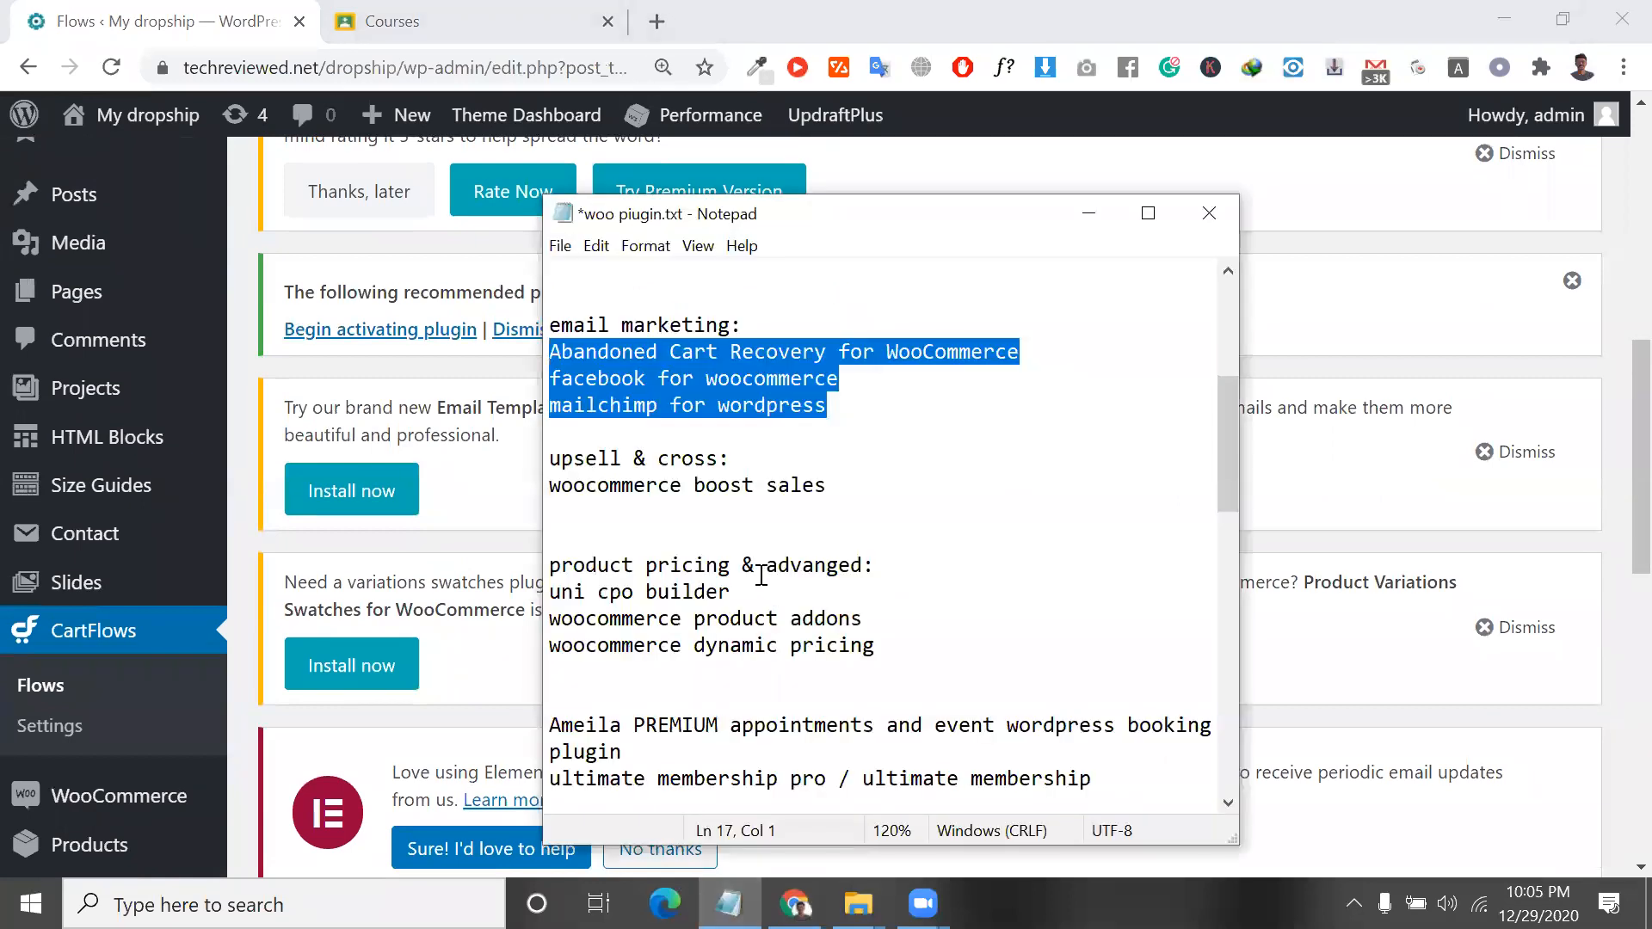
{"action": "scroll", "coordinate": [772, 584], "scroll_direction": "up", "scroll_amount": 5}
{"action": "left_click_drag", "start_coordinate": [942, 565], "coordinate": [548, 568]}
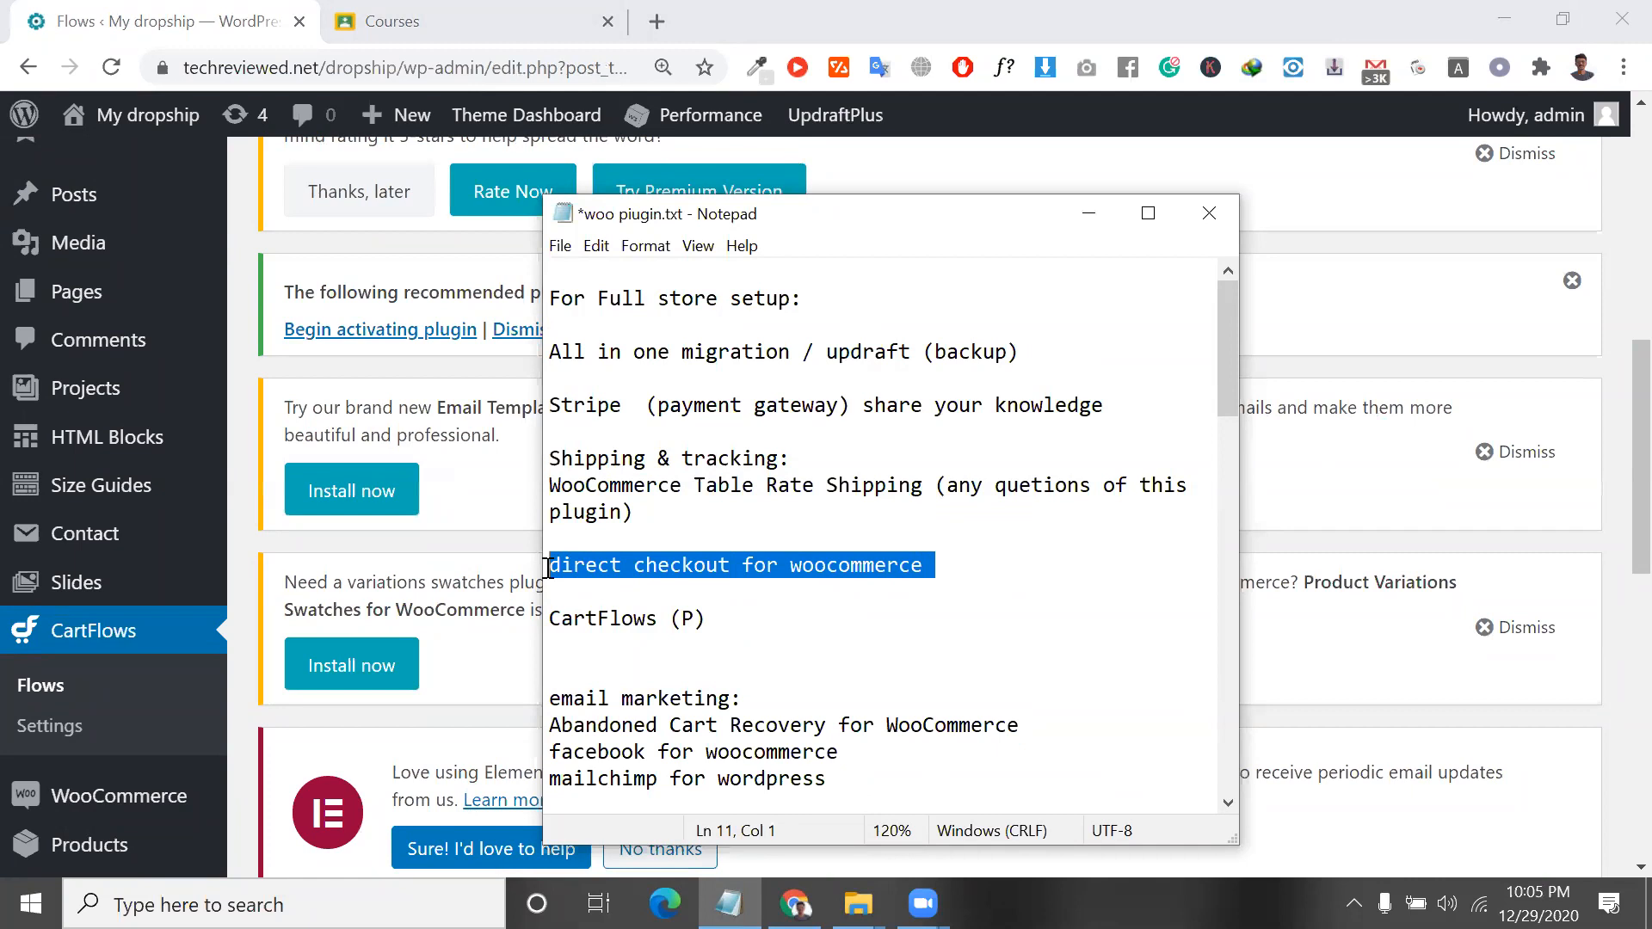
{"action": "left_click_drag", "start_coordinate": [646, 513], "coordinate": [545, 483]}
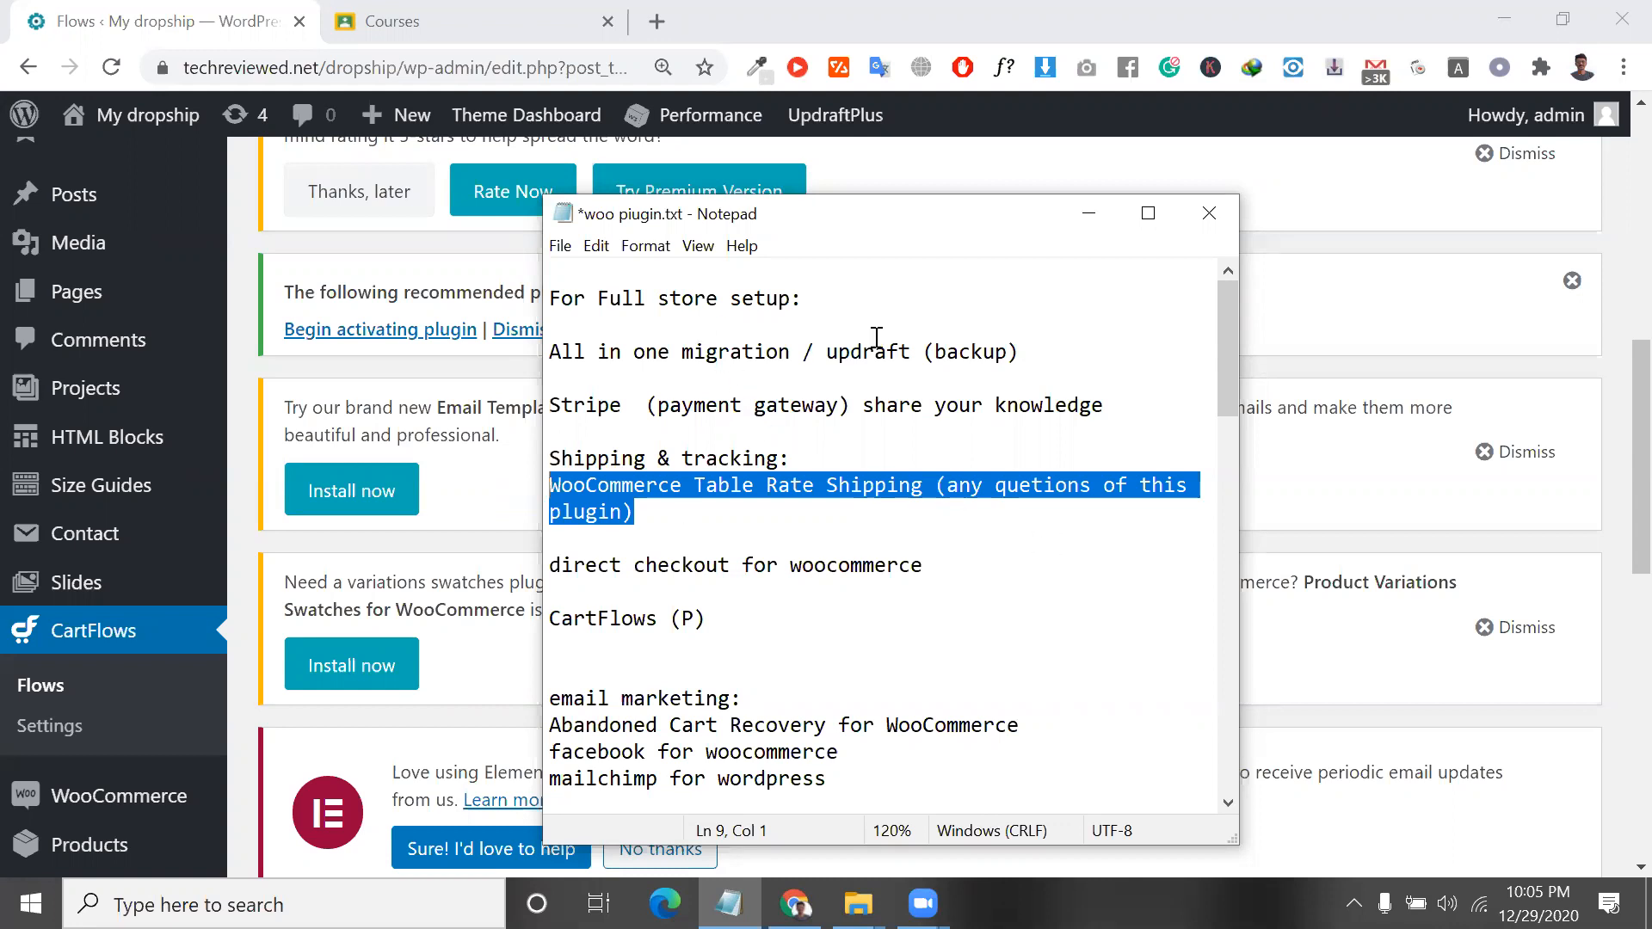
{"action": "left_click_drag", "start_coordinate": [1029, 349], "coordinate": [596, 275]}
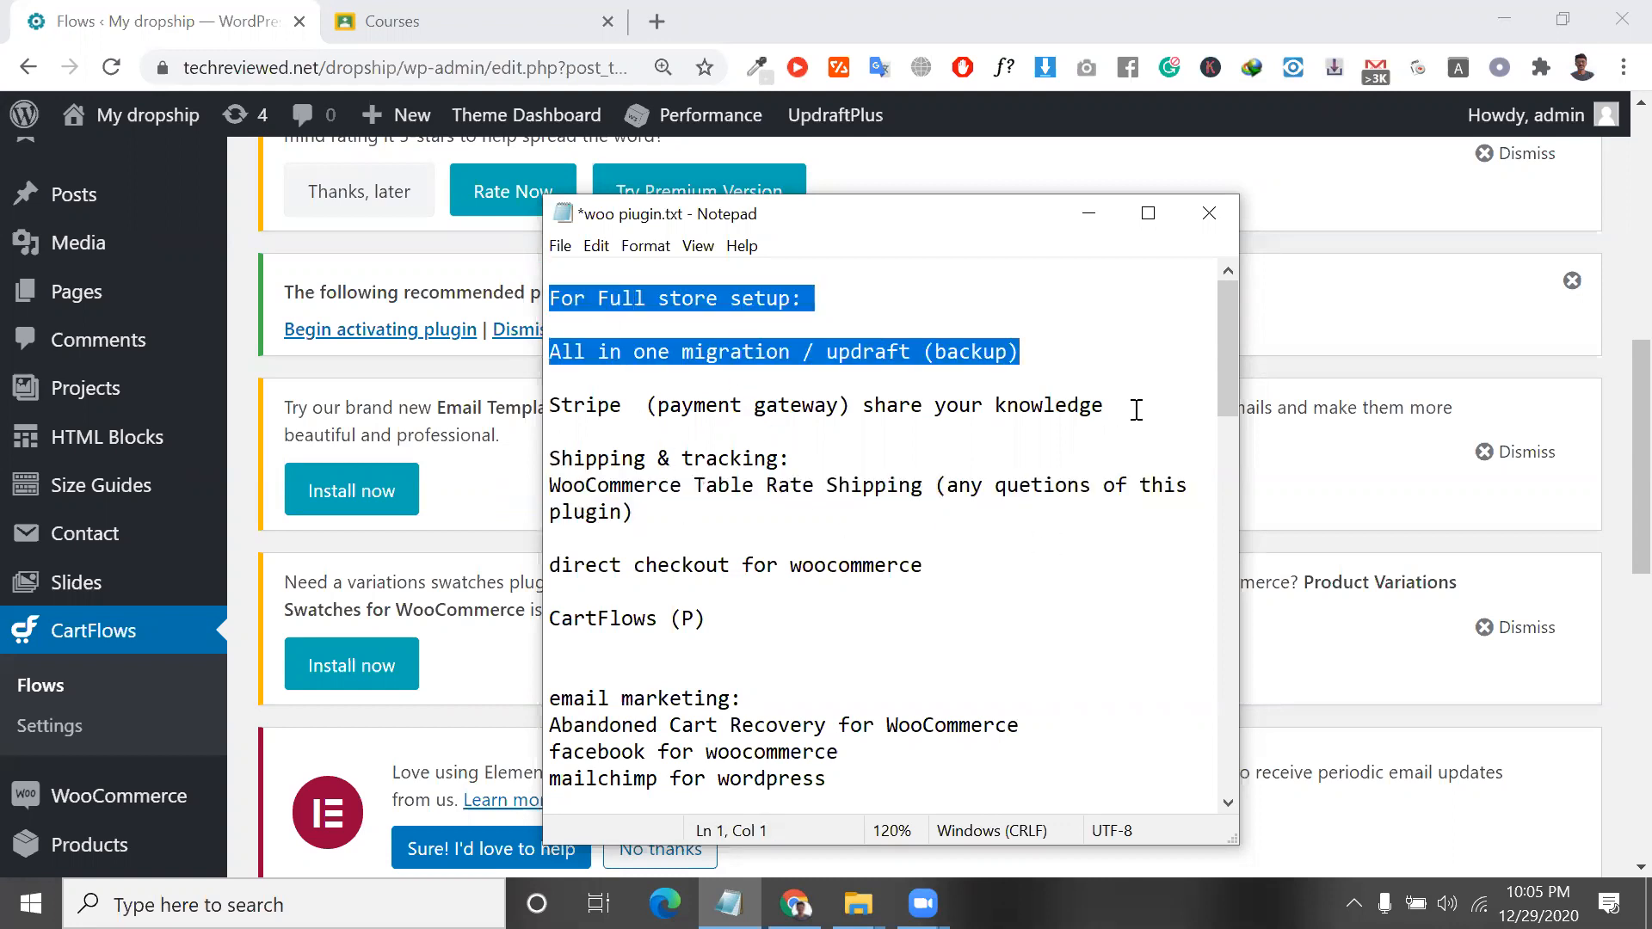
{"action": "left_click_drag", "start_coordinate": [1135, 410], "coordinate": [498, 270]}
{"action": "left_click_drag", "start_coordinate": [775, 528], "coordinate": [539, 416]}
{"action": "left_click_drag", "start_coordinate": [711, 627], "coordinate": [544, 620]}
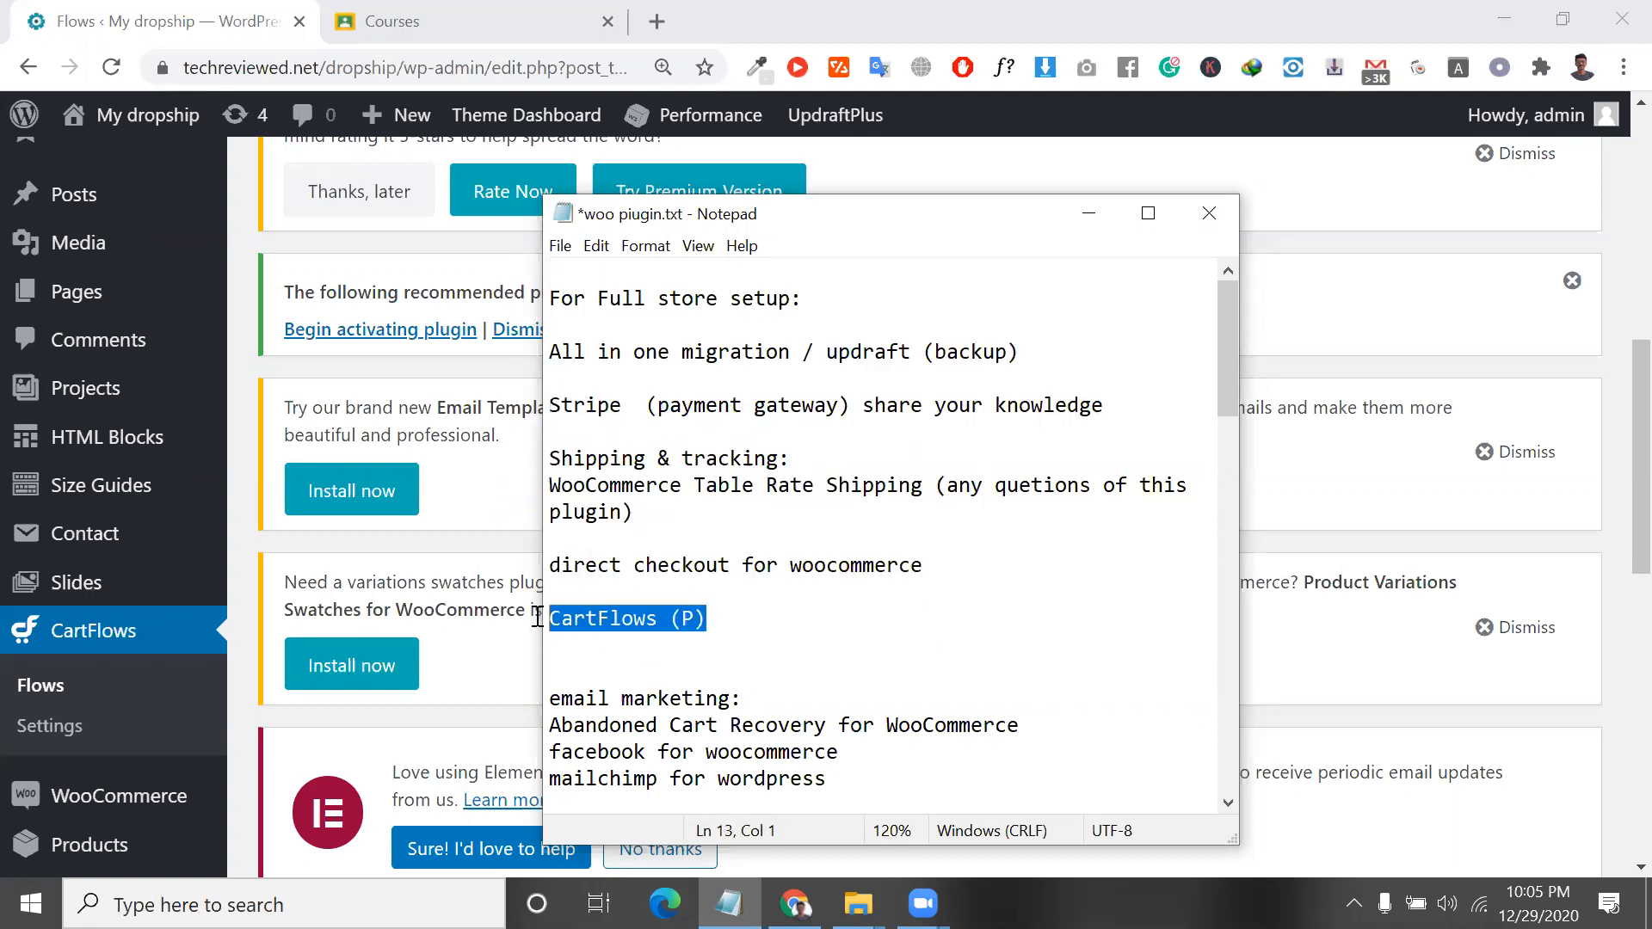
{"action": "left_click", "coordinate": [742, 610]}
{"action": "left_click", "coordinate": [789, 690]}
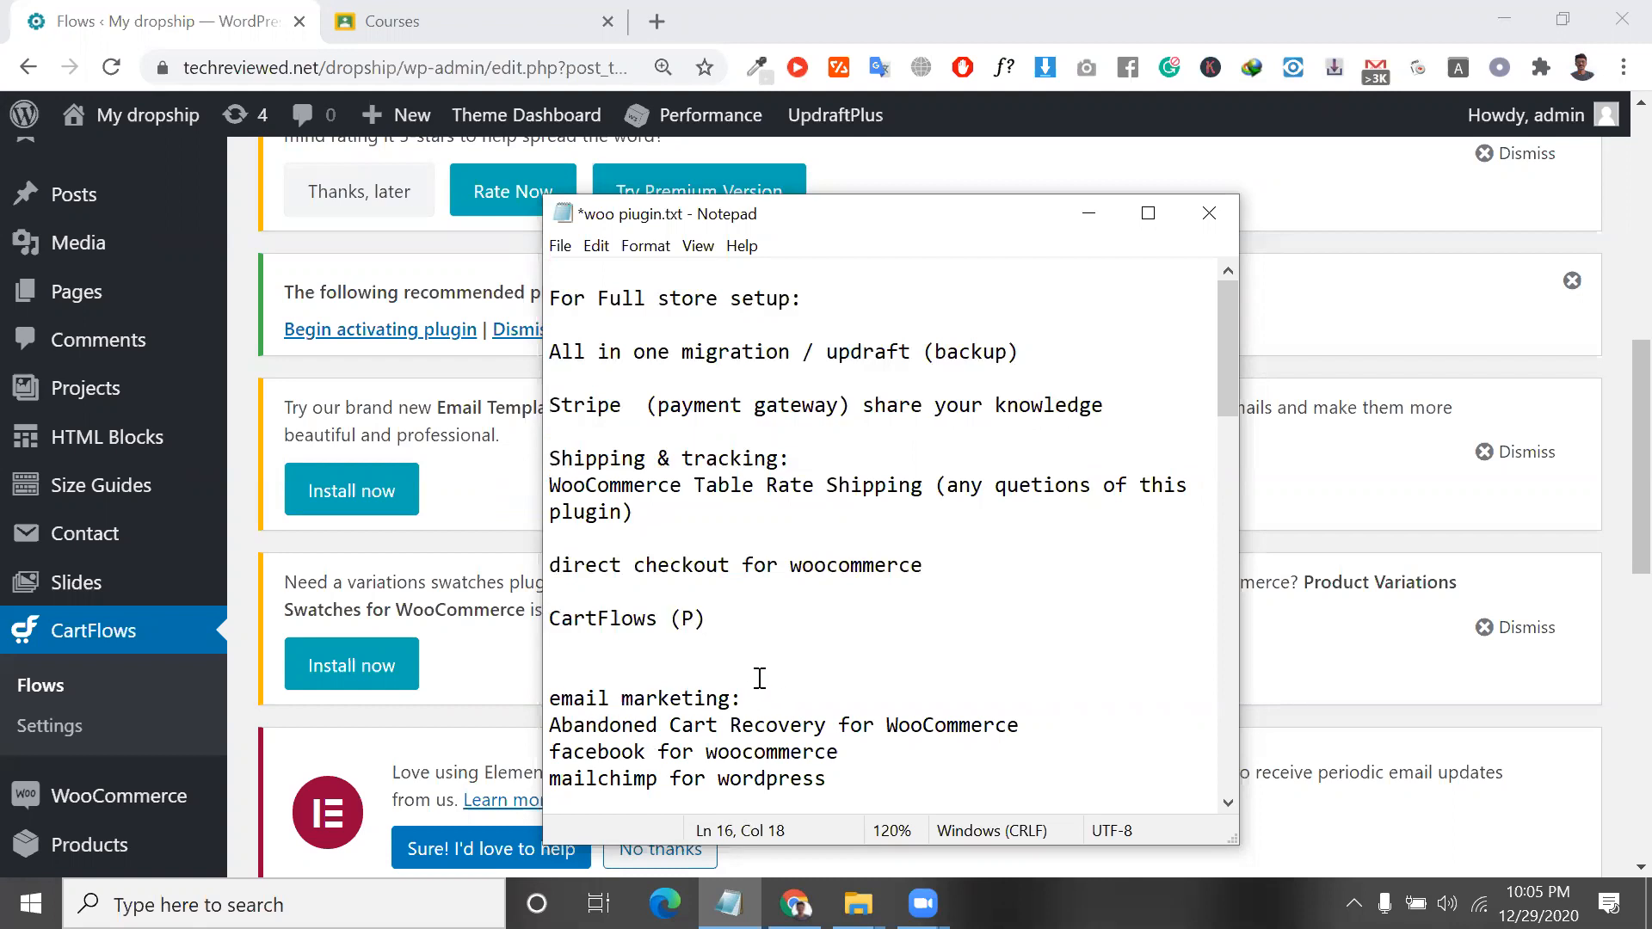
{"action": "left_click", "coordinate": [556, 691]}
{"action": "left_click", "coordinate": [707, 618]}
{"action": "scroll", "coordinate": [466, 387], "scroll_direction": "down", "scroll_amount": 10}
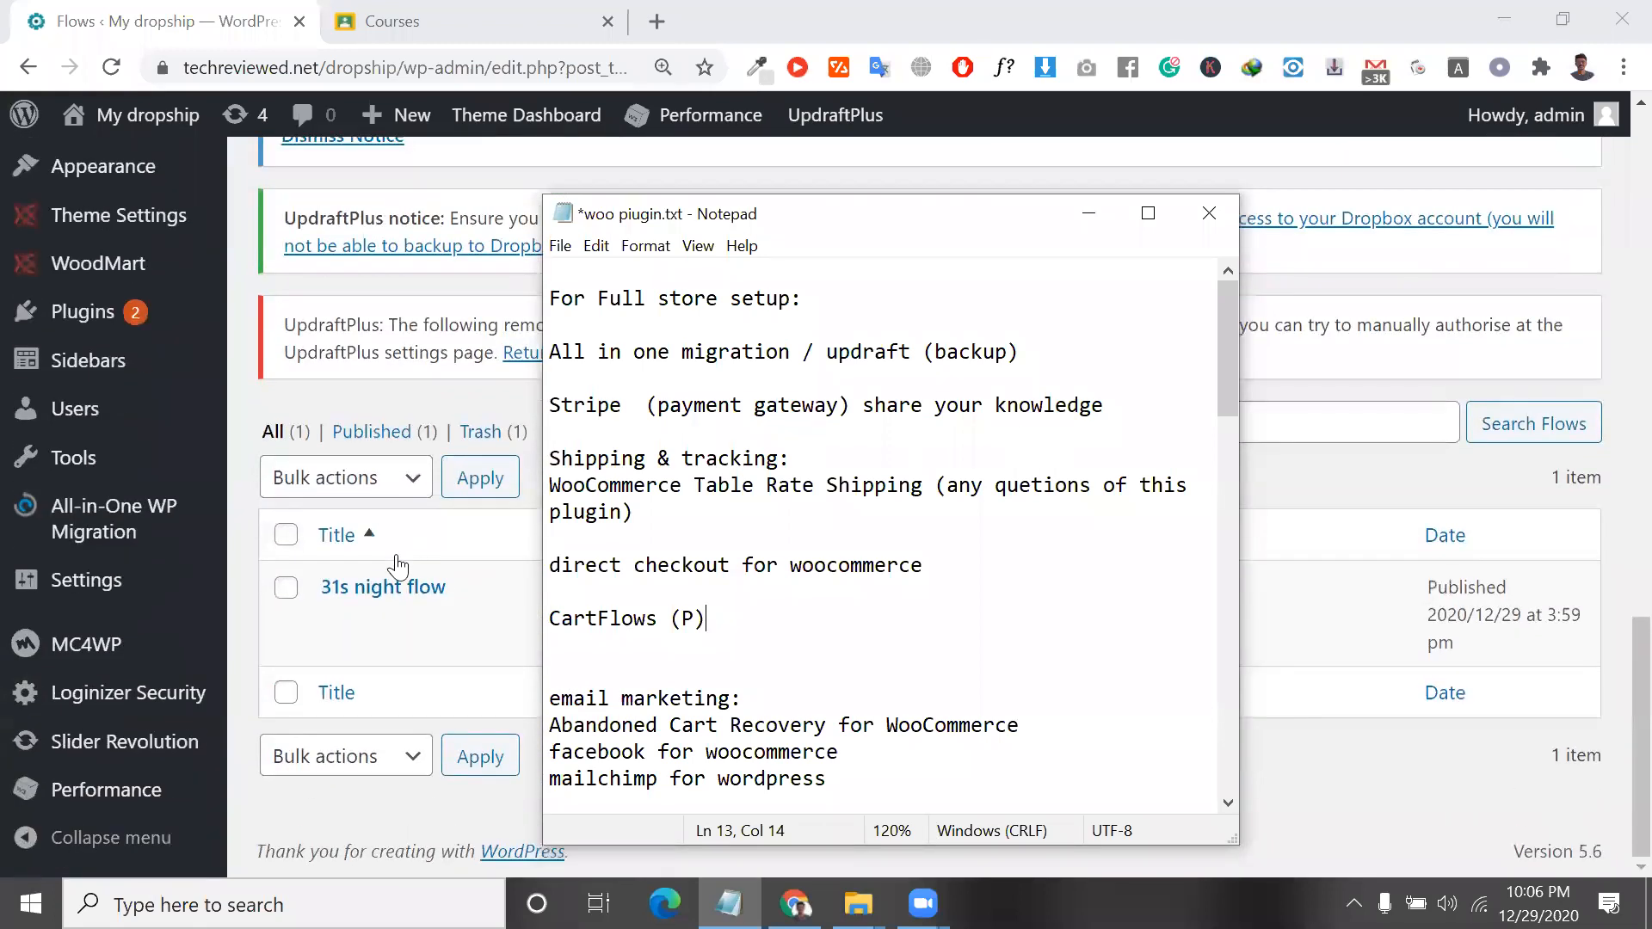
Open the "31s night flow" funnel for editing and open its checkout page step.
{"action": "left_click", "coordinate": [337, 623]}
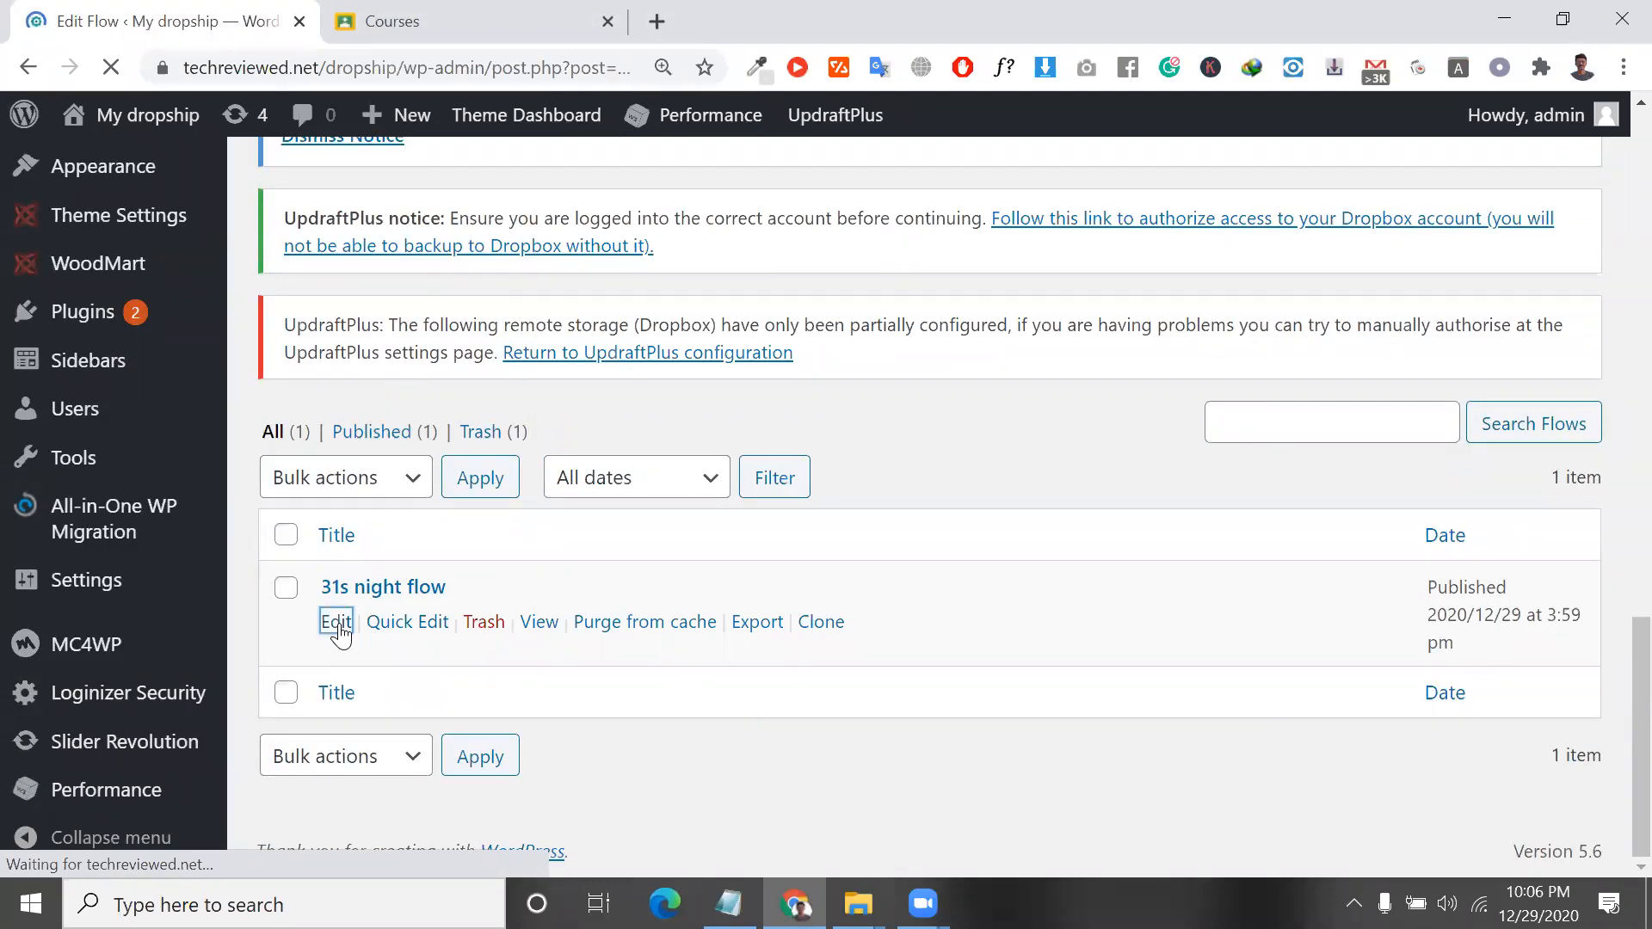
{"action": "scroll", "coordinate": [339, 635], "scroll_direction": "down", "scroll_amount": 20}
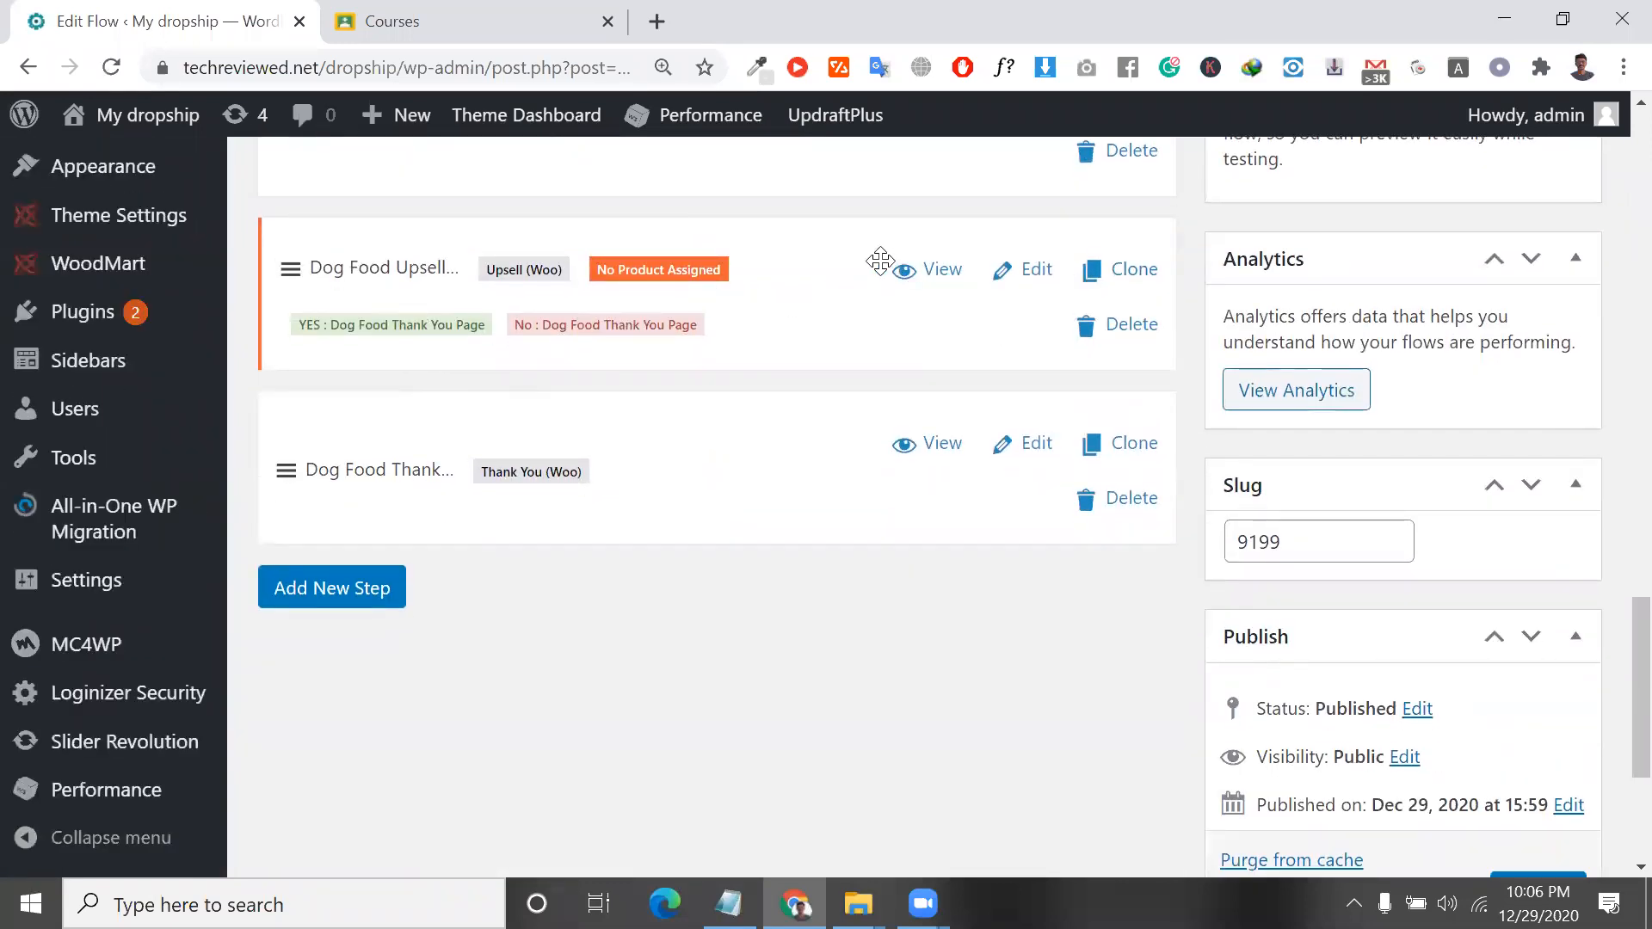
{"action": "scroll", "coordinate": [887, 258], "scroll_direction": "up", "scroll_amount": 2}
{"action": "left_click", "coordinate": [1037, 264]}
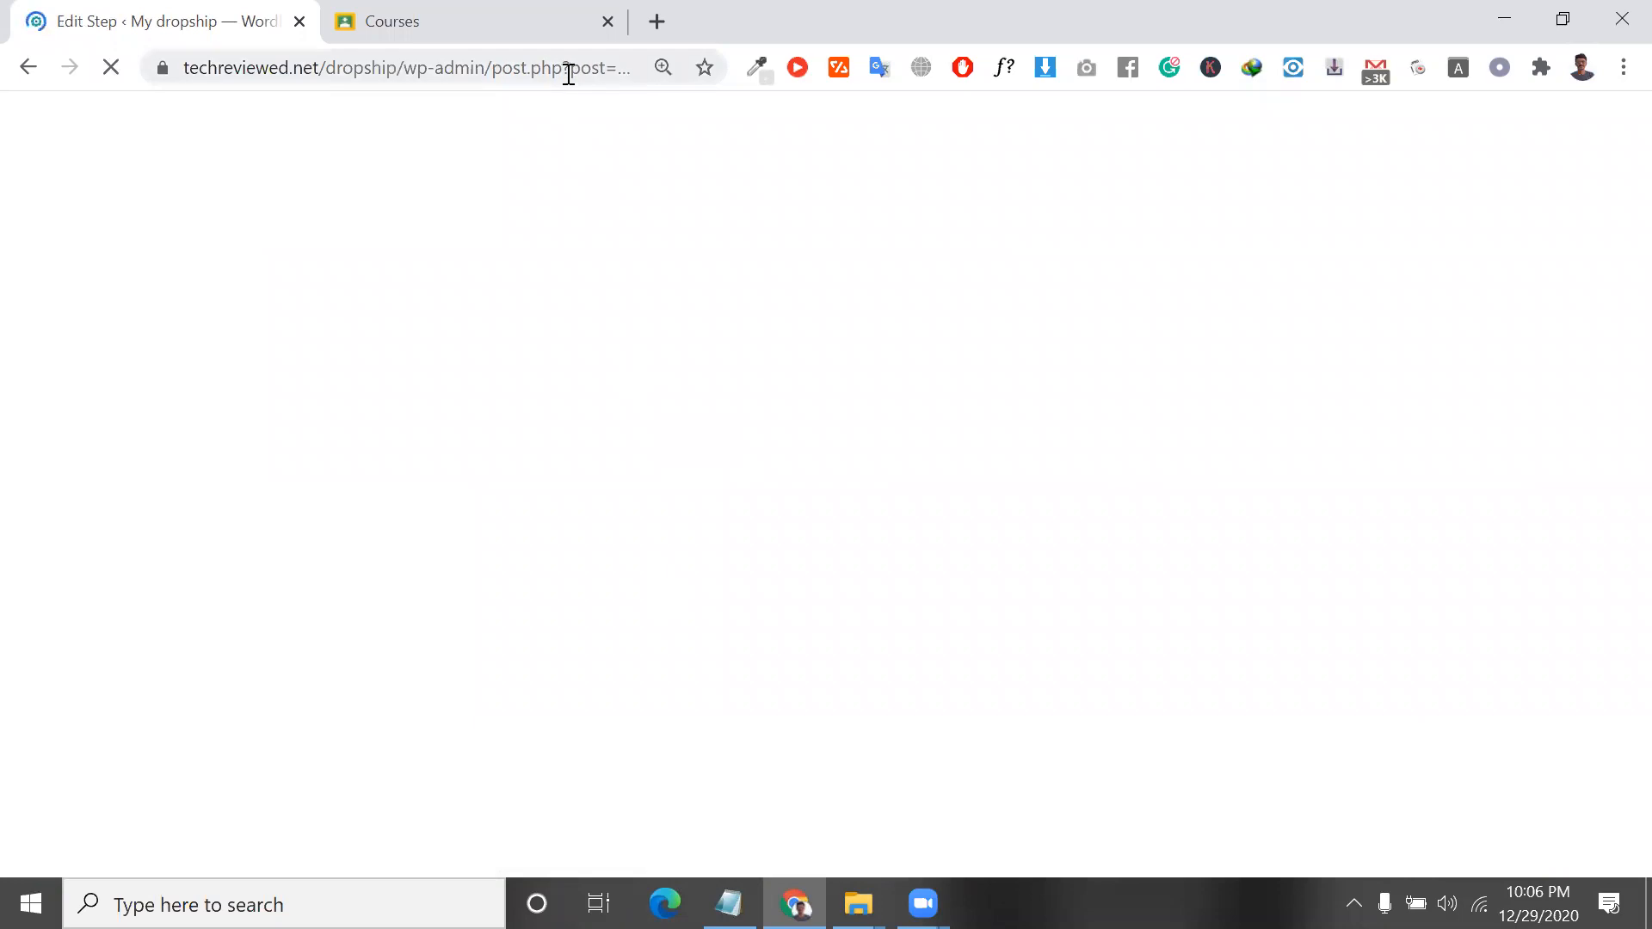
{"action": "left_click_drag", "start_coordinate": [564, 67], "coordinate": [262, 206]}
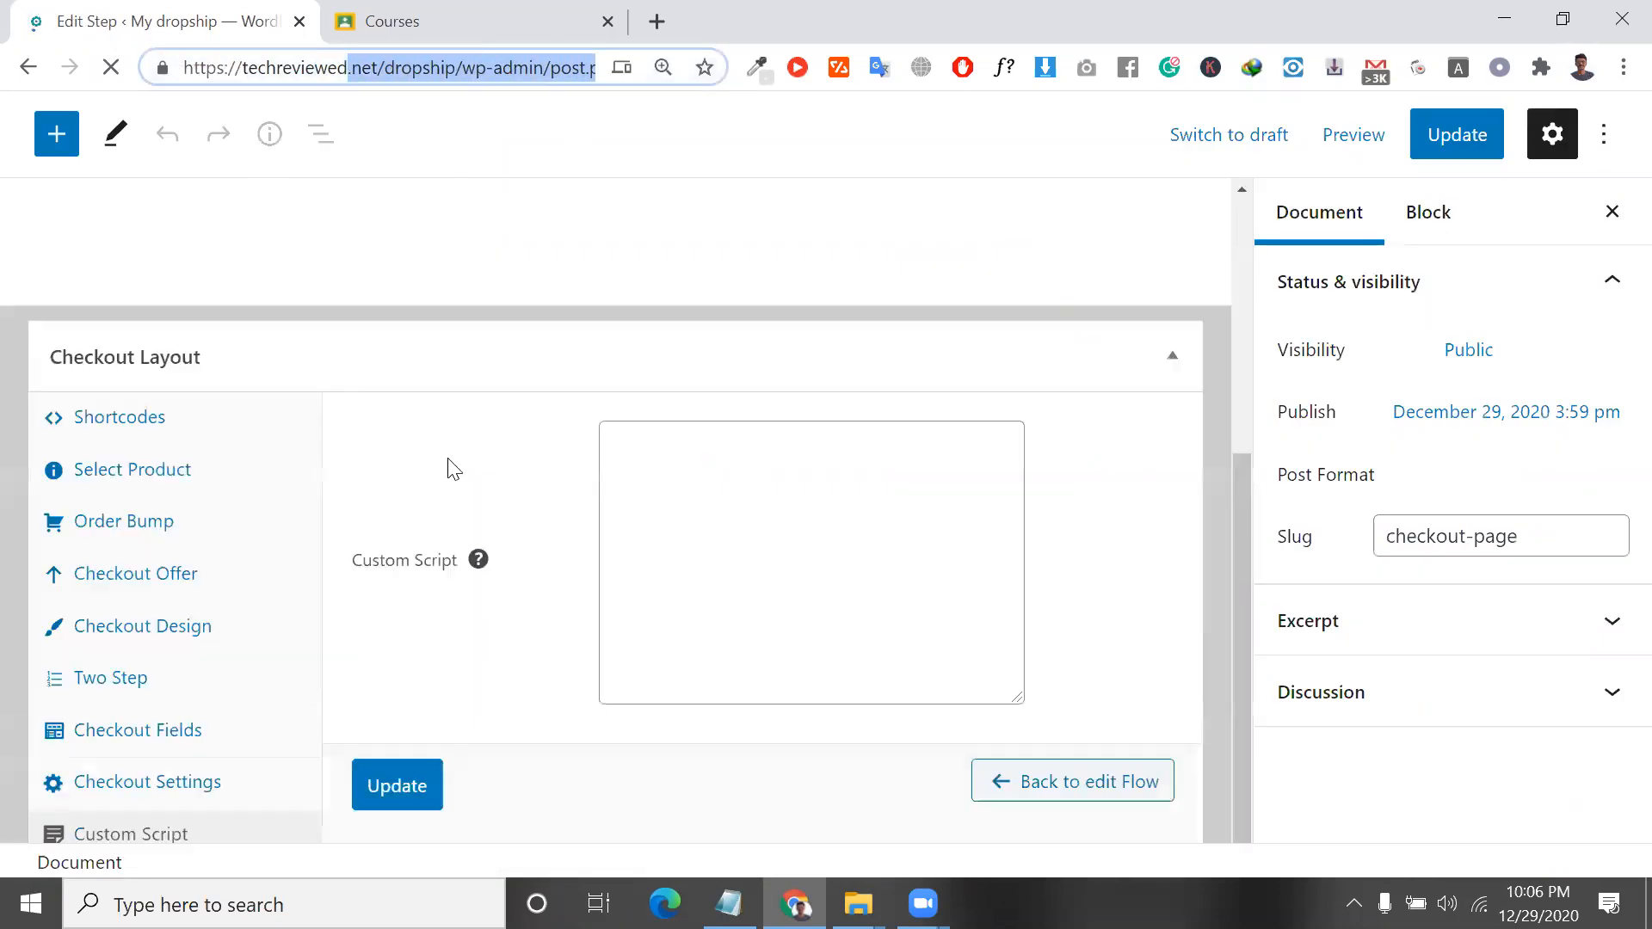
Examine the Select Product, Order Bump and Checkout Offer sections of the Checkout Layout.
{"action": "left_click", "coordinate": [136, 479]}
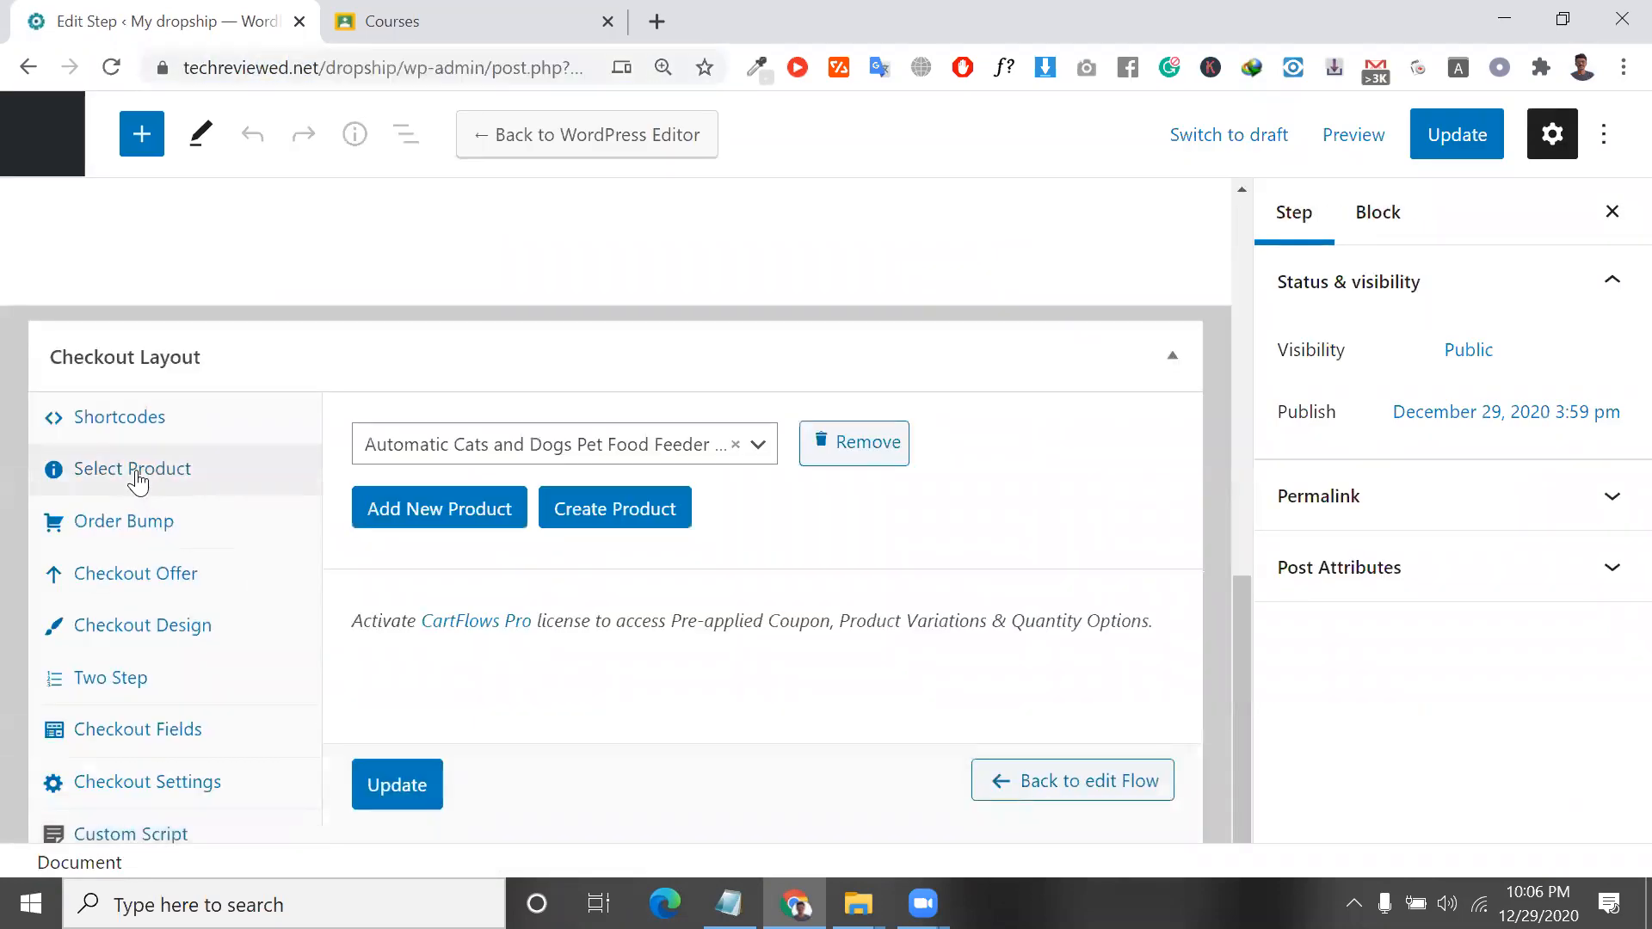
{"action": "left_click", "coordinate": [576, 456]}
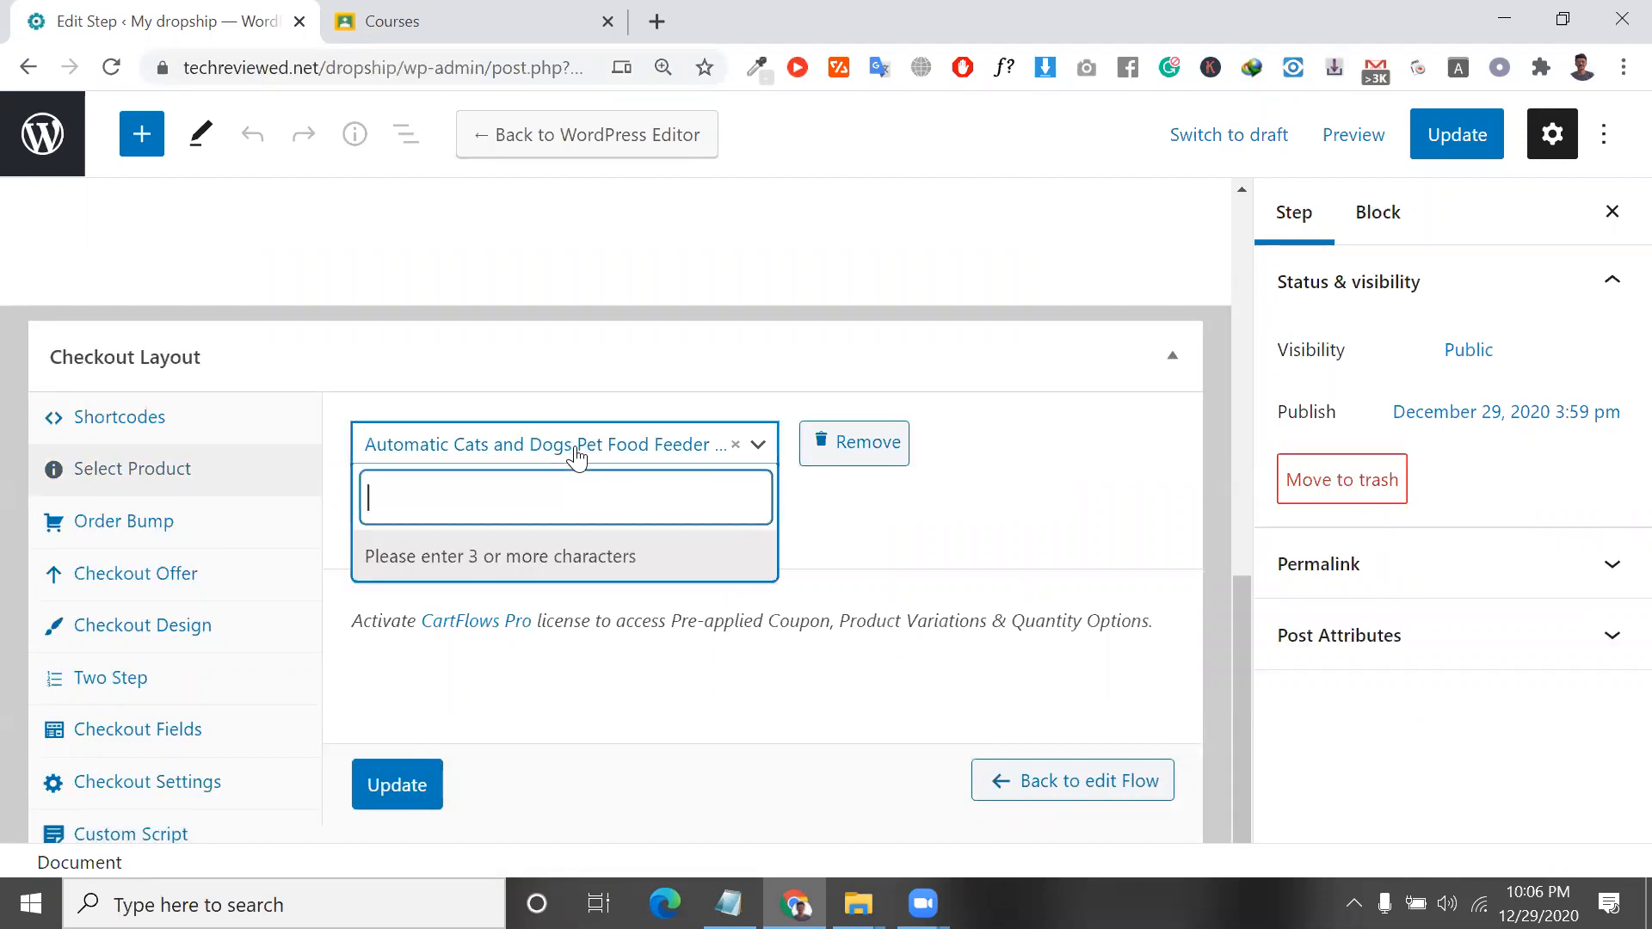
{"action": "left_click", "coordinate": [577, 456]}
{"action": "left_click", "coordinate": [176, 525]}
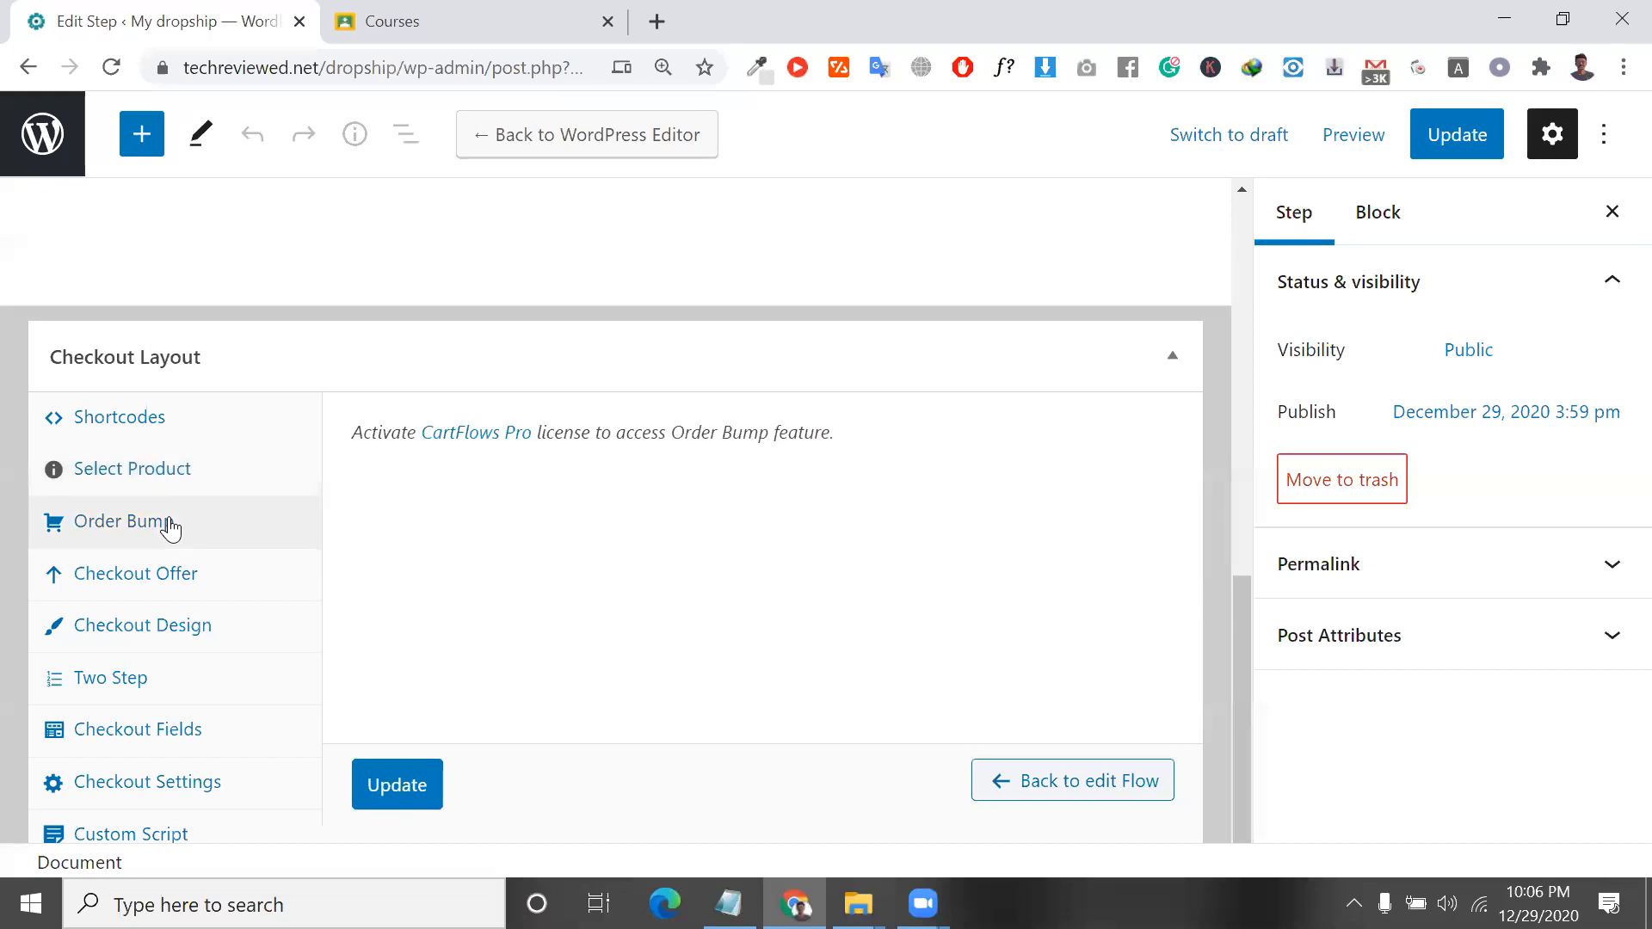
{"action": "left_click", "coordinate": [179, 594]}
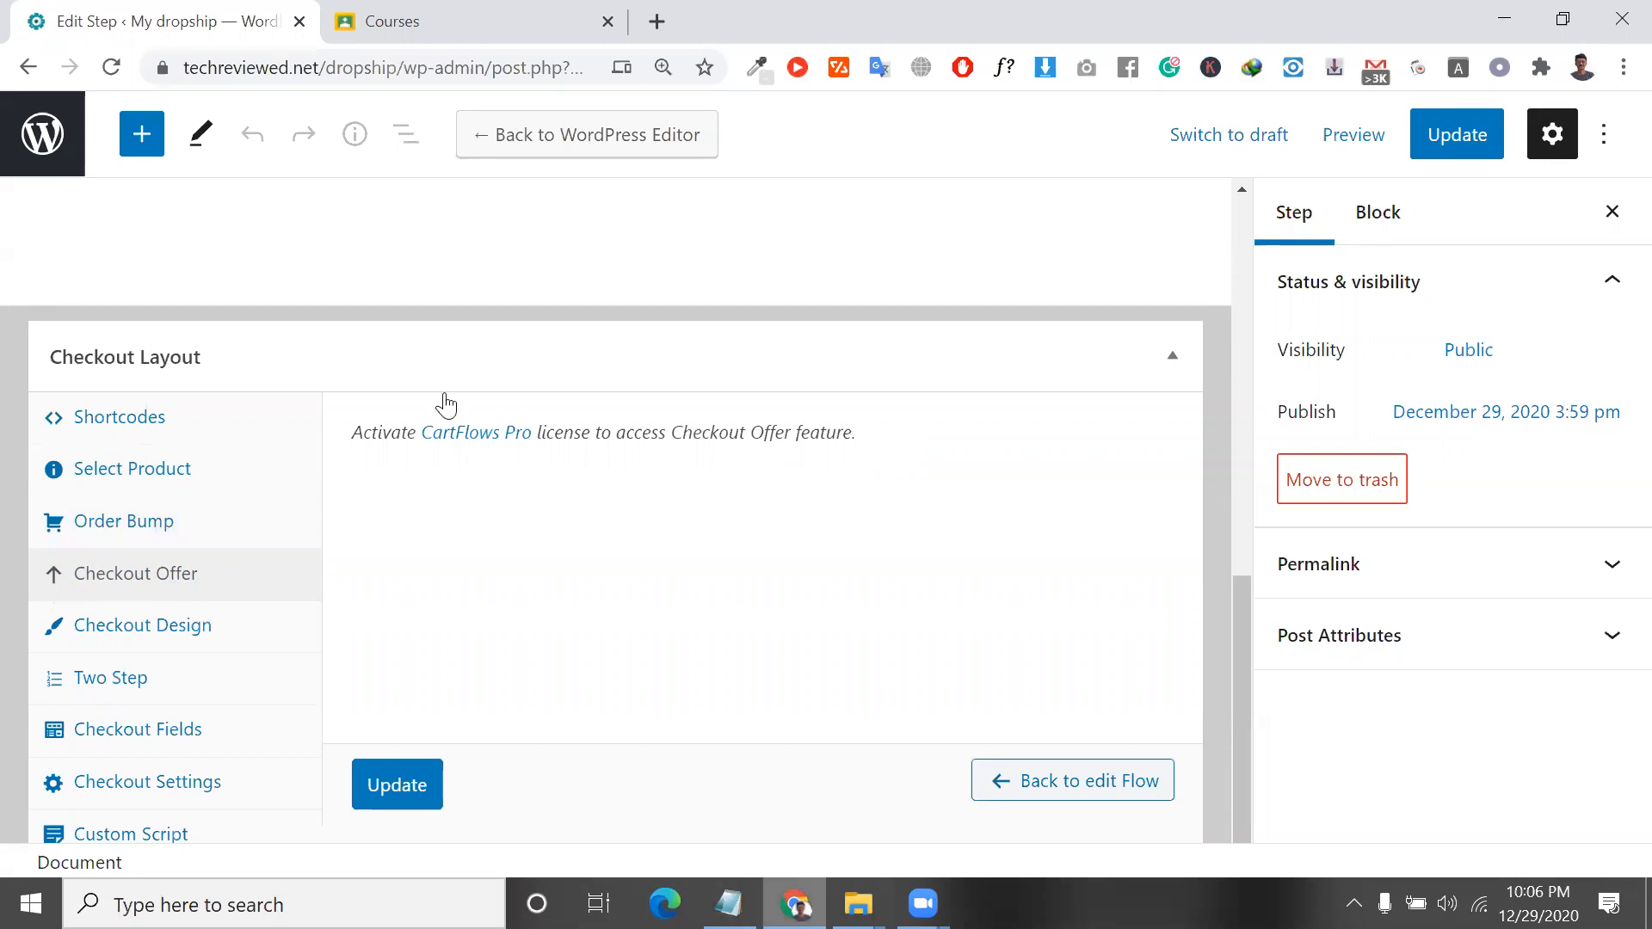
Return to the flows list and switch to the Notepad notes to review the direct checkout and CartFlows entries.
{"action": "left_click", "coordinate": [68, 151]}
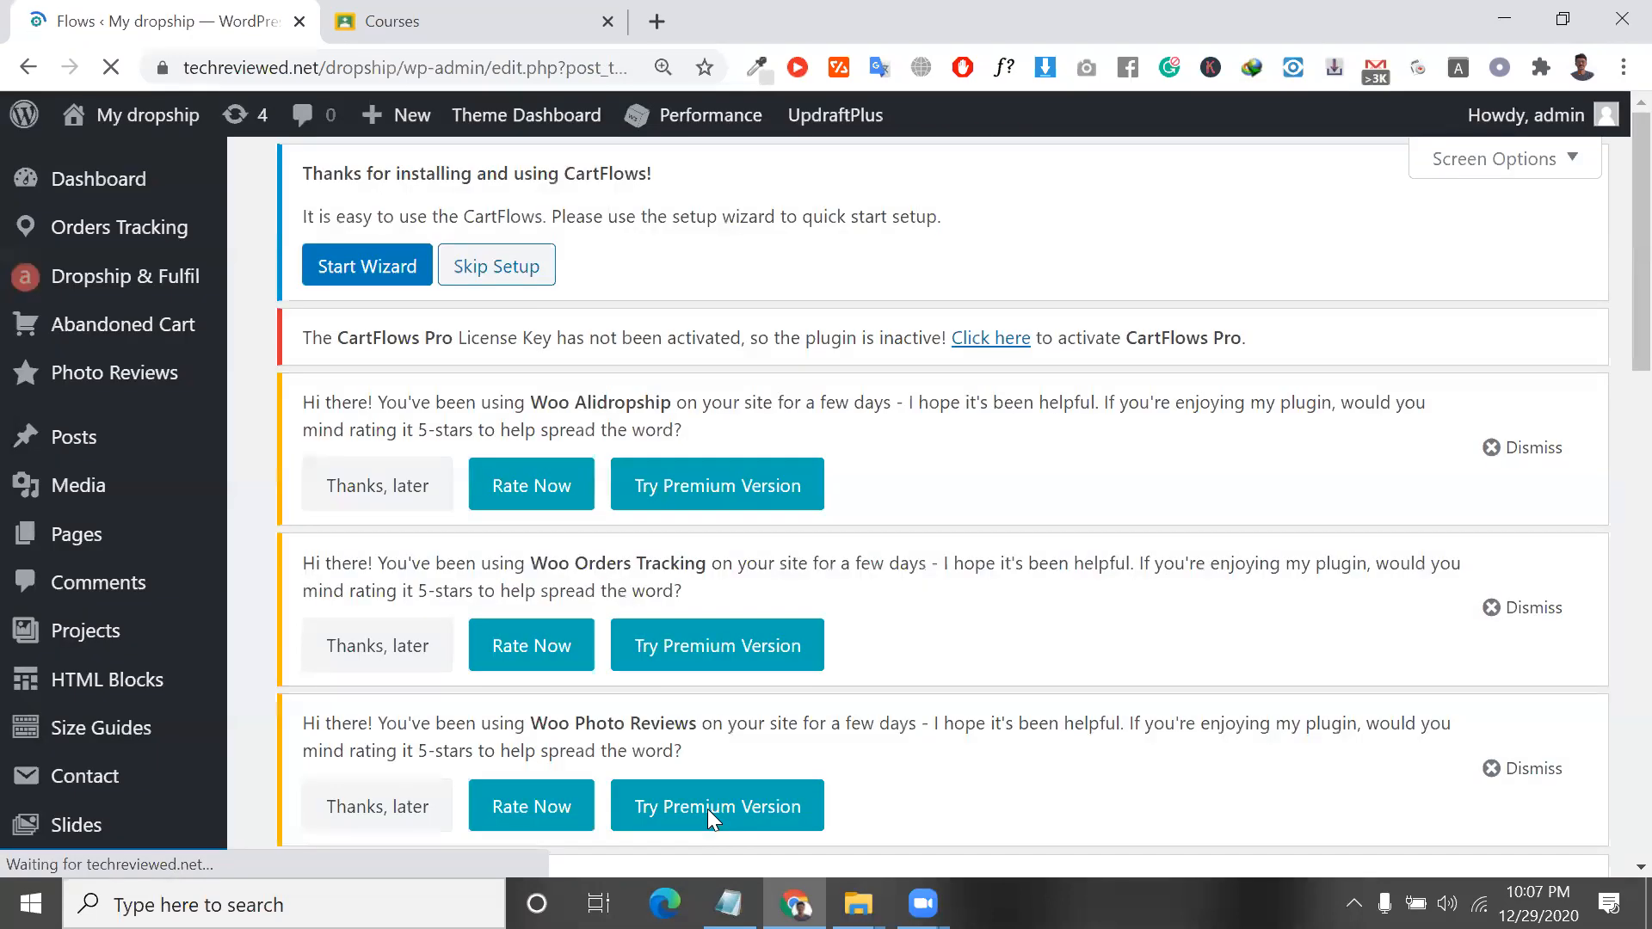
{"action": "key", "text": "alt+Tab"}
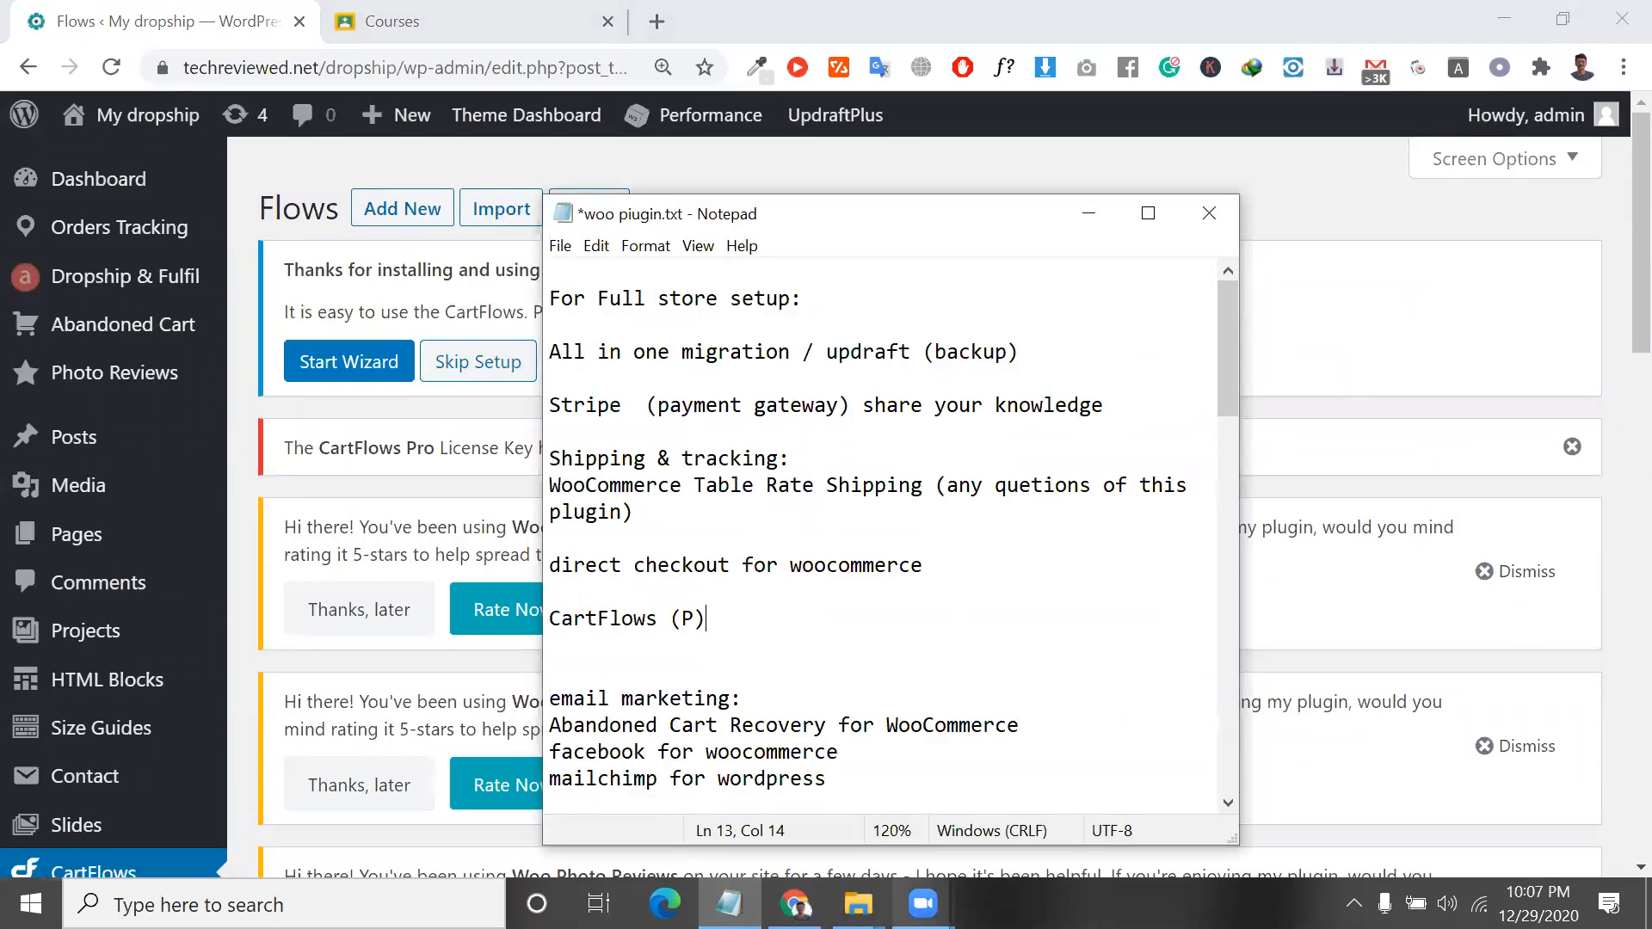
{"action": "left_click", "coordinate": [923, 903]}
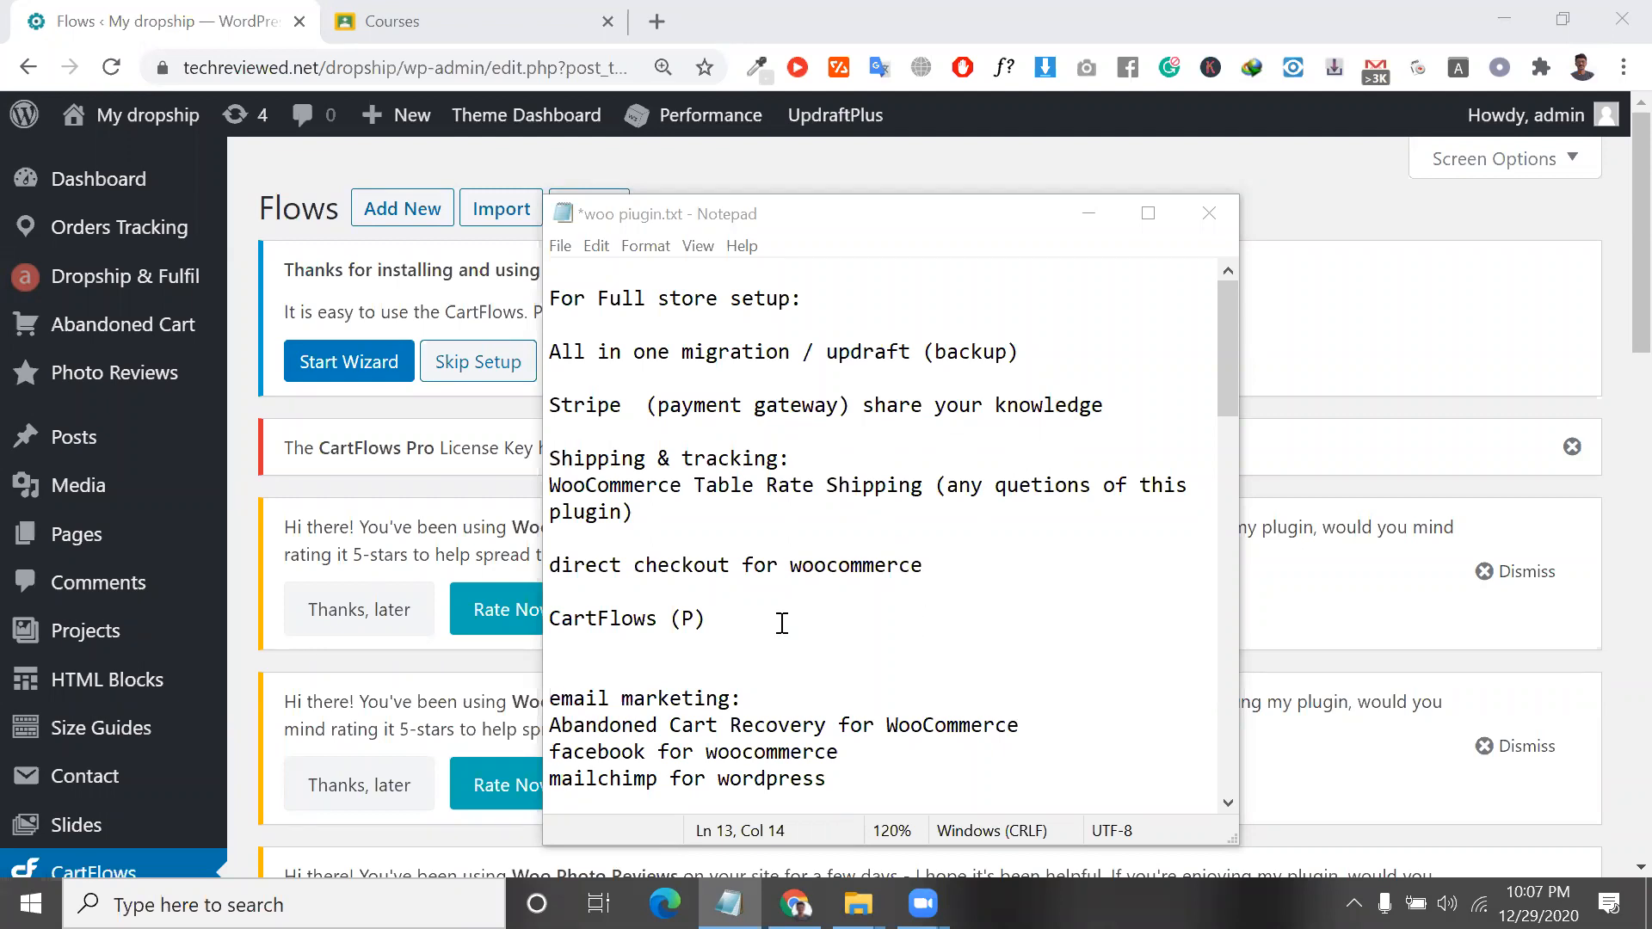
{"action": "left_click_drag", "start_coordinate": [712, 644], "coordinate": [516, 566]}
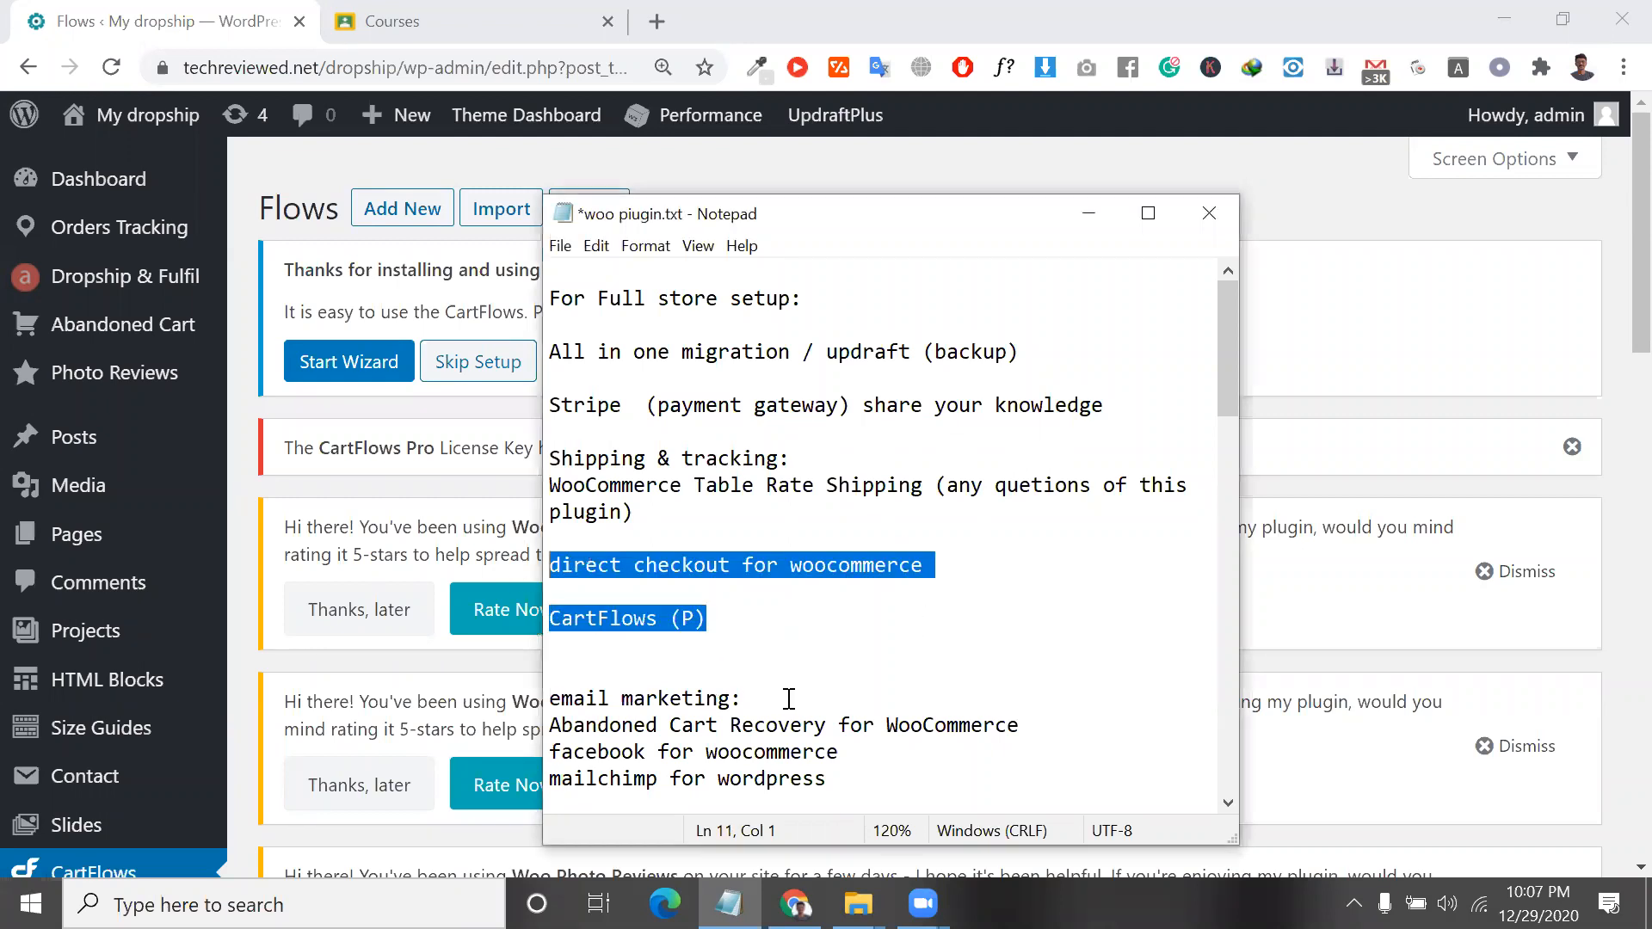
{"action": "left_click", "coordinate": [527, 693]}
{"action": "scroll", "coordinate": [733, 723], "scroll_direction": "down", "scroll_amount": 5}
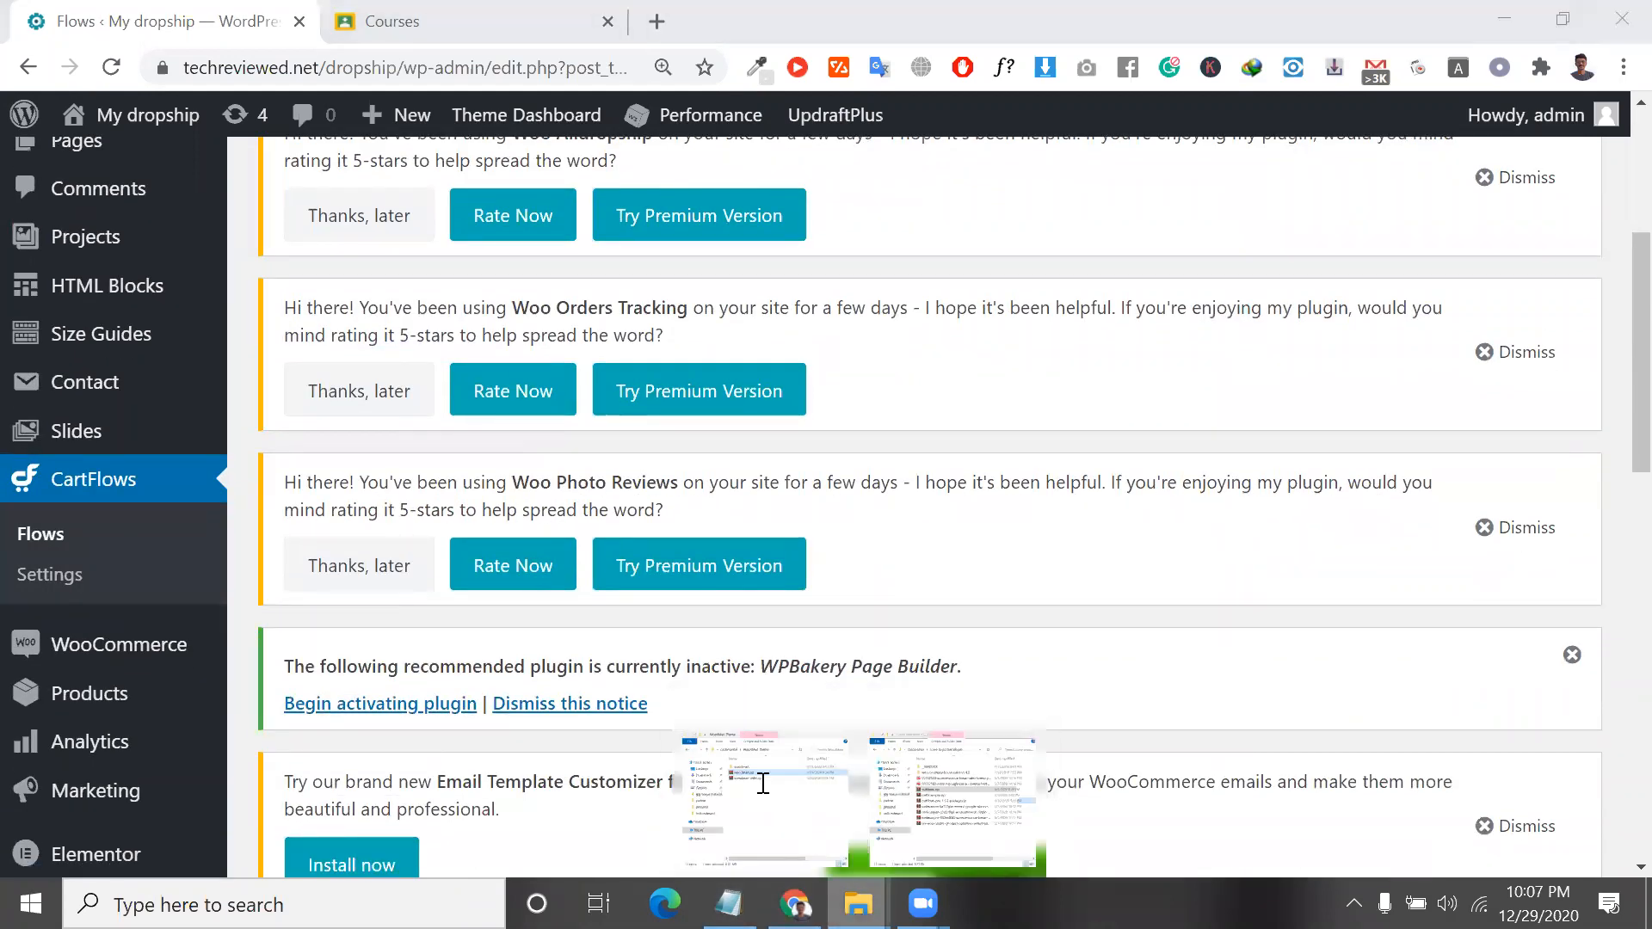
{"action": "left_click", "coordinate": [768, 792]}
{"action": "left_click", "coordinate": [857, 904]}
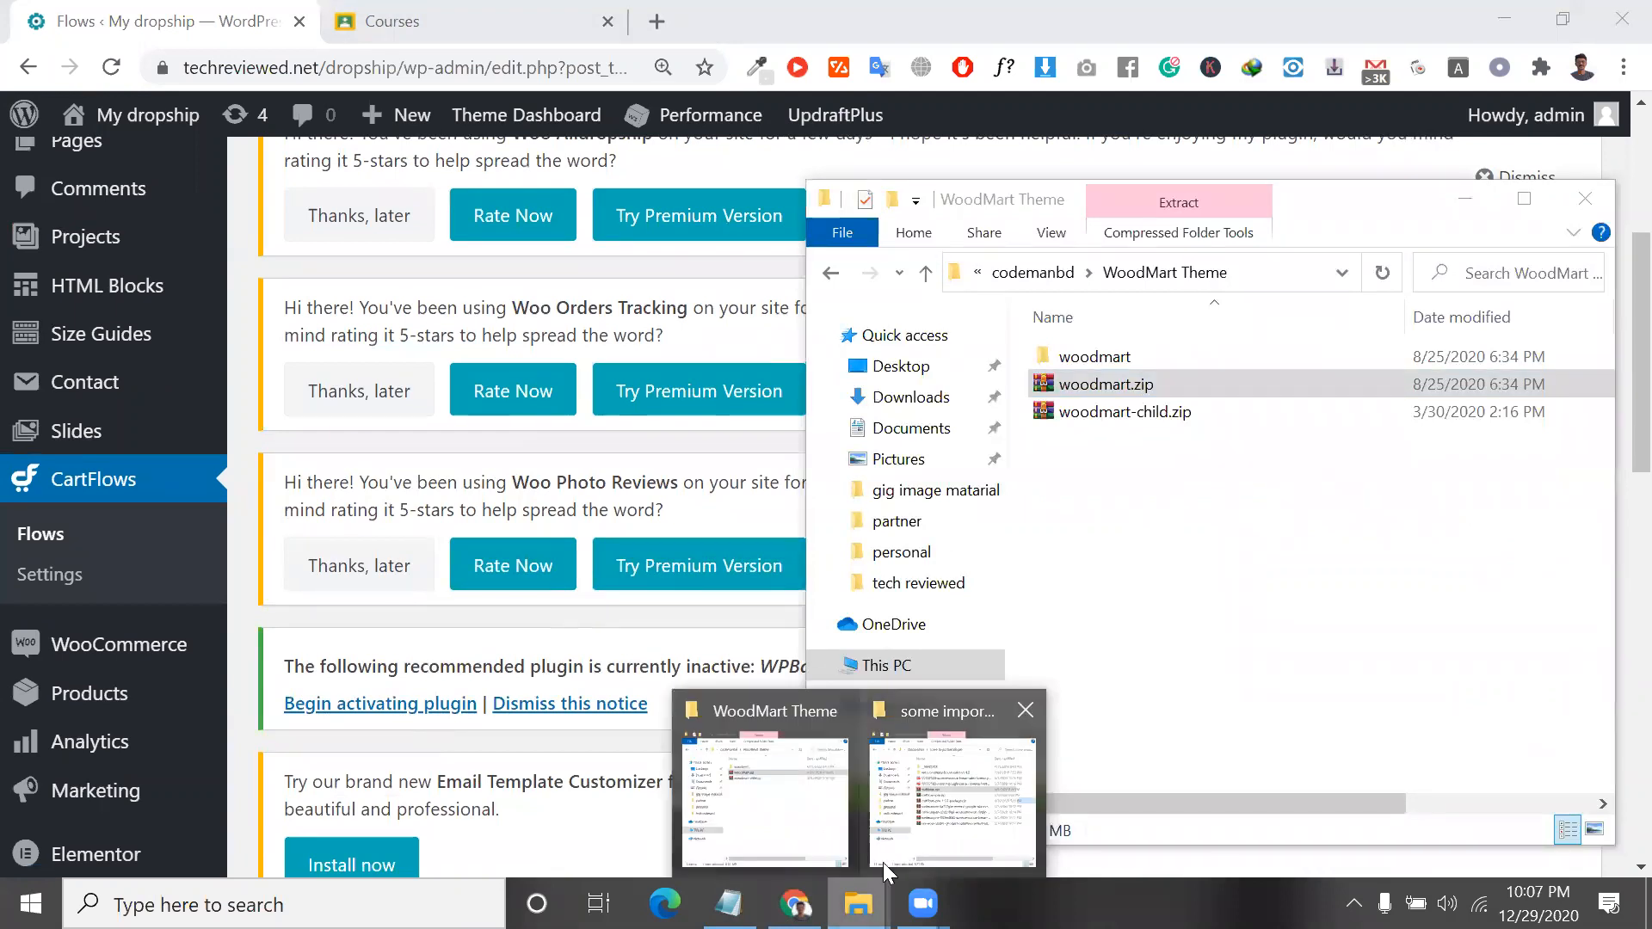
{"action": "left_click", "coordinate": [727, 903]}
Copy the plugin name "facebook for woocommerce" from the email marketing list in the woo plugin.txt notes.
{"action": "left_click", "coordinate": [826, 590]}
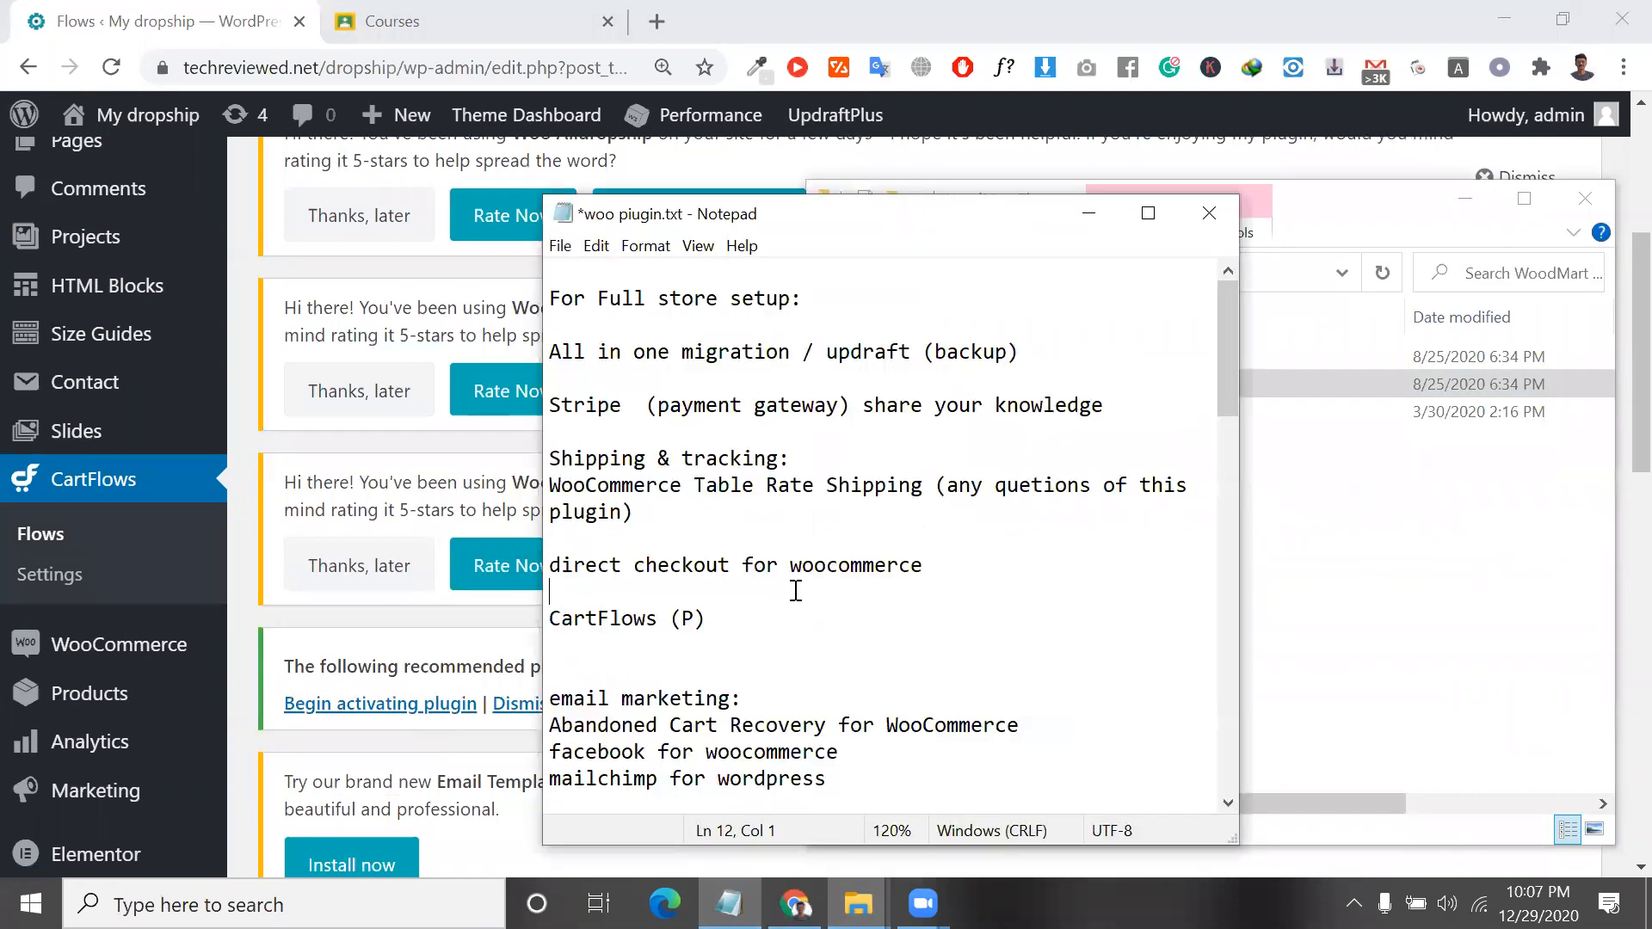
{"action": "left_click_drag", "start_coordinate": [552, 753], "coordinate": [839, 753]}
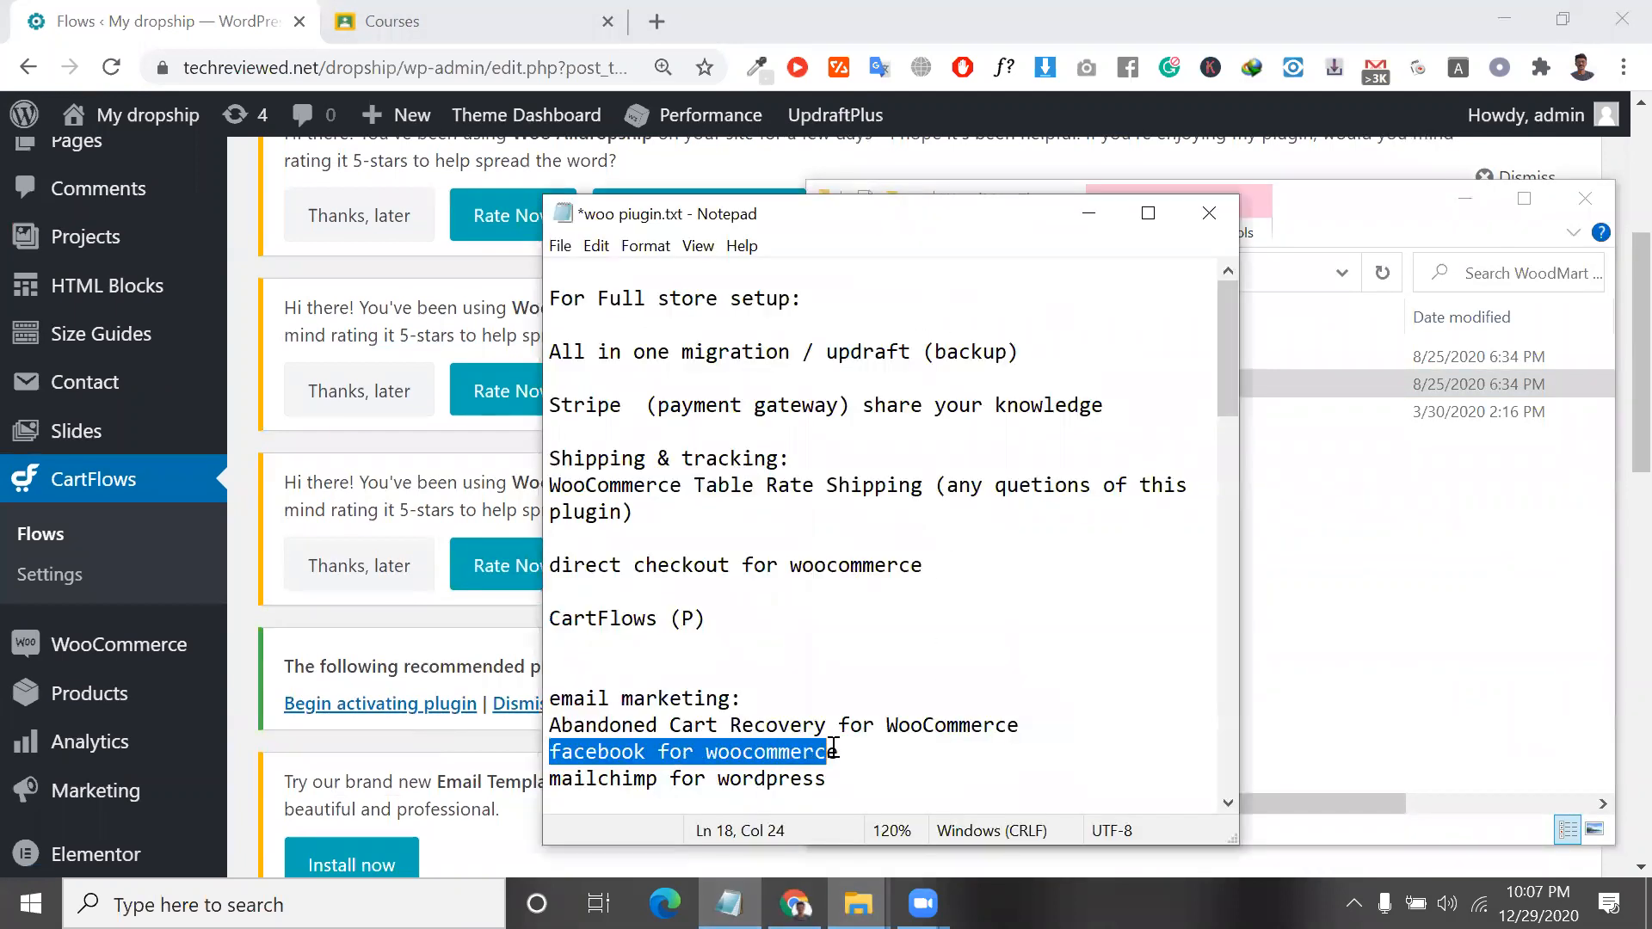
{"action": "mouse_move", "coordinate": [551, 781]}
{"action": "left_mouse_down"}
{"action": "mouse_move", "coordinate": [840, 781]}
{"action": "mouse_move", "coordinate": [756, 753]}
{"action": "mouse_move", "coordinate": [545, 754]}
{"action": "left_mouse_up"}
{"action": "right_click", "coordinate": [579, 761]}
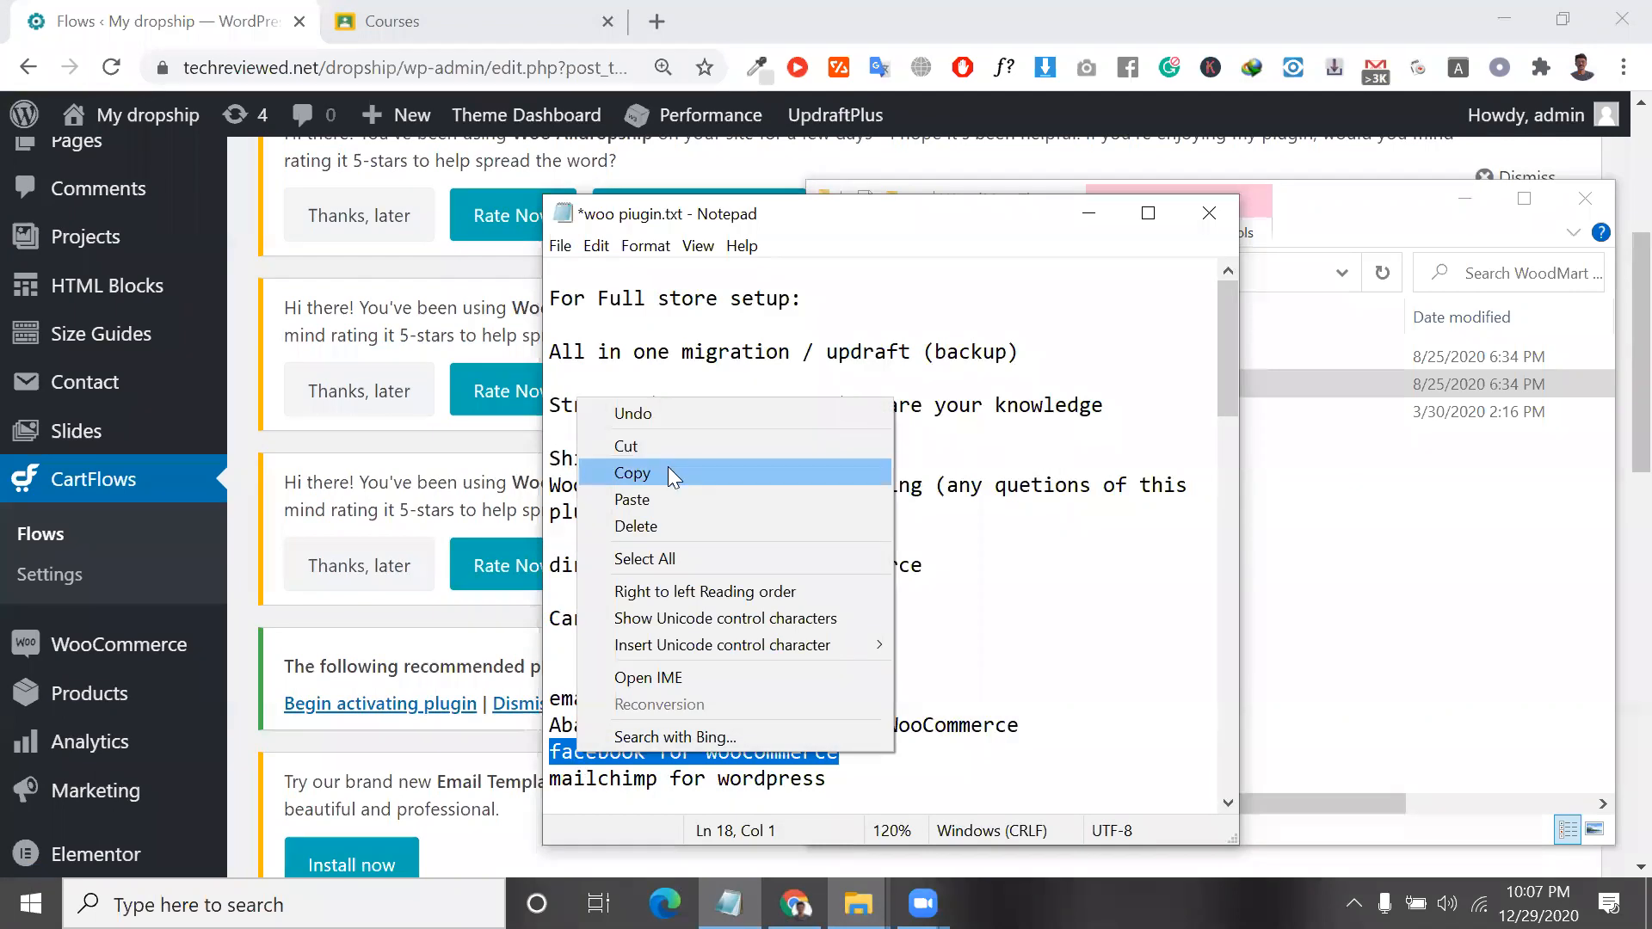
{"action": "left_click", "coordinate": [668, 468]}
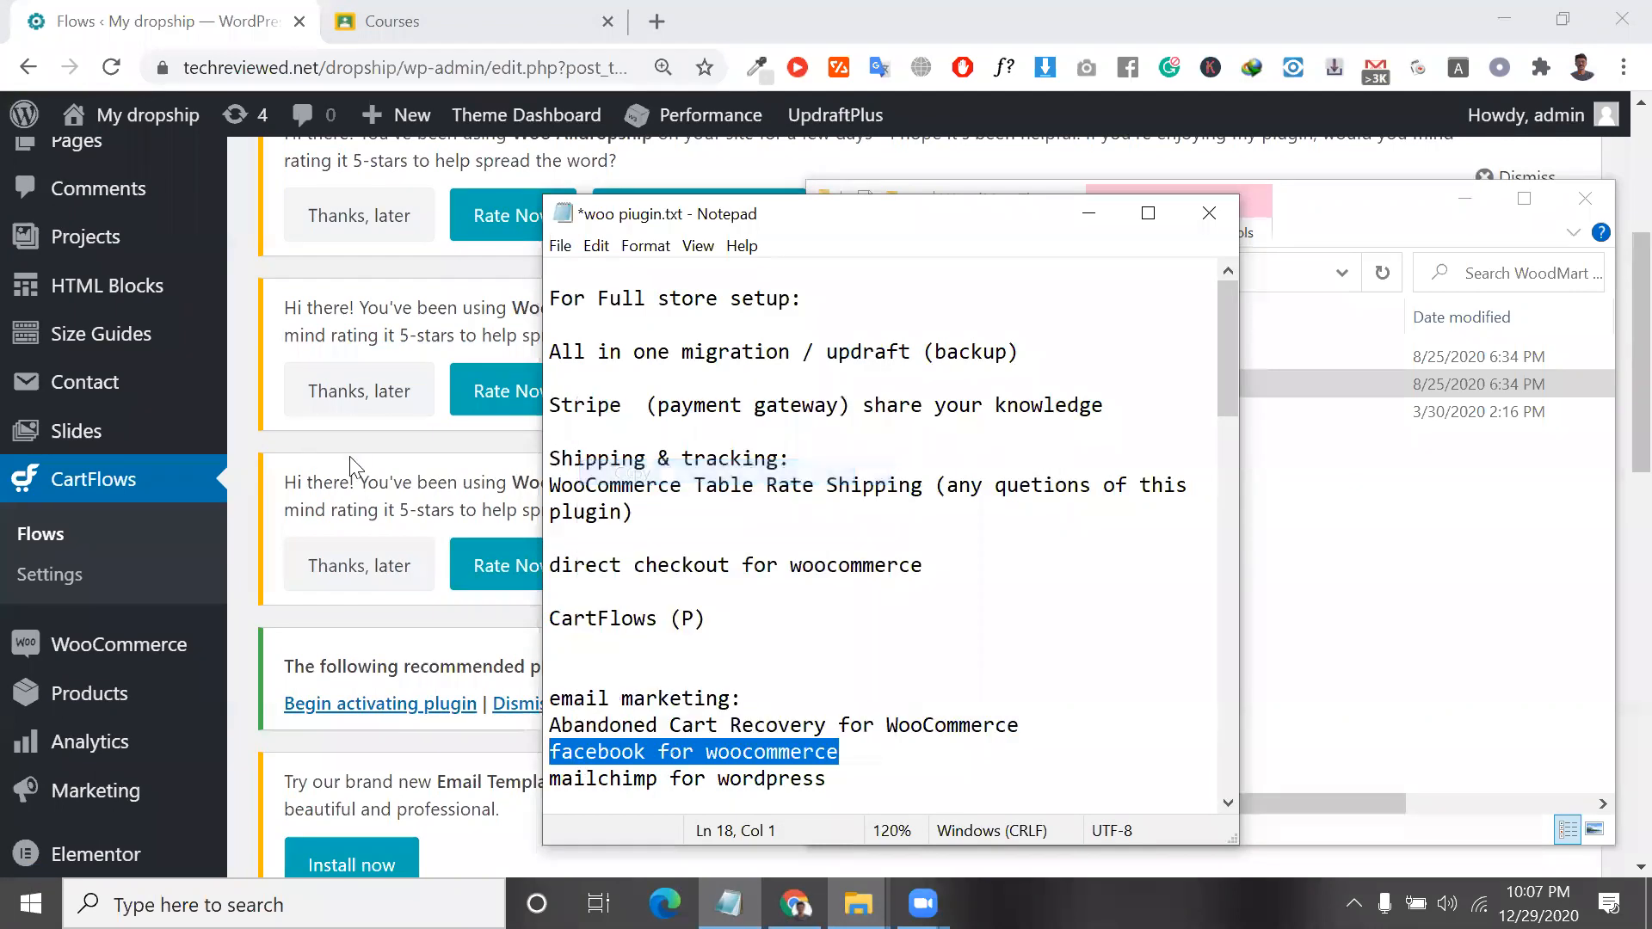
{"action": "left_click", "coordinate": [856, 754]}
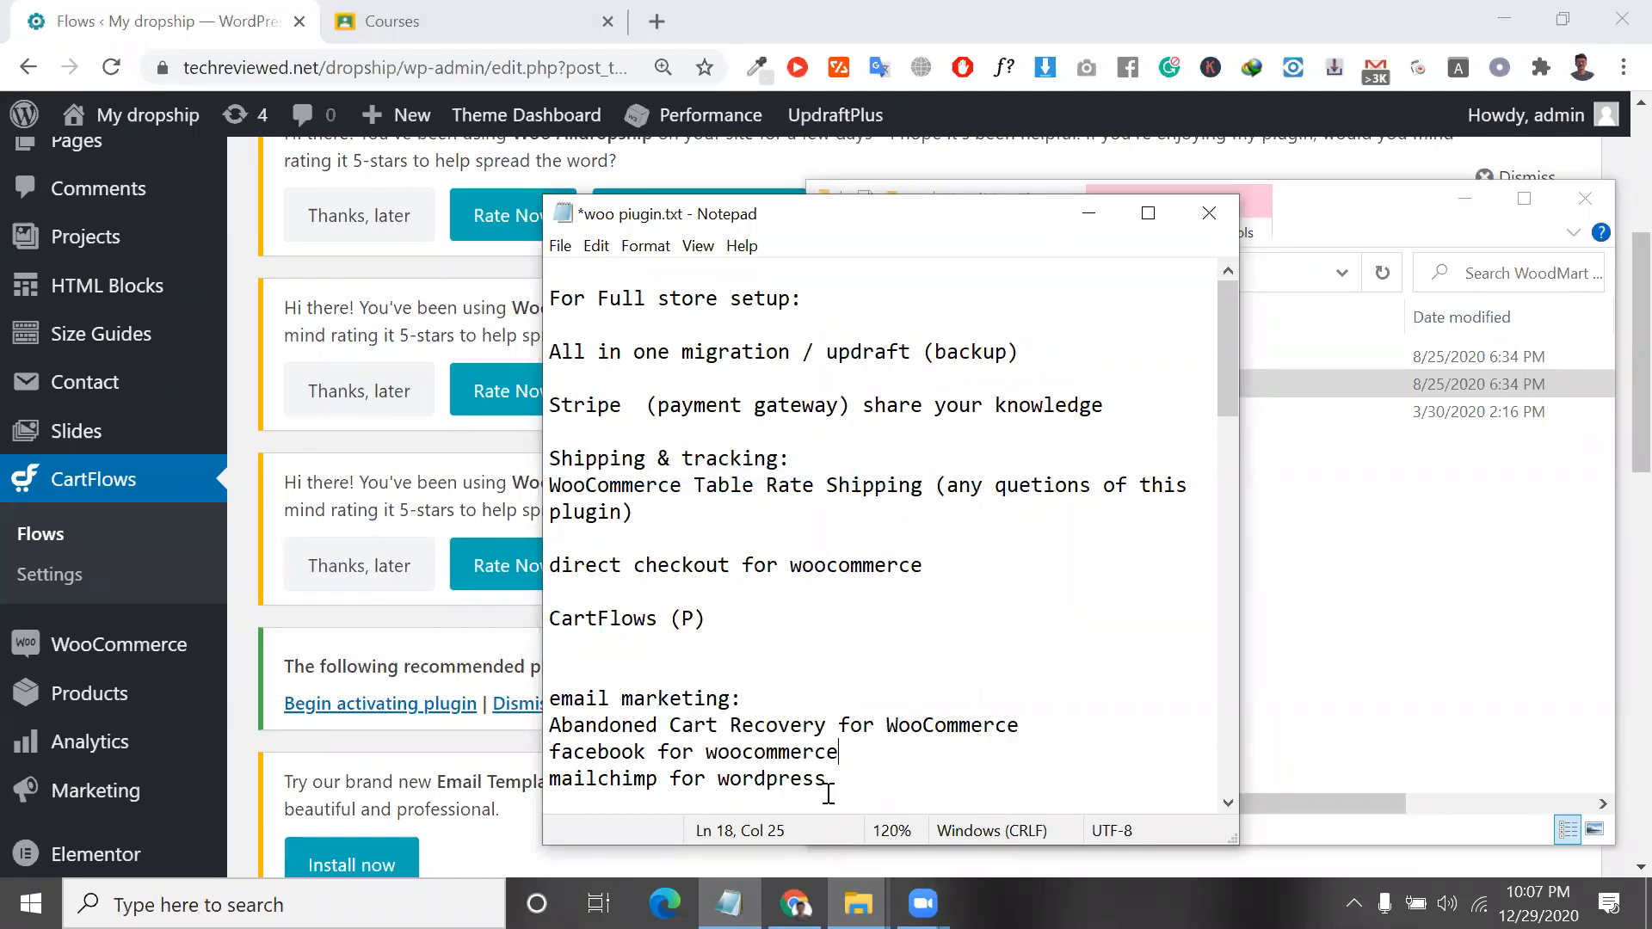
In the WordPress admin, go to Add Plugins and search for "facebook for woocommerce" using the copied name.
{"action": "scroll", "coordinate": [250, 494], "scroll_direction": "down", "scroll_amount": 3}
{"action": "mouse_move", "coordinate": [129, 789]}
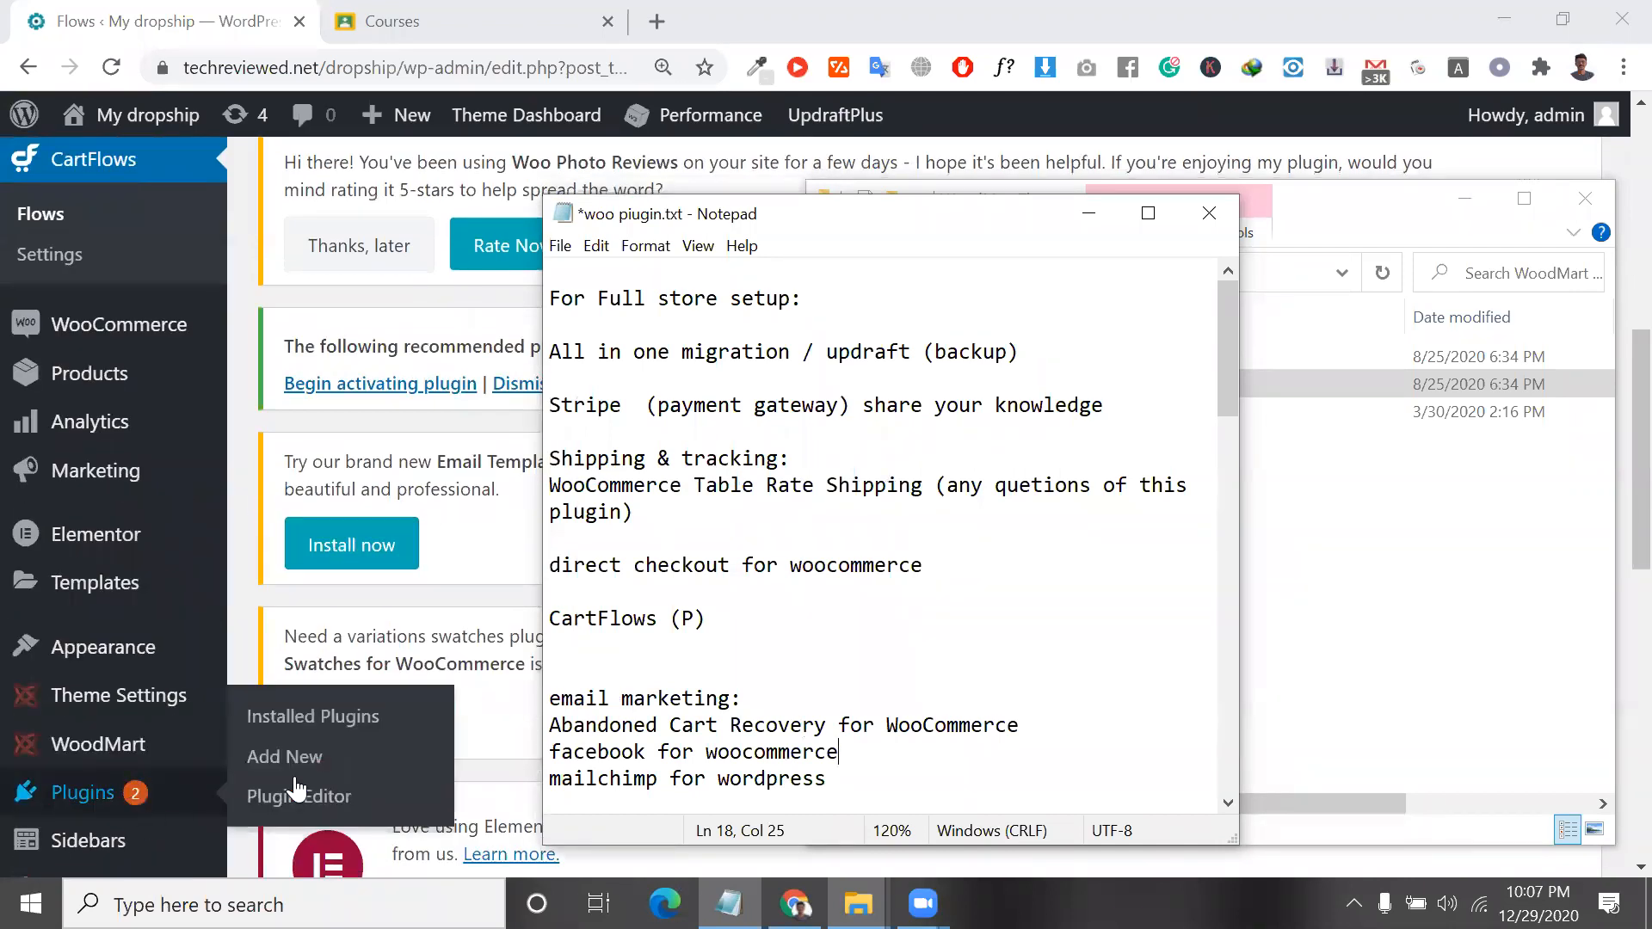
{"action": "left_click", "coordinate": [311, 759]}
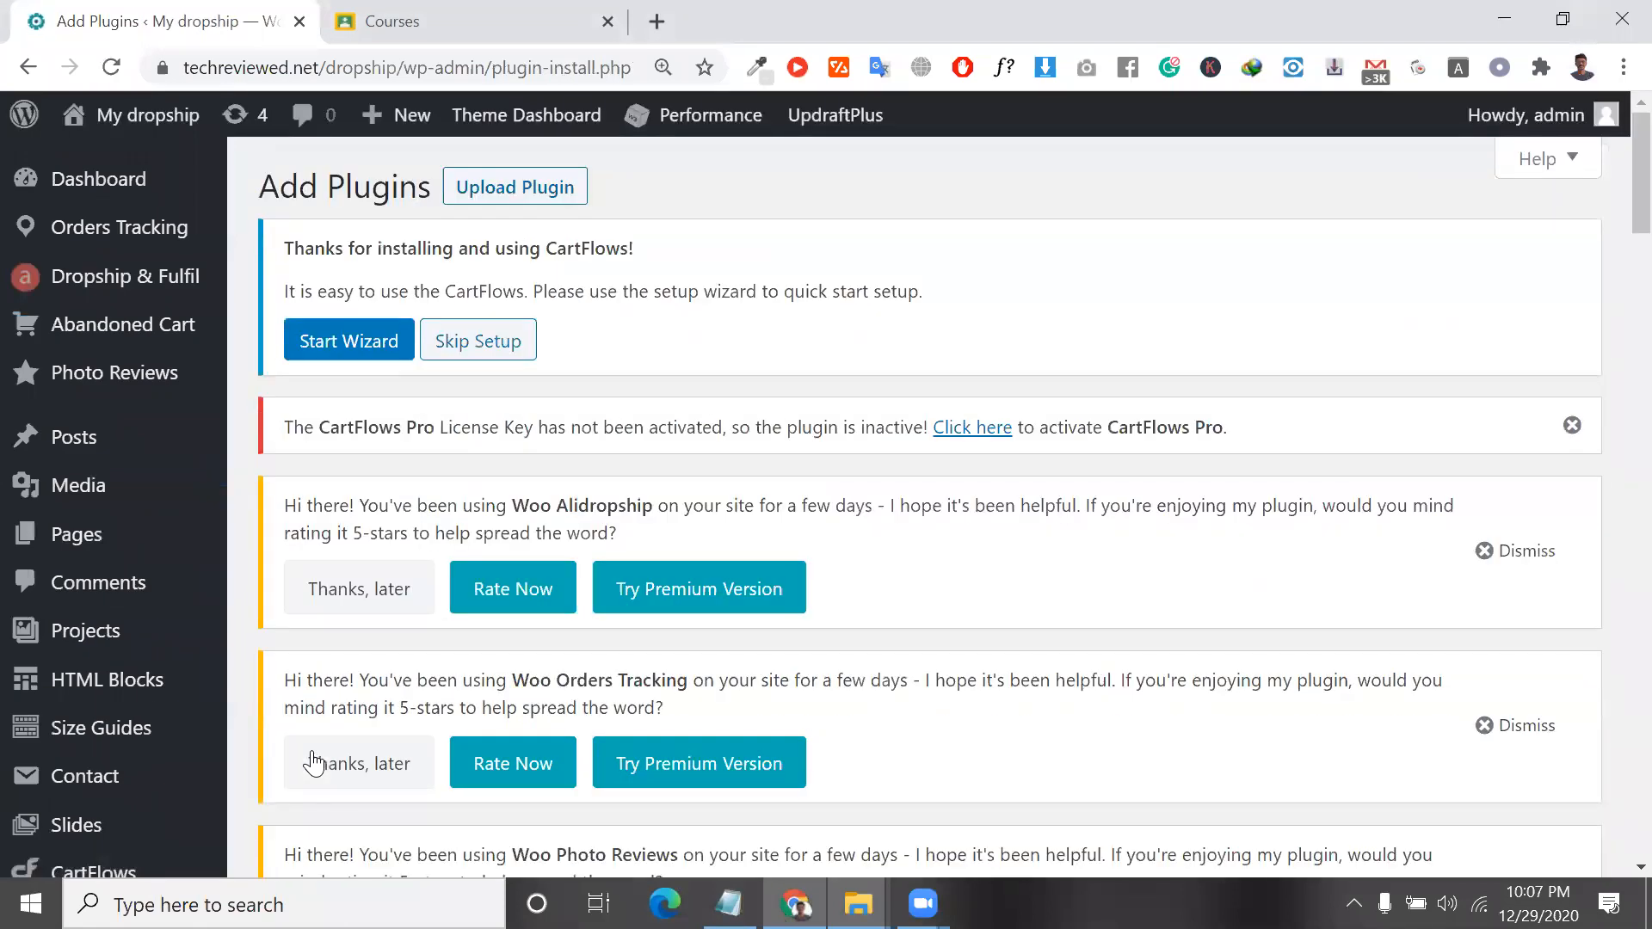
{"action": "scroll", "coordinate": [941, 790], "scroll_direction": "down", "scroll_amount": 12}
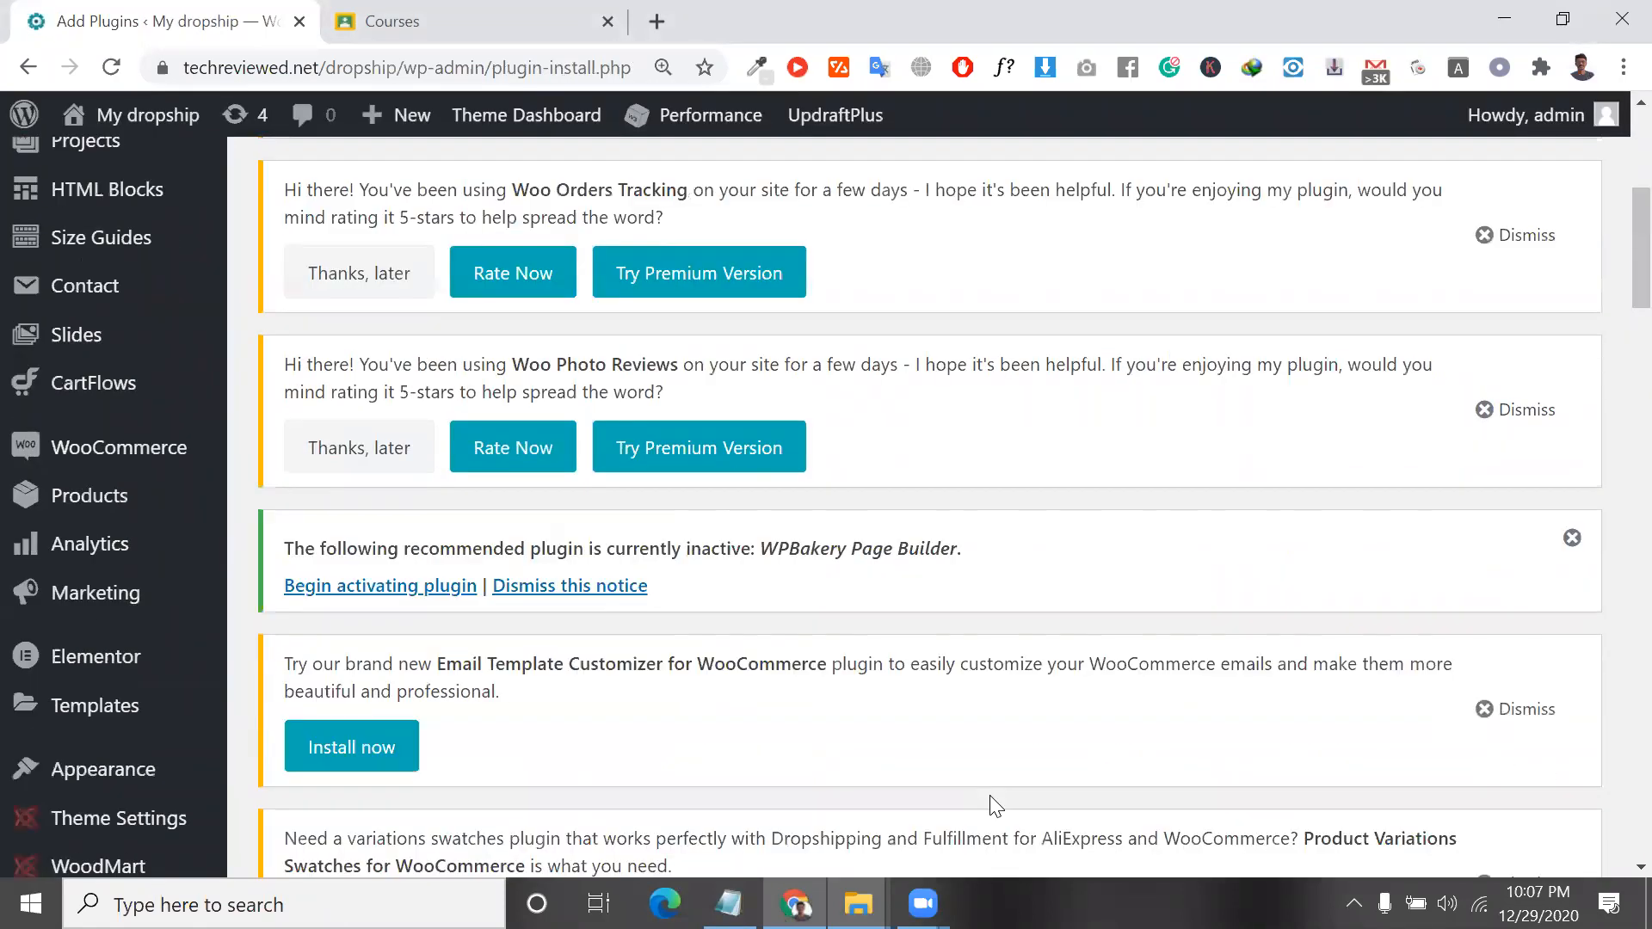
{"action": "scroll", "coordinate": [1314, 763], "scroll_direction": "down", "scroll_amount": 1}
{"action": "left_click", "coordinate": [1311, 766]}
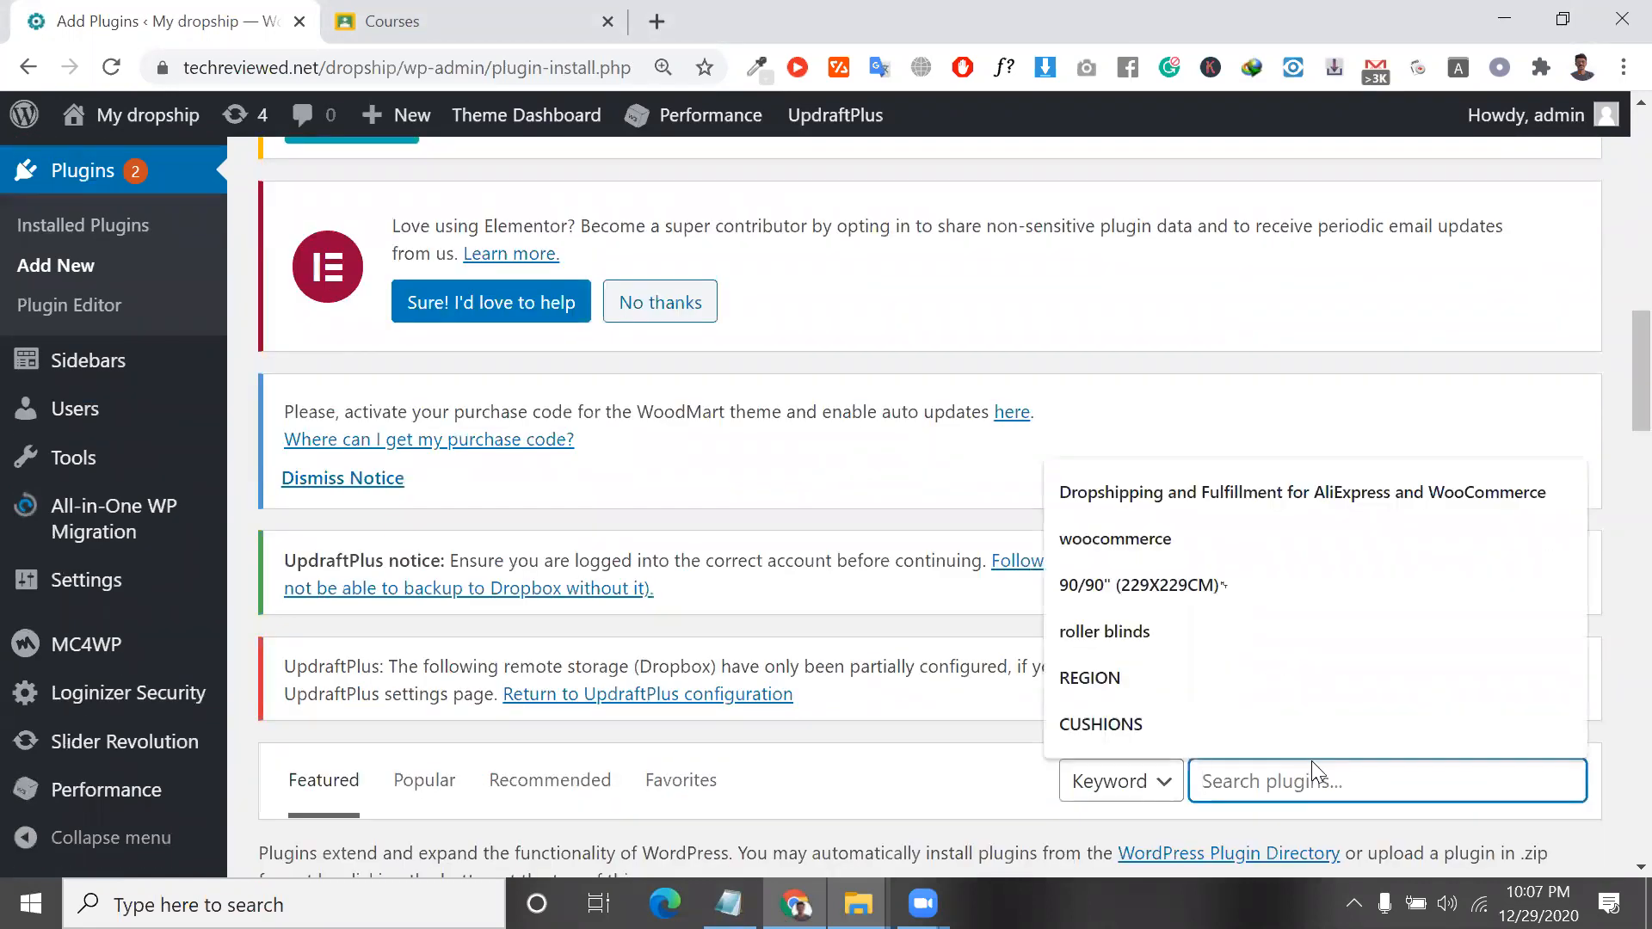
{"action": "key", "text": "ctrl+v"}
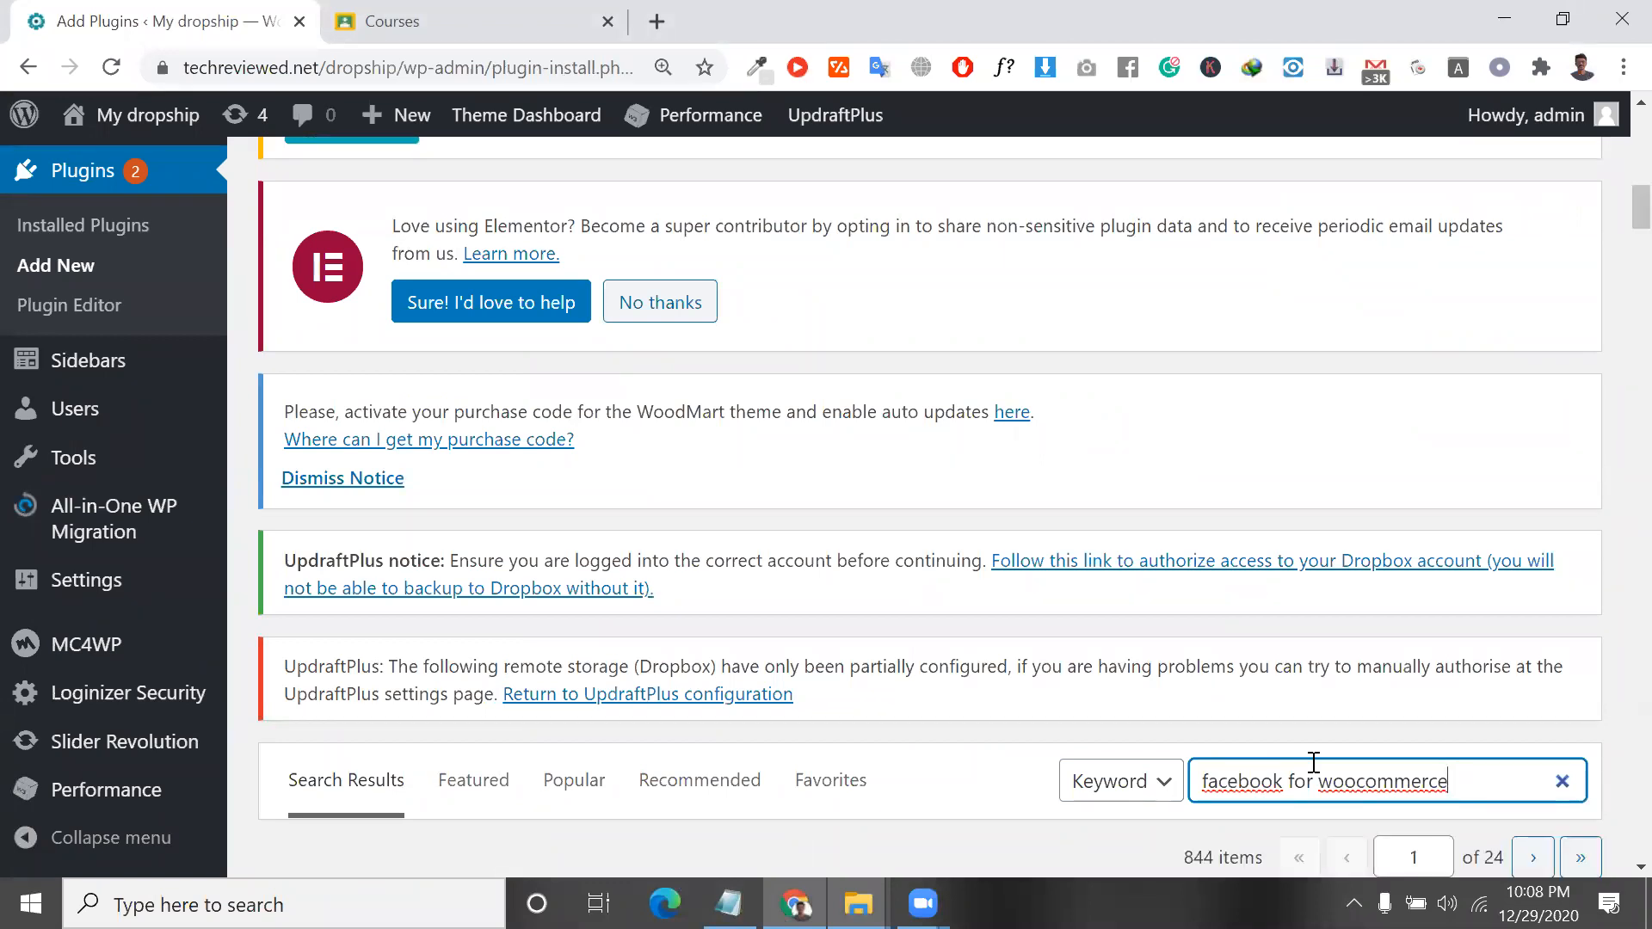
Open facebook.com in a new browser tab.
{"action": "left_click", "coordinate": [667, 12]}
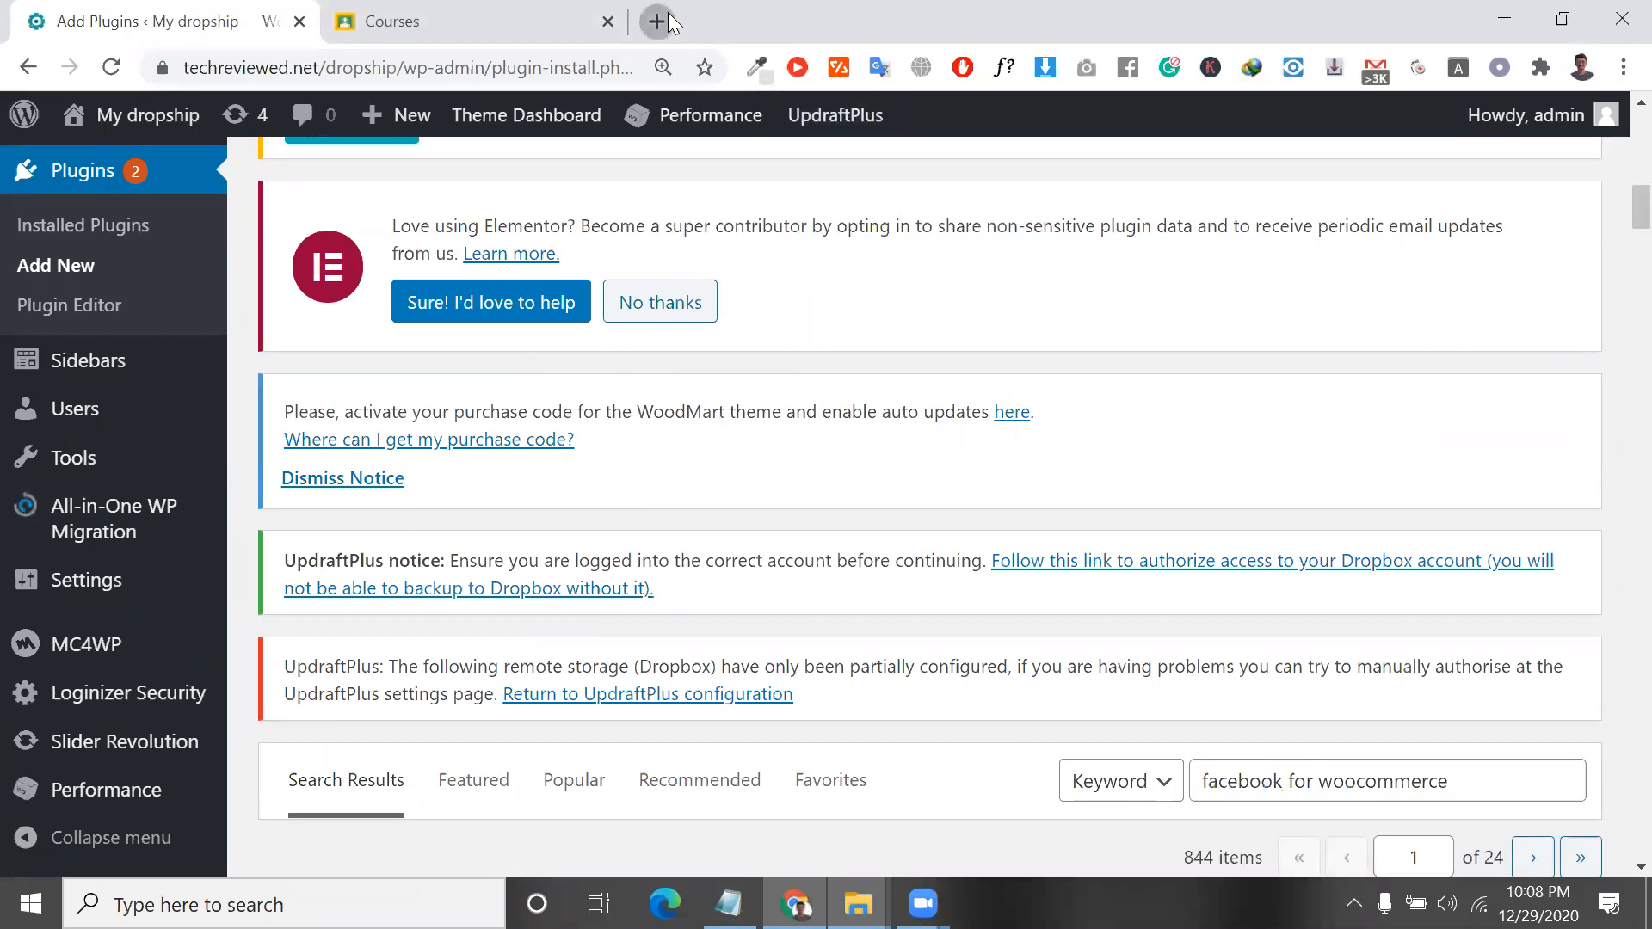
{"action": "type", "text": "fiverr.com"}
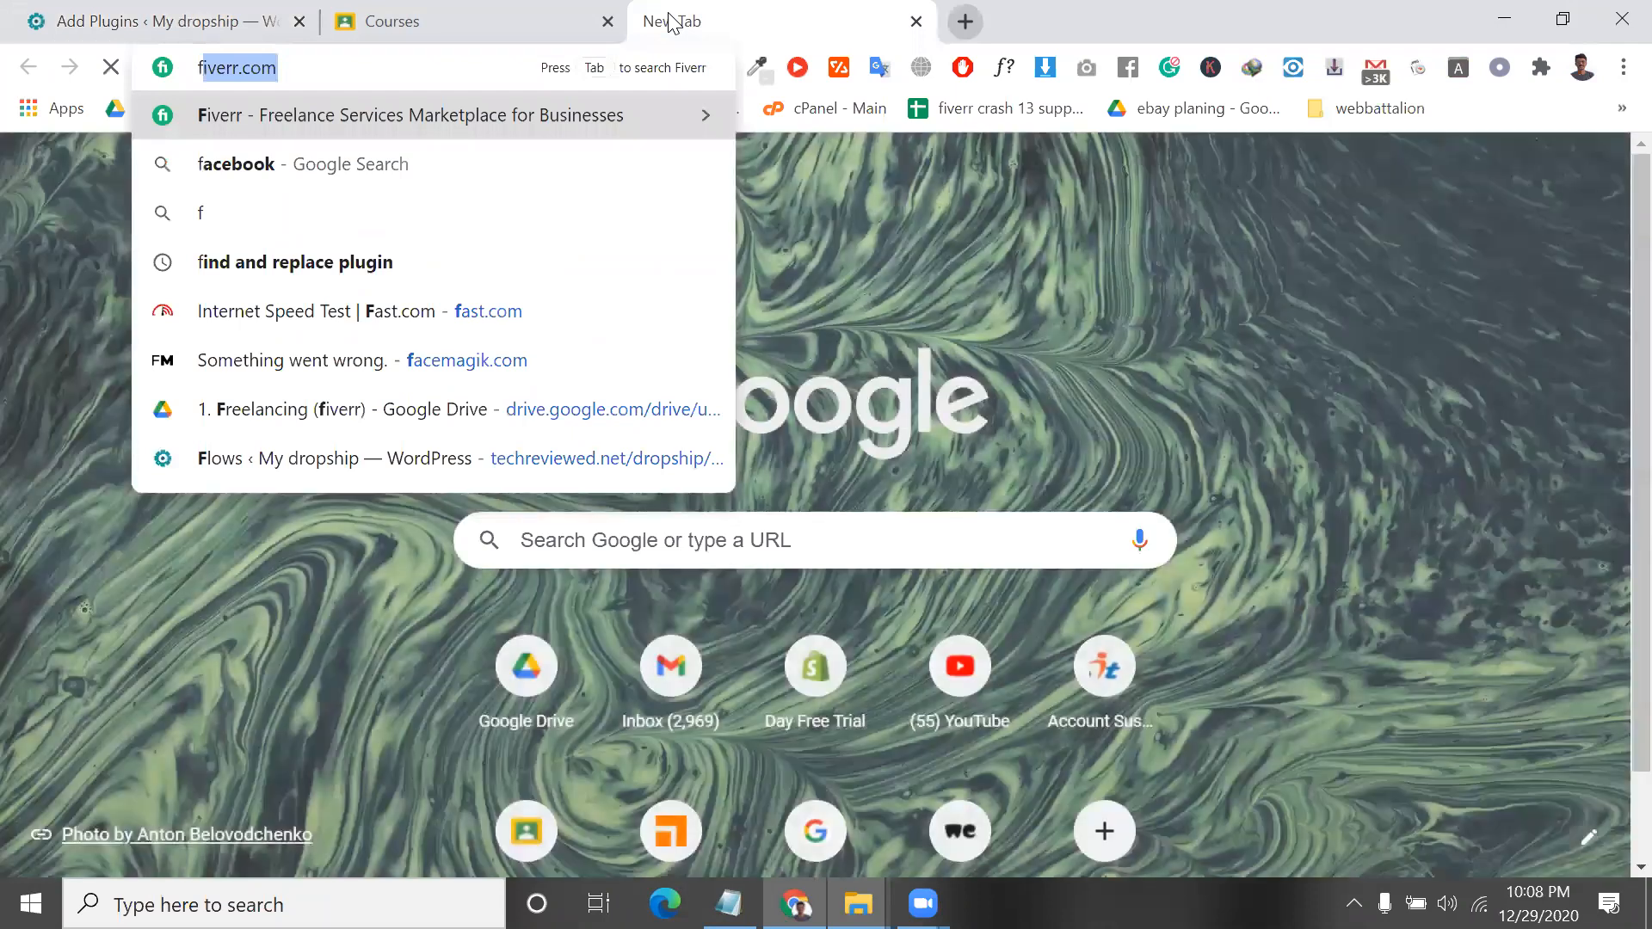
{"action": "key", "text": "Return"}
{"action": "left_click", "coordinate": [629, 67]}
{"action": "type", "text": "fac"}
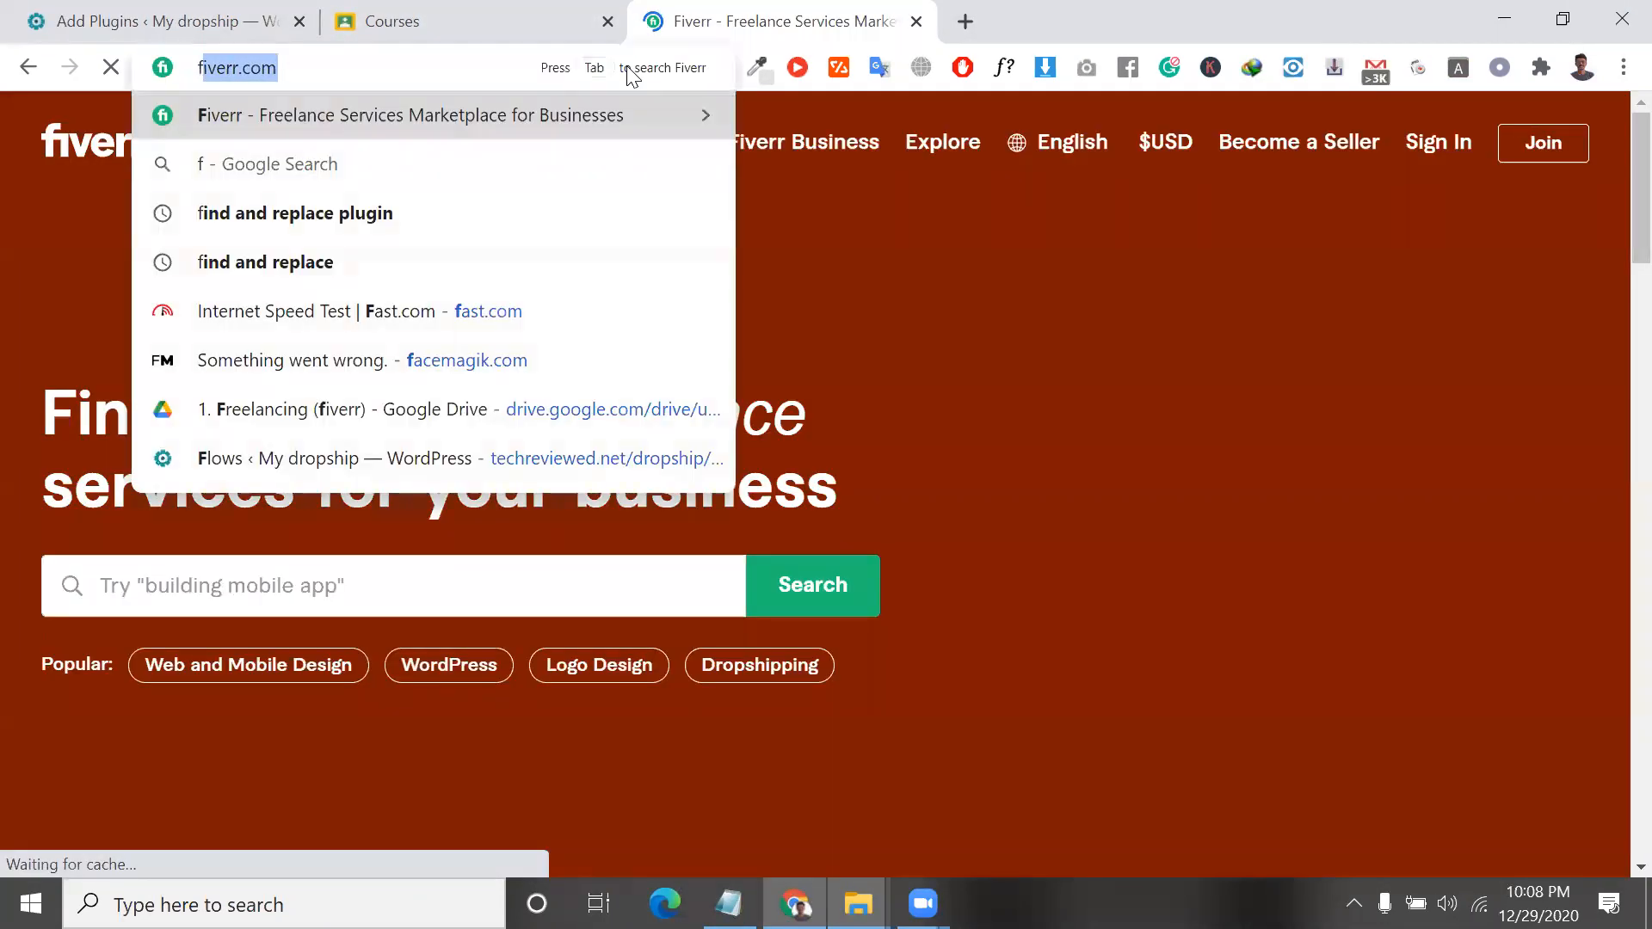
{"action": "key", "text": "Up"}
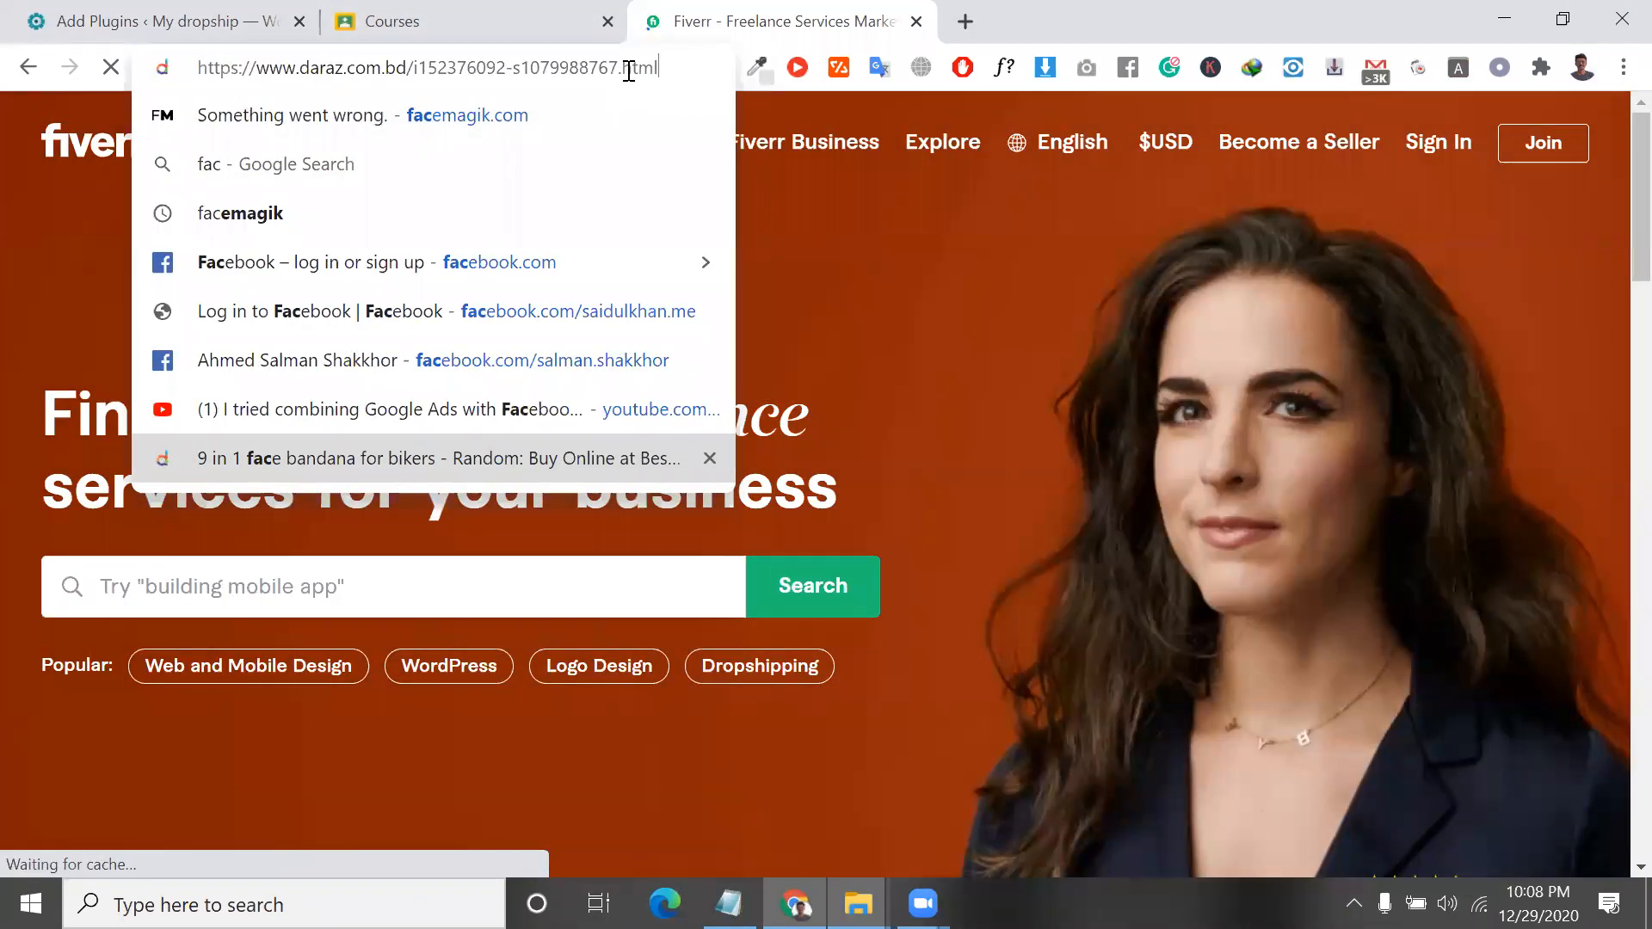
{"action": "left_click", "coordinate": [629, 67]}
{"action": "key", "text": "shift+Home"}
{"action": "key", "text": "shift+End"}
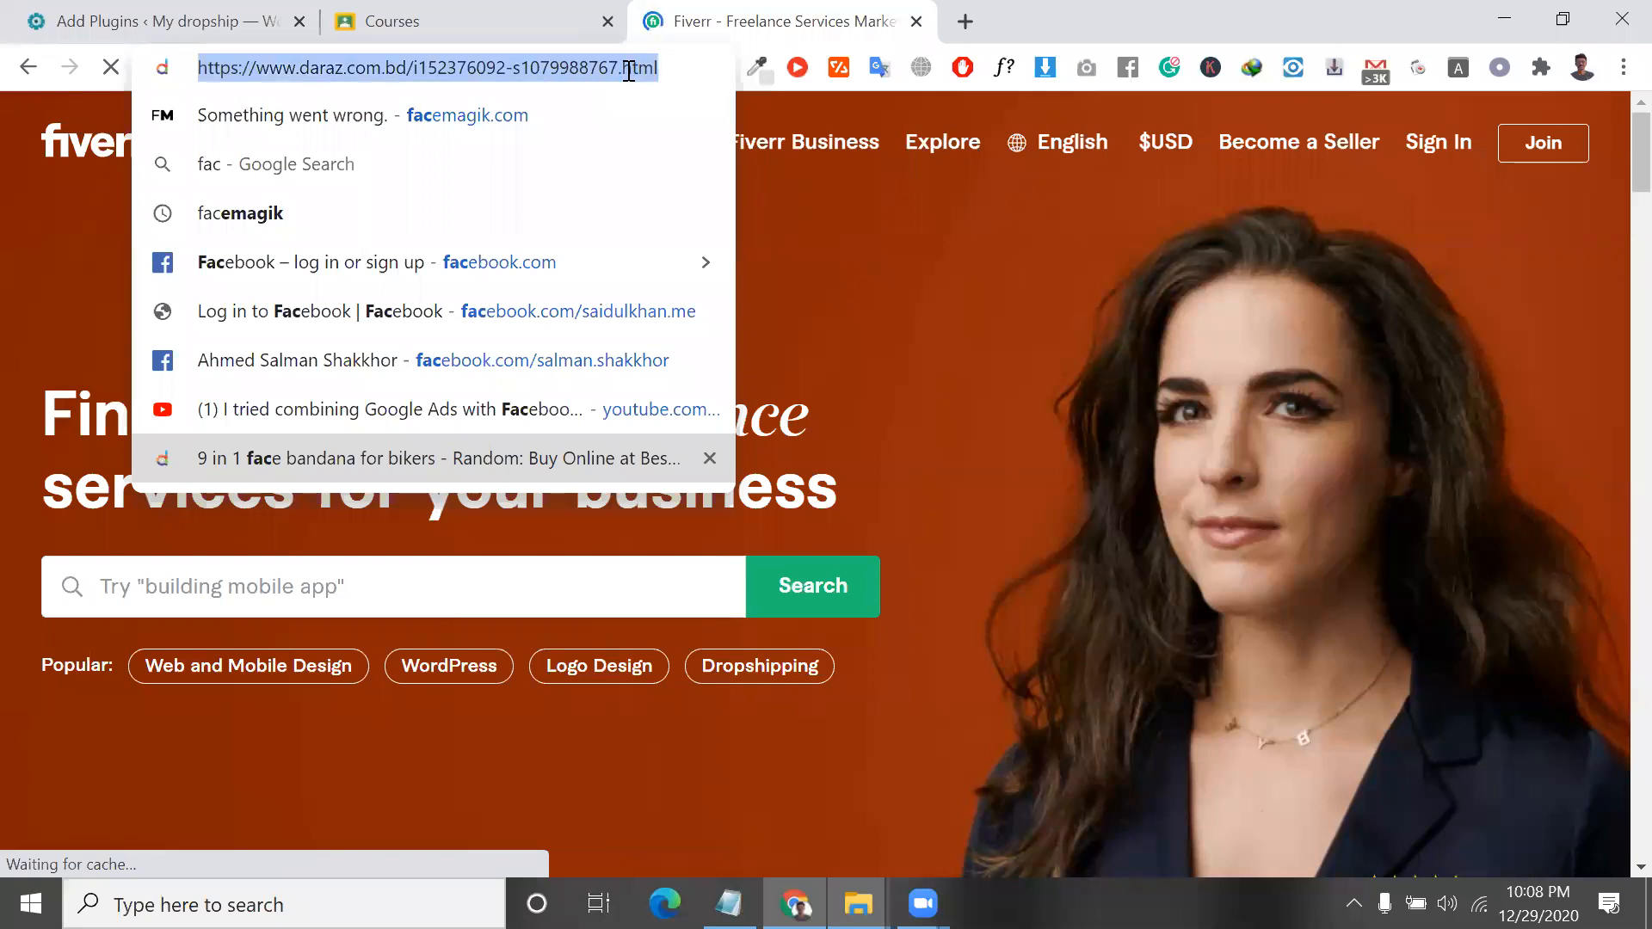
{"action": "type", "text": "facc"}
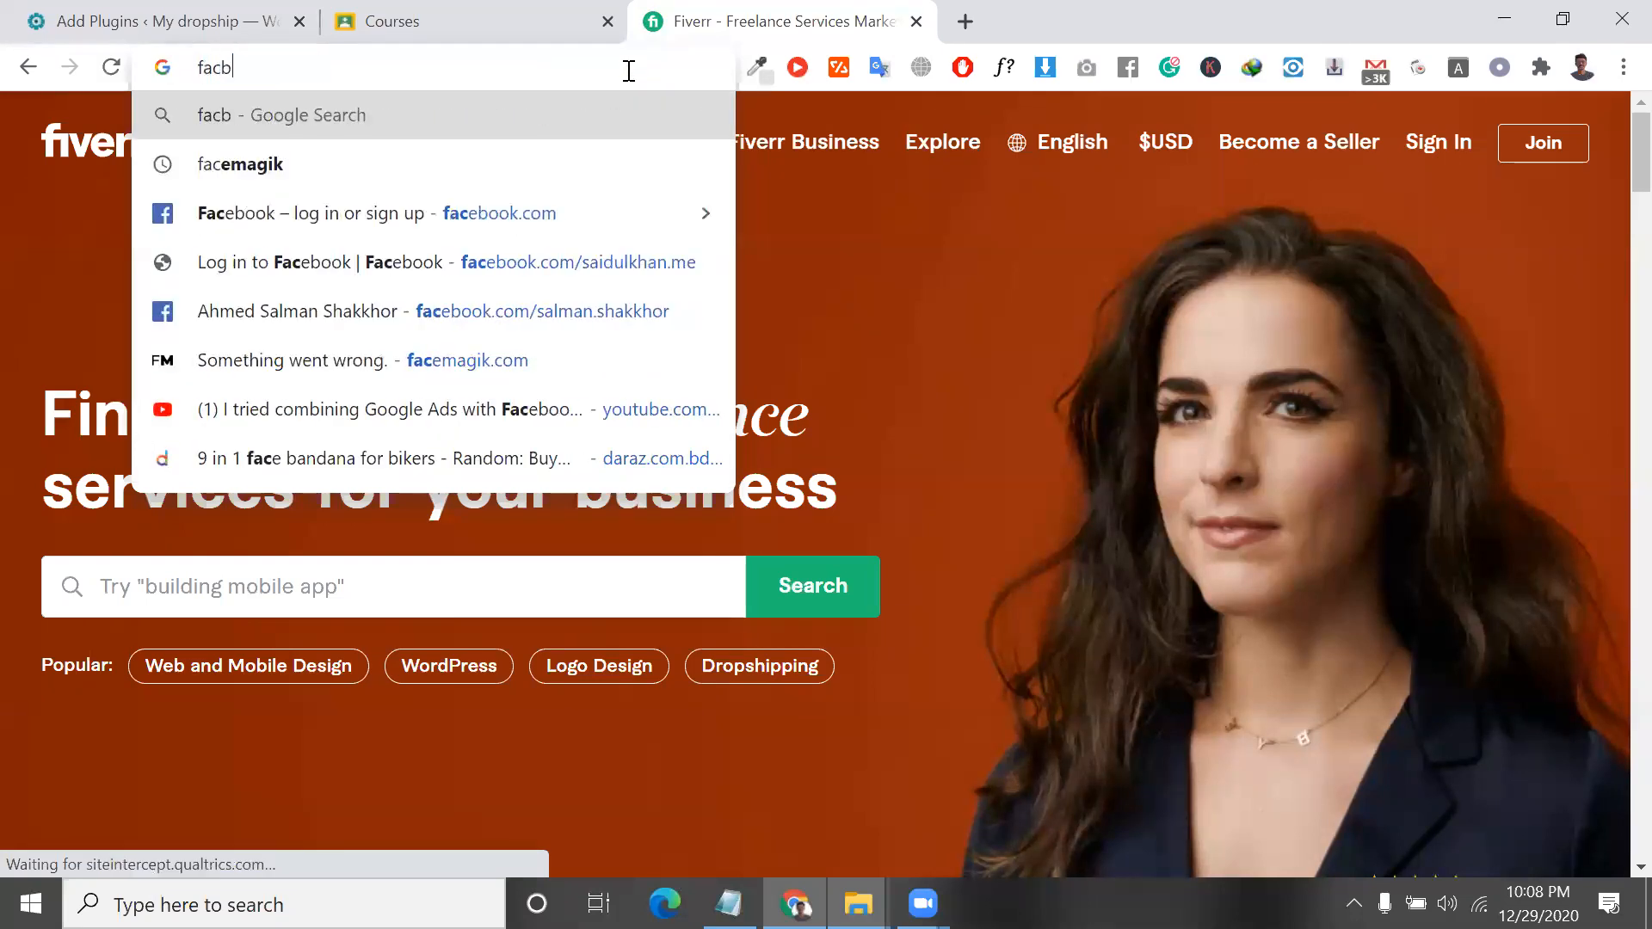
{"action": "key", "text": "BackSpace"}
{"action": "type", "text": "ebook.com"}
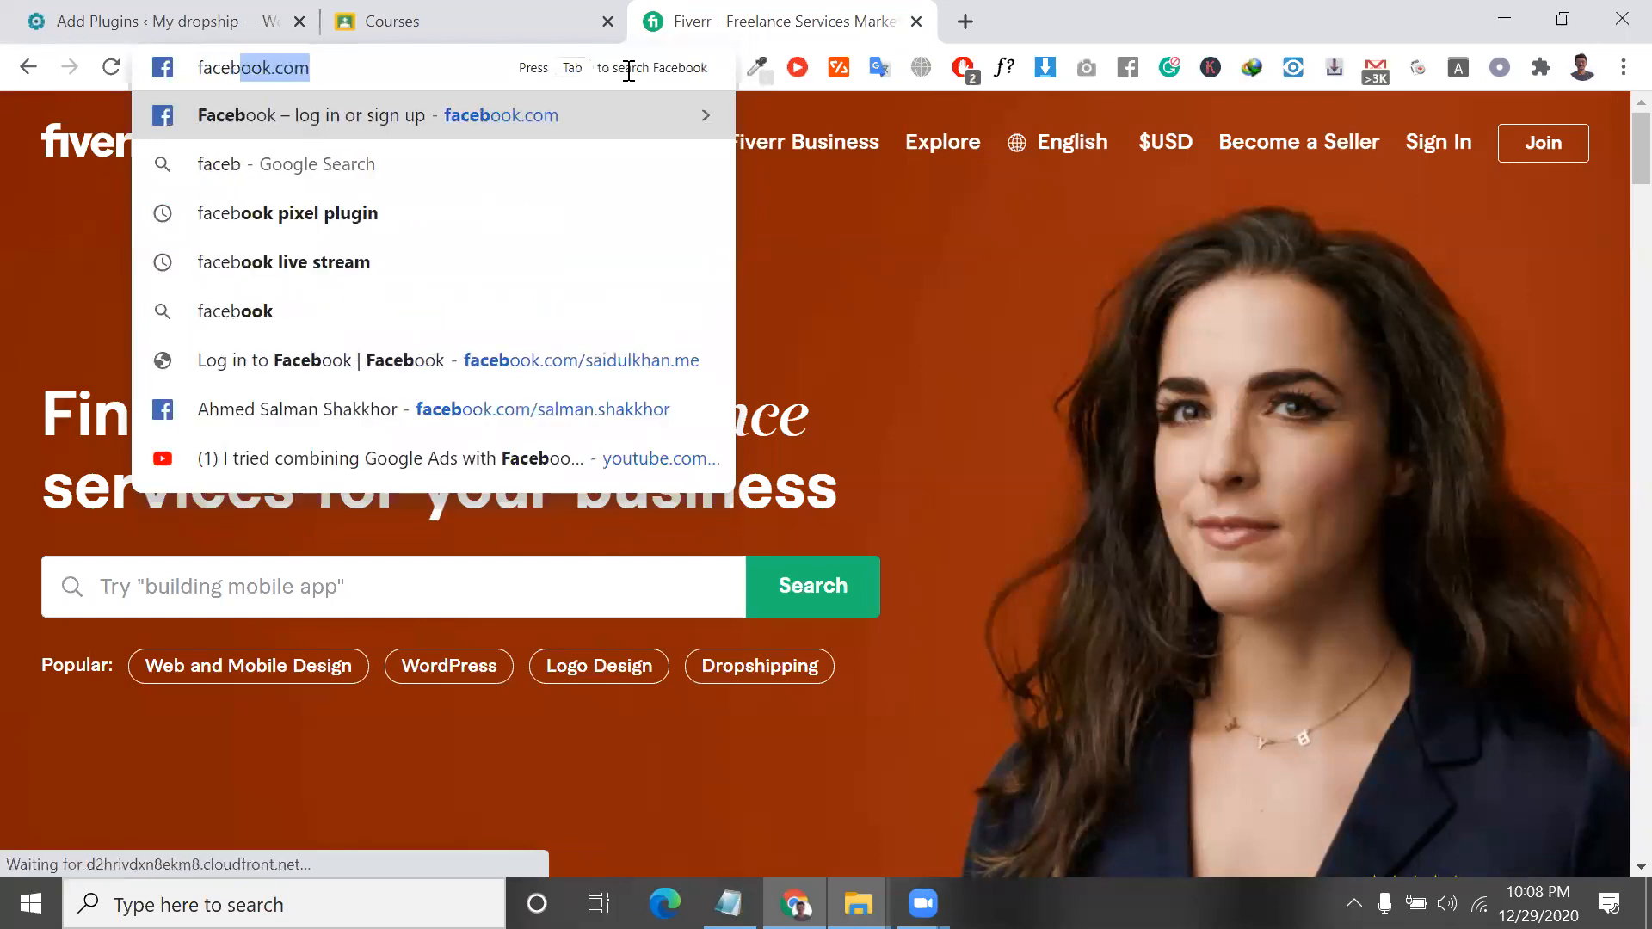
{"action": "key", "text": "Return"}
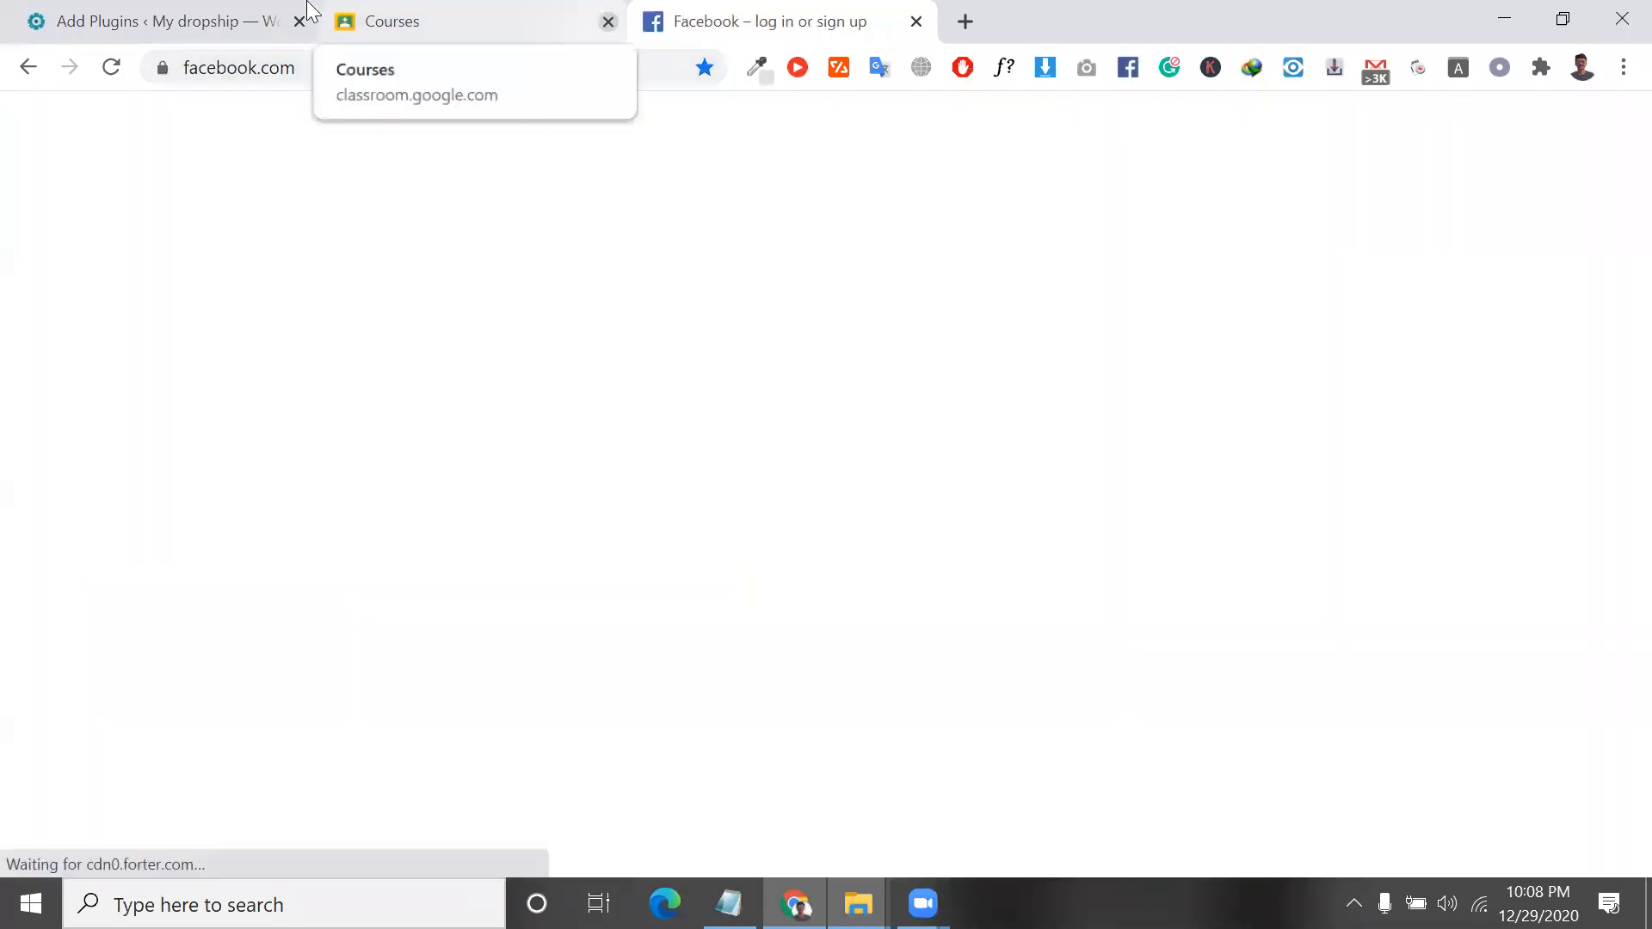
Search Google for "dog" in a new browser tab and look through the results page.
{"action": "left_click", "coordinate": [184, 10]}
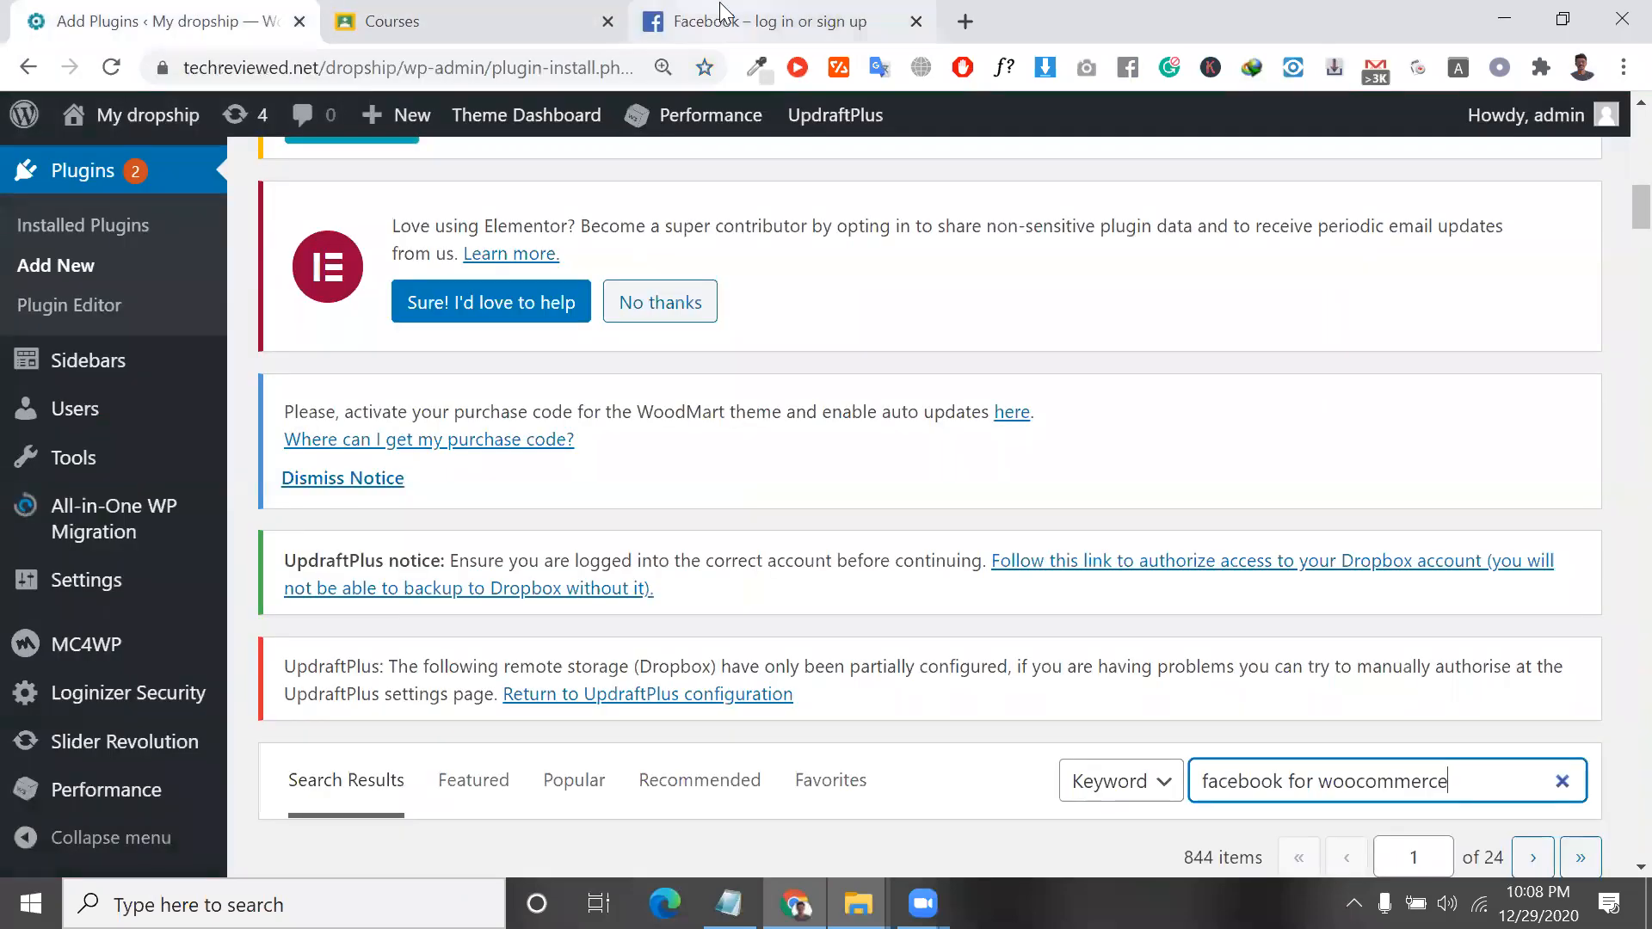
{"action": "left_click", "coordinate": [964, 23]}
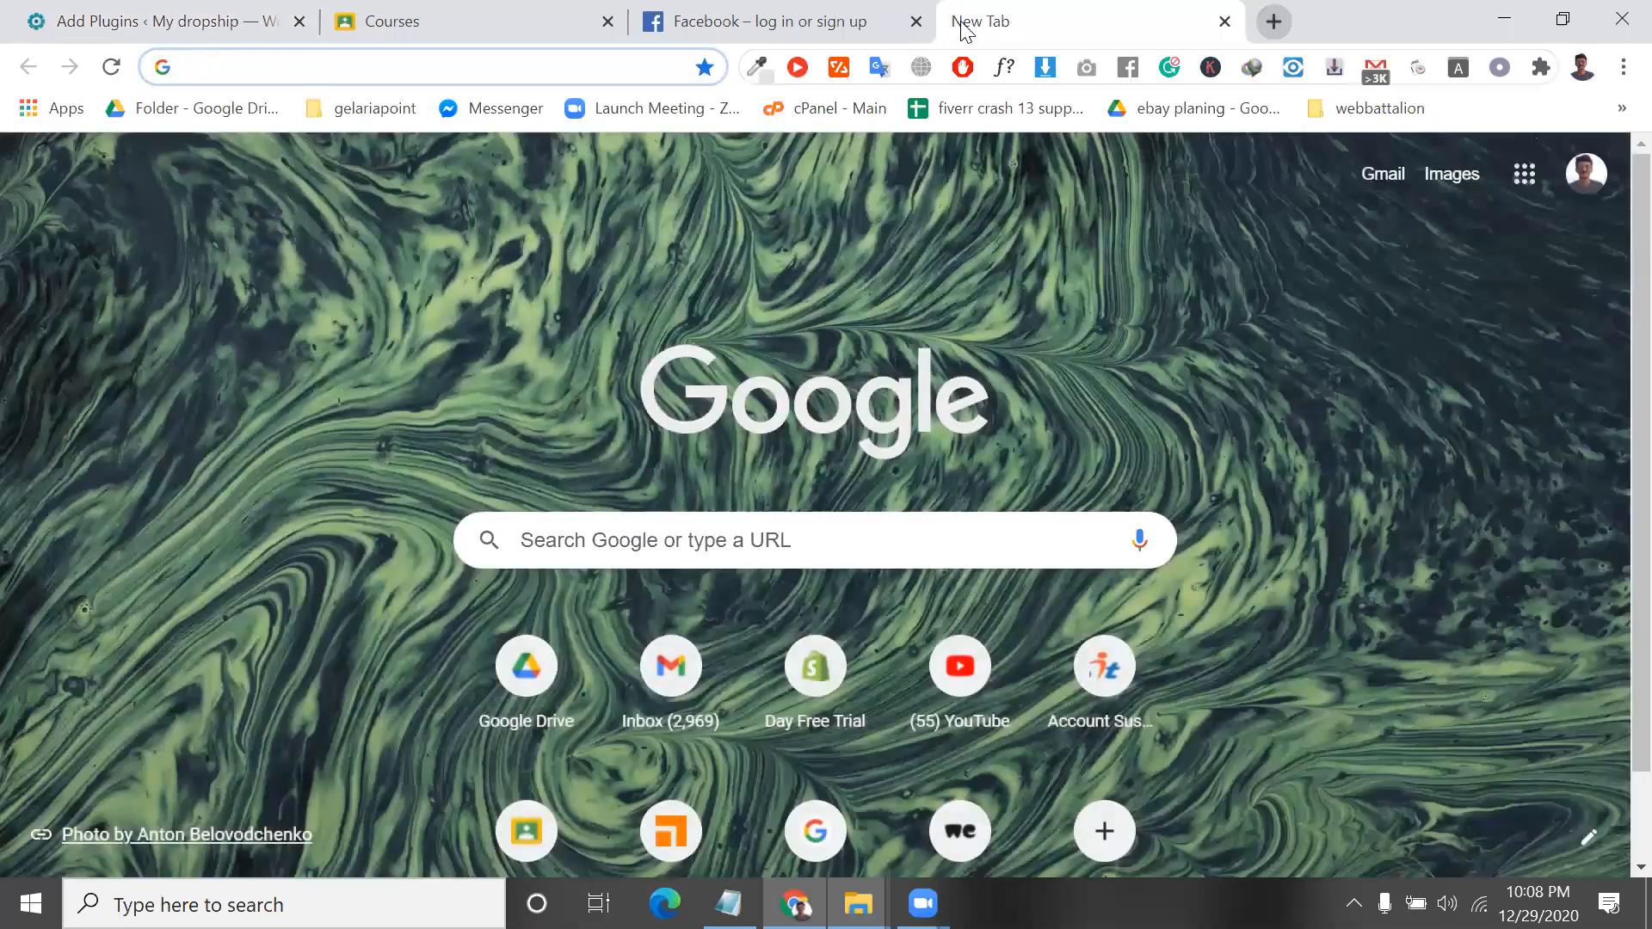
{"action": "type", "text": "dog"}
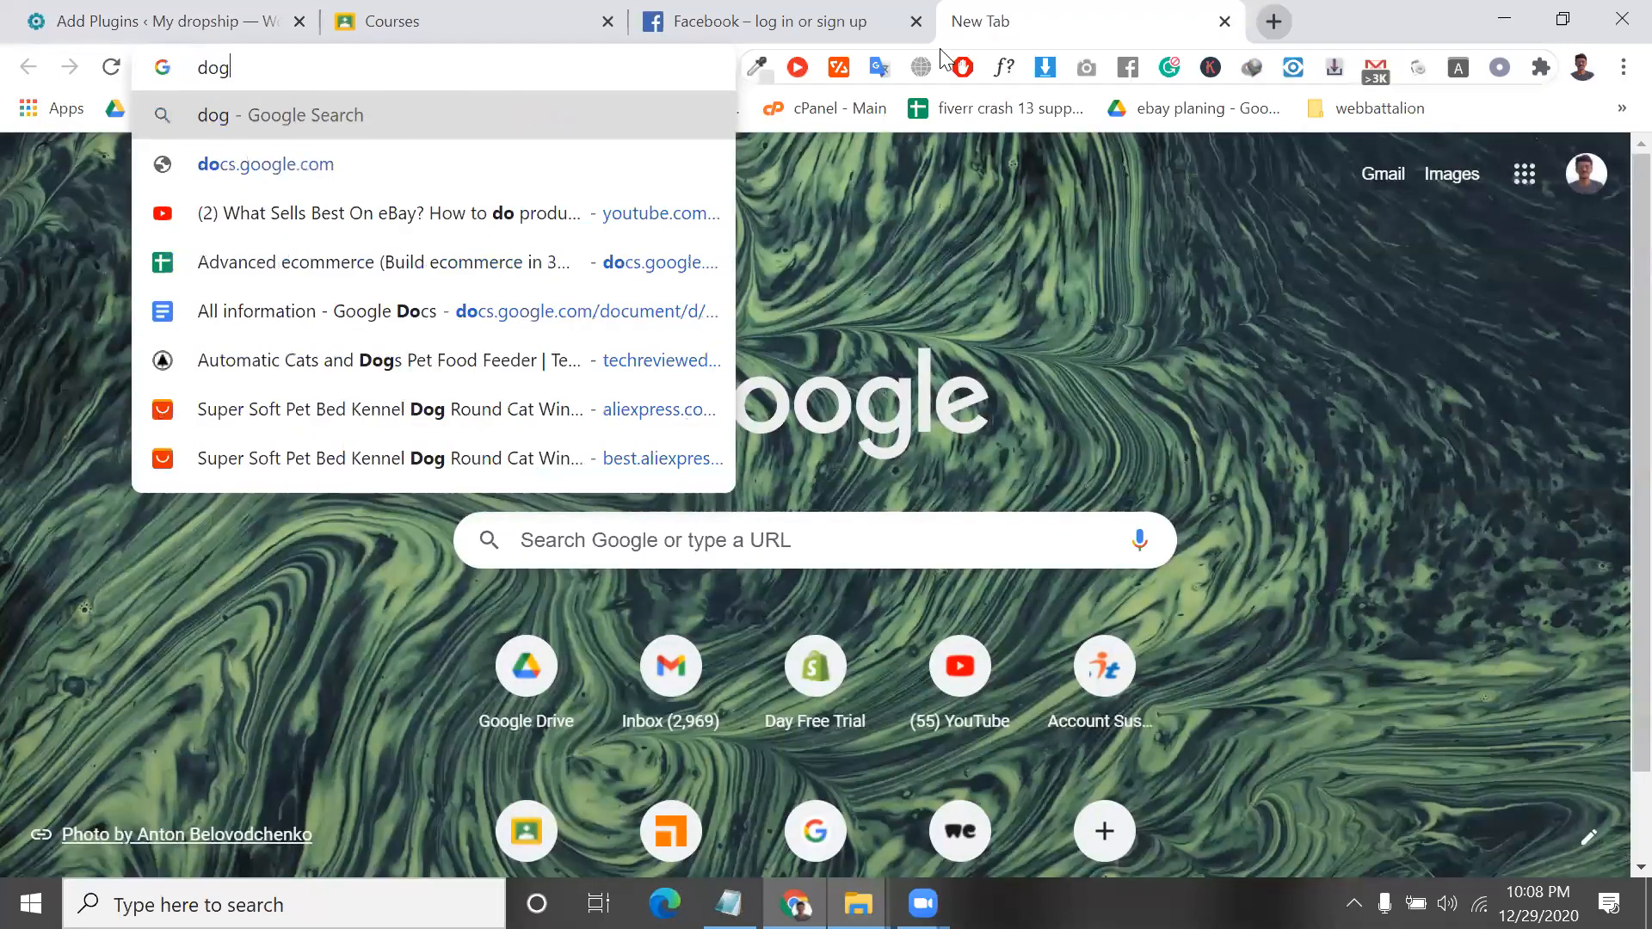
{"action": "key", "text": "Return"}
{"action": "left_click", "coordinate": [810, 19]}
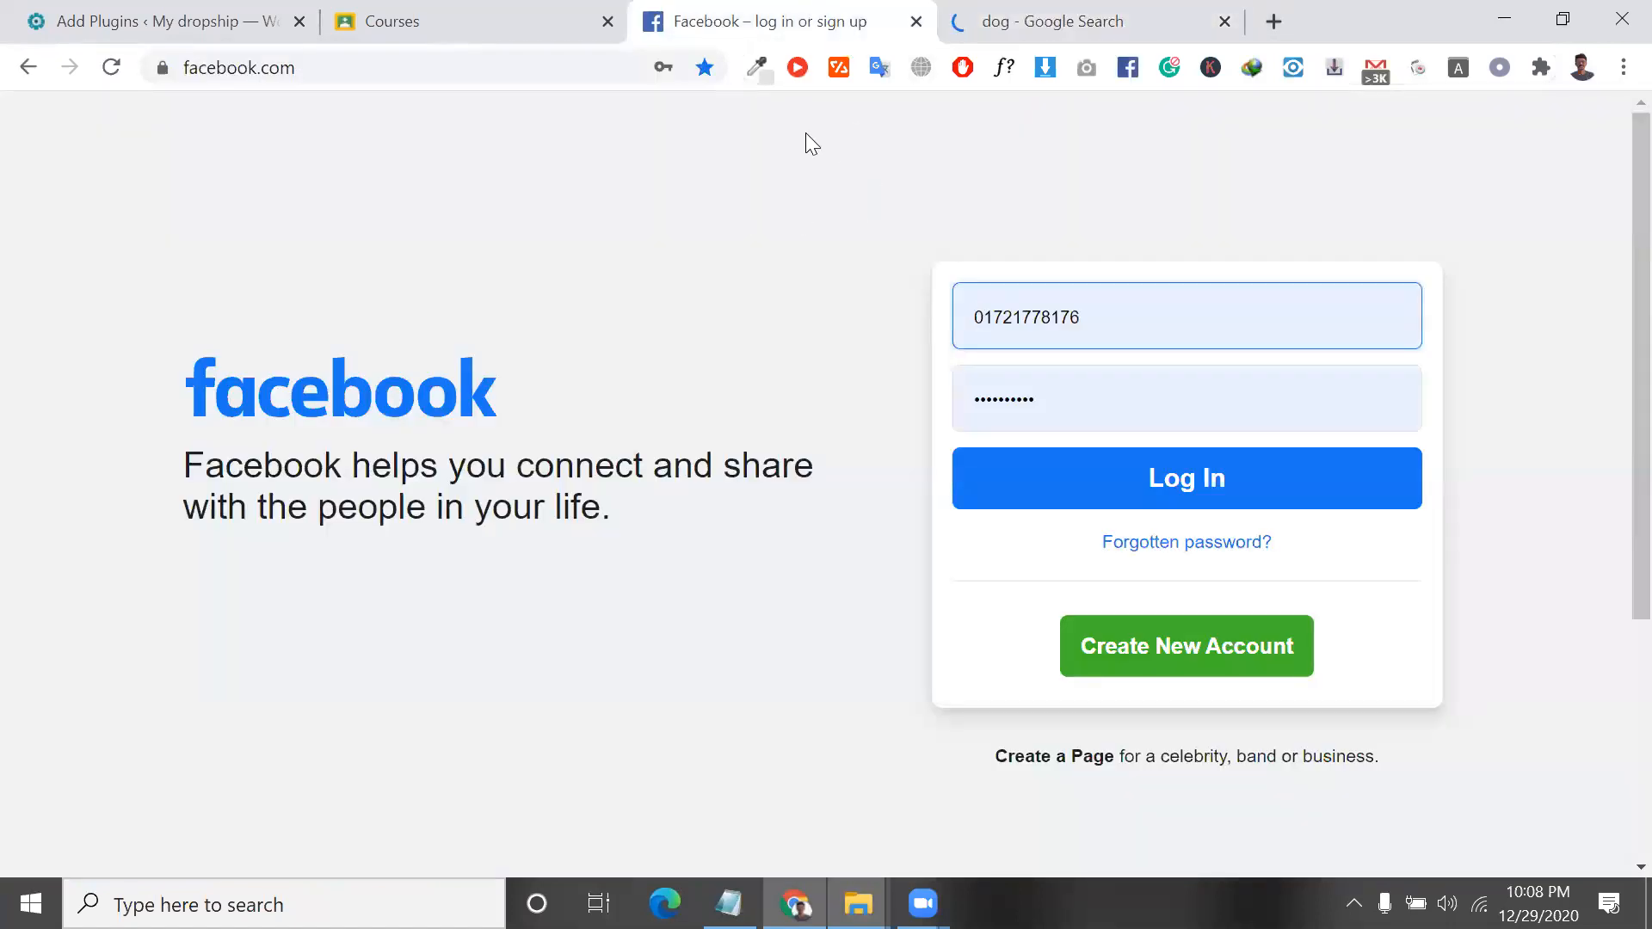
{"action": "left_click", "coordinate": [1056, 18]}
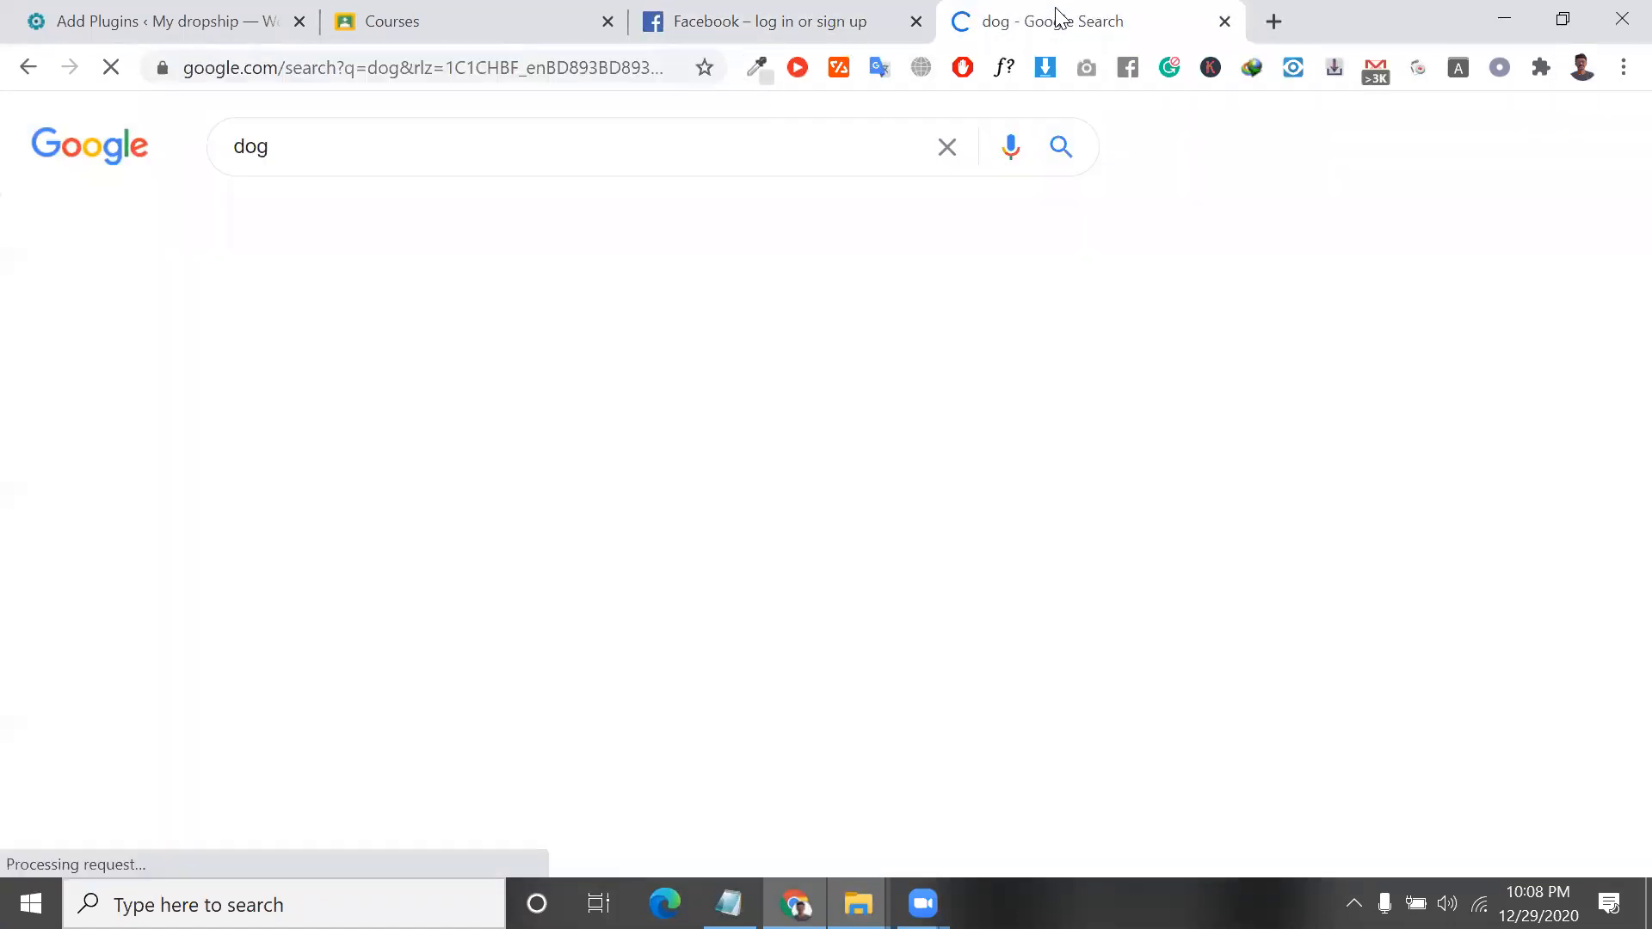
{"action": "scroll", "coordinate": [752, 436], "scroll_direction": "down", "scroll_amount": 7}
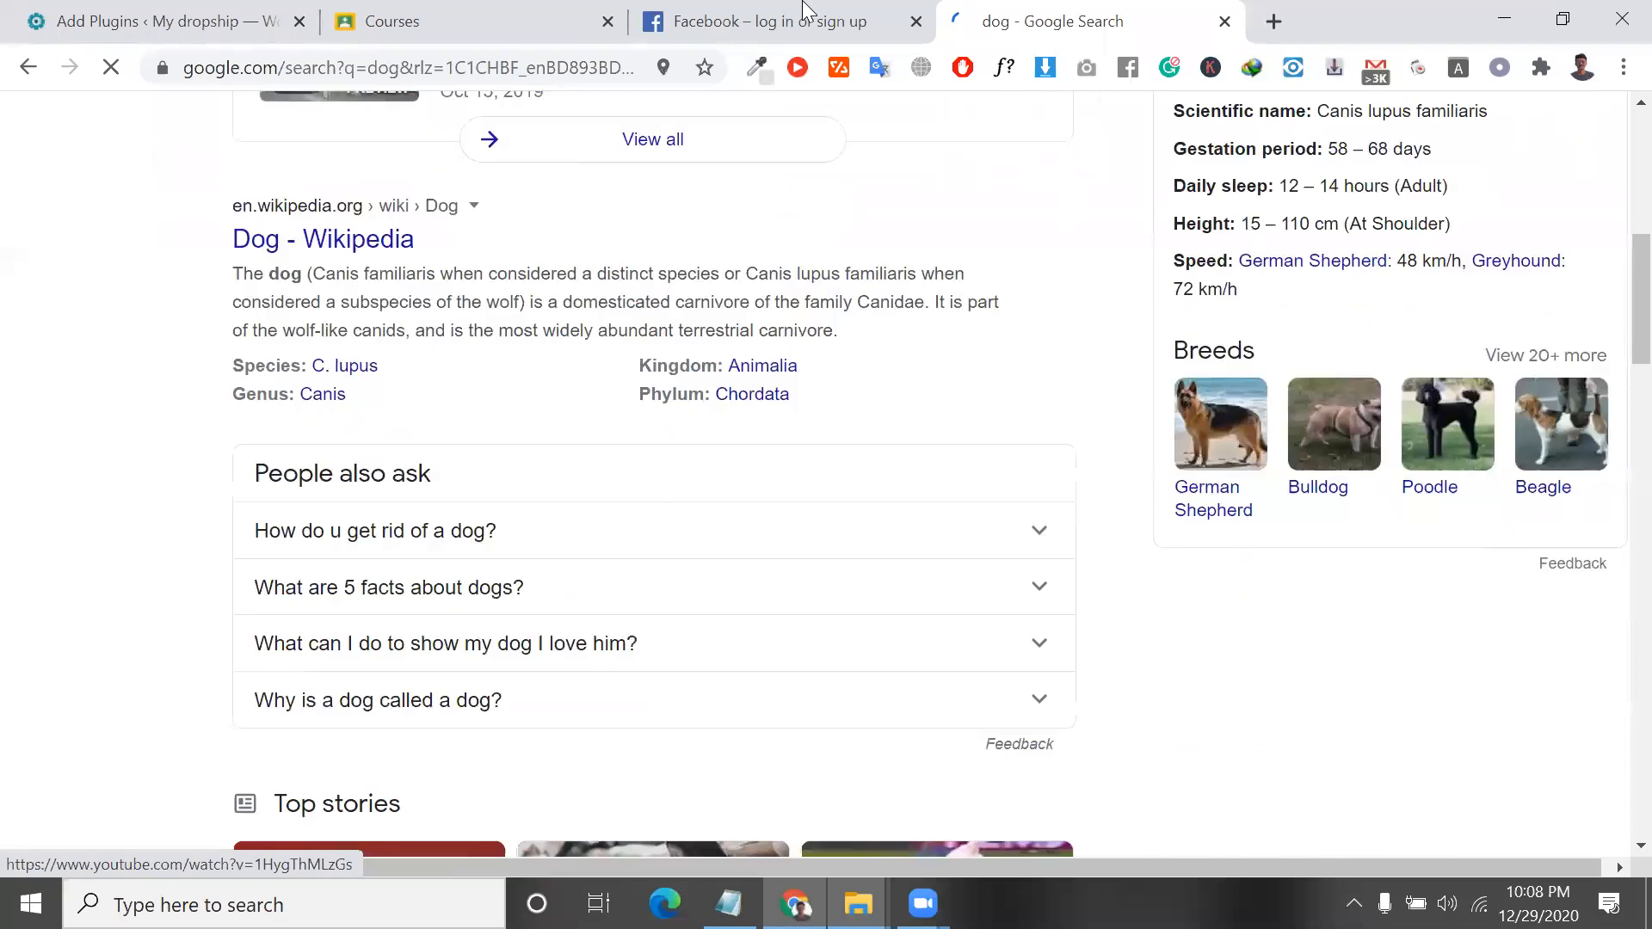
Go back to the Facebook login page, look it over along with its web address, and check it against the store's plugin search page.
{"action": "left_click", "coordinate": [803, 5]}
{"action": "scroll", "coordinate": [671, 704], "scroll_direction": "down", "scroll_amount": 4}
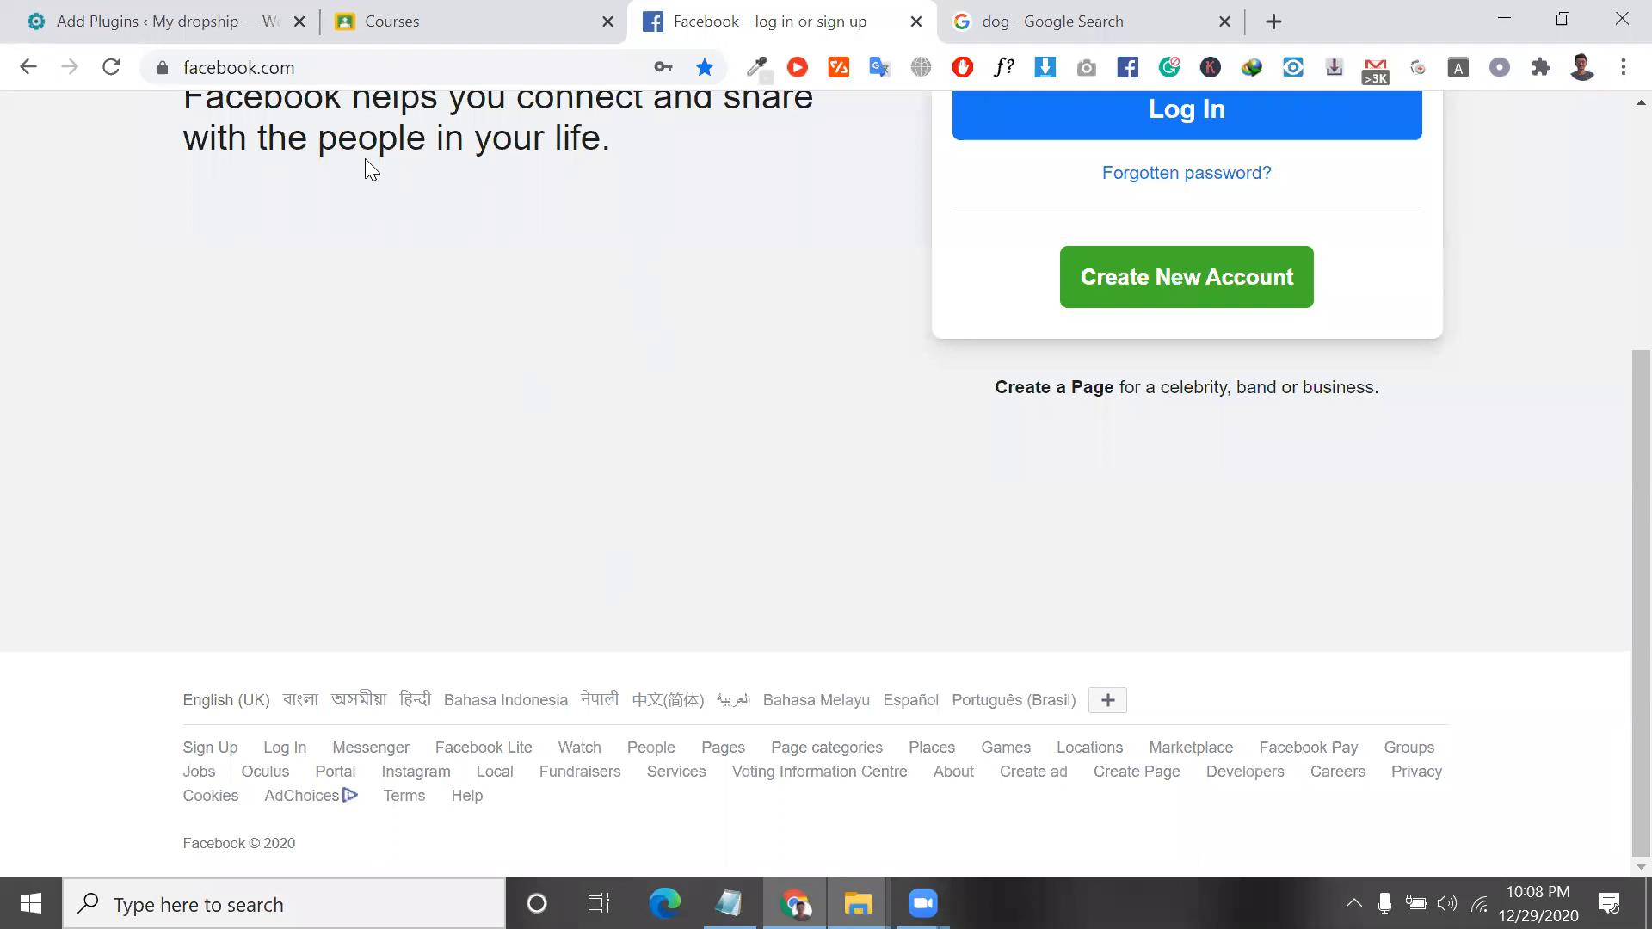
{"action": "left_click", "coordinate": [400, 72]}
{"action": "left_click", "coordinate": [152, 4]}
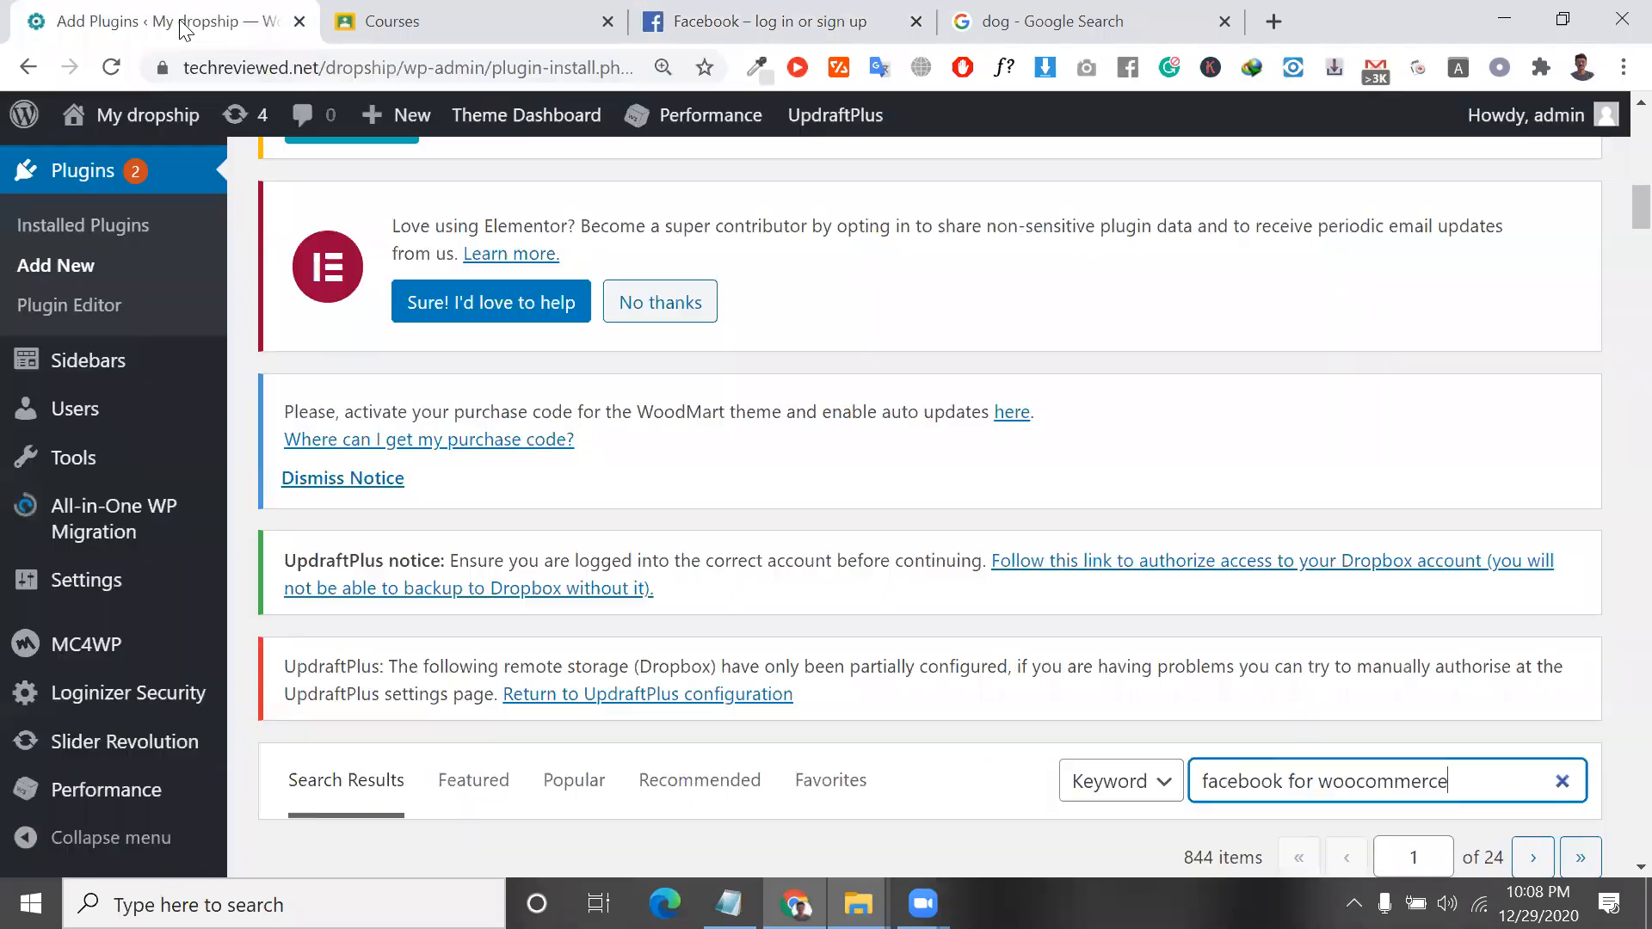
{"action": "left_click", "coordinate": [811, 10]}
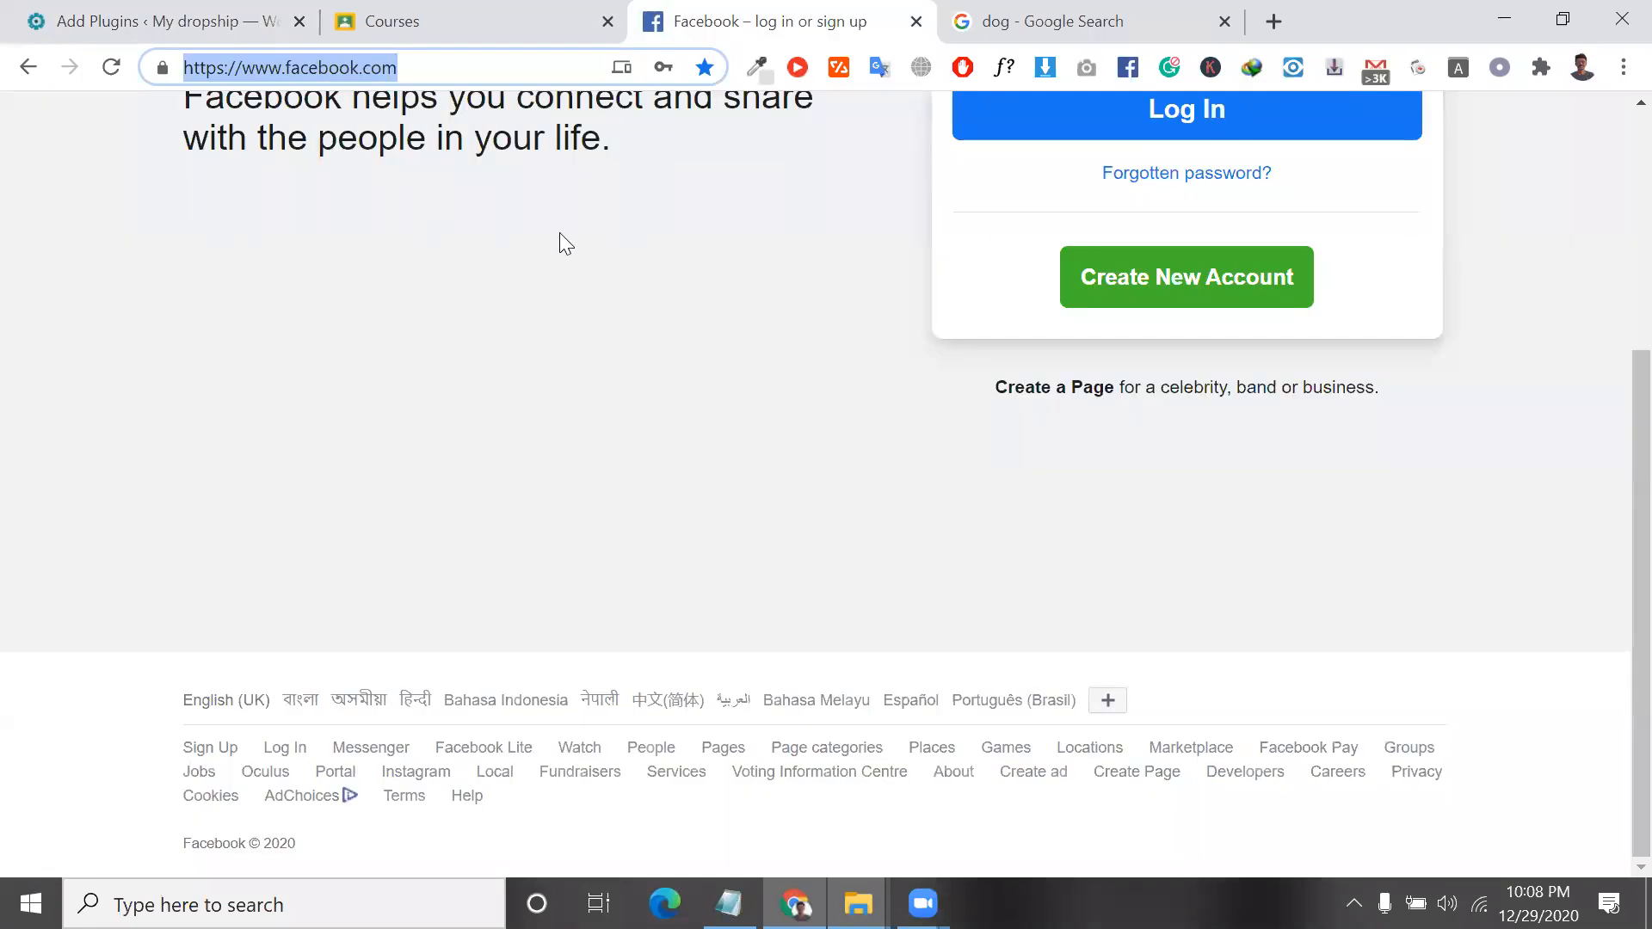
Install and activate the Facebook for WooCommerce plugin from the WordPress plugin search results.
{"action": "left_click", "coordinate": [152, 4]}
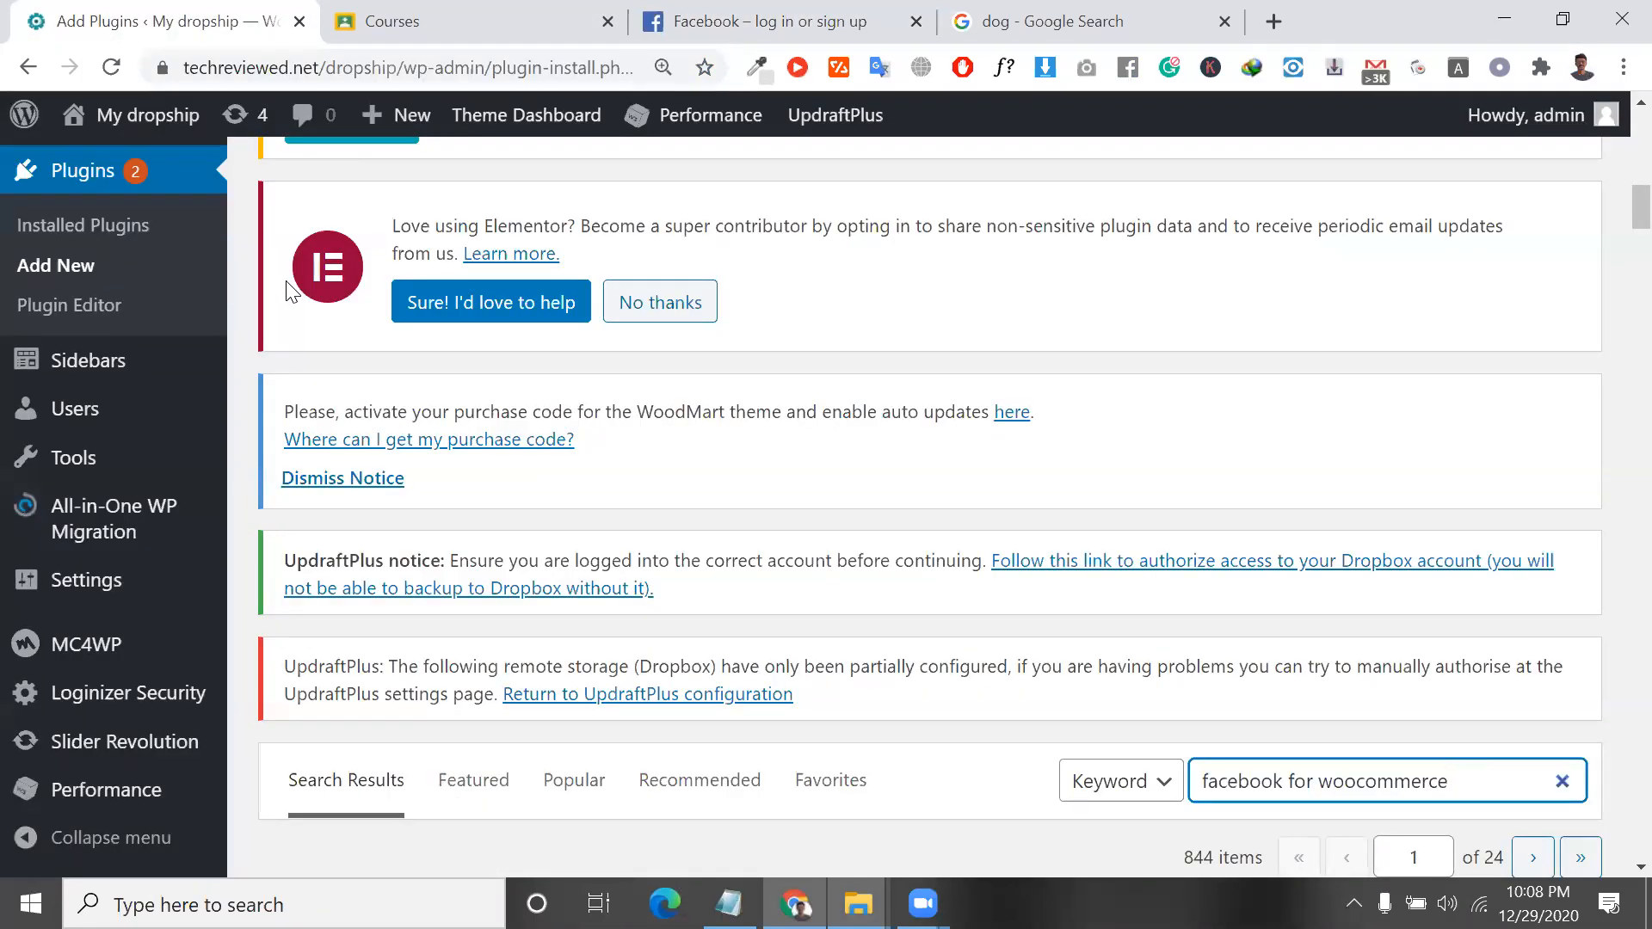
{"action": "scroll", "coordinate": [290, 291], "scroll_direction": "down", "scroll_amount": 1}
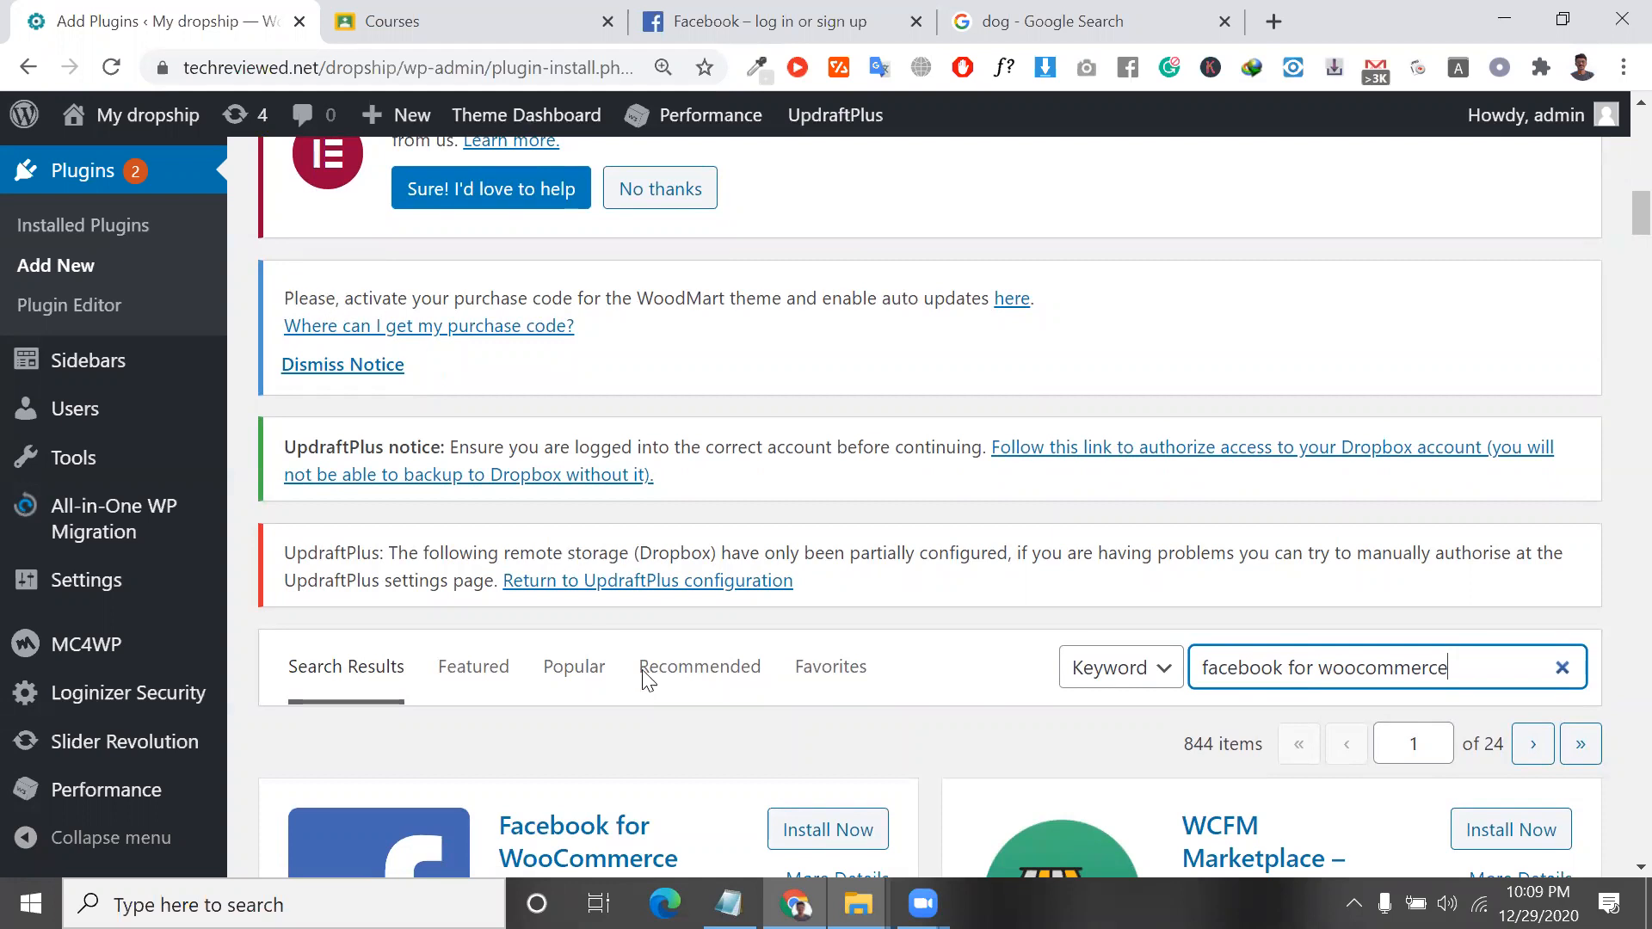
{"action": "left_click", "coordinate": [817, 839]}
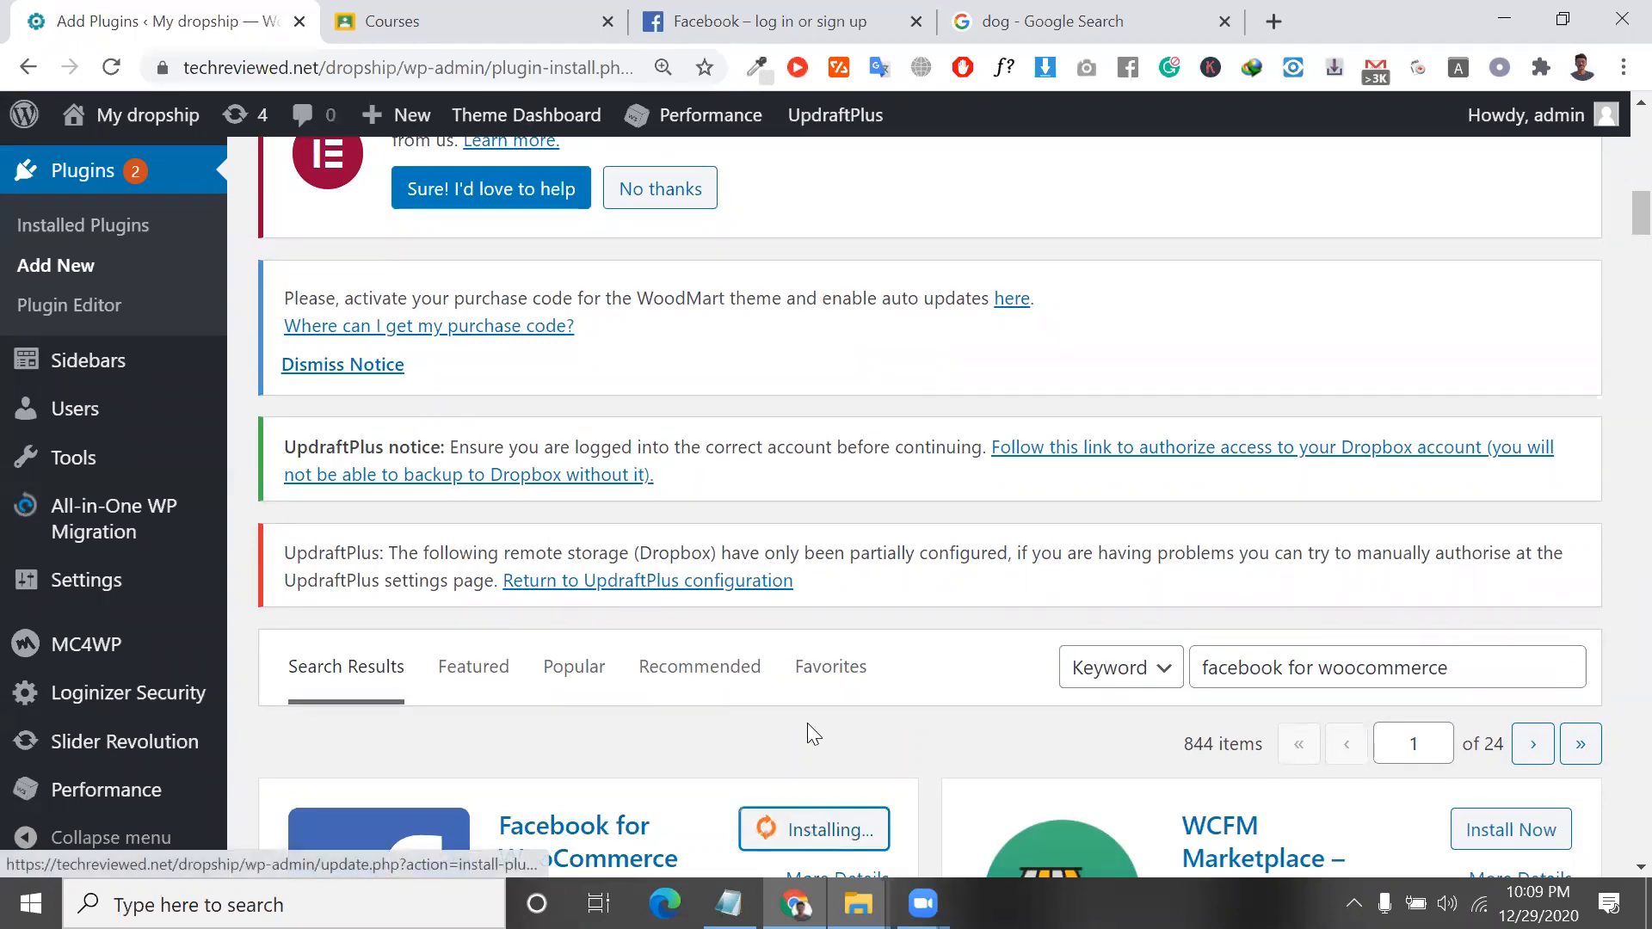
{"action": "scroll", "coordinate": [826, 609], "scroll_direction": "down", "scroll_amount": 5}
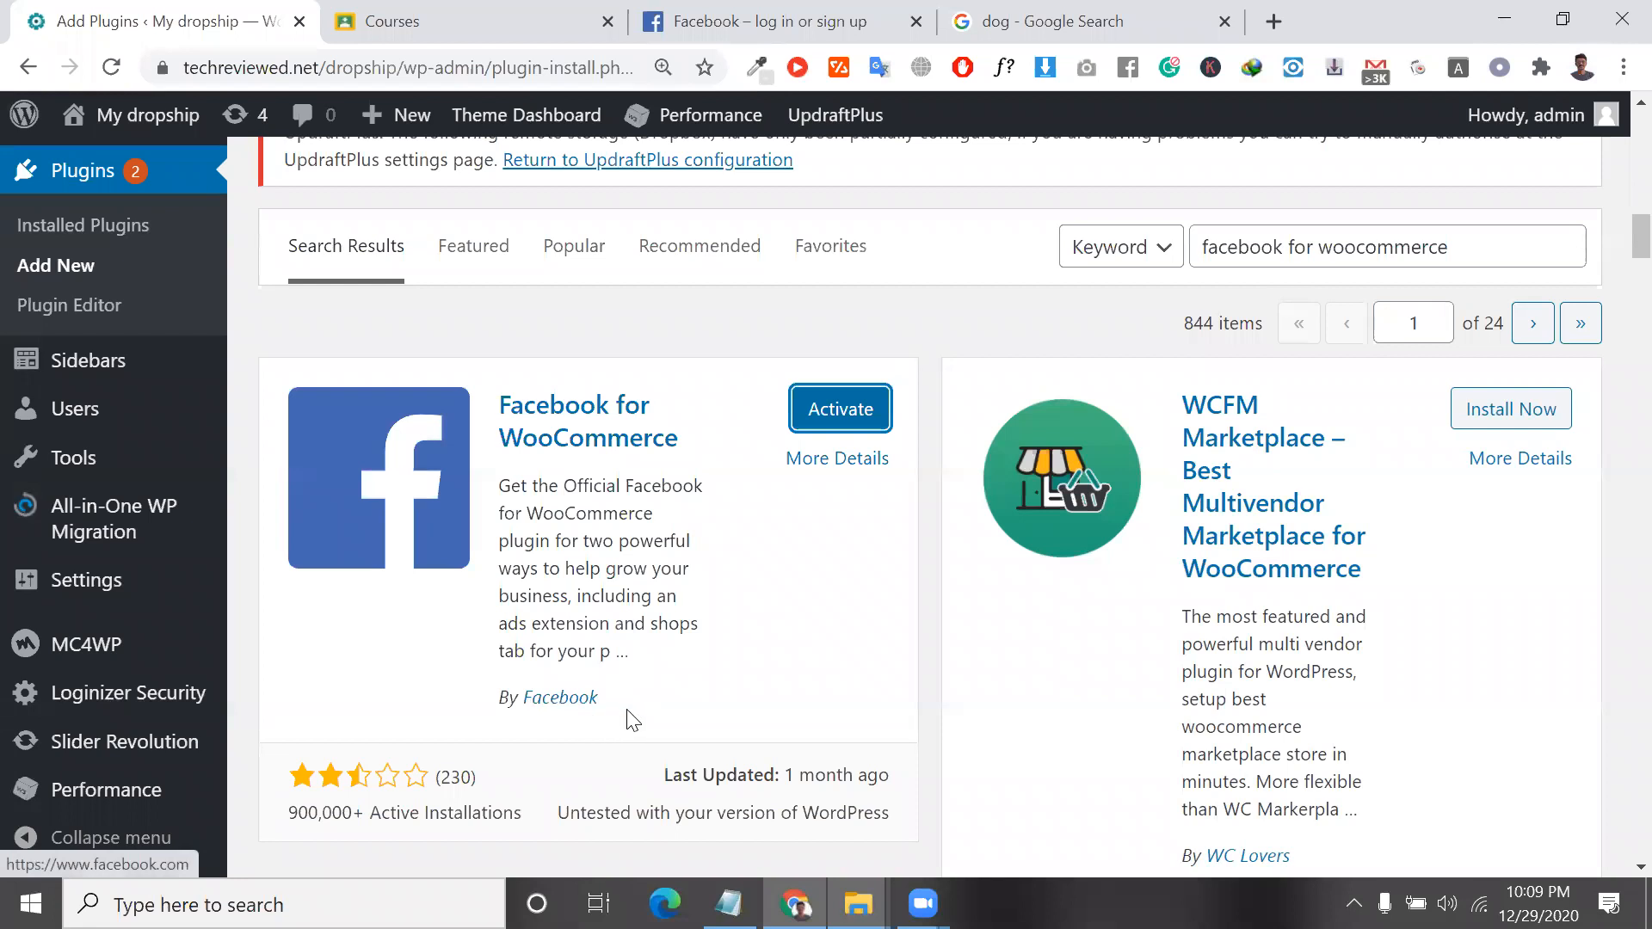
{"action": "scroll", "coordinate": [633, 720], "scroll_direction": "down", "scroll_amount": 1}
{"action": "scroll", "coordinate": [633, 720], "scroll_direction": "down", "scroll_amount": 1}
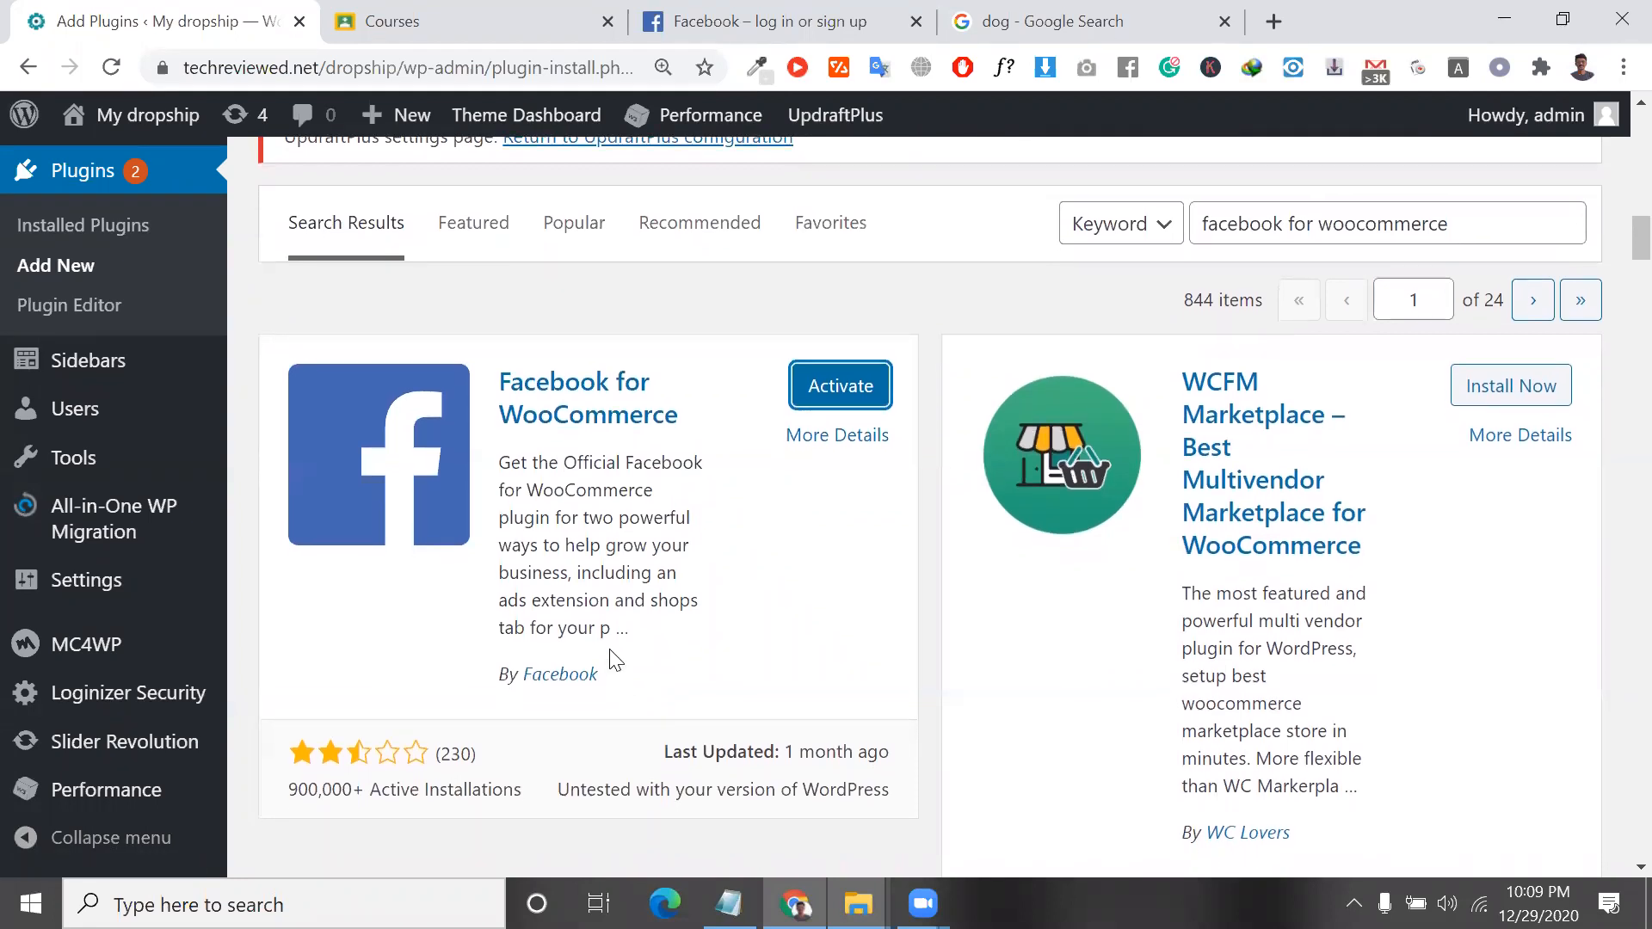
{"action": "left_click", "coordinate": [832, 396]}
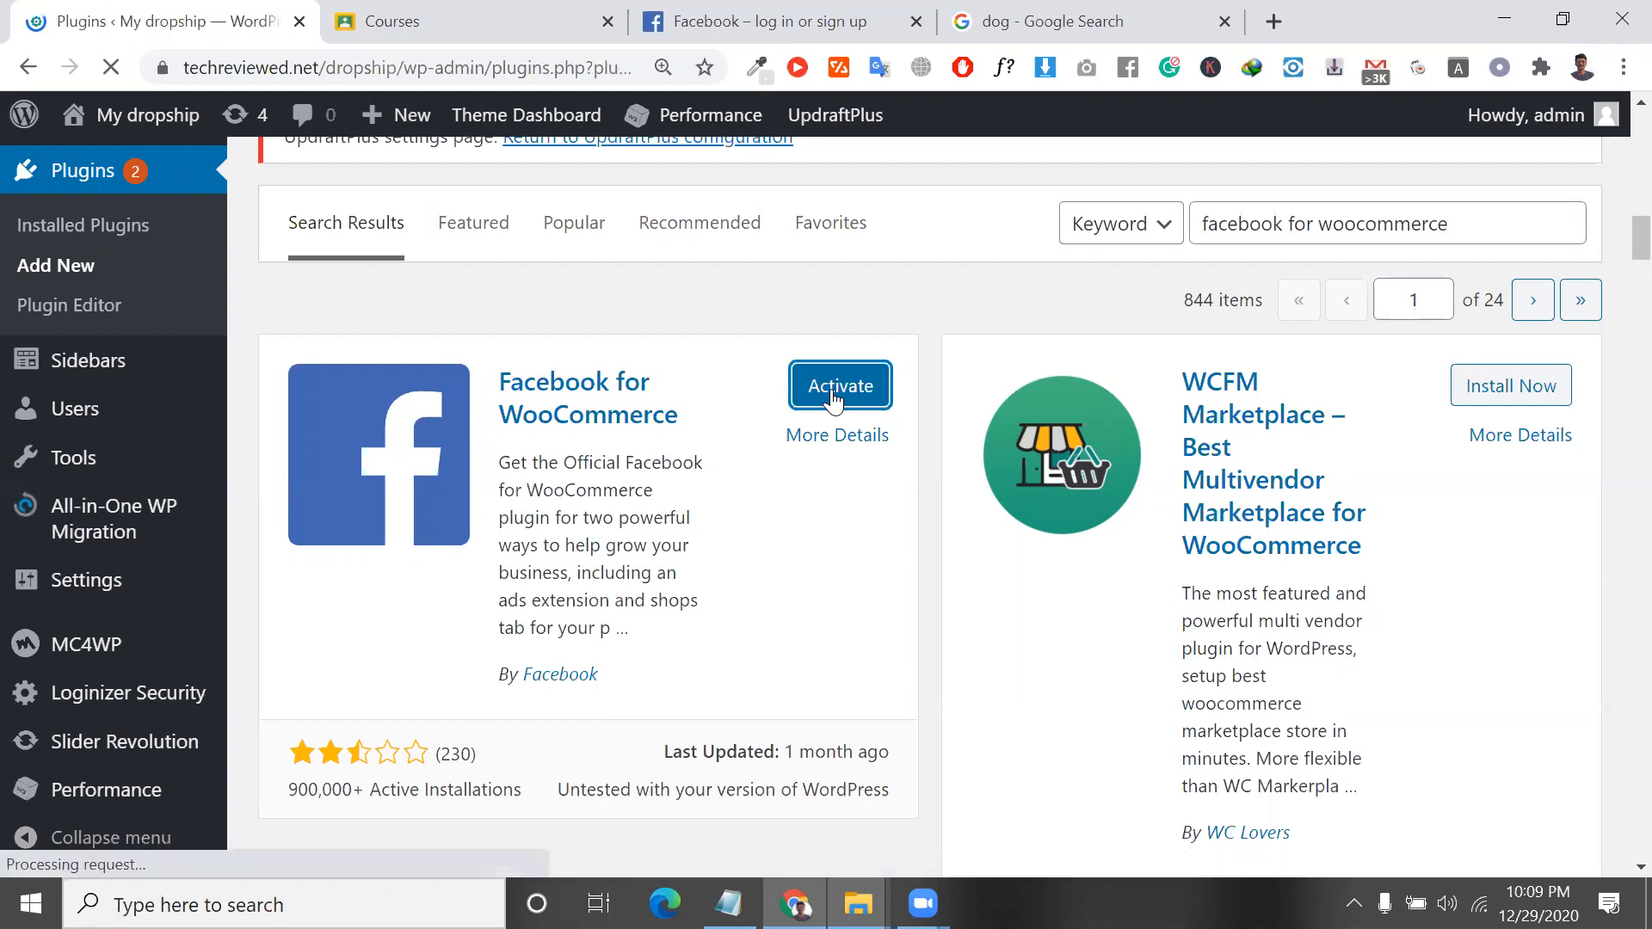
Look through the whole installed plugins list, from CartFlows down to WPBakery Page Builder.
{"action": "scroll", "coordinate": [641, 430], "scroll_direction": "down", "scroll_amount": 20}
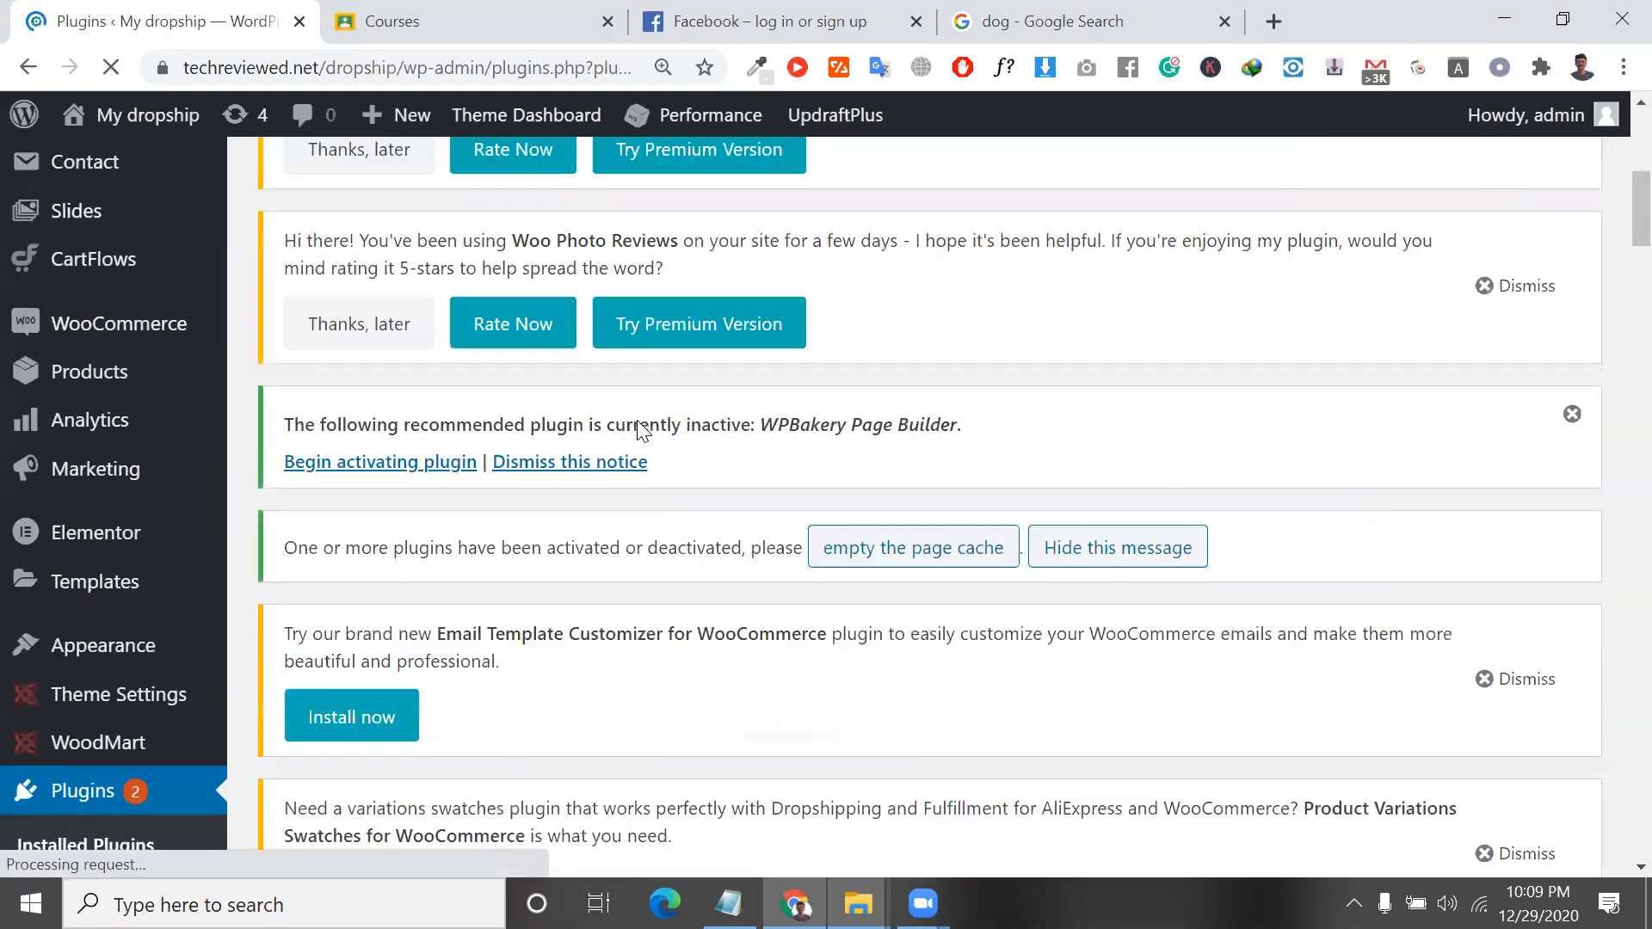
{"action": "scroll", "coordinate": [568, 634], "scroll_direction": "down", "scroll_amount": 12}
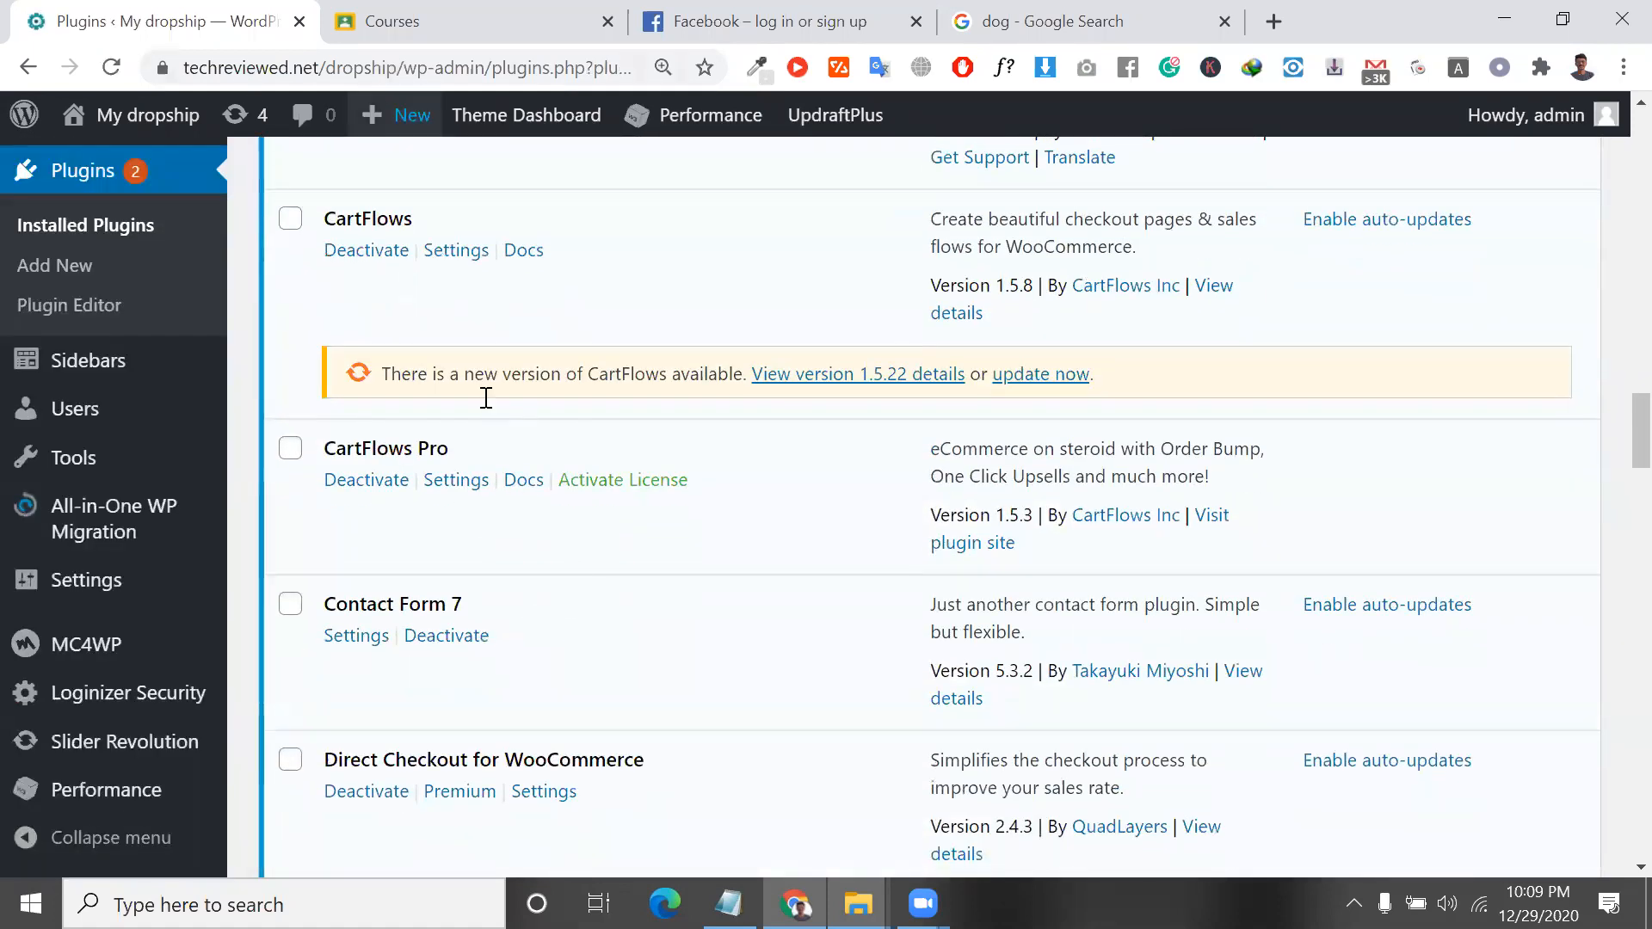
{"action": "scroll", "coordinate": [512, 468], "scroll_direction": "down", "scroll_amount": 6}
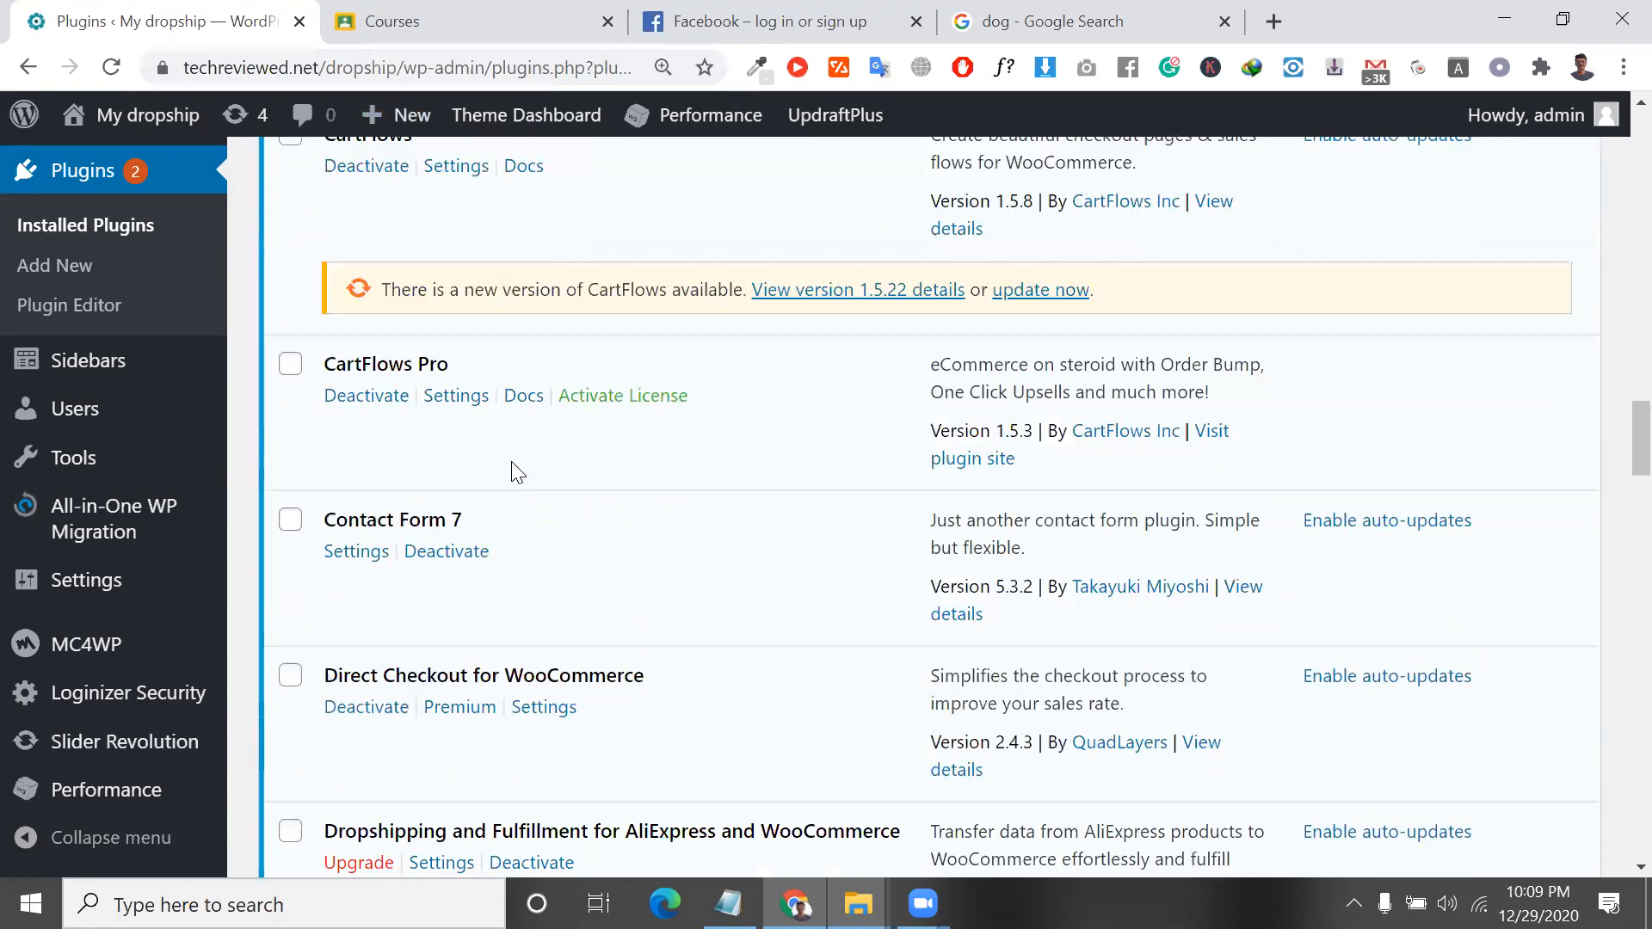
{"action": "scroll", "coordinate": [551, 535], "scroll_direction": "down", "scroll_amount": 2}
{"action": "scroll", "coordinate": [555, 542], "scroll_direction": "down", "scroll_amount": 15}
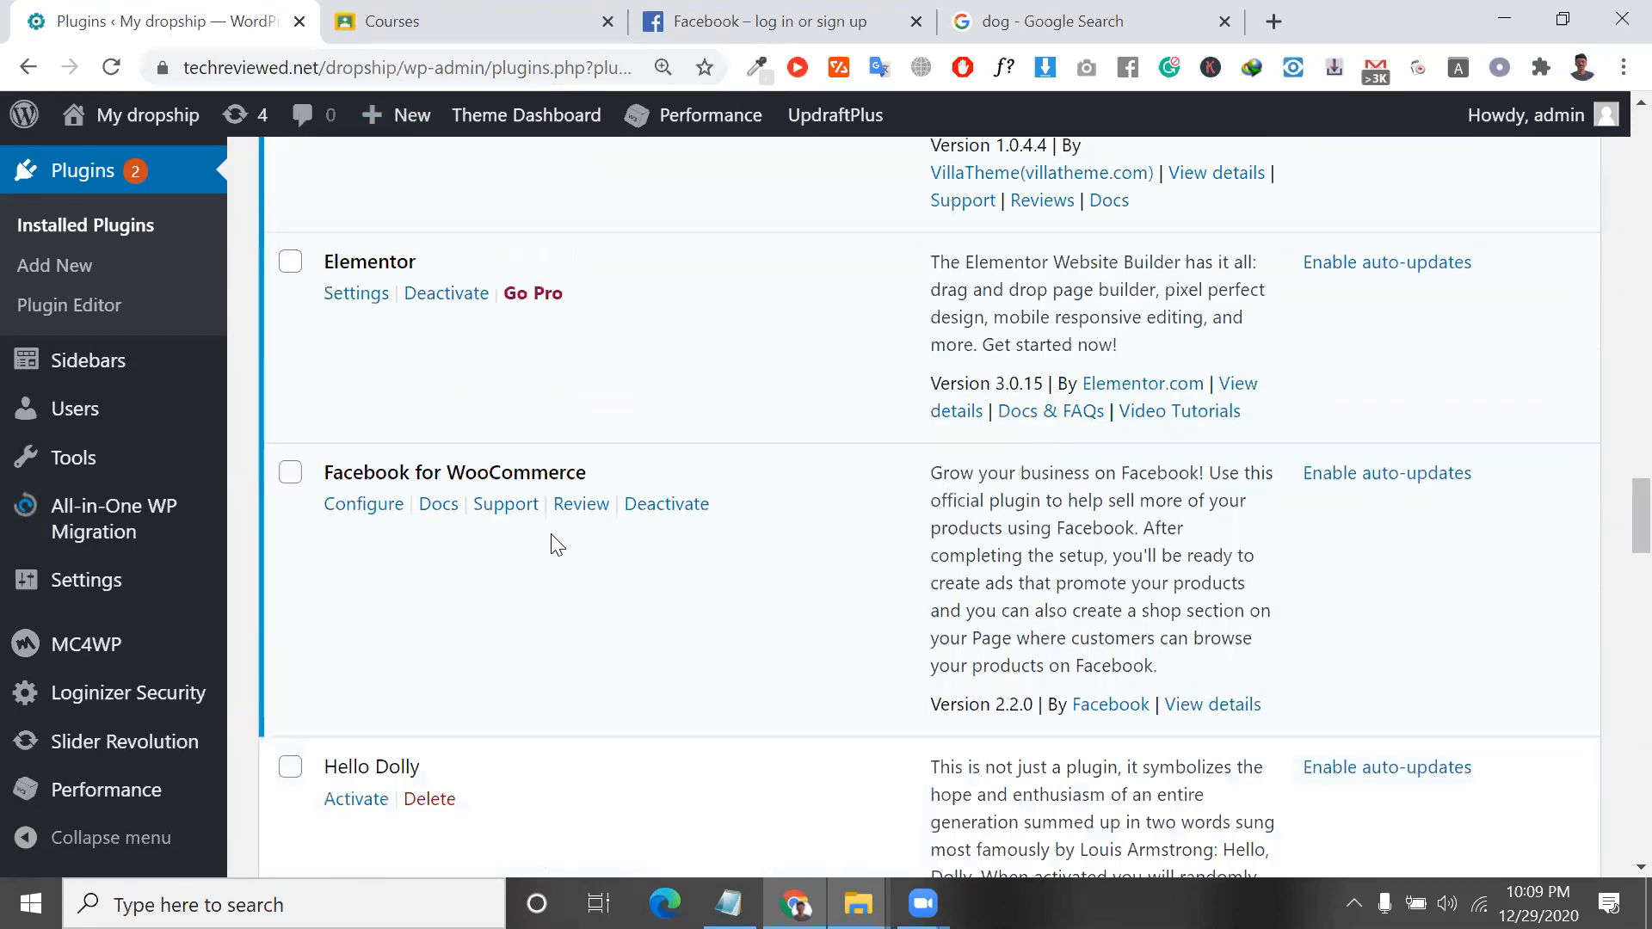
{"action": "scroll", "coordinate": [524, 442], "scroll_direction": "down", "scroll_amount": 6}
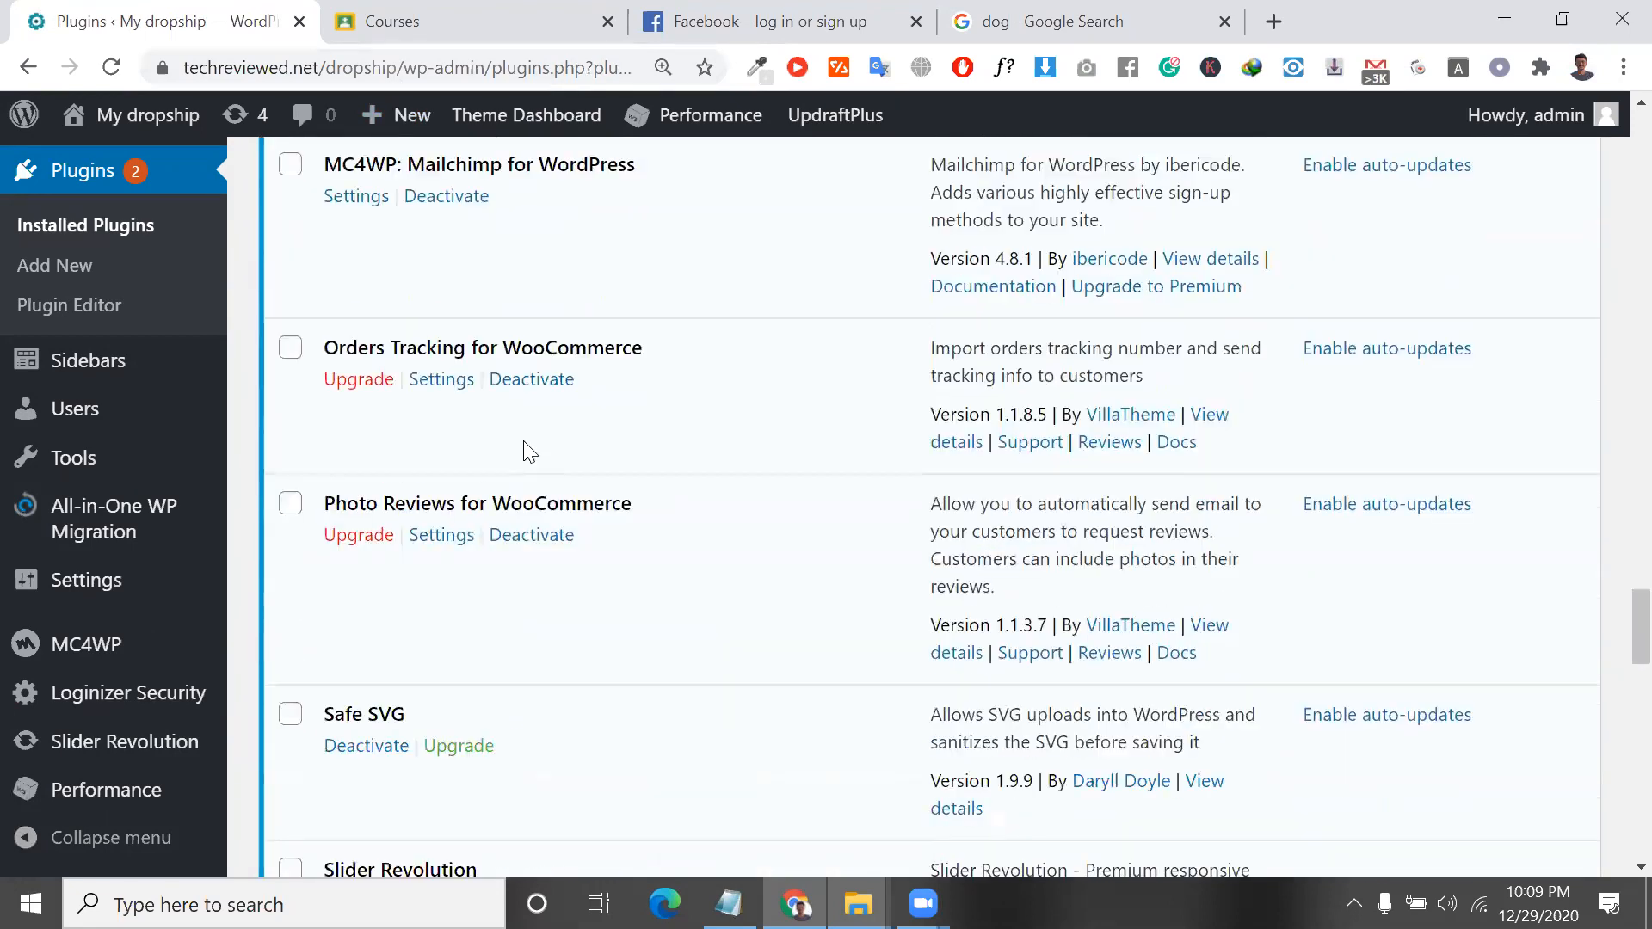
{"action": "scroll", "coordinate": [523, 443], "scroll_direction": "down", "scroll_amount": 9}
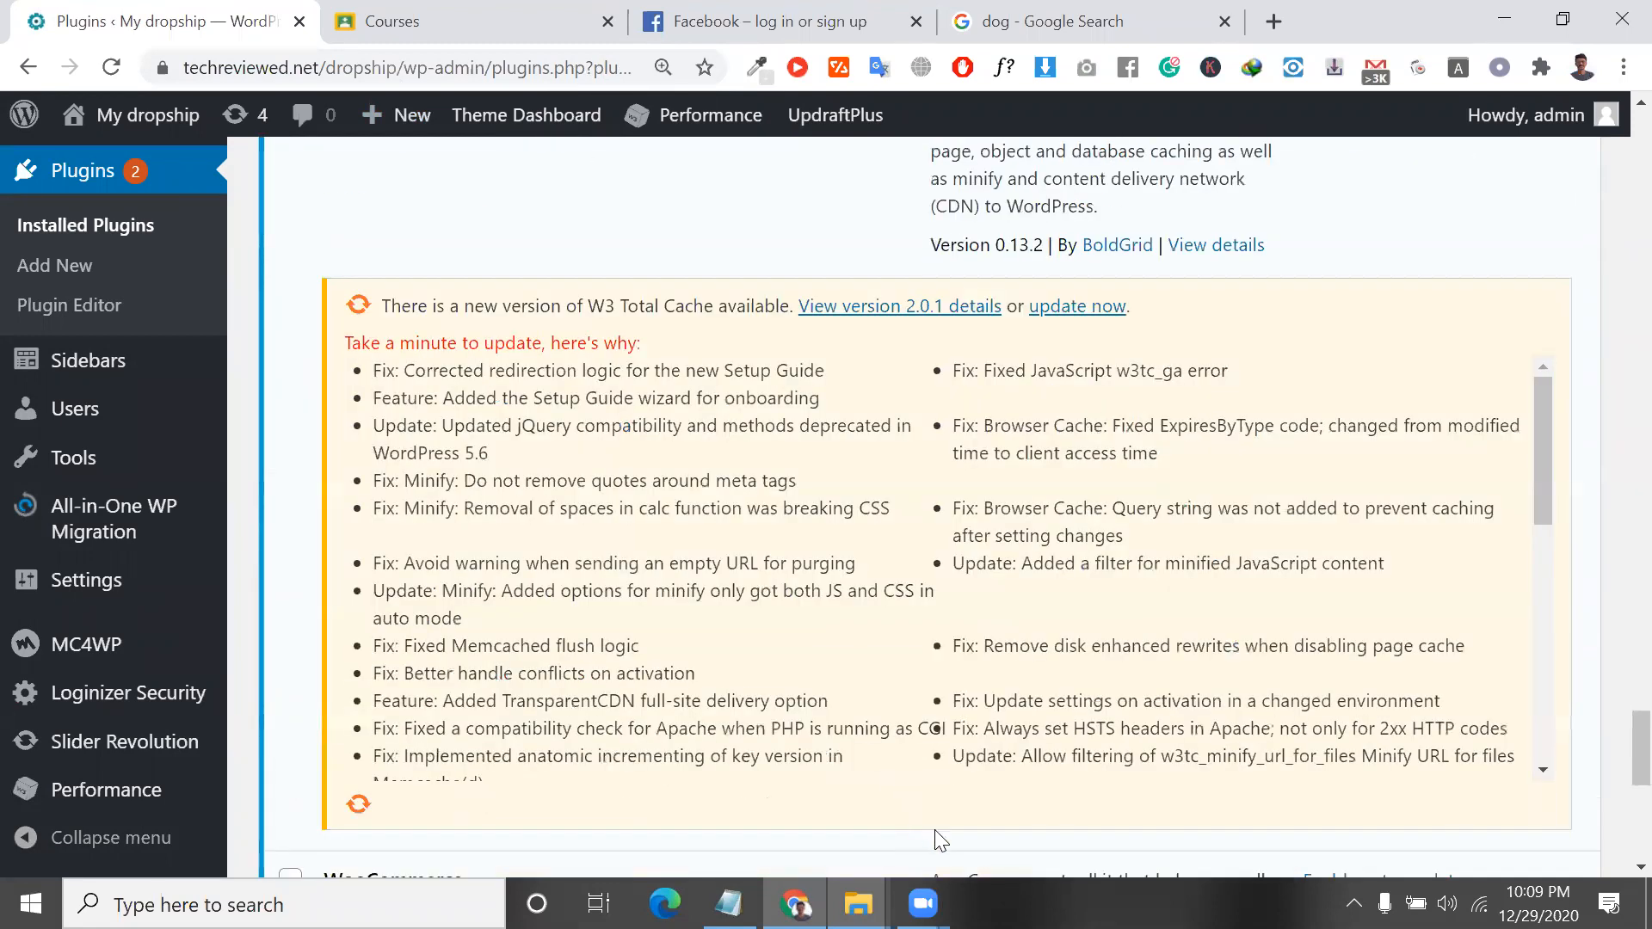
{"action": "scroll", "coordinate": [932, 840], "scroll_direction": "down", "scroll_amount": 2}
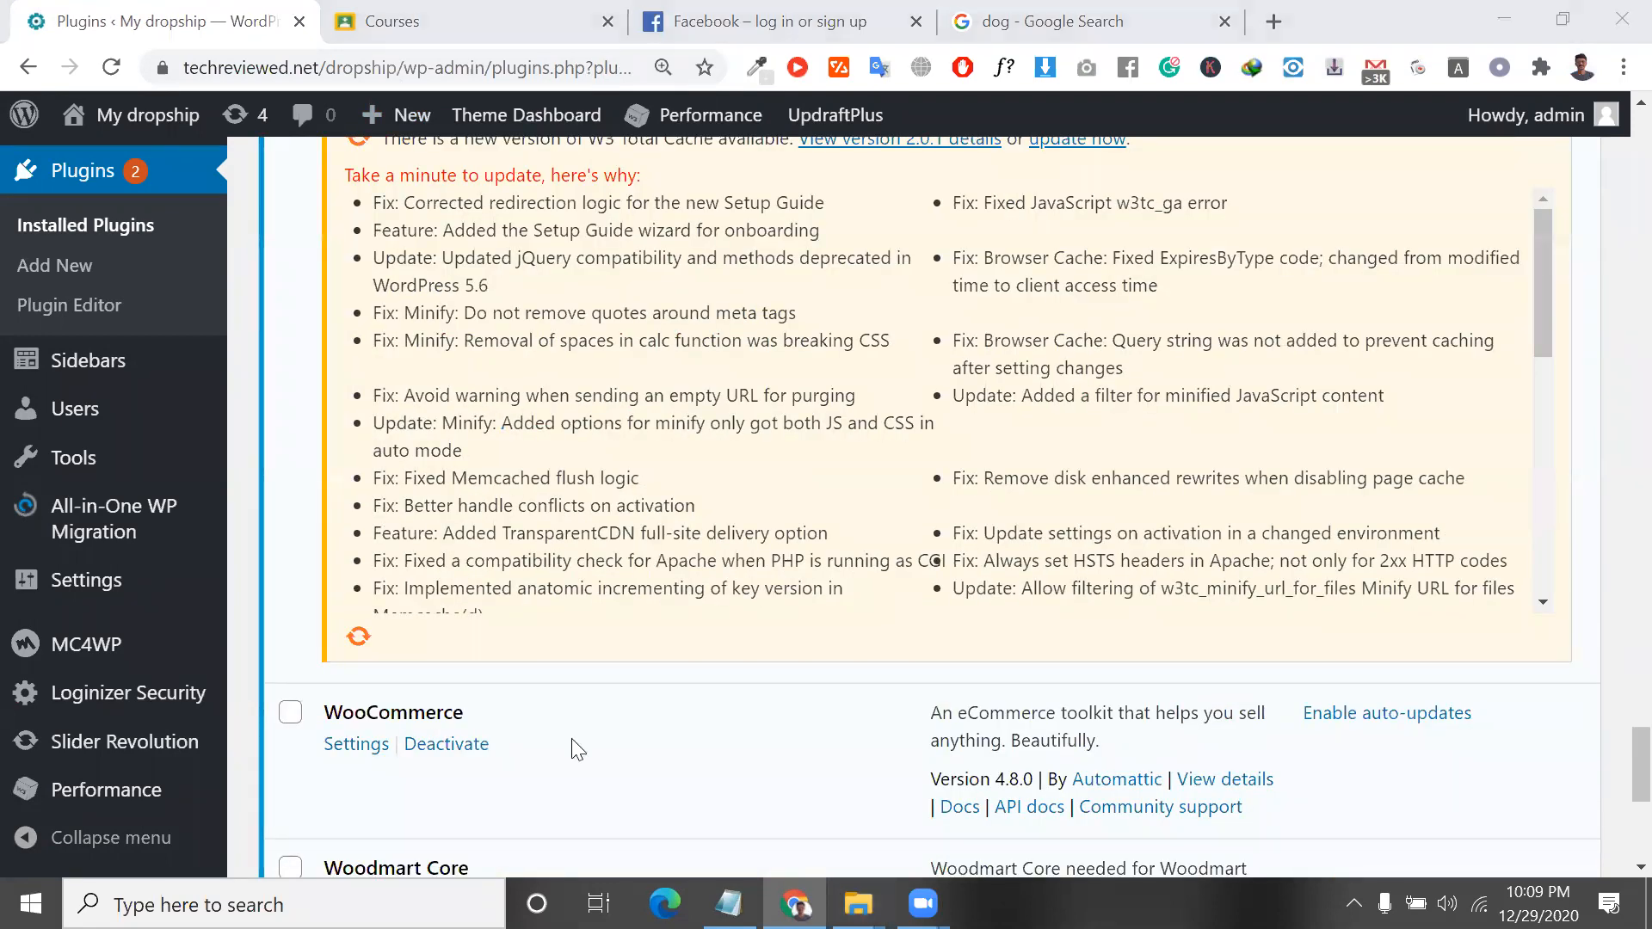
{"action": "scroll", "coordinate": [619, 675], "scroll_direction": "down", "scroll_amount": 4}
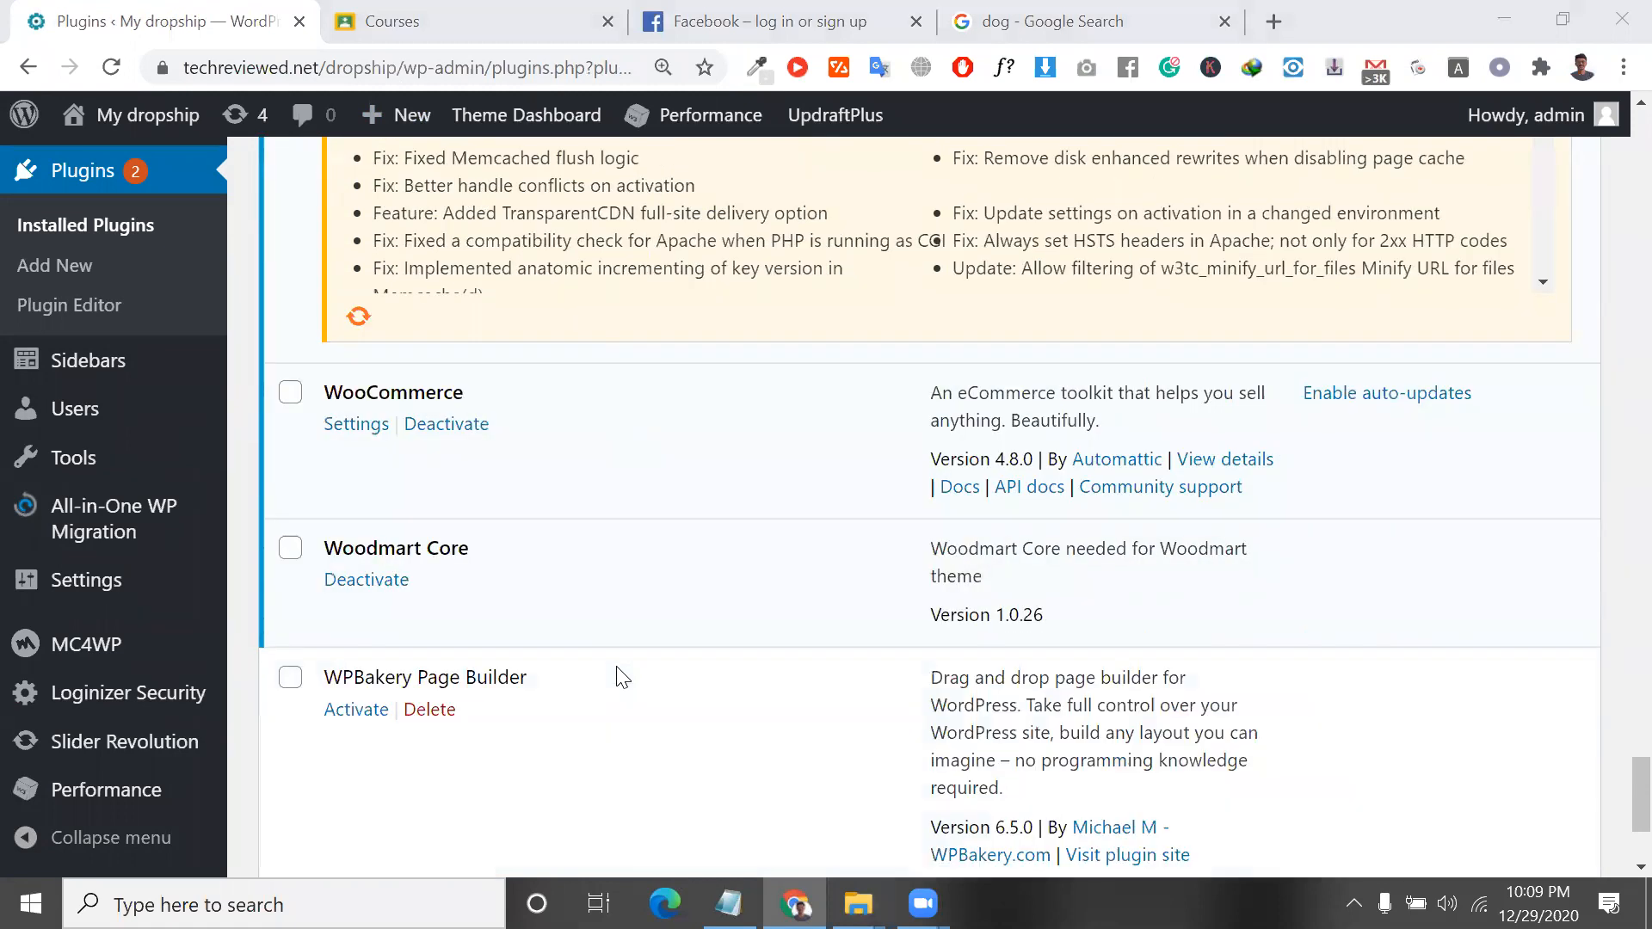
{"action": "scroll", "coordinate": [619, 674], "scroll_direction": "down", "scroll_amount": 2}
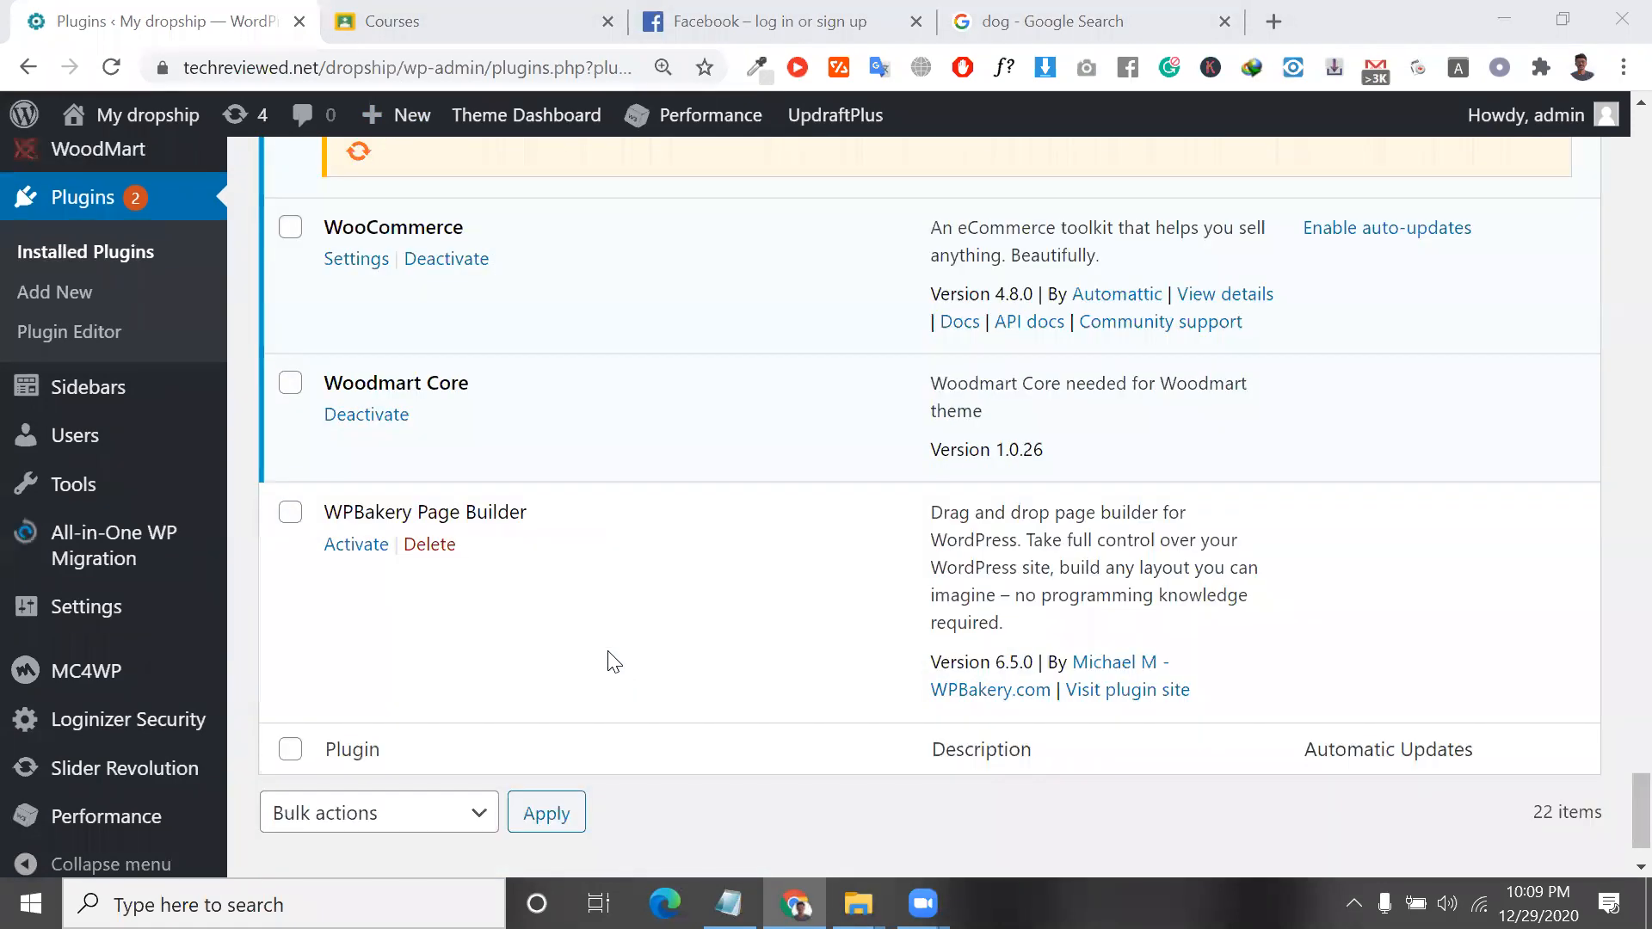
Open the Facebook for WooCommerce configuration page and get started with the Facebook integration.
{"action": "scroll", "coordinate": [608, 664], "scroll_direction": "up", "scroll_amount": 4}
{"action": "scroll", "coordinate": [609, 663], "scroll_direction": "up", "scroll_amount": 15}
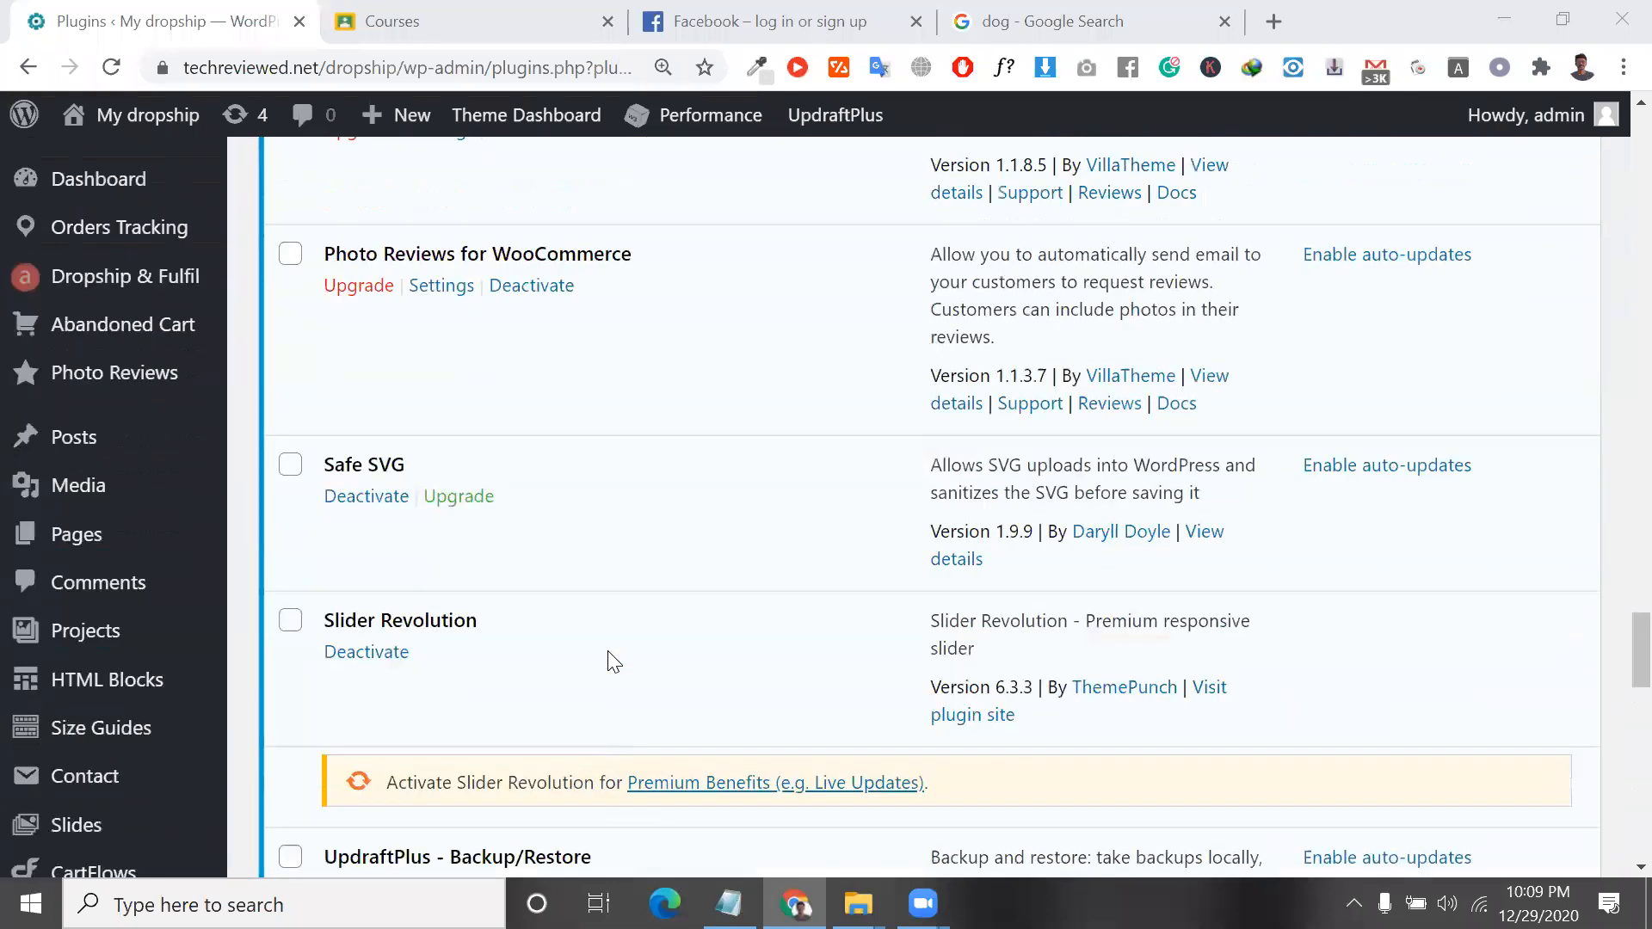
{"action": "scroll", "coordinate": [540, 522], "scroll_direction": "up", "scroll_amount": 10}
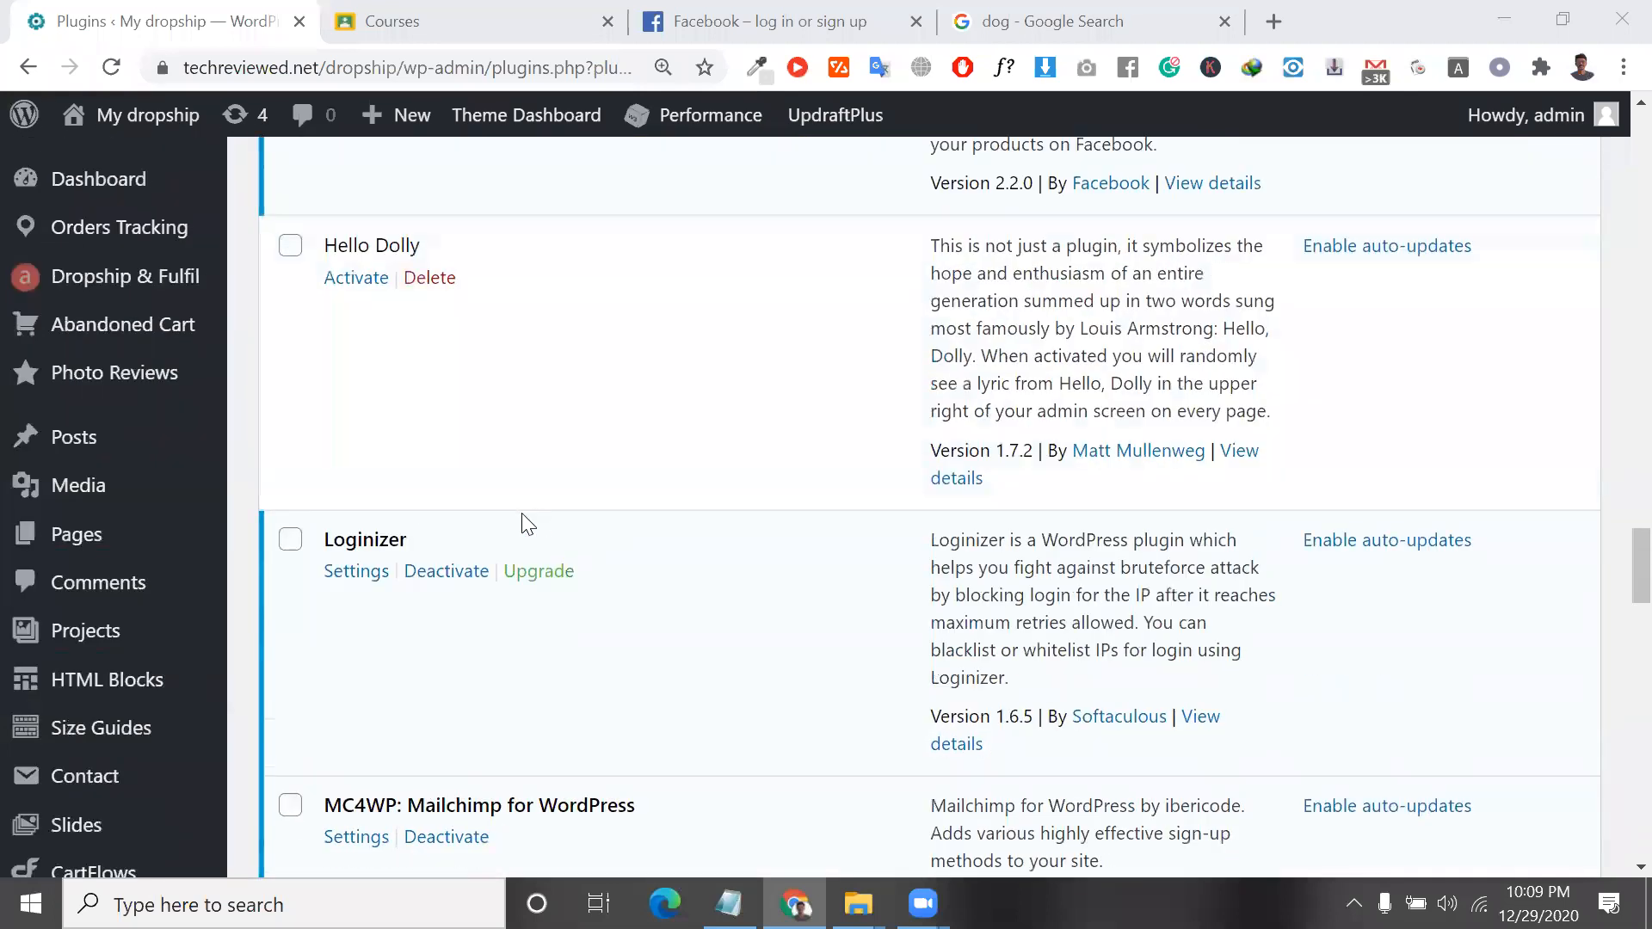
{"action": "left_click", "coordinate": [358, 527]}
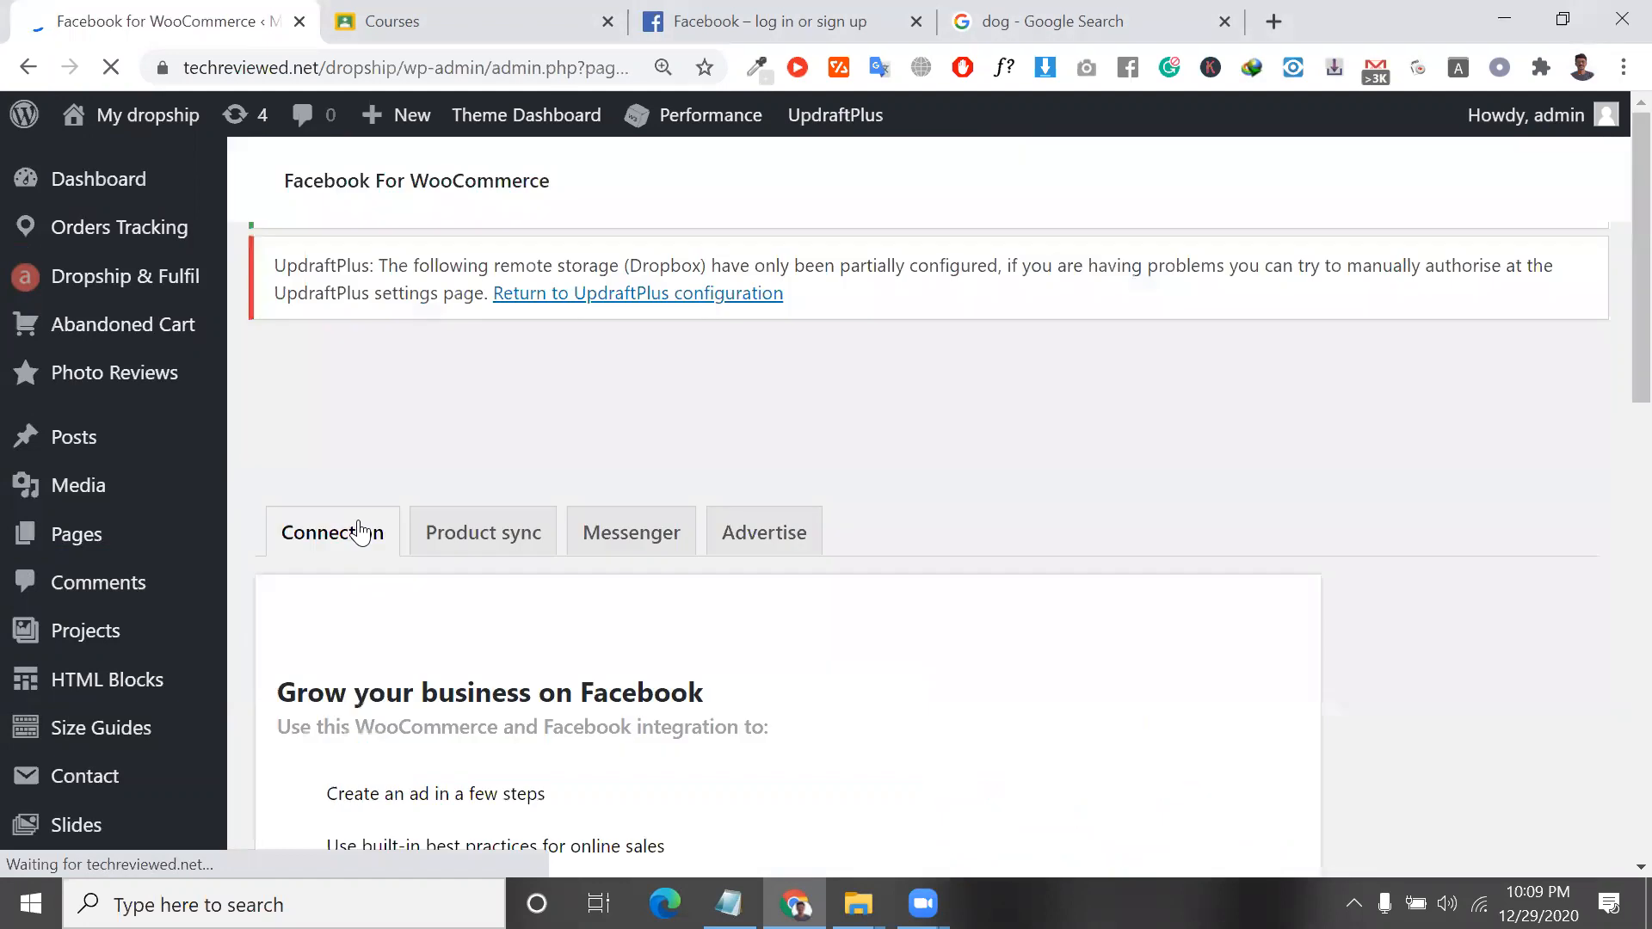
{"action": "scroll", "coordinate": [360, 531], "scroll_direction": "down", "scroll_amount": 13}
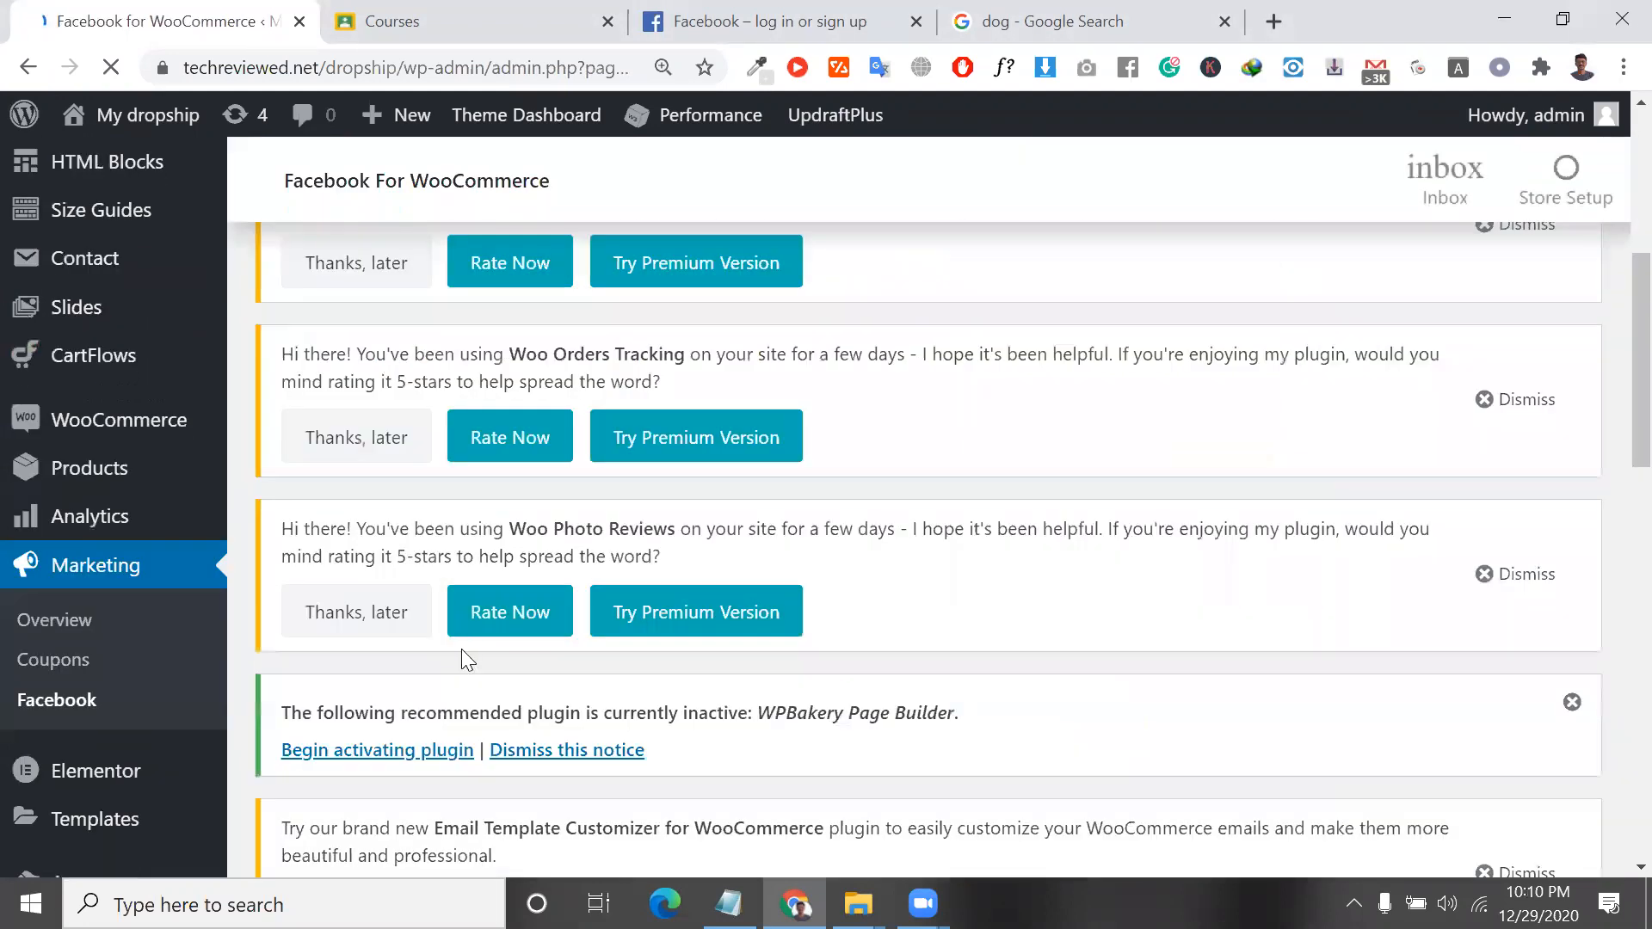
{"action": "scroll", "coordinate": [551, 706], "scroll_direction": "down", "scroll_amount": 10}
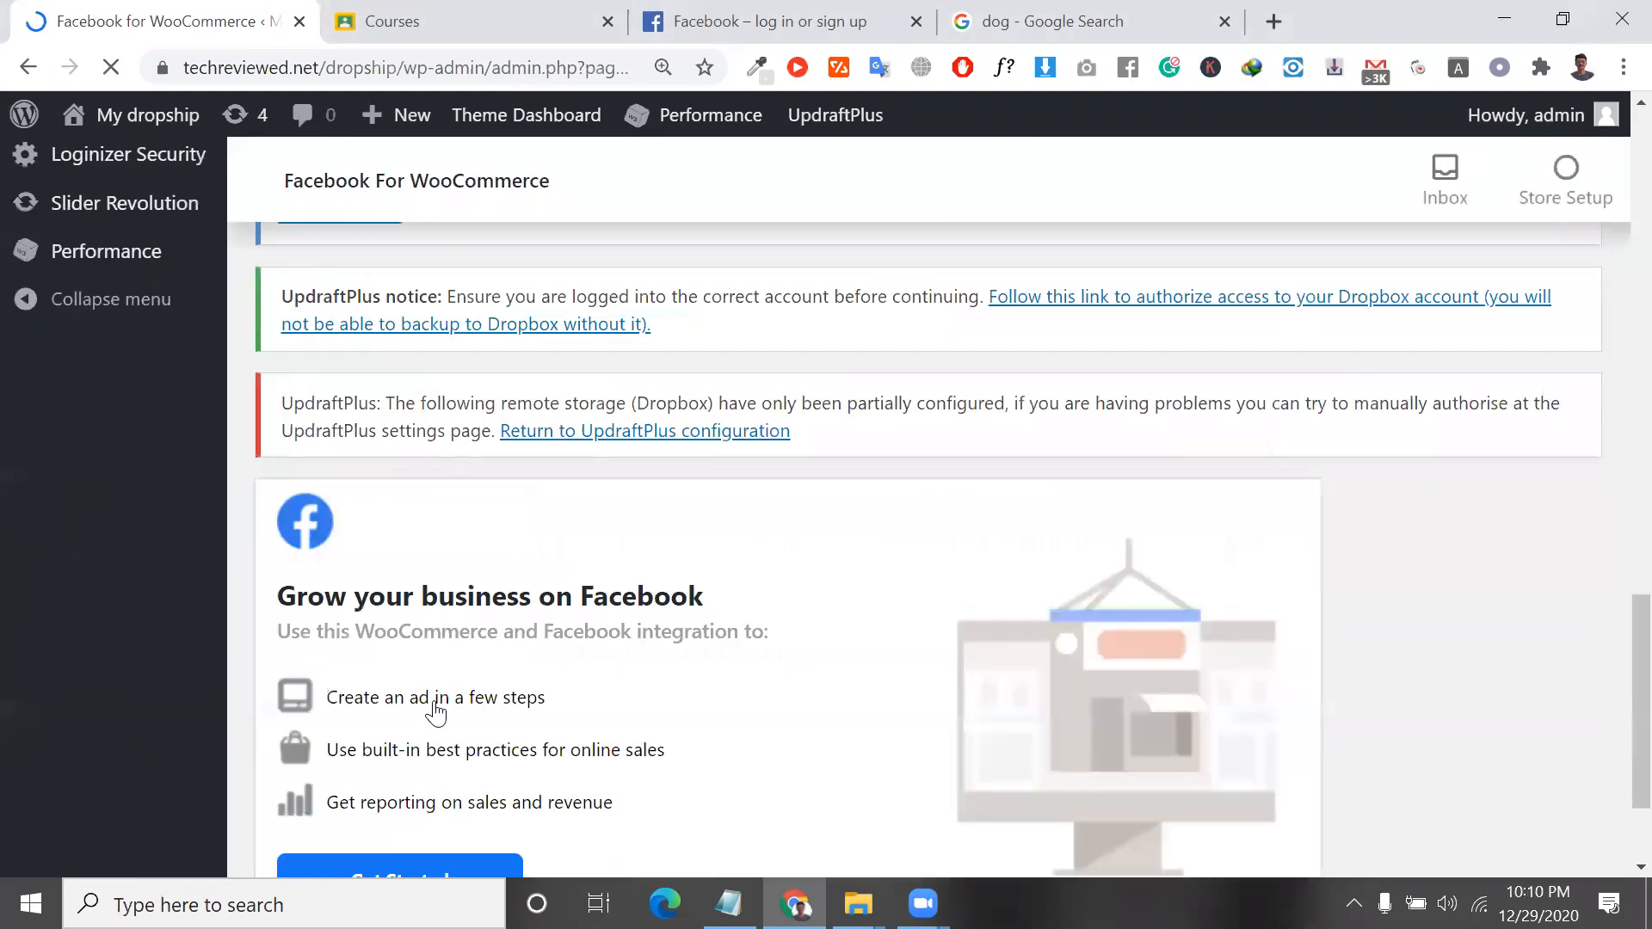
{"action": "left_click", "coordinate": [437, 705]}
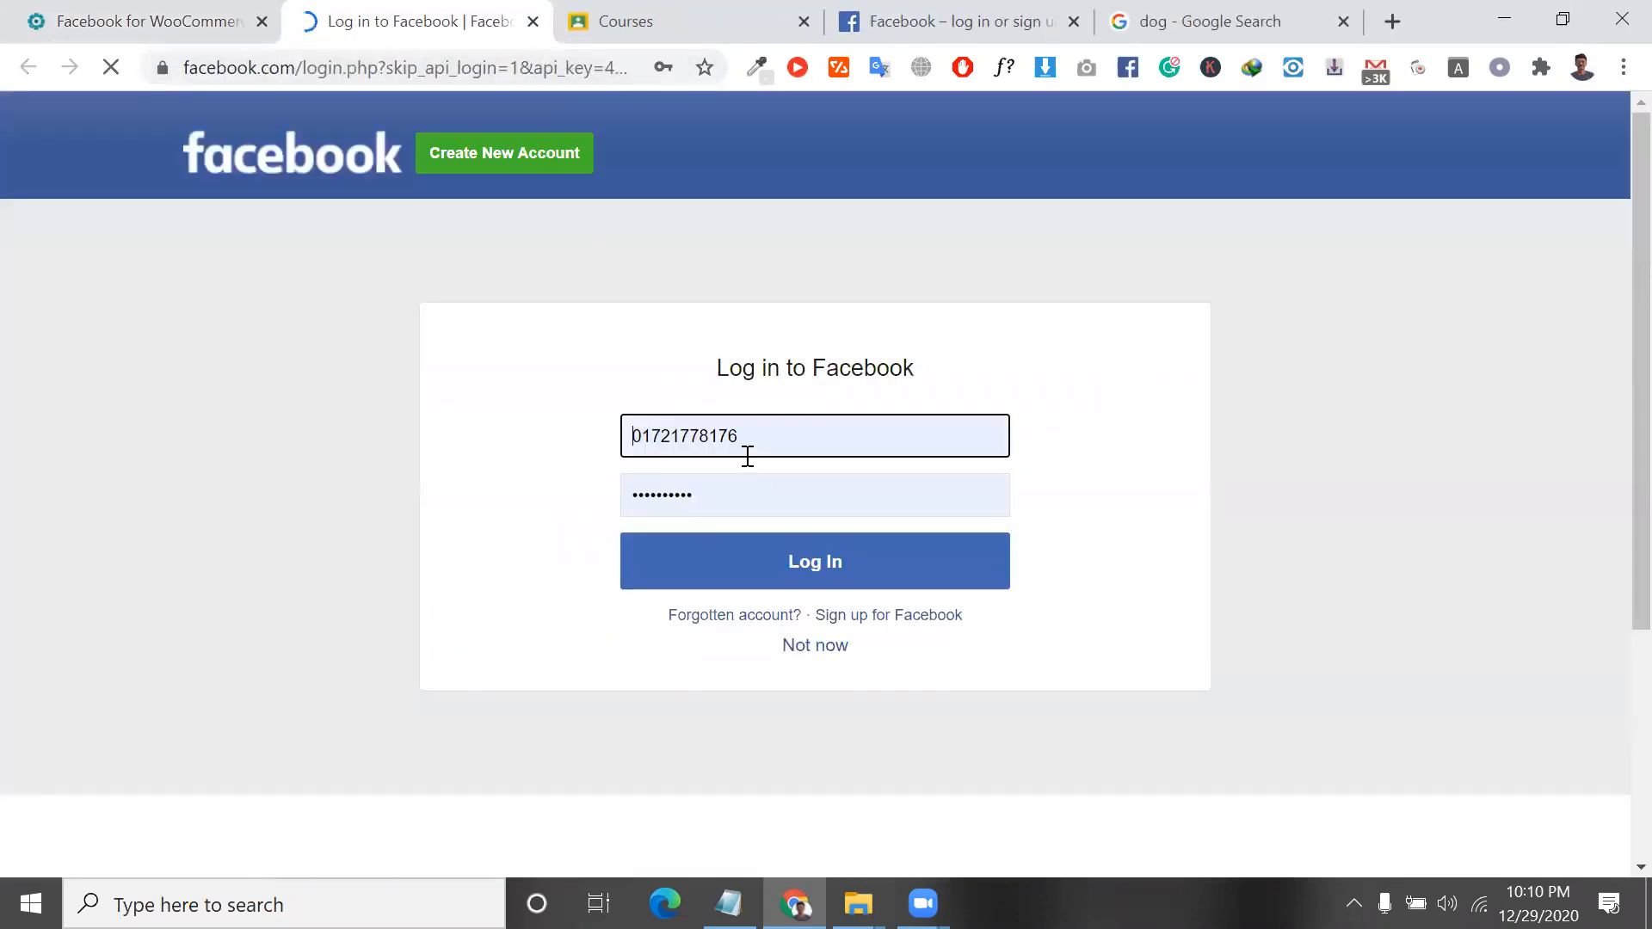
Return to the Facebook for WooCommerce page in WordPress and review the "Grow your business on Facebook" section and the admin notices.
{"action": "left_click", "coordinate": [145, 10]}
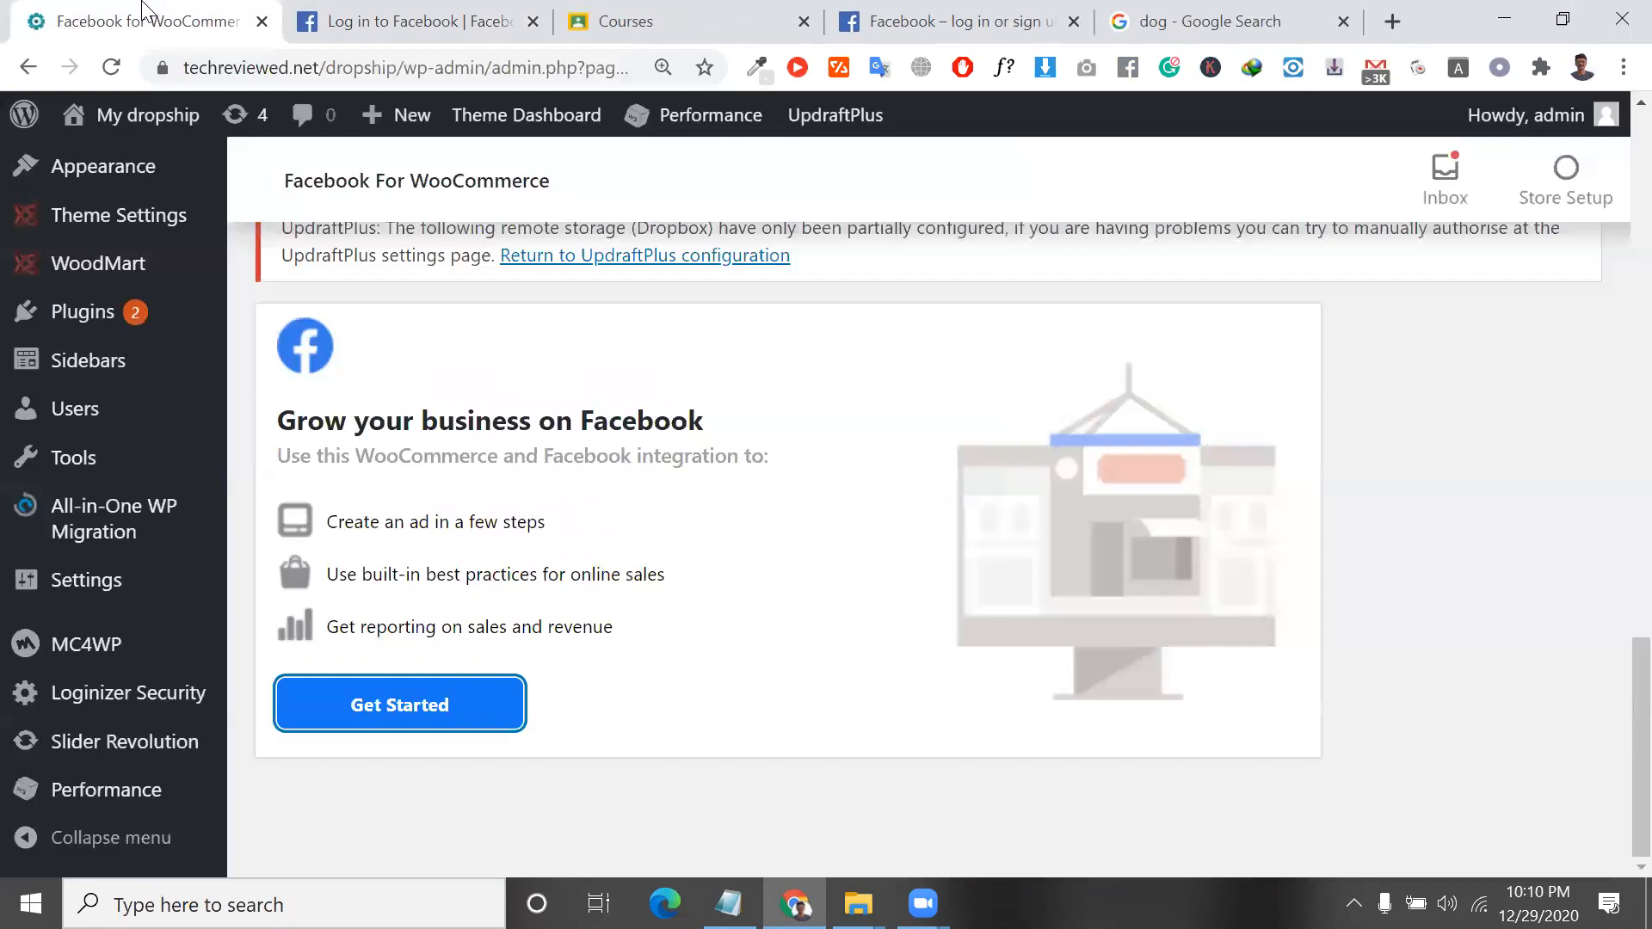
{"action": "scroll", "coordinate": [412, 524], "scroll_direction": "up", "scroll_amount": 2}
{"action": "scroll", "coordinate": [438, 535], "scroll_direction": "up", "scroll_amount": 1}
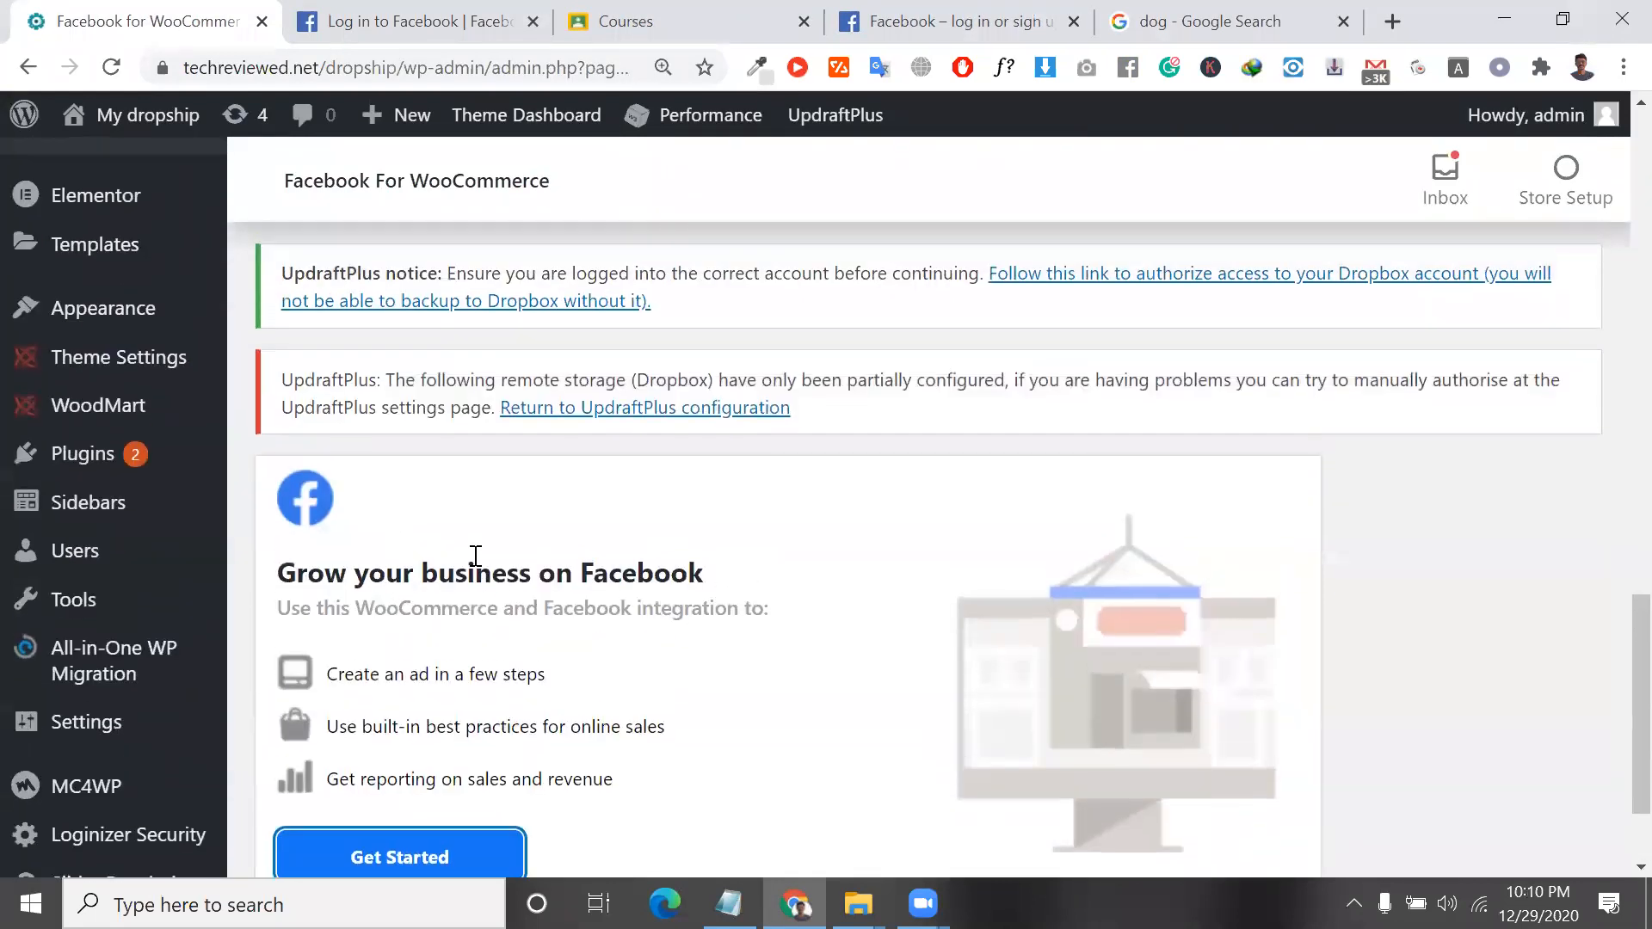
{"action": "left_click_drag", "start_coordinate": [571, 608], "coordinate": [269, 568]}
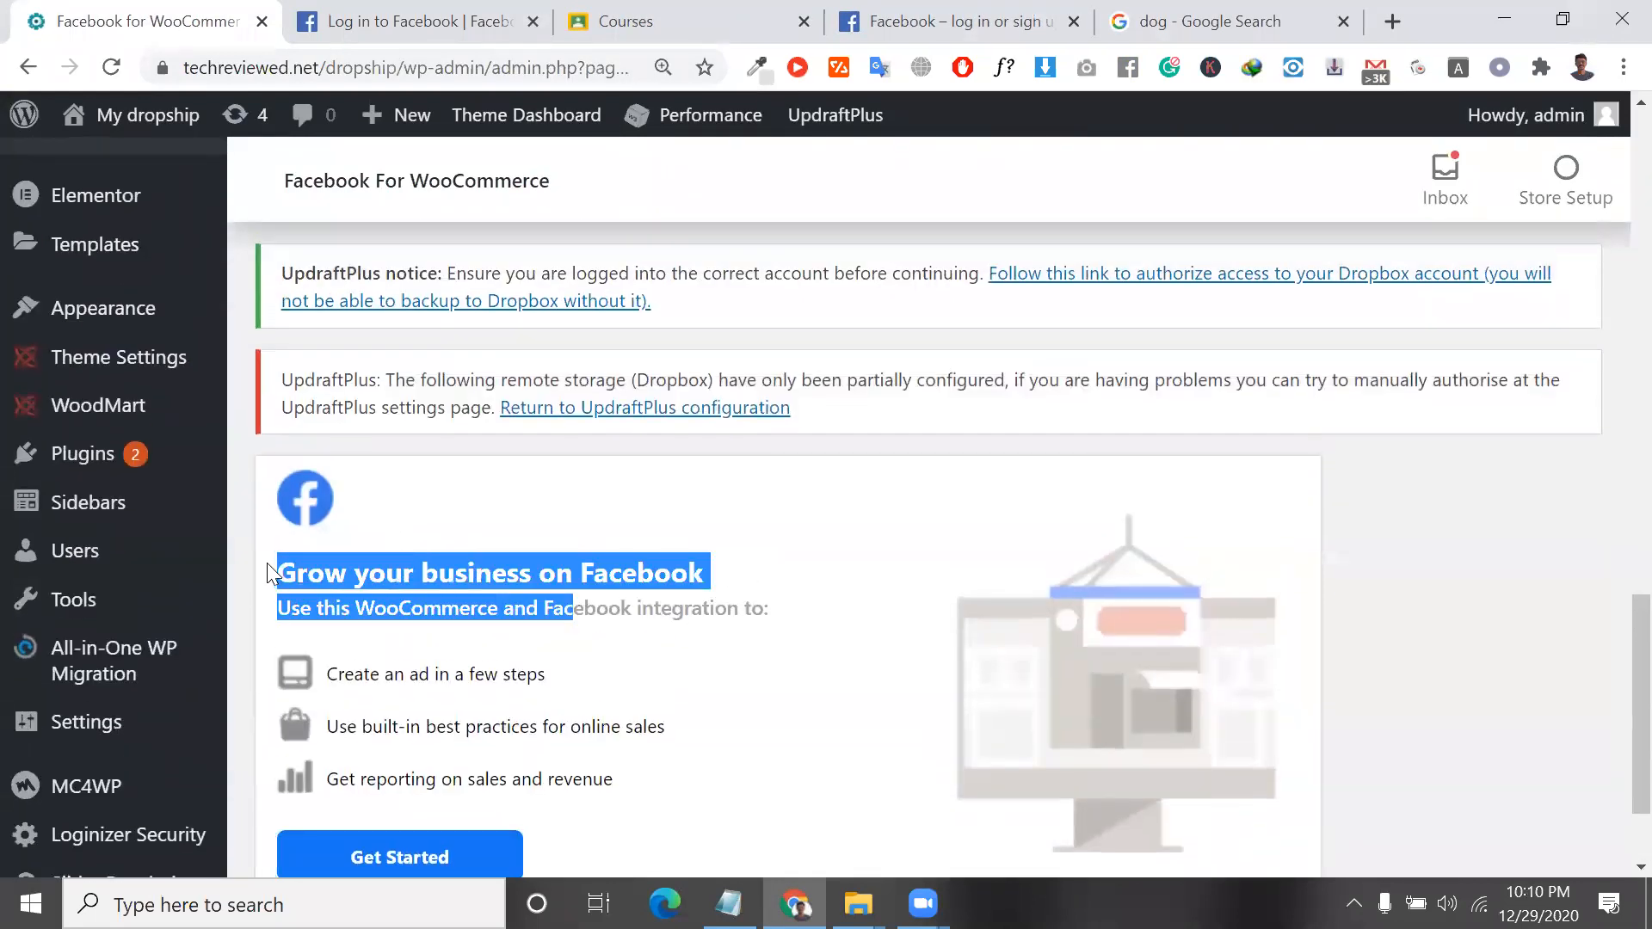
{"action": "triple_click", "coordinate": [621, 570]}
{"action": "scroll", "coordinate": [624, 575], "scroll_direction": "up", "scroll_amount": 1}
{"action": "scroll", "coordinate": [624, 575], "scroll_direction": "up", "scroll_amount": 8}
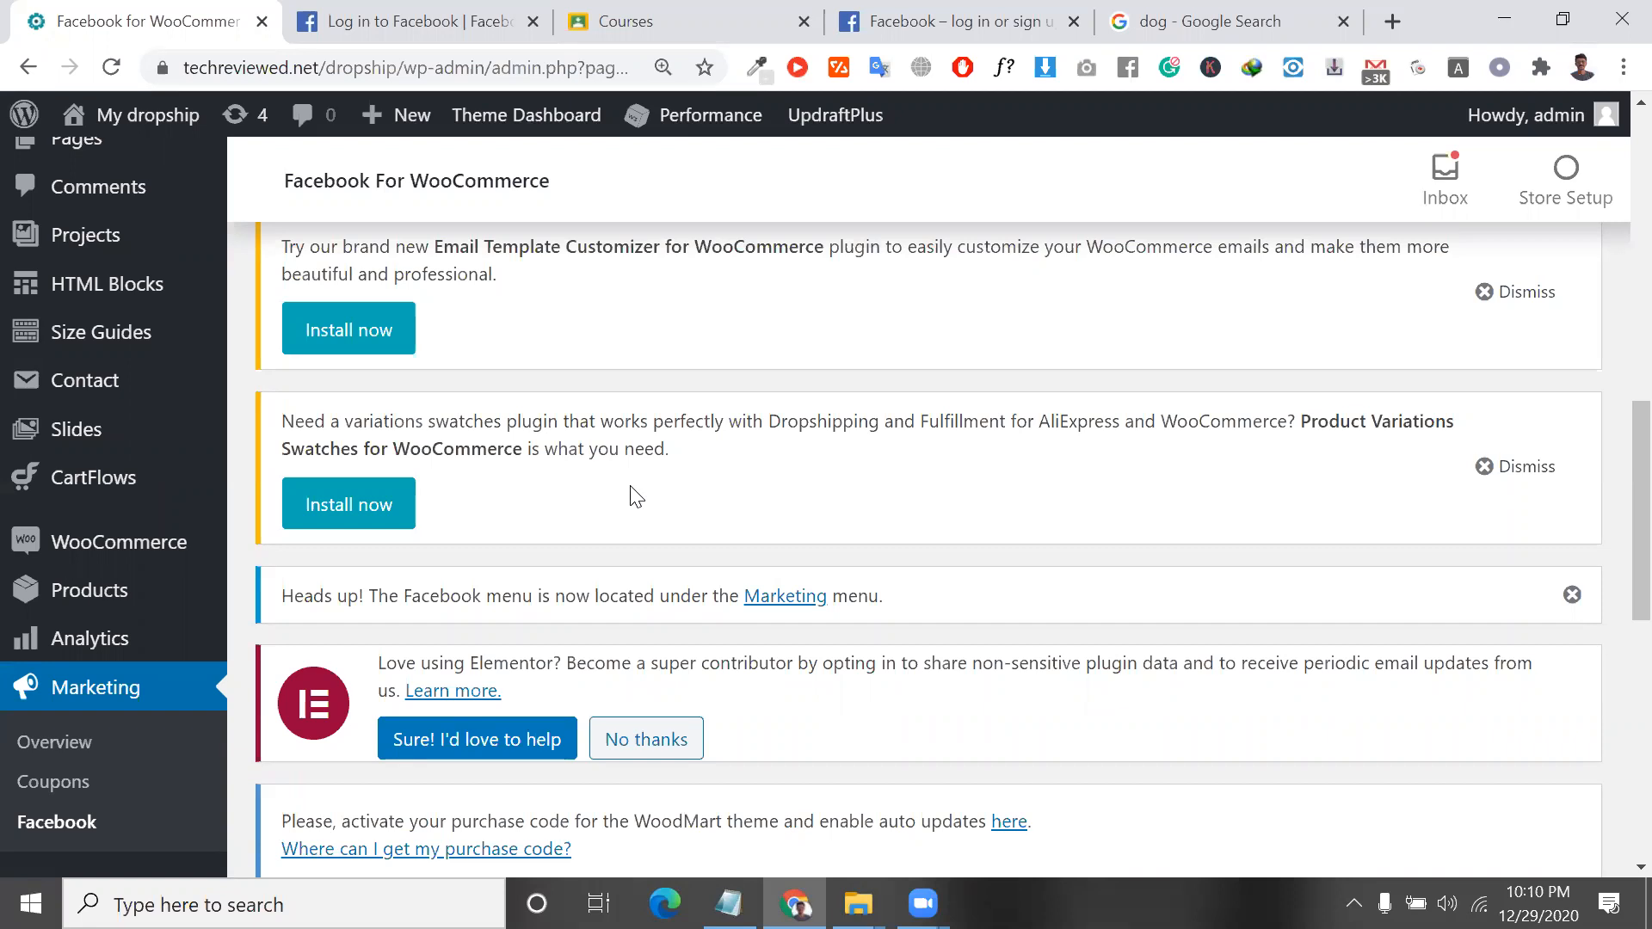
{"action": "scroll", "coordinate": [635, 497], "scroll_direction": "down", "scroll_amount": 11}
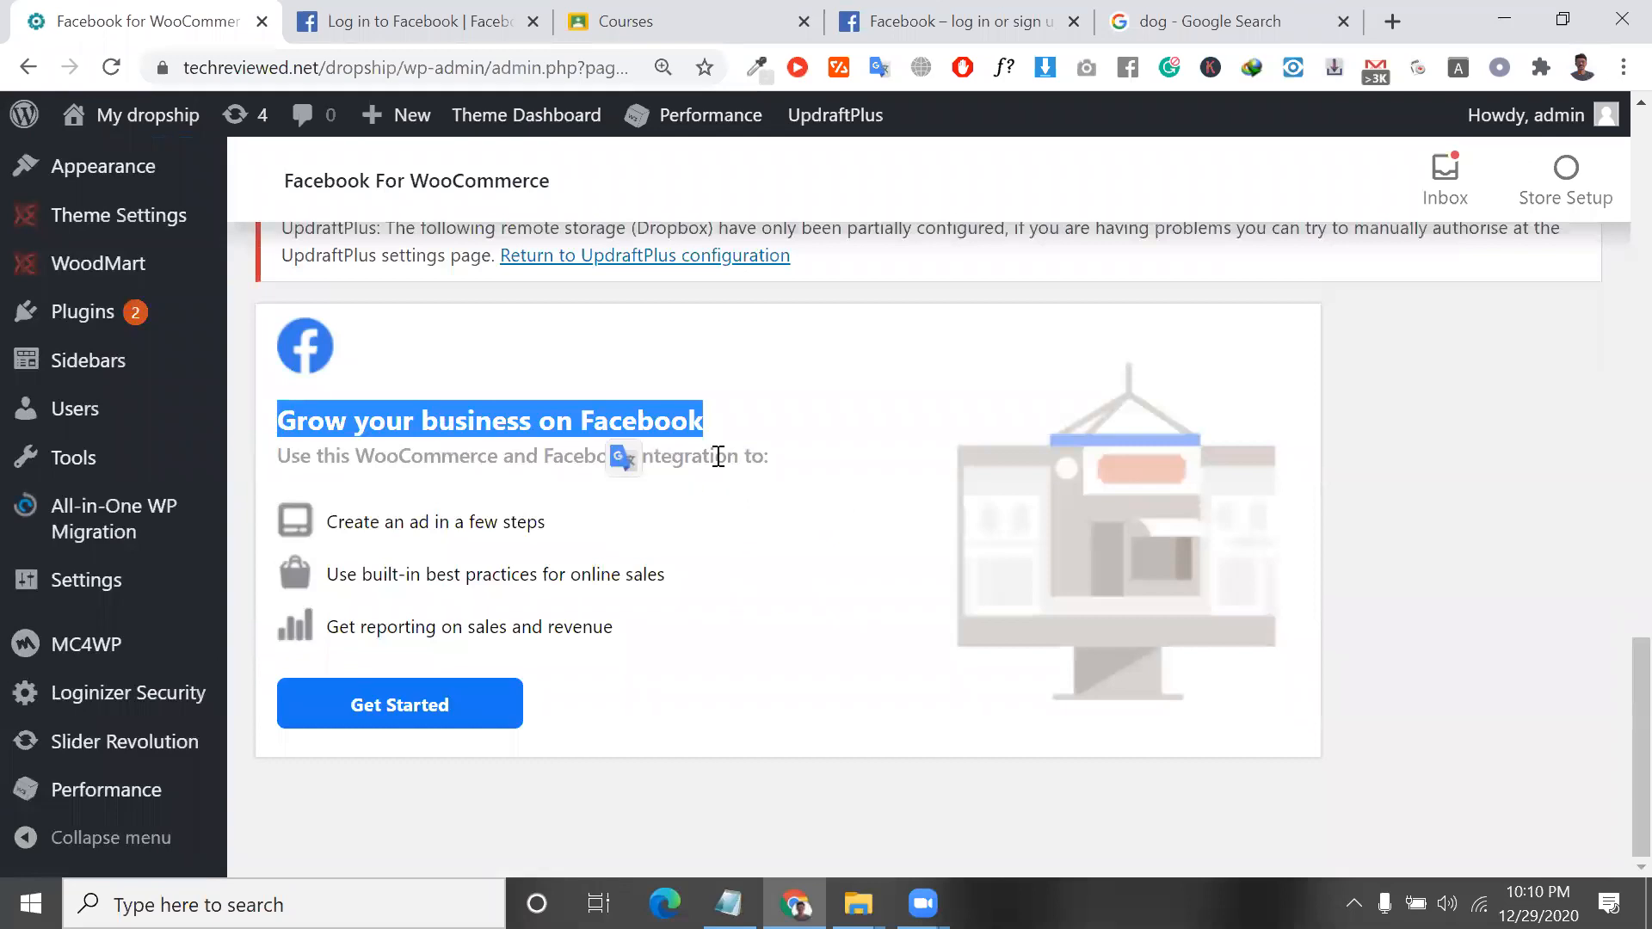
Read the Facebook integration's introduction and its benefits, including reporting on sales and revenue.
{"action": "triple_click", "coordinate": [715, 461]}
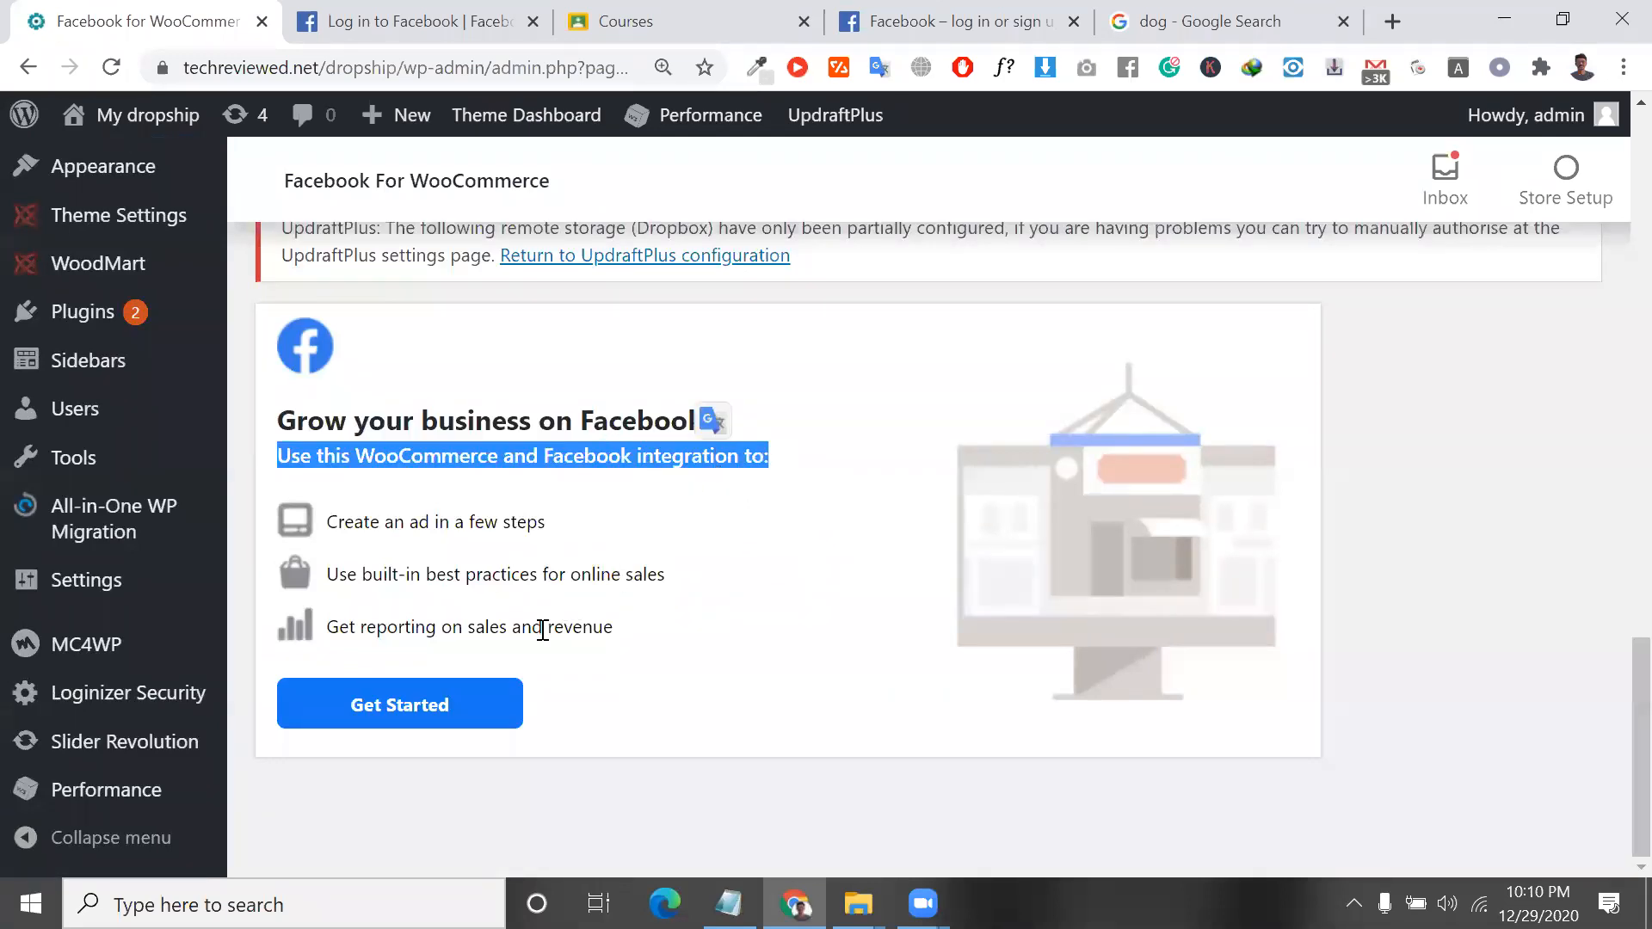
{"action": "triple_click", "coordinate": [543, 630]}
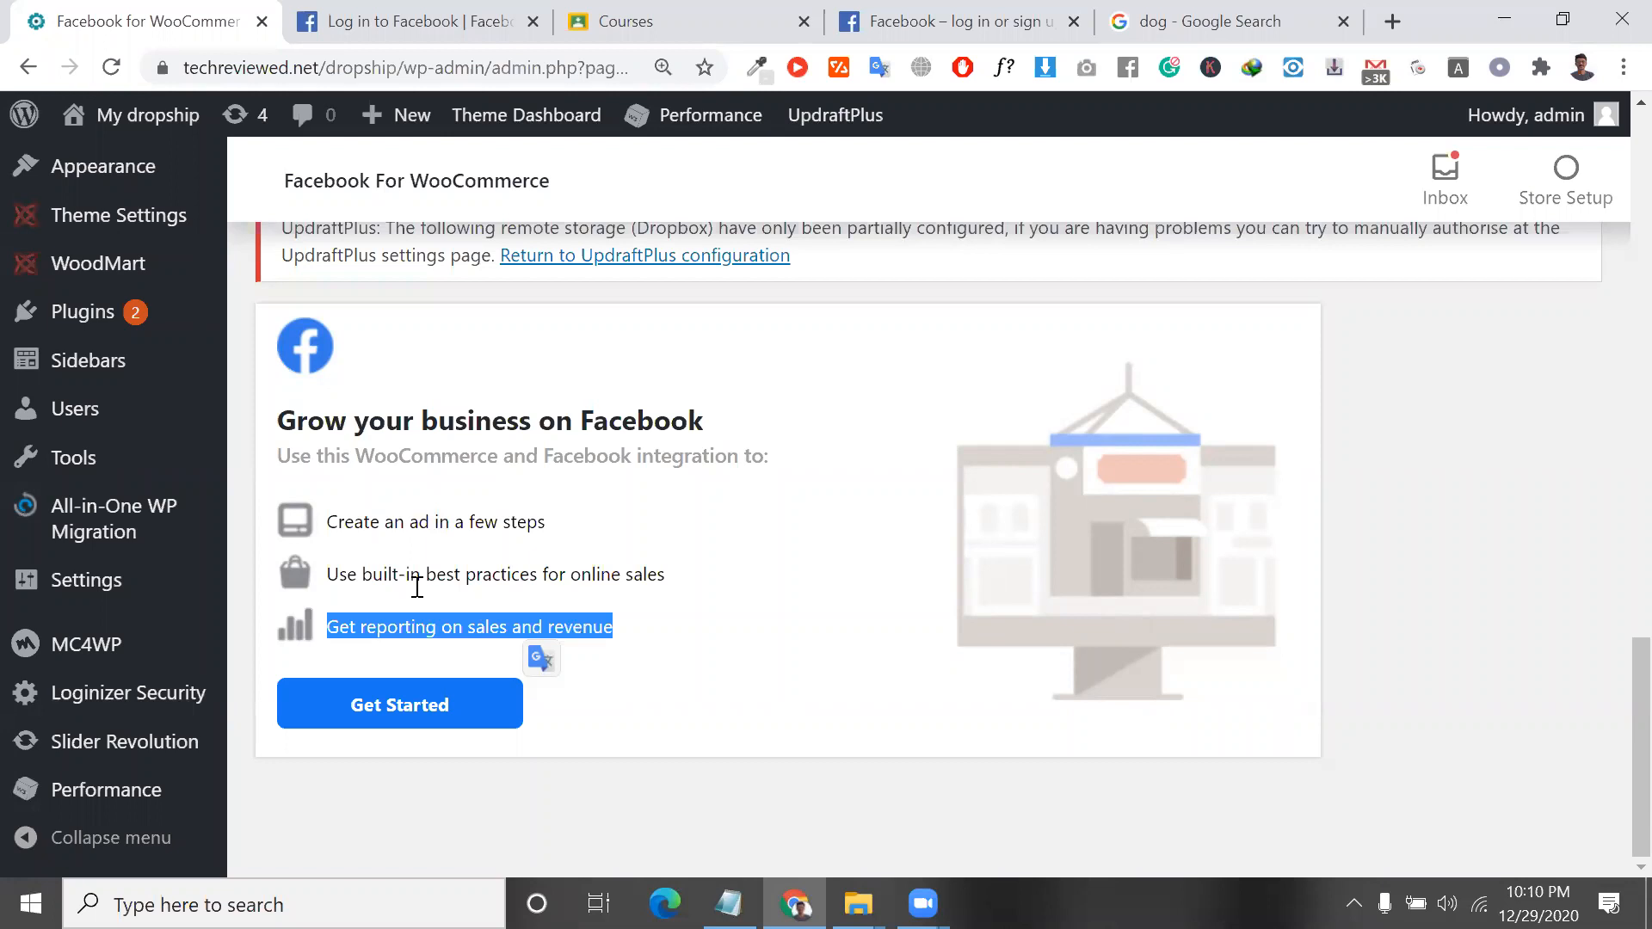
{"action": "scroll", "coordinate": [435, 579], "scroll_direction": "up", "scroll_amount": 20}
Open the page for adding new plugins and search the plugin directory for "google kit".
{"action": "mouse_move", "coordinate": [67, 688]}
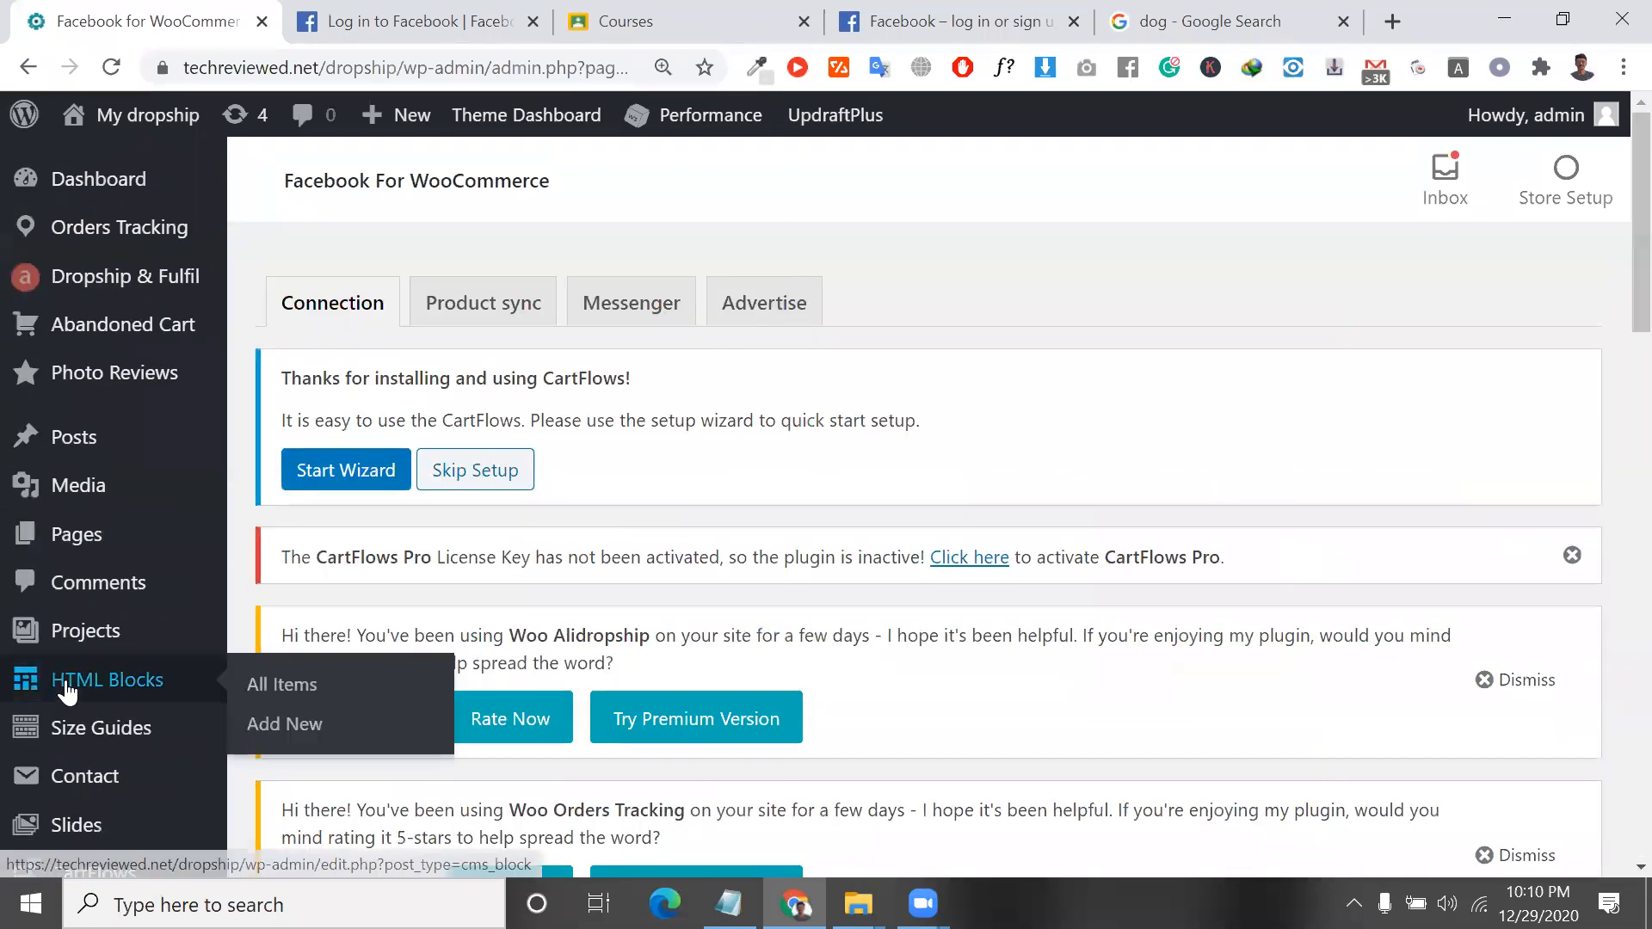
{"action": "scroll", "coordinate": [66, 680], "scroll_direction": "down", "scroll_amount": 10}
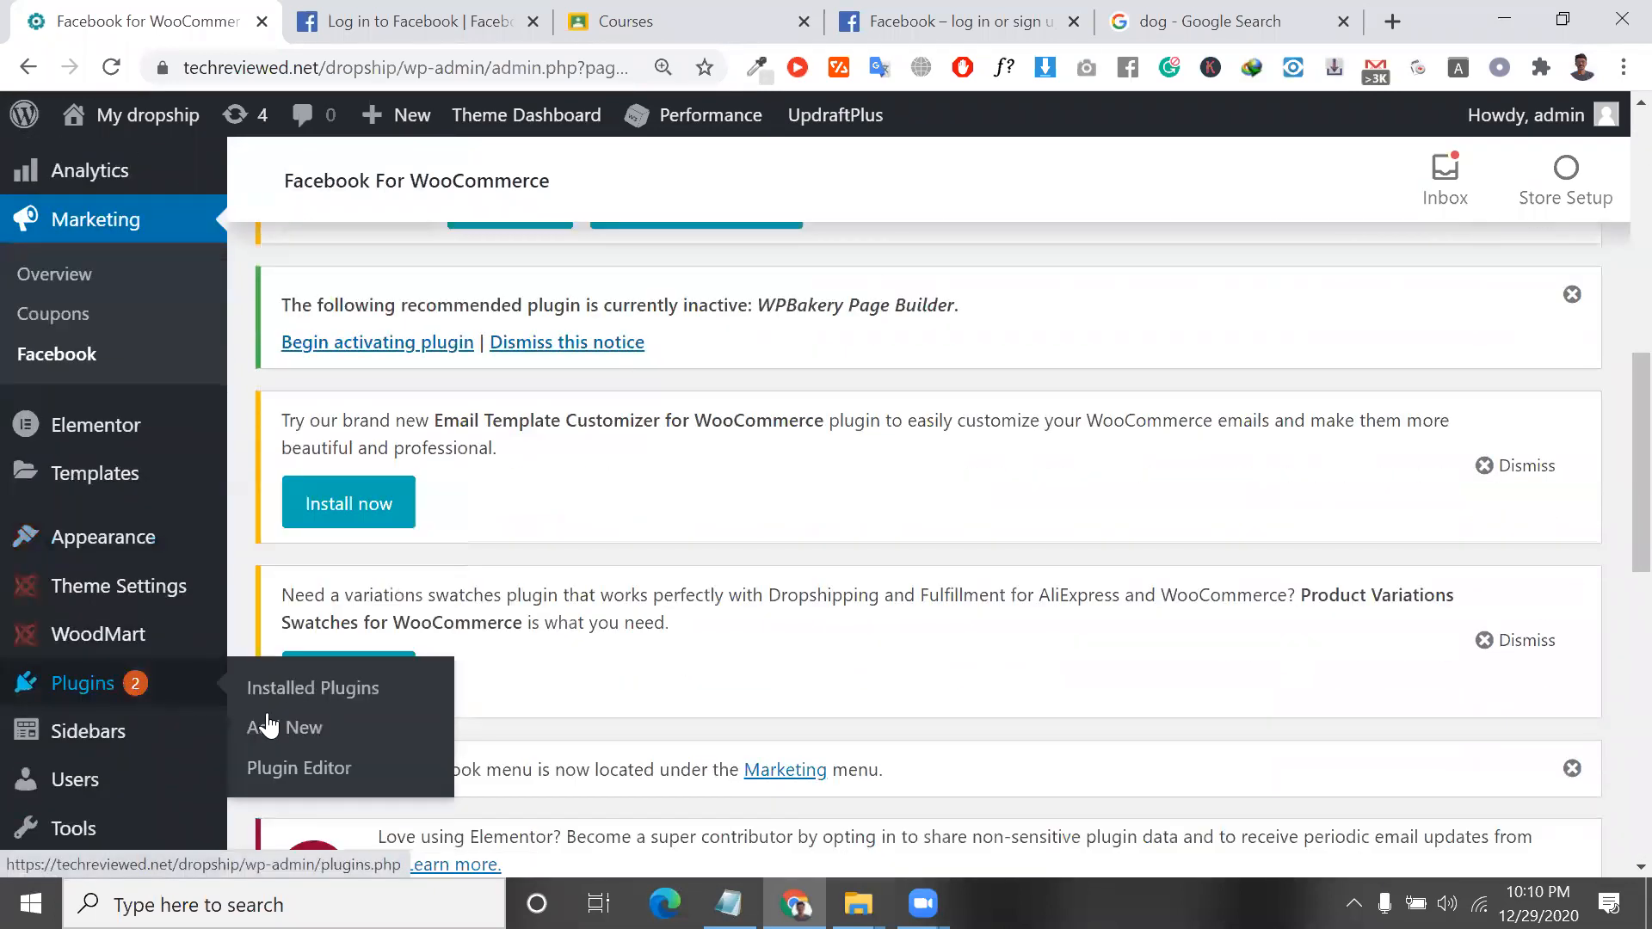
{"action": "left_click", "coordinate": [291, 738]}
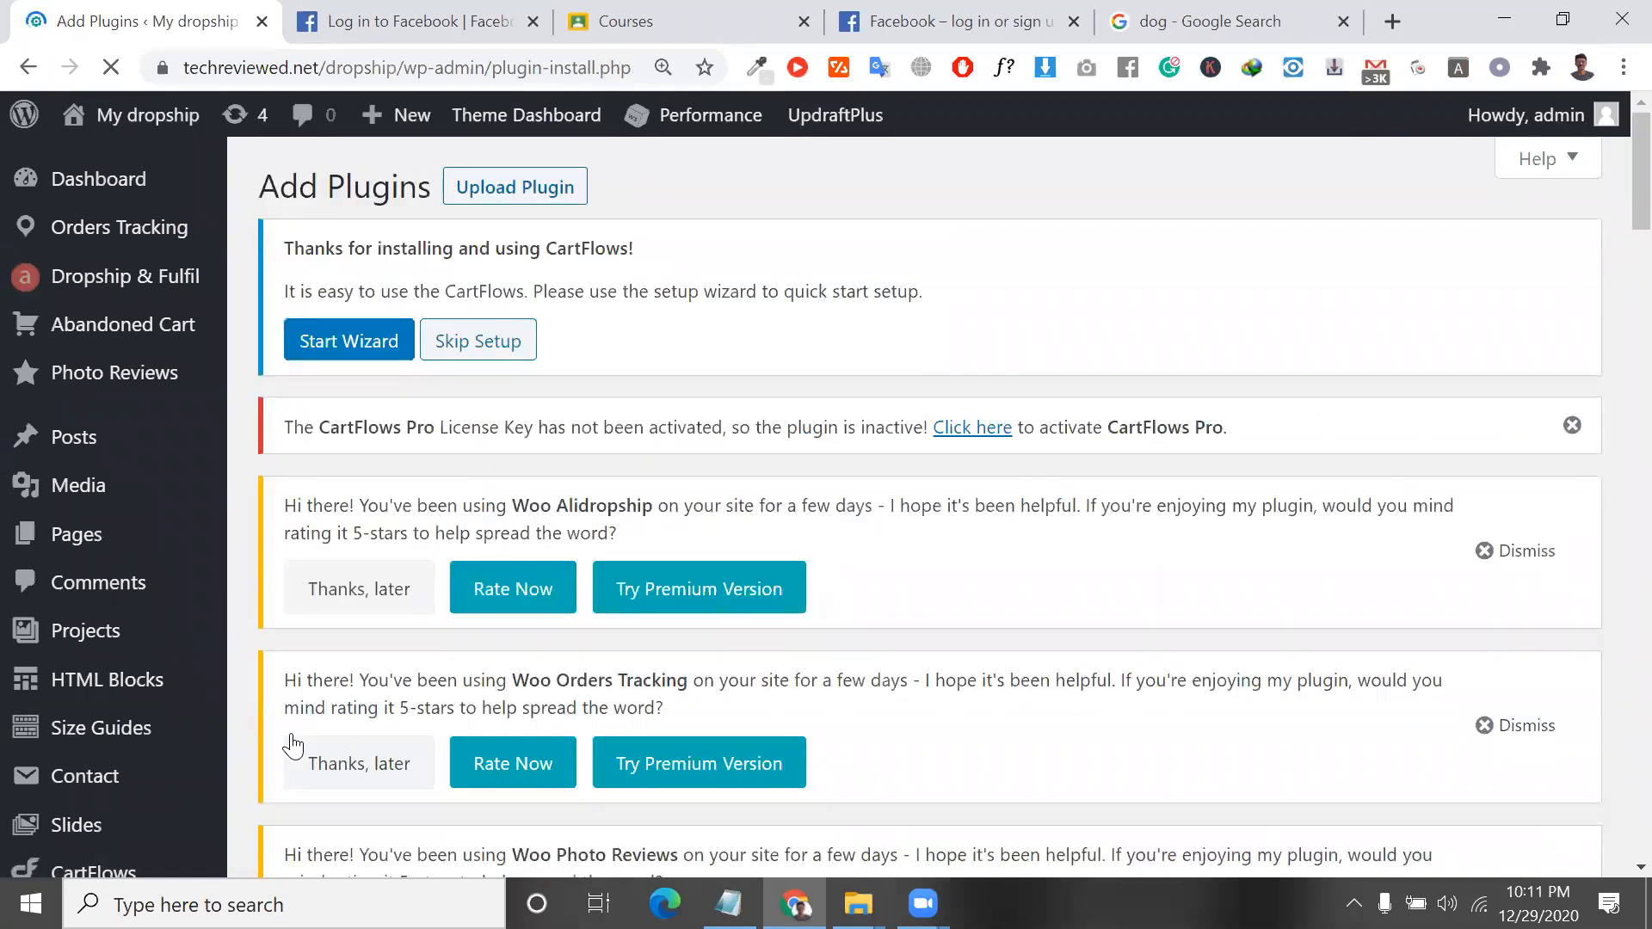
{"action": "scroll", "coordinate": [929, 663], "scroll_direction": "down", "scroll_amount": 15}
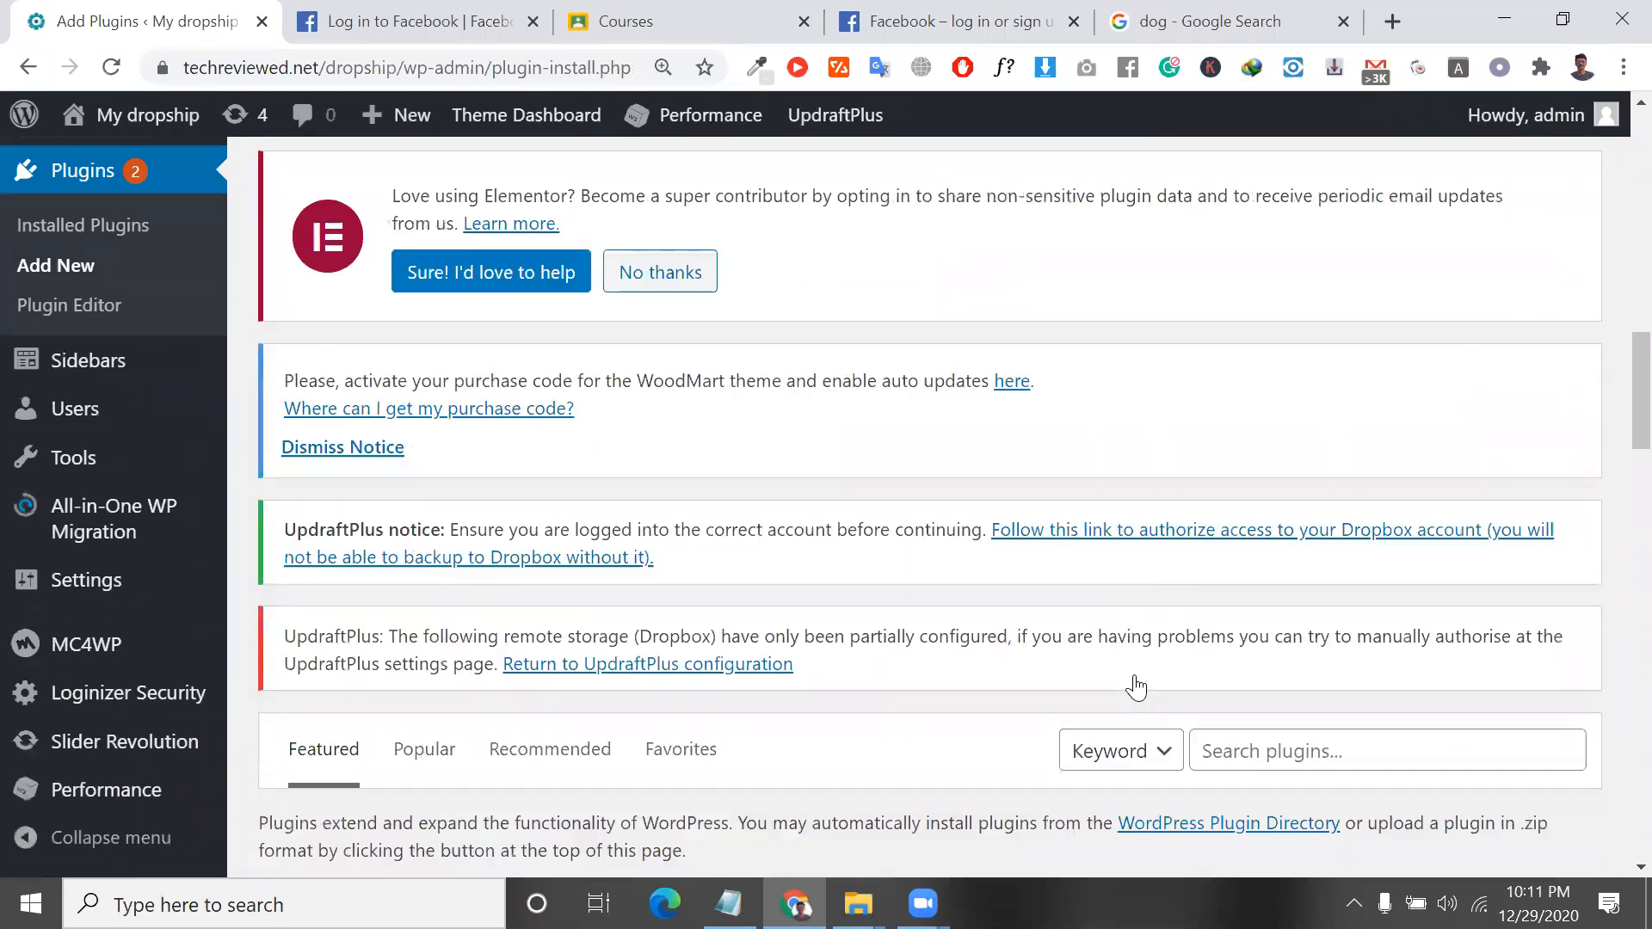
{"action": "scroll", "coordinate": [1136, 686], "scroll_direction": "down", "scroll_amount": 2}
{"action": "left_click", "coordinate": [1332, 540]}
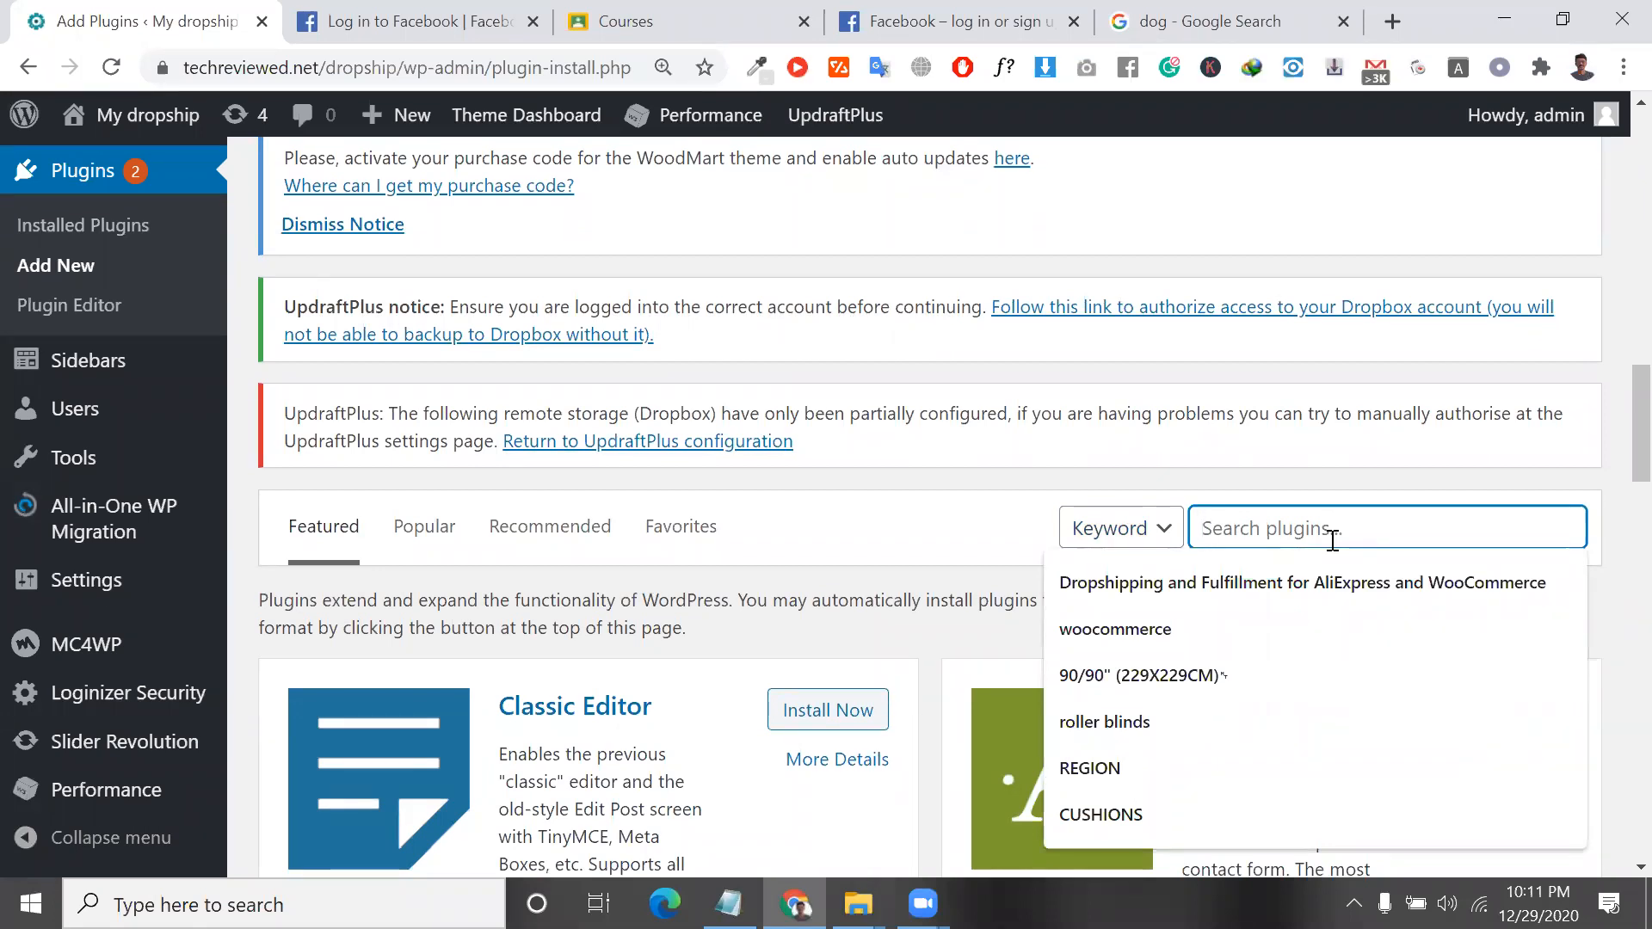
{"action": "type", "text": "google kit"}
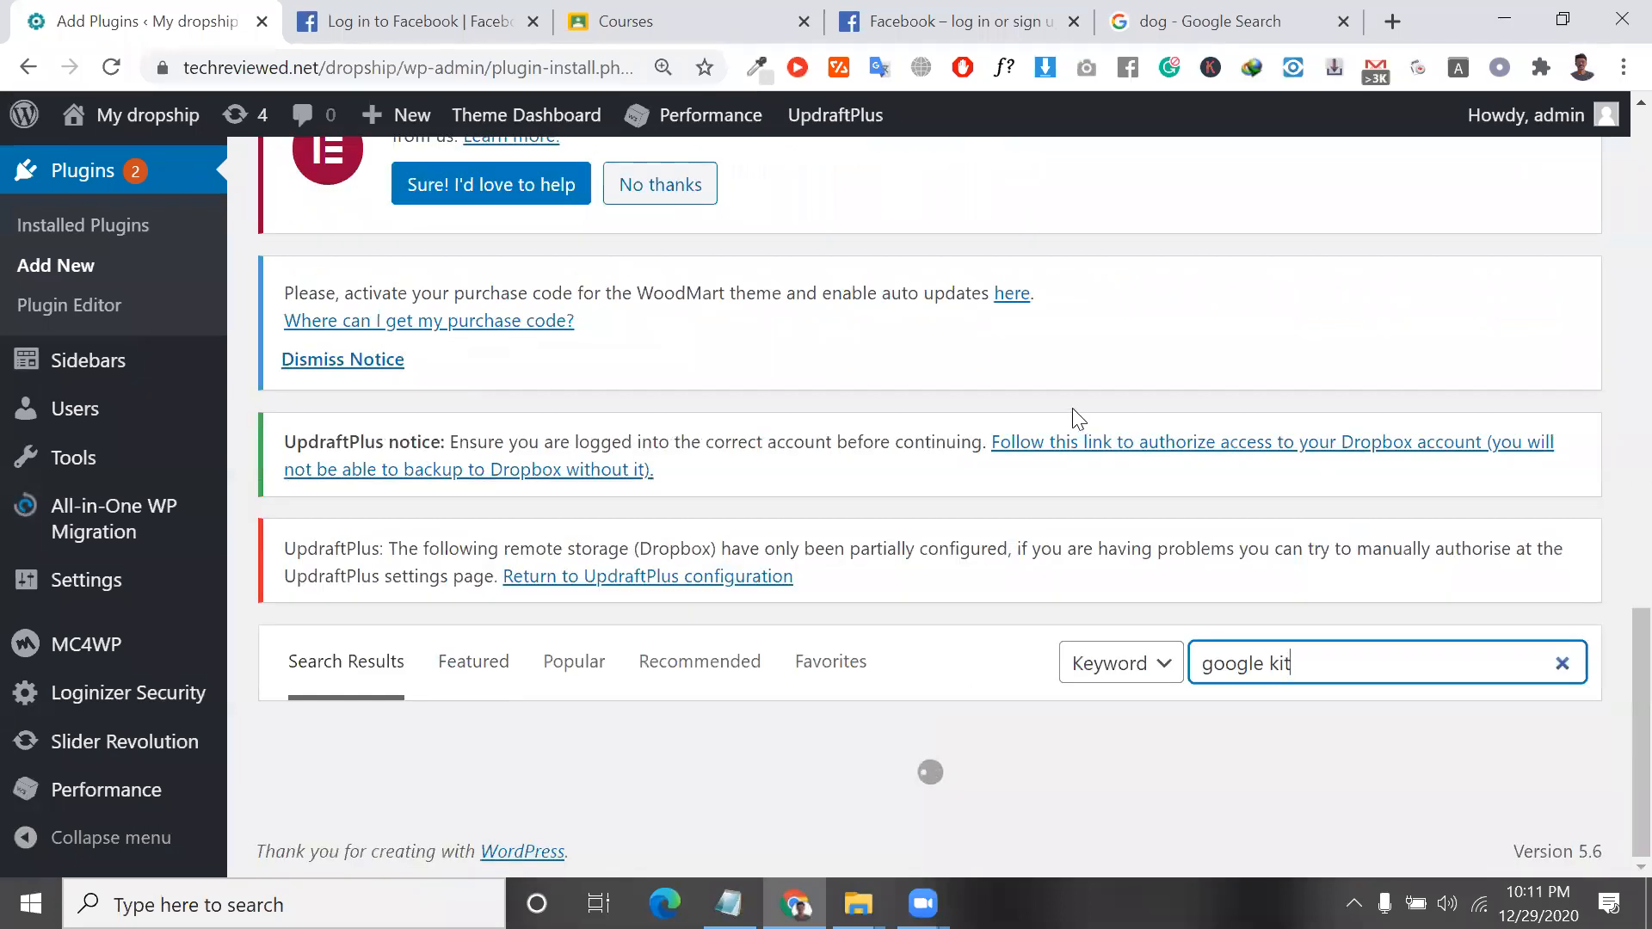
Install and activate the Site Kit by Google plugin from the search results.
{"action": "scroll", "coordinate": [1072, 410], "scroll_direction": "down", "scroll_amount": 3}
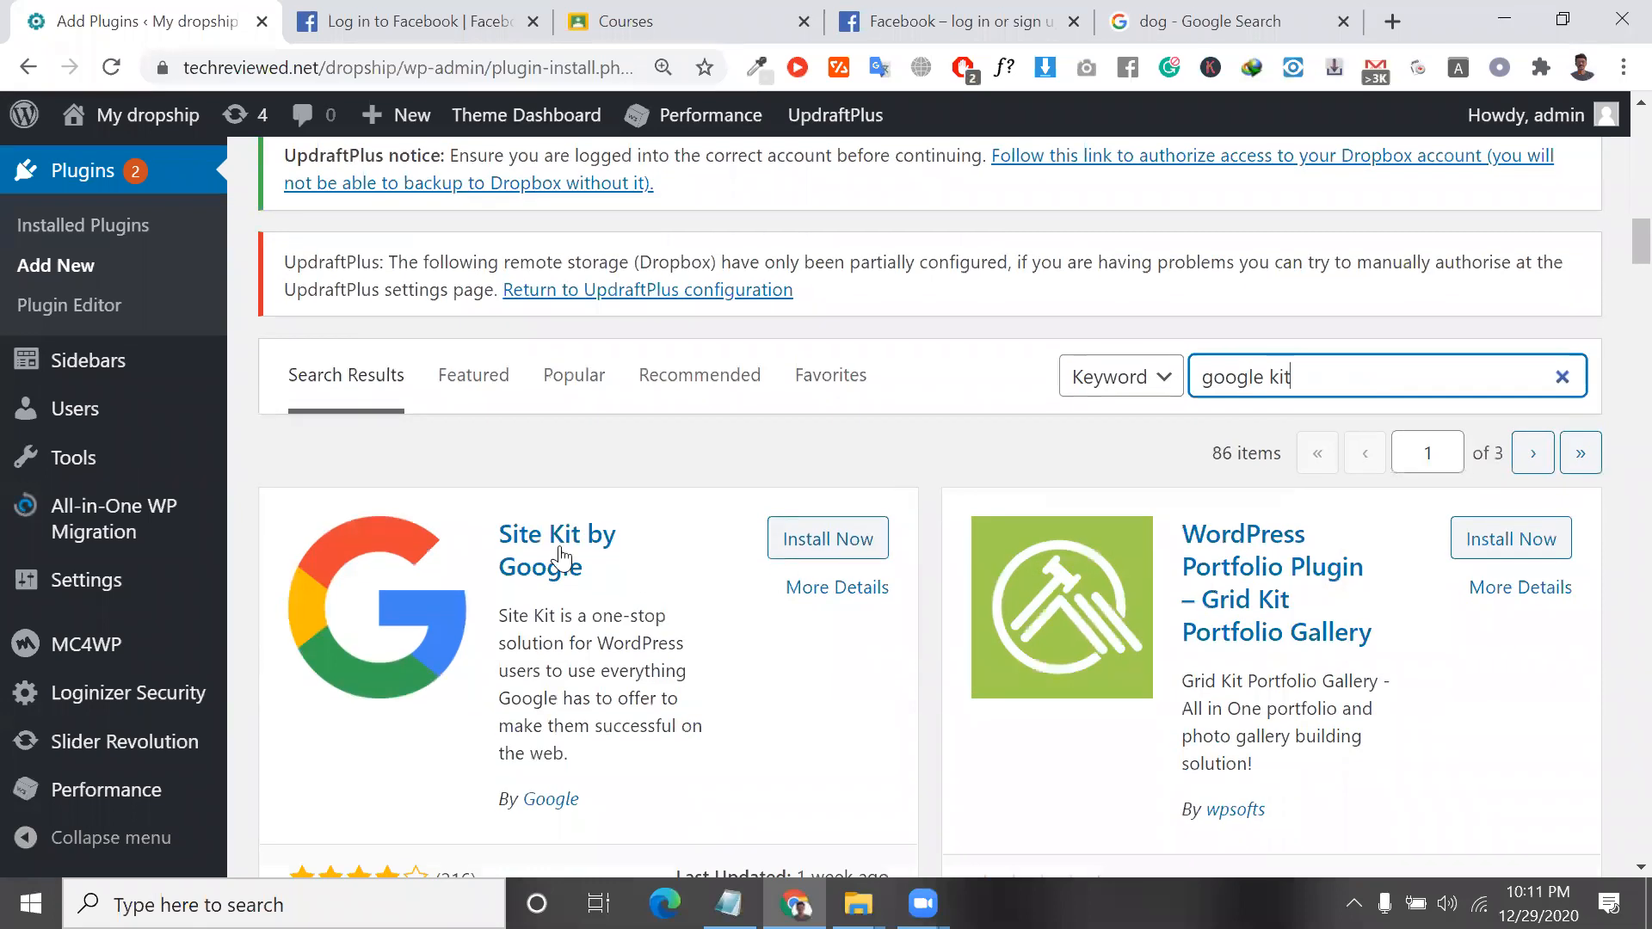
{"action": "left_click", "coordinate": [785, 541]}
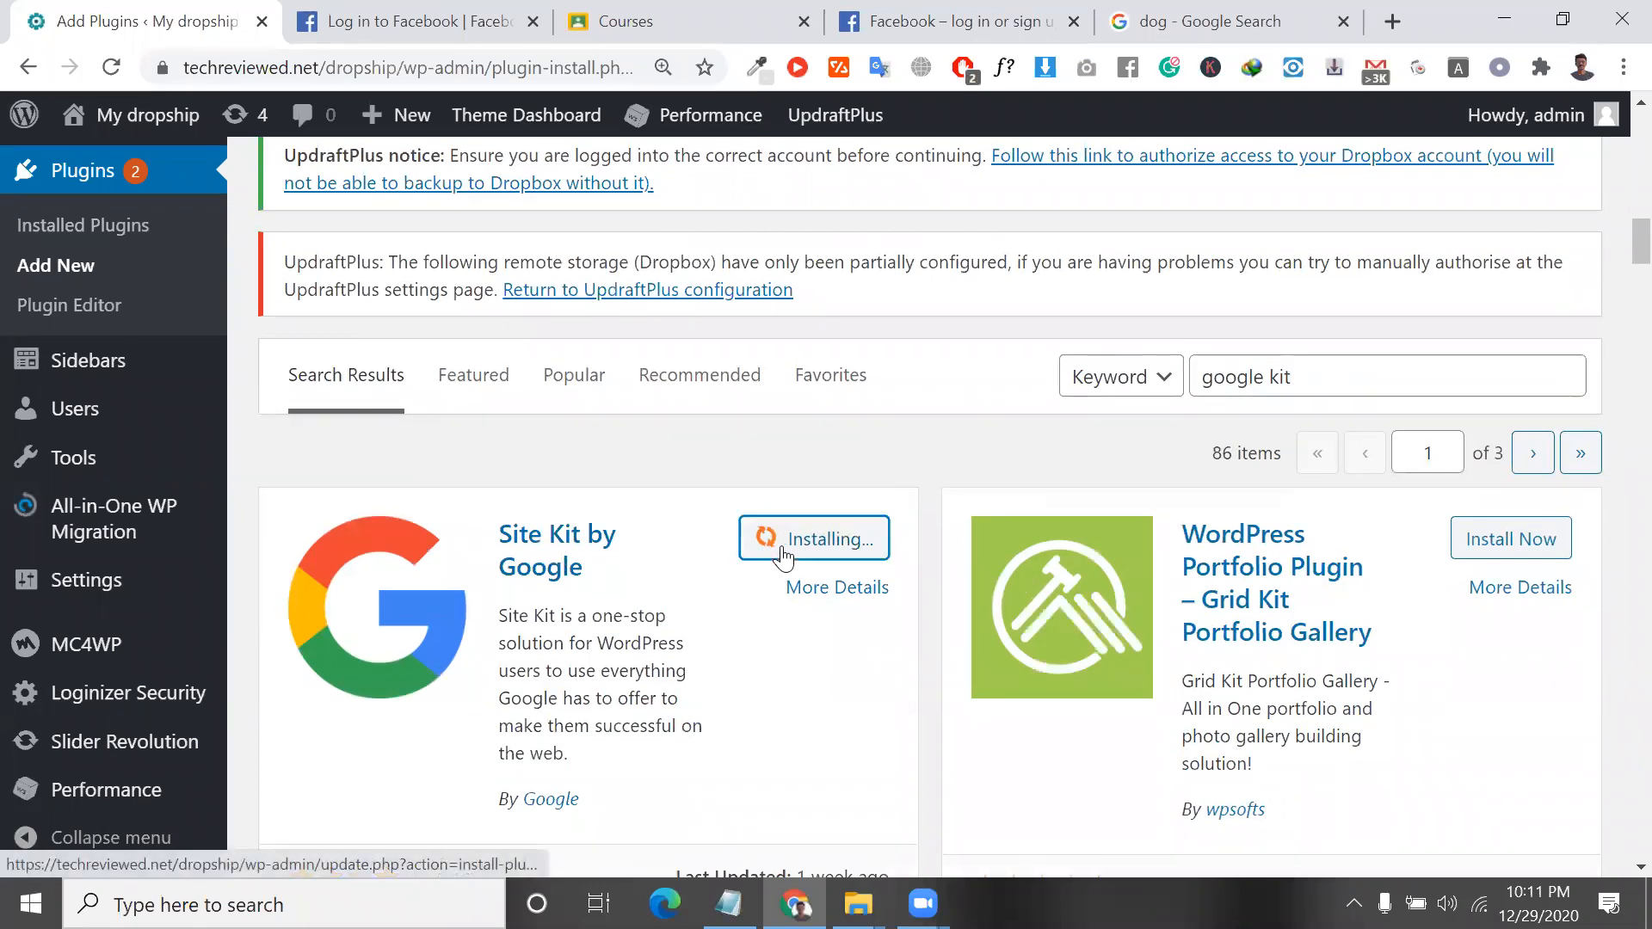
{"action": "scroll", "coordinate": [593, 725], "scroll_direction": "down", "scroll_amount": 1}
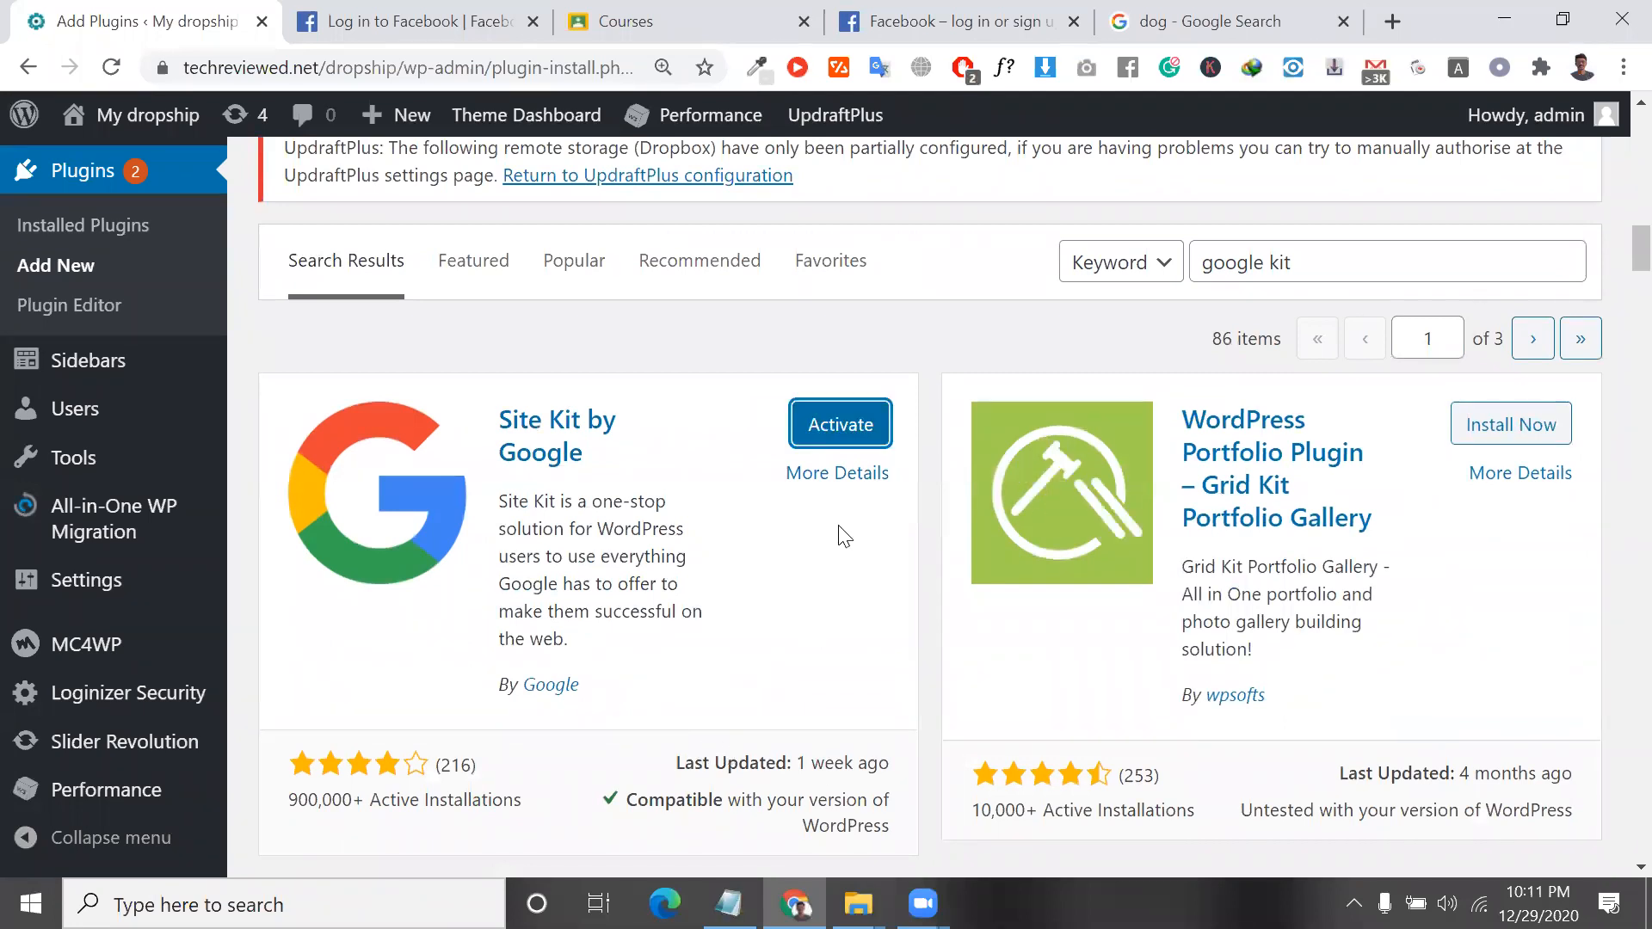
{"action": "left_click", "coordinate": [870, 438]}
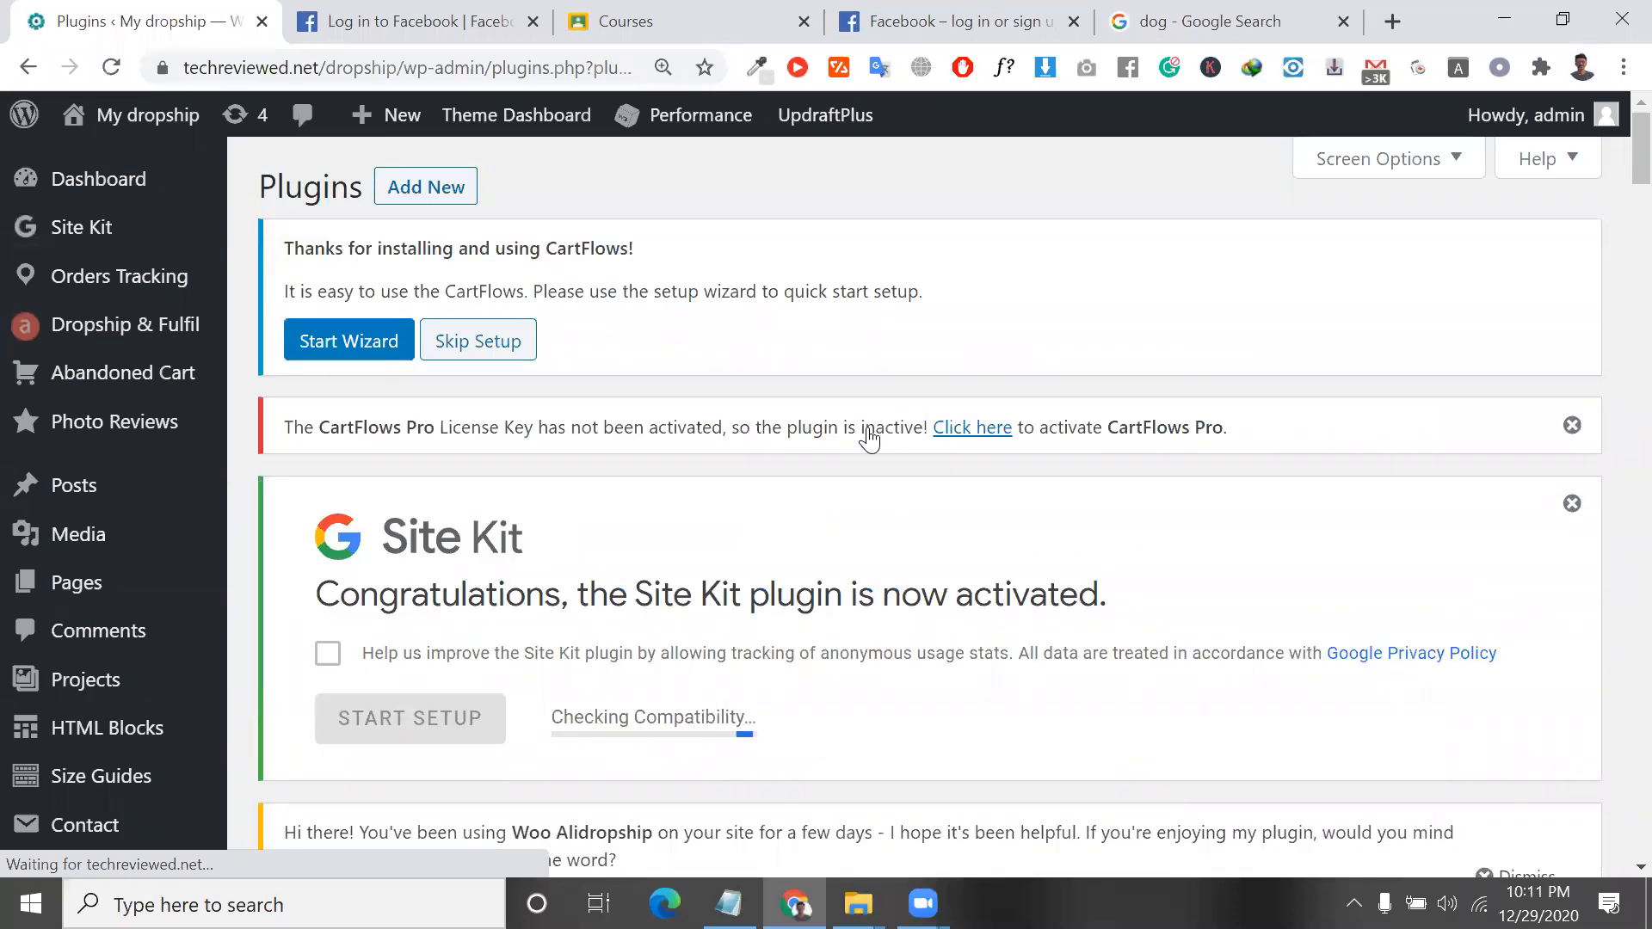
Allow Site Kit to track anonymous usage stats and start its setup.
{"action": "scroll", "coordinate": [523, 437], "scroll_direction": "down", "scroll_amount": 3}
{"action": "left_click", "coordinate": [333, 437]}
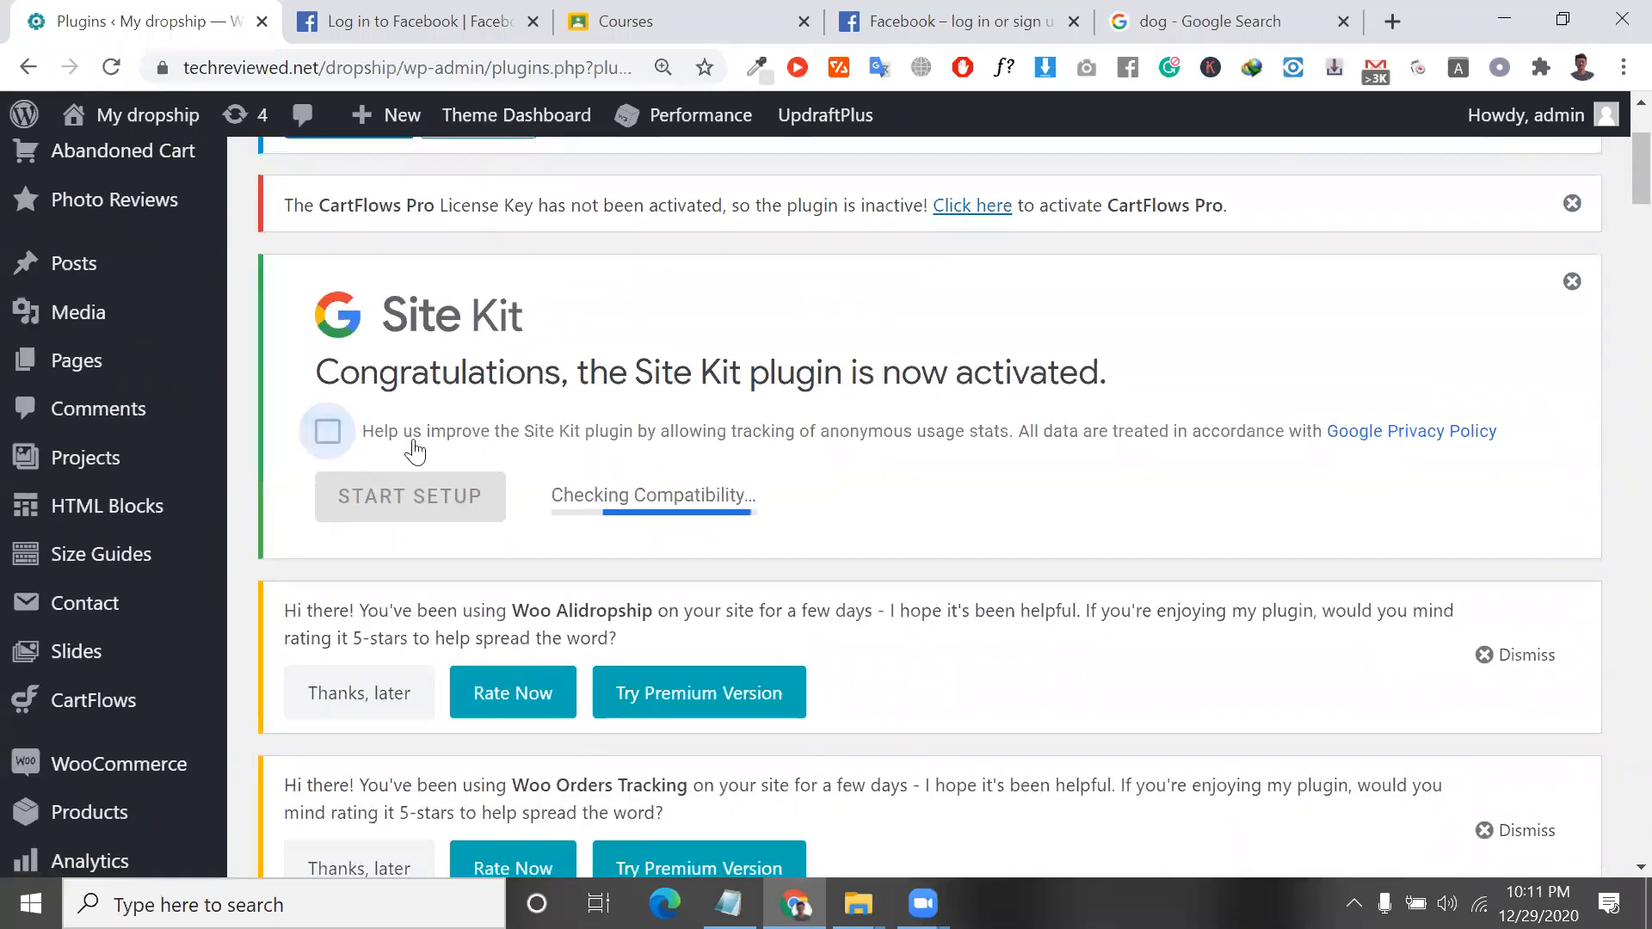
{"action": "left_click", "coordinate": [310, 440]}
{"action": "double_click", "coordinate": [646, 506]}
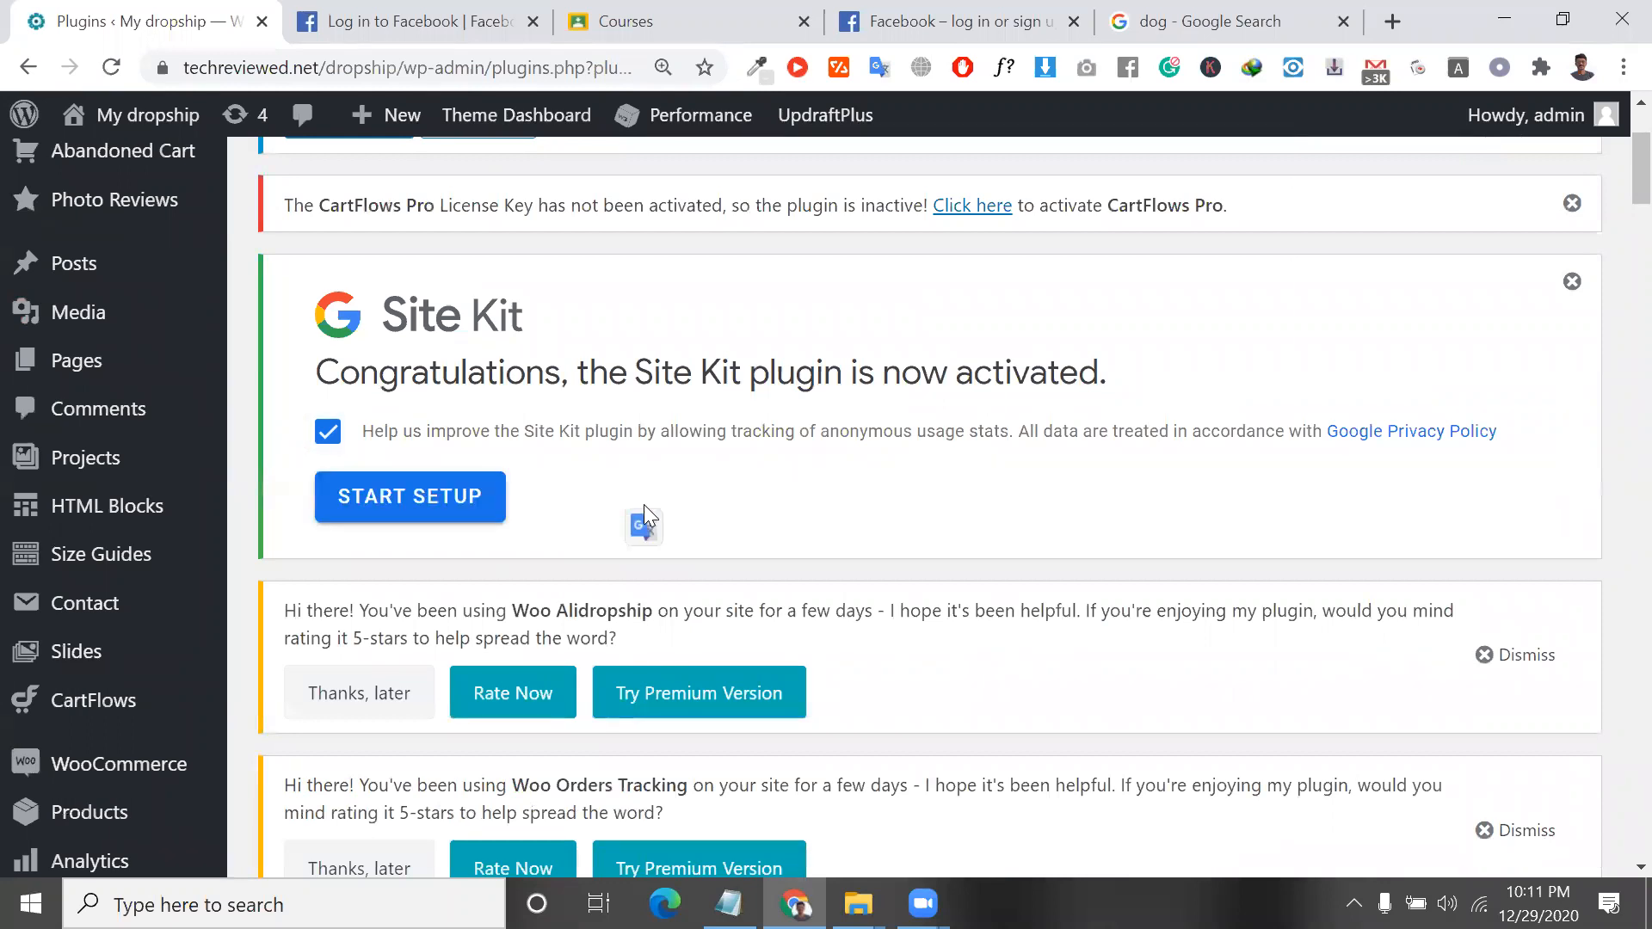
{"action": "left_click", "coordinate": [433, 506]}
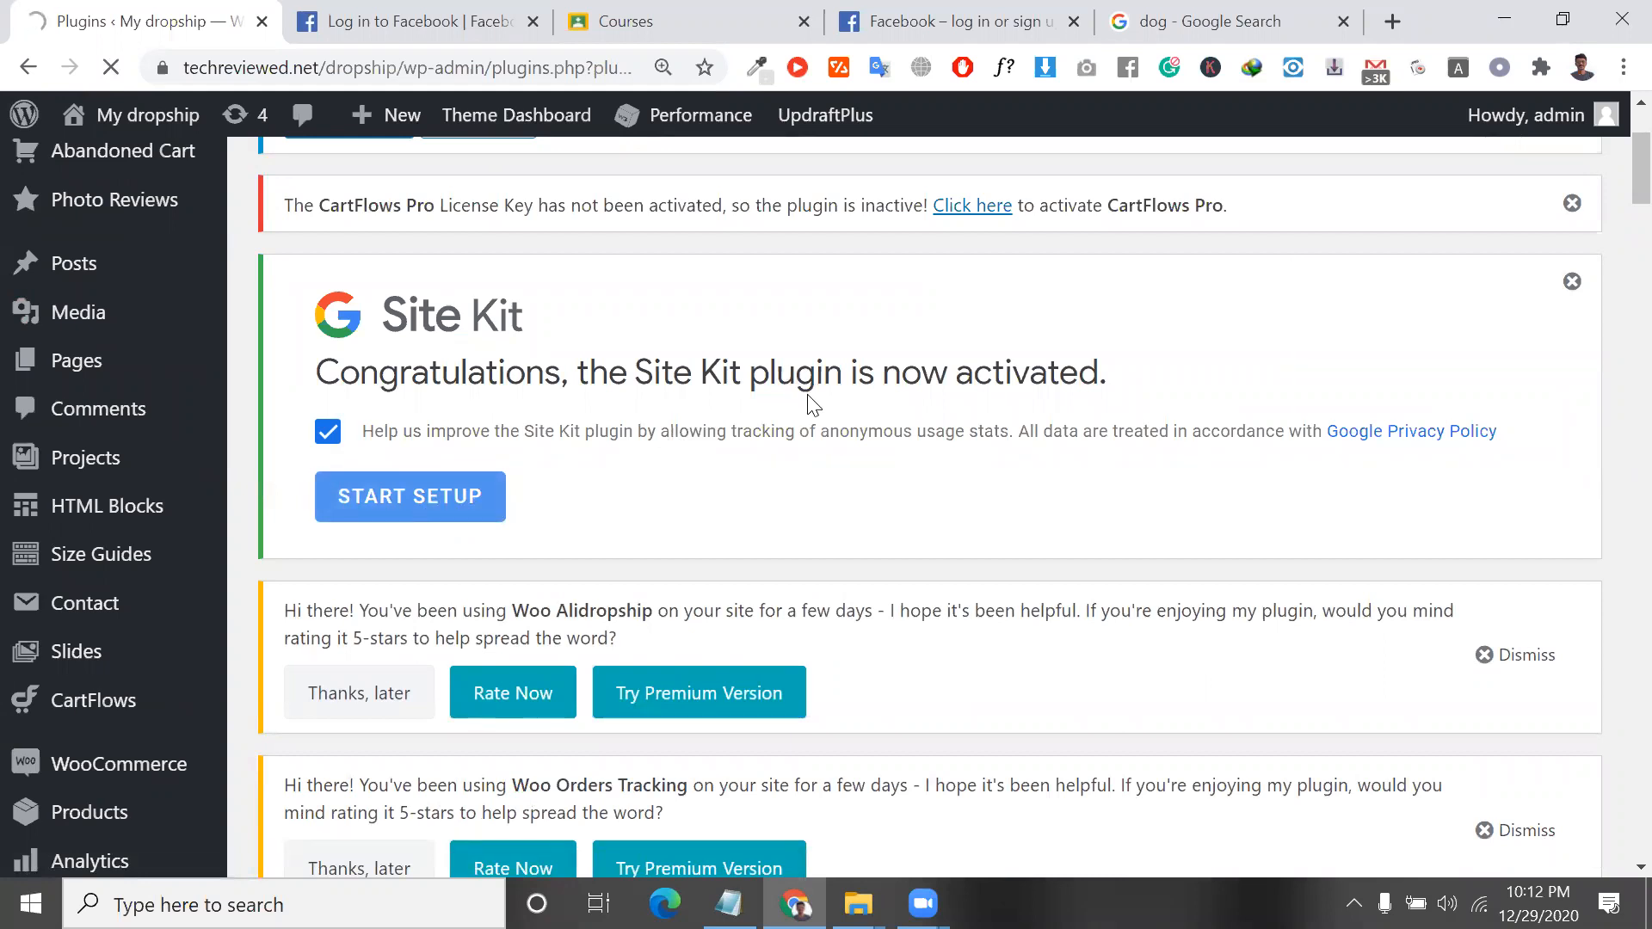
Read the three Site Kit setup steps and sign in with the site owner's Google account.
{"action": "scroll", "coordinate": [690, 489], "scroll_direction": "down", "scroll_amount": 2}
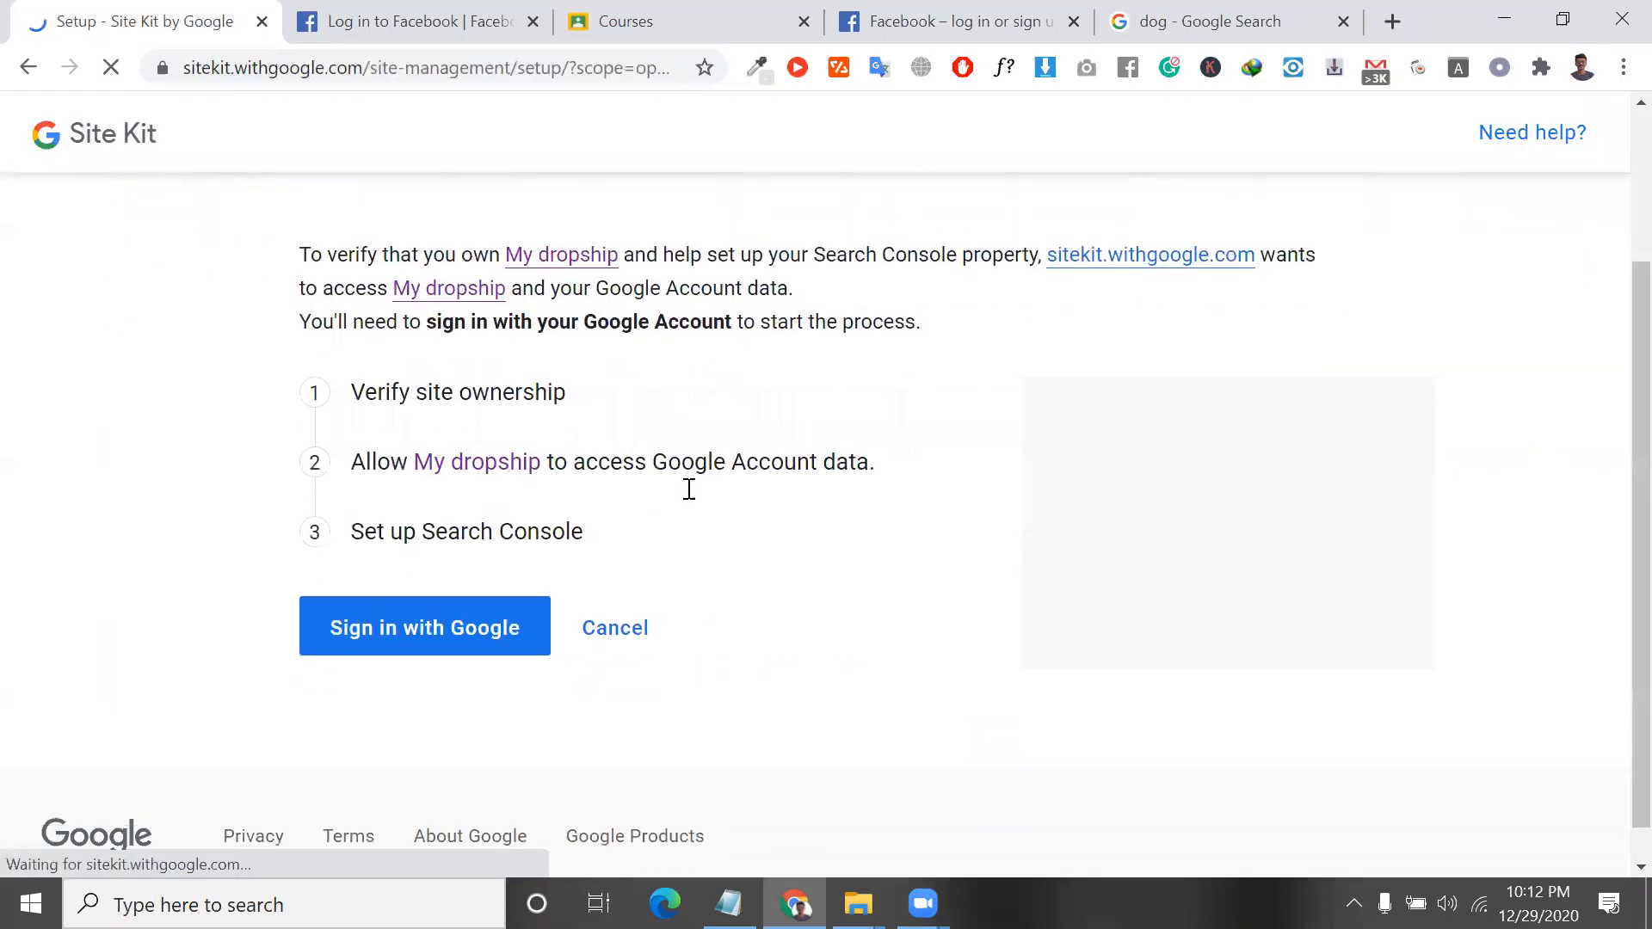
{"action": "scroll", "coordinate": [462, 509], "scroll_direction": "up", "scroll_amount": 1}
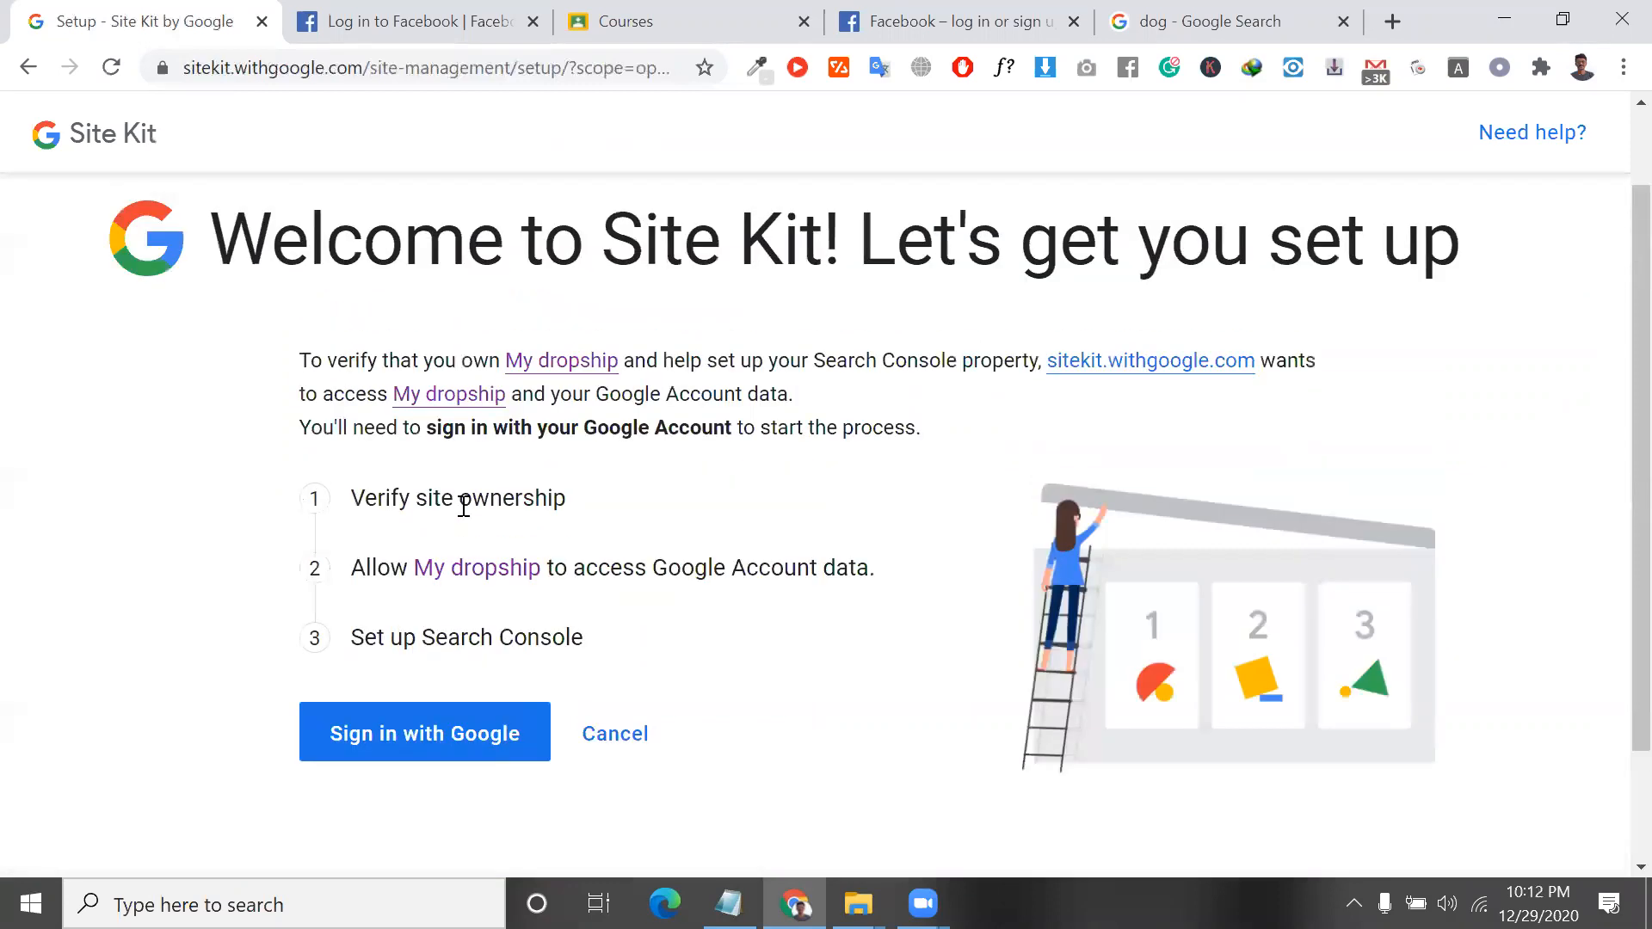
{"action": "left_click_drag", "start_coordinate": [570, 637], "coordinate": [288, 373]}
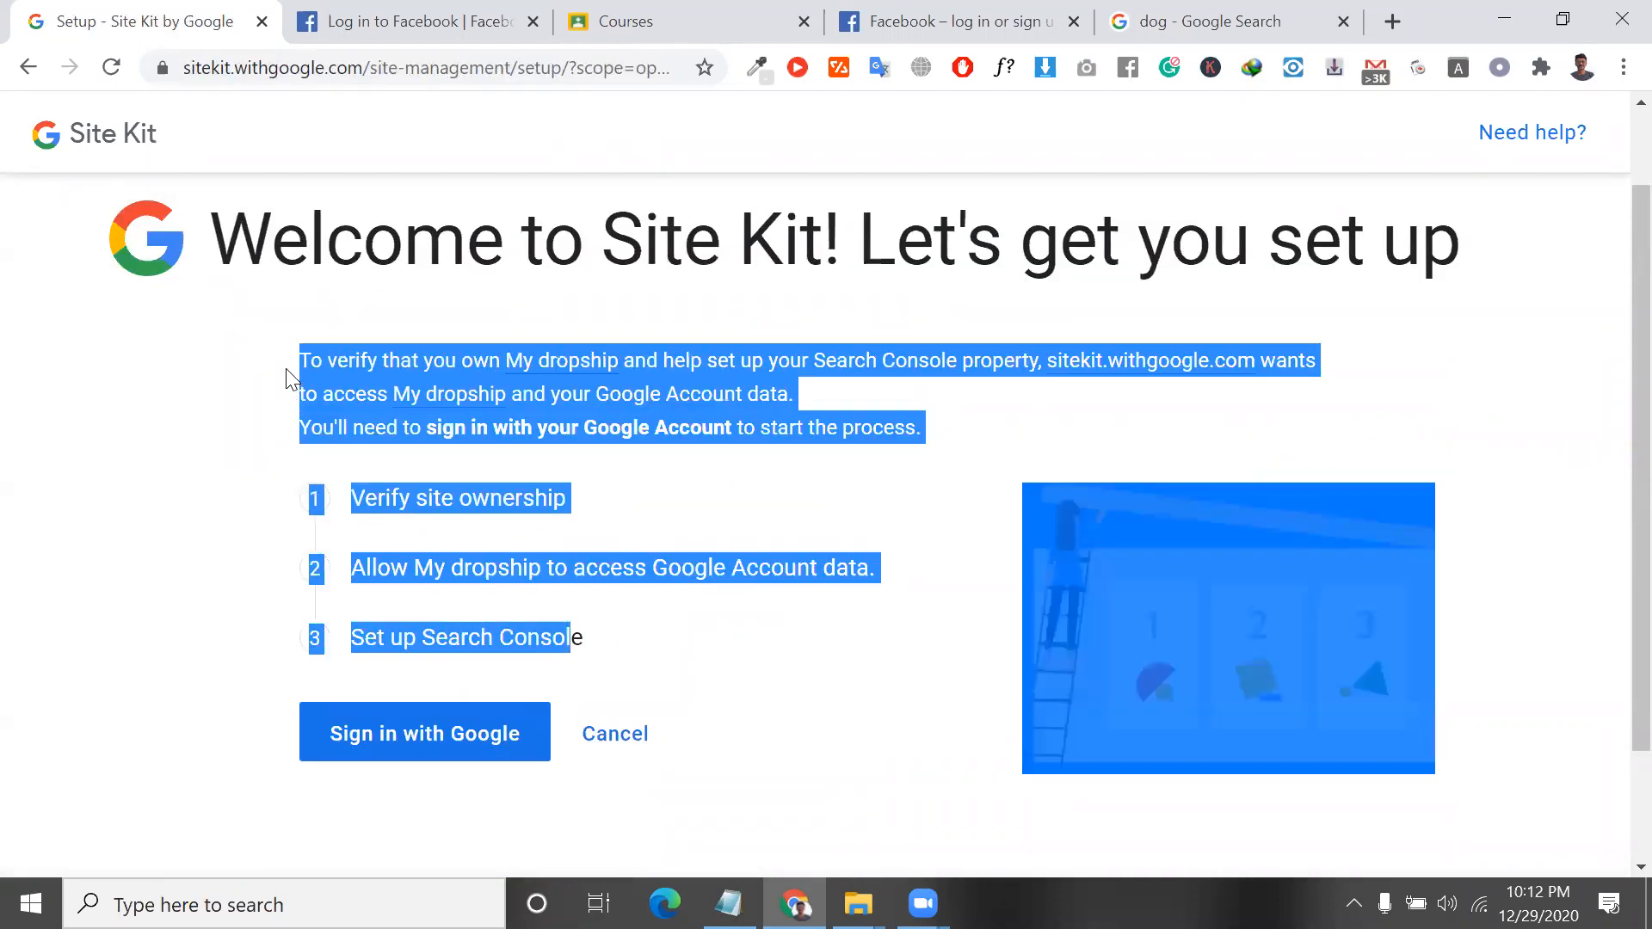
{"action": "left_click", "coordinate": [605, 647]}
{"action": "left_click_drag", "start_coordinate": [585, 637], "coordinate": [307, 354]}
{"action": "triple_click", "coordinate": [494, 506]}
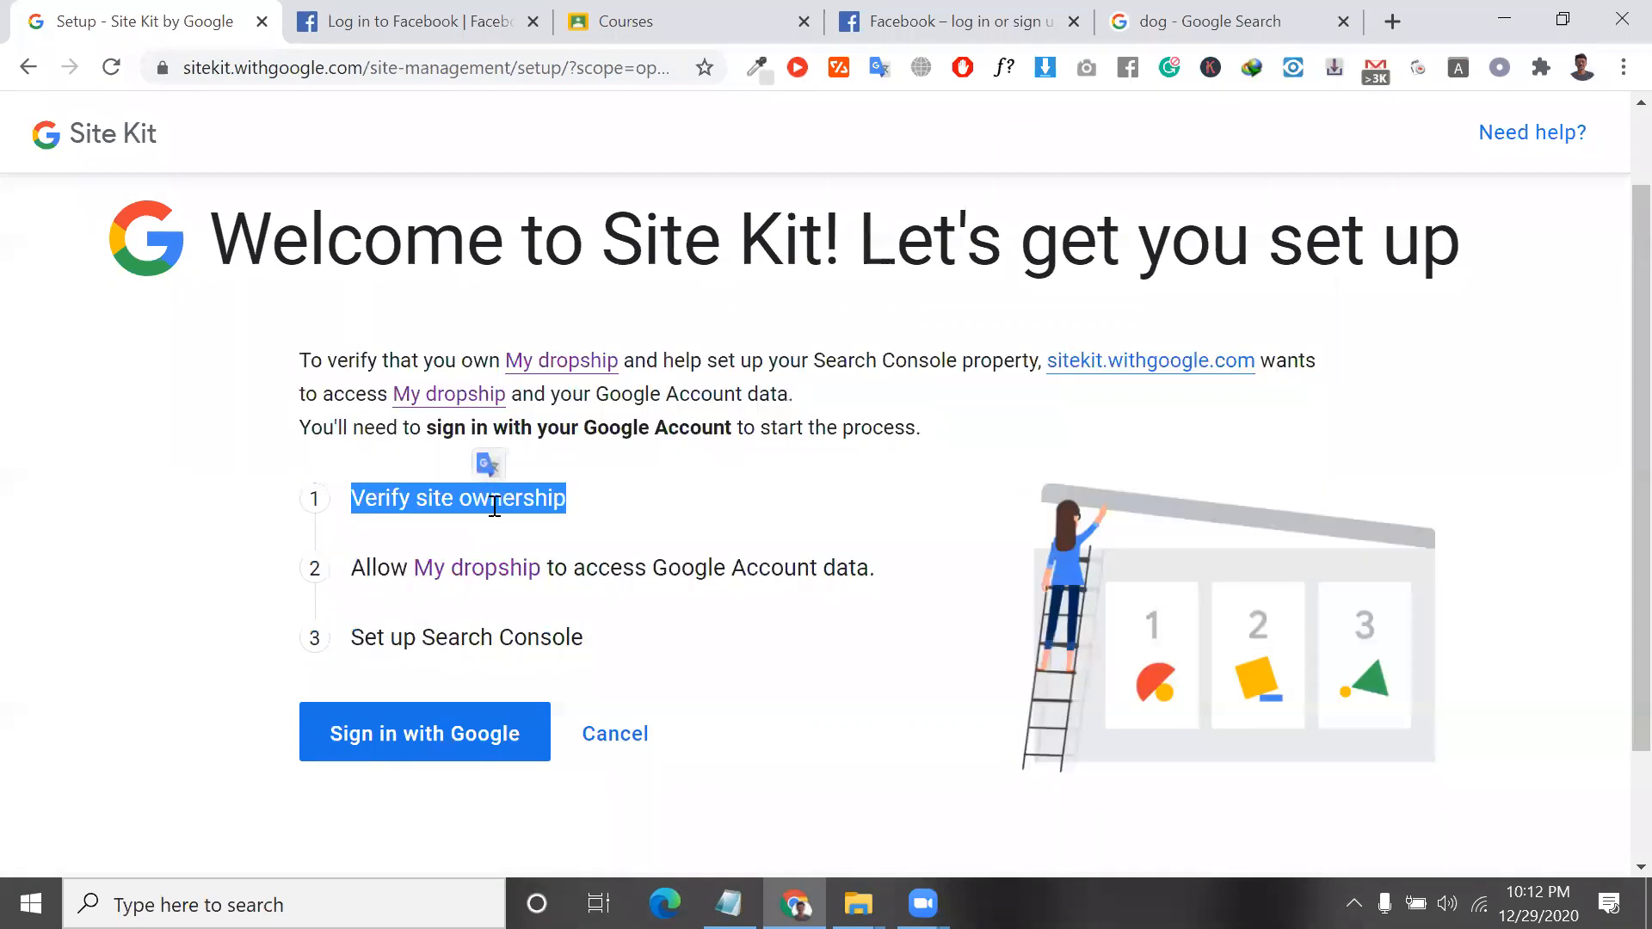
{"action": "left_click", "coordinate": [466, 731]}
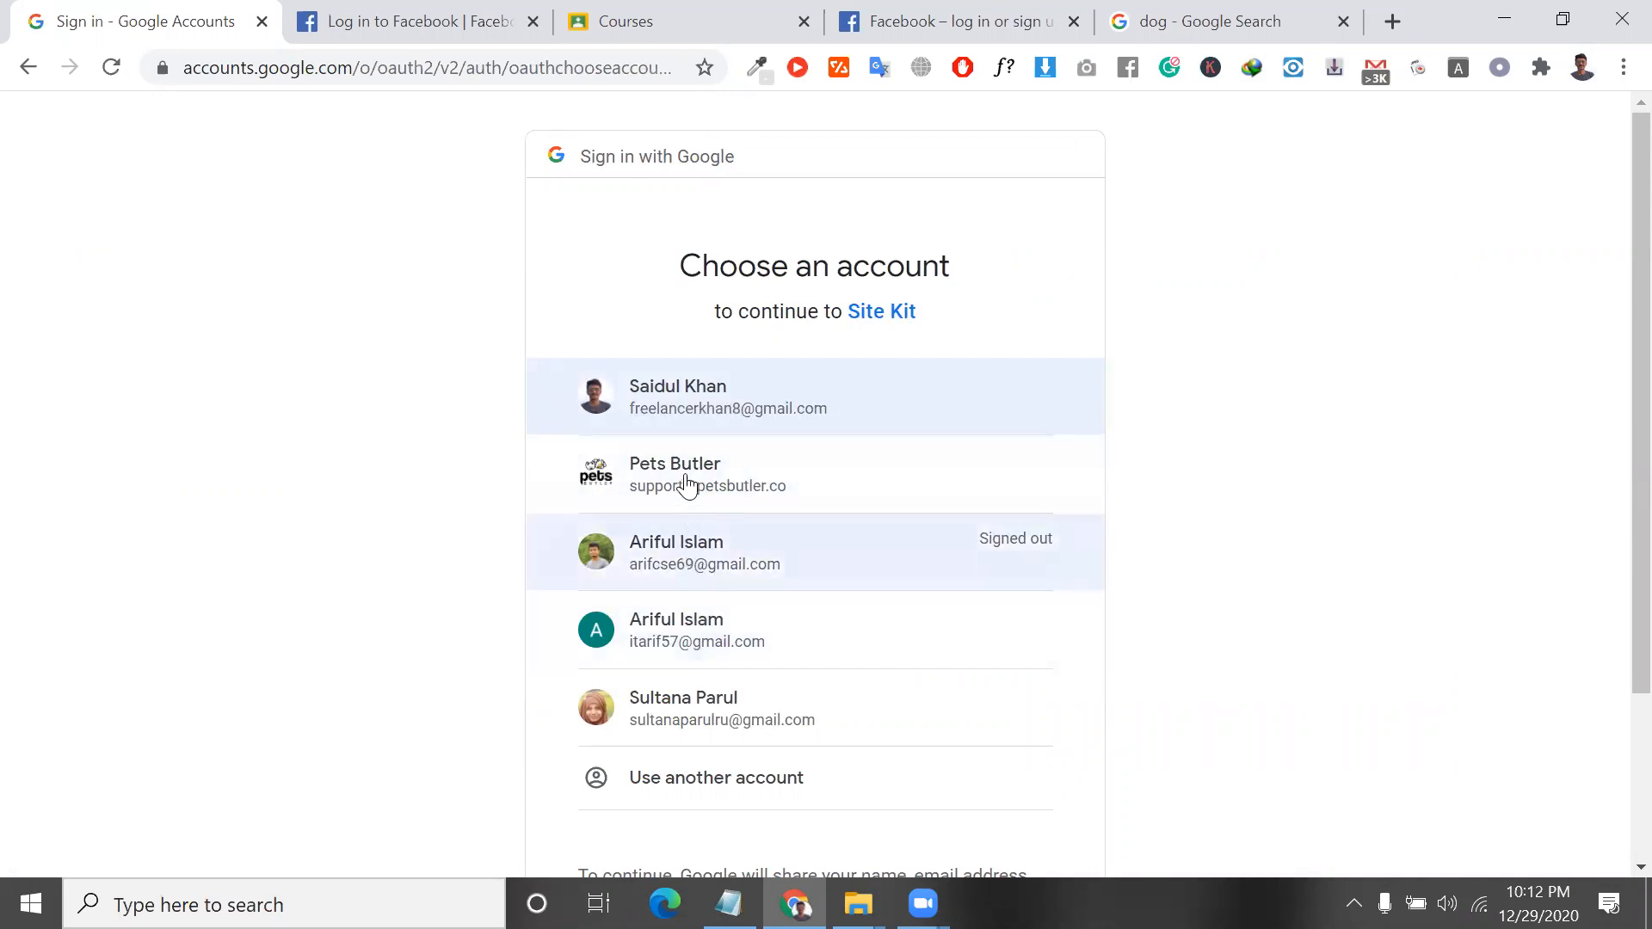
{"action": "left_click", "coordinate": [706, 559]}
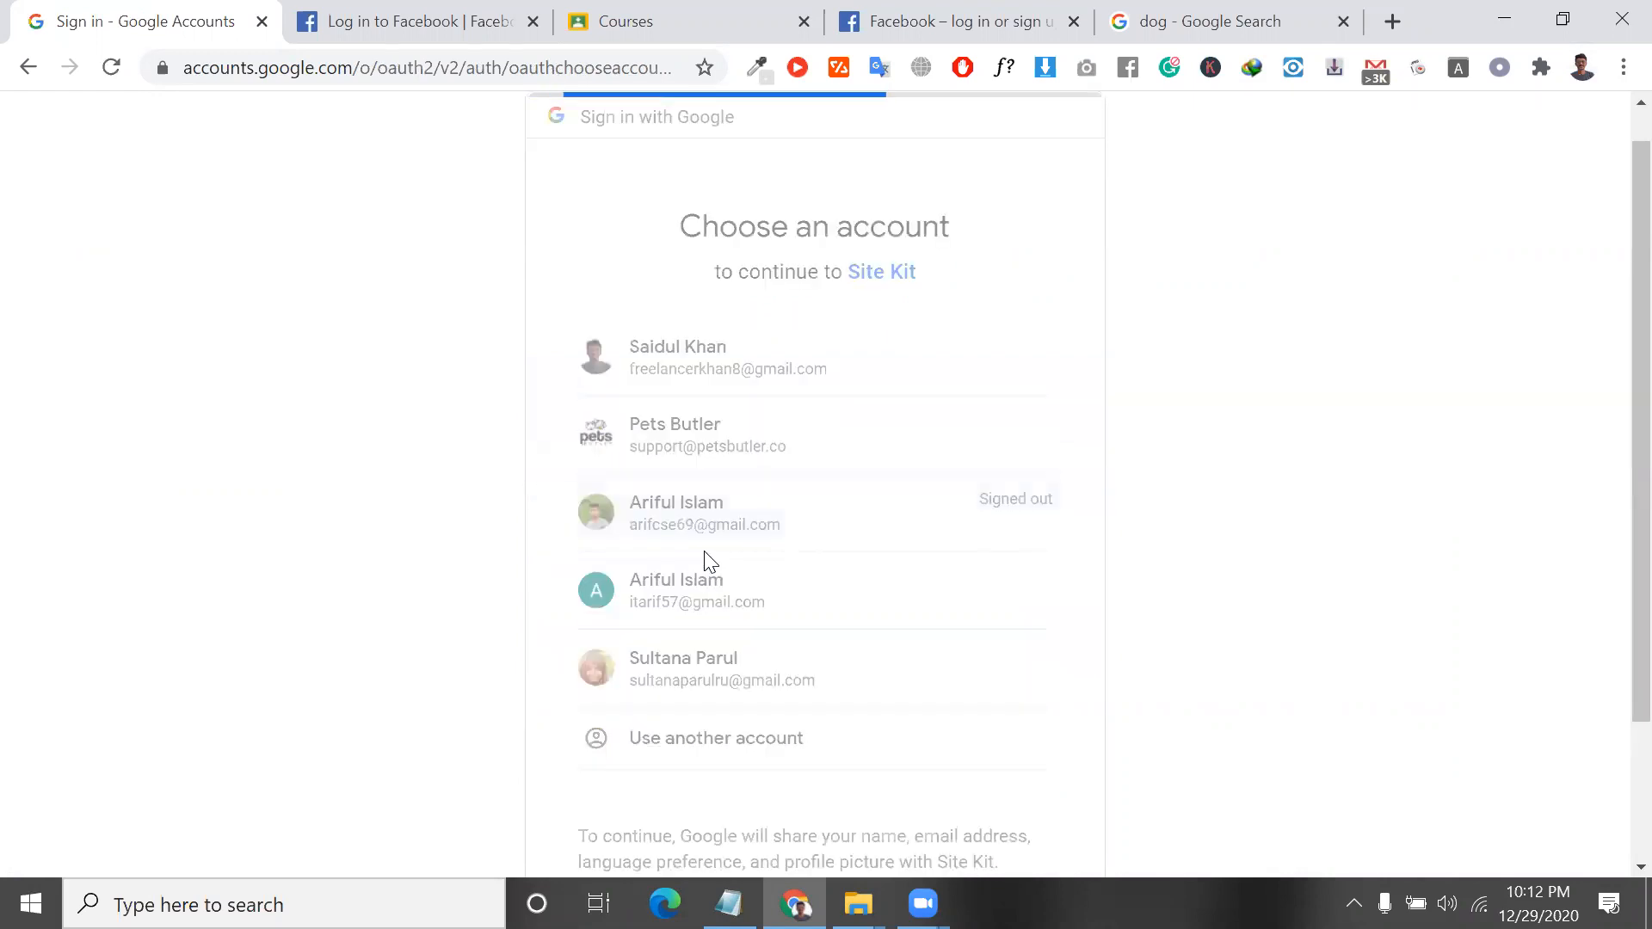
{"action": "left_click", "coordinate": [1032, 587]}
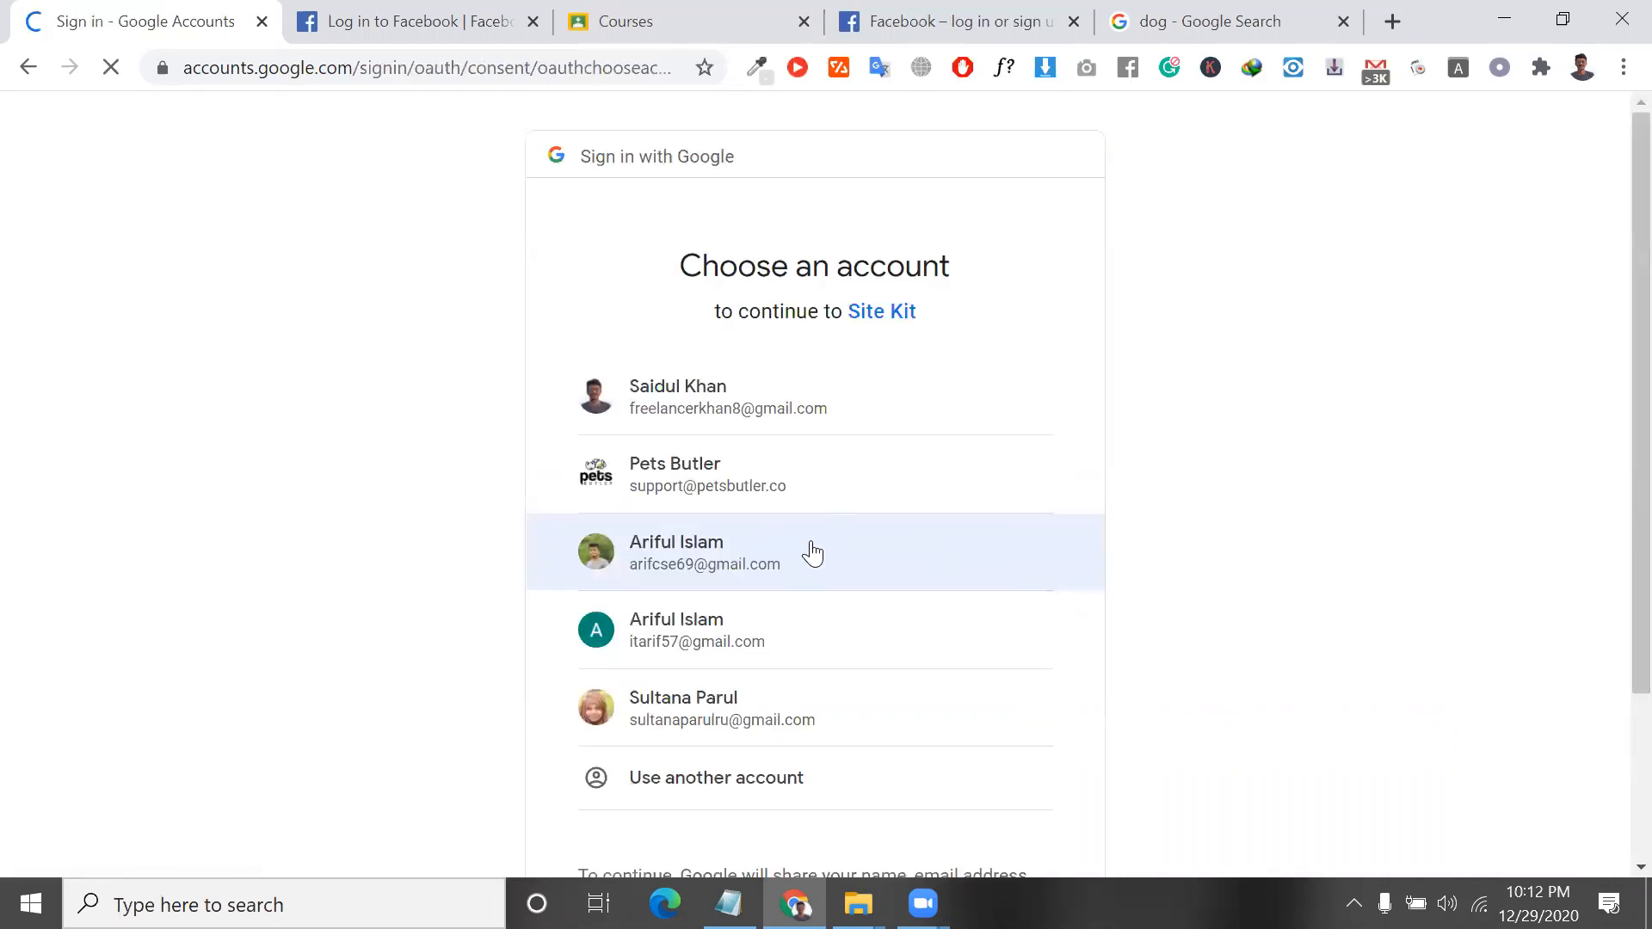
{"action": "left_click", "coordinate": [810, 542]}
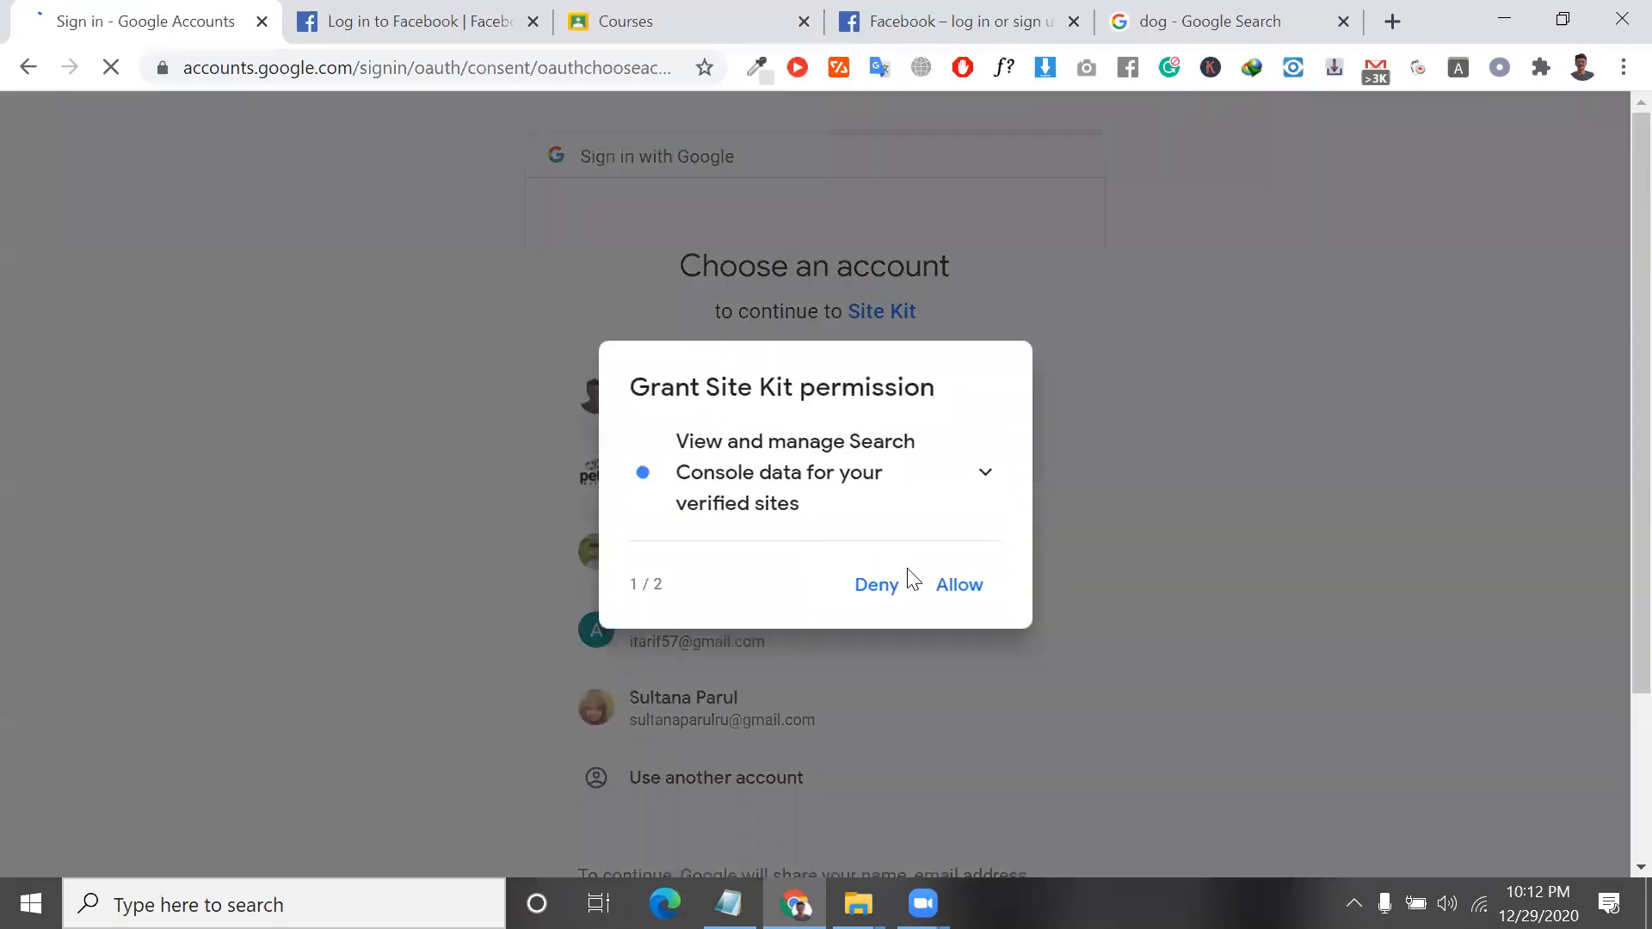
Grant Site Kit permission to manage Search Console data and the list of controlled sites, and confirm the choices.
{"action": "left_click", "coordinate": [960, 594]}
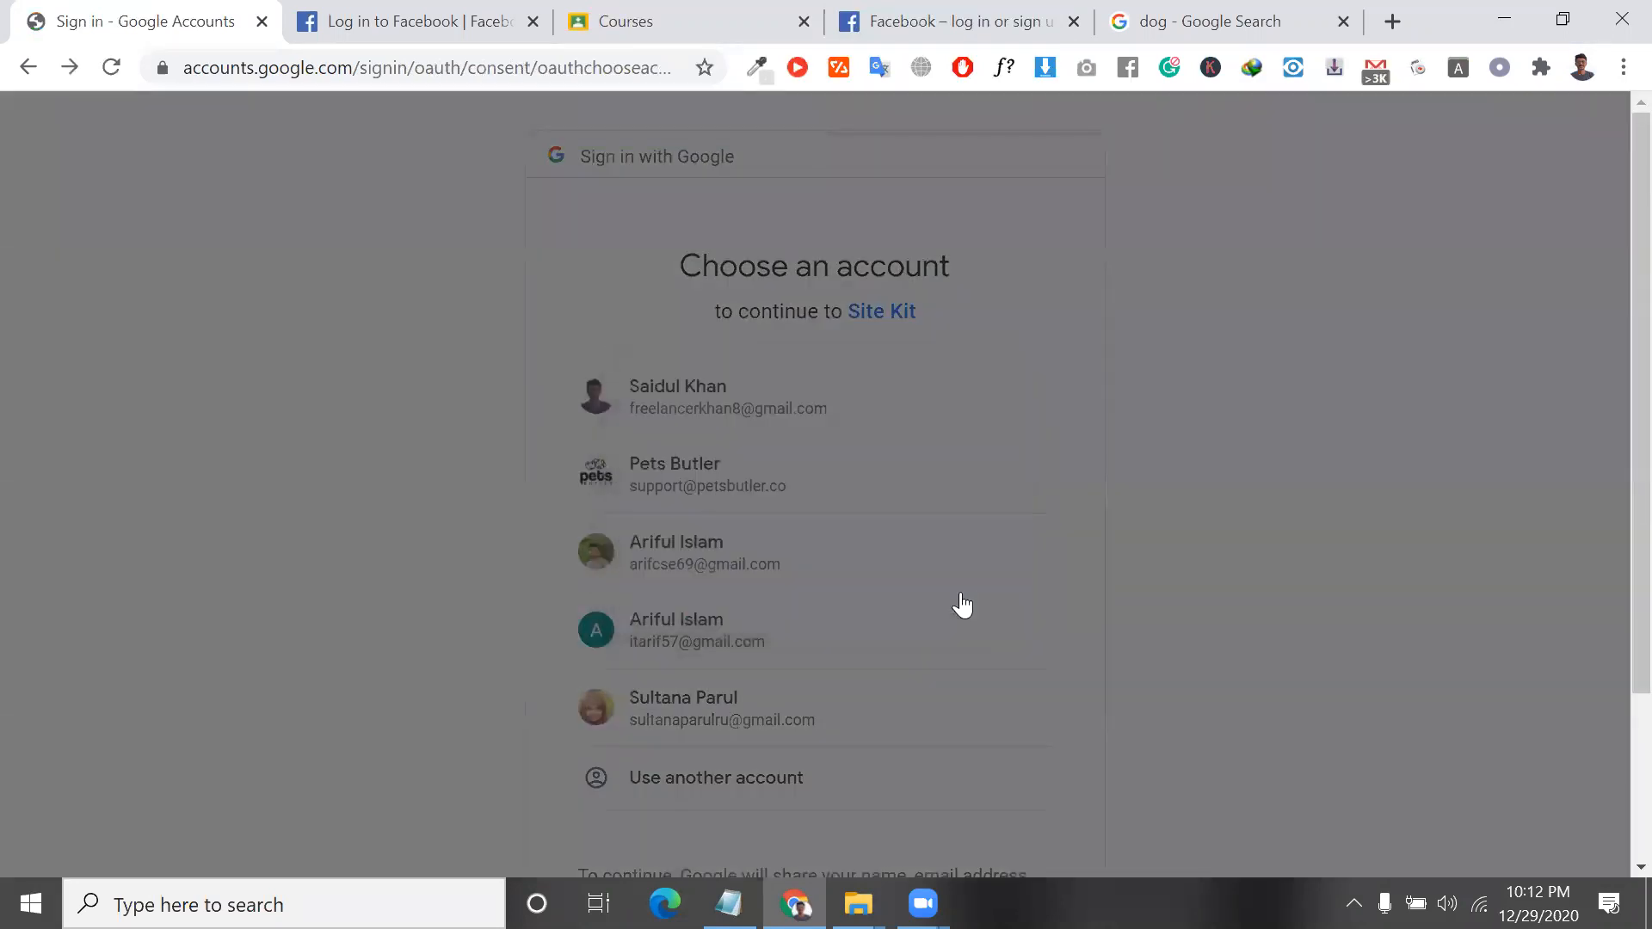
{"action": "left_click", "coordinate": [960, 594]}
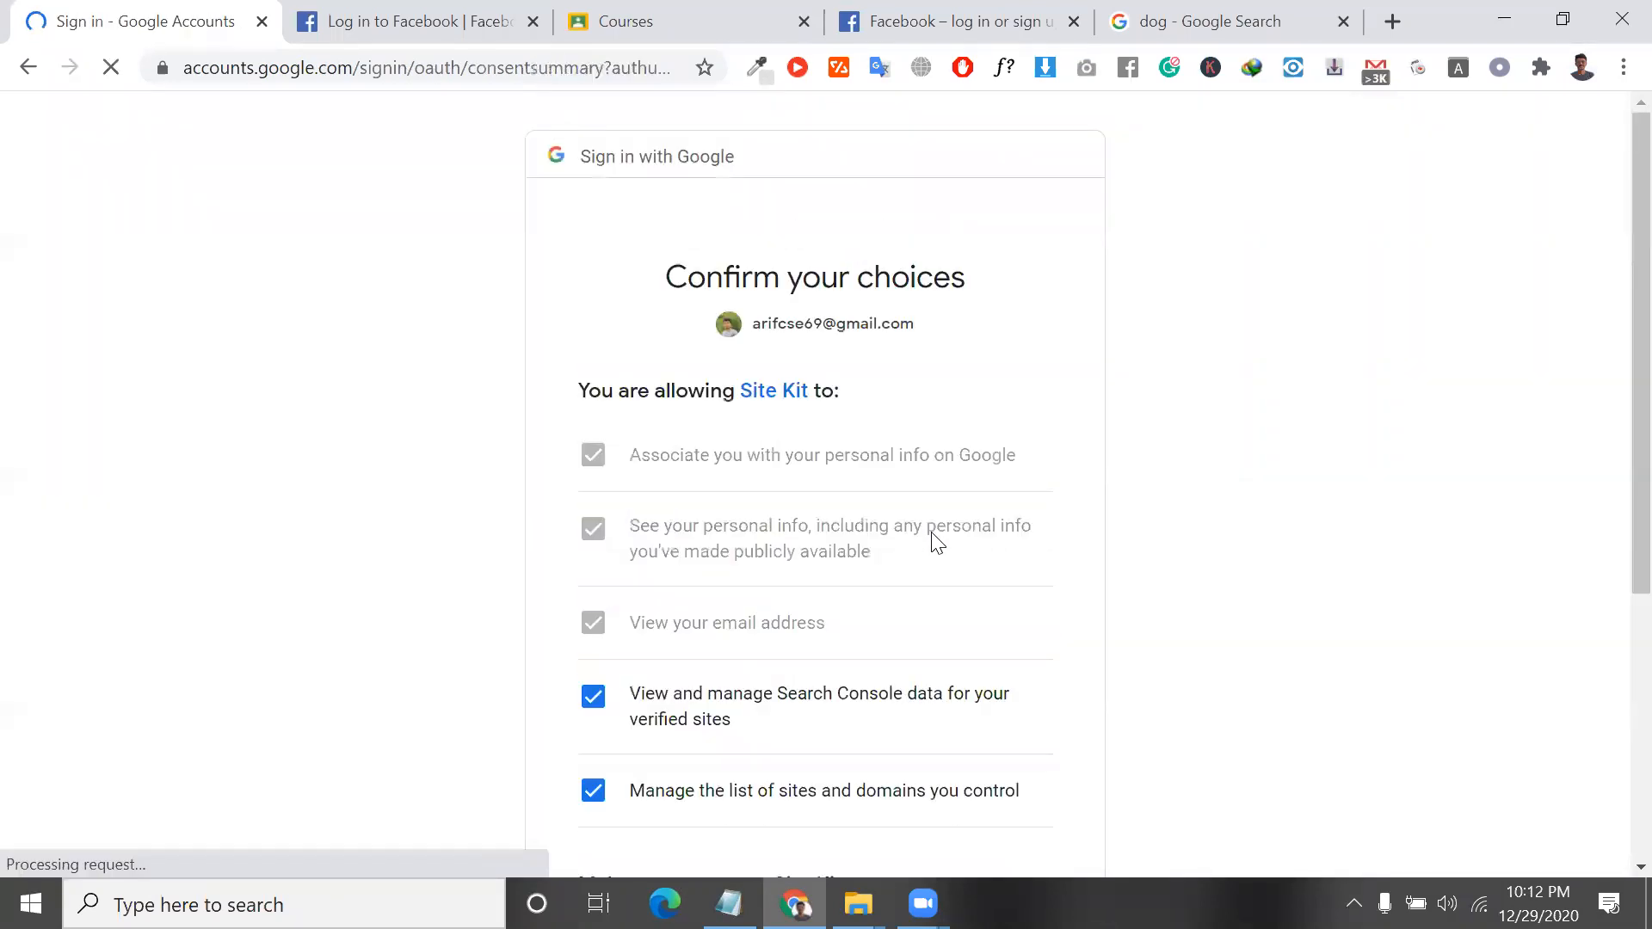
{"action": "scroll", "coordinate": [768, 491], "scroll_direction": "down", "scroll_amount": 5}
{"action": "left_click", "coordinate": [1015, 689]}
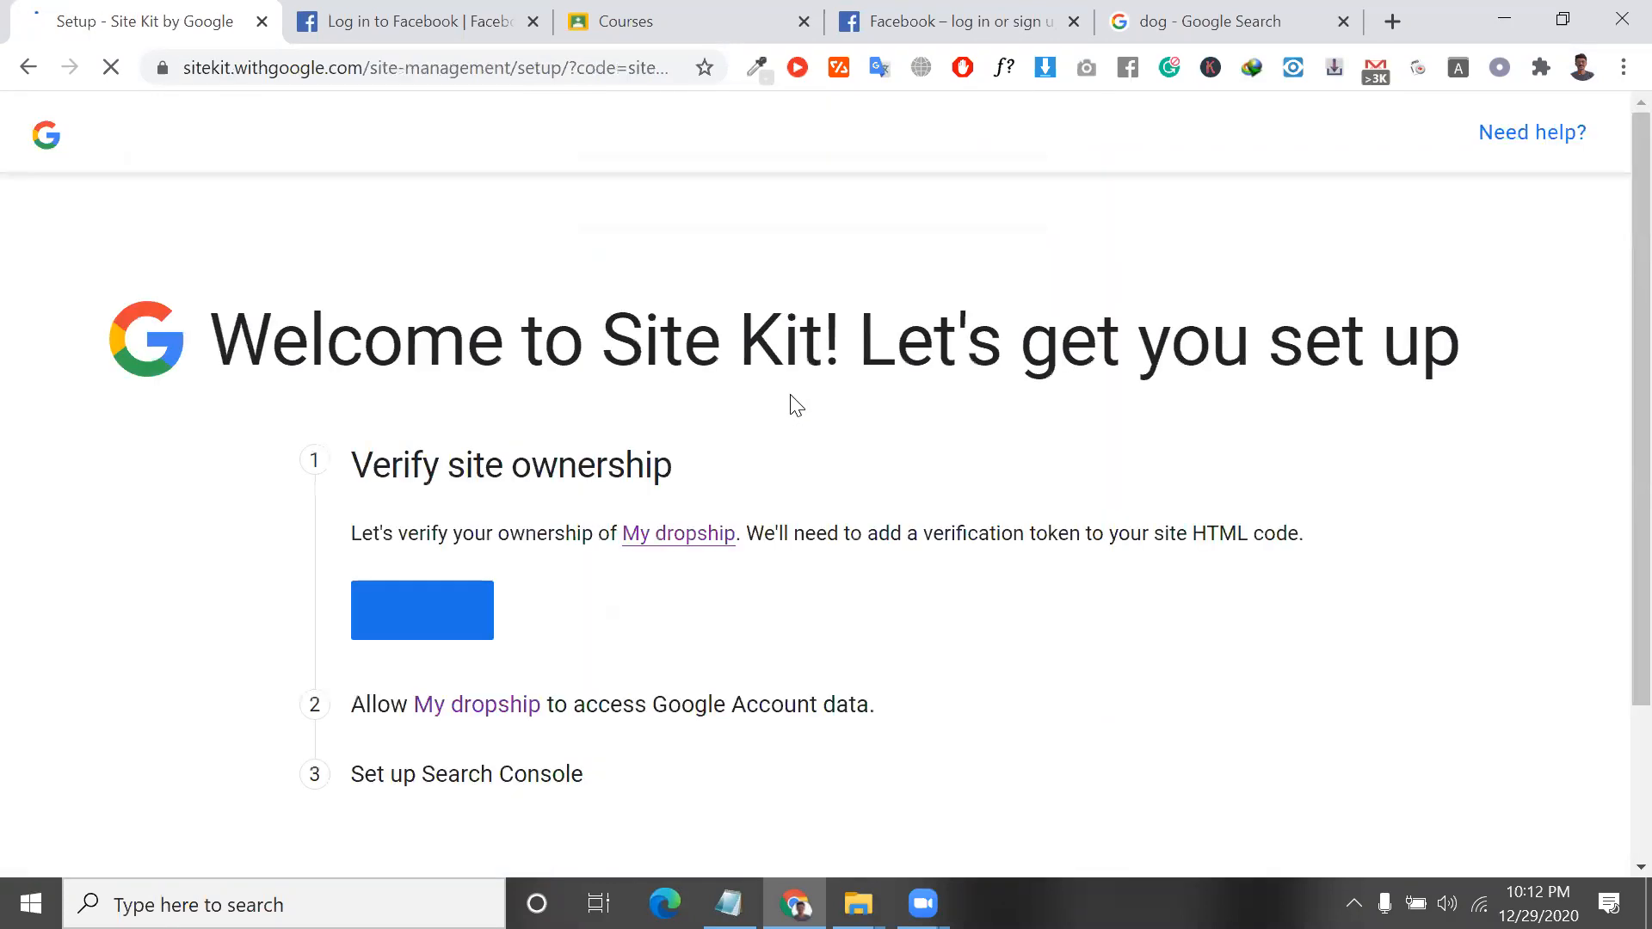
Read the site ownership note about the verification token and proceed with verifying ownership of My dropship.
{"action": "scroll", "coordinate": [723, 539], "scroll_direction": "down", "scroll_amount": 3}
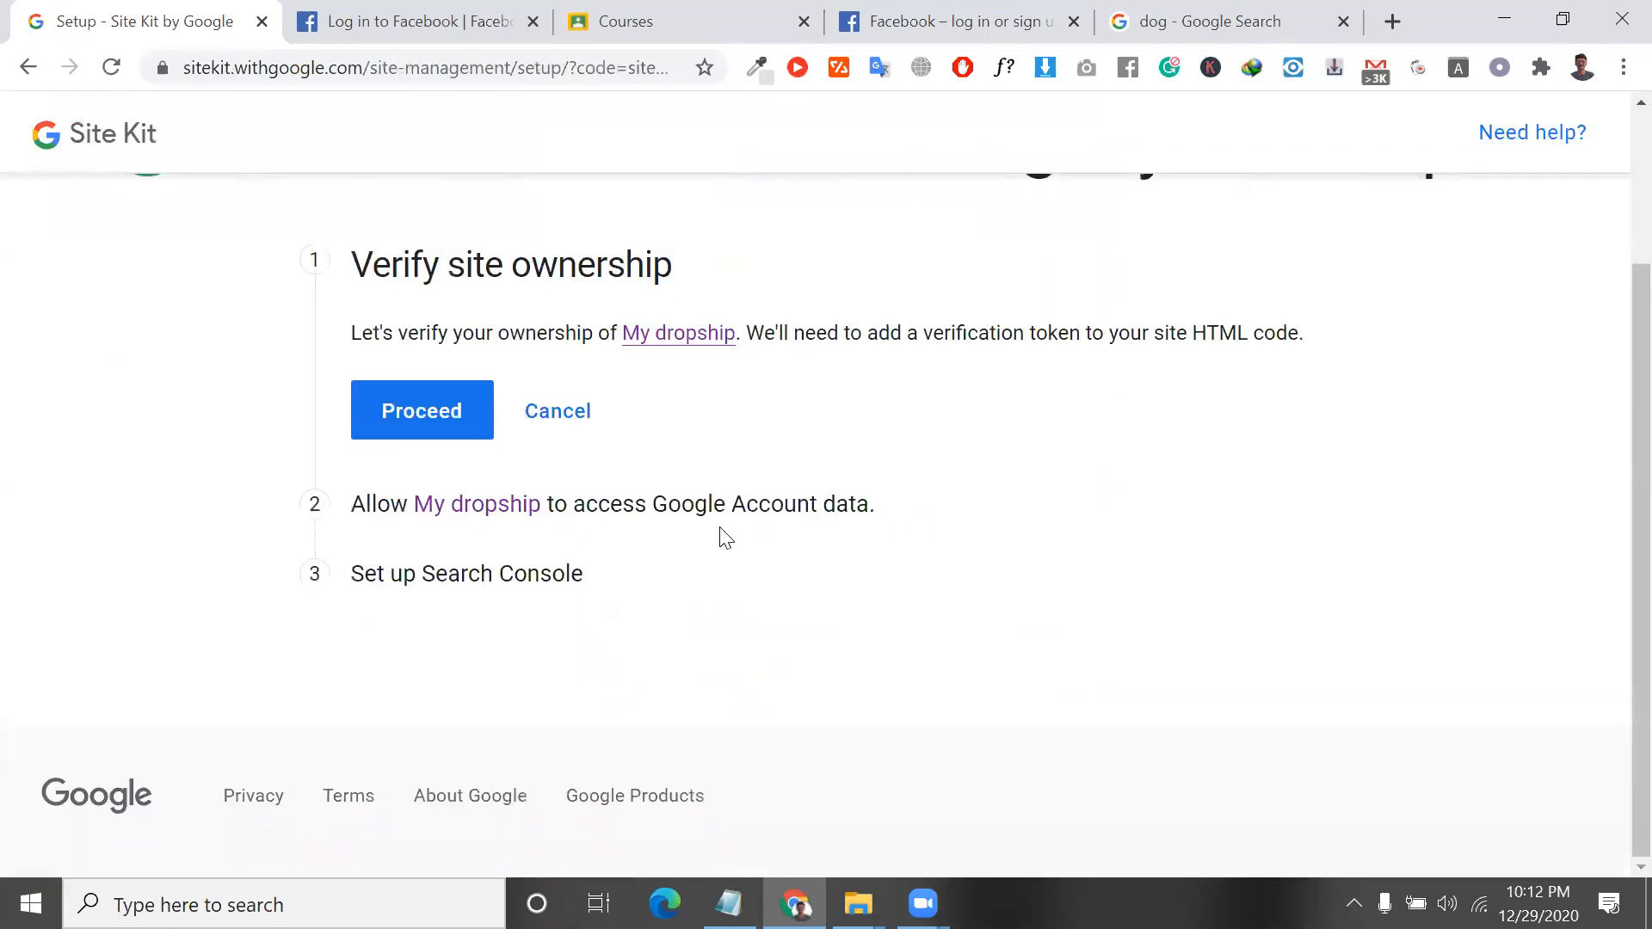
{"action": "triple_click", "coordinate": [495, 333]}
{"action": "left_click", "coordinate": [428, 429]}
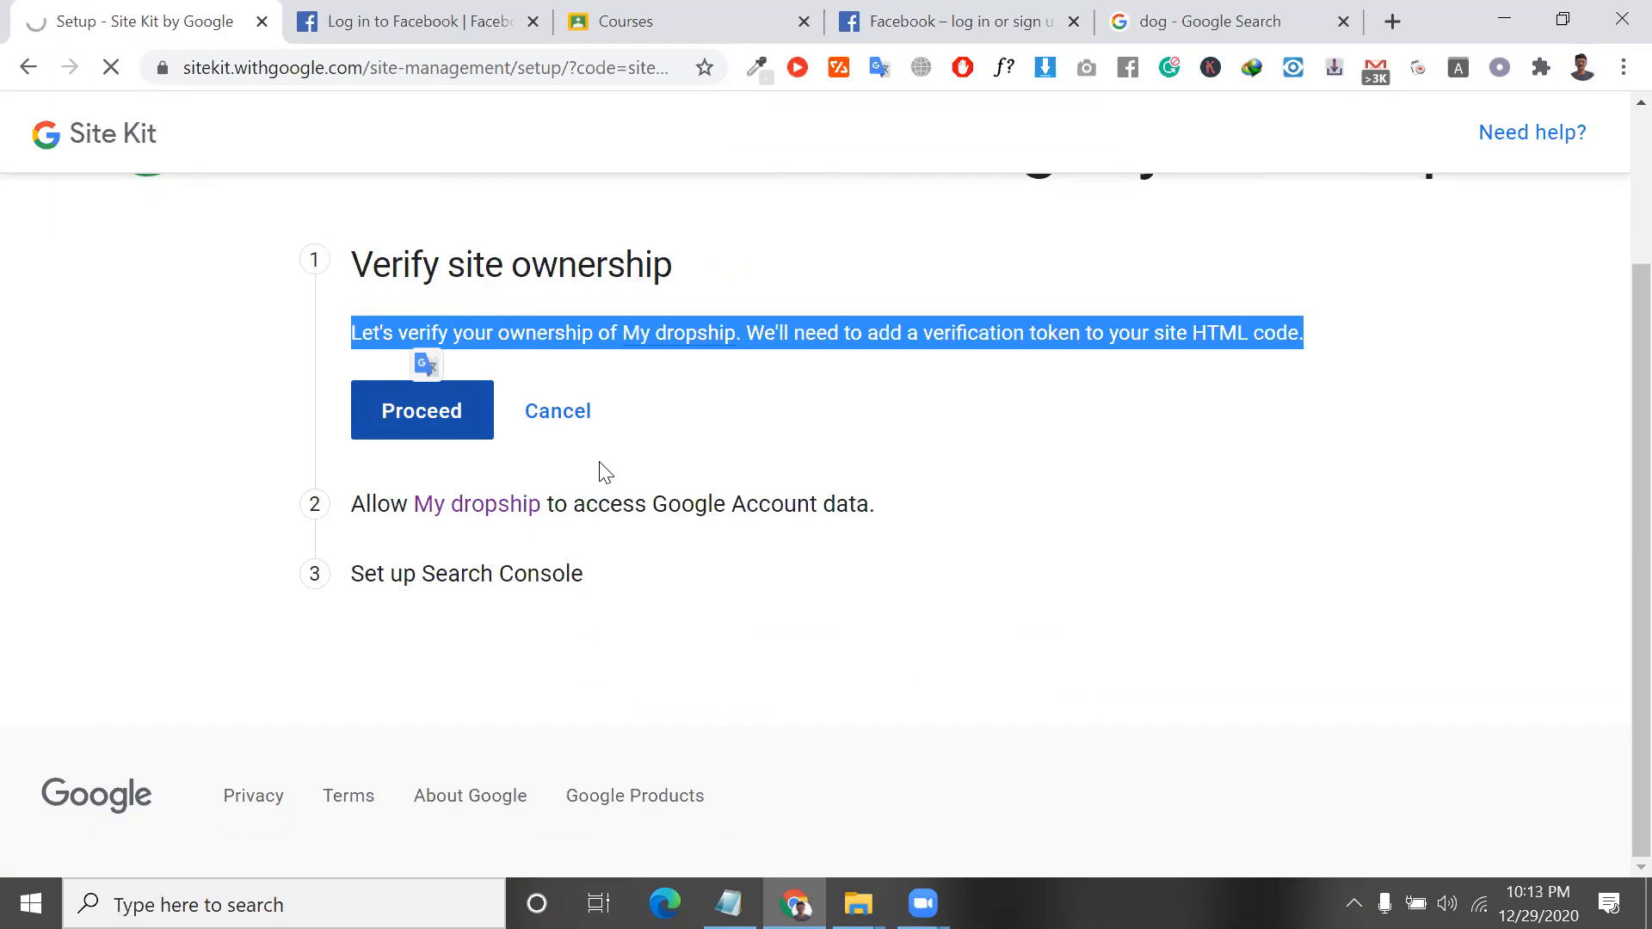
{"action": "double_click", "coordinate": [813, 335]}
{"action": "triple_click", "coordinate": [813, 336]}
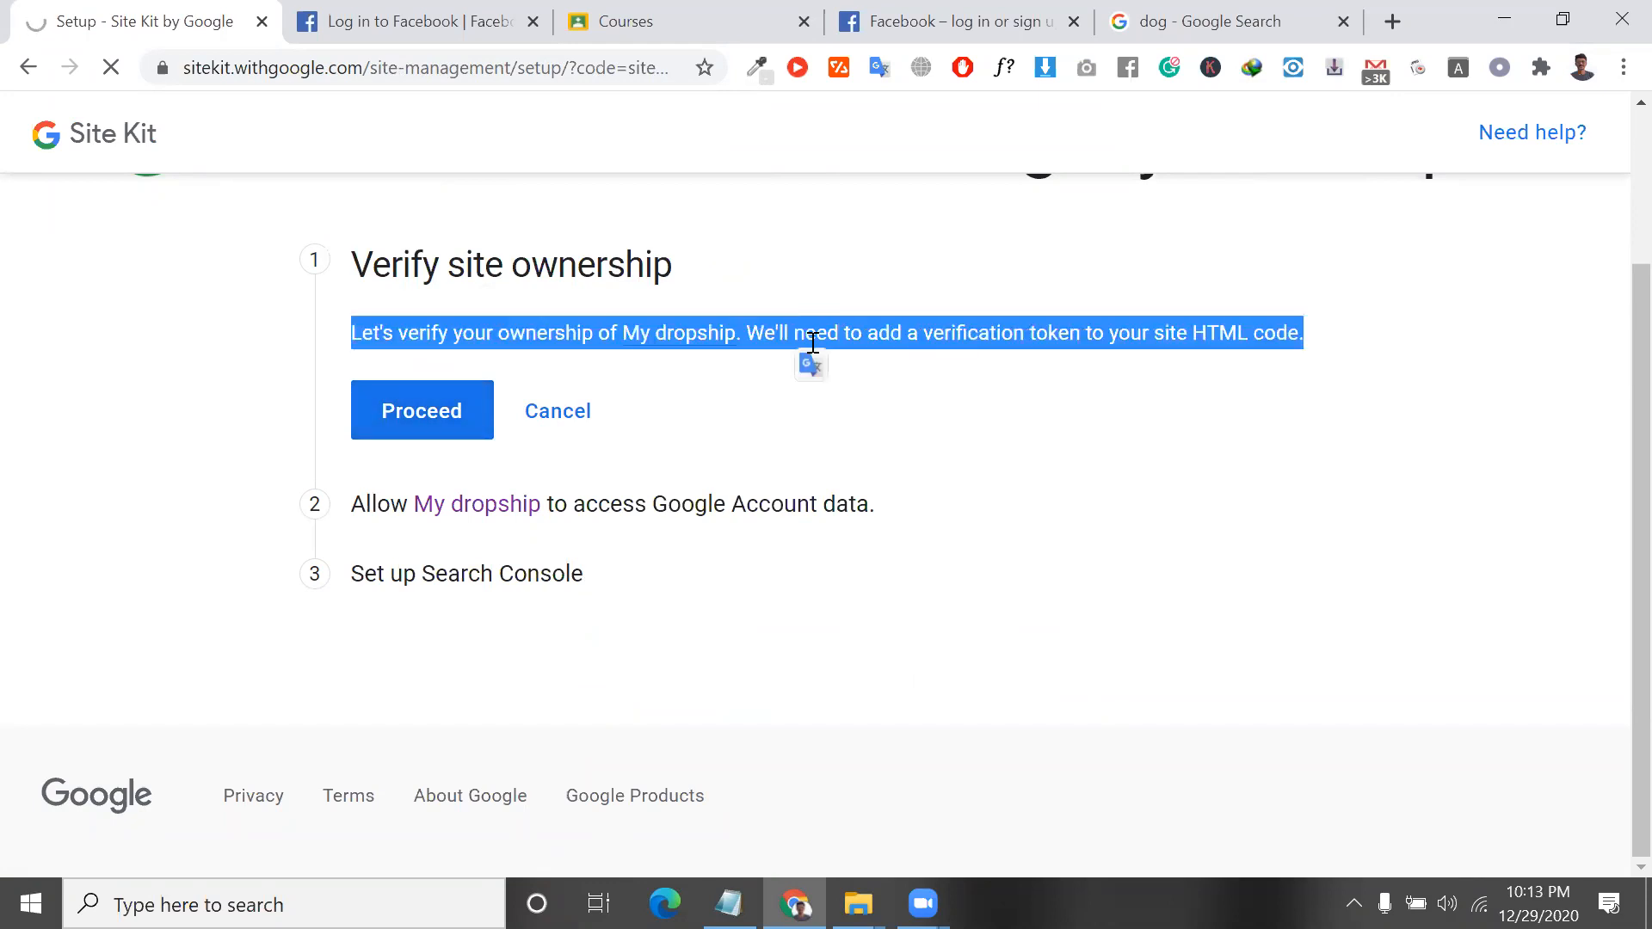
{"action": "left_click", "coordinate": [813, 343]}
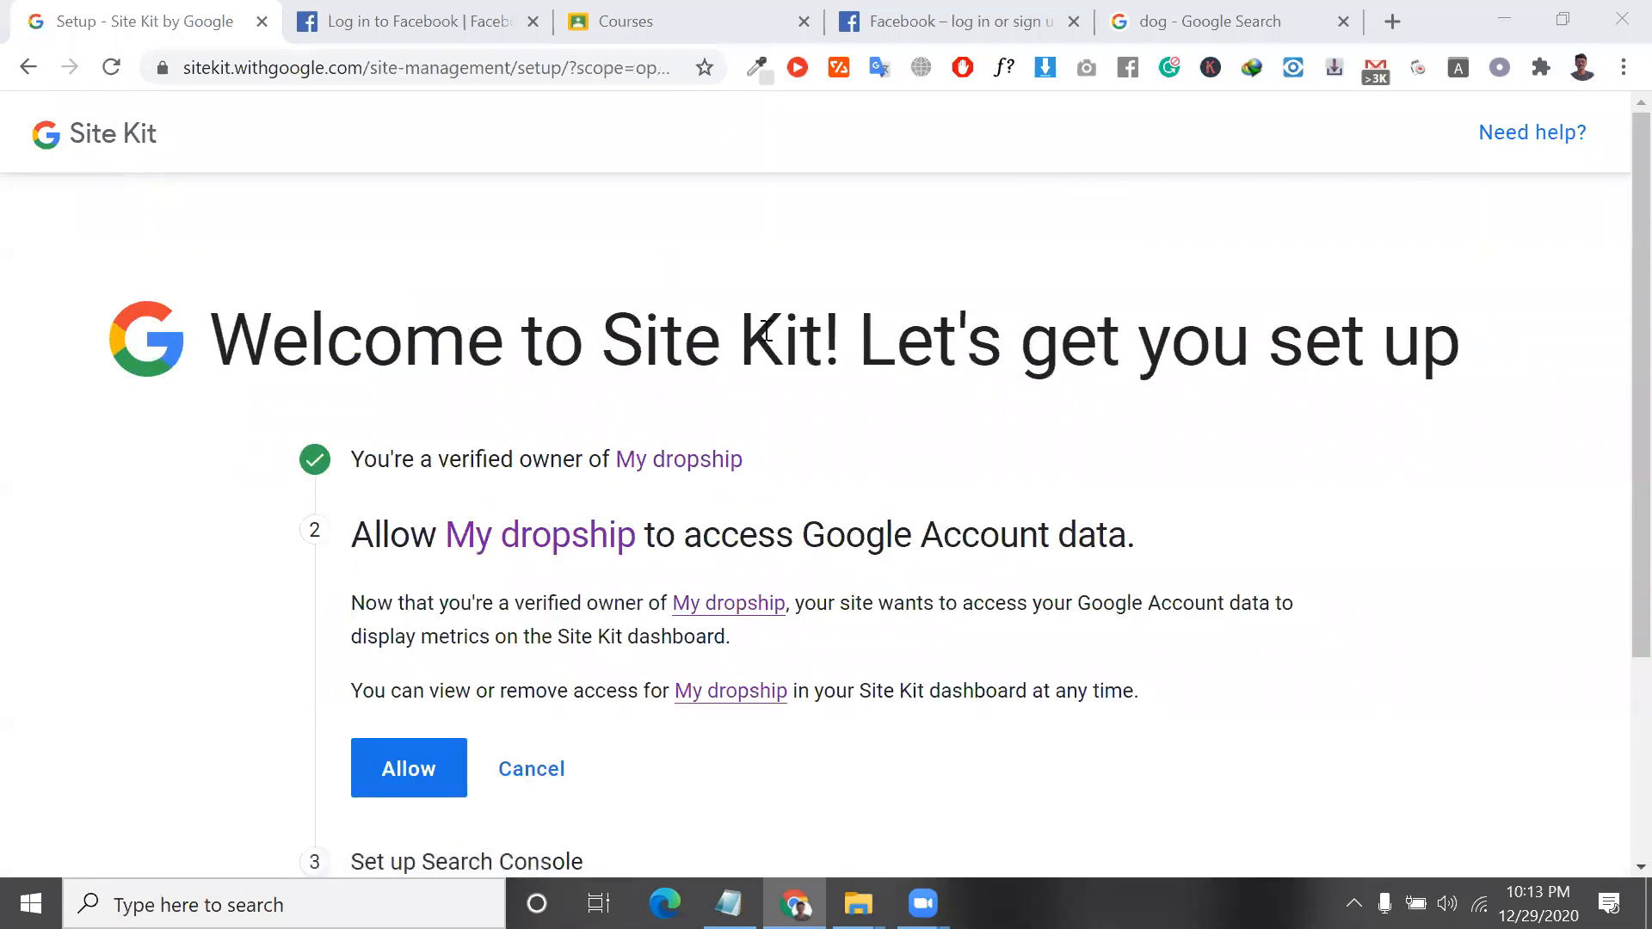
Allow My dropship to access Google Account data and add the site to Search Console.
{"action": "scroll", "coordinate": [688, 413], "scroll_direction": "down", "scroll_amount": 1}
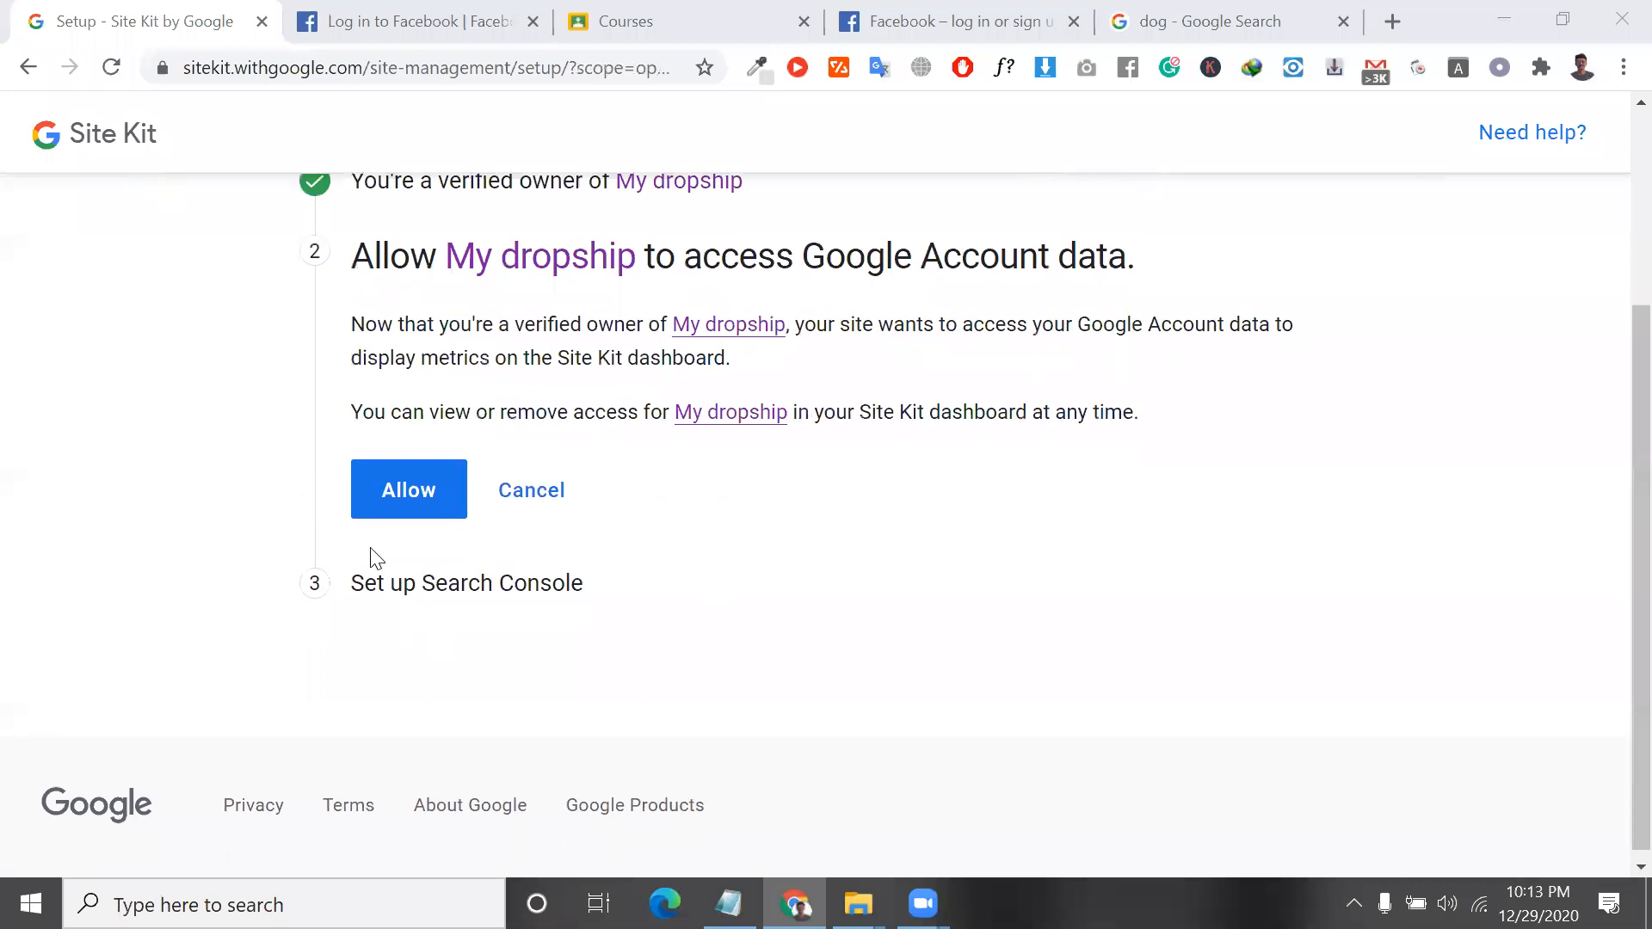
{"action": "left_click", "coordinate": [383, 509]}
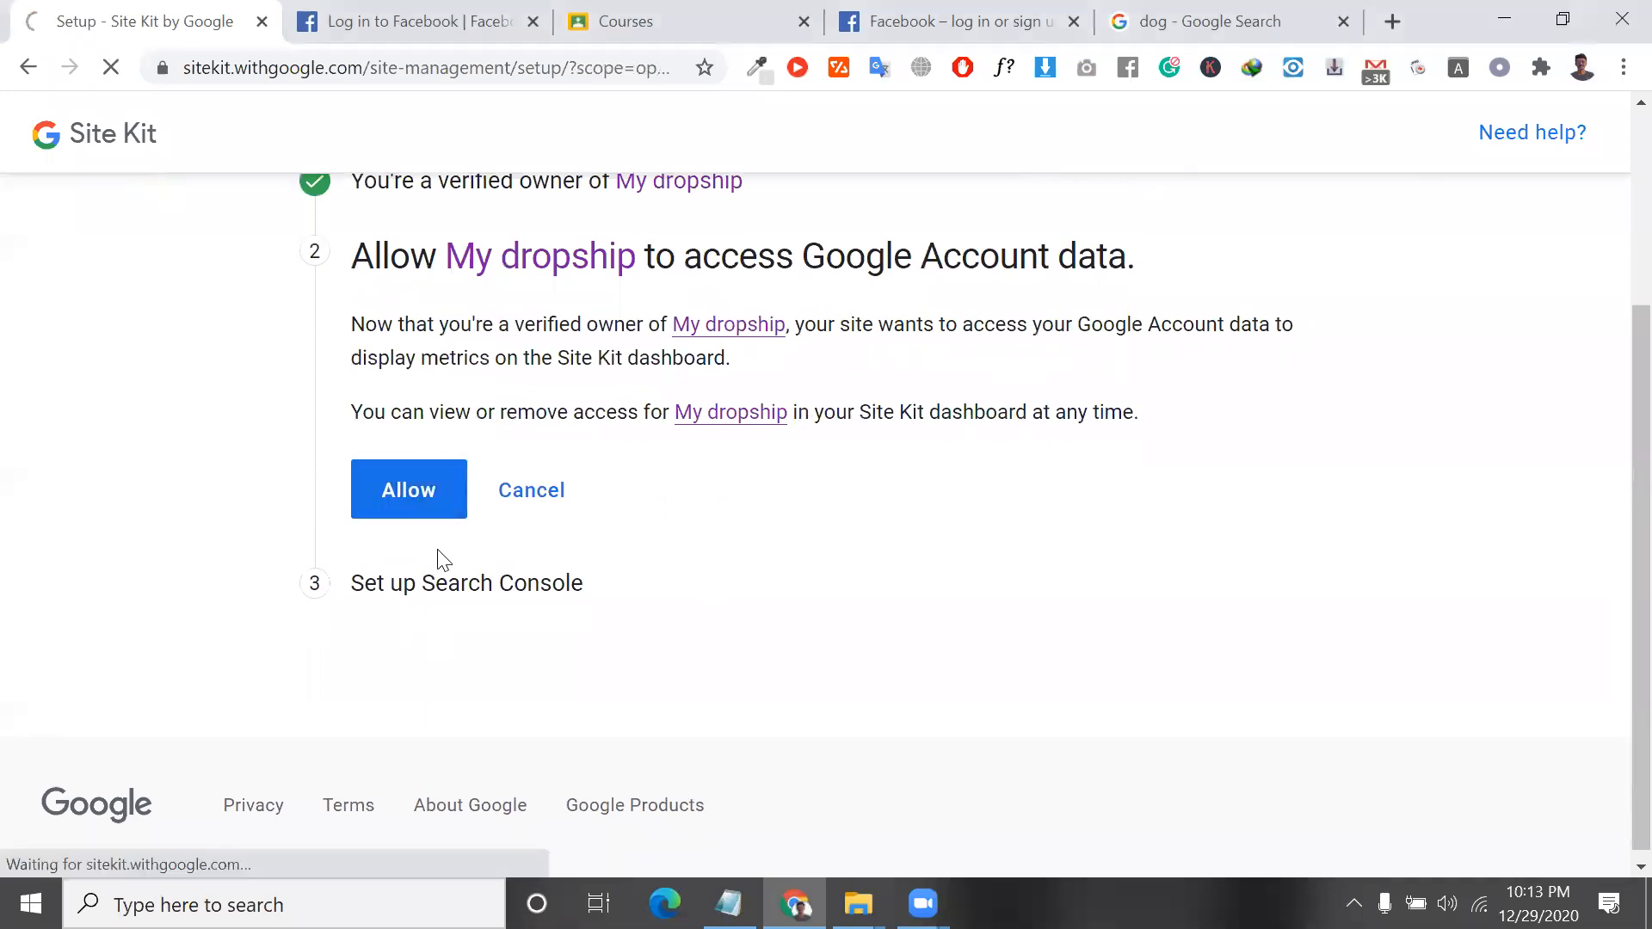
{"action": "scroll", "coordinate": [667, 623], "scroll_direction": "down", "scroll_amount": 1}
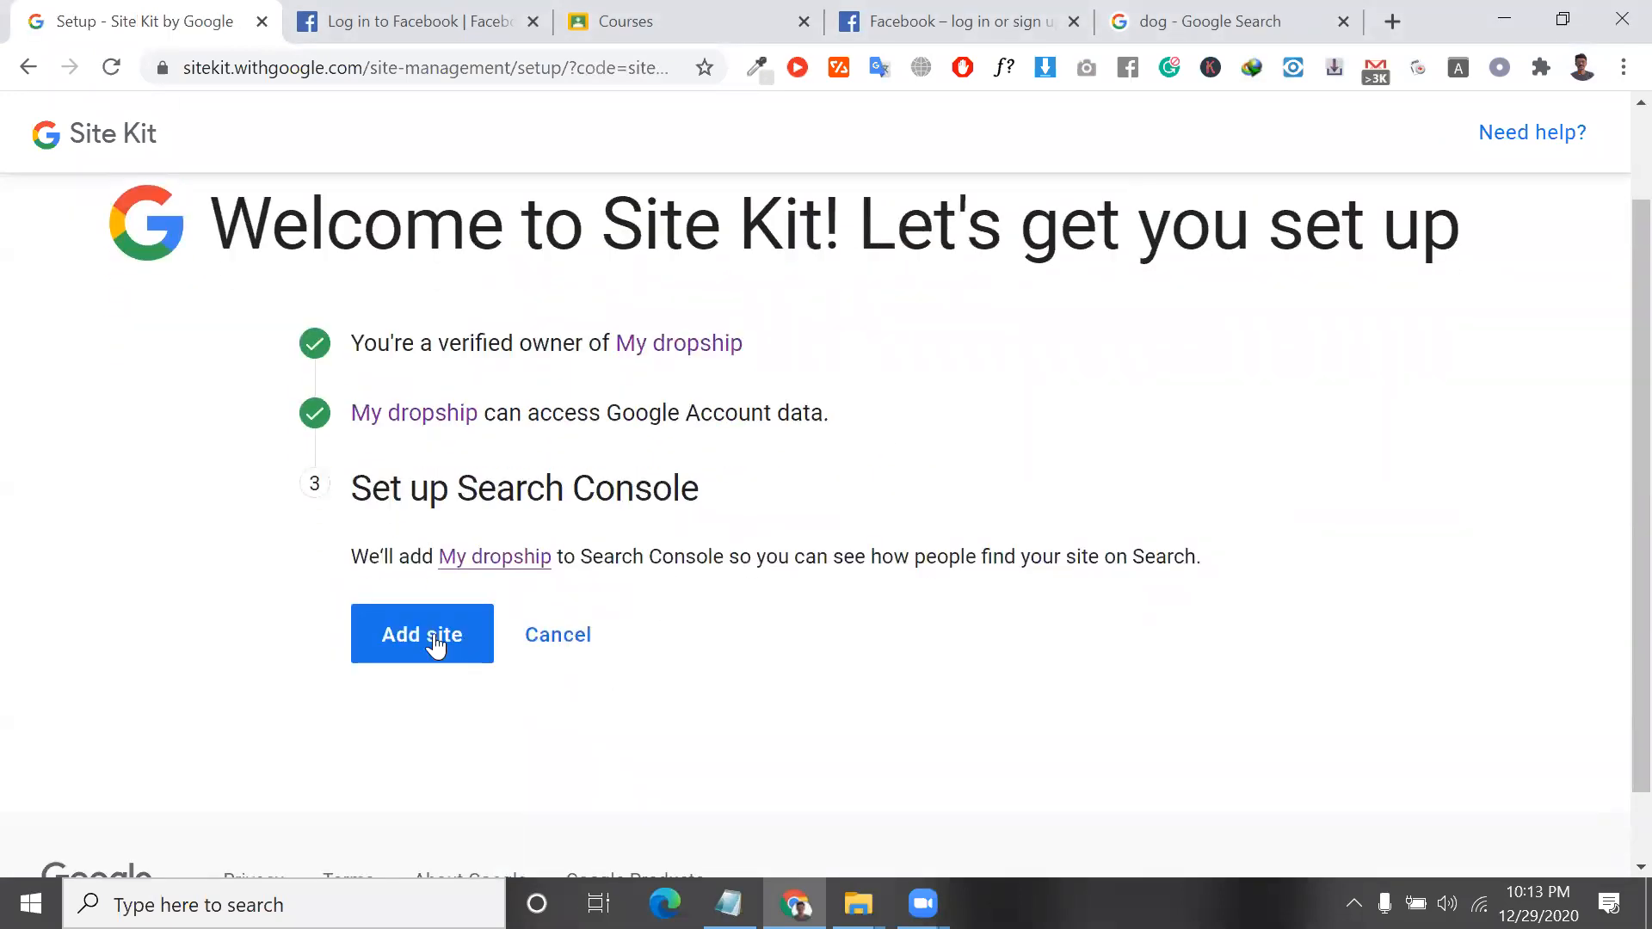
{"action": "triple_click", "coordinate": [428, 494]}
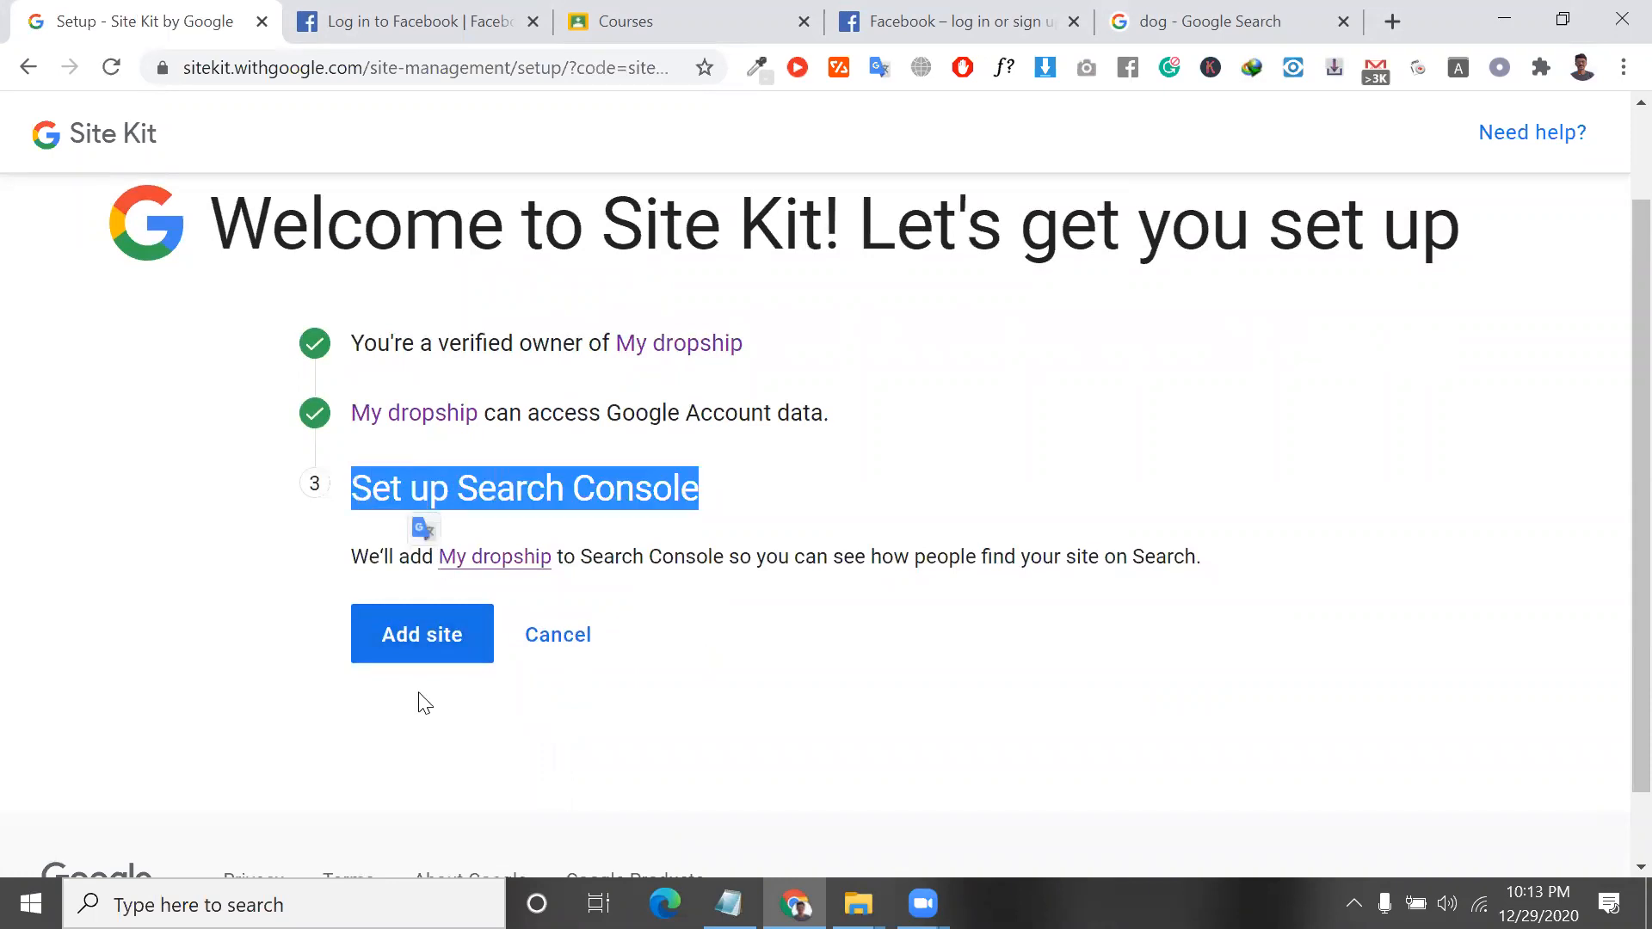
{"action": "left_click", "coordinate": [456, 651]}
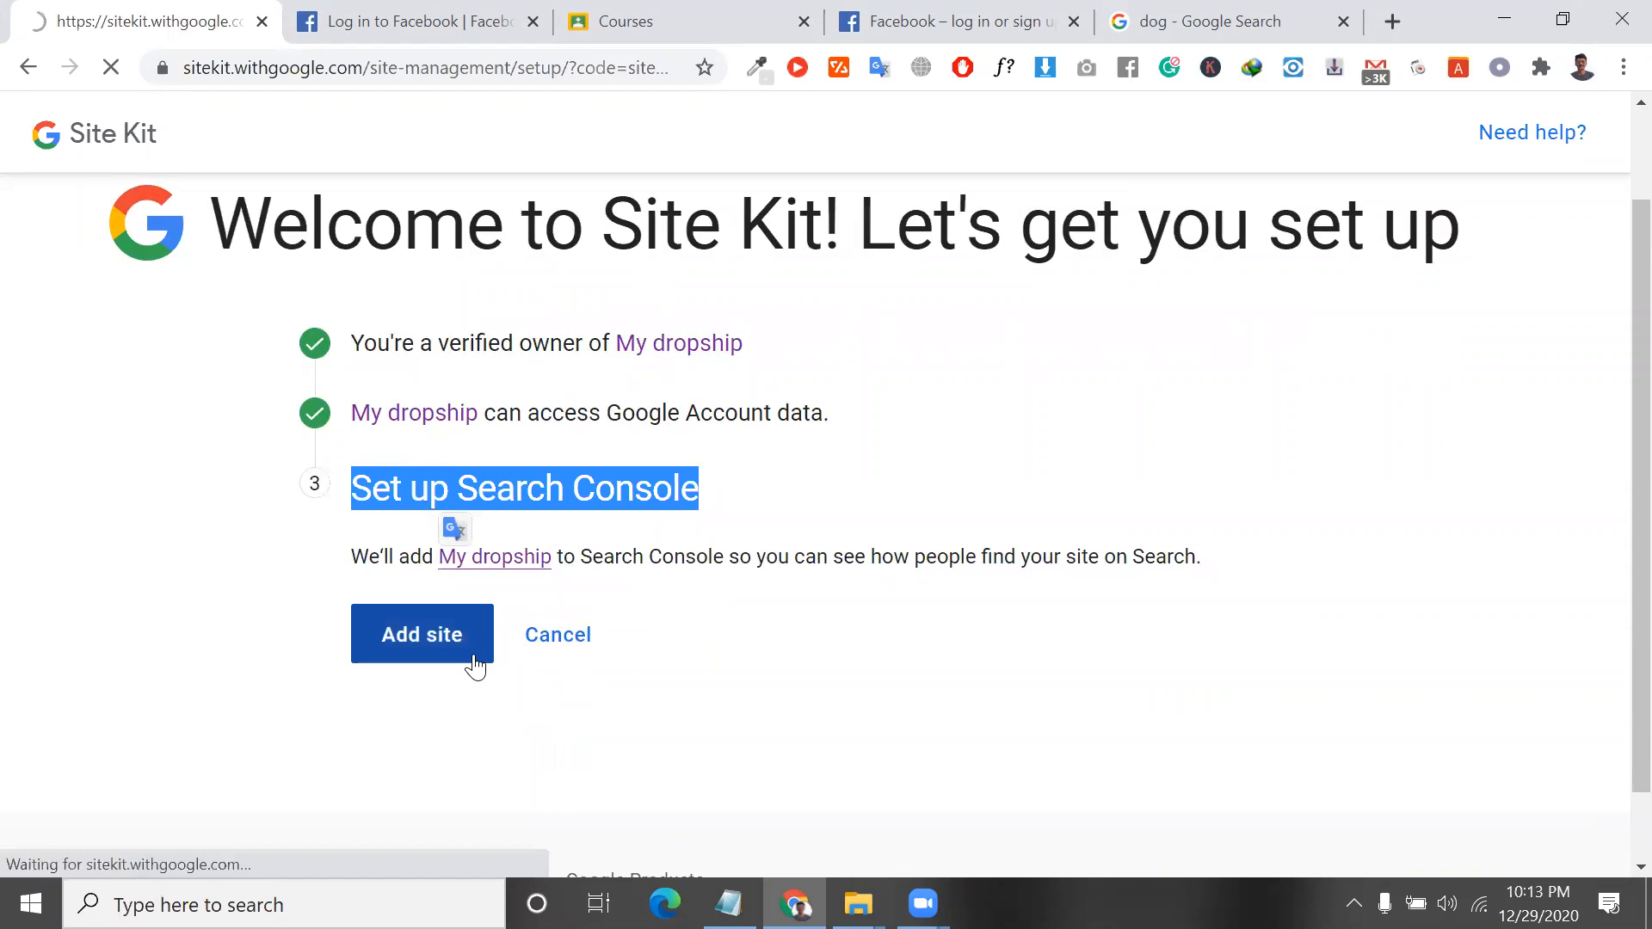
Finish the Site Kit setup and go to the site's Site Kit dashboard.
{"action": "scroll", "coordinate": [449, 631], "scroll_direction": "down", "scroll_amount": 4}
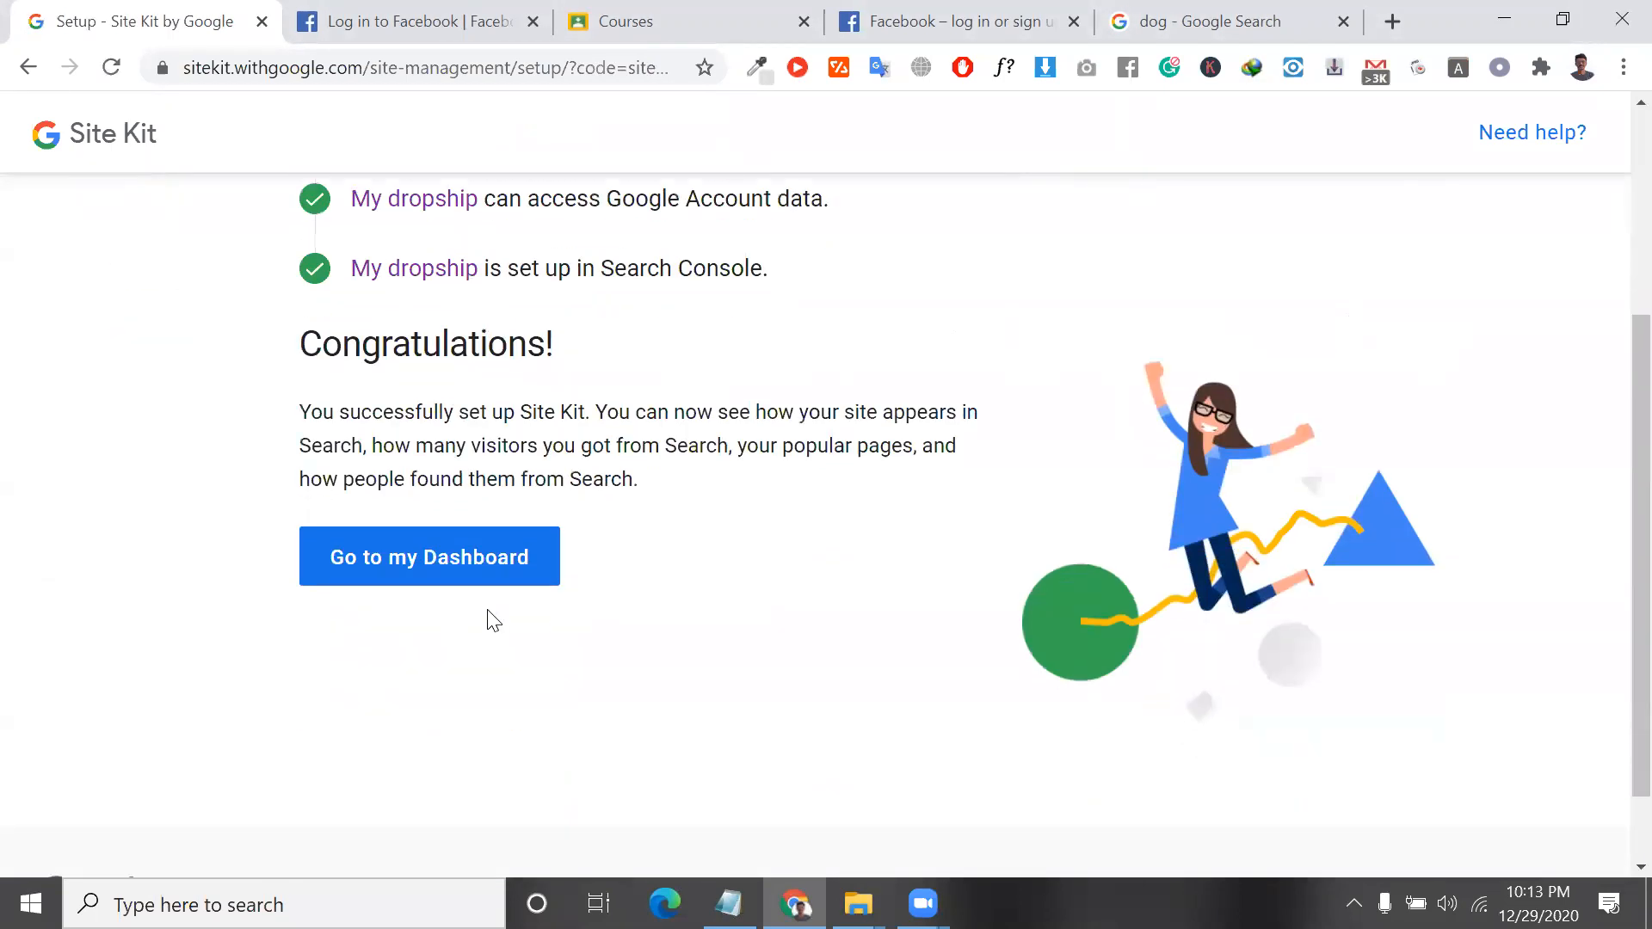
{"action": "left_click", "coordinate": [462, 567]}
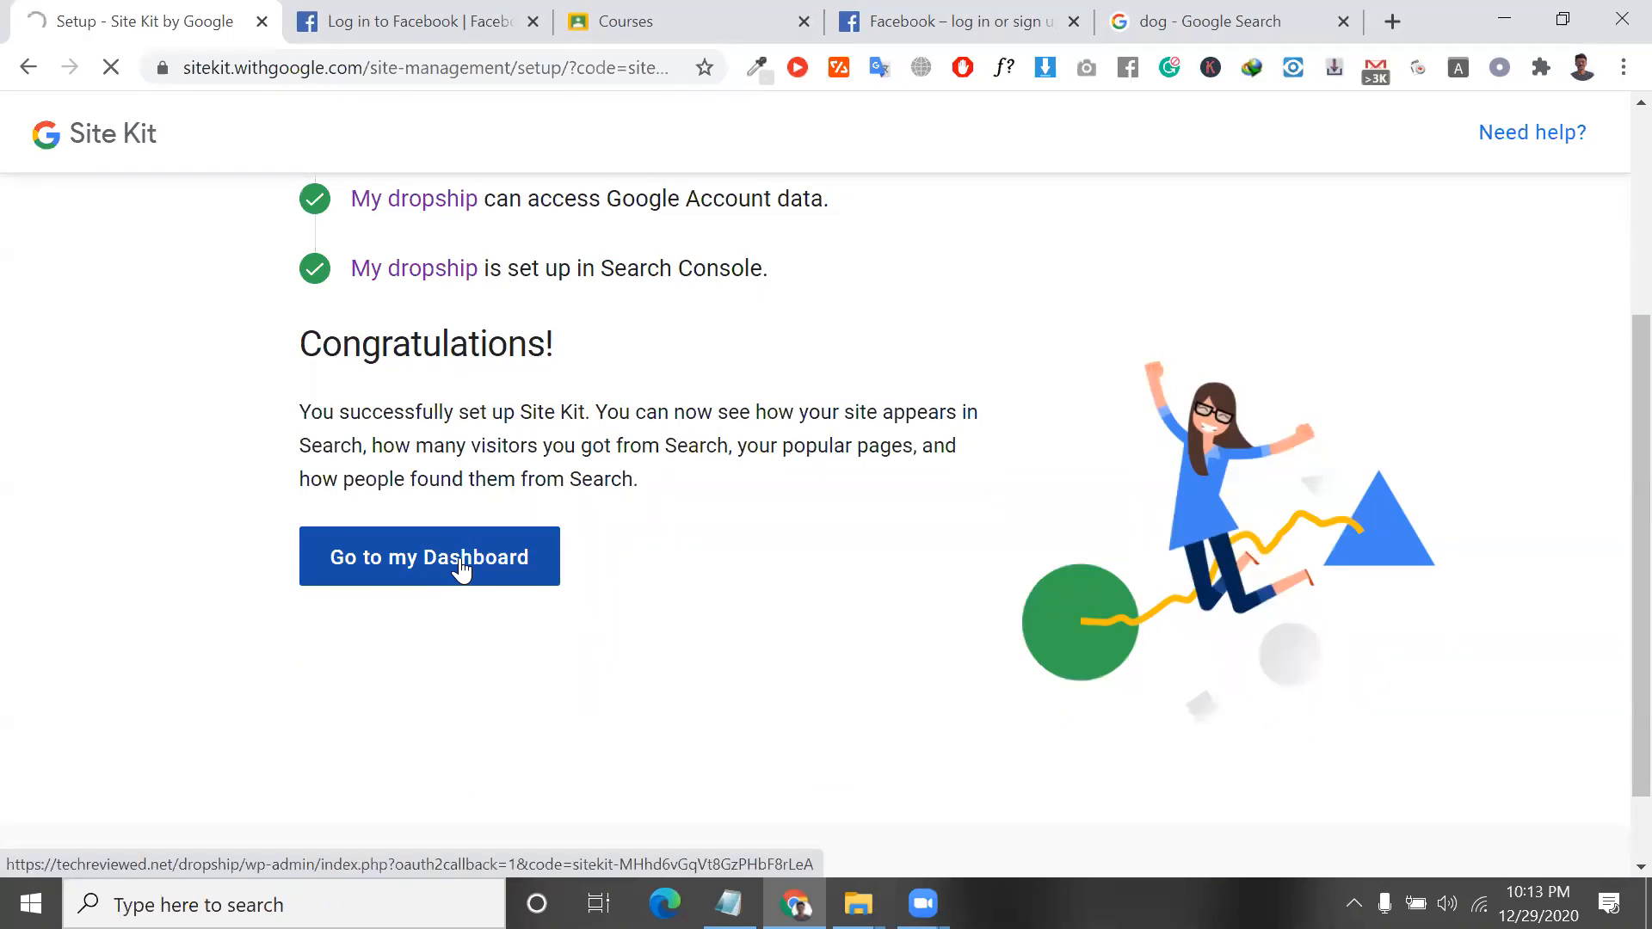
{"action": "triple_click", "coordinate": [610, 265]}
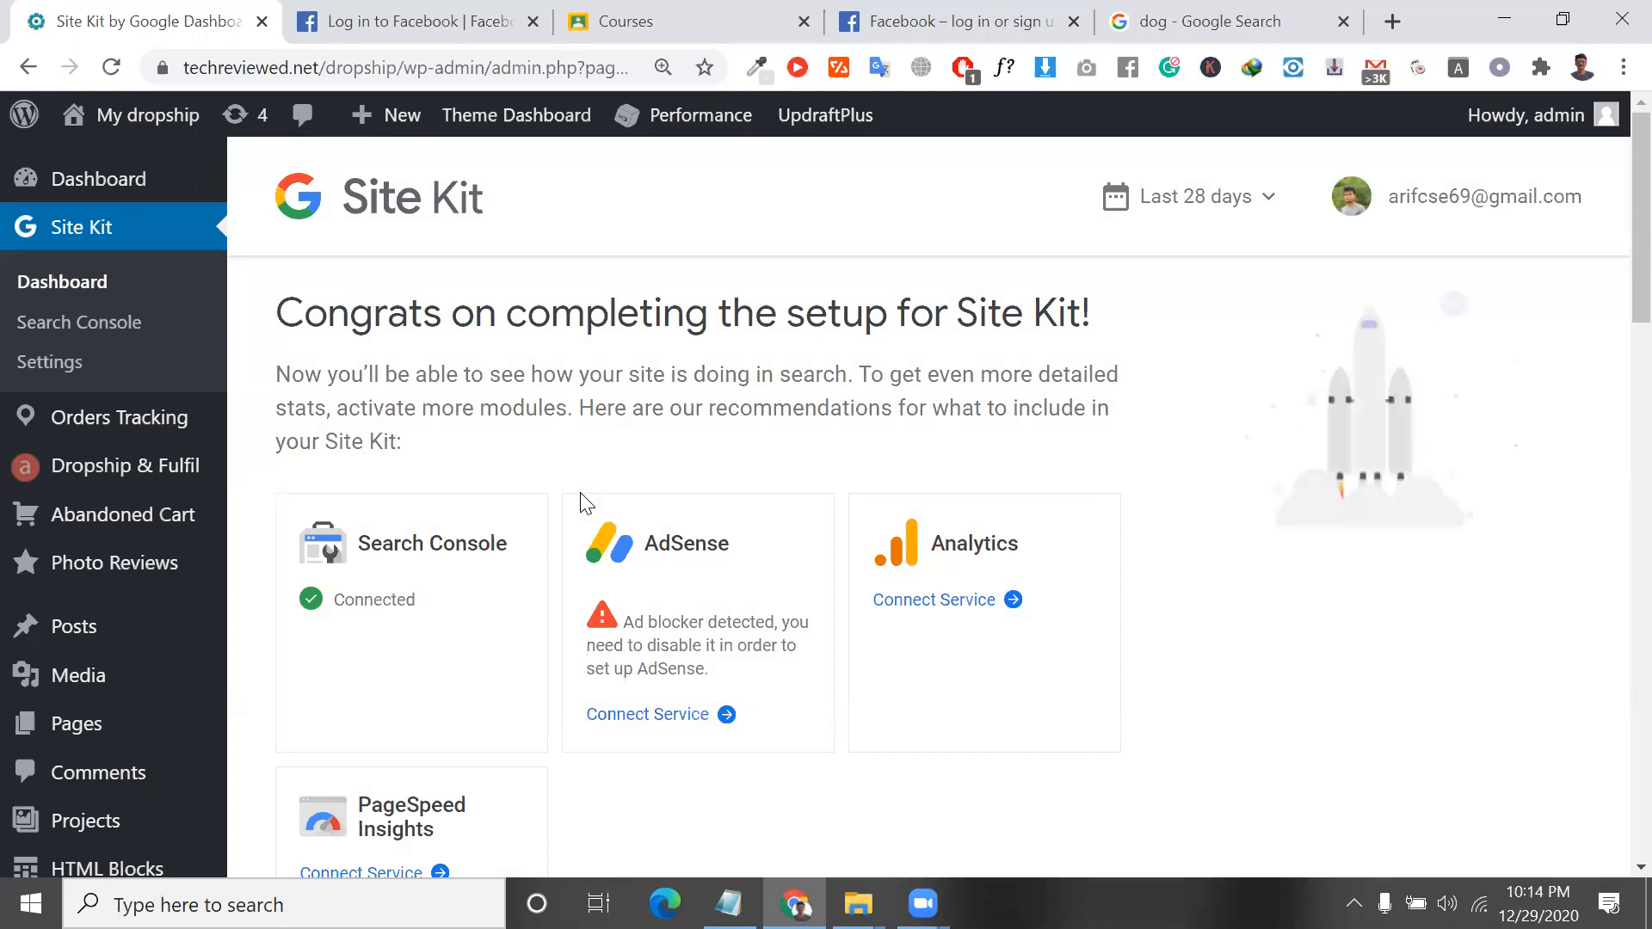
Read the ad blocker notice on the AdSense card, pause AdBlock on this site and reload the dashboard.
{"action": "scroll", "coordinate": [583, 503], "scroll_direction": "down", "scroll_amount": 2}
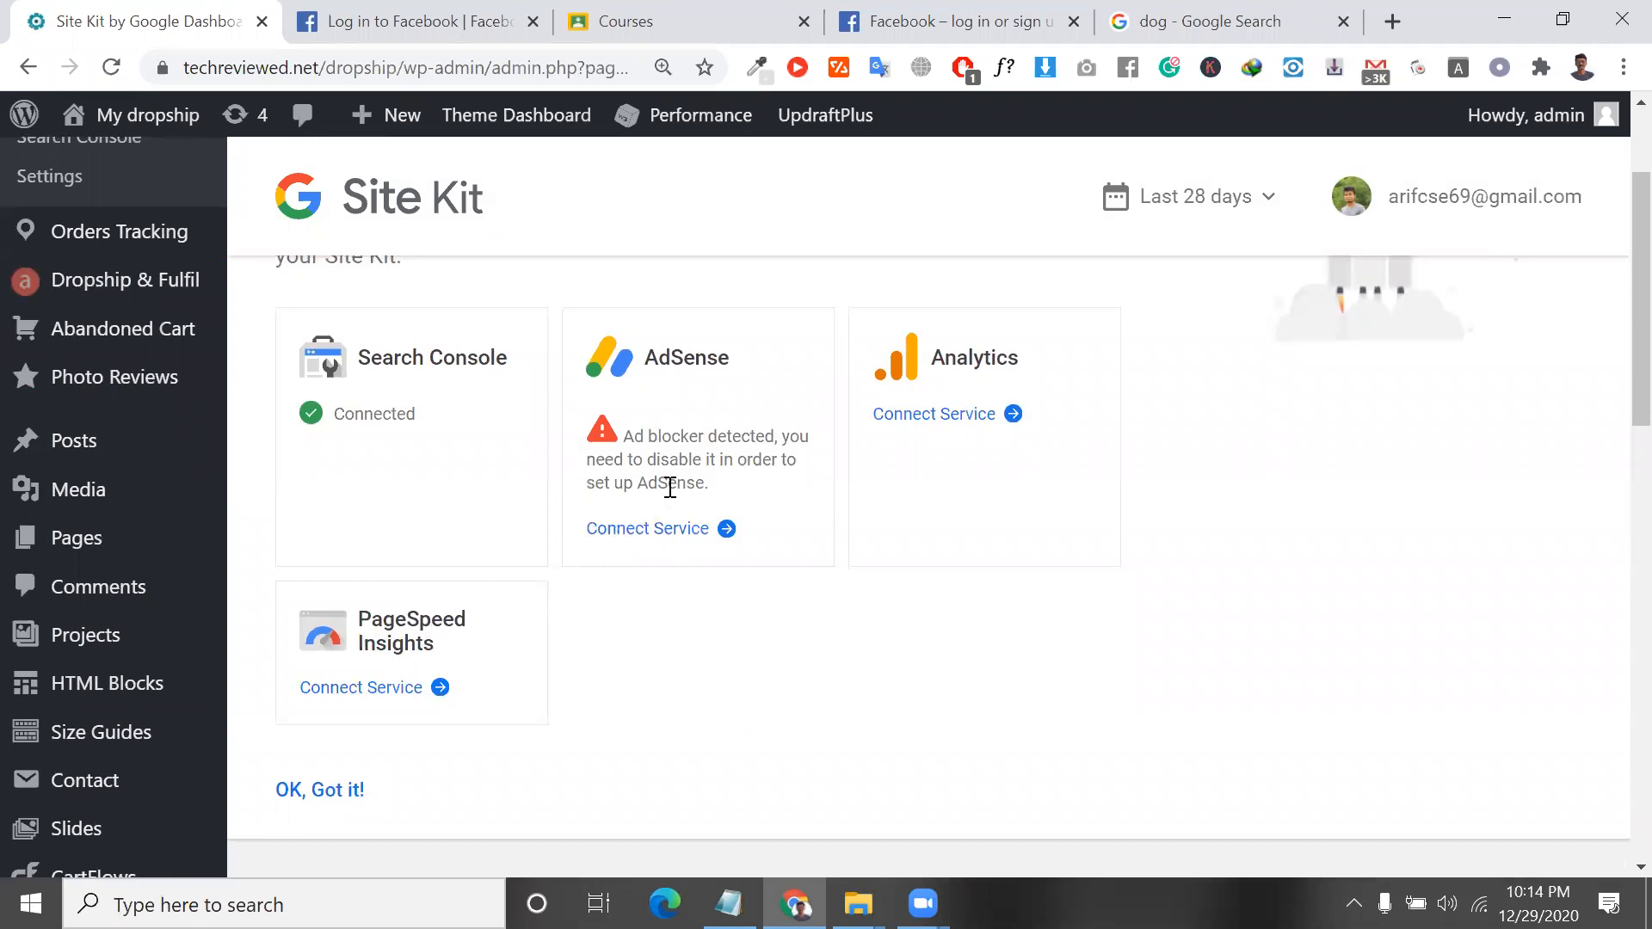
{"action": "triple_click", "coordinate": [675, 437]}
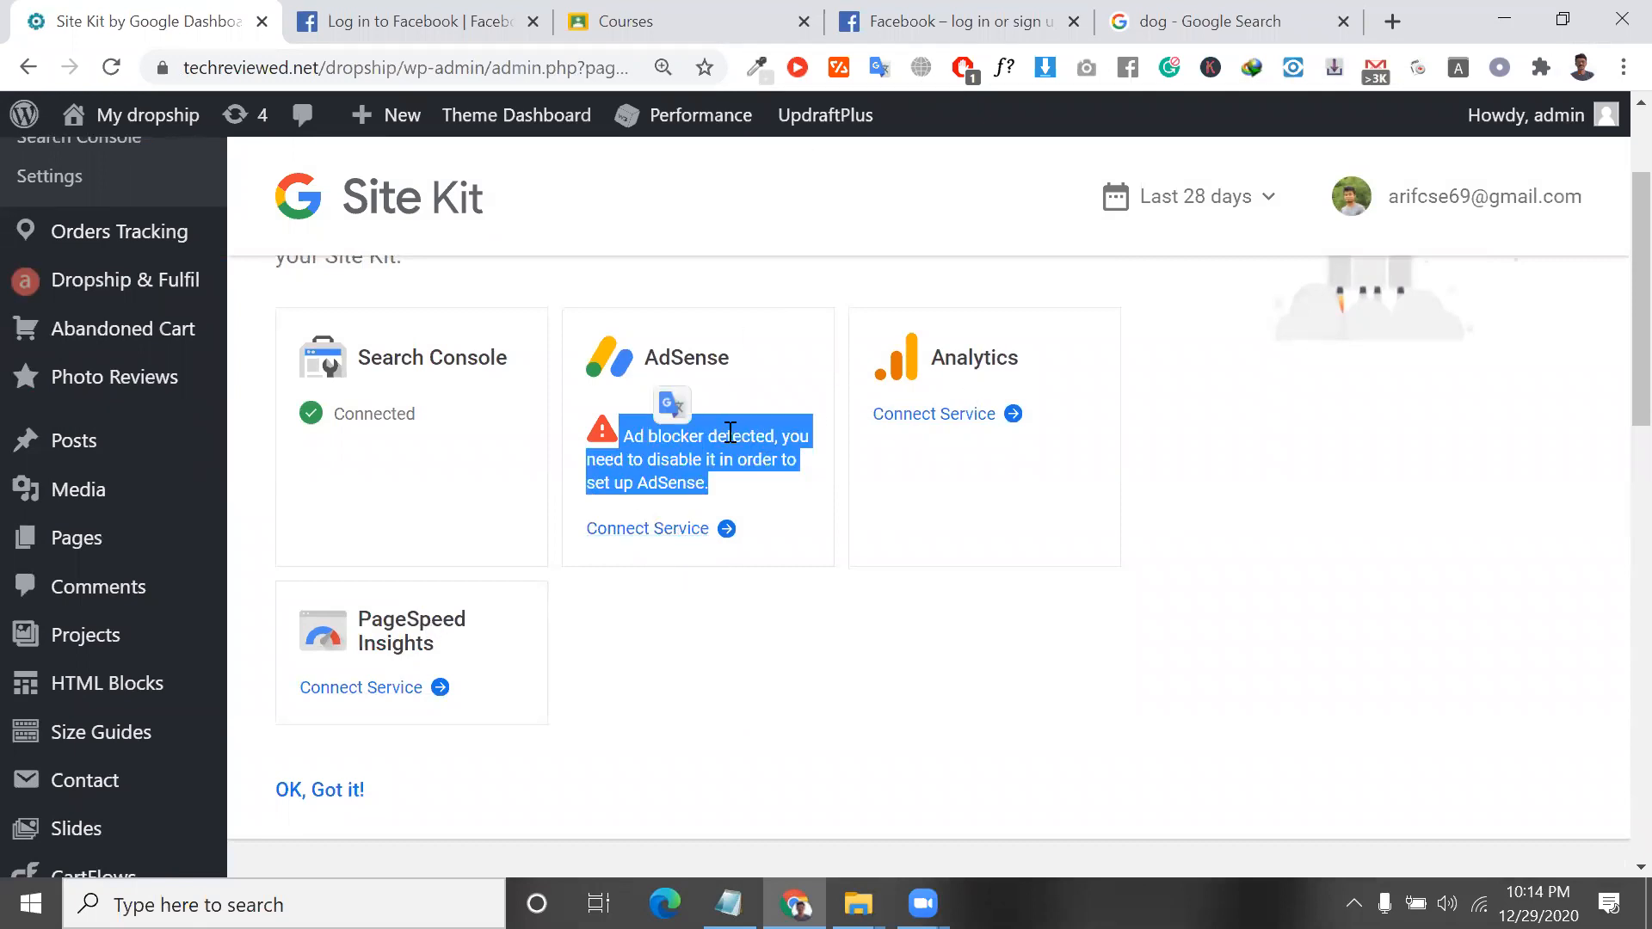
{"action": "left_click", "coordinate": [772, 389]}
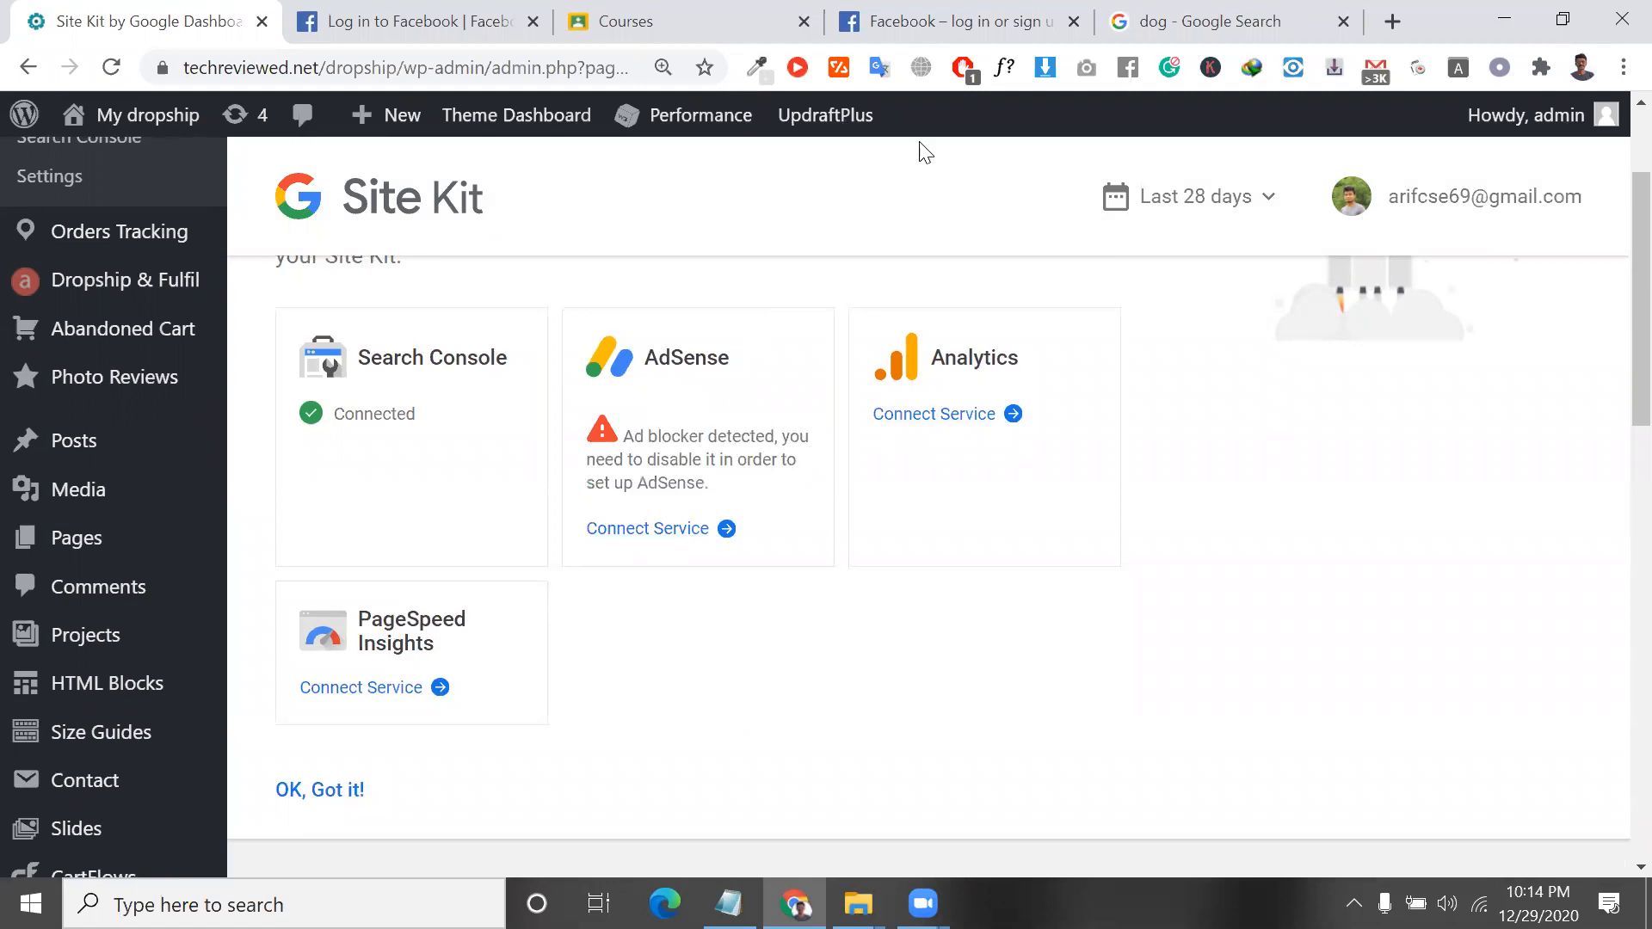
{"action": "left_click", "coordinate": [965, 68]}
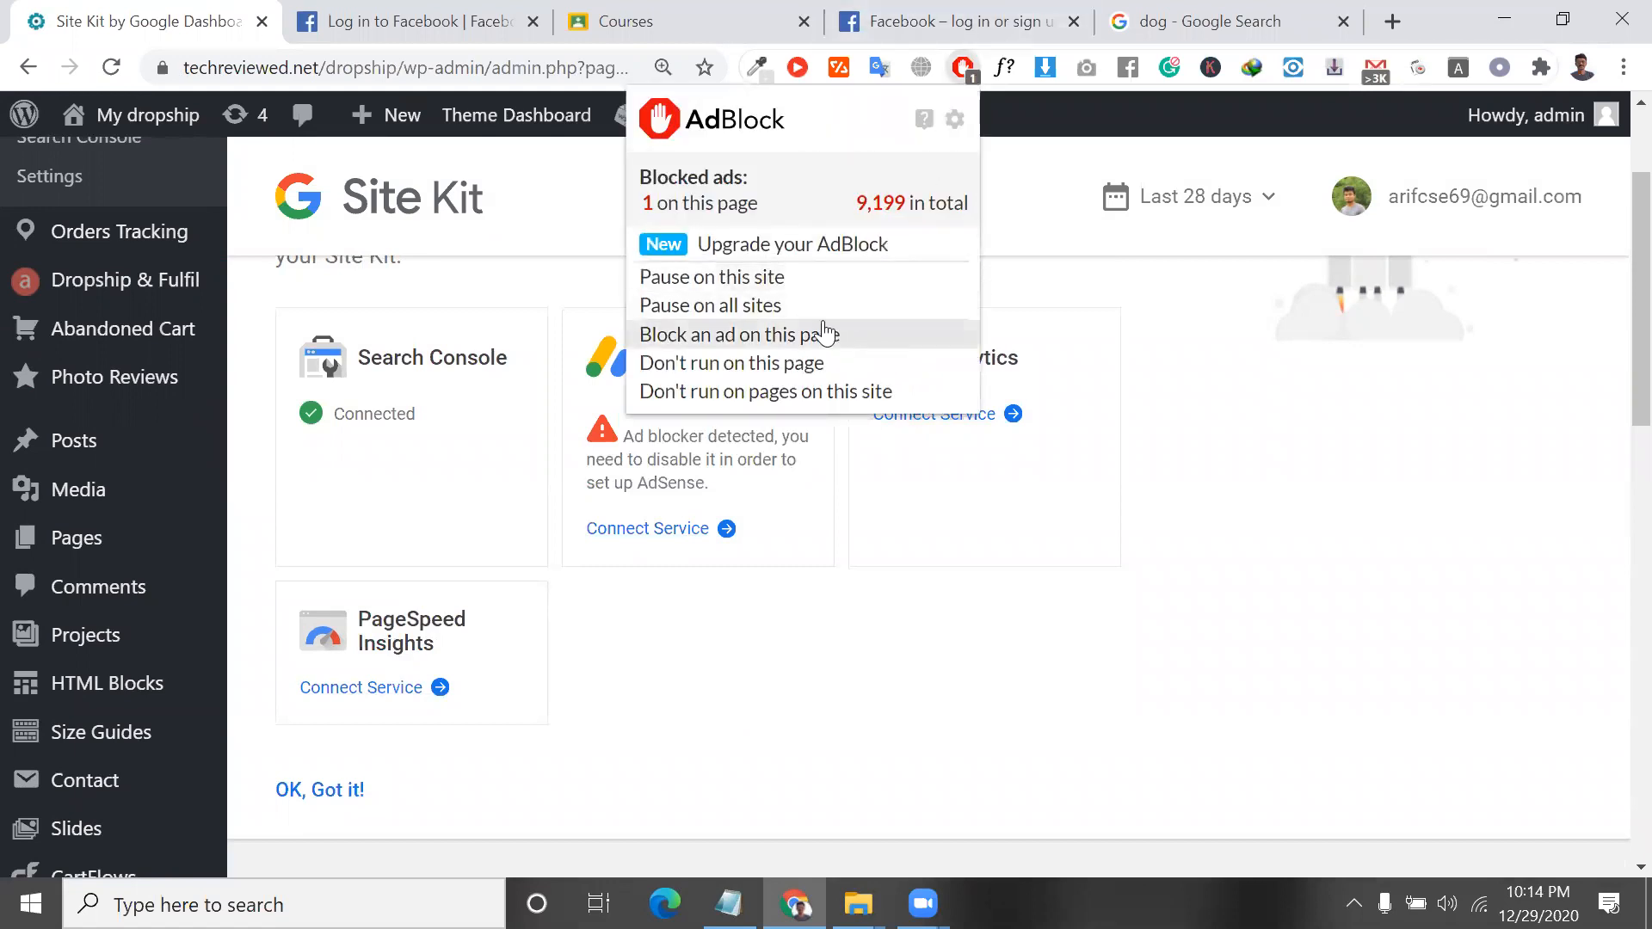
{"action": "left_click", "coordinate": [802, 286]}
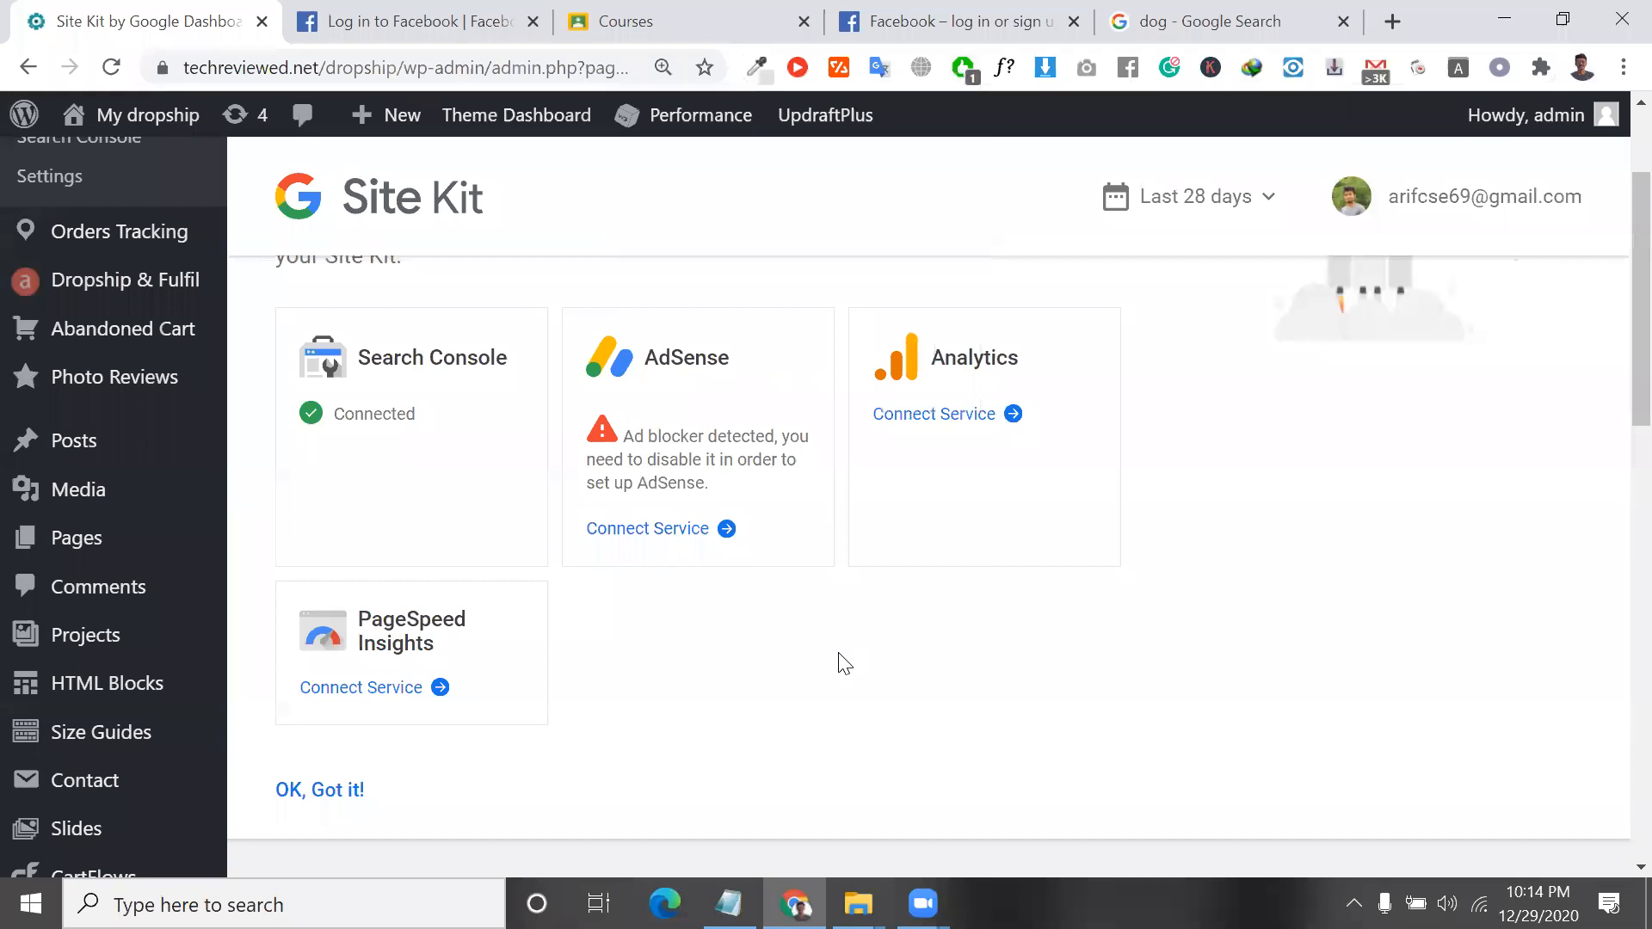
{"action": "left_click", "coordinate": [111, 68]}
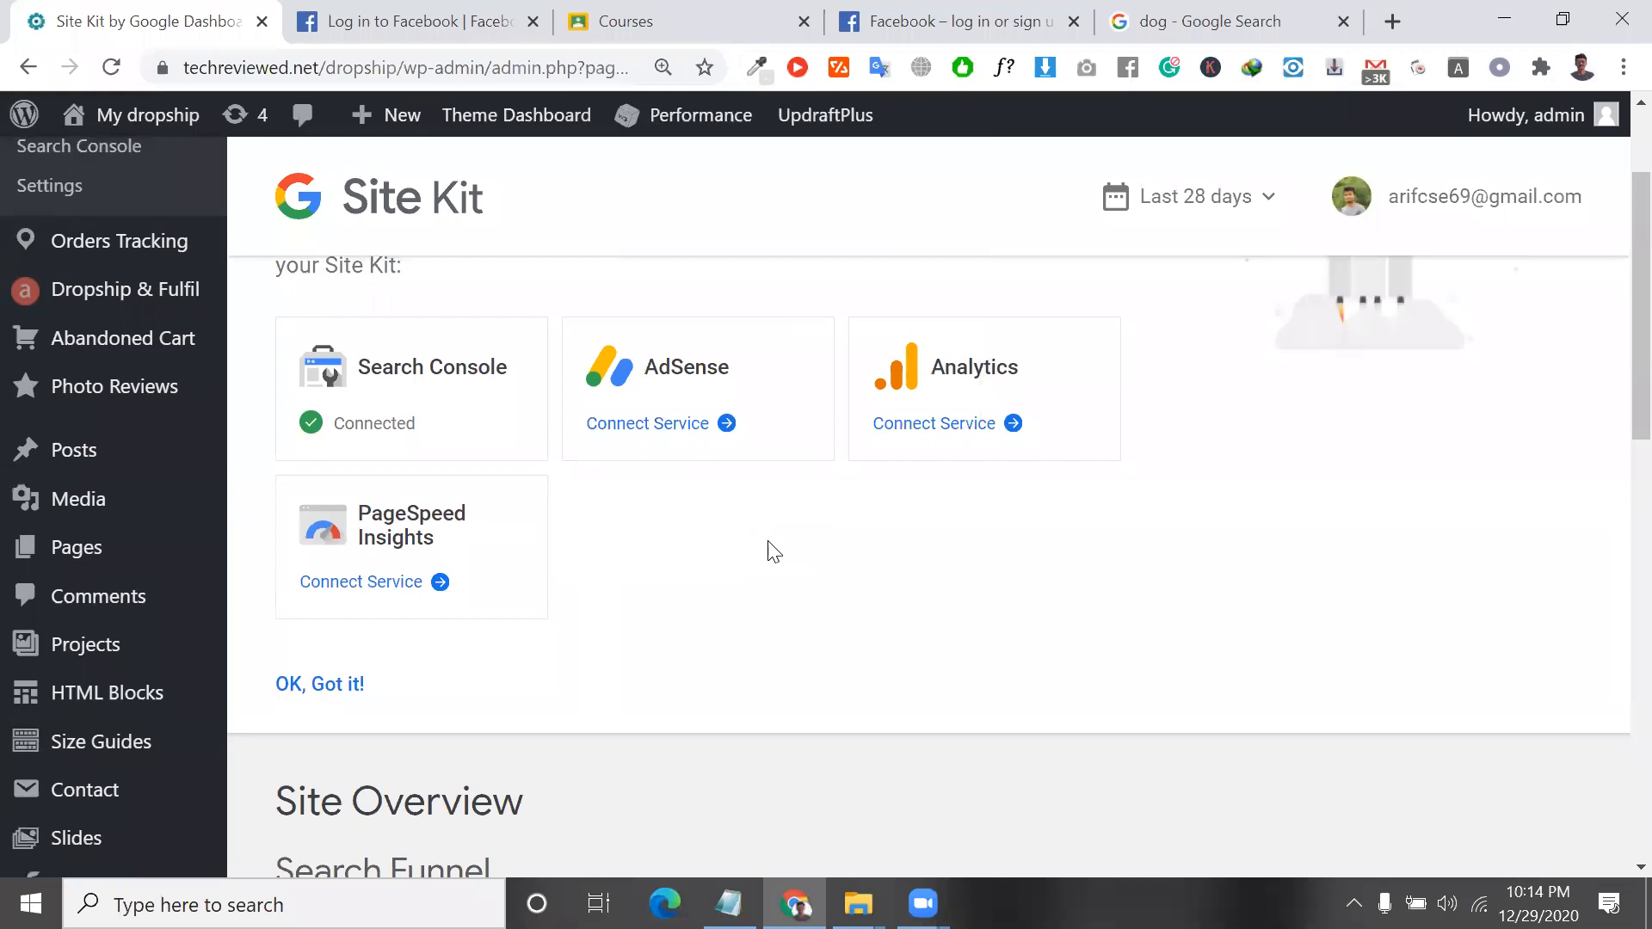
Review the AdSense, Analytics, PageSpeed Insights and Search Console service cards on the Site Kit dashboard.
{"action": "double_click", "coordinate": [677, 359]}
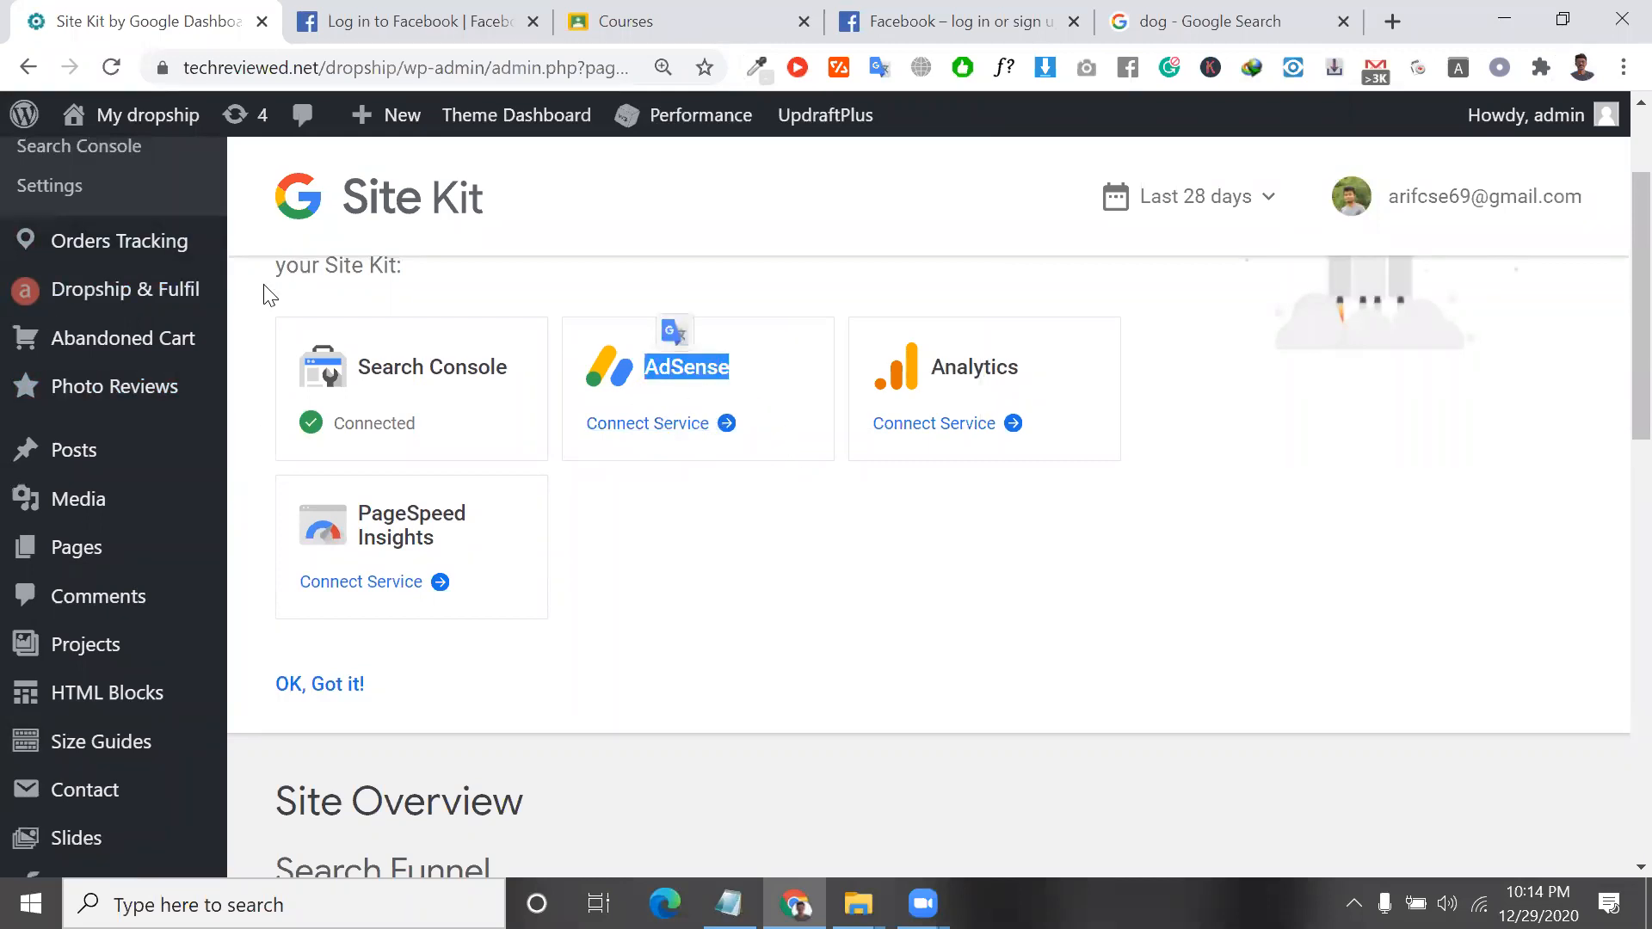
{"action": "left_click", "coordinate": [441, 219]}
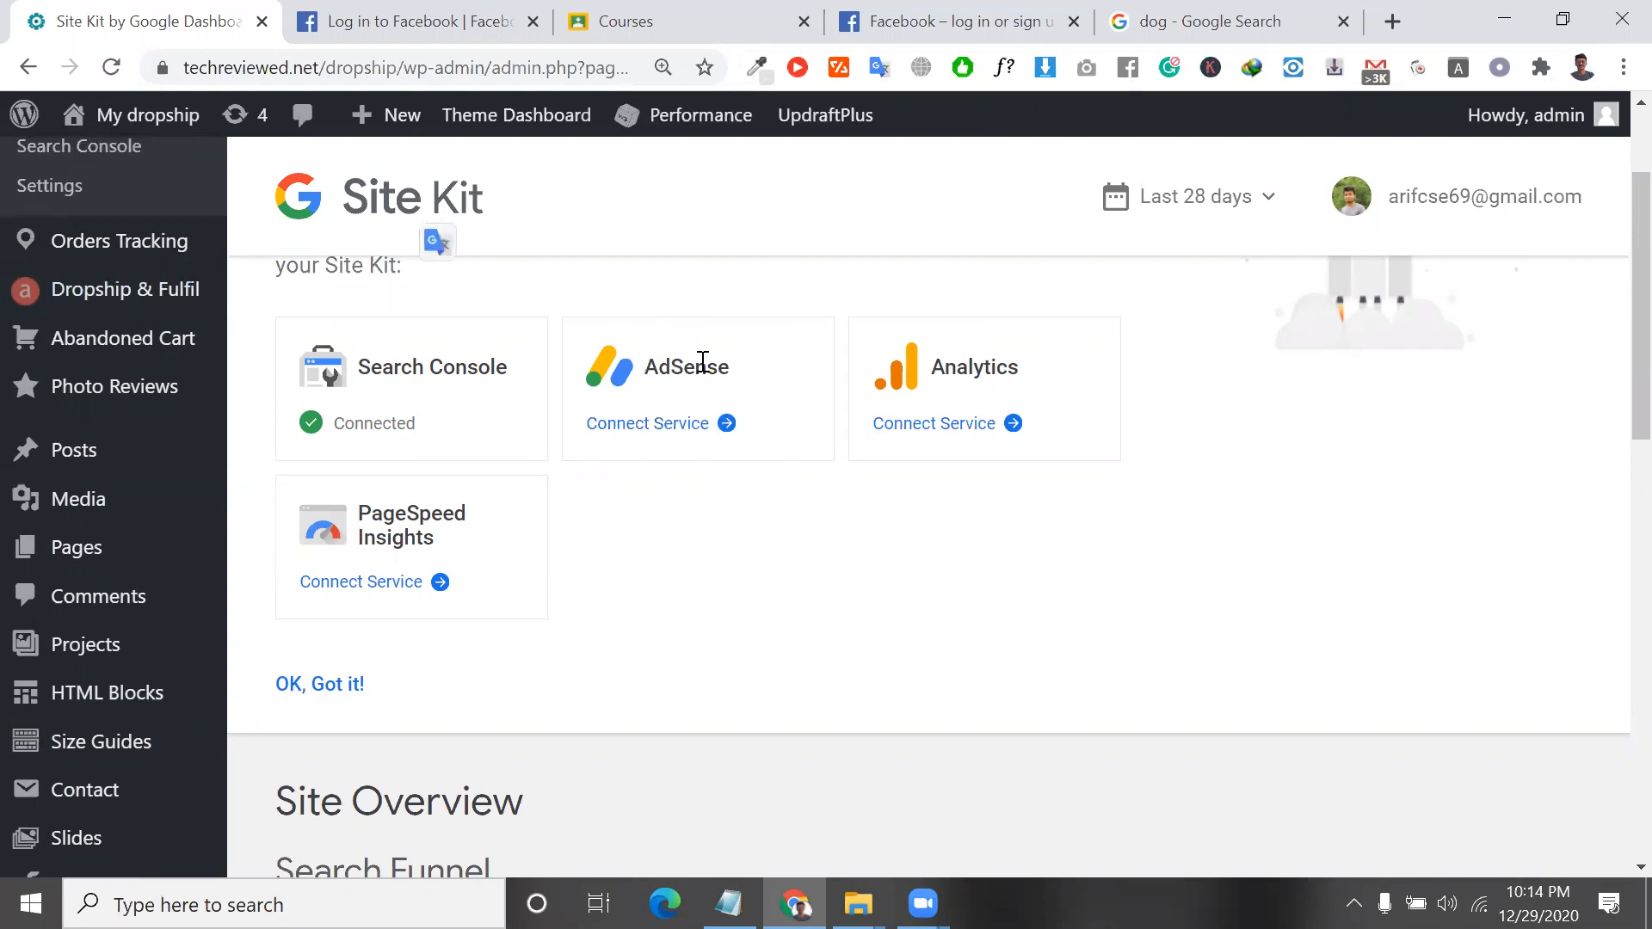
{"action": "double_click", "coordinate": [659, 365]}
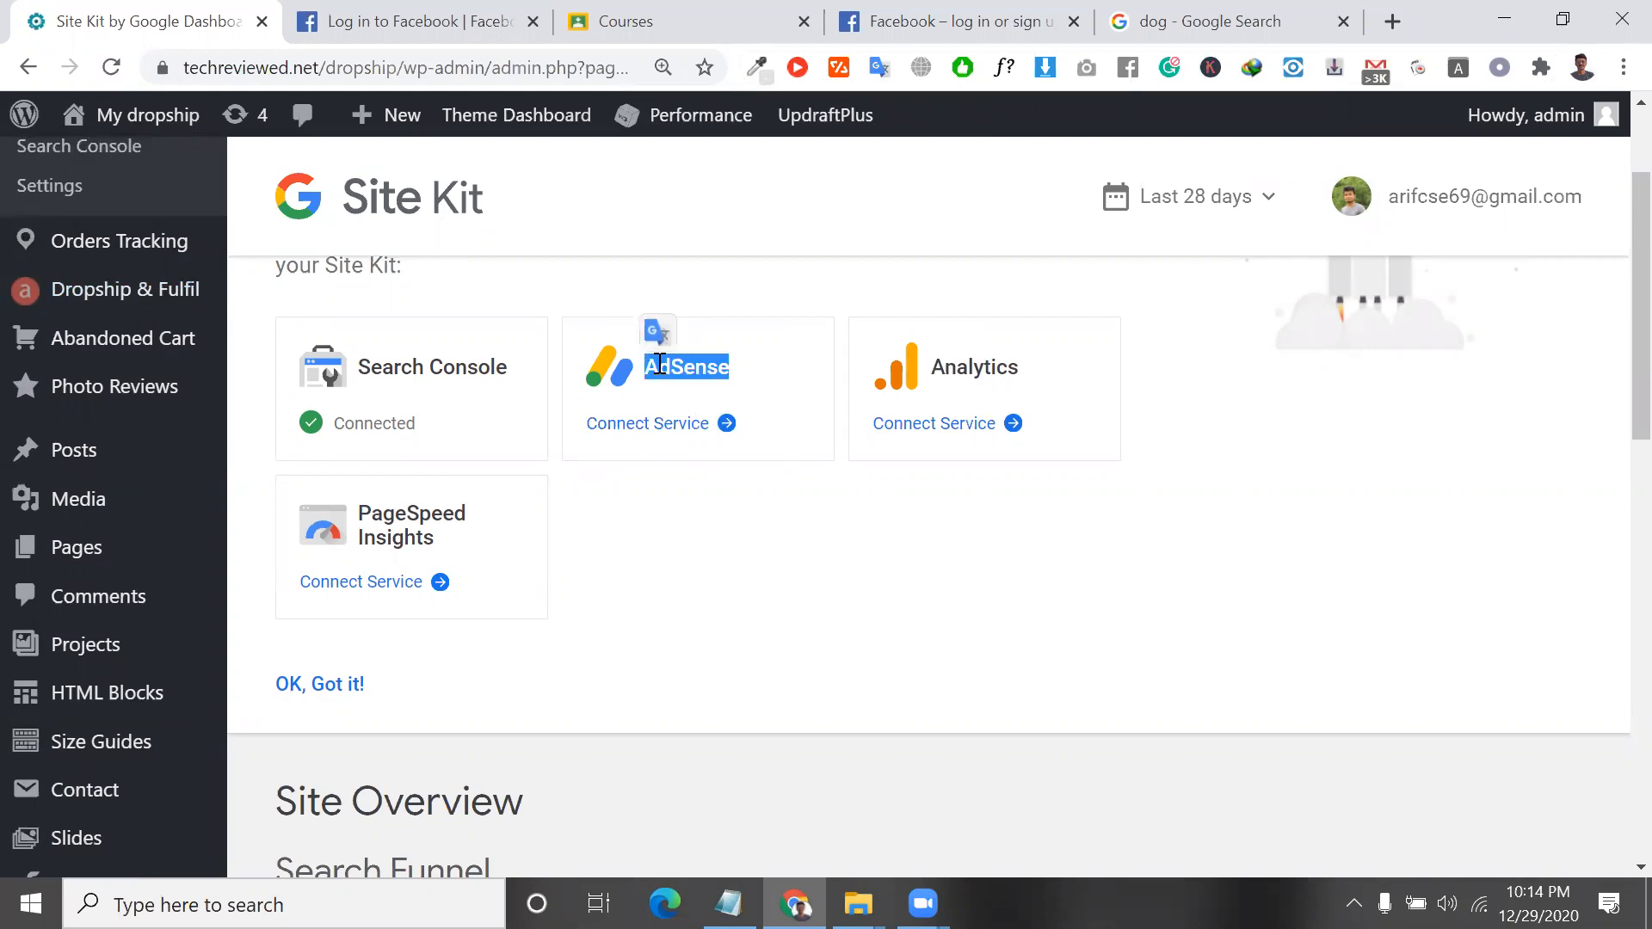
{"action": "double_click", "coordinate": [705, 374]}
{"action": "double_click", "coordinate": [971, 369]}
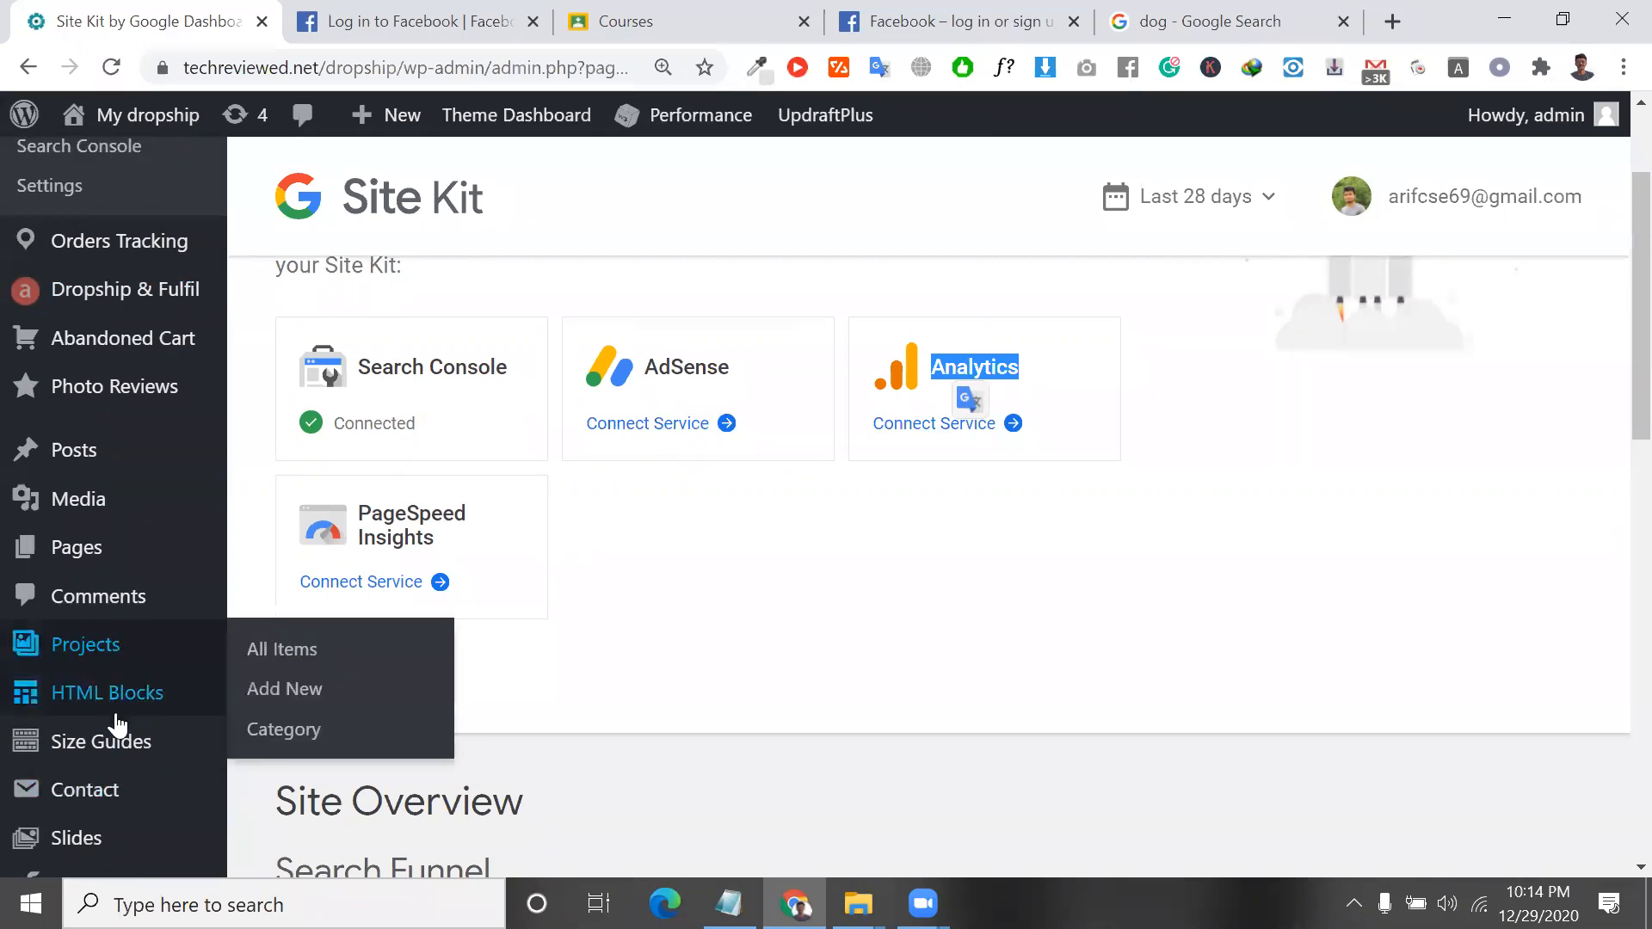
{"action": "mouse_move", "coordinate": [118, 725]}
{"action": "scroll", "coordinate": [118, 726], "scroll_direction": "down", "scroll_amount": 2}
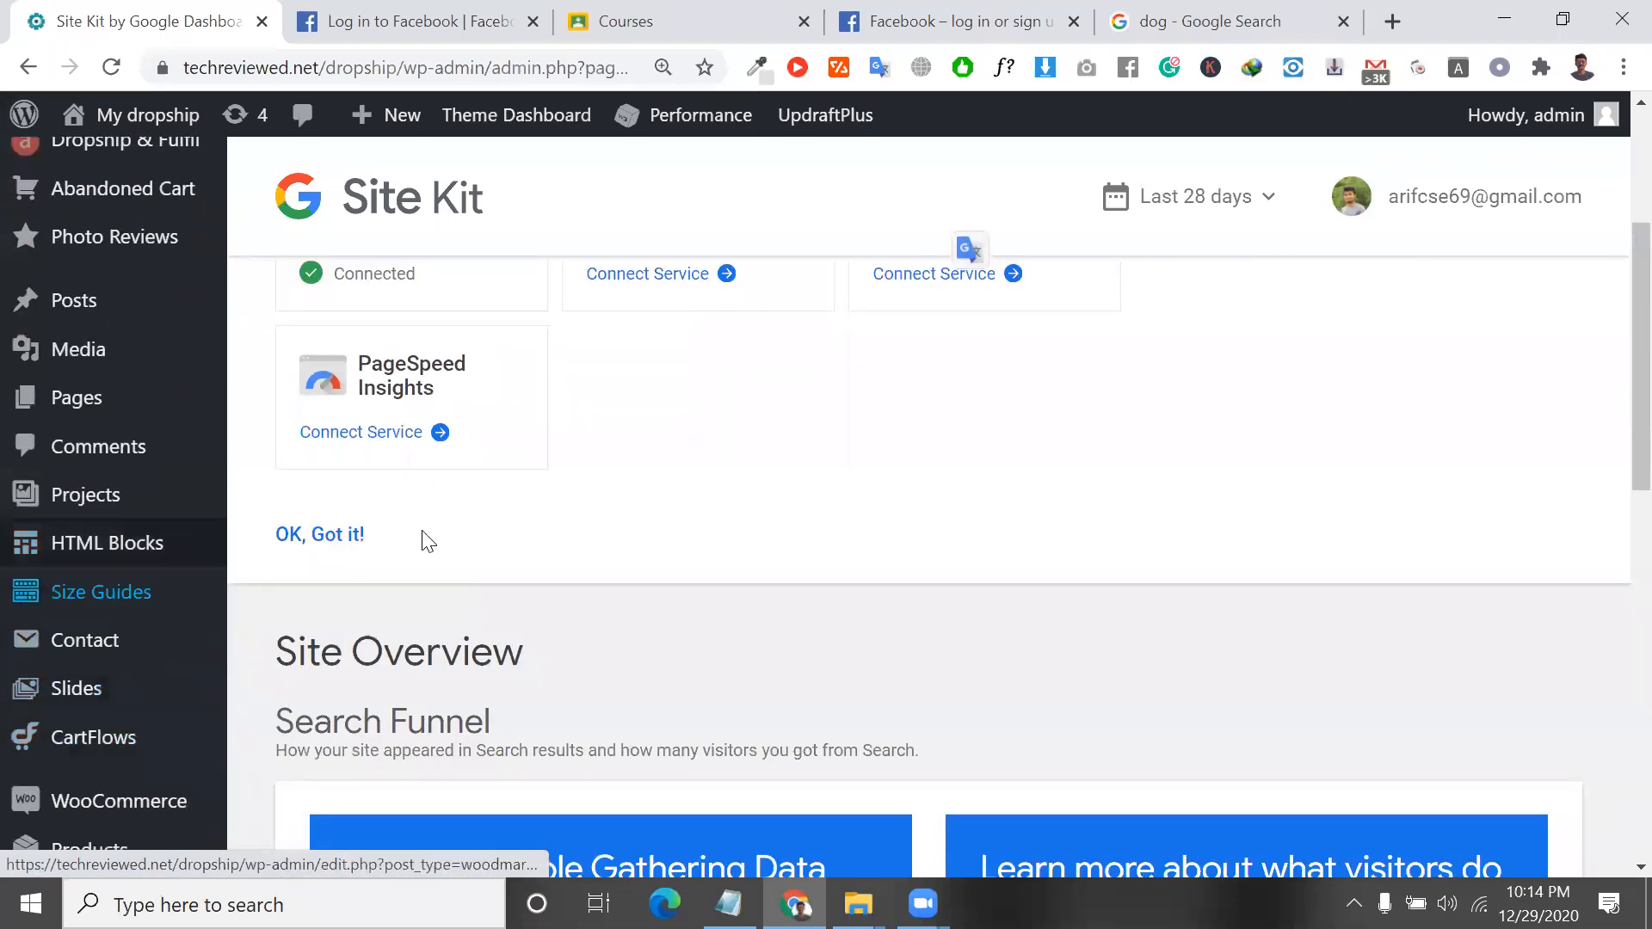
{"action": "scroll", "coordinate": [332, 552], "scroll_direction": "up", "scroll_amount": 1}
{"action": "left_click", "coordinate": [674, 384]}
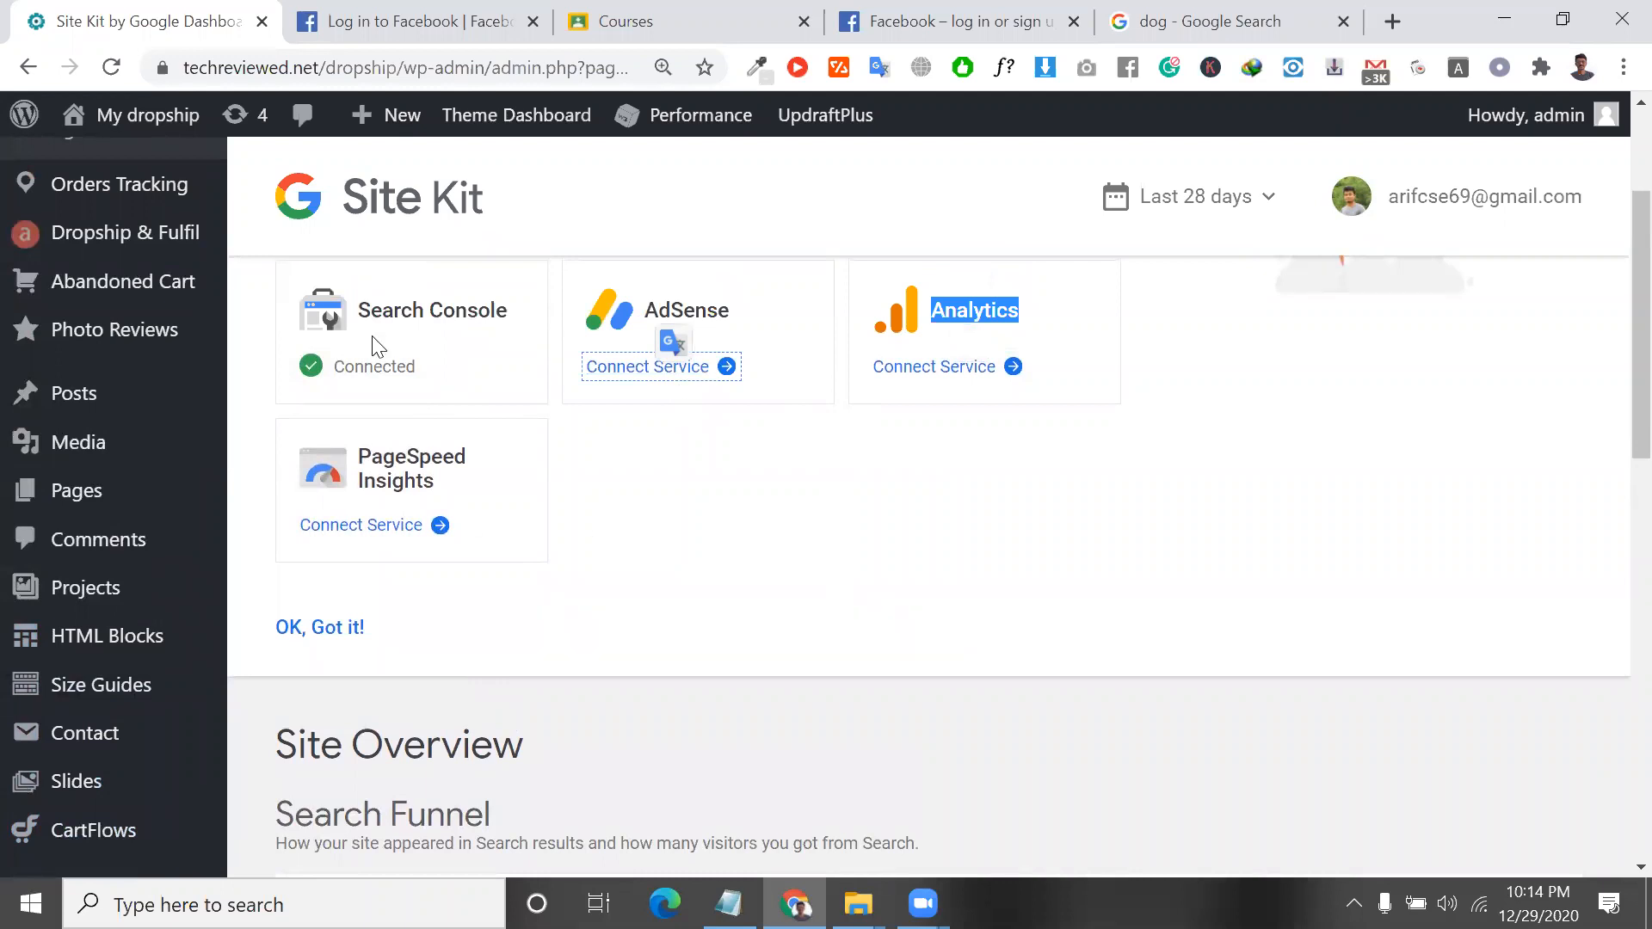
{"action": "triple_click", "coordinate": [478, 308]}
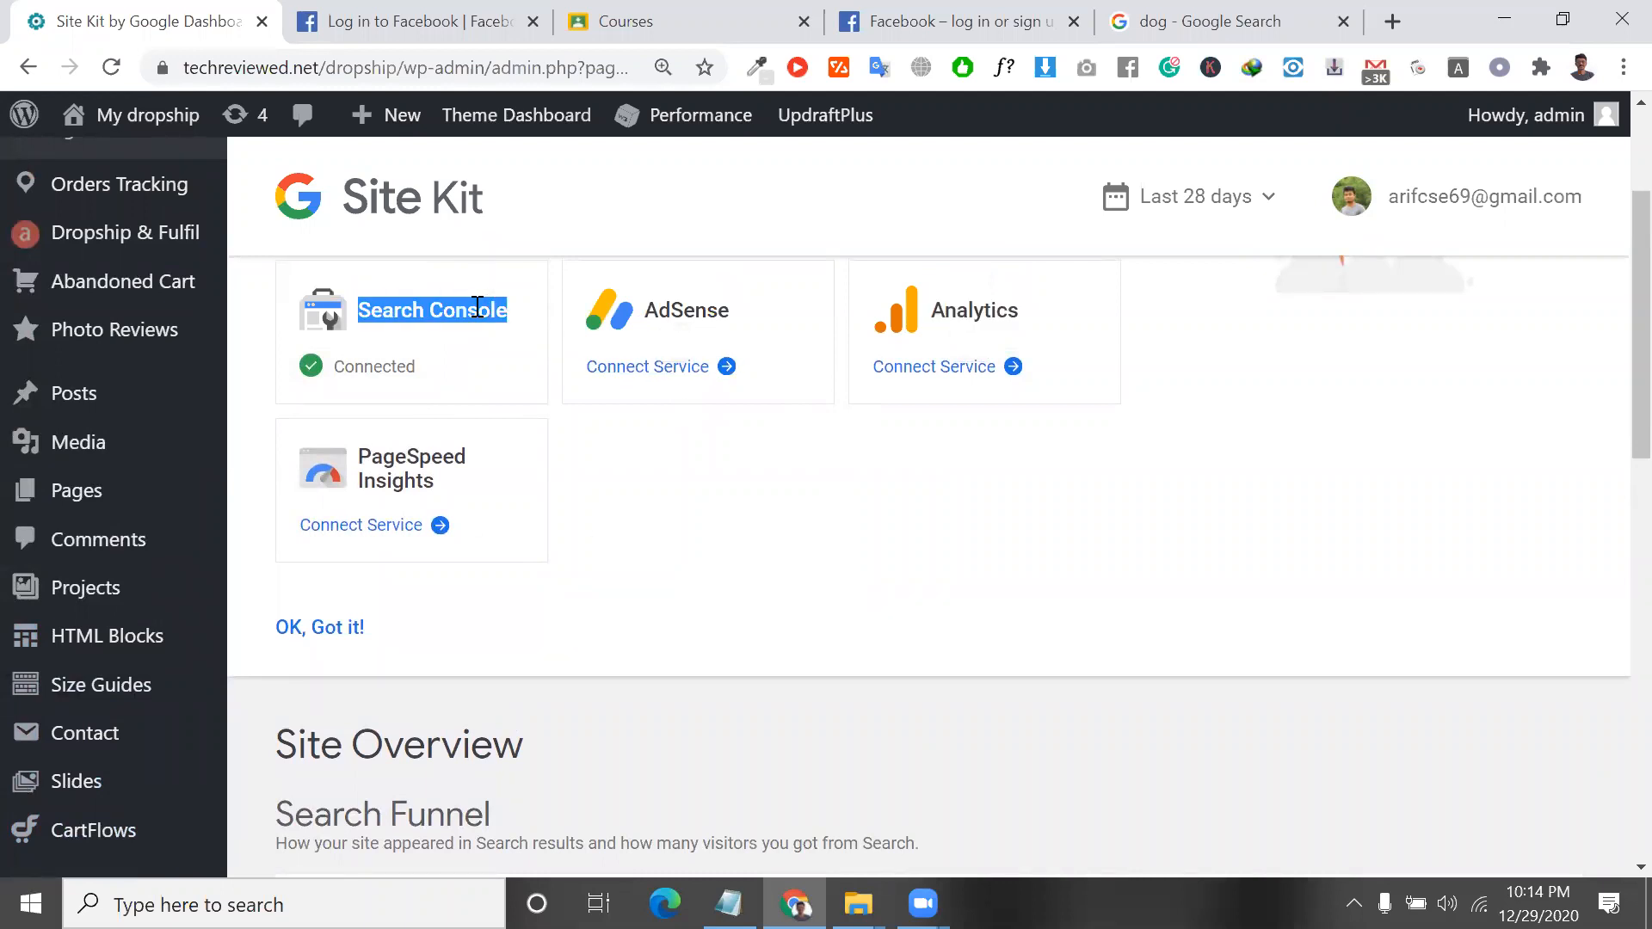
Connect the AdSense service with the site owner's Google account and allow Site Kit to view AdSense data.
{"action": "left_click", "coordinate": [647, 376]}
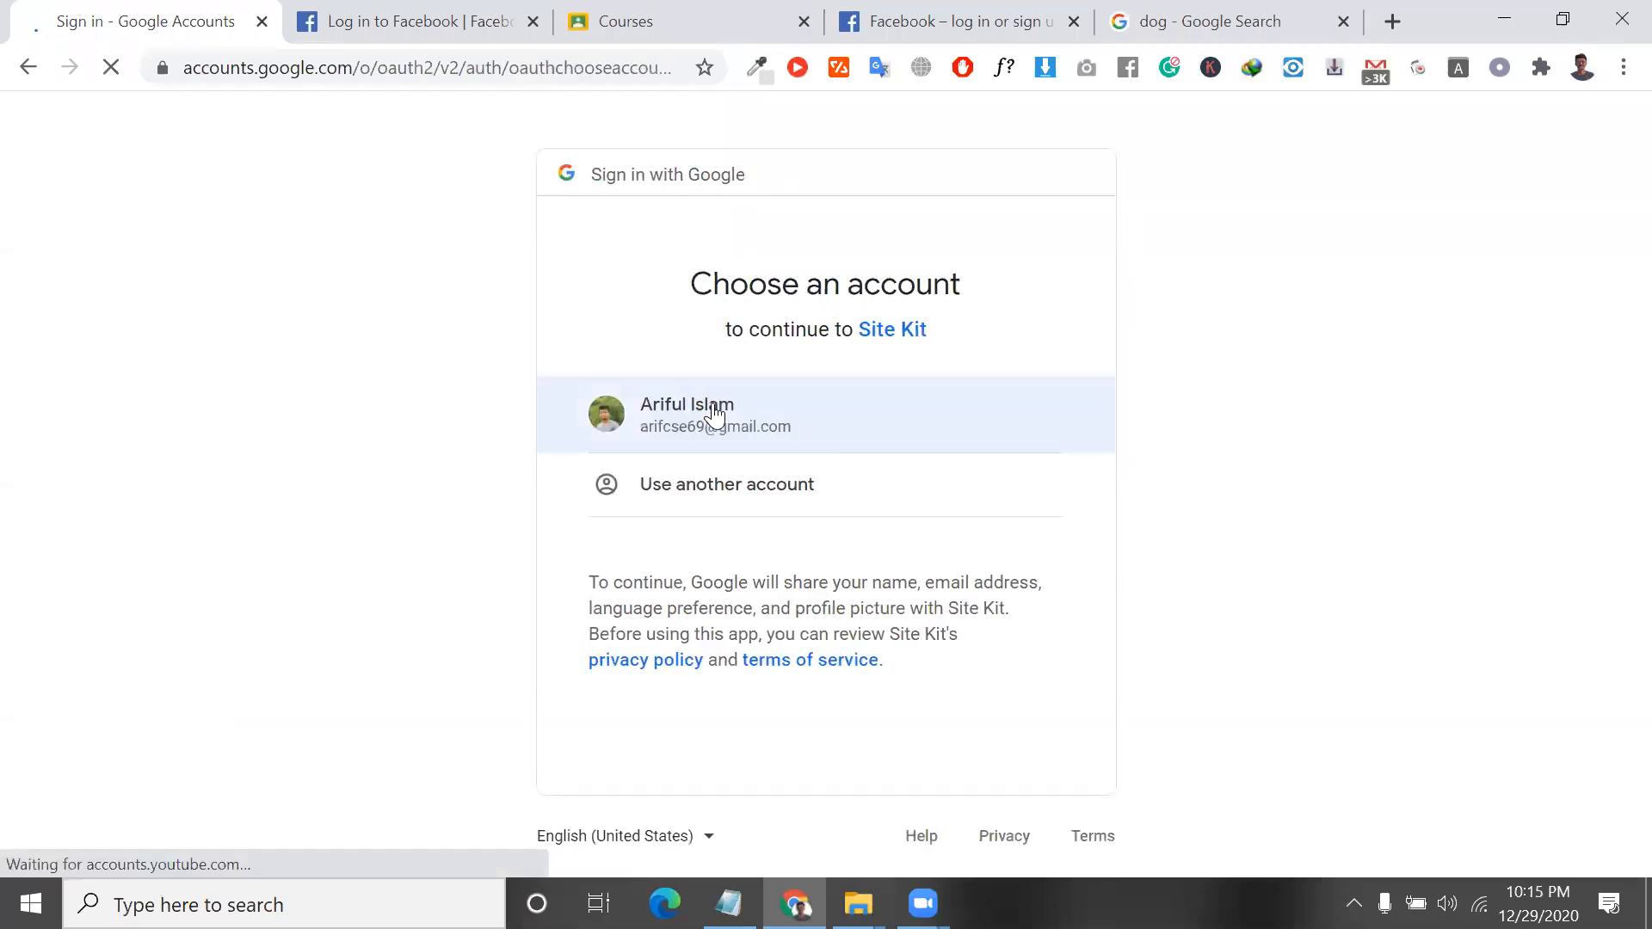
{"action": "left_click", "coordinate": [758, 402]}
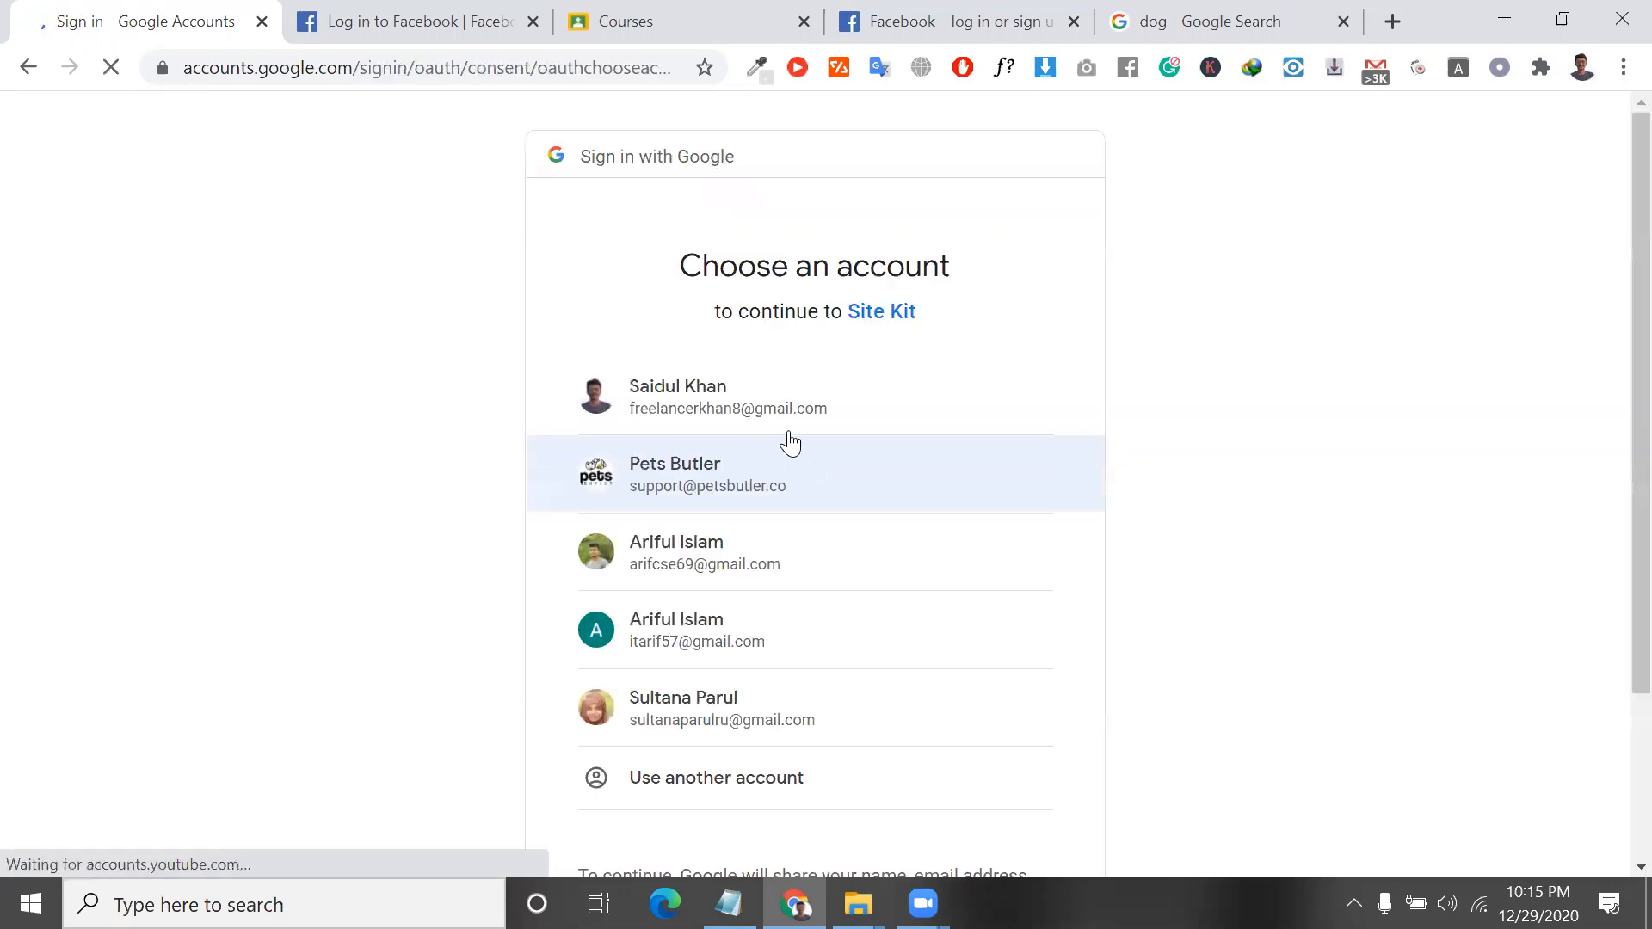
{"action": "left_click", "coordinate": [800, 559]}
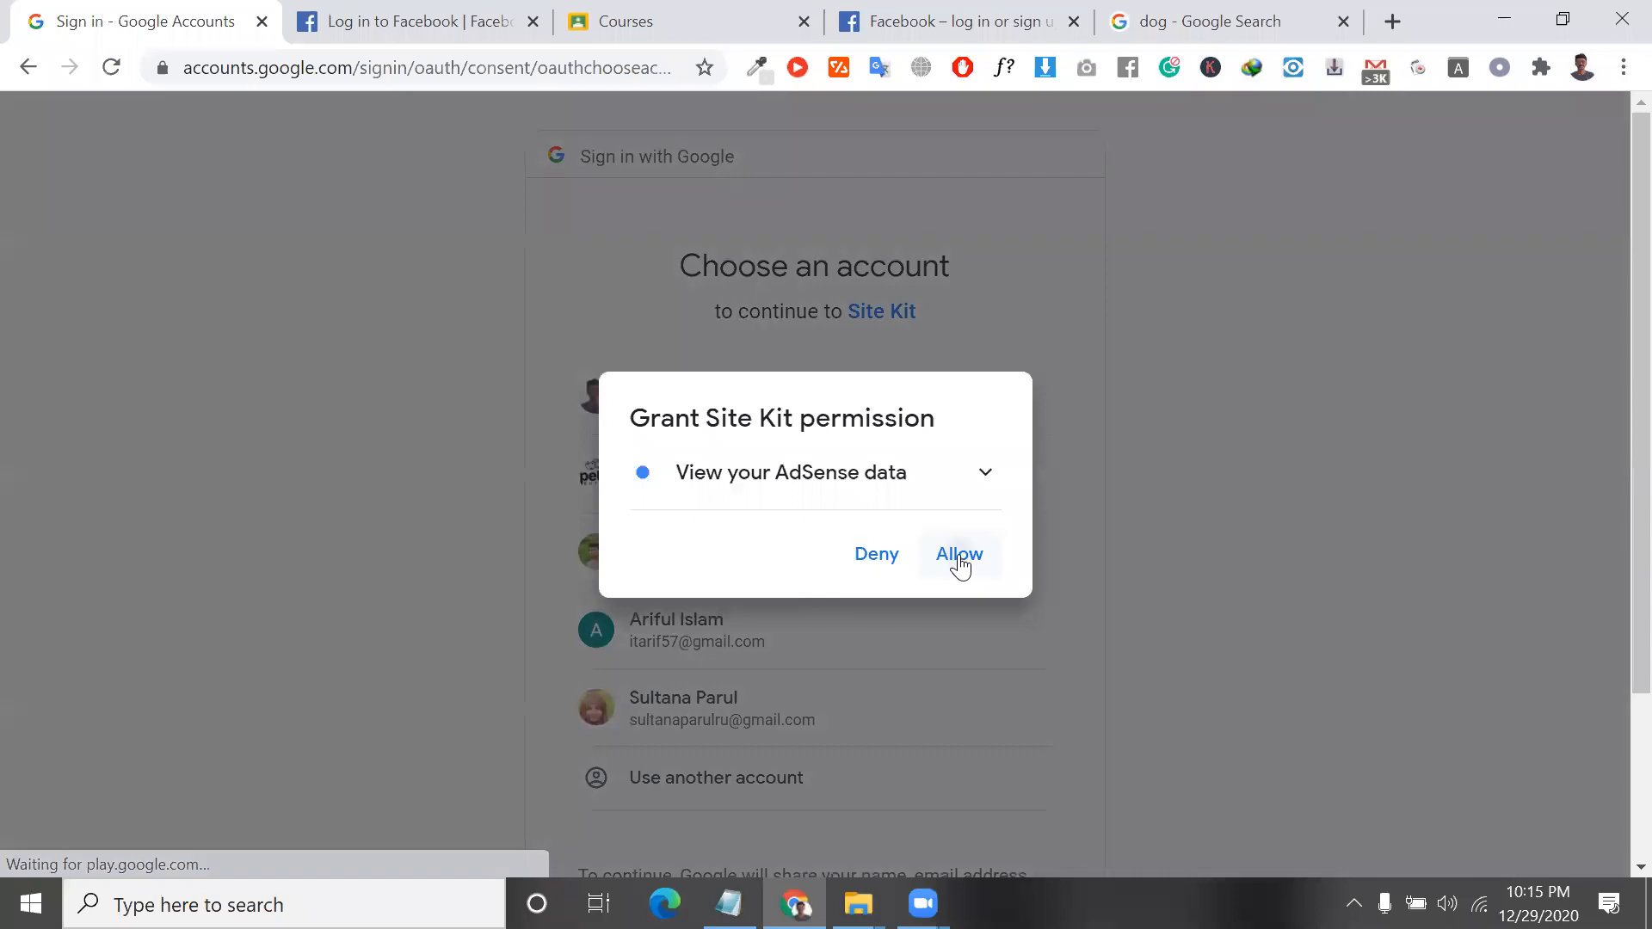
{"action": "left_click", "coordinate": [957, 556]}
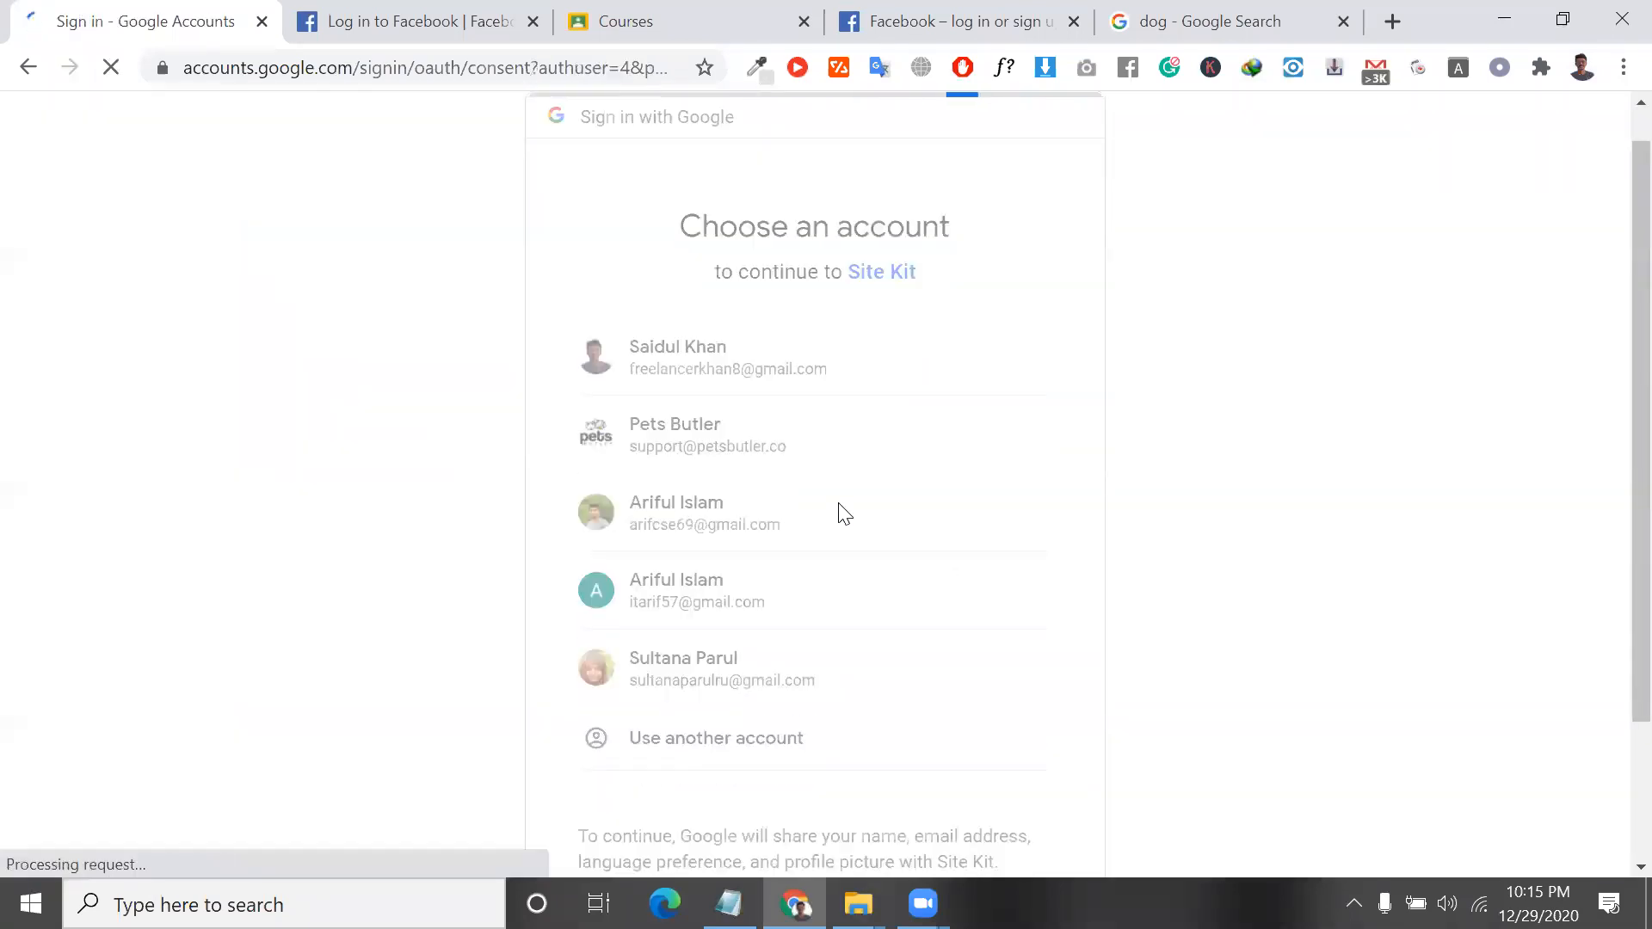
{"action": "scroll", "coordinate": [839, 509], "scroll_direction": "down", "scroll_amount": 2}
{"action": "scroll", "coordinate": [940, 542], "scroll_direction": "down", "scroll_amount": 5}
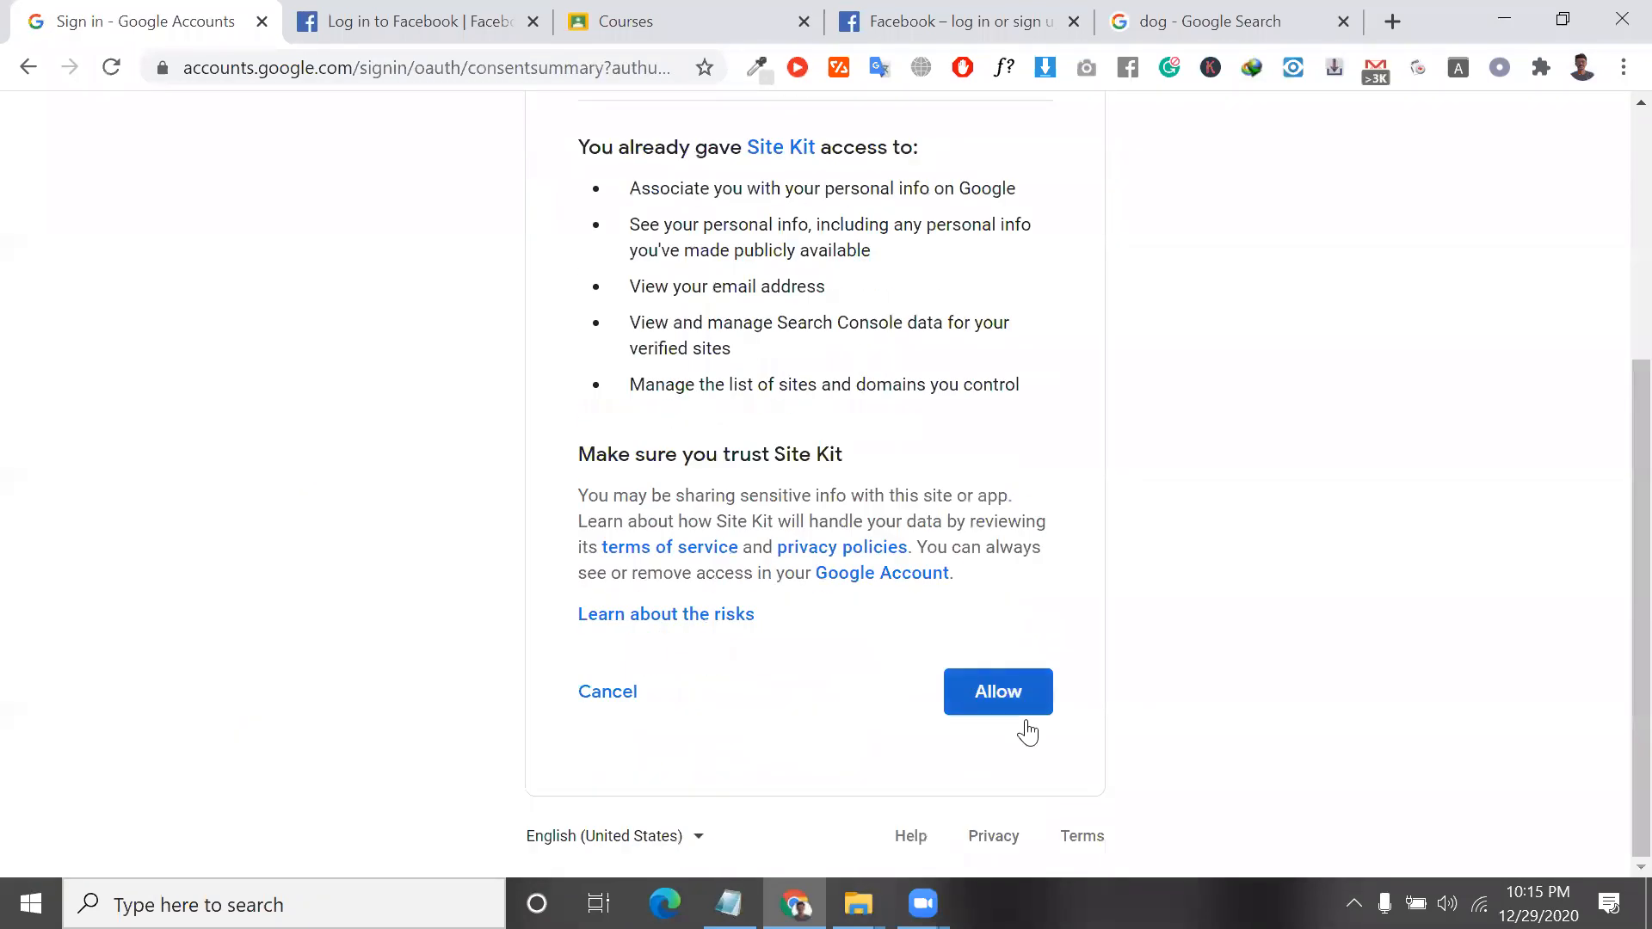
{"action": "left_click", "coordinate": [998, 693]}
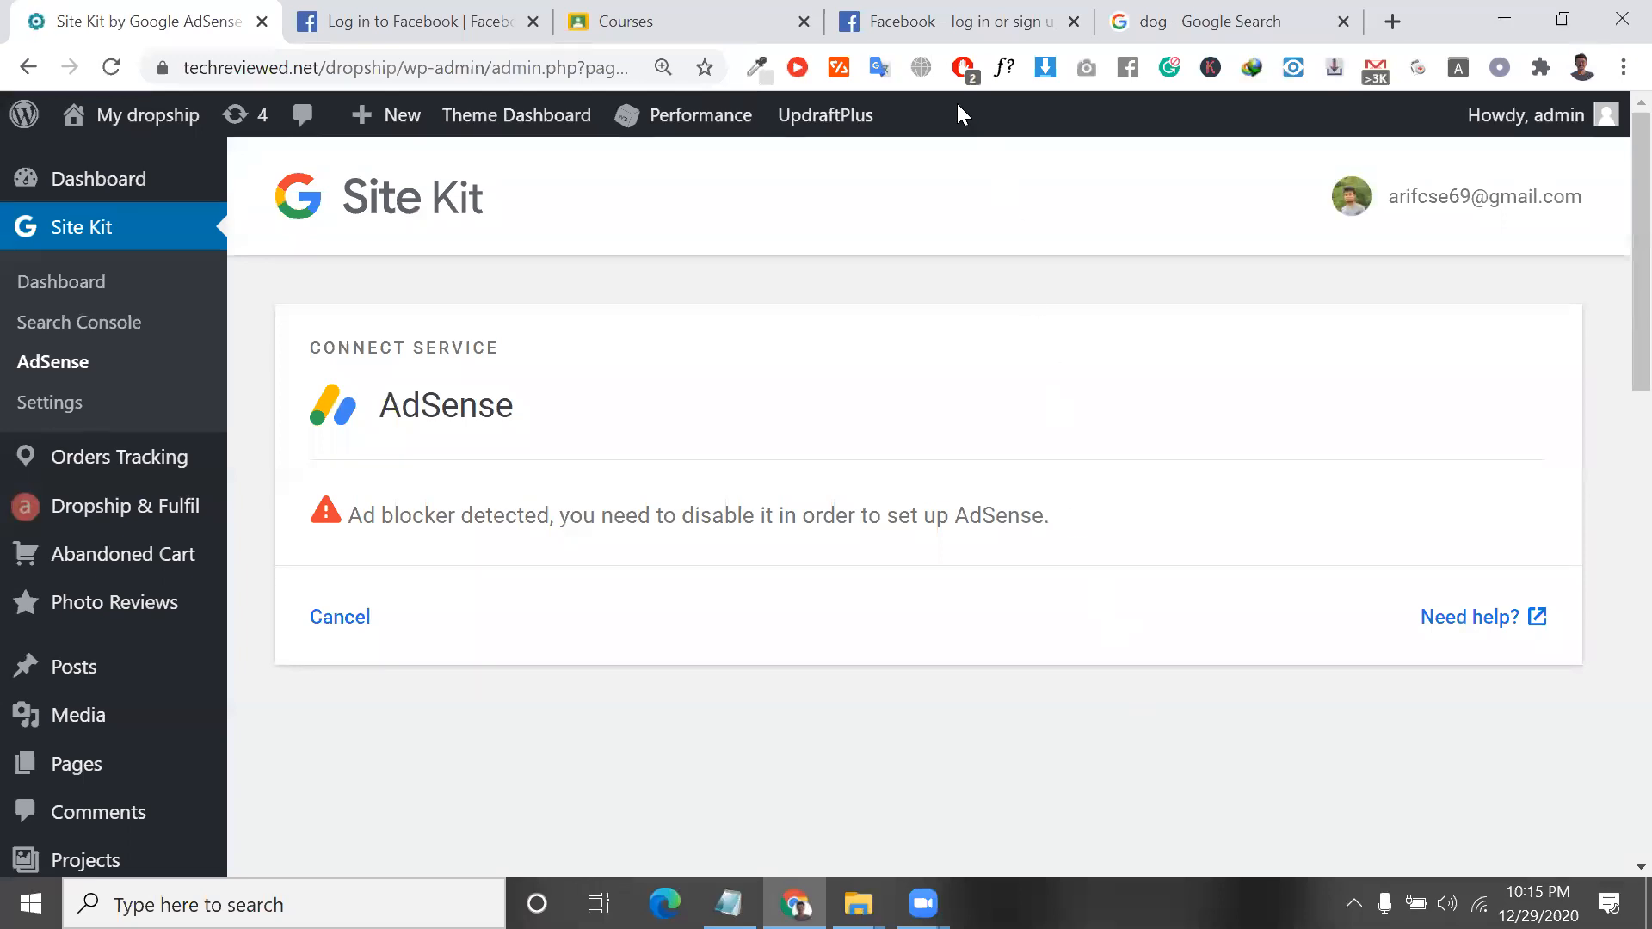
Pause AdBlock on all sites and cancel the AdSense service setup.
{"action": "left_click", "coordinate": [958, 74]}
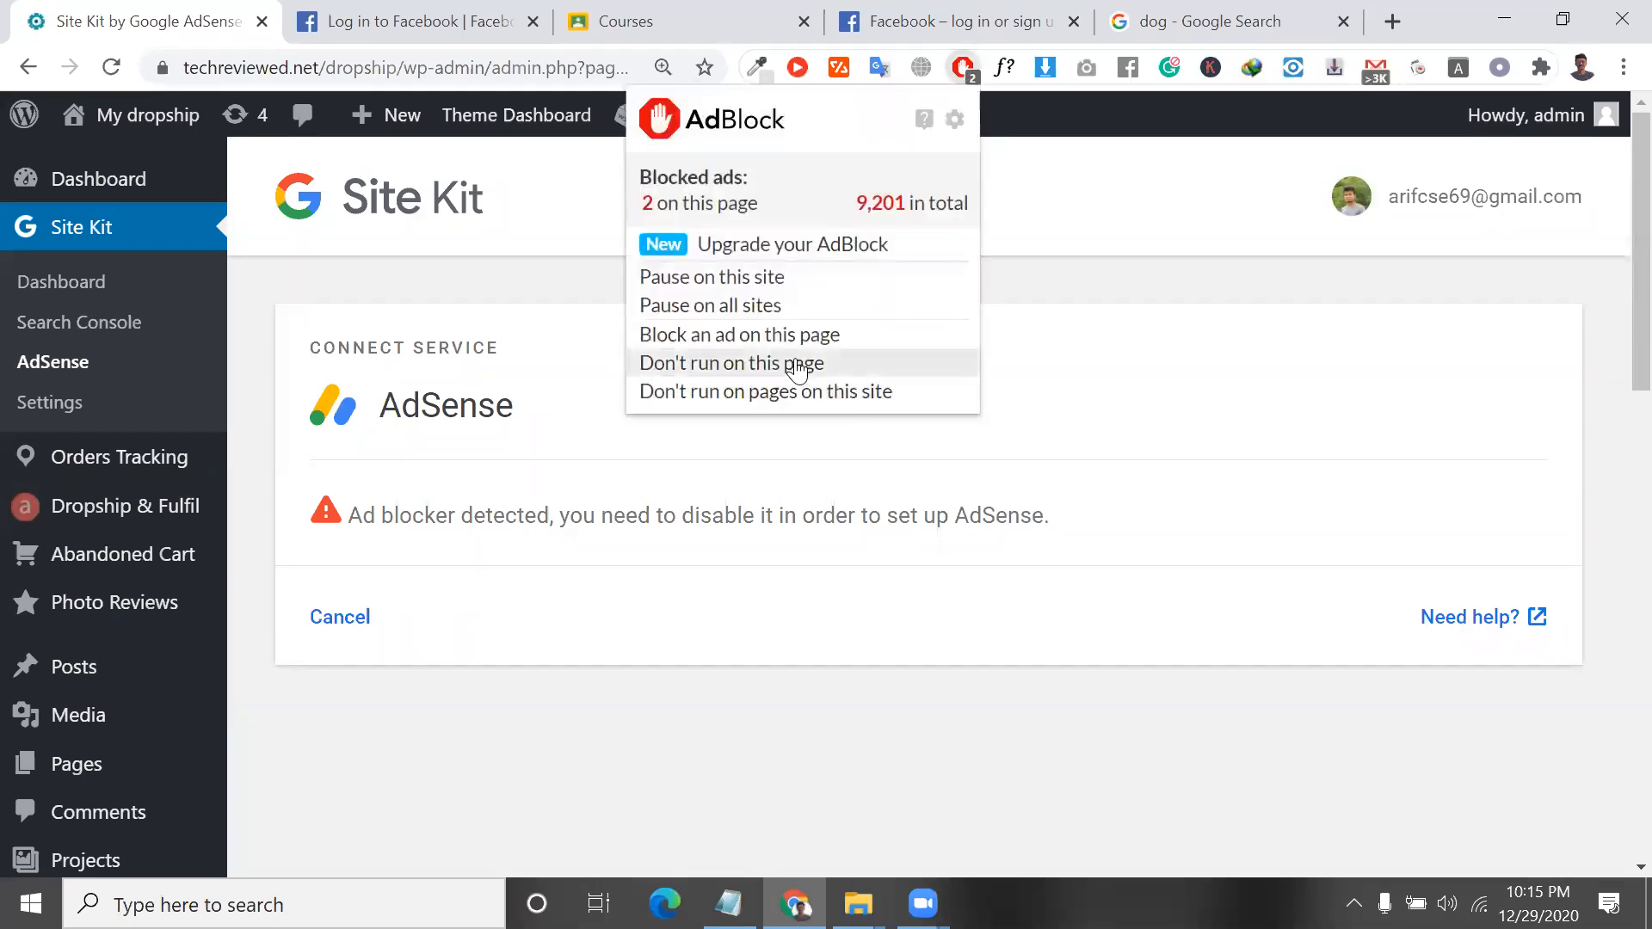
{"action": "left_click", "coordinate": [789, 308]}
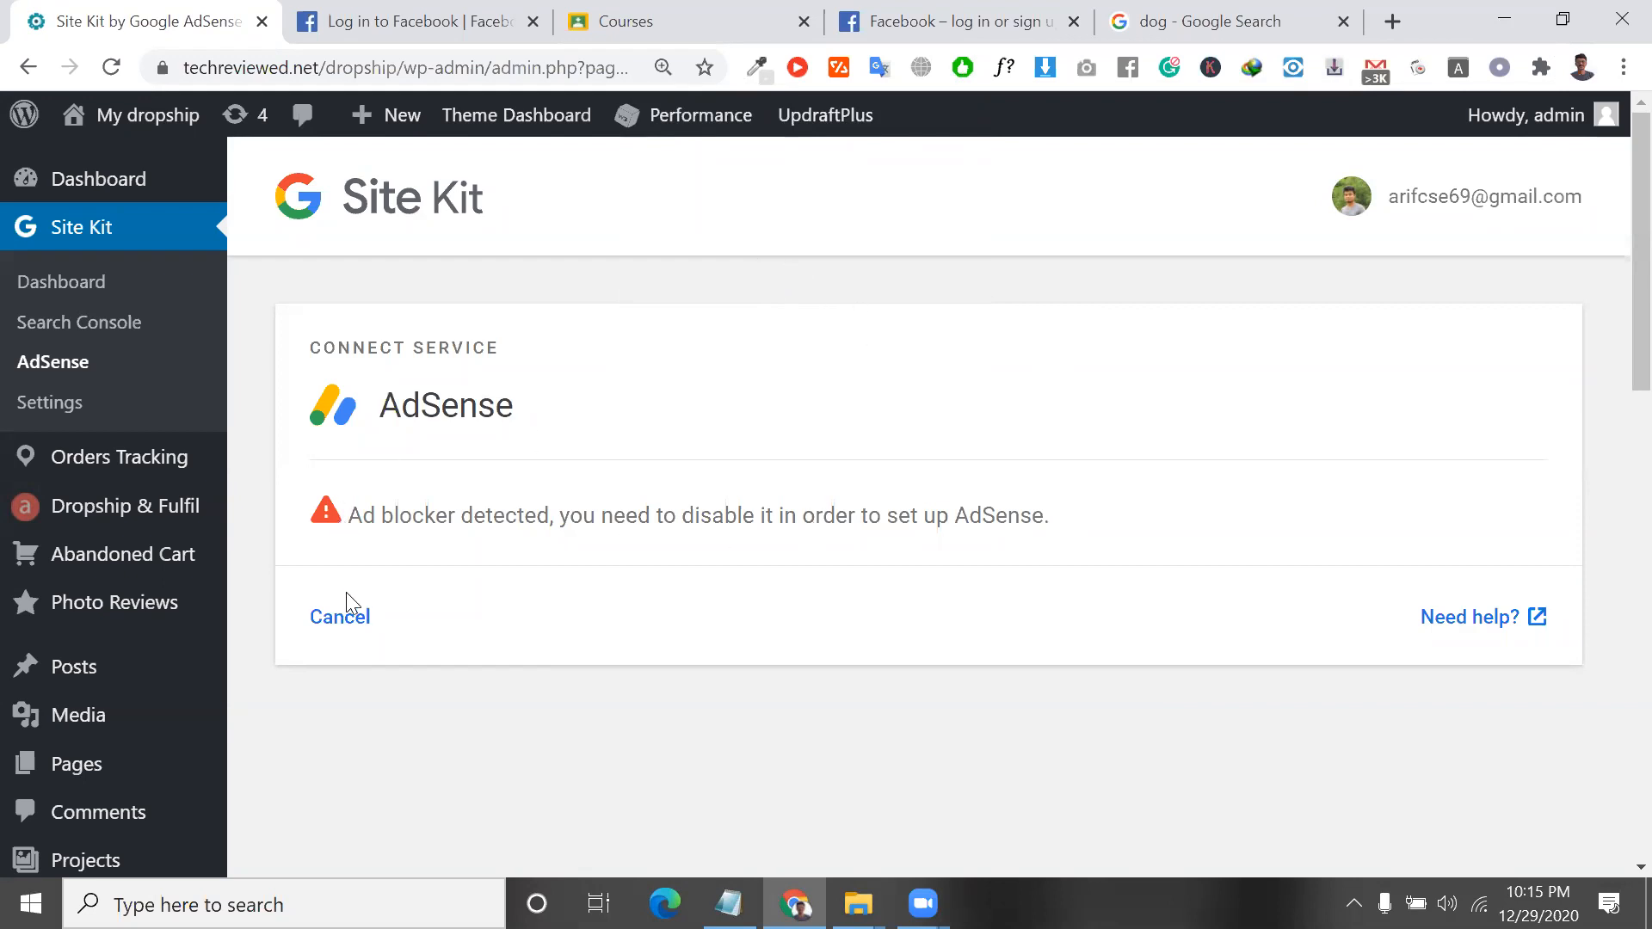
{"action": "left_click", "coordinate": [353, 625]}
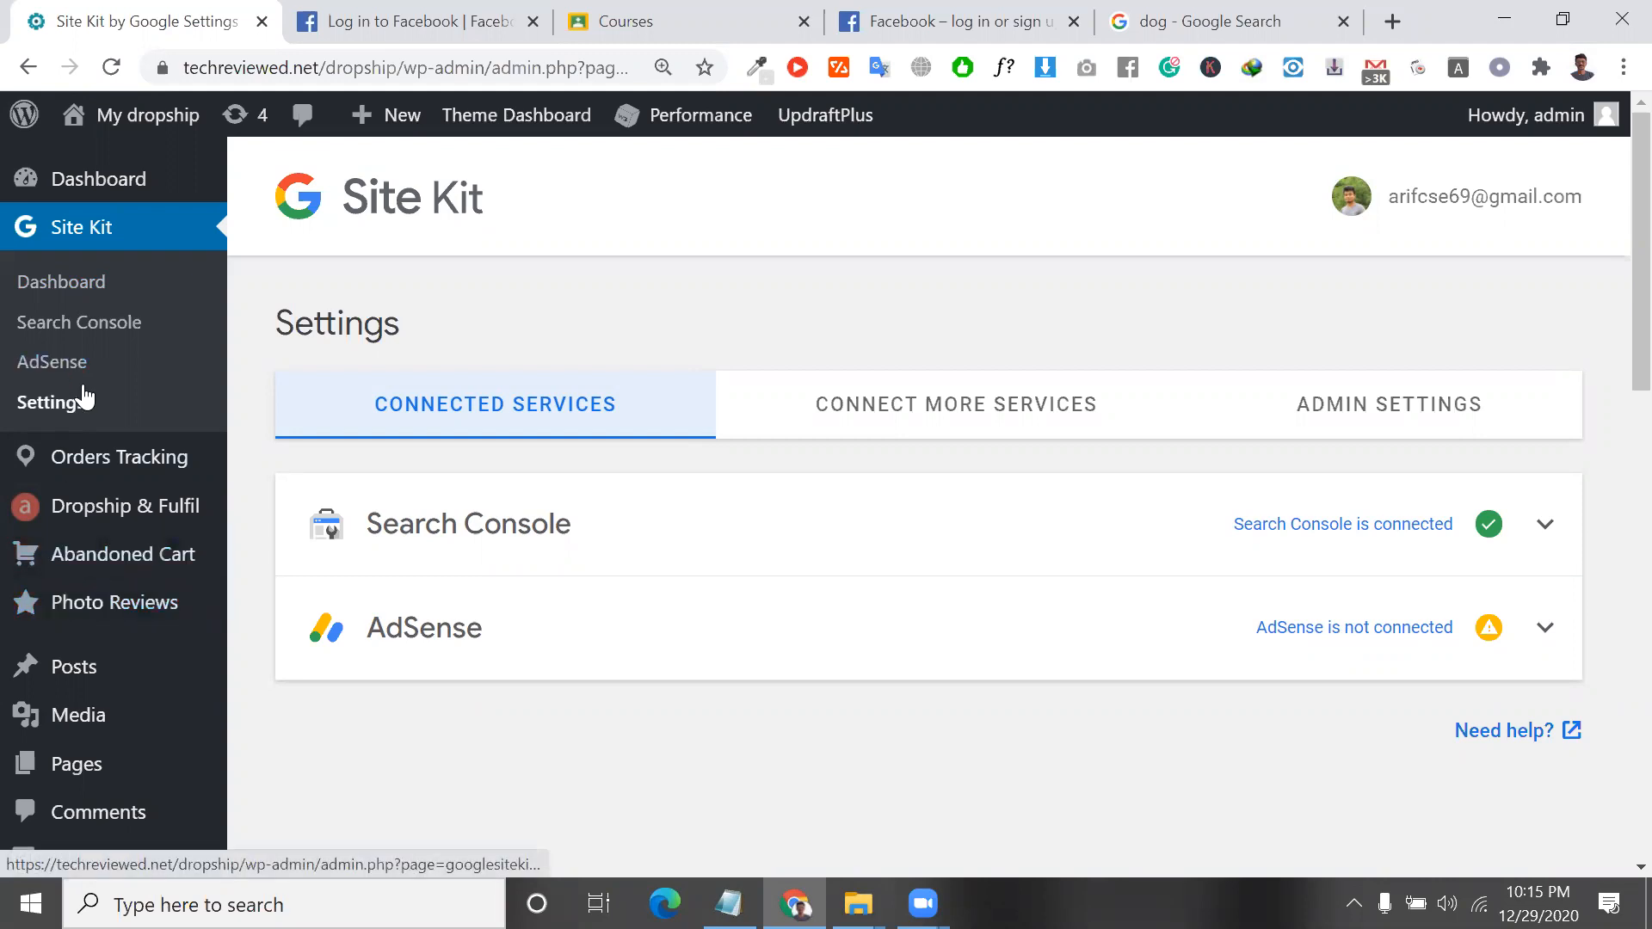
Return from the Site Kit settings to its dashboard and look through the Site Overview sections.
{"action": "left_click", "coordinate": [57, 372]}
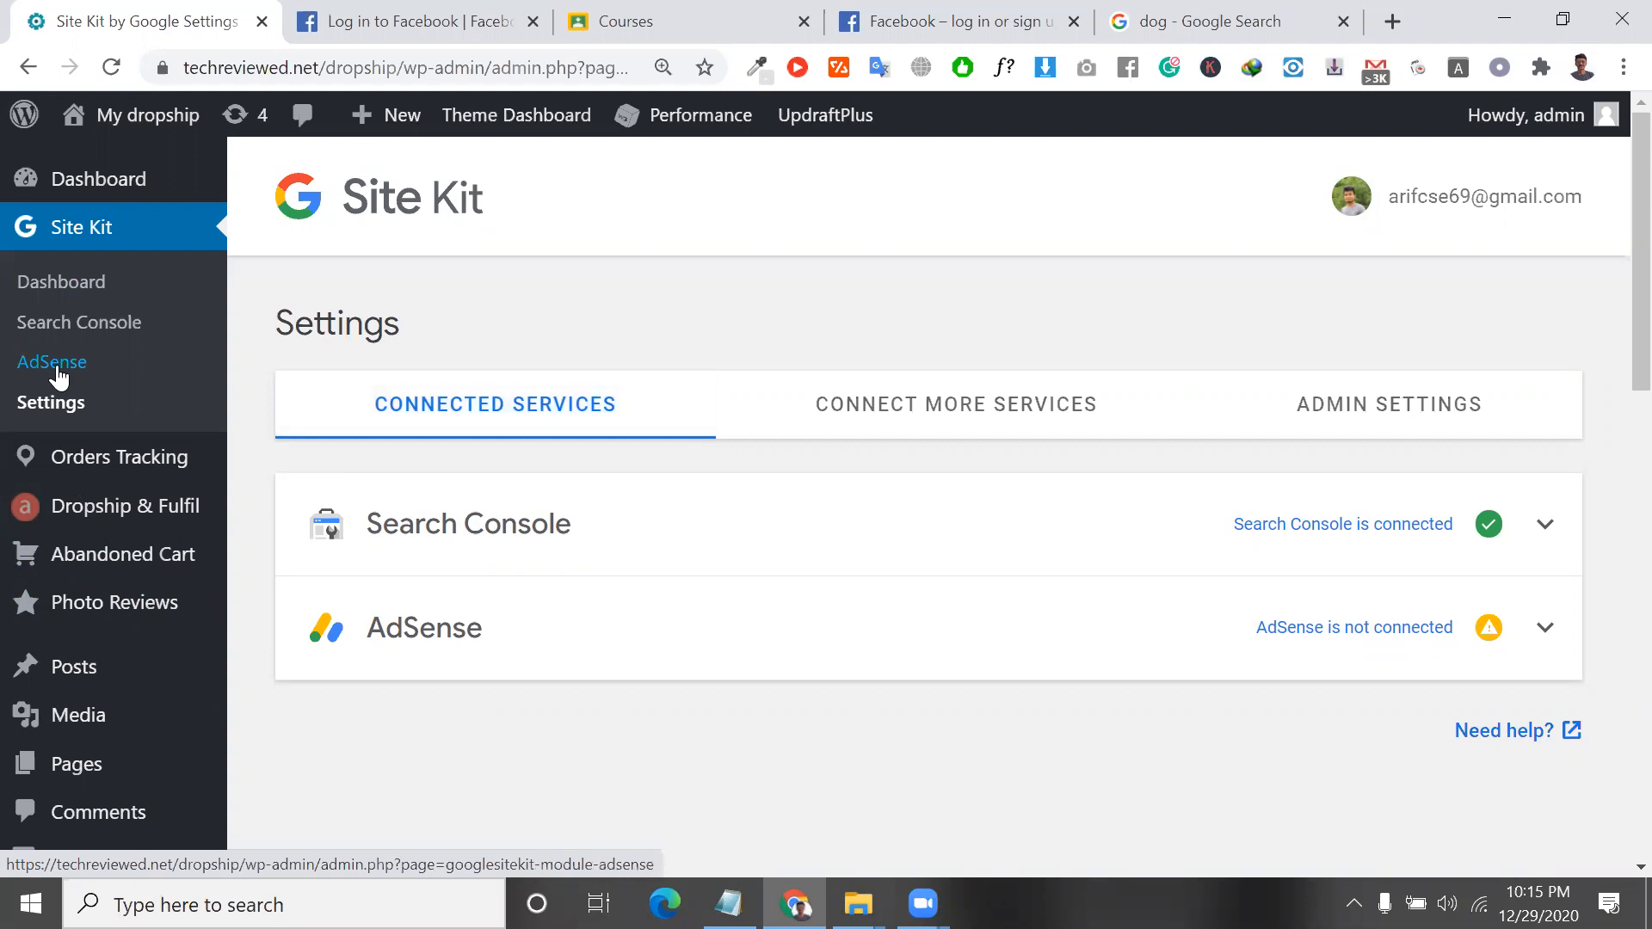
{"action": "left_click", "coordinate": [67, 415]}
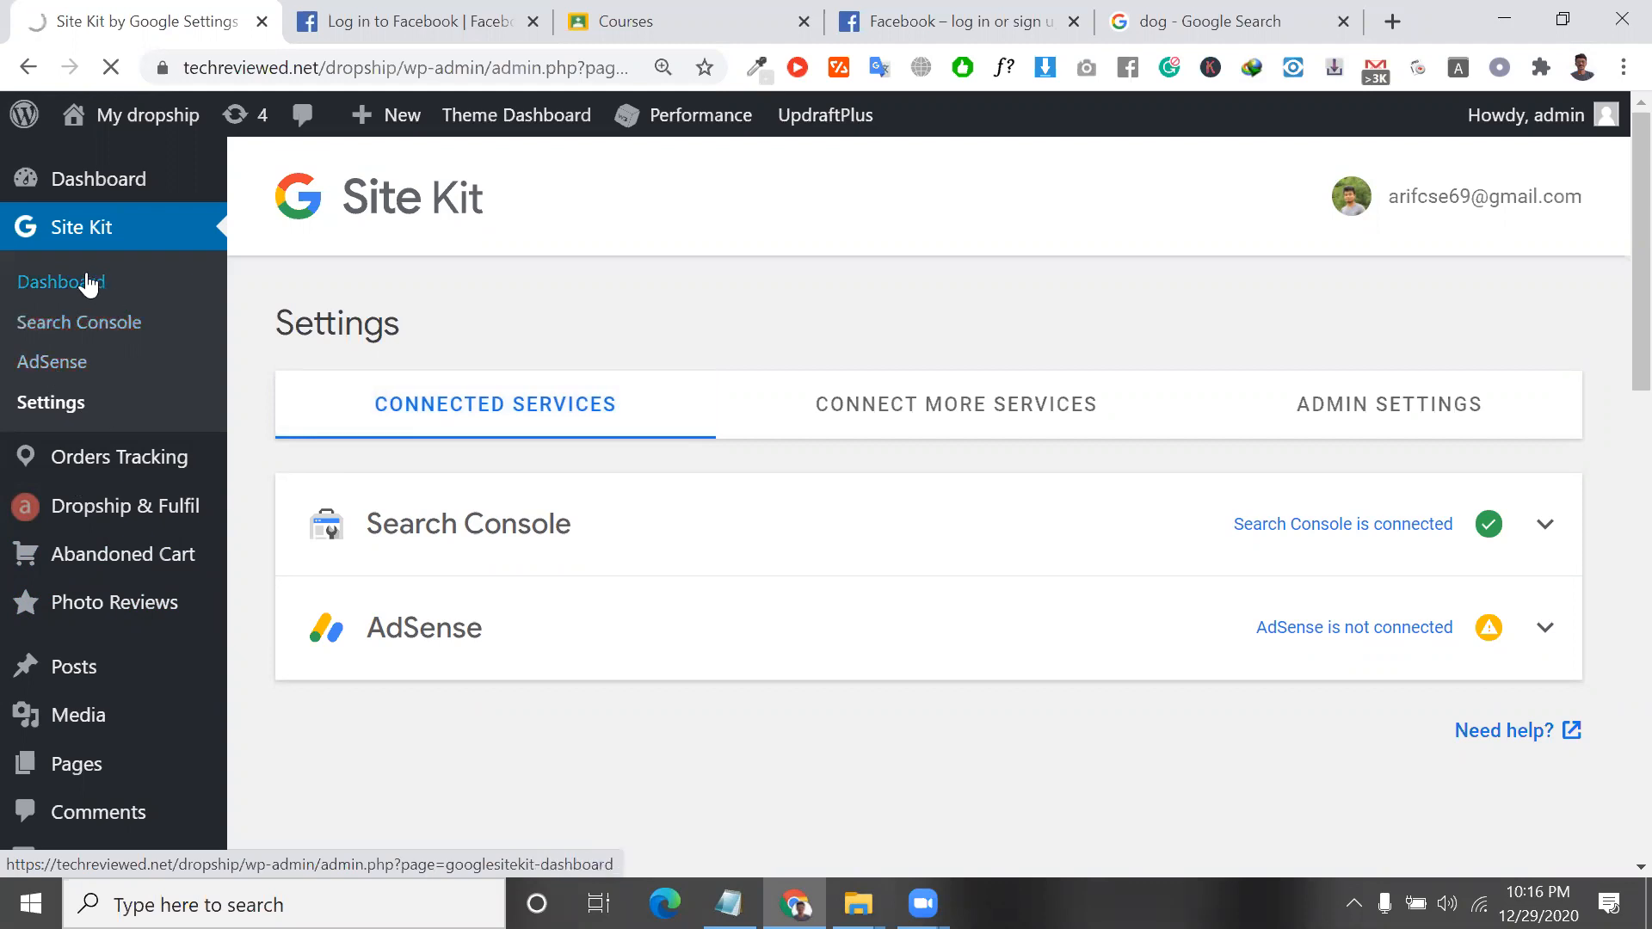
{"action": "left_click", "coordinate": [88, 284]}
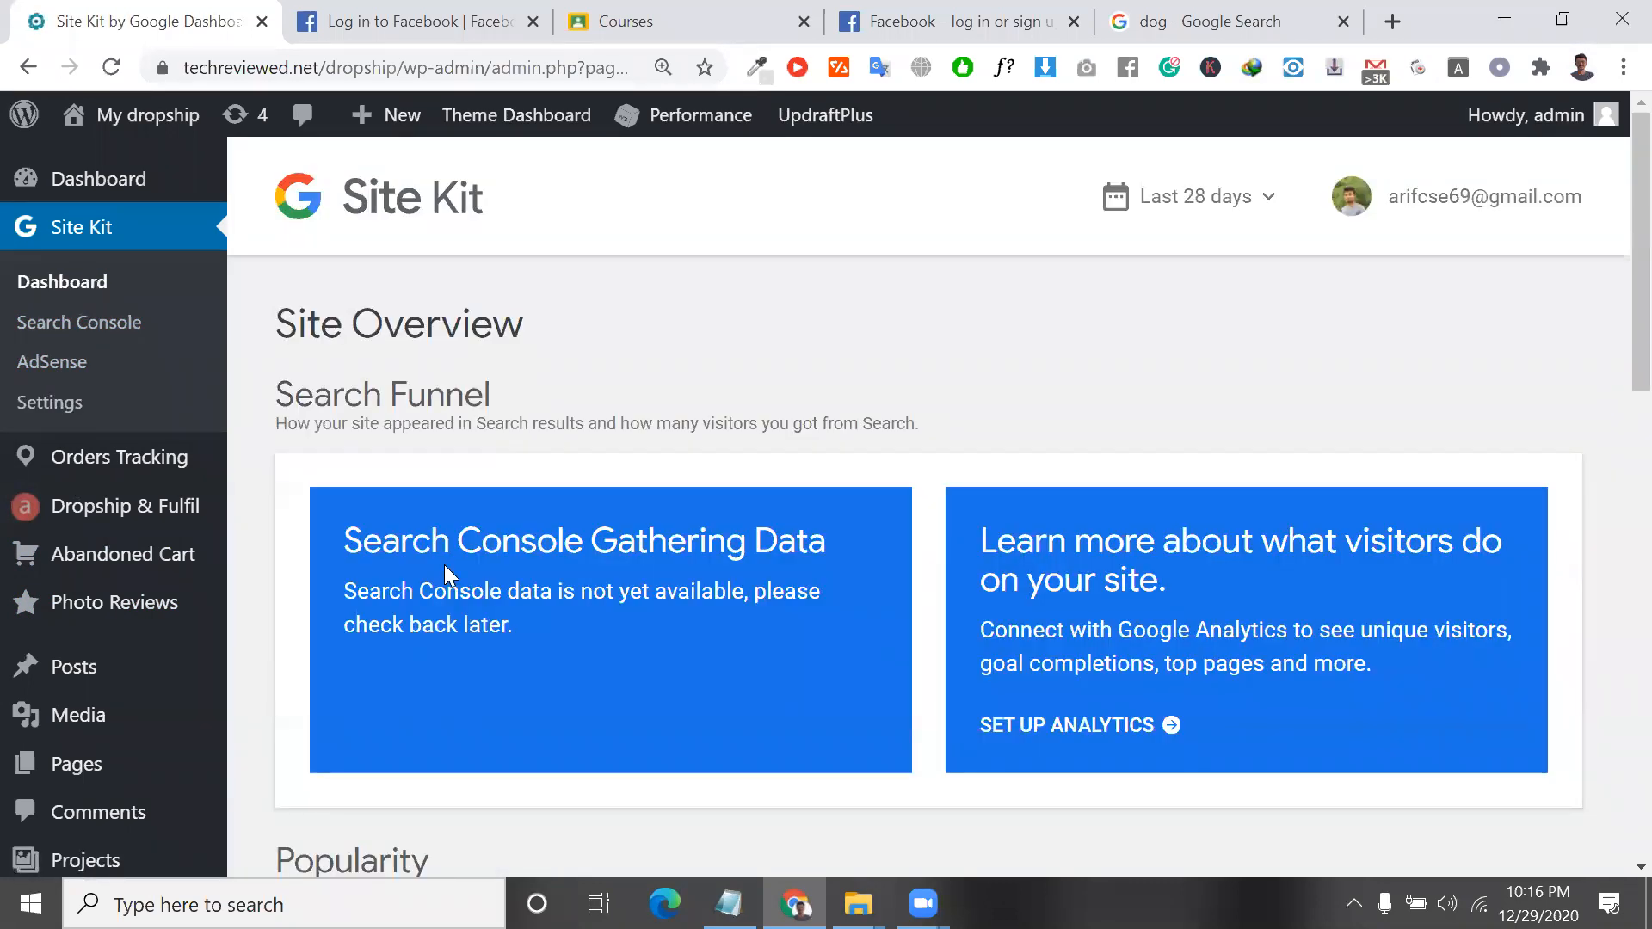
{"action": "scroll", "coordinate": [446, 565], "scroll_direction": "down", "scroll_amount": 10}
{"action": "scroll", "coordinate": [449, 569], "scroll_direction": "up", "scroll_amount": 8}
{"action": "scroll", "coordinate": [501, 711], "scroll_direction": "up", "scroll_amount": 3}
{"action": "scroll", "coordinate": [606, 560], "scroll_direction": "down", "scroll_amount": 1}
{"action": "scroll", "coordinate": [608, 553], "scroll_direction": "up", "scroll_amount": 1}
Open the WordPress admin dashboard, reload it and look over its plugin notices and widgets.
{"action": "left_click", "coordinate": [125, 178]}
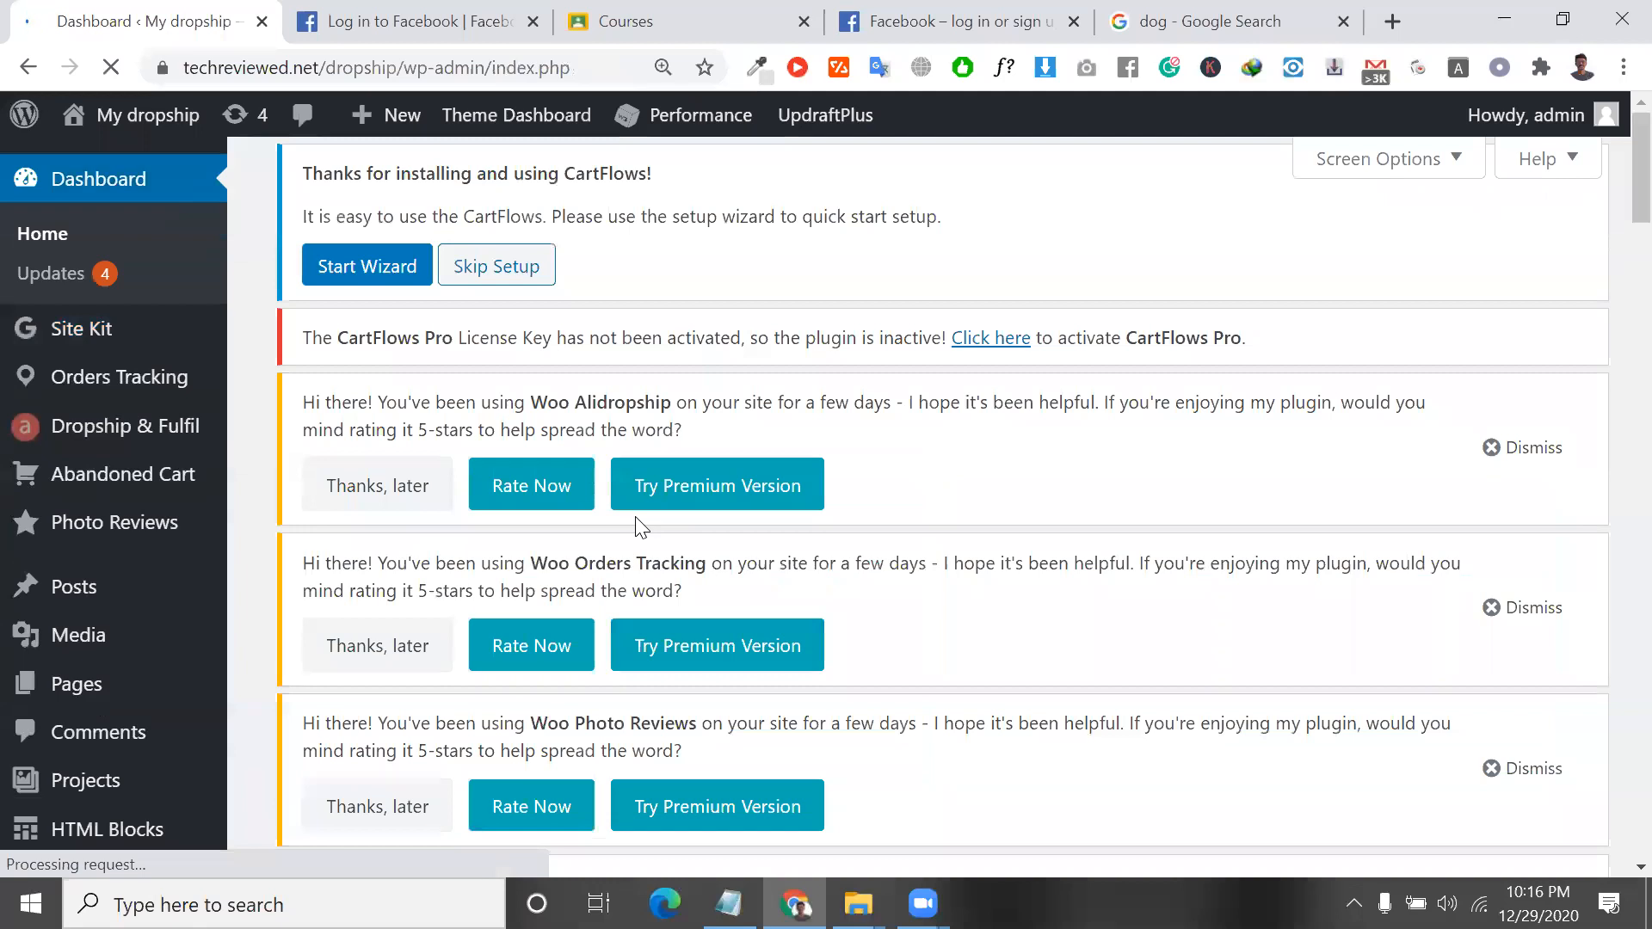
{"action": "scroll", "coordinate": [639, 527], "scroll_direction": "down", "scroll_amount": 20}
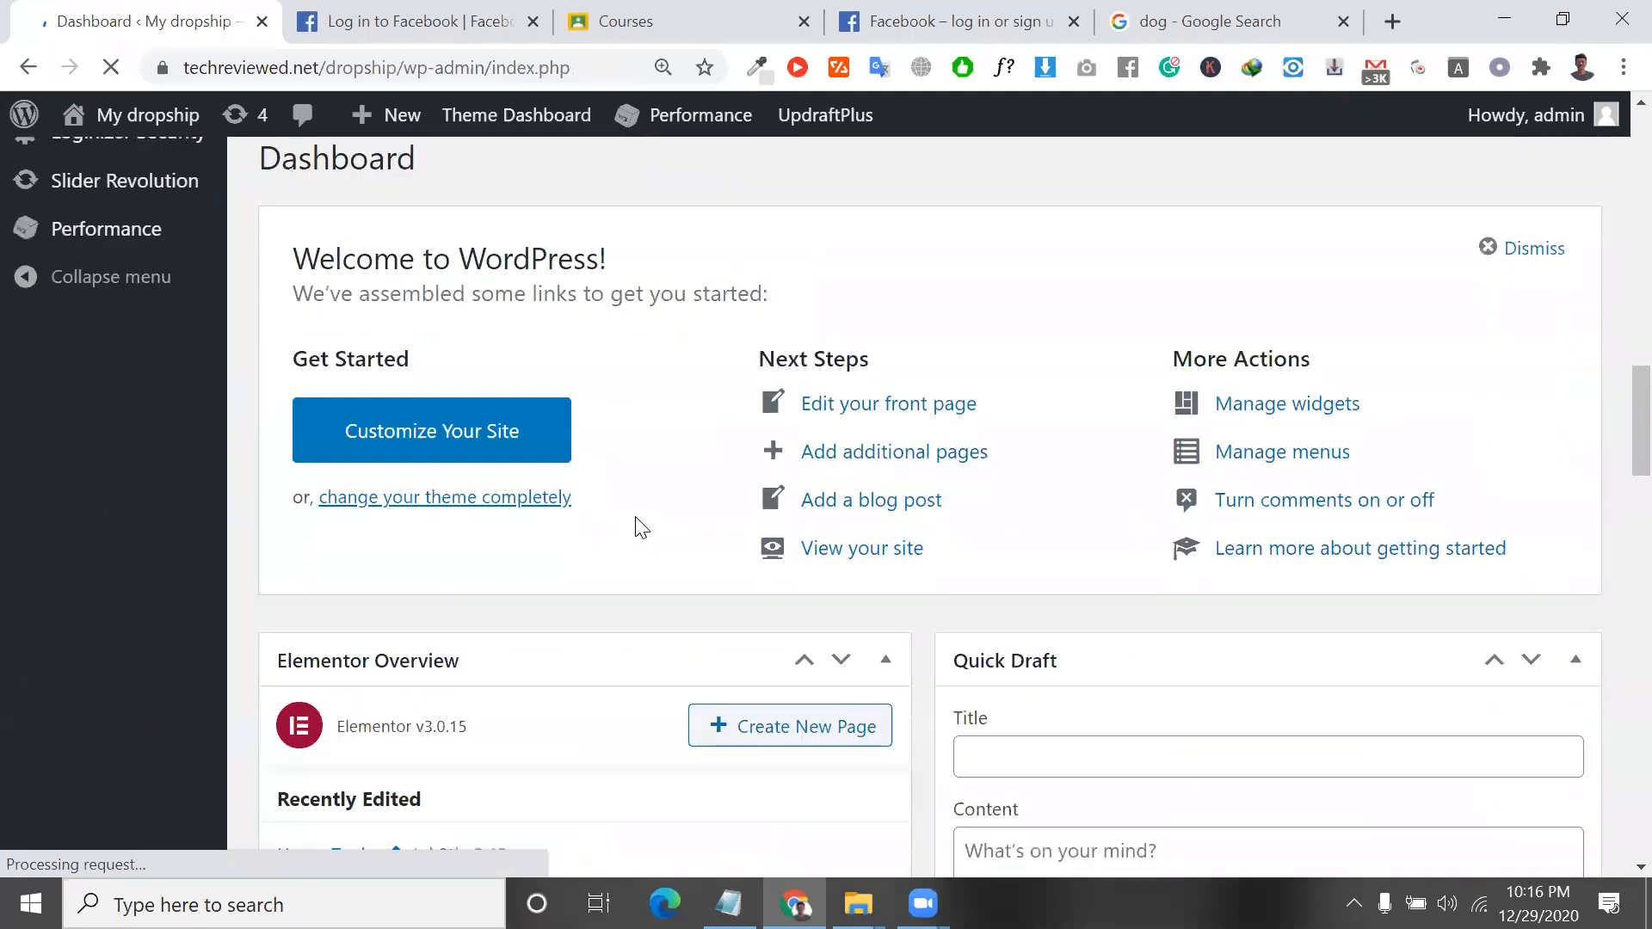
{"action": "scroll", "coordinate": [637, 521], "scroll_direction": "up", "scroll_amount": 15}
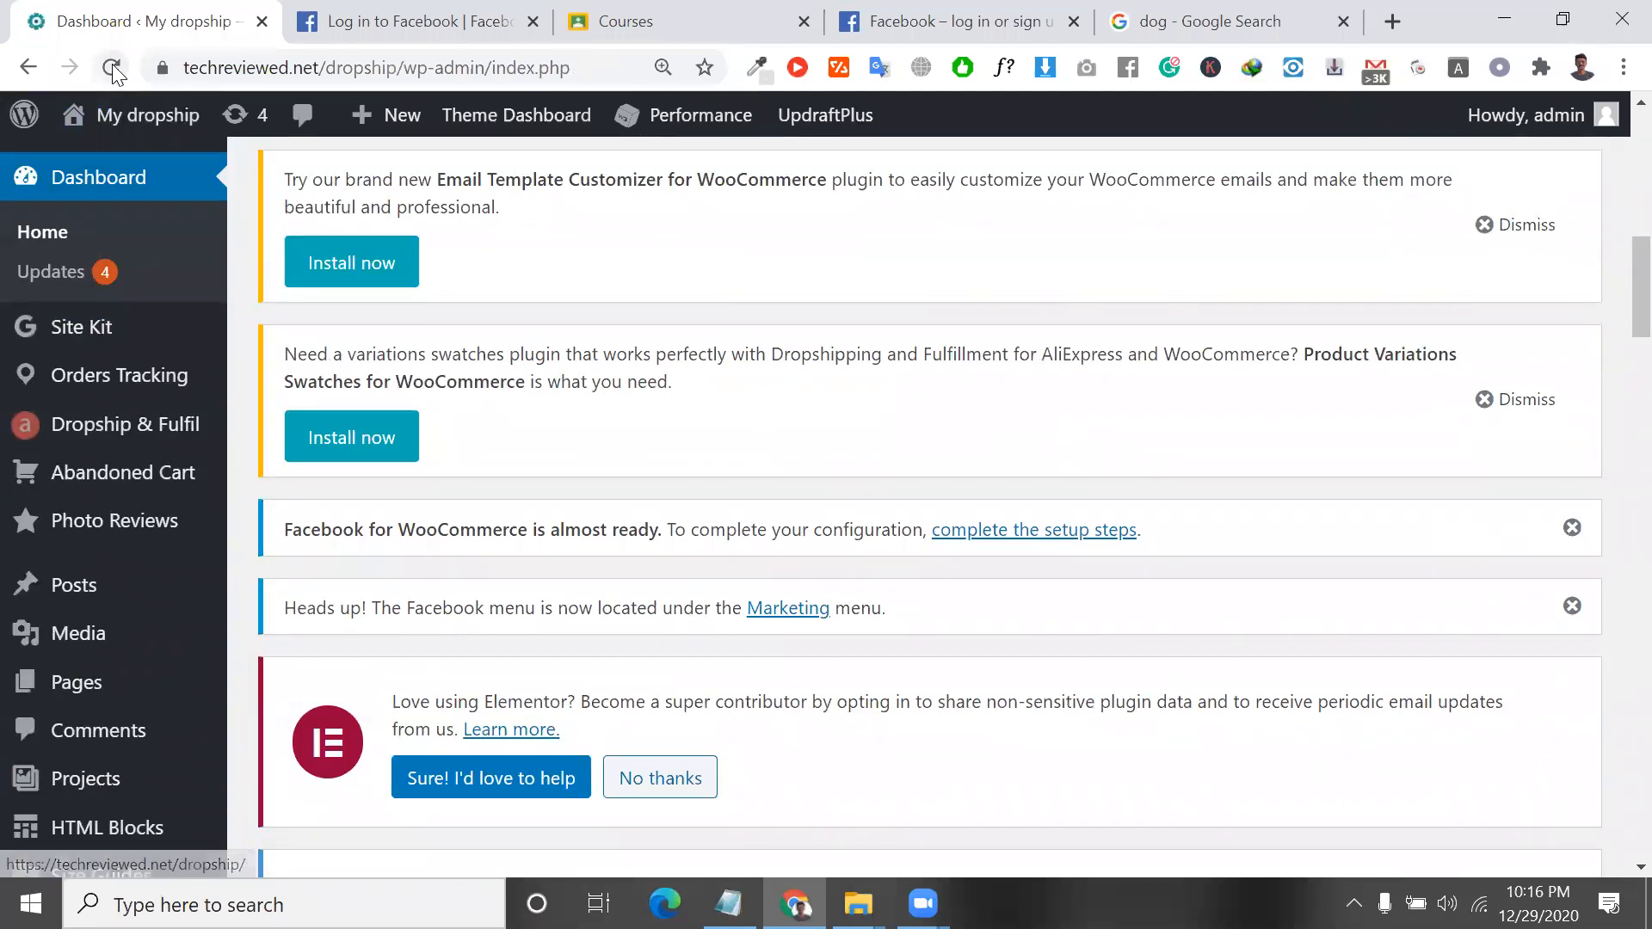
{"action": "left_click", "coordinate": [112, 67]}
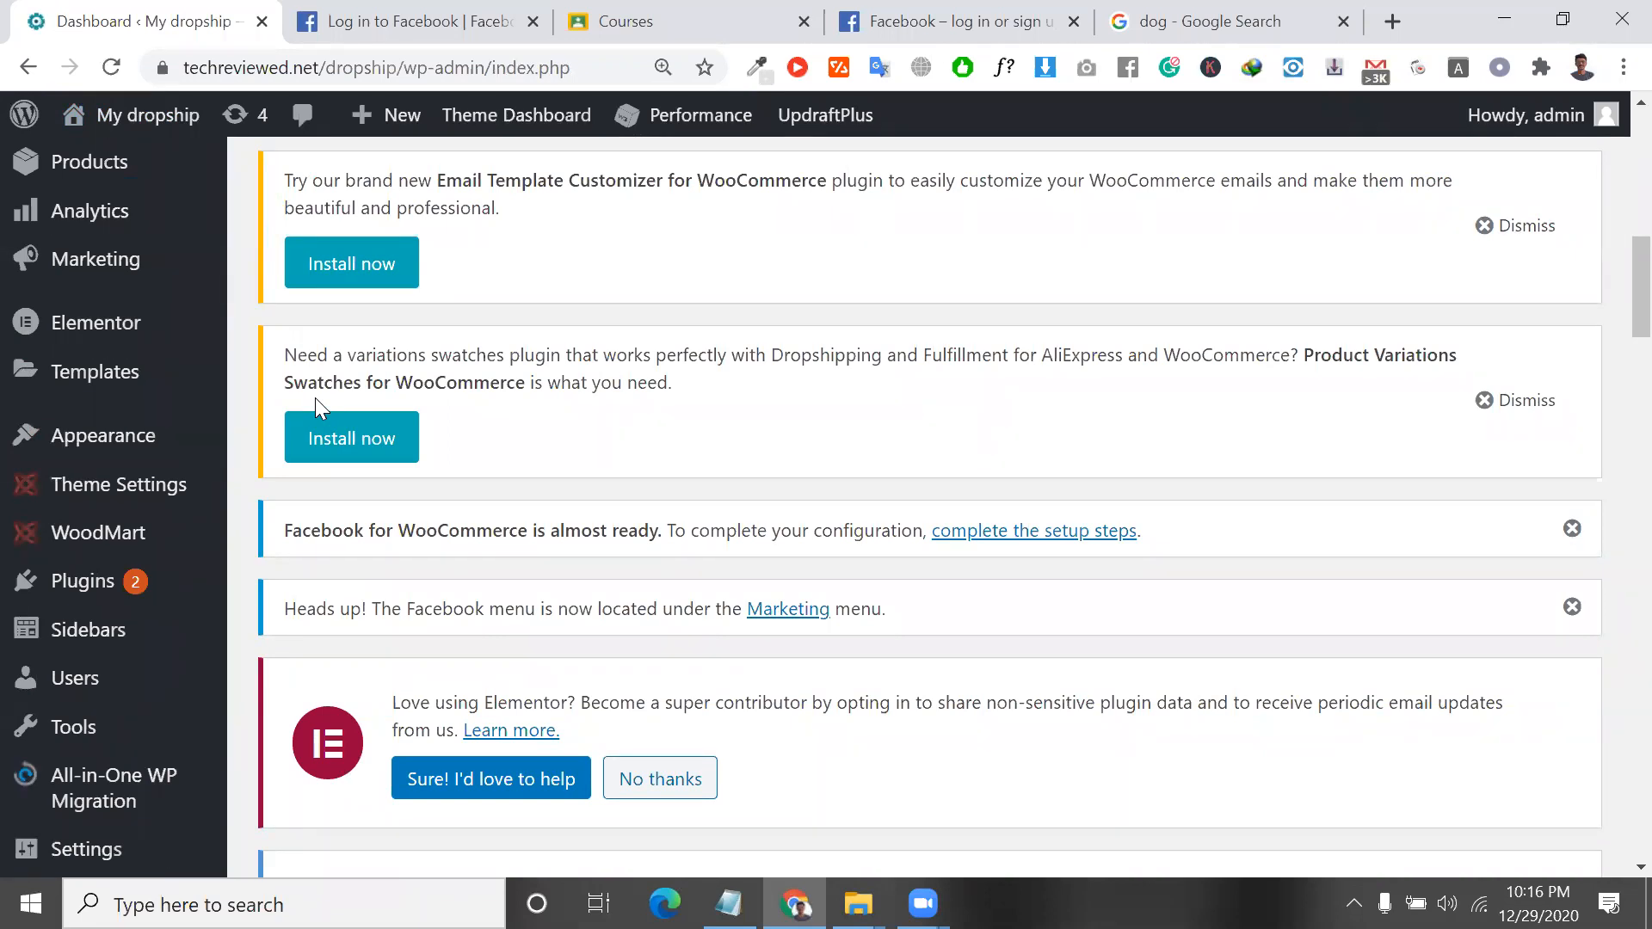
{"action": "scroll", "coordinate": [315, 397], "scroll_direction": "up", "scroll_amount": 10}
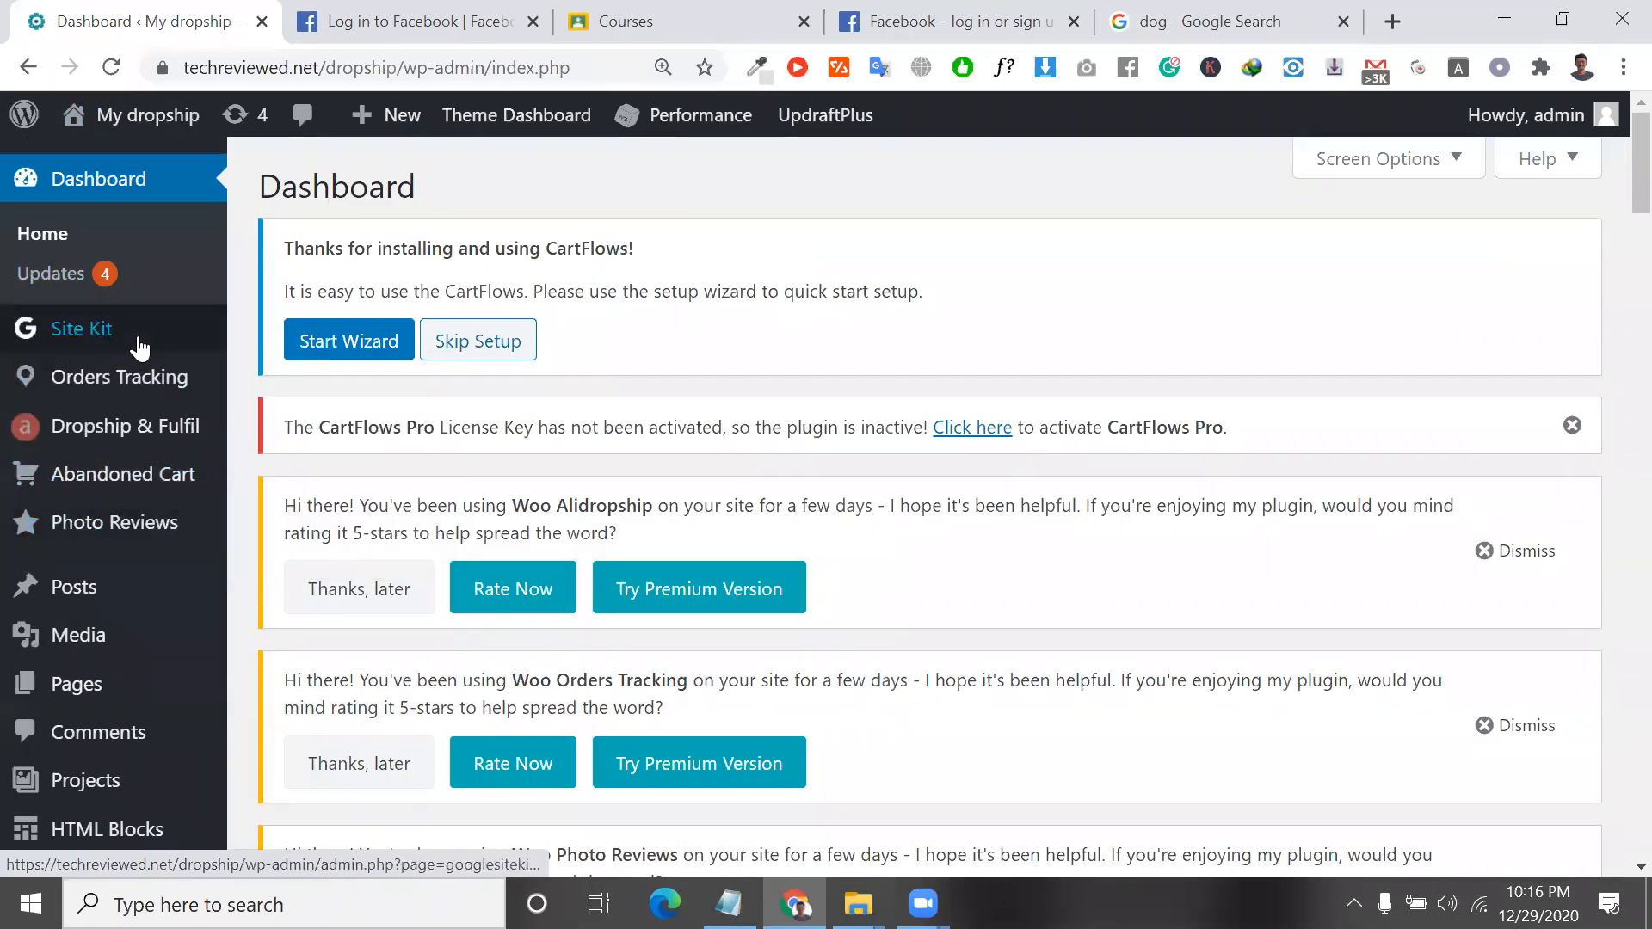
Start the Analytics setup from the Site Kit dashboard, choose the site owner's Google account and allow Site Kit to access Analytics data.
{"action": "mouse_move", "coordinate": [238, 338]}
{"action": "left_click", "coordinate": [299, 464]}
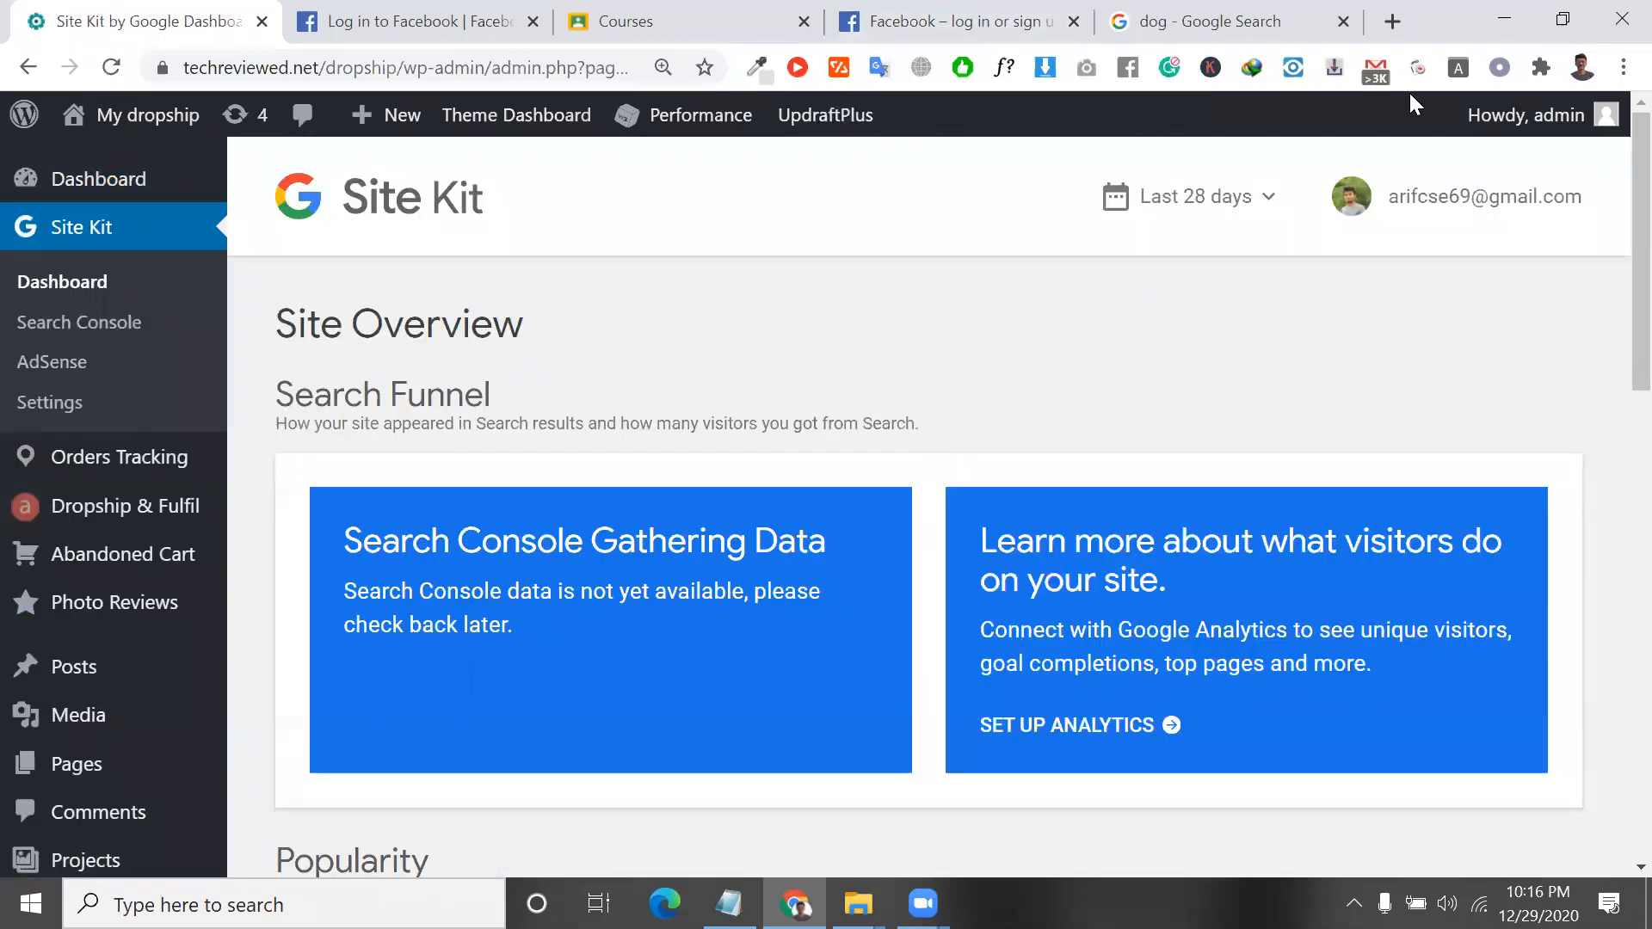
{"action": "scroll", "coordinate": [1226, 337], "scroll_direction": "down", "scroll_amount": 2}
{"action": "left_click", "coordinate": [1140, 532]}
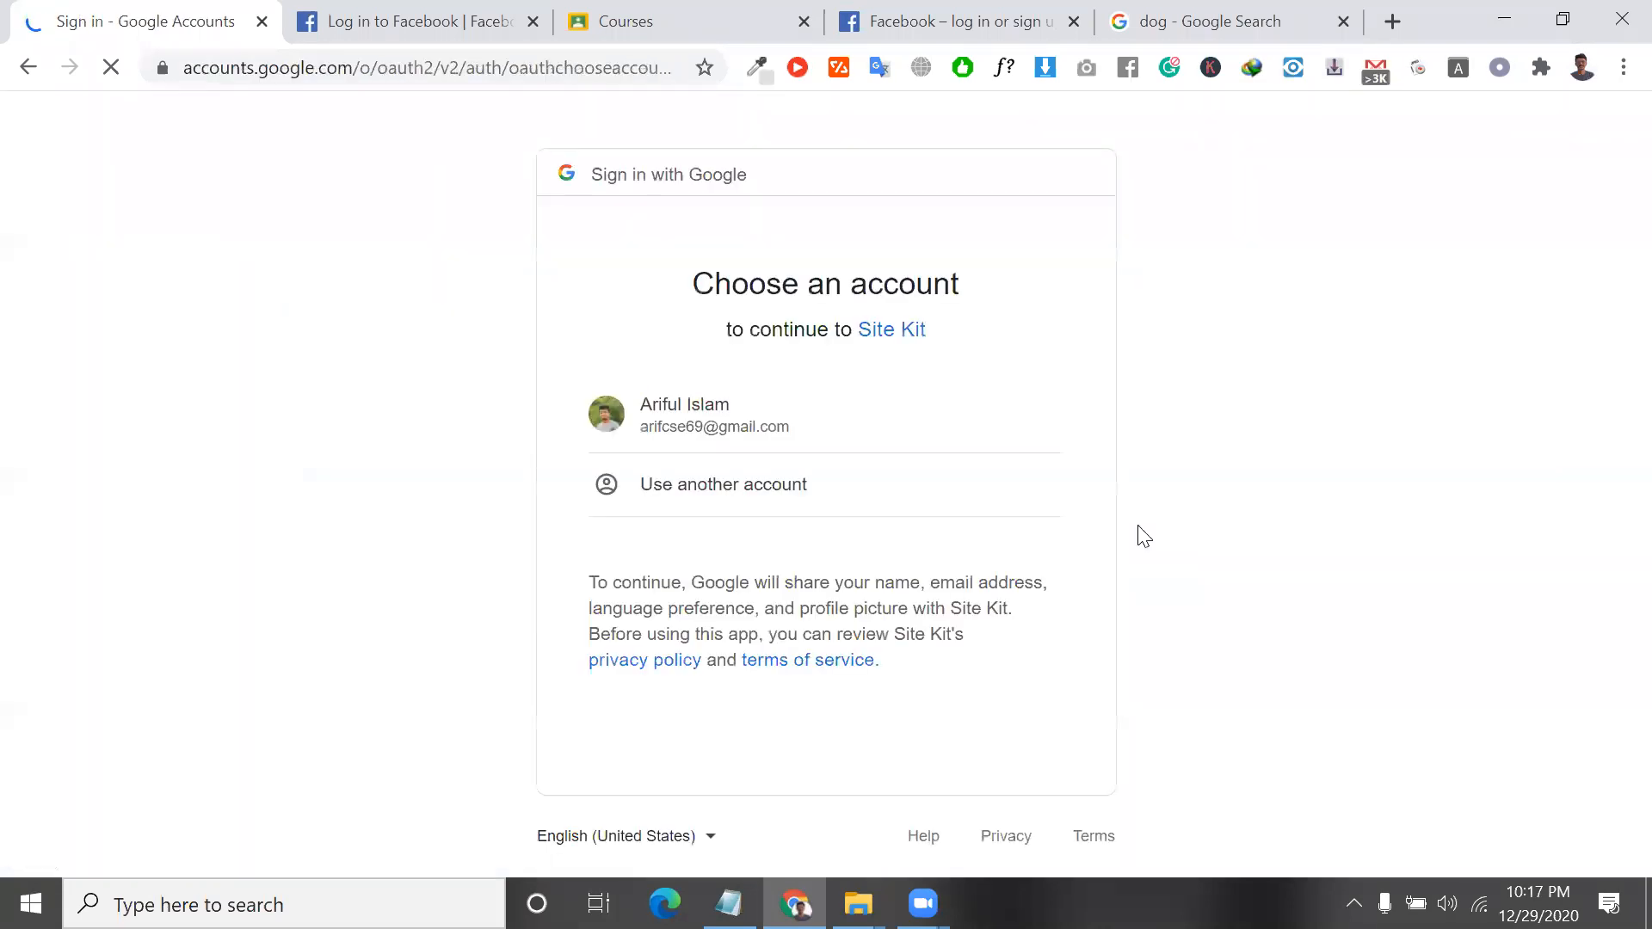
{"action": "left_click", "coordinate": [665, 432]}
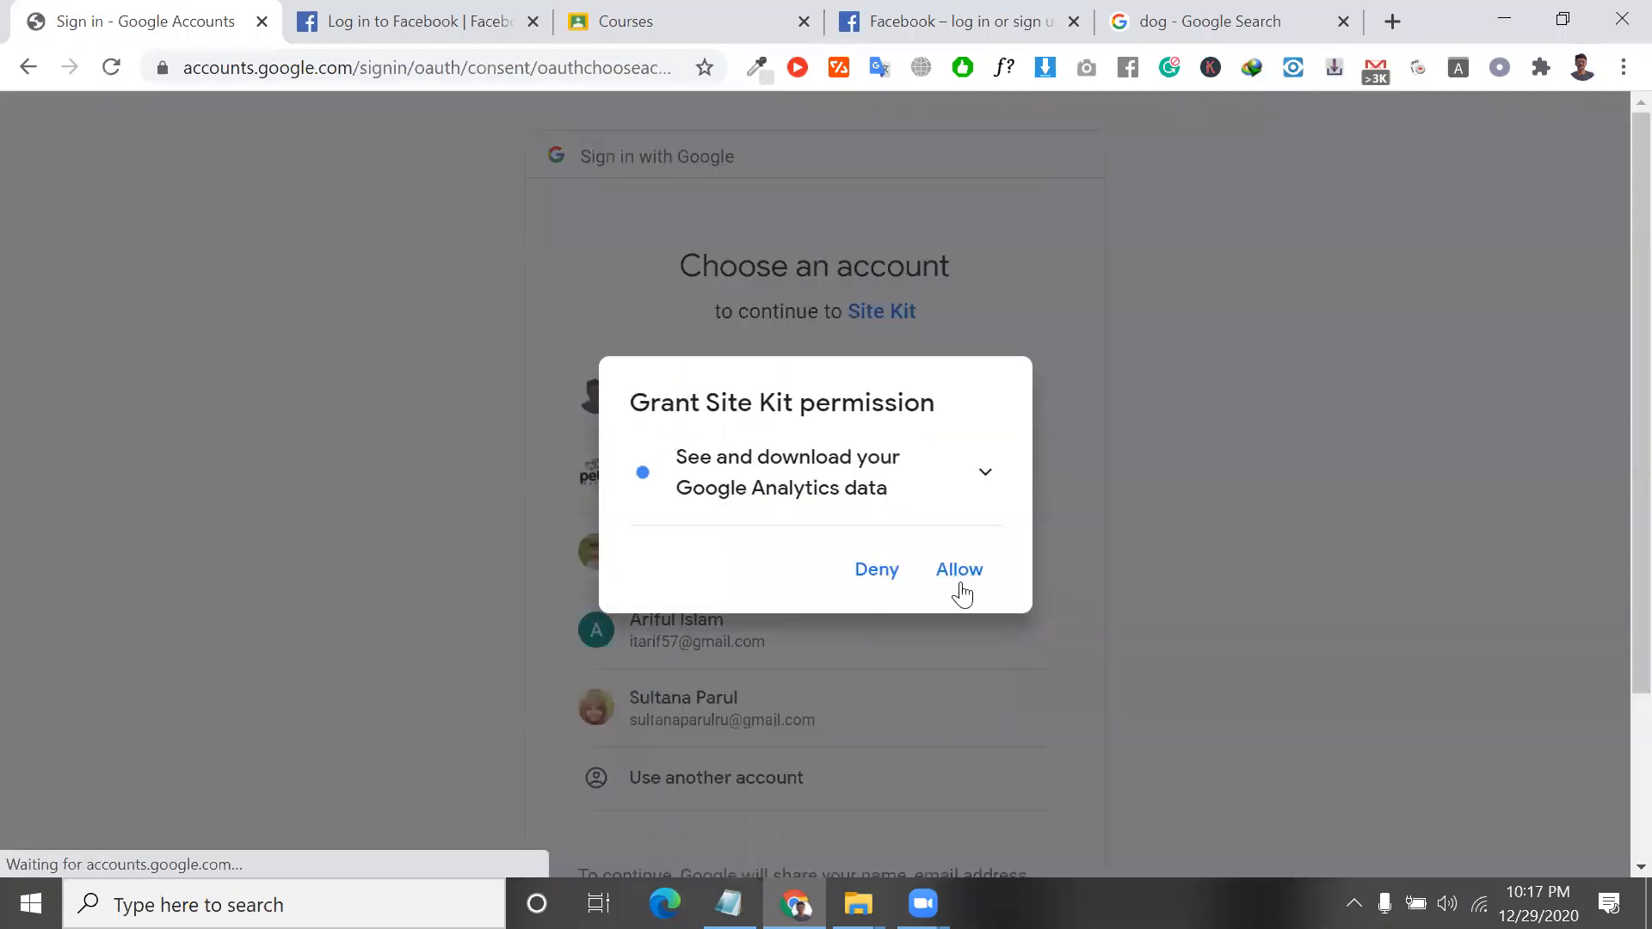
{"action": "left_click", "coordinate": [955, 570]}
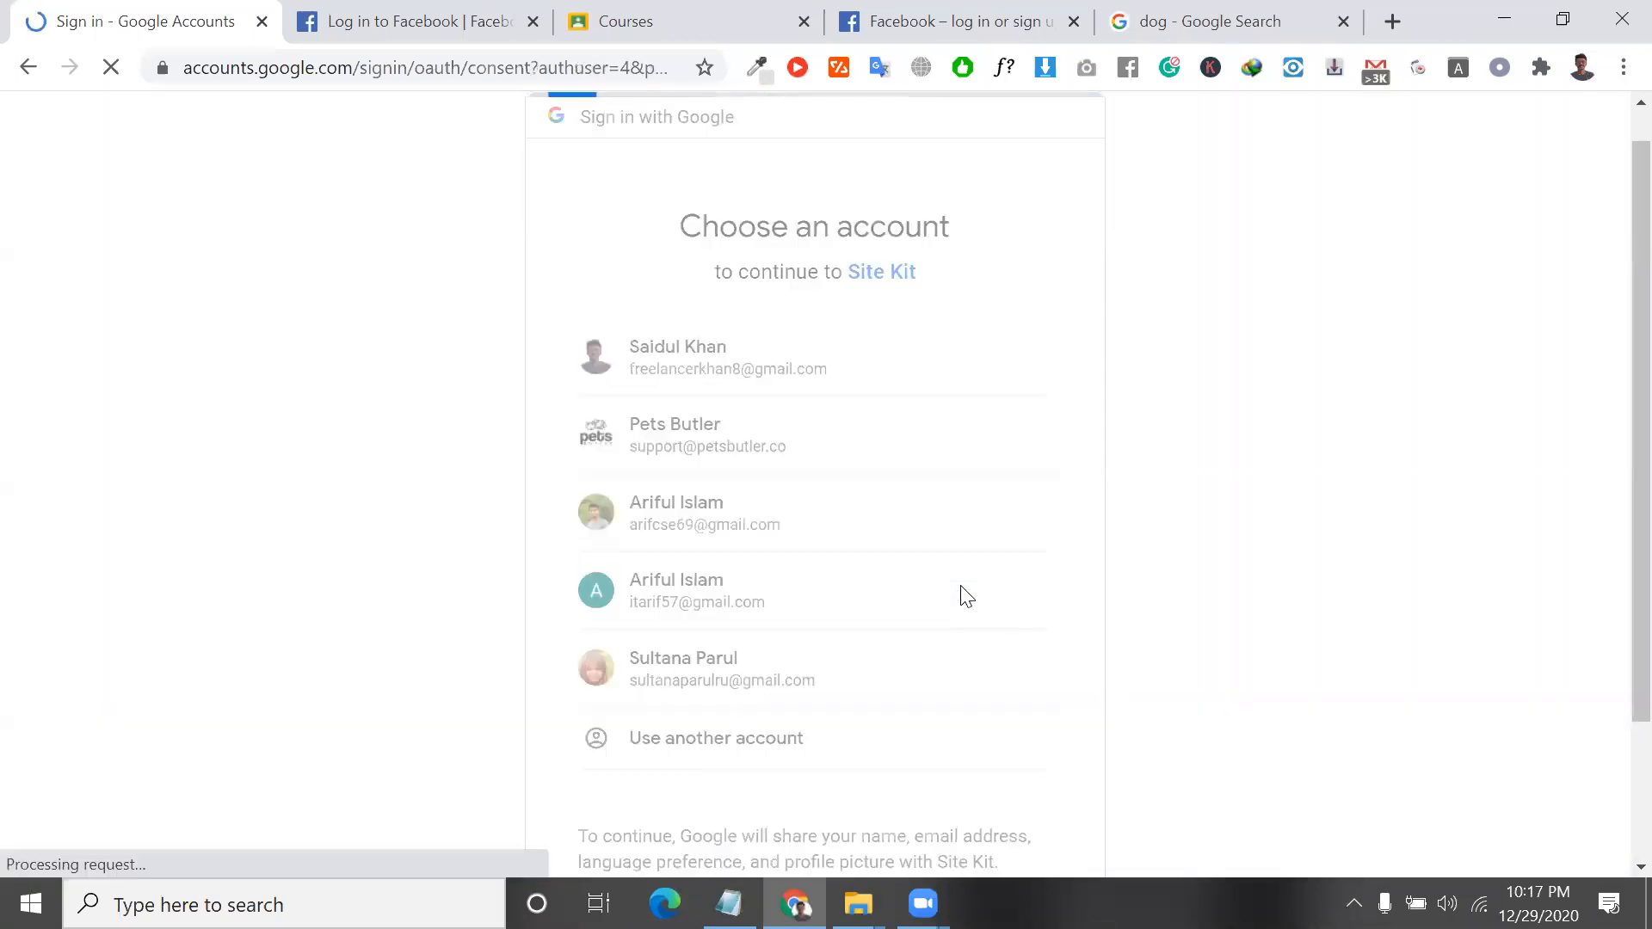
{"action": "scroll", "coordinate": [962, 590], "scroll_direction": "down", "scroll_amount": 5}
{"action": "left_click", "coordinate": [1021, 714]}
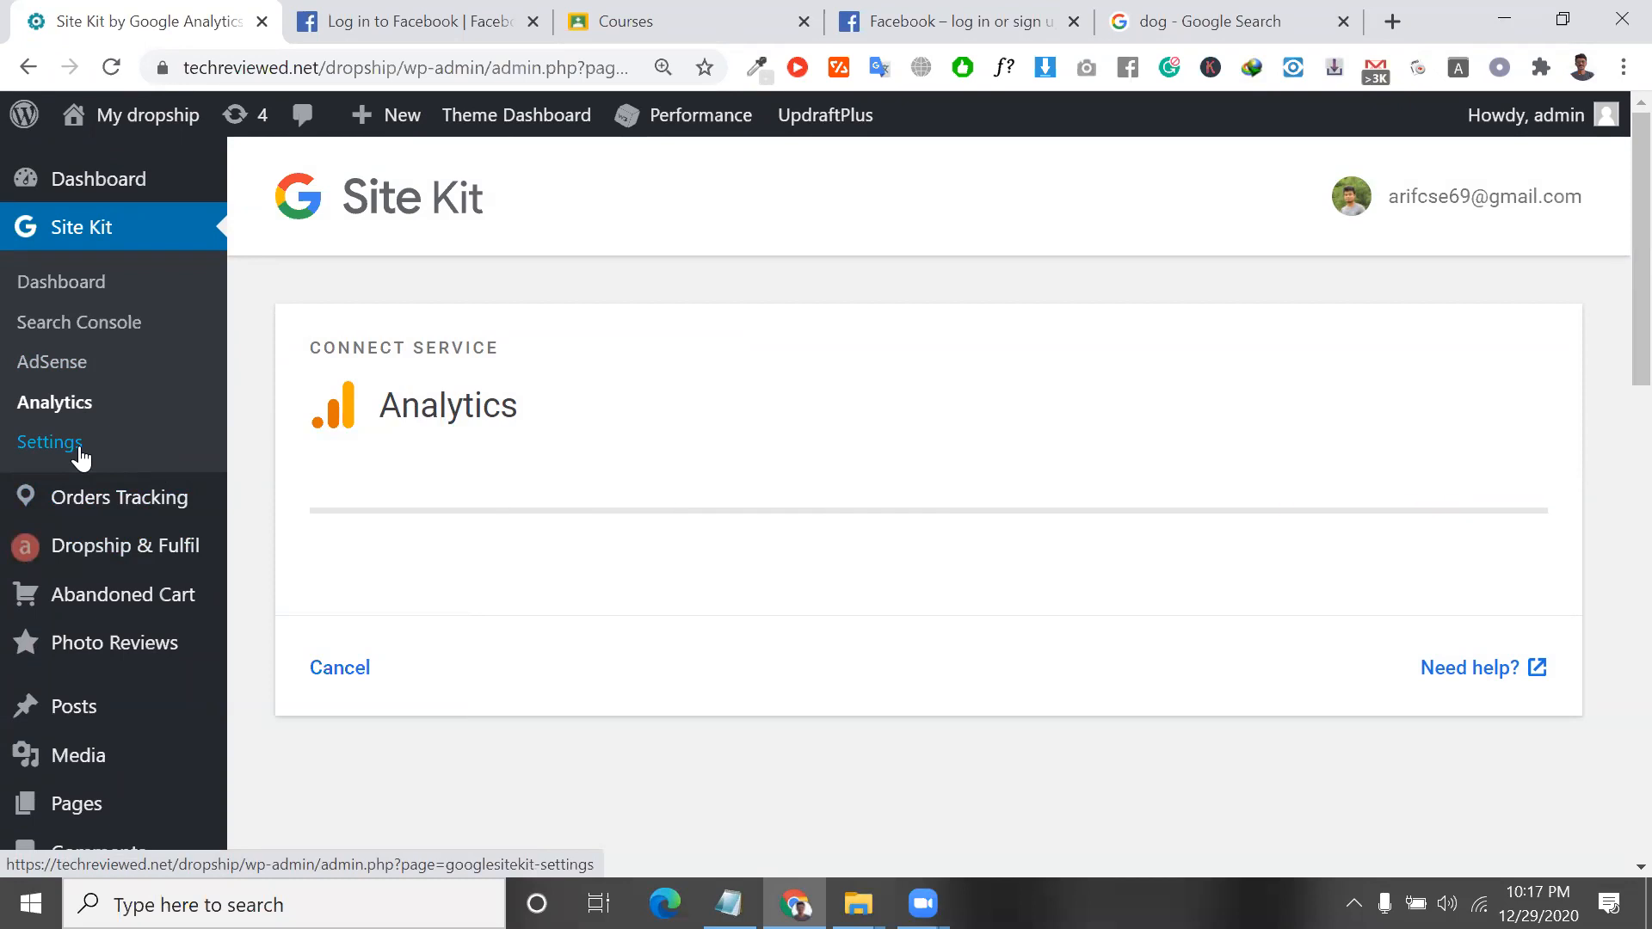
Review the Create your Analytics account form, including its account, property, view, country and timezone fields.
{"action": "scroll", "coordinate": [433, 531], "scroll_direction": "down", "scroll_amount": 4}
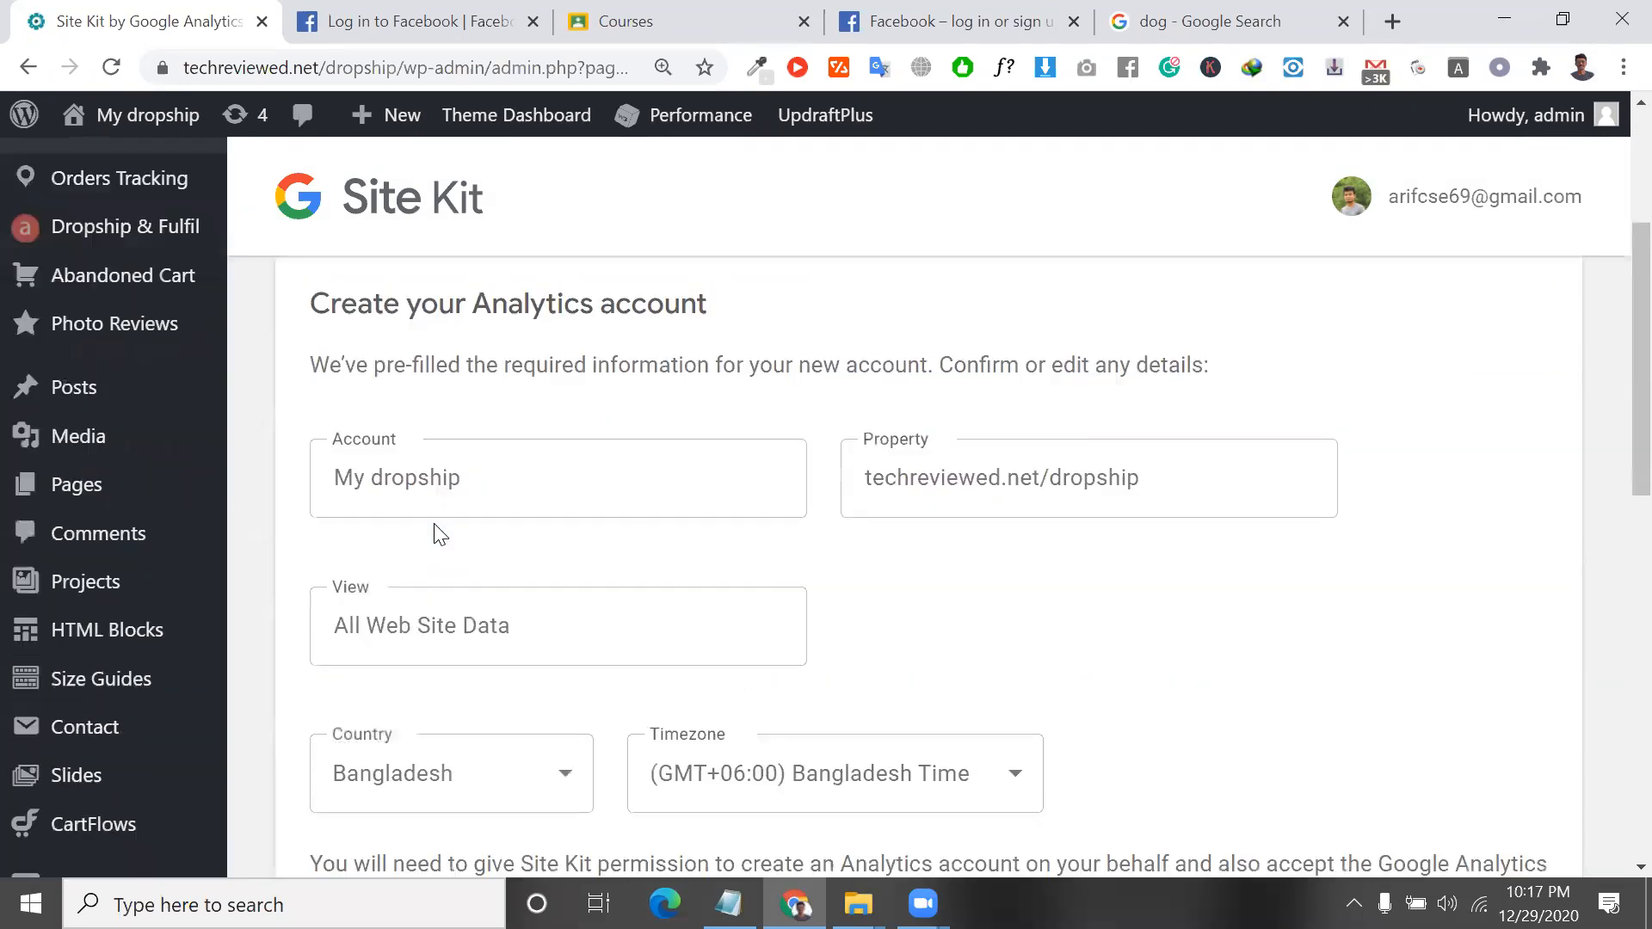
{"action": "scroll", "coordinate": [658, 641], "scroll_direction": "down", "scroll_amount": 3}
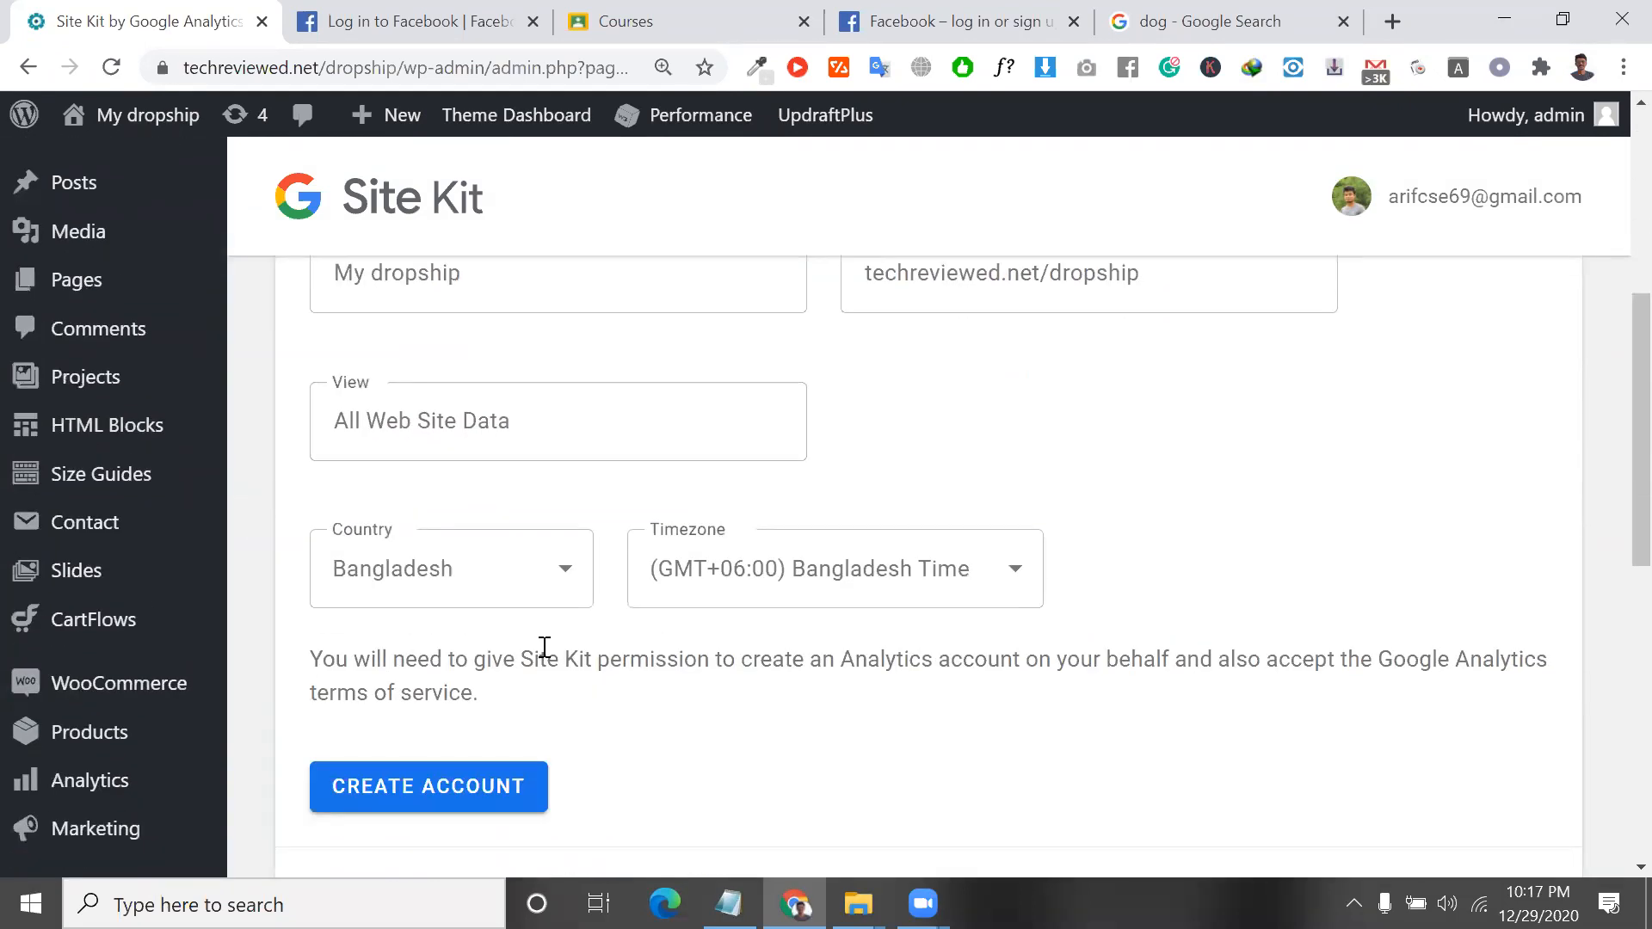
{"action": "scroll", "coordinate": [542, 649], "scroll_direction": "up", "scroll_amount": 3}
{"action": "left_click", "coordinate": [509, 557]}
{"action": "scroll", "coordinate": [509, 557], "scroll_direction": "up", "scroll_amount": 2}
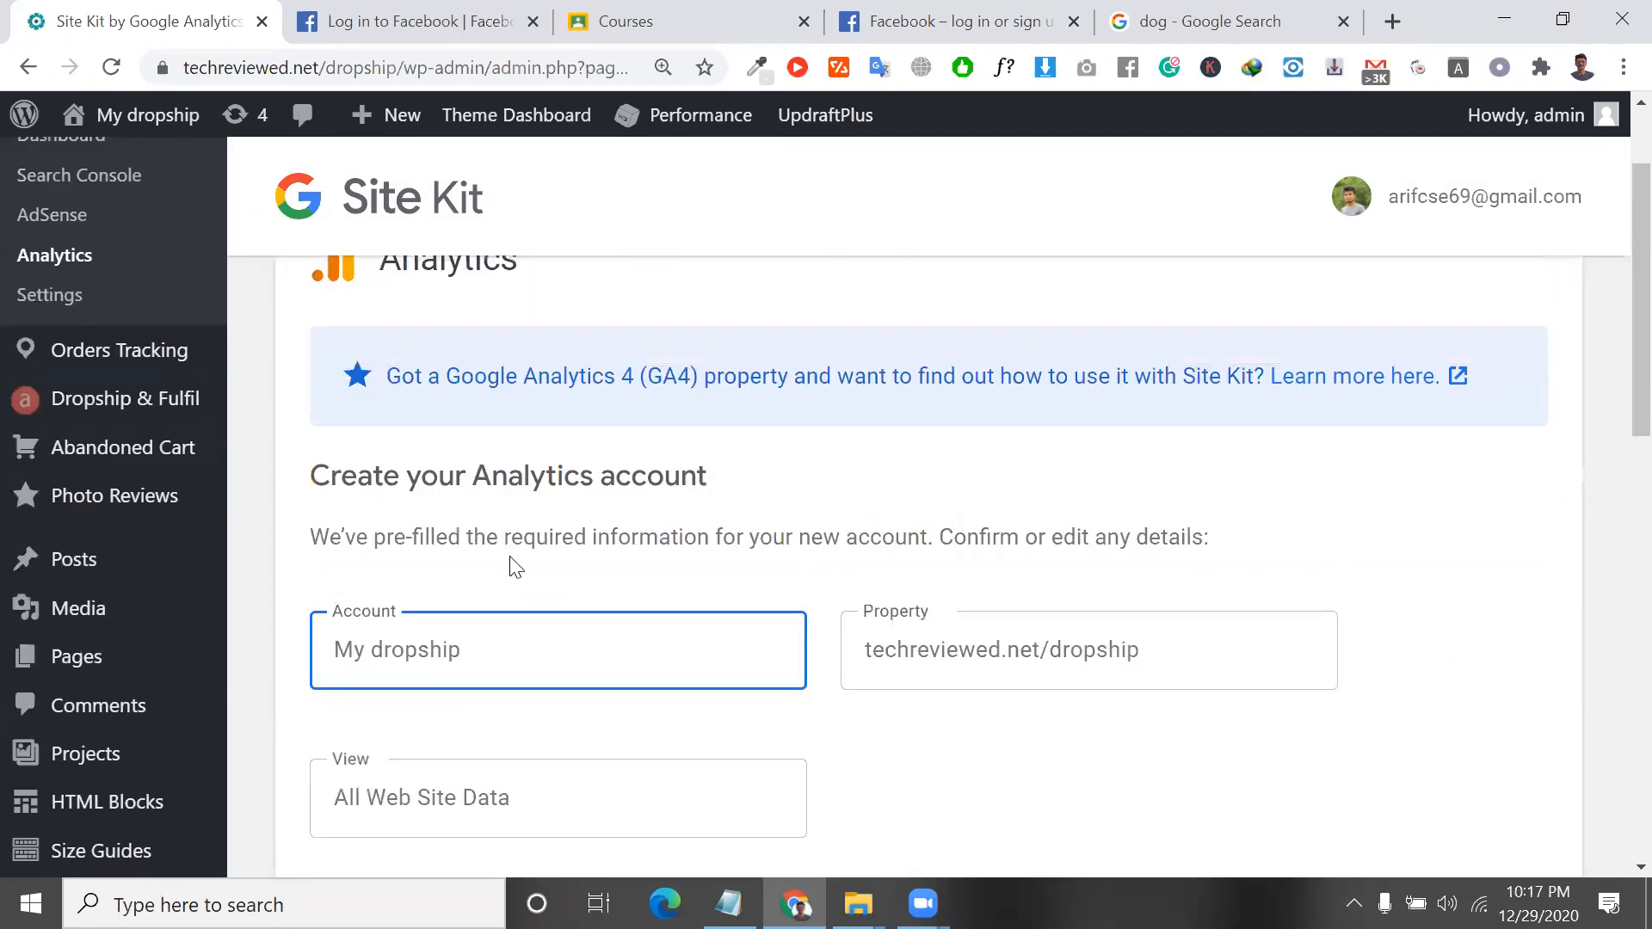
{"action": "scroll", "coordinate": [605, 560], "scroll_direction": "down", "scroll_amount": 2}
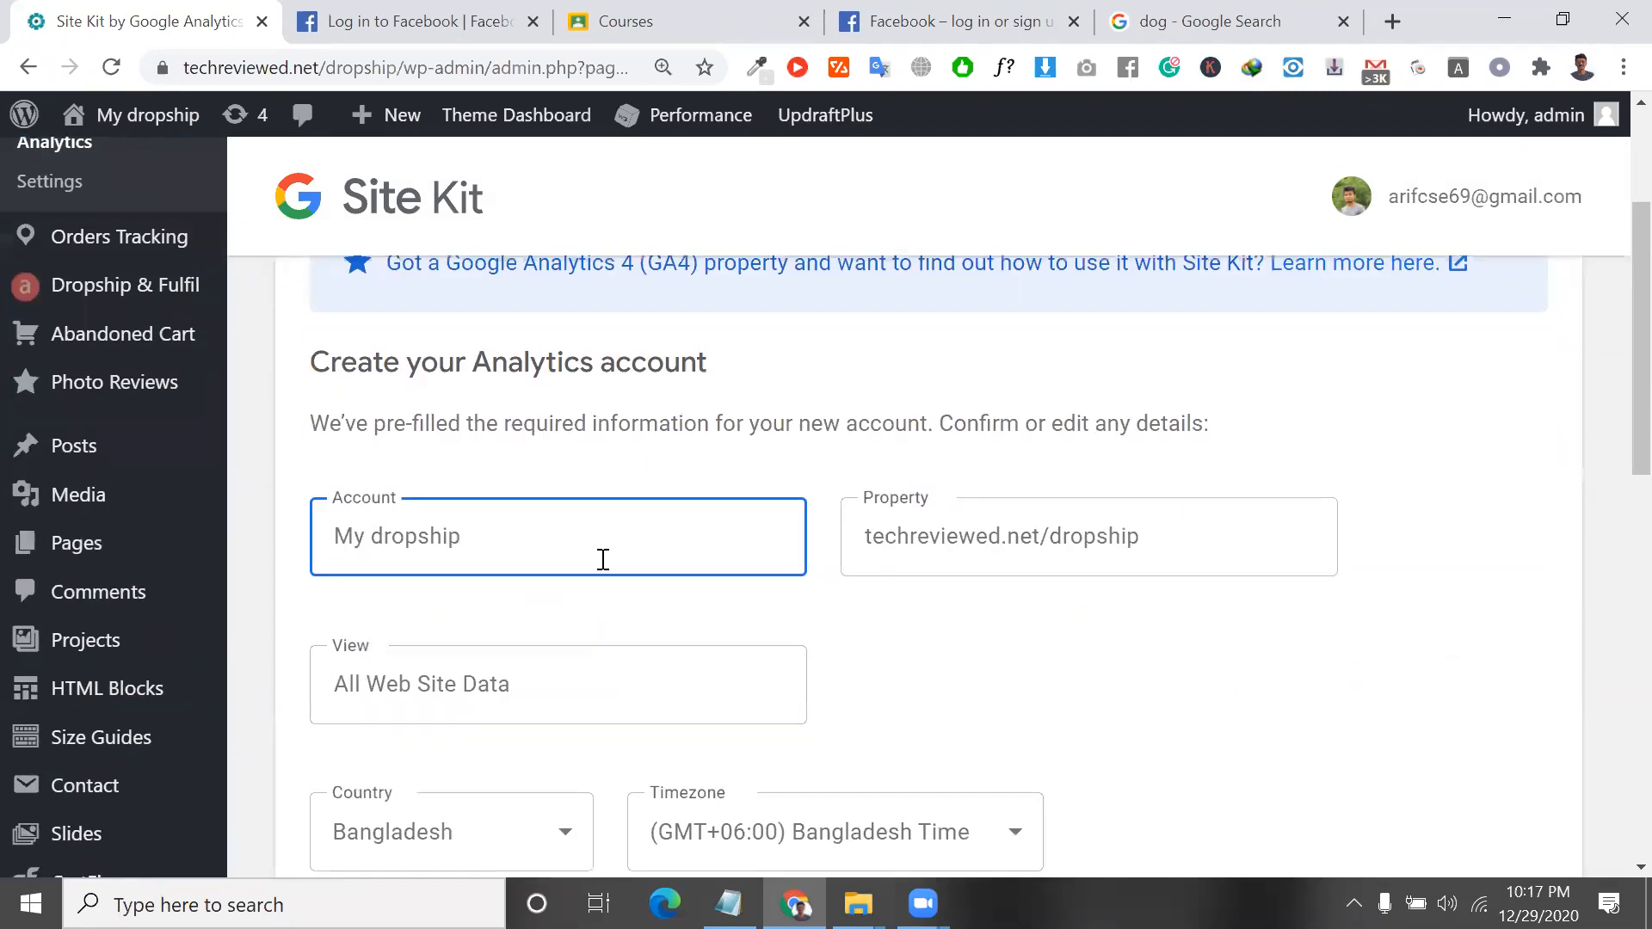
{"action": "triple_click", "coordinate": [603, 559]}
{"action": "scroll", "coordinate": [603, 559], "scroll_direction": "down", "scroll_amount": 2}
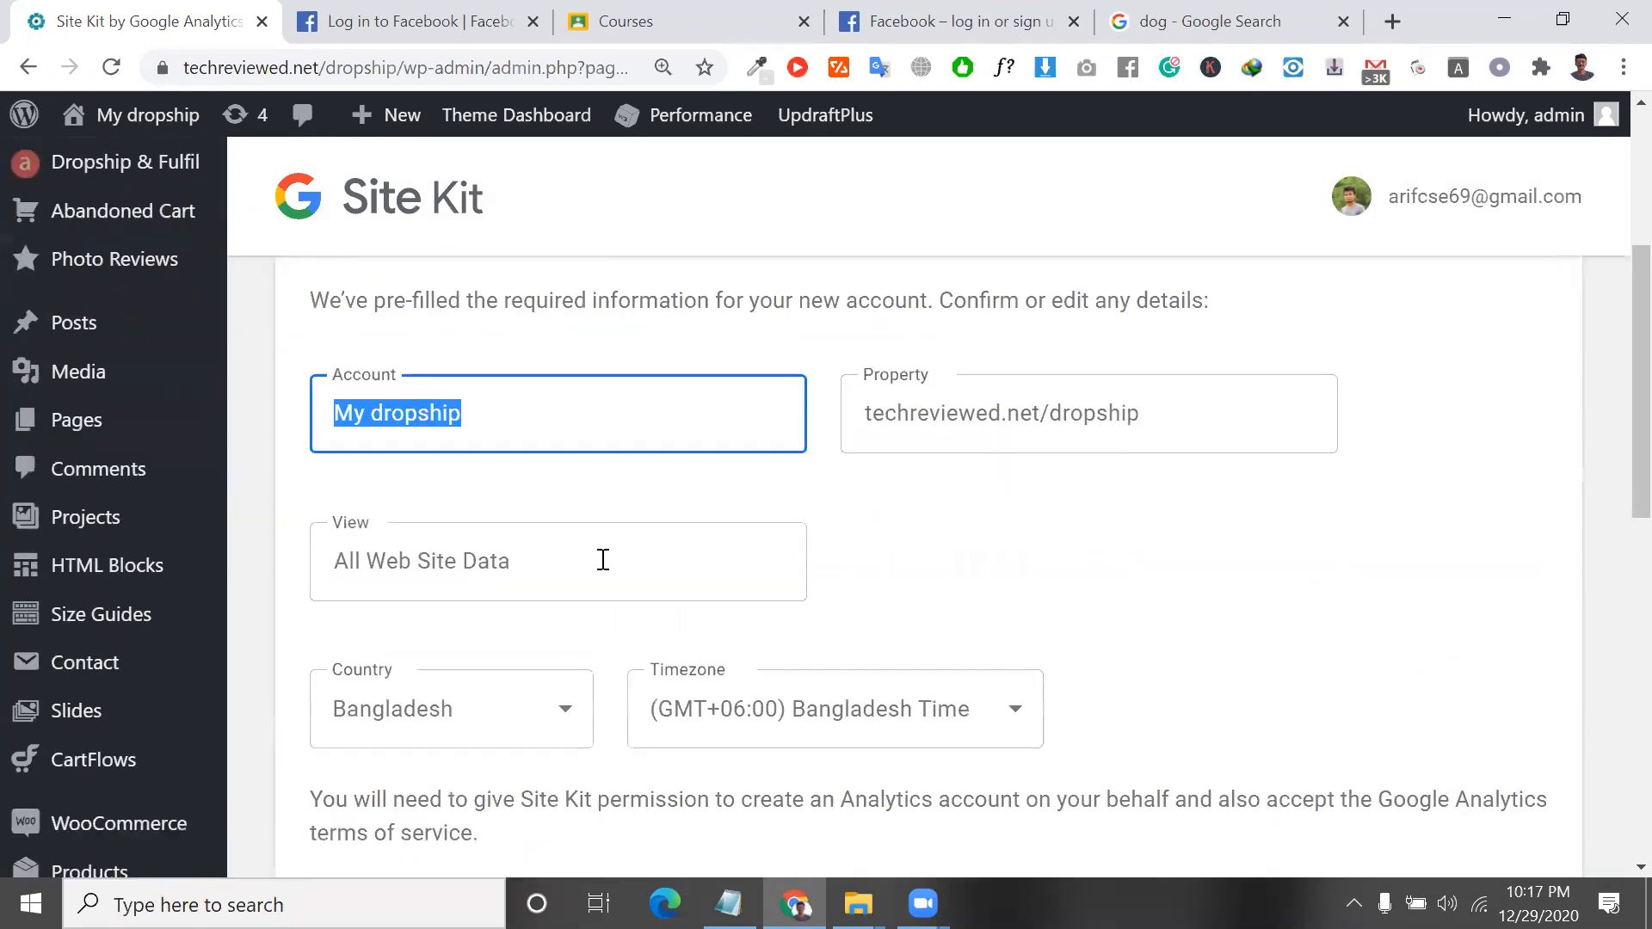
{"action": "double_click", "coordinate": [629, 542]}
{"action": "scroll", "coordinate": [627, 567], "scroll_direction": "down", "scroll_amount": 4}
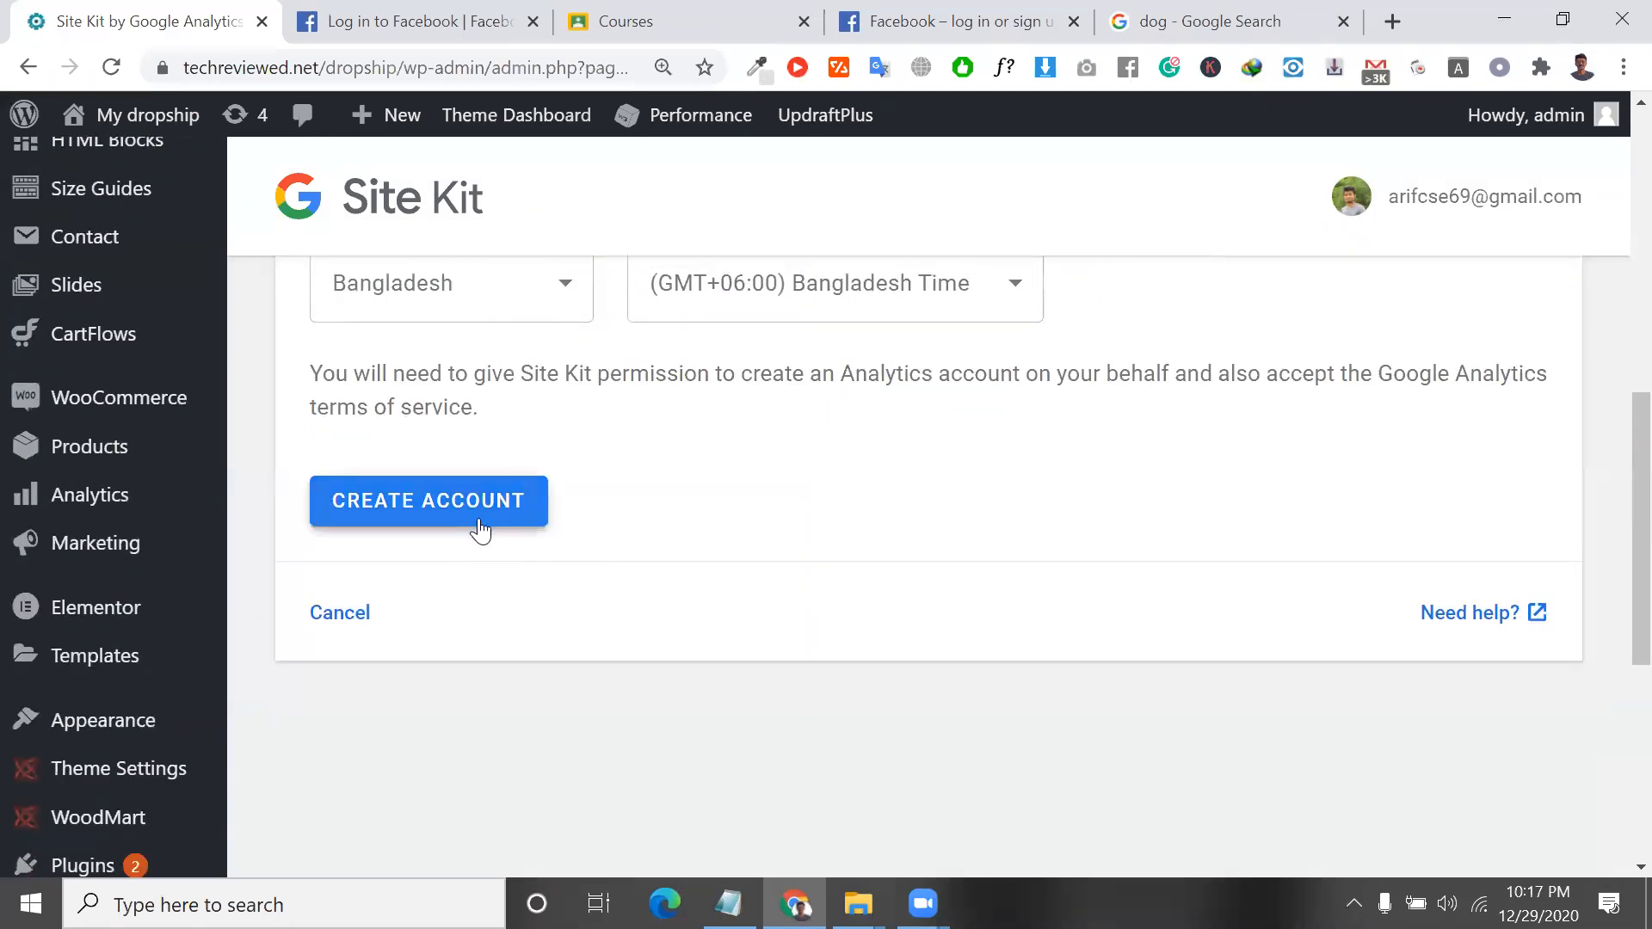
{"action": "scroll", "coordinate": [649, 441], "scroll_direction": "up", "scroll_amount": 6}
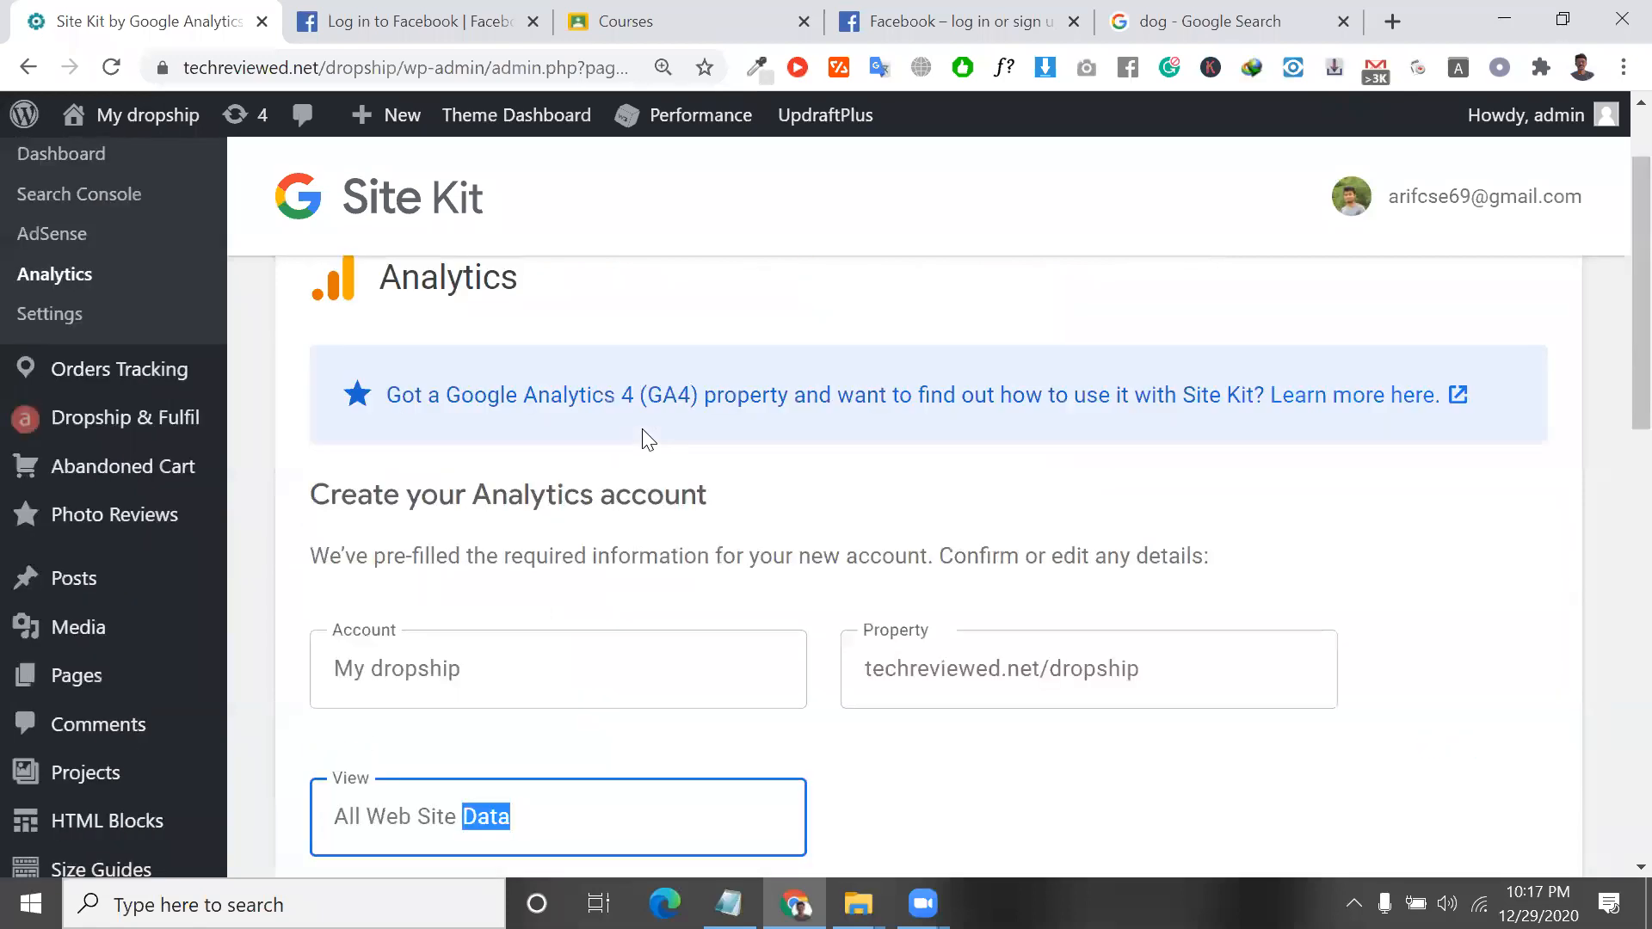
Open Site Kit's AdSense page and read how AdSense code and ads are placed across the site.
{"action": "left_click", "coordinate": [117, 297]}
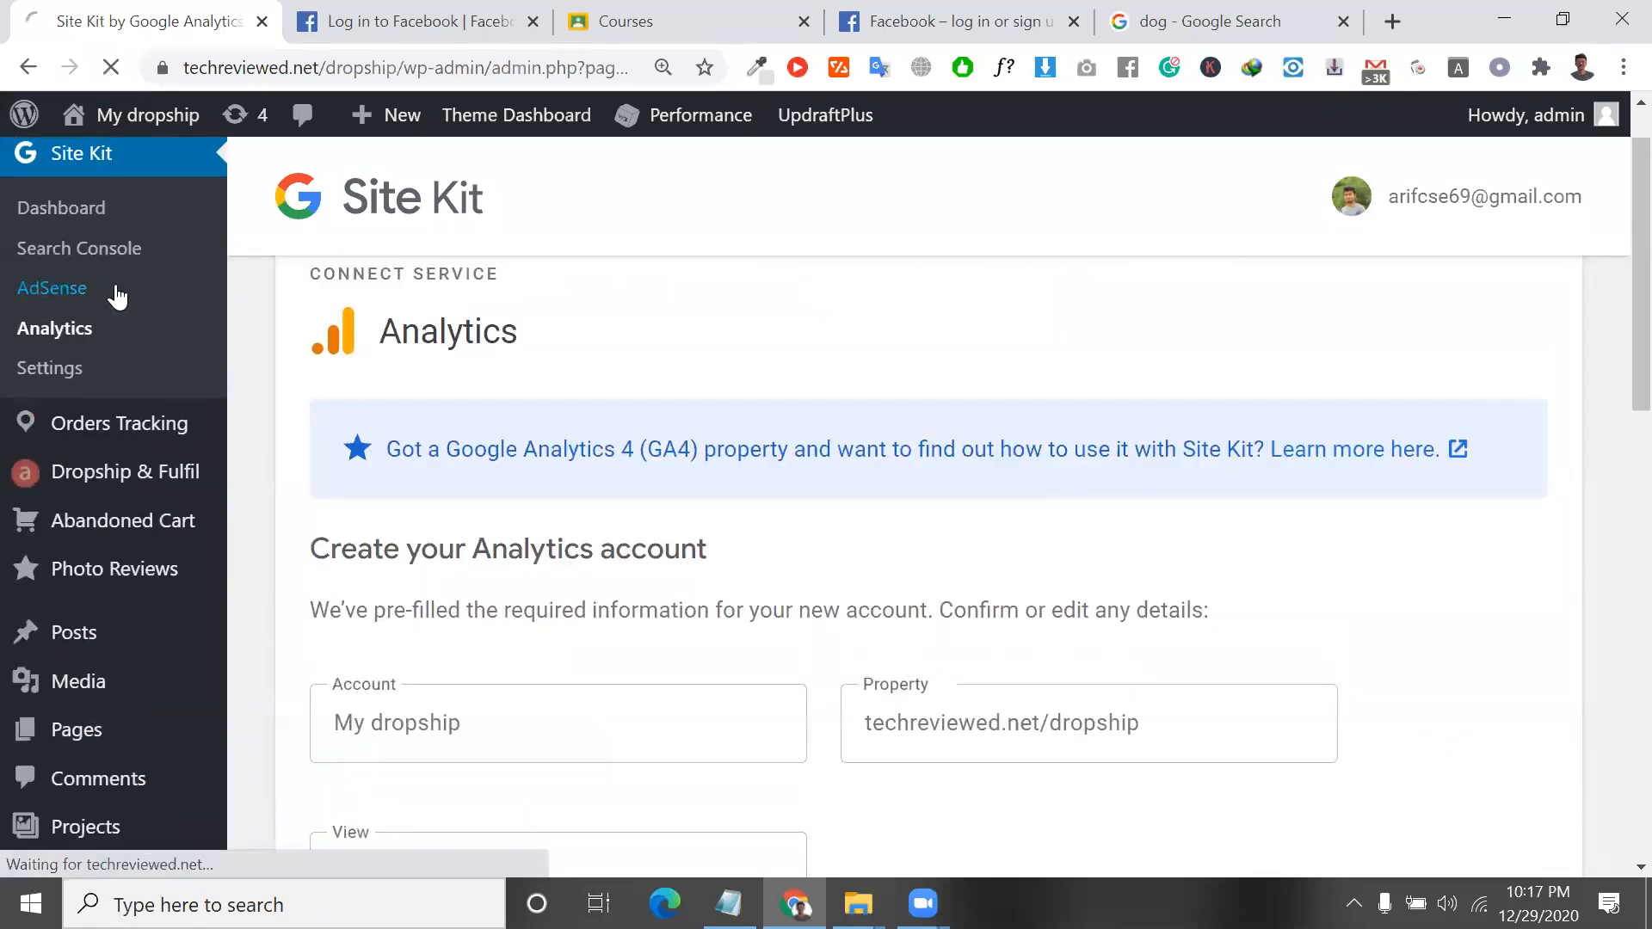
{"action": "scroll", "coordinate": [618, 550], "scroll_direction": "down", "scroll_amount": 3}
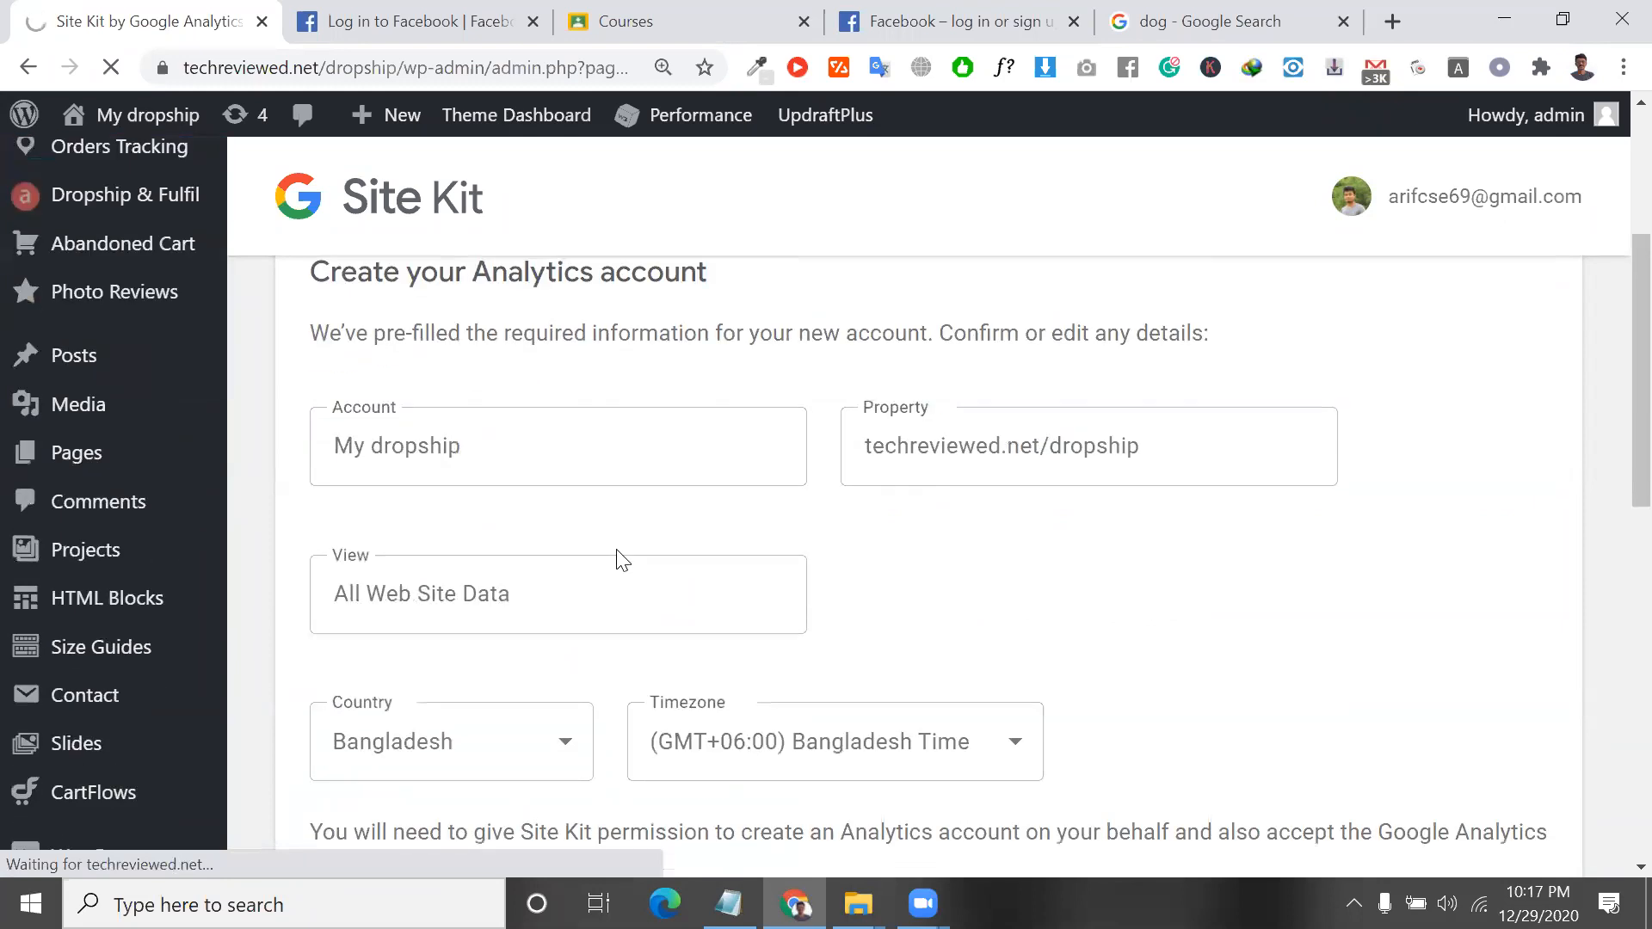
{"action": "scroll", "coordinate": [641, 450], "scroll_direction": "up", "scroll_amount": 2}
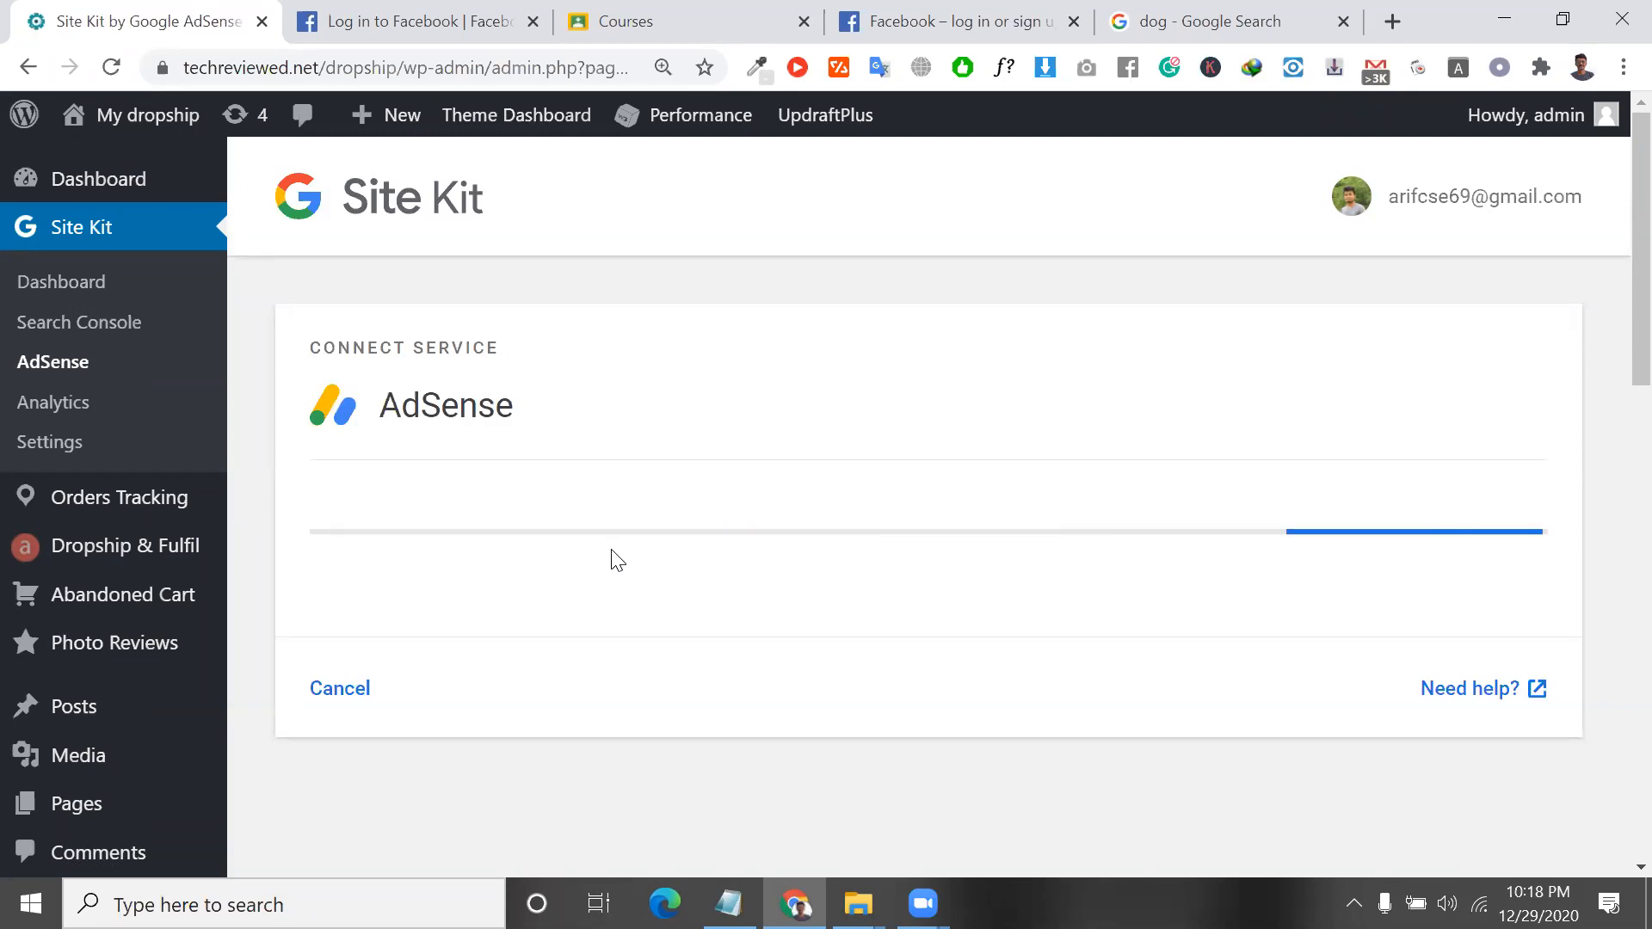
{"action": "scroll", "coordinate": [617, 559], "scroll_direction": "down", "scroll_amount": 3}
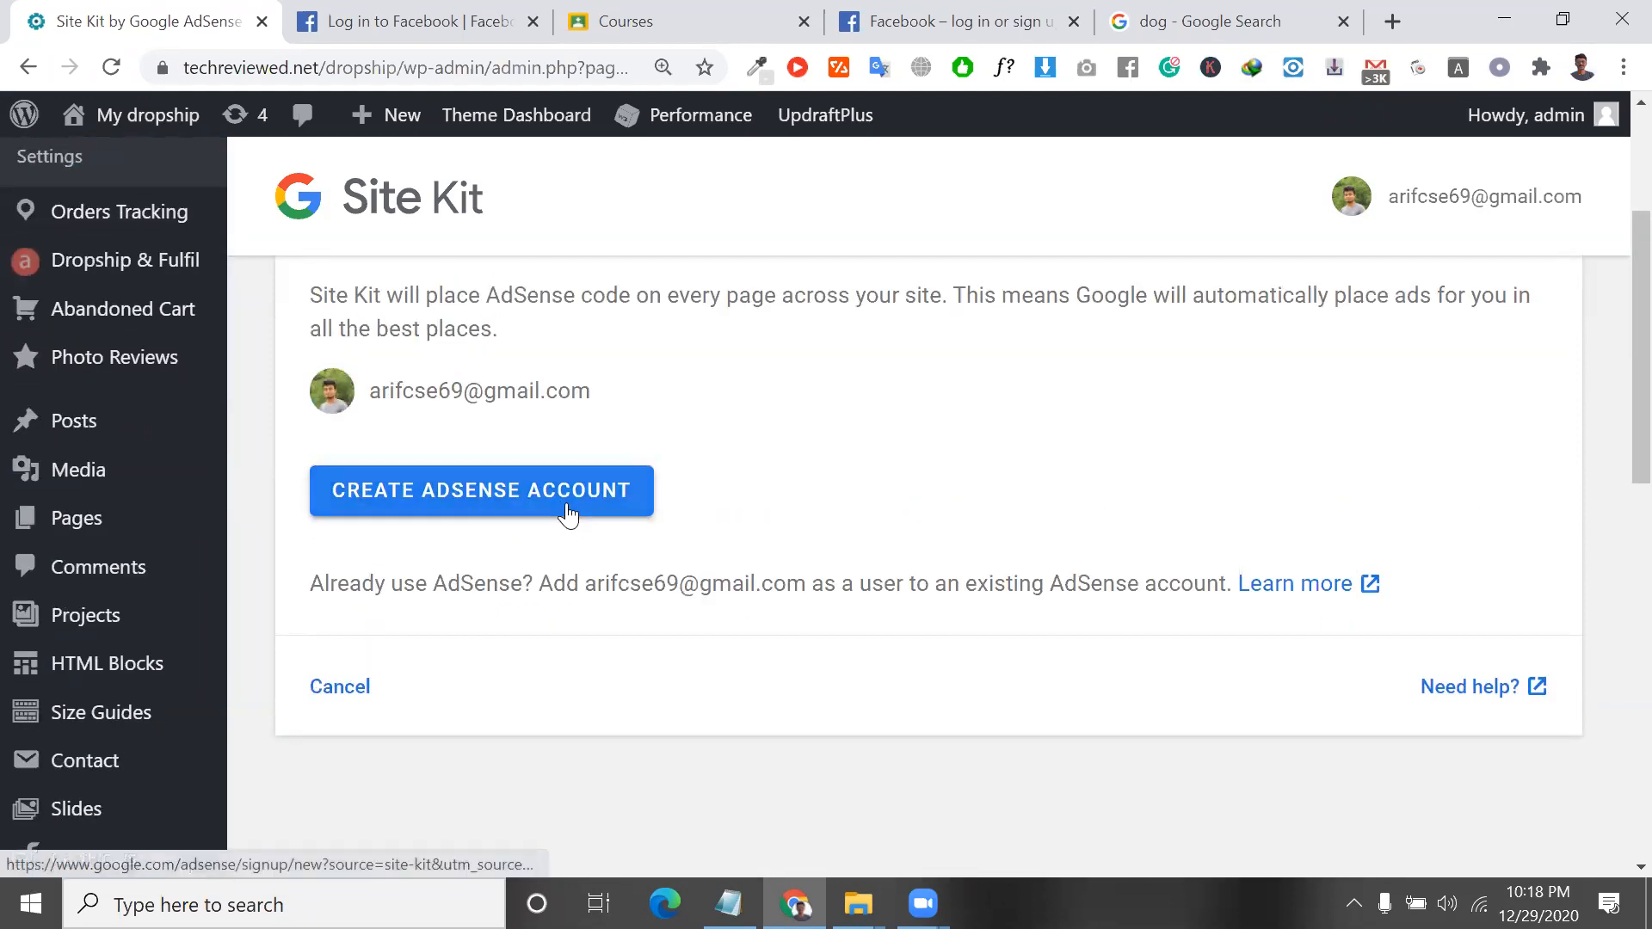
{"action": "double_click", "coordinate": [388, 303]}
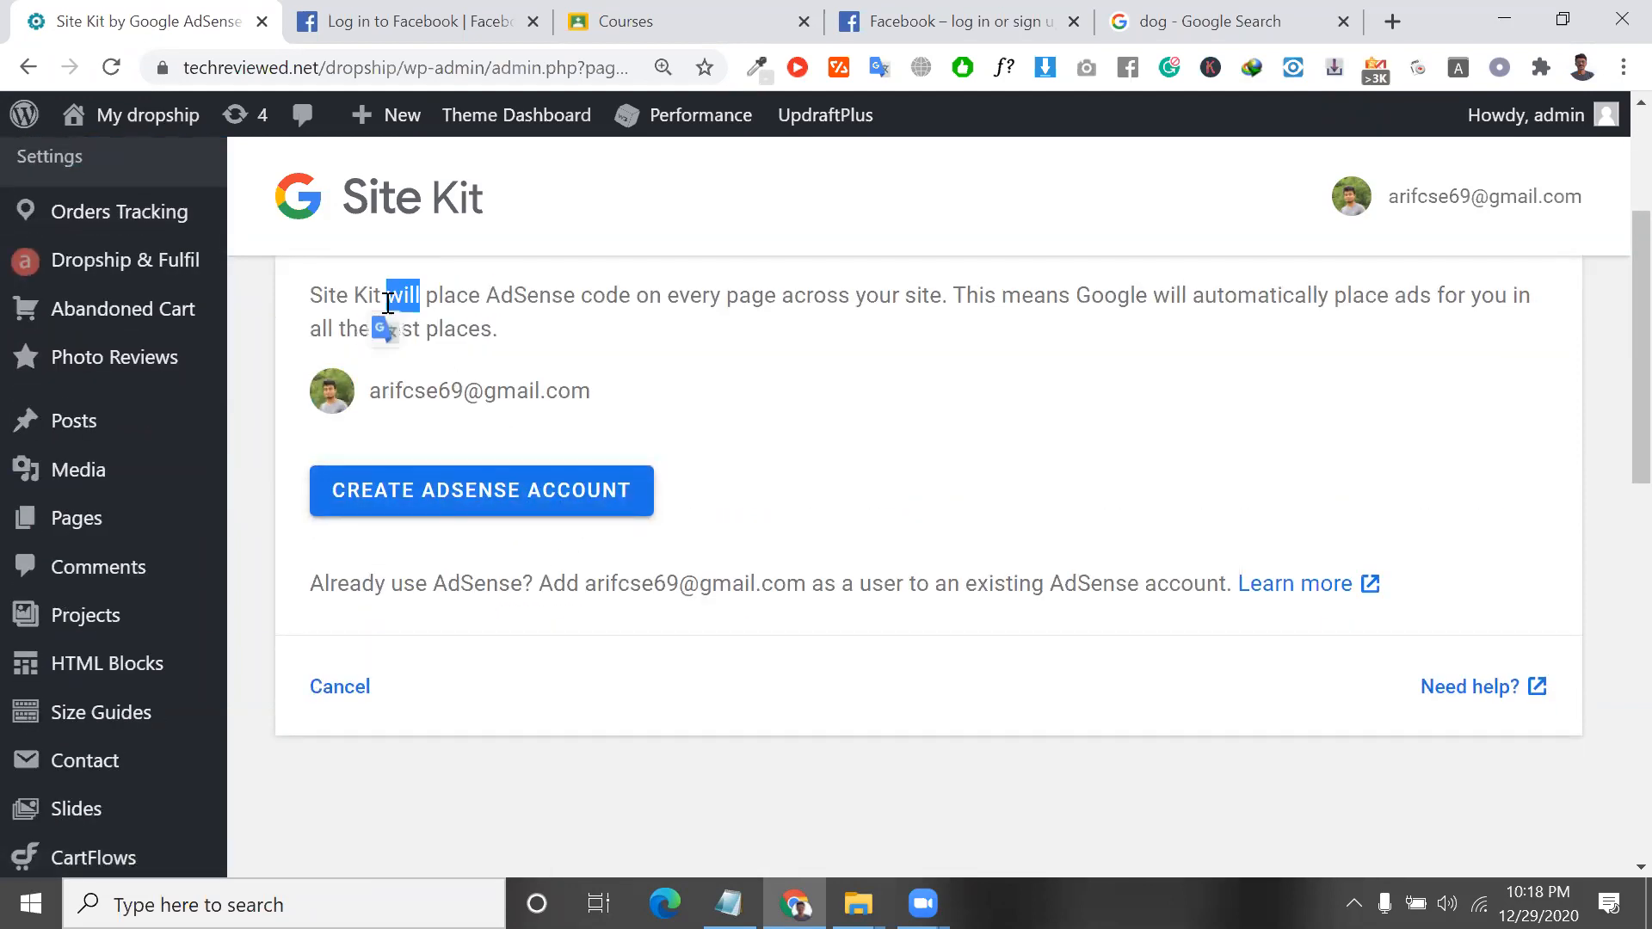
{"action": "double_click", "coordinate": [456, 301]}
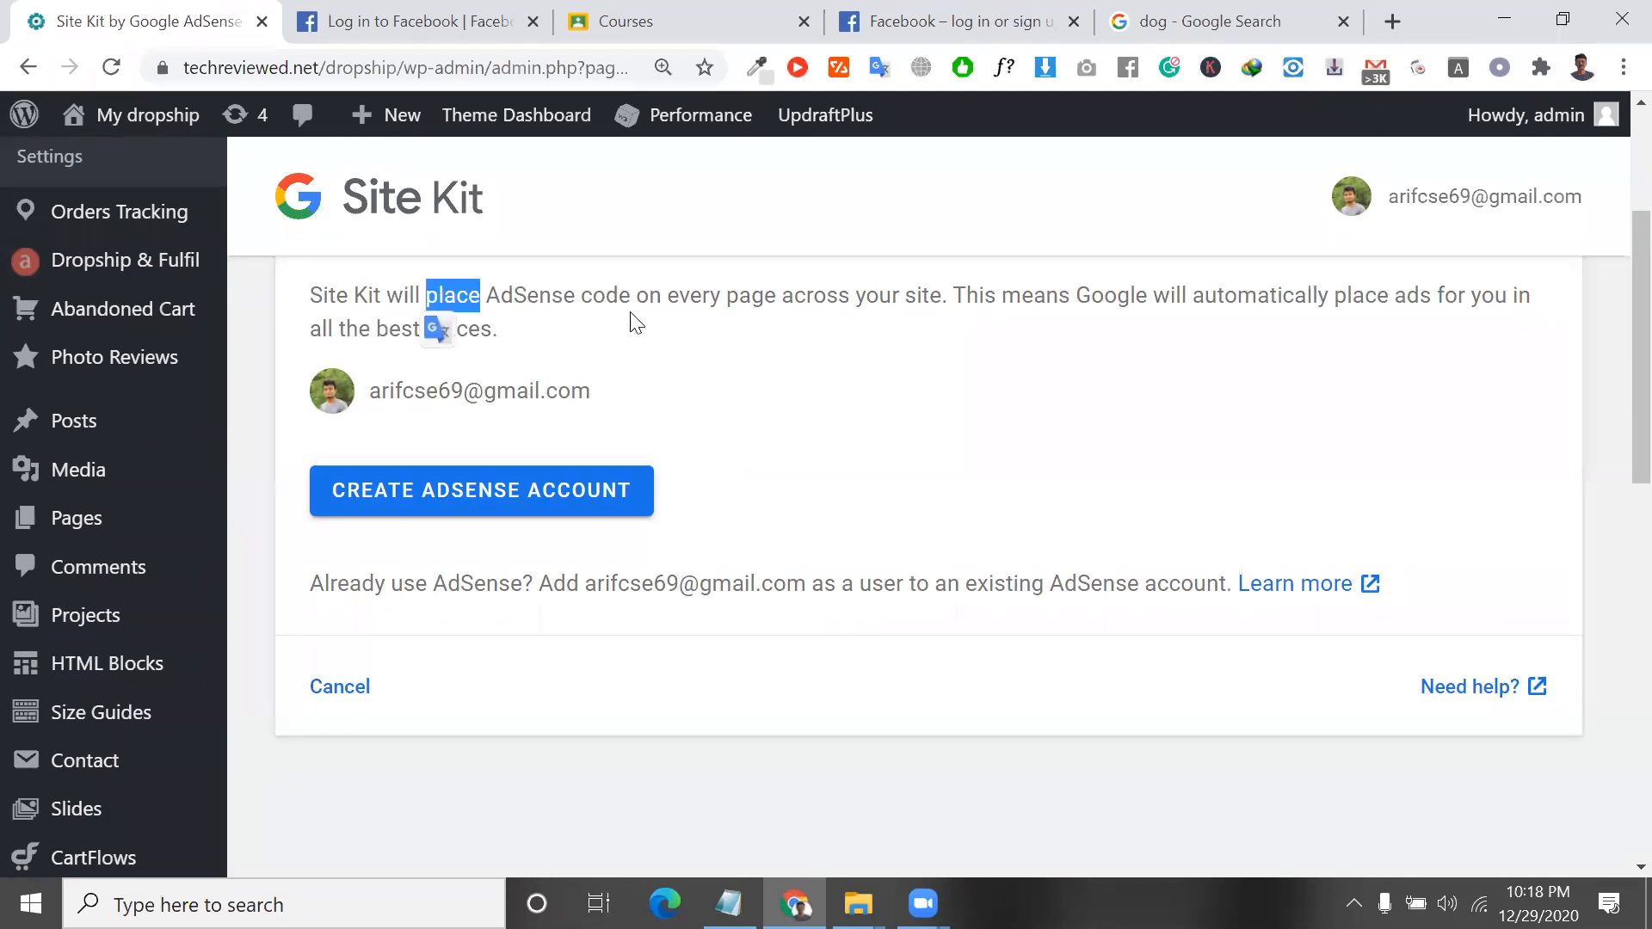
{"action": "left_click", "coordinate": [738, 301]}
{"action": "triple_click", "coordinate": [738, 301]}
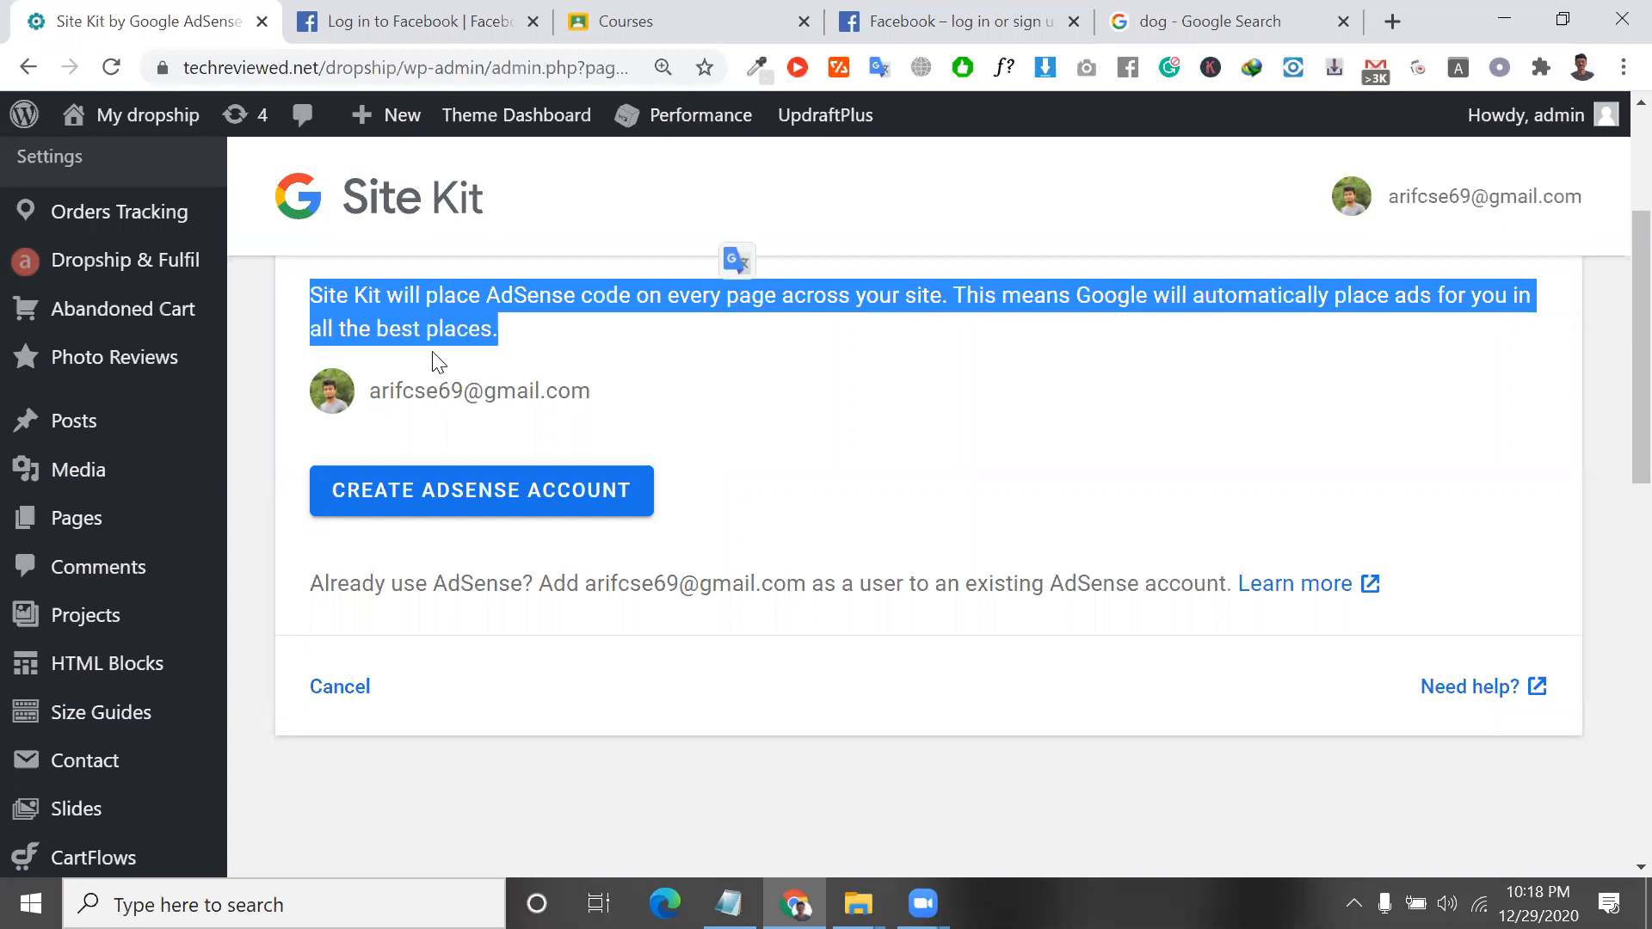
{"action": "scroll", "coordinate": [435, 338], "scroll_direction": "up", "scroll_amount": 3}
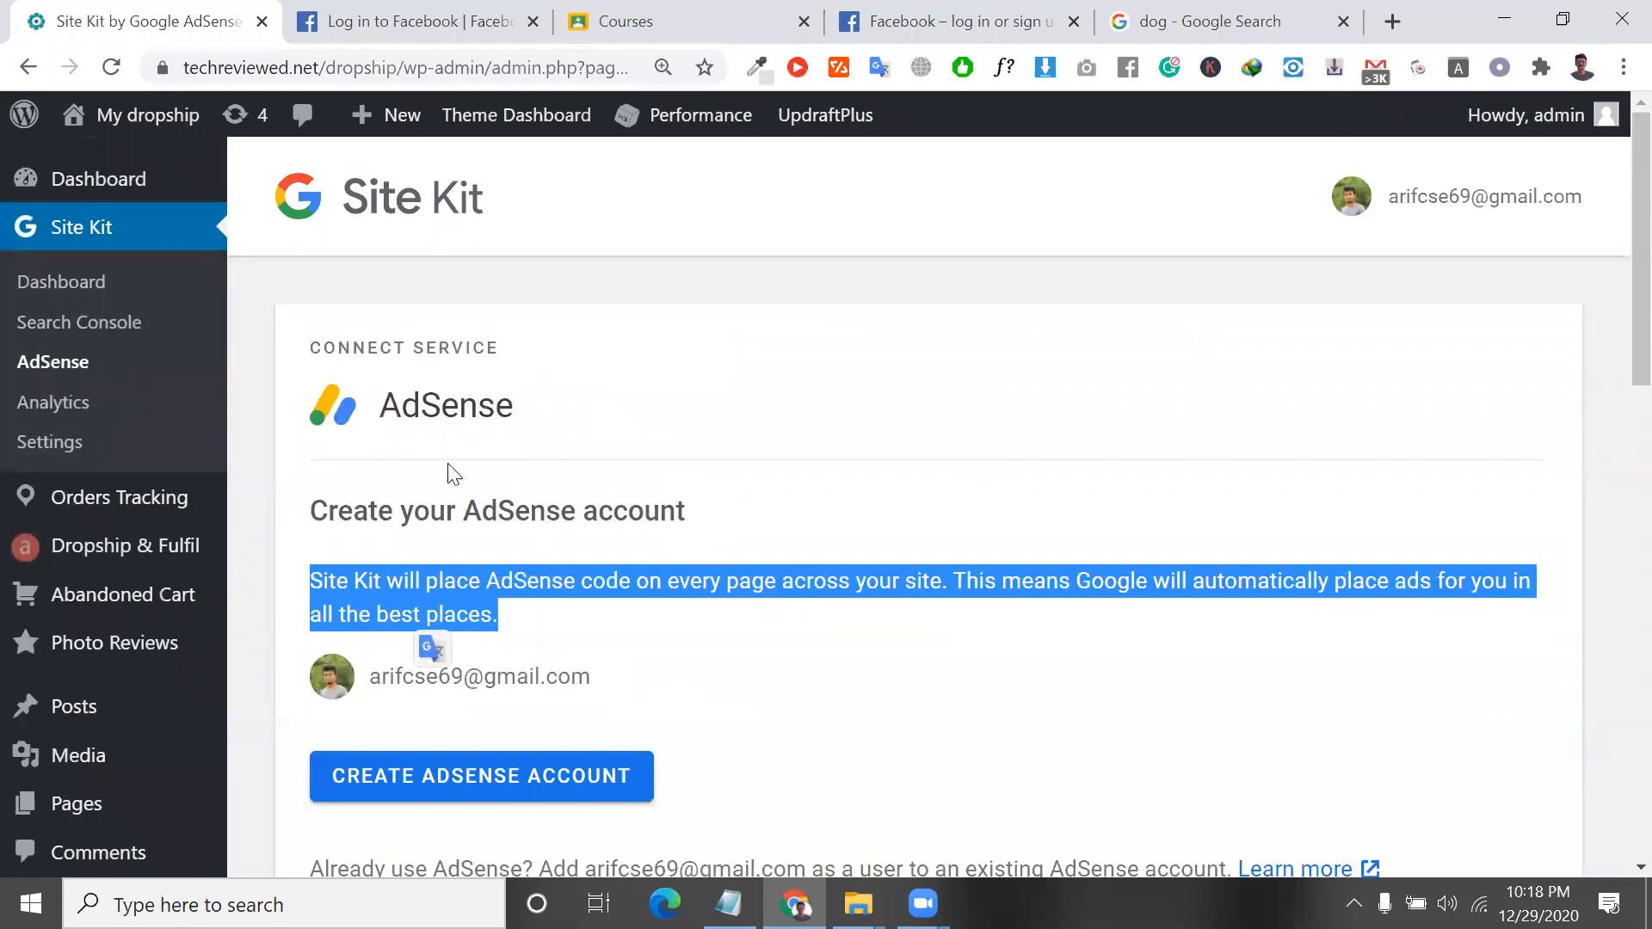
{"action": "double_click", "coordinate": [417, 413]}
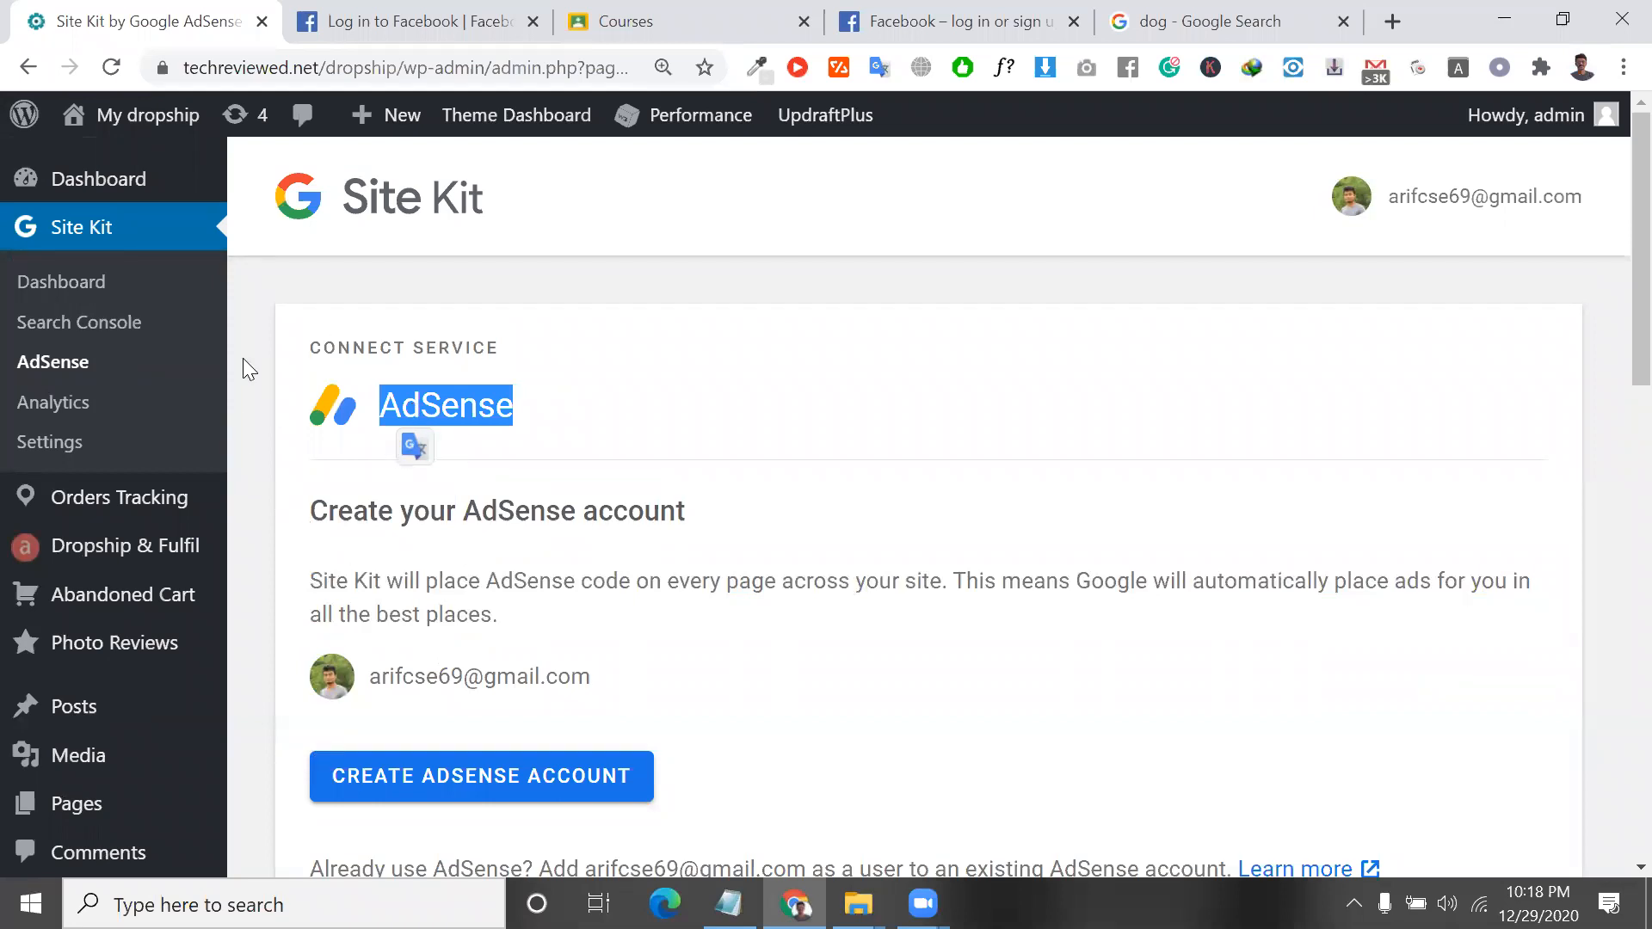
Open Site Kit's Search Console page and check its connection status and data.
{"action": "left_click", "coordinate": [87, 330]}
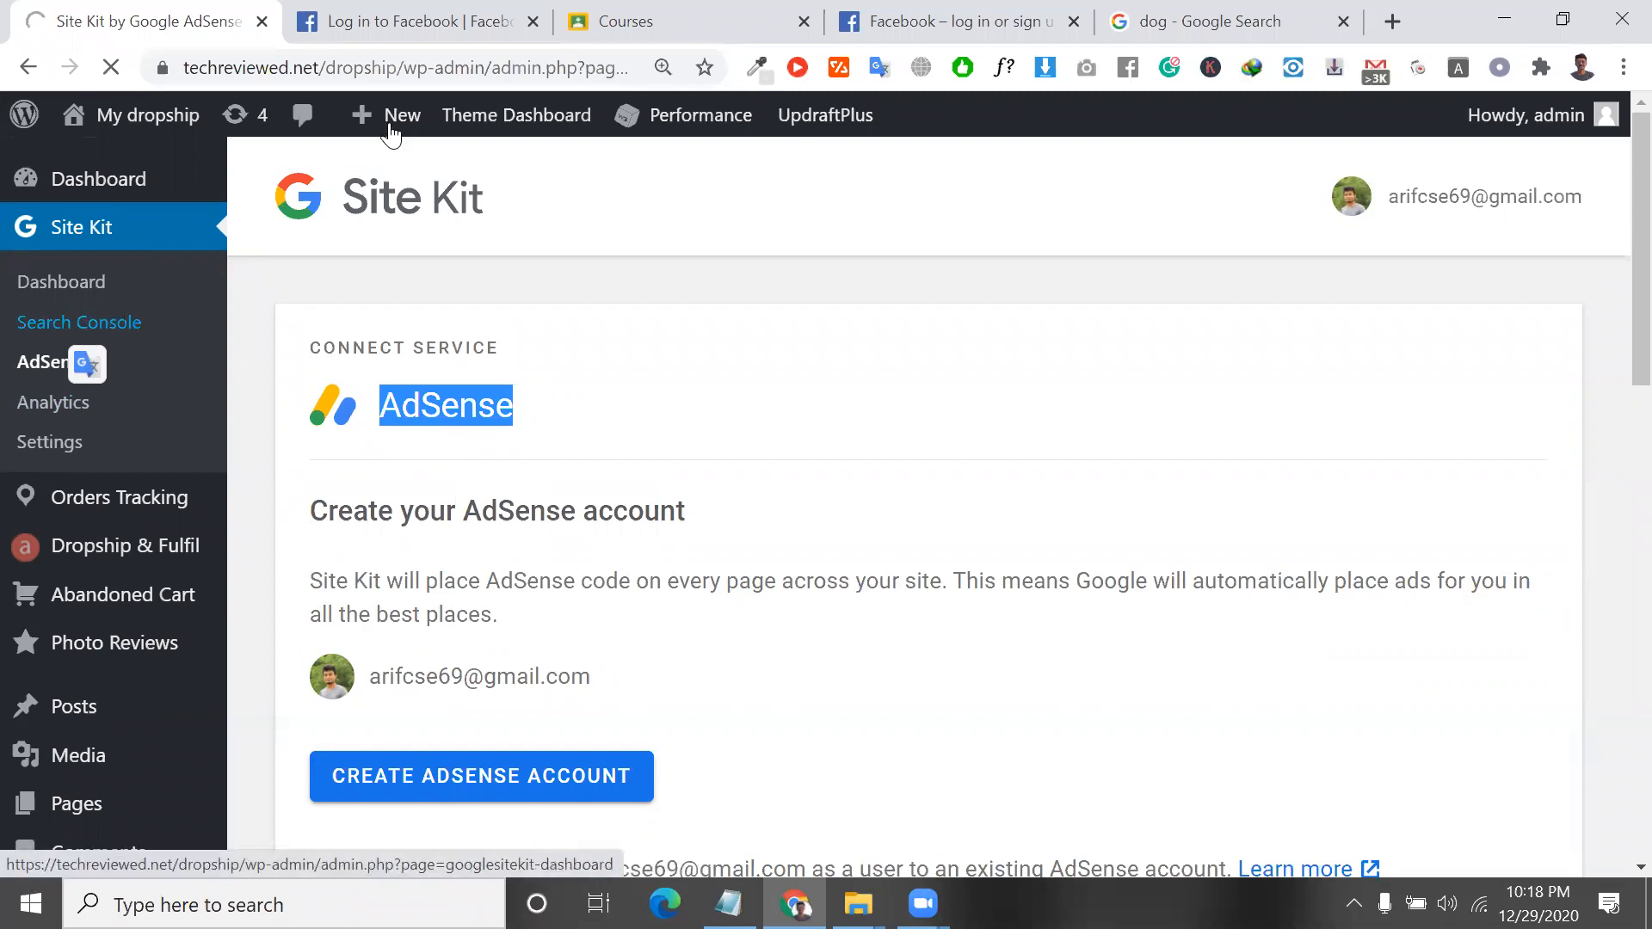
{"action": "left_click", "coordinate": [392, 68]}
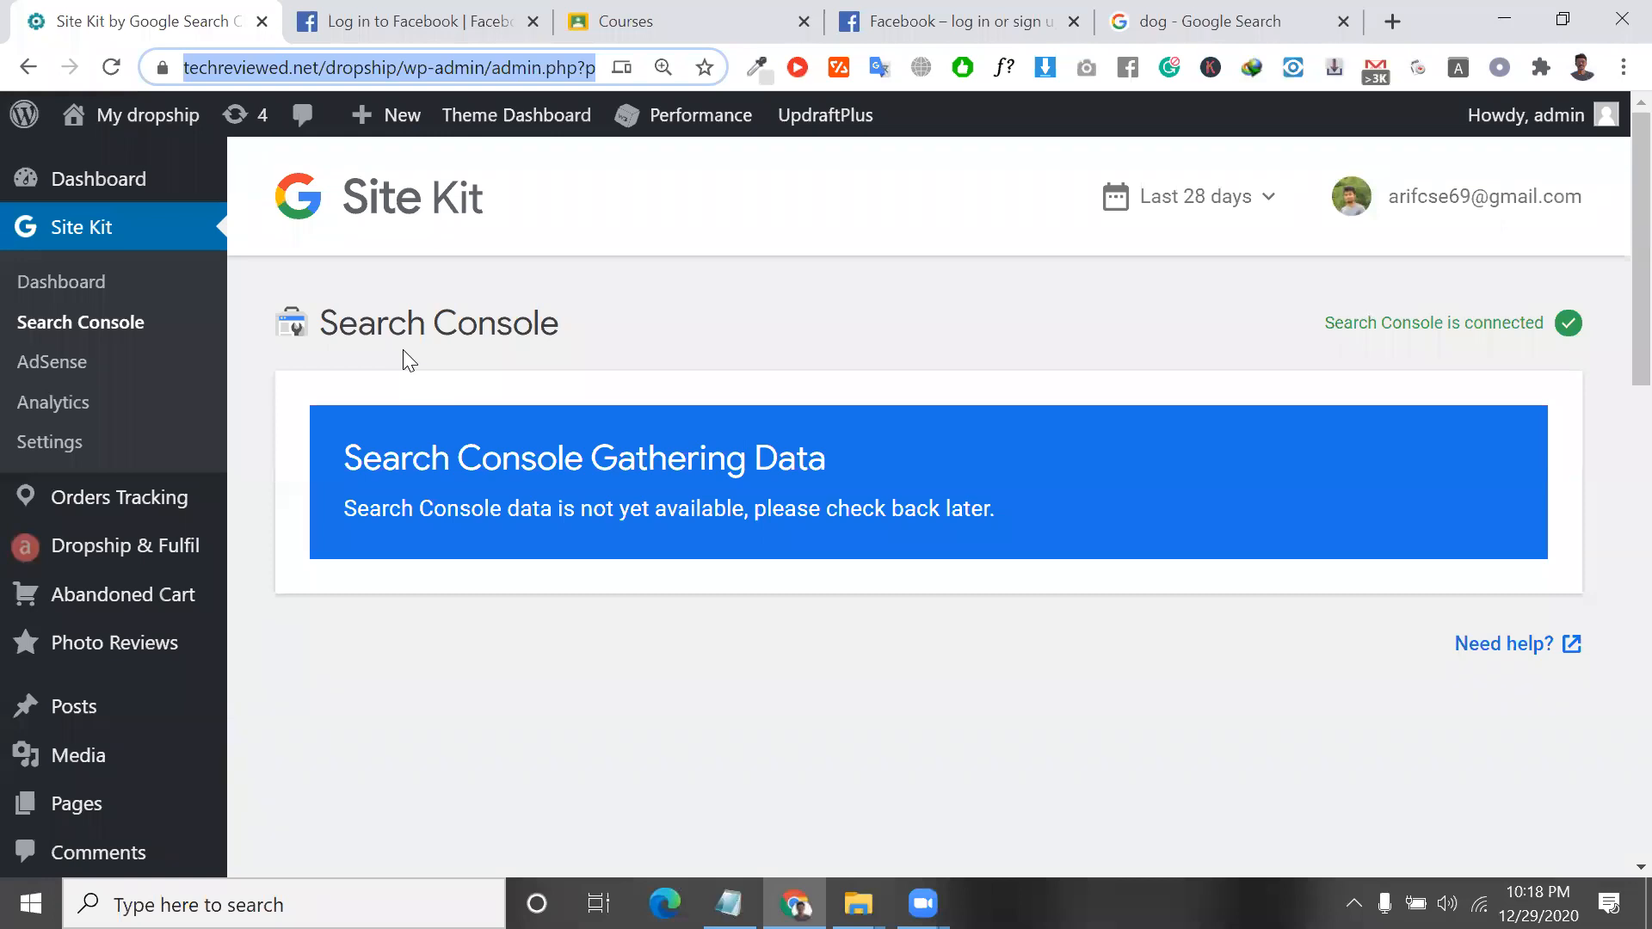
{"action": "scroll", "coordinate": [403, 349], "scroll_direction": "down", "scroll_amount": 10}
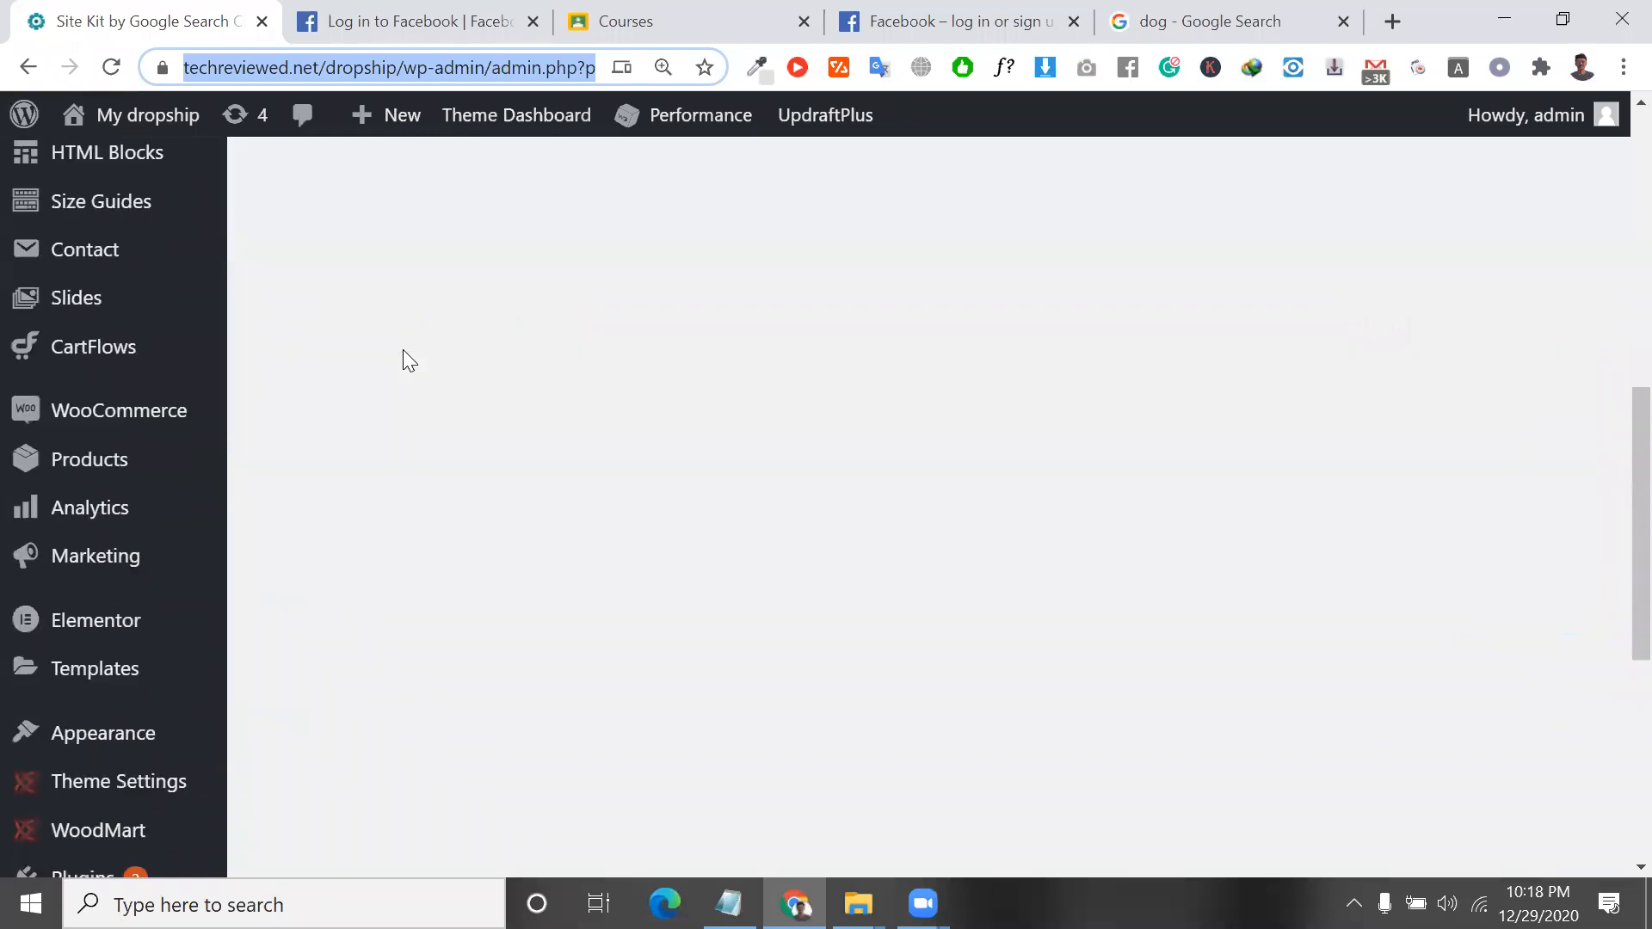
{"action": "scroll", "coordinate": [403, 277], "scroll_direction": "up", "scroll_amount": 10}
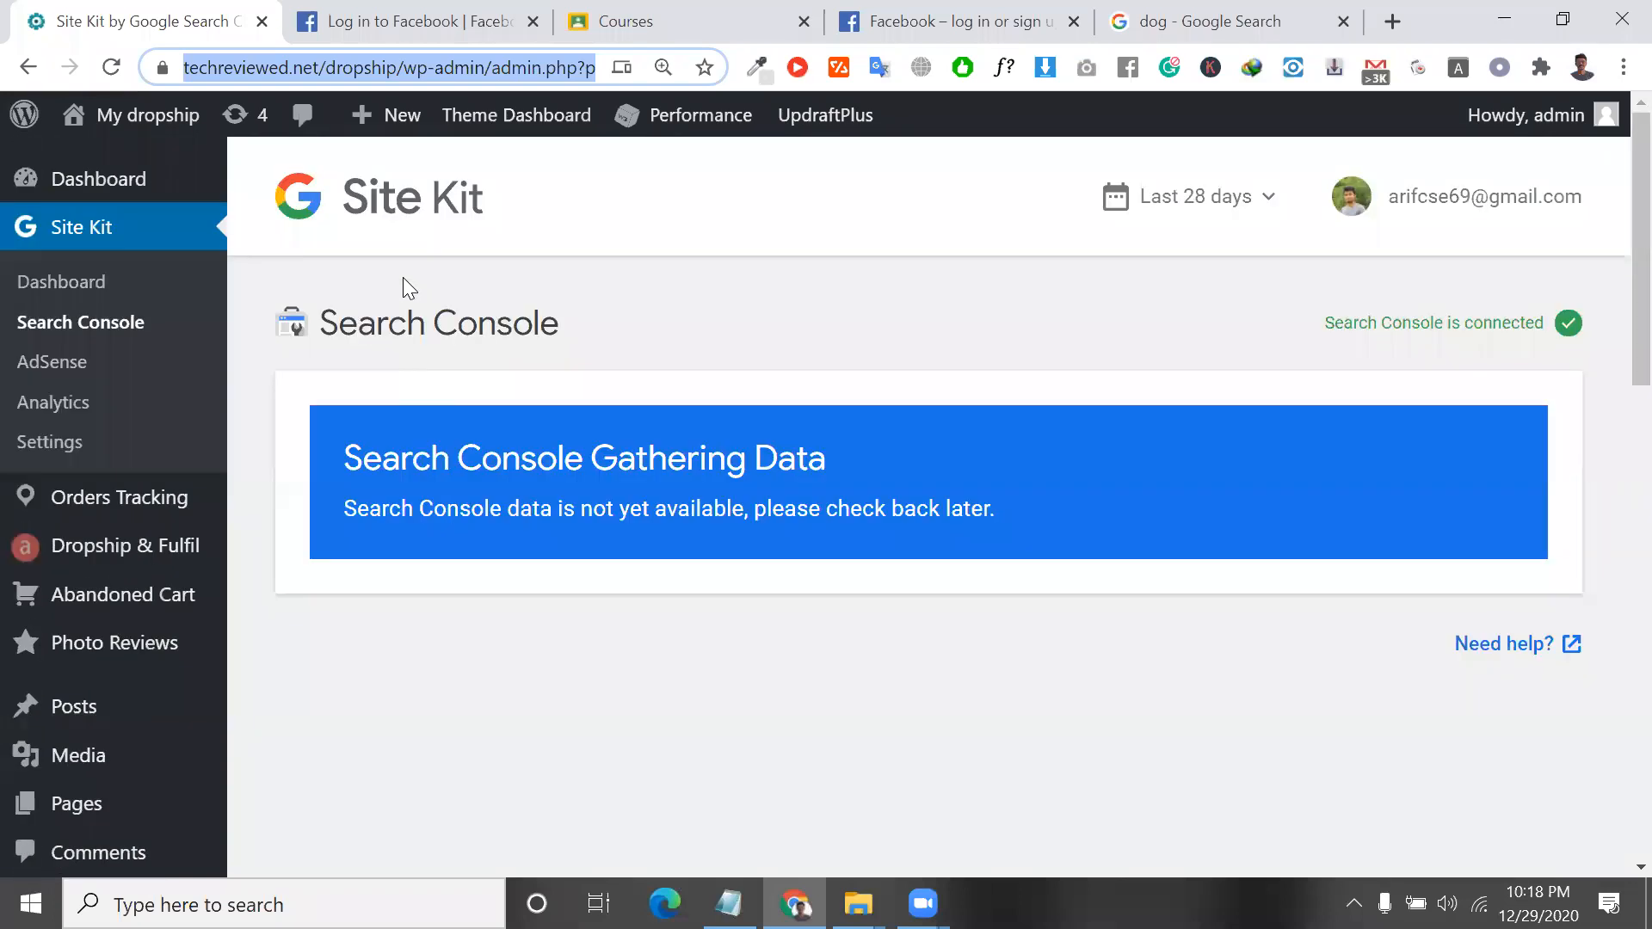
{"action": "triple_click", "coordinate": [411, 327]}
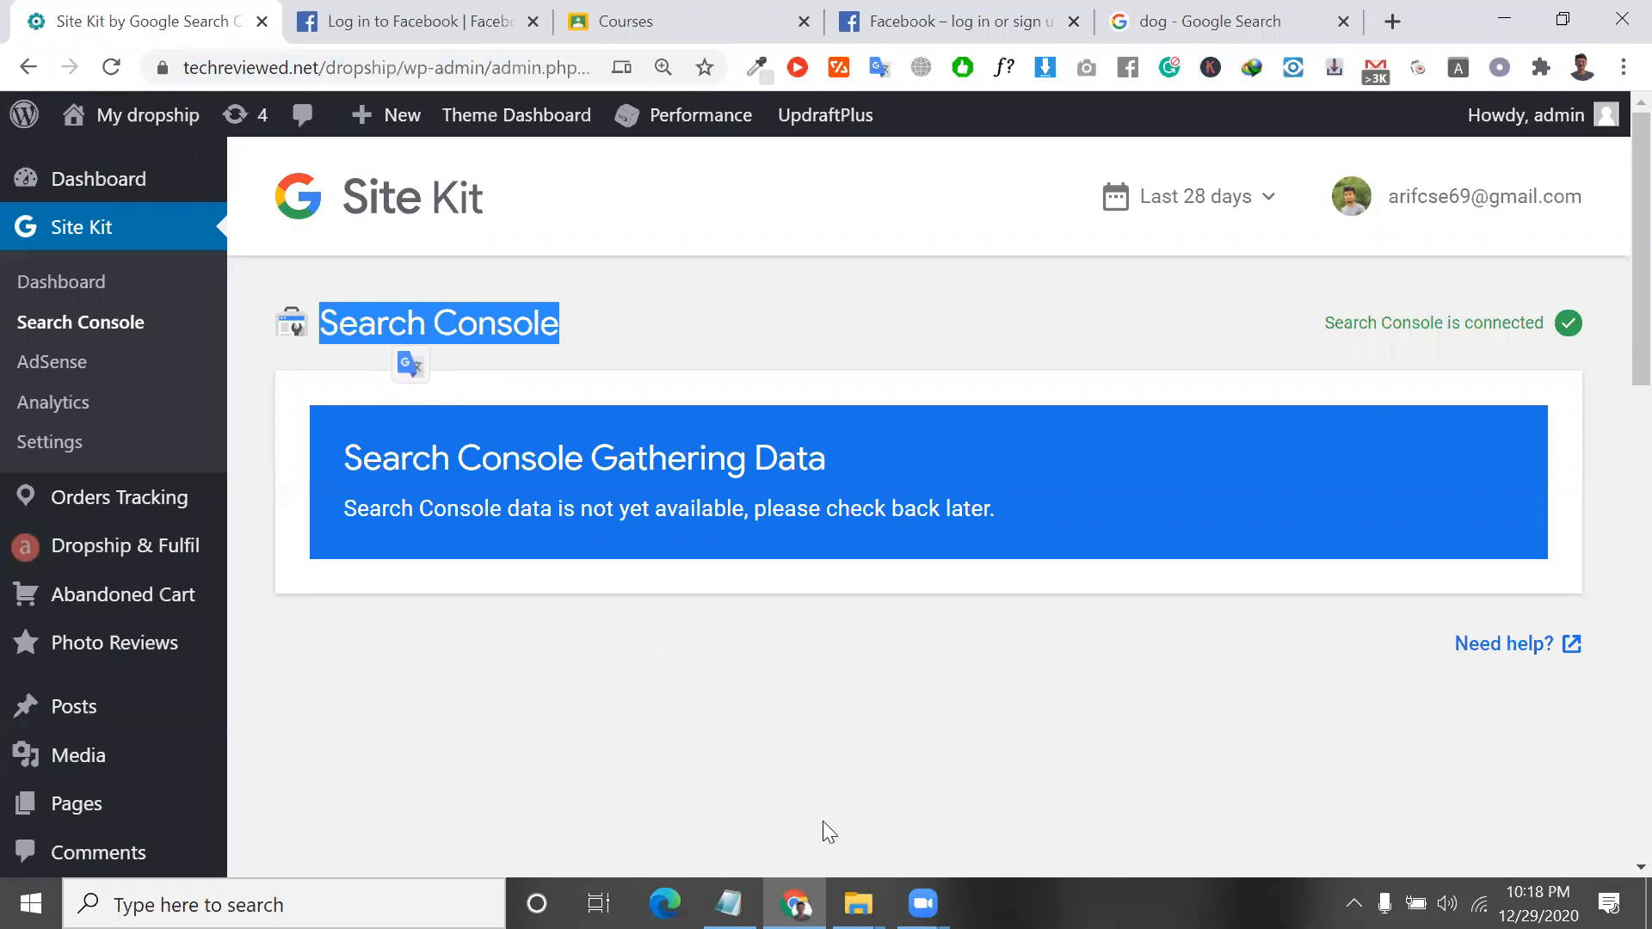
Switch to the plugin list in Notepad and add "site kit" on a new line below "facebook for woocommerce".
{"action": "left_click", "coordinate": [727, 903]}
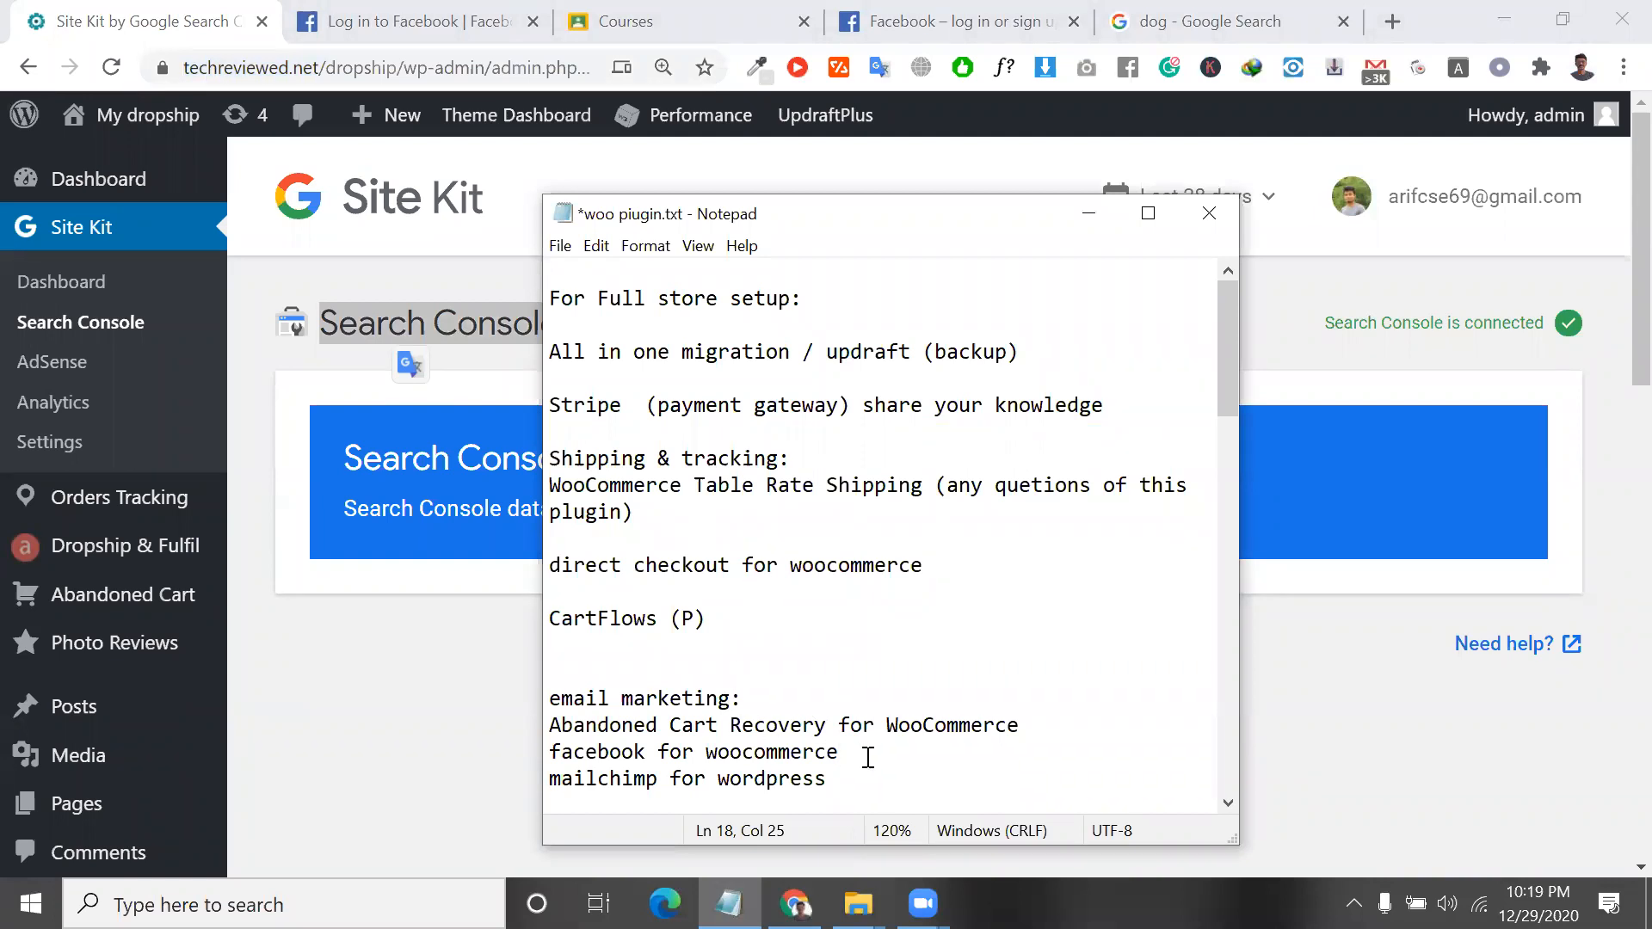
{"action": "key", "text": "Return"}
{"action": "type", "text": "google ki"}
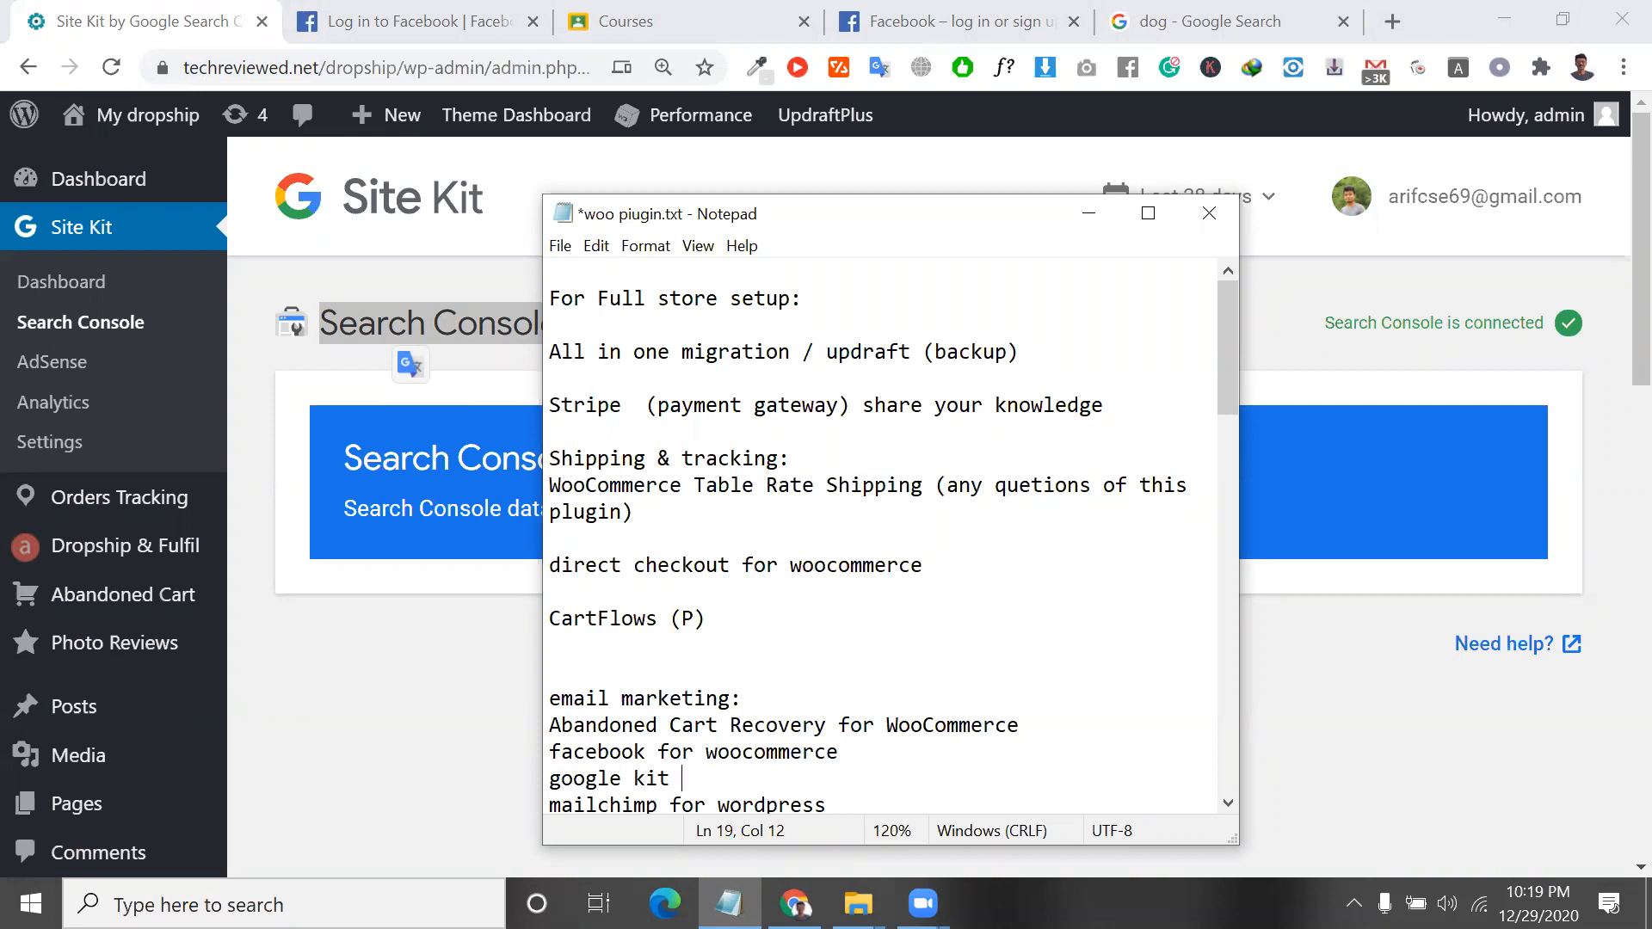
{"action": "type", "text": "t"}
{"action": "key", "text": "BackSpace"}
{"action": "key", "text": "BackSpace"}
{"action": "key", "text": "BackSpace"}
{"action": "key", "text": "BackSpace"}
{"action": "key", "text": "BackSpace"}
{"action": "key", "text": "BackSpace"}
{"action": "key", "text": "BackSpace"}
{"action": "key", "text": "BackSpace"}
{"action": "key", "text": "BackSpace"}
{"action": "key", "text": "BackSpace"}
{"action": "type", "text": "site kit"}
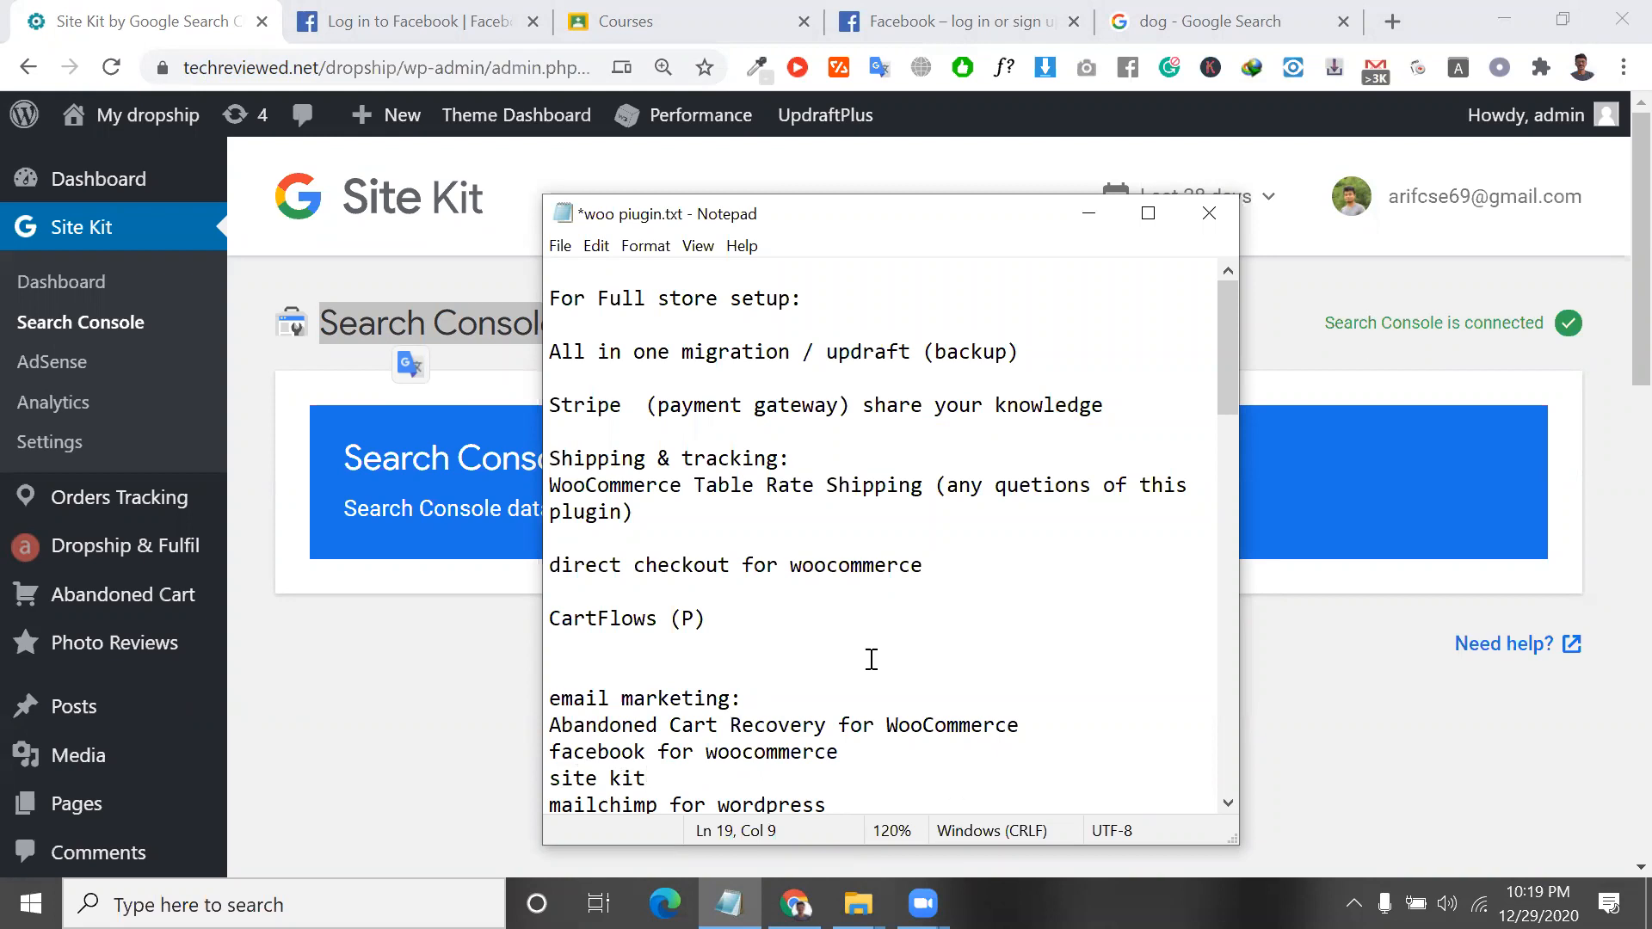
Look through the plugin list, highlight the "mailchimp for wordpress" entry and return to the browser.
{"action": "scroll", "coordinate": [852, 516], "scroll_direction": "down", "scroll_amount": 4}
{"action": "scroll", "coordinate": [911, 586], "scroll_direction": "down", "scroll_amount": 4}
{"action": "scroll", "coordinate": [912, 590], "scroll_direction": "up", "scroll_amount": 6}
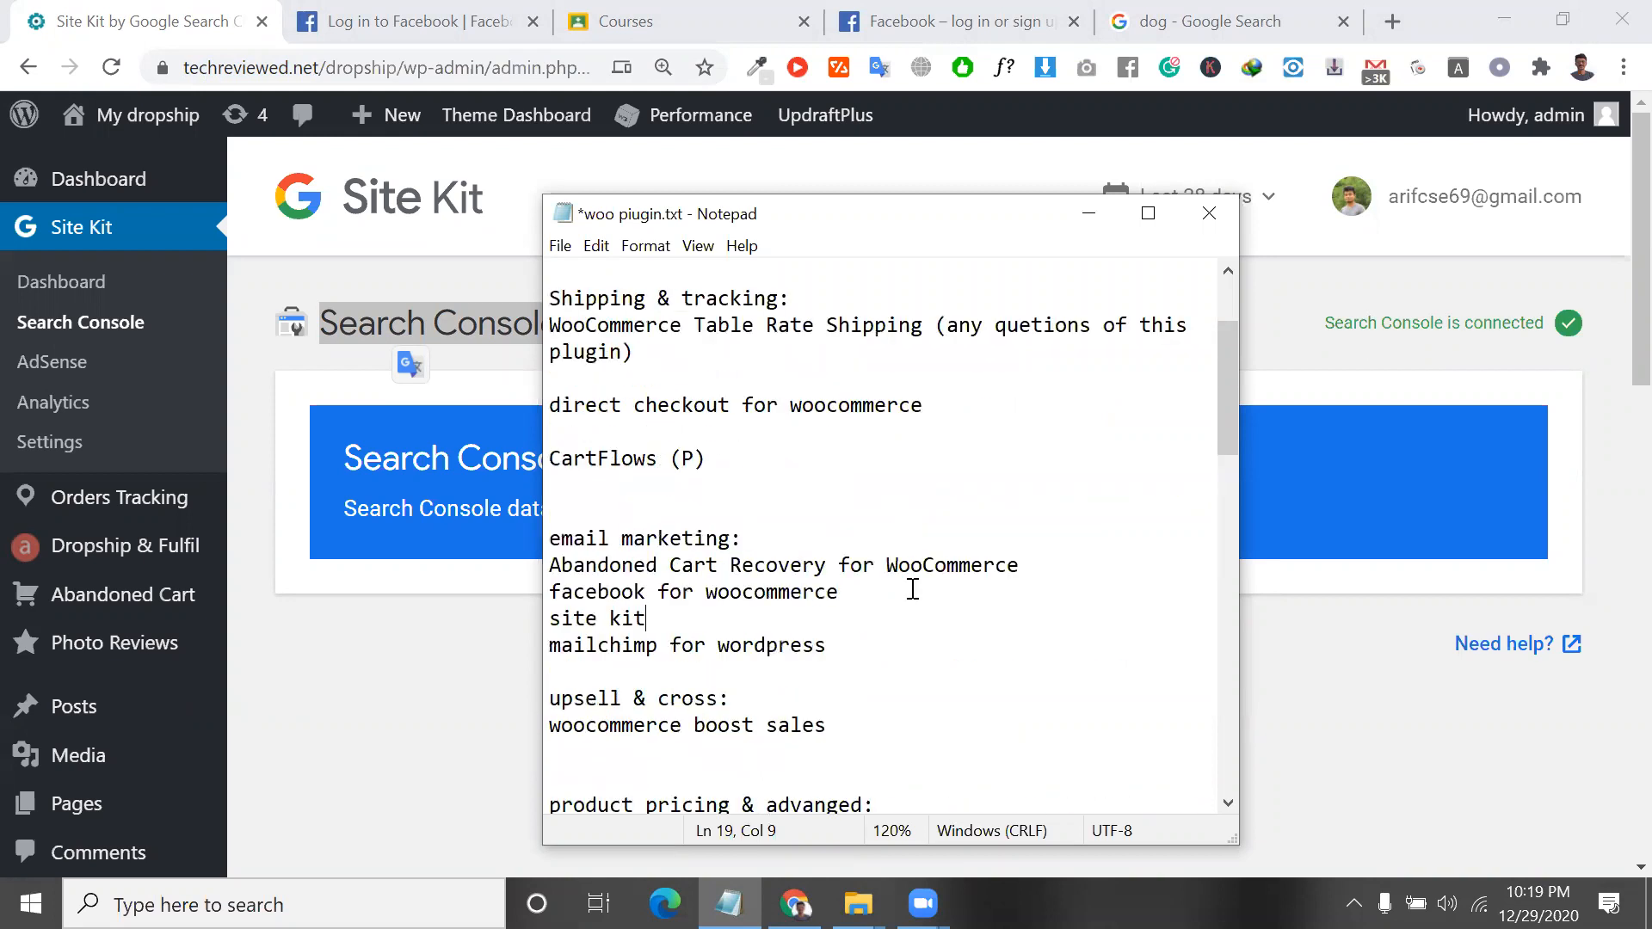
{"action": "left_click", "coordinate": [881, 672]}
{"action": "key", "text": "shift+Home"}
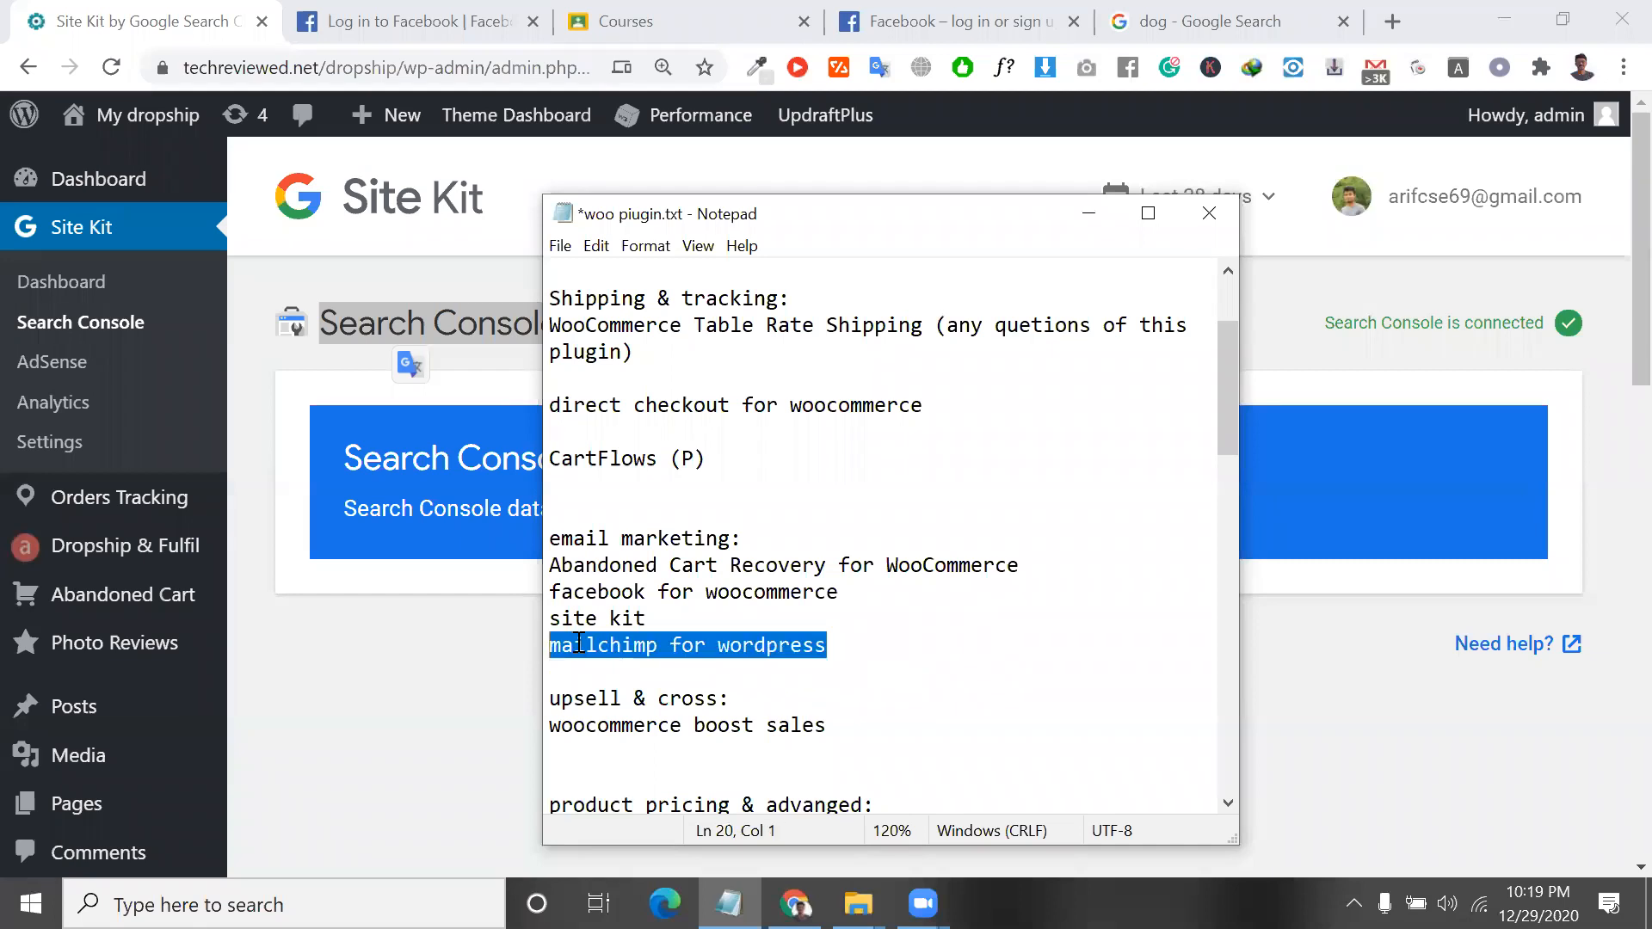
{"action": "left_click", "coordinate": [612, 645]}
{"action": "left_click_drag", "start_coordinate": [867, 643], "coordinate": [553, 651]}
{"action": "left_click_drag", "start_coordinate": [852, 644], "coordinate": [531, 645]}
{"action": "scroll", "coordinate": [762, 451], "scroll_direction": "up", "scroll_amount": 2}
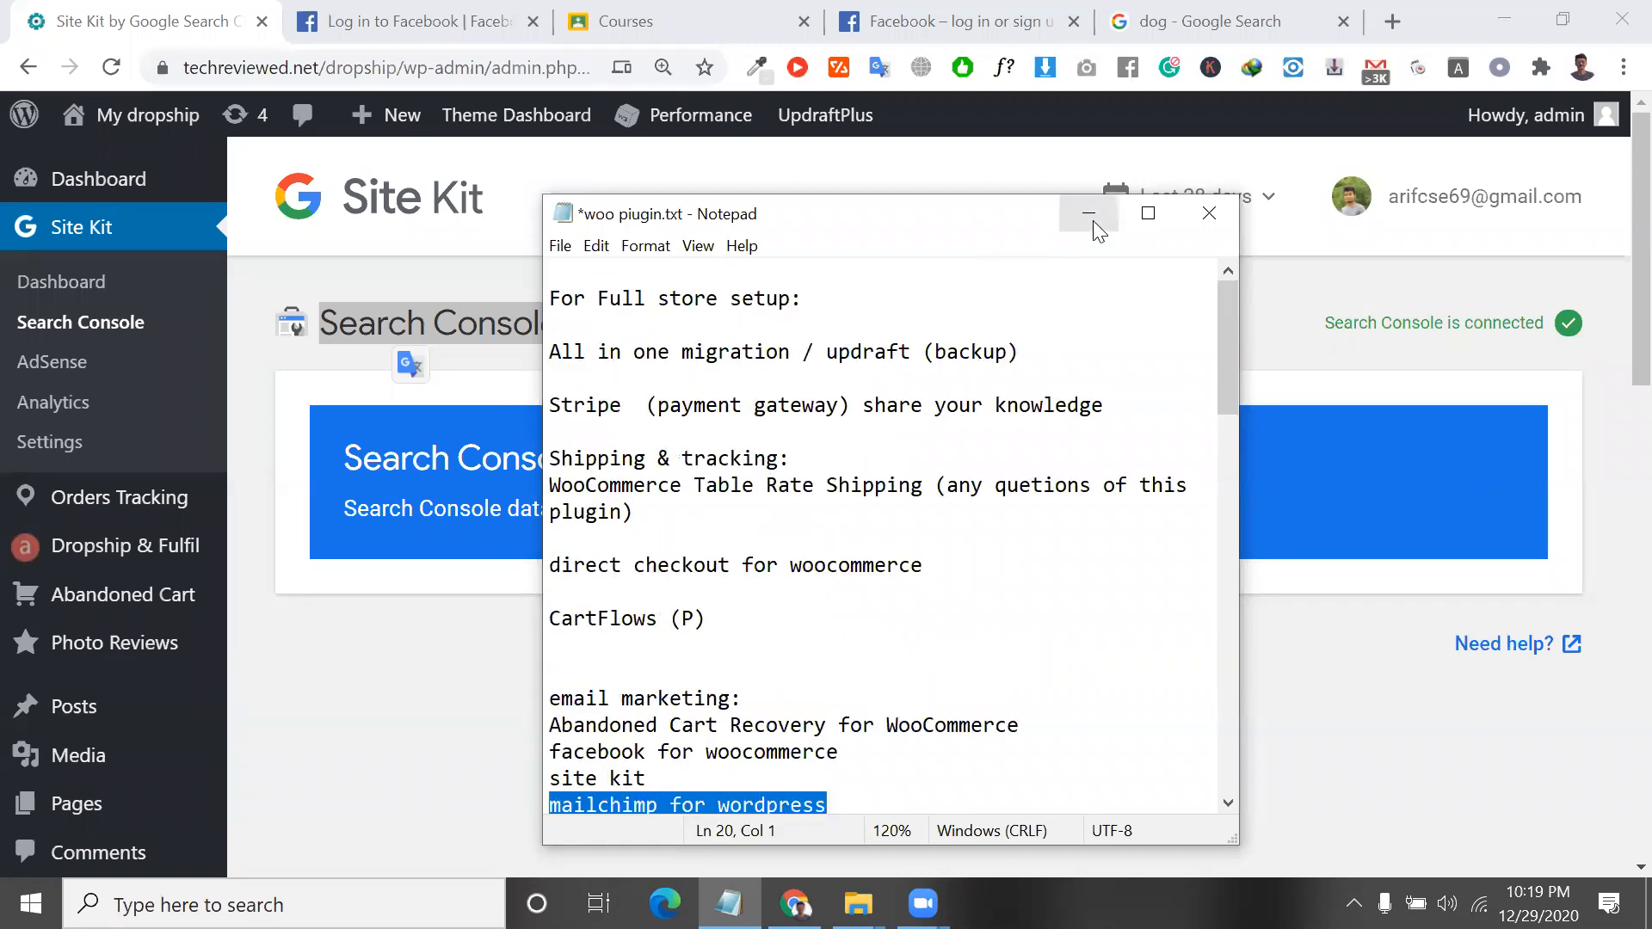
{"action": "left_click", "coordinate": [1091, 217]}
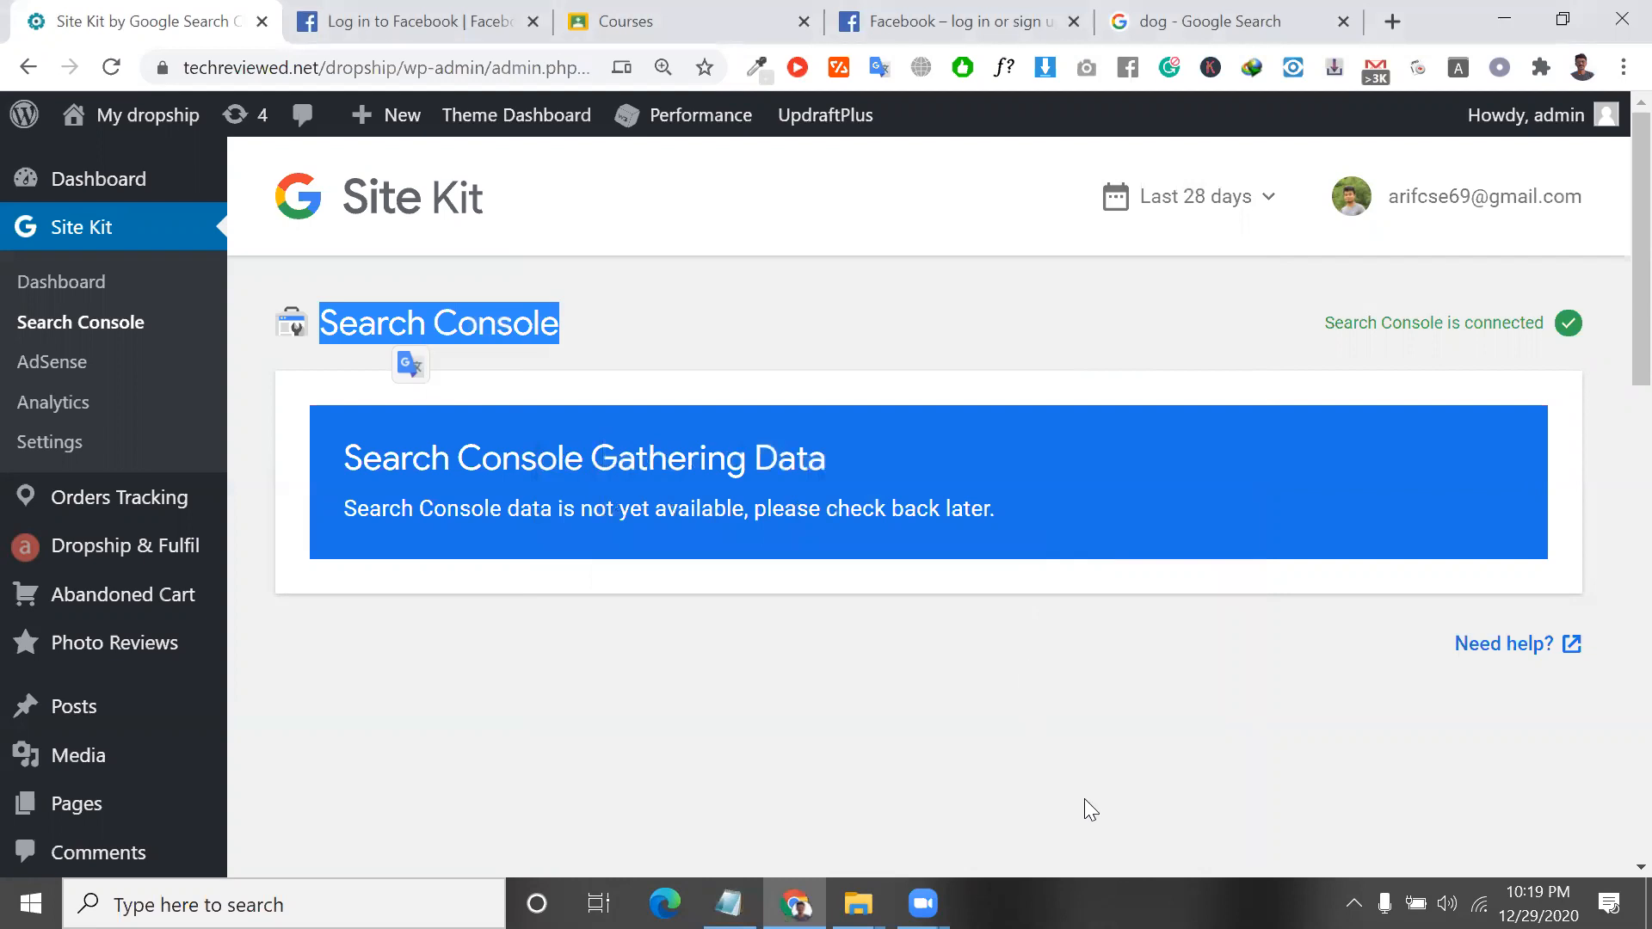